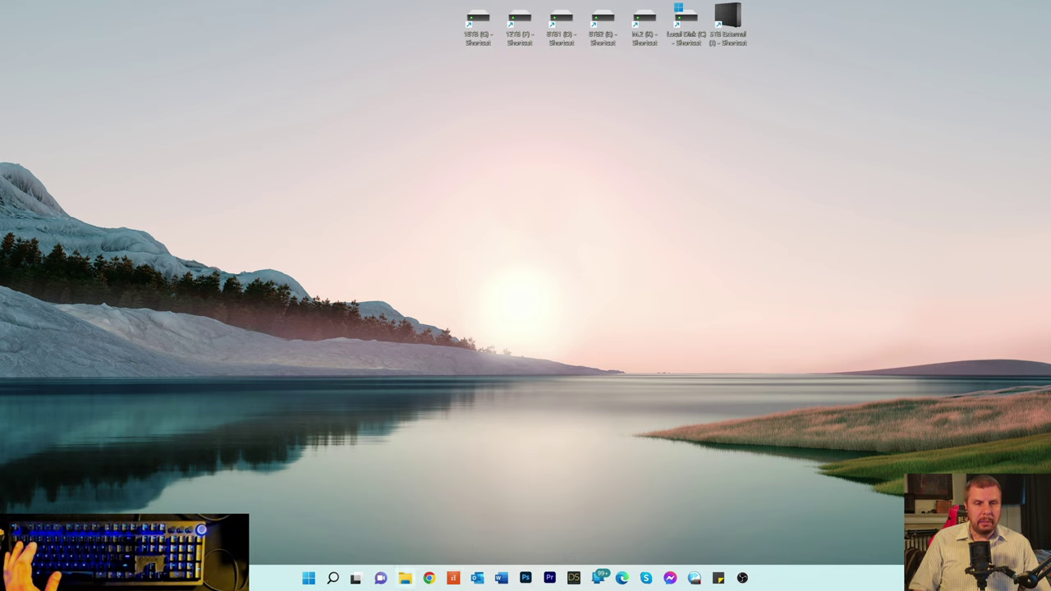
# - Switch to DAZ Studio and filter all Smart Content files by "ultra scenery"
pyautogui.click(573, 578)
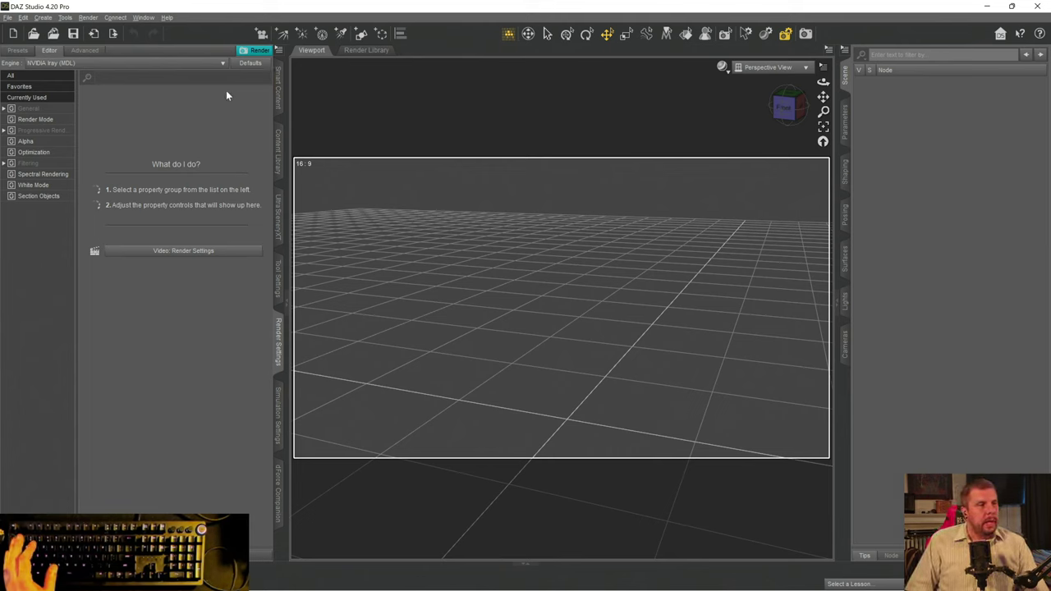
pyautogui.click(277, 90)
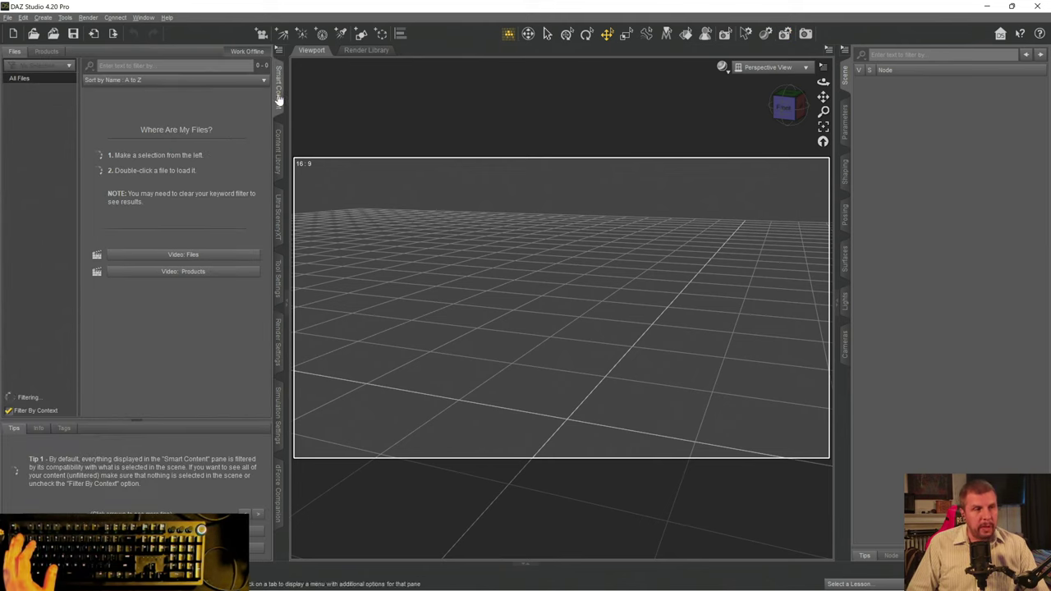
pyautogui.click(116, 68)
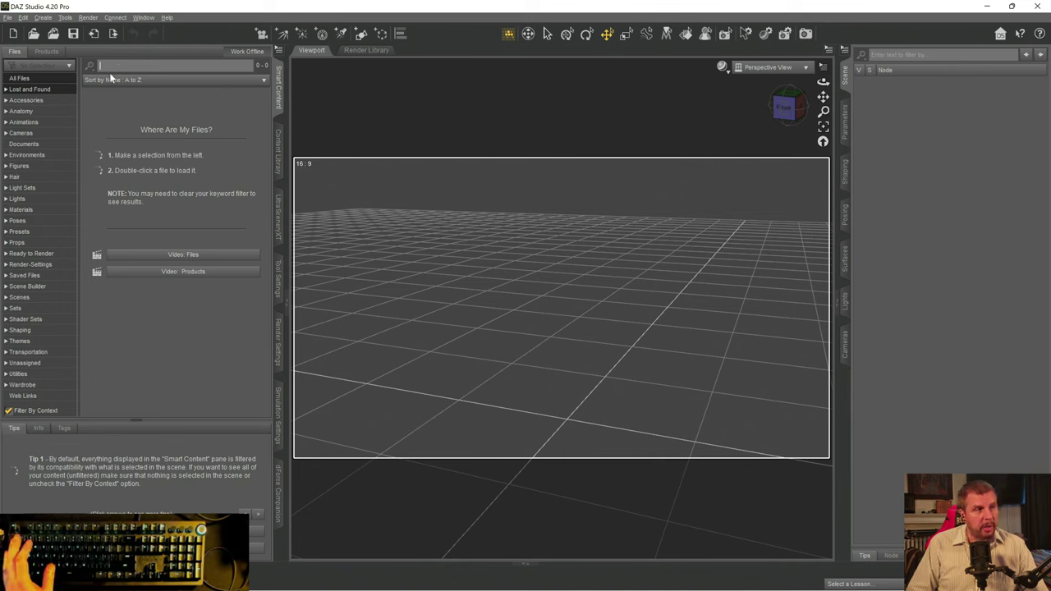
pyautogui.write('ul')
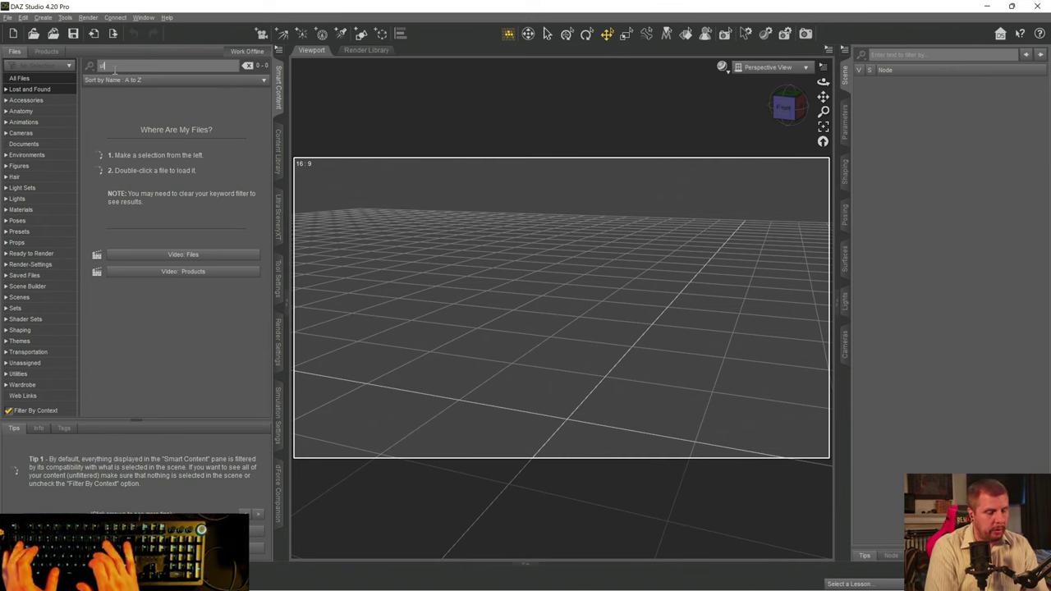
pyautogui.write('trascenery')
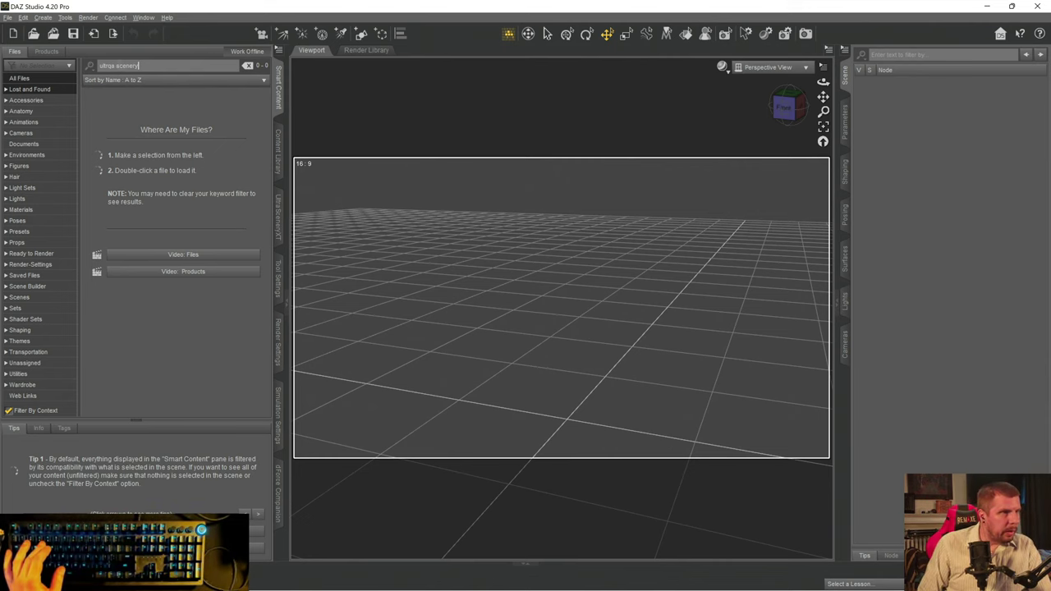
pyautogui.press('Left')
pyautogui.press('Left')
pyautogui.press('Left')
pyautogui.press('Left')
pyautogui.press('Left')
pyautogui.press('Left')
pyautogui.press('Left')
pyautogui.press('Left')
pyautogui.press('Left')
pyautogui.press('BackSpace')
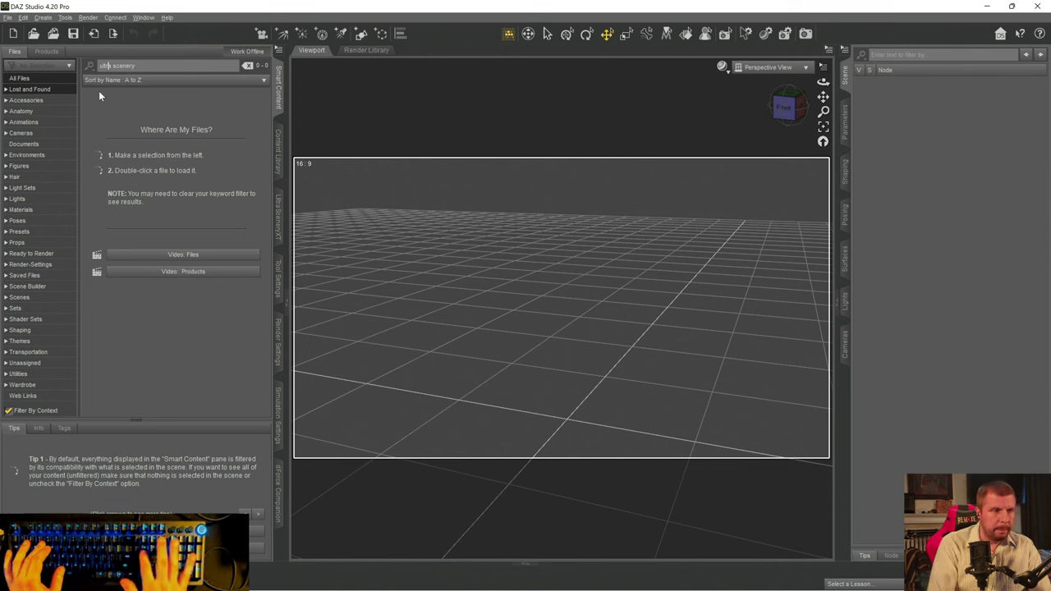
pyautogui.click(20, 79)
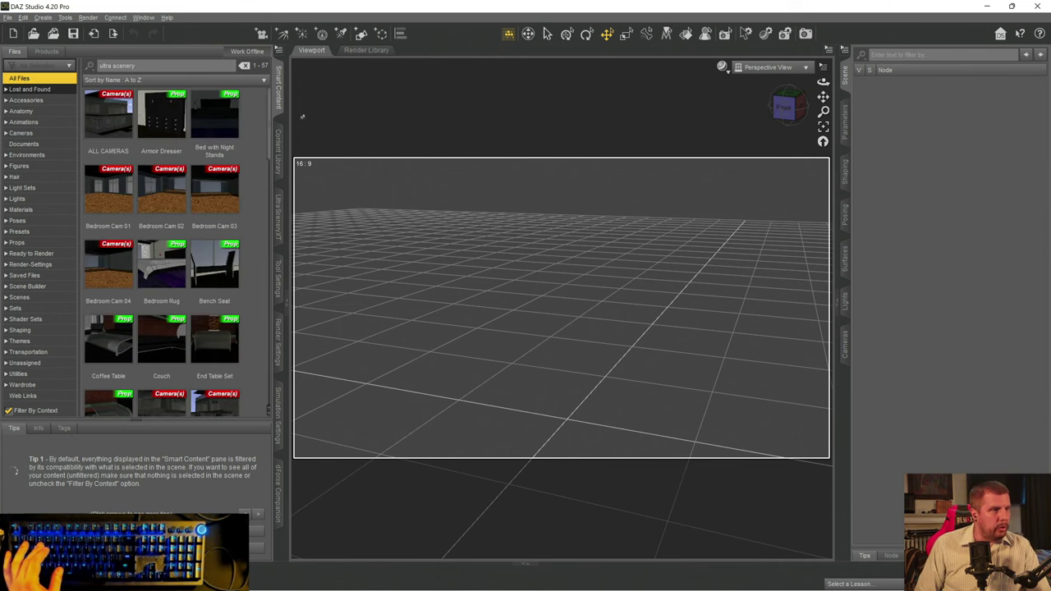
# - Clear the files filter and search all Smart Content products using the copied "ultra scenery" text
pyautogui.click(46, 51)
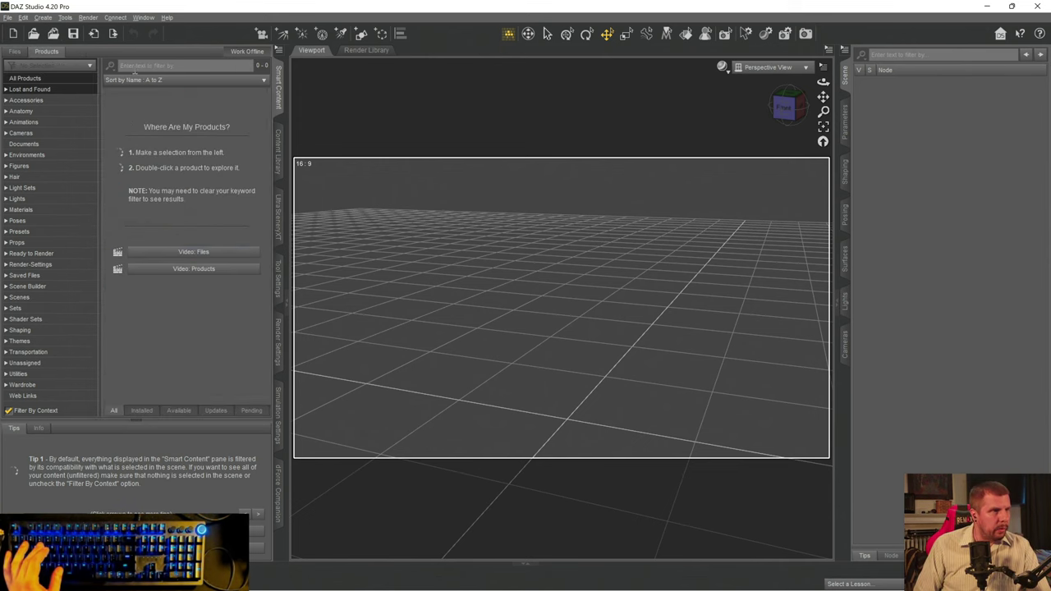
pyautogui.click(11, 52)
pyautogui.moveTo(138, 66); pyautogui.dragTo(98, 65)
pyautogui.hotkey('ctrl', 'c')
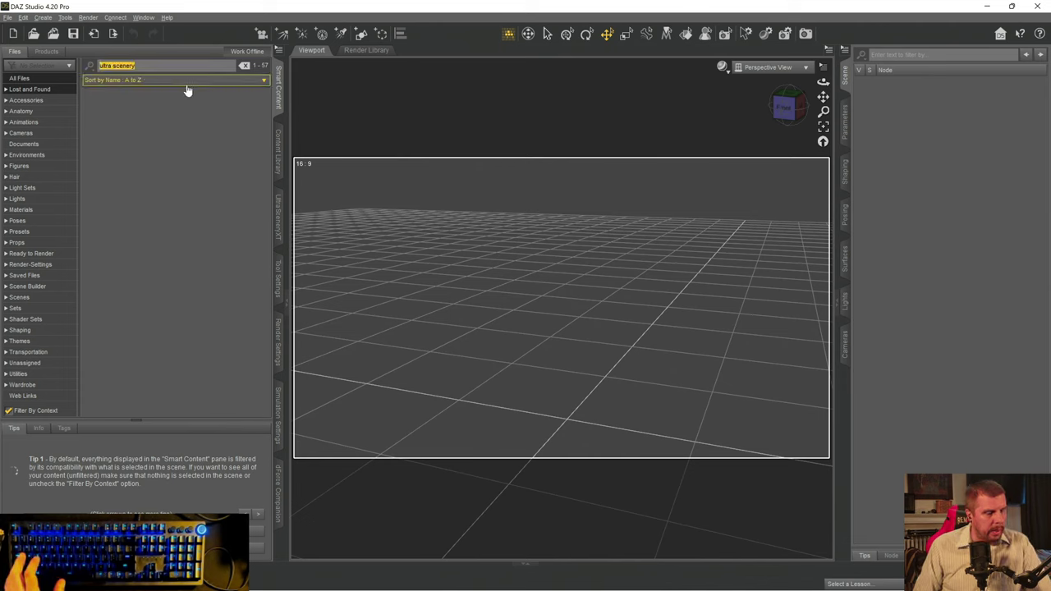
pyautogui.press('BackSpace')
pyautogui.click(52, 54)
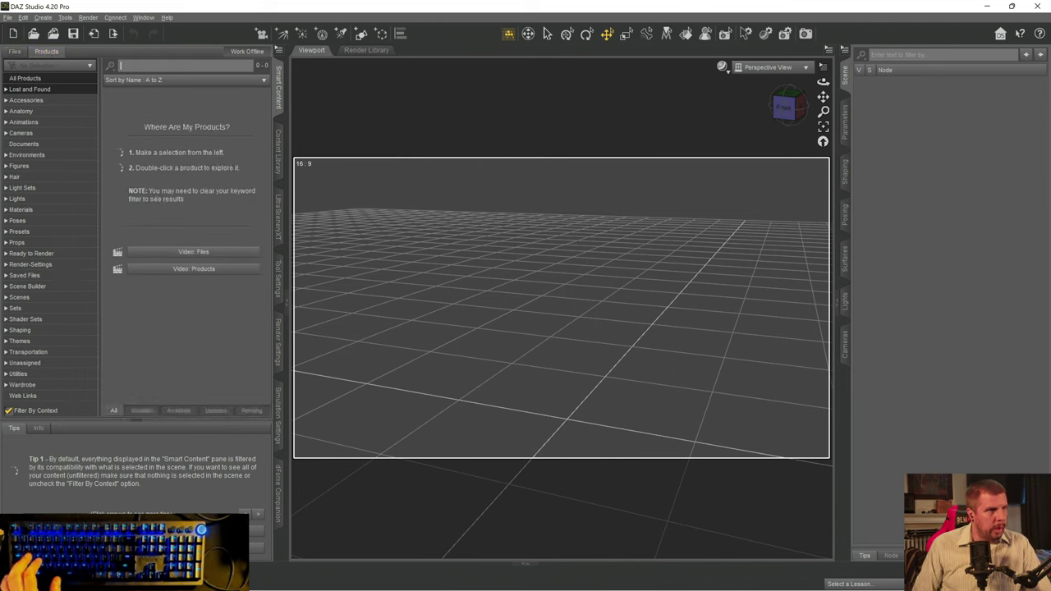
pyautogui.hotkey('ctrl', 'v')
pyautogui.write('vvvv')
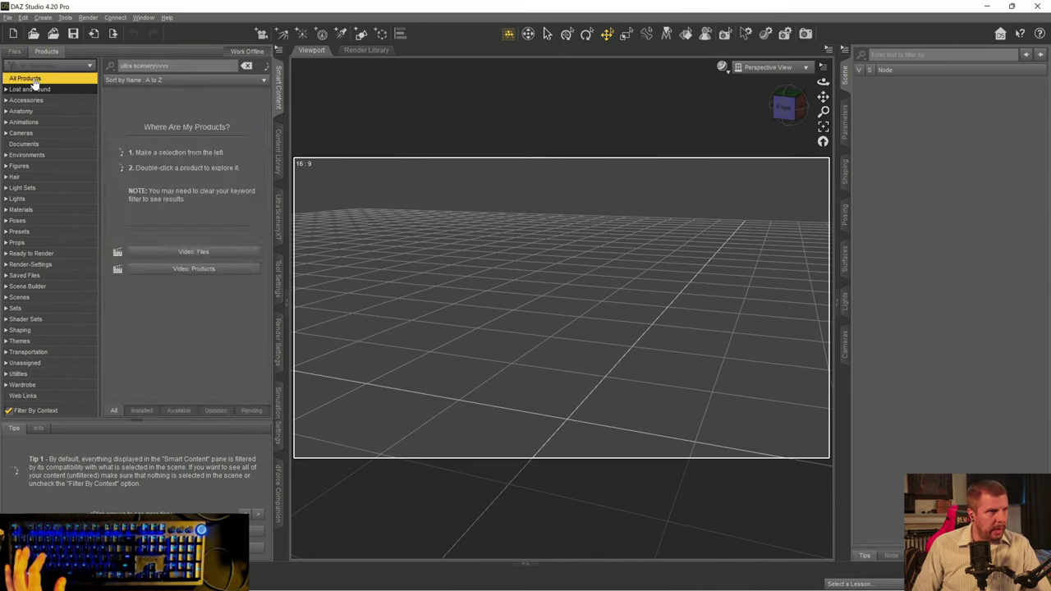
pyautogui.scroll(-5, 170, 299)
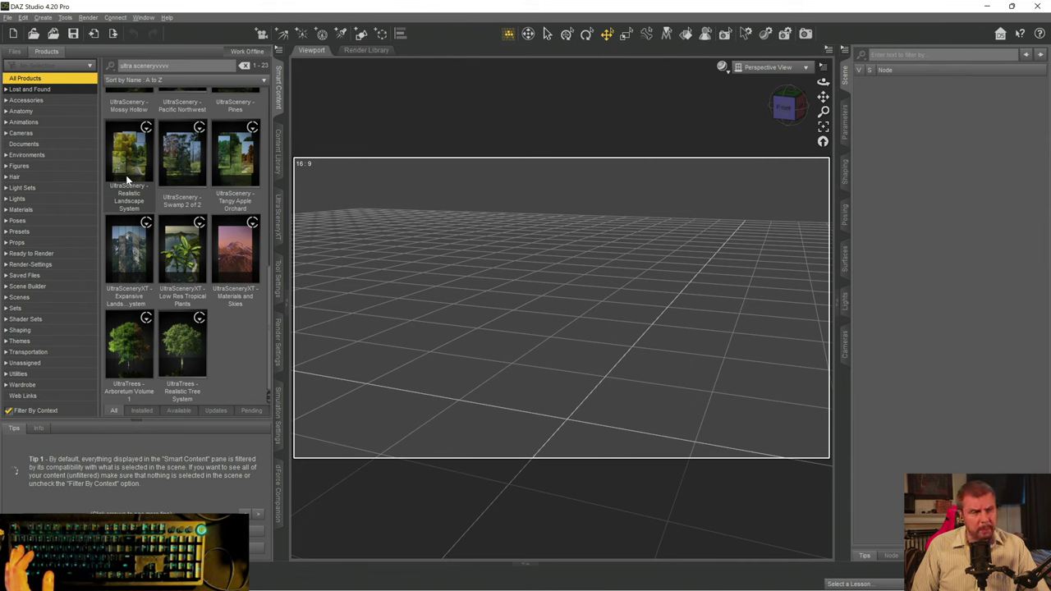
pyautogui.scroll(5, 129, 173)
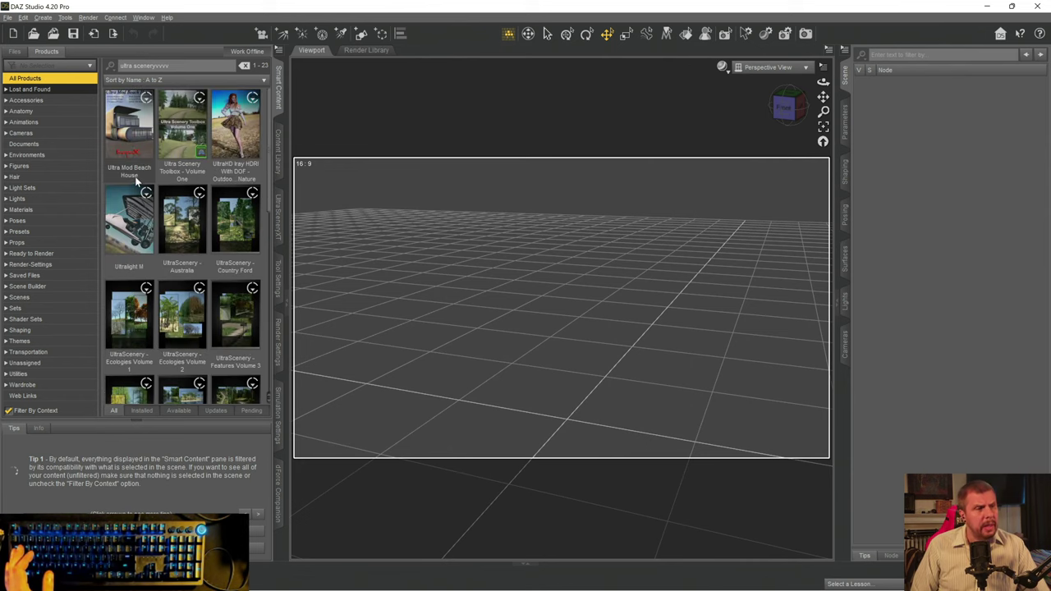
pyautogui.scroll(1, 123, 155)
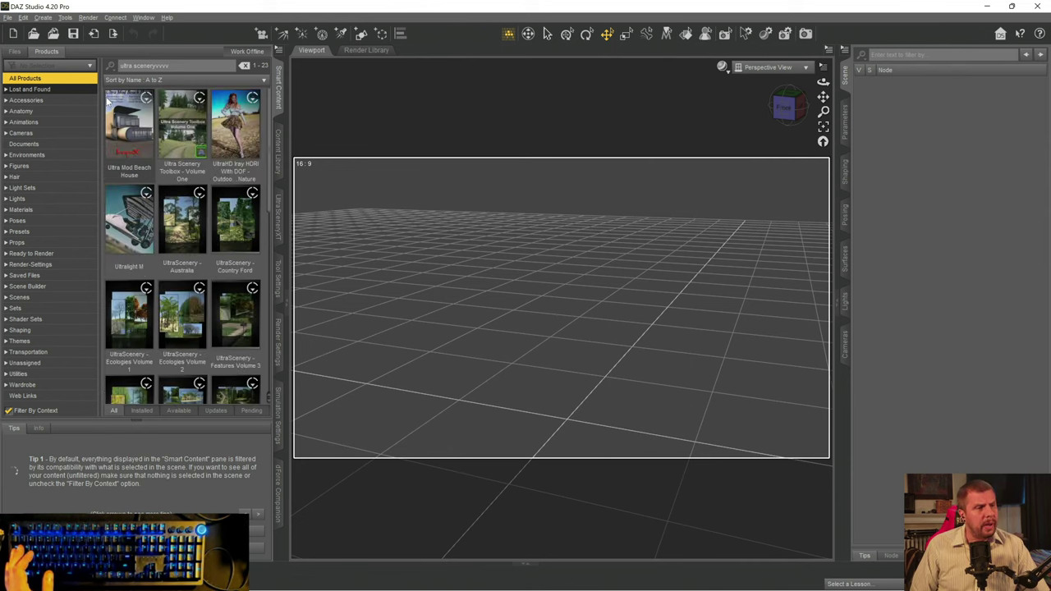
# - Remove the stray trailing letters from the product filter, leaving only "ultra scenery"
pyautogui.write('vvvvvvvvvvvvvvvvvvvv')
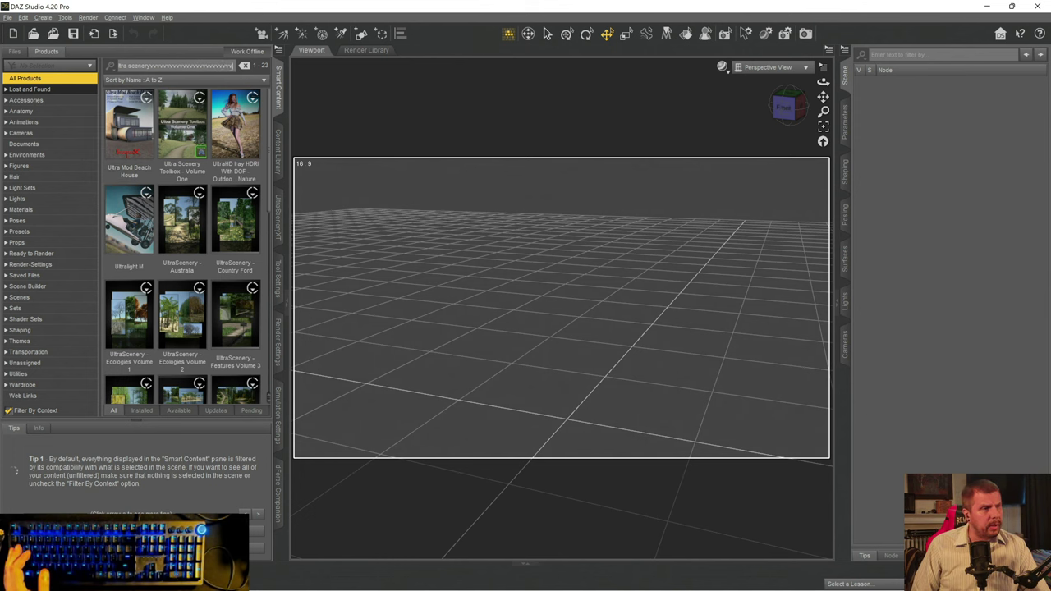
pyautogui.press('BackSpace')
pyautogui.press('BackSpace')
pyautogui.press('BackSpace')
pyautogui.press('BackSpace')
pyautogui.press('BackSpace')
pyautogui.press('BackSpace')
pyautogui.press('BackSpace')
pyautogui.press('BackSpace')
pyautogui.press('BackSpace')
pyautogui.press('BackSpace')
pyautogui.press('BackSpace')
pyautogui.press('BackSpace')
pyautogui.press('BackSpace')
pyautogui.press('BackSpace')
pyautogui.press('BackSpace')
pyautogui.press('BackSpace')
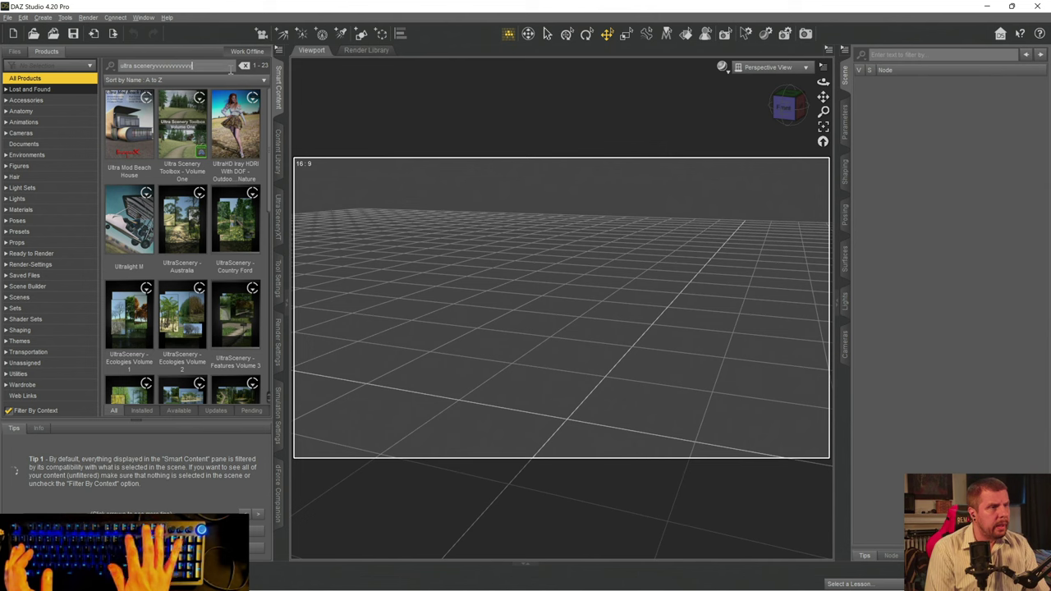
pyautogui.press('BackSpace')
pyautogui.press('BackSpace')
pyautogui.press('BackSpace')
pyautogui.press('BackSpace')
pyautogui.press('BackSpace')
pyautogui.press('BackSpace')
pyautogui.press('BackSpace')
pyautogui.press('BackSpace')
pyautogui.press('BackSpace')
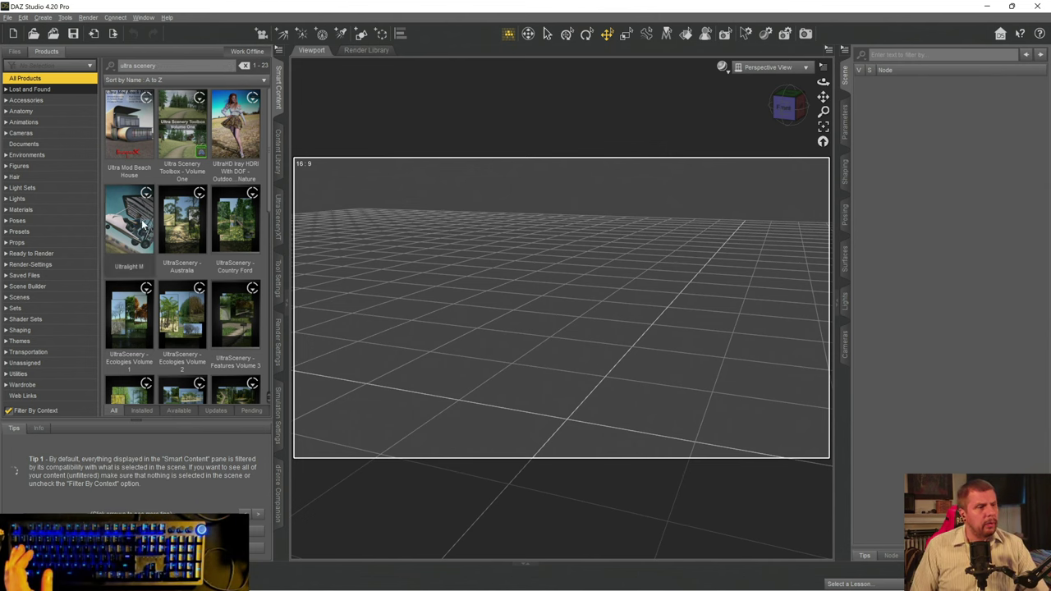
# - Look through the filtered product list for the UltraScenery, UltraSceneryXT and UltraTrees products
pyautogui.scroll(-5, 142, 223)
pyautogui.scroll(1, 121, 168)
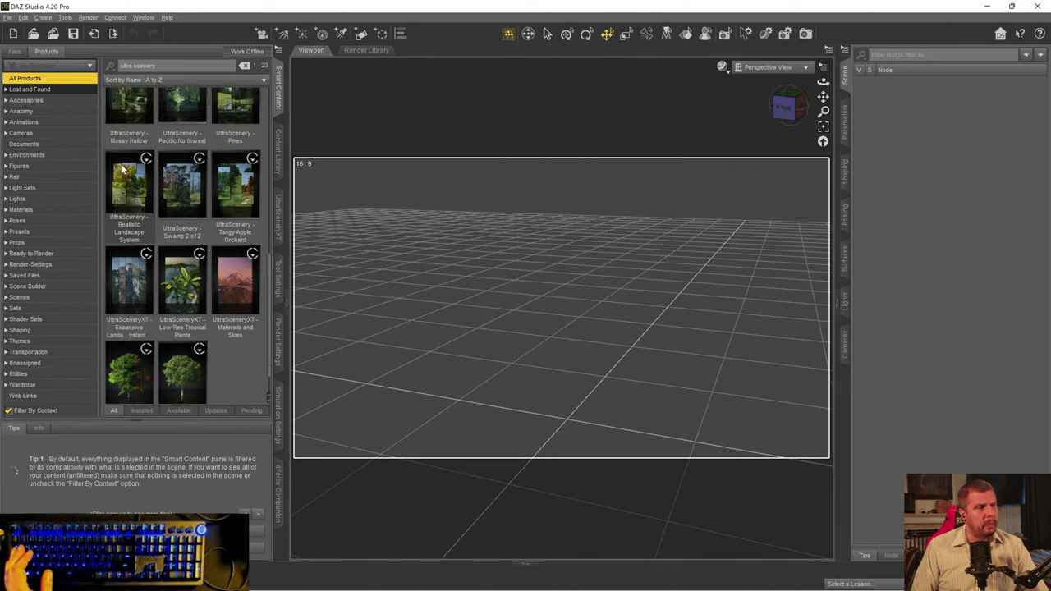
pyautogui.scroll(5, 121, 168)
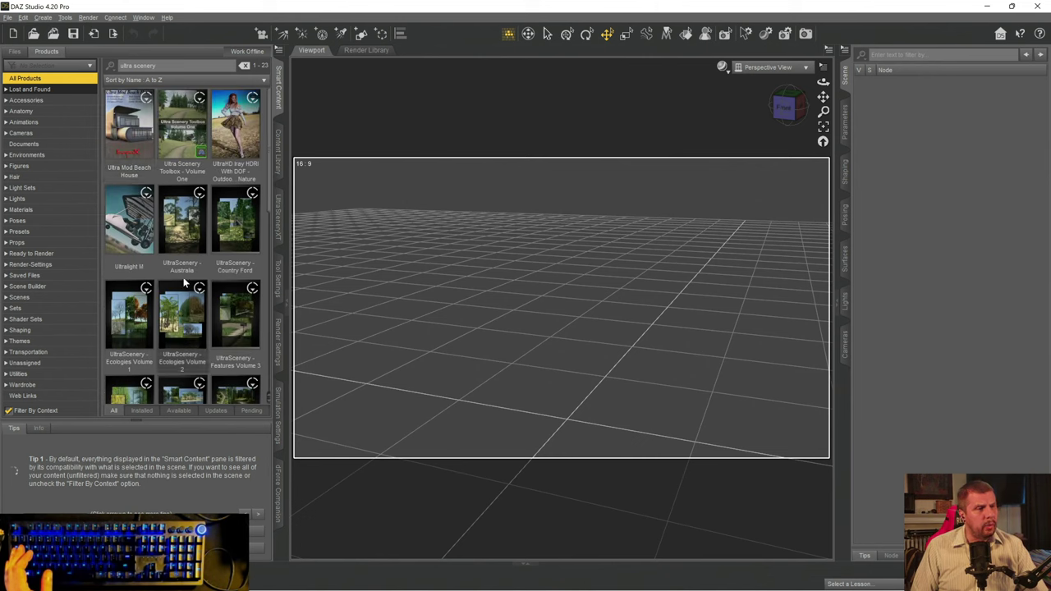
pyautogui.scroll(-5, 185, 282)
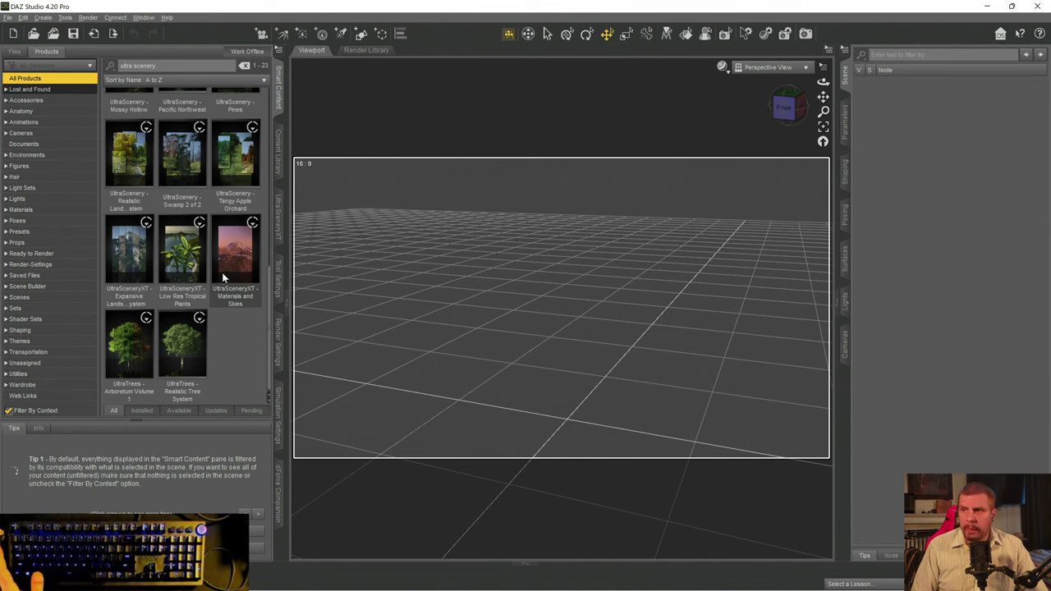
pyautogui.moveTo(230, 275)
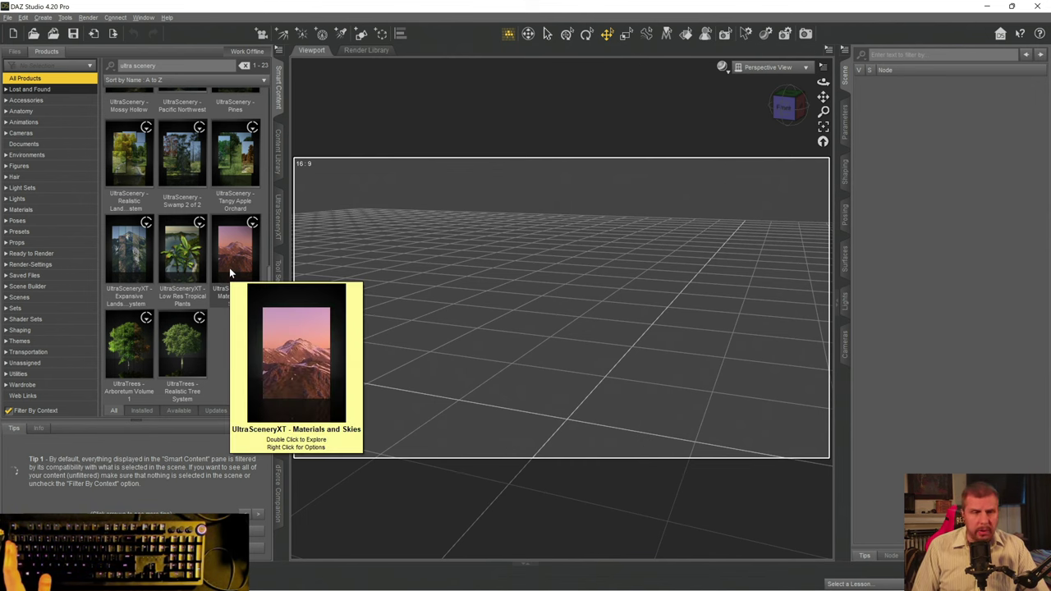
pyautogui.scroll(5, 222, 247)
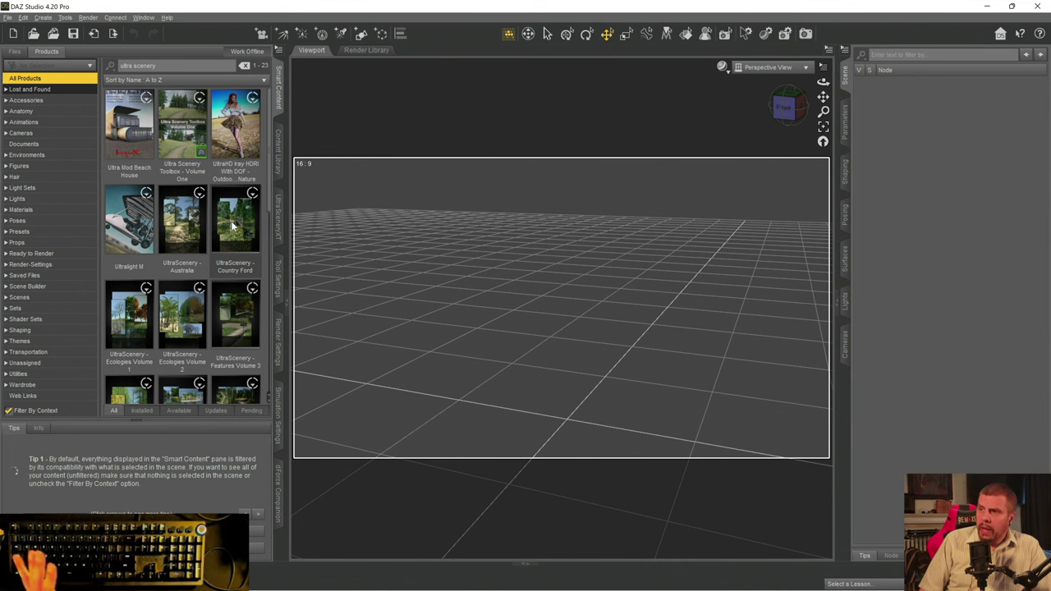
pyautogui.moveTo(234, 224)
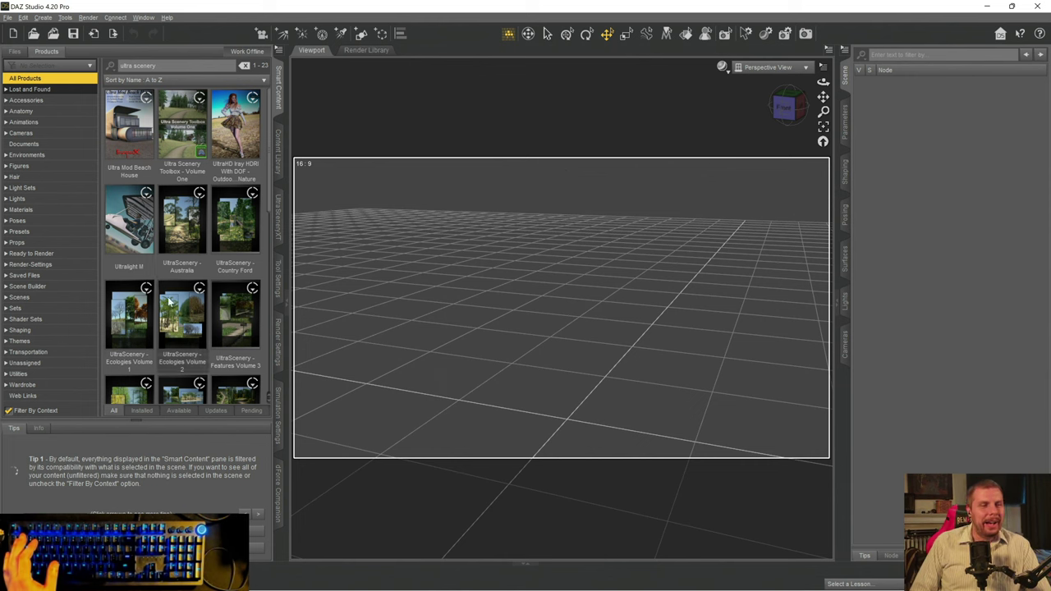
pyautogui.scroll(-3, 174, 209)
pyautogui.scroll(2, 178, 210)
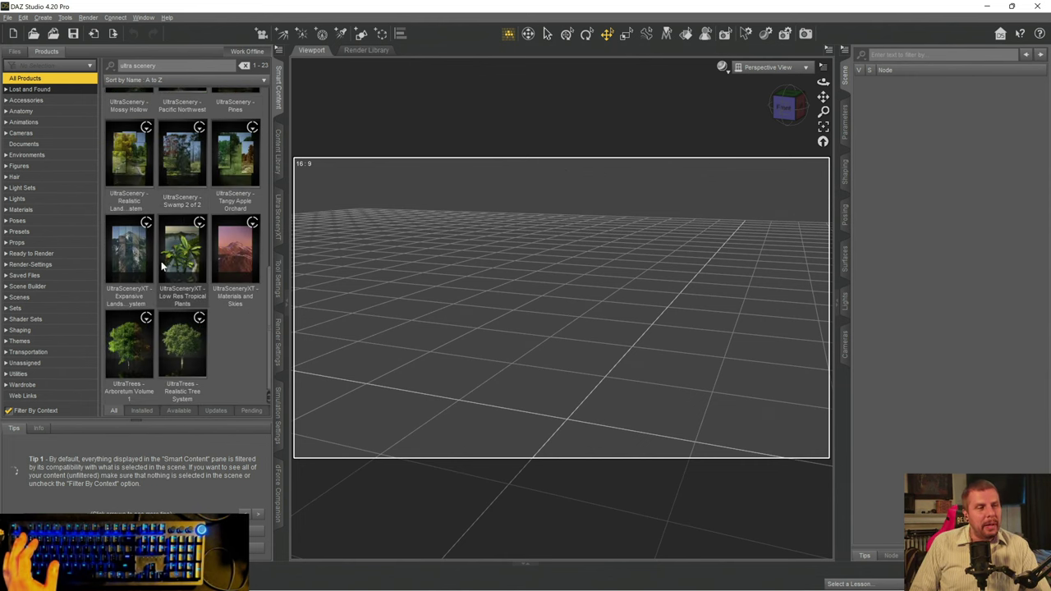
pyautogui.scroll(2, 155, 214)
pyautogui.scroll(-4, 145, 170)
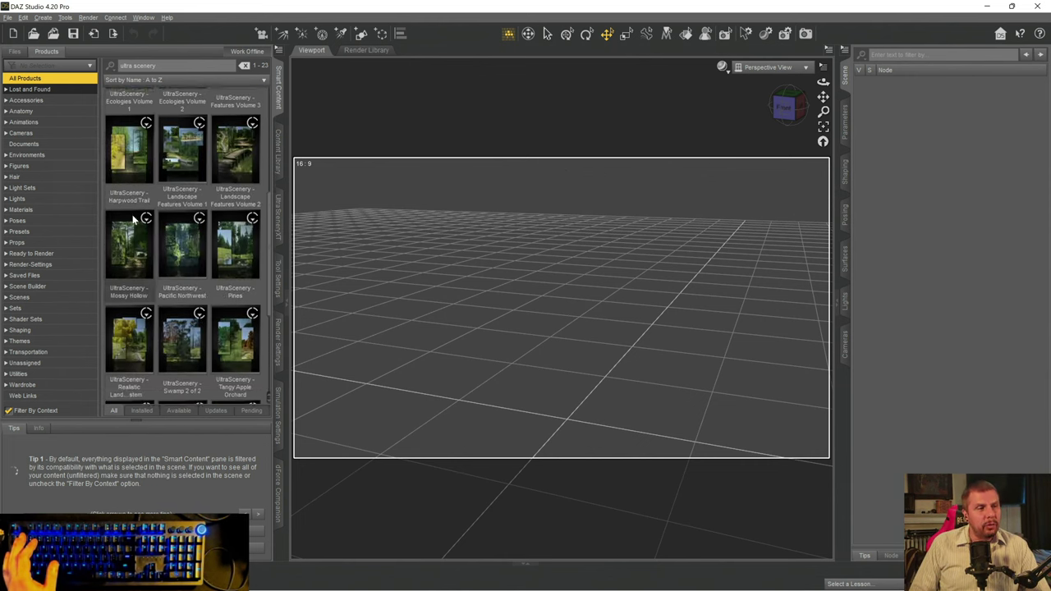
pyautogui.click(277, 94)
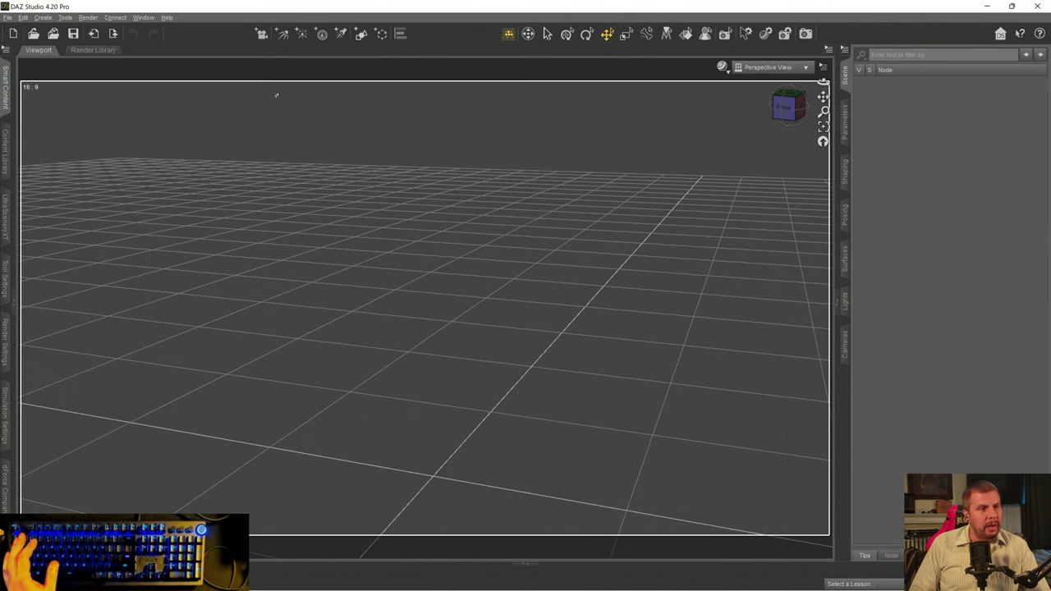
pyautogui.click(7, 92)
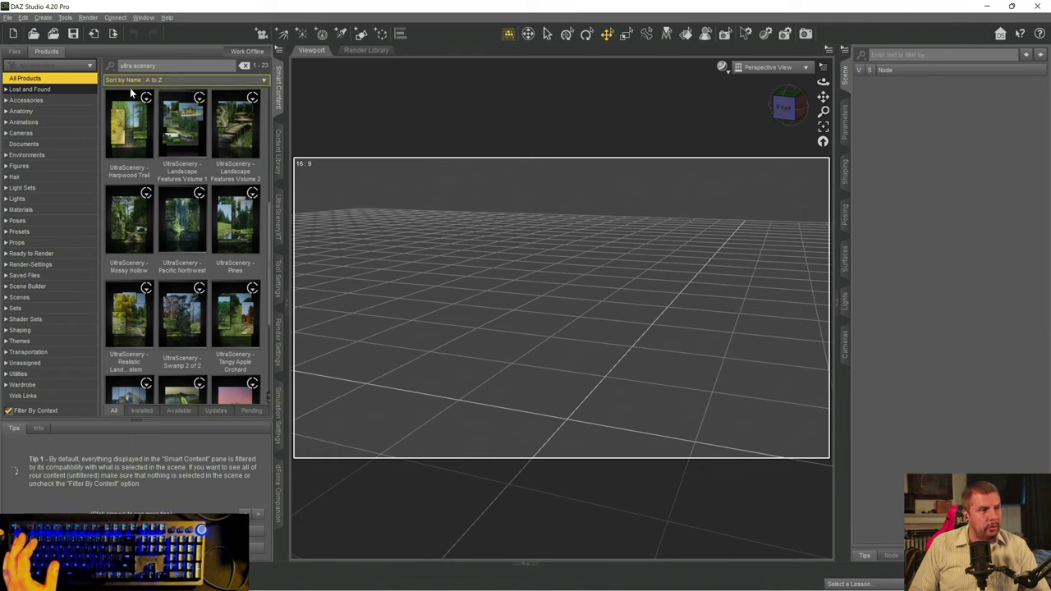
pyautogui.scroll(-3, 129, 323)
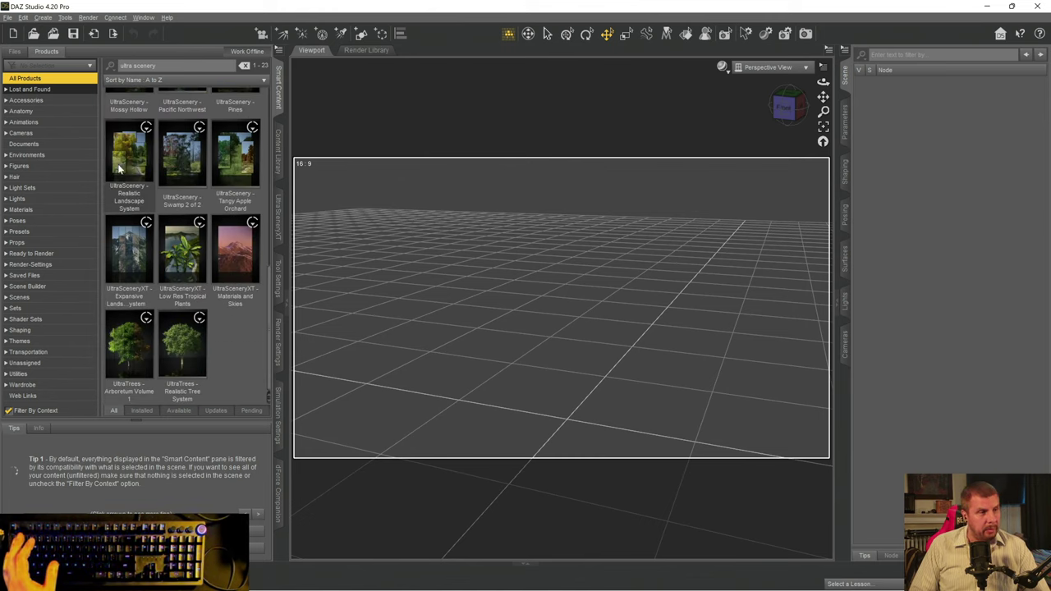
pyautogui.scroll(8, 139, 172)
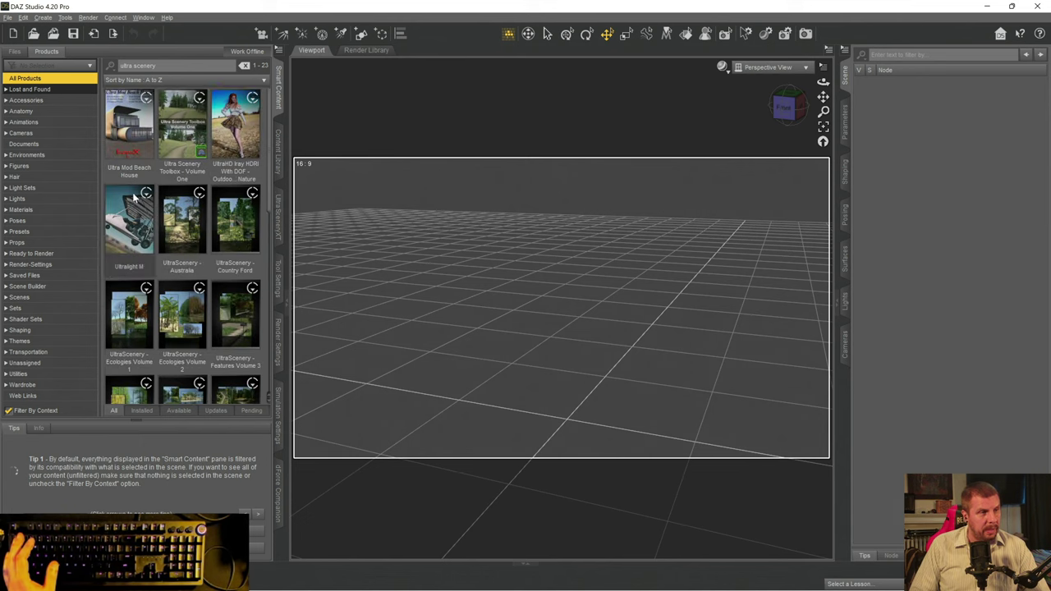
pyautogui.scroll(-10, 126, 205)
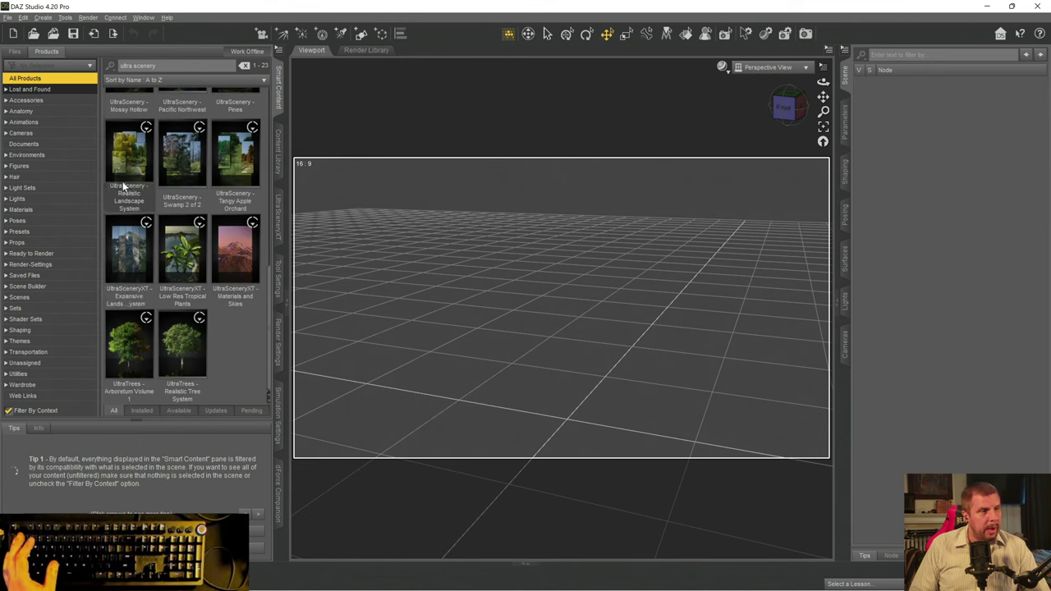
pyautogui.moveTo(138, 183)
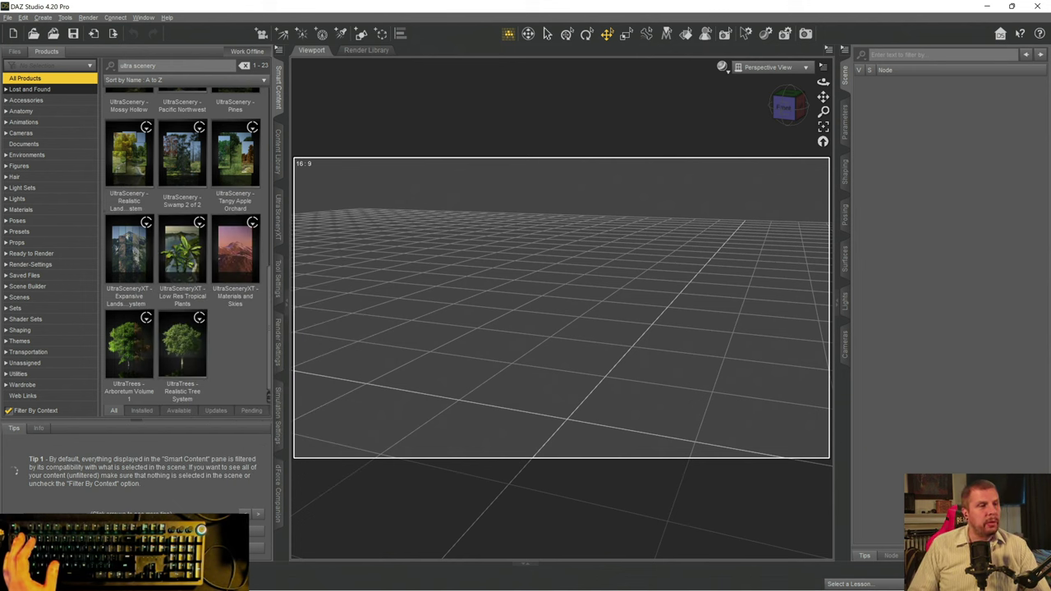
pyautogui.scroll(3, 132, 184)
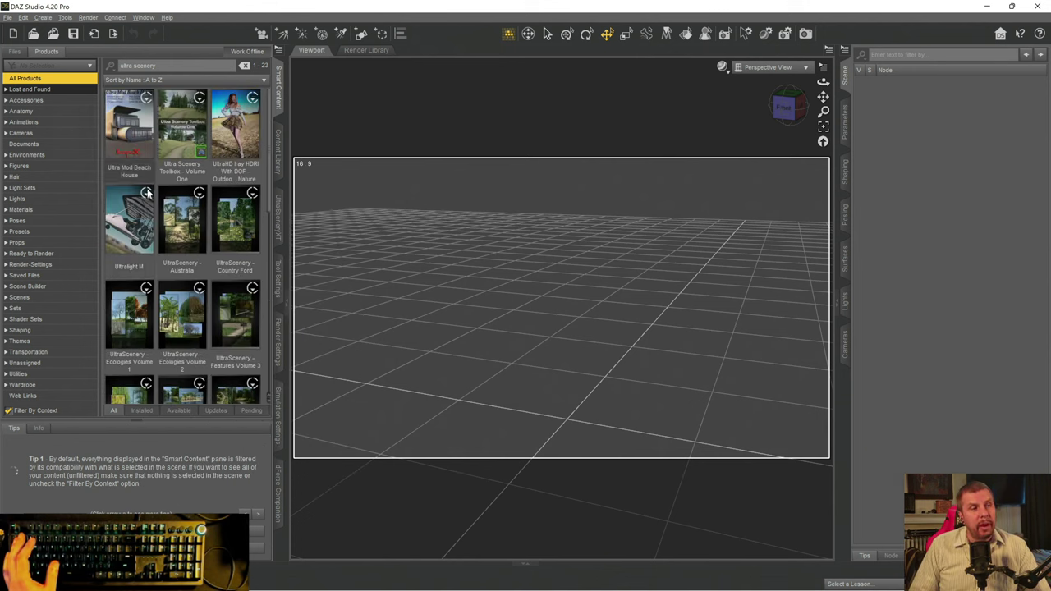
pyautogui.scroll(-5, 180, 170)
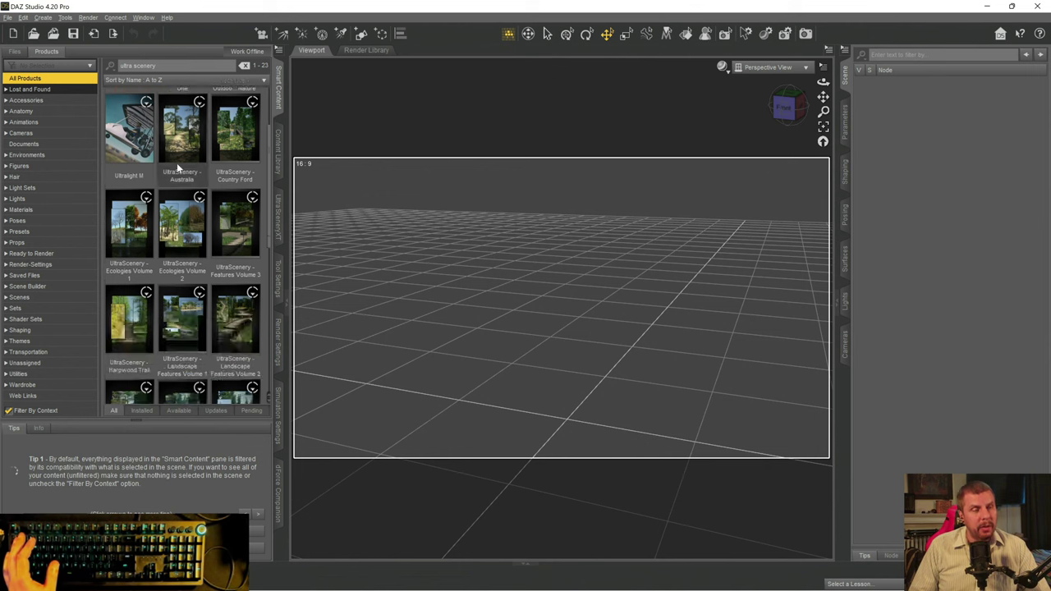
pyautogui.scroll(5, 192, 195)
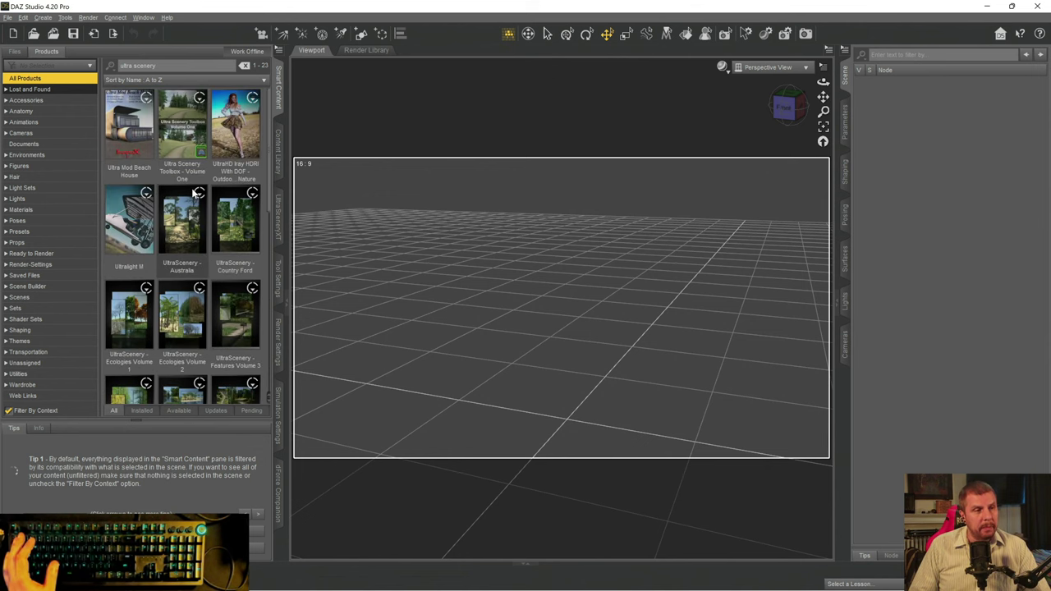
pyautogui.scroll(-5, 195, 186)
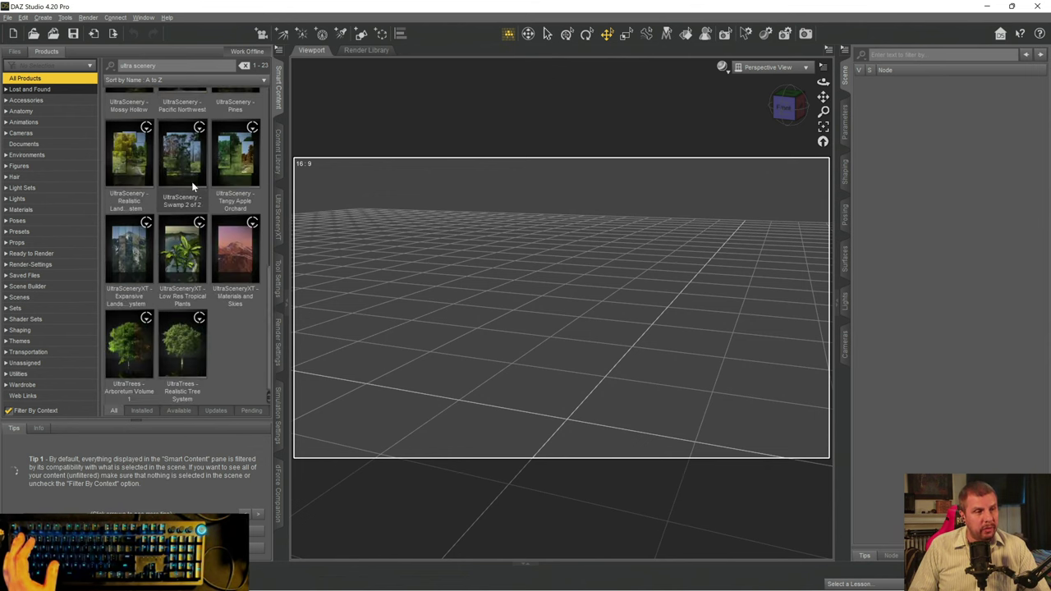
# - Bring up the UltraSceneryXT pane
pyautogui.scroll(5, 193, 181)
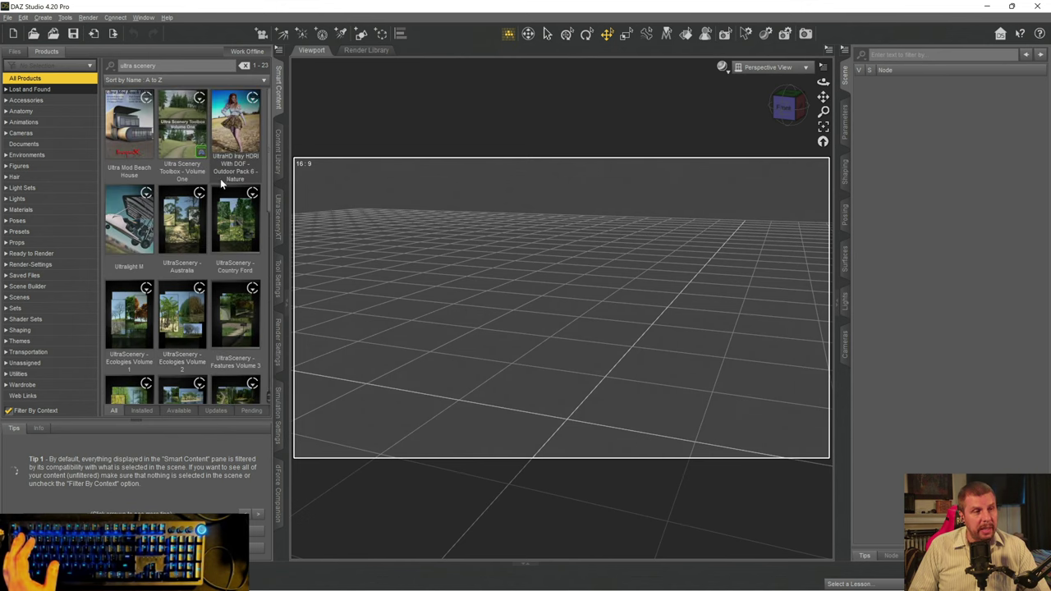
pyautogui.click(140, 18)
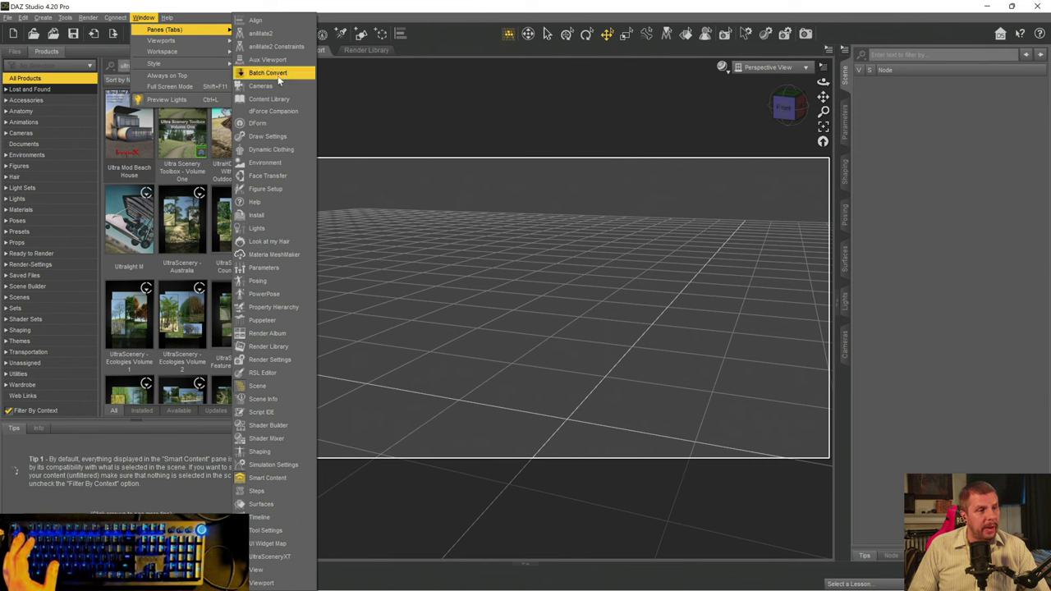
pyautogui.moveTo(169, 16)
pyautogui.click(275, 6)
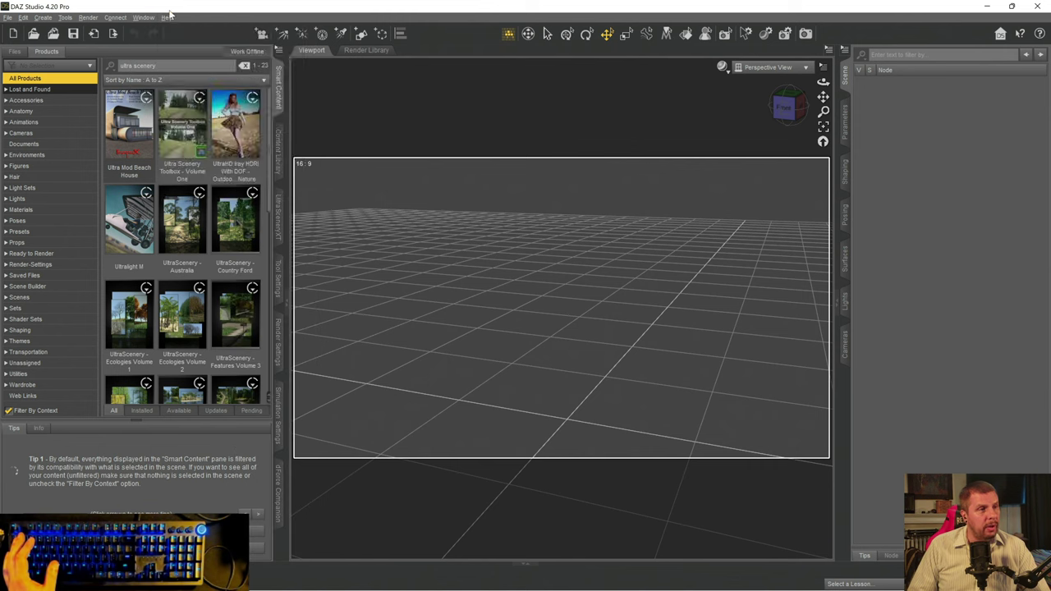
pyautogui.click(143, 18)
pyautogui.moveTo(156, 29)
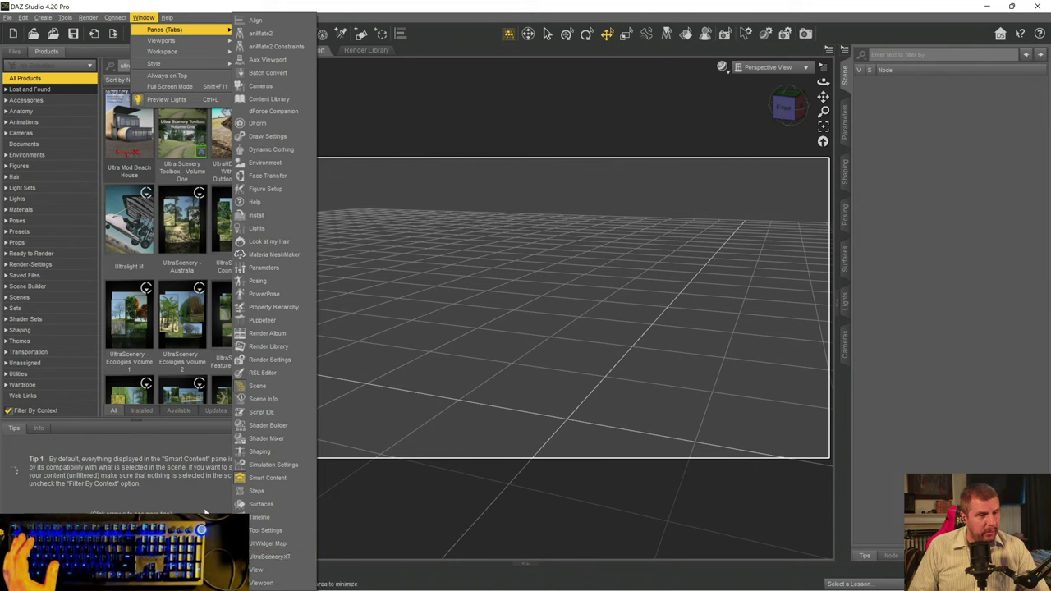
pyautogui.click(267, 557)
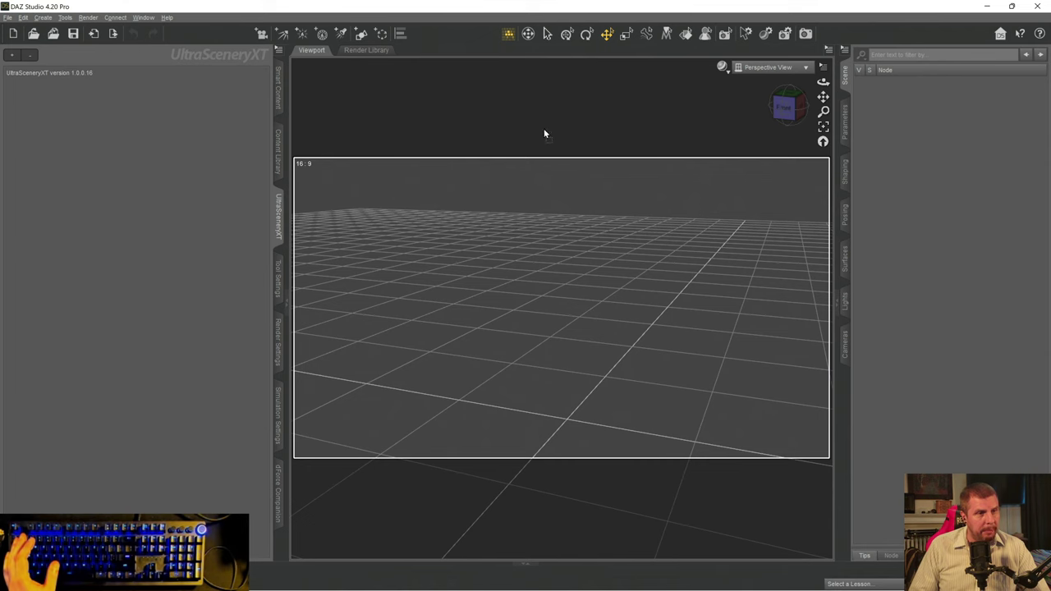
# - Undock the UltraSceneryXT pane and dock it again between Render Settings and Simulation Settings
pyautogui.moveTo(544, 133); pyautogui.dragTo(543, 132)
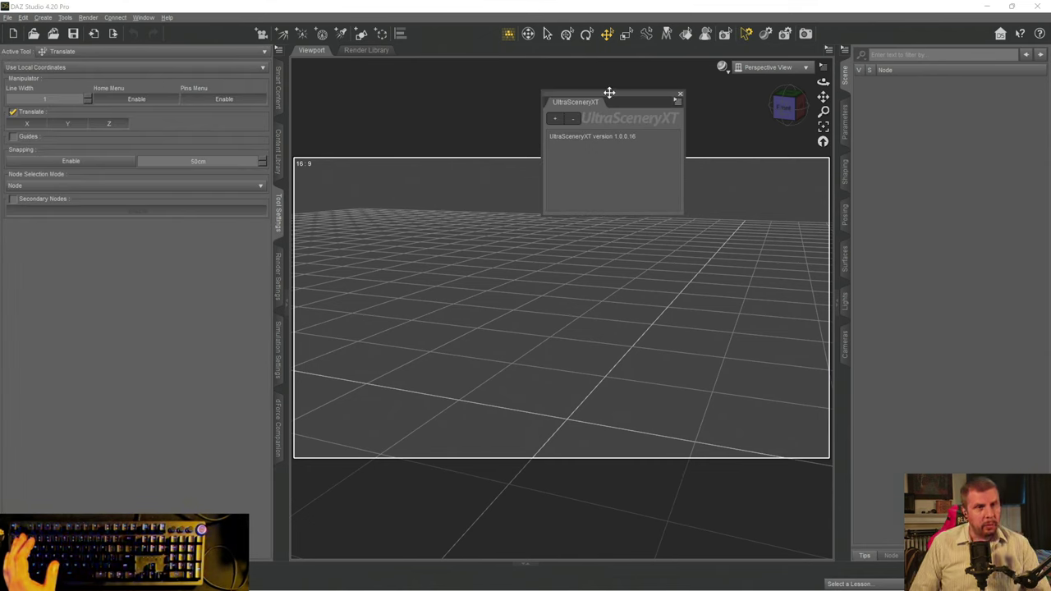
pyautogui.moveTo(620, 94); pyautogui.dragTo(577, 99)
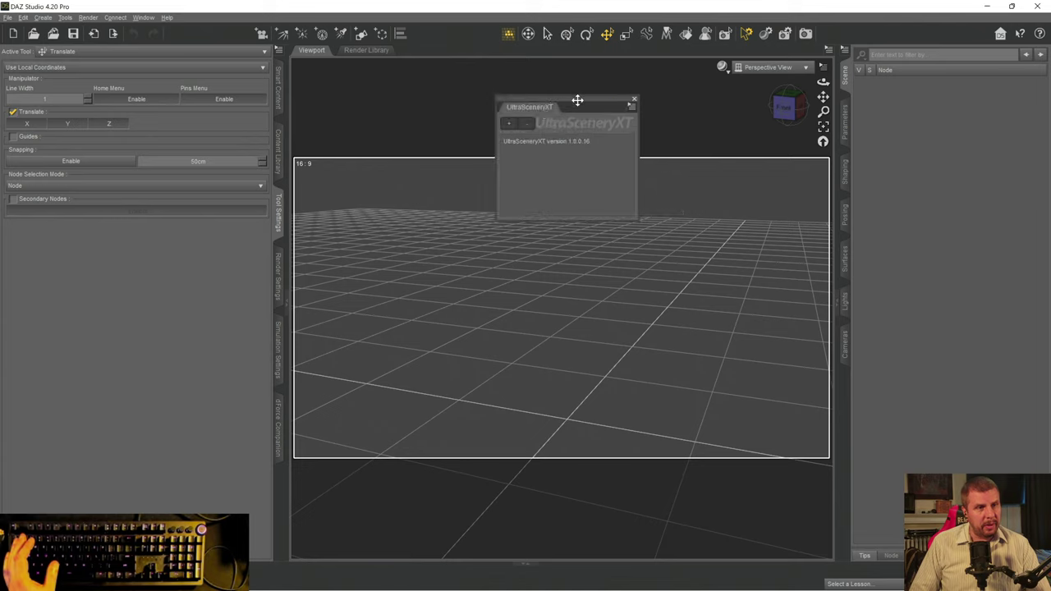
pyautogui.click(530, 113)
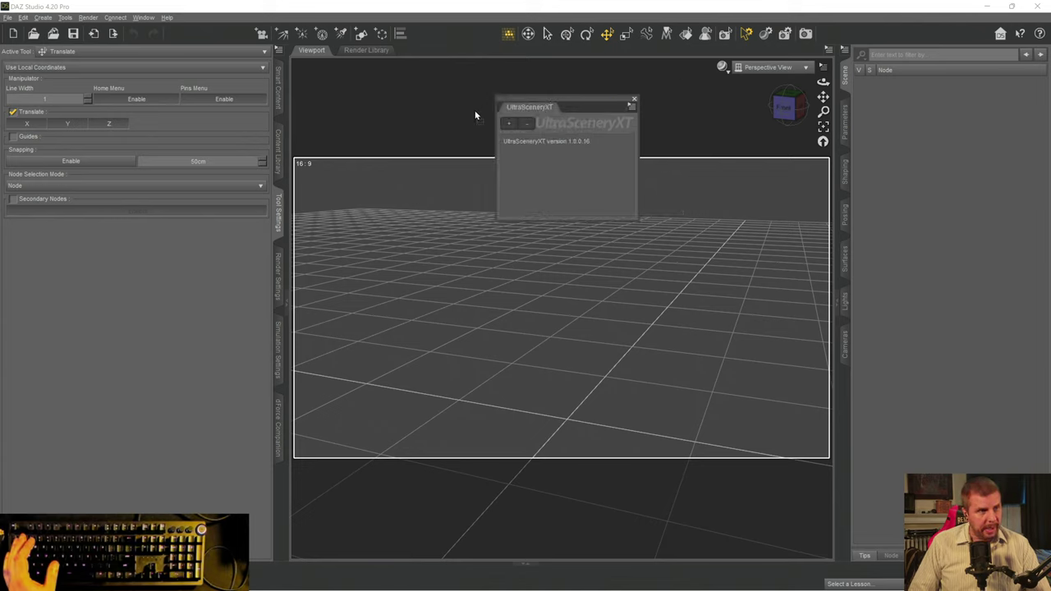
pyautogui.moveTo(274, 259); pyautogui.dragTo(277, 353)
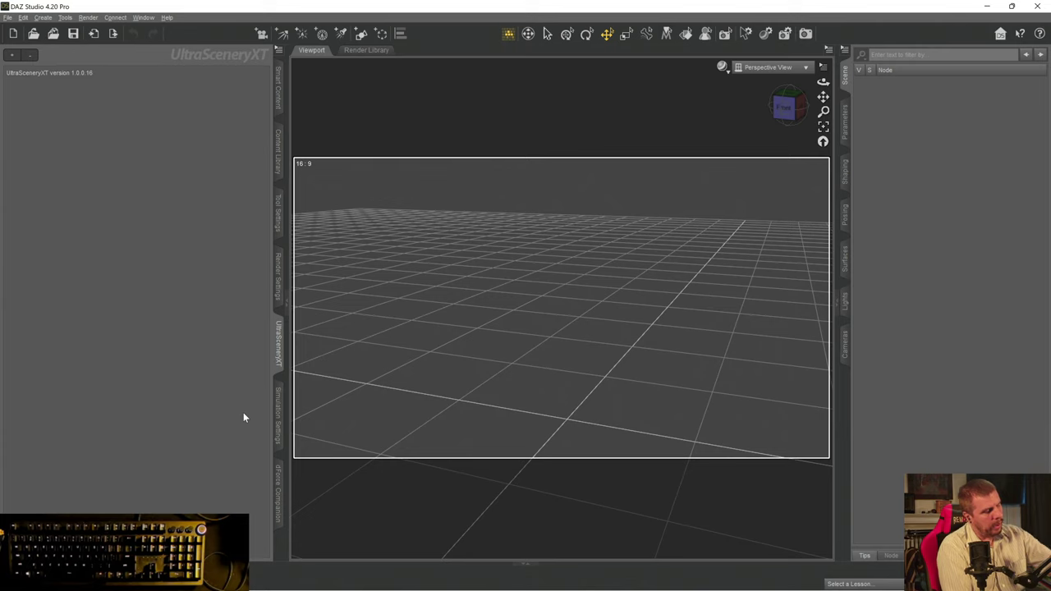
# - Create a new UltraSceneryXT terrain with the name UltraSceneryXT and a resolution of 512
pyautogui.click(12, 55)
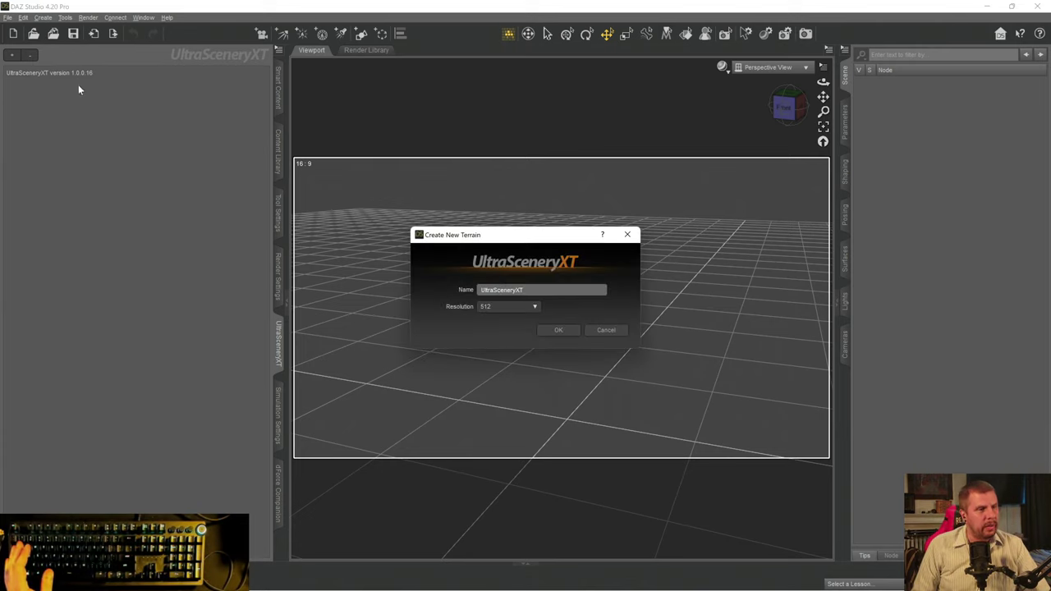
pyautogui.click(527, 308)
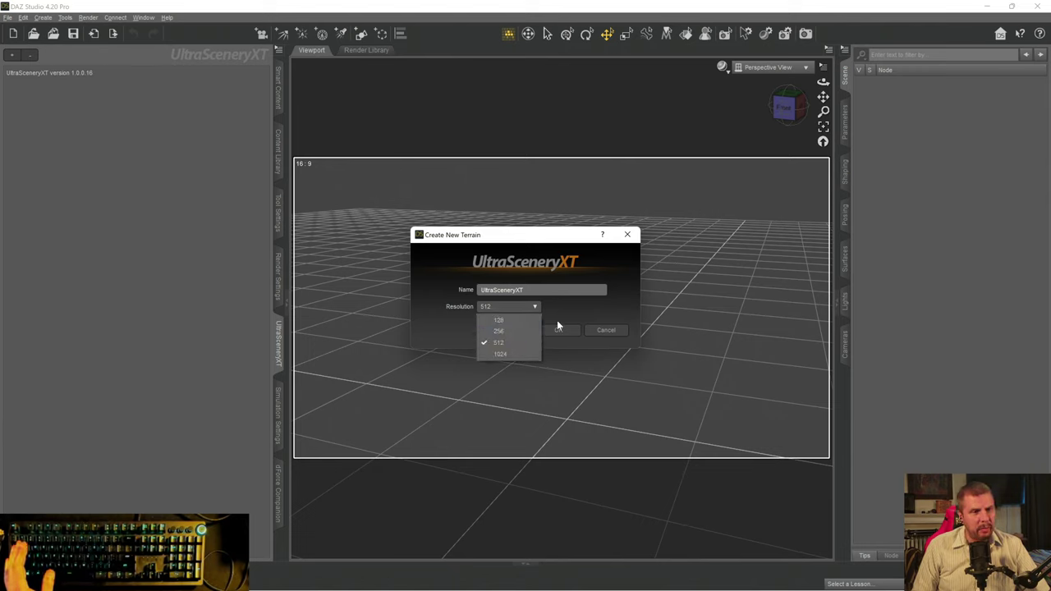
pyautogui.click(609, 310)
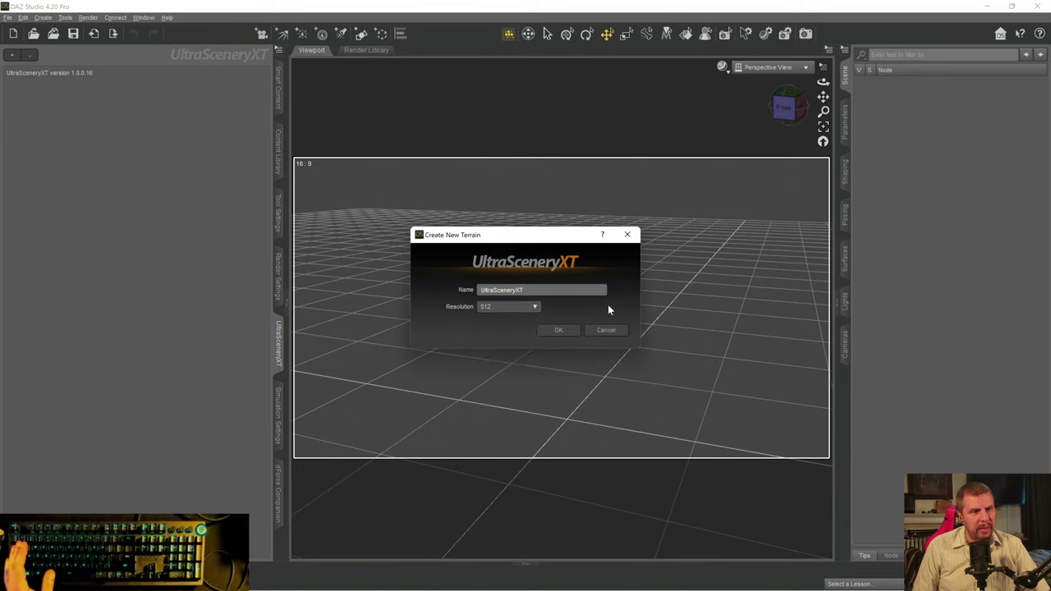
pyautogui.click(556, 331)
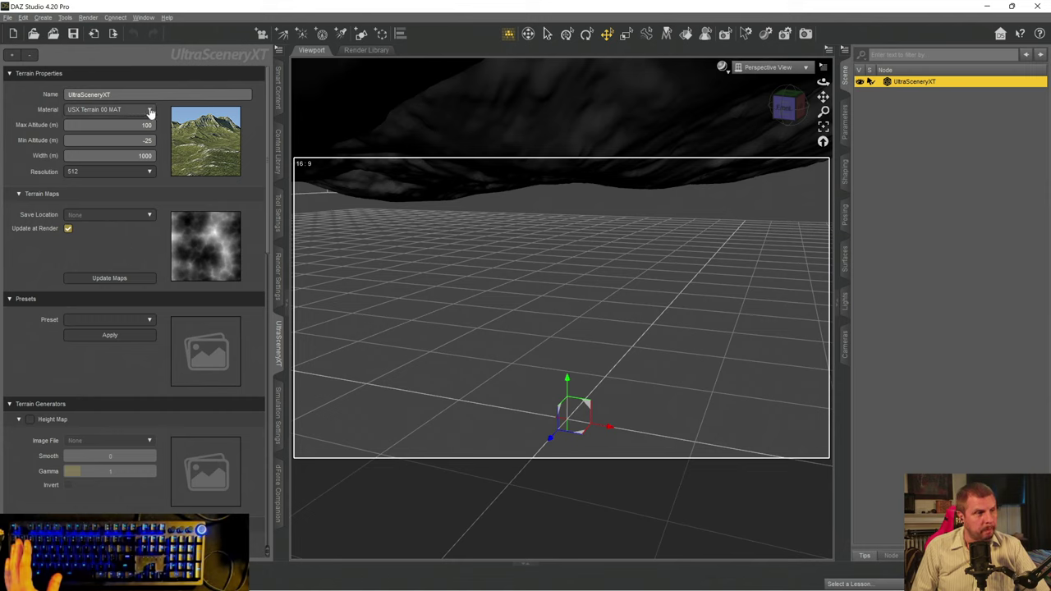
pyautogui.click(147, 216)
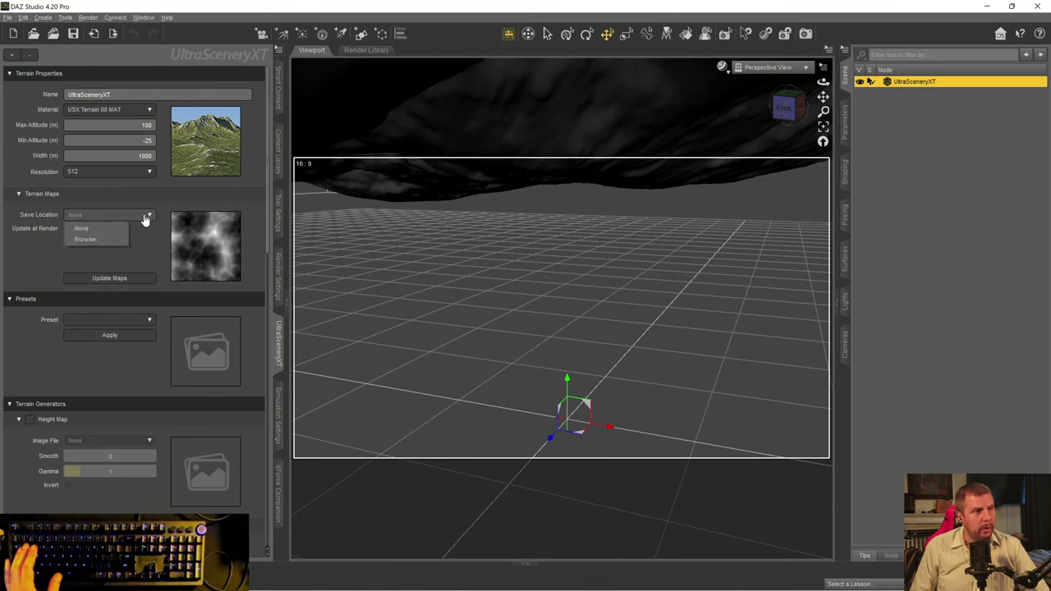
pyautogui.click(82, 238)
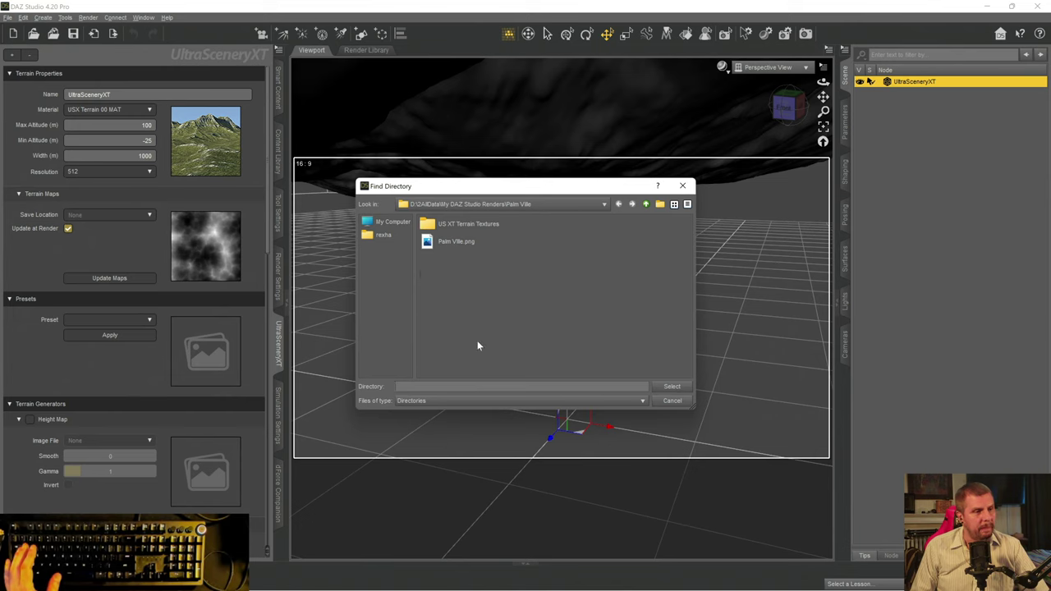
pyautogui.click(672, 400)
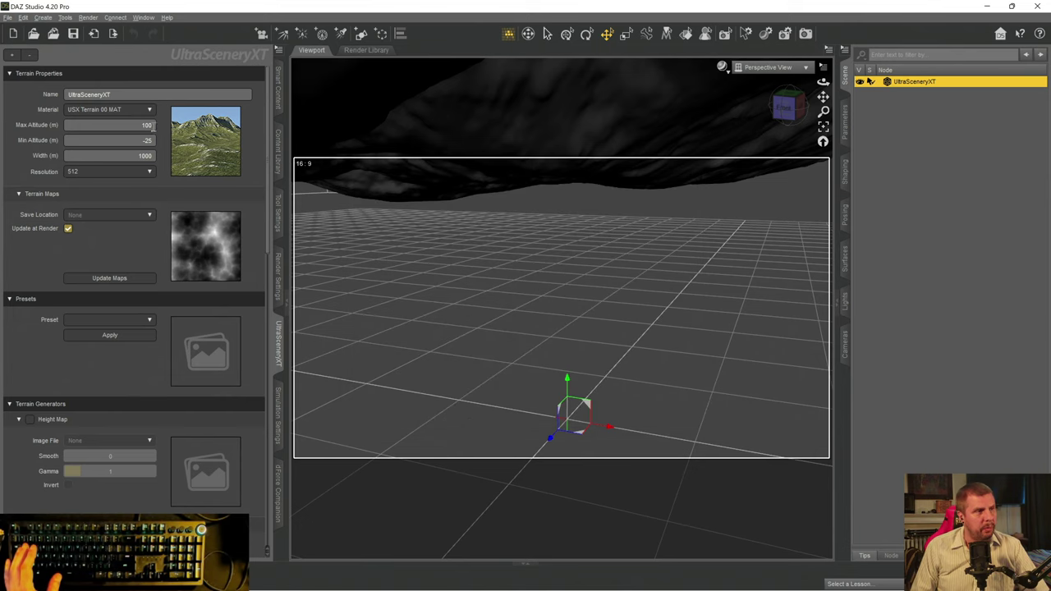
# - Start saving the scene under a new name and create an "Ultra Scenery XT" folder inside My DAZ Studio Renders
pyautogui.click(8, 18)
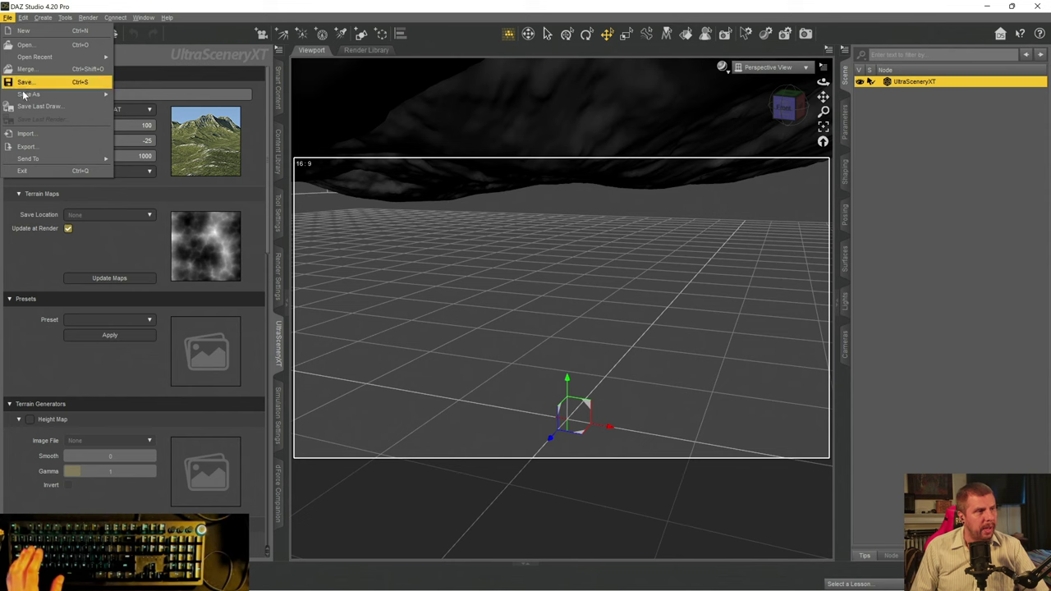
pyautogui.moveTo(27, 97)
pyautogui.click(134, 96)
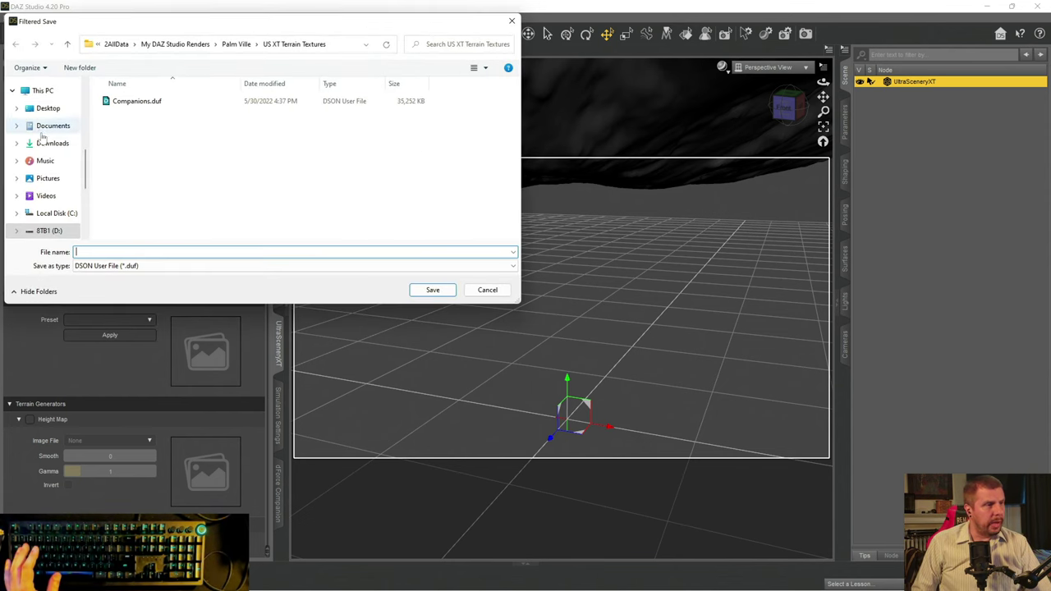
pyautogui.scroll(1, 58, 128)
pyautogui.scroll(5, 58, 142)
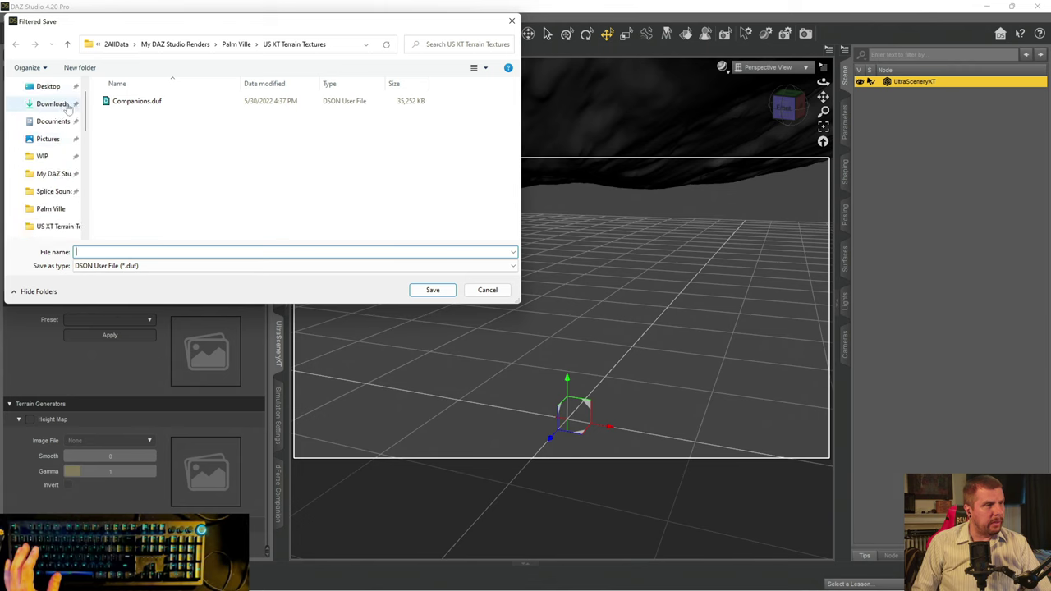
pyautogui.click(51, 195)
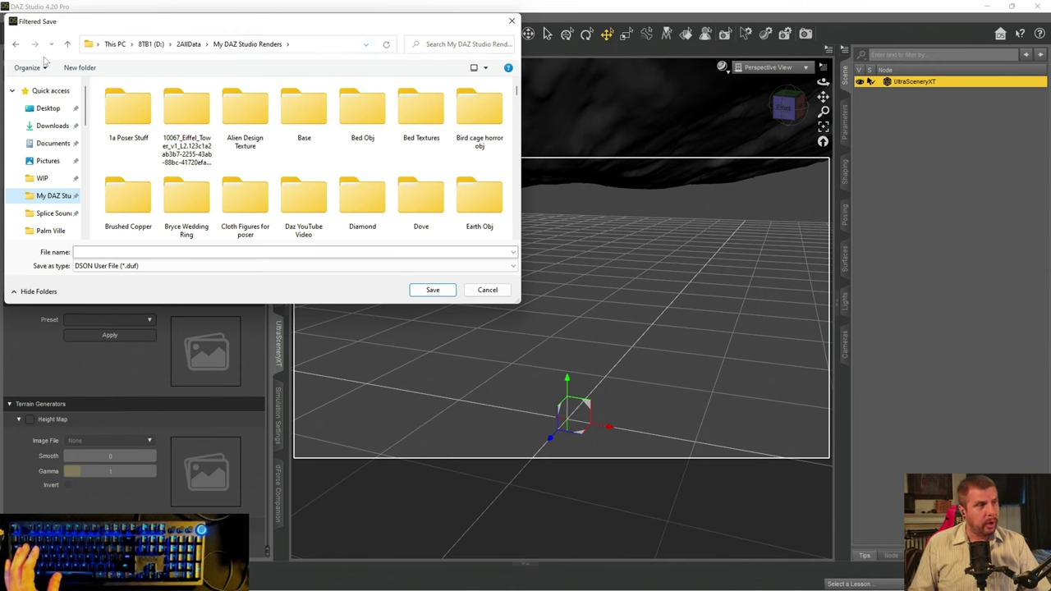
pyautogui.click(77, 68)
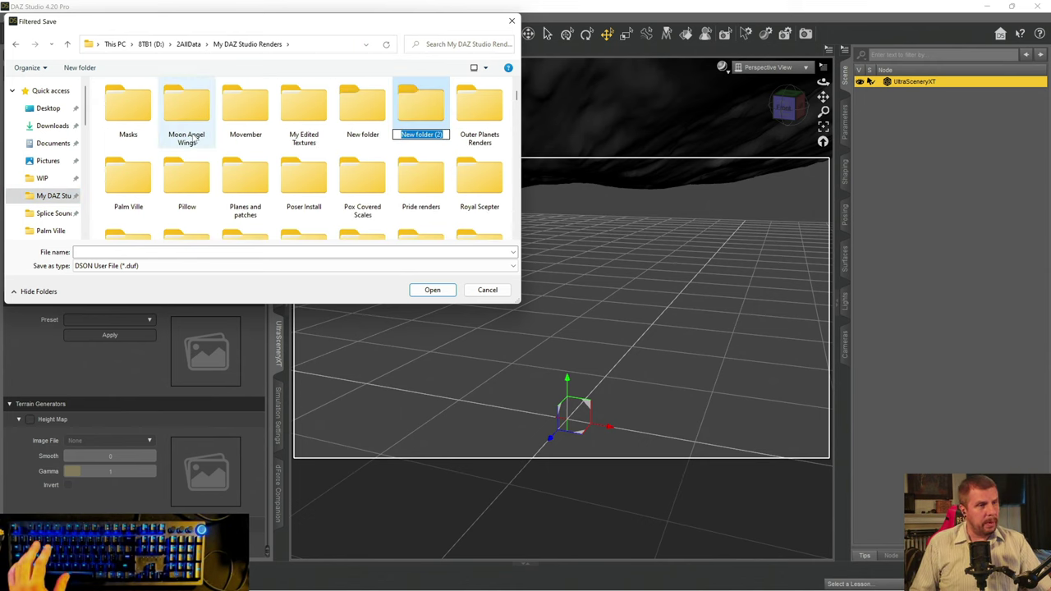
pyautogui.write('Ult')
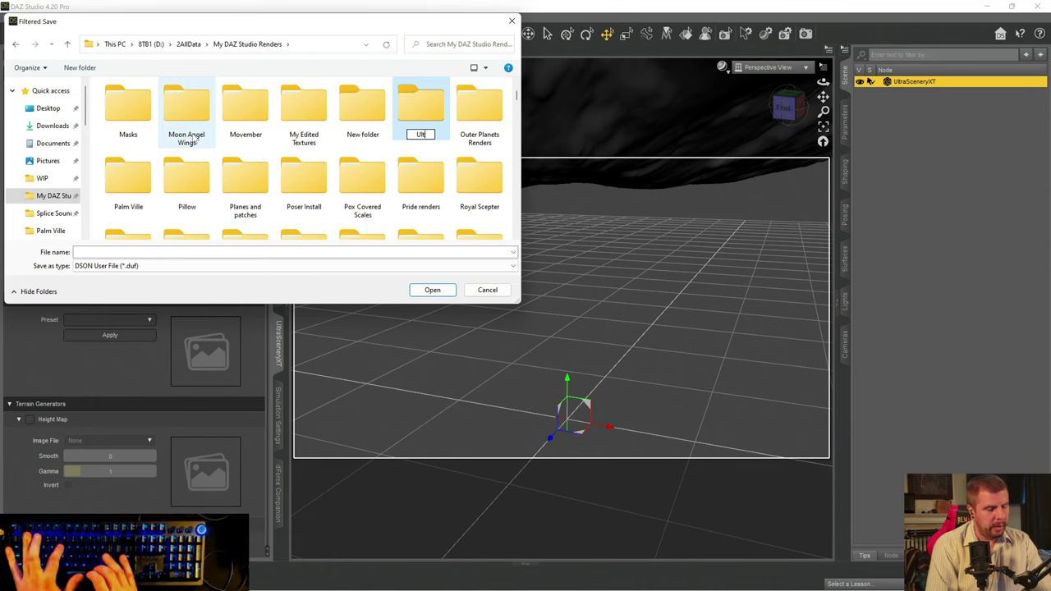
pyautogui.write('r')
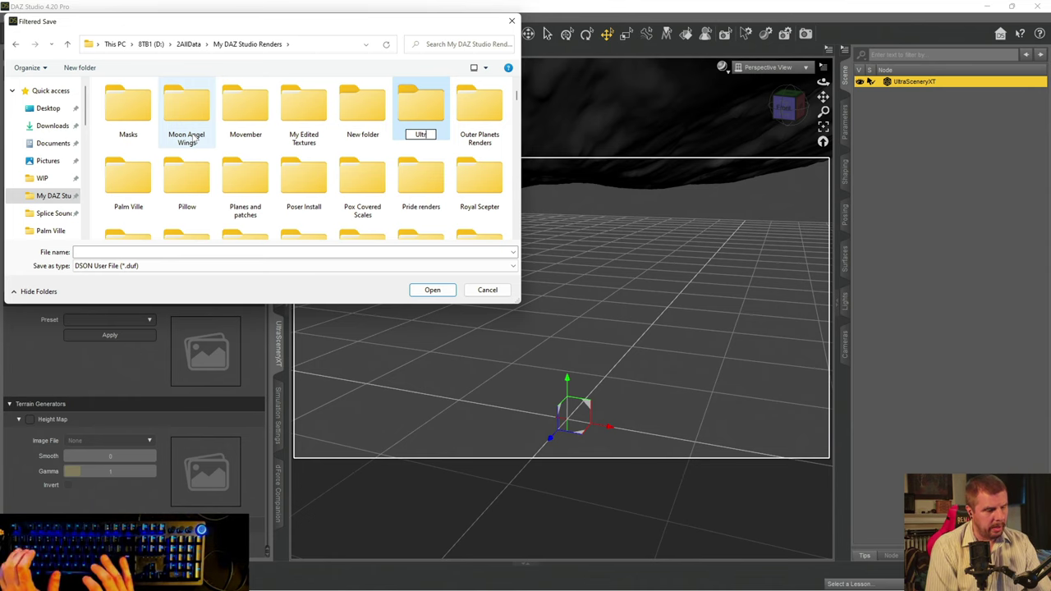
pyautogui.write('a Scener')
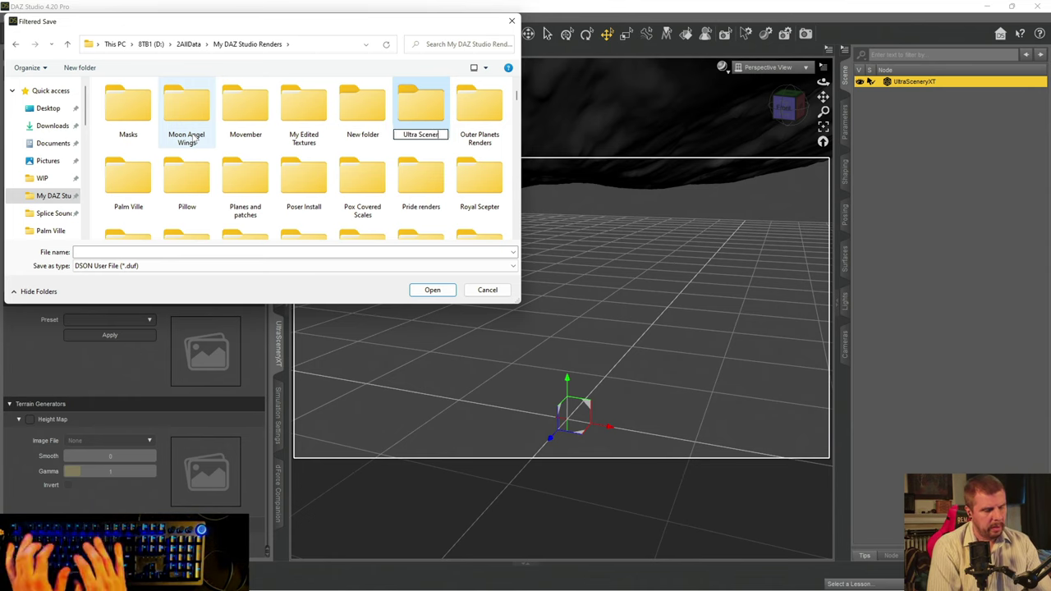
pyautogui.write('y XT')
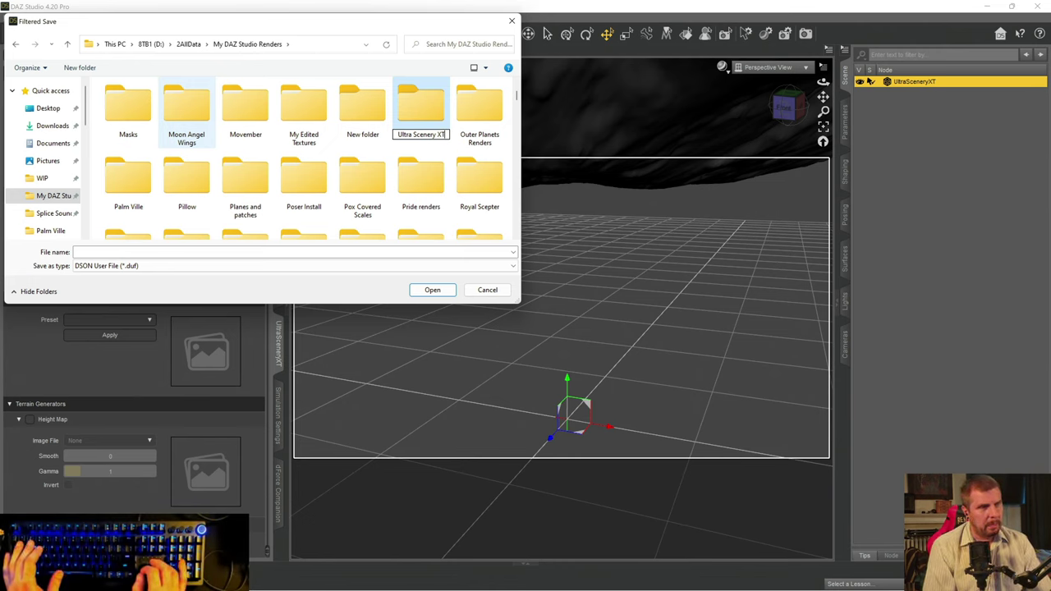
pyautogui.press('Return')
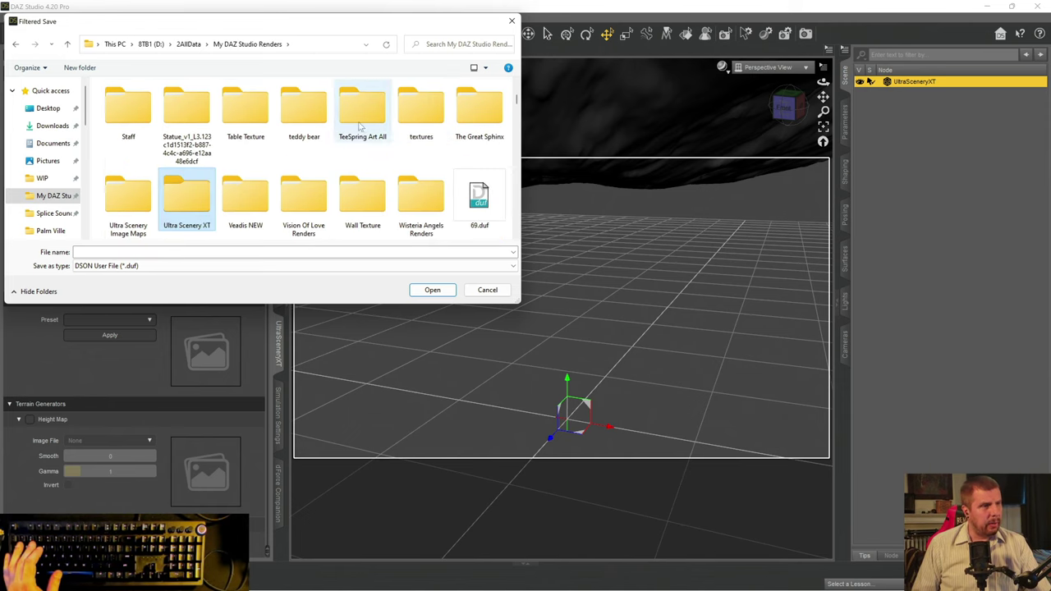
# - Save the scene as "Ultra Scenery XT" in the new Ultra Scenery XT folder, accepting the preset scene save options
pyautogui.doubleClick(187, 202)
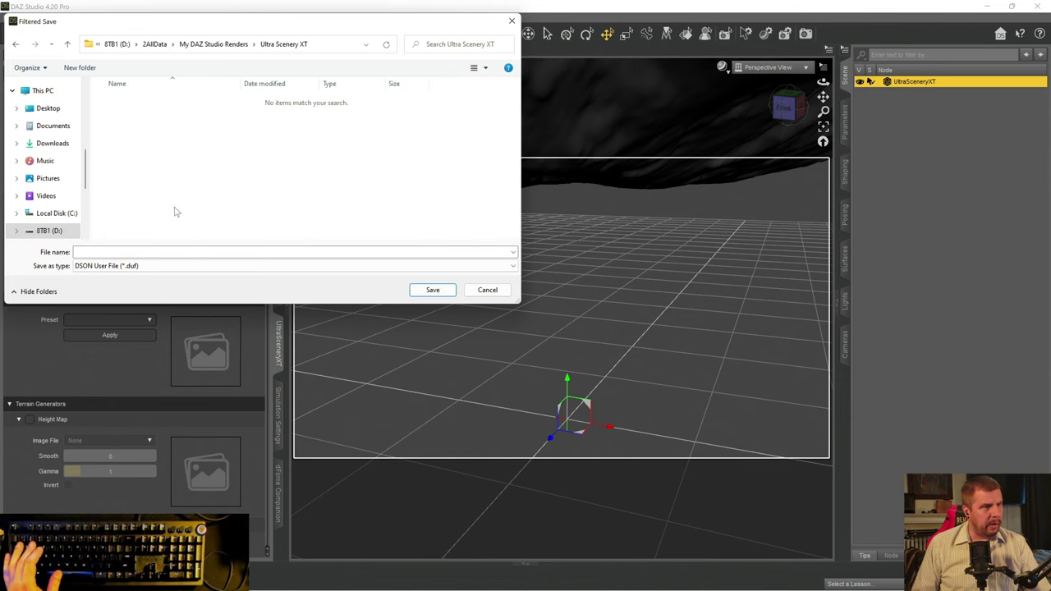
pyautogui.click(97, 253)
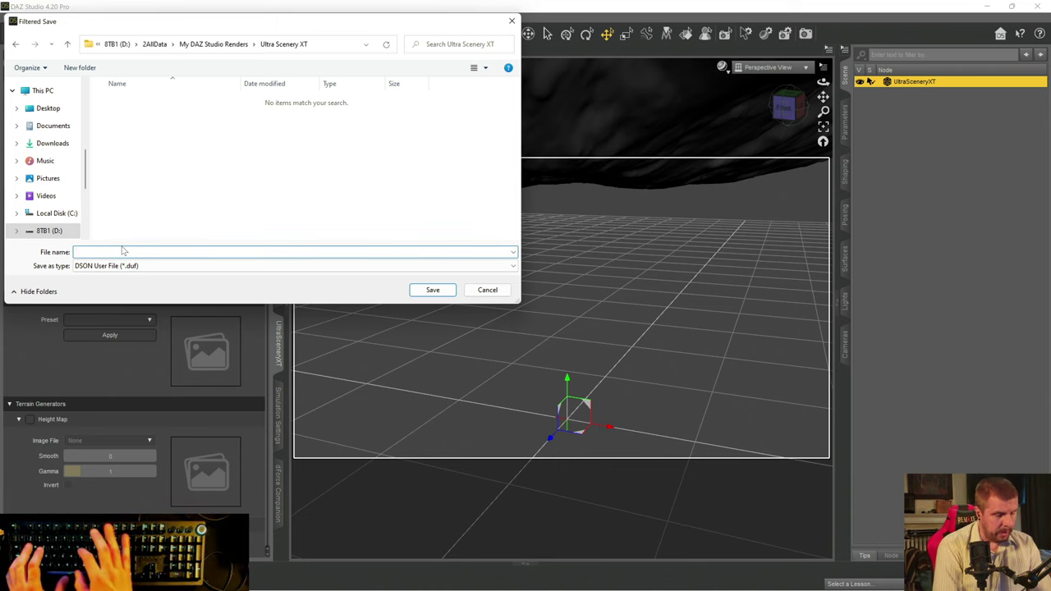
pyautogui.write('Ultra Sc')
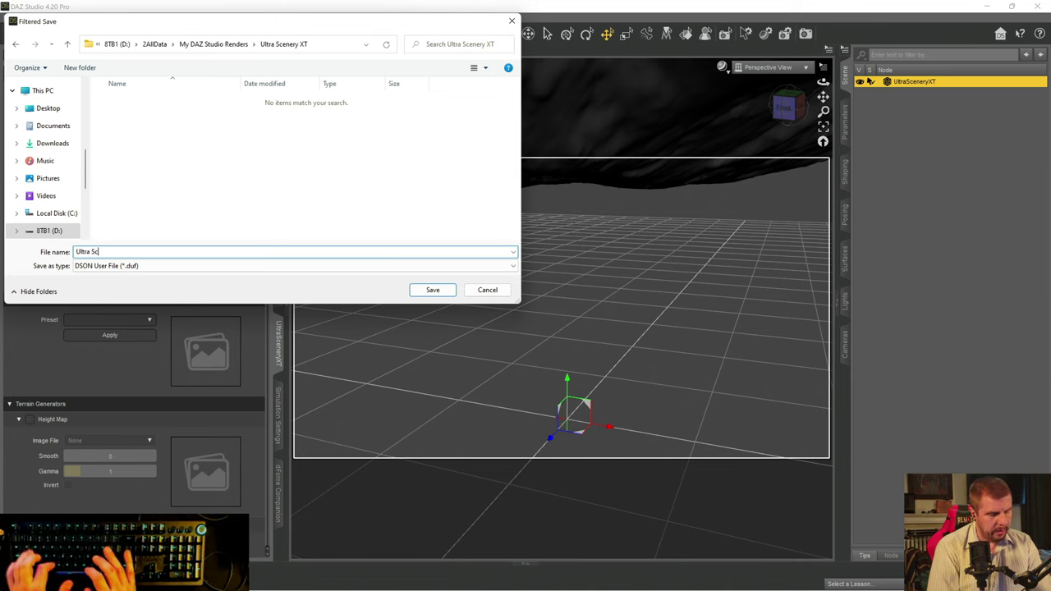
pyautogui.write('enery XT')
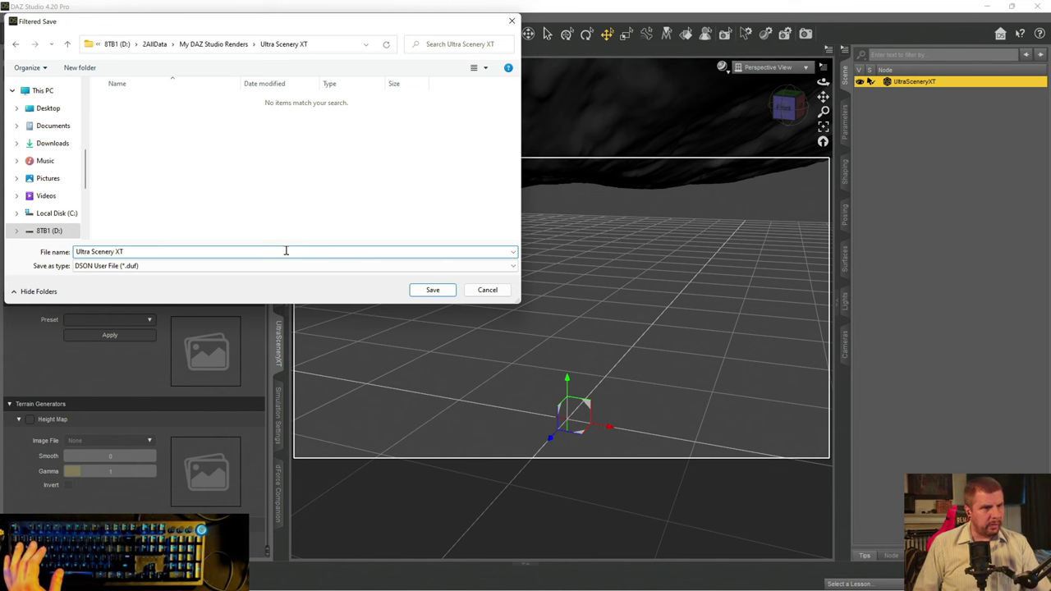
pyautogui.click(433, 290)
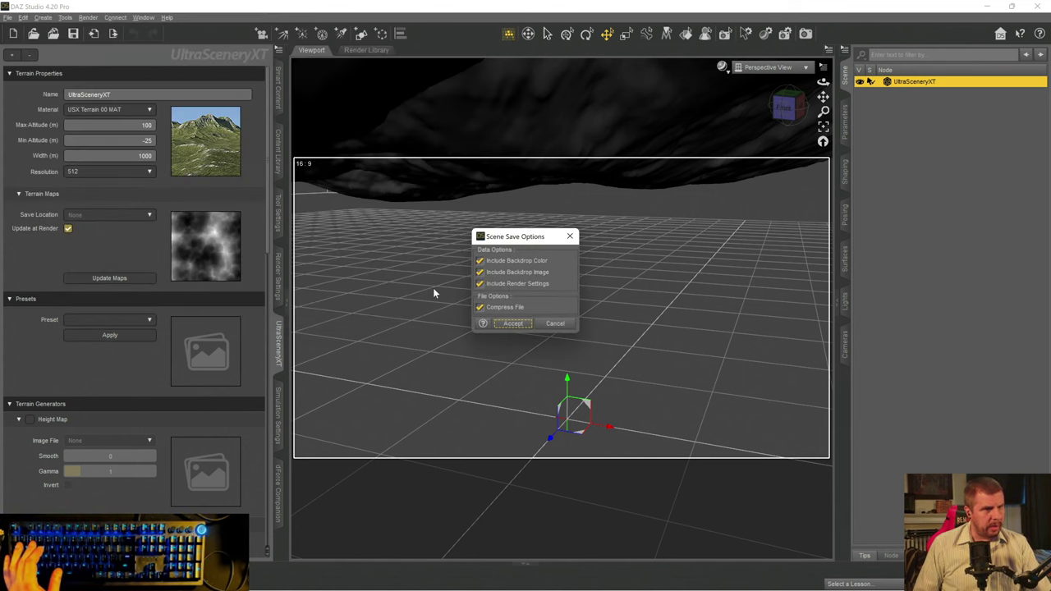
pyautogui.click(522, 326)
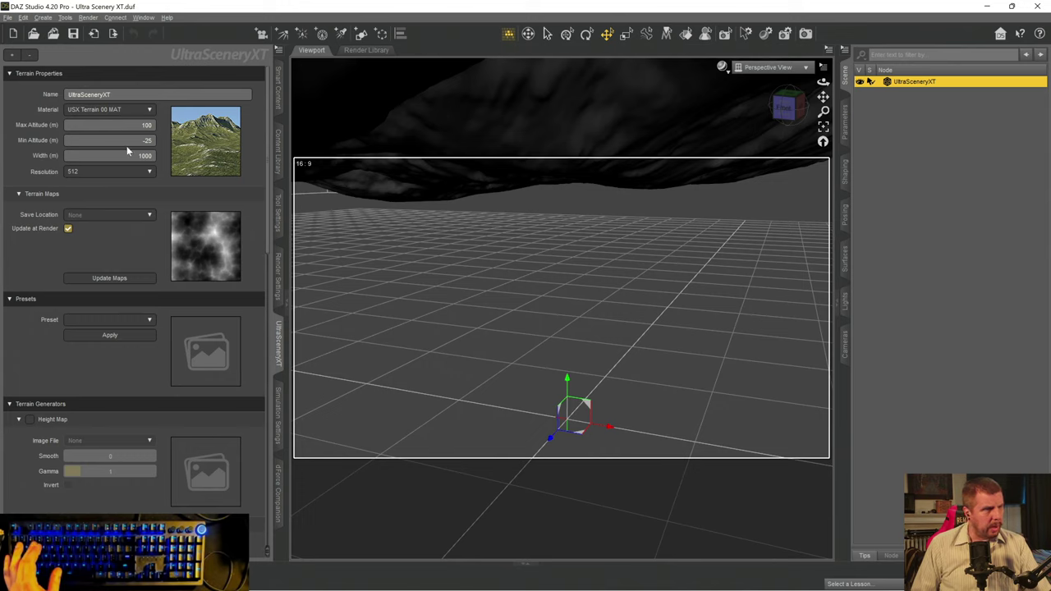
pyautogui.click(149, 110)
pyautogui.click(150, 110)
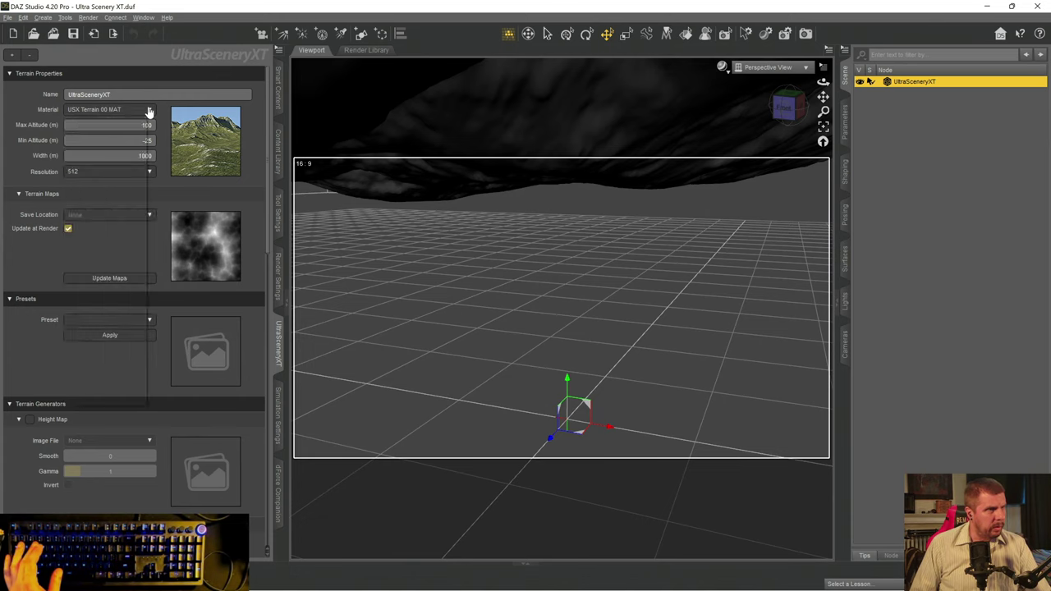
pyautogui.click(148, 110)
pyautogui.click(45, 109)
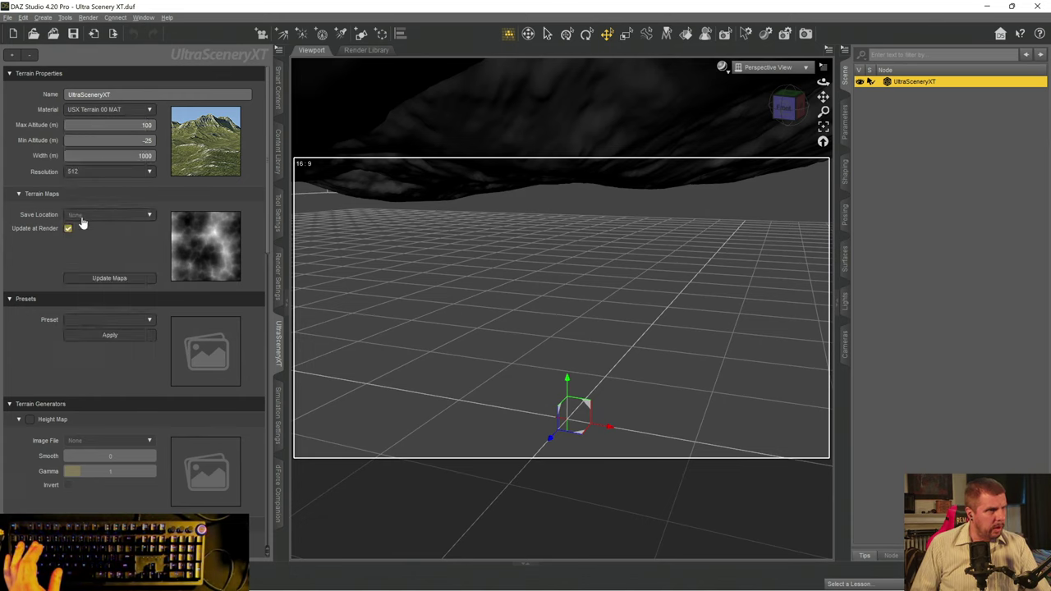
# - Set the terrain maps' save location to the Ultra Scenery XT folder inside My DAZ Studio Renders
pyautogui.click(148, 217)
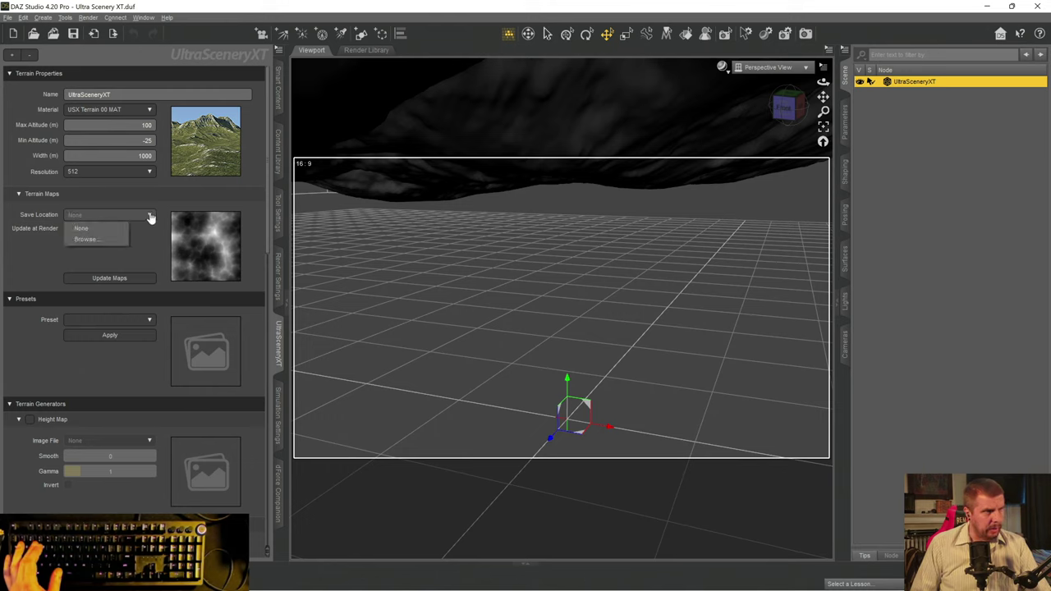
pyautogui.click(85, 239)
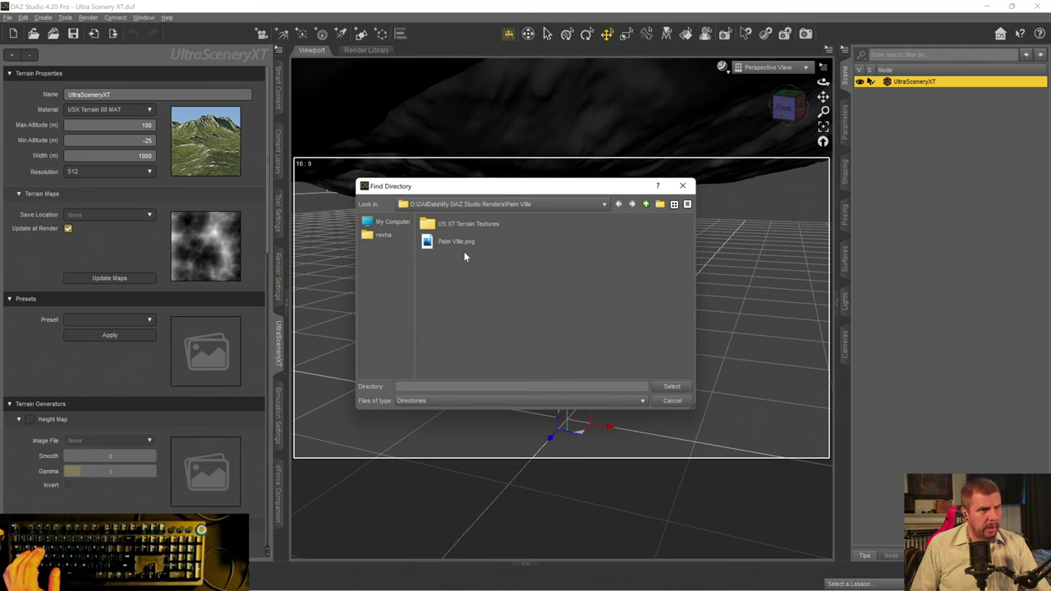
pyautogui.click(646, 205)
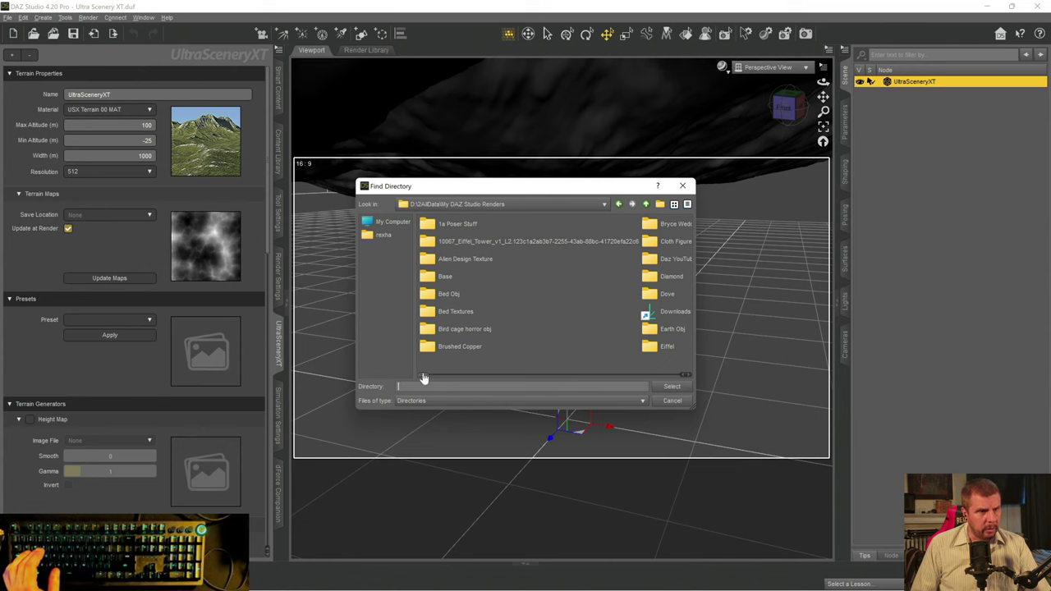
pyautogui.hscroll(10, 554, 381)
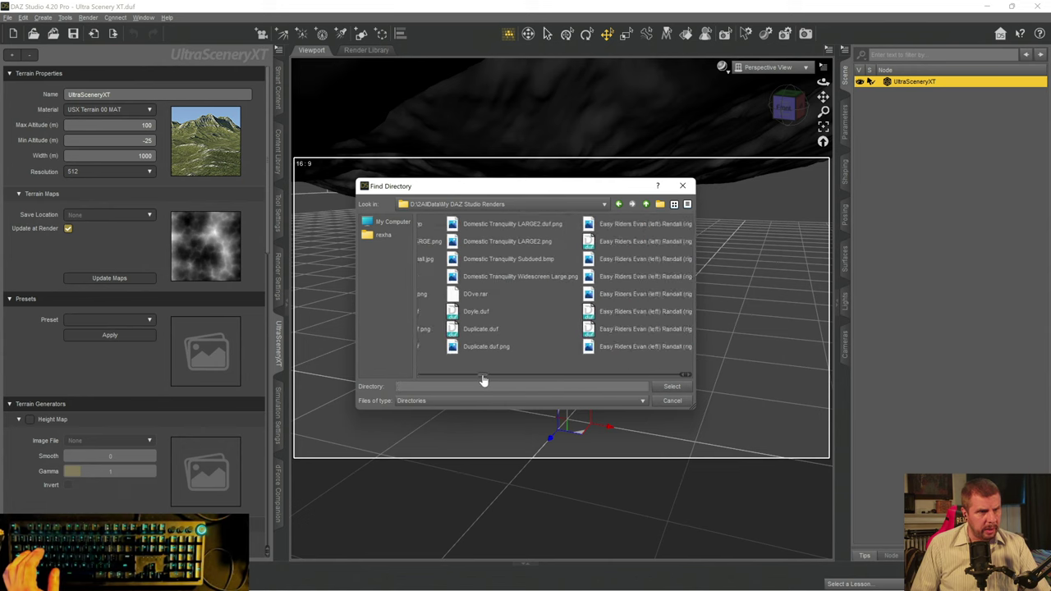
pyautogui.hscroll(-6, 483, 380)
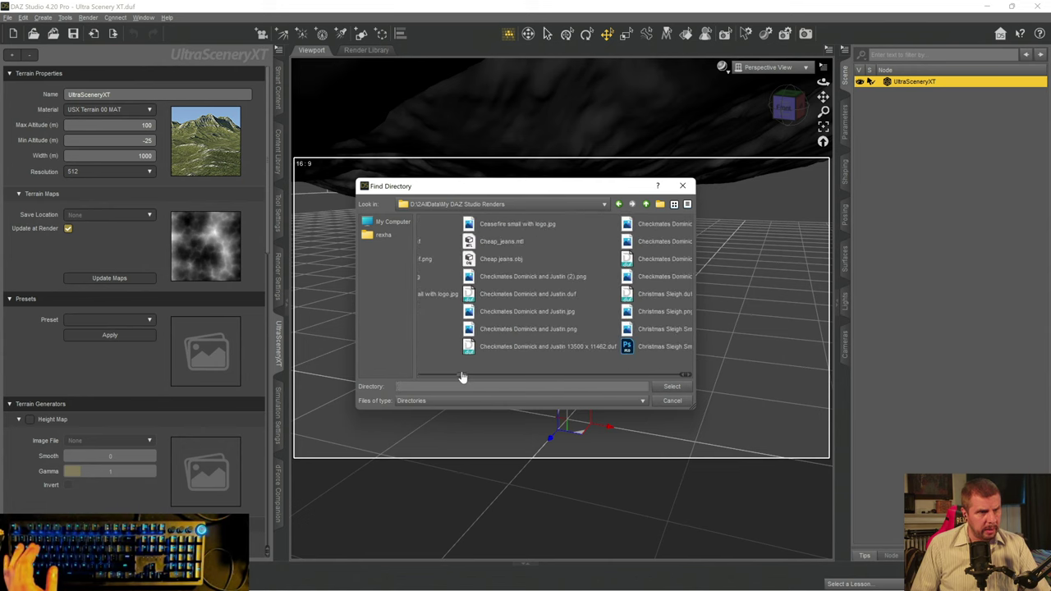
pyautogui.hscroll(-8, 463, 377)
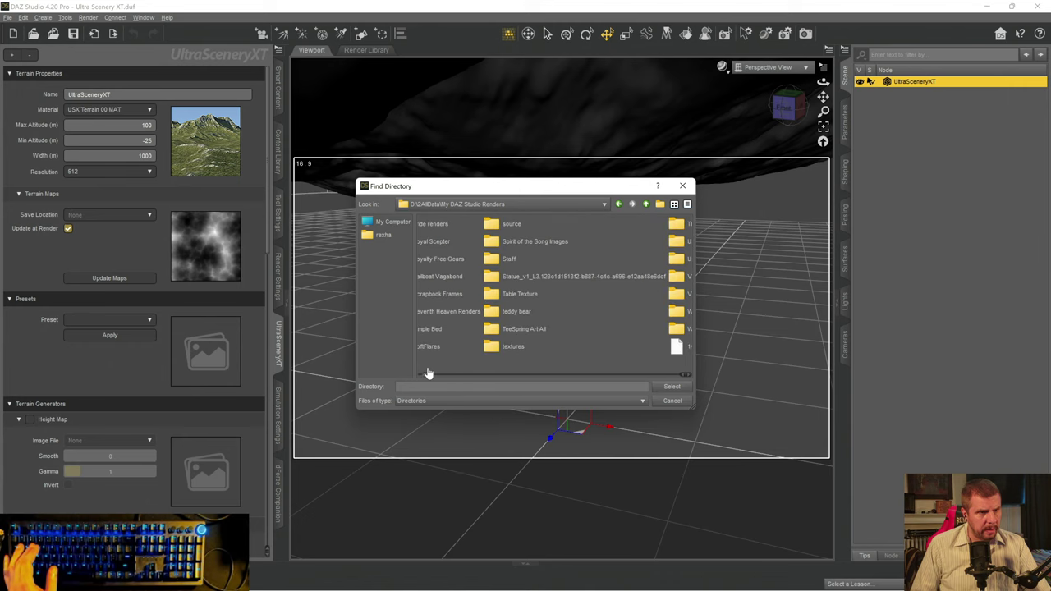
pyautogui.hscroll(1, 427, 374)
pyautogui.hscroll(1, 427, 374)
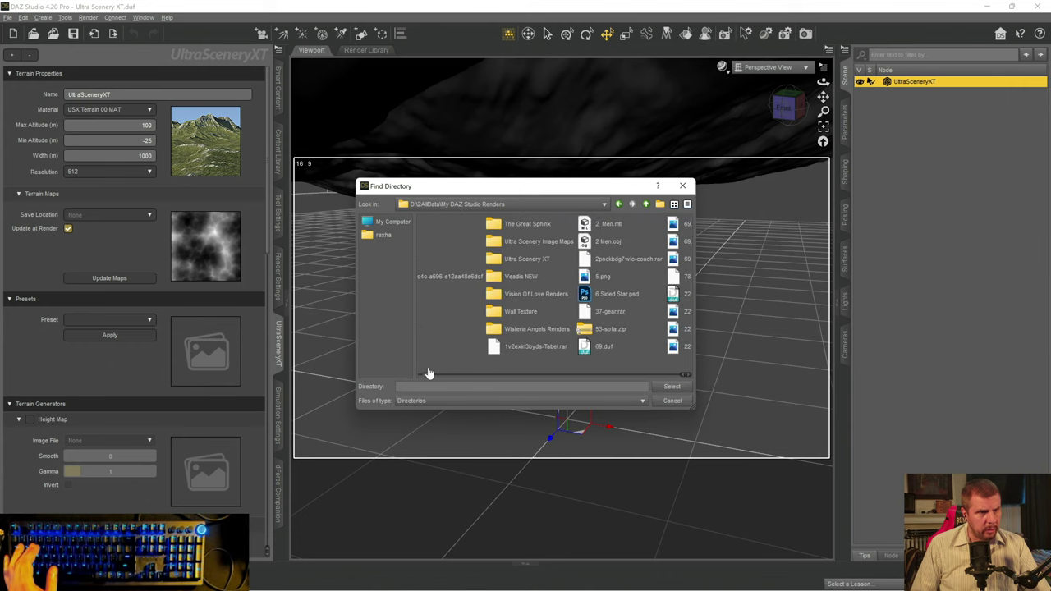
pyautogui.doubleClick(495, 258)
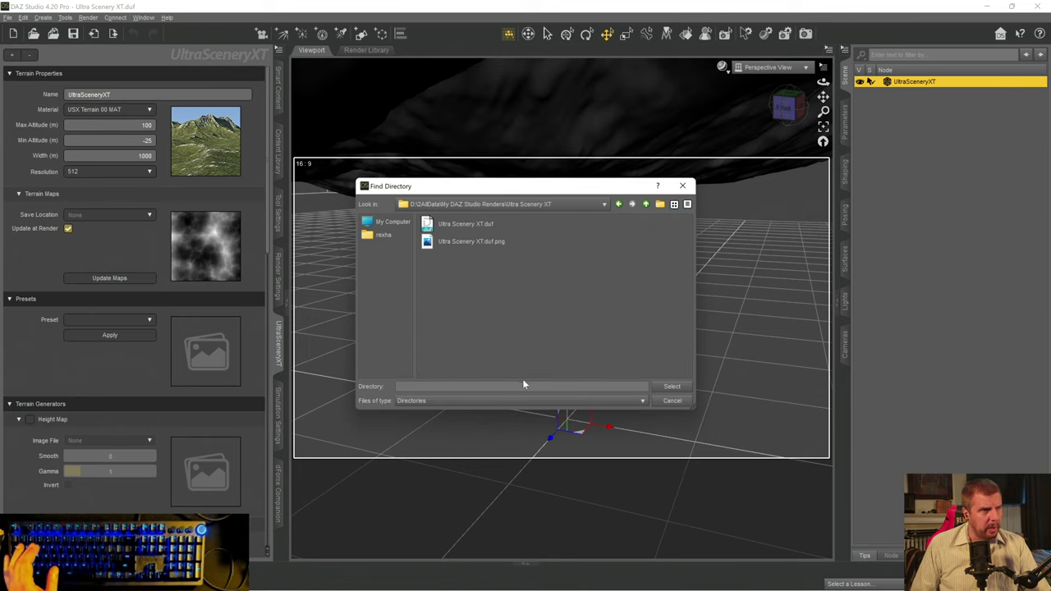
pyautogui.click(669, 386)
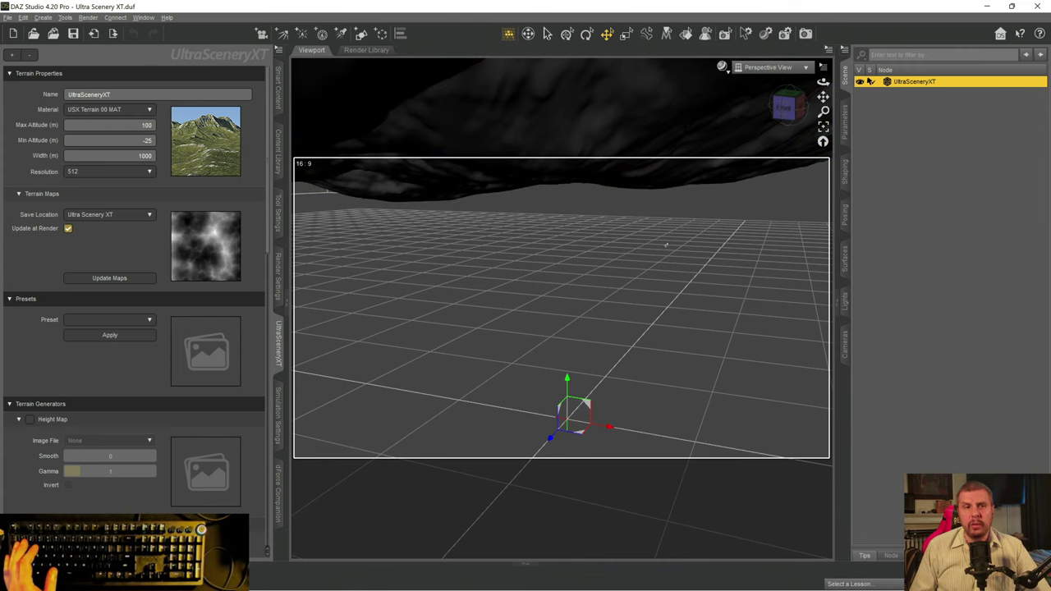
# - Show the terrain from the front and lower its maximum altitude, first to 50 m and then to 30 m
pyautogui.click(784, 115)
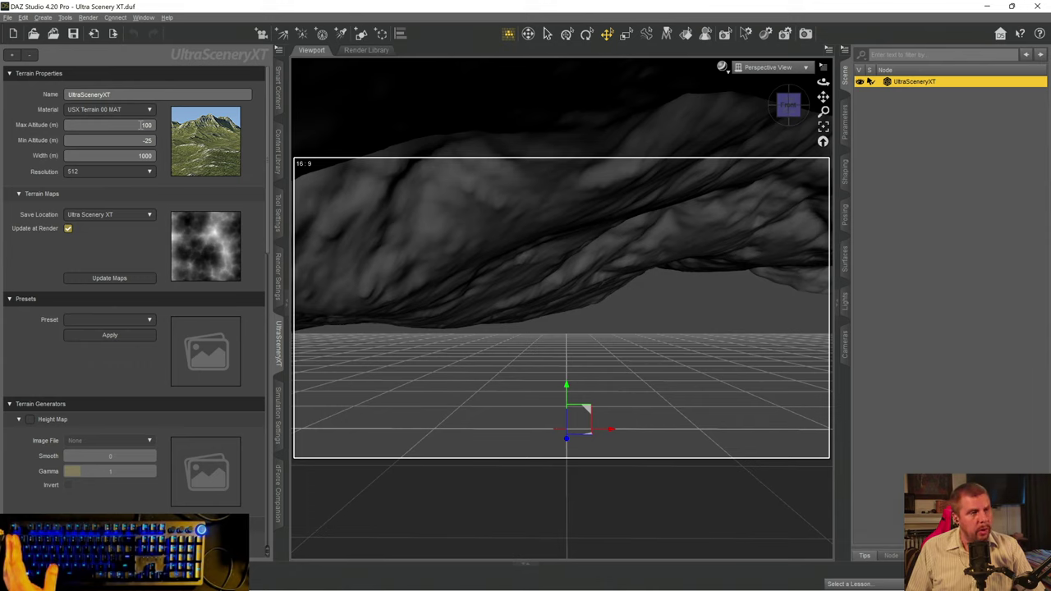
pyautogui.press('Return')
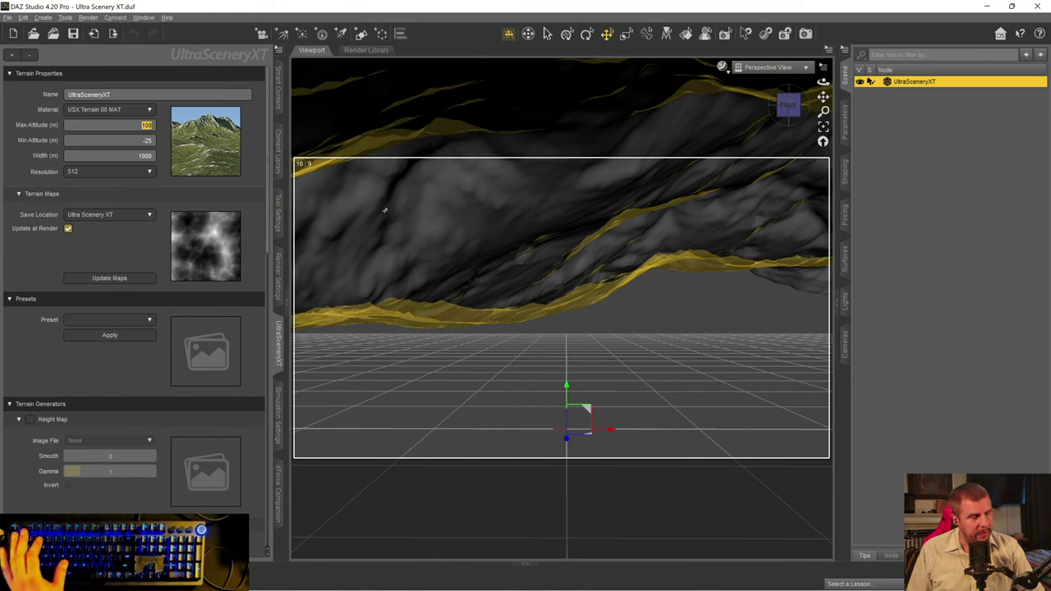
pyautogui.write('50')
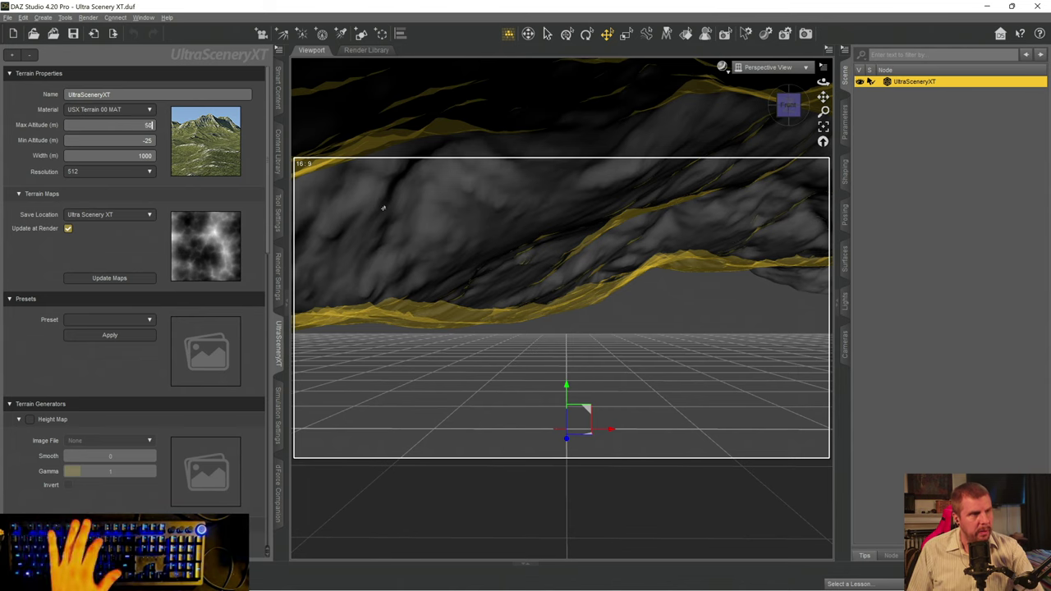
pyautogui.press('Return')
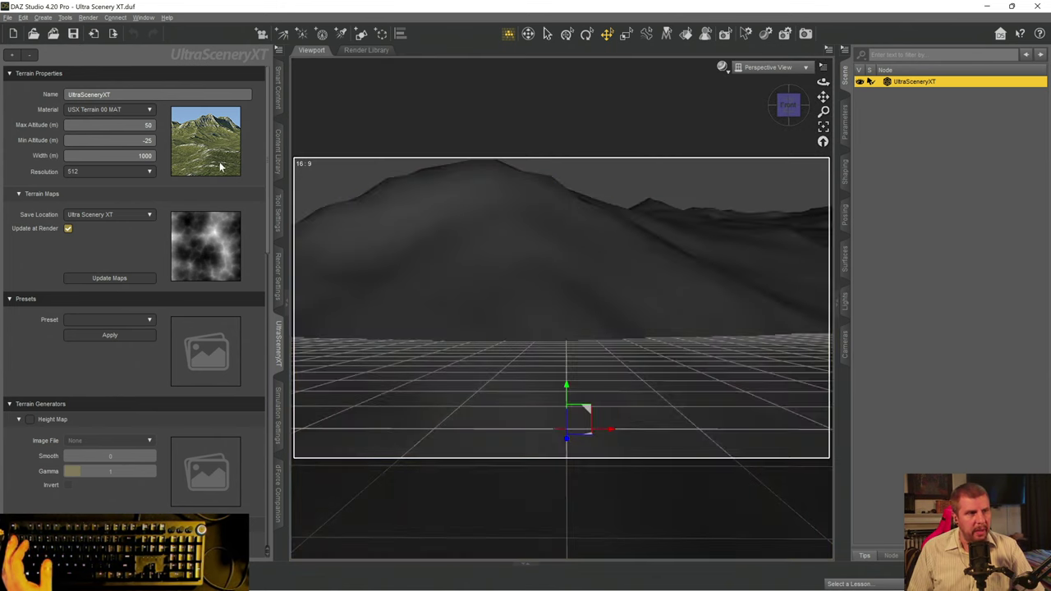
pyautogui.click(148, 124)
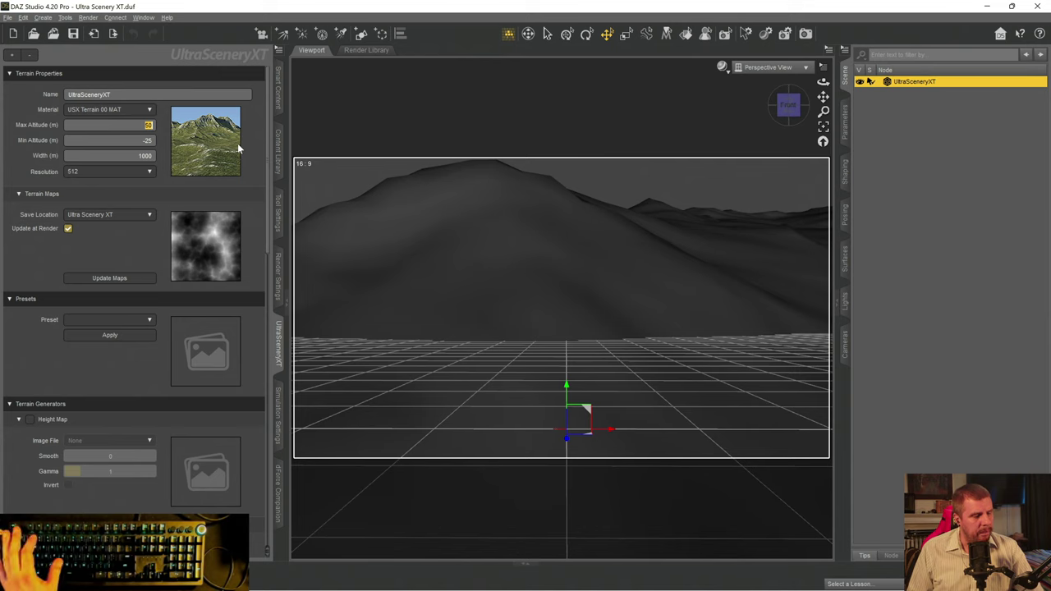
pyautogui.write('30')
pyautogui.press('Return')
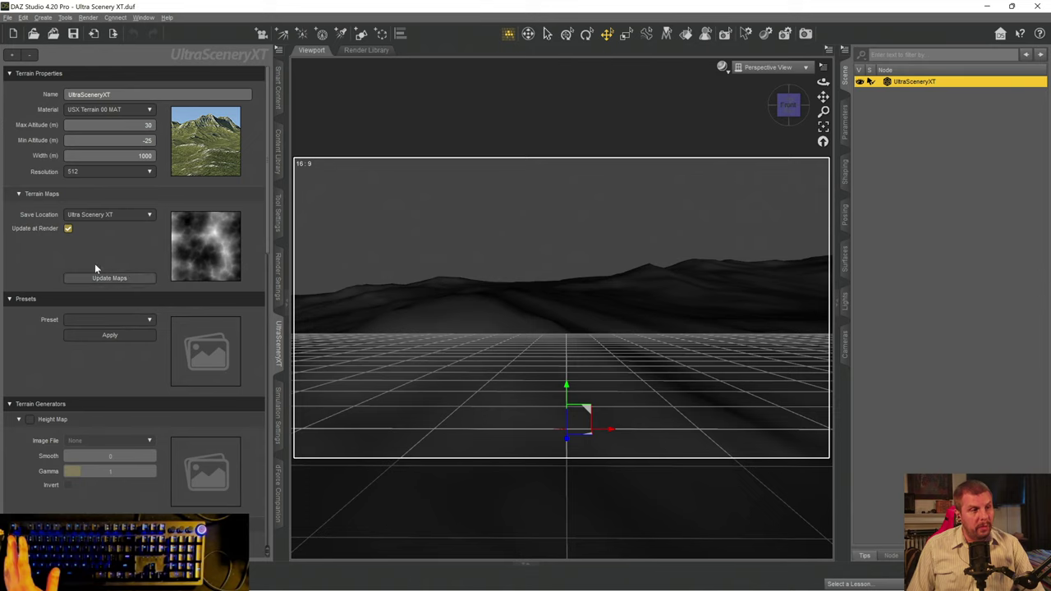
# - Check the save location options without changing them and update the terrain maps
pyautogui.click(146, 216)
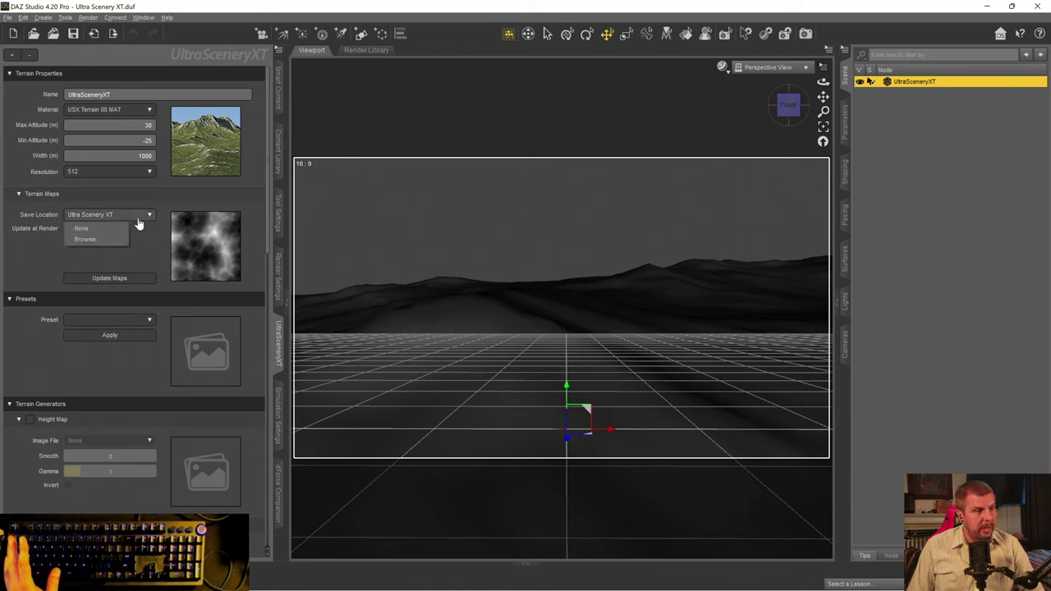
pyautogui.click(25, 256)
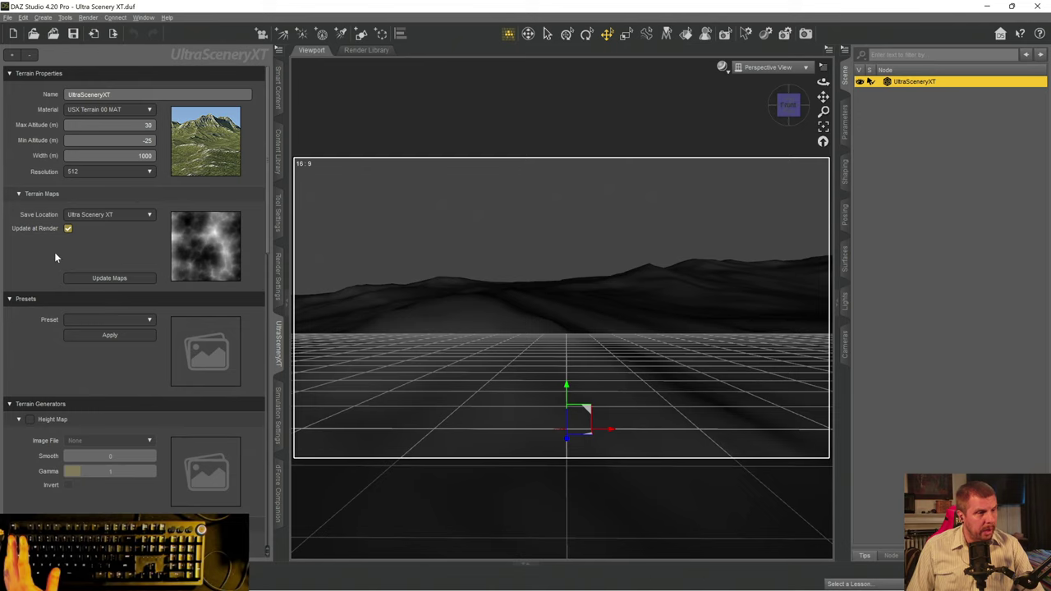
pyautogui.click(97, 278)
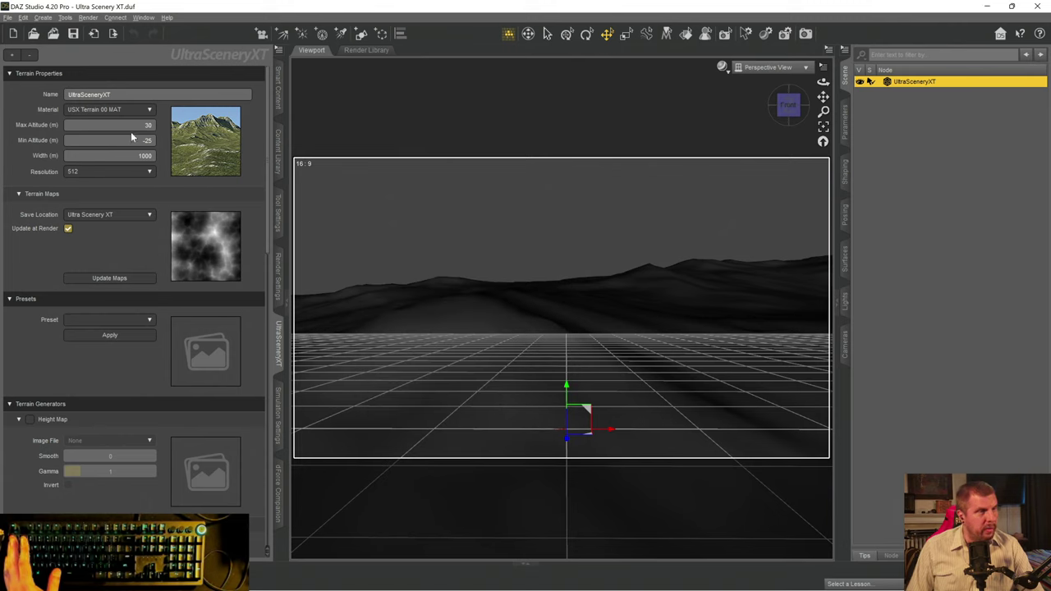
# - Apply the USX Terrain 04 MAT material to the terrain and switch the viewport to the rendered preview style
pyautogui.click(145, 111)
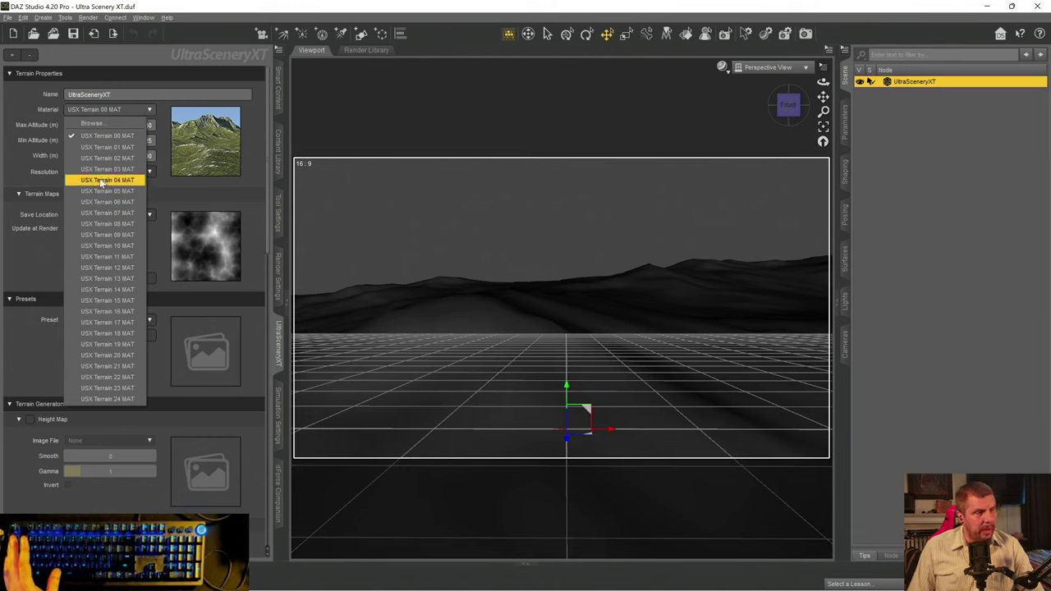
pyautogui.click(102, 180)
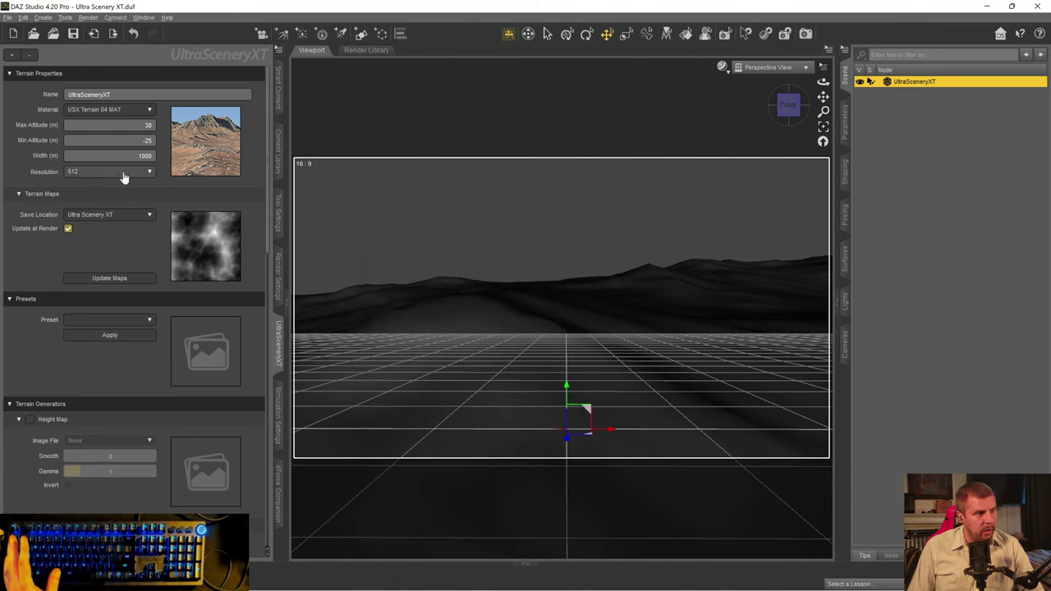
pyautogui.click(144, 115)
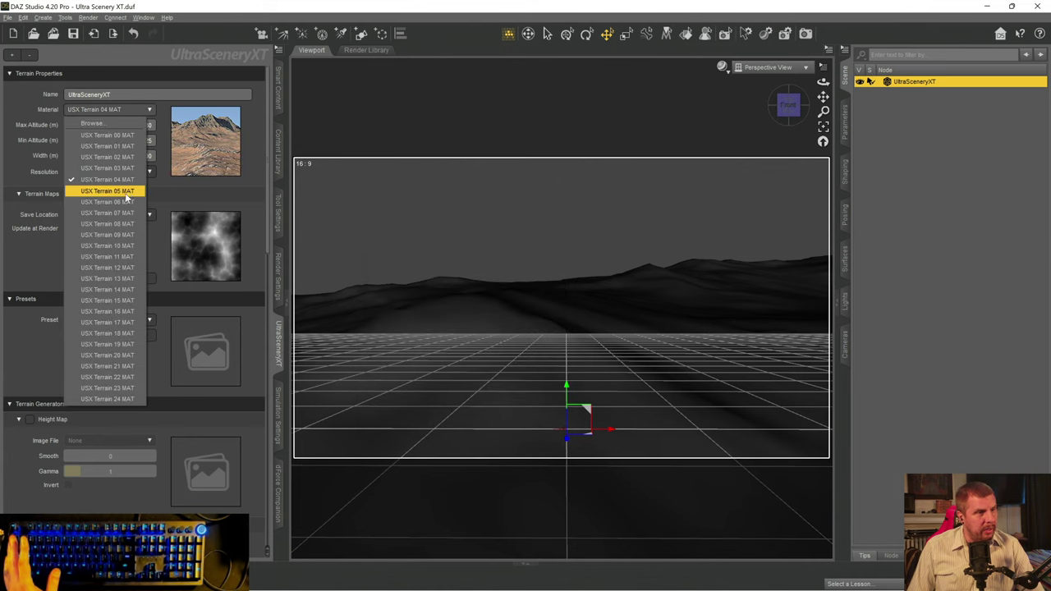
pyautogui.click(854, 24)
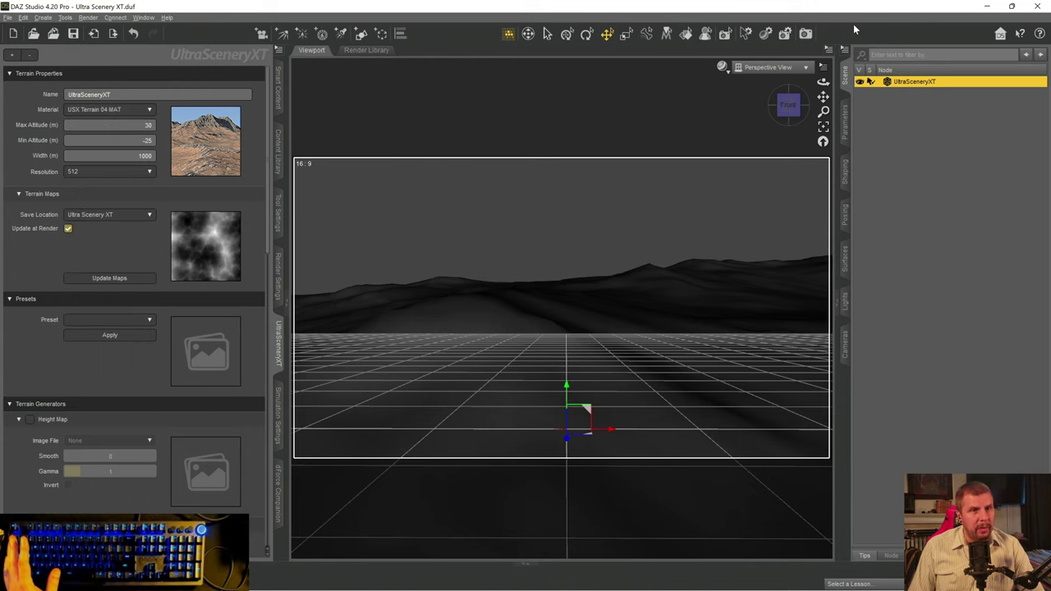
pyautogui.click(721, 69)
pyautogui.click(698, 203)
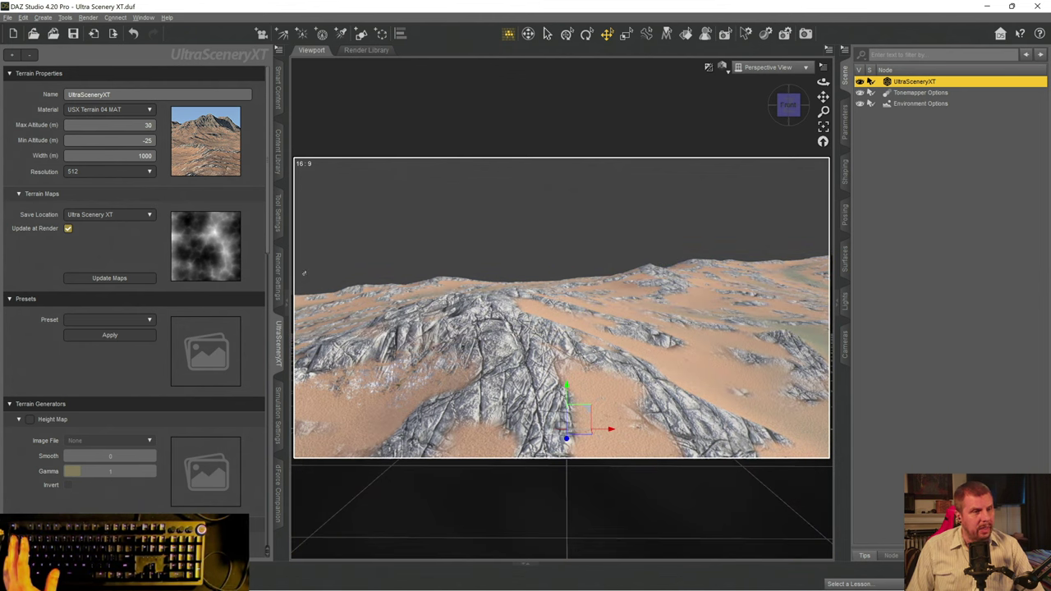
# - Set the terrain's maximum altitude to 10 m
pyautogui.click(147, 125)
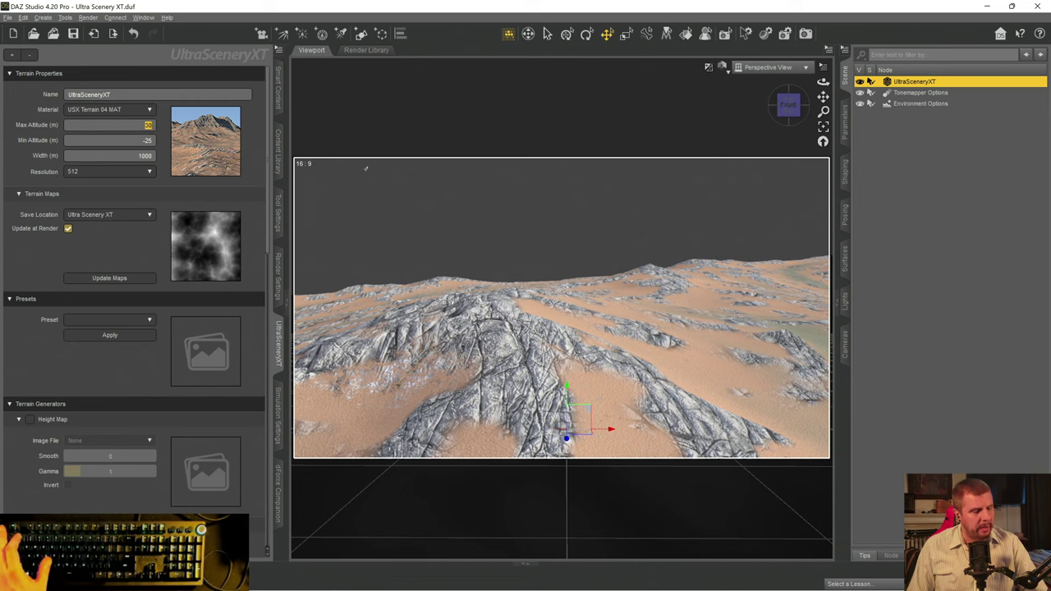
pyautogui.write('10')
pyautogui.press('Return')
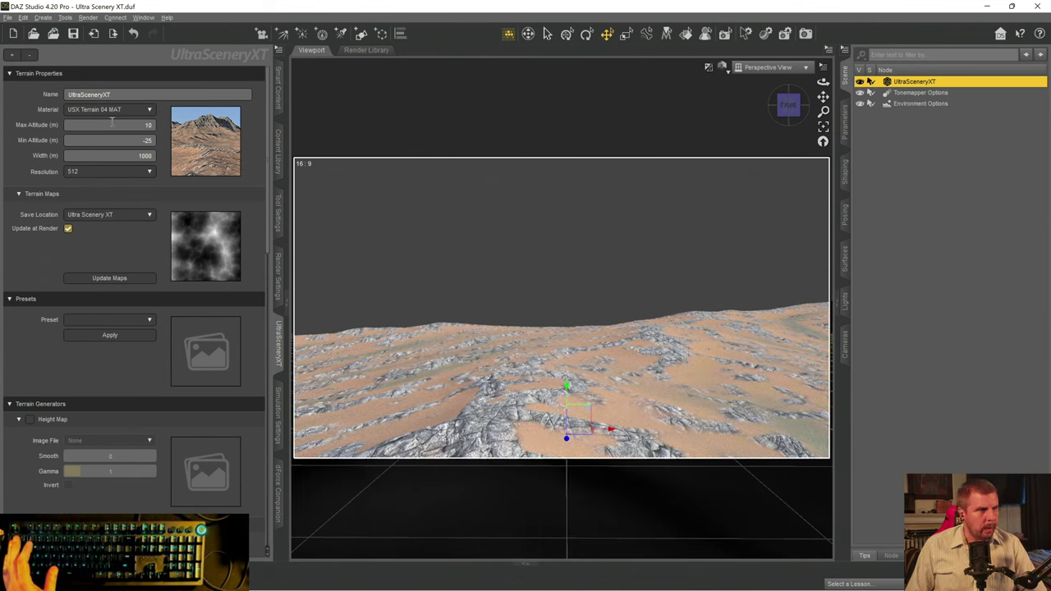
# - Try the materials USX Terrain 05, 06, 07 and 08 MAT on the terrain in turn and settle on USX Terrain 09 MAT
pyautogui.click(149, 109)
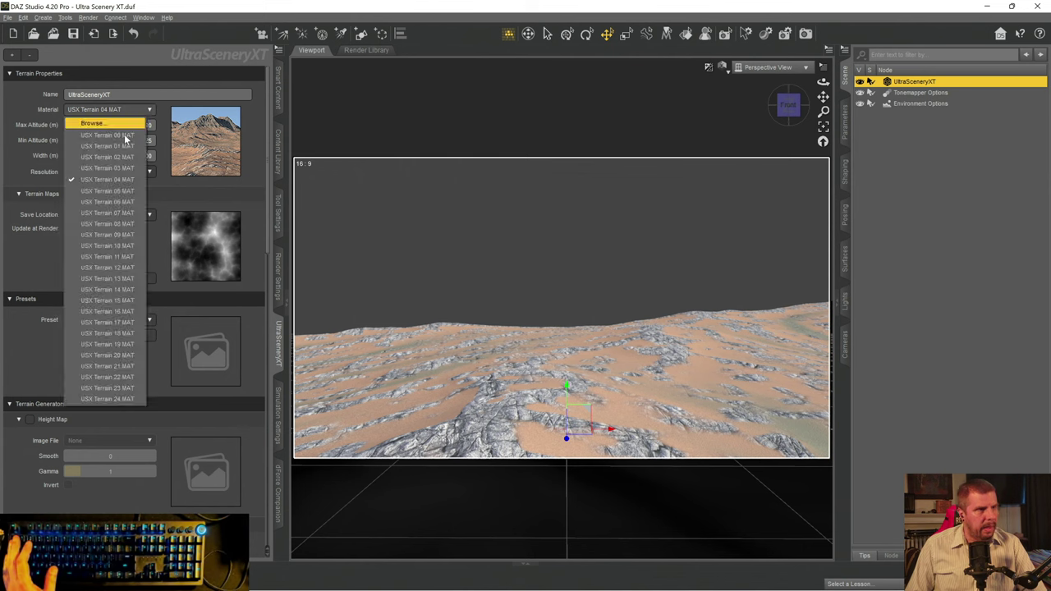
pyautogui.click(118, 196)
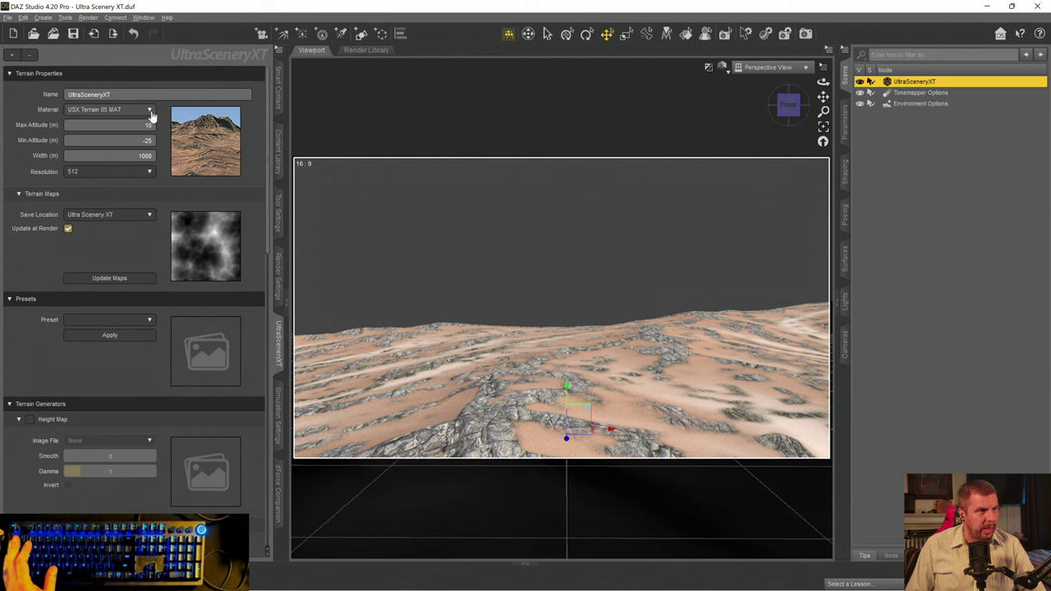
pyautogui.click(150, 111)
pyautogui.click(119, 201)
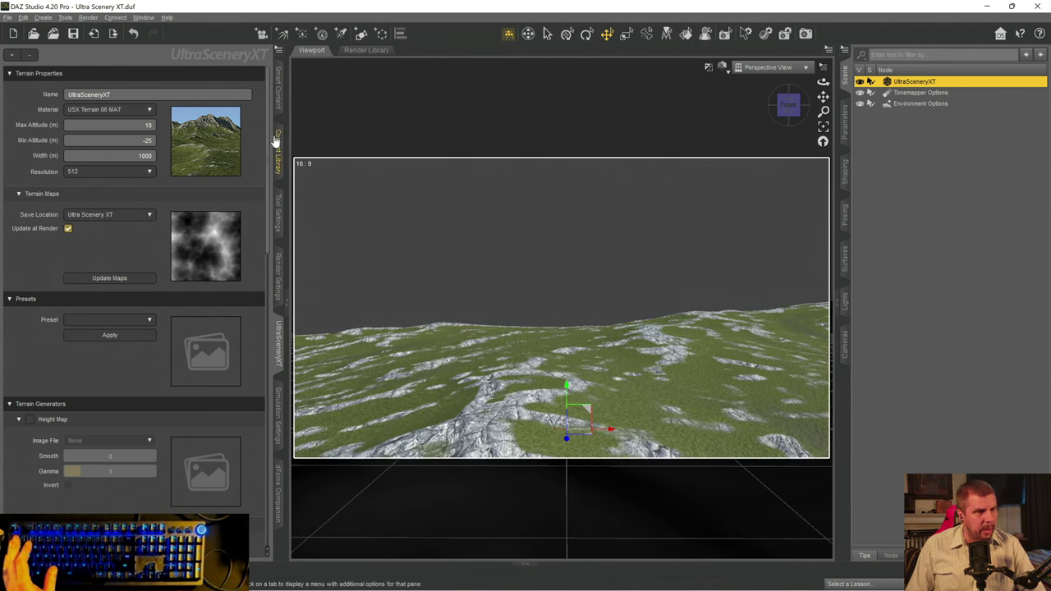
pyautogui.click(151, 110)
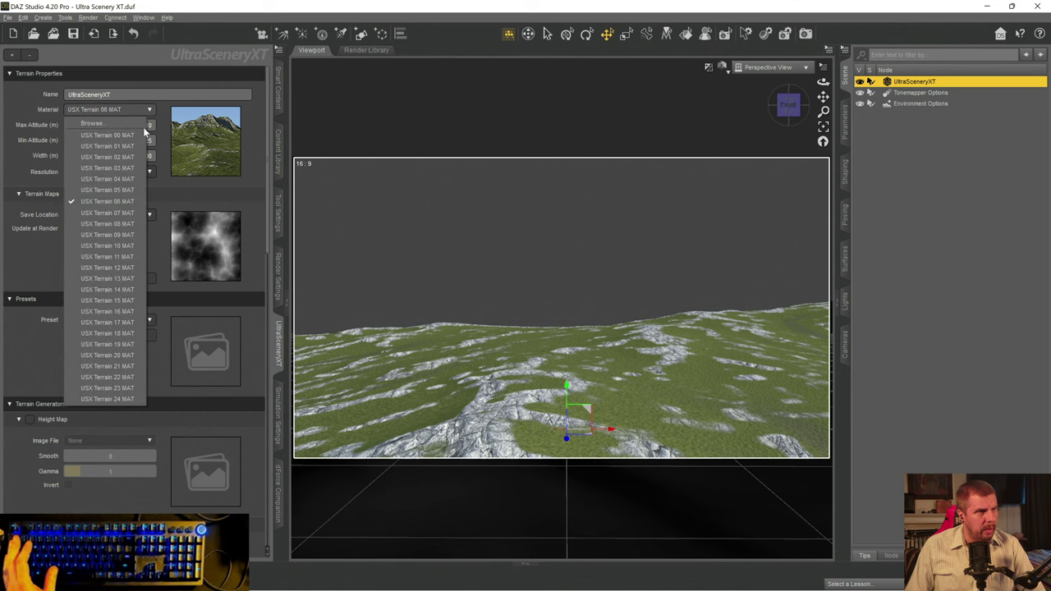
pyautogui.click(108, 214)
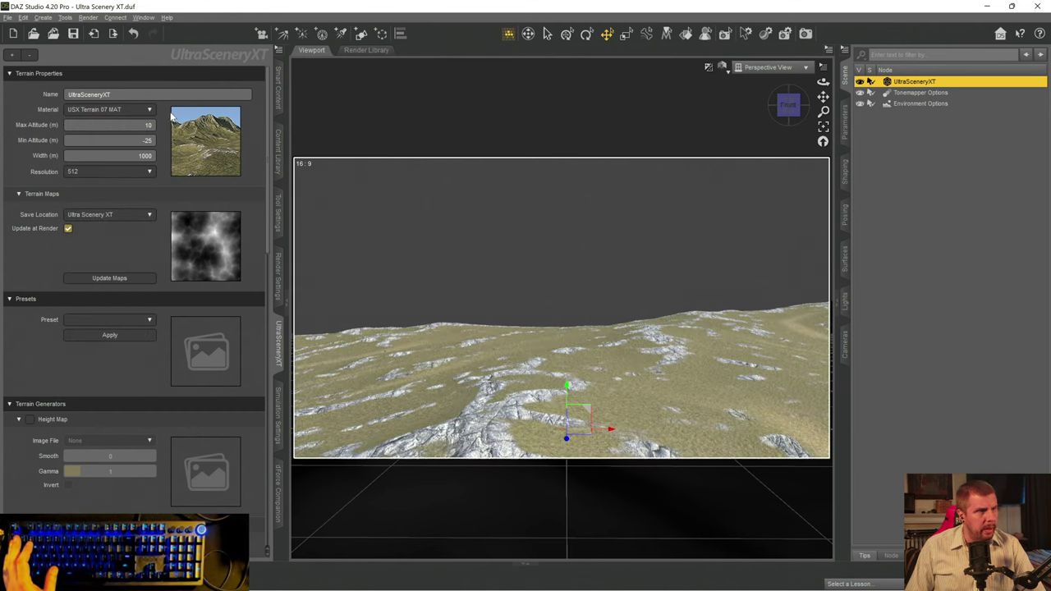
pyautogui.click(151, 110)
pyautogui.click(109, 223)
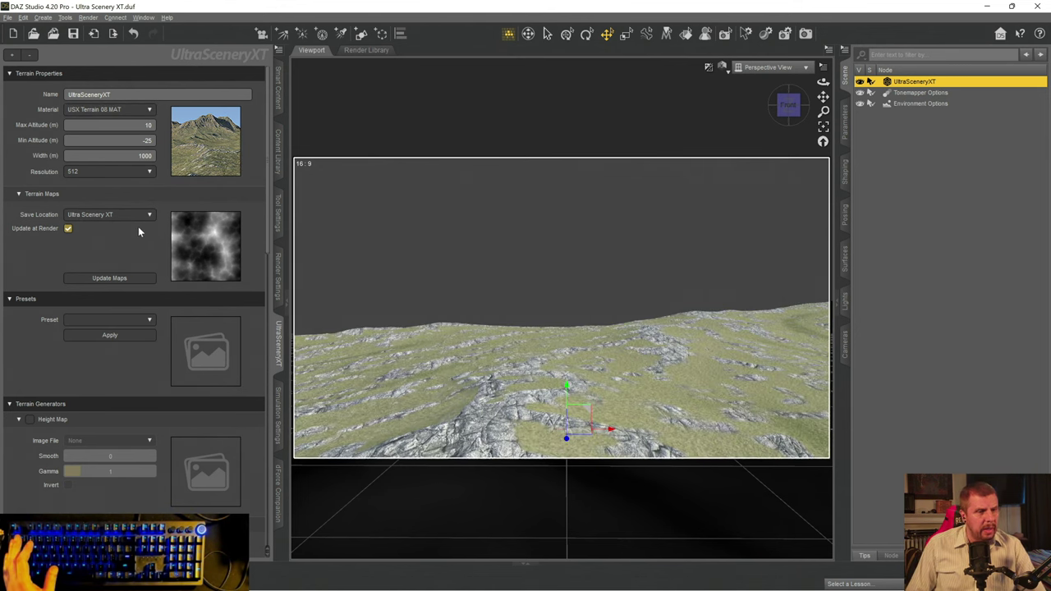
pyautogui.click(146, 110)
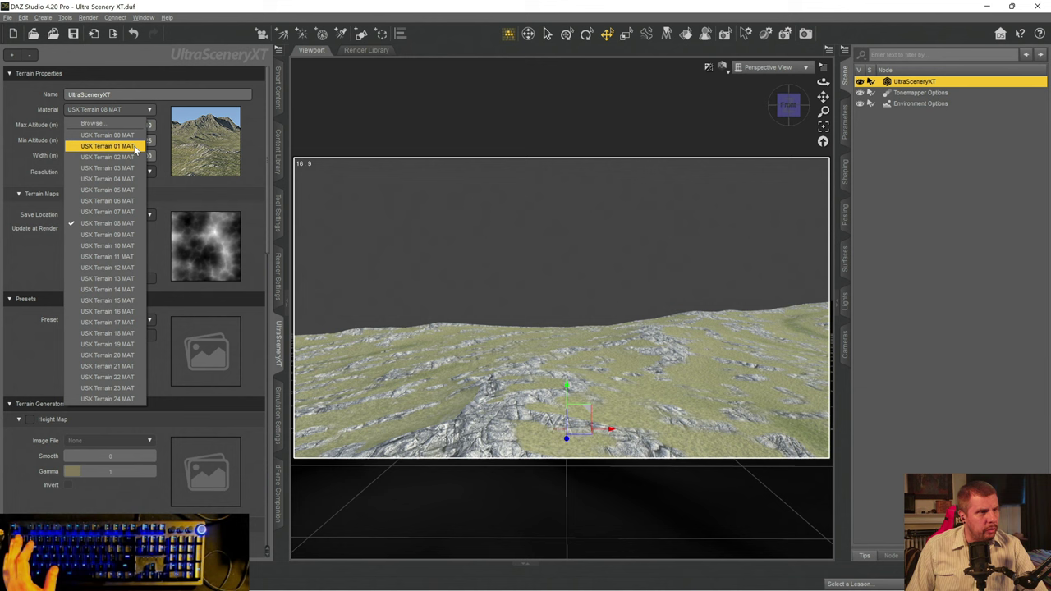
pyautogui.click(115, 234)
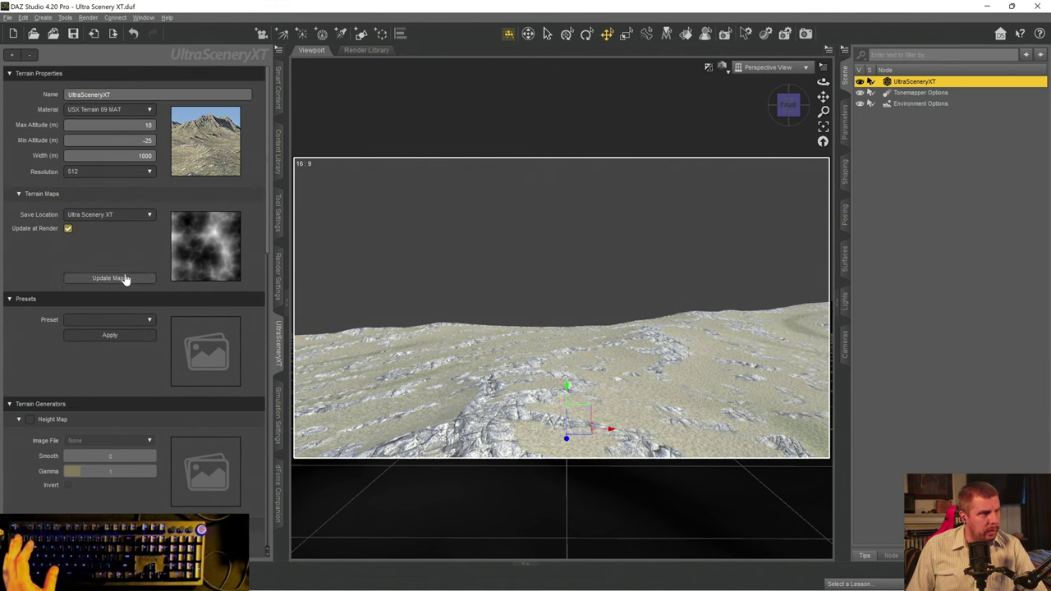
# - Close the save location options without changing them and turn off updating the terrain maps at render
pyautogui.click(149, 215)
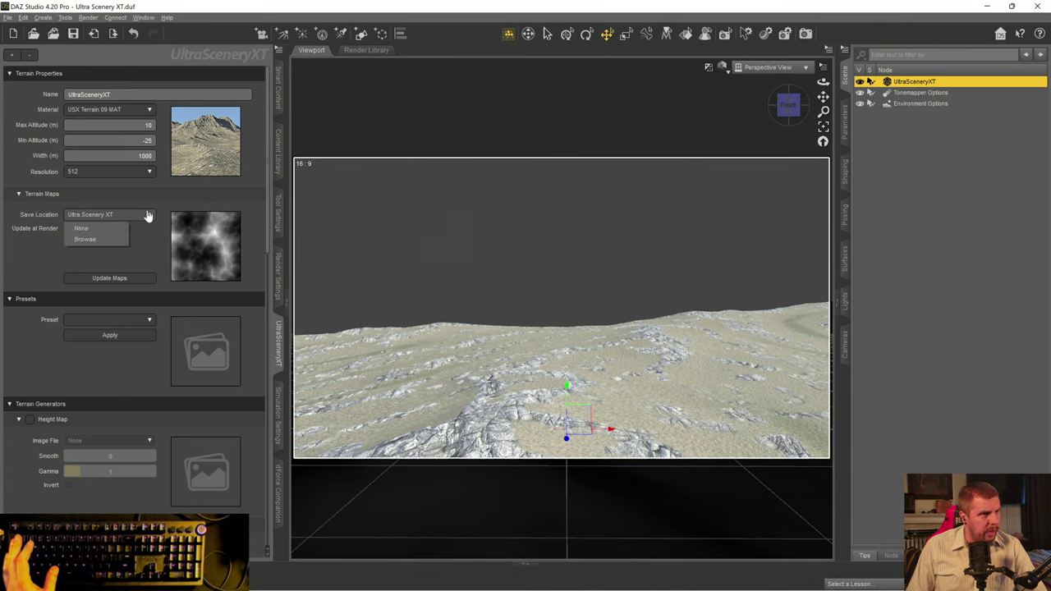
pyautogui.click(46, 246)
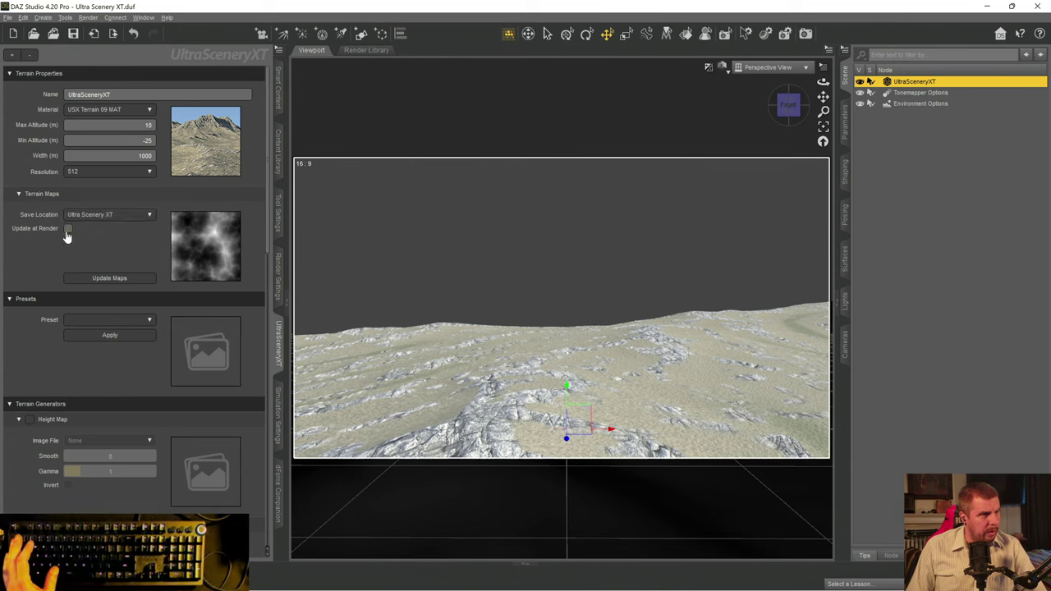
# - Turn on updating the terrain maps at render and look over the terrain generator's noise settings
pyautogui.click(69, 230)
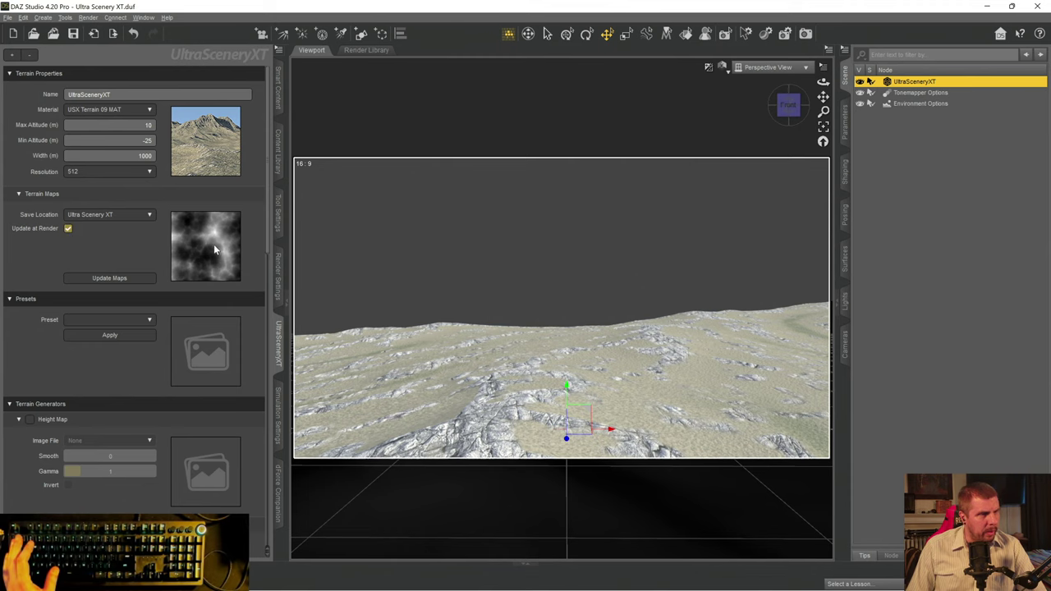
pyautogui.scroll(-5, 152, 253)
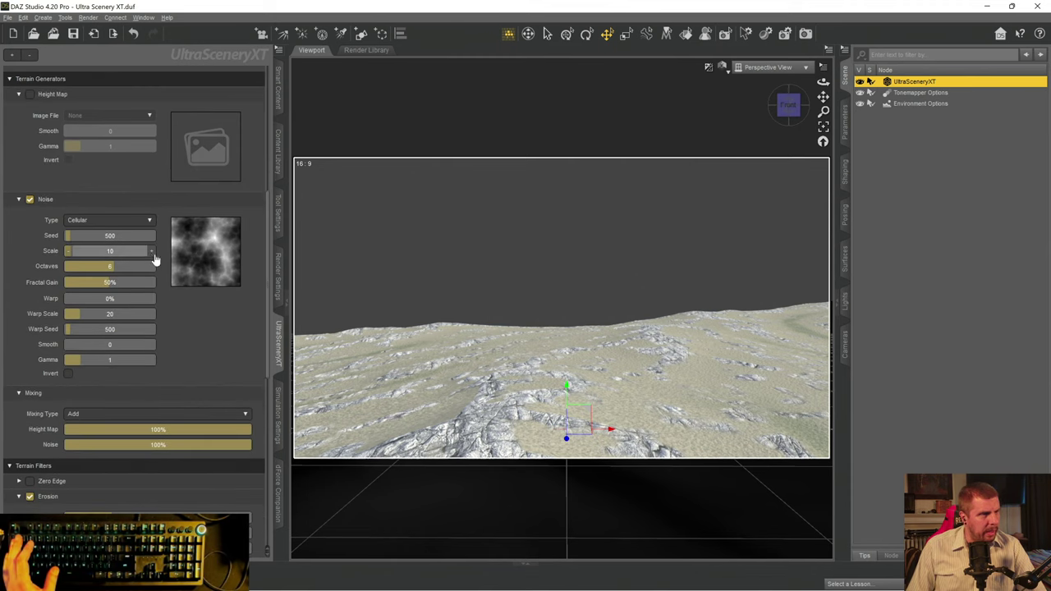
pyautogui.scroll(5, 171, 262)
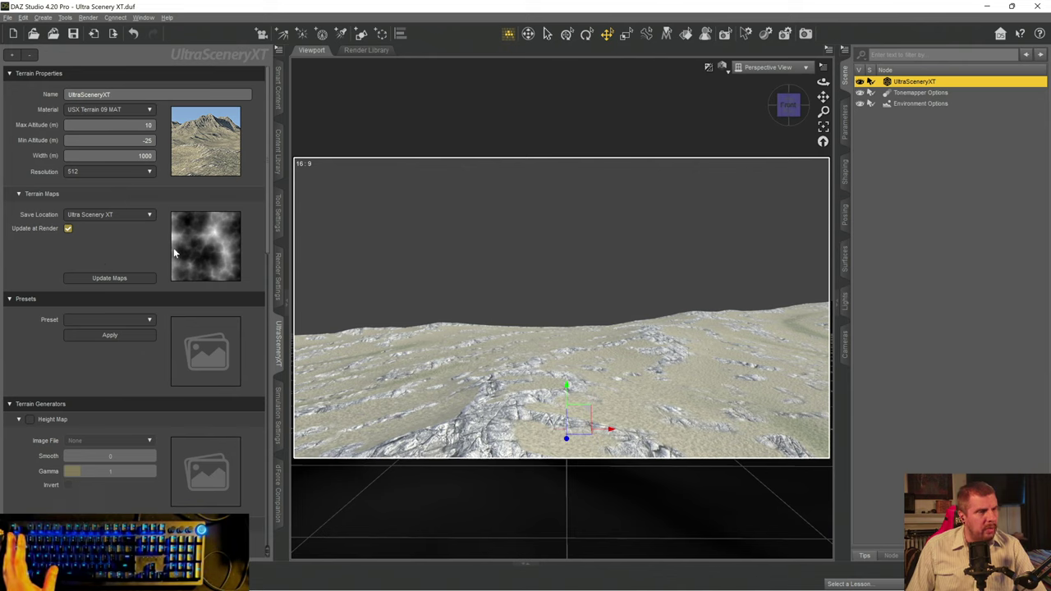
pyautogui.scroll(-10, 157, 251)
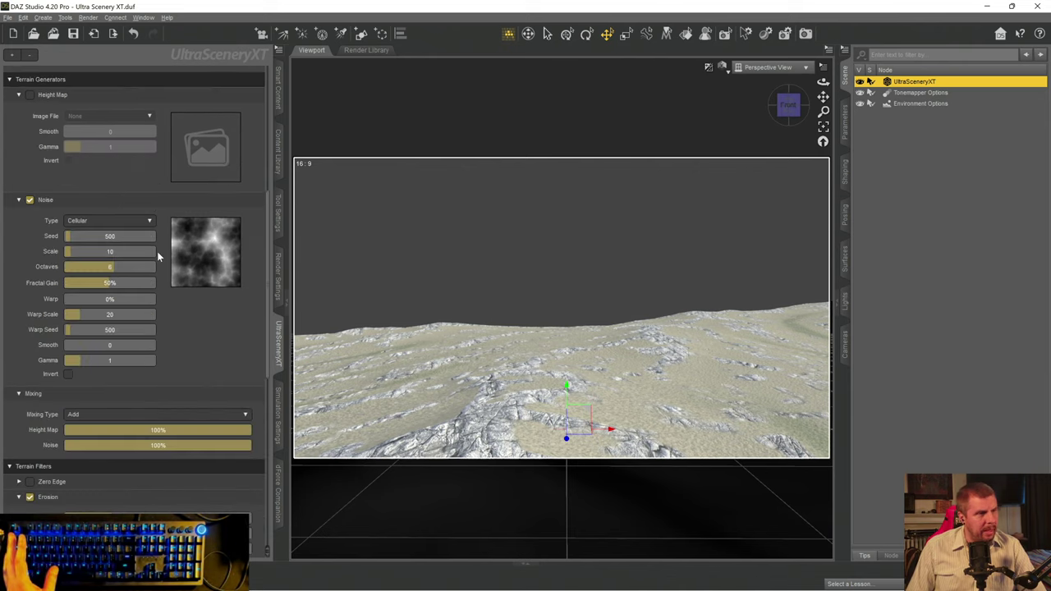
pyautogui.scroll(5, 157, 251)
pyautogui.scroll(5, 157, 251)
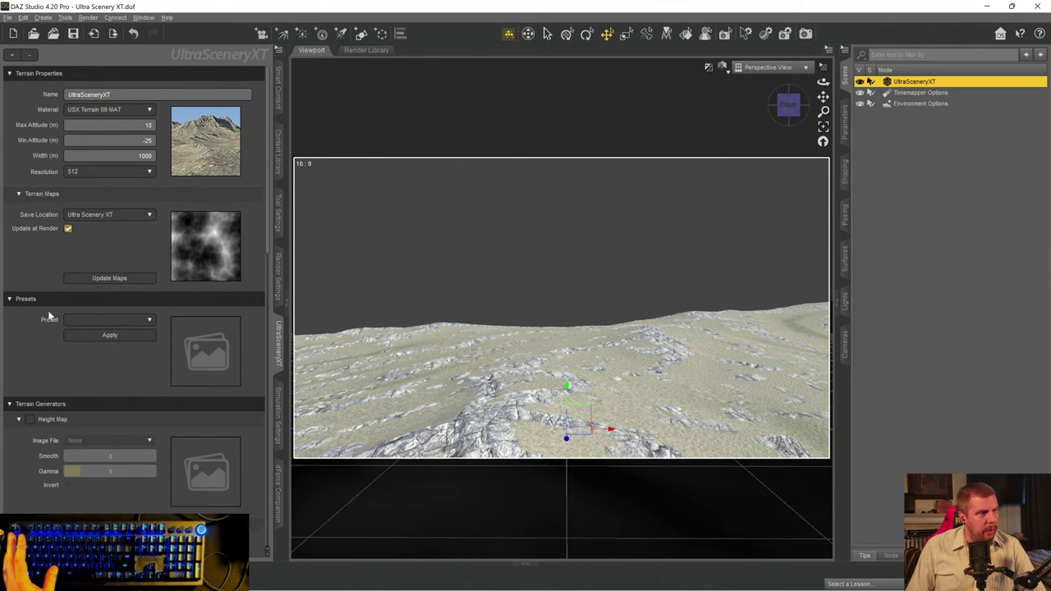
# - Look through the available terrain presets without choosing one and review the height map and noise generator settings
pyautogui.click(151, 323)
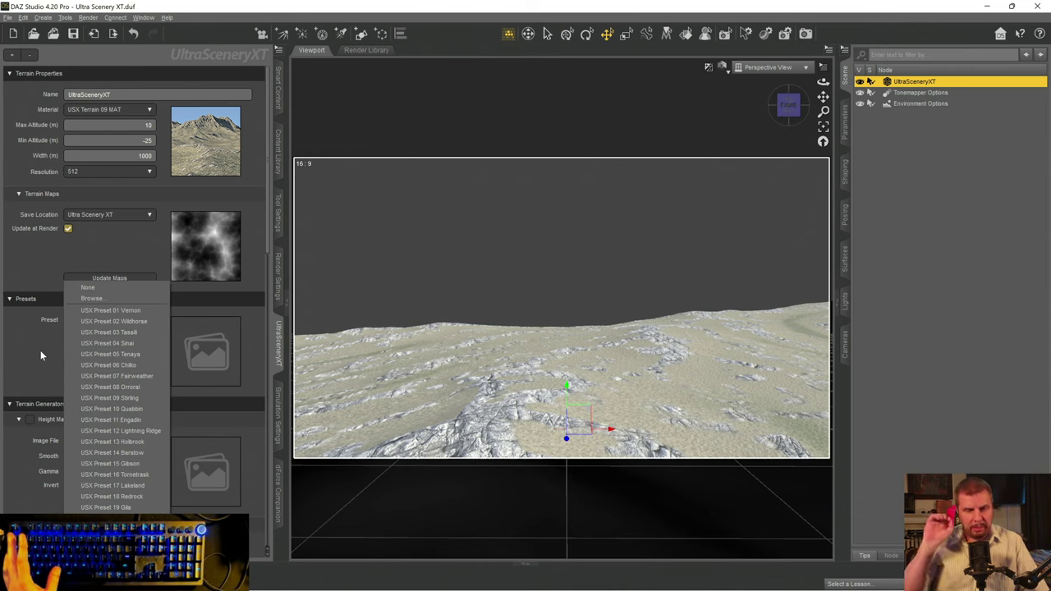
pyautogui.click(44, 258)
pyautogui.scroll(-3, 83, 217)
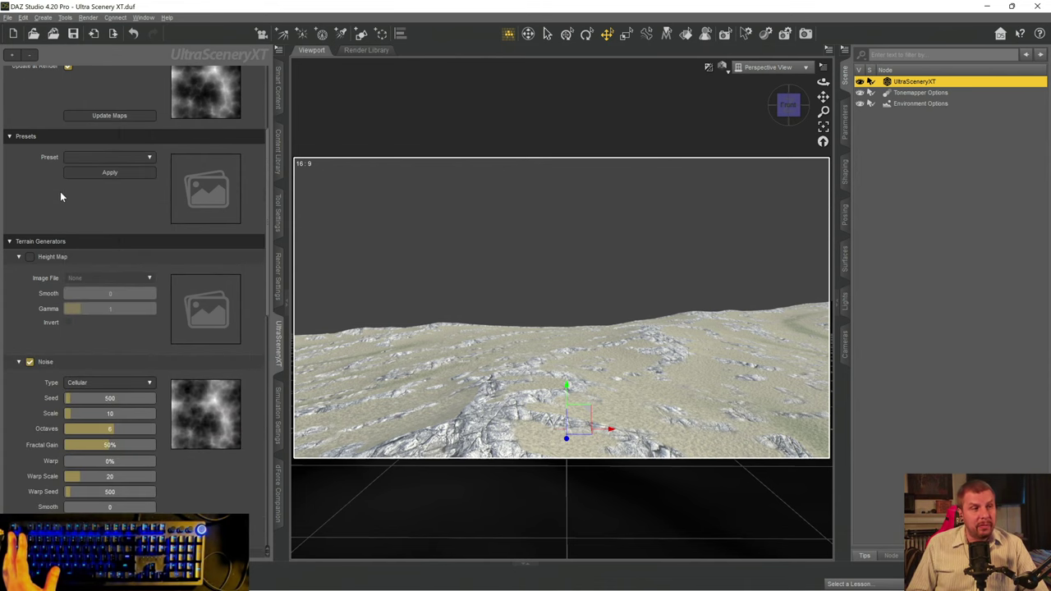
pyautogui.scroll(3, 32, 179)
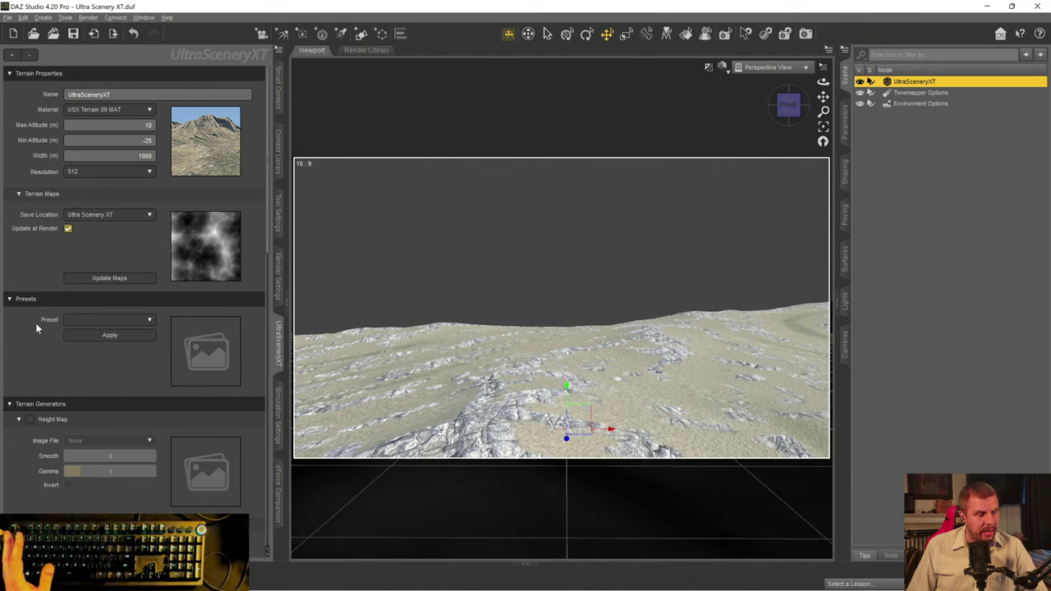
pyautogui.scroll(-10, 38, 329)
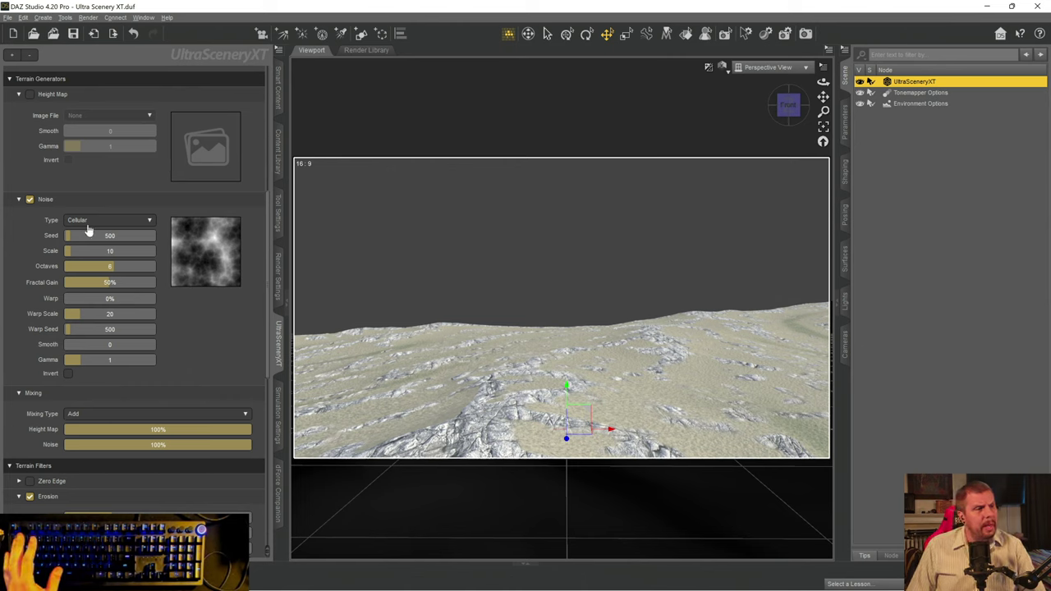
pyautogui.scroll(4, 21, 155)
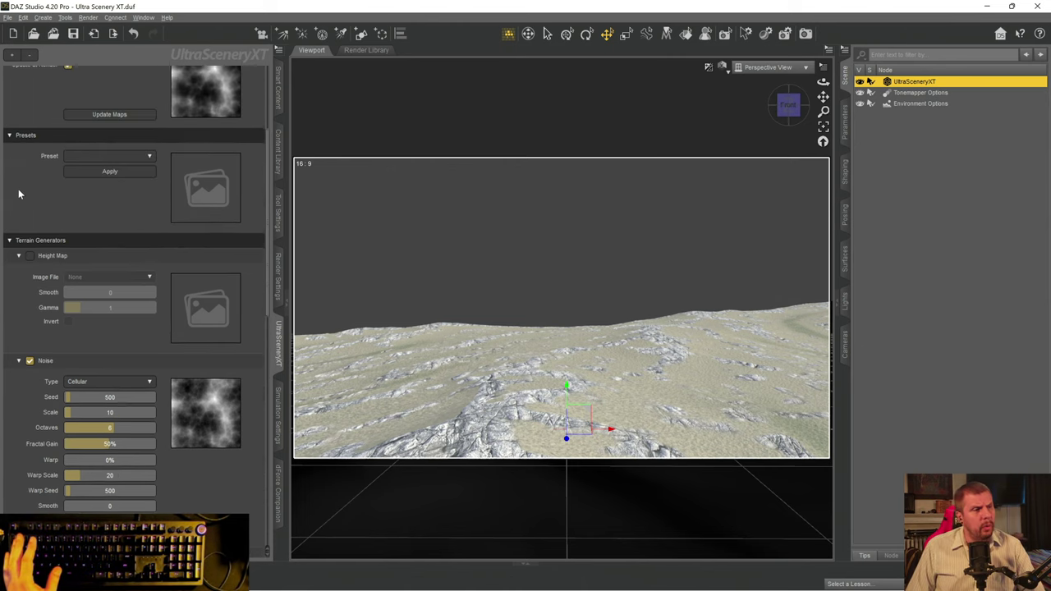
pyautogui.scroll(-4, 20, 194)
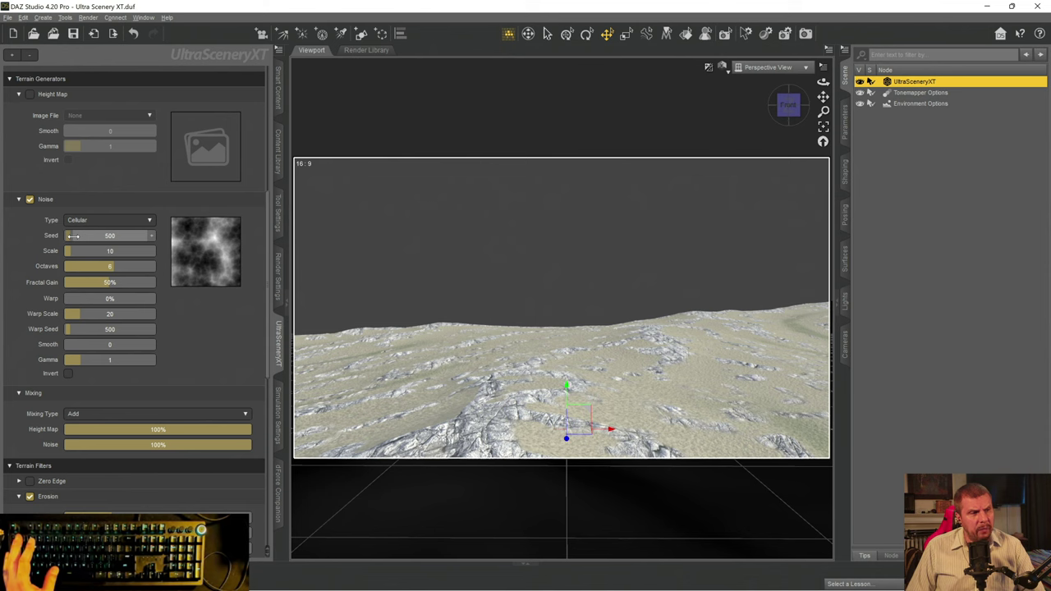
# - Try several seeds for the terrain's cellular noise and settle on 6294
pyautogui.moveTo(85, 236); pyautogui.dragTo(86, 236)
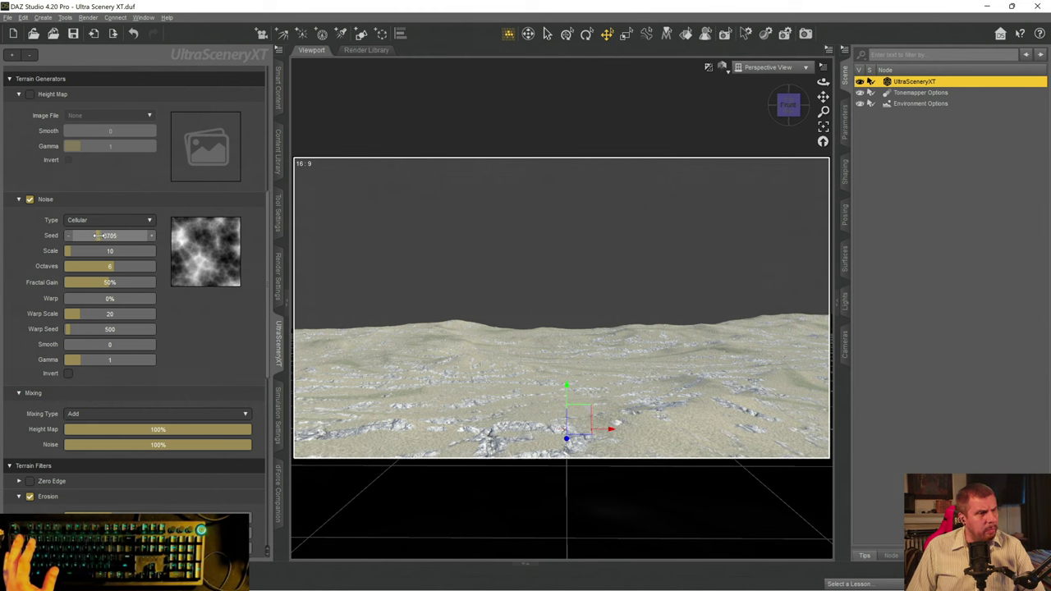
pyautogui.moveTo(97, 235); pyautogui.dragTo(105, 236)
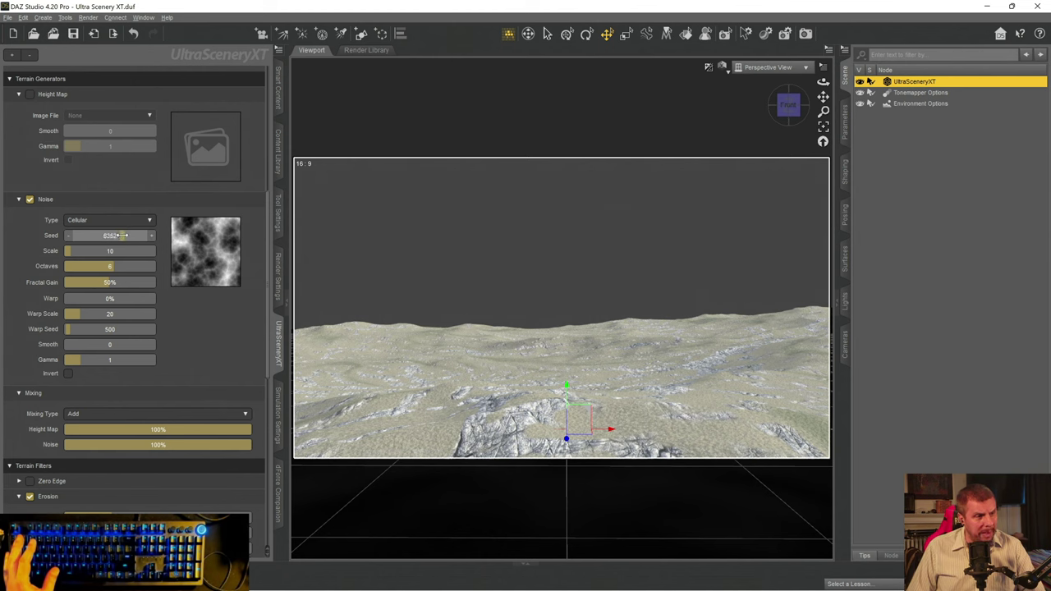
pyautogui.moveTo(122, 236); pyautogui.dragTo(120, 236)
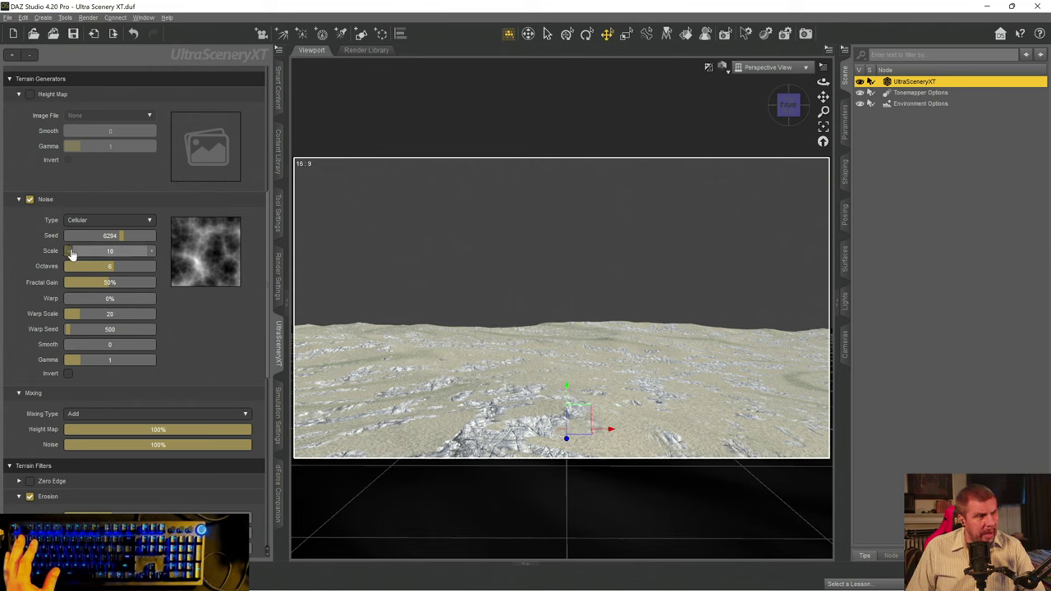
# - Try noise scales of about 23, 52 and 77 on the terrain and bring the scale down to 10.9
pyautogui.moveTo(71, 250); pyautogui.dragTo(84, 251)
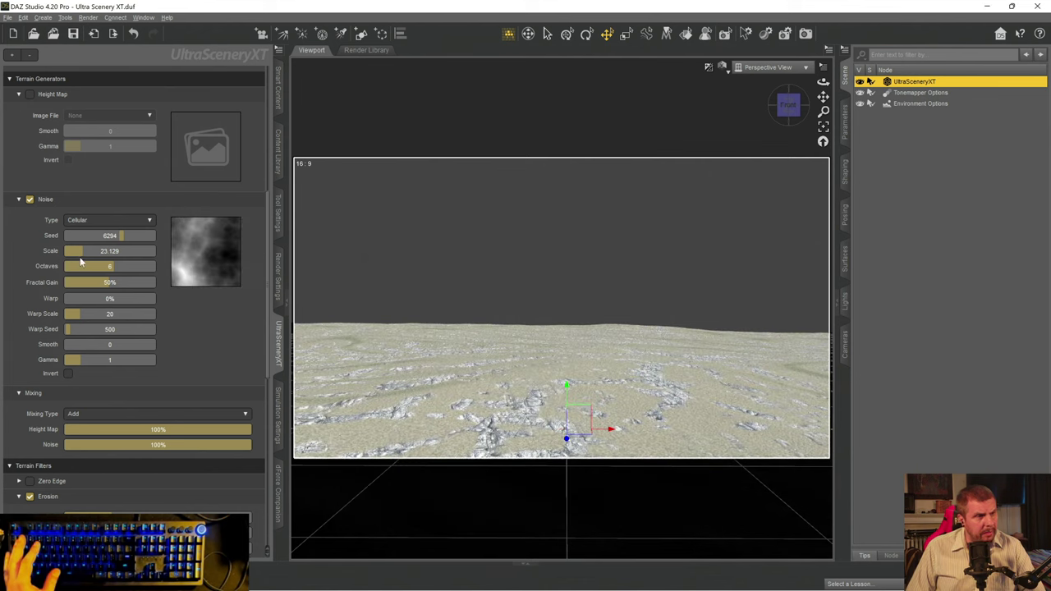
pyautogui.moveTo(94, 251); pyautogui.dragTo(110, 253)
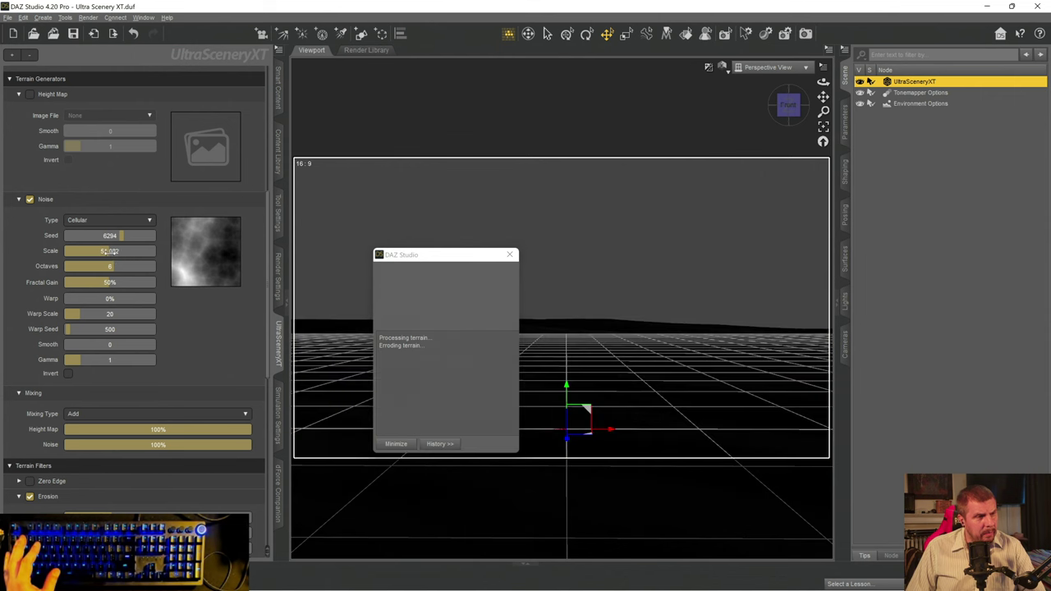
pyautogui.moveTo(109, 251); pyautogui.dragTo(135, 253)
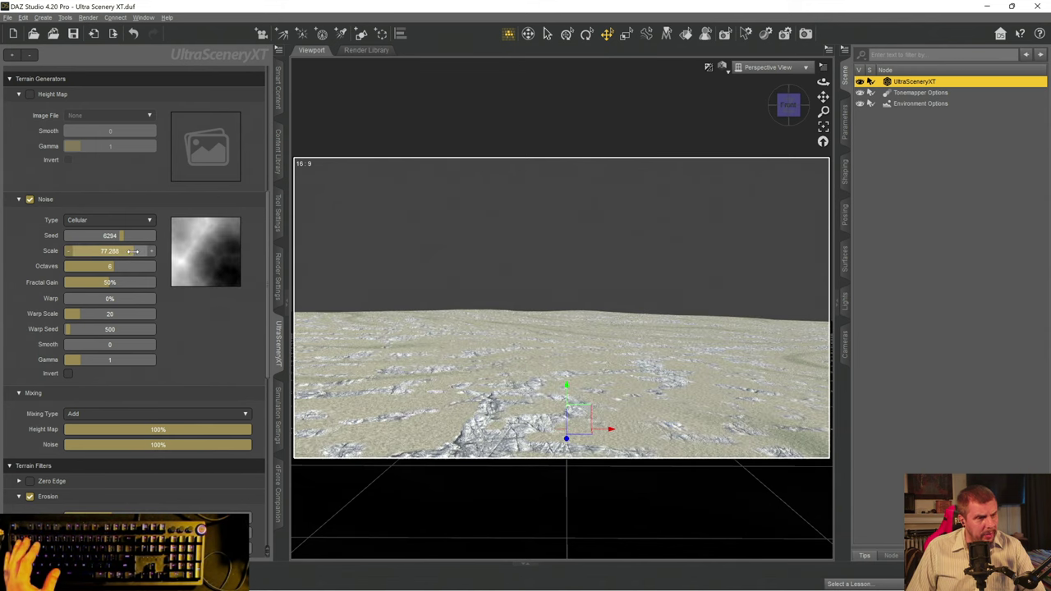
pyautogui.moveTo(132, 251); pyautogui.dragTo(73, 250)
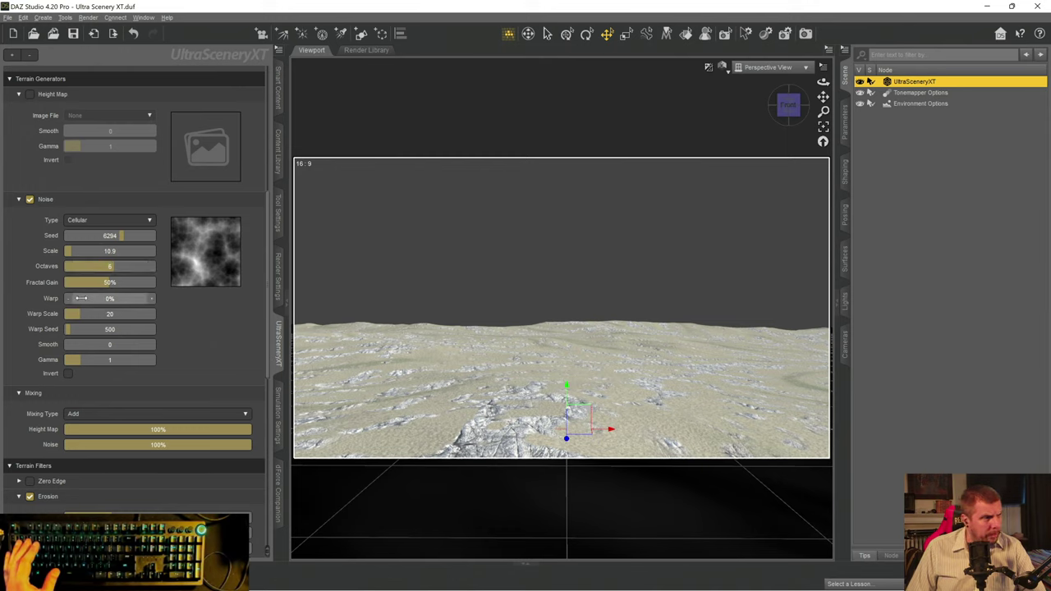
# - Set the noise warp to 18% and the warp seed to 5823 after trying other values for both
pyautogui.moveTo(81, 298); pyautogui.dragTo(106, 301)
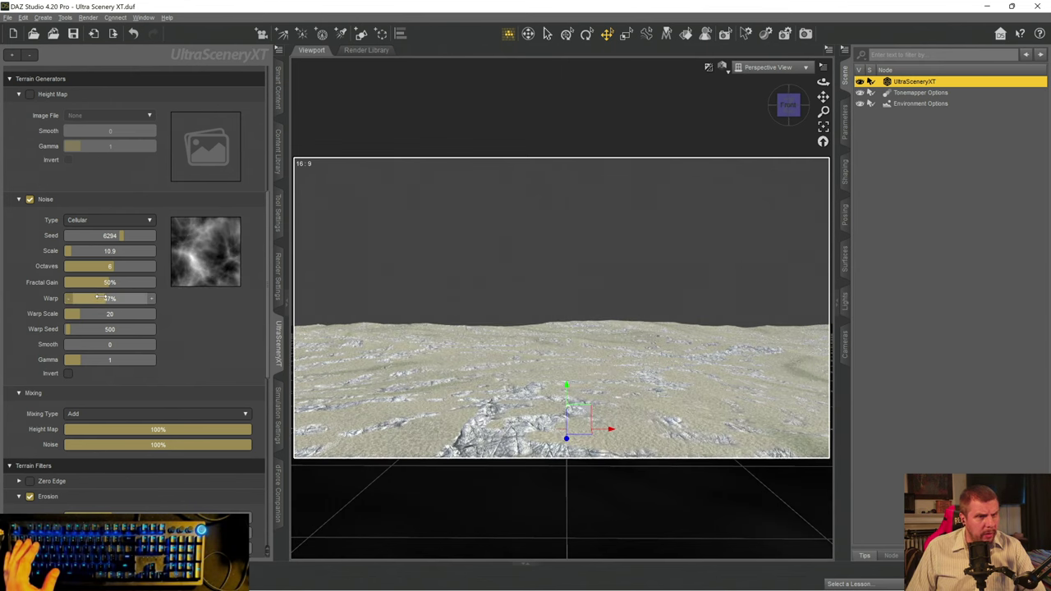
pyautogui.moveTo(98, 298); pyautogui.dragTo(102, 299)
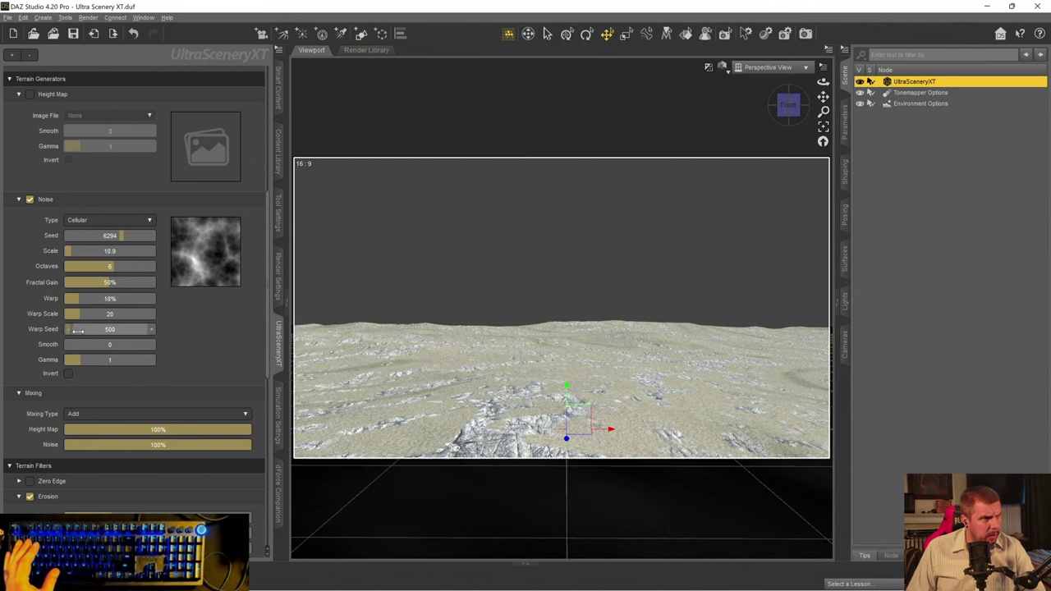
pyautogui.moveTo(85, 328); pyautogui.dragTo(92, 329)
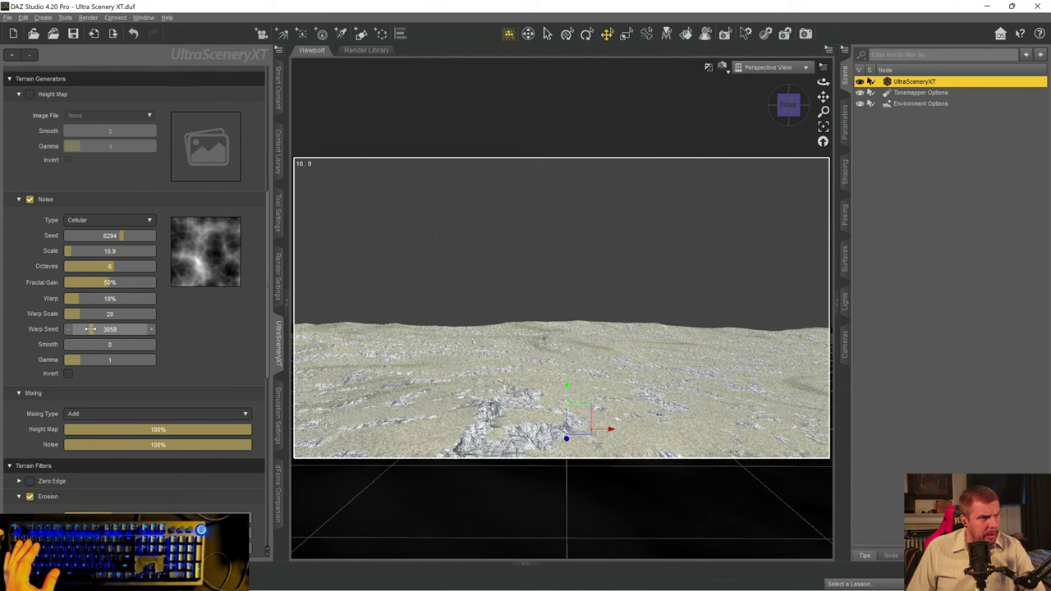
pyautogui.moveTo(118, 329); pyautogui.dragTo(120, 328)
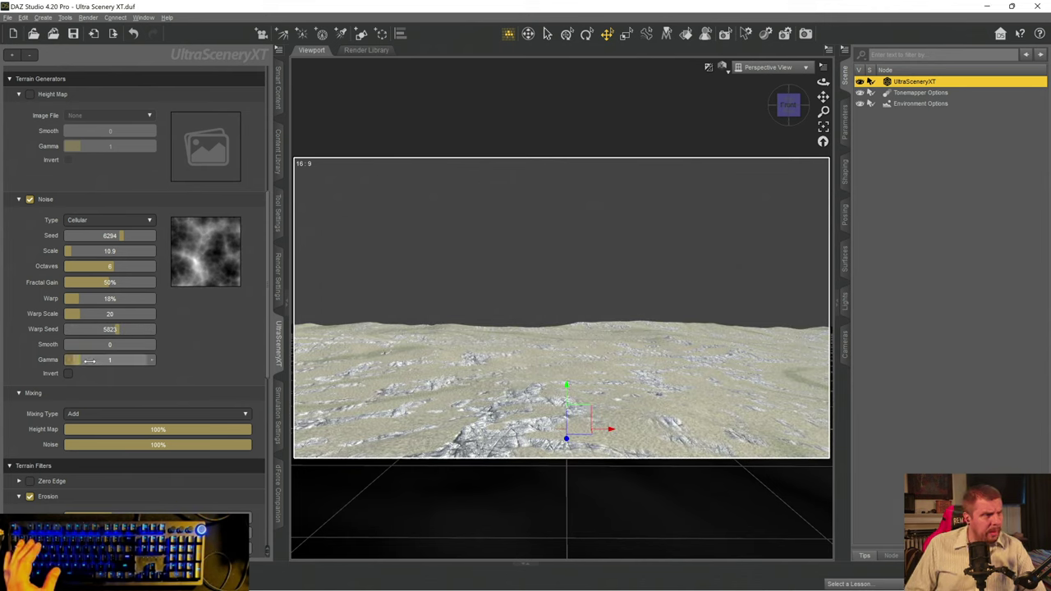
# - Raise the noise gamma to 1.536, then try inverting the noise and turn the inversion off again
pyautogui.moveTo(90, 360); pyautogui.dragTo(91, 360)
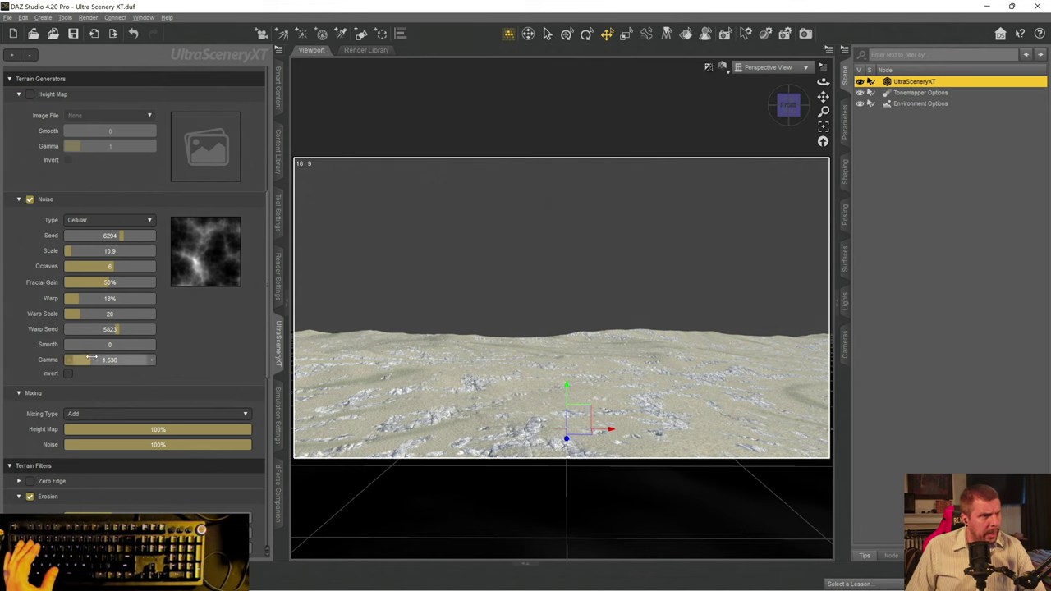
pyautogui.click(68, 374)
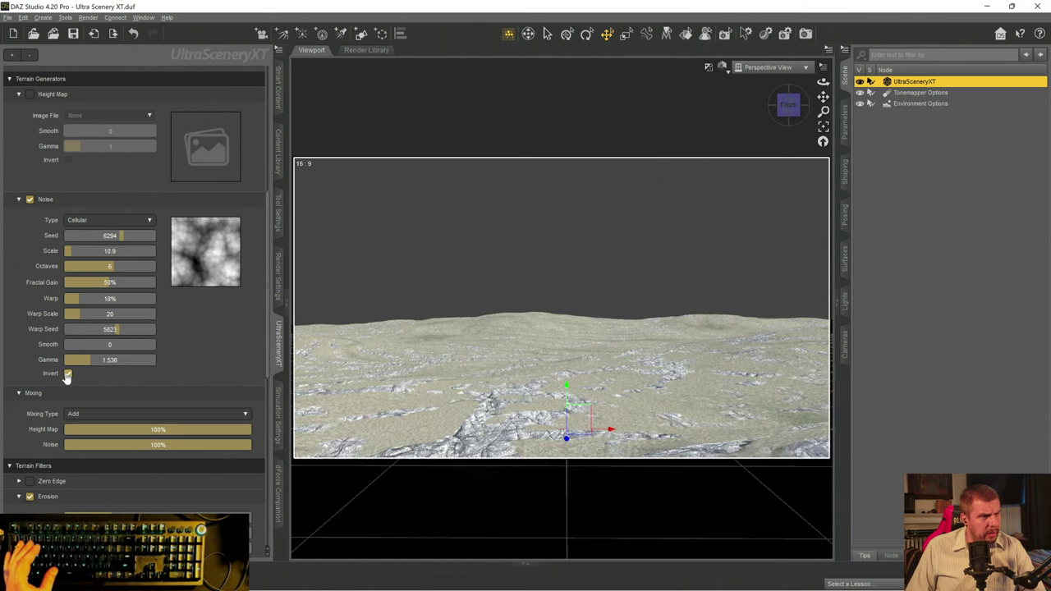
pyautogui.click(68, 373)
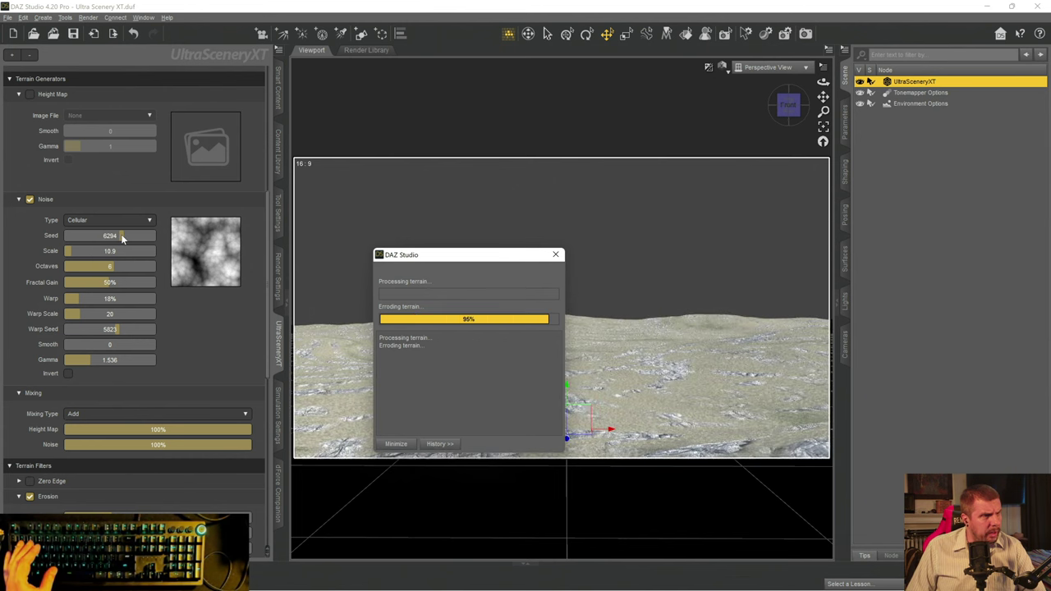
# - Change the terrain's noise type to OpenSimplex2 and glance over the mixing and erosion settings
pyautogui.click(149, 221)
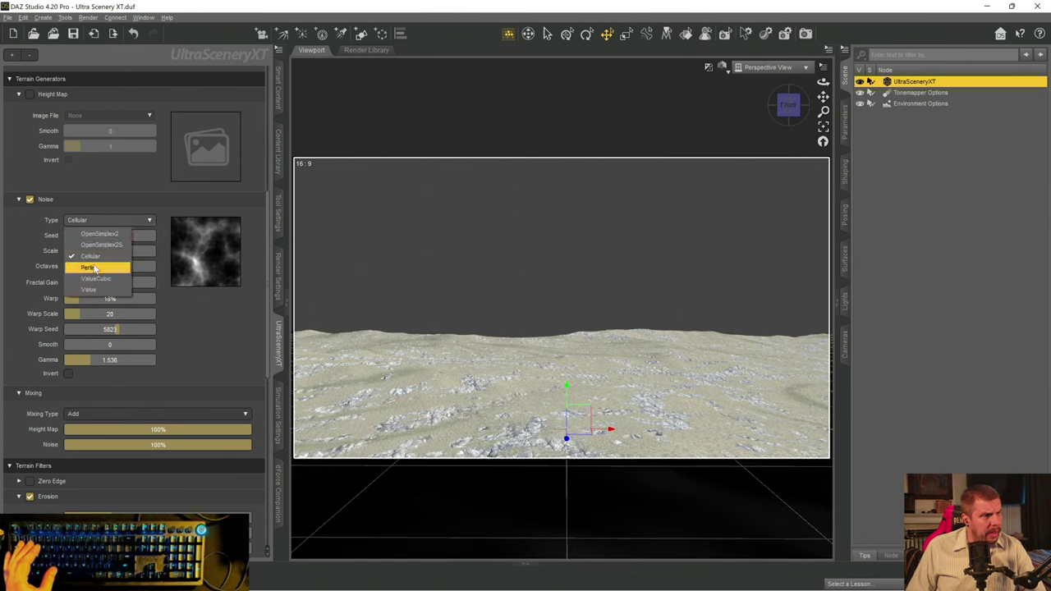
pyautogui.click(99, 234)
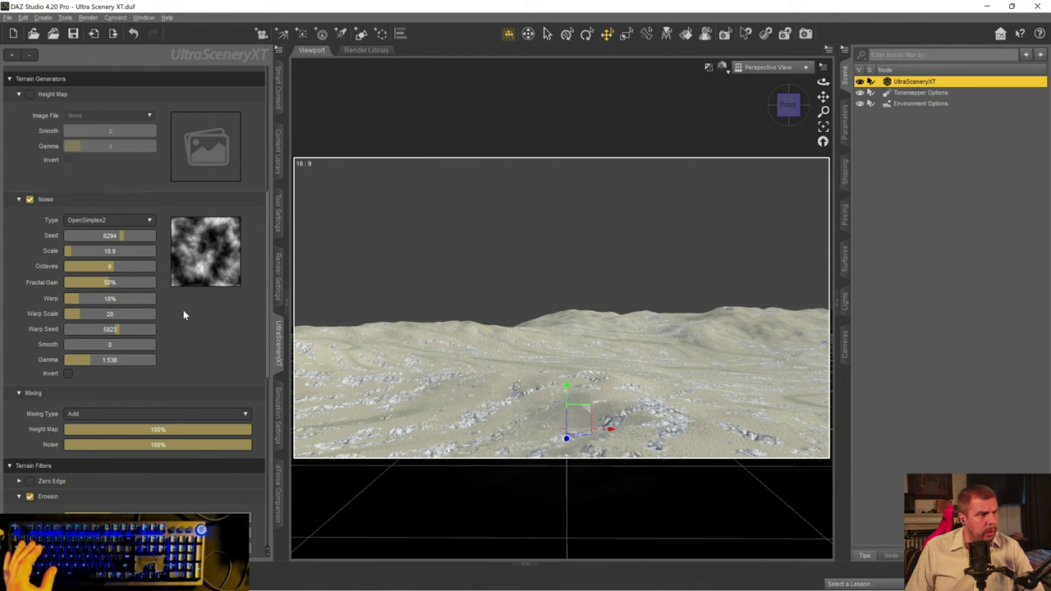
pyautogui.scroll(-3, 183, 310)
pyautogui.scroll(3, 183, 310)
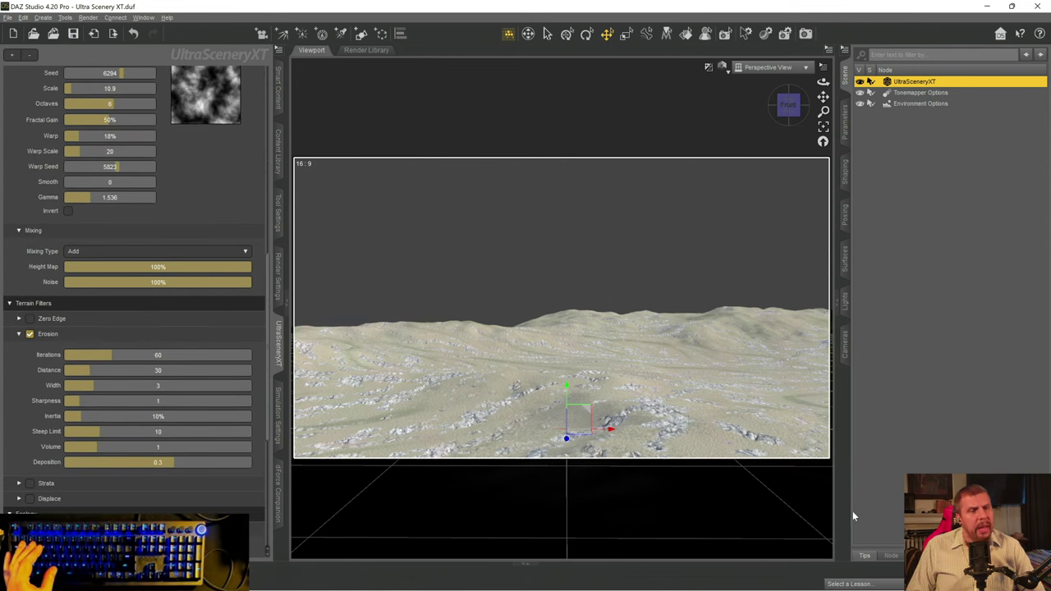
# - Lower the terrain's minimum altitude to -30 m and further to -35 m
pyautogui.scroll(5, 219, 160)
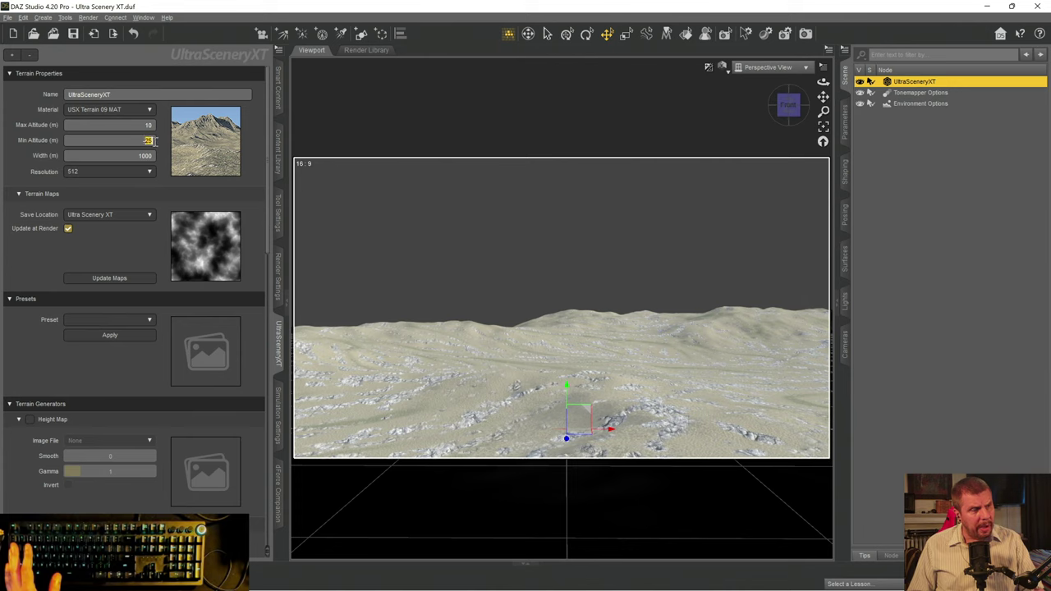
pyautogui.write('-30')
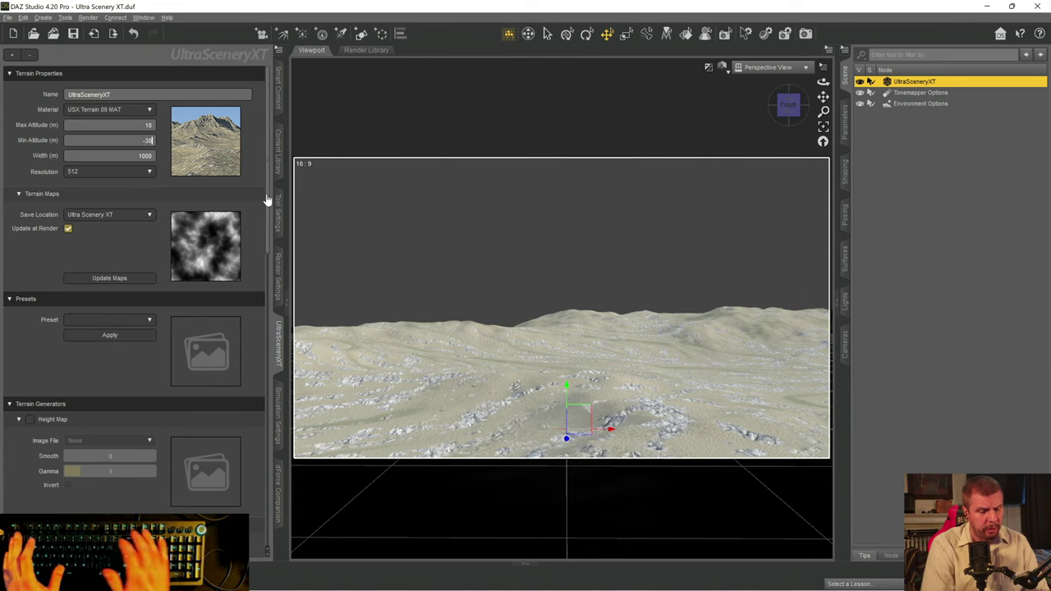
pyautogui.press('Return')
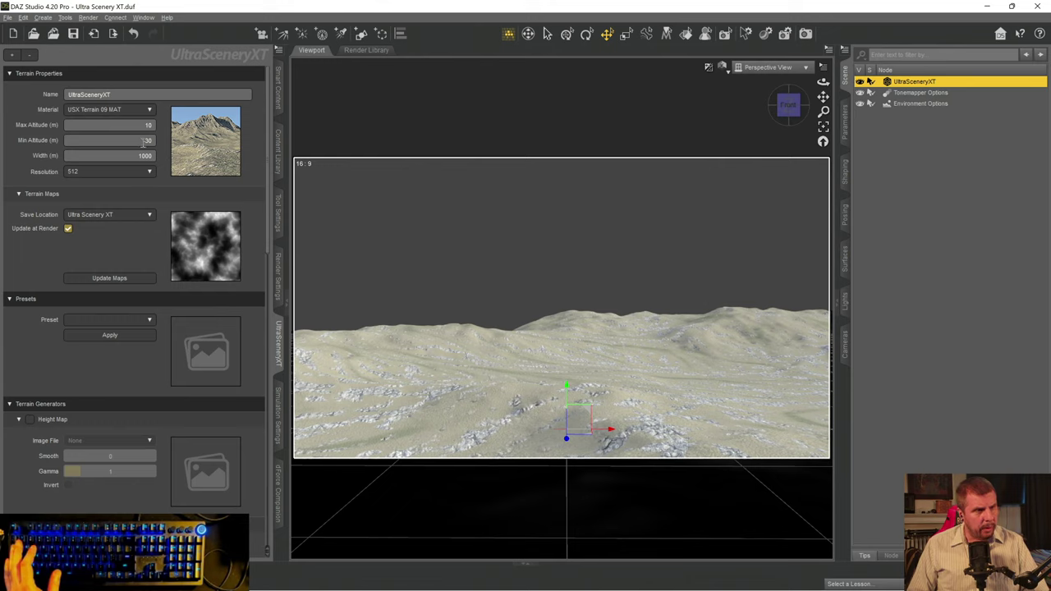
pyautogui.write('-35')
pyautogui.press('Return')
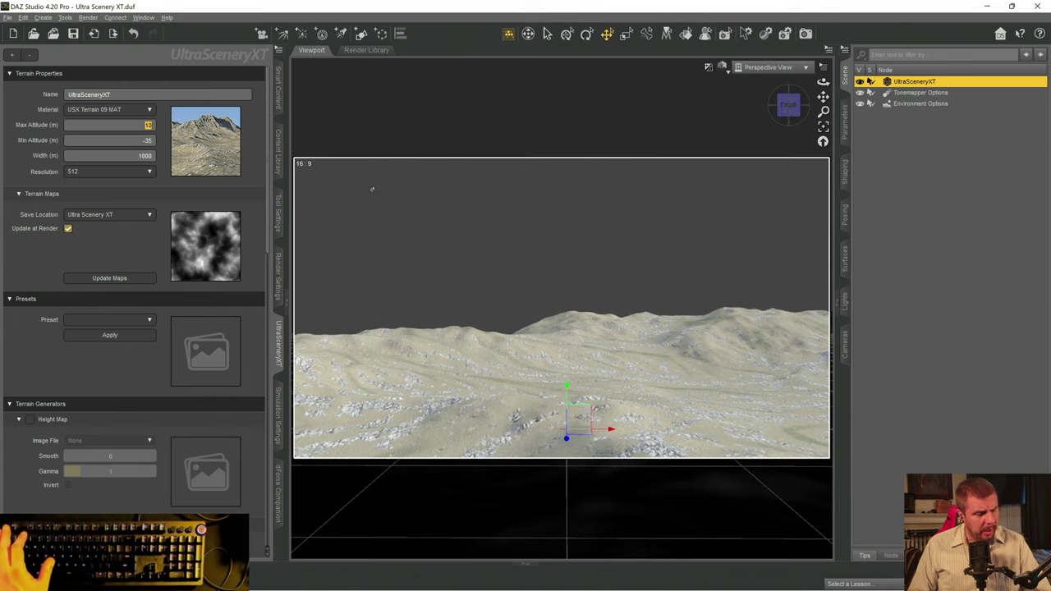
# - Set the terrain's maximum altitude to 15 m and return to the noise settings
pyautogui.write('15')
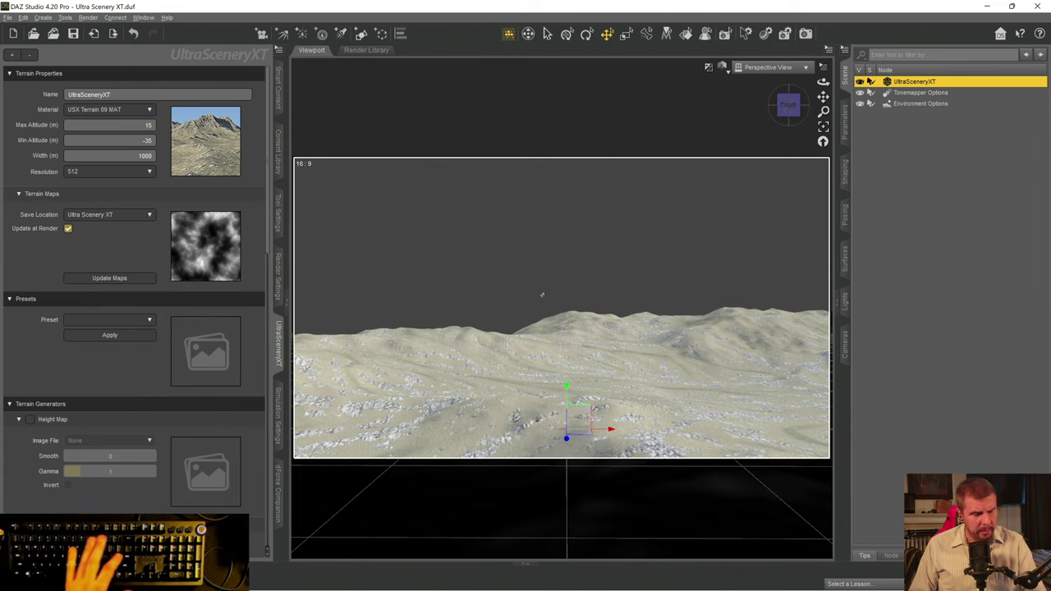
pyautogui.press('Return')
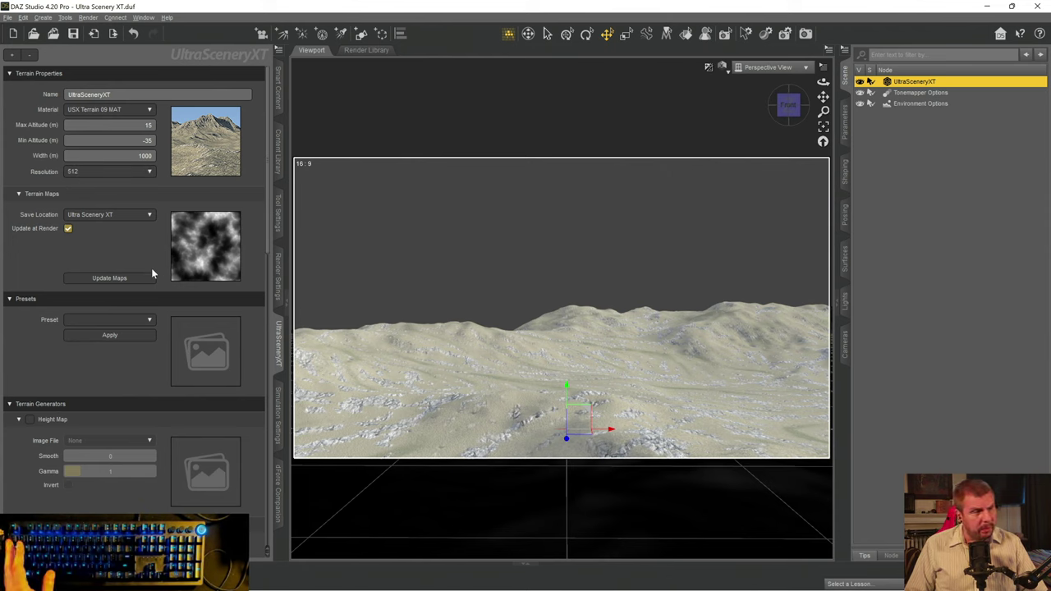
pyautogui.scroll(-8, 79, 395)
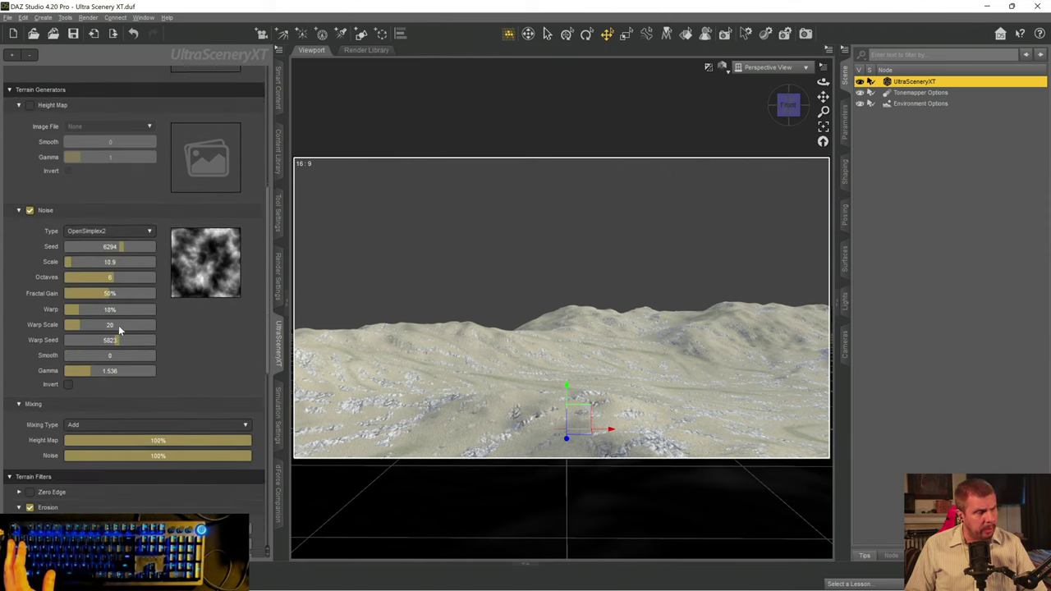
# - Save the scene and glance over the noise, mixing and erosion settings before returning to the terrain properties
pyautogui.hotkey('ctrl', 's')
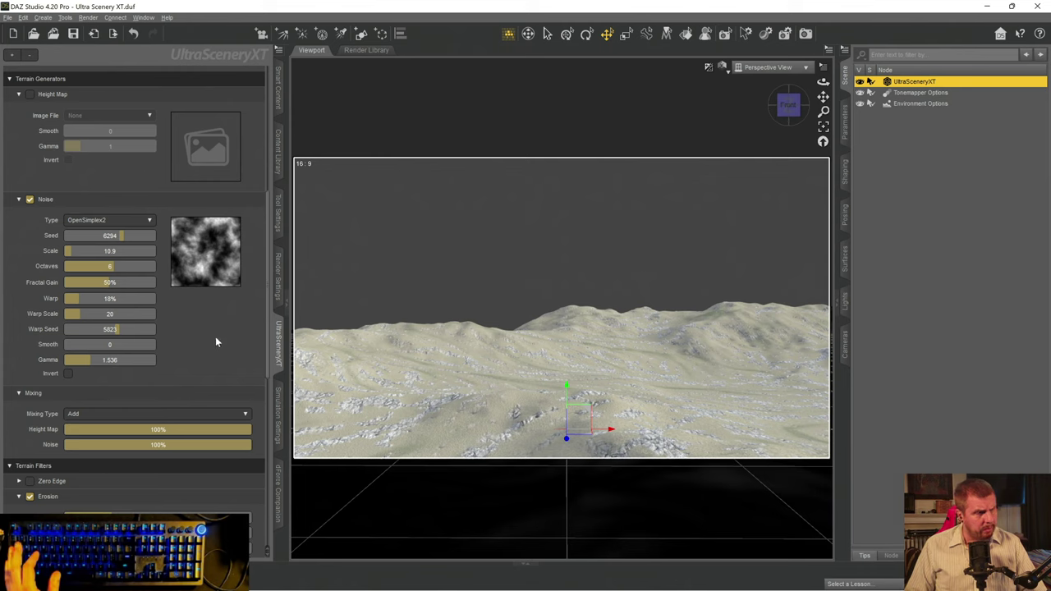
pyautogui.scroll(-3, 205, 308)
pyautogui.scroll(3, 181, 247)
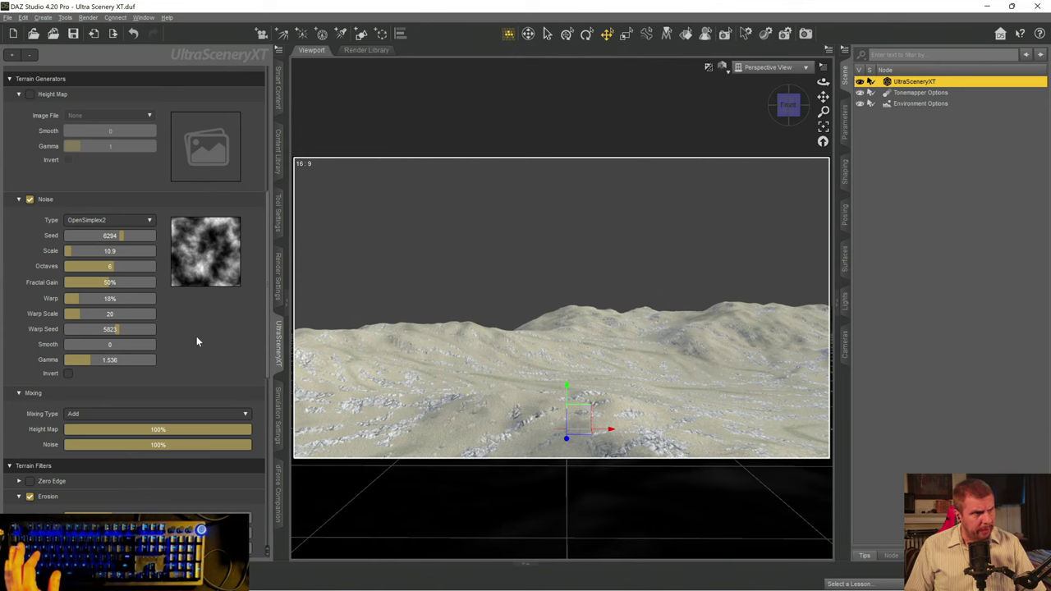
pyautogui.scroll(-3, 200, 336)
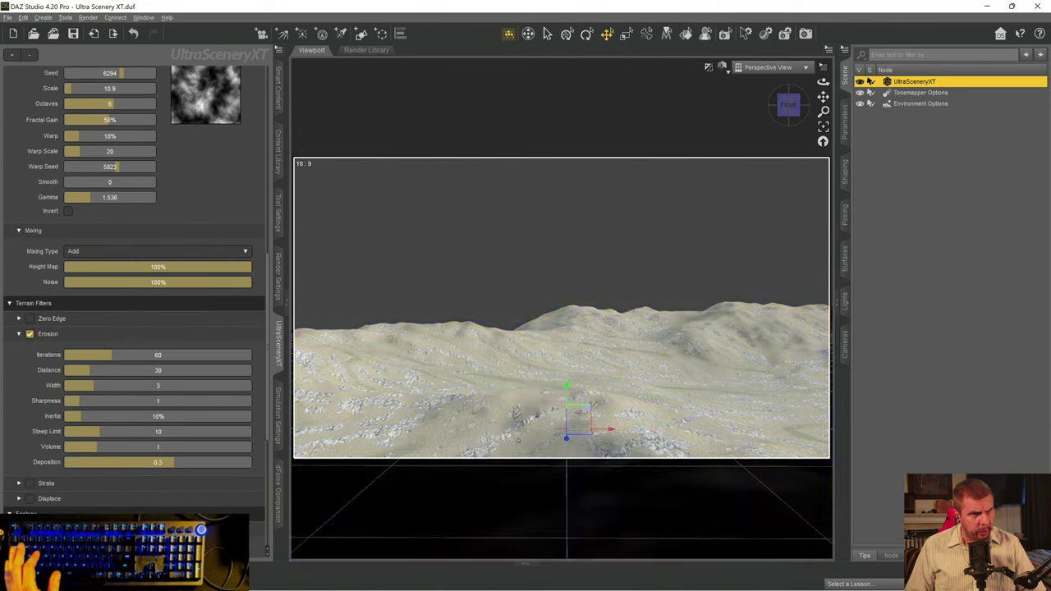
pyautogui.scroll(6, 197, 213)
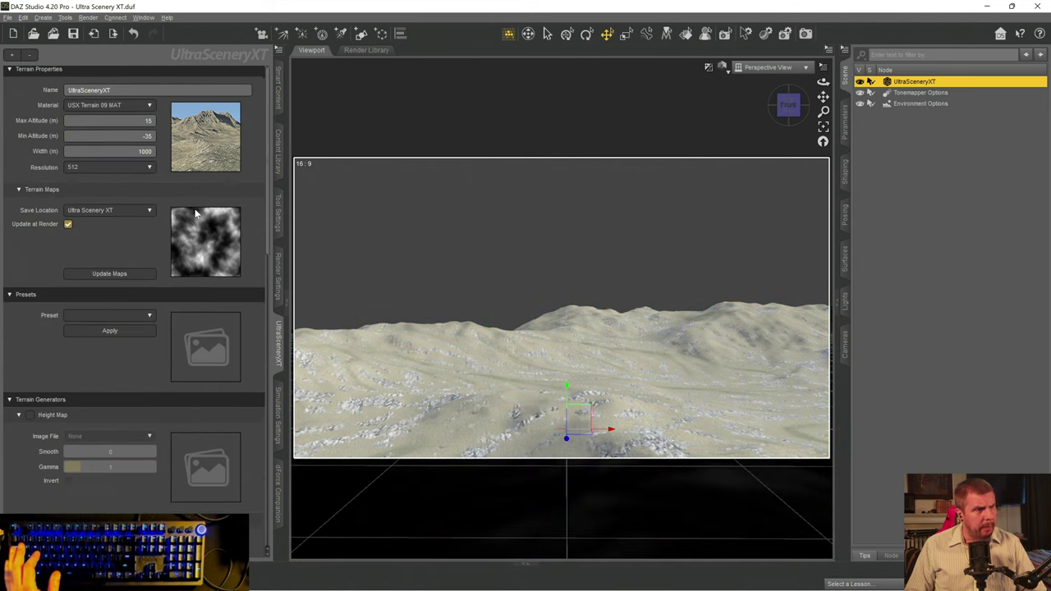
pyautogui.scroll(3, 210, 173)
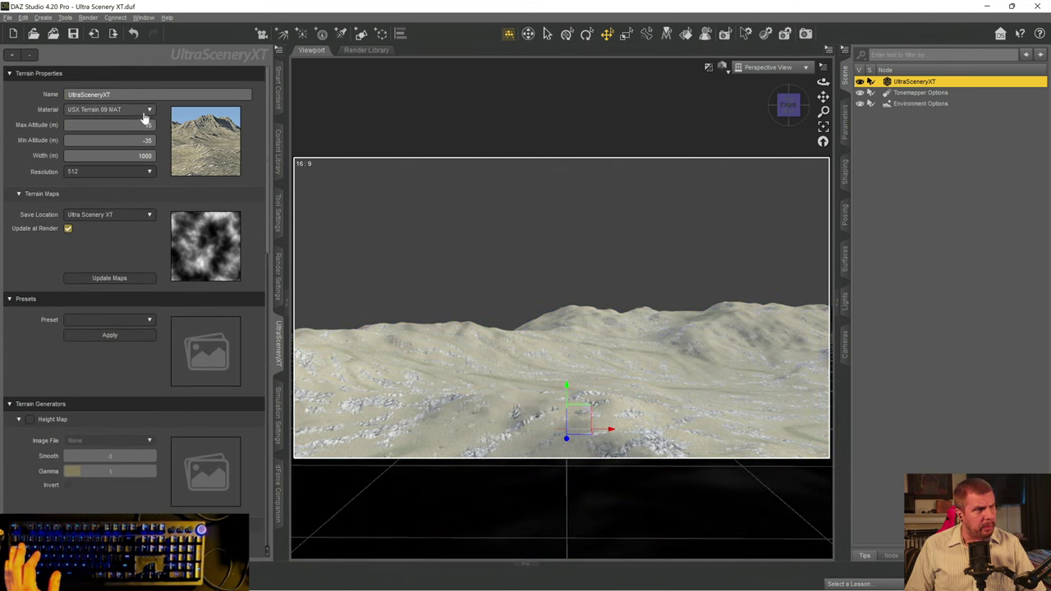
# - Try the terrain materials USX Terrain 10 MAT, 04 MAT, 05 MAT and 01 MAT in turn
pyautogui.click(149, 111)
pyautogui.click(110, 244)
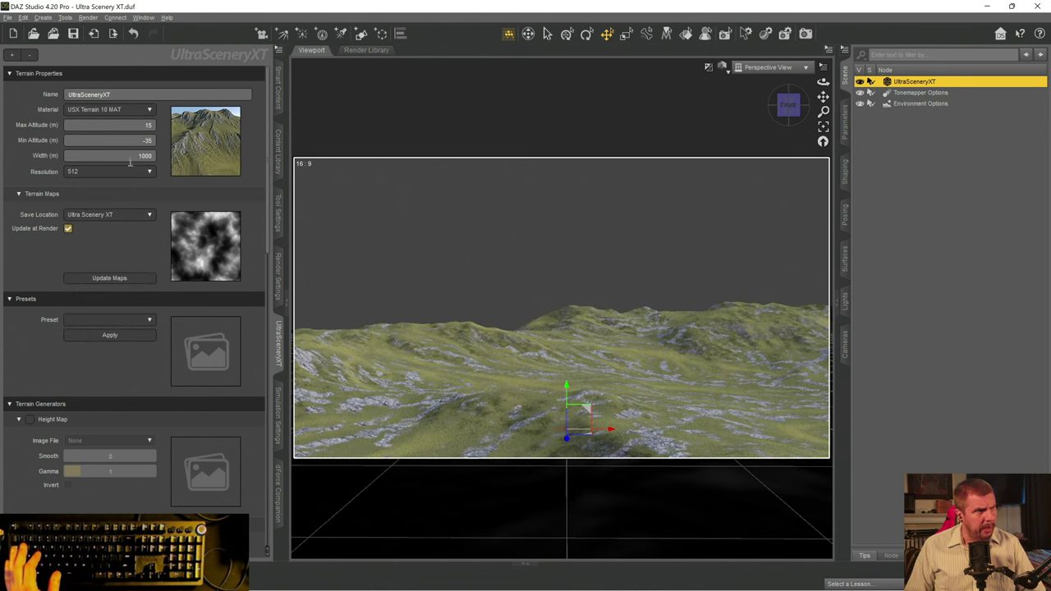
pyautogui.click(148, 108)
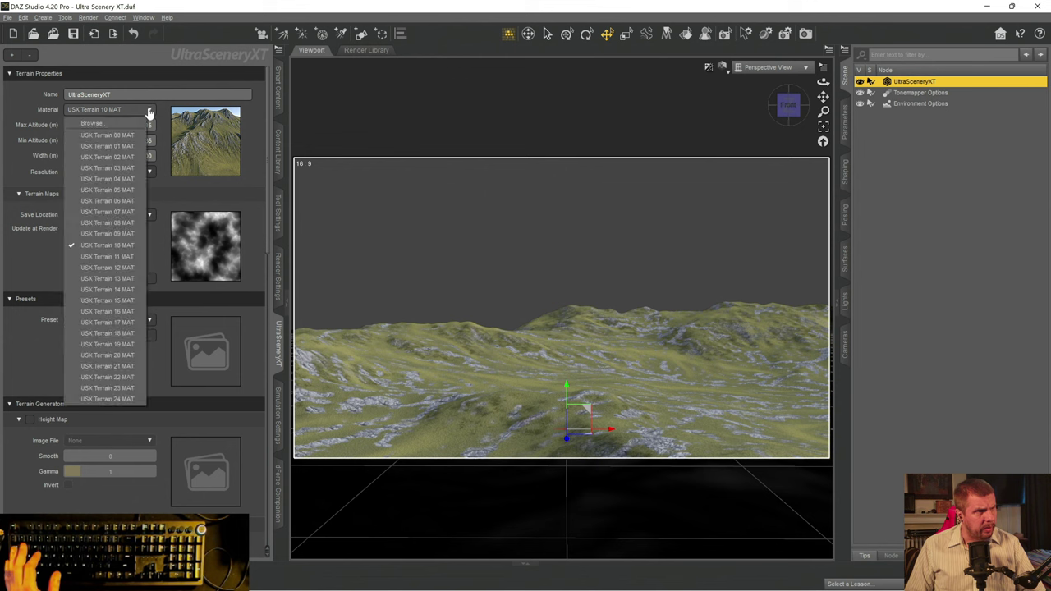
pyautogui.click(103, 174)
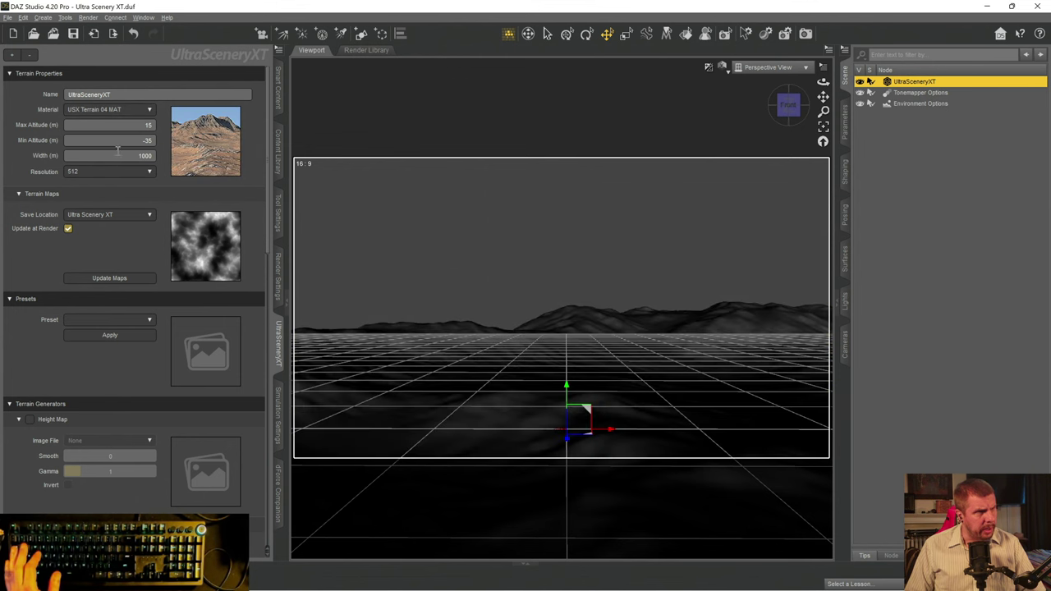
pyautogui.click(151, 109)
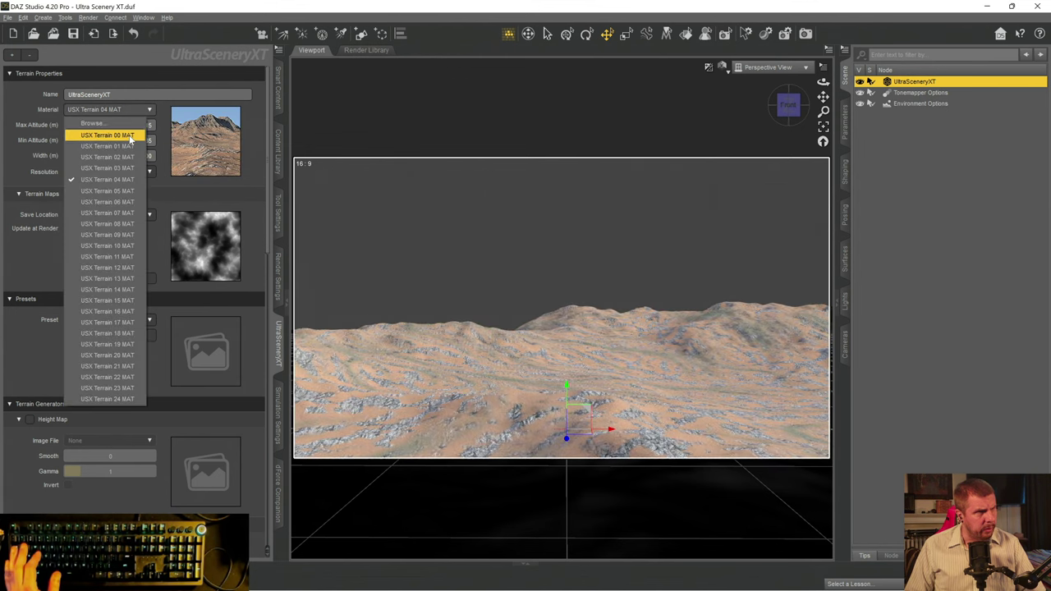
pyautogui.click(104, 192)
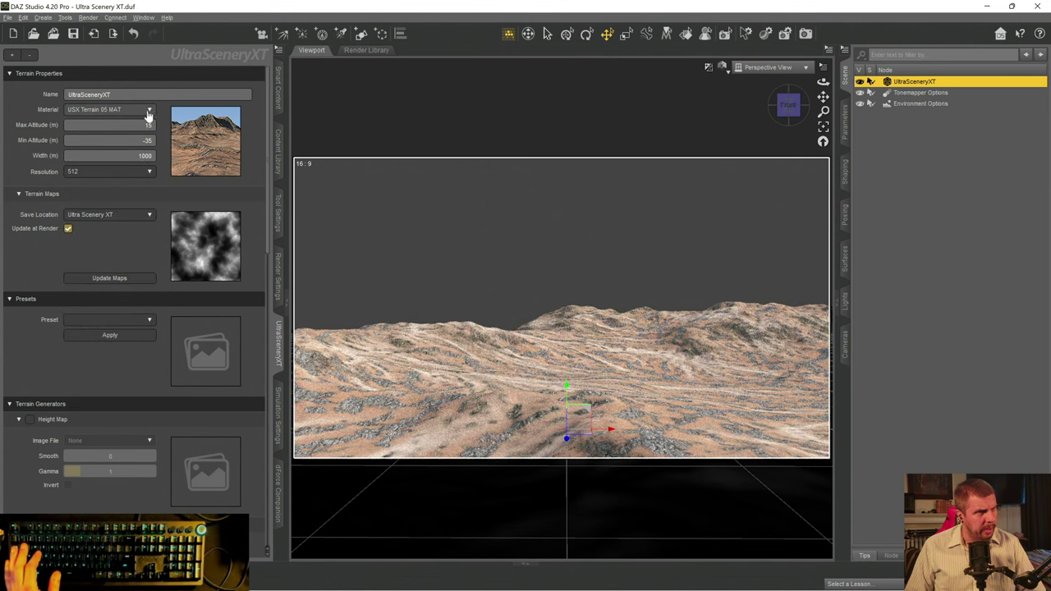
pyautogui.click(148, 112)
pyautogui.click(120, 145)
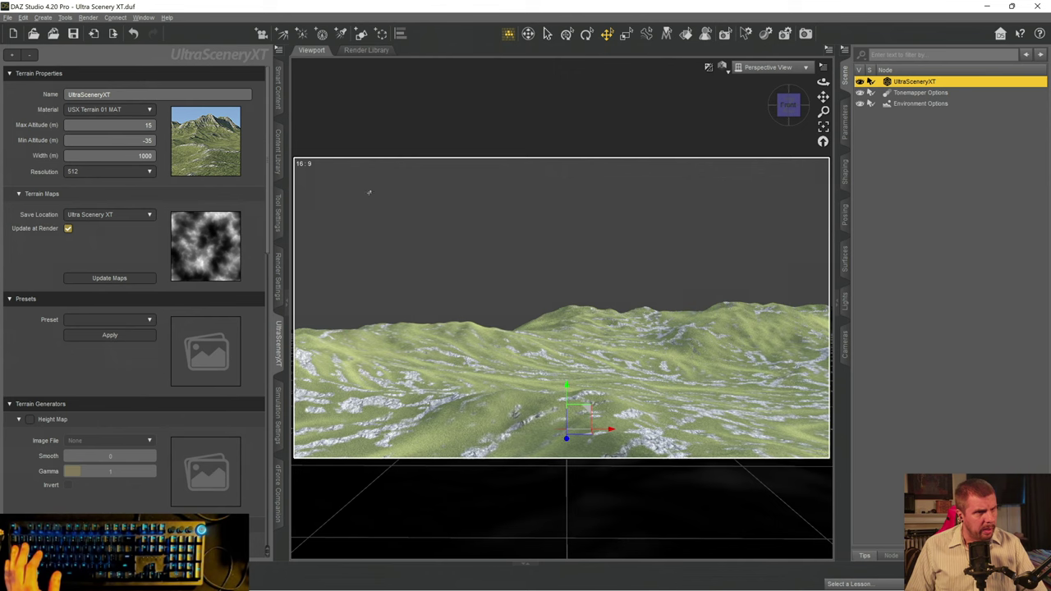
# - Set the terrain's material to USX Terrain 00 MAT
pyautogui.click(149, 111)
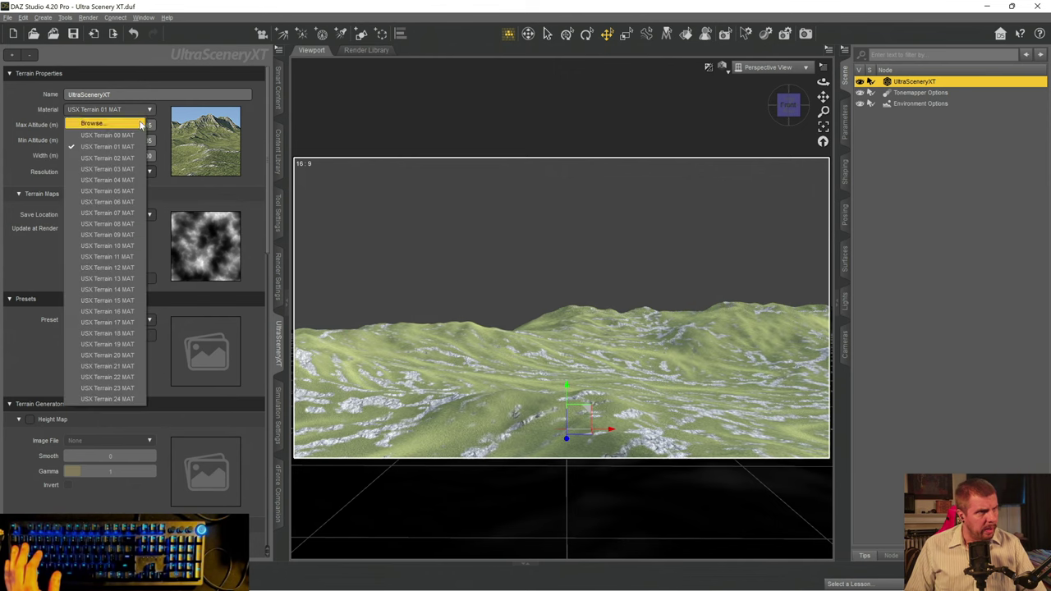
pyautogui.click(129, 136)
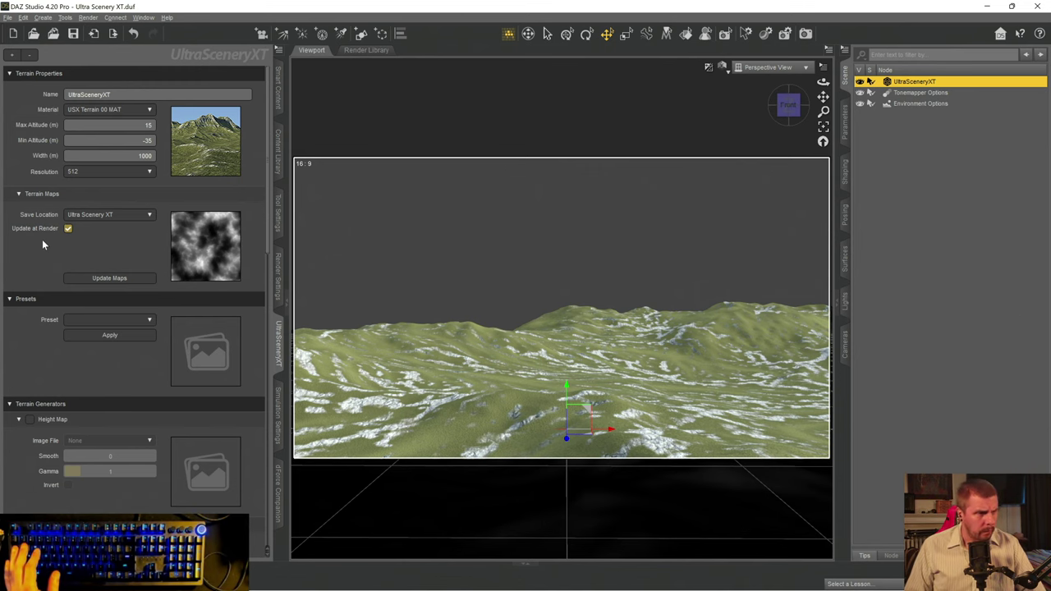
# - Review the terrain generator settings and the available mixing types, leaving the type on Add
pyautogui.scroll(-10, 66, 241)
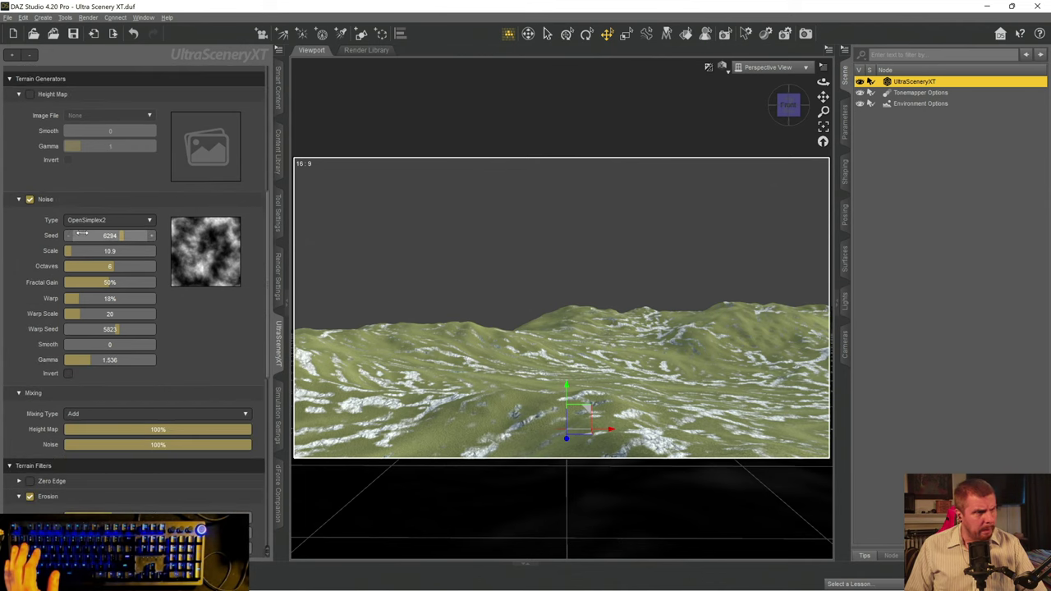
pyautogui.scroll(-5, 82, 235)
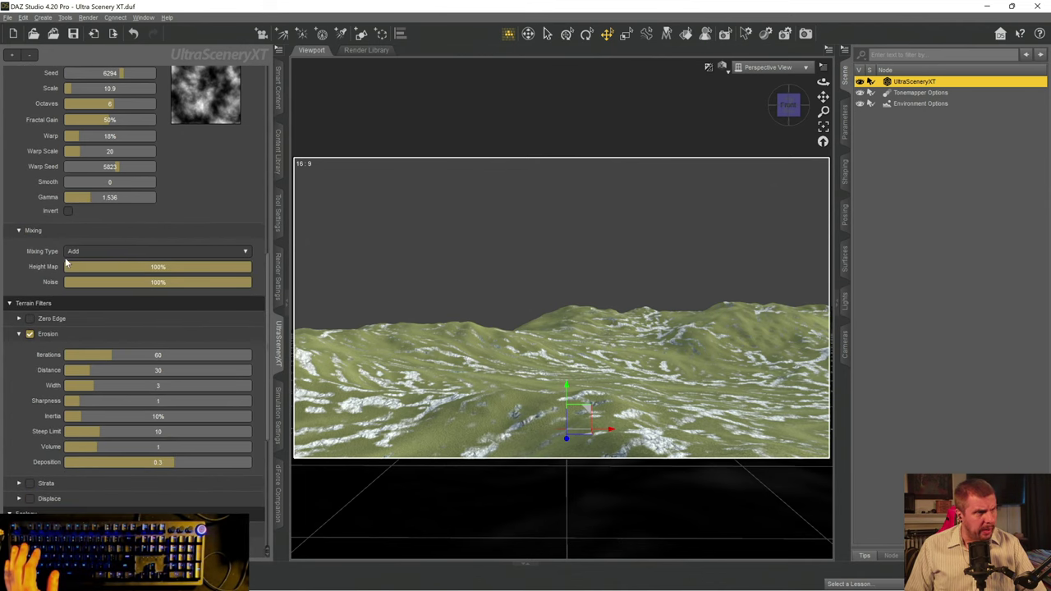
pyautogui.scroll(10, 44, 246)
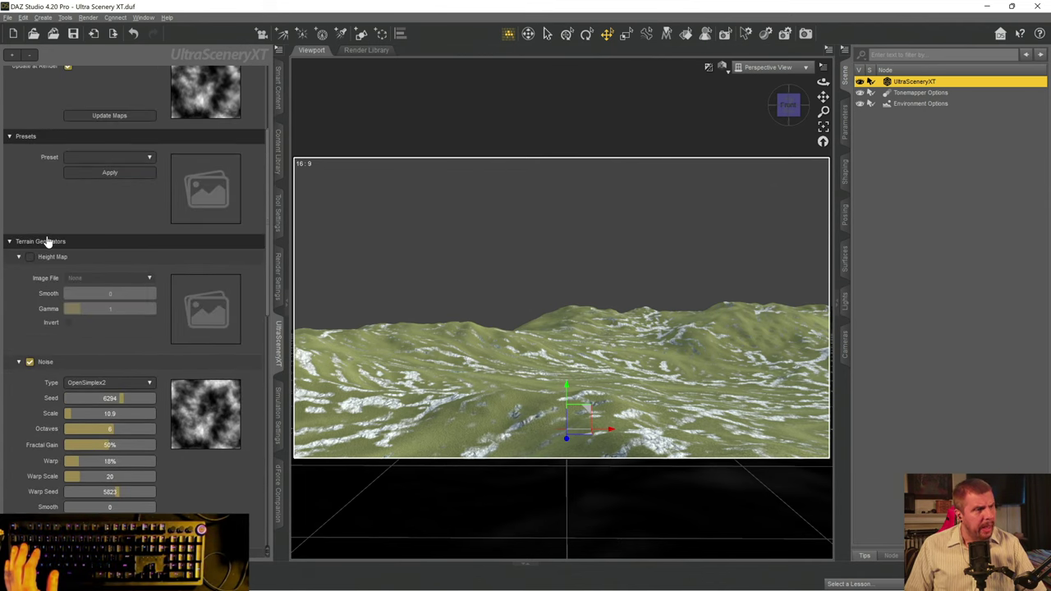
pyautogui.scroll(-10, 31, 264)
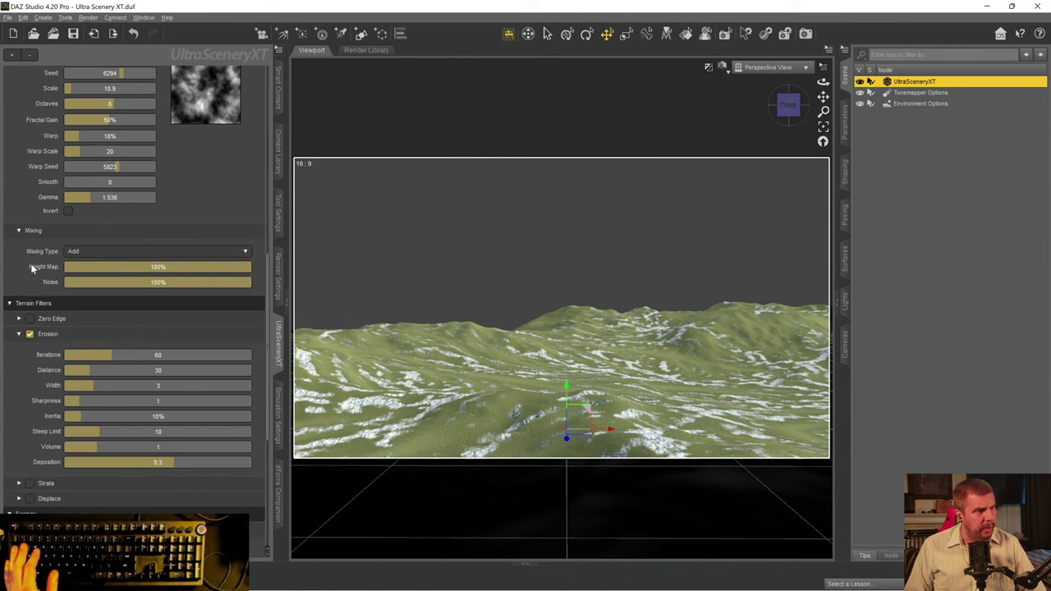
pyautogui.click(128, 254)
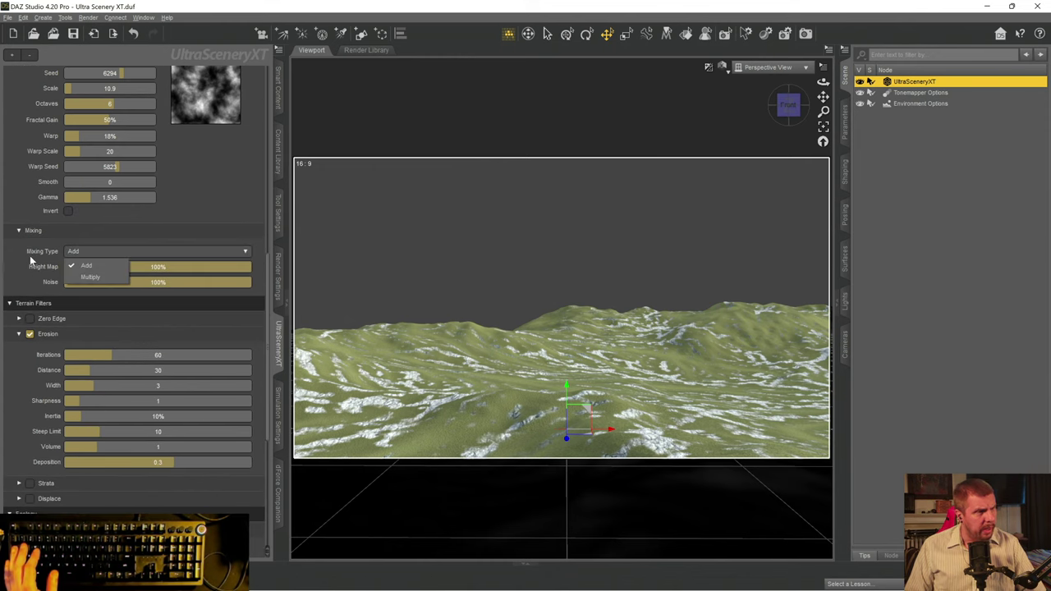
pyautogui.click(30, 256)
pyautogui.scroll(12, 29, 251)
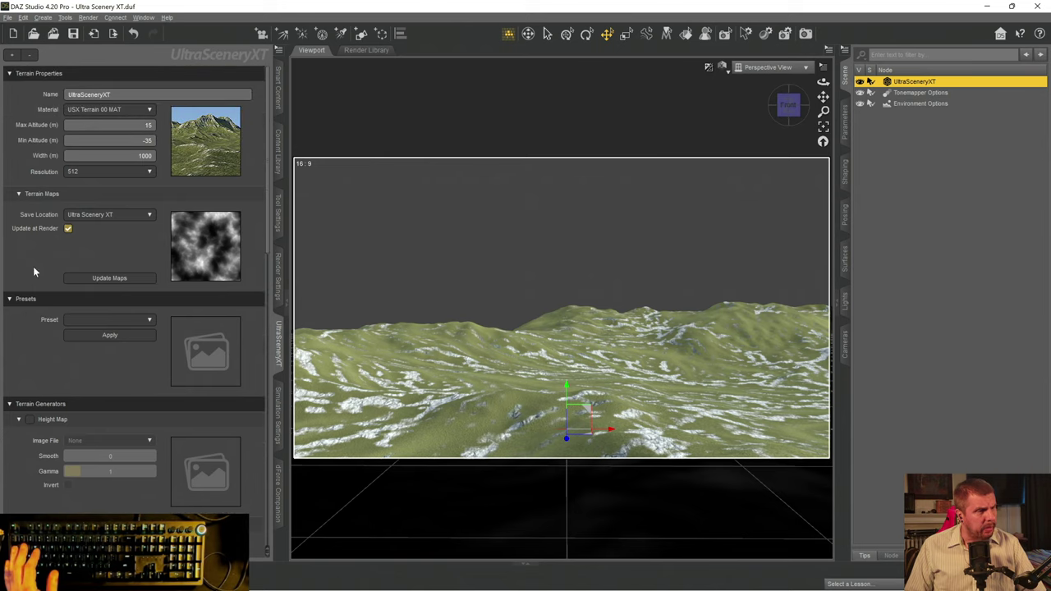
# - Examine the terrain maps, presets, height map and noise settings, ending at the mixing settings
pyautogui.scroll(-5, 41, 275)
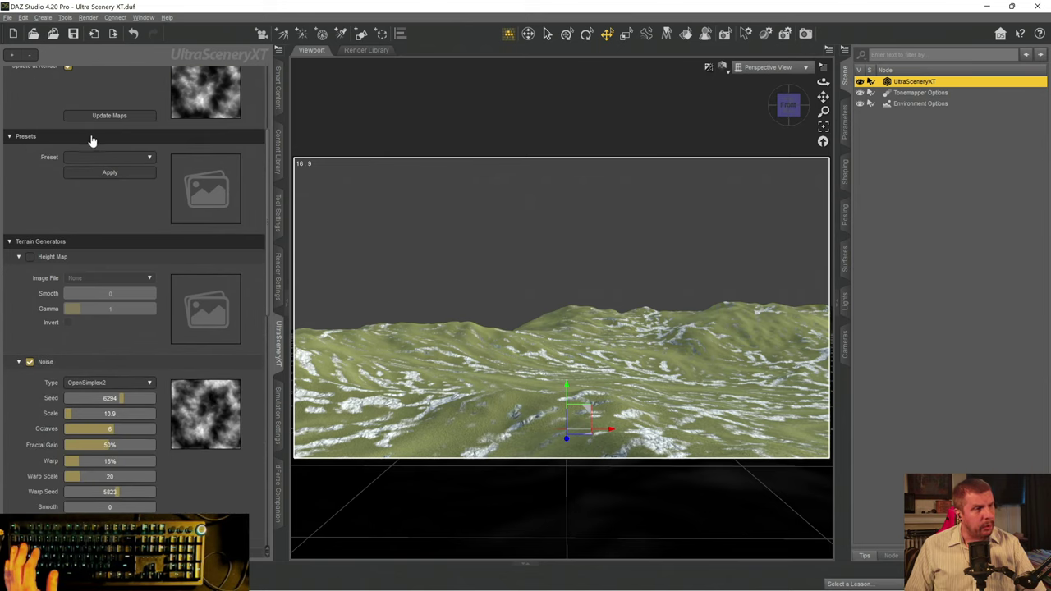
pyautogui.scroll(3, 70, 162)
pyautogui.scroll(3, 71, 168)
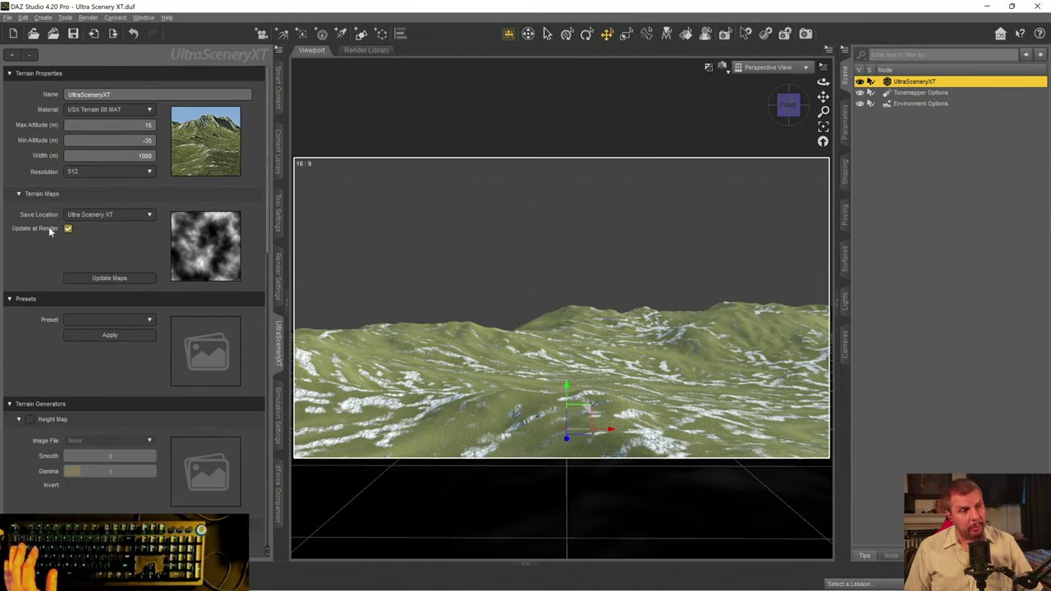
pyautogui.scroll(-5, 30, 216)
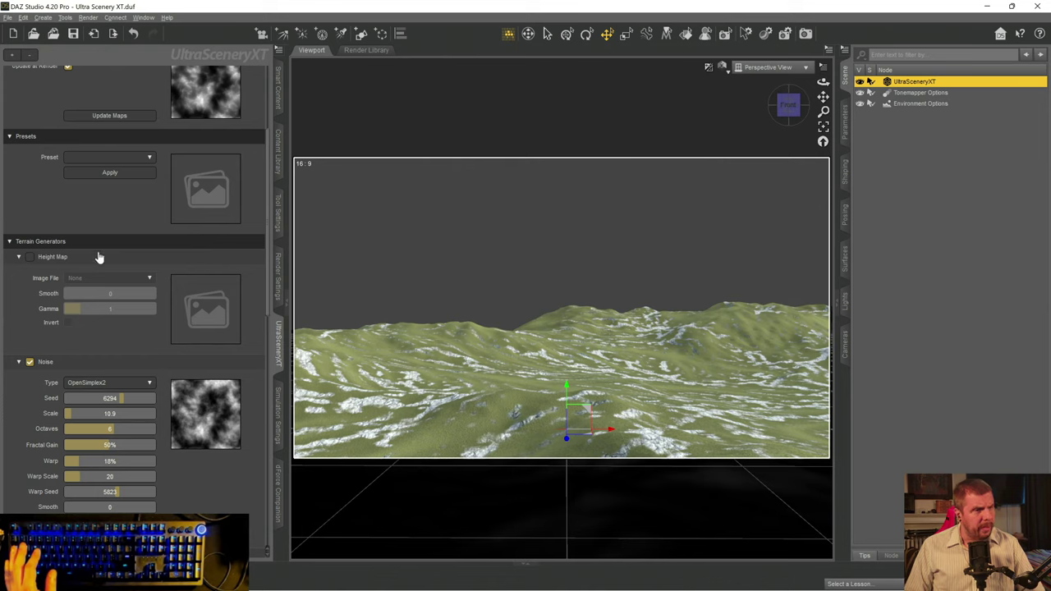
pyautogui.scroll(3, 147, 201)
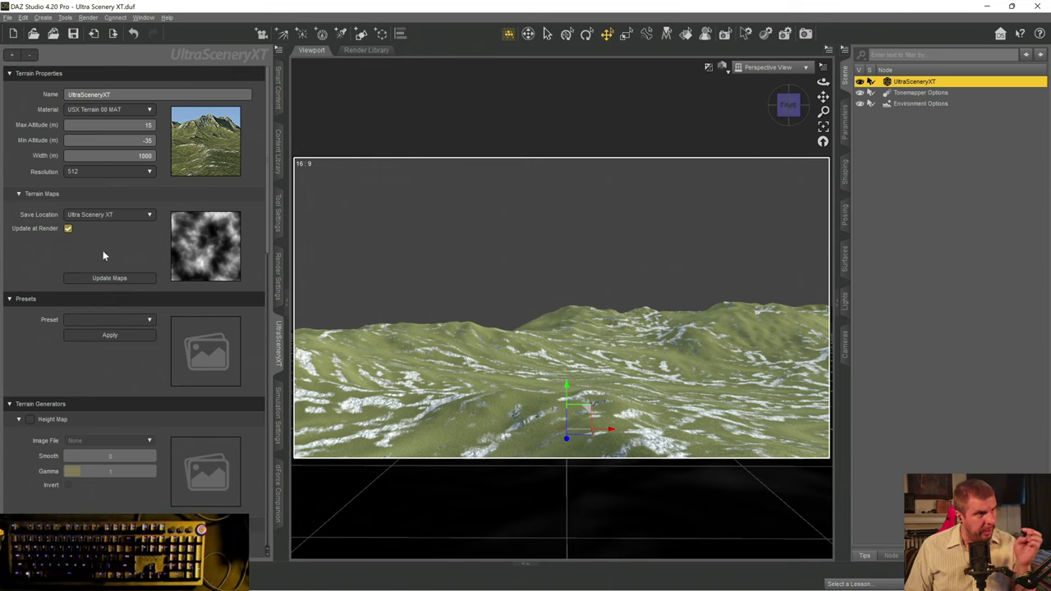
pyautogui.scroll(-5, 58, 263)
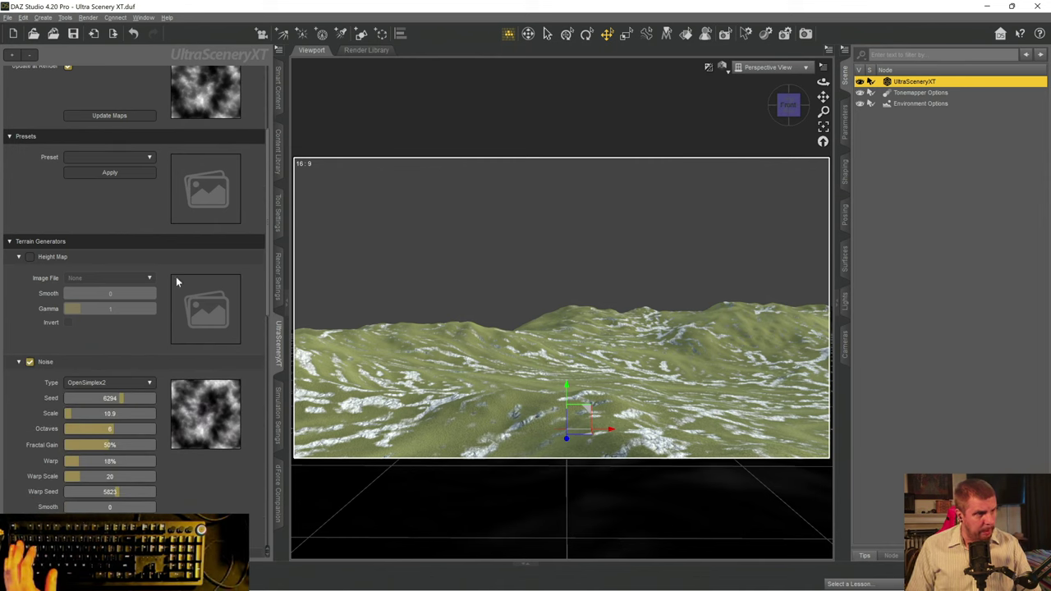
pyautogui.scroll(-10, 129, 334)
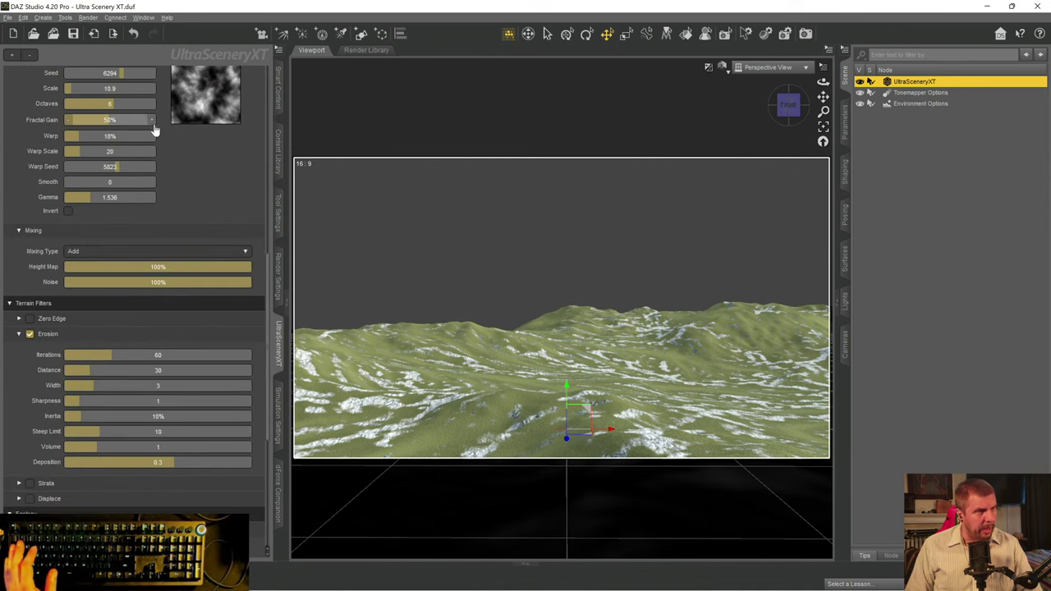
pyautogui.scroll(5, 154, 130)
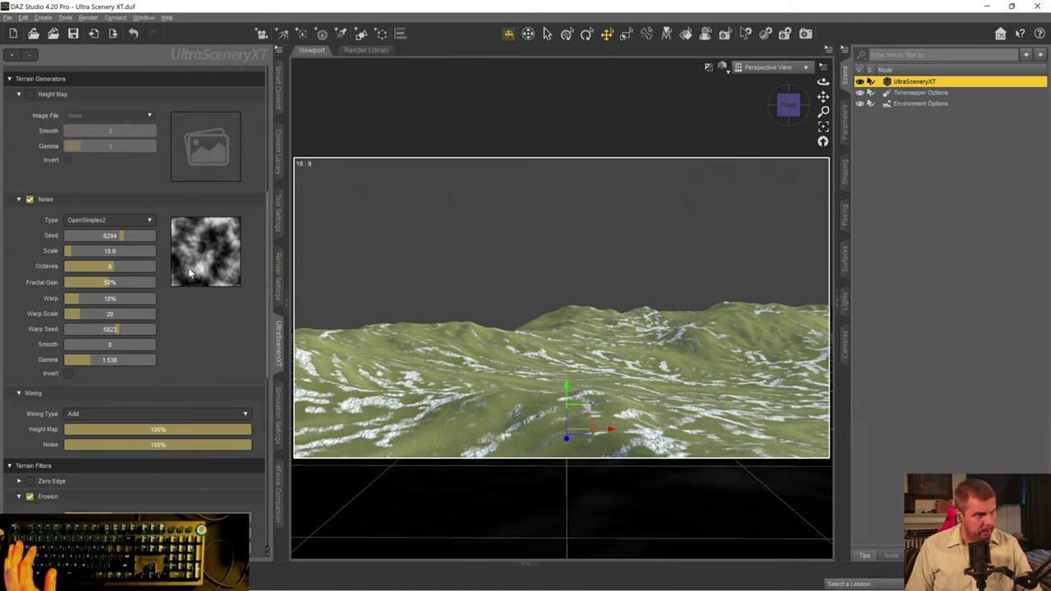
pyautogui.scroll(-5, 196, 305)
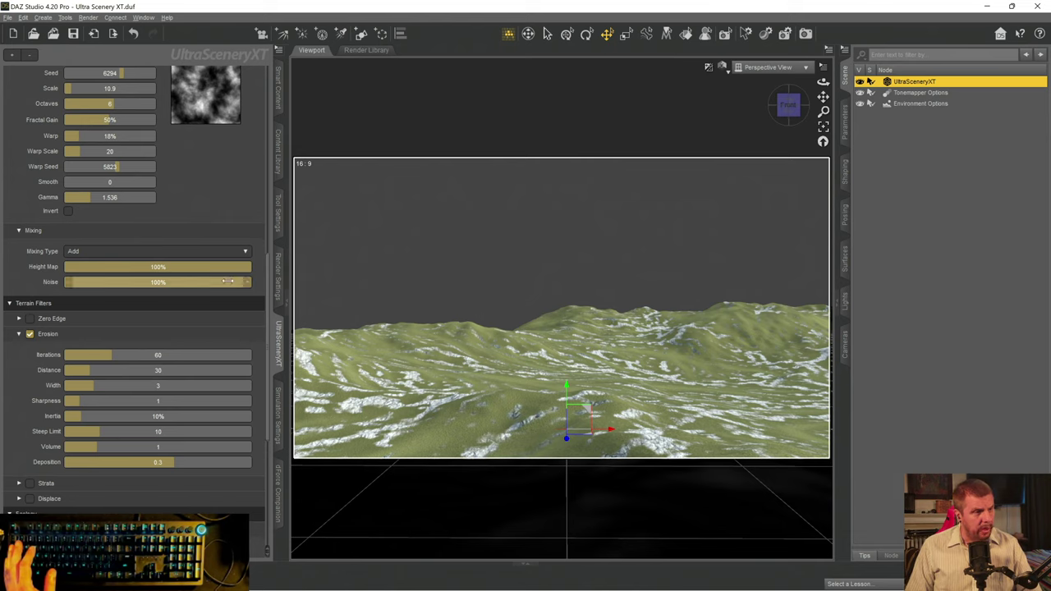
# - Inspect the mixing types, then try a height map mix of 0% and restore it to 100%
pyautogui.click(82, 252)
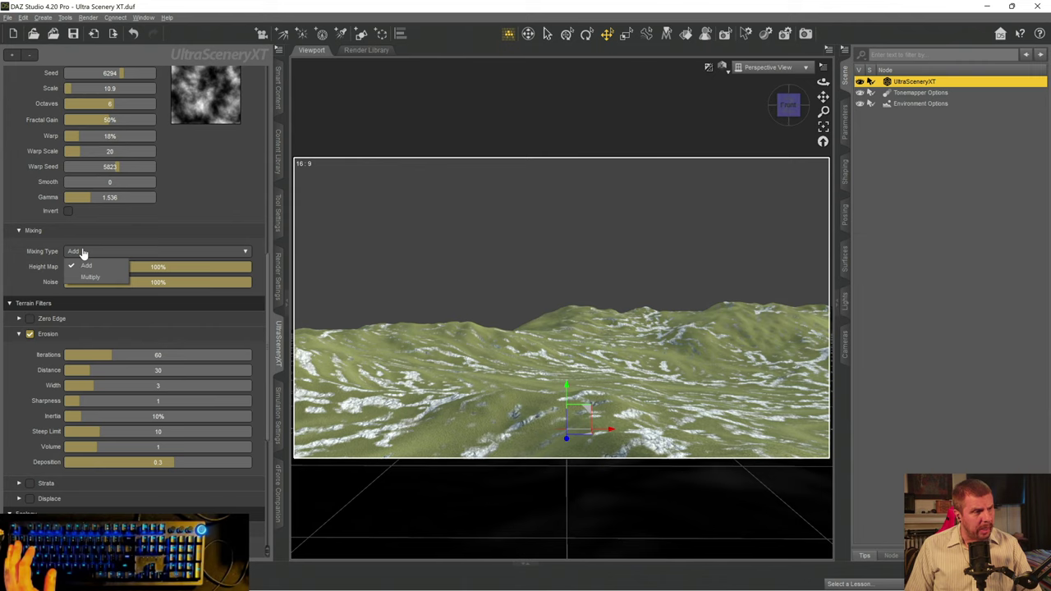
pyautogui.click(175, 234)
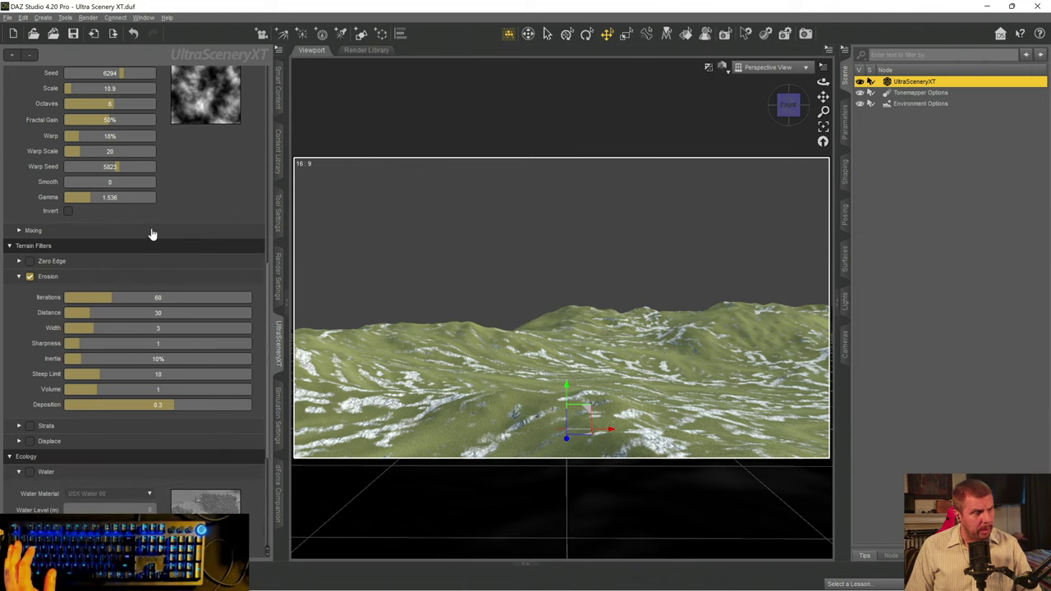
pyautogui.click(17, 233)
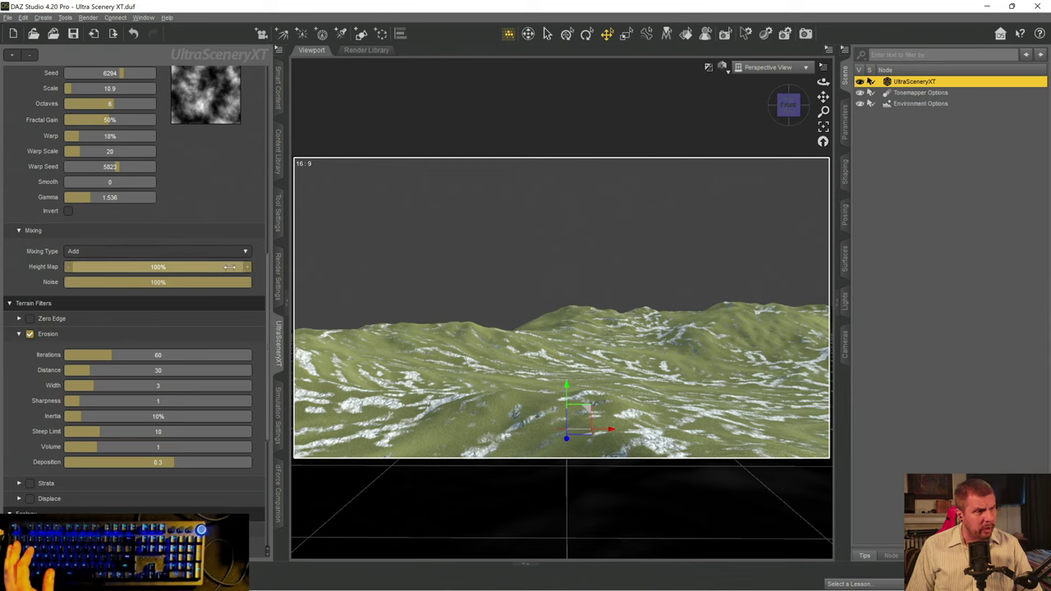
pyautogui.moveTo(237, 267); pyautogui.dragTo(31, 274)
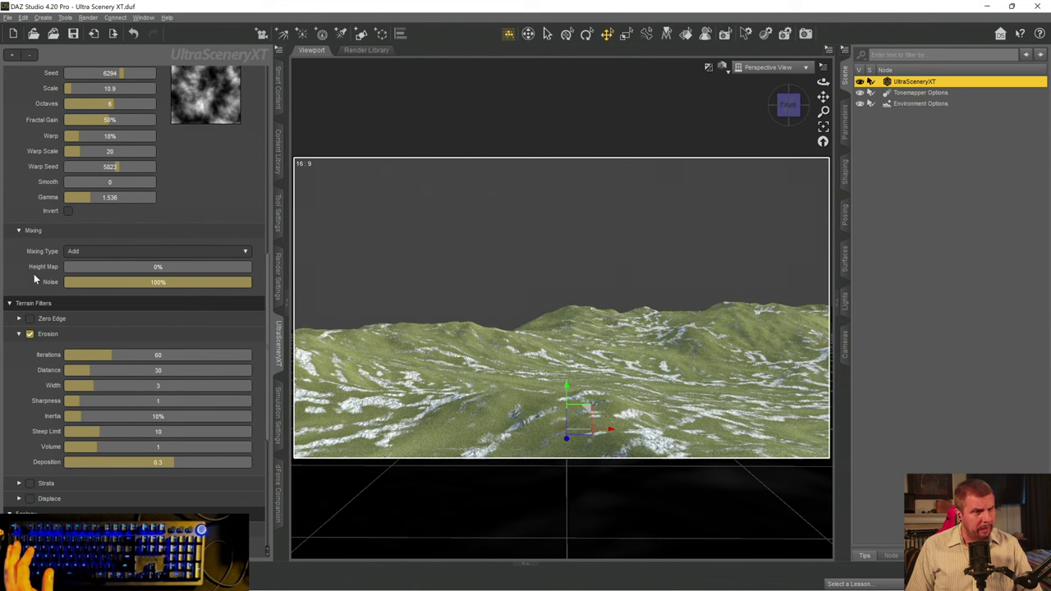
pyautogui.moveTo(71, 277); pyautogui.dragTo(200, 284)
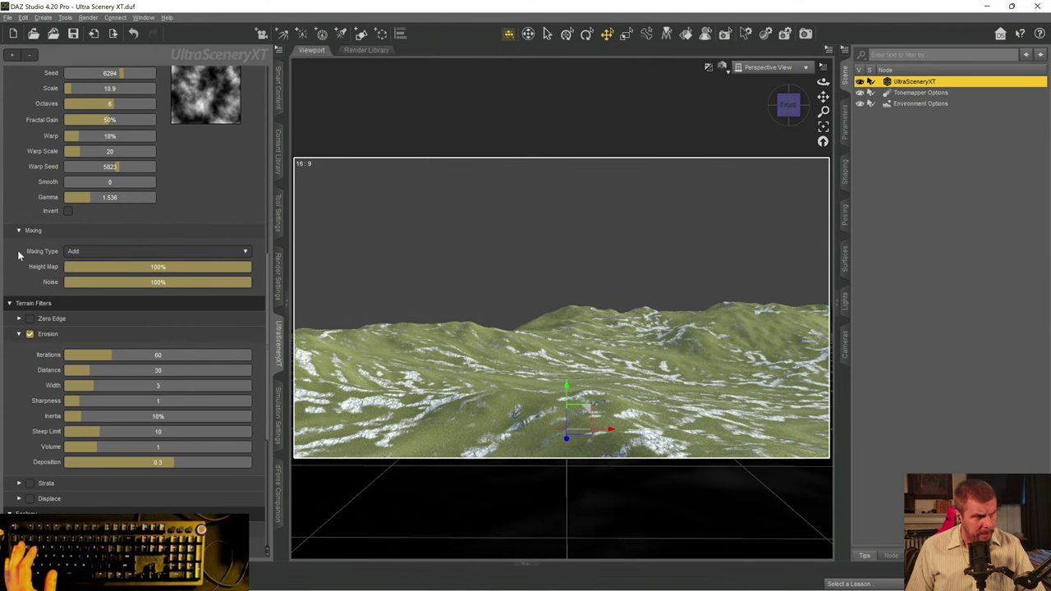
# - Expand the Zero Edge filter to view its strength and size settings, then look over the erosion and ecology settings
pyautogui.scroll(-3, 31, 242)
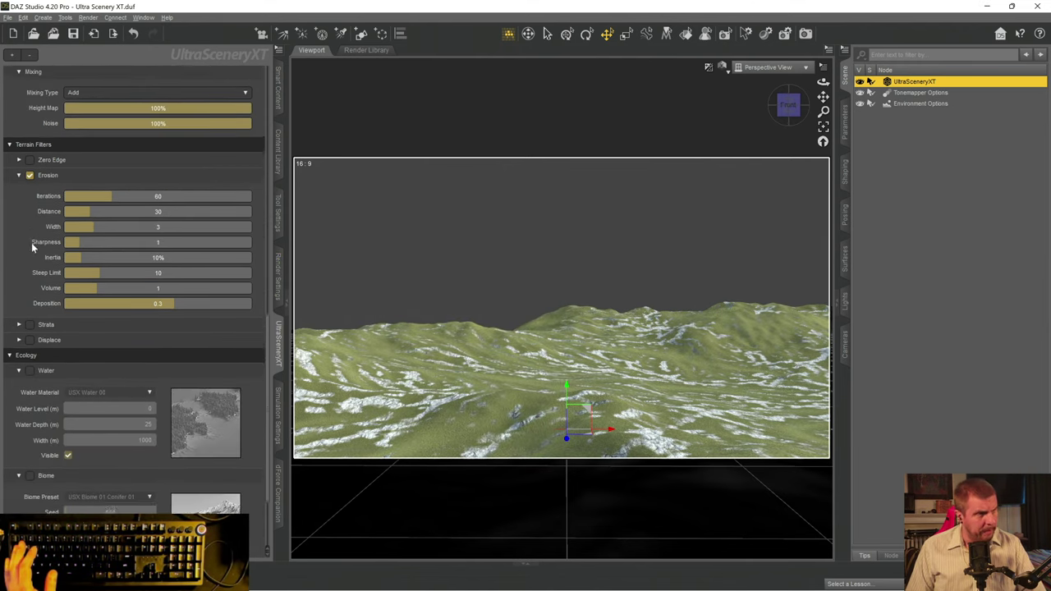
pyautogui.click(19, 156)
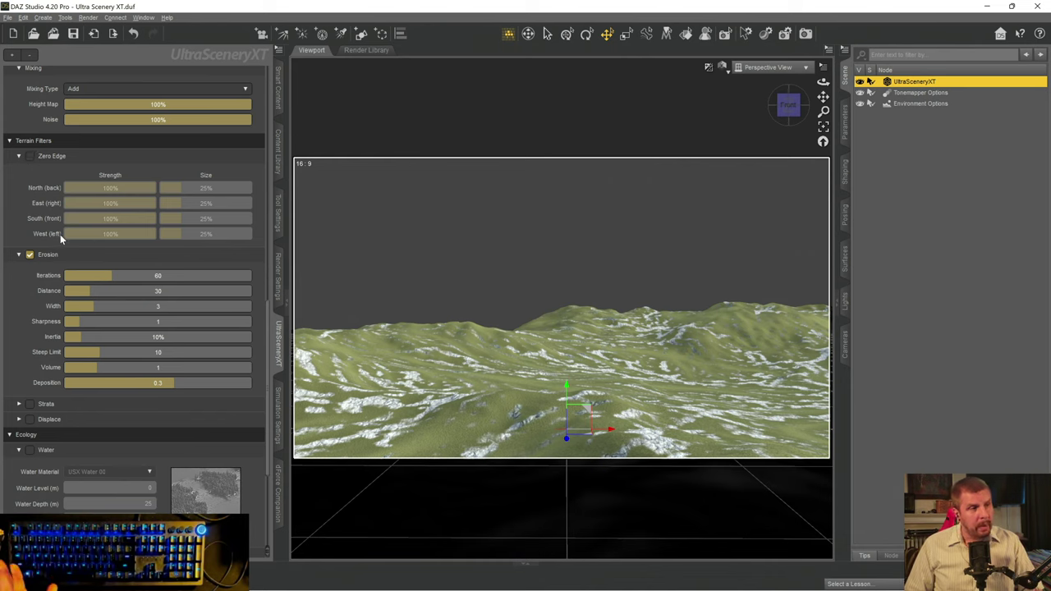
pyautogui.scroll(-3, 34, 197)
pyautogui.scroll(-1, 37, 184)
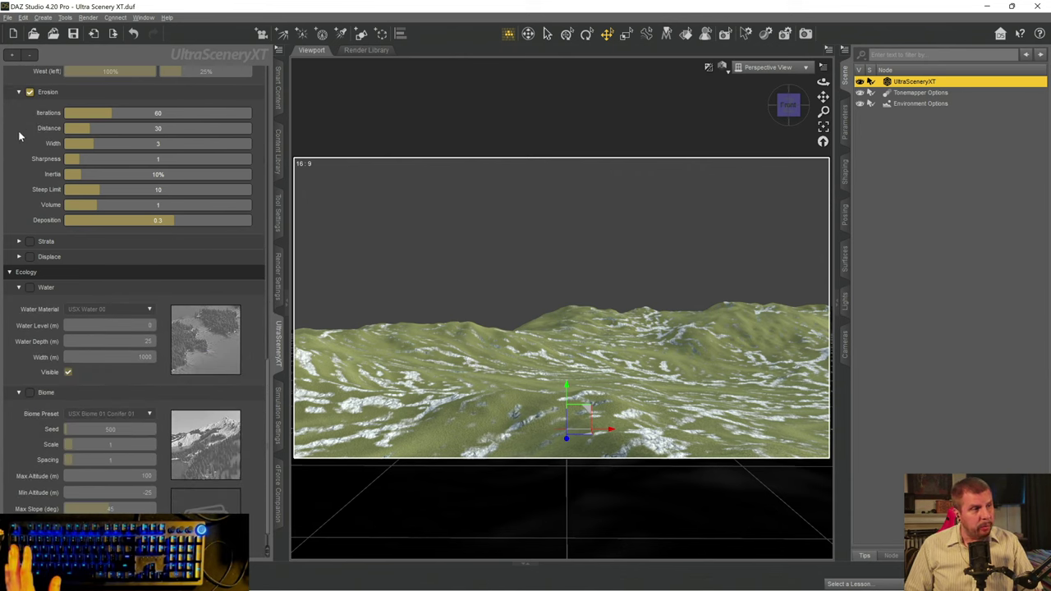
# - Review the Erosion filter settings and compare the terrain with erosion off and on, leaving it enabled
pyautogui.scroll(3, 19, 134)
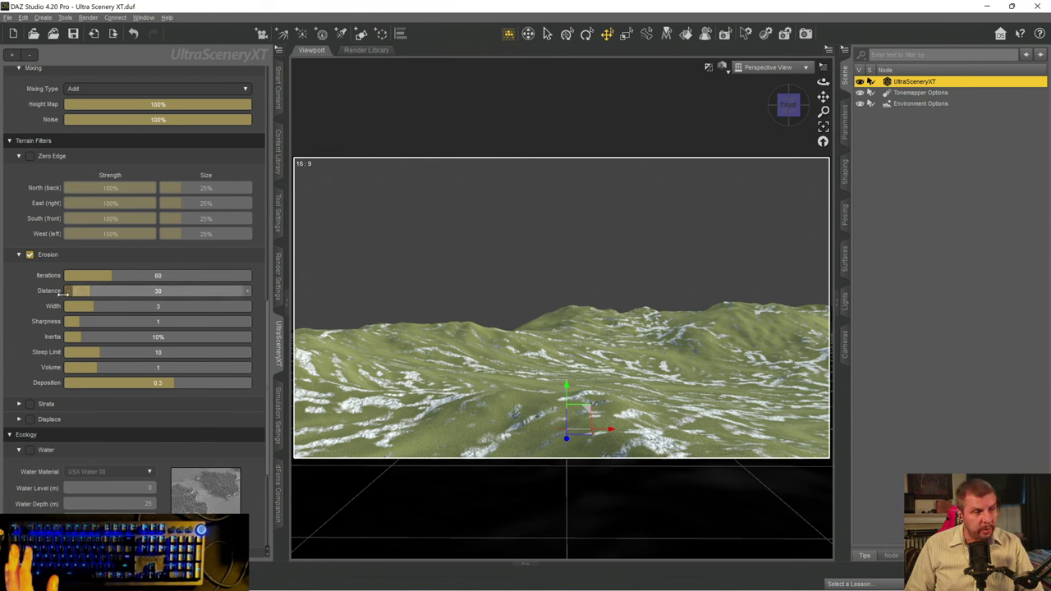
pyautogui.scroll(-3, 31, 304)
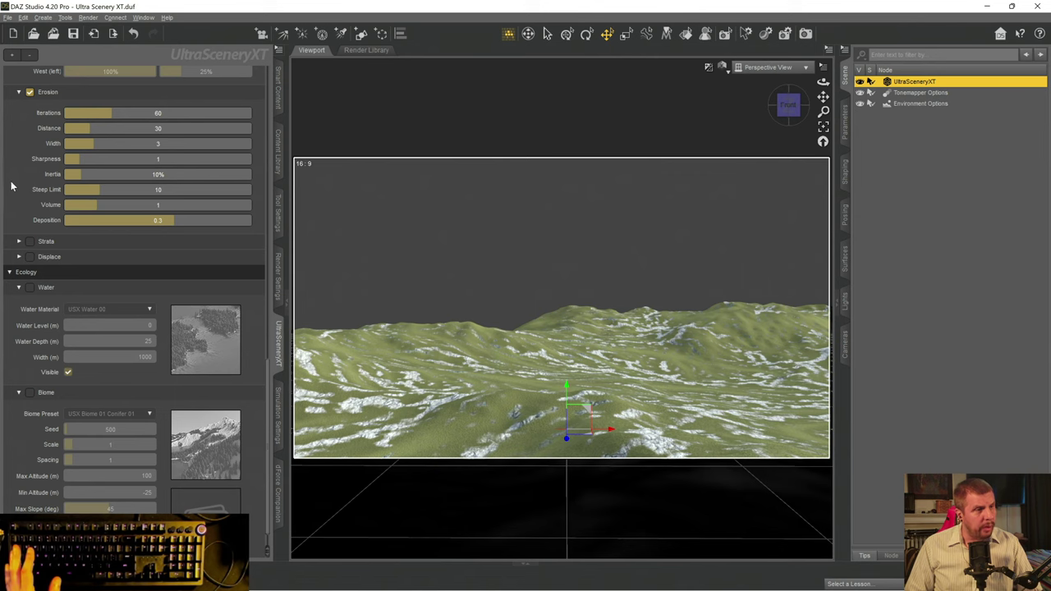
pyautogui.scroll(4, 12, 186)
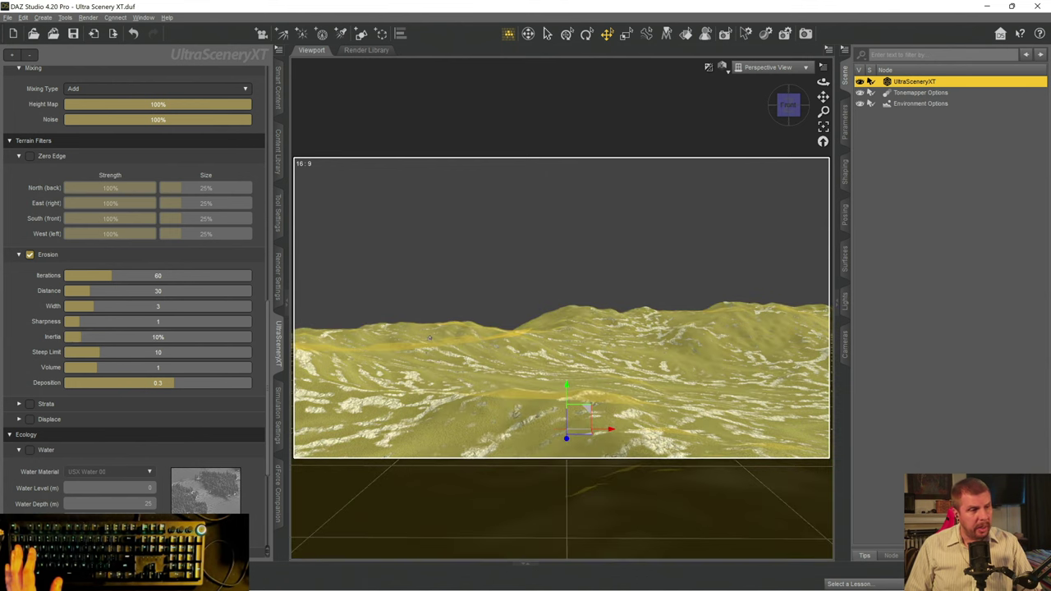
pyautogui.scroll(-3, 26, 279)
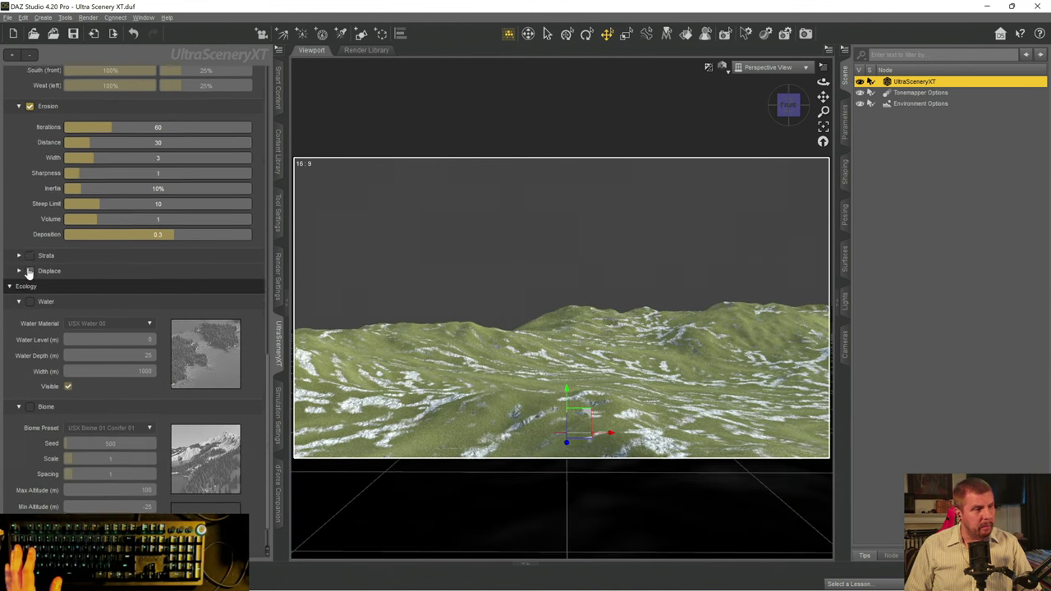
pyautogui.scroll(-1, 29, 275)
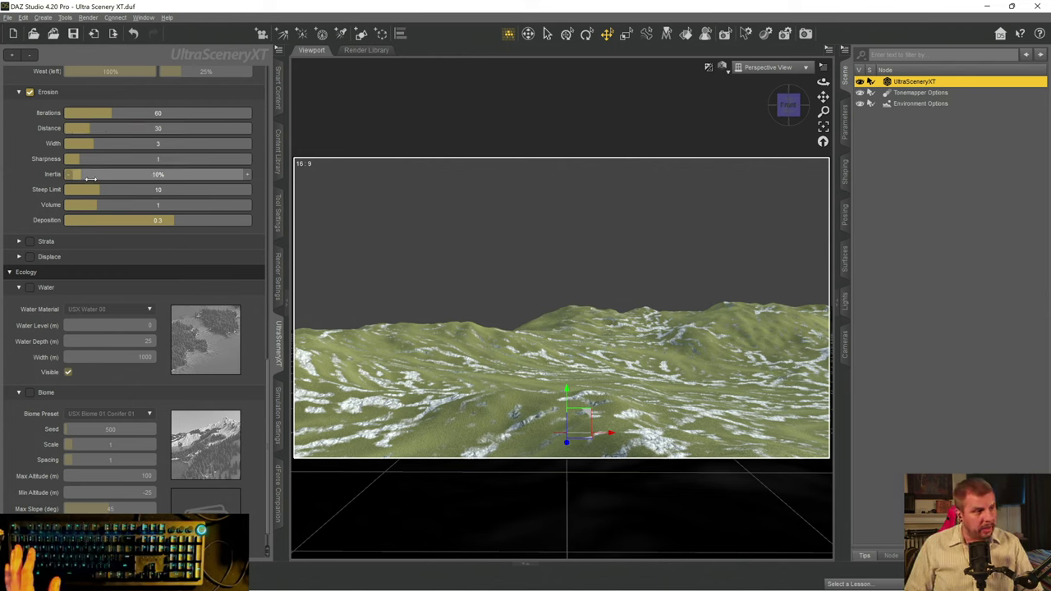
pyautogui.click(29, 94)
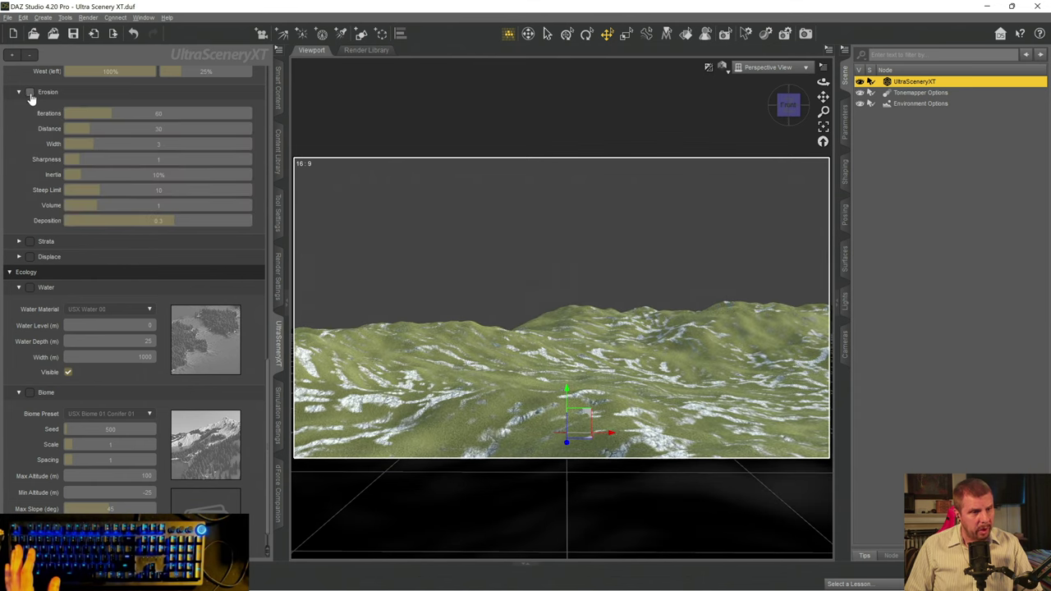
pyautogui.click(29, 94)
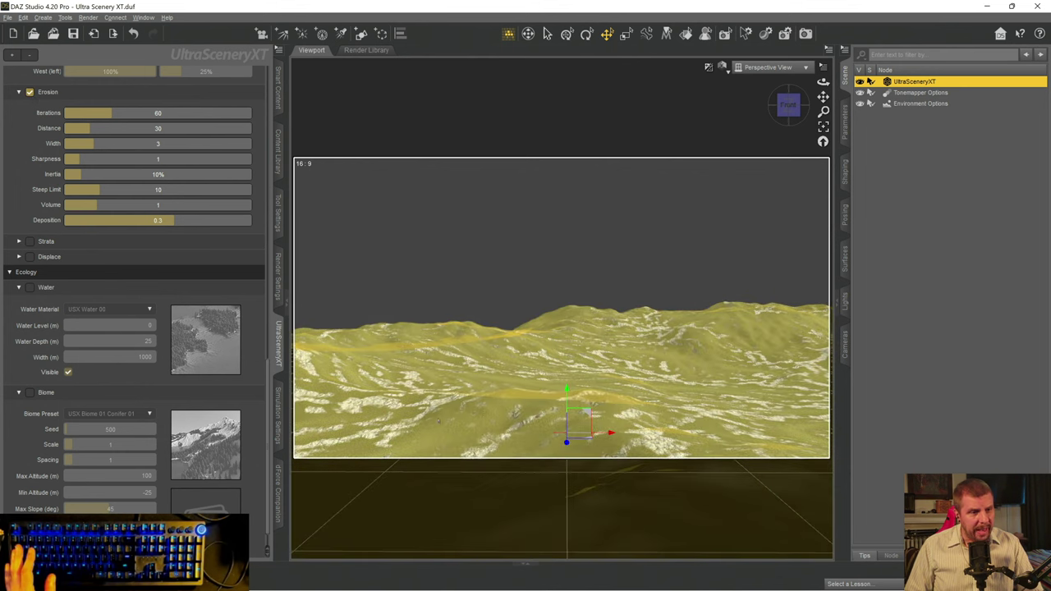
pyautogui.click(30, 93)
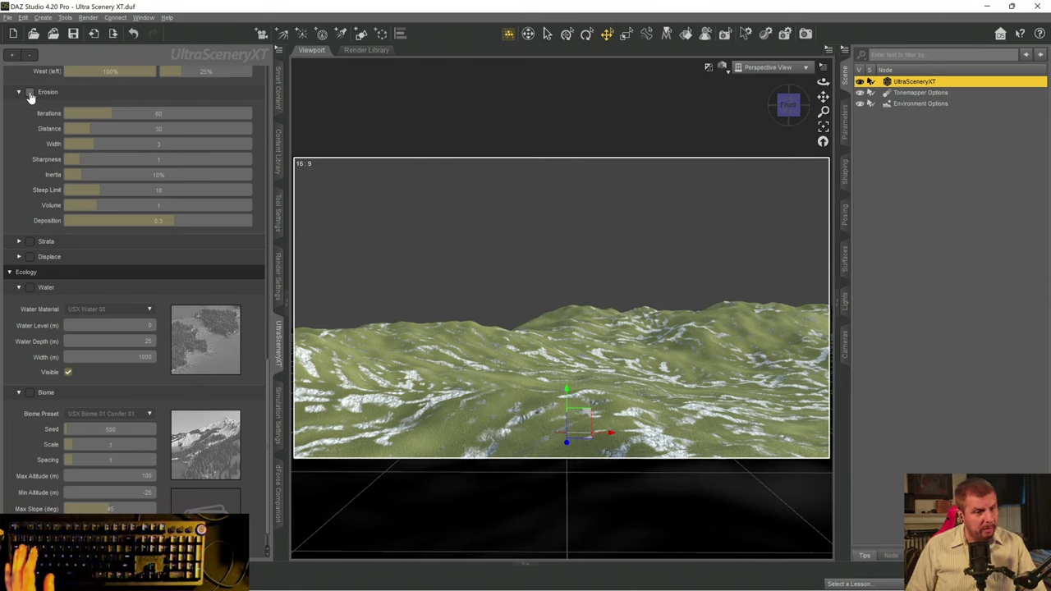
pyautogui.click(29, 92)
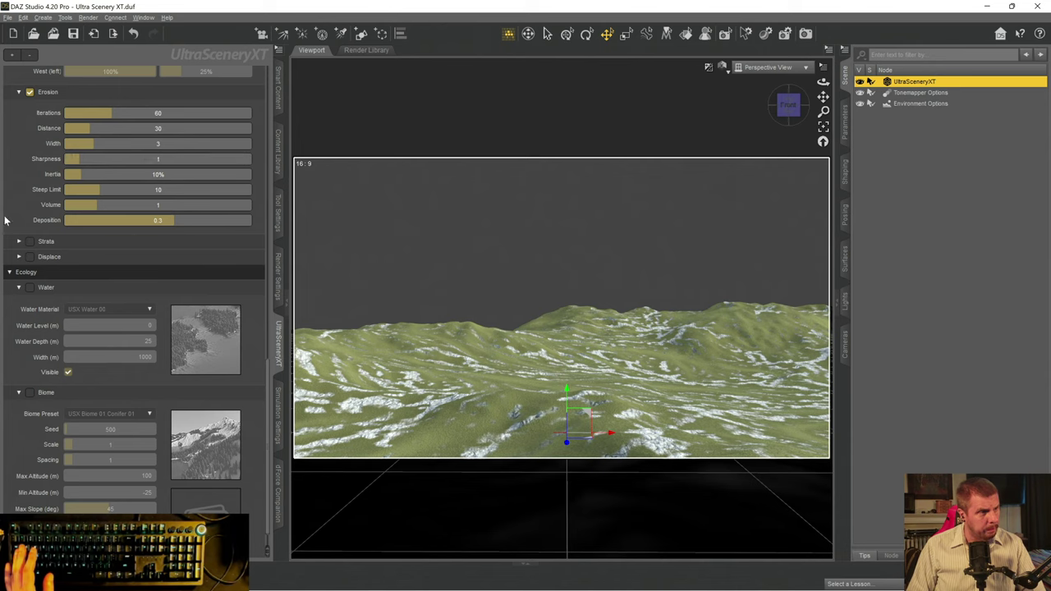
# - Expand the Strata and Displace terrain filters to view their settings
pyautogui.scroll(-1, 20, 211)
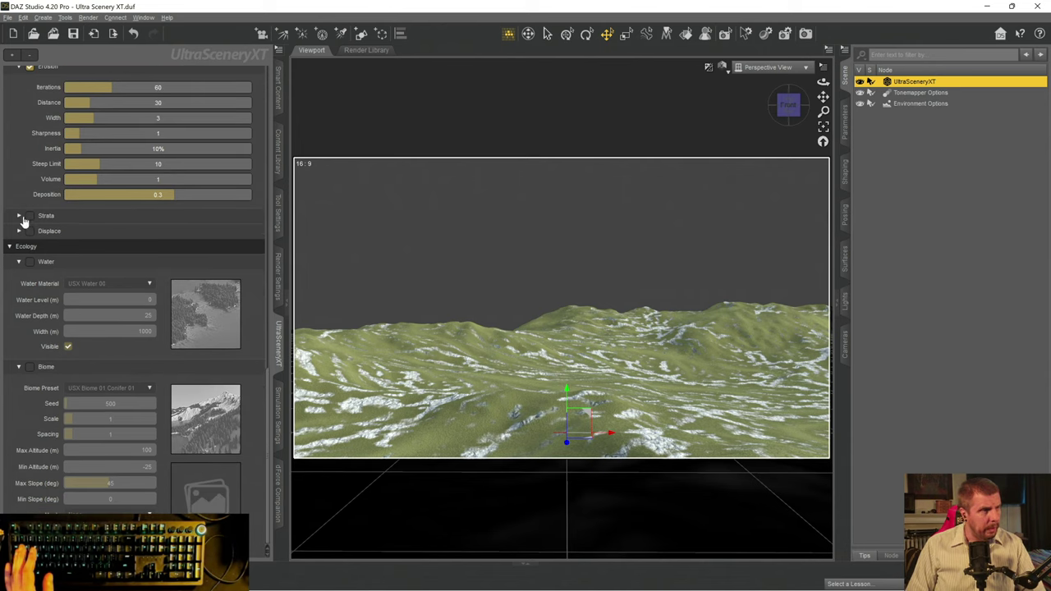
pyautogui.click(19, 217)
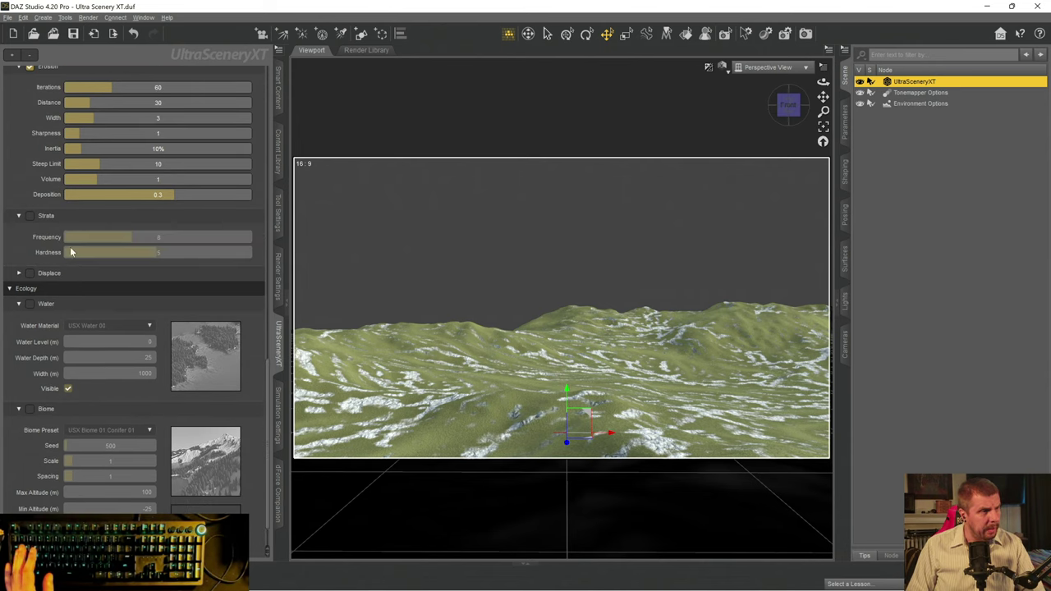
pyautogui.scroll(-1, 36, 233)
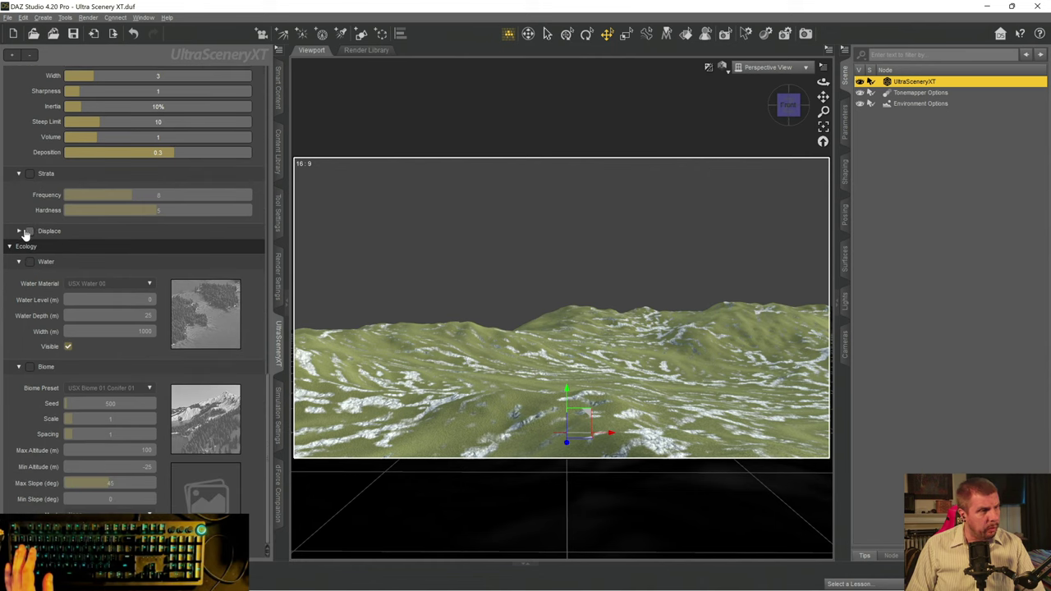
pyautogui.click(23, 233)
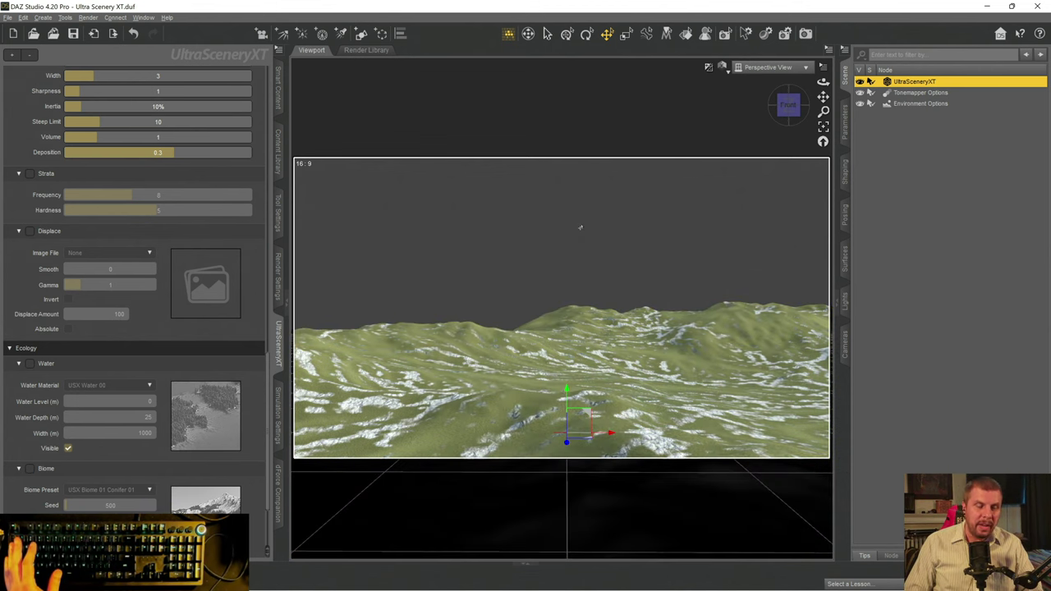
pyautogui.scroll(-3, 222, 279)
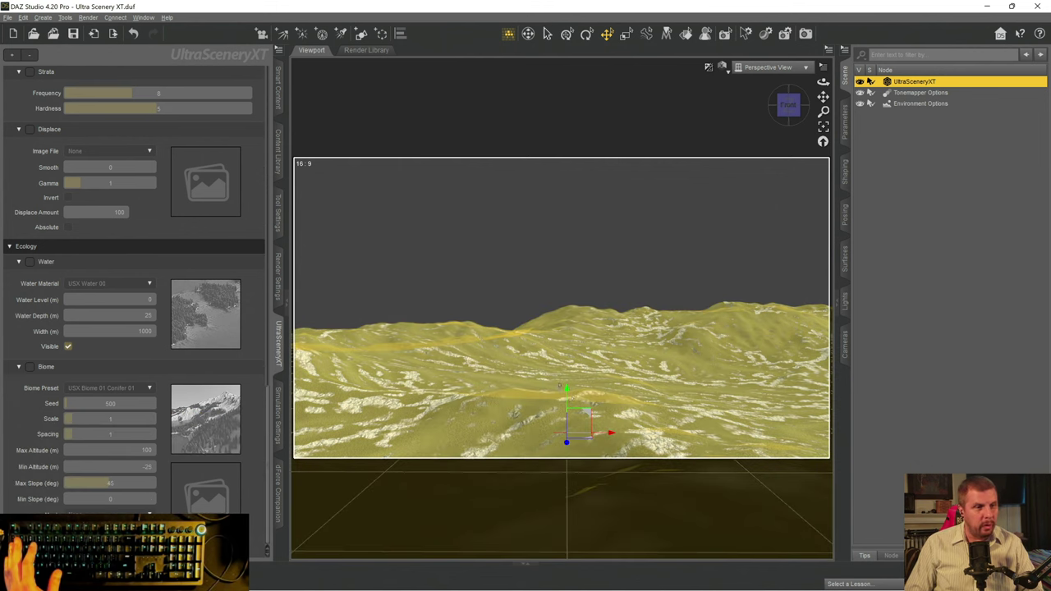
# - Look over the terrain properties, presets, height map and noise settings, then update the terrain maps
pyautogui.scroll(10, 197, 179)
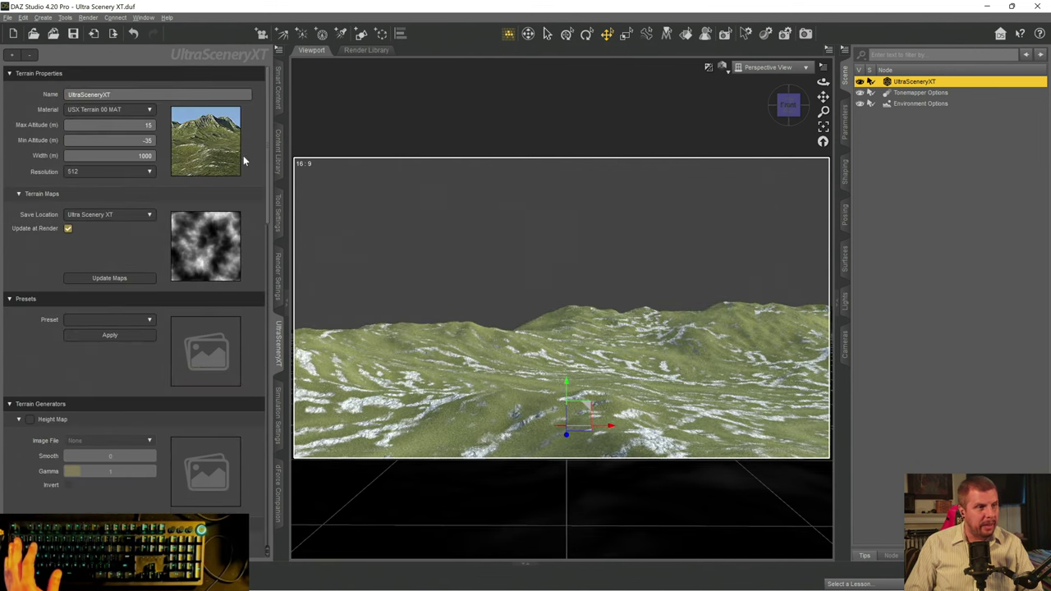
pyautogui.scroll(-10, 99, 253)
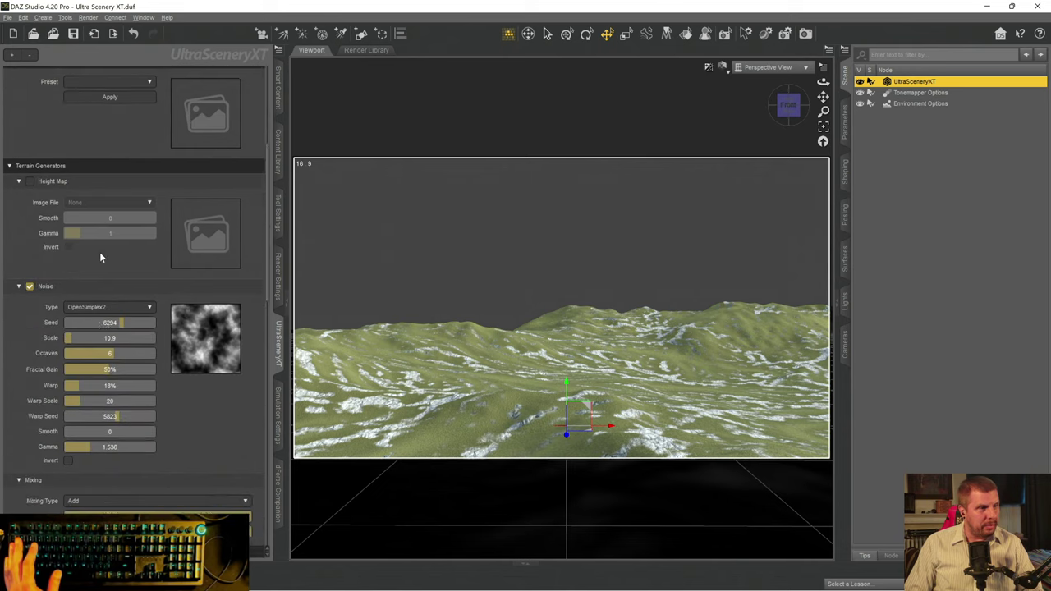
pyautogui.scroll(5, 136, 170)
pyautogui.scroll(5, 136, 179)
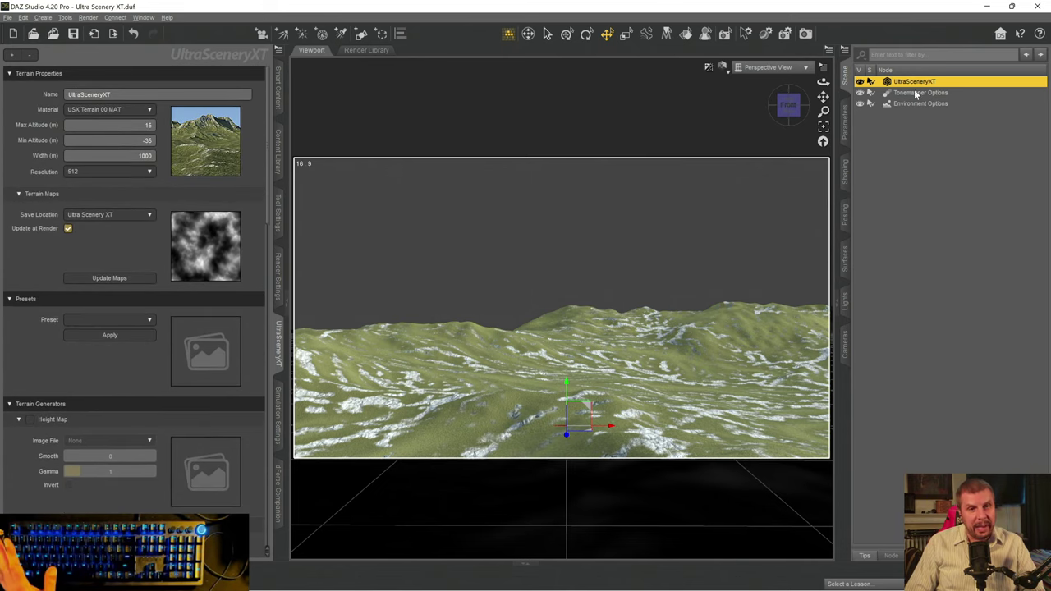
pyautogui.scroll(-5, 52, 302)
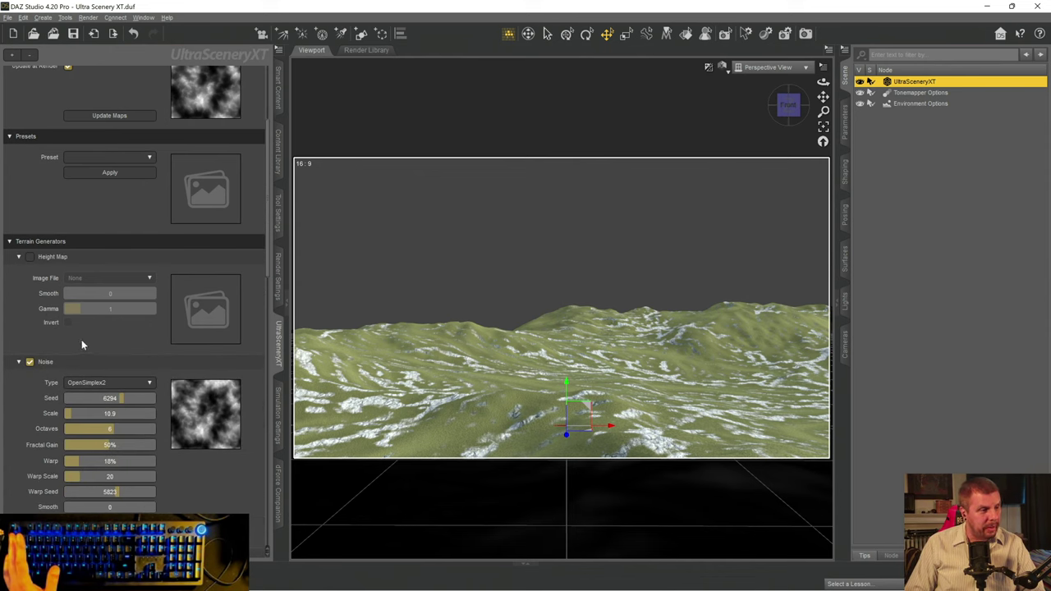
pyautogui.scroll(5, 80, 294)
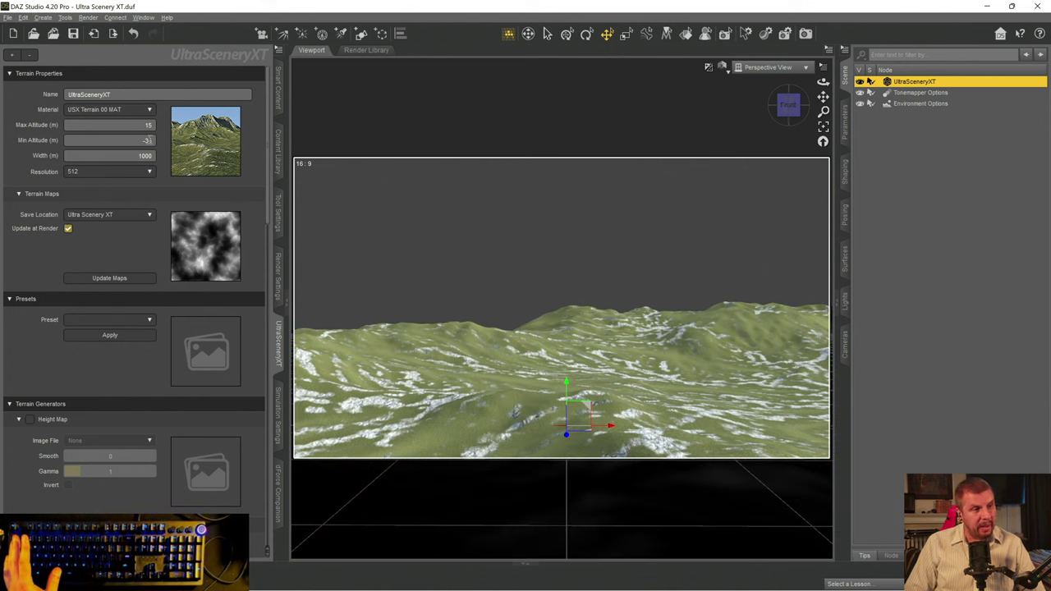
pyautogui.write('5')
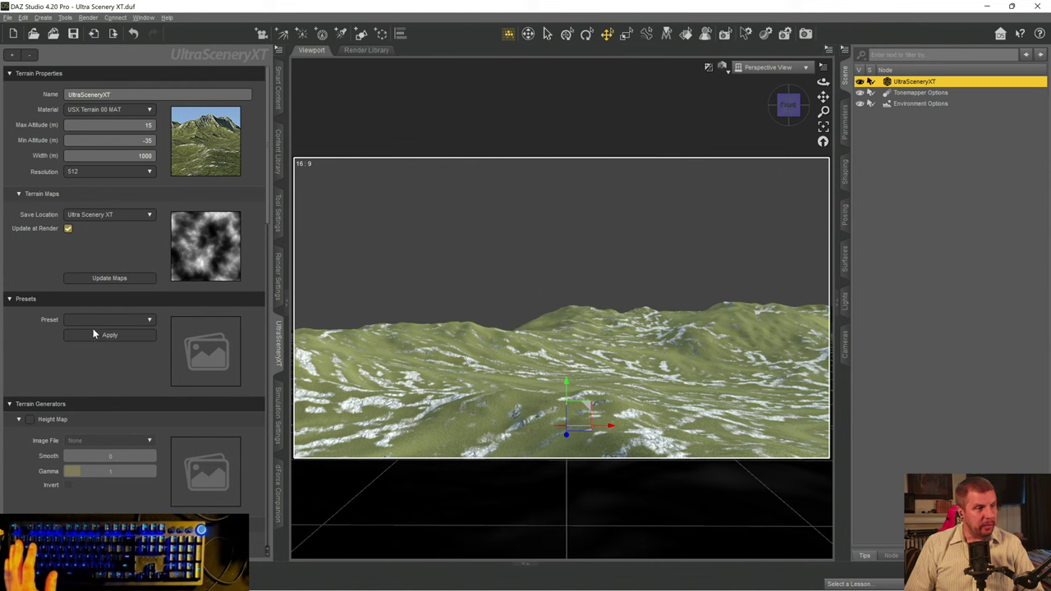
pyautogui.scroll(-5, 102, 312)
pyautogui.scroll(5, 106, 285)
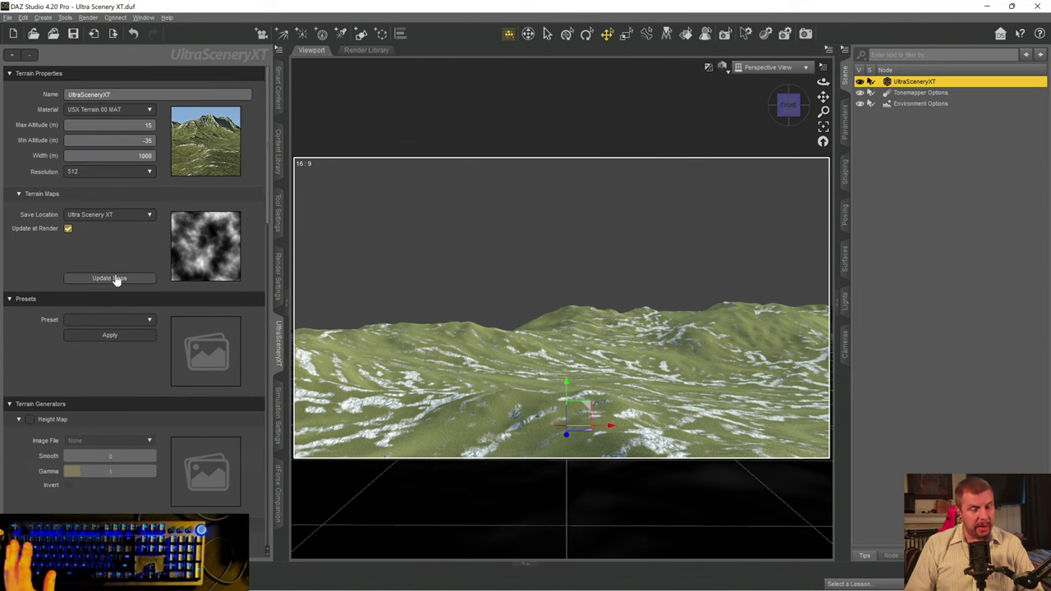
pyautogui.click(123, 277)
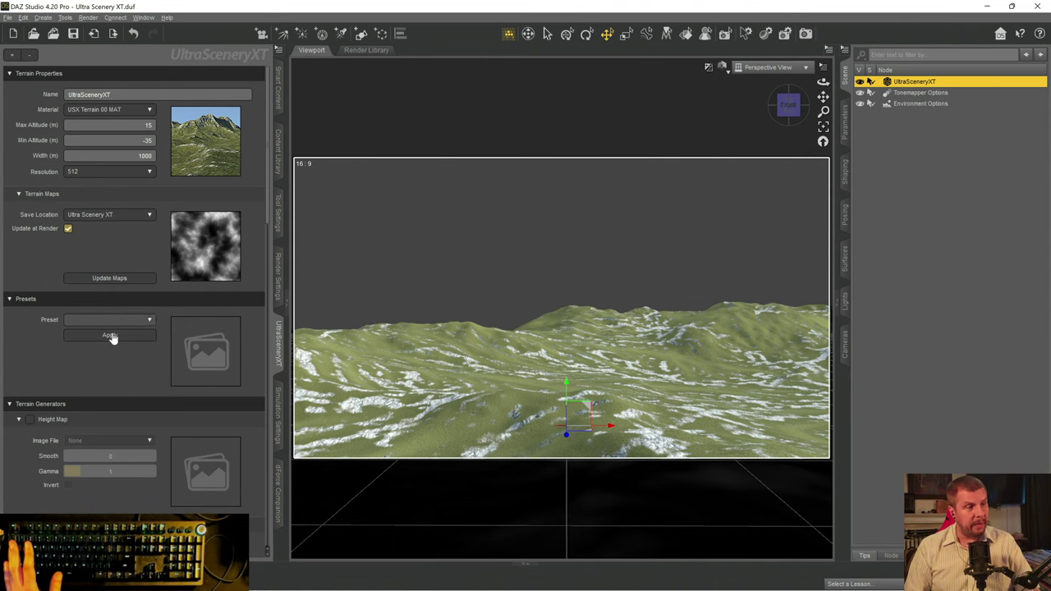
# - Enable Water in the terrain's Ecology settings
pyautogui.scroll(-8, 114, 367)
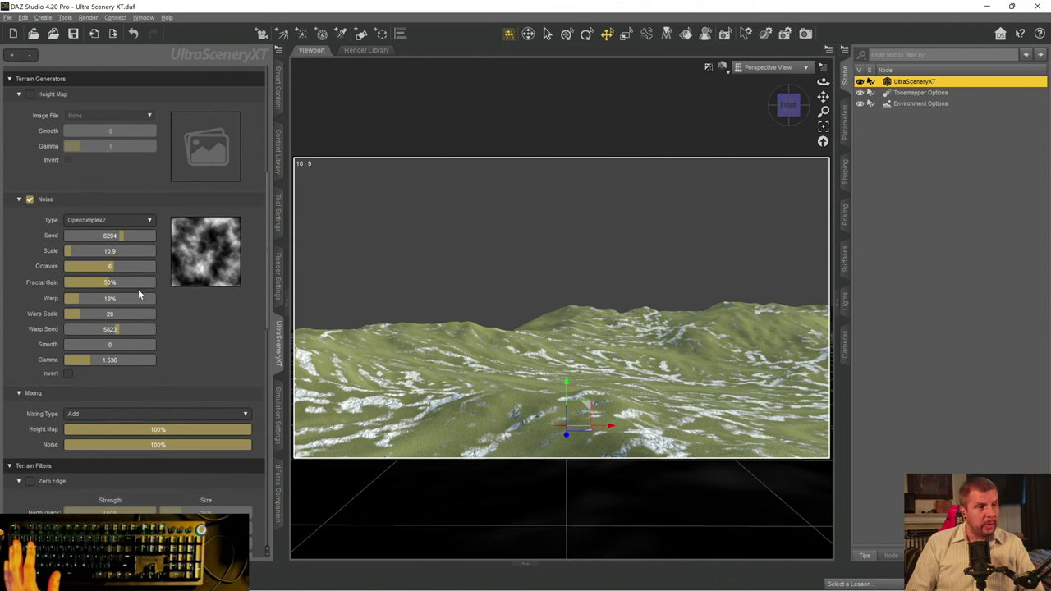
pyautogui.scroll(-4, 198, 332)
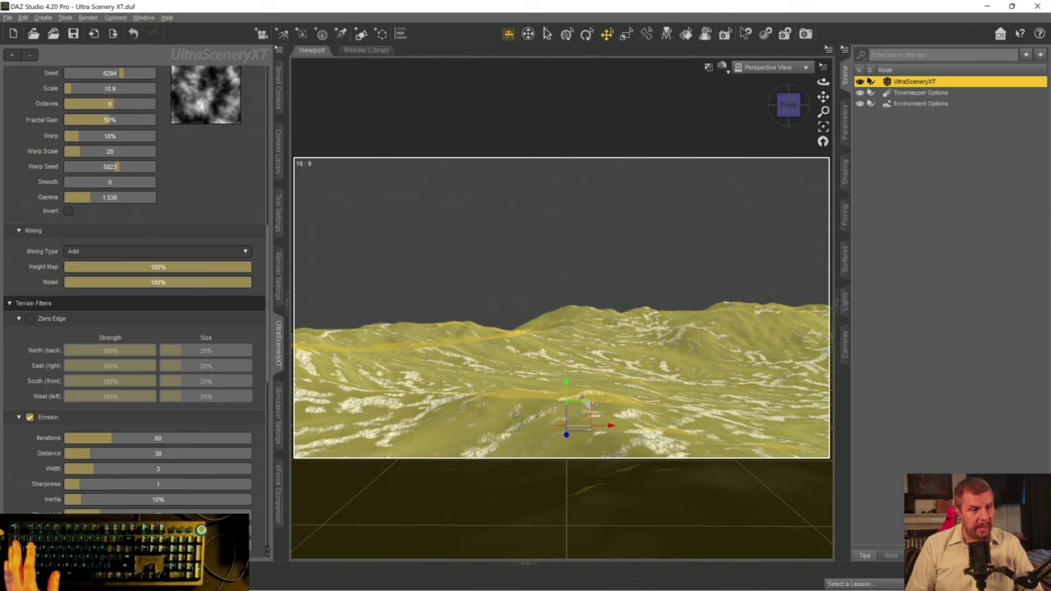
pyautogui.scroll(8, 155, 195)
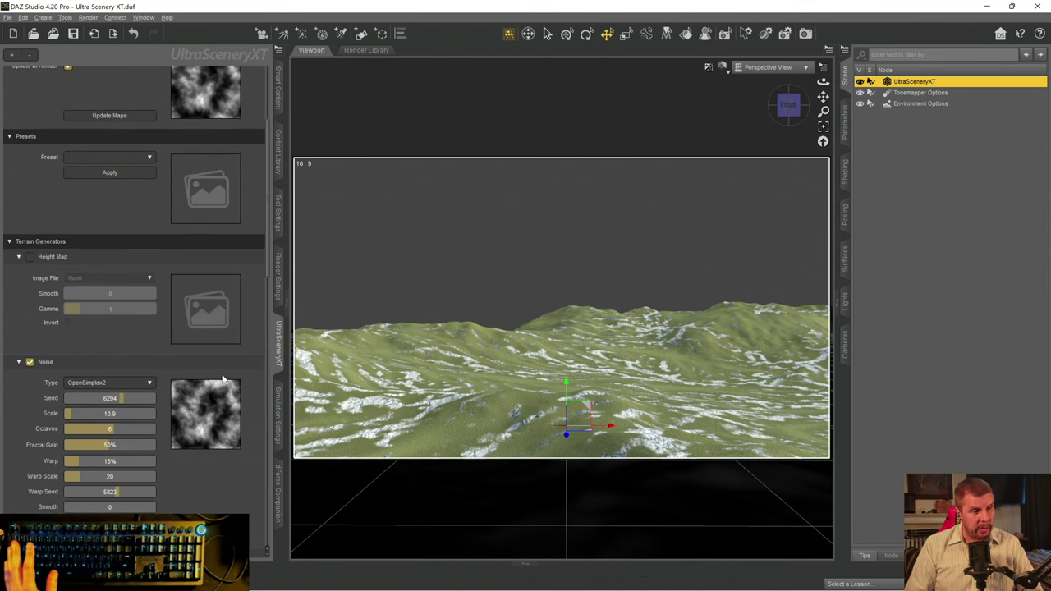
pyautogui.scroll(-8, 192, 431)
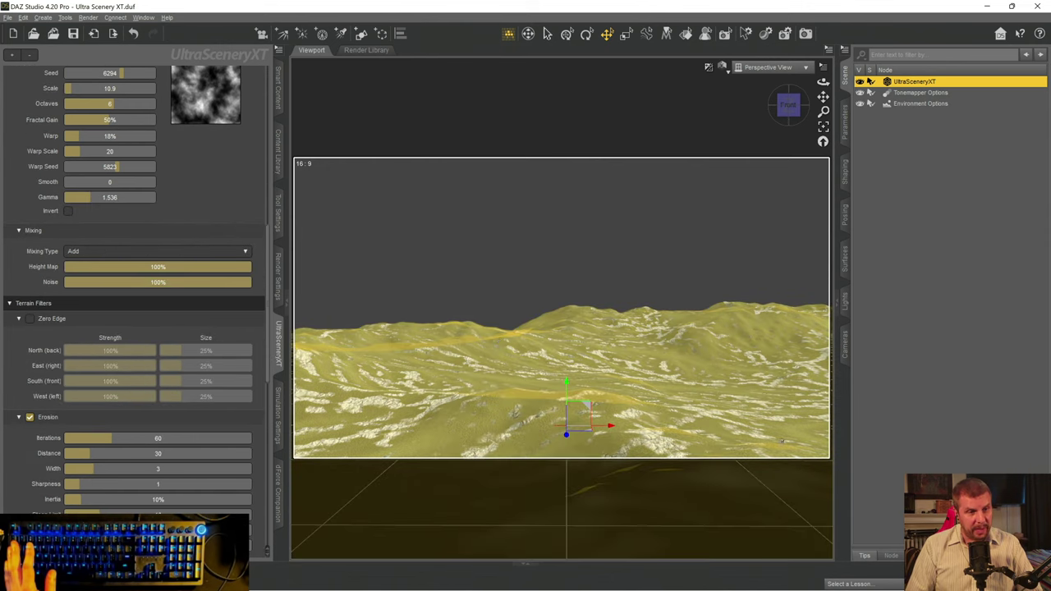
pyautogui.scroll(-5, 152, 299)
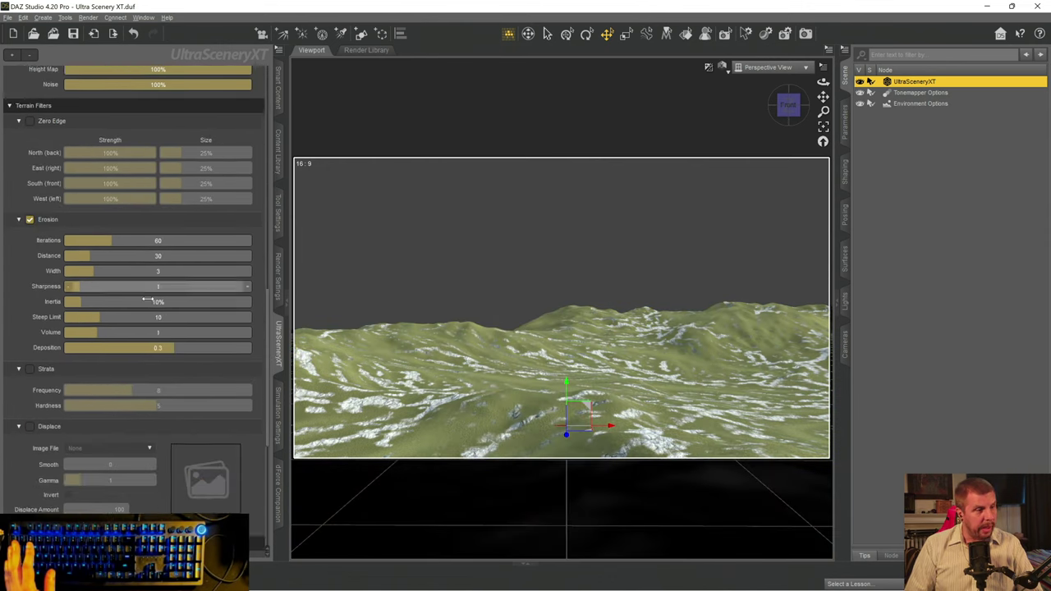
pyautogui.scroll(-7, 148, 300)
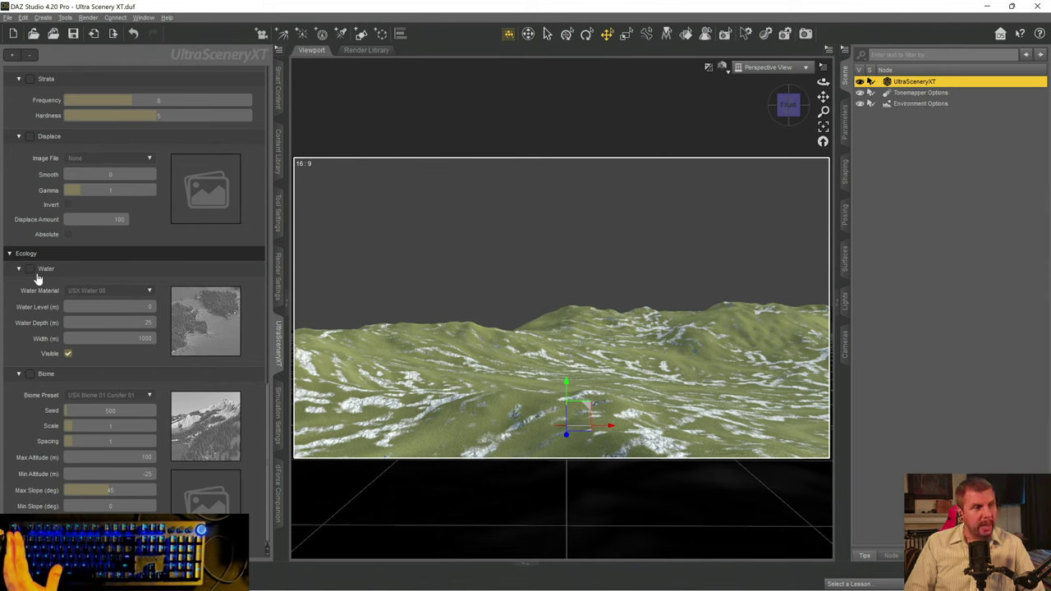
pyautogui.click(30, 269)
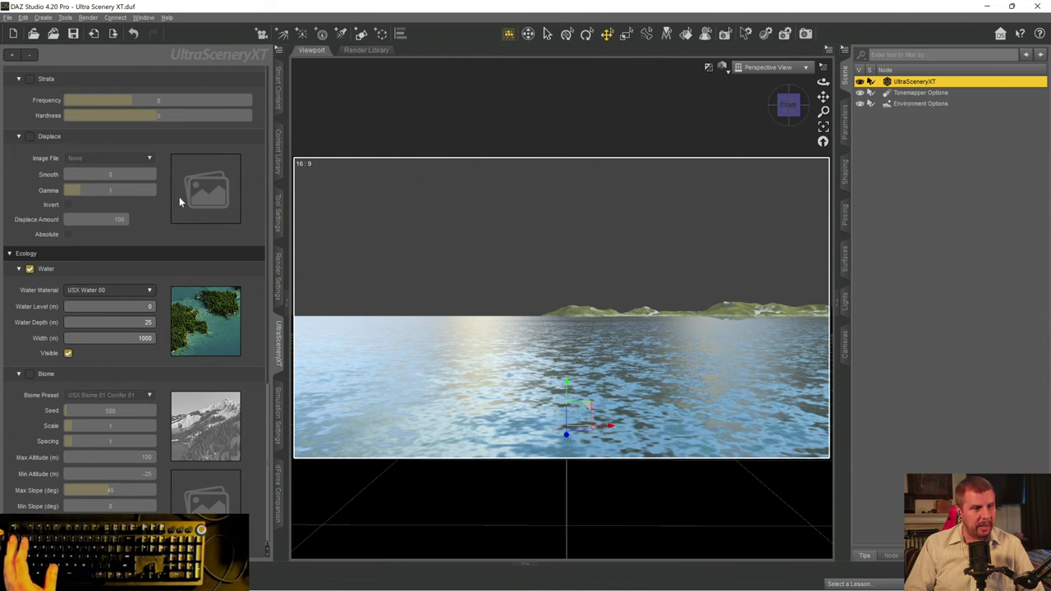
# - Set the terrain's maximum altitude to 20 m
pyautogui.scroll(5, 201, 152)
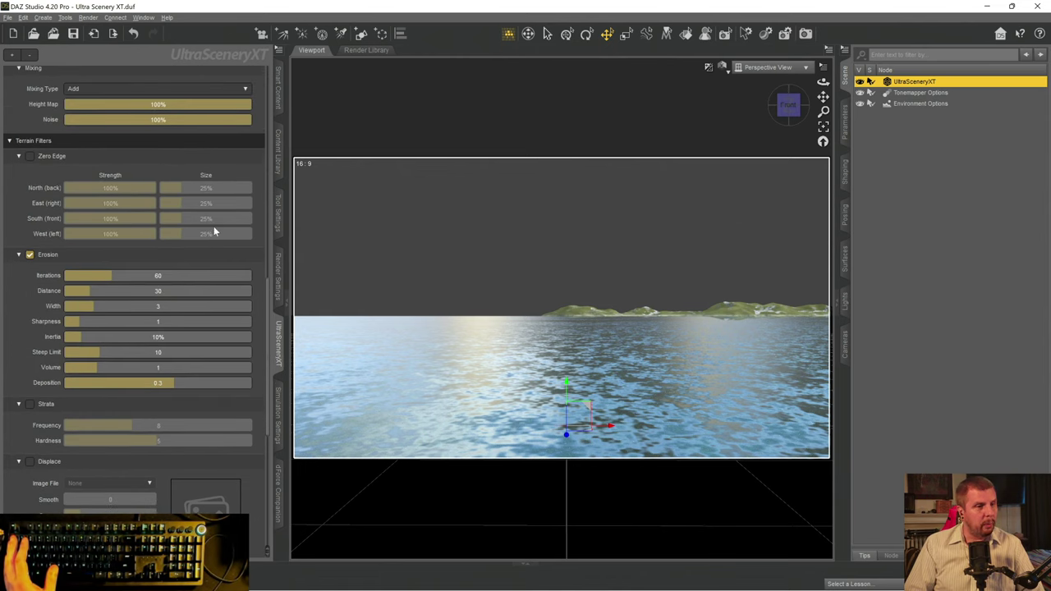
pyautogui.scroll(4, 214, 230)
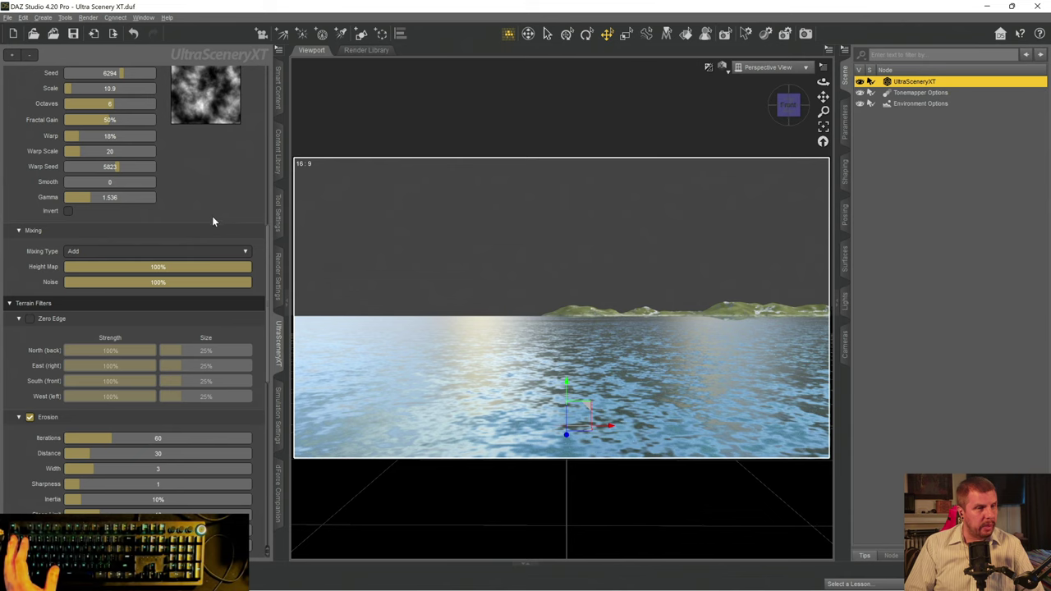
pyautogui.scroll(5, 209, 210)
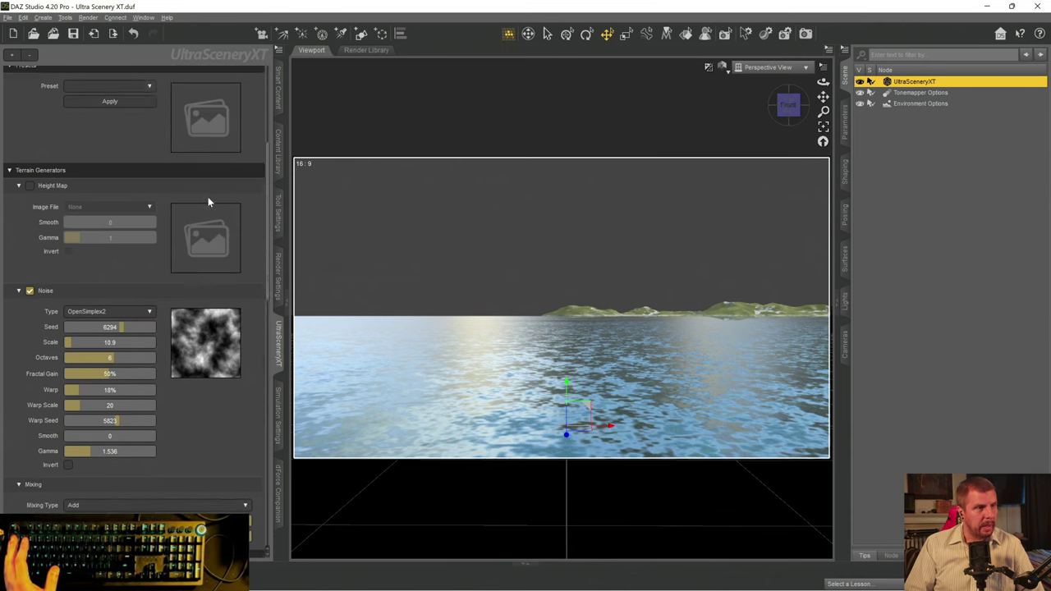
pyautogui.scroll(2, 206, 196)
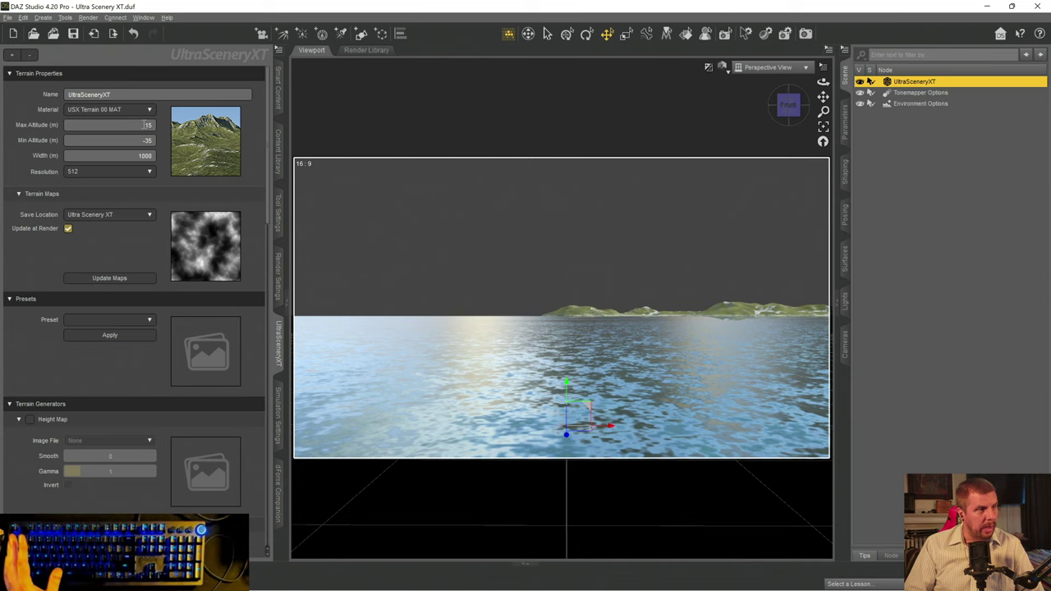
pyautogui.write('20')
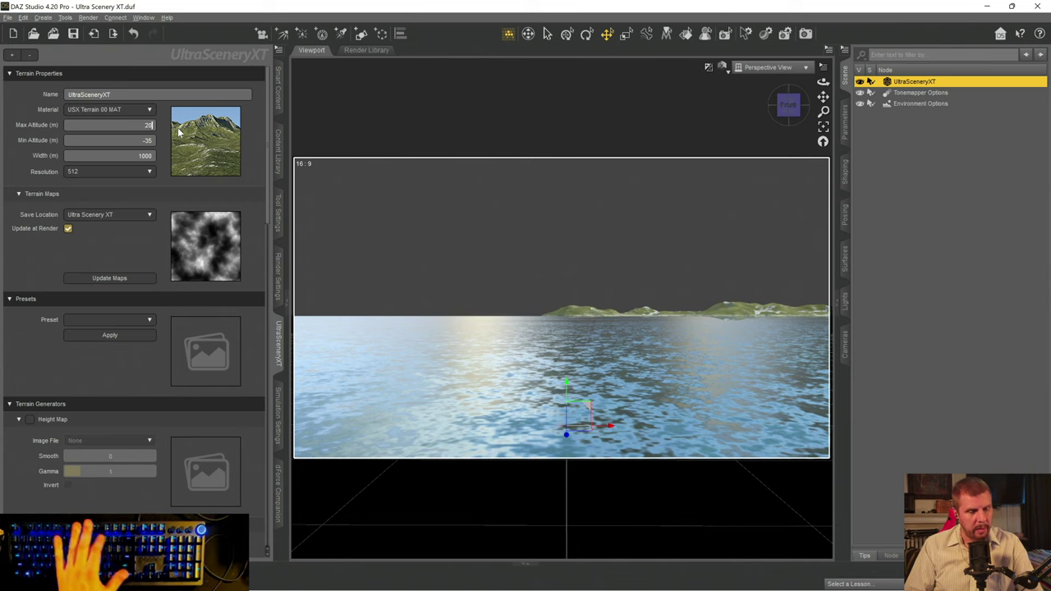
pyautogui.press('Return')
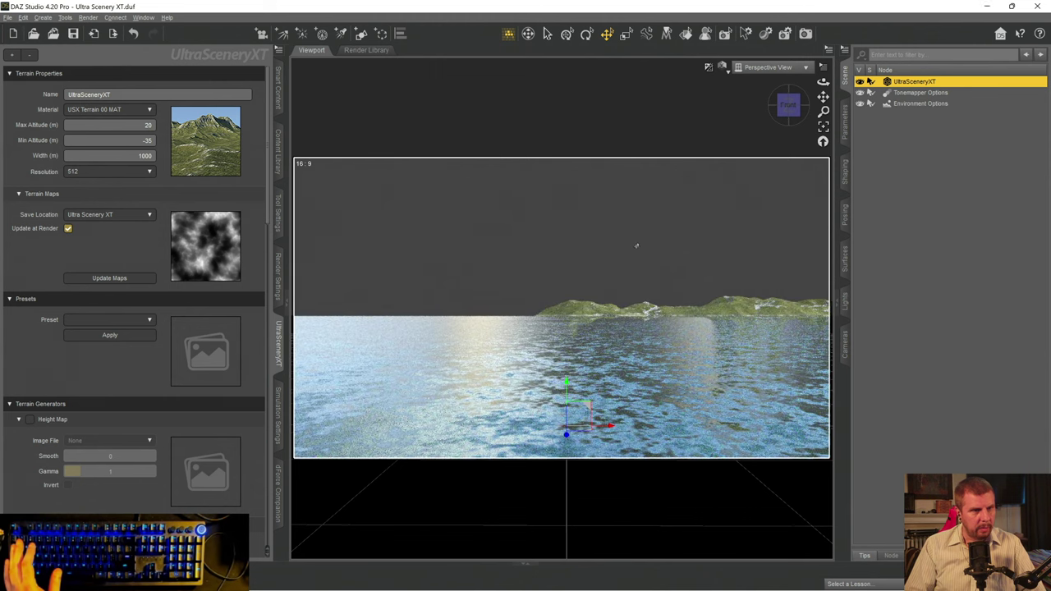
# - Set the terrain's maximum altitude to 30 m
pyautogui.click(139, 123)
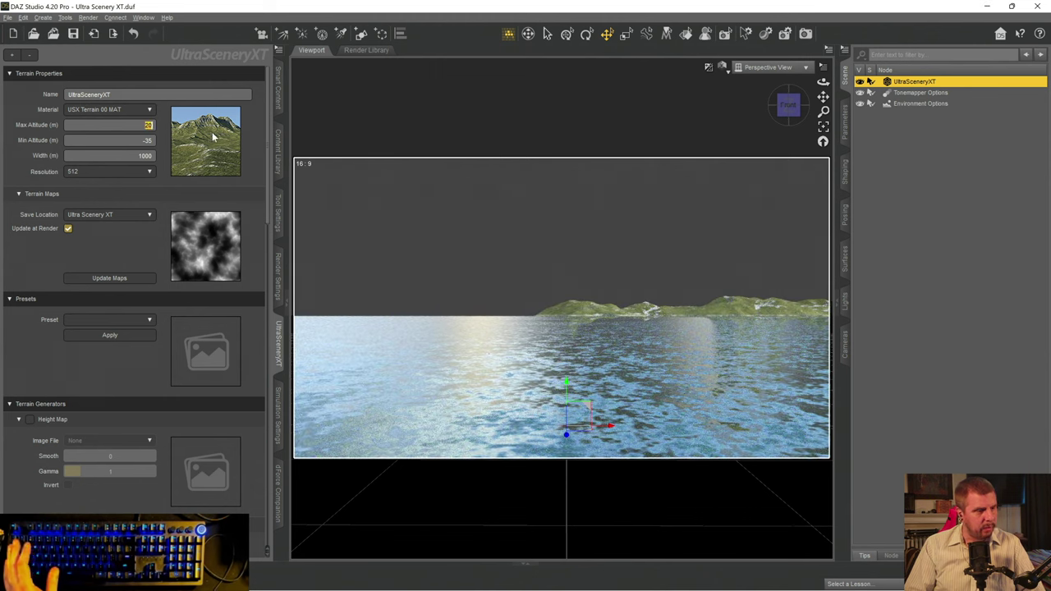
pyautogui.write('30')
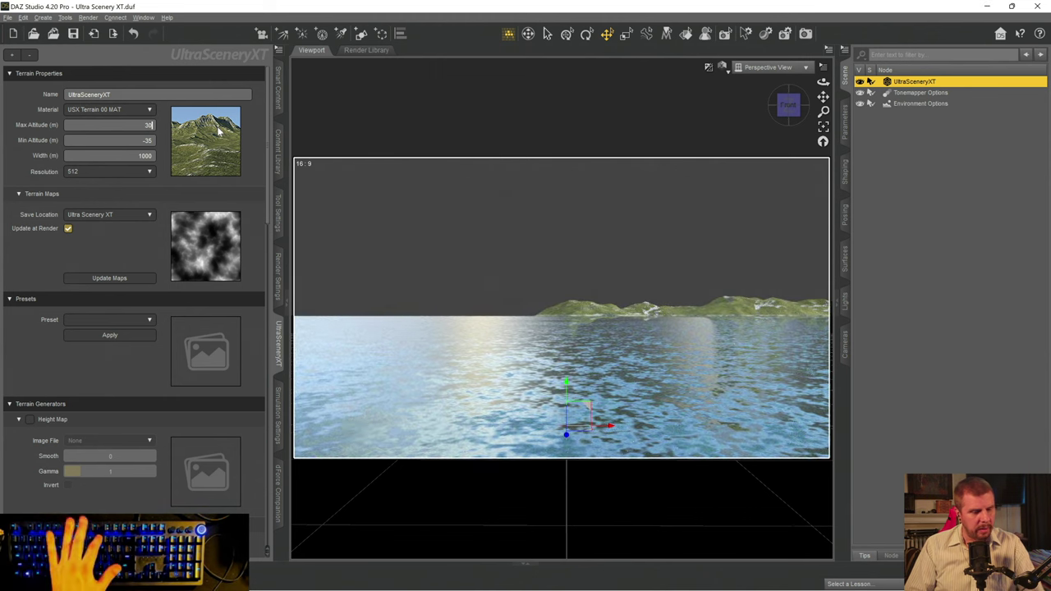
pyautogui.press('Return')
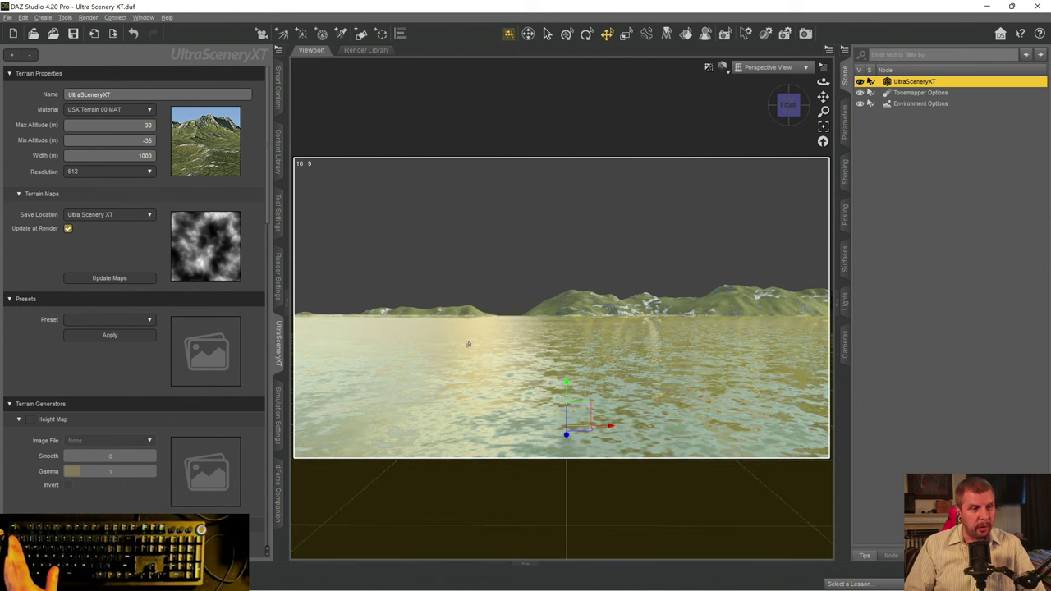
# - Set the water level in the Ecology settings to -25 m
pyautogui.scroll(-10, 150, 255)
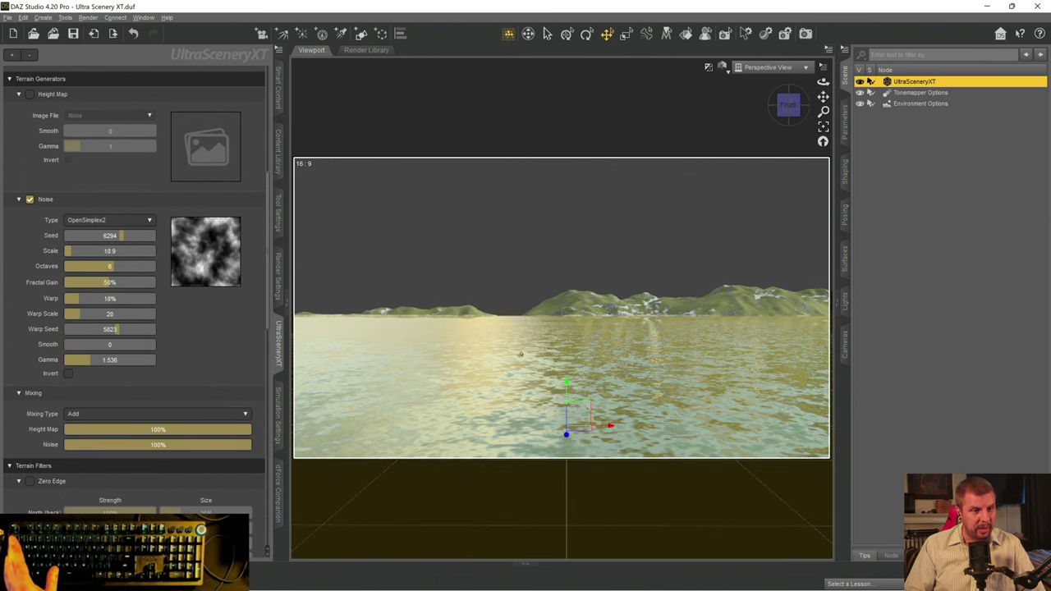
pyautogui.scroll(-10, 172, 365)
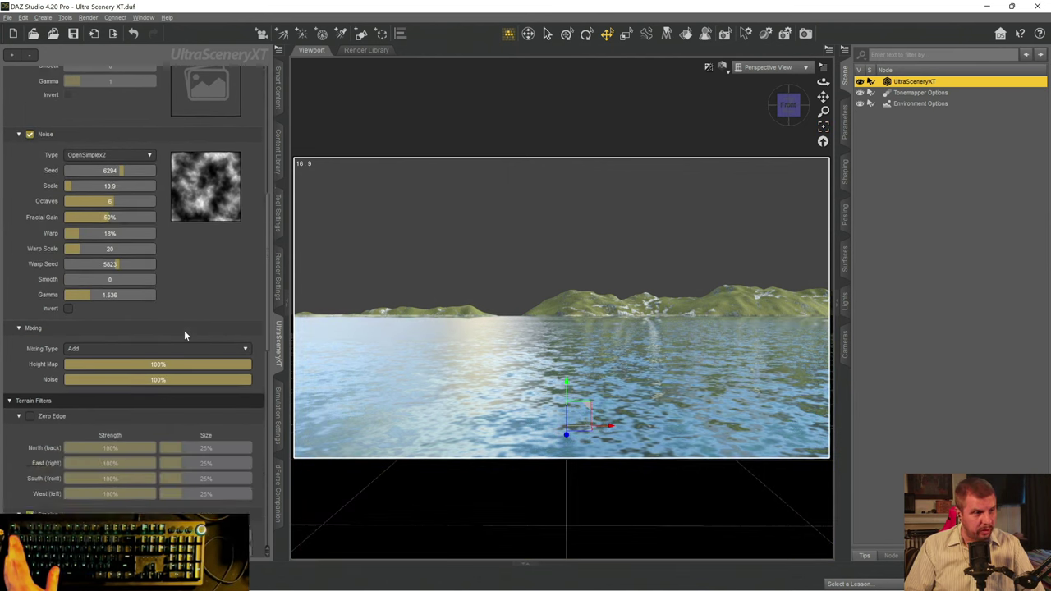
pyautogui.scroll(-10, 161, 271)
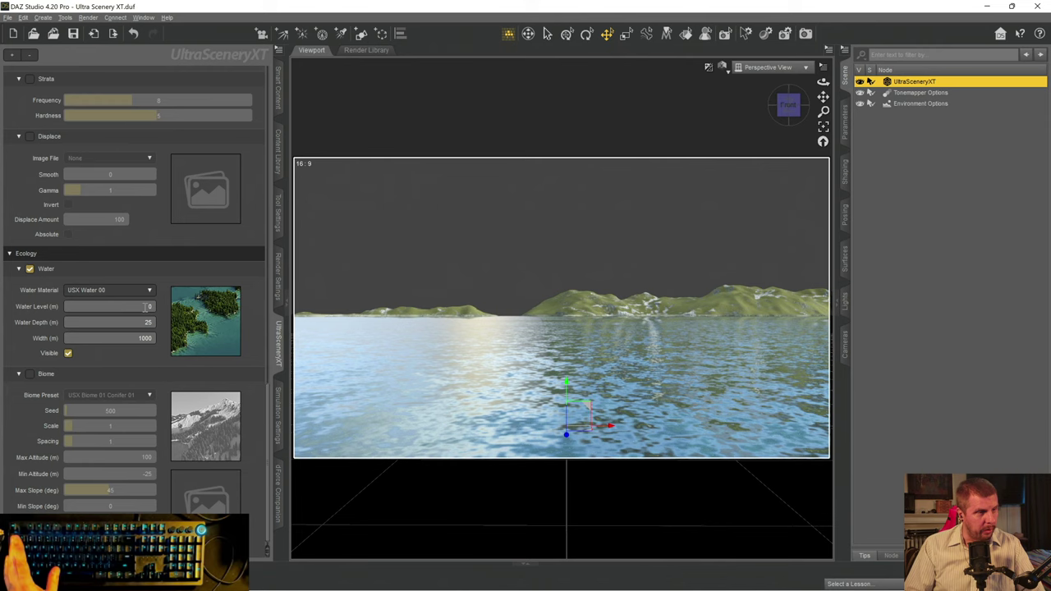
pyautogui.click(148, 306)
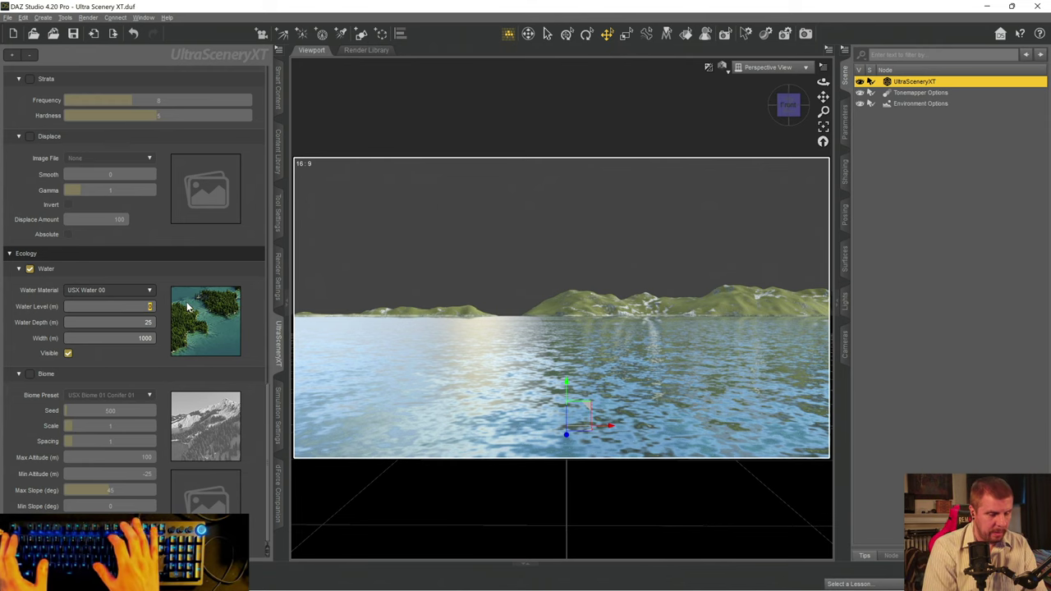
pyautogui.write('-')
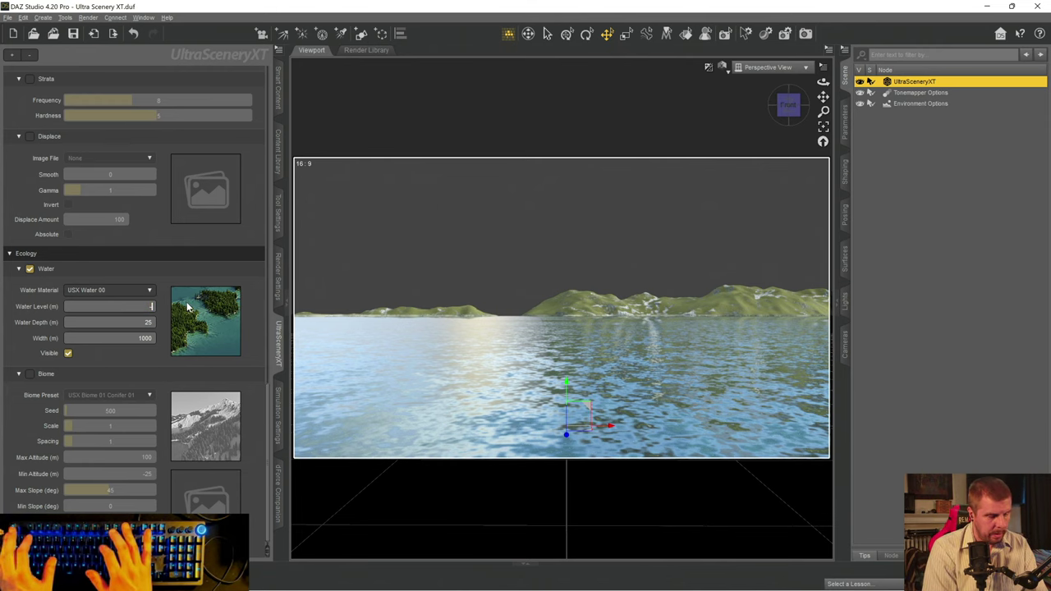
pyautogui.write('2')
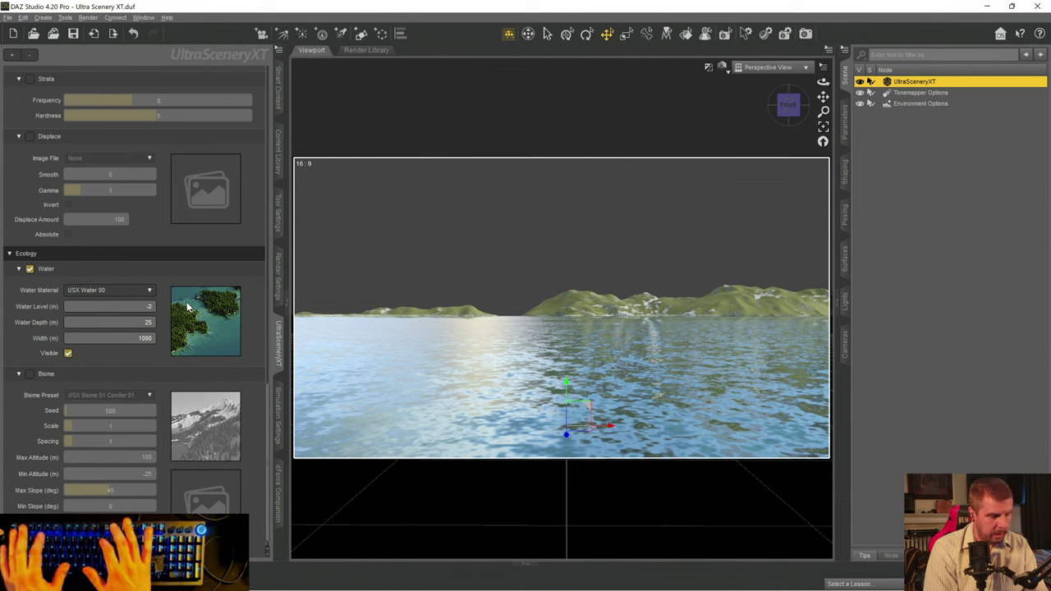
pyautogui.write('5')
pyautogui.press('Return')
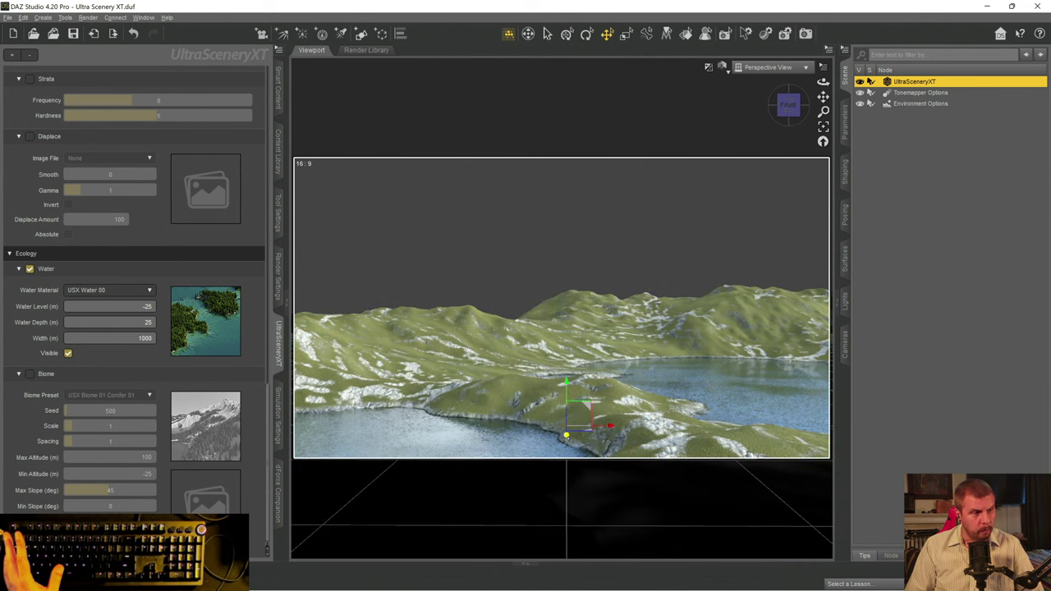
# - Hide the water briefly to compare the terrain, show it again, and set the water level to -20 m
pyautogui.click(67, 354)
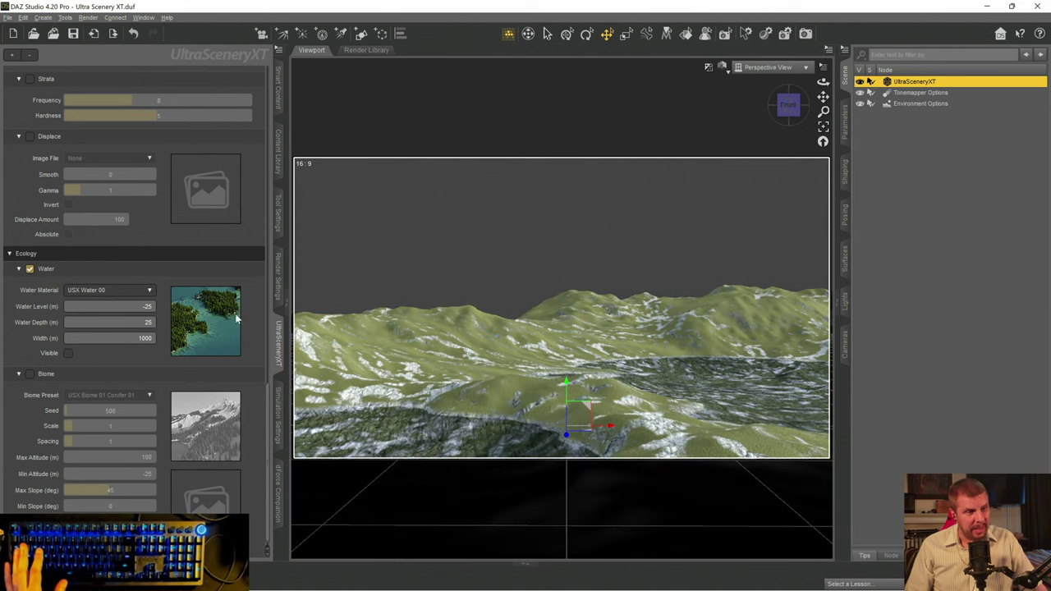
pyautogui.click(68, 353)
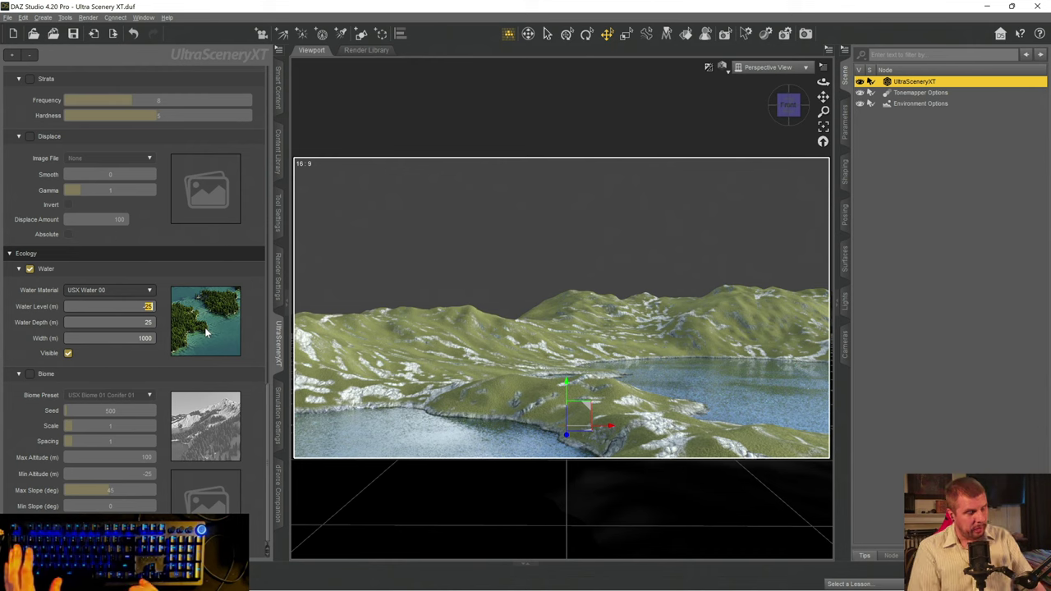
pyautogui.write('20')
pyautogui.press('Return')
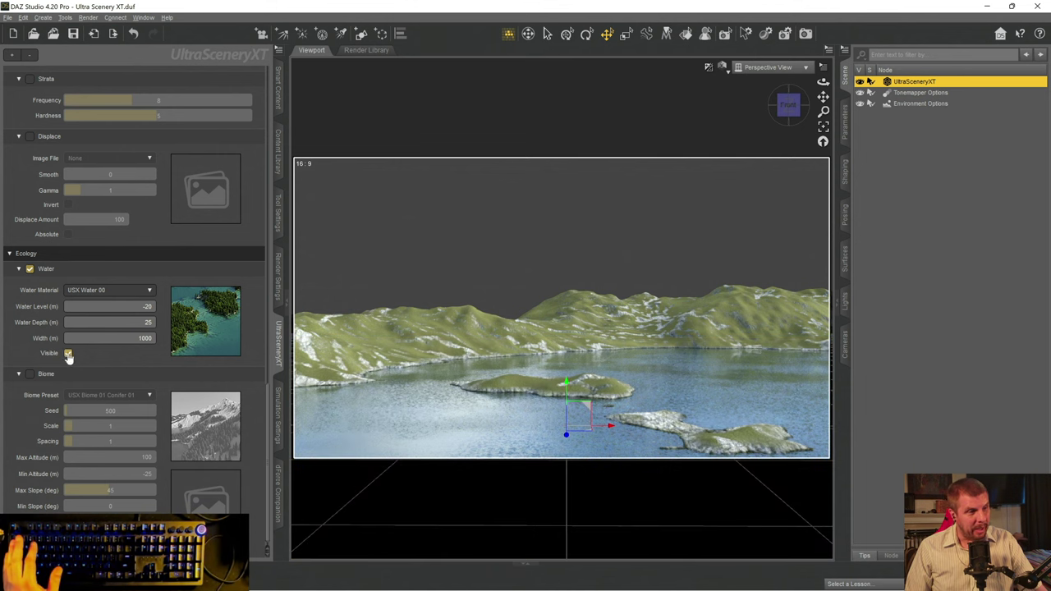
# - Hide the water and look over the bare terrain along with its altitude, noise, mixing and filter settings
pyautogui.click(68, 354)
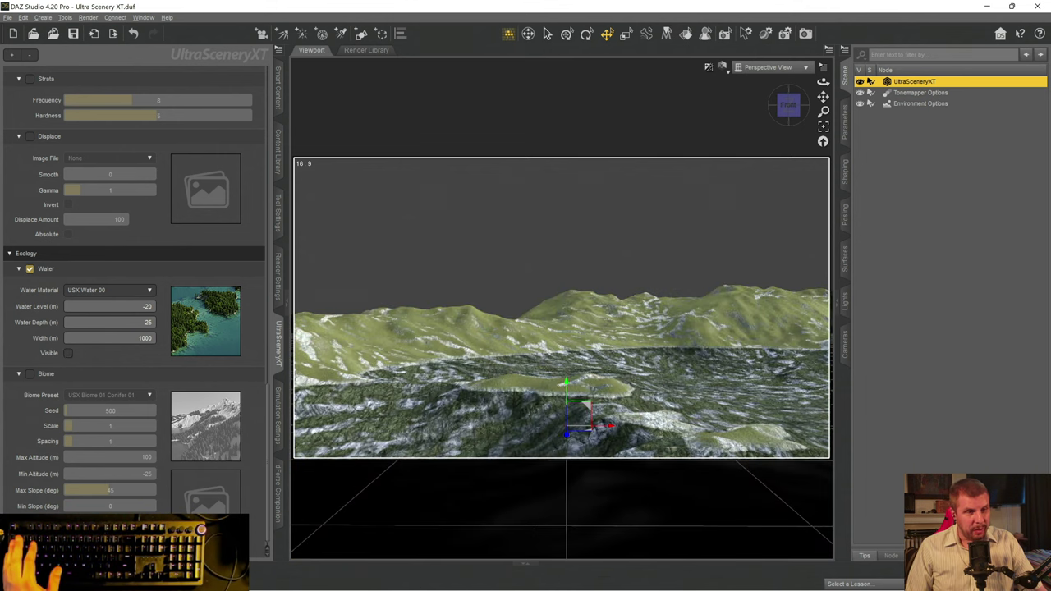
pyautogui.moveTo(213, 589)
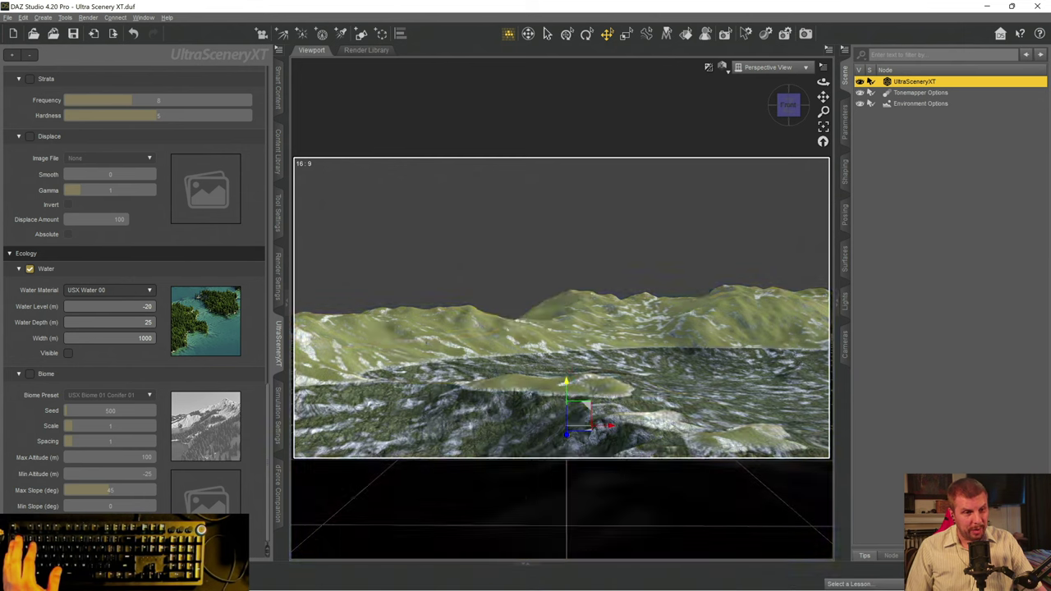
pyautogui.scroll(10, 106, 238)
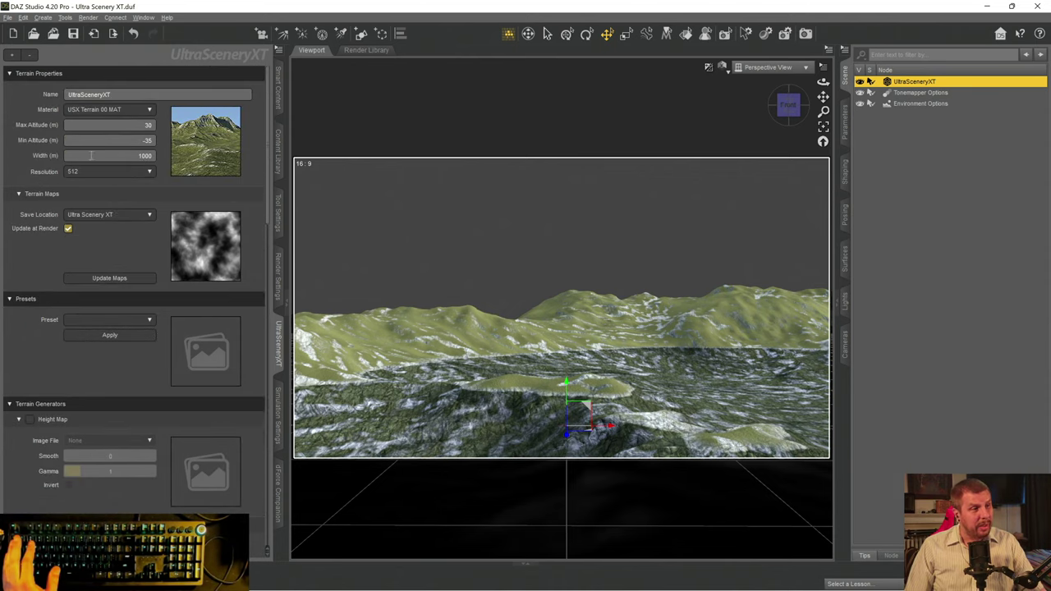
pyautogui.scroll(-8, 125, 383)
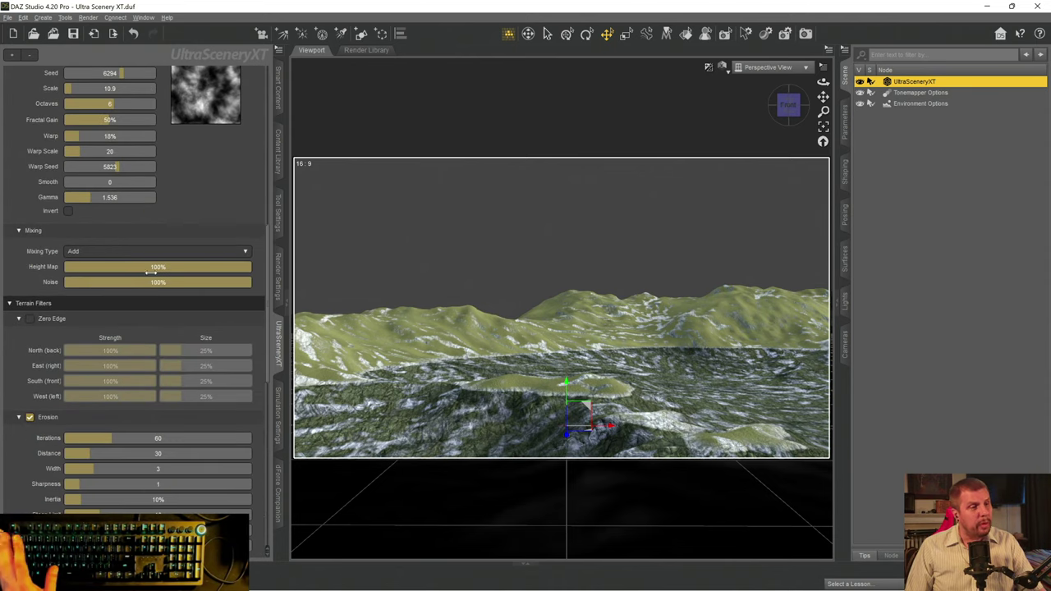
pyautogui.scroll(-8, 163, 261)
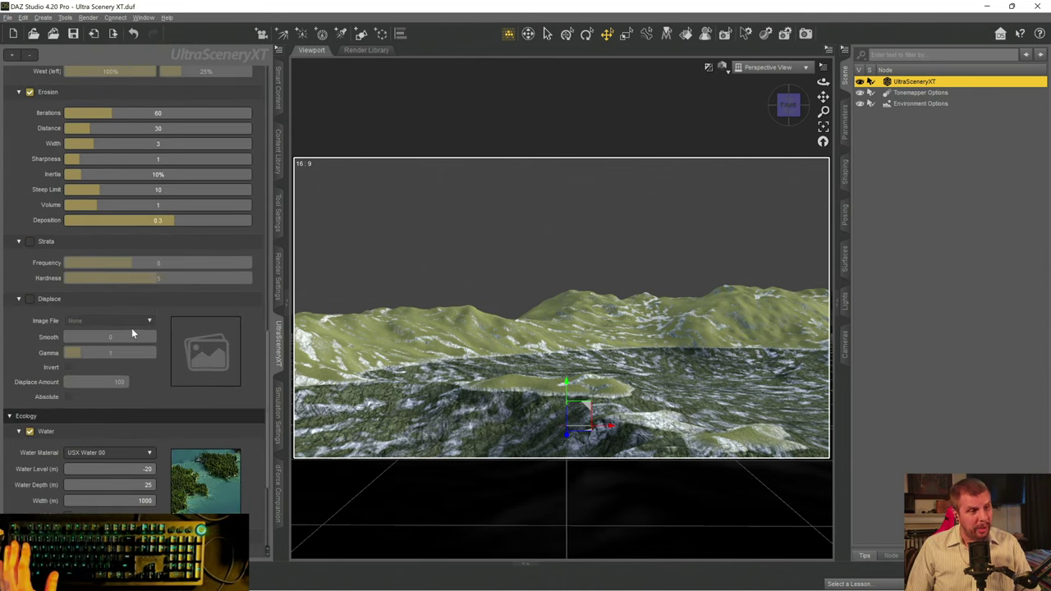
pyautogui.scroll(8, 132, 333)
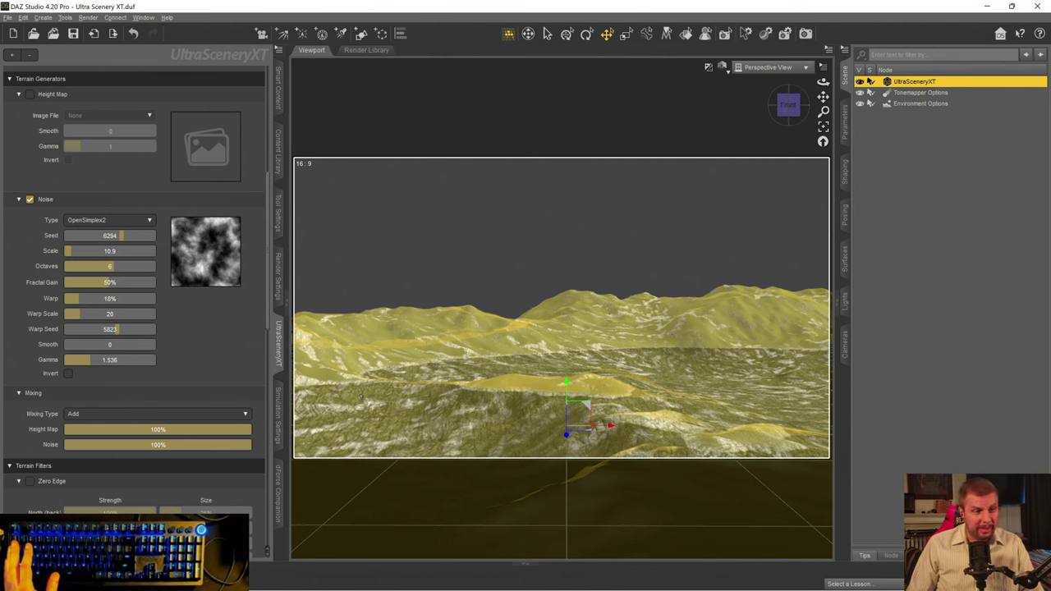
pyautogui.scroll(-15, 197, 318)
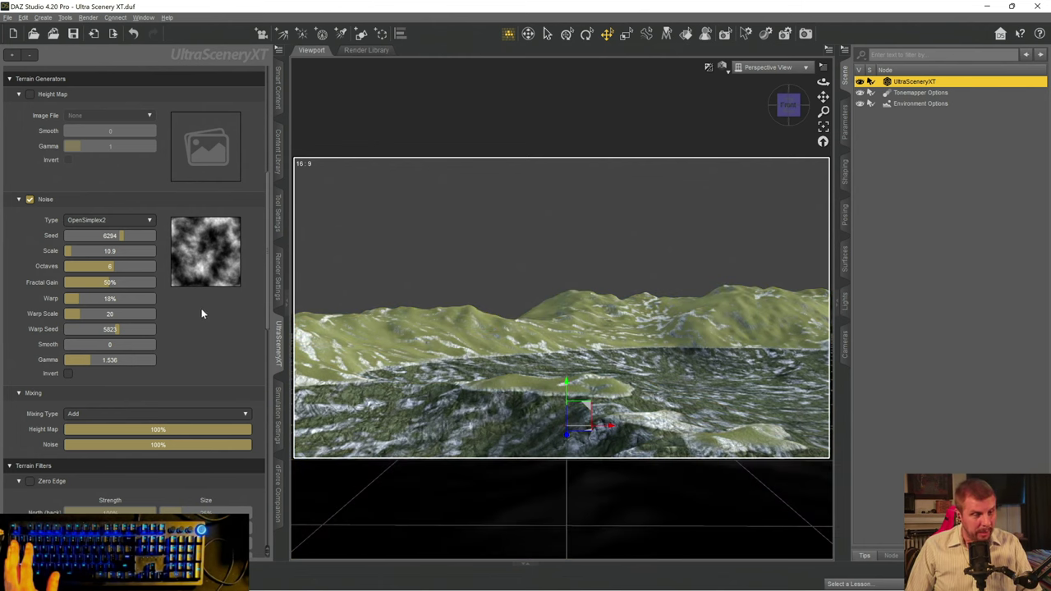
pyautogui.scroll(-5, 220, 298)
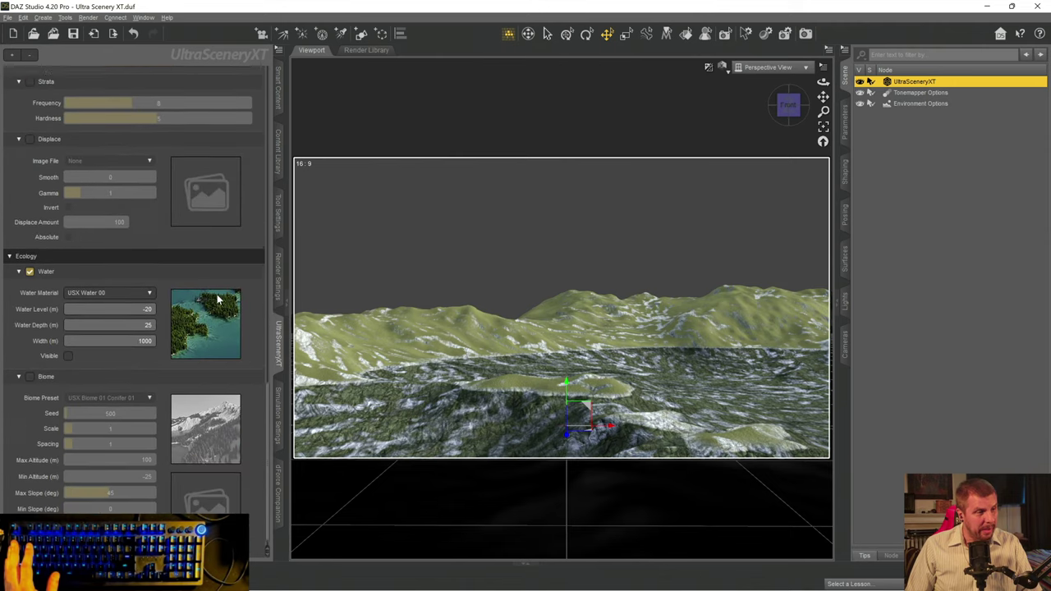
# - Make the water visible again and set the water level back to -25 m
pyautogui.click(68, 354)
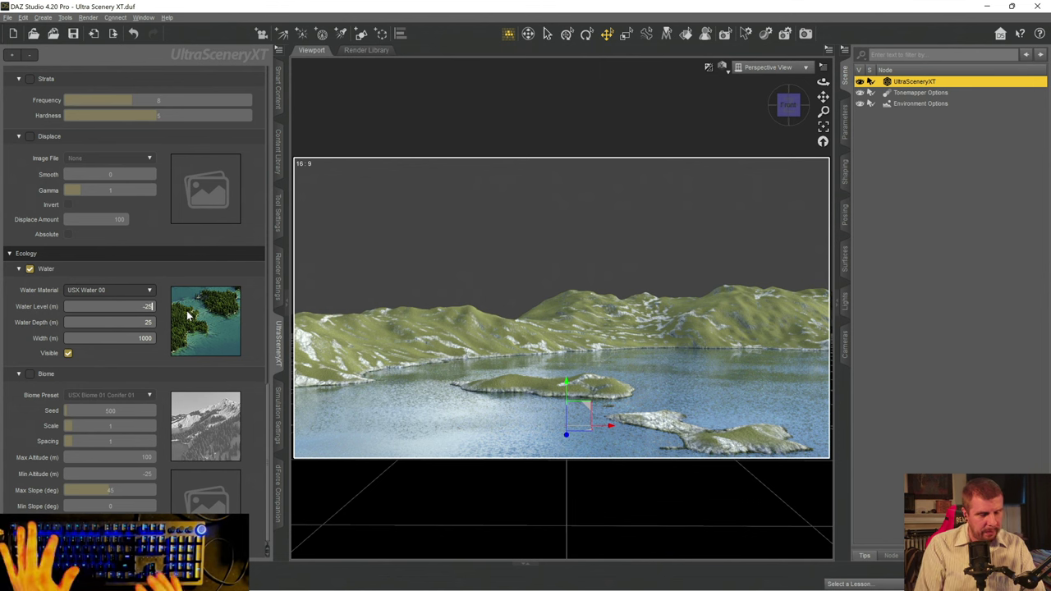
pyautogui.write('25')
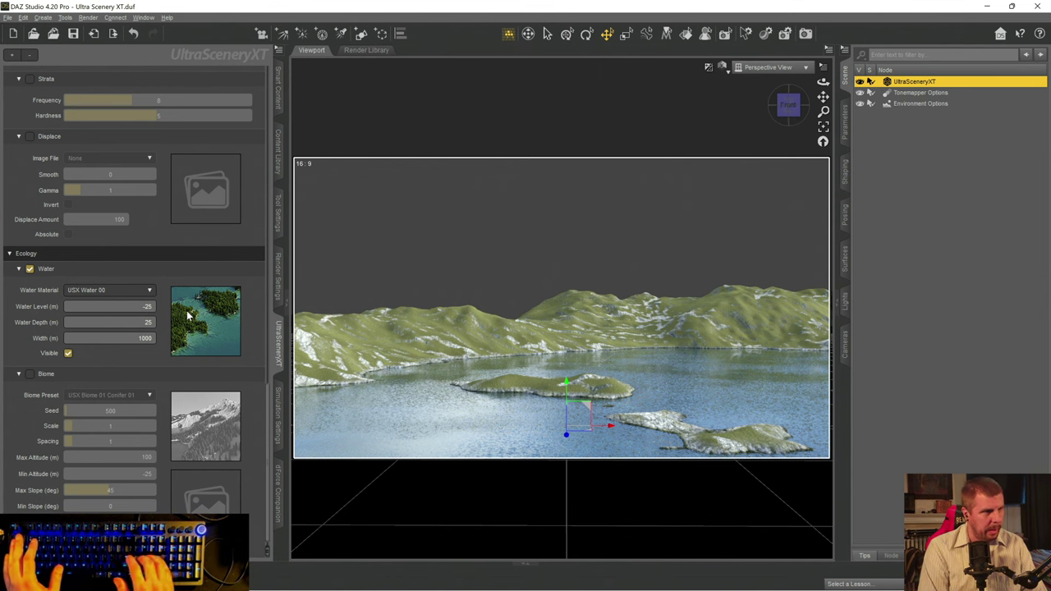
pyautogui.press('Return')
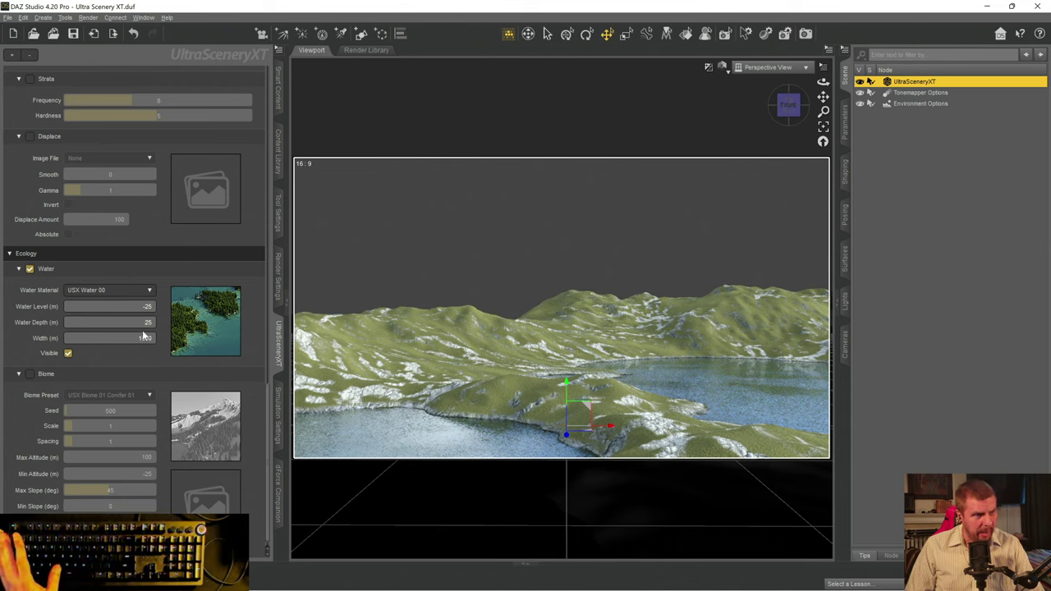
# - Hide the water and set the water depth to 50 m
pyautogui.click(68, 354)
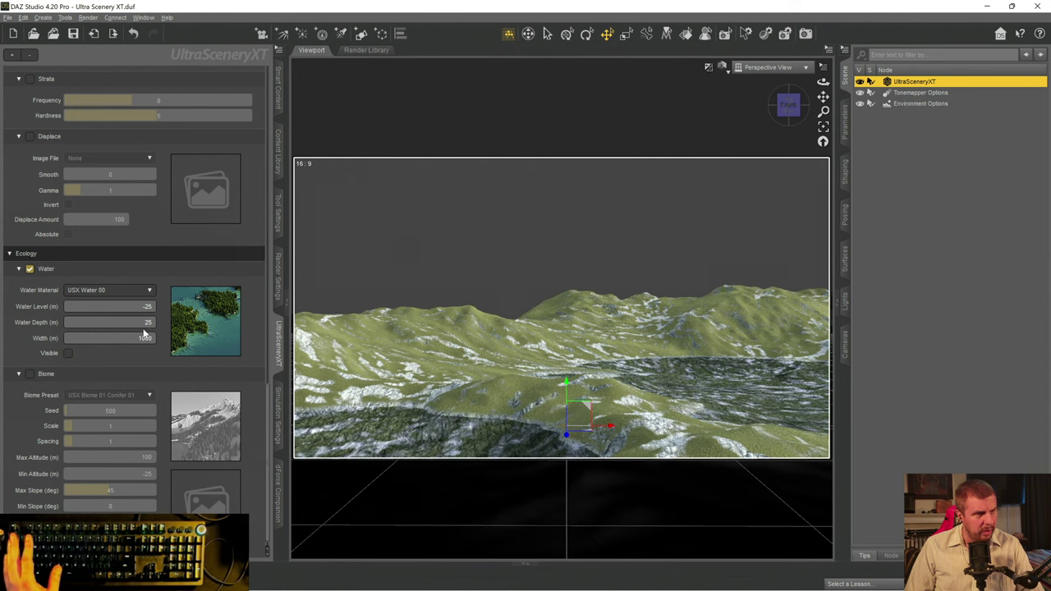
pyautogui.press('Return')
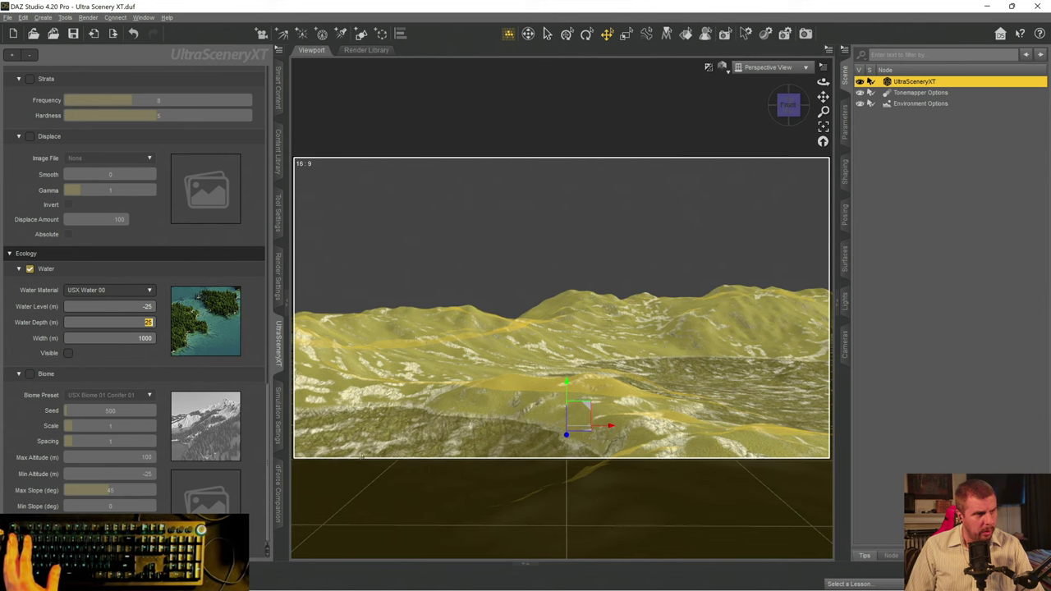
pyautogui.write('50')
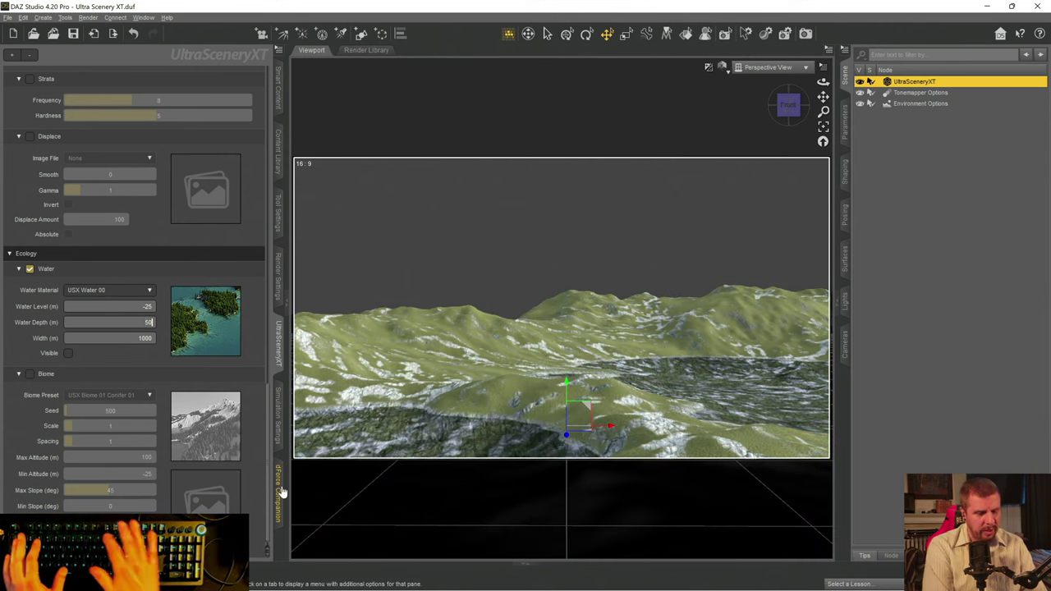
pyautogui.press('Return')
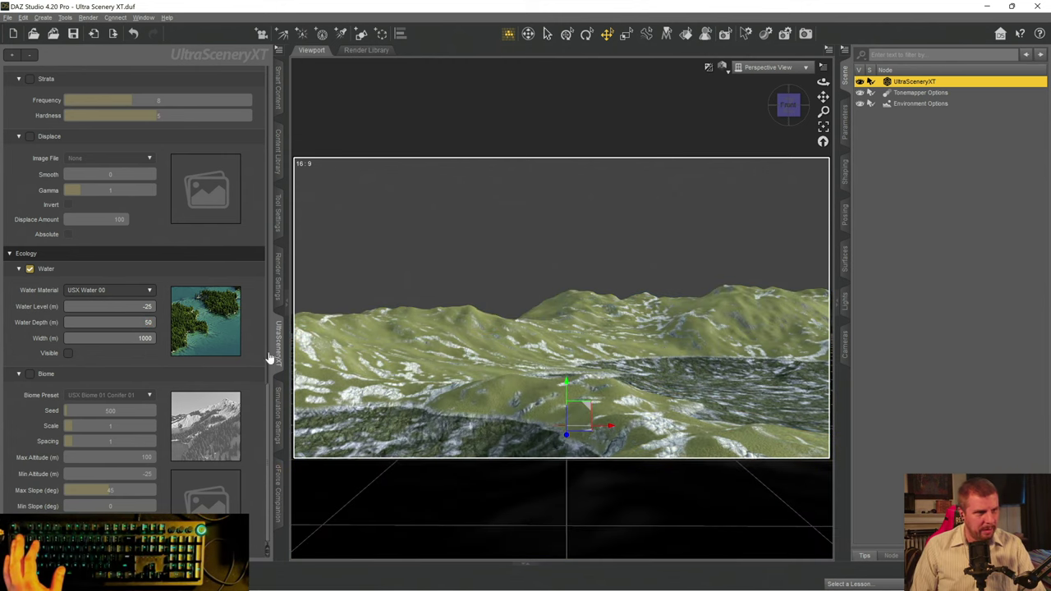
pyautogui.click(220, 274)
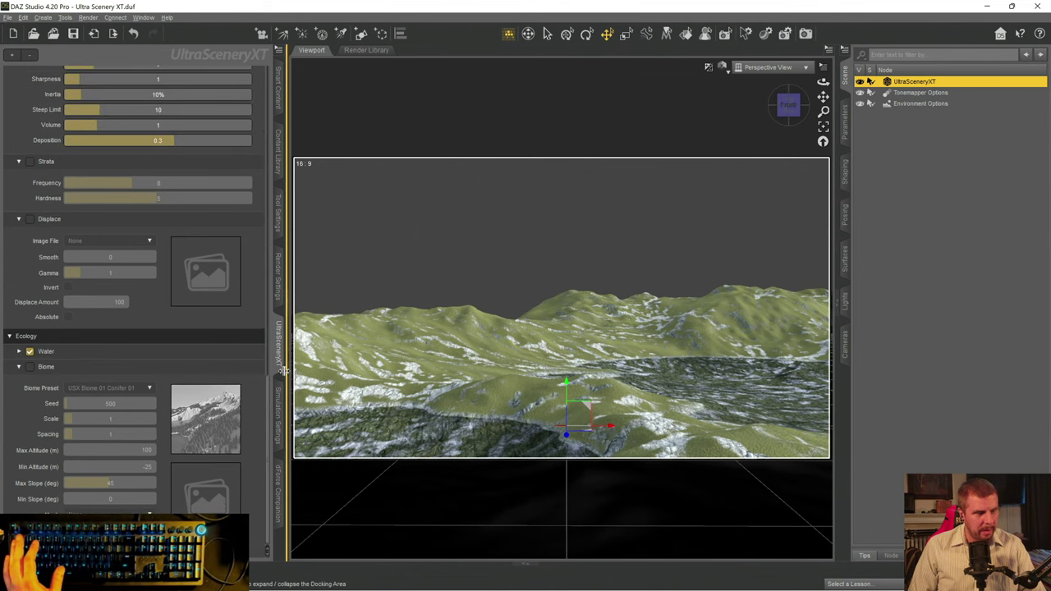
pyautogui.scroll(4, 198, 285)
pyautogui.scroll(7, 198, 284)
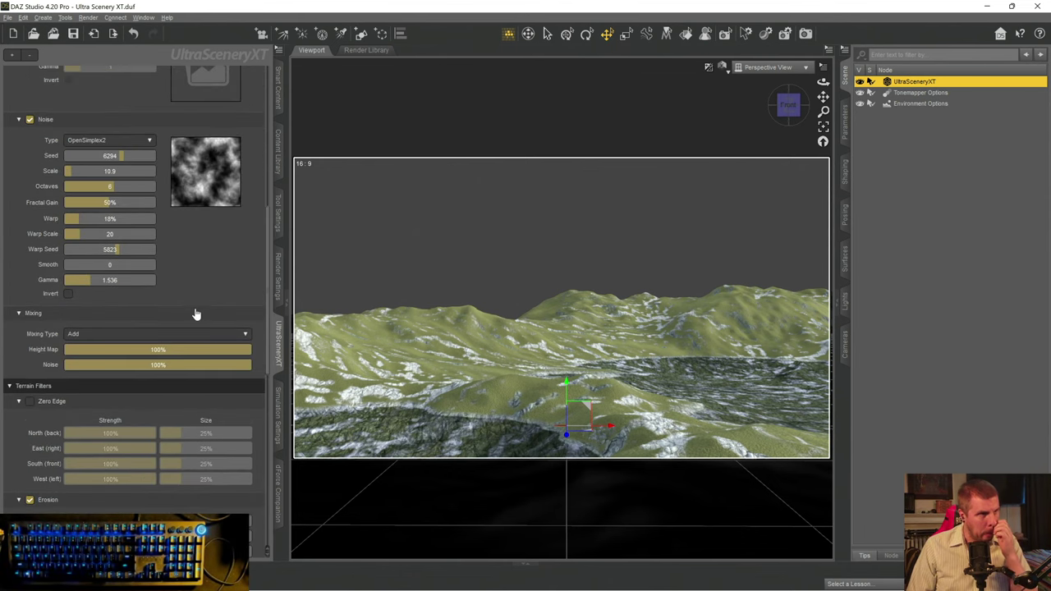
pyautogui.scroll(-11, 193, 312)
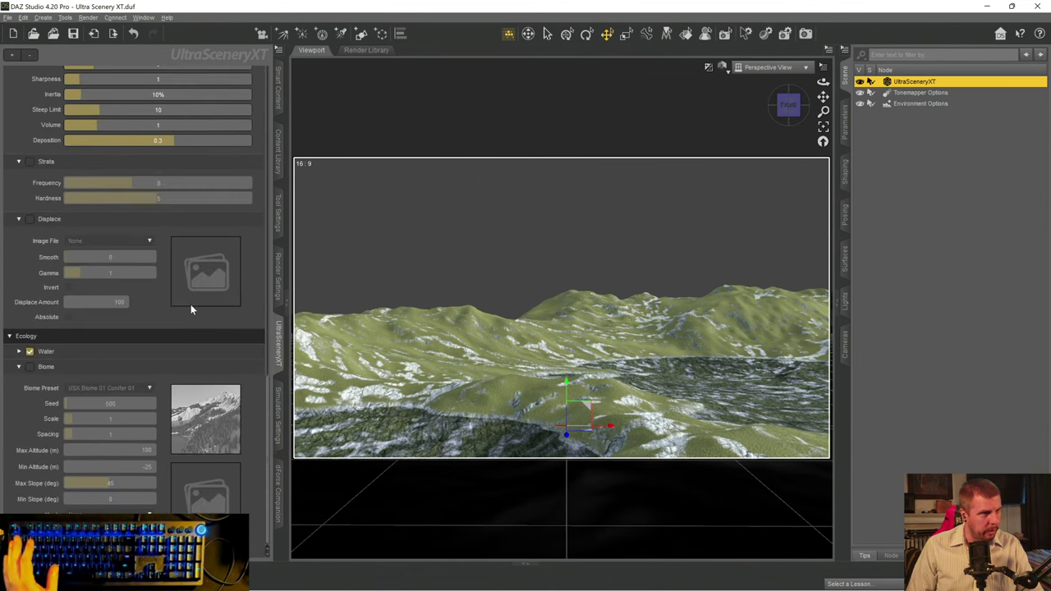
pyautogui.click(18, 353)
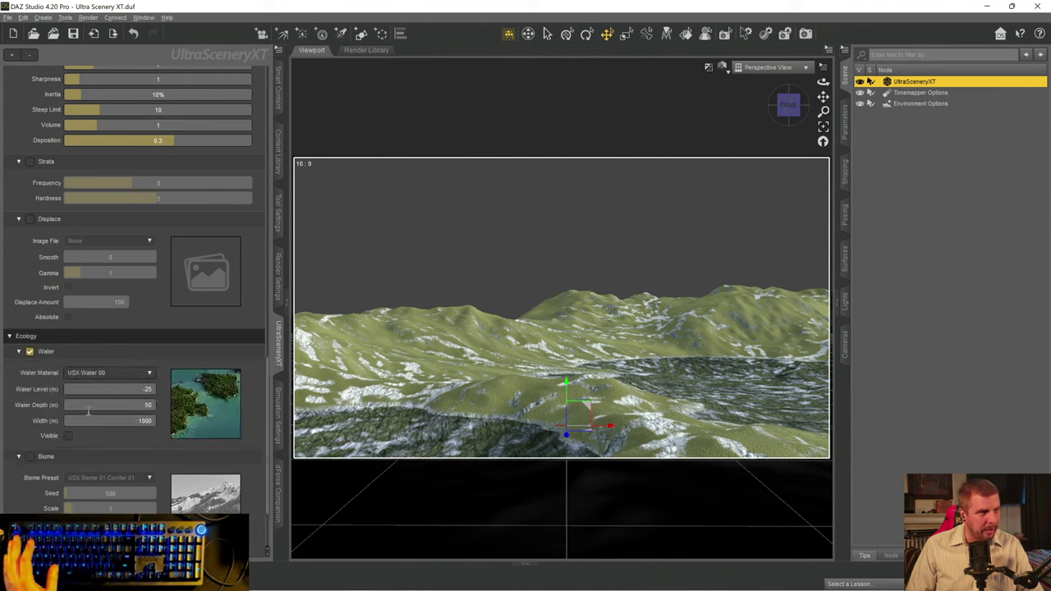
# - Show the water again and set the water depth to 30 m
pyautogui.click(68, 436)
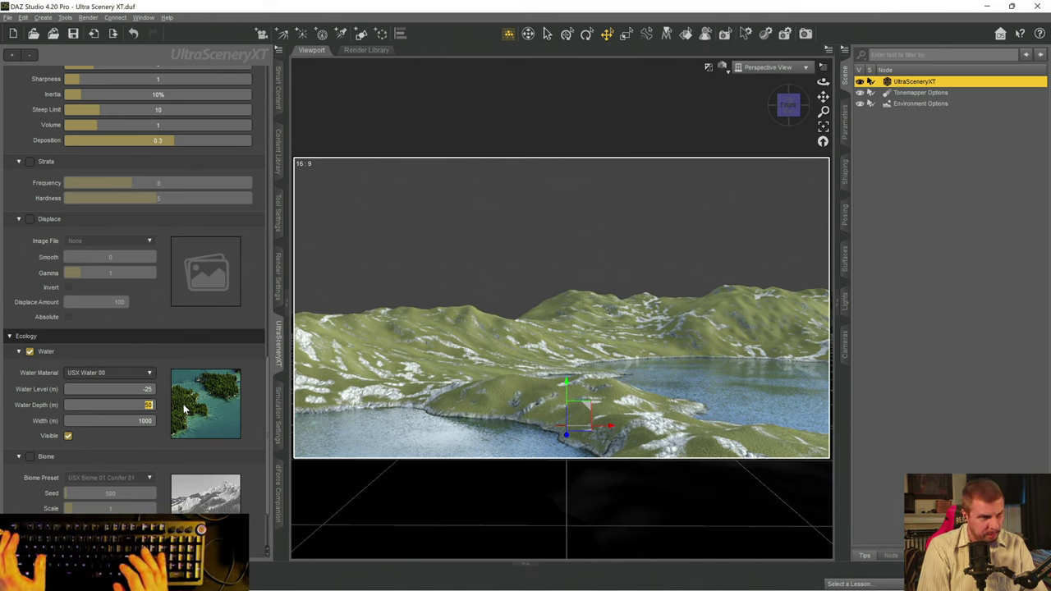
pyautogui.write('30')
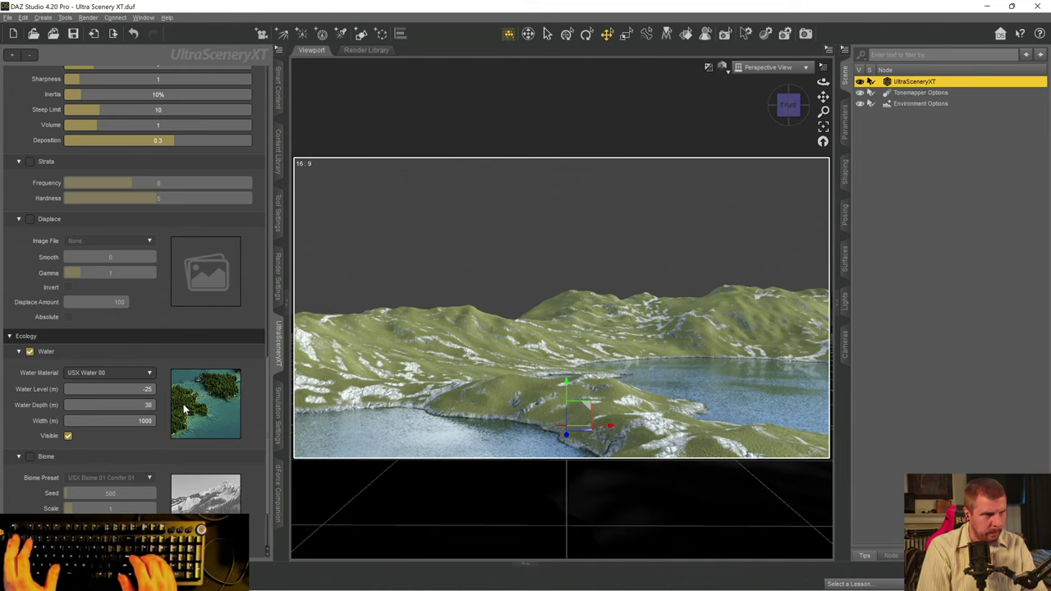
pyautogui.press('Return')
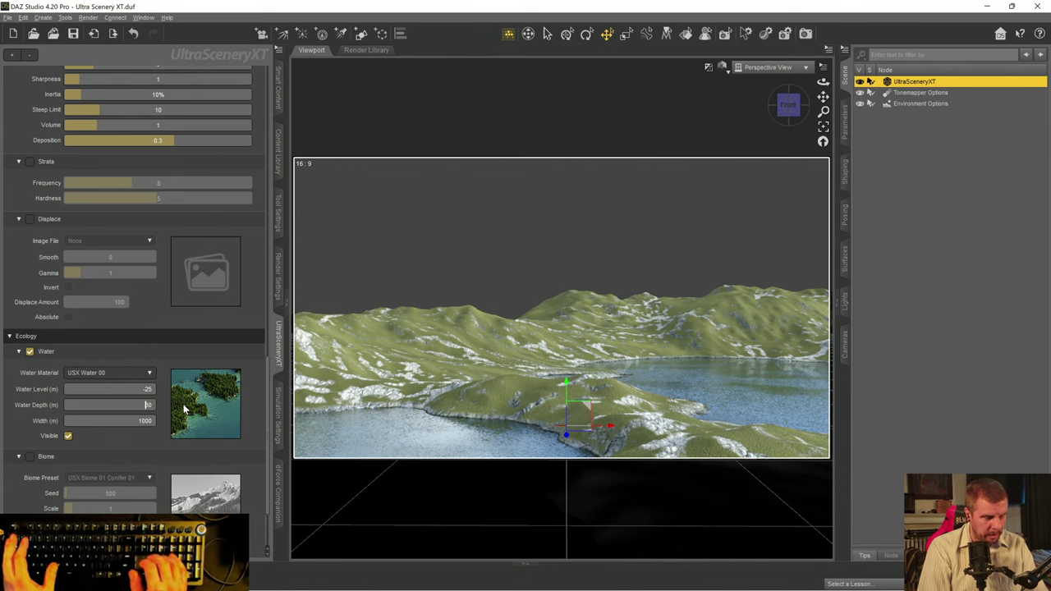
# - Return the water depth to 50 m, hide the water, and try a depth of -30 m before restoring 50 m
pyautogui.hotkey('ctrl', 'z')
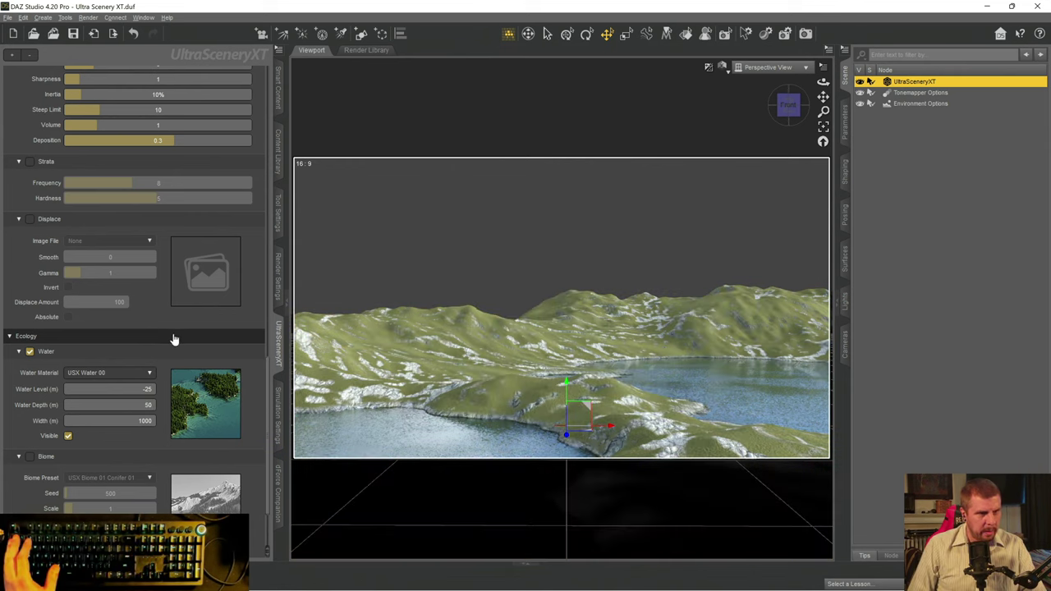
pyautogui.click(67, 437)
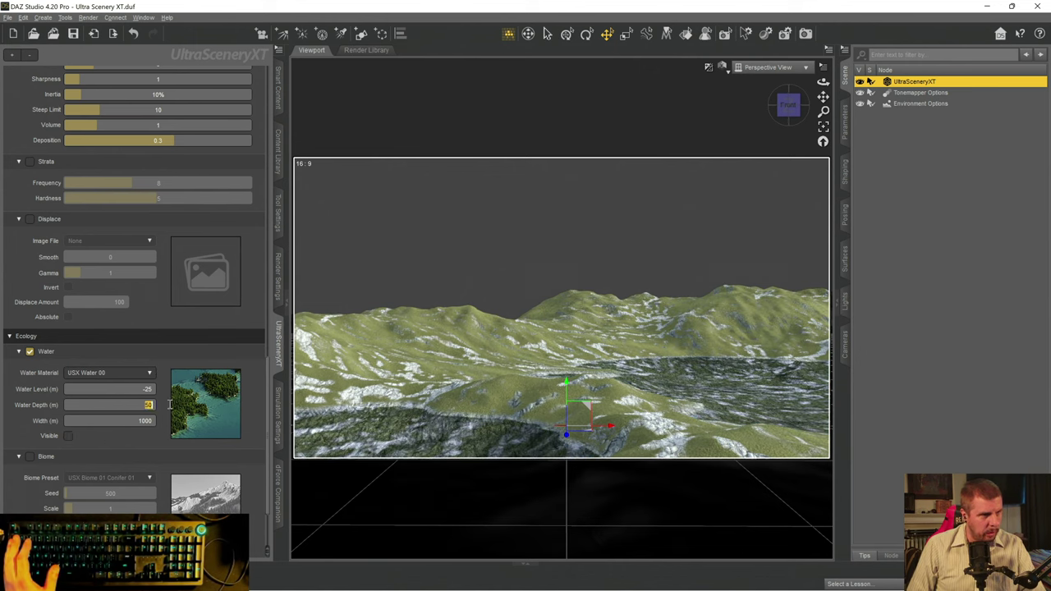
pyautogui.write('-30')
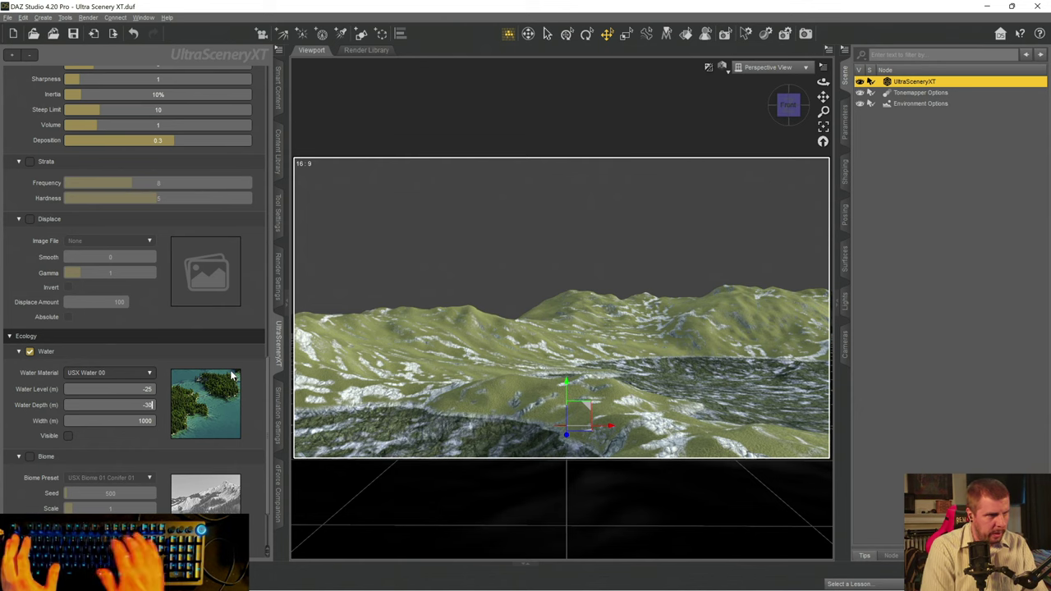
pyautogui.press('Return')
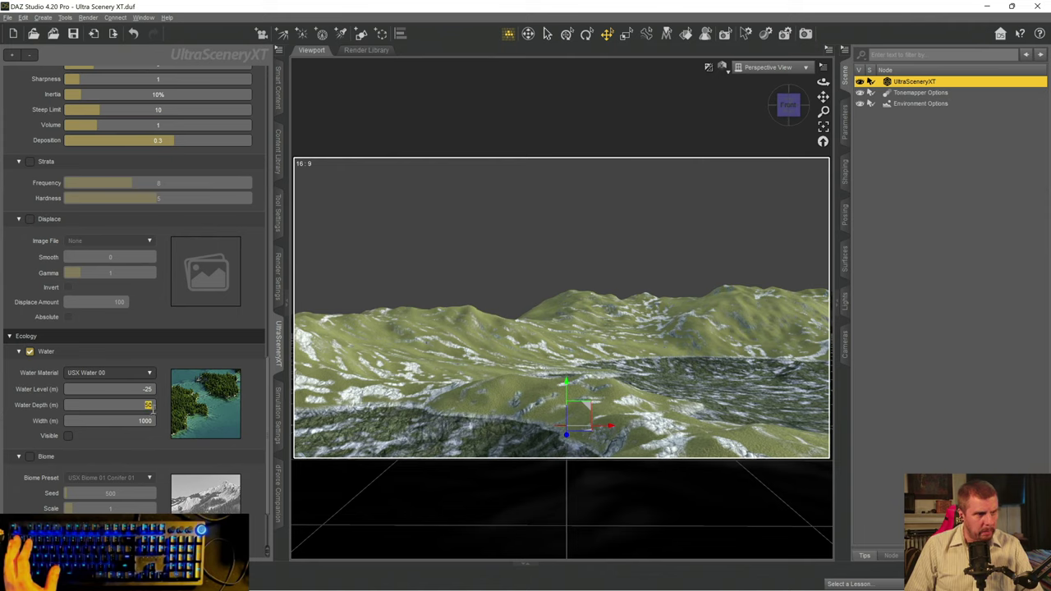
pyautogui.press('Return')
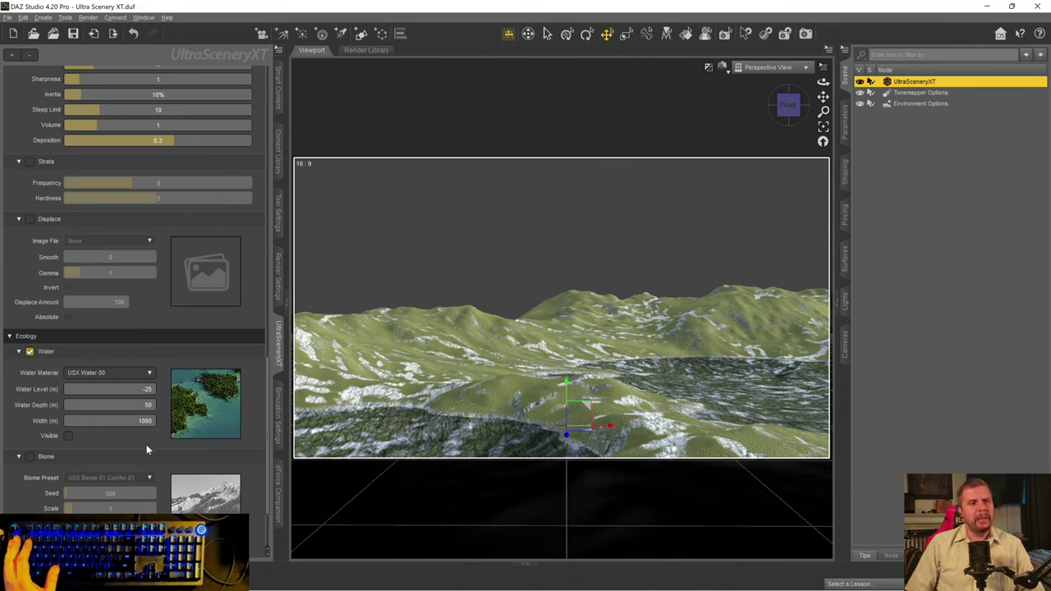
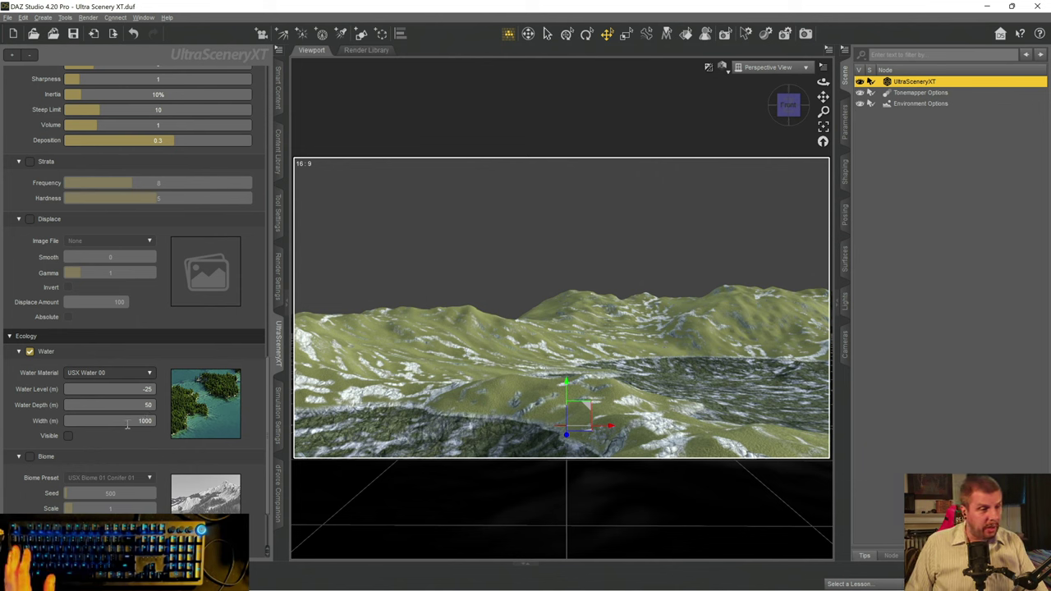
# - Make the water visible again and reduce its width to 10 m
pyautogui.click(69, 436)
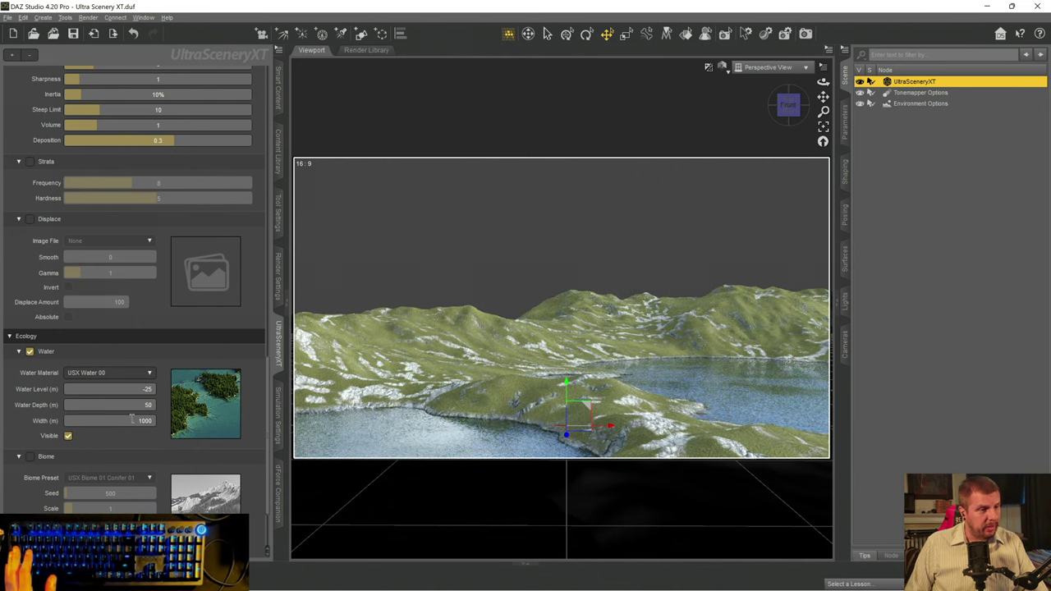
pyautogui.click(132, 419)
pyautogui.write('5')
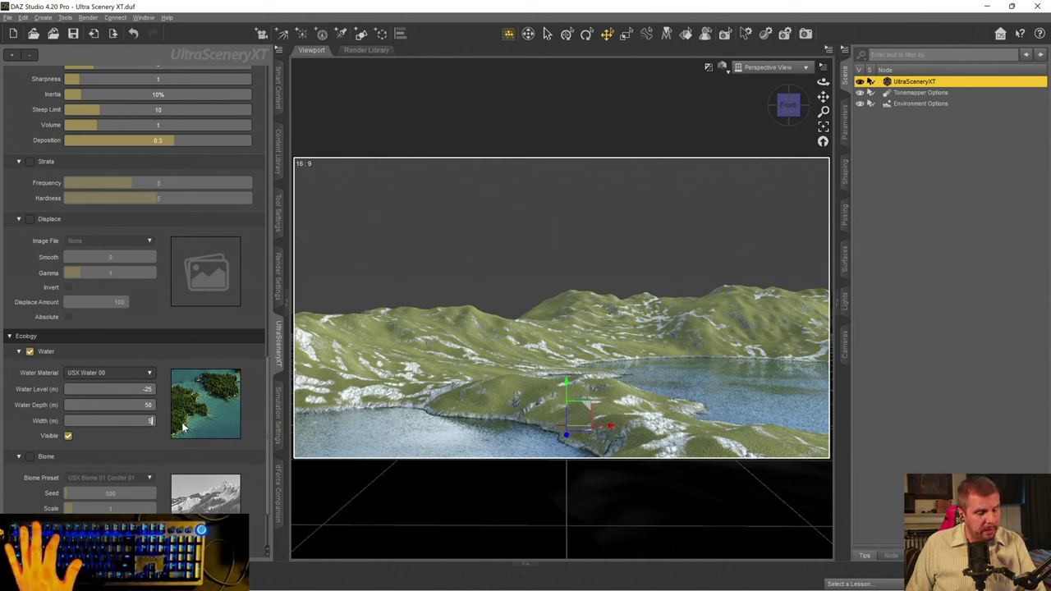
pyautogui.press('Return')
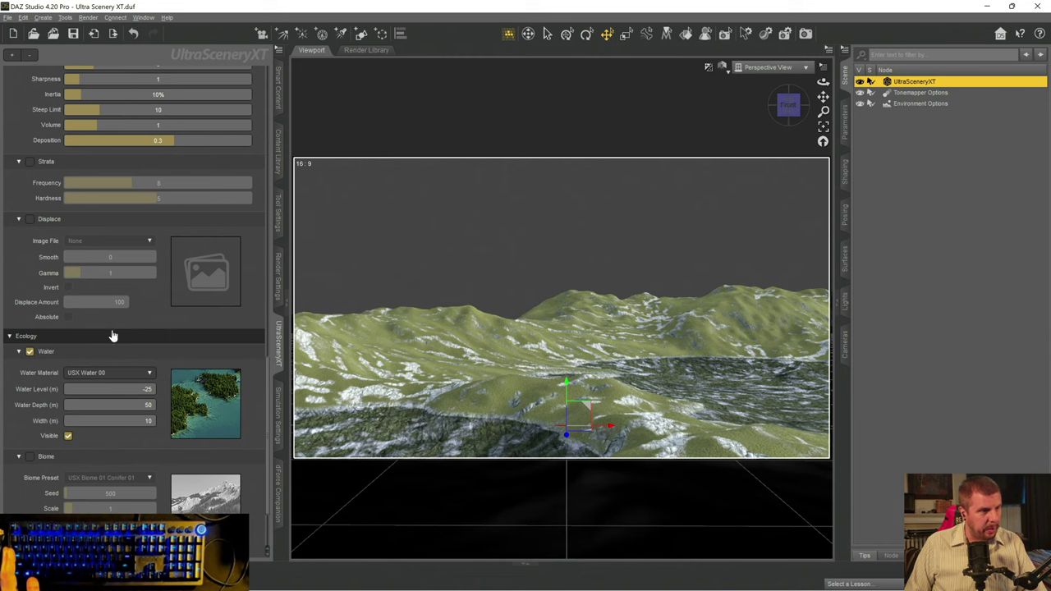
# - Set the water width to 500 m
pyautogui.click(147, 421)
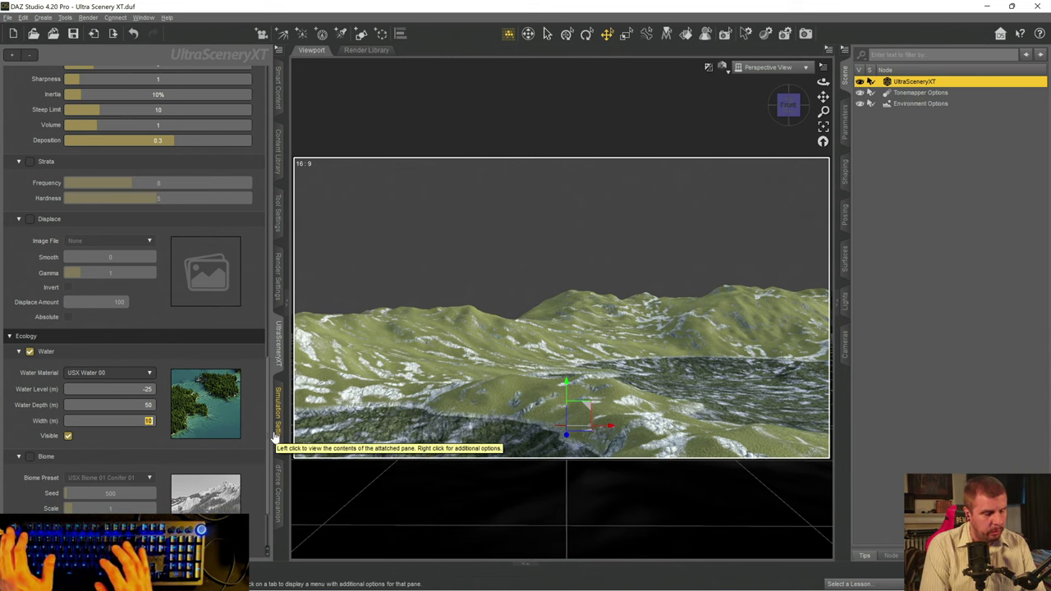
pyautogui.write('500')
pyautogui.press('Return')
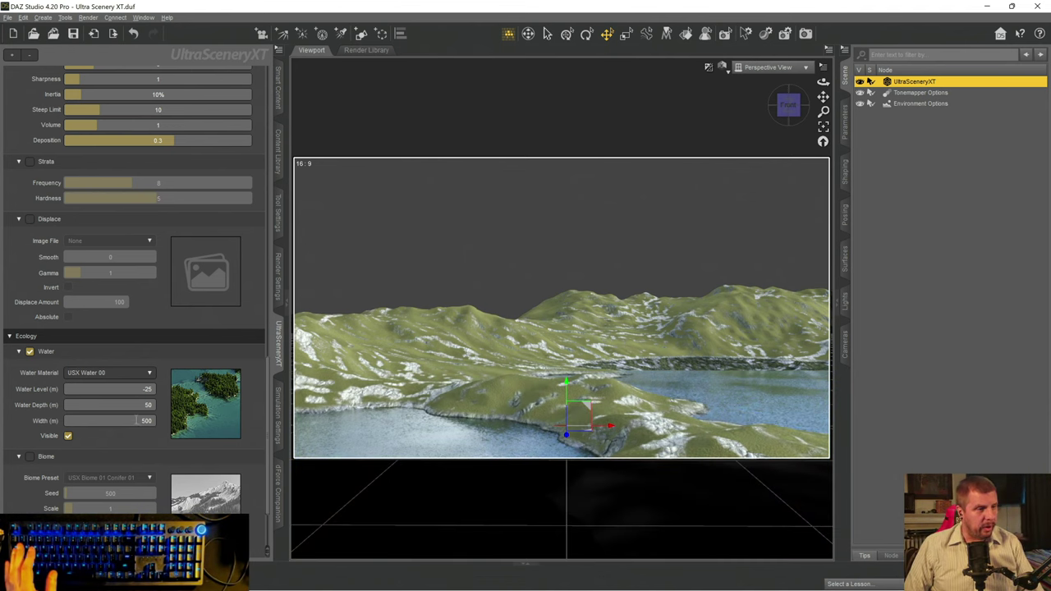
# - Widen the water plane to 700 m
pyautogui.click(137, 421)
pyautogui.write('7')
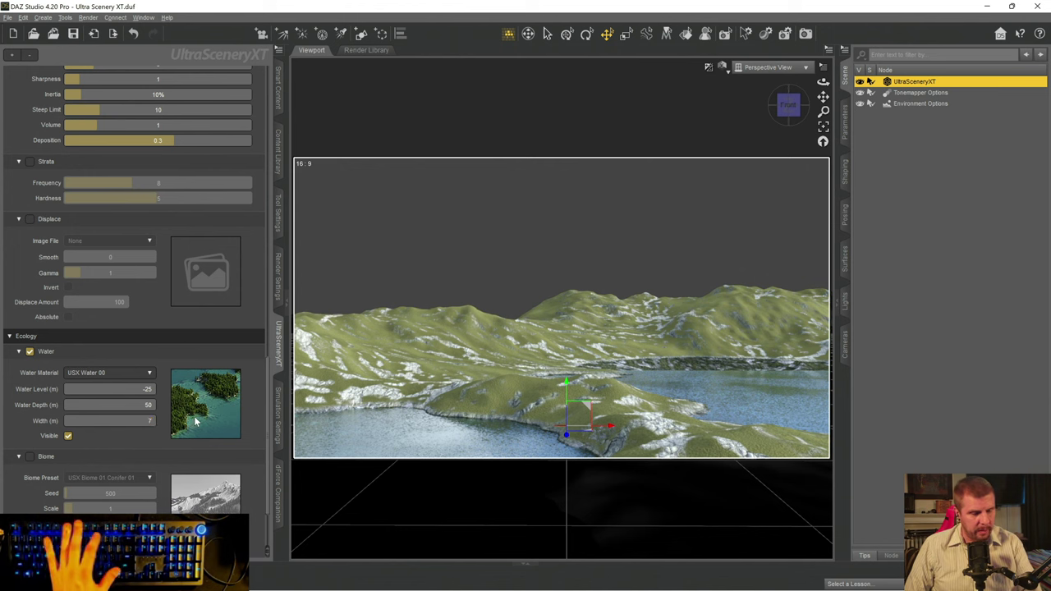
pyautogui.write('00')
pyautogui.press('Return')
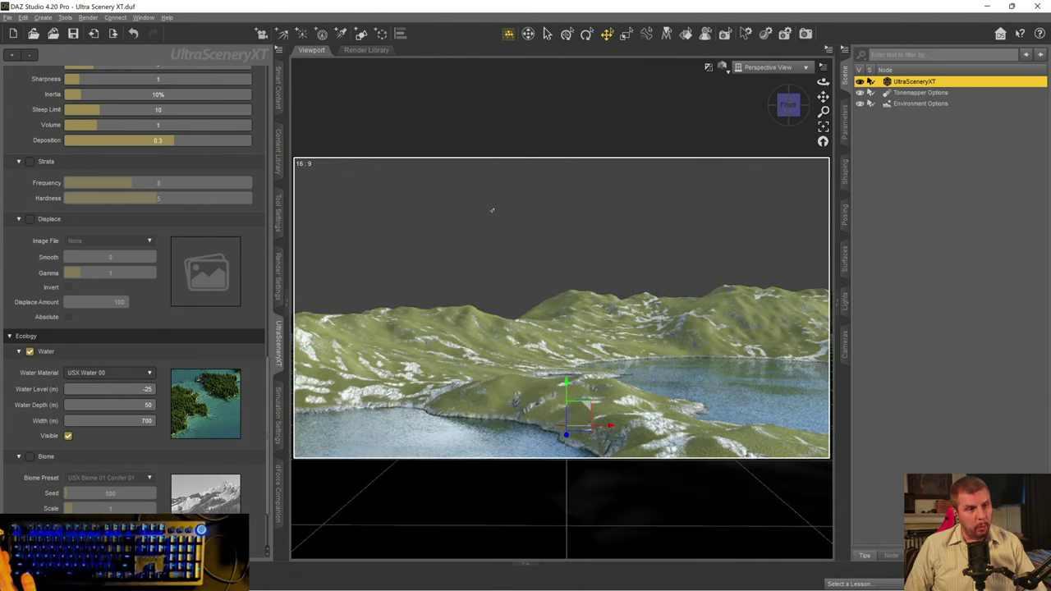
# - Try a water width of 2000 m, and set it back to 700 m
pyautogui.click(136, 419)
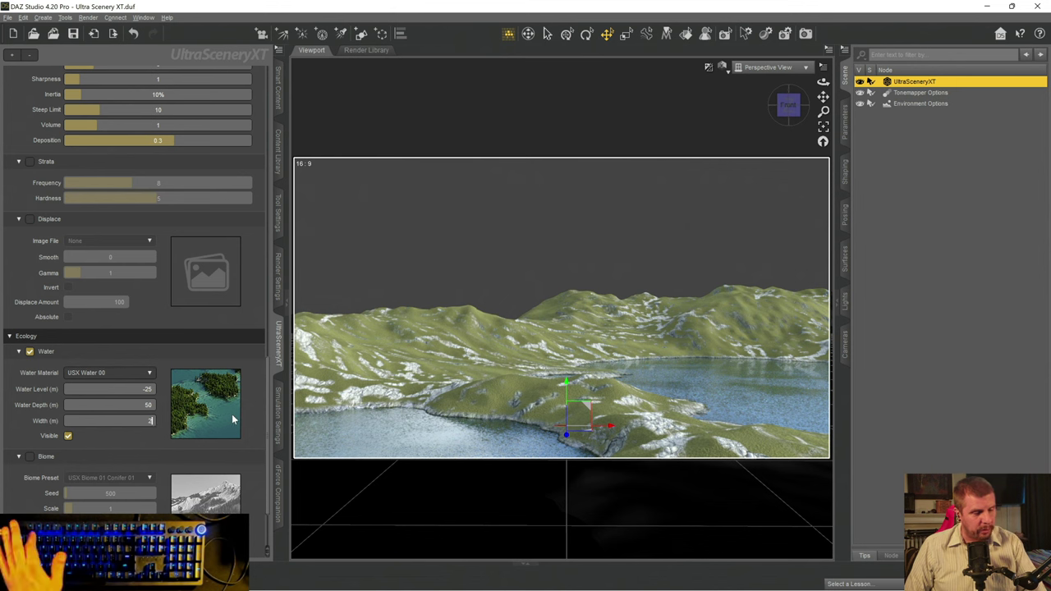
pyautogui.write('2000')
pyautogui.press('Return')
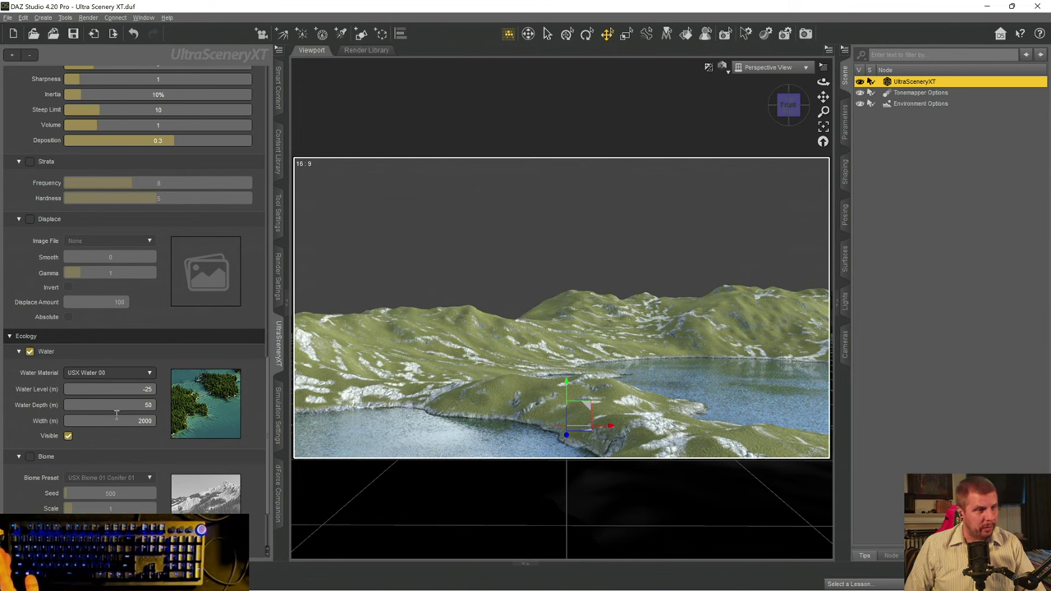
pyautogui.write('700')
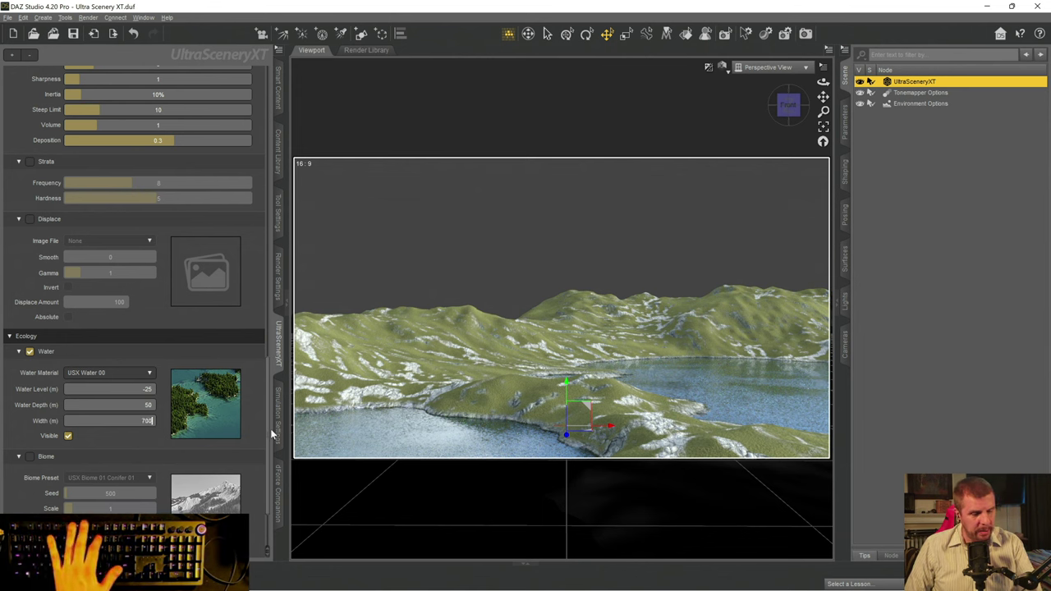
pyautogui.press('Return')
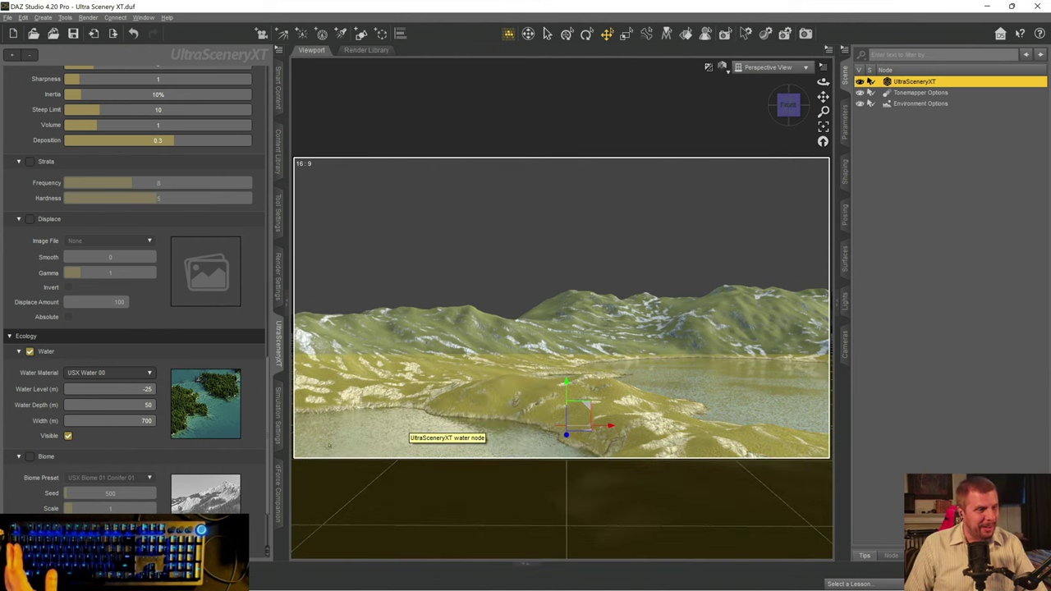
# - Enable the terrain's Biome ecology with the USX Biome 01 Conifer 01 preset
pyautogui.scroll(-3, 136, 364)
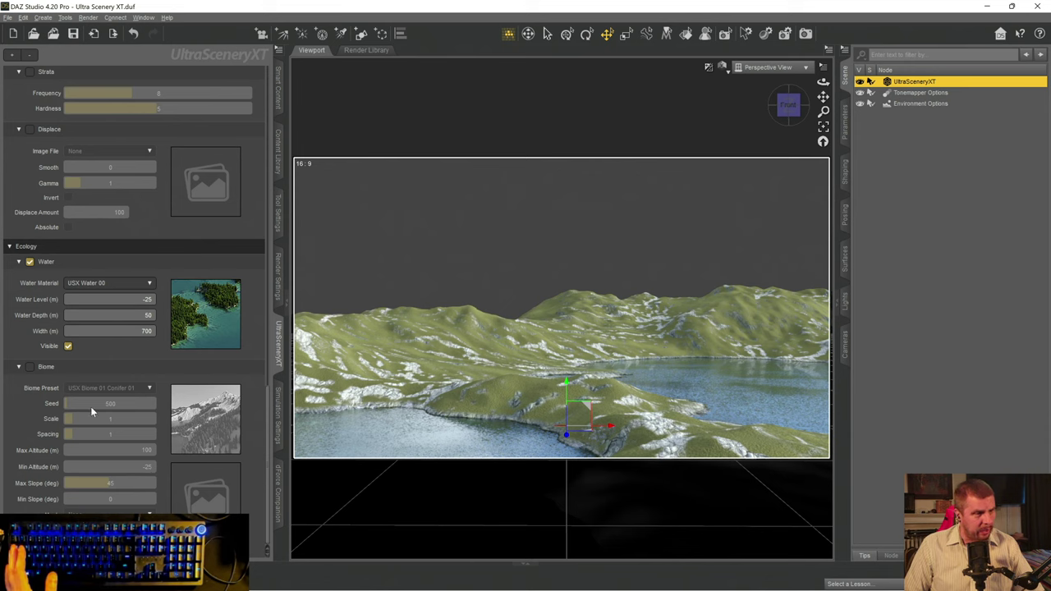
pyautogui.click(30, 368)
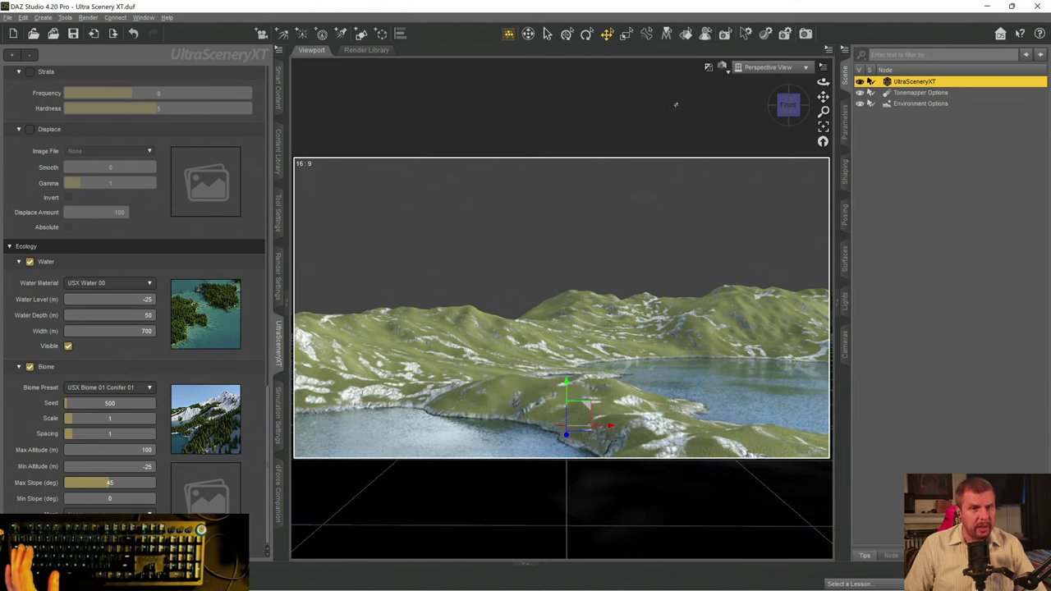
# - Create a new camera that copies the active Perspective View, and look at the scene through it
pyautogui.click(43, 18)
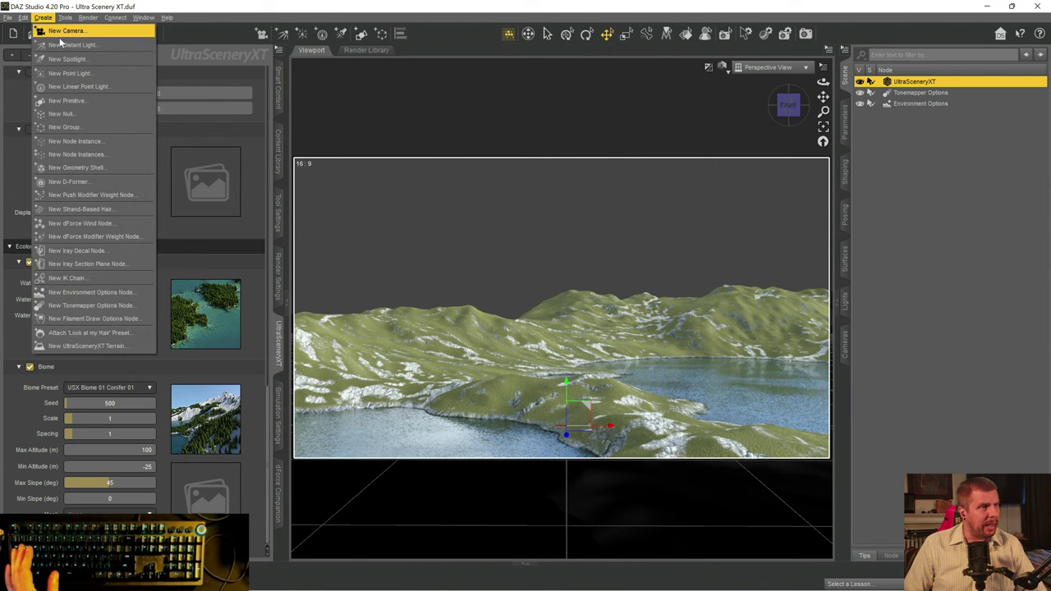
pyautogui.click(71, 33)
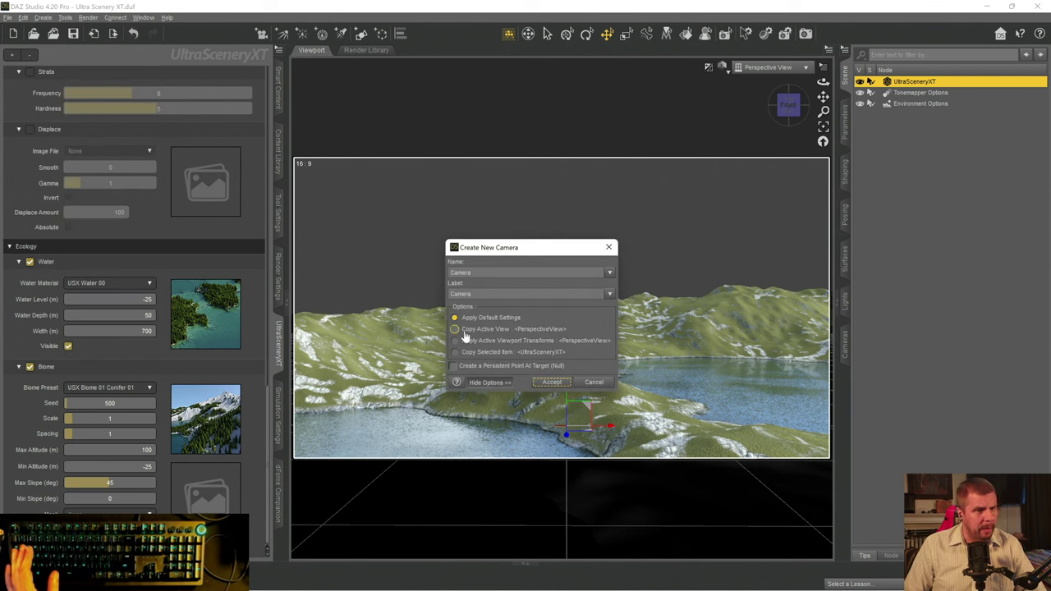
pyautogui.click(505, 332)
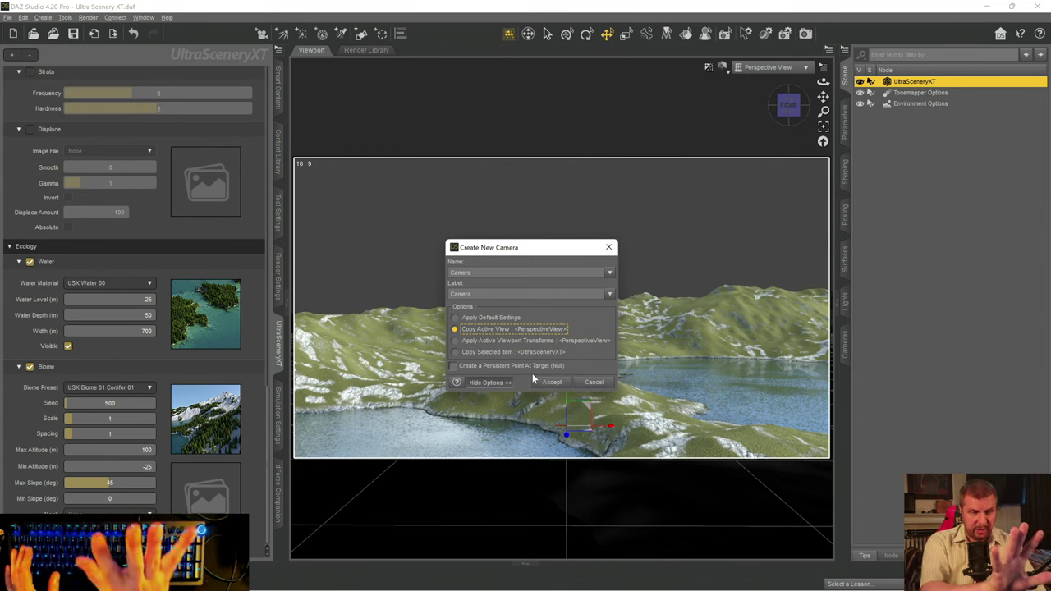
pyautogui.click(552, 382)
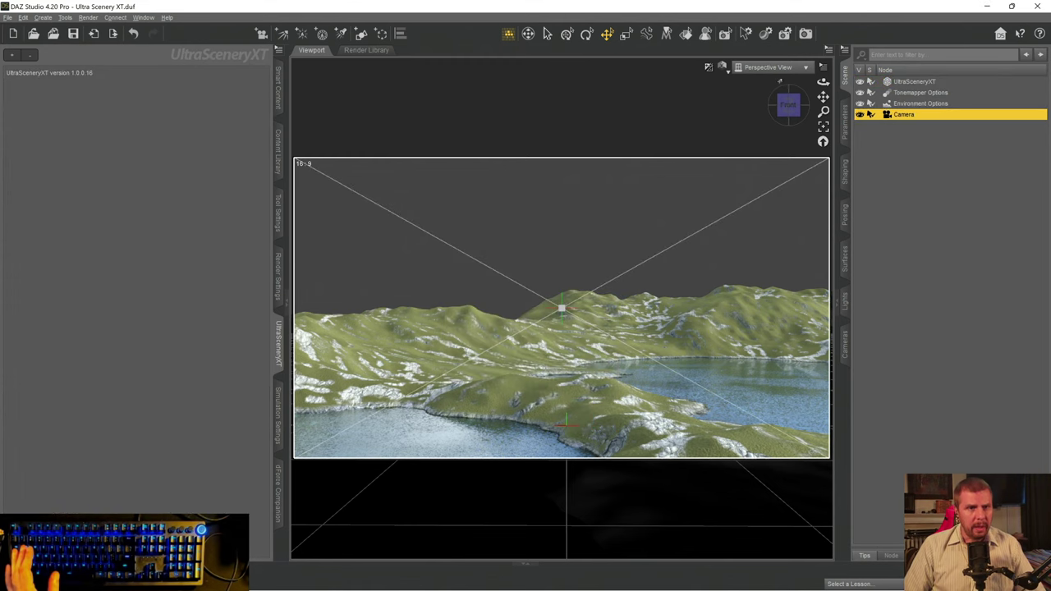
pyautogui.click(774, 69)
pyautogui.click(757, 161)
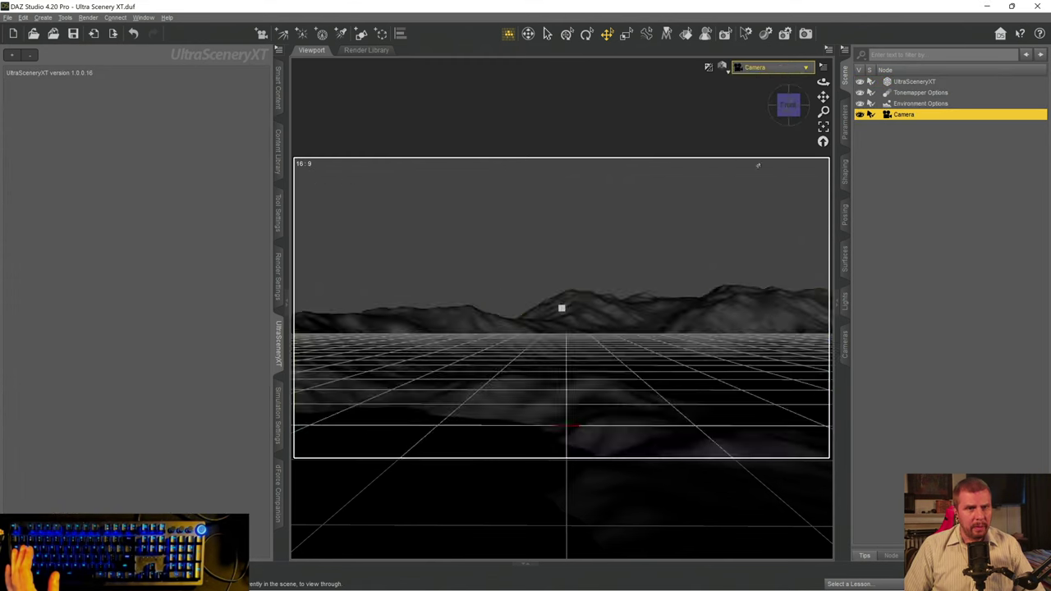
# - Reselect the UltraSceneryXT terrain node and save the scene
pyautogui.click(915, 81)
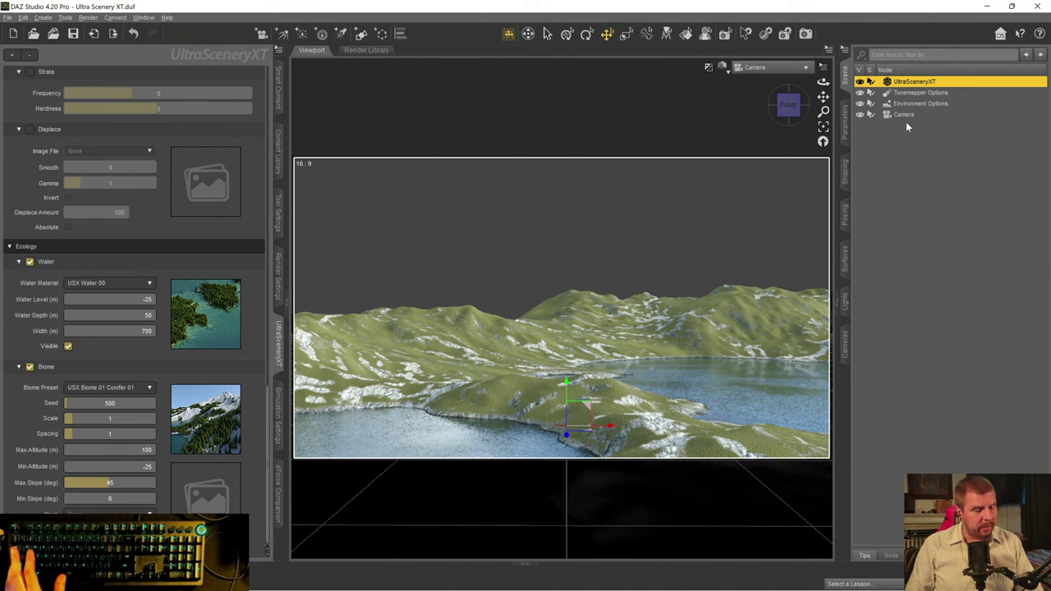
pyautogui.hotkey('ctrl', 's')
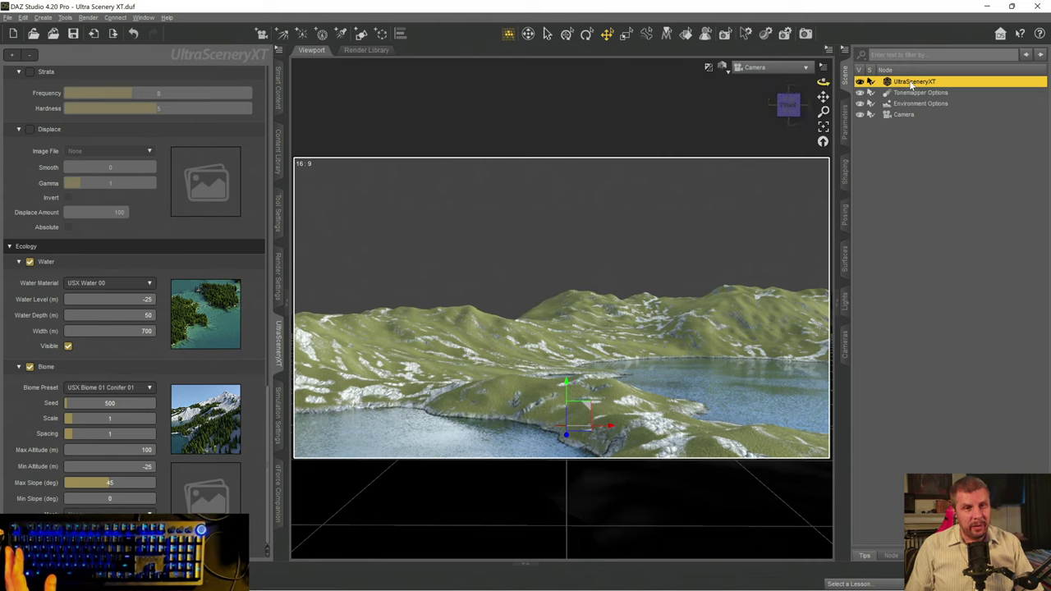
# - Frame the whole terrain in the camera view and orbit to see it from above
pyautogui.click(823, 130)
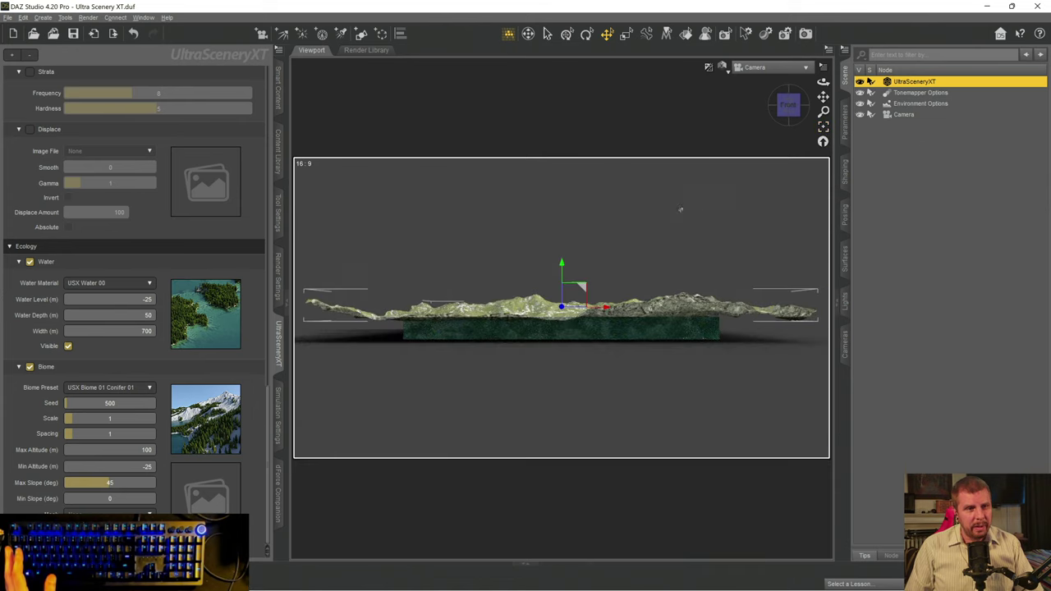
pyautogui.moveTo(791, 115); pyautogui.dragTo(791, 156)
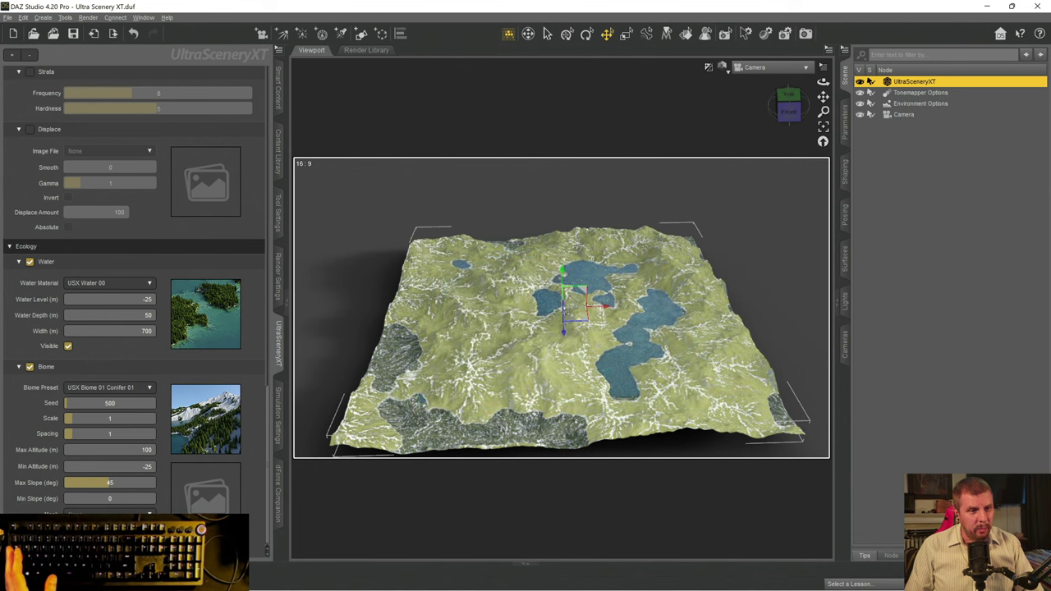
pyautogui.moveTo(788, 112); pyautogui.dragTo(789, 105)
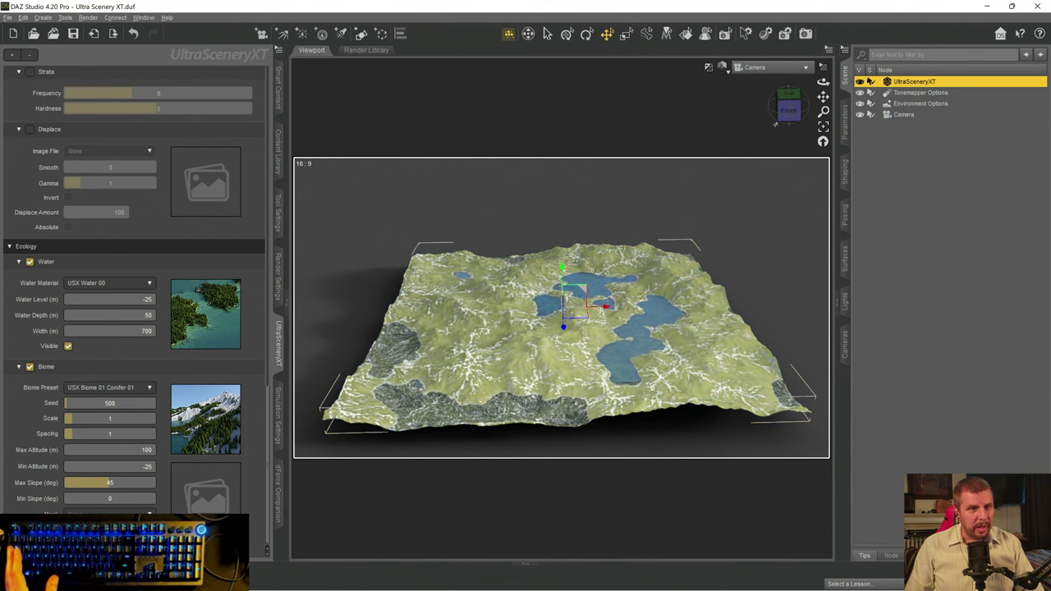
# - Undo the camera orbits and framing to restore the lakeside view, keeping the UltraSceneryXT terrain selected
pyautogui.click(23, 17)
pyautogui.click(39, 28)
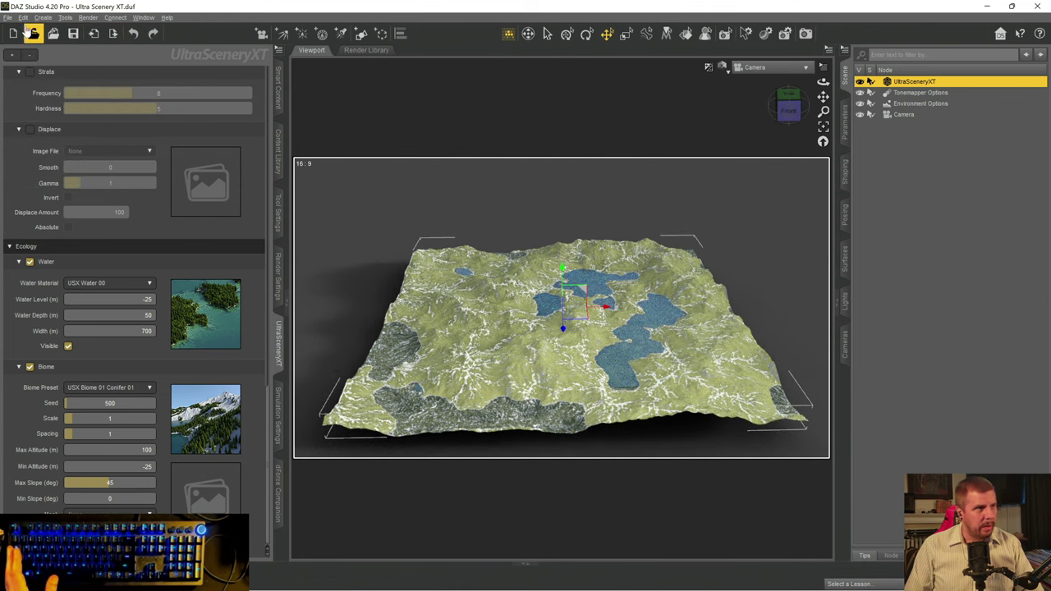
pyautogui.click(23, 17)
pyautogui.click(38, 38)
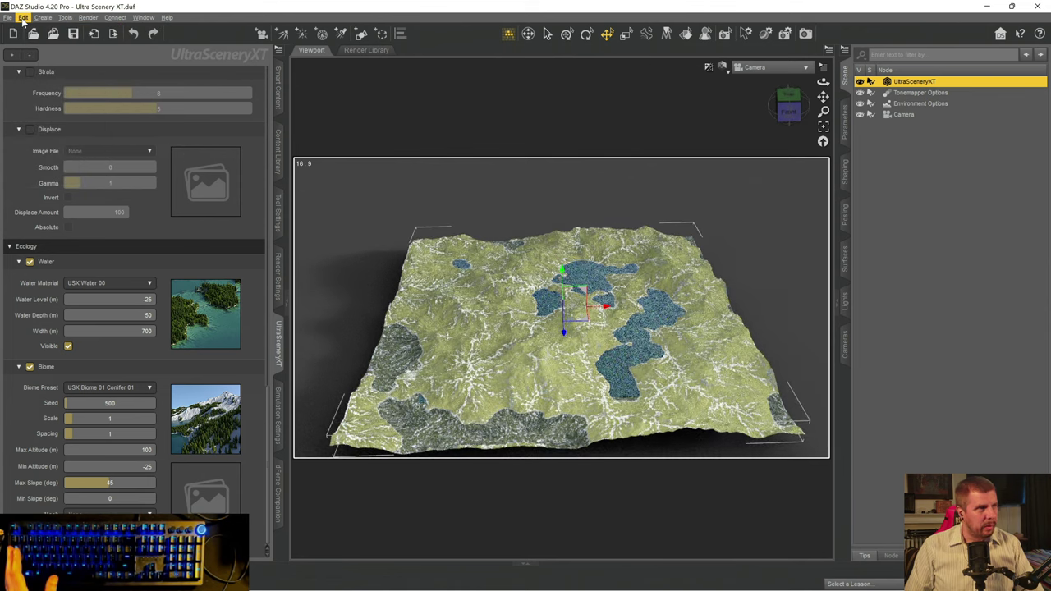
pyautogui.click(23, 17)
pyautogui.click(37, 30)
pyautogui.click(23, 17)
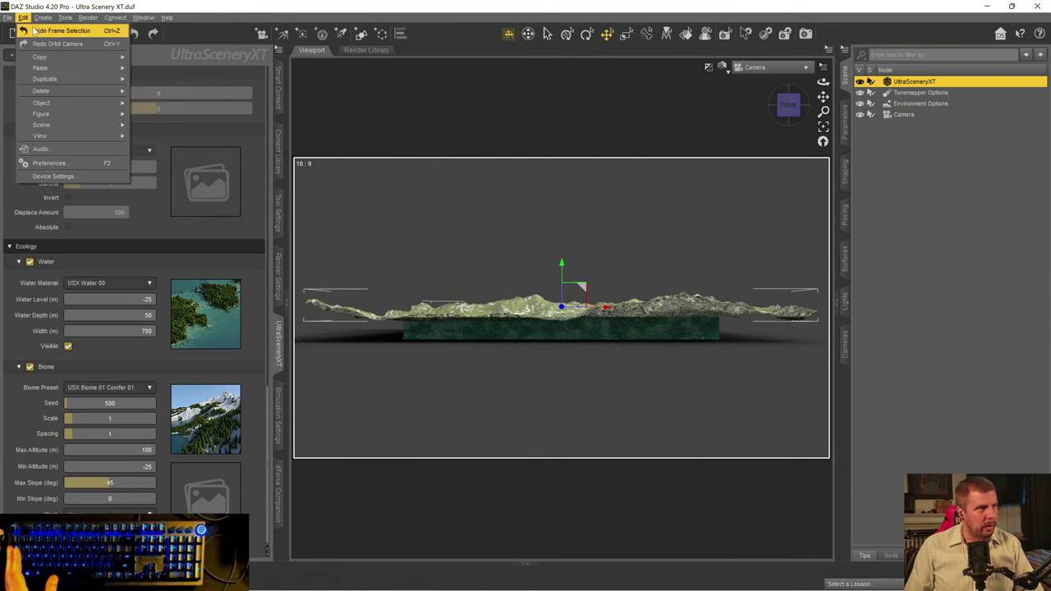
pyautogui.click(45, 30)
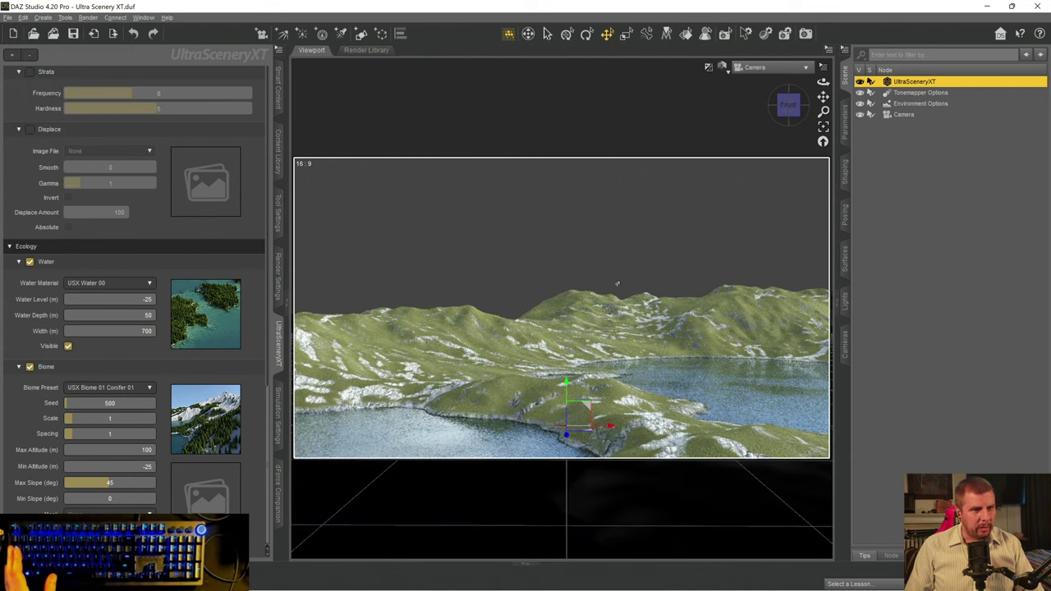
pyautogui.click(910, 199)
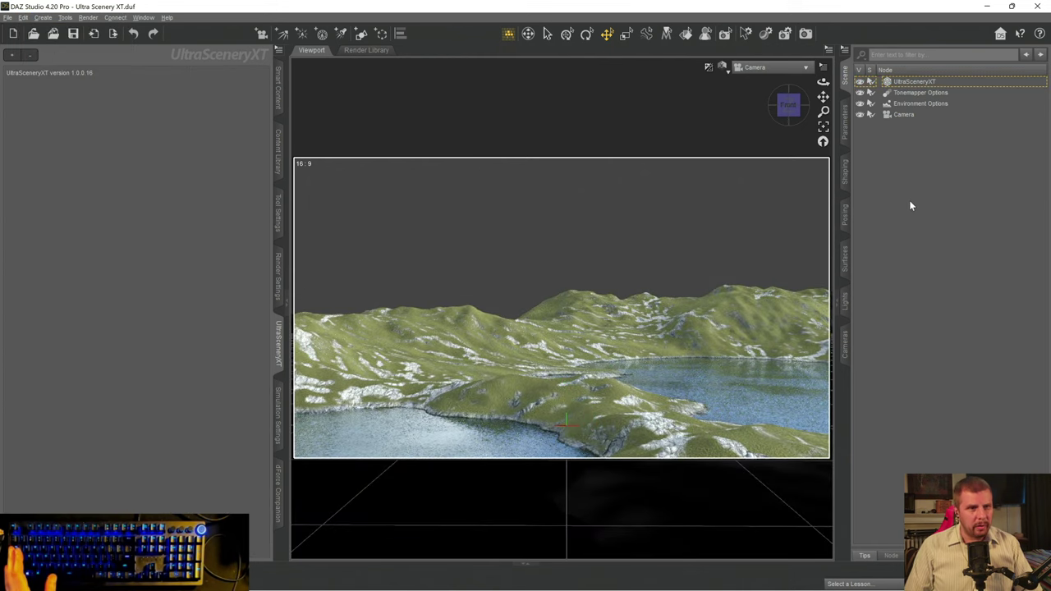
pyautogui.click(909, 82)
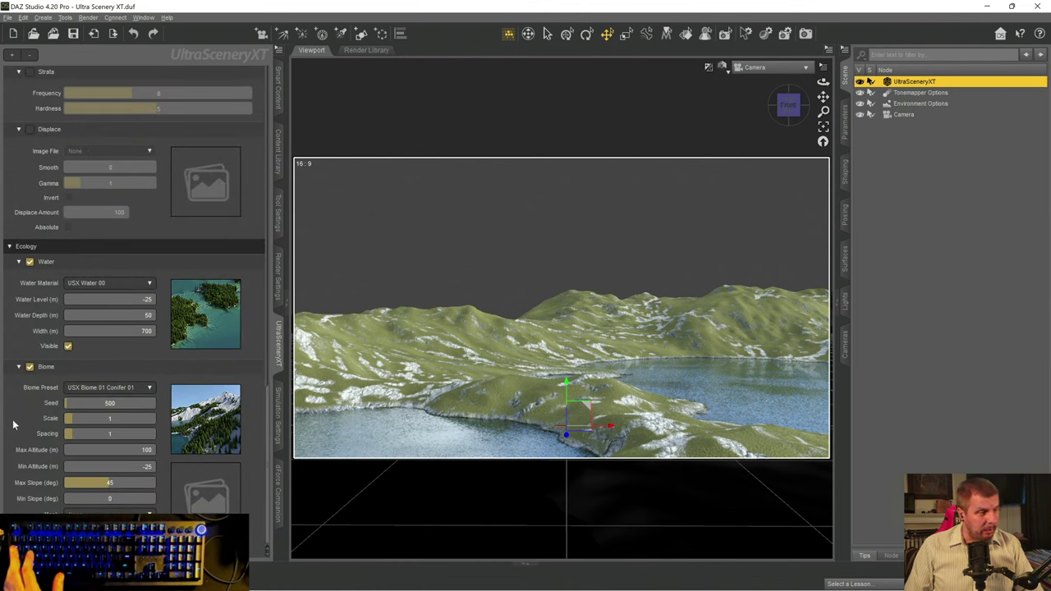
# - Save the scene and try the USX Biome 02 Conifer 02 and USX Biome 05 Mixed Forest 02 presets on the terrain
pyautogui.hotkey('ctrl', 's')
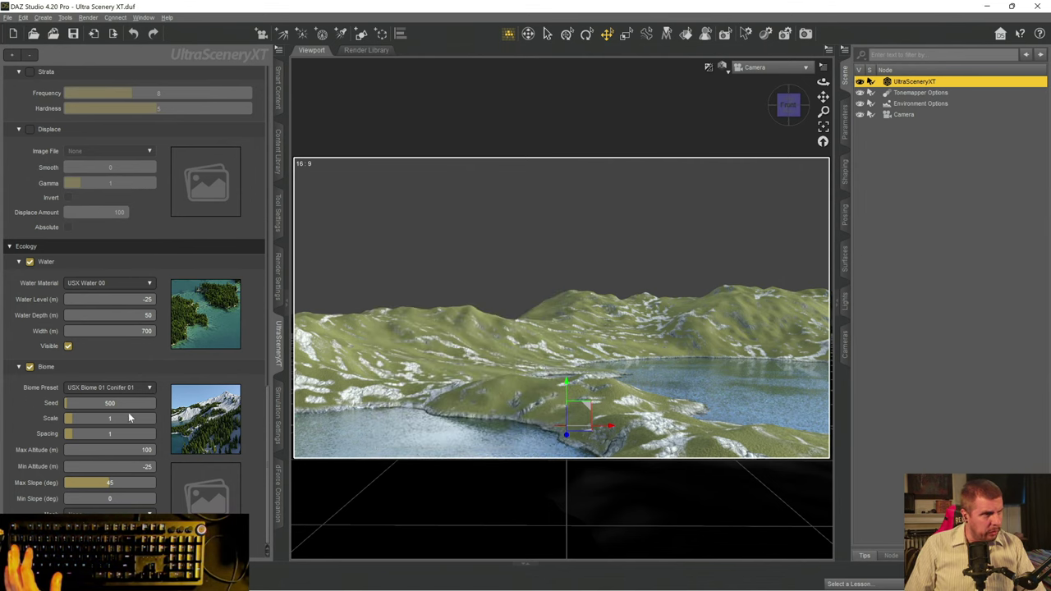
pyautogui.click(150, 390)
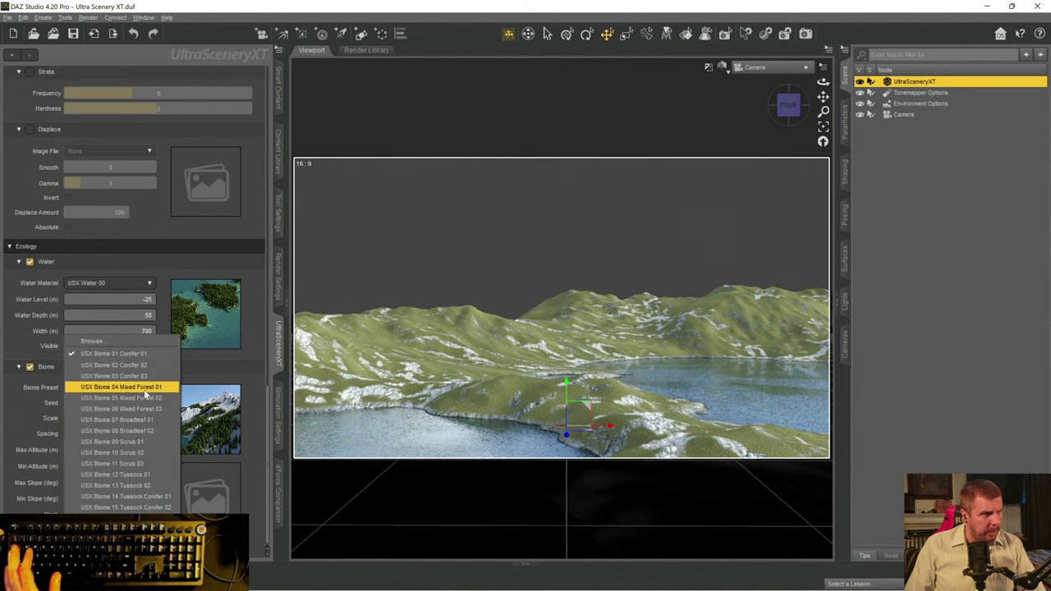
pyautogui.click(106, 365)
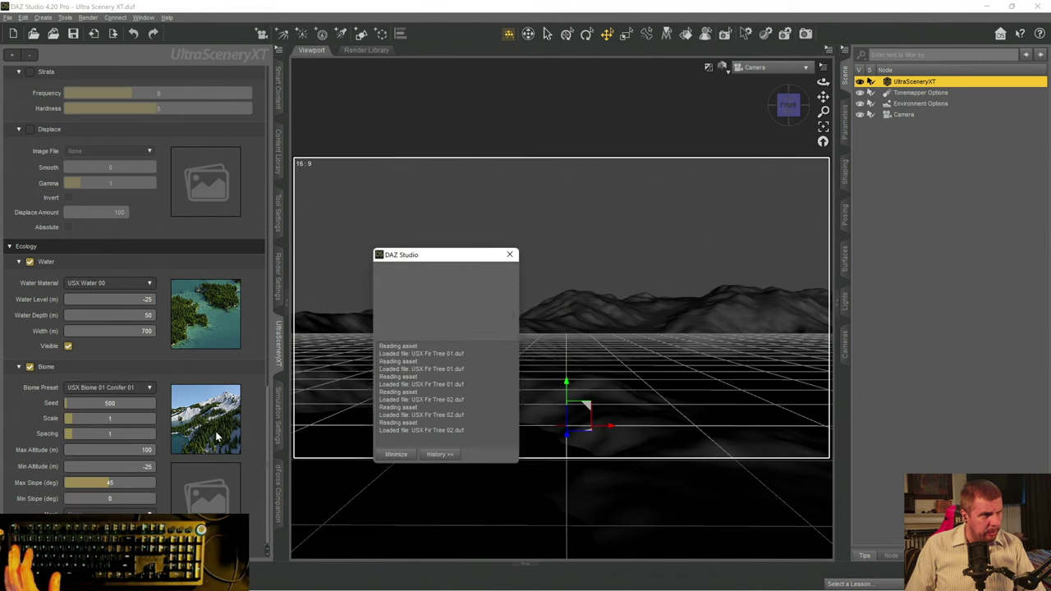
pyautogui.click(141, 389)
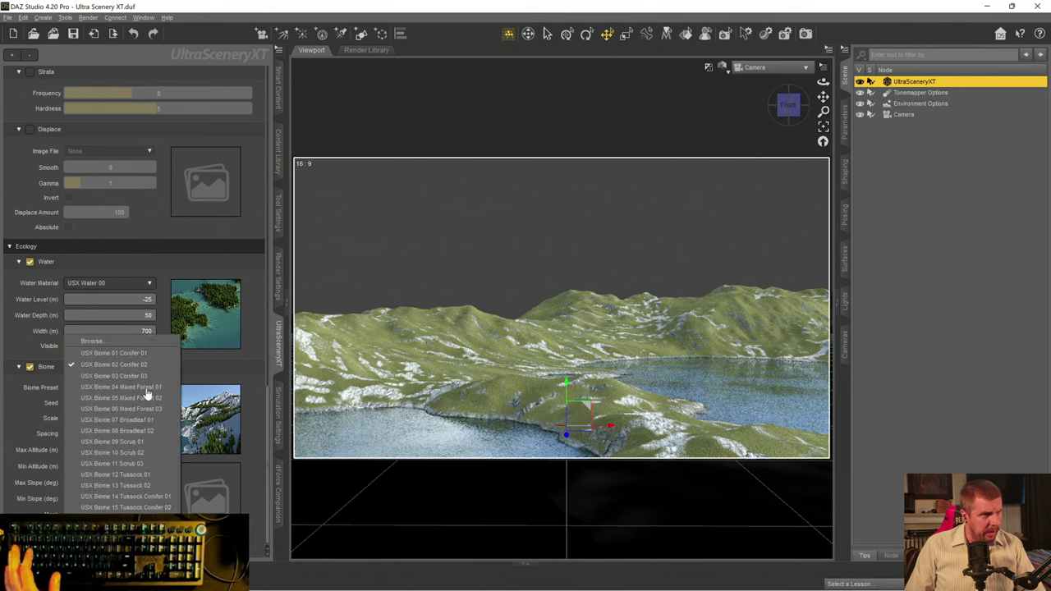
pyautogui.click(105, 400)
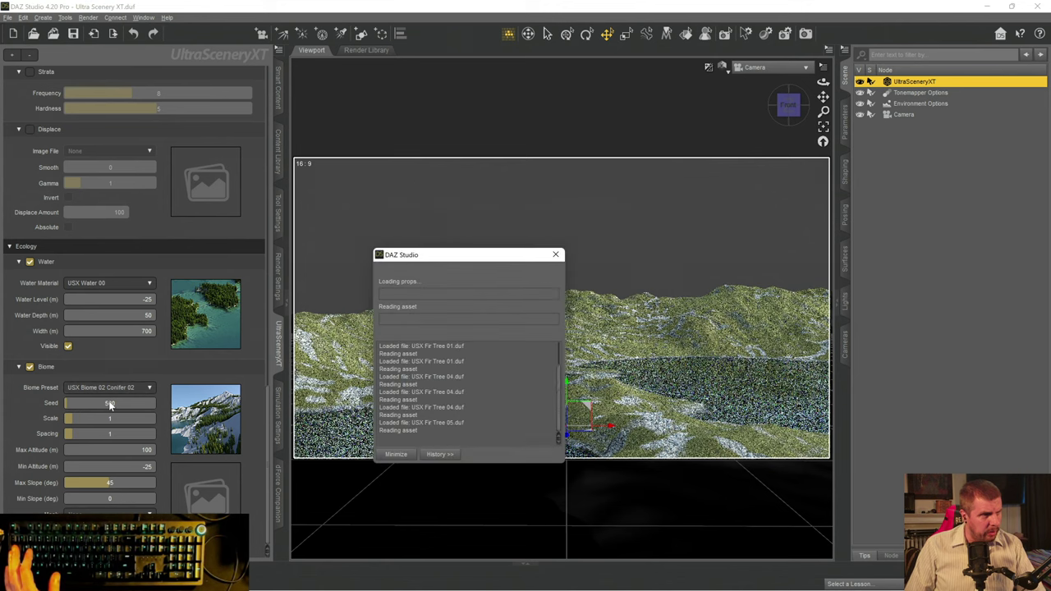
# - Try the USX Biome 09 Scrub 01 and USX Biome 10 Scrub 02 presets on the terrain
pyautogui.click(149, 389)
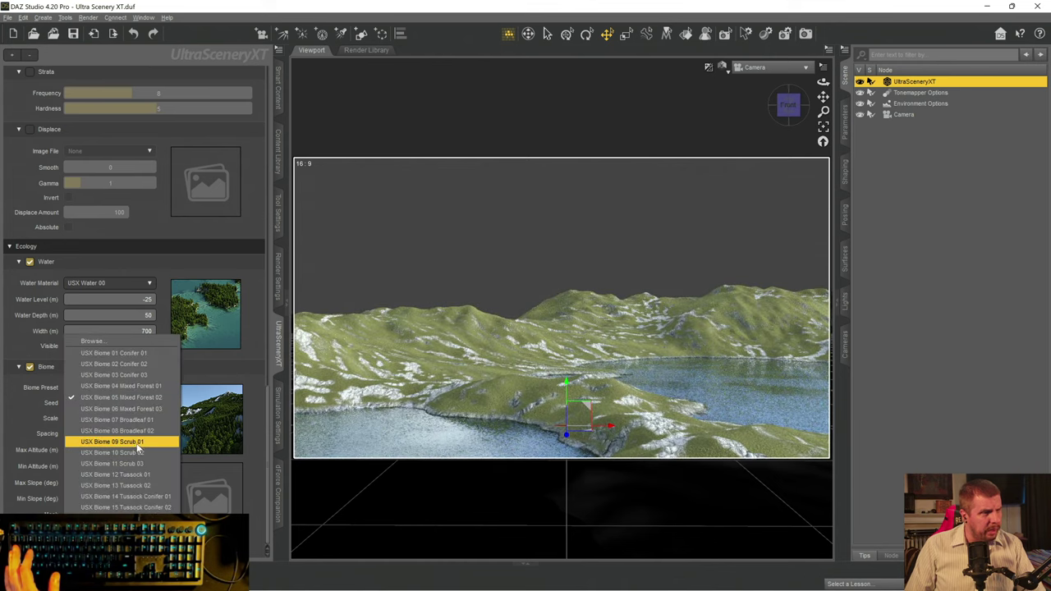
pyautogui.click(134, 443)
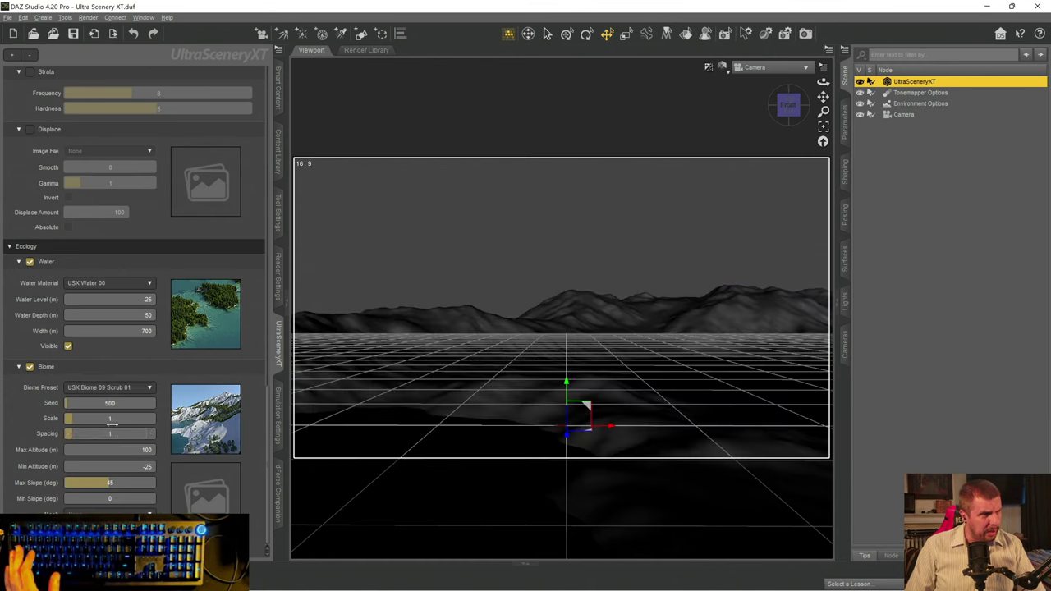
pyautogui.click(148, 388)
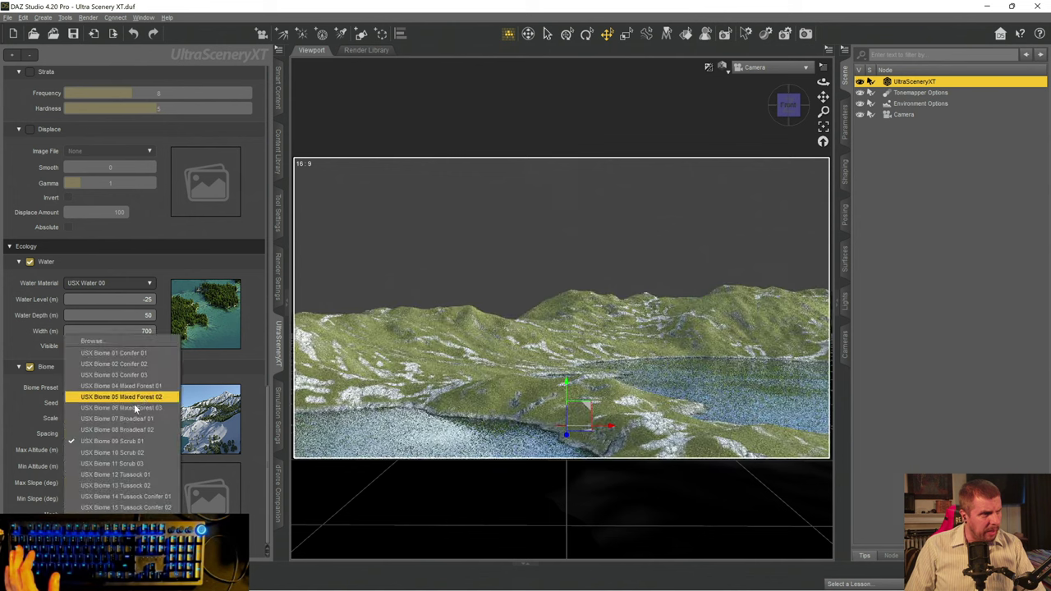
pyautogui.click(107, 454)
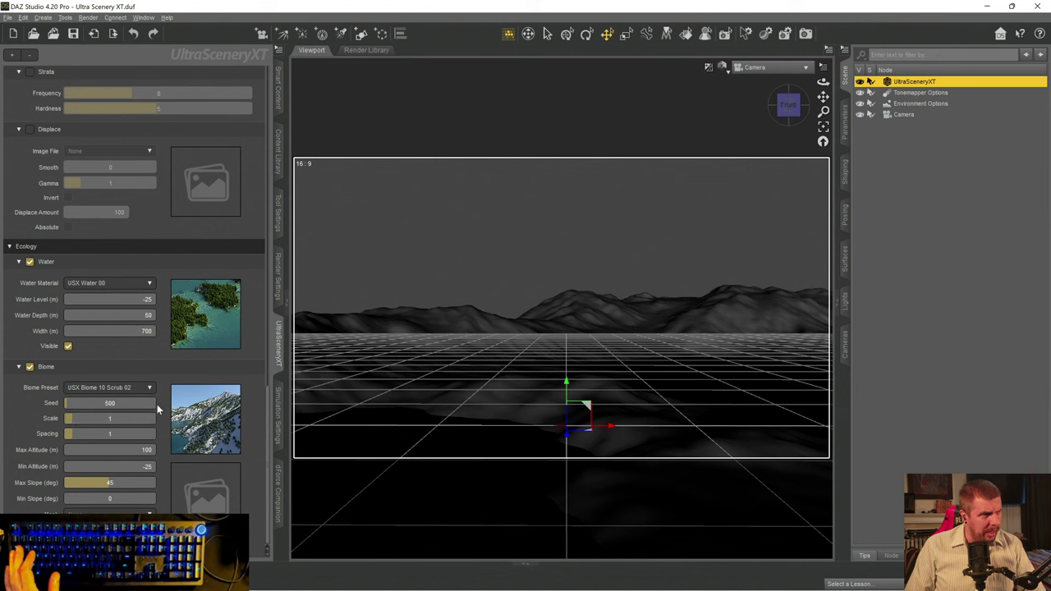
# - Try the USX Biome 12 Tussock 01 preset and settle on USX Biome 20 Tropical Scrub 01 for the terrain's biome
pyautogui.click(147, 387)
pyautogui.click(101, 465)
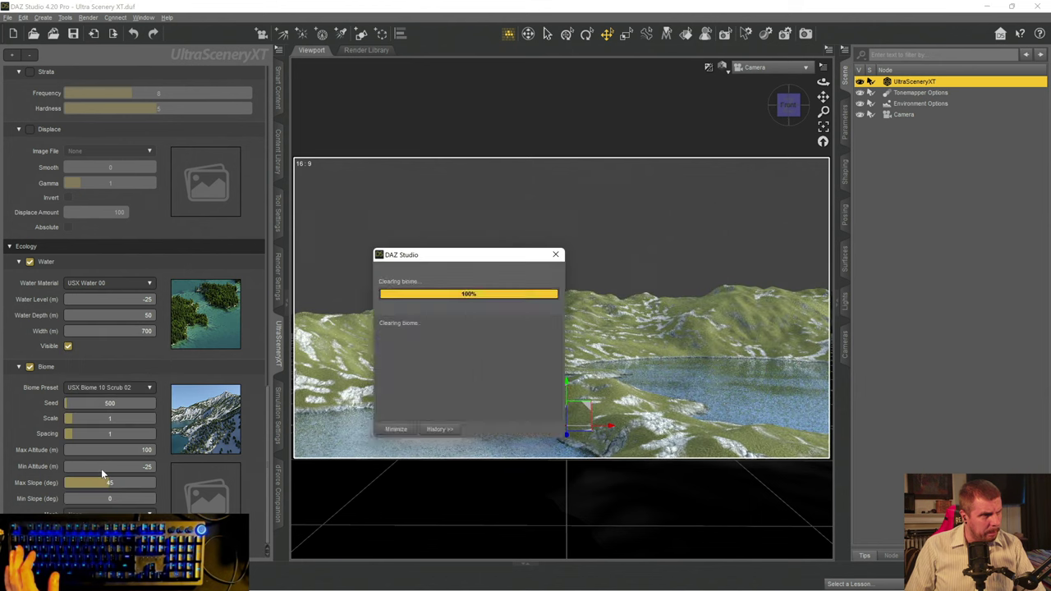
pyautogui.click(149, 390)
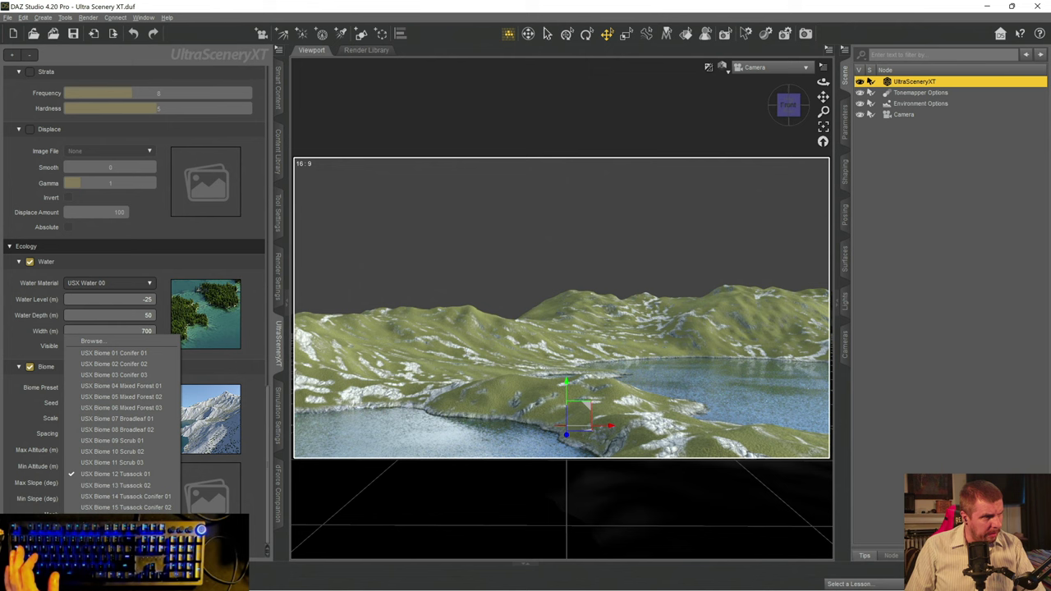
pyautogui.click(125, 507)
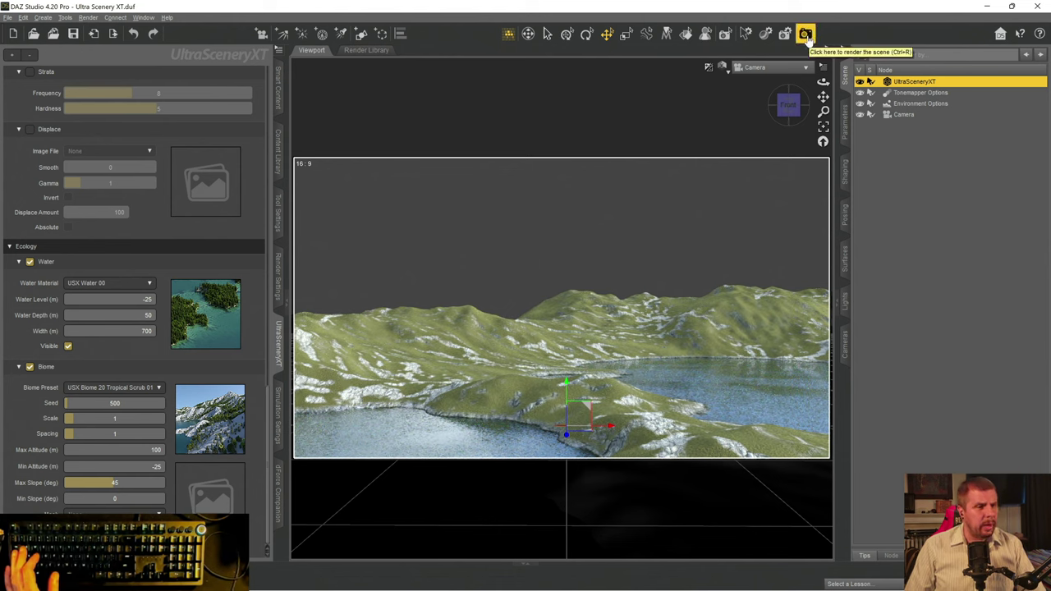
# - Check the general render settings, render the camera view in a new window and examine the lower part of the image
pyautogui.click(279, 294)
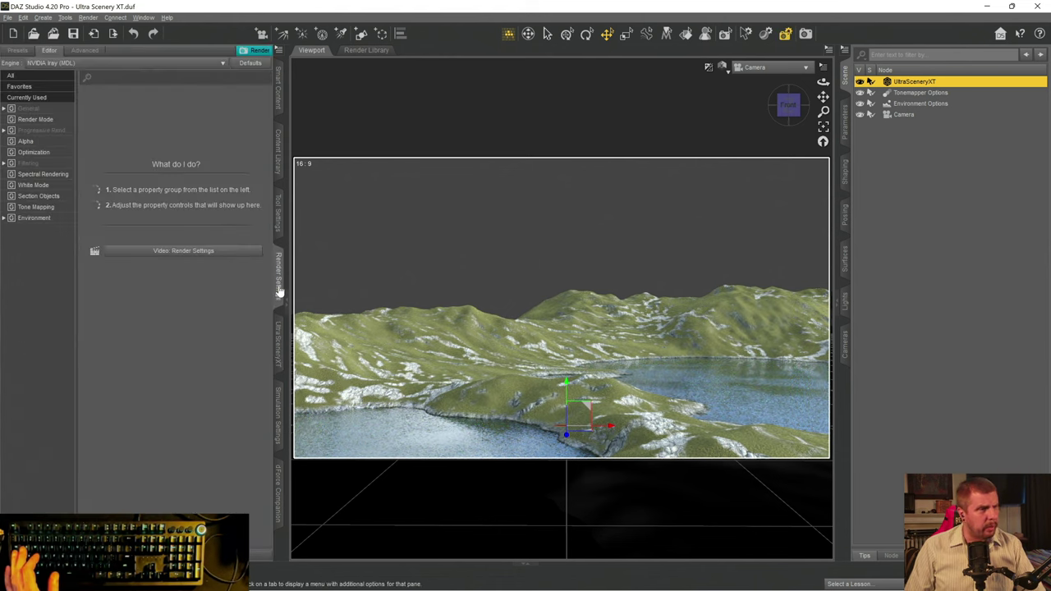
pyautogui.click(34, 109)
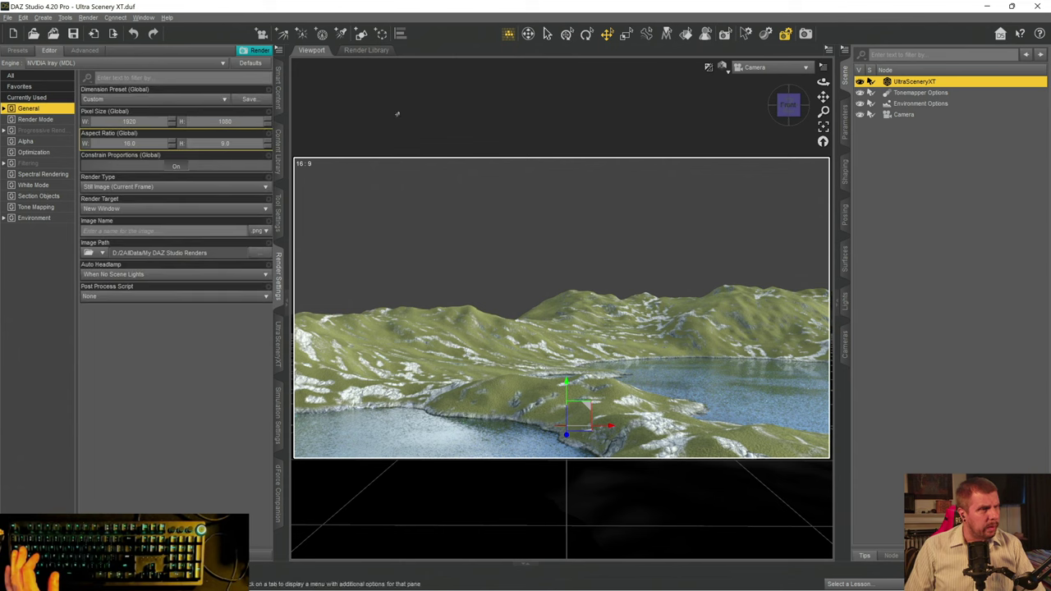
pyautogui.click(145, 131)
pyautogui.click(148, 221)
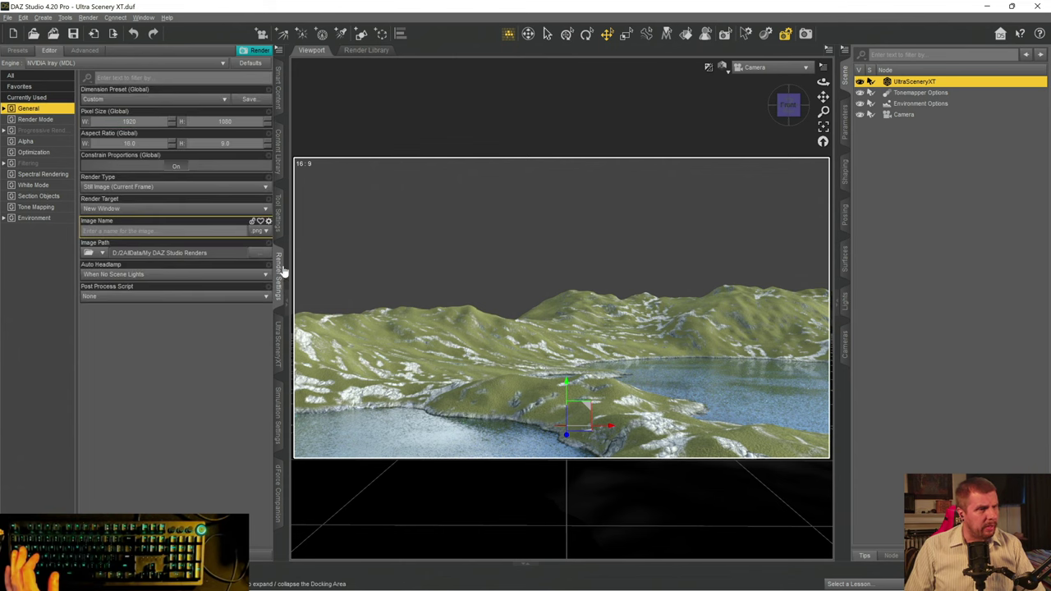
pyautogui.click(805, 34)
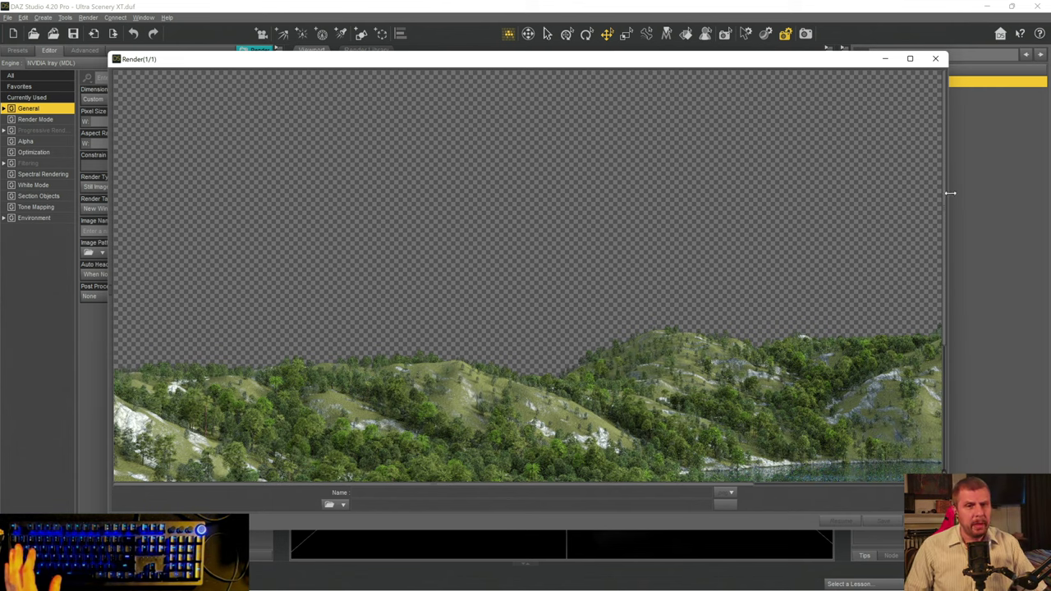
pyautogui.moveTo(945, 204); pyautogui.dragTo(952, 327)
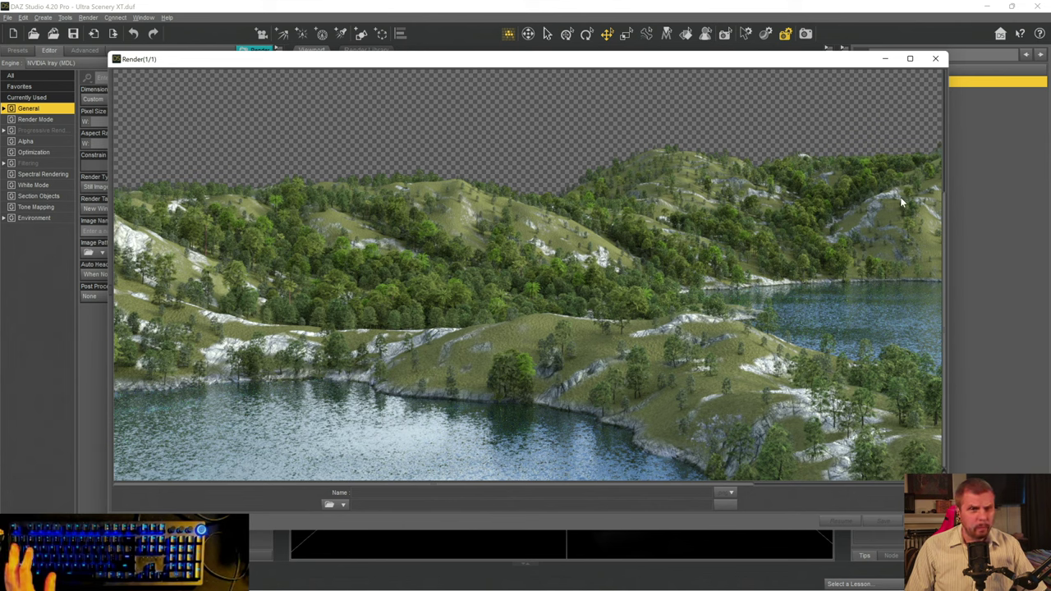
pyautogui.moveTo(943, 220); pyautogui.dragTo(938, 287)
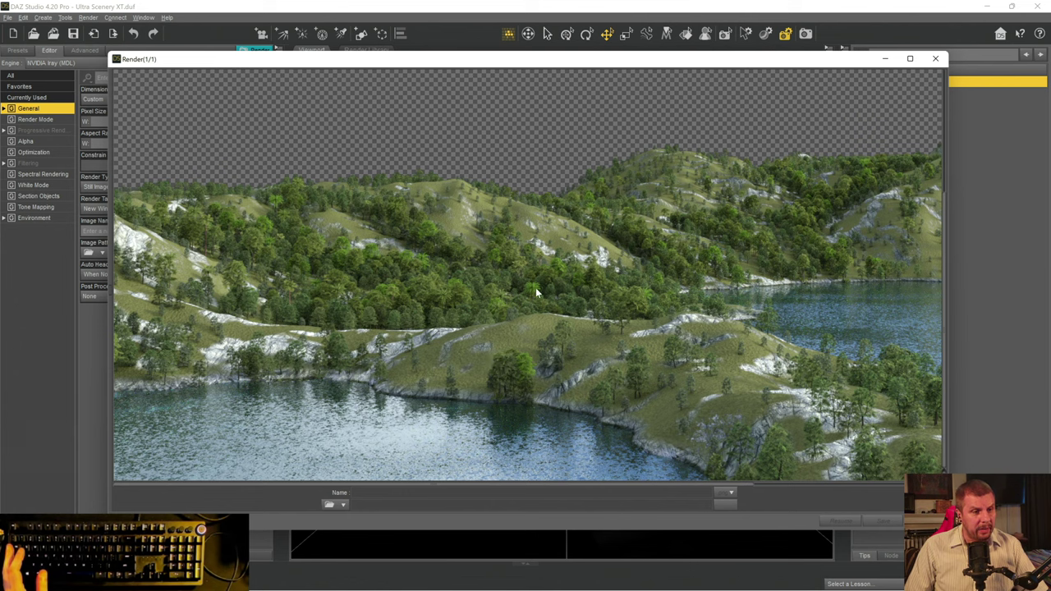
# - Cancel the running render, close its window without saving the image and save the scene
pyautogui.click(936, 59)
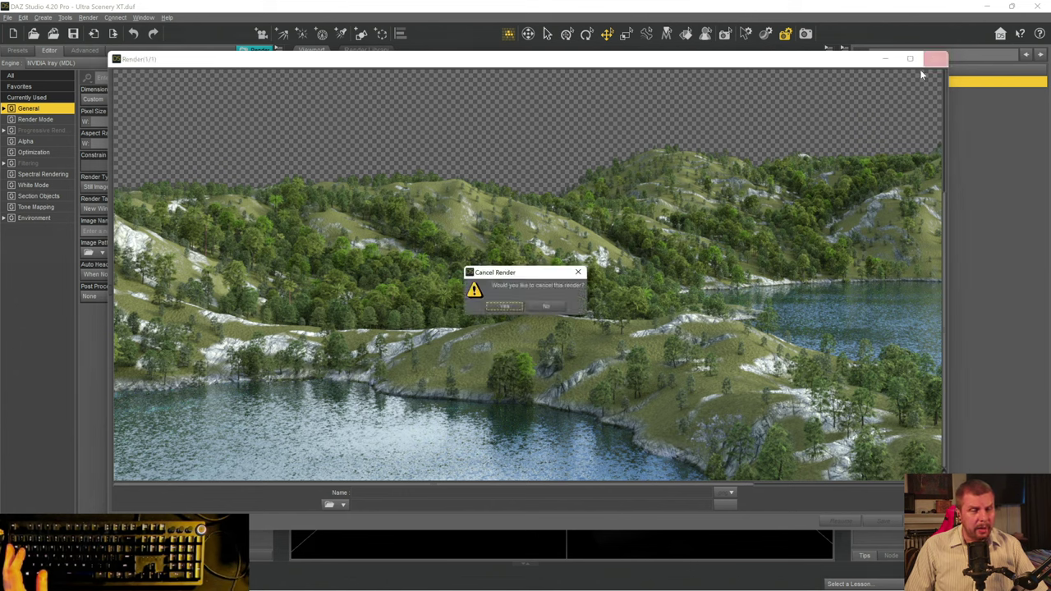
pyautogui.click(550, 310)
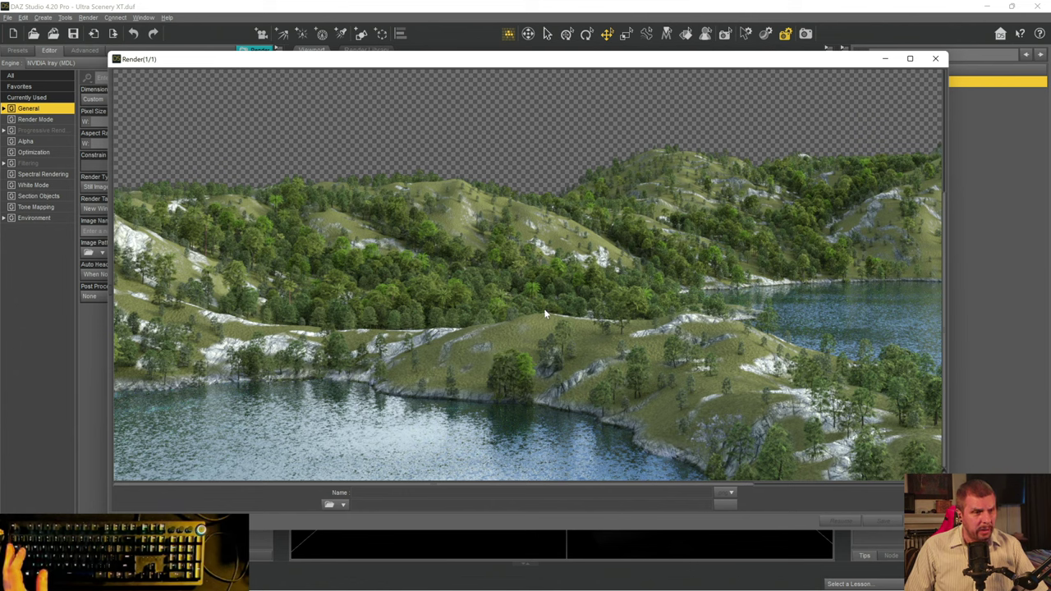
pyautogui.click(936, 60)
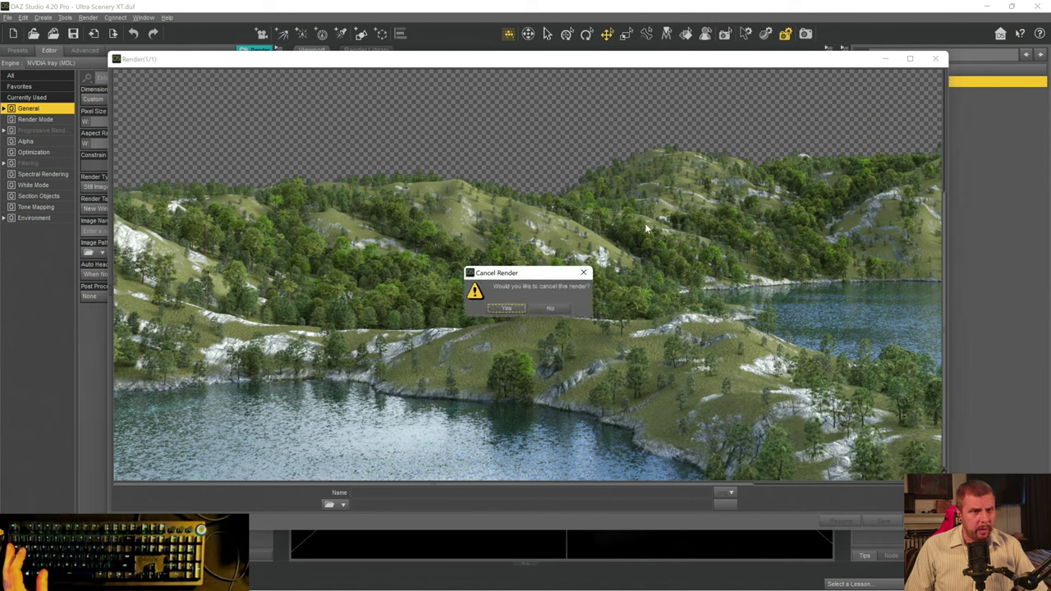
pyautogui.click(500, 309)
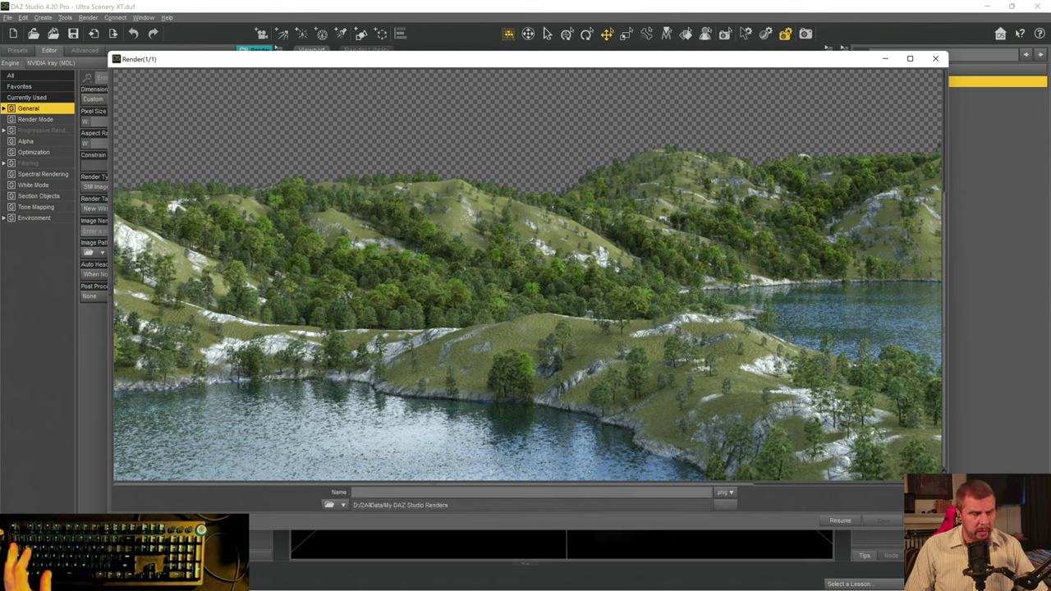
pyautogui.click(936, 59)
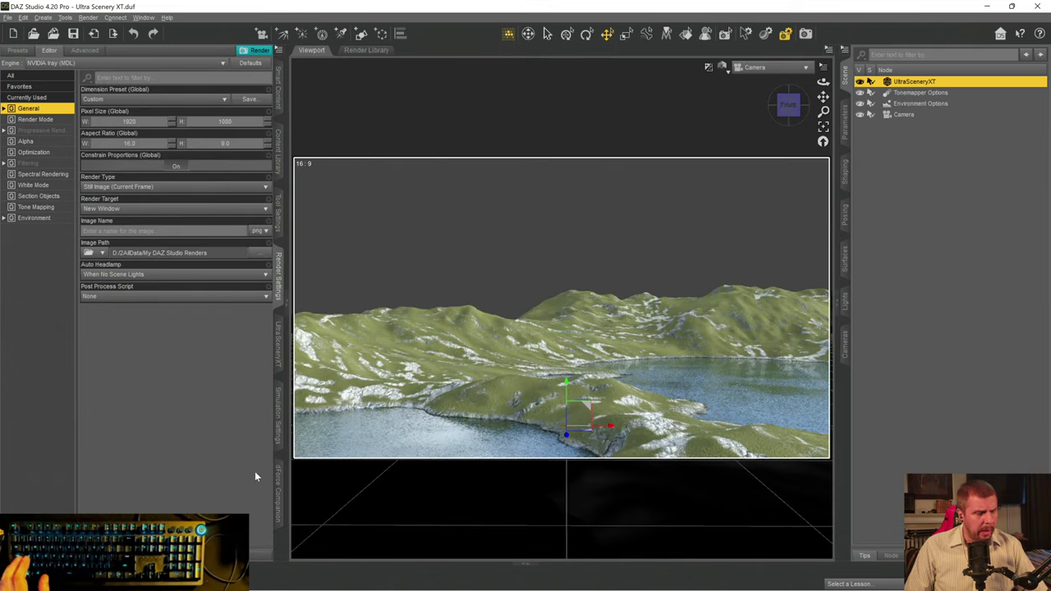
pyautogui.hotkey('ctrl', 's')
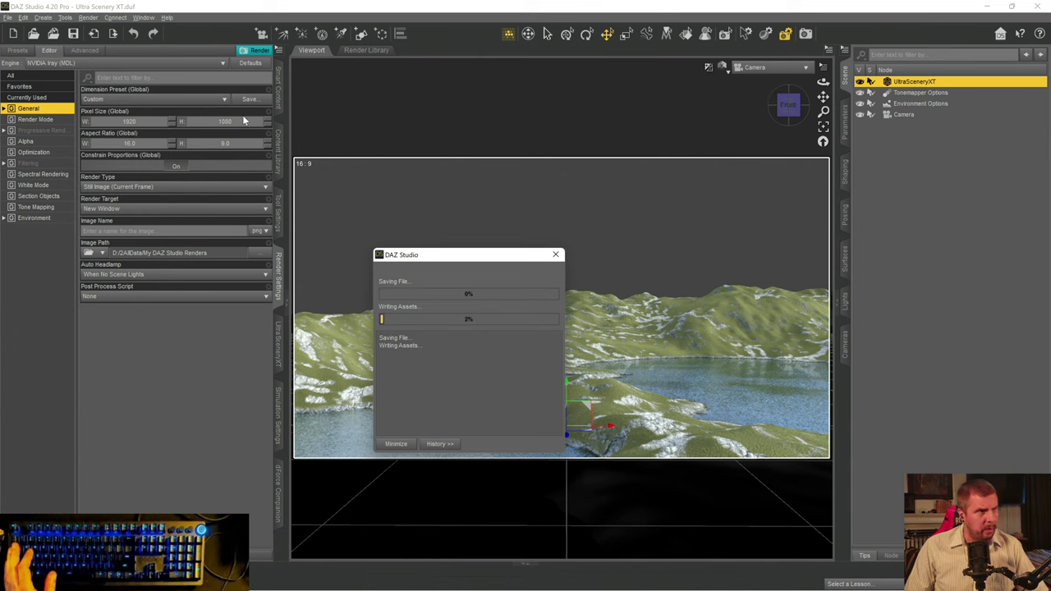
# - Try the USX Water 01 and USX Water 03 materials on the lakes and settle on USX Water 04
pyautogui.click(279, 339)
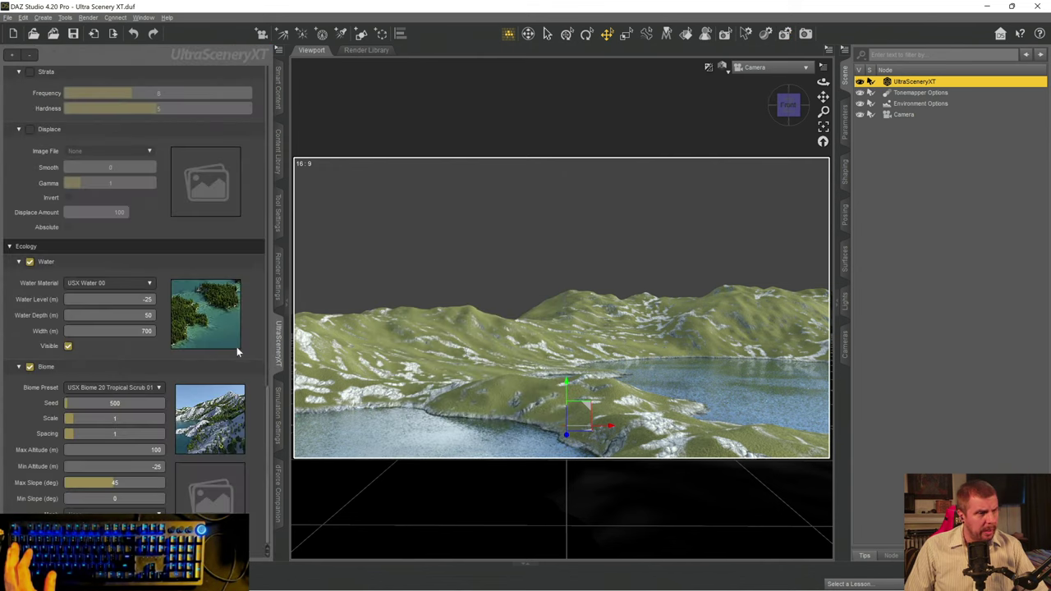
pyautogui.click(149, 284)
pyautogui.click(82, 309)
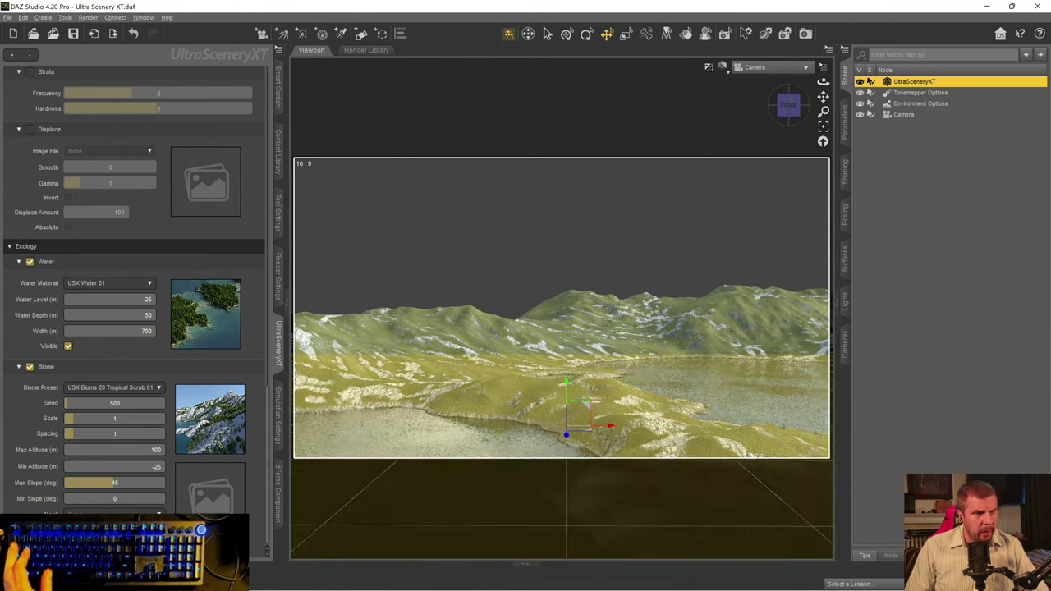
pyautogui.click(149, 284)
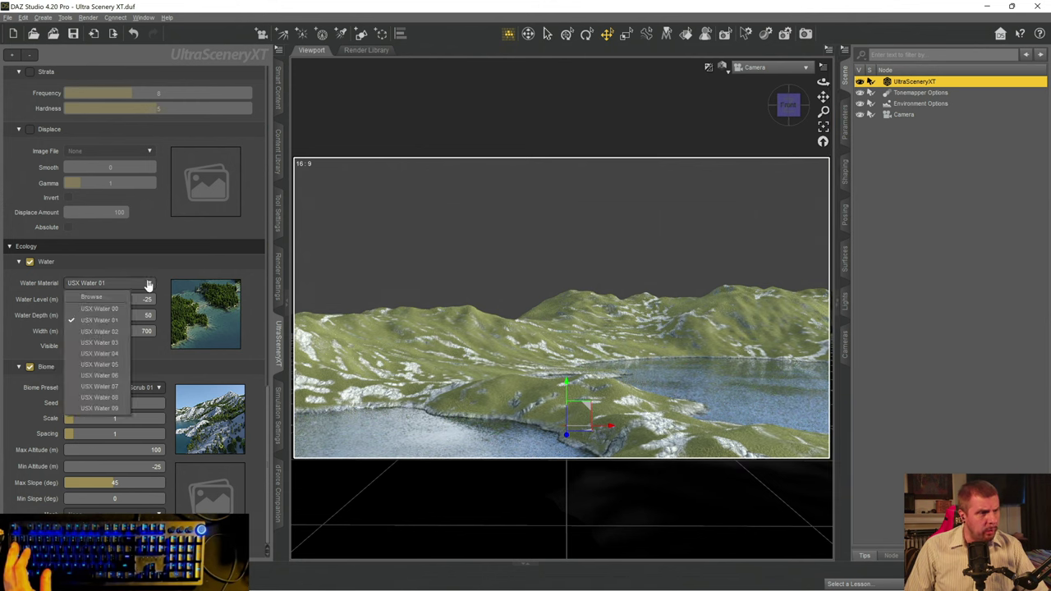
pyautogui.click(105, 342)
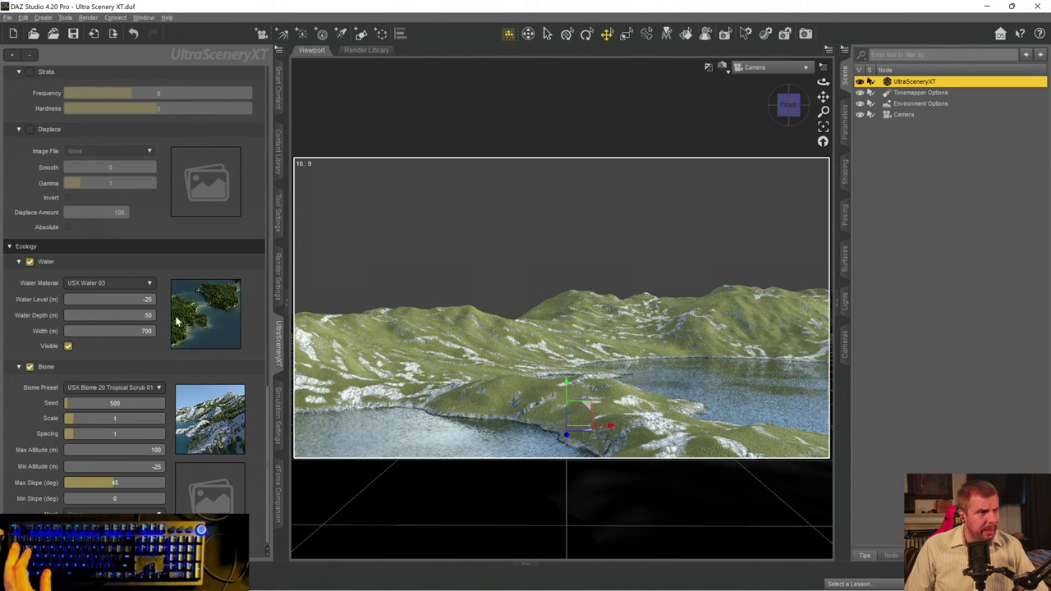
pyautogui.click(147, 288)
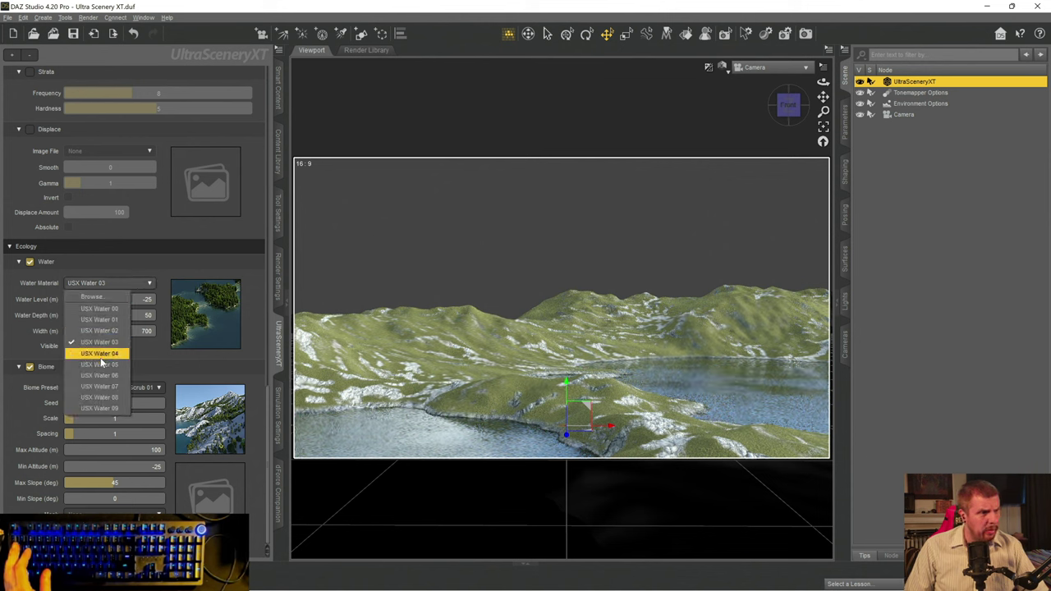
pyautogui.click(104, 355)
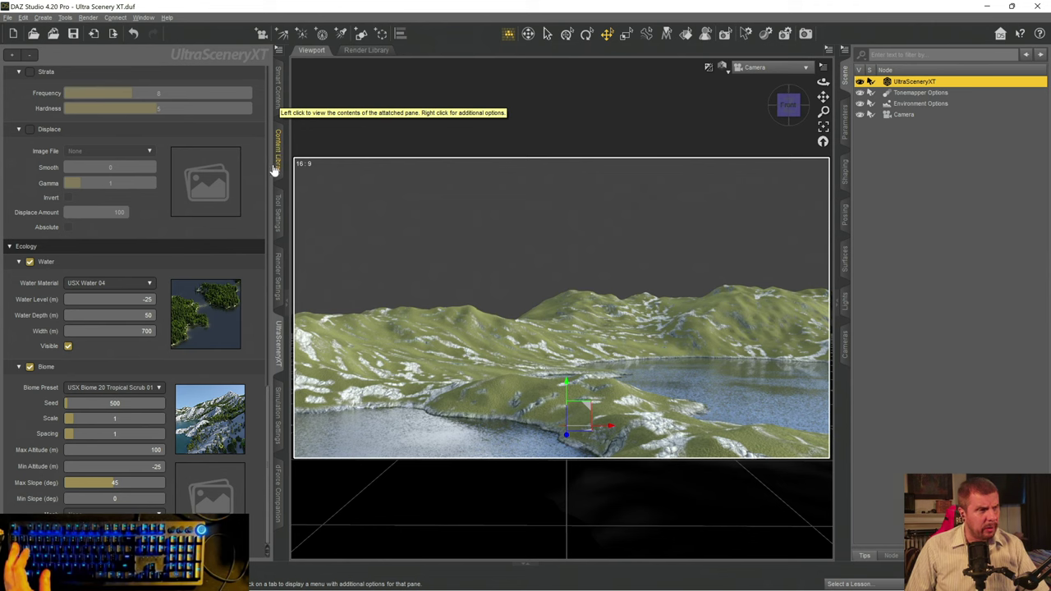
# - Apply the Blue Hour 02 render-settings preset from the Smart Content files to light the scene and give it a sky
pyautogui.click(280, 101)
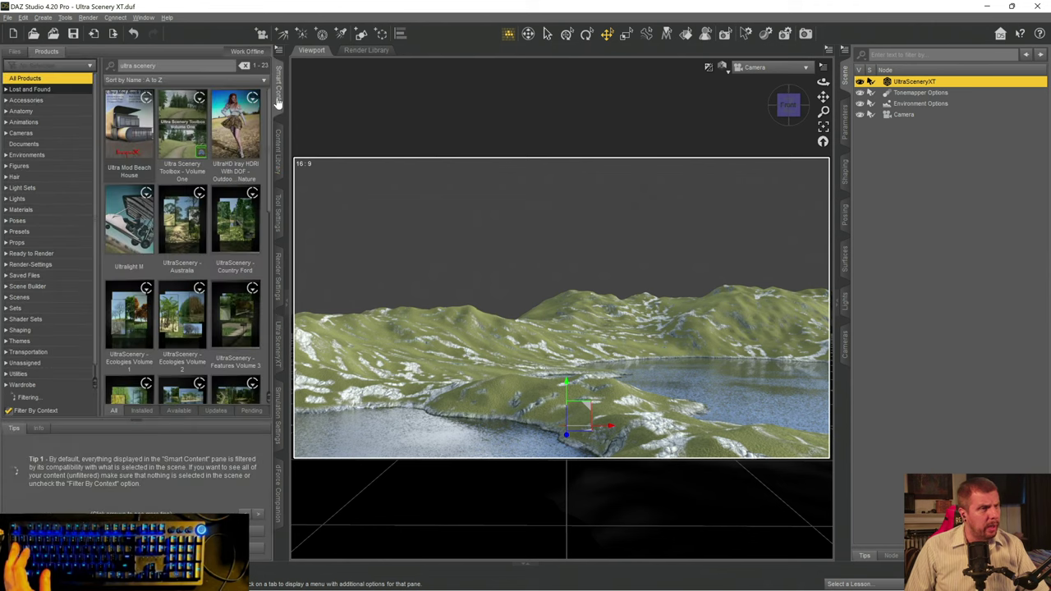
pyautogui.click(17, 54)
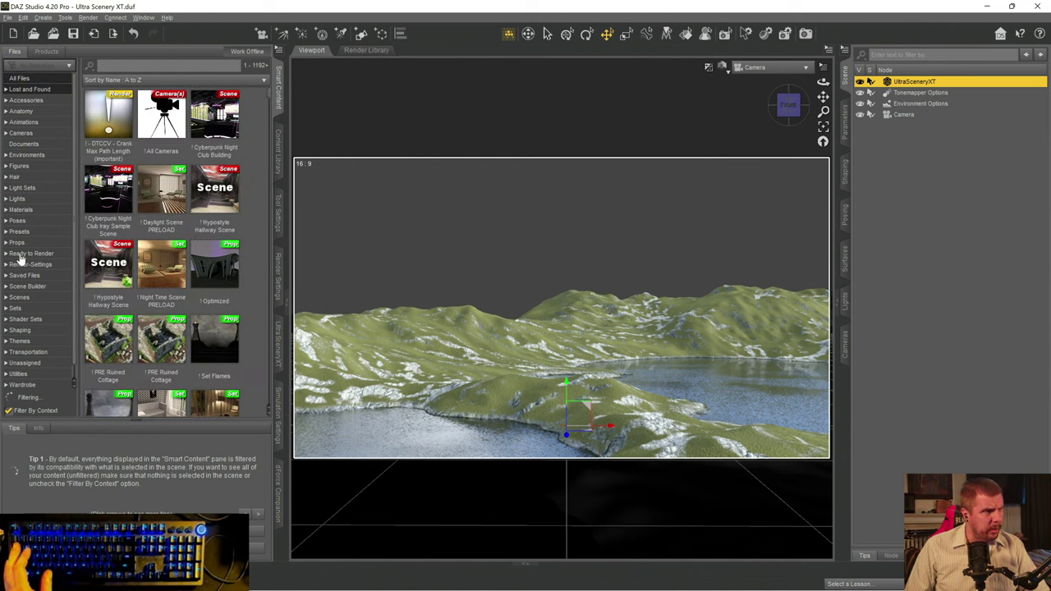
pyautogui.click(26, 166)
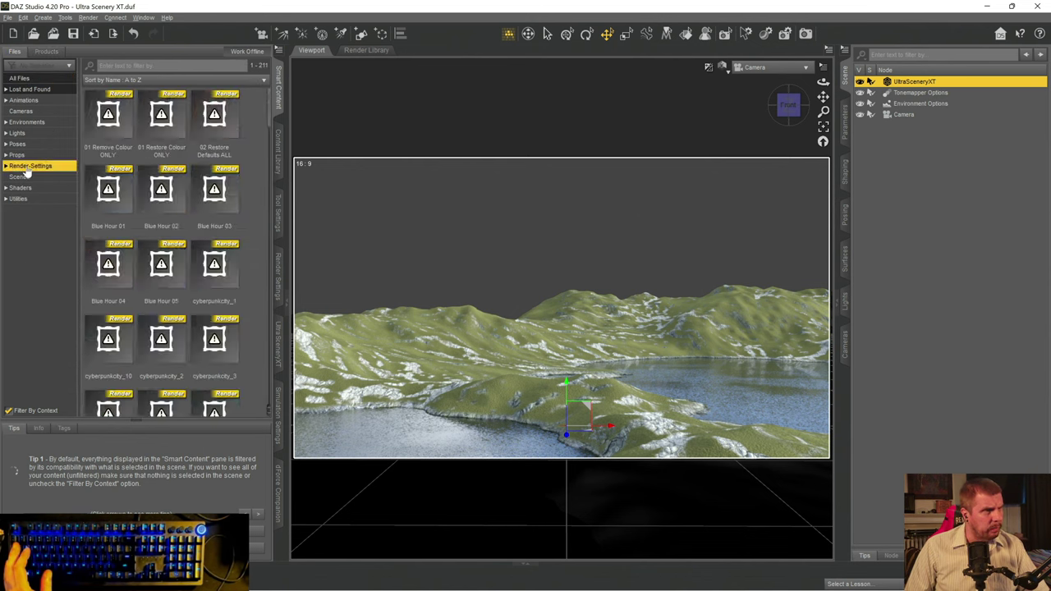
pyautogui.doubleClick(162, 192)
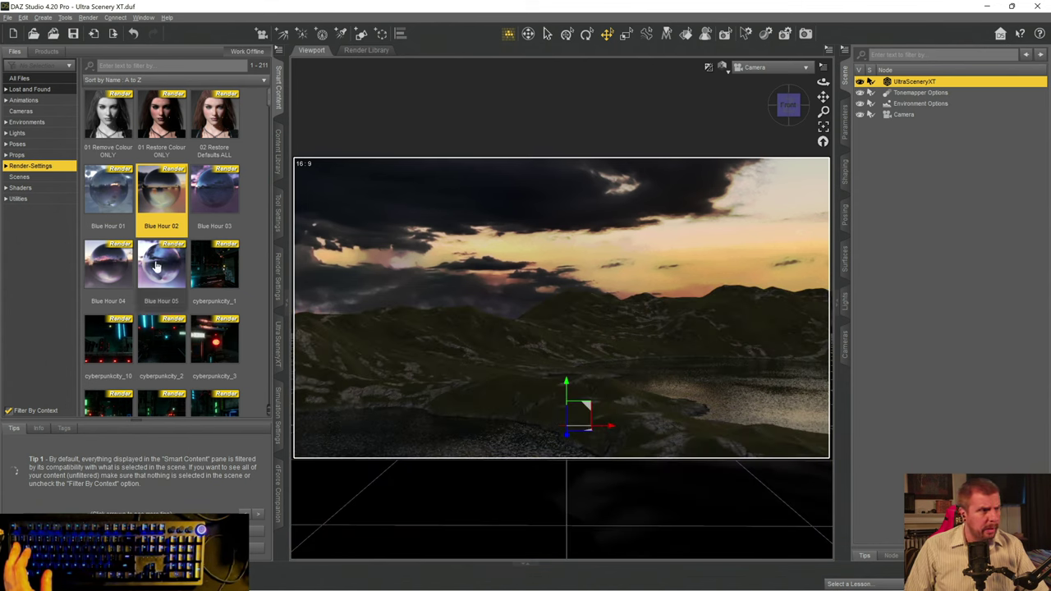
# - Try the DTEC - Economy Sky 04, Sky 02, Sky 09 and Sky 10 render-settings presets on the scene
pyautogui.scroll(-5, 152, 237)
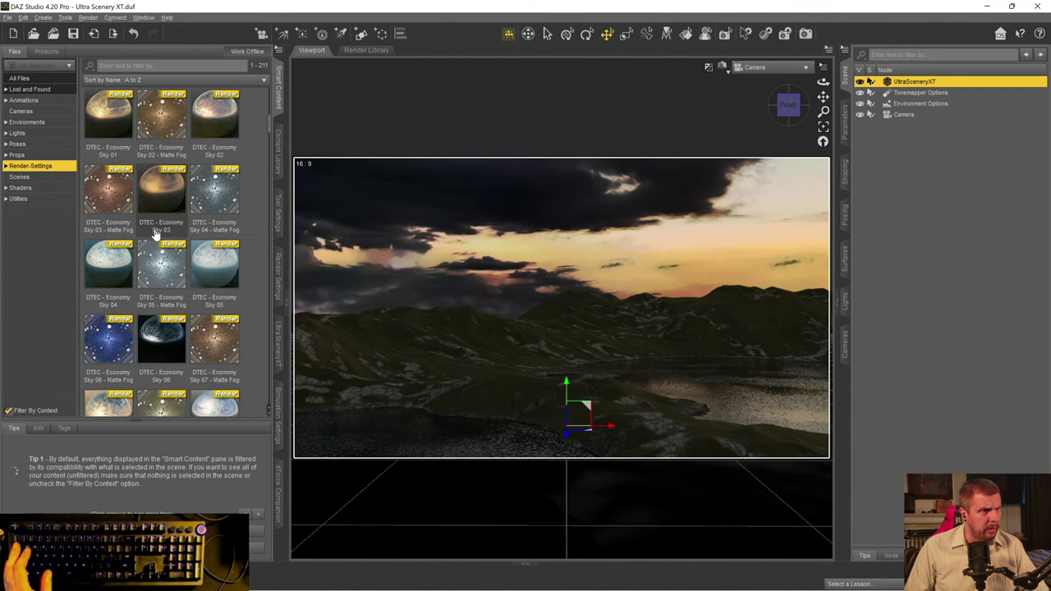
pyautogui.doubleClick(98, 266)
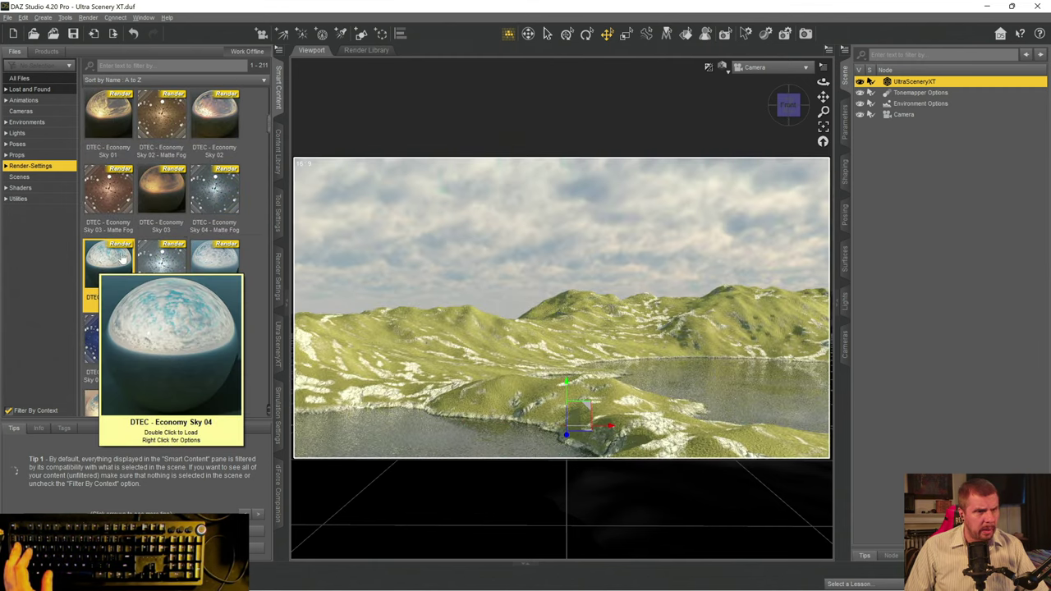
pyautogui.click(216, 119)
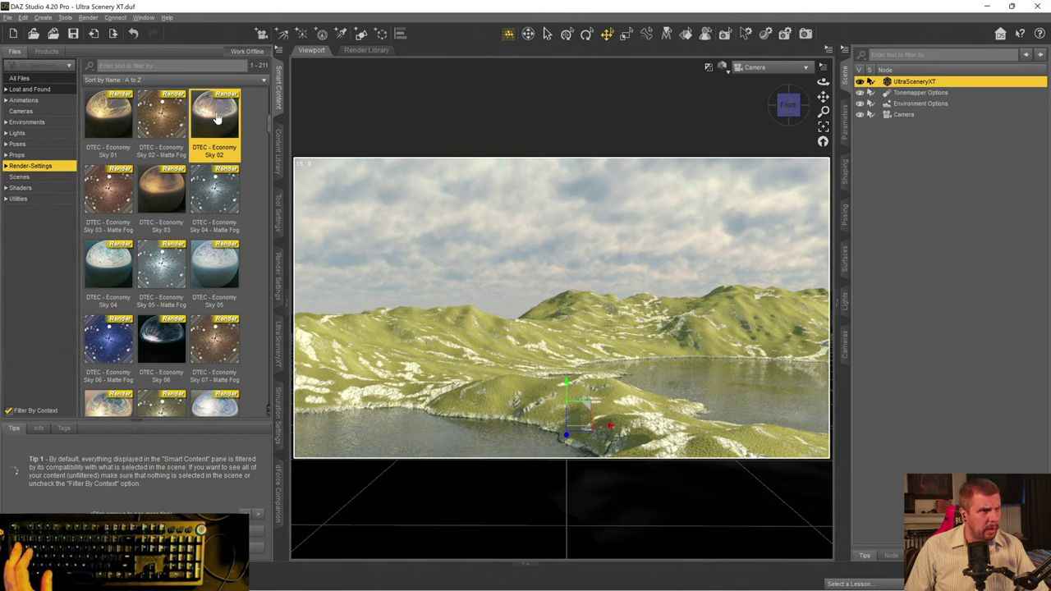
pyautogui.doubleClick(216, 119)
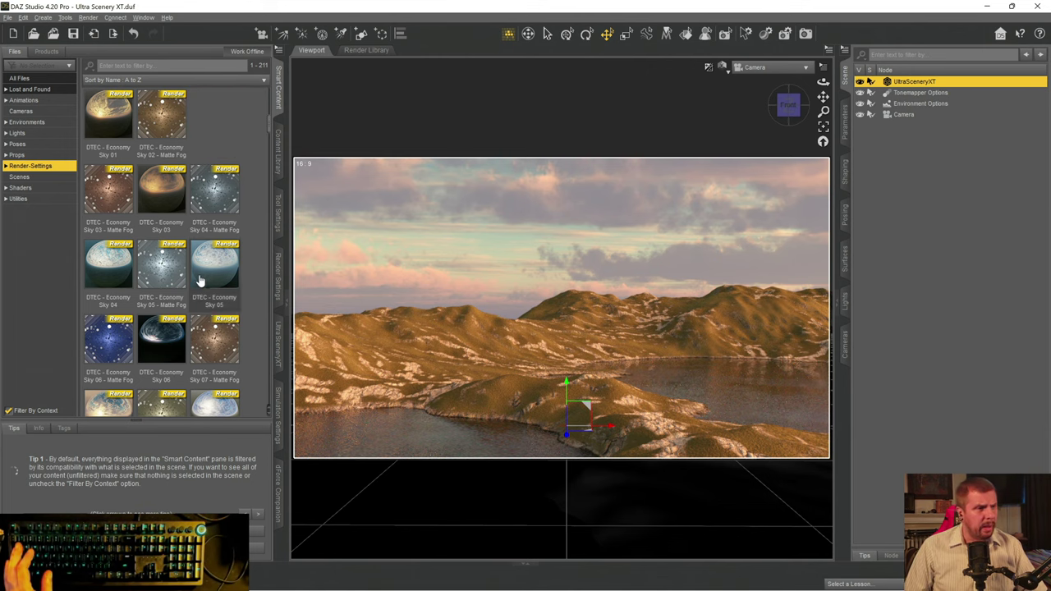
pyautogui.moveTo(202, 264)
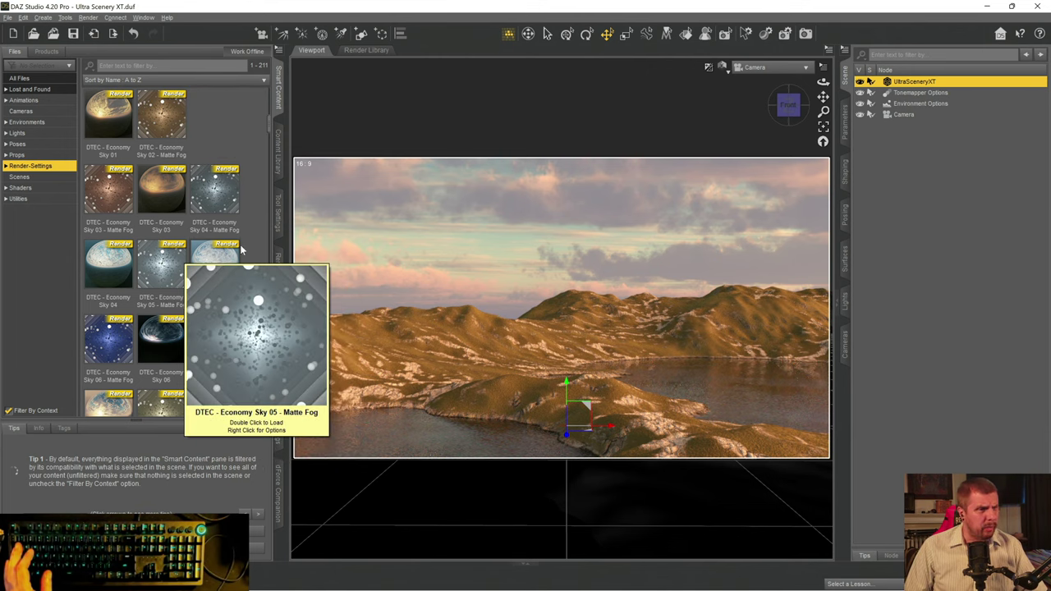
pyautogui.scroll(-3, 169, 264)
pyautogui.doubleClick(168, 265)
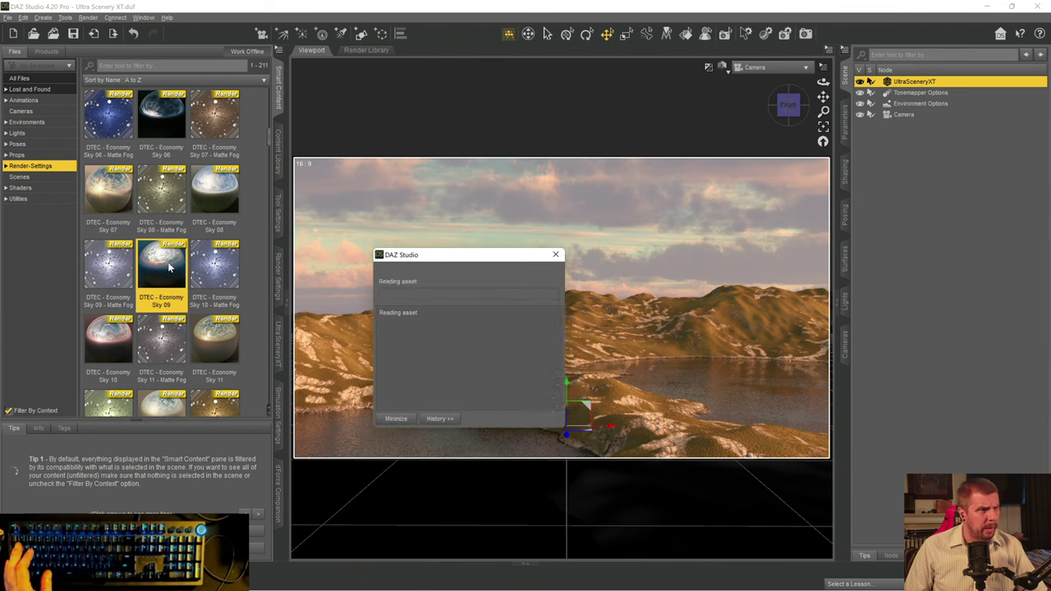
pyautogui.moveTo(167, 269)
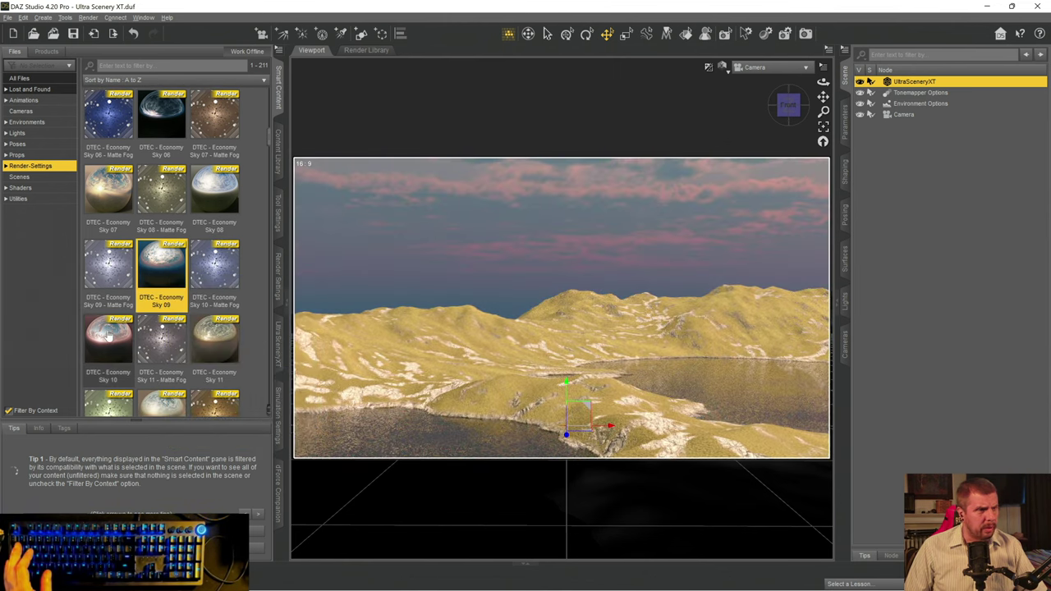
pyautogui.doubleClick(117, 328)
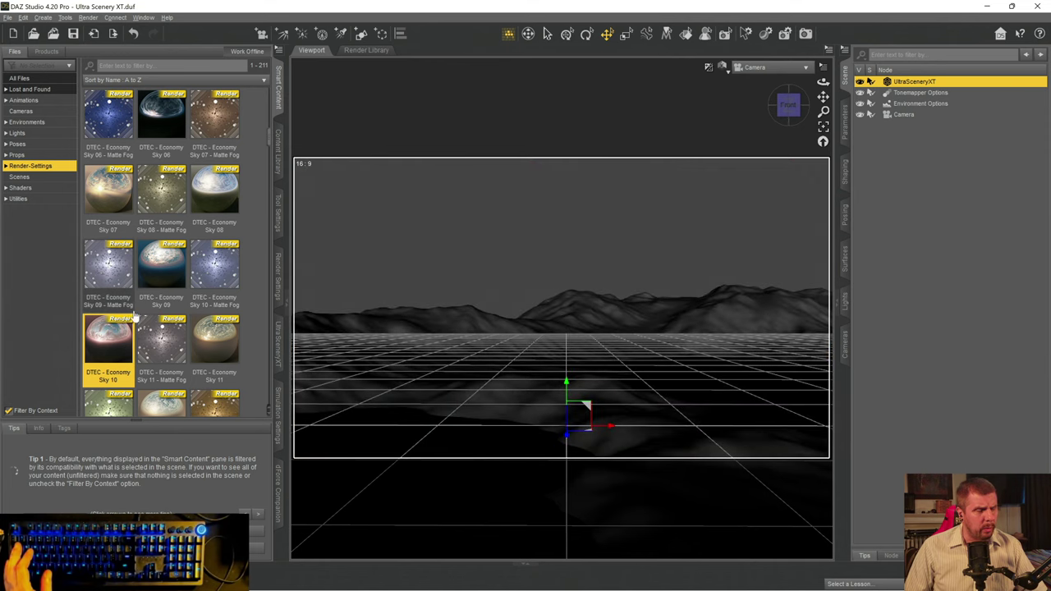
# - Apply the DTEC - Economy Sky 18 render-settings preset to the scene
pyautogui.scroll(-6, 214, 185)
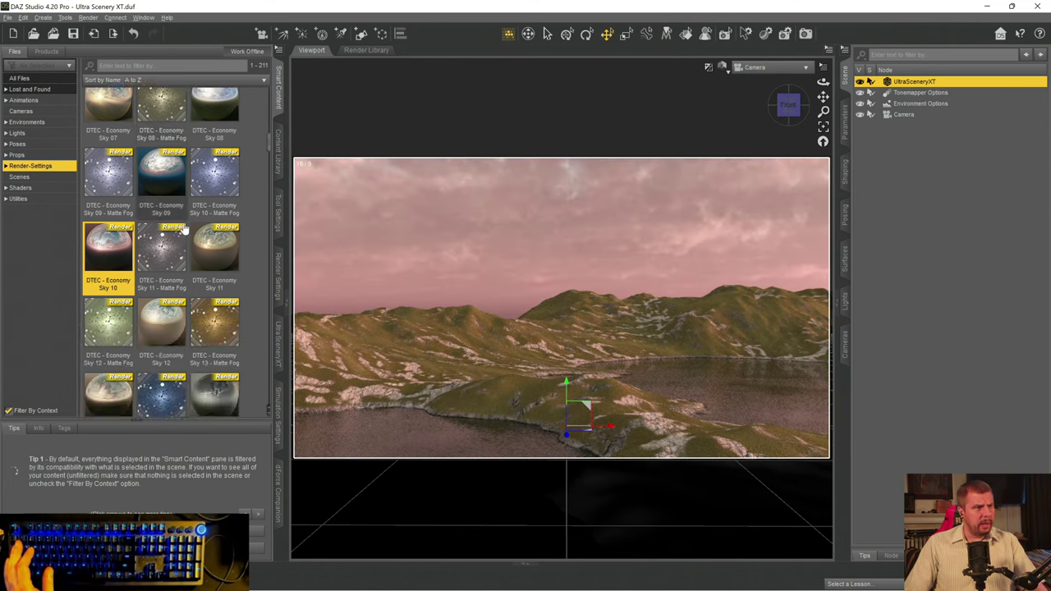
pyautogui.doubleClick(156, 263)
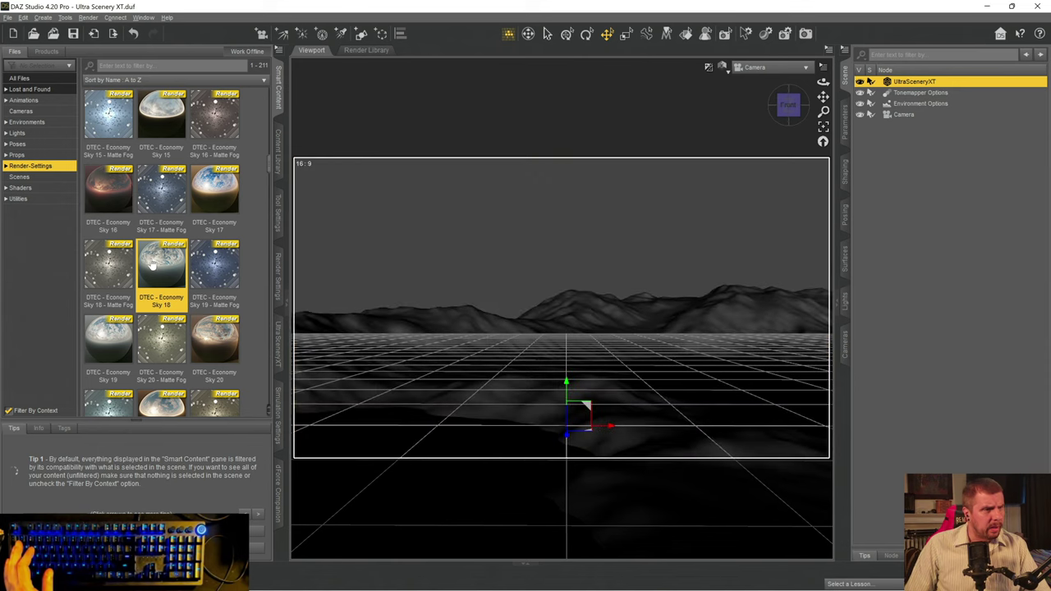
pyautogui.moveTo(153, 261)
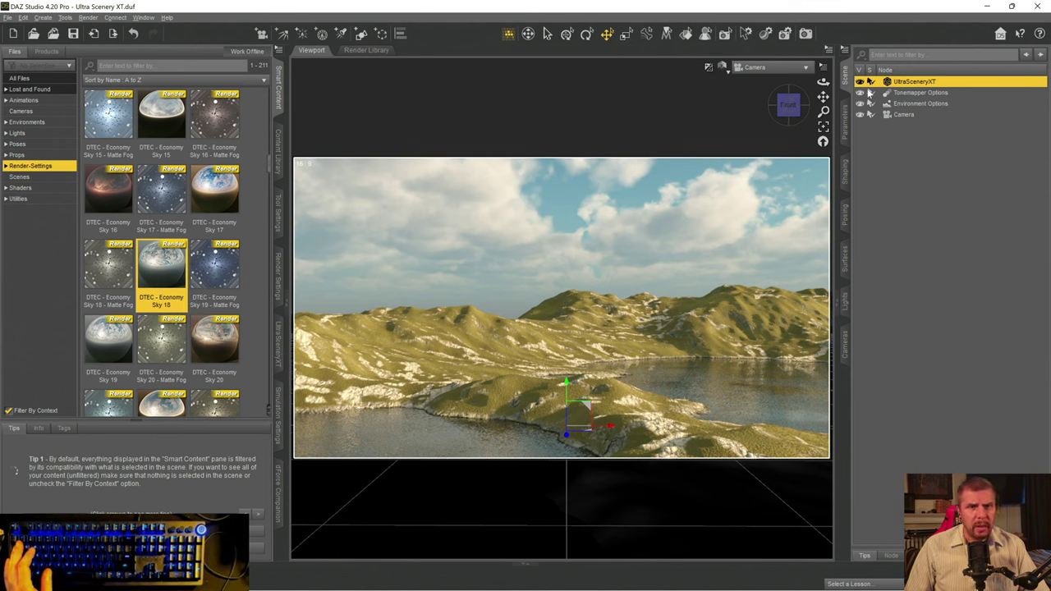
# - Select the Environment Options node in the scene and show its parameters
pyautogui.click(901, 94)
pyautogui.click(895, 104)
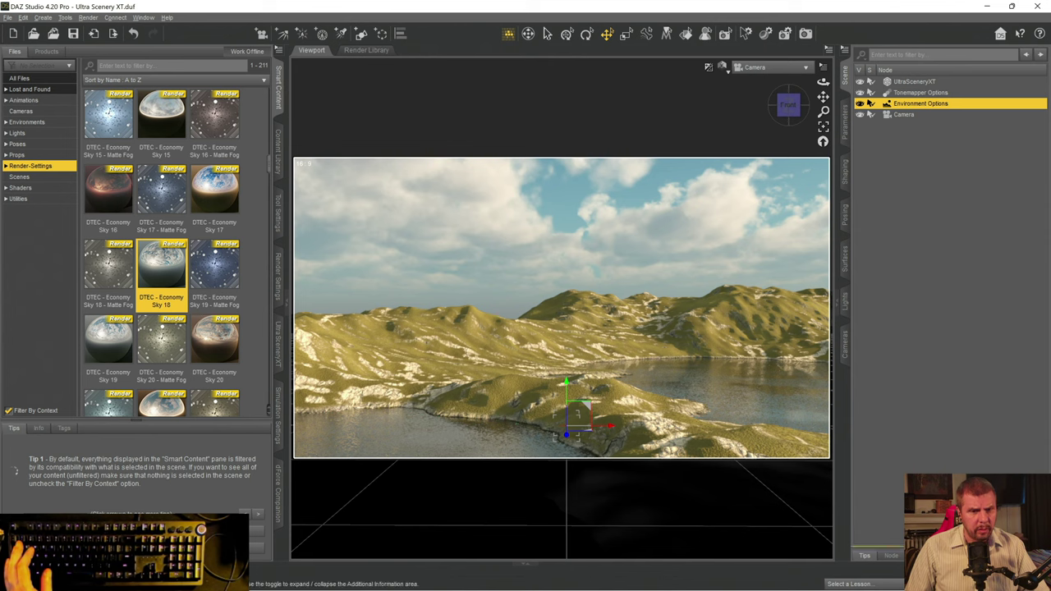
pyautogui.click(950, 559)
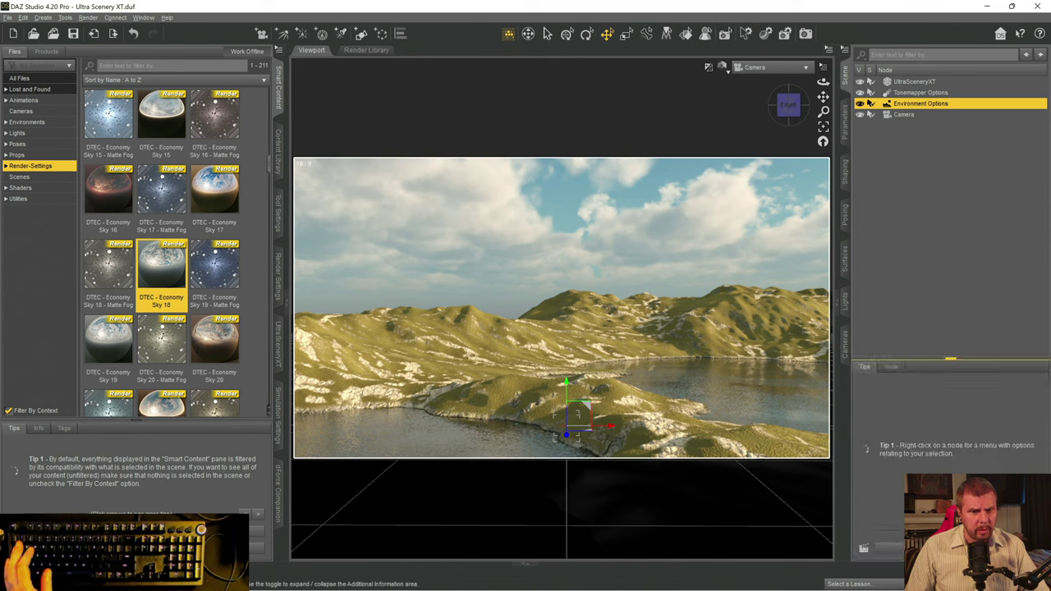
pyautogui.click(844, 129)
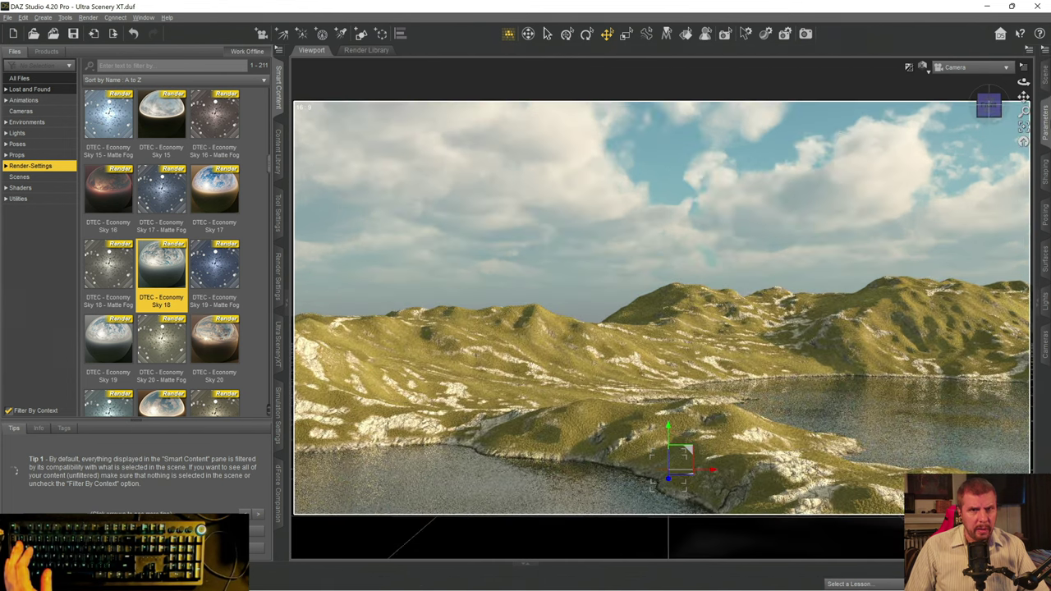
pyautogui.click(1046, 128)
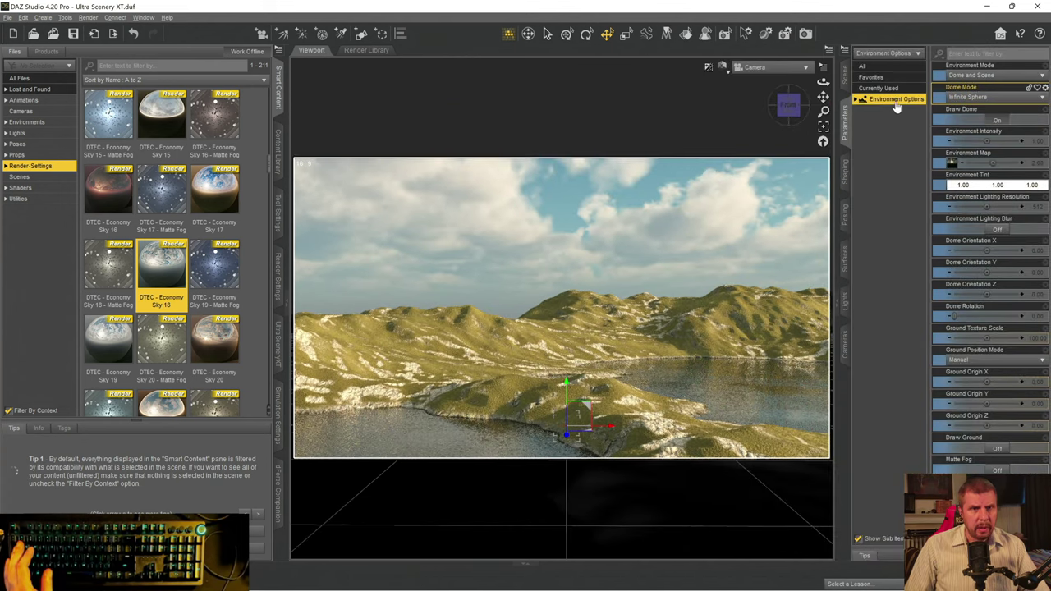
pyautogui.click(846, 86)
pyautogui.click(846, 123)
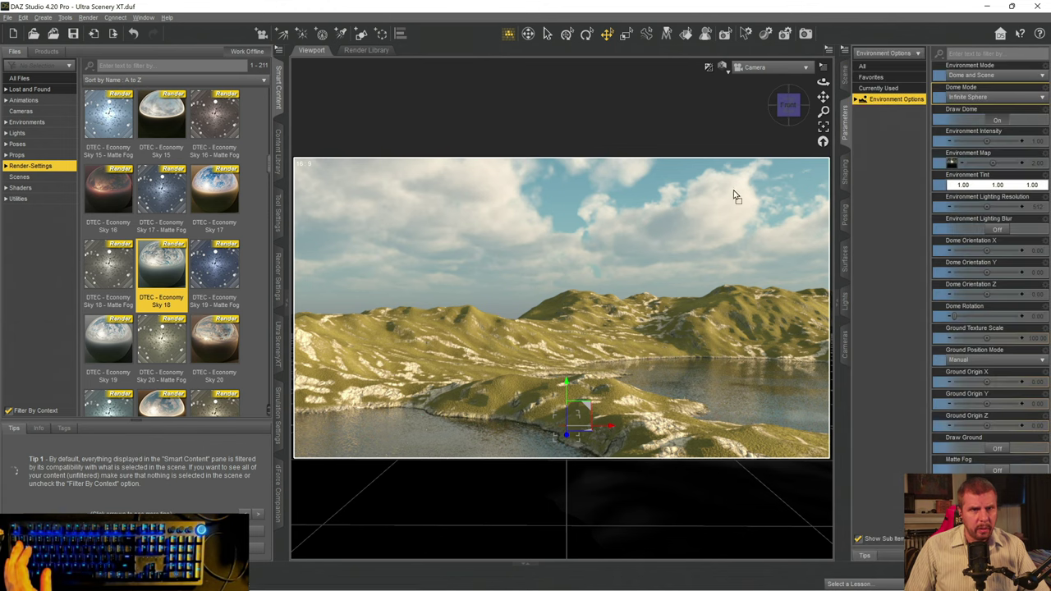
# - Try twice to undock the Parameters pane and dock it beneath the Scene pane's node list
pyautogui.moveTo(846, 122); pyautogui.dragTo(700, 232)
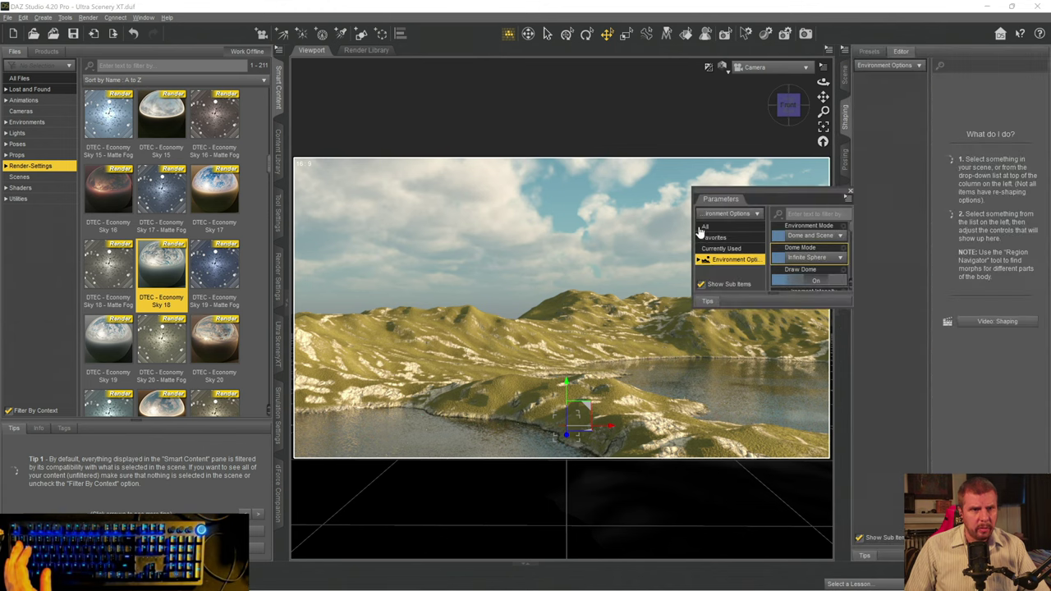
pyautogui.click(846, 78)
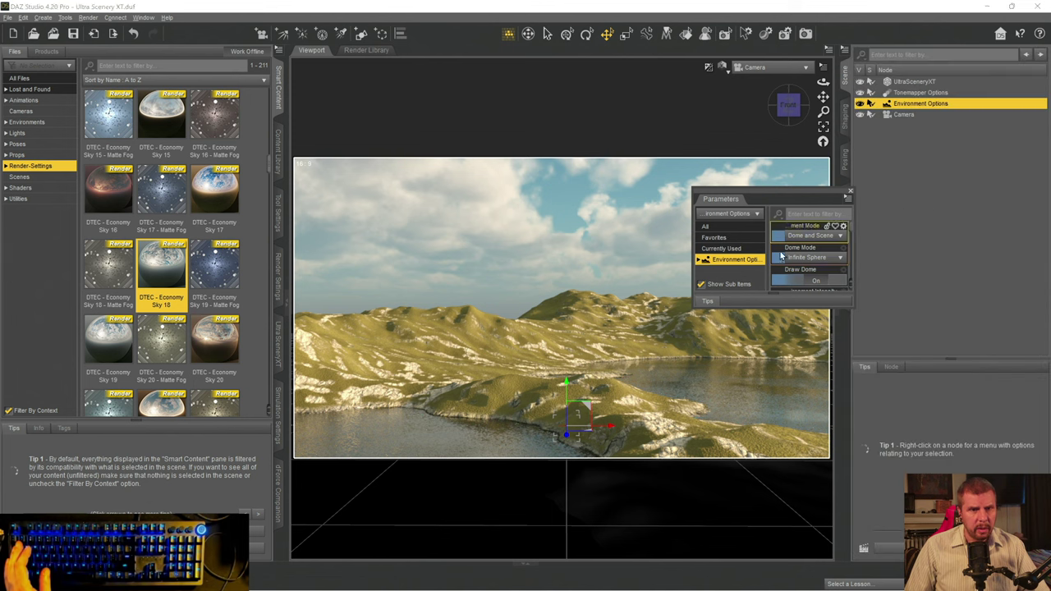
pyautogui.press('F3')
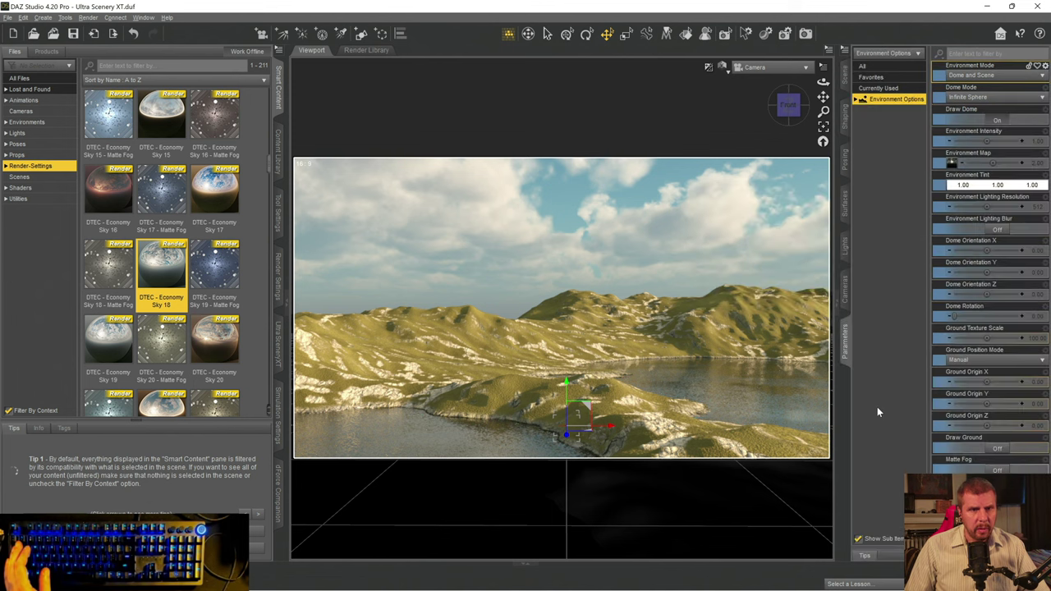
pyautogui.click(846, 80)
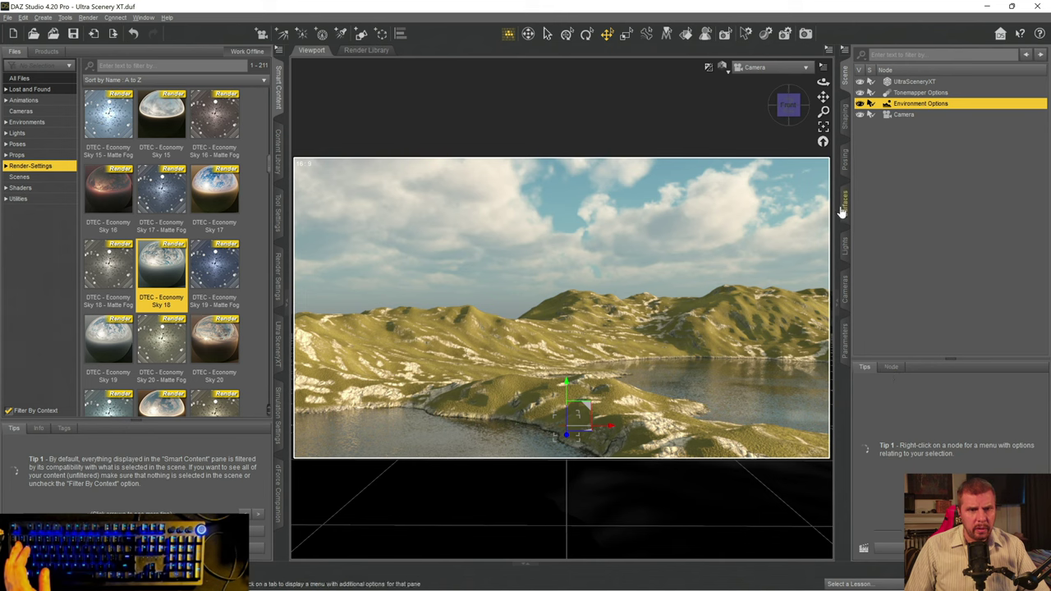
pyautogui.click(846, 343)
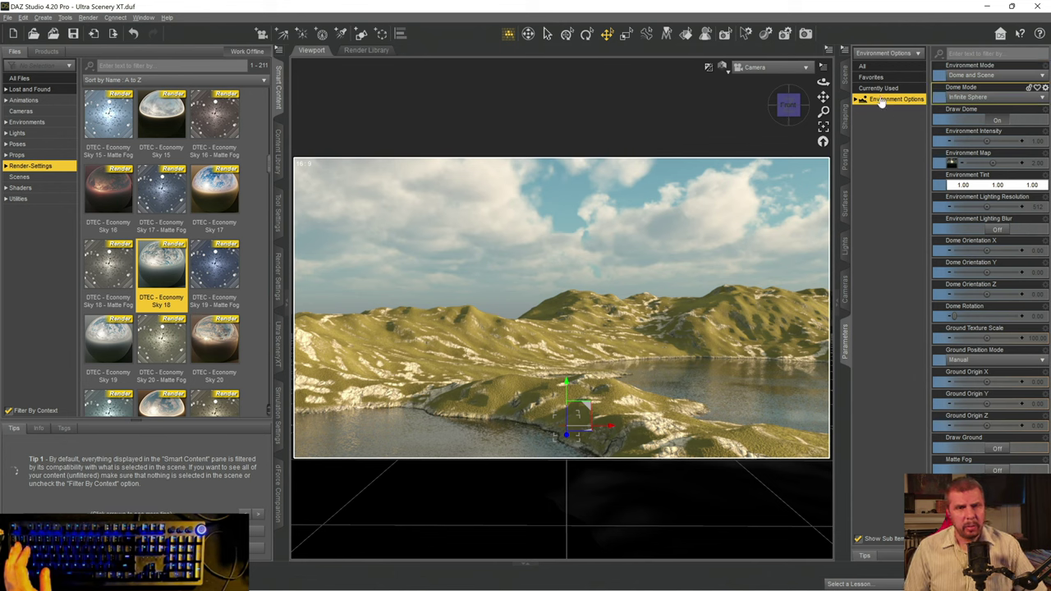
pyautogui.moveTo(844, 345); pyautogui.dragTo(695, 338)
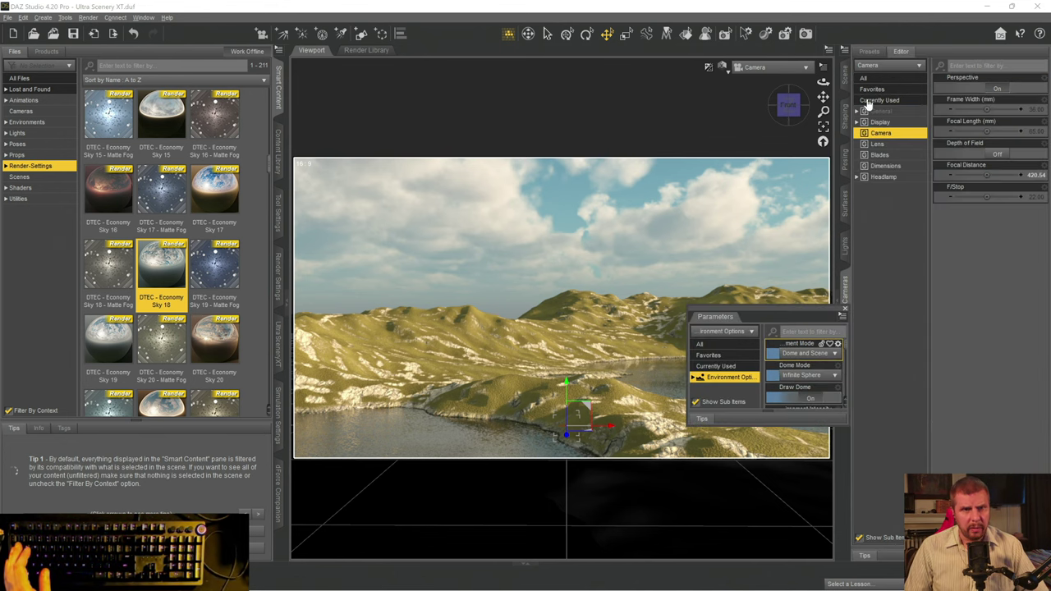
pyautogui.click(846, 78)
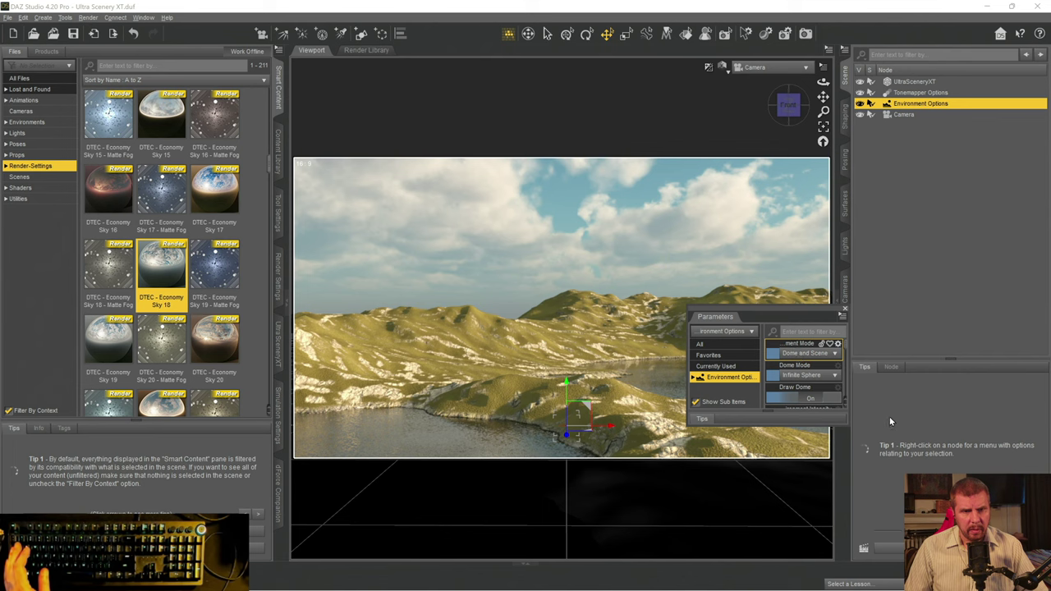
pyautogui.moveTo(925, 365); pyautogui.dragTo(925, 366)
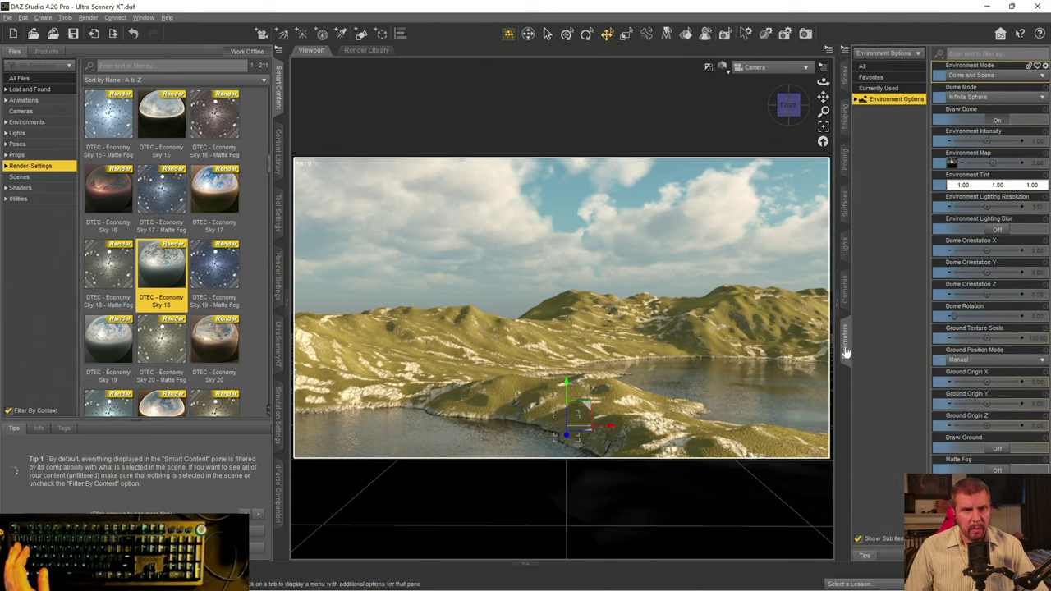
# - Float the Parameters pane over the viewport, briefly expand the timeline docking area and reposition the floating pane
pyautogui.moveTo(848, 348); pyautogui.dragTo(715, 337)
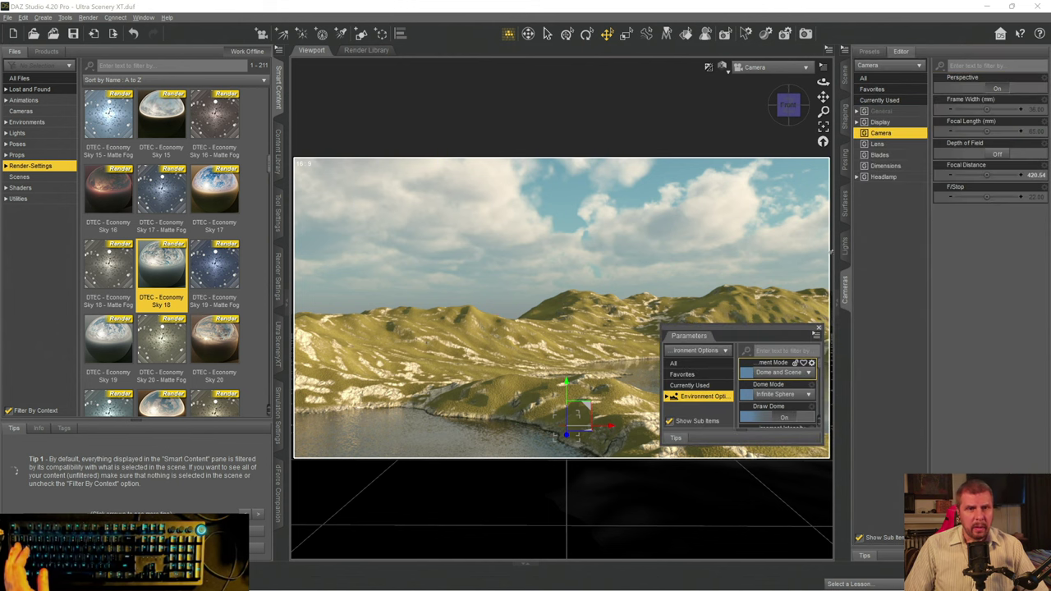
pyautogui.click(846, 82)
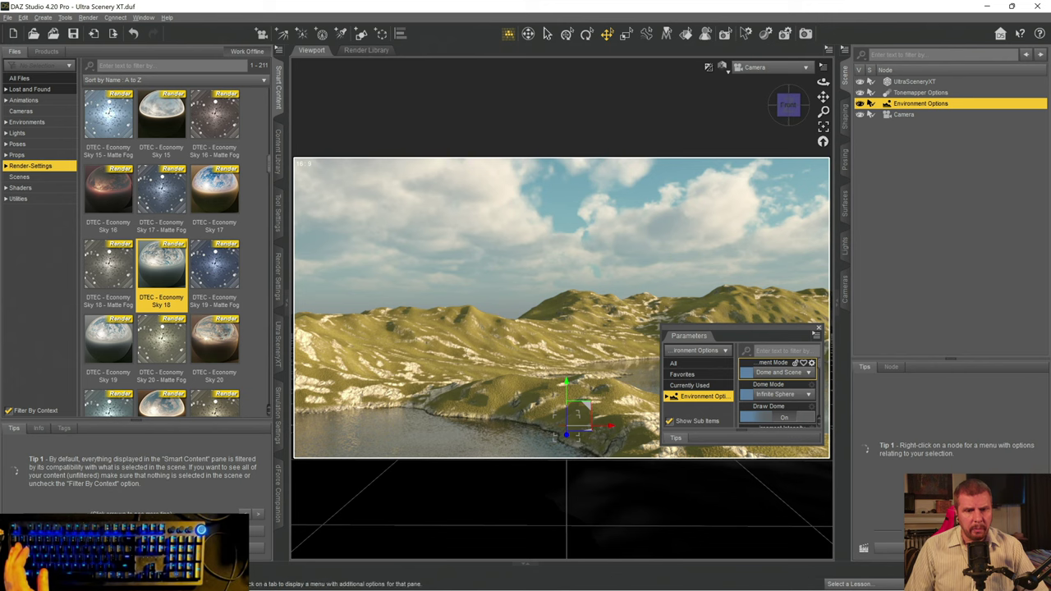
pyautogui.moveTo(525, 564); pyautogui.dragTo(526, 448)
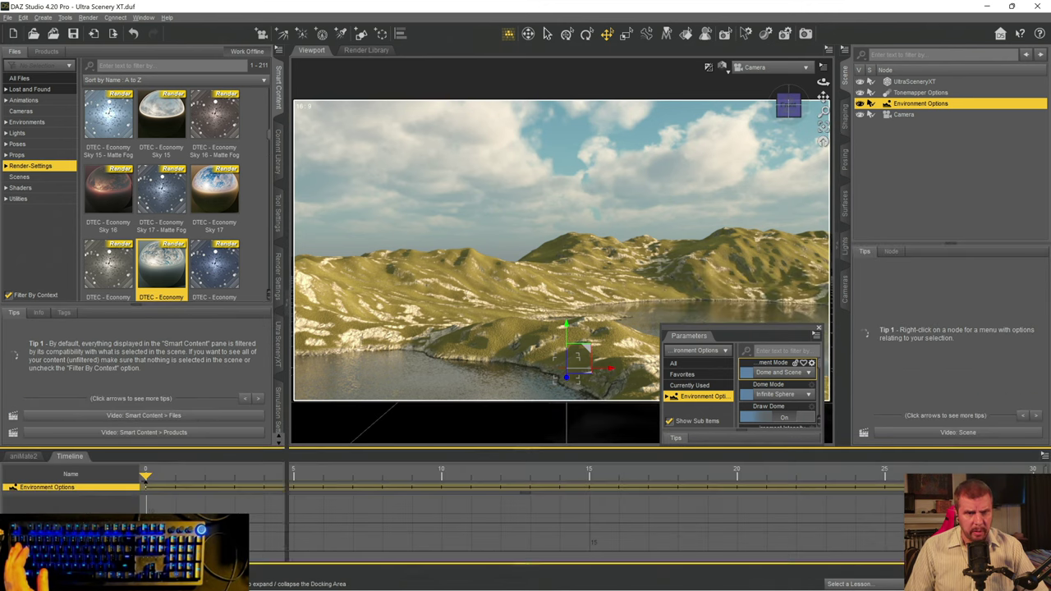
pyautogui.click(526, 448)
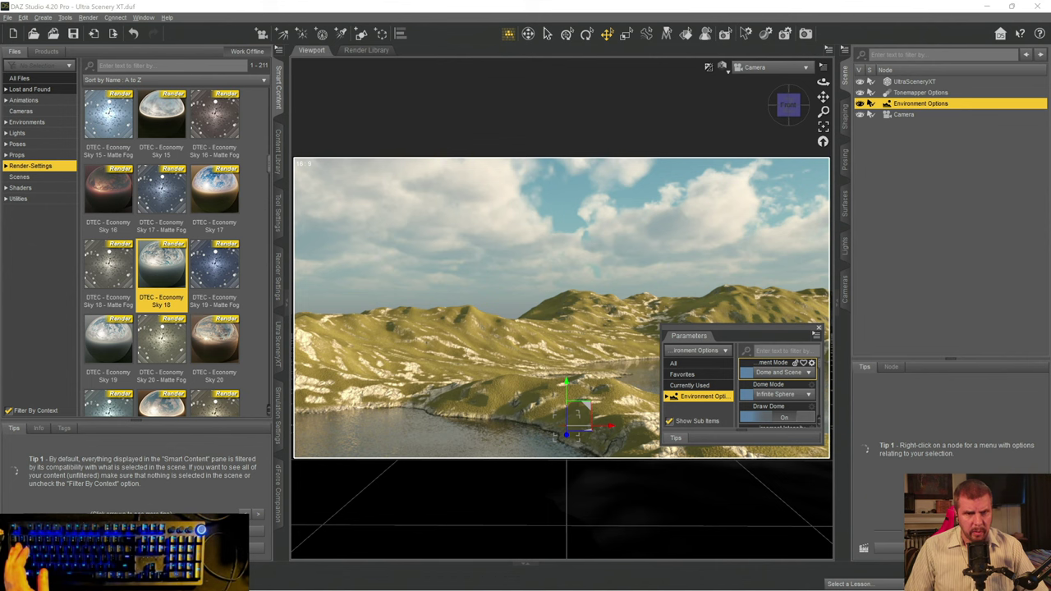
pyautogui.moveTo(690, 335); pyautogui.dragTo(720, 317)
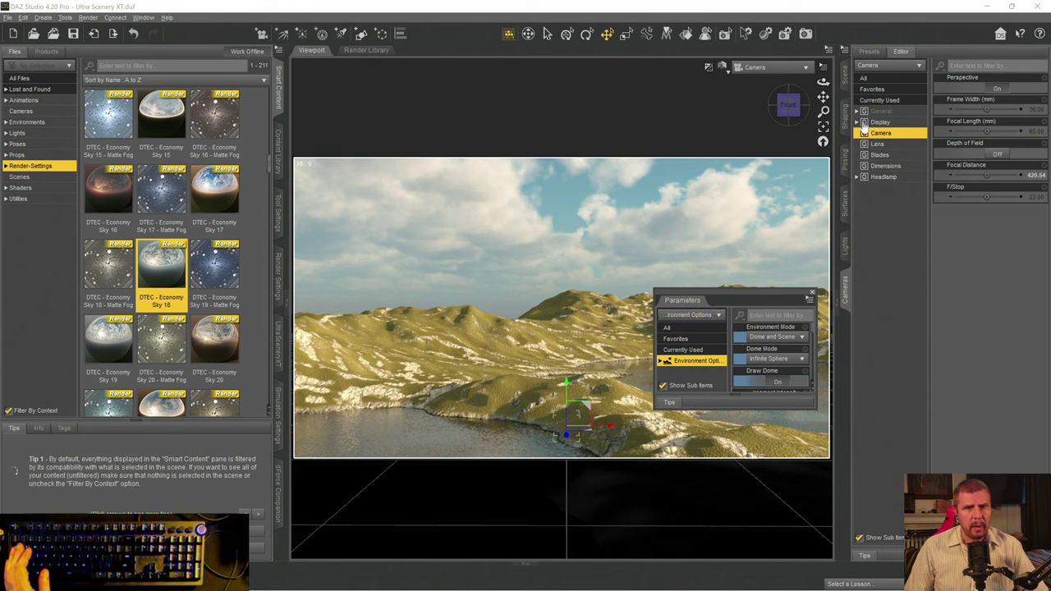
# - Shrink the tips area below the Scene pane and dock the floating Parameters pane back among the side panes
pyautogui.press('F3')
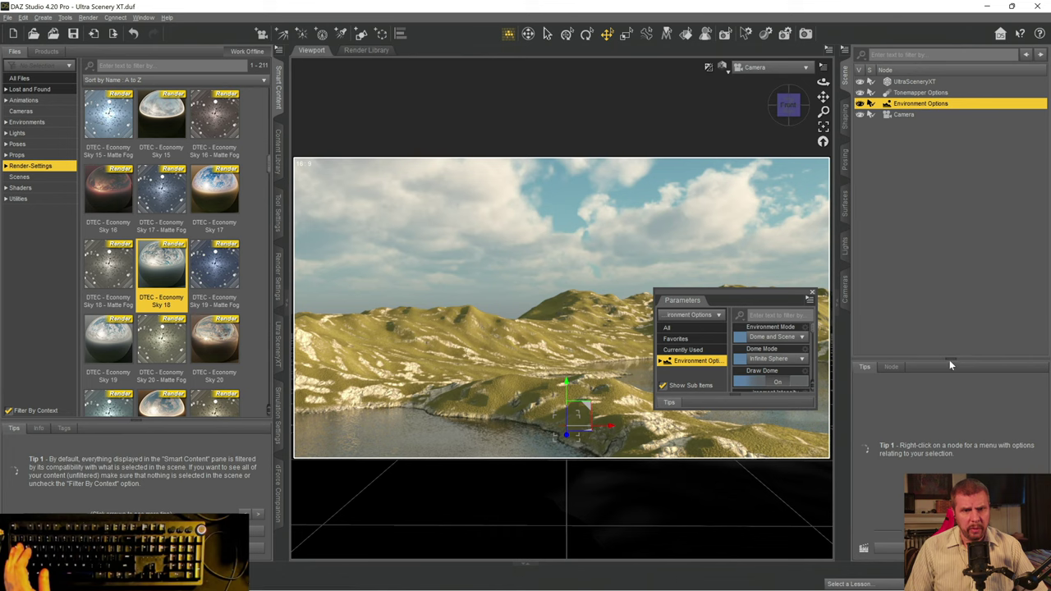
pyautogui.moveTo(951, 360); pyautogui.dragTo(950, 317)
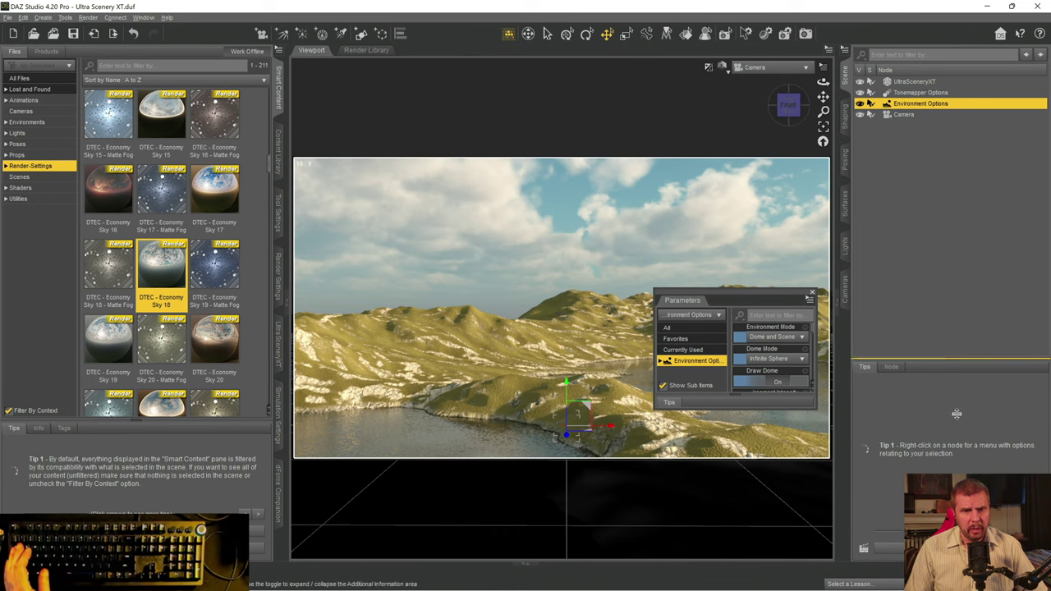
pyautogui.moveTo(957, 414); pyautogui.dragTo(972, 433)
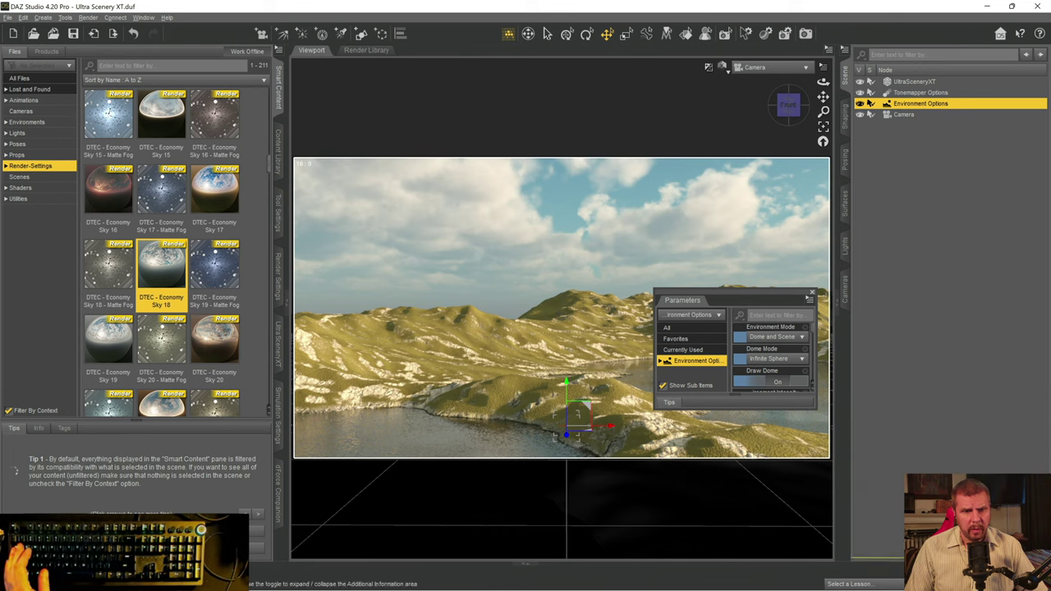
pyautogui.click(879, 559)
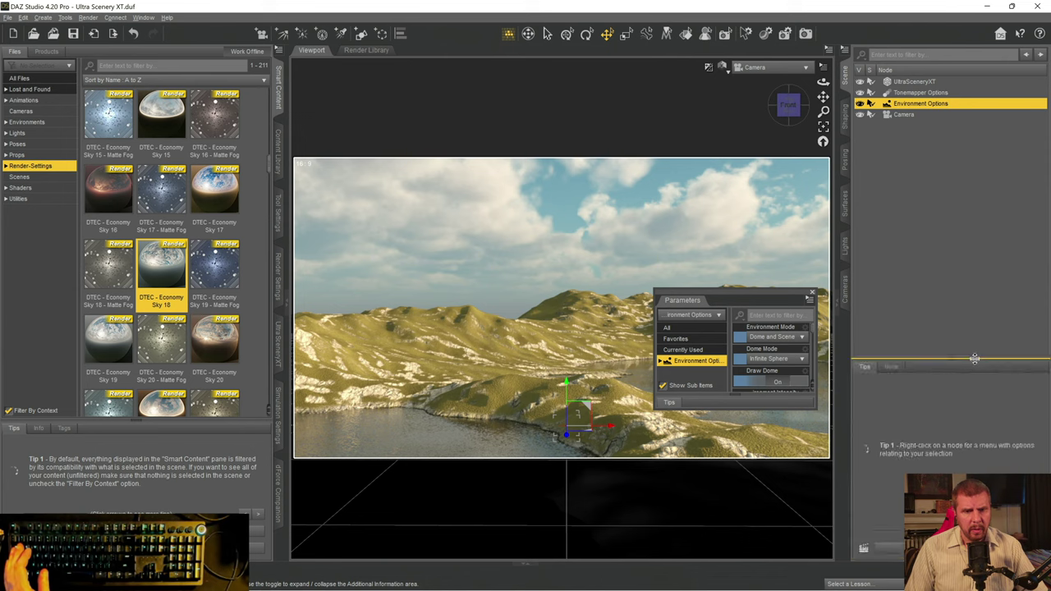
pyautogui.moveTo(970, 359); pyautogui.dragTo(977, 430)
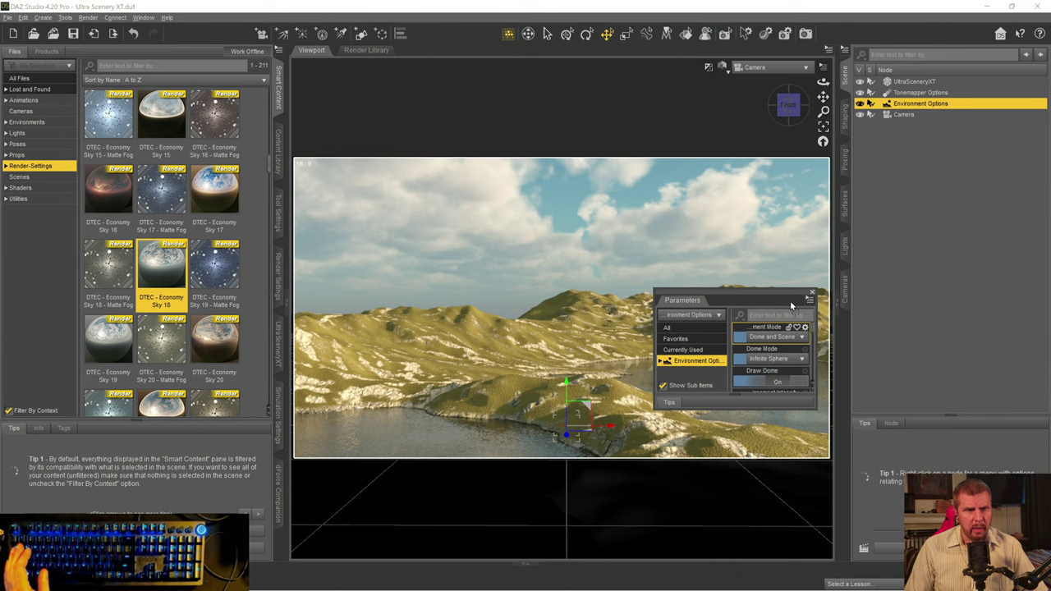
pyautogui.moveTo(872, 322); pyautogui.dragTo(872, 323)
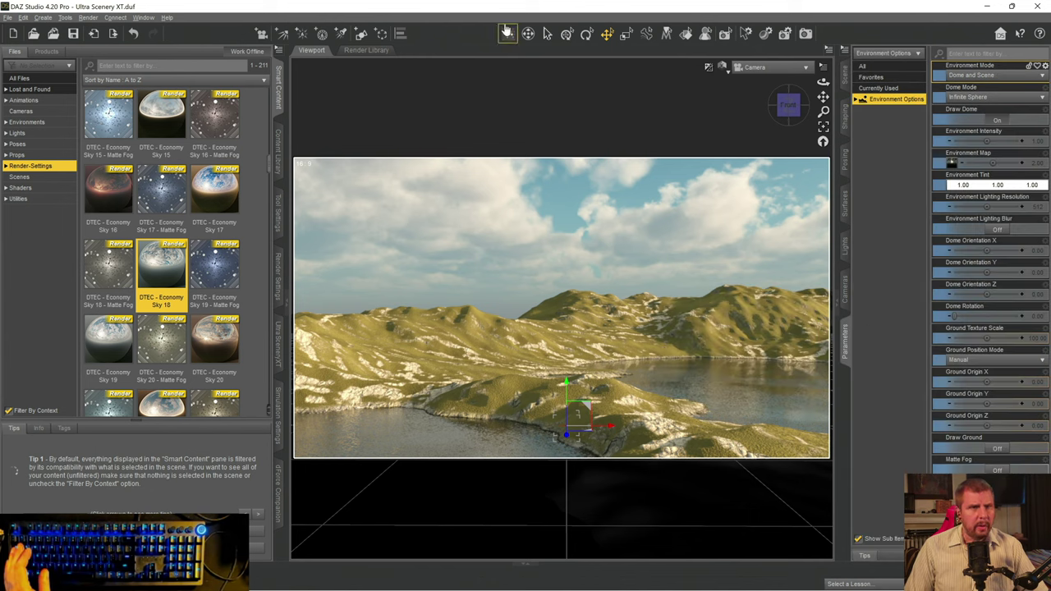
# - Switch the workspace to the City Limits layout
pyautogui.click(142, 18)
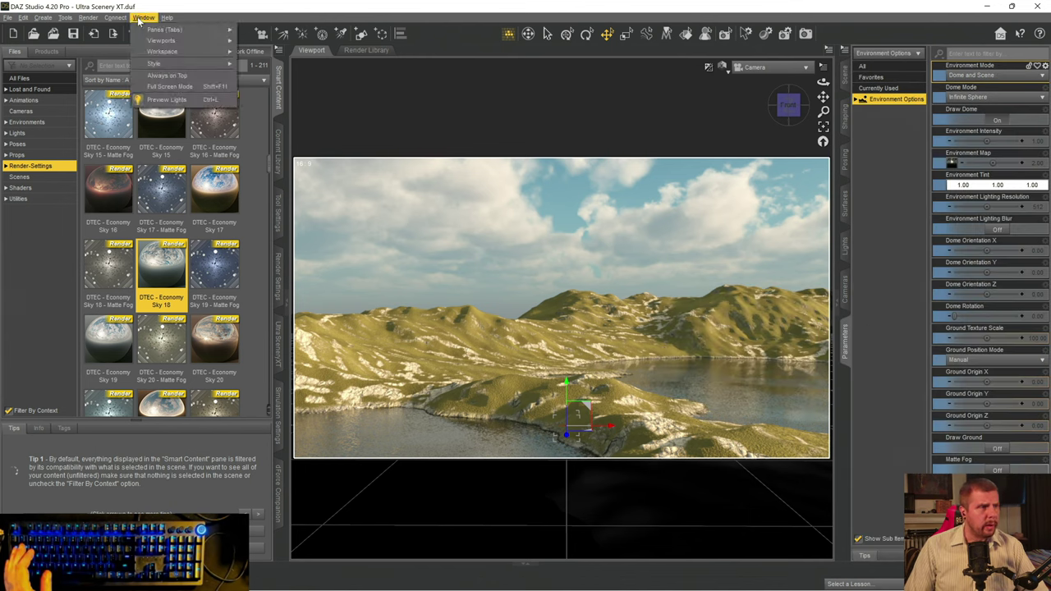
pyautogui.moveTo(158, 51)
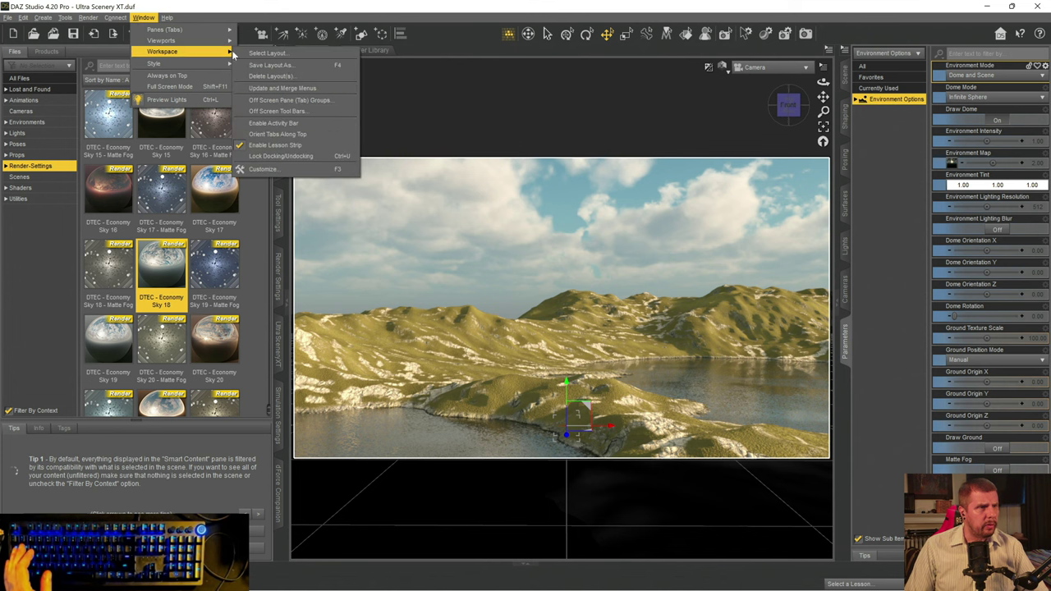
pyautogui.click(254, 53)
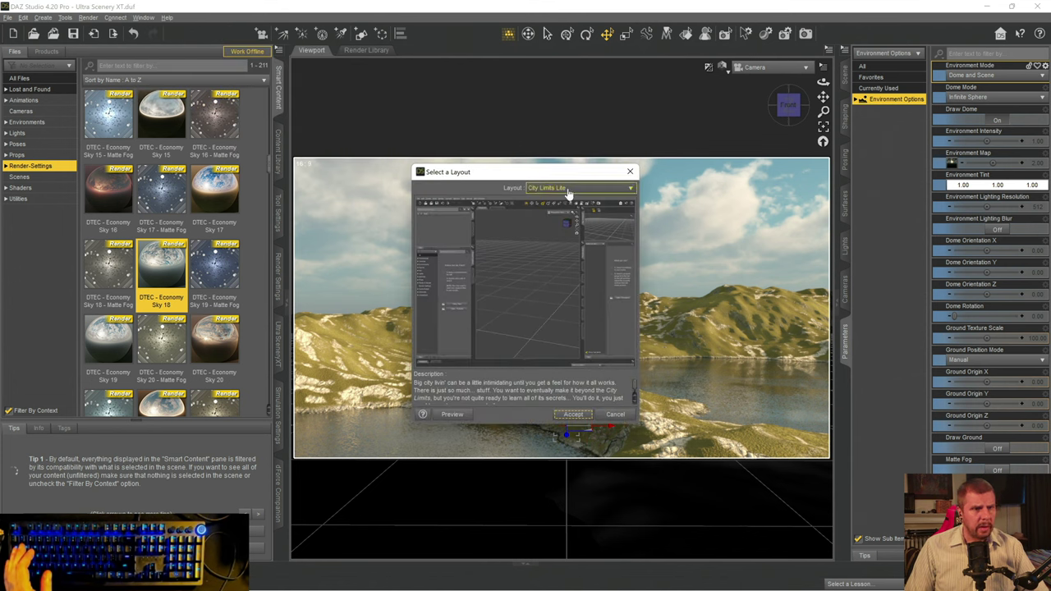
pyautogui.click(569, 190)
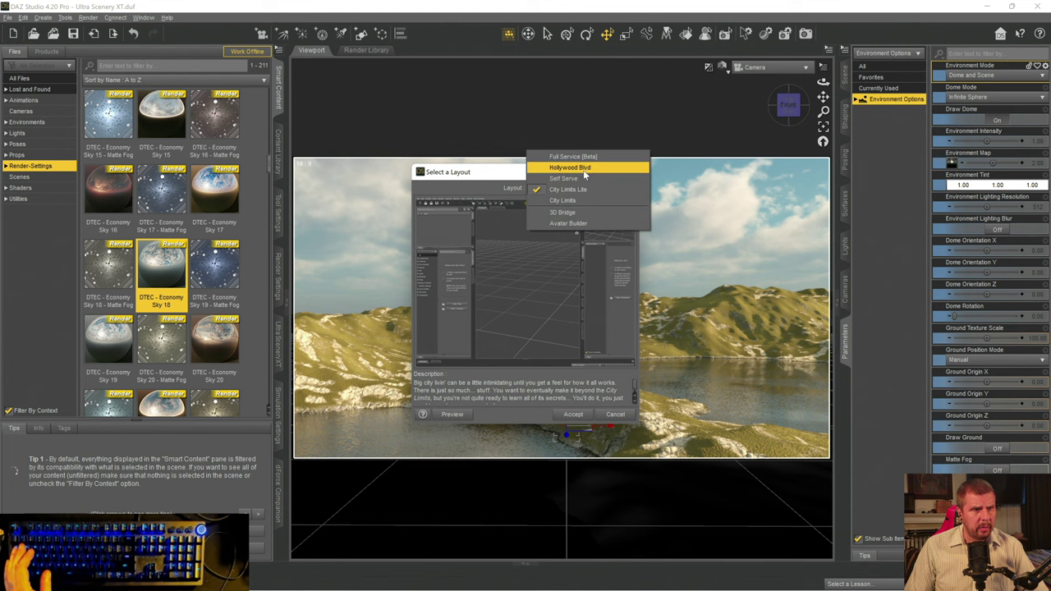
pyautogui.click(565, 200)
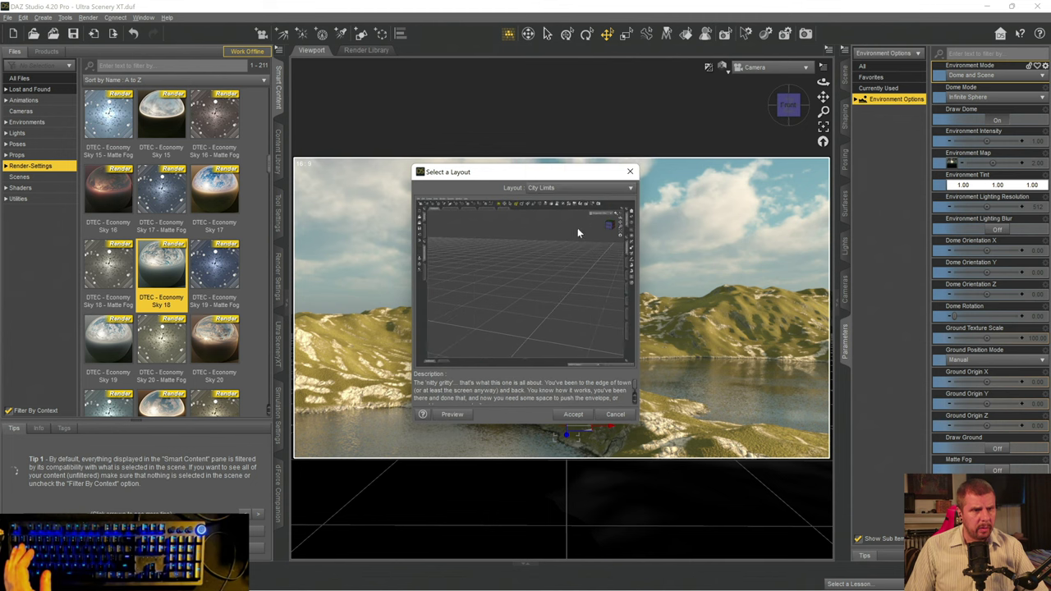
pyautogui.click(573, 414)
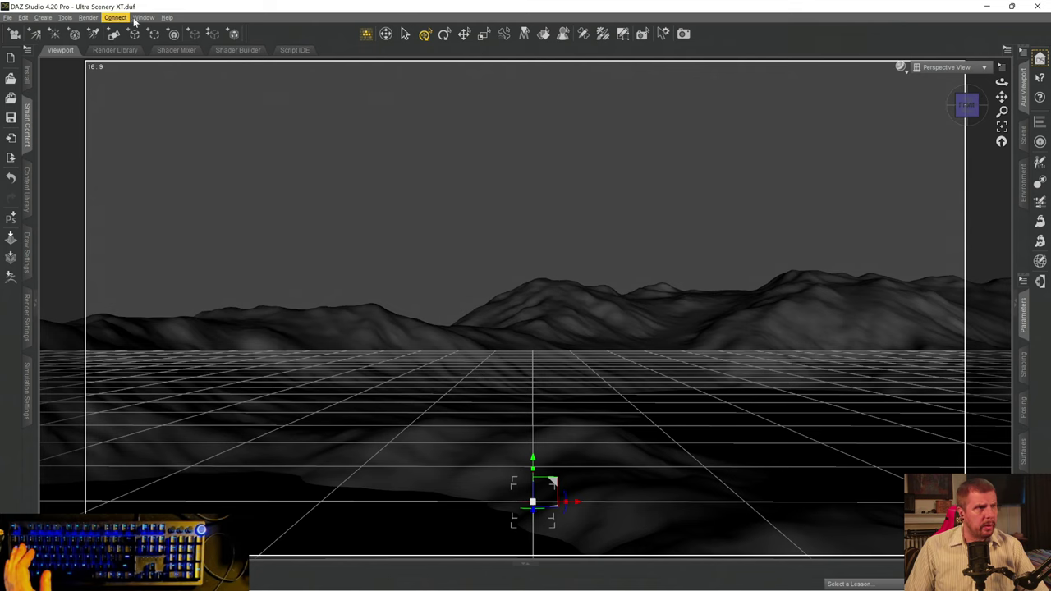
# - Apply the City Limits Lite workspace layout to restore its default pane arrangement
pyautogui.click(141, 18)
pyautogui.moveTo(156, 30)
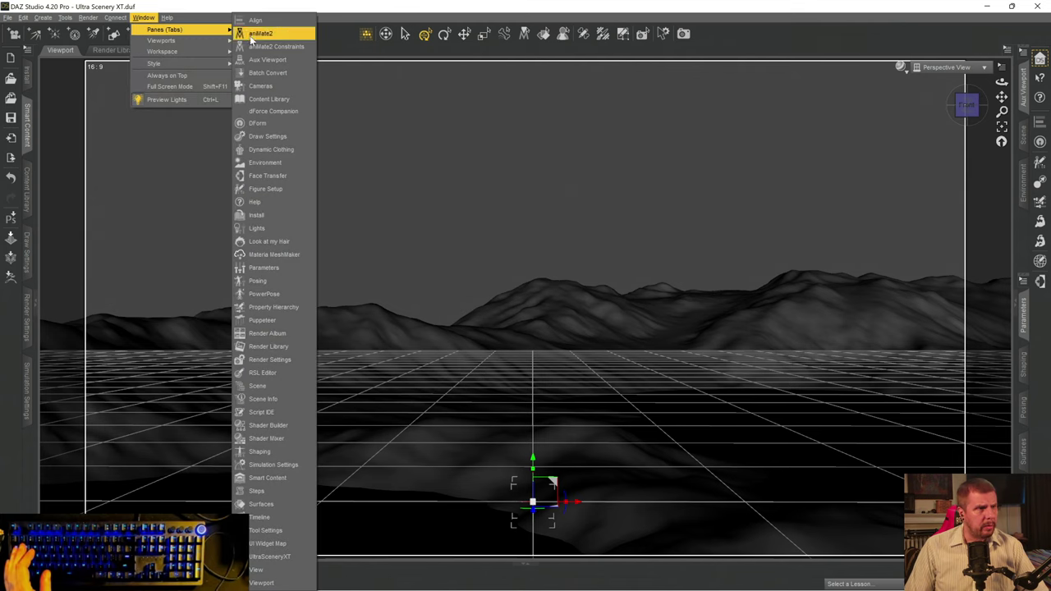
pyautogui.moveTo(176, 53)
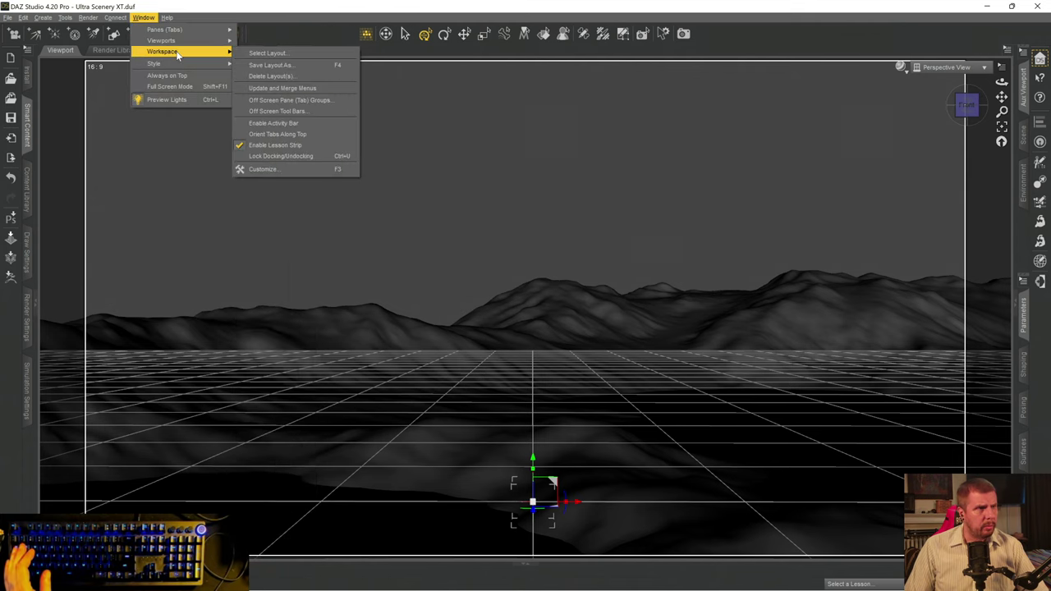
pyautogui.click(298, 55)
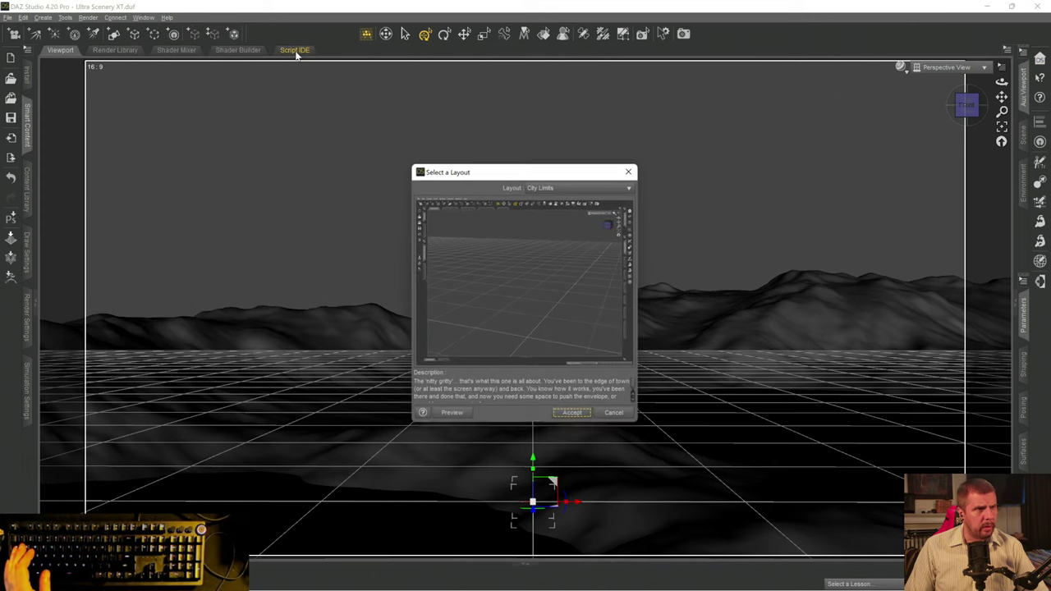
pyautogui.click(564, 188)
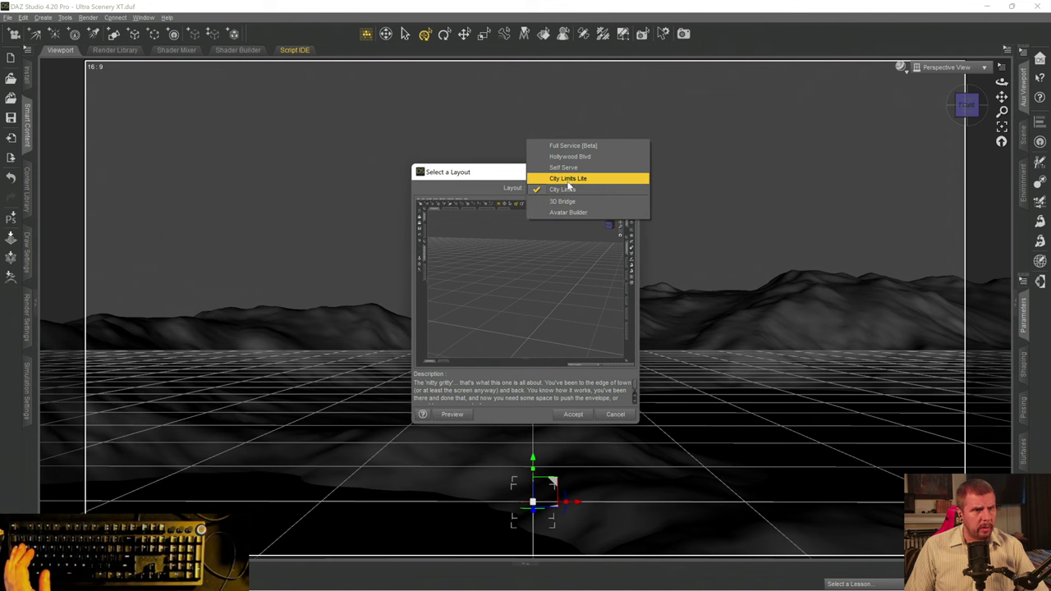
pyautogui.click(568, 179)
pyautogui.click(574, 414)
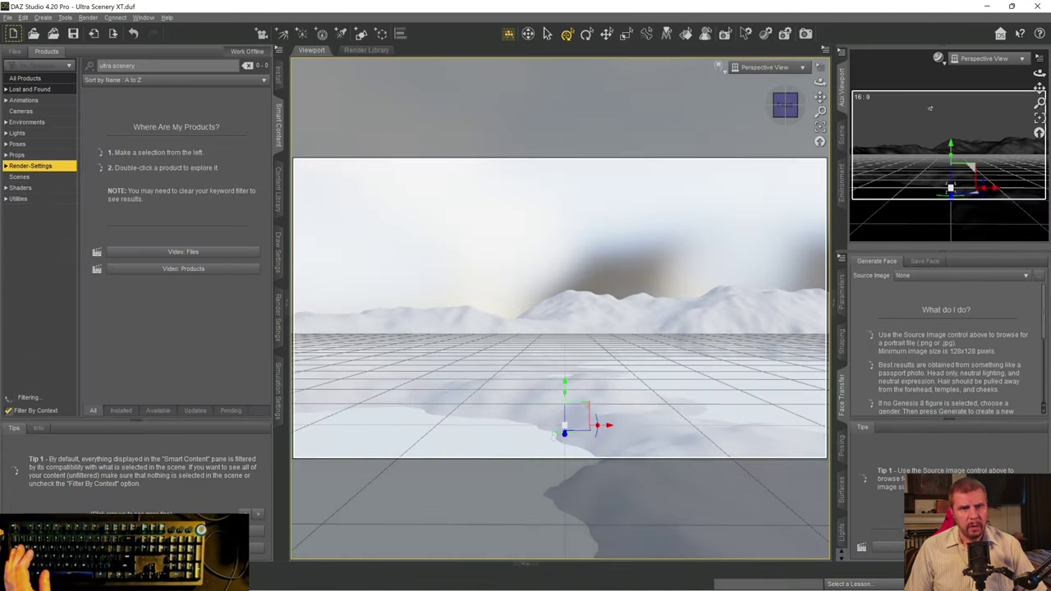
# - Show the Environment Options parameters beneath the Aux Viewport and close the Aux Viewport pane
pyautogui.click(841, 296)
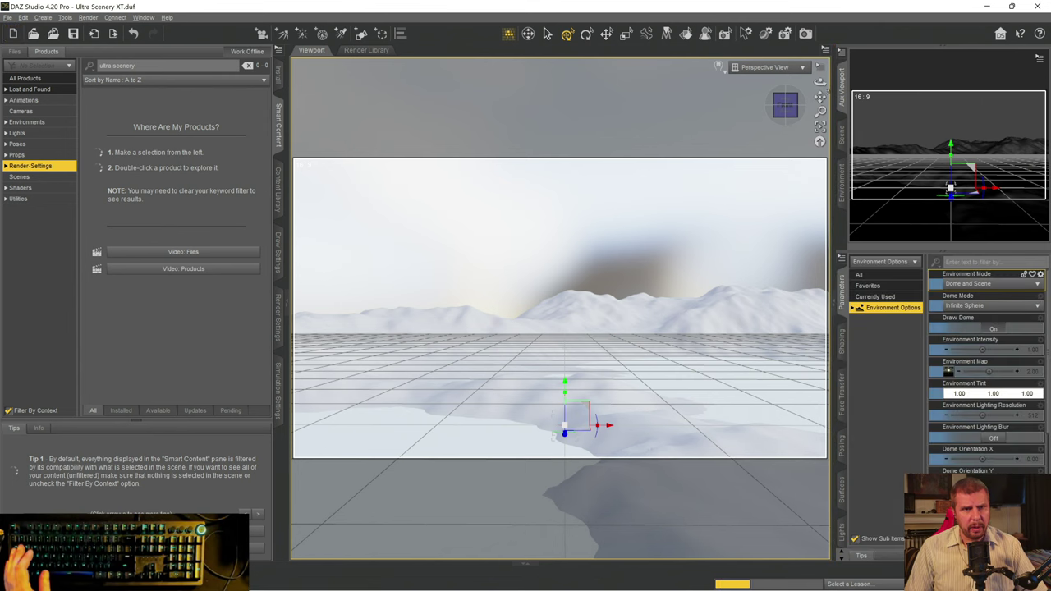
pyautogui.click(842, 98)
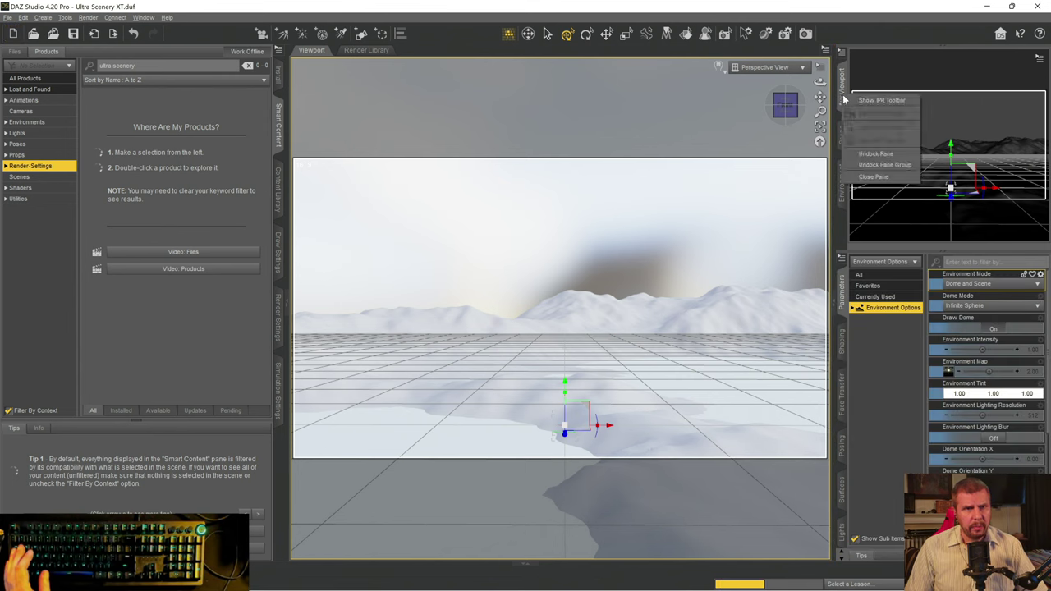
pyautogui.click(872, 177)
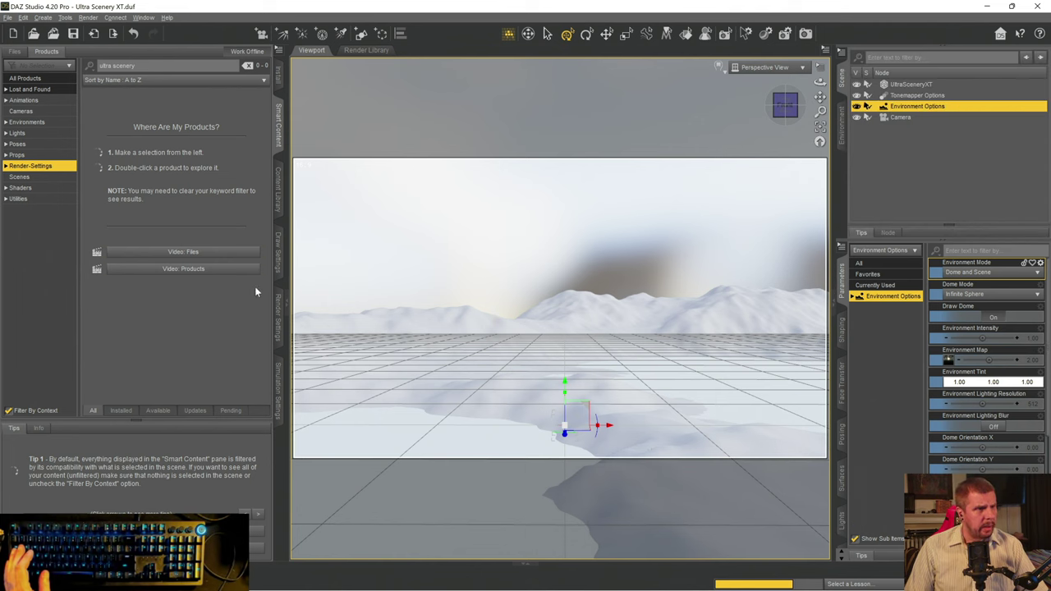
# - Open the UltraSceneryXT pane, dock it alongside Simulation Settings, and check the UltraSceneryXT node's settings in it before deselecting the node
pyautogui.click(142, 17)
pyautogui.moveTo(156, 30)
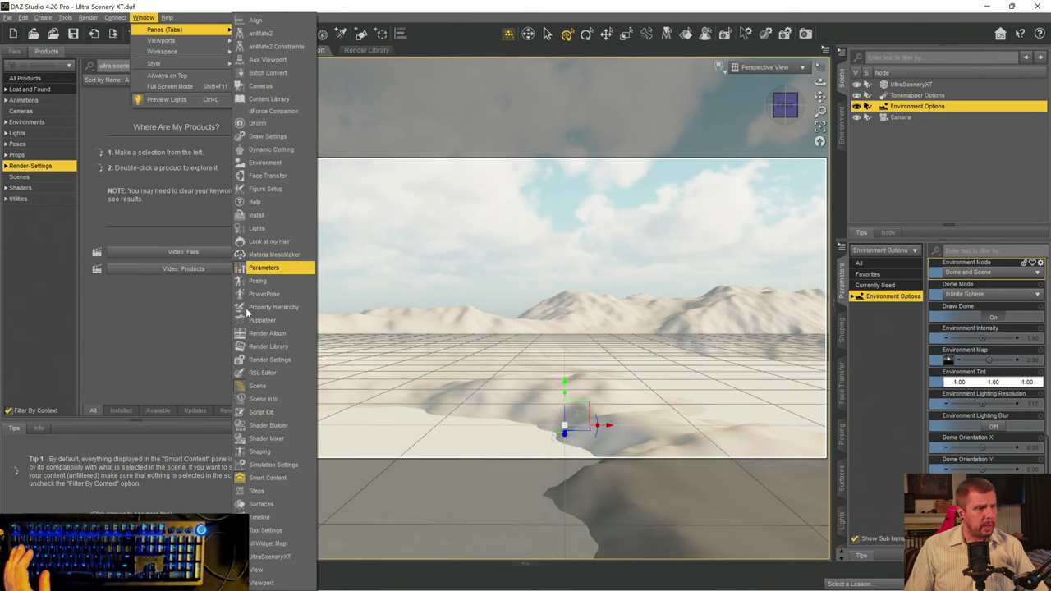
pyautogui.click(268, 556)
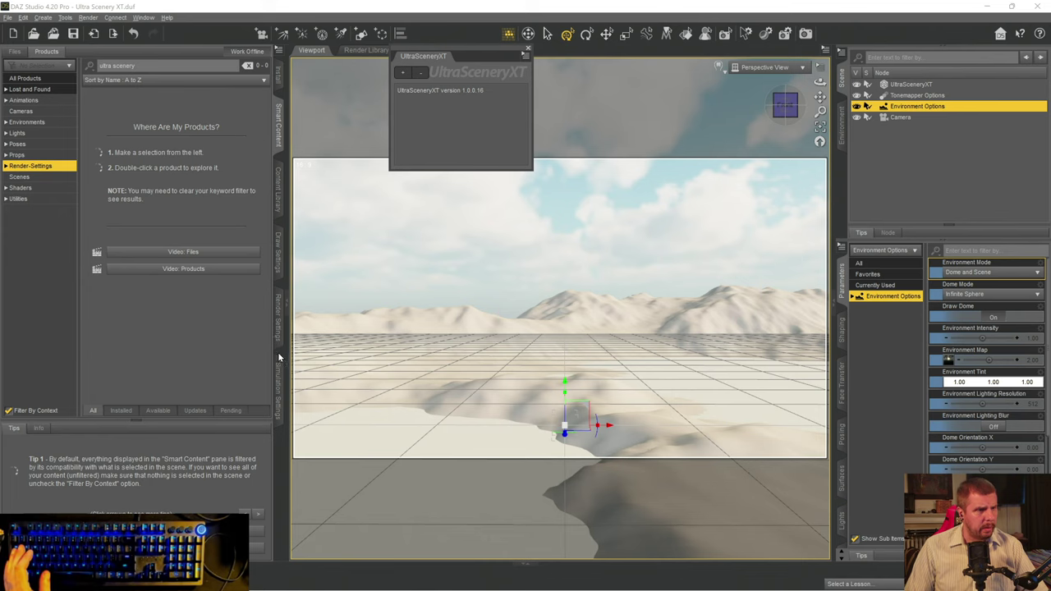
pyautogui.moveTo(278, 357); pyautogui.dragTo(281, 356)
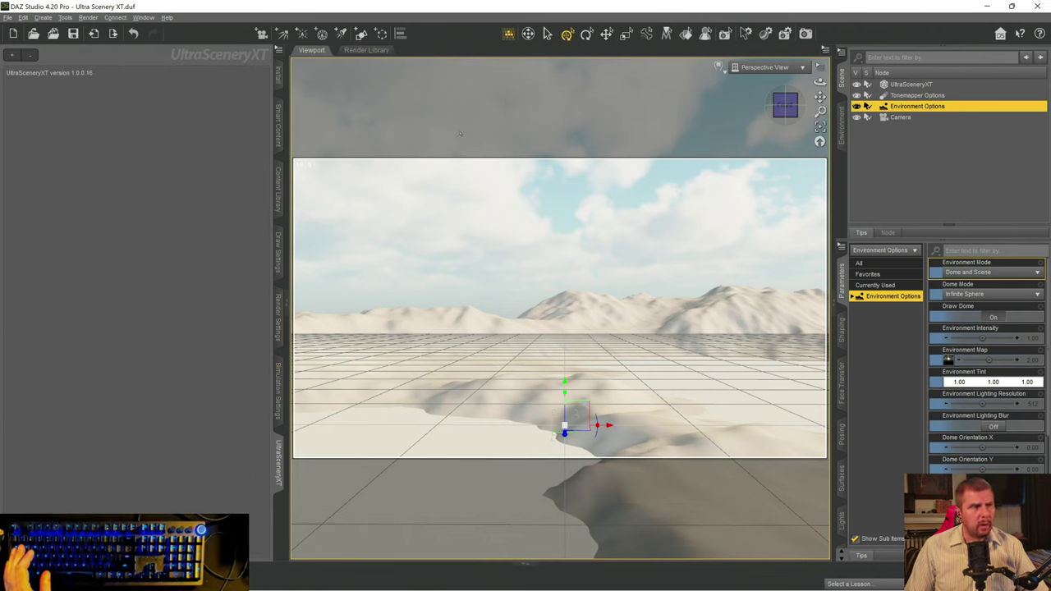
pyautogui.click(903, 85)
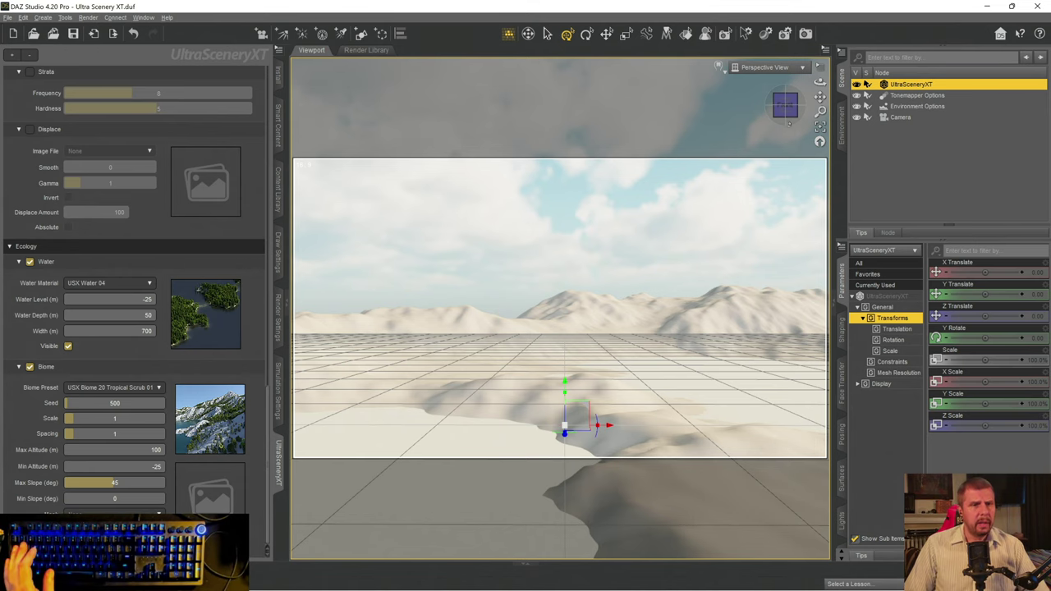
pyautogui.click(920, 181)
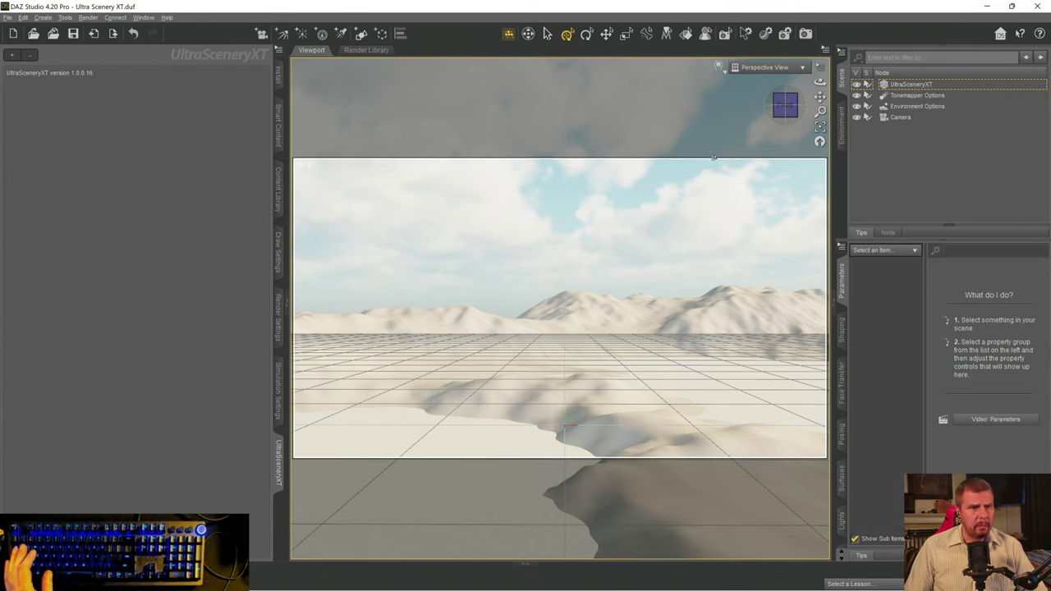
# - Show the scene through Camera with NVIDIA Iray drawing and the UltraSceneryXT node selected, and save the scene
pyautogui.click(764, 67)
pyautogui.click(750, 156)
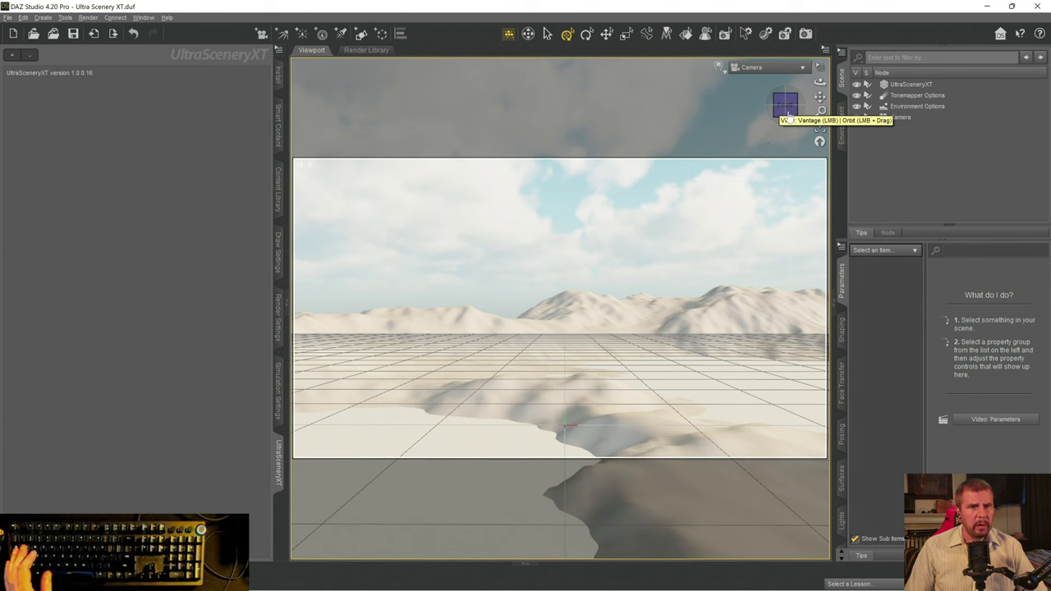
pyautogui.click(900, 89)
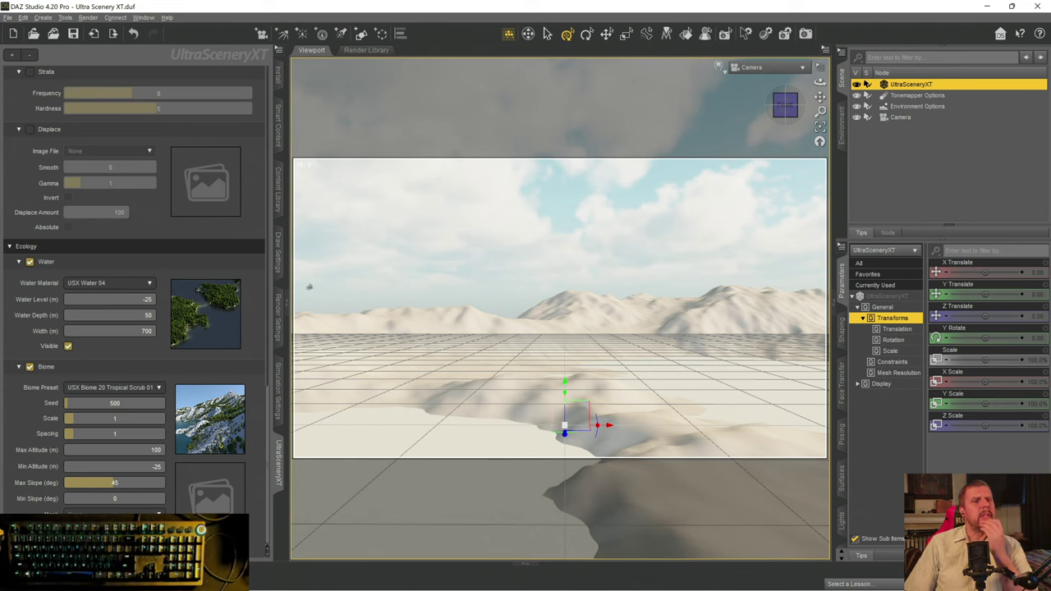
pyautogui.click(720, 69)
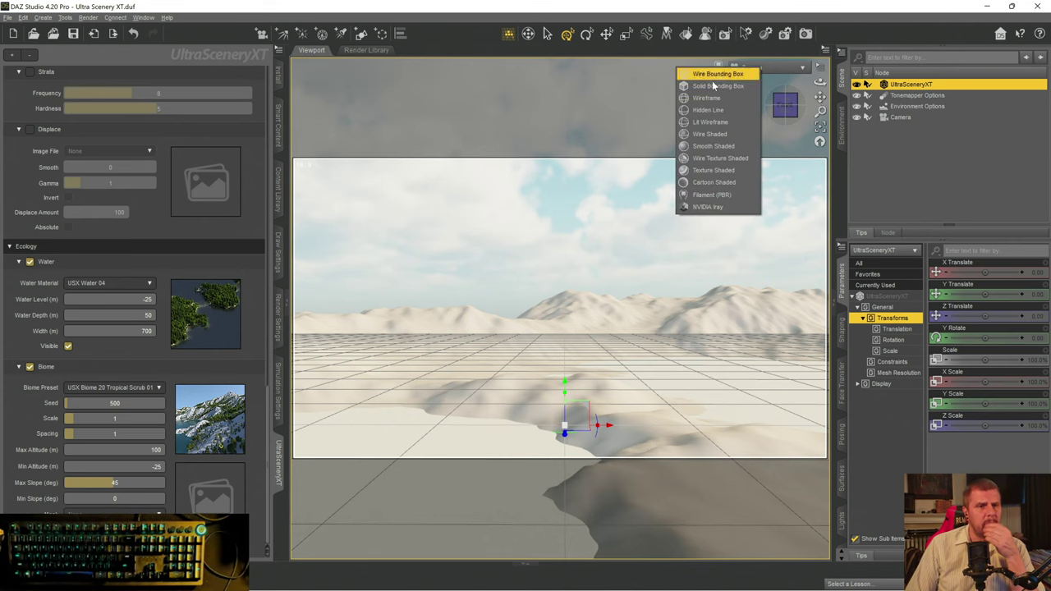
pyautogui.click(707, 210)
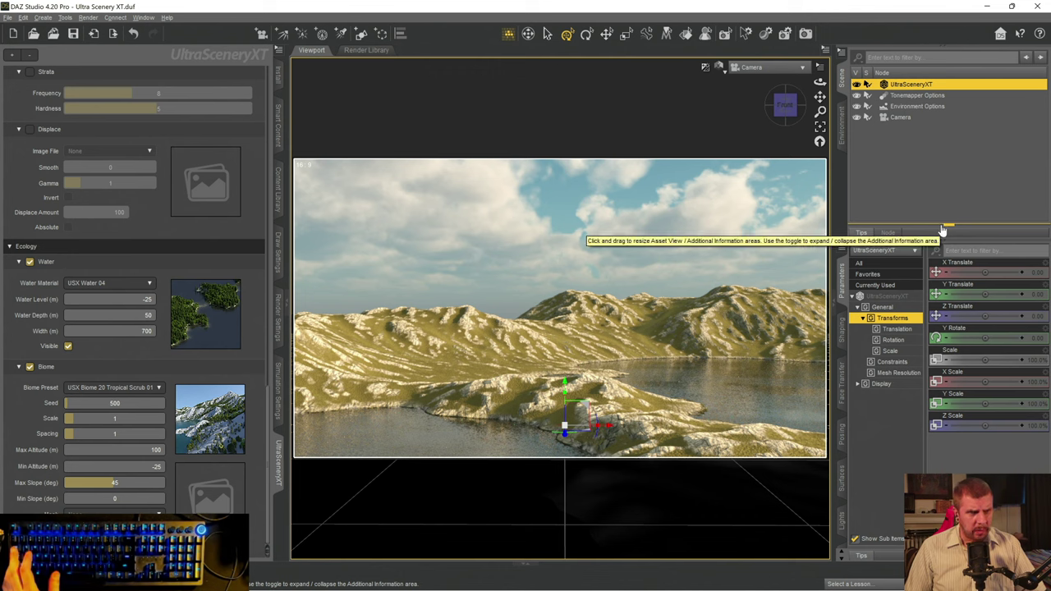
pyautogui.hotkey('ctrl', 's')
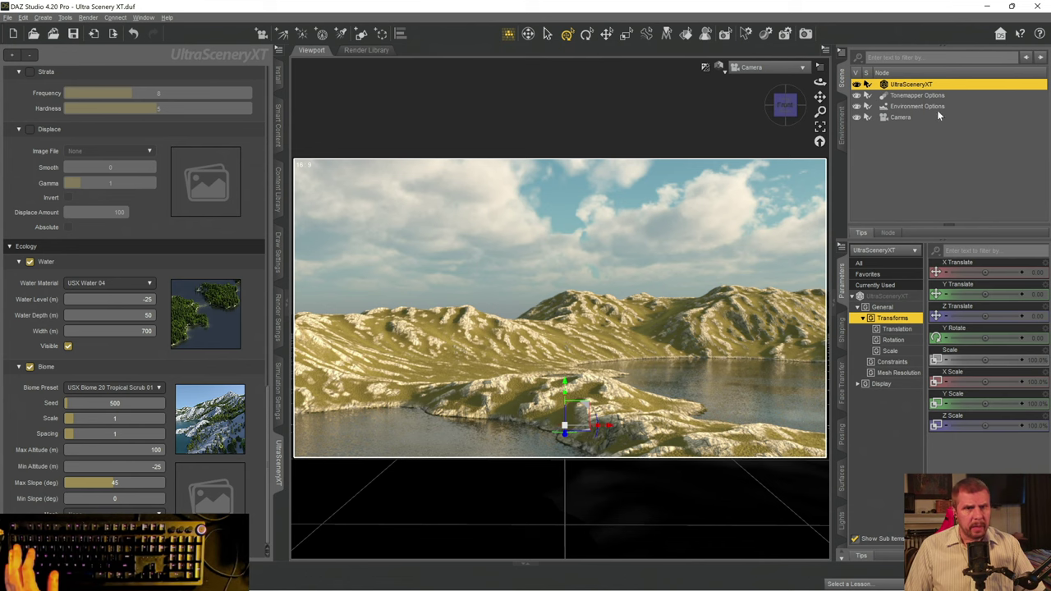
# - With Environment Options selected, list the Render-Settings files in Smart Content and turn off Filter By Context
pyautogui.click(895, 106)
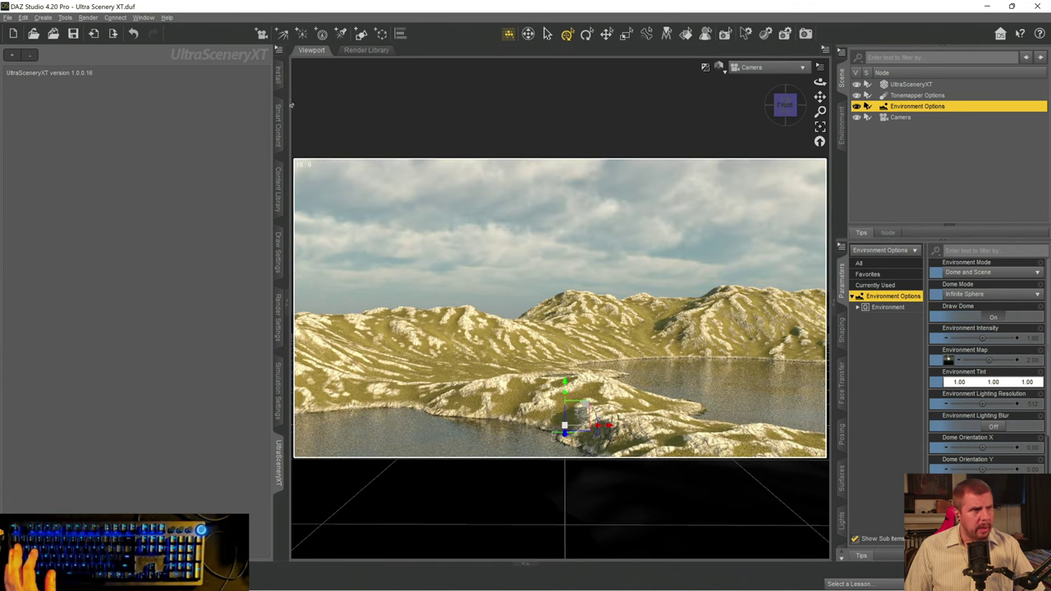
pyautogui.click(278, 143)
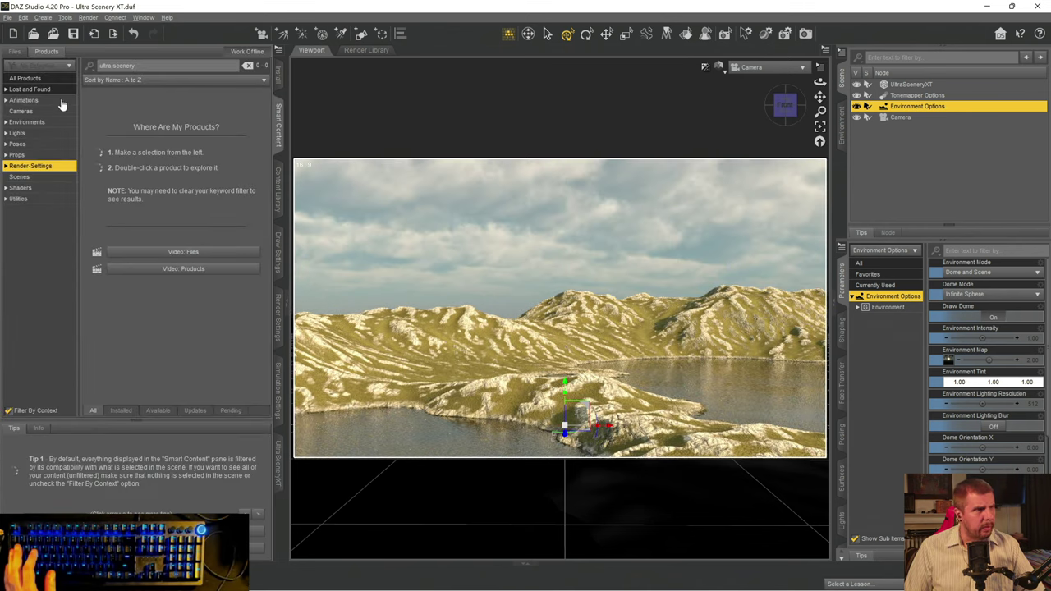
pyautogui.click(10, 53)
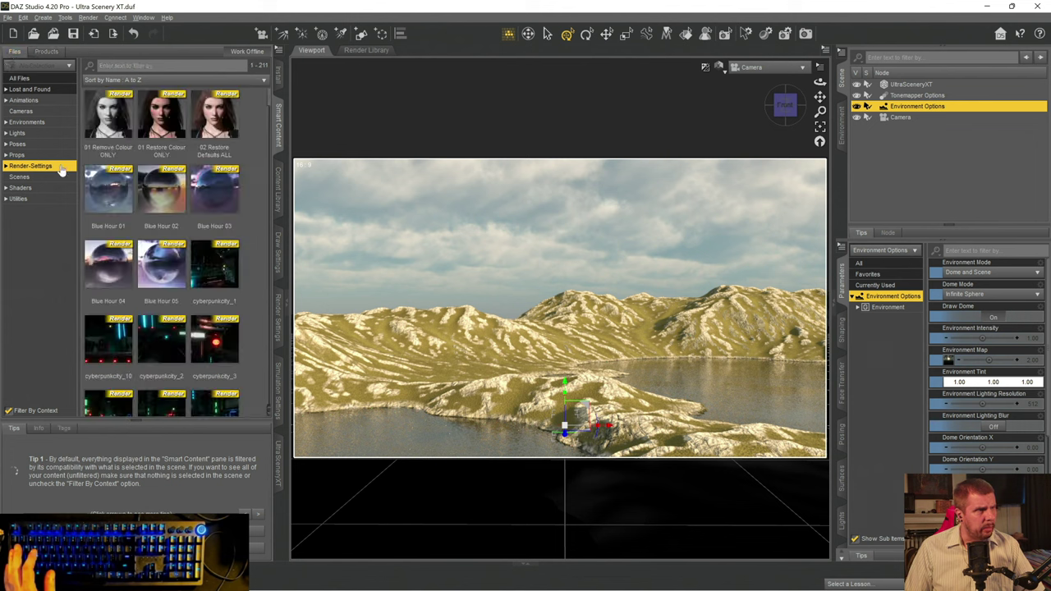
pyautogui.scroll(-10, 149, 294)
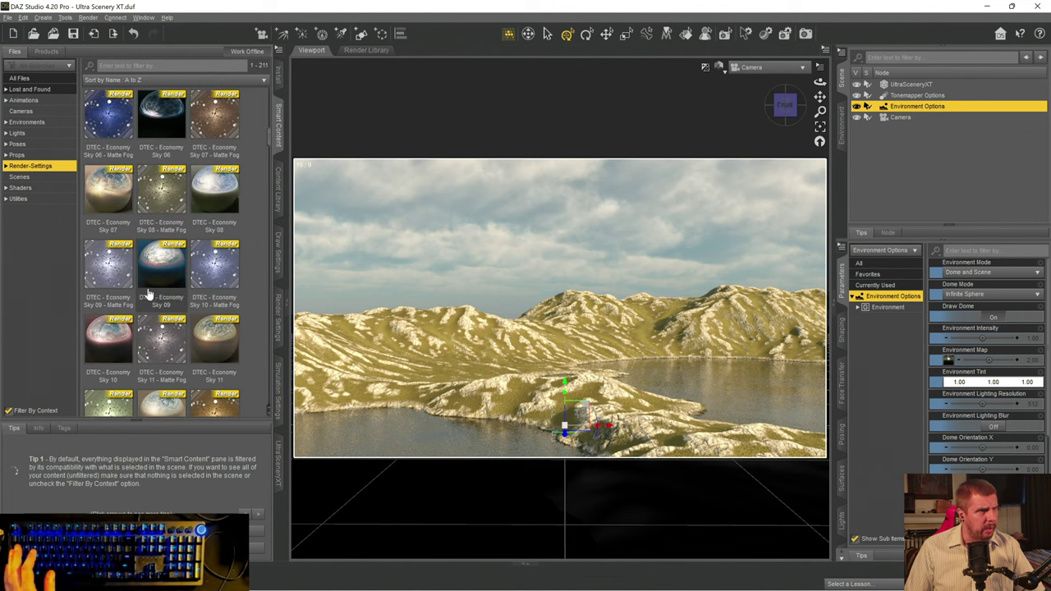
pyautogui.scroll(-20, 149, 293)
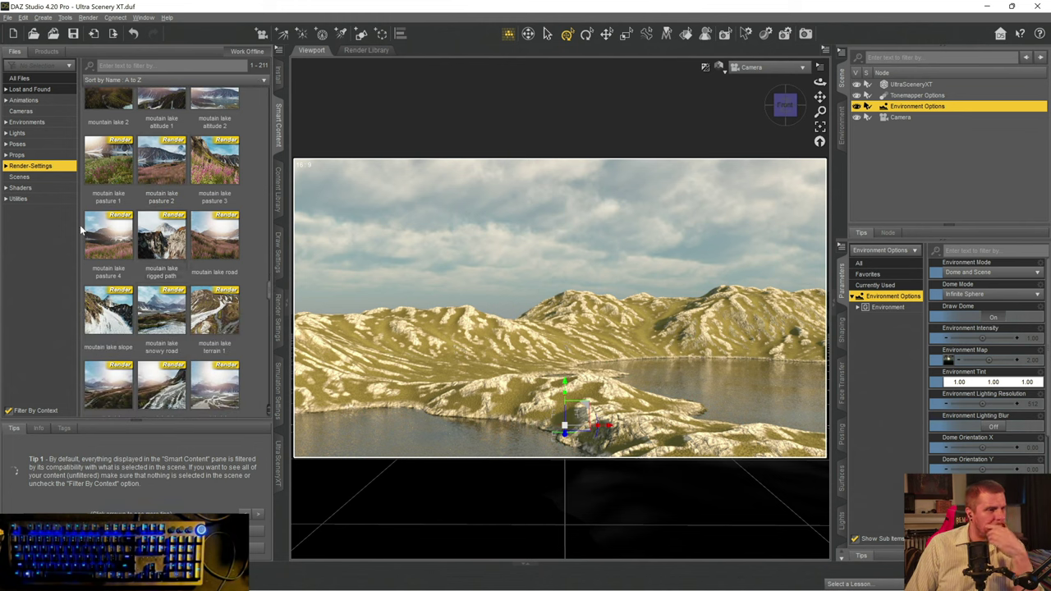
pyautogui.click(8, 411)
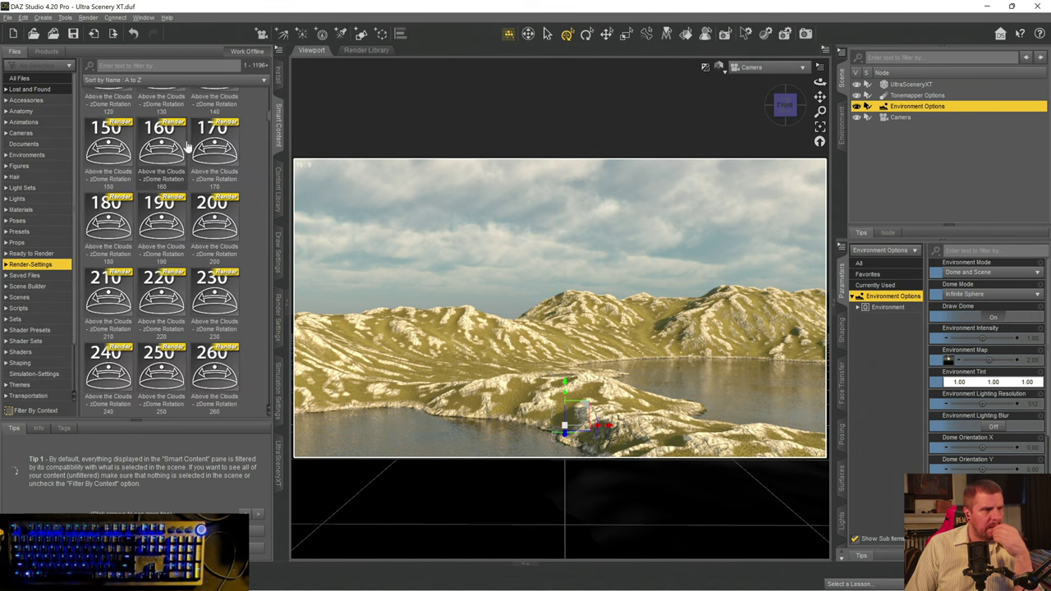
# - Find and apply the Clean-Skies-003-Summer-7pm-Sunset render preset not marked 1K to the landscape scene
pyautogui.scroll(-10, 187, 147)
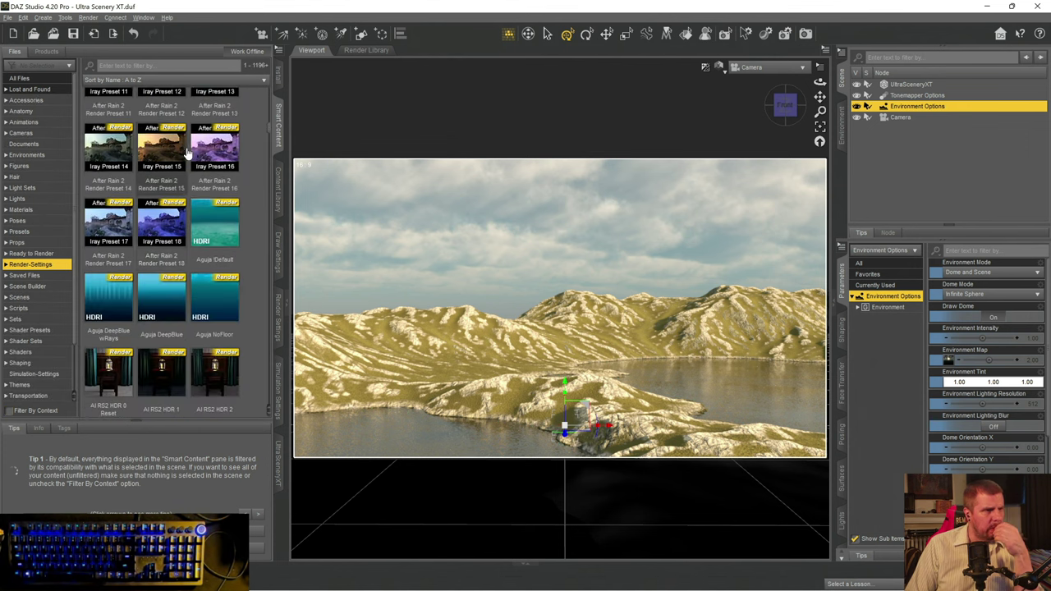
pyautogui.scroll(-10, 188, 153)
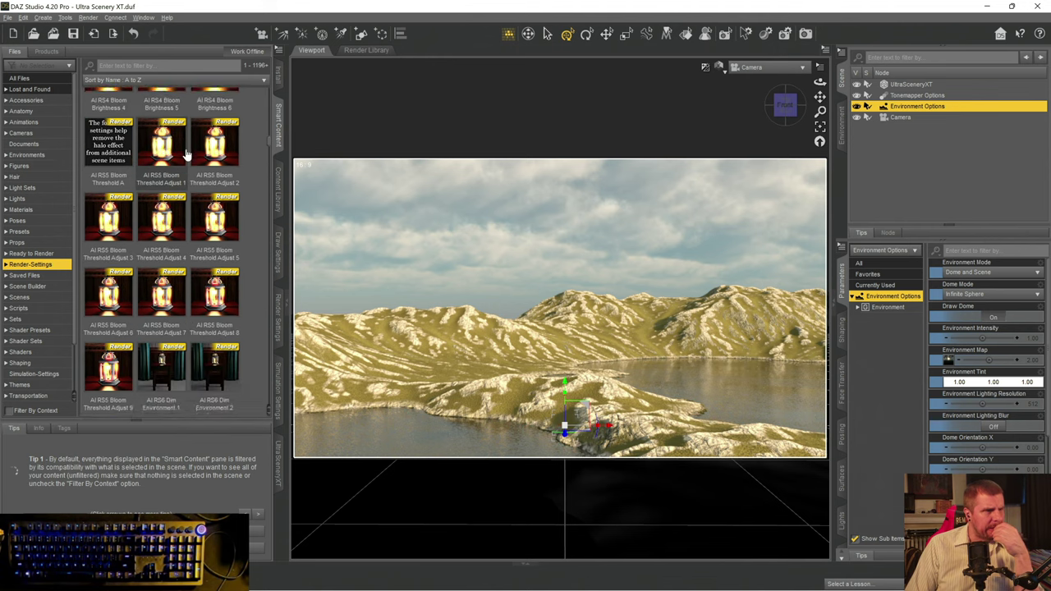
pyautogui.scroll(-10, 187, 154)
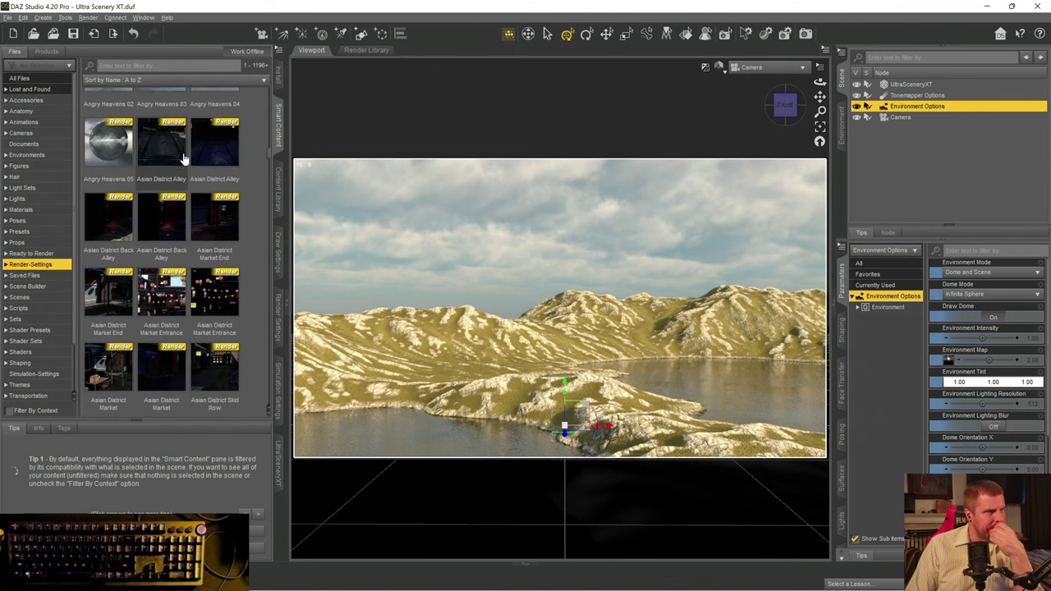
pyautogui.scroll(-10, 184, 160)
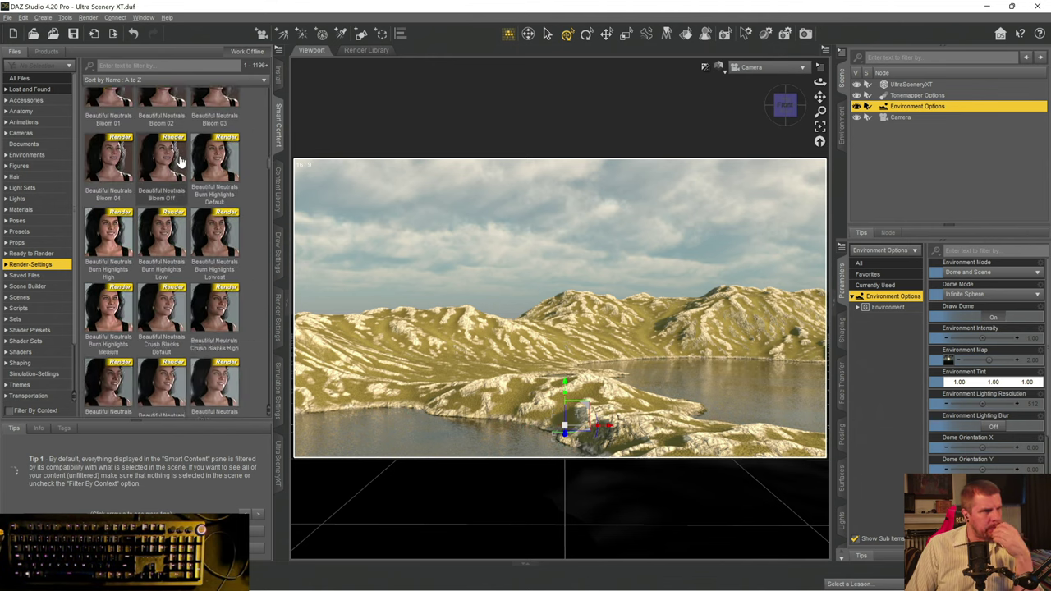
pyautogui.scroll(-10, 181, 163)
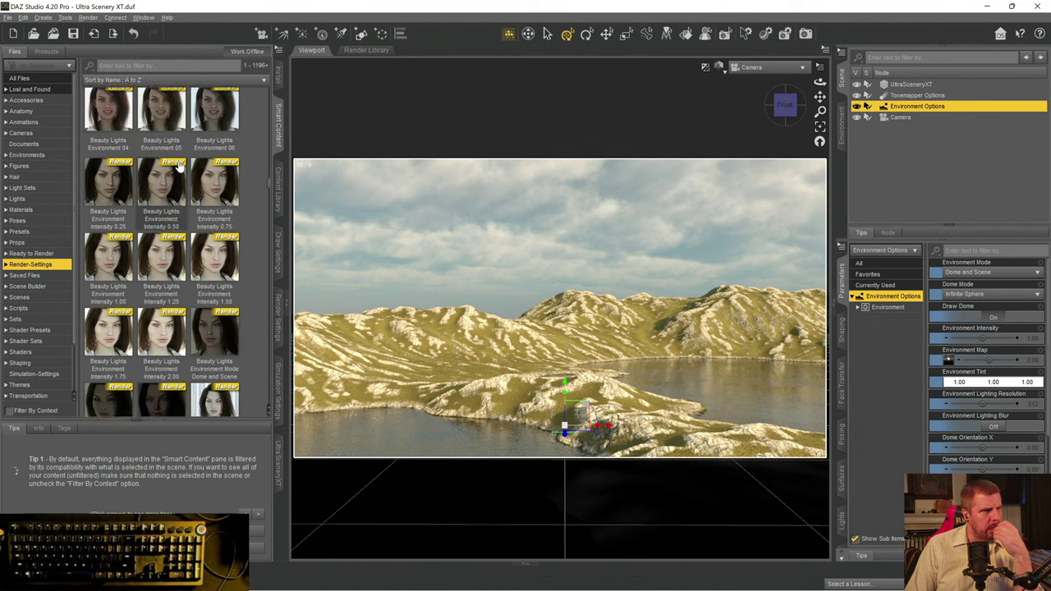
pyautogui.scroll(-10, 178, 165)
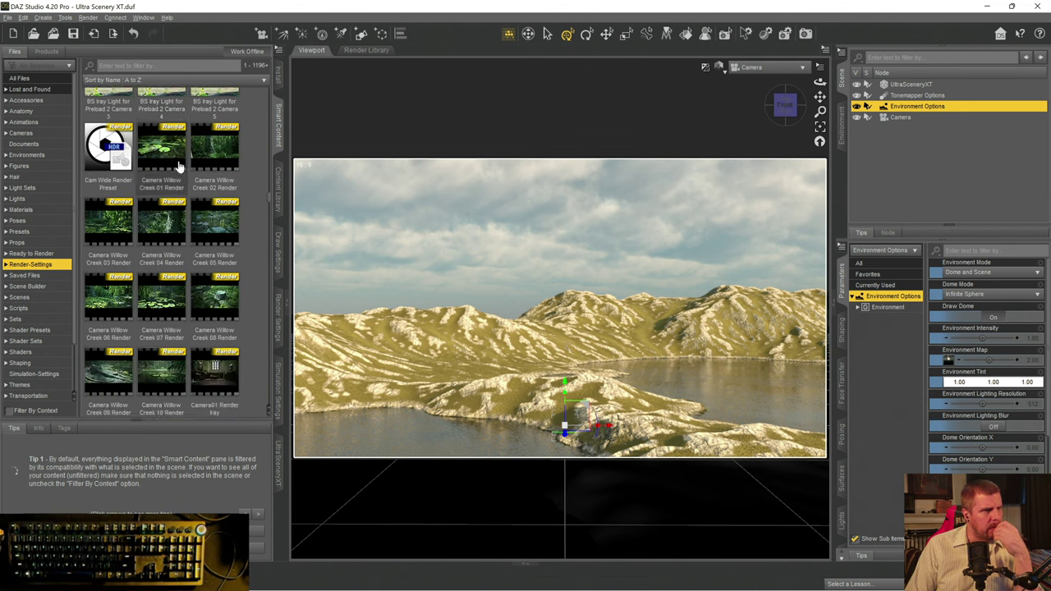
pyautogui.scroll(-10, 179, 164)
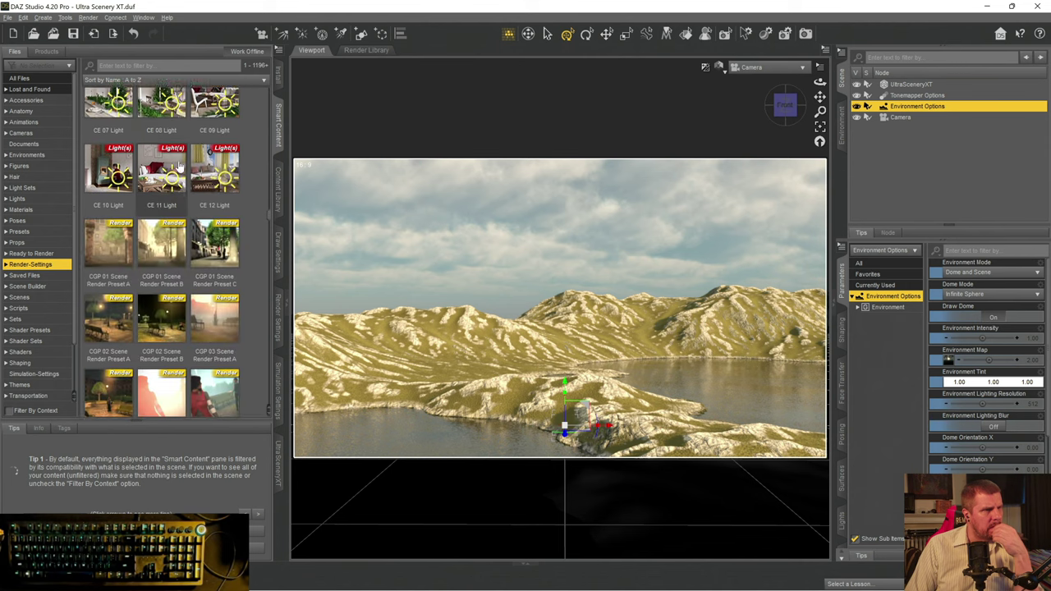
pyautogui.scroll(-5, 179, 167)
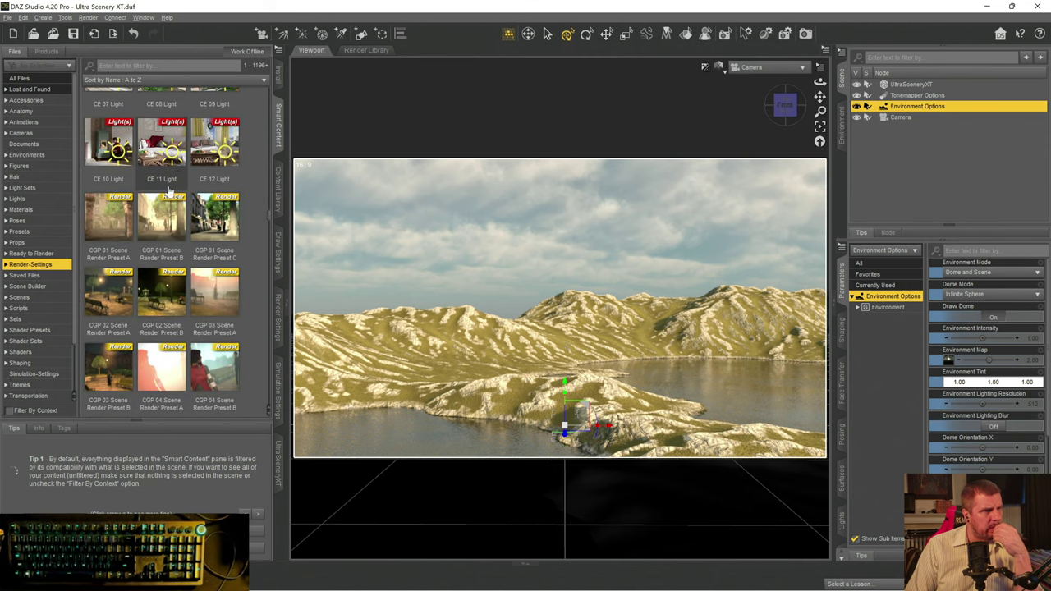
pyautogui.scroll(-10, 201, 291)
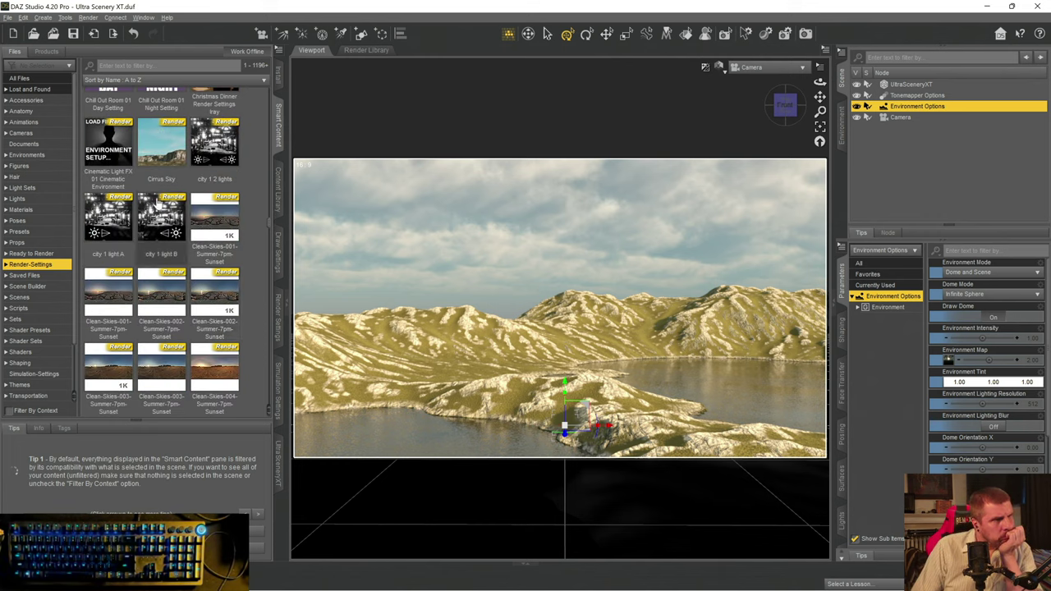
pyautogui.scroll(-5, 159, 168)
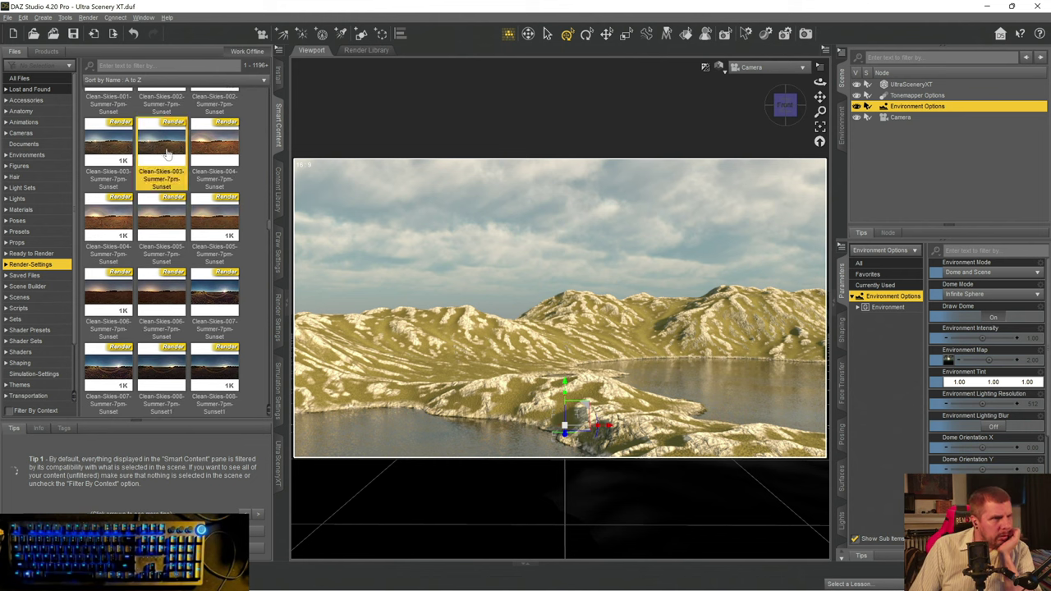
pyautogui.doubleClick(166, 153)
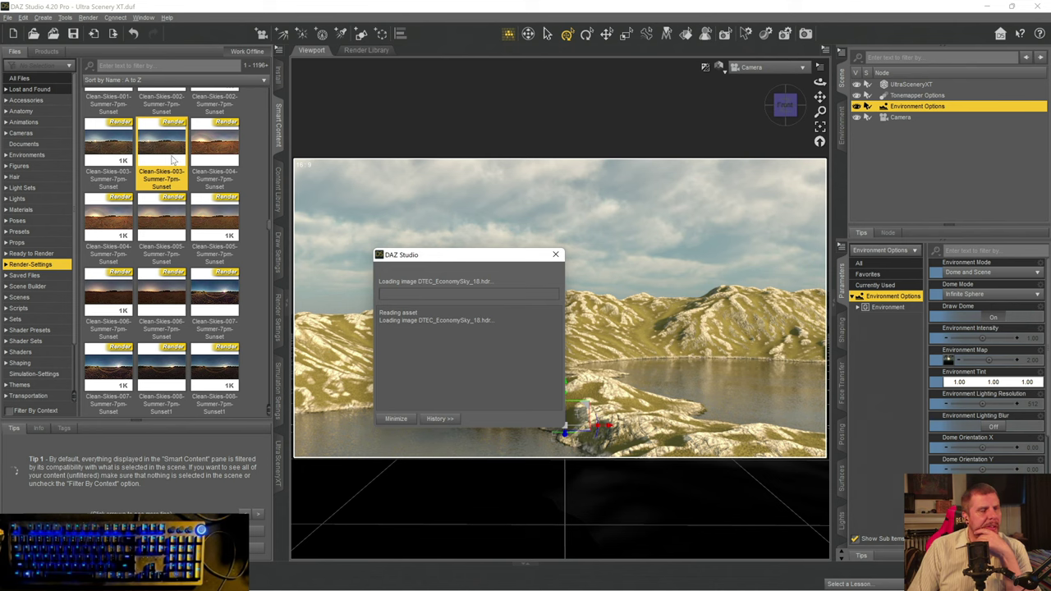
pyautogui.moveTo(169, 165)
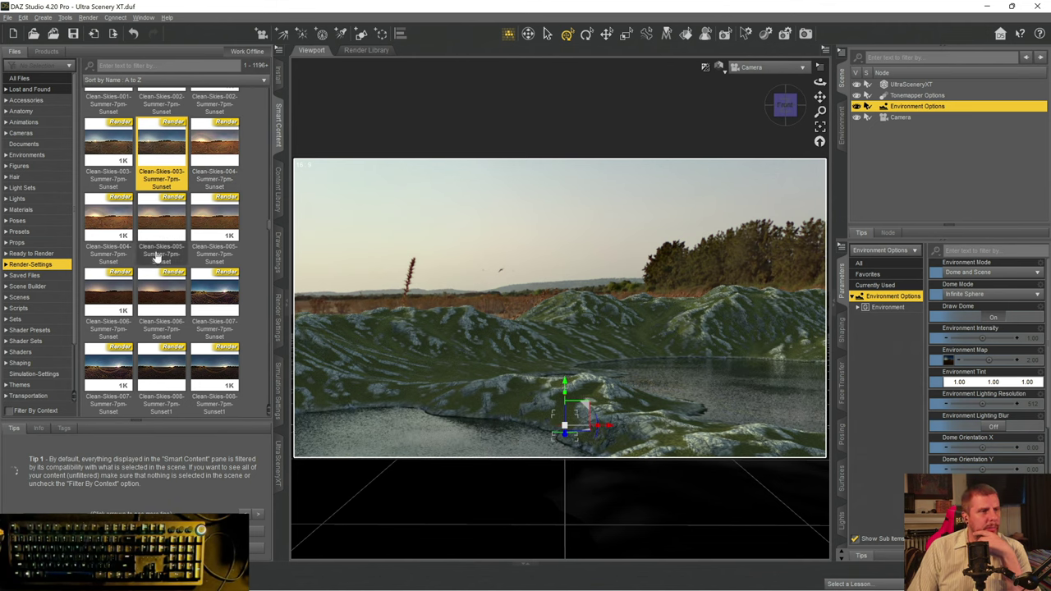
# - Find and apply the Day's End 05 render preset as the scene's sky and lighting
pyautogui.scroll(-10, 162, 258)
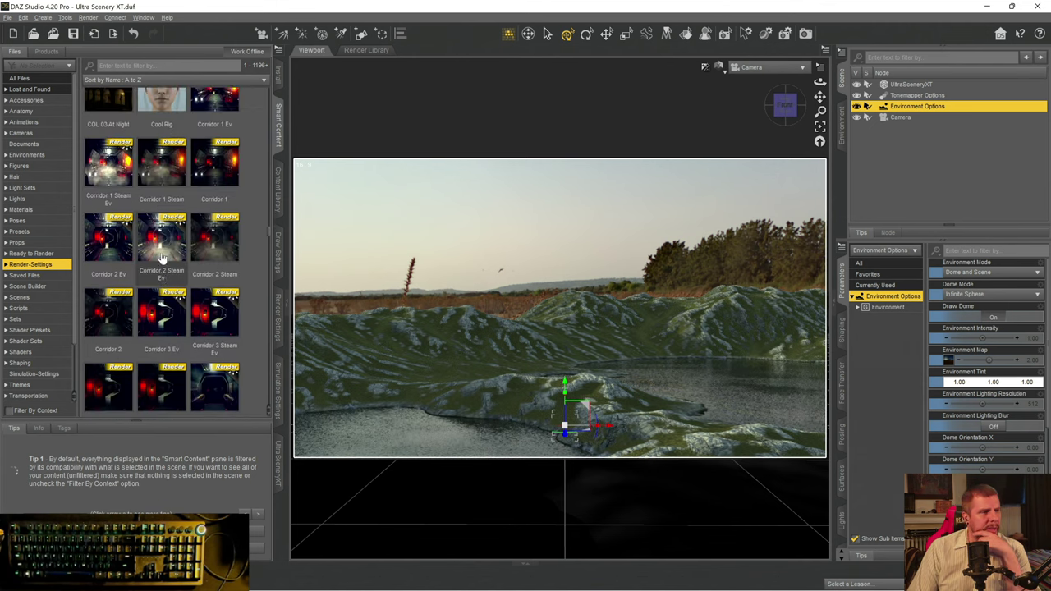
pyautogui.scroll(-10, 162, 258)
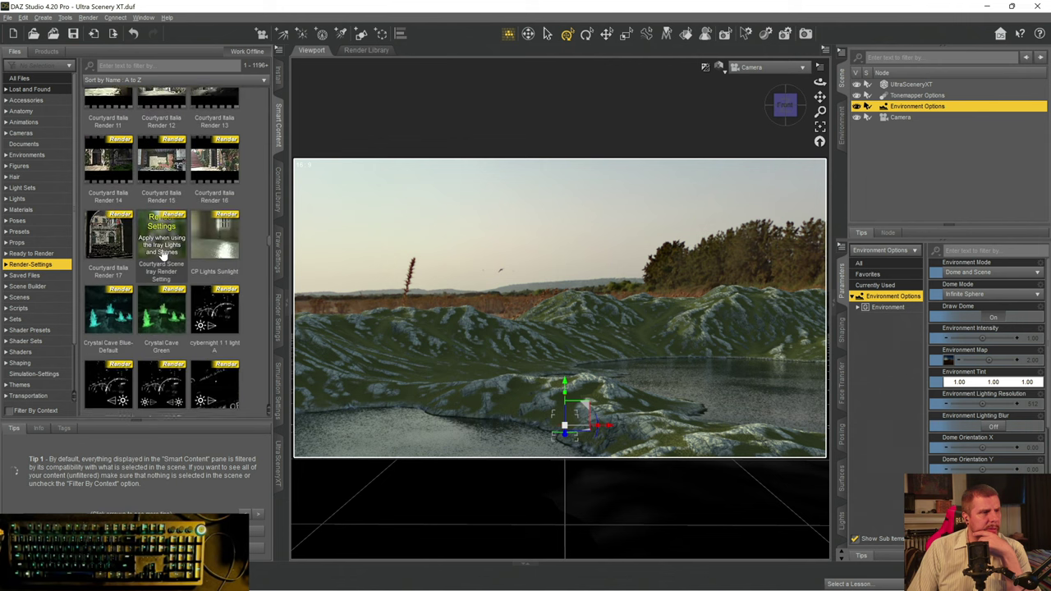
pyautogui.scroll(-10, 162, 255)
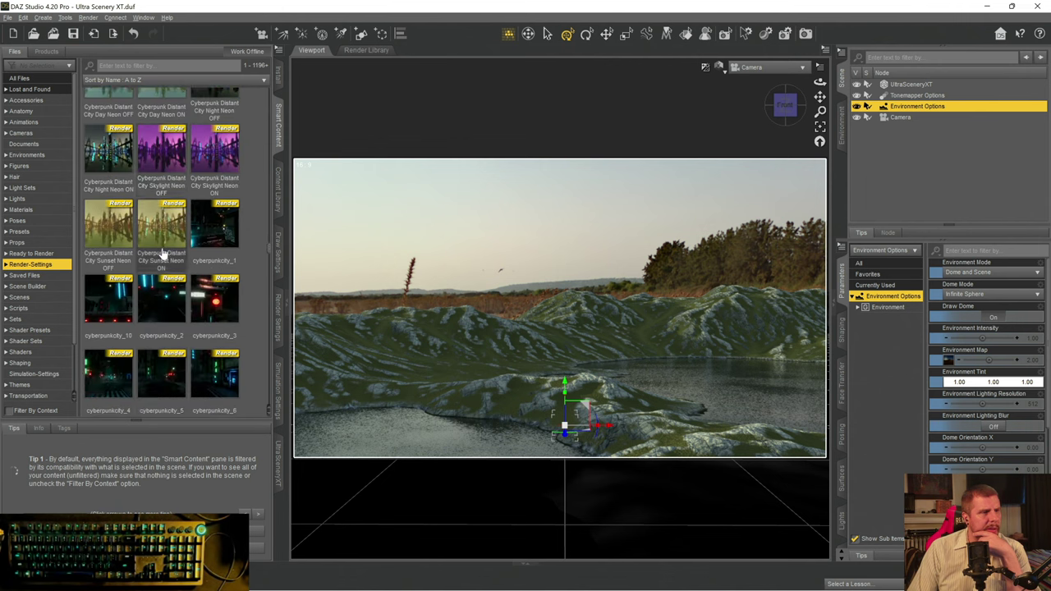
pyautogui.scroll(-10, 161, 255)
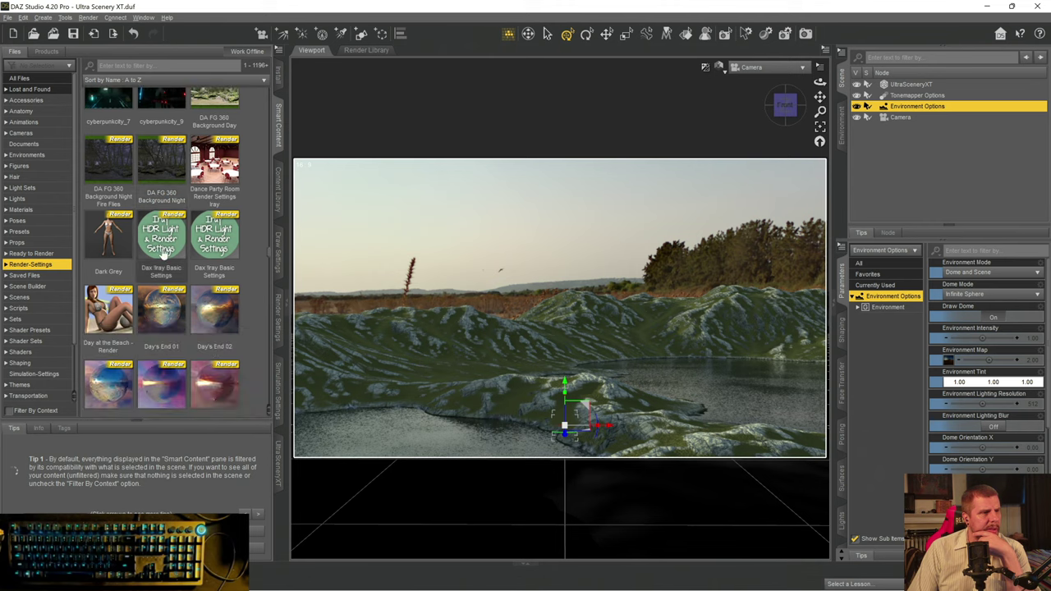
pyautogui.scroll(-2, 162, 254)
pyautogui.click(209, 150)
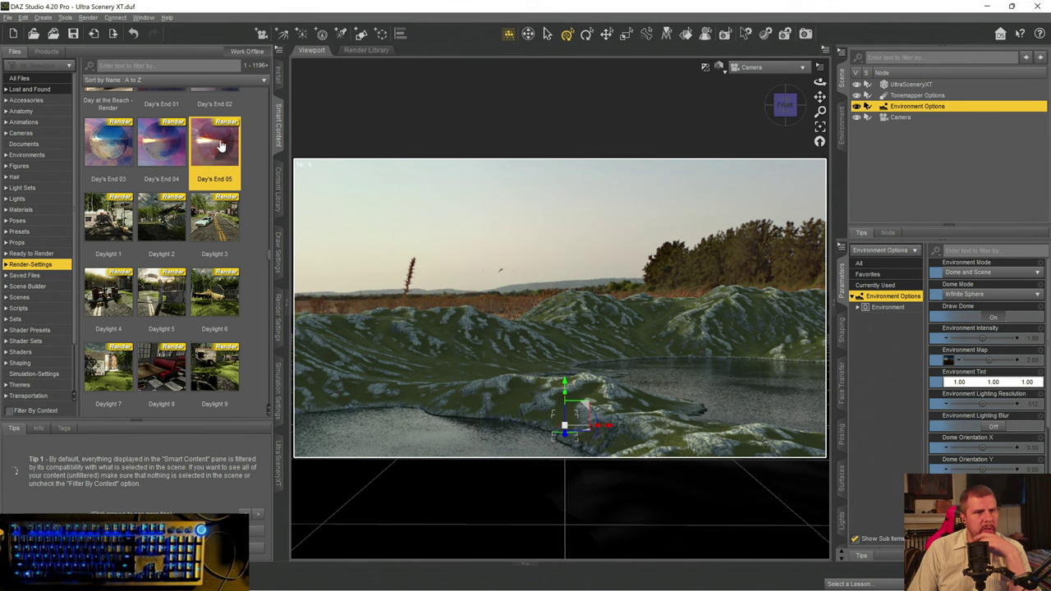
pyautogui.doubleClick(219, 143)
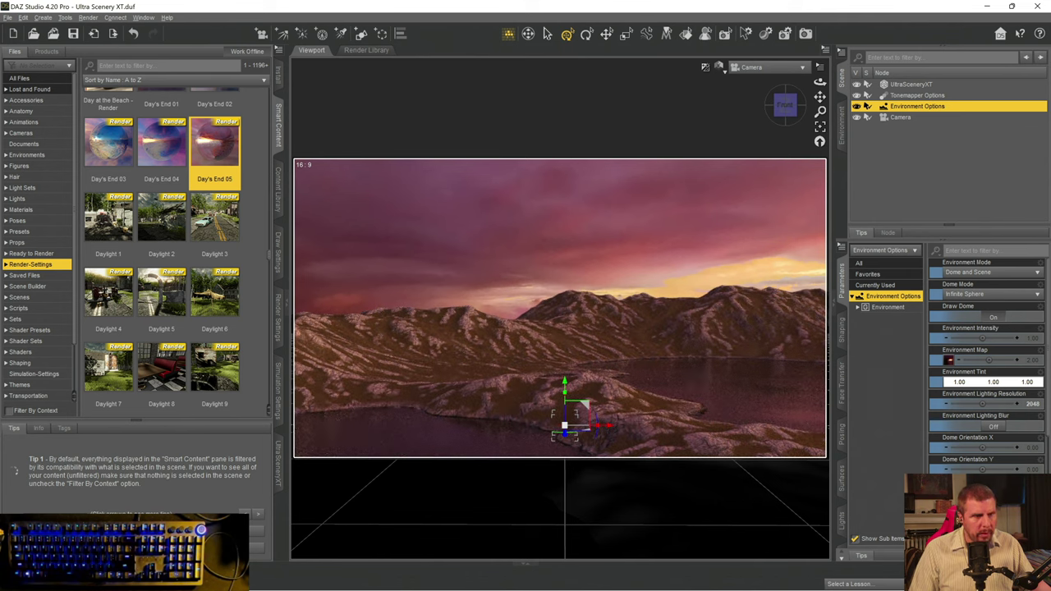
# - Find and apply the DTCS Bare Sky HDRI 04 render preset as the scene's sky and lighting
pyautogui.scroll(-5, 177, 210)
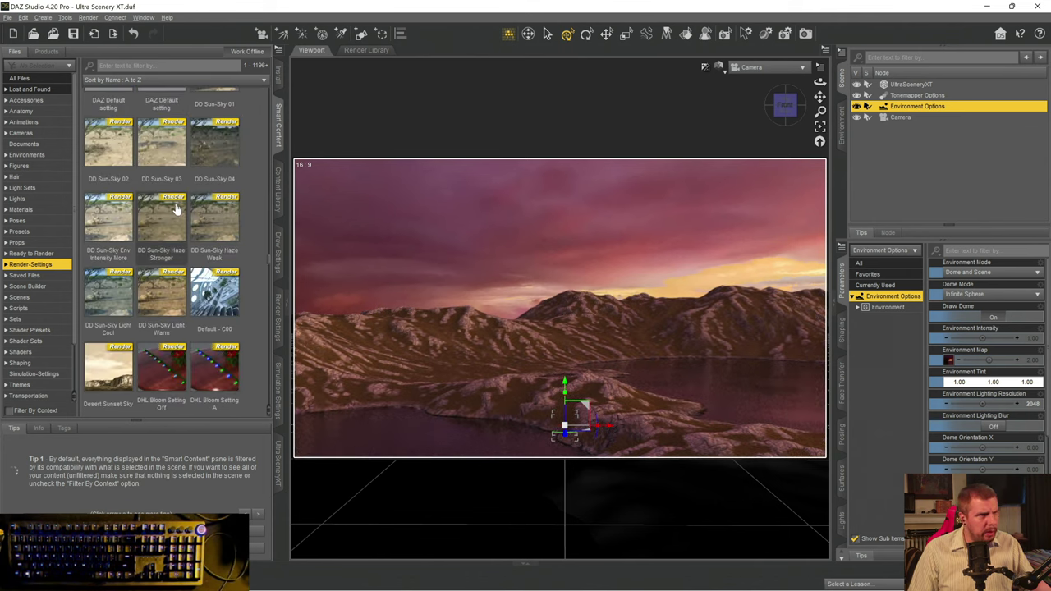
pyautogui.scroll(-10, 177, 212)
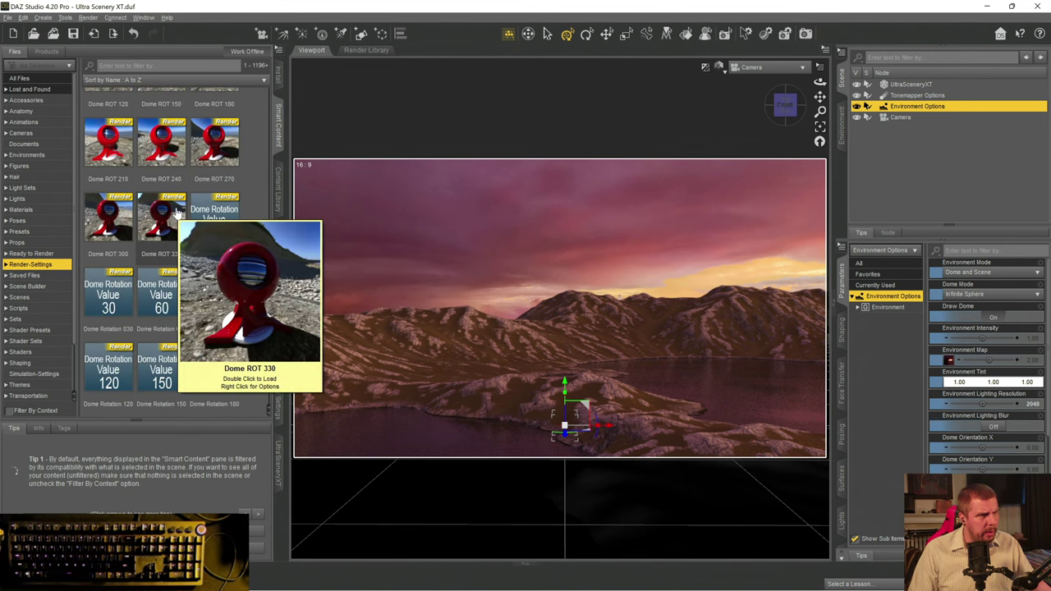
pyautogui.scroll(-10, 177, 212)
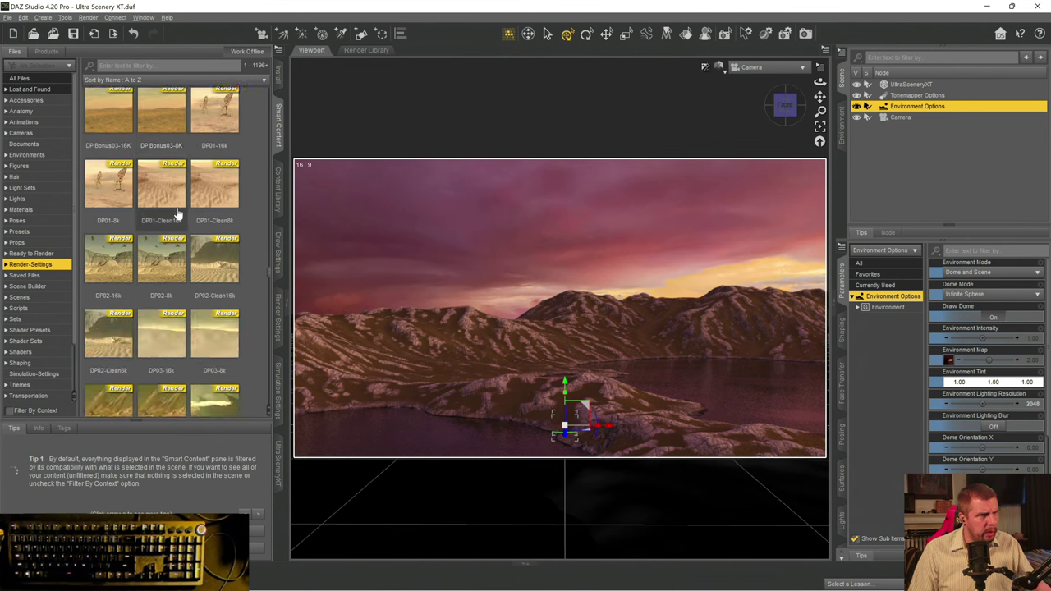
pyautogui.scroll(-10, 177, 212)
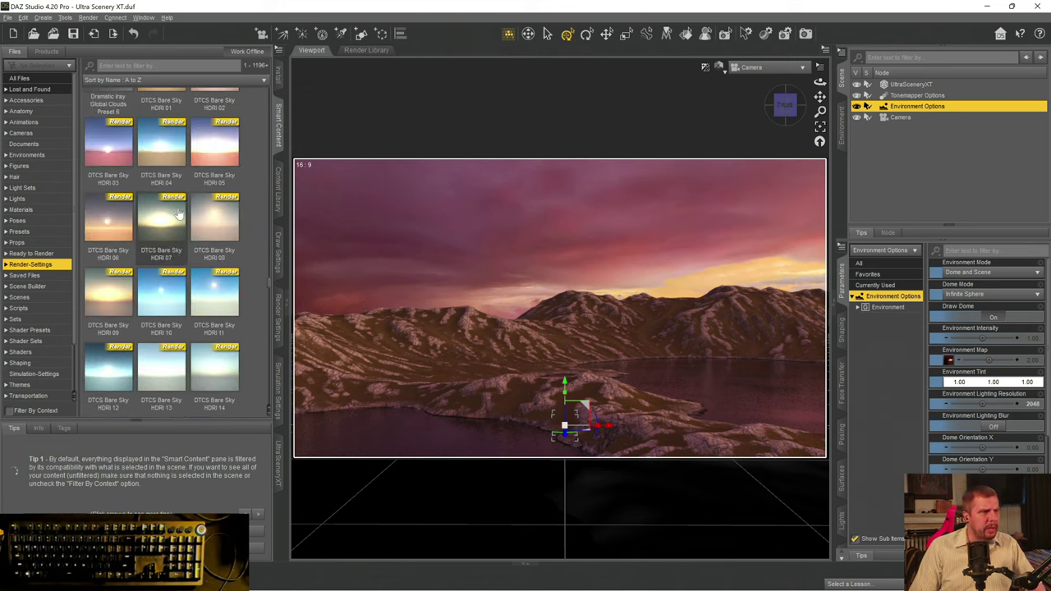
pyautogui.click(156, 156)
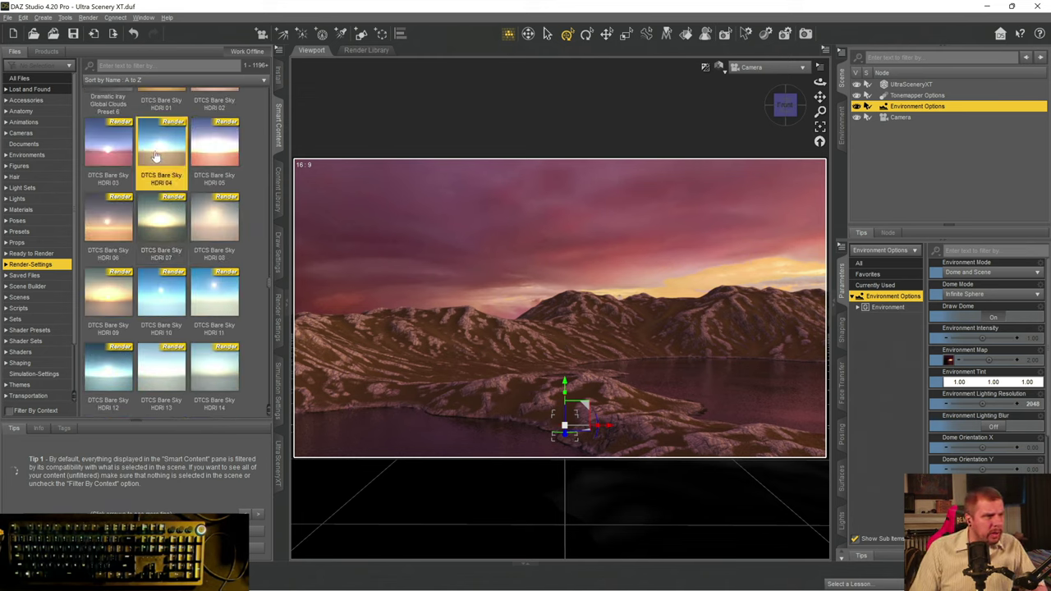
pyautogui.doubleClick(158, 155)
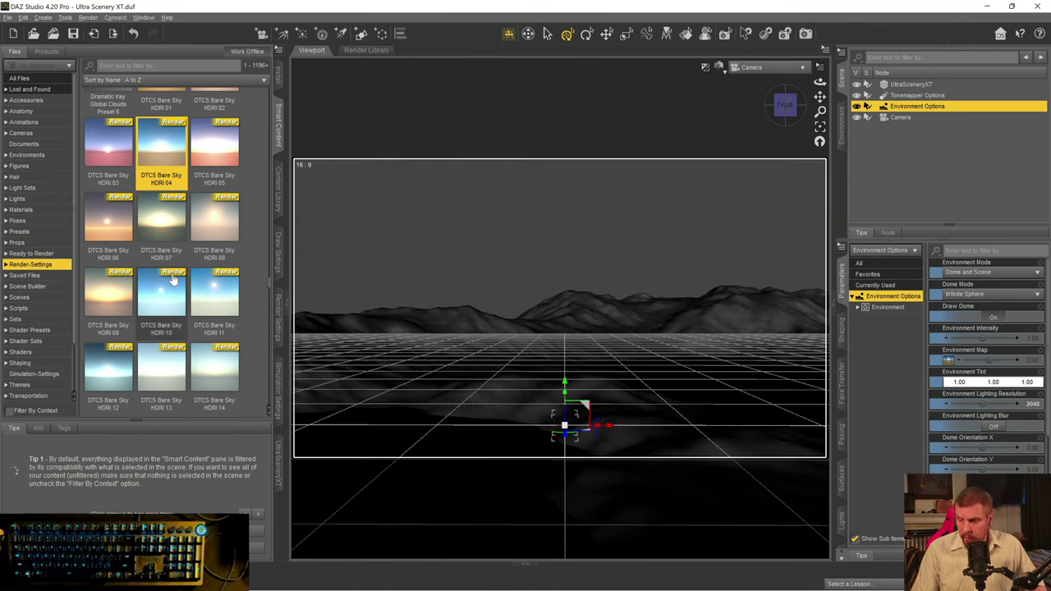
pyautogui.moveTo(173, 280)
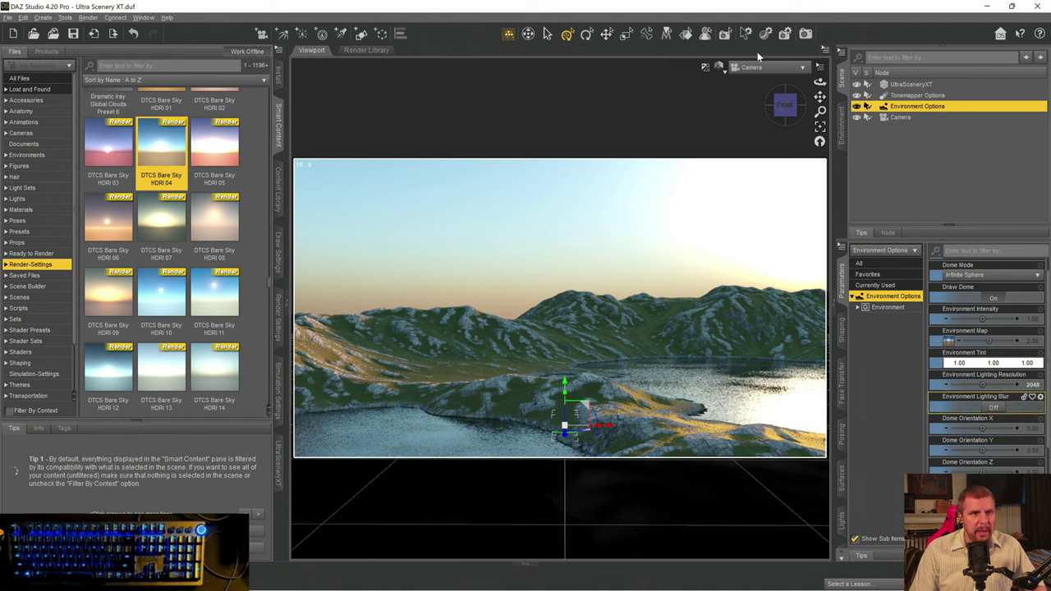
# - Render the landscape, inspect the image in a maximized render window, and cancel and close the render without saving
pyautogui.click(806, 33)
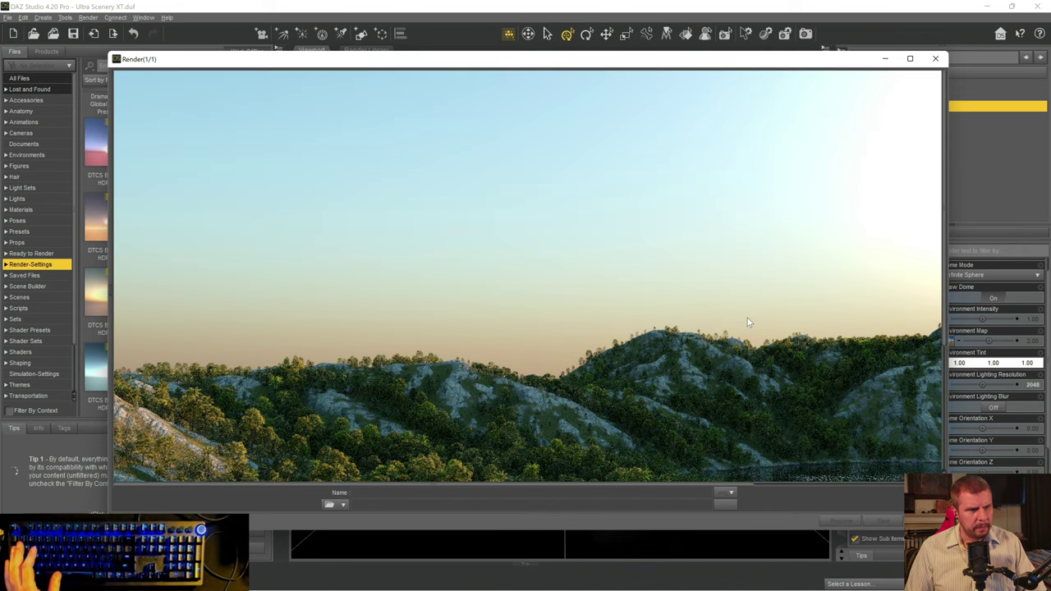
pyautogui.scroll(-5, 669, 362)
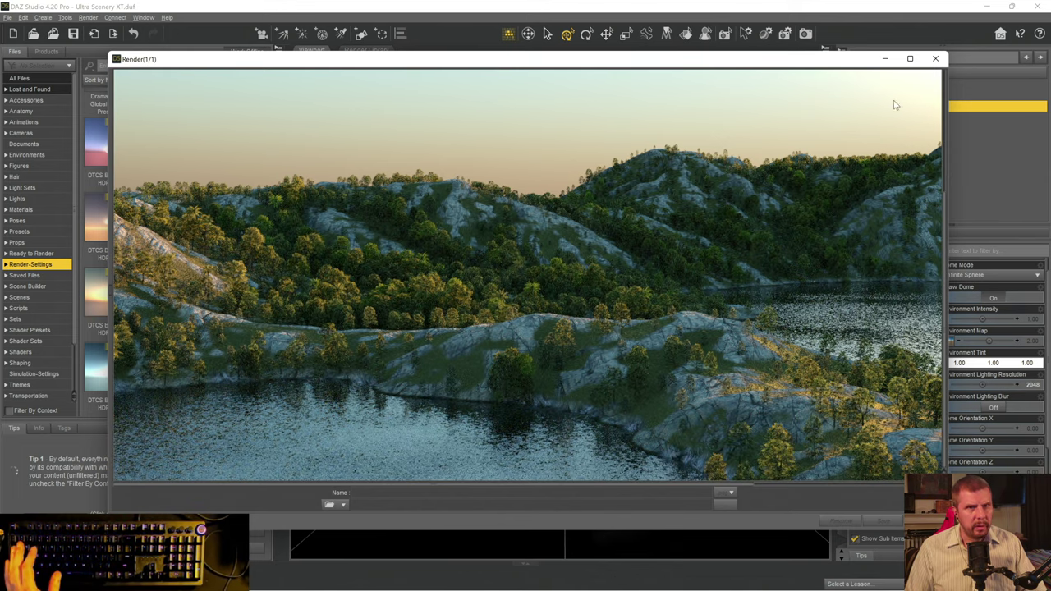
pyautogui.click(912, 60)
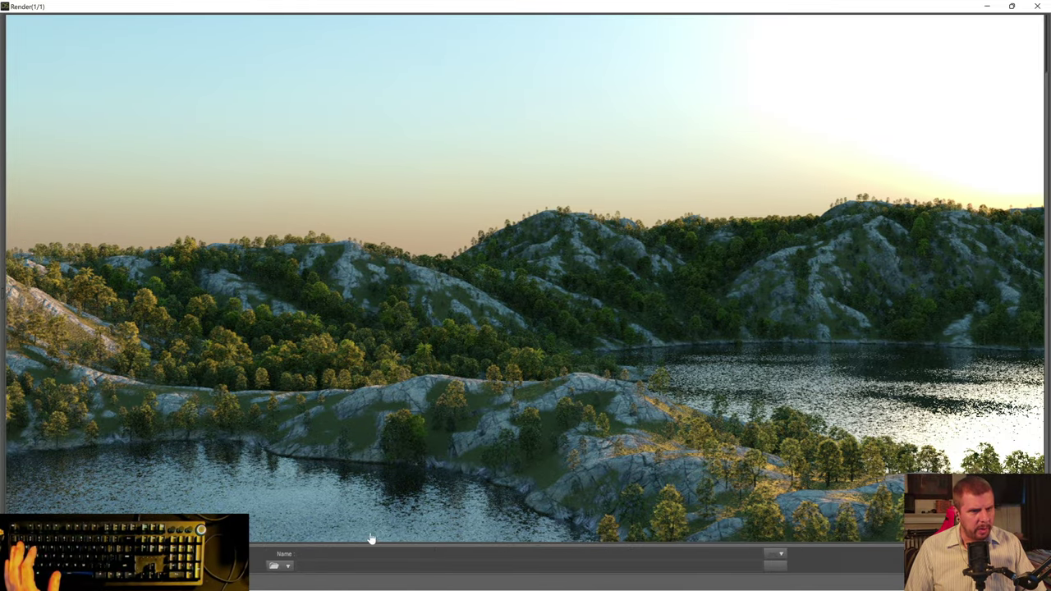
pyautogui.click(1040, 7)
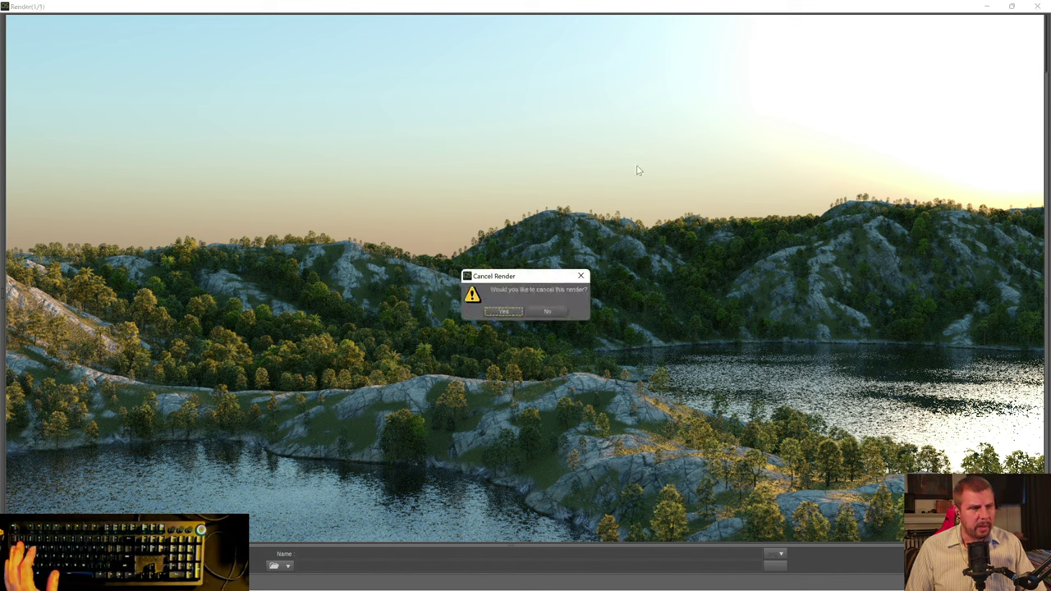
pyautogui.click(516, 313)
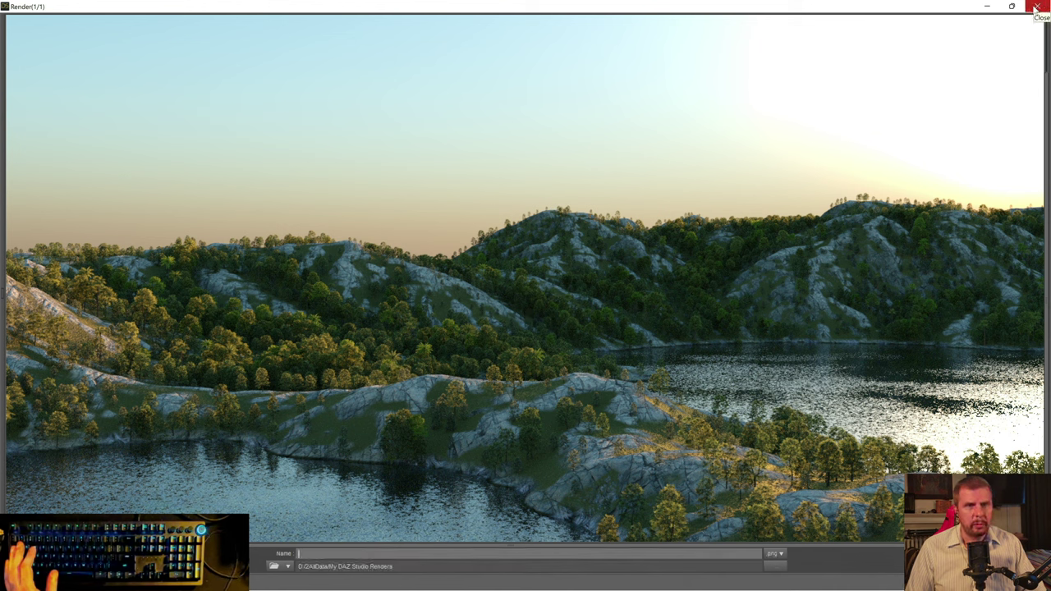
pyautogui.click(1037, 7)
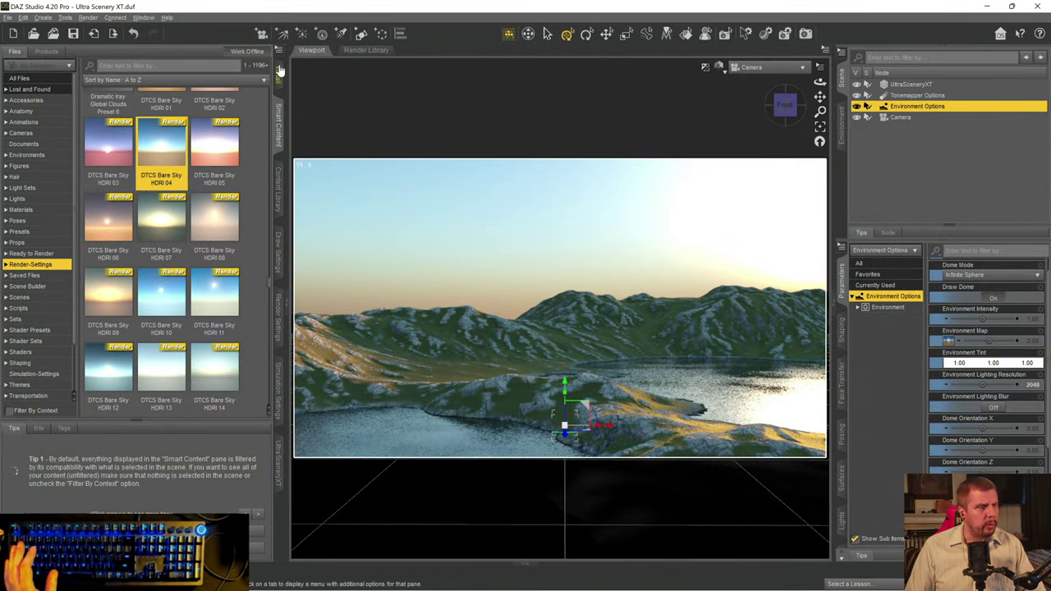
# - Deselect the scene node and launch the UltraSceneCreator script from the UltraScenery - Realistic Landscape System product's utilities
pyautogui.click(896, 134)
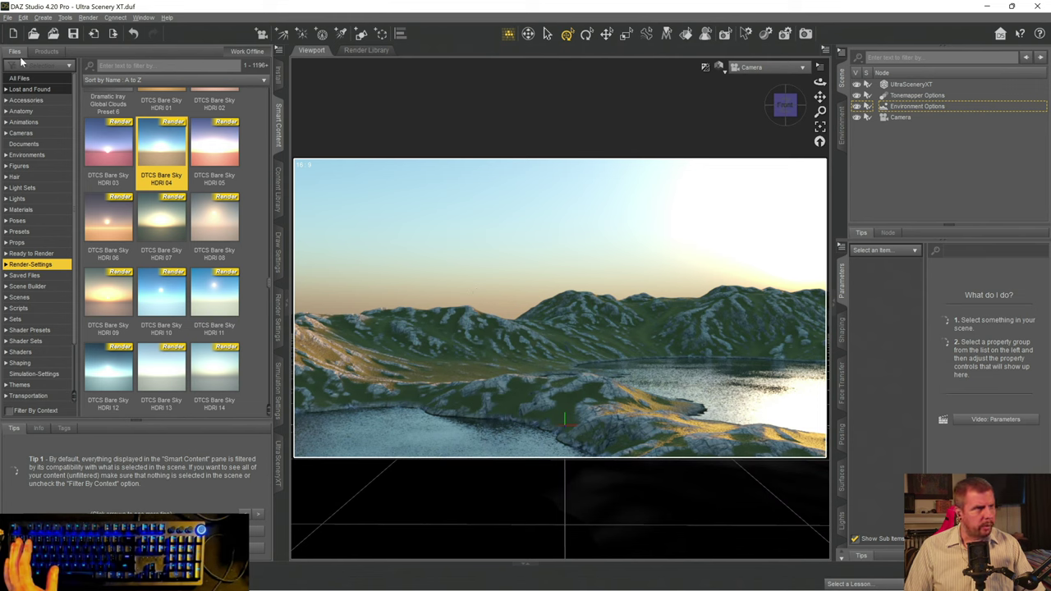
pyautogui.click(46, 52)
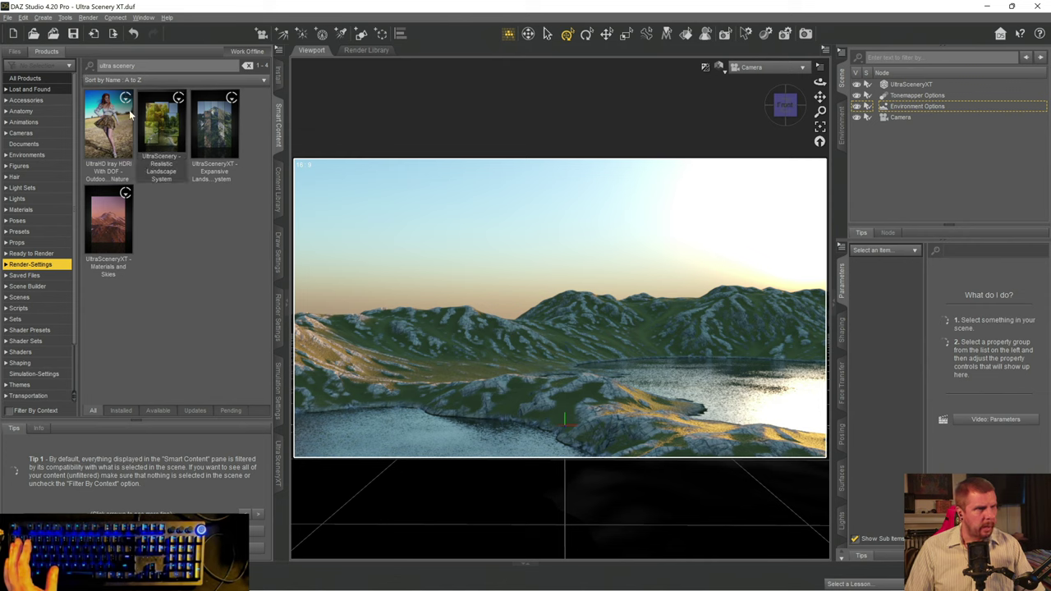
pyautogui.click(157, 109)
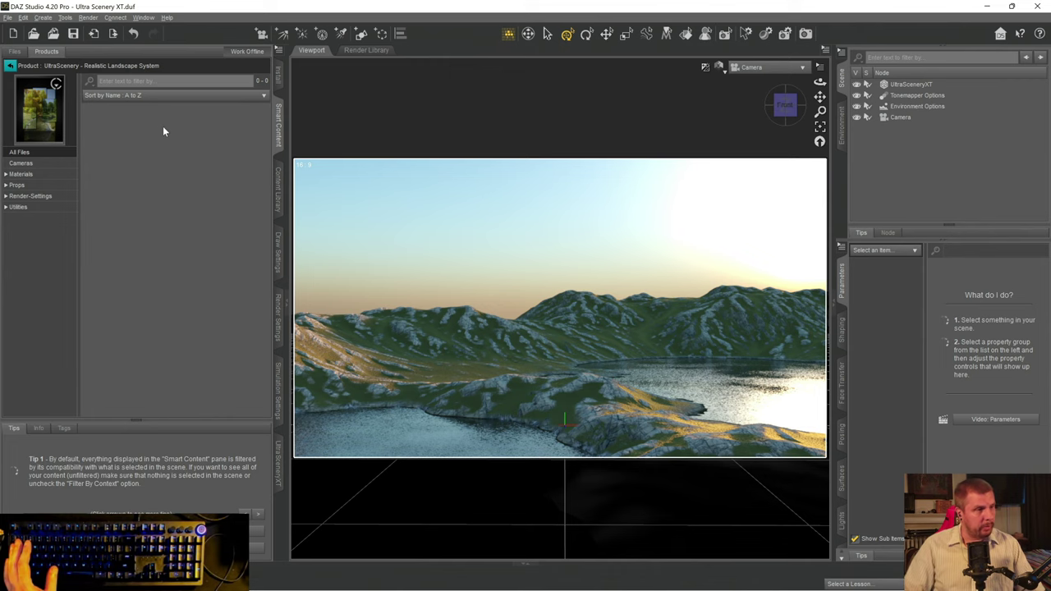
pyautogui.click(19, 208)
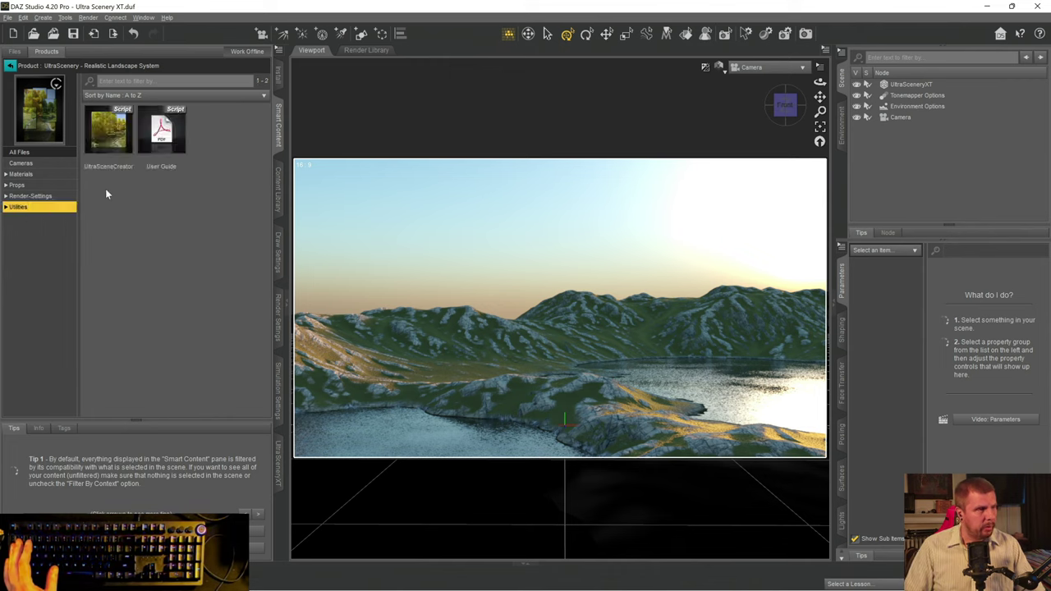
pyautogui.click(97, 136)
pyautogui.doubleClick(97, 136)
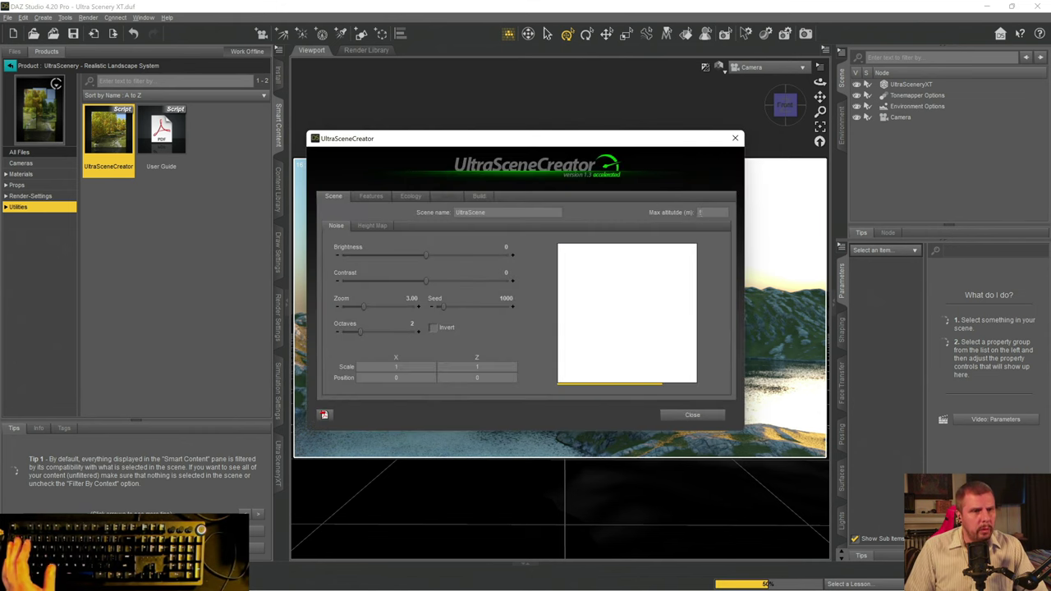
pyautogui.write('2')
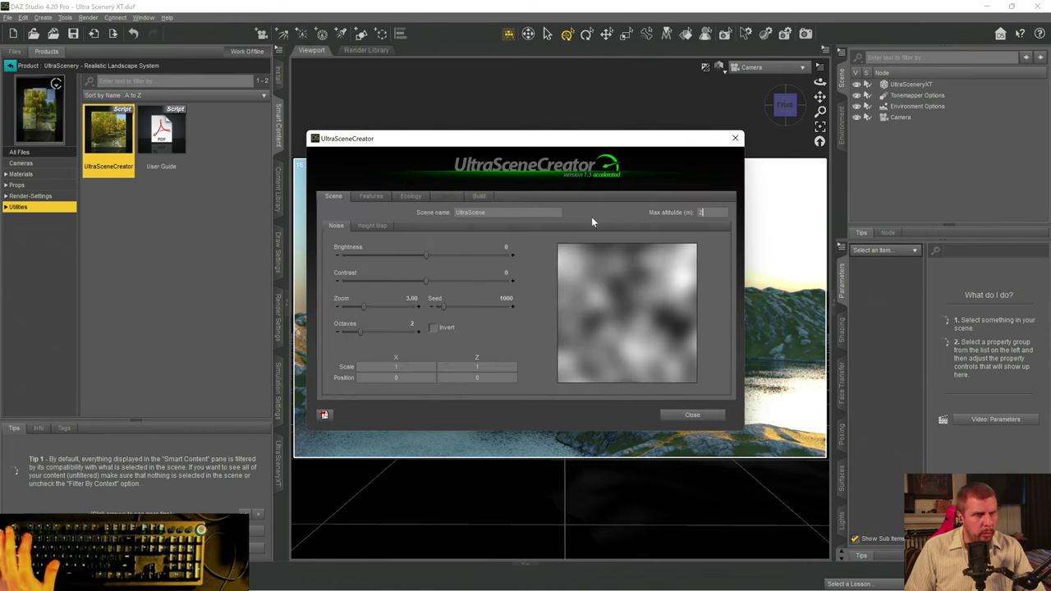
# - Keep the terrain at _No Features and choose the Mossy Hollow 3 ecology in UltraSceneCreator
pyautogui.click(369, 196)
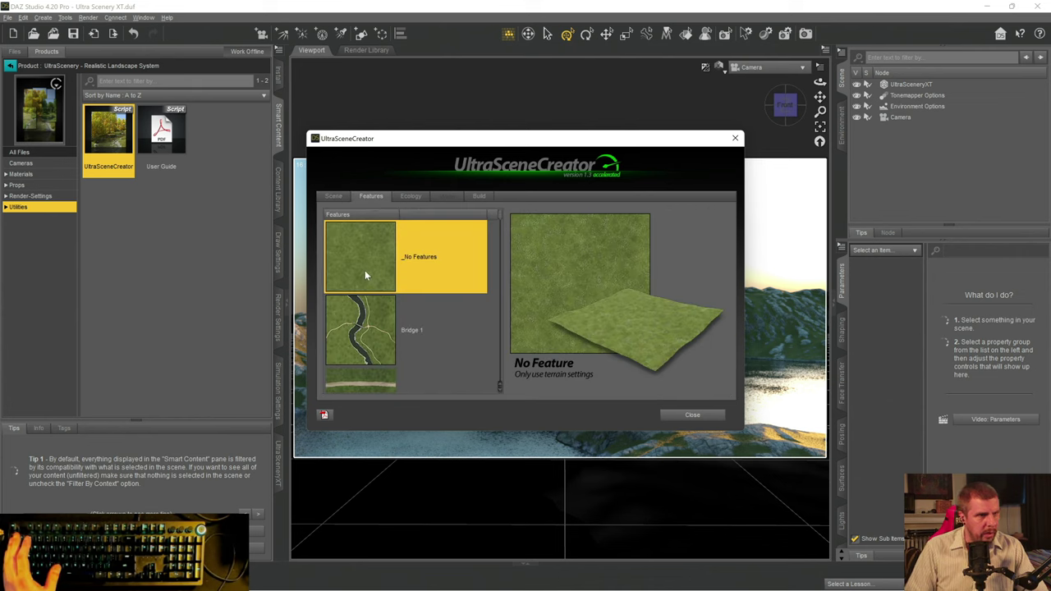
pyautogui.scroll(-1, 440, 263)
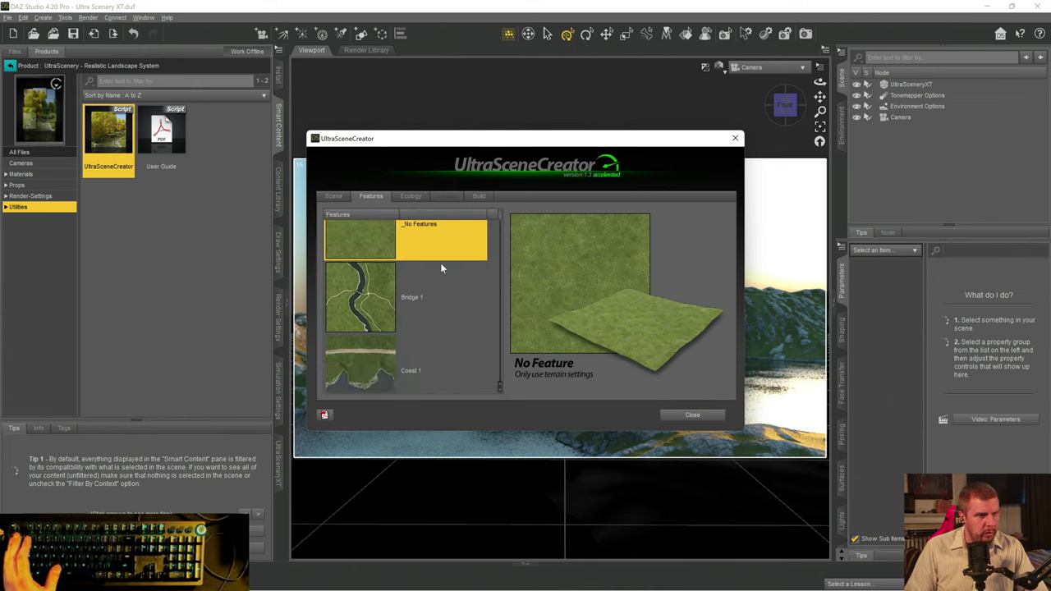
pyautogui.click(411, 197)
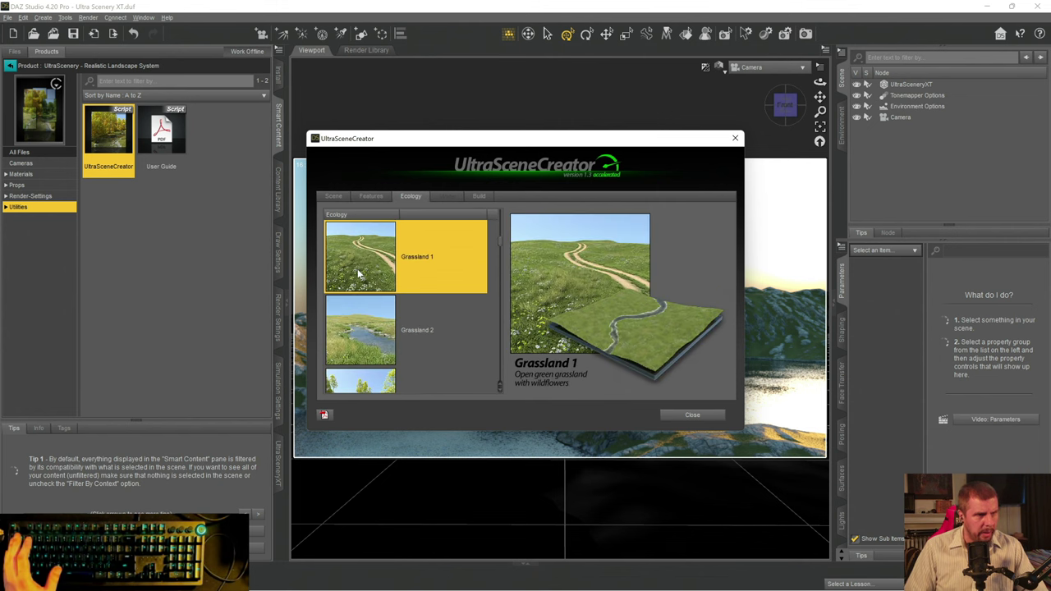
pyautogui.scroll(-5, 374, 300)
pyautogui.scroll(-3, 376, 297)
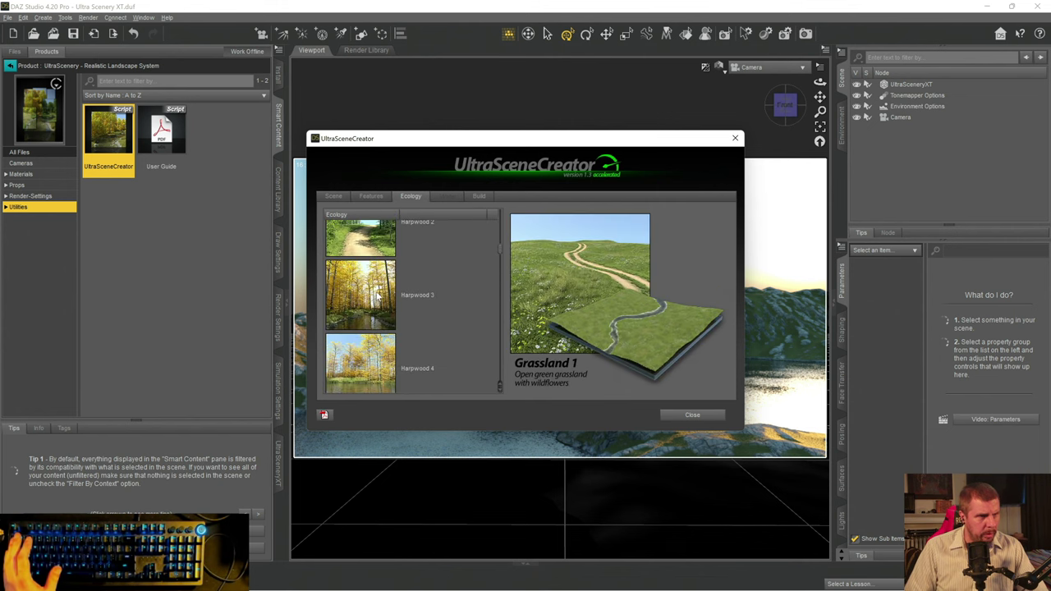
pyautogui.scroll(-5, 377, 296)
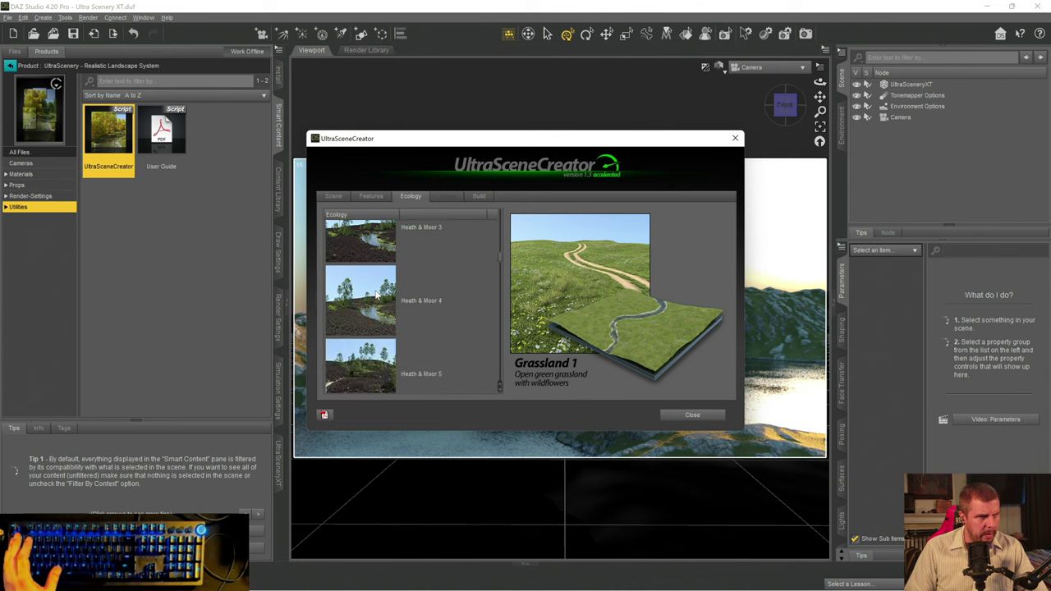
pyautogui.scroll(-2, 376, 290)
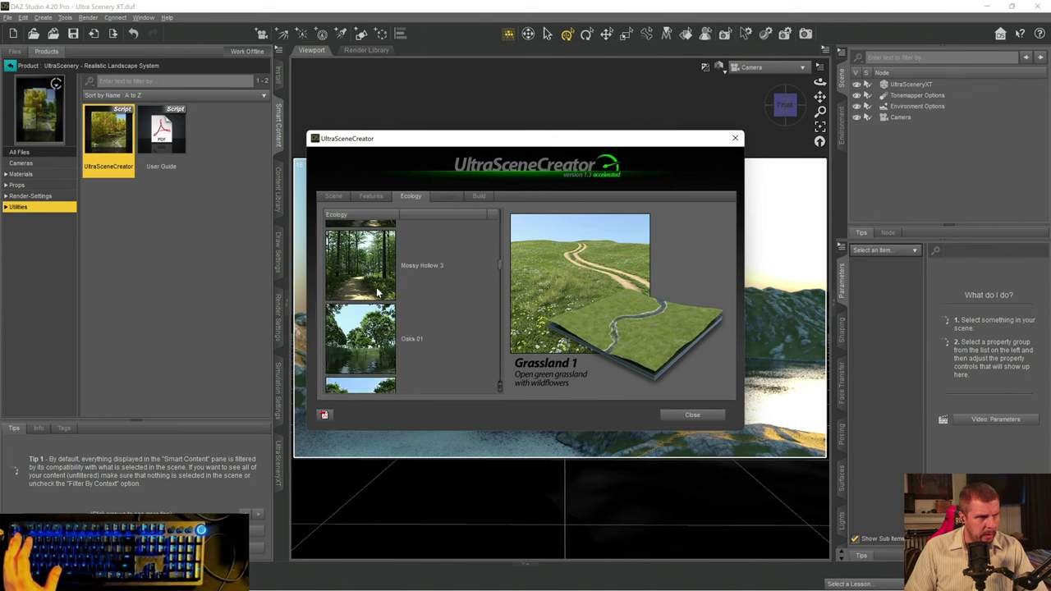
pyautogui.click(374, 301)
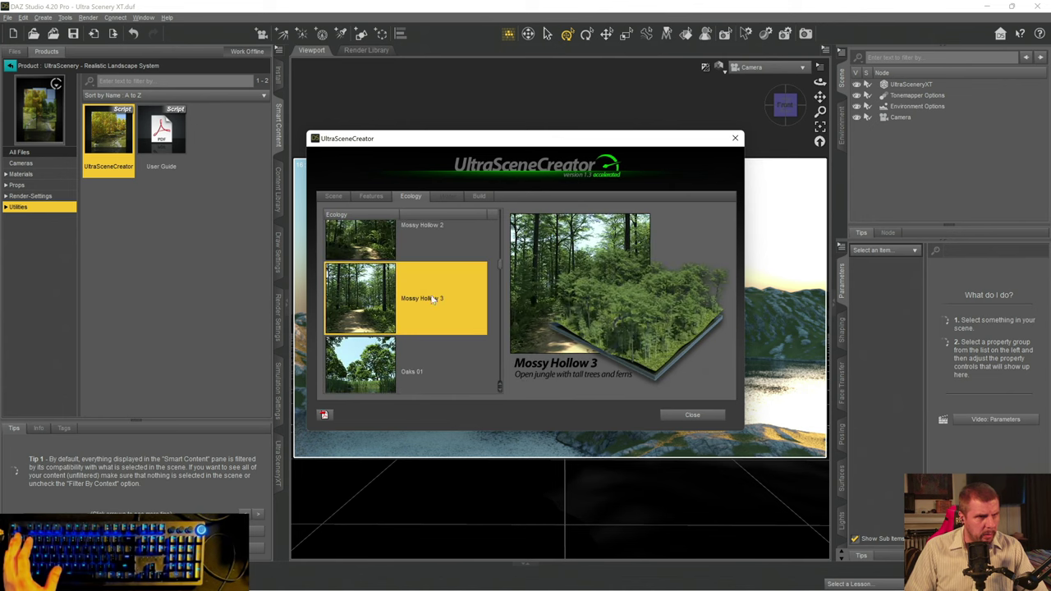
# - Restrict instances to Camera and turn off the Trees, Trees (medium), Trees (seedlings) and Trees (understorey) layers for the build
pyautogui.click(479, 198)
pyautogui.click(678, 309)
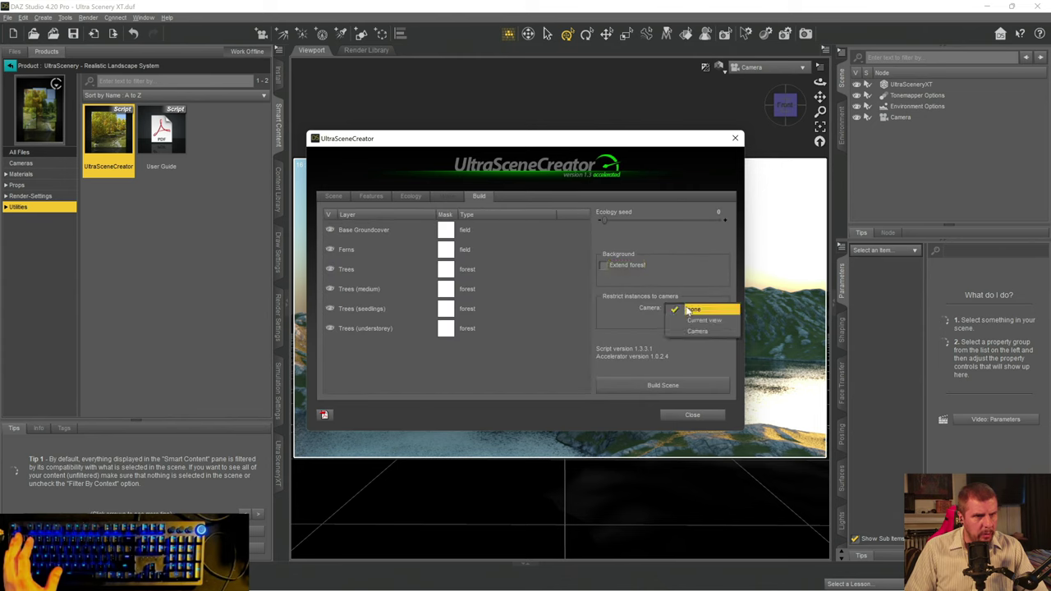
pyautogui.click(694, 331)
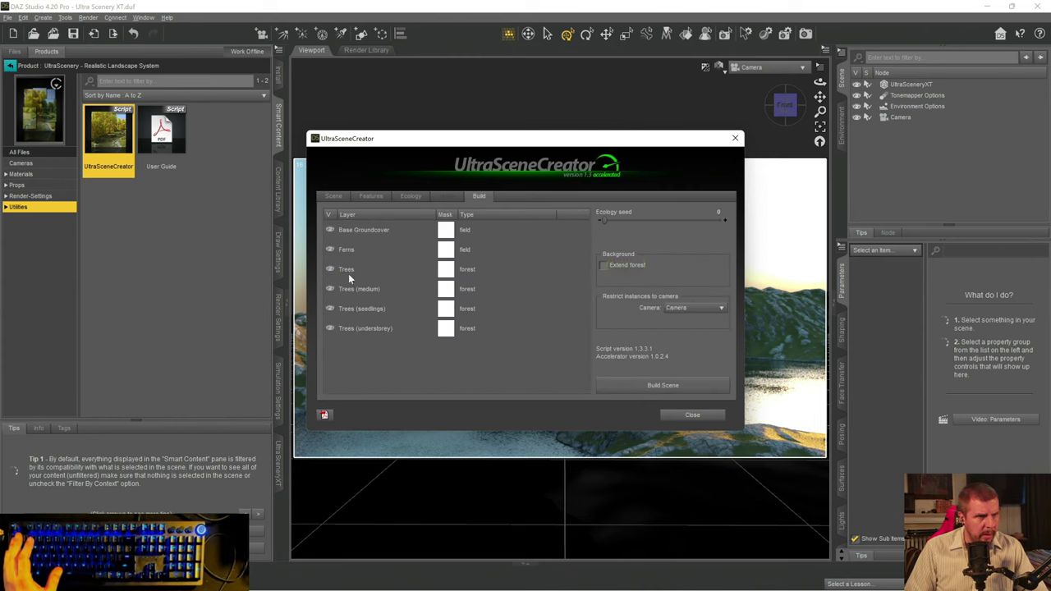
pyautogui.click(333, 289)
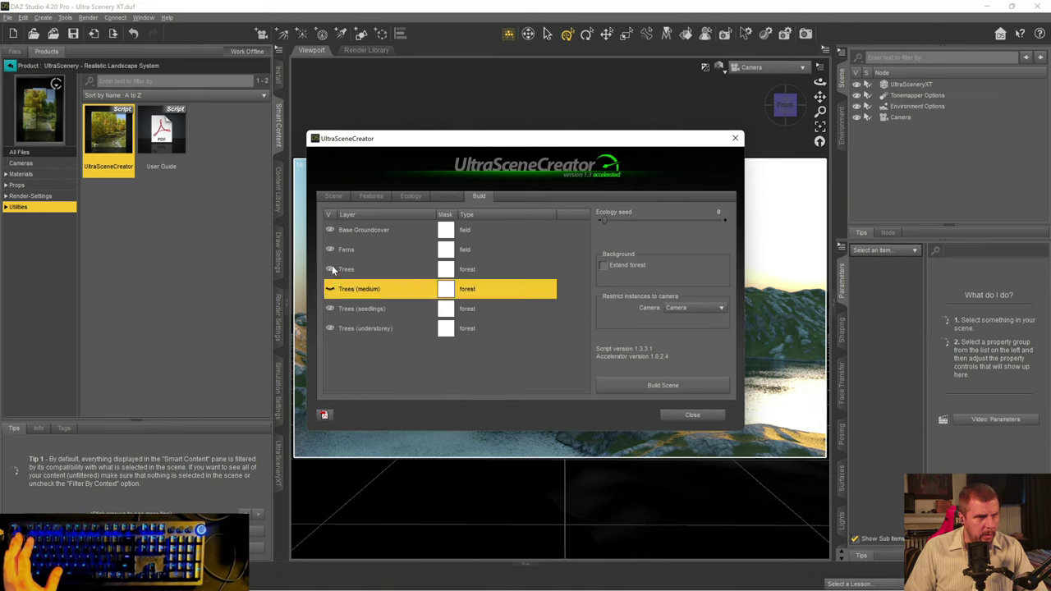
pyautogui.click(331, 271)
pyautogui.click(331, 309)
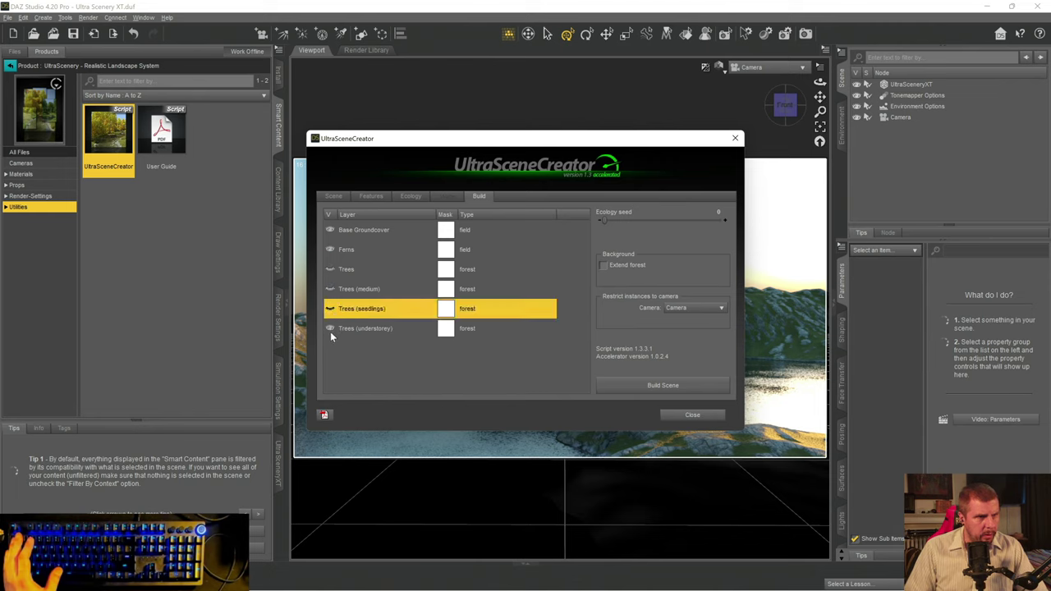
pyautogui.click(331, 329)
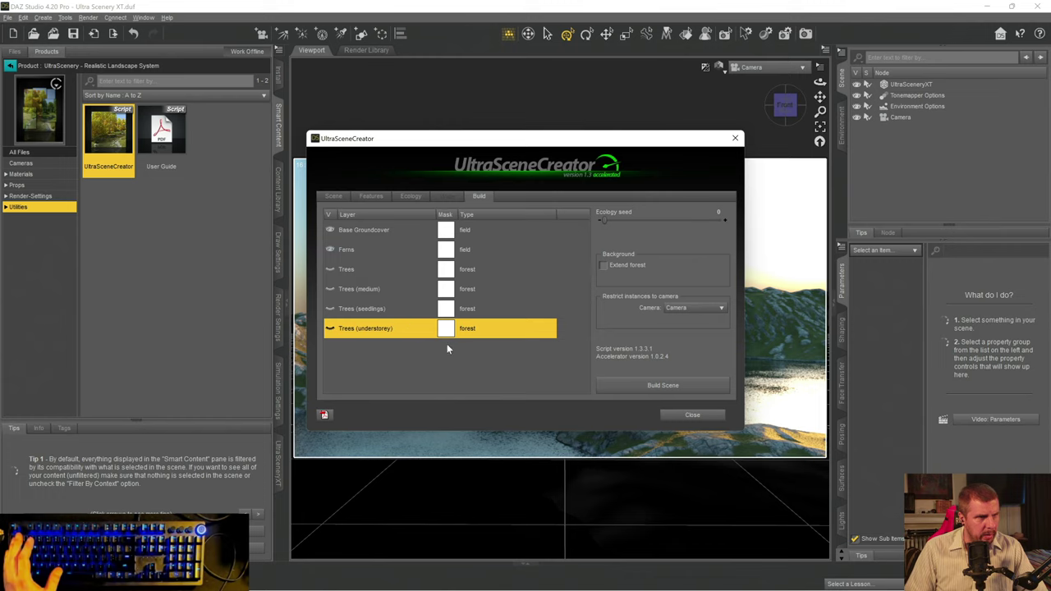
# - Build the undergrowth scene and close UltraSceneCreator
pyautogui.click(658, 387)
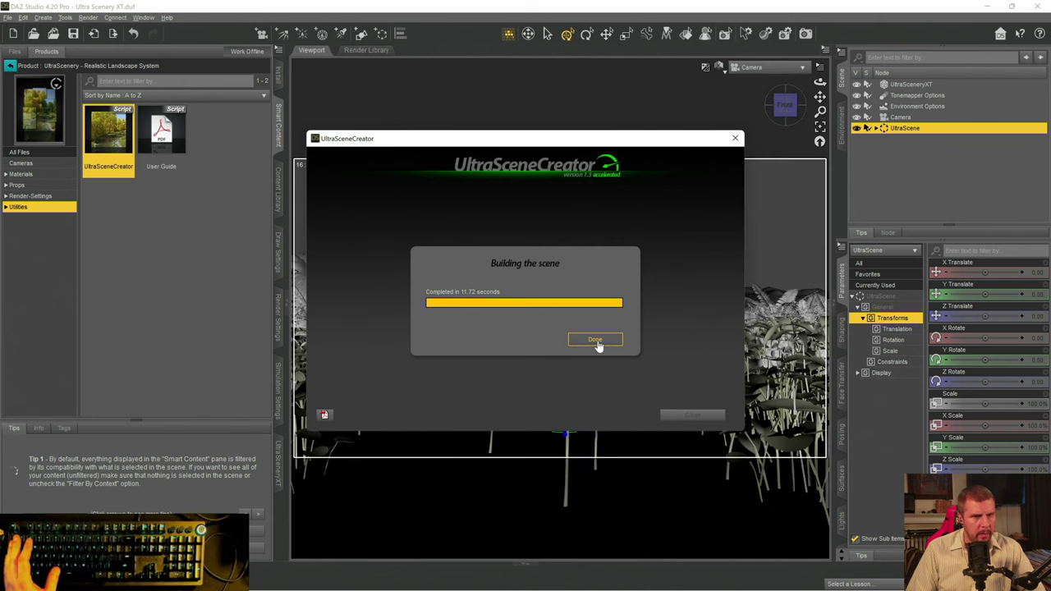
pyautogui.click(596, 341)
pyautogui.click(690, 416)
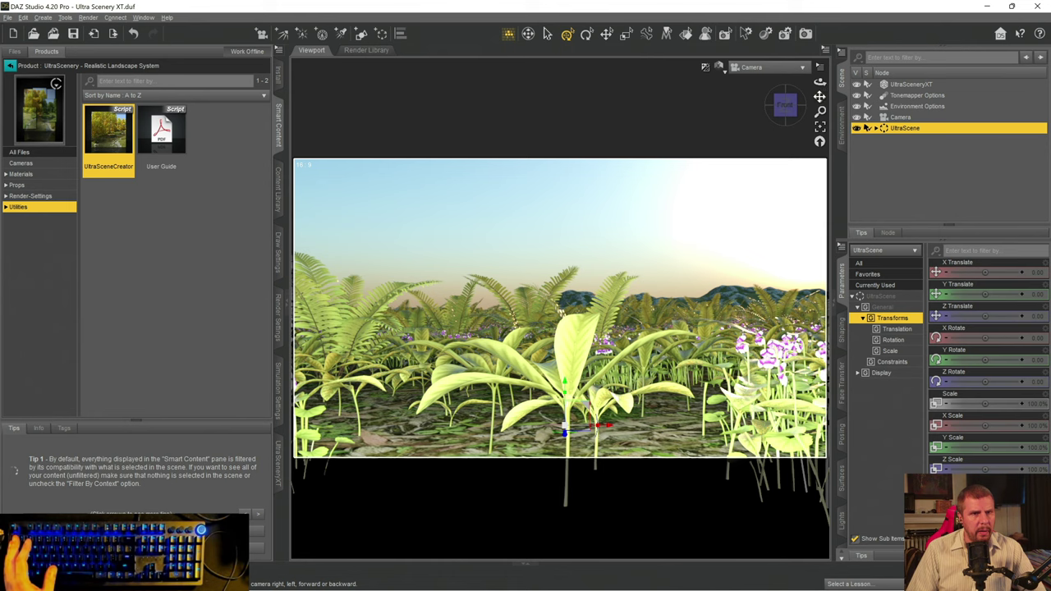
# - Pan the camera upward so it looks over the foreground plants toward the distant hills
pyautogui.moveTo(820, 96)
pyautogui.mouseDown()
pyautogui.moveTo(820, 79)
pyautogui.moveTo(819, 92)
pyautogui.mouseUp()
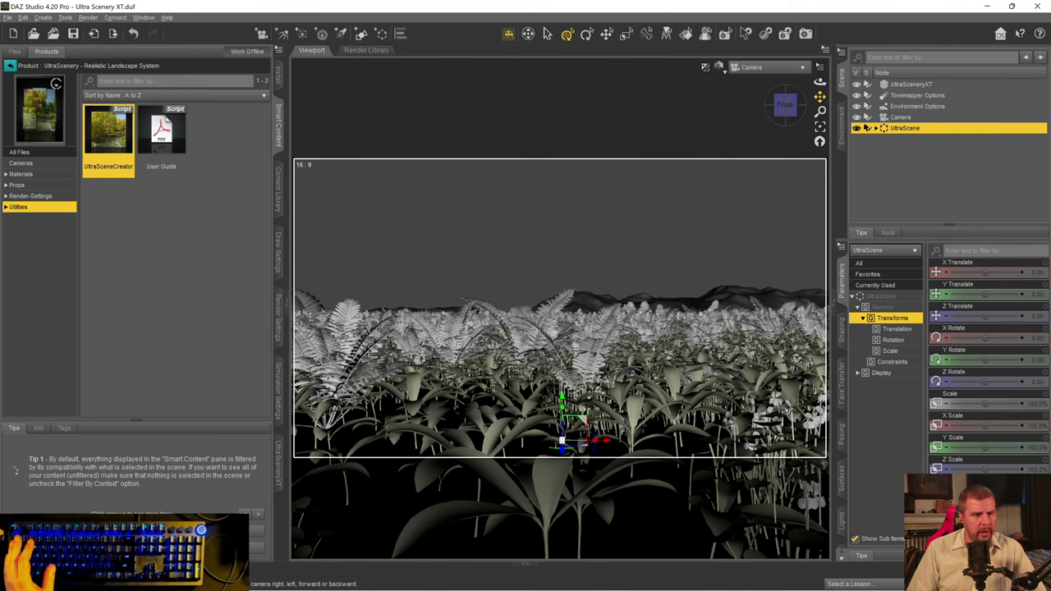
pyautogui.moveTo(820, 92); pyautogui.dragTo(820, 102)
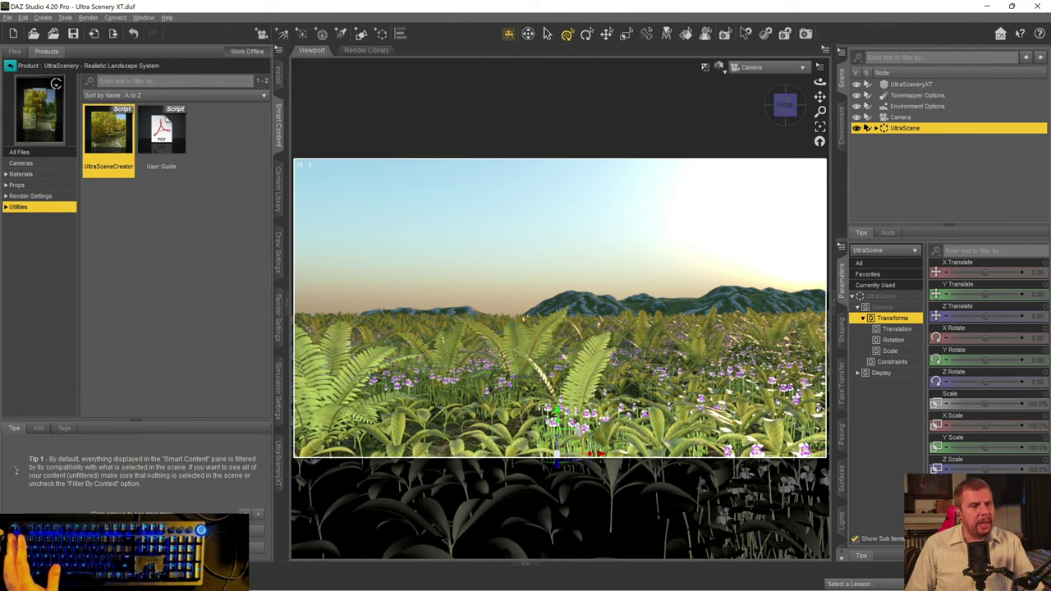
pyautogui.click(10, 65)
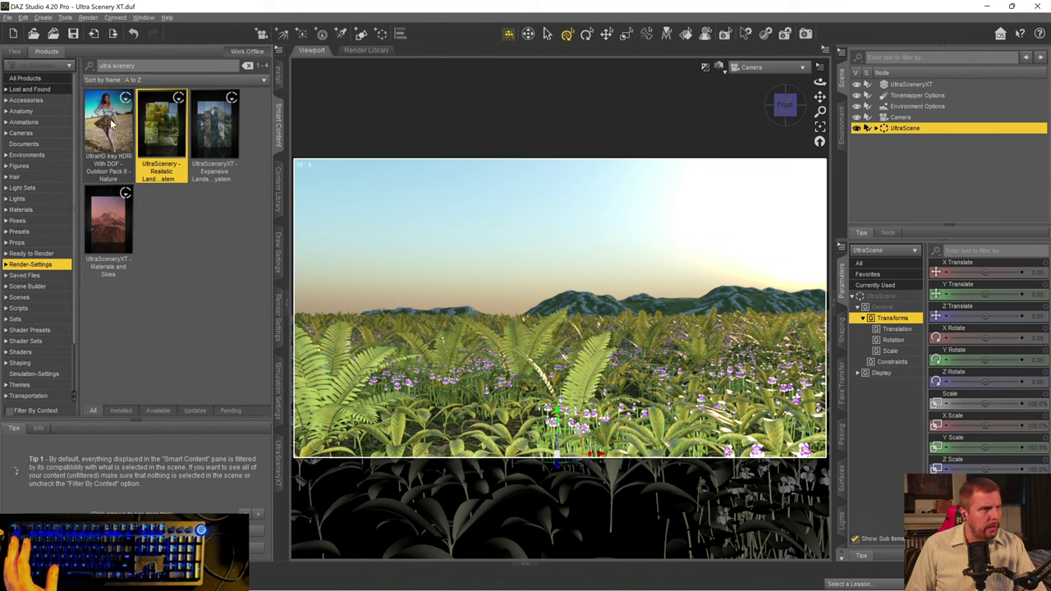
pyautogui.click(18, 167)
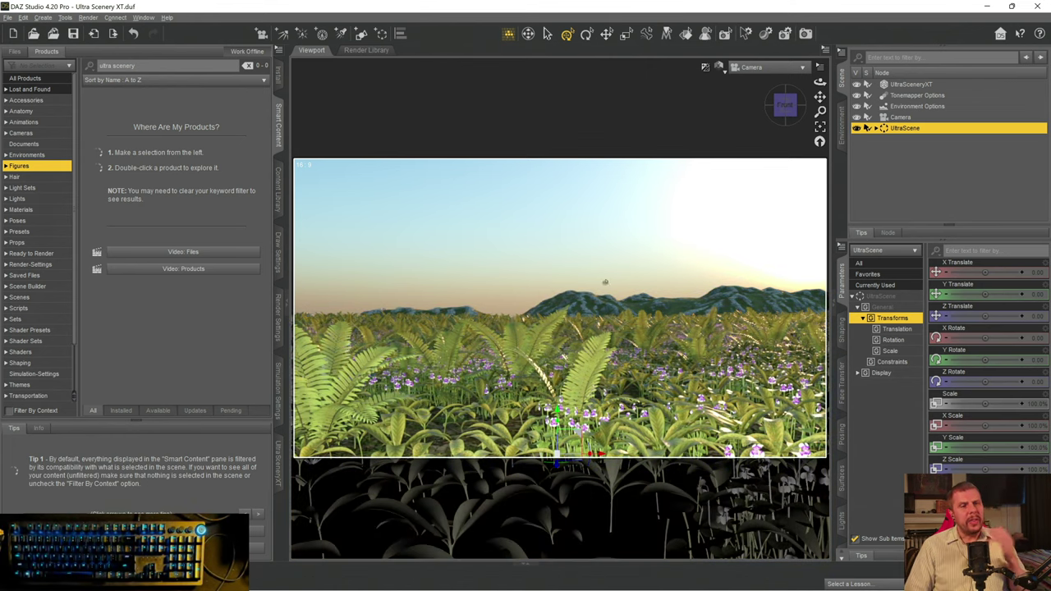
pyautogui.doubleClick(898, 134)
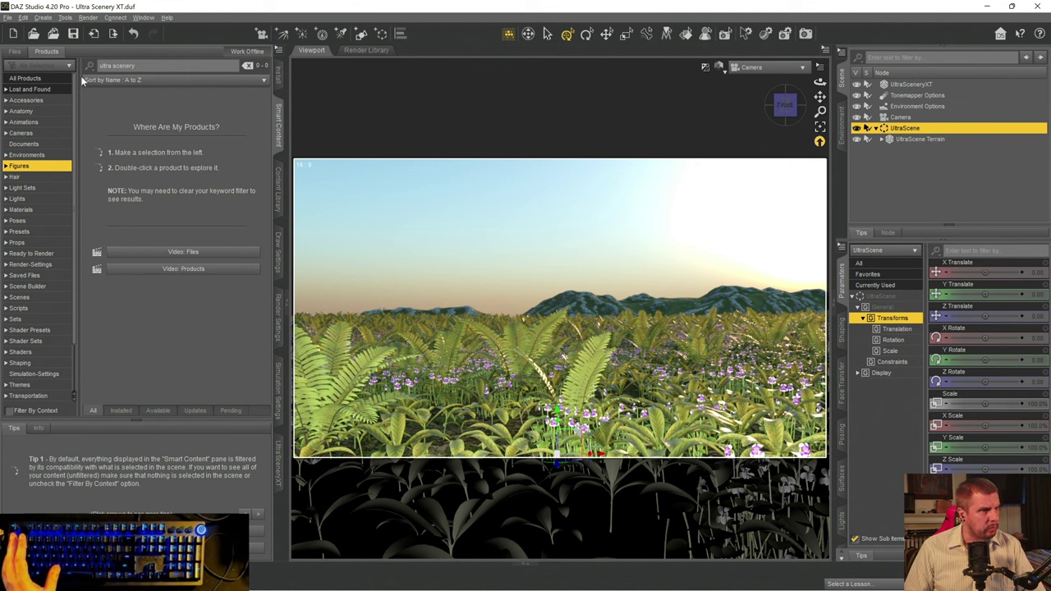
# - Open the UltraSceneCreator script from the utilities of the UltraScenery - Realistic Landscape System product
pyautogui.click(24, 267)
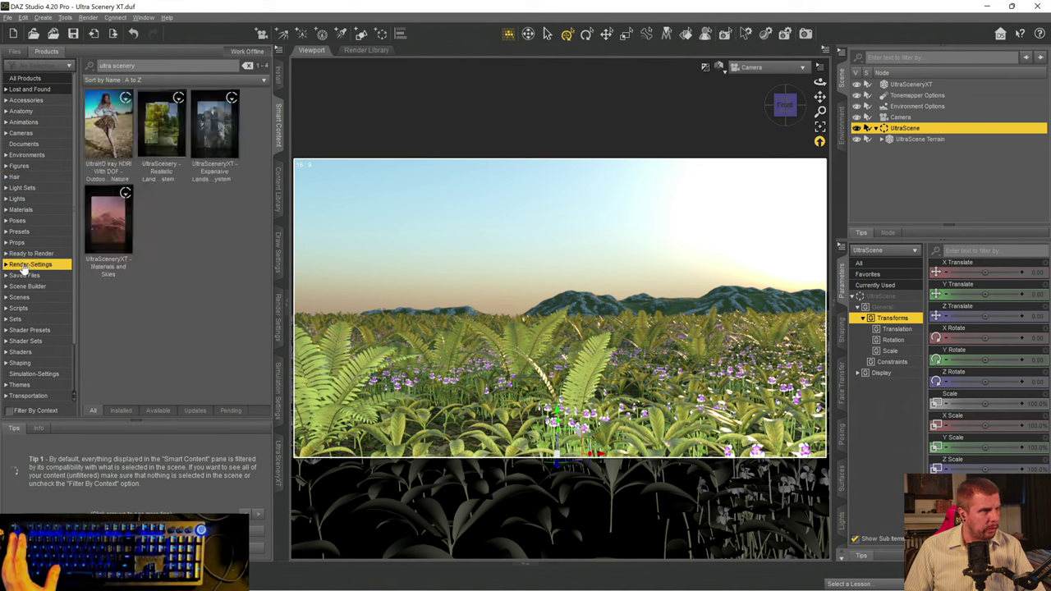
pyautogui.doubleClick(163, 143)
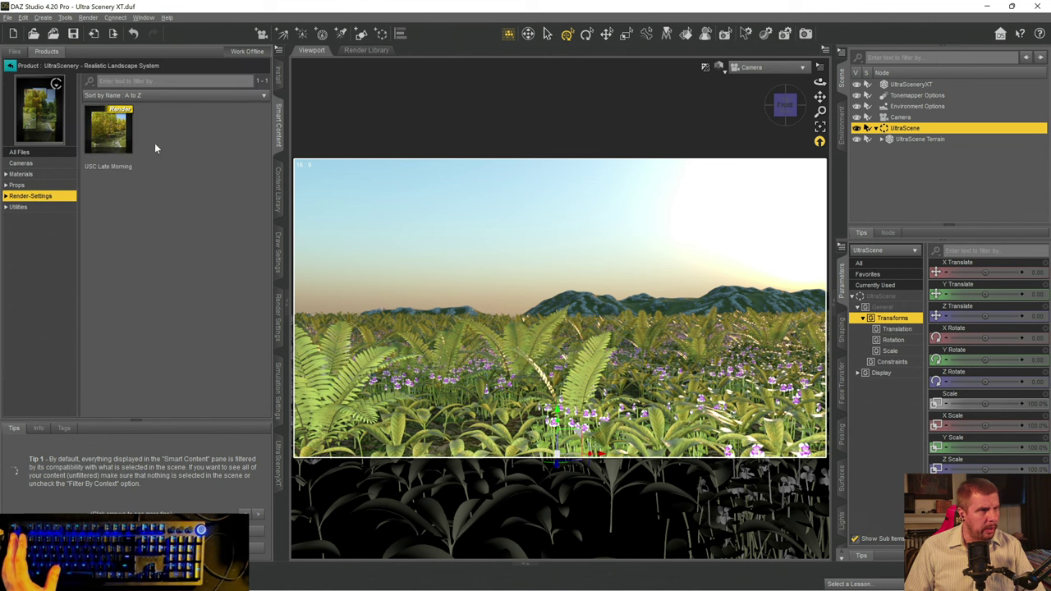
pyautogui.click(25, 209)
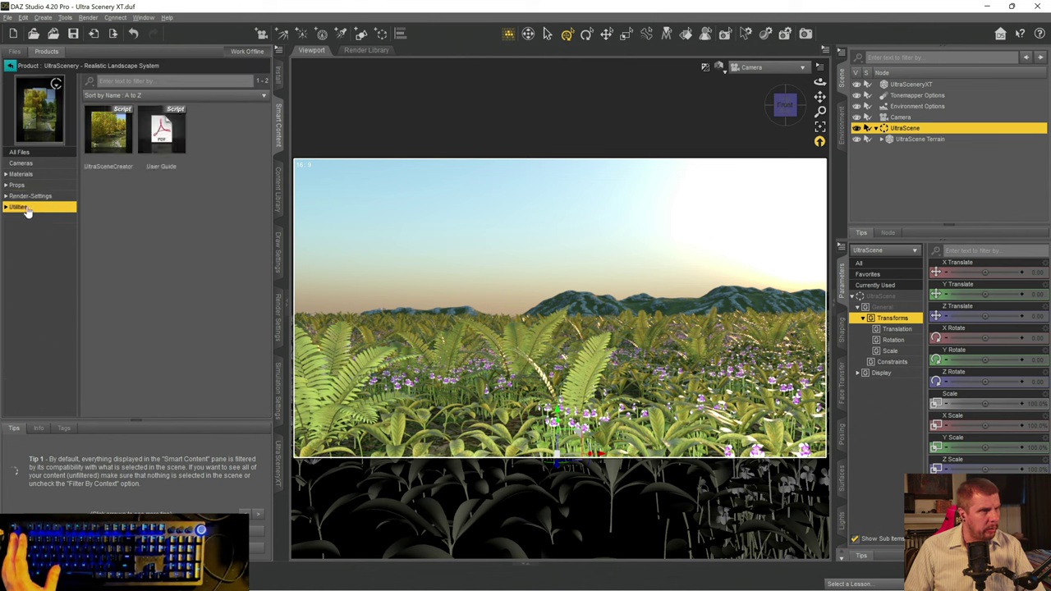
pyautogui.doubleClick(115, 145)
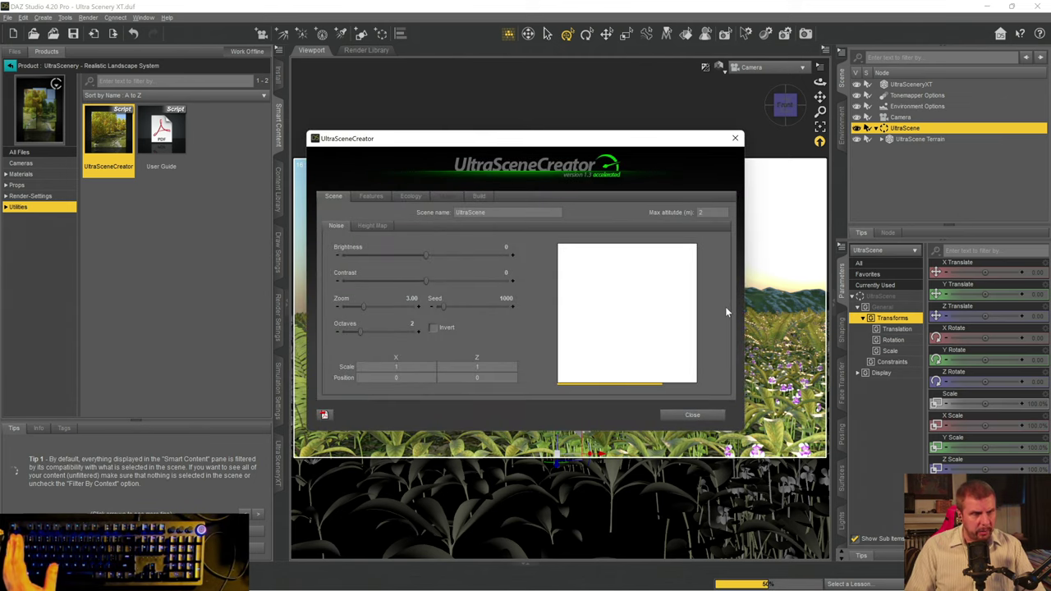
# - Choose the Oaks 02 ecology in UltraSceneCreator and turn off its Oaks and Oaks (young) layers
pyautogui.click(478, 196)
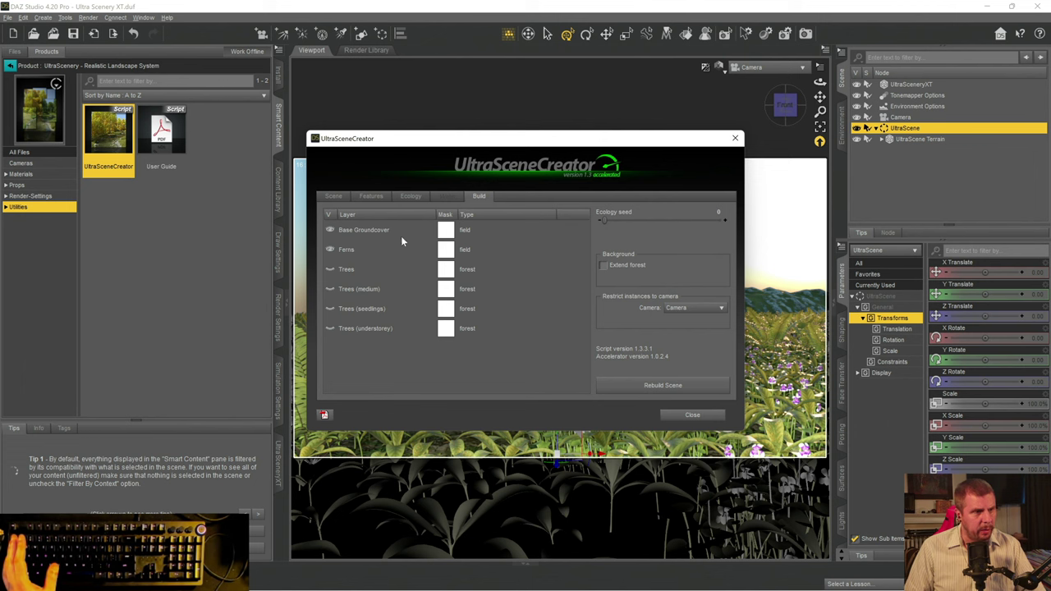
pyautogui.click(411, 198)
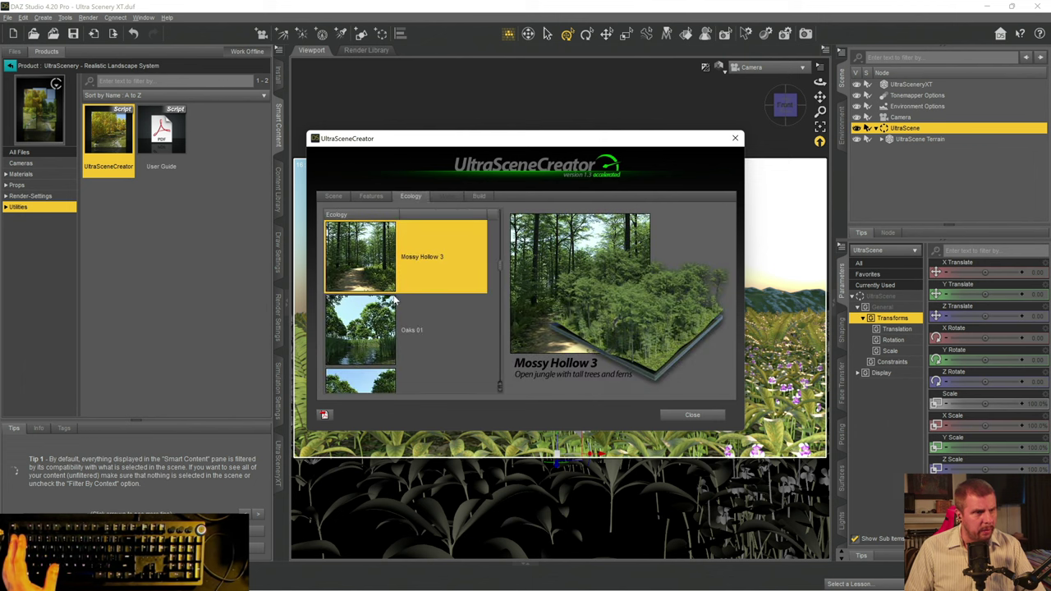
pyautogui.scroll(-1, 372, 317)
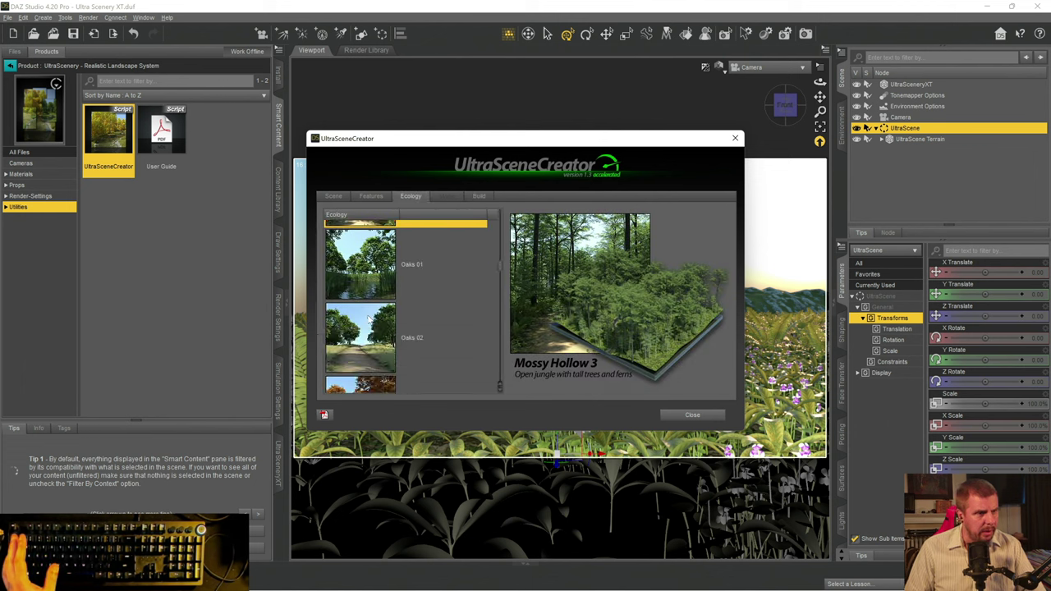
pyautogui.click(370, 319)
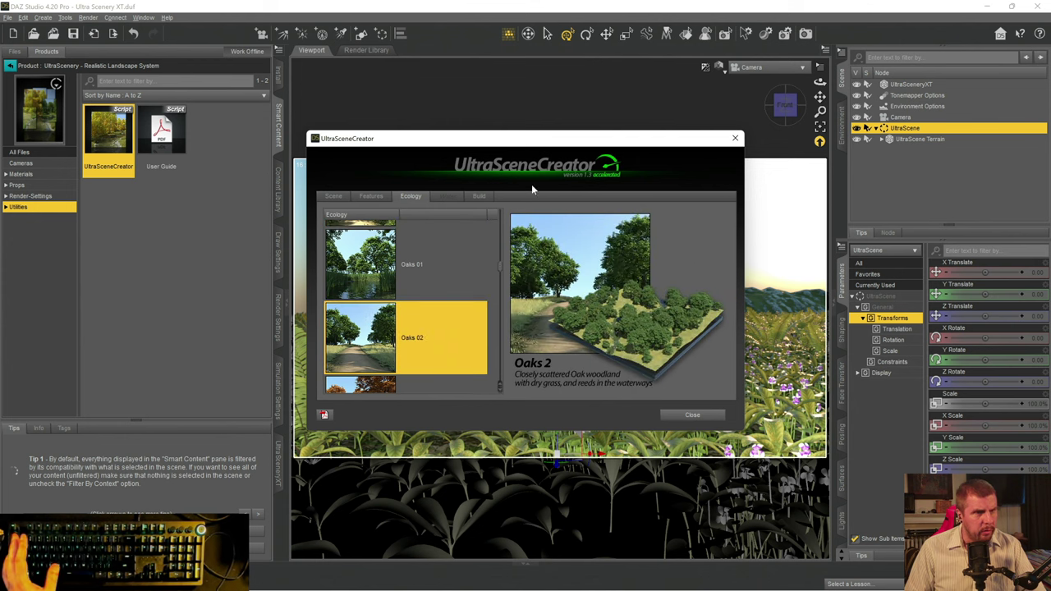
pyautogui.click(478, 197)
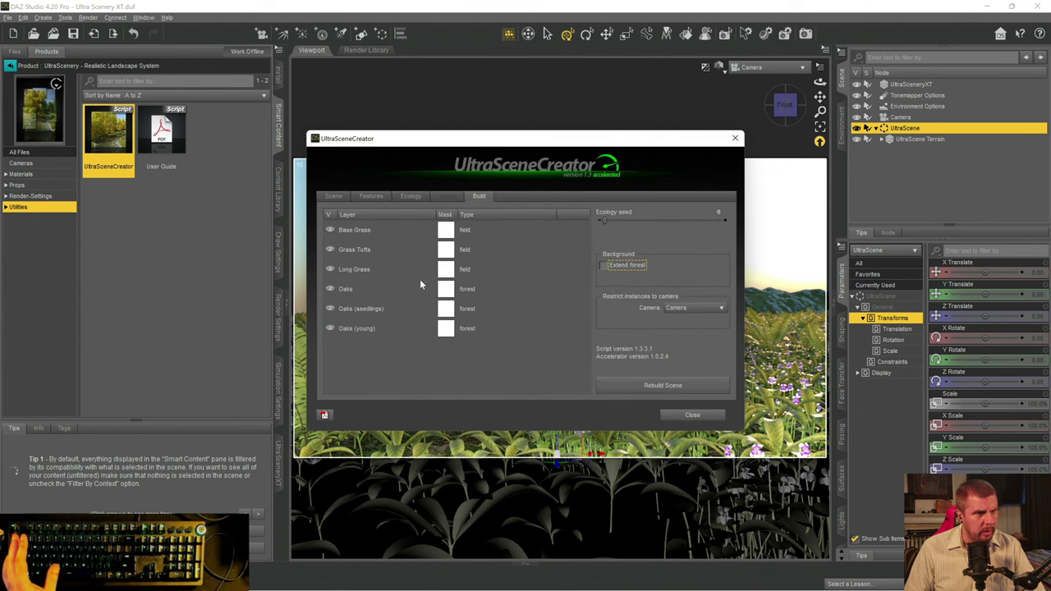
pyautogui.click(330, 290)
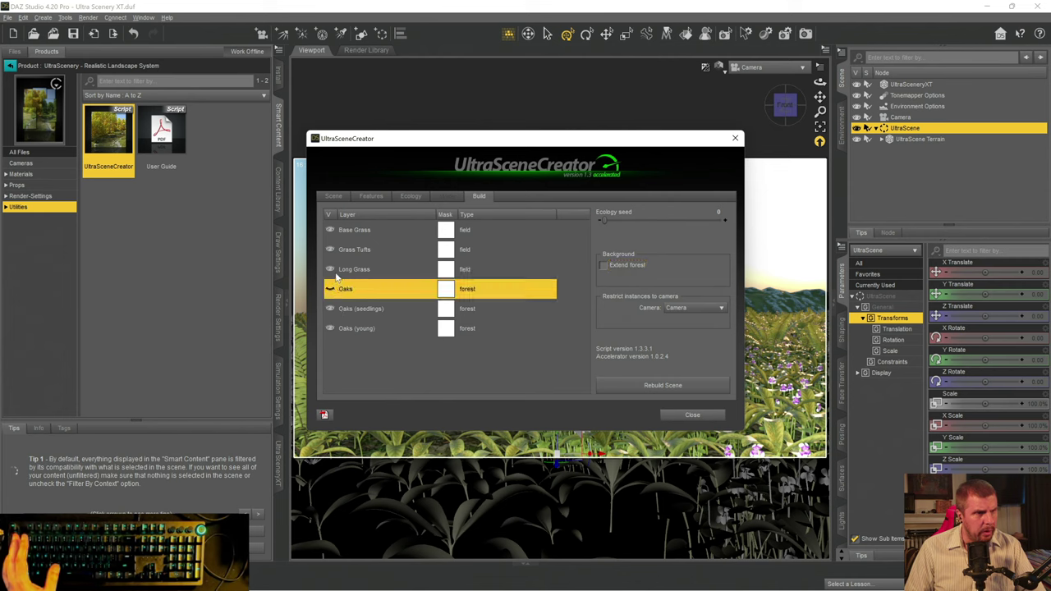
pyautogui.click(330, 329)
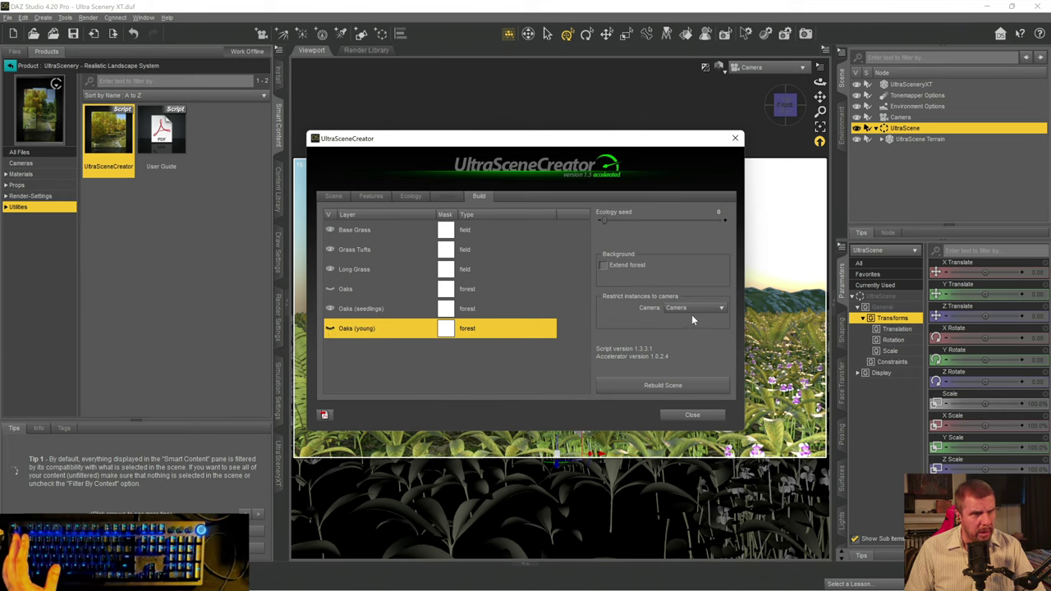
# - Rebuild the scene with the grass and seedling layers and close UltraSceneCreator
pyautogui.click(653, 386)
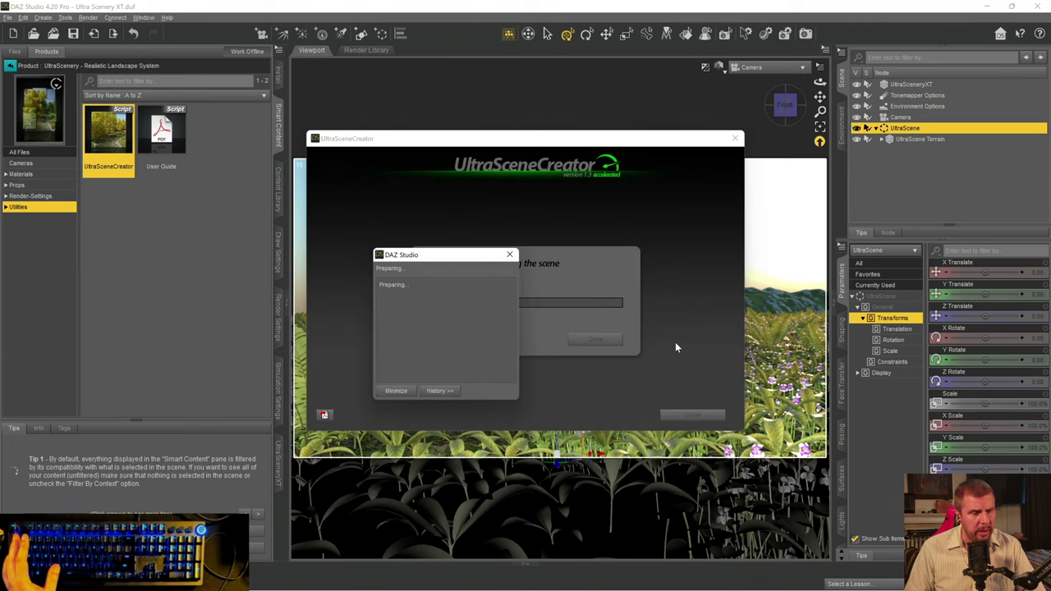
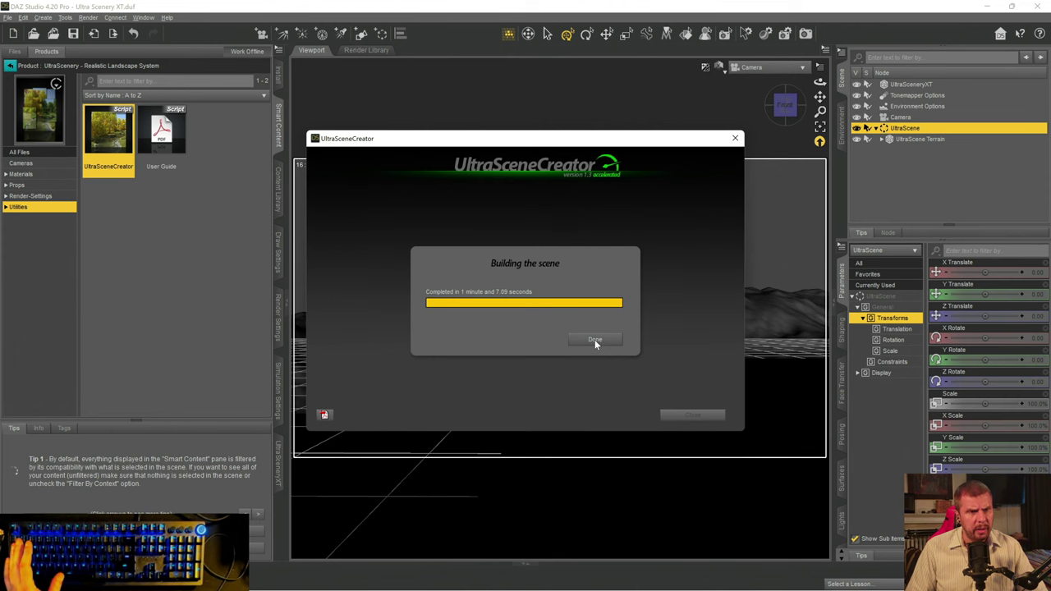
pyautogui.click(595, 340)
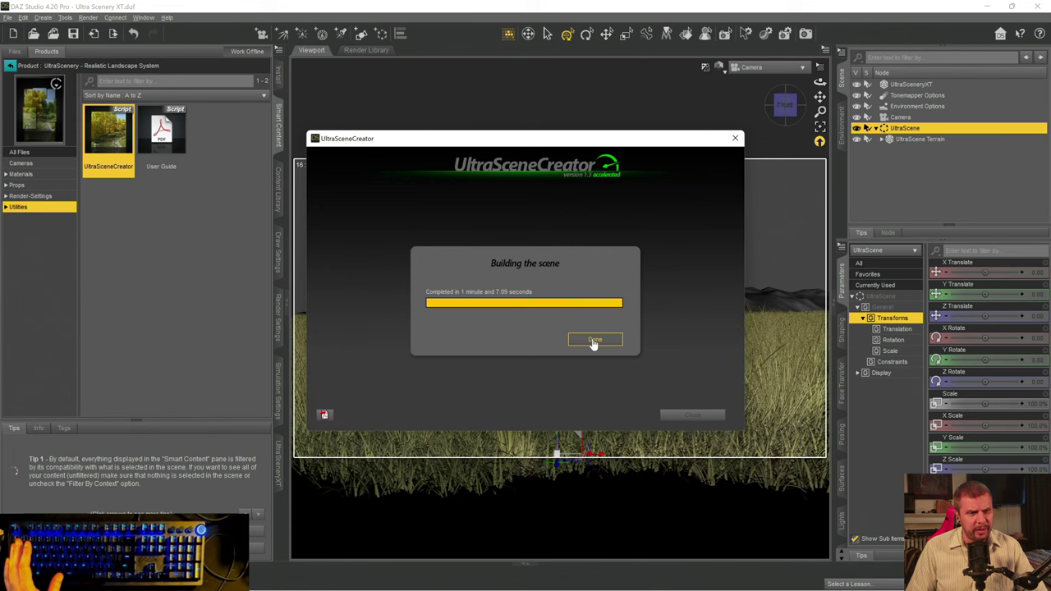
pyautogui.click(594, 340)
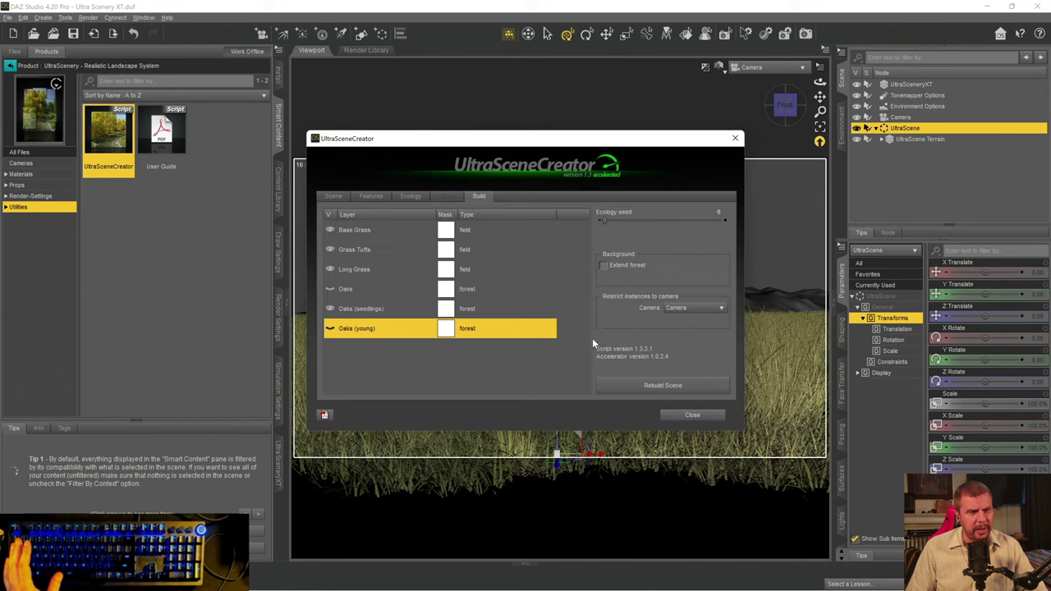
pyautogui.click(695, 417)
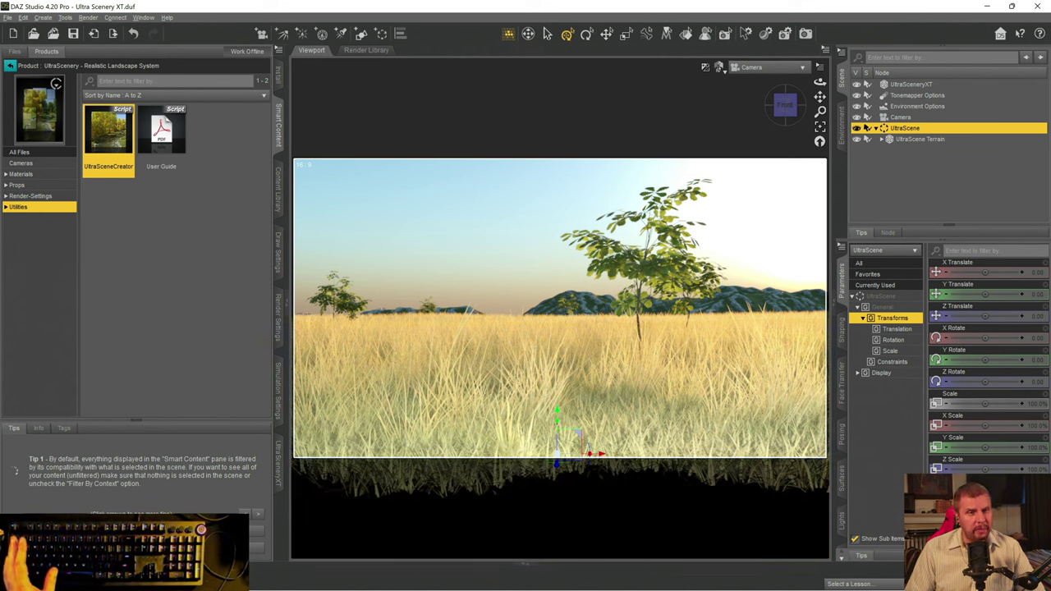
# - Switch the viewport to Texture Shaded and move UltraScene toward the camera to a Z translation of about 2865
pyautogui.click(721, 67)
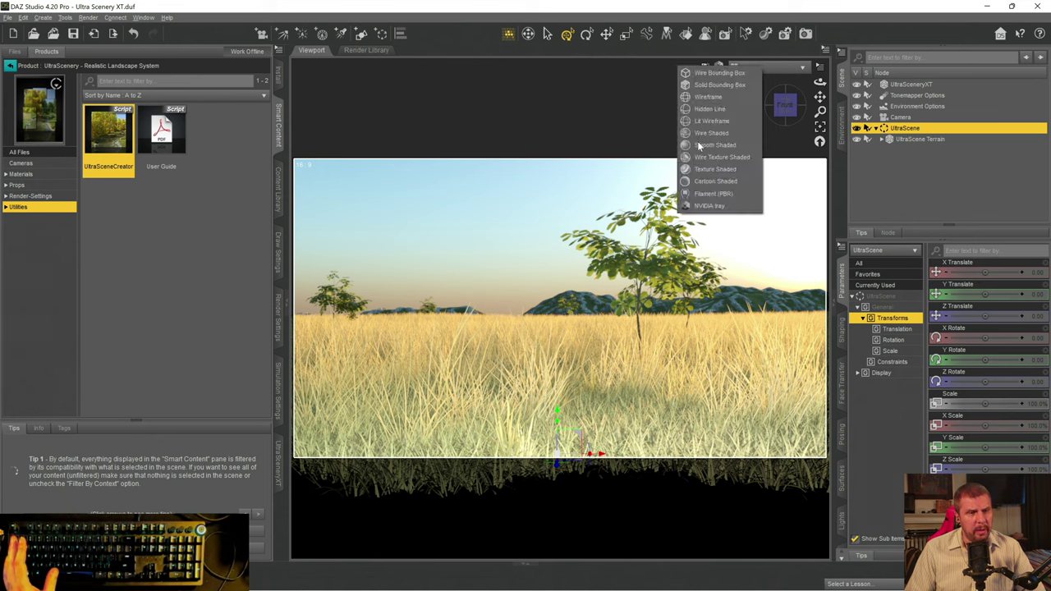
pyautogui.click(696, 170)
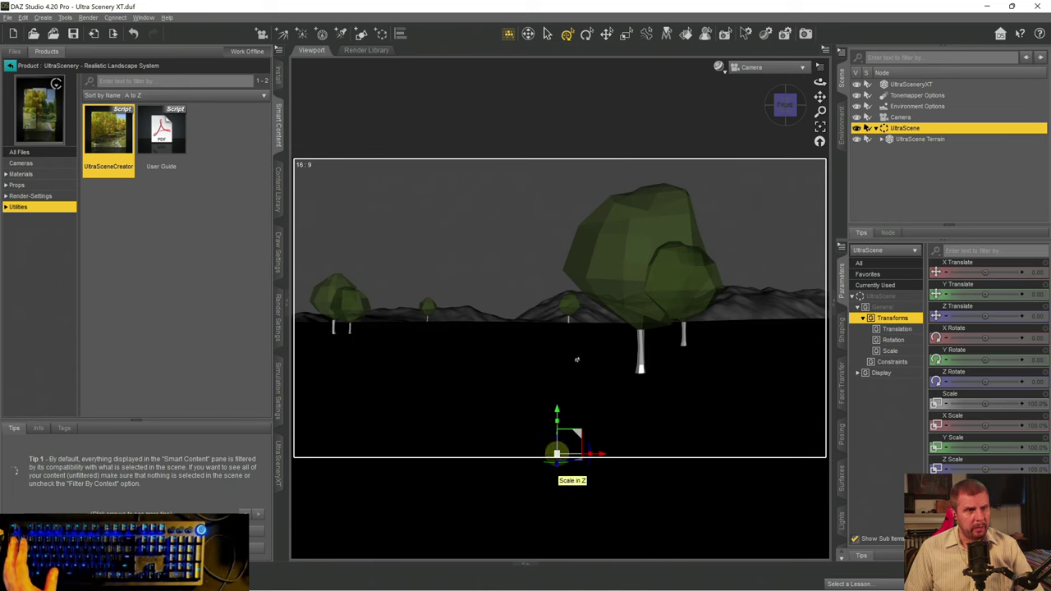
pyautogui.click(607, 34)
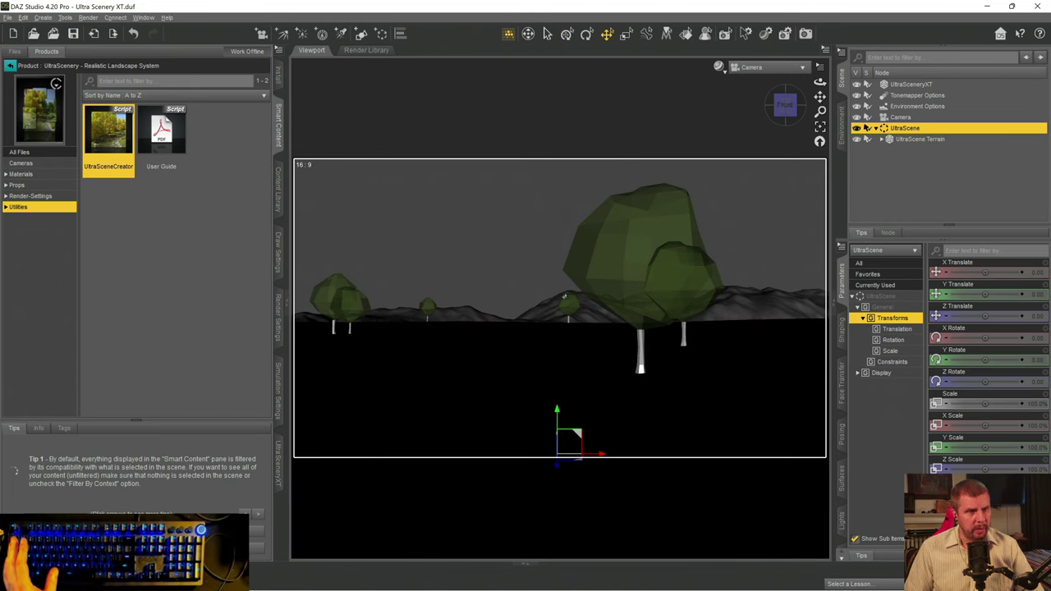
pyautogui.moveTo(556, 468); pyautogui.dragTo(586, 580)
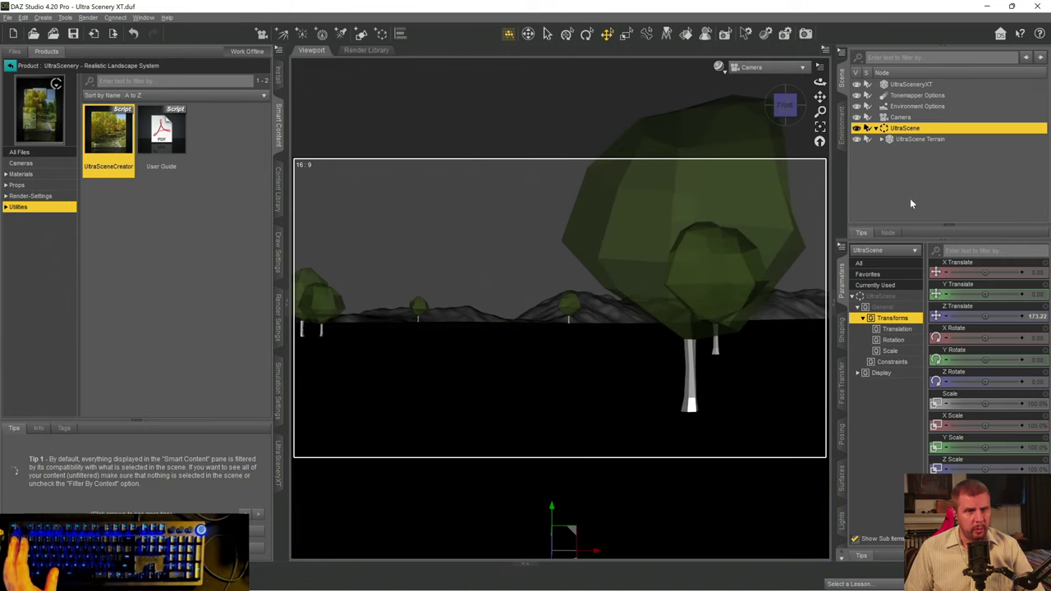
pyautogui.moveTo(989, 324); pyautogui.dragTo(1050, 324)
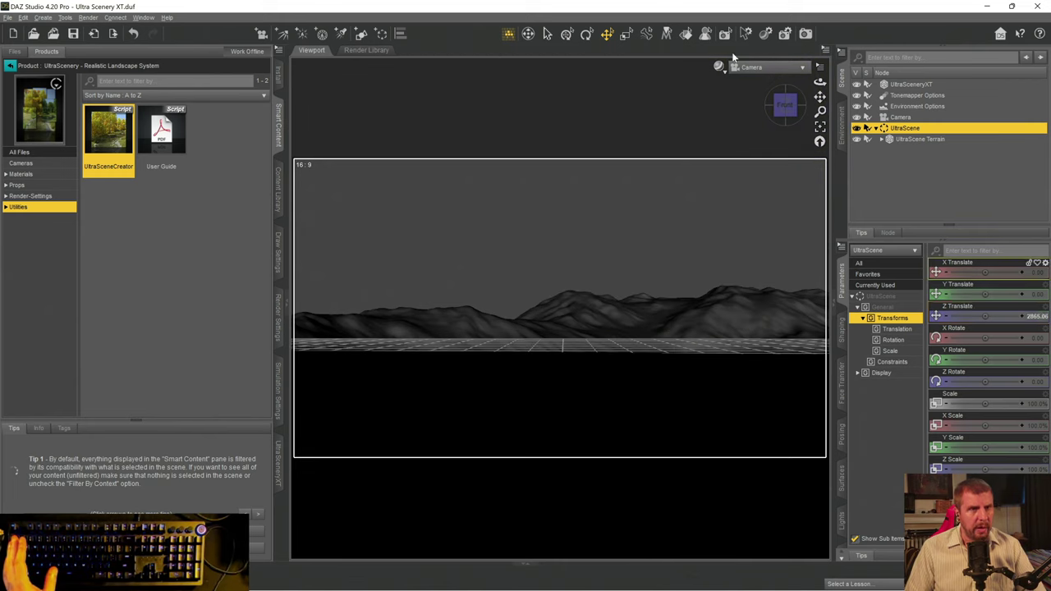
# - Set the viewport back to NVIDIA Iray and fine-tune UltraScene's Z translation to about 2618
pyautogui.click(719, 69)
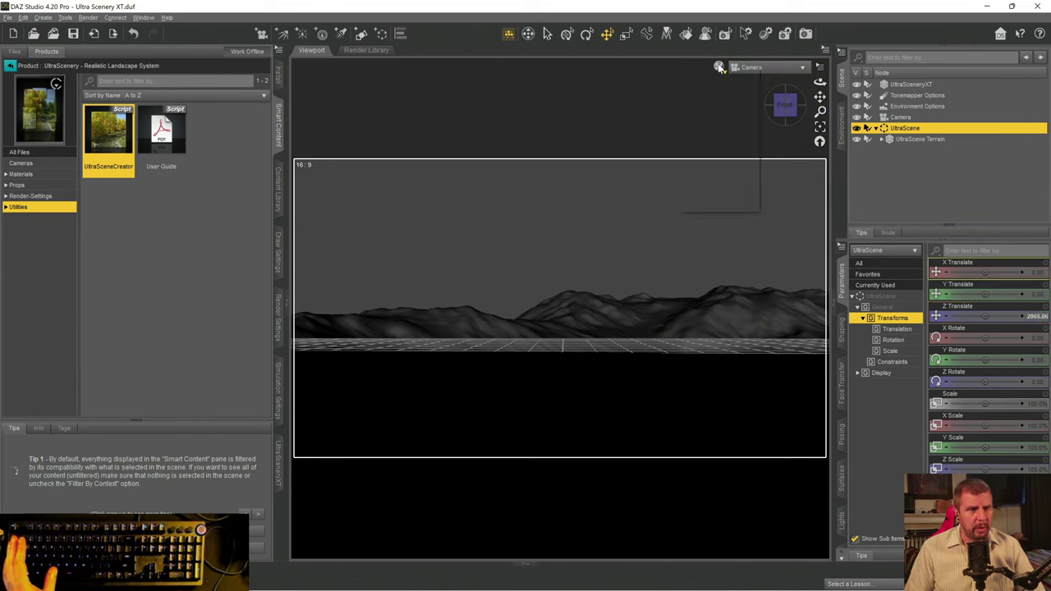
pyautogui.click(698, 205)
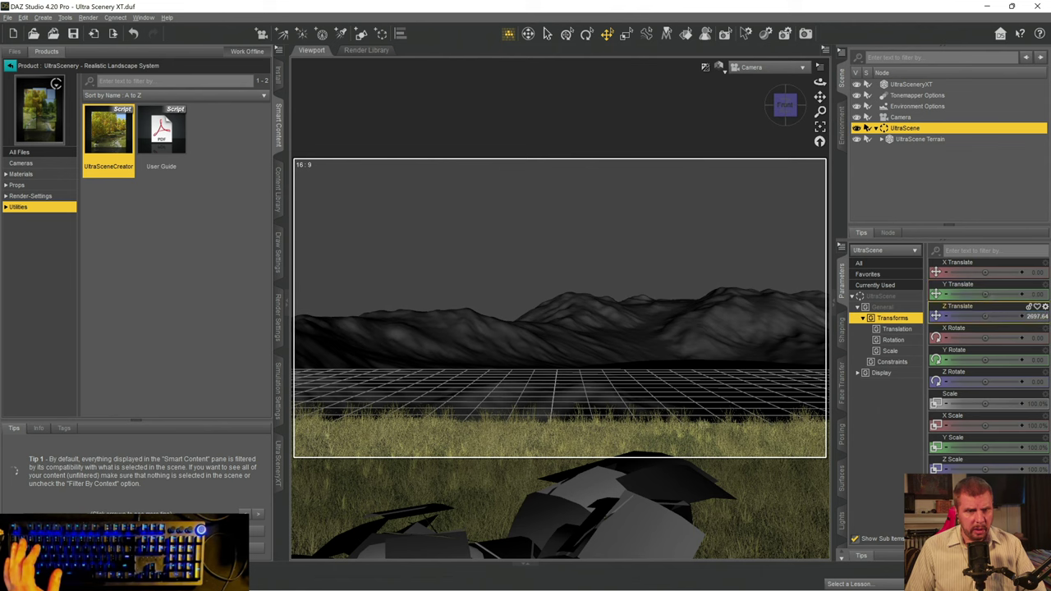
pyautogui.moveTo(994, 318)
pyautogui.mouseDown()
pyautogui.moveTo(1019, 318)
pyautogui.moveTo(1011, 322)
pyautogui.mouseUp()
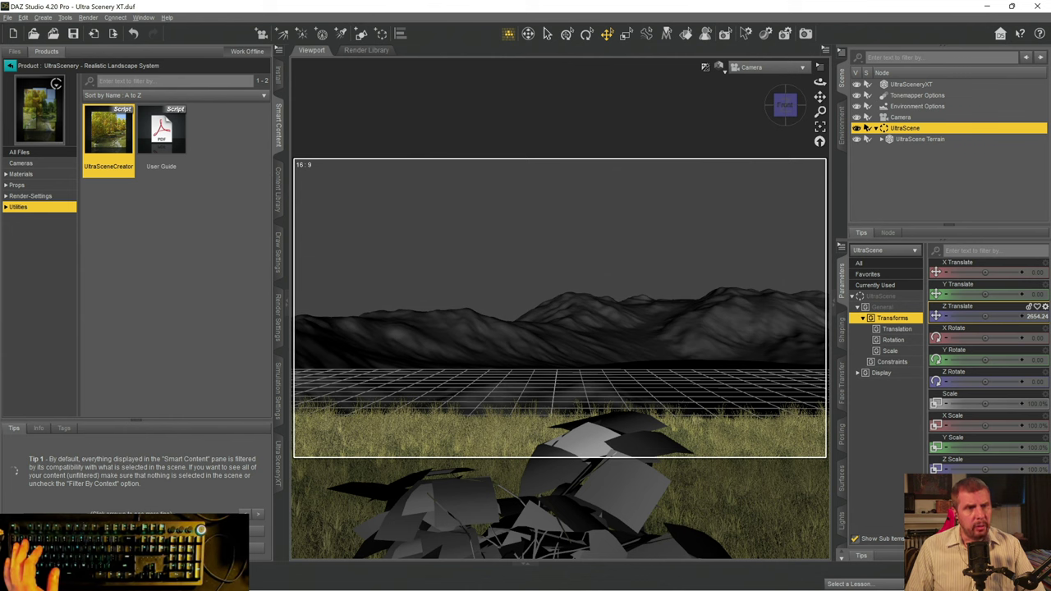
pyautogui.moveTo(986, 317); pyautogui.dragTo(977, 316)
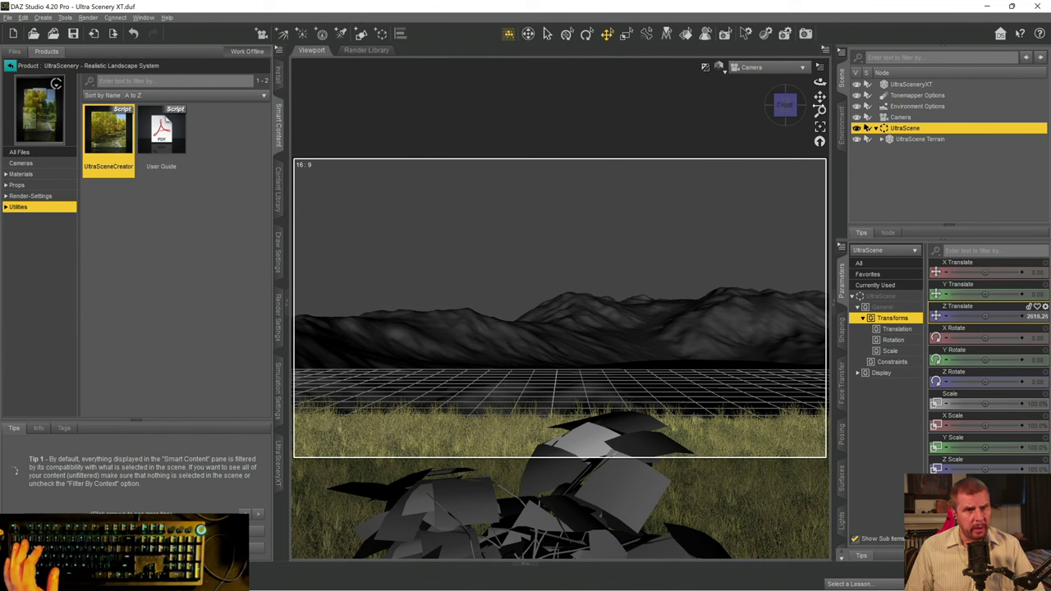
# - Hide the Oaks (seedlings) layer under UltraScene Terrain to remove the sapling from the foreground
pyautogui.click(882, 155)
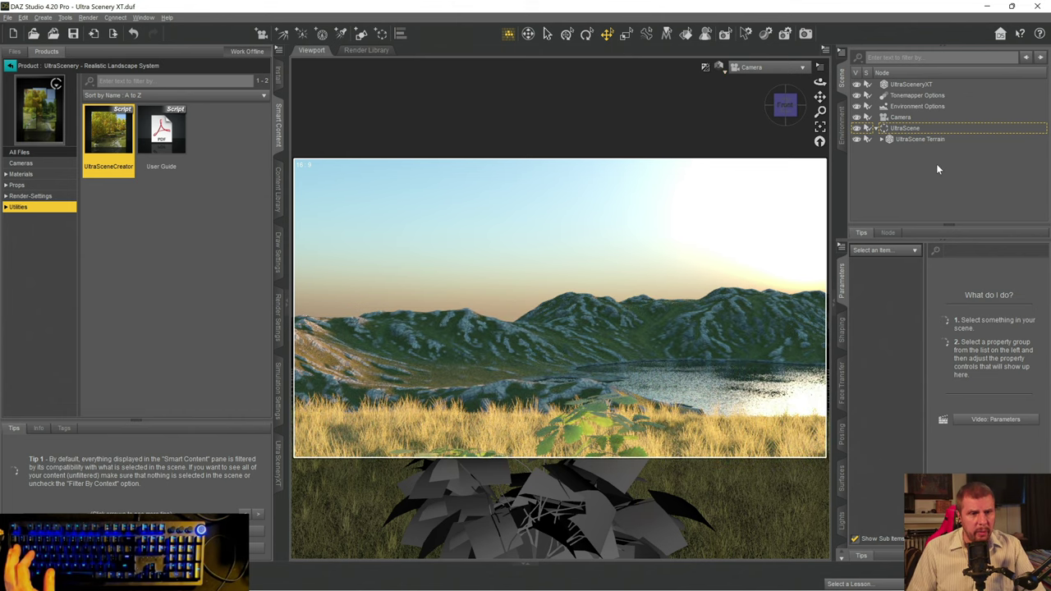
pyautogui.click(882, 140)
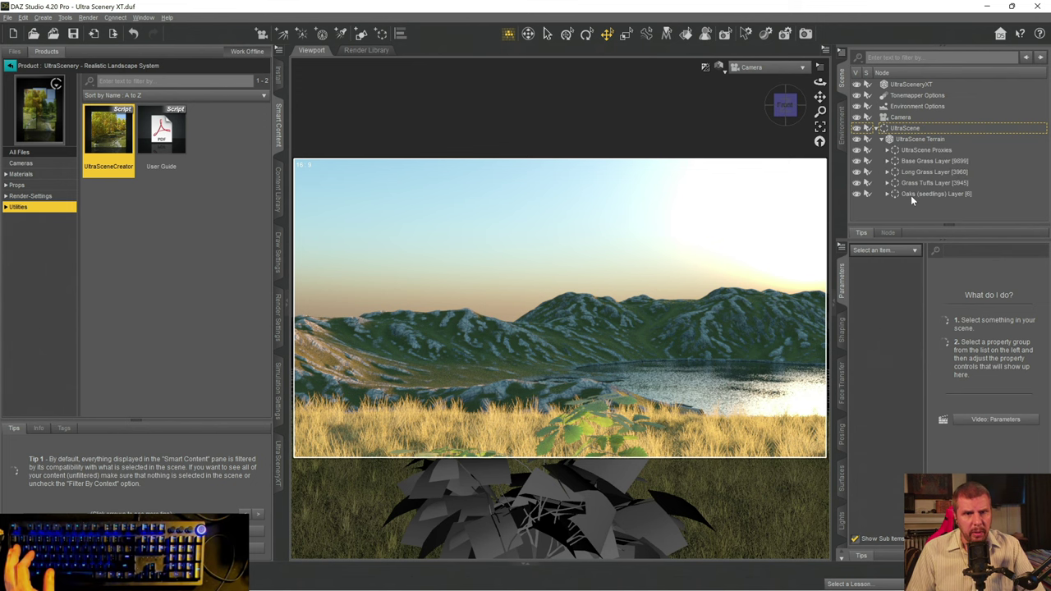
pyautogui.click(911, 192)
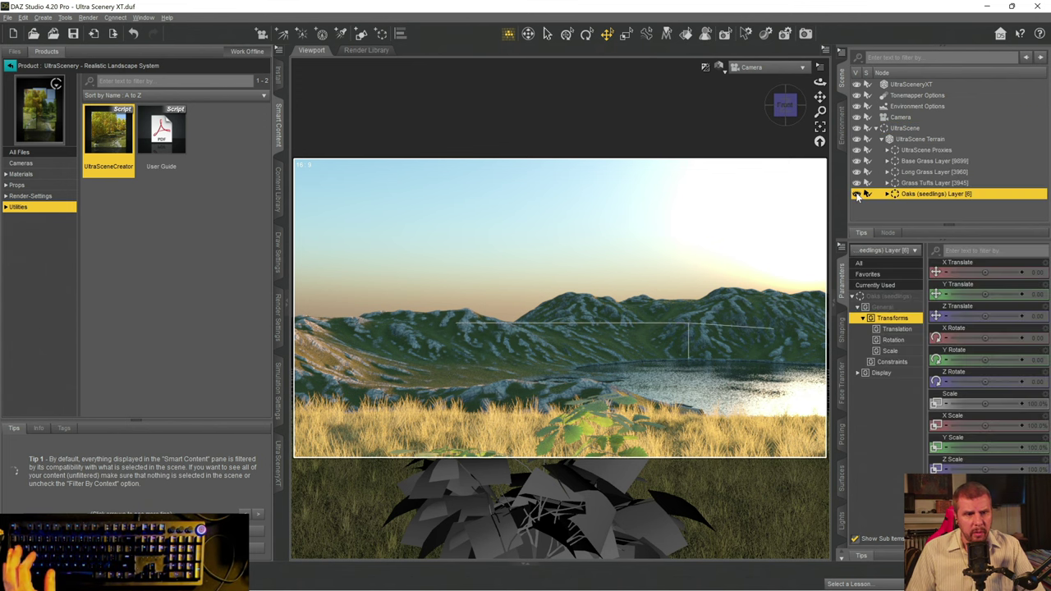
pyautogui.click(857, 194)
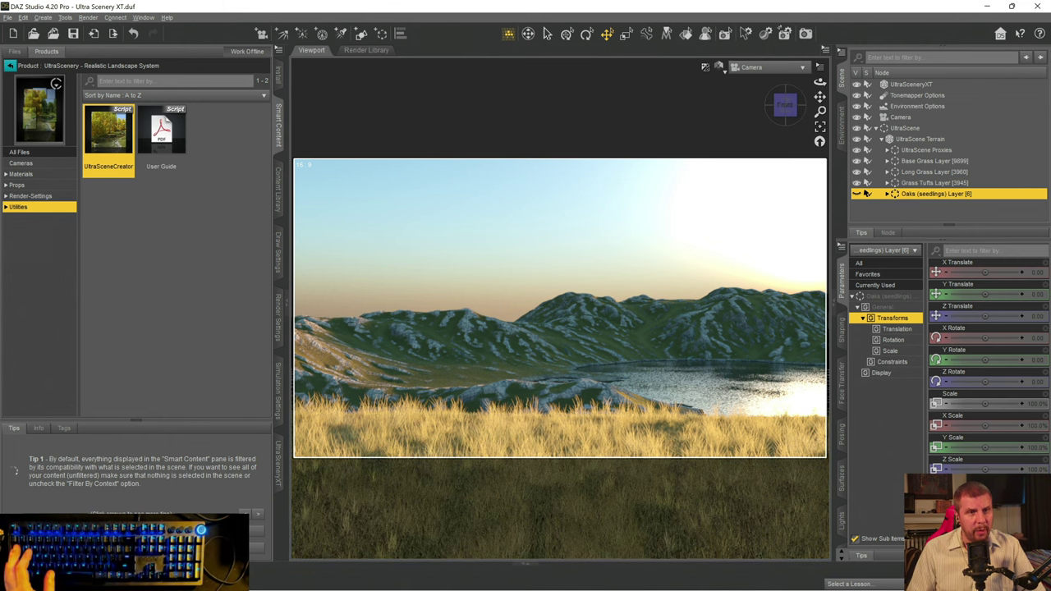
# - Render the scene from the camera and inspect the foreground grass, forested hills and lake in the render
pyautogui.click(808, 34)
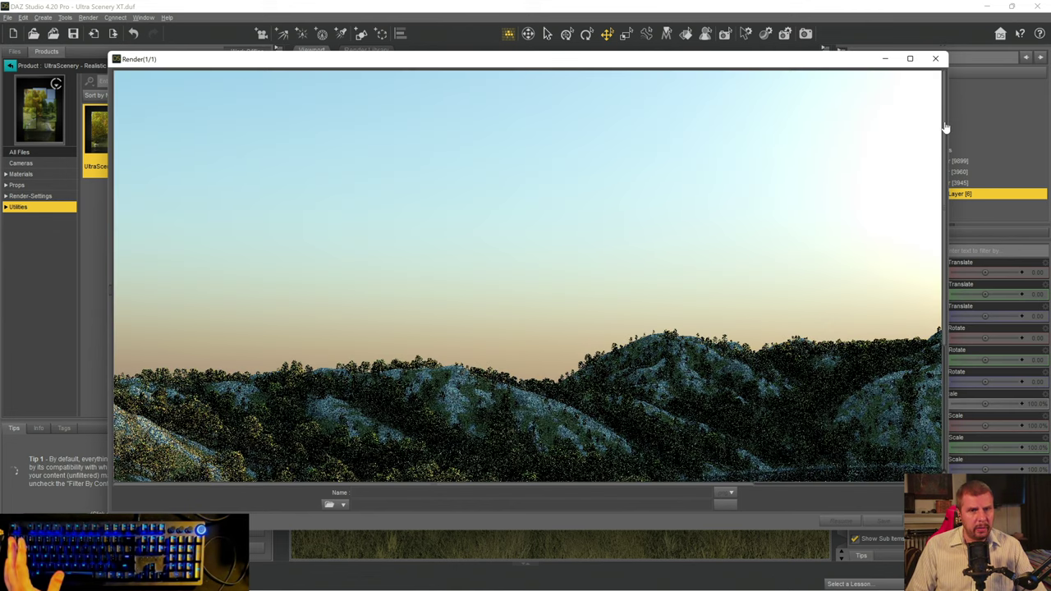
pyautogui.moveTo(946, 128); pyautogui.dragTo(947, 271)
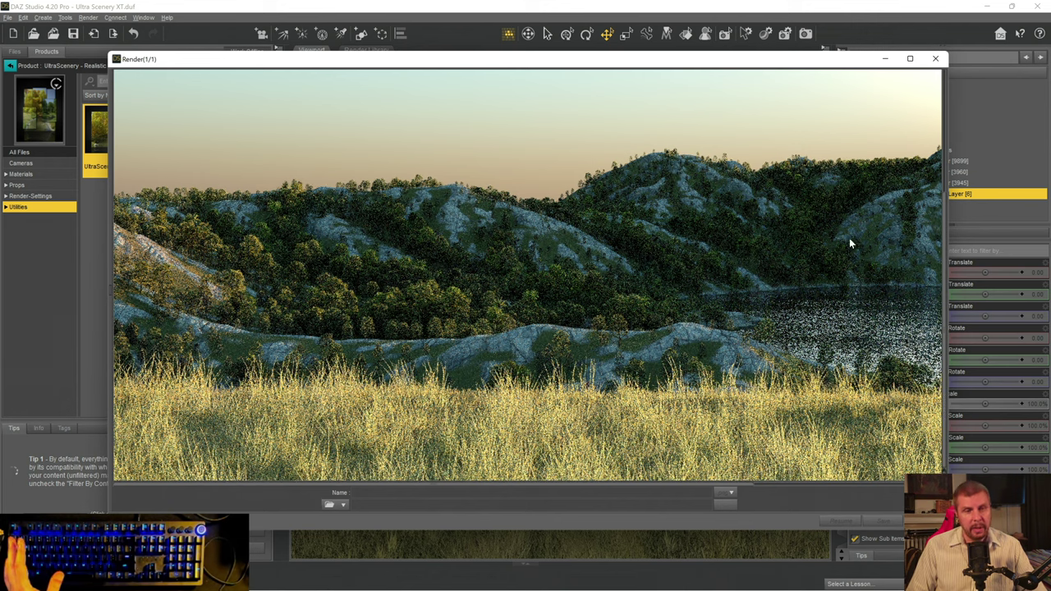
pyautogui.moveTo(407, 492); pyautogui.dragTo(602, 501)
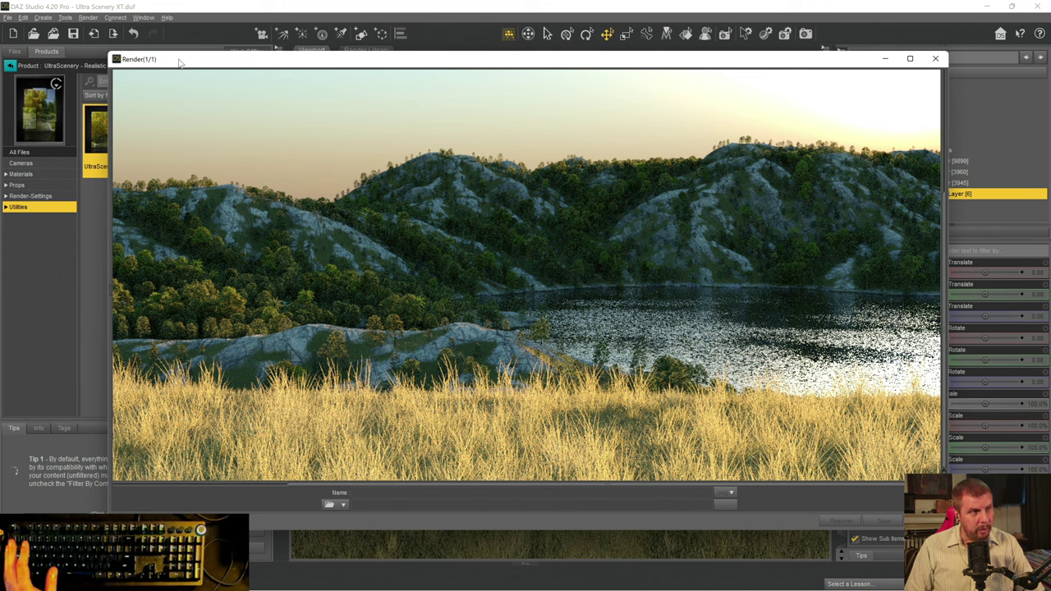
# - Look over the sky, forested hills, lake and foreground grass in the render, cancel it and close its window
pyautogui.moveTo(179, 64); pyautogui.dragTo(140, 68)
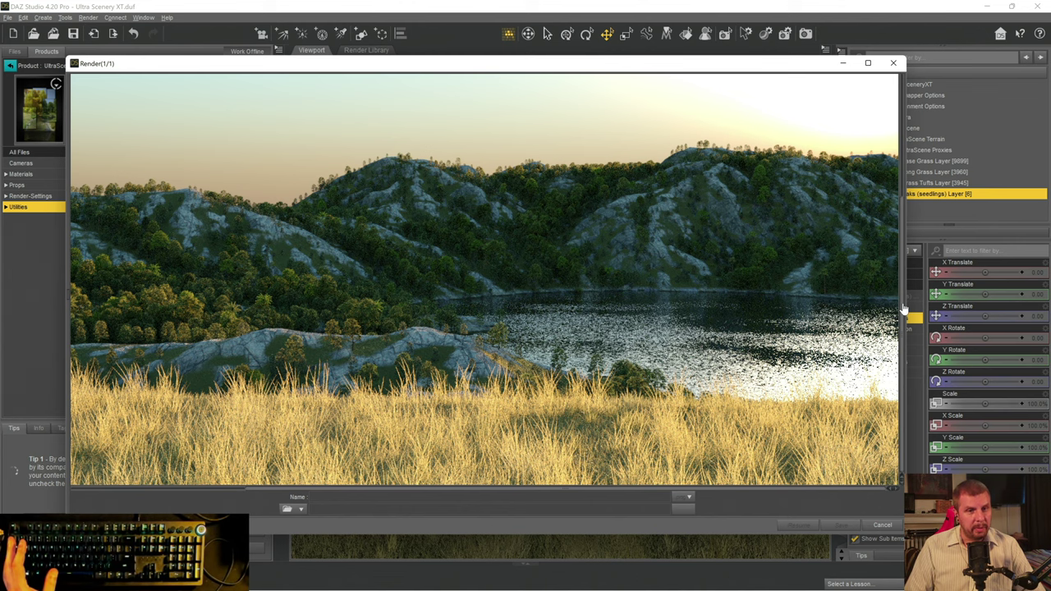
pyautogui.scroll(5, 903, 309)
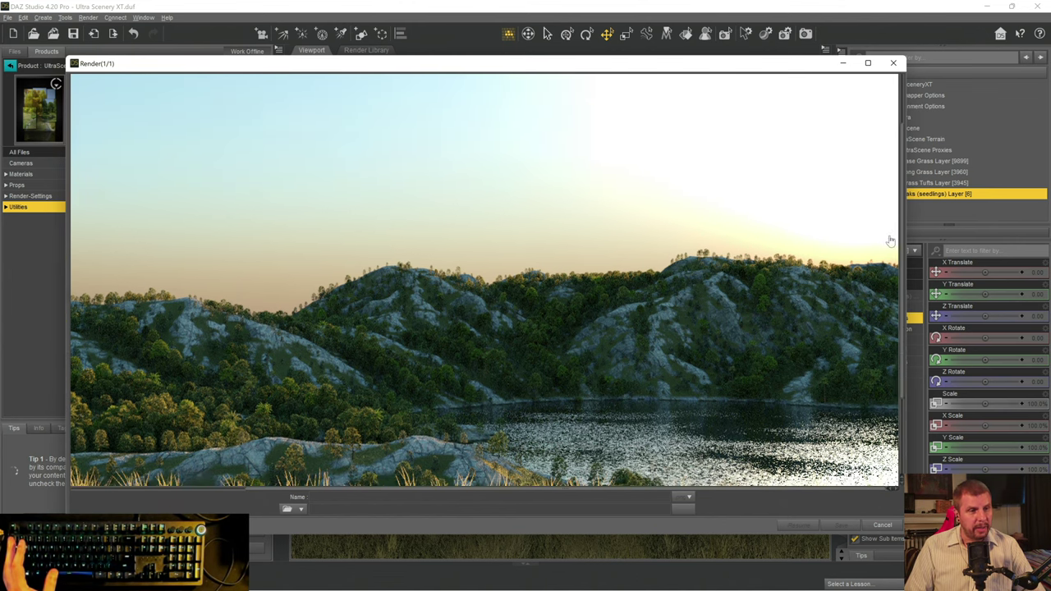
pyautogui.scroll(-5, 892, 241)
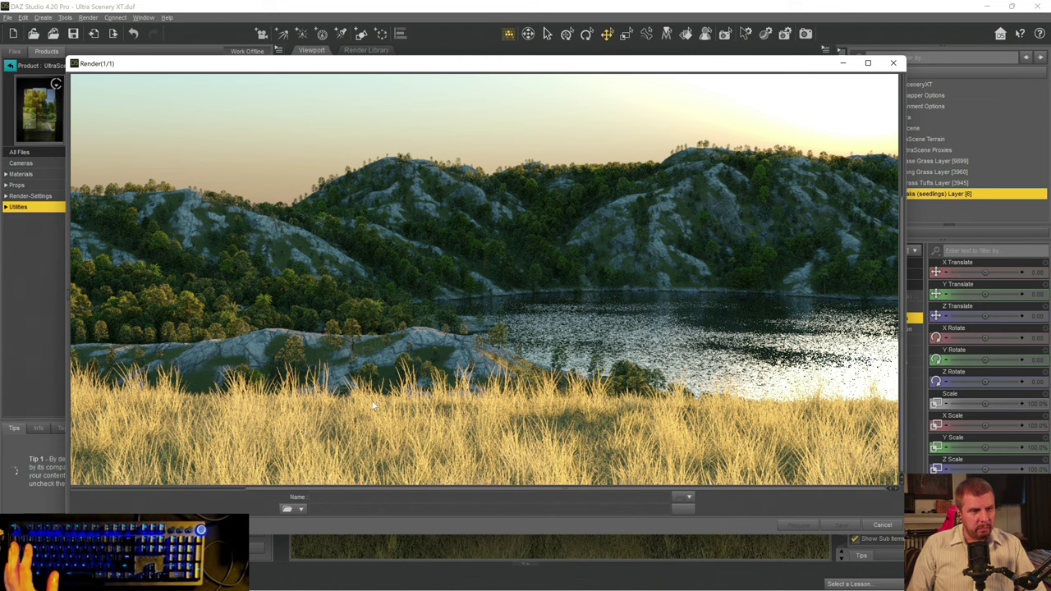
pyautogui.moveTo(736, 495); pyautogui.dragTo(504, 495)
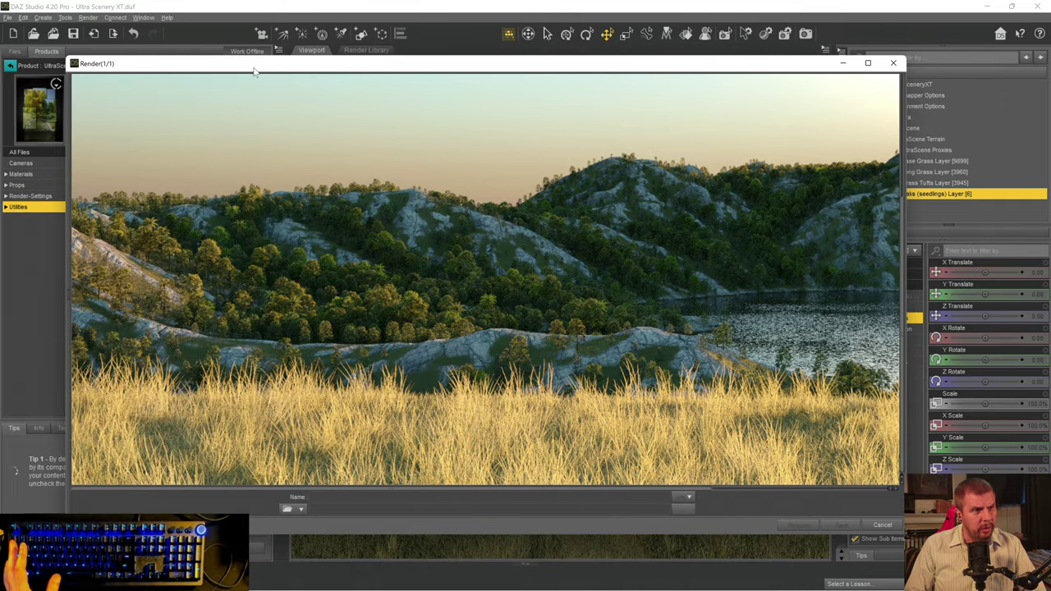
pyautogui.moveTo(254, 71); pyautogui.dragTo(300, 83)
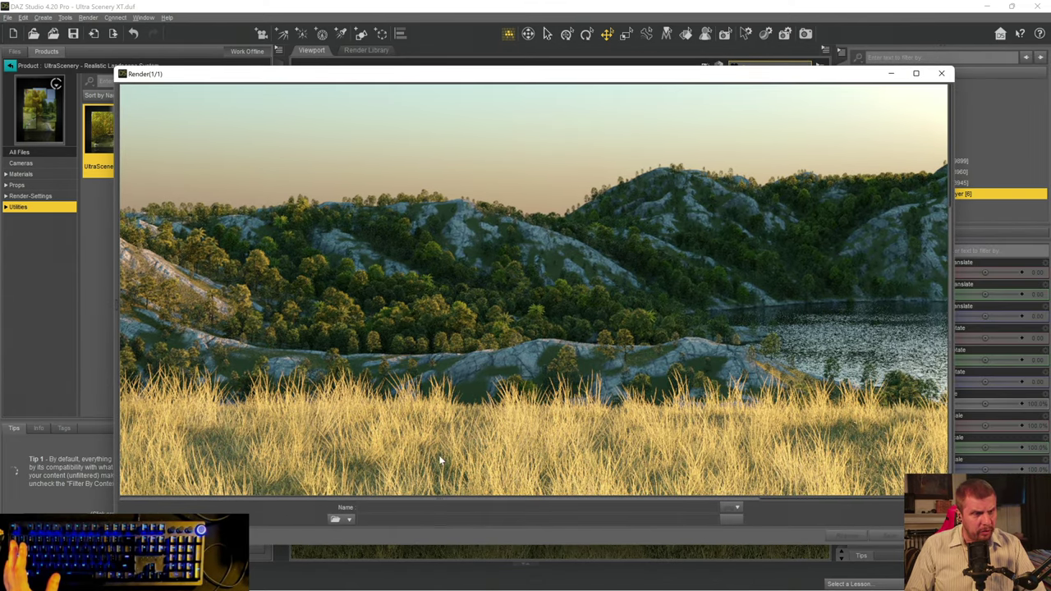
pyautogui.click(942, 75)
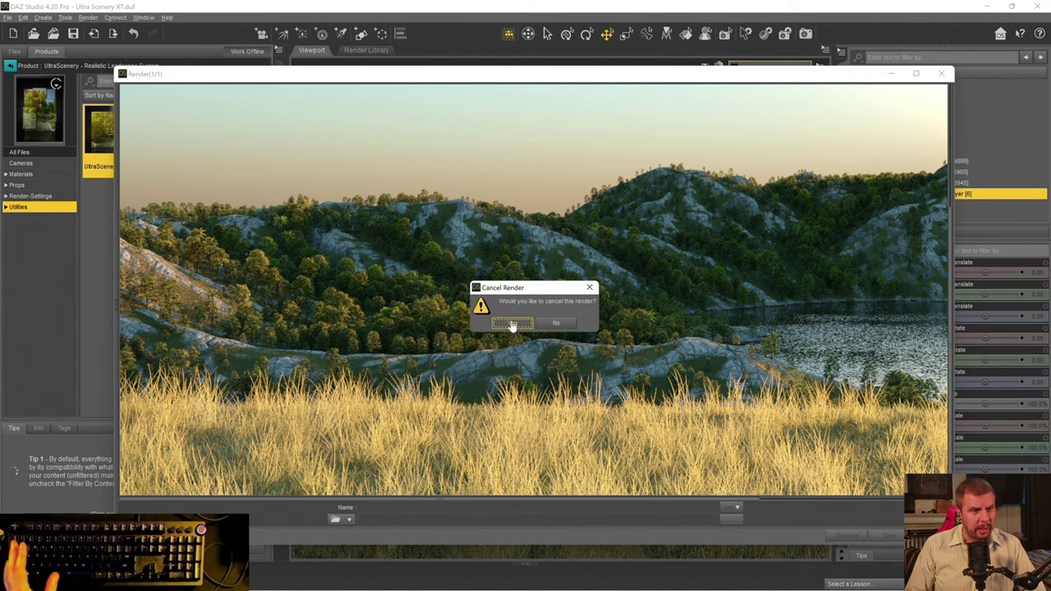
pyautogui.click(512, 323)
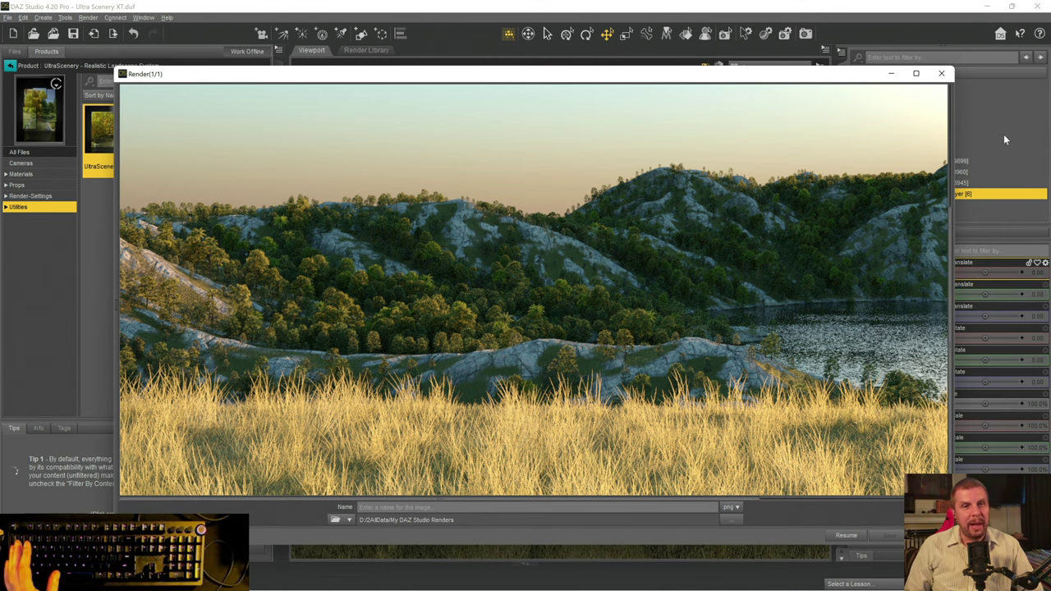
pyautogui.click(943, 74)
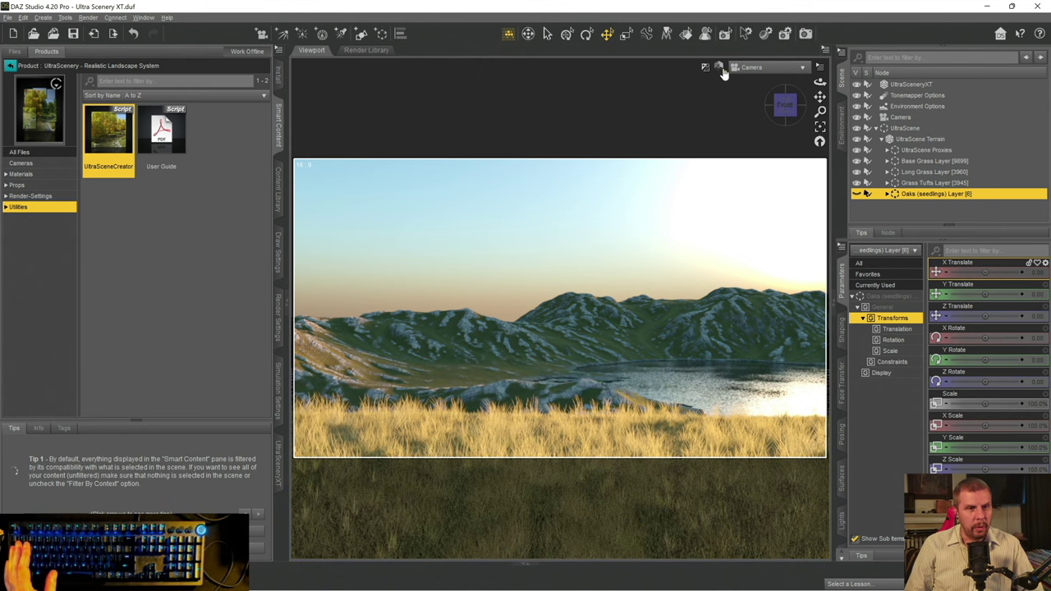
# - Switch the viewport to Texture Shaded and tilt the camera to look down more over the foreground
pyautogui.click(721, 69)
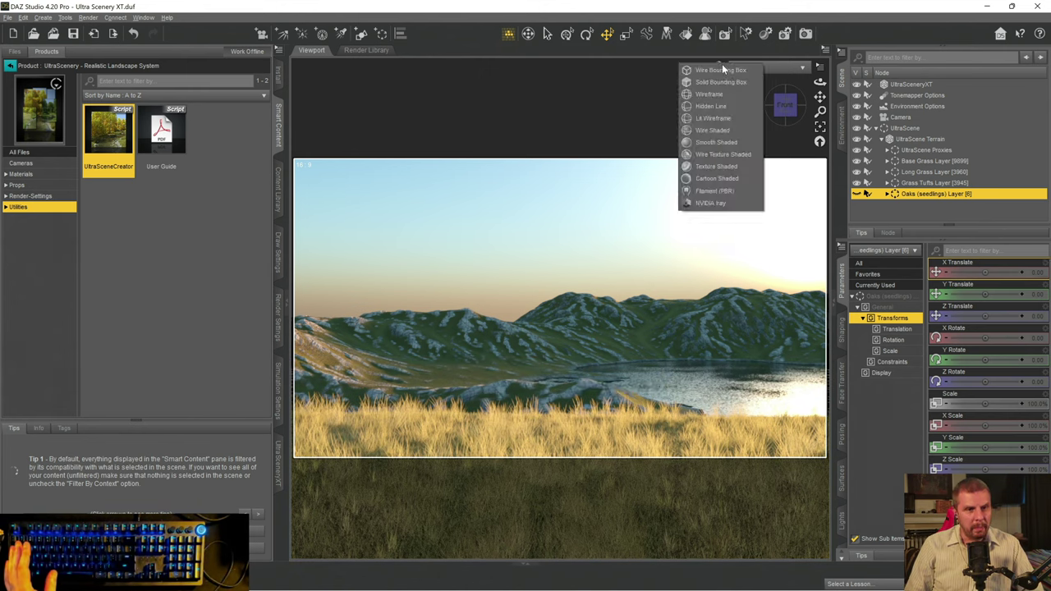
pyautogui.click(703, 168)
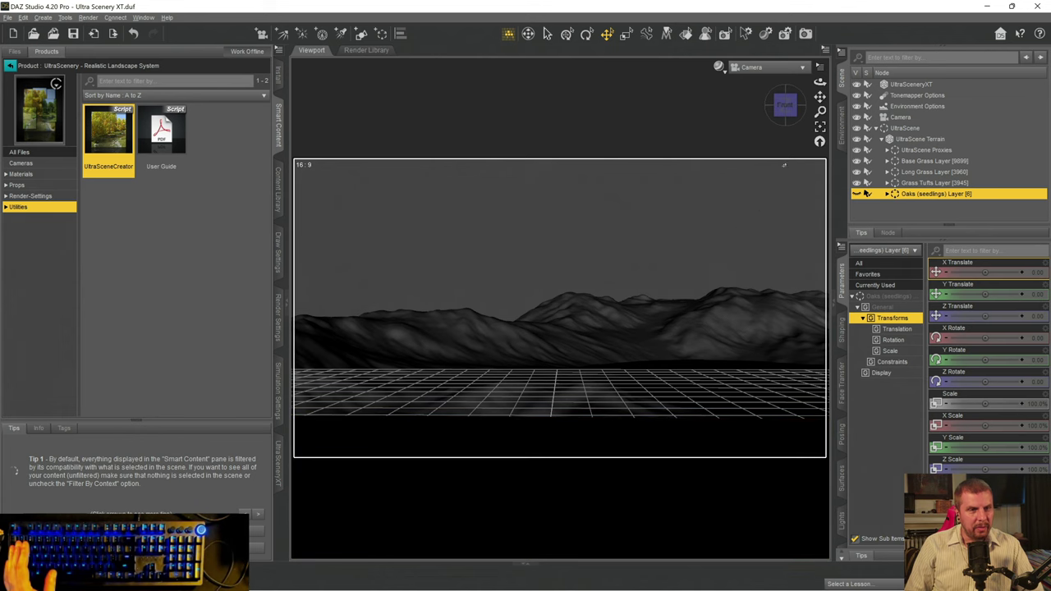
pyautogui.moveTo(786, 110); pyautogui.dragTo(787, 144)
pyautogui.click(788, 113)
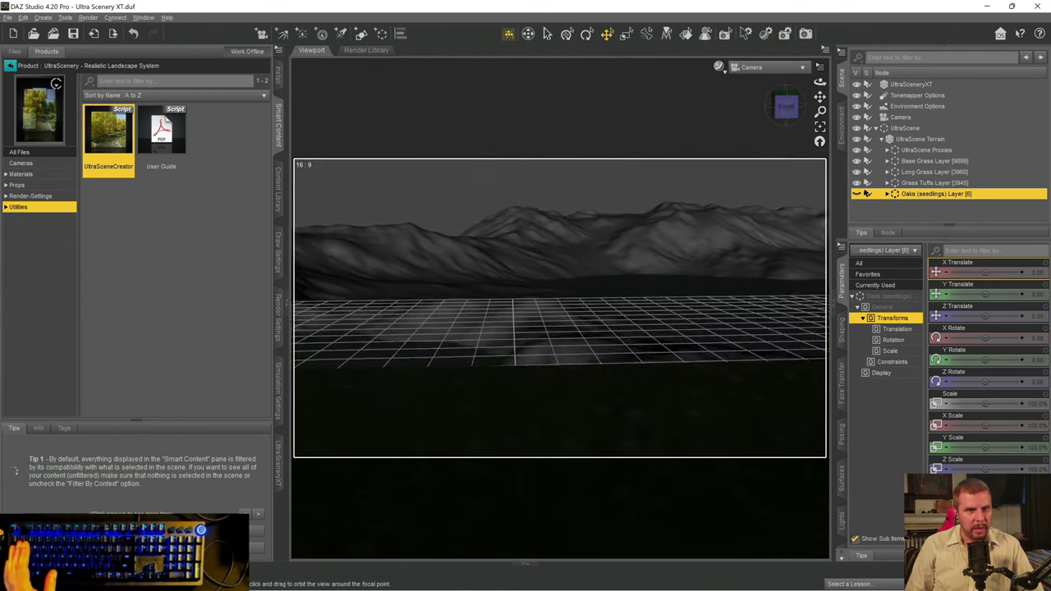
# - Hide UltraScene temporarily and orbit the camera until the grid origin sits near the middle of the lower frame
pyautogui.click(904, 129)
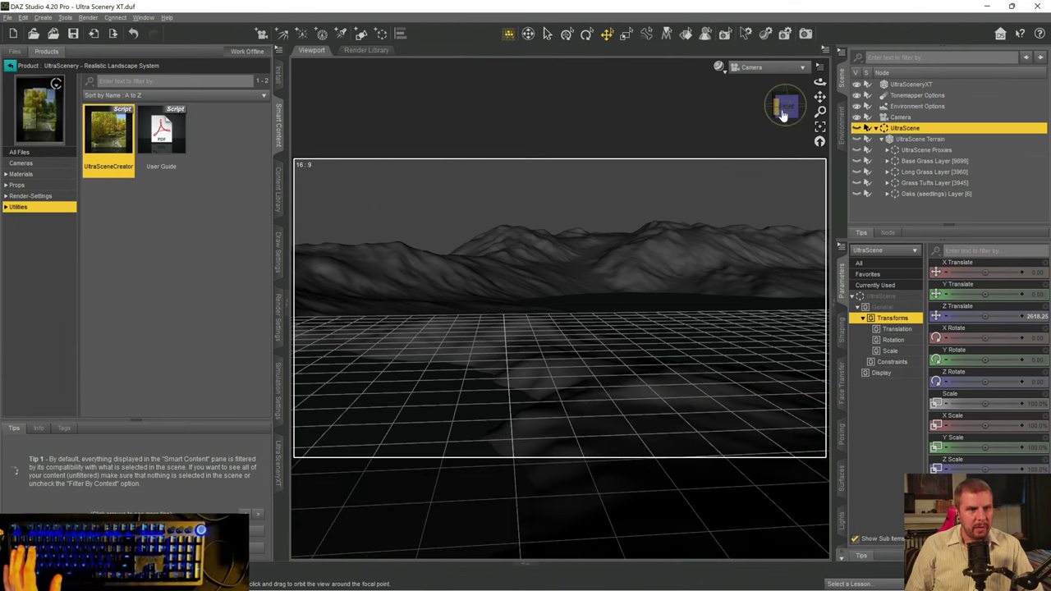
pyautogui.moveTo(782, 110)
pyautogui.mouseDown()
pyautogui.moveTo(786, 100)
pyautogui.moveTo(785, 116)
pyautogui.mouseUp()
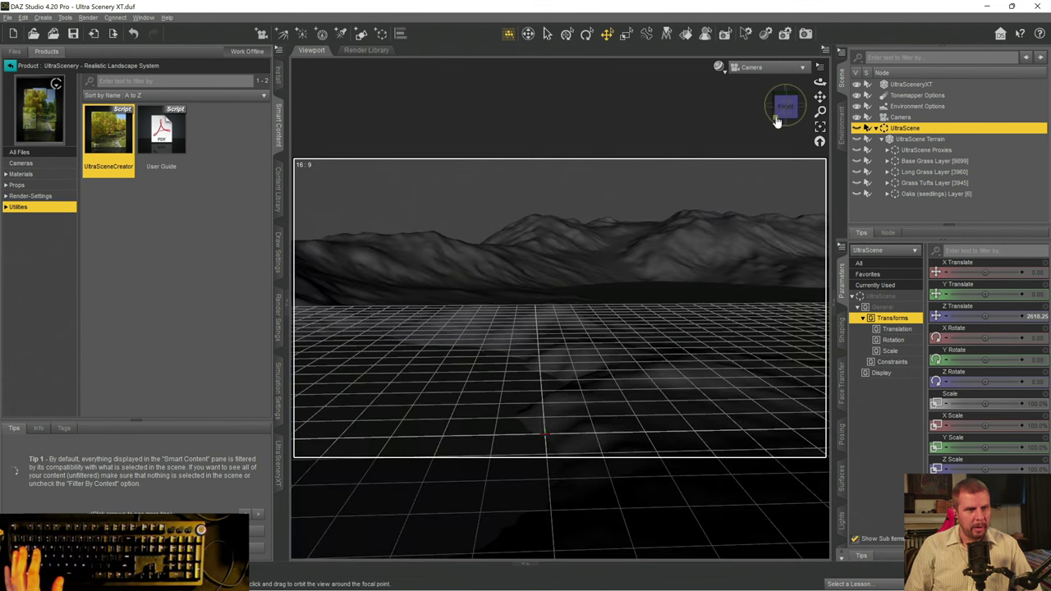
pyautogui.moveTo(784, 107); pyautogui.dragTo(784, 108)
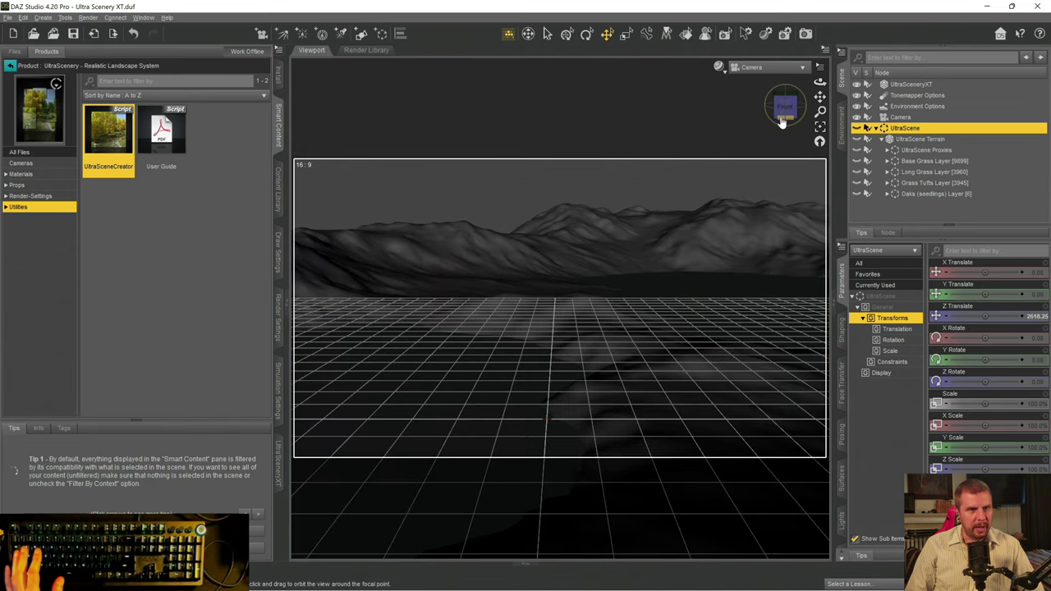
pyautogui.moveTo(781, 117); pyautogui.dragTo(785, 116)
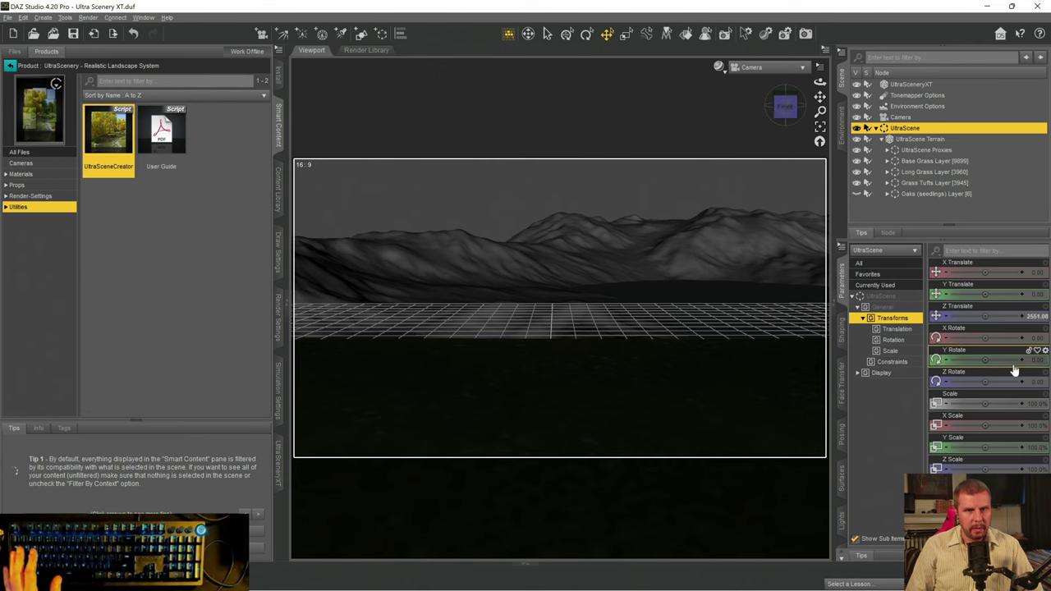
# - With UltraScene visible again, move it to a Z translation of about 2719 and save the scene
pyautogui.moveTo(983, 315); pyautogui.dragTo(991, 315)
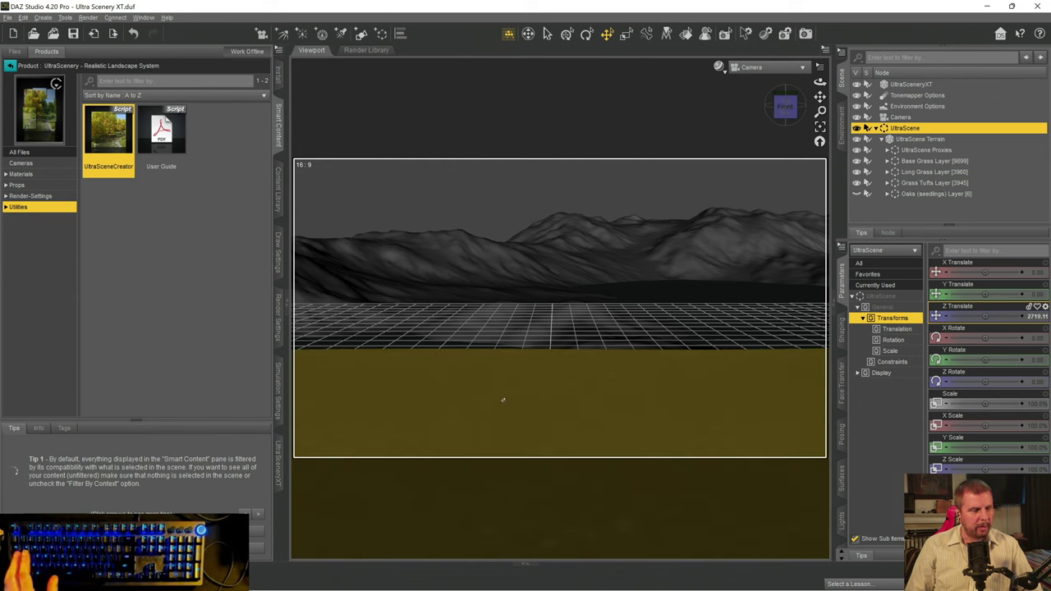
pyautogui.hotkey('ctrl', 's')
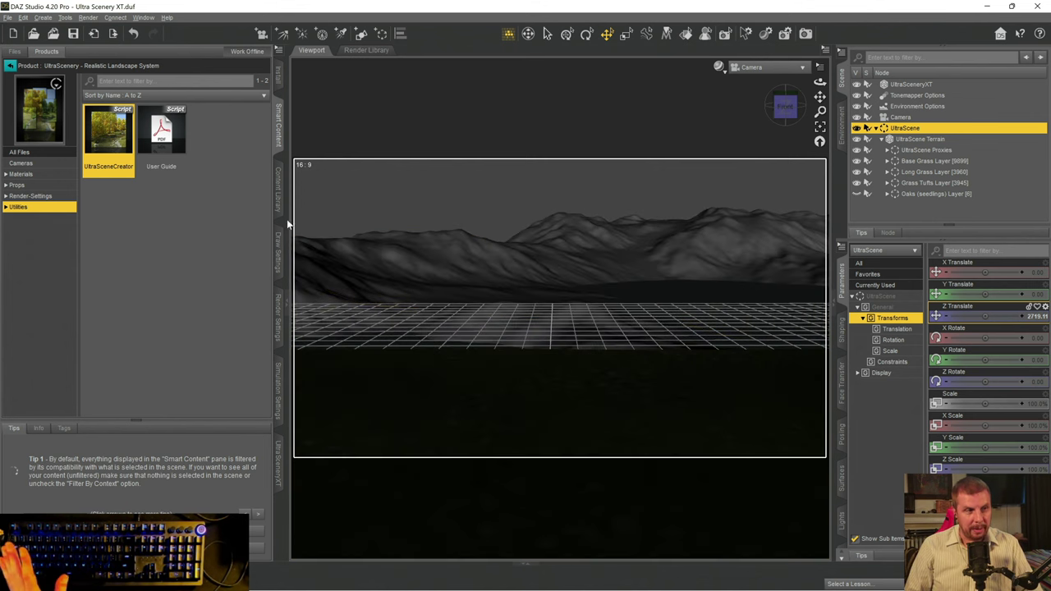
# - Search the figure products for "8.1" and open Bruce HD and Hair for Genesis 8.1 Male
pyautogui.click(11, 67)
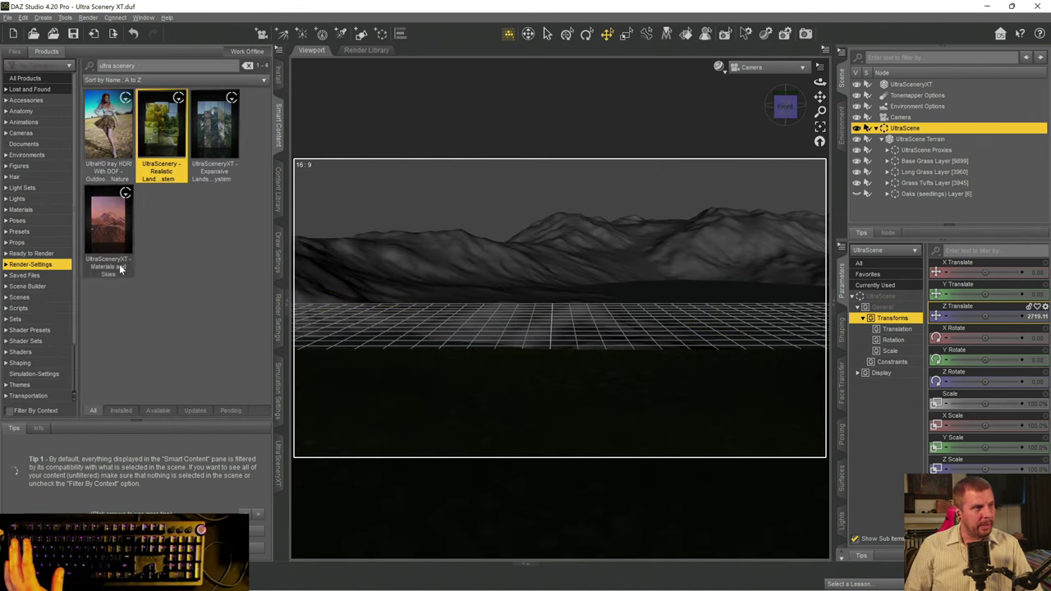
pyautogui.click(17, 166)
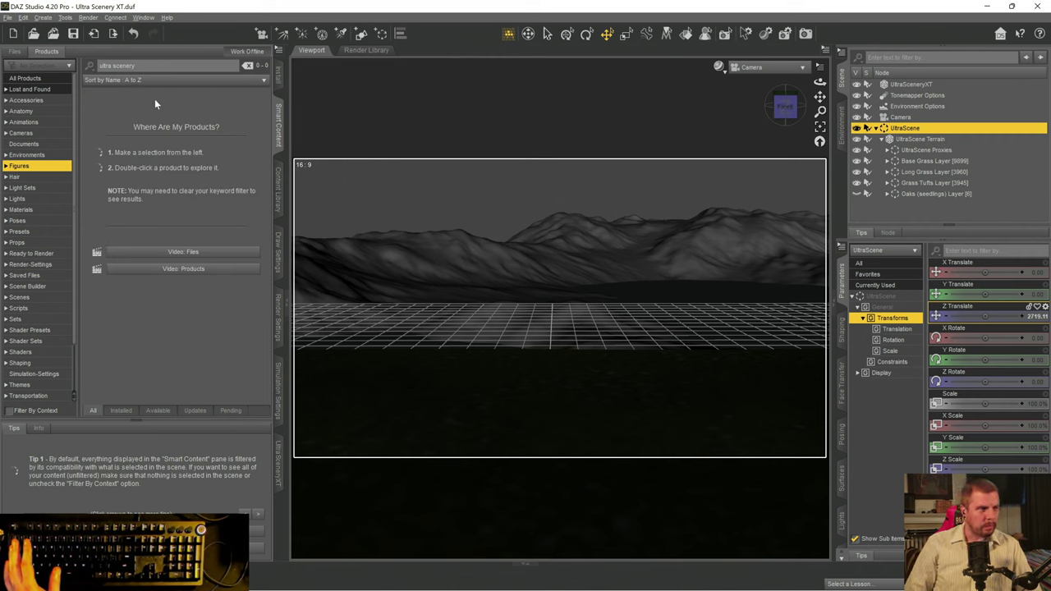
pyautogui.hotkey('ctrl', 'a')
pyautogui.press('BackSpace')
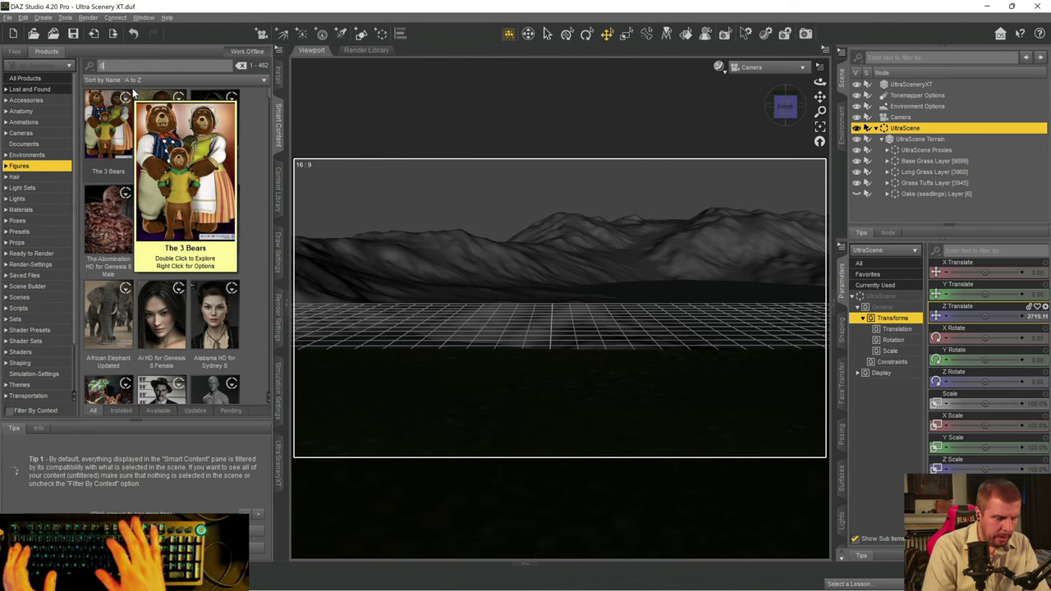
pyautogui.write('Bil')
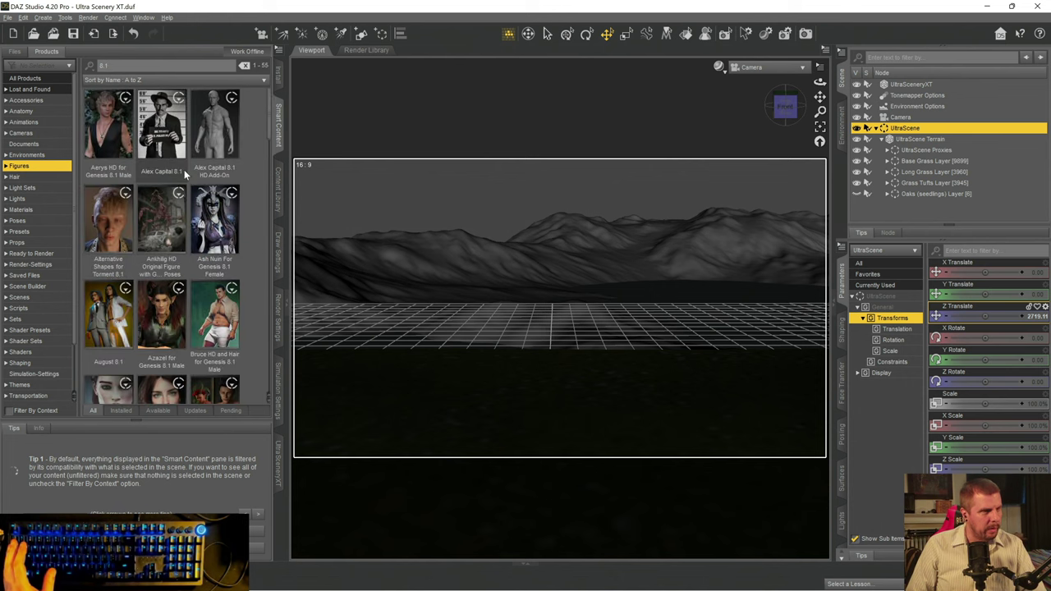
pyautogui.click(210, 328)
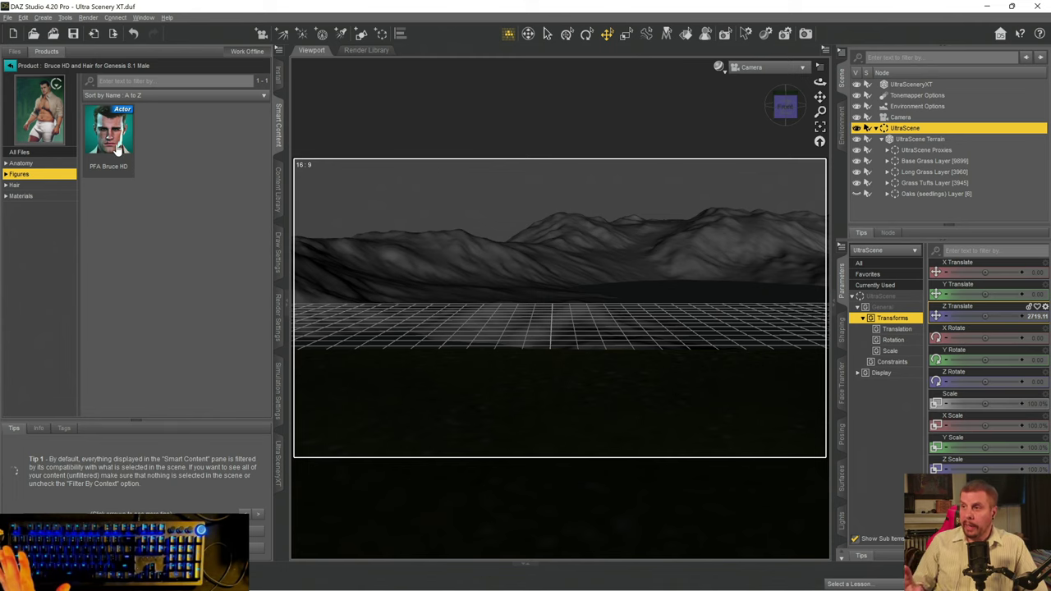
# - Load the PFA Bruce HD figure into the scene
pyautogui.moveTo(118, 149)
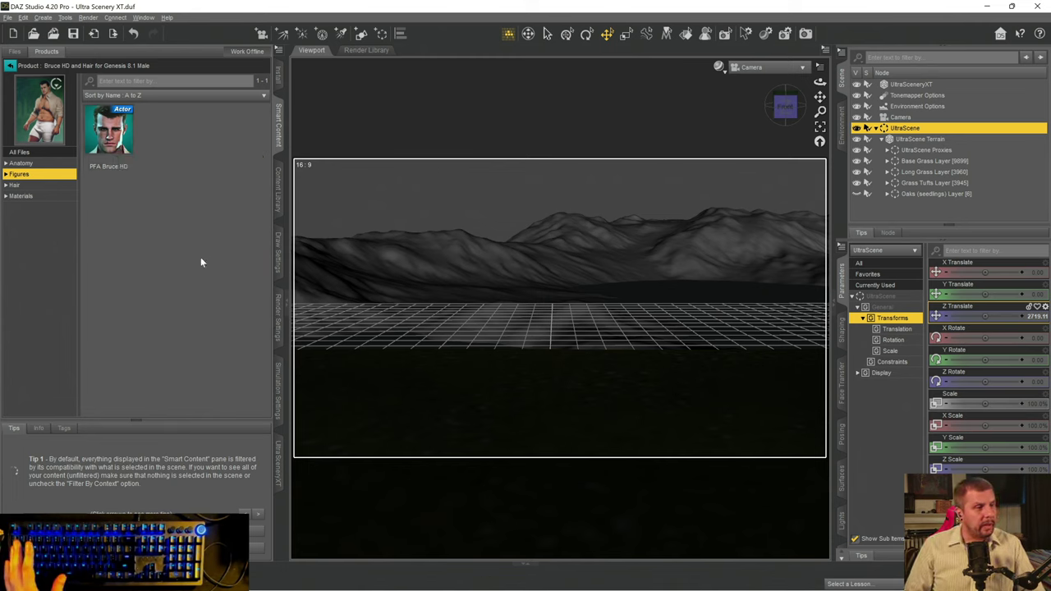
pyautogui.click(104, 134)
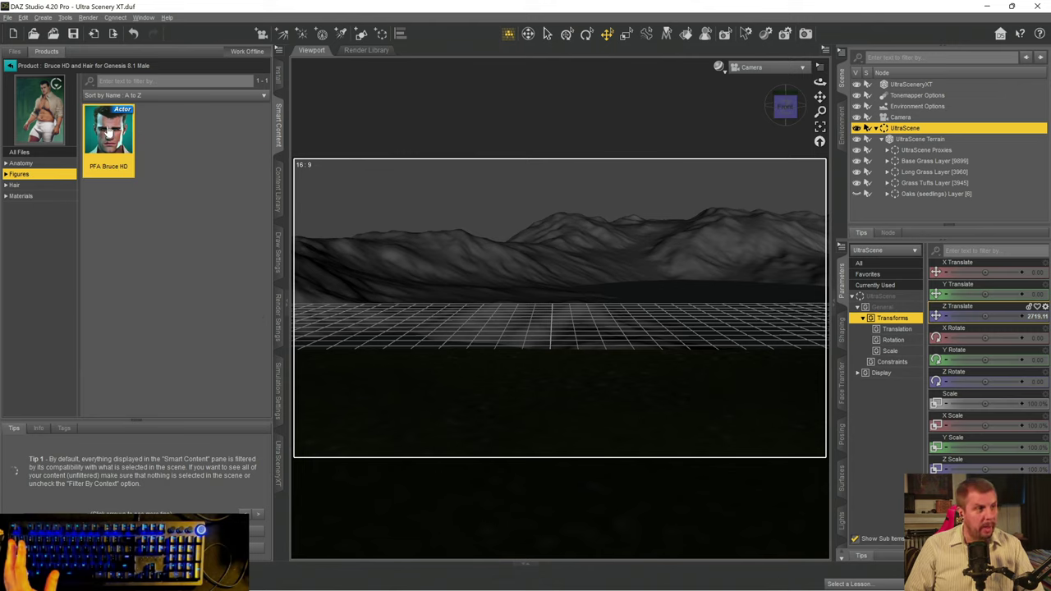
pyautogui.doubleClick(107, 131)
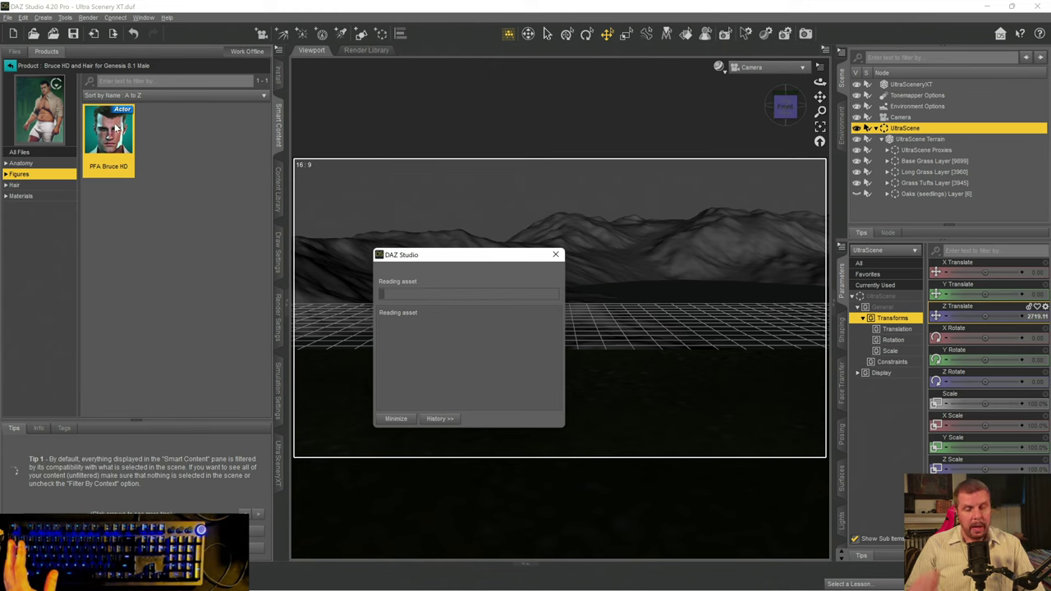
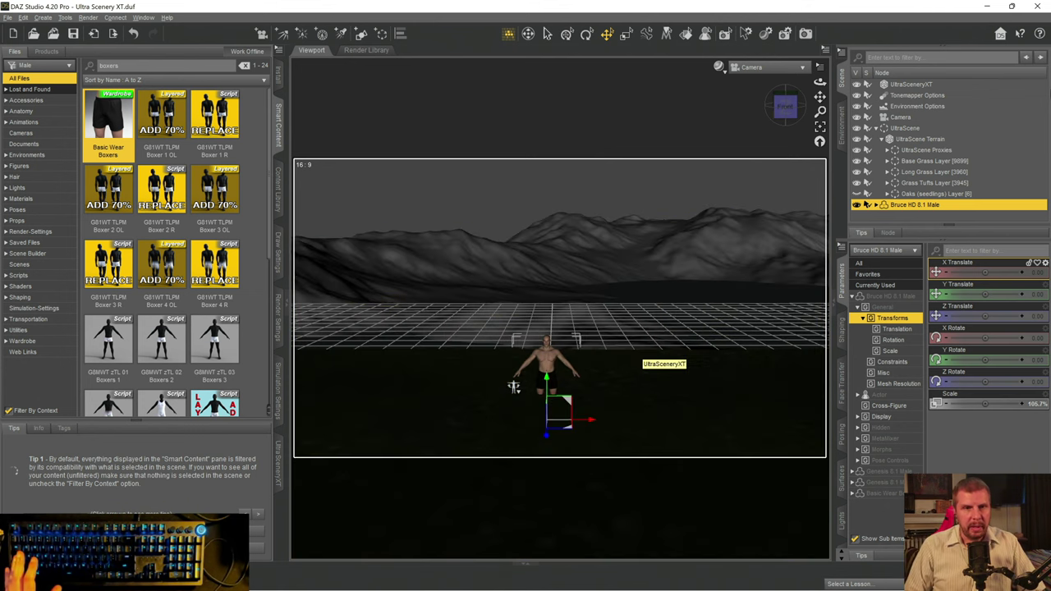
# - Lower UltraScene to a Y translation of about -59 so the figure's feet stand clear of the terrain
pyautogui.click(911, 139)
pyautogui.click(899, 119)
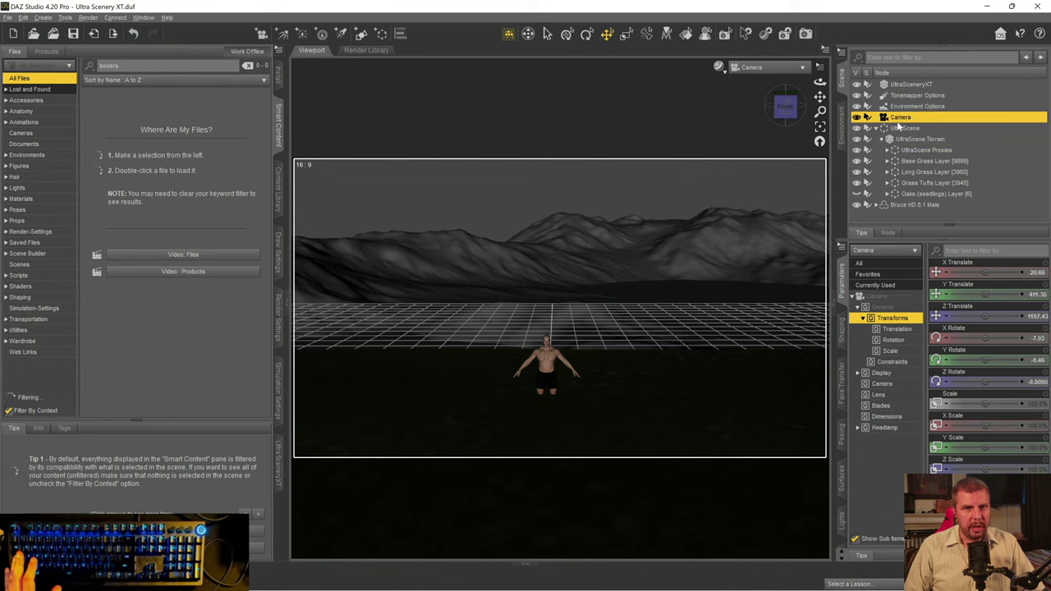
pyautogui.click(902, 128)
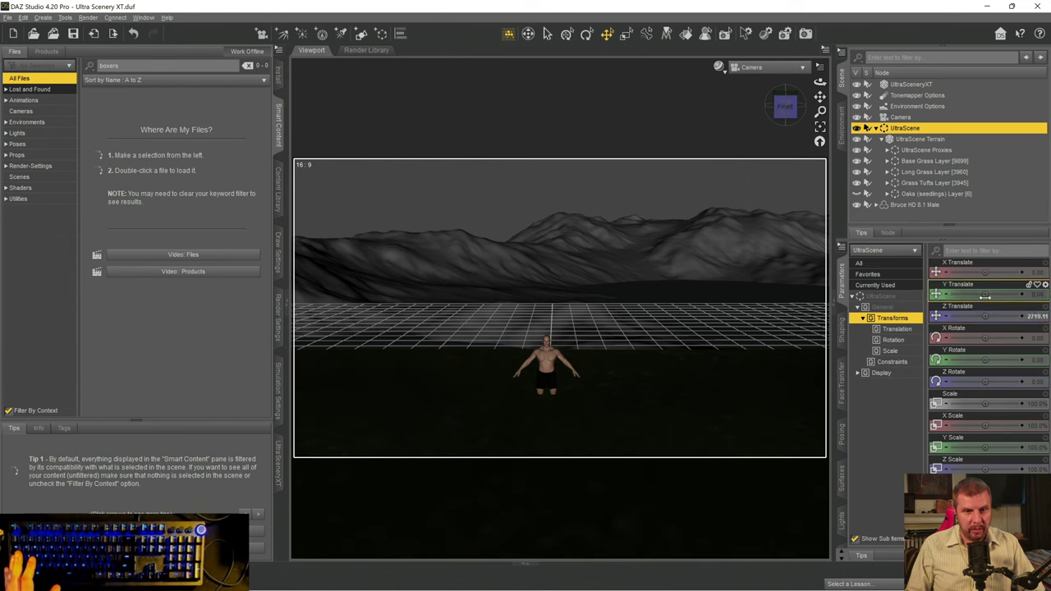
pyautogui.moveTo(985, 294)
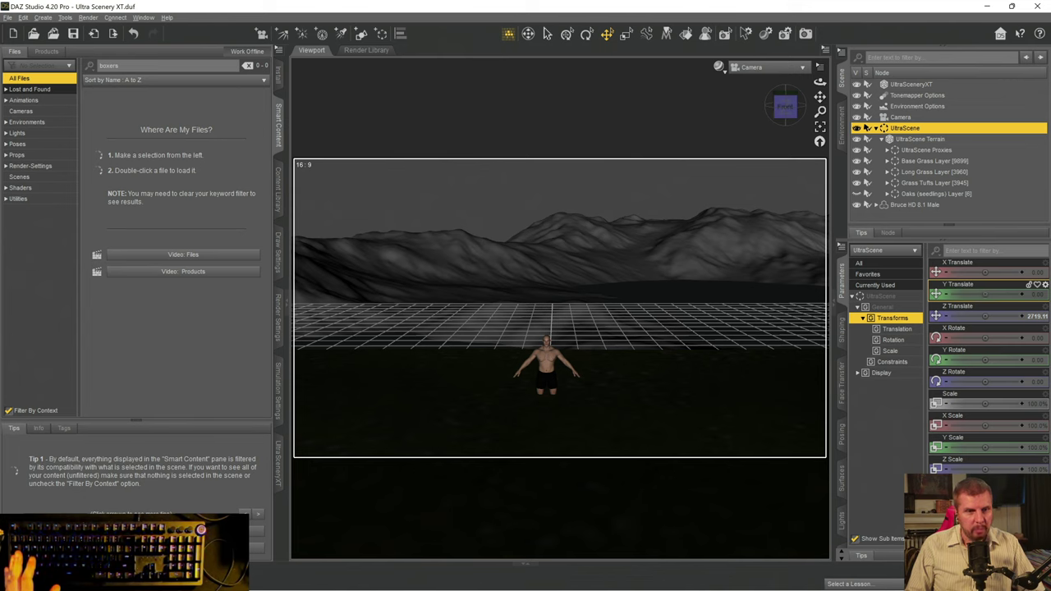
pyautogui.moveTo(986, 295); pyautogui.dragTo(953, 295)
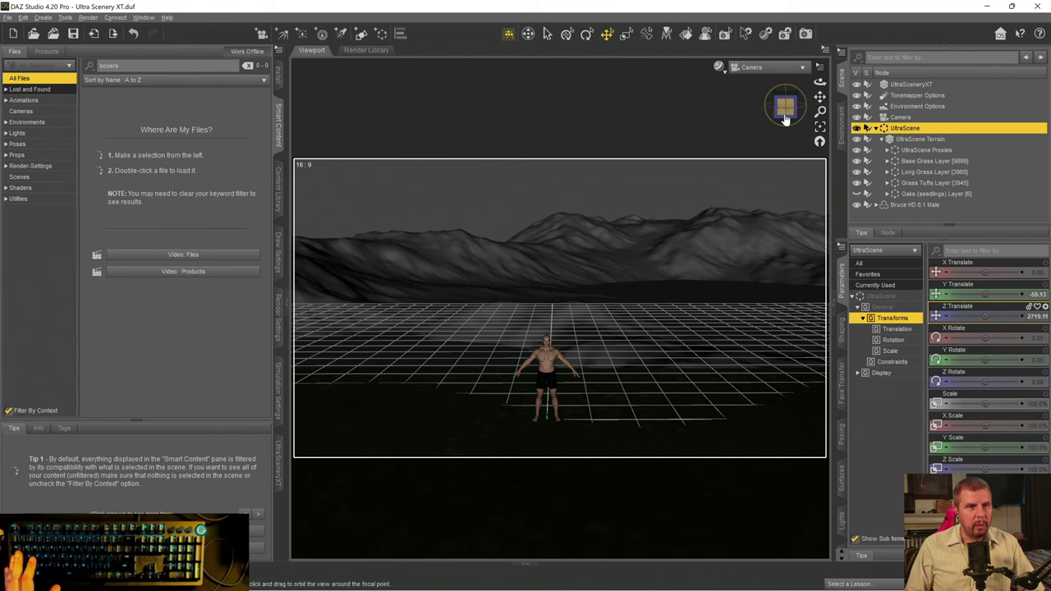
# - Move the camera closer and tilt it to frame the whole figure with the mountains behind
pyautogui.scroll(5, 552, 441)
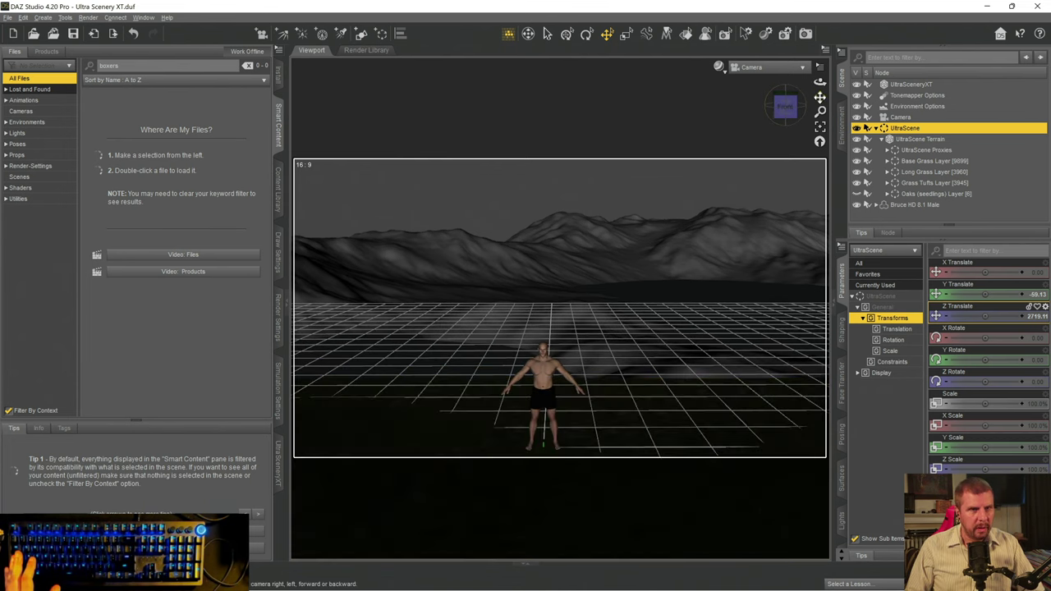
pyautogui.moveTo(819, 96); pyautogui.dragTo(820, 101)
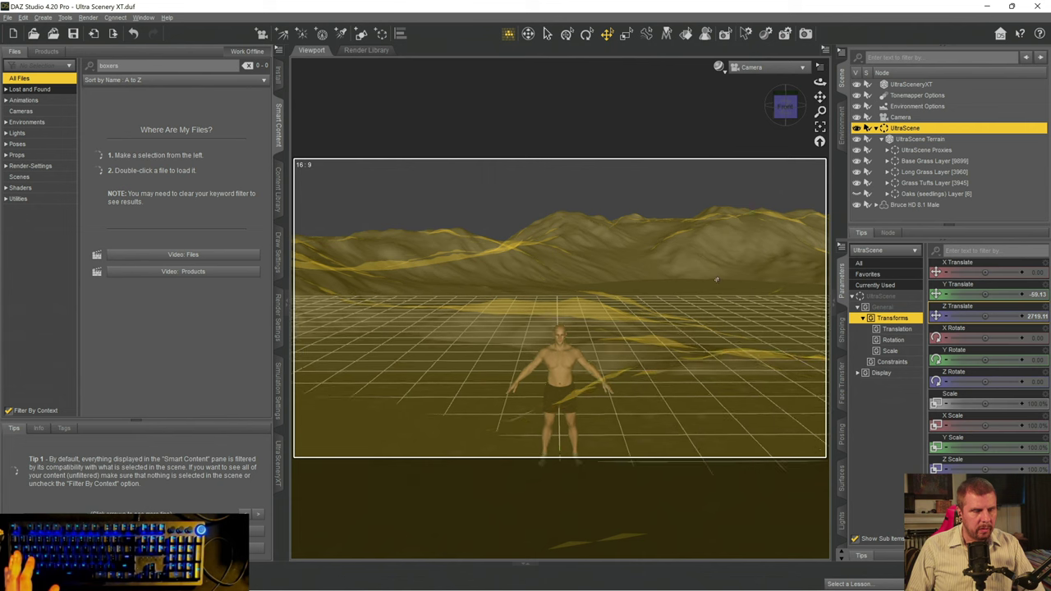
pyautogui.moveTo(819, 97); pyautogui.dragTo(820, 75)
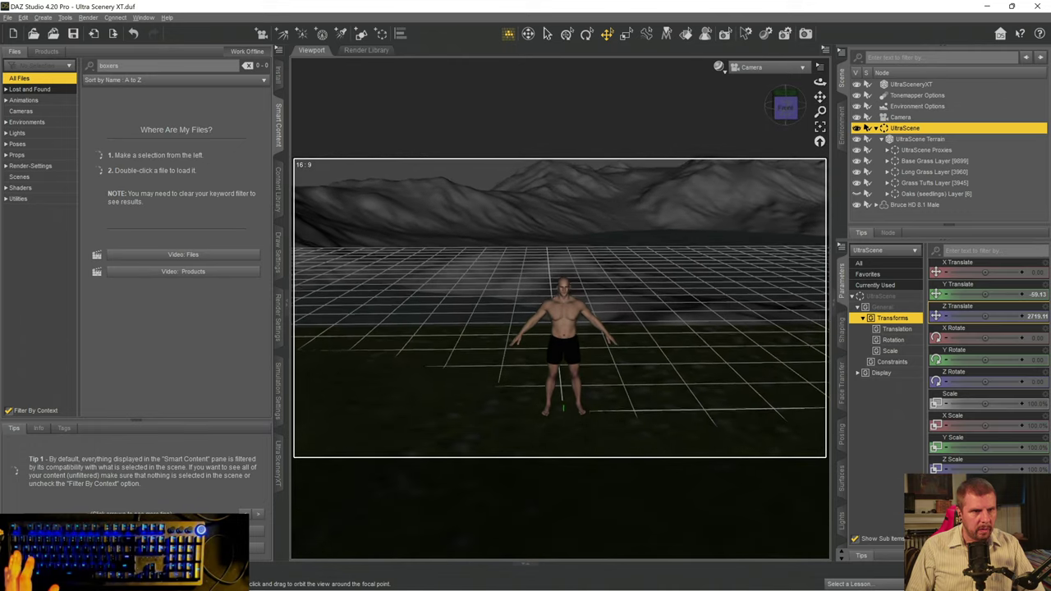
pyautogui.scroll(5, 563, 421)
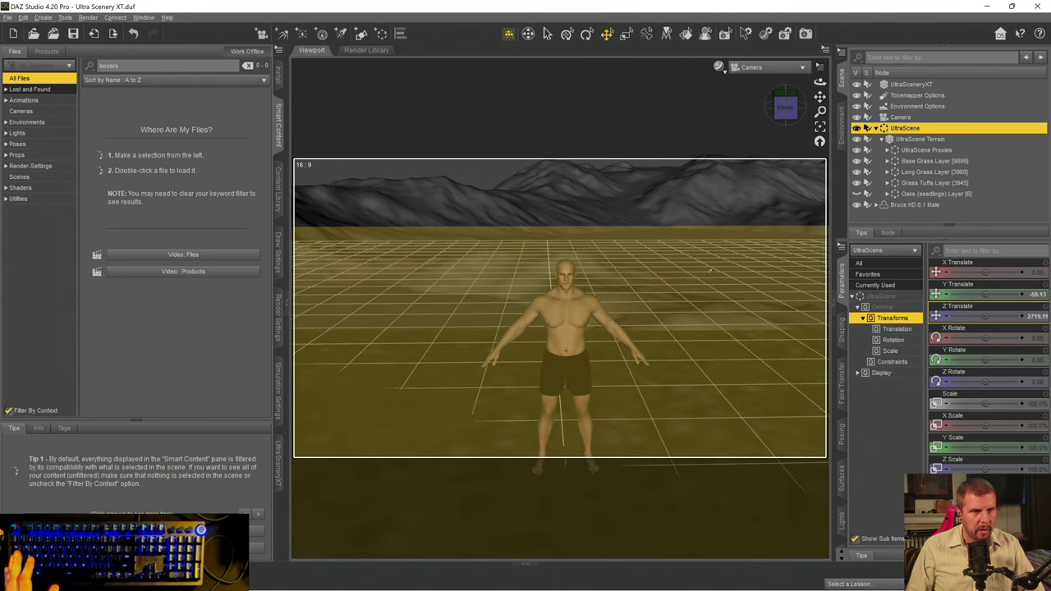
pyautogui.scroll(-3, 703, 277)
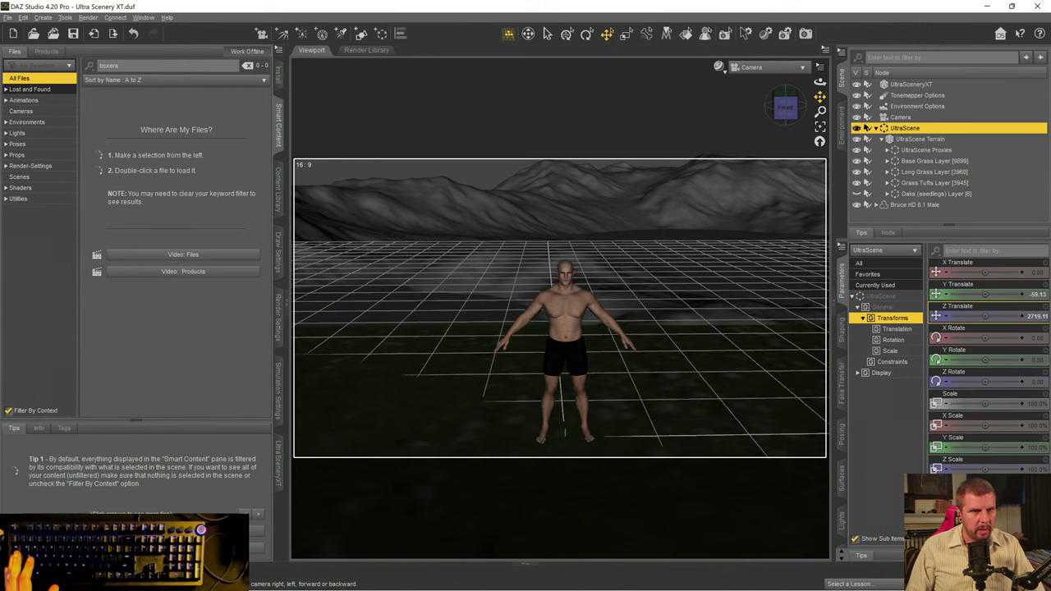
# - Lower the camera to frame the whole figure against the mountains and preview the scene in NVIDIA Iray
pyautogui.moveTo(819, 97); pyautogui.dragTo(820, 93)
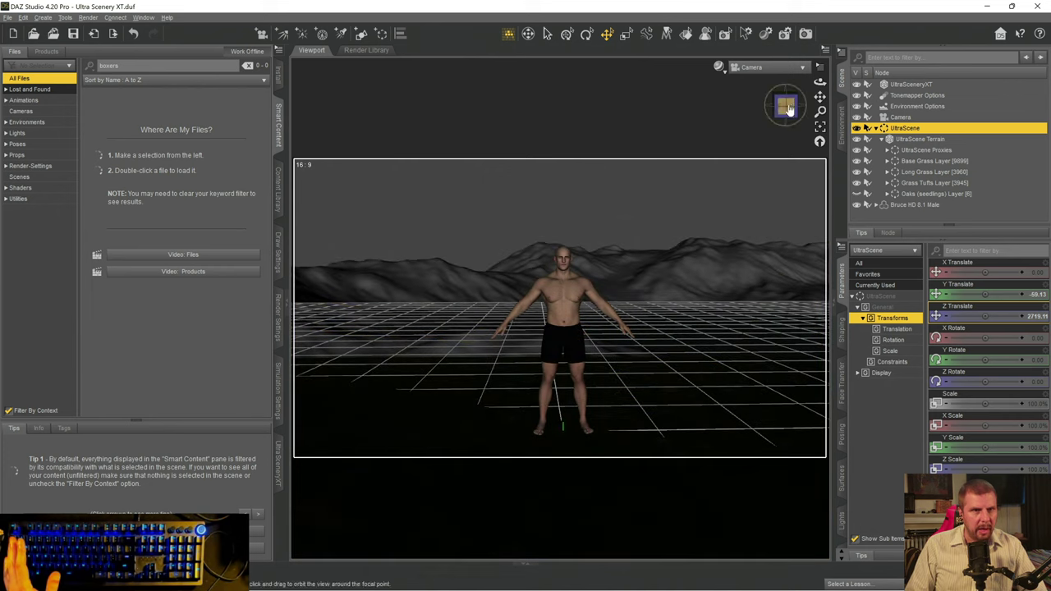
pyautogui.moveTo(786, 105); pyautogui.dragTo(792, 113)
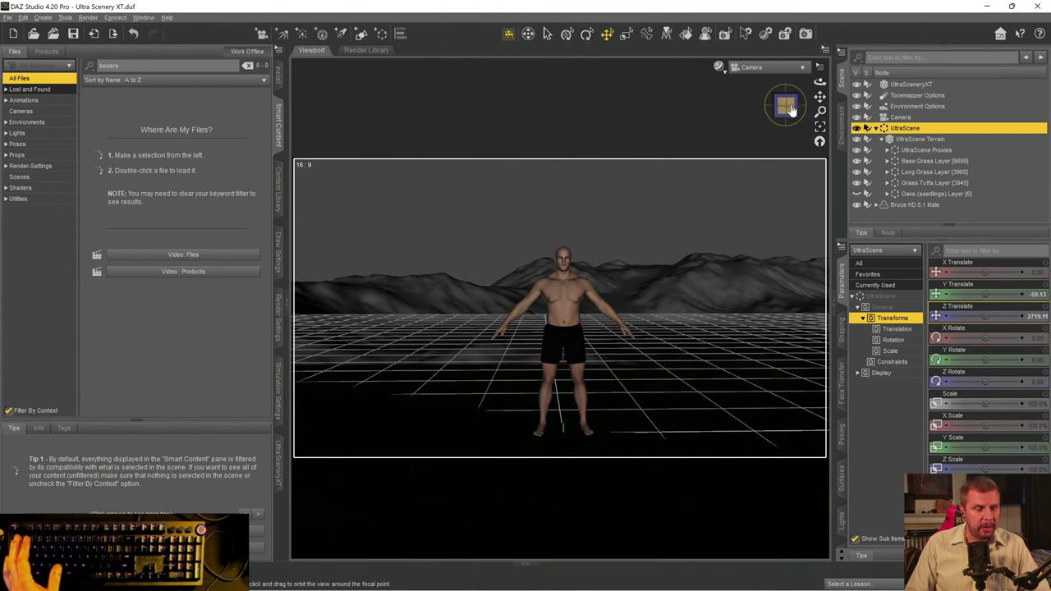
pyautogui.moveTo(787, 106); pyautogui.dragTo(792, 111)
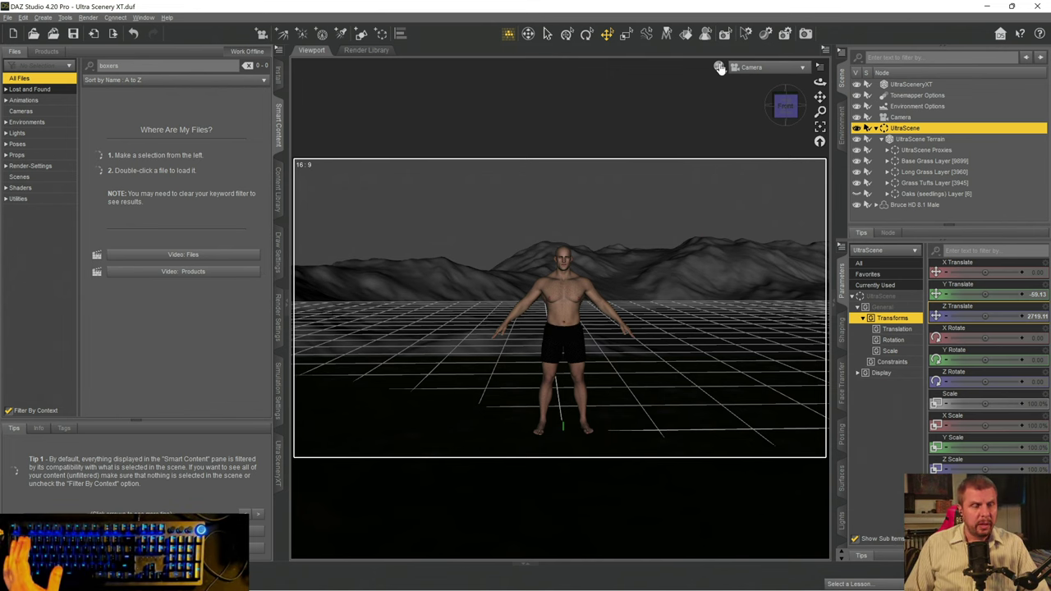
pyautogui.click(719, 69)
pyautogui.click(706, 204)
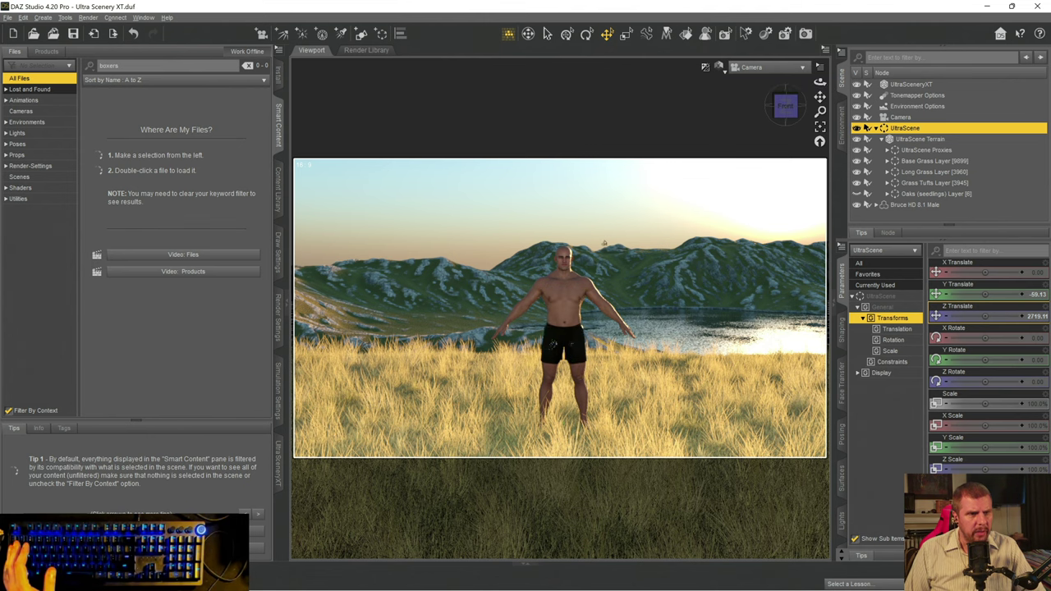
# - Return the viewport to Texture Shaded and set the UltraScene Terrain's Z translation to about -3062
pyautogui.click(721, 69)
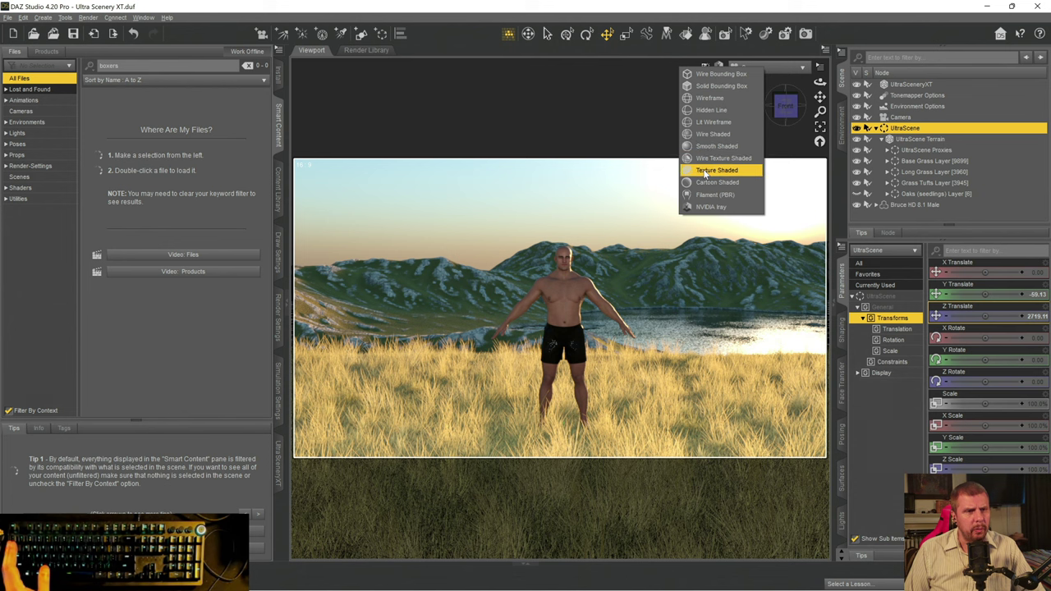
pyautogui.click(705, 172)
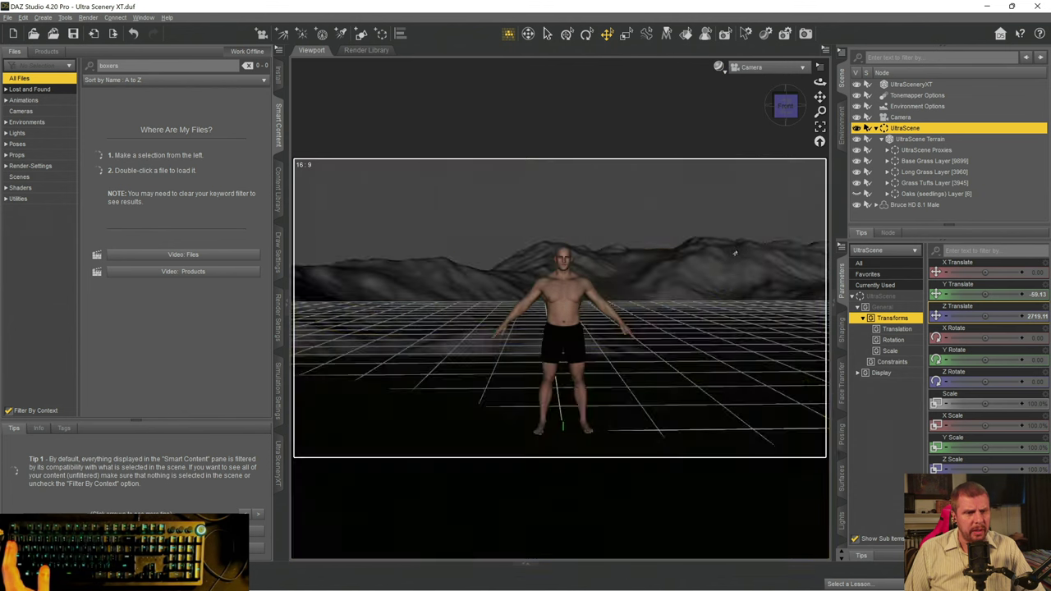
pyautogui.click(897, 139)
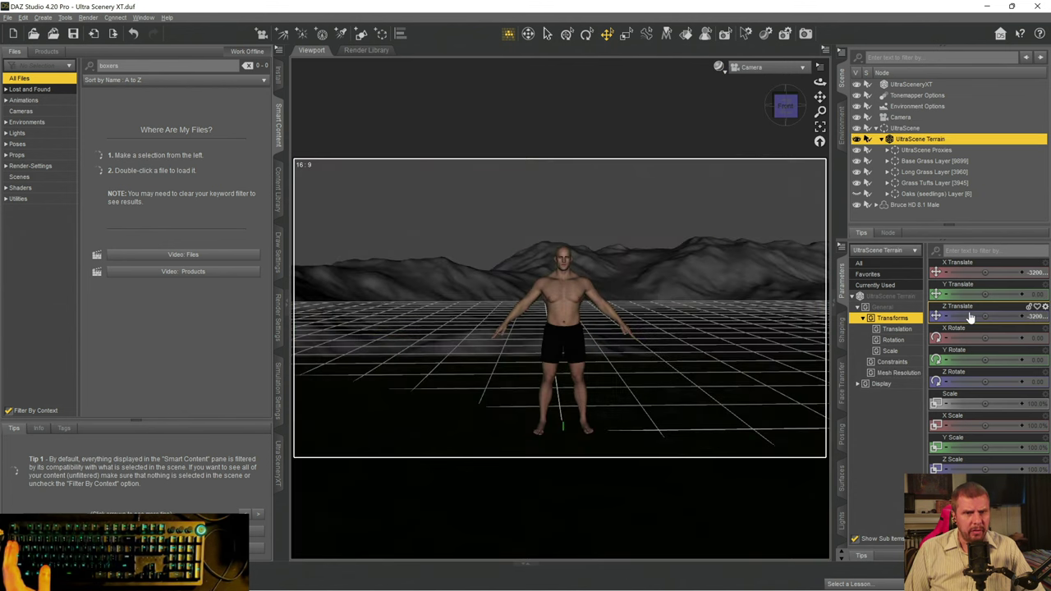
pyautogui.moveTo(981, 316); pyautogui.dragTo(1008, 316)
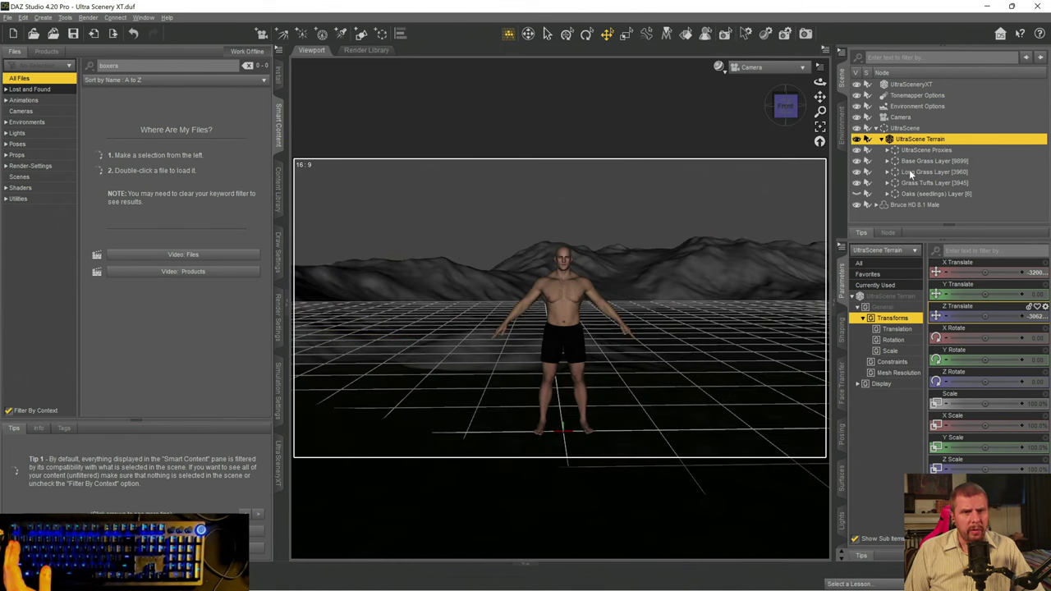
# - Select the Bruce HD 8.1 Male figure, clear the content search filter and list the products in the Figures category
pyautogui.click(893, 205)
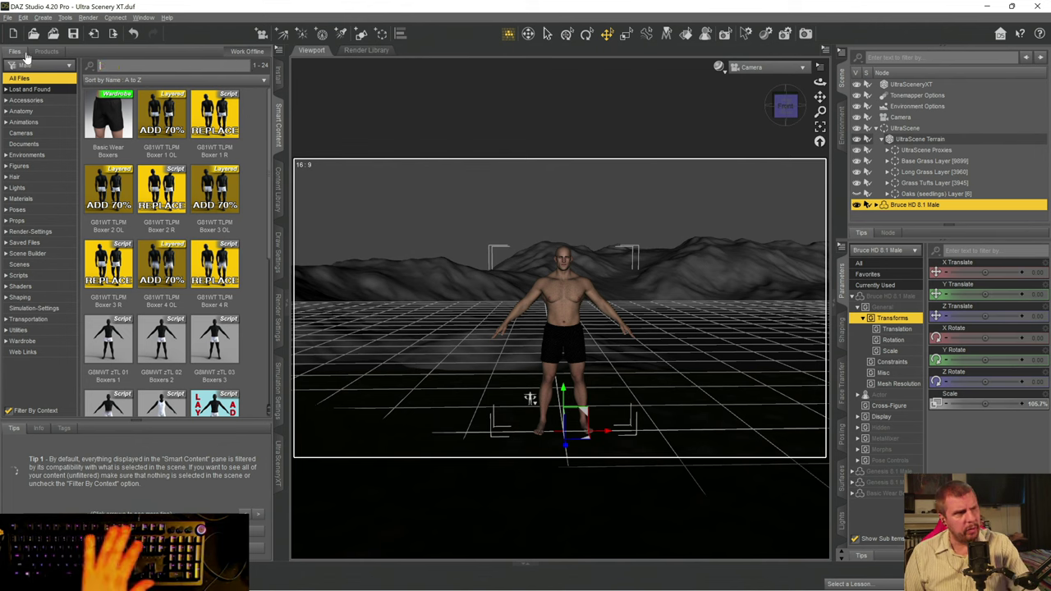
pyautogui.doubleClick(129, 66)
pyautogui.press('BackSpace')
pyautogui.click(47, 51)
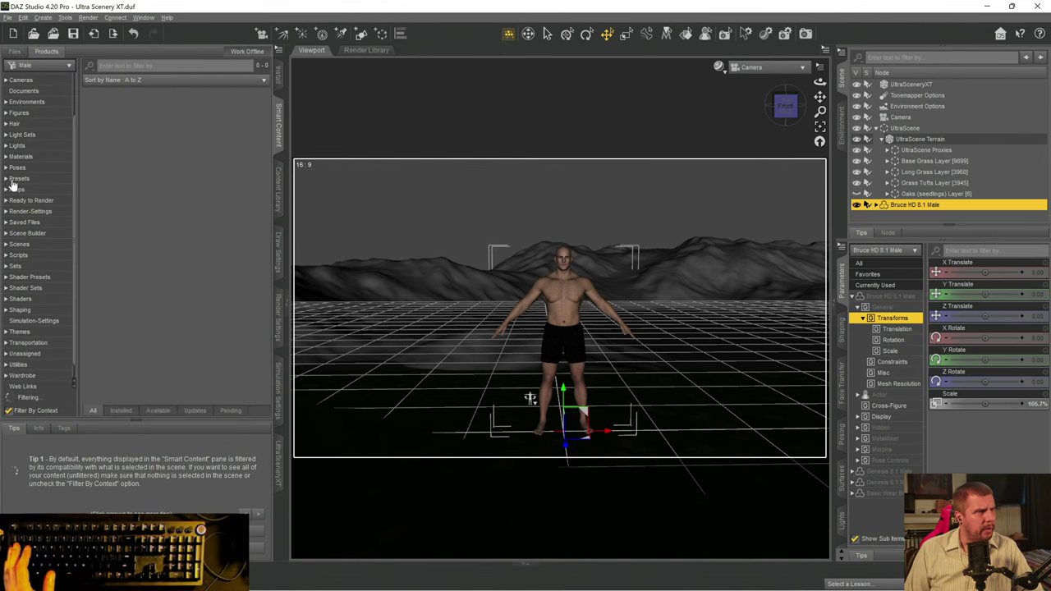
pyautogui.scroll(-1, 18, 241)
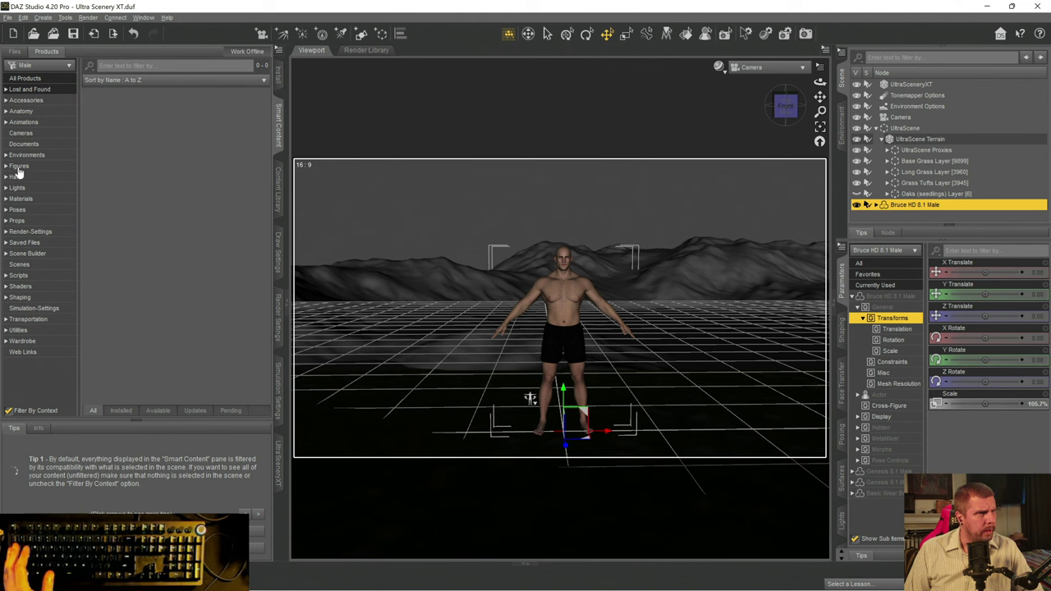
pyautogui.click(18, 167)
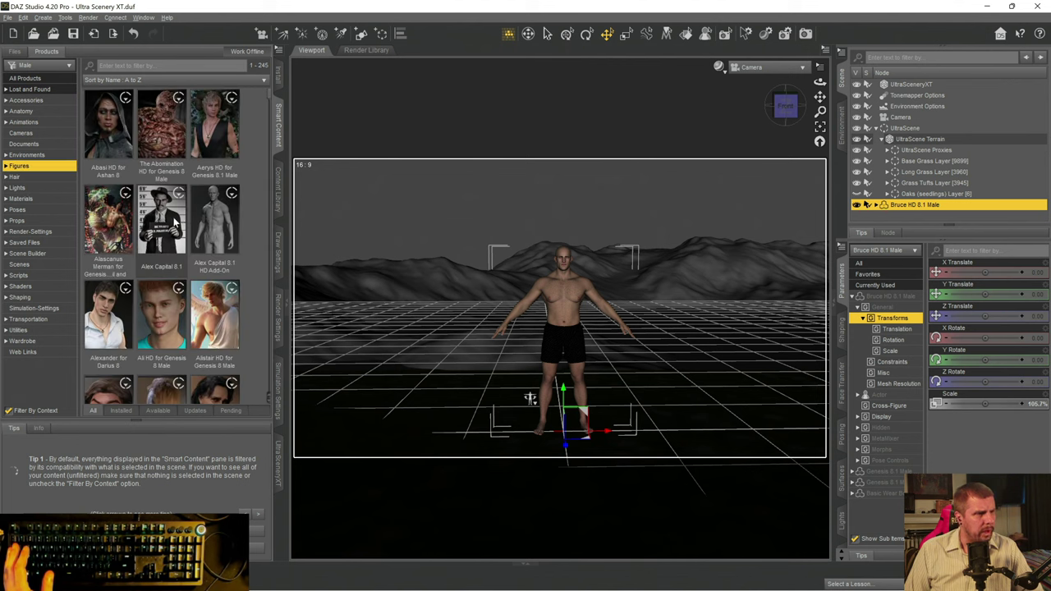
# - Look through the male figure products and open Alistair HD for Genesis 8 Male
pyautogui.moveTo(196, 167)
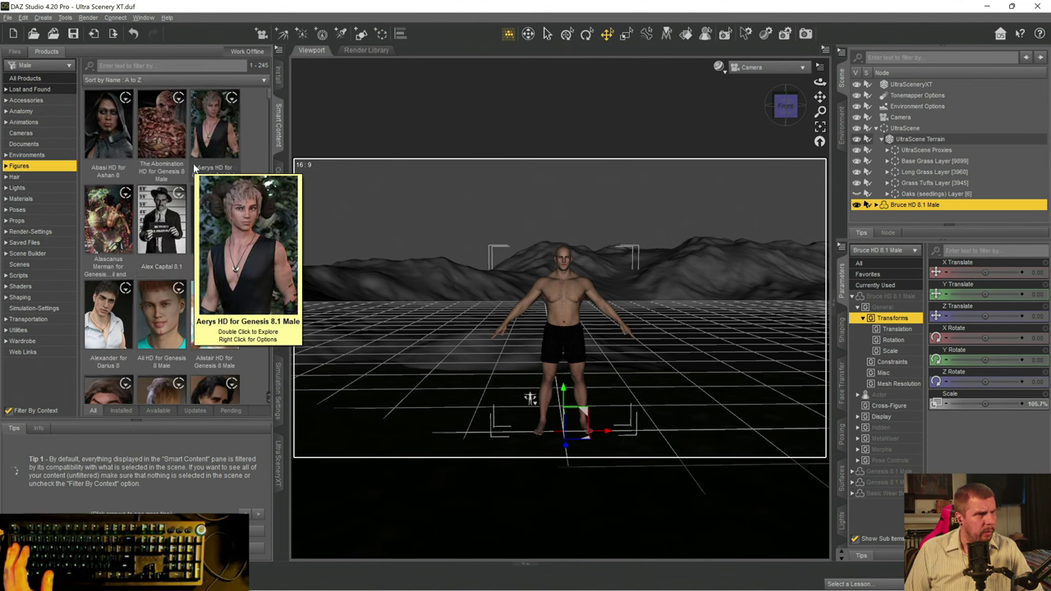
pyautogui.scroll(-3, 176, 174)
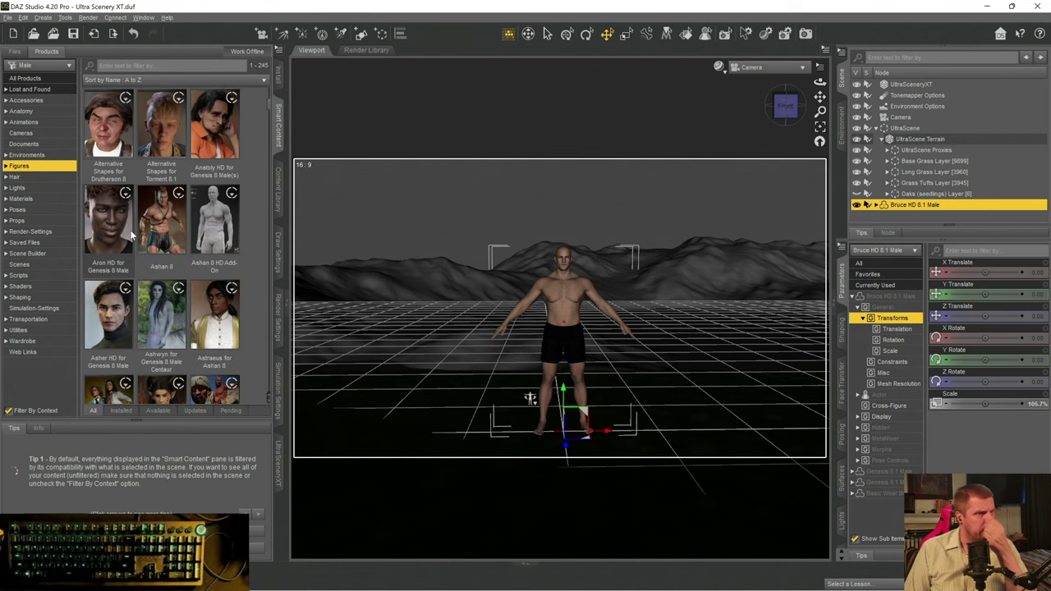
pyautogui.scroll(-3, 130, 246)
pyautogui.scroll(3, 126, 282)
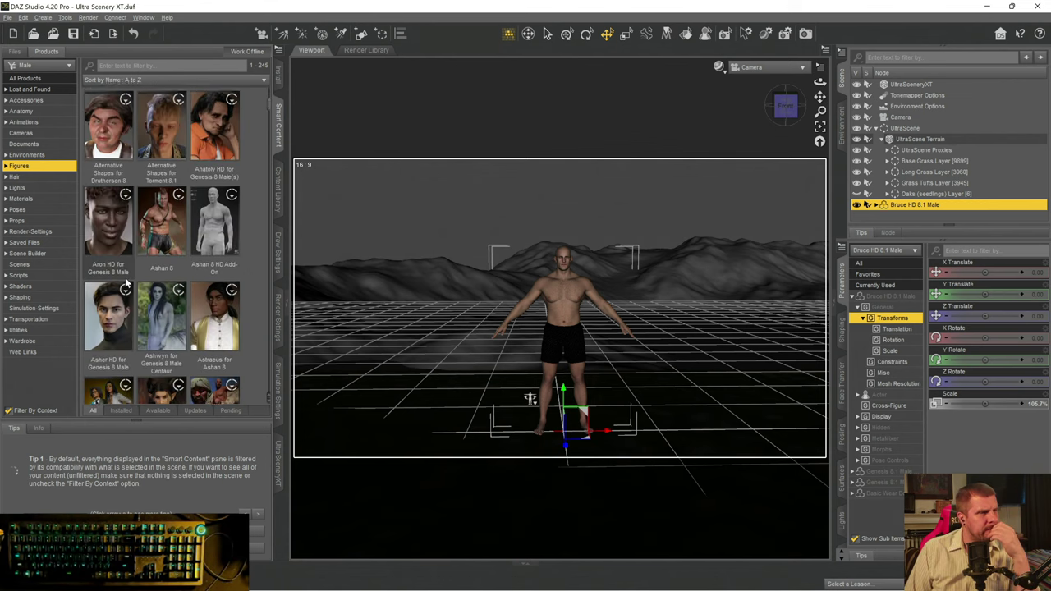
pyautogui.scroll(-3, 126, 279)
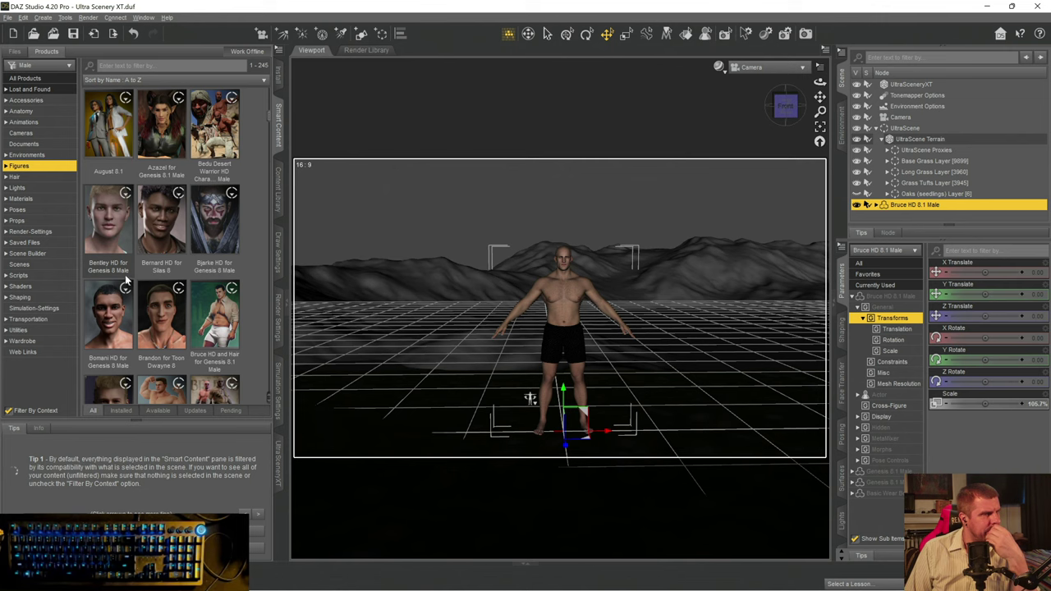
pyautogui.scroll(3, 125, 274)
pyautogui.scroll(3, 188, 326)
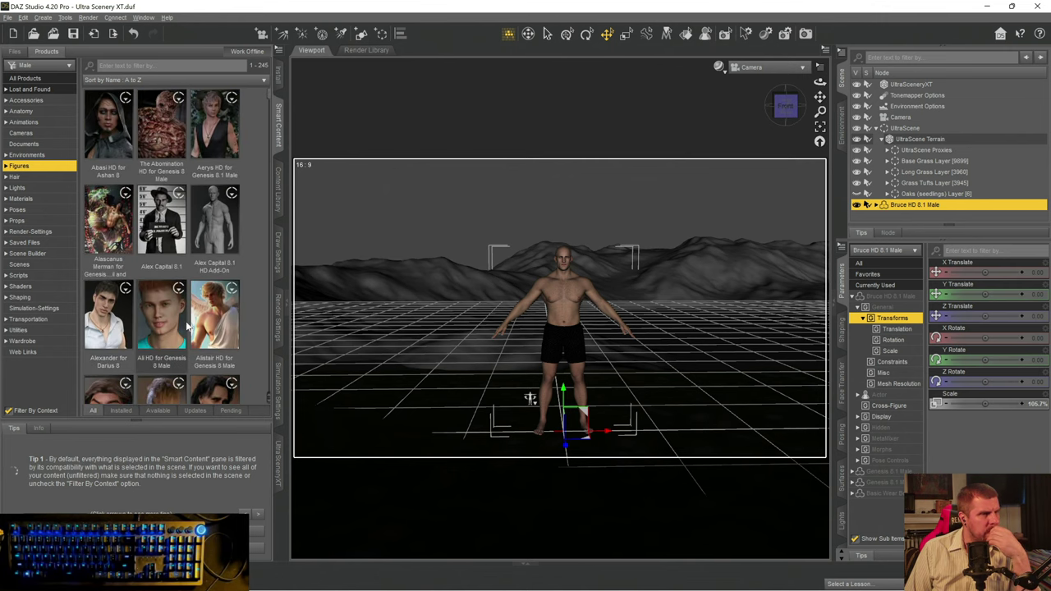
pyautogui.doubleClick(218, 320)
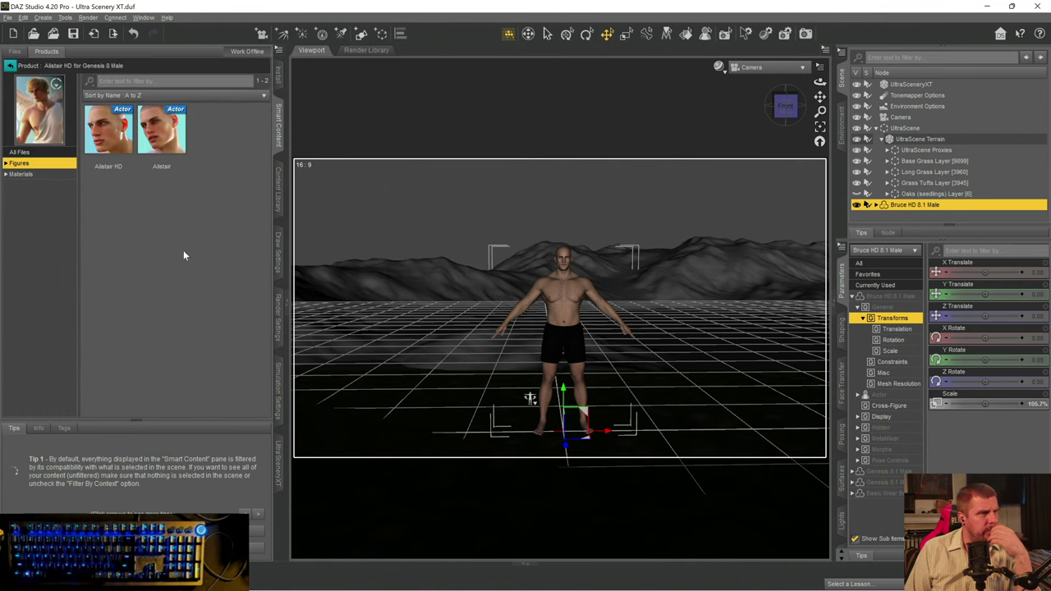
# - Load the Alistair HD character as a new figure in the scene instead of applying it to the selected figure
pyautogui.click(107, 142)
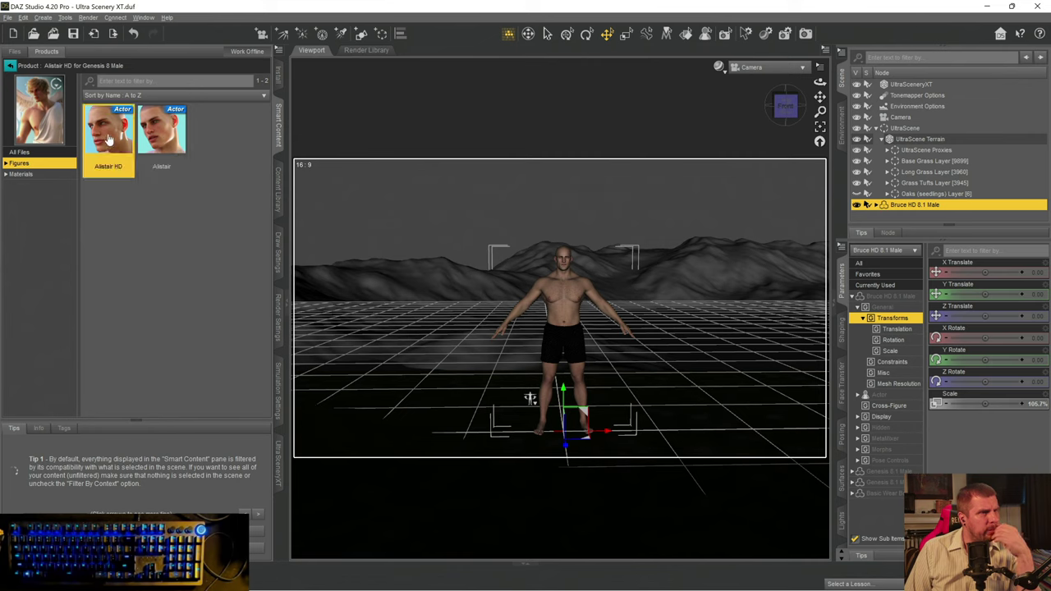
pyautogui.doubleClick(108, 140)
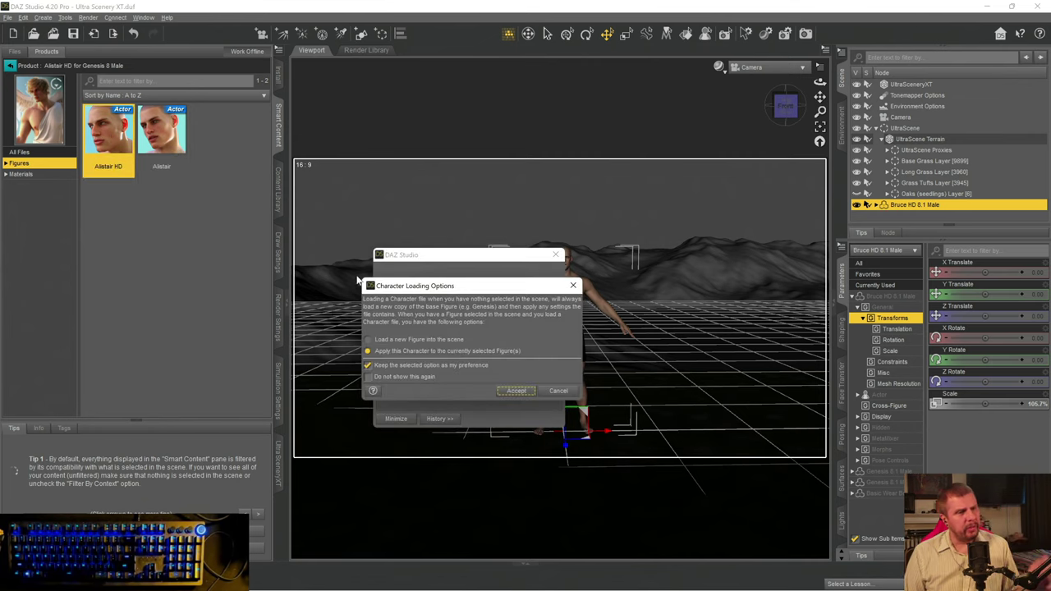
pyautogui.click(397, 340)
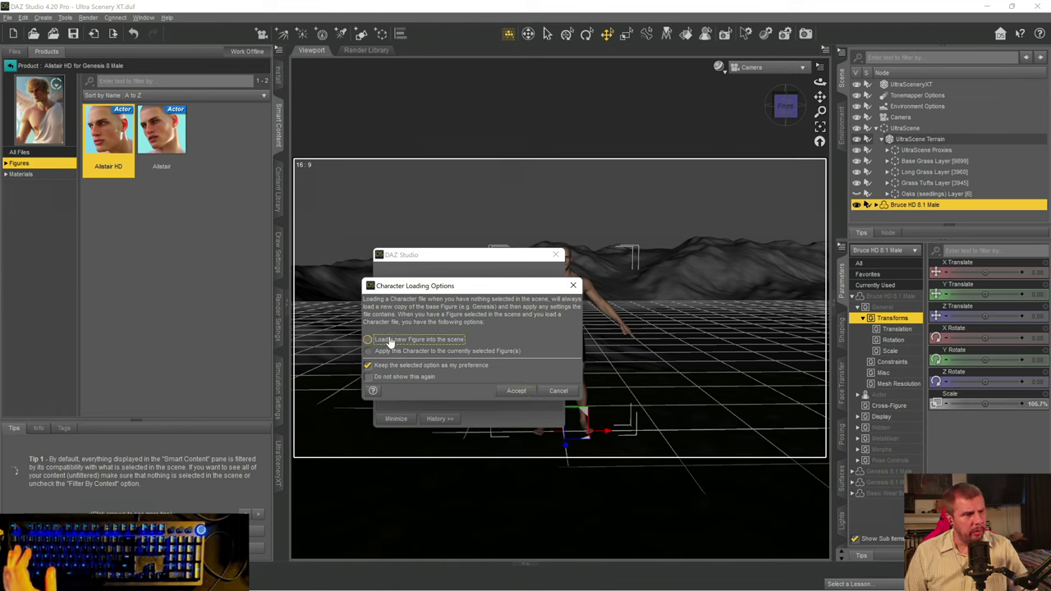
pyautogui.click(516, 392)
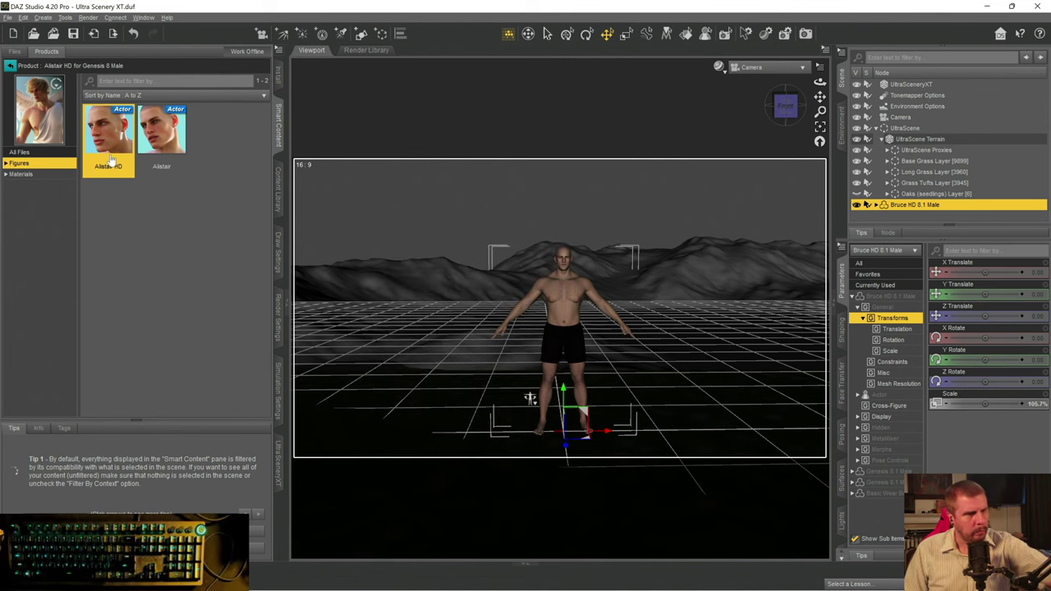
pyautogui.click(573, 279)
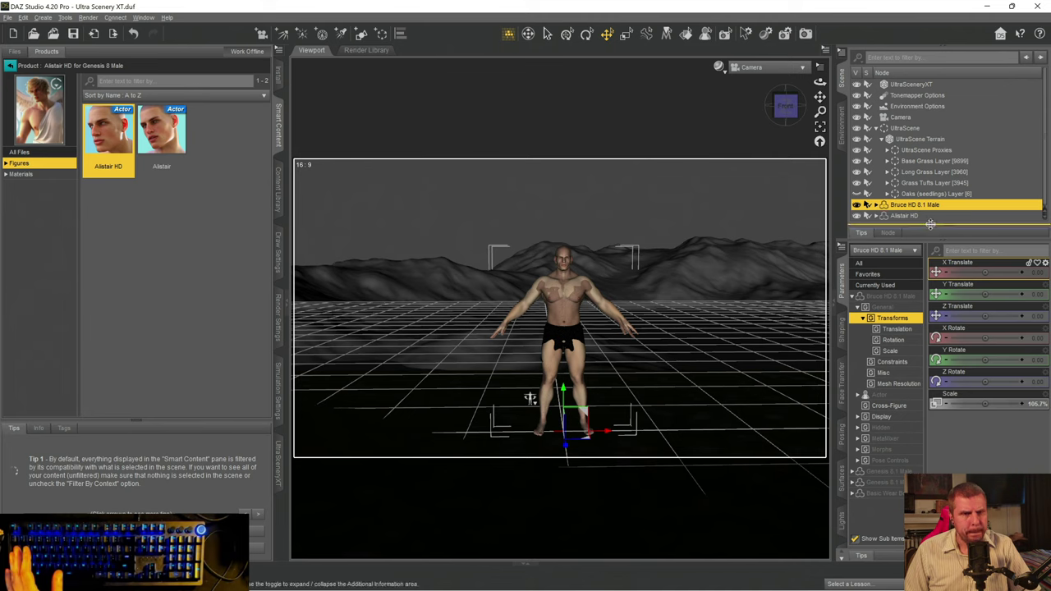
# - Delete the Alistair HD figure from the scene
pyautogui.click(892, 216)
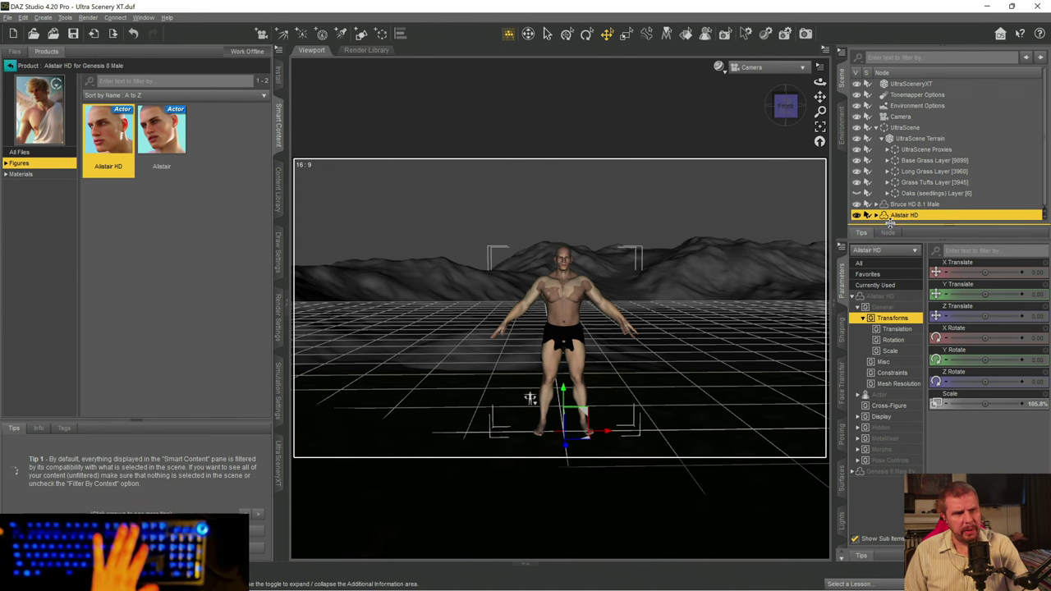
pyautogui.press('Delete')
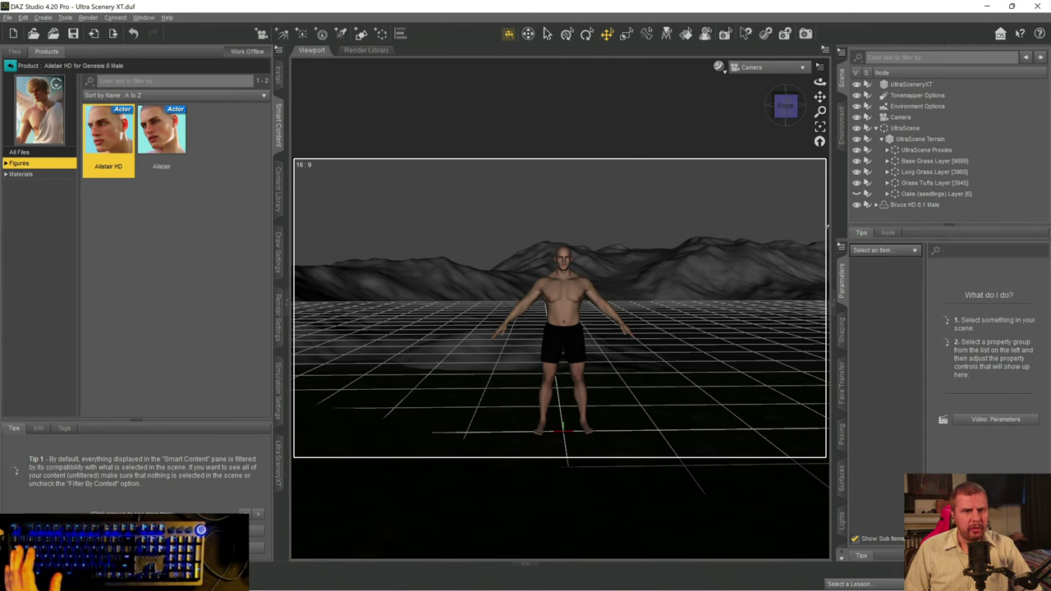
# - Go back to the full list of figure products and search it for "8.1"
pyautogui.click(10, 65)
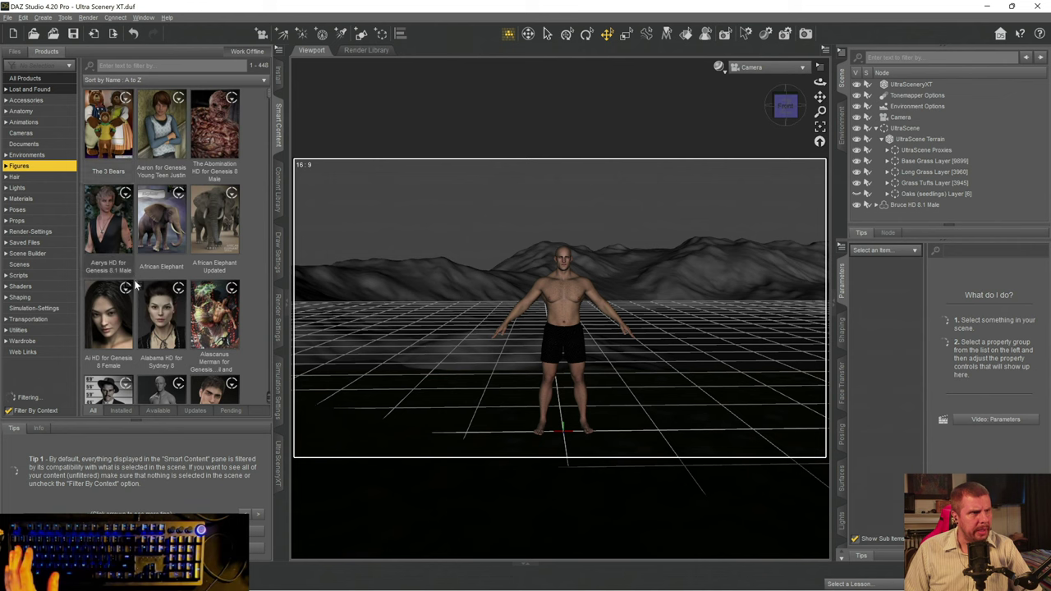
pyautogui.scroll(-3, 156, 276)
pyautogui.scroll(-10, 171, 274)
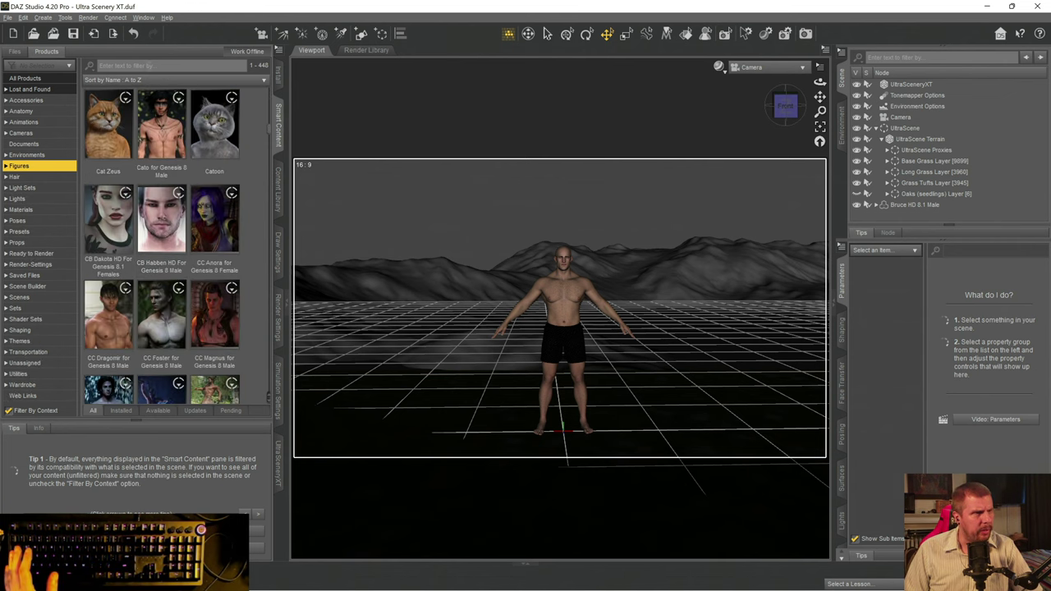
pyautogui.click(152, 65)
pyautogui.write('8.1')
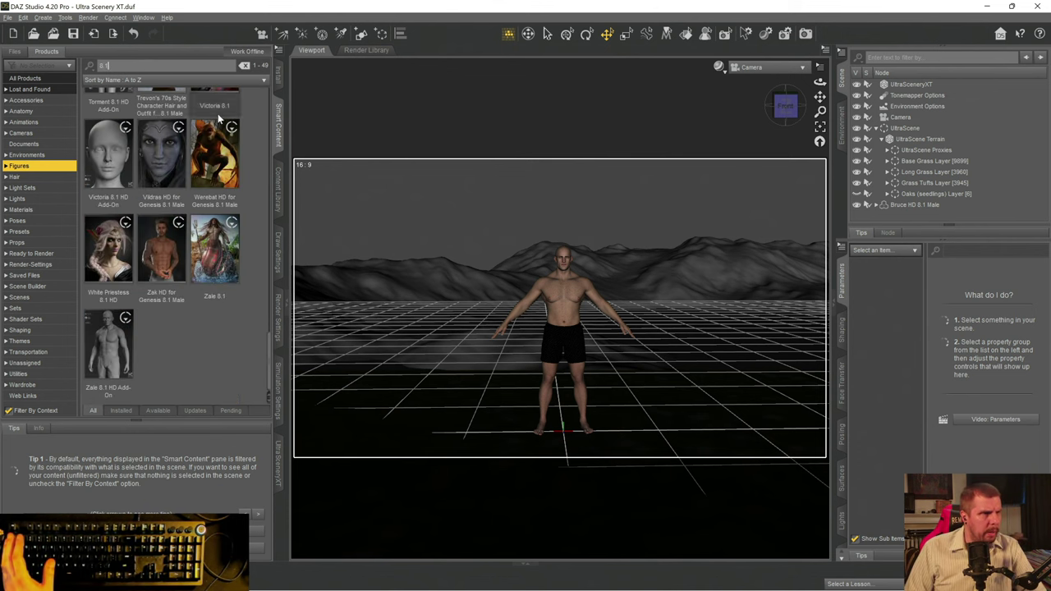
# - Look through the products matching "8.1" for another Genesis 8.1 male character
pyautogui.scroll(2, 180, 237)
pyautogui.scroll(8, 180, 236)
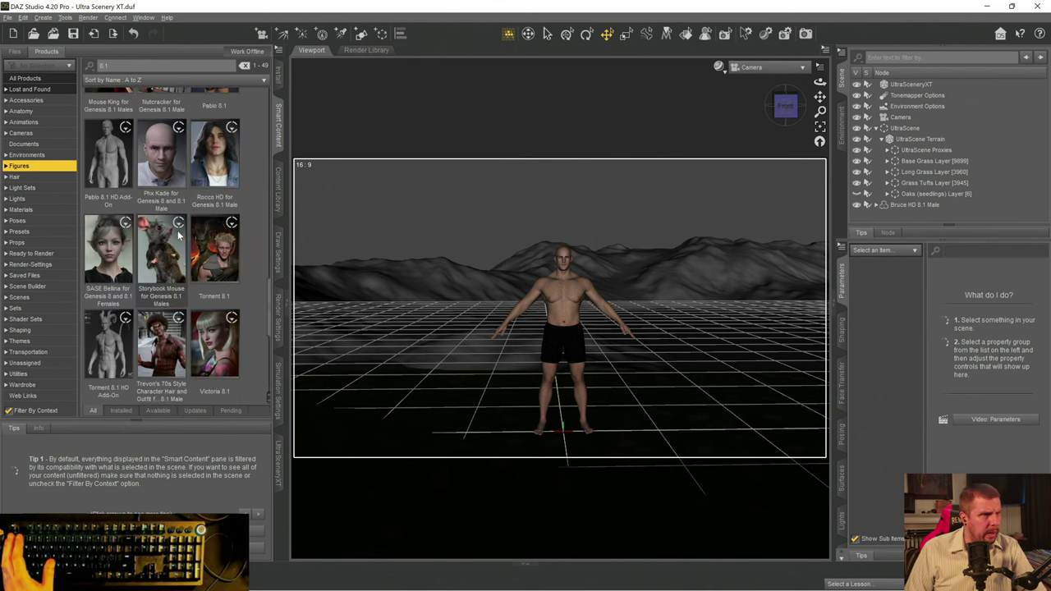
pyautogui.scroll(4, 175, 236)
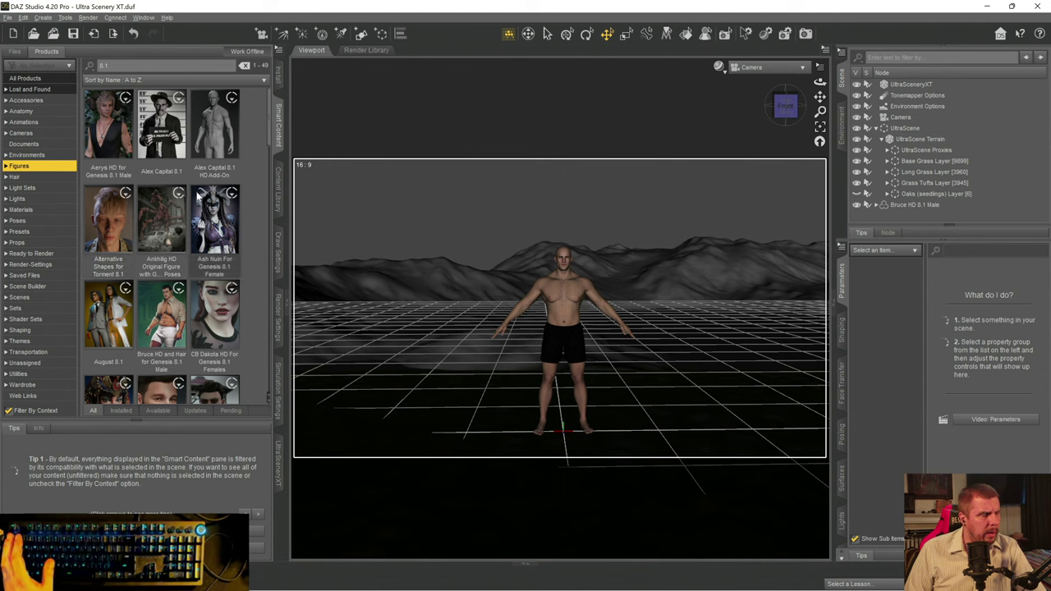
pyautogui.scroll(-5, 217, 158)
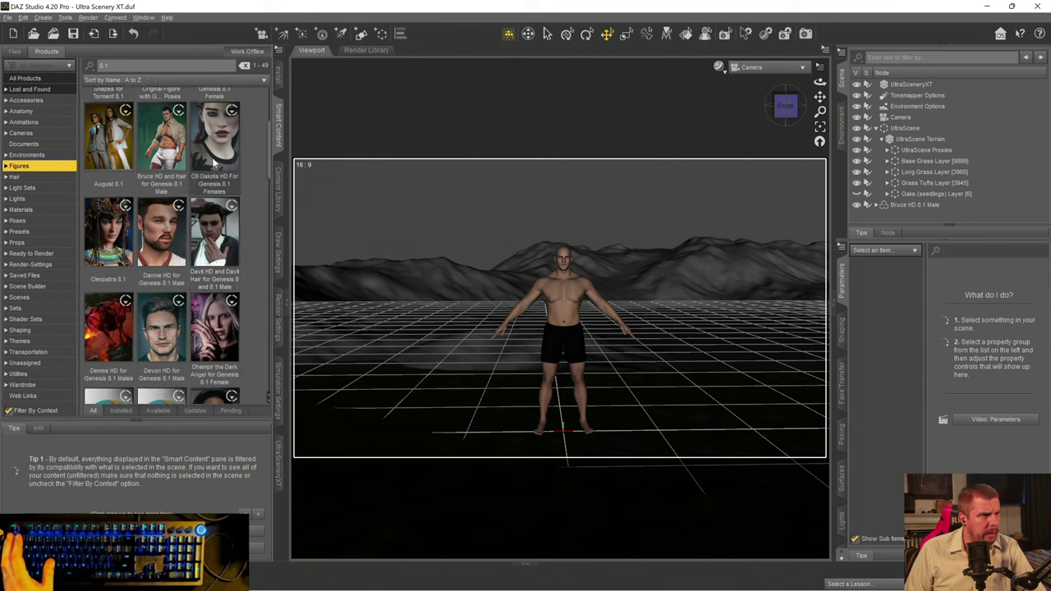
pyautogui.moveTo(173, 194)
pyautogui.scroll(-5, 174, 191)
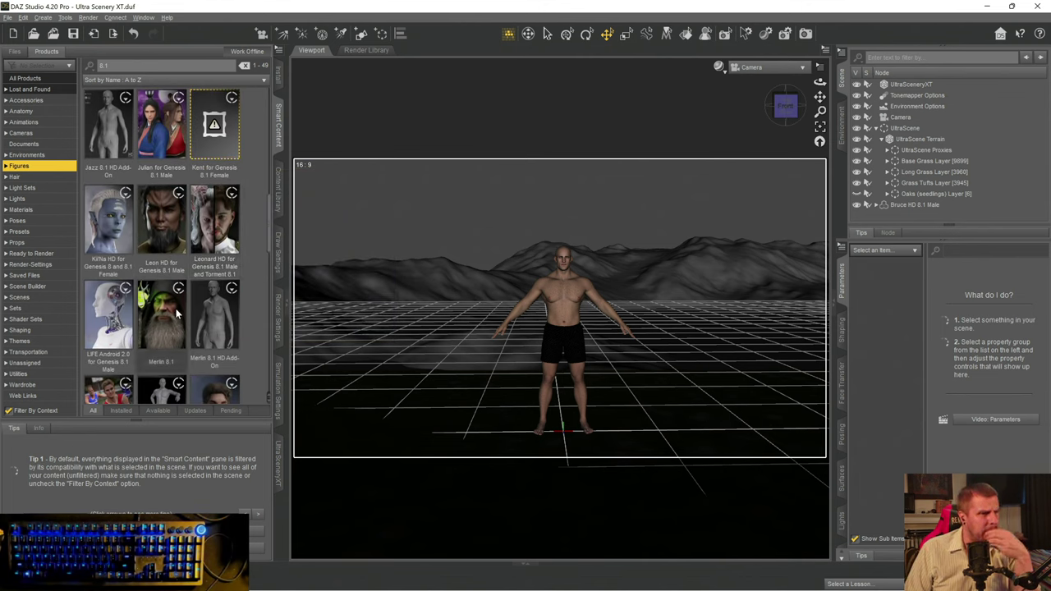
pyautogui.moveTo(175, 310)
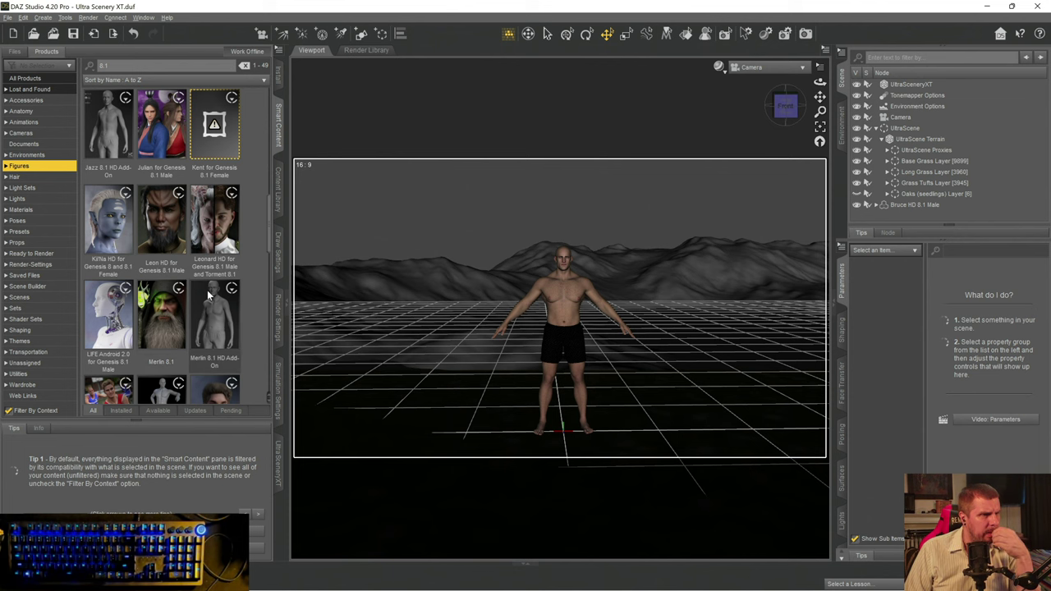
pyautogui.scroll(-5, 204, 268)
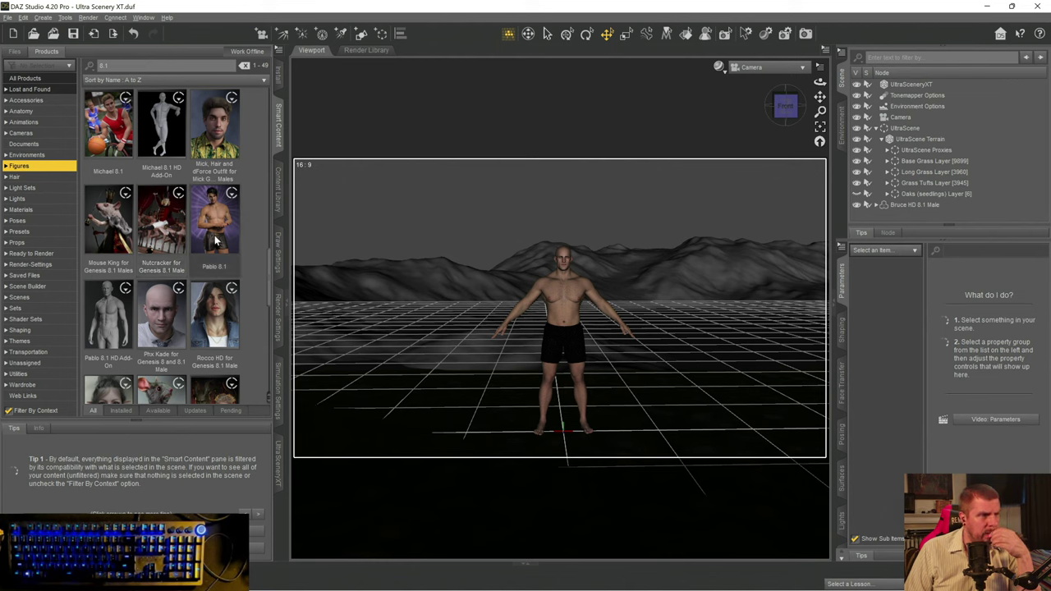
pyautogui.moveTo(213, 319)
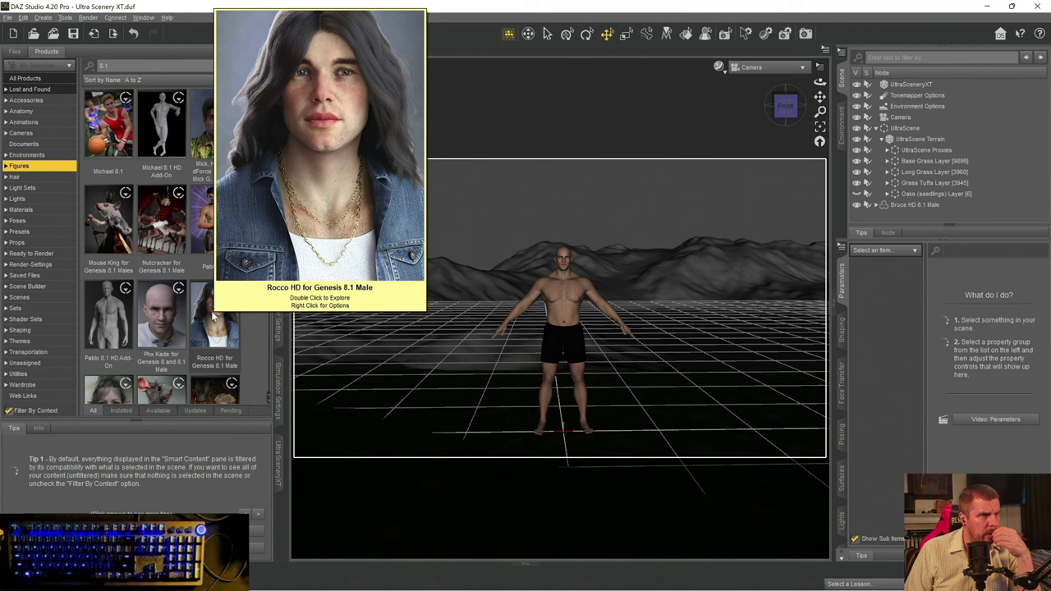
# - Open the Rocco HD for Genesis 8.1 Male product and load the Rocco actor into the scene
pyautogui.click(212, 312)
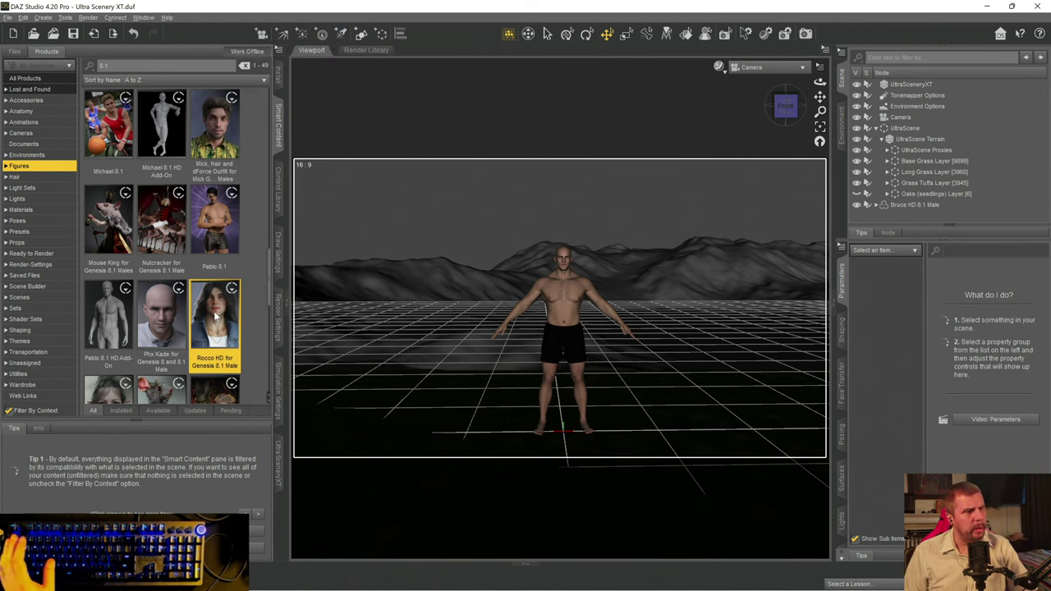
pyautogui.doubleClick(215, 308)
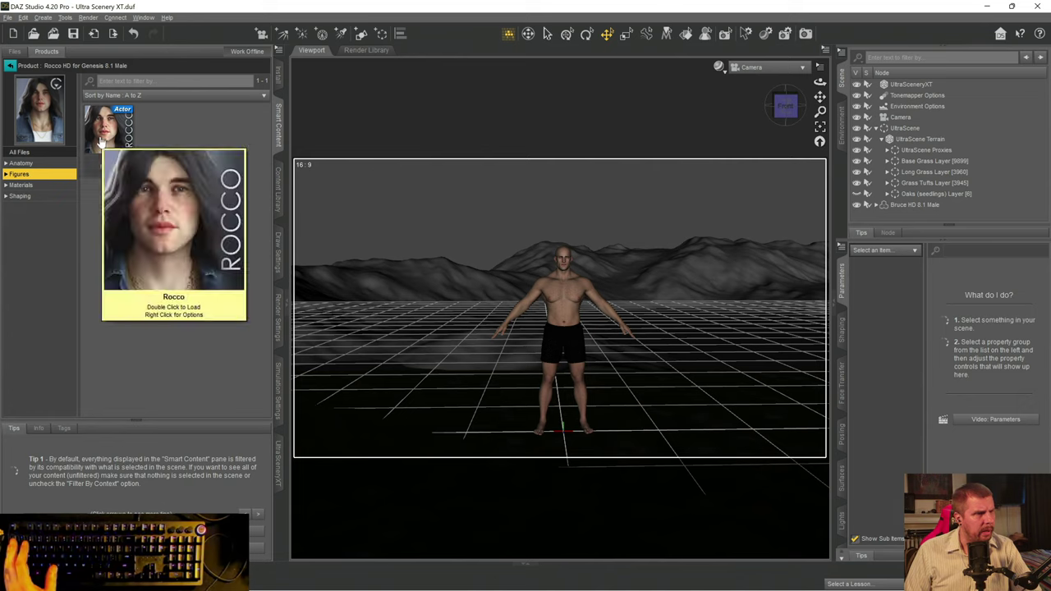
pyautogui.doubleClick(101, 142)
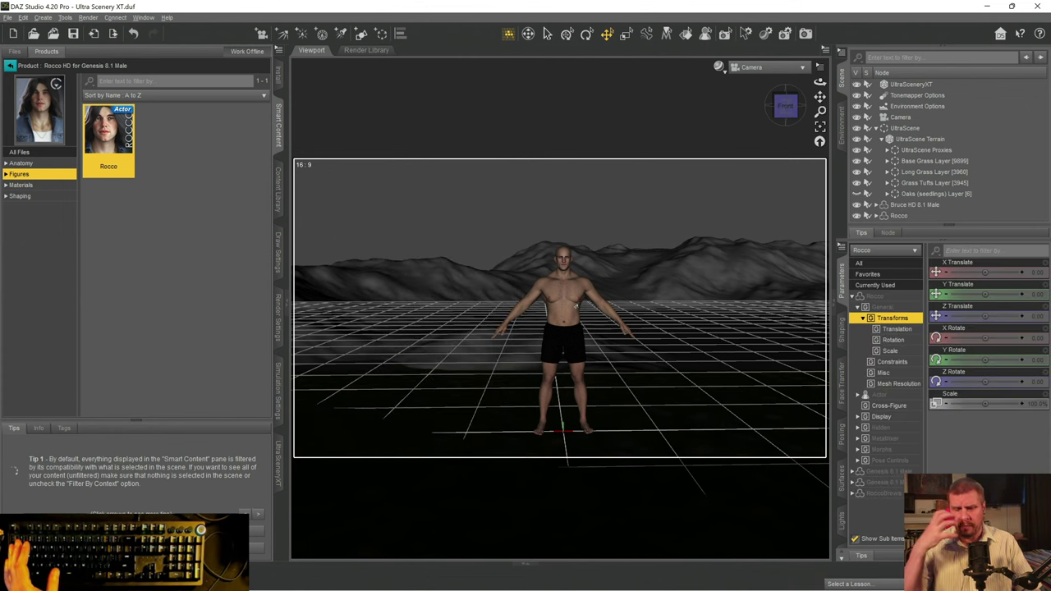
# - Select the Rocco figure, search all files for "boxers" and fit the Basic Wear Boxers to him
pyautogui.click(577, 306)
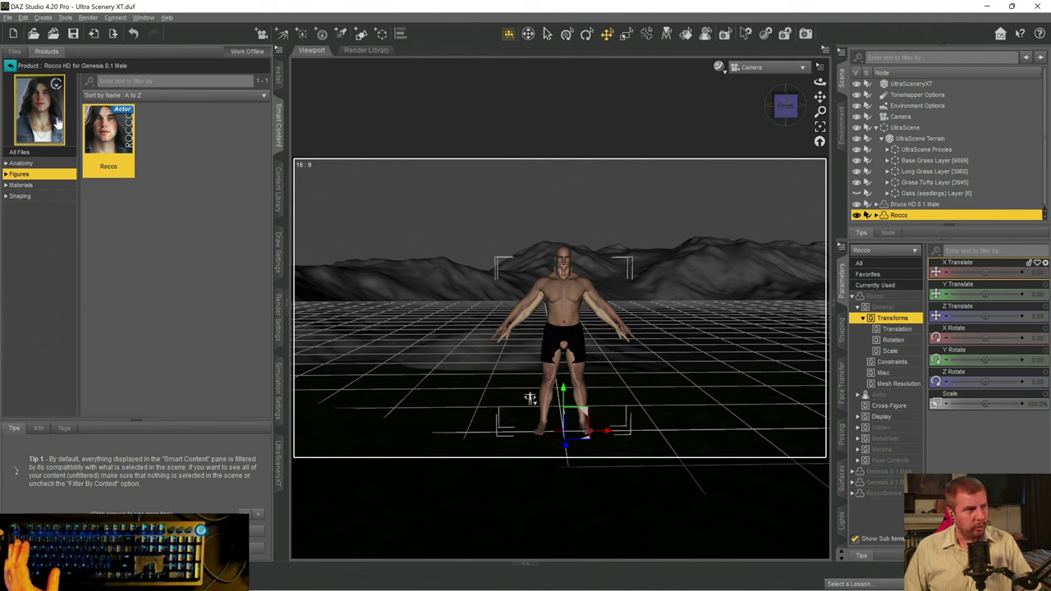
pyautogui.click(10, 67)
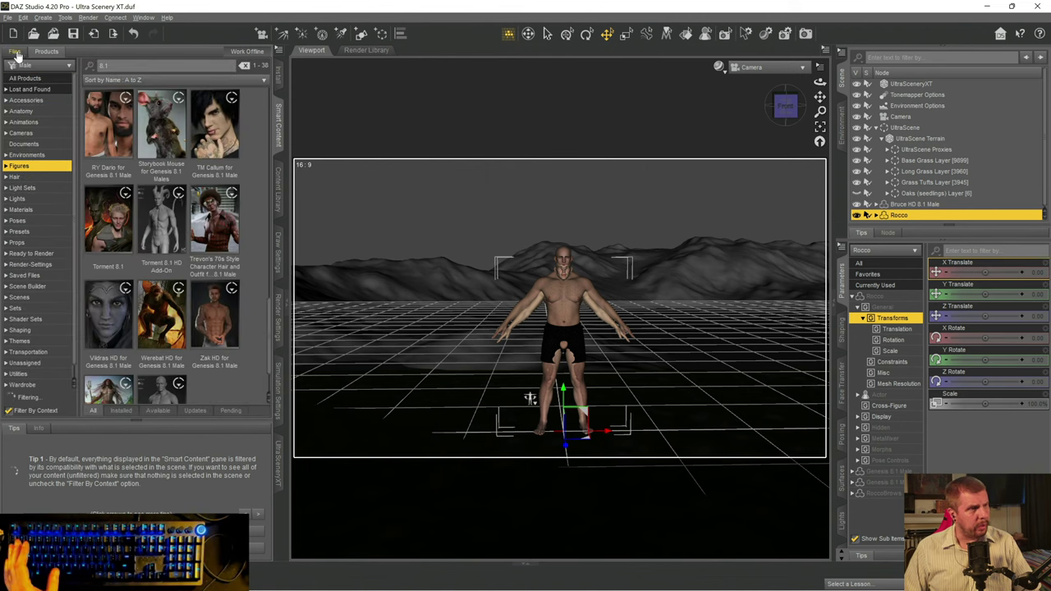
pyautogui.click(15, 53)
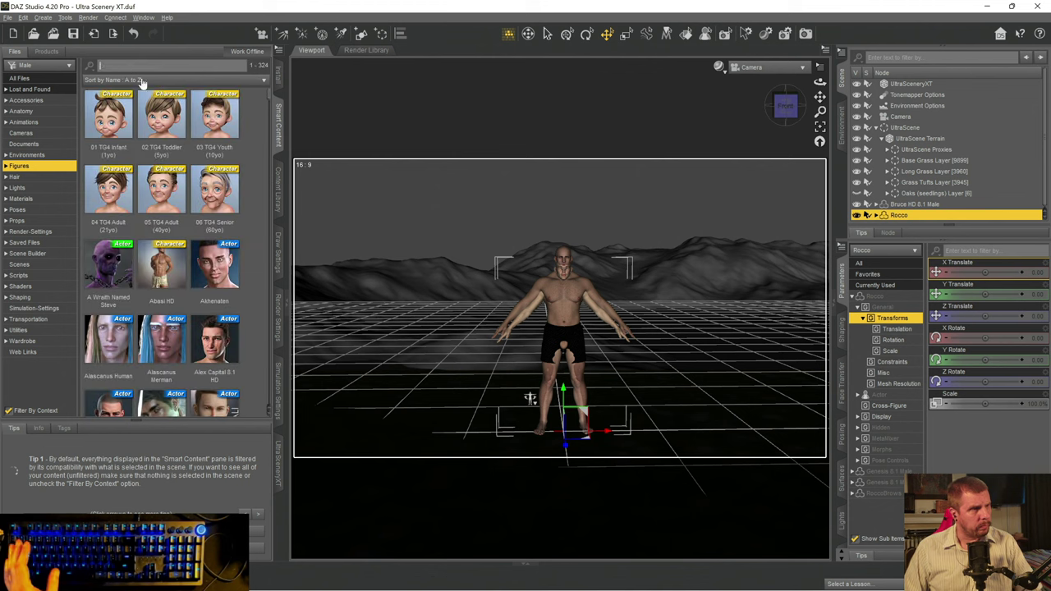
pyautogui.write('boxer')
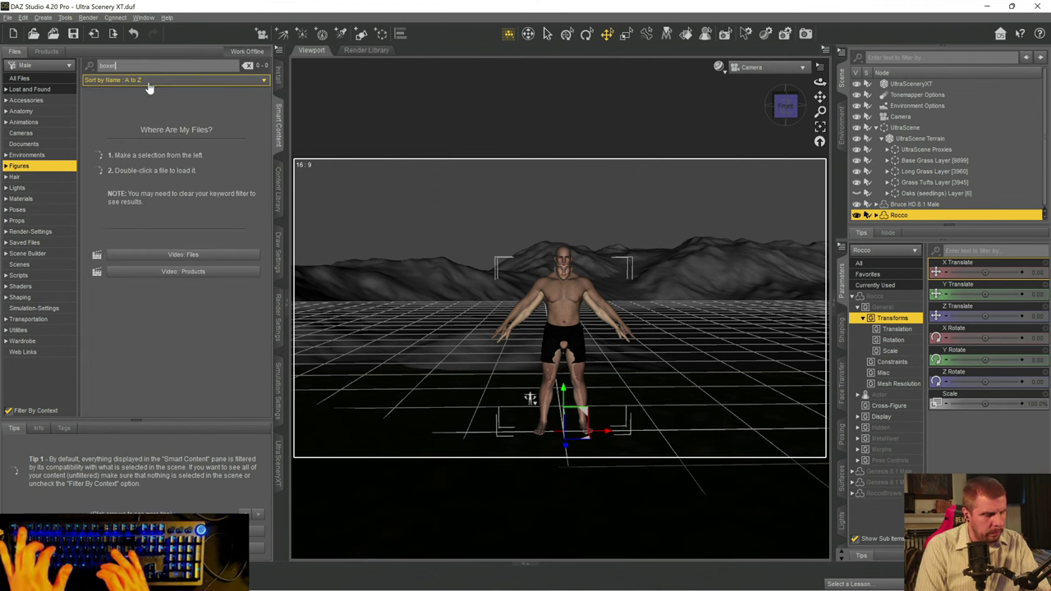
pyautogui.write('s')
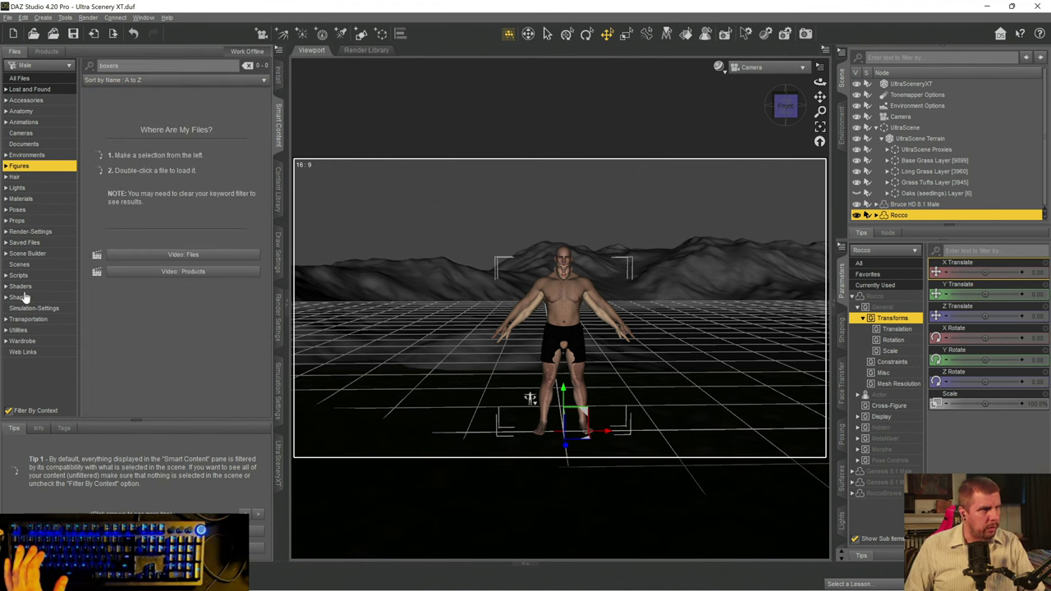
pyautogui.click(19, 78)
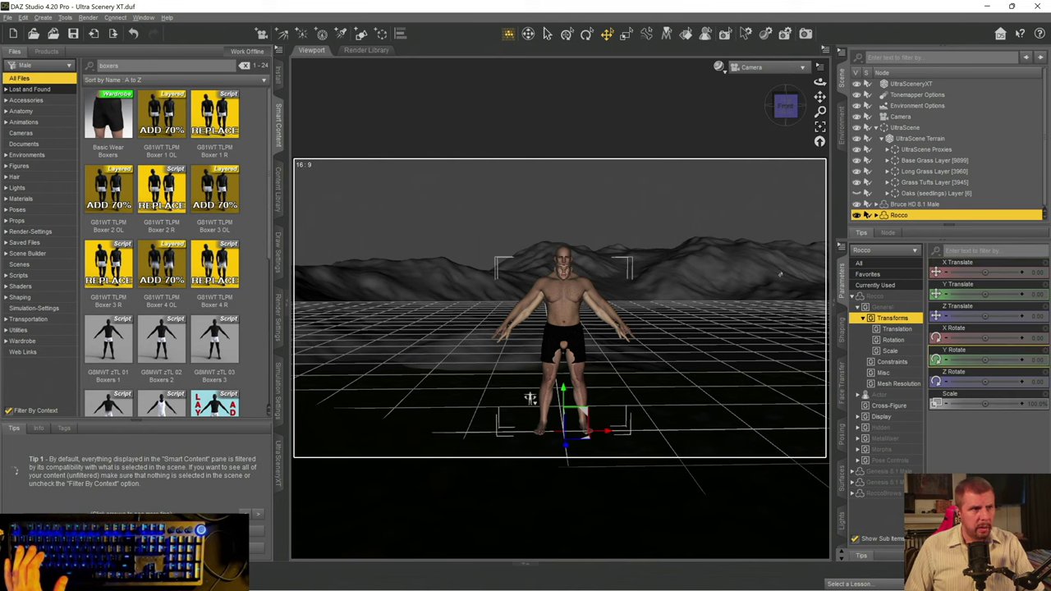
pyautogui.doubleClick(107, 119)
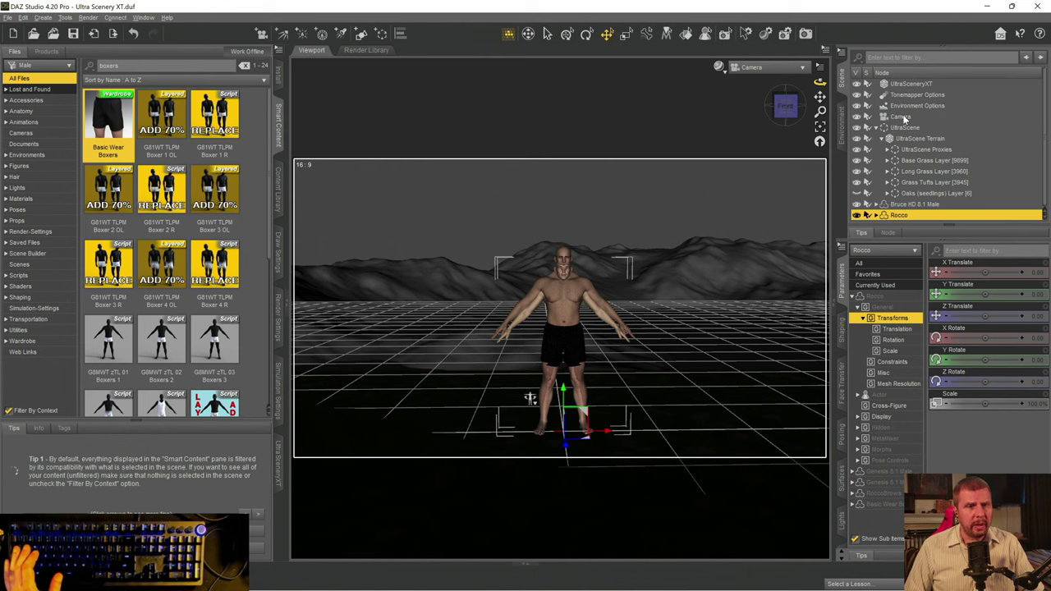
# - Move the scene camera closer and reframe it so the figures stand full length inside the 16:9 frame
pyautogui.scroll(2, 703, 352)
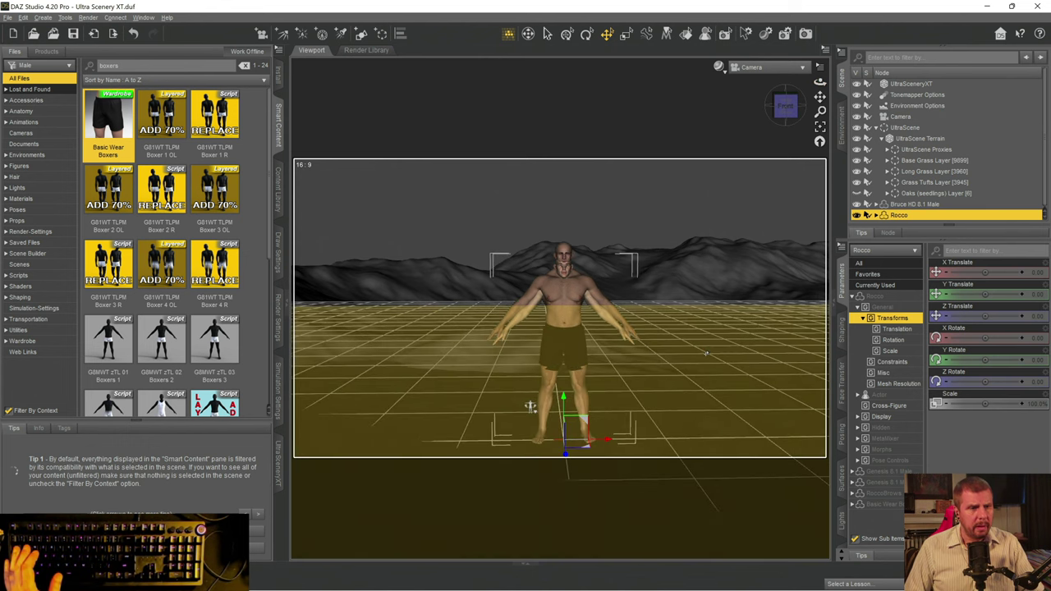
pyautogui.scroll(2, 705, 353)
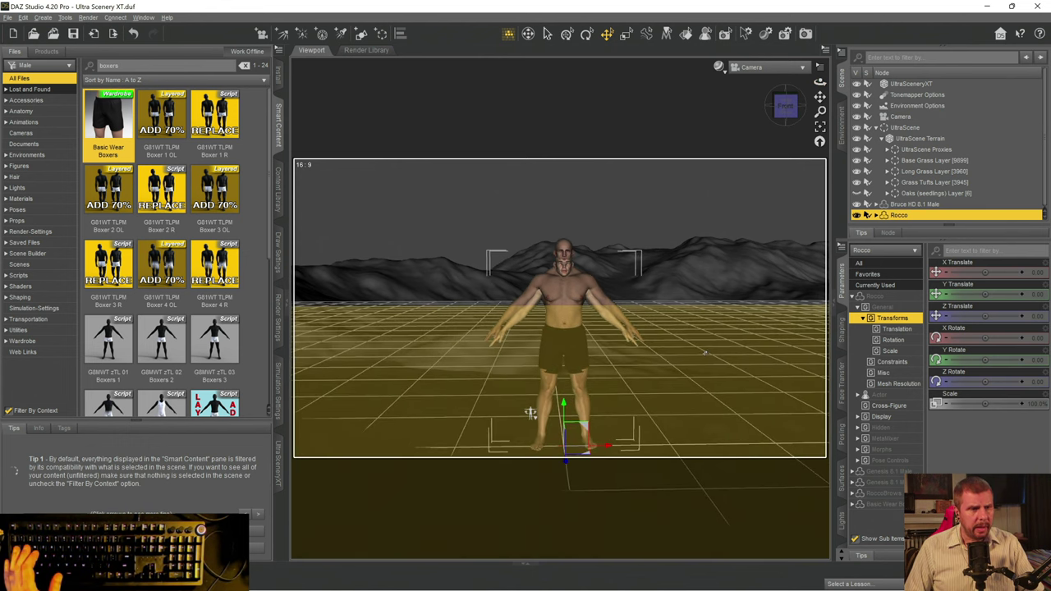
pyautogui.scroll(3, 705, 353)
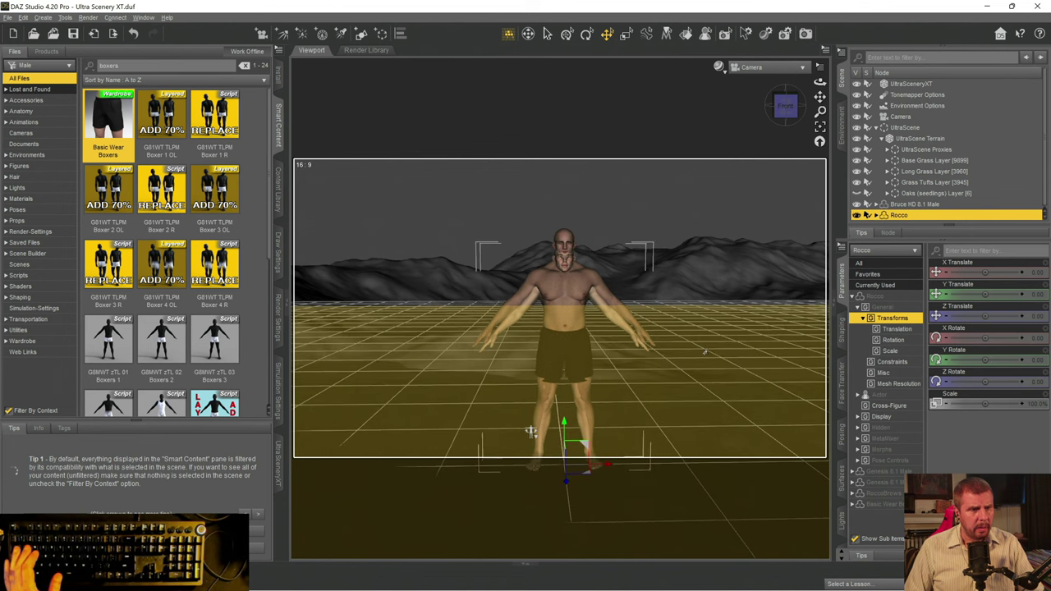
pyautogui.scroll(2, 705, 353)
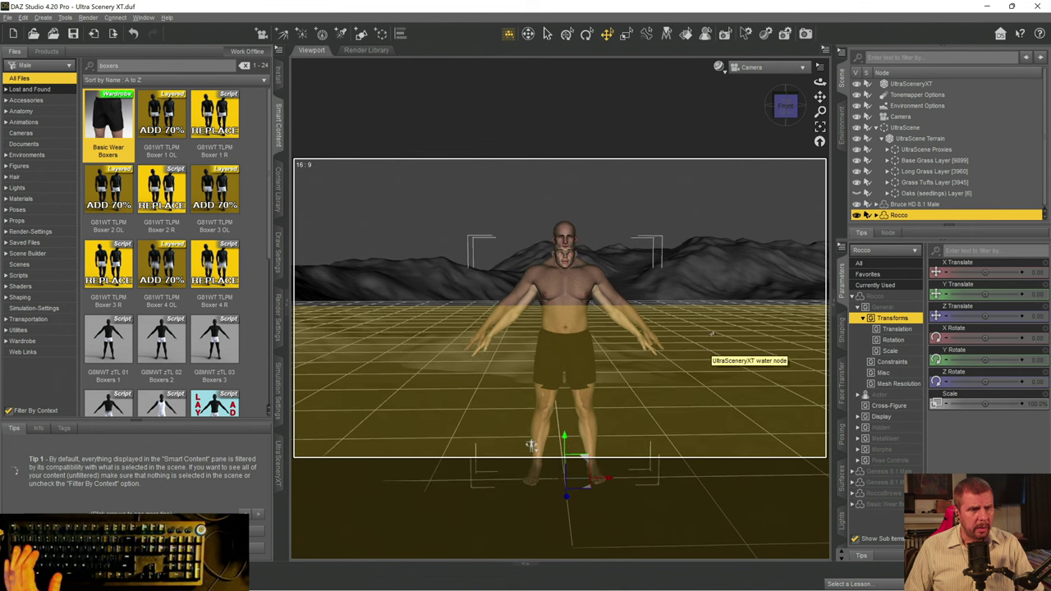
pyautogui.moveTo(820, 97); pyautogui.dragTo(820, 103)
pyautogui.moveTo(531, 438); pyautogui.dragTo(532, 411)
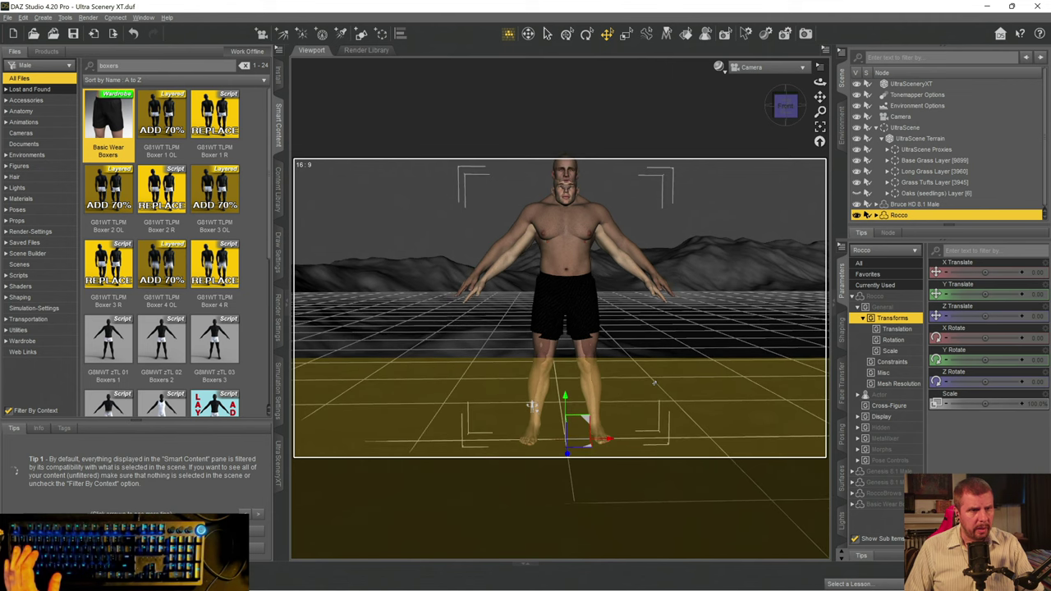
pyautogui.moveTo(655, 385); pyautogui.dragTo(716, 295)
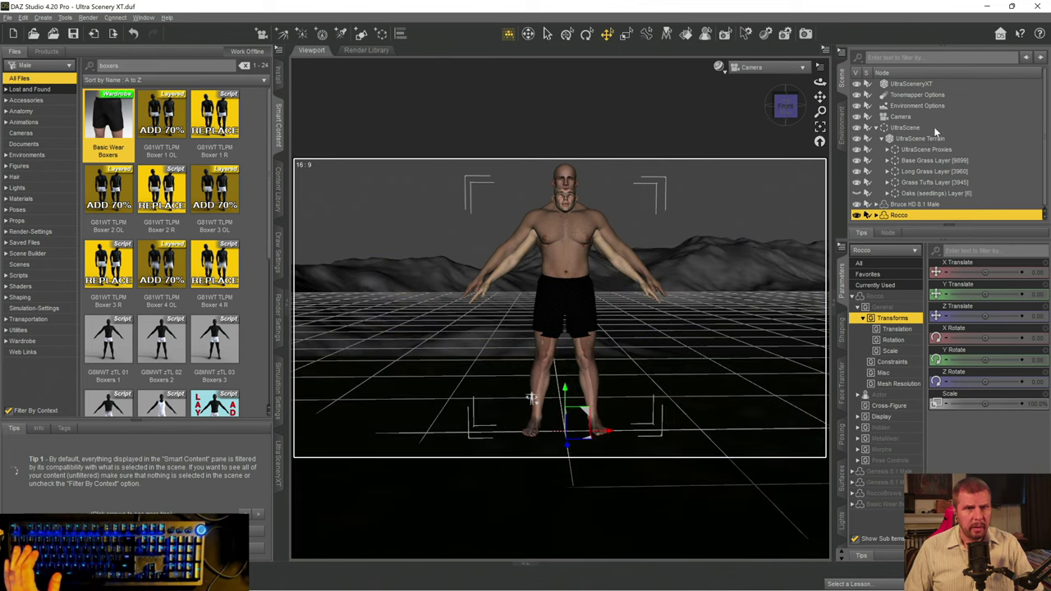
# - Select the scene camera and lock its node
pyautogui.click(900, 117)
pyautogui.click(25, 18)
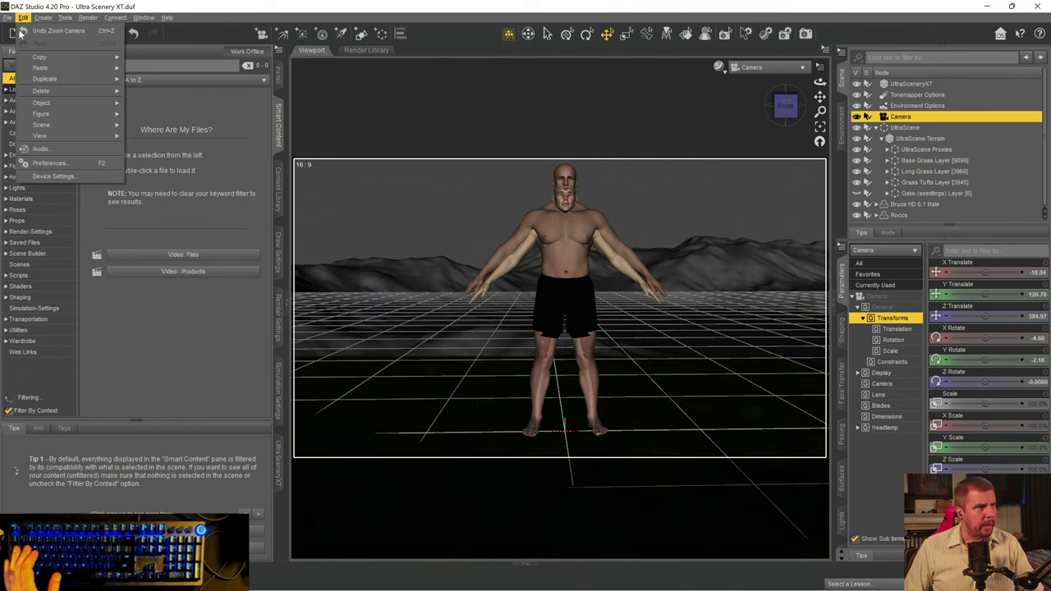
pyautogui.moveTo(45, 104)
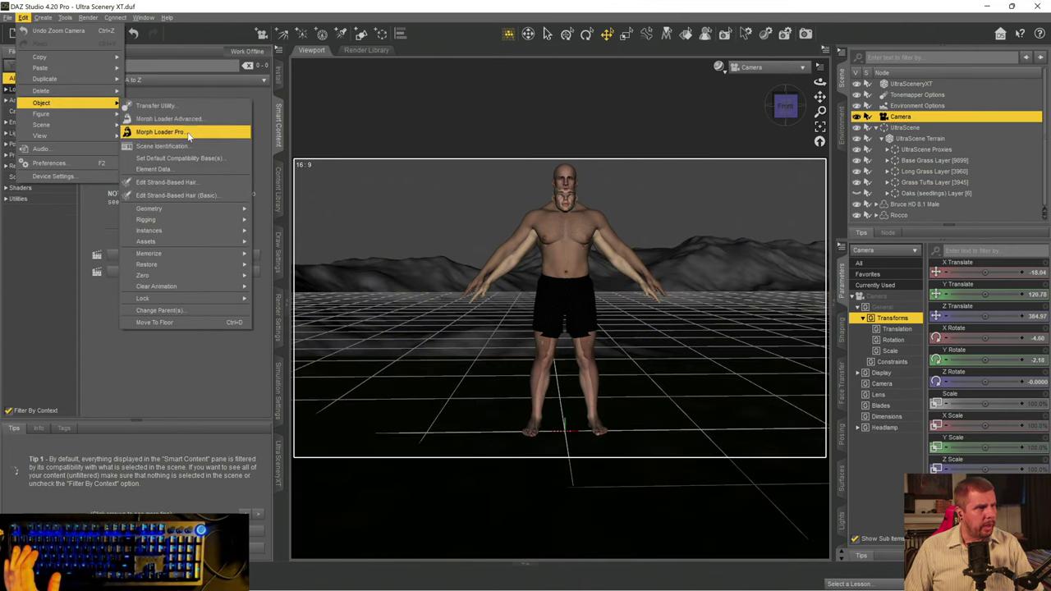
pyautogui.moveTo(184, 212)
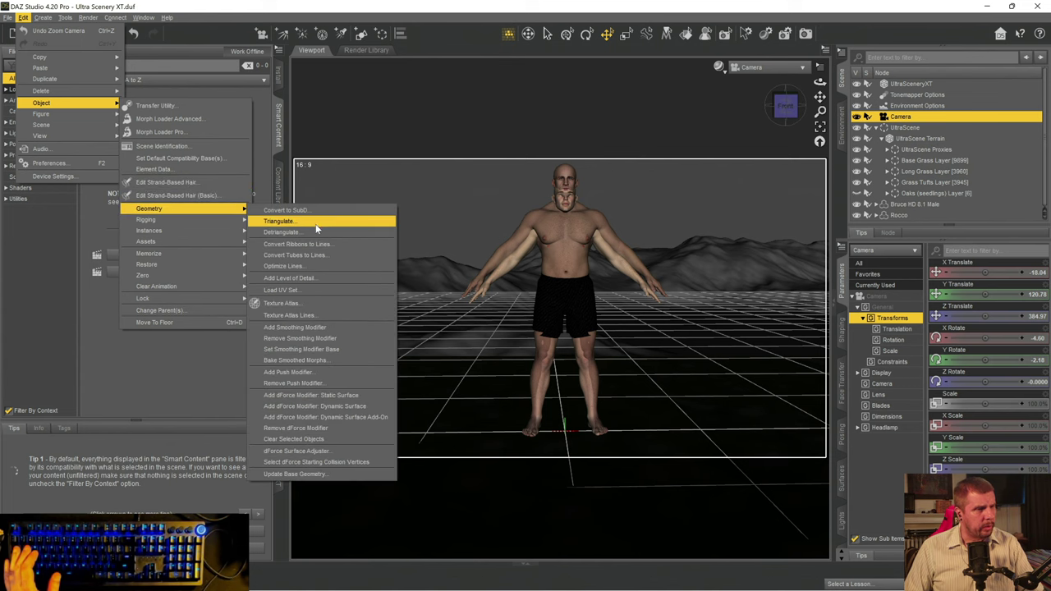
pyautogui.moveTo(169, 299)
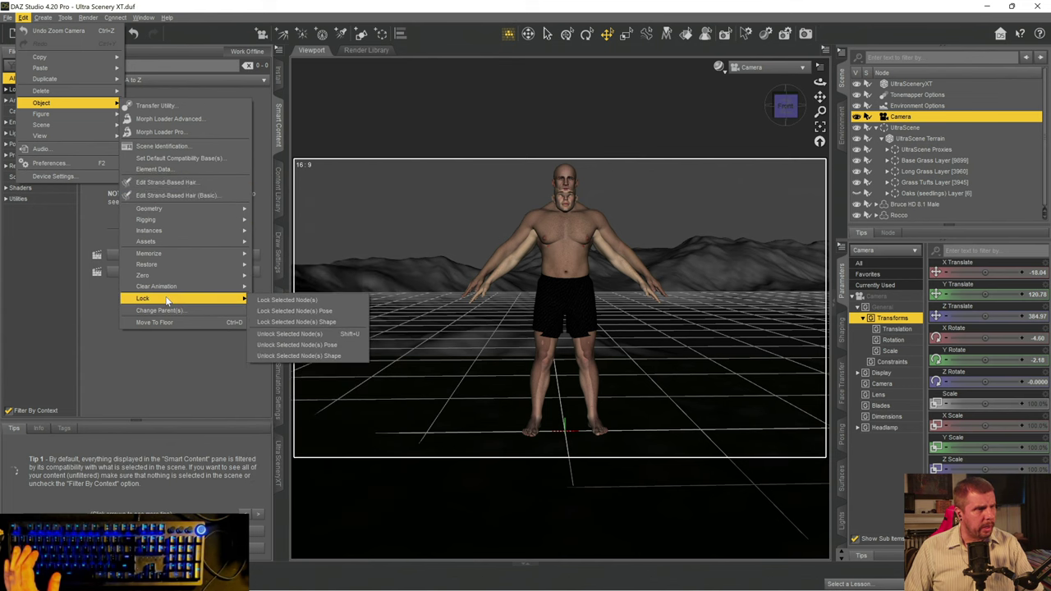
pyautogui.click(287, 300)
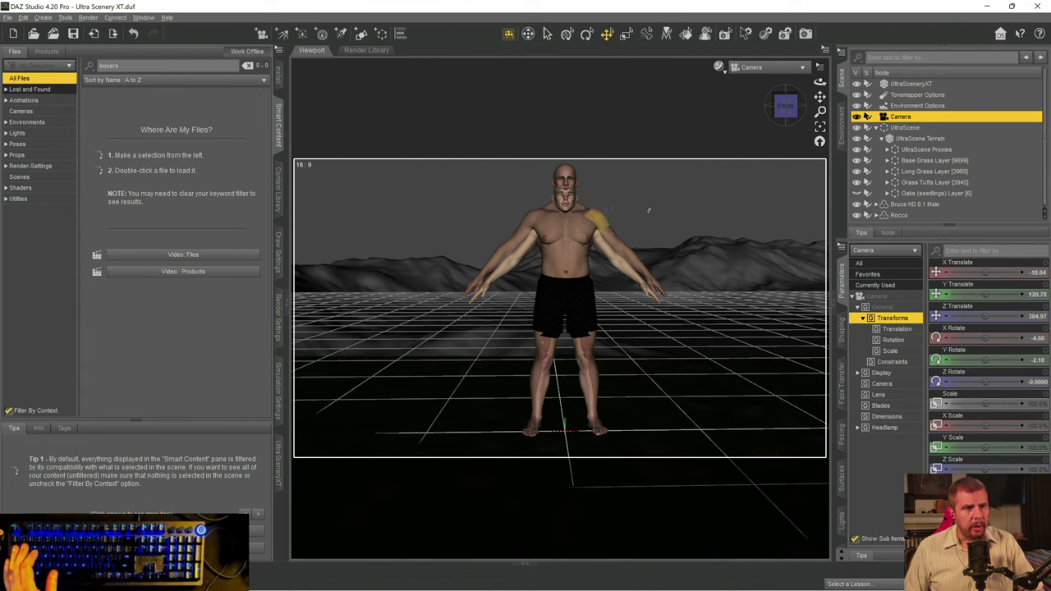
# - Filter Rocco's parameters for "height", reduce his Height morph to about -70%, and clear the filter
pyautogui.click(895, 216)
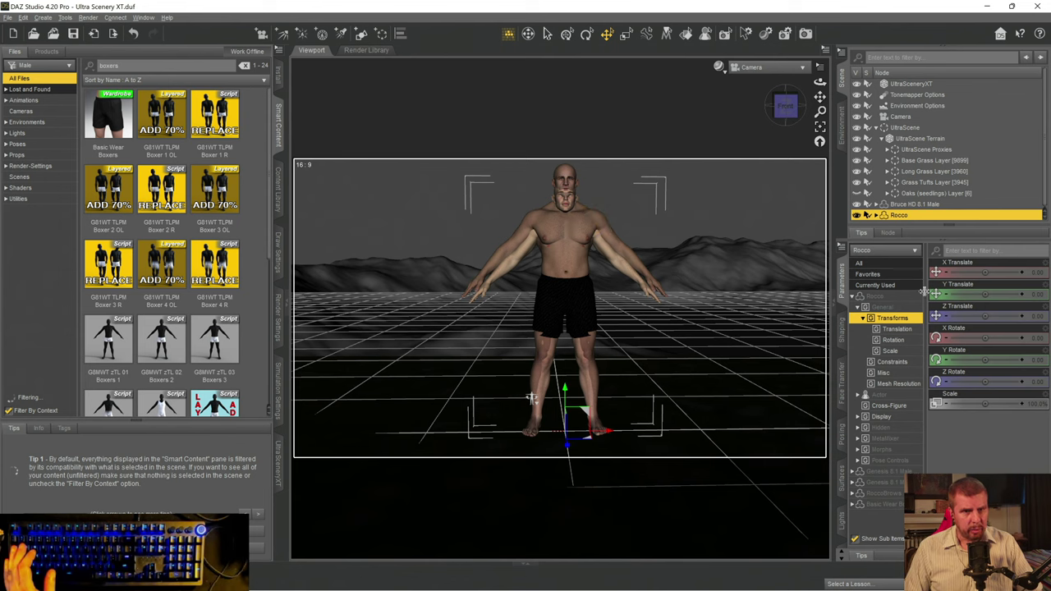
pyautogui.click(875, 297)
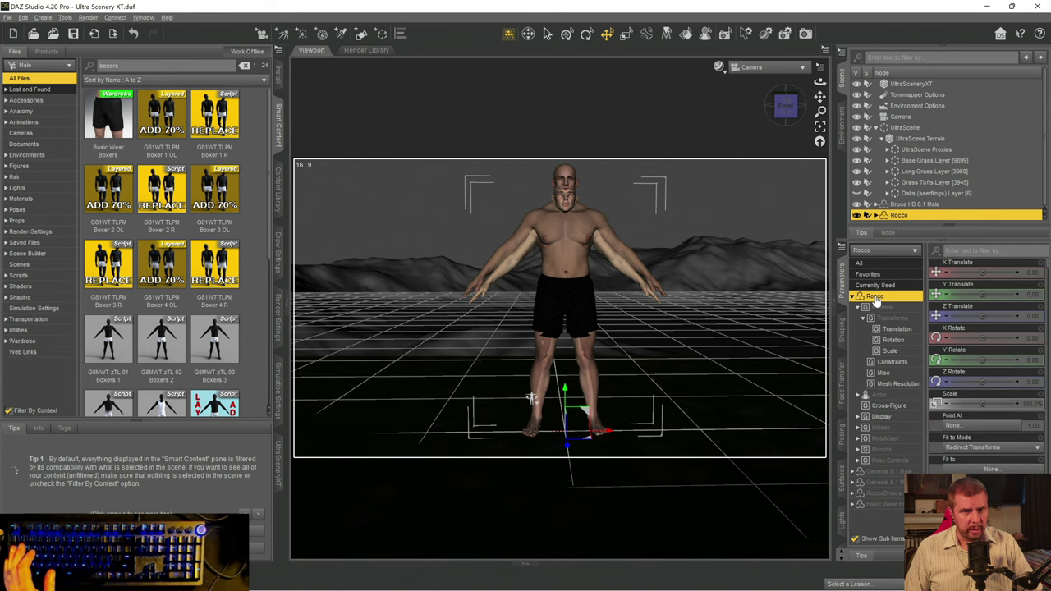
pyautogui.write('height')
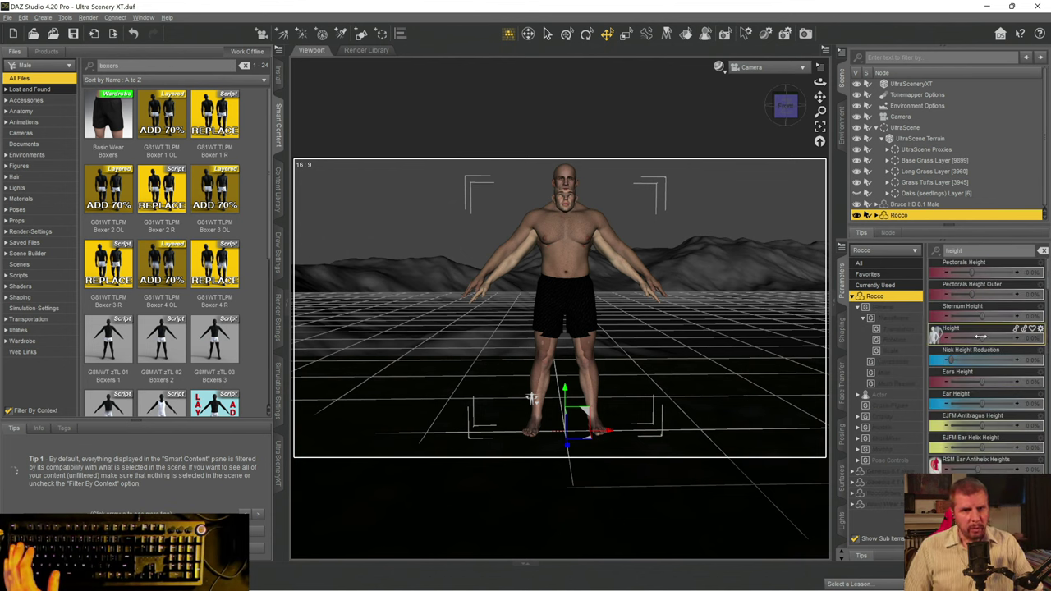
pyautogui.moveTo(981, 337); pyautogui.dragTo(958, 338)
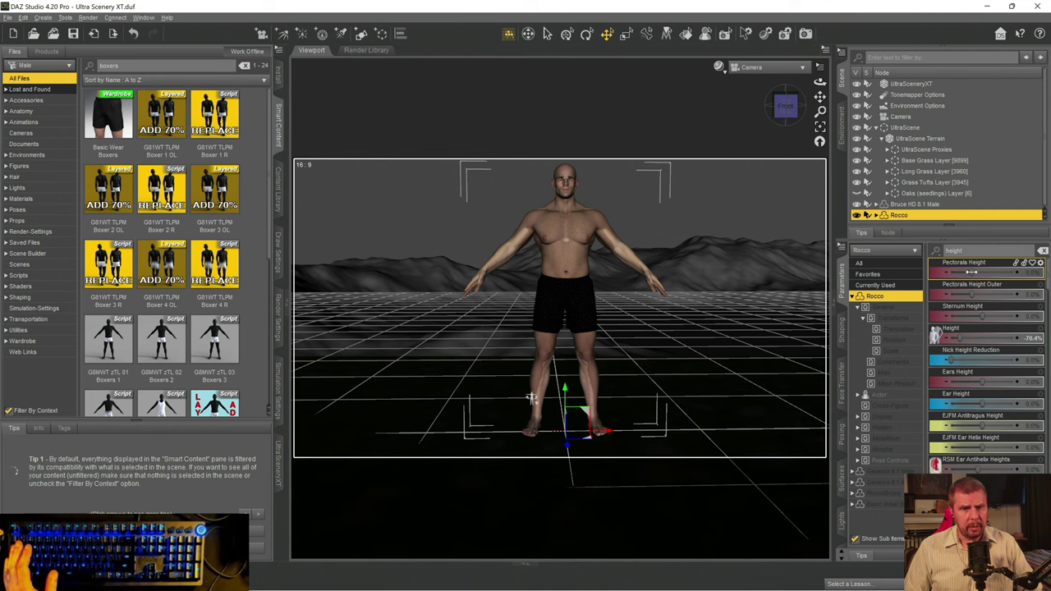
pyautogui.doubleClick(953, 251)
pyautogui.press('BackSpace')
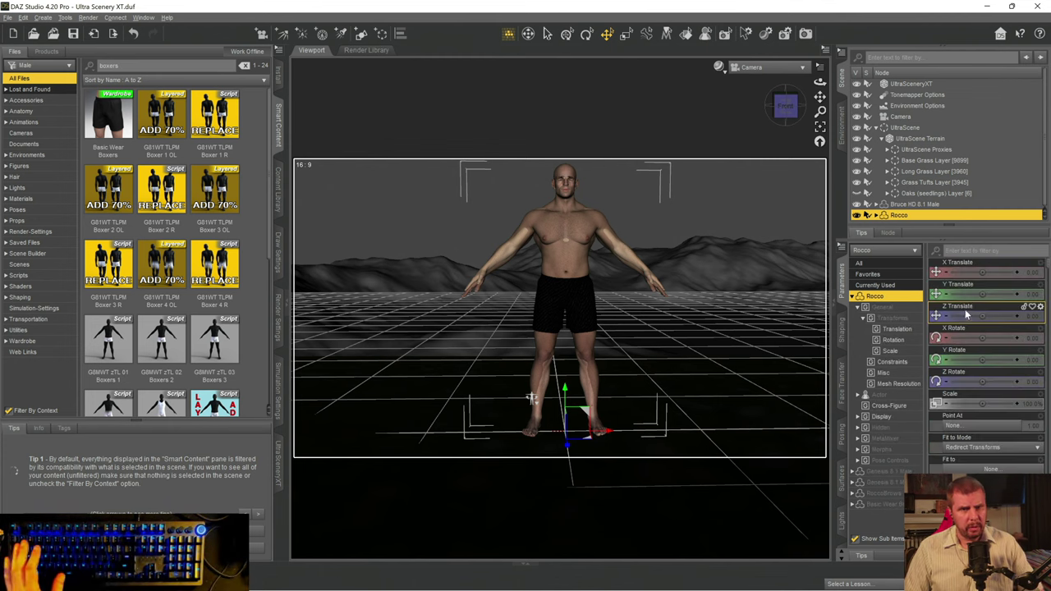
# - Move Rocco sideways to an X Translate of 66.90 so he stands beside Bruce, and select the Bruce HD 8.1 Male figure
pyautogui.moveTo(532, 398); pyautogui.dragTo(623, 397)
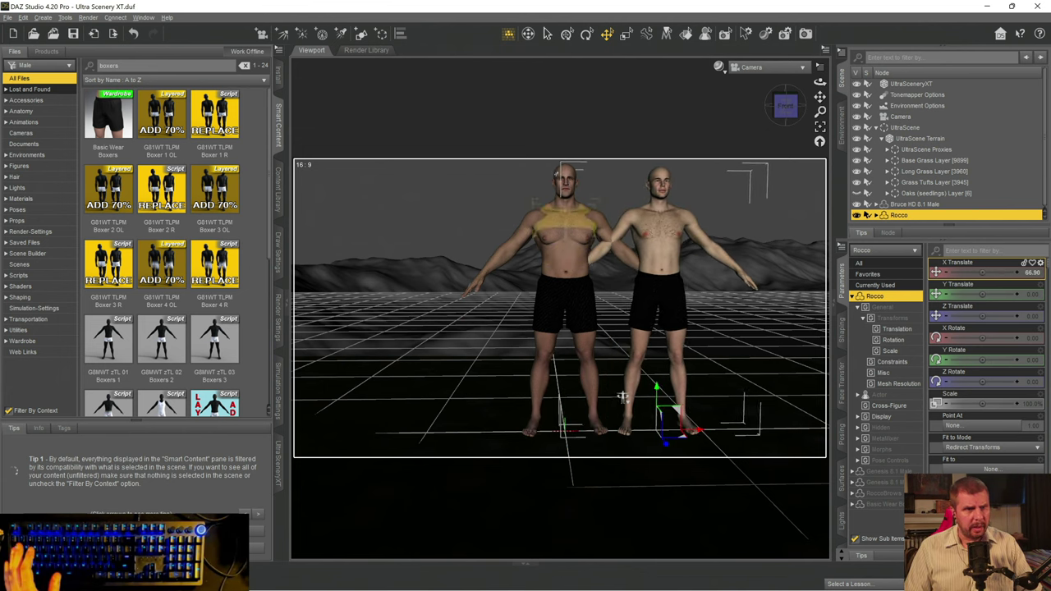
pyautogui.click(895, 204)
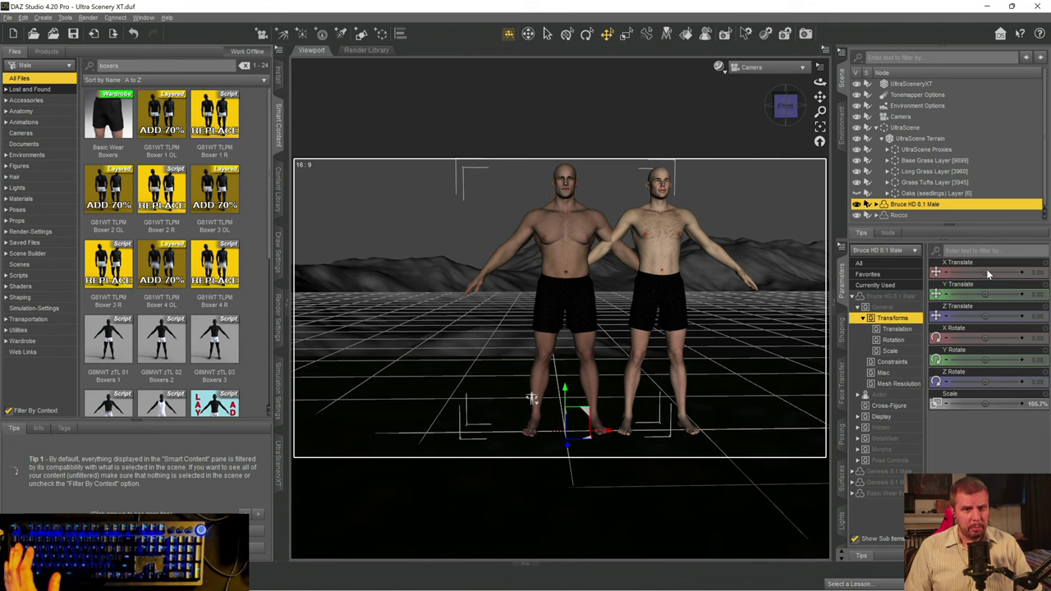
# - Move Bruce sideways to an X Translate of -49.14 and switch the viewport to Perspective View
pyautogui.moveTo(532, 398); pyautogui.dragTo(464, 399)
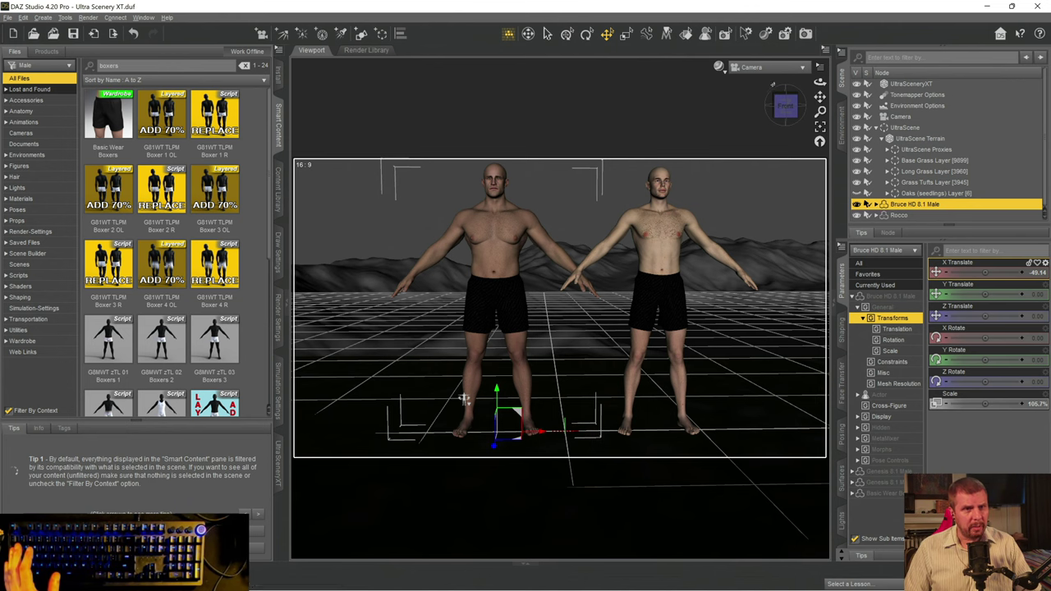
pyautogui.click(757, 73)
pyautogui.click(752, 84)
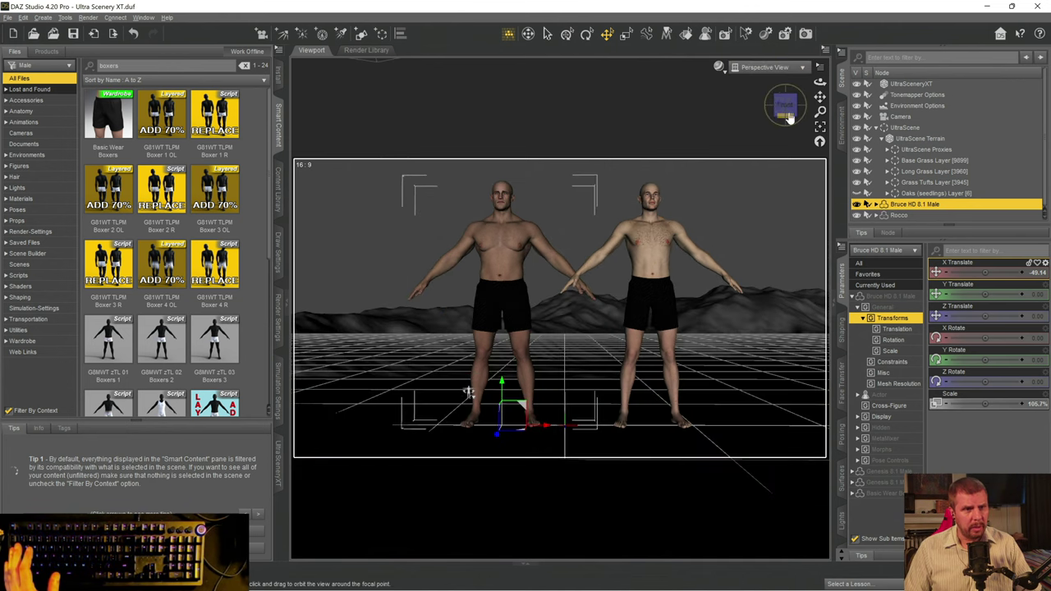
# - List Bruce's currently used parameters and reduce his Bruce Body morph to about 38%
pyautogui.moveTo(785, 105); pyautogui.dragTo(471, 385)
pyautogui.scroll(5, 464, 398)
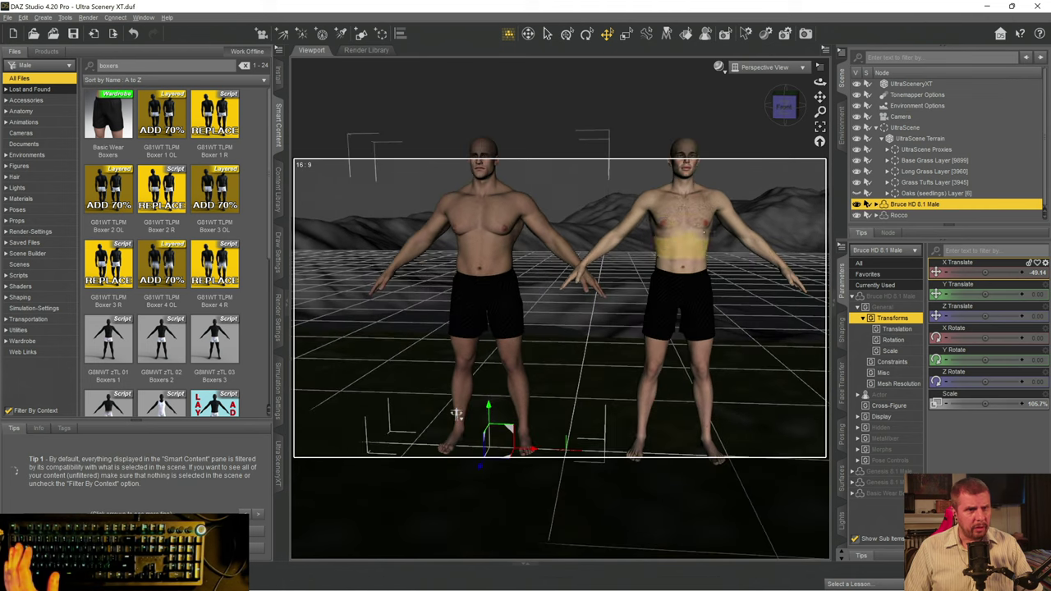
pyautogui.moveTo(453, 418); pyautogui.dragTo(441, 452)
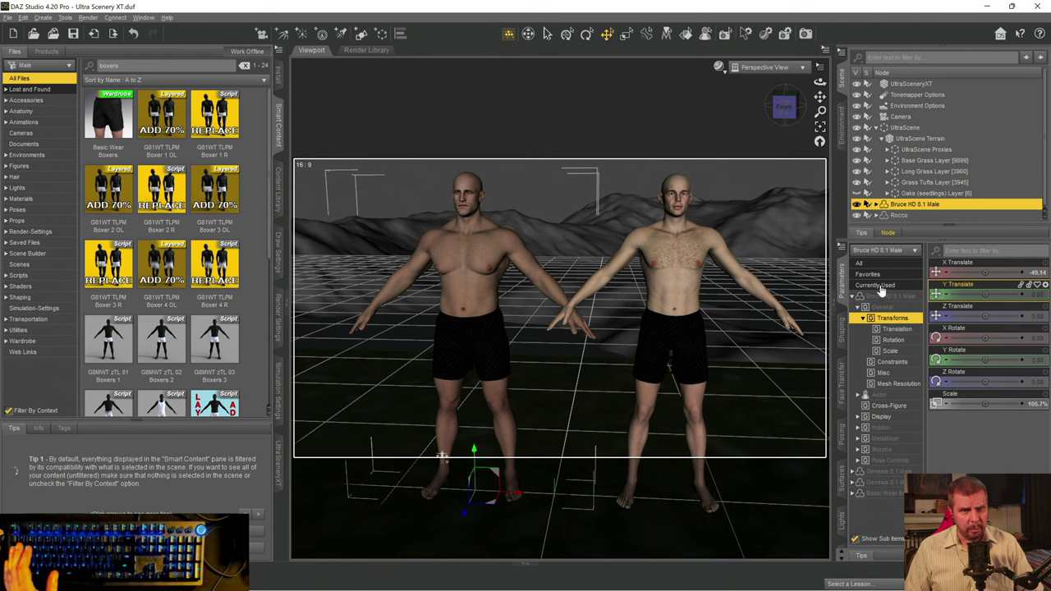
pyautogui.click(879, 286)
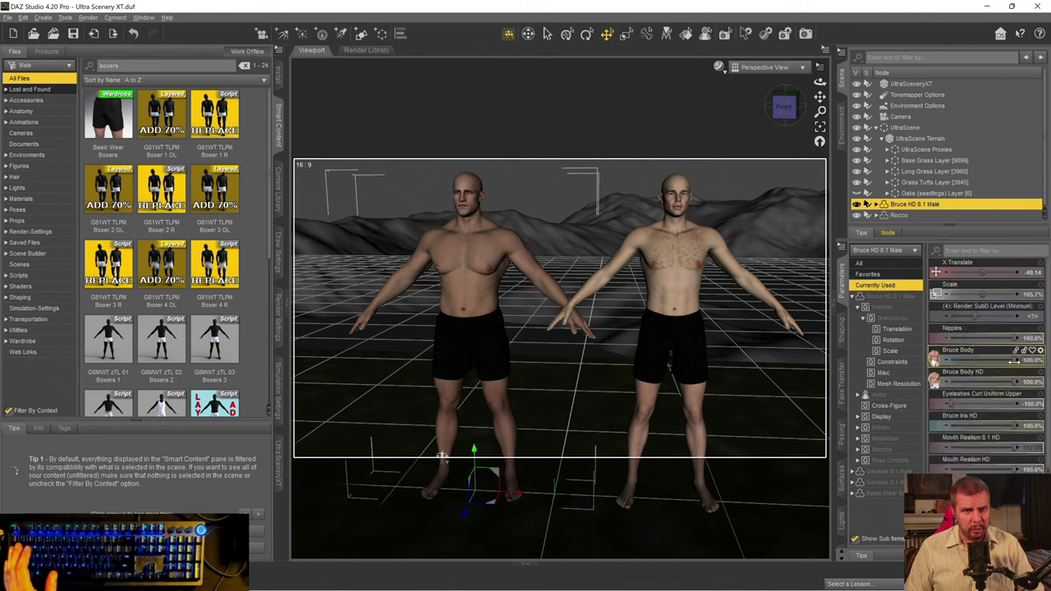
pyautogui.moveTo(1000, 361); pyautogui.dragTo(988, 361)
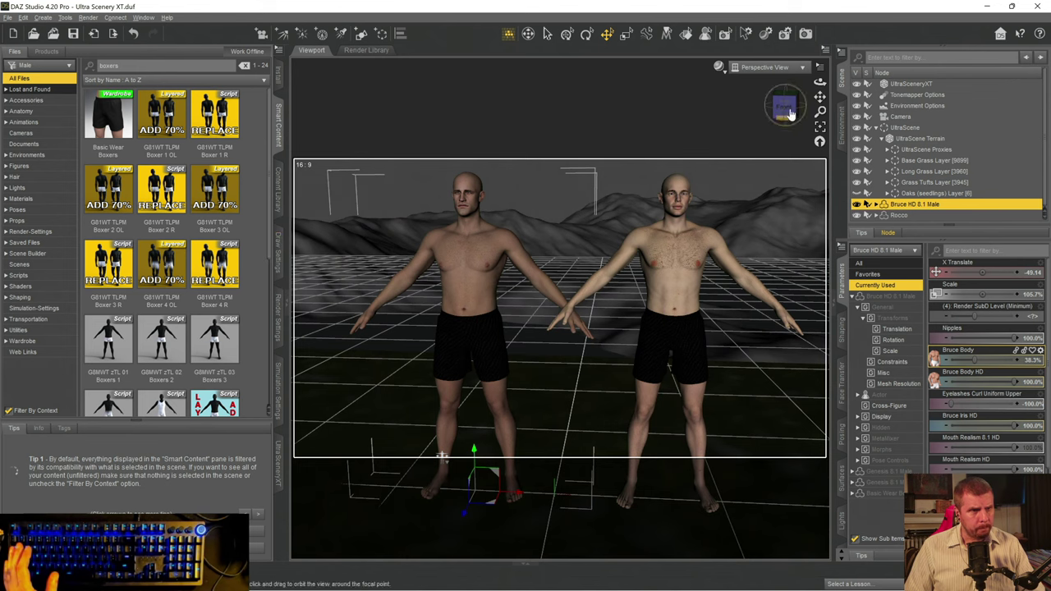
# - Frame Bruce's face up close and try an Eyelashes Curl Uniform Upper value of -94.4%
pyautogui.click(784, 107)
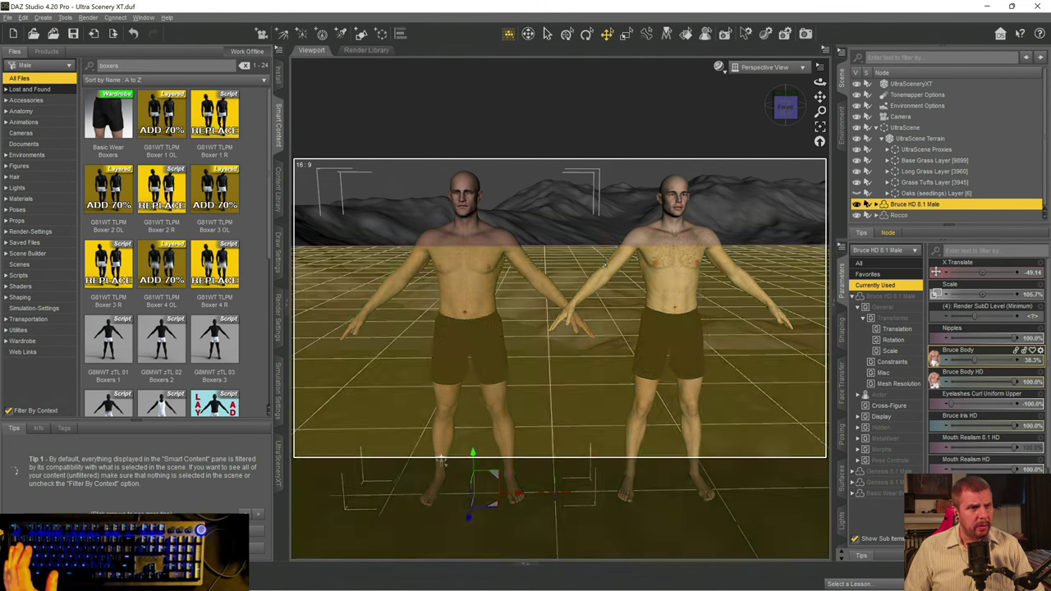
pyautogui.scroll(6, 441, 462)
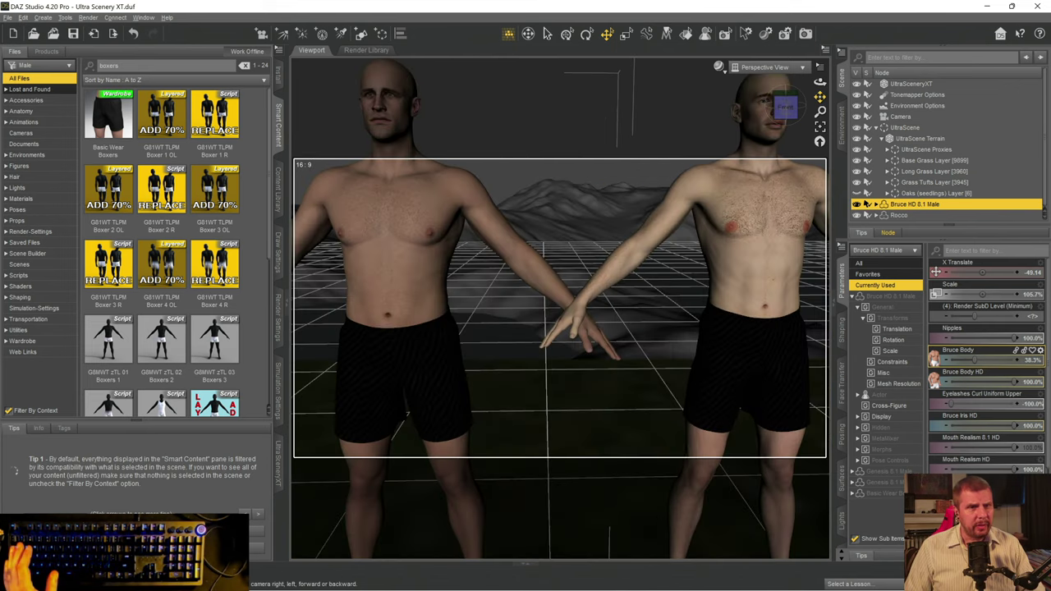
pyautogui.hotkey('ctrl', 'f')
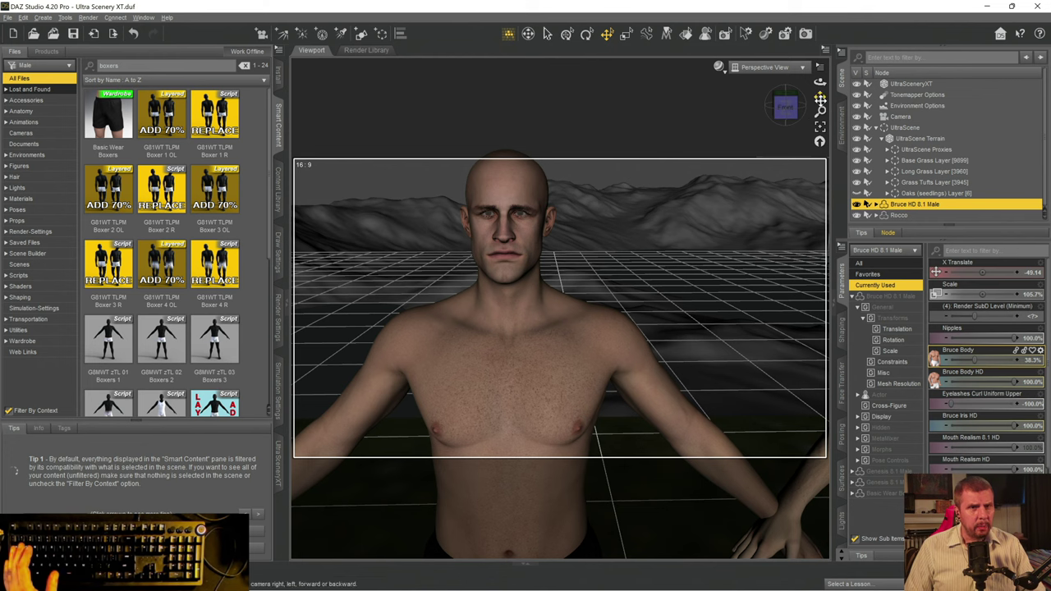
pyautogui.moveTo(820, 98); pyautogui.dragTo(820, 114)
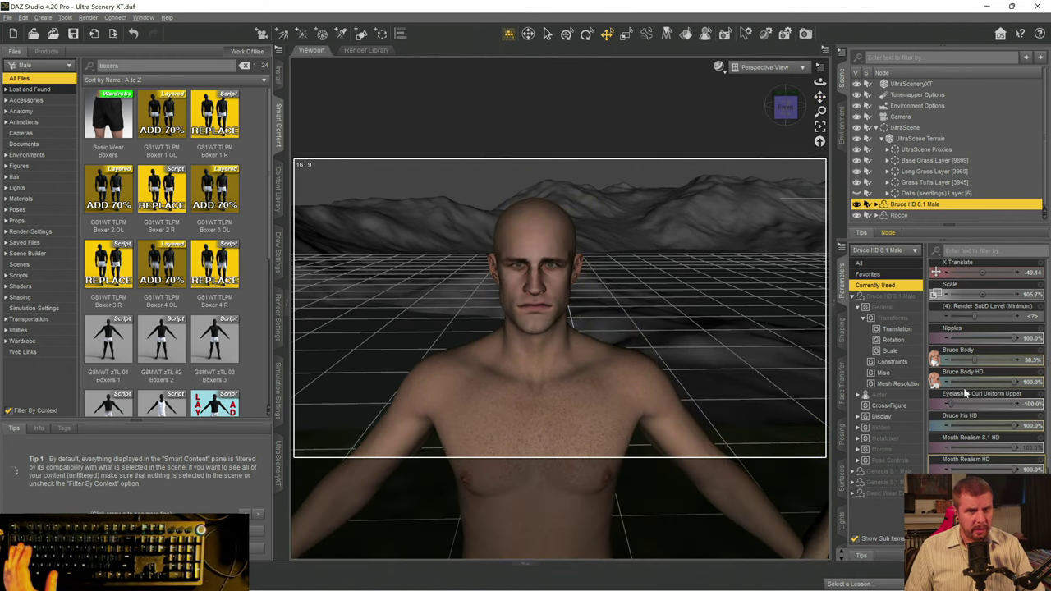
pyautogui.click(967, 394)
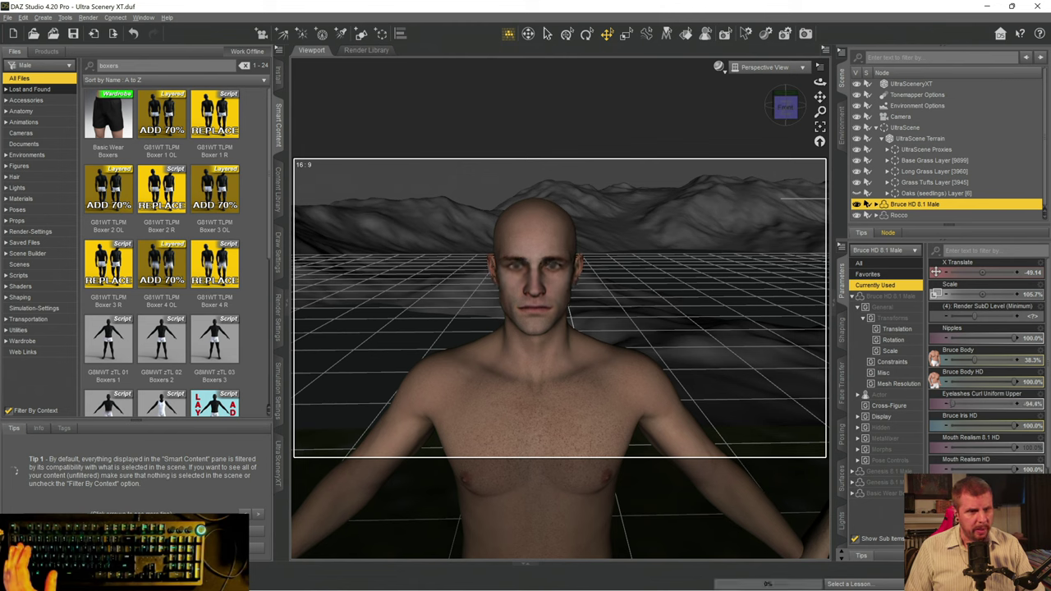
# - Inspect both figures' faces from the front and side, select Rocco, and reduce his Rocco Head morph to about 56.5%
pyautogui.moveTo(791, 110); pyautogui.dragTo(814, 112)
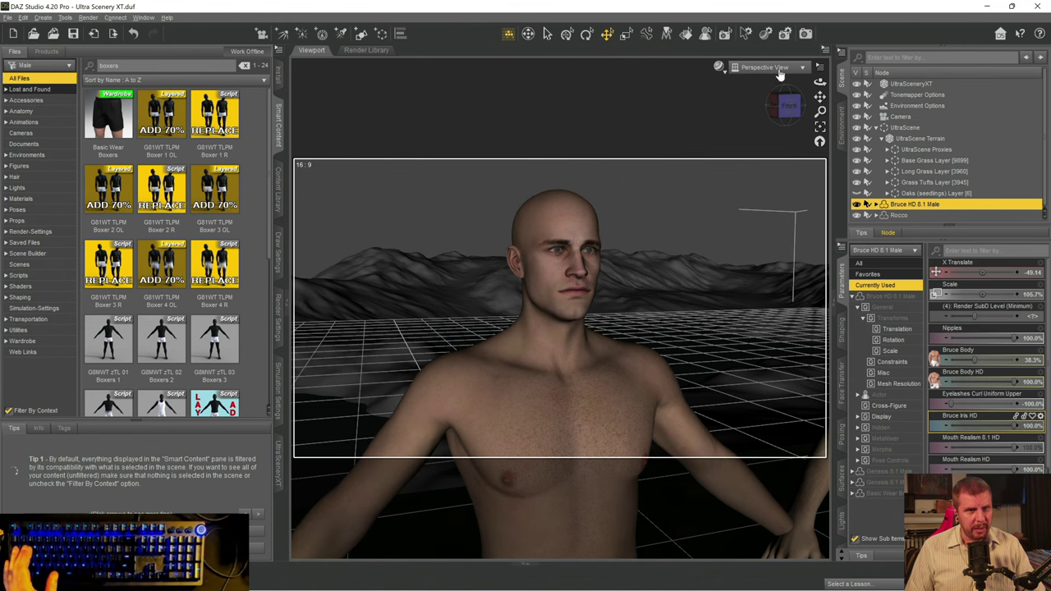
pyautogui.moveTo(787, 110); pyautogui.dragTo(805, 87)
pyautogui.click(784, 109)
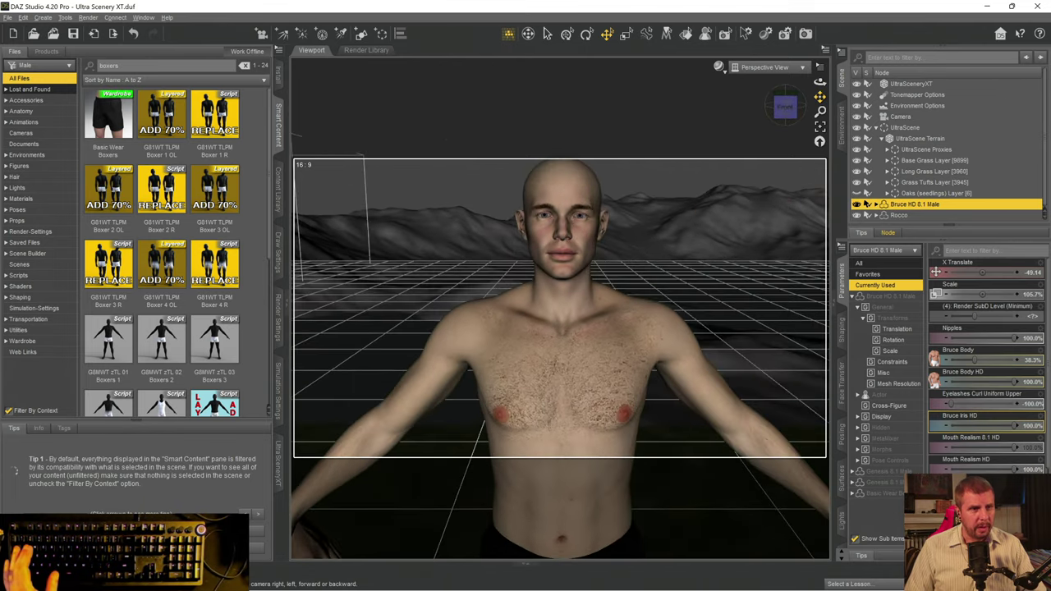
pyautogui.click(787, 111)
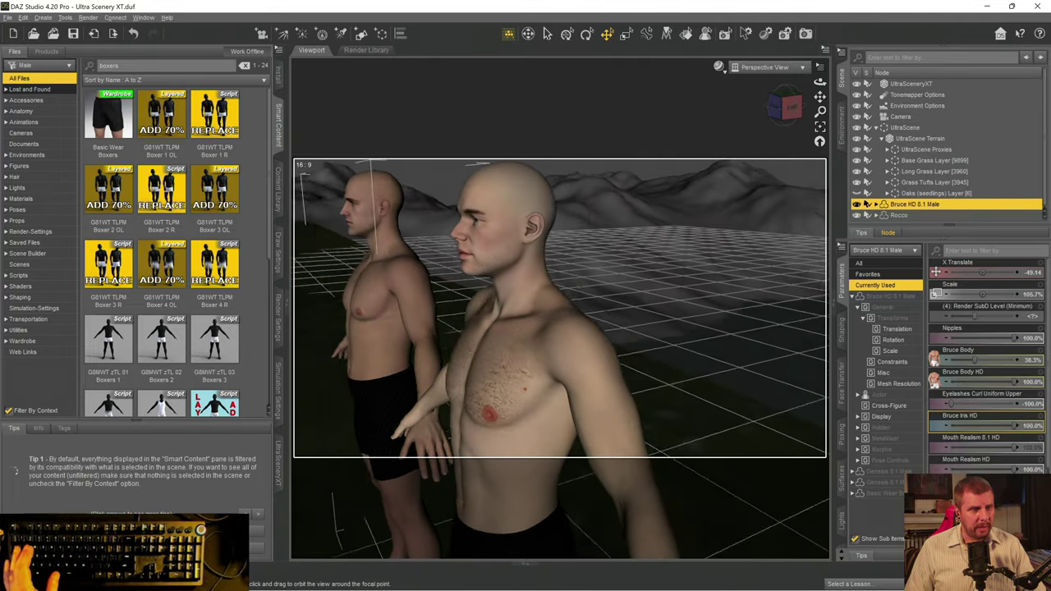
pyautogui.click(785, 107)
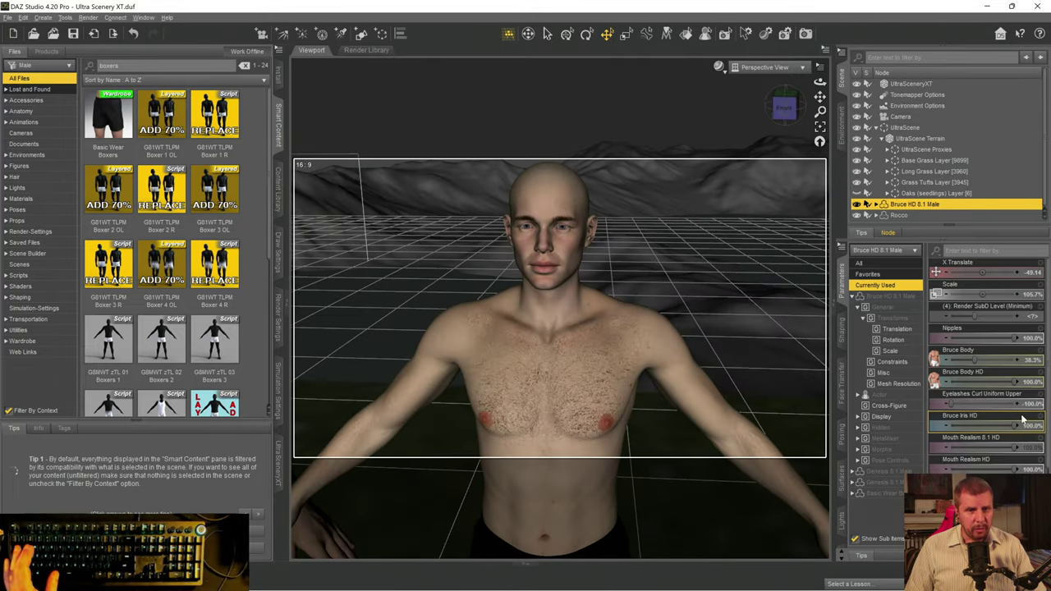
pyautogui.click(898, 214)
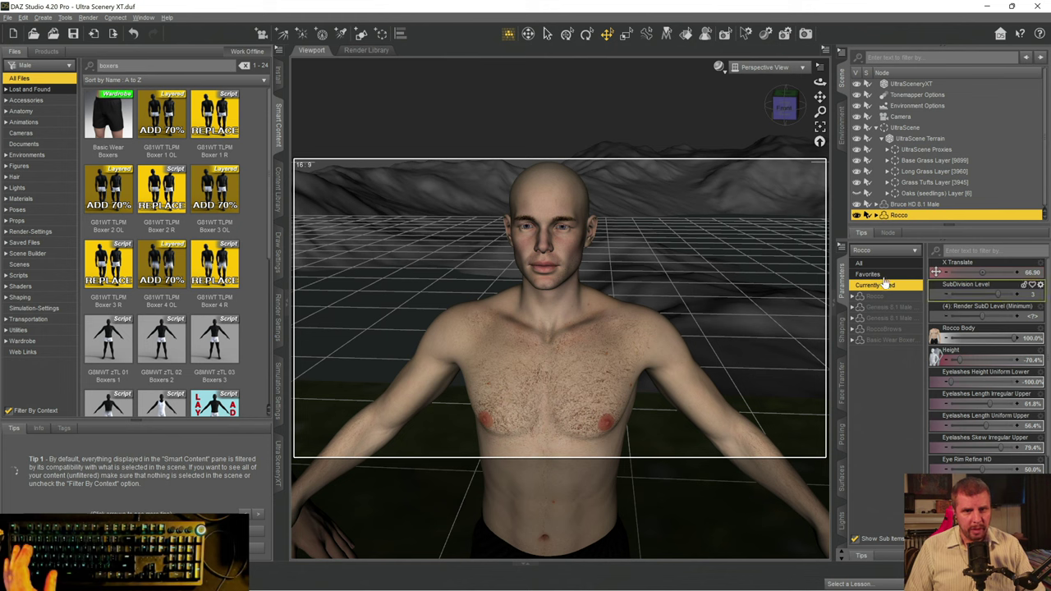
pyautogui.scroll(-4, 984, 468)
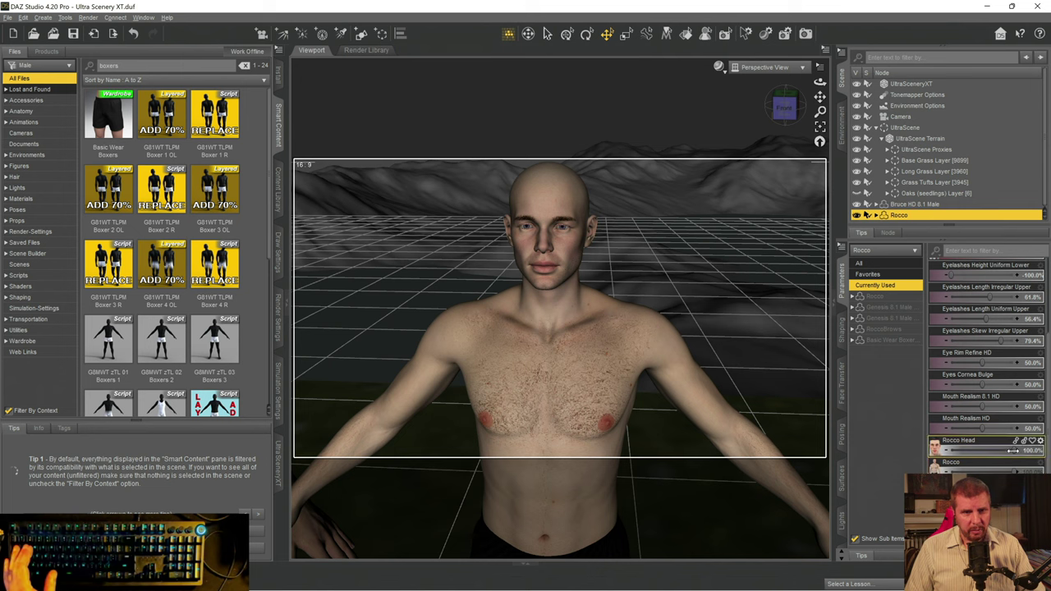
pyautogui.moveTo(1014, 450); pyautogui.dragTo(1012, 450)
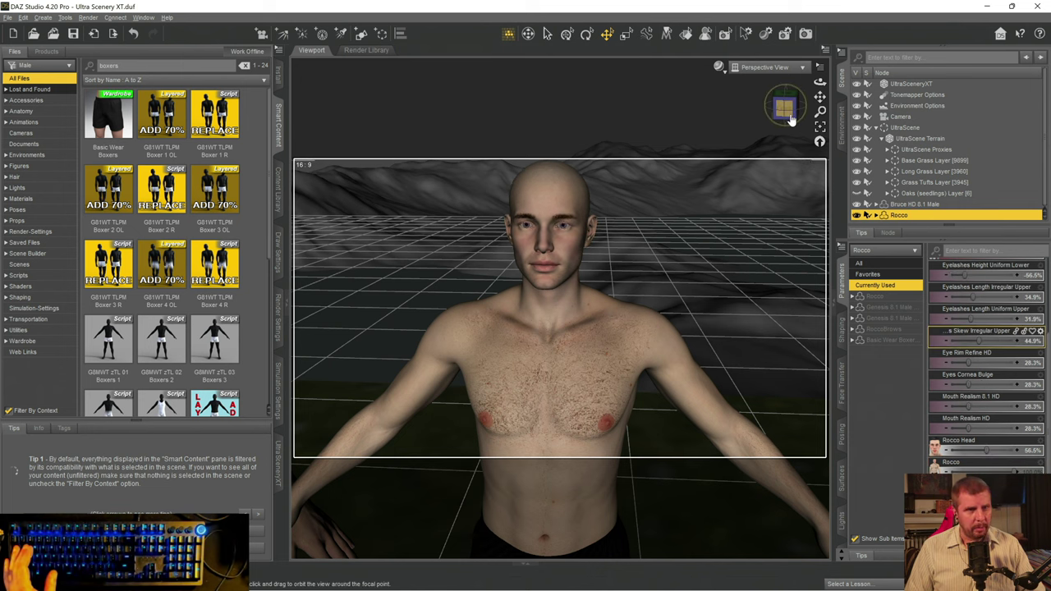
# - Bring Bruce back into view, select Bruce HD 8.1 Male, and adjust his Bruce Head morph to about 55.7%
pyautogui.moveTo(820, 97); pyautogui.dragTo(731, 109)
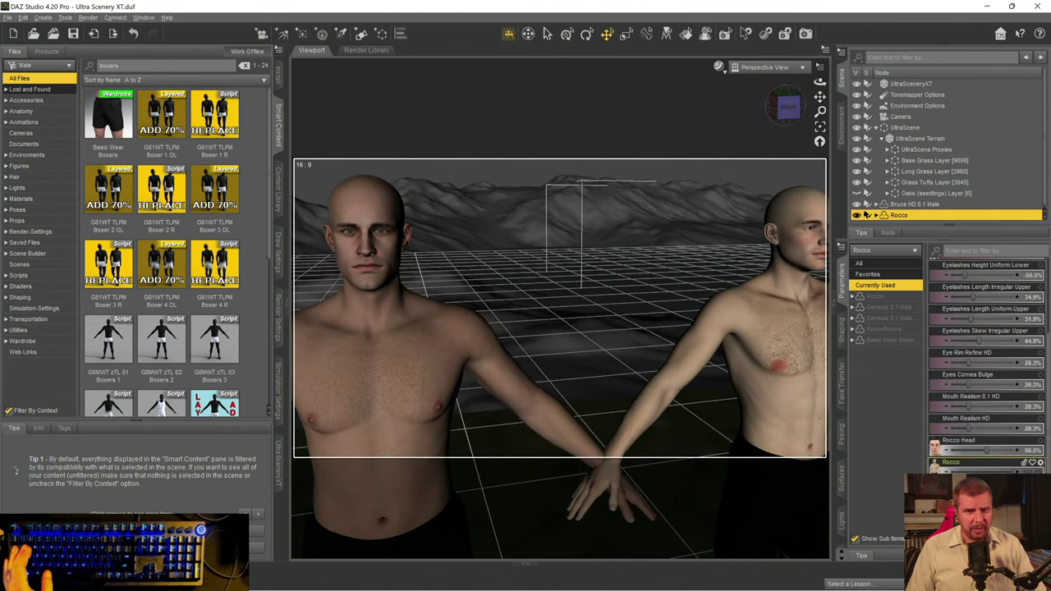
pyautogui.click(903, 205)
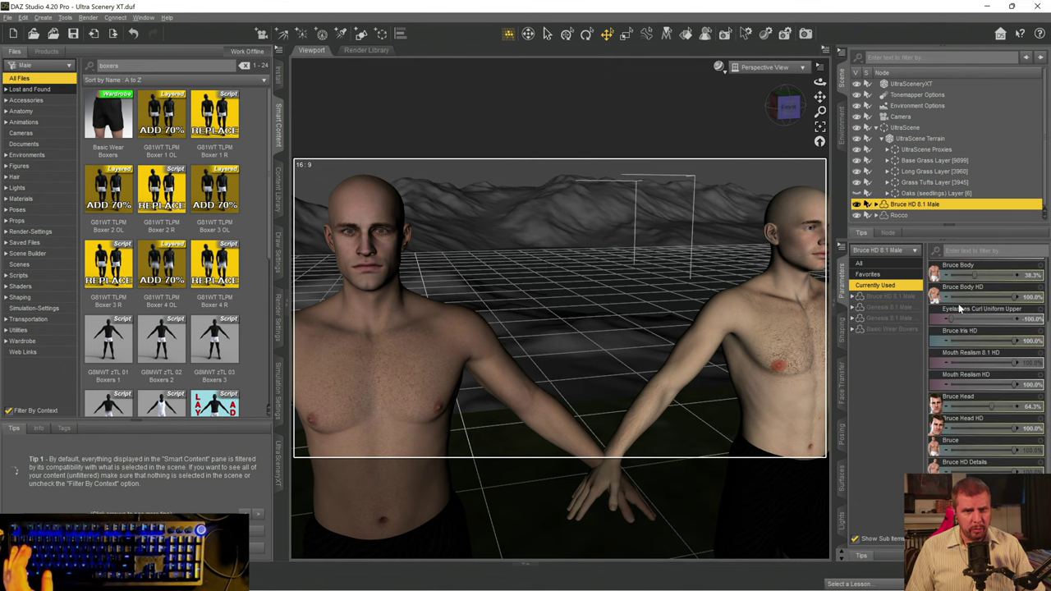
pyautogui.moveTo(994, 406); pyautogui.dragTo(1048, 401)
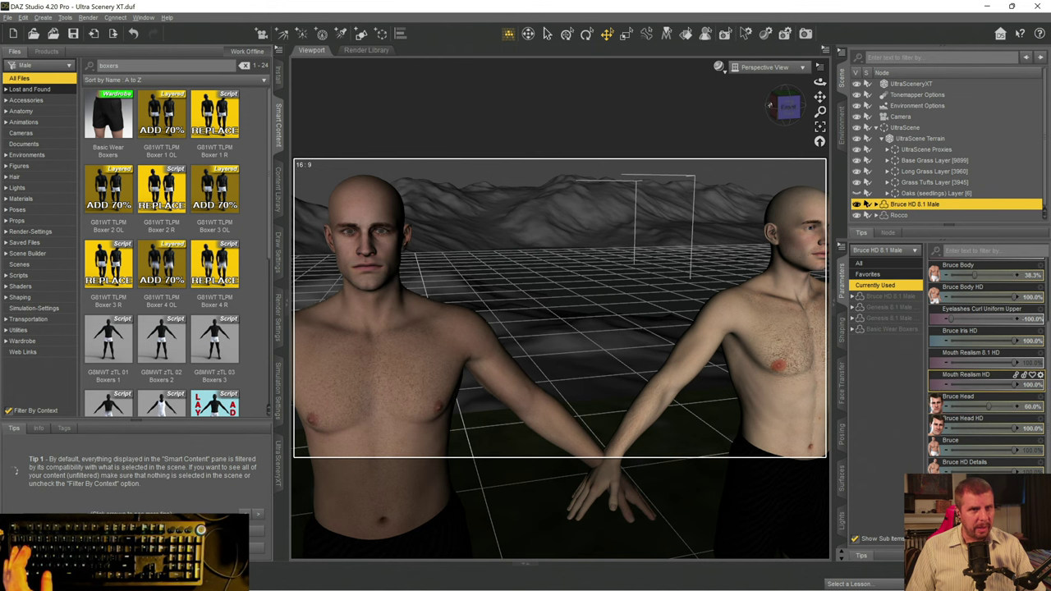
pyautogui.moveTo(786, 107); pyautogui.dragTo(854, 109)
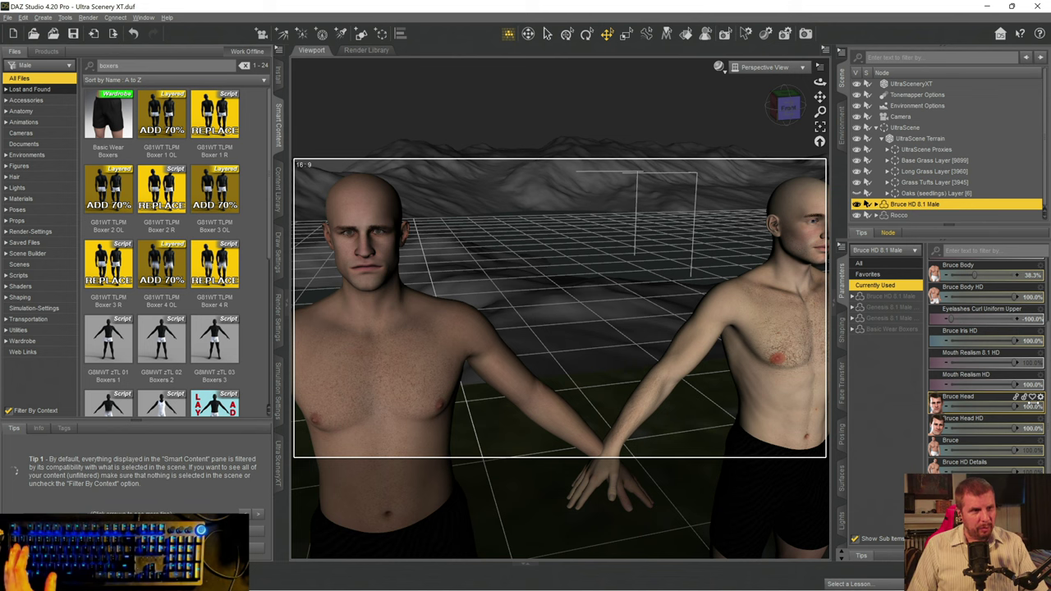
pyautogui.moveTo(1003, 407); pyautogui.dragTo(980, 407)
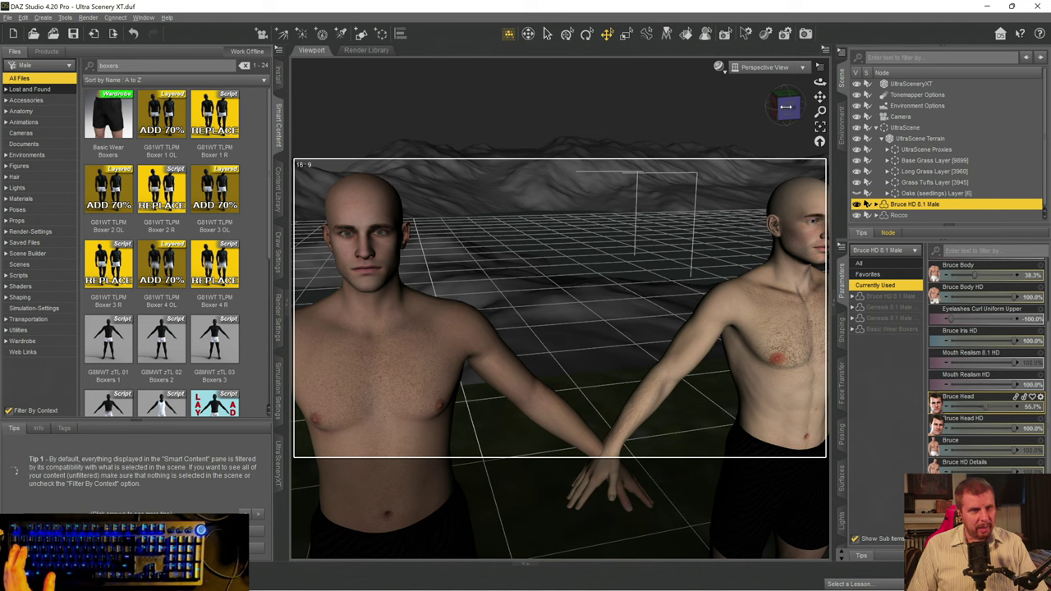
# - Examine the reshaped faces and bodies of Bruce and Rocco from several angles, close up and full length
pyautogui.moveTo(785, 115)
pyautogui.mouseDown()
pyautogui.moveTo(756, 117)
pyautogui.moveTo(771, 130)
pyautogui.mouseUp()
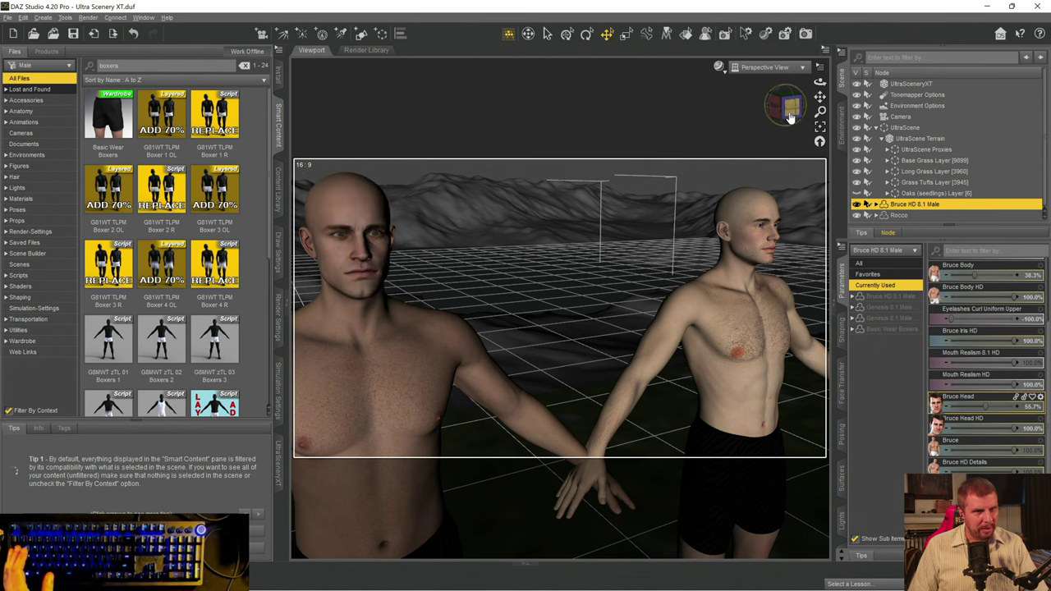
pyautogui.moveTo(785, 114); pyautogui.dragTo(782, 107)
pyautogui.scroll(-5, 559, 312)
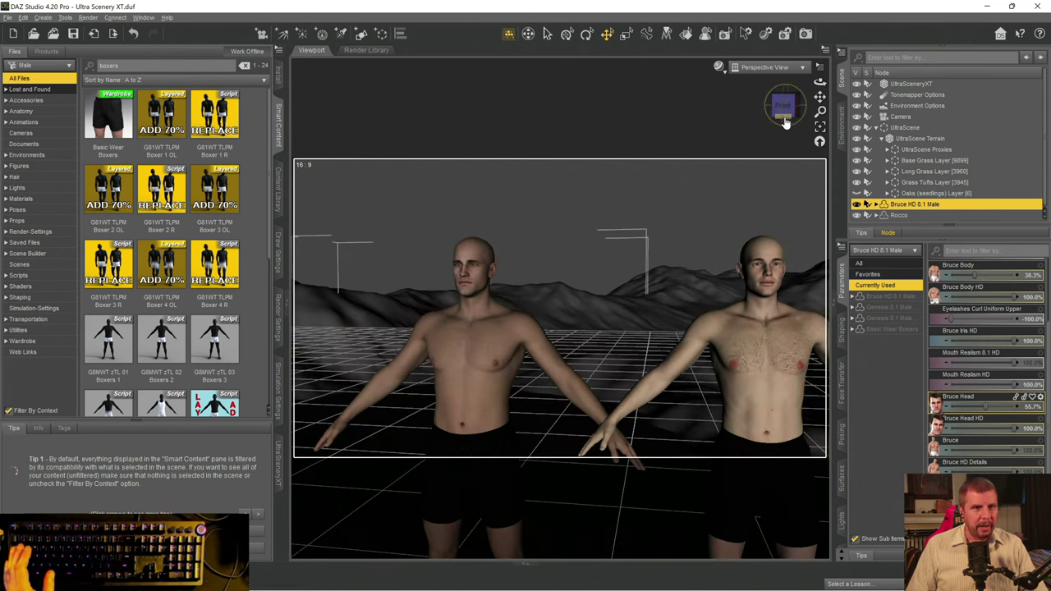
pyautogui.moveTo(783, 107); pyautogui.dragTo(774, 124)
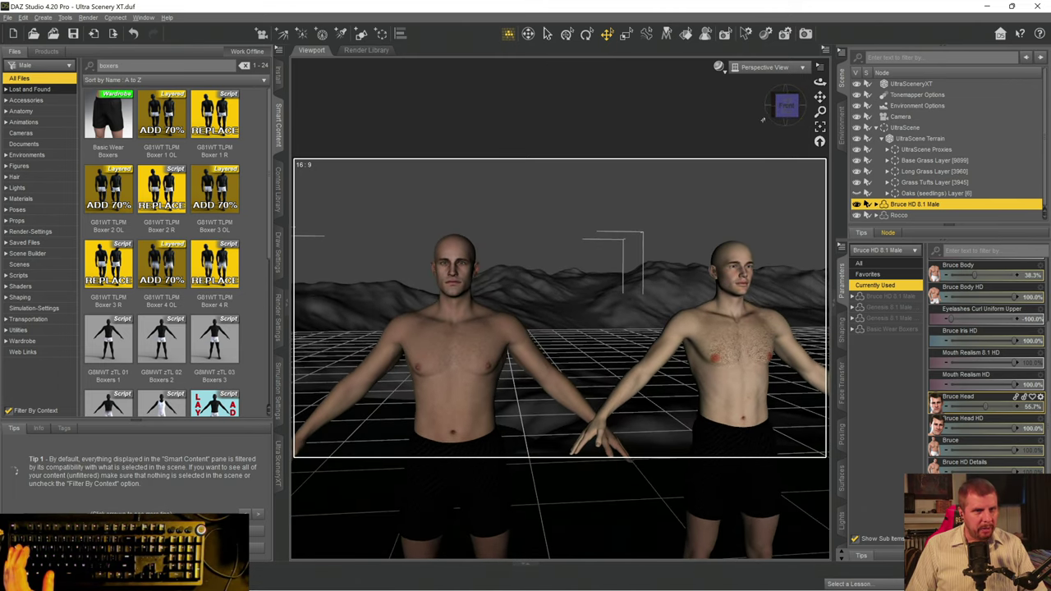
pyautogui.moveTo(820, 95); pyautogui.dragTo(776, 169)
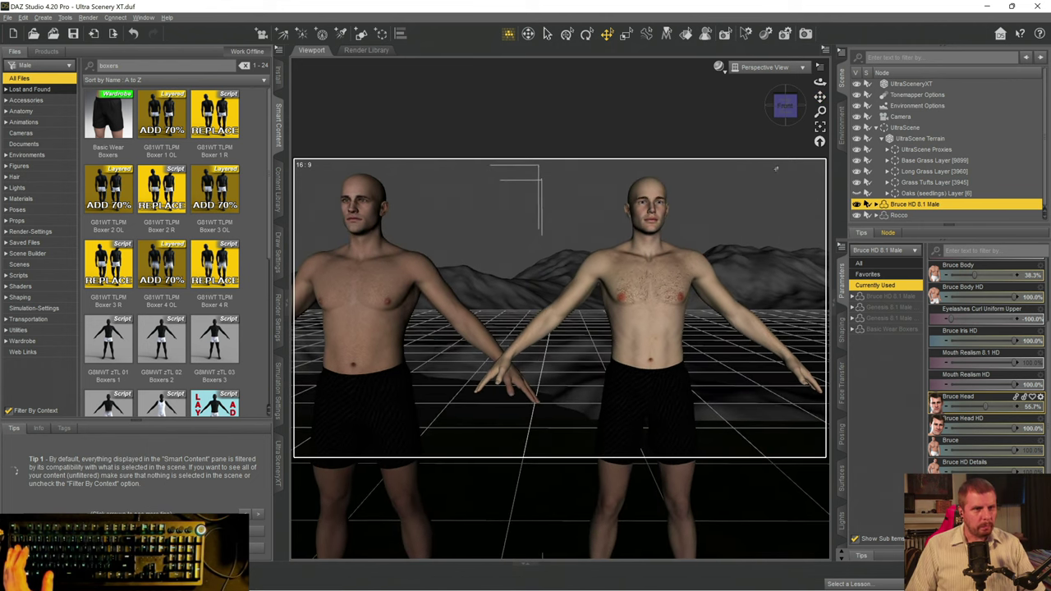
pyautogui.moveTo(787, 105); pyautogui.dragTo(778, 113)
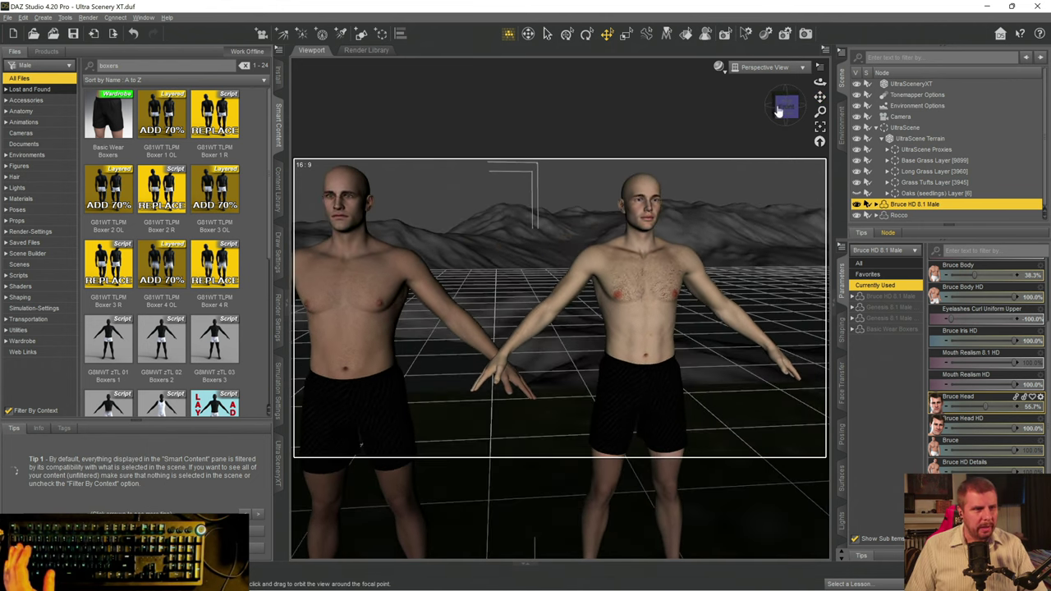
pyautogui.scroll(-5, 586, 304)
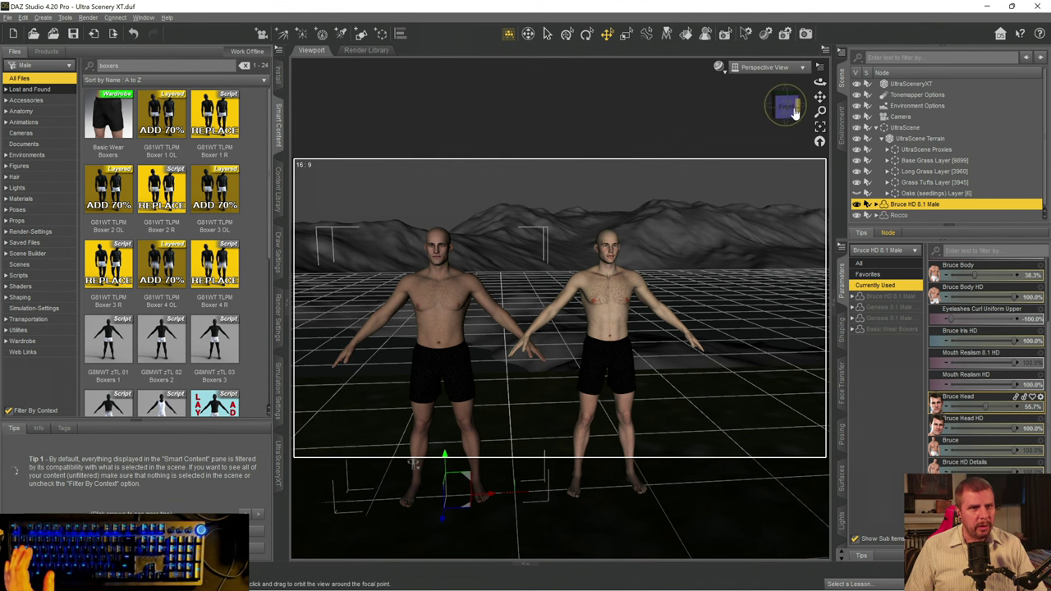
pyautogui.moveTo(412, 461); pyautogui.dragTo(451, 454)
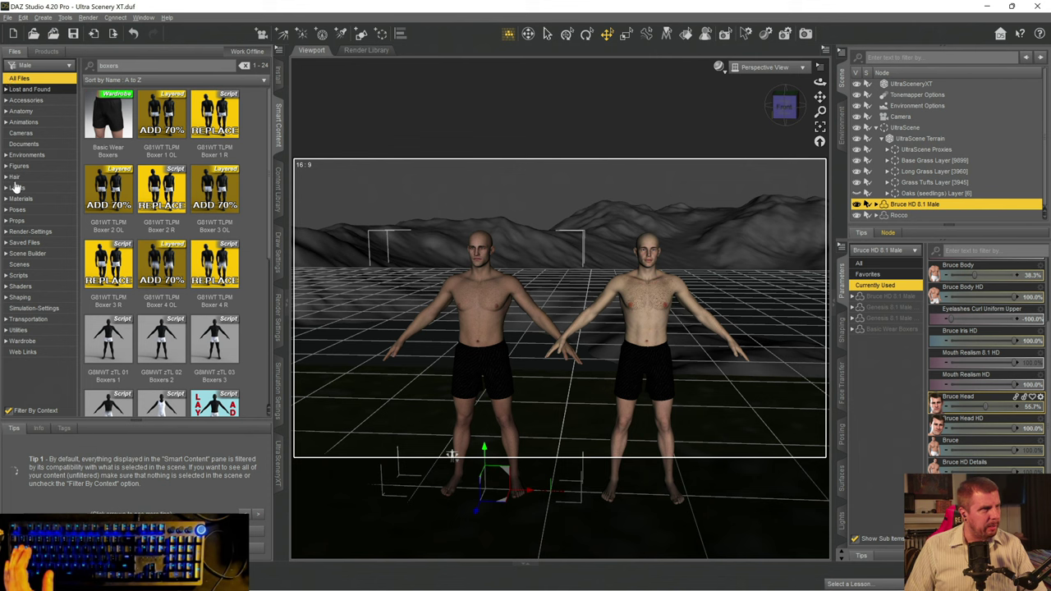
# - Clear the 8.1 filter from the male hair products and look through the collection for a style that suits the figures
pyautogui.click(15, 178)
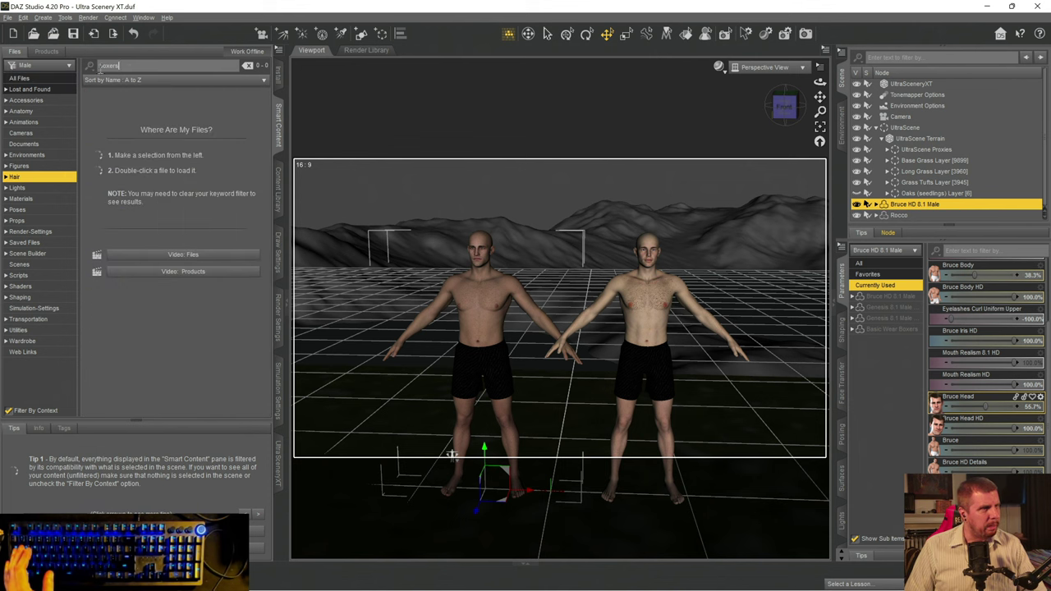
pyautogui.click(46, 51)
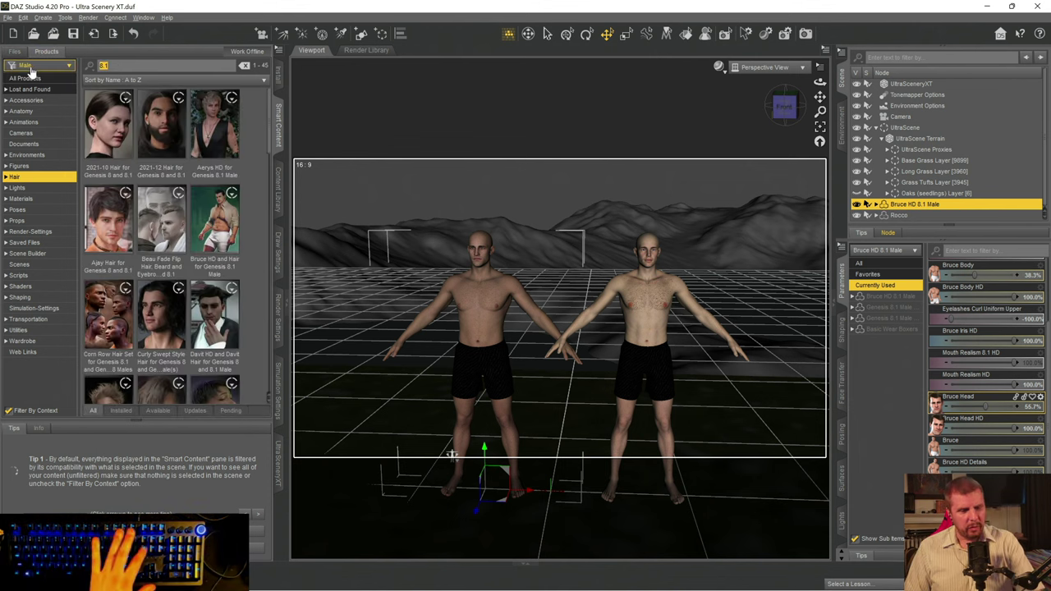
pyautogui.press('BackSpace')
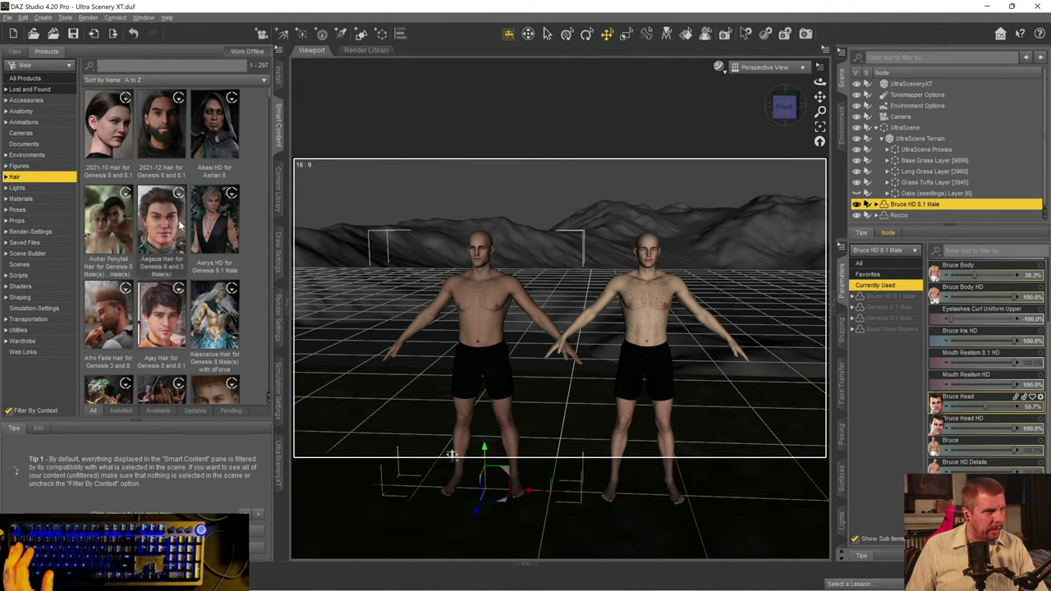
pyautogui.scroll(-3, 181, 215)
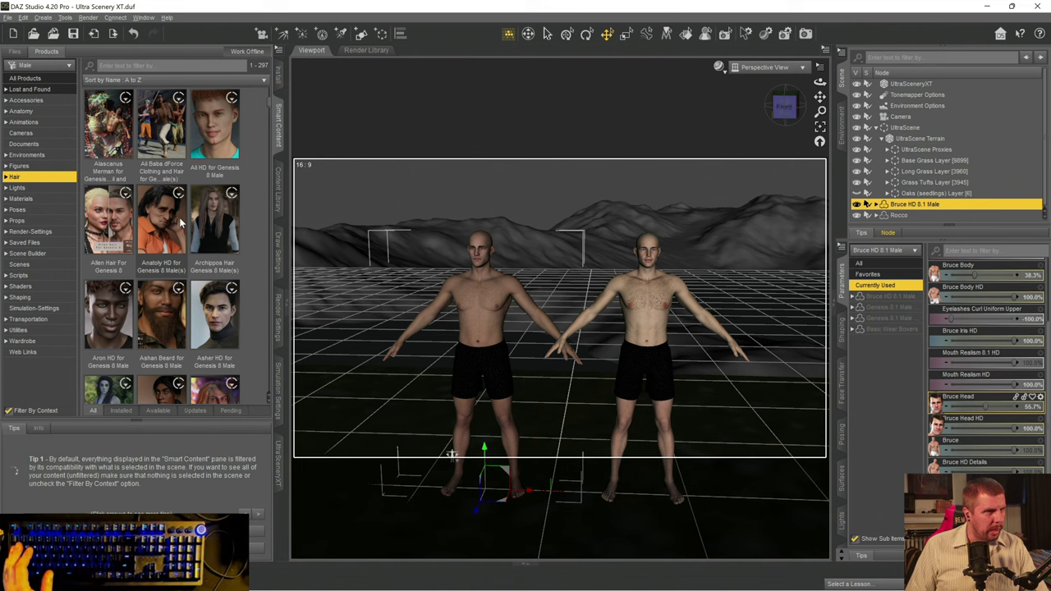
pyautogui.scroll(-5, 179, 217)
pyautogui.scroll(-3, 180, 217)
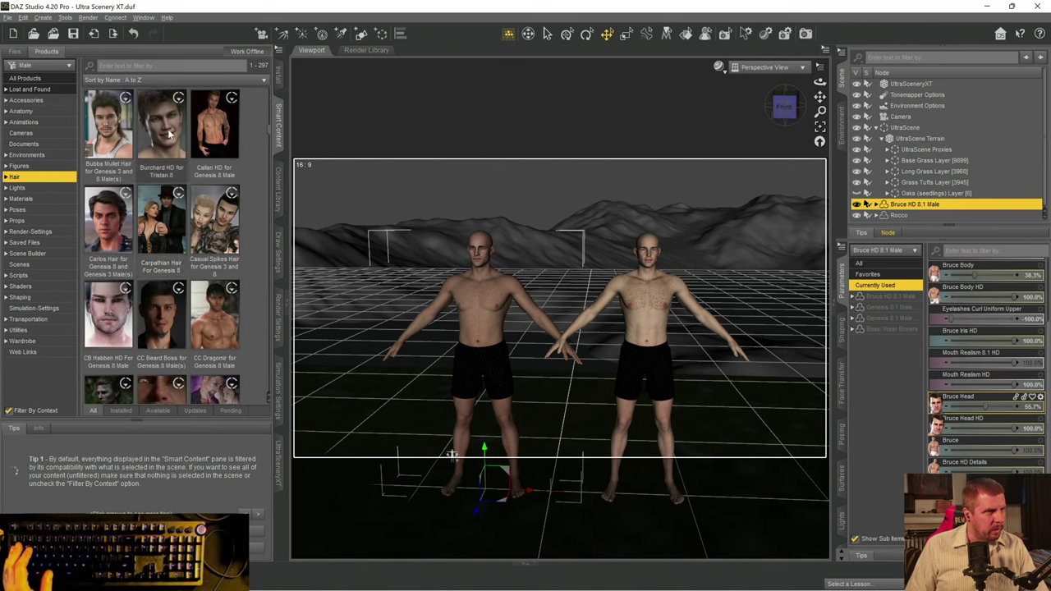
pyautogui.scroll(-4, 179, 156)
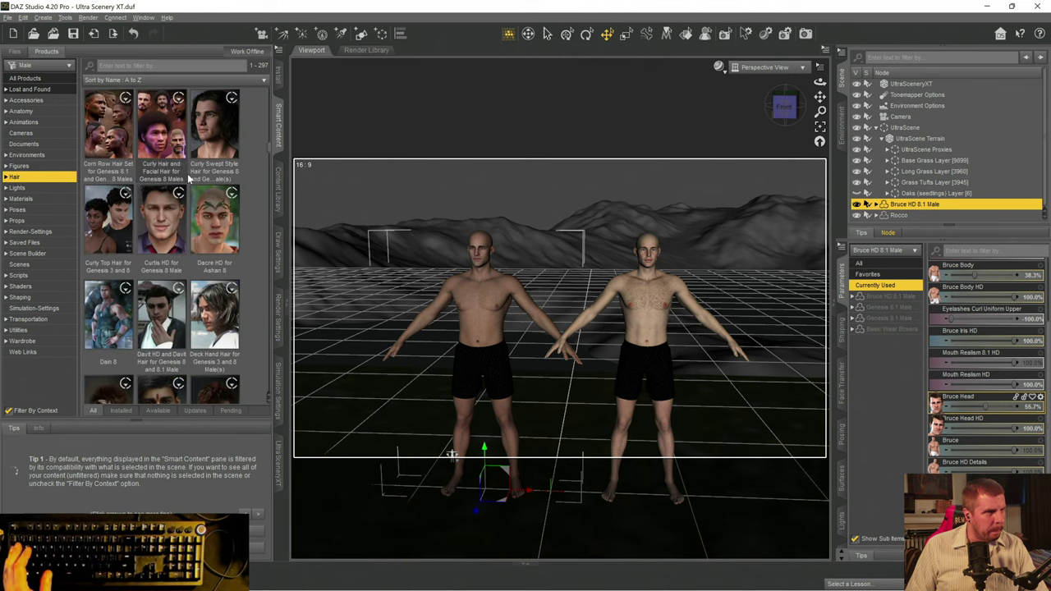
pyautogui.scroll(-7, 179, 204)
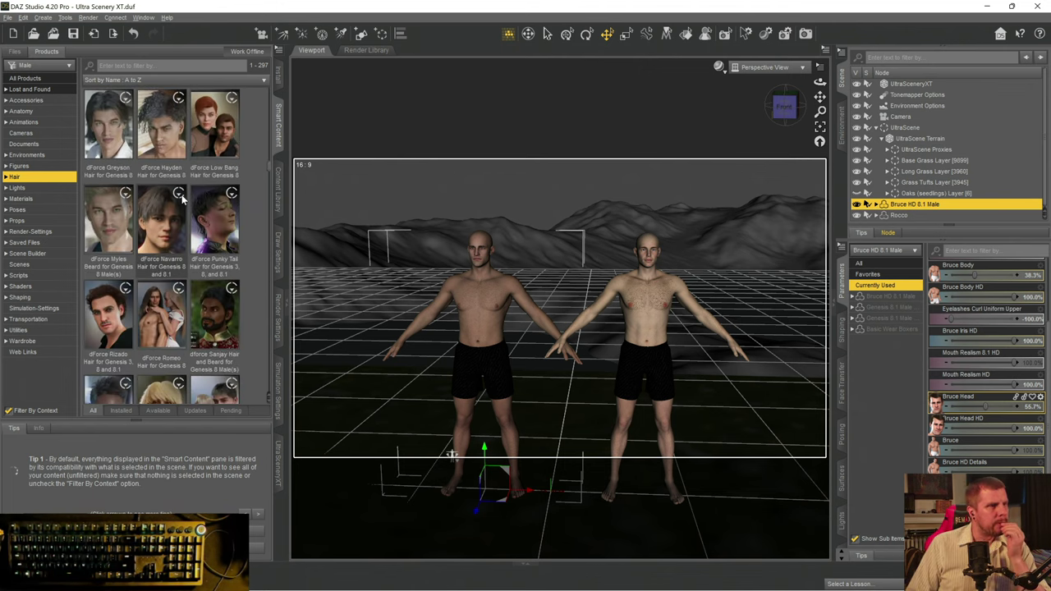
pyautogui.scroll(2, 183, 198)
pyautogui.scroll(-2, 163, 236)
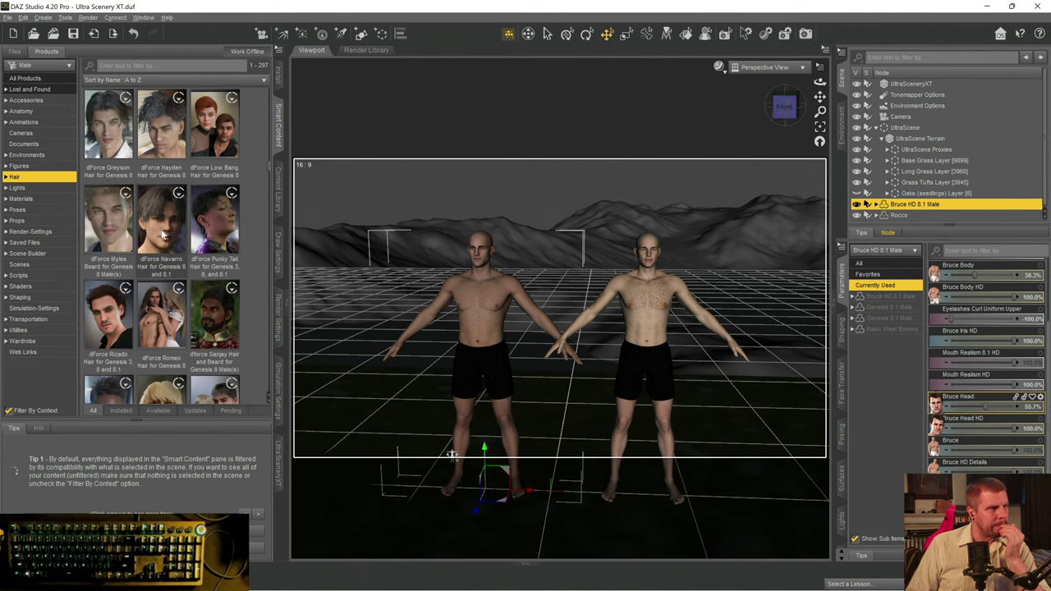
pyautogui.moveTo(117, 233)
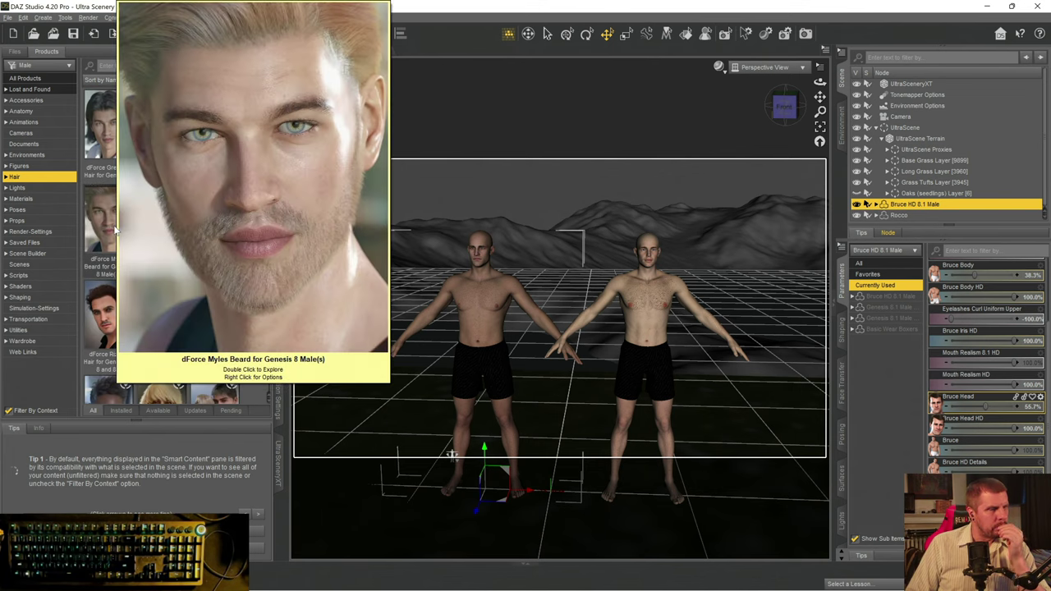
pyautogui.moveTo(221, 257)
pyautogui.moveTo(165, 236)
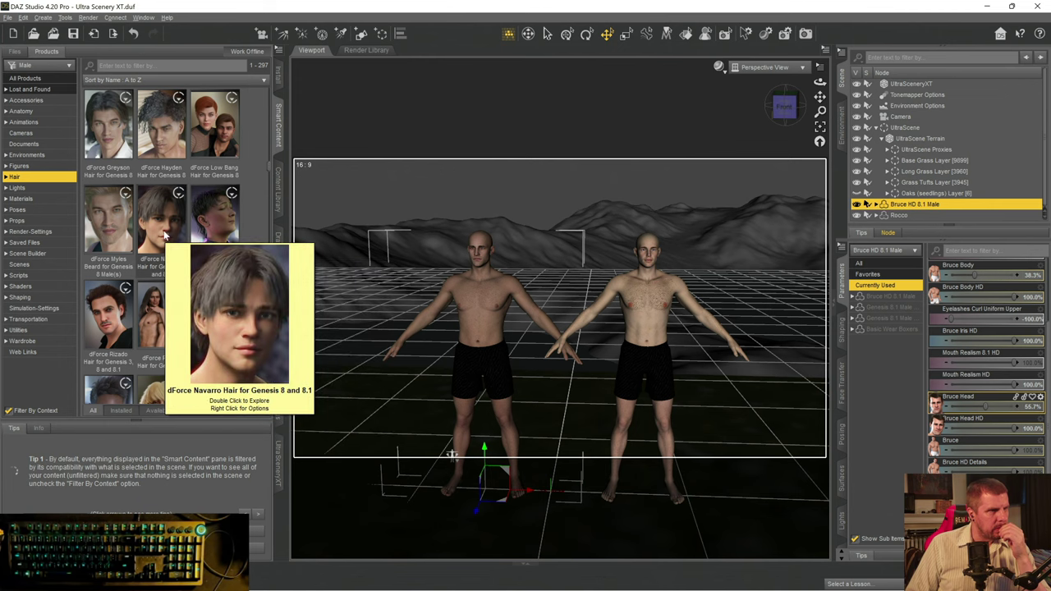
pyautogui.scroll(-5, 165, 236)
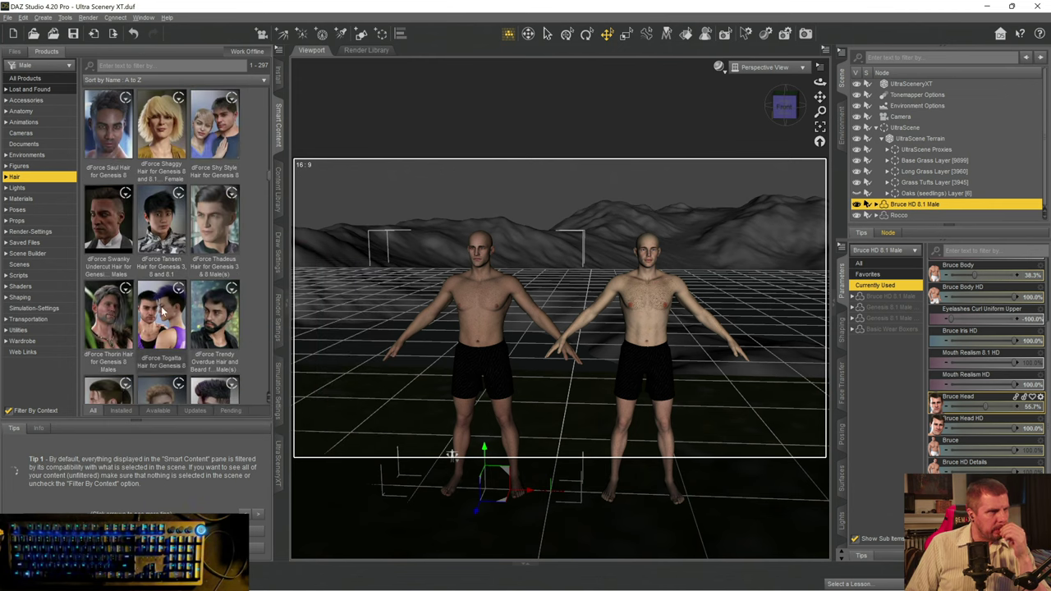
# - Select Rocco and load the dForce Shy Style G8M hair from dForce Shy Style Hair for Genesis 8 onto him
pyautogui.click(215, 125)
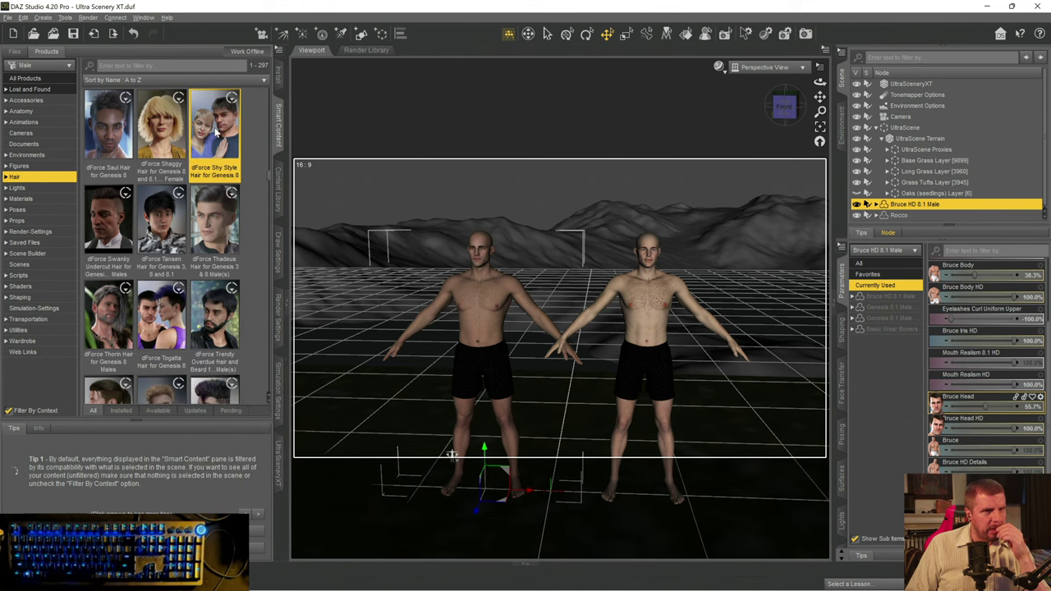
pyautogui.moveTo(218, 142)
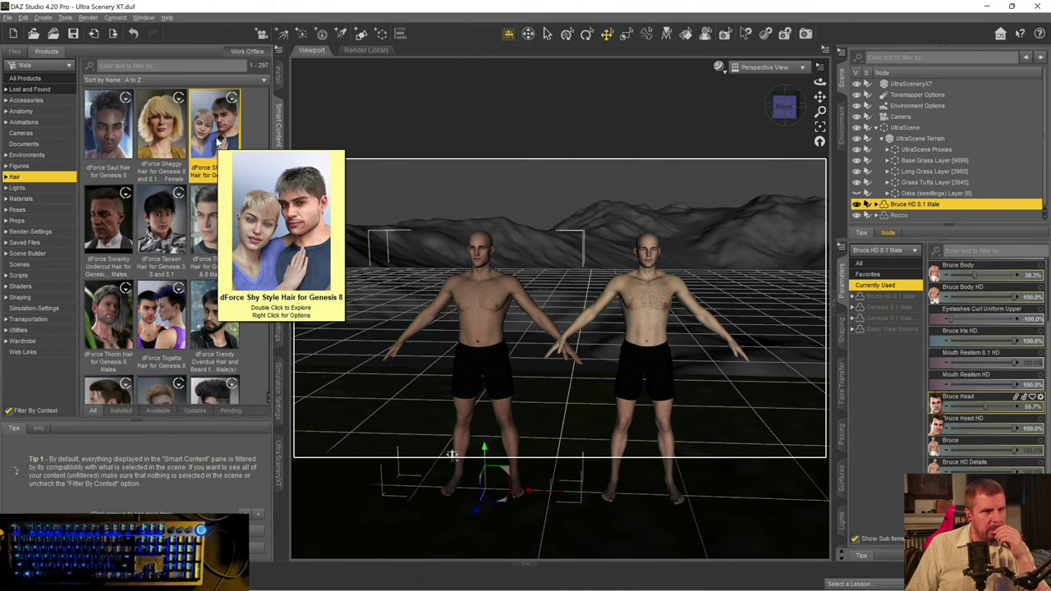
pyautogui.moveTo(218, 142); pyautogui.dragTo(900, 209)
pyautogui.click(900, 215)
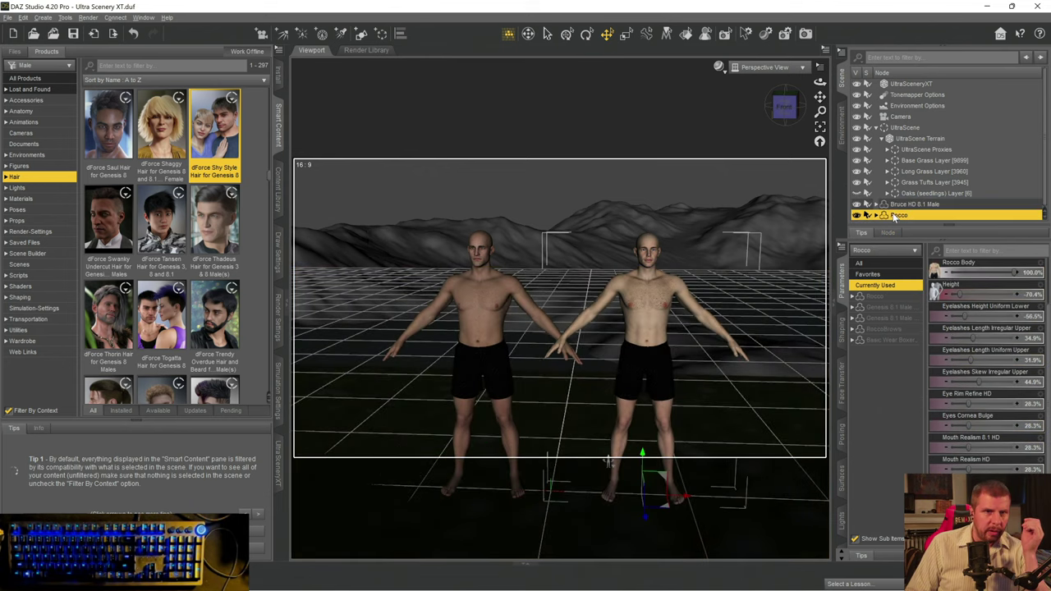
pyautogui.doubleClick(205, 123)
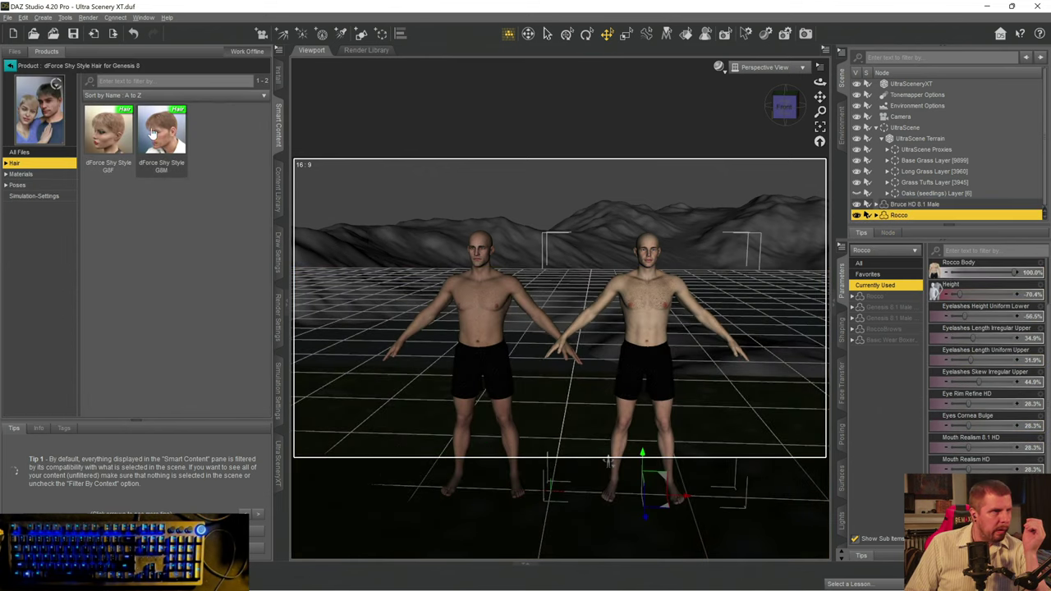
pyautogui.doubleClick(153, 136)
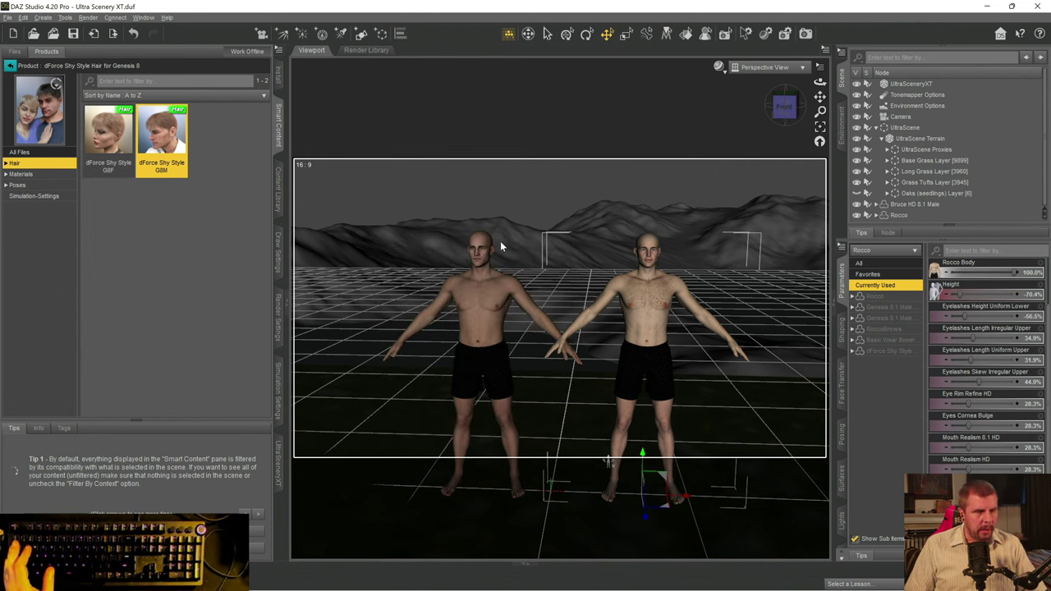
# - Frame Rocco's head and shoulders close up and preview his new hair with NVIDIA Iray shading
pyautogui.click(648, 292)
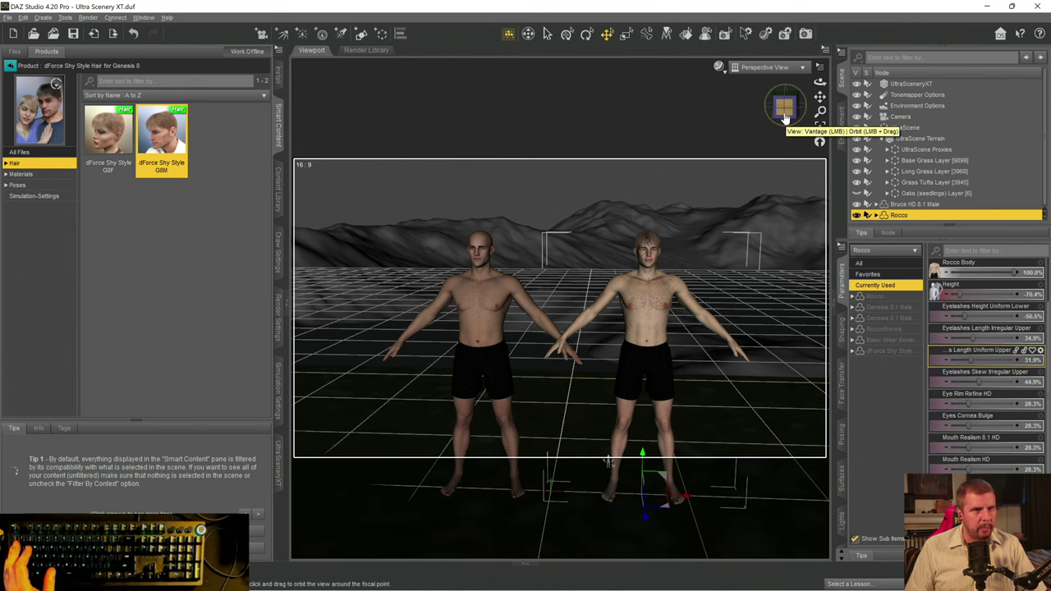
pyautogui.moveTo(775, 106); pyautogui.dragTo(782, 107)
pyautogui.moveTo(607, 458); pyautogui.dragTo(603, 501)
pyautogui.moveTo(819, 111); pyautogui.dragTo(841, 79)
pyautogui.moveTo(796, 111); pyautogui.dragTo(773, 109)
pyautogui.scroll(3, 730, 249)
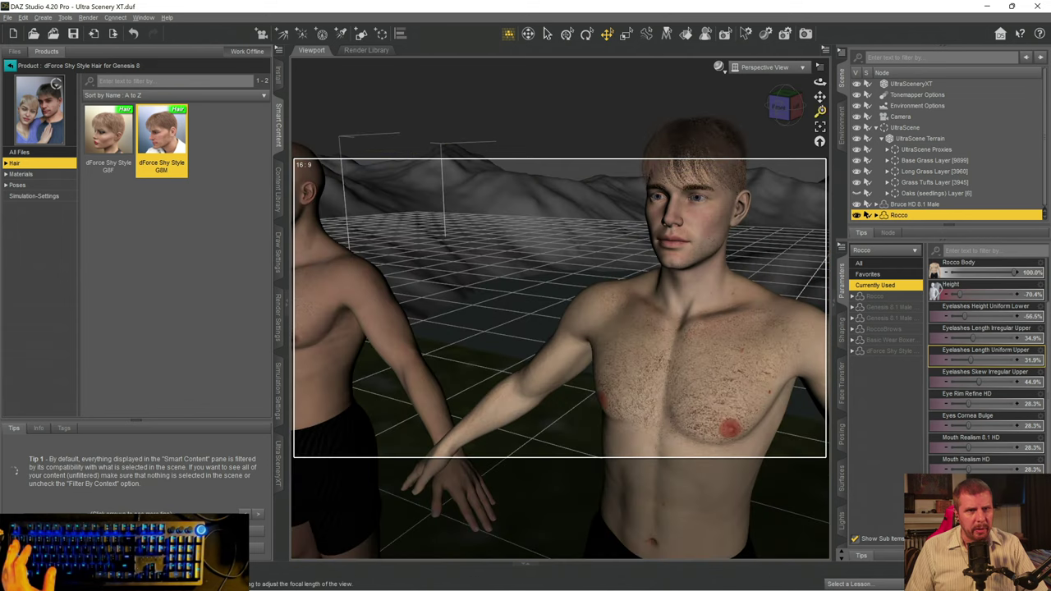
pyautogui.moveTo(820, 97); pyautogui.dragTo(760, 104)
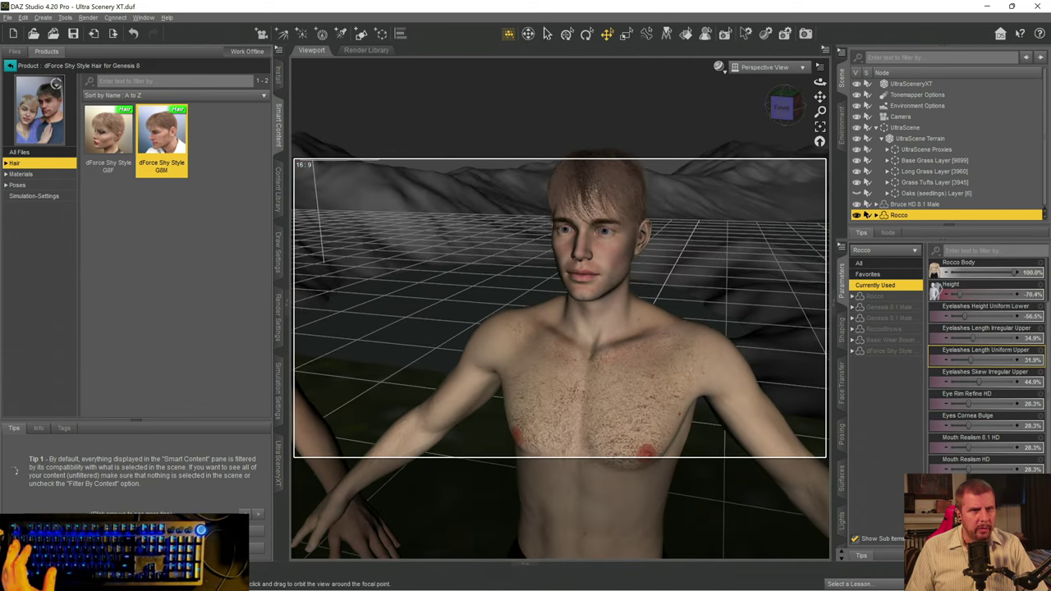
pyautogui.click(720, 69)
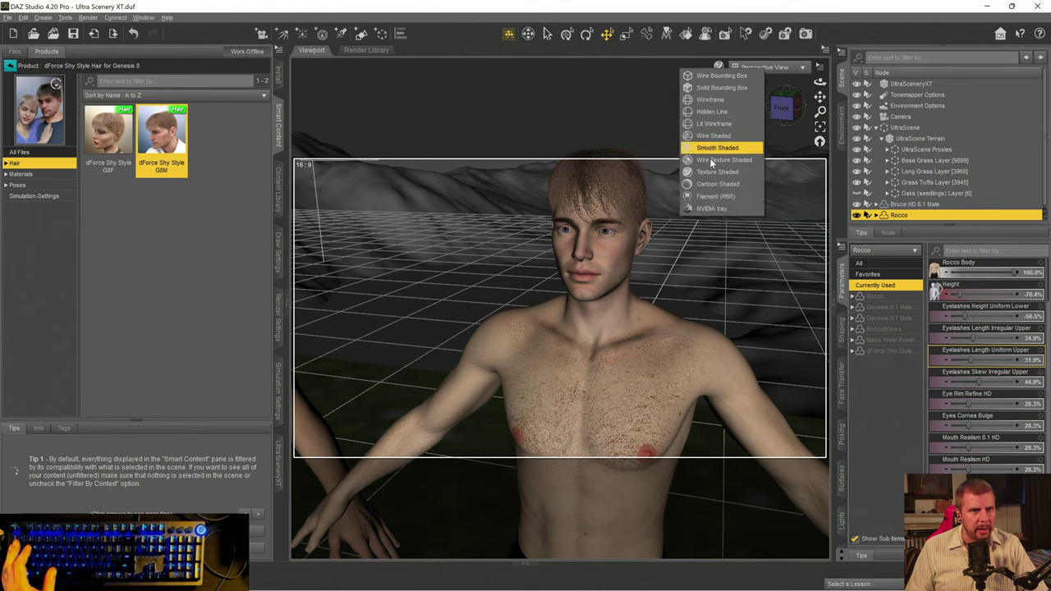
pyautogui.click(723, 206)
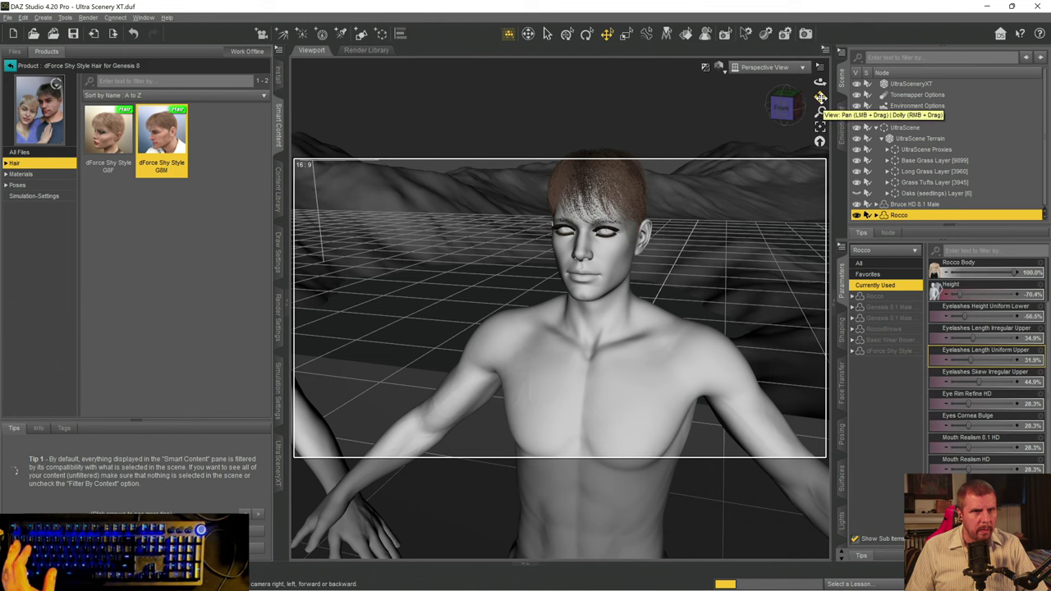
pyautogui.moveTo(820, 97); pyautogui.dragTo(821, 97)
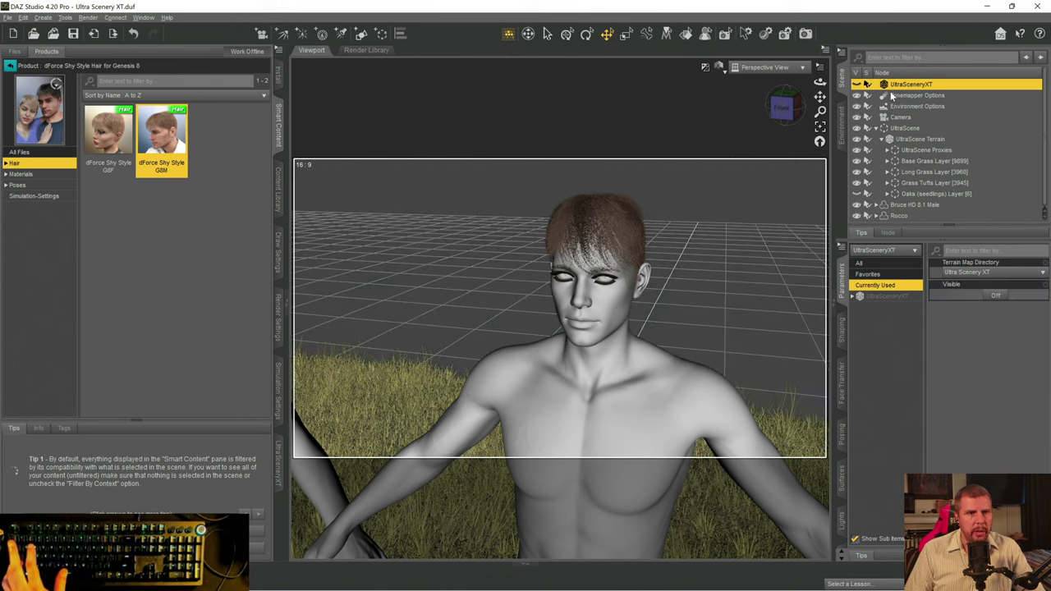
# - Hide and collapse UltraScene Terrain with its vegetation layers, and switch the viewport to Texture Shaded
pyautogui.click(893, 142)
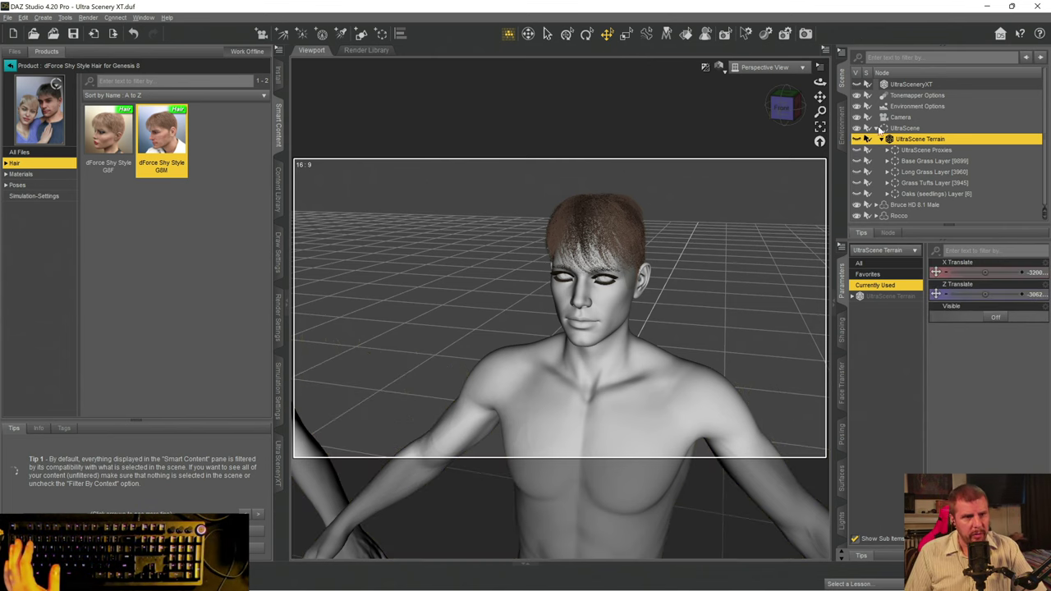
pyautogui.click(720, 69)
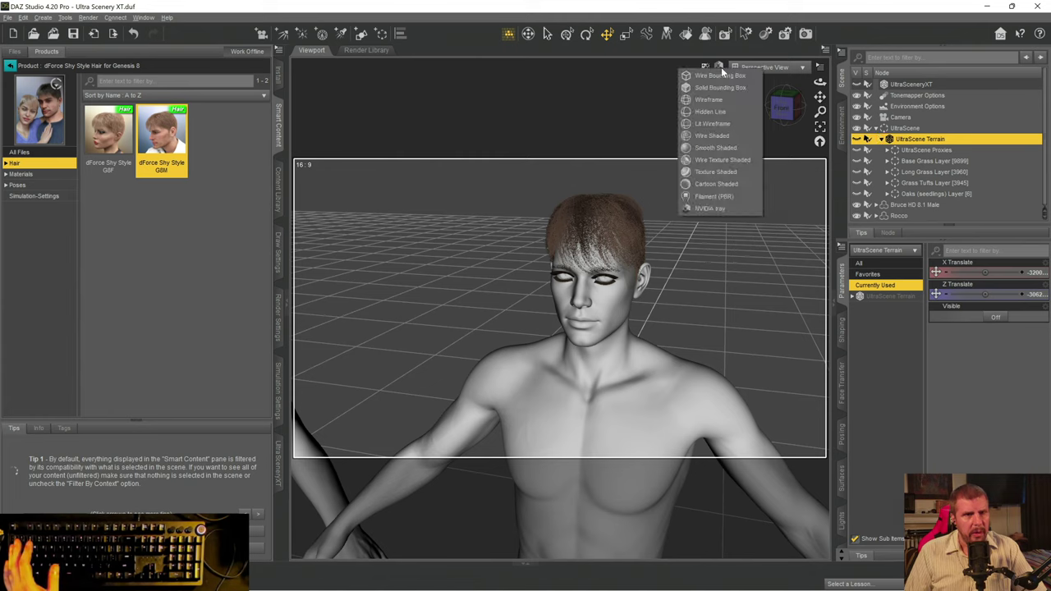
pyautogui.click(698, 171)
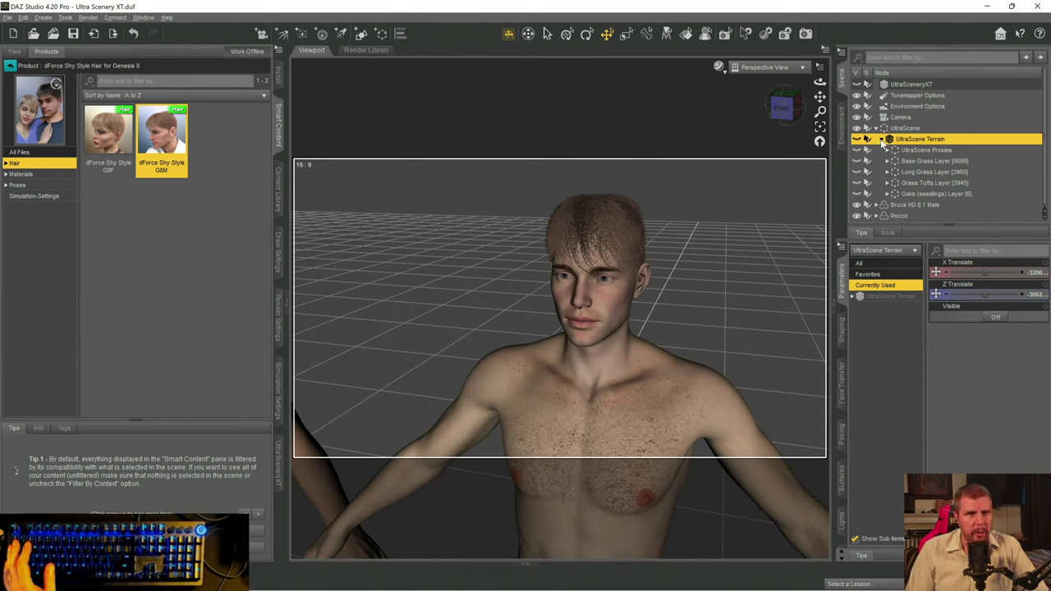
pyautogui.click(882, 140)
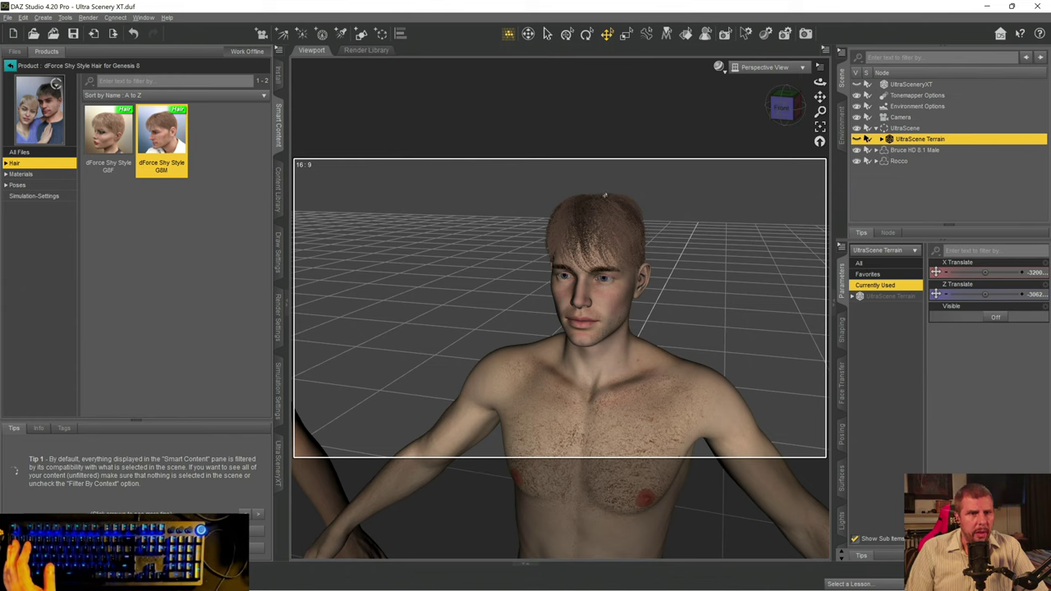
# - Preview Rocco in NVIDIA Iray without the scenery and inspect his hair from the side and the front
pyautogui.click(719, 66)
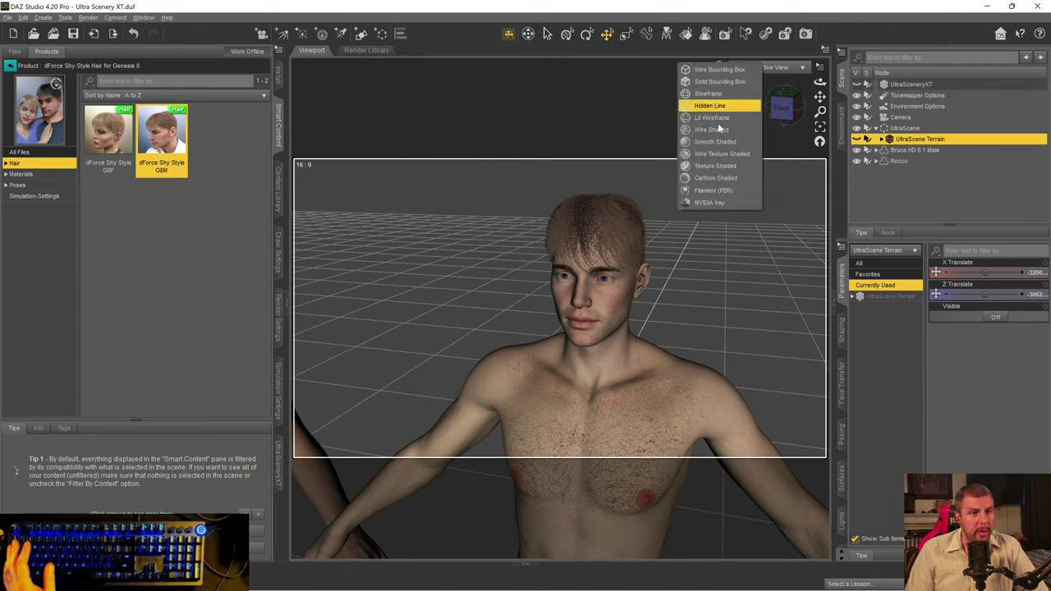
pyautogui.click(710, 202)
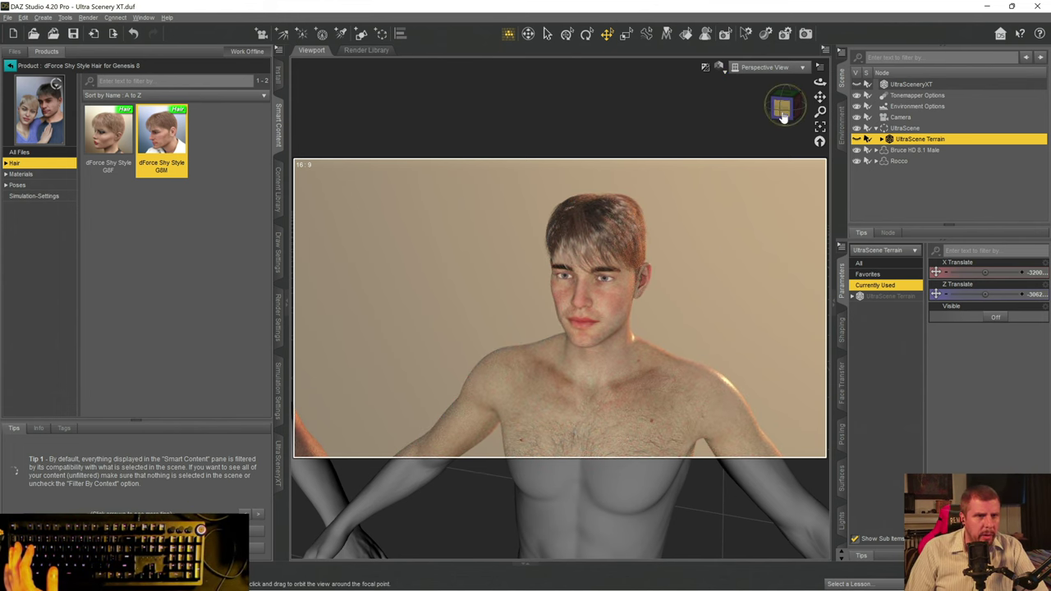
pyautogui.moveTo(786, 111)
pyautogui.mouseDown()
pyautogui.moveTo(772, 110)
pyautogui.moveTo(805, 112)
pyautogui.mouseUp()
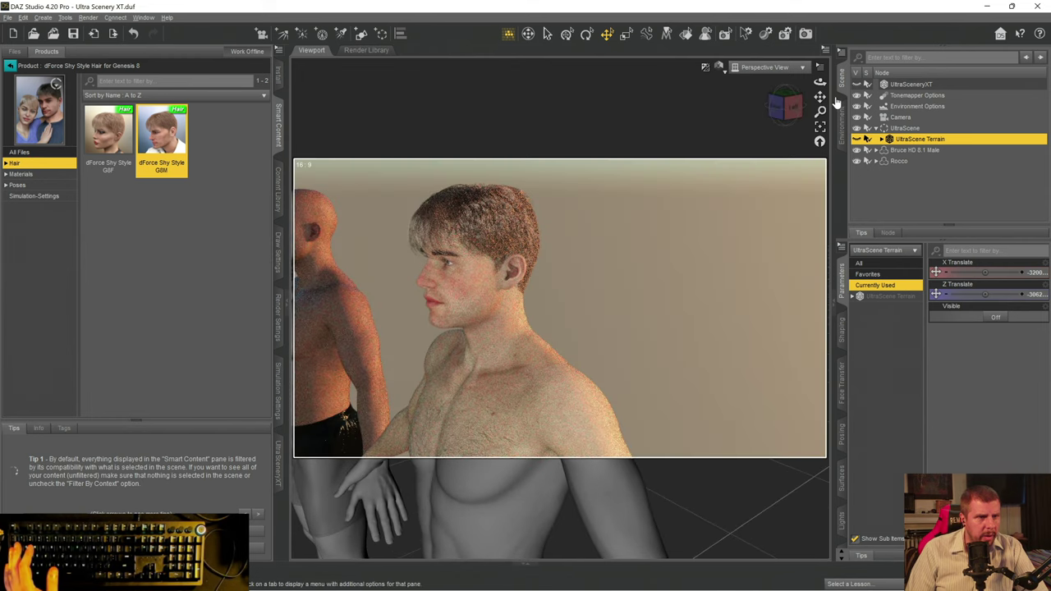
pyautogui.moveTo(786, 103); pyautogui.dragTo(783, 108)
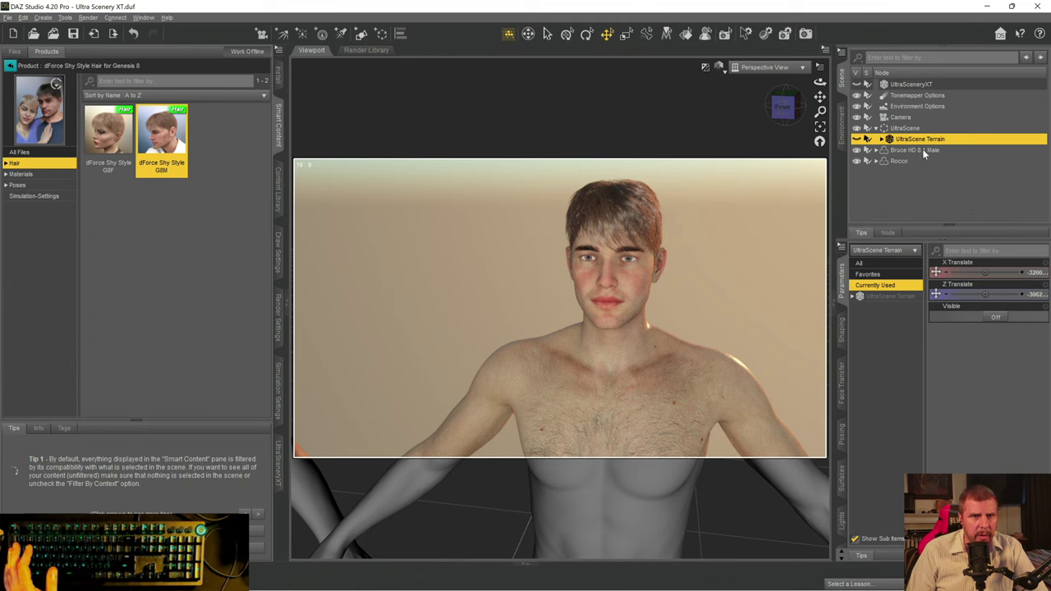
# - Select the dForce Shy Style HairCap under Rocco and apply the male dForce Shy Style Hair Style 3 pose
pyautogui.click(18, 187)
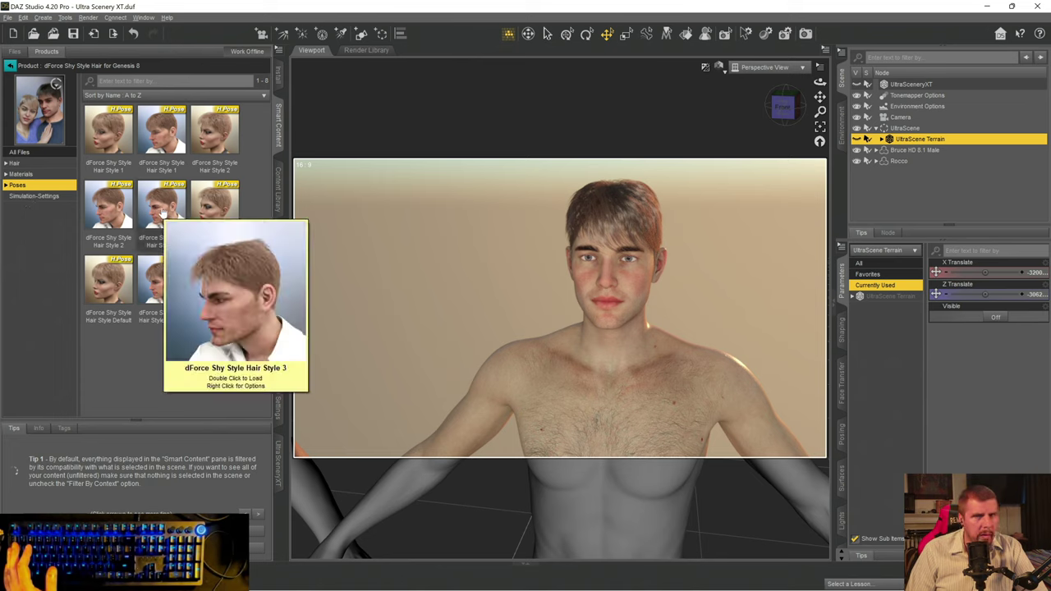
pyautogui.click(877, 161)
pyautogui.scroll(-1, 897, 207)
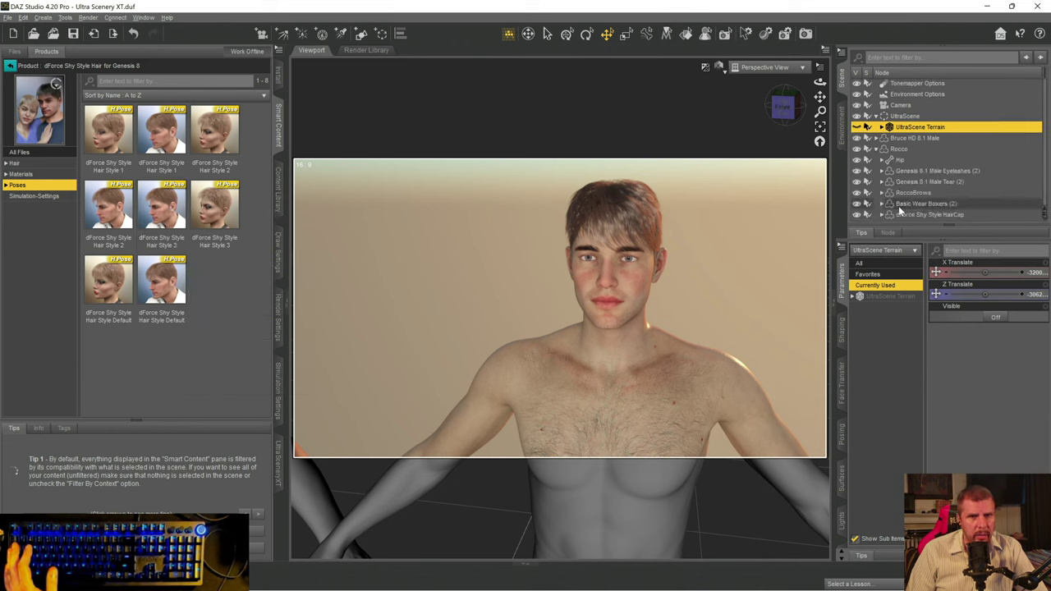
pyautogui.click(898, 213)
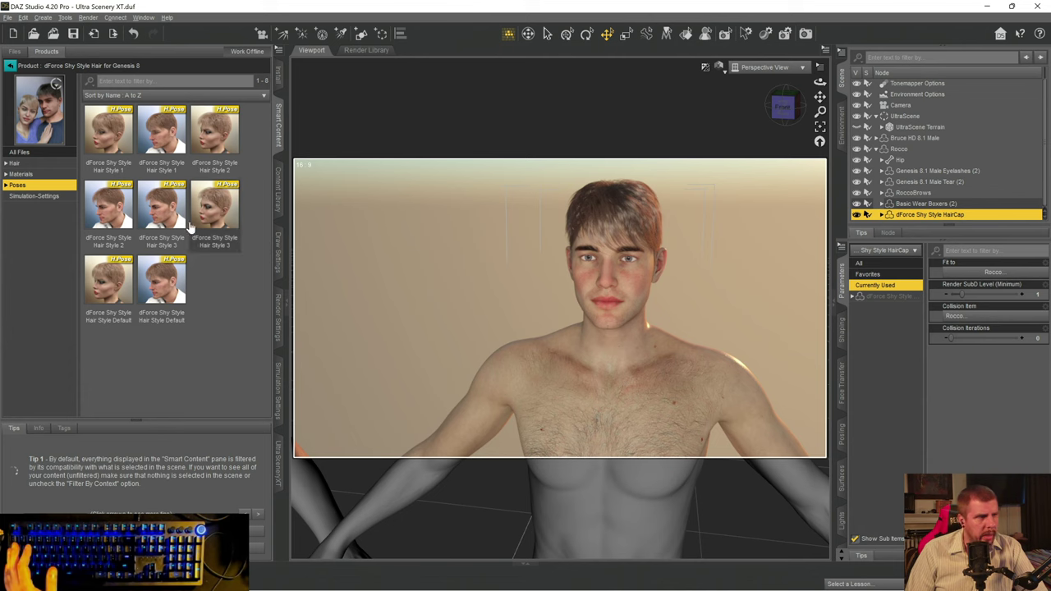
pyautogui.doubleClick(164, 212)
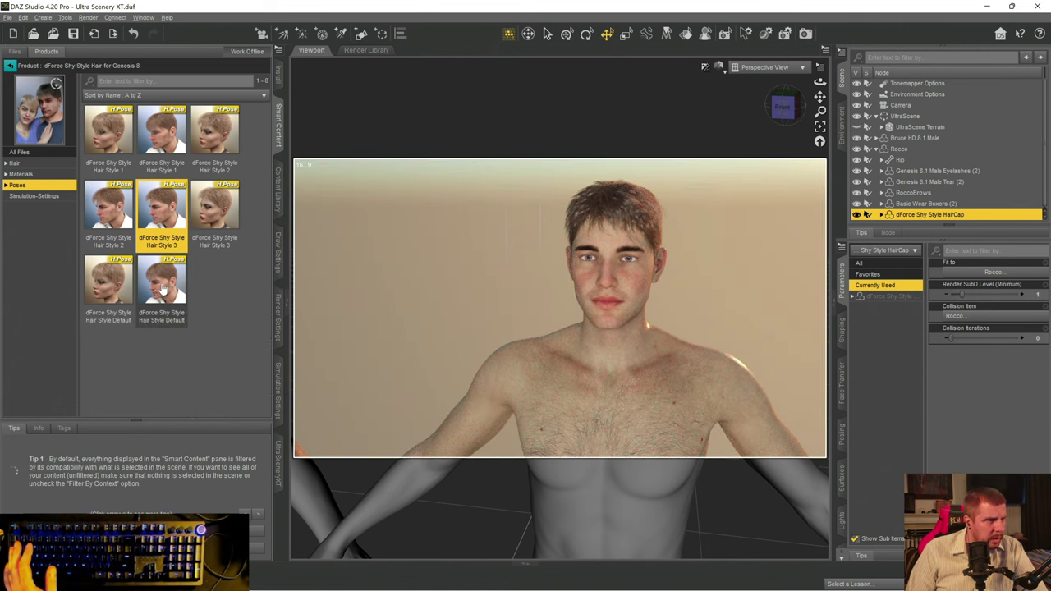
# - Look through the Shy Style hair's simulation settings and the HairCap's full parameter list for styling controls
pyautogui.moveTo(163, 287)
pyautogui.click(50, 197)
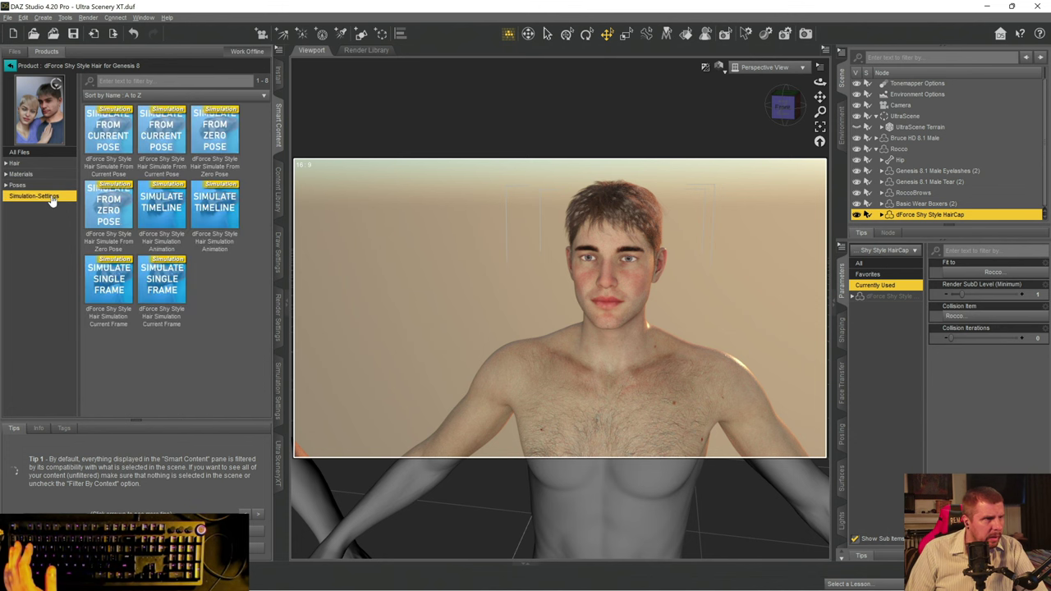
pyautogui.click(31, 186)
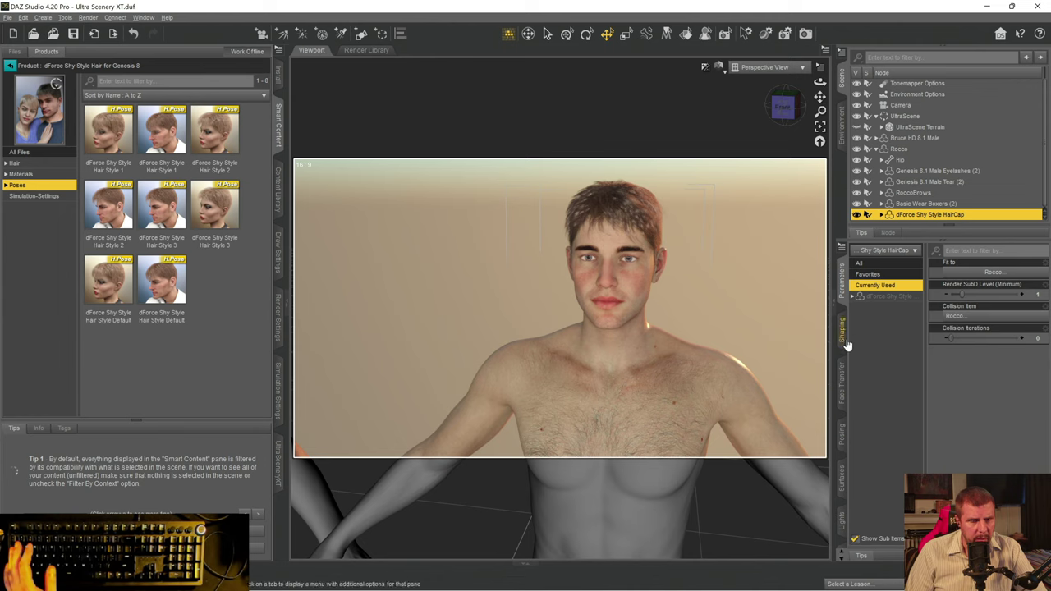
pyautogui.click(880, 299)
pyautogui.scroll(-10, 990, 470)
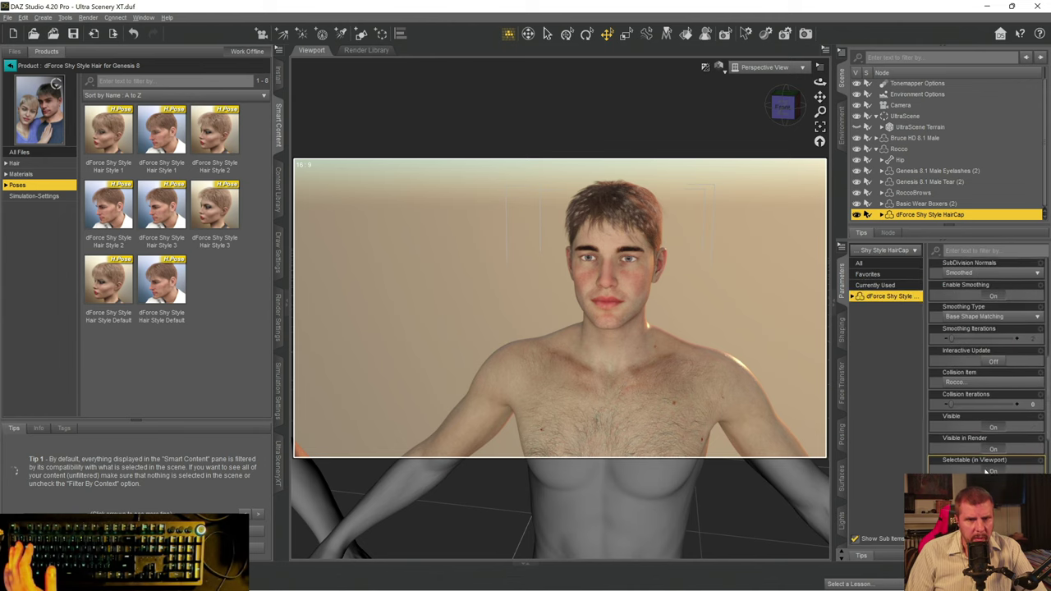
pyautogui.scroll(-15, 992, 468)
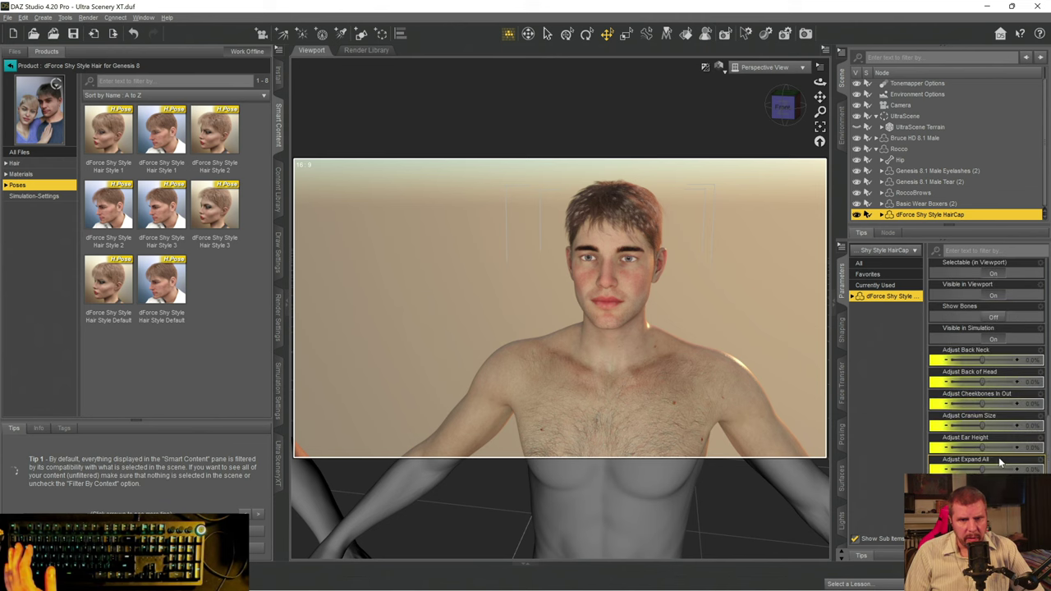
pyautogui.scroll(5, 998, 448)
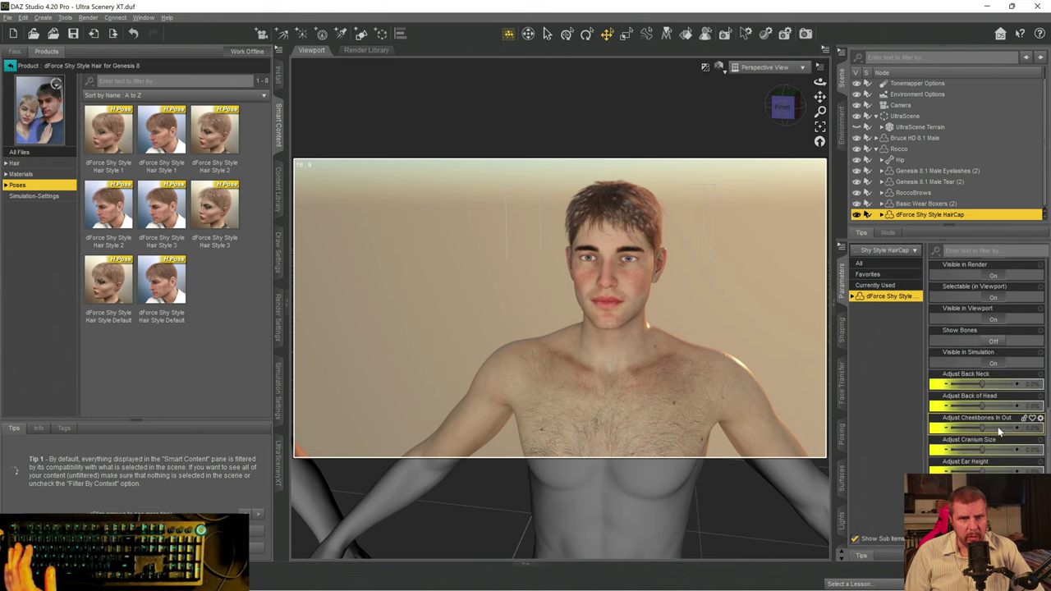
pyautogui.scroll(6, 1012, 436)
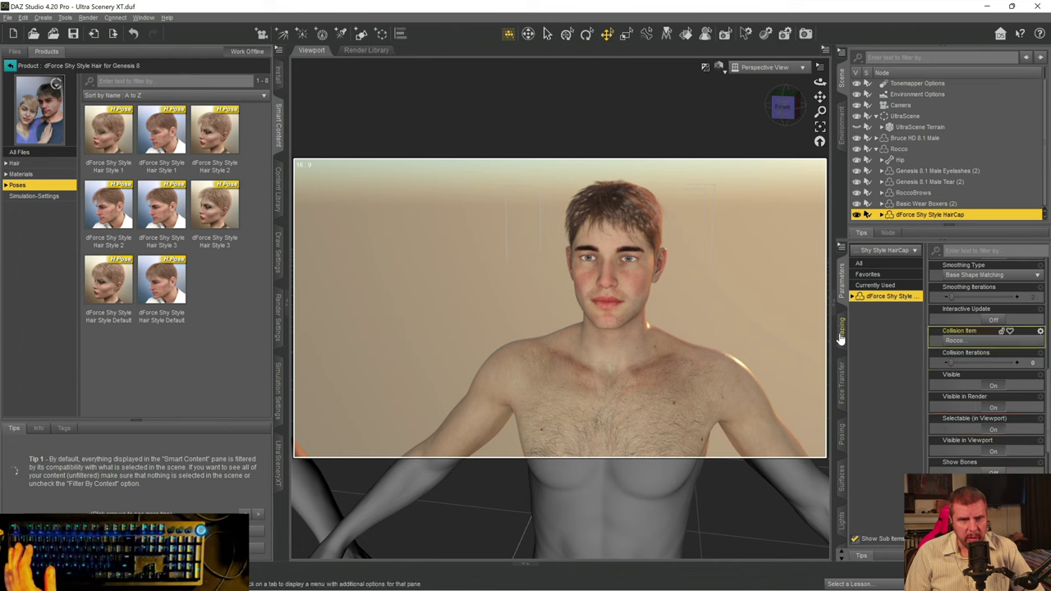
# - Check the HairCap's posing and shaping controls, and review its Adjust parameters for head, ear and hairline fit
pyautogui.click(843, 433)
pyautogui.click(883, 309)
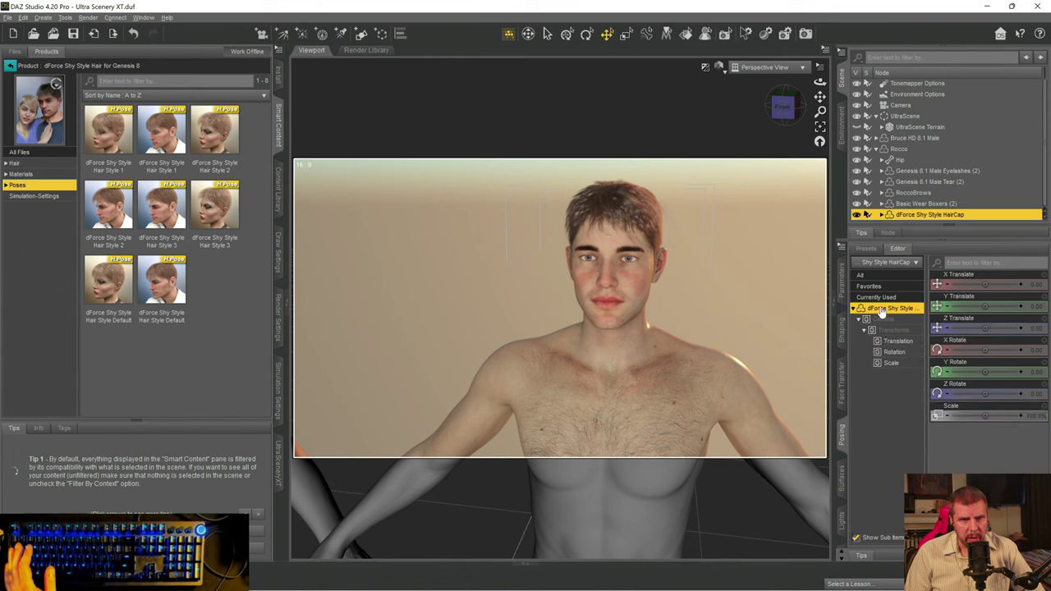
pyautogui.click(842, 333)
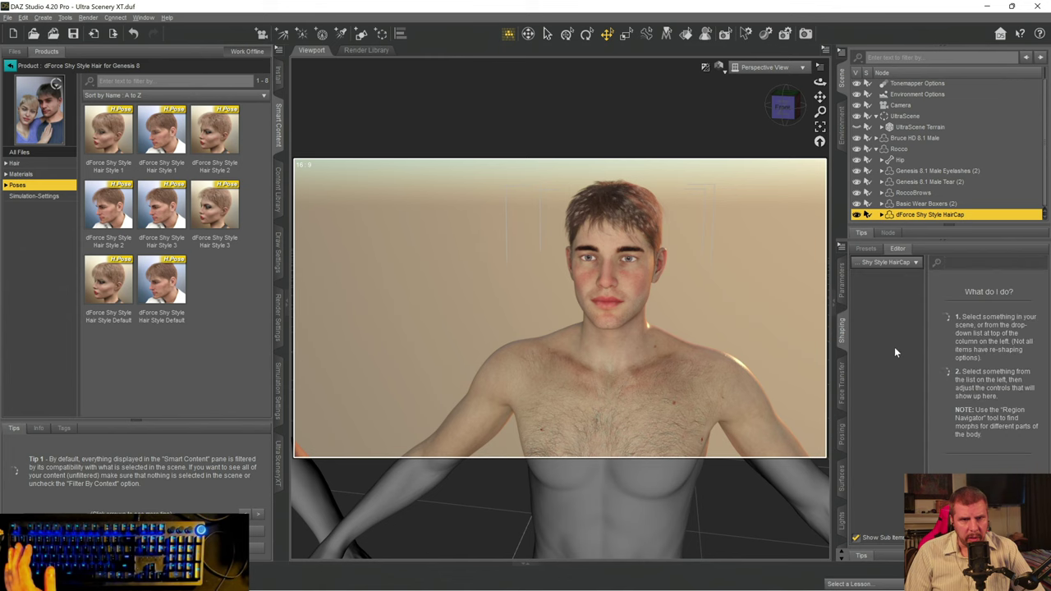
pyautogui.click(842, 294)
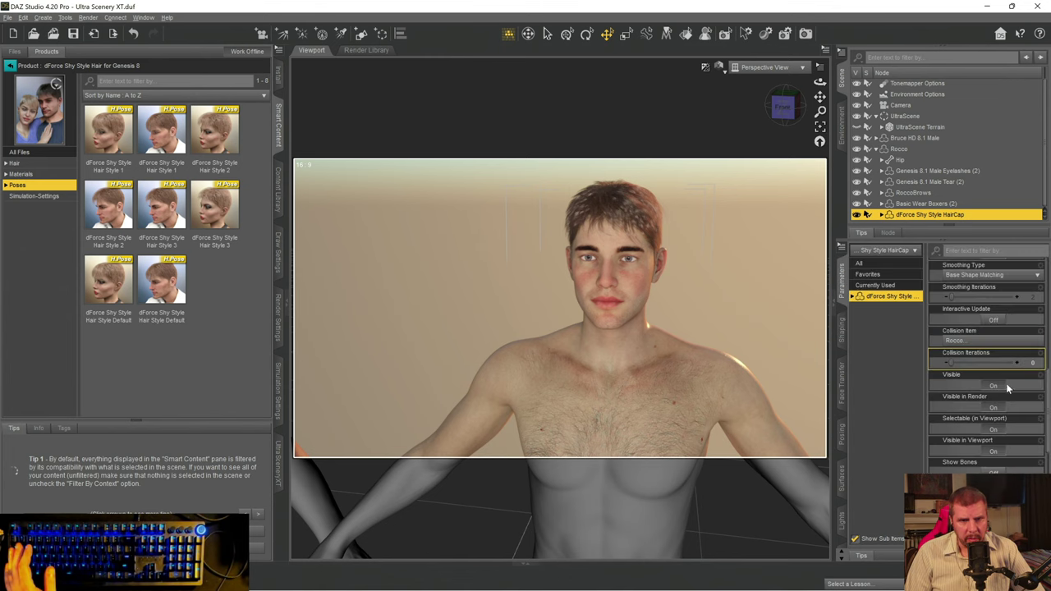
pyautogui.scroll(-10, 1001, 423)
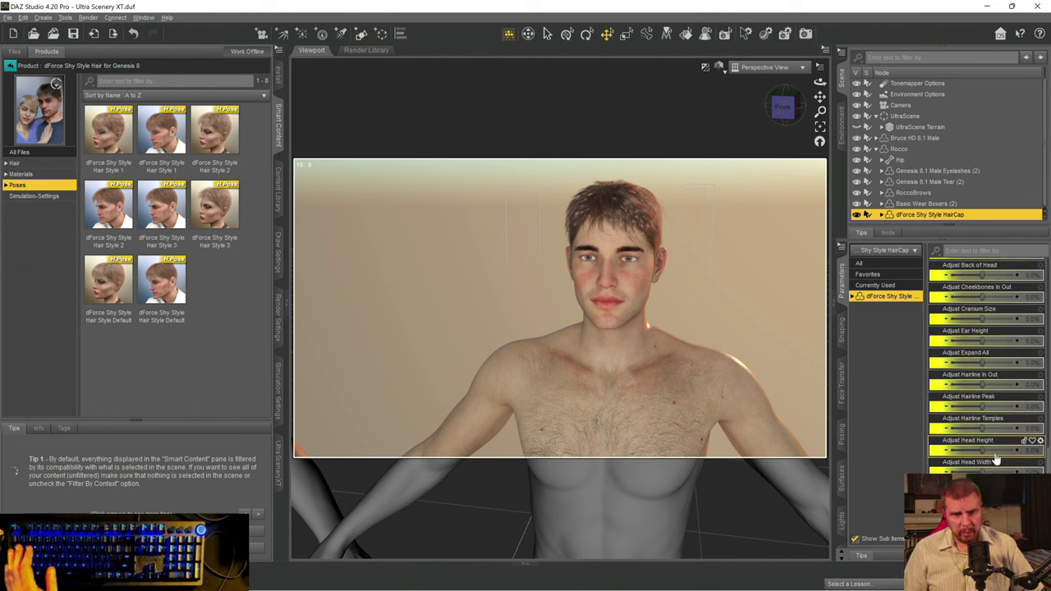
pyautogui.scroll(3, 996, 452)
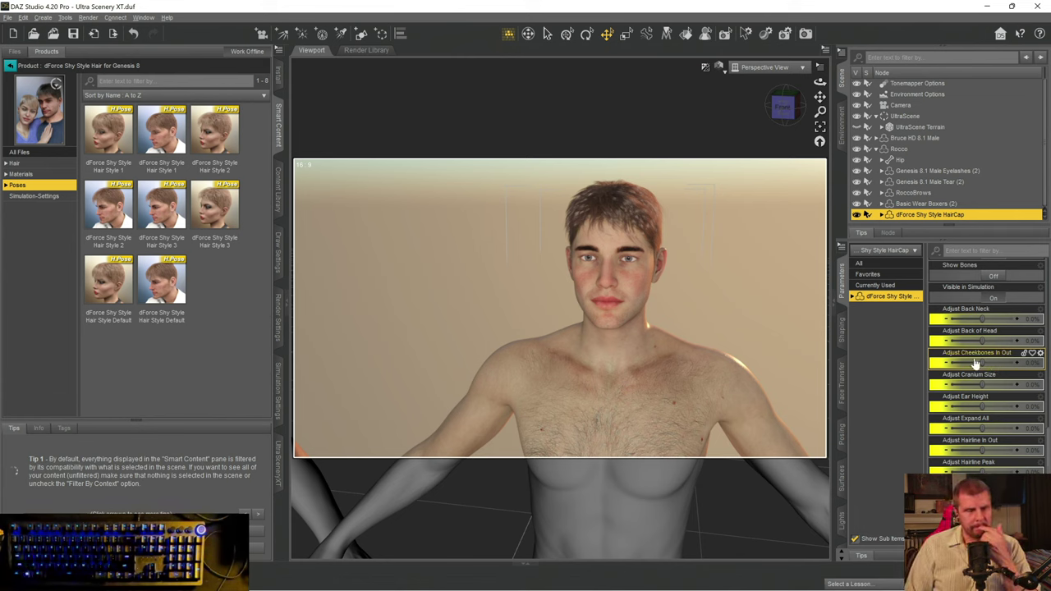
# - Expand the HairCap and look through the full parameter list of dForce Shy Style Top Hairs
pyautogui.click(883, 215)
pyautogui.scroll(-2, 912, 201)
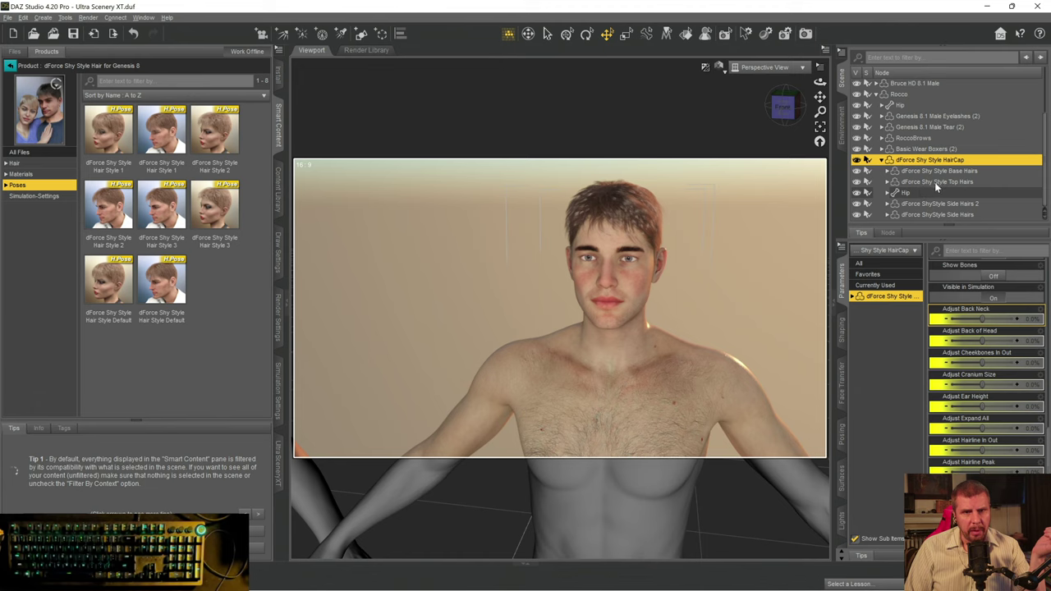
pyautogui.click(928, 184)
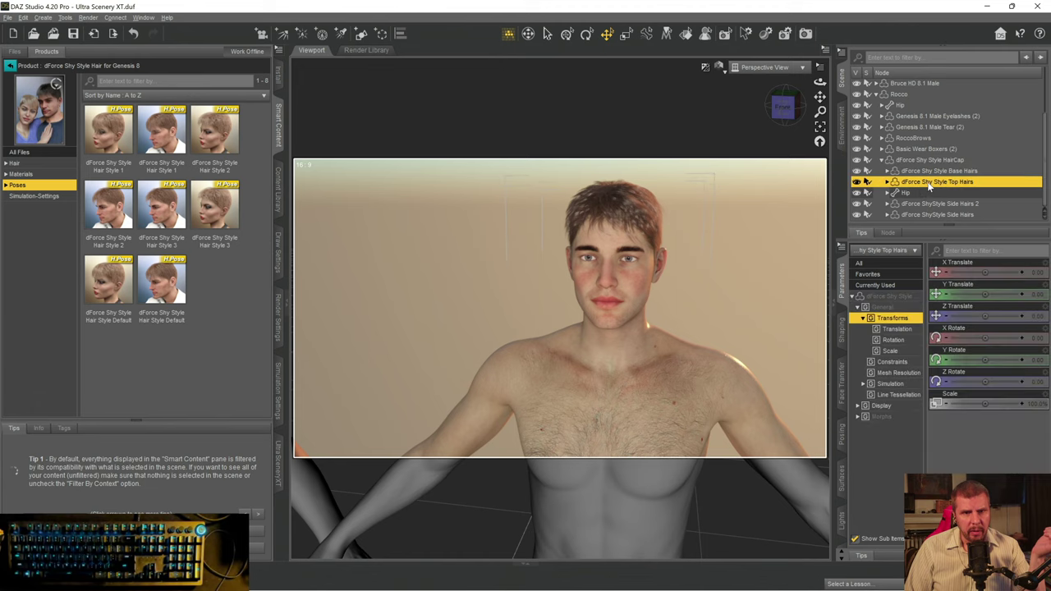
pyautogui.click(895, 297)
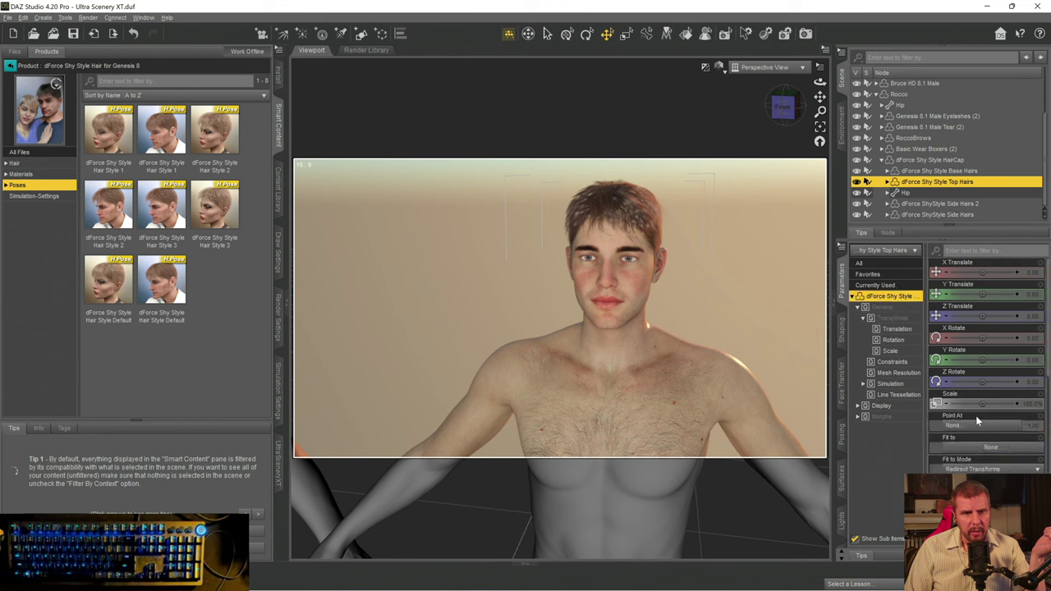
pyautogui.scroll(-10, 978, 421)
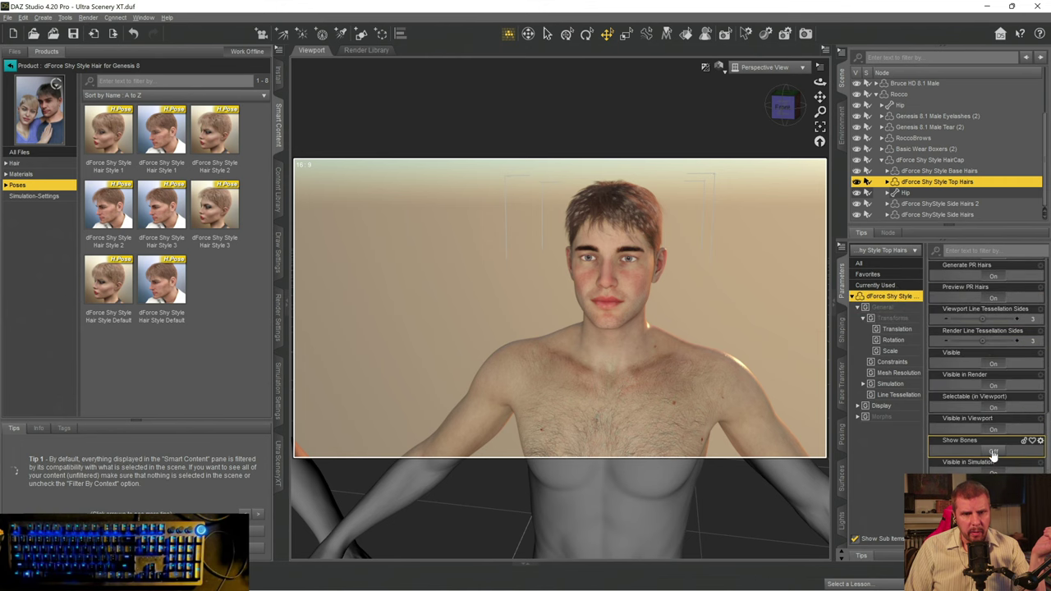
pyautogui.click(994, 451)
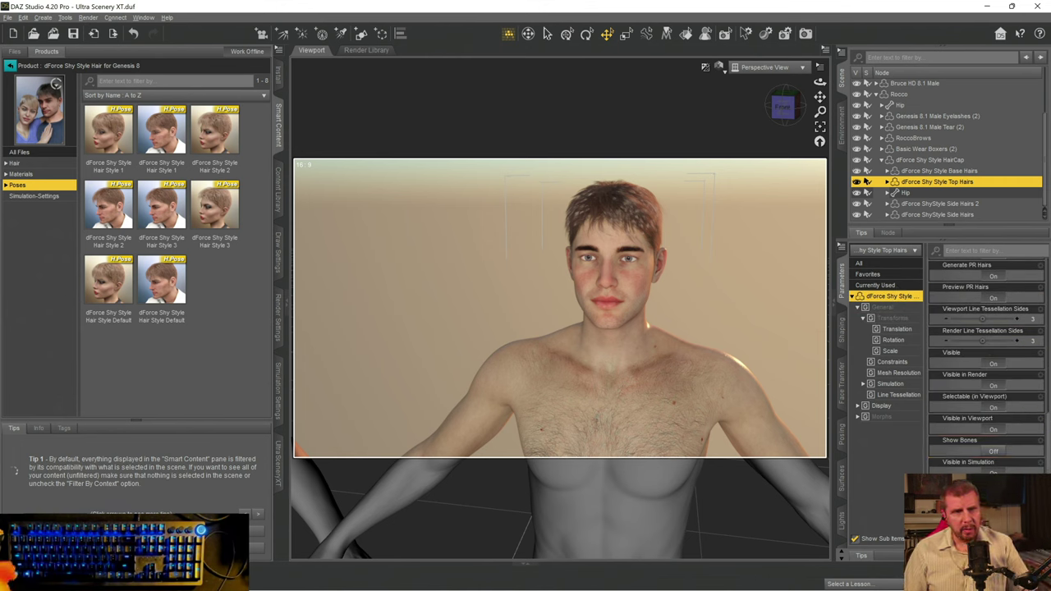
pyautogui.scroll(1, 980, 305)
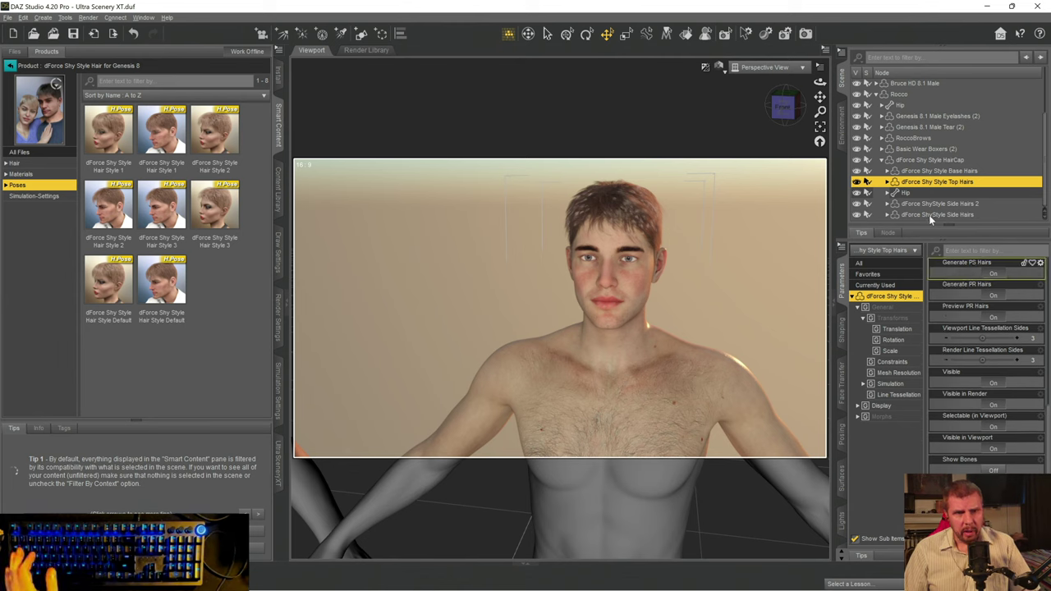
# - Apply the Base Style 01 morph at partial strength to dForce Shy Style Base Hairs, with the viewport in Texture Shaded
pyautogui.click(936, 171)
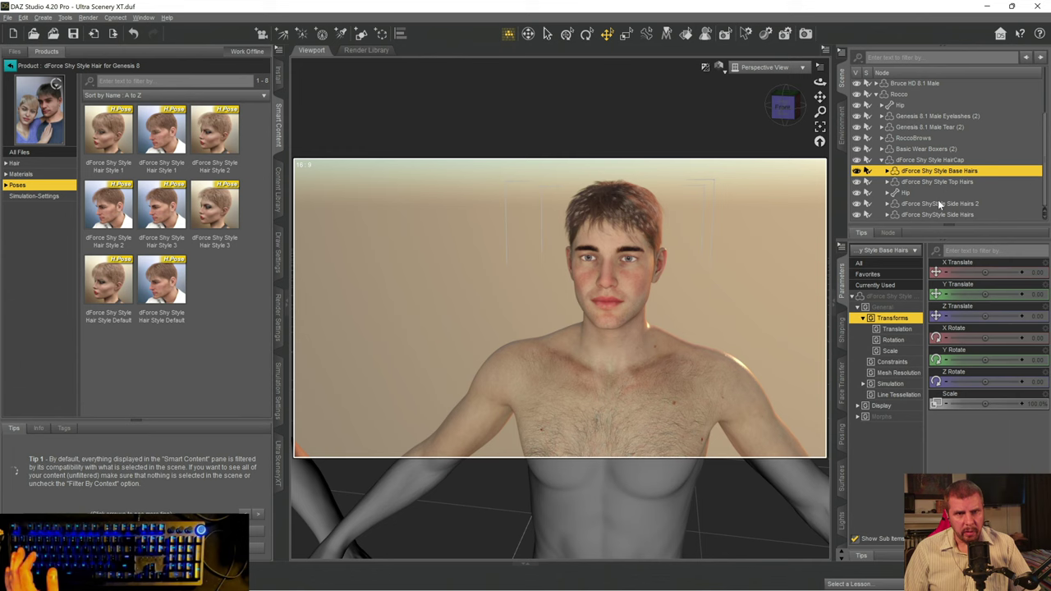
pyautogui.click(891, 295)
pyautogui.scroll(-2, 989, 365)
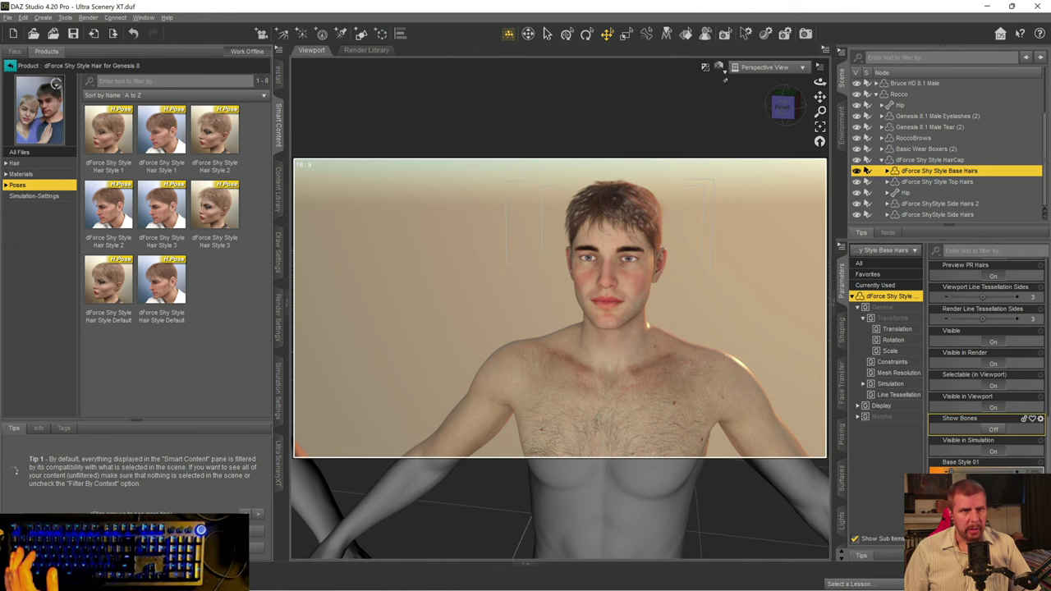
pyautogui.click(720, 67)
pyautogui.click(712, 166)
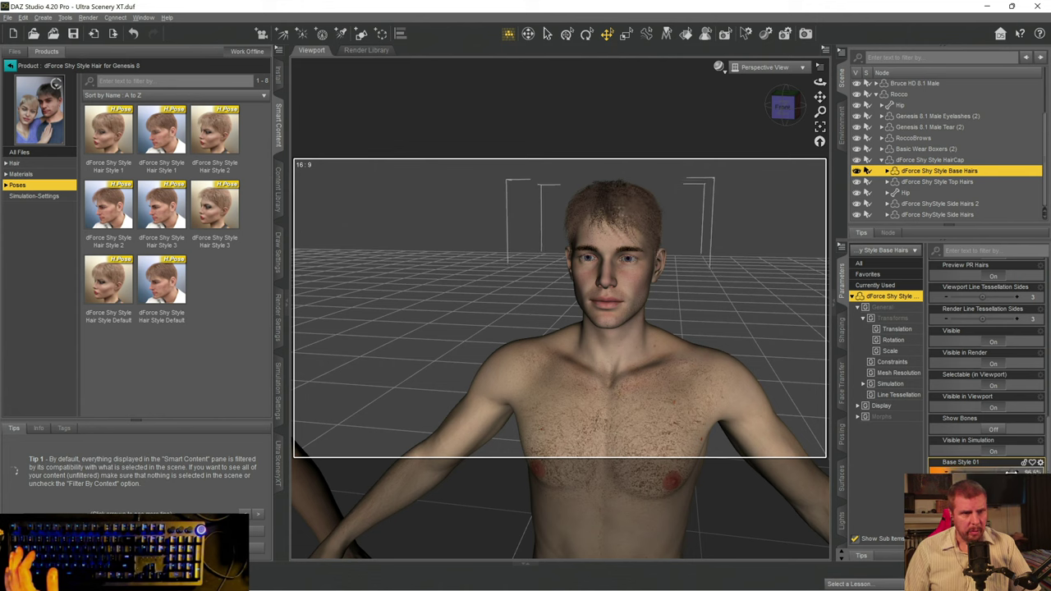
pyautogui.moveTo(1012, 473); pyautogui.dragTo(995, 473)
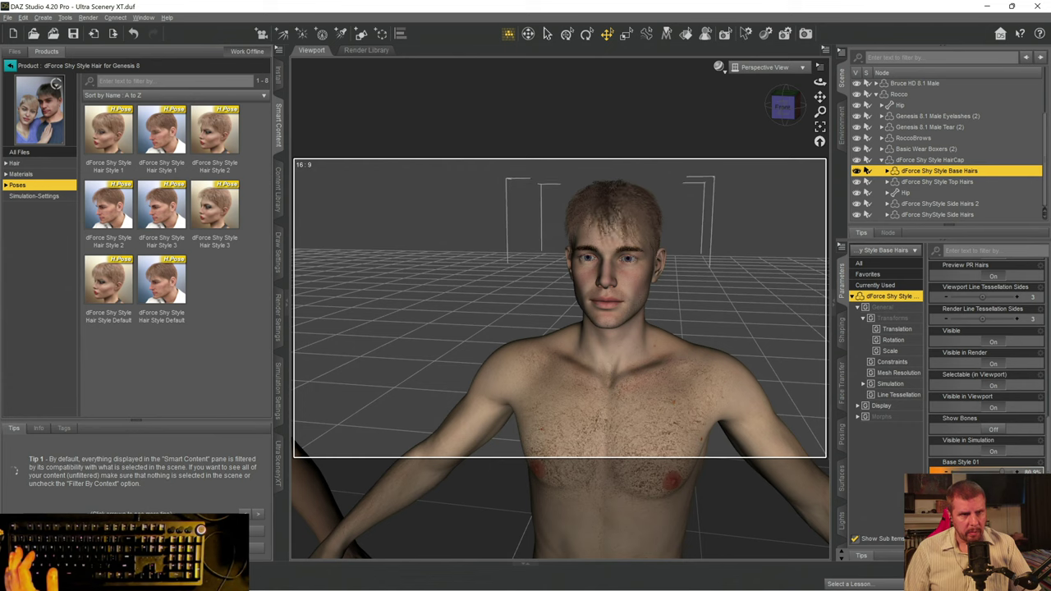
# - Preview Rocco's adjusted hair in NVIDIA Iray and inspect it from the front and the side
pyautogui.click(720, 69)
pyautogui.click(694, 204)
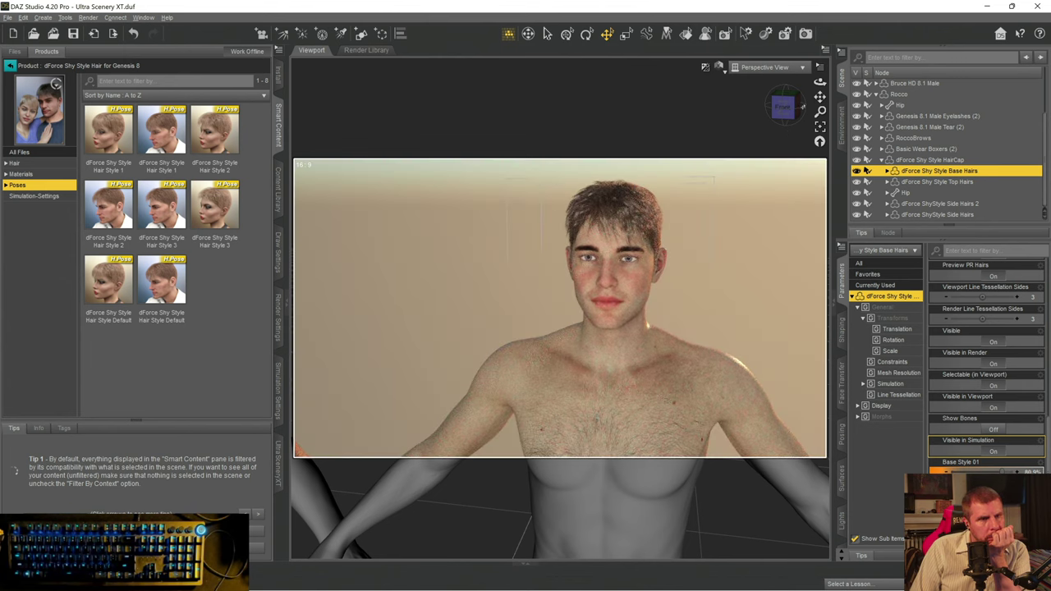
pyautogui.moveTo(795, 108); pyautogui.dragTo(780, 109)
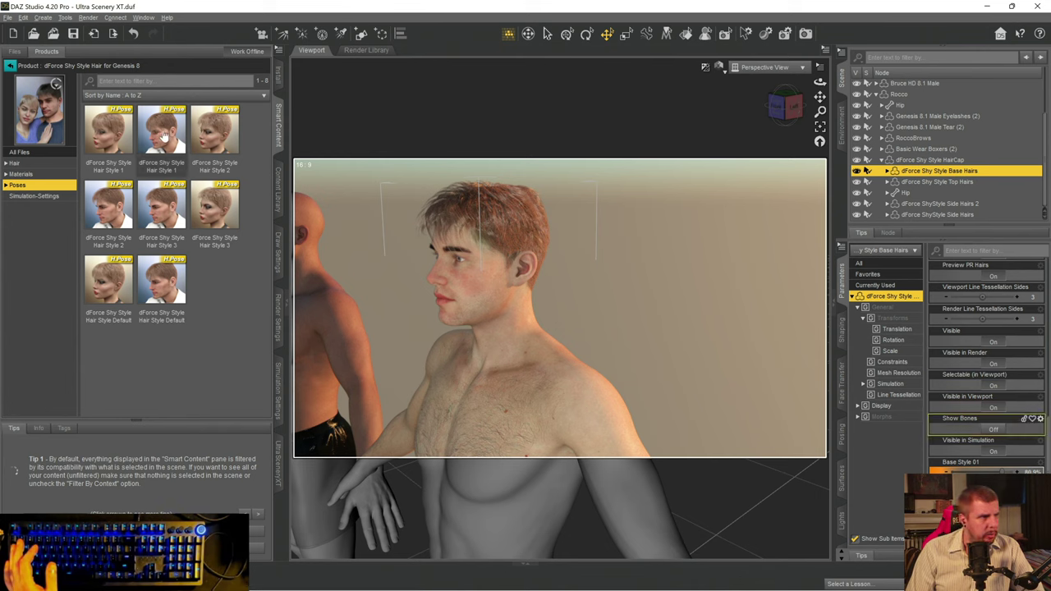
# - Apply the male dForce Shy Style Hair Style Default pose to Rocco's HairCap and inspect the hair from slightly above
pyautogui.click(152, 277)
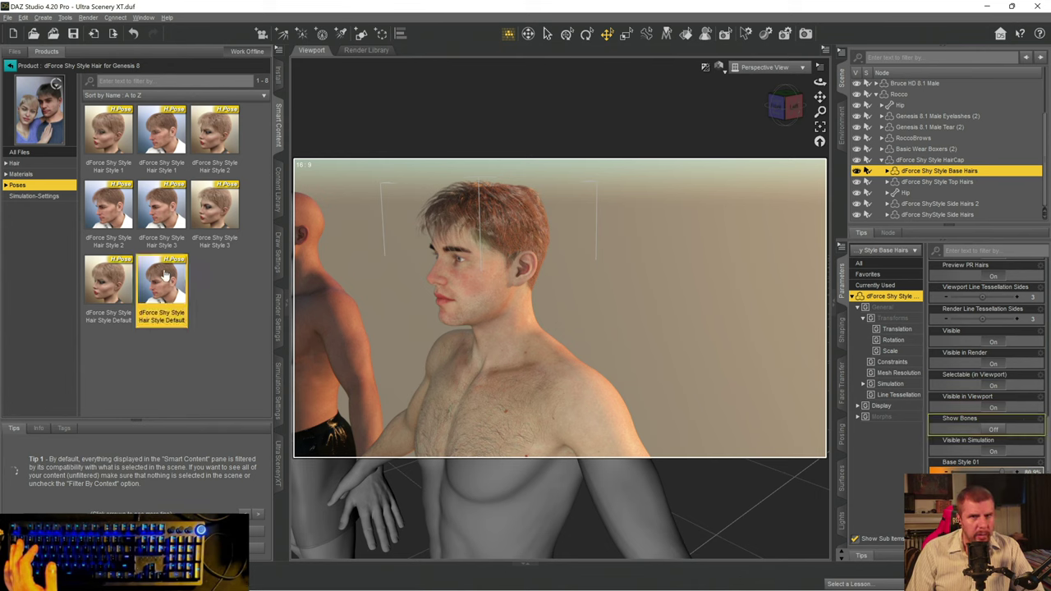
pyautogui.click(916, 161)
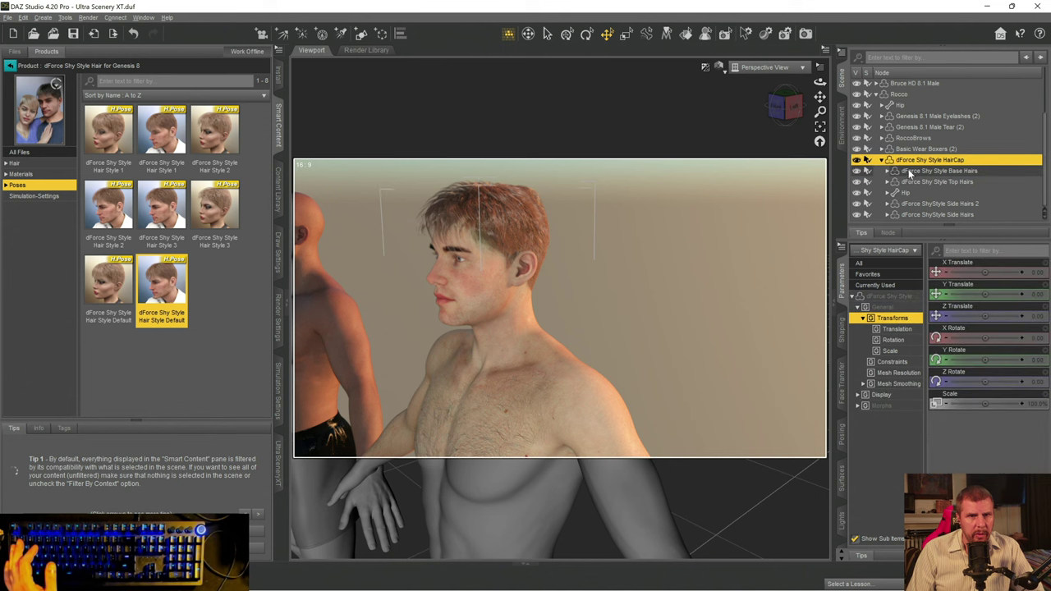
pyautogui.doubleClick(154, 293)
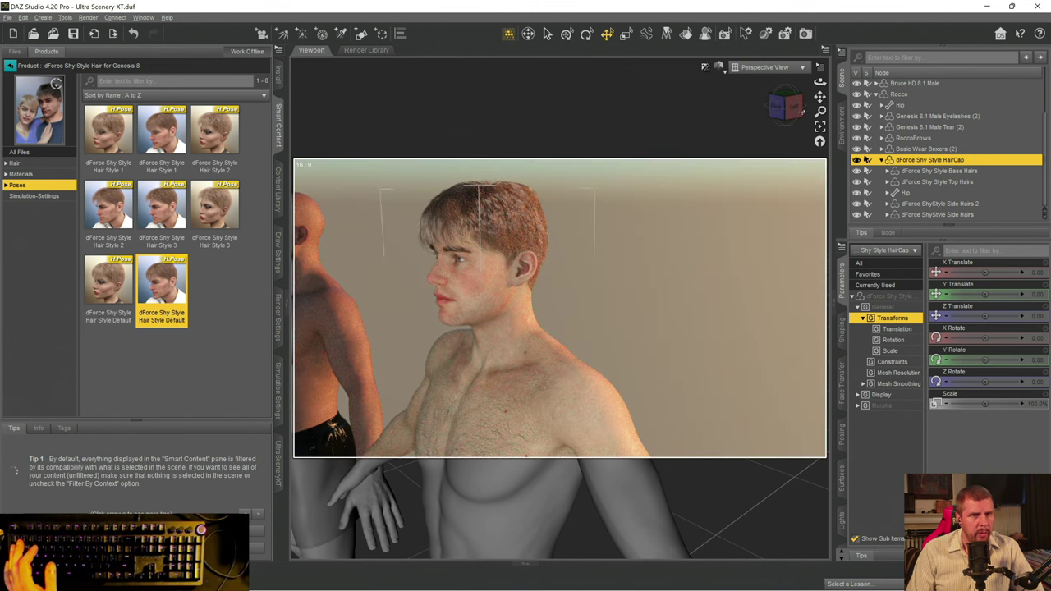
pyautogui.moveTo(786, 105); pyautogui.dragTo(764, 156)
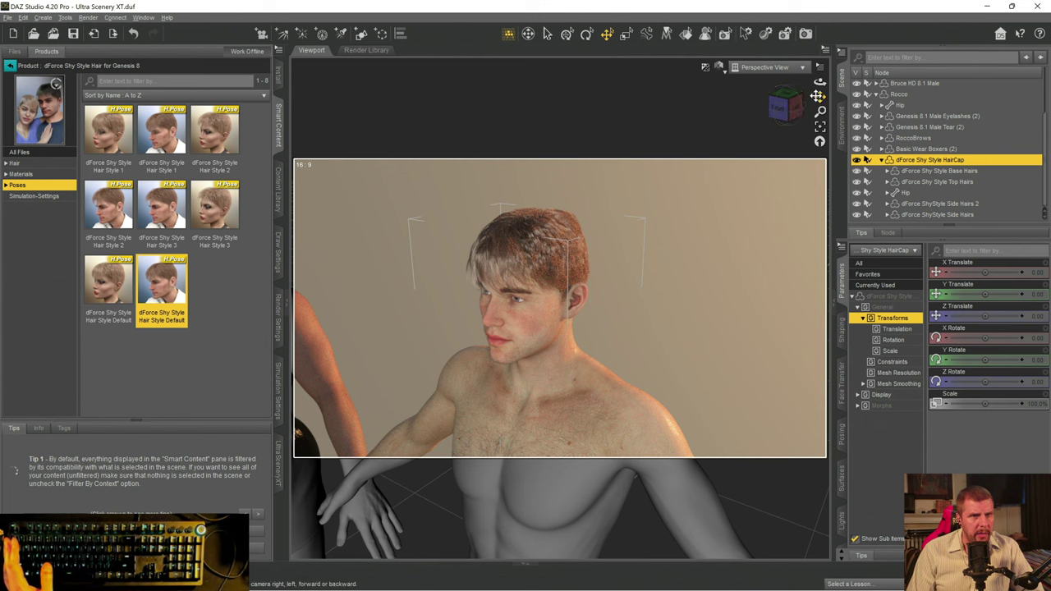
# - Frame Bruce's head and shoulders and select the Bruce HD 8.1 Male figure in the scene
pyautogui.moveTo(820, 97)
pyautogui.mouseDown()
pyautogui.moveTo(782, 108)
pyautogui.moveTo(814, 96)
pyautogui.moveTo(803, 96)
pyautogui.mouseUp()
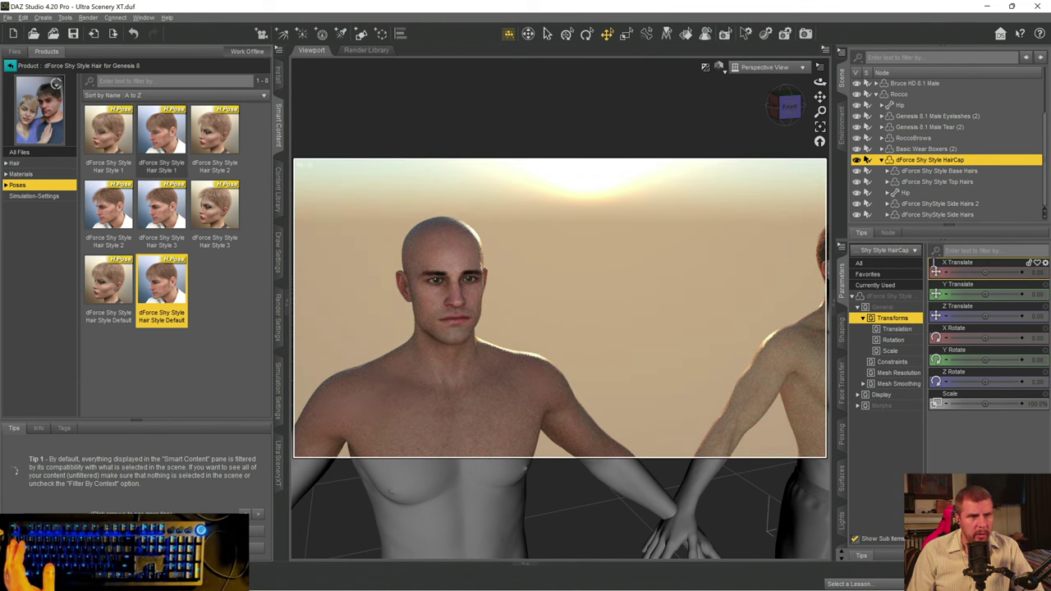
pyautogui.scroll(1, 928, 189)
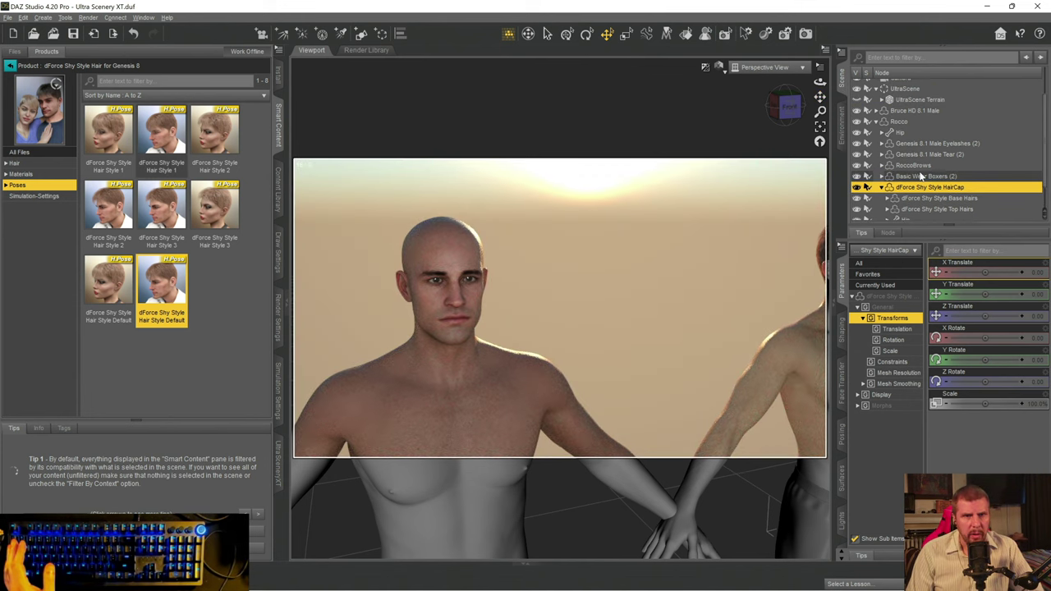
pyautogui.click(912, 176)
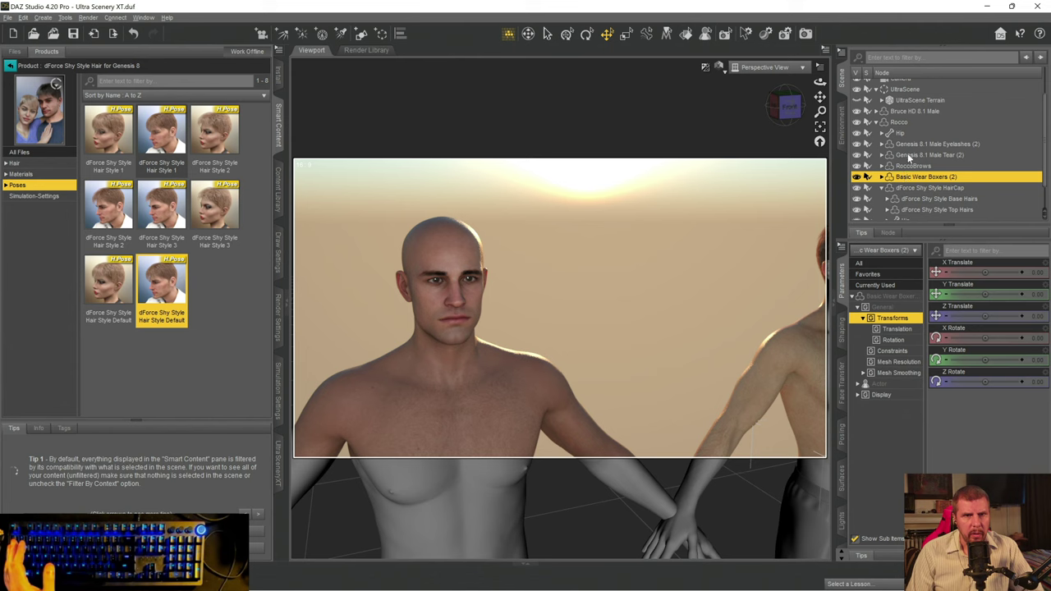
pyautogui.scroll(-1, 910, 173)
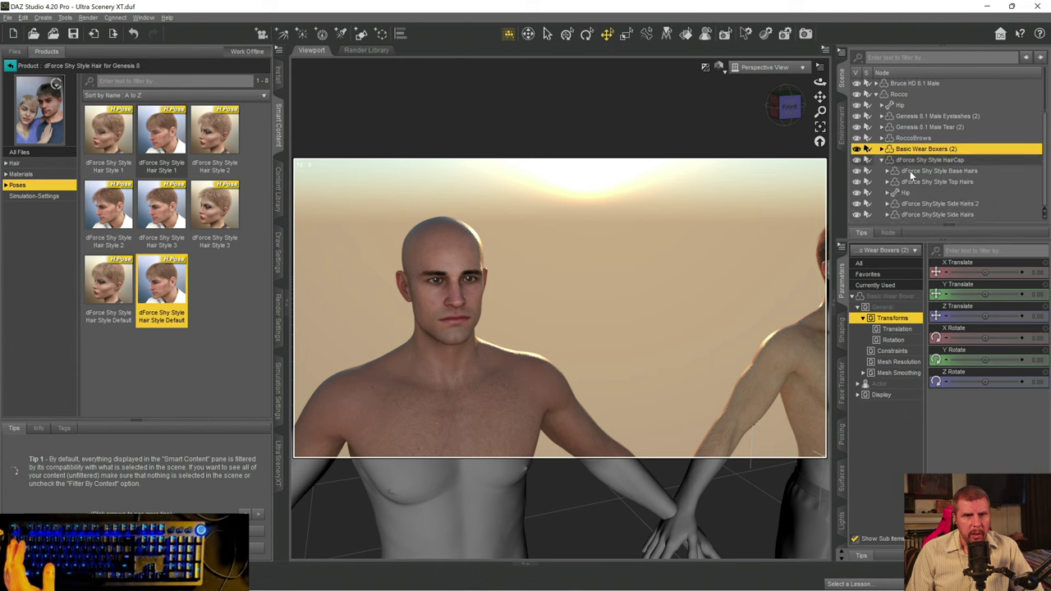
pyautogui.scroll(1, 909, 130)
pyautogui.click(901, 115)
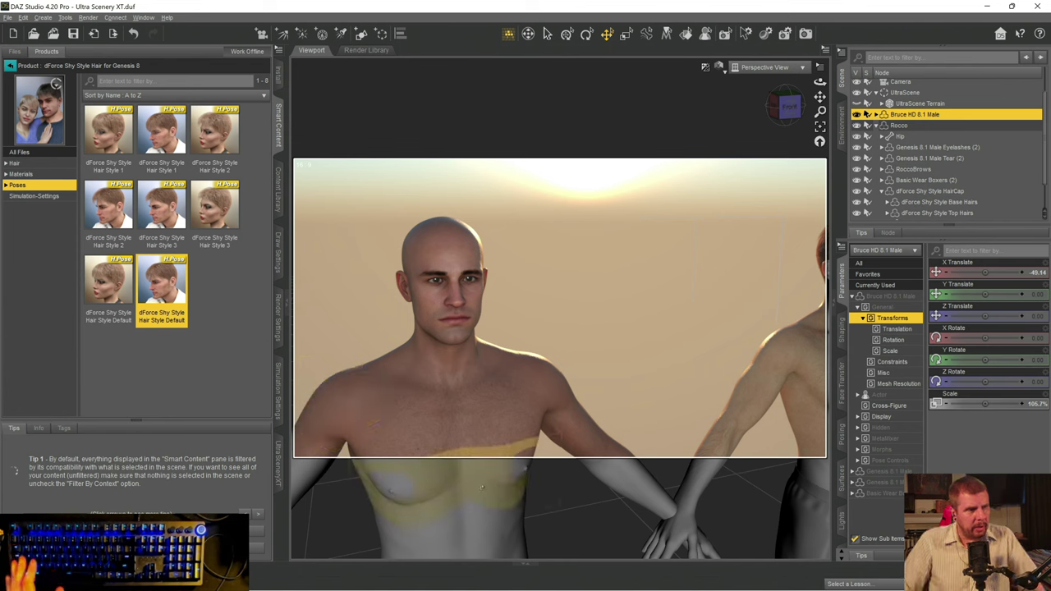
# - Load Punky Tail Hair Genesis 8 Male from the dForce Punky Tail Hair product onto Bruce
pyautogui.click(10, 72)
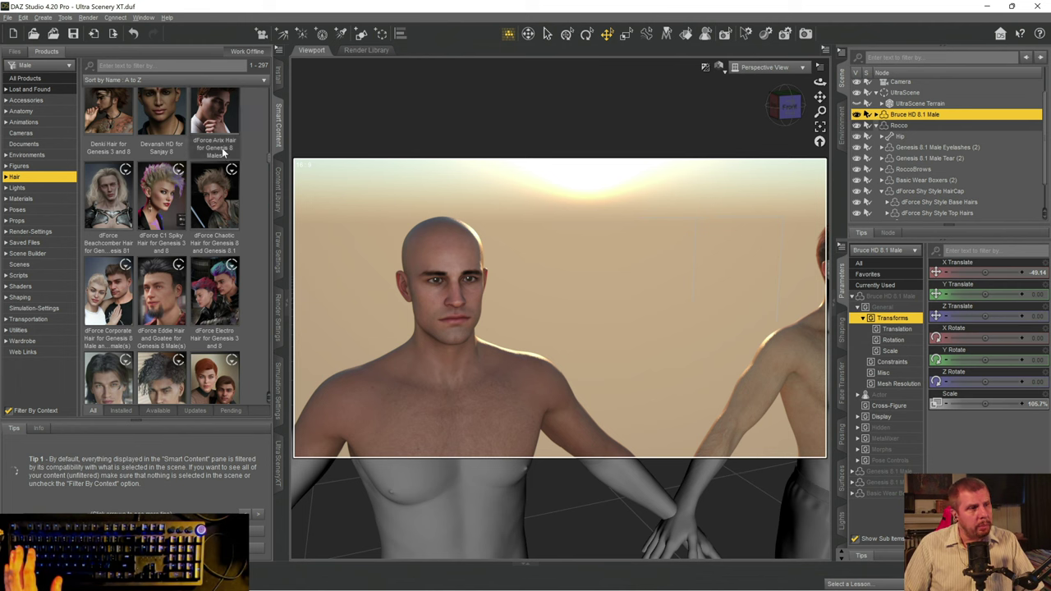
pyautogui.moveTo(182, 170)
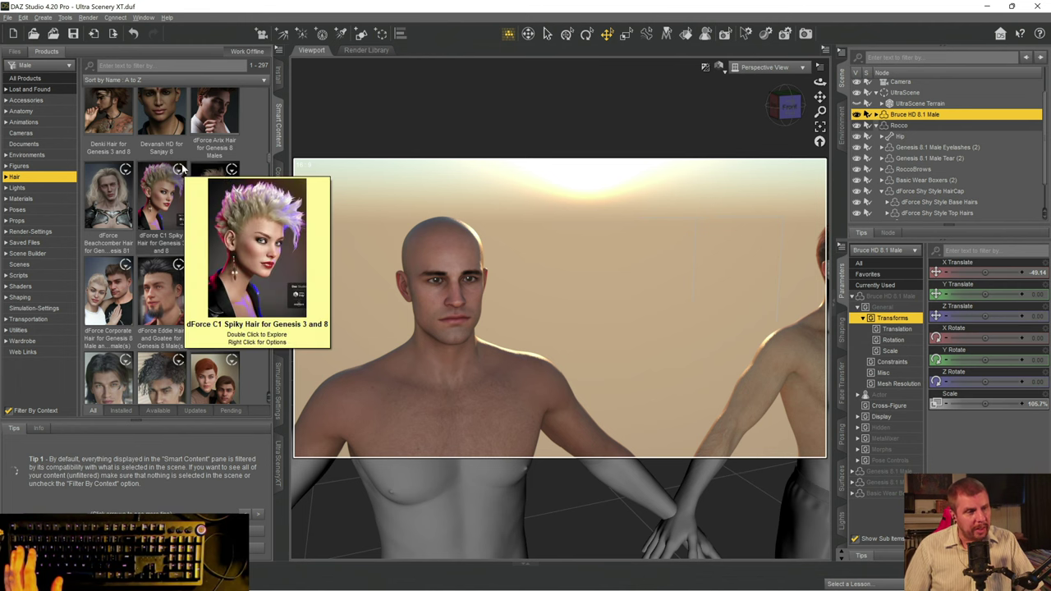
pyautogui.scroll(-5, 211, 246)
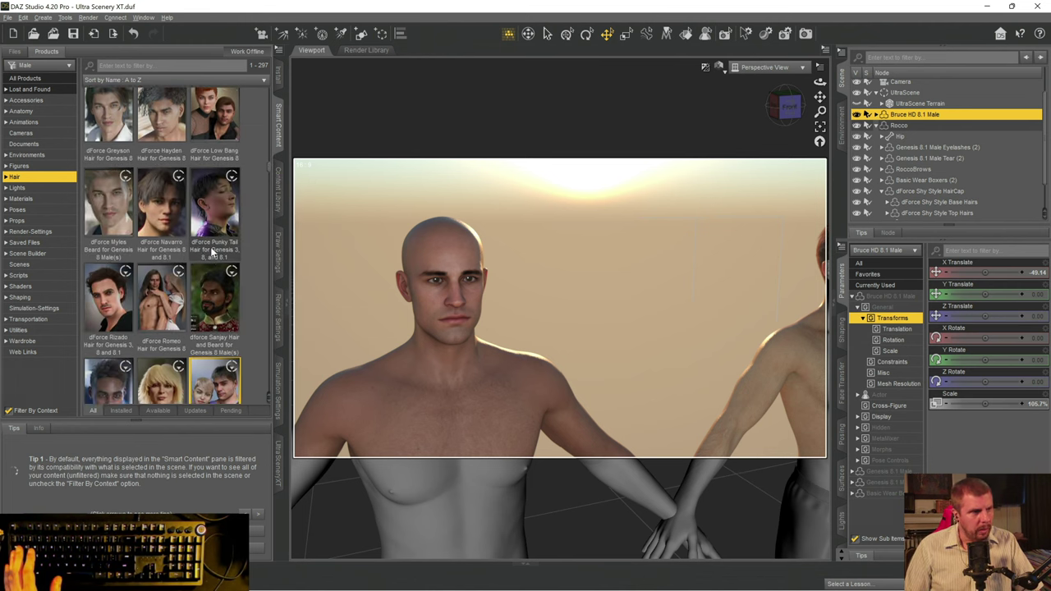
pyautogui.scroll(-1, 211, 246)
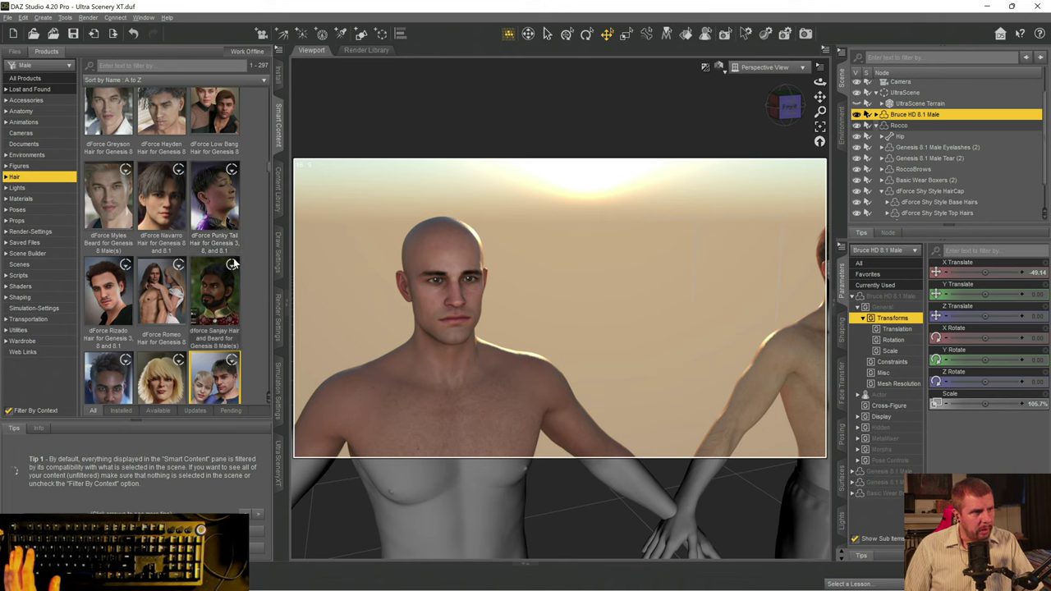
pyautogui.click(222, 212)
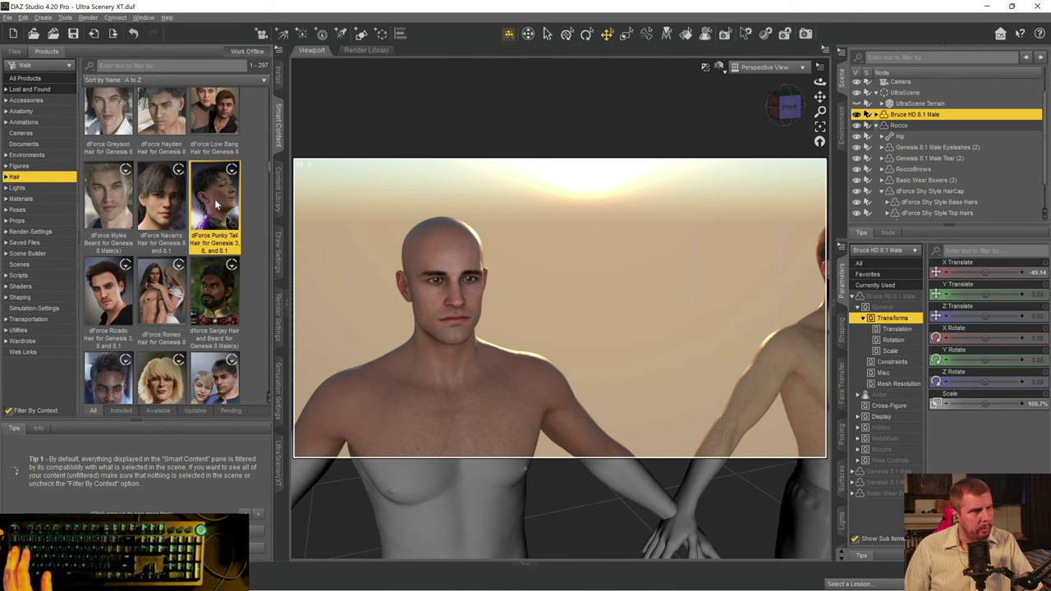
pyautogui.doubleClick(218, 206)
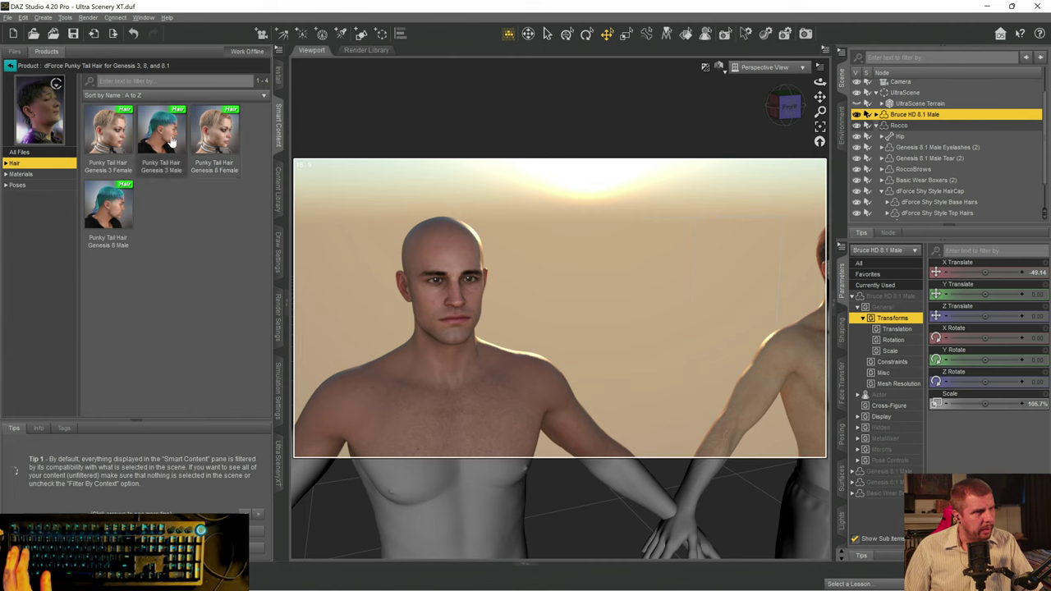
pyautogui.doubleClick(118, 212)
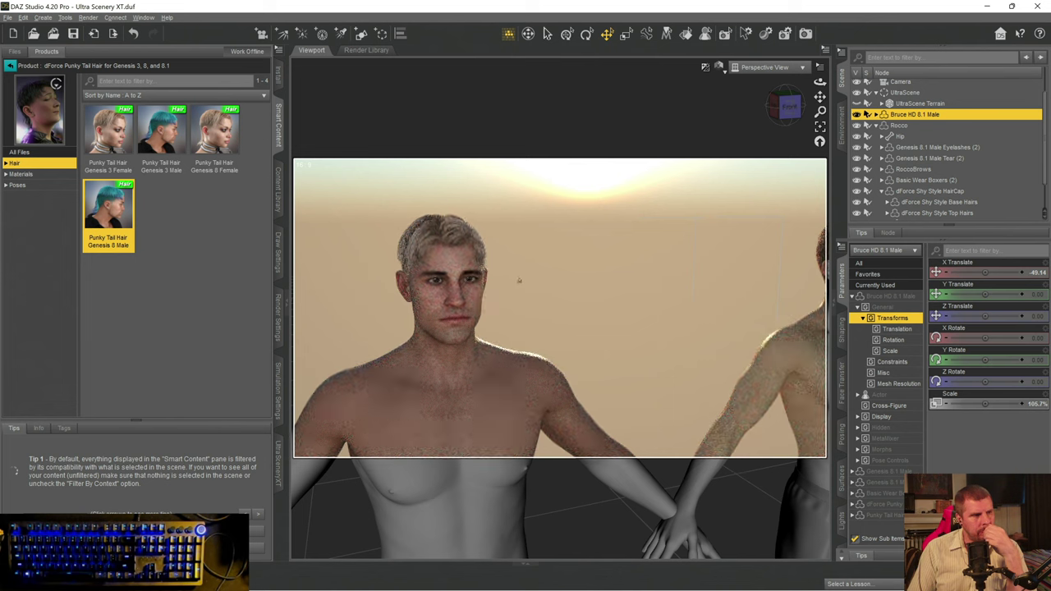
# - Apply a Punky Tail Hair Dark Brown material to Bruce's Punky Tail Hair Cap
pyautogui.click(22, 173)
pyautogui.scroll(-3, 127, 261)
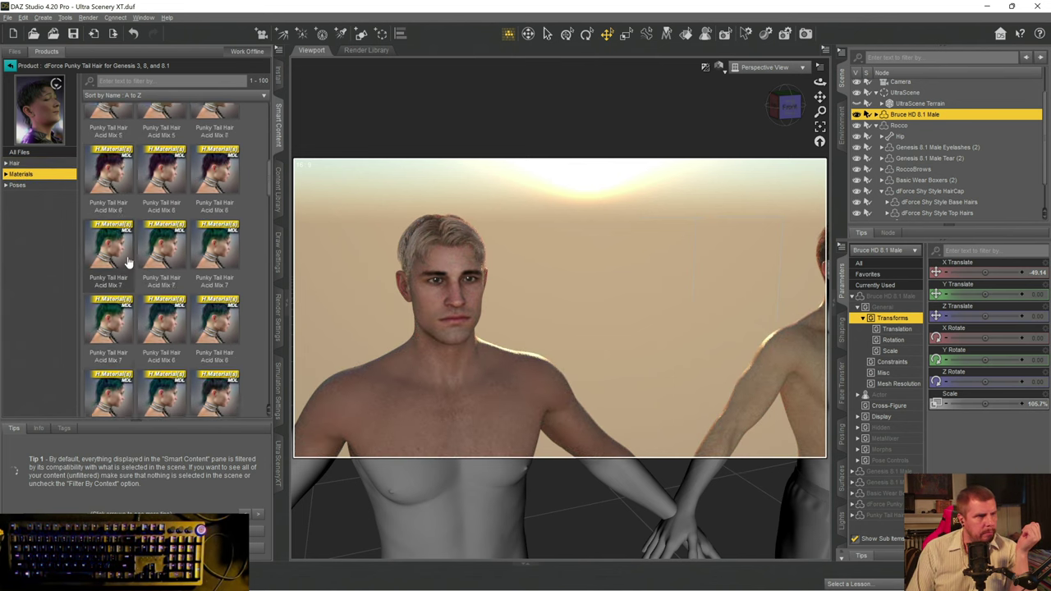
pyautogui.scroll(-3, 128, 261)
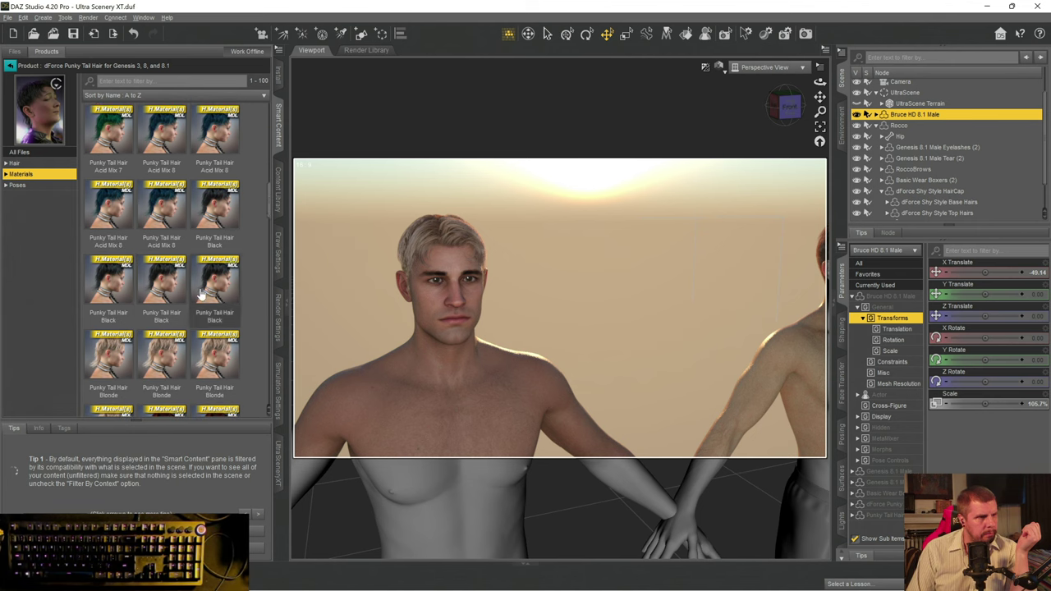
pyautogui.scroll(-5, 199, 296)
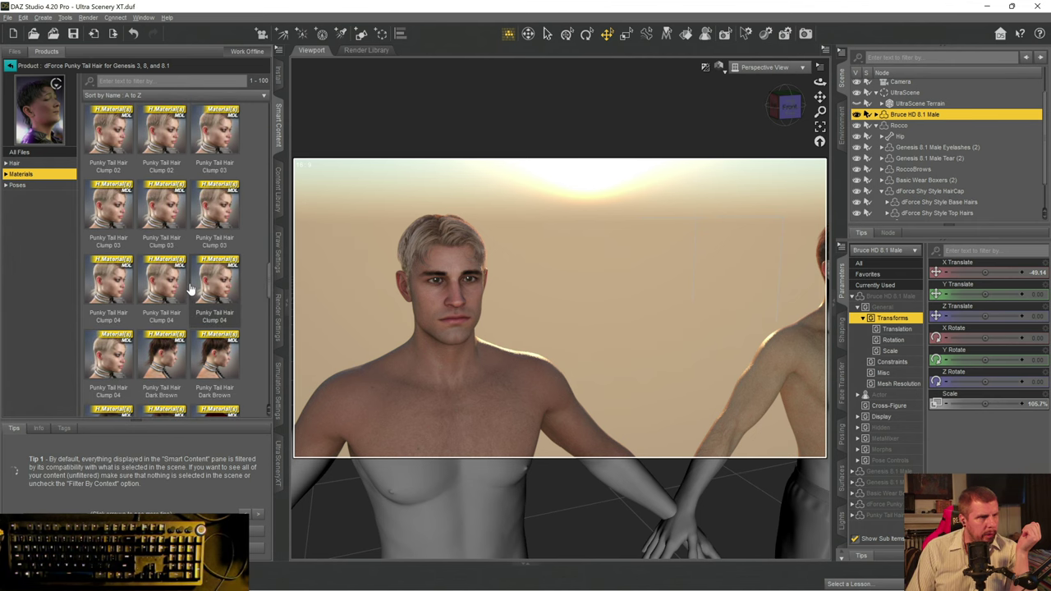
pyautogui.scroll(-3, 190, 289)
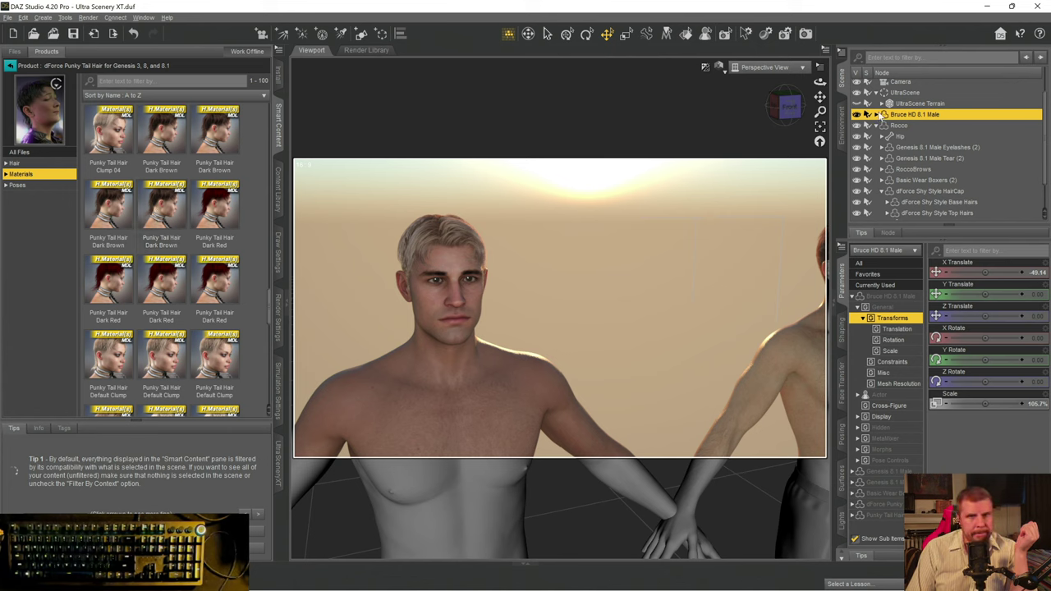
pyautogui.scroll(-3, 930, 140)
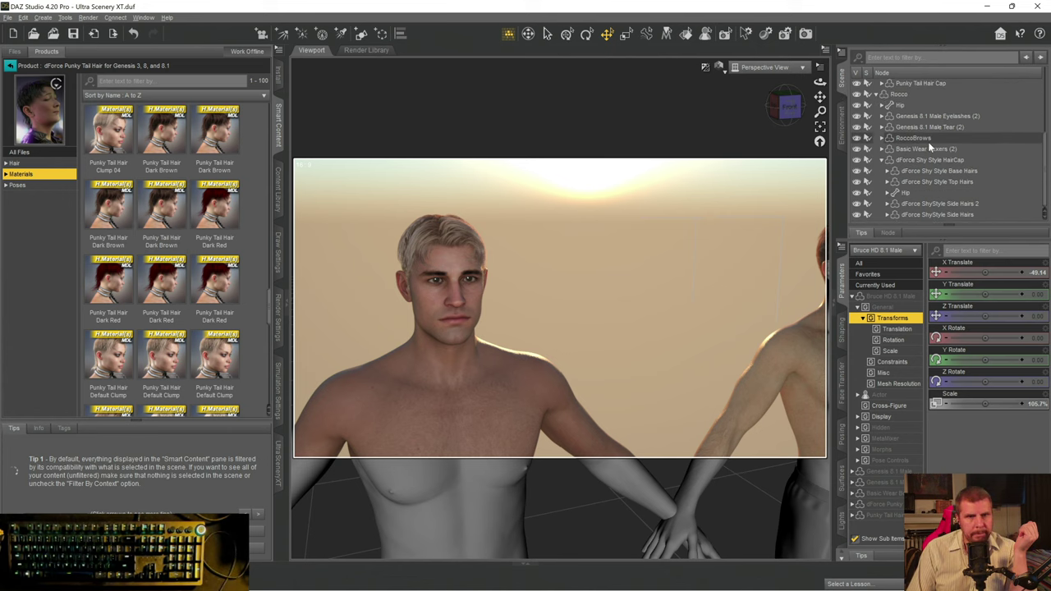
pyautogui.scroll(3, 928, 141)
pyautogui.click(919, 115)
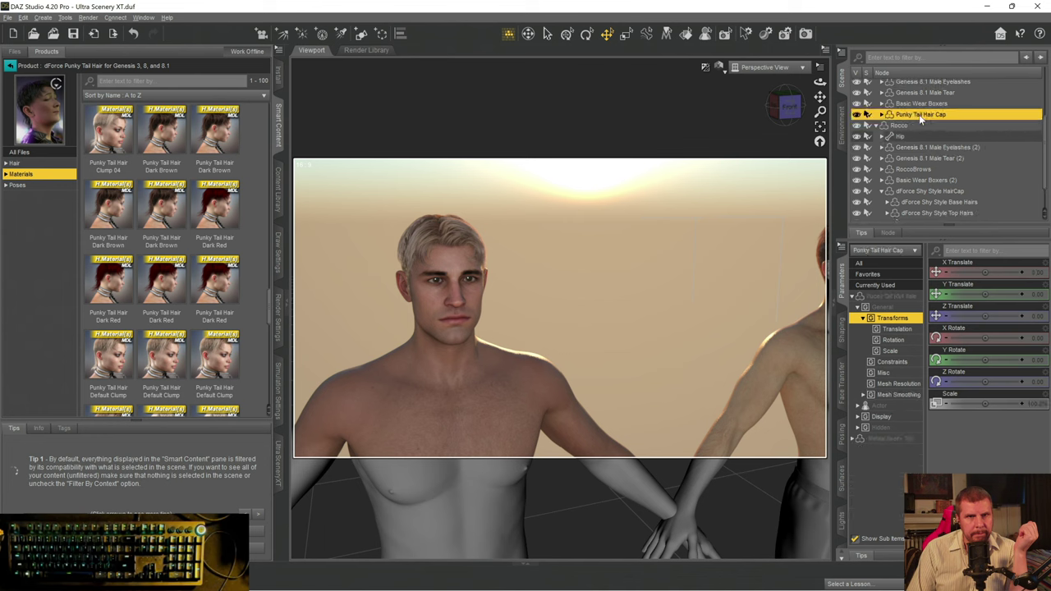
pyautogui.doubleClick(161, 212)
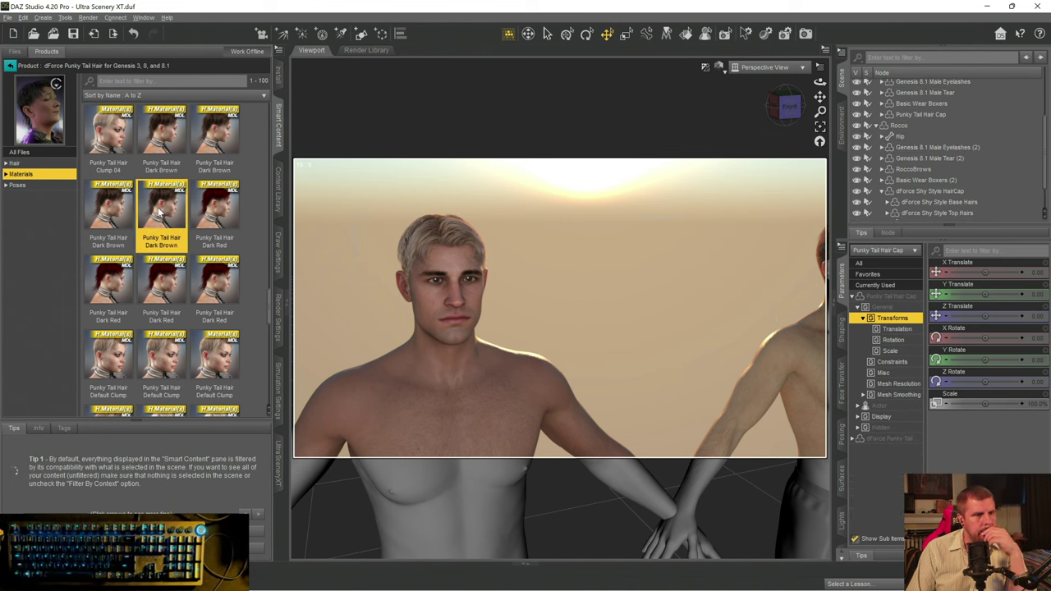
pyautogui.moveTo(160, 212)
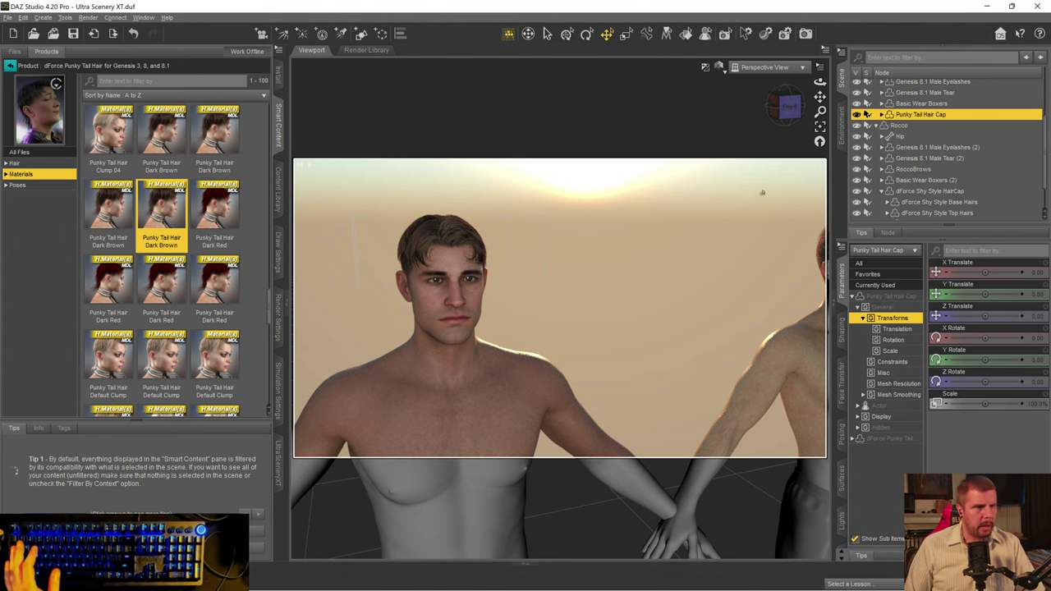
# - Frame Bruce and Rocco together and compare their hair from the front and at a slight angle
pyautogui.moveTo(791, 113); pyautogui.dragTo(786, 108)
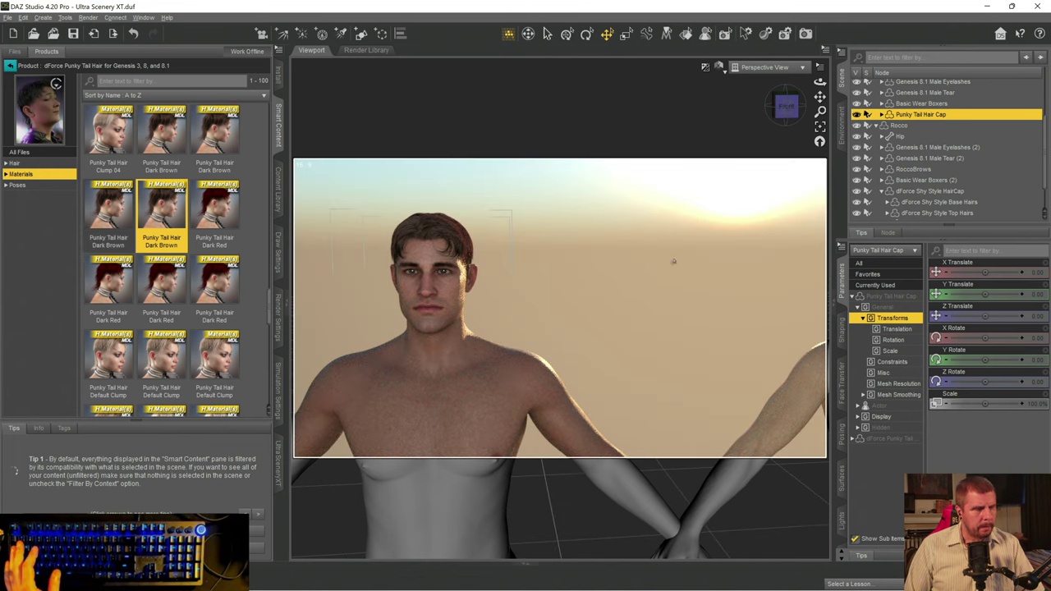
pyautogui.moveTo(820, 96)
pyautogui.mouseDown()
pyautogui.moveTo(831, 96)
pyautogui.moveTo(800, 109)
pyautogui.mouseUp()
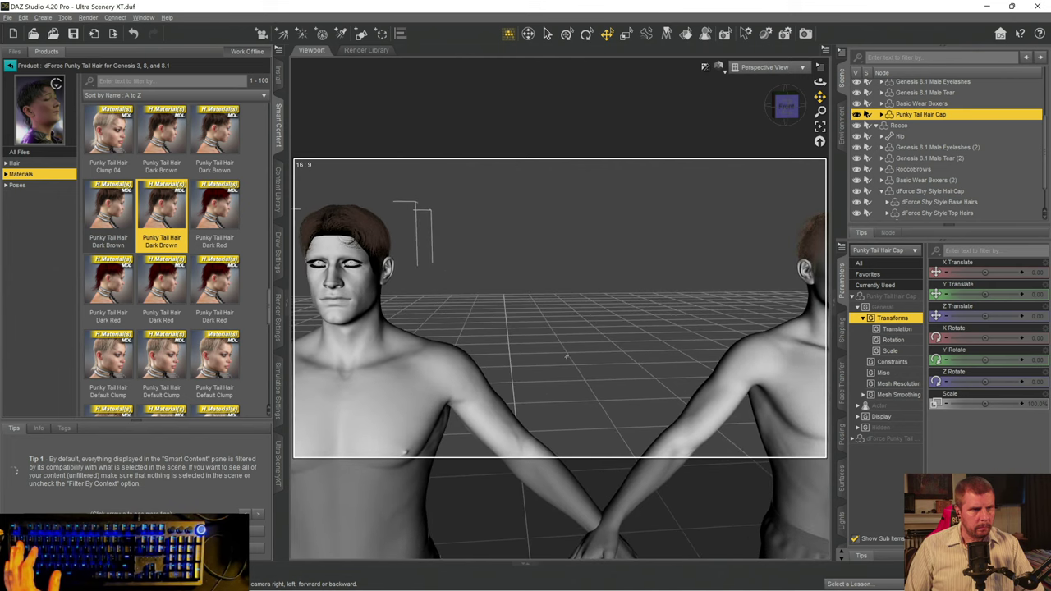
pyautogui.scroll(-3, 570, 328)
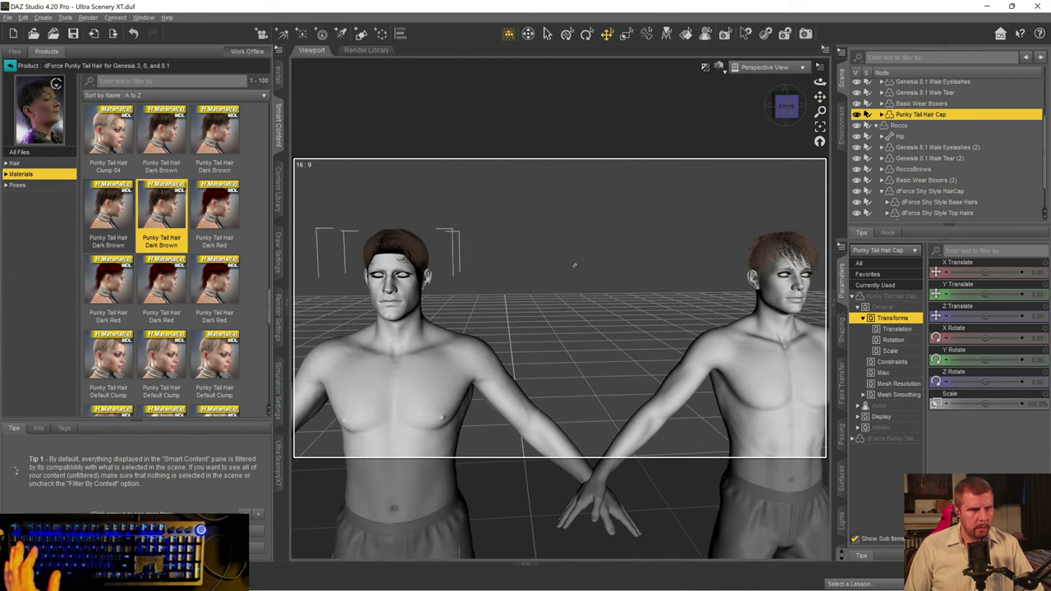
pyautogui.scroll(-4, 574, 265)
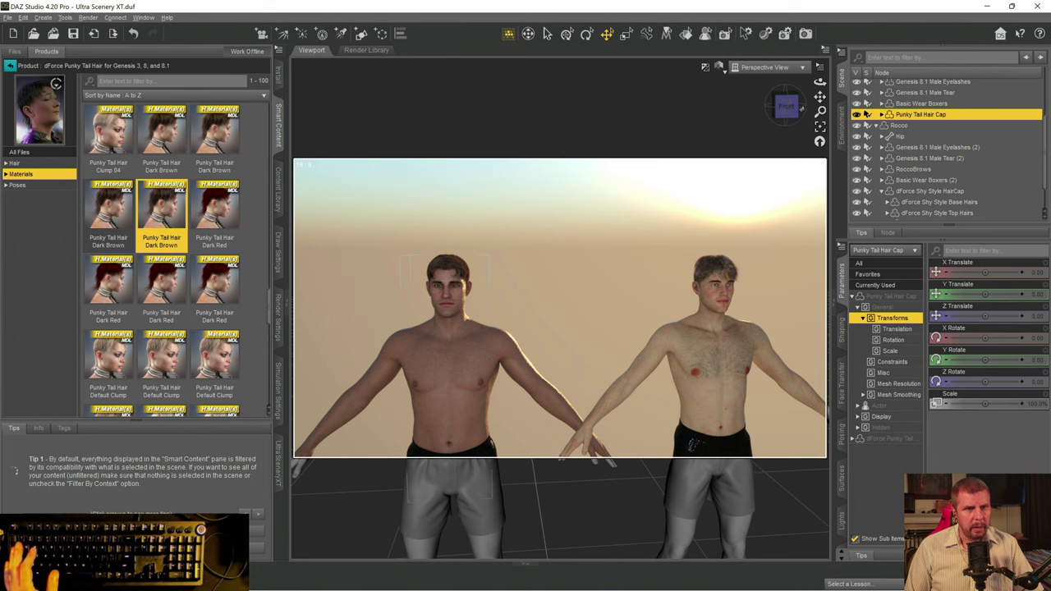
pyautogui.click(796, 143)
pyautogui.moveTo(787, 105); pyautogui.dragTo(800, 106)
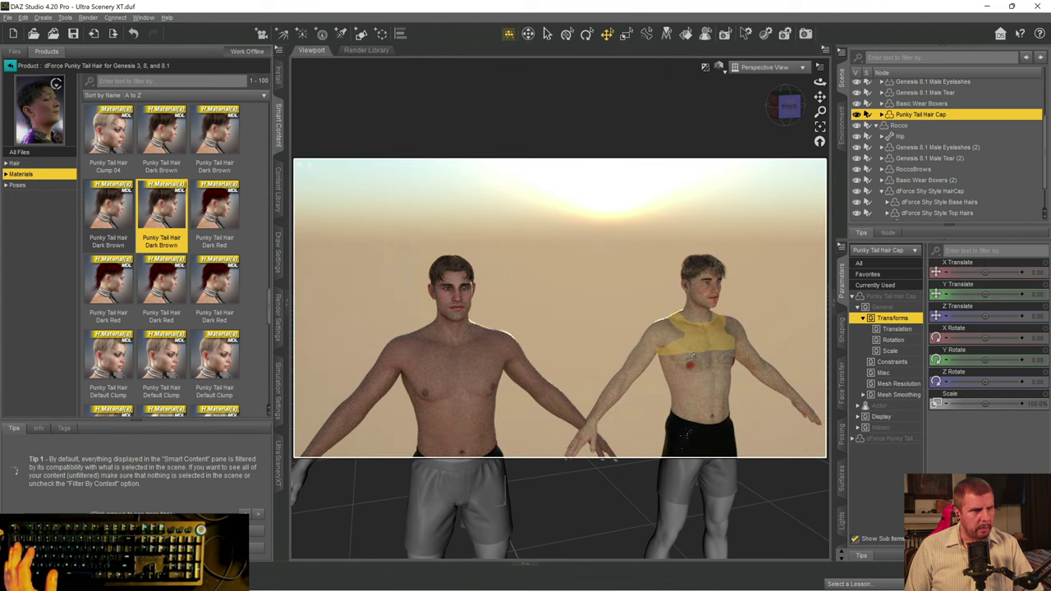
# - Select the Bruce HD 8.1 Male figure and show the facial hair products compatible with him
pyautogui.click(10, 65)
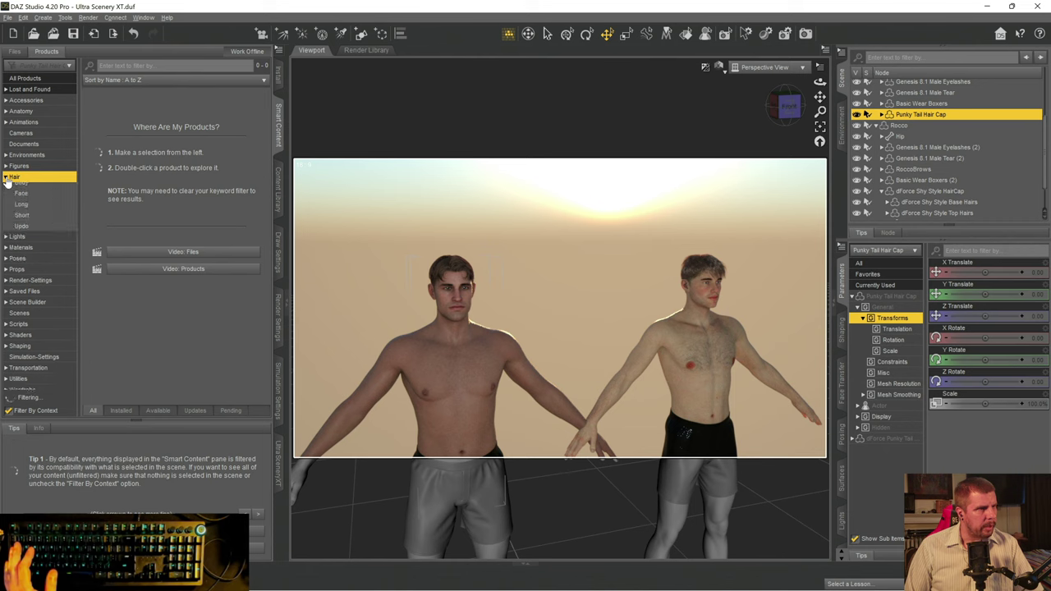
pyautogui.click(20, 199)
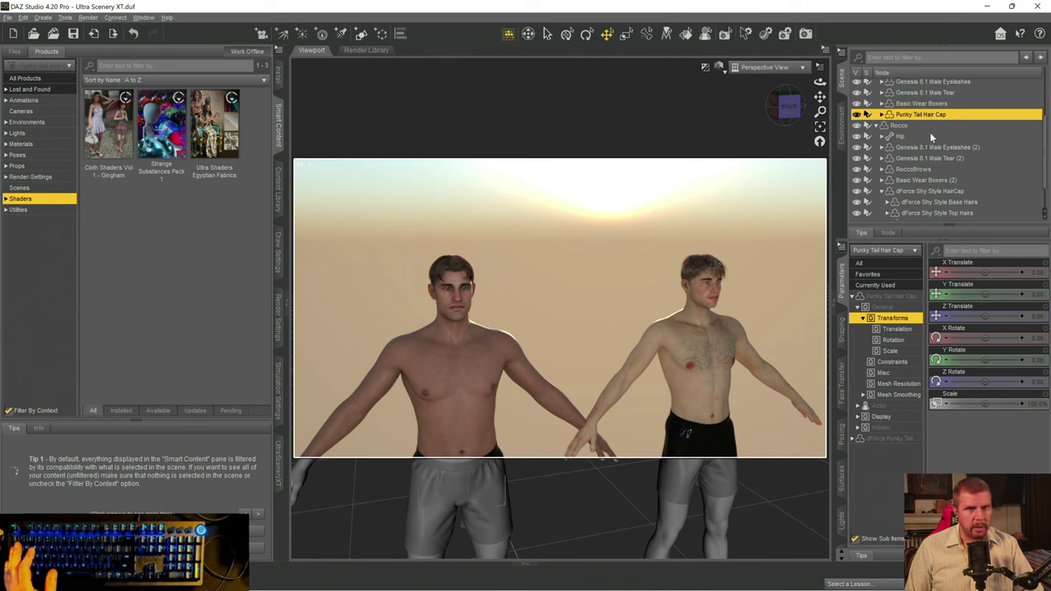
pyautogui.scroll(2, 910, 115)
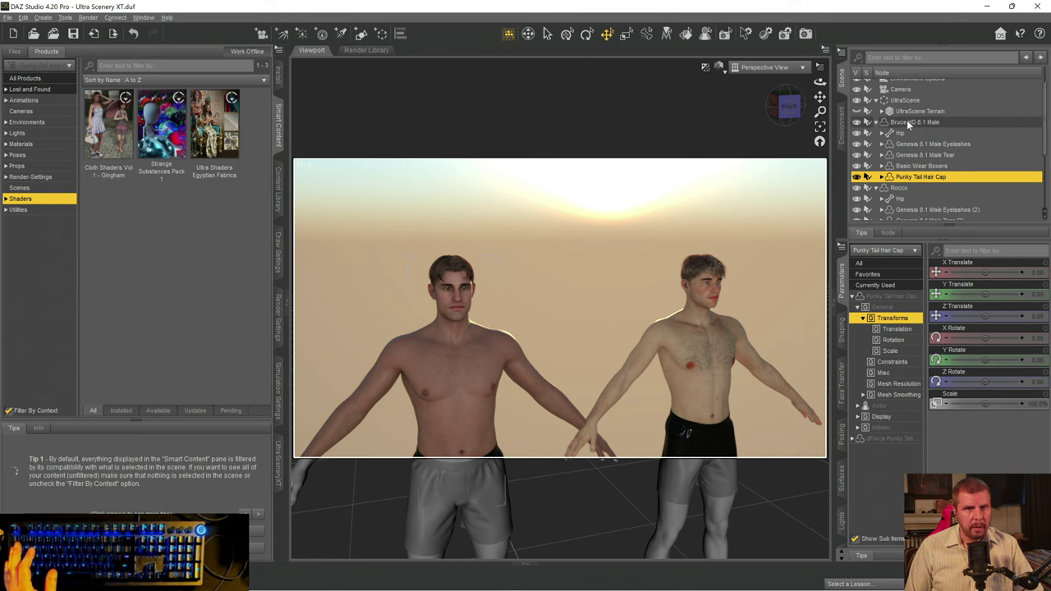
pyautogui.click(907, 120)
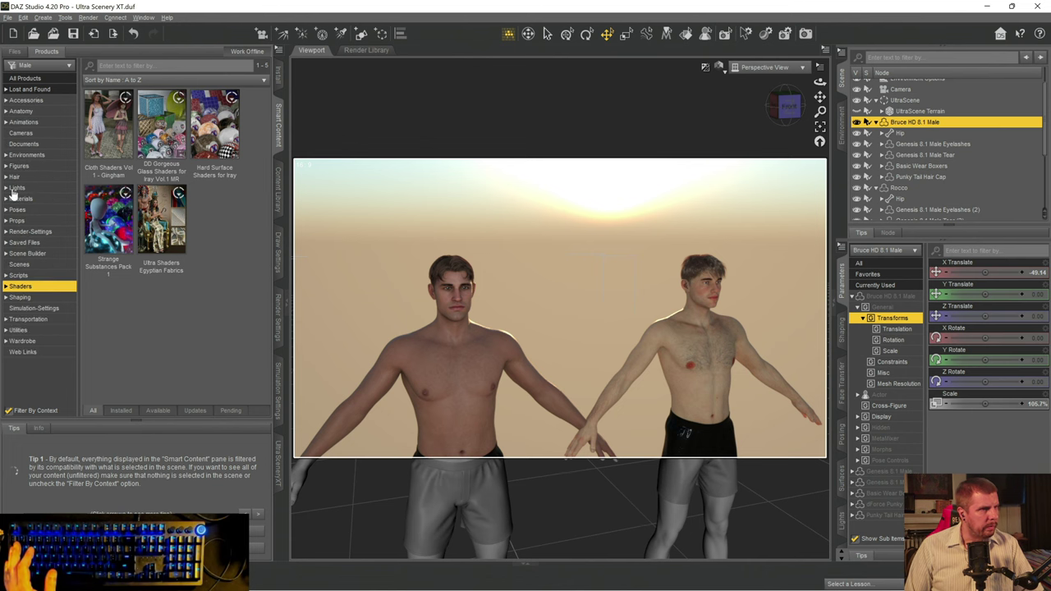
pyautogui.click(6, 177)
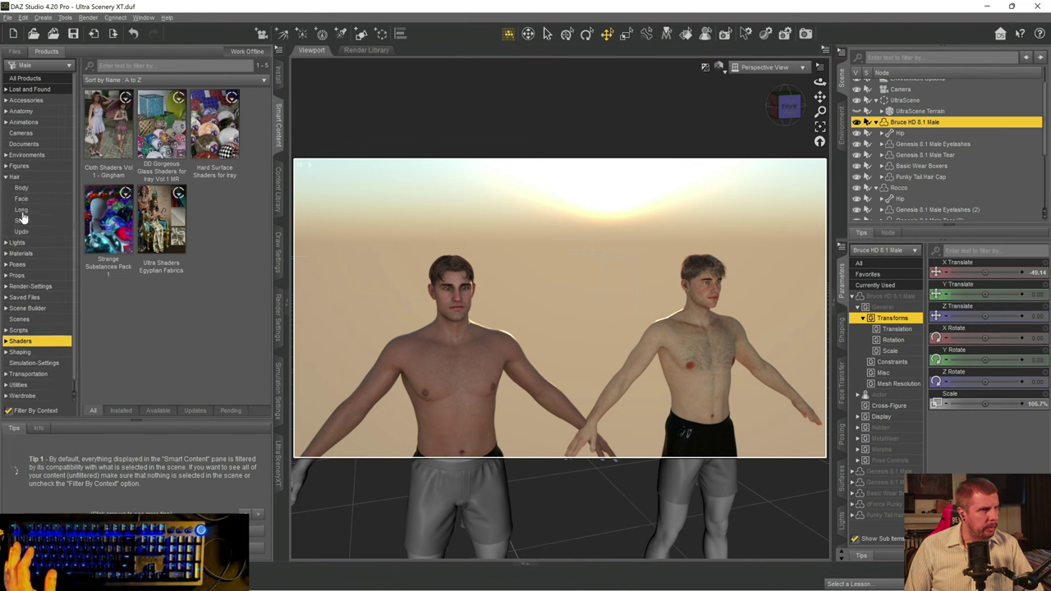
pyautogui.click(21, 199)
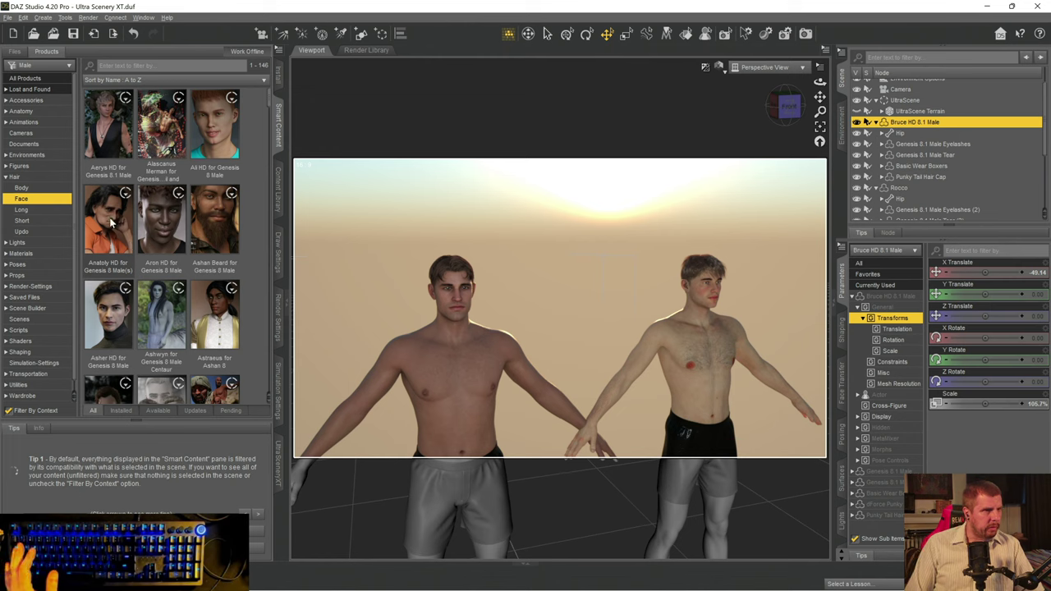
# - Check the facial hair included in the Anatoly HD for Genesis 8 Male product
pyautogui.click(109, 220)
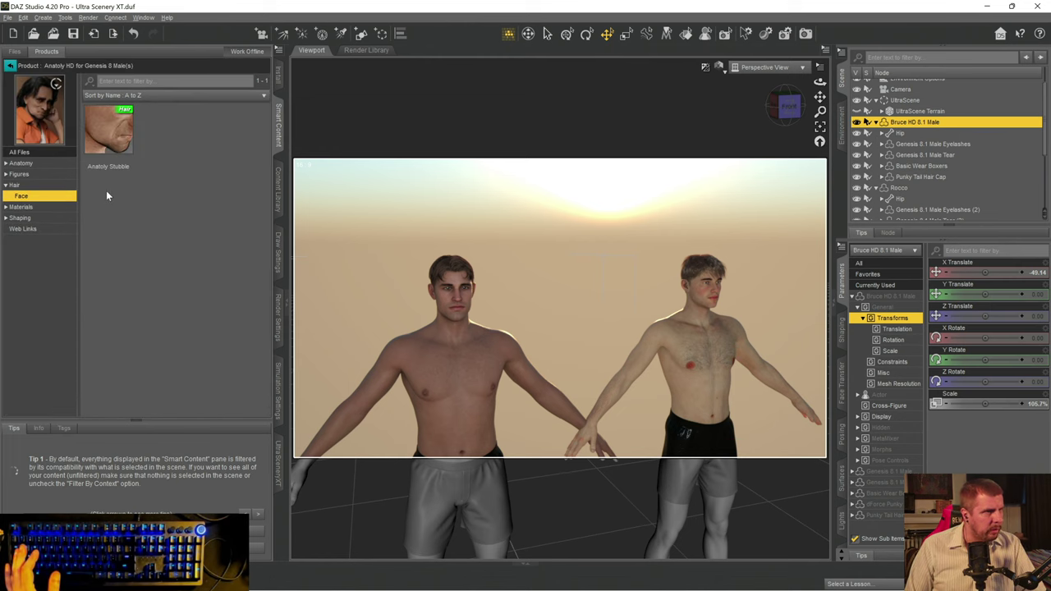
pyautogui.moveTo(108, 177)
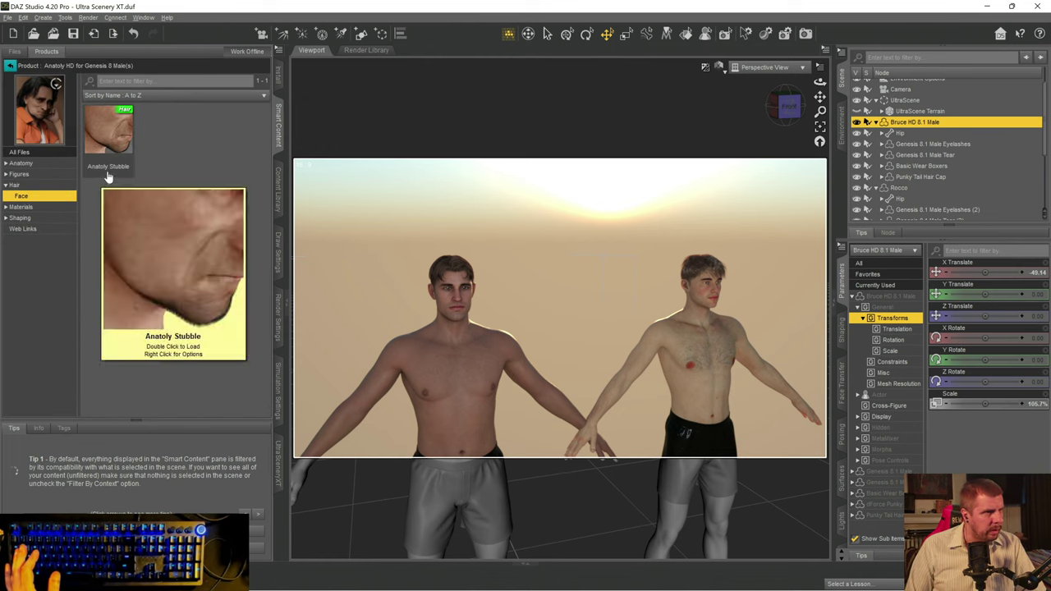
pyautogui.click(9, 65)
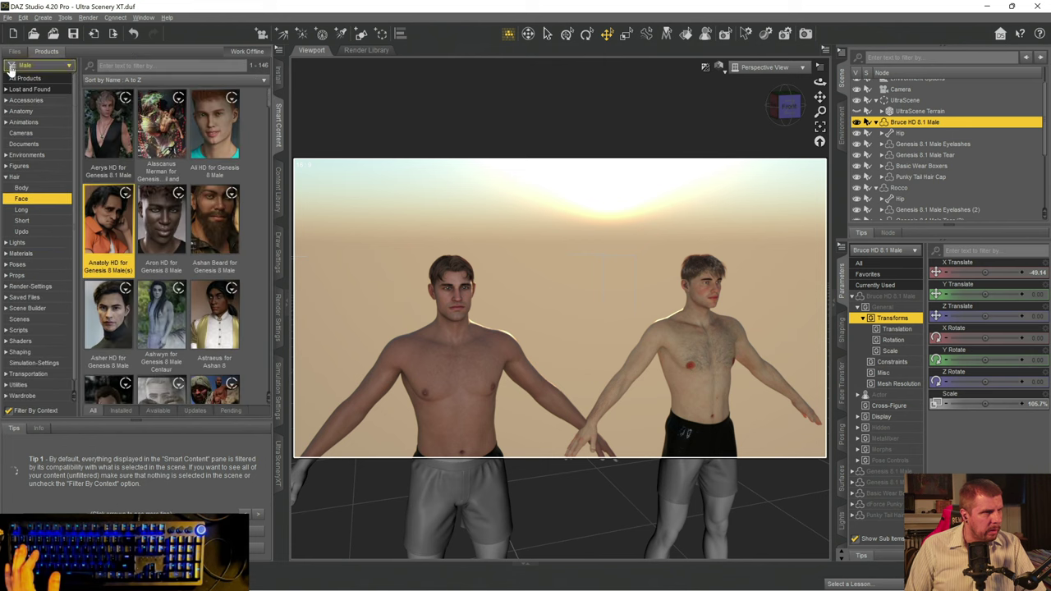
# - Load Willis Beard For Genesis 8 Male from the Willis Hair and Beard product onto Bruce
pyautogui.scroll(-5, 165, 261)
pyautogui.scroll(-20, 172, 259)
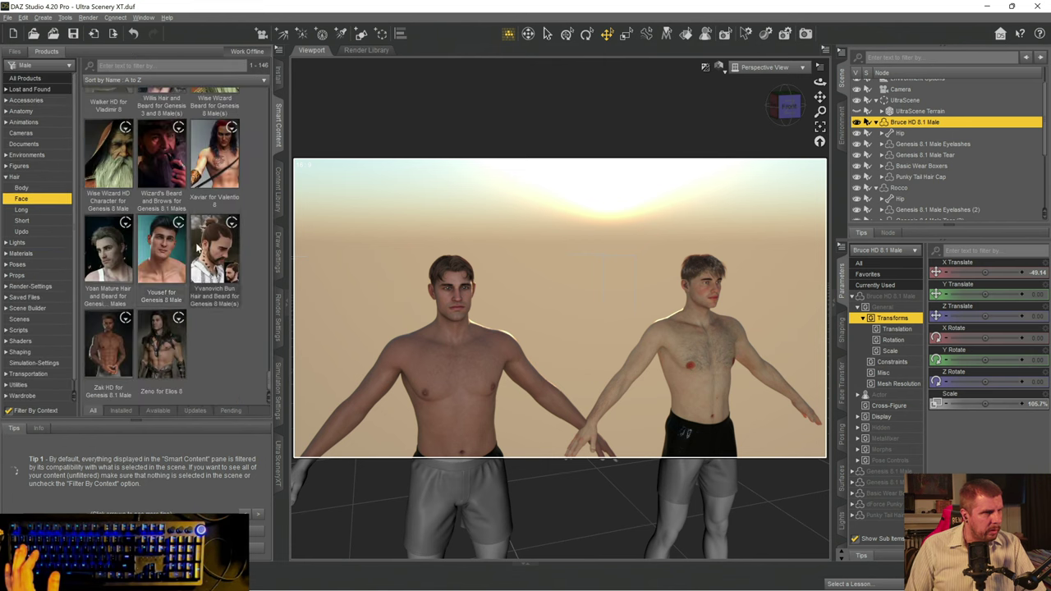
pyautogui.scroll(5, 194, 240)
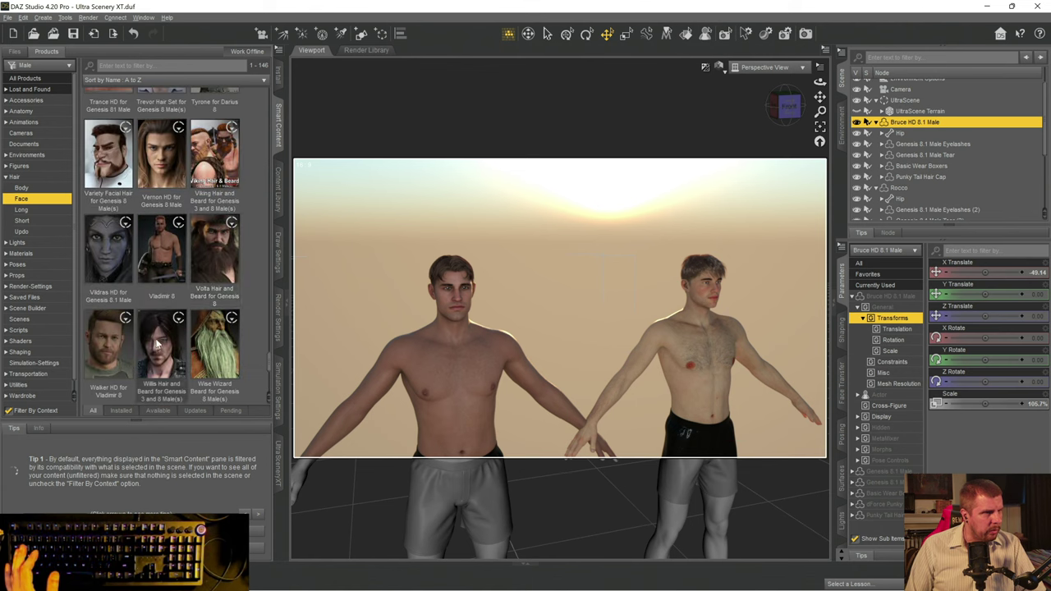
pyautogui.doubleClick(158, 343)
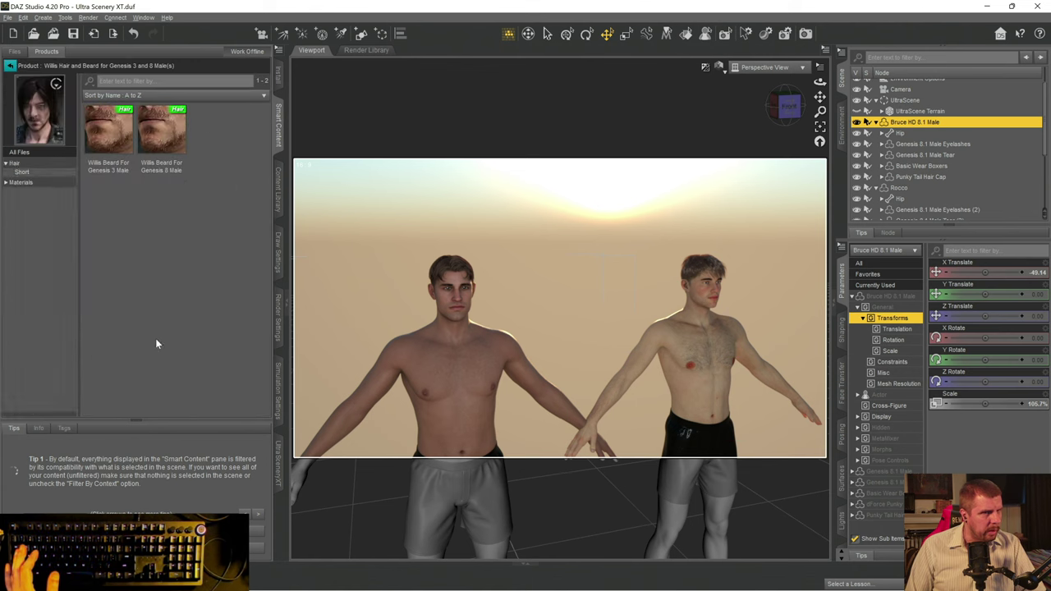
pyautogui.doubleClick(164, 133)
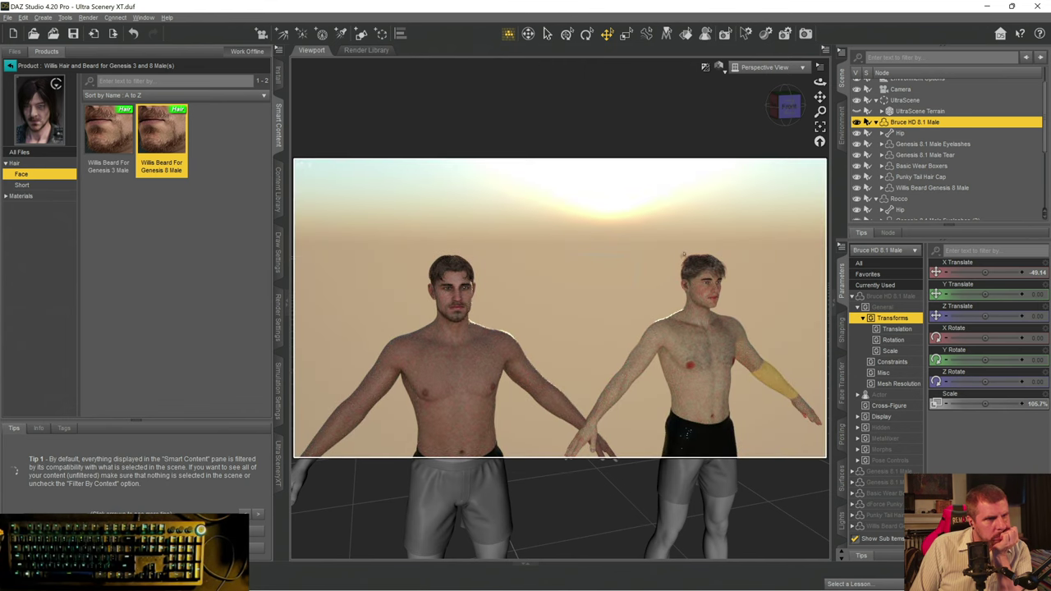
pyautogui.scroll(1, 494, 326)
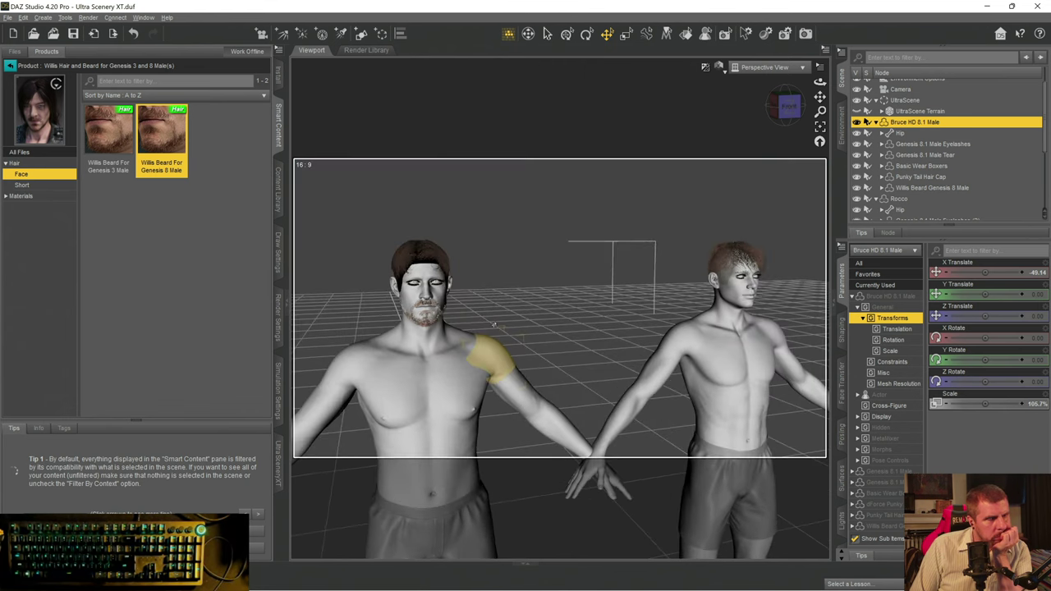
pyautogui.scroll(5, 495, 315)
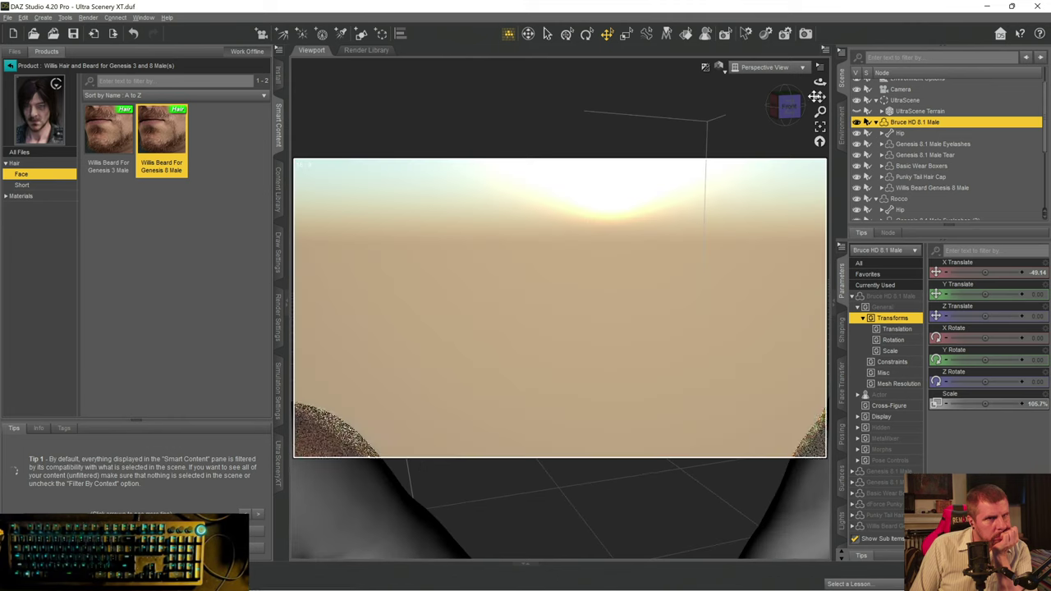
# - Inspect the Willis beard on Bruce's face from the front and the side, and save the scene
pyautogui.moveTo(819, 97); pyautogui.dragTo(820, 101)
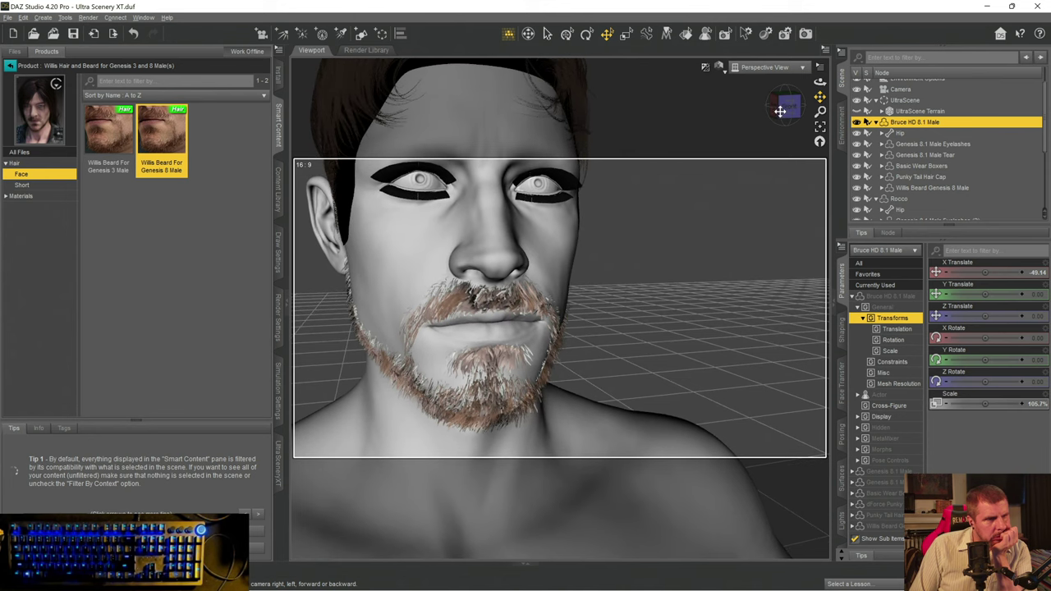
pyautogui.scroll(-5, 630, 248)
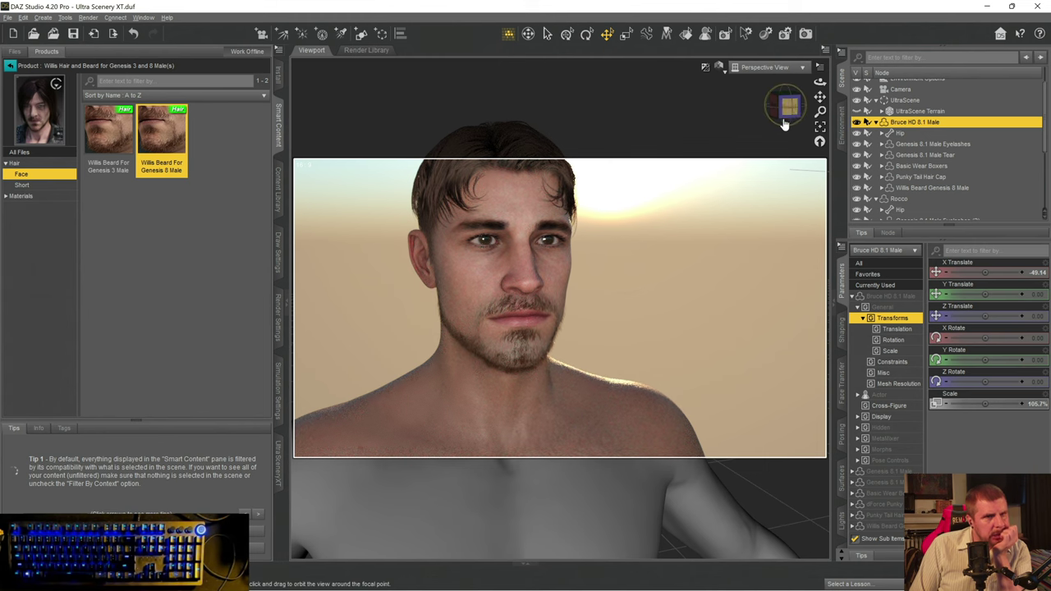
pyautogui.moveTo(787, 123); pyautogui.dragTo(780, 106)
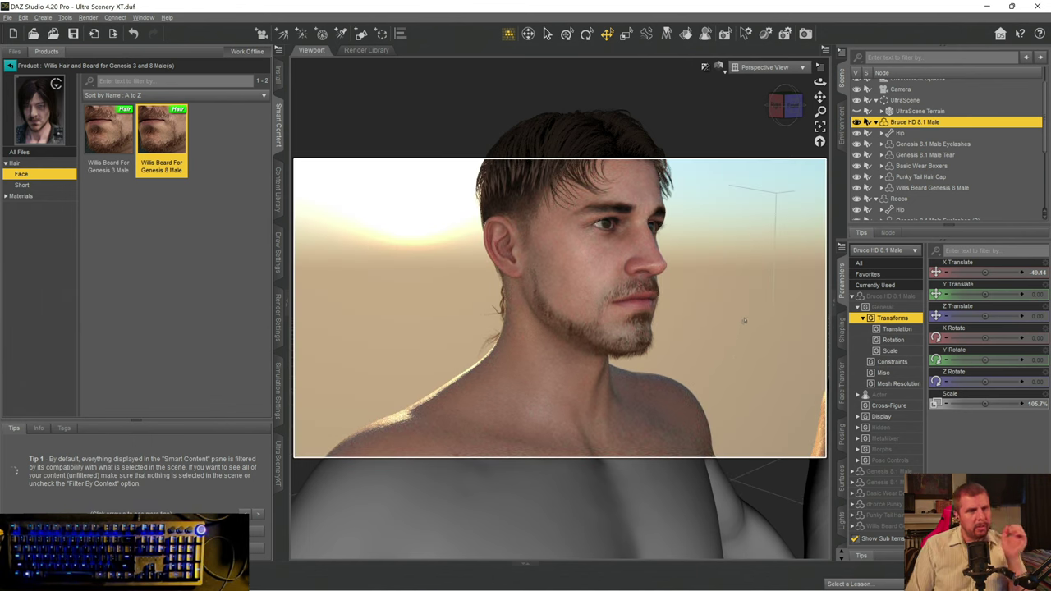
pyautogui.hotkey('ctrl', 's')
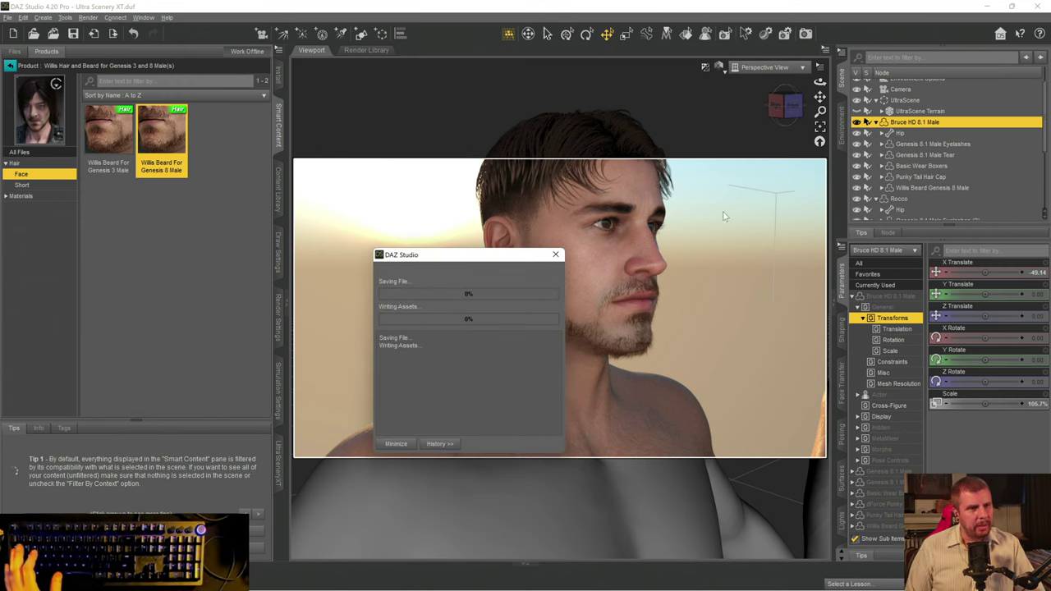
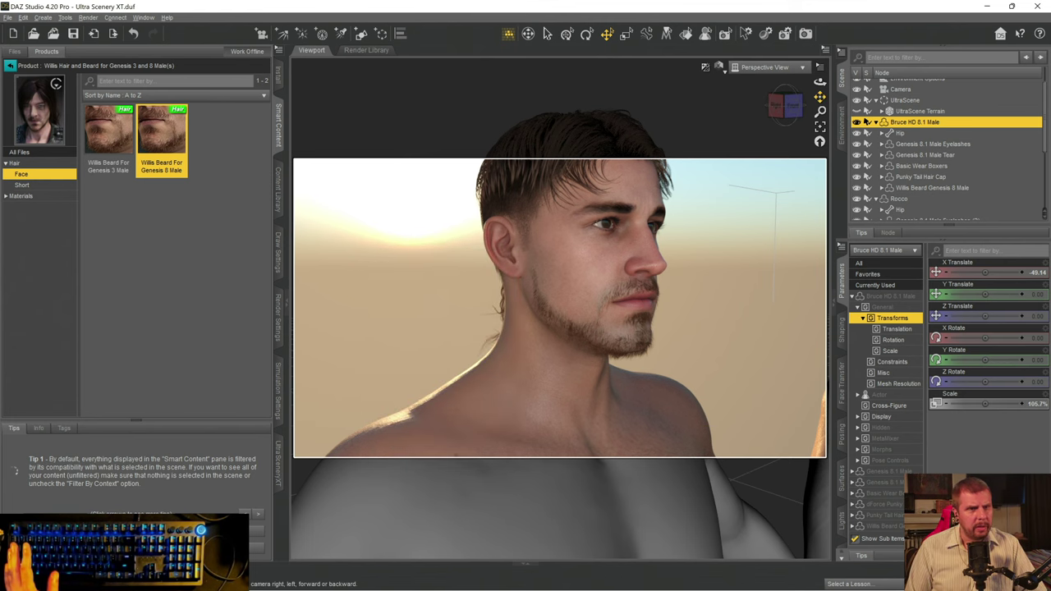
# - Examine Bruce's right hand and fingers up close and from a wider view in the Iray preview
pyautogui.moveTo(819, 97)
pyautogui.mouseDown()
pyautogui.moveTo(820, 193)
pyautogui.moveTo(795, 212)
pyautogui.mouseUp()
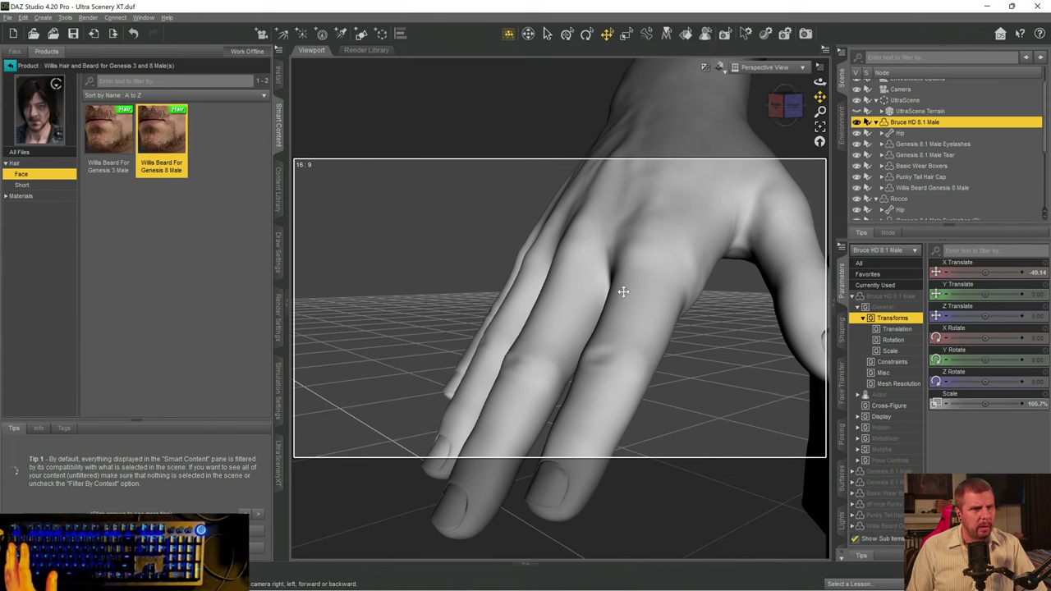
pyautogui.scroll(-5, 622, 290)
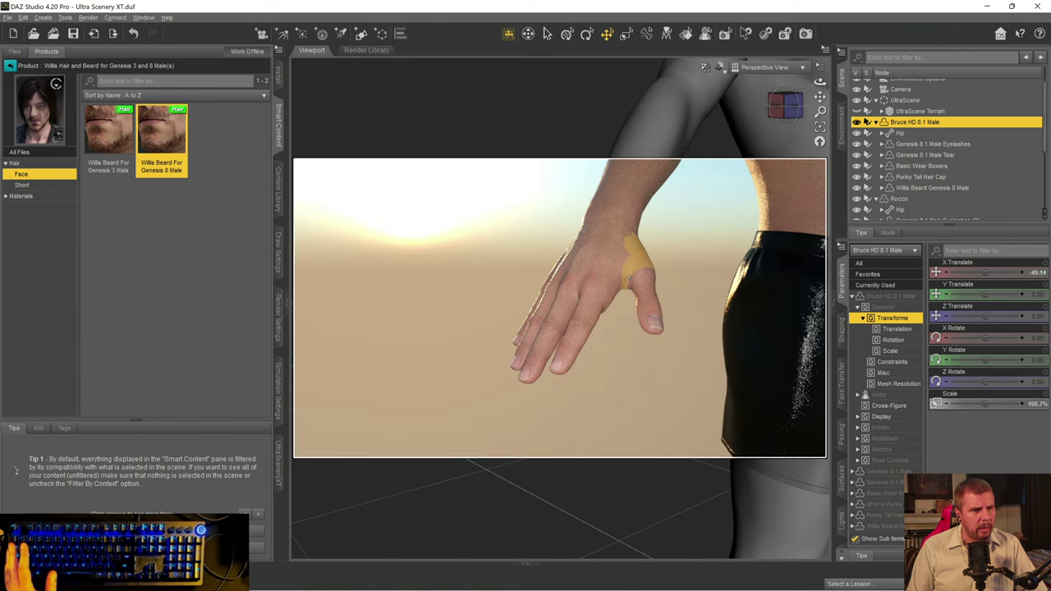
pyautogui.scroll(2, 629, 284)
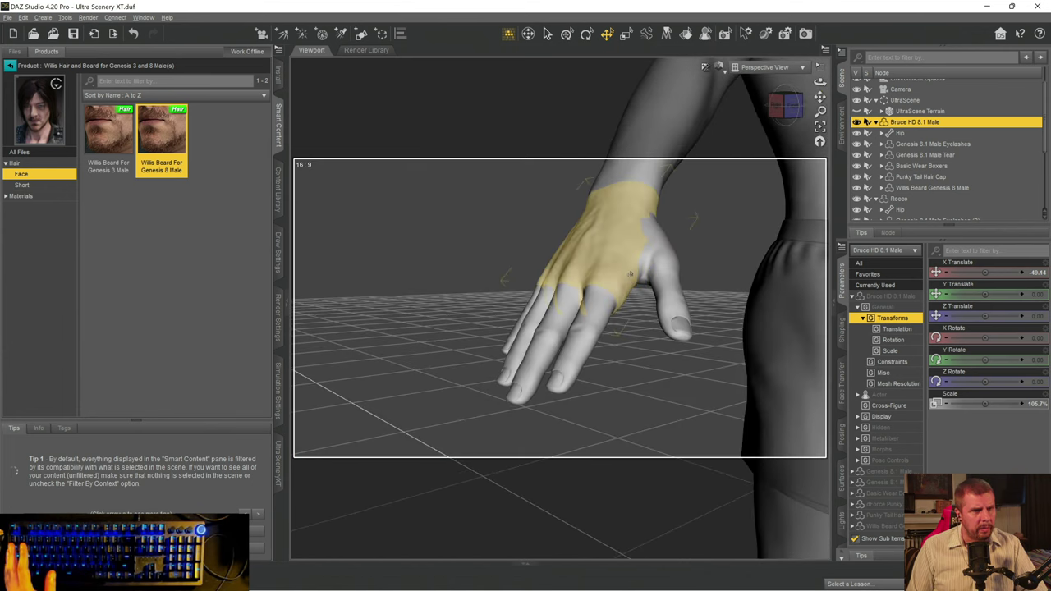
pyautogui.scroll(5, 631, 273)
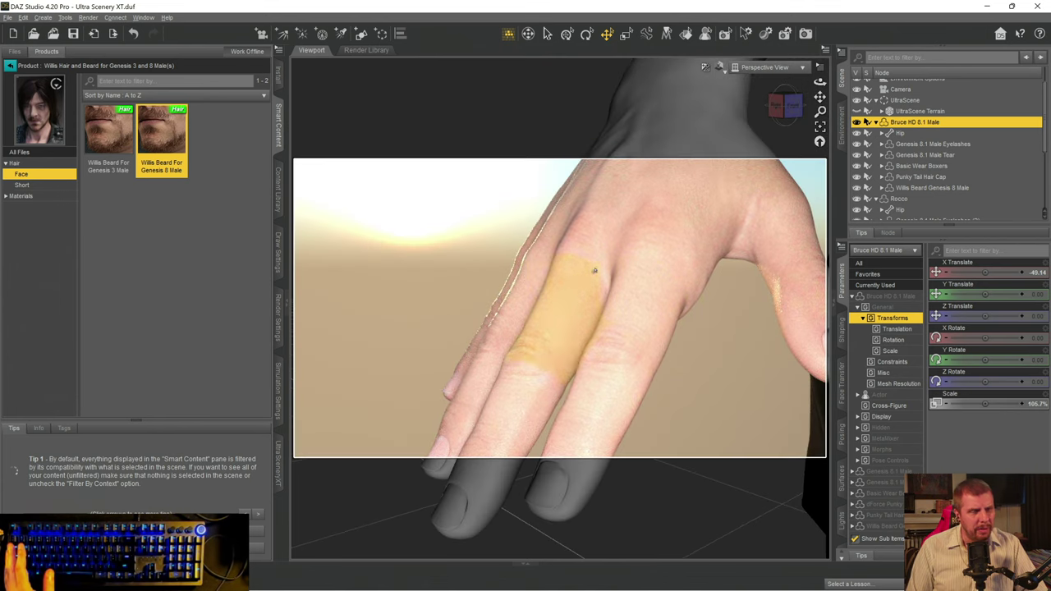
pyautogui.scroll(-5, 665, 362)
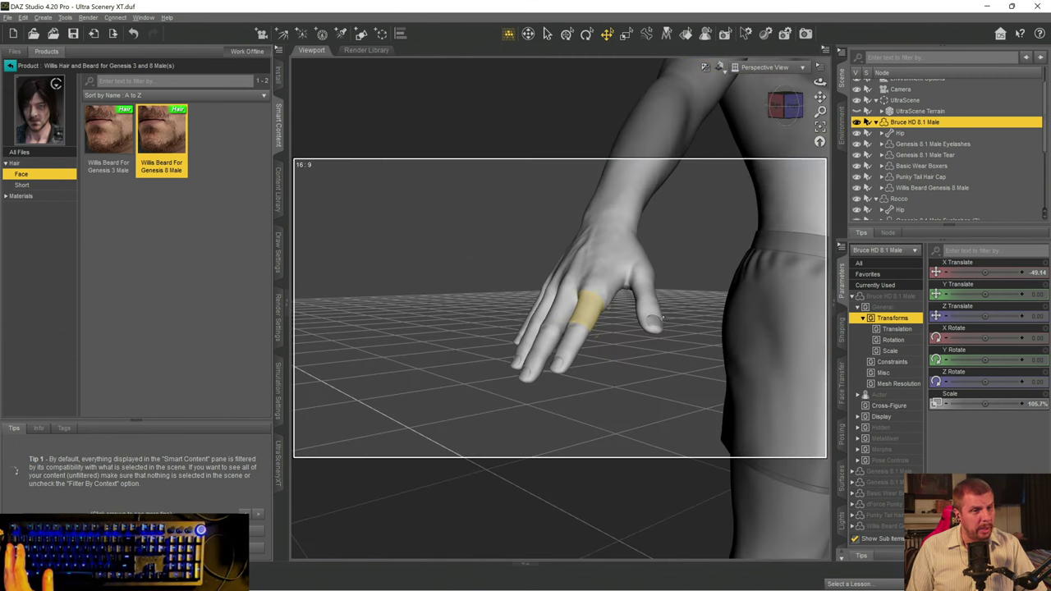
pyautogui.scroll(2, 662, 319)
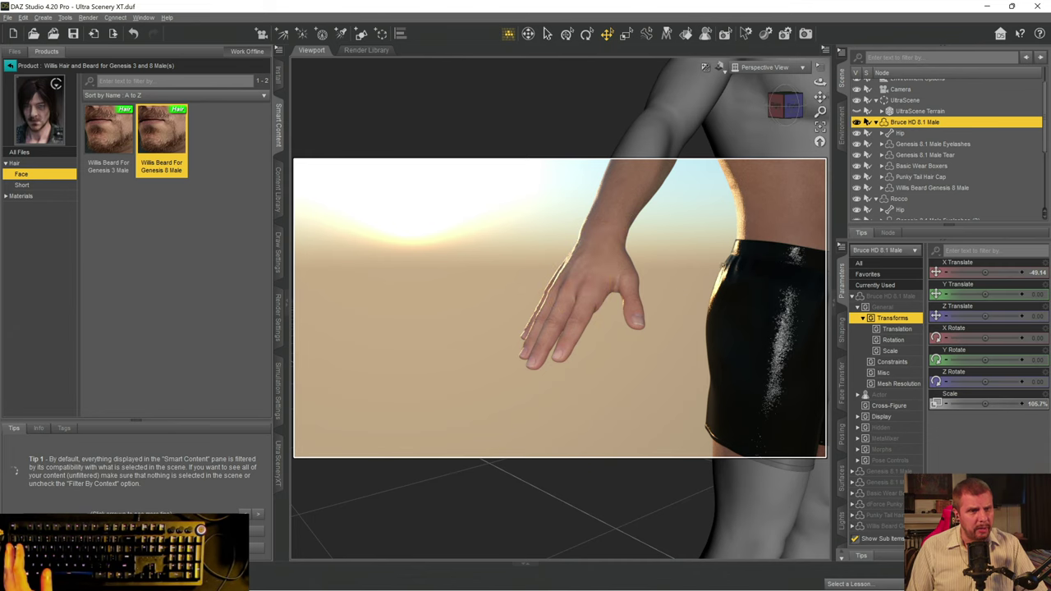
pyautogui.click(821, 97)
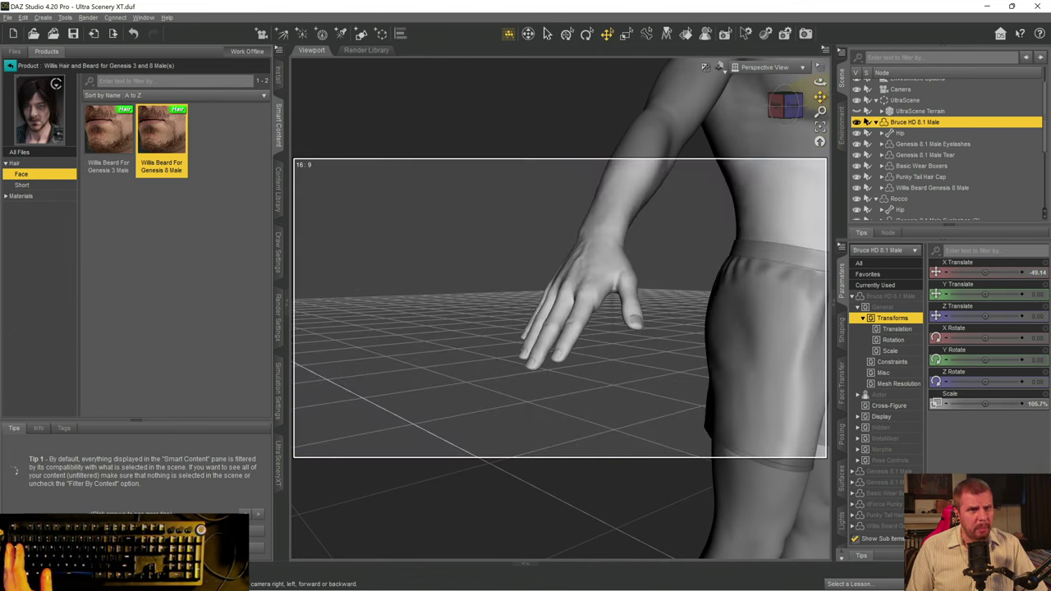
# - Examine the skin detail on Rocco's left forearm, hand and fingers up close
pyautogui.moveTo(820, 97)
pyautogui.mouseDown()
pyautogui.moveTo(821, 123)
pyautogui.moveTo(786, 106)
pyautogui.moveTo(820, 97)
pyautogui.moveTo(797, 178)
pyautogui.mouseUp()
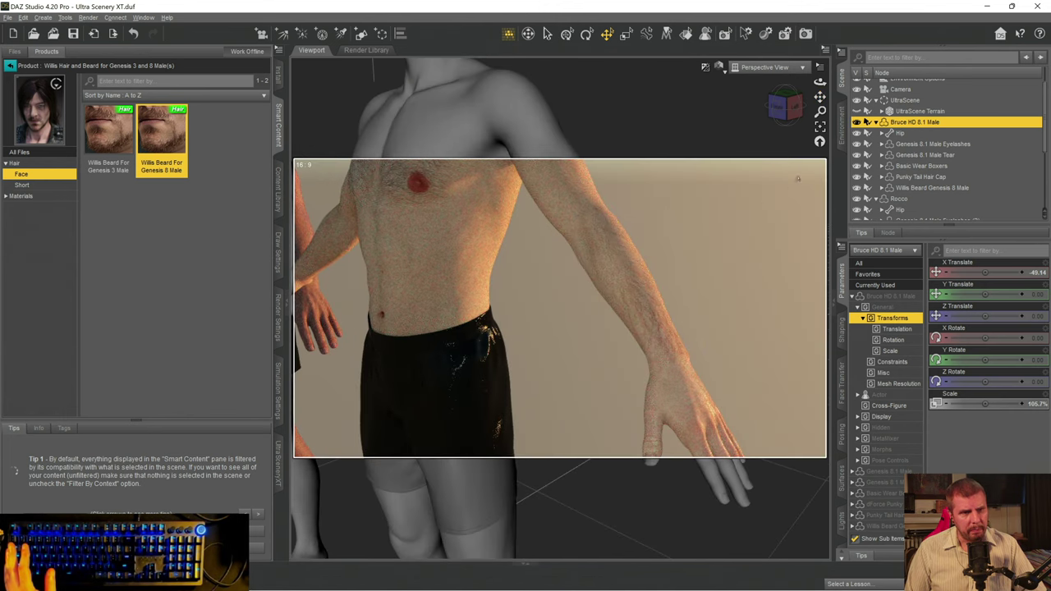
pyautogui.moveTo(819, 97); pyautogui.dragTo(819, 96)
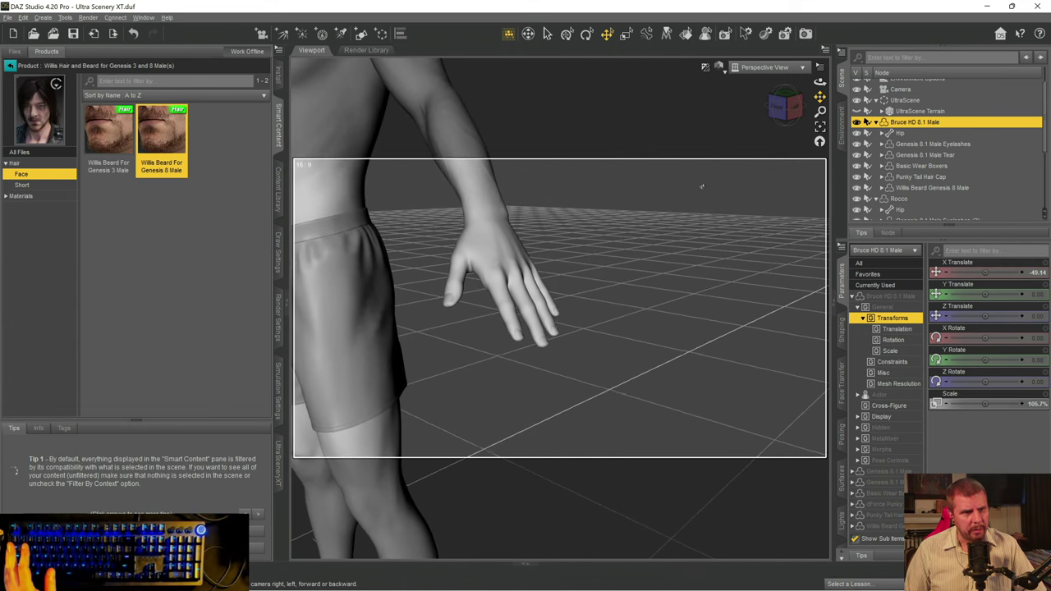
pyautogui.scroll(5, 702, 187)
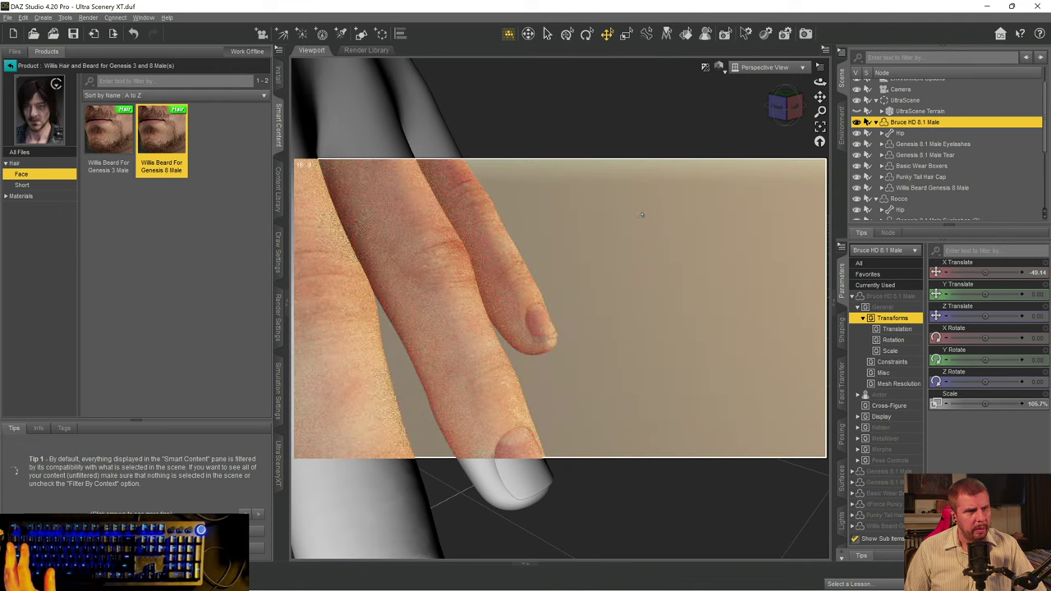
pyautogui.scroll(-5, 641, 214)
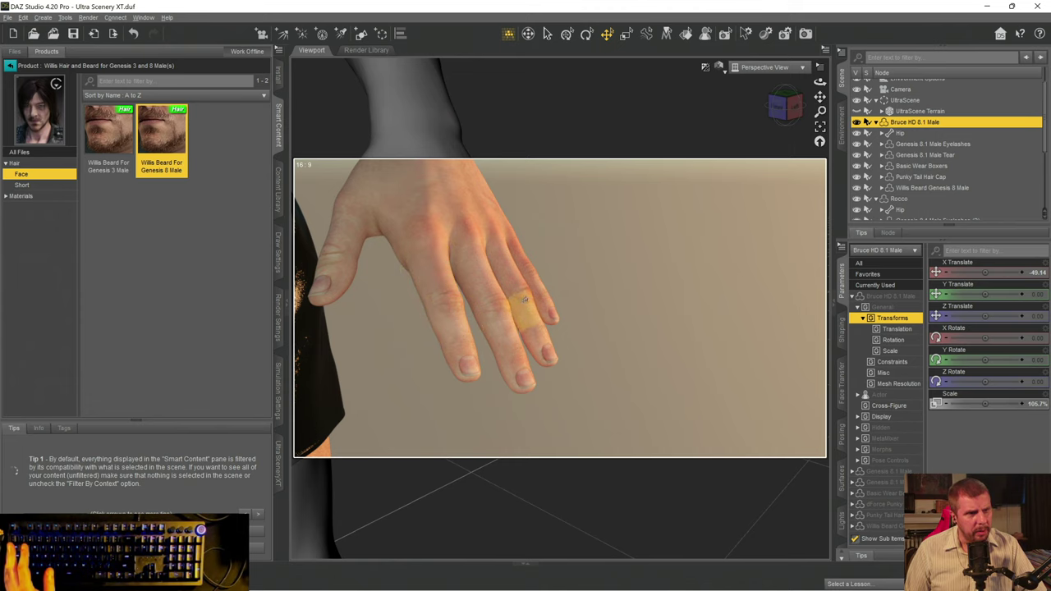
pyautogui.moveTo(821, 97); pyautogui.dragTo(823, 97)
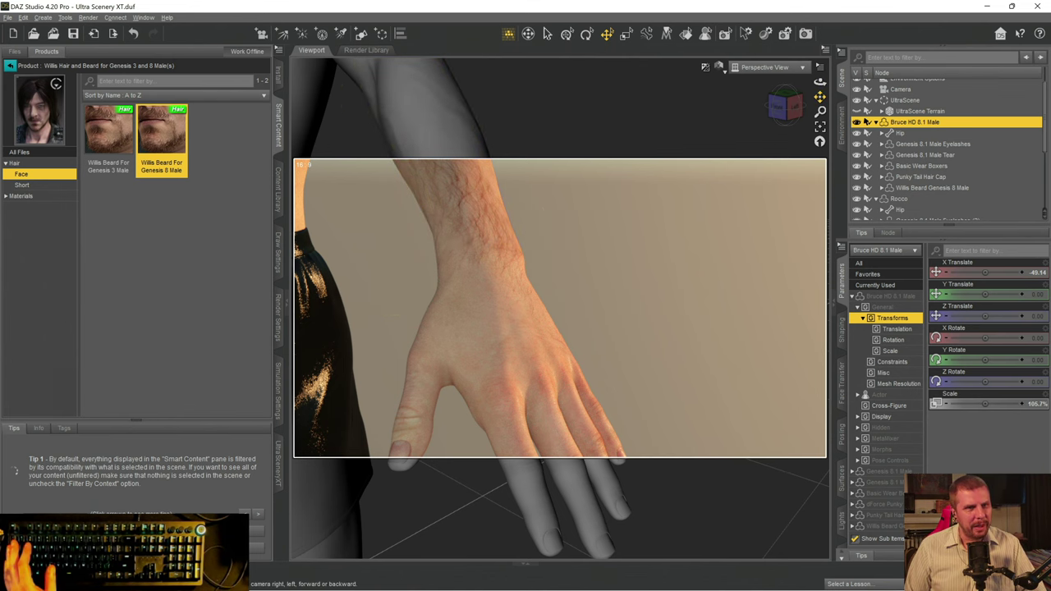
# - Show both full figures from the front in Texture Shaded display, and save the scene
pyautogui.moveTo(820, 97)
pyautogui.mouseDown()
pyautogui.moveTo(825, 107)
pyautogui.moveTo(805, 83)
pyautogui.moveTo(819, 83)
pyautogui.moveTo(814, 103)
pyautogui.mouseUp()
pyautogui.scroll(-5, 575, 234)
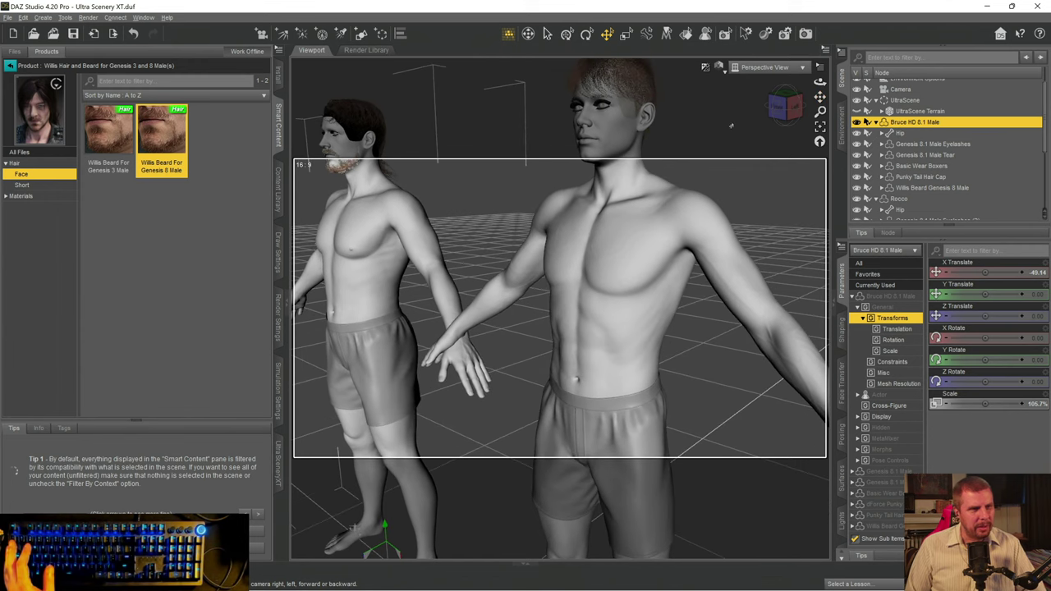
pyautogui.click(719, 69)
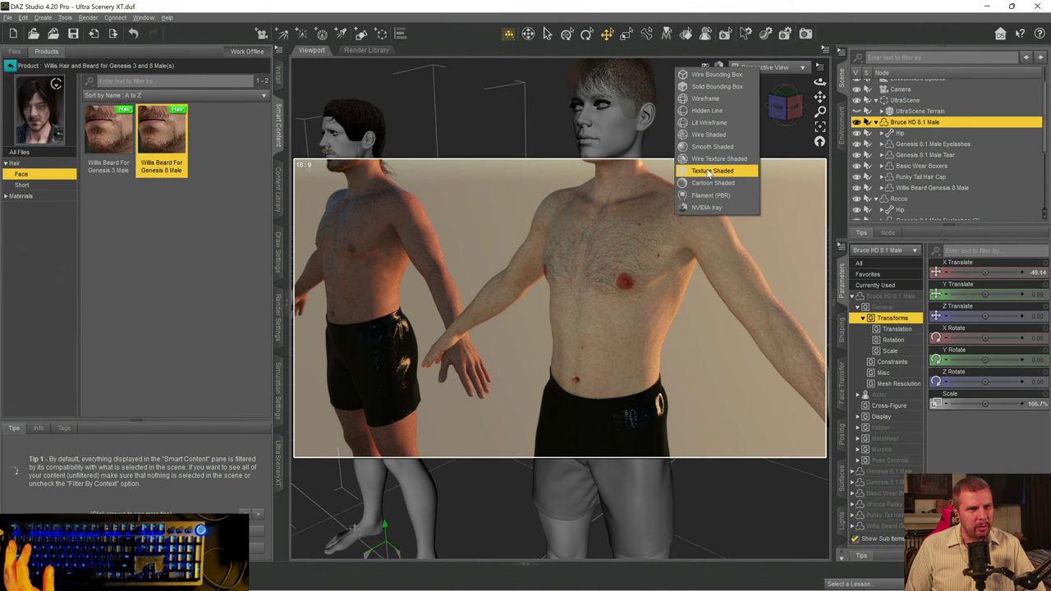
pyautogui.click(708, 170)
pyautogui.moveTo(821, 97); pyautogui.dragTo(749, 109)
pyautogui.hotkey('ctrl', 's')
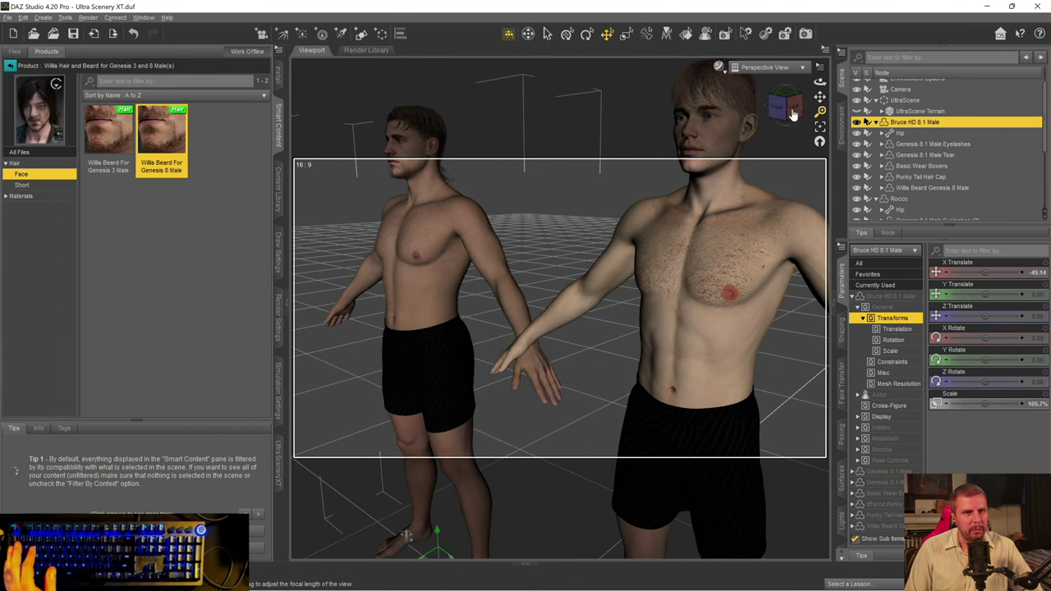
pyautogui.click(784, 113)
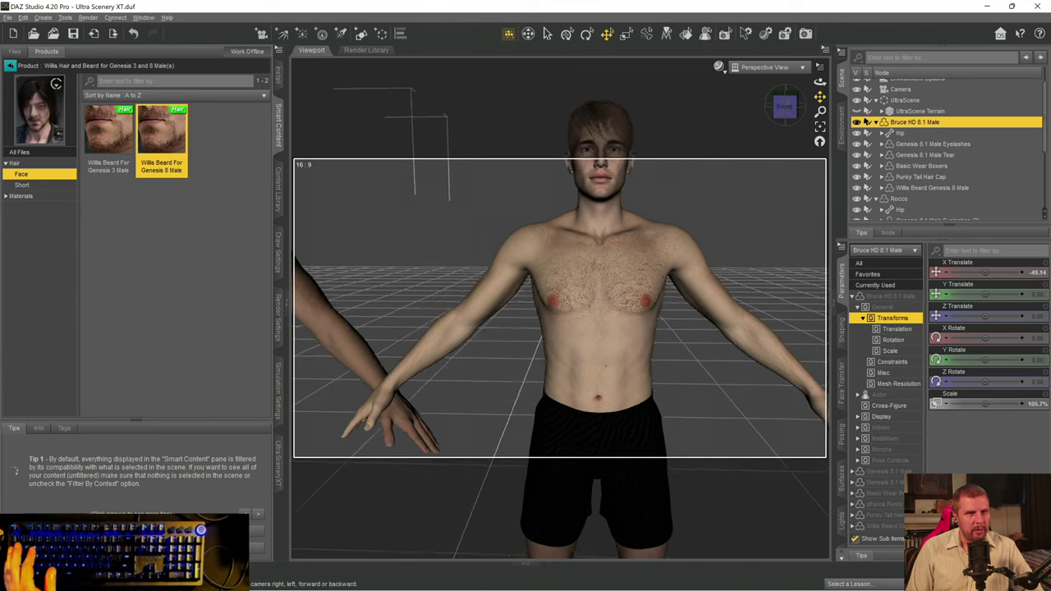
pyautogui.moveTo(820, 96); pyautogui.dragTo(482, 72)
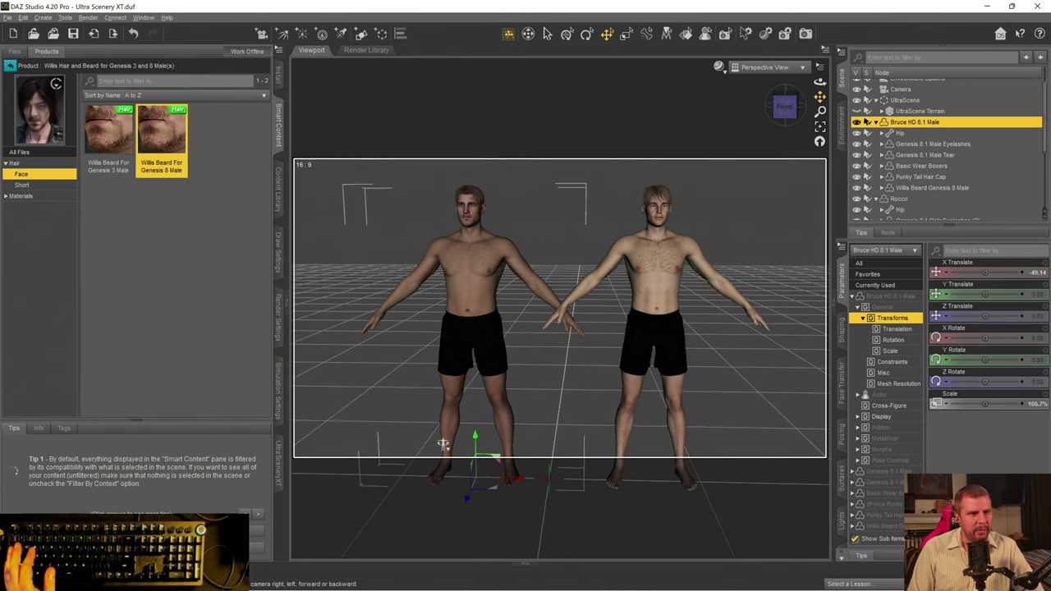
# - Search all content file categories for "table"
pyautogui.click(11, 65)
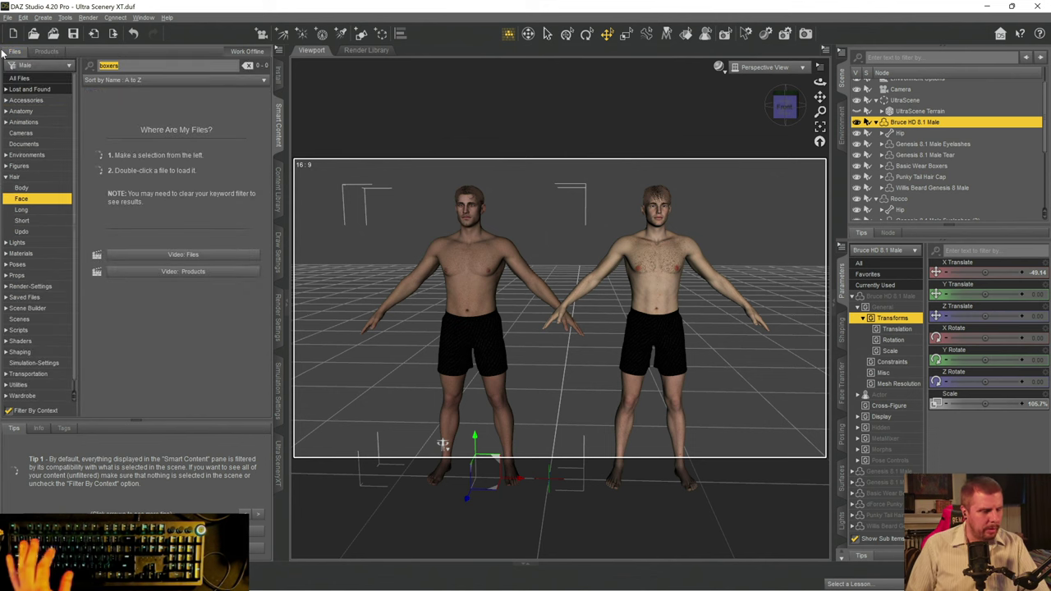
pyautogui.write('table')
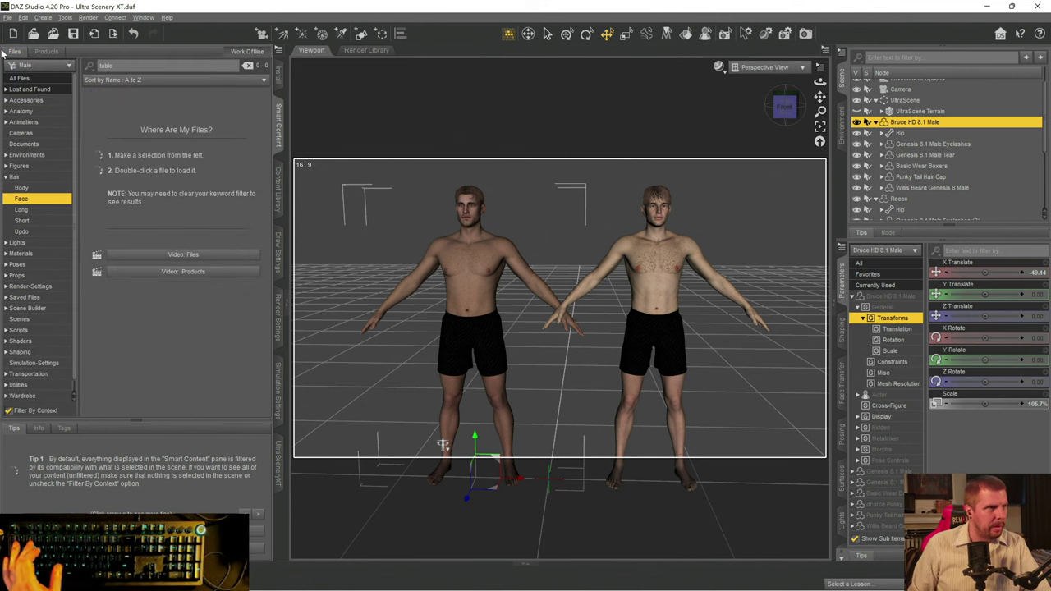
pyautogui.click(23, 81)
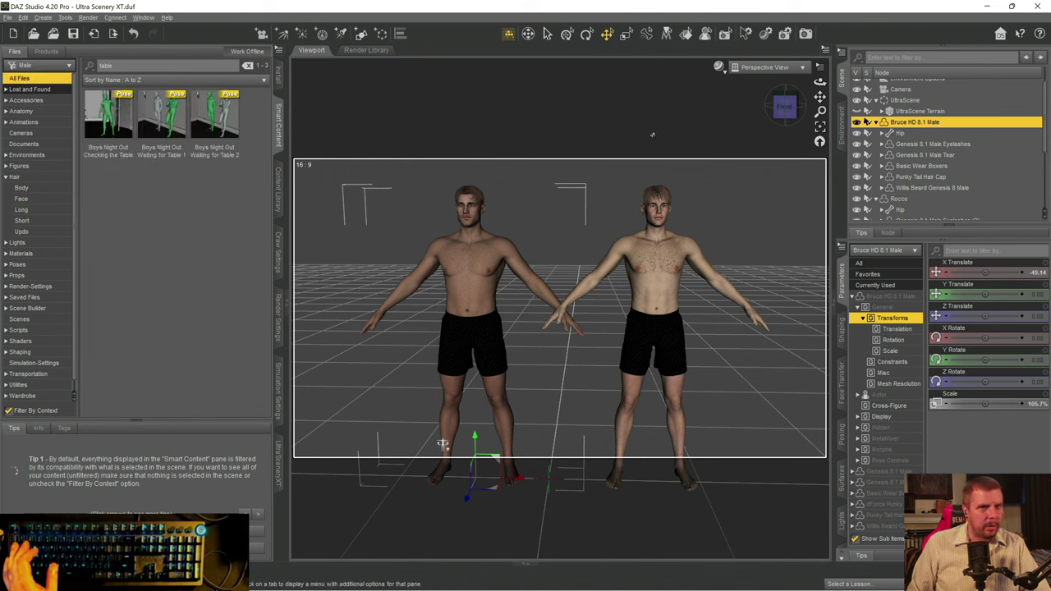
# - Collapse the Bruce HD 8.1 Male and Rocco hierarchies in the scene, and select both figures together
pyautogui.click(877, 123)
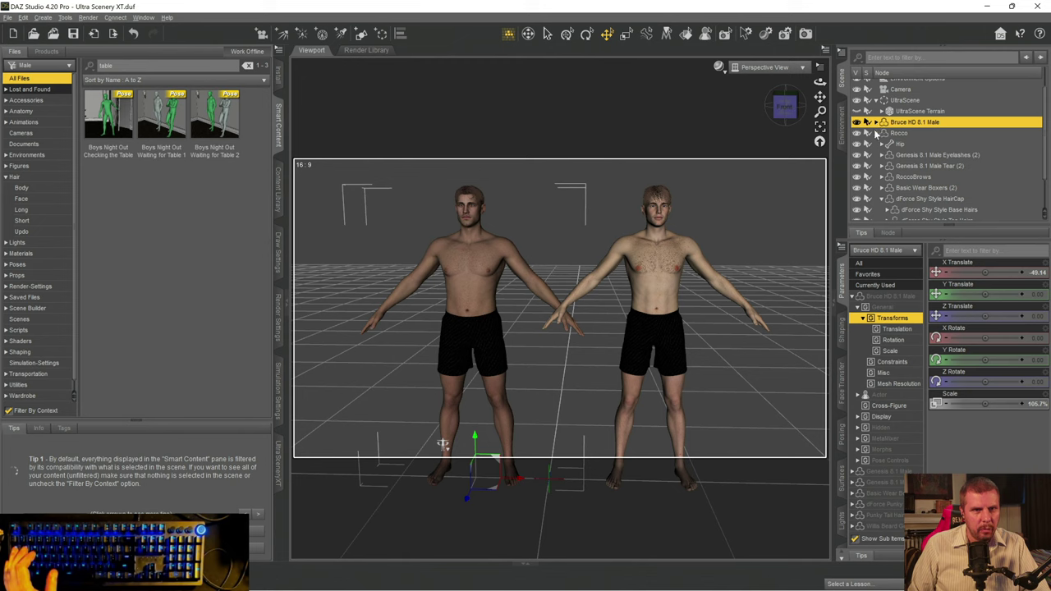
pyautogui.click(877, 133)
pyautogui.click(876, 177)
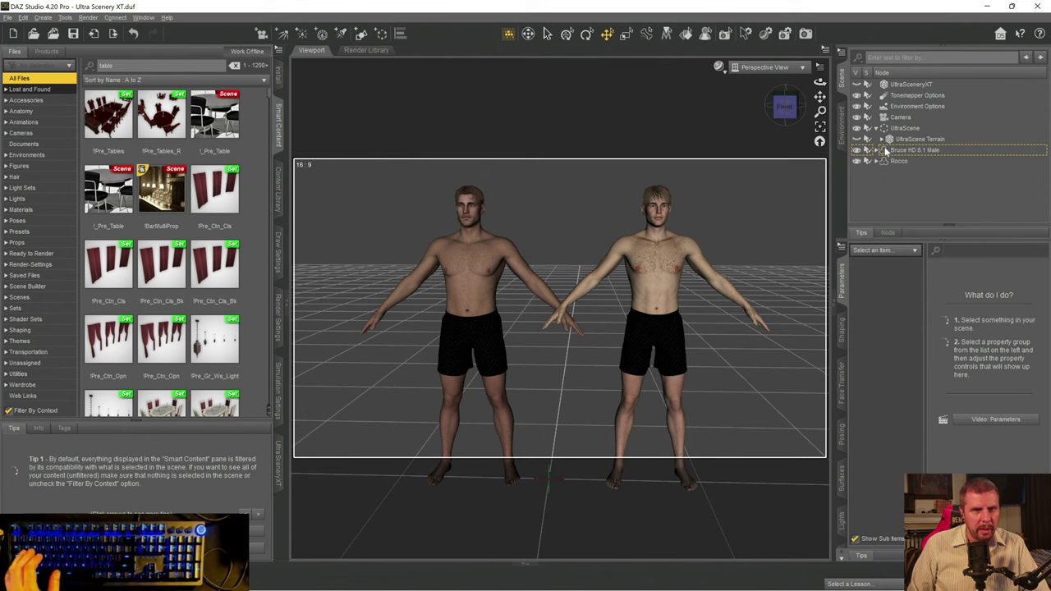
pyautogui.click(885, 152)
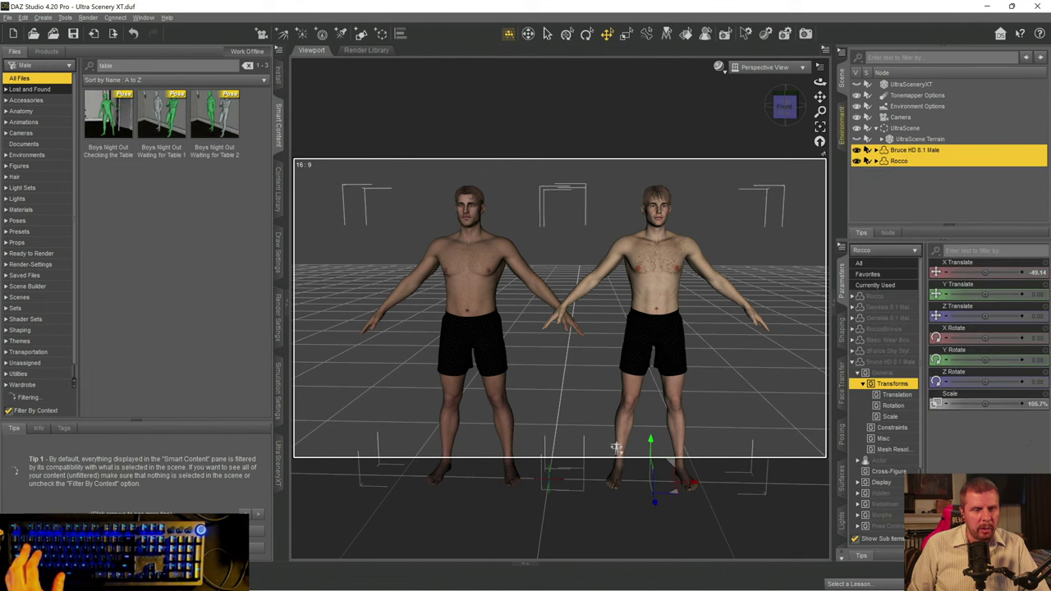
# - Group the two selected male figures under a new group labelled Figures, collapse it and clear the selection
pyautogui.click(43, 18)
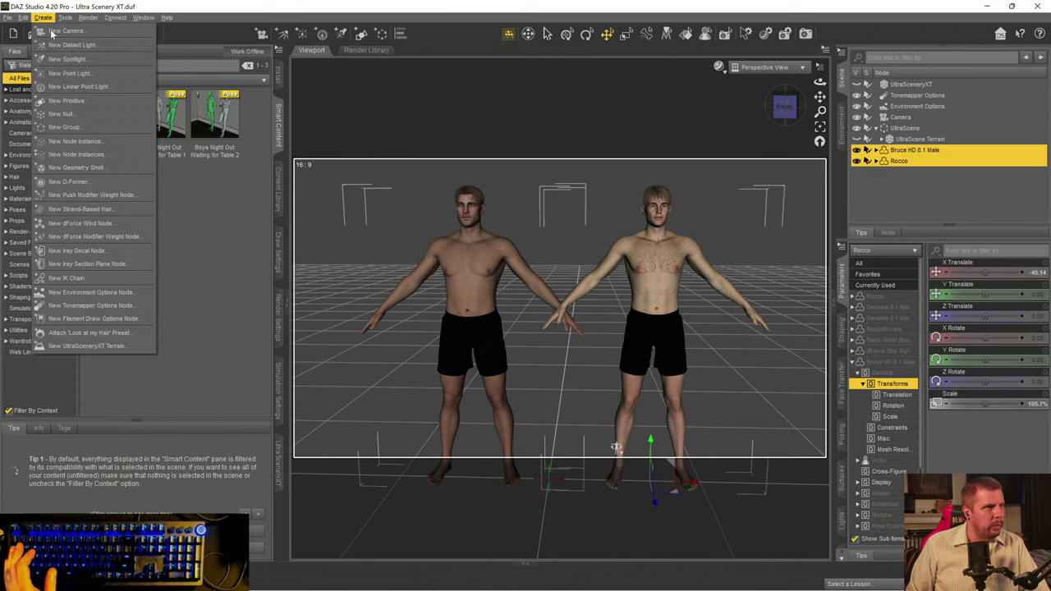
pyautogui.click(55, 127)
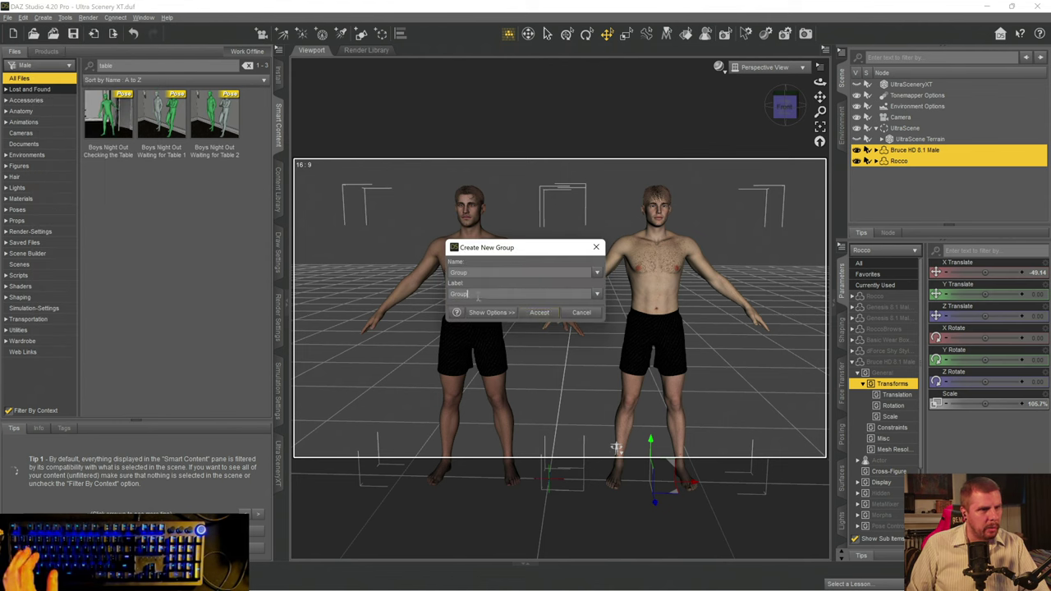
pyautogui.write('Figures')
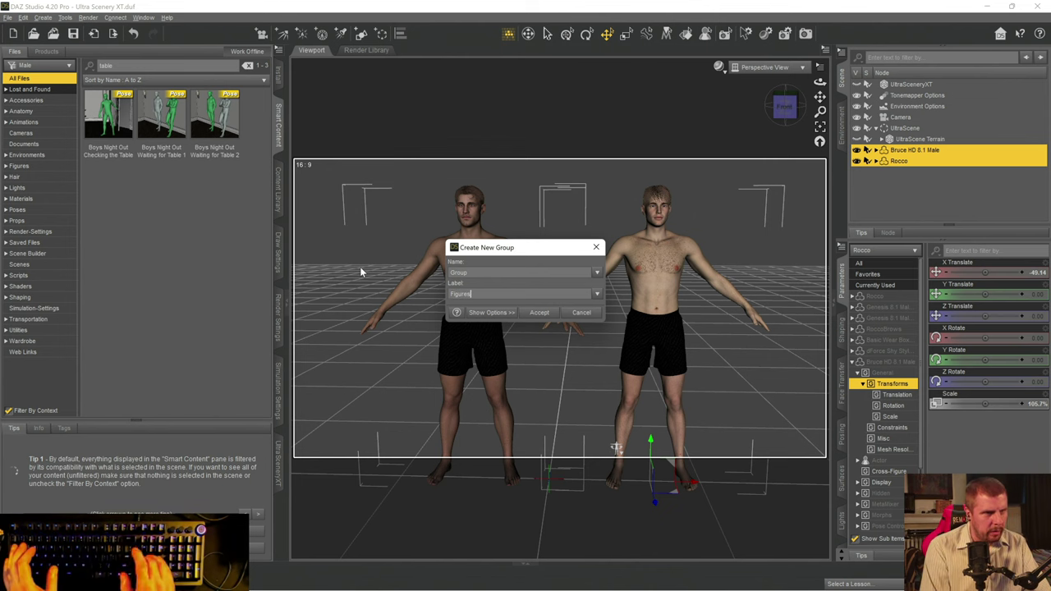
pyautogui.click(541, 316)
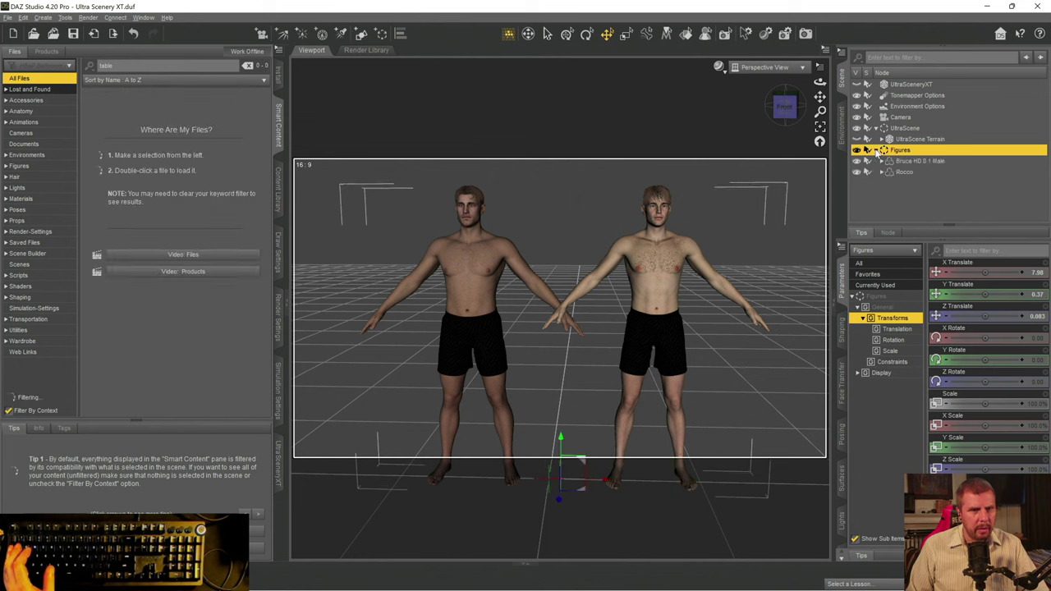
pyautogui.click(876, 152)
pyautogui.click(878, 179)
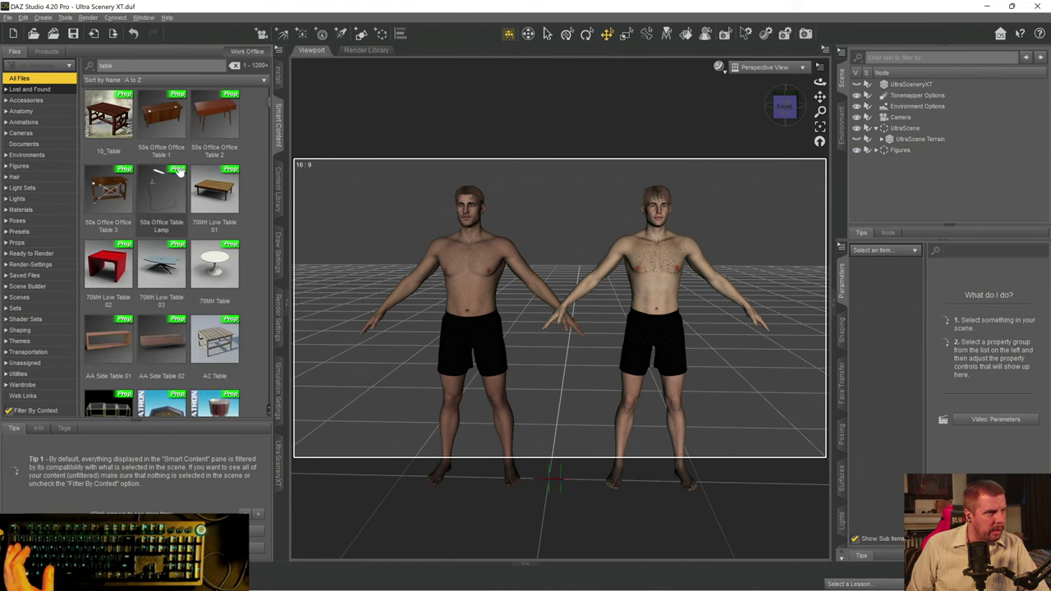
# - Browse the table props and merge the ASLD1 !Pre Long Table set into the scene
pyautogui.scroll(-5, 177, 174)
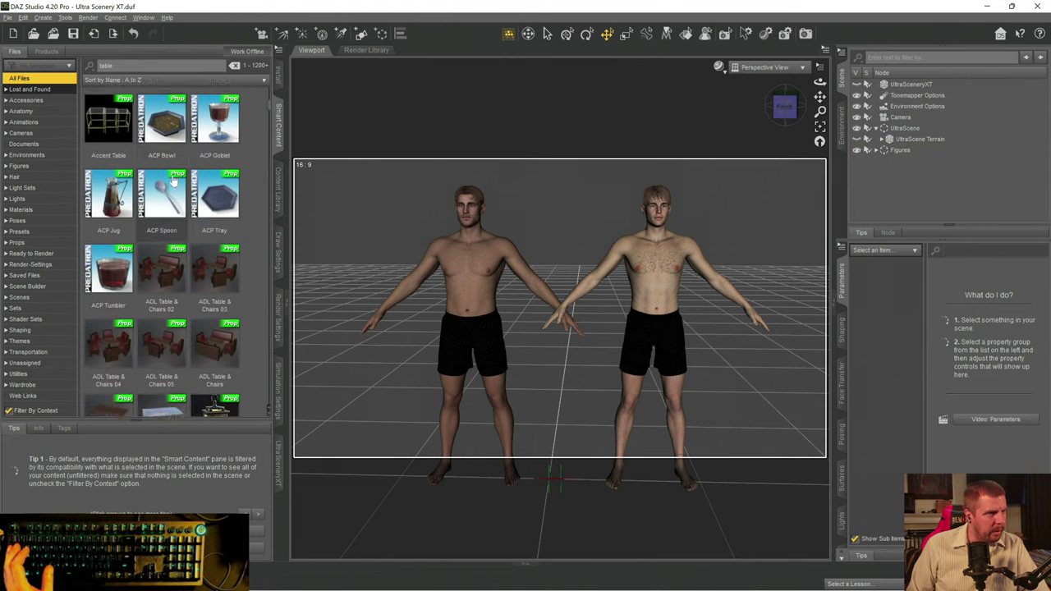
pyautogui.moveTo(172, 184)
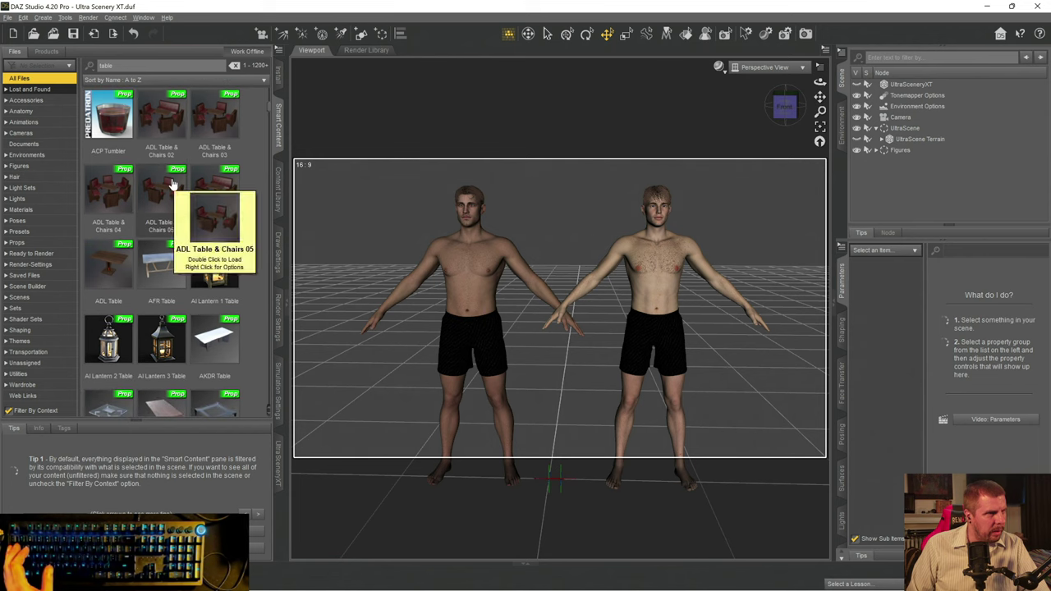
pyautogui.scroll(-3, 173, 184)
pyautogui.scroll(3, 174, 183)
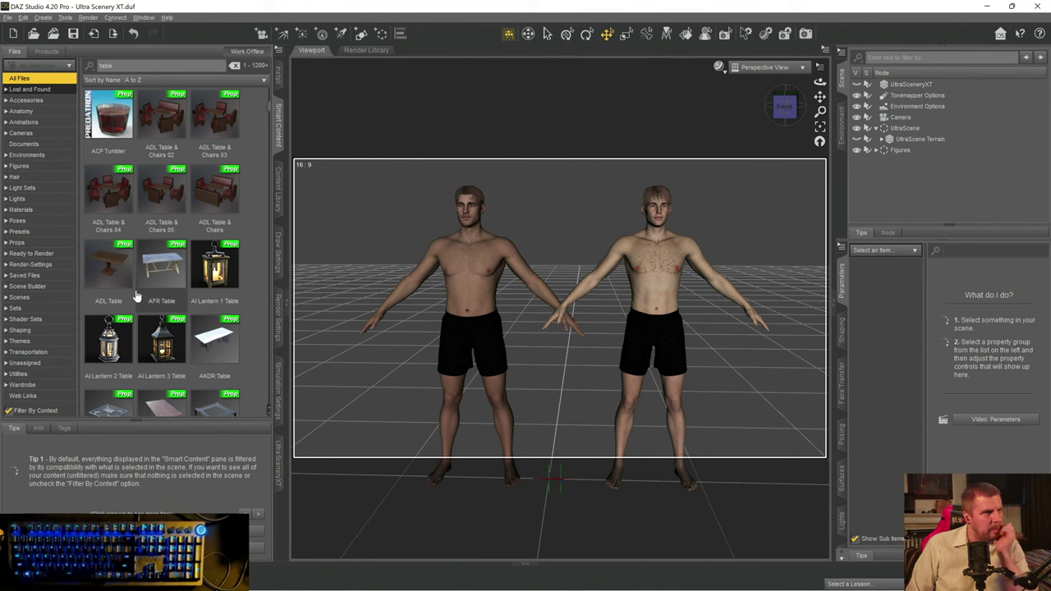
pyautogui.scroll(-3, 138, 289)
pyautogui.scroll(-2, 138, 289)
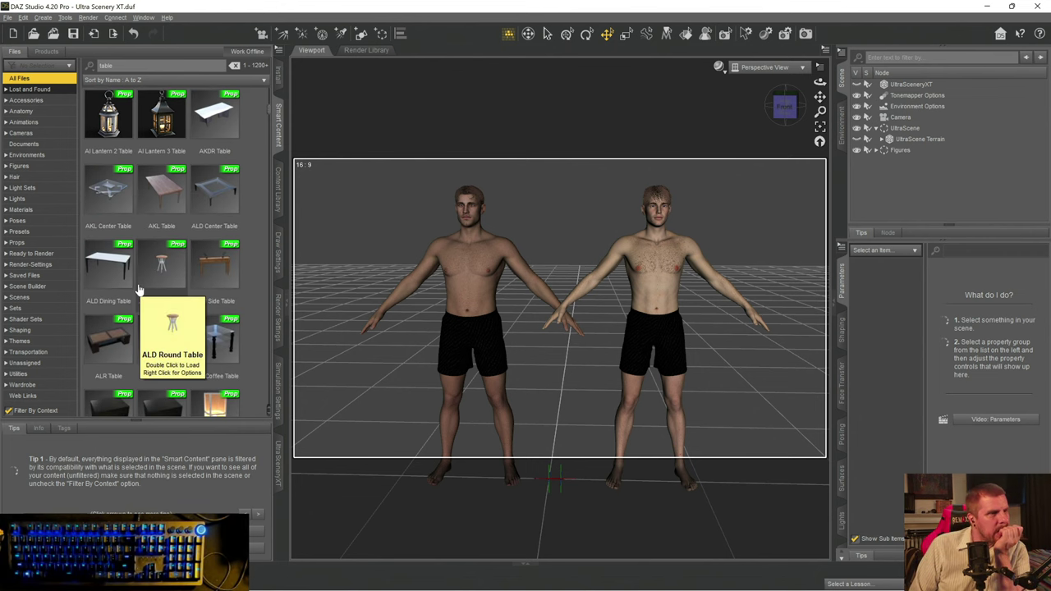
pyautogui.scroll(-6, 138, 289)
pyautogui.scroll(-6, 145, 287)
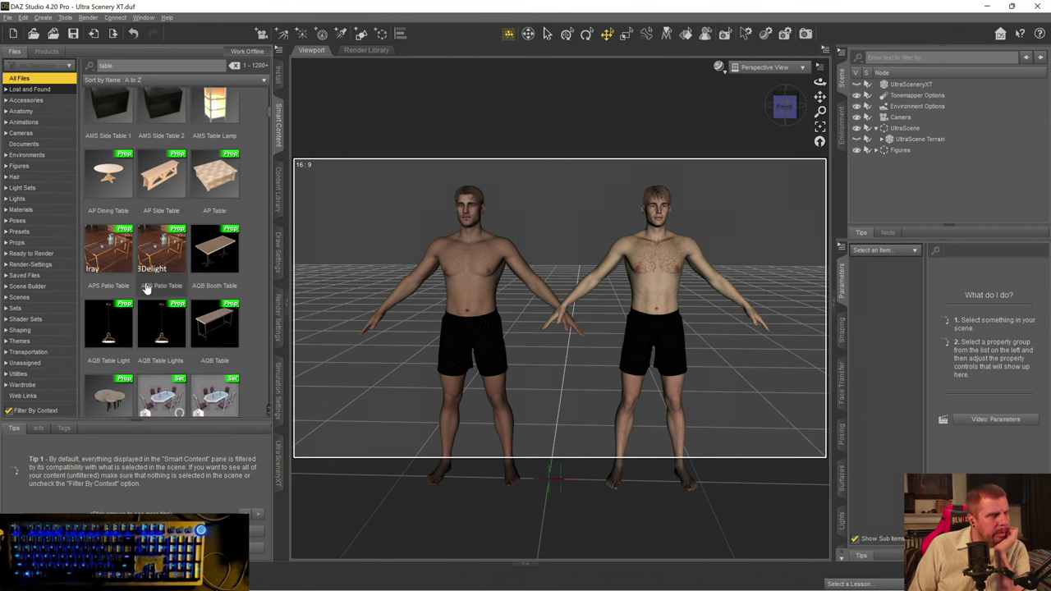
pyautogui.moveTo(147, 283)
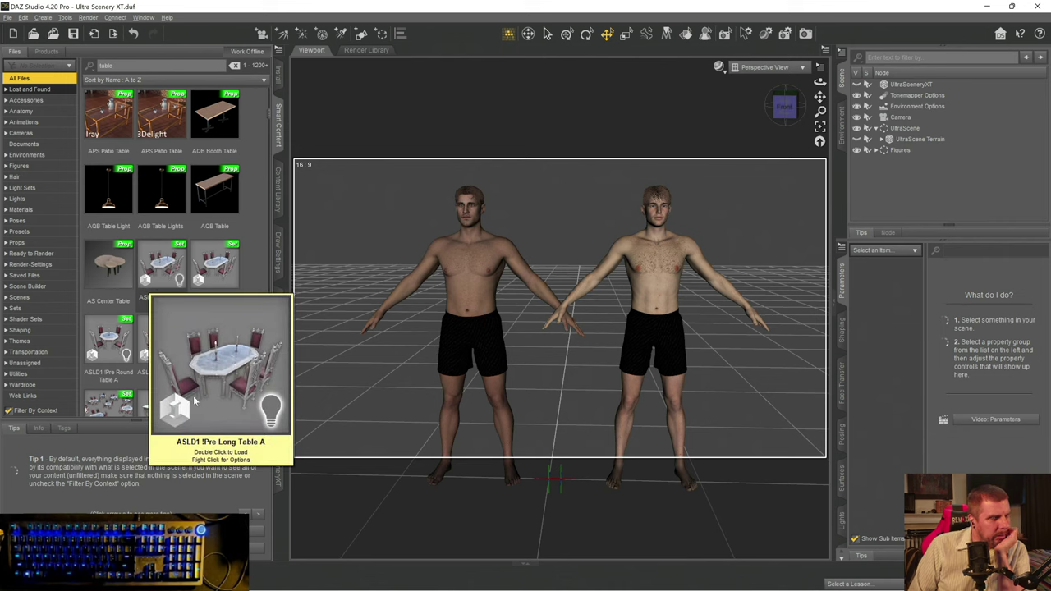
pyautogui.moveTo(221, 270)
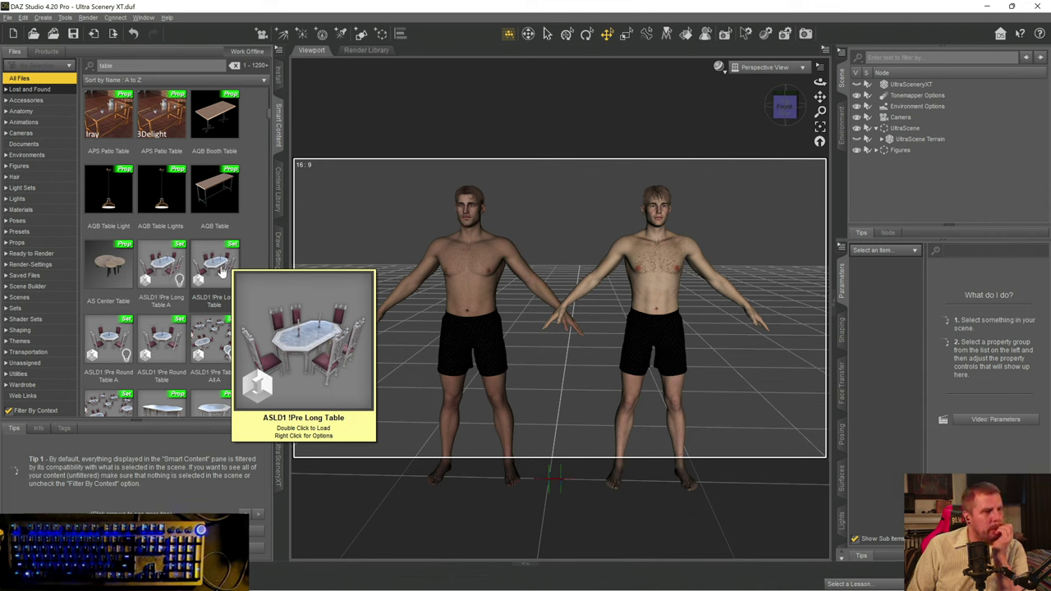
pyautogui.rightClick(220, 273)
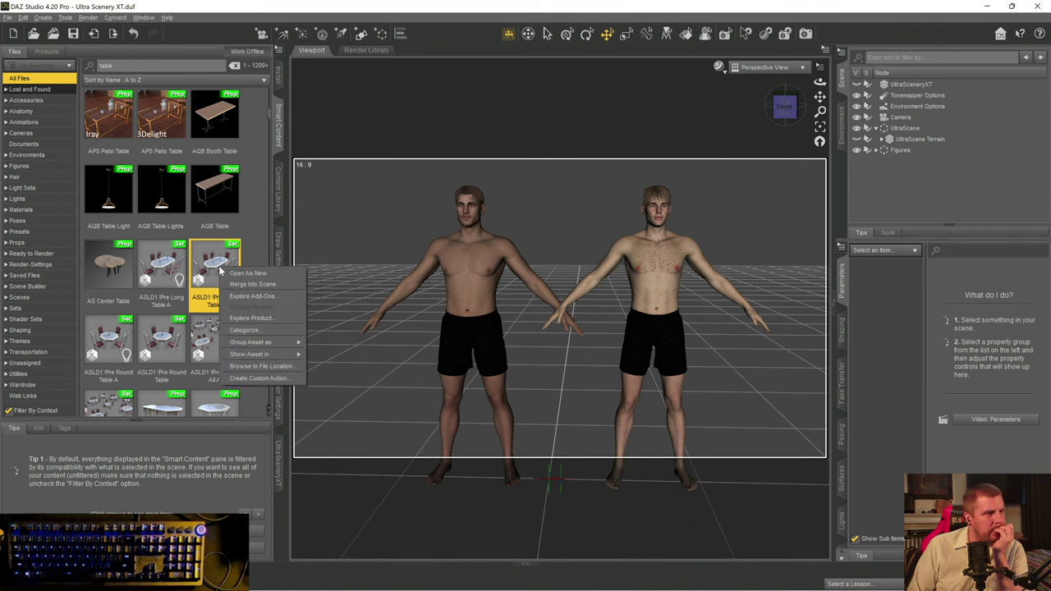
pyautogui.click(250, 285)
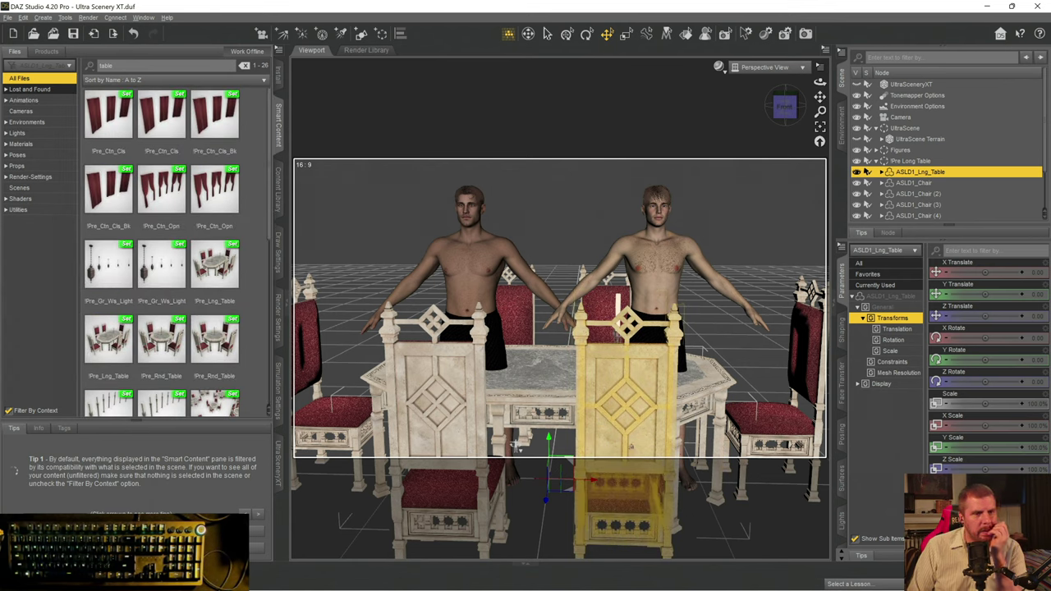
# - Delete the four chairs along the long table's front and back sides, keeping the chairs at its two ends
pyautogui.click(631, 446)
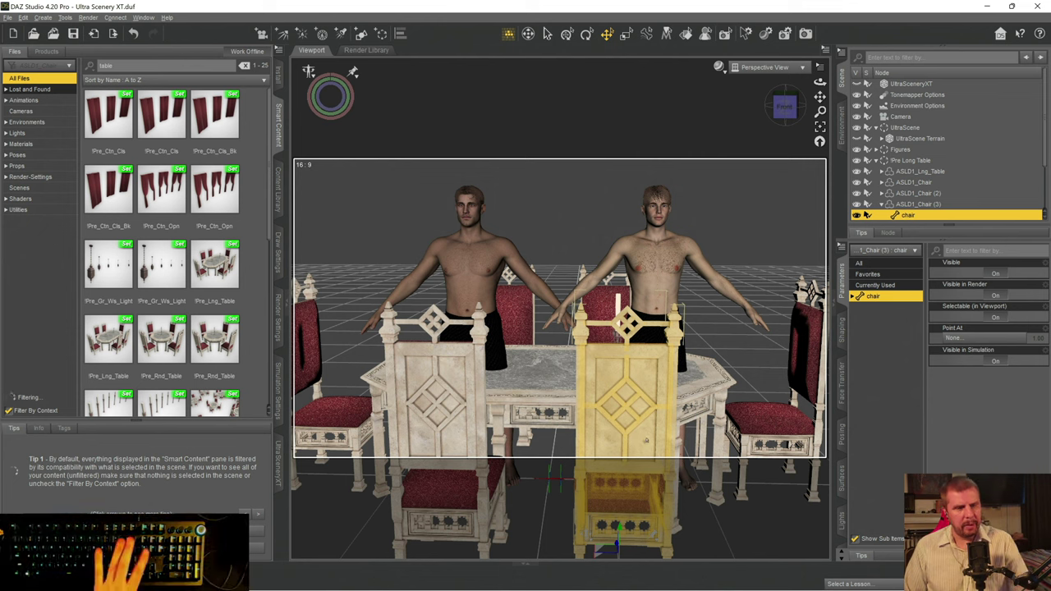
pyautogui.click(491, 362)
pyautogui.press('Delete')
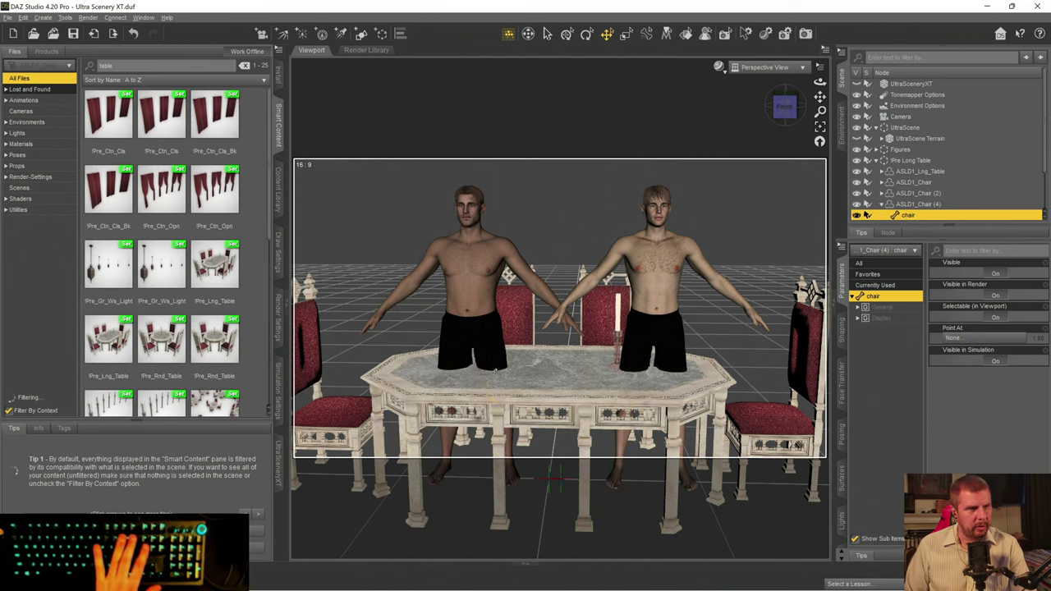
pyautogui.click(519, 325)
pyautogui.press('Delete')
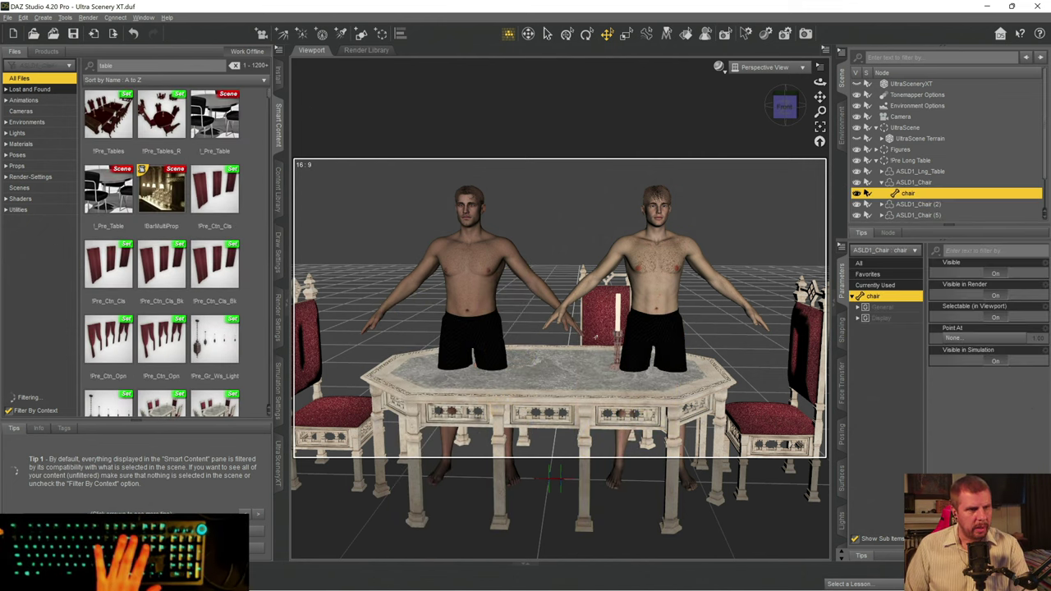
pyautogui.click(591, 335)
pyautogui.press('Delete')
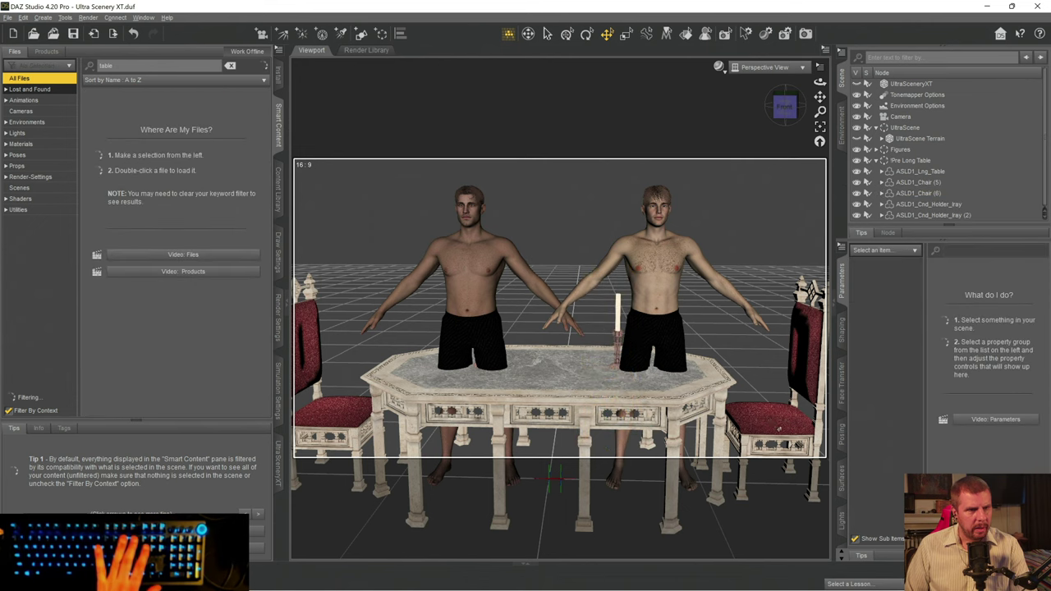
# - Shorten the long table by setting the X Scale of ASLD1_Lng_Table to 46.3%
pyautogui.click(544, 419)
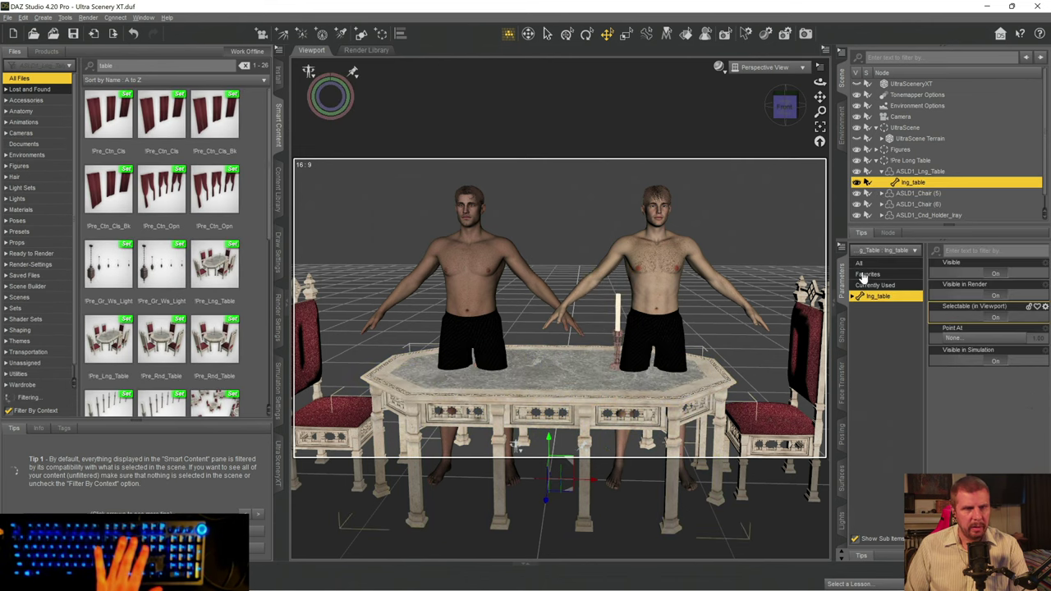
pyautogui.click(914, 171)
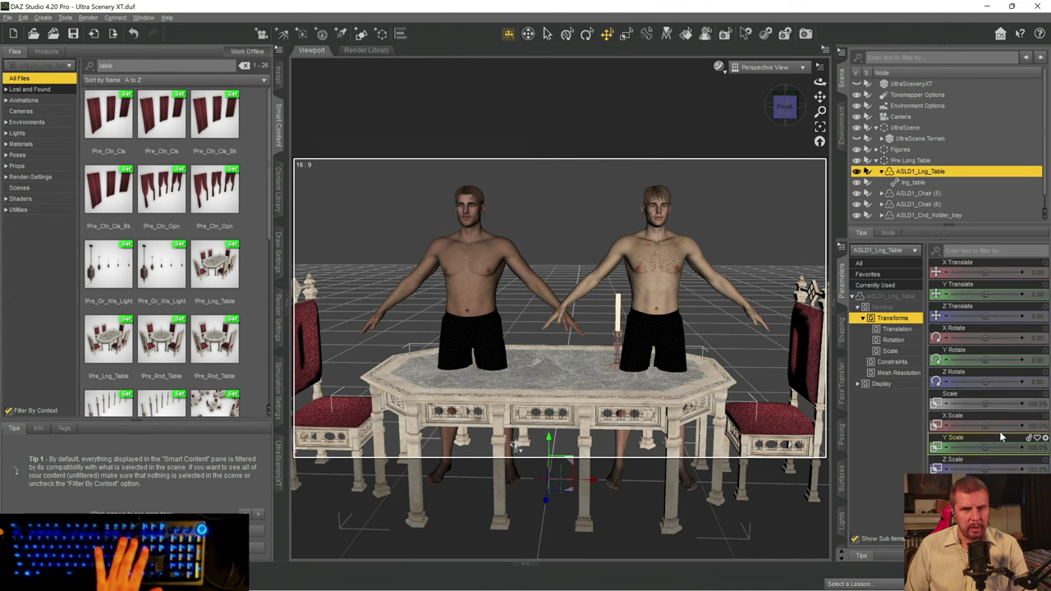
pyautogui.moveTo(986, 428); pyautogui.dragTo(930, 428)
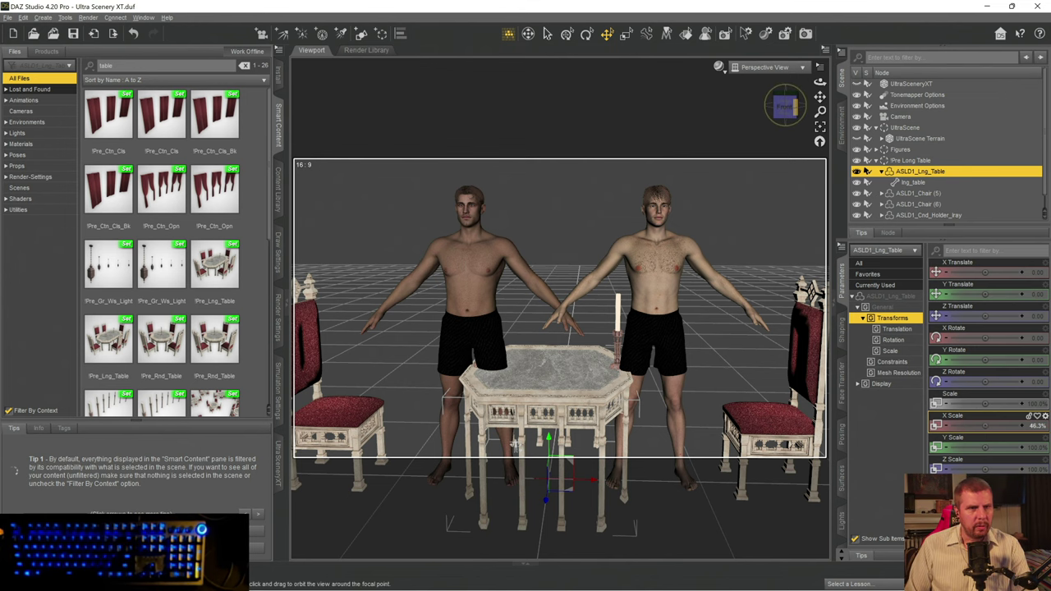
pyautogui.moveTo(794, 112); pyautogui.dragTo(754, 113)
pyautogui.moveTo(456, 454); pyautogui.dragTo(426, 506)
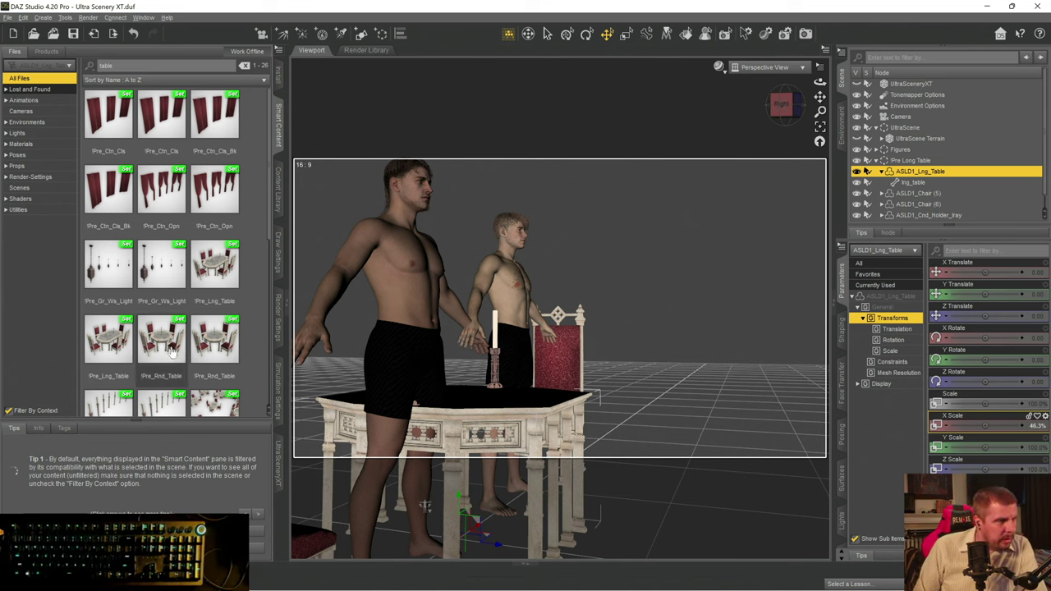
# - Merge the !Pre_Rnd_Table set into the scene and delete the ASLD1_Lng_Table it replaces
pyautogui.click(169, 349)
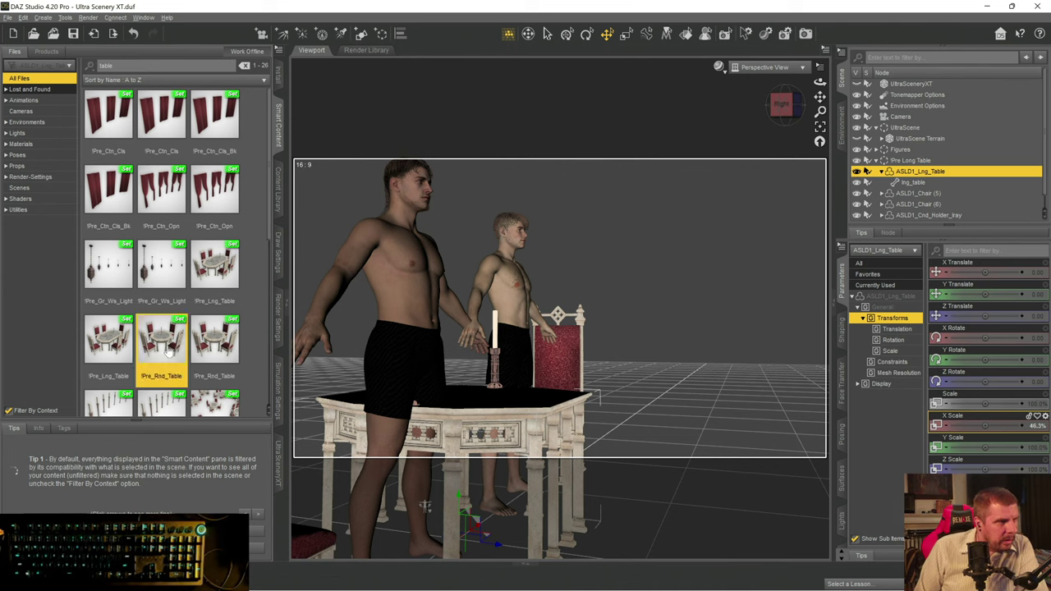
pyautogui.rightClick(168, 349)
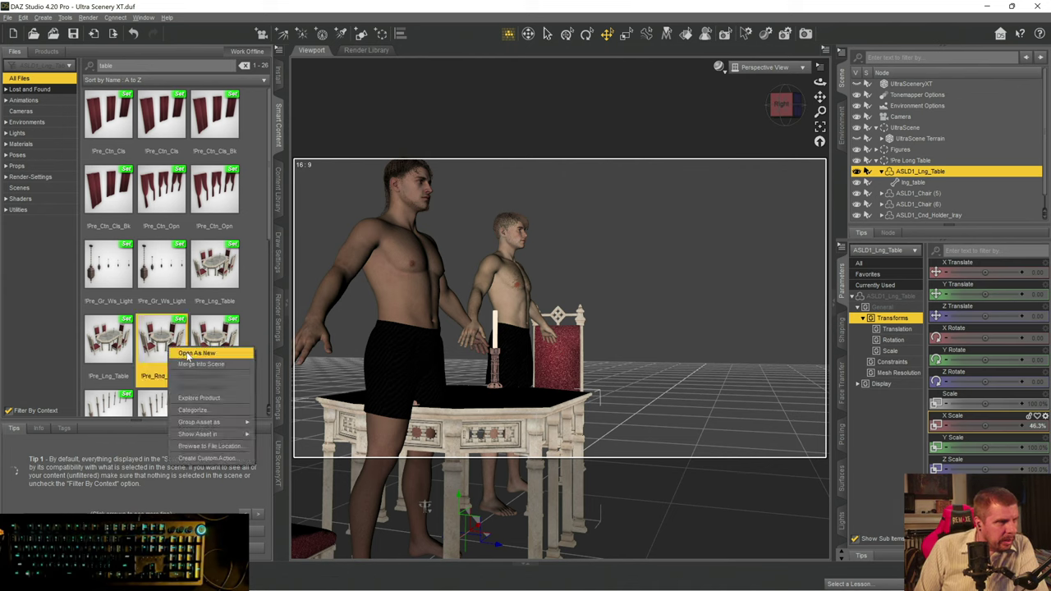
pyautogui.click(201, 365)
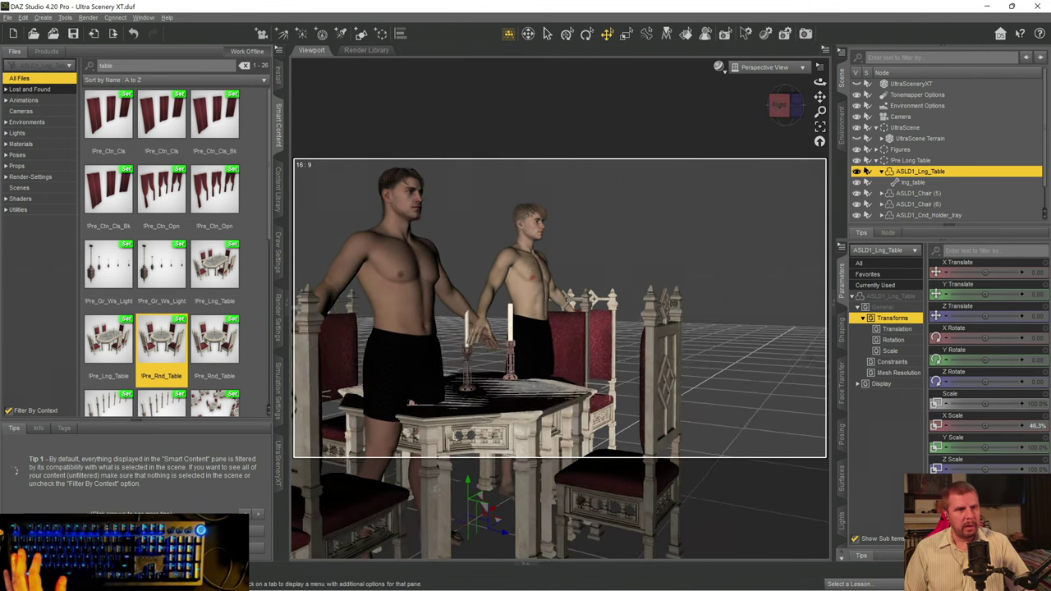
pyautogui.moveTo(820, 82); pyautogui.dragTo(820, 102)
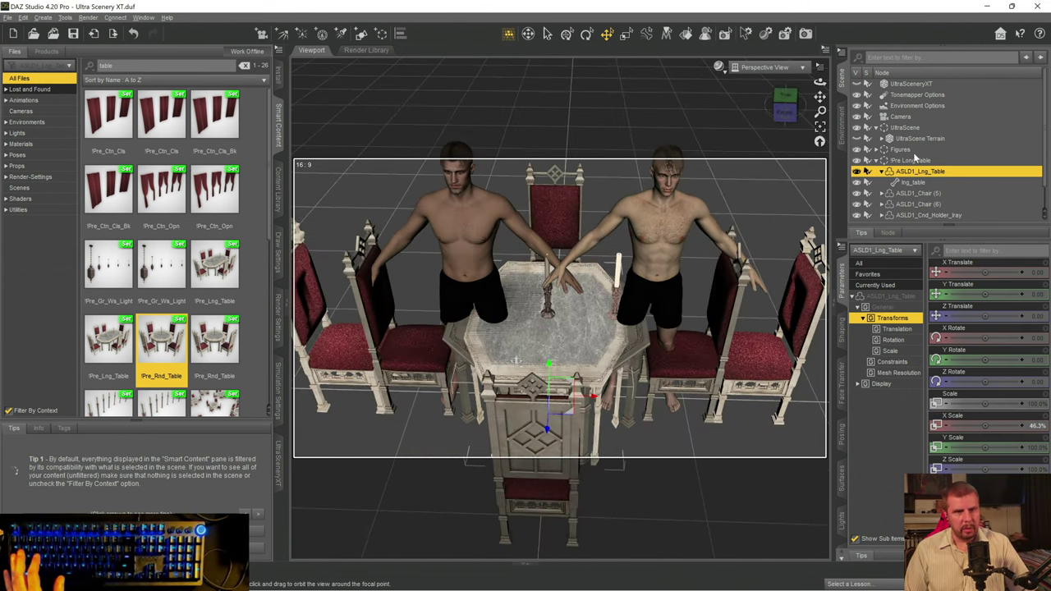
pyautogui.press('Delete')
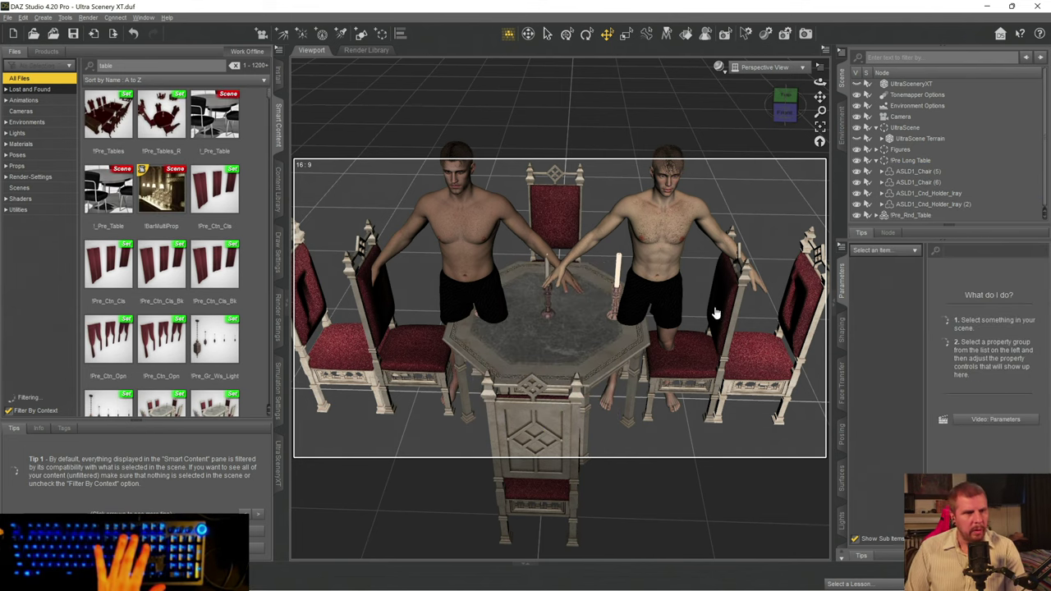
# - Delete the surplus chairs around the round table, leaving a single chair on each side beside the two figures
pyautogui.click(697, 349)
pyautogui.press('Delete')
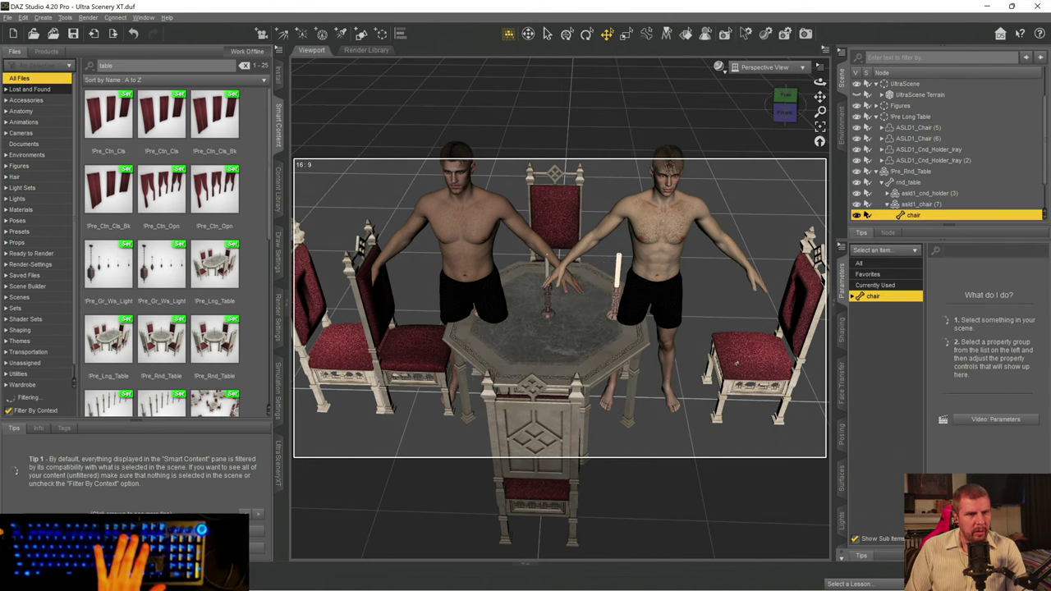
pyautogui.click(553, 223)
pyautogui.press('Delete')
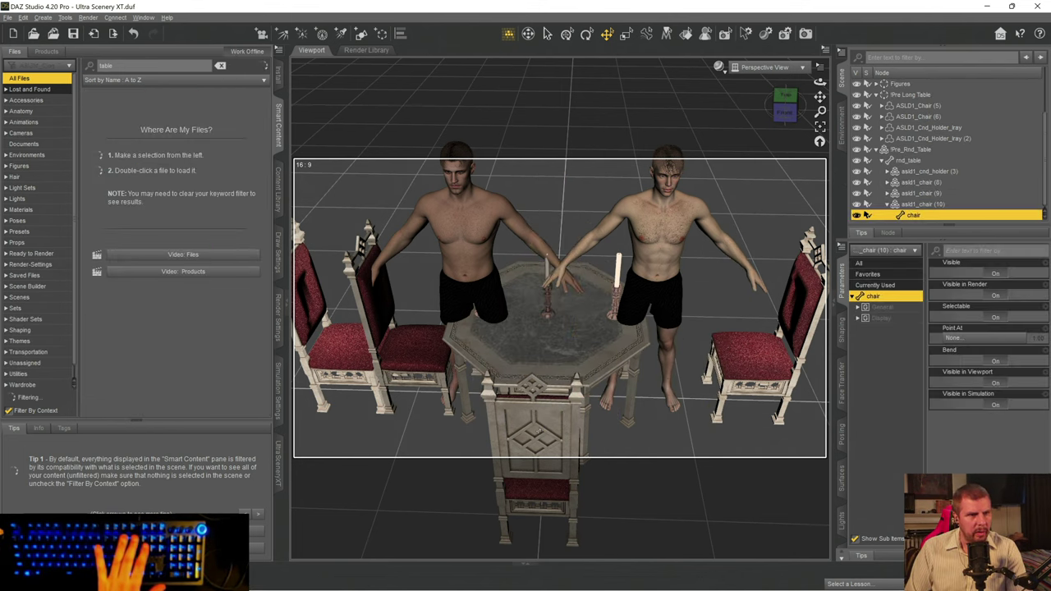
pyautogui.click(332, 353)
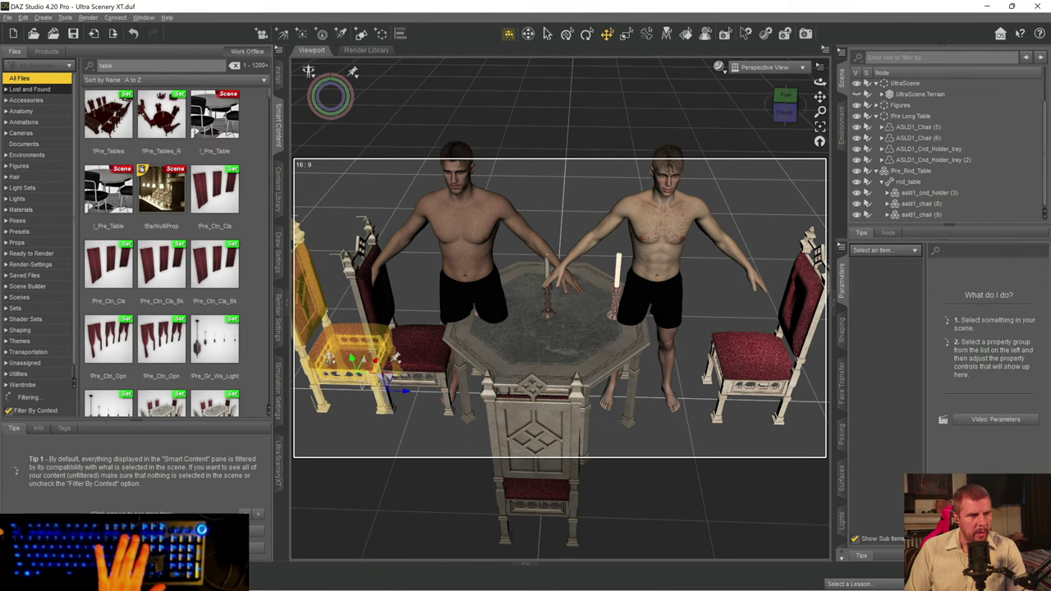
pyautogui.press('Delete')
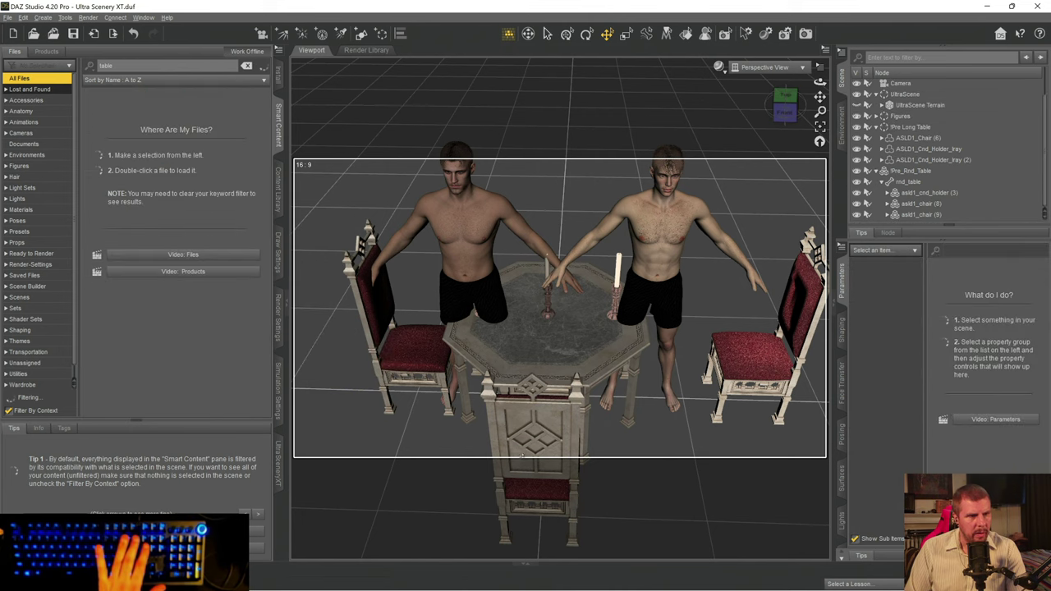
pyautogui.click(543, 490)
pyautogui.press('Delete')
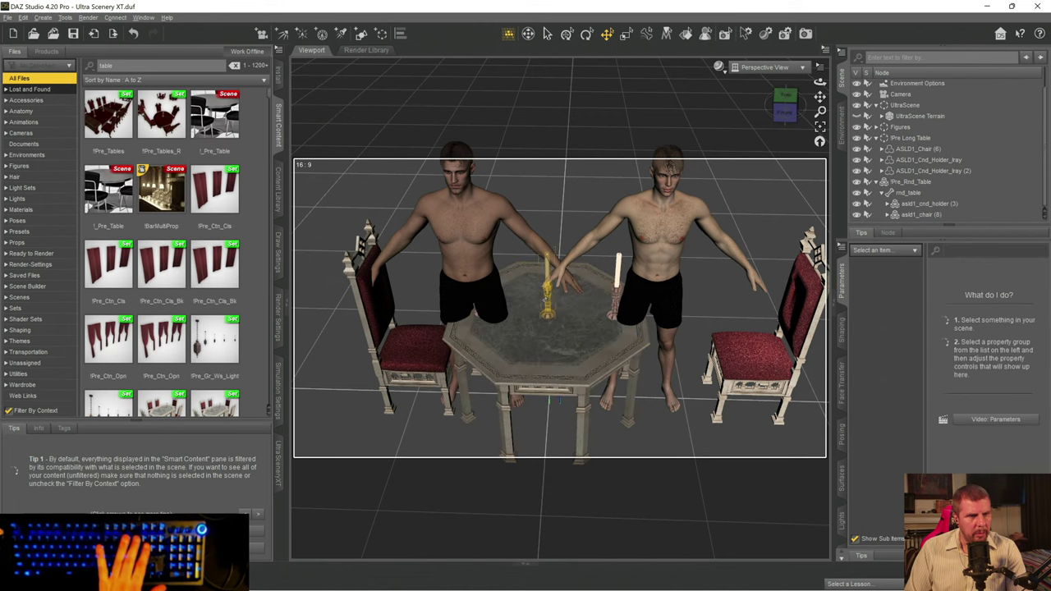
# - Delete the two candle holders standing on the round table
pyautogui.click(546, 296)
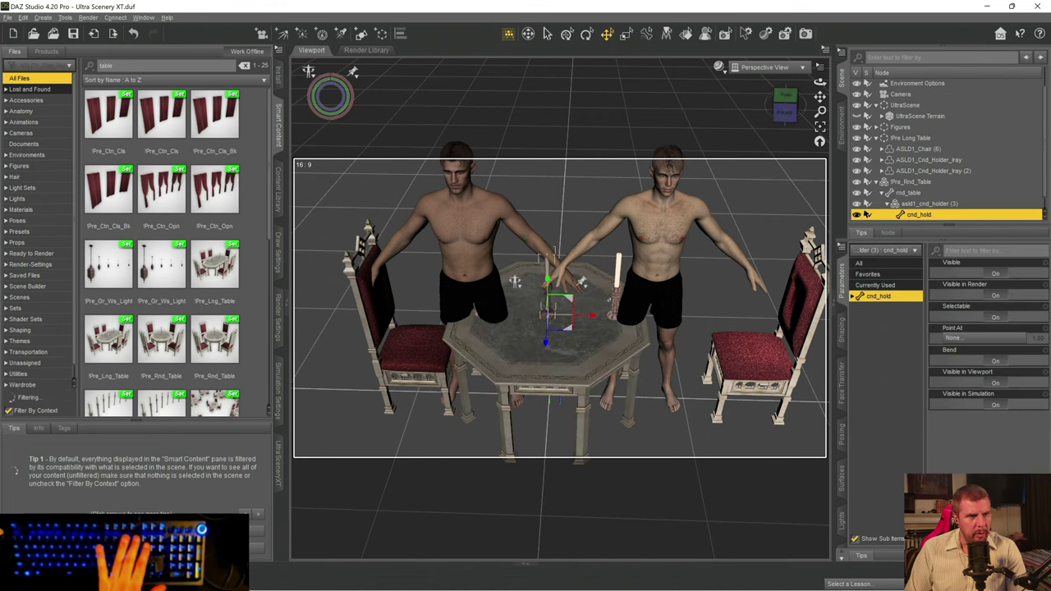
pyautogui.hotkey('ctrl', 'shift', 'a')
pyautogui.click(616, 283)
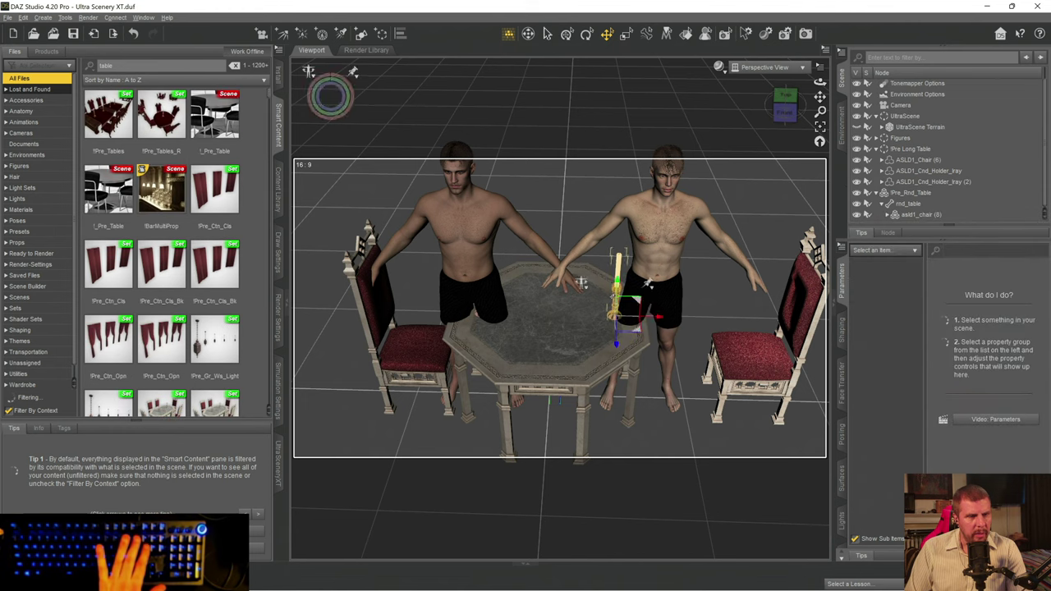
pyautogui.press('Delete')
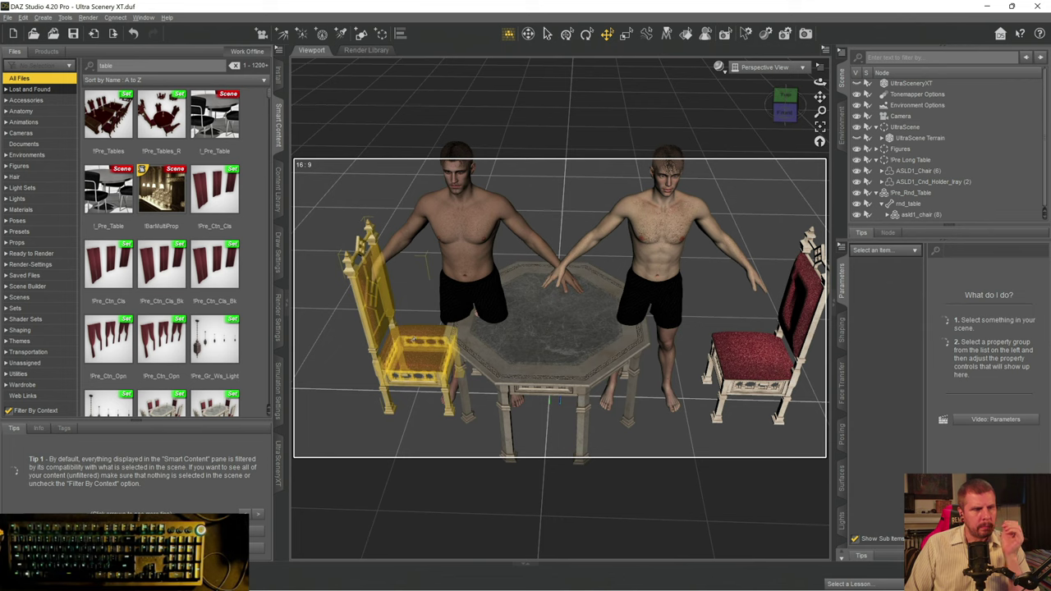
# - Move the chair beside the darker-haired figure outward, away from the round table
pyautogui.click(415, 339)
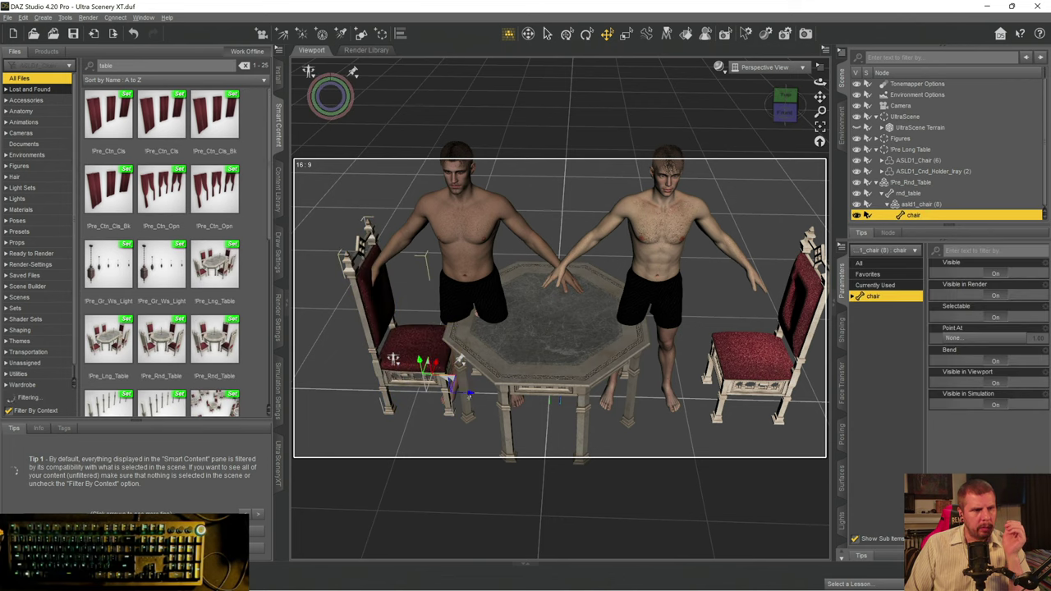
pyautogui.moveTo(460, 361); pyautogui.dragTo(413, 361)
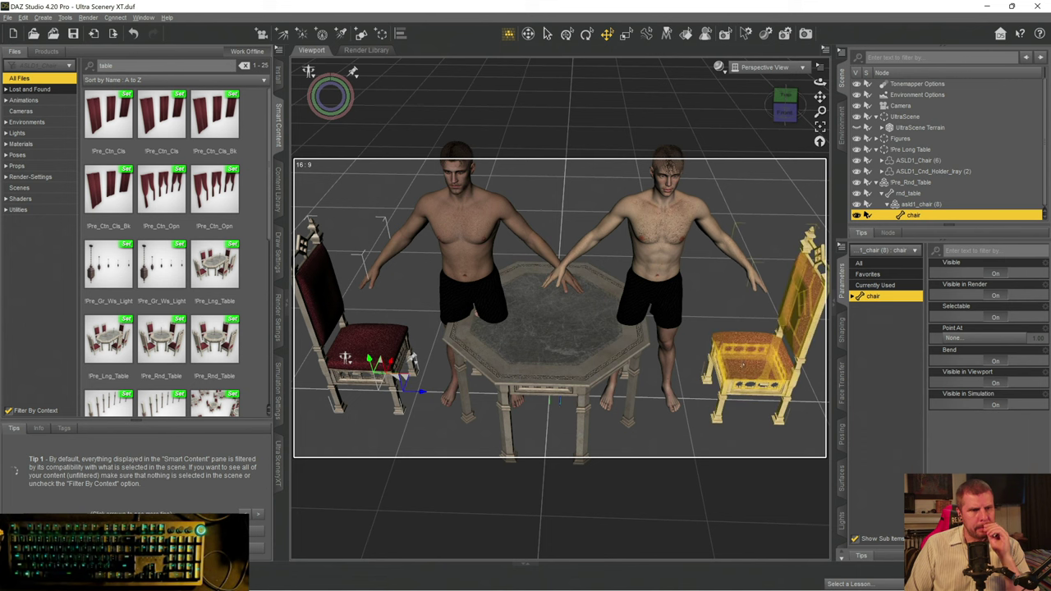
pyautogui.click(786, 115)
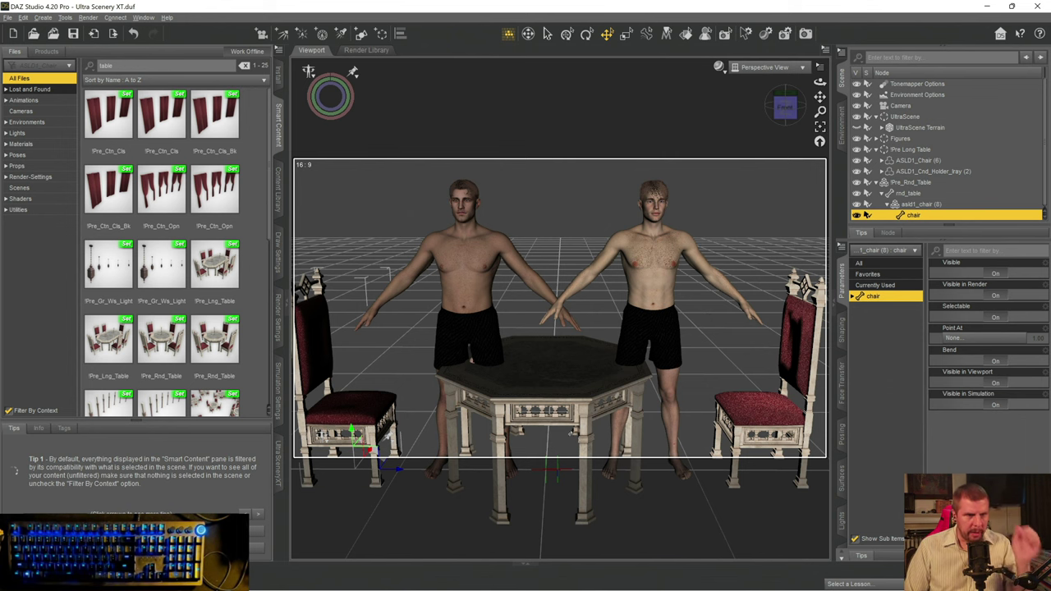
pyautogui.moveTo(820, 82); pyautogui.dragTo(782, 109)
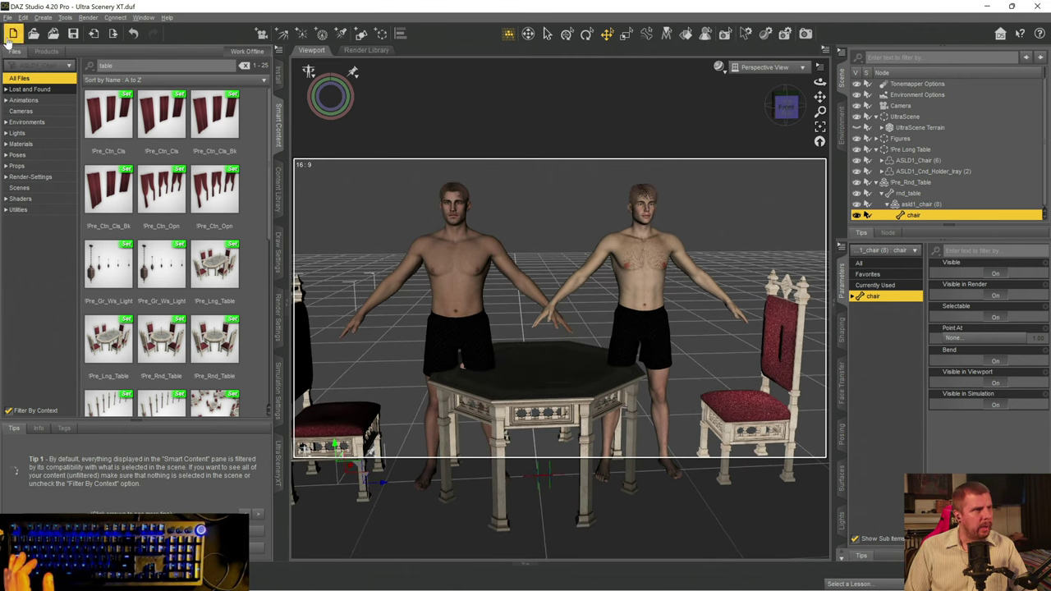
# - Clear the "table" content filter and browse the Poses category by function
pyautogui.click(15, 155)
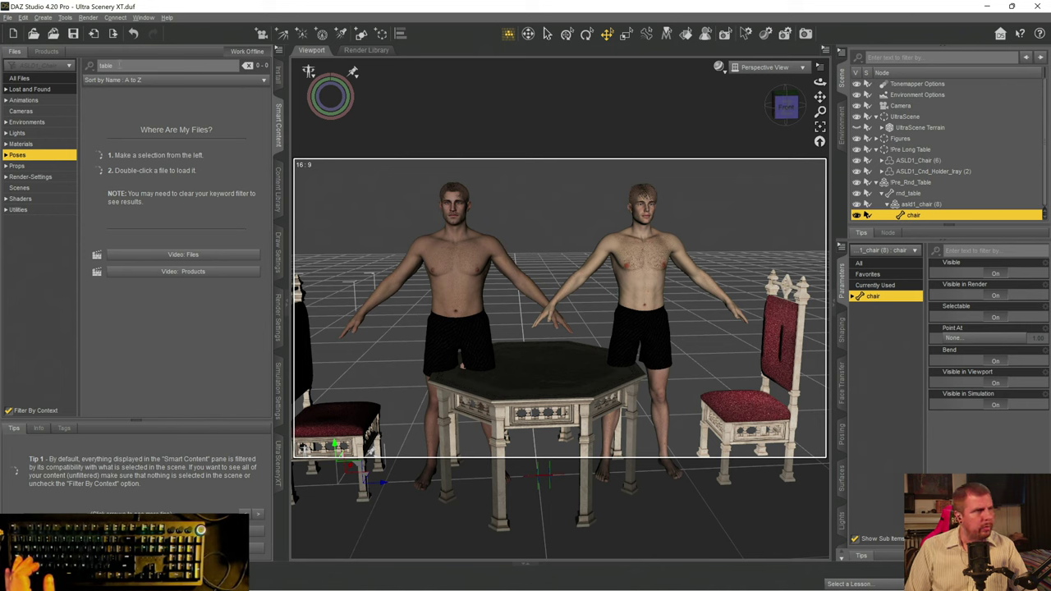
pyautogui.press('BackSpace')
pyautogui.press('BackSpace')
pyautogui.press('BackSpace')
pyautogui.press('BackSpace')
pyautogui.press('BackSpace')
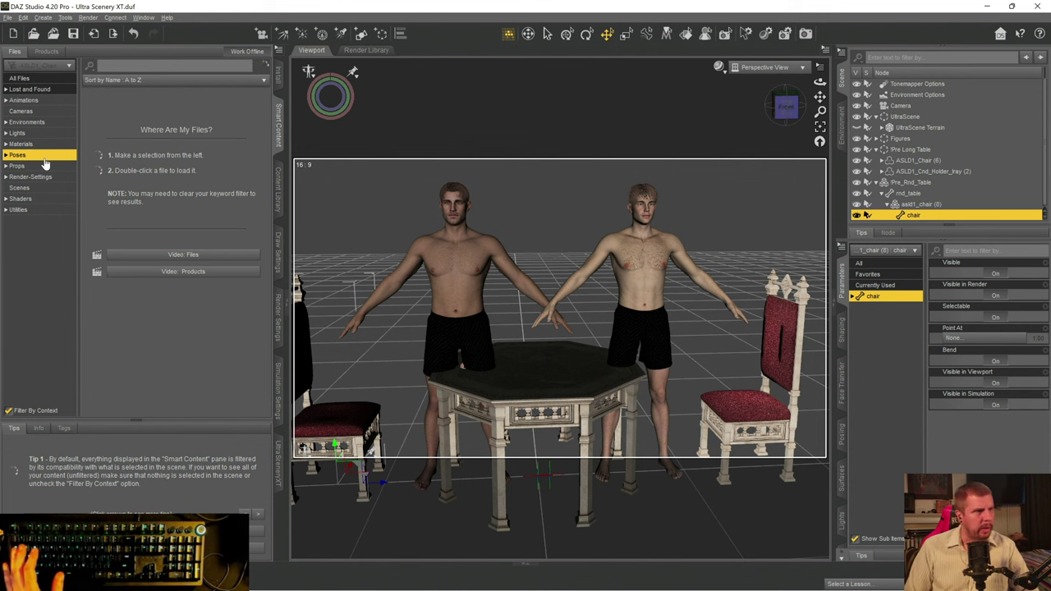
pyautogui.click(5, 154)
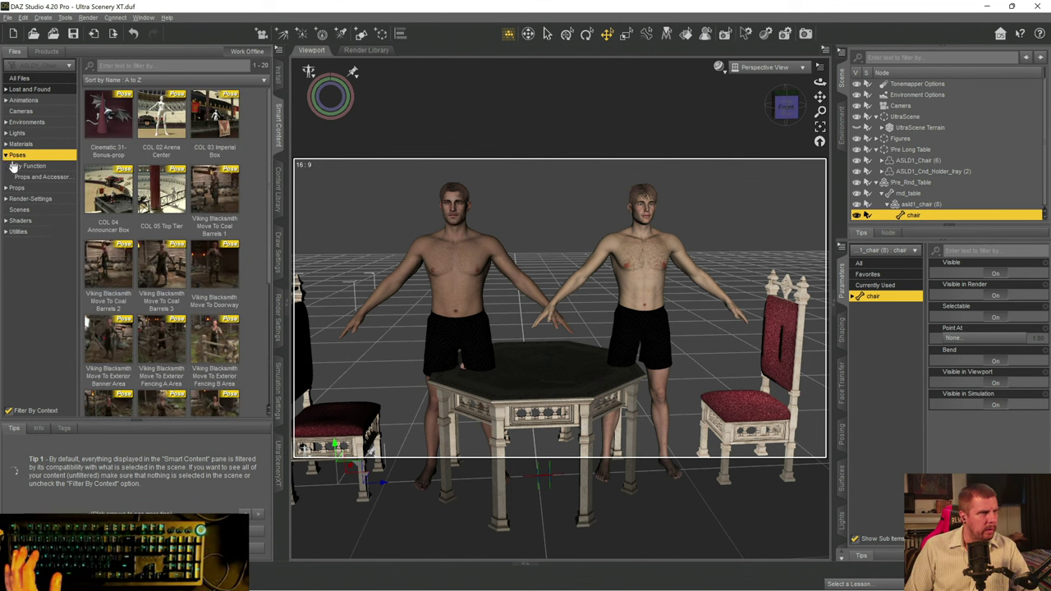
pyautogui.click(13, 167)
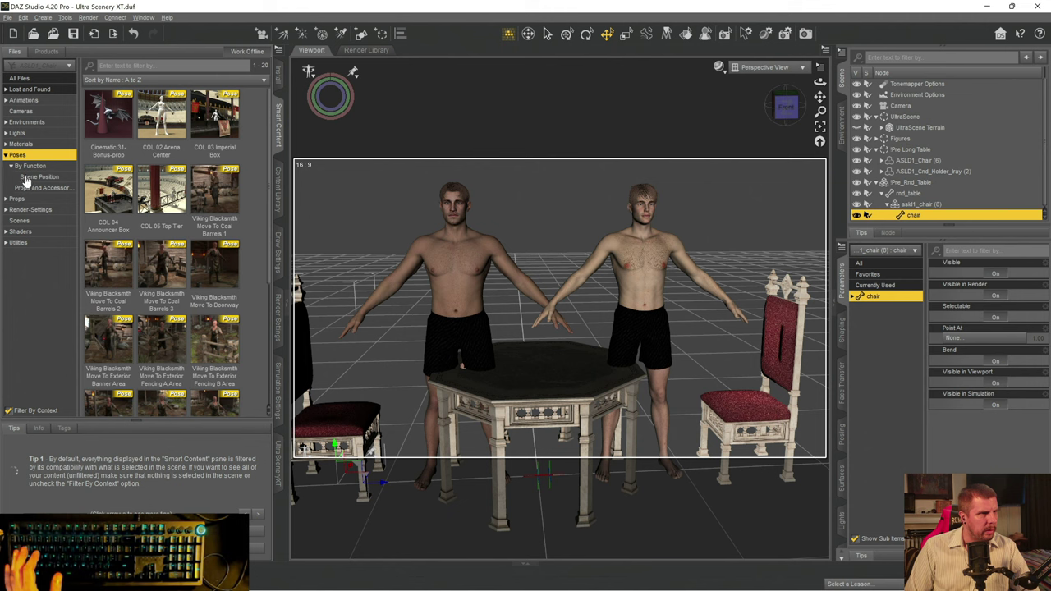
pyautogui.click(33, 166)
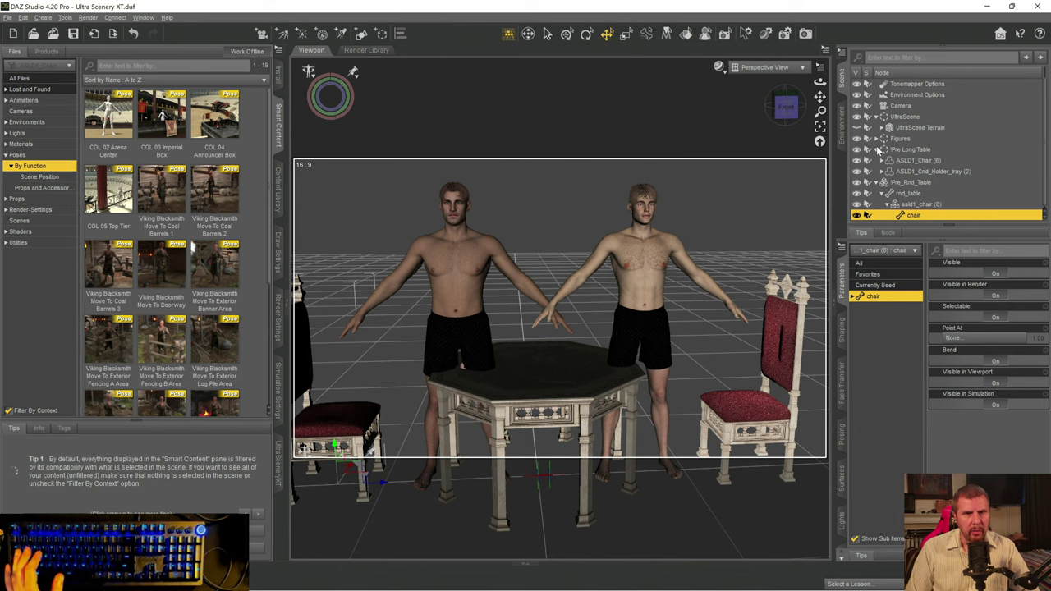
# - Delete the leftover ASLD1_Cnd_Holder_tray (2) from the !Pre Long Table group
pyautogui.scroll(1, 877, 152)
pyautogui.click(909, 162)
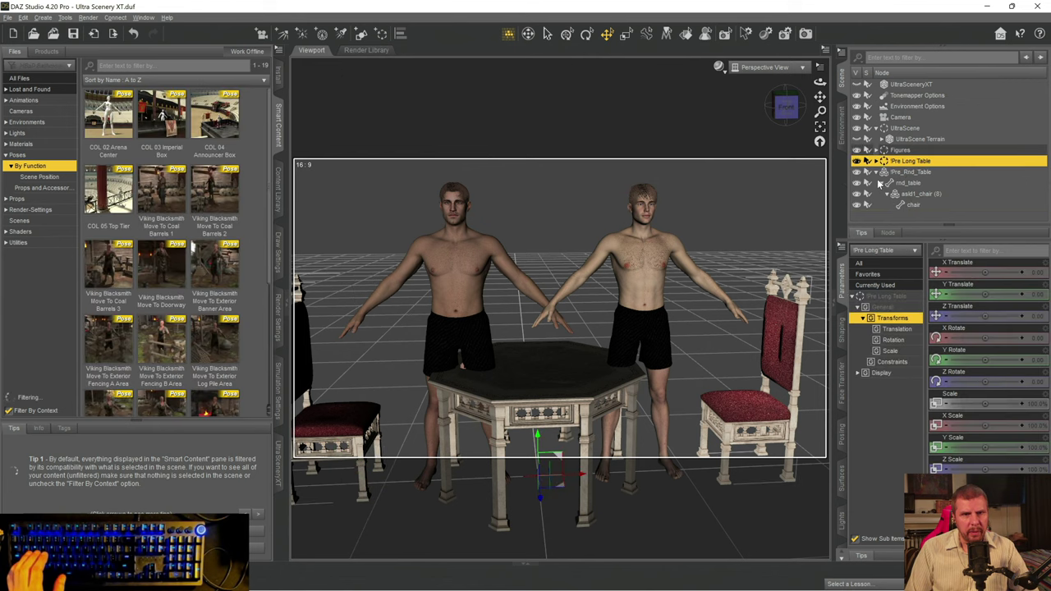
pyautogui.click(876, 172)
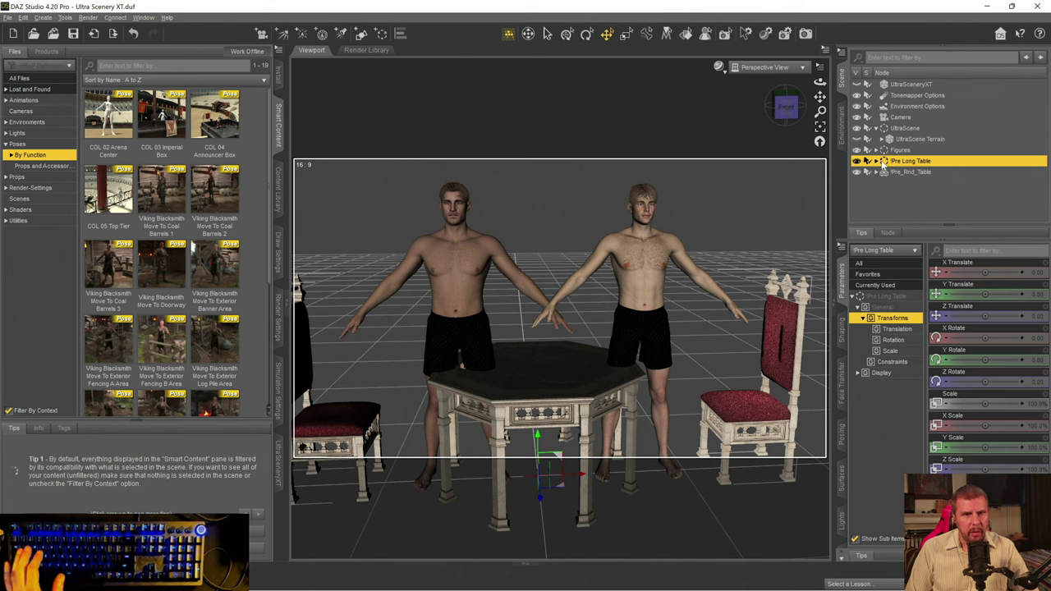
pyautogui.click(877, 162)
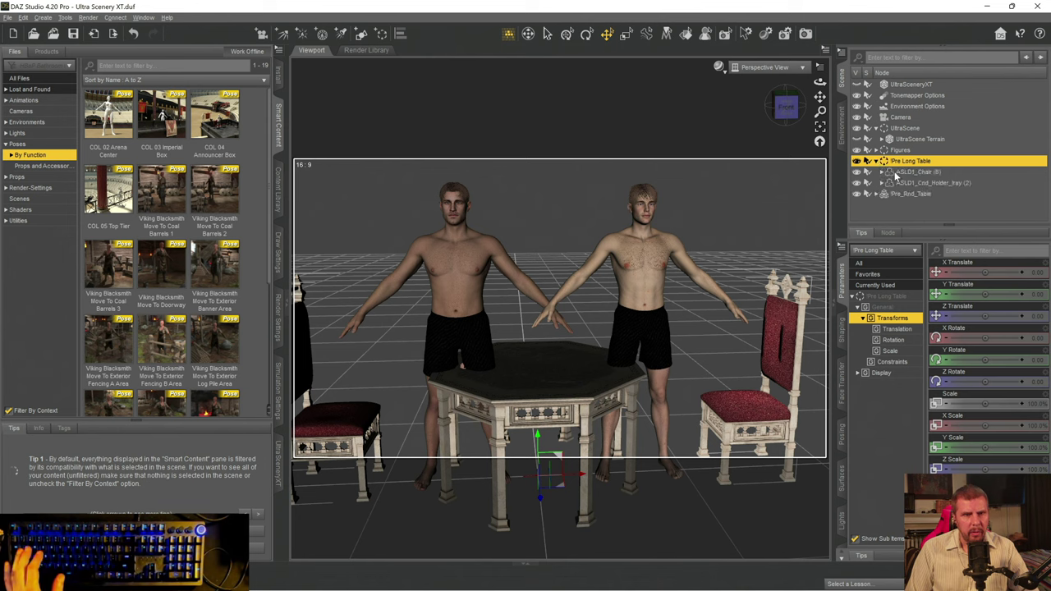
pyautogui.click(896, 172)
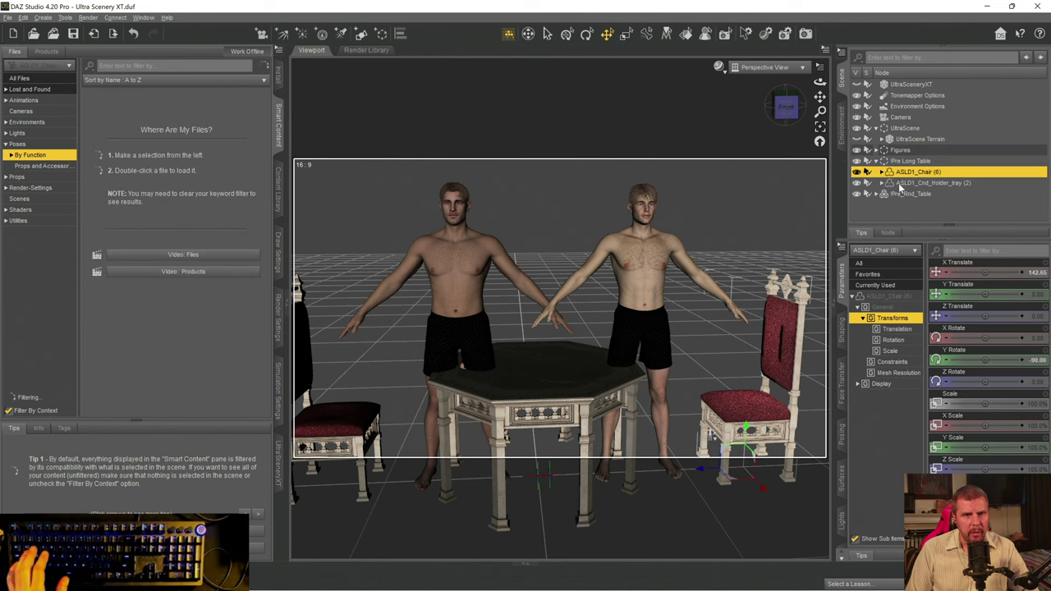
pyautogui.click(901, 183)
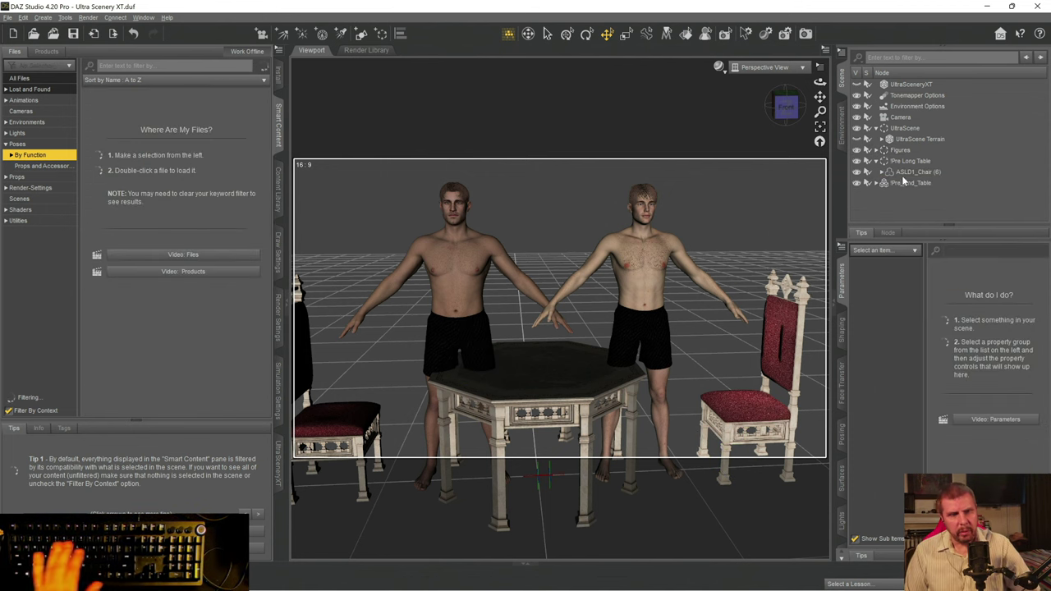
# - Unparent ASLD1_Chair (6) from the !Pre Long Table group
pyautogui.click(902, 173)
pyautogui.rightClick(900, 172)
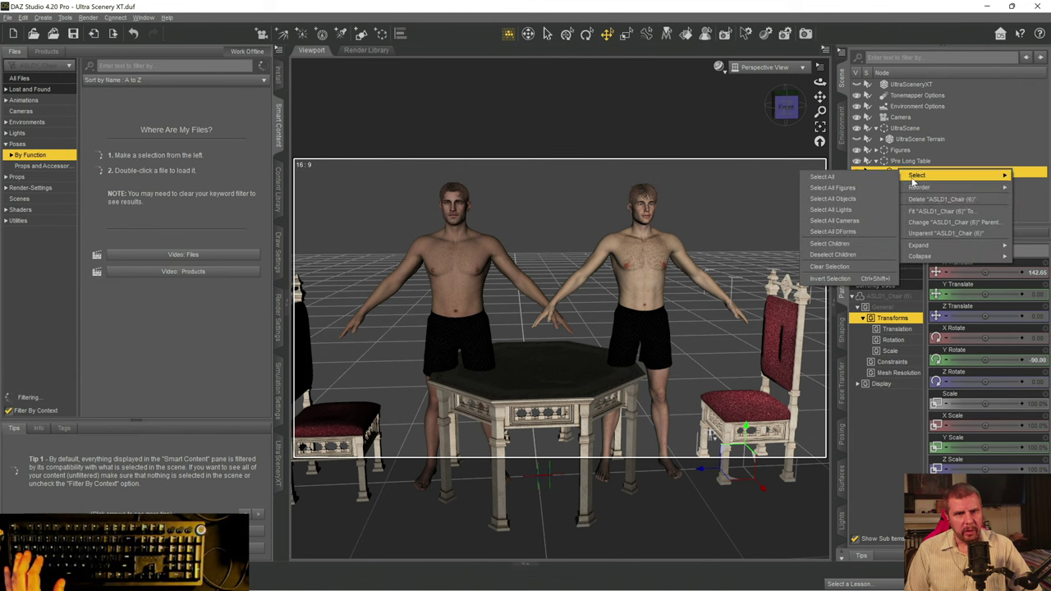
pyautogui.moveTo(924, 187)
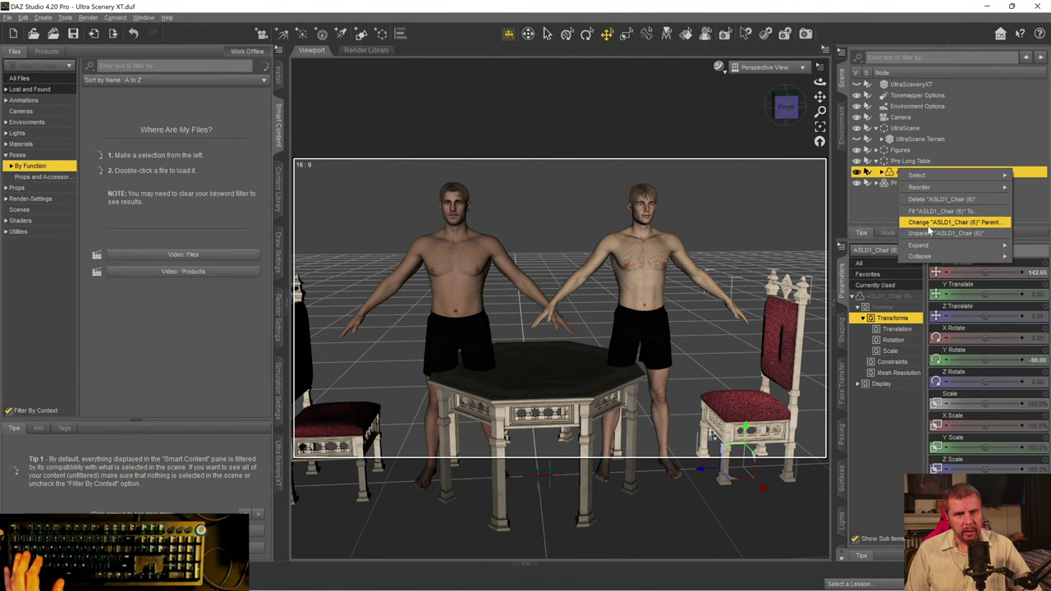
pyautogui.click(926, 232)
pyautogui.click(914, 174)
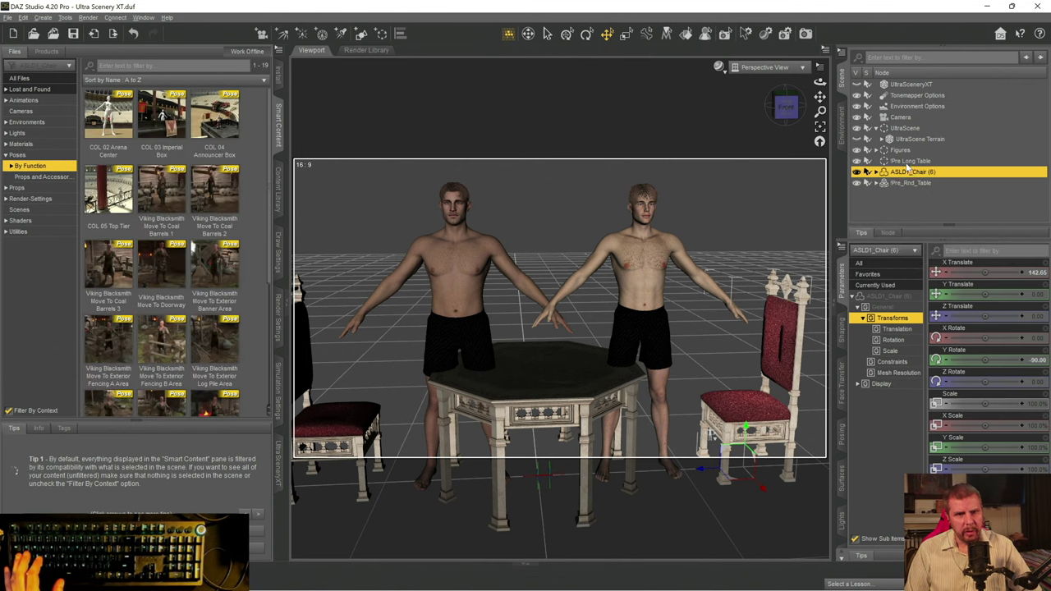
# - Delete the empty !Pre Long Table group and parent ASLD1_Chair (6) under !Pre_Rnd_Table
pyautogui.click(907, 163)
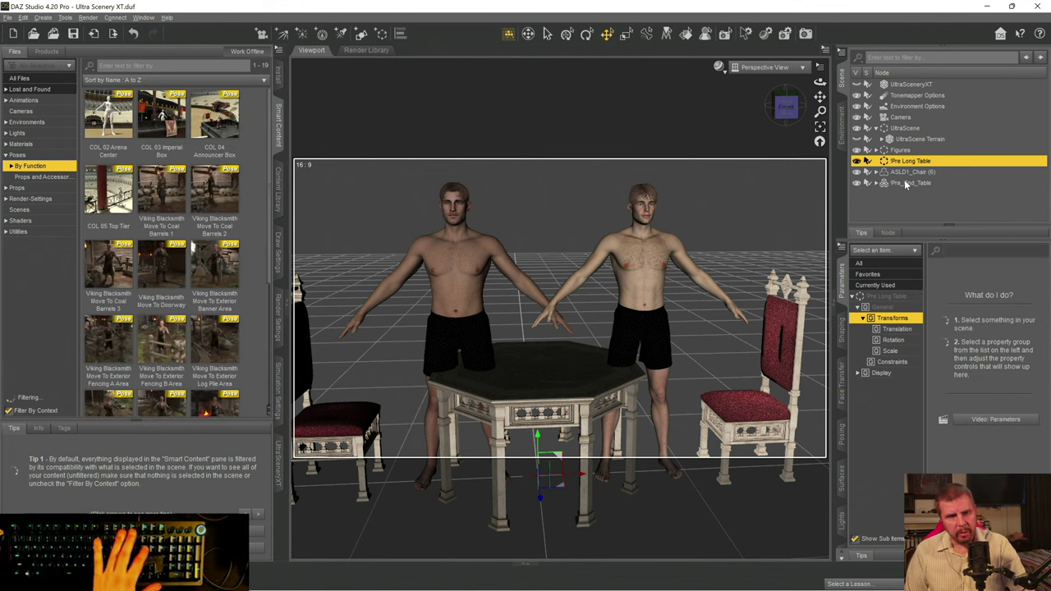
pyautogui.click(906, 184)
pyautogui.moveTo(896, 164); pyautogui.dragTo(906, 175)
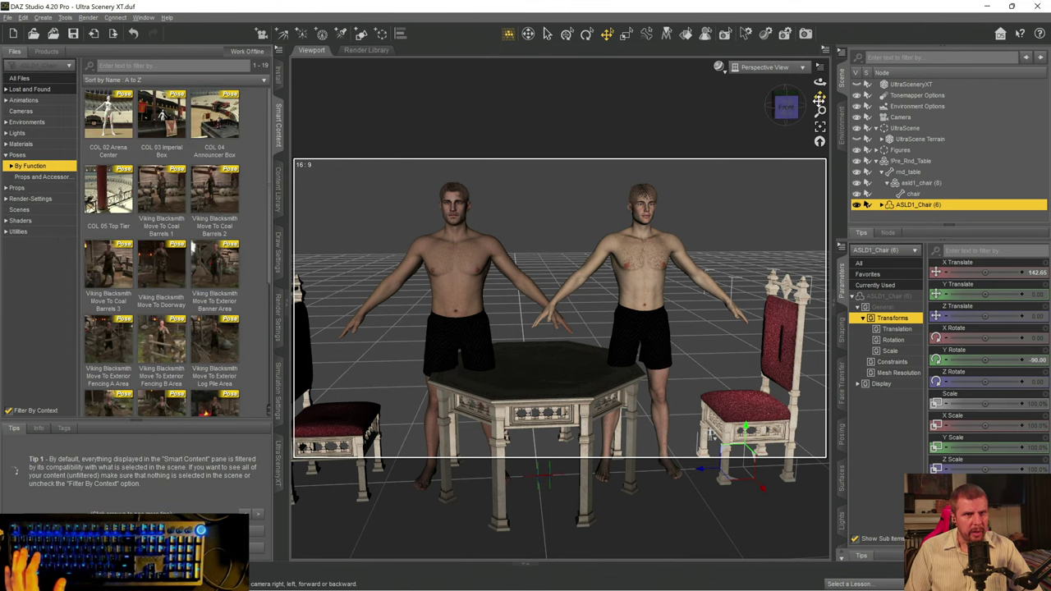
pyautogui.moveTo(820, 96); pyautogui.dragTo(762, 108)
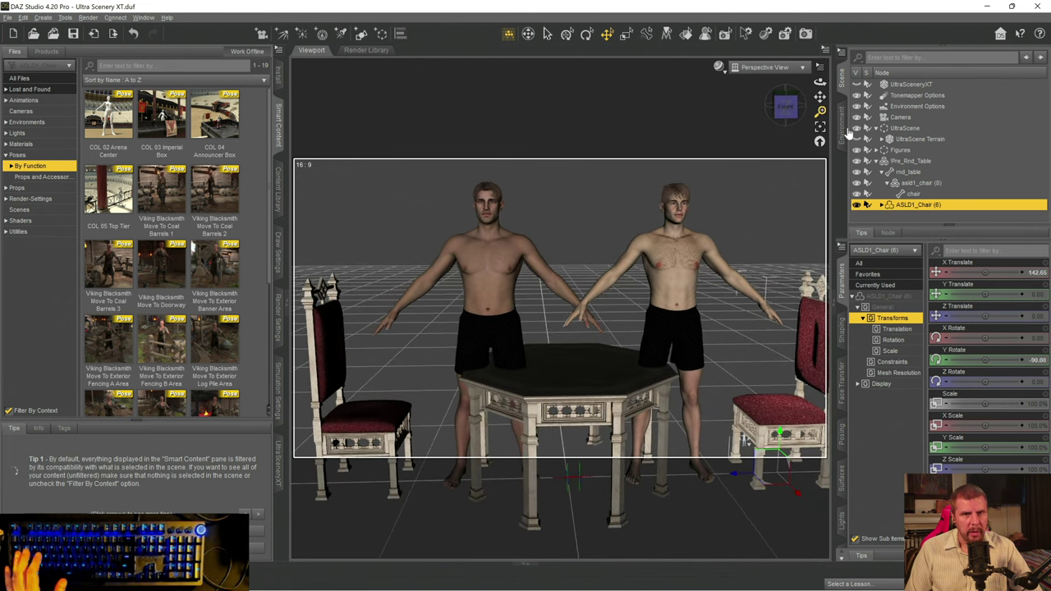
pyautogui.click(877, 161)
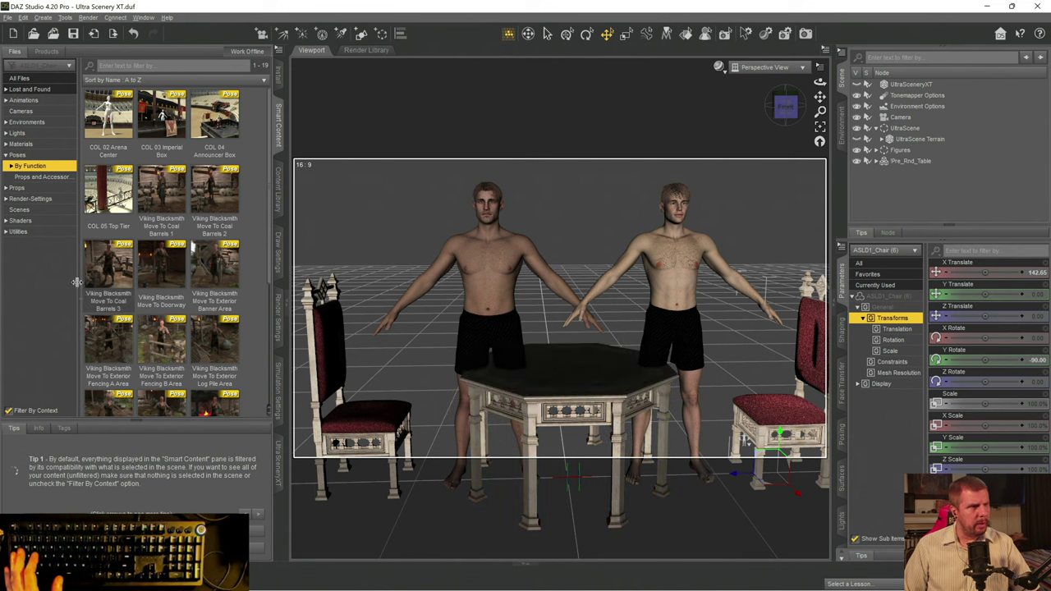
# - Select Bruce HD 8.1 Male in the Figures group and list the Sitting poses available for it
pyautogui.click(875, 151)
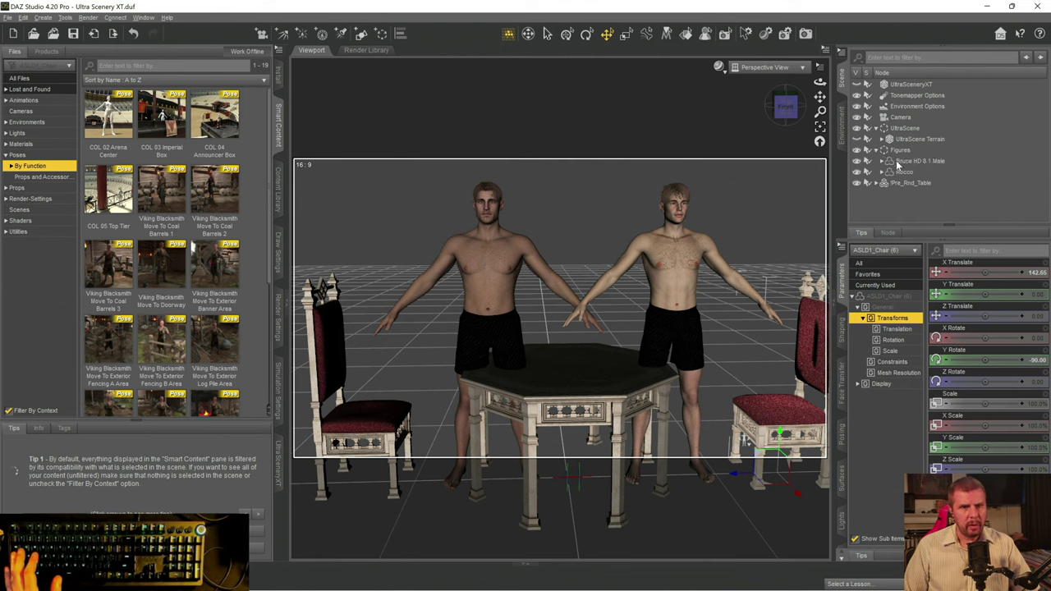
pyautogui.click(896, 160)
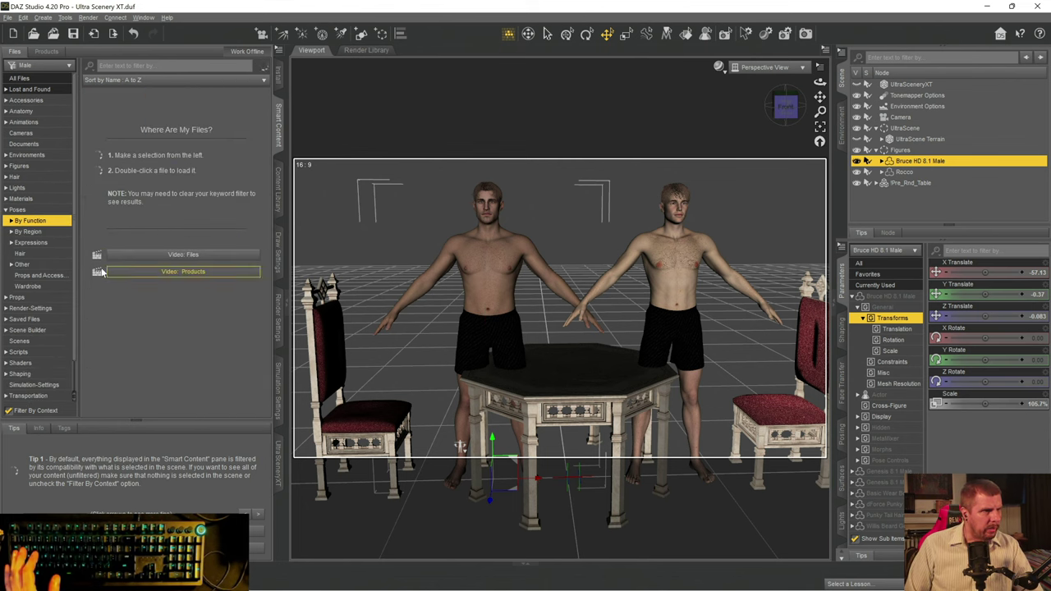
pyautogui.click(10, 223)
pyautogui.click(10, 222)
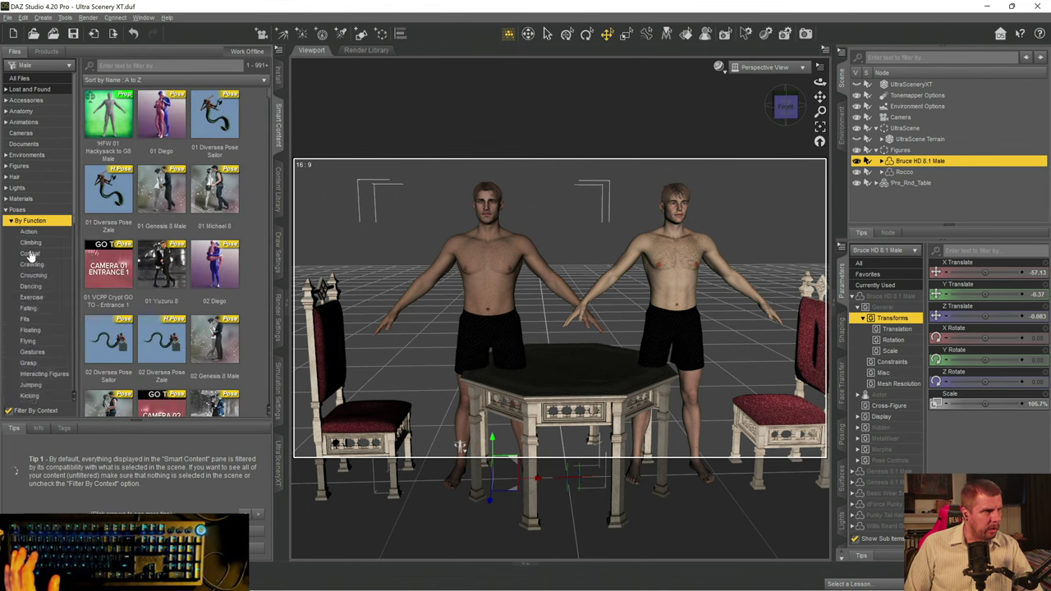
pyautogui.scroll(-3, 38, 282)
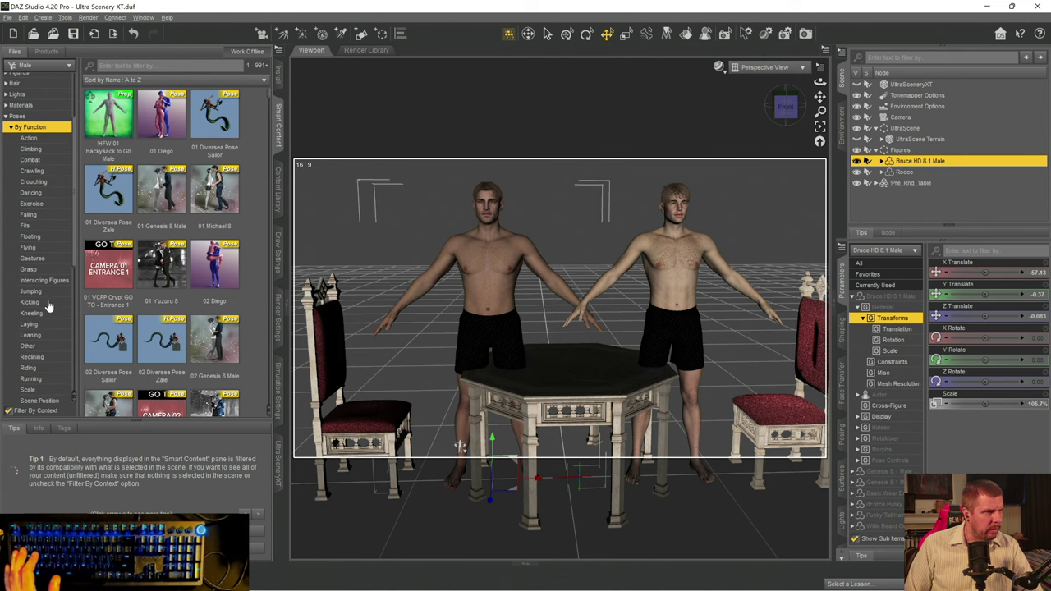
pyautogui.scroll(-3, 36, 383)
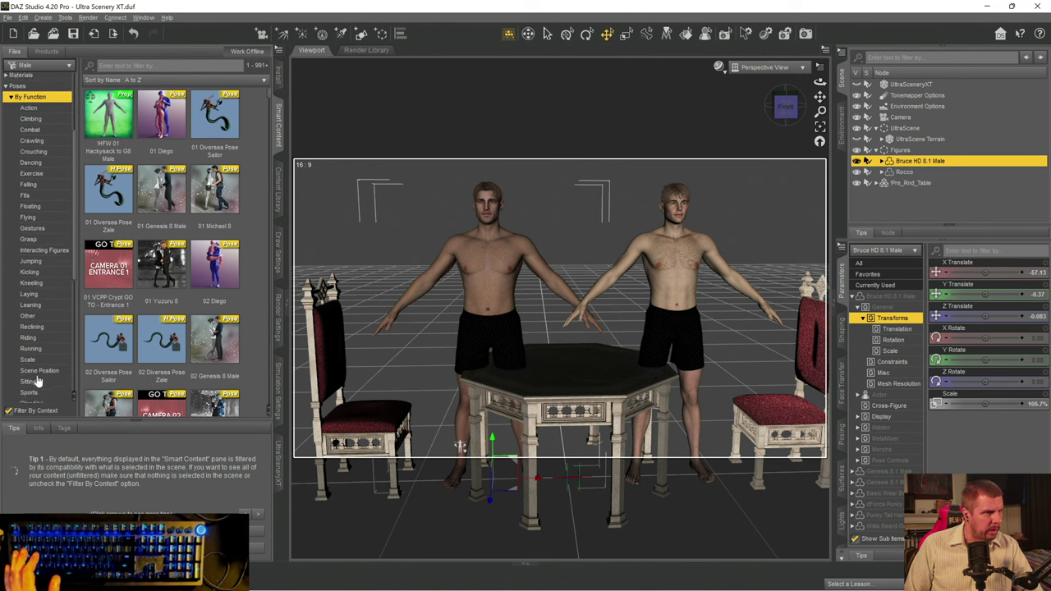
pyautogui.click(29, 319)
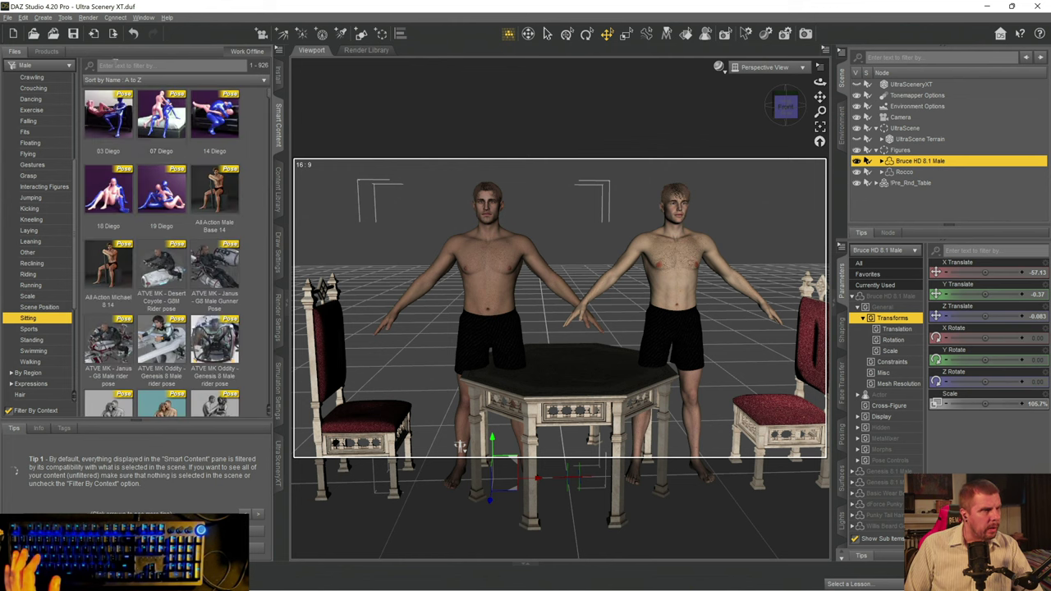
# - Filter the sitting poses by "dr" and apply DR Sitting 2 to Bruce HD 8.1 Male
pyautogui.click(125, 66)
pyautogui.write('tes')
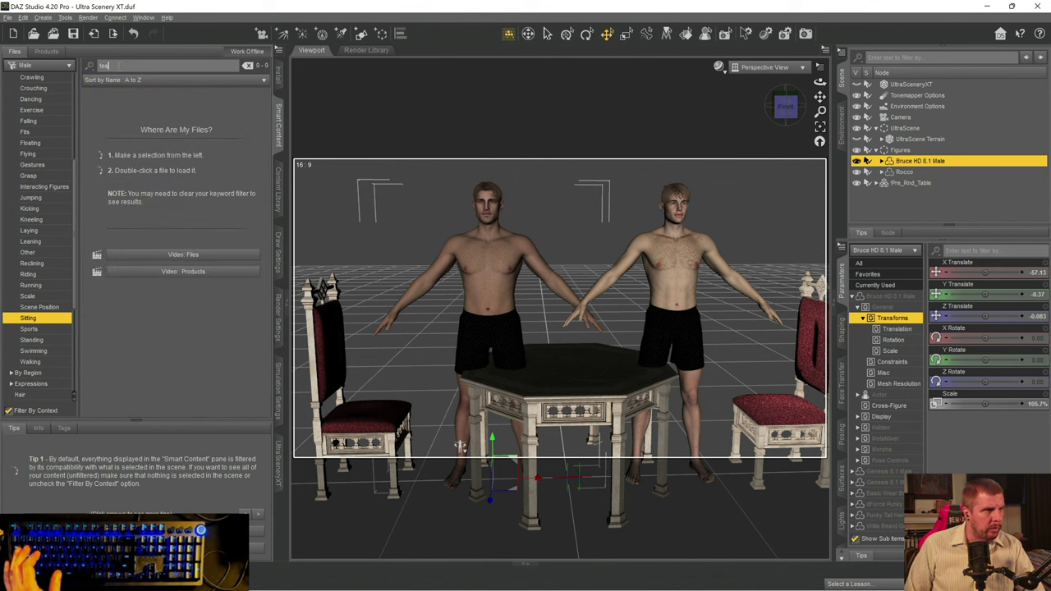
pyautogui.write('di')
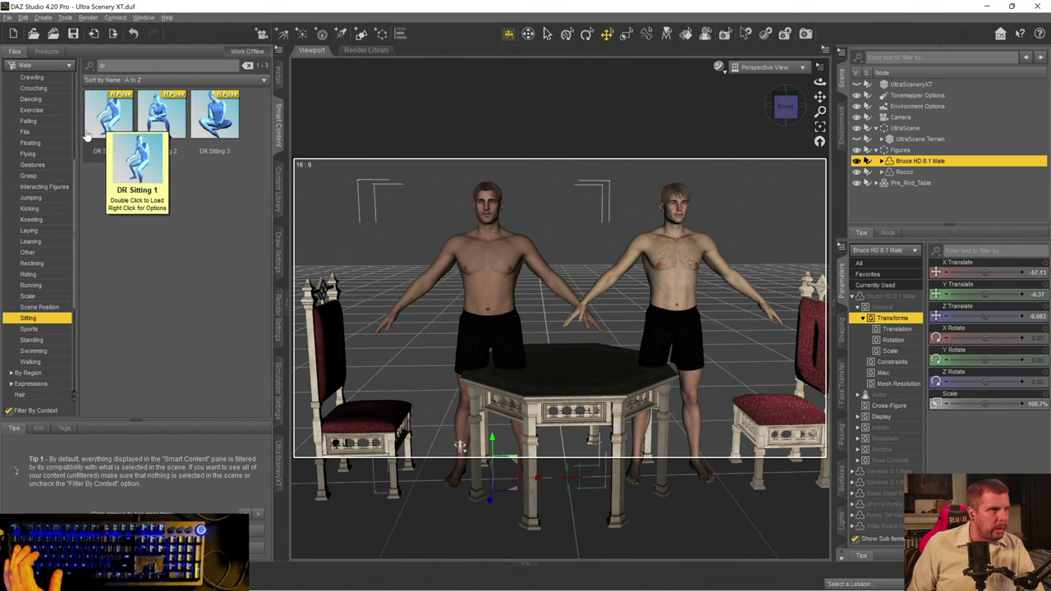
pyautogui.click(162, 123)
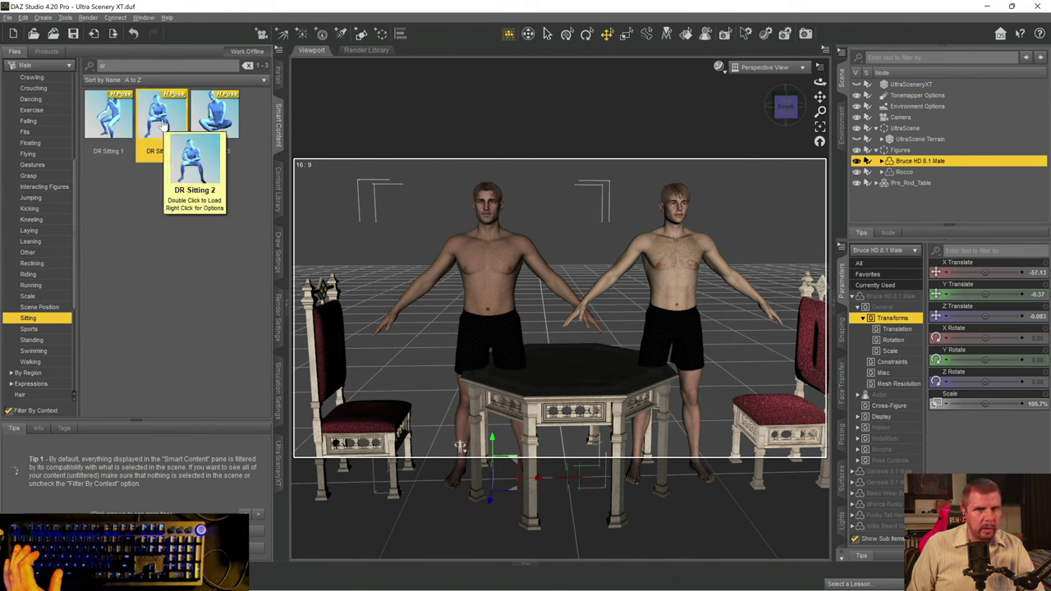
pyautogui.doubleClick(162, 124)
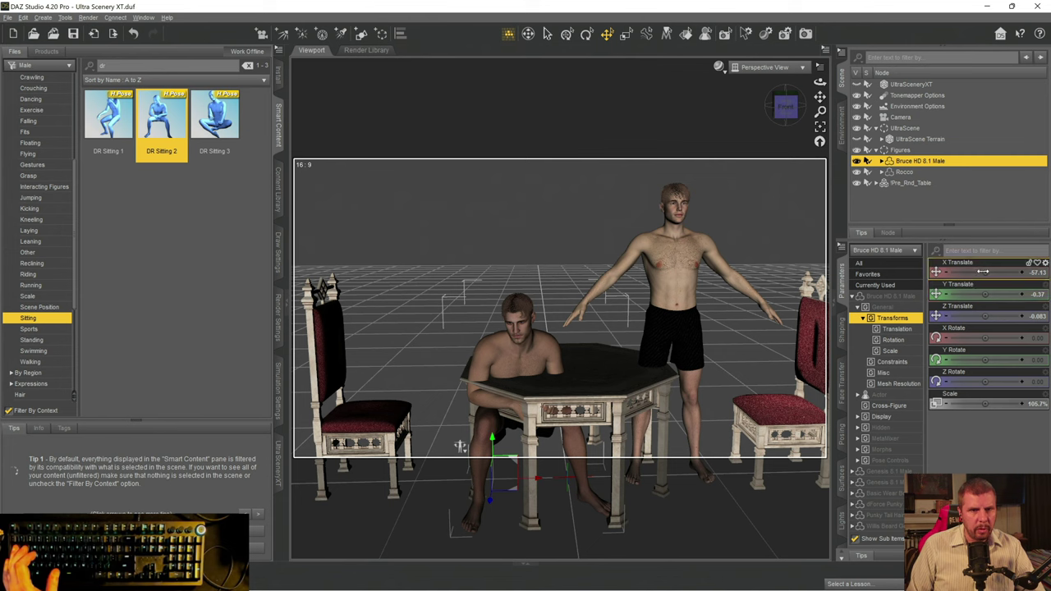
# - Turn the seated Bruce figure toward the table and place him on the nearby chair, at about -141.3 X and 8.3 Y Translate
pyautogui.moveTo(460, 446); pyautogui.dragTo(388, 449)
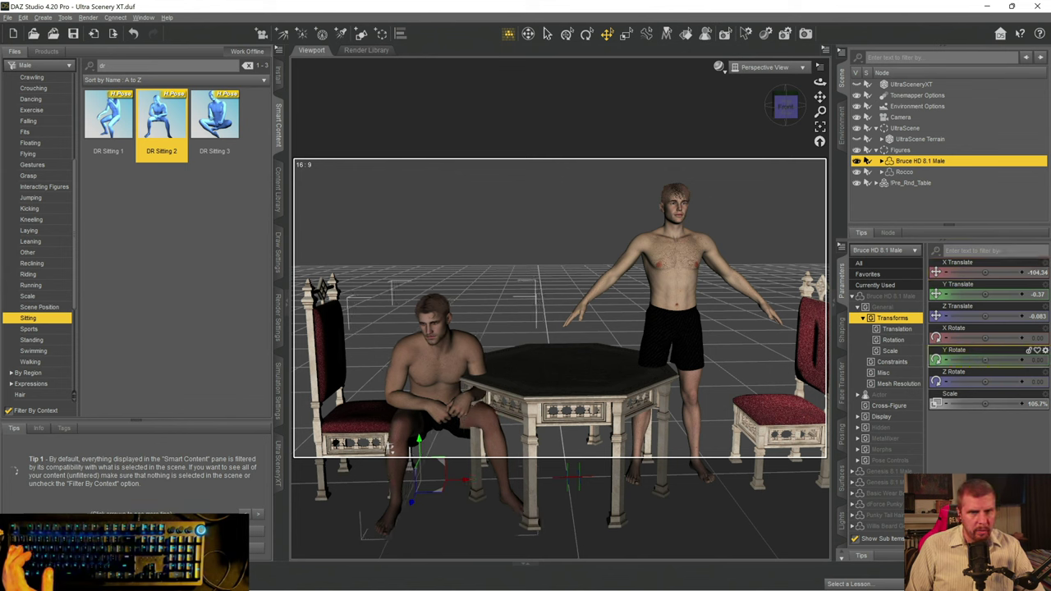
pyautogui.moveTo(986, 360)
pyautogui.mouseDown()
pyautogui.moveTo(1004, 360)
pyautogui.moveTo(985, 362)
pyautogui.mouseUp()
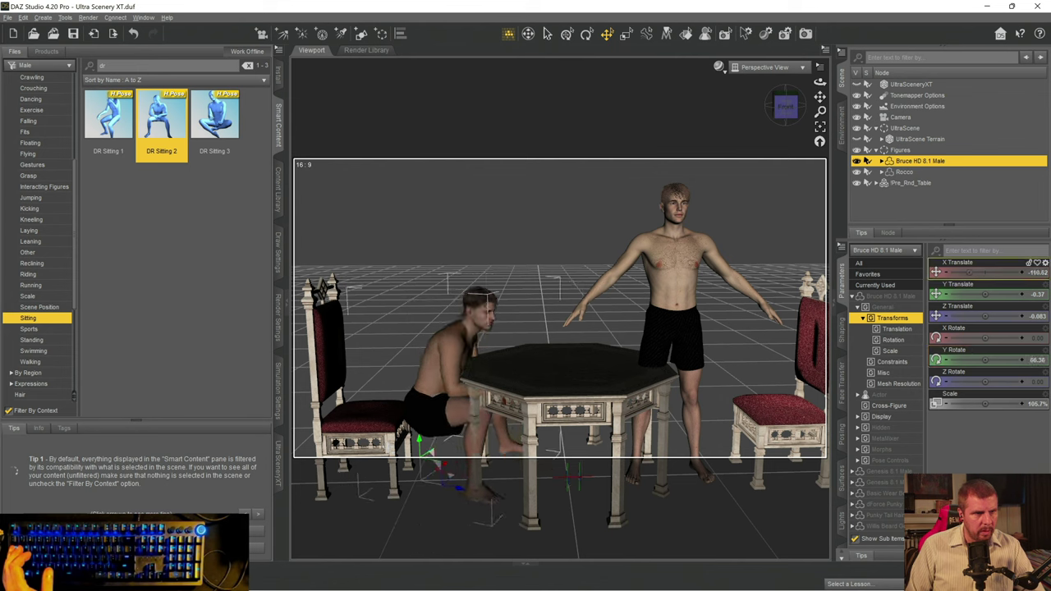
pyautogui.moveTo(983, 273); pyautogui.dragTo(946, 272)
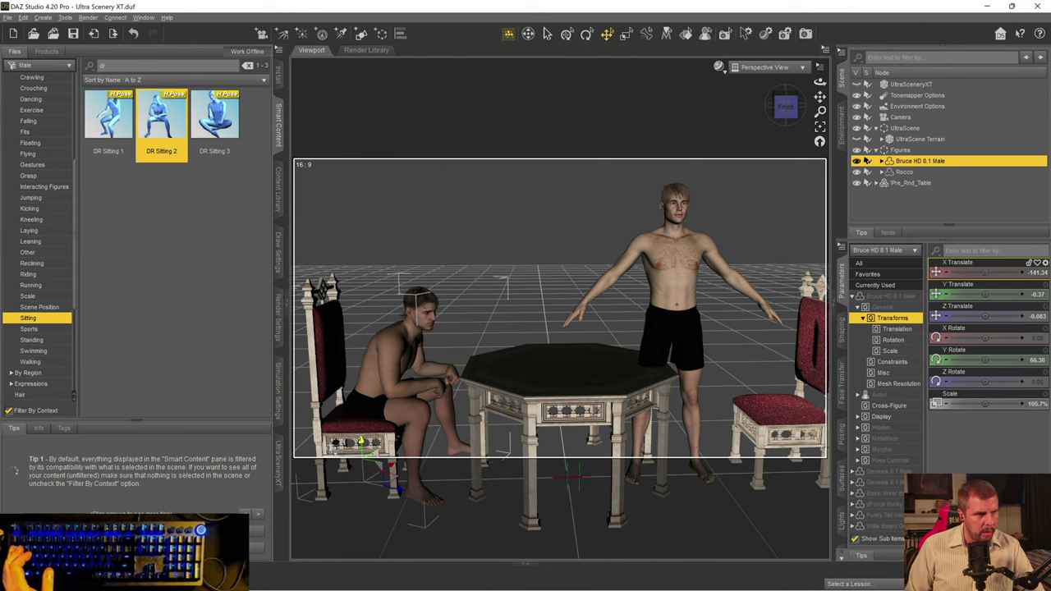
pyautogui.moveTo(359, 441); pyautogui.dragTo(360, 428)
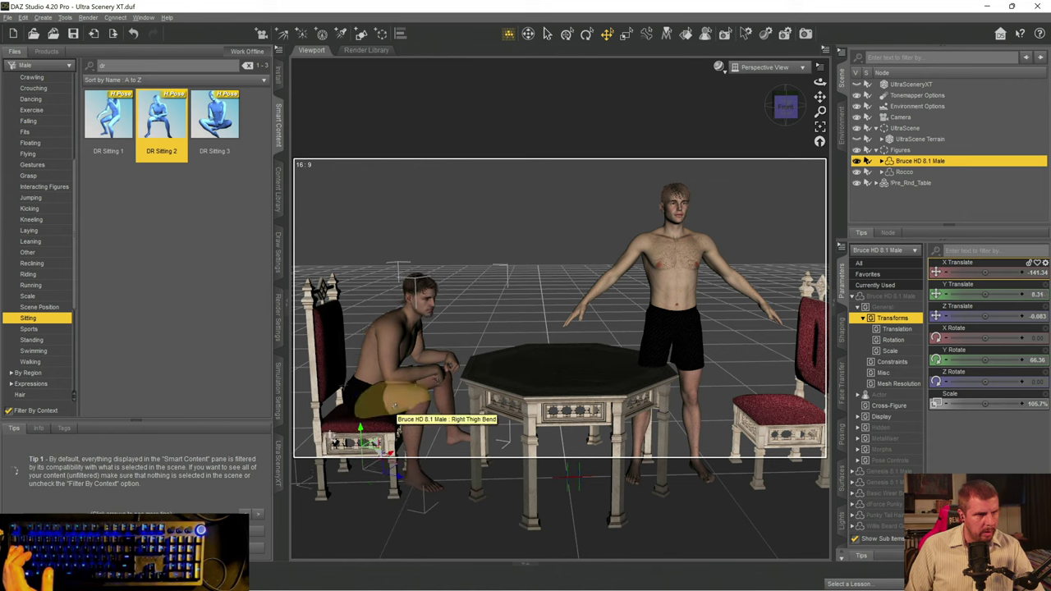
# - Replace the pose of Bruce HD 8.1 Male with DR Sitting 1
pyautogui.click(393, 401)
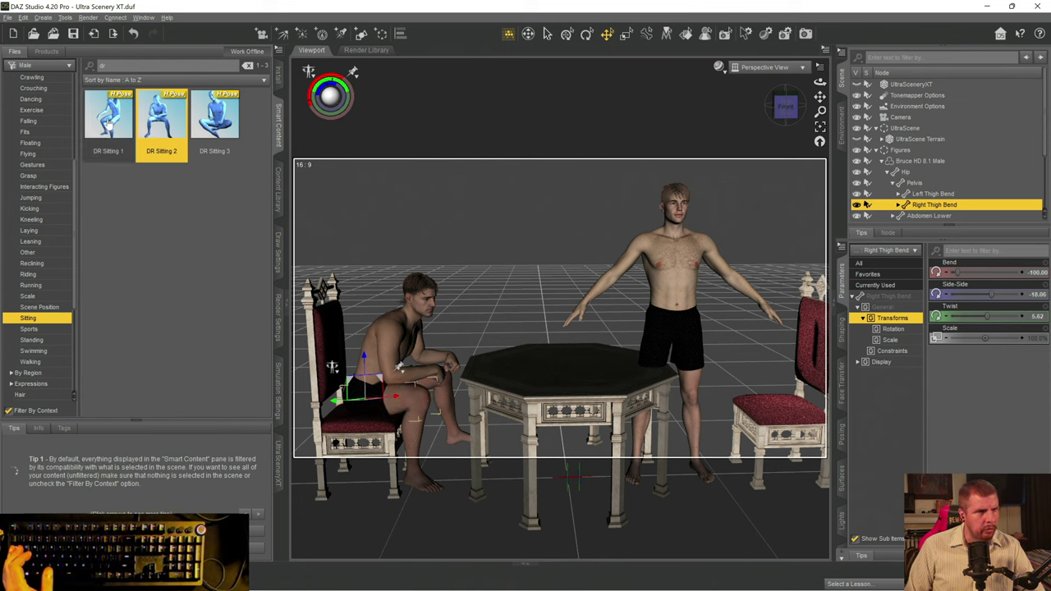
pyautogui.click(913, 161)
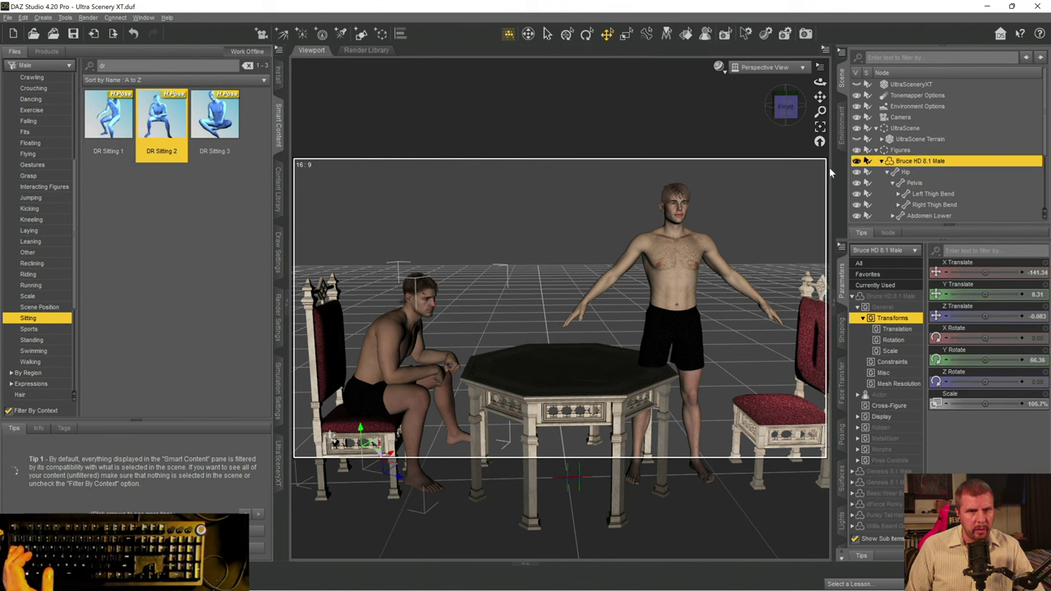
pyautogui.doubleClick(117, 117)
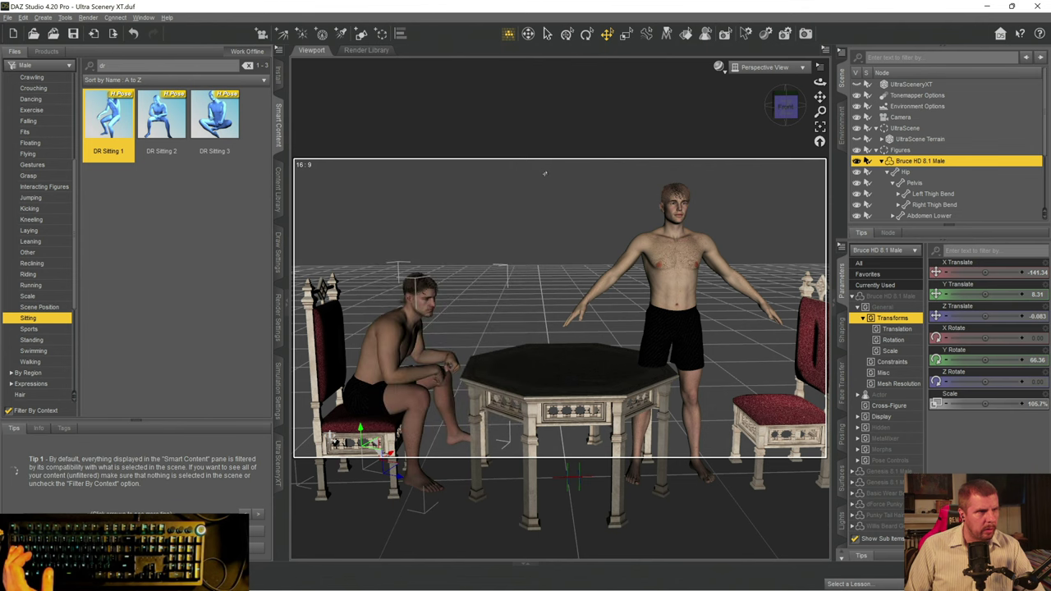
pyautogui.hotkey('ctrl', 'z')
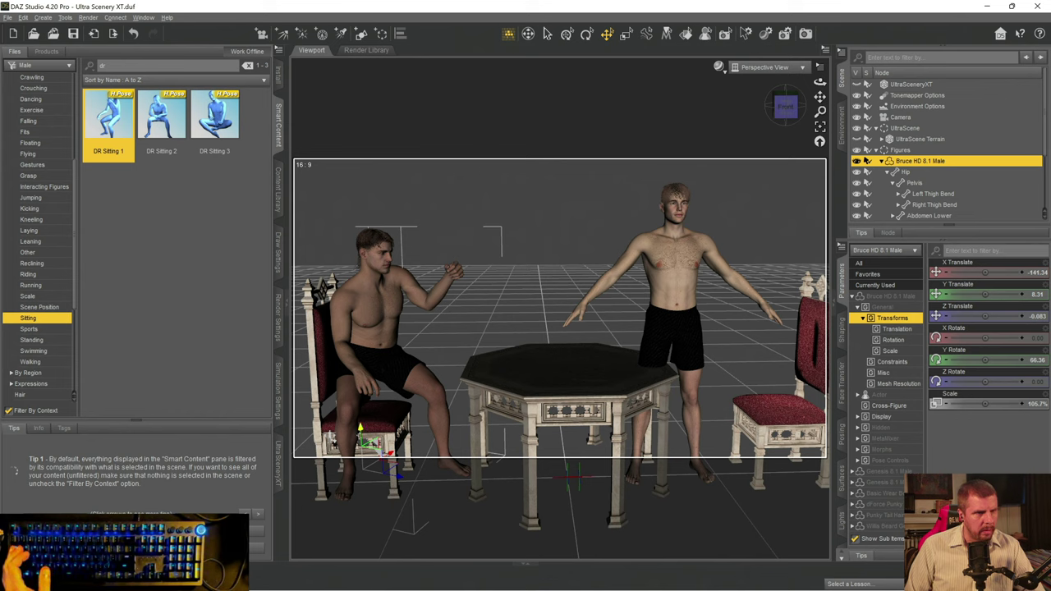
# - Lower Bruce onto the chair at about -9.5 Y Translate and turn him toward the table with Y Rotate about 105
pyautogui.moveTo(360, 428); pyautogui.dragTo(360, 461)
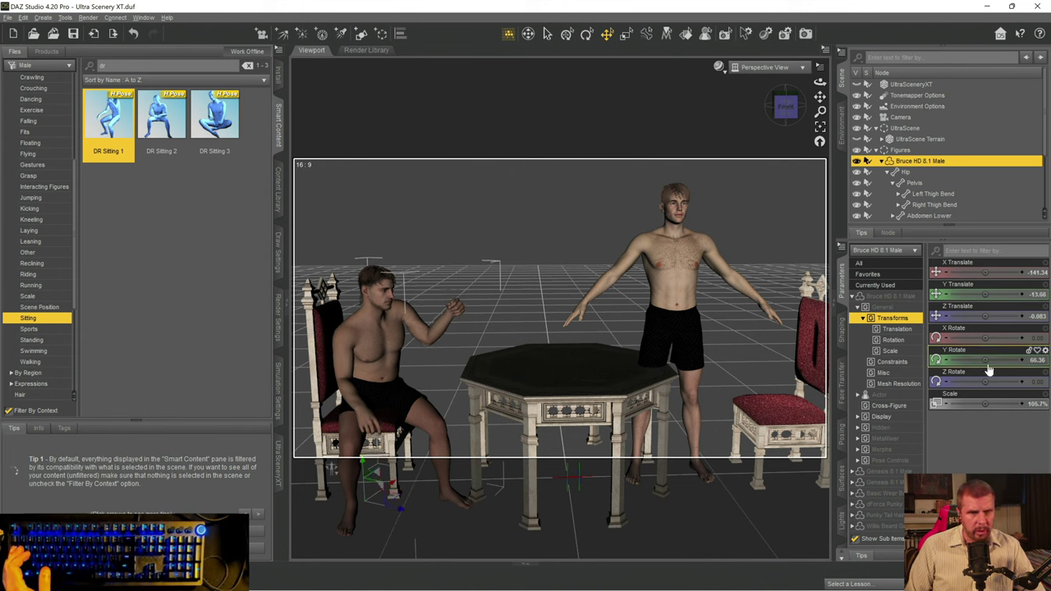
pyautogui.moveTo(986, 360); pyautogui.dragTo(1013, 359)
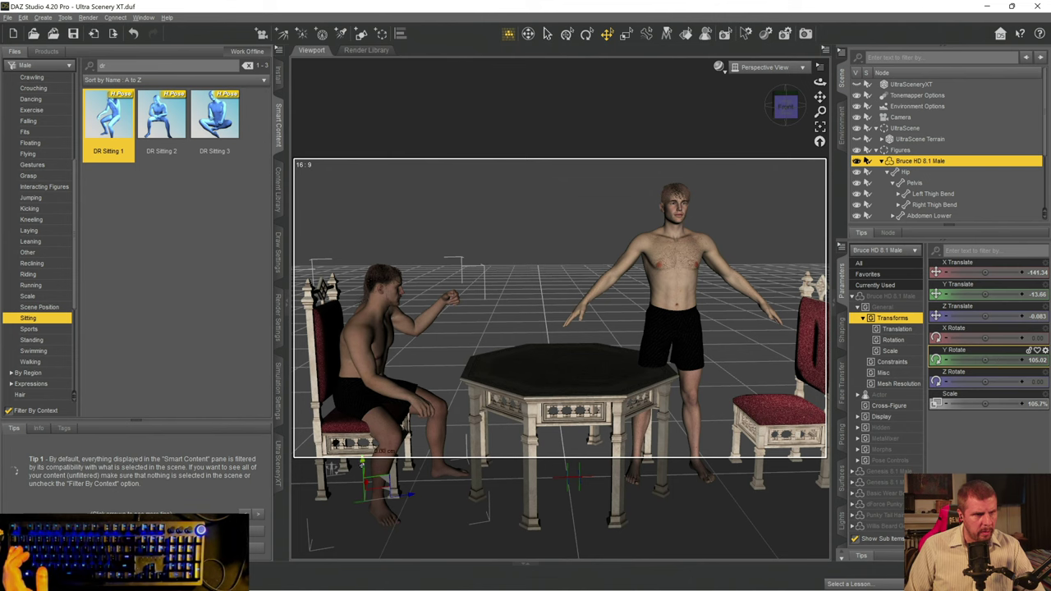
pyautogui.moveTo(362, 464); pyautogui.dragTo(362, 450)
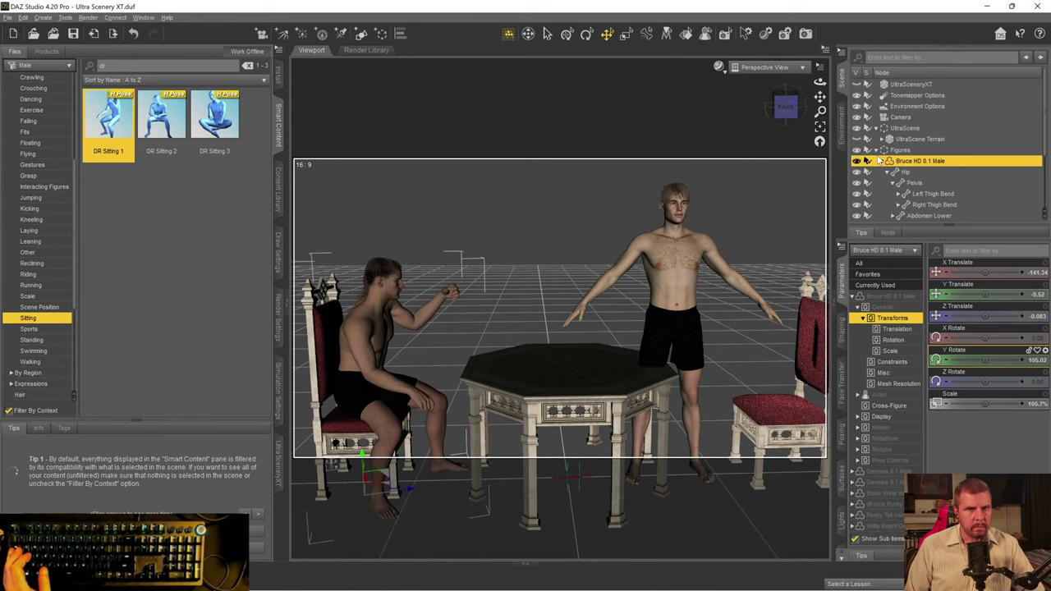
# - Select the whole Rocco figure and apply the DR Sitting 1 pose to it
pyautogui.click(682, 292)
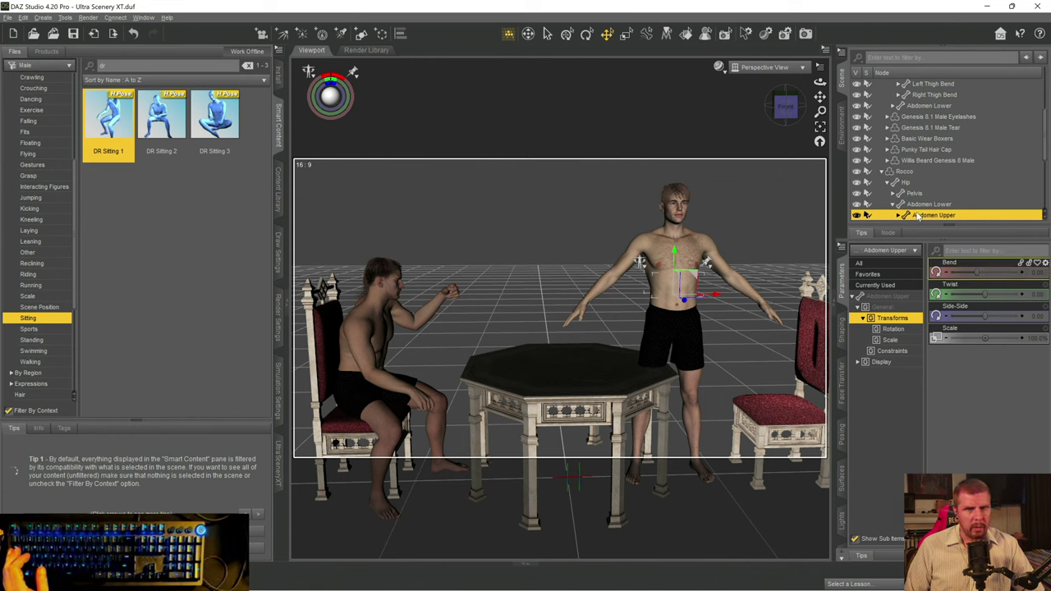
pyautogui.click(905, 170)
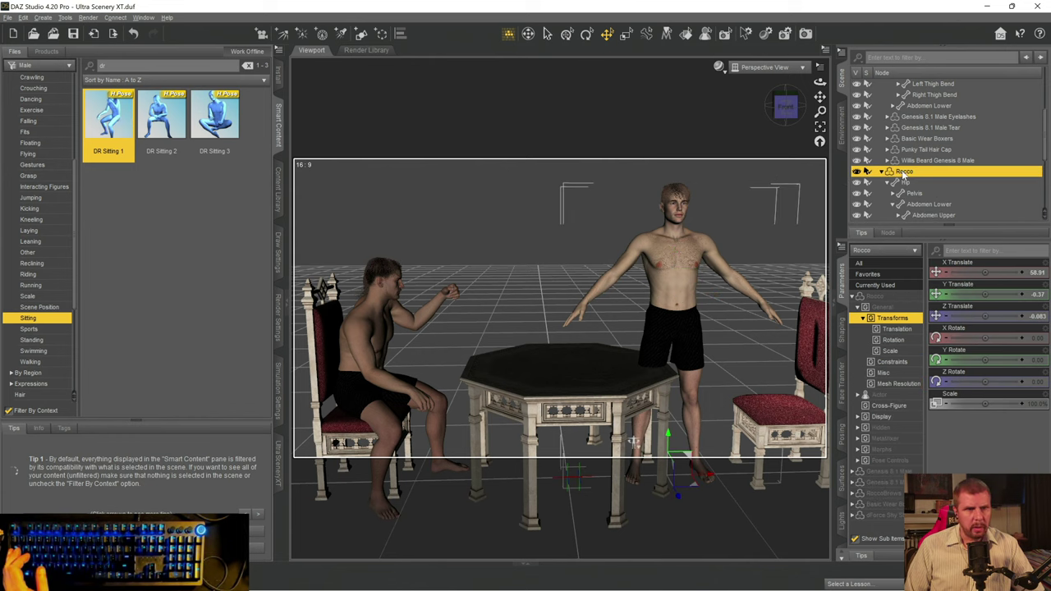
pyautogui.doubleClick(107, 121)
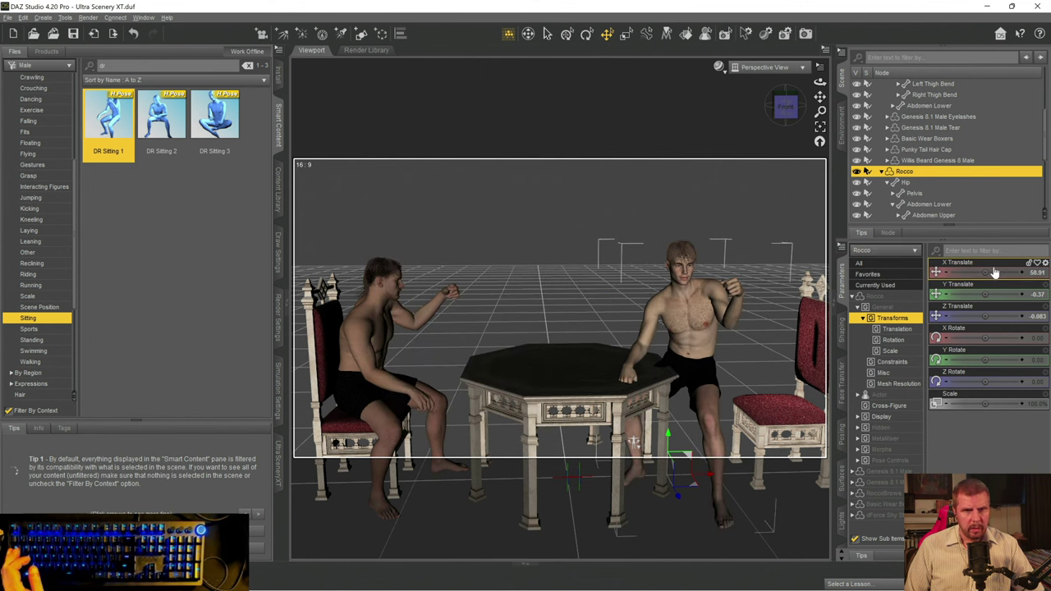
# - Turn Rocco toward Bruce with Y Rotate about -54.6 and shift him to about 73.6 X Translate
pyautogui.moveTo(986, 272); pyautogui.dragTo(996, 278)
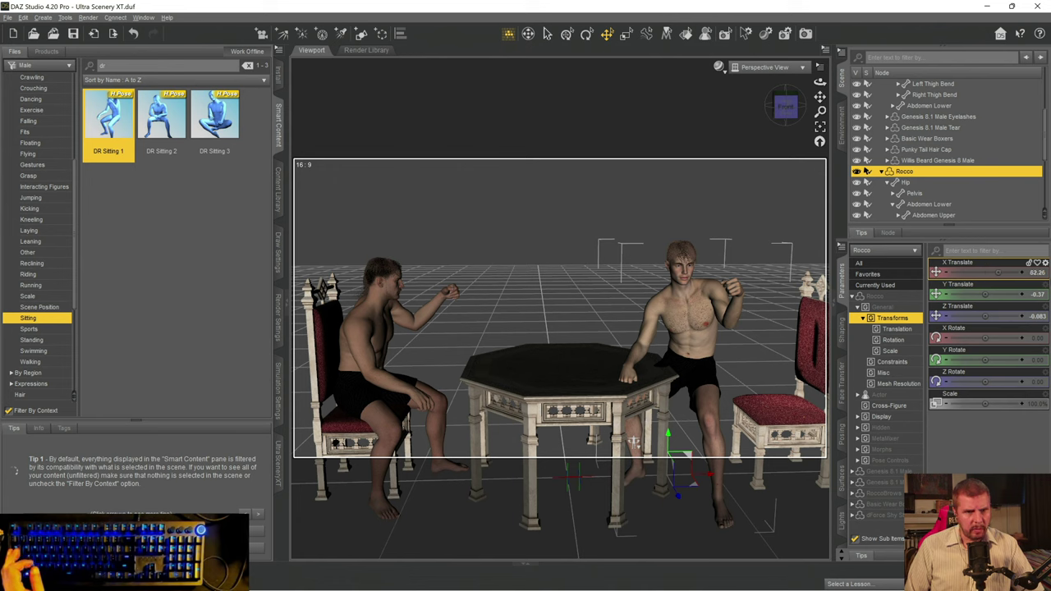
pyautogui.moveTo(981, 272); pyautogui.dragTo(986, 272)
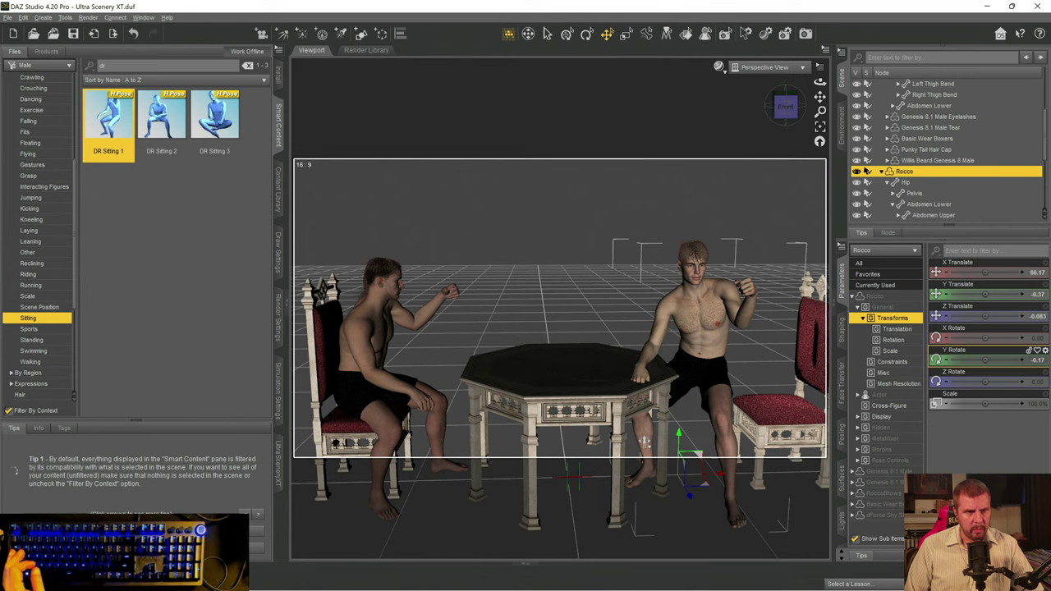
pyautogui.moveTo(985, 360); pyautogui.dragTo(971, 360)
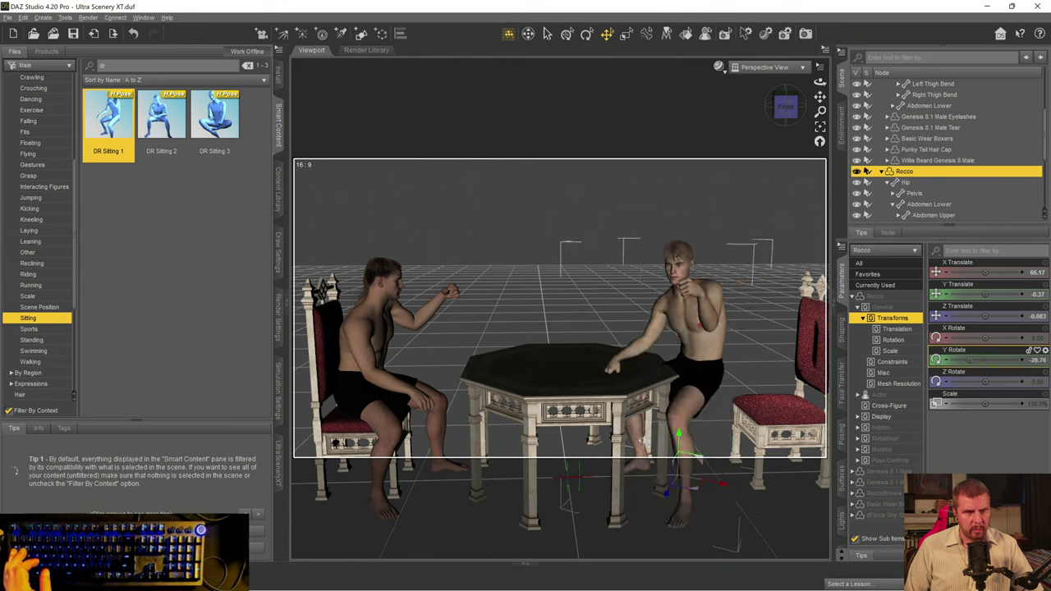
pyautogui.moveTo(640, 441); pyautogui.dragTo(645, 442)
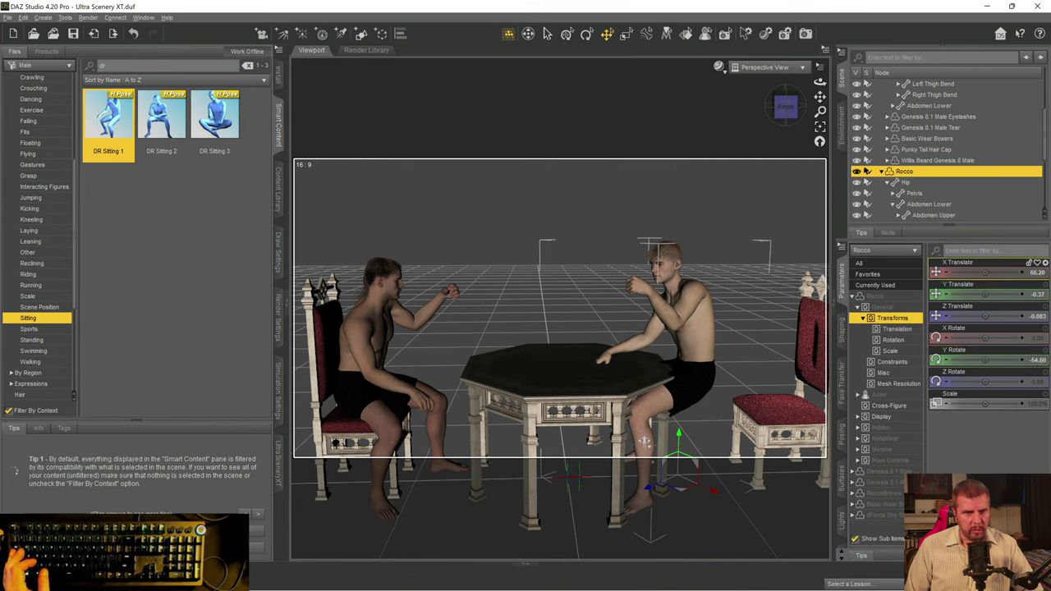
pyautogui.moveTo(645, 442); pyautogui.dragTo(657, 441)
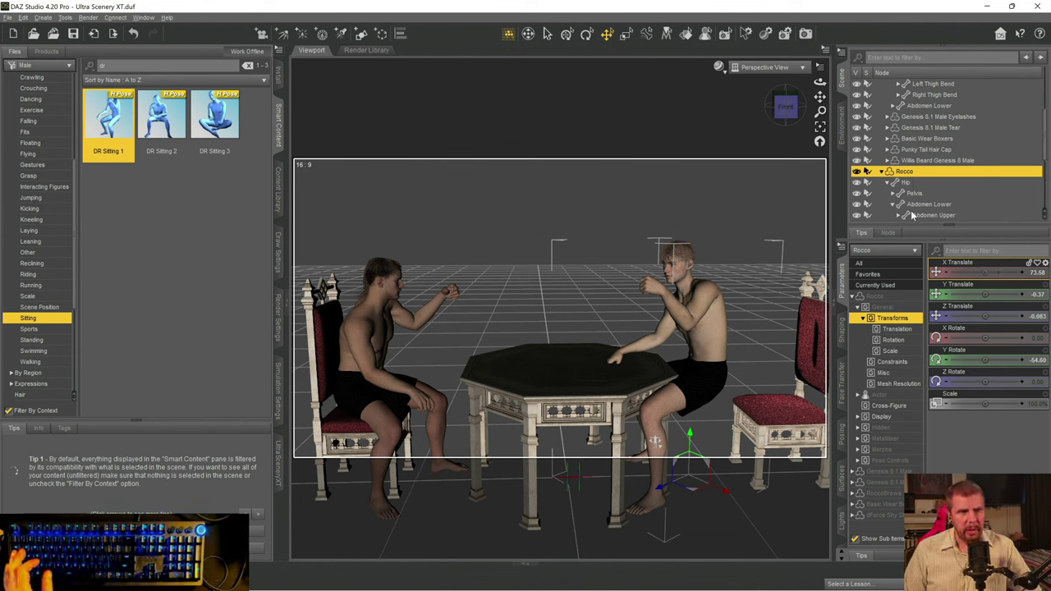
# - Collapse the dForce Shy Style HairCap under Rocco and switch its visibility off to hide his hair
pyautogui.scroll(-4, 912, 198)
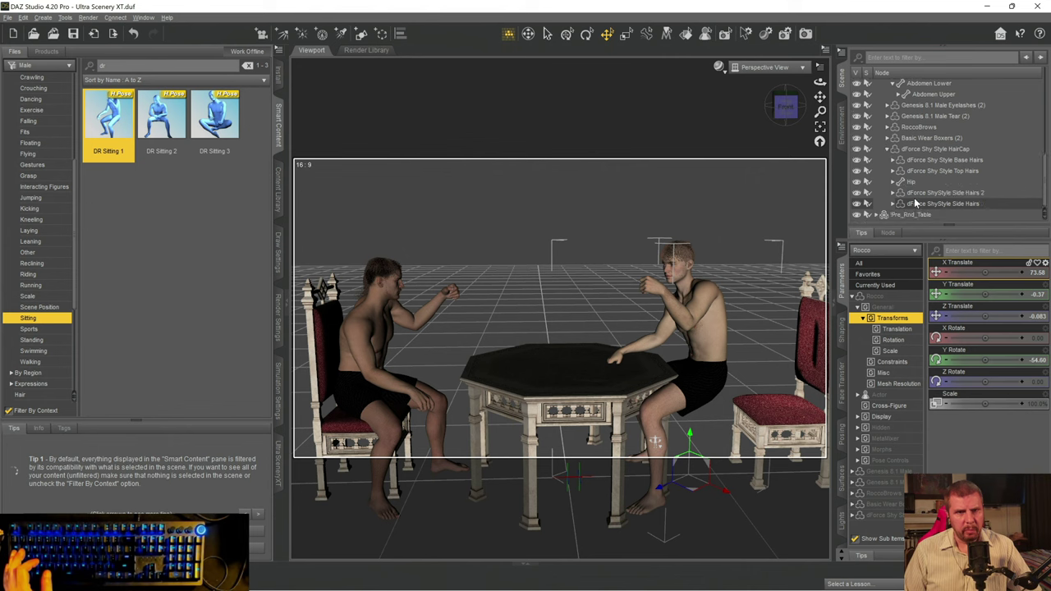
pyautogui.click(891, 151)
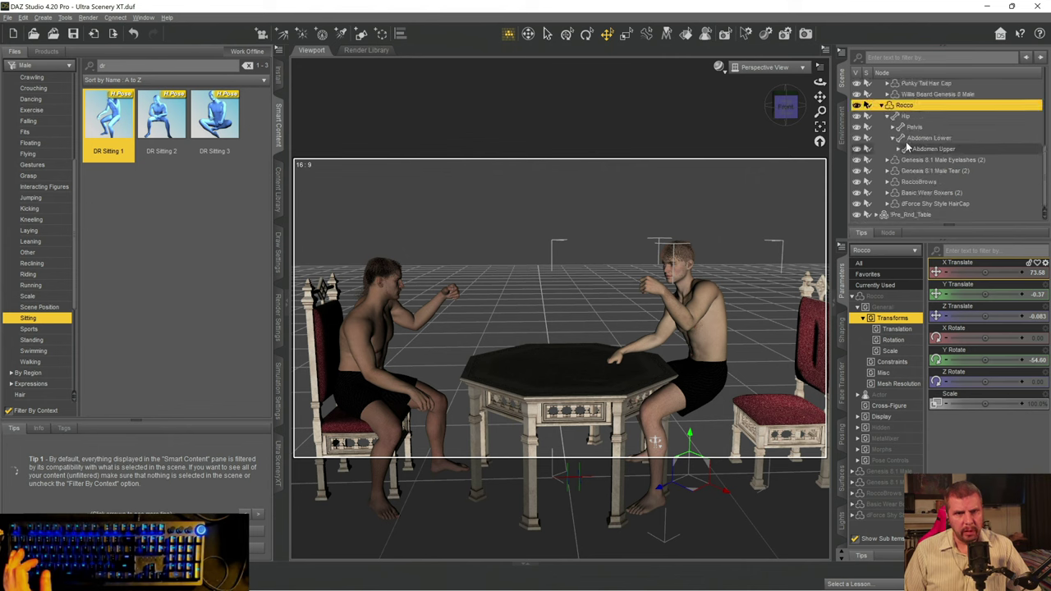
pyautogui.click(905, 205)
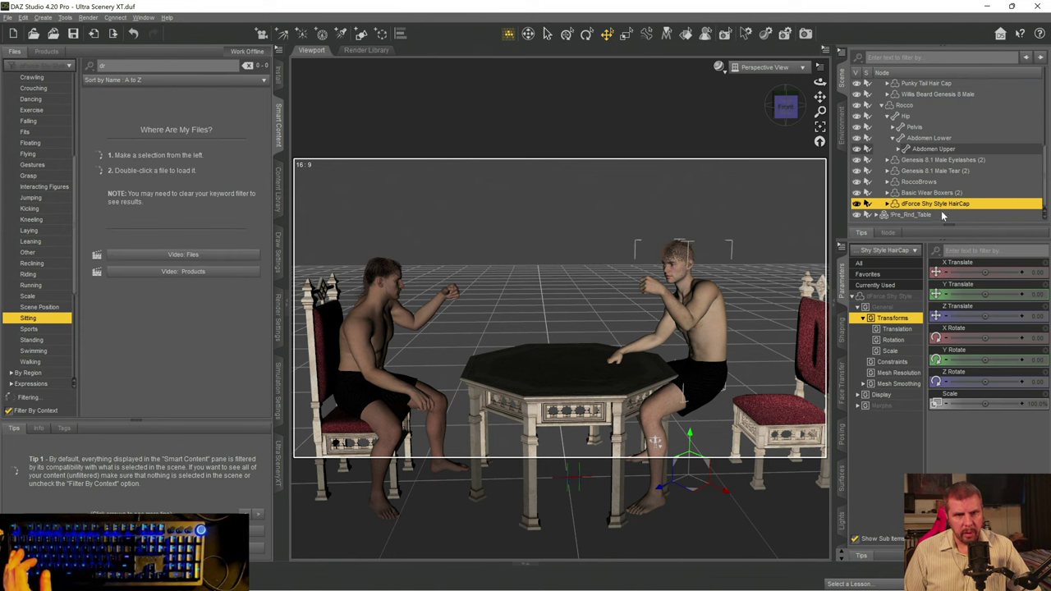
pyautogui.click(902, 296)
pyautogui.scroll(-10, 990, 397)
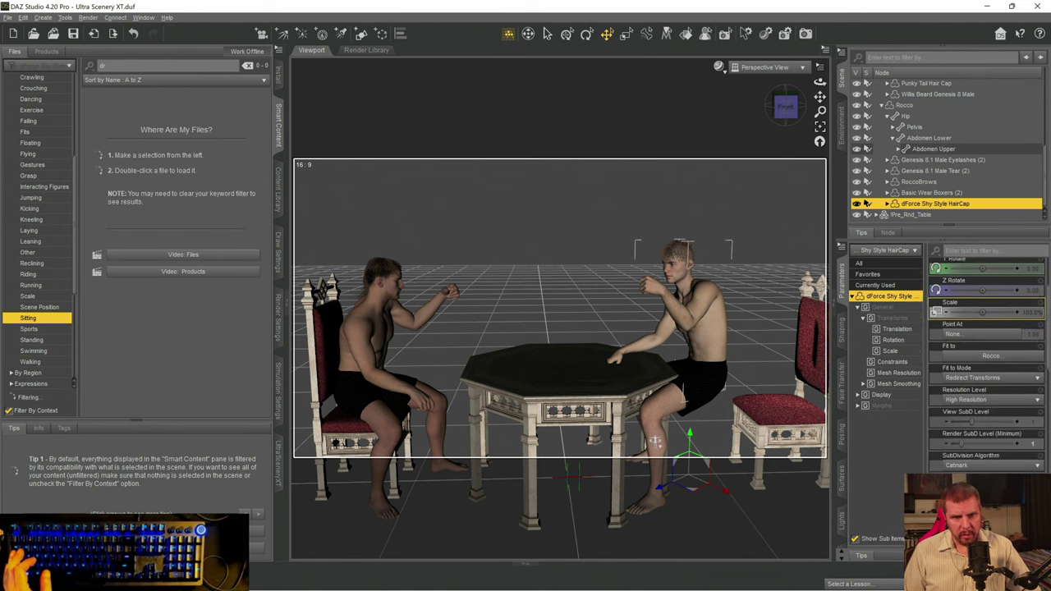
pyautogui.scroll(-2, 991, 397)
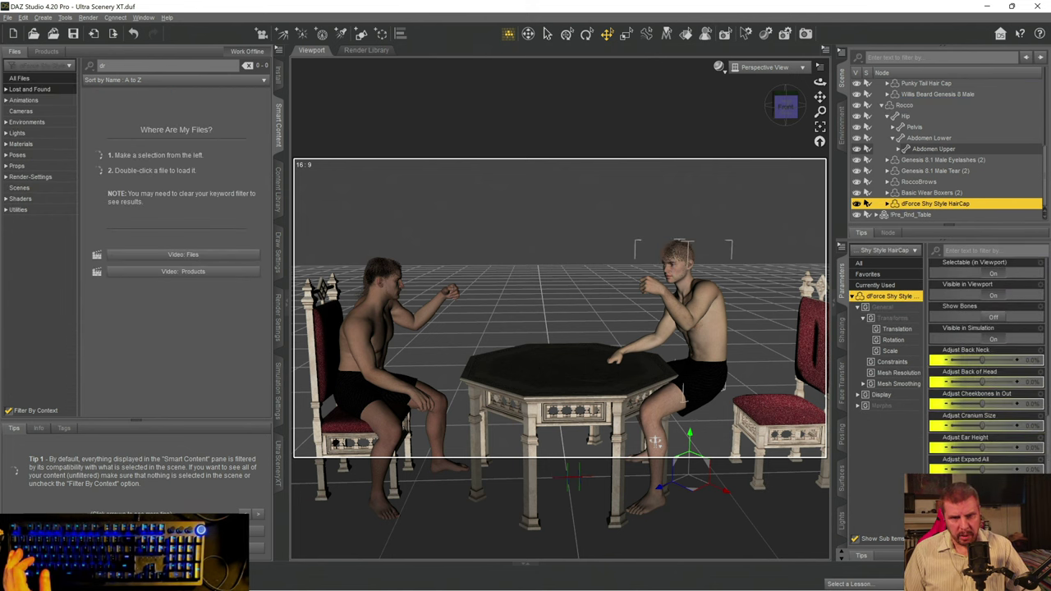
pyautogui.scroll(5, 1033, 470)
pyautogui.scroll(1, 1033, 470)
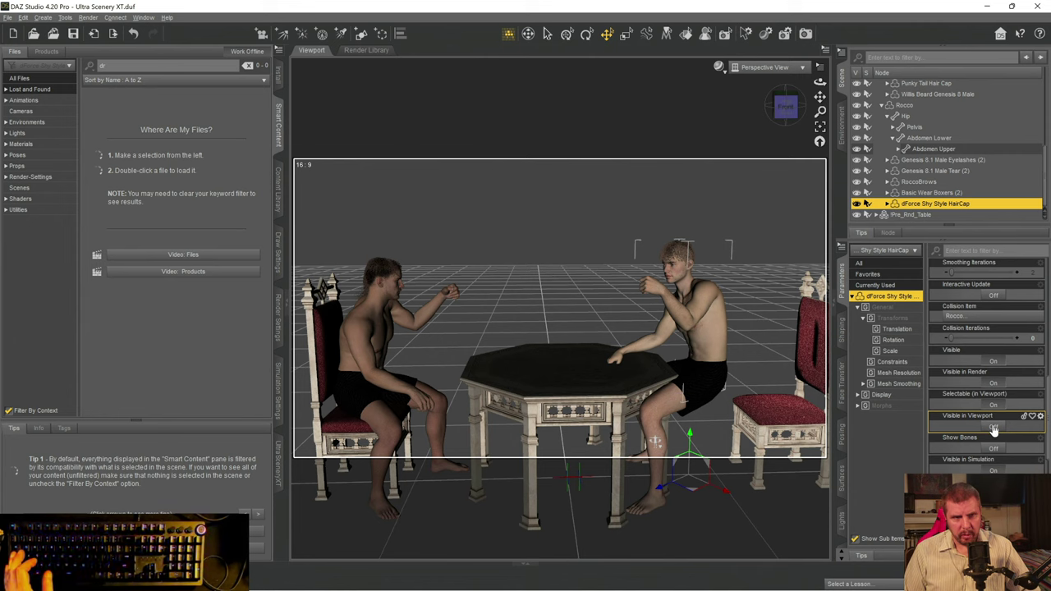
pyautogui.click(992, 362)
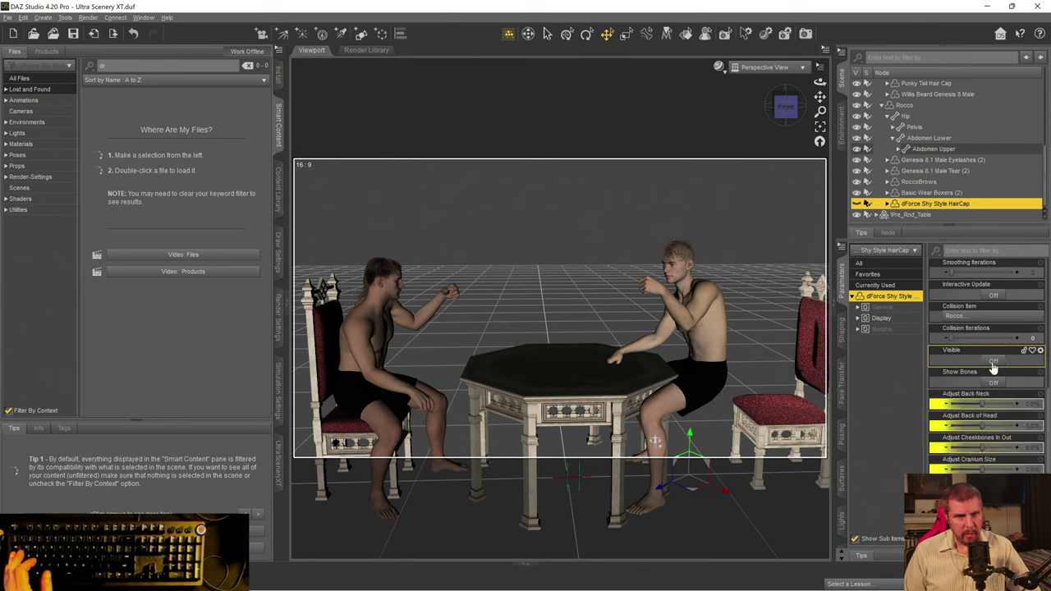
pyautogui.click(992, 362)
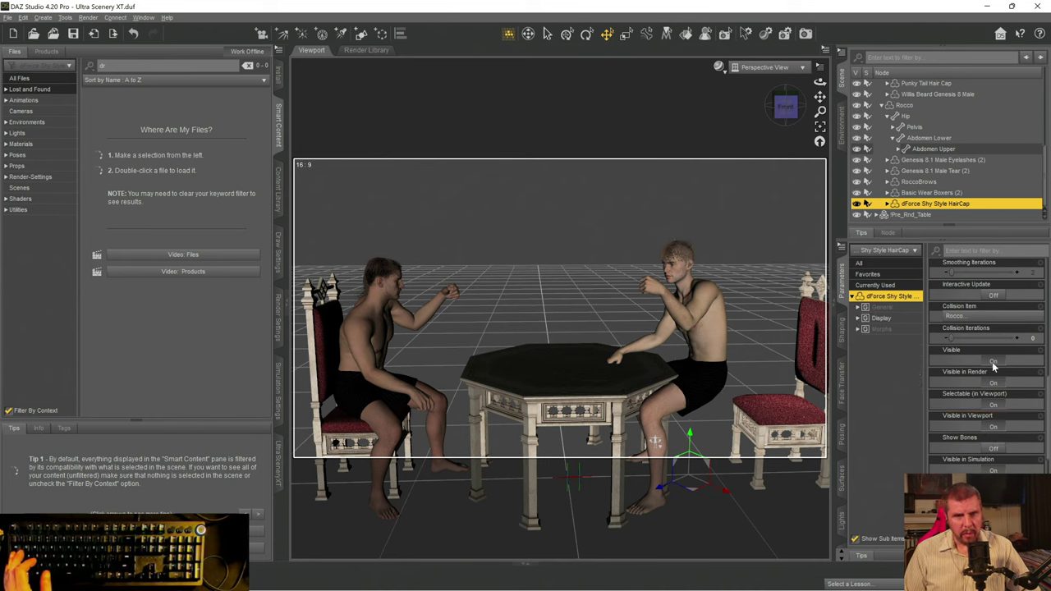
pyautogui.click(858, 204)
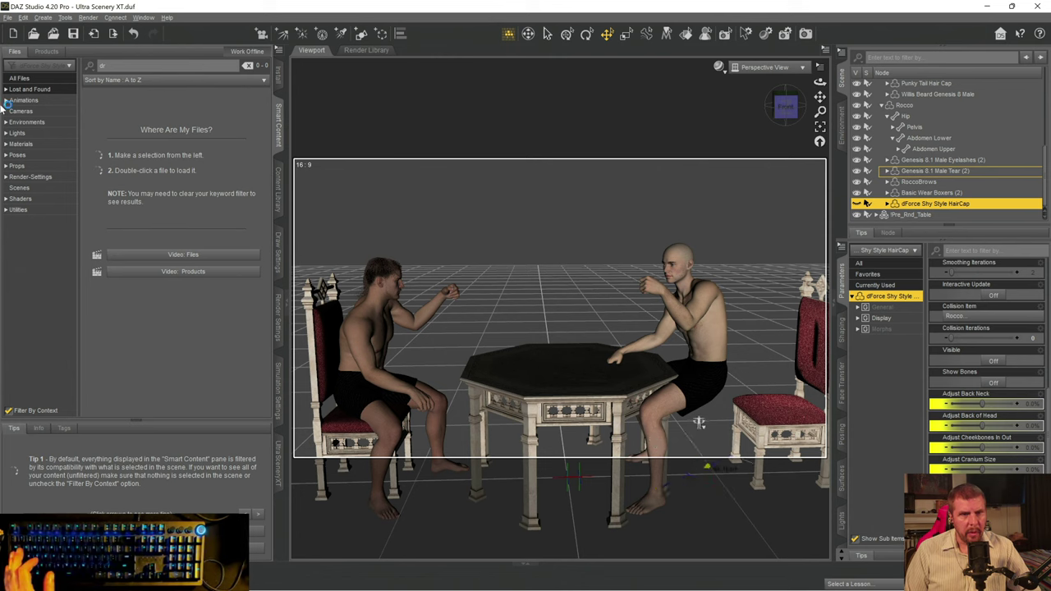
pyautogui.click(25, 20)
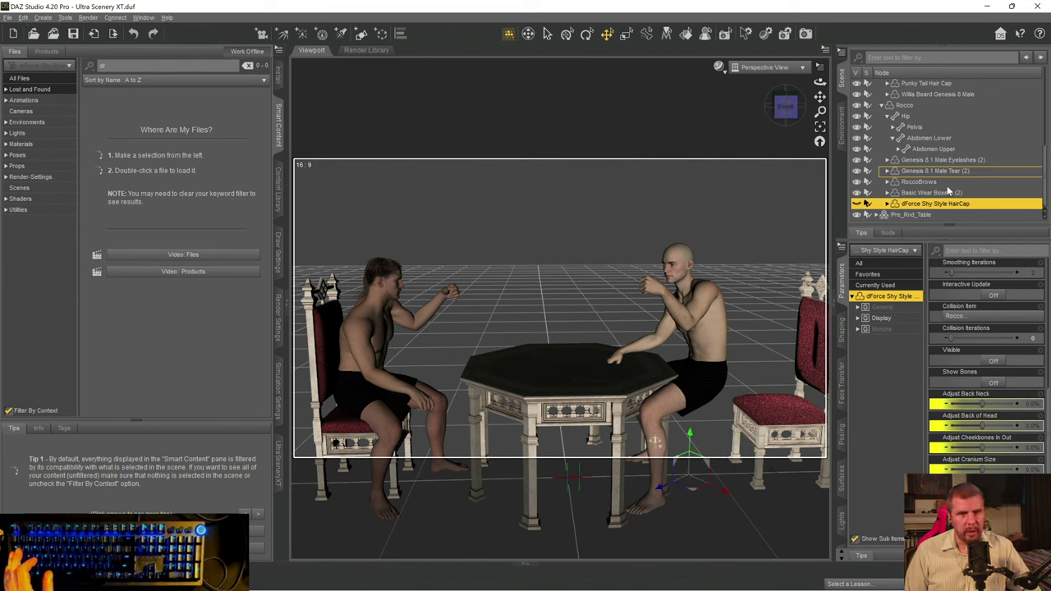
# - Select Rocco and move him closer to the empty chair, at about 94.9 X and -15.3 Z Translate
pyautogui.scroll(1, 934, 188)
pyautogui.scroll(3, 934, 186)
pyautogui.moveTo(934, 187); pyautogui.dragTo(900, 171)
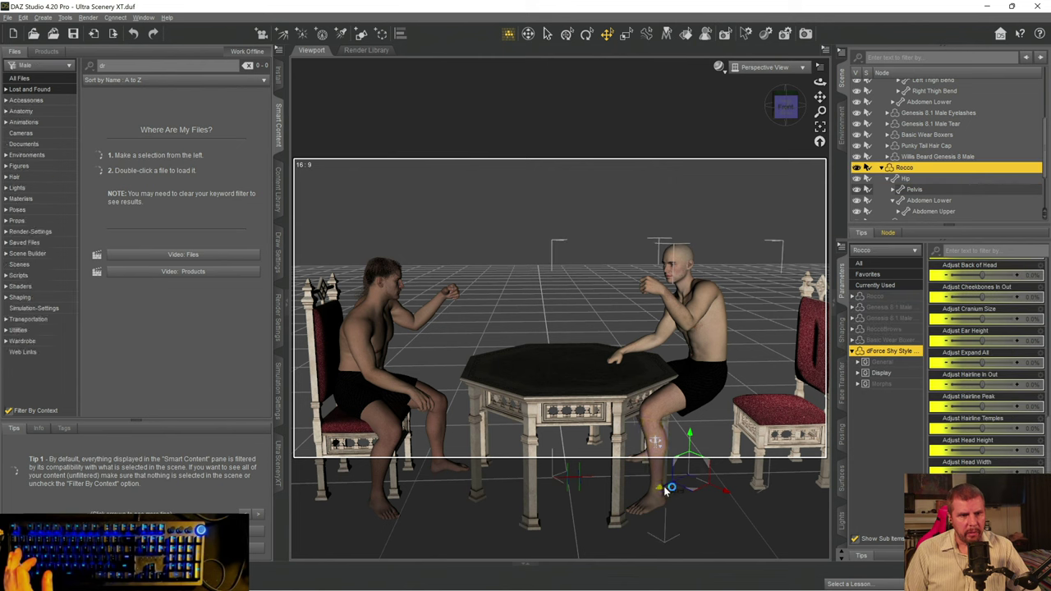
pyautogui.moveTo(676, 490)
pyautogui.mouseDown()
pyautogui.moveTo(647, 481)
pyautogui.moveTo(680, 478)
pyautogui.mouseUp()
pyautogui.moveTo(676, 433); pyautogui.dragTo(680, 432)
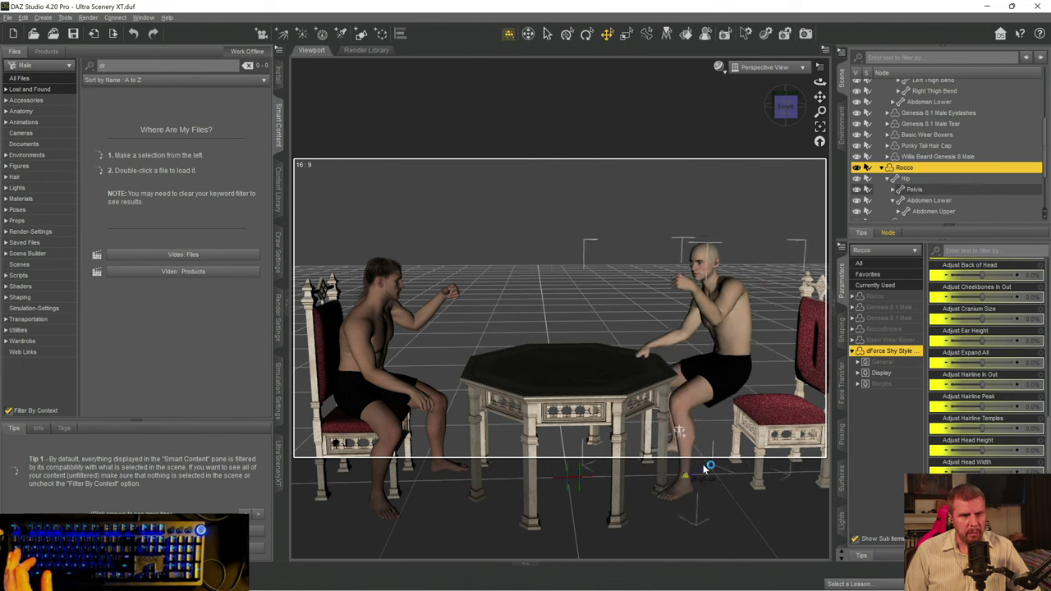
# - Move the chair of ASLD1_Chair (6) toward the table so it sits beneath Rocco
pyautogui.click(786, 421)
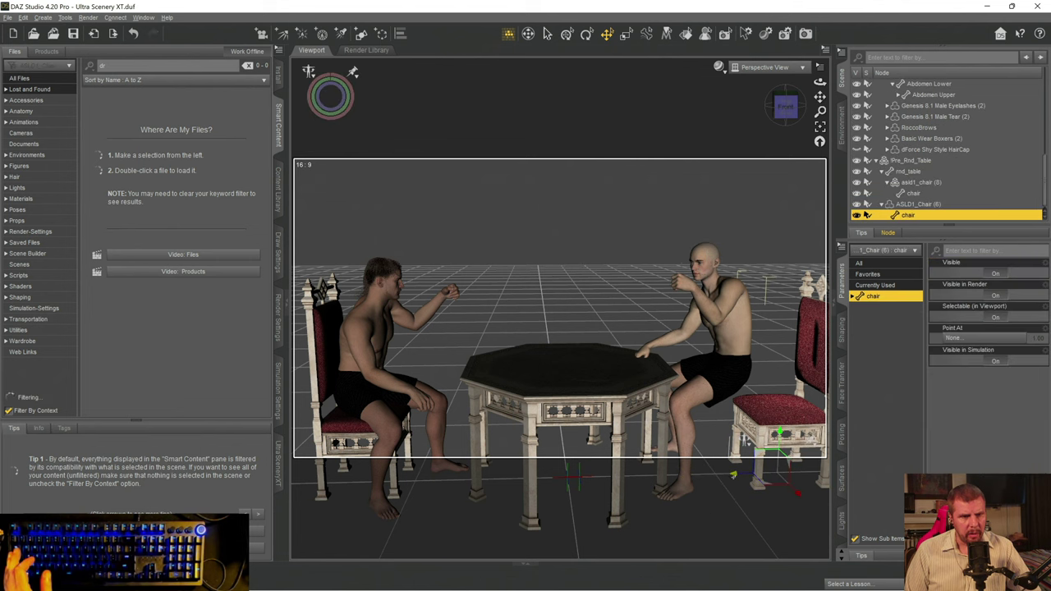
pyautogui.moveTo(711, 480); pyautogui.dragTo(688, 477)
pyautogui.moveTo(702, 442); pyautogui.dragTo(693, 440)
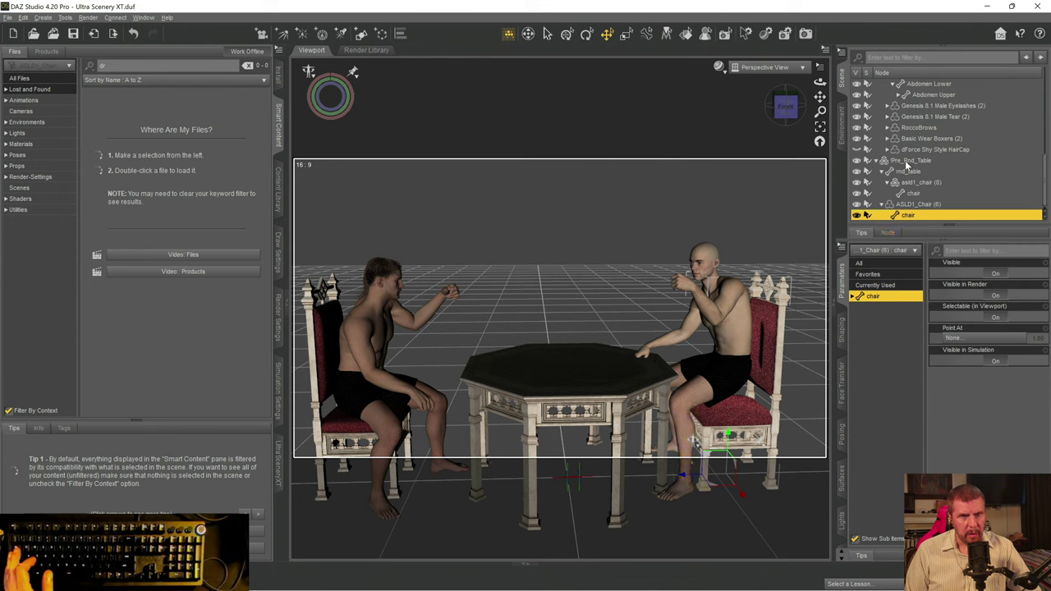
# - Seat Rocco on the chair at about 96.3 X, -9.3 Y and -2.6 Z Translate with Y Rotate about -74.8, and collapse his node
pyautogui.scroll(3, 904, 160)
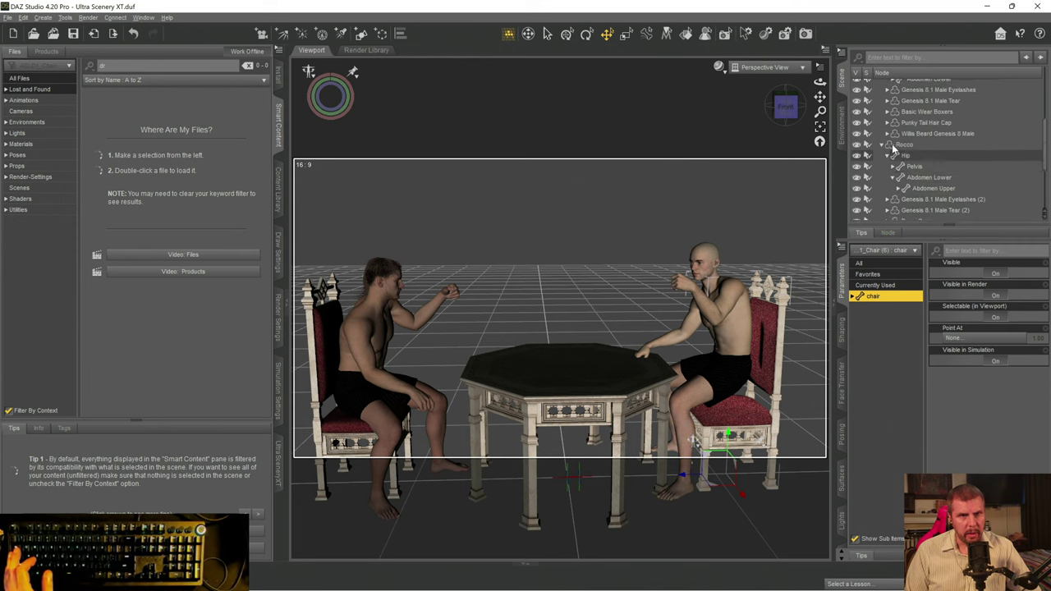
pyautogui.click(897, 145)
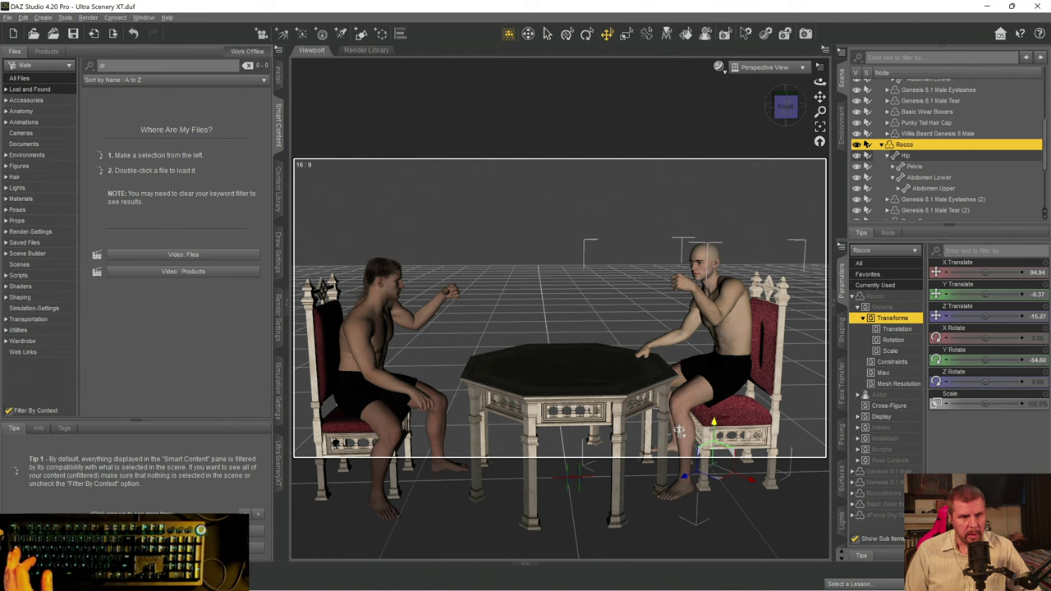
pyautogui.moveTo(678, 432); pyautogui.dragTo(678, 444)
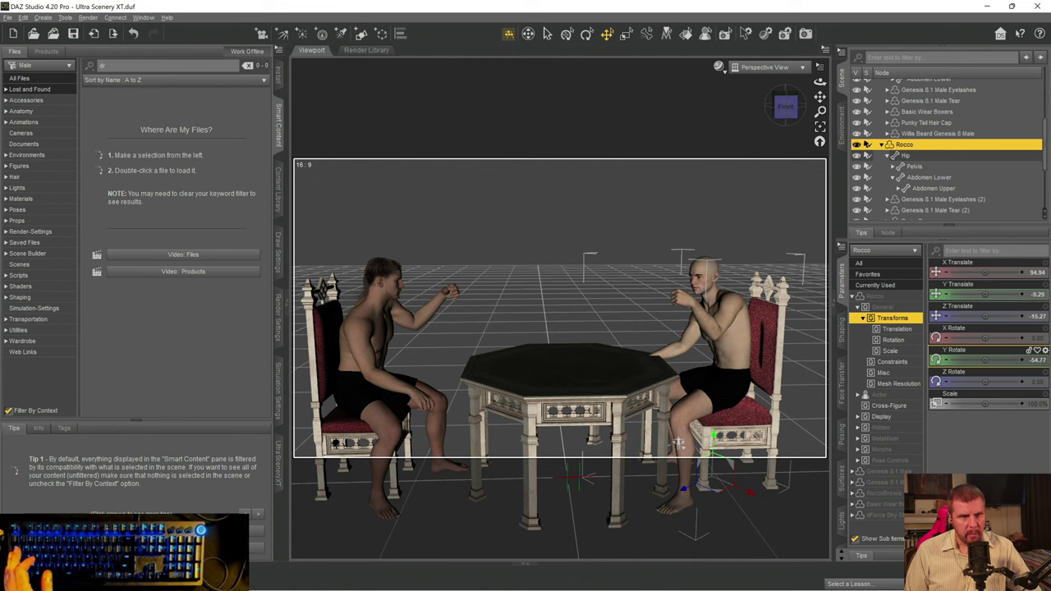
pyautogui.moveTo(986, 359); pyautogui.dragTo(958, 359)
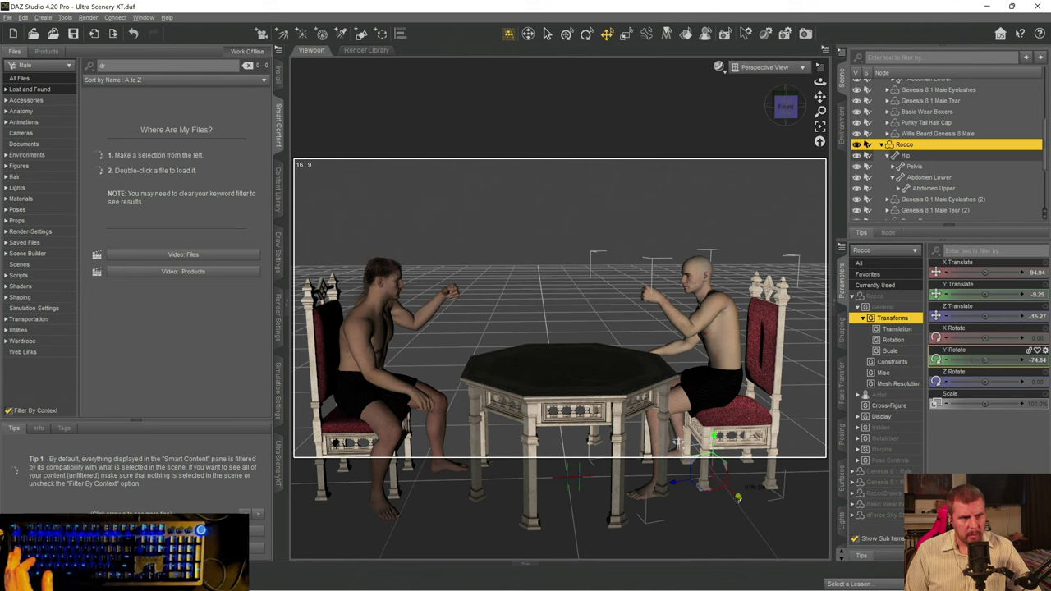
pyautogui.moveTo(739, 497); pyautogui.dragTo(749, 507)
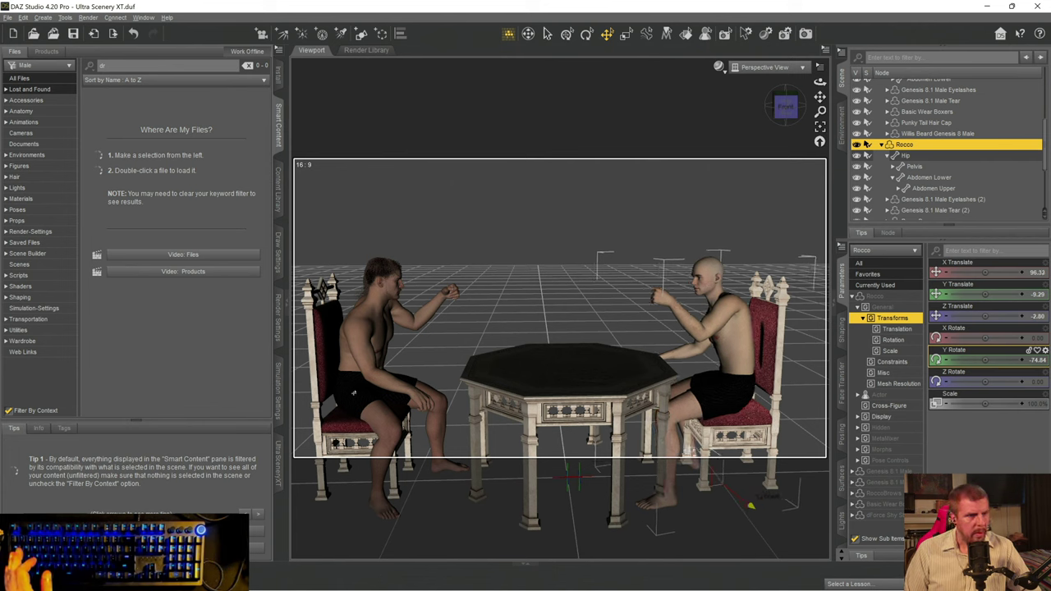
pyautogui.click(882, 145)
pyautogui.scroll(3, 920, 221)
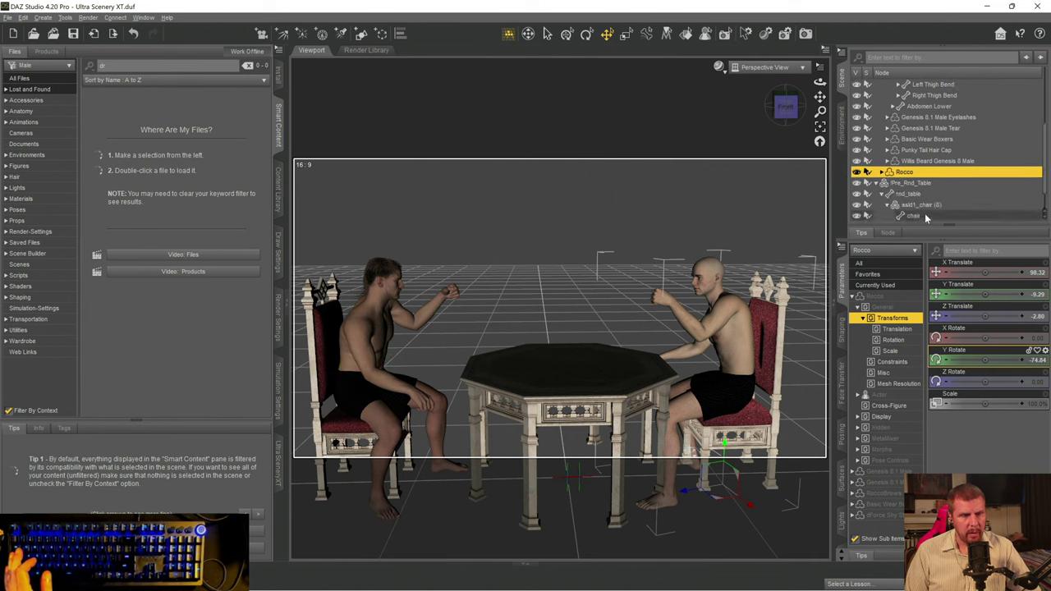
# - Raise Rocco's right forearm above the tabletop by setting Right Forearm Bend to about 63.8
pyautogui.click(688, 358)
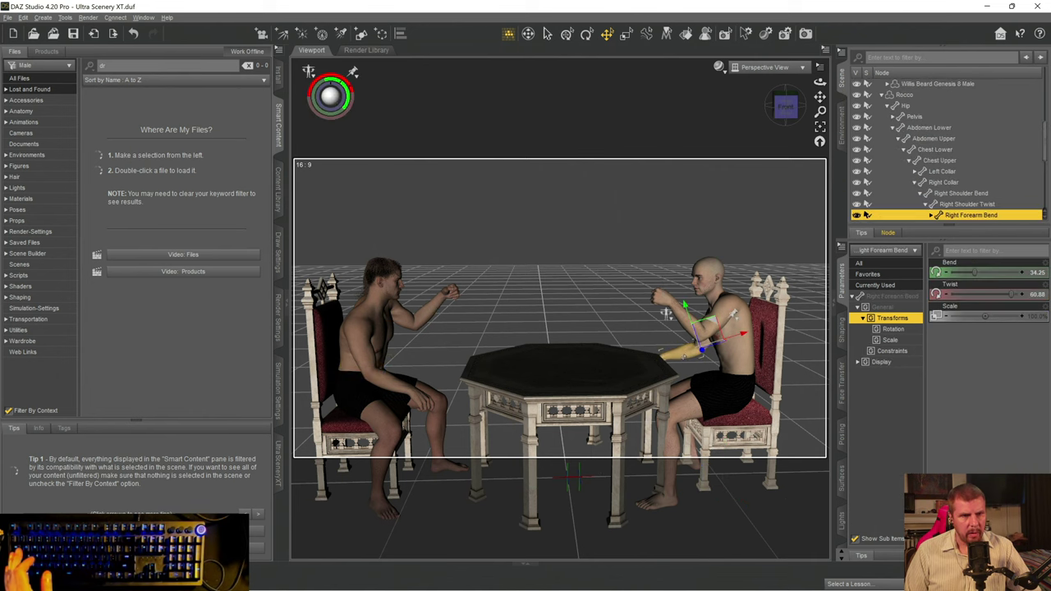
pyautogui.click(983, 273)
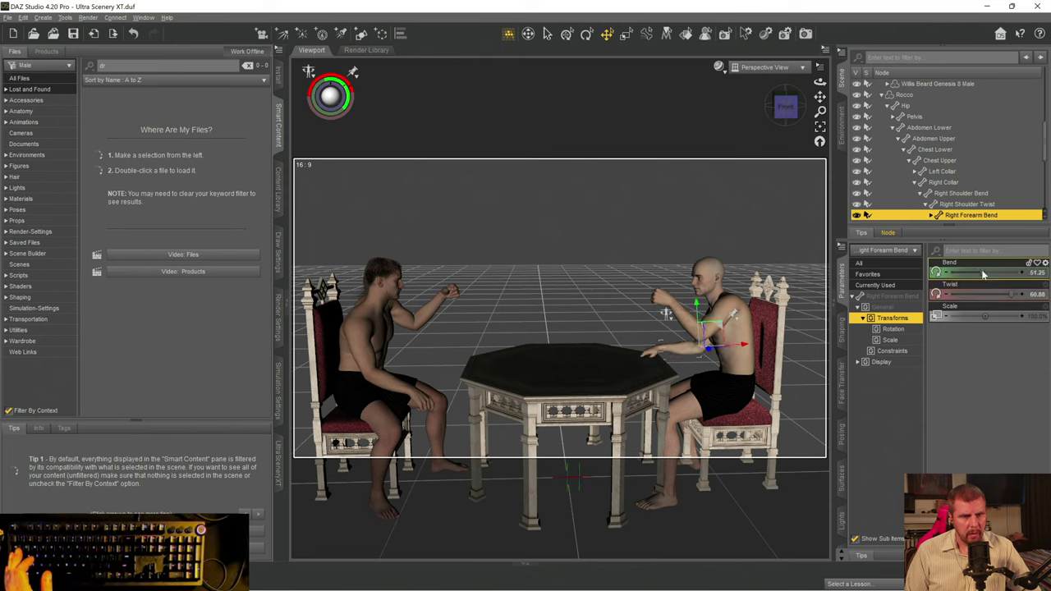
pyautogui.moveTo(984, 274); pyautogui.dragTo(989, 275)
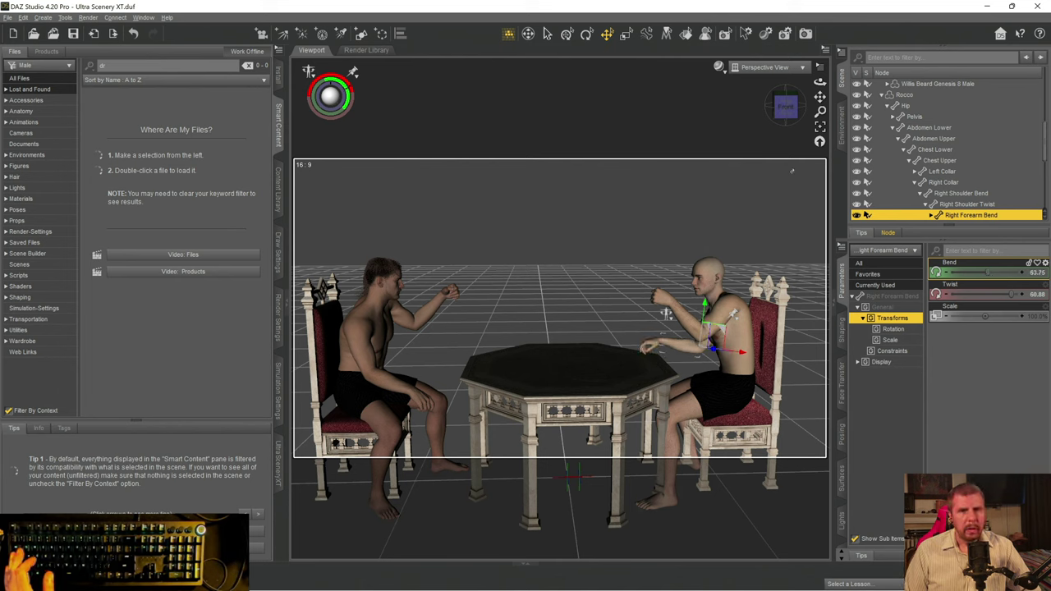
# - Move Bruce closer to the table at about -103.9 X Translate and set his Right Forearm Bend to 70 so his hand rests on the top
pyautogui.scroll(10, 887, 129)
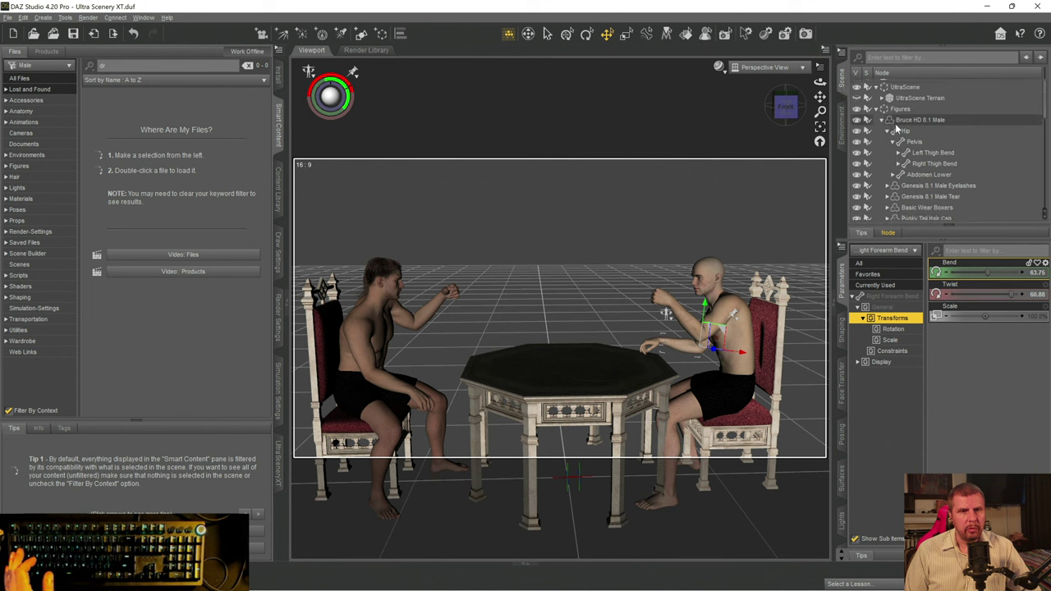
pyautogui.click(897, 132)
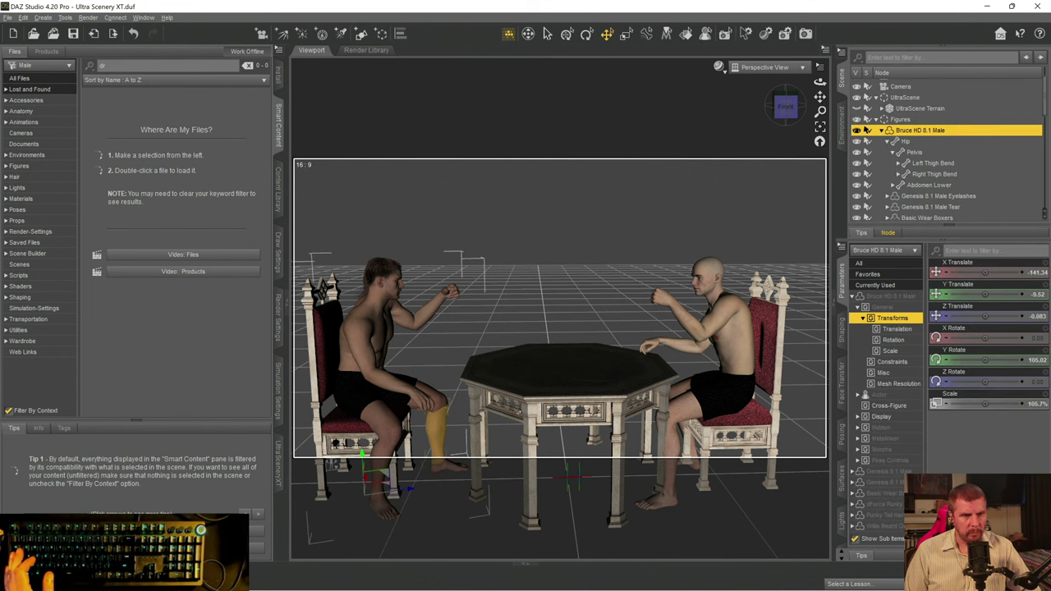
pyautogui.moveTo(984, 271); pyautogui.dragTo(1025, 271)
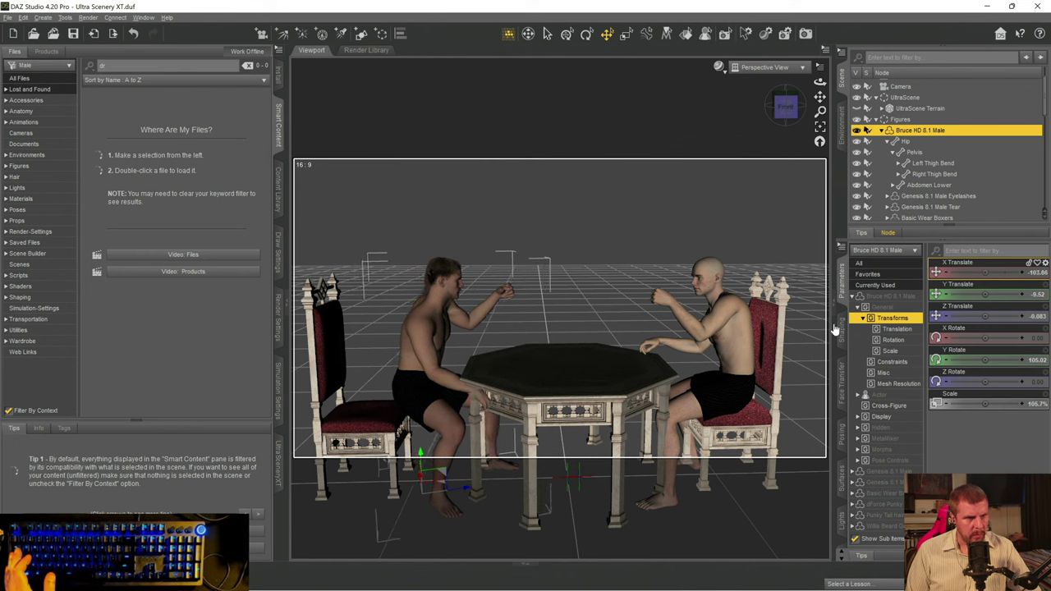
pyautogui.click(456, 384)
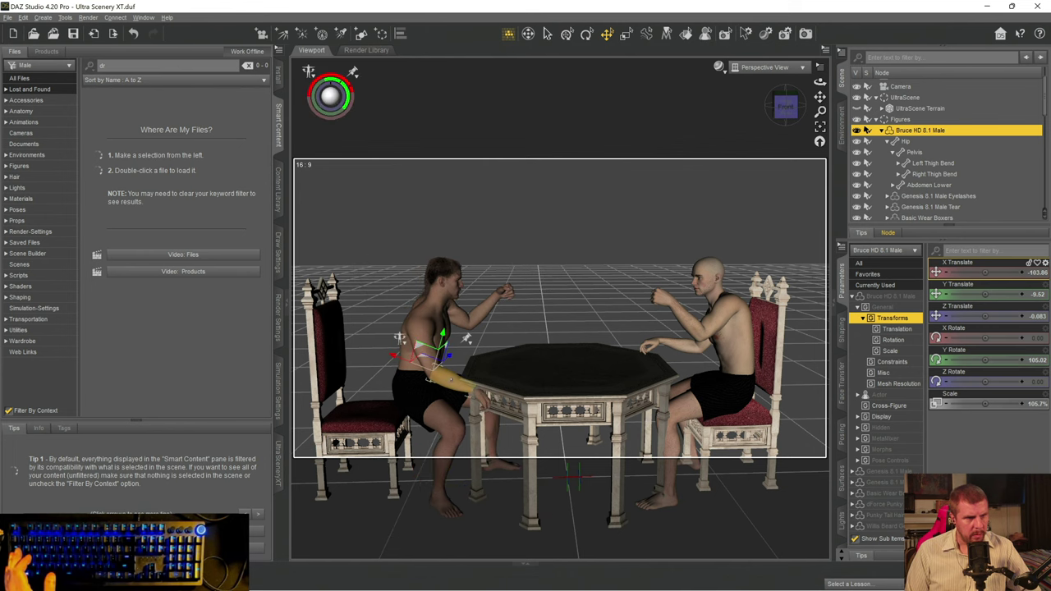
pyautogui.moveTo(975, 270); pyautogui.dragTo(991, 278)
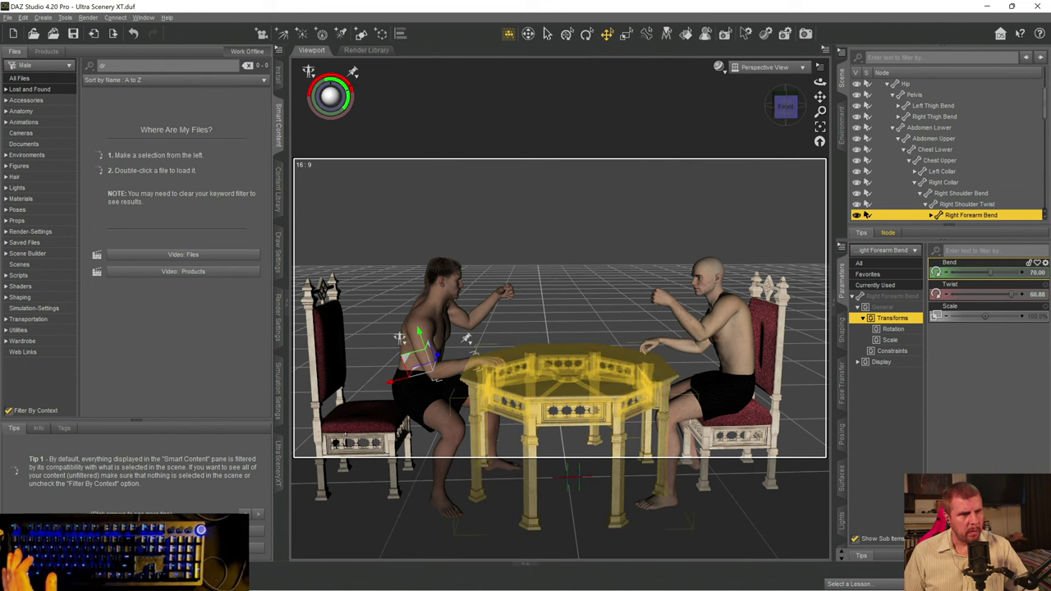
# - Move the empty chair of asld1_chair (8) toward the table so it sits beneath Bruce
pyautogui.click(359, 433)
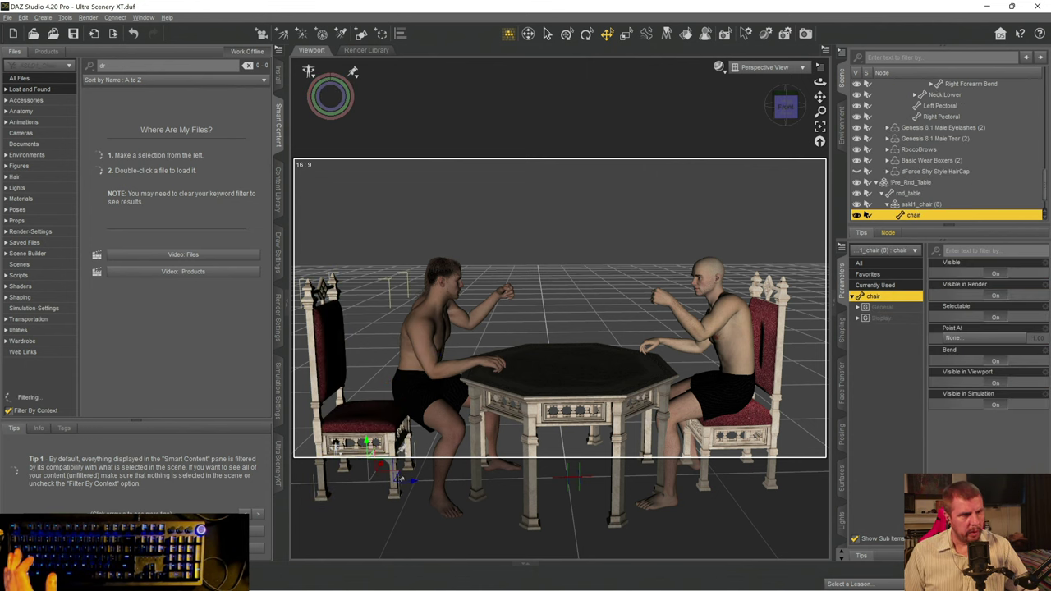
pyautogui.moveTo(430, 484); pyautogui.dragTo(465, 490)
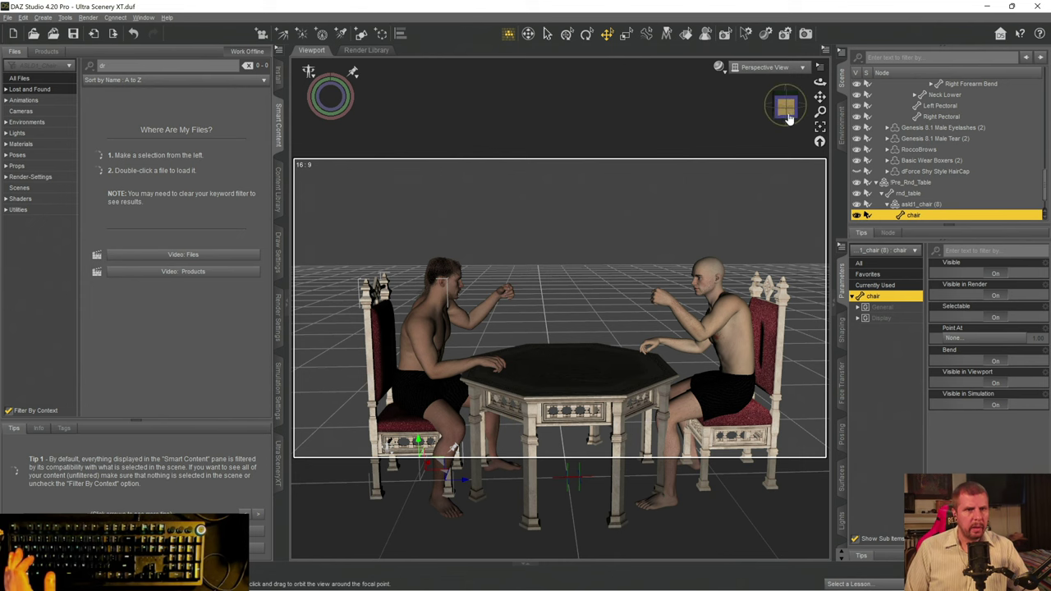
# - Swing Bruce's left thigh outward by setting Left Thigh Bend Side-Side to about 35.8
pyautogui.moveTo(787, 119); pyautogui.dragTo(787, 109)
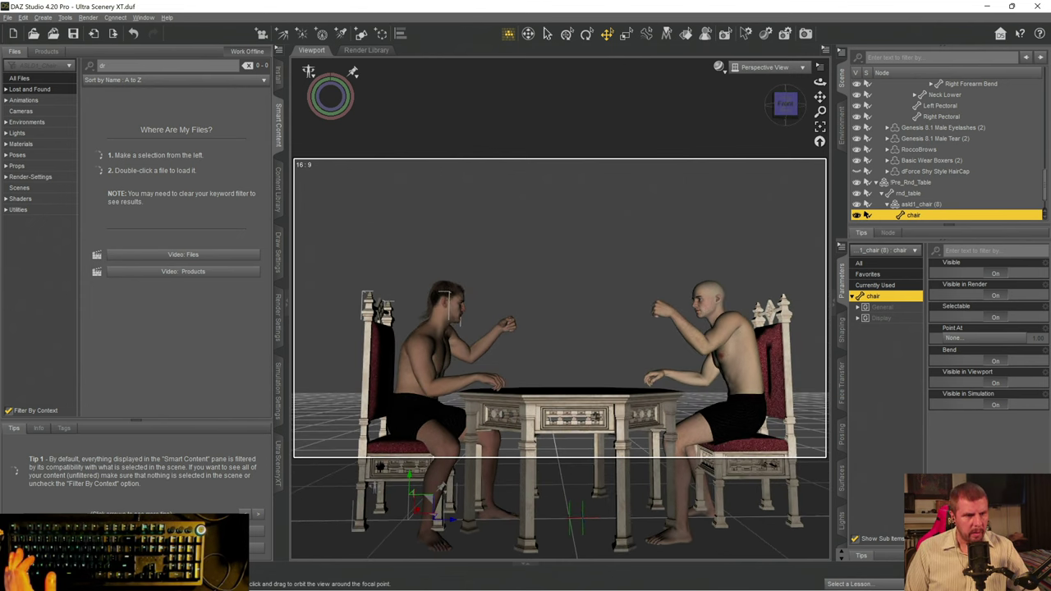
pyautogui.moveTo(819, 97); pyautogui.dragTo(509, 97)
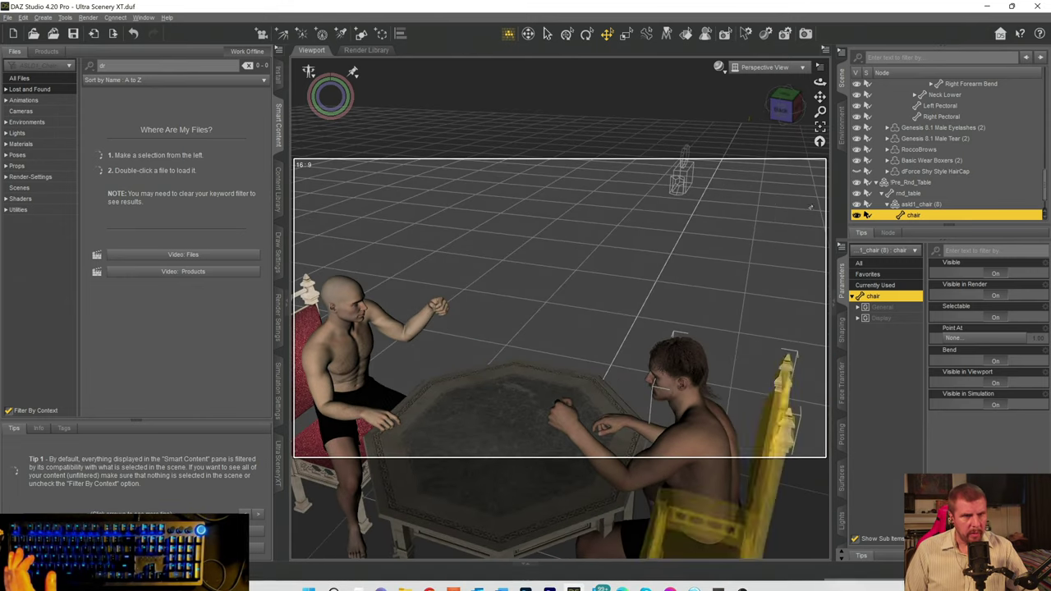
pyautogui.moveTo(820, 96); pyautogui.dragTo(820, 77)
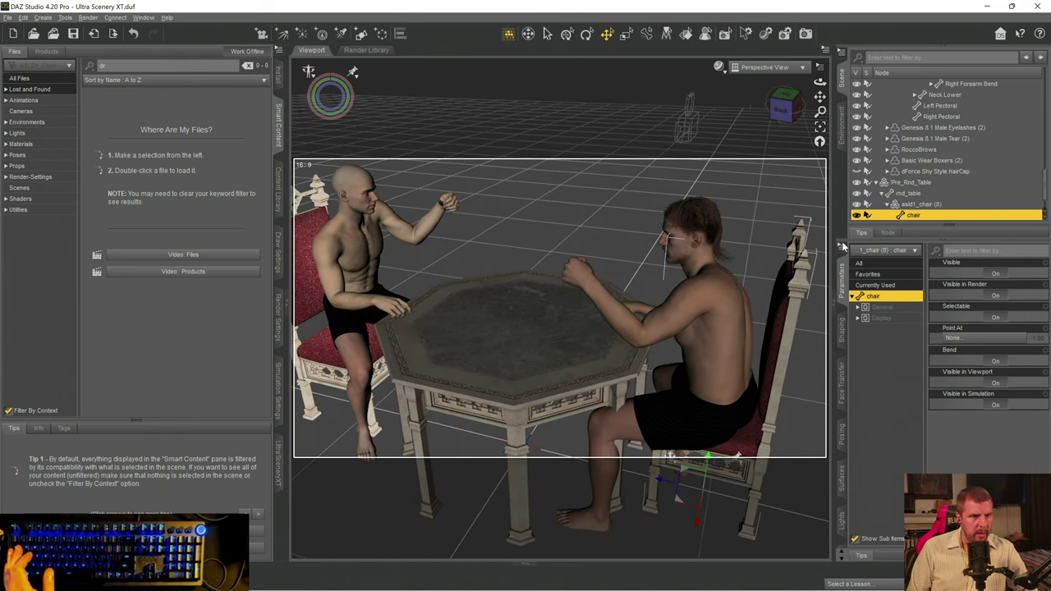
pyautogui.click(647, 416)
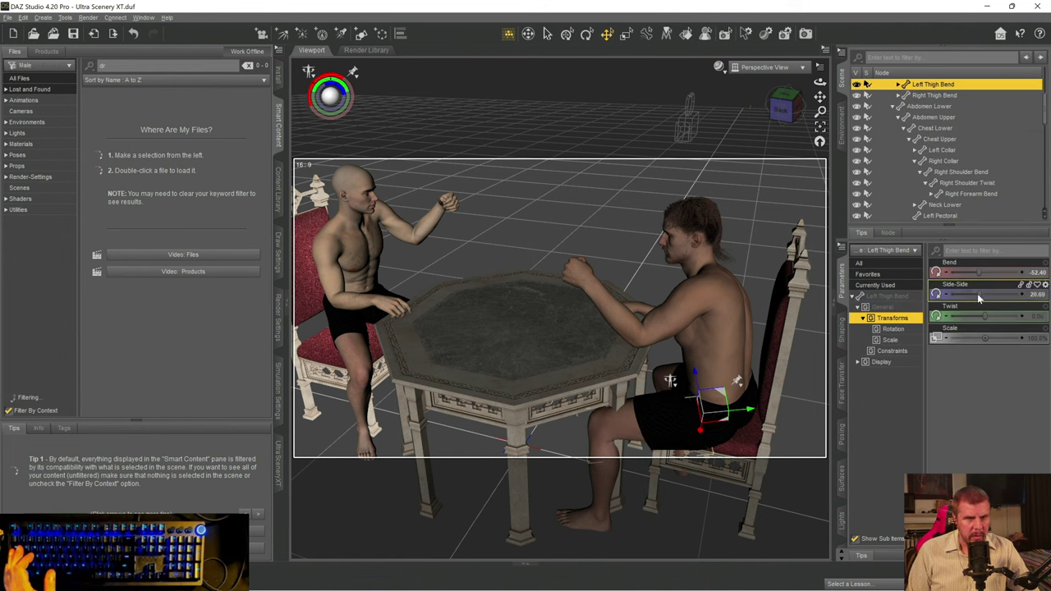
pyautogui.moveTo(977, 293); pyautogui.dragTo(985, 293)
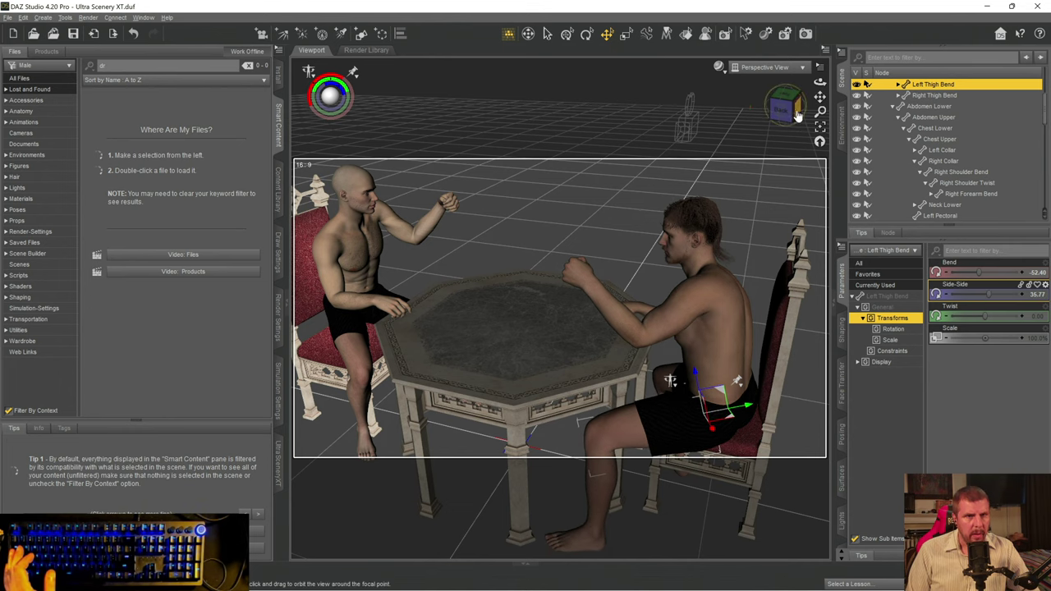
# - Swing Rocco's left thigh away from the table leg by setting its Side-Side rotation slightly below zero
pyautogui.moveTo(783, 109); pyautogui.dragTo(634, 112)
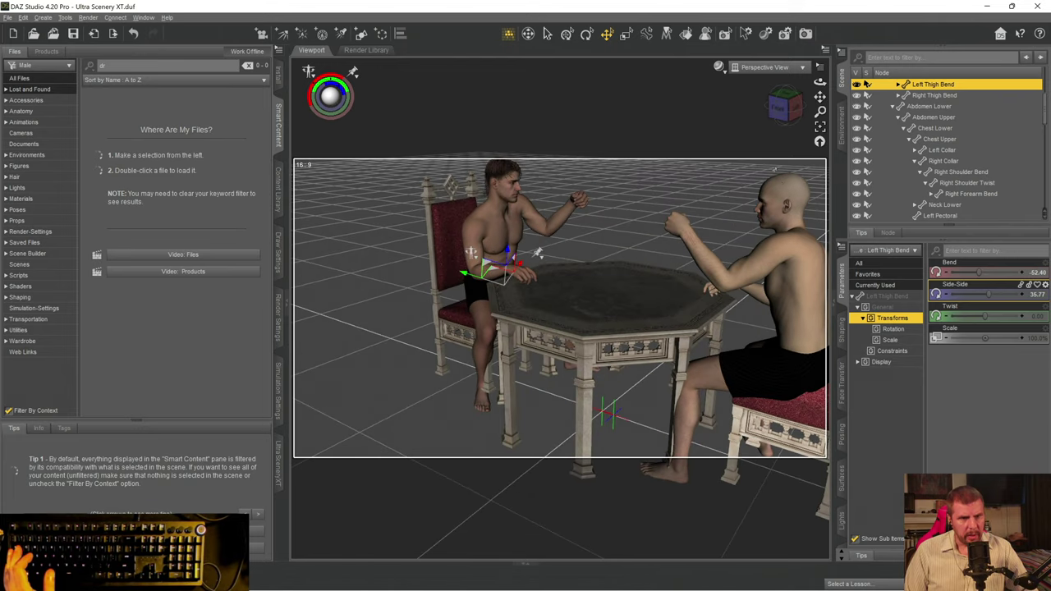
pyautogui.click(724, 373)
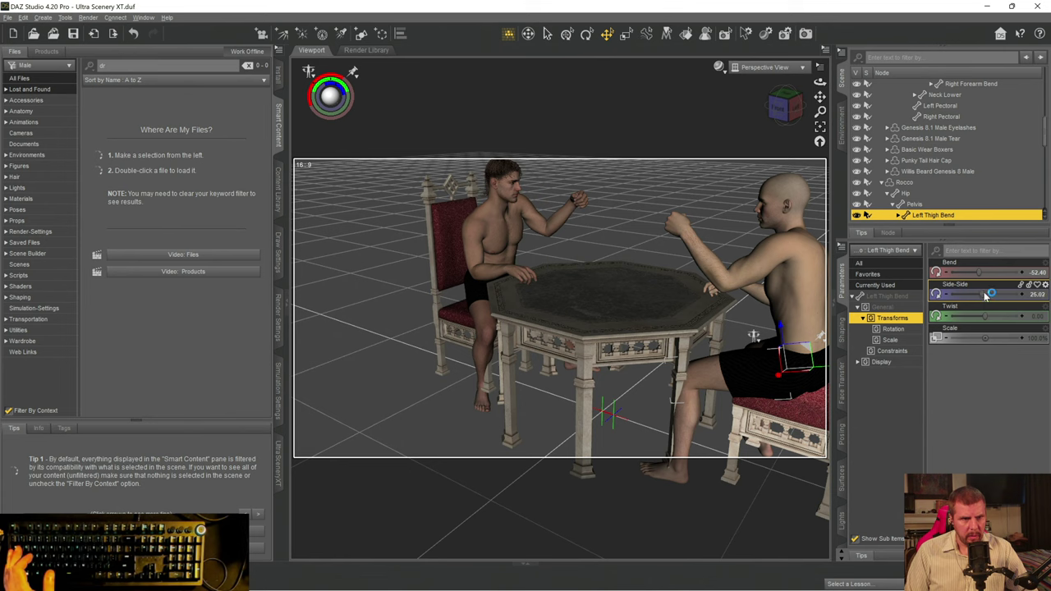
pyautogui.moveTo(986, 296); pyautogui.dragTo(966, 293)
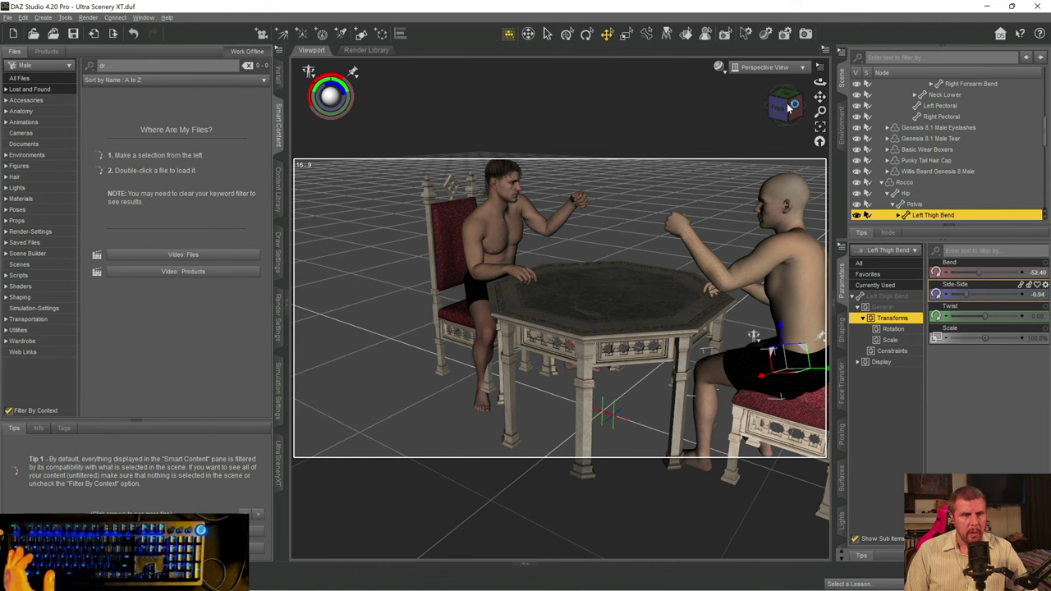
# - Select the whole Rocco figure in the scene hierarchy instead of his left thigh
pyautogui.moveTo(784, 107); pyautogui.dragTo(754, 108)
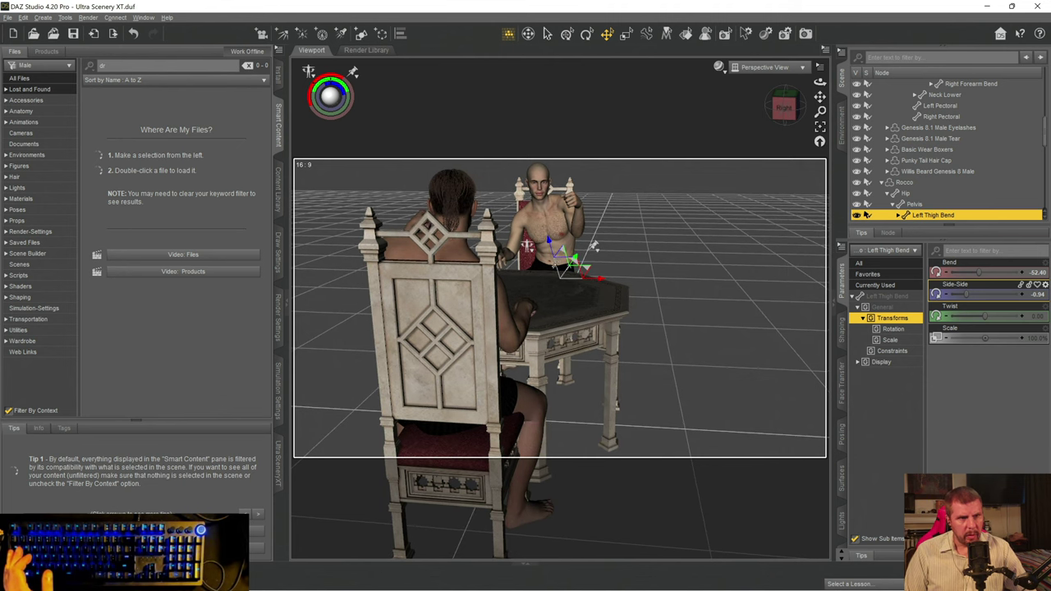
pyautogui.scroll(3, 916, 156)
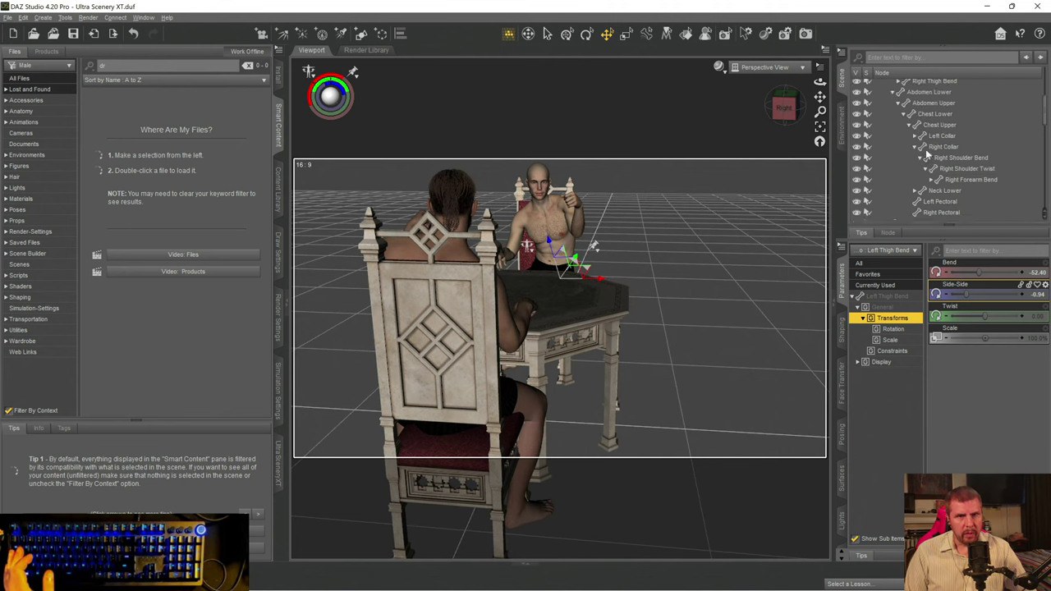
pyautogui.scroll(-1, 901, 139)
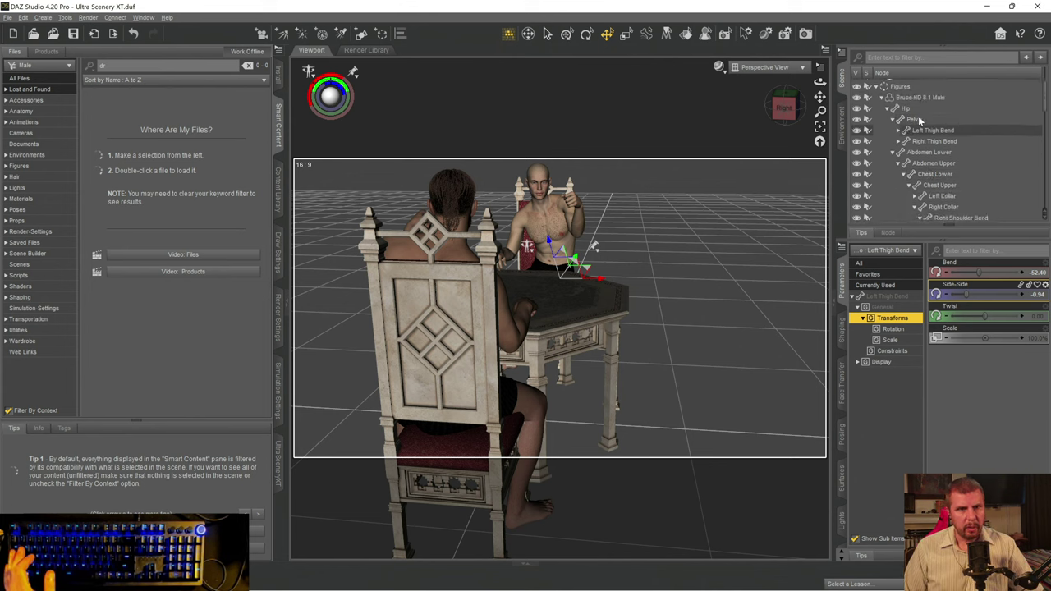
pyautogui.scroll(-3, 919, 132)
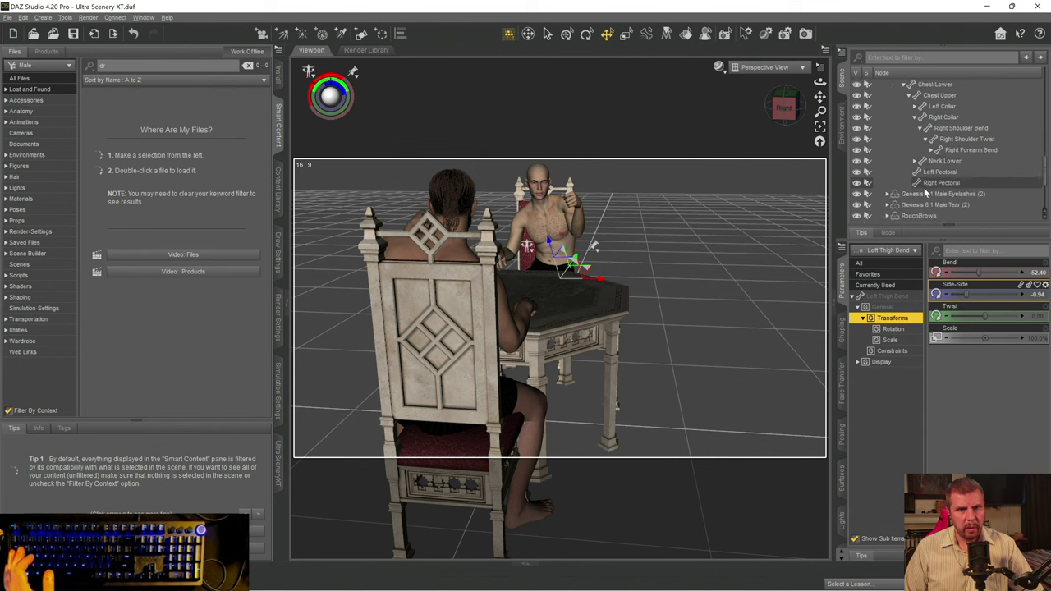
pyautogui.scroll(-3, 926, 193)
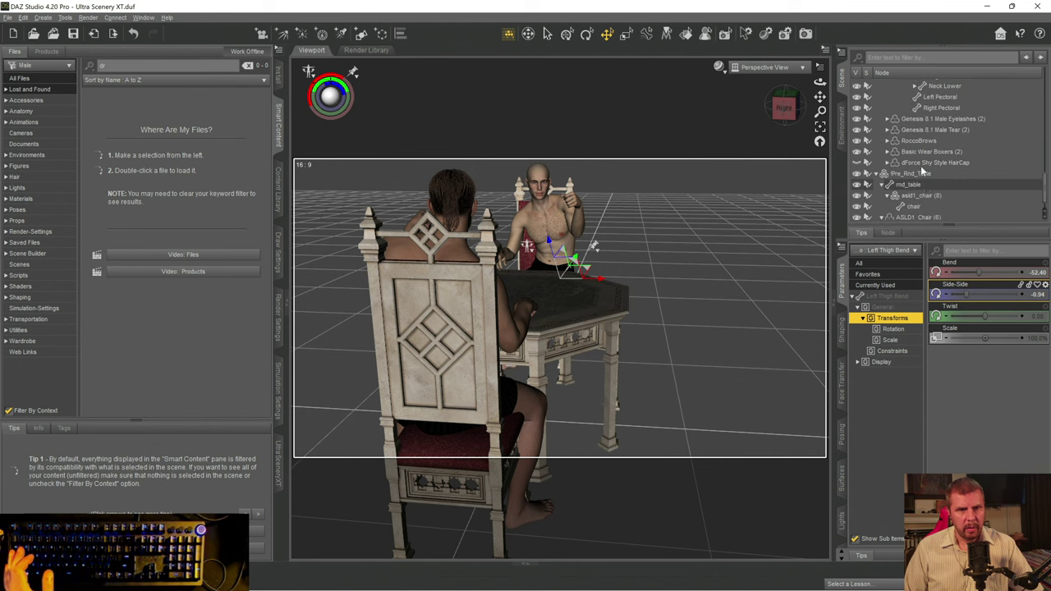
pyautogui.scroll(6, 906, 175)
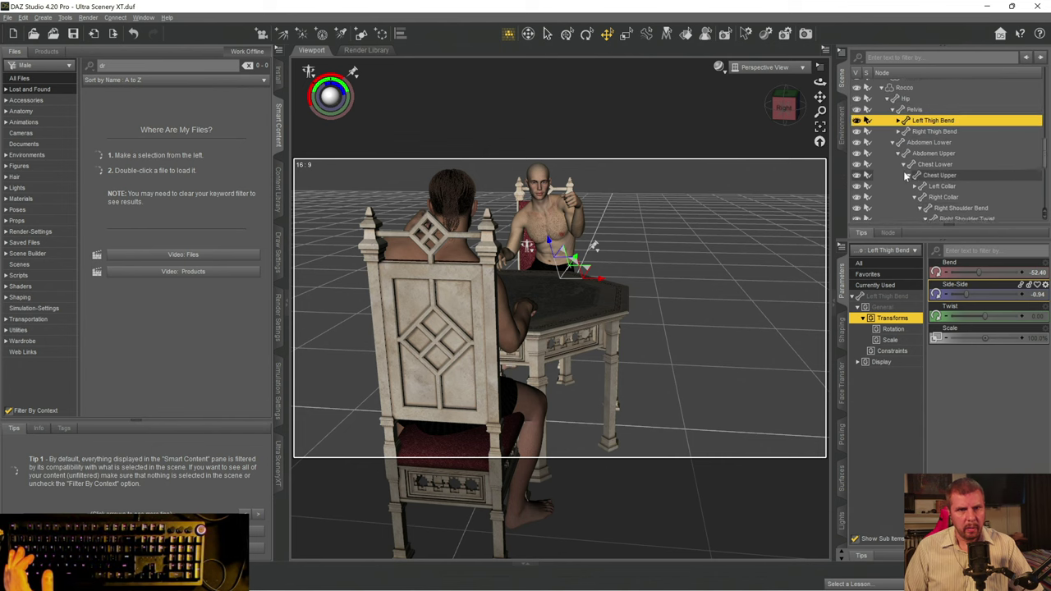
pyautogui.scroll(2, 908, 172)
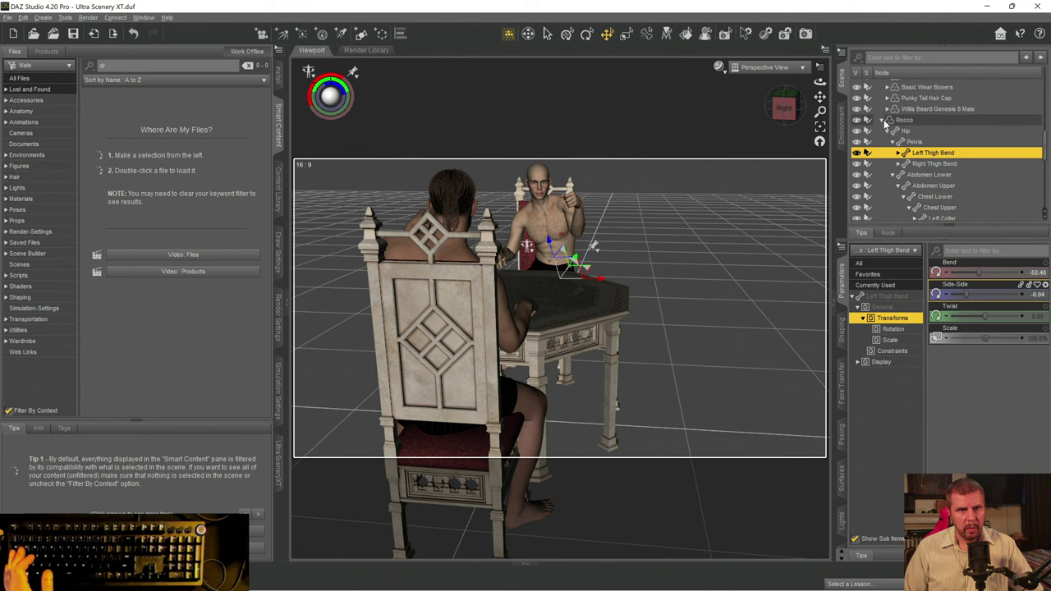
pyautogui.click(892, 121)
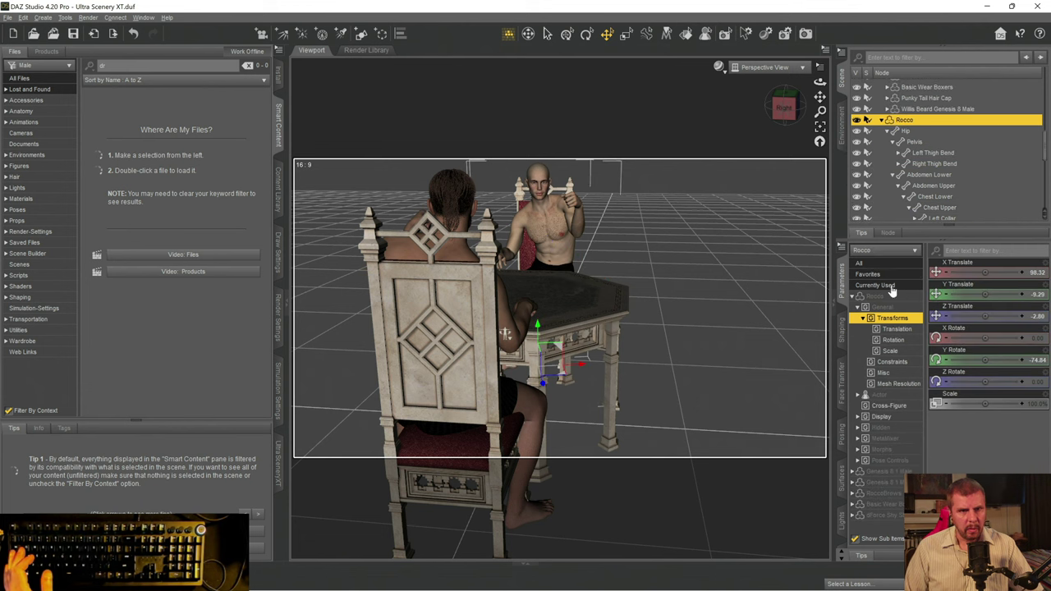
pyautogui.click(988, 272)
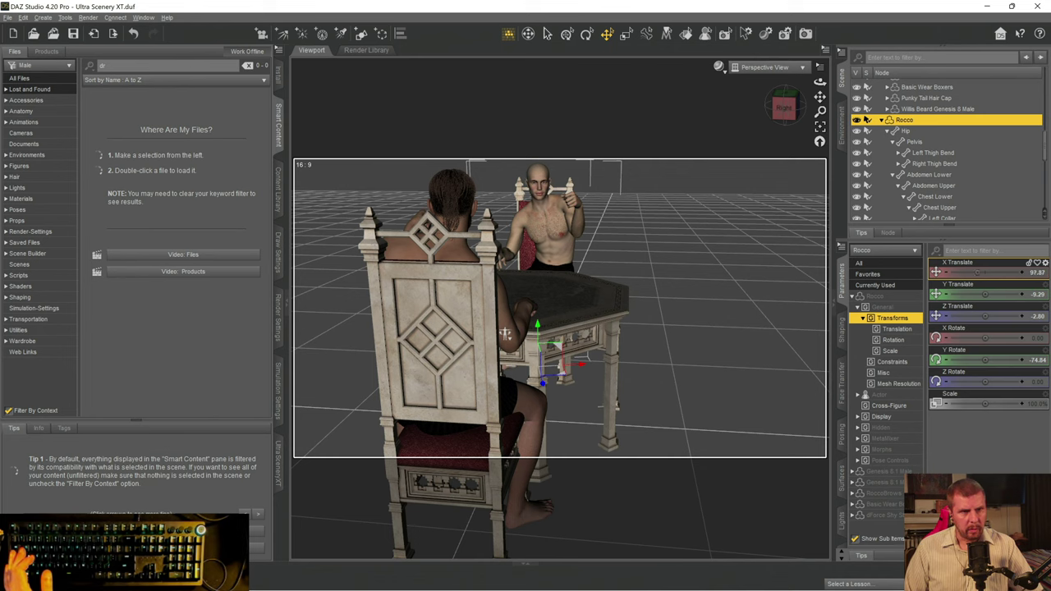
pyautogui.click(27, 18)
pyautogui.click(37, 28)
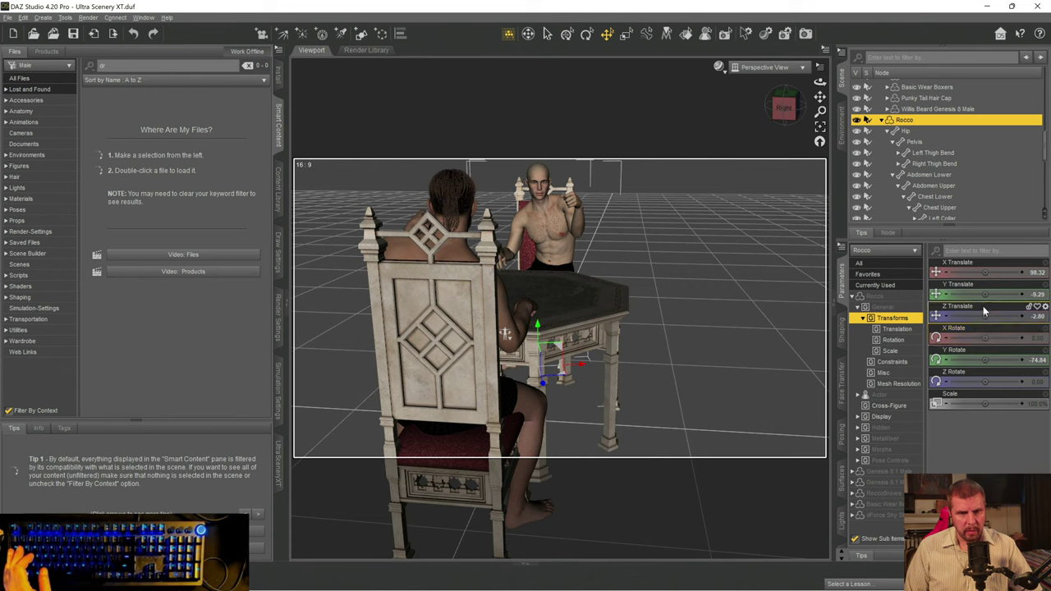
# - Align Rocco with his chair at about -7.8 Z Translate and -83.1 Y Rotate
pyautogui.moveTo(983, 313); pyautogui.dragTo(974, 314)
pyautogui.moveTo(503, 332); pyautogui.dragTo(500, 332)
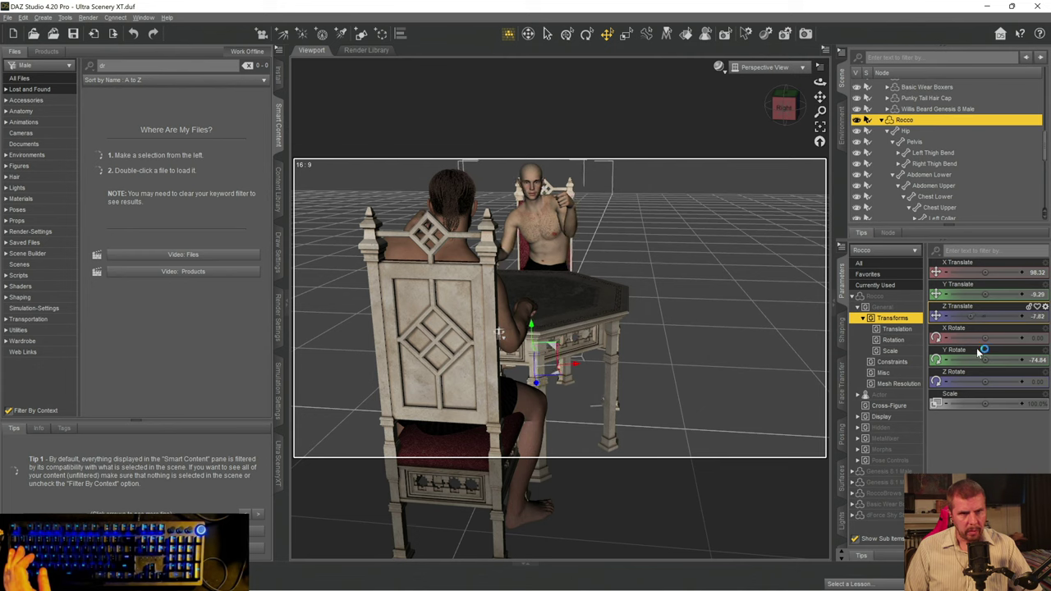
pyautogui.moveTo(985, 361); pyautogui.dragTo(984, 361)
pyautogui.moveTo(499, 333); pyautogui.dragTo(499, 332)
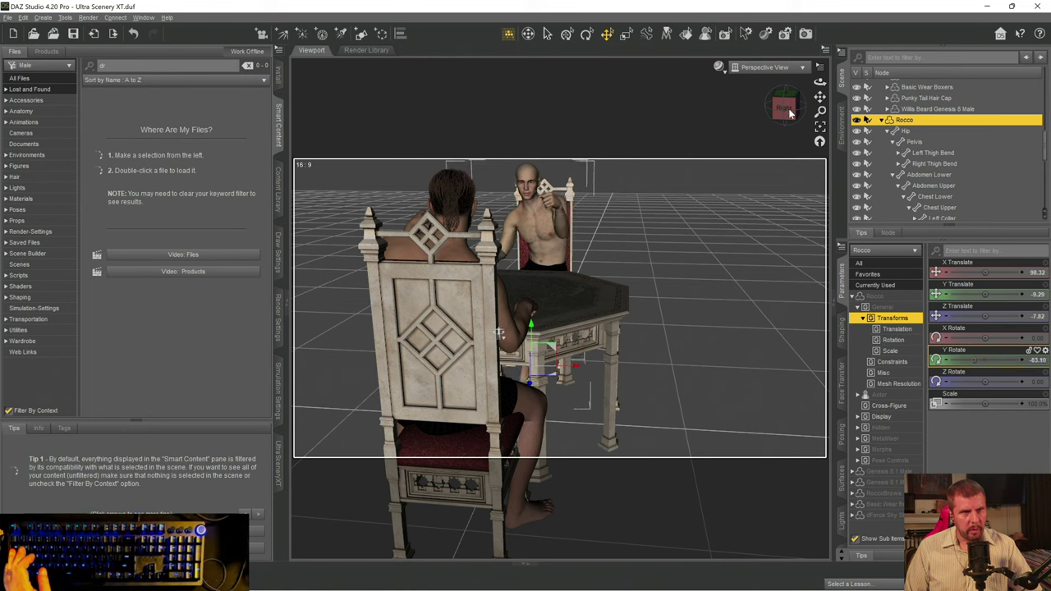
# - Align the whole Bruce figure with his chair at about 9.8 Z Translate and 97.9 Y Rotate
pyautogui.moveTo(784, 108); pyautogui.dragTo(815, 107)
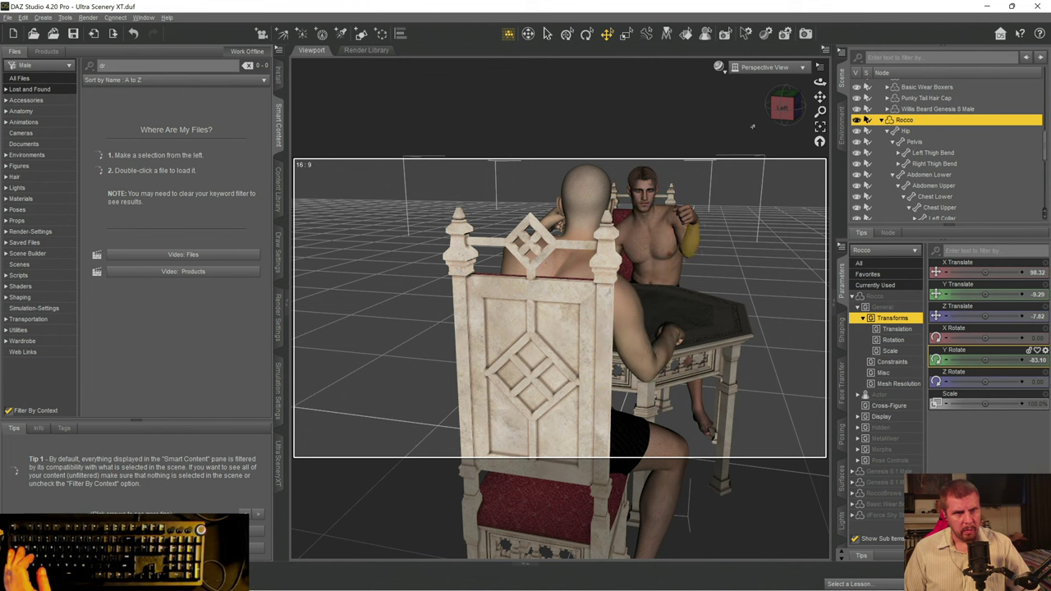
pyautogui.moveTo(819, 97); pyautogui.dragTo(824, 97)
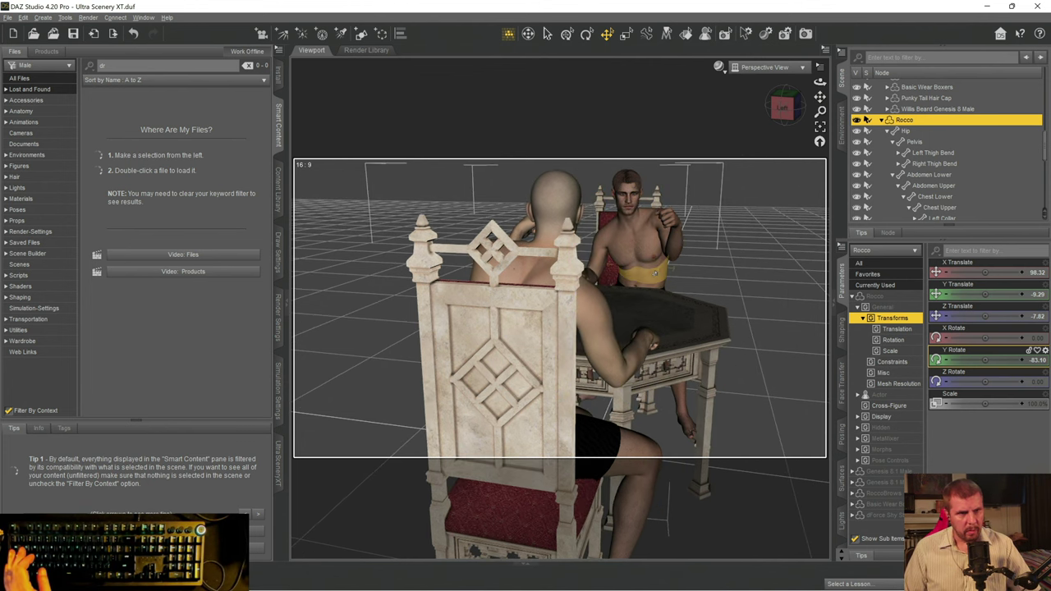
pyautogui.click(655, 273)
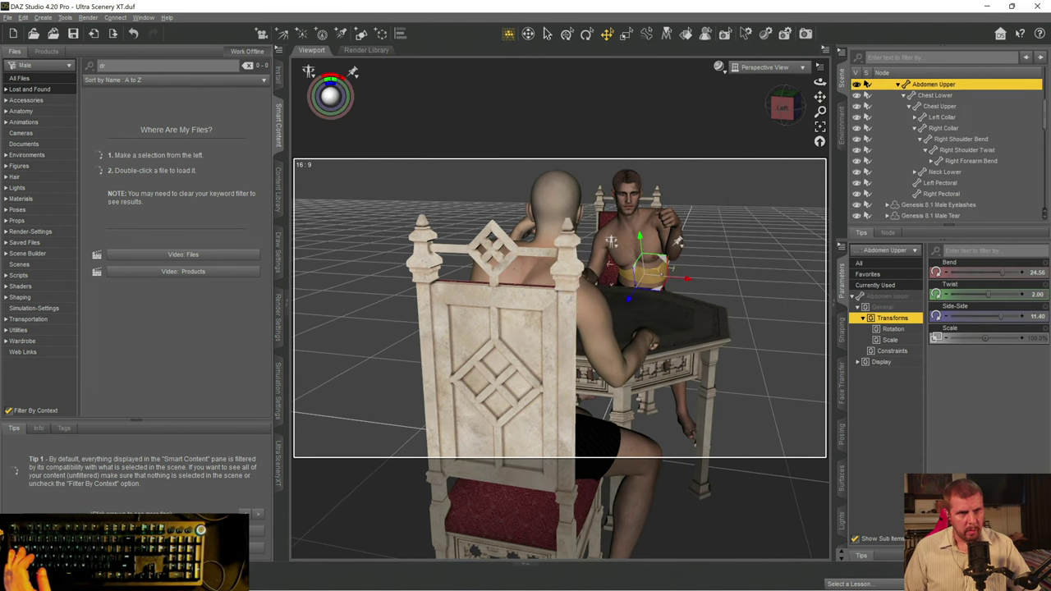
pyautogui.scroll(2, 926, 100)
pyautogui.scroll(2, 925, 100)
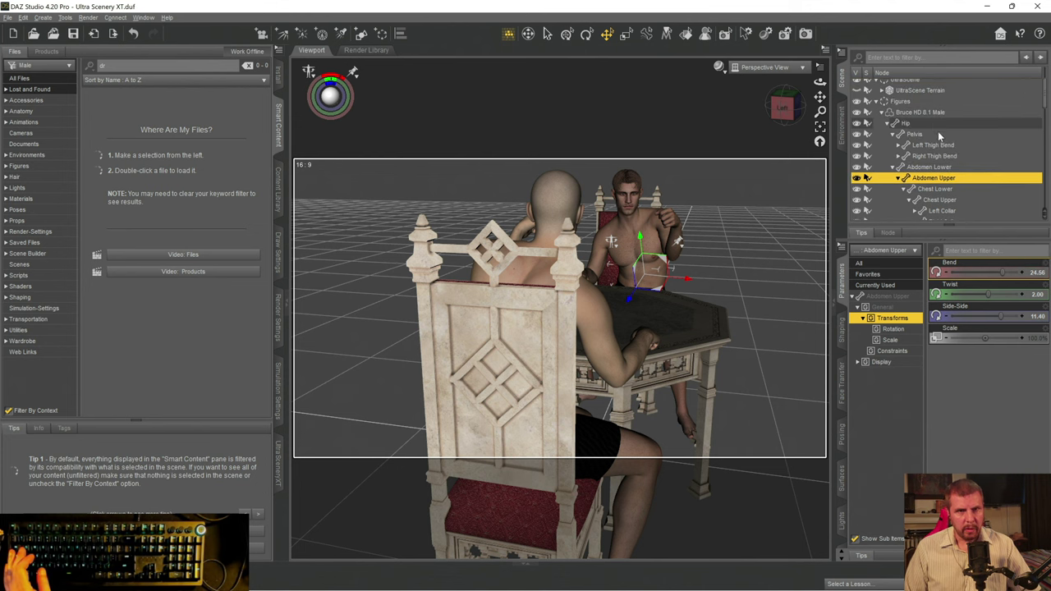
pyautogui.click(919, 113)
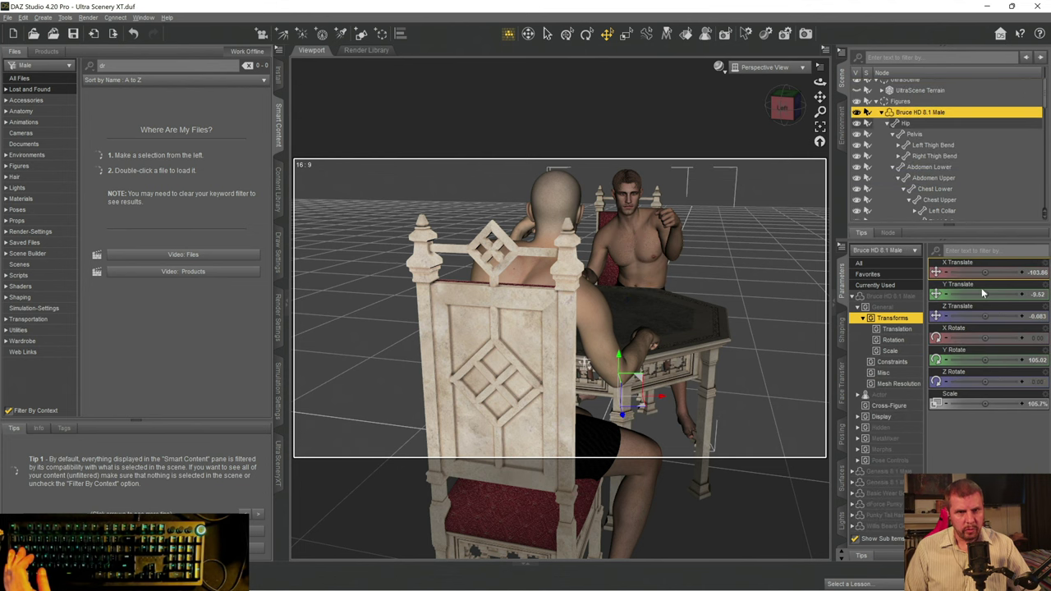
pyautogui.moveTo(982, 316); pyautogui.dragTo(1011, 315)
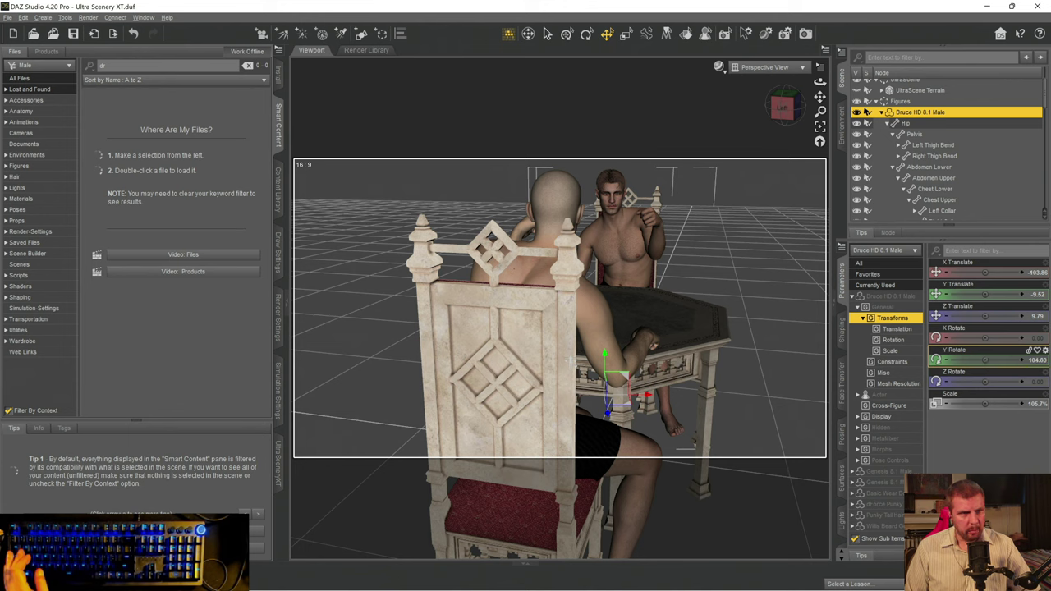
pyautogui.moveTo(1013, 360); pyautogui.dragTo(1006, 360)
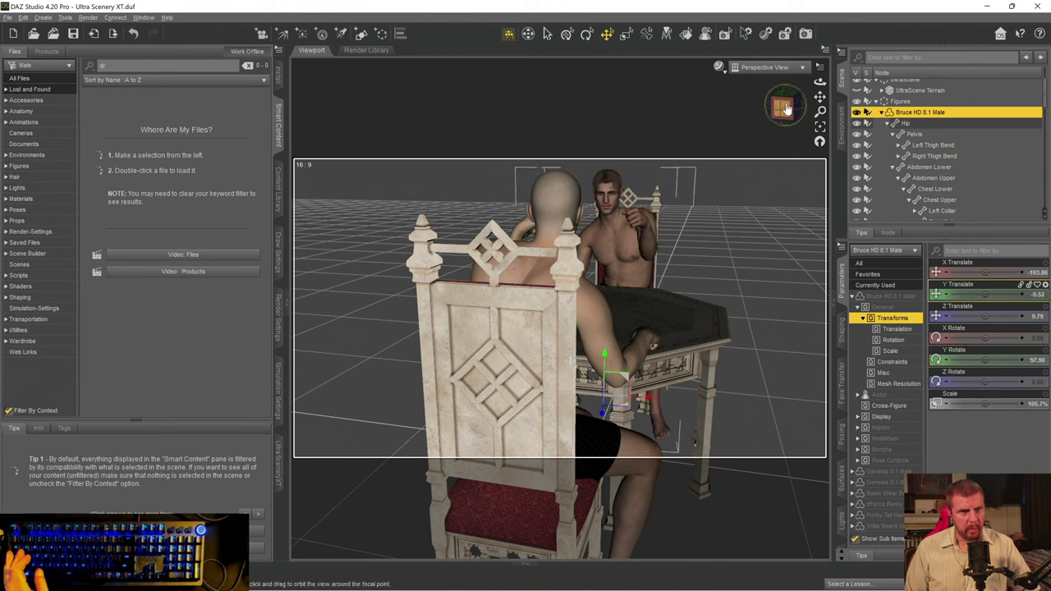
# - Move Rocco's chair, ASLD1_Chair (6), closer to the table by setting its X Translate to about 136.7
pyautogui.moveTo(782, 107); pyautogui.dragTo(825, 97)
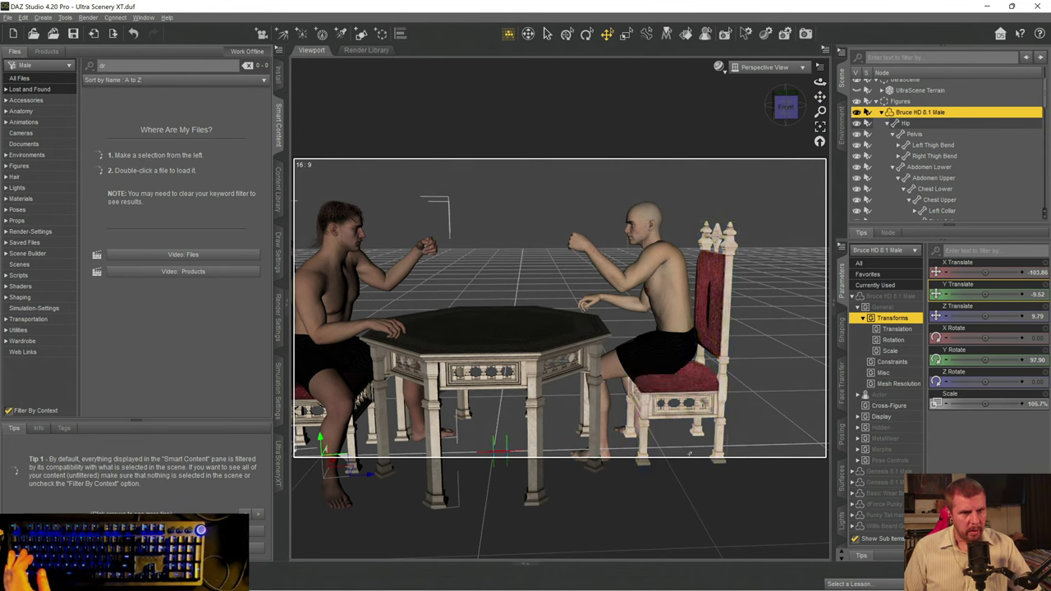
pyautogui.moveTo(787, 105); pyautogui.dragTo(509, 123)
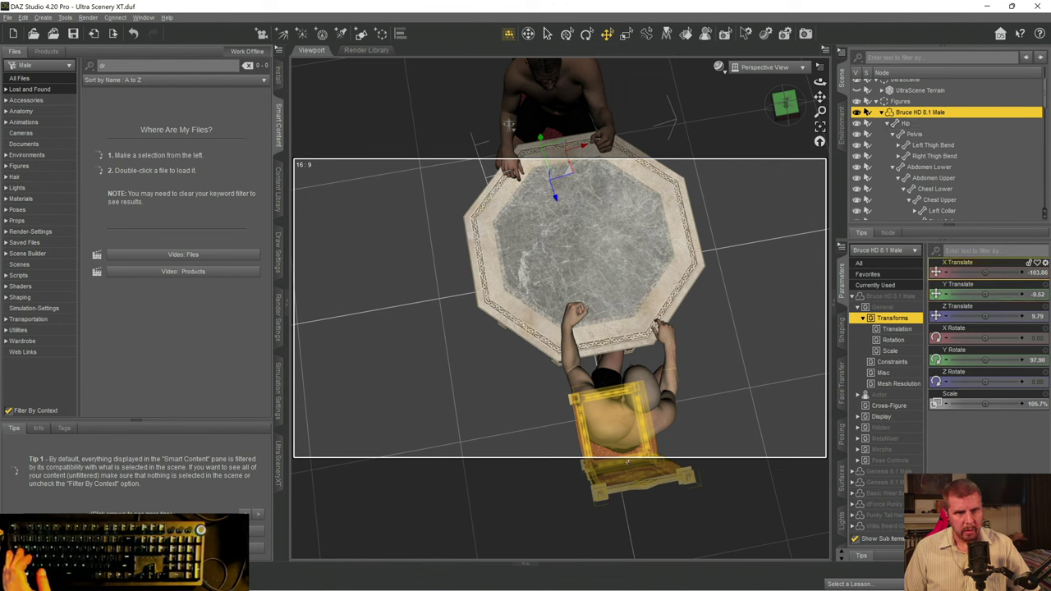
pyautogui.click(603, 410)
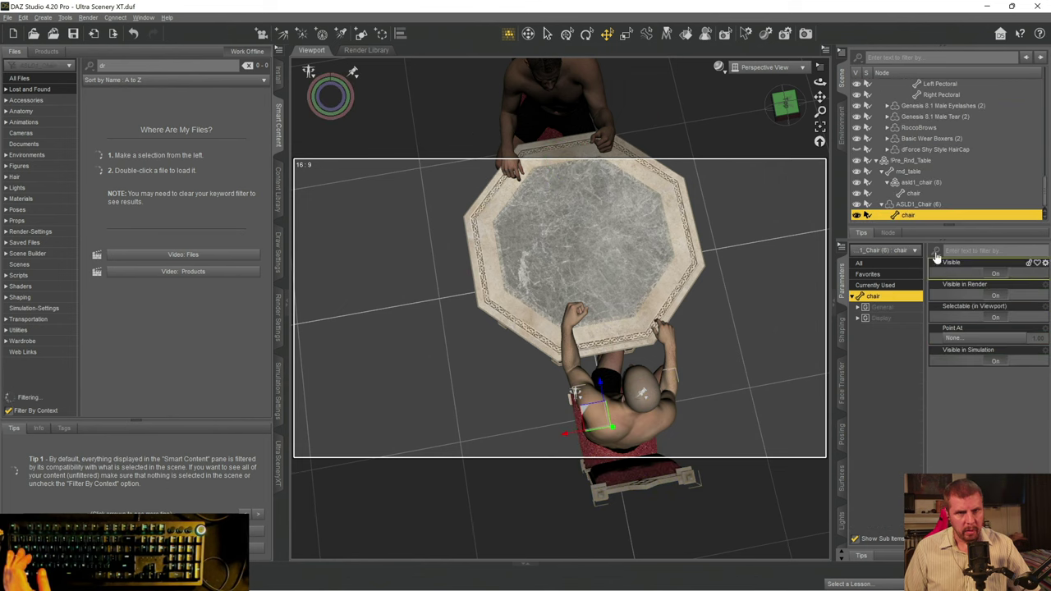
pyautogui.click(914, 204)
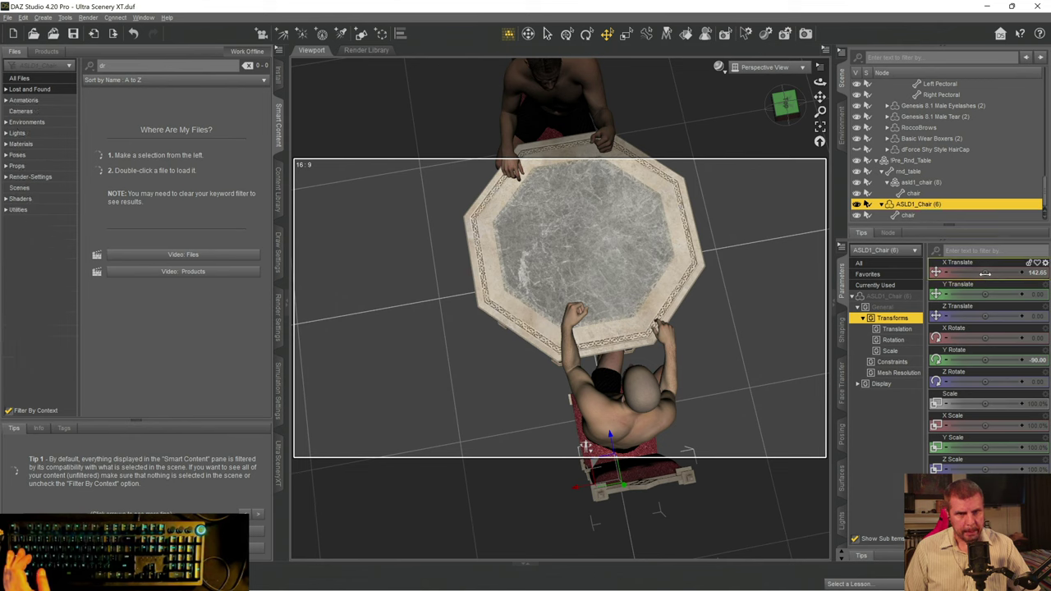
pyautogui.moveTo(985, 272); pyautogui.dragTo(981, 272)
pyautogui.moveTo(585, 443); pyautogui.dragTo(584, 436)
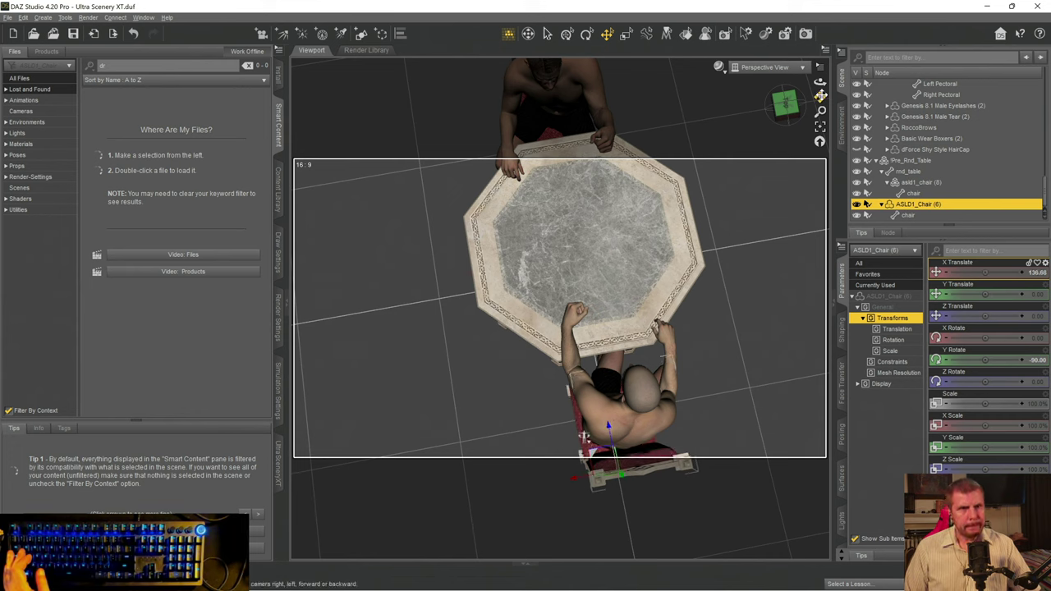
# - Try to shift Bruce's chair, asld1_chair (8), sideways with a ztran of about 1, and undo the change
pyautogui.moveTo(821, 95); pyautogui.dragTo(820, 114)
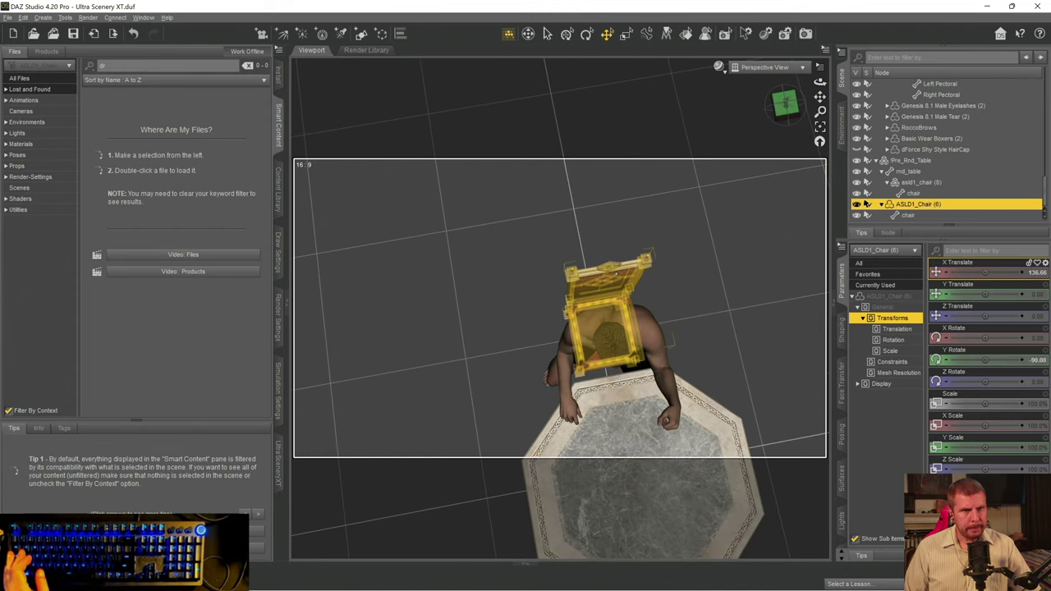
pyautogui.click(911, 182)
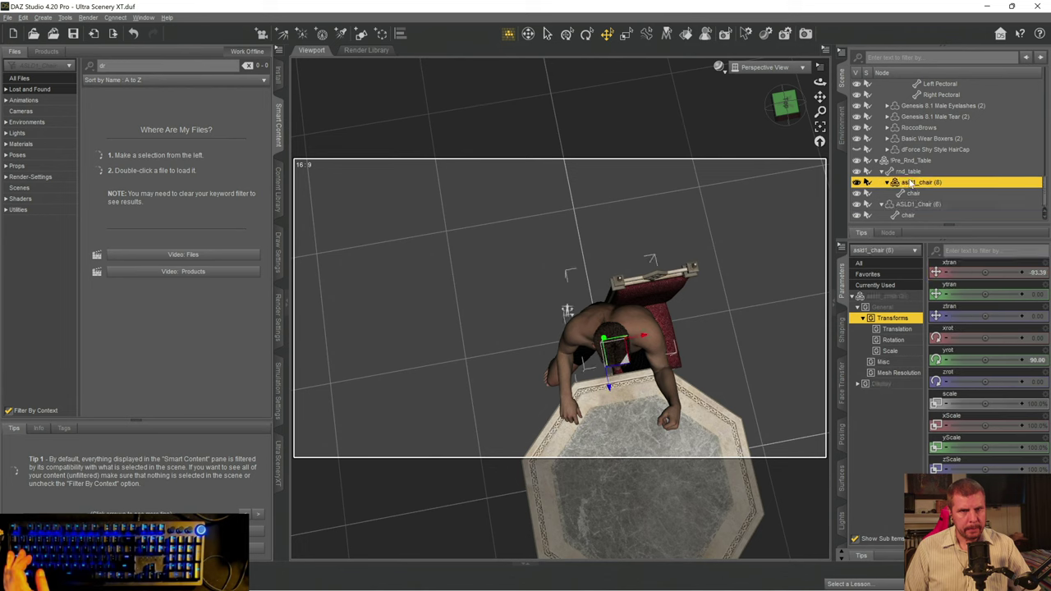
pyautogui.click(23, 17)
pyautogui.click(43, 31)
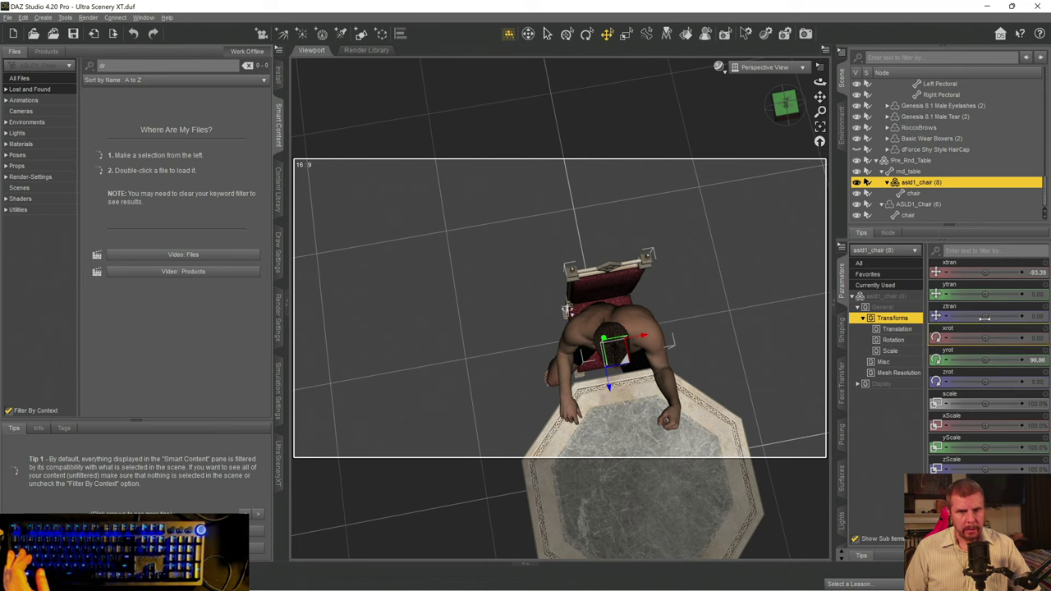
pyautogui.moveTo(985, 317); pyautogui.dragTo(991, 318)
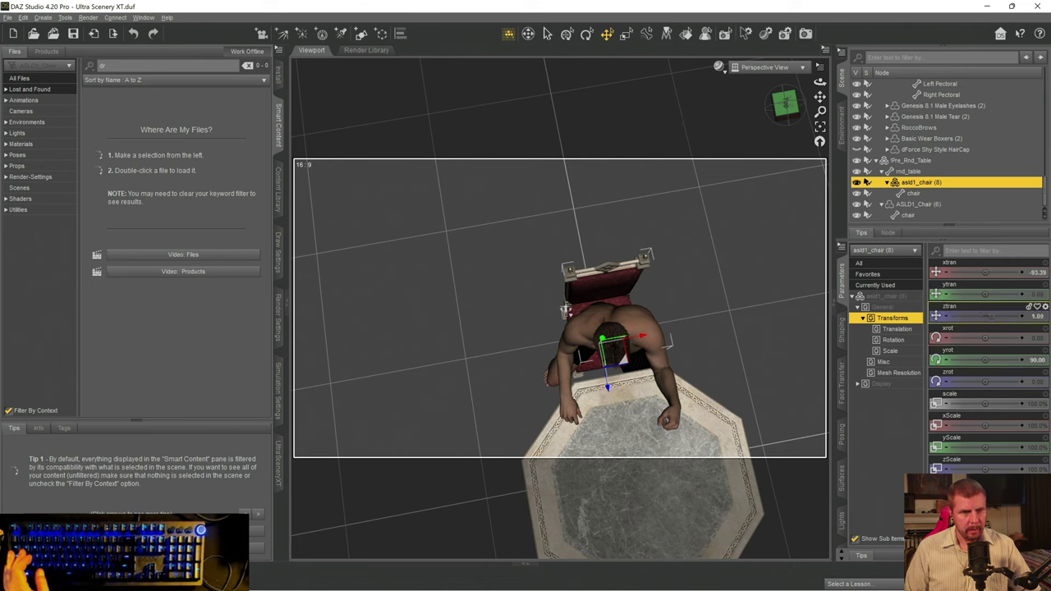
pyautogui.click(20, 17)
pyautogui.click(41, 29)
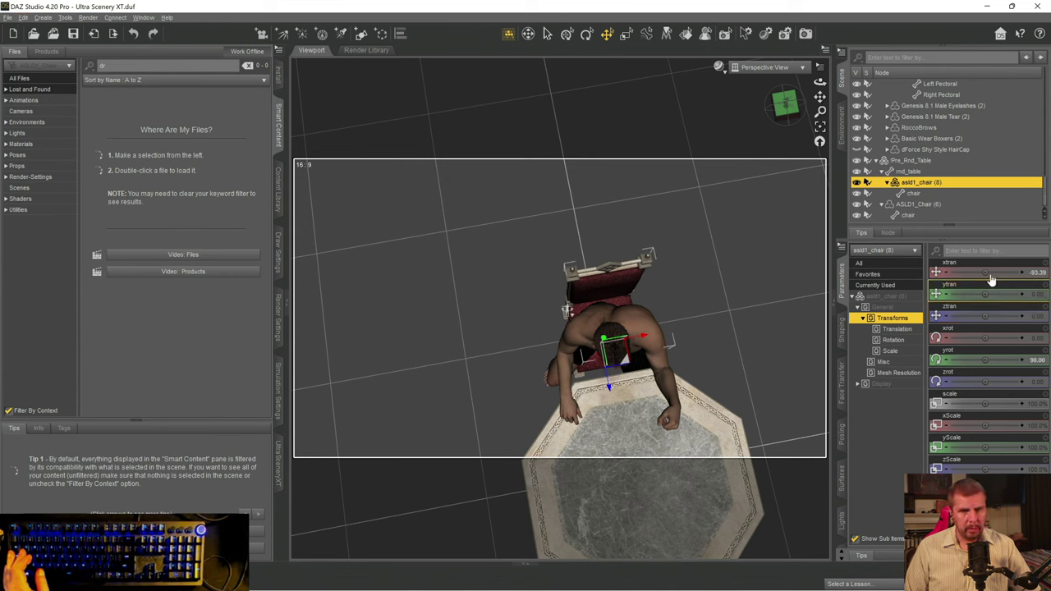
# - Slide Bruce's chair, asld1_chair (8), toward the table by setting its xtran to about -89
pyautogui.moveTo(990, 272); pyautogui.dragTo(992, 272)
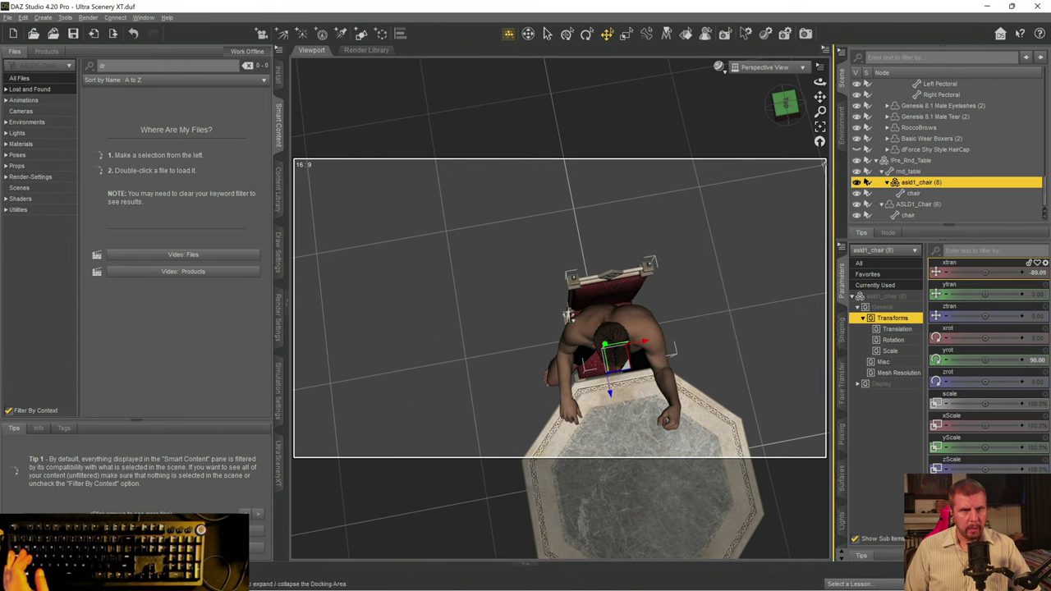
# - Swing Bruce's left thigh back inward by setting Left Thigh Bend Side-Side to about 23.2
pyautogui.moveTo(784, 102); pyautogui.dragTo(749, 150)
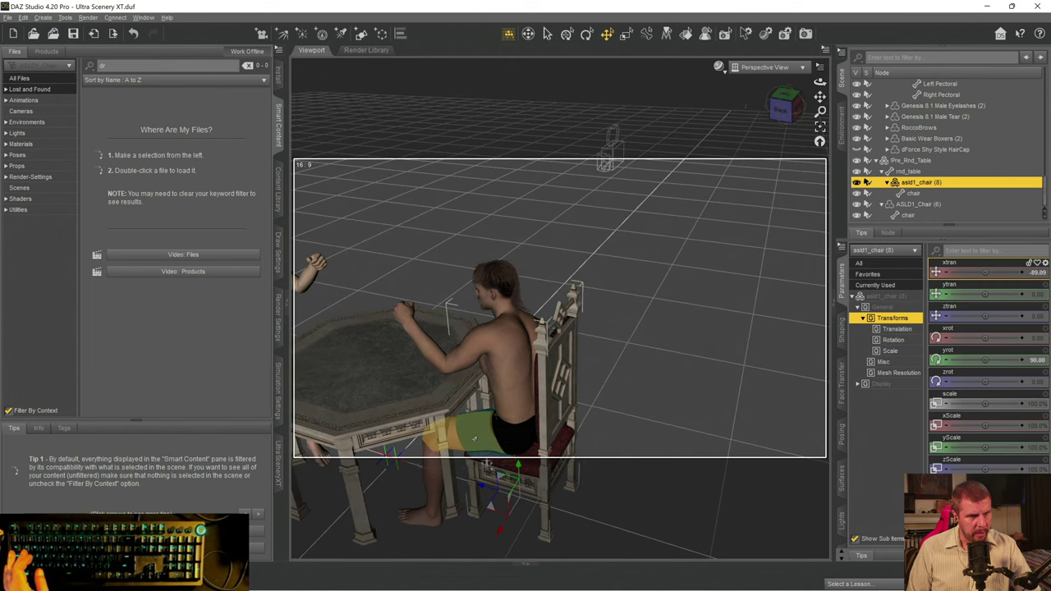
pyautogui.click(473, 439)
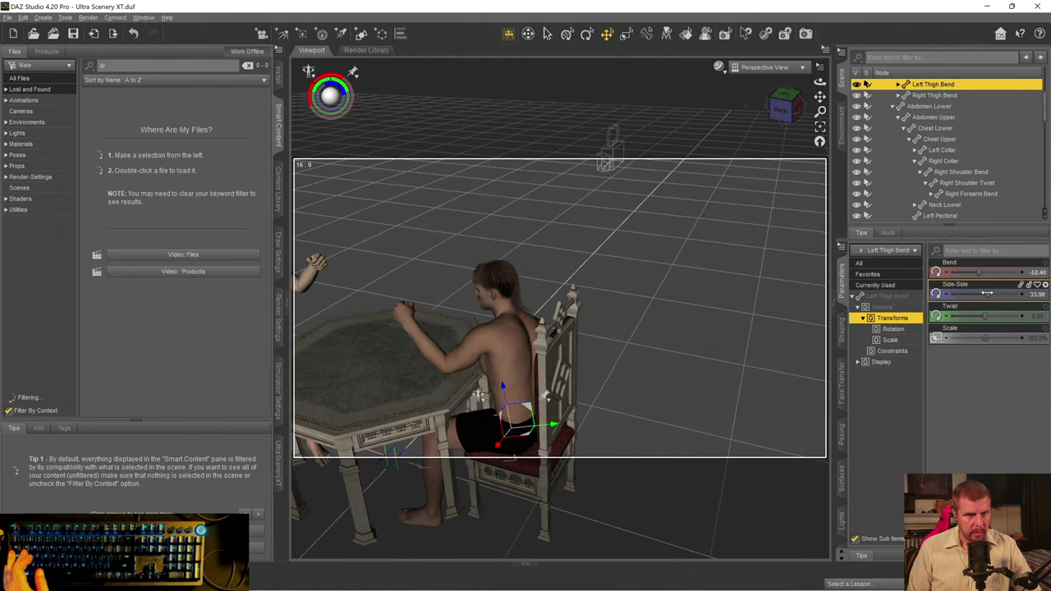
pyautogui.moveTo(988, 293); pyautogui.dragTo(983, 296)
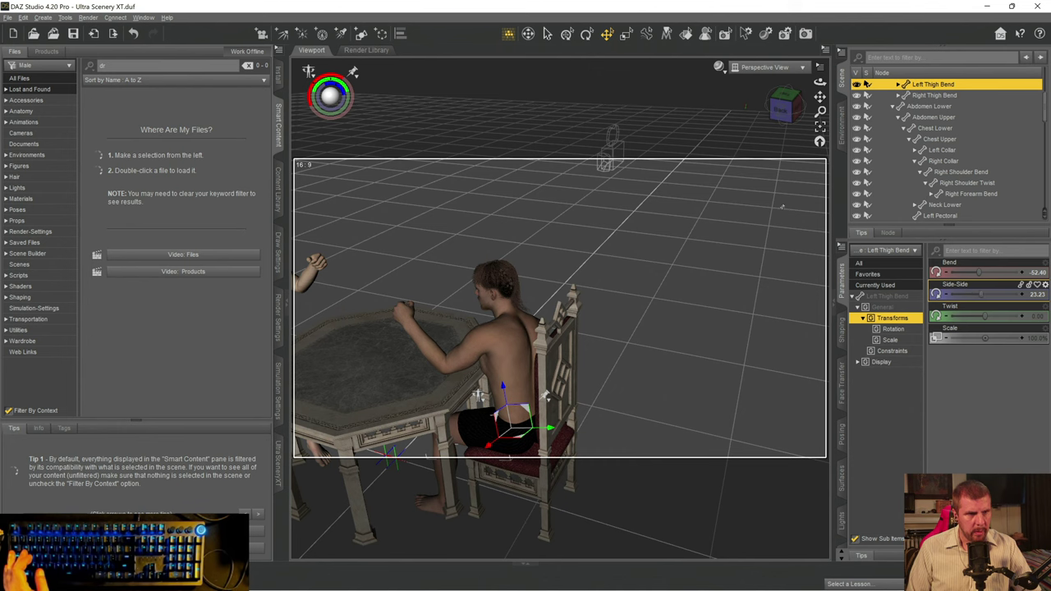
# - Try to make the round table slightly taller by raising !Pre_Rnd_Table's yScale to about 101.3%, and undo the change
pyautogui.moveTo(780, 111); pyautogui.dragTo(744, 115)
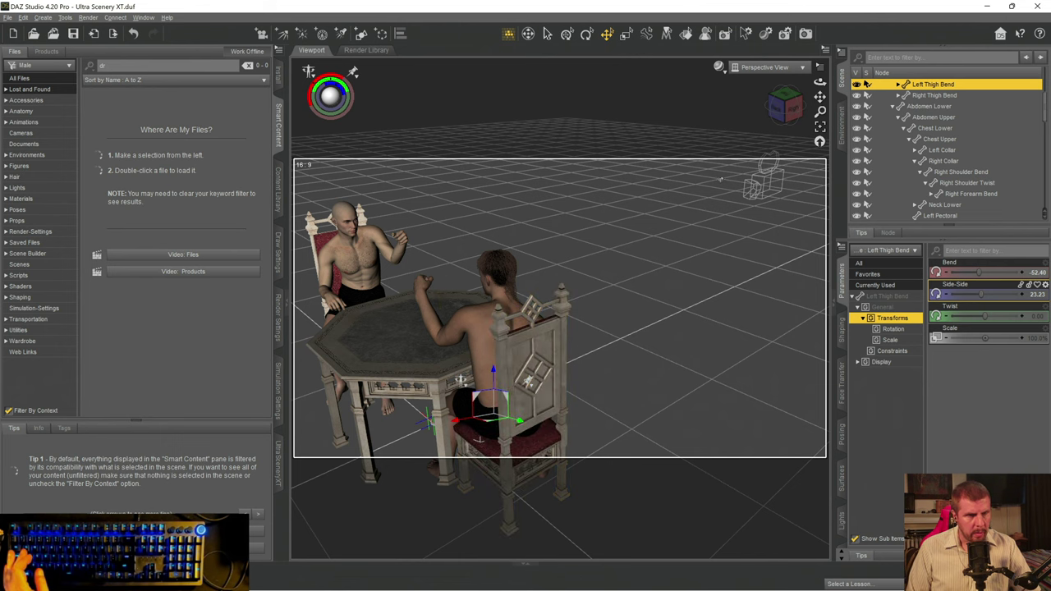
pyautogui.moveTo(786, 107); pyautogui.dragTo(769, 111)
pyautogui.click(482, 400)
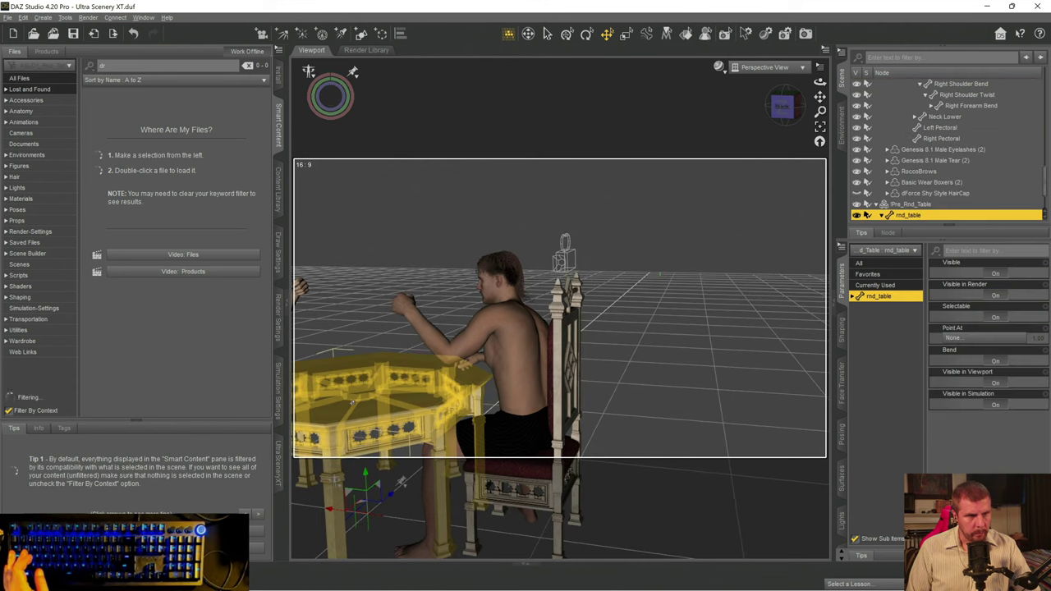
pyautogui.keyDown('ctrl'); pyautogui.click(907, 210); pyautogui.keyUp('ctrl')
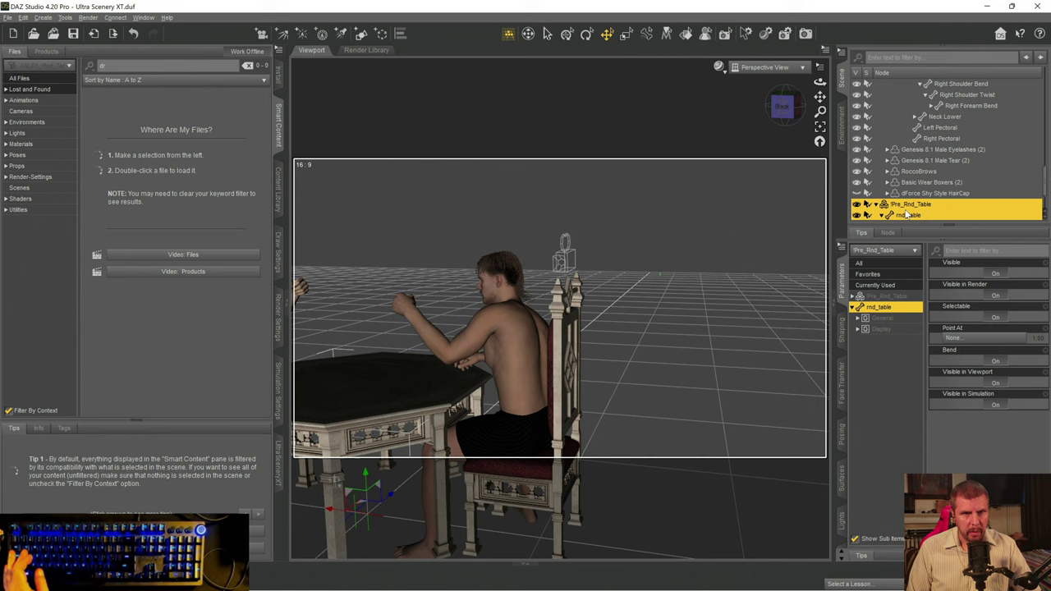
pyautogui.click(885, 297)
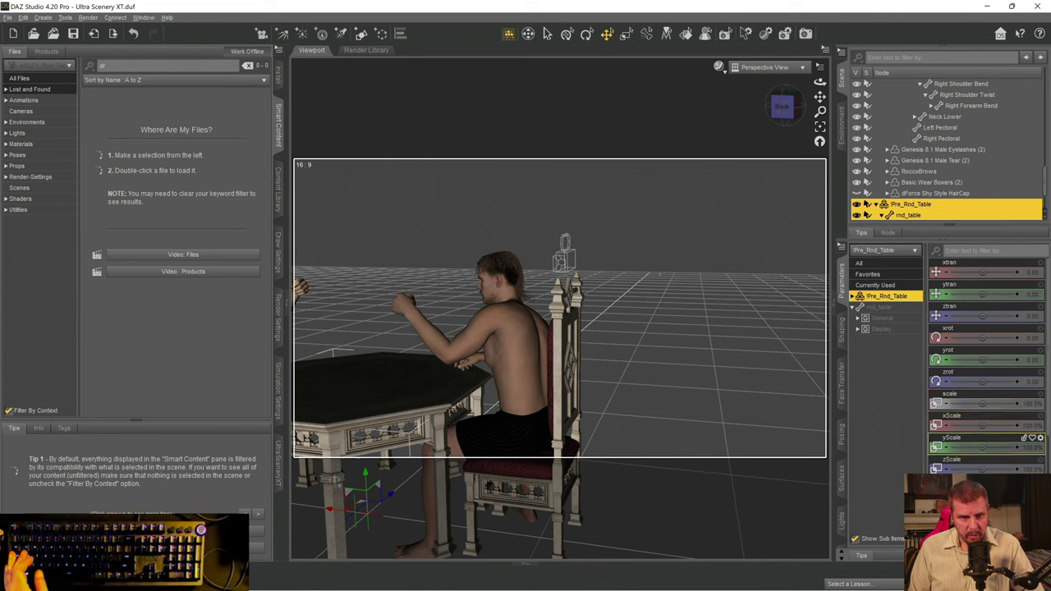
pyautogui.moveTo(986, 447); pyautogui.dragTo(989, 448)
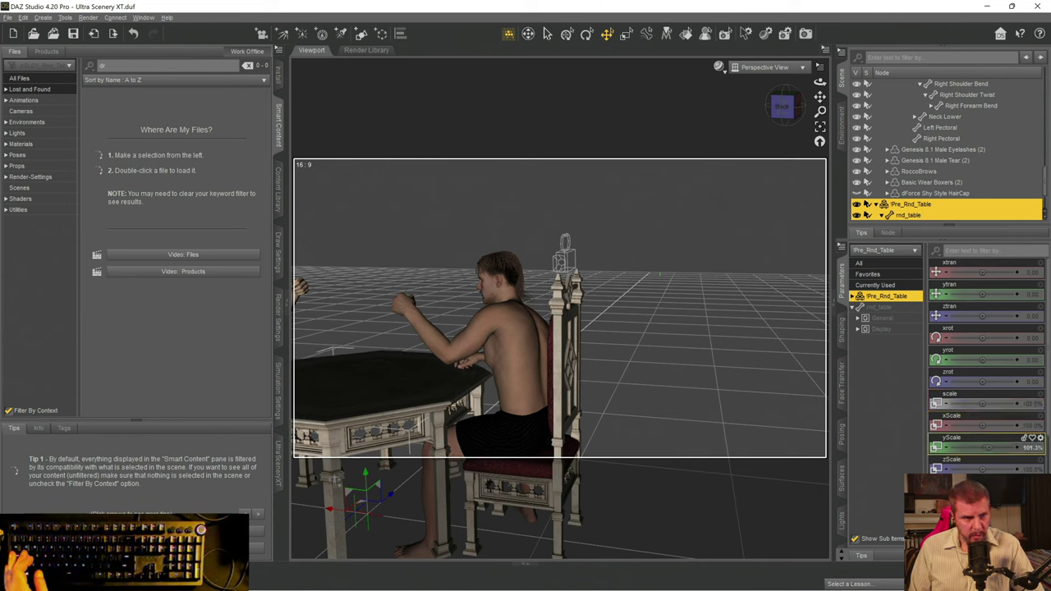
pyautogui.hotkey('ctrl', 'z')
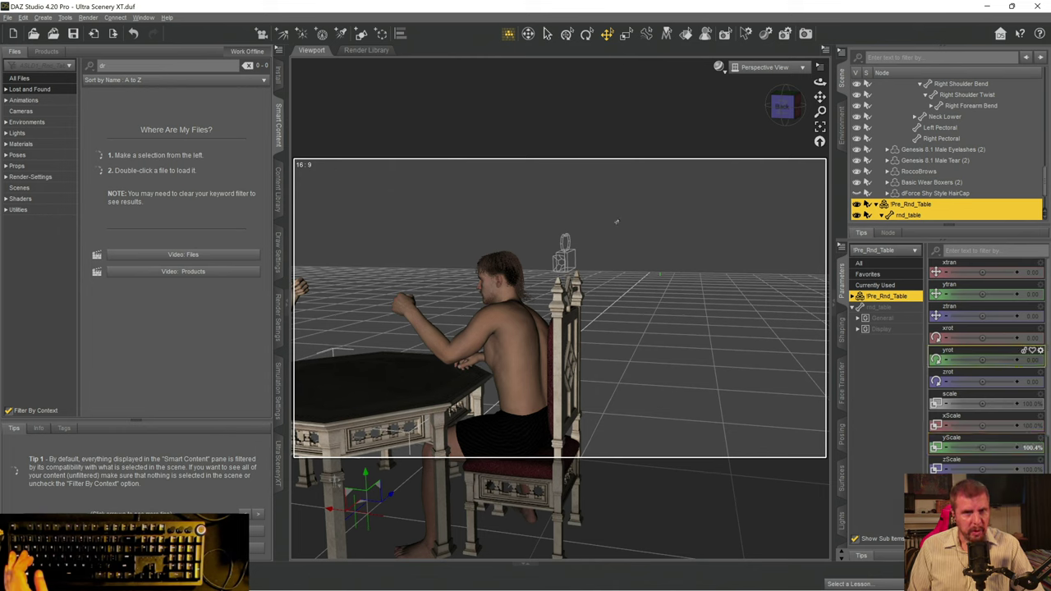
pyautogui.click(25, 18)
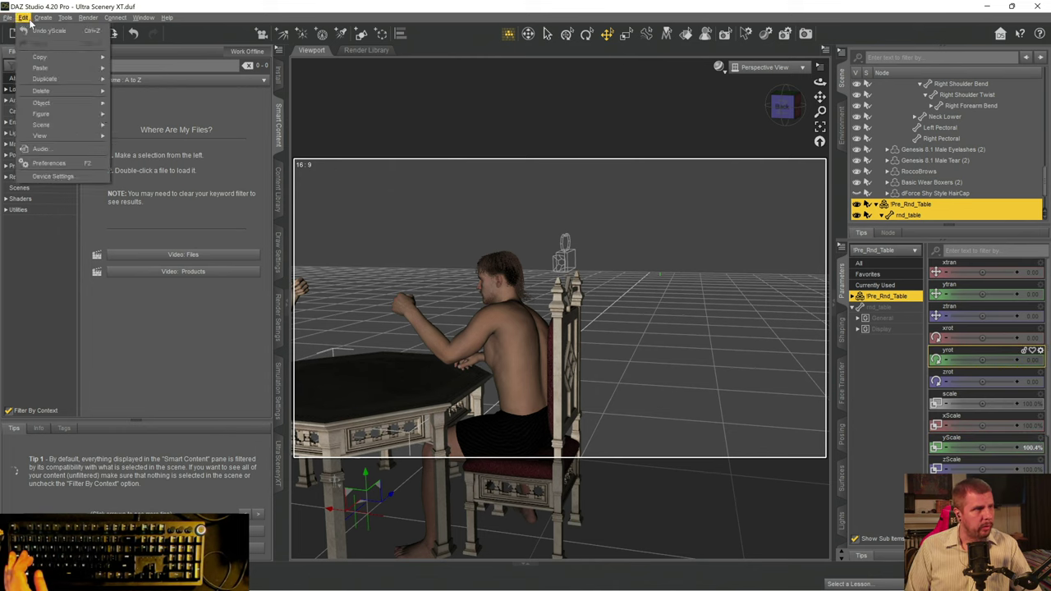
pyautogui.click(47, 30)
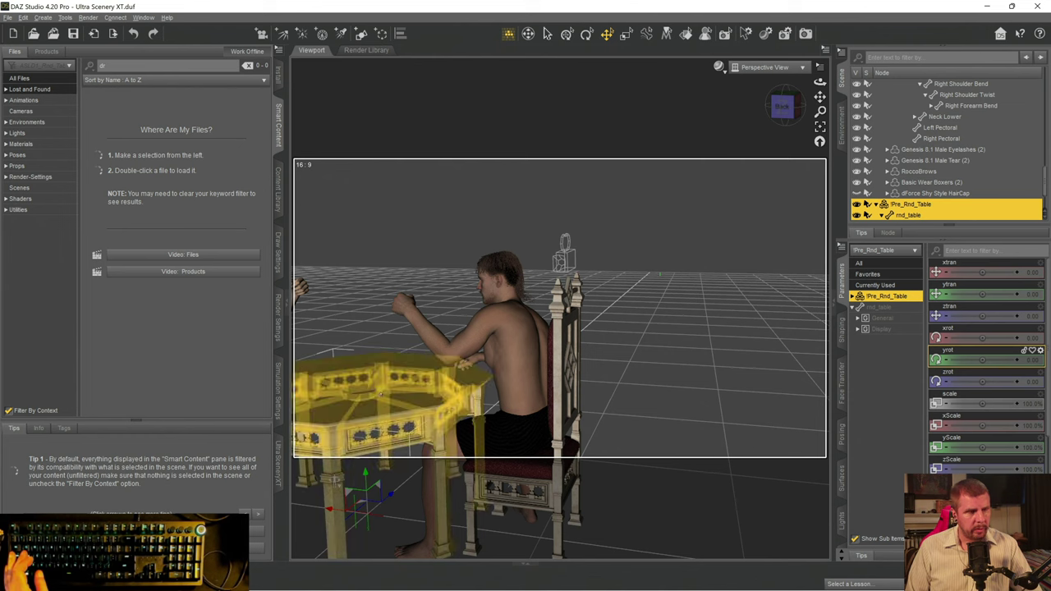
# - Unparent Bruce's chair, asld1_chair (8), from the rnd_table bone in the scene hierarchy
pyautogui.click(899, 216)
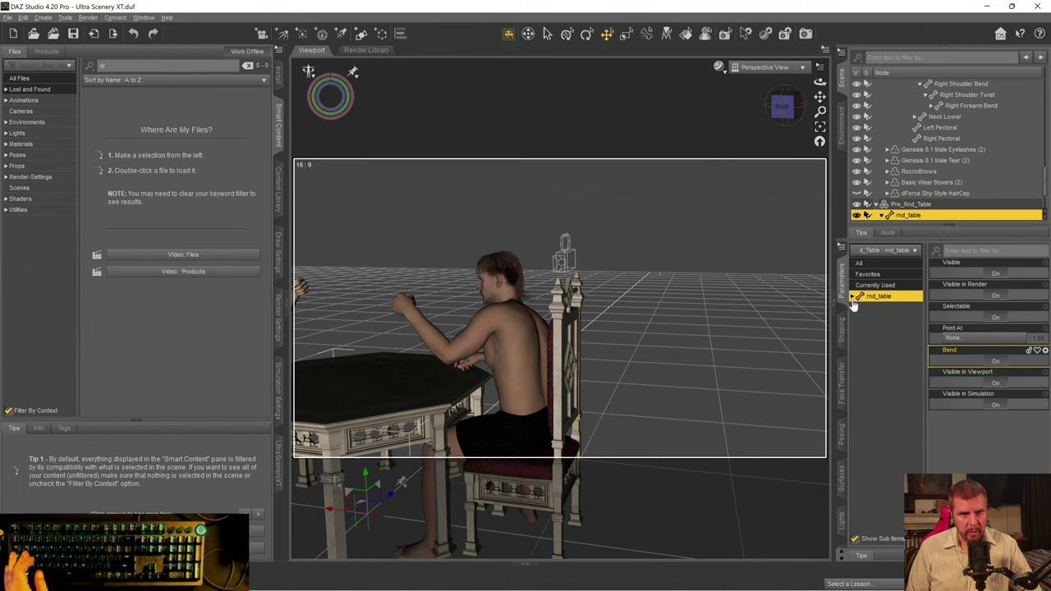
pyautogui.scroll(-3, 921, 210)
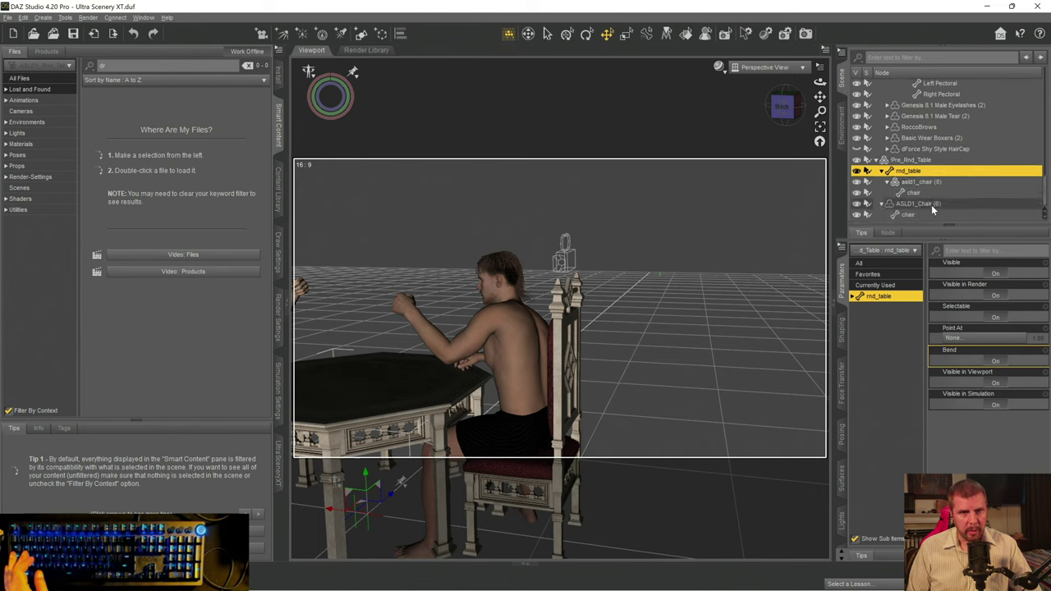
pyautogui.rightClick(910, 182)
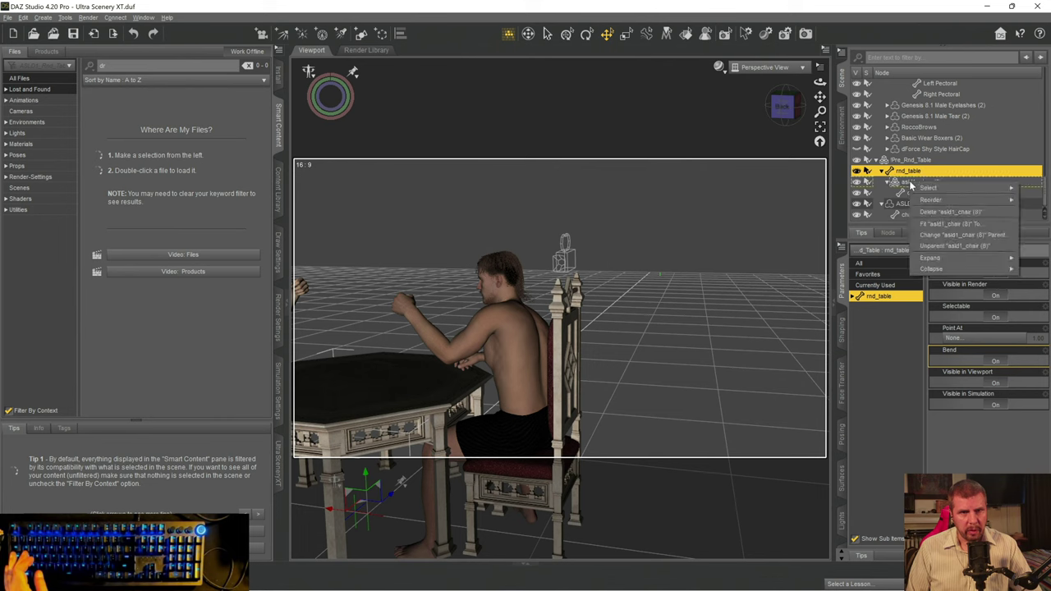
pyautogui.click(907, 182)
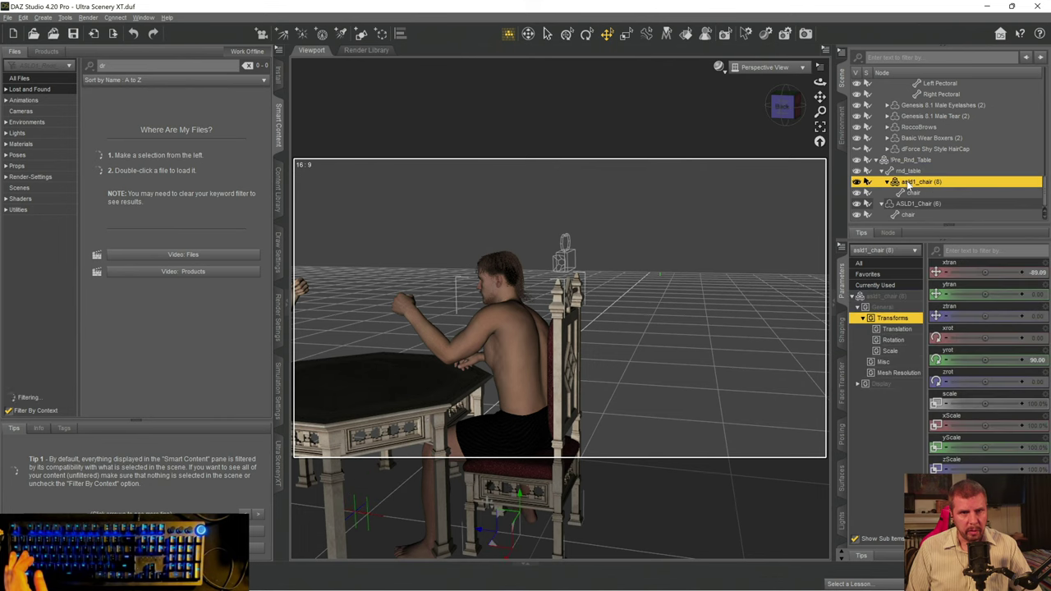
pyautogui.click(886, 181)
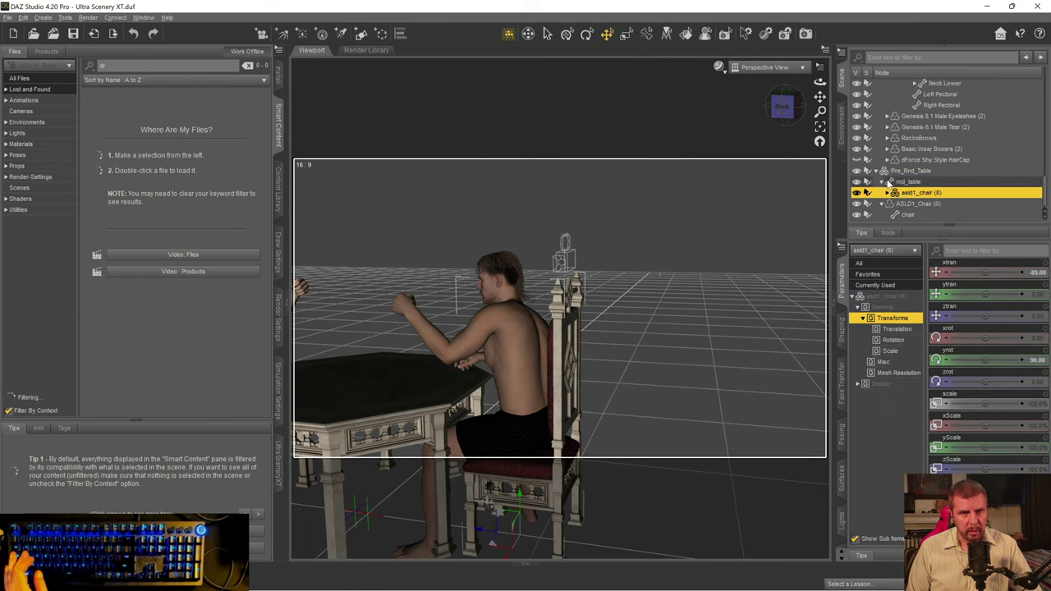
pyautogui.rightClick(909, 194)
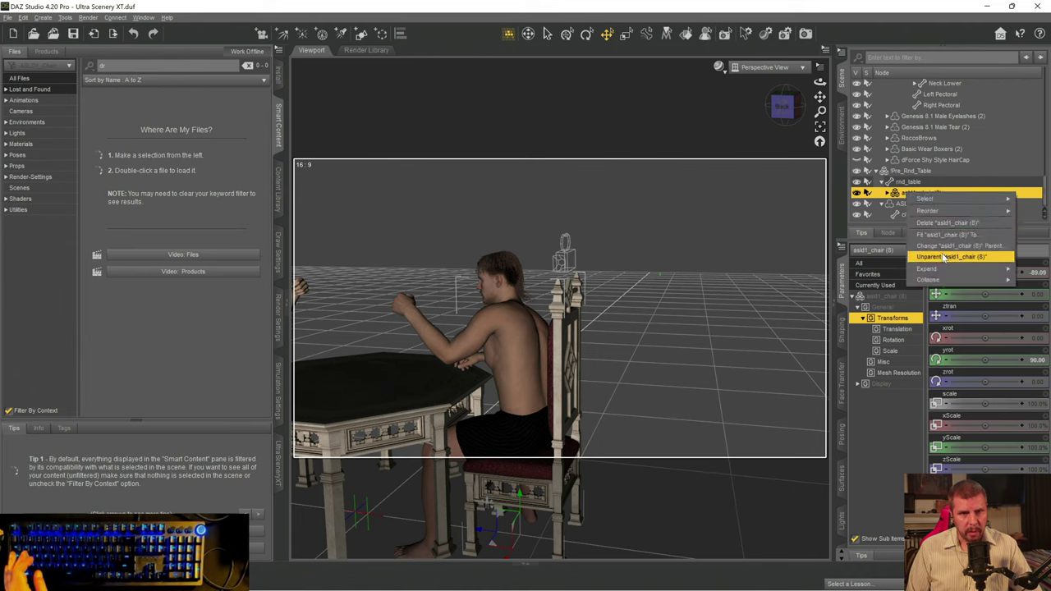
pyautogui.click(944, 258)
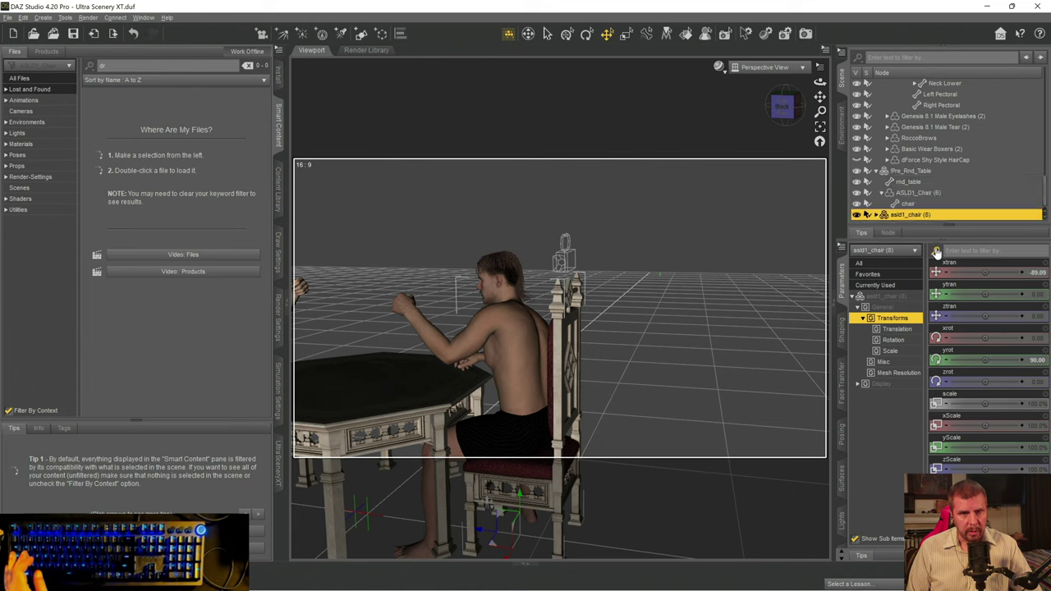
# - Unparent the other chair, ASLD1_Chair (6), from !Pre_Rnd_Table
pyautogui.click(903, 181)
pyautogui.click(907, 170)
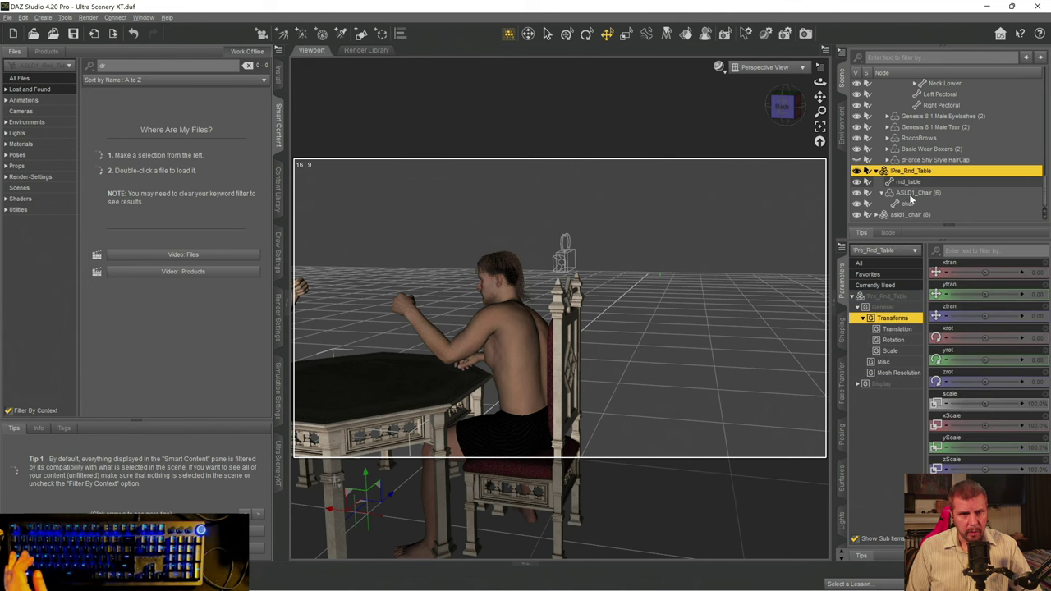
pyautogui.click(912, 194)
pyautogui.rightClick(913, 194)
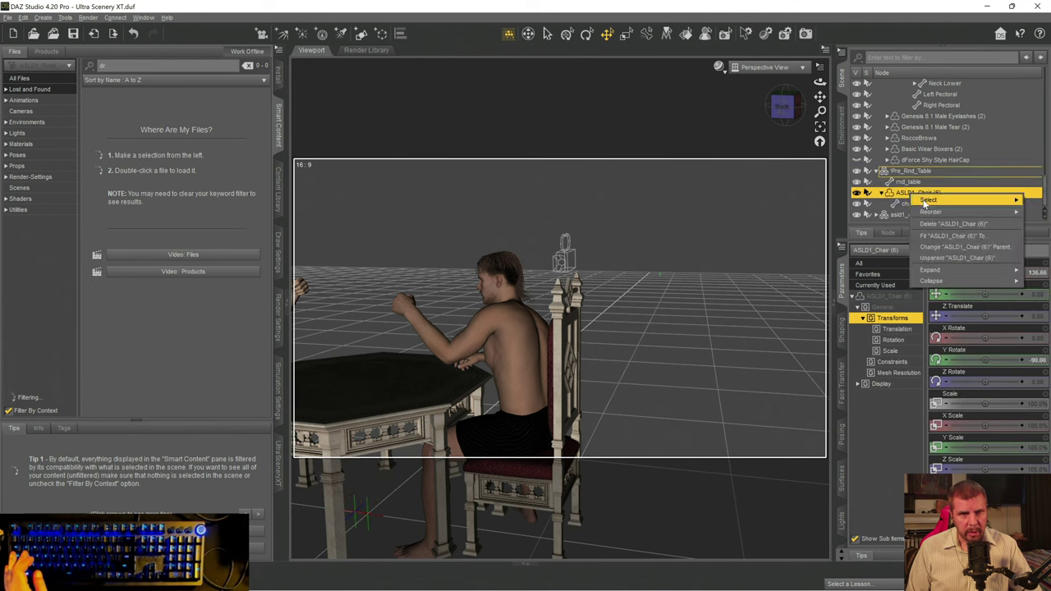
pyautogui.click(946, 258)
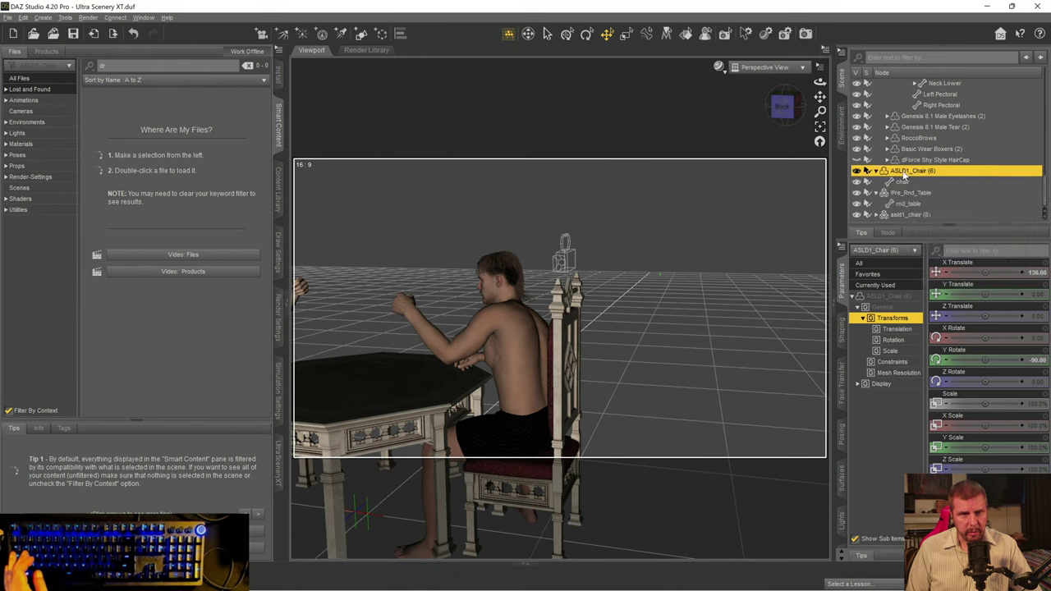
# - Resize the round table alone by setting !Pre_Rnd_Table's scale to about 98.5% and yScale to about 101.3%
pyautogui.click(903, 194)
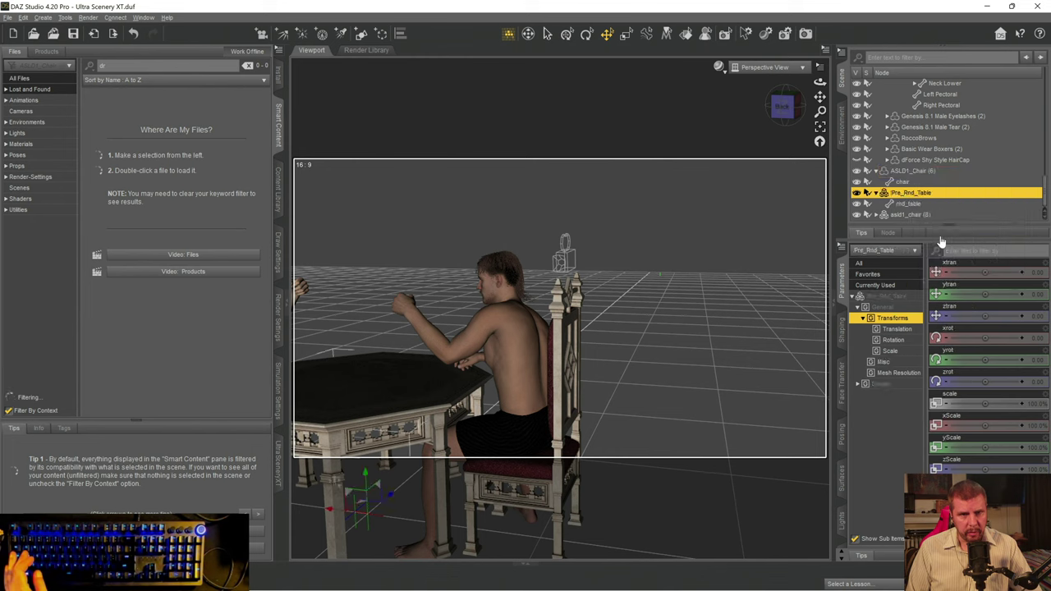
pyautogui.moveTo(987, 402)
pyautogui.mouseDown()
pyautogui.moveTo(1004, 402)
pyautogui.moveTo(979, 403)
pyautogui.mouseUp()
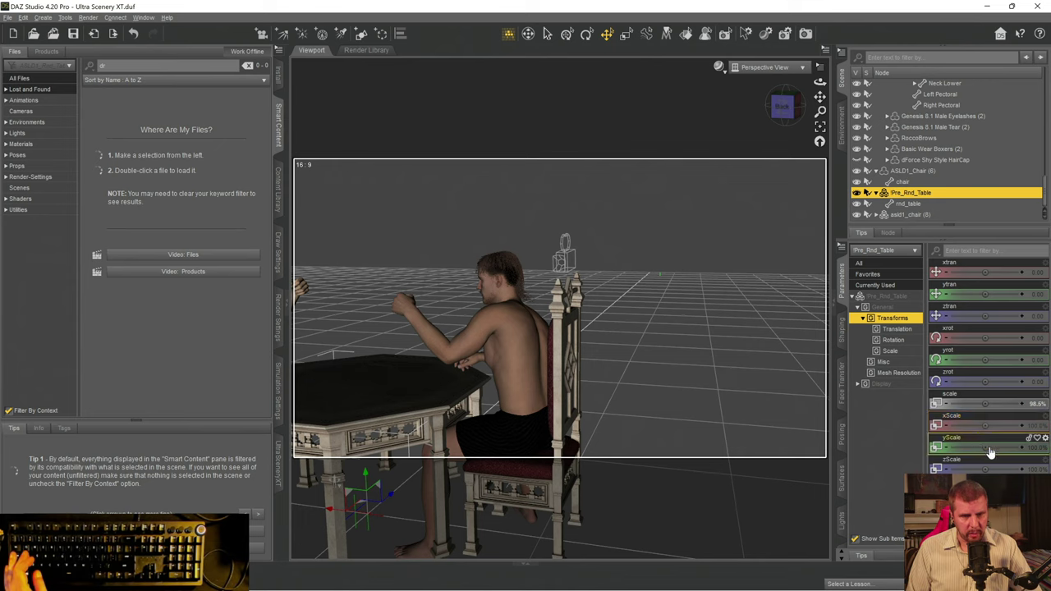
pyautogui.moveTo(986, 448); pyautogui.dragTo(991, 448)
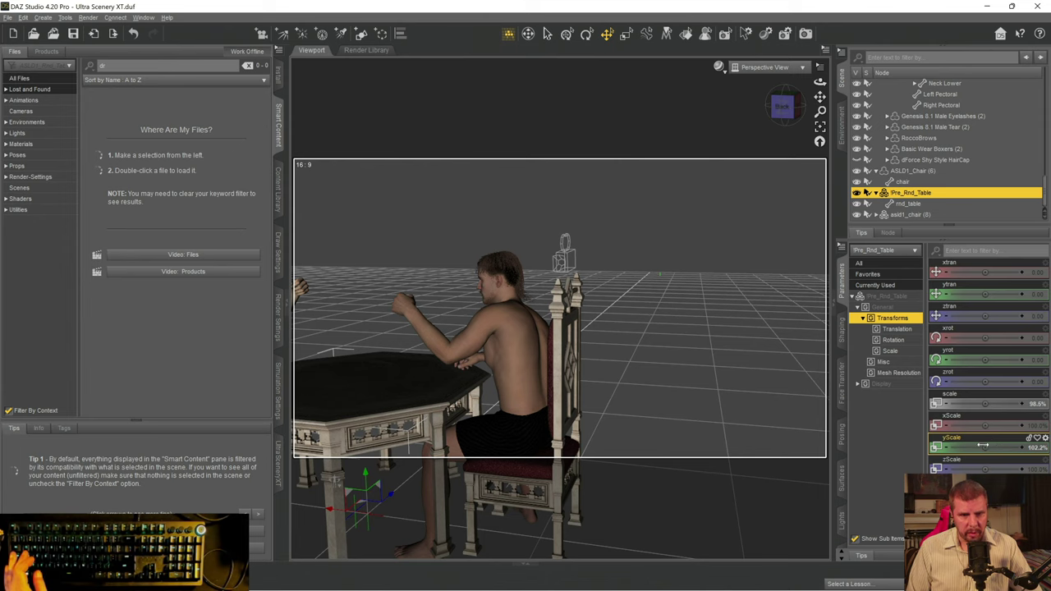
pyautogui.moveTo(980, 447); pyautogui.dragTo(978, 448)
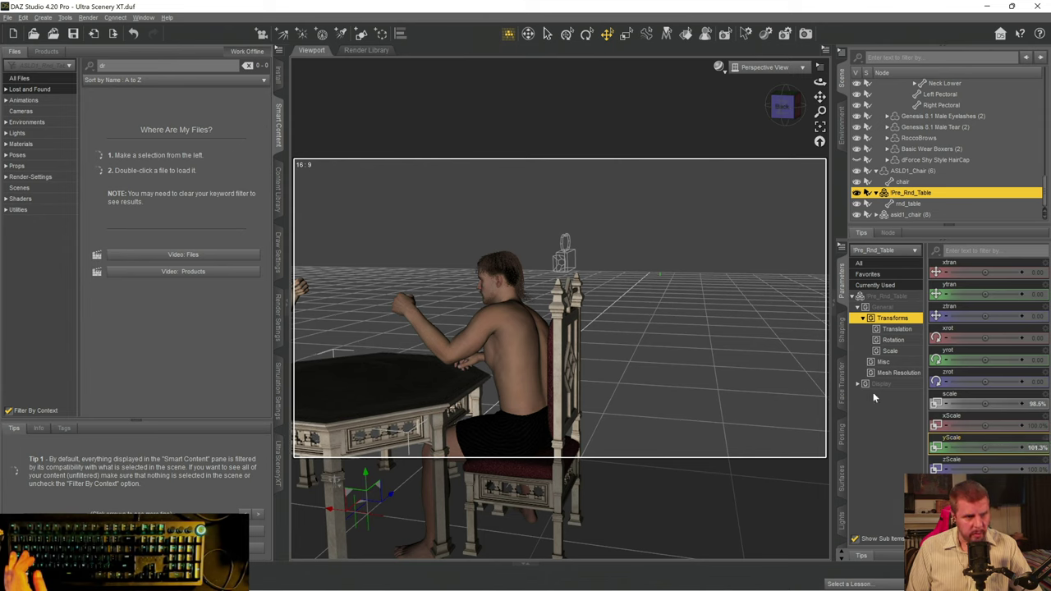
# - Straighten Rocco's right arm down toward his lap by setting Right Forearm Bend's Bend to about -3.75
pyautogui.moveTo(783, 107); pyautogui.dragTo(596, 106)
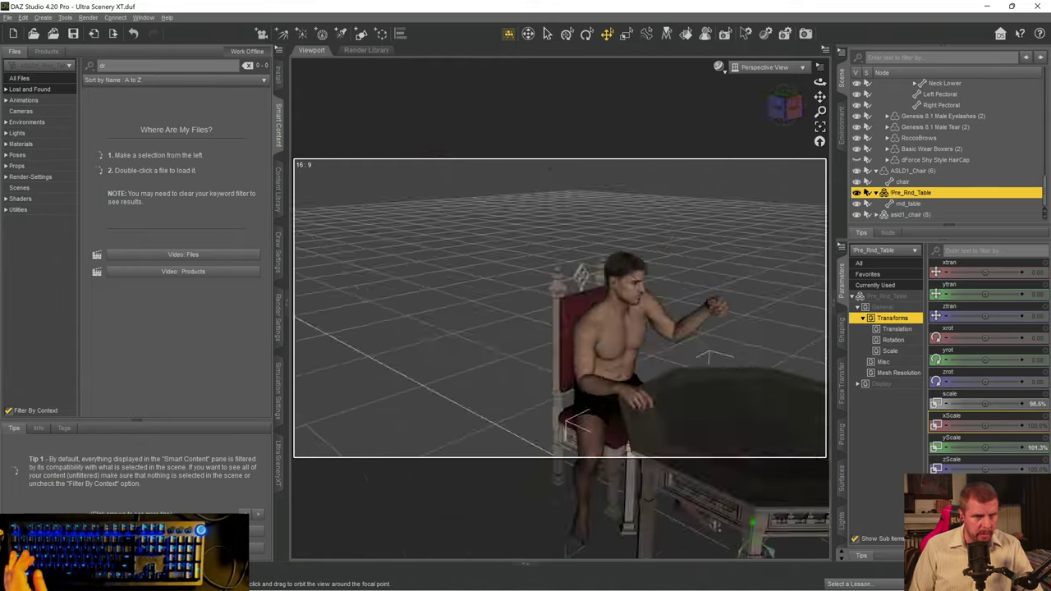
pyautogui.moveTo(708, 357); pyautogui.dragTo(697, 425)
pyautogui.moveTo(820, 97); pyautogui.dragTo(676, 522)
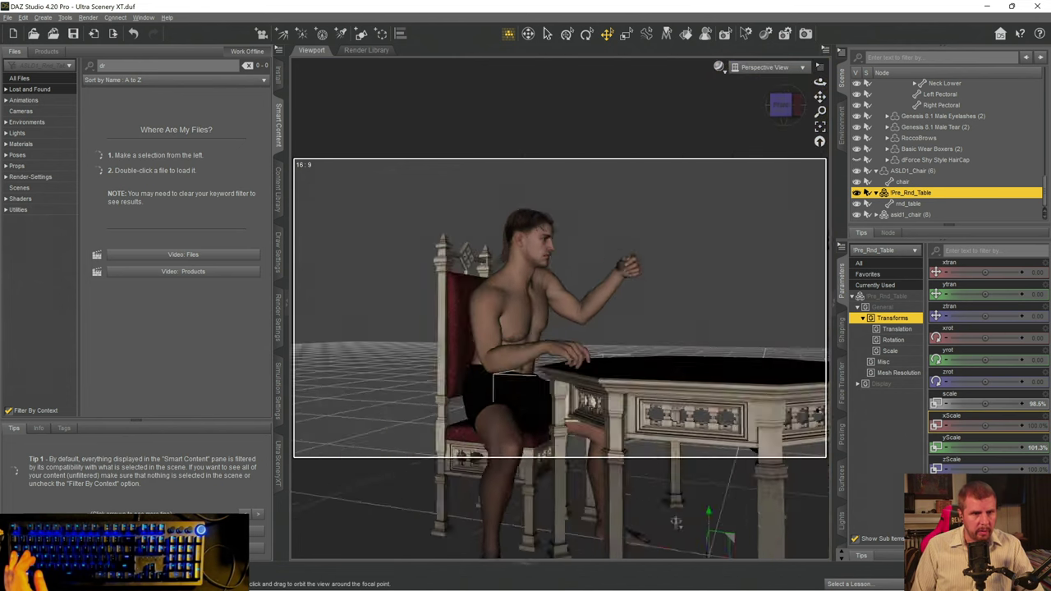
pyautogui.moveTo(691, 464); pyautogui.dragTo(399, 434)
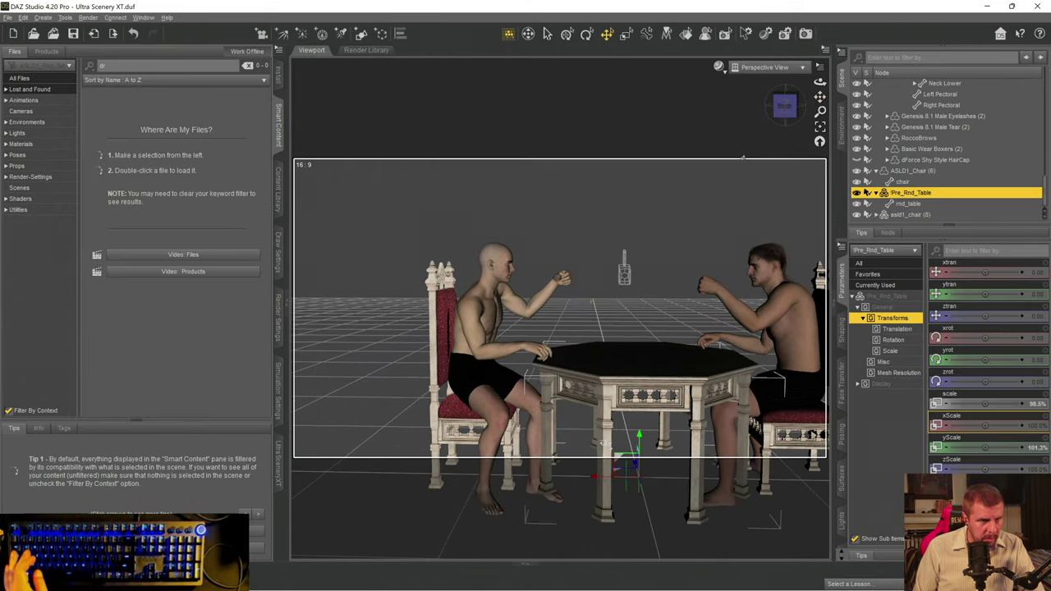
pyautogui.moveTo(791, 107); pyautogui.dragTo(569, 462)
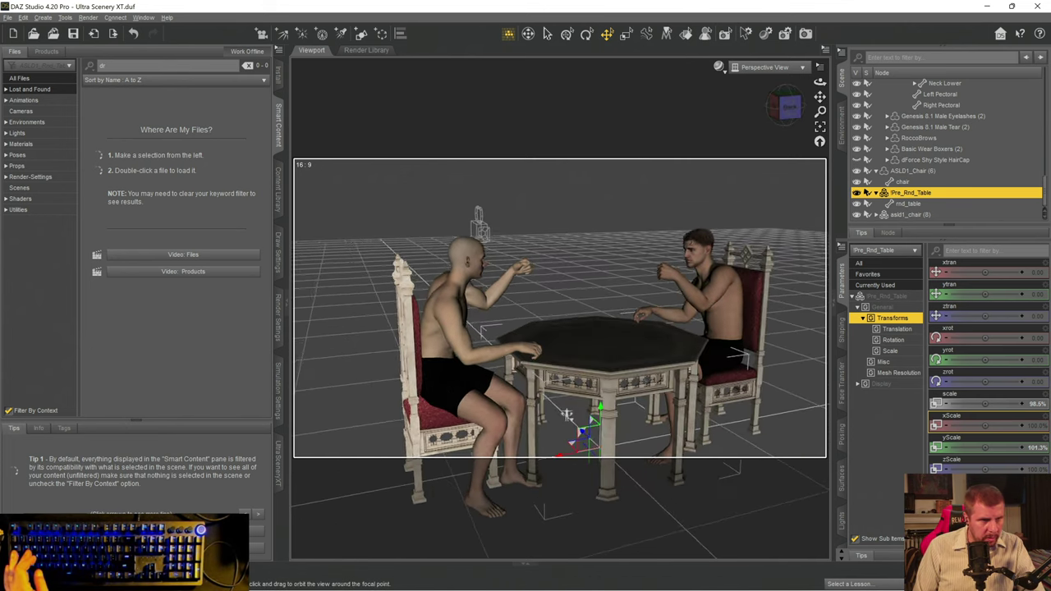
pyautogui.moveTo(567, 415); pyautogui.dragTo(509, 534)
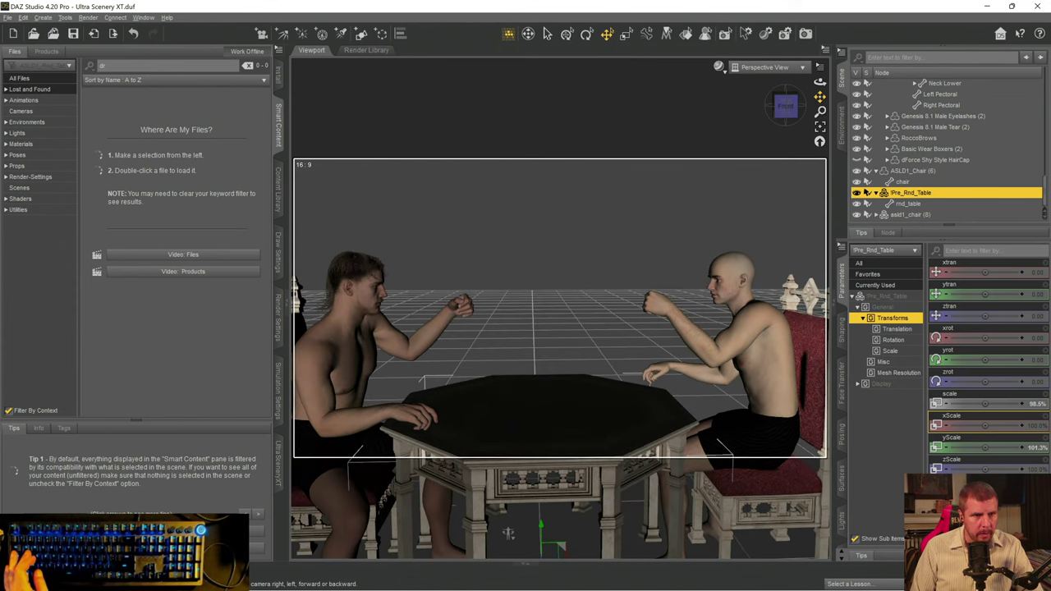
pyautogui.click(710, 374)
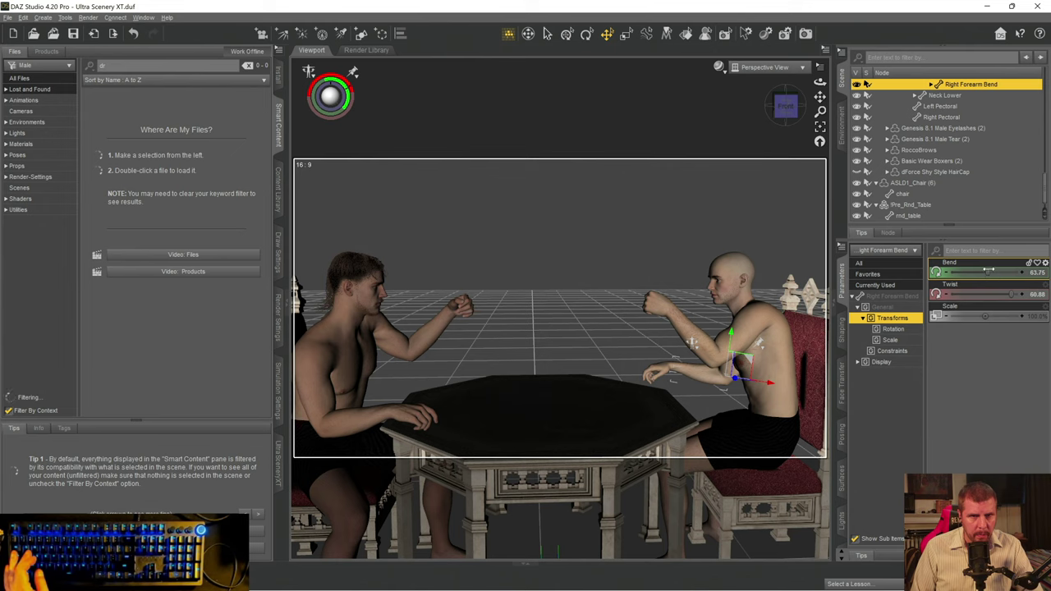
pyautogui.moveTo(989, 271); pyautogui.dragTo(959, 276)
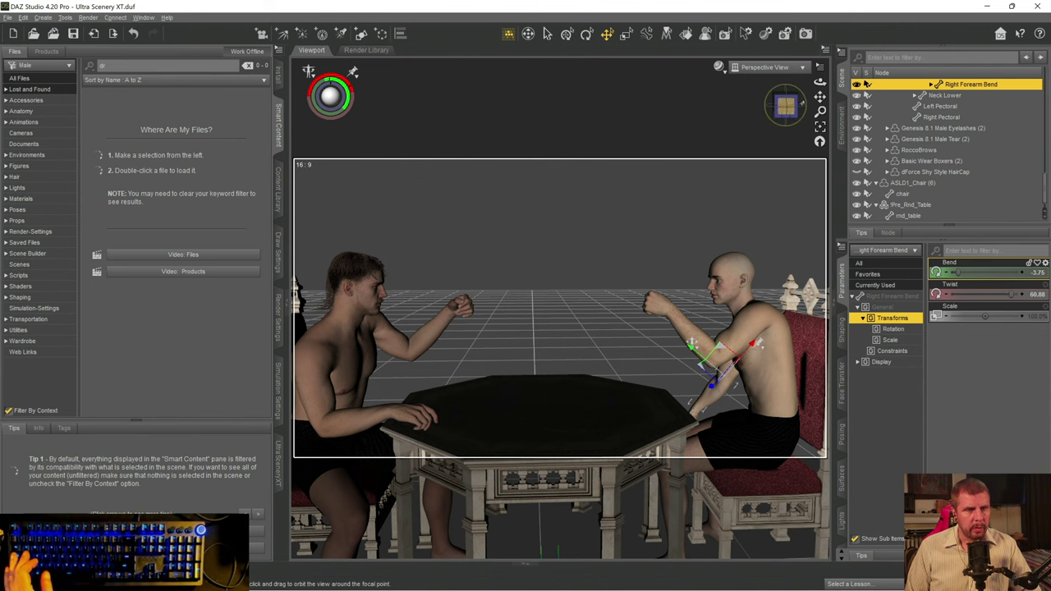
# - Angle Rocco's right hand against his thigh by setting Right Hand Bend to about -17.1
pyautogui.moveTo(779, 106); pyautogui.dragTo(739, 202)
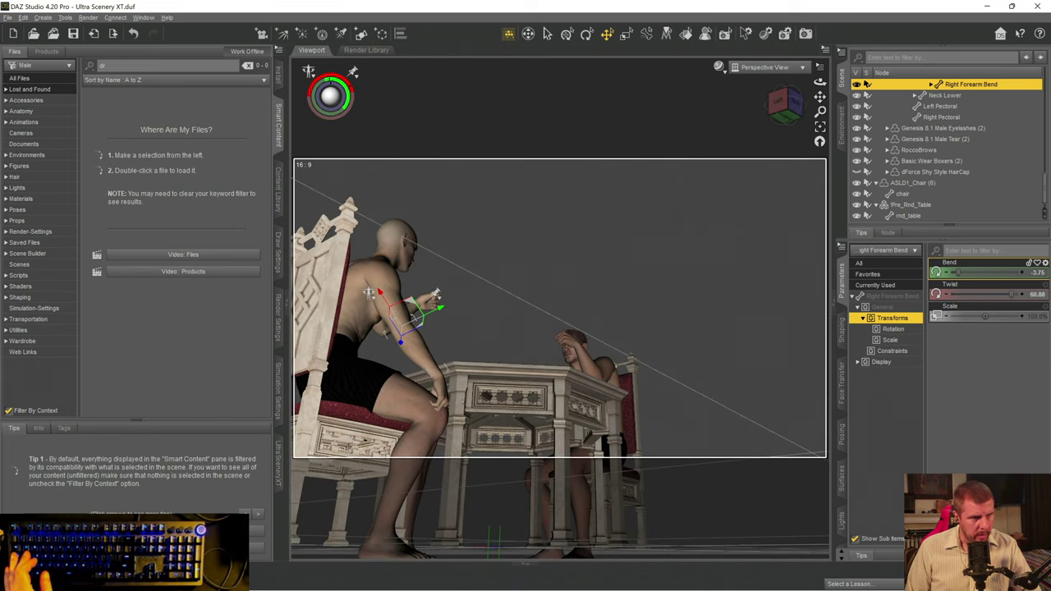
pyautogui.hotkey('ctrl', 'z')
pyautogui.hotkey('ctrl', 'z')
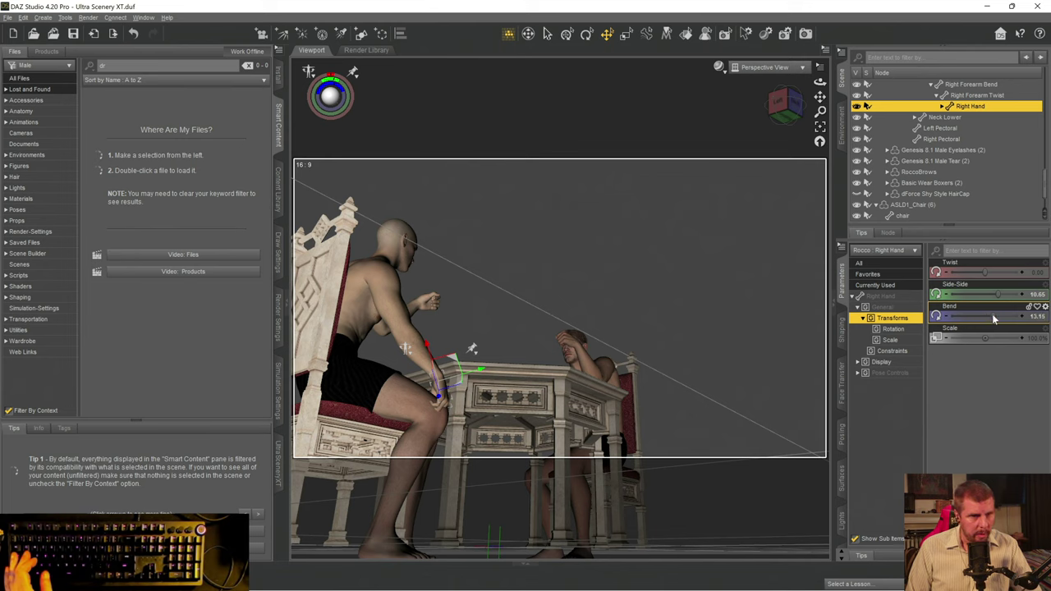
pyautogui.moveTo(1010, 319); pyautogui.dragTo(979, 317)
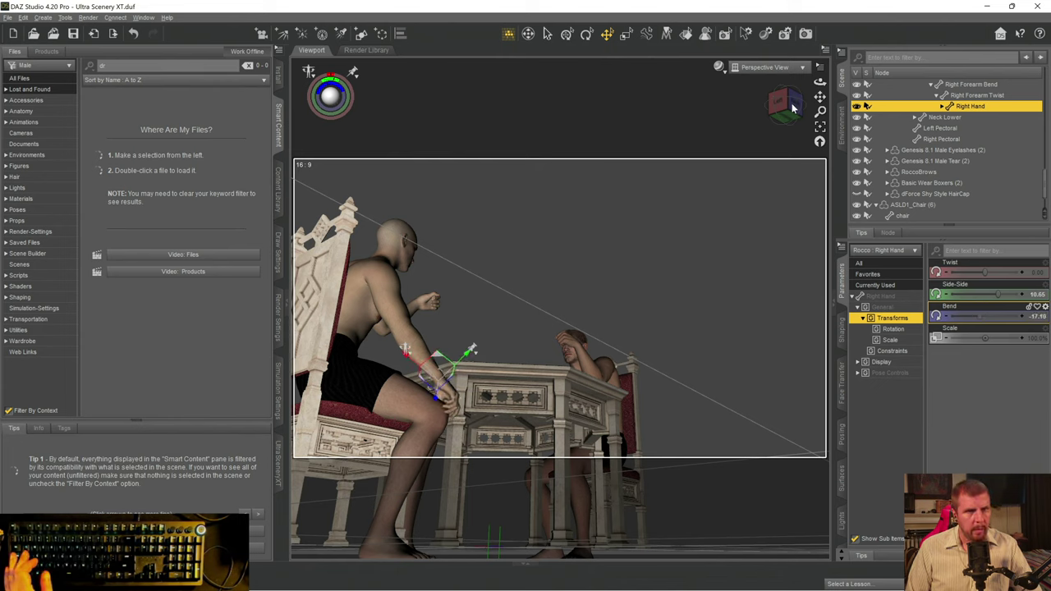
# - Rotate Rocco's right upper arm by setting Right Shoulder Bend's Twist to about -11.73
pyautogui.moveTo(793, 109); pyautogui.dragTo(764, 125)
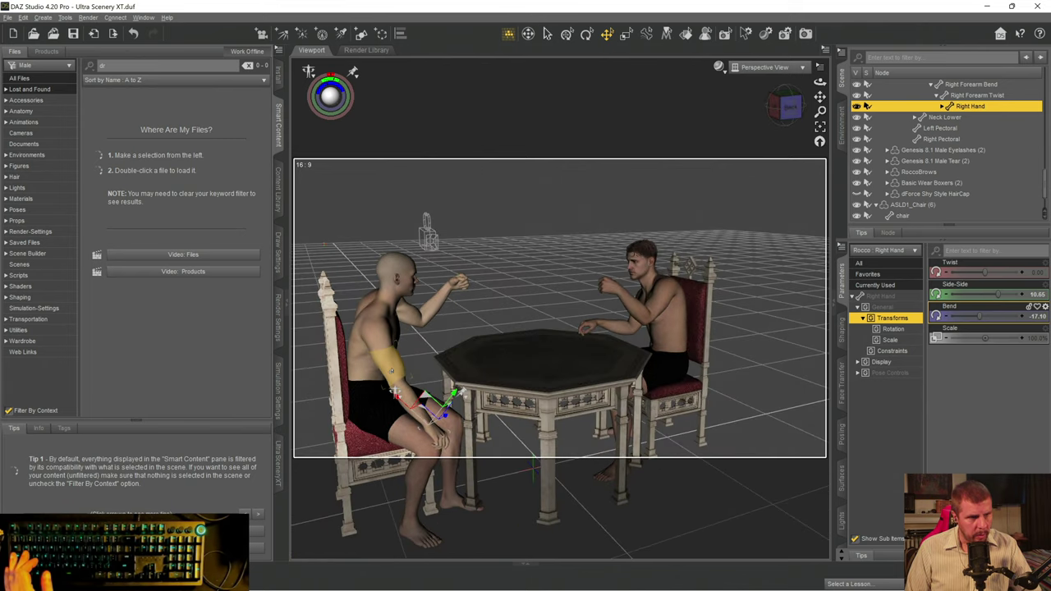
pyautogui.click(394, 368)
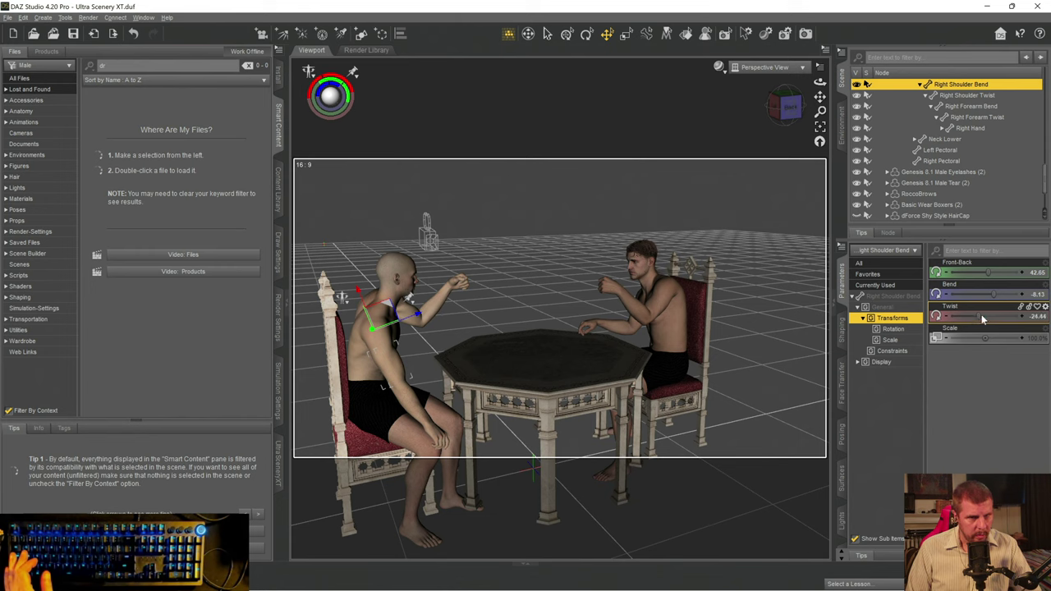
pyautogui.moveTo(987, 317); pyautogui.dragTo(969, 316)
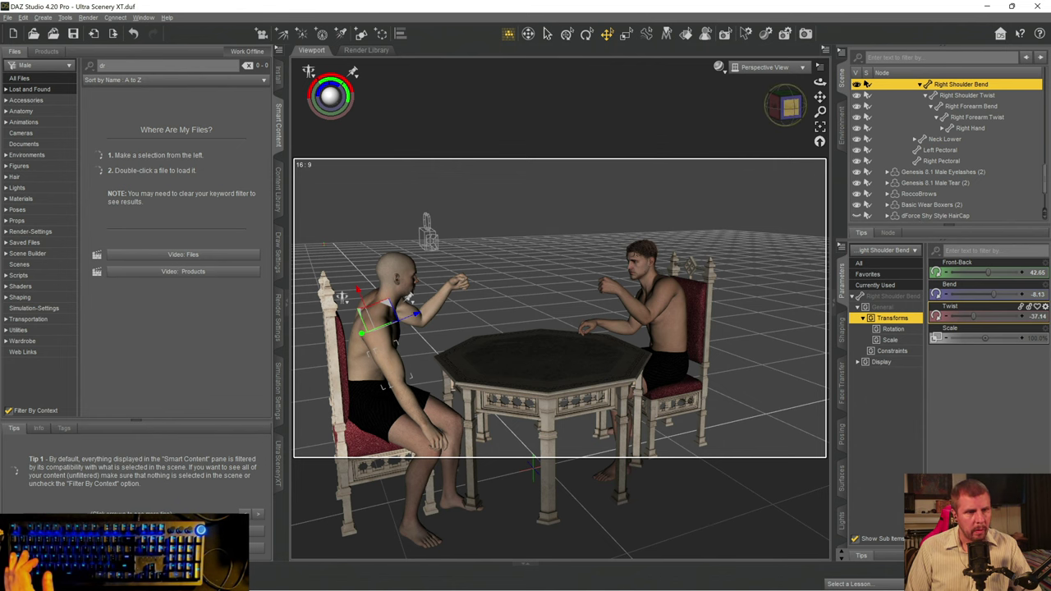
pyautogui.moveTo(787, 107); pyautogui.dragTo(731, 109)
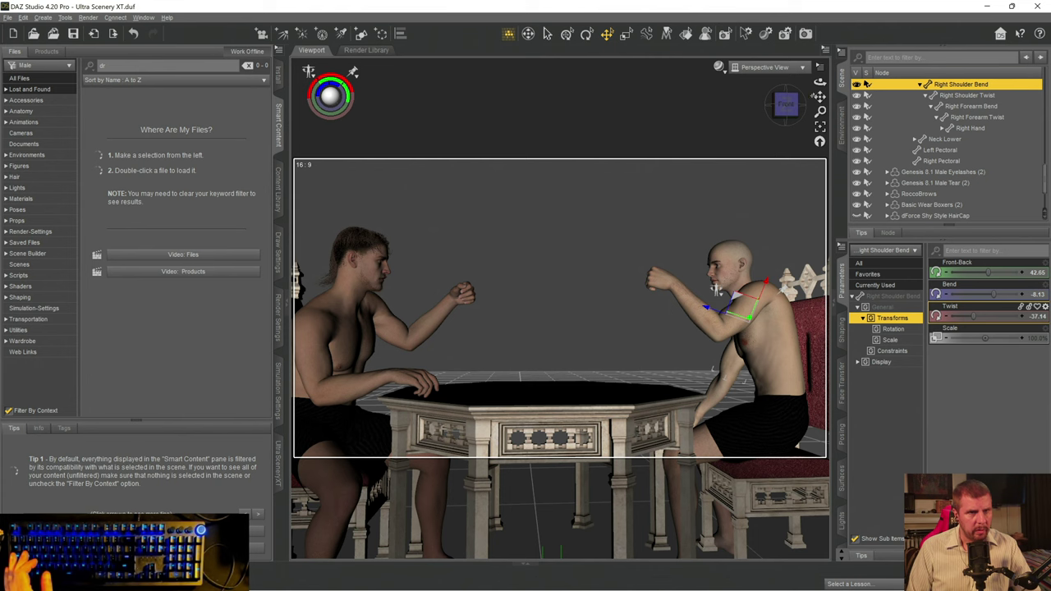
pyautogui.moveTo(819, 97); pyautogui.dragTo(819, 79)
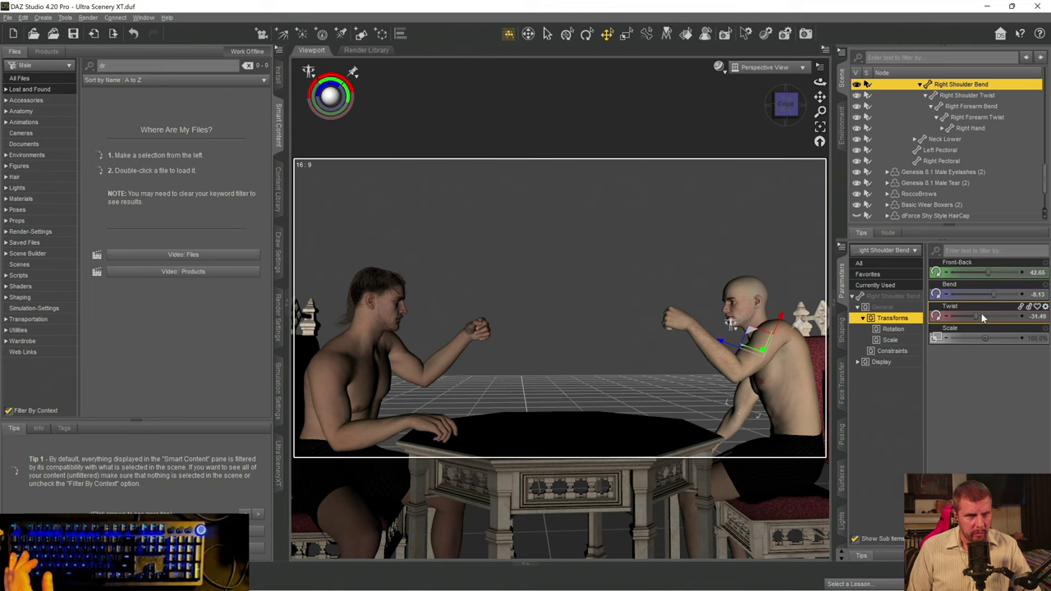
pyautogui.moveTo(982, 313); pyautogui.dragTo(986, 312)
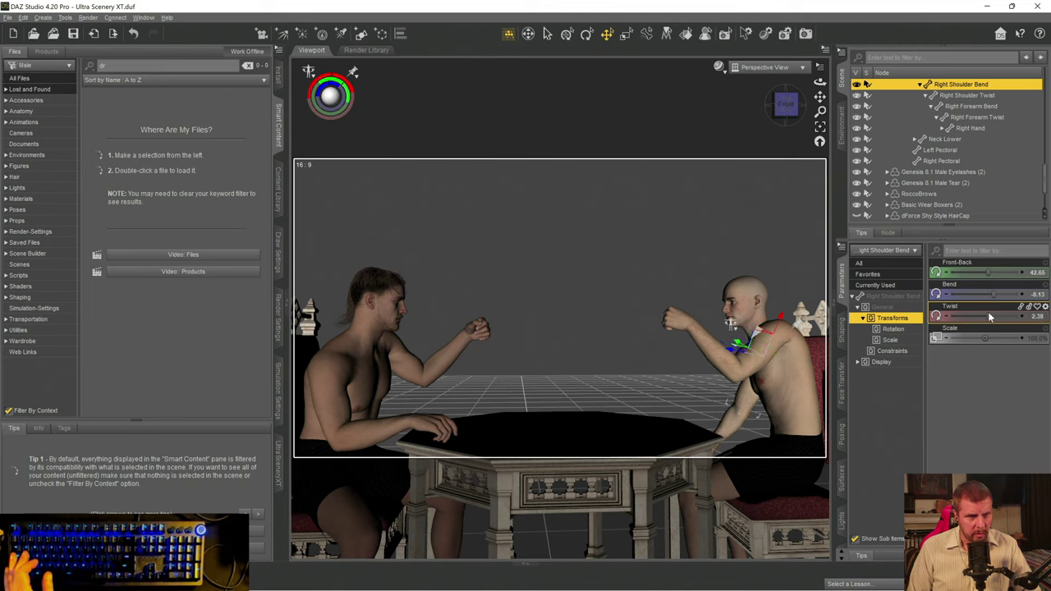
pyautogui.moveTo(989, 317); pyautogui.dragTo(985, 317)
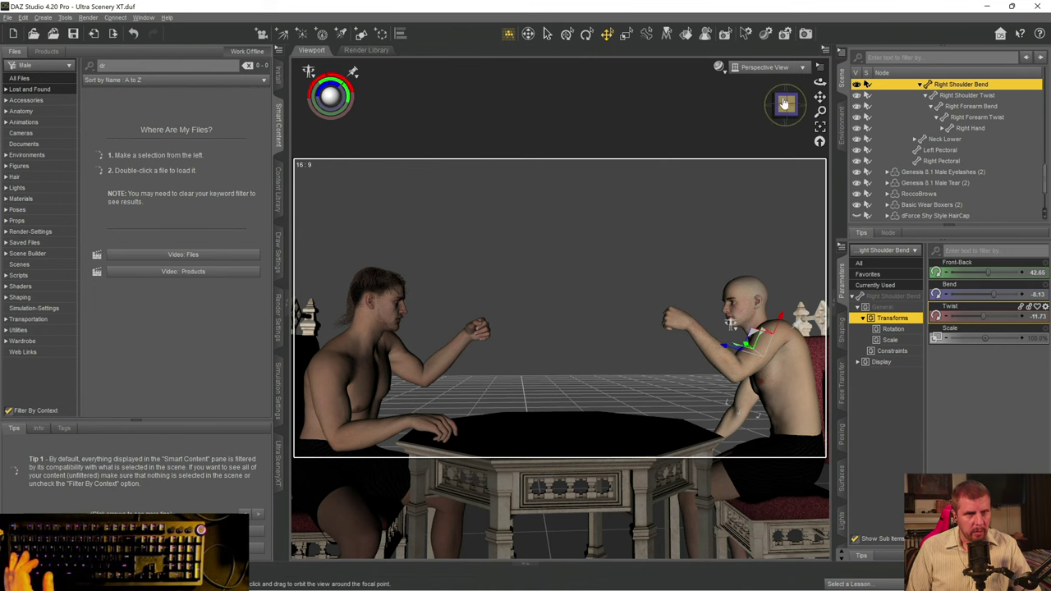
# - Reduce the rotation of Rocco's right forearm by setting Right Forearm Bend's Twist to about 33
pyautogui.moveTo(785, 103); pyautogui.dragTo(776, 109)
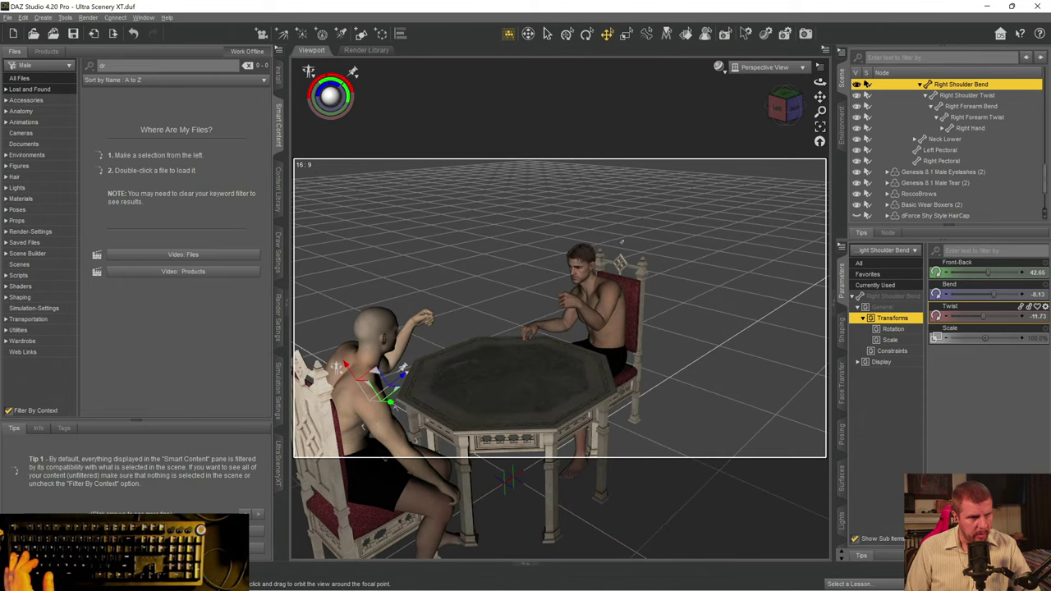
pyautogui.click(413, 466)
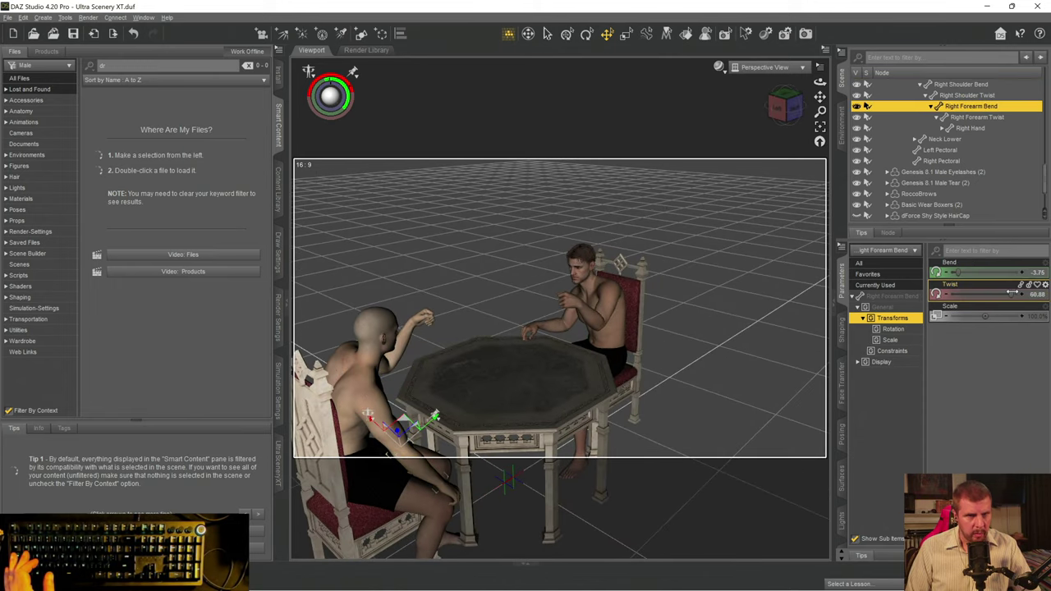
pyautogui.moveTo(1000, 290); pyautogui.dragTo(999, 293)
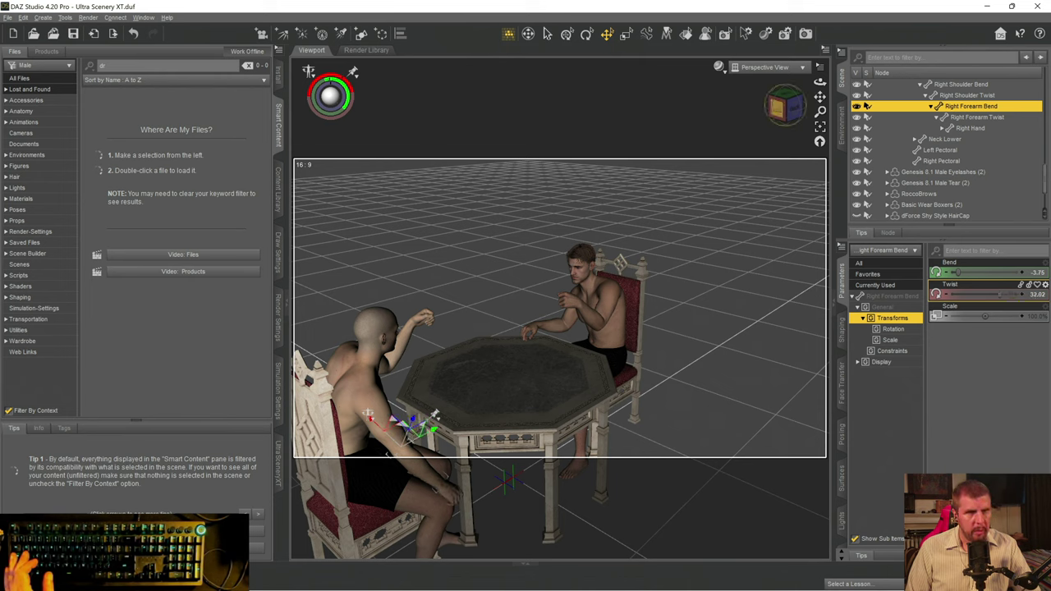
pyautogui.click(779, 111)
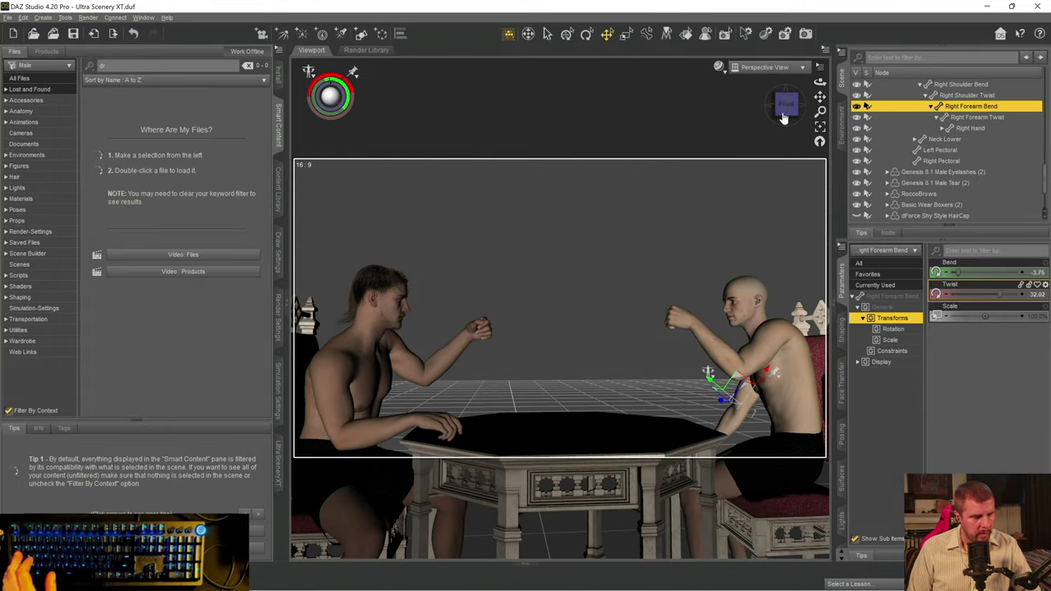
# - Save the scene over the existing Ultra Scenery XT.duf, including the backdrop color, backdrop image and render settings, with file compression
pyautogui.hotkey('ctrl', 'shift', 's')
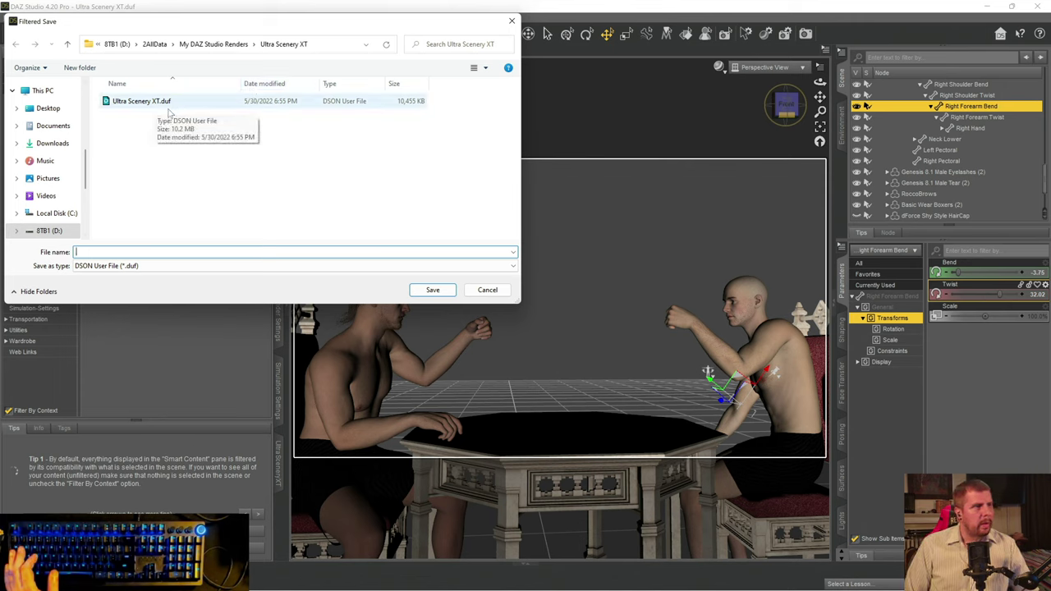
pyautogui.click(136, 109)
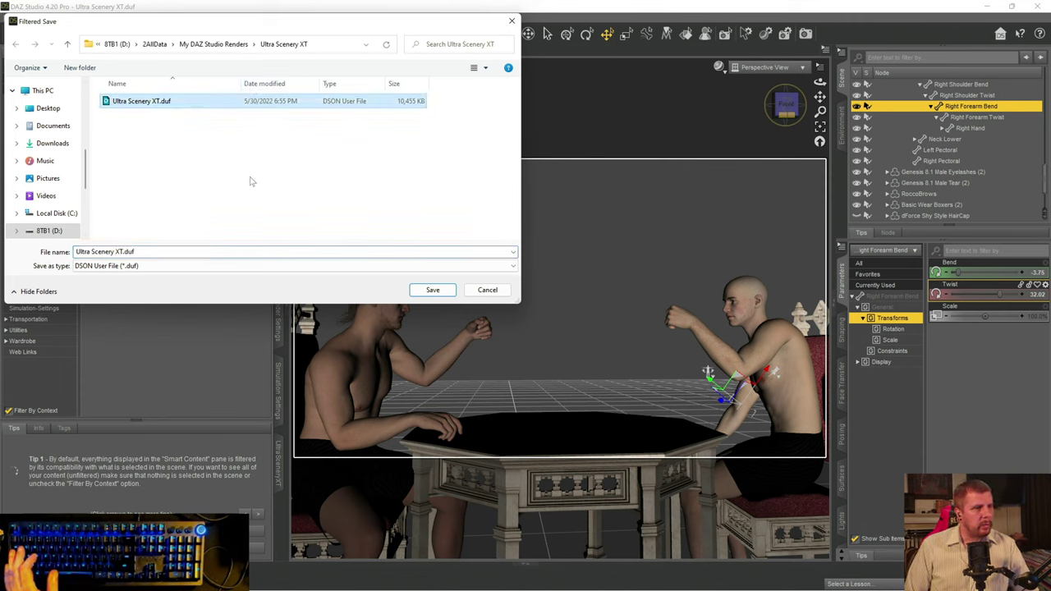
pyautogui.click(433, 290)
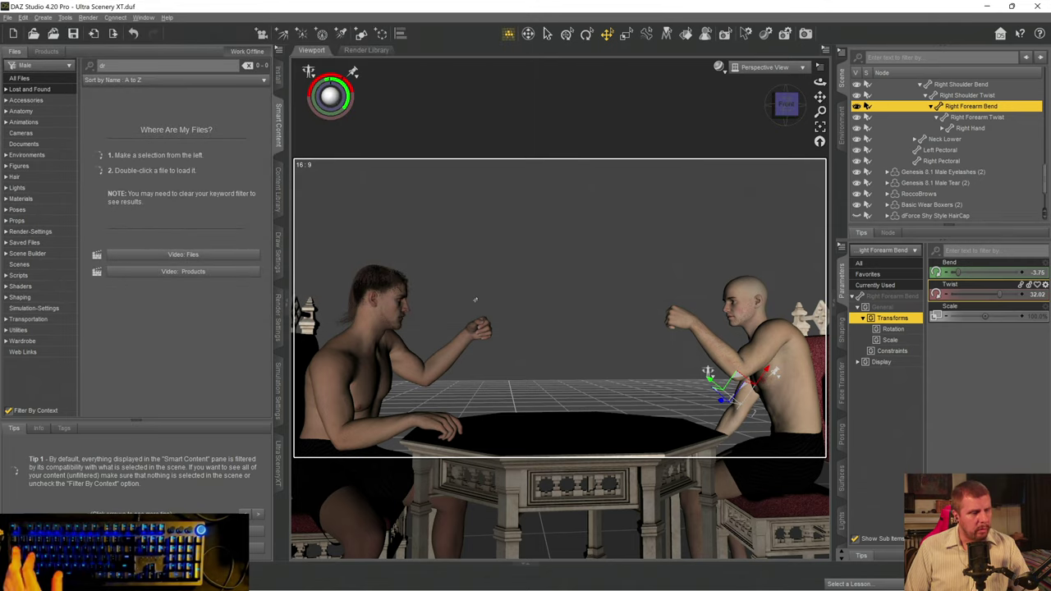
pyautogui.hotkey('ctrl', 'shift', 's')
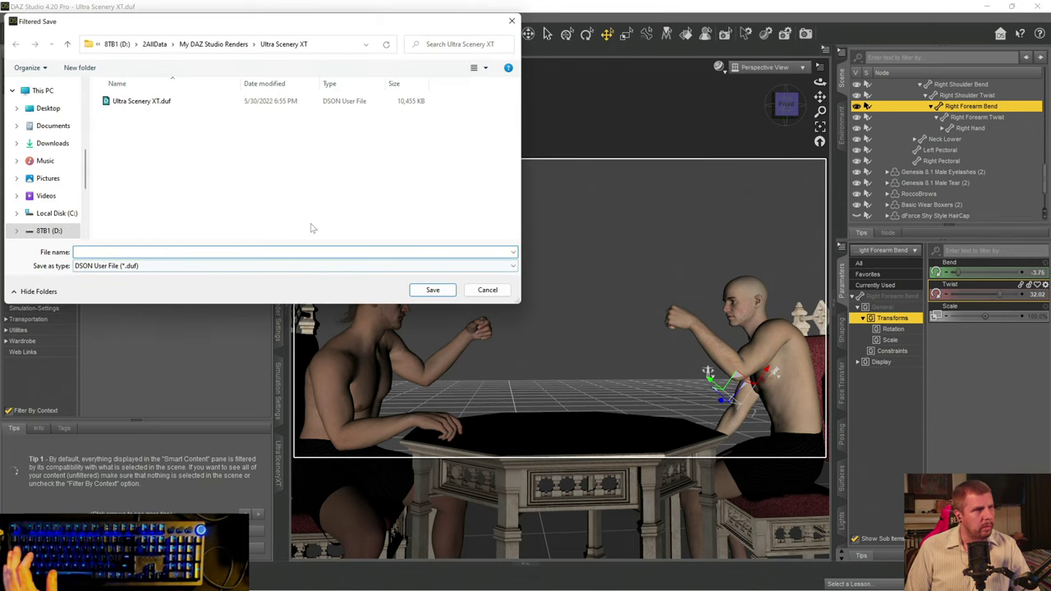
pyautogui.click(131, 102)
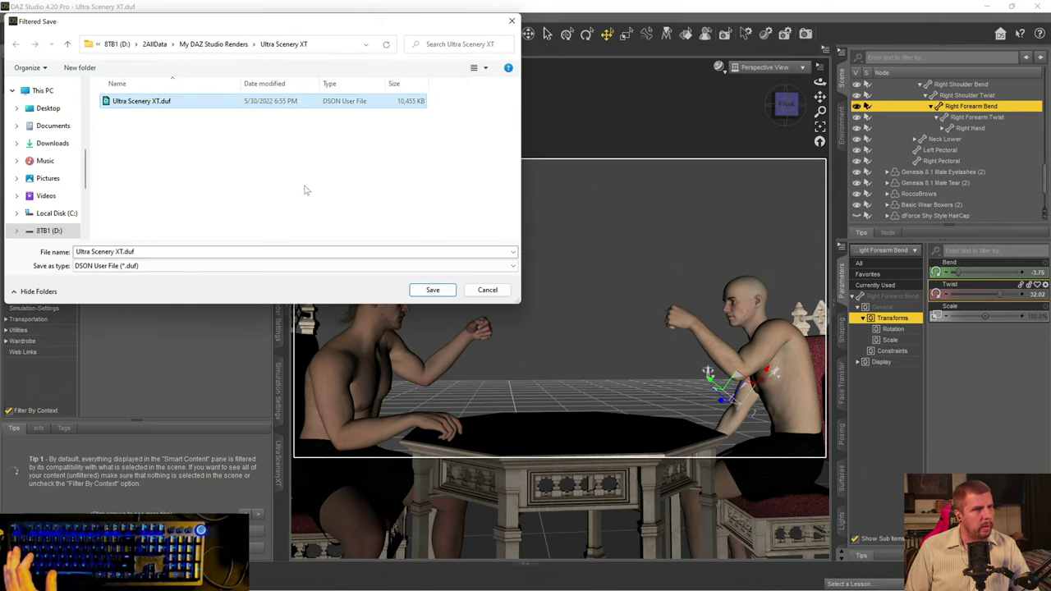
pyautogui.click(432, 290)
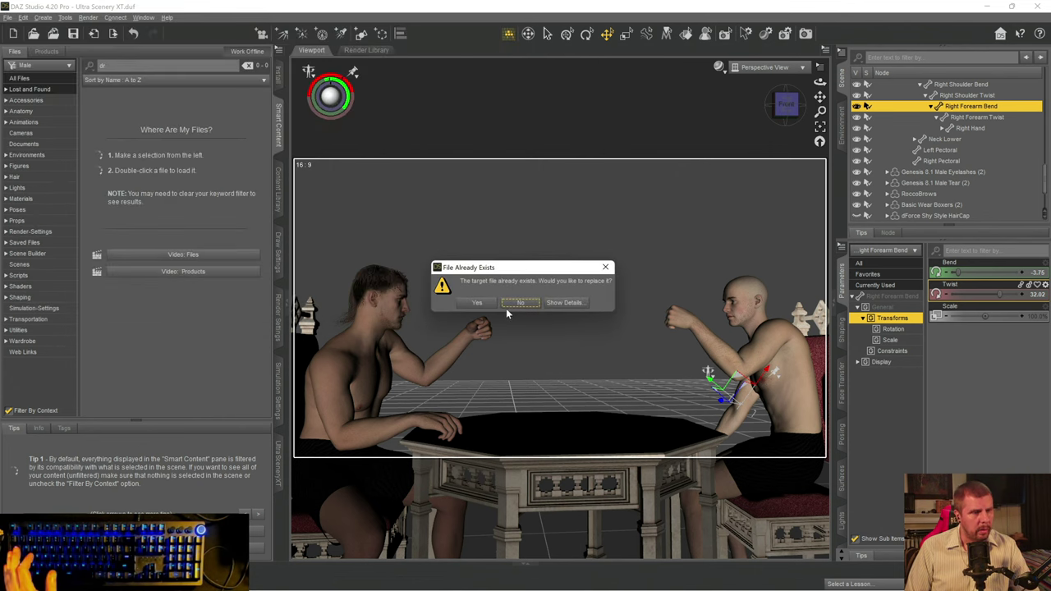
pyautogui.click(477, 303)
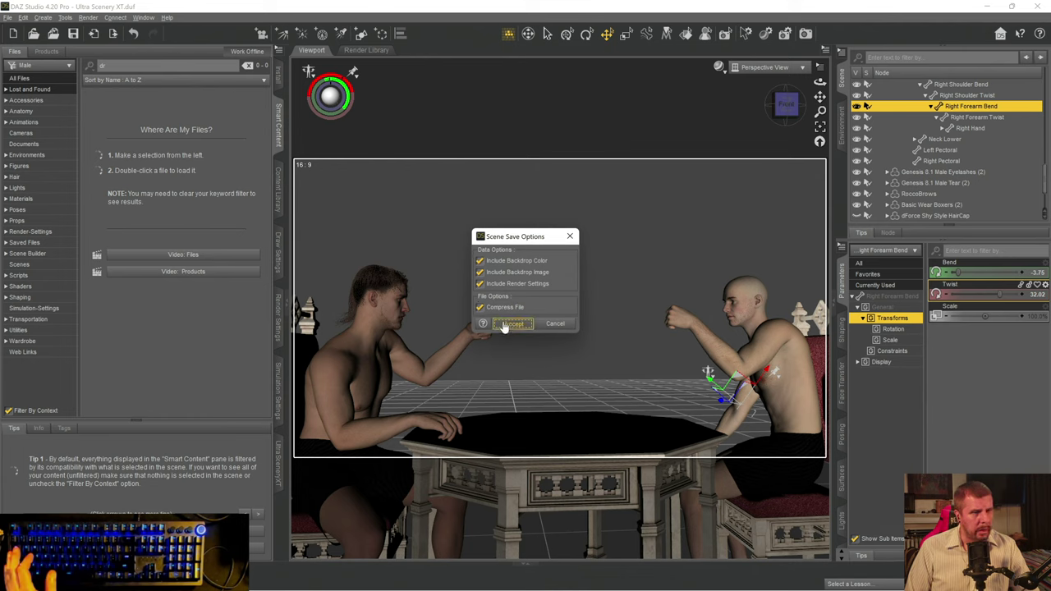
pyautogui.click(512, 323)
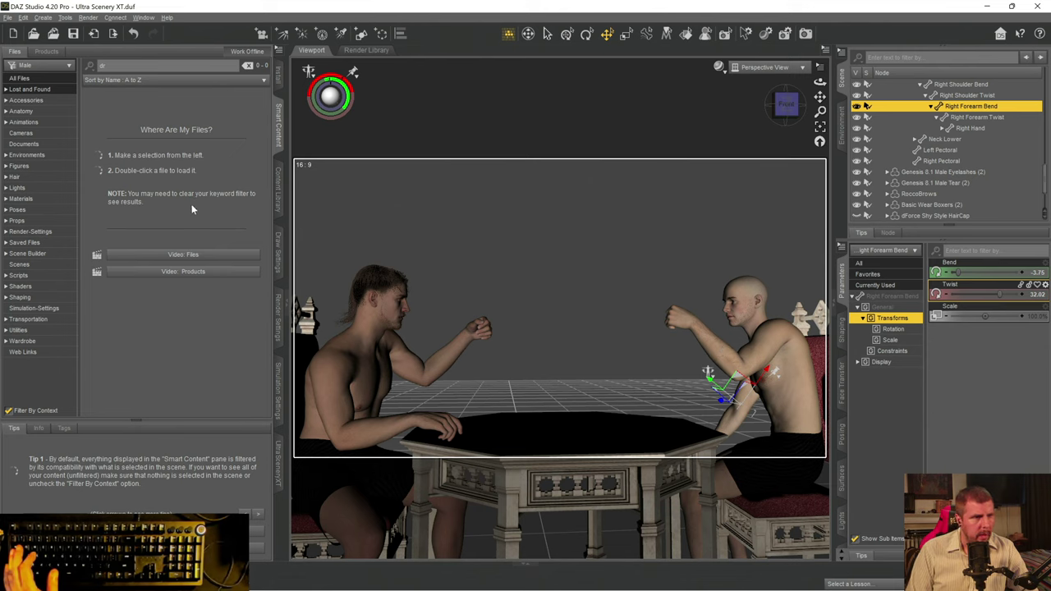
pyautogui.hotkey('ctrl', 's')
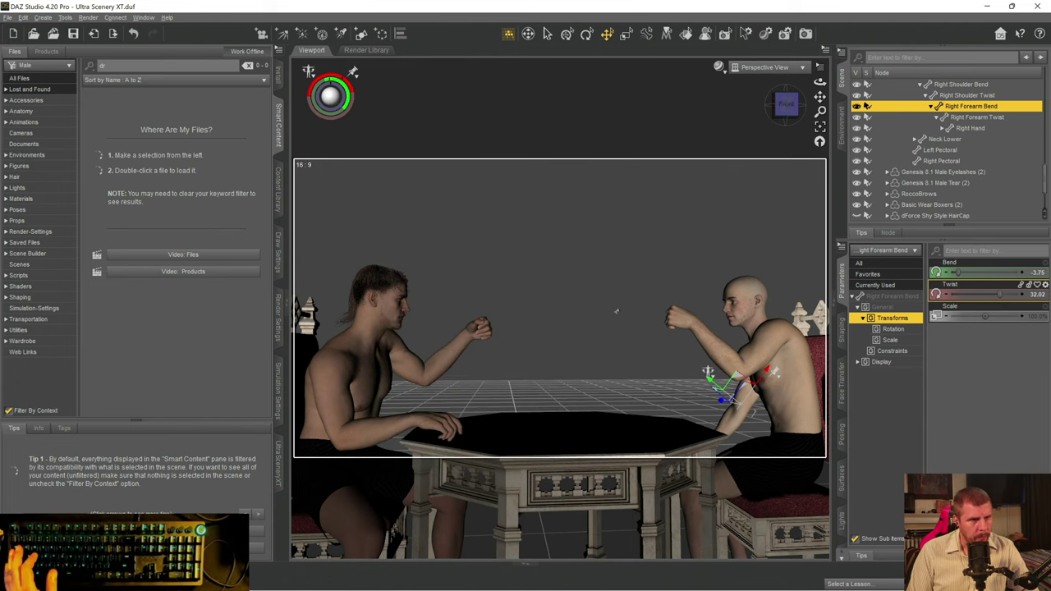
# - Adjust Rocco's raised left upper arm by setting Left Shoulder Bend's Front-Back to about -74.92 and Bend to about 28.15
pyautogui.moveTo(786, 104); pyautogui.dragTo(791, 154)
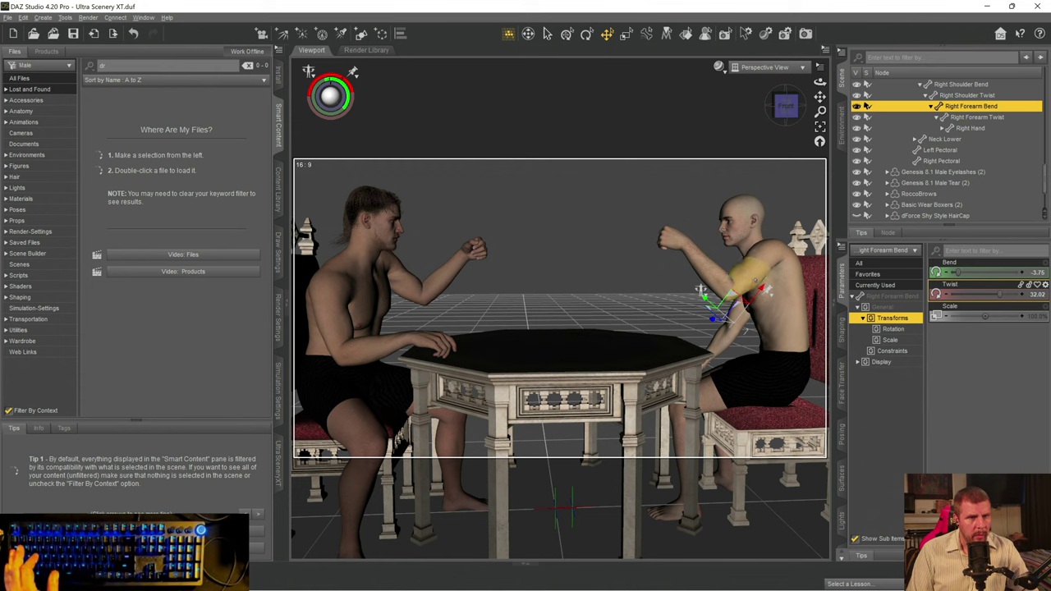
pyautogui.moveTo(749, 277); pyautogui.dragTo(749, 272)
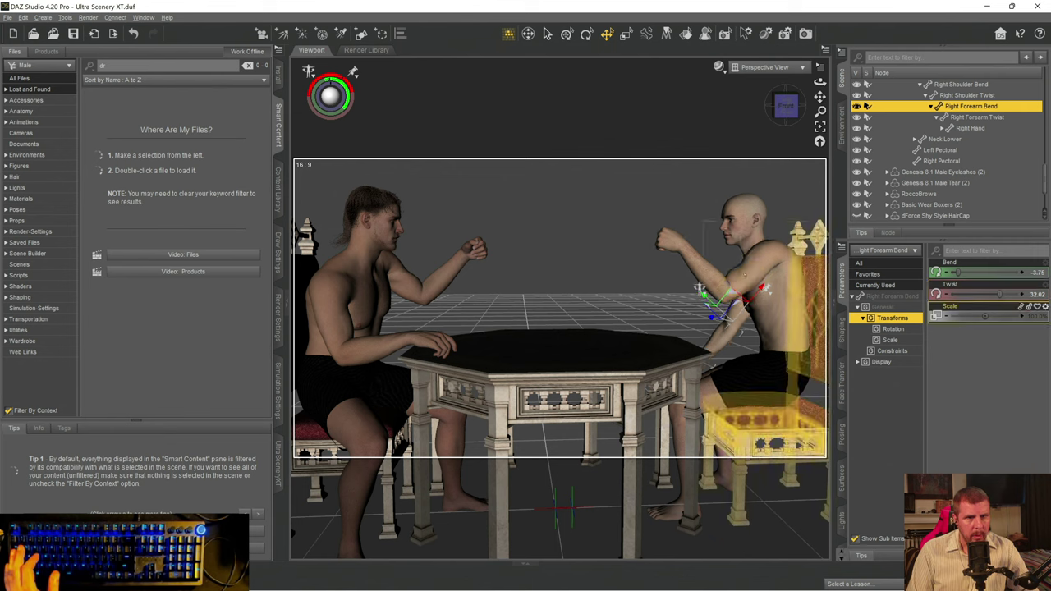
pyautogui.click(747, 273)
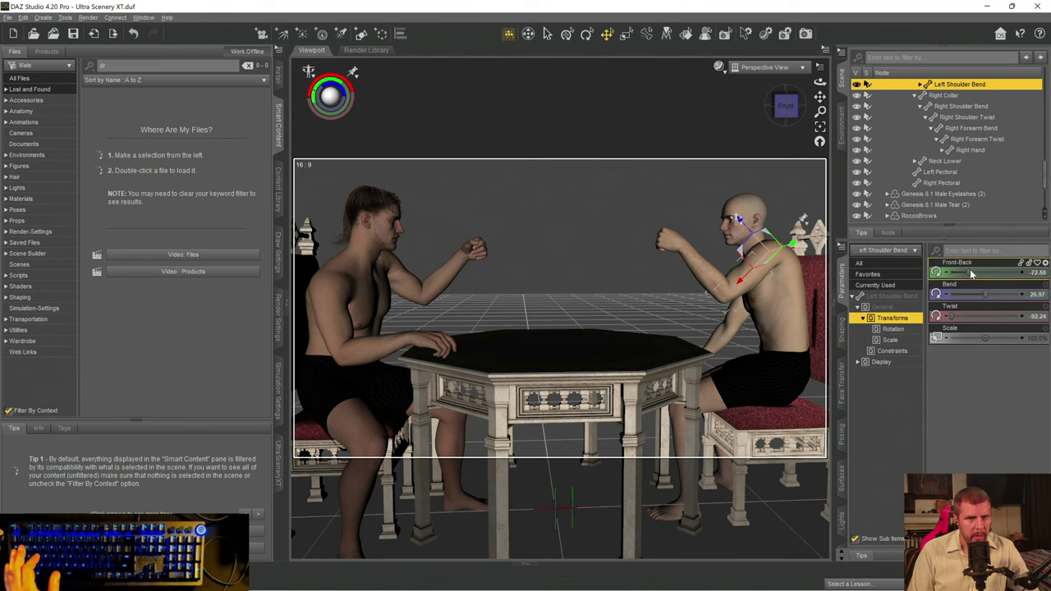
pyautogui.moveTo(972, 273); pyautogui.dragTo(969, 275)
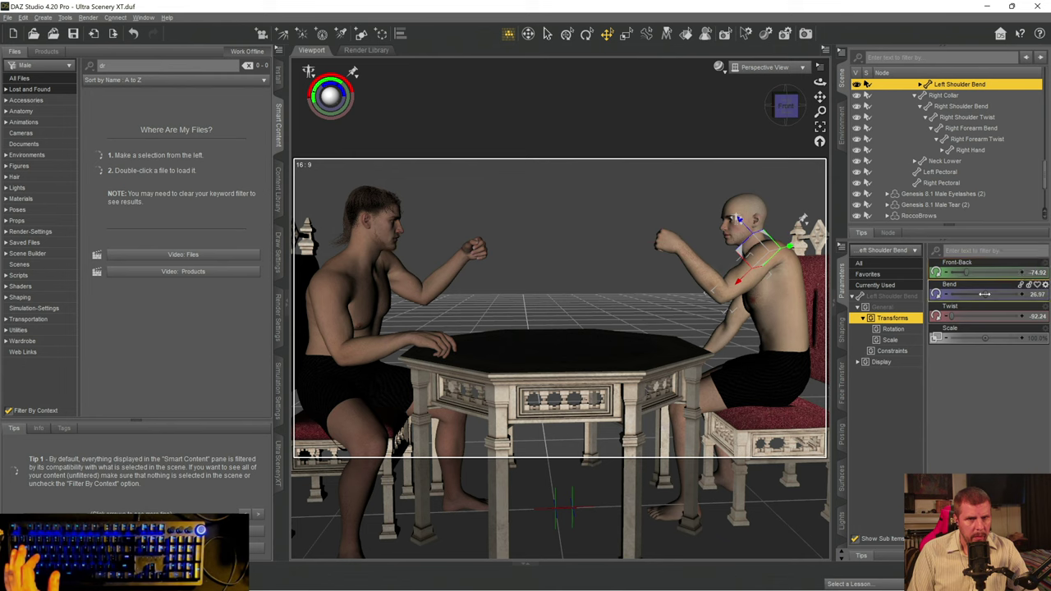
pyautogui.moveTo(990, 294); pyautogui.dragTo(985, 291)
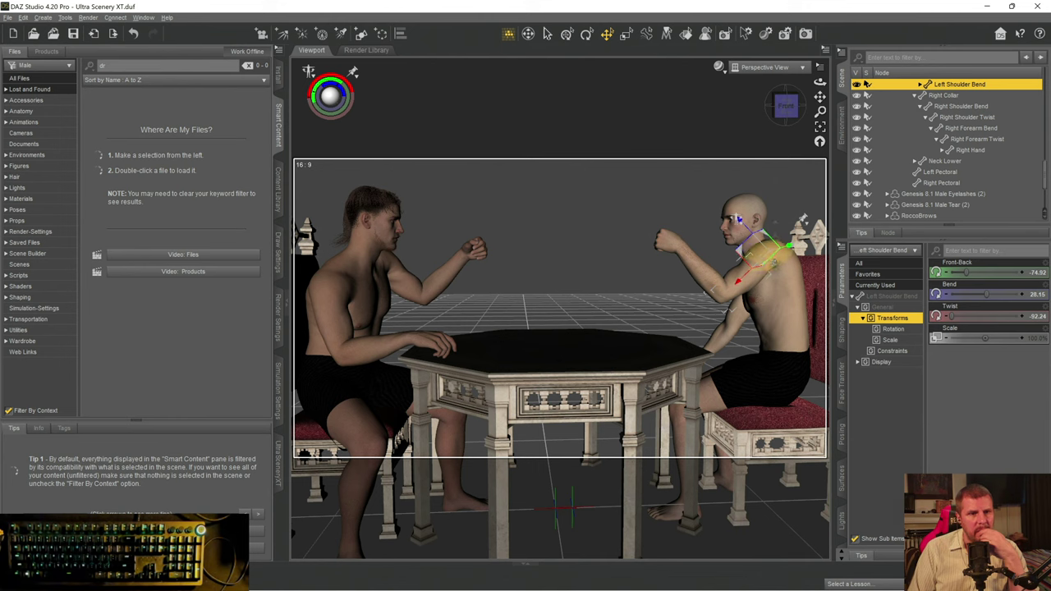
# - Lower Rocco's left shoulder slightly by setting the Left Collar's Bend to about 4.2
pyautogui.click(740, 220)
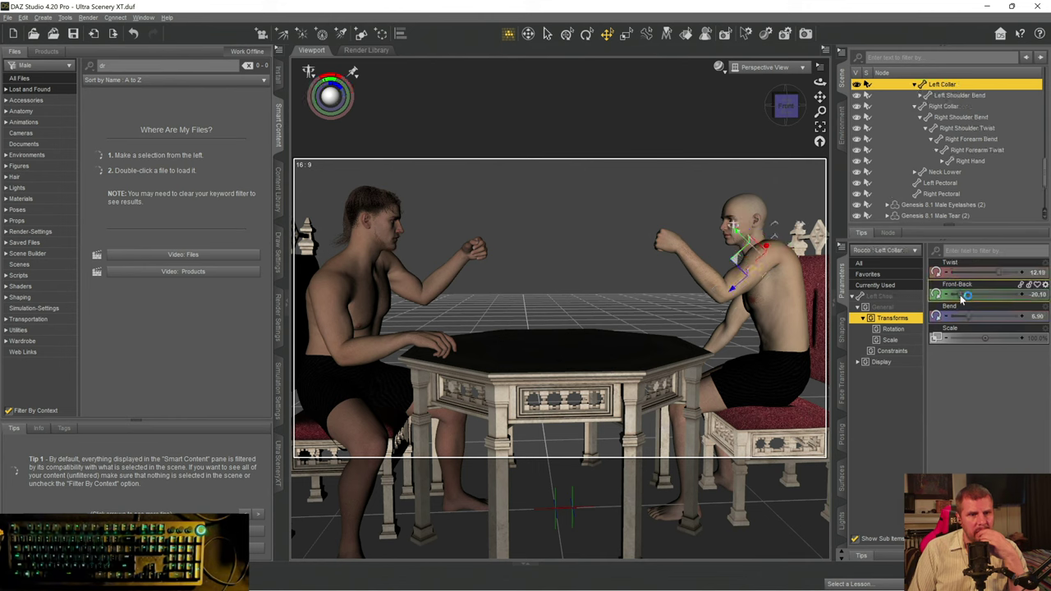
pyautogui.moveTo(963, 297)
pyautogui.mouseDown()
pyautogui.moveTo(976, 312)
pyautogui.moveTo(958, 315)
pyautogui.moveTo(967, 315)
pyautogui.mouseUp()
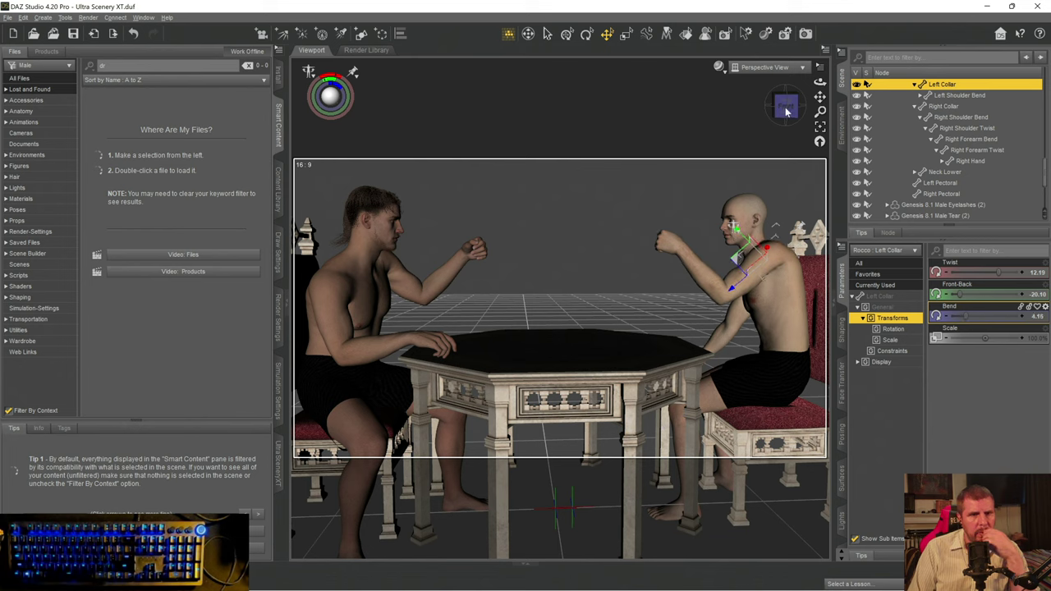
# - Swing Rocco's left arm outward by setting Left Shoulder Bend's Front-Back to about -60.40 and Bend to about 30.24
pyautogui.moveTo(784, 112); pyautogui.dragTo(831, 168)
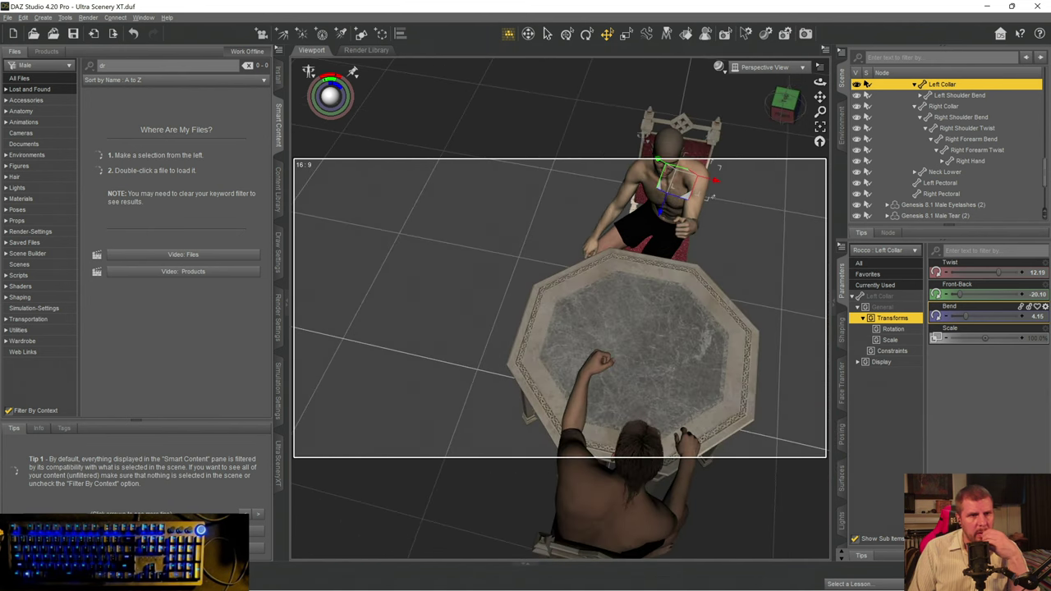
pyautogui.click(708, 175)
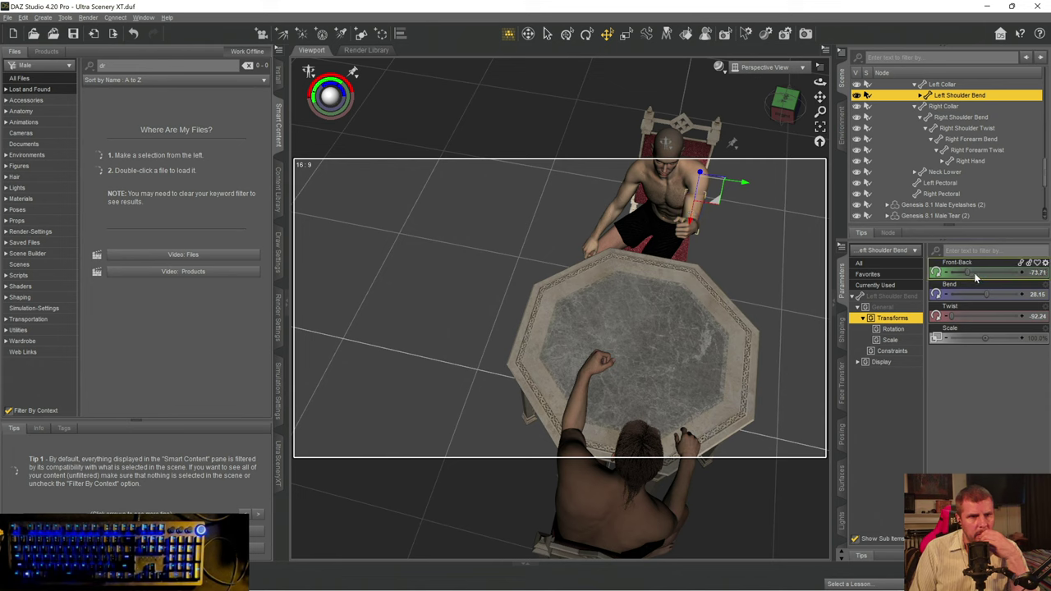
pyautogui.moveTo(976, 279); pyautogui.dragTo(974, 278)
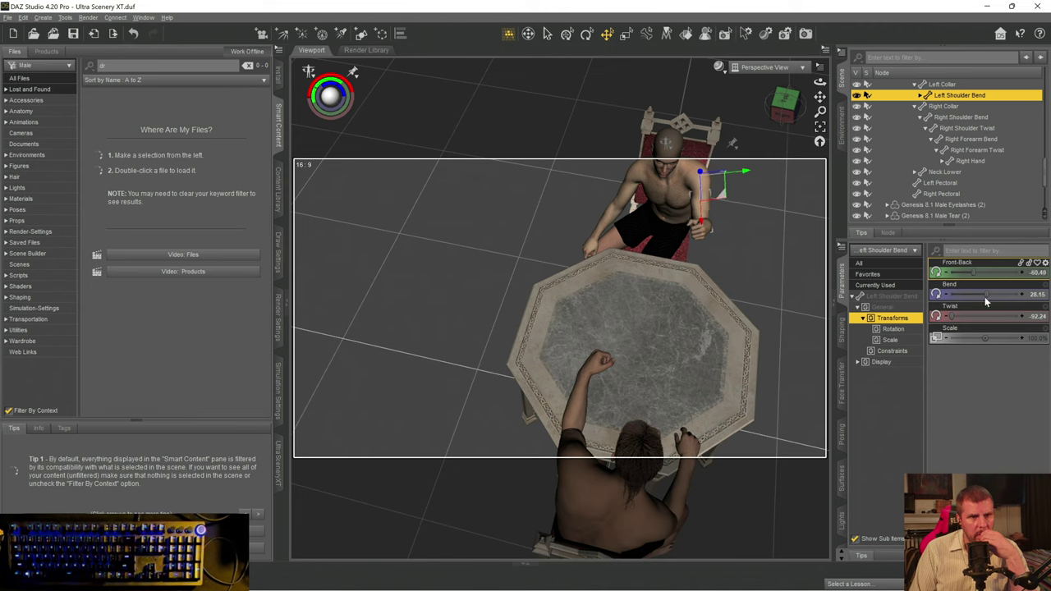
pyautogui.moveTo(985, 299)
pyautogui.mouseDown()
pyautogui.moveTo(1004, 295)
pyautogui.moveTo(968, 293)
pyautogui.moveTo(988, 292)
pyautogui.mouseUp()
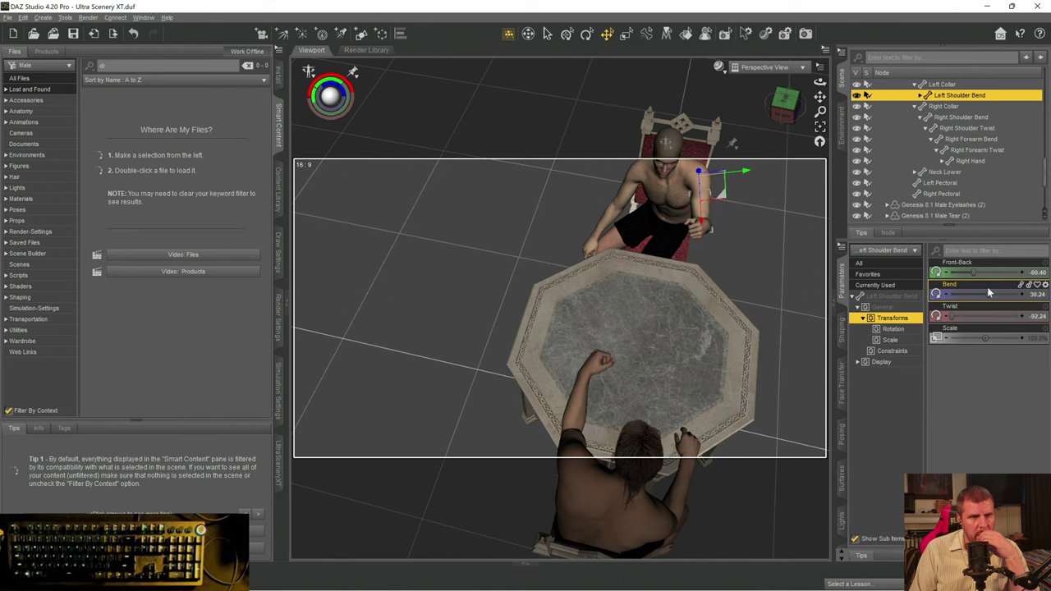
# - Rotate Rocco's left upper arm by setting Left Shoulder Bend's Twist to about -25.85
pyautogui.click(793, 115)
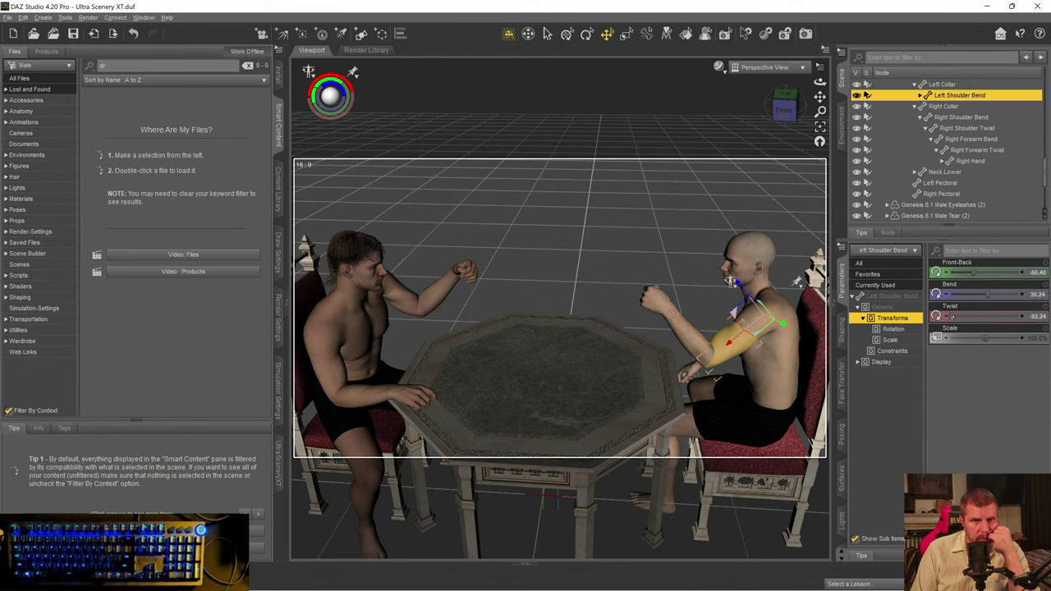
pyautogui.moveTo(949, 317); pyautogui.dragTo(953, 323)
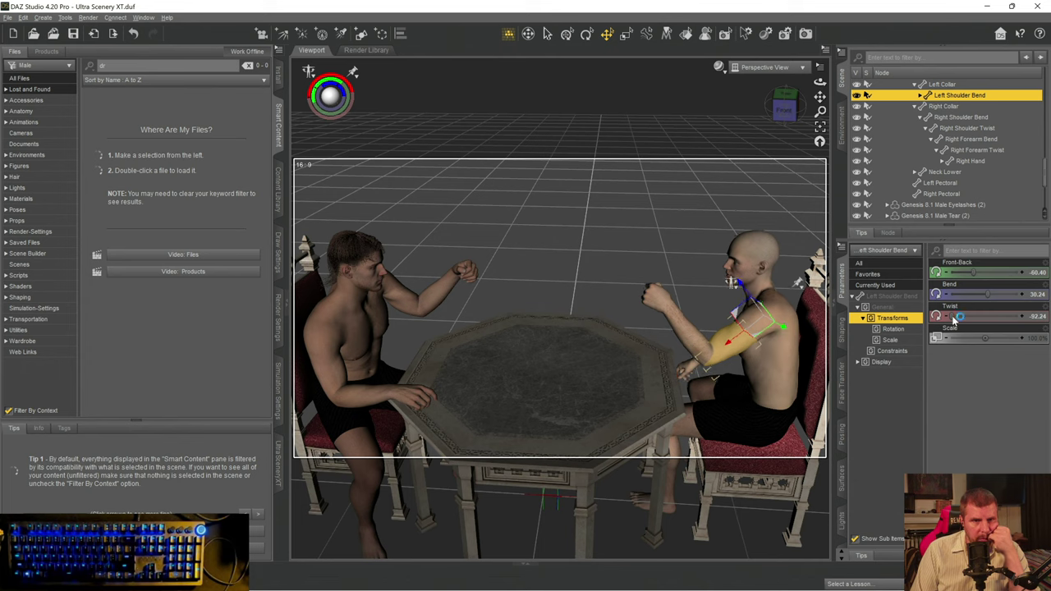
pyautogui.click(24, 18)
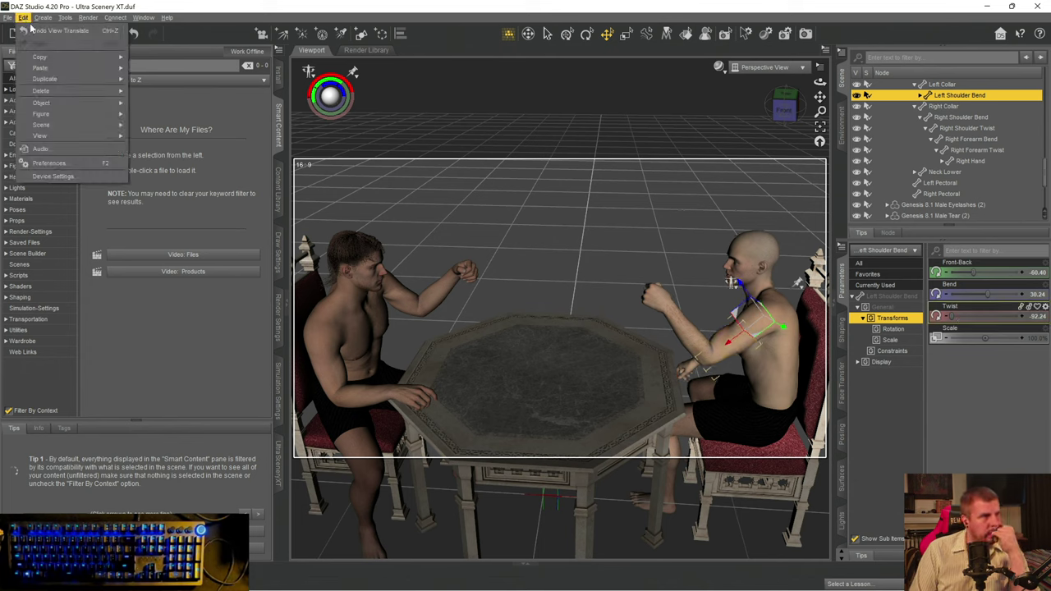
pyautogui.click(30, 28)
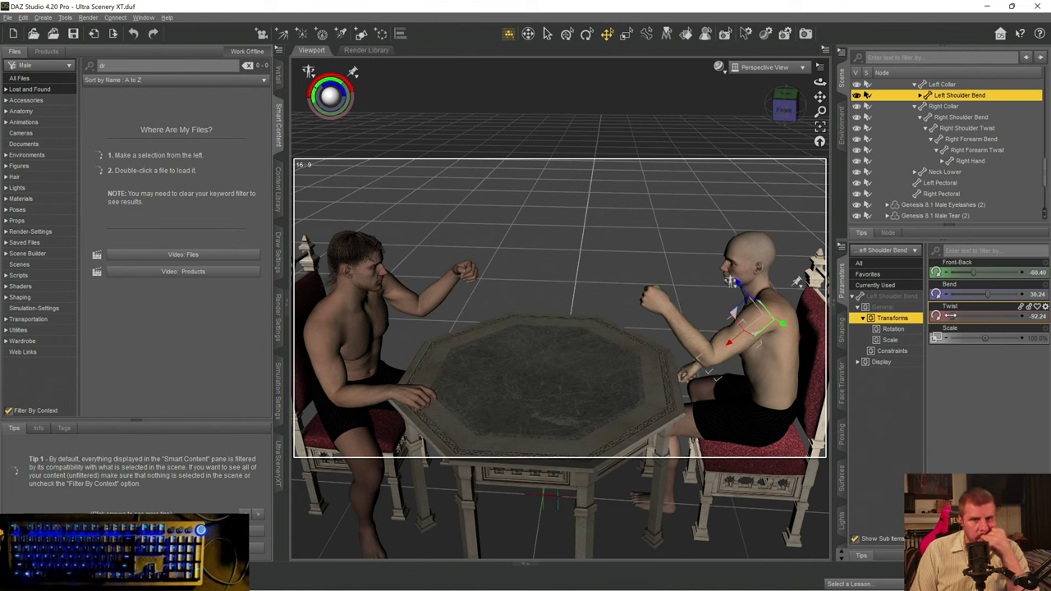
pyautogui.click(957, 314)
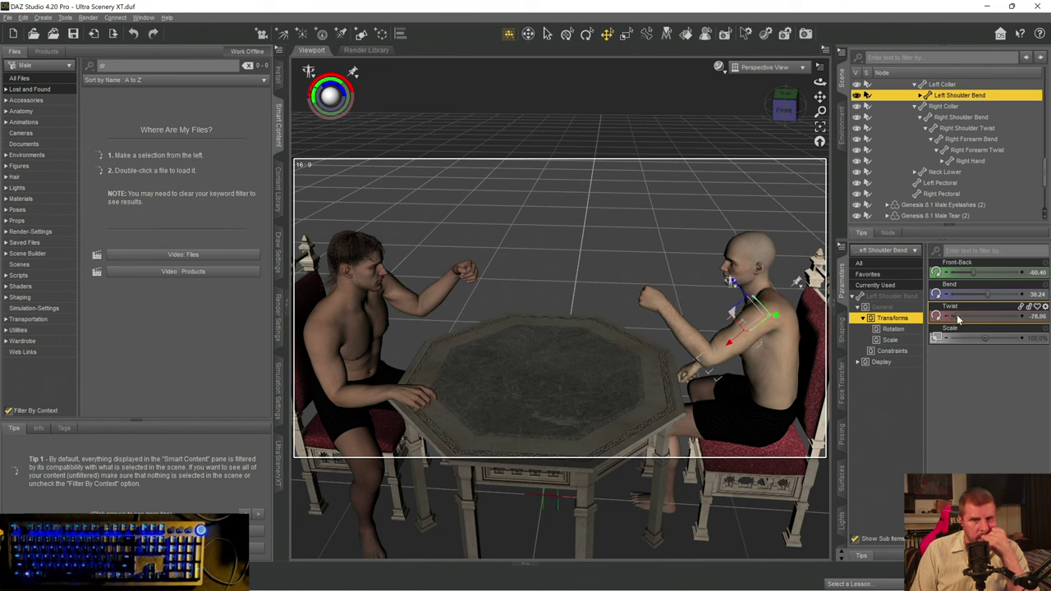
pyautogui.moveTo(959, 314); pyautogui.dragTo(979, 322)
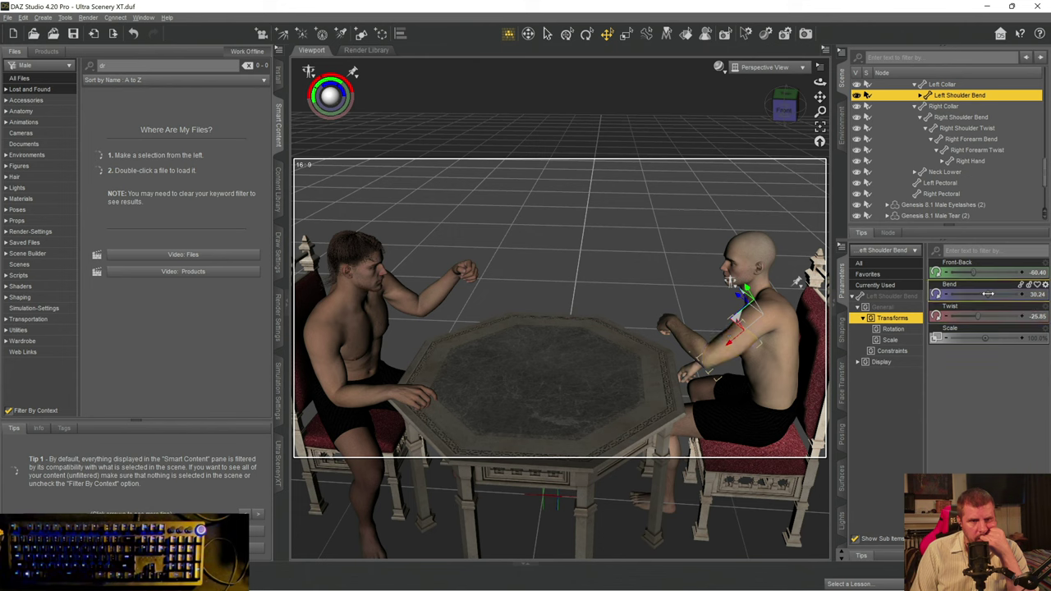
# - Lower Rocco's left arm toward the table by setting Left Shoulder Bend's Bend to about -31.61, and save the scene
pyautogui.moveTo(986, 297); pyautogui.dragTo(957, 296)
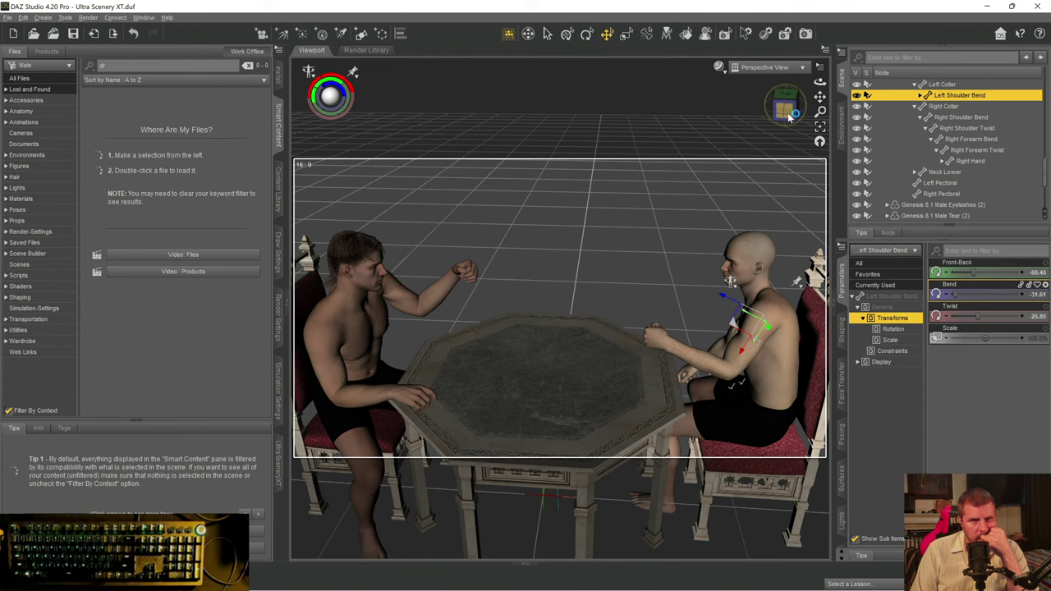
pyautogui.moveTo(785, 109); pyautogui.dragTo(695, 300)
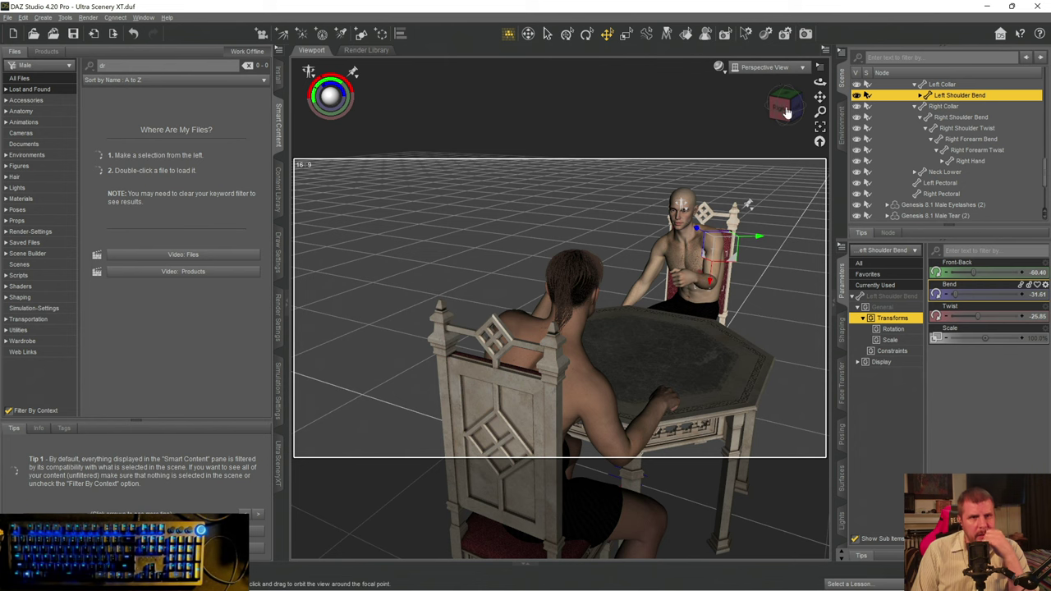
pyautogui.moveTo(790, 114); pyautogui.dragTo(761, 111)
pyautogui.hotkey('ctrl', 's')
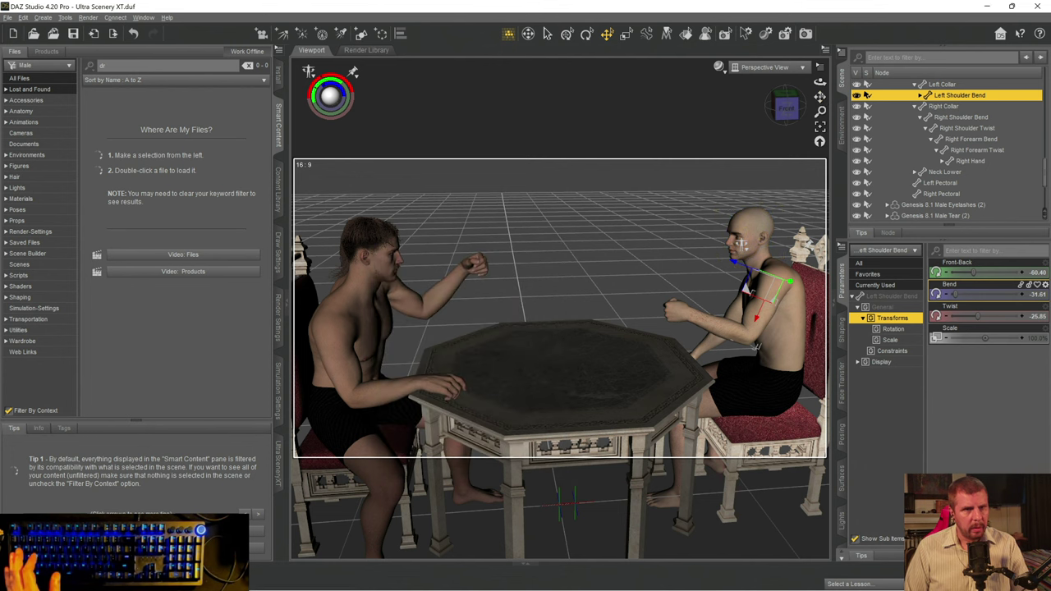
pyautogui.moveTo(820, 97); pyautogui.dragTo(803, 97)
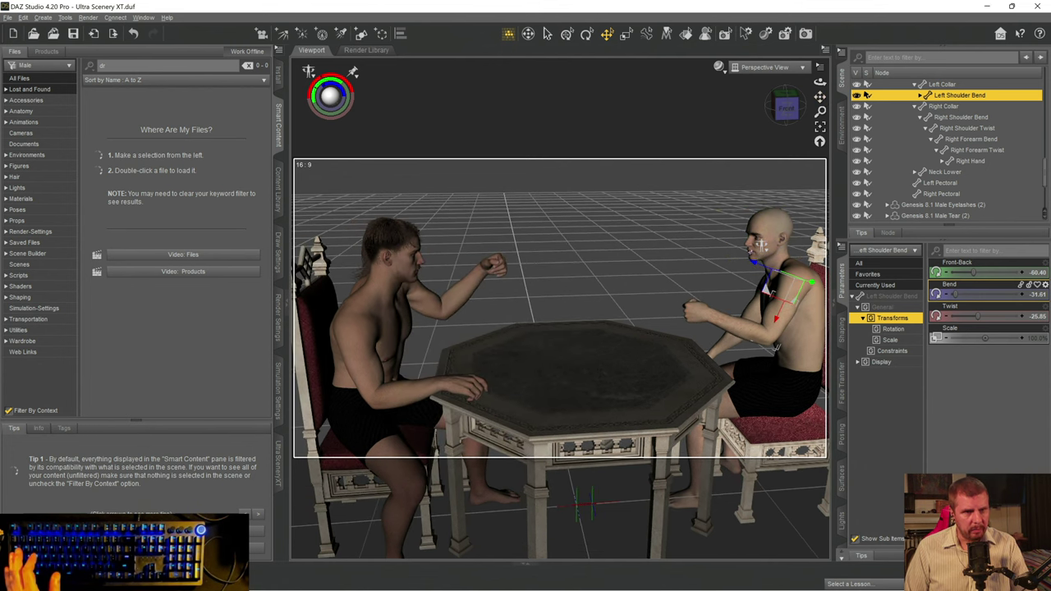
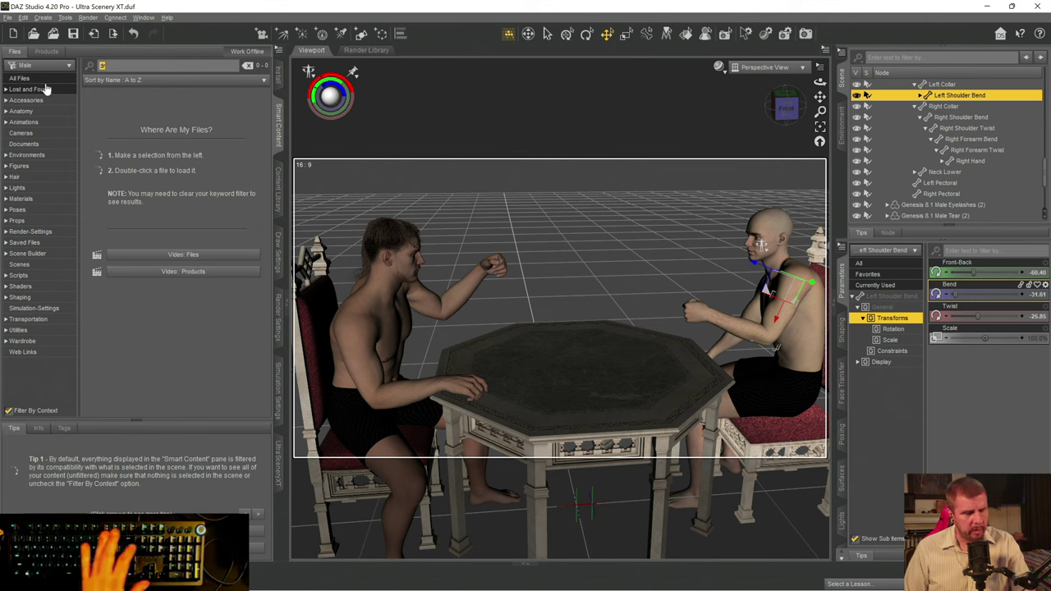
# - Collapse the Figures, chair and table groups in the scene, clear the selection, and search all content files for "tea"
pyautogui.write('test')
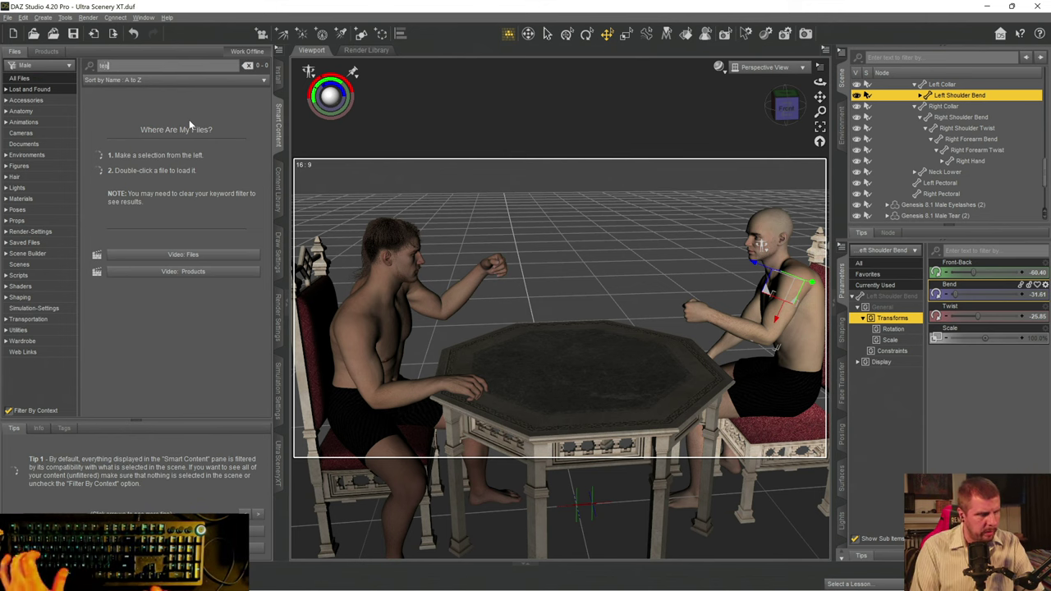
pyautogui.click(34, 79)
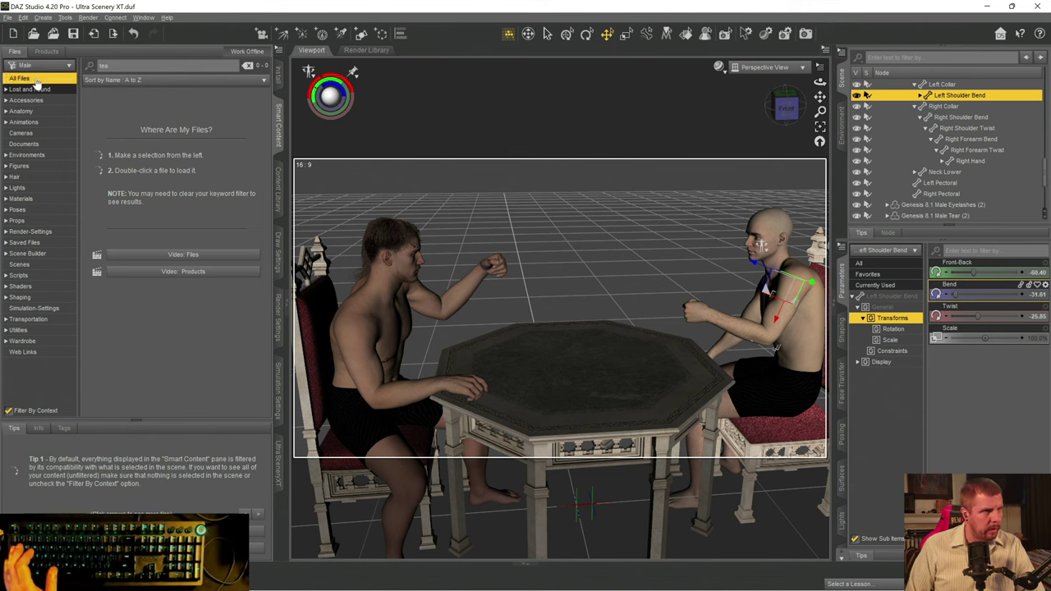
pyautogui.scroll(3, 908, 149)
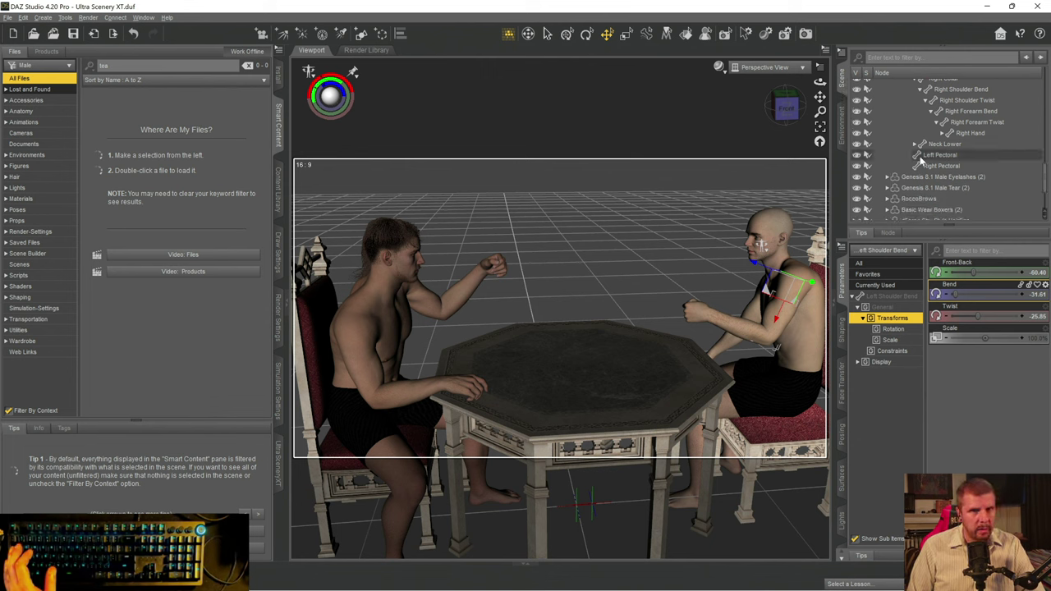
pyautogui.click(922, 179)
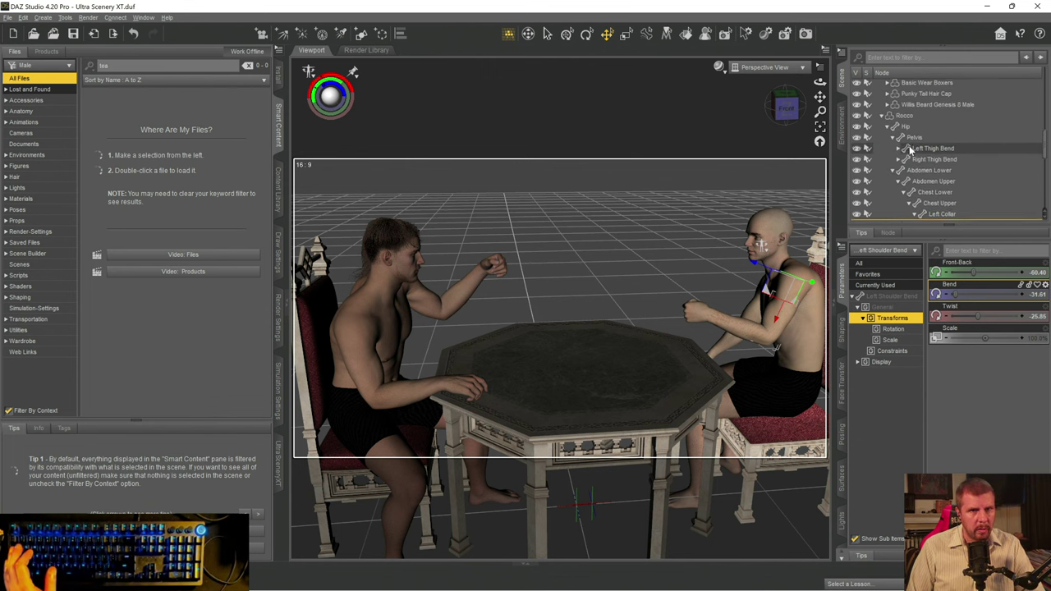
pyautogui.scroll(-3, 900, 140)
pyautogui.scroll(7, 895, 134)
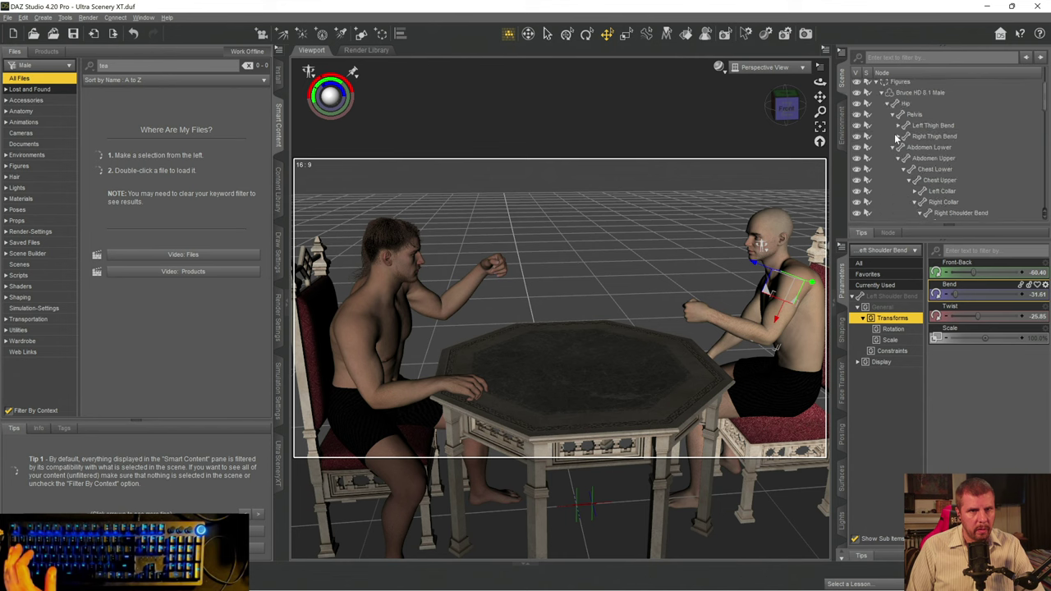
pyautogui.click(877, 145)
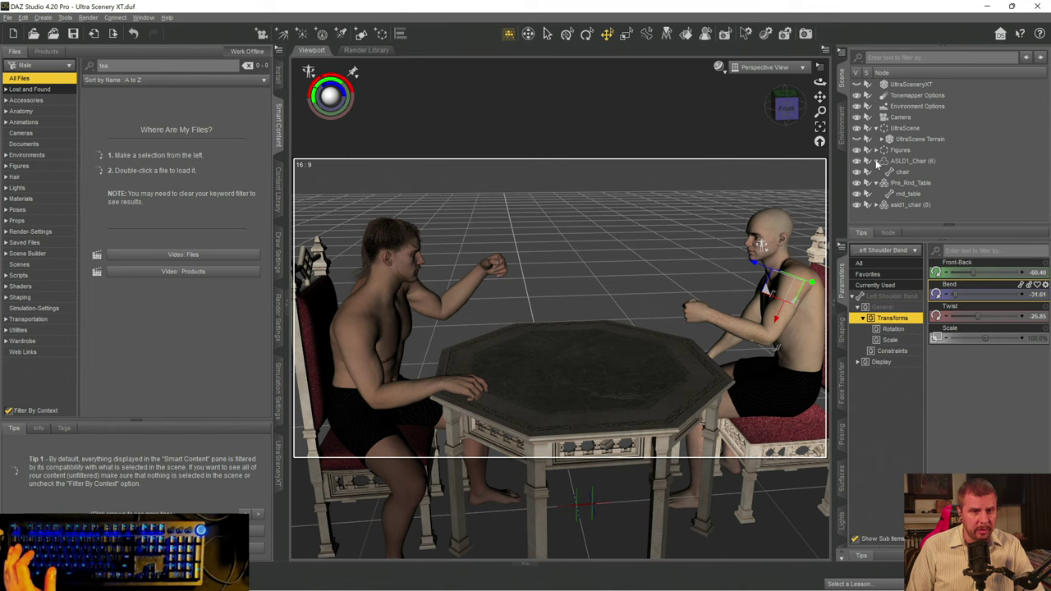
pyautogui.click(876, 161)
pyautogui.click(877, 172)
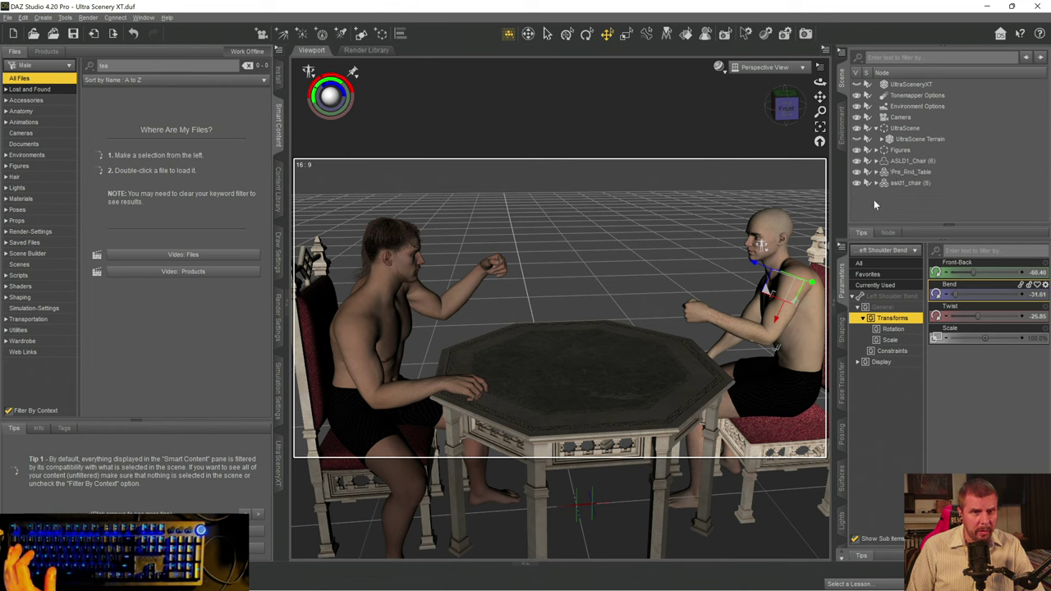
pyautogui.click(874, 200)
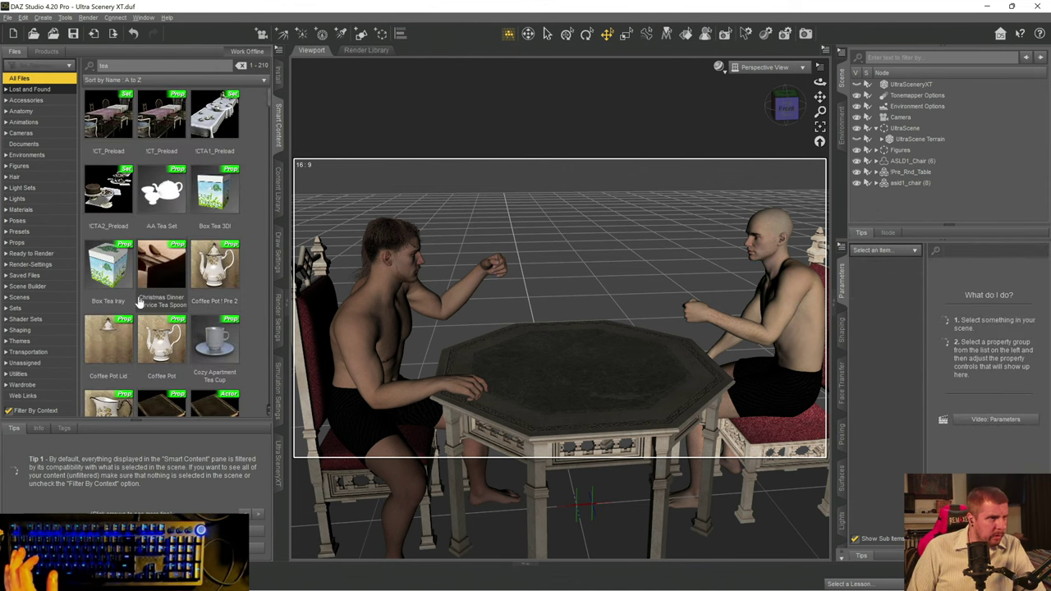
# - Try the Coffee Pot ! Pre 2 prop in the scene and delete it
pyautogui.scroll(-5, 211, 265)
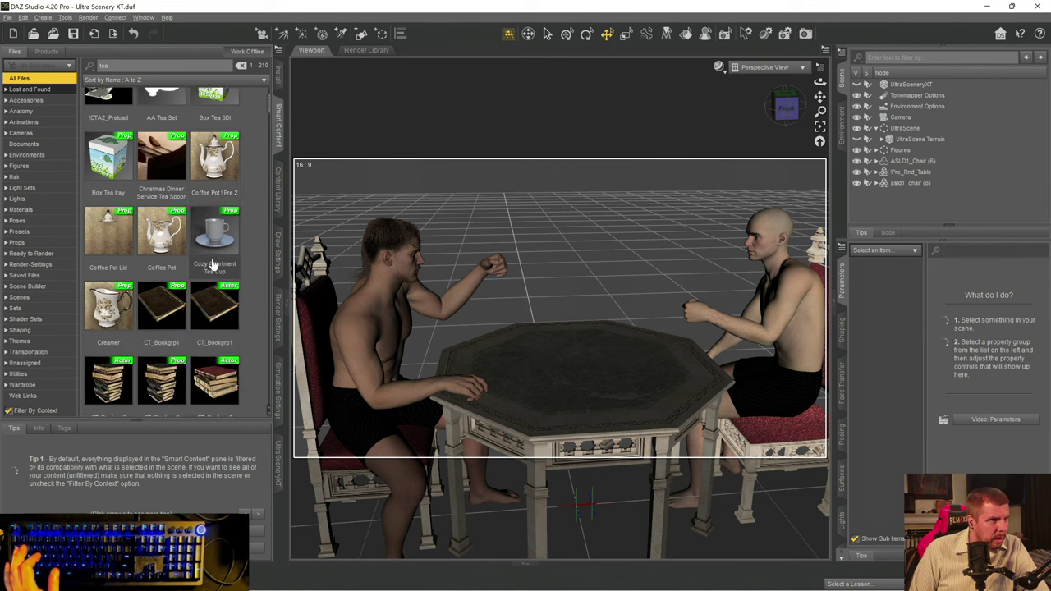
pyautogui.scroll(1, 213, 260)
pyautogui.scroll(3, 214, 260)
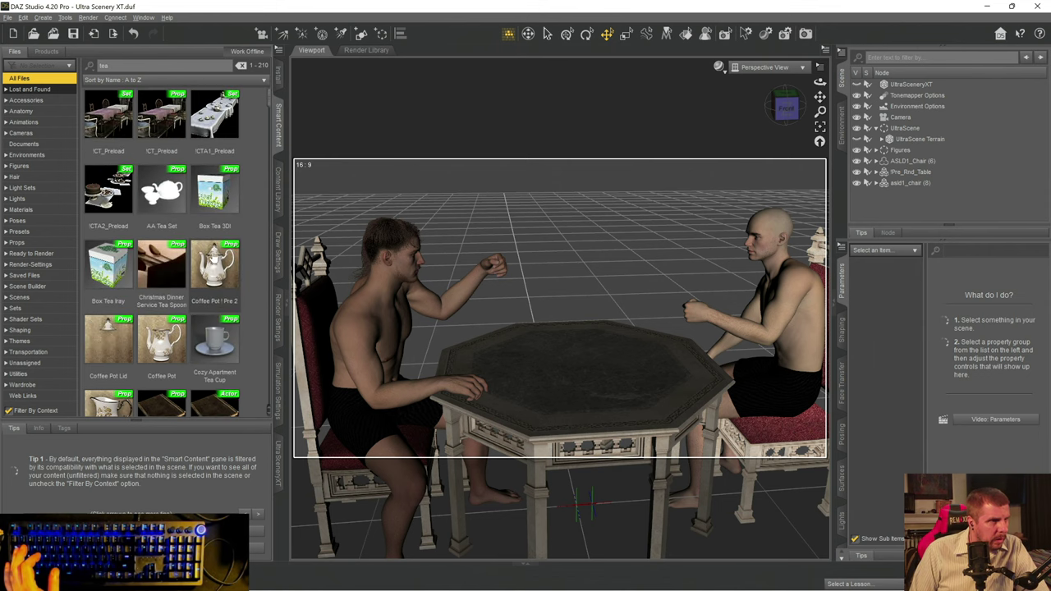
pyautogui.doubleClick(213, 264)
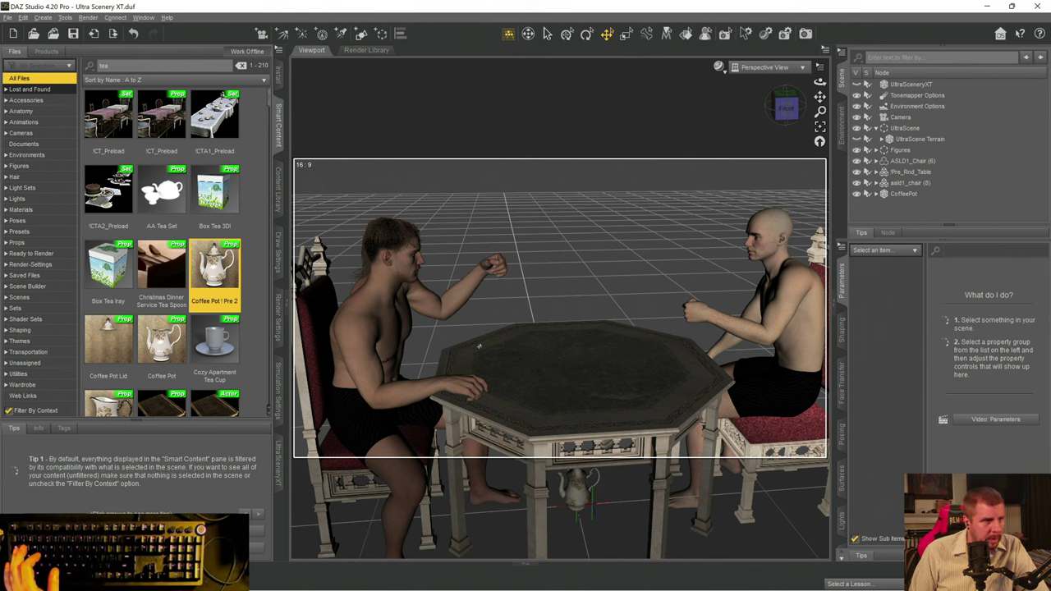
pyautogui.click(575, 491)
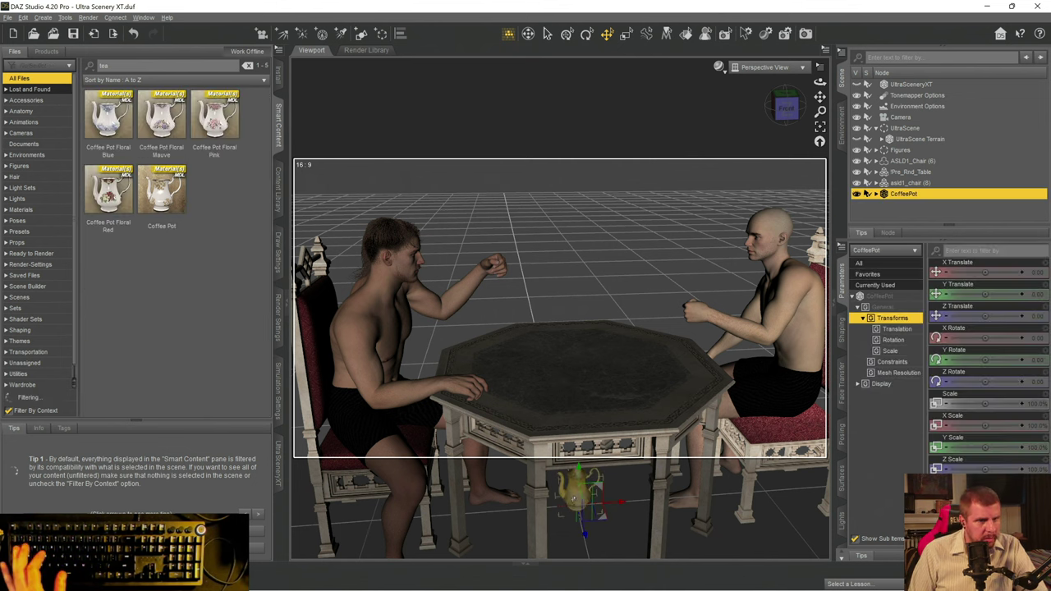
pyautogui.press('Delete')
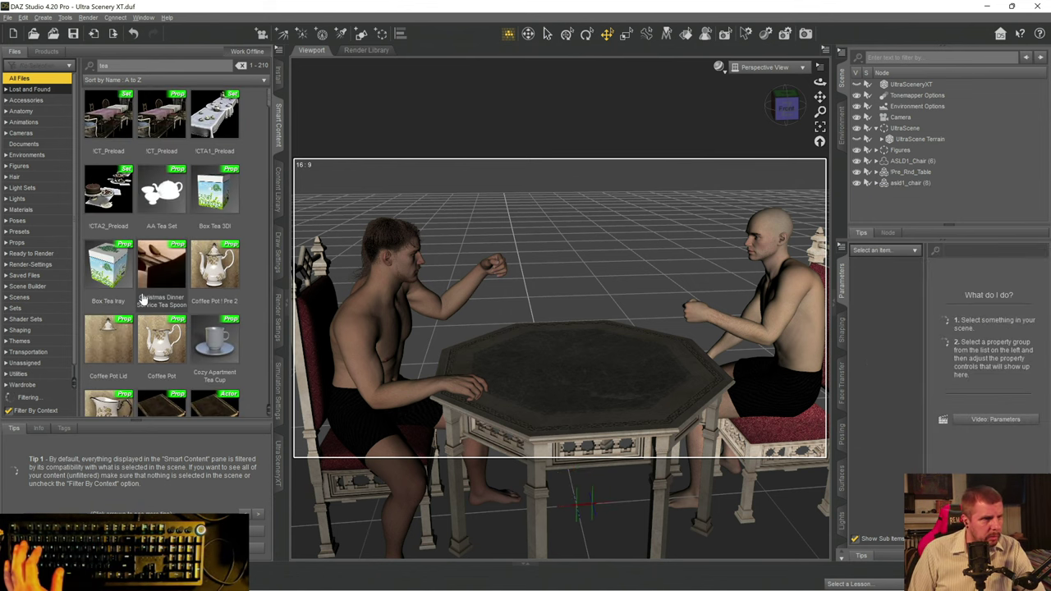
# - Look through the tea search results for a suitable teapot and matching cups
pyautogui.scroll(-6, 131, 298)
pyautogui.scroll(-3, 142, 299)
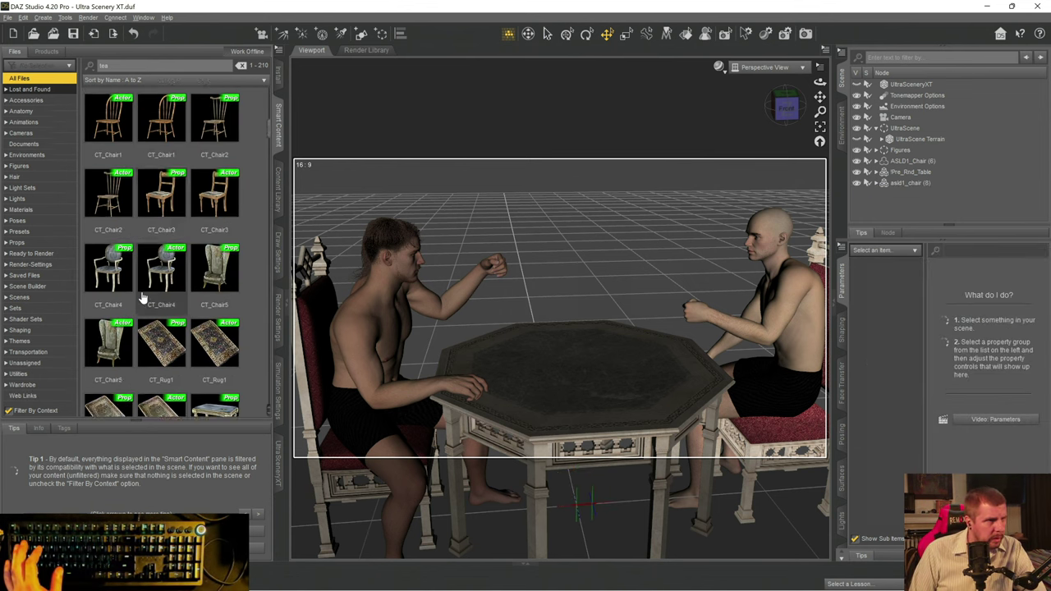
pyautogui.scroll(3, 142, 298)
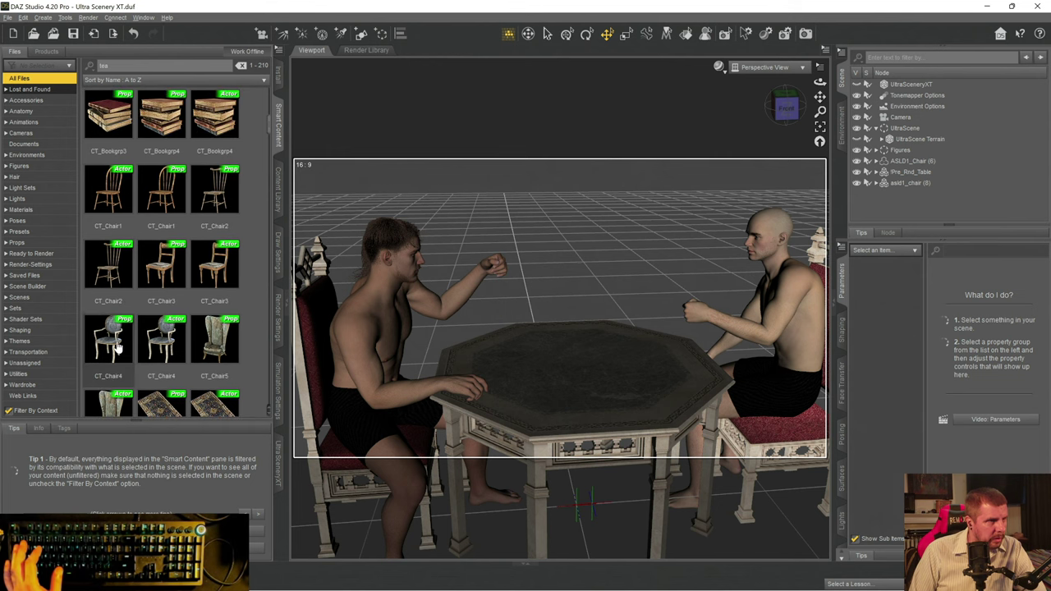
pyautogui.scroll(6, 138, 296)
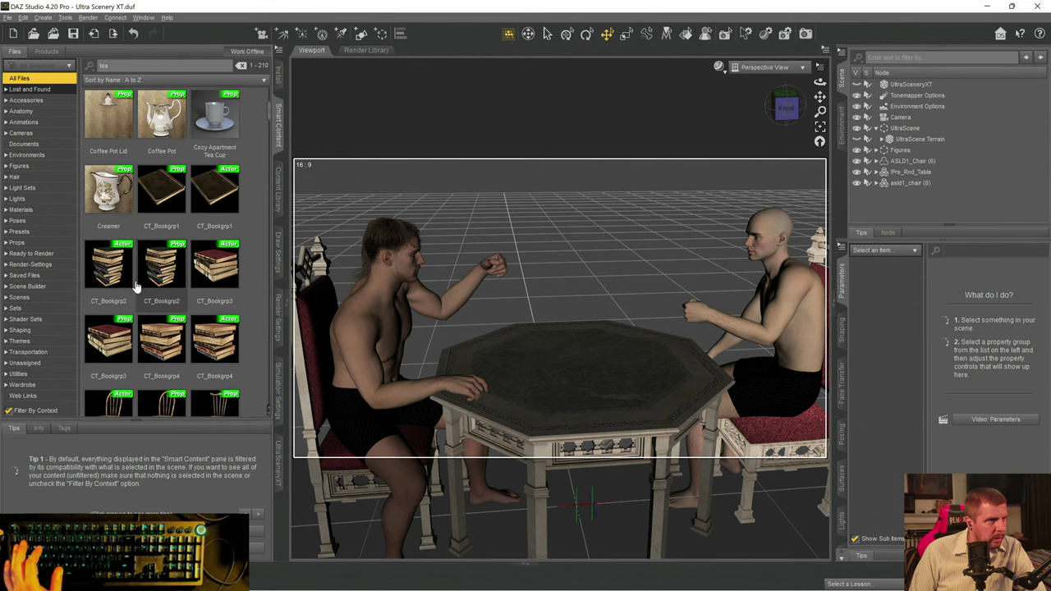
pyautogui.scroll(1, 137, 285)
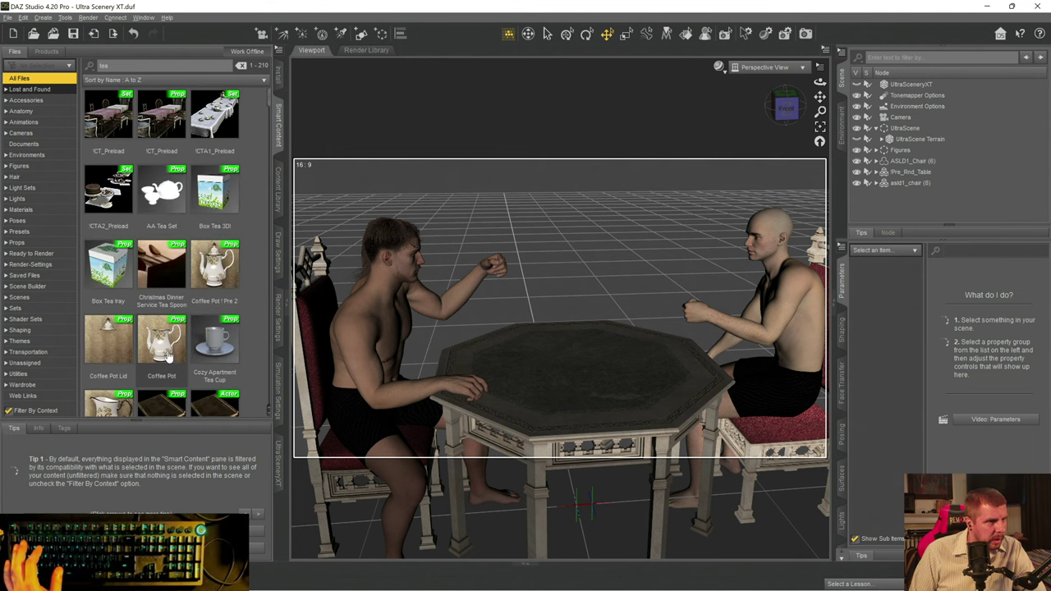
pyautogui.moveTo(162, 207)
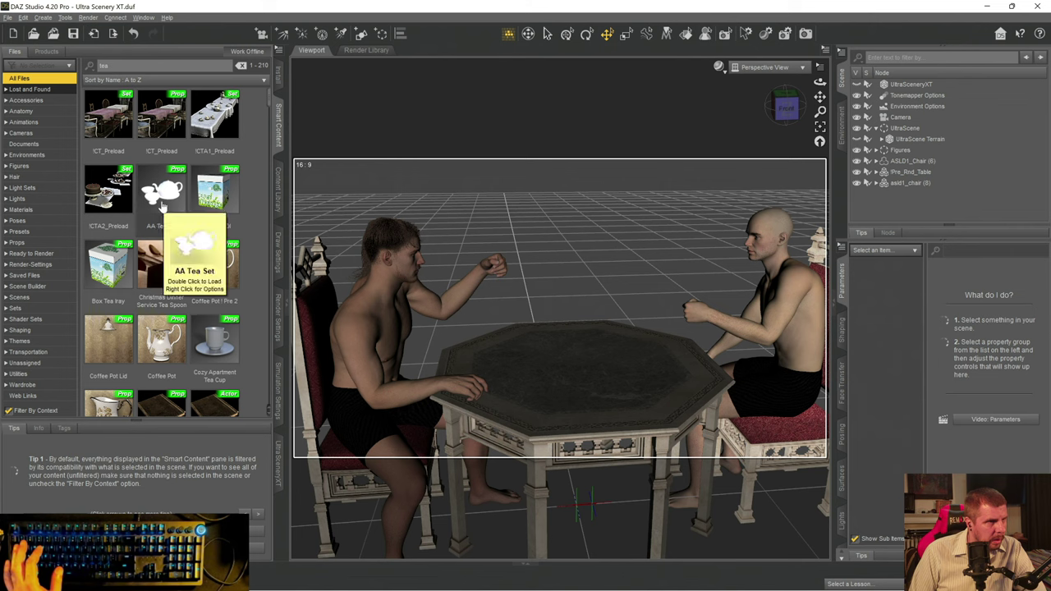
pyautogui.scroll(-10, 169, 202)
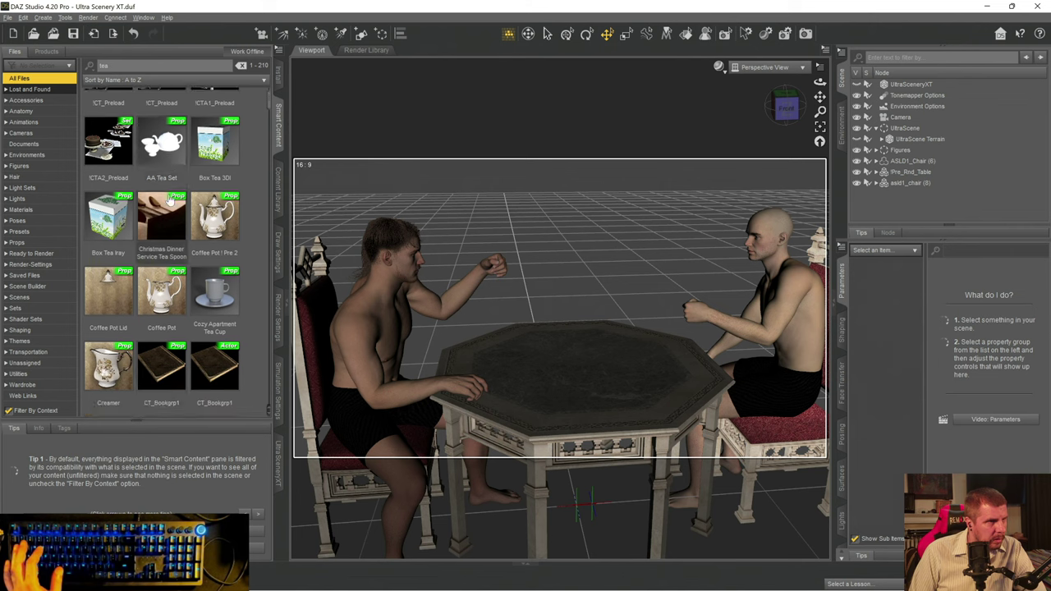
pyautogui.scroll(-6, 169, 202)
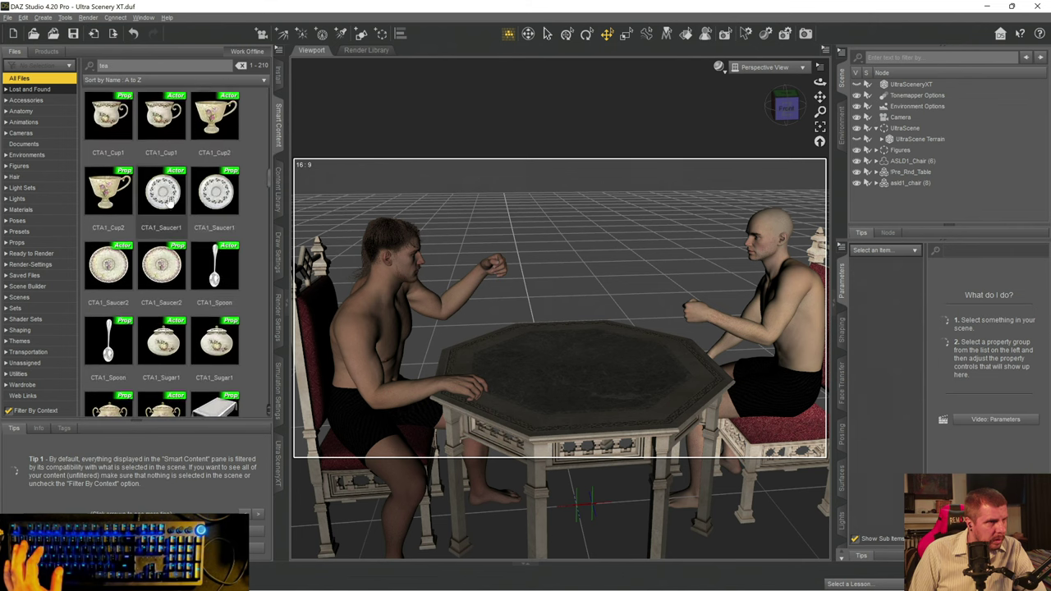
pyautogui.scroll(3, 187, 289)
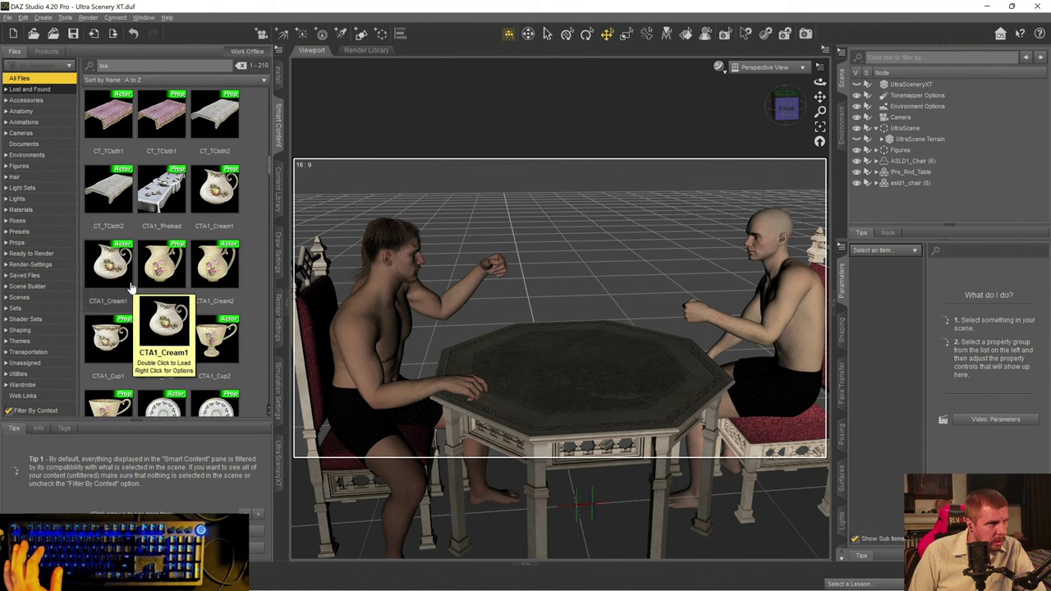
pyautogui.scroll(-3, 159, 263)
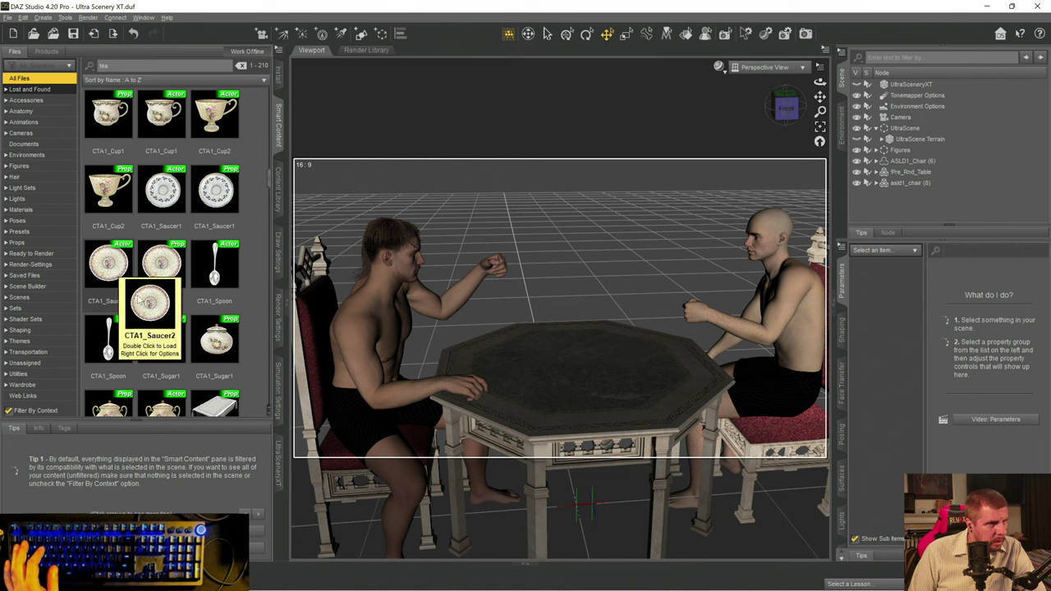
# - Add the CTA1_Teapot1 to the scene and raise it onto the tabletop at a ytran of about 73.98
pyautogui.moveTo(167, 348)
pyautogui.scroll(-3, 164, 329)
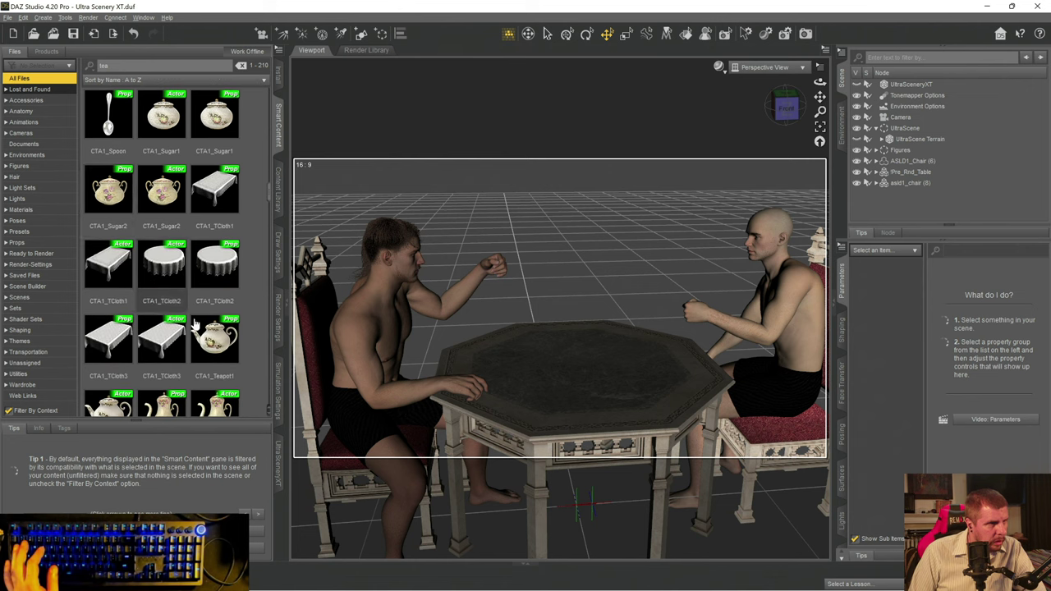
pyautogui.scroll(-3, 200, 265)
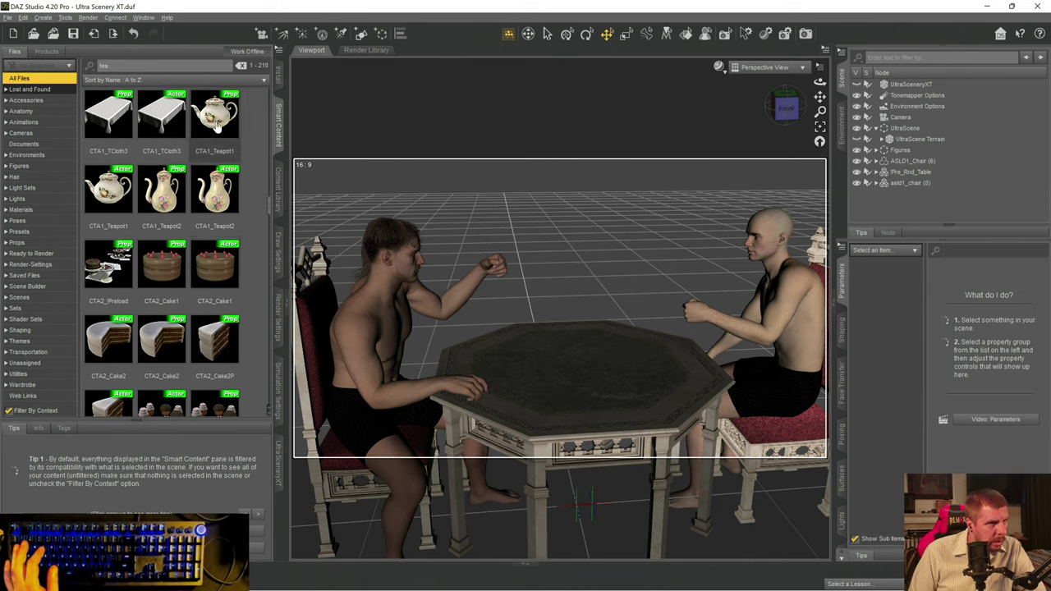
pyautogui.doubleClick(215, 123)
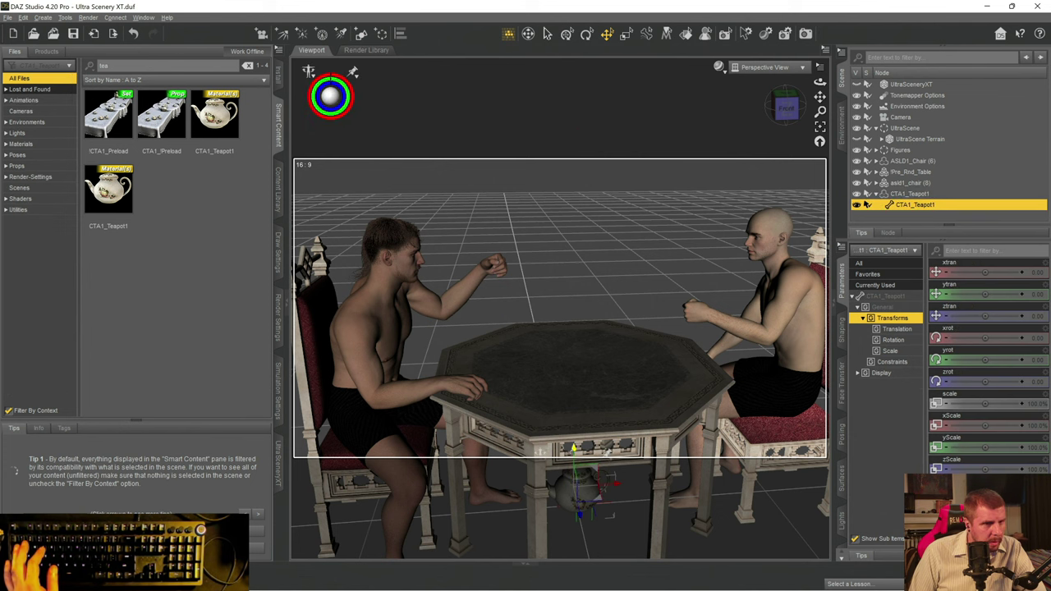
pyautogui.moveTo(575, 450); pyautogui.dragTo(575, 303)
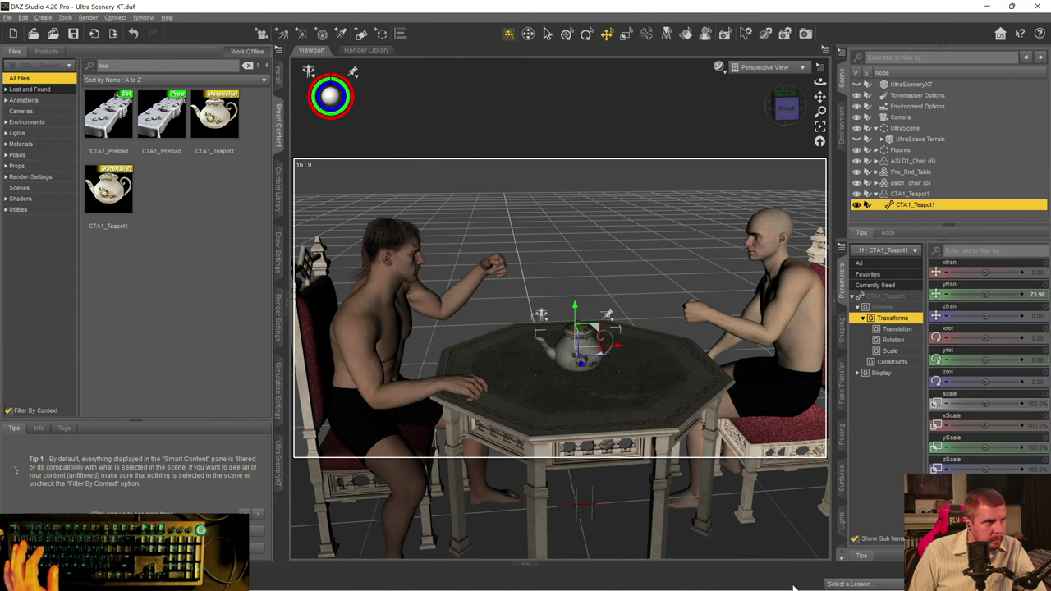
# - Clear the teapot selection and add the CTA1_Cup1 from the tea results to the scene
pyautogui.click(377, 263)
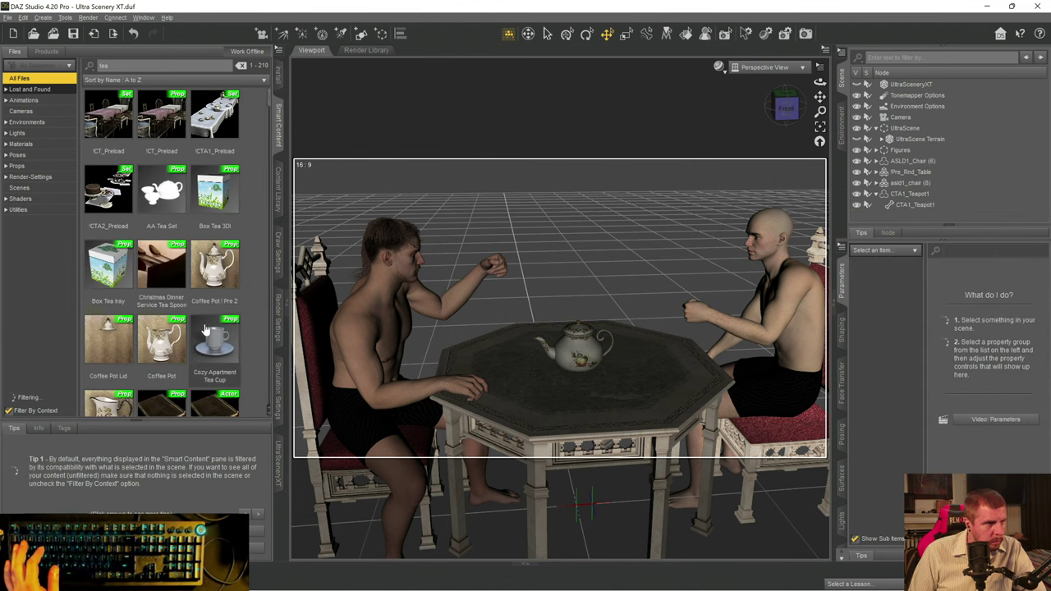
pyautogui.scroll(-10, 174, 255)
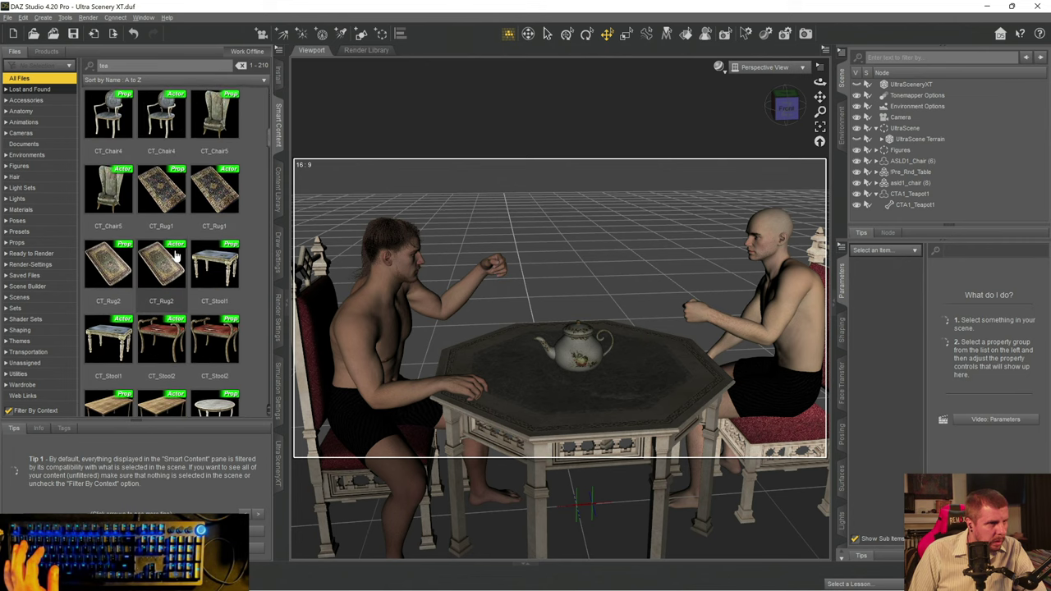
pyautogui.scroll(-5, 174, 255)
pyautogui.scroll(2, 174, 256)
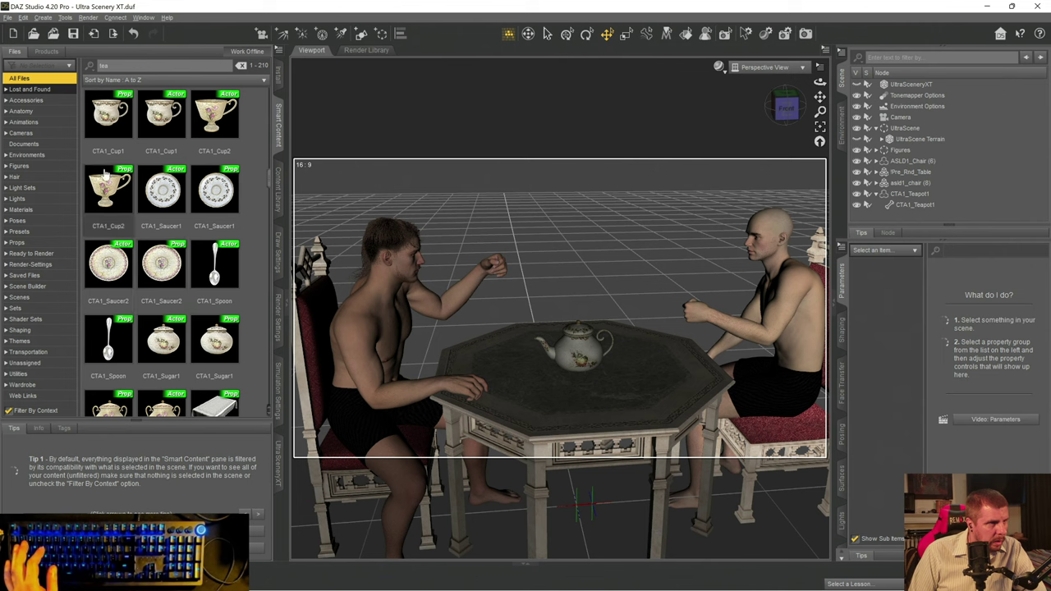
pyautogui.moveTo(154, 121)
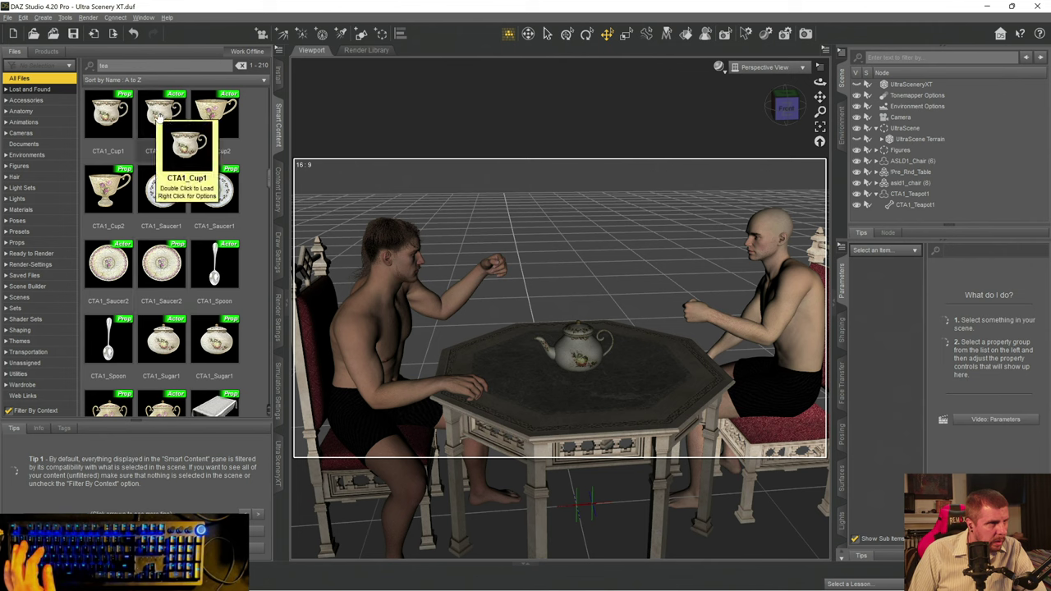
pyautogui.doubleClick(160, 116)
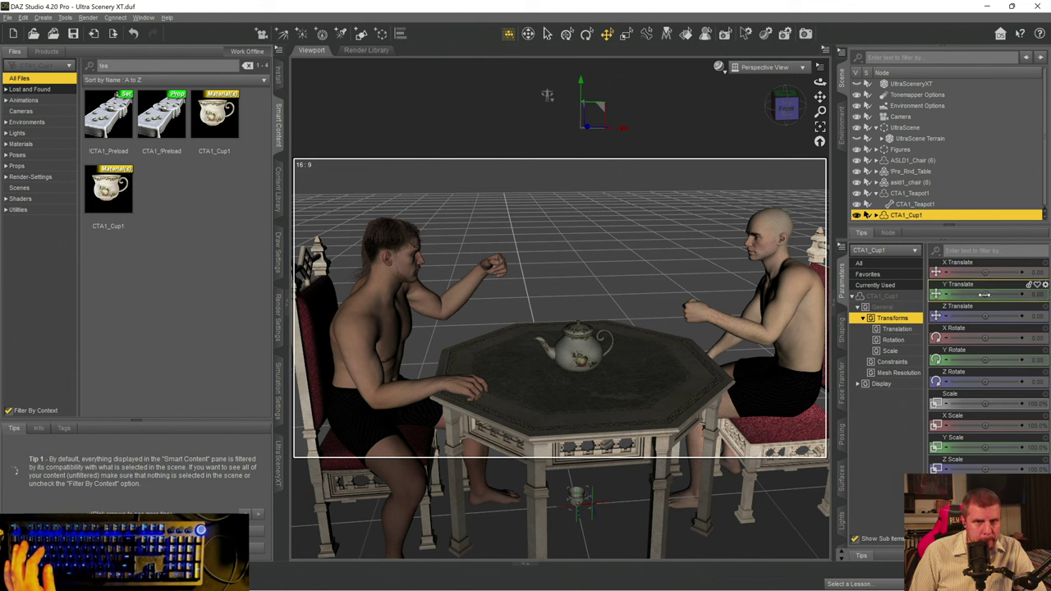
# - Move the CTA1_Cup1 in front of Rocco's raised hand at X 40.42, Y 101.54, Z 11.15, with a Y rotation of -29.13
pyautogui.moveTo(984, 294)
pyautogui.mouseDown()
pyautogui.moveTo(1001, 294)
pyautogui.moveTo(991, 294)
pyautogui.mouseUp()
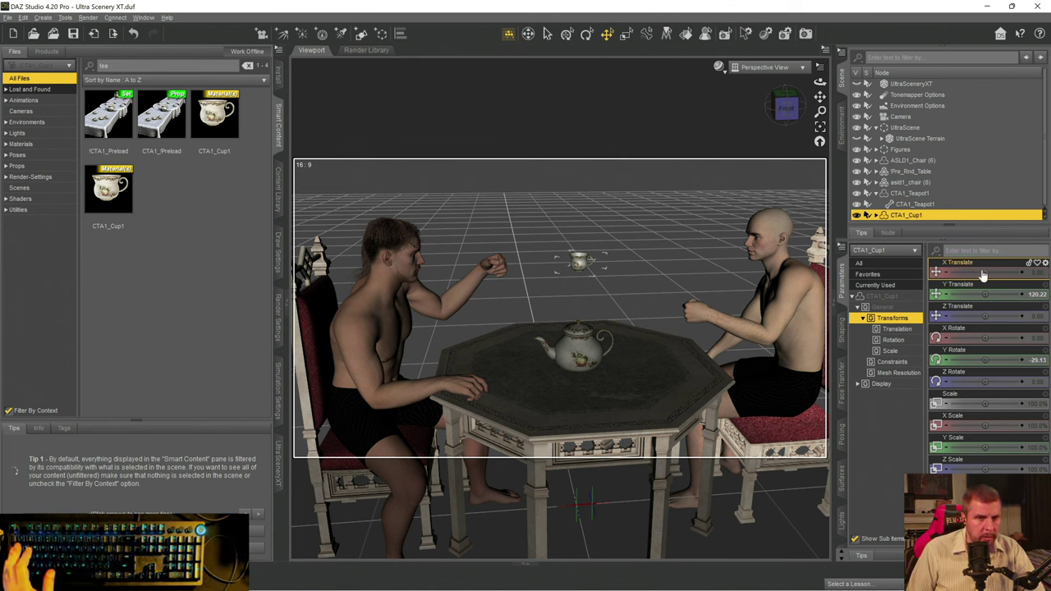
pyautogui.moveTo(984, 272); pyautogui.dragTo(973, 294)
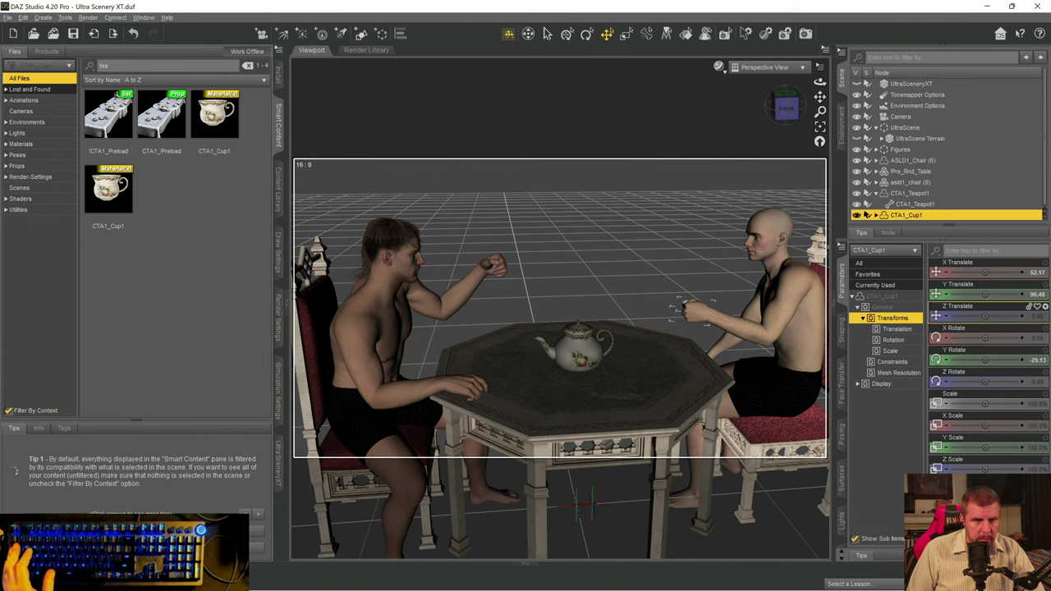
pyautogui.moveTo(996, 317); pyautogui.dragTo(998, 316)
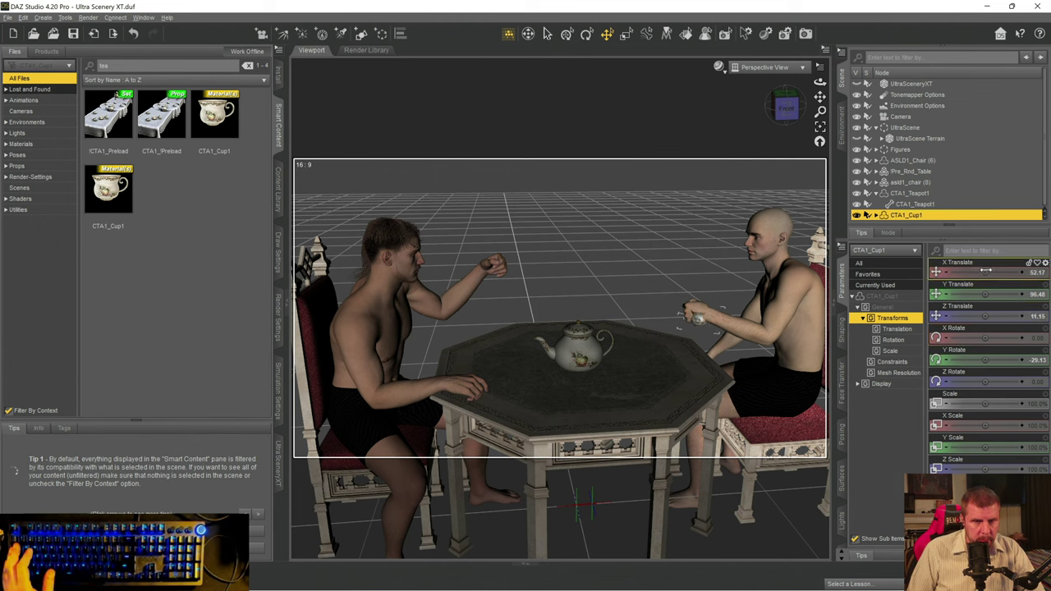
pyautogui.moveTo(985, 272); pyautogui.dragTo(974, 272)
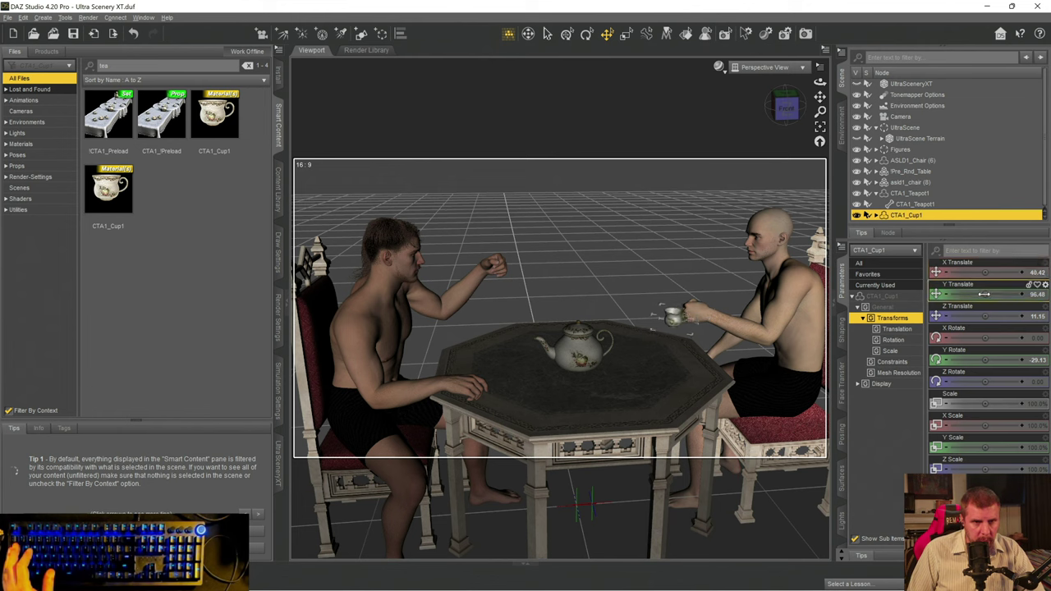
pyautogui.moveTo(986, 293); pyautogui.dragTo(991, 293)
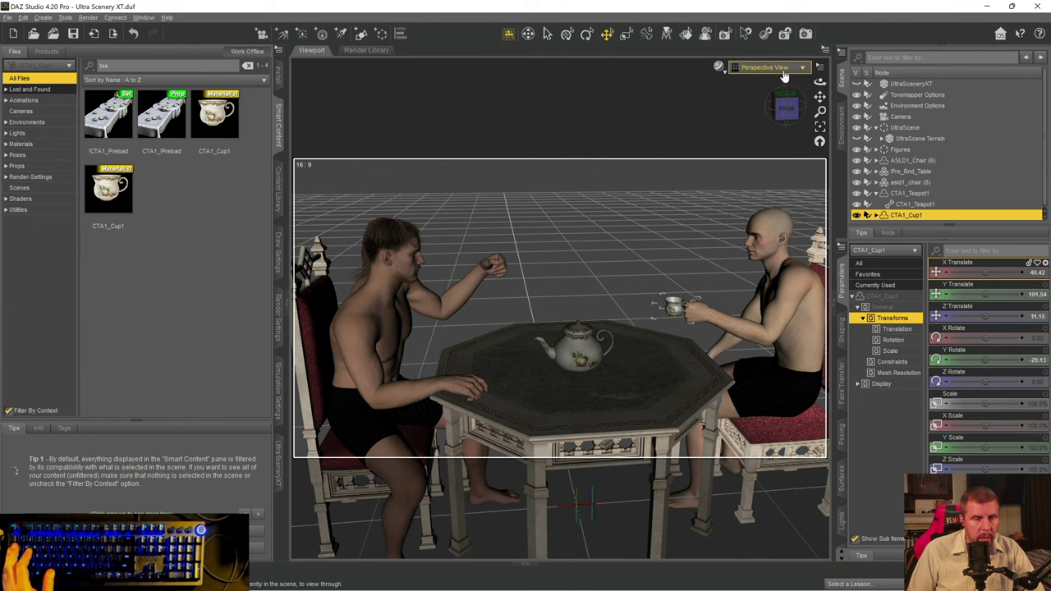
# - Set the Bend of Rocco's Left Index 1 joint to about -17.74 to suit the cup handle
pyautogui.scroll(3, 575, 386)
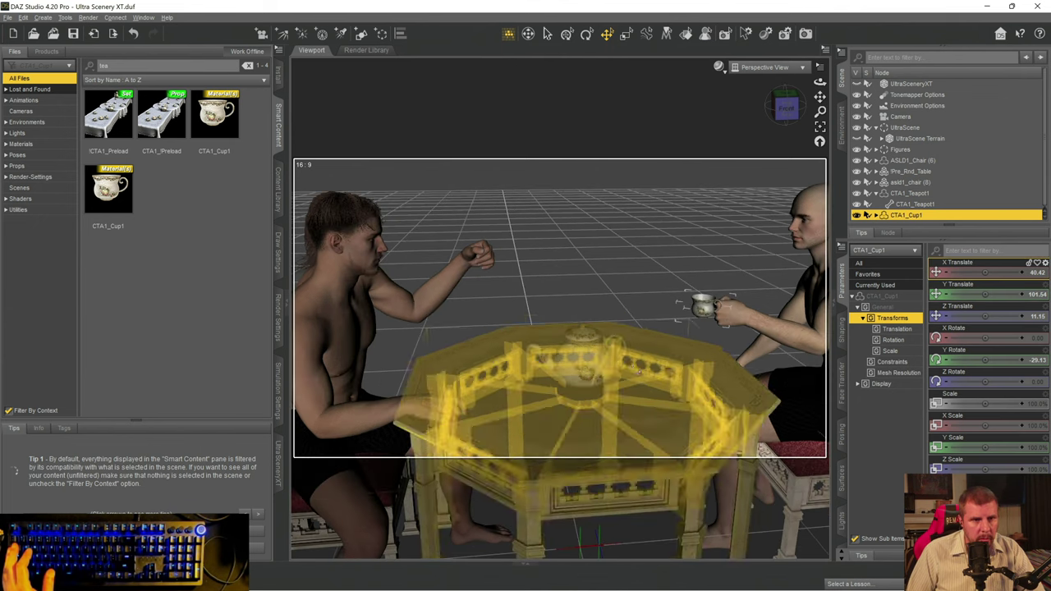
pyautogui.scroll(3, 575, 386)
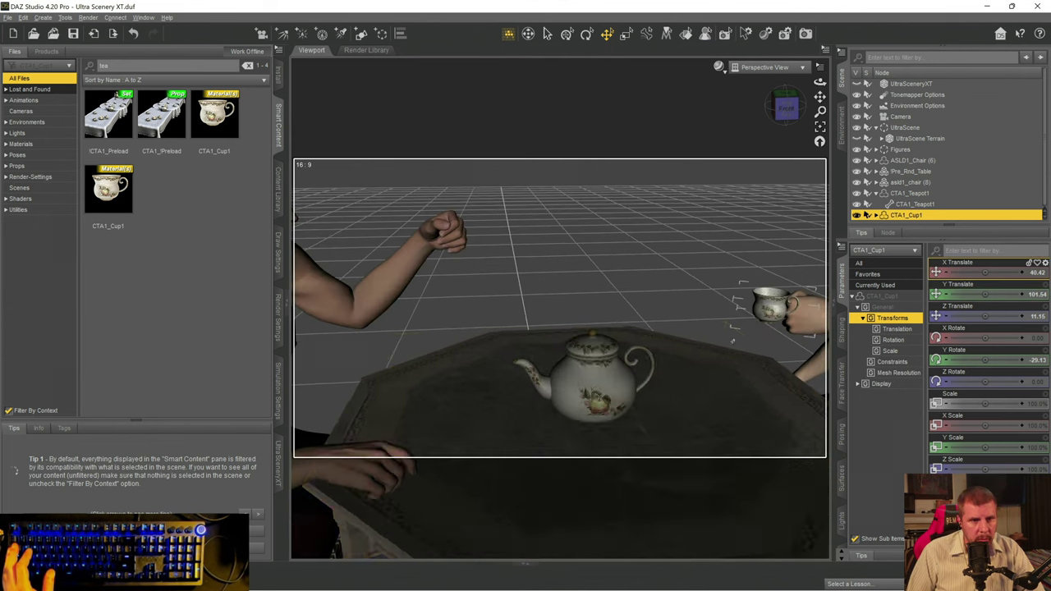
pyautogui.keyDown('alt'); pyautogui.moveTo(575, 386); pyautogui.dragTo(608, 306); pyautogui.keyUp('alt')
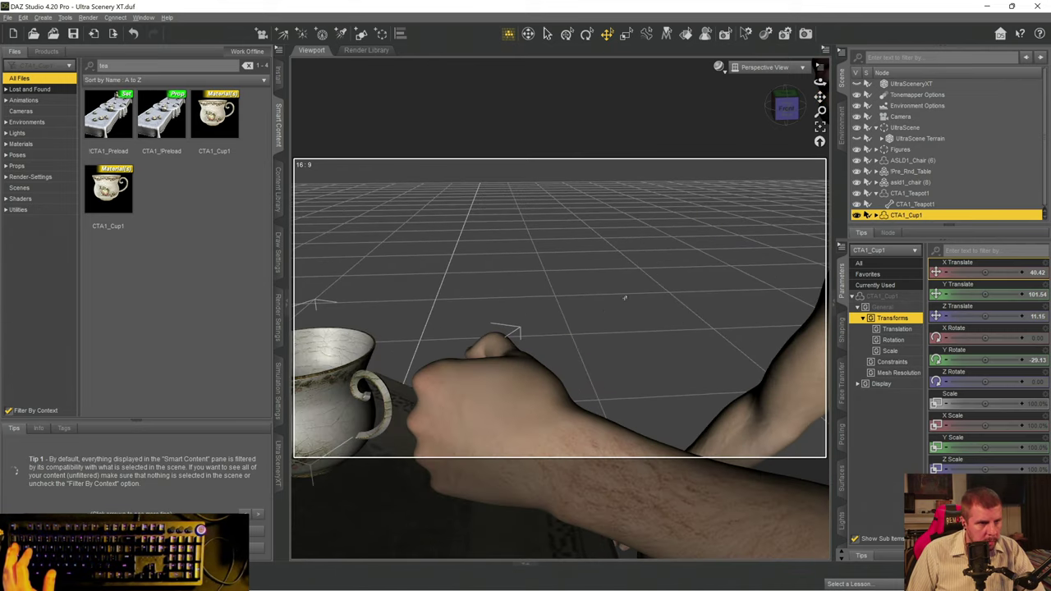
pyautogui.moveTo(786, 105)
pyautogui.mouseDown()
pyautogui.moveTo(764, 108)
pyautogui.moveTo(795, 105)
pyautogui.mouseUp()
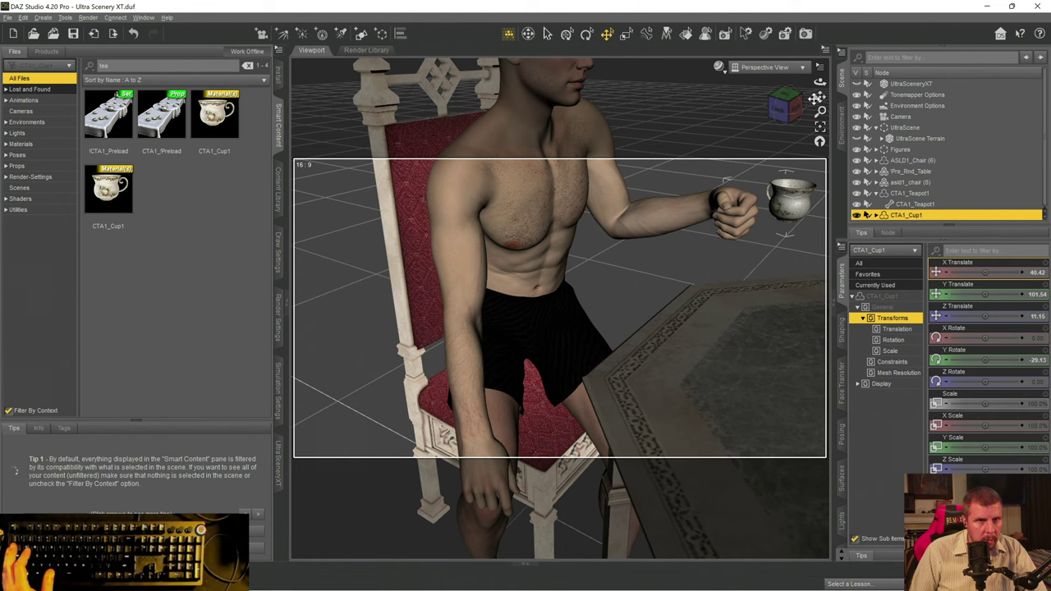
pyautogui.keyDown('ctrl'); pyautogui.keyDown('alt'); pyautogui.moveTo(657, 279); pyautogui.dragTo(578, 269); pyautogui.keyUp('alt'); pyautogui.keyUp('ctrl')
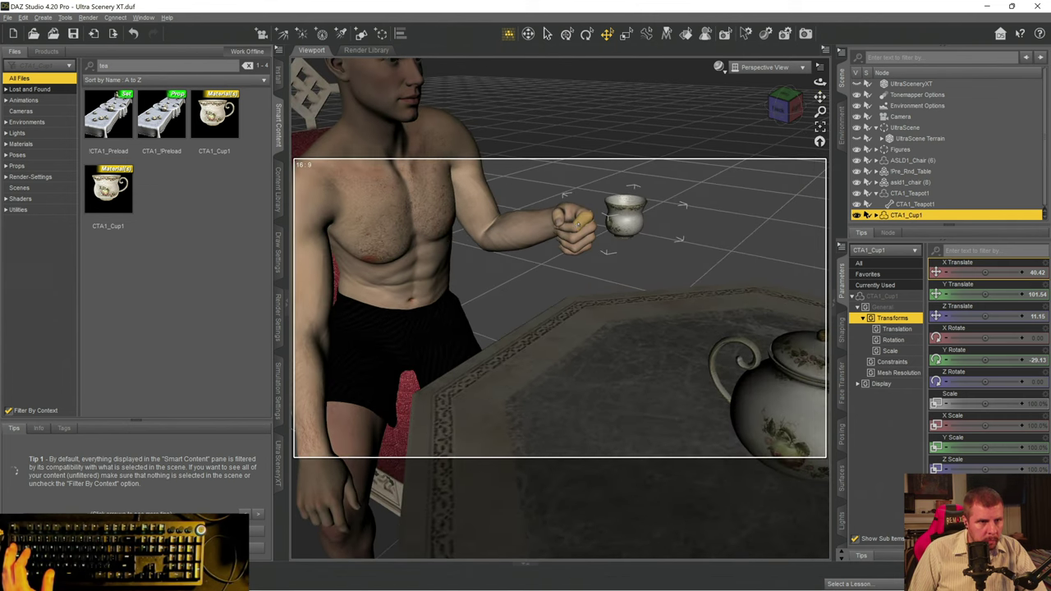
pyautogui.click(581, 222)
pyautogui.moveTo(997, 317)
pyautogui.mouseDown()
pyautogui.moveTo(969, 317)
pyautogui.moveTo(989, 318)
pyautogui.mouseUp()
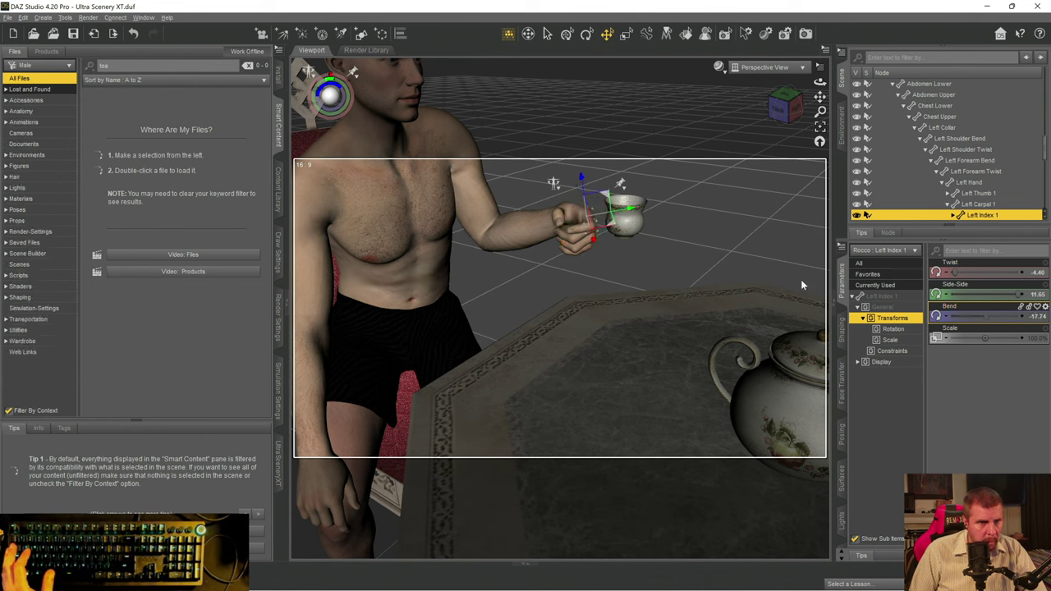
# - Shift the cup to Rocco's left hand at a ztran of about -14.78 and lower it slightly
pyautogui.click(625, 222)
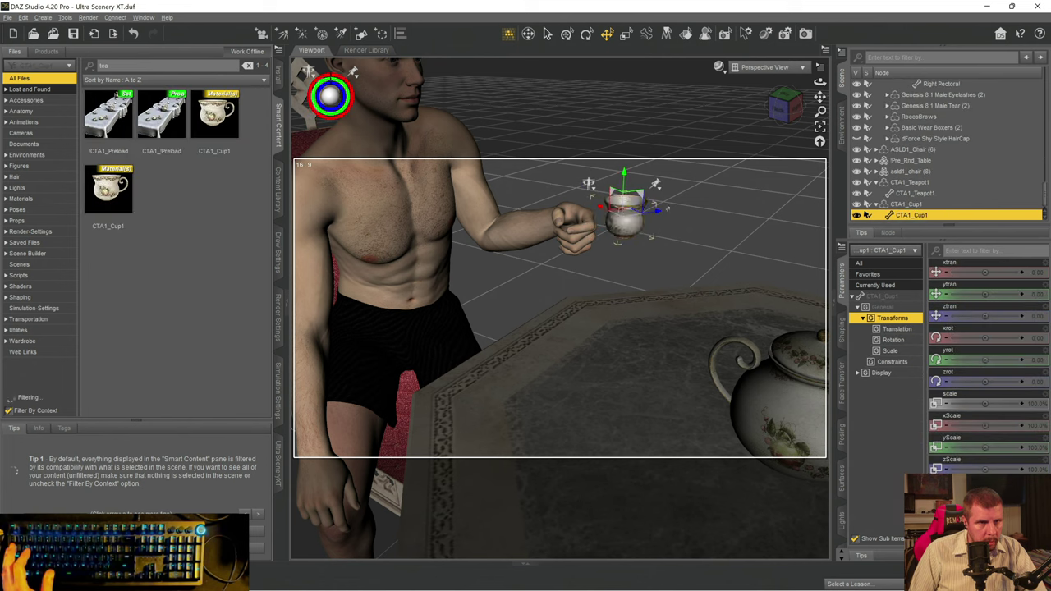
pyautogui.moveTo(657, 211); pyautogui.dragTo(591, 220)
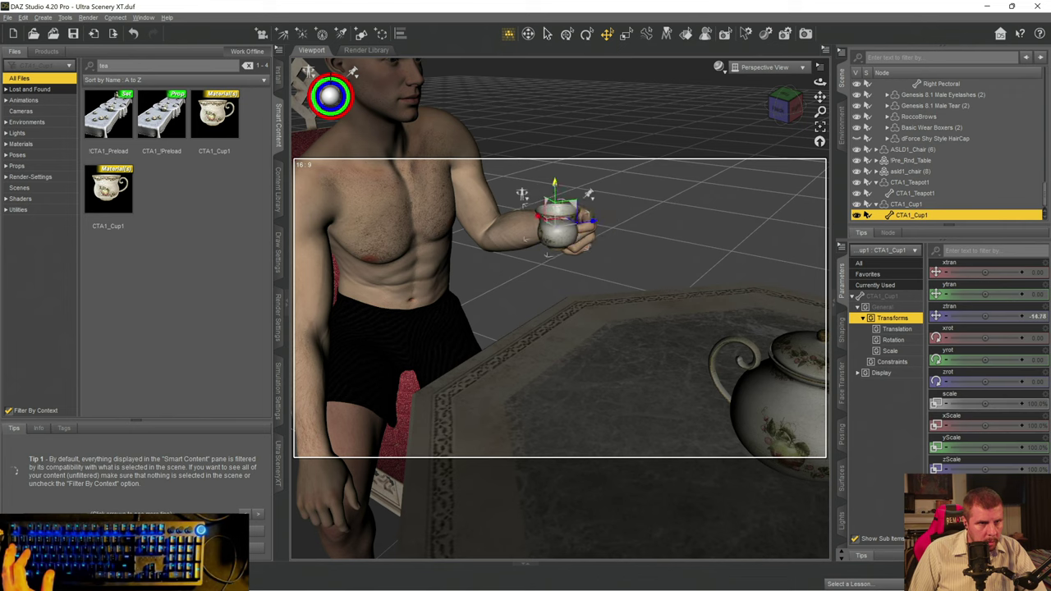
pyautogui.moveTo(985, 294); pyautogui.dragTo(963, 294)
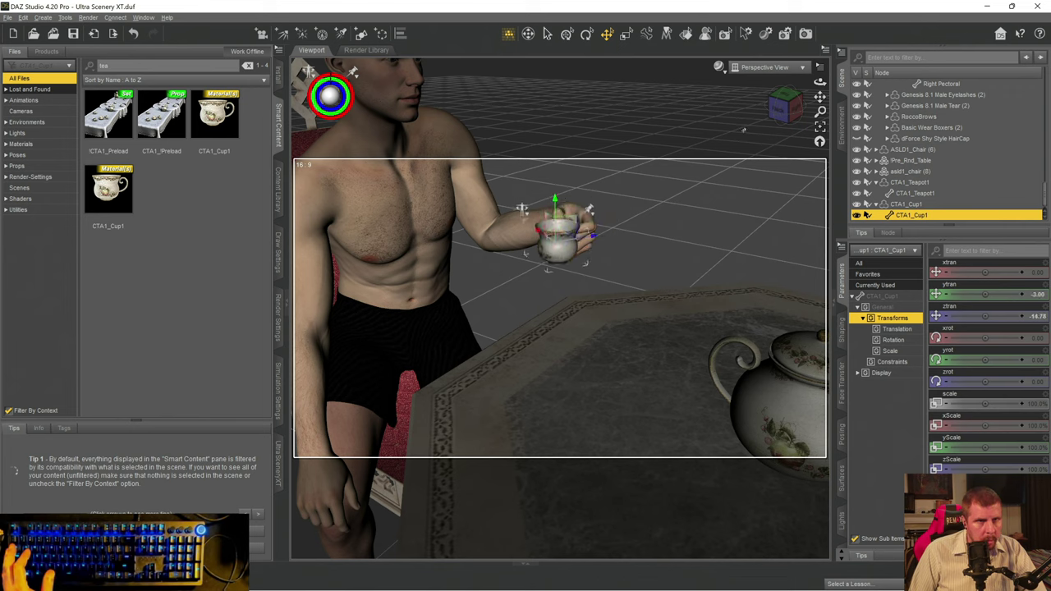
# - Set the Bend of Rocco's left hand to about 8.63 to angle the fingers towards the cup handle
pyautogui.moveTo(785, 106); pyautogui.dragTo(669, 109)
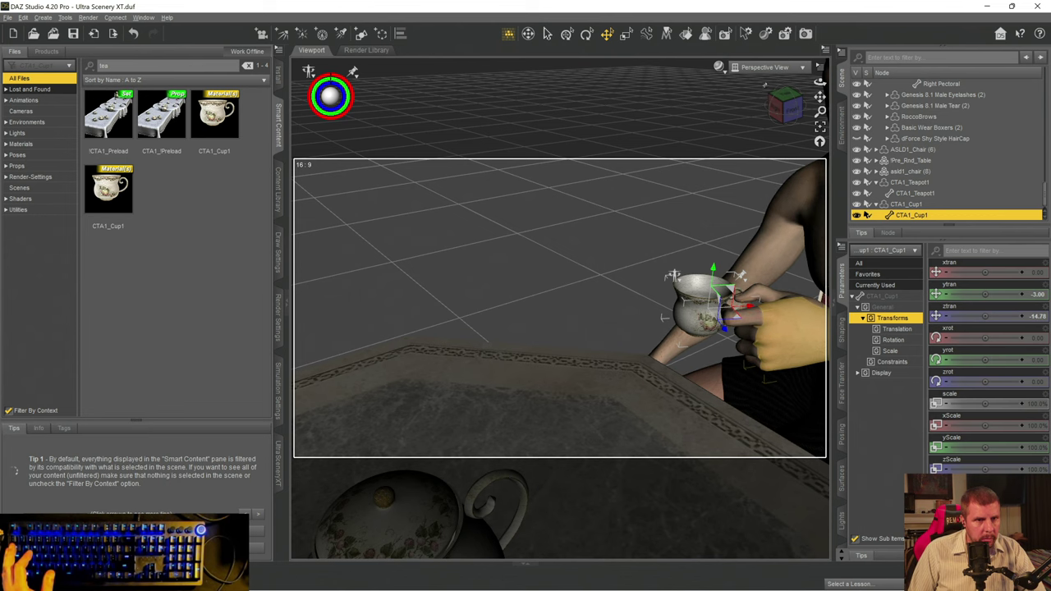
pyautogui.moveTo(819, 97); pyautogui.dragTo(810, 96)
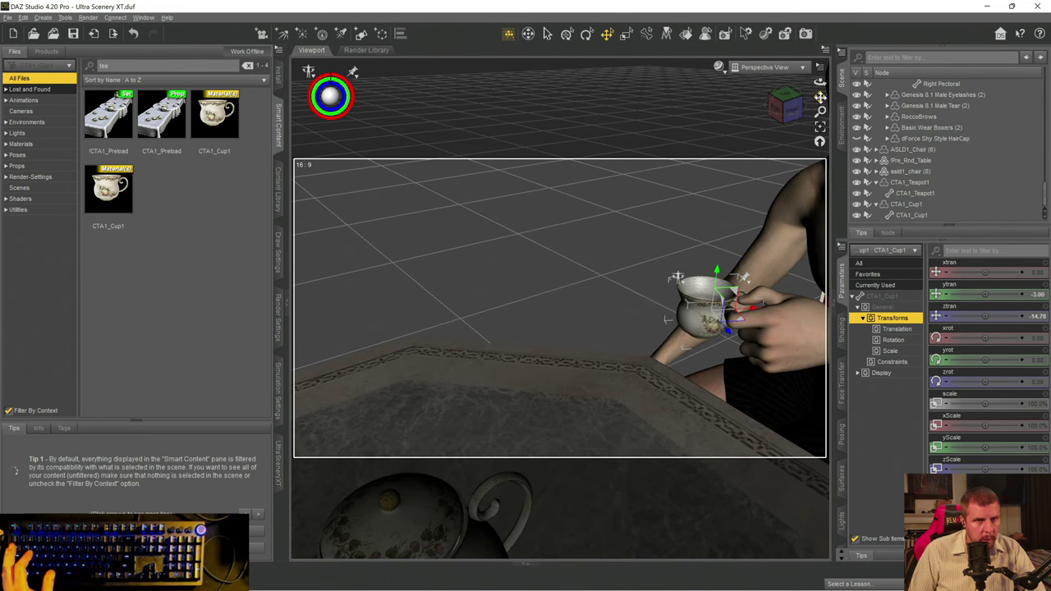
pyautogui.moveTo(820, 97); pyautogui.dragTo(786, 150)
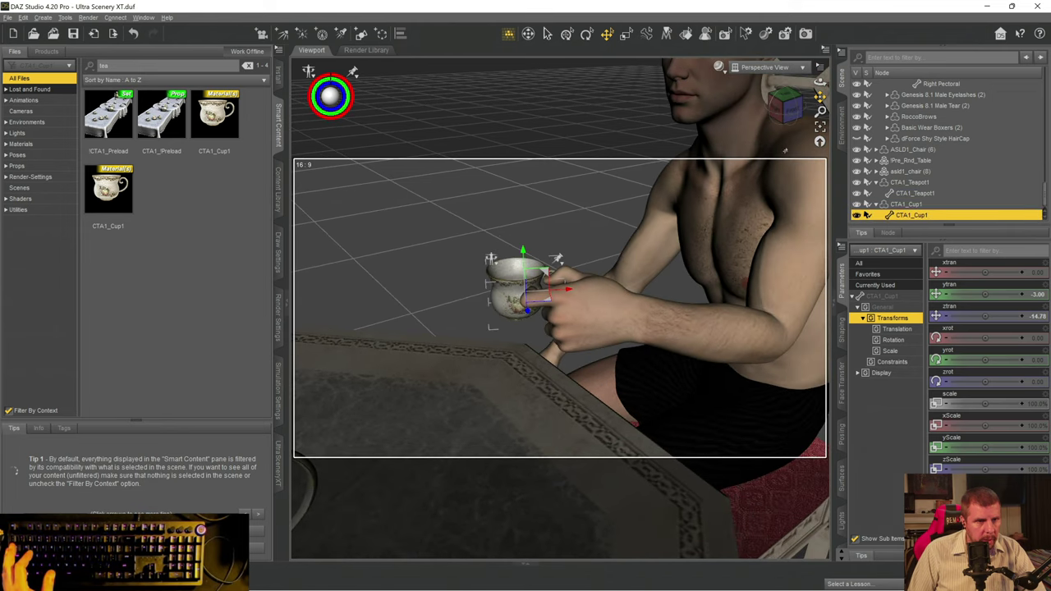
pyautogui.click(604, 305)
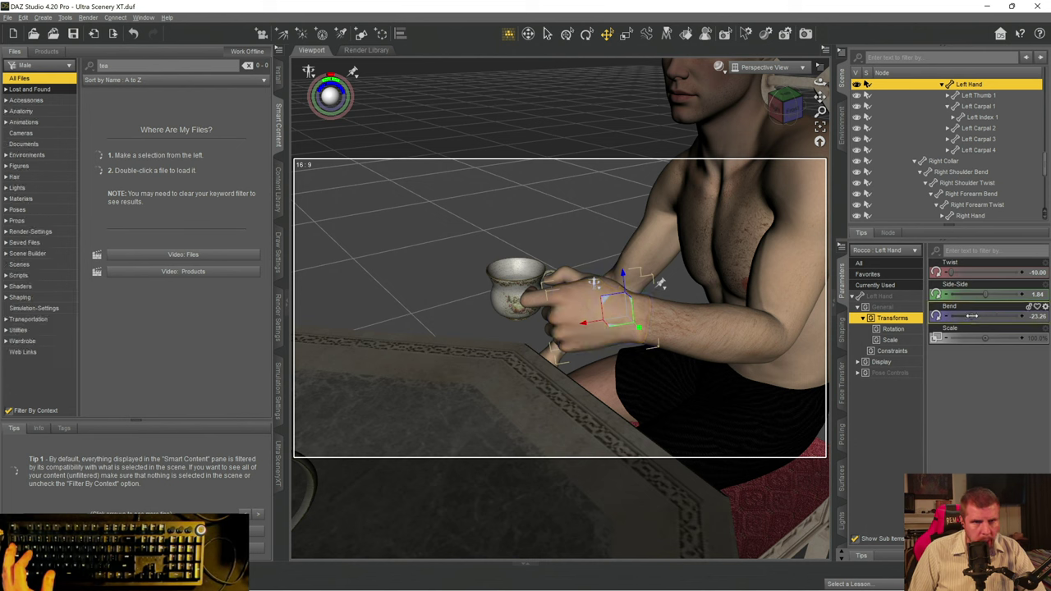
pyautogui.moveTo(979, 318); pyautogui.dragTo(989, 317)
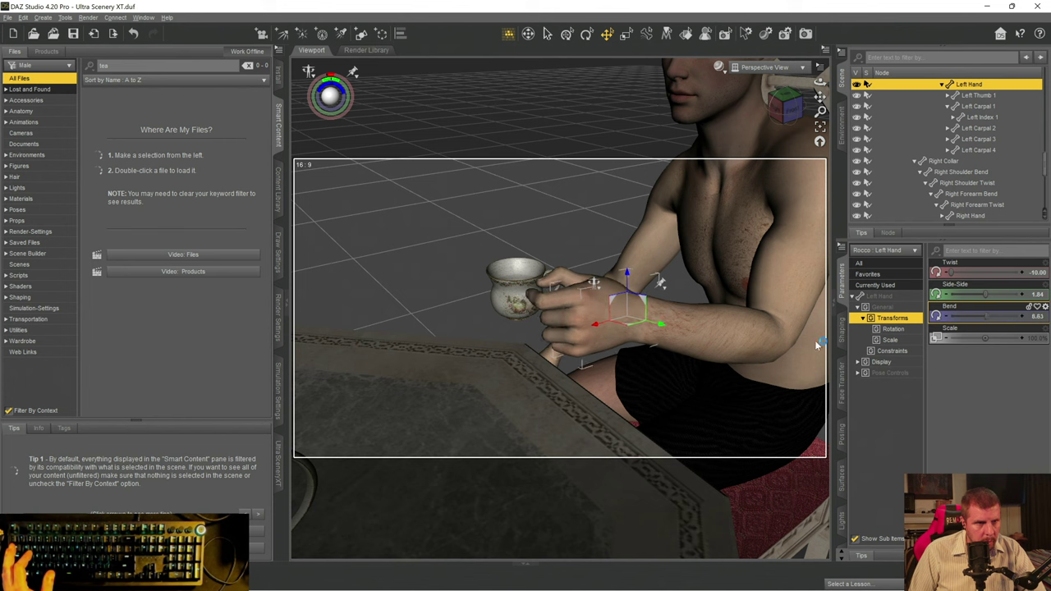
# - Reposition the cup beside Rocco's fingertips at xtran -2.56, ytran -2.24 and ztran -9.72
pyautogui.click(517, 296)
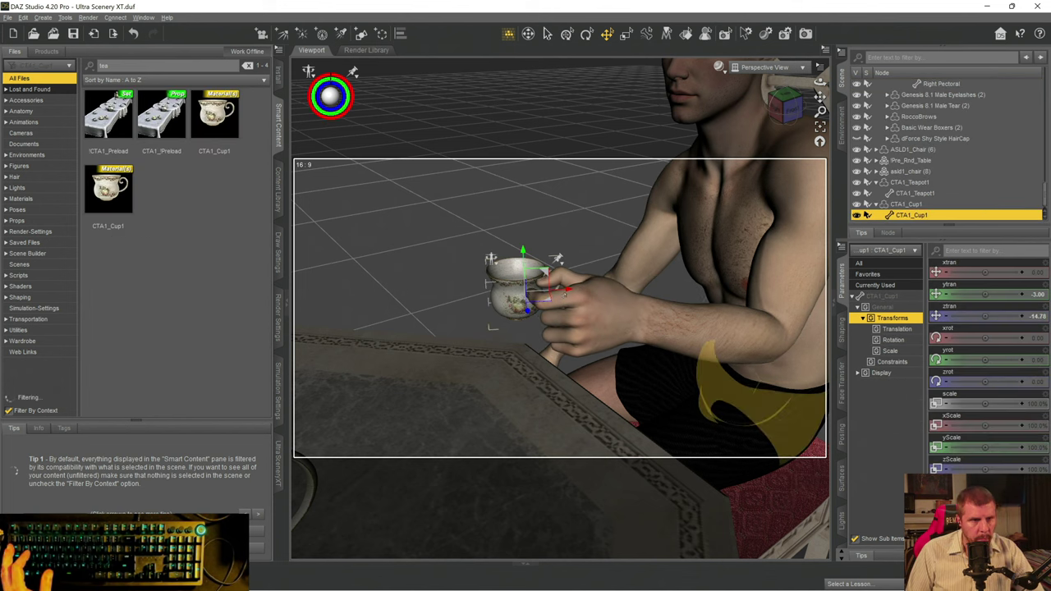
pyautogui.moveTo(569, 289); pyautogui.dragTo(543, 289)
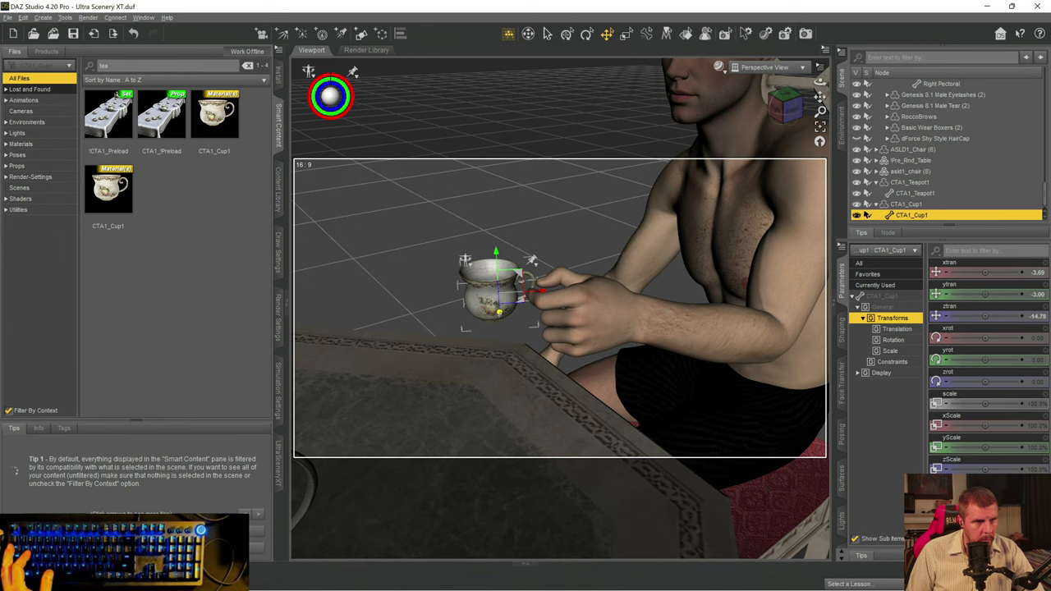
pyautogui.moveTo(499, 312); pyautogui.dragTo(551, 305)
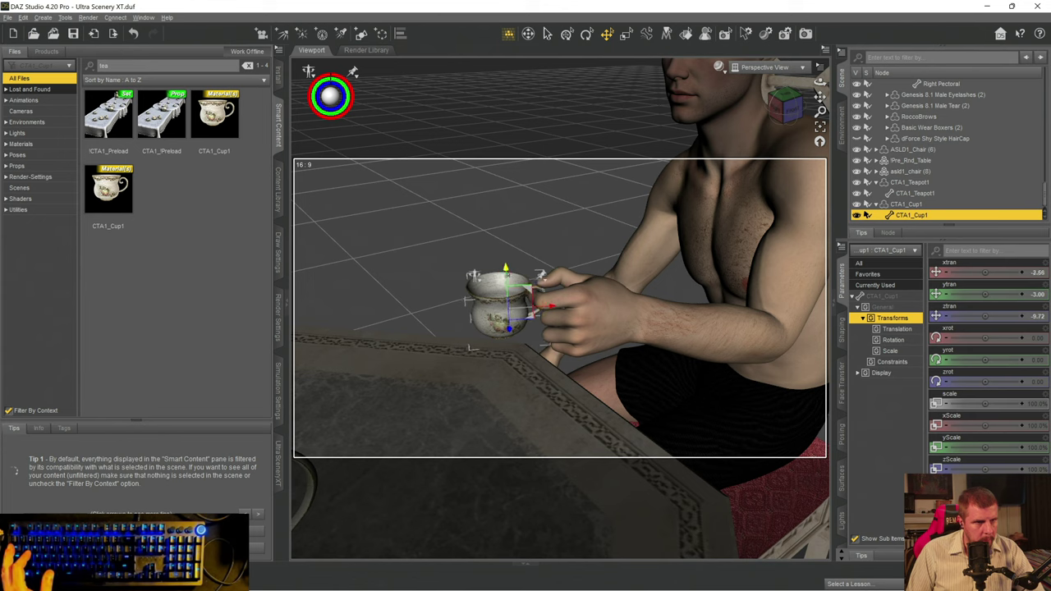
pyautogui.moveTo(505, 268); pyautogui.dragTo(506, 261)
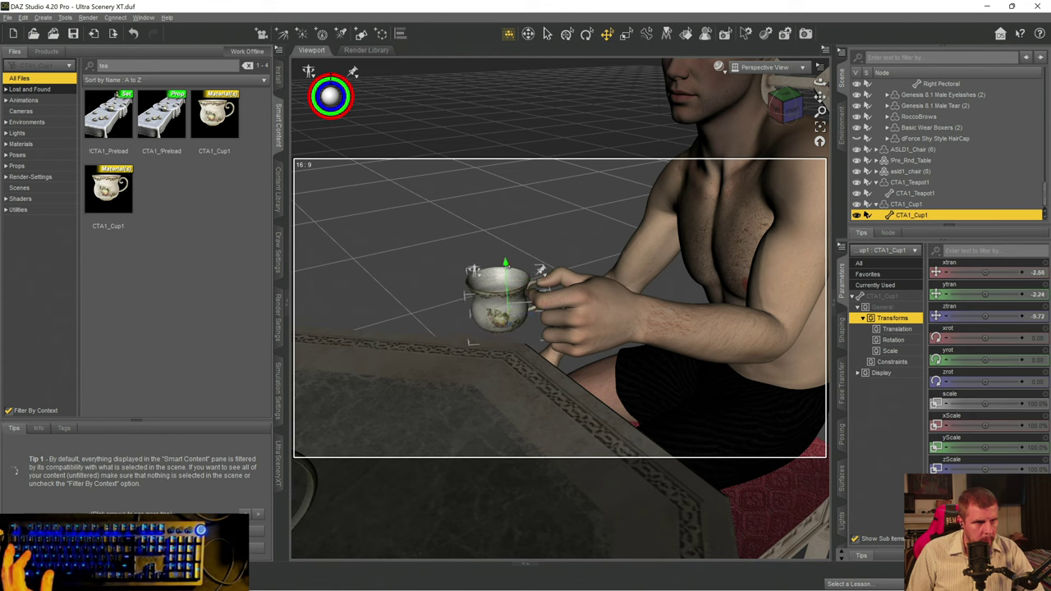
# - Turn the cup's handle towards Rocco's fingers at yrot -37.39 and fit it at xtran -2.44, ytran -0.72 and ztran -8.32
pyautogui.moveTo(786, 107); pyautogui.dragTo(778, 151)
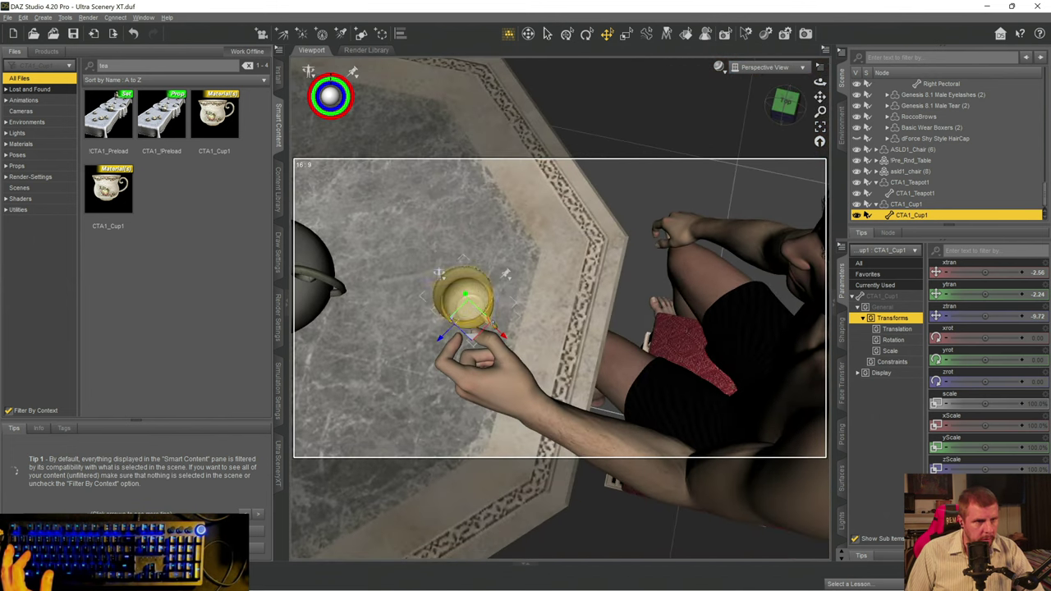
pyautogui.click(586, 33)
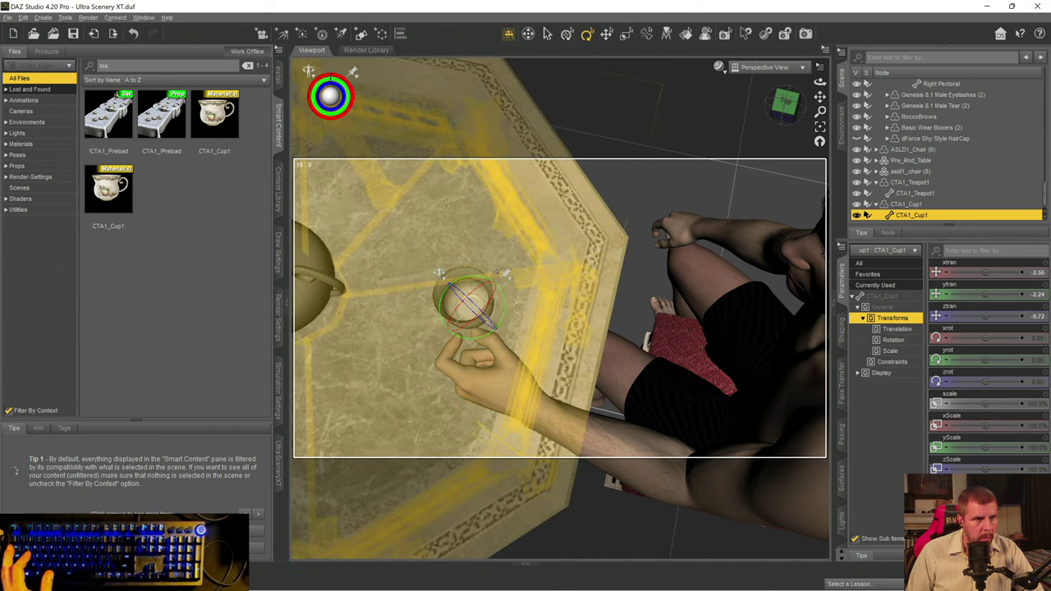
pyautogui.moveTo(506, 306); pyautogui.dragTo(514, 296)
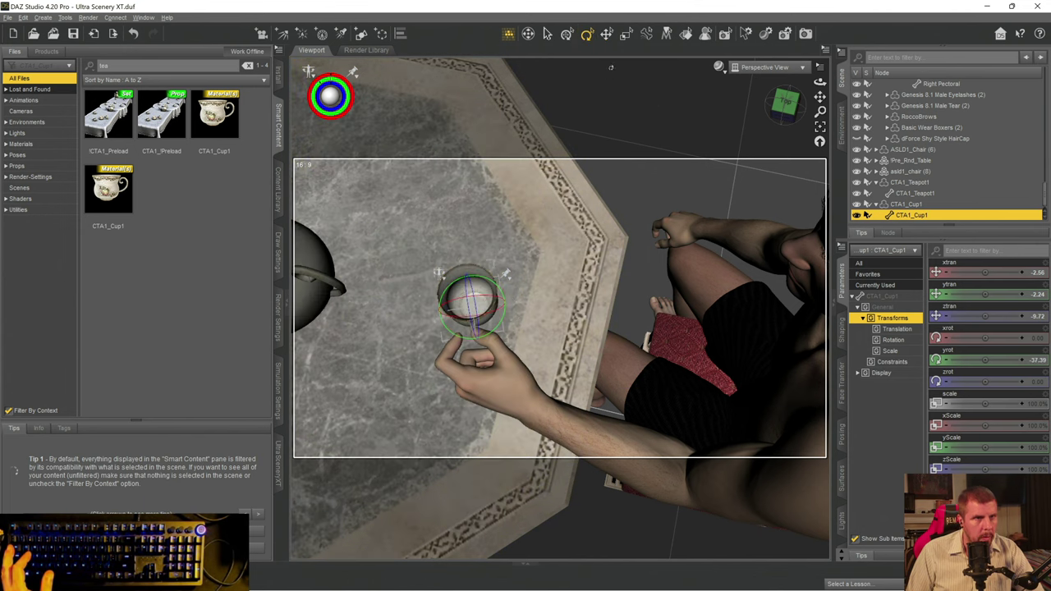
pyautogui.click(607, 34)
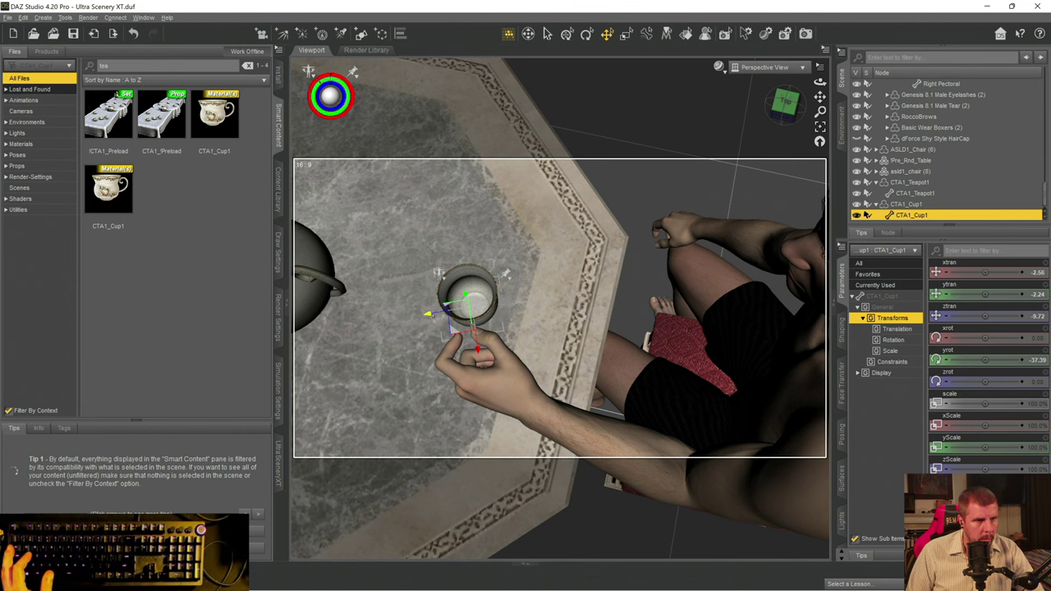
pyautogui.moveTo(428, 314); pyautogui.dragTo(419, 314)
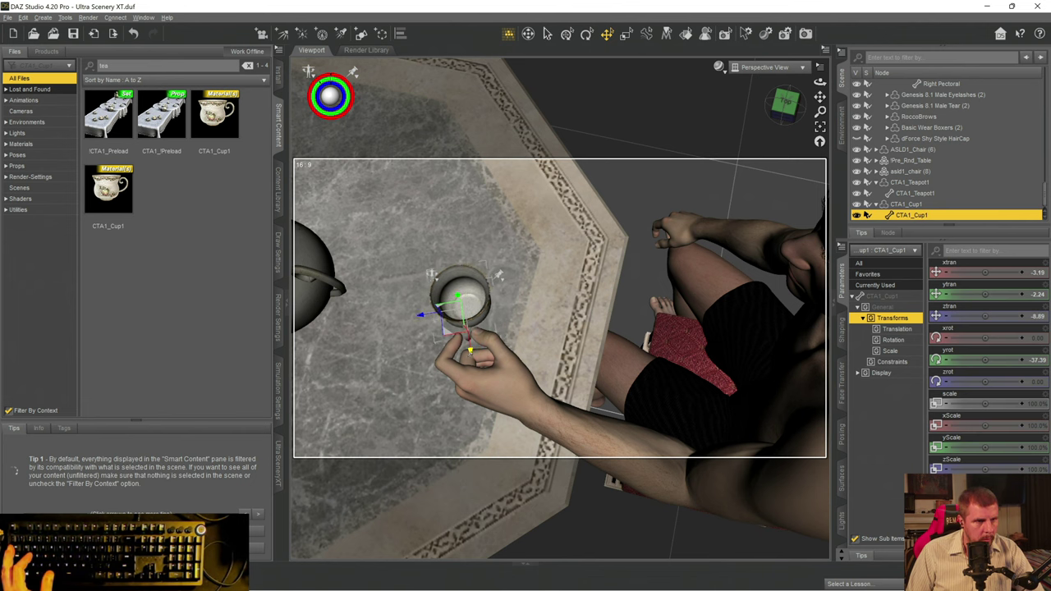
pyautogui.moveTo(471, 351); pyautogui.dragTo(472, 358)
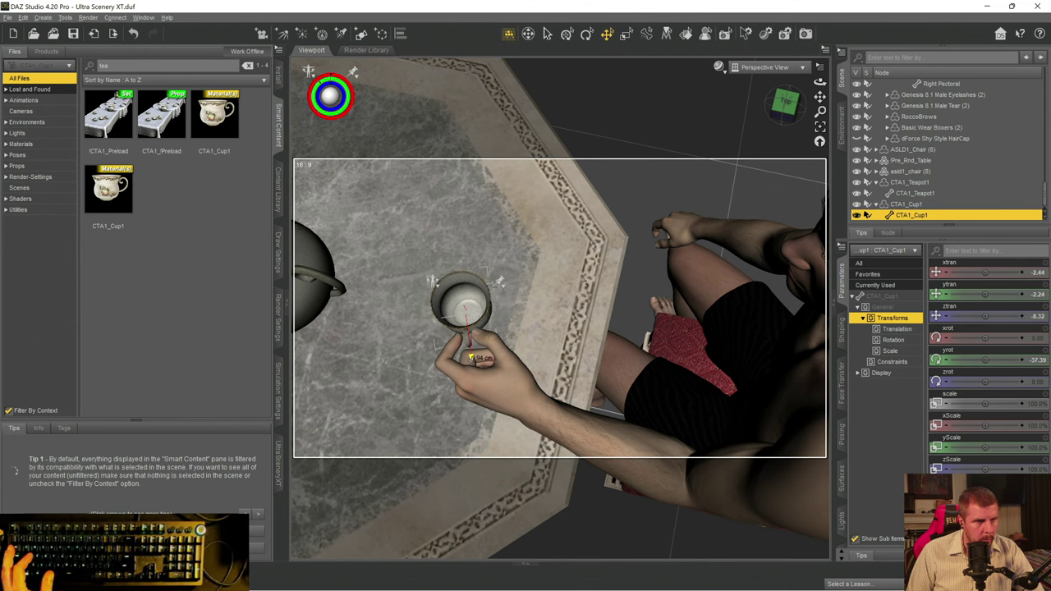
pyautogui.moveTo(795, 105); pyautogui.dragTo(783, 125)
pyautogui.moveTo(534, 261); pyautogui.dragTo(534, 240)
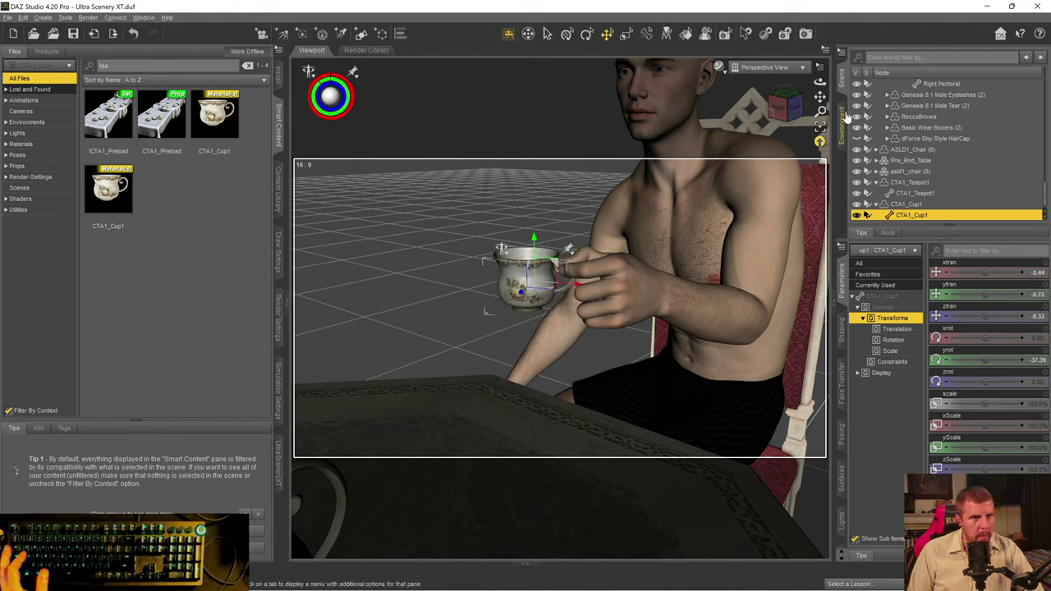
# - View the scene through the Camera and clear the cup selection
pyautogui.click(764, 67)
pyautogui.click(746, 160)
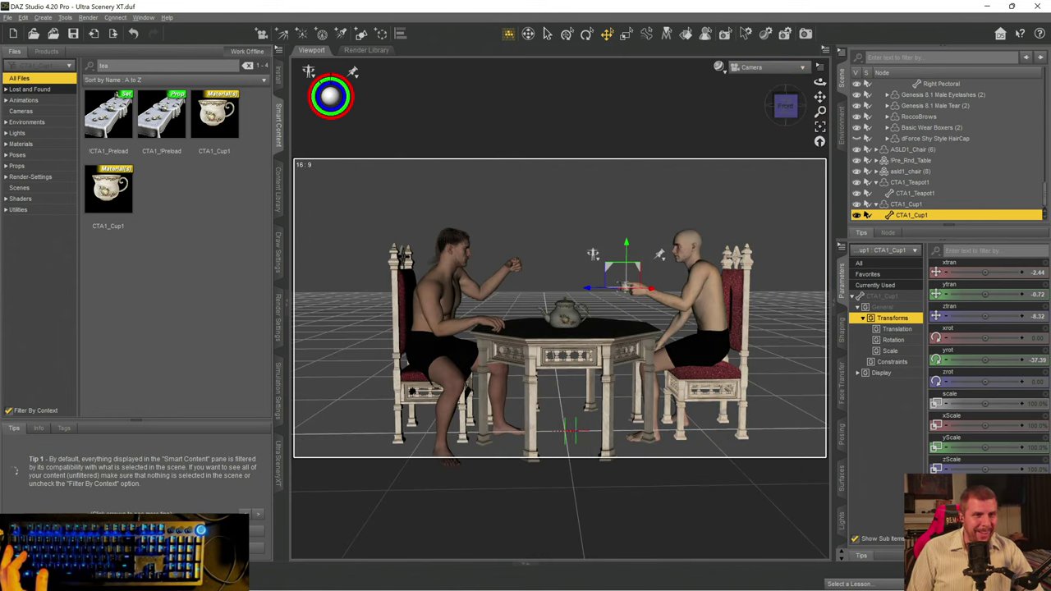
pyautogui.click(608, 246)
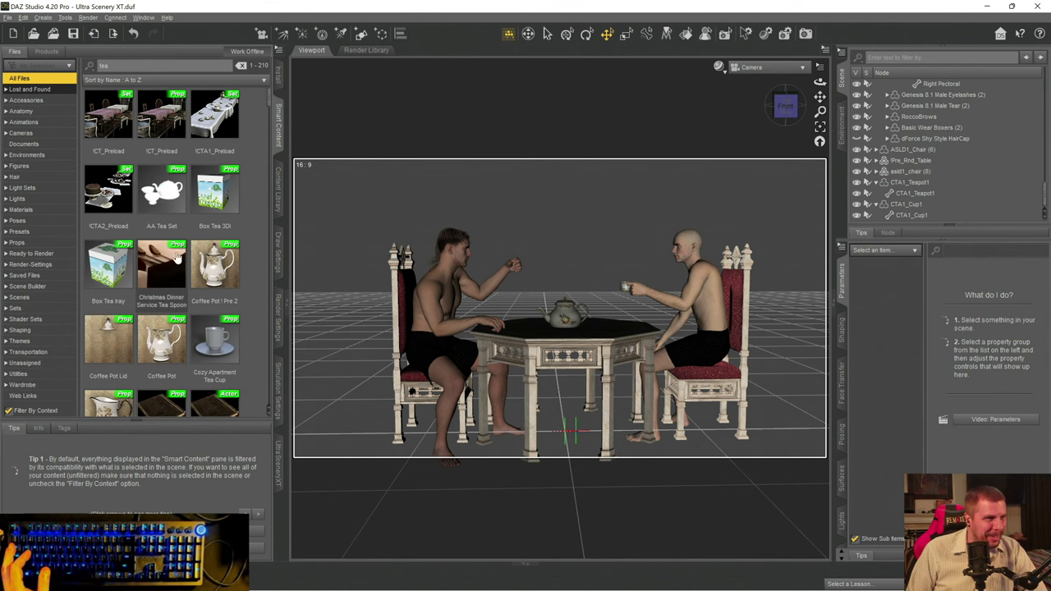
# - Browse the tea search results for teacup props
pyautogui.scroll(-3, 184, 317)
pyautogui.scroll(-3, 184, 317)
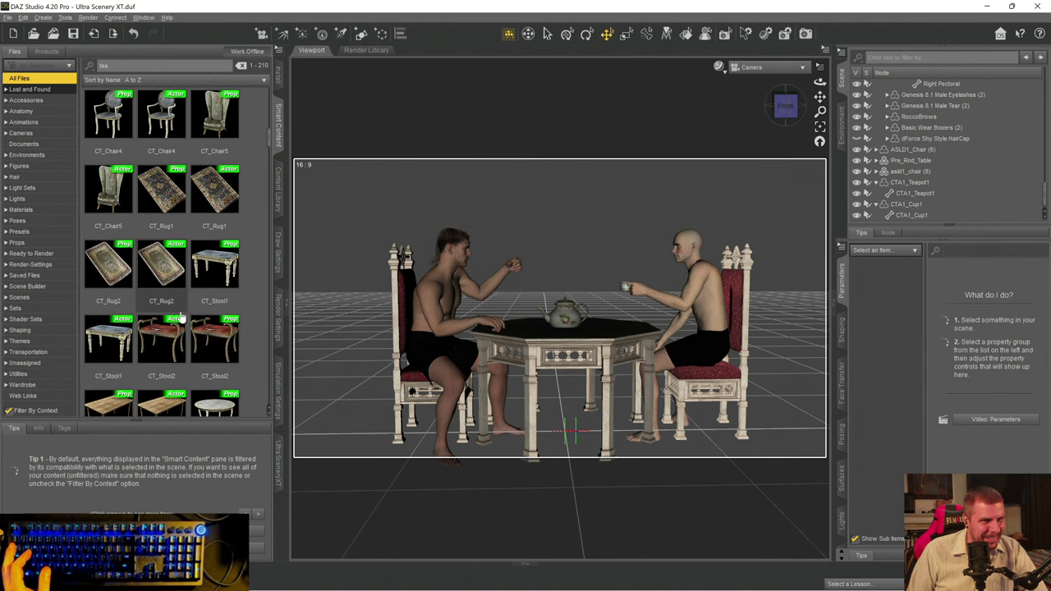
pyautogui.scroll(-5, 178, 302)
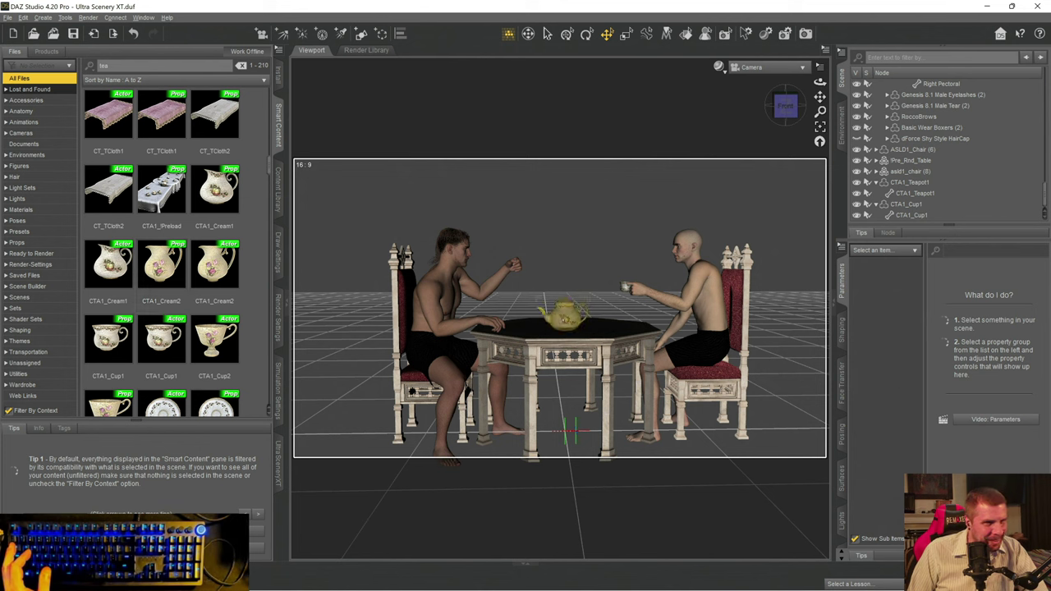
# - Collapse the Figures, CTA1_Teapot1 and CTA1_Cup1 groups in the scene list and clear the selection
pyautogui.click(565, 312)
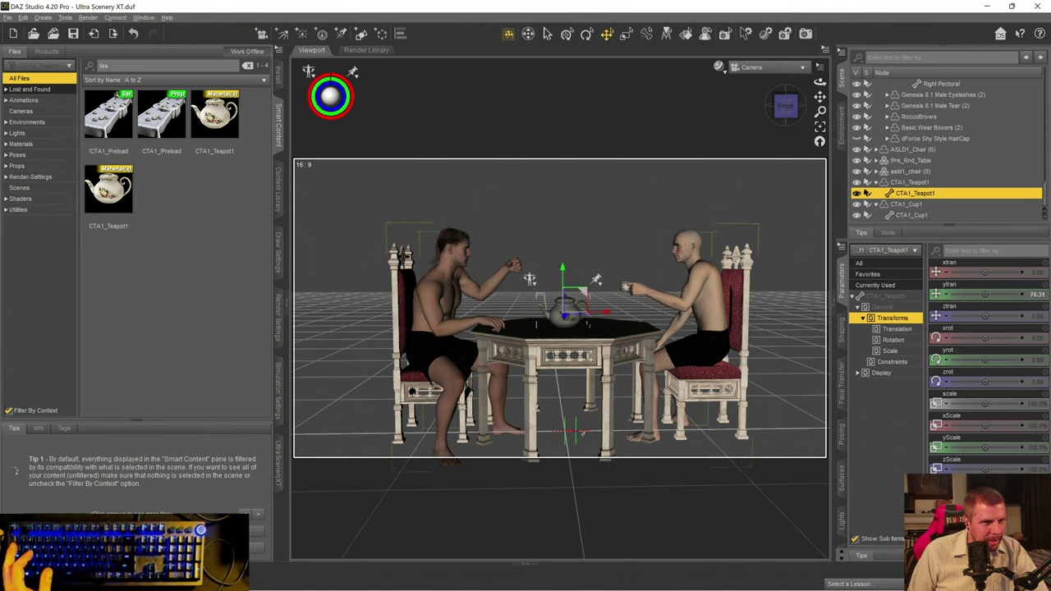
pyautogui.click(355, 368)
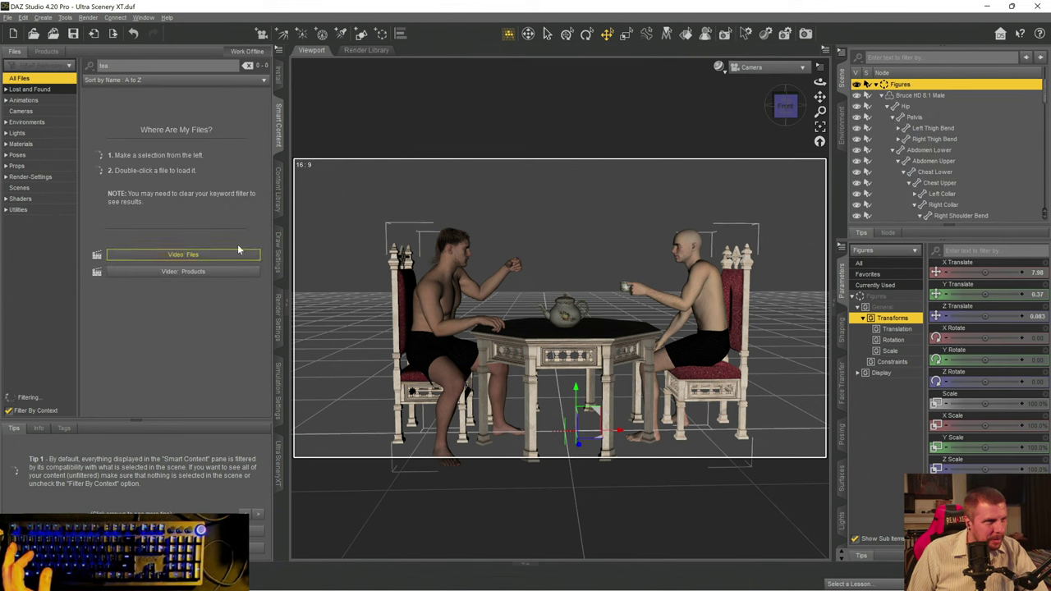
pyautogui.click(876, 84)
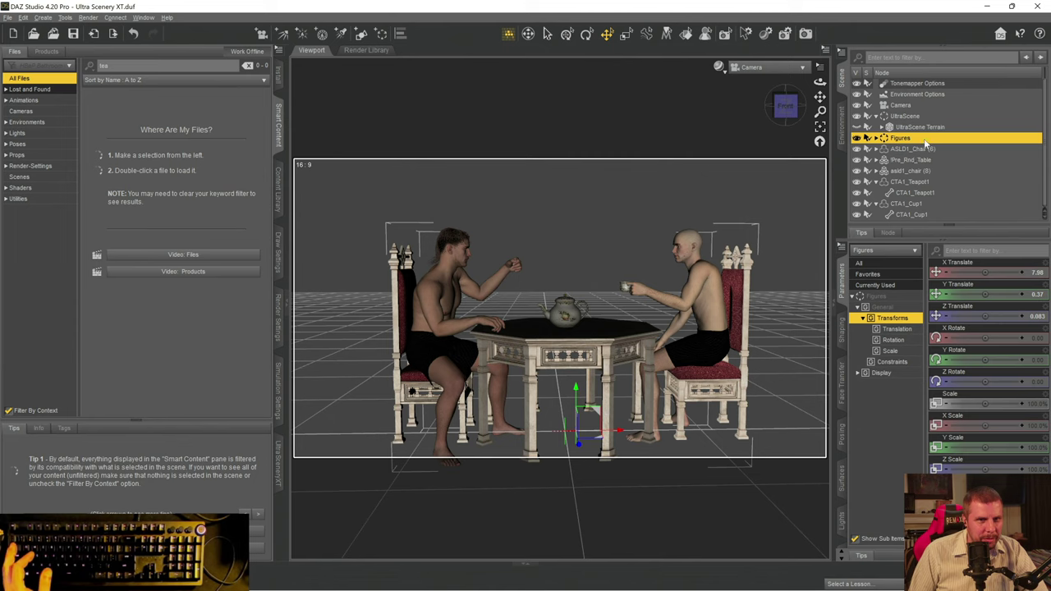
pyautogui.click(876, 182)
pyautogui.click(876, 205)
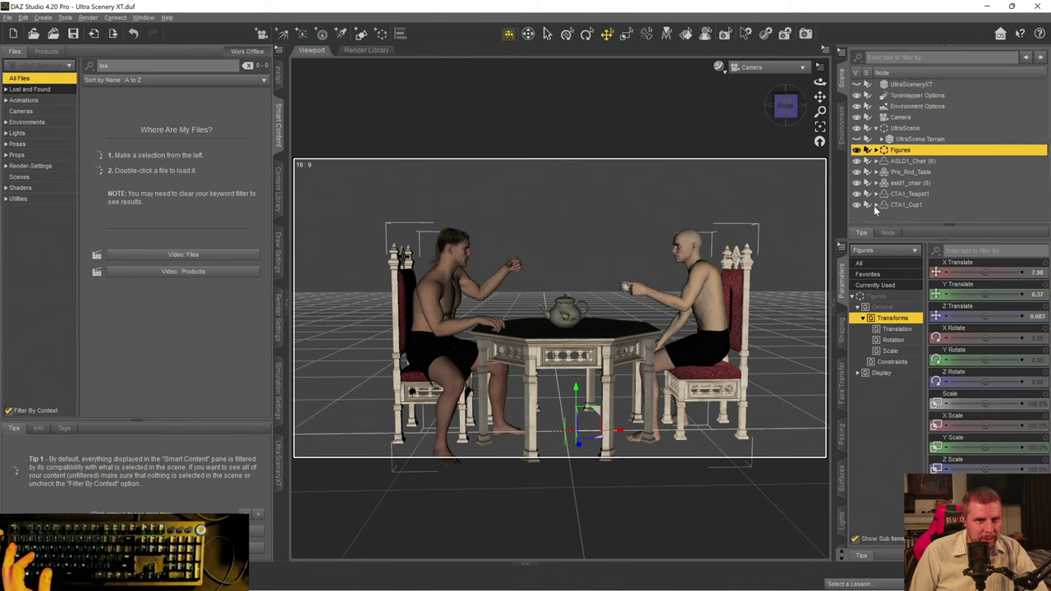
pyautogui.click(876, 213)
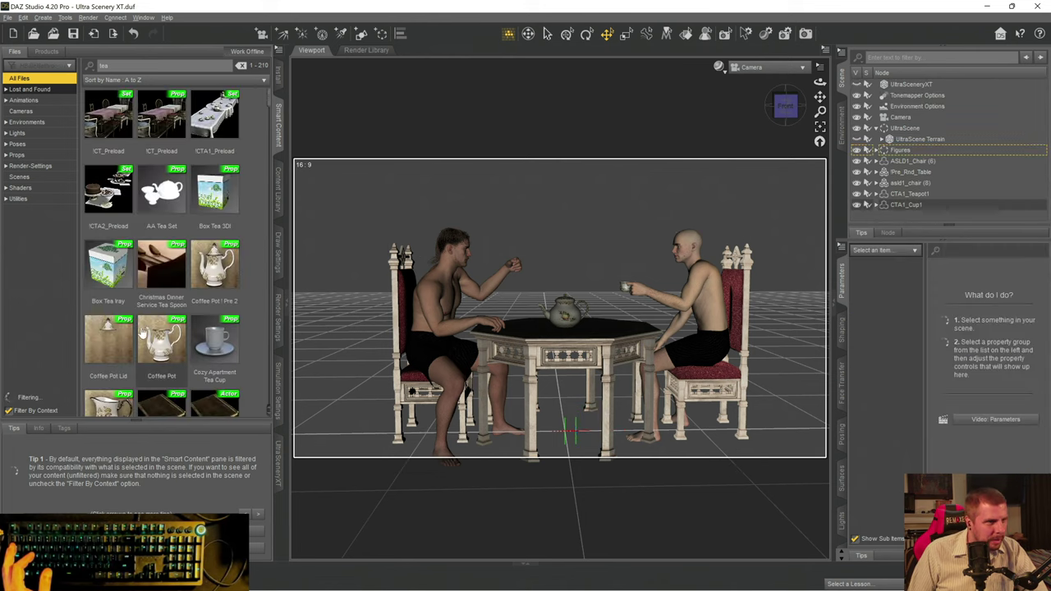
pyautogui.scroll(-1, 145, 318)
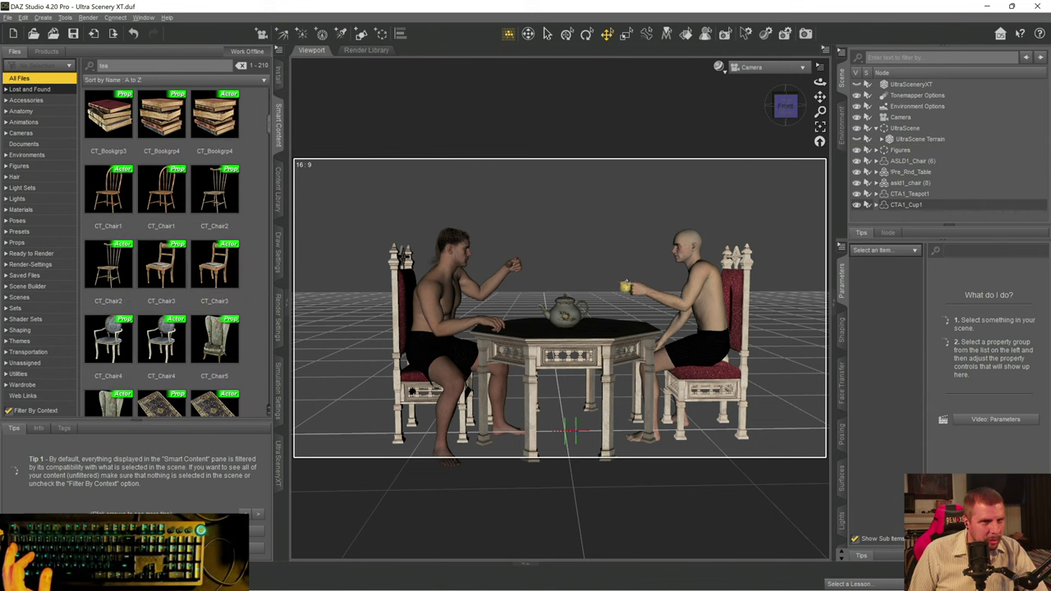
# - Duplicate Rocco's CTA1_Cup1 node and move one cup towards Bruce at xtran -39.98 and ztran 40.79
pyautogui.click(626, 288)
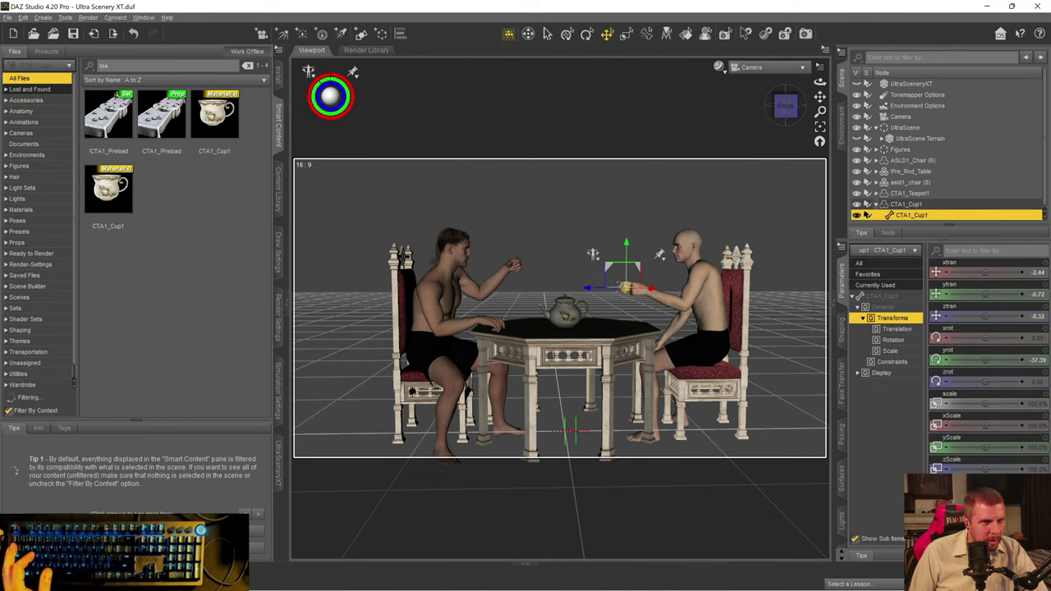
pyautogui.click(23, 17)
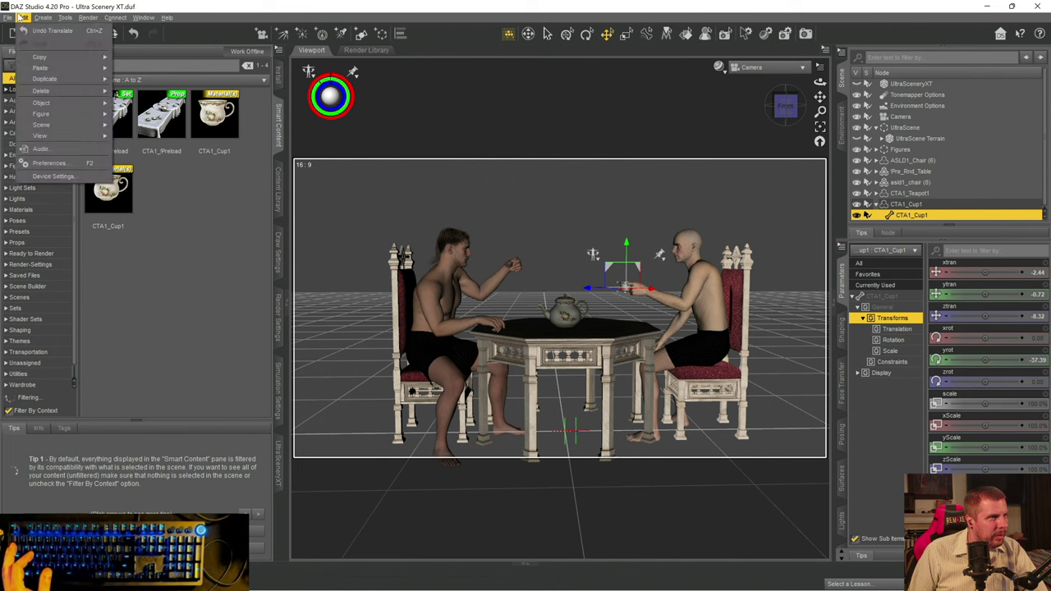
pyautogui.moveTo(46, 81)
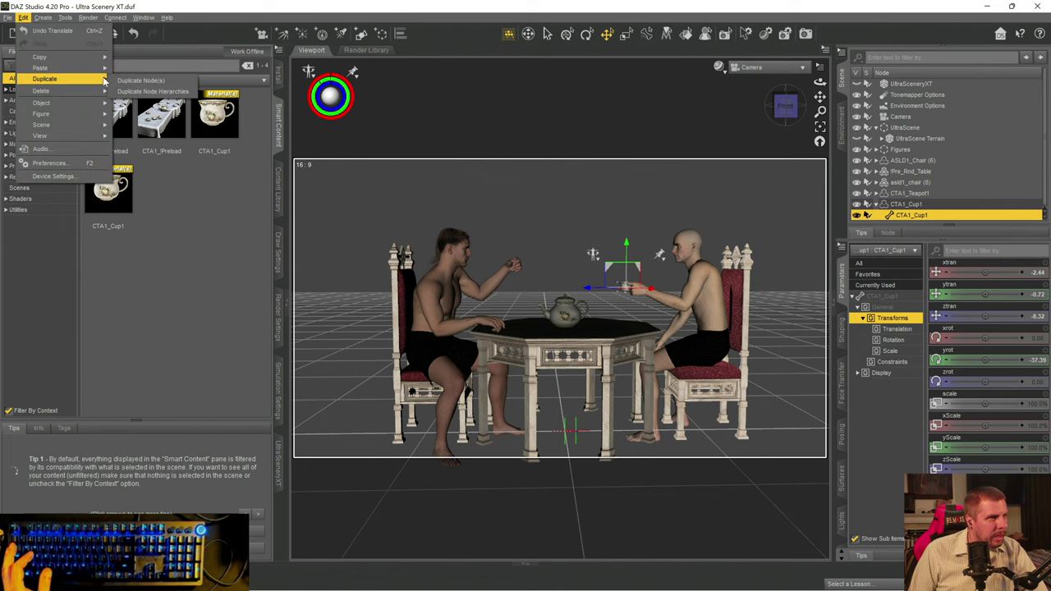
pyautogui.click(141, 80)
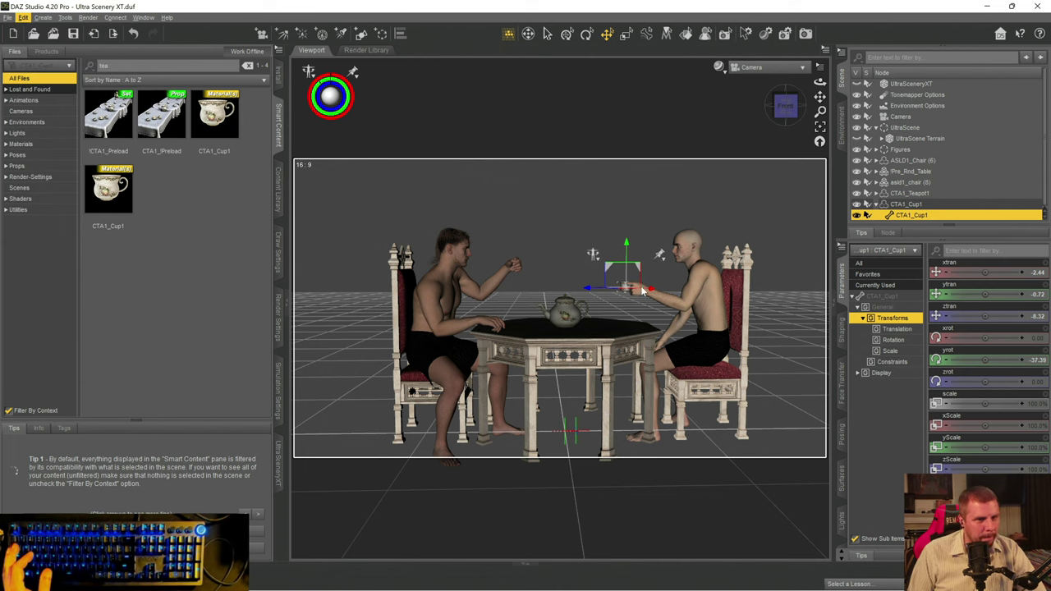
pyautogui.moveTo(593, 253); pyautogui.dragTo(513, 257)
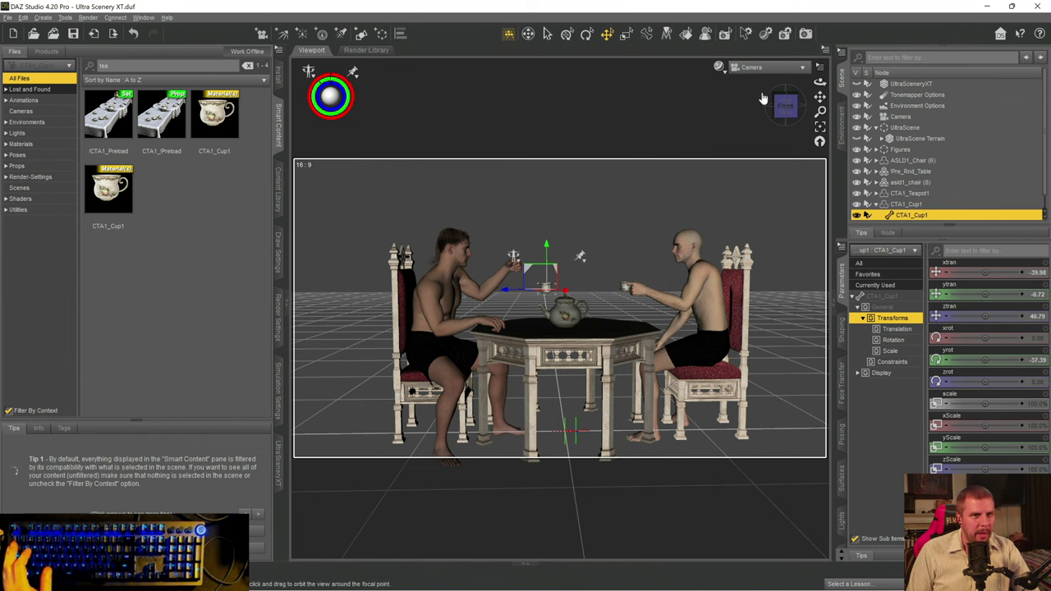
# - Lower the cup held in Rocco's fingers slightly while working in the Perspective View
pyautogui.click(746, 67)
pyautogui.click(742, 75)
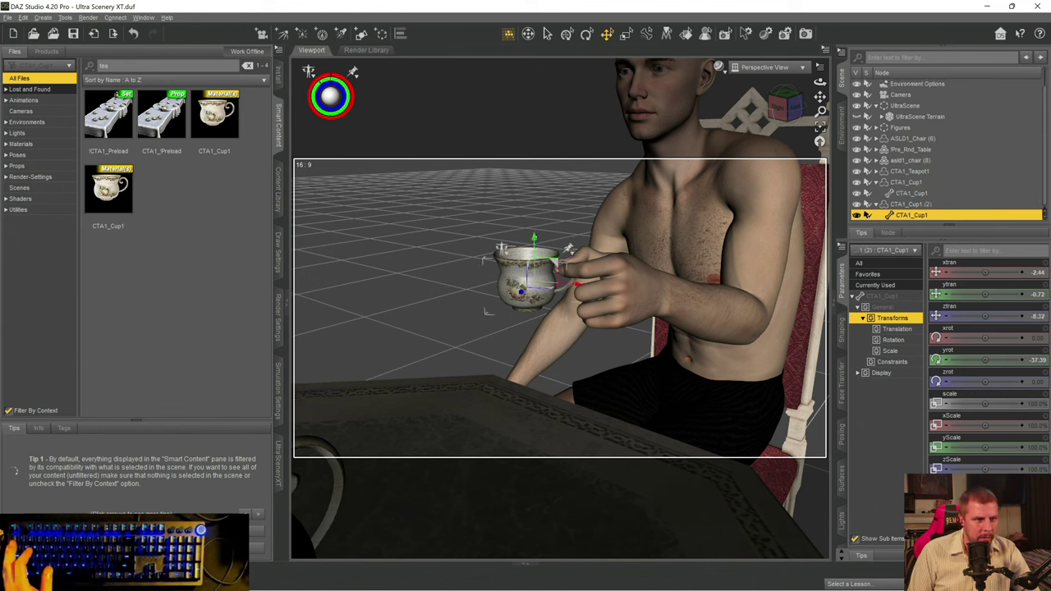
pyautogui.moveTo(534, 239); pyautogui.dragTo(534, 245)
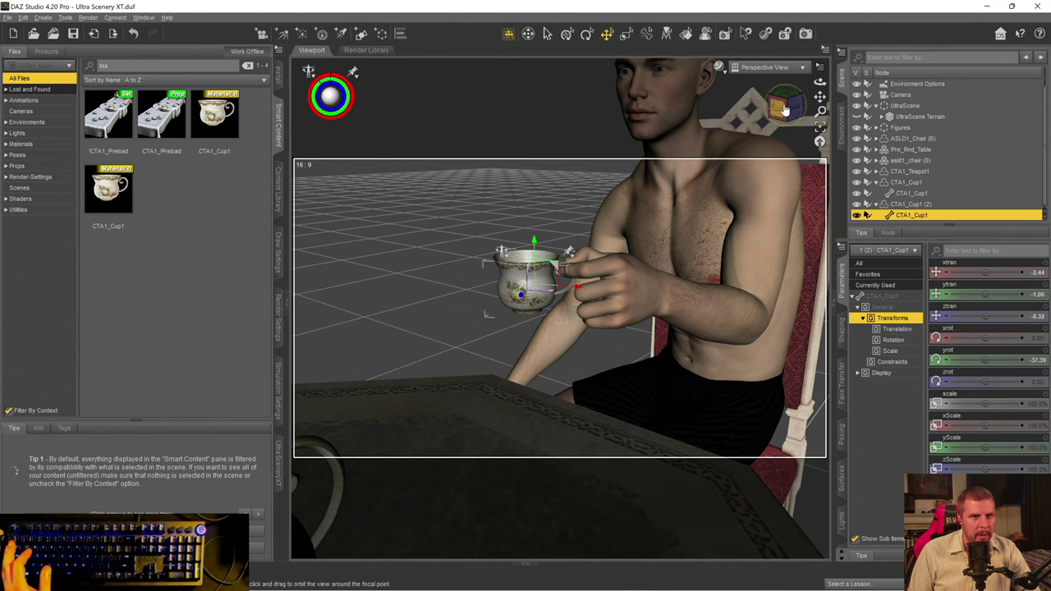
# - Loosen the curl of Bruce's left index finger by adjusting the Bend of Left Index 1
pyautogui.moveTo(820, 100); pyautogui.dragTo(674, 173)
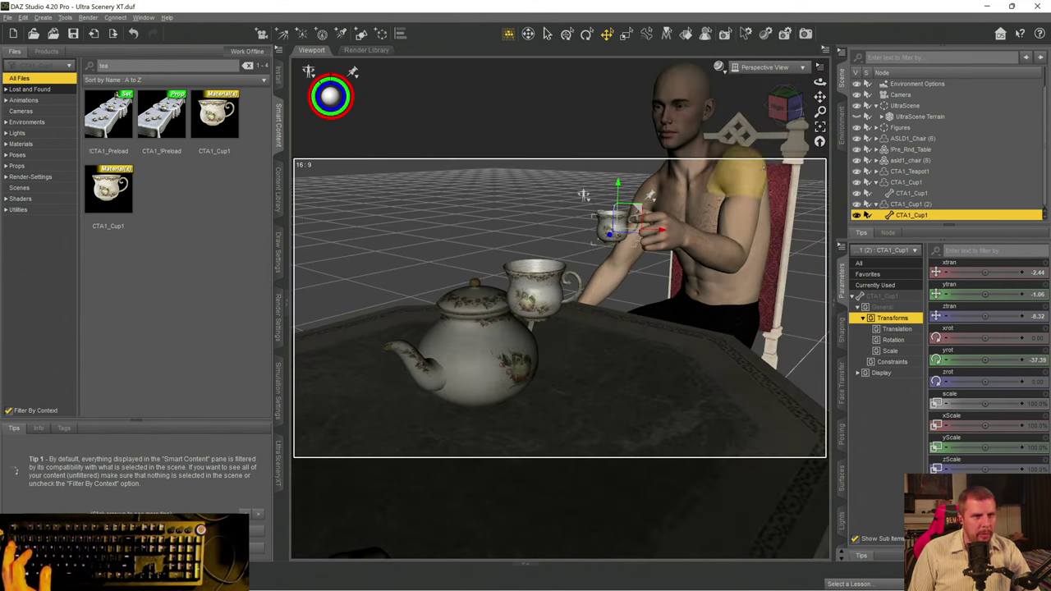
pyautogui.moveTo(787, 117); pyautogui.dragTo(690, 122)
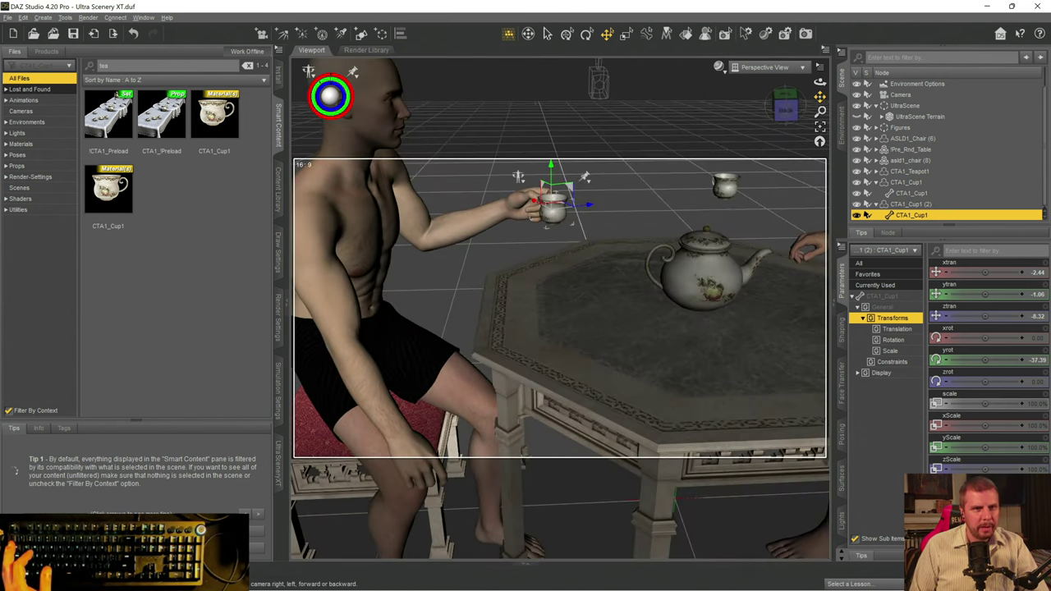
pyautogui.moveTo(820, 96); pyautogui.dragTo(713, 141)
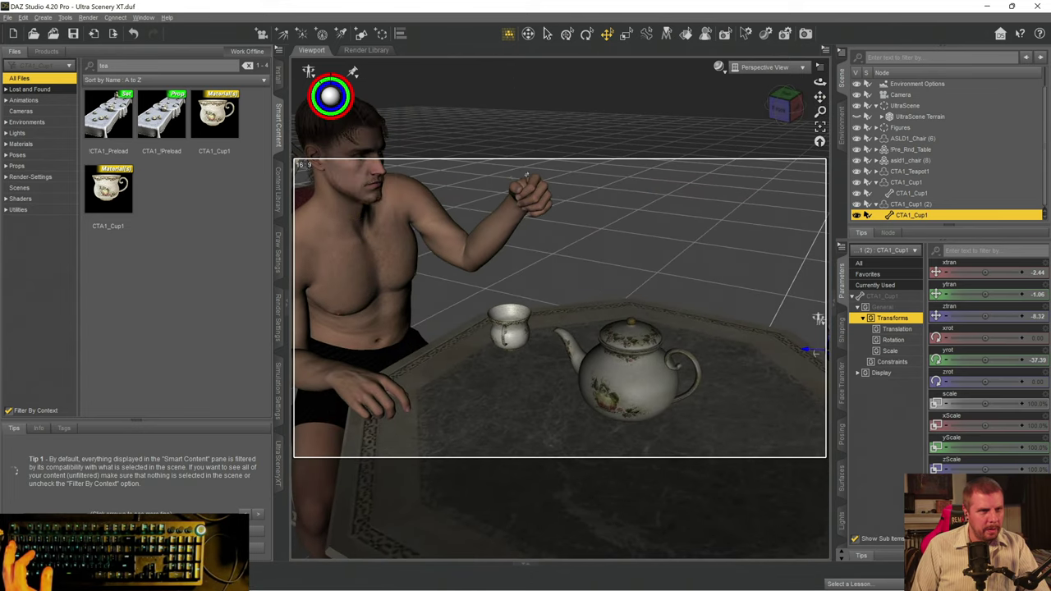
pyautogui.click(530, 188)
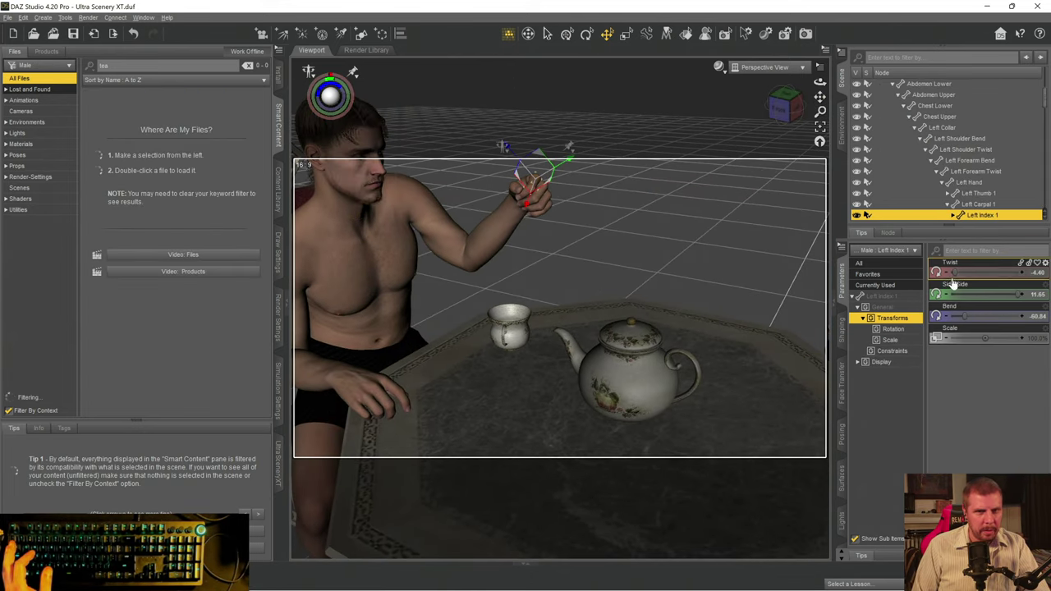
pyautogui.moveTo(965, 315); pyautogui.dragTo(986, 316)
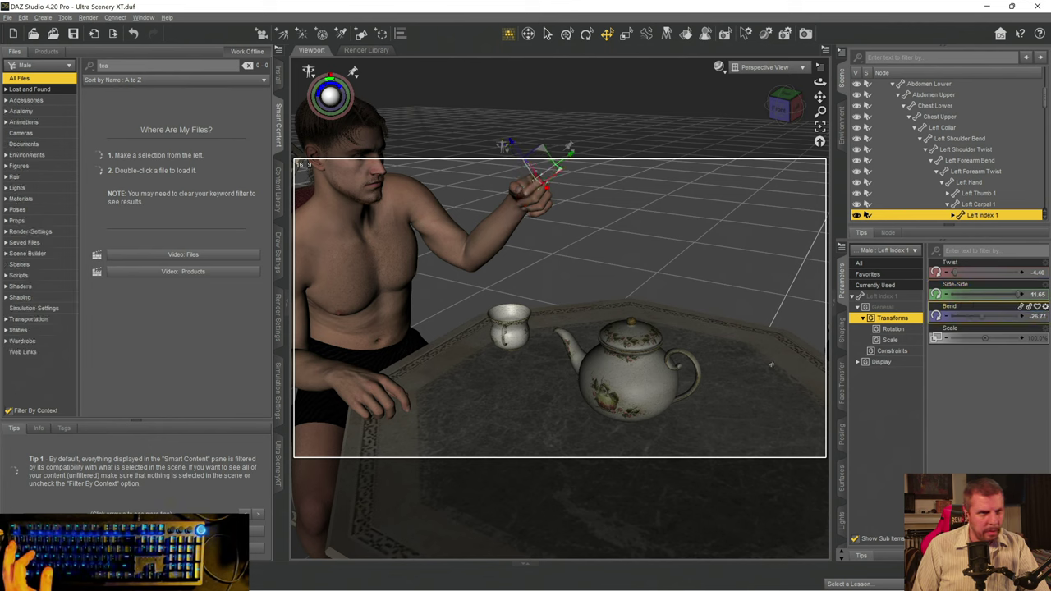
# - Raise the cup above the table to ytran 23.88 and turn its handle towards Bruce's hand at yrot 103.83
pyautogui.click(511, 332)
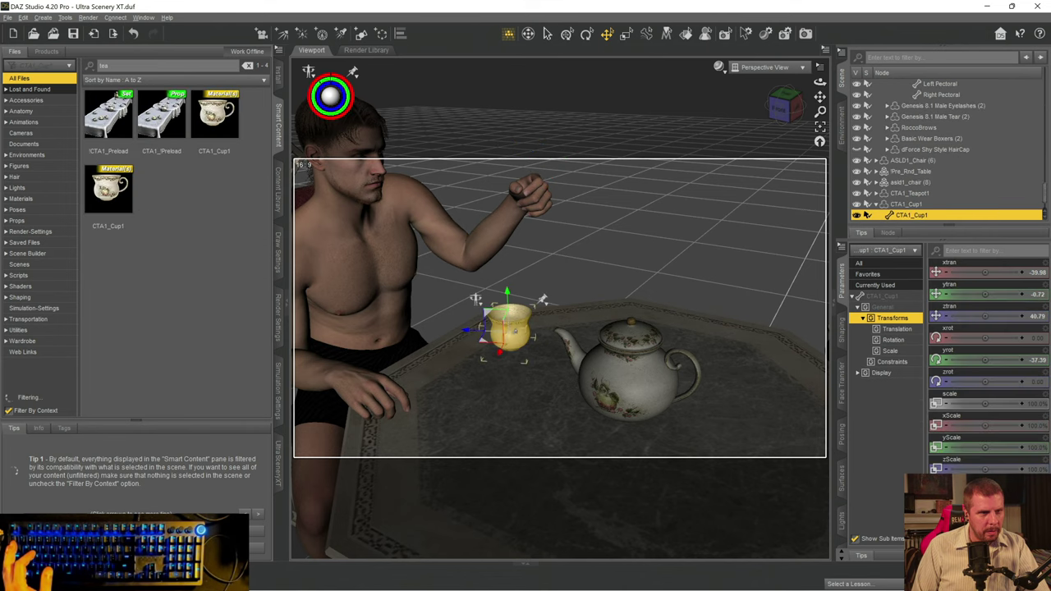
pyautogui.moveTo(507, 292); pyautogui.dragTo(501, 160)
pyautogui.click(589, 33)
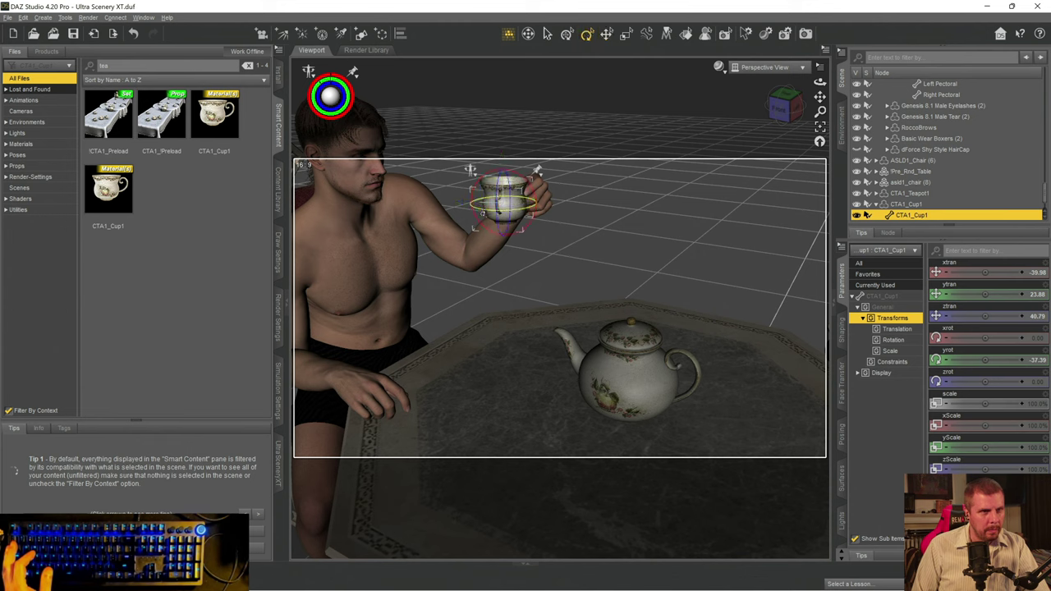
pyautogui.moveTo(483, 214); pyautogui.dragTo(592, 219)
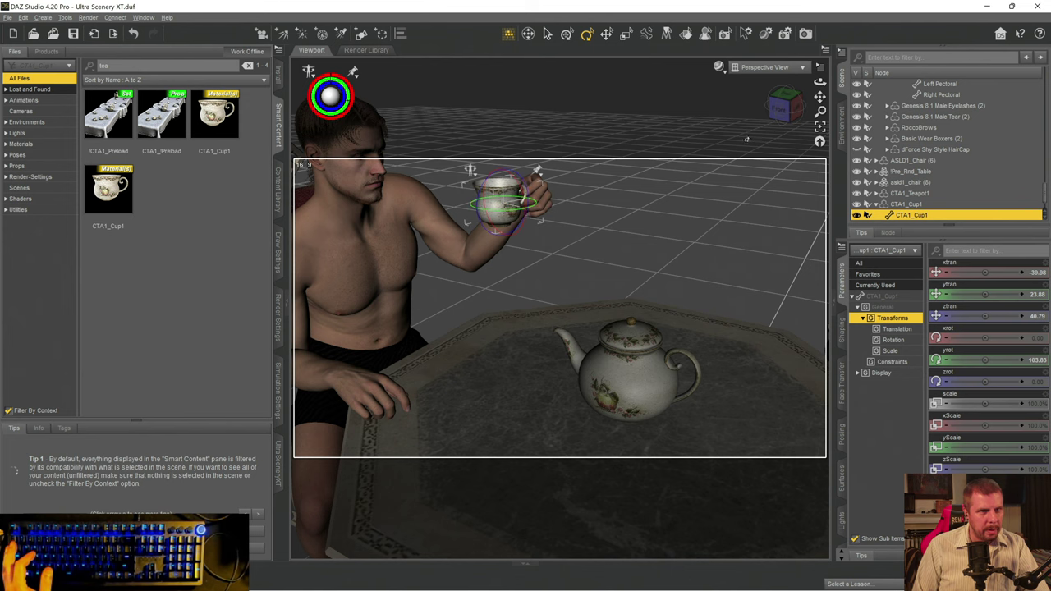
# - Move the cup towards Bruce's raised left hand at xtran -56.16, ytran 20.93 and ztran 22.24
pyautogui.moveTo(785, 106); pyautogui.dragTo(706, 74)
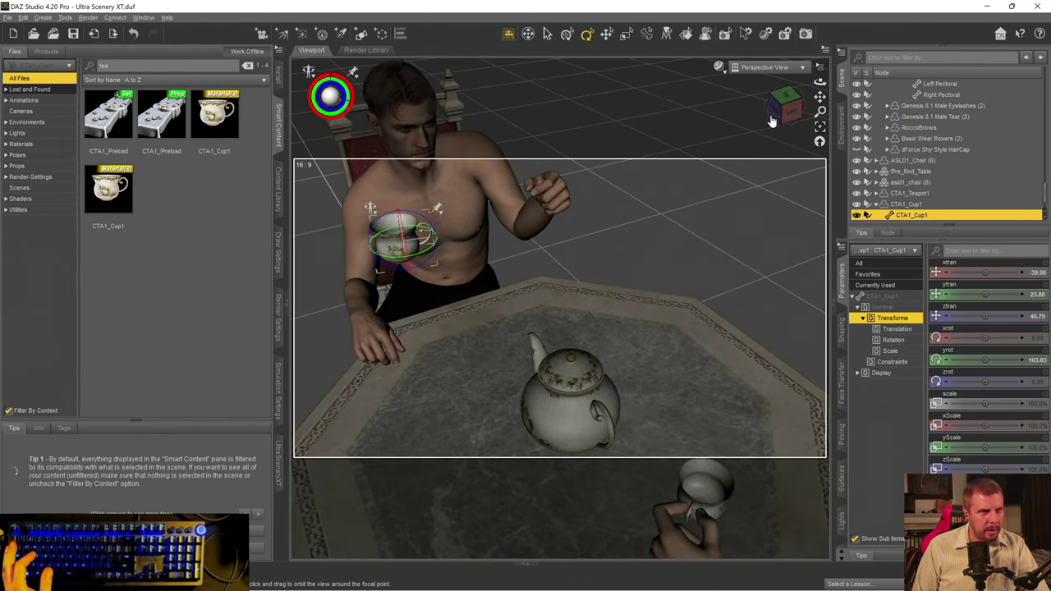
pyautogui.click(606, 33)
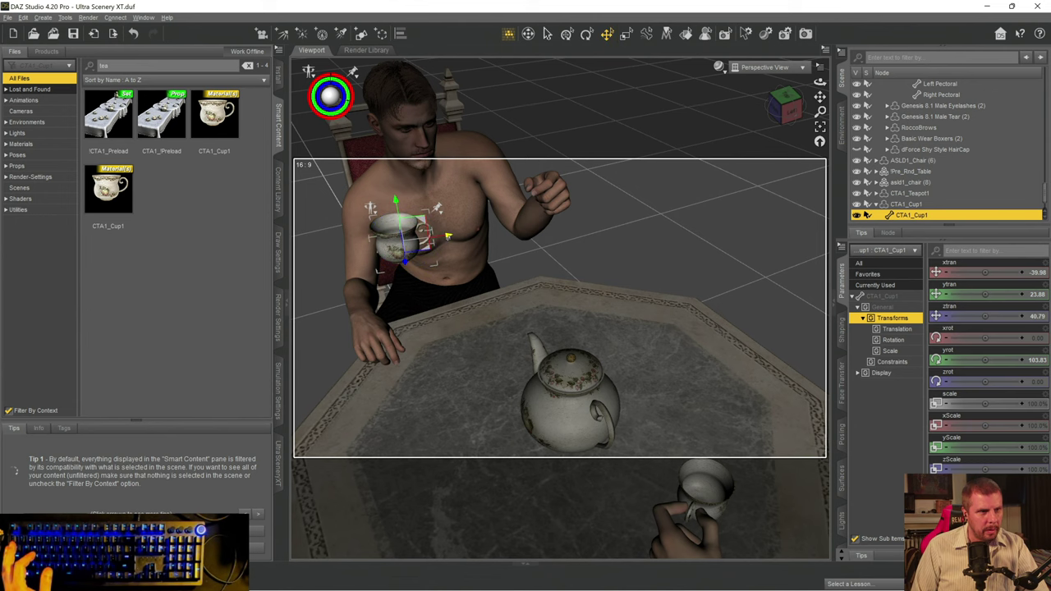
pyautogui.moveTo(447, 238); pyautogui.dragTo(567, 221)
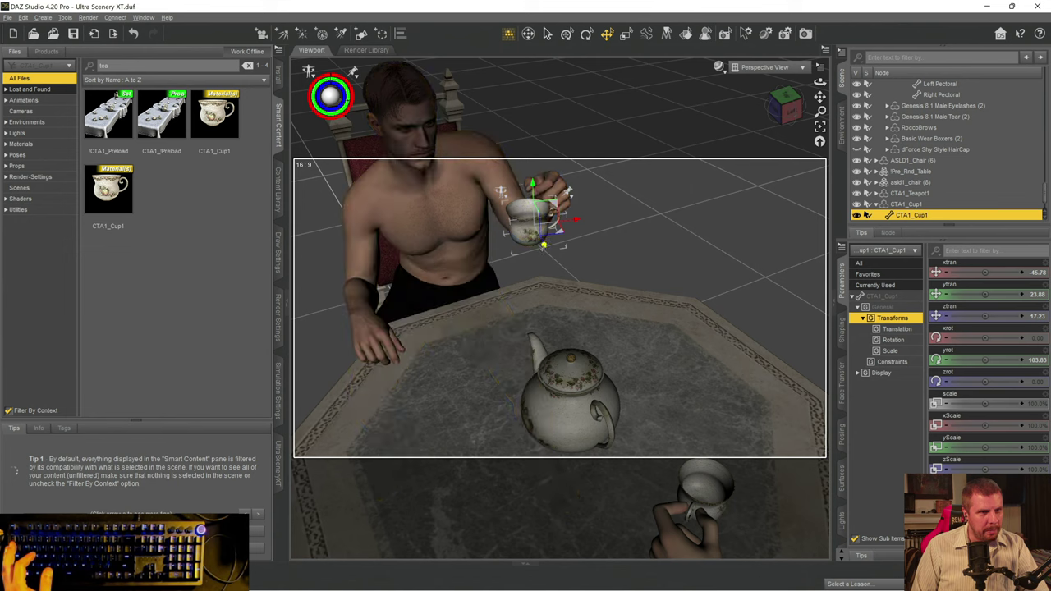
pyautogui.moveTo(567, 194); pyautogui.dragTo(565, 181)
pyautogui.moveTo(495, 179); pyautogui.dragTo(480, 163)
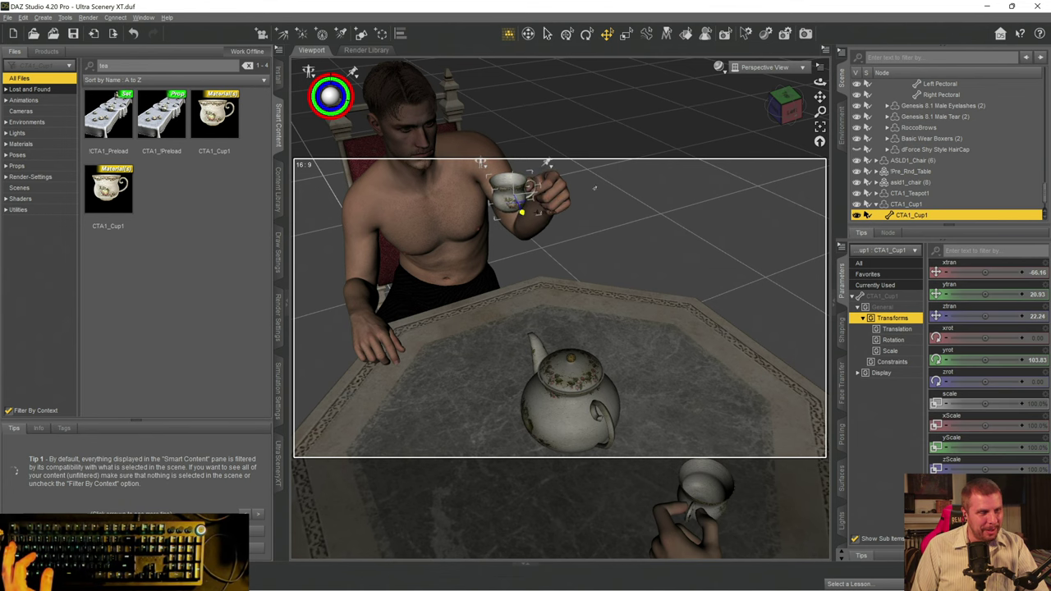
# - Fit the cup's handle to Bruce's fingertips at xtran -75.63, ytran 15.15 and ztran 21.60
pyautogui.moveTo(785, 103); pyautogui.dragTo(766, 127)
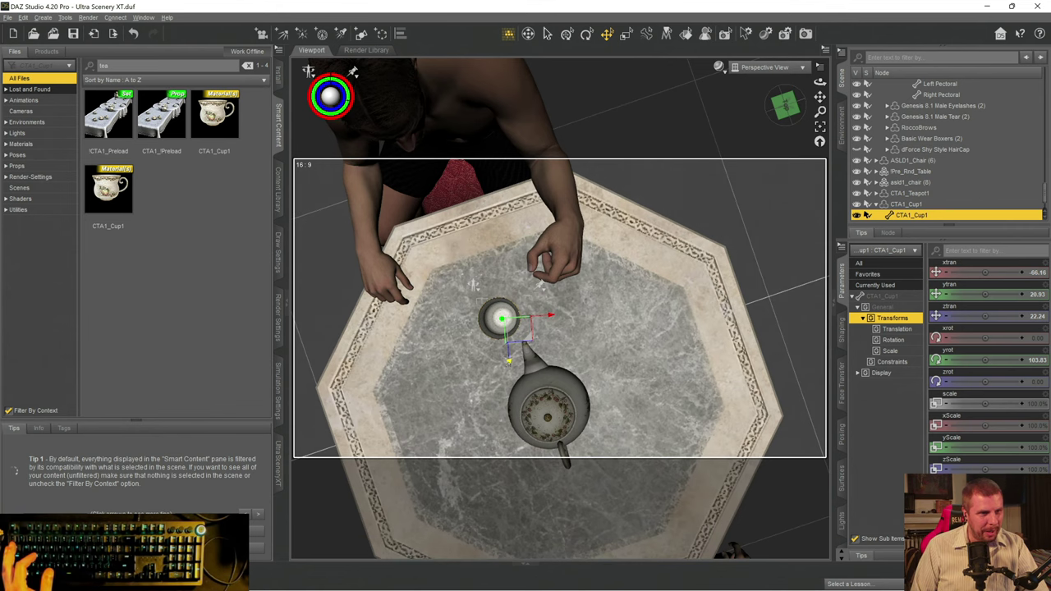
pyautogui.moveTo(508, 360); pyautogui.dragTo(506, 317)
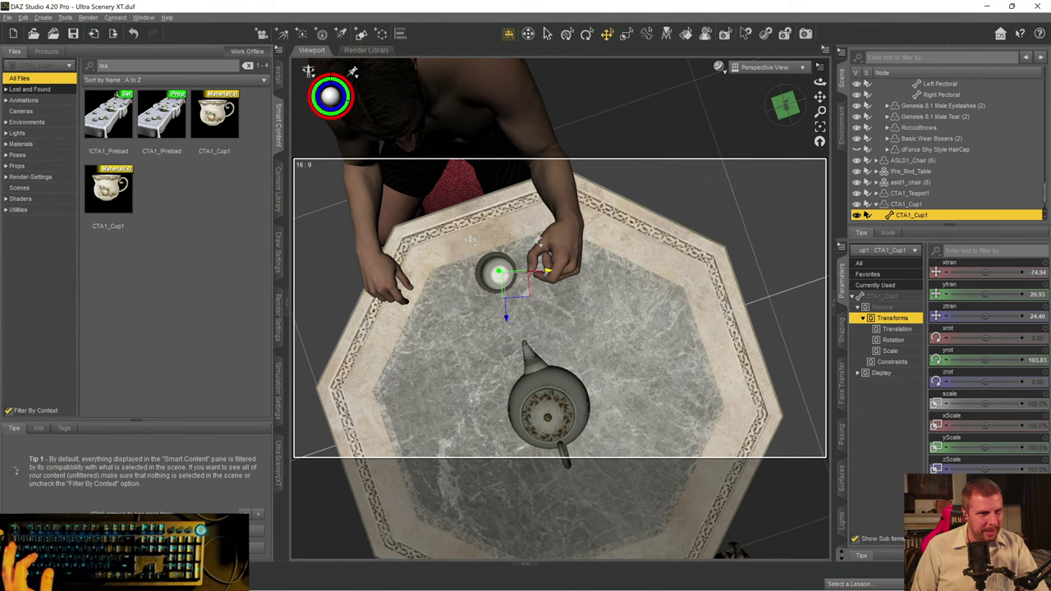
pyautogui.moveTo(469, 239); pyautogui.dragTo(483, 239)
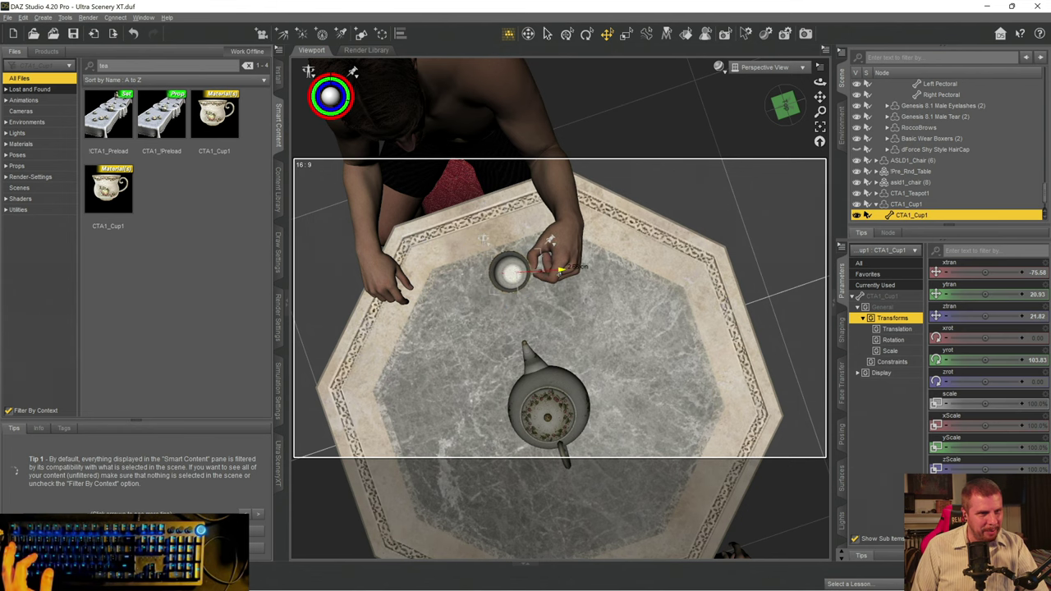
pyautogui.moveTo(786, 105); pyautogui.dragTo(799, 136)
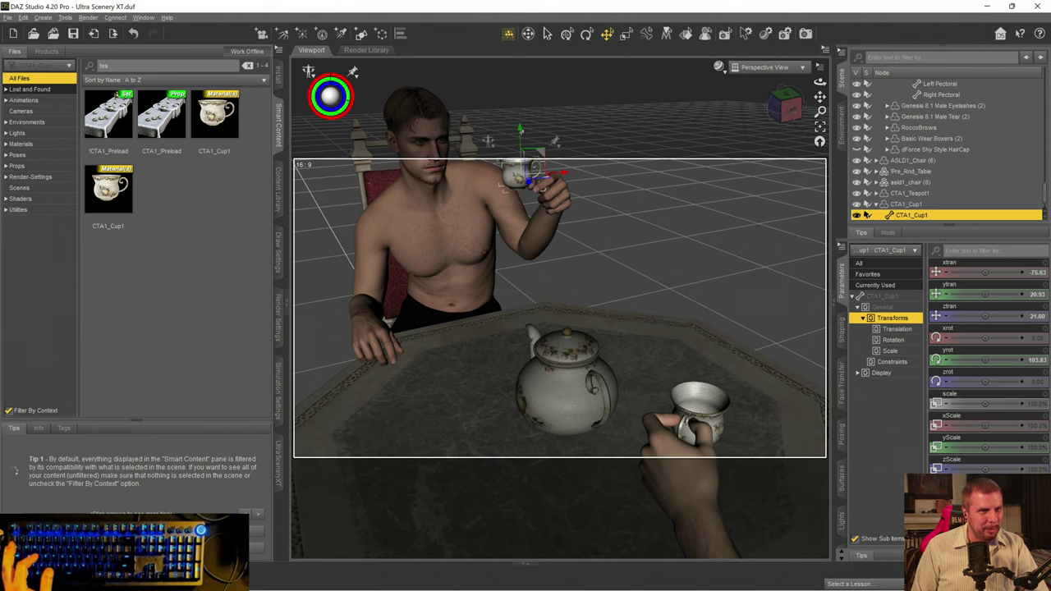
pyautogui.moveTo(505, 188); pyautogui.dragTo(505, 208)
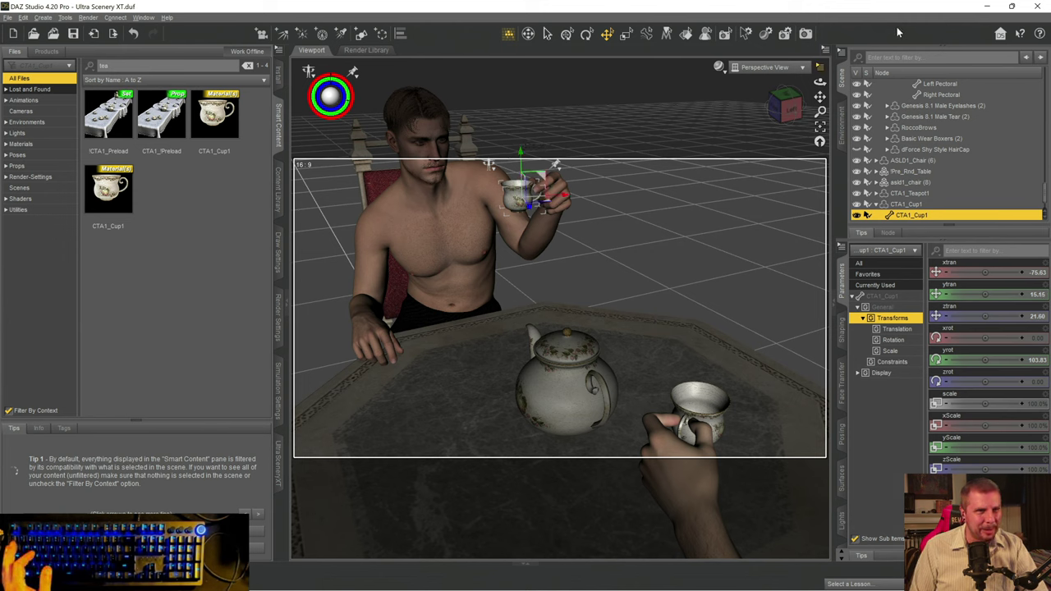
# - View the scene through the Camera and save it
pyautogui.click(778, 69)
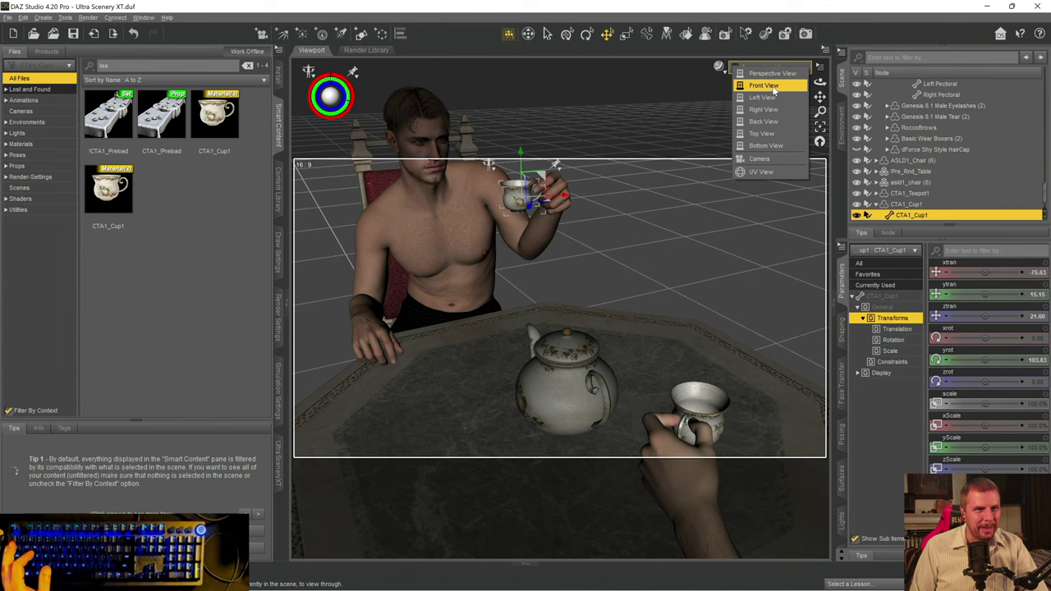
pyautogui.click(759, 158)
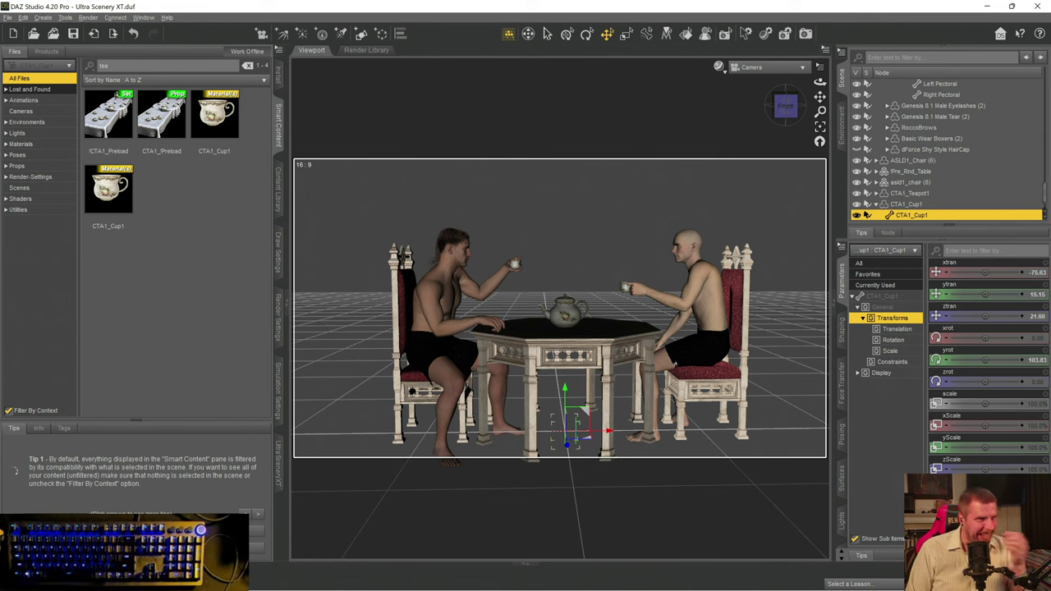
pyautogui.hotkey('ctrl', 's')
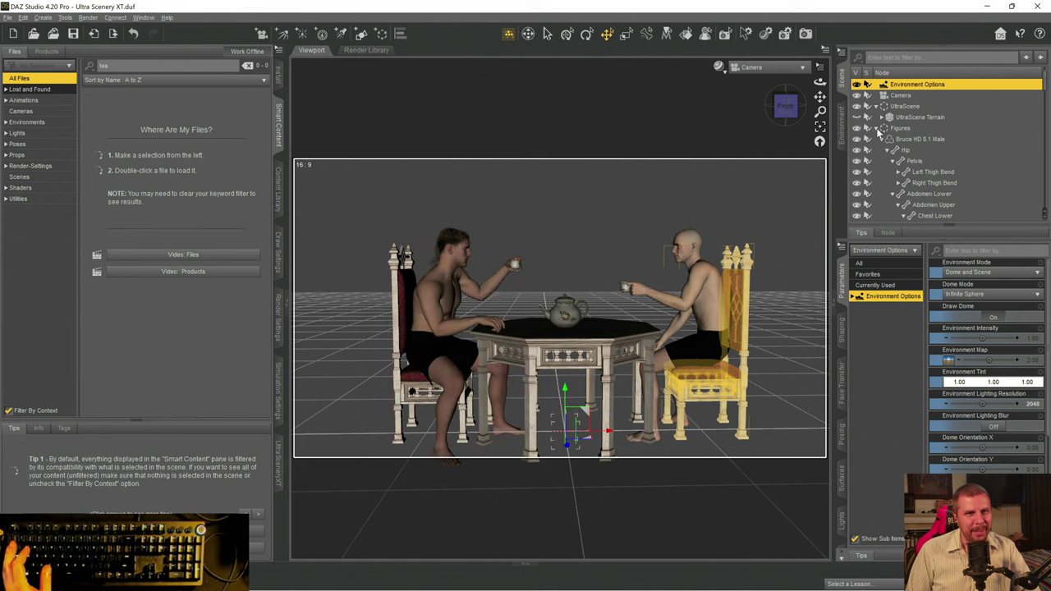
# - Collapse the Figures group and both CTA1_Cup1 hierarchies, and enlarge the scene node list
pyautogui.click(876, 129)
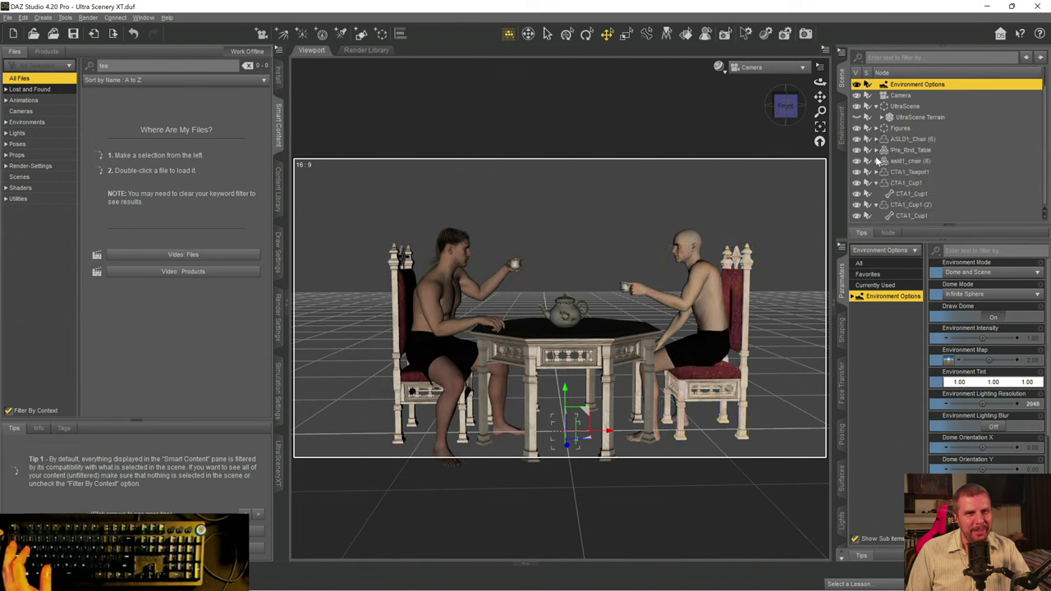
pyautogui.click(877, 184)
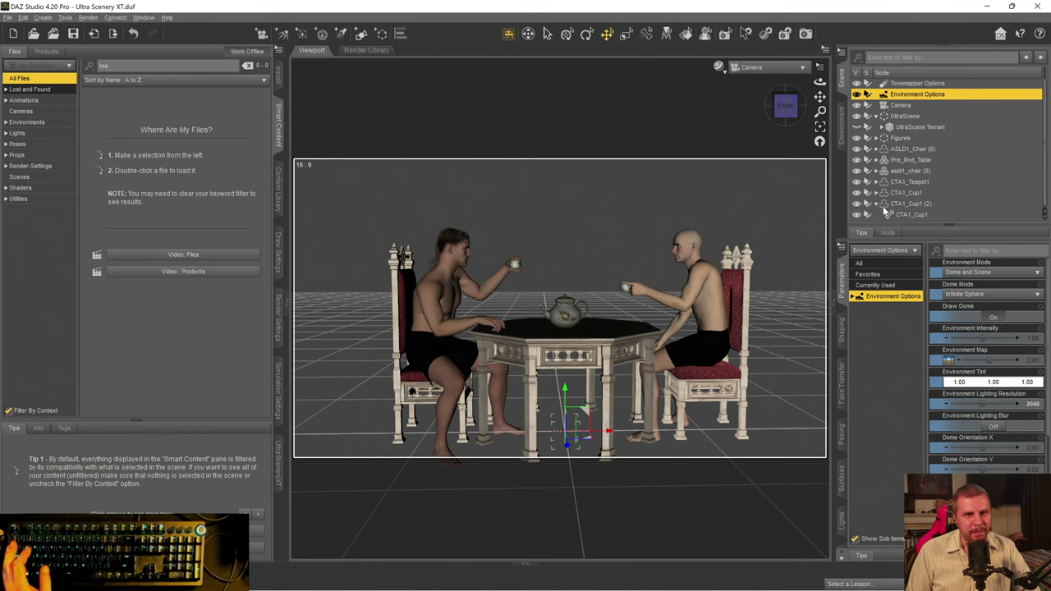
pyautogui.click(876, 204)
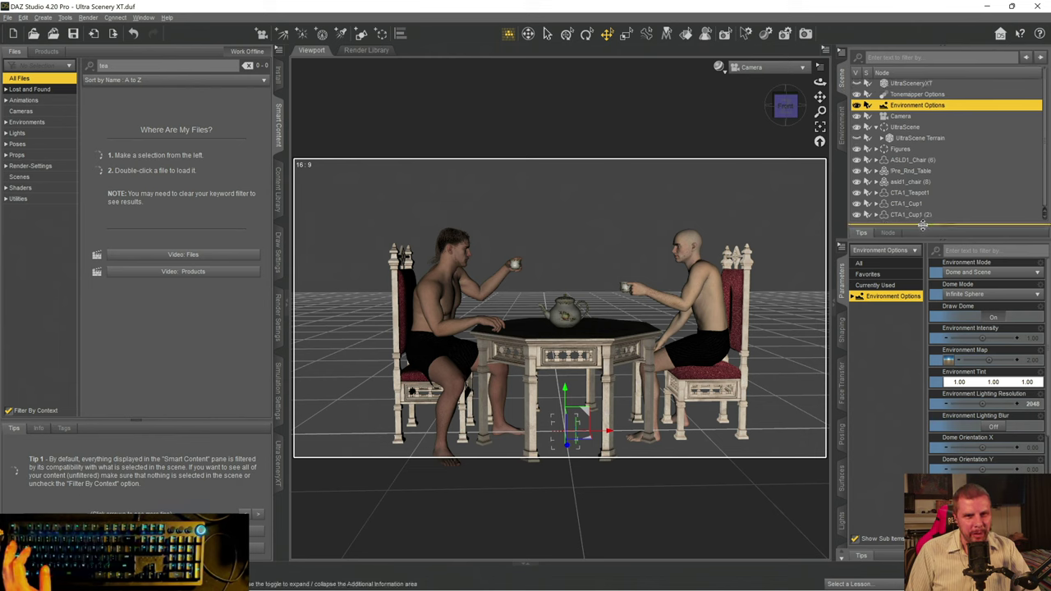
pyautogui.moveTo(924, 225); pyautogui.dragTo(914, 311)
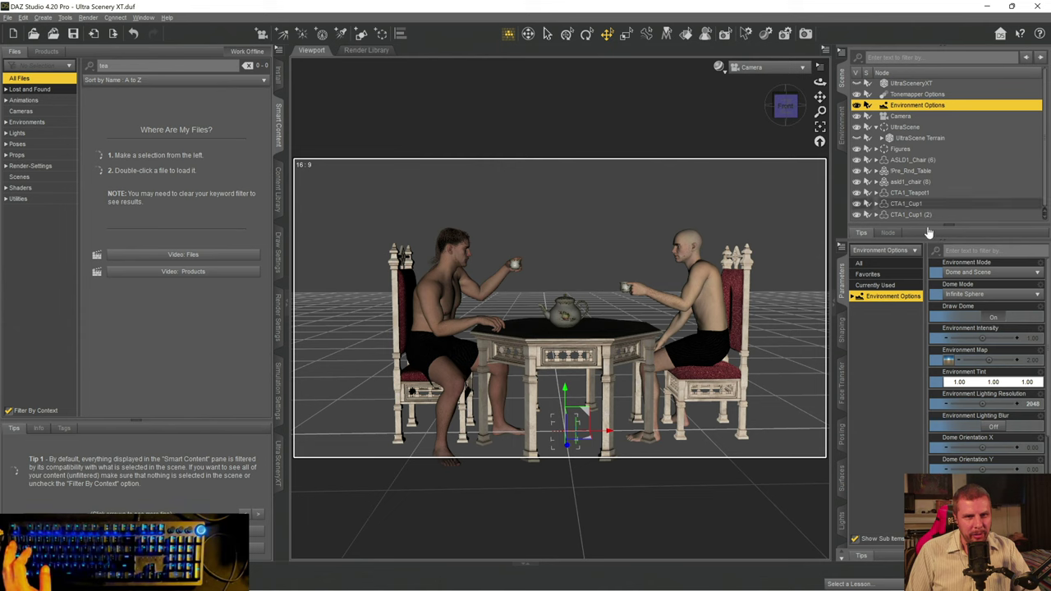
pyautogui.moveTo(923, 241); pyautogui.dragTo(913, 299)
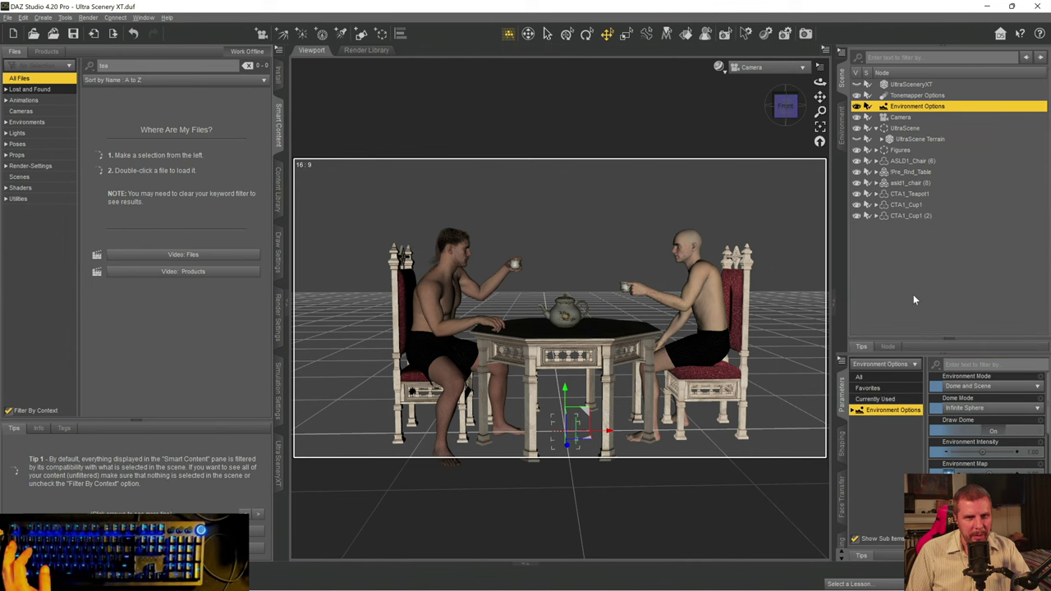
# - Load the CTA1_Saucer2 actor and place it on Bruce's side of the table at X Translate -36.66 and Y Translate 77.36
pyautogui.click(897, 244)
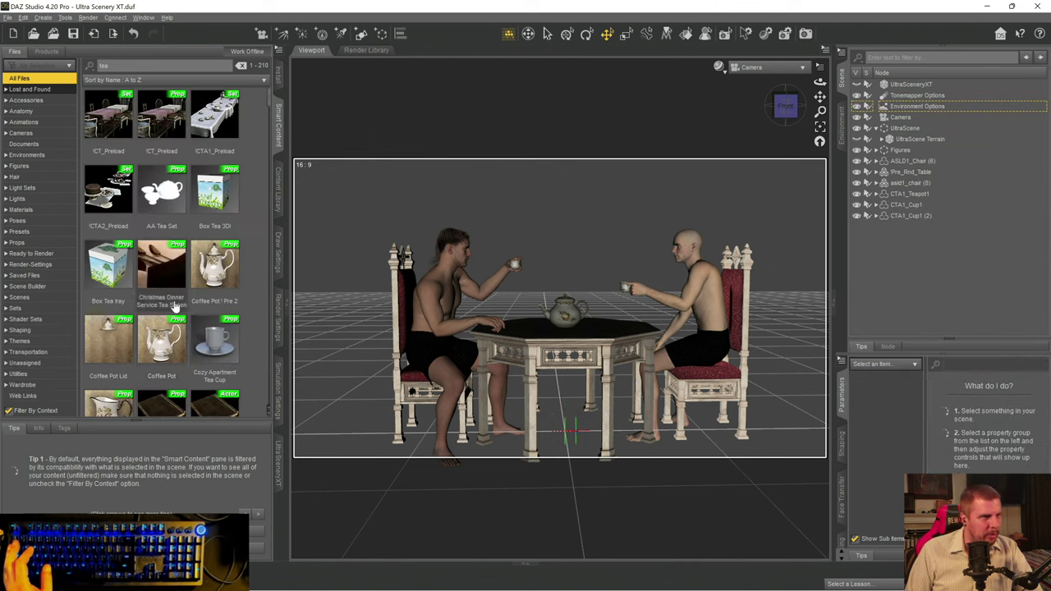
pyautogui.scroll(-10, 174, 305)
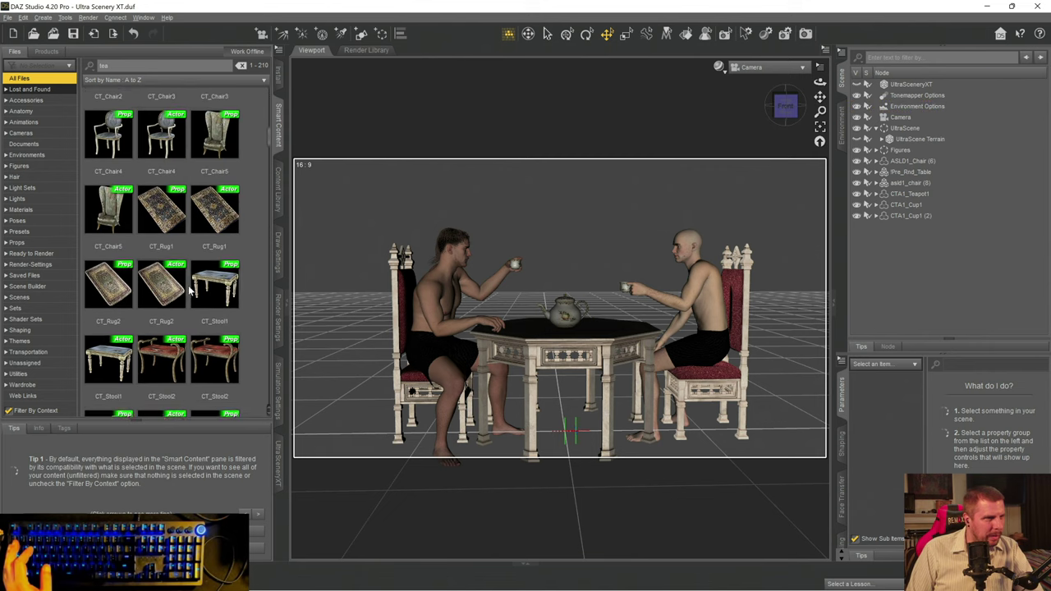
pyautogui.scroll(-10, 189, 288)
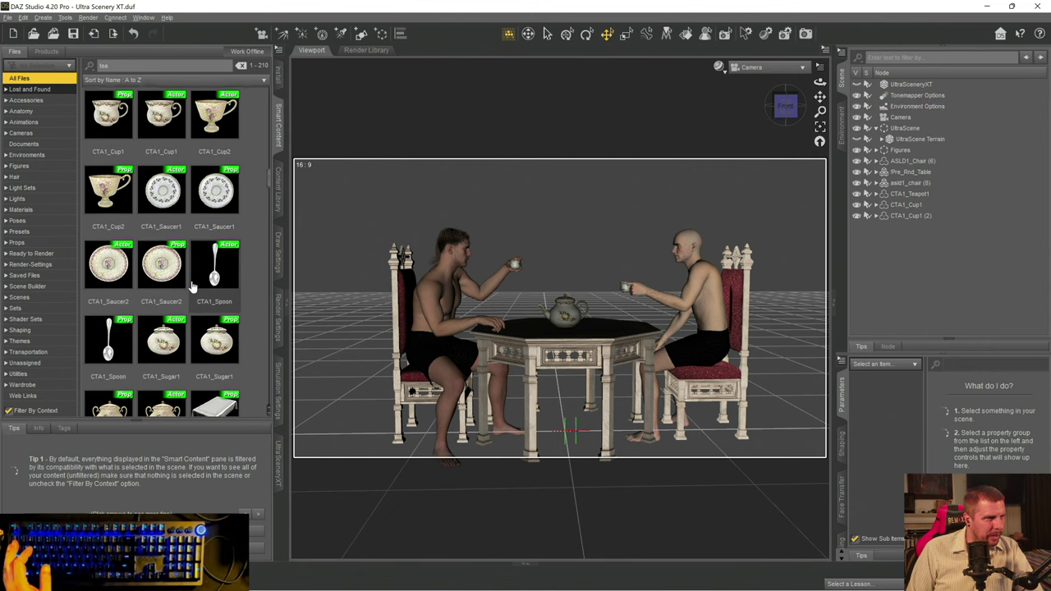
pyautogui.doubleClick(108, 272)
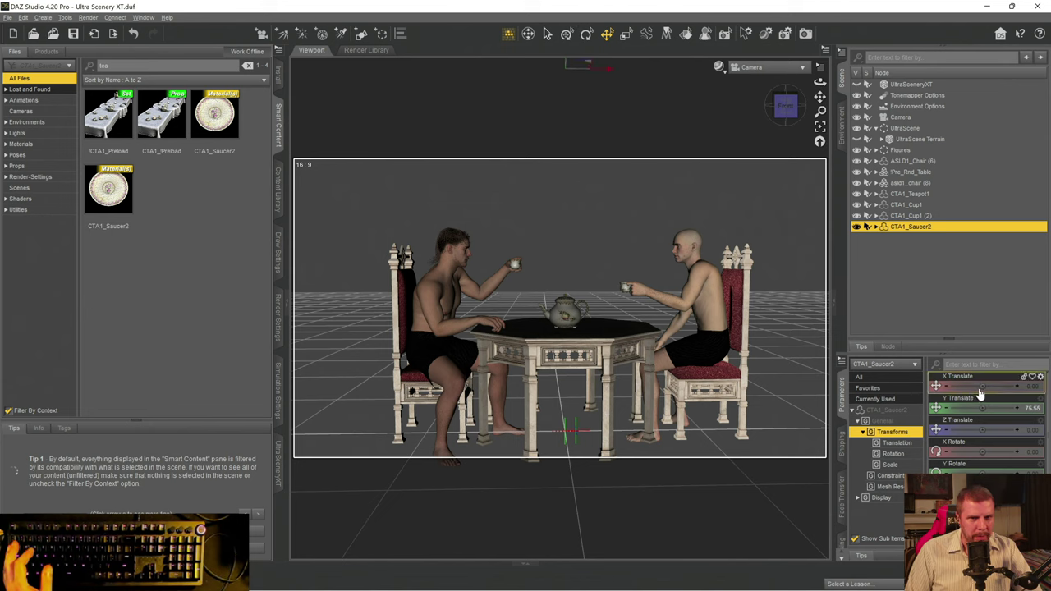
pyautogui.moveTo(986, 386); pyautogui.dragTo(970, 386)
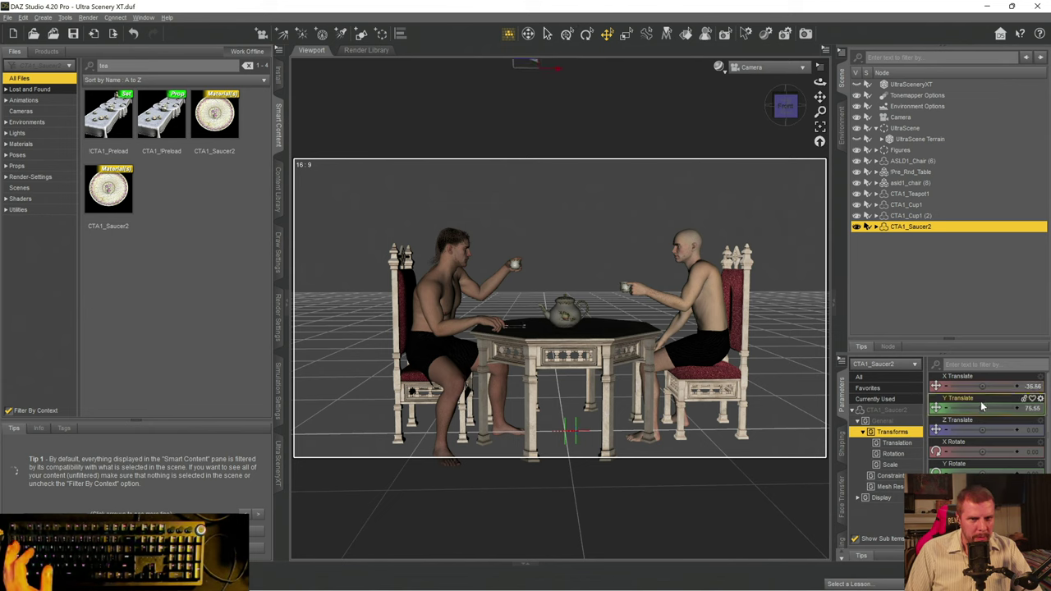
pyautogui.moveTo(979, 408); pyautogui.dragTo(981, 408)
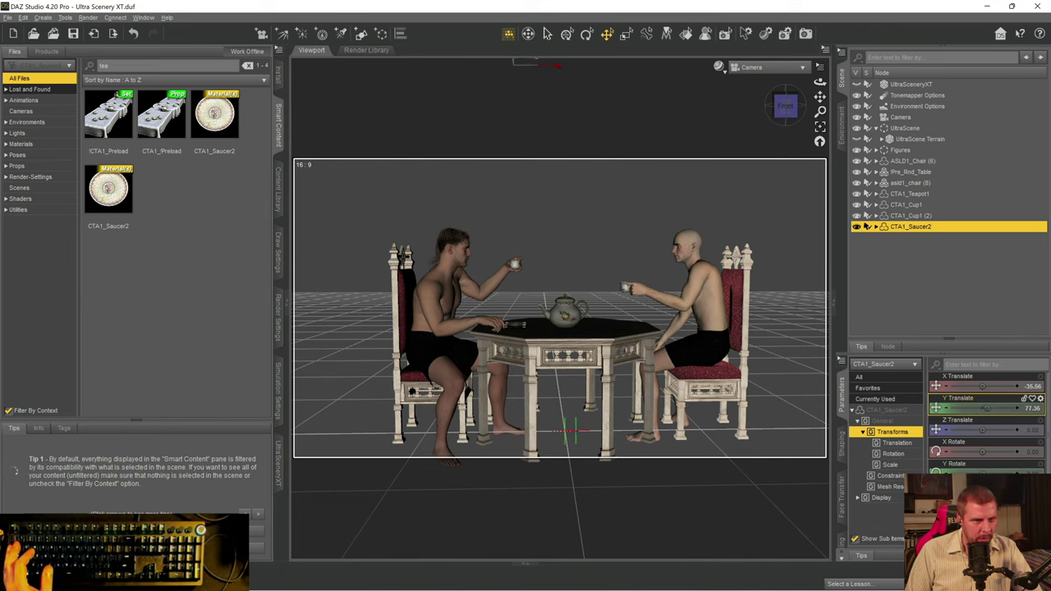
# - Duplicate the saucer with its node hierarchy and move the original to Rocco's side of the table at X Translate 46.36
pyautogui.click(23, 17)
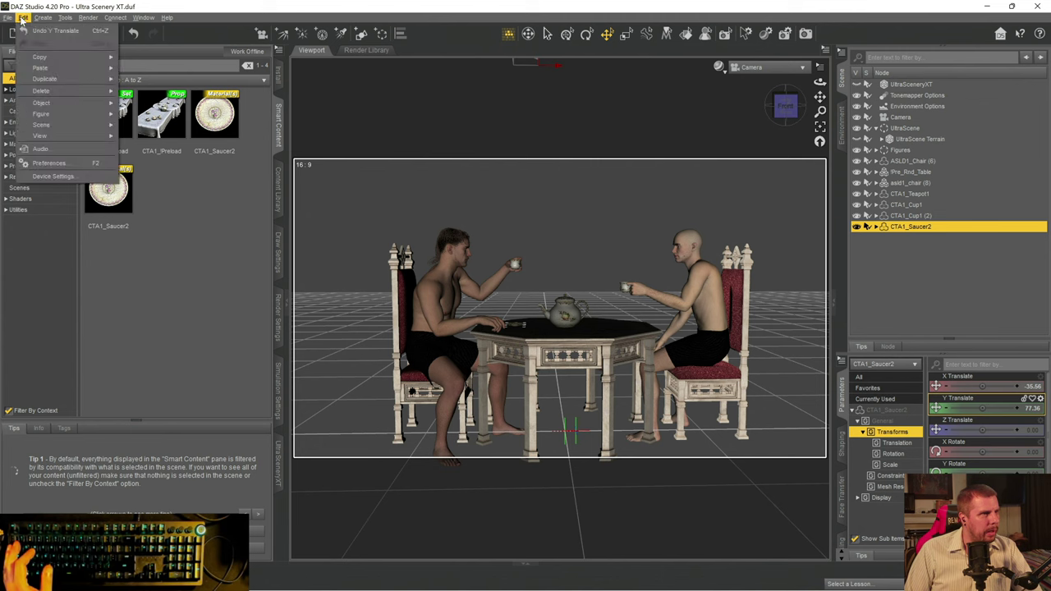
pyautogui.moveTo(45, 74)
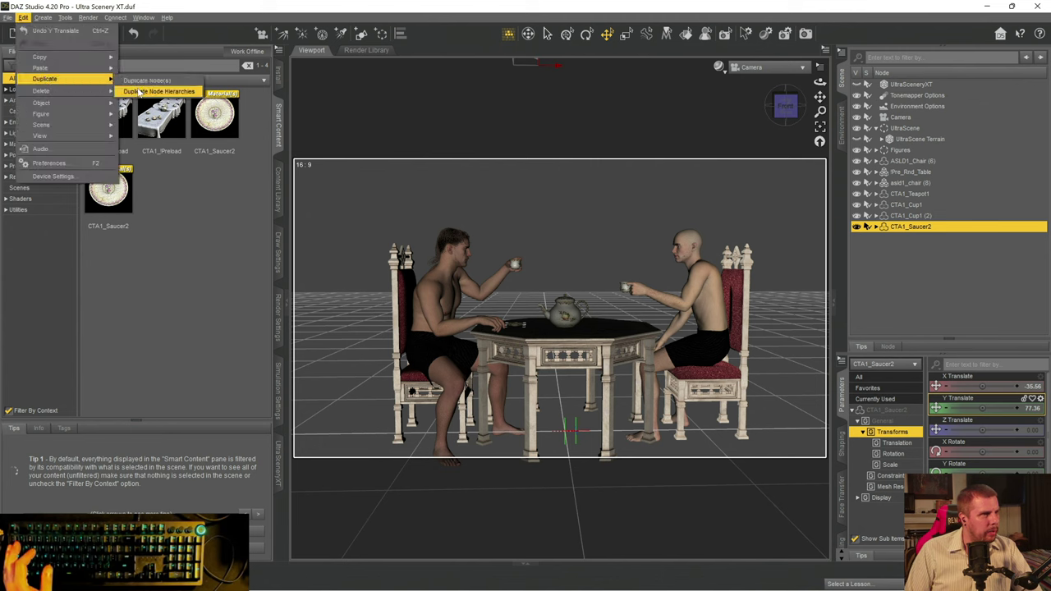
pyautogui.click(158, 71)
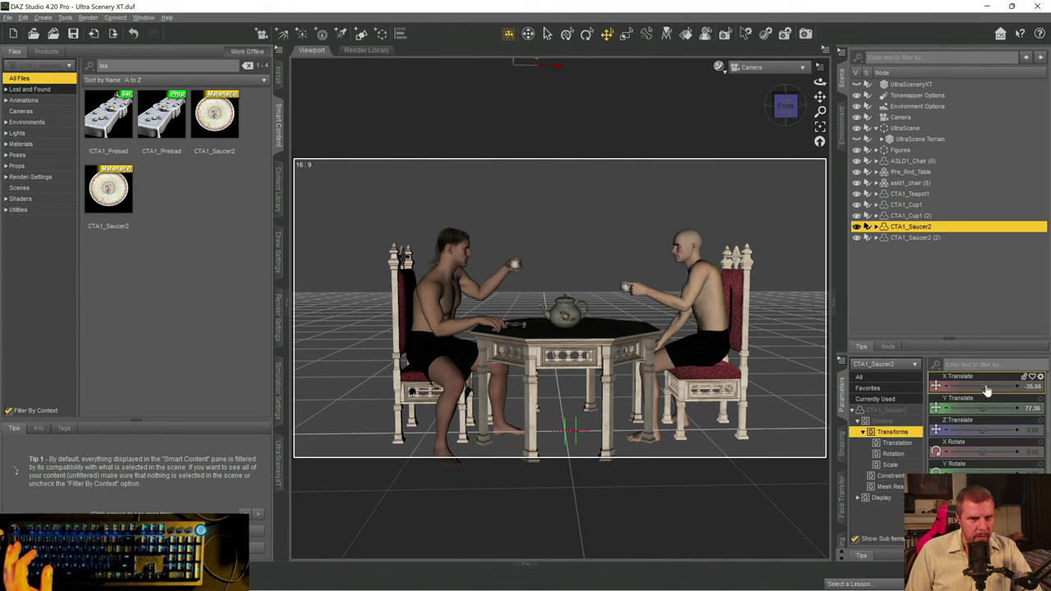
pyautogui.moveTo(987, 391)
pyautogui.moveTo(986, 386); pyautogui.dragTo(1003, 386)
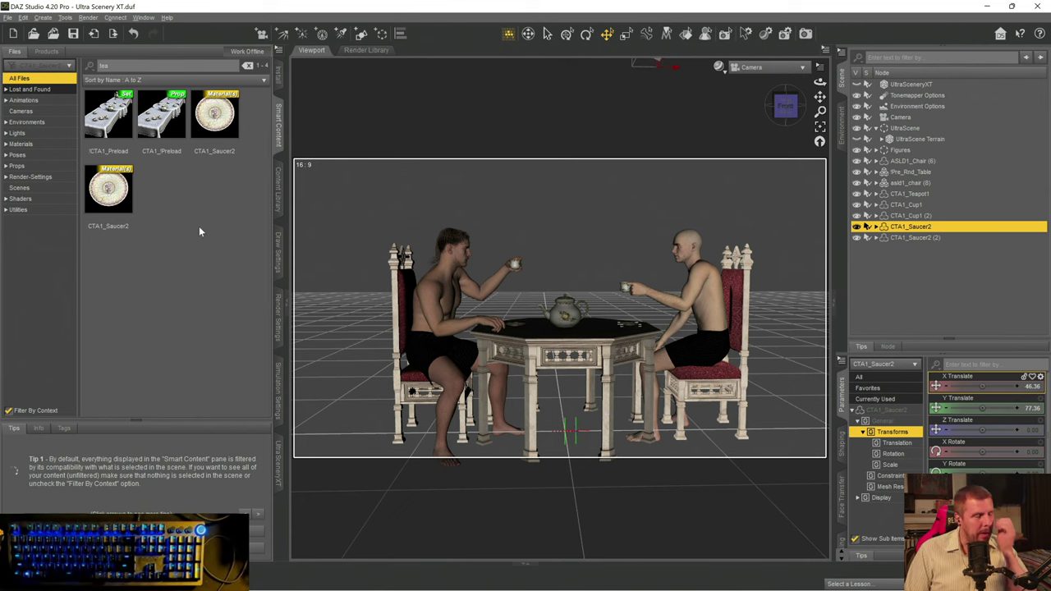
# - Load the CTA1_Cream2 creamer and bring it above the table beside the teapot at X Translate -24.26 and Y Translate 82.86
pyautogui.click(887, 289)
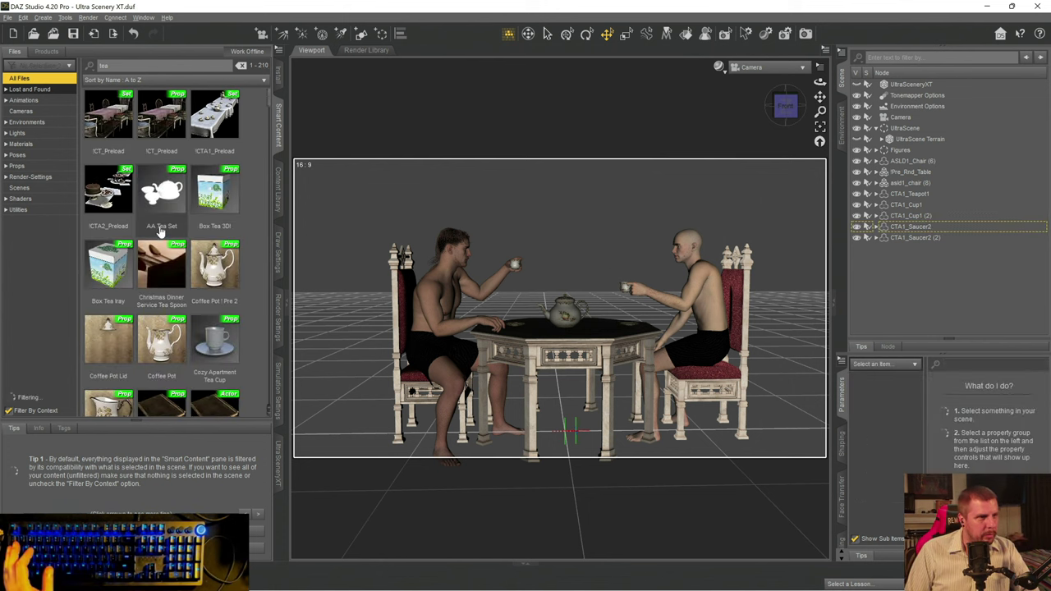
pyautogui.scroll(-6, 167, 244)
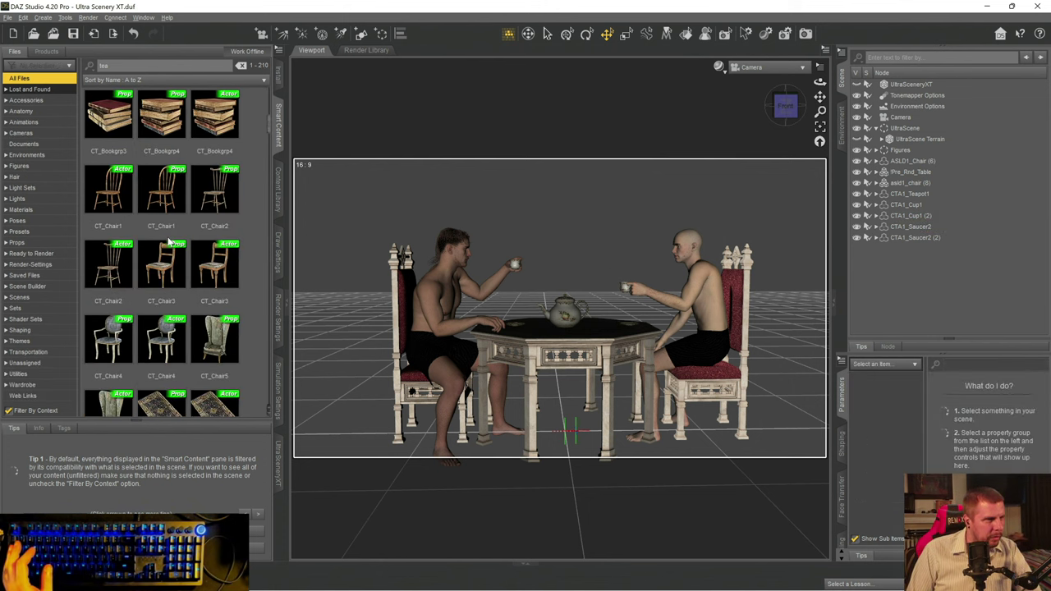
pyautogui.scroll(-6, 168, 244)
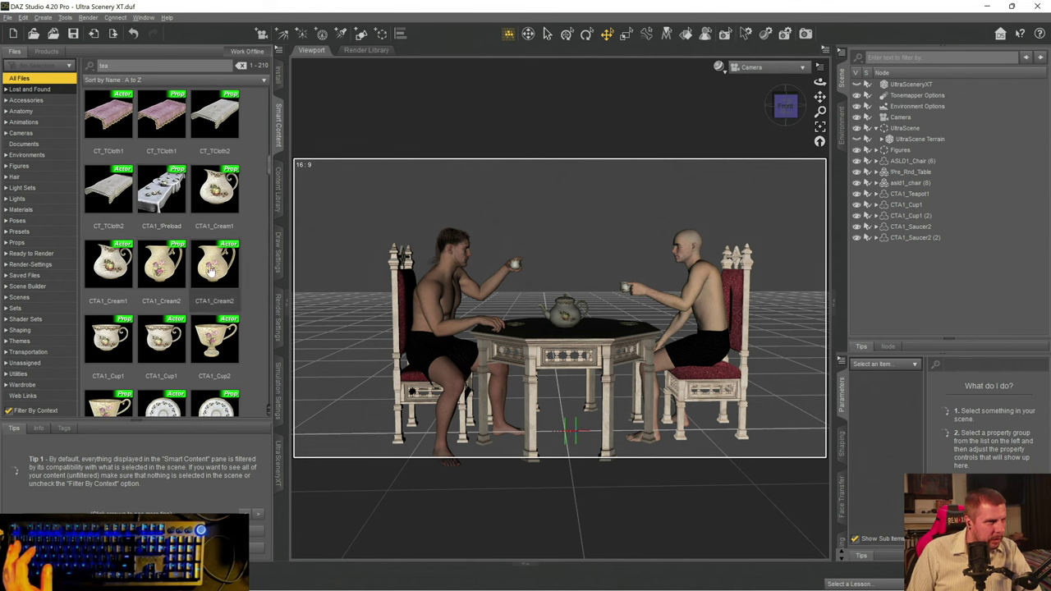
pyautogui.doubleClick(162, 272)
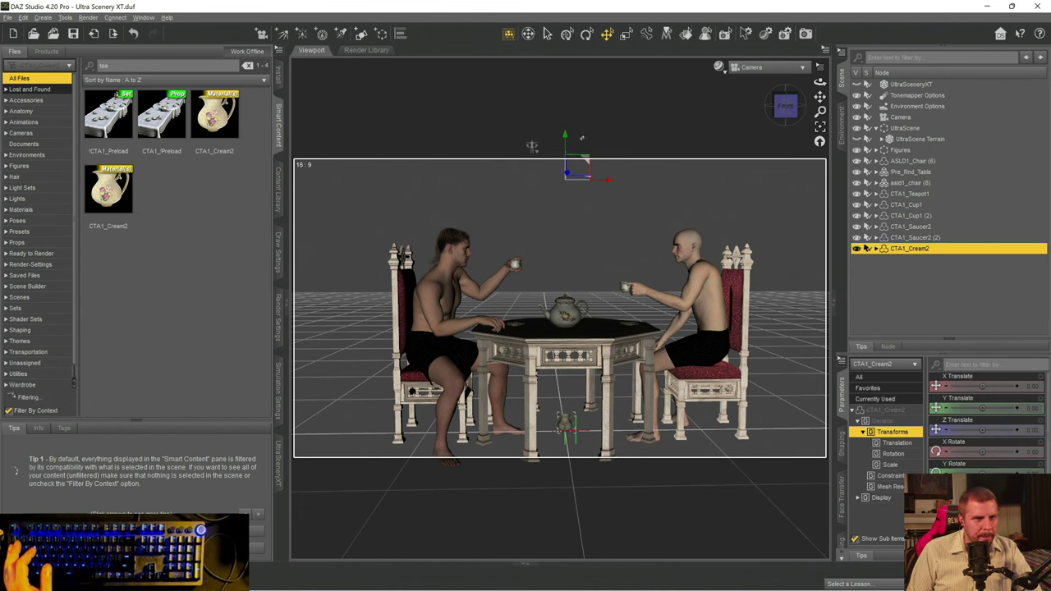
pyautogui.moveTo(532, 146); pyautogui.dragTo(533, 91)
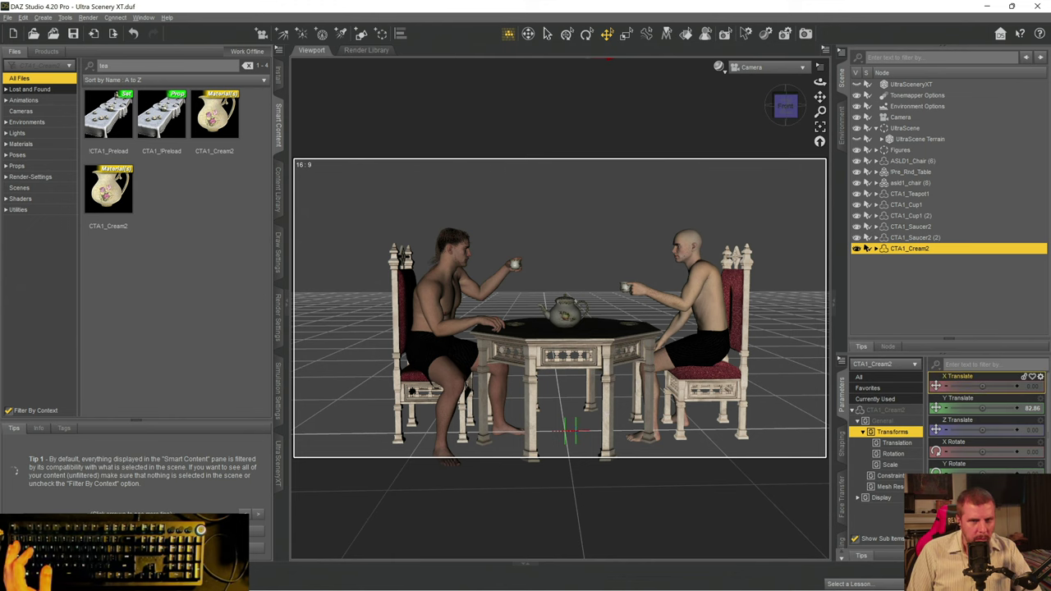
pyautogui.moveTo(977, 386); pyautogui.dragTo(971, 386)
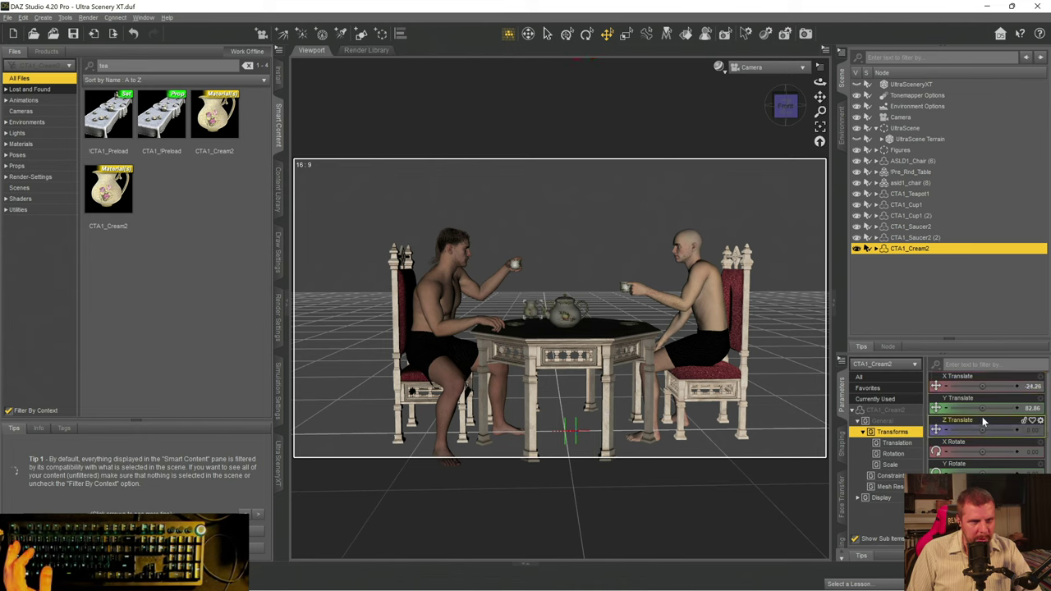
# - Set the creamer down on the table behind the teapot at X Translate -21.19, Y Translate 75.83 and Z Translate -48.49
pyautogui.moveTo(984, 431); pyautogui.dragTo(1000, 430)
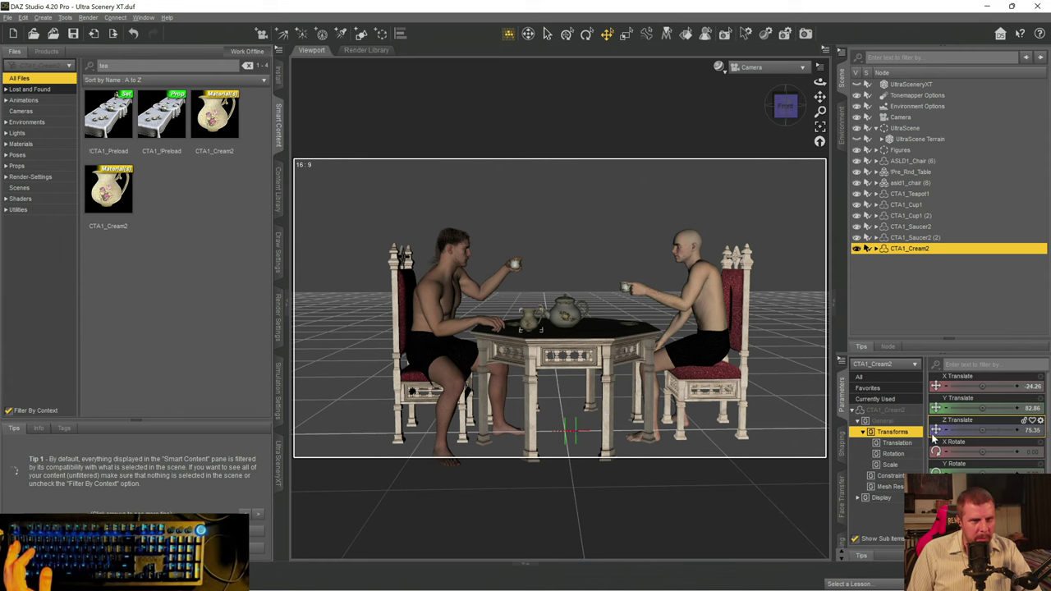
pyautogui.moveTo(998, 408); pyautogui.dragTo(952, 428)
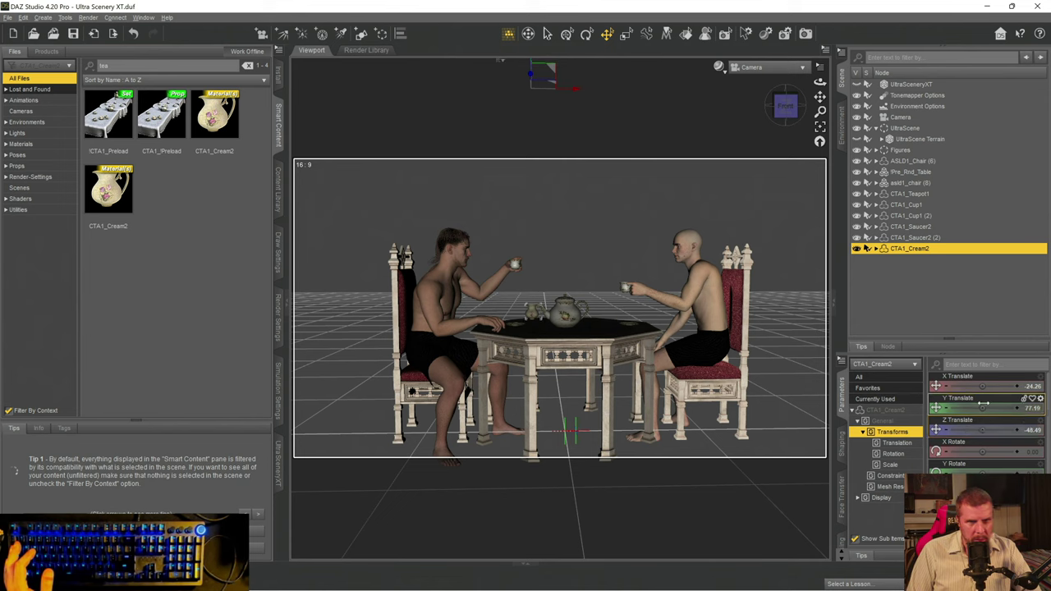
pyautogui.moveTo(982, 386); pyautogui.dragTo(989, 386)
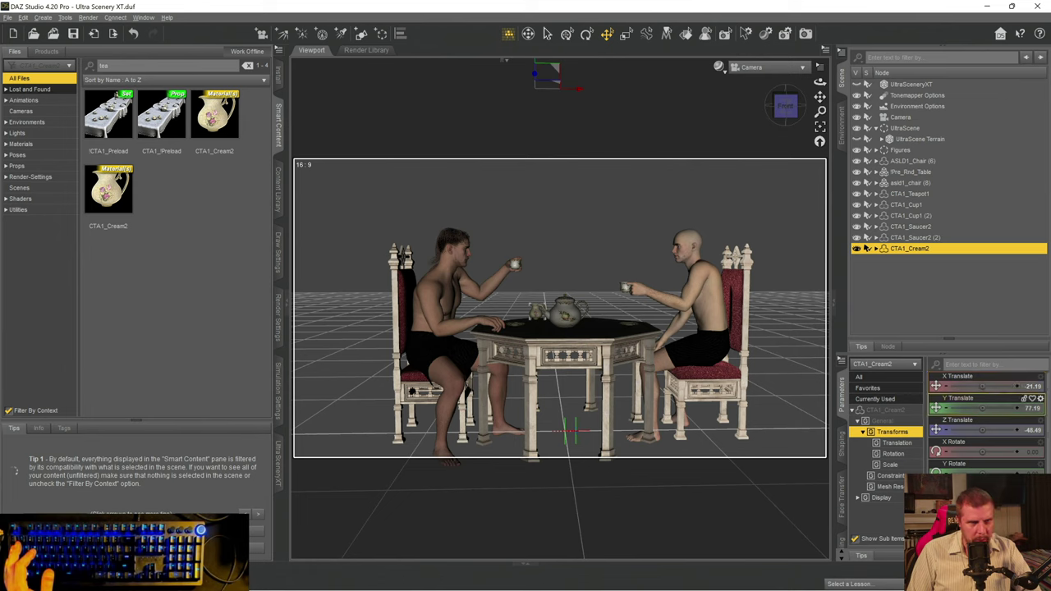
pyautogui.moveTo(985, 408); pyautogui.dragTo(982, 408)
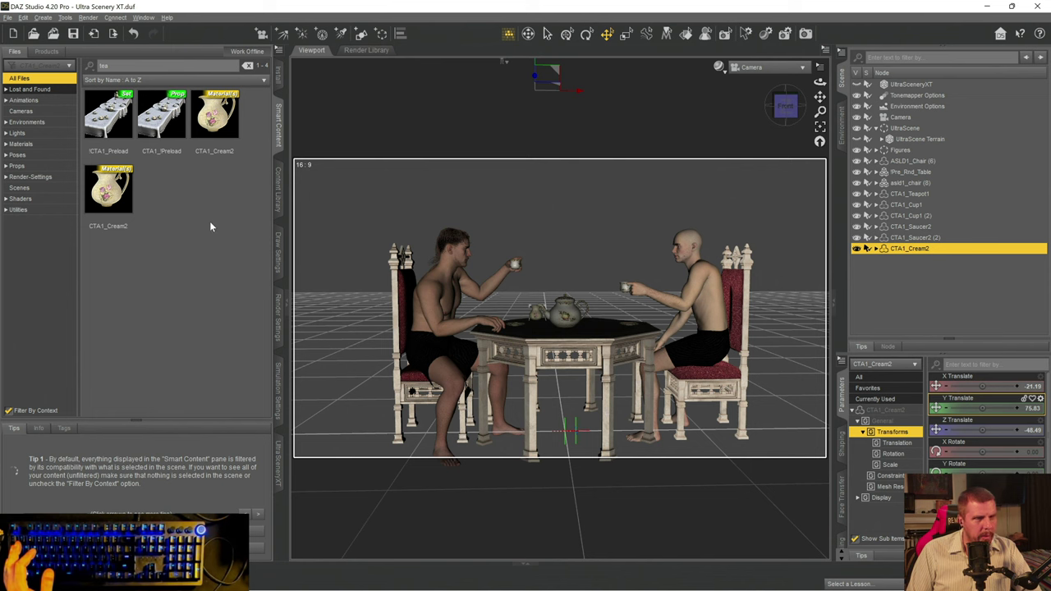
# - Load the CTA1_Sugar2 sugar bowl and move it above the table on Rocco's side of the teapot, at X Translate 21.98 and Y Translate 79.61
pyautogui.click(912, 291)
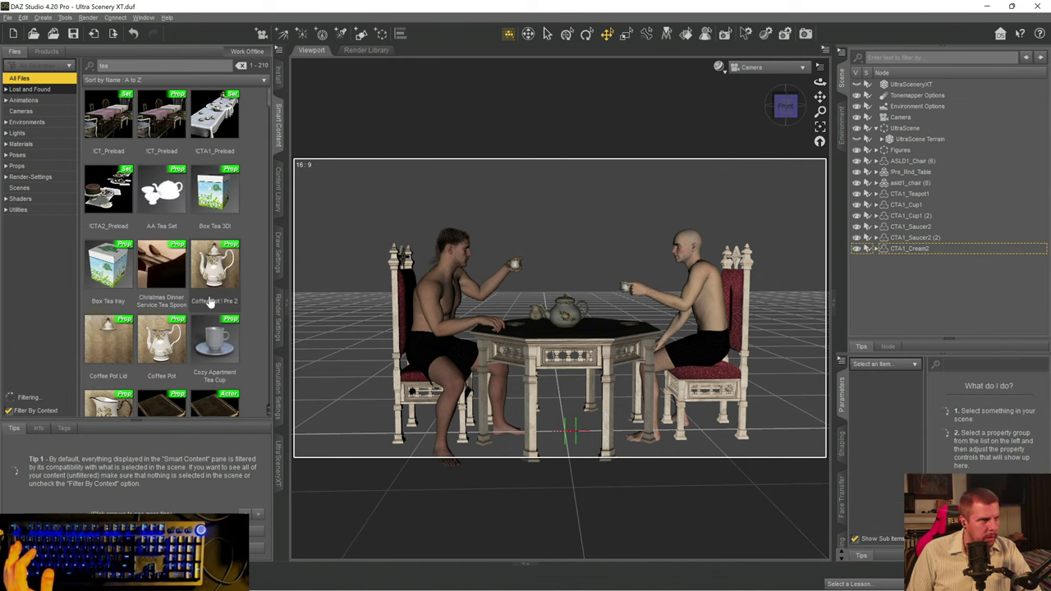
pyautogui.scroll(-5, 207, 300)
pyautogui.scroll(-8, 204, 300)
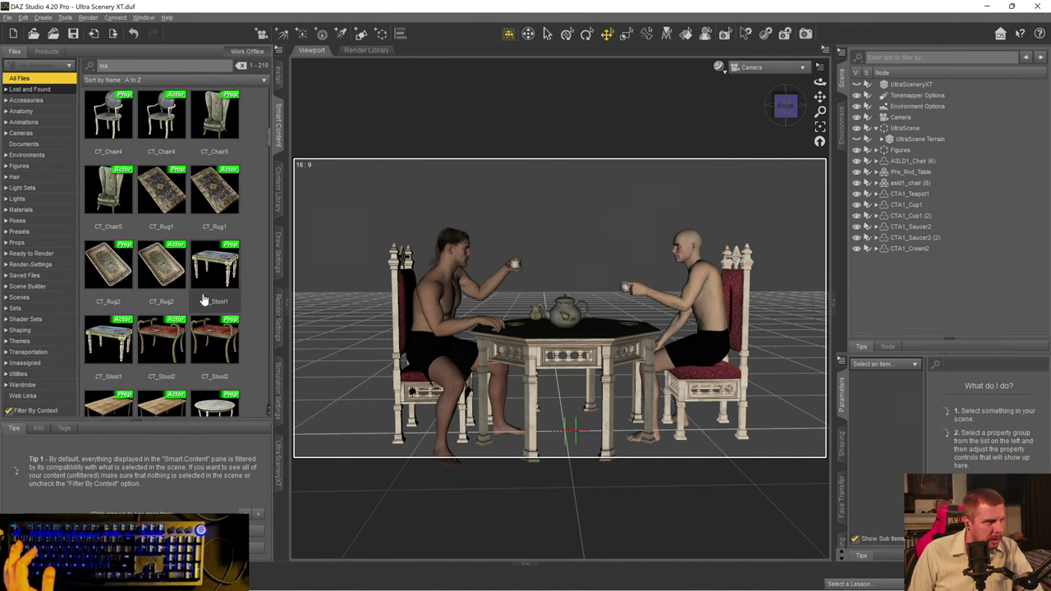
pyautogui.moveTo(208, 292)
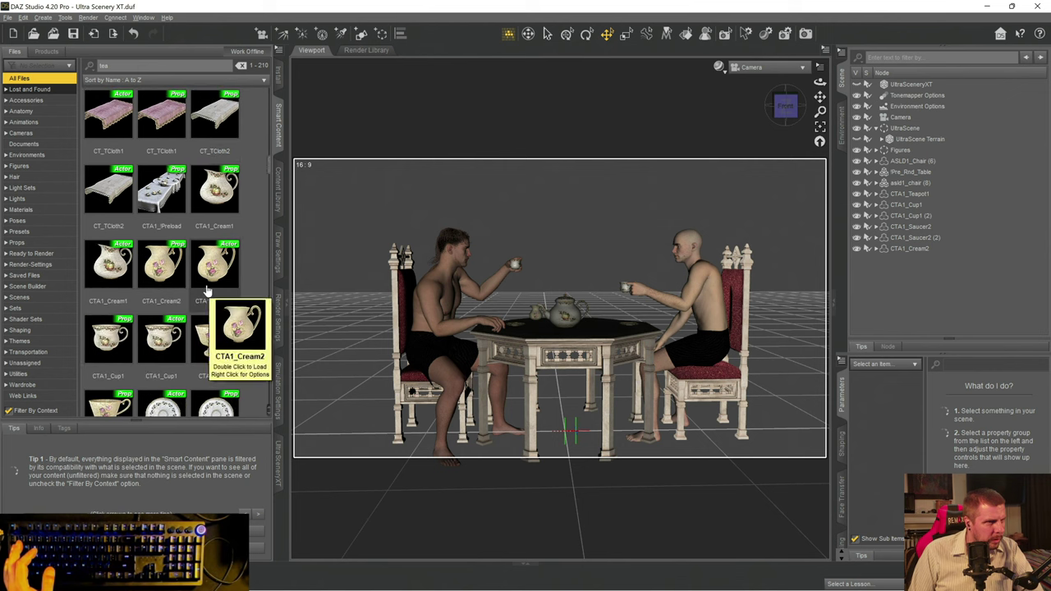
pyautogui.scroll(-8, 203, 281)
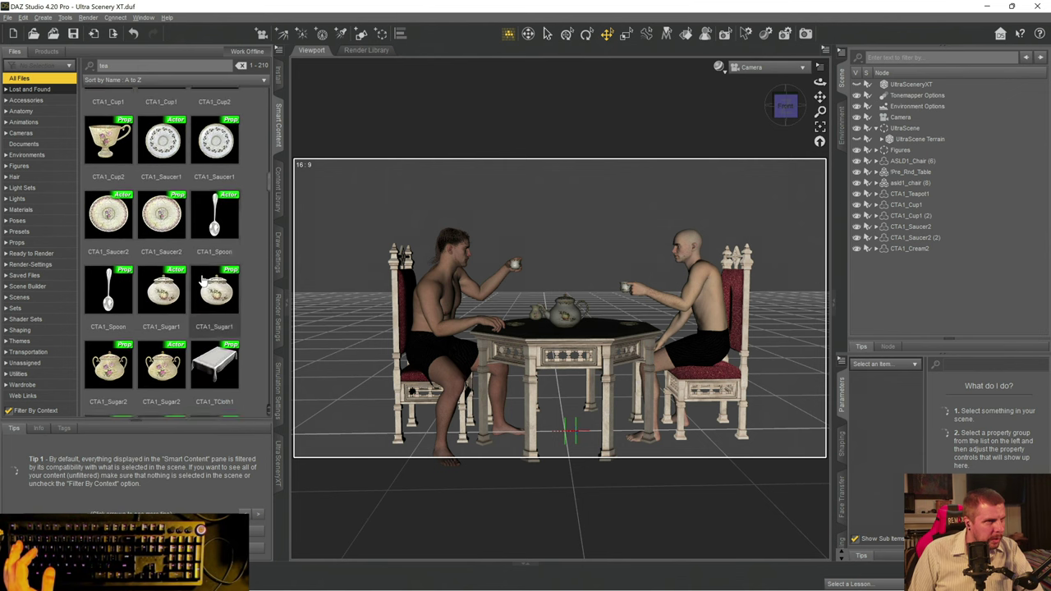
pyautogui.scroll(-2, 203, 282)
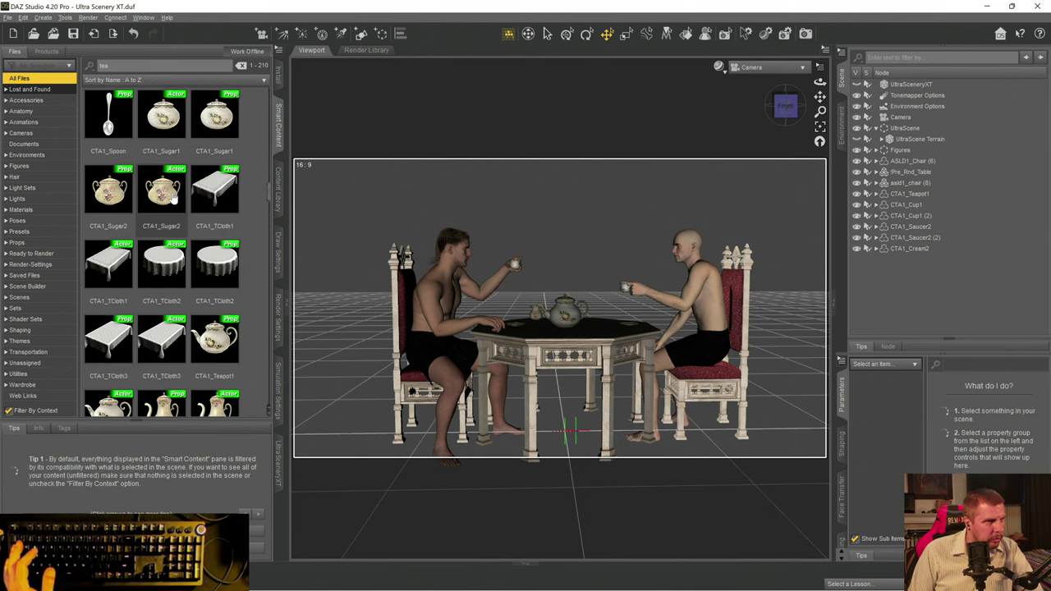
pyautogui.doubleClick(108, 189)
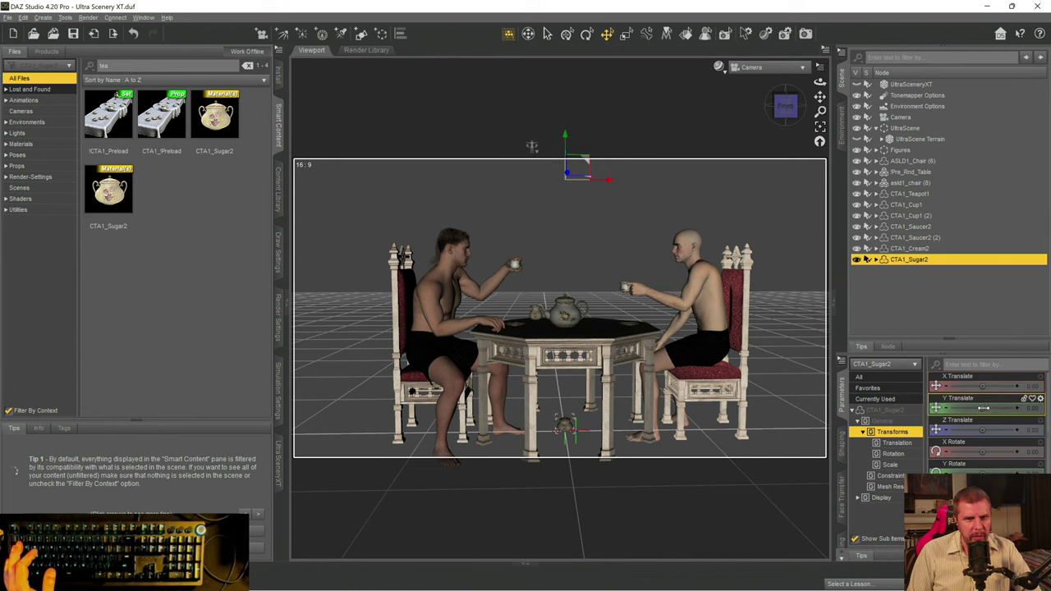
pyautogui.moveTo(983, 408); pyautogui.dragTo(1006, 408)
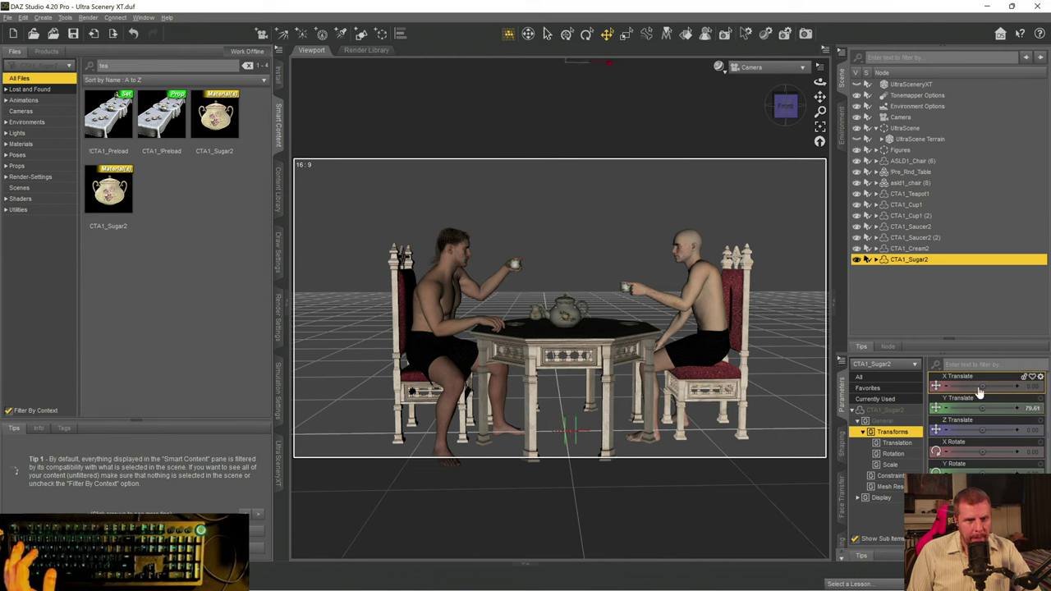
pyautogui.moveTo(990, 386); pyautogui.dragTo(999, 386)
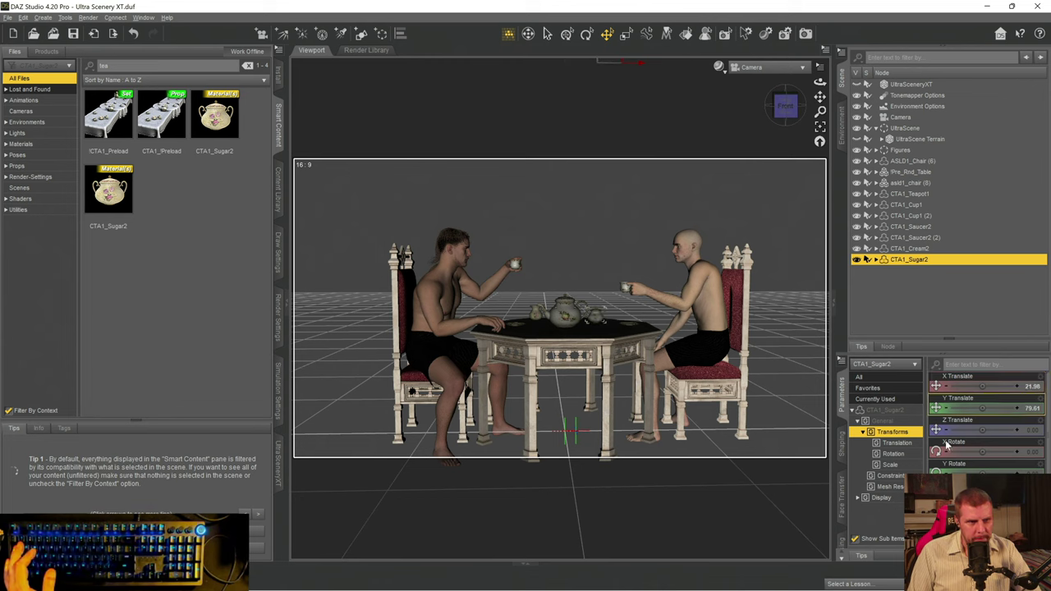
# - Move the sugar bowl back to about -39.85 on Z, and lower its inner node to about -2.94 on Y
pyautogui.moveTo(980, 428); pyautogui.dragTo(975, 428)
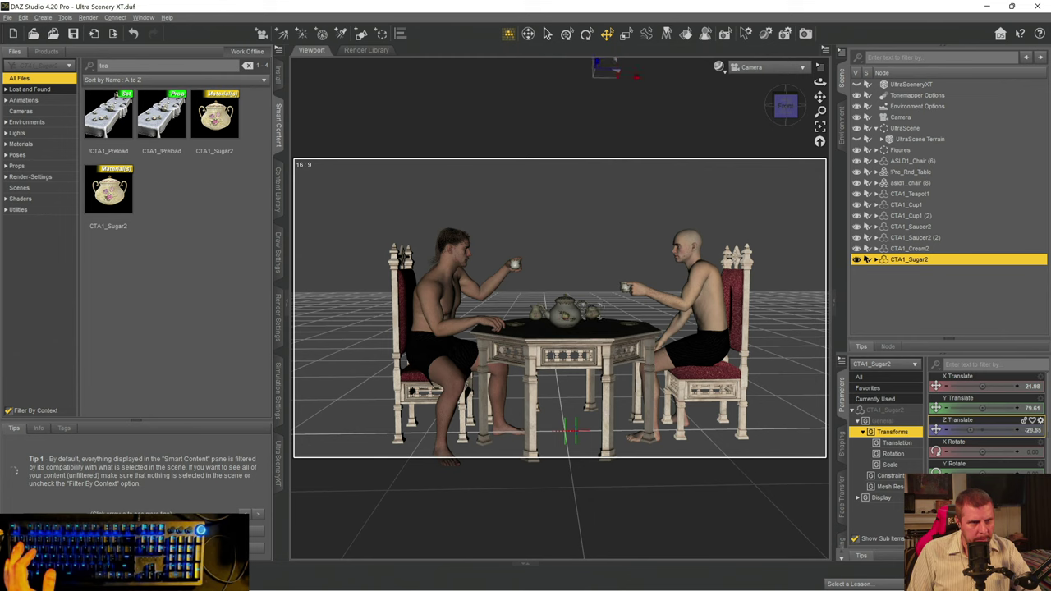
pyautogui.click(865, 290)
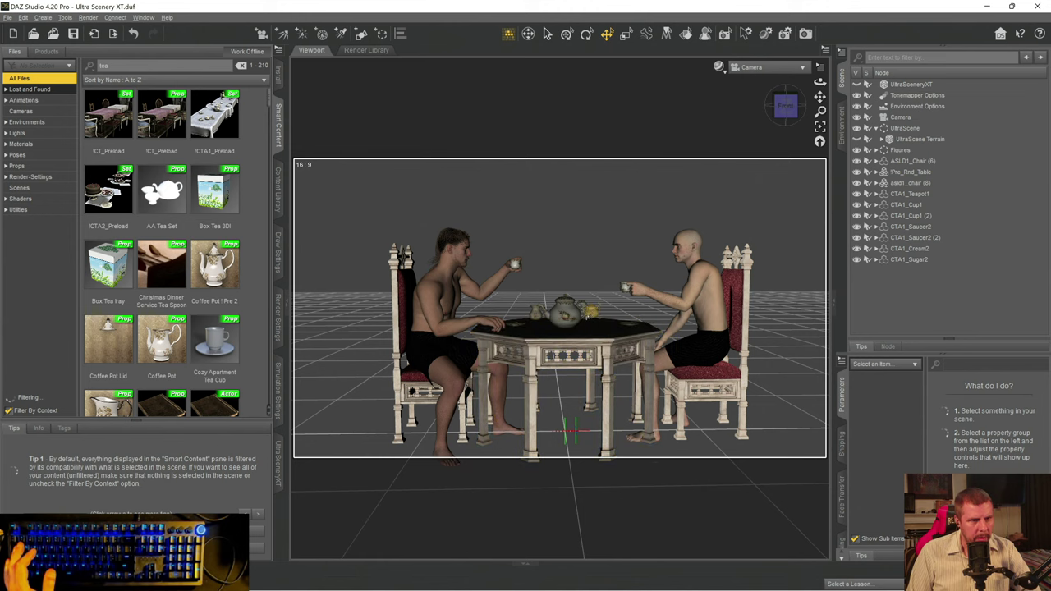
pyautogui.click(588, 319)
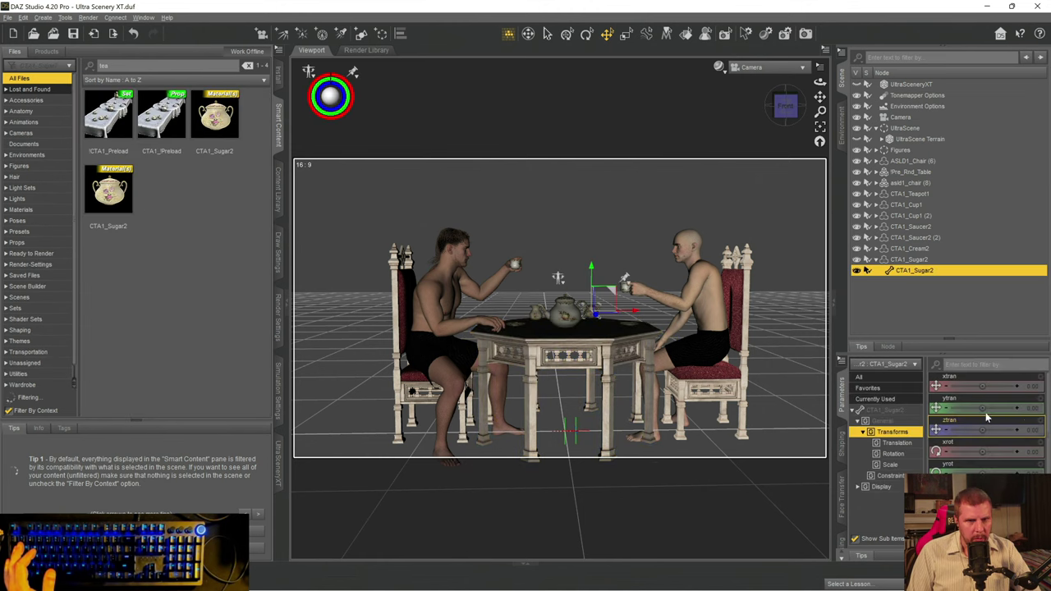
pyautogui.moveTo(558, 280); pyautogui.dragTo(558, 283)
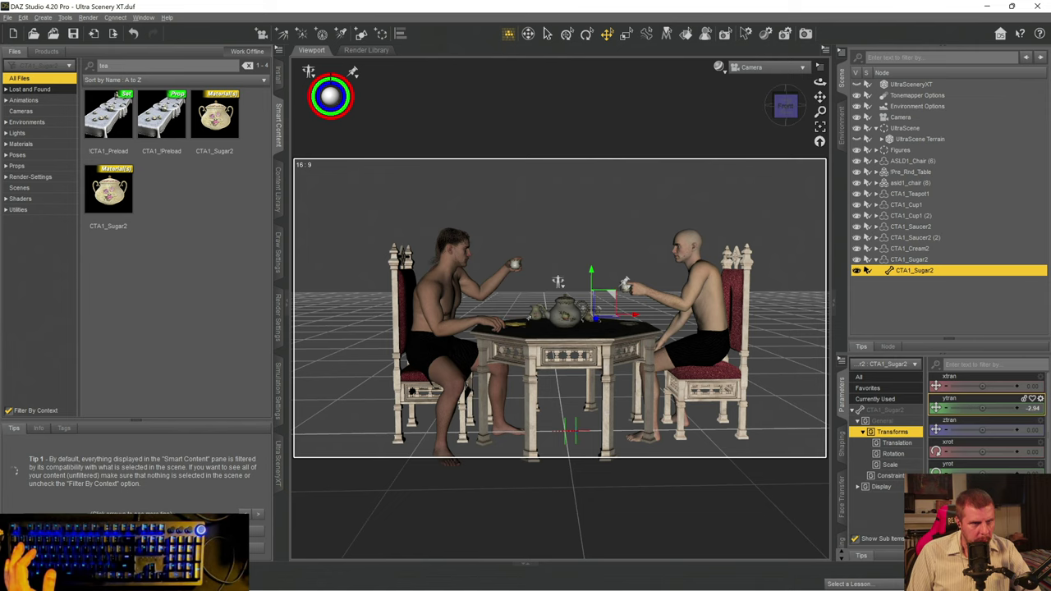
# - Set the creamer's inner node to about 0.89 on Y and save the scene
pyautogui.click(535, 311)
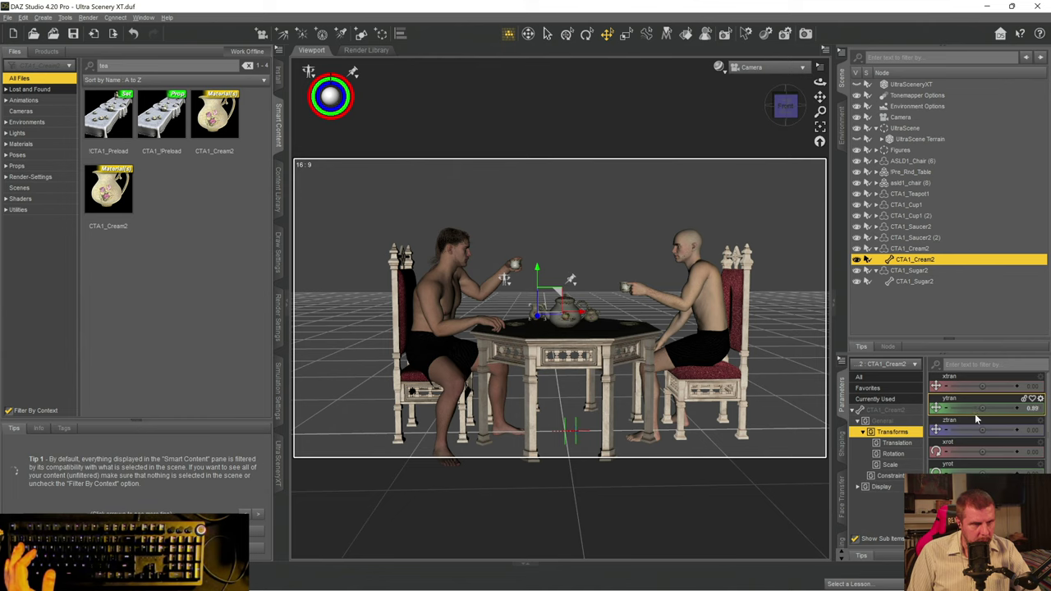
pyautogui.click(727, 538)
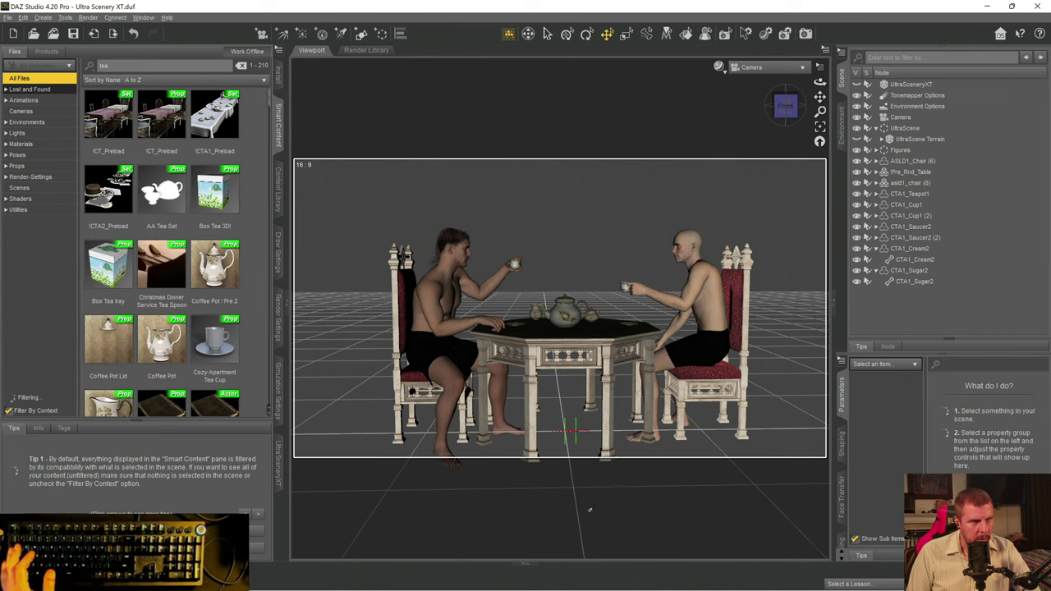
pyautogui.hotkey('ctrl', 's')
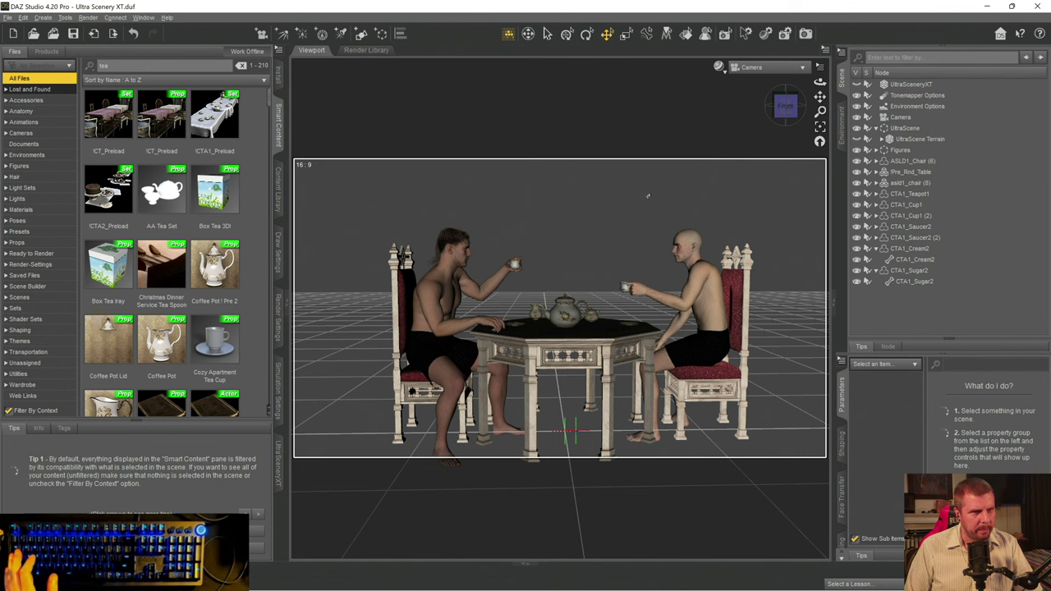
# - In the Perspective View, move the creamer inward to about 14.84 on Z and the sugar bowl to about 4.45 on X
pyautogui.click(755, 74)
pyautogui.click(754, 79)
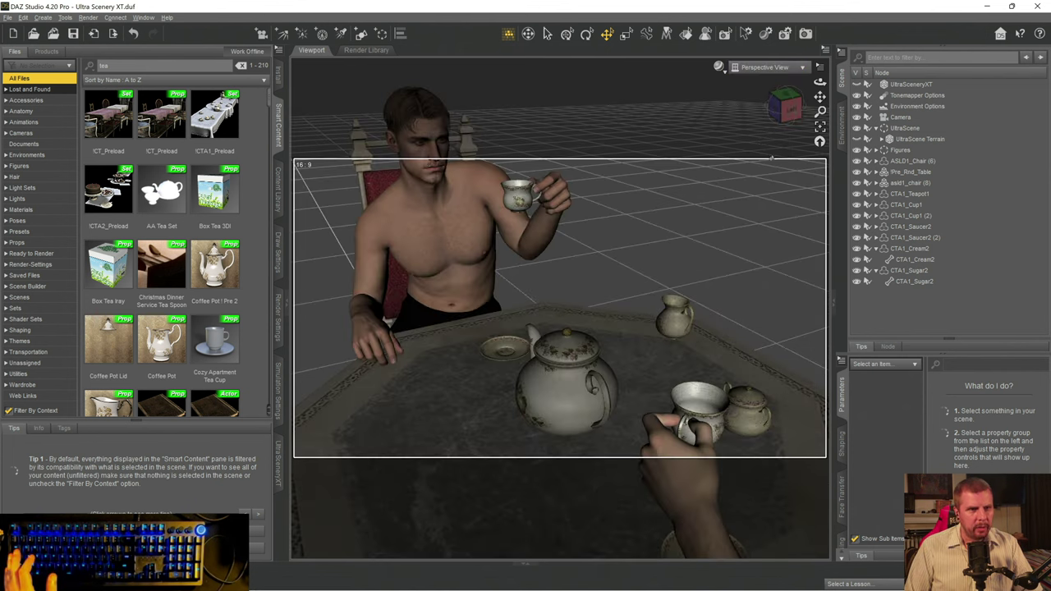
pyautogui.moveTo(785, 105); pyautogui.dragTo(764, 130)
pyautogui.click(686, 328)
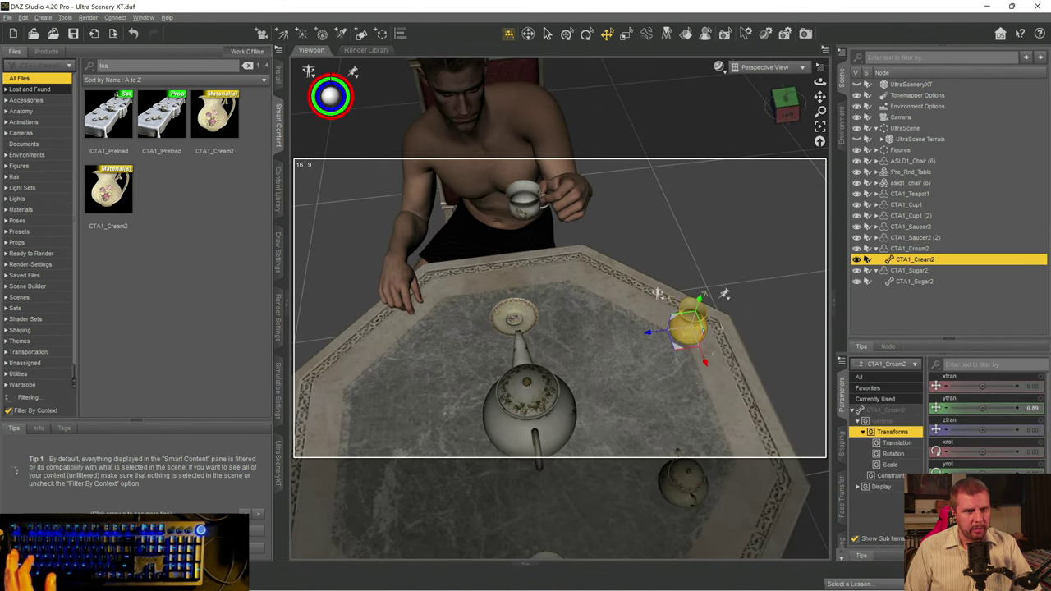
pyautogui.moveTo(658, 293); pyautogui.dragTo(617, 299)
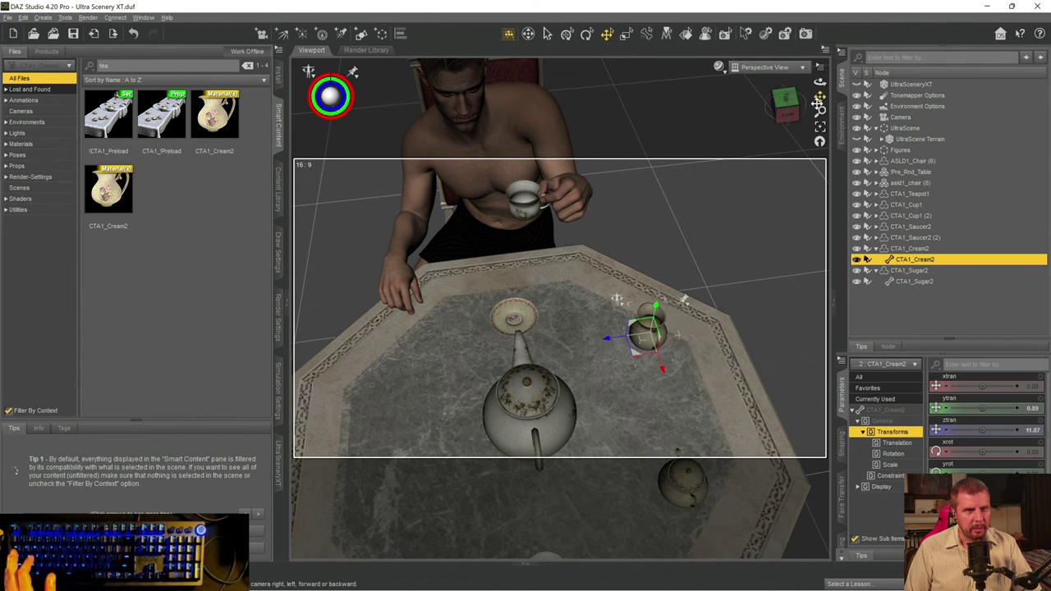
pyautogui.moveTo(820, 97); pyautogui.dragTo(835, 79)
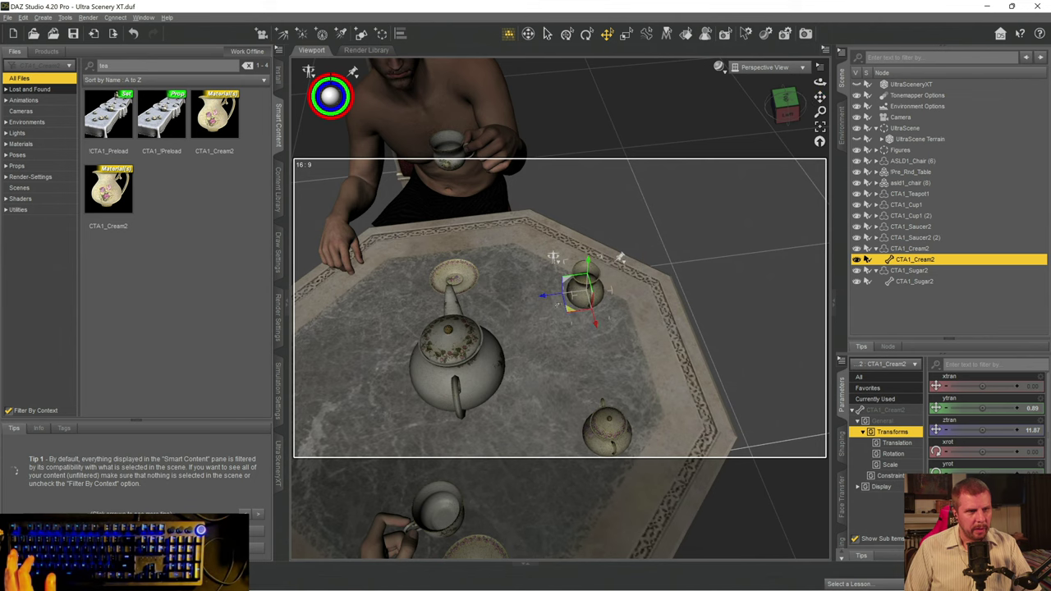
pyautogui.moveTo(542, 296); pyautogui.dragTo(531, 297)
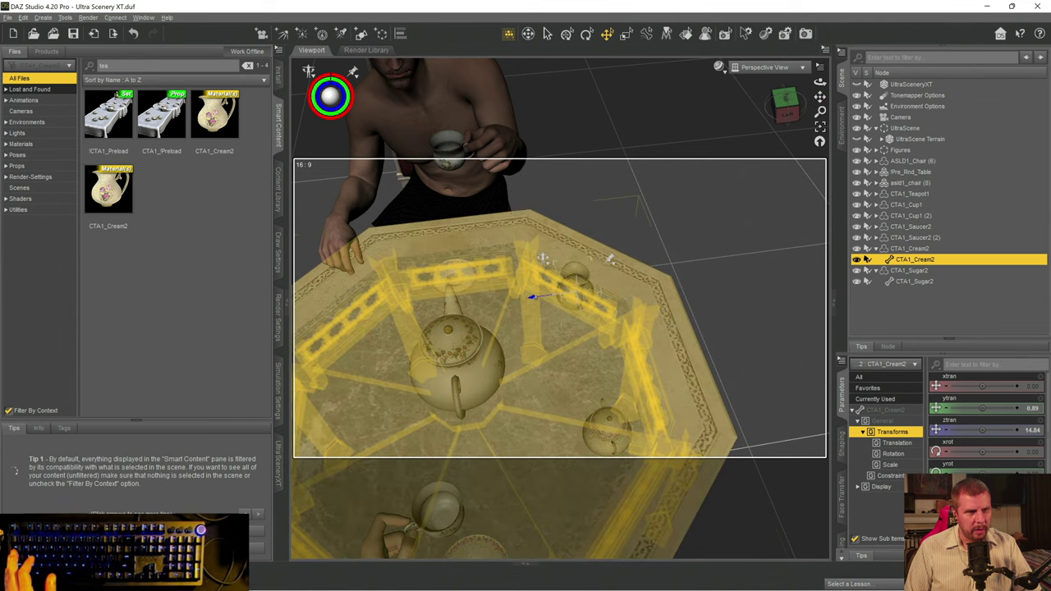
pyautogui.click(608, 429)
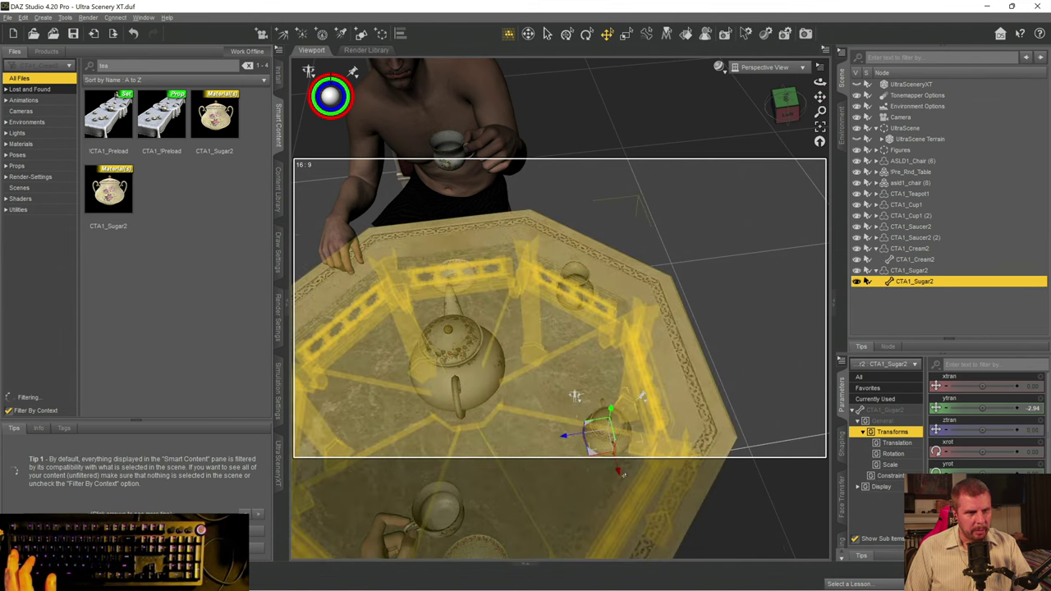
pyautogui.moveTo(619, 471); pyautogui.dragTo(618, 496)
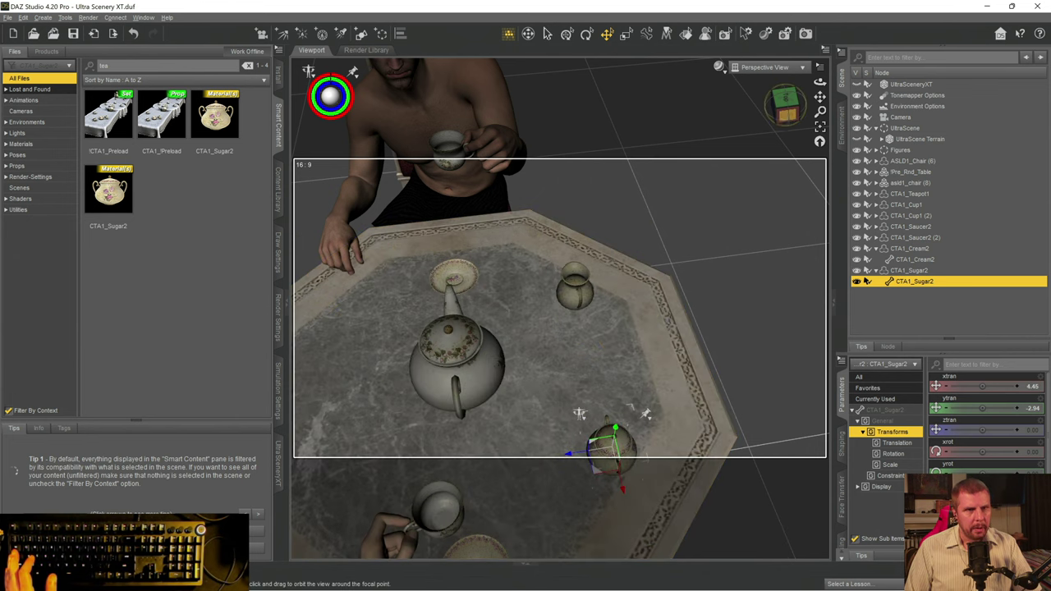
# - Rotate the creamer around its vertical axis, and move it away from the teapot's spout to about -8.83 on X and 17.23 on Z
pyautogui.moveTo(782, 108); pyautogui.dragTo(763, 131)
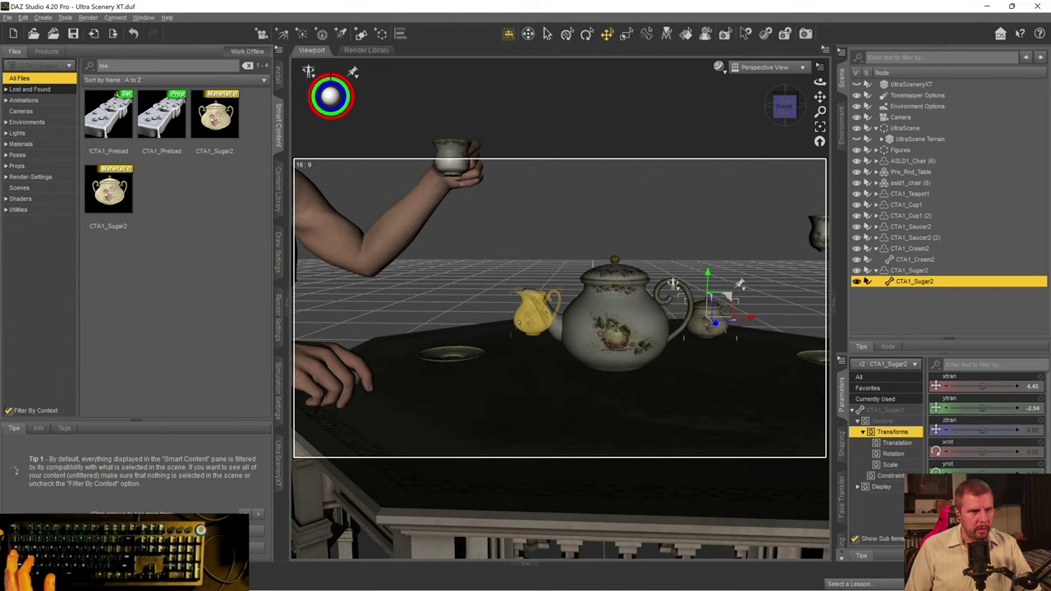
pyautogui.click(520, 323)
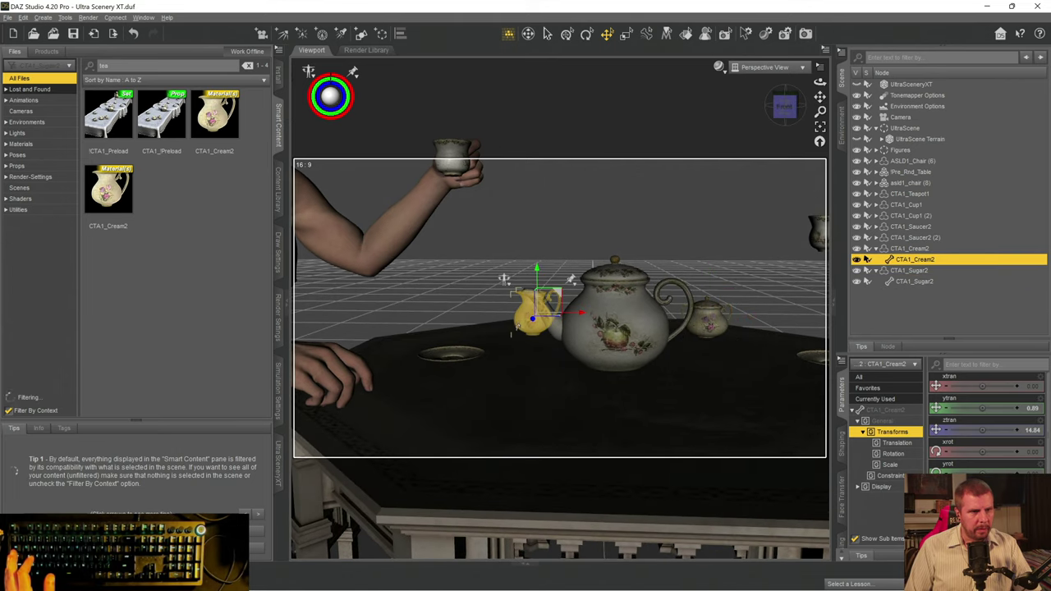
pyautogui.click(588, 36)
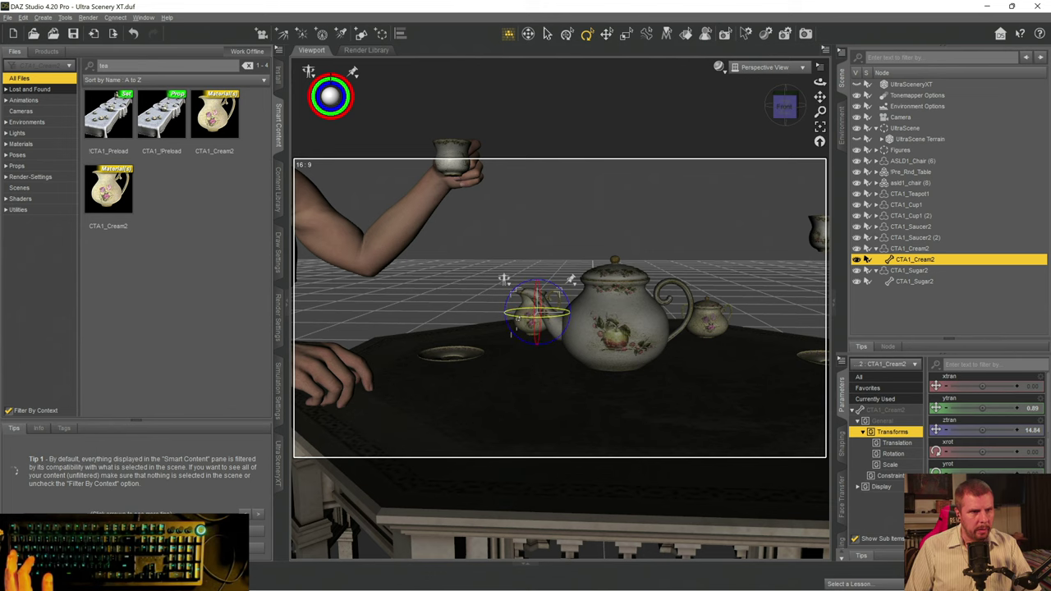
pyautogui.moveTo(538, 313); pyautogui.dragTo(595, 316)
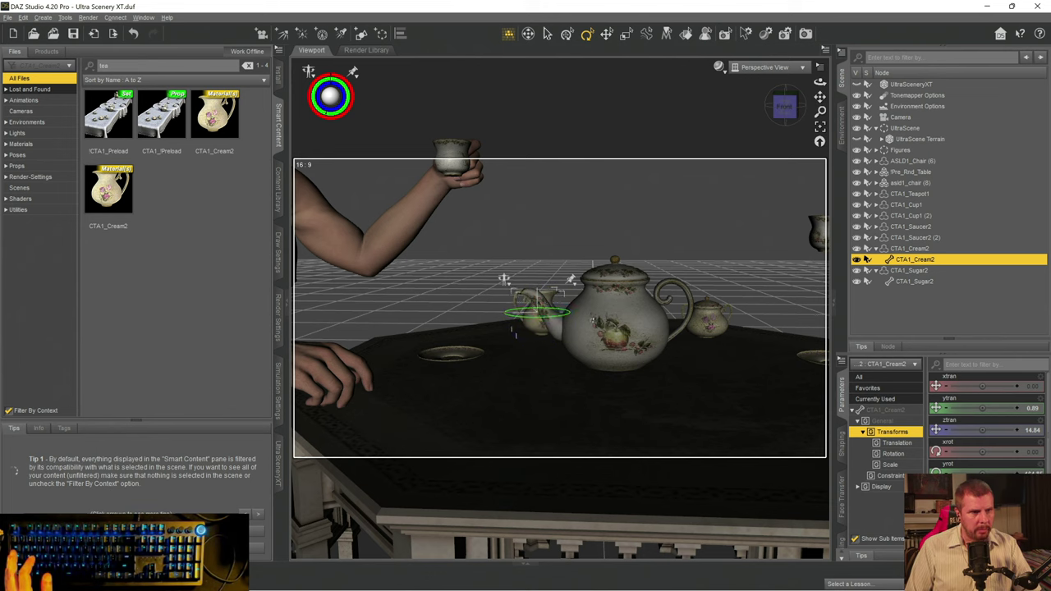
pyautogui.click(607, 34)
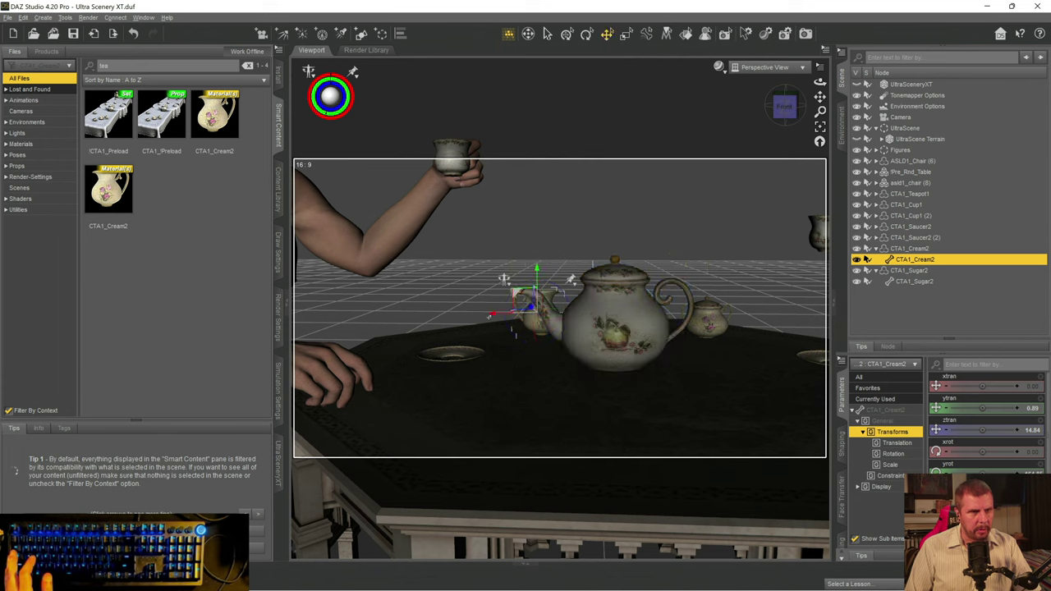
pyautogui.moveTo(491, 315); pyautogui.dragTo(458, 314)
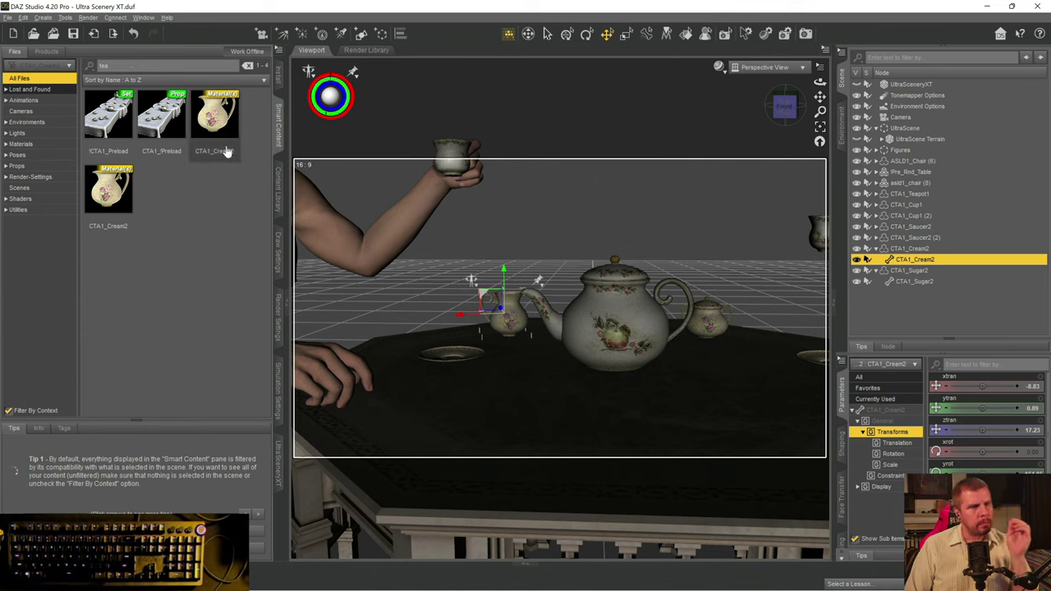
pyautogui.moveTo(212, 138); pyautogui.dragTo(612, 320)
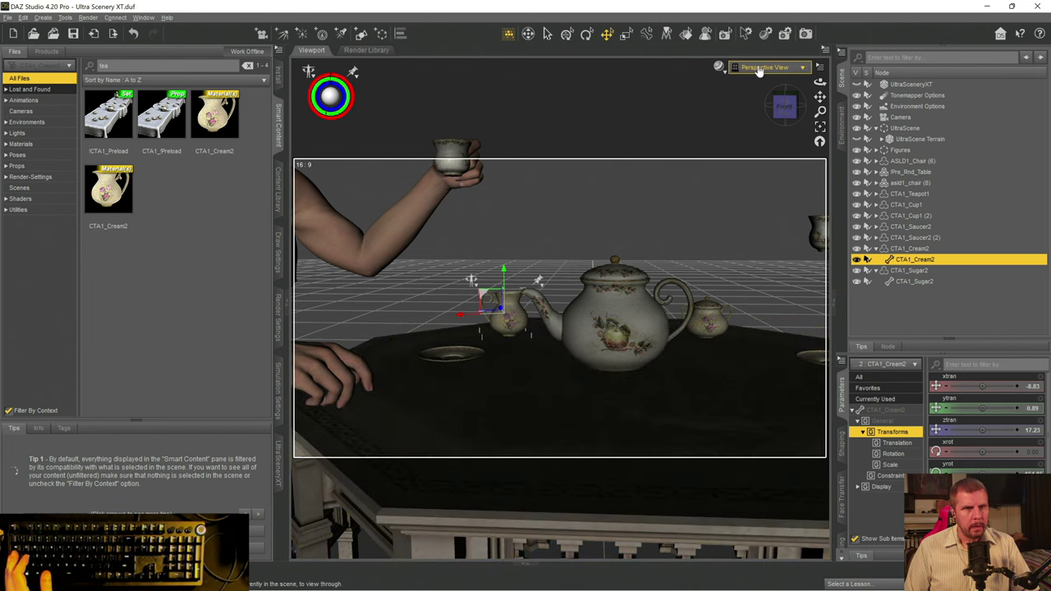
# - Return the viewport to the Camera view and save the scene
pyautogui.click(760, 69)
pyautogui.click(743, 161)
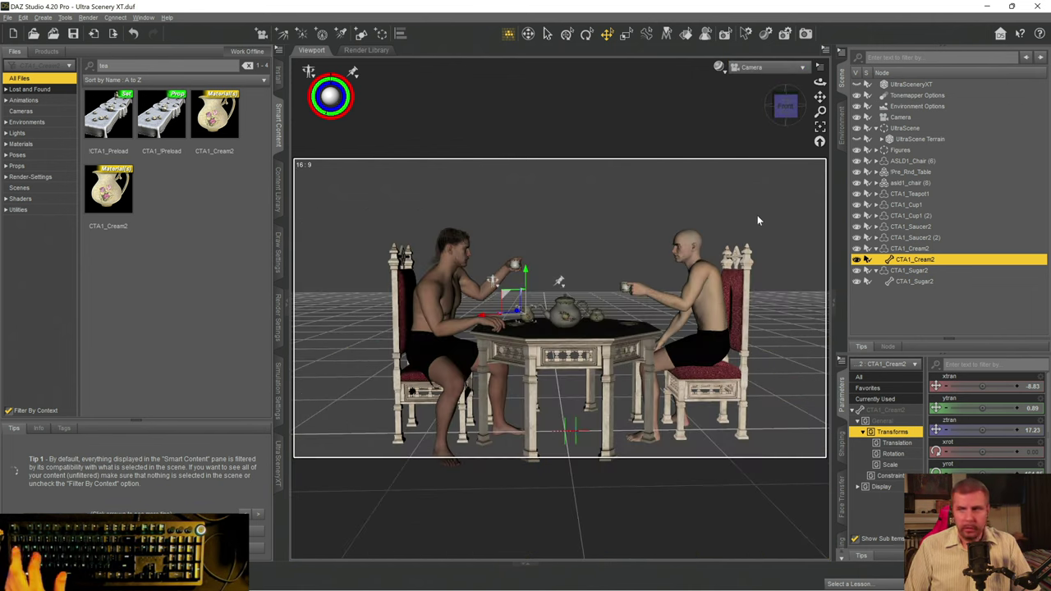
pyautogui.hotkey('ctrl', 's')
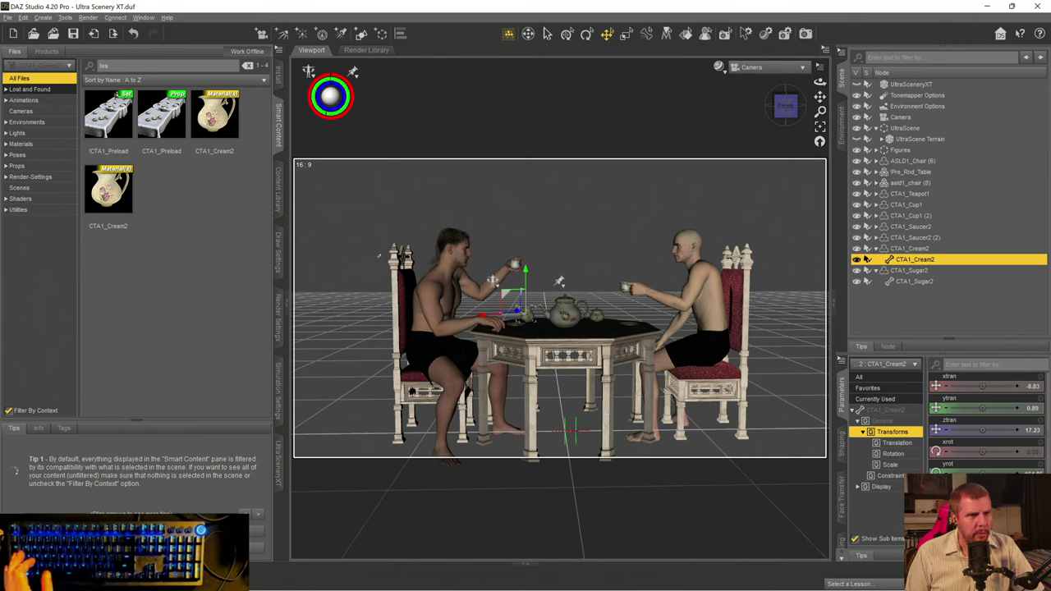
# - Leave the open Willis beard product and return to the product list in Smart Content
pyautogui.click(38, 52)
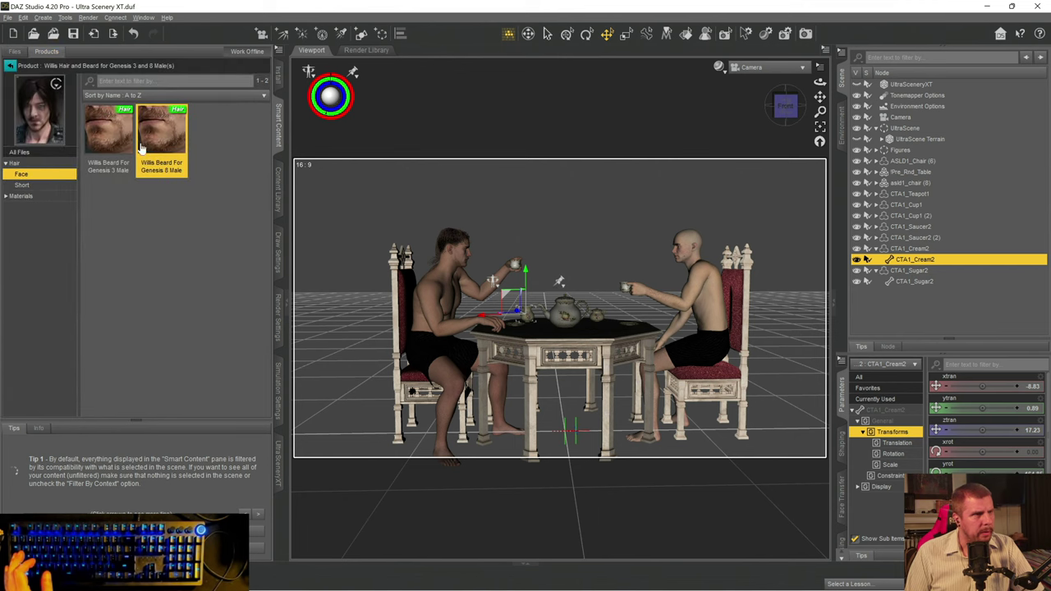
pyautogui.click(10, 66)
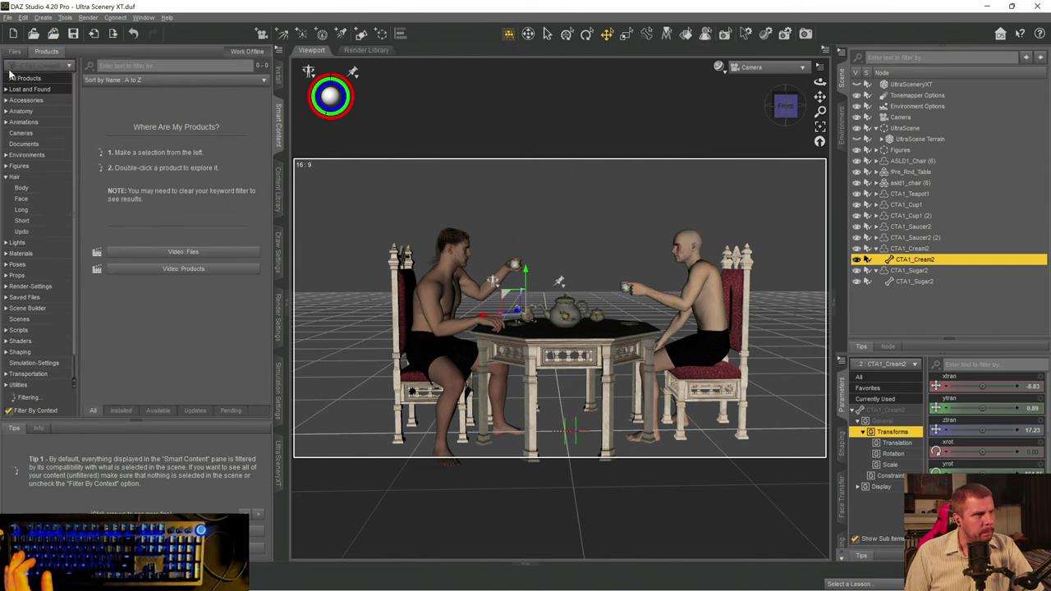
# - Group all the chair, table and tea set items from ASLD1_Chair (6) to CTA1_Sugar2 under a new group labelled "Table and Tea"
pyautogui.click(900, 162)
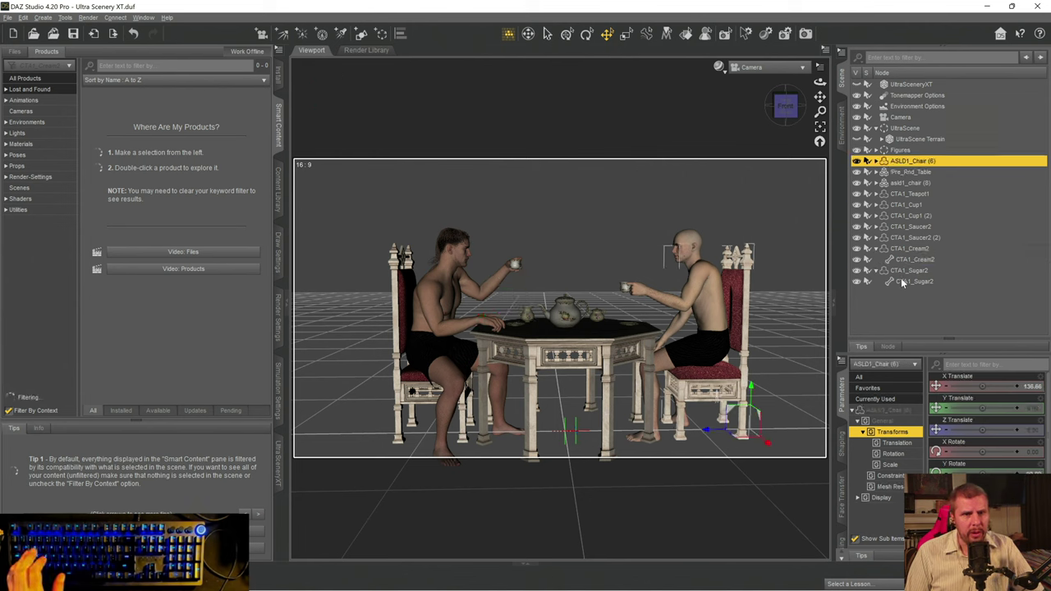
pyautogui.click(877, 271)
pyautogui.click(878, 249)
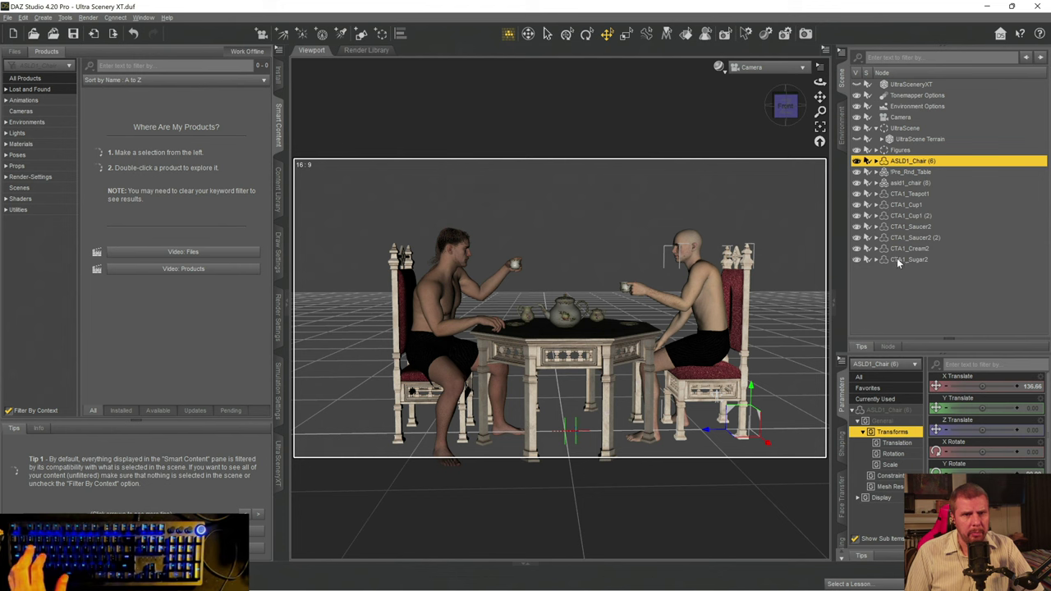
pyautogui.keyDown('shift'); pyautogui.click(897, 258); pyautogui.keyUp('shift')
pyautogui.click(43, 18)
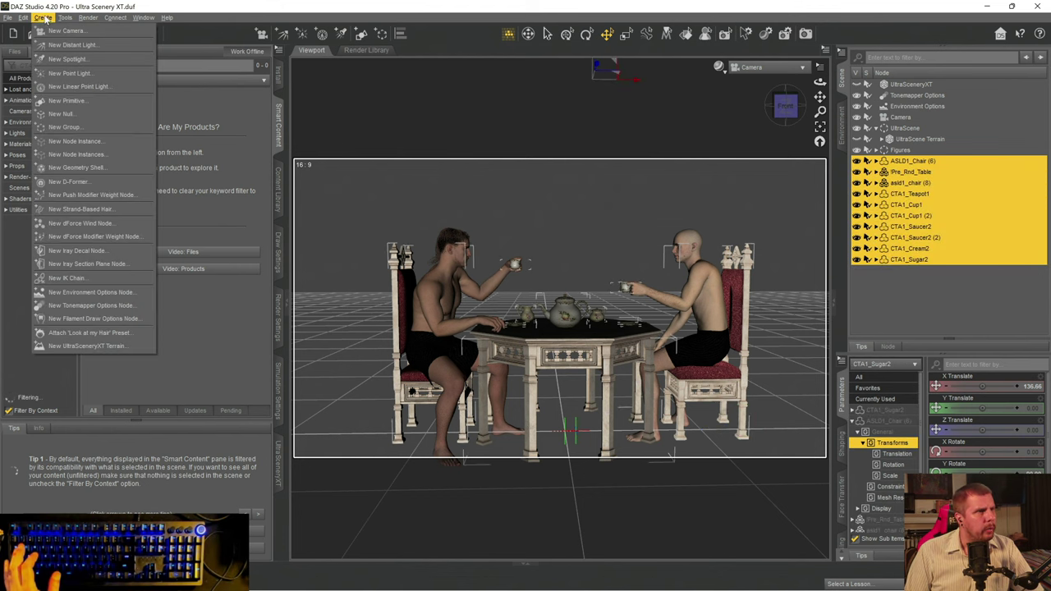
pyautogui.click(106, 125)
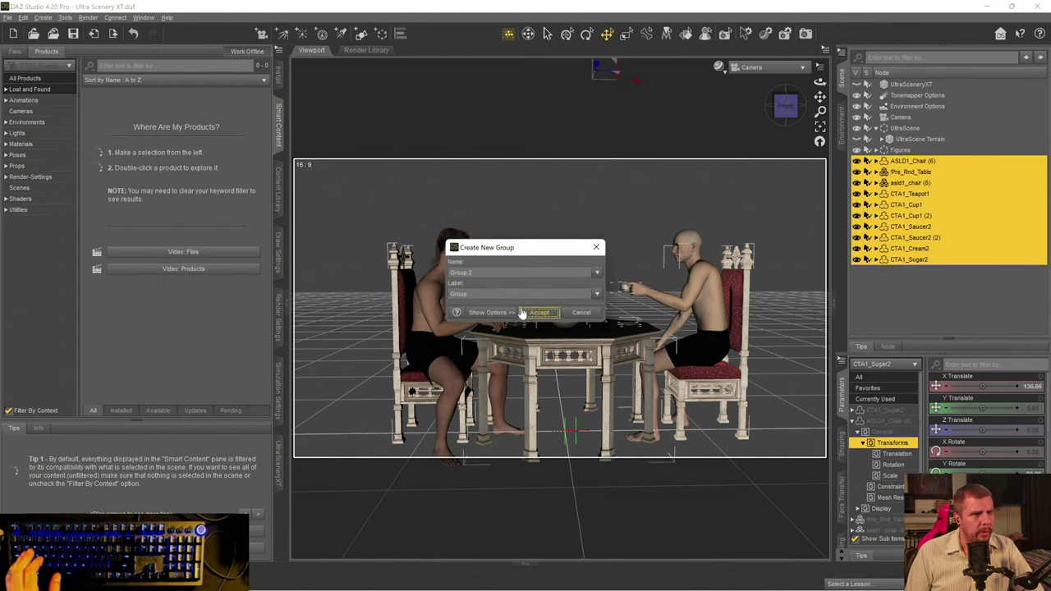
pyautogui.doubleClick(498, 294)
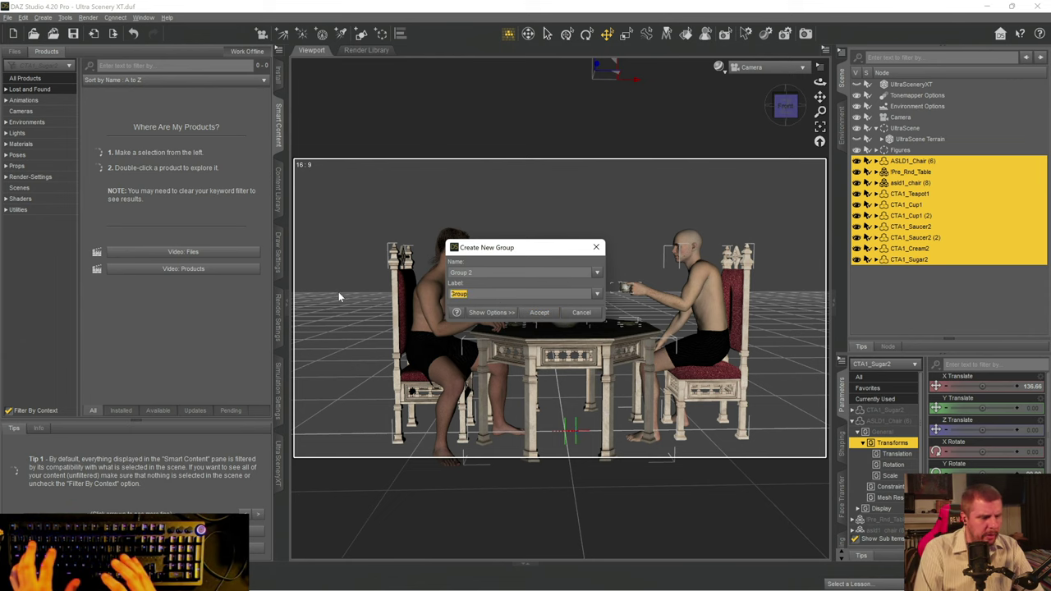
pyautogui.write('T')
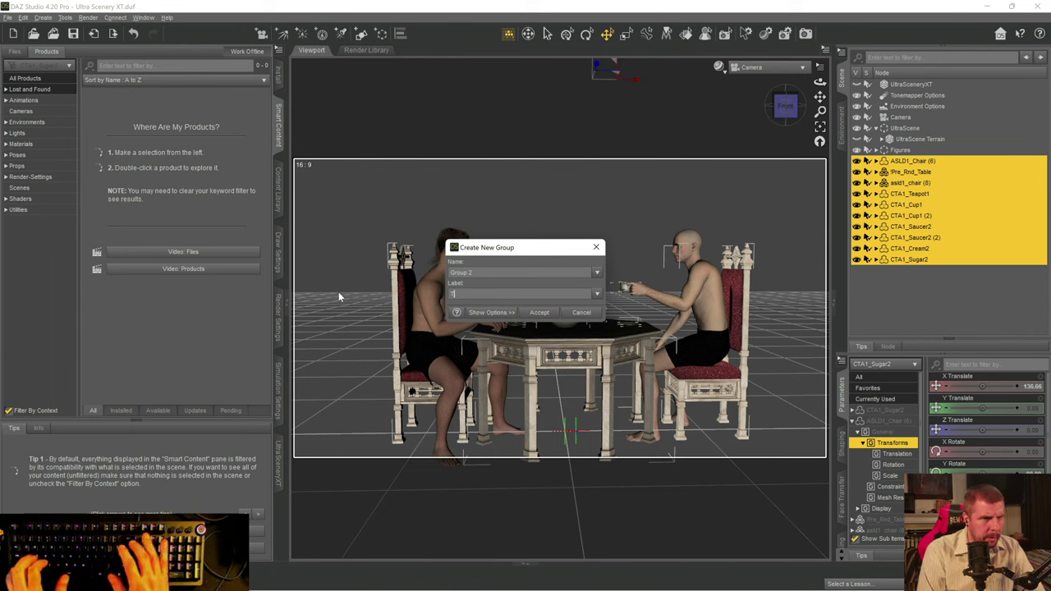
pyautogui.write('able and Tea')
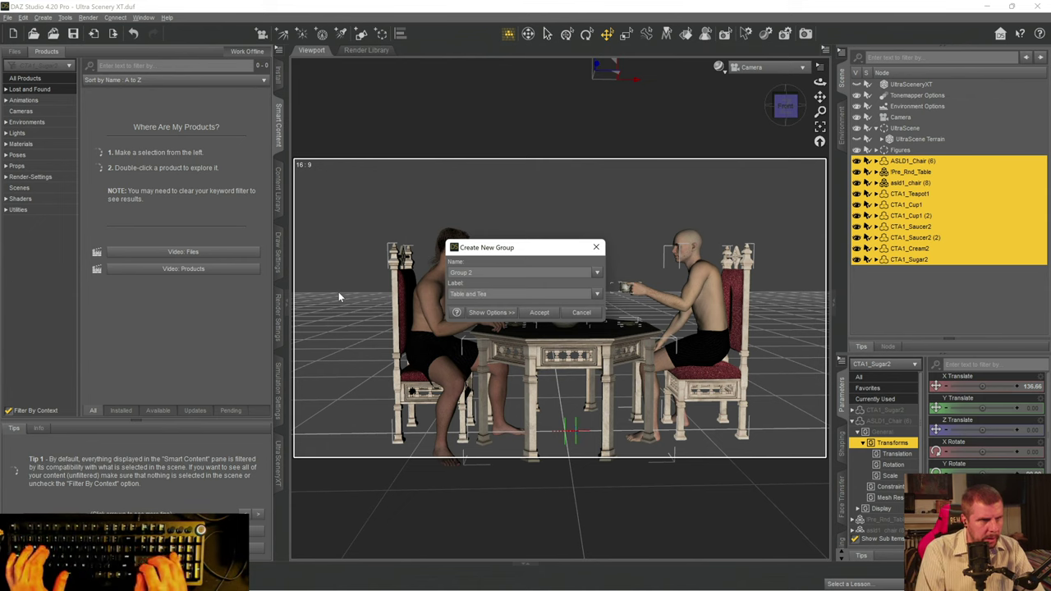
pyautogui.press('Return')
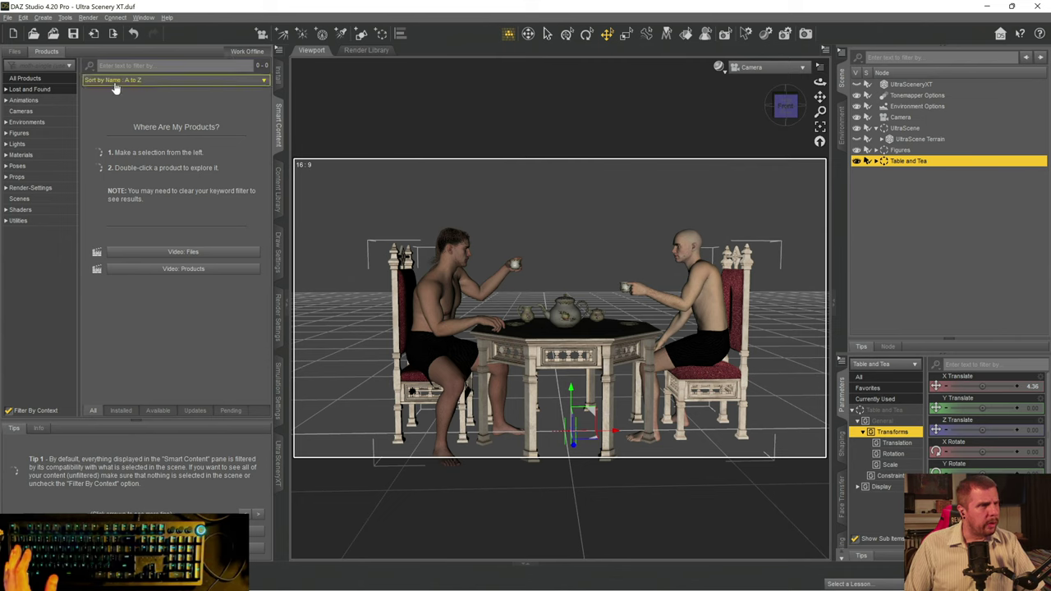
# - Search all products in Smart Content for "suit"
pyautogui.click(29, 80)
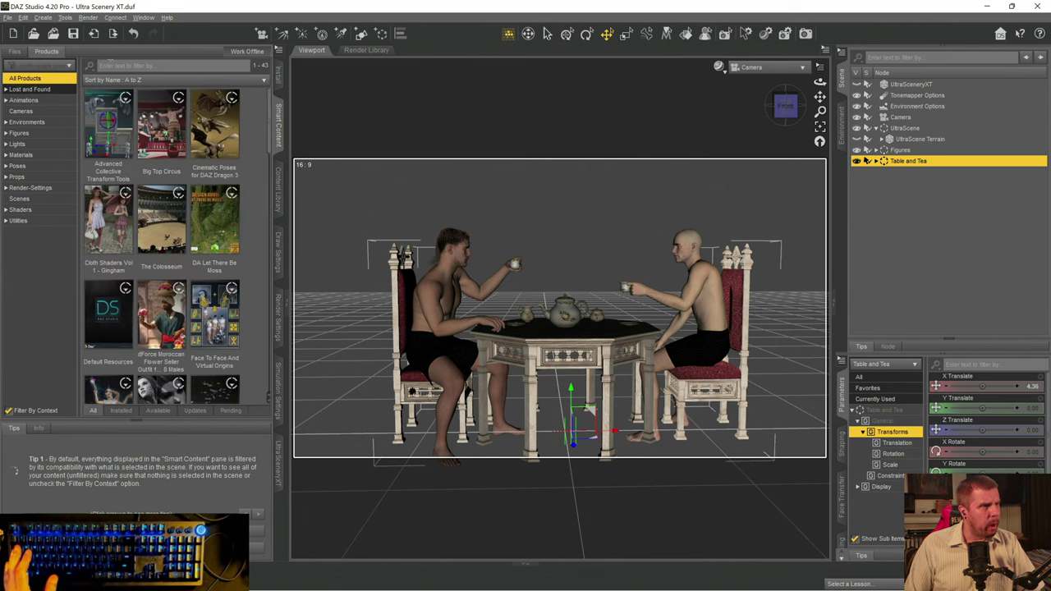
pyautogui.write('sc')
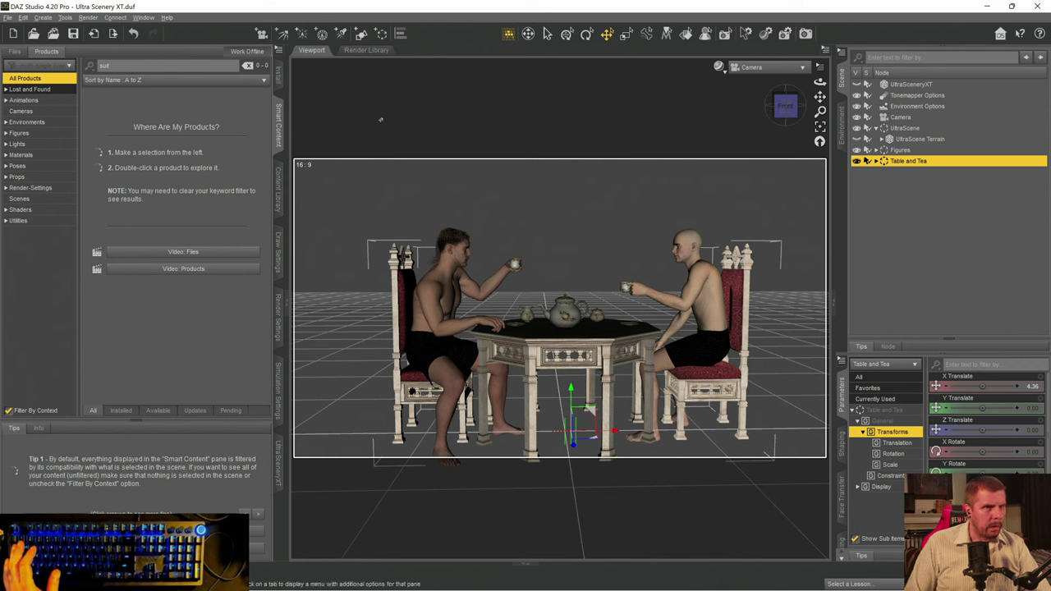
# - Clear the scene selection and look through the suit products, comparing the men's suits for the seated figures
pyautogui.click(929, 198)
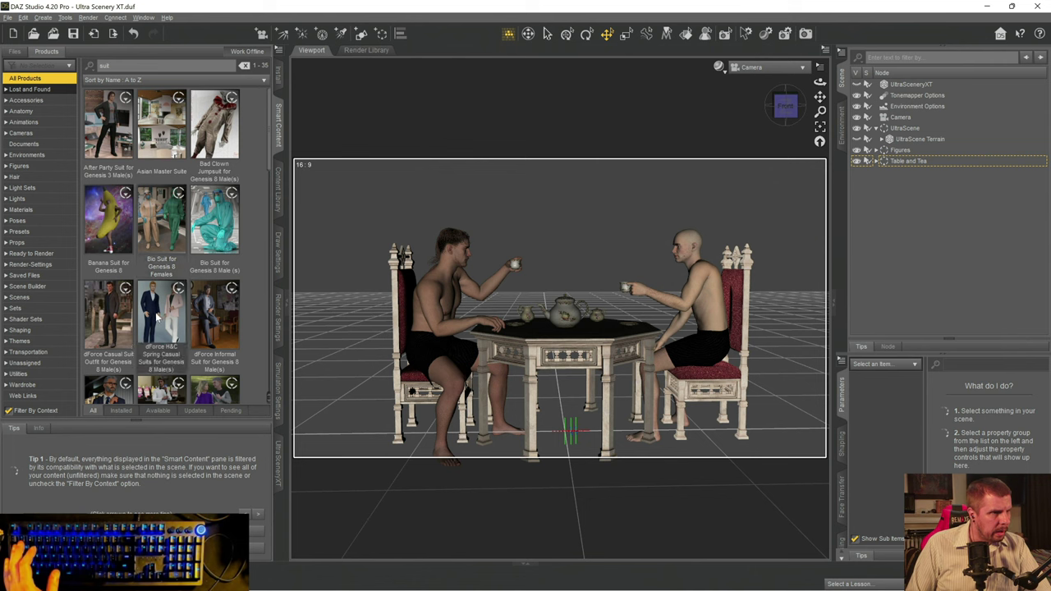
pyautogui.scroll(-3, 158, 316)
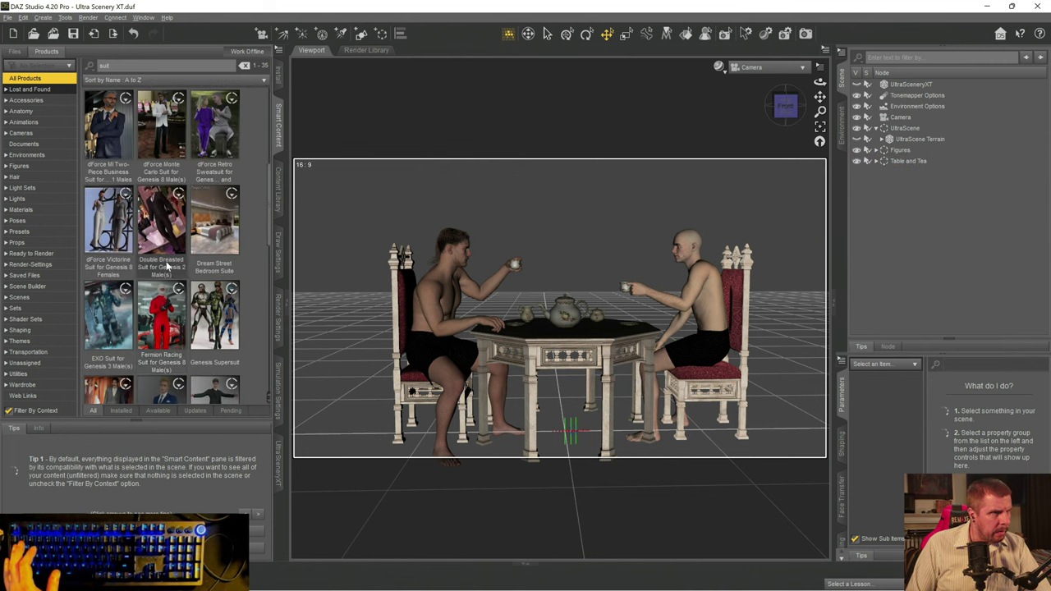
pyautogui.moveTo(170, 235)
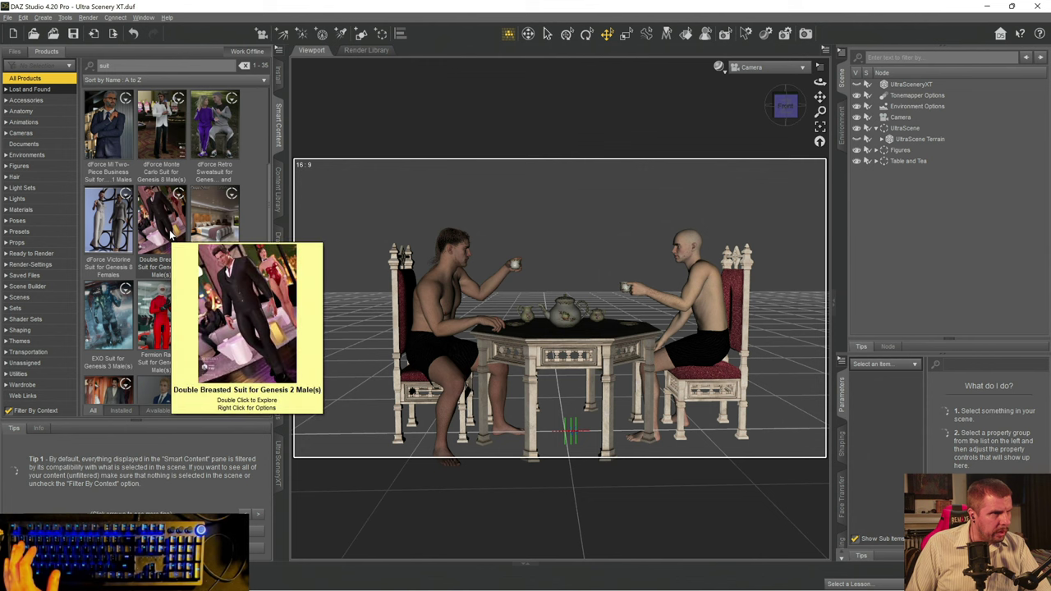
pyautogui.scroll(-3, 170, 235)
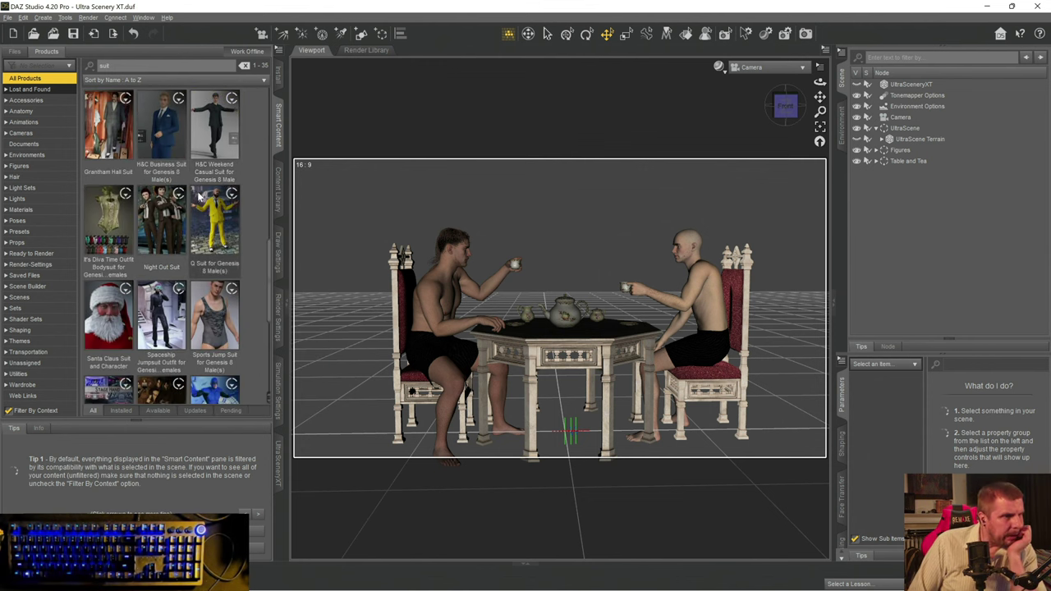
pyautogui.scroll(-3, 198, 196)
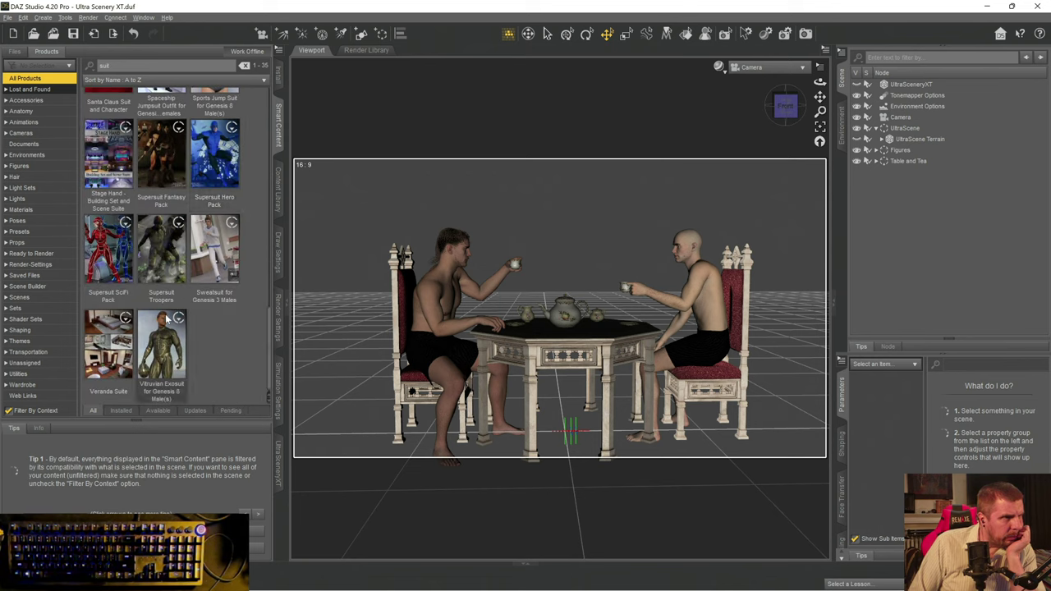
pyautogui.scroll(3, 168, 318)
pyautogui.moveTo(167, 298)
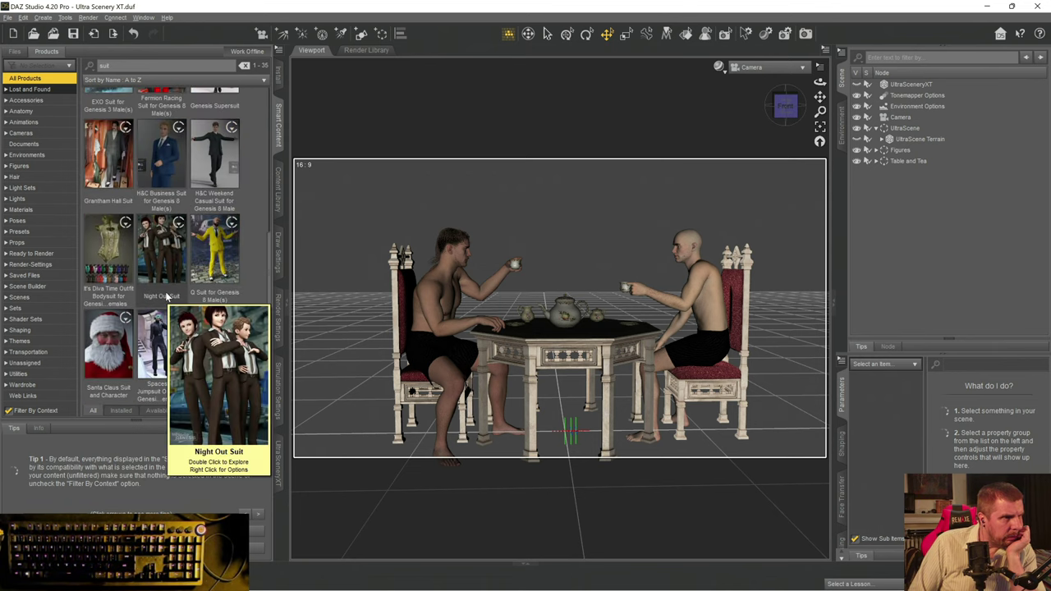
pyautogui.moveTo(129, 169)
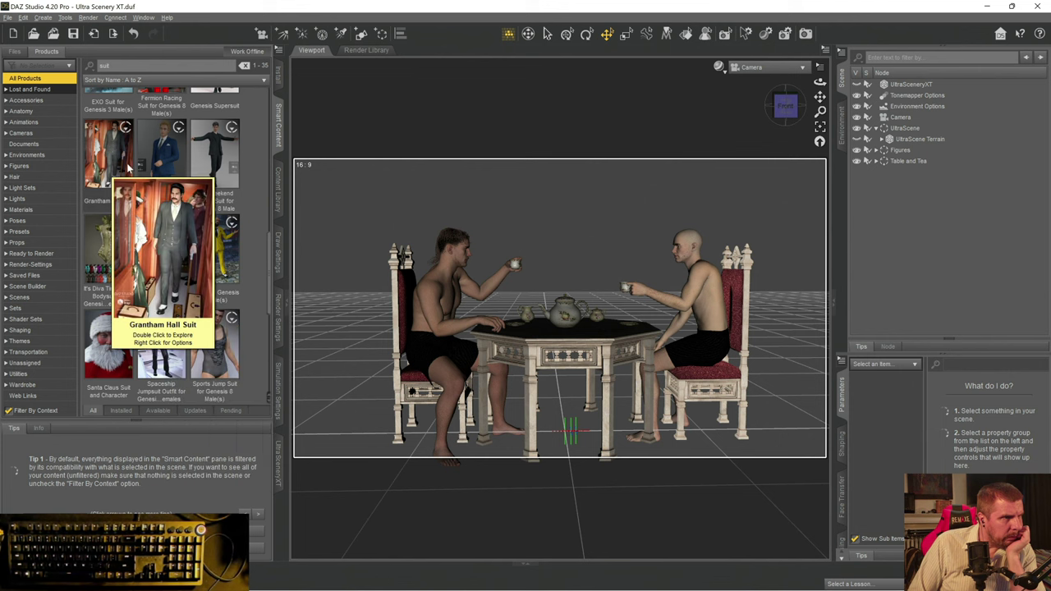
pyautogui.scroll(3, 162, 165)
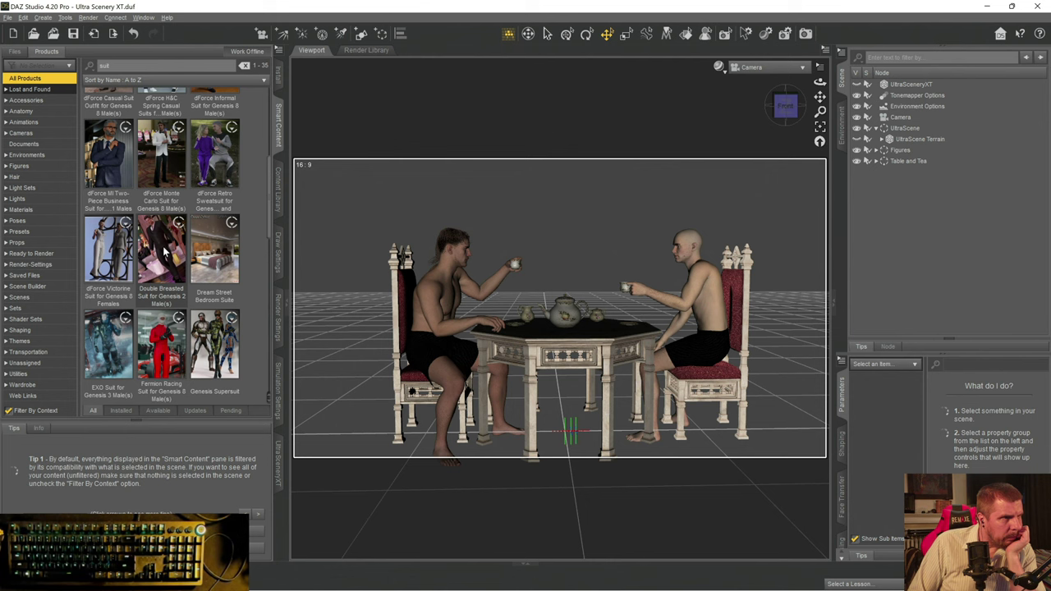
pyautogui.scroll(3, 164, 255)
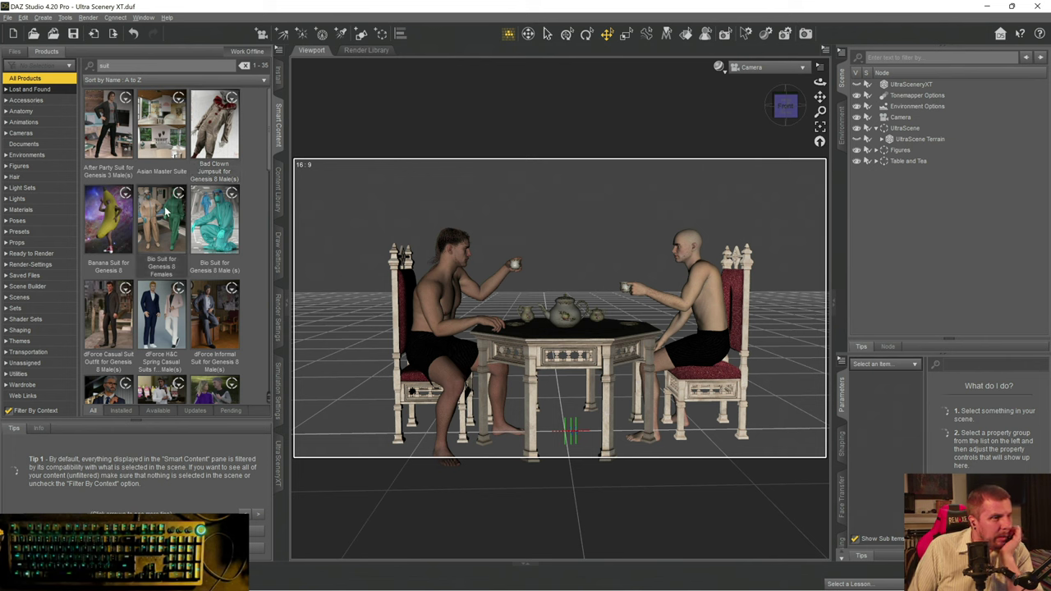
# - Open the dForce MI Two-Piece Business Suit for Genesis 8 and 8.1 Males product from the suit results
pyautogui.scroll(-5, 163, 201)
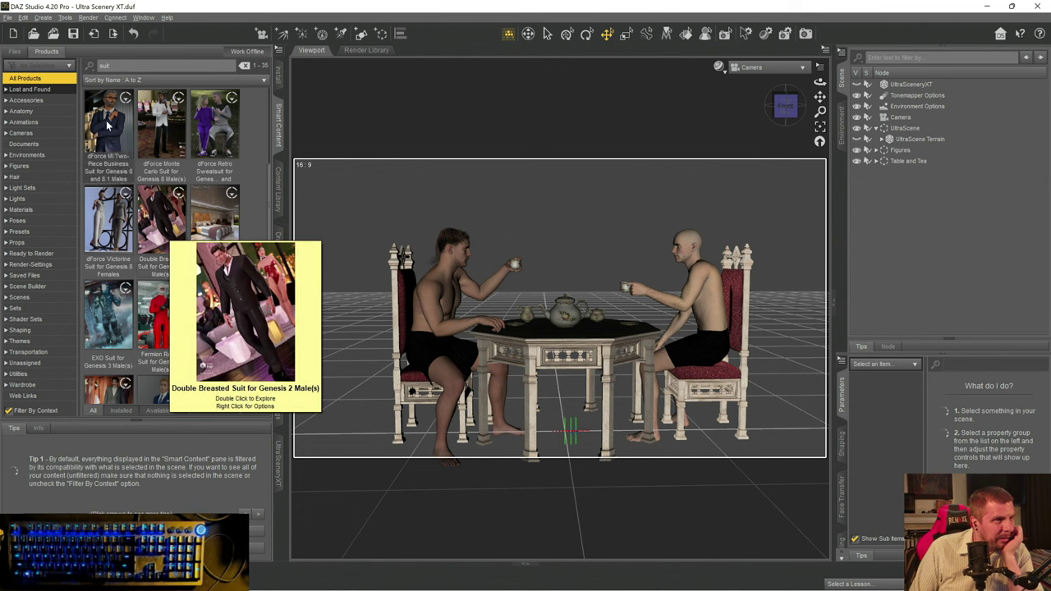
pyautogui.moveTo(107, 121)
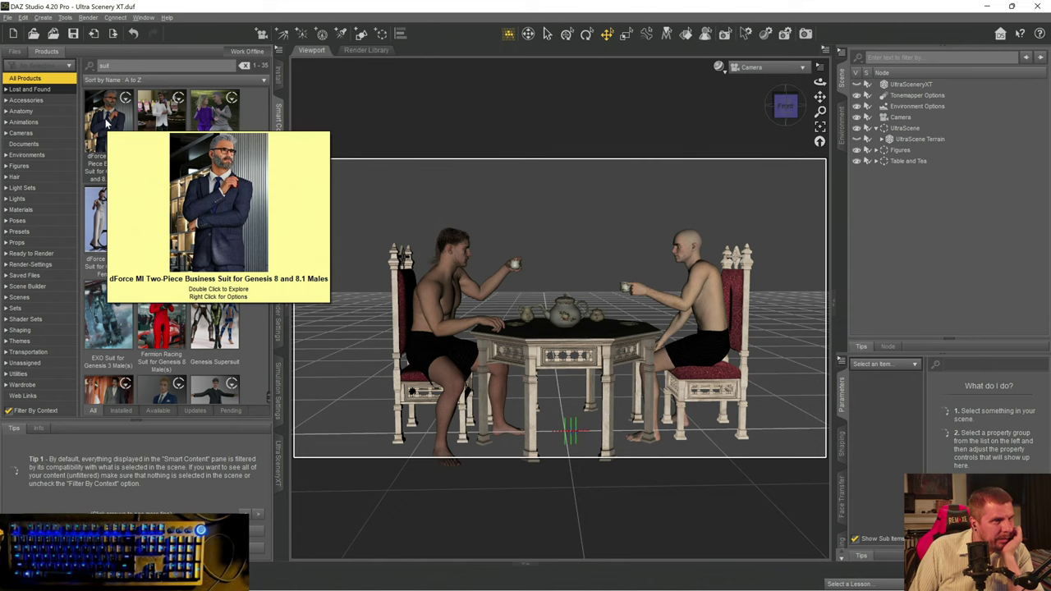
pyautogui.doubleClick(107, 122)
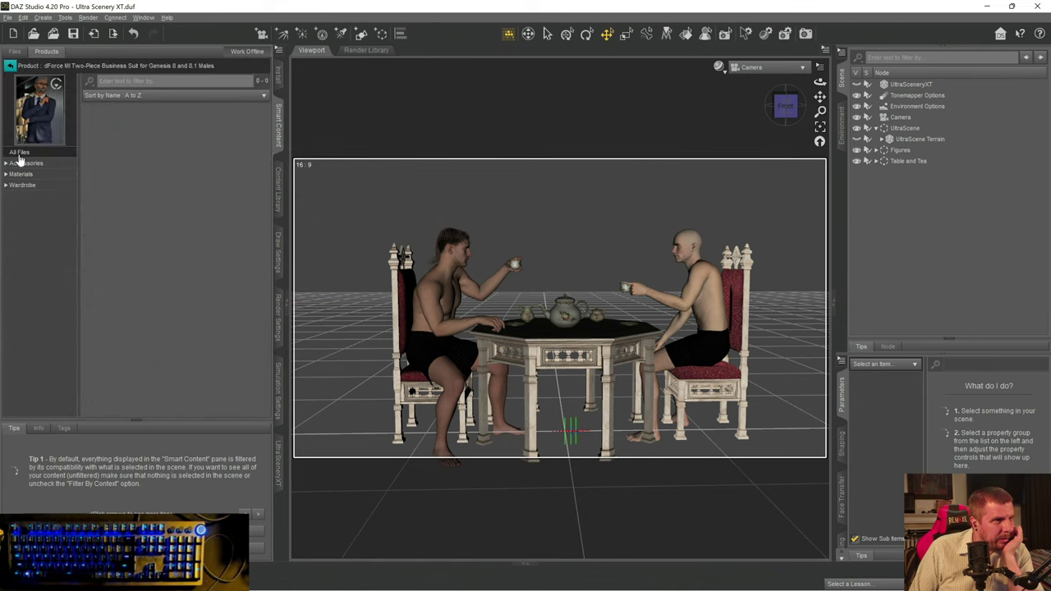
# - Look through the business suit's wardrobe pieces and material sets, including the beige, blue and grey versions
pyautogui.click(13, 163)
pyautogui.click(19, 175)
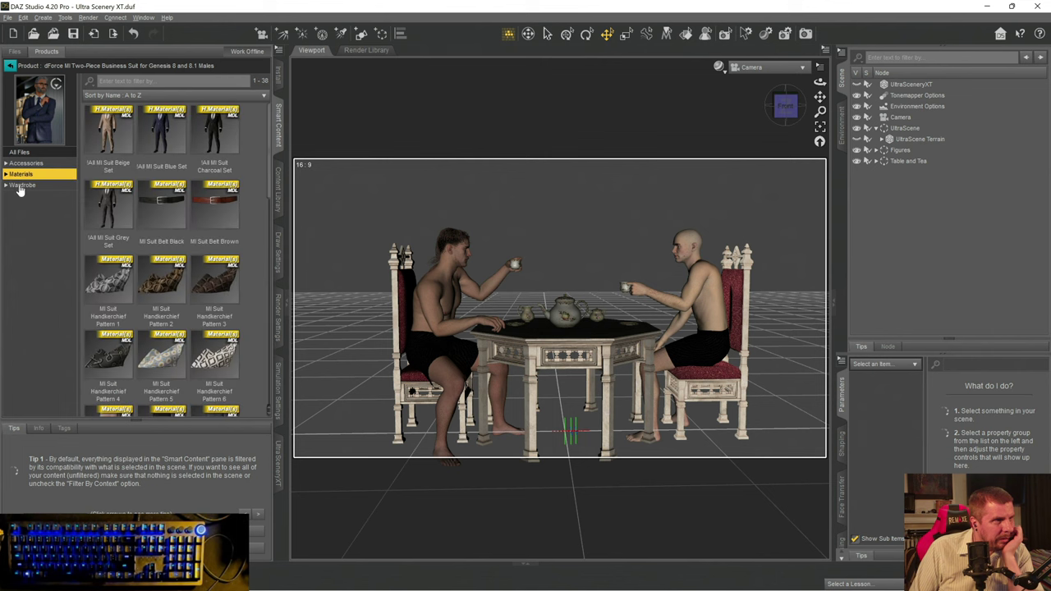
pyautogui.click(22, 187)
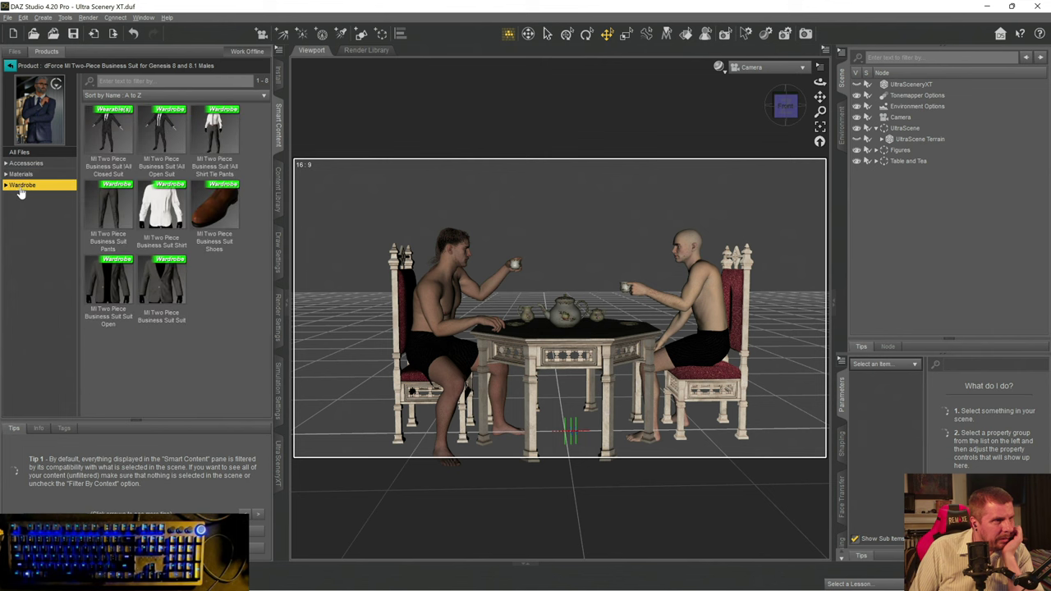
pyautogui.click(21, 175)
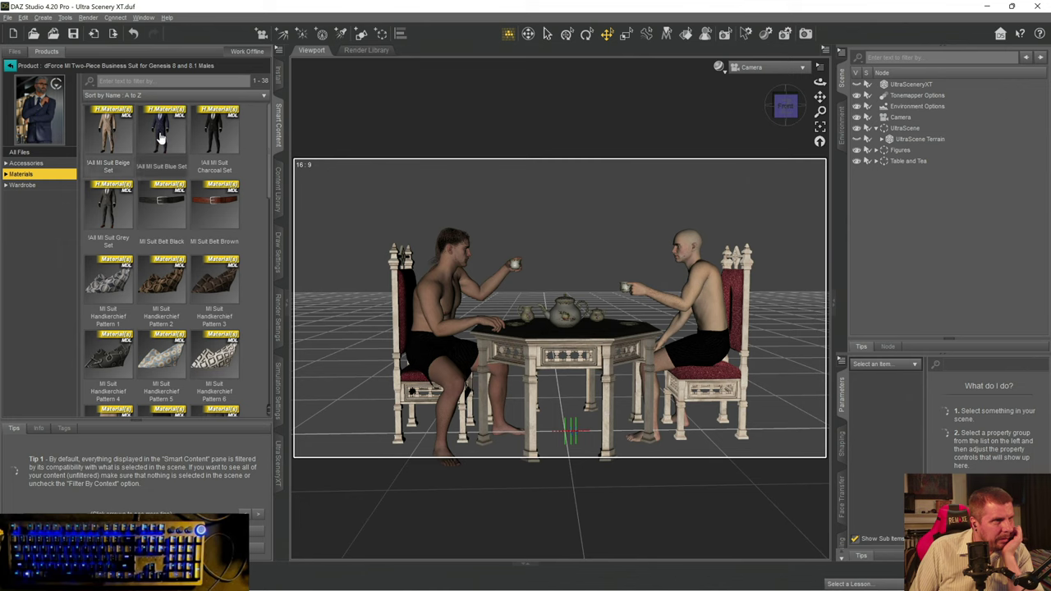
pyautogui.moveTo(161, 140)
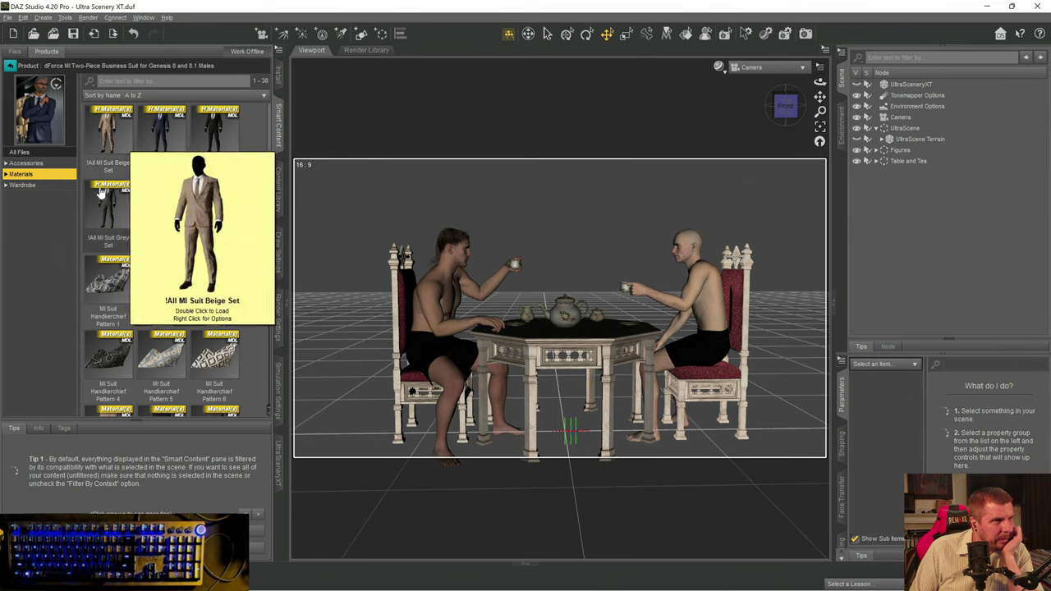
pyautogui.moveTo(96, 201)
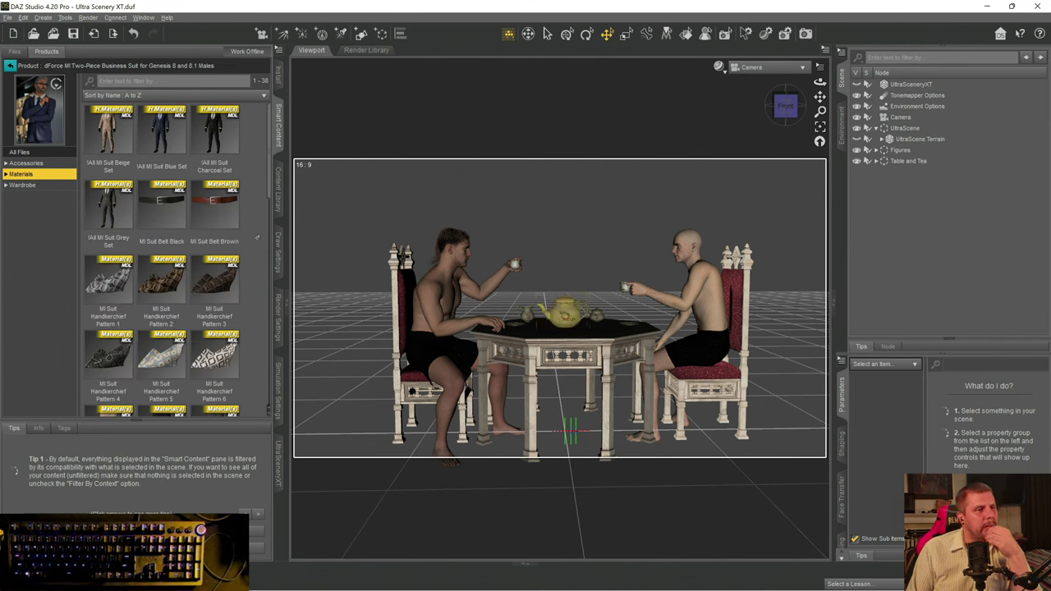
pyautogui.click(107, 205)
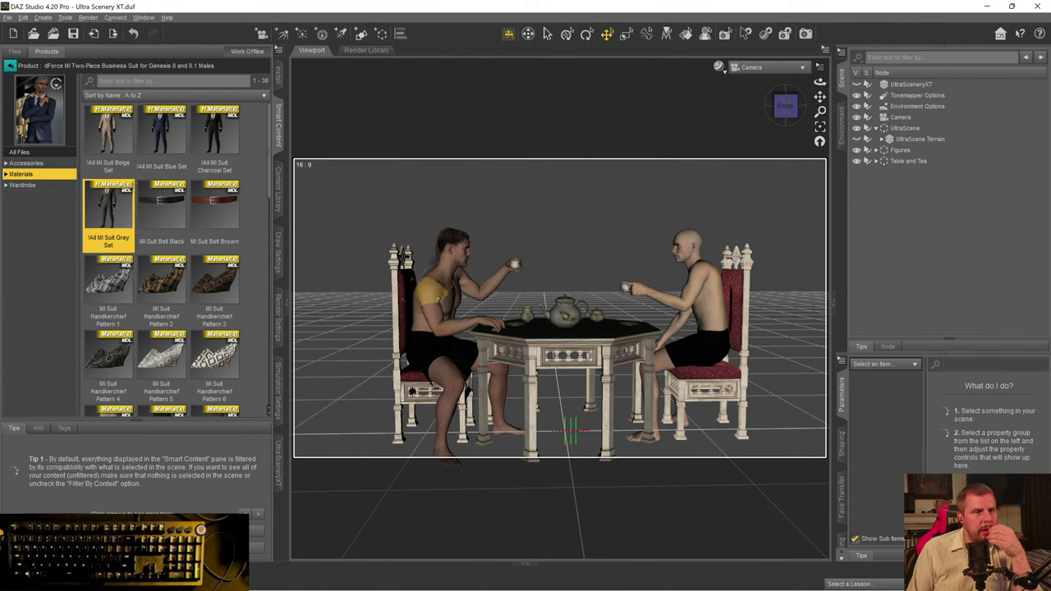
# - Select the Bruce HD 8.1 Male figure and load MI Two Piece Business Suit !All Open Suit onto it
pyautogui.click(448, 276)
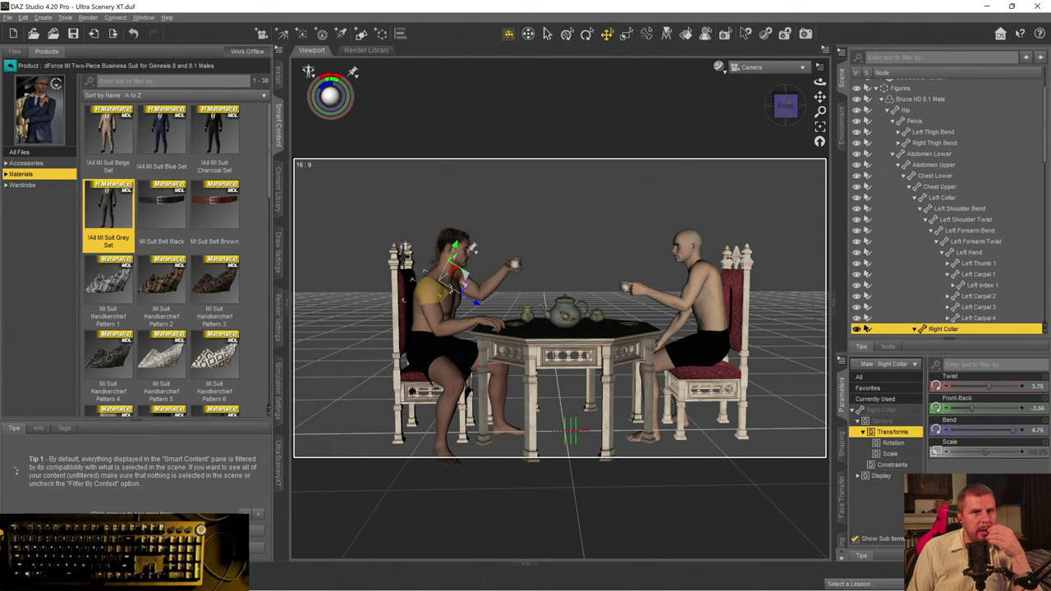
pyautogui.click(896, 99)
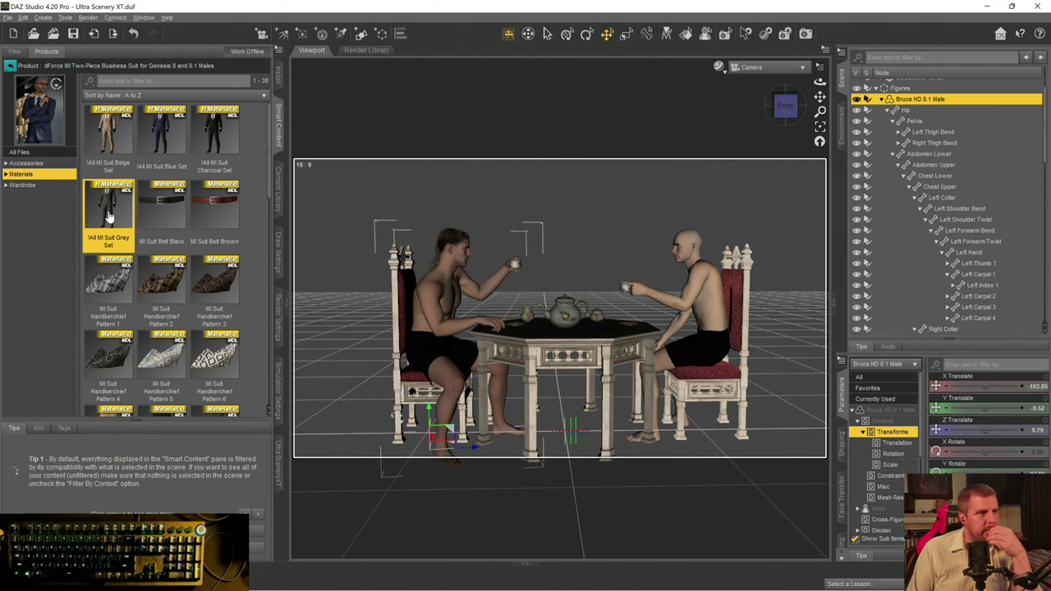
pyautogui.click(20, 163)
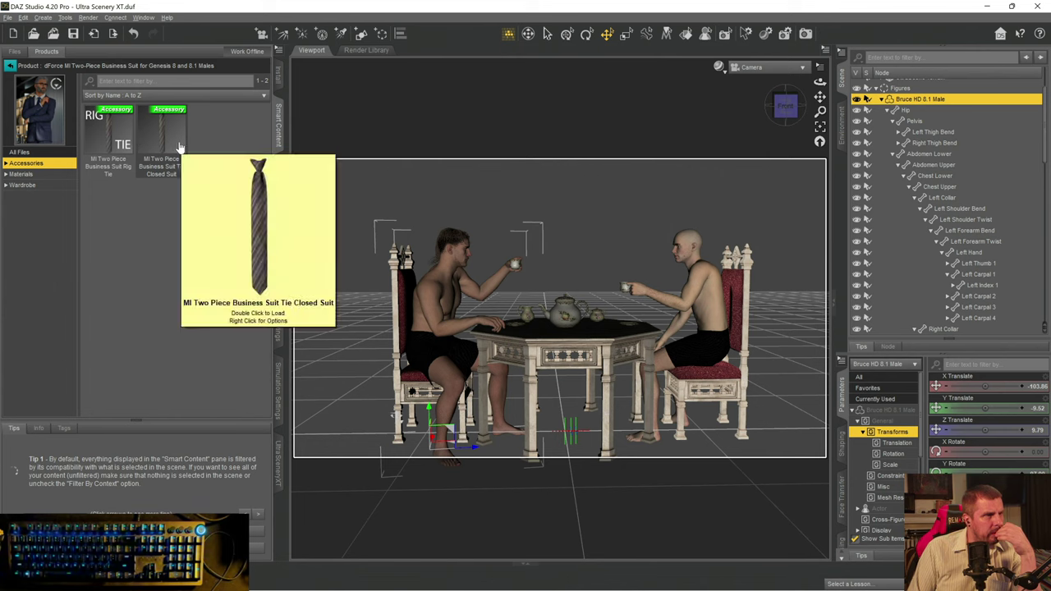
pyautogui.click(28, 185)
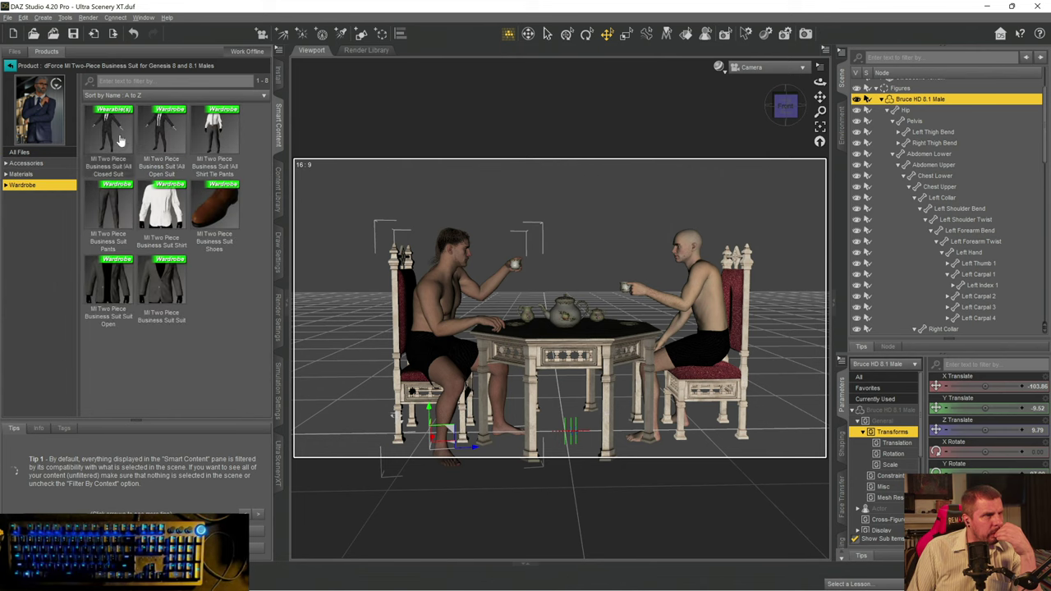
pyautogui.moveTo(165, 138)
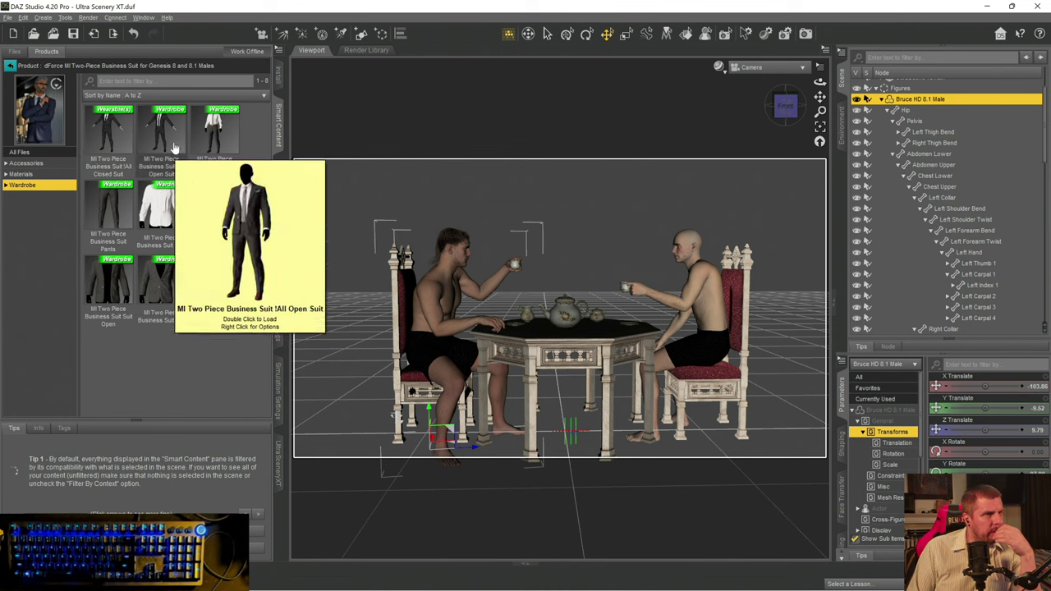
pyautogui.rightClick(172, 133)
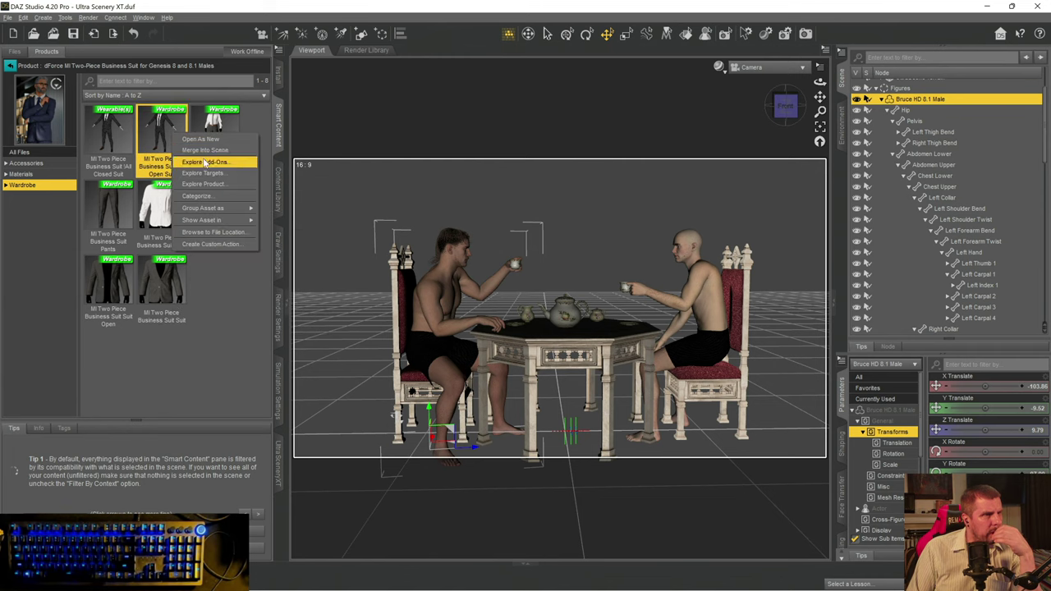
pyautogui.click(152, 136)
pyautogui.moveTo(152, 135)
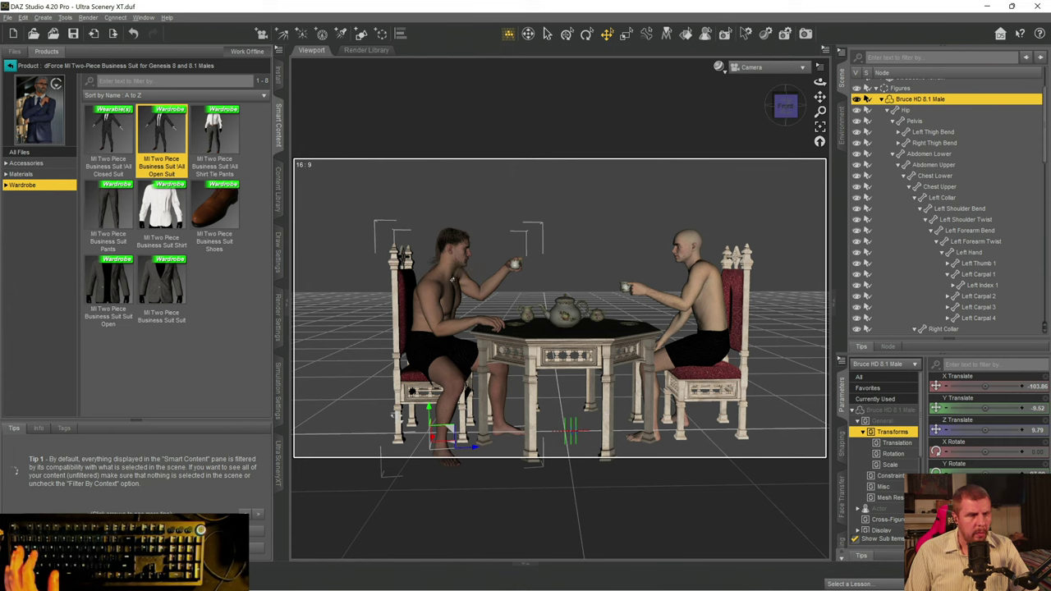
pyautogui.doubleClick(164, 145)
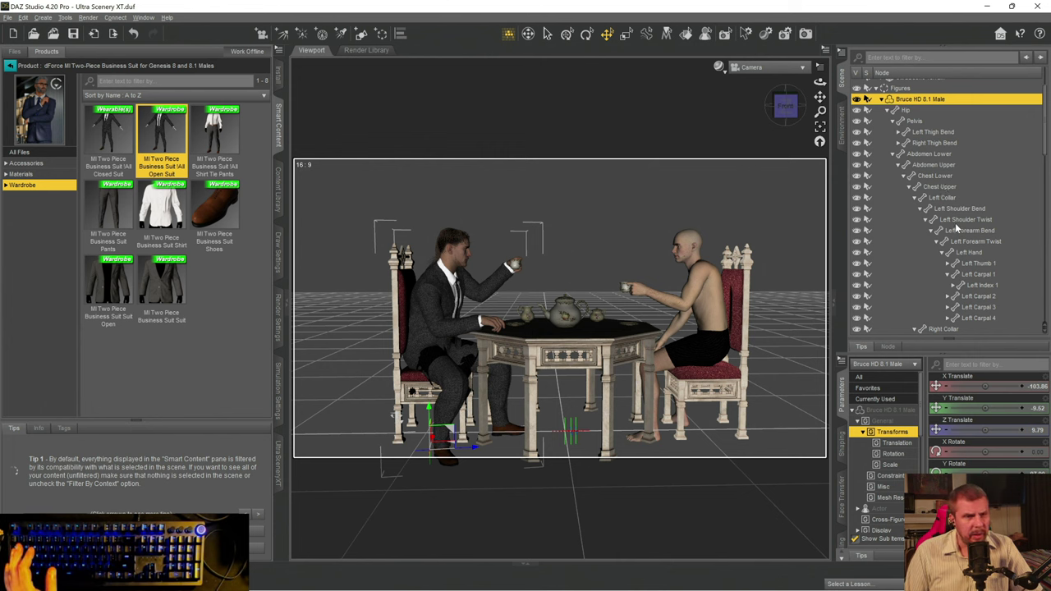
# - Examine the scene hierarchy for the clothing and hair items attached to Bruce HD 8.1 Male and the nodes of Rocco
pyautogui.scroll(-4, 956, 222)
pyautogui.scroll(-2, 957, 230)
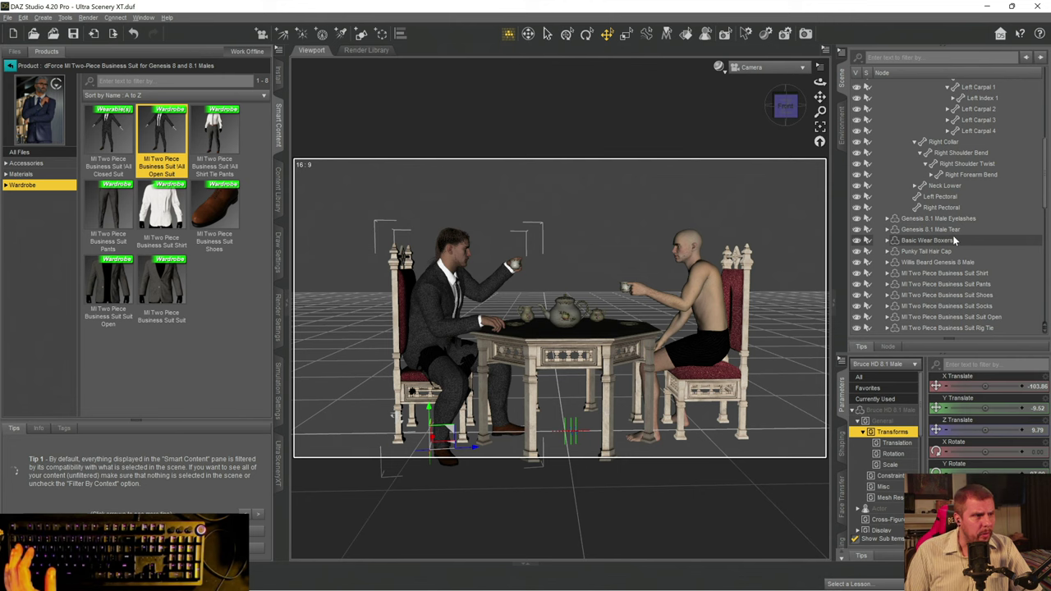
pyautogui.scroll(3, 952, 235)
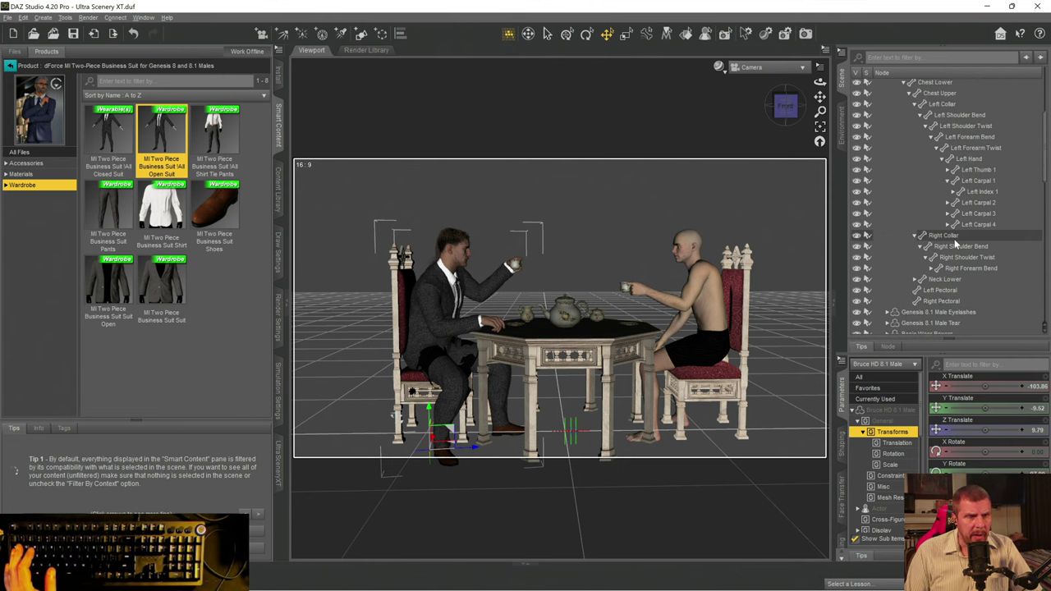
pyautogui.scroll(2, 955, 242)
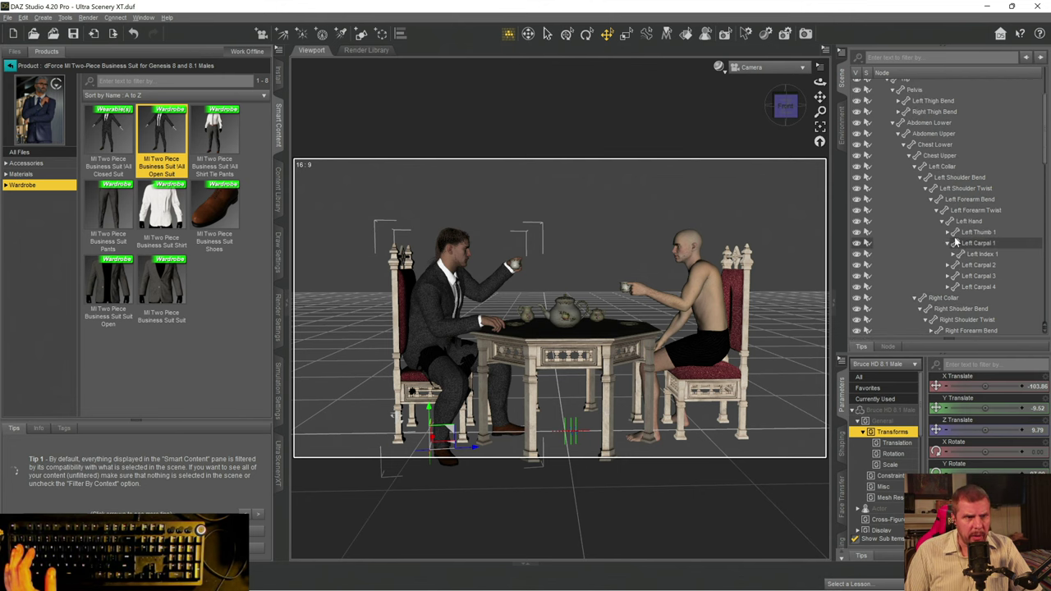
pyautogui.scroll(-3, 956, 240)
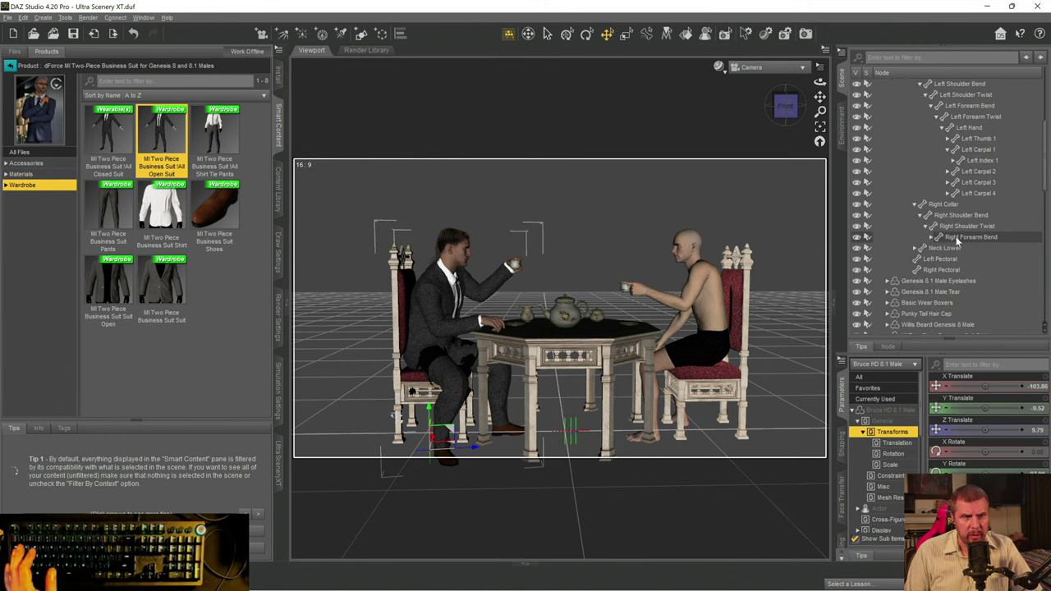
pyautogui.scroll(-4, 955, 238)
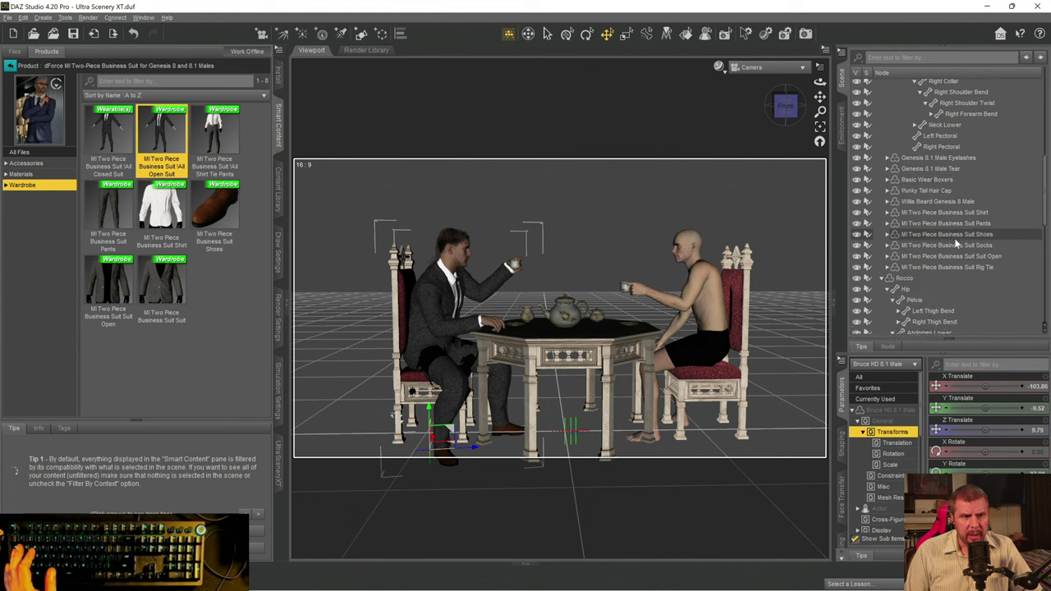
pyautogui.scroll(4, 954, 238)
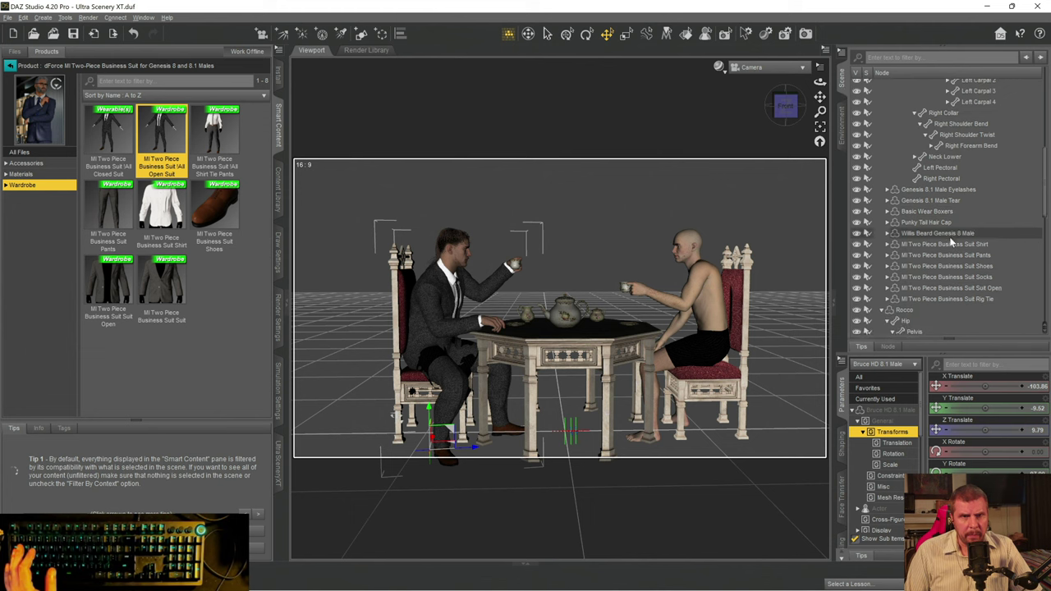
pyautogui.scroll(3, 950, 237)
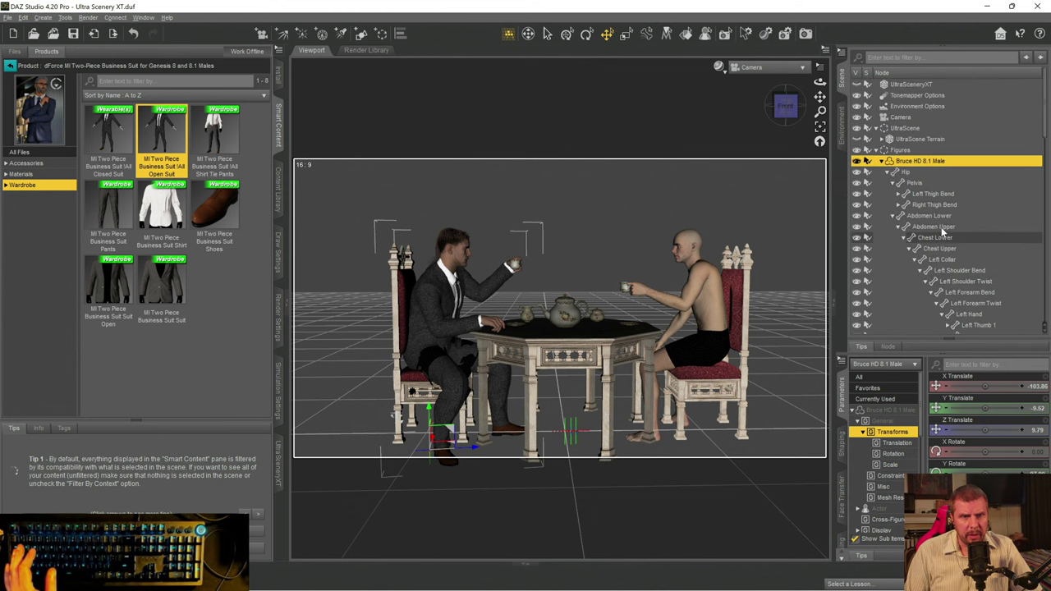
pyautogui.scroll(-12, 943, 240)
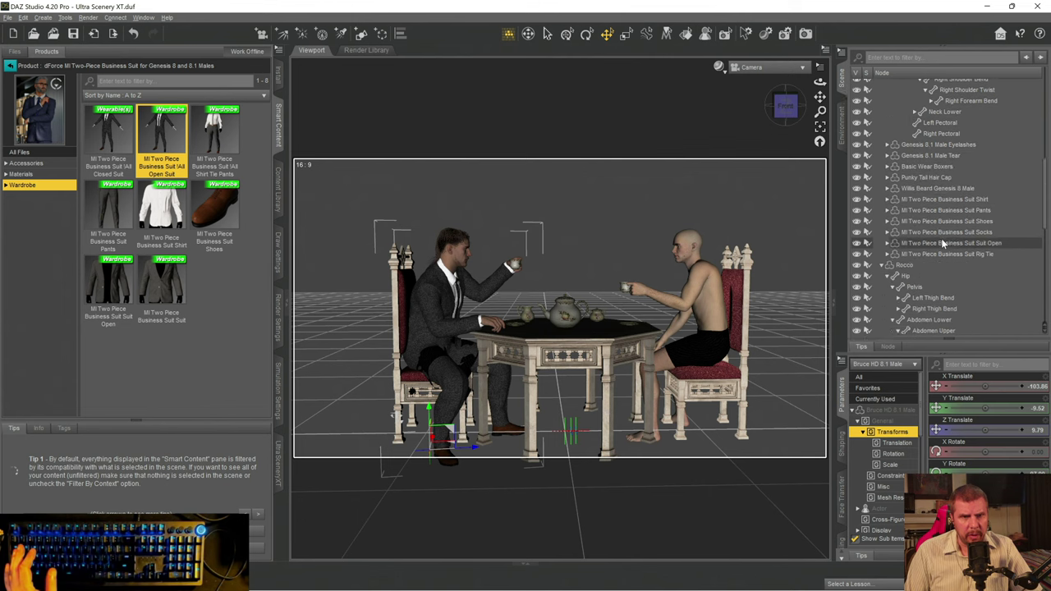
pyautogui.scroll(-6, 943, 245)
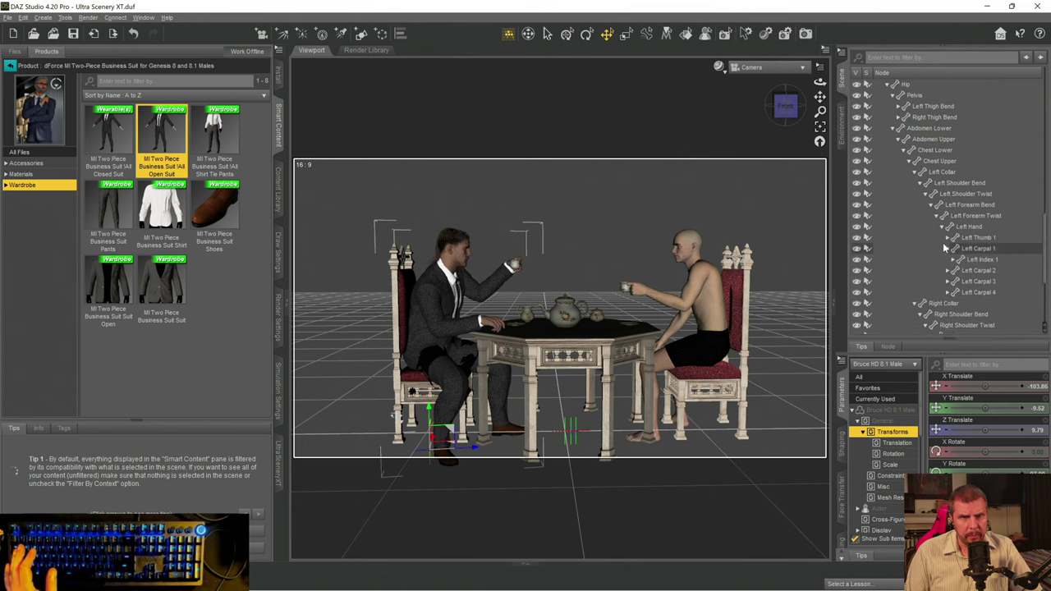
# - Delete the Basic Wear Boxers from the Bruce HD 8.1 Male figure
pyautogui.scroll(6, 946, 240)
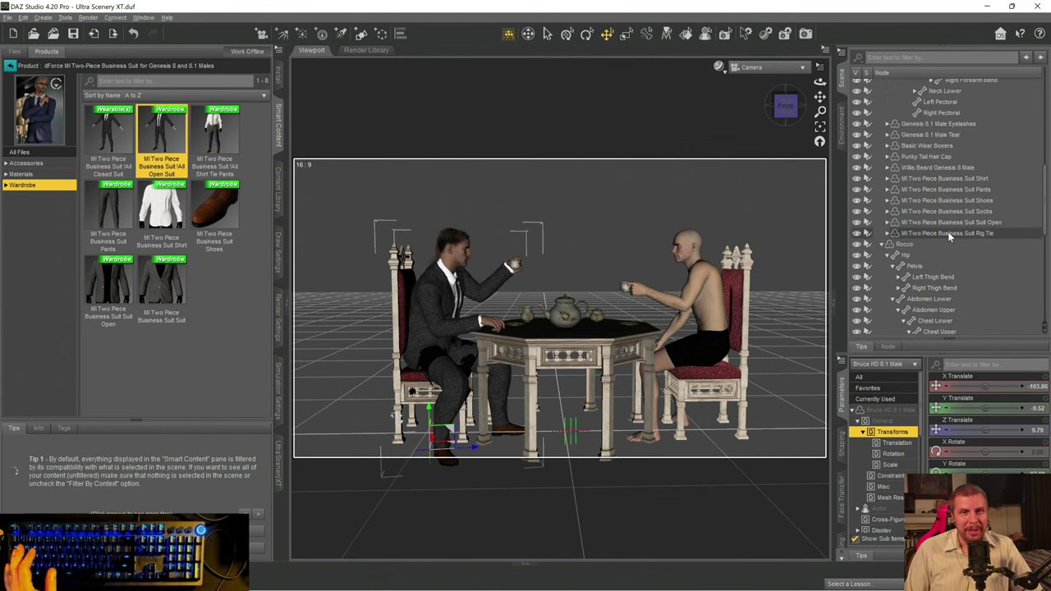
pyautogui.click(914, 146)
pyautogui.press('Delete')
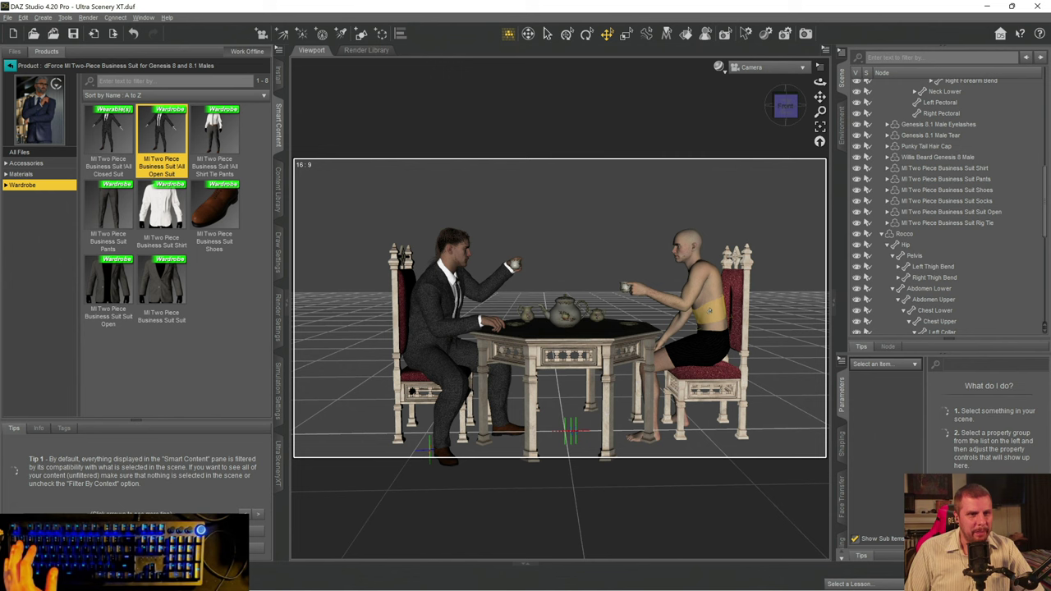
# - Select the Rocco figure and load MI Two Piece Business Suit !All Open Suit onto it
pyautogui.click(710, 310)
pyautogui.click(907, 236)
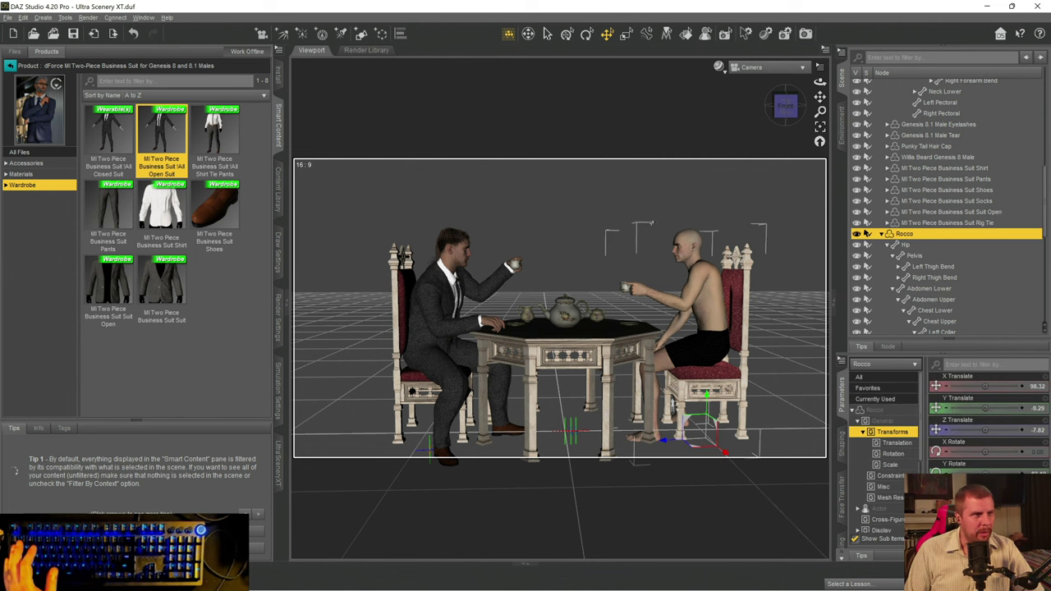
pyautogui.moveTo(159, 139)
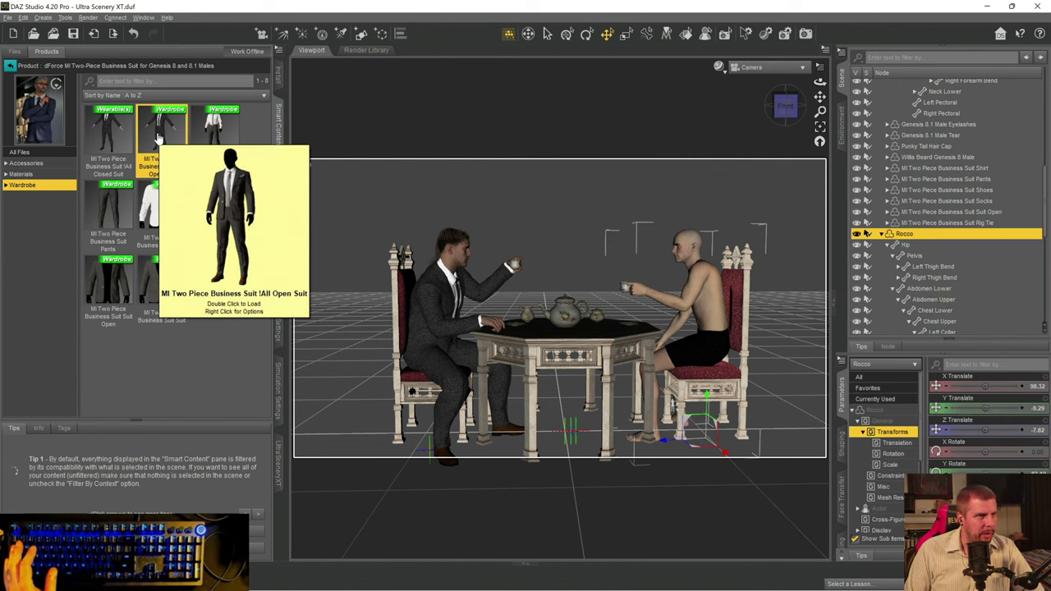
pyautogui.doubleClick(159, 139)
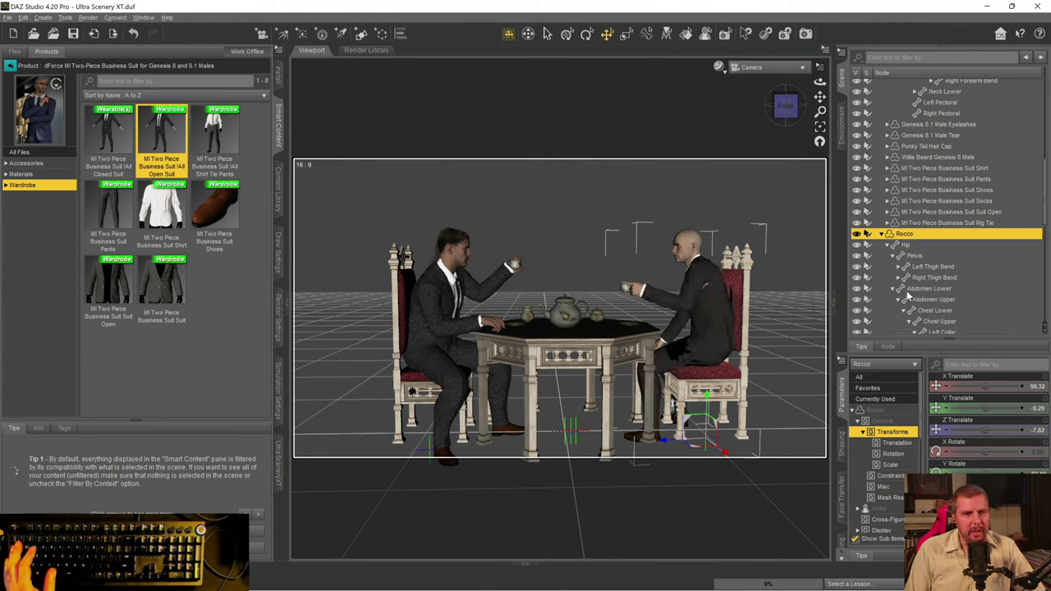
# - Delete the Basic Wear Boxers (2) item from the Rocco figure
pyautogui.scroll(-4, 944, 262)
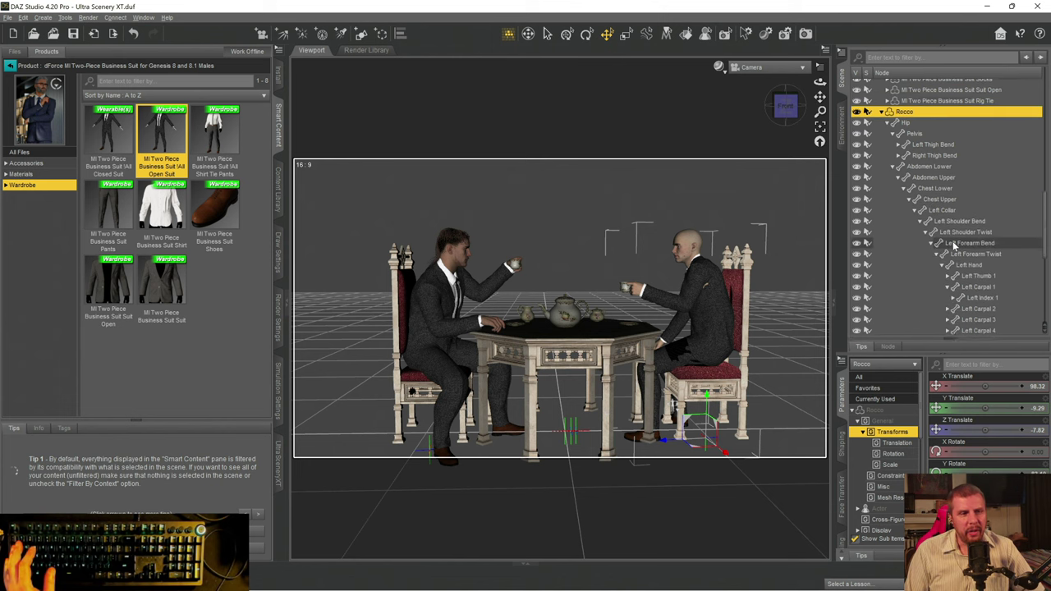
pyautogui.scroll(-4, 954, 247)
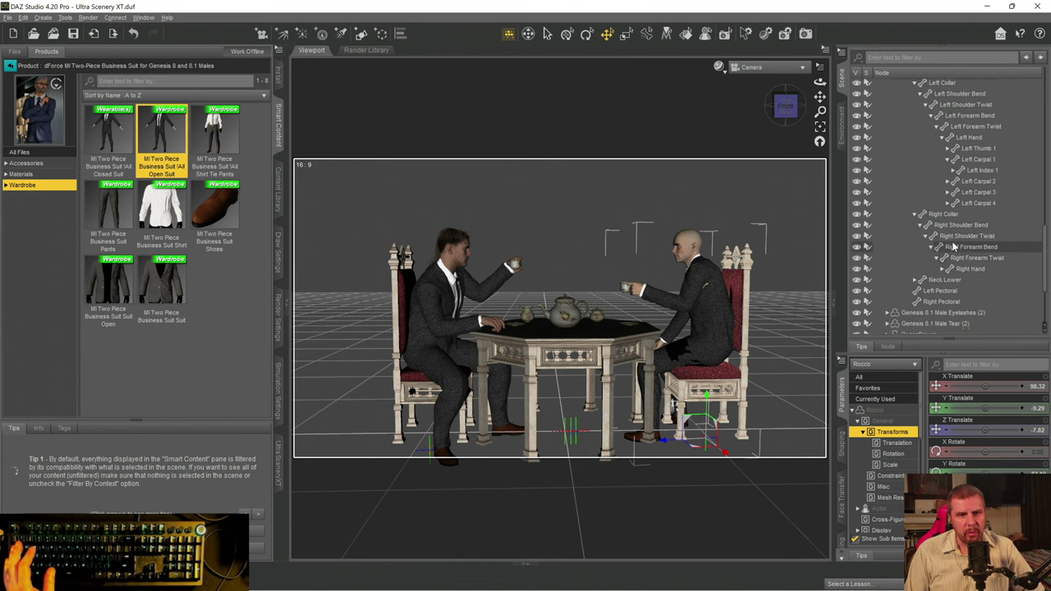
pyautogui.scroll(-3, 954, 247)
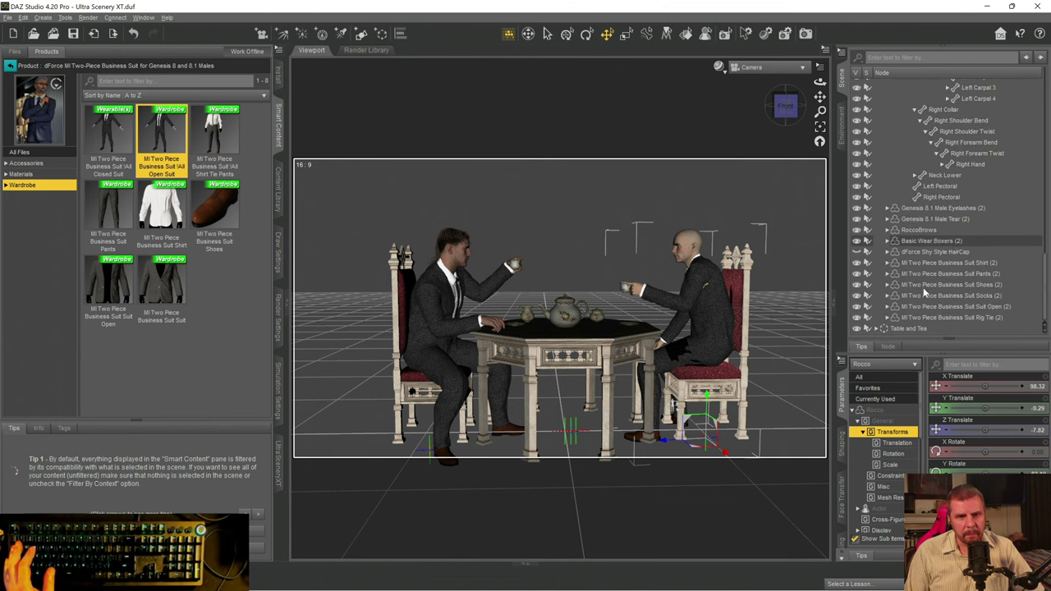
pyautogui.click(930, 241)
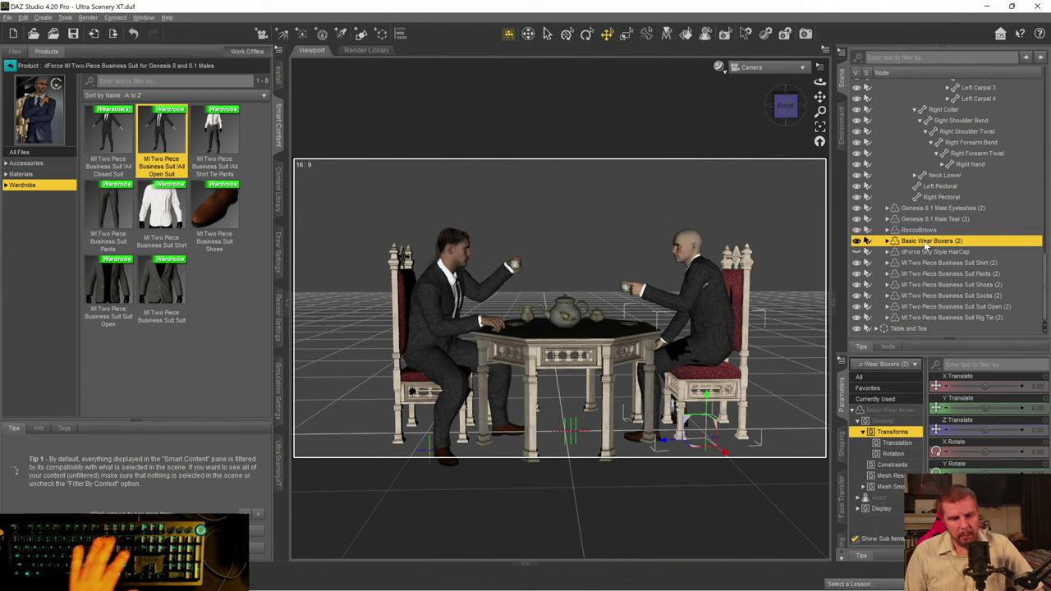
pyautogui.press('Delete')
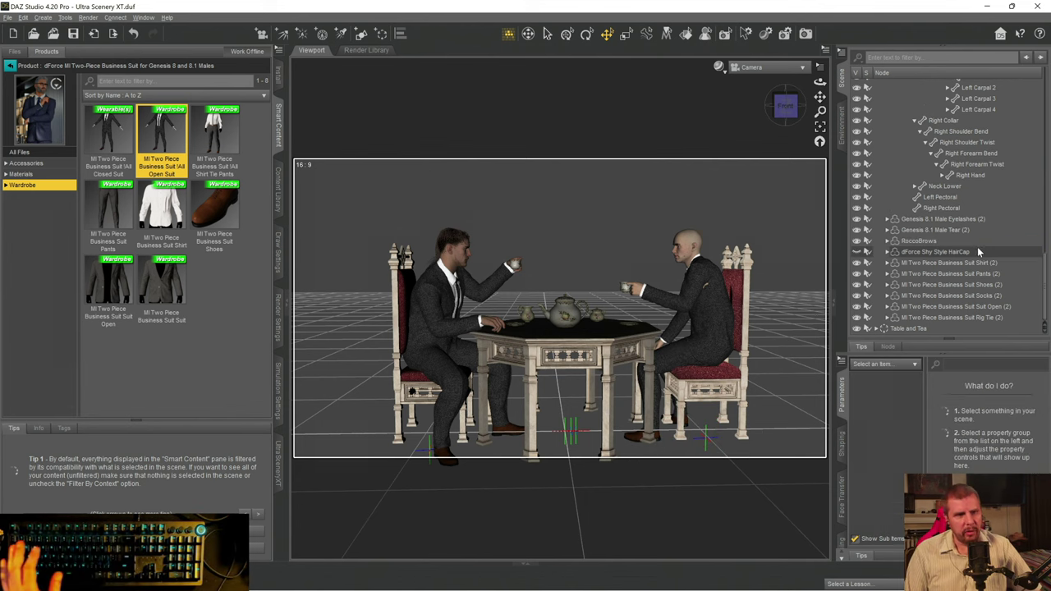
# - Apply the !All MI Suit Blue Set material to the business suit worn by Rocco
pyautogui.click(929, 265)
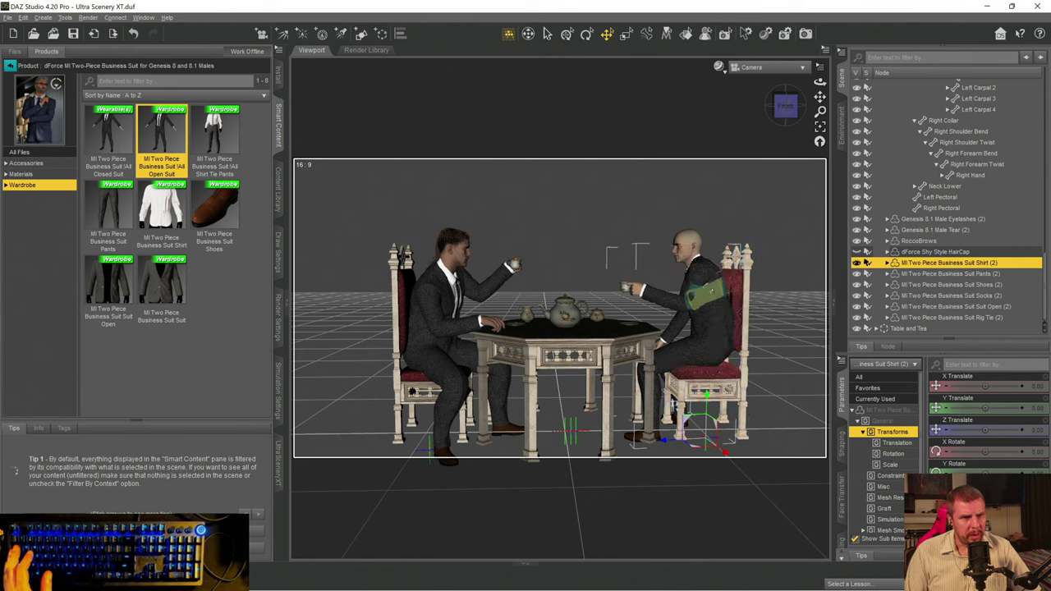
pyautogui.click(21, 175)
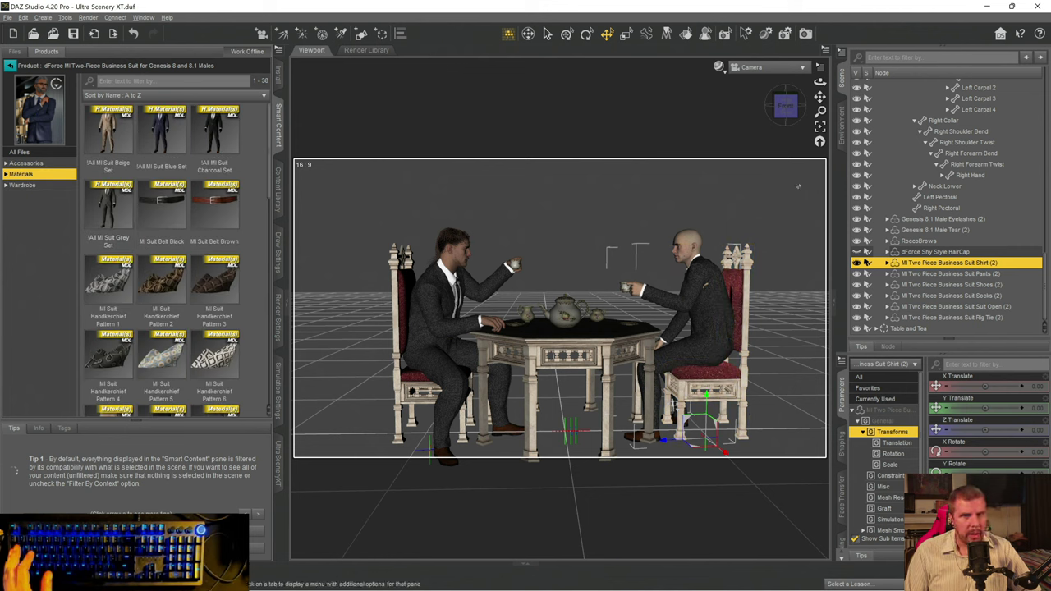
pyautogui.scroll(2, 975, 231)
pyautogui.scroll(5, 973, 234)
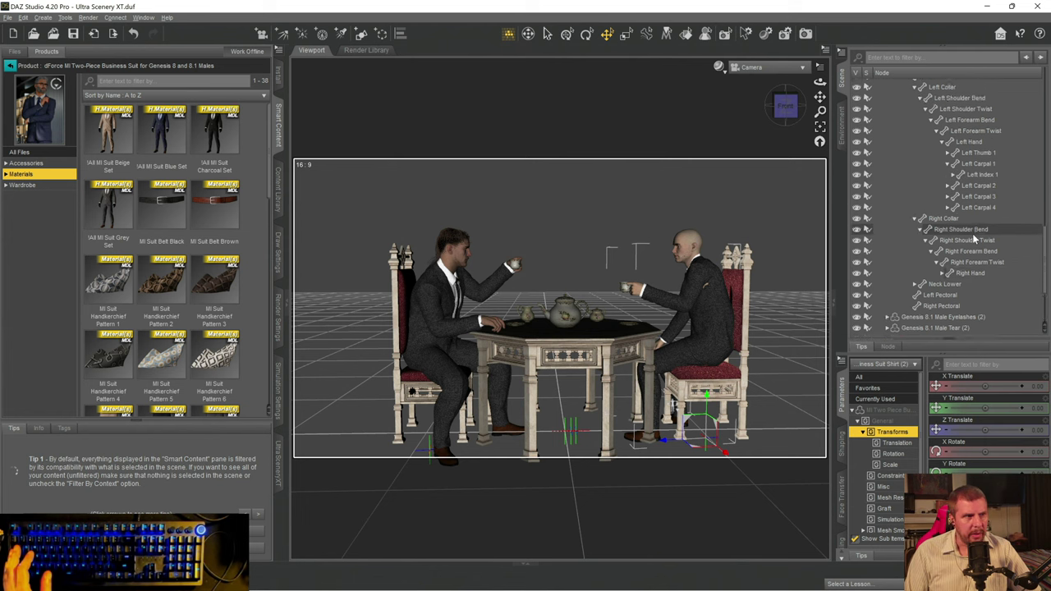
pyautogui.scroll(1, 976, 234)
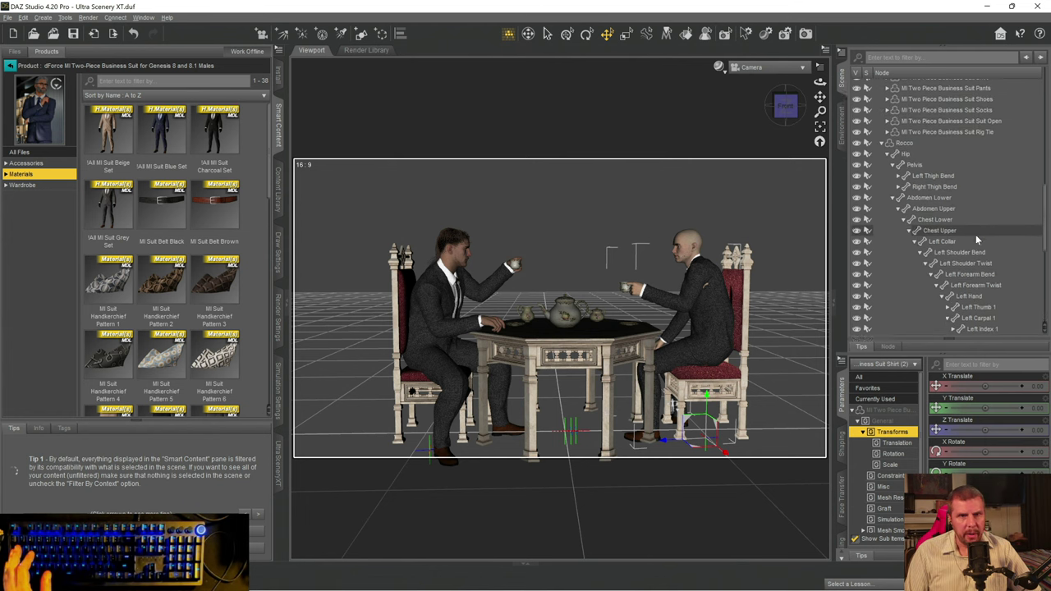
pyautogui.click(905, 147)
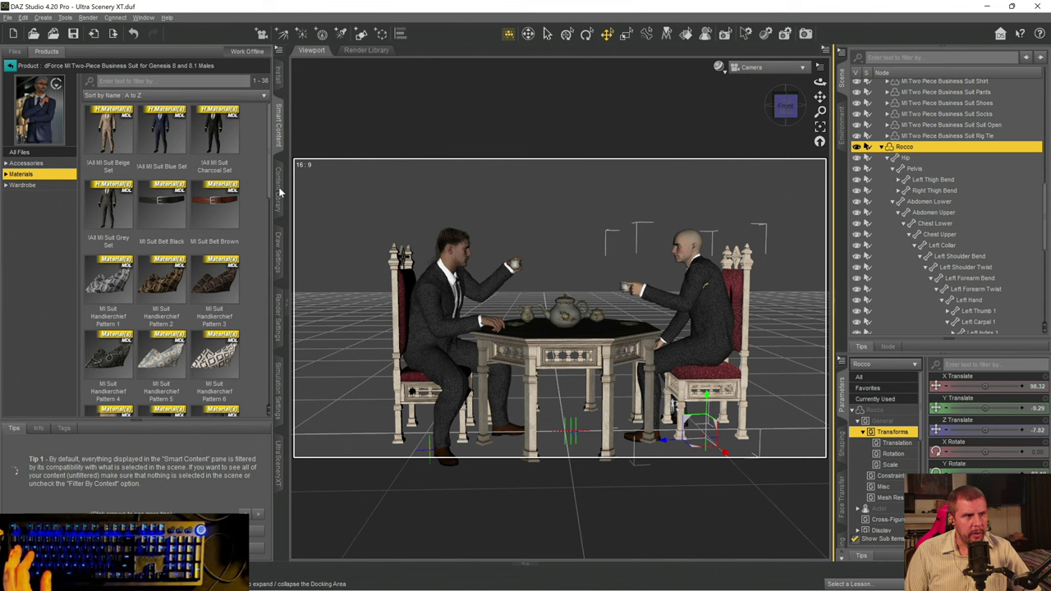
pyautogui.doubleClick(161, 141)
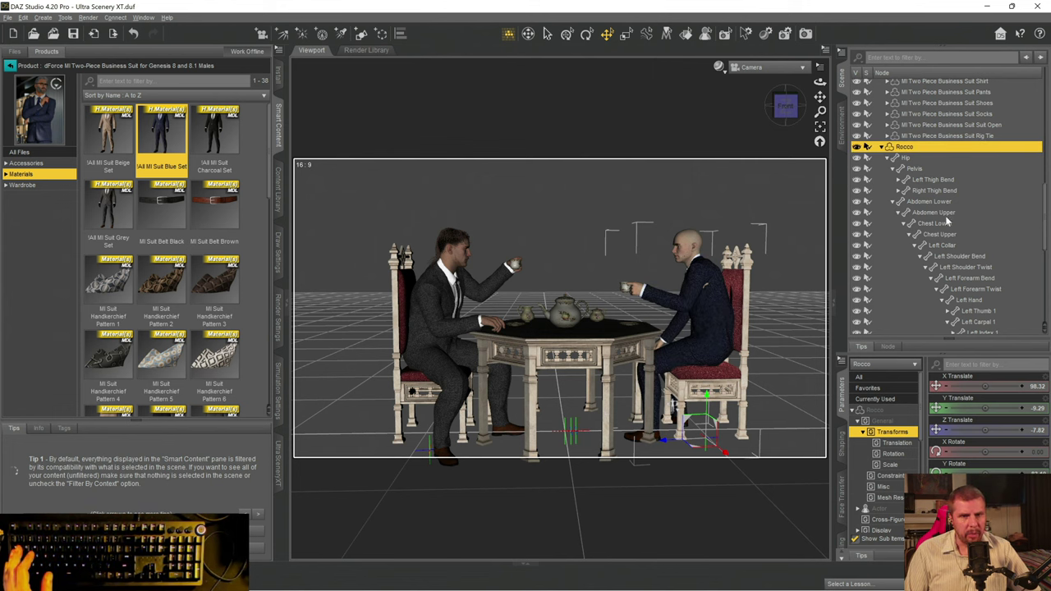
# - Make Rocco's dForce Shy Style HairCap visible in the scene
pyautogui.scroll(-8, 946, 220)
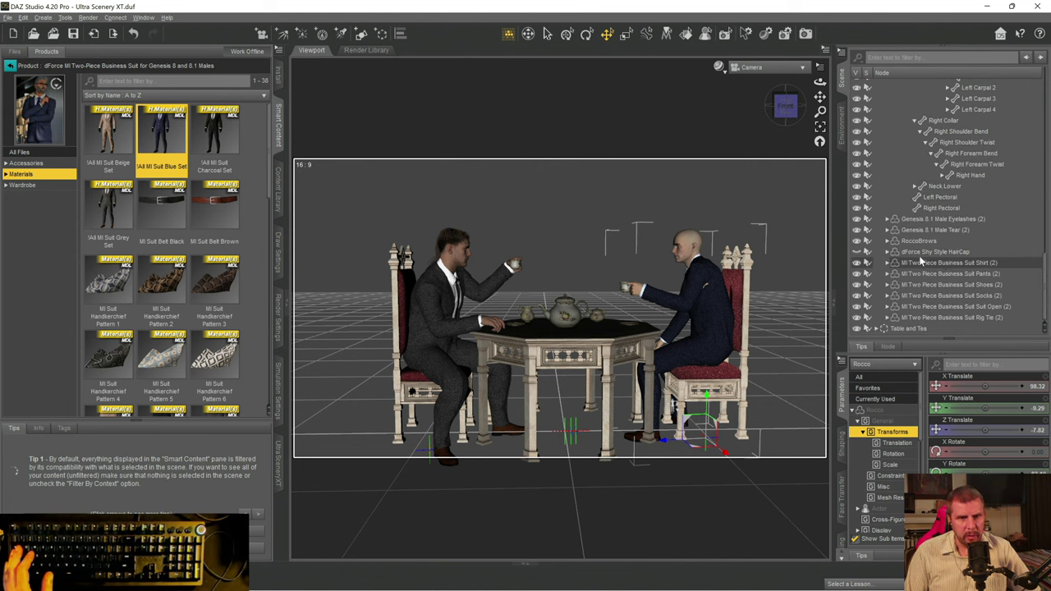
pyautogui.click(923, 252)
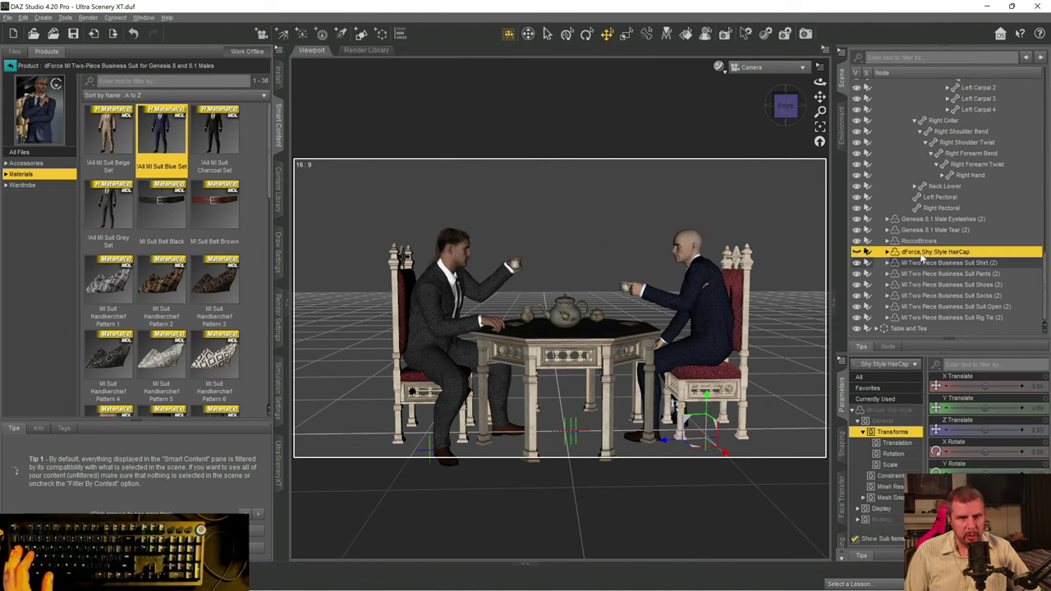
pyautogui.click(857, 253)
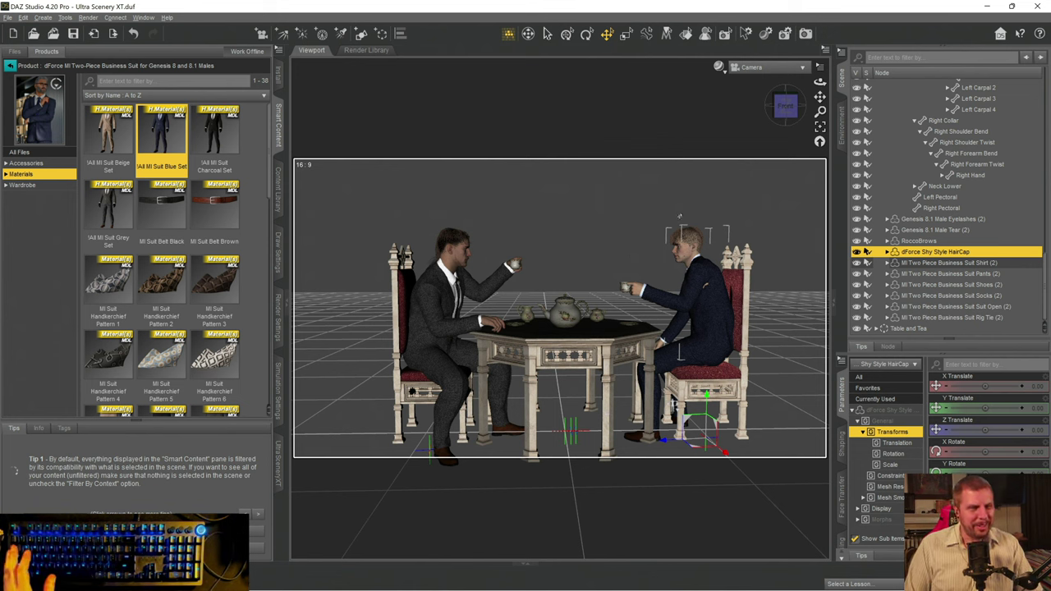
# - Review the clothing and hair items listed under Bruce HD 8.1 Male and Rocco in the scene hierarchy
pyautogui.scroll(5, 918, 230)
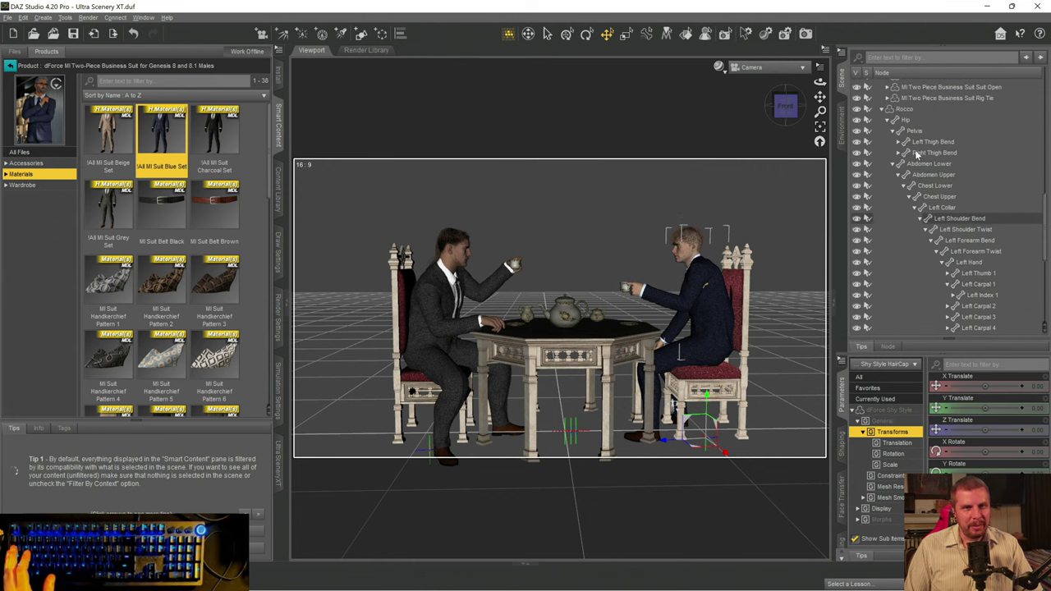
pyautogui.scroll(-5, 901, 132)
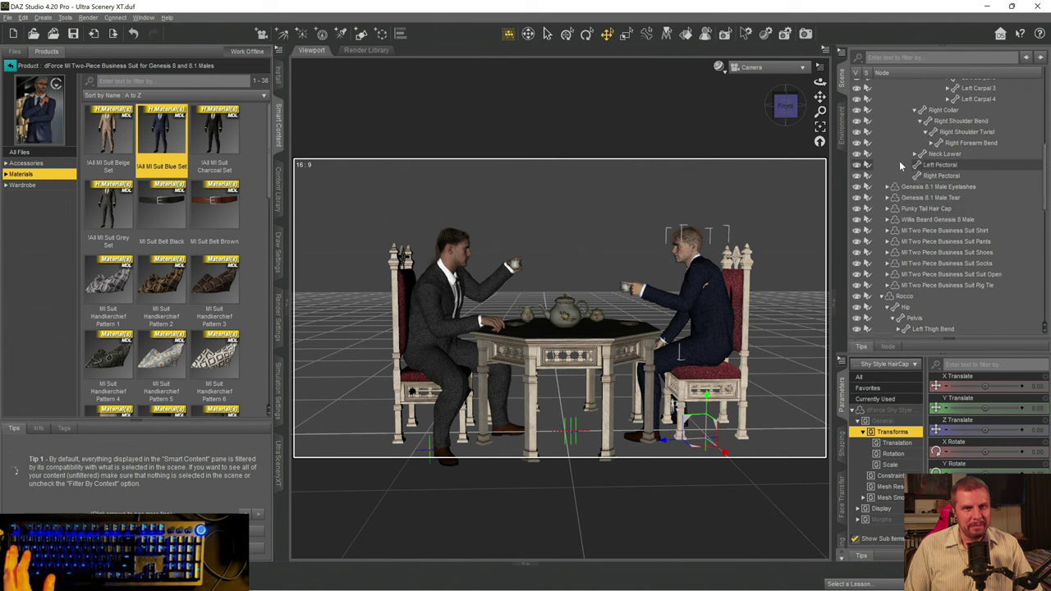
pyautogui.scroll(5, 897, 168)
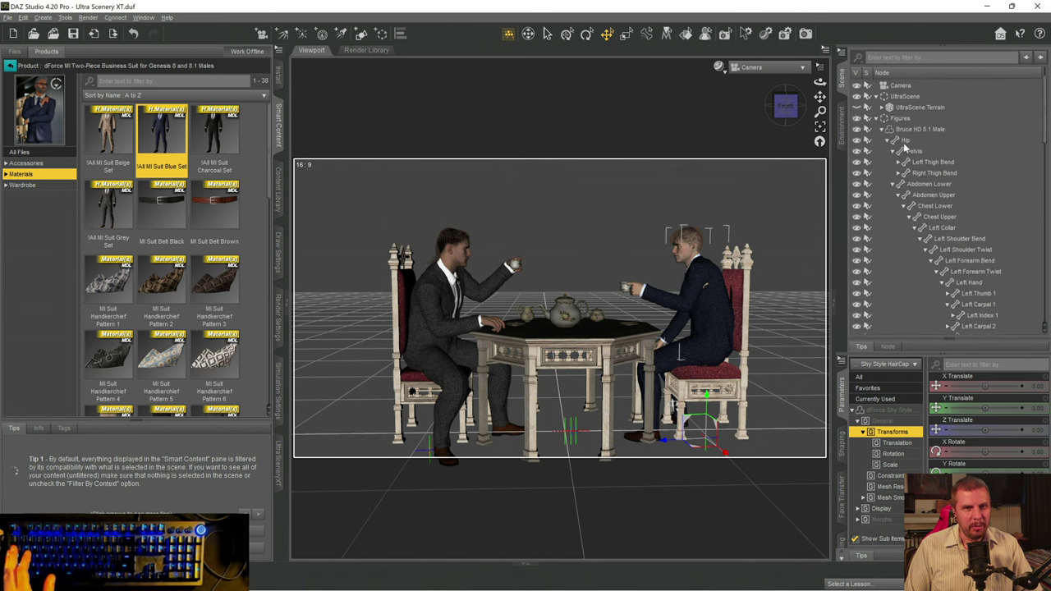
pyautogui.click(903, 131)
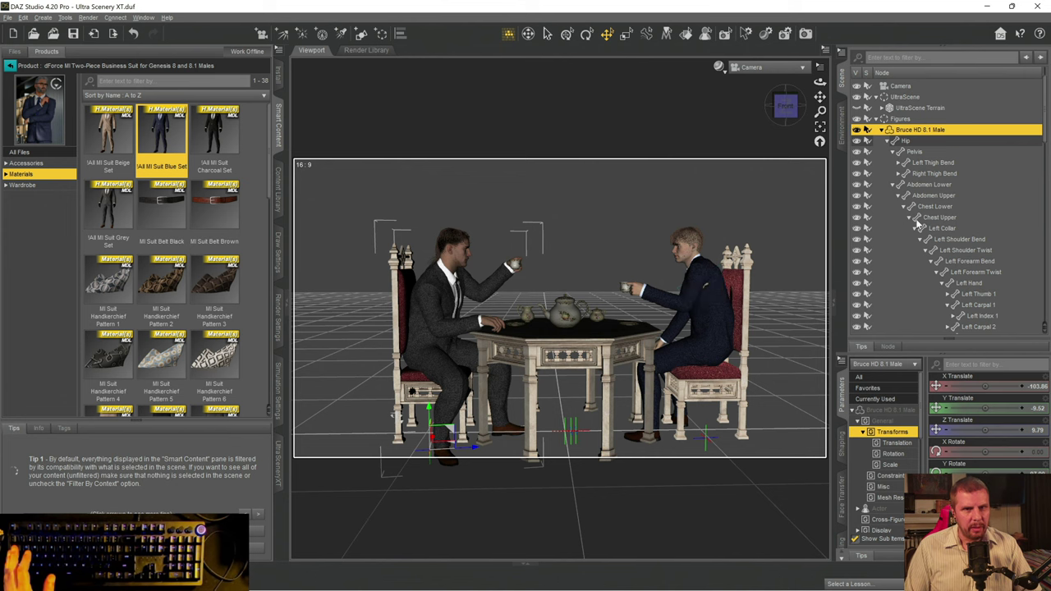
pyautogui.scroll(-5, 945, 258)
pyautogui.scroll(-7, 945, 258)
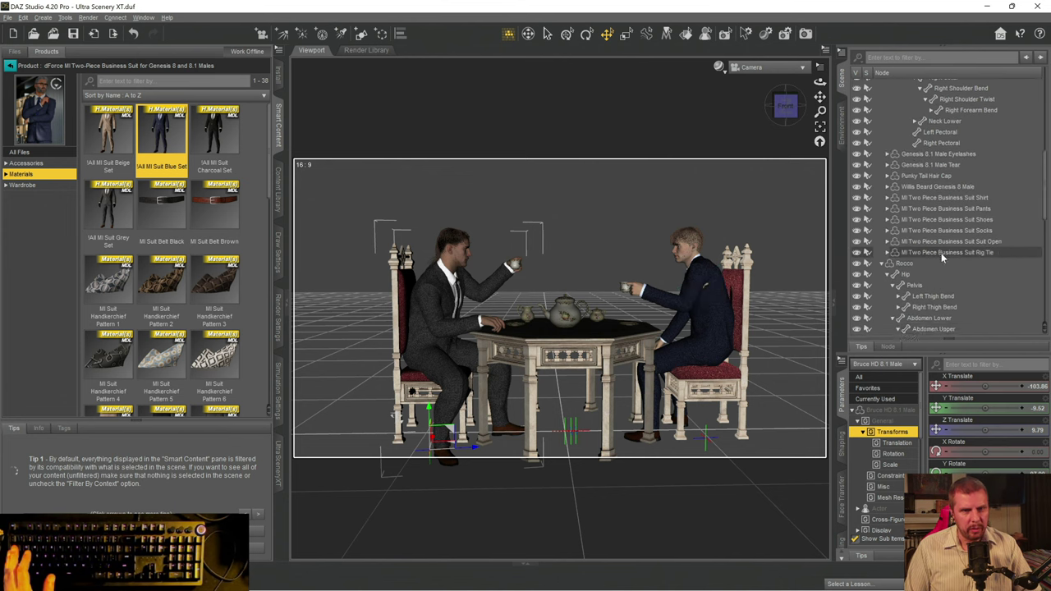
pyautogui.click(900, 173)
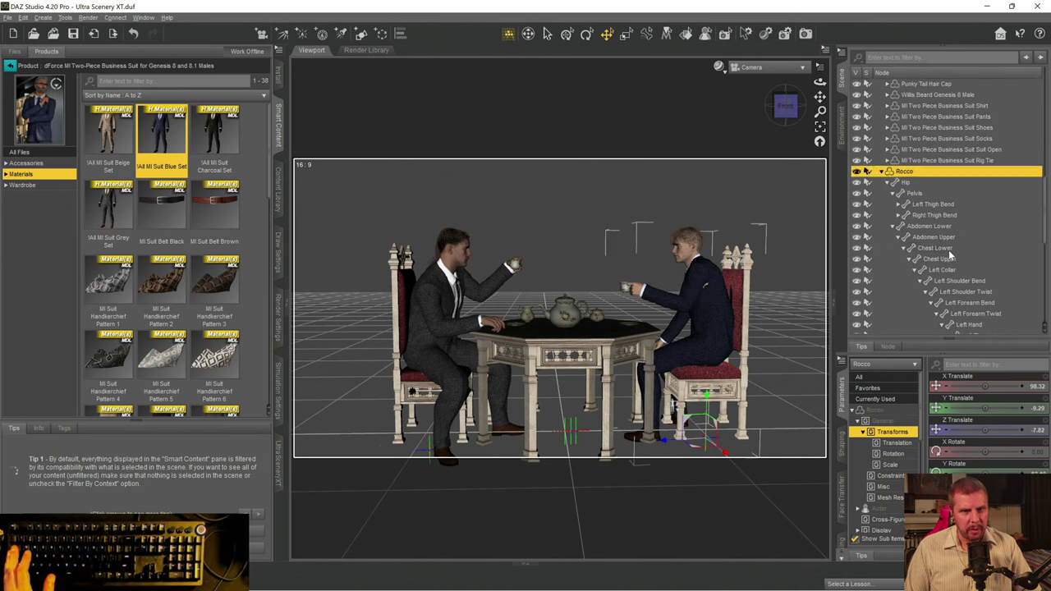
pyautogui.scroll(-7, 945, 246)
pyautogui.scroll(-2, 955, 253)
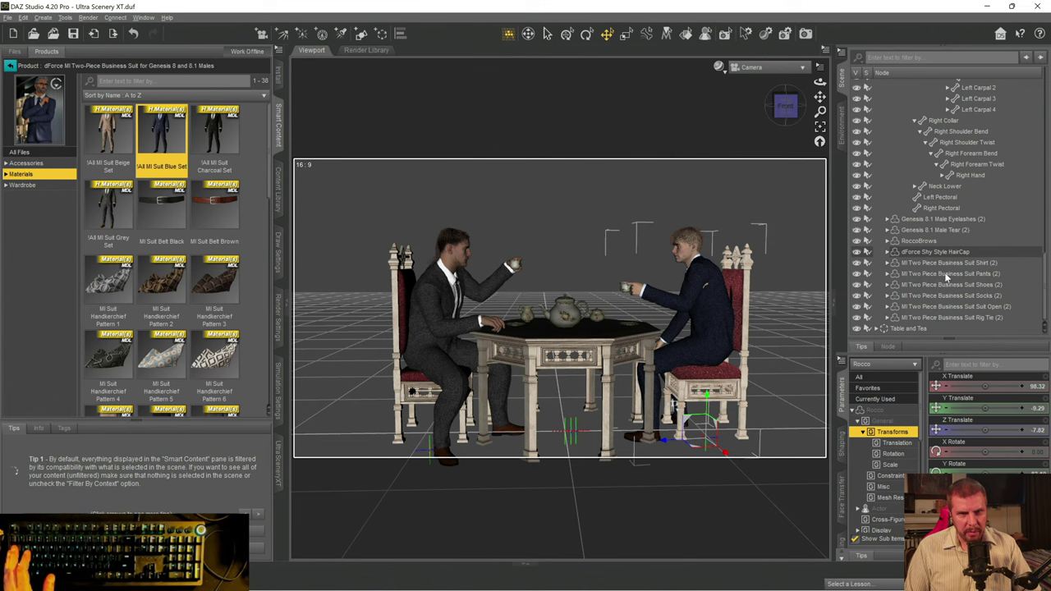
# - Select Rocco's MI Two Piece Business Suit Suit Open (2) and dock the Tool Settings pane between Draw Settings and Render Settings
pyautogui.click(944, 307)
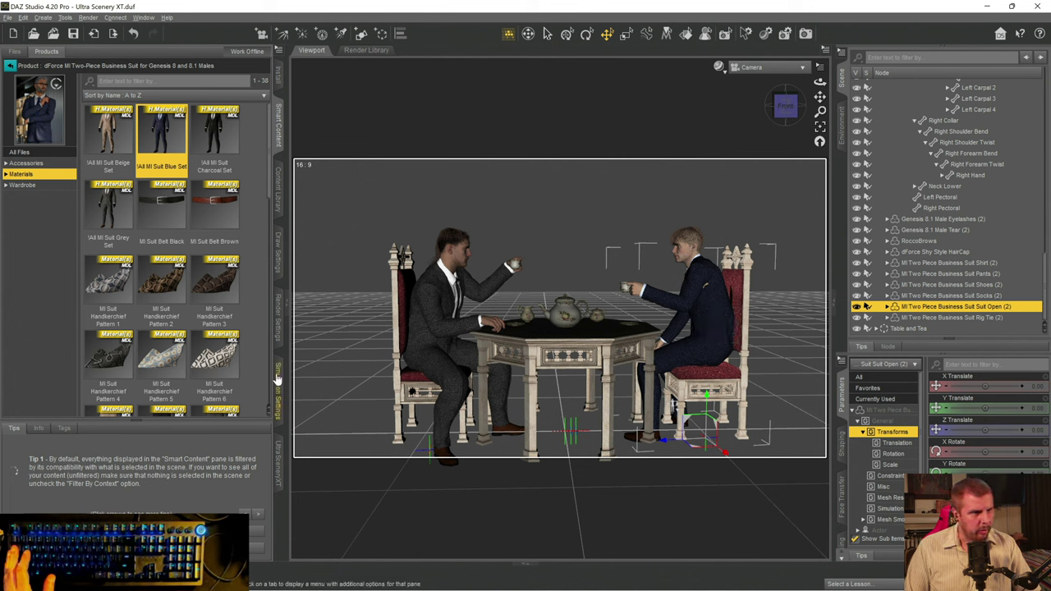
pyautogui.click(143, 17)
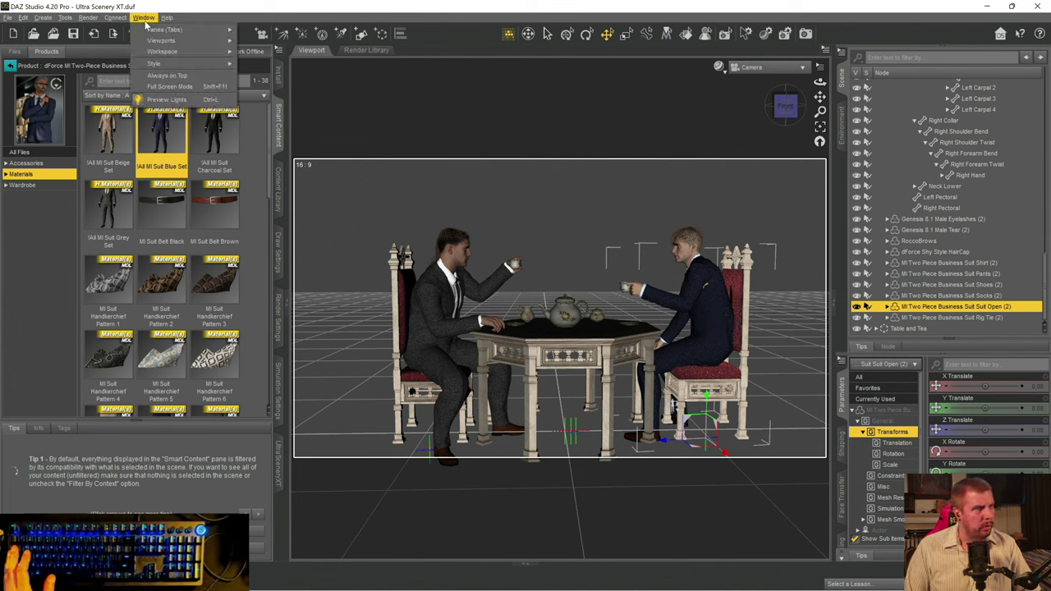
pyautogui.moveTo(185, 31)
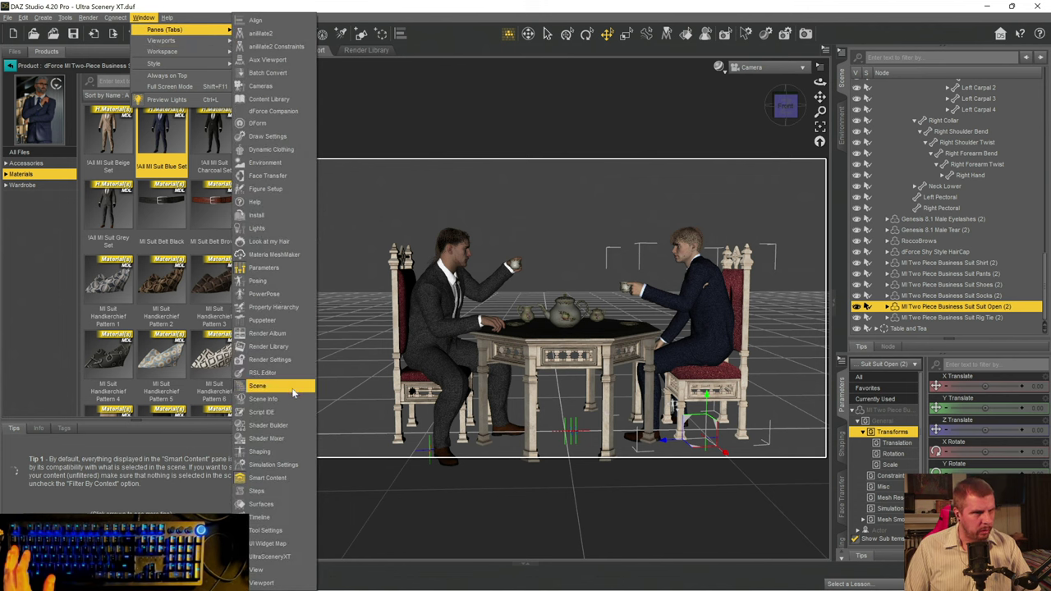
pyautogui.click(258, 530)
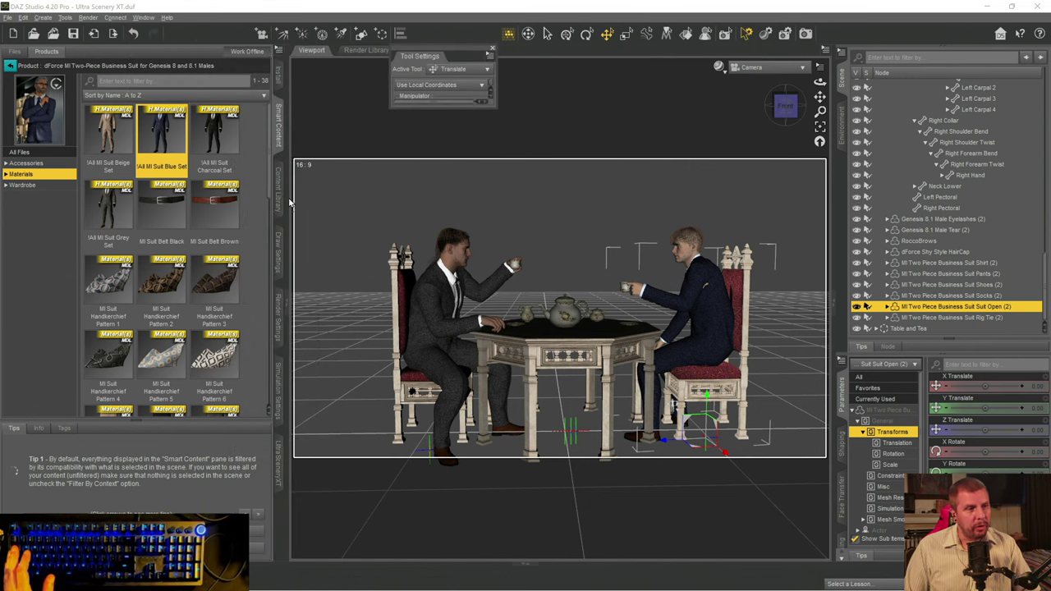
pyautogui.moveTo(289, 202); pyautogui.dragTo(276, 233)
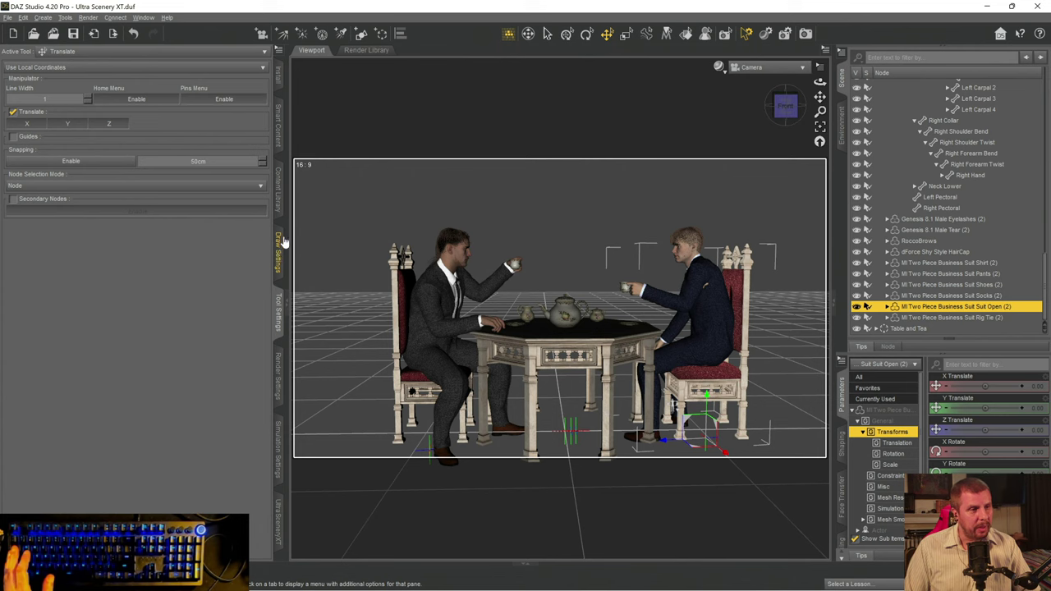
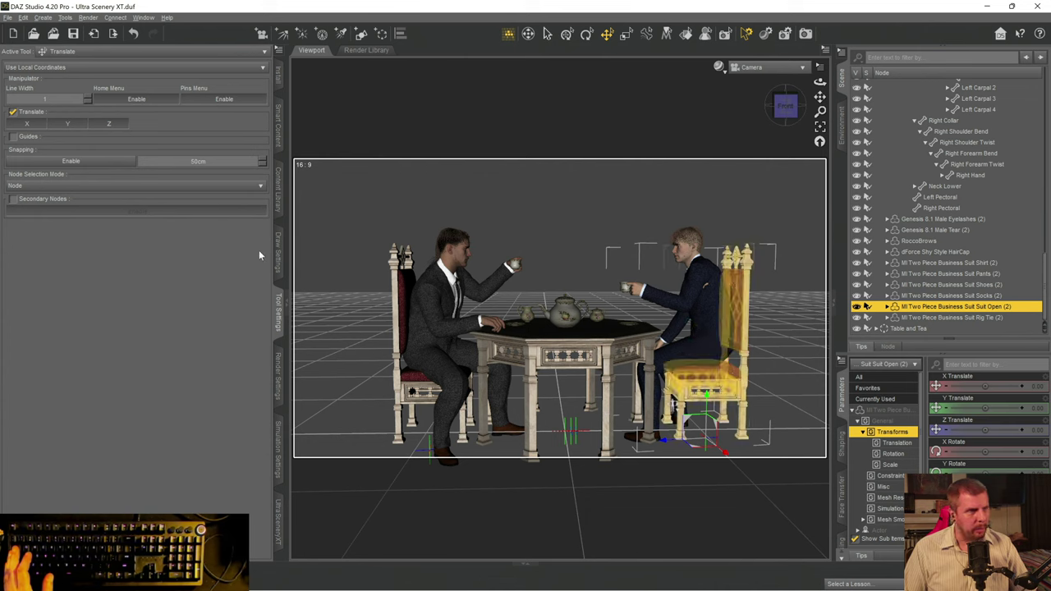
# - Activate the Mesh Grabber tool for Rocco's open suit jacket and switch the viewport to Perspective View
pyautogui.click(85, 53)
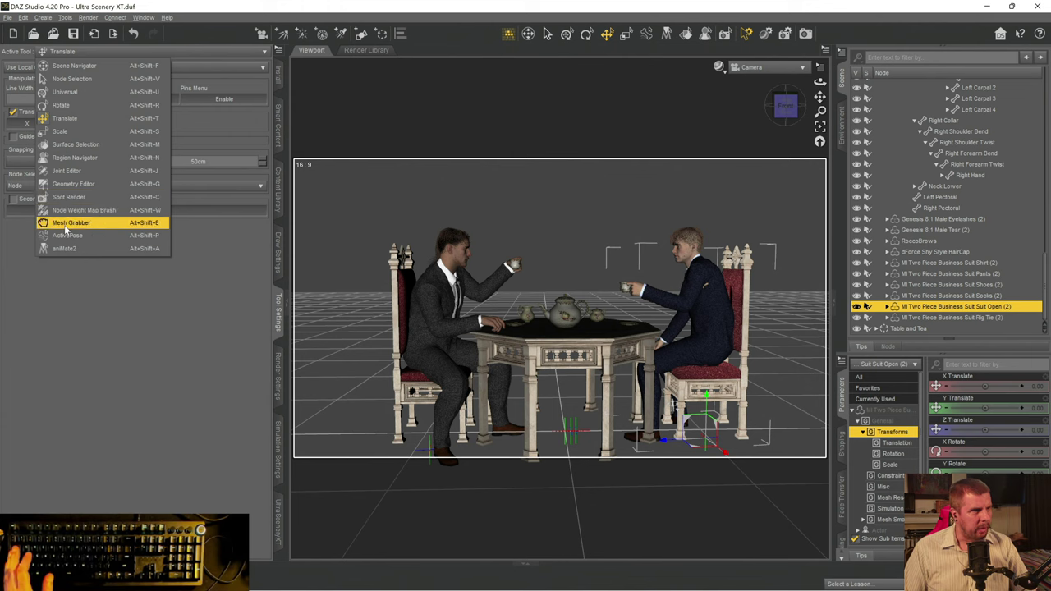
pyautogui.click(71, 222)
pyautogui.click(758, 68)
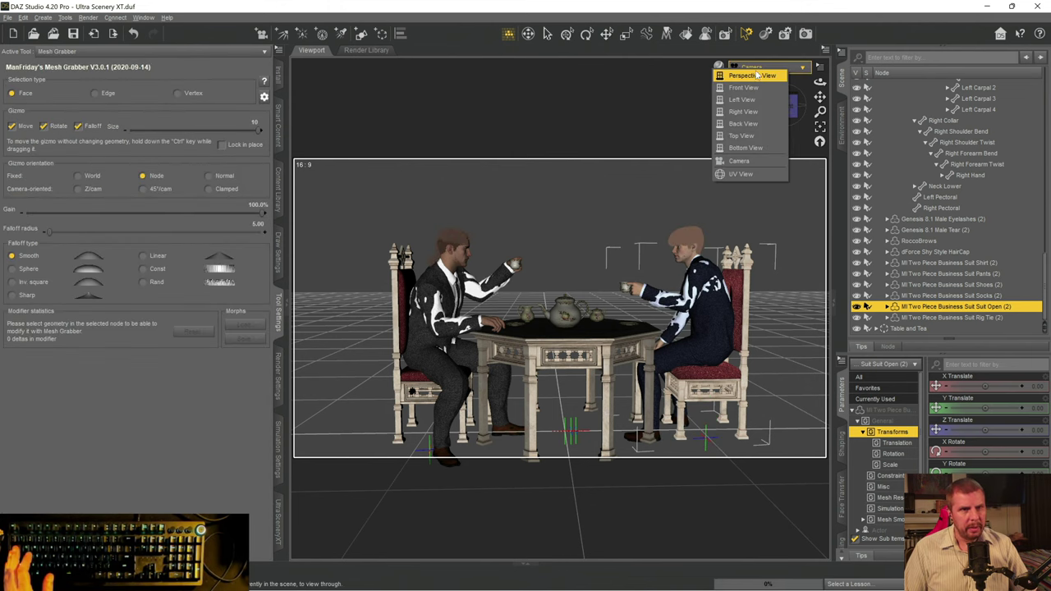
pyautogui.click(755, 82)
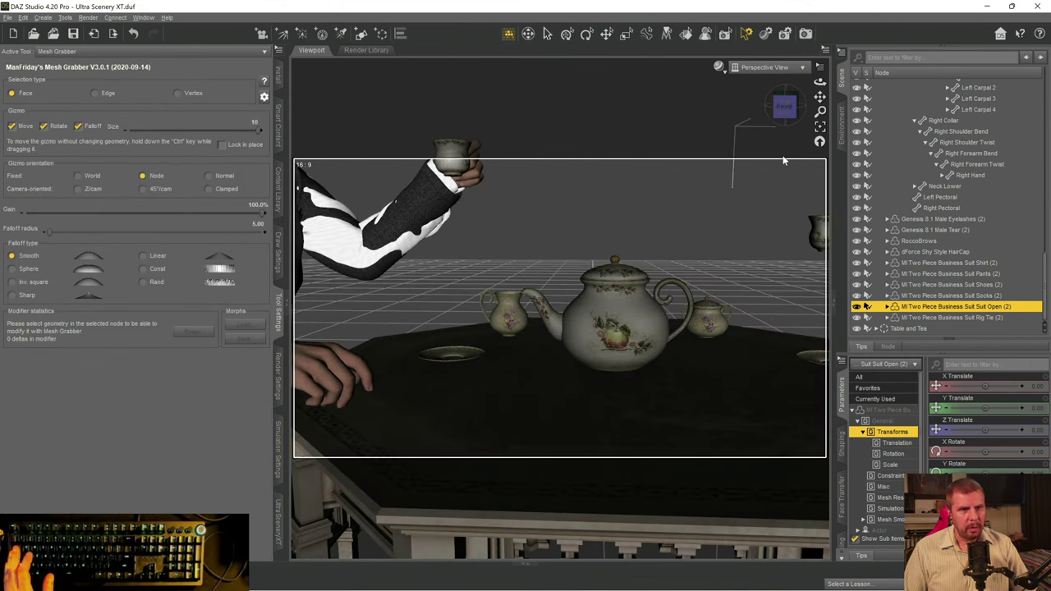
# - Pull Rocco's suit jacket mesh outward over the shirt showing through behind his left shoulder
pyautogui.moveTo(821, 94); pyautogui.dragTo(757, 187)
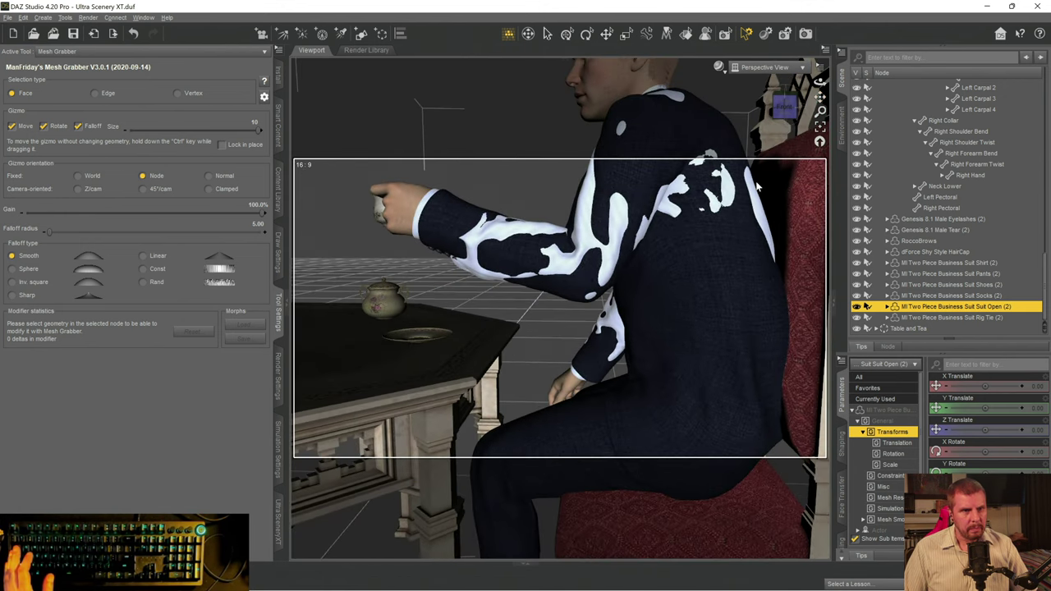
pyautogui.click(672, 208)
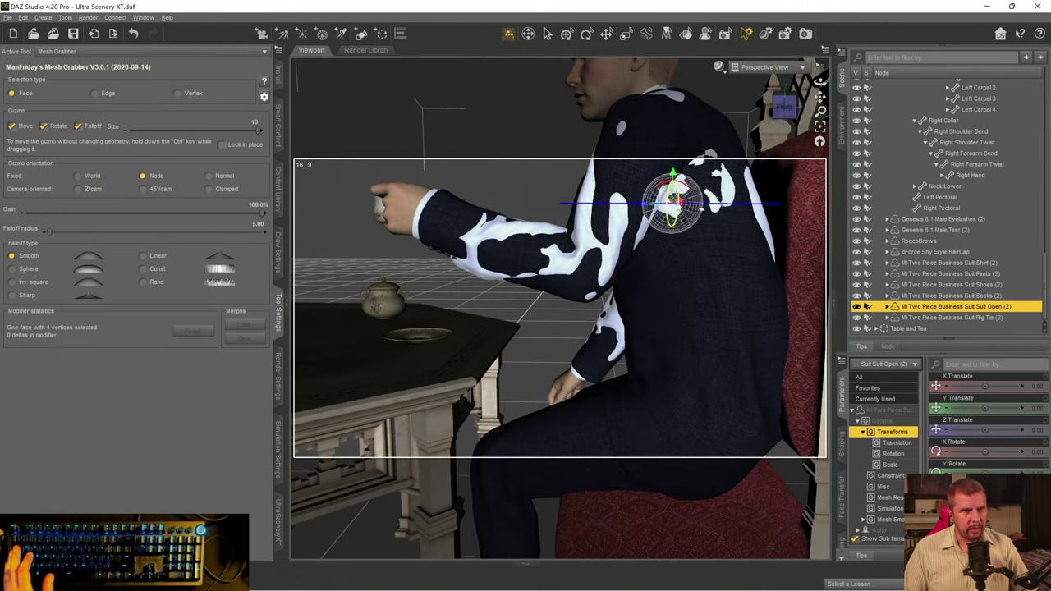
pyautogui.moveTo(672, 204); pyautogui.dragTo(735, 206)
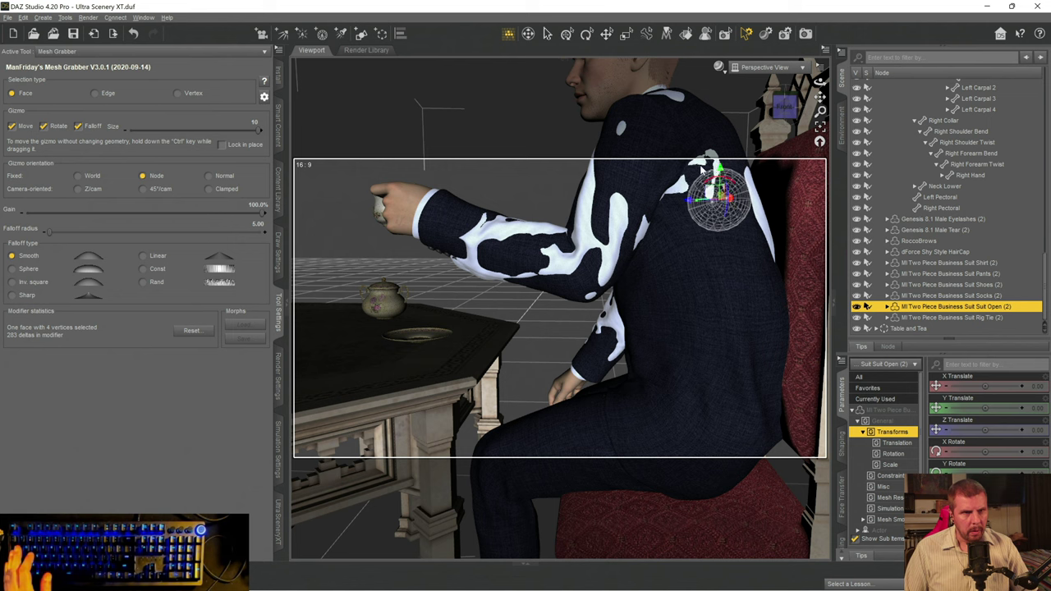
pyautogui.moveTo(704, 170); pyautogui.dragTo(649, 194)
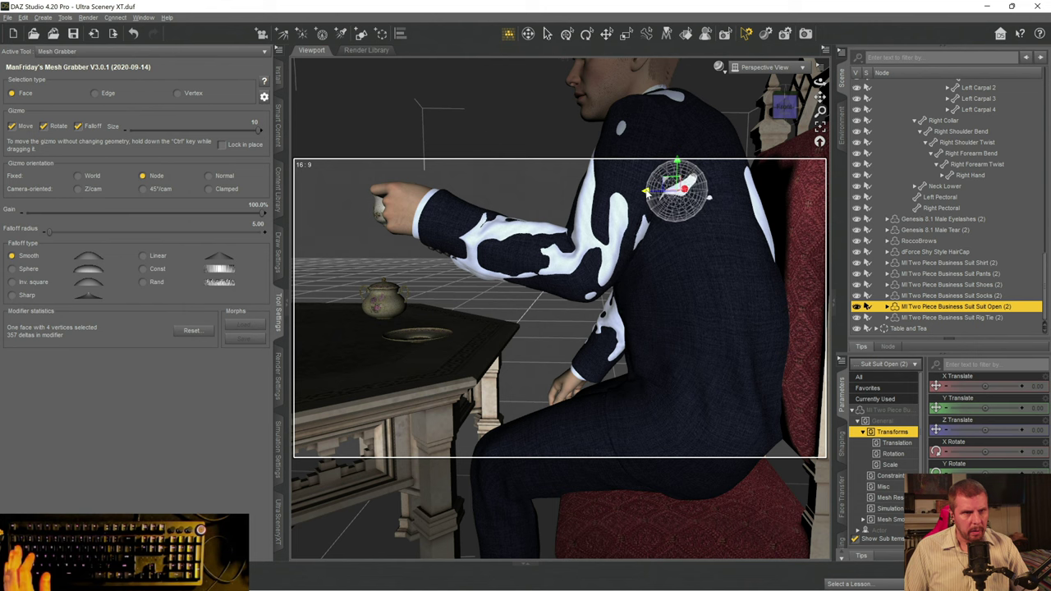
pyautogui.moveTo(687, 190); pyautogui.dragTo(694, 190)
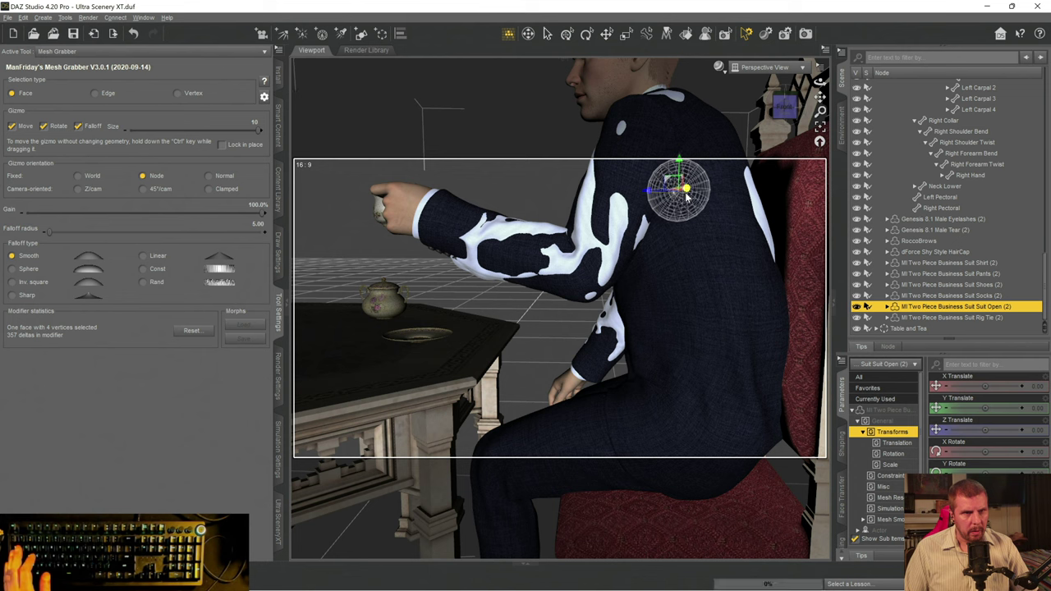
# - Refine the jacket mesh at the back of Rocco's left armpit with small adjustments to smooth the reshaped fabric
pyautogui.click(720, 217)
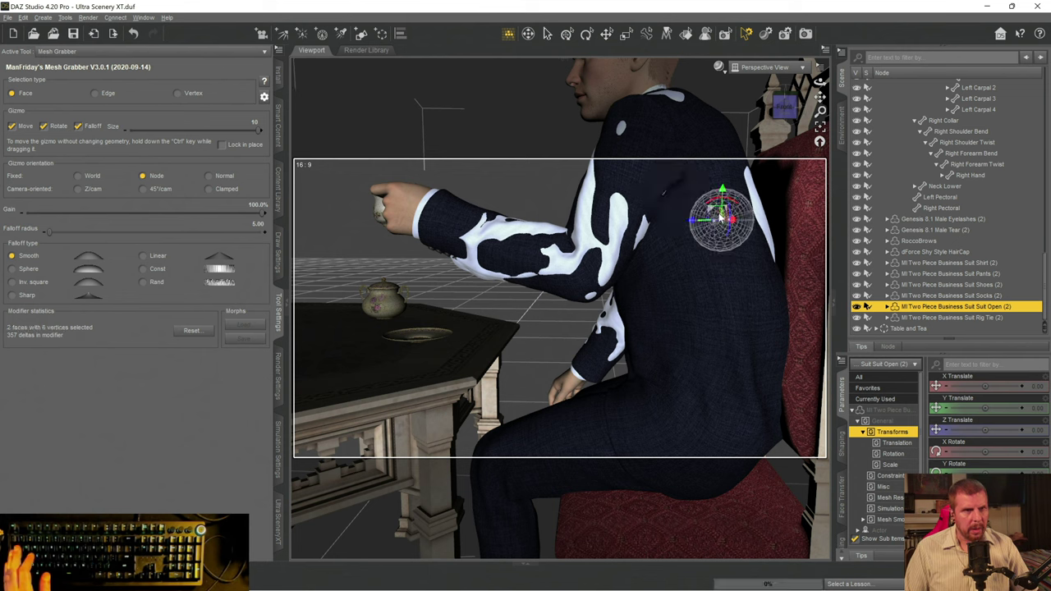
pyautogui.click(665, 193)
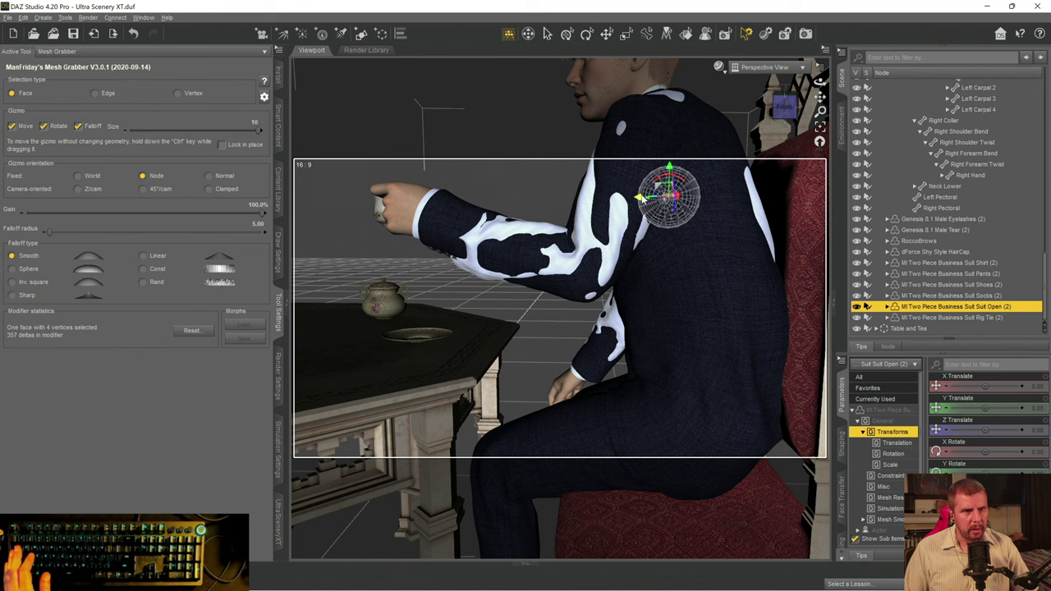
pyautogui.moveTo(640, 199); pyautogui.dragTo(646, 197)
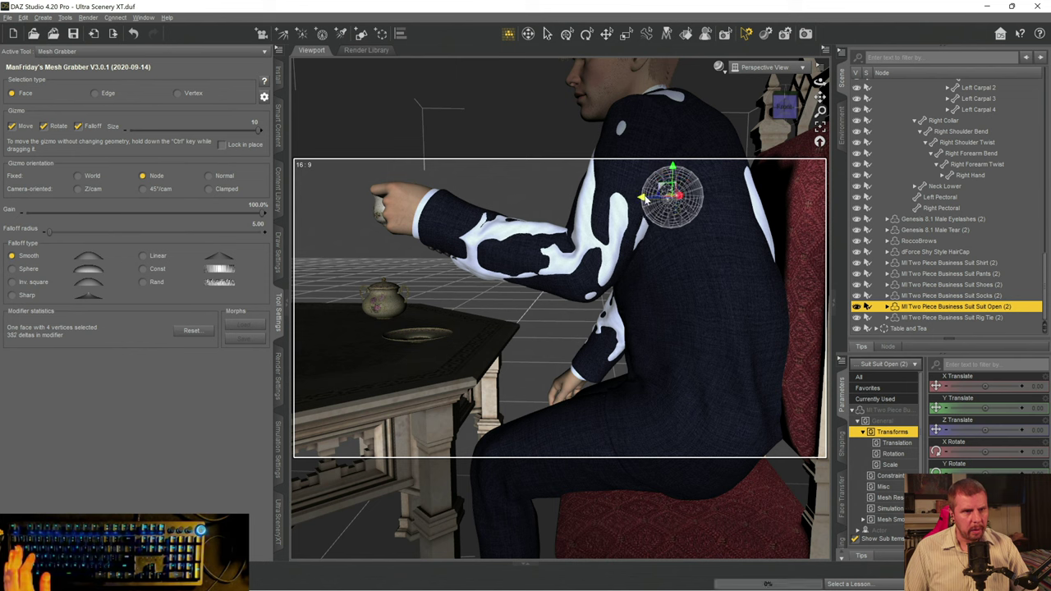
pyautogui.click(692, 250)
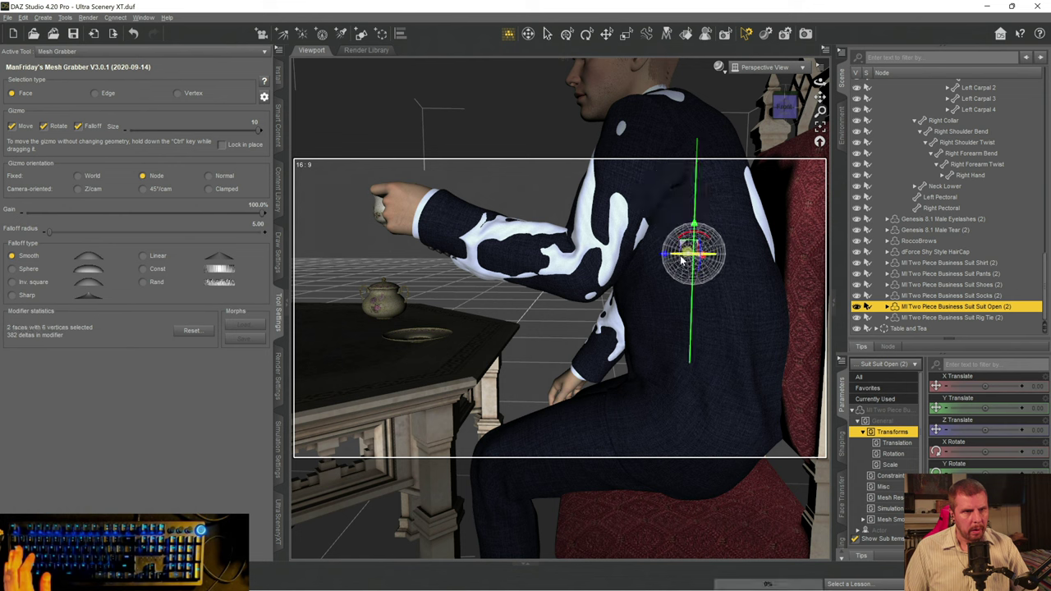
pyautogui.click(677, 194)
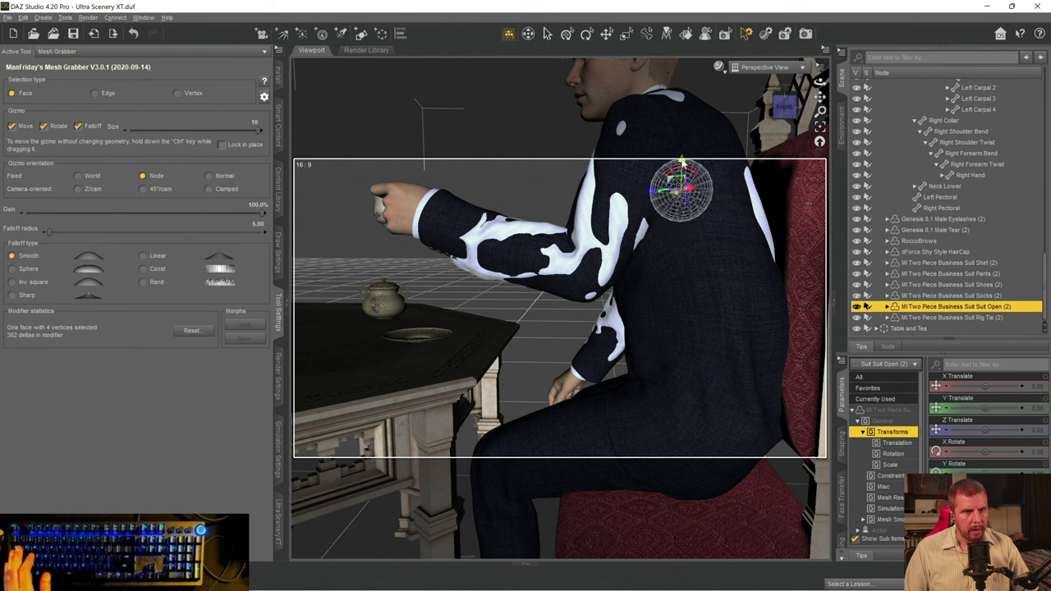
pyautogui.moveTo(682, 161); pyautogui.dragTo(683, 166)
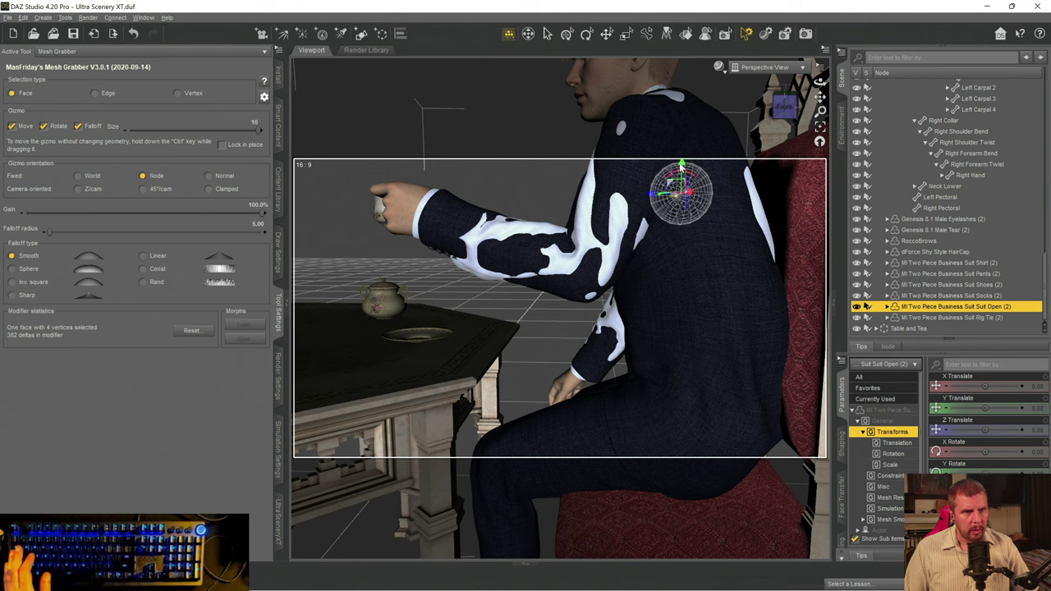
pyautogui.moveTo(651, 195); pyautogui.dragTo(653, 196)
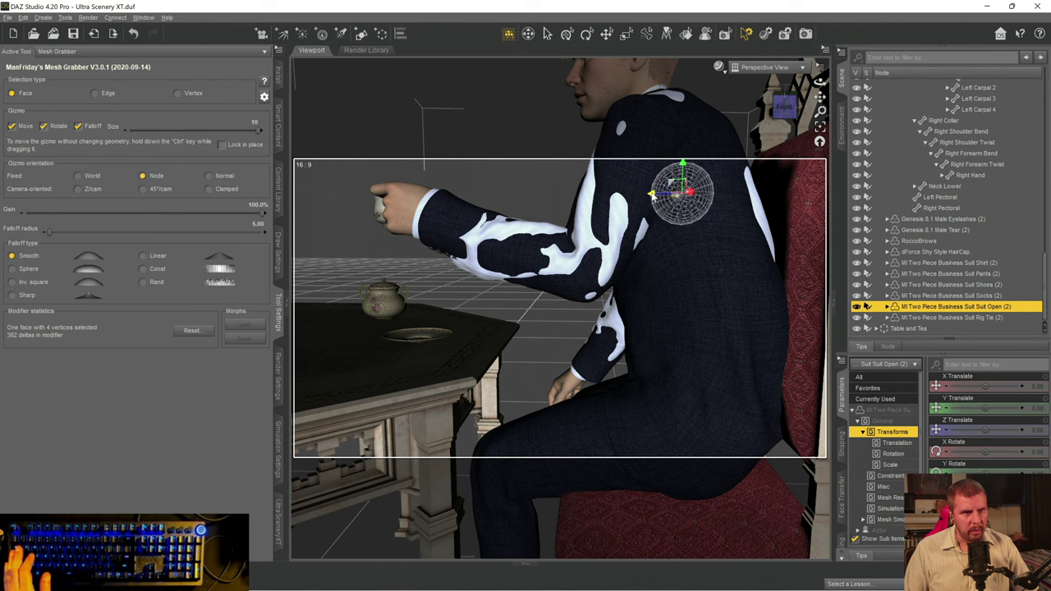
pyautogui.moveTo(651, 195); pyautogui.dragTo(648, 194)
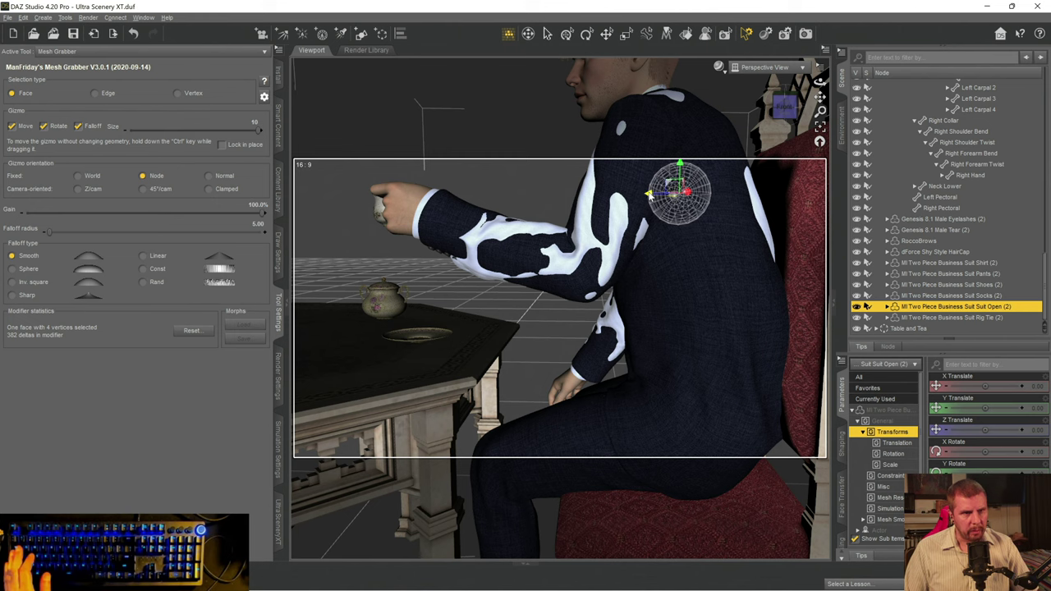
pyautogui.click(672, 255)
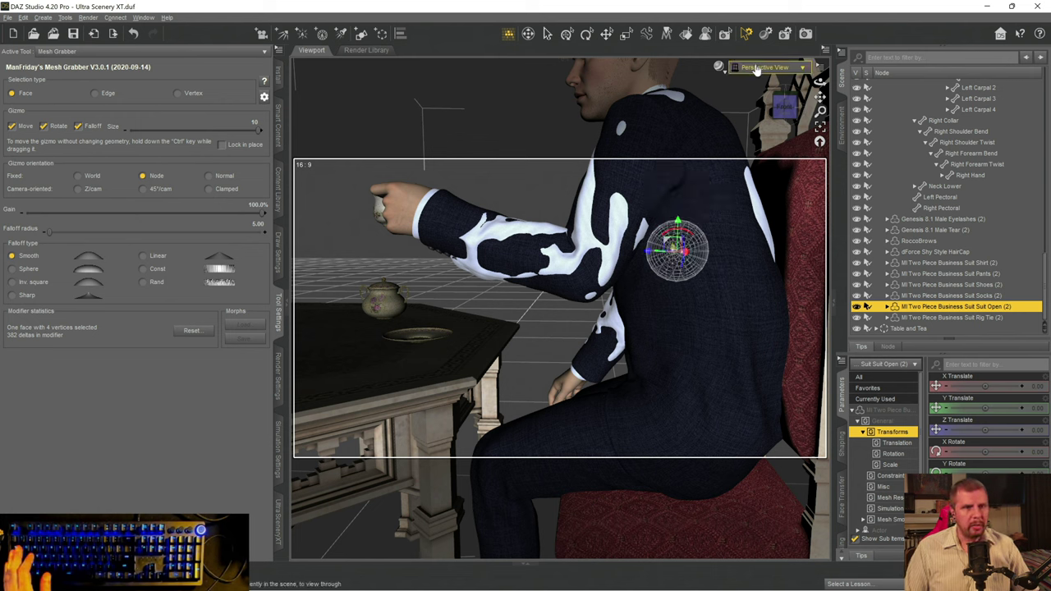
# - Leave Mesh Grabber for the Translate tool and save the scene with the viewport set to Camera
pyautogui.click(609, 36)
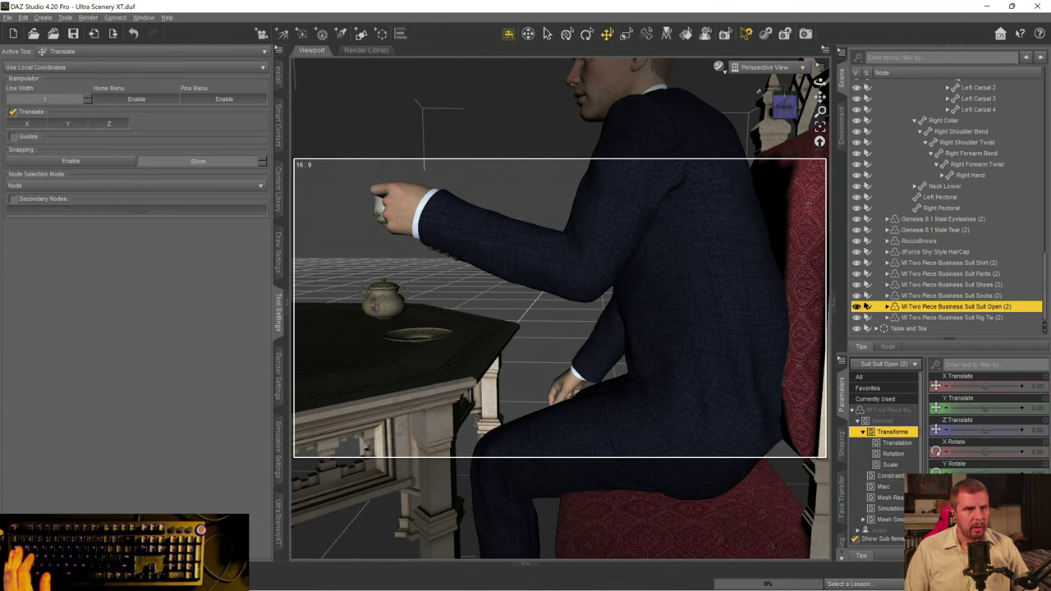
pyautogui.scroll(-3, 731, 189)
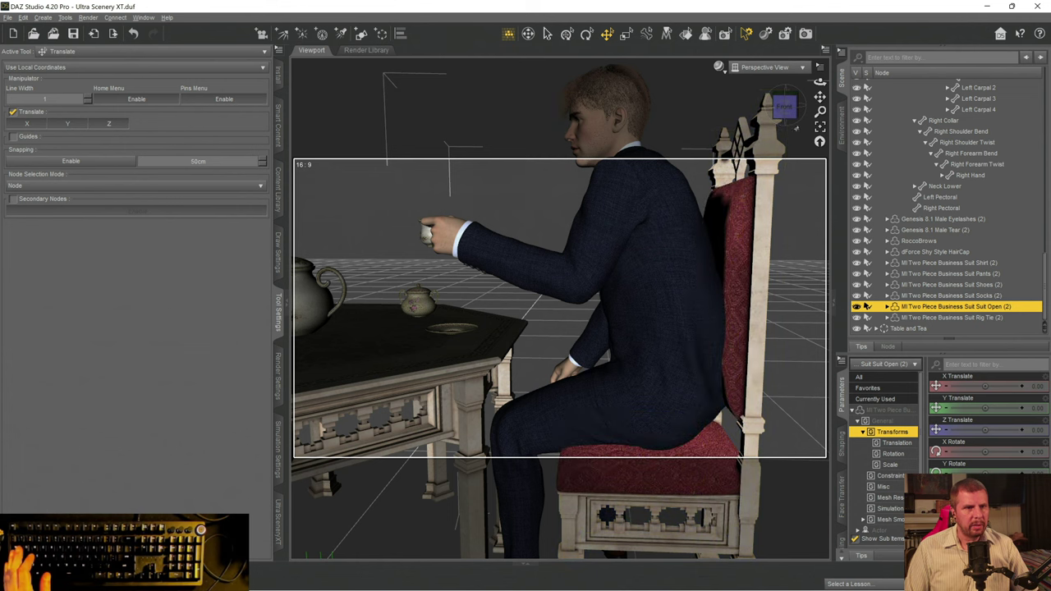
pyautogui.click(751, 69)
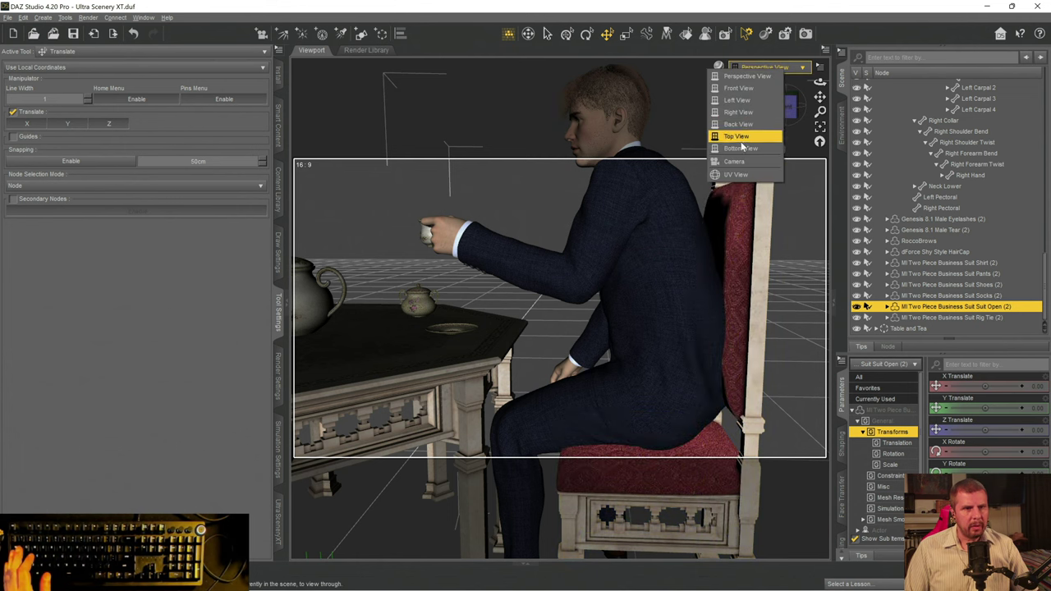
pyautogui.click(730, 161)
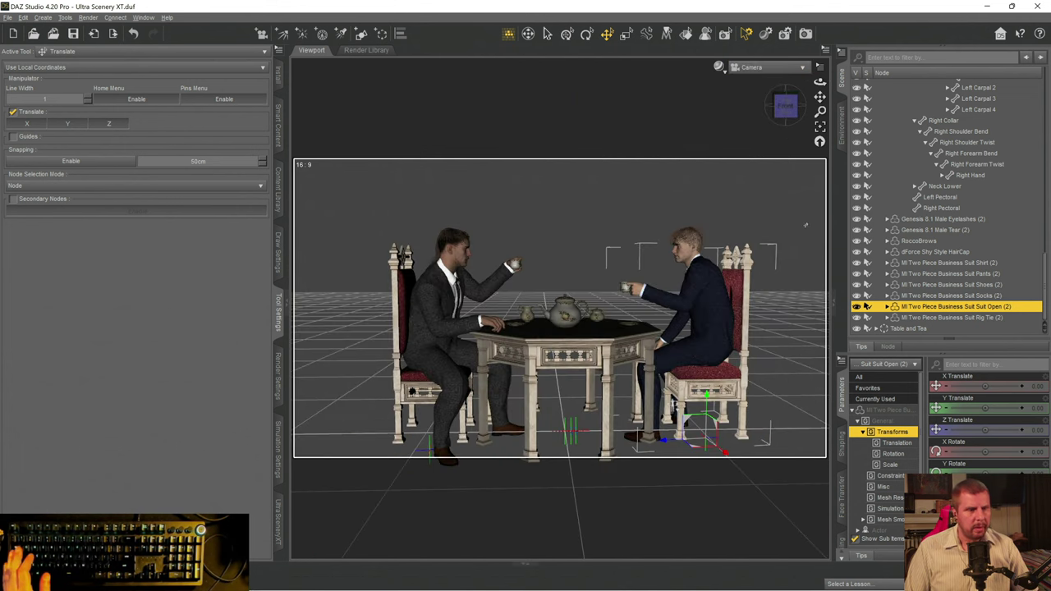
pyautogui.hotkey('ctrl', 's')
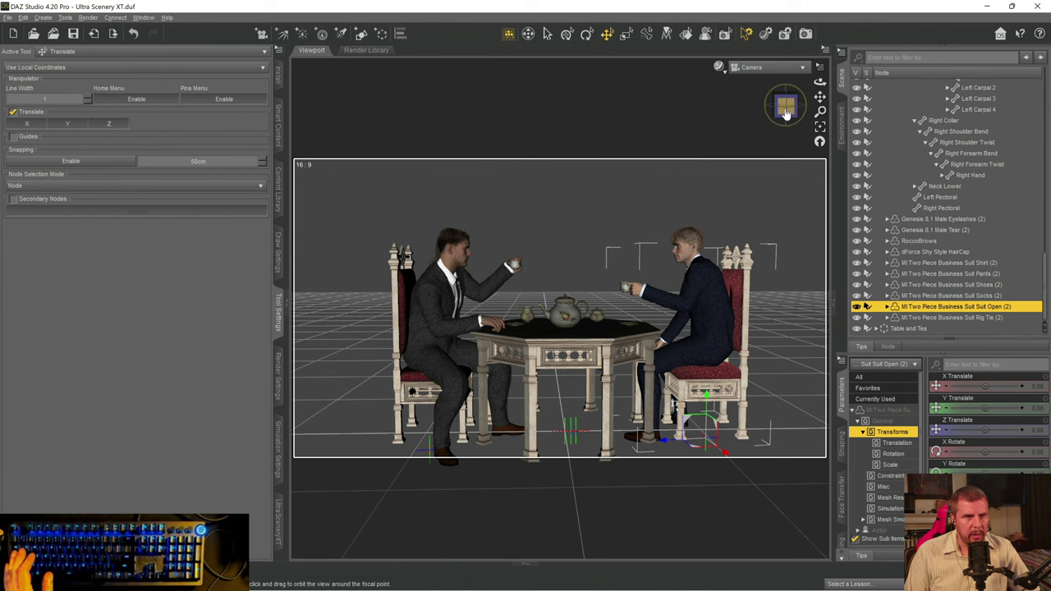
# - In Perspective View, set the Bend of the Right Mid 1 finger on Bruce's tabletop hand to about 33
pyautogui.click(754, 68)
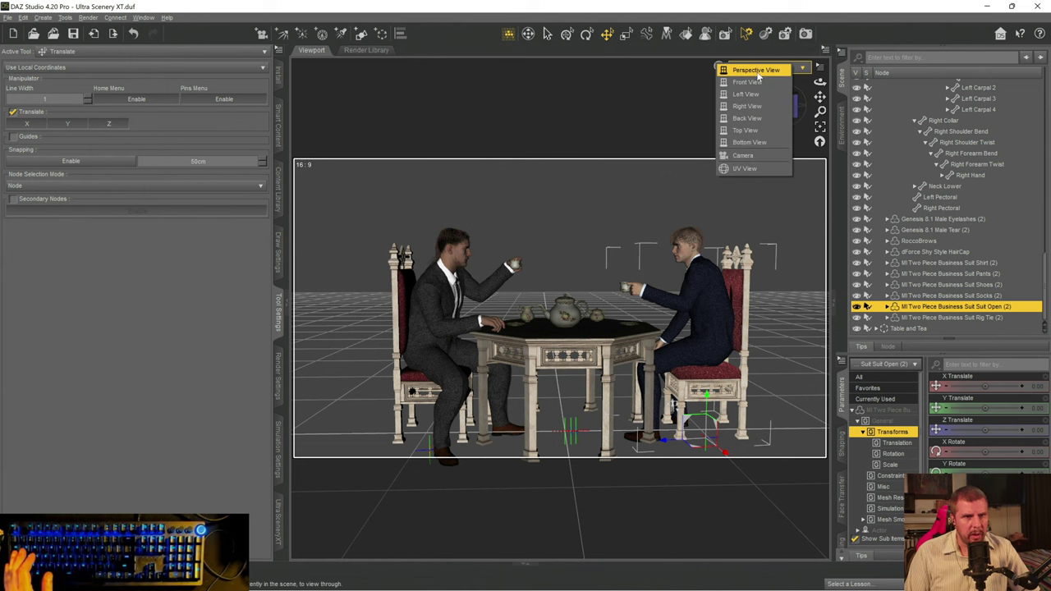
pyautogui.click(756, 71)
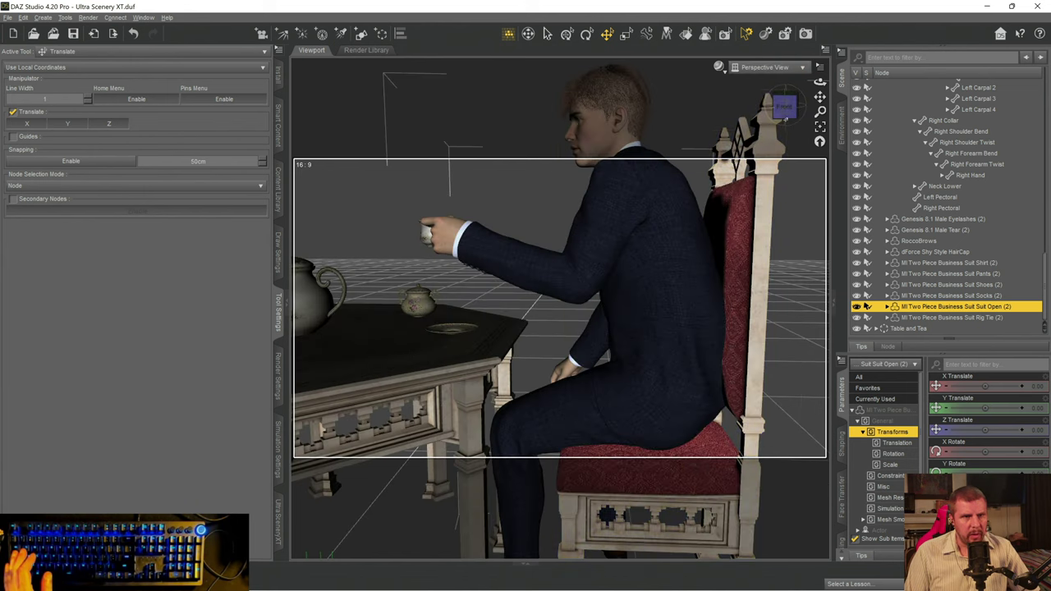
pyautogui.moveTo(820, 97); pyautogui.dragTo(759, 517)
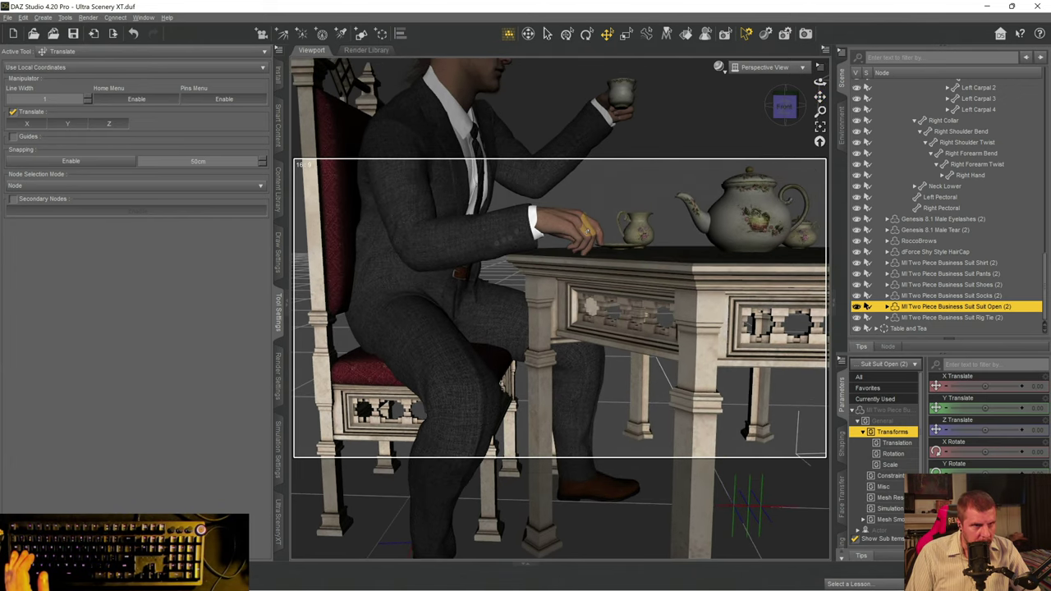
pyautogui.click(580, 224)
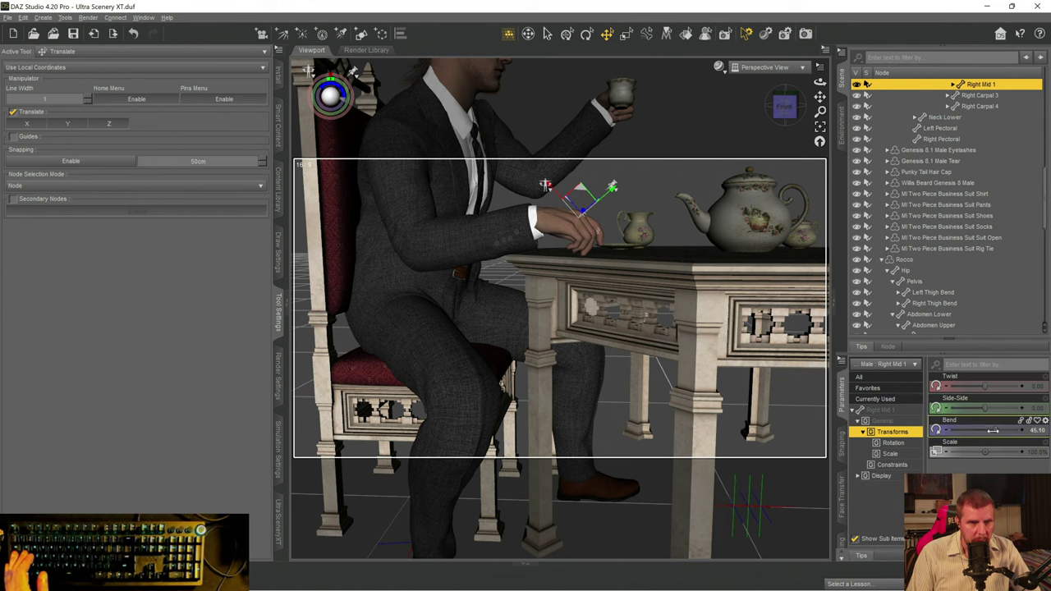
pyautogui.moveTo(993, 431); pyautogui.dragTo(991, 431)
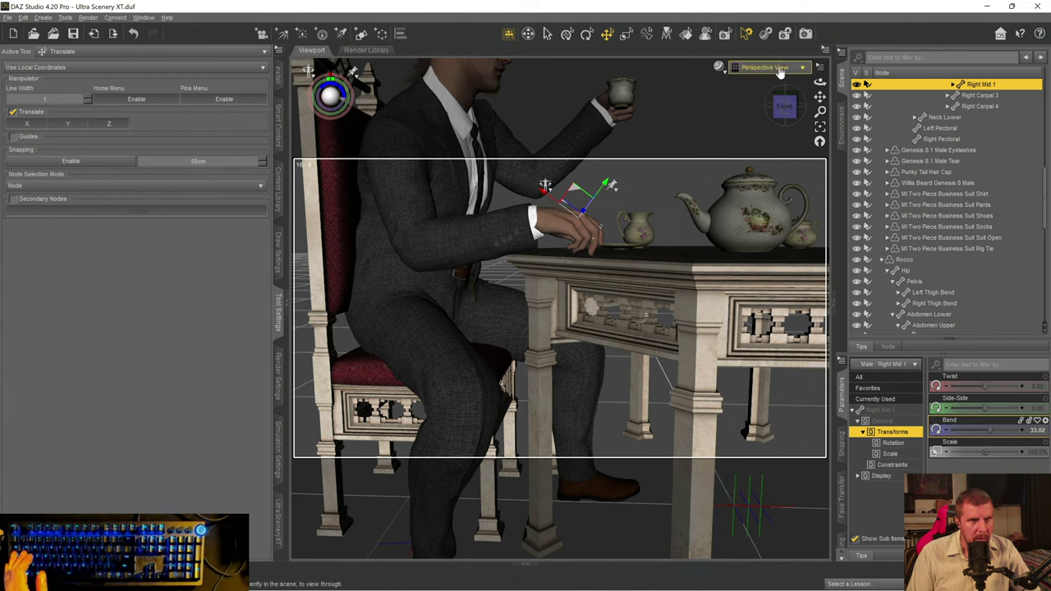
pyautogui.moveTo(785, 107); pyautogui.dragTo(740, 115)
pyautogui.scroll(-3, 622, 228)
pyautogui.keyDown('alt'); pyautogui.moveTo(622, 228); pyautogui.dragTo(639, 182); pyautogui.keyUp('alt')
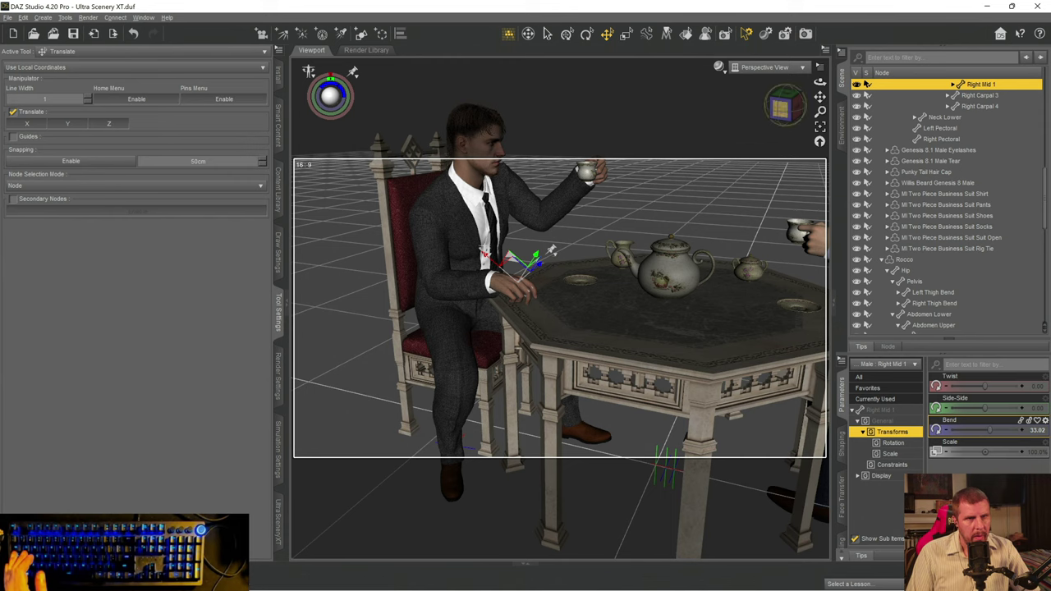
pyautogui.moveTo(777, 111); pyautogui.dragTo(786, 115)
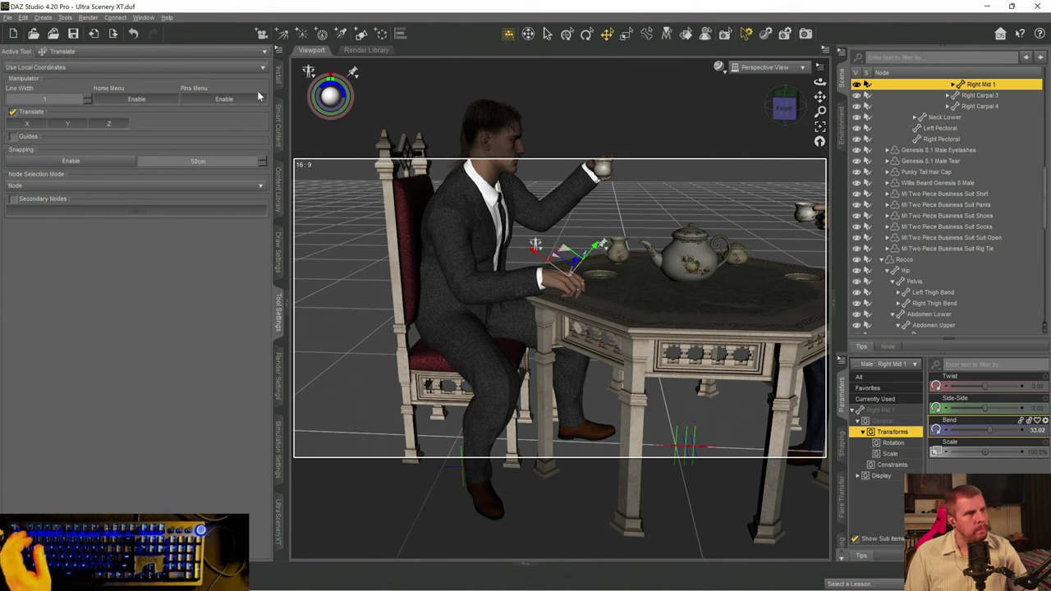
pyautogui.click(279, 78)
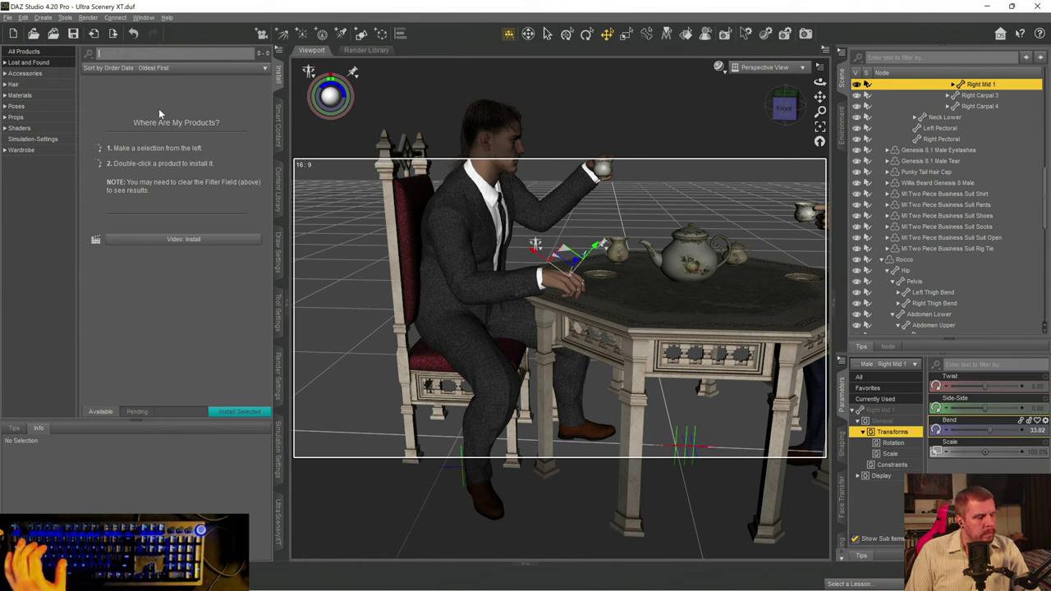
pyautogui.write('fe')
pyautogui.press('BackSpace')
pyautogui.press('BackSpace')
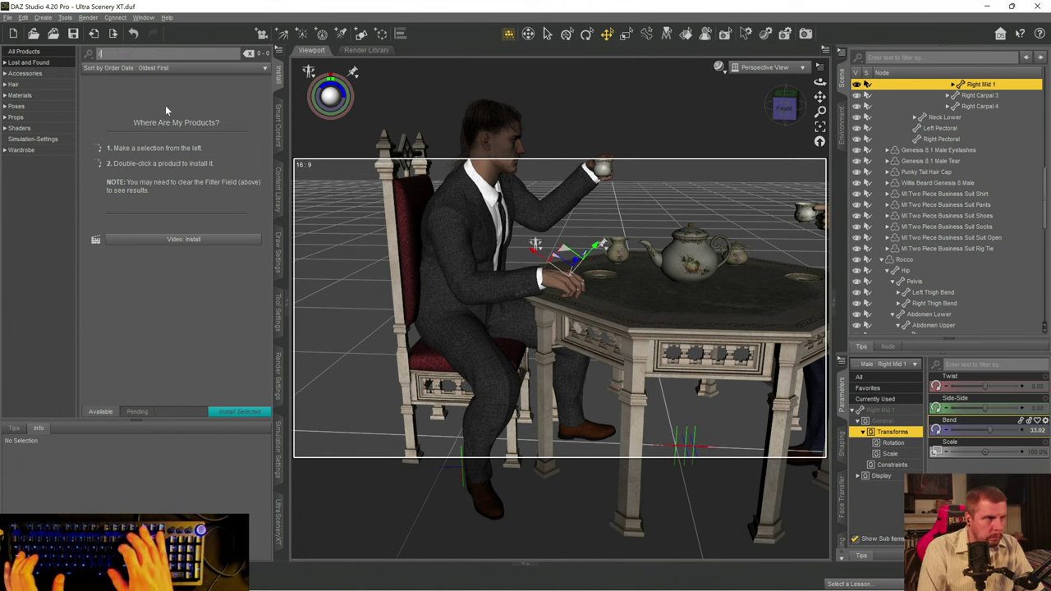
# - Search the Smart Content products for "rose"
pyautogui.click(280, 125)
pyautogui.click(10, 67)
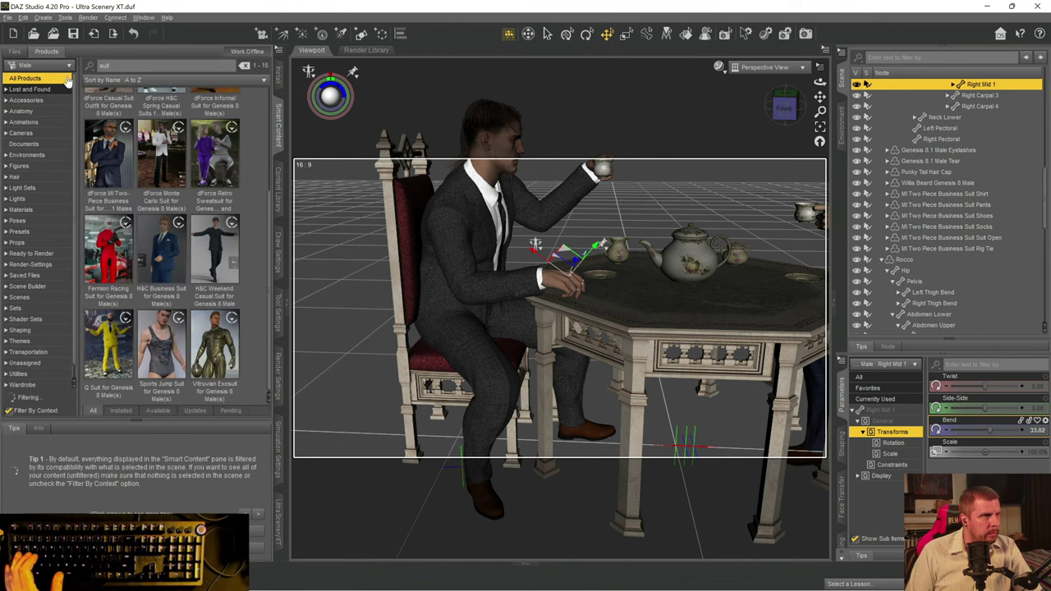
pyautogui.write('rose')
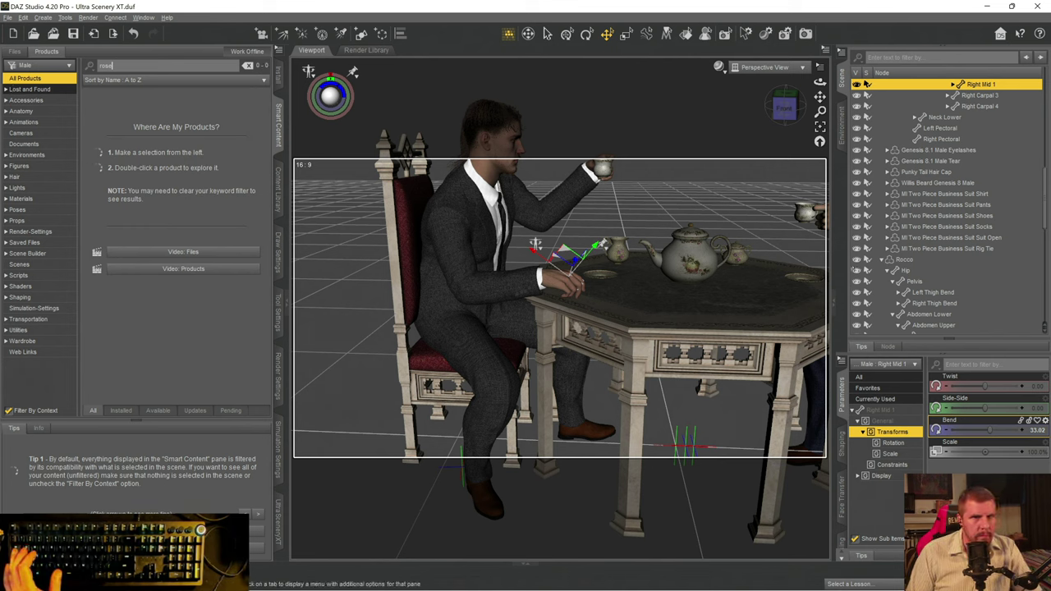
# - Collapse the Figures group, clear the scene selection to lift the context filter, and browse the rose products
pyautogui.scroll(5, 905, 189)
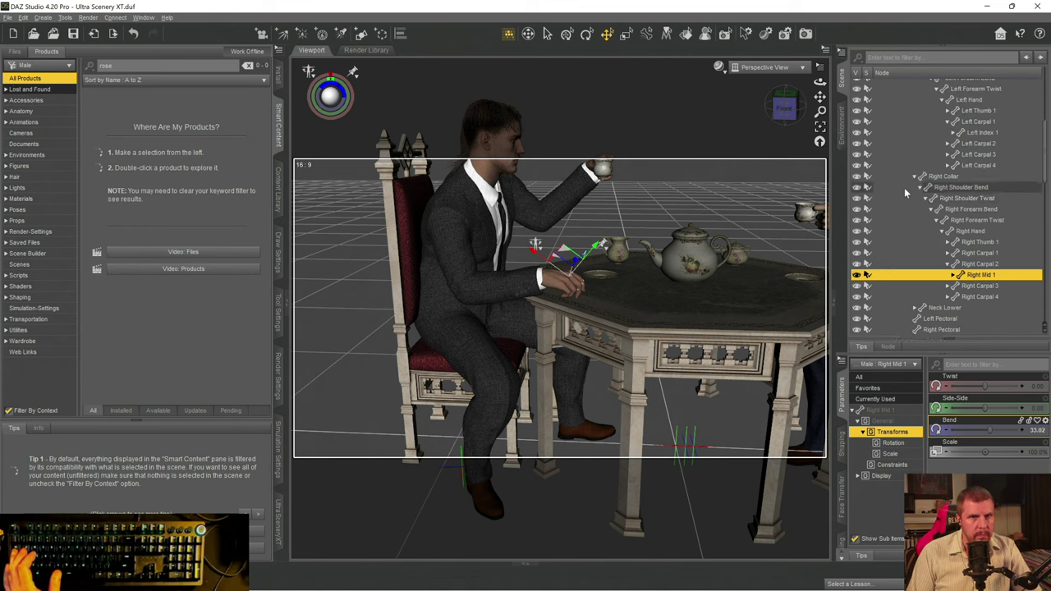
pyautogui.scroll(1, 896, 164)
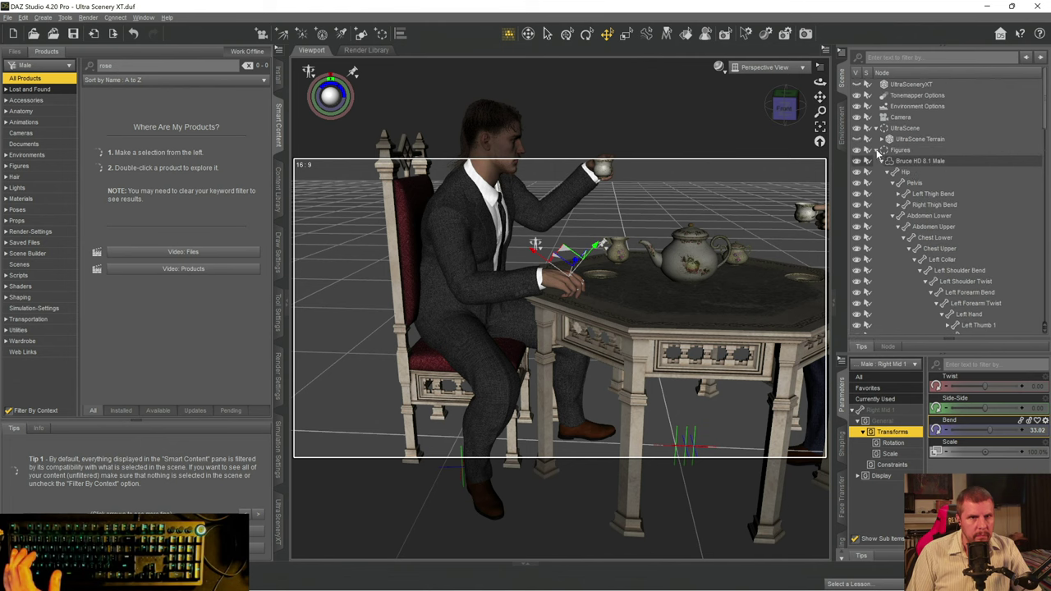
pyautogui.click(876, 151)
pyautogui.click(875, 194)
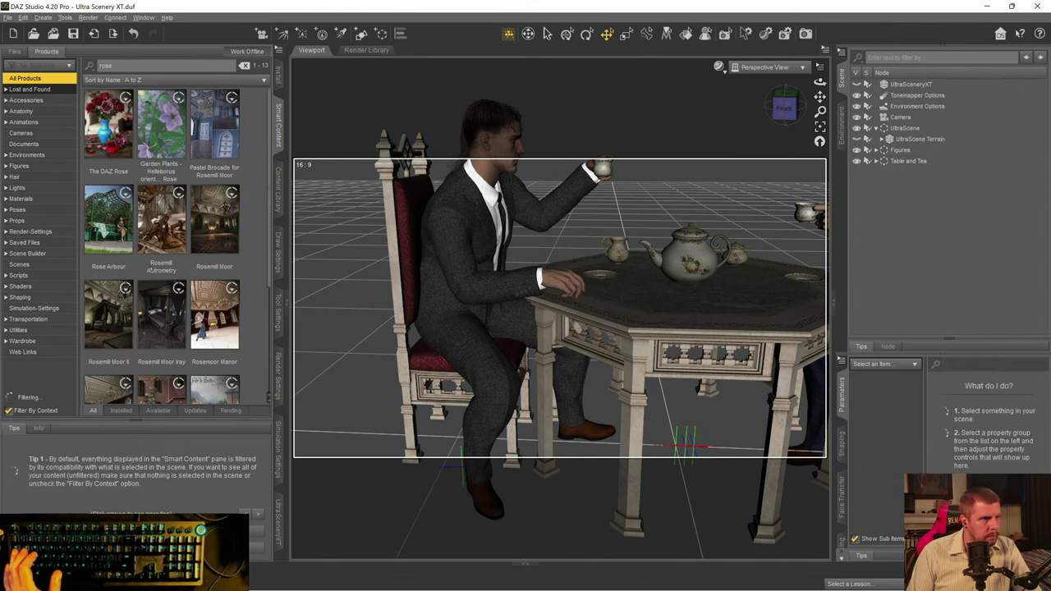
pyautogui.scroll(-2, 171, 233)
pyautogui.scroll(2, 171, 240)
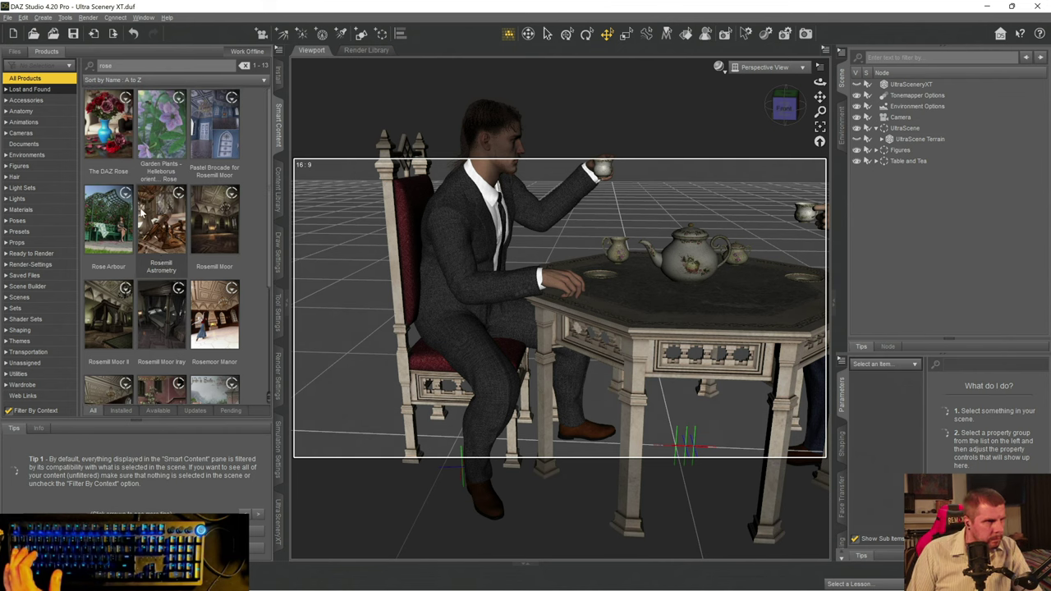
pyautogui.scroll(-2, 138, 156)
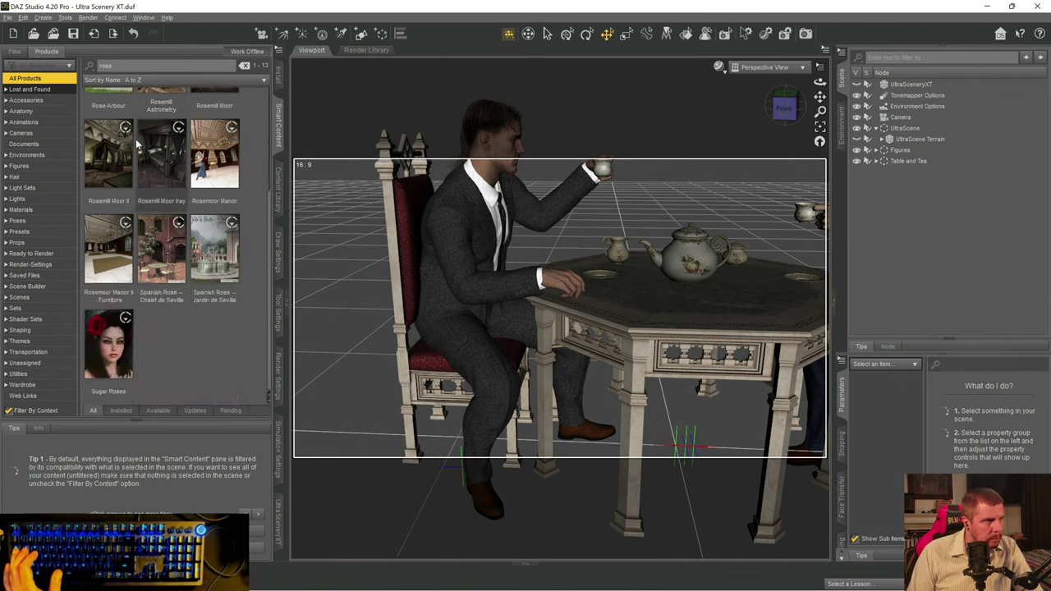
# - Search the Smart Content products for "long stem" and browse the results for a rose
pyautogui.scroll(2, 129, 107)
pyautogui.write('long al')
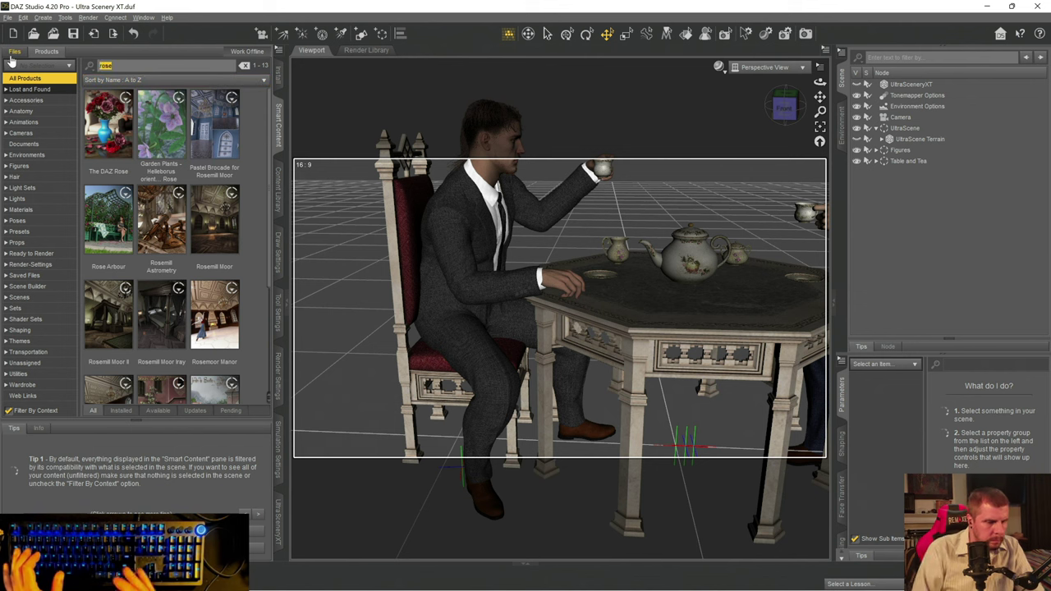
pyautogui.write('em')
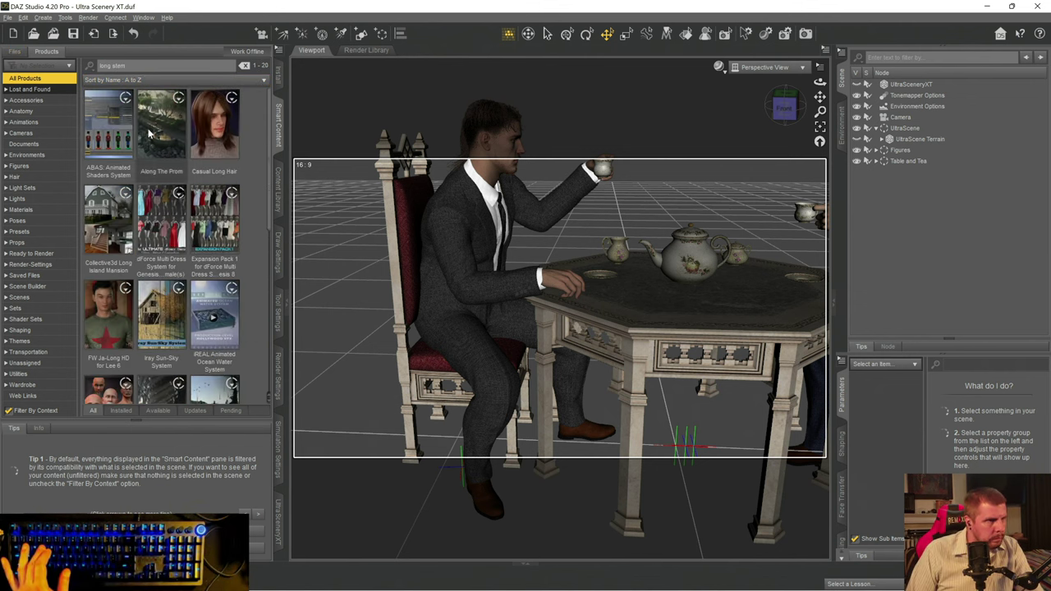
pyautogui.scroll(-5, 160, 168)
pyautogui.scroll(-1, 160, 169)
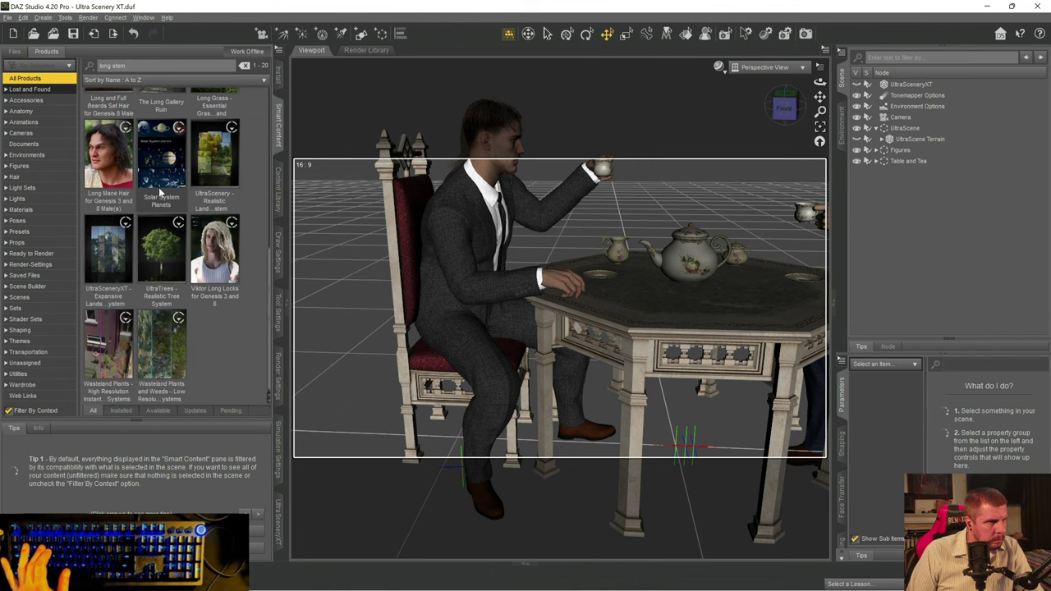
pyautogui.scroll(6, 163, 259)
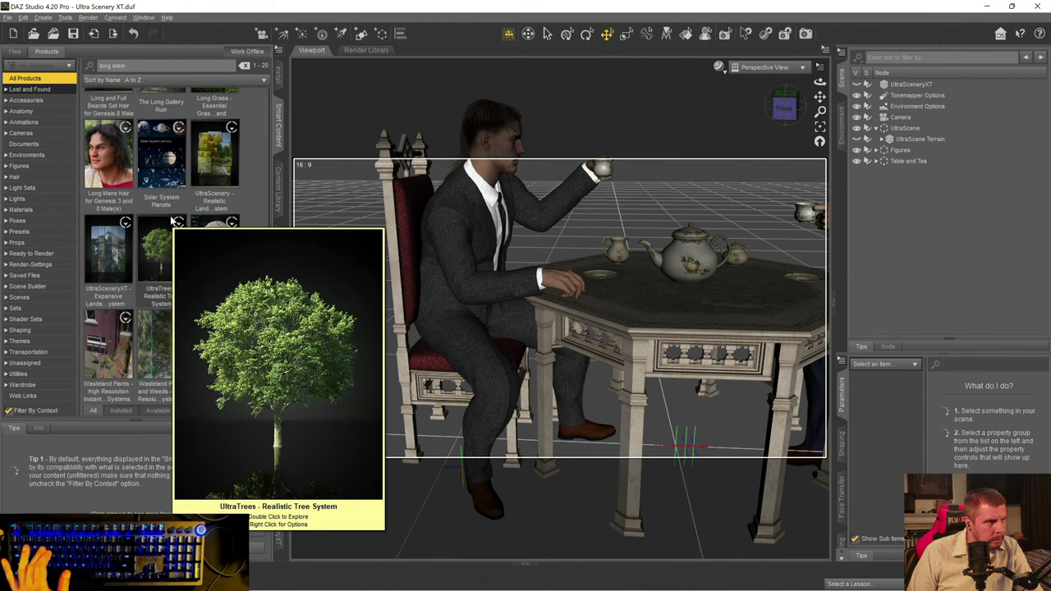
pyautogui.scroll(-2, 172, 220)
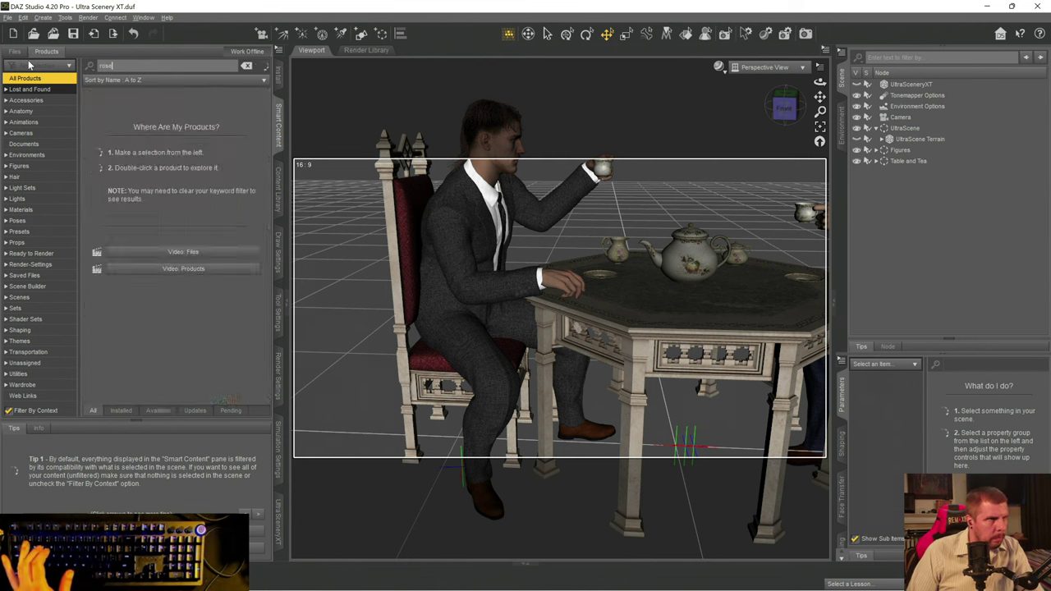
# - Search the products for "rose" again and open The DAZ Rose product
pyautogui.write('rose')
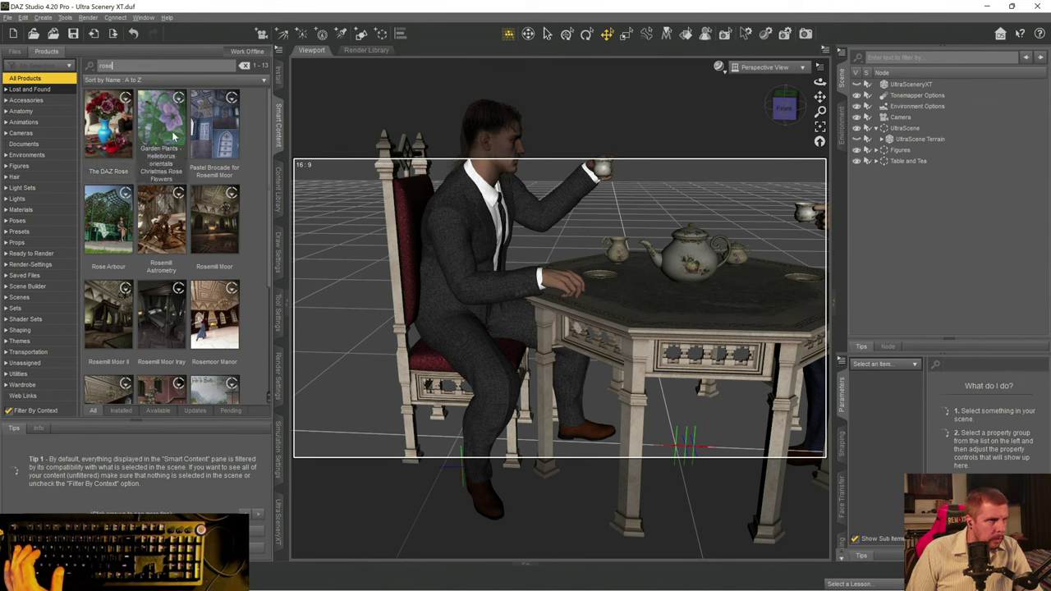
pyautogui.scroll(-3, 172, 138)
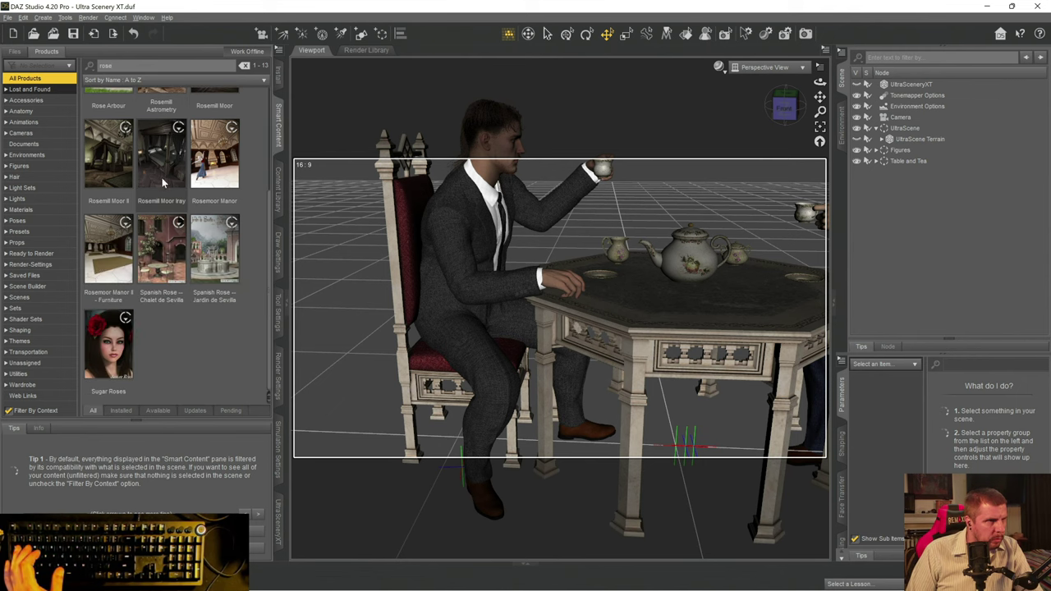
pyautogui.scroll(3, 151, 246)
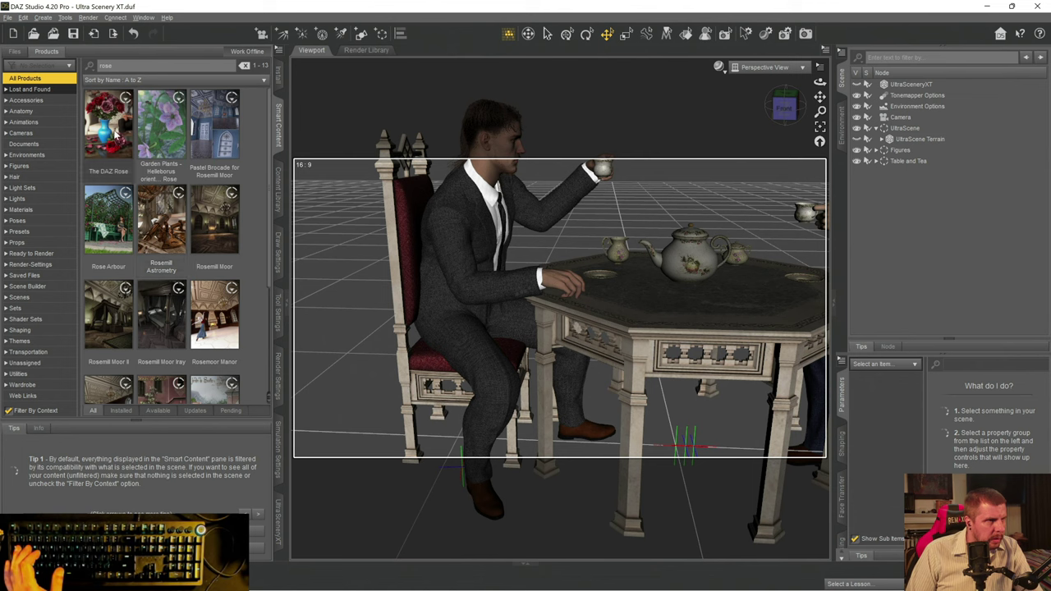
pyautogui.moveTo(113, 131)
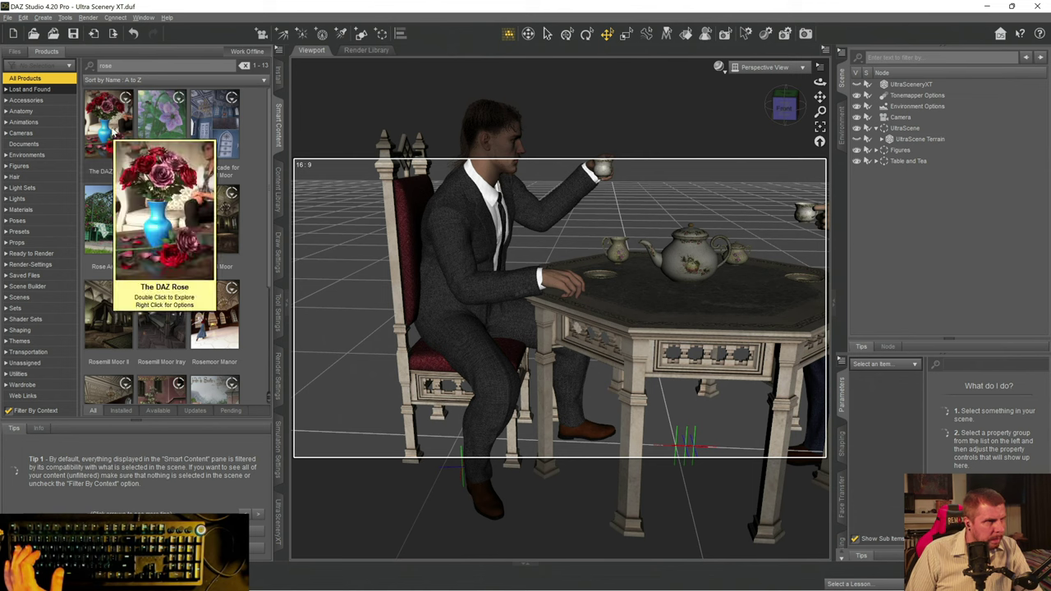
pyautogui.doubleClick(115, 129)
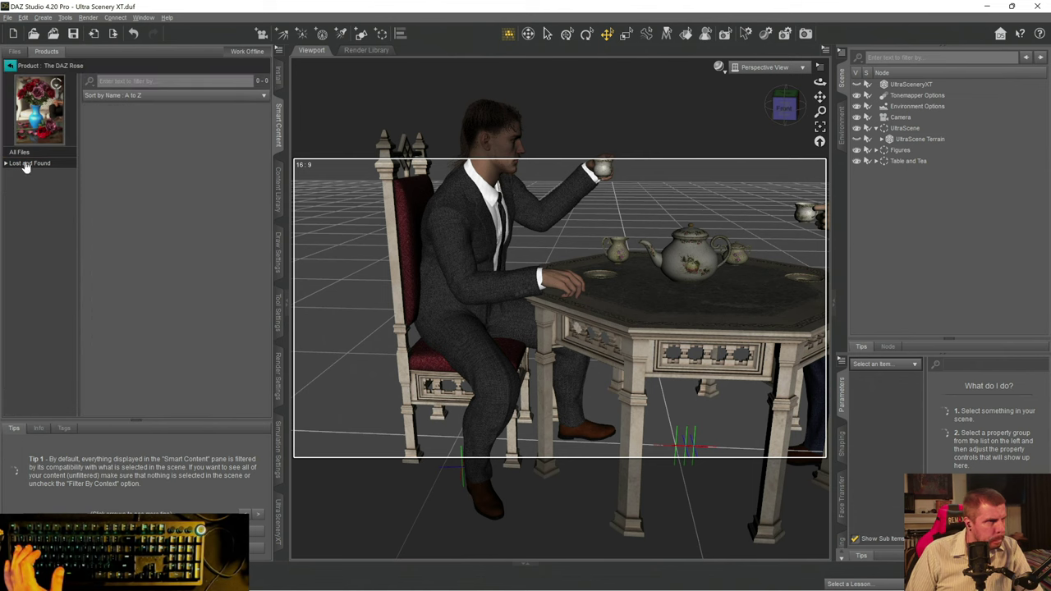
# - List all files of The DAZ Rose product and load the Rose prop with leaves into the scene
pyautogui.click(21, 152)
pyautogui.scroll(-3, 127, 199)
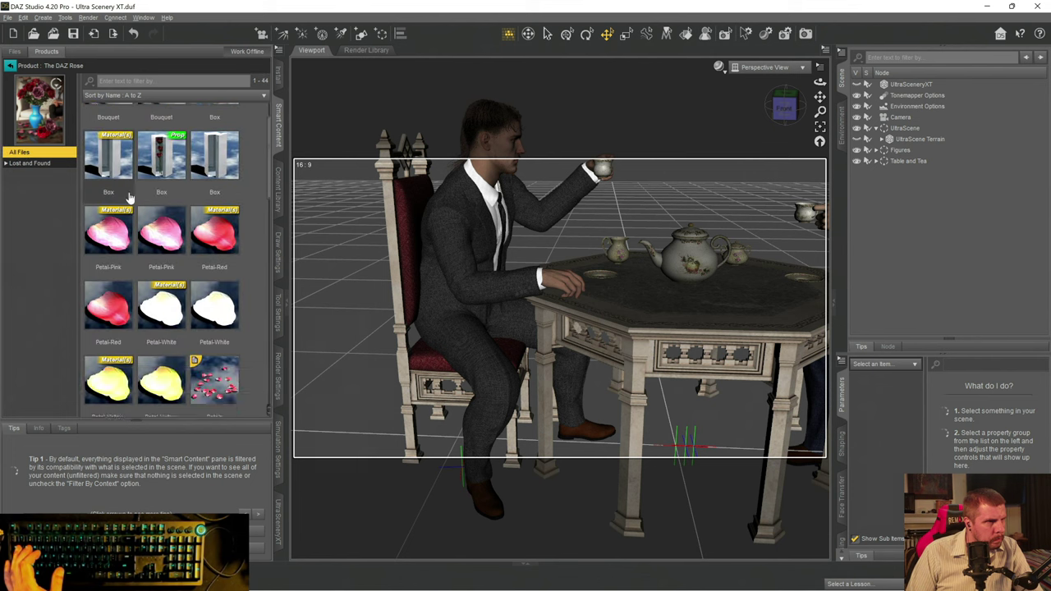
pyautogui.scroll(-5, 129, 200)
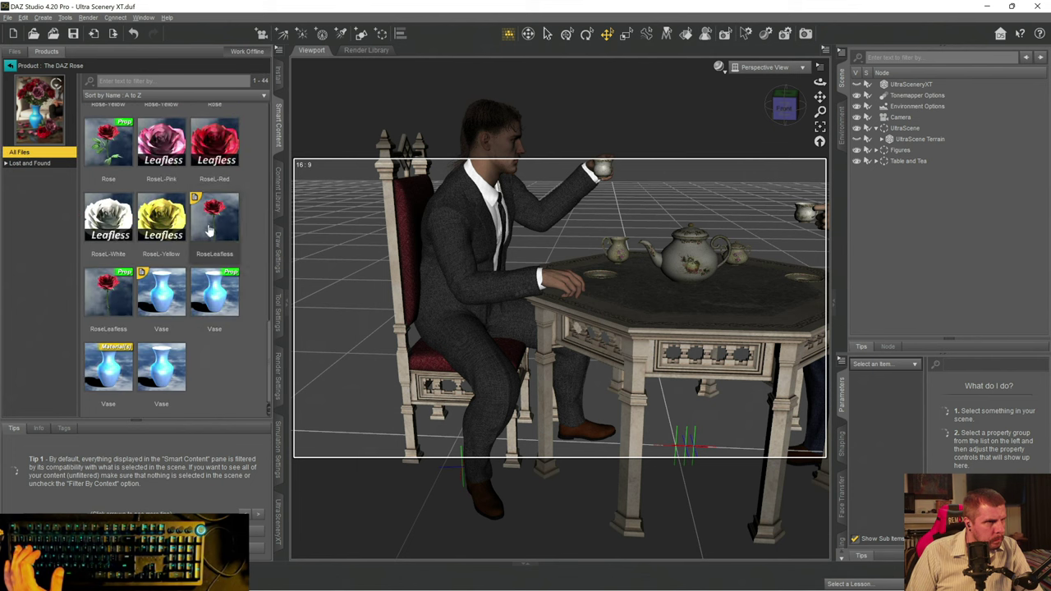
pyautogui.doubleClick(109, 152)
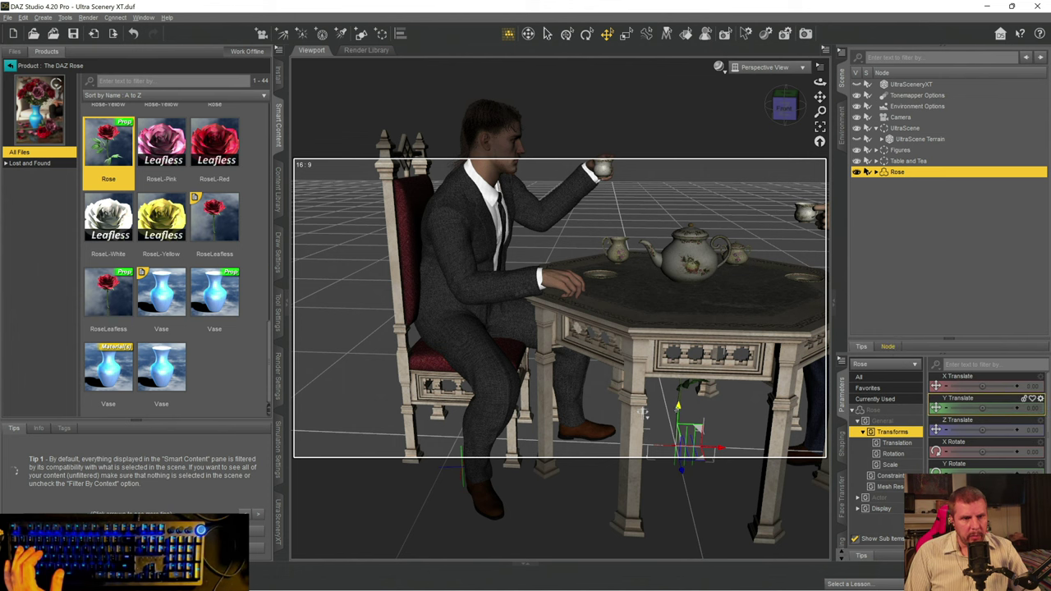
# - Raise the rose above the table to a Y Translate of about 99.48 and rotate it horizontal with its bloom toward the grey-suited man
pyautogui.moveTo(646, 413); pyautogui.dragTo(657, 194)
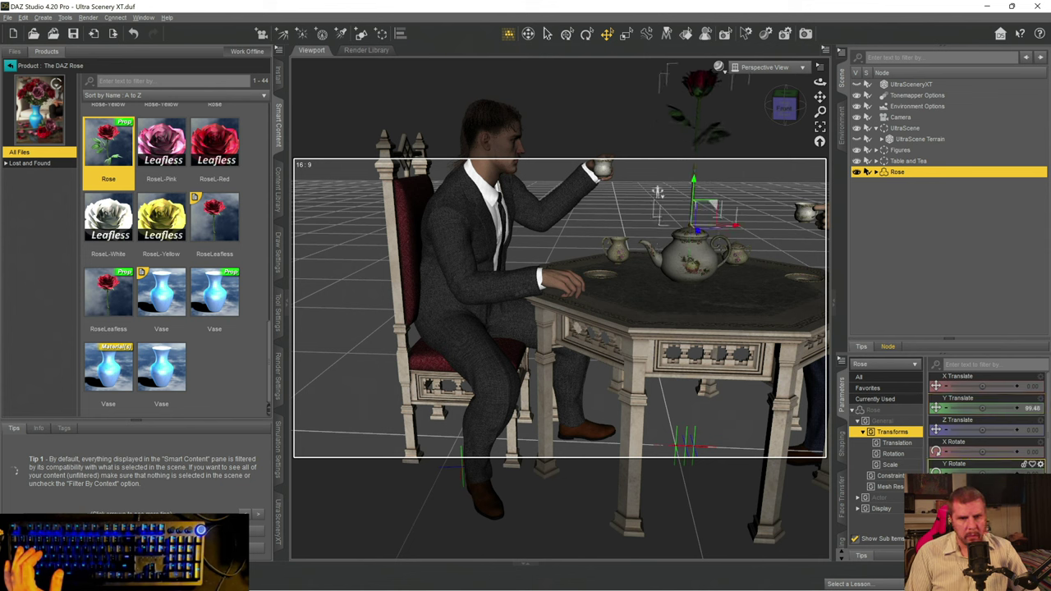
pyautogui.moveTo(936, 451); pyautogui.dragTo(937, 451)
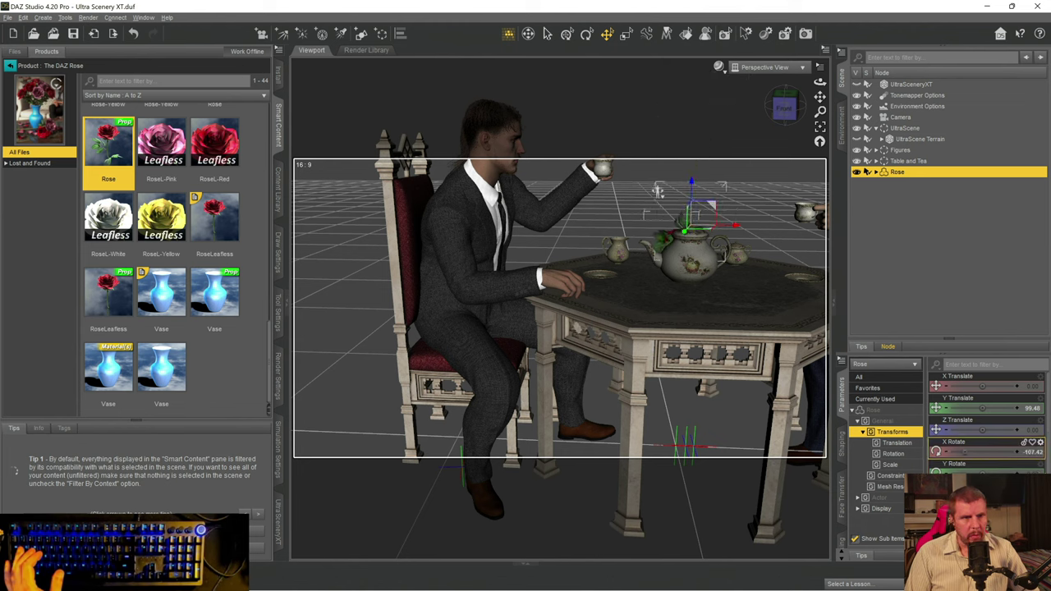
pyautogui.click(587, 35)
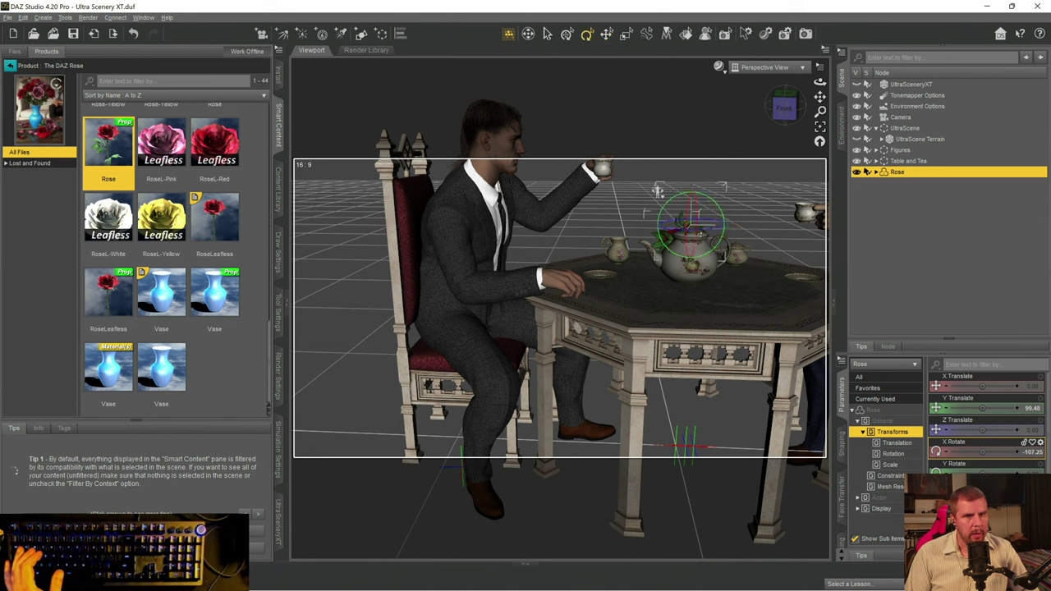
pyautogui.moveTo(658, 191); pyautogui.dragTo(658, 192)
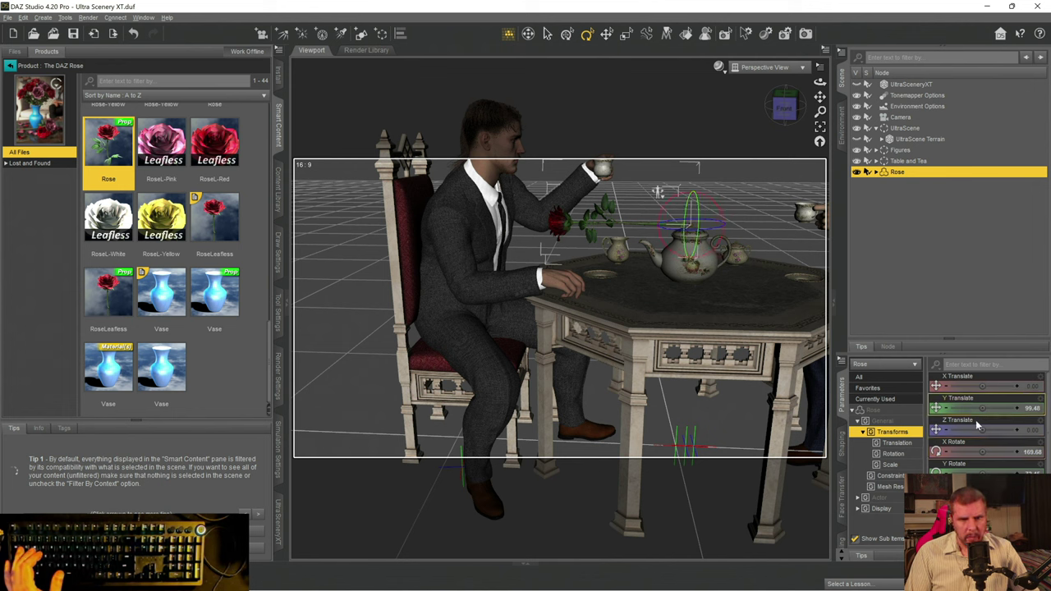
# - Lay the rose on the tabletop at about X Translate 21.79, Y Translate 76.71 and Z Translate 39.47
pyautogui.moveTo(982, 430); pyautogui.dragTo(992, 430)
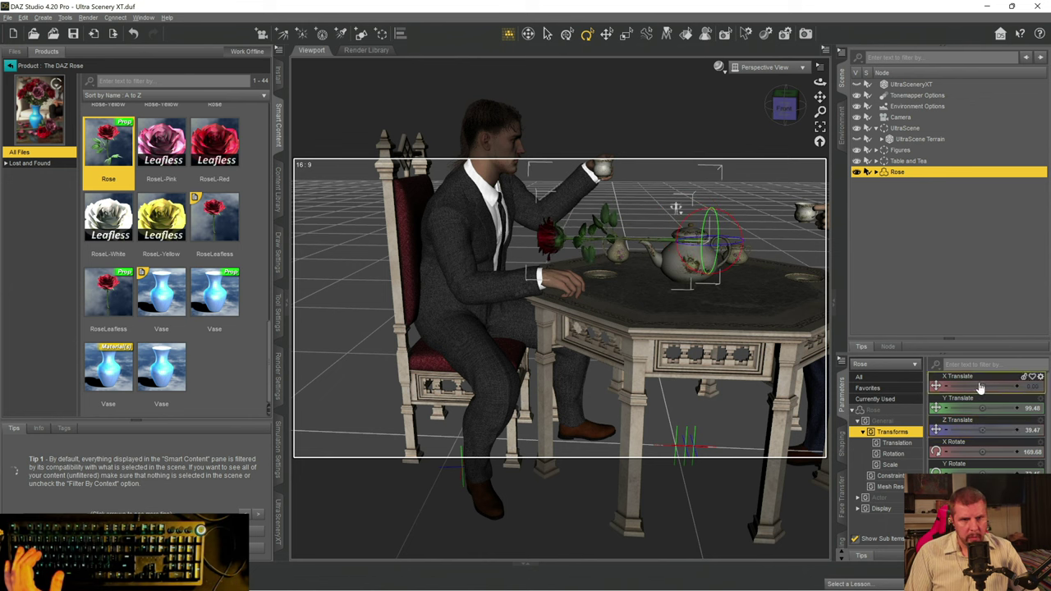
pyautogui.moveTo(982, 386); pyautogui.dragTo(981, 386)
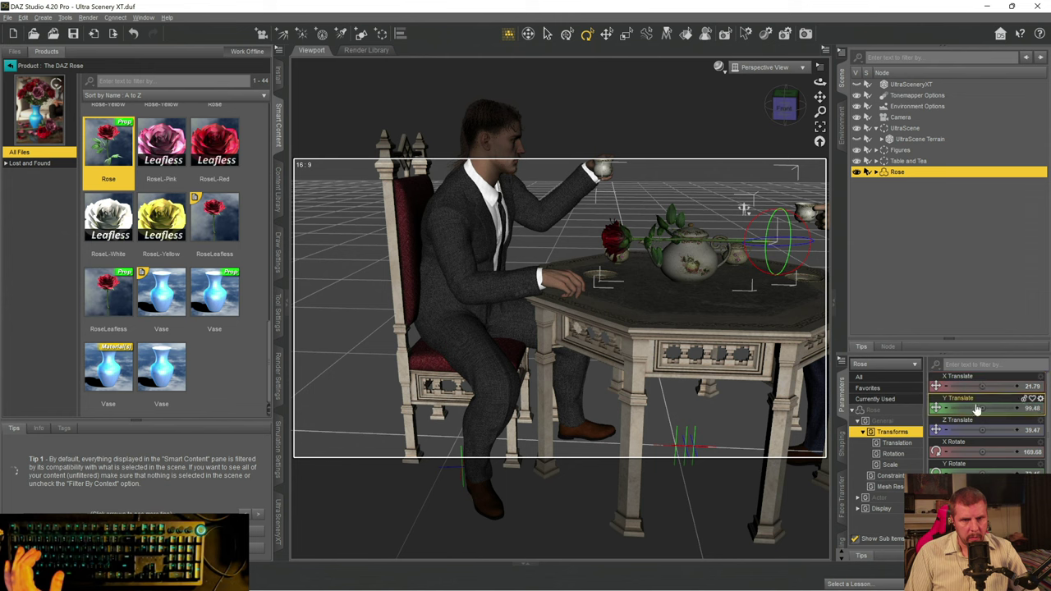
pyautogui.moveTo(744, 209); pyautogui.dragTo(737, 275)
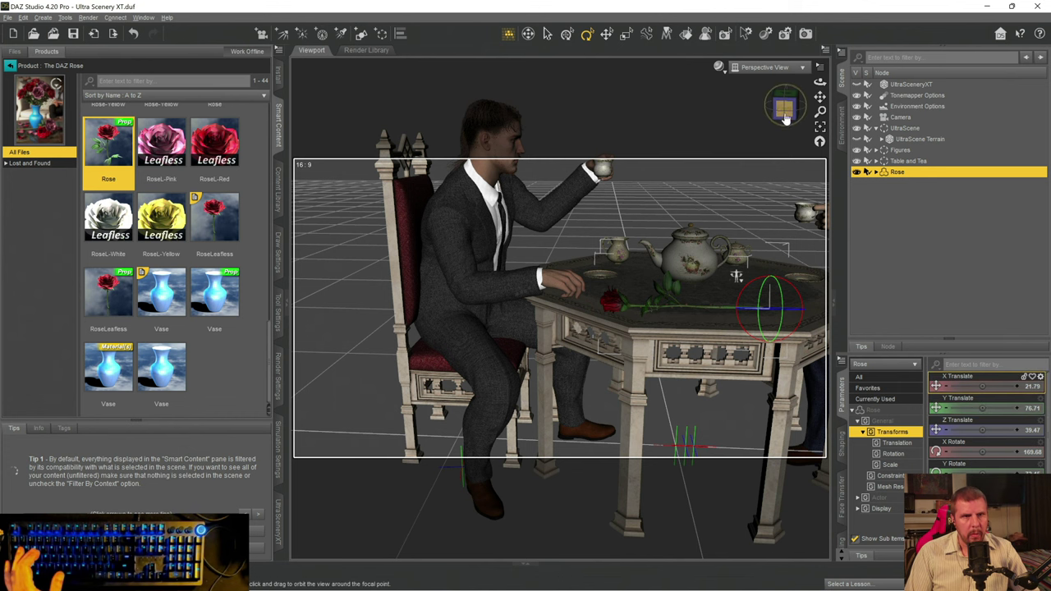
# - Shift the rose along its stem direction with the Translate tool to an X Translate of about 25.40
pyautogui.moveTo(785, 107); pyautogui.dragTo(509, 439)
pyautogui.keyDown('alt'); pyautogui.moveTo(549, 374); pyautogui.dragTo(655, 326); pyautogui.keyUp('alt')
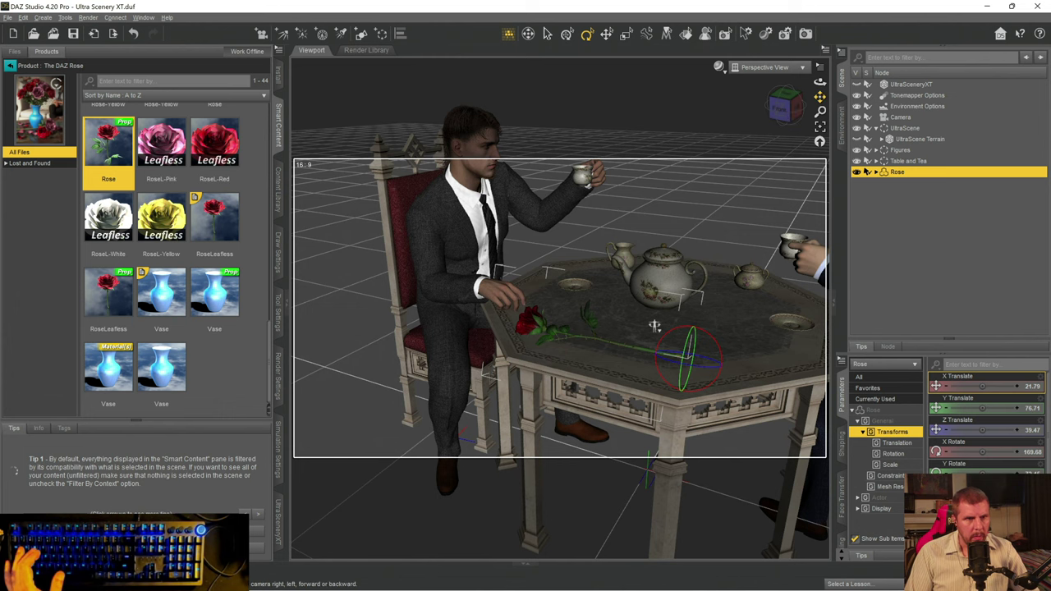
pyautogui.moveTo(820, 97)
pyautogui.mouseDown()
pyautogui.moveTo(793, 97)
pyautogui.moveTo(809, 82)
pyautogui.mouseUp()
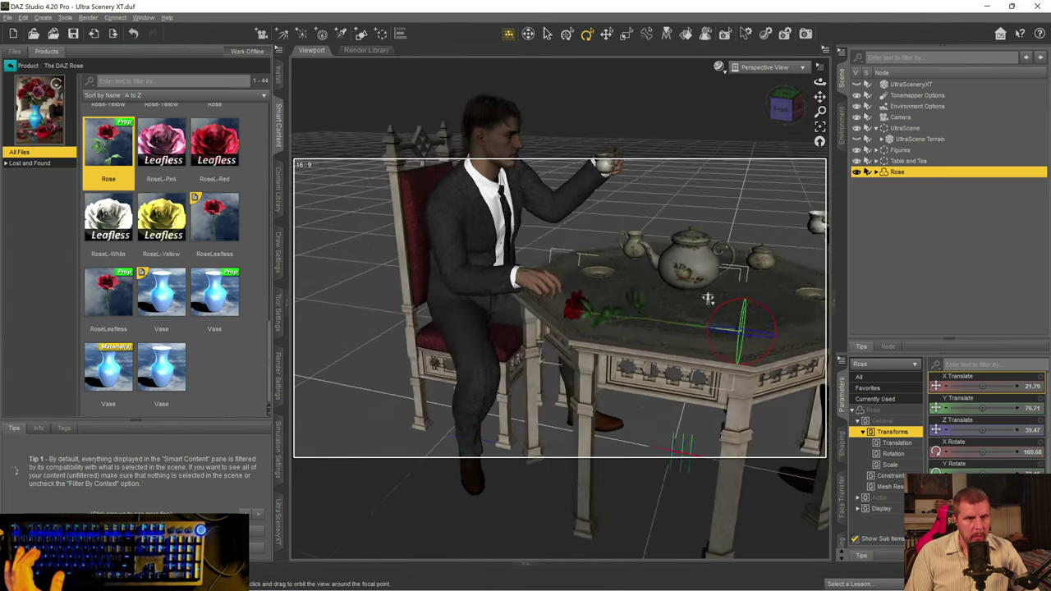
pyautogui.keyDown('alt'); pyautogui.moveTo(708, 298); pyautogui.dragTo(736, 279); pyautogui.keyUp('alt')
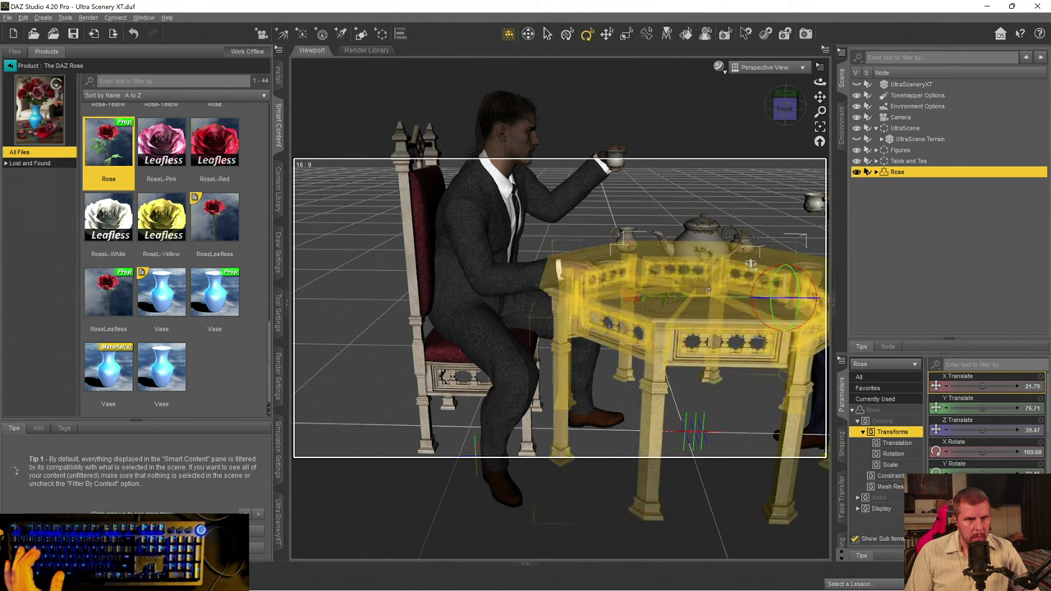
pyautogui.click(606, 34)
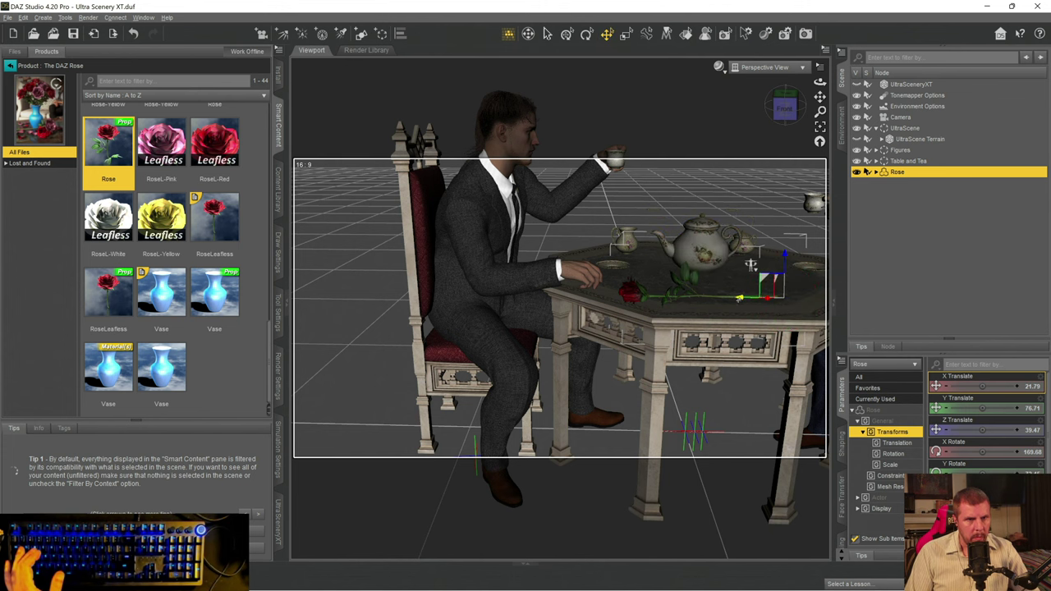
pyautogui.moveTo(751, 265); pyautogui.dragTo(762, 264)
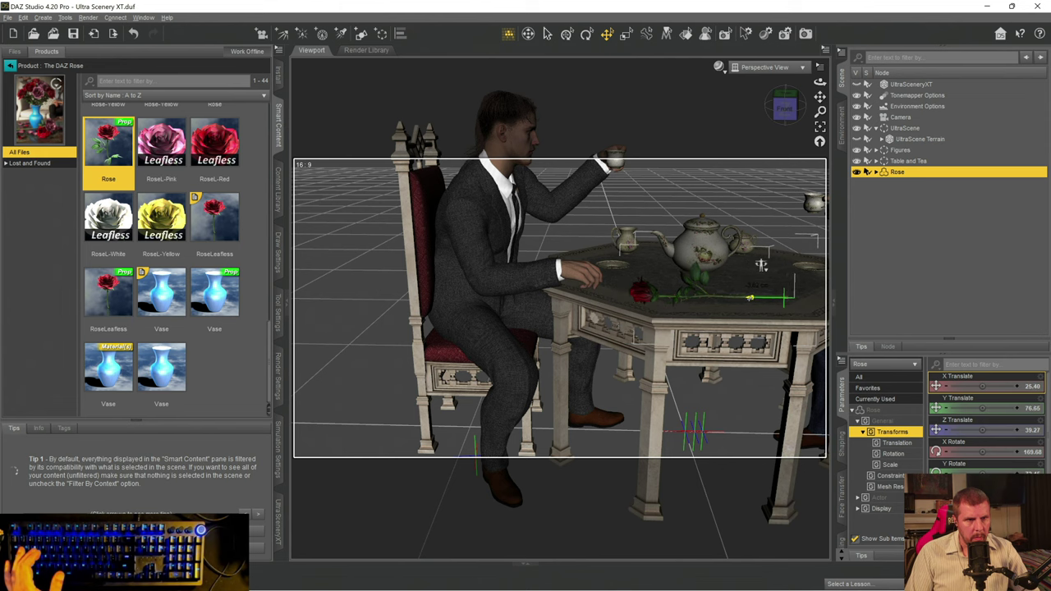
# - Check the rose's placement through the Camera view and return to Perspective View
pyautogui.click(765, 68)
pyautogui.click(749, 159)
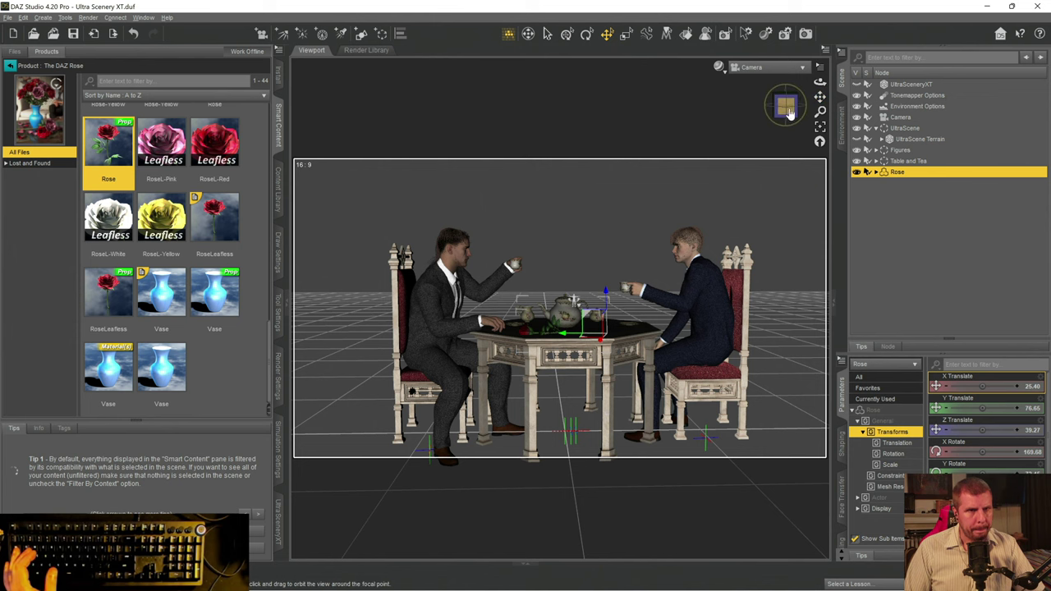
pyautogui.click(752, 69)
pyautogui.click(751, 88)
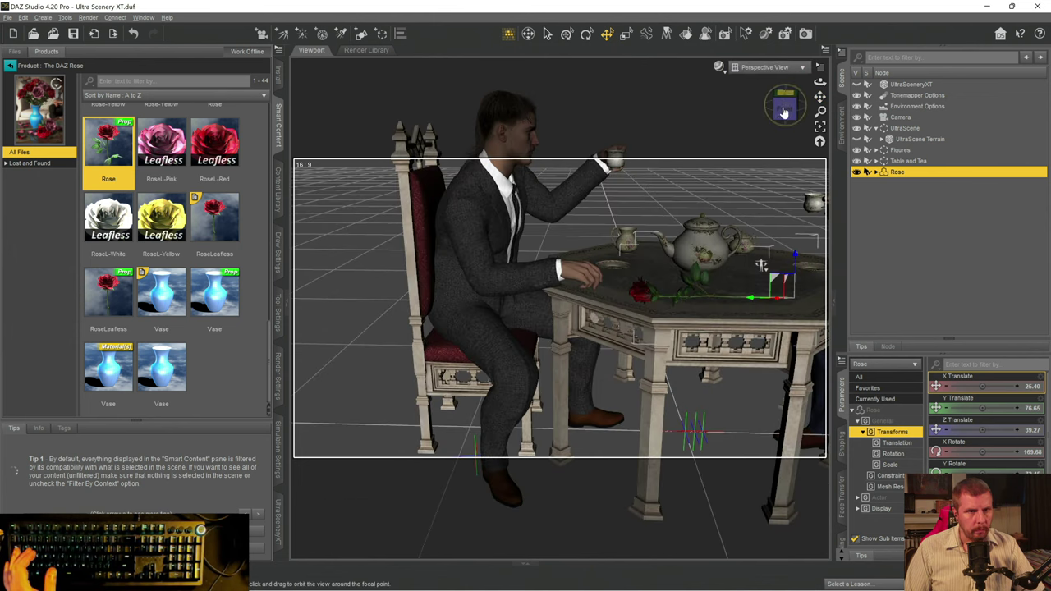
# - Lift the rose above the tabletop to a Y Translate of about 85.68
pyautogui.moveTo(784, 108)
pyautogui.mouseDown()
pyautogui.moveTo(772, 113)
pyautogui.moveTo(783, 121)
pyautogui.mouseUp()
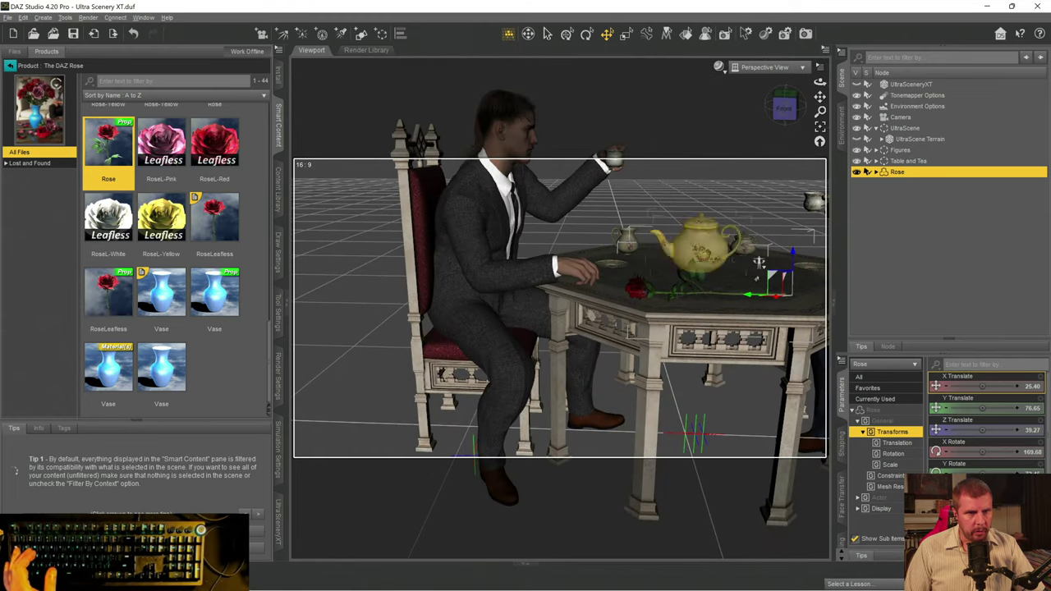
pyautogui.click(795, 237)
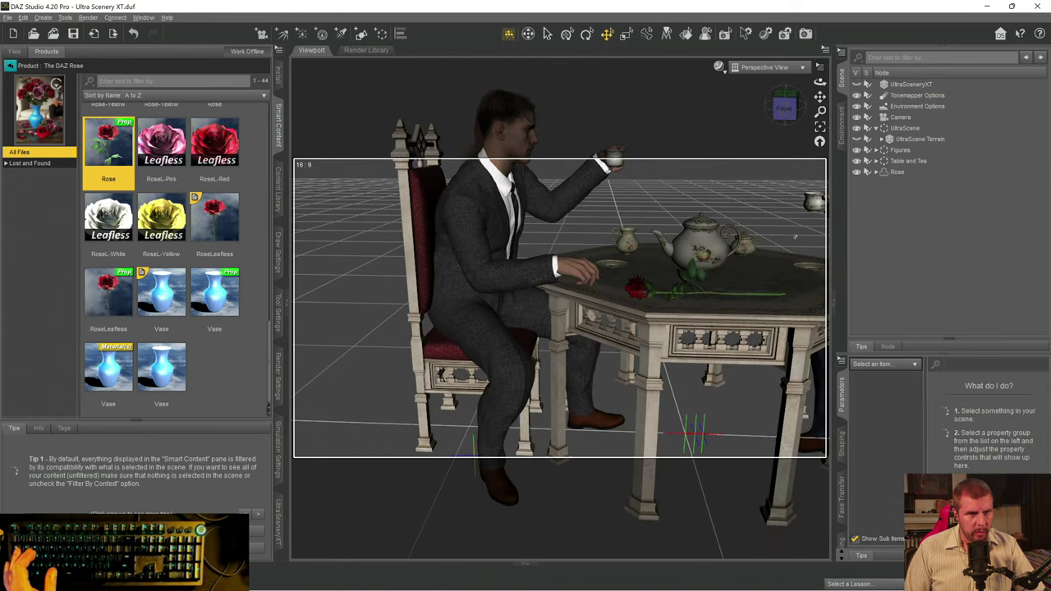
pyautogui.click(887, 174)
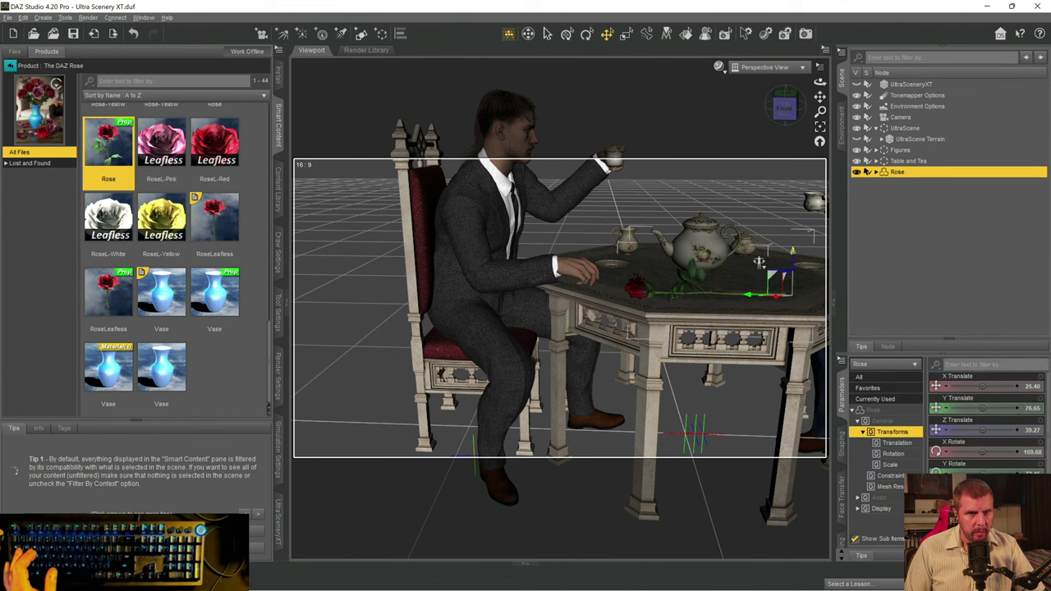
pyautogui.moveTo(760, 263); pyautogui.dragTo(760, 236)
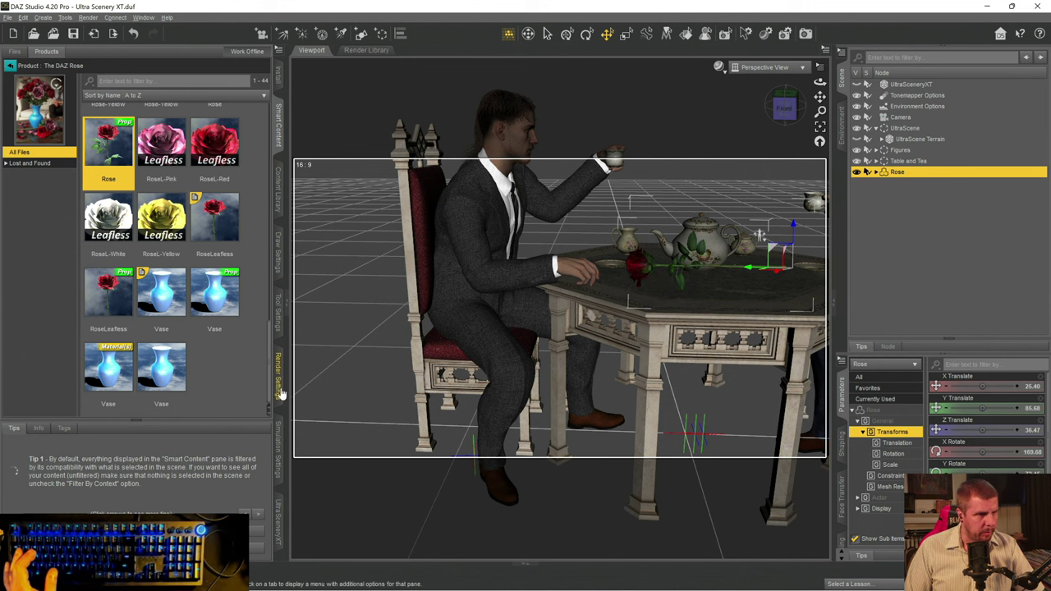
# - Activate the Mesh Grabber and pull the lowest petals of the rose bloom slightly upward
pyautogui.click(280, 333)
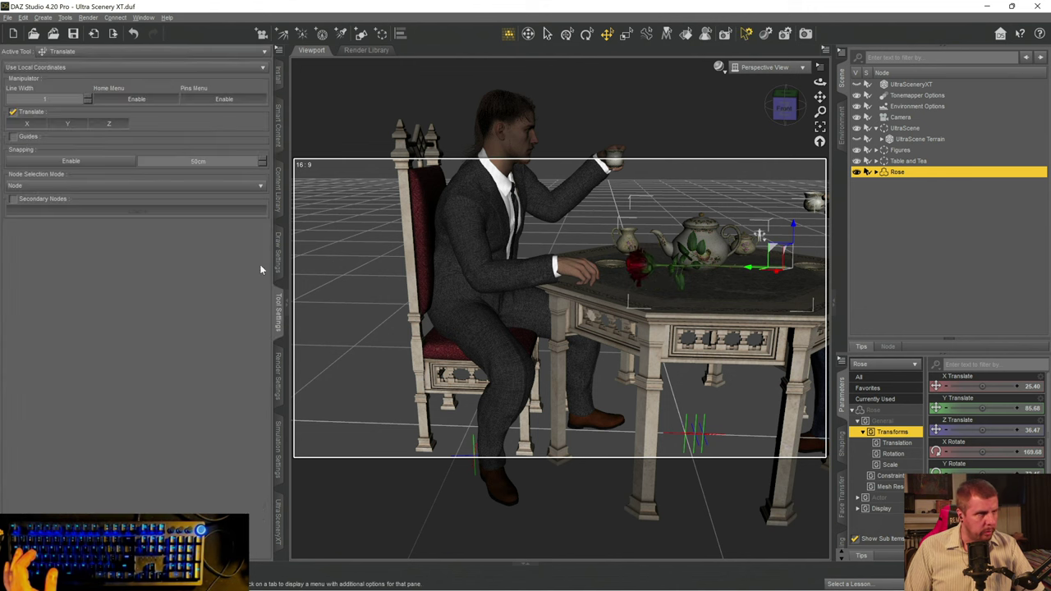
pyautogui.click(82, 52)
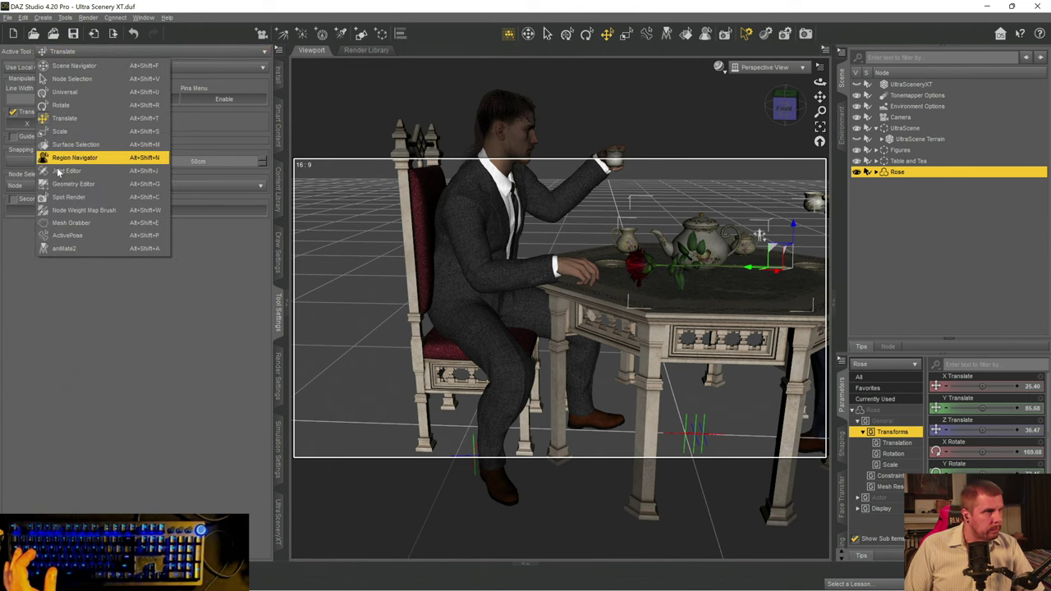
pyautogui.click(59, 222)
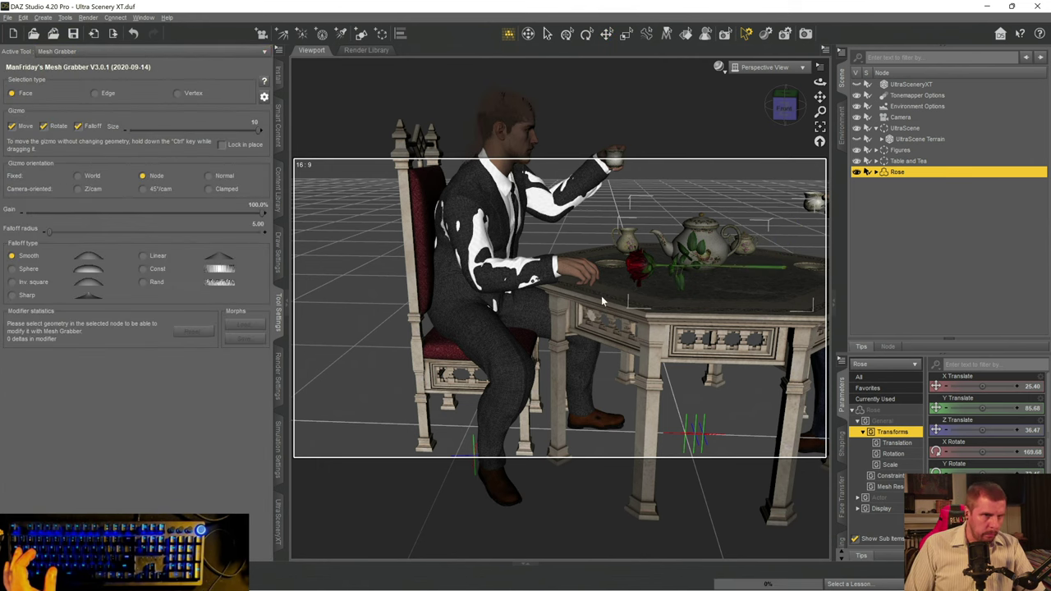
pyautogui.click(642, 279)
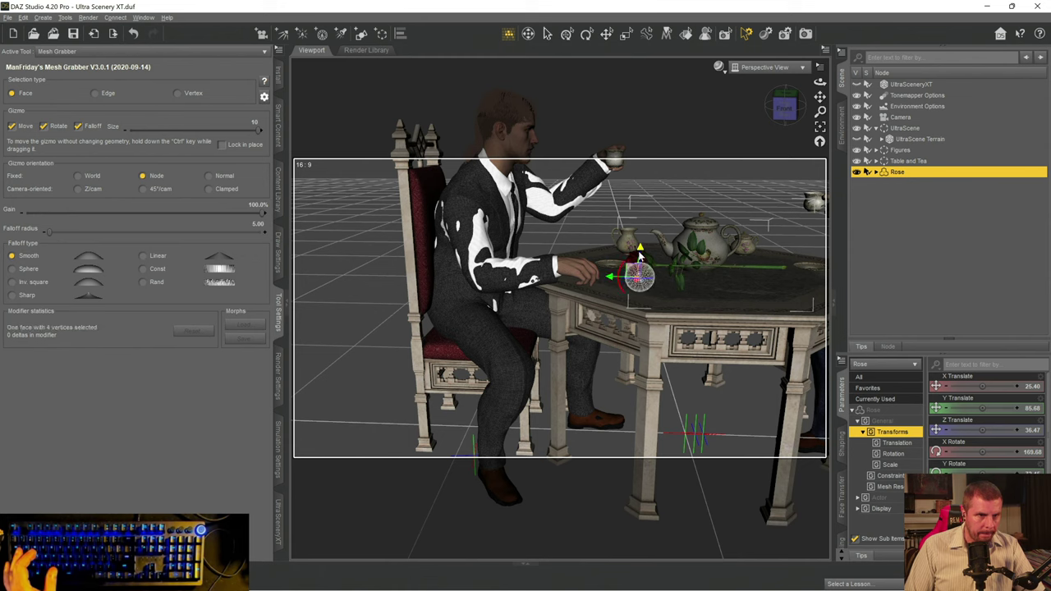
pyautogui.moveTo(641, 256); pyautogui.dragTo(642, 245)
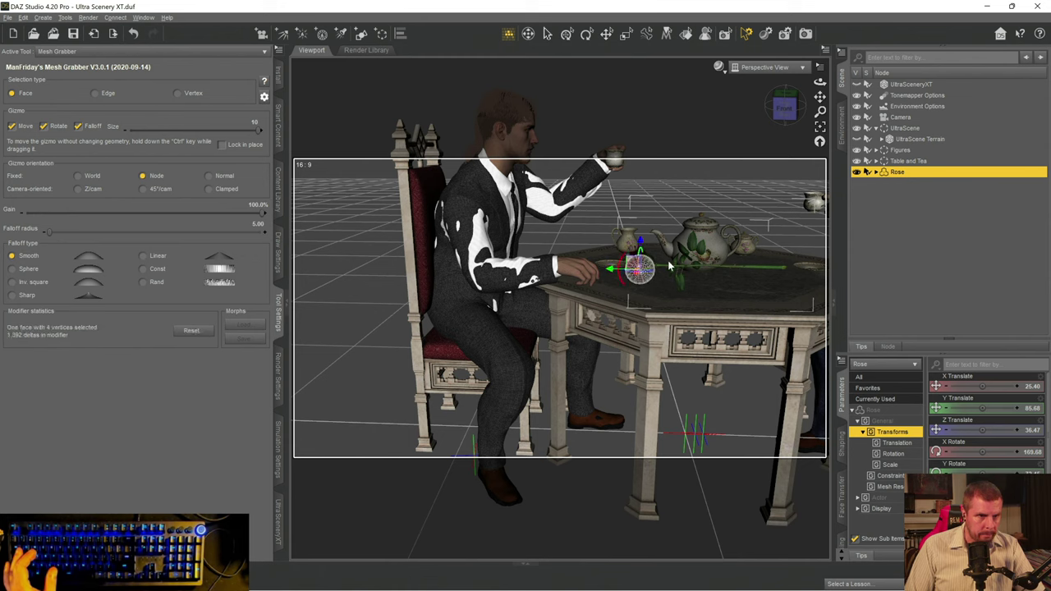
pyautogui.click(860, 233)
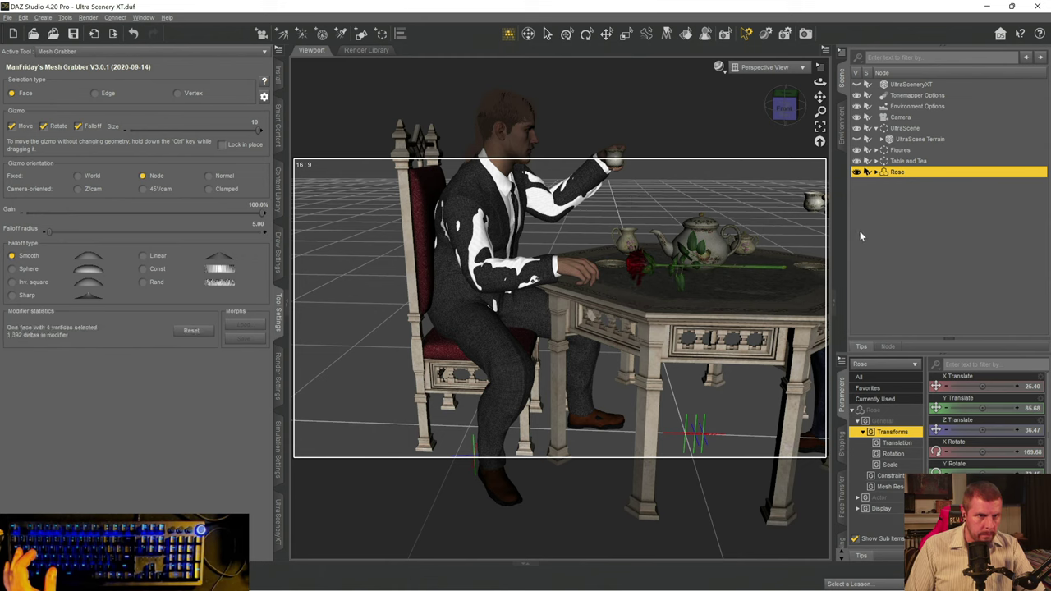
# - Raise the underside of the rose bloom a little further with the Mesh Grabber's vertical move
pyautogui.click(639, 282)
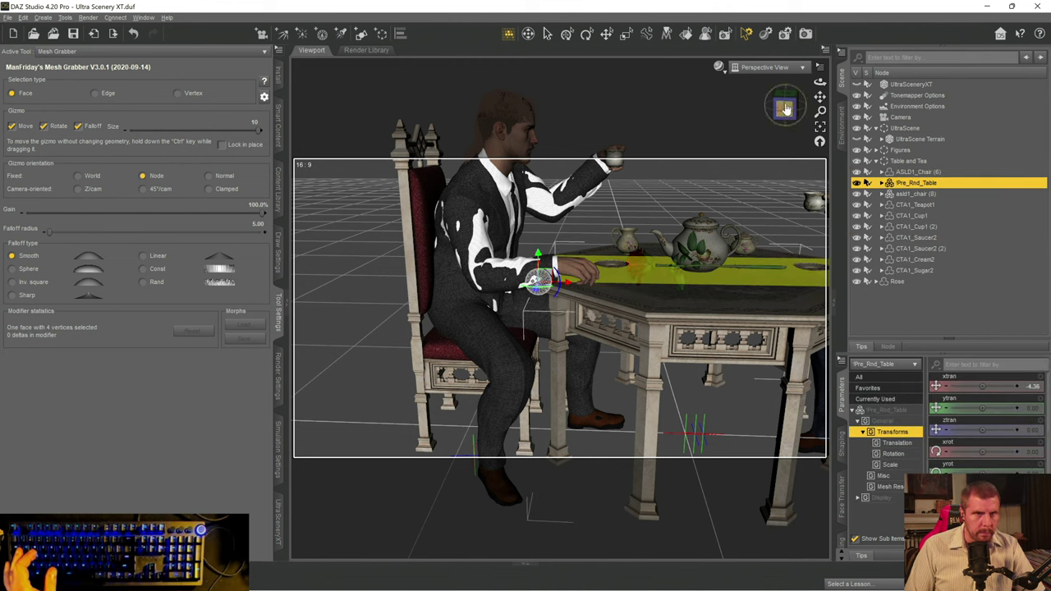
pyautogui.click(895, 282)
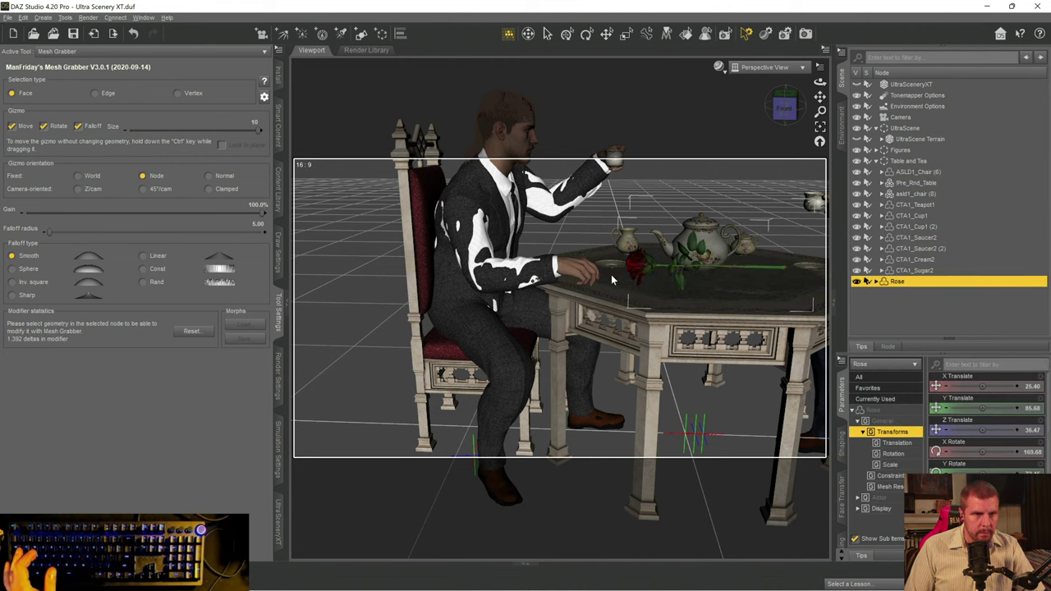
pyautogui.click(640, 282)
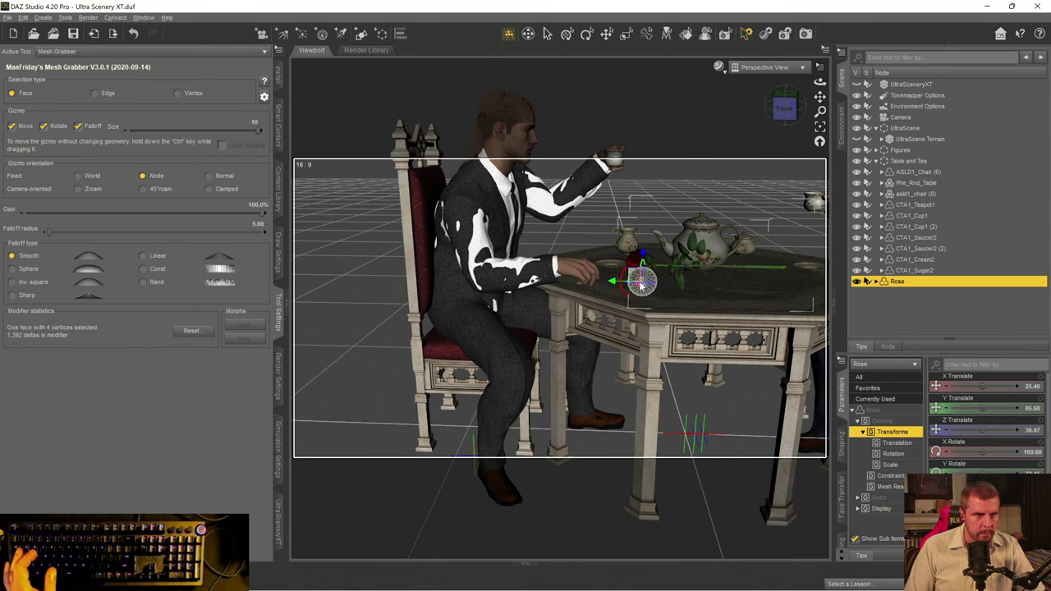
pyautogui.moveTo(643, 257); pyautogui.dragTo(643, 244)
pyautogui.click(874, 310)
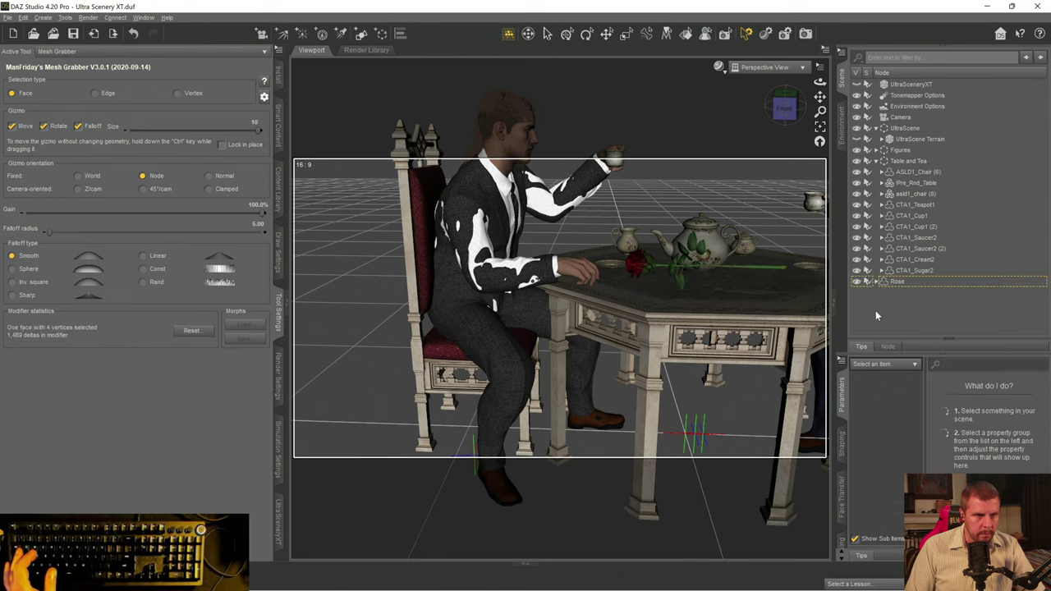
# - In a close view, grab a face on the bloom's drooping lower petals and move it upward
pyautogui.click(635, 277)
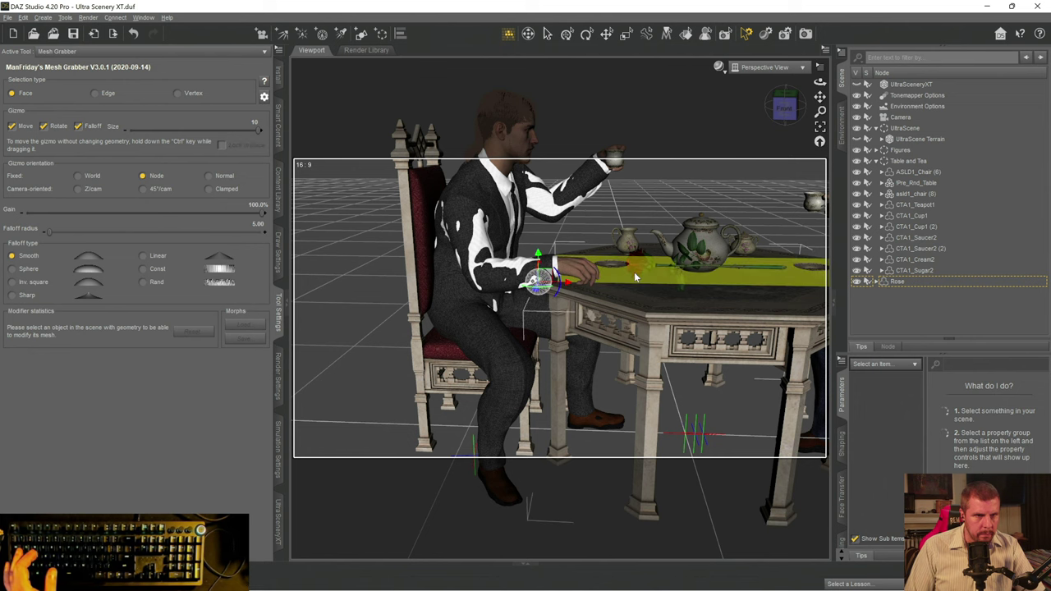
pyautogui.scroll(10, 780, 120)
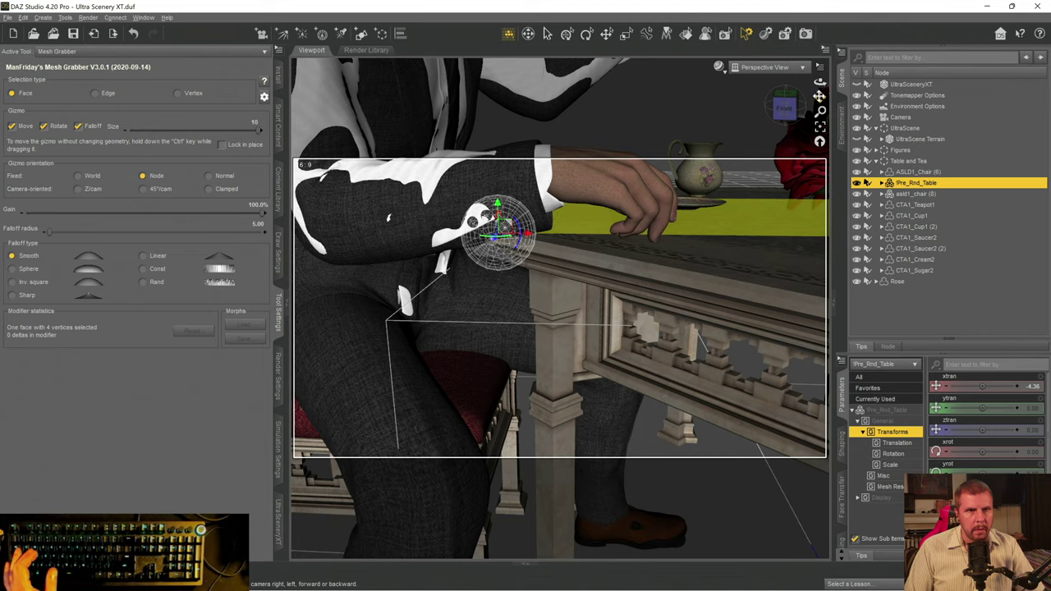
pyautogui.moveTo(820, 97); pyautogui.dragTo(834, 102)
pyautogui.click(889, 282)
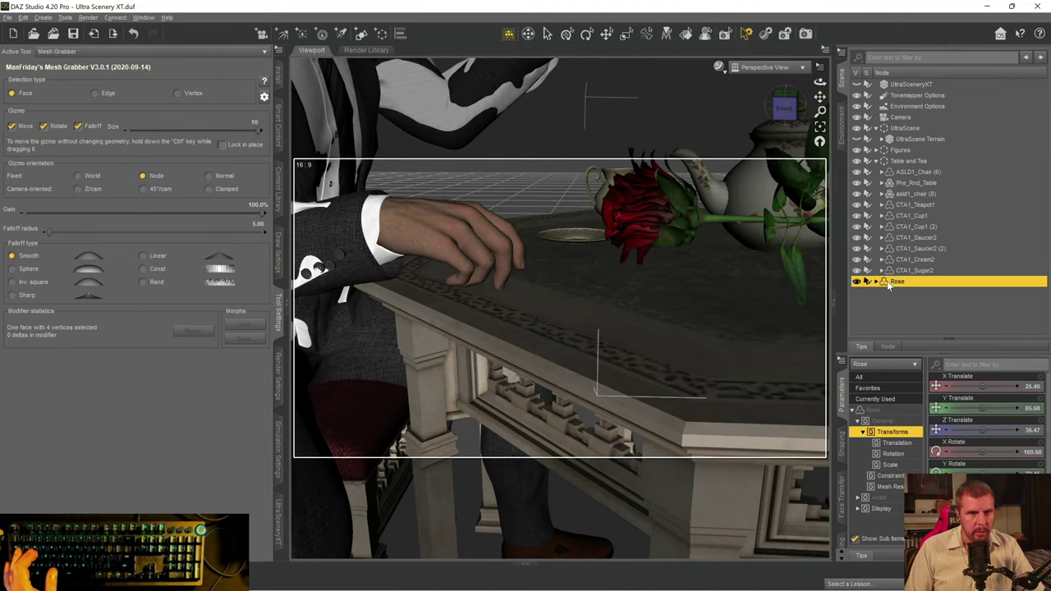
pyautogui.click(643, 253)
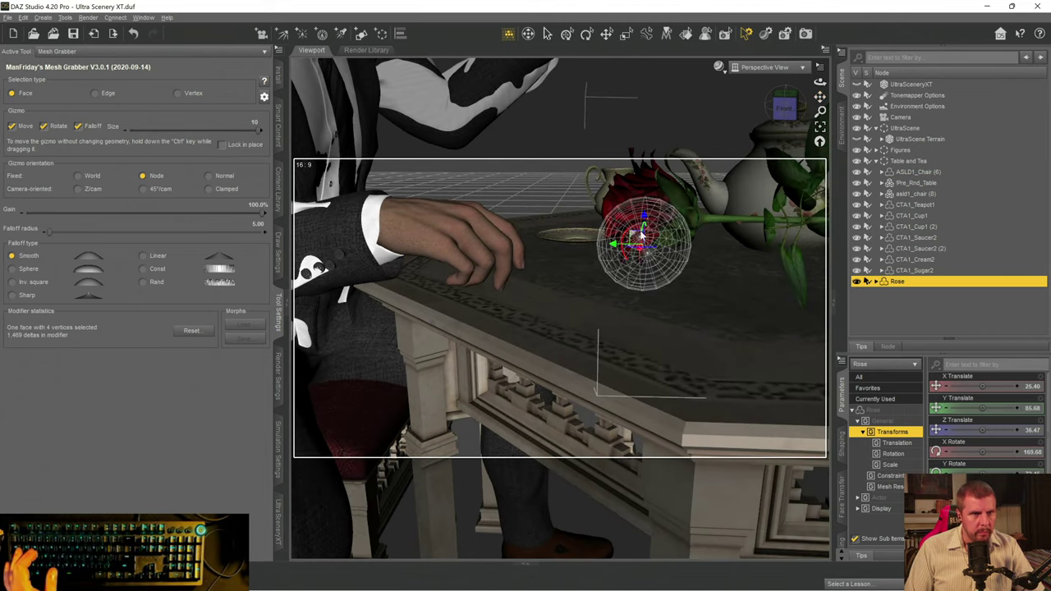
pyautogui.click(644, 216)
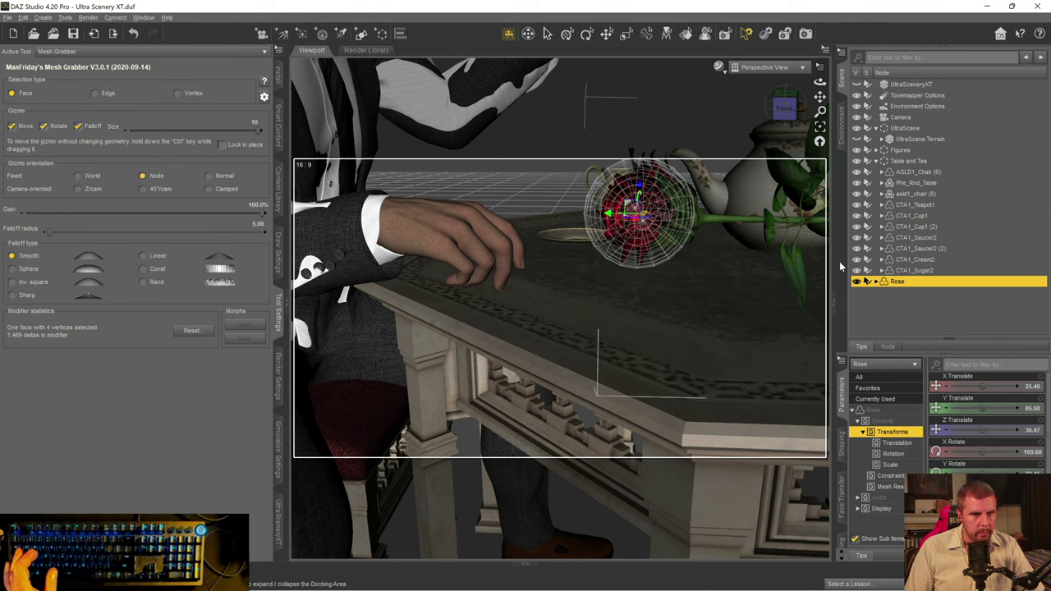
pyautogui.click(878, 301)
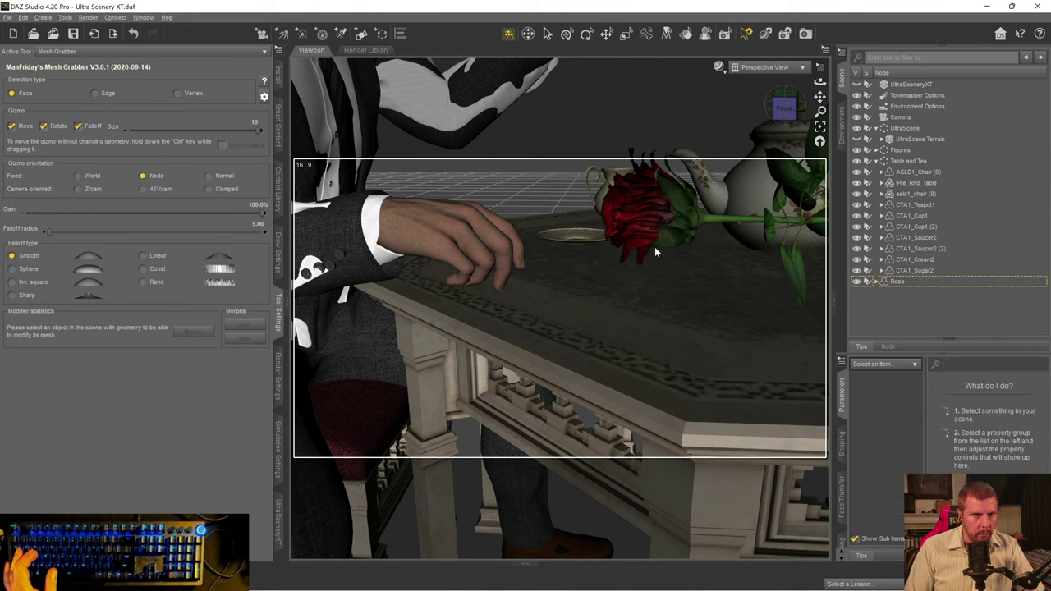
pyautogui.click(895, 282)
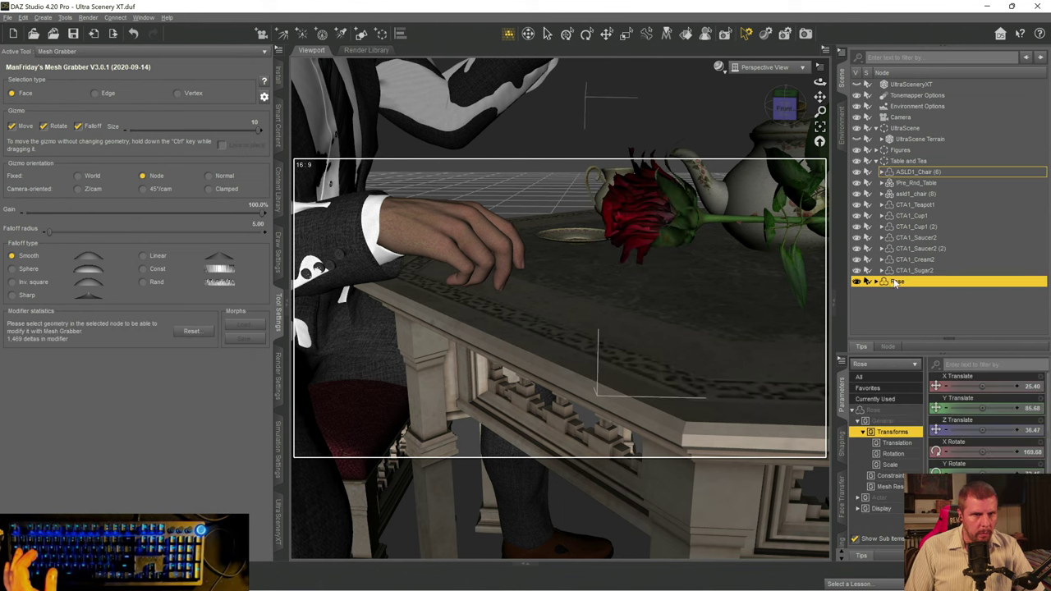
pyautogui.click(644, 244)
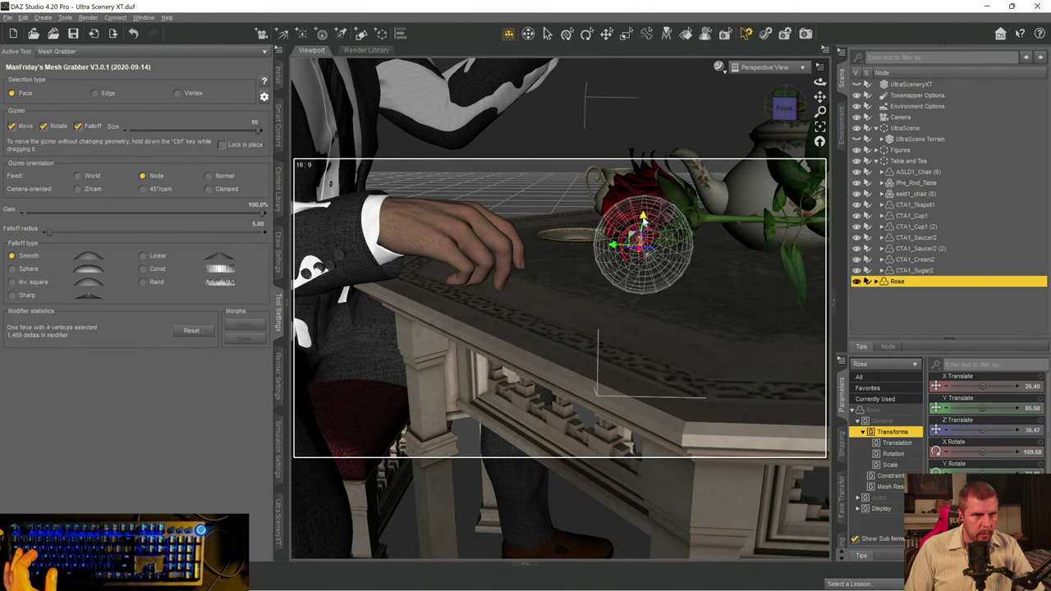
pyautogui.moveTo(643, 217); pyautogui.dragTo(645, 209)
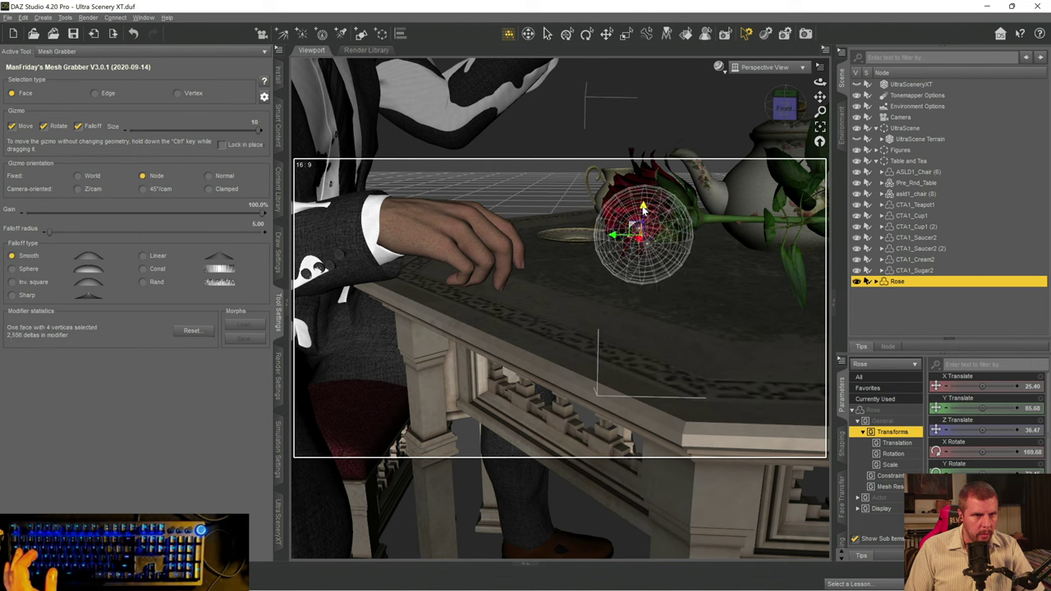
pyautogui.click(872, 303)
# - From a lower viewpoint, lift the rose's hanging petals at the stem side and front of the bloom with the Mesh Grabber
pyautogui.click(624, 249)
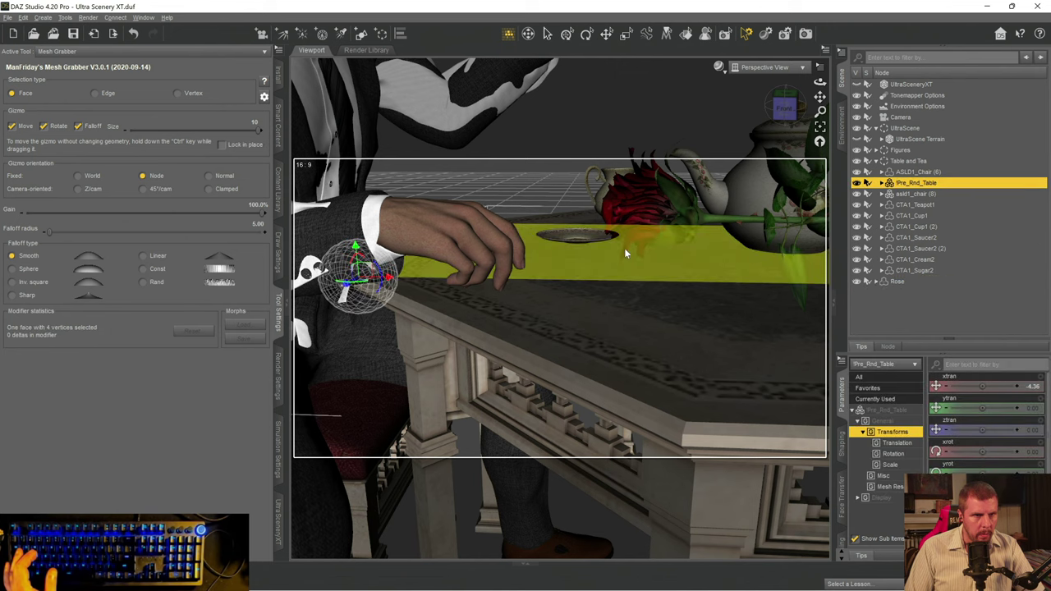
pyautogui.click(897, 280)
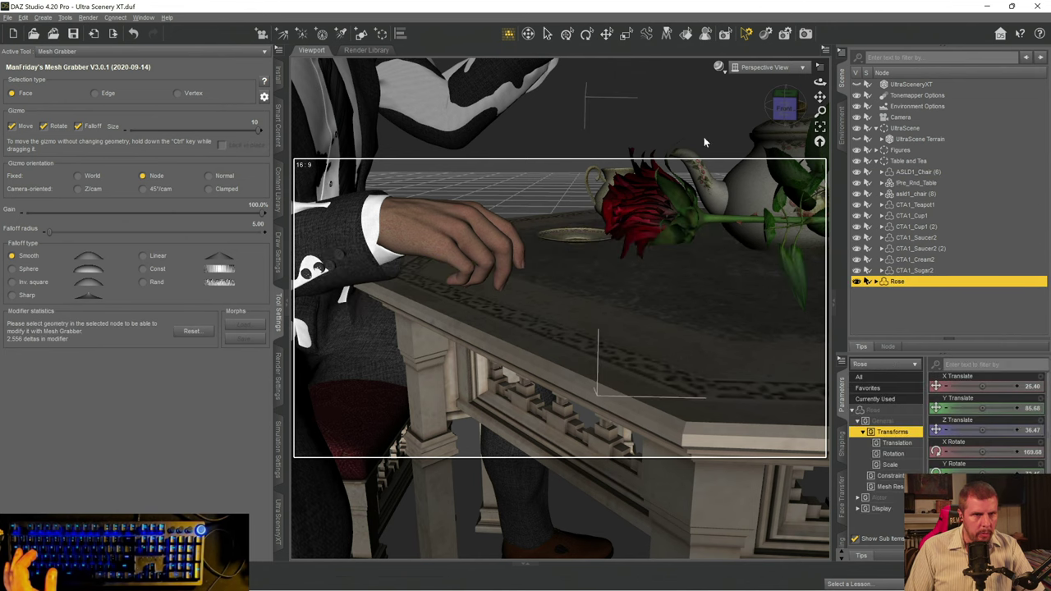
pyautogui.moveTo(781, 115); pyautogui.dragTo(723, 144)
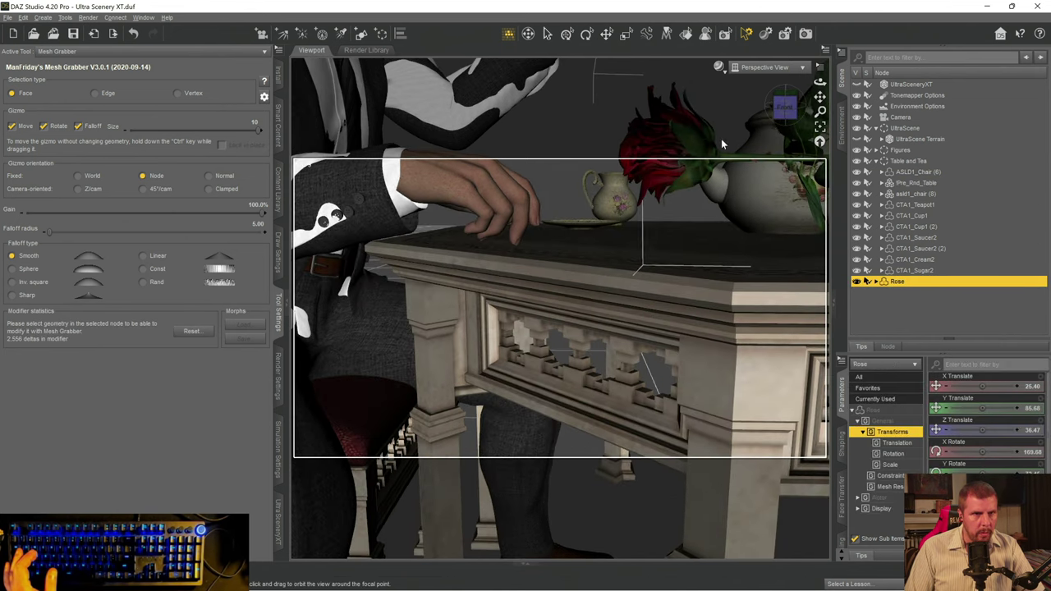
pyautogui.click(681, 189)
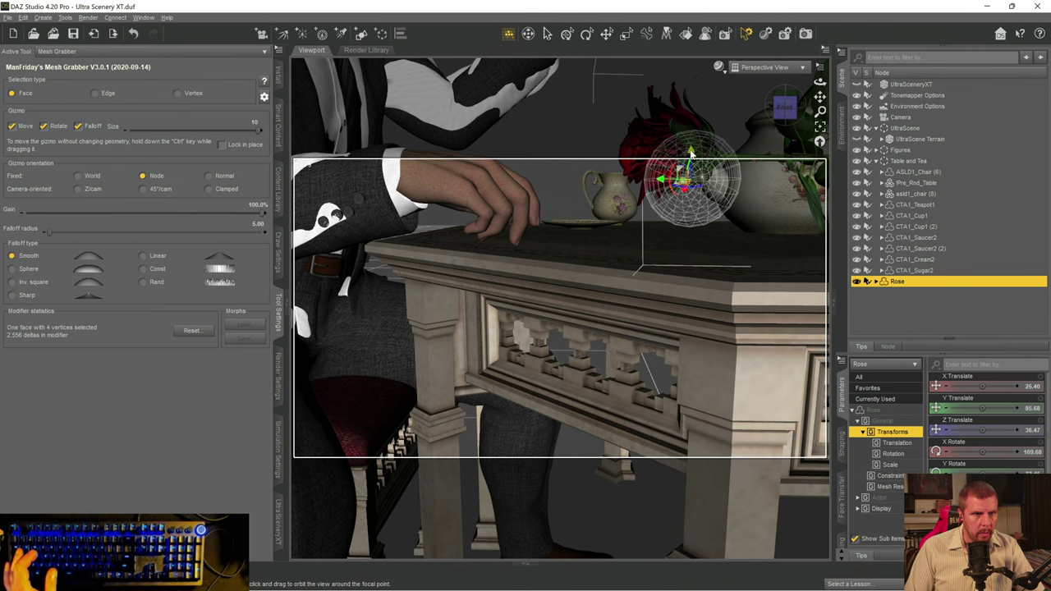
pyautogui.moveTo(690, 153); pyautogui.dragTo(652, 139)
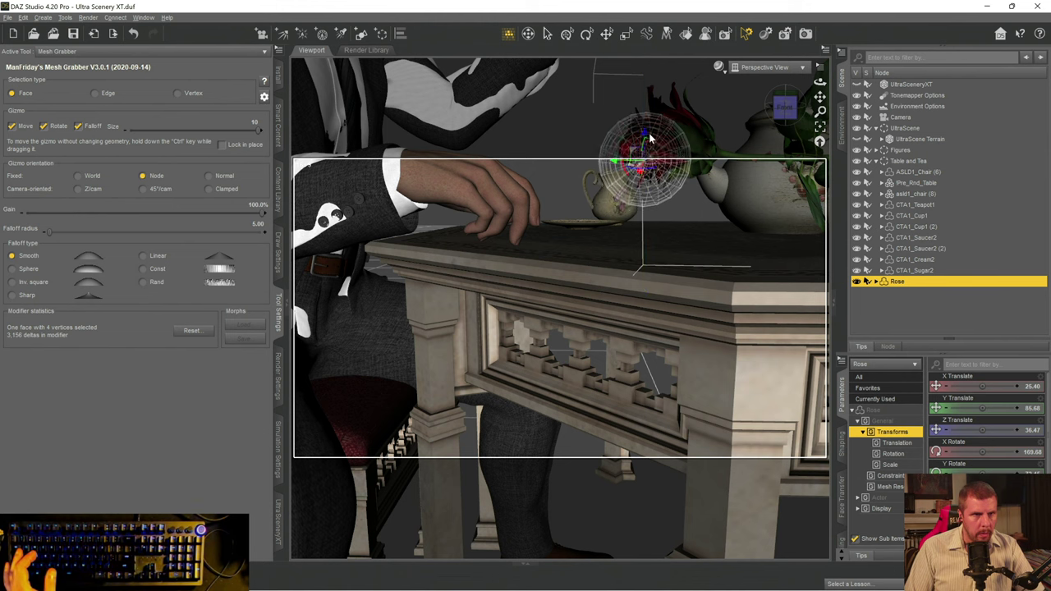
pyautogui.click(898, 321)
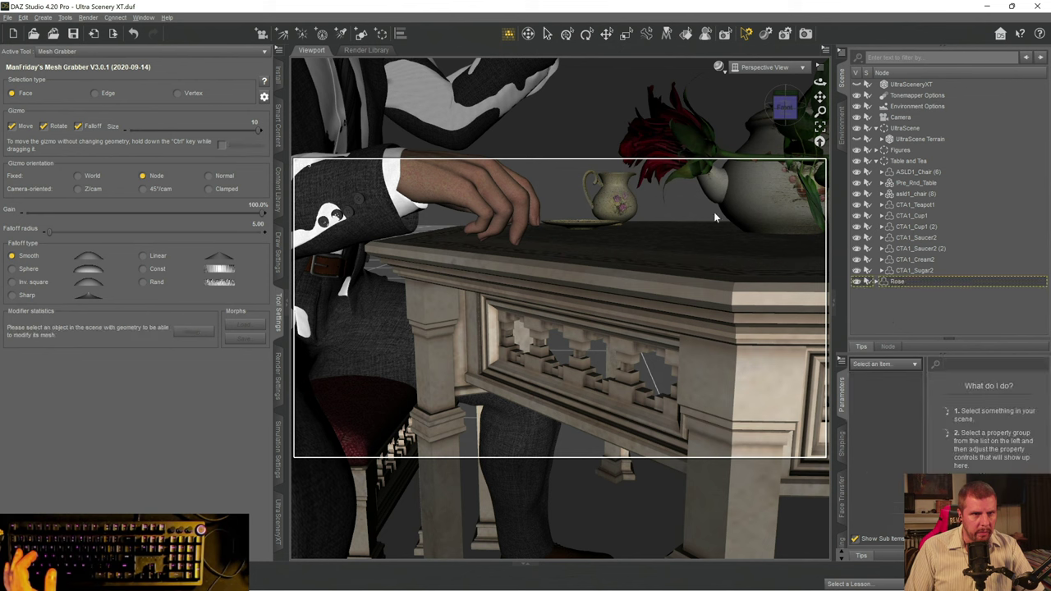
# - Nudge the remaining low petals at the middle and front of the bloom's underside upward, and deselect the rose
pyautogui.click(672, 173)
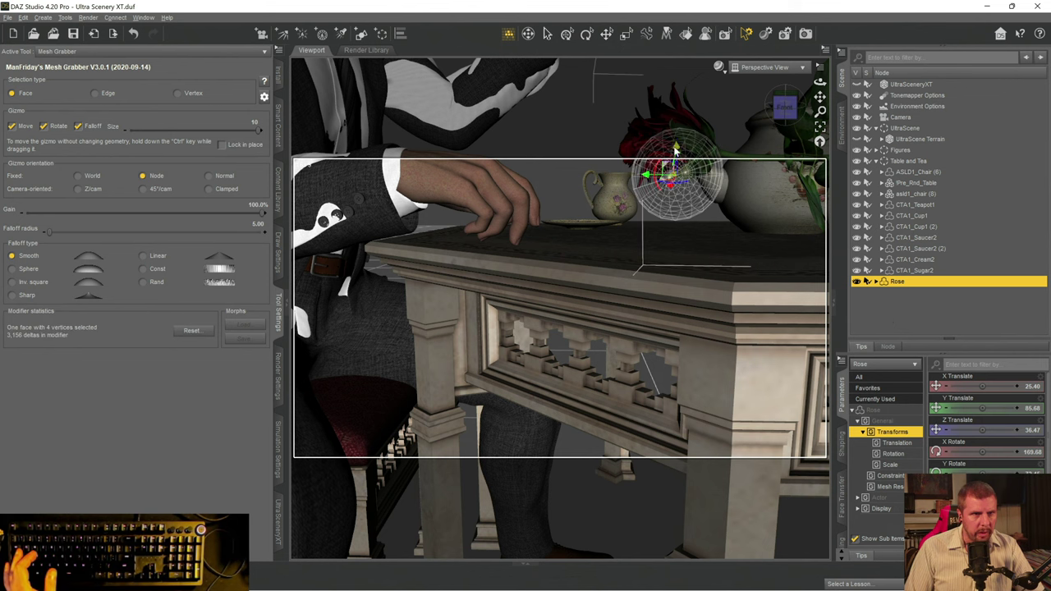
pyautogui.moveTo(675, 145); pyautogui.dragTo(676, 142)
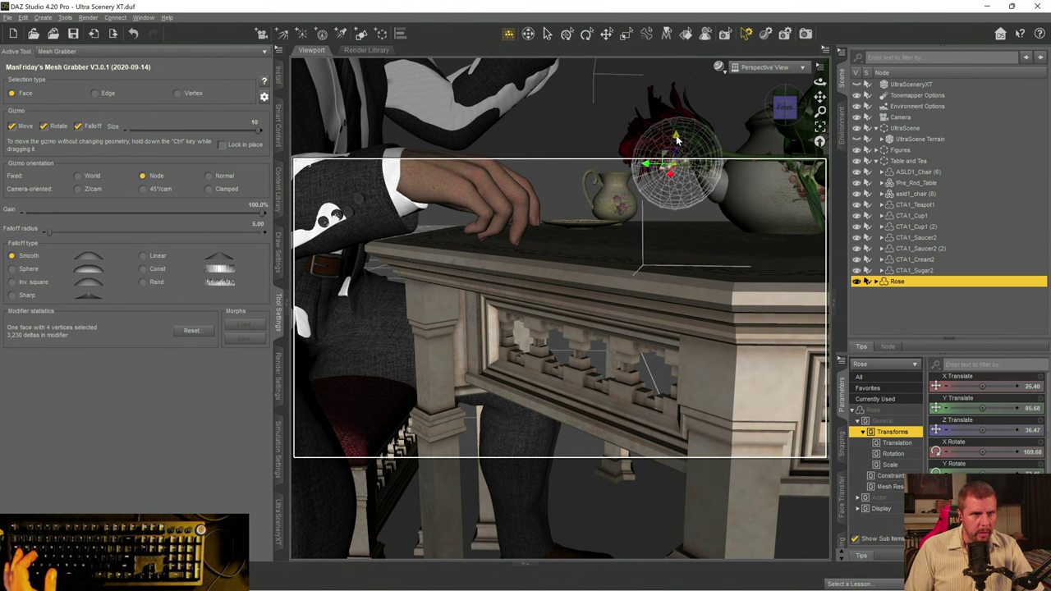
pyautogui.click(876, 302)
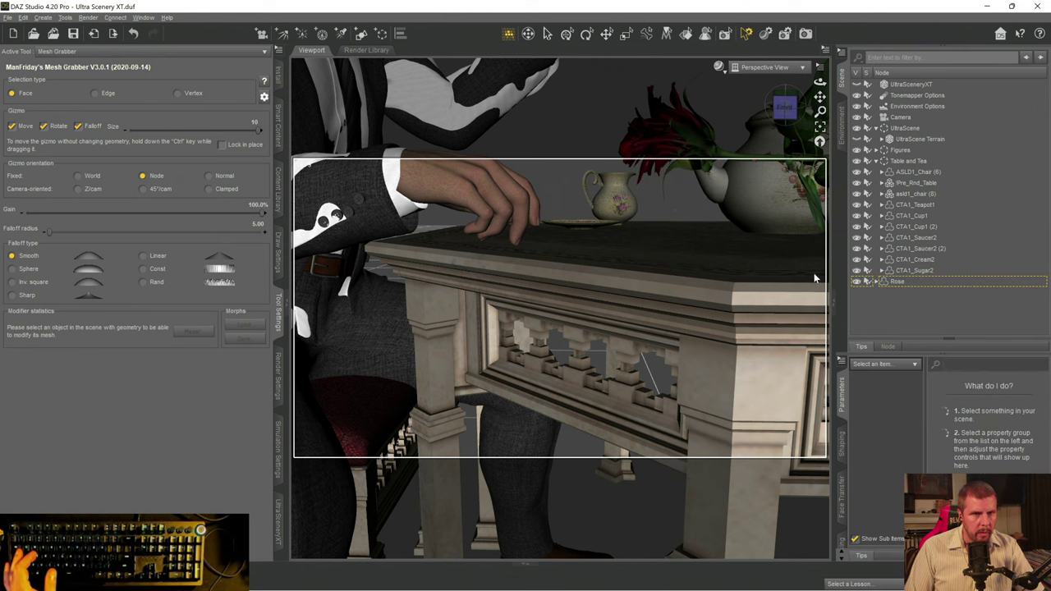
pyautogui.click(643, 170)
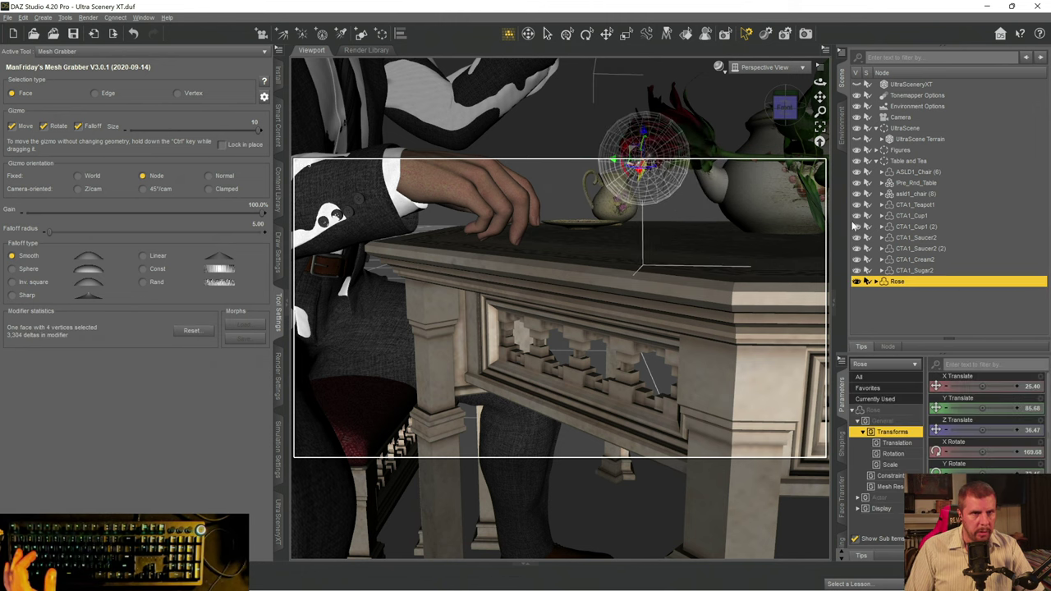
pyautogui.click(896, 307)
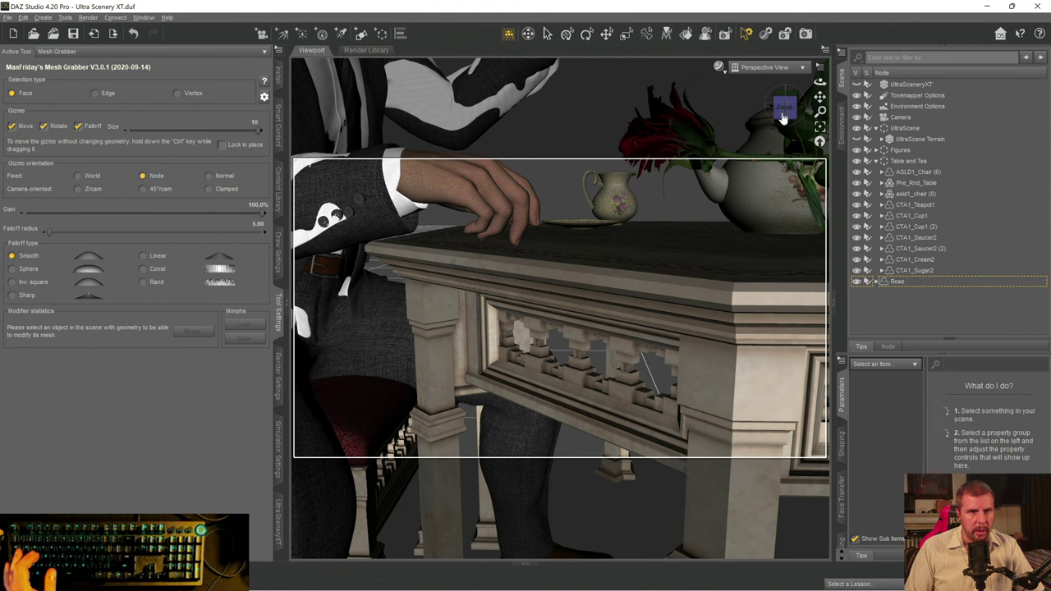
pyautogui.moveTo(820, 82); pyautogui.dragTo(819, 83)
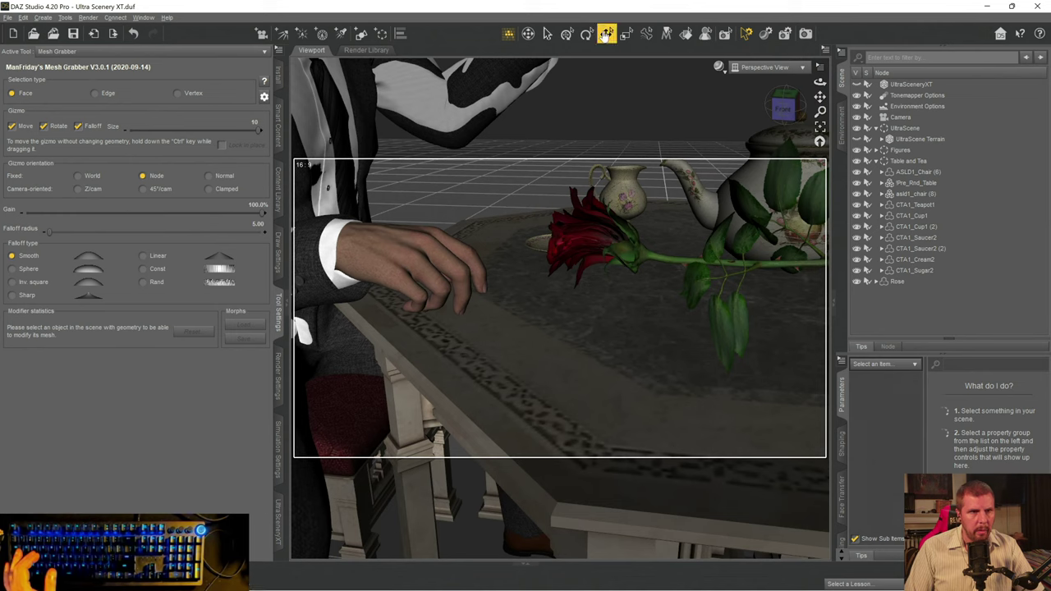
# - Lower the reshaped rose onto the tabletop to a Y Translate of about 76.82 and slightly adjust its Y Rotate
pyautogui.click(607, 36)
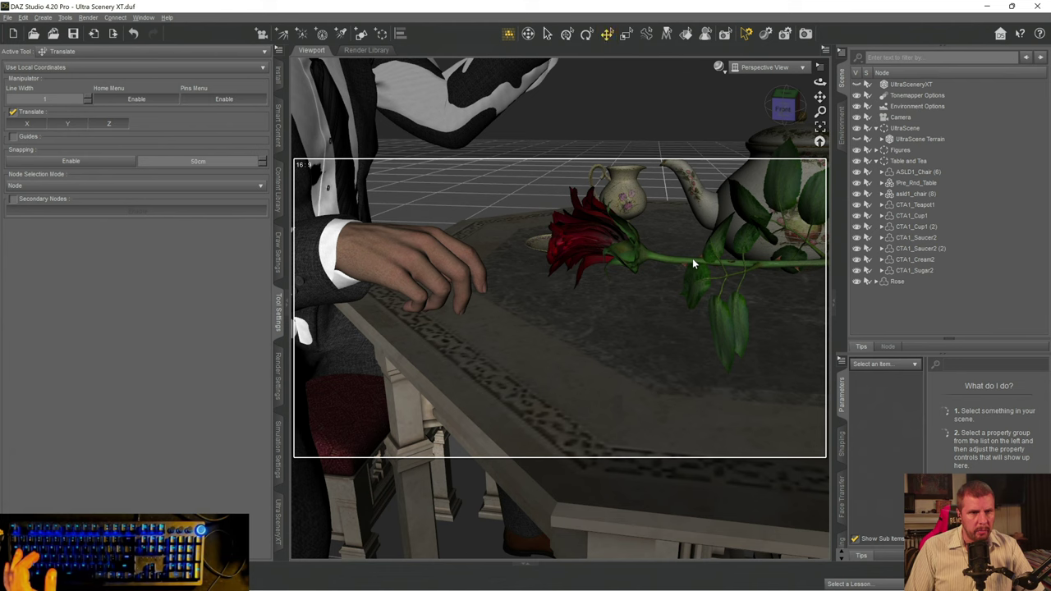
pyautogui.click(897, 281)
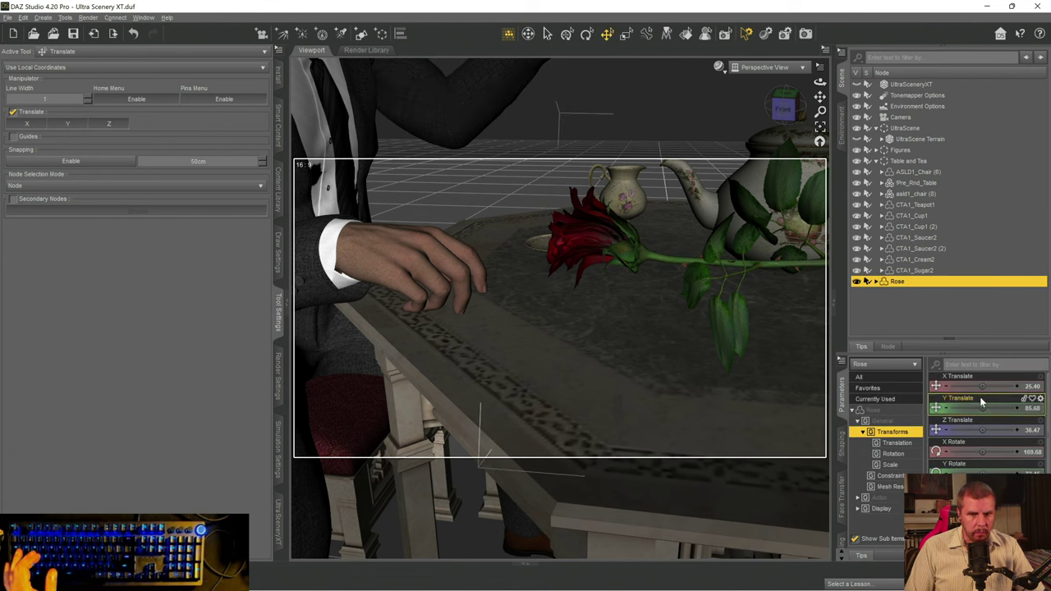
pyautogui.moveTo(982, 407); pyautogui.dragTo(948, 407)
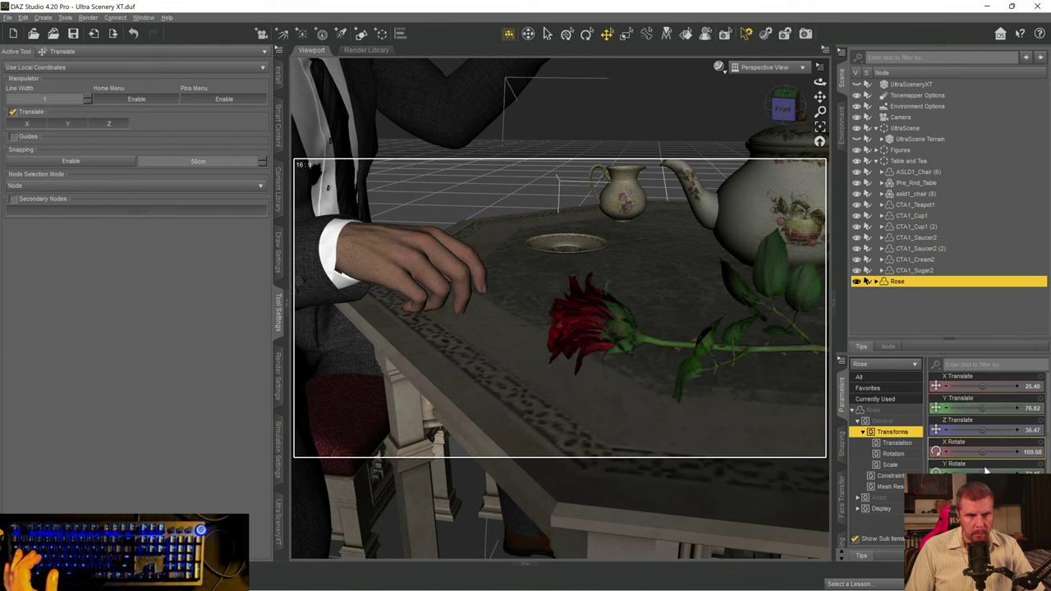
pyautogui.moveTo(984, 473); pyautogui.dragTo(985, 474)
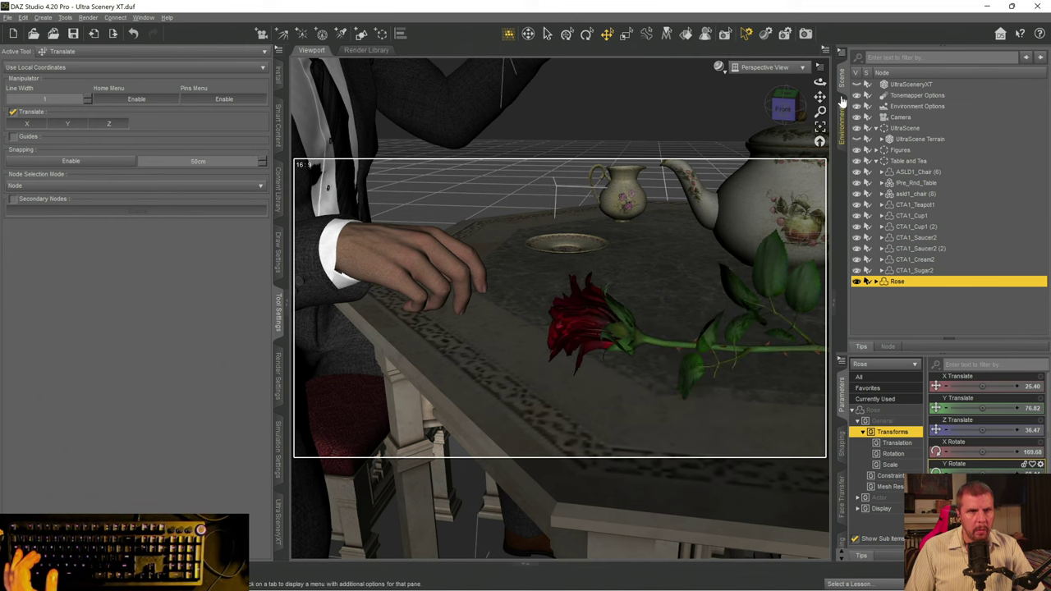
# - Raise the rose above the tabletop to a Y Translate of about 82.75
pyautogui.moveTo(783, 115); pyautogui.dragTo(782, 108)
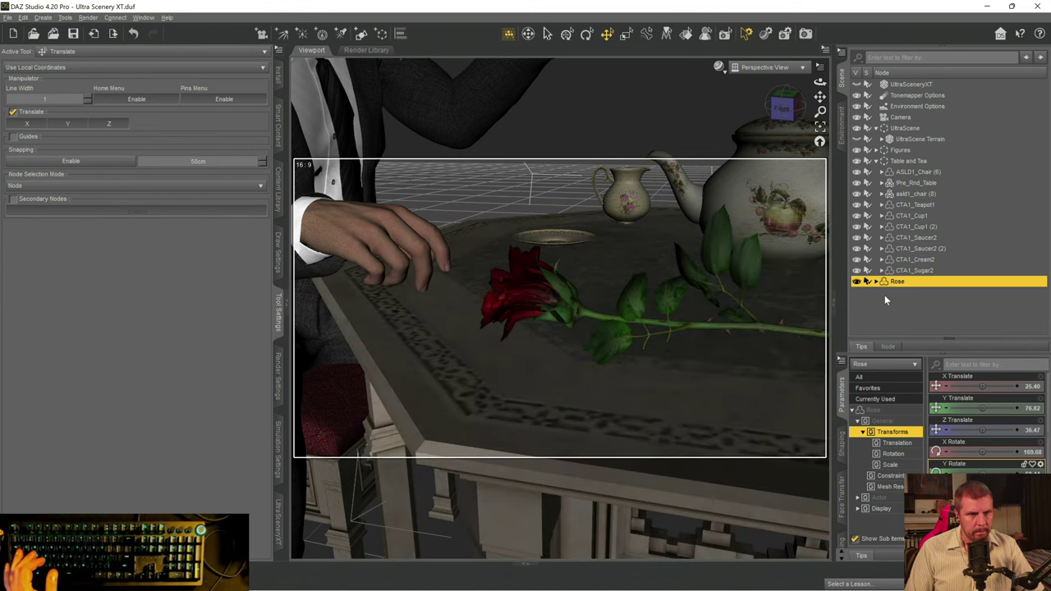
pyautogui.moveTo(820, 96); pyautogui.dragTo(822, 122)
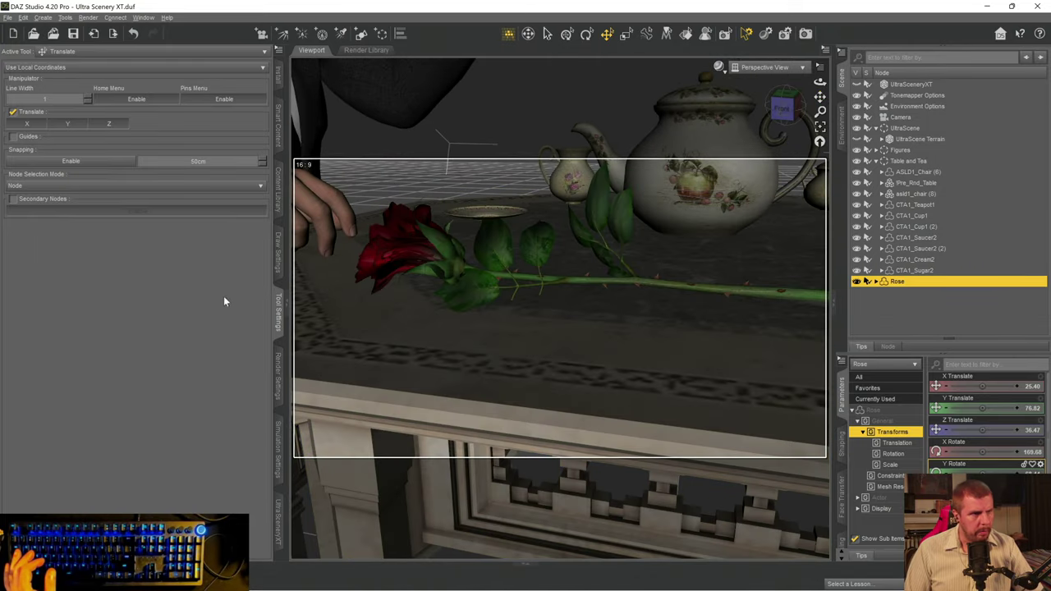
pyautogui.click(83, 52)
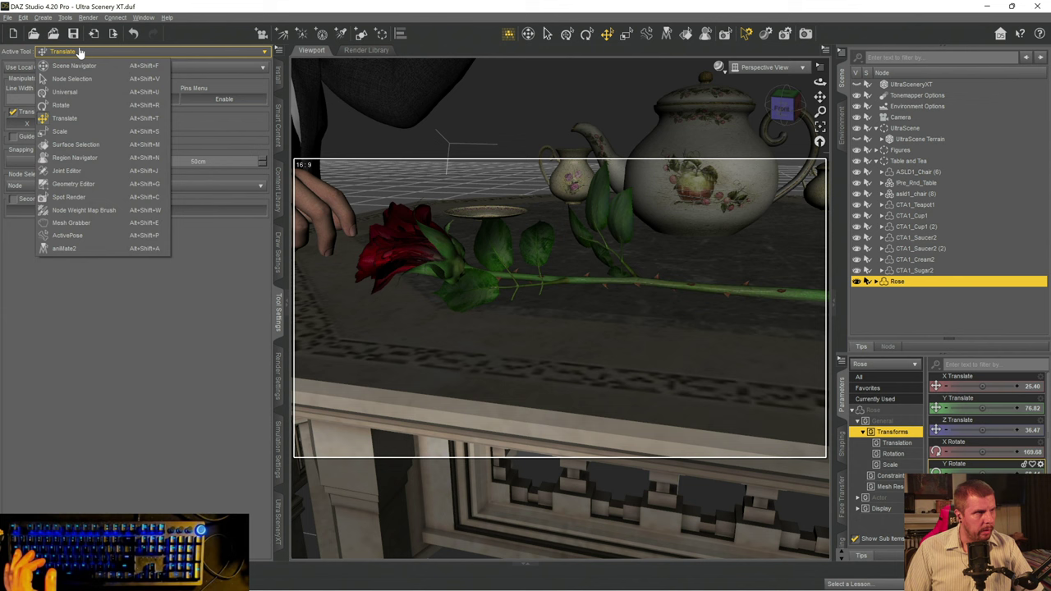
pyautogui.click(72, 223)
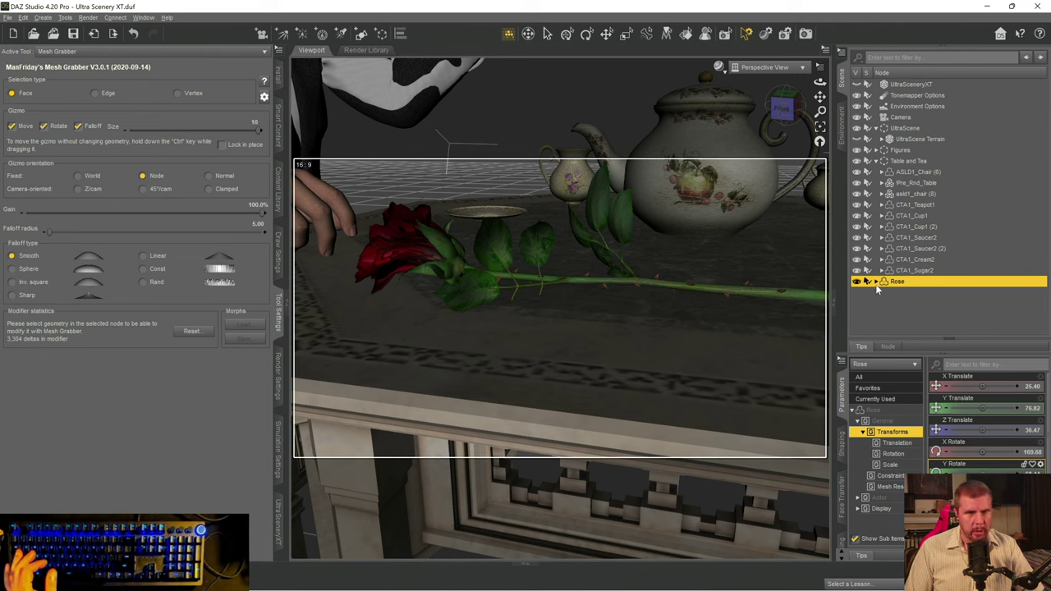
pyautogui.click(606, 34)
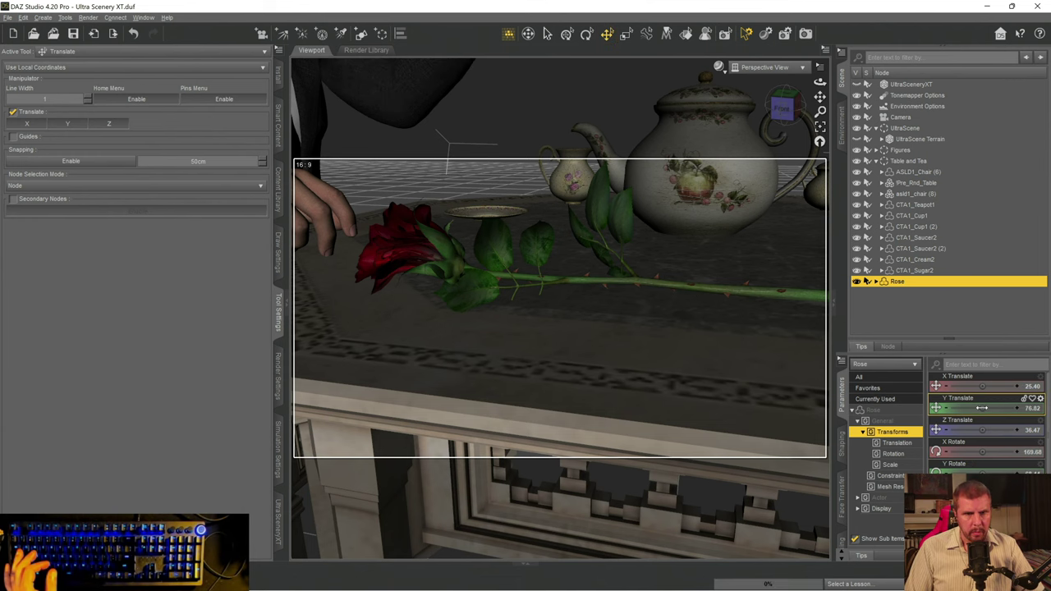
pyautogui.moveTo(983, 409); pyautogui.dragTo(984, 410)
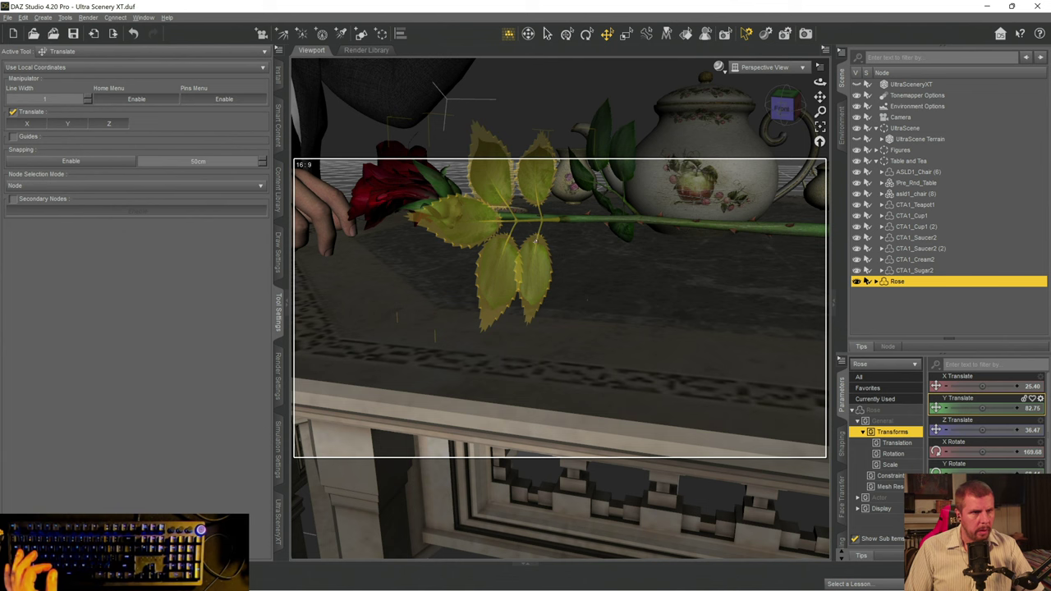
# - With the Mesh Grabber, grab faces on the rose's two downward-hanging leaves near the bloom and move them upward
pyautogui.click(532, 257)
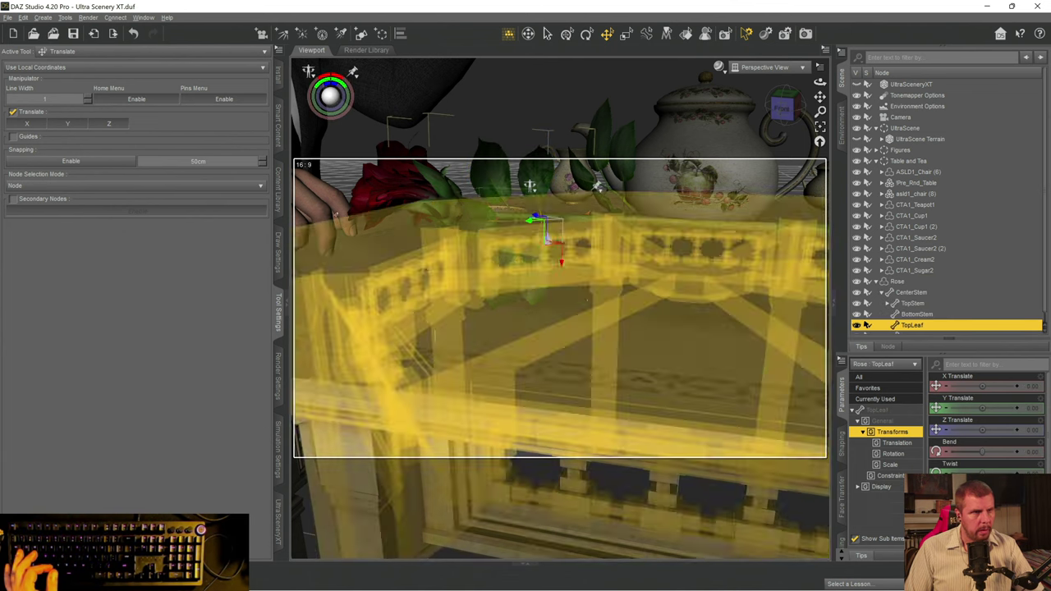
pyautogui.click(91, 53)
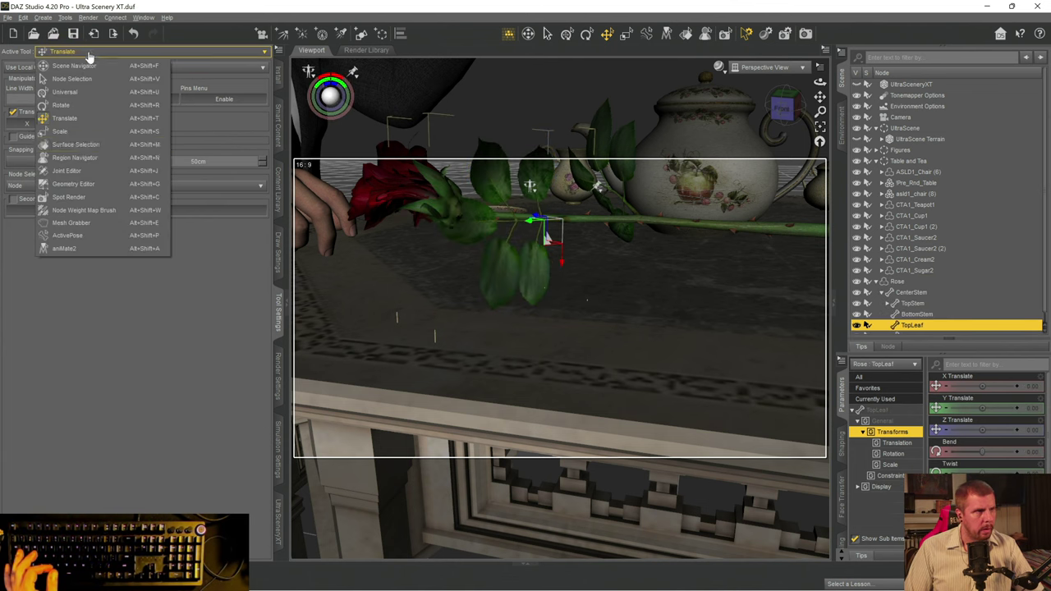
pyautogui.click(70, 223)
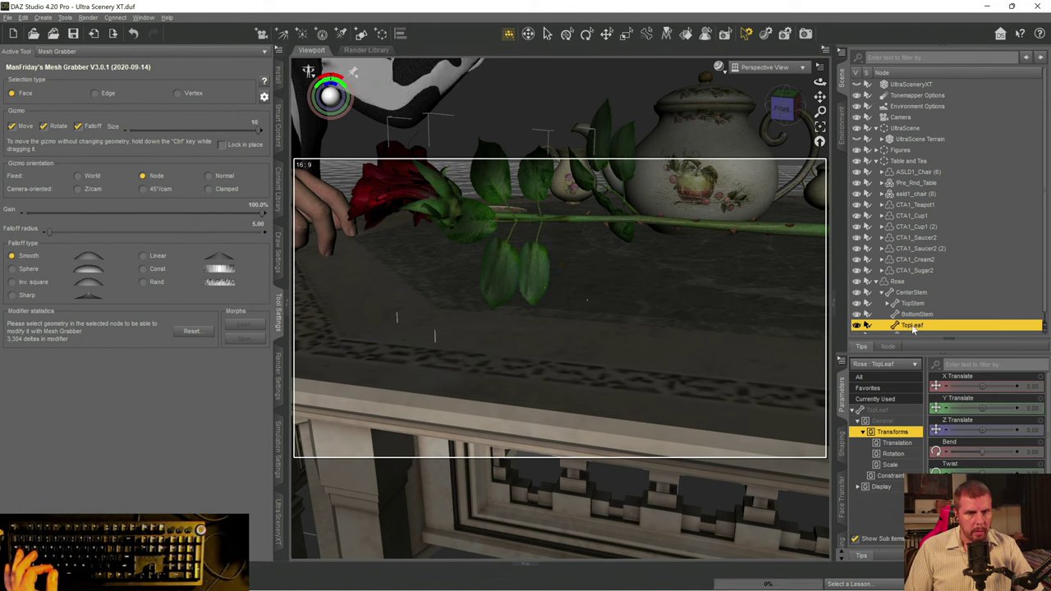
pyautogui.click(534, 273)
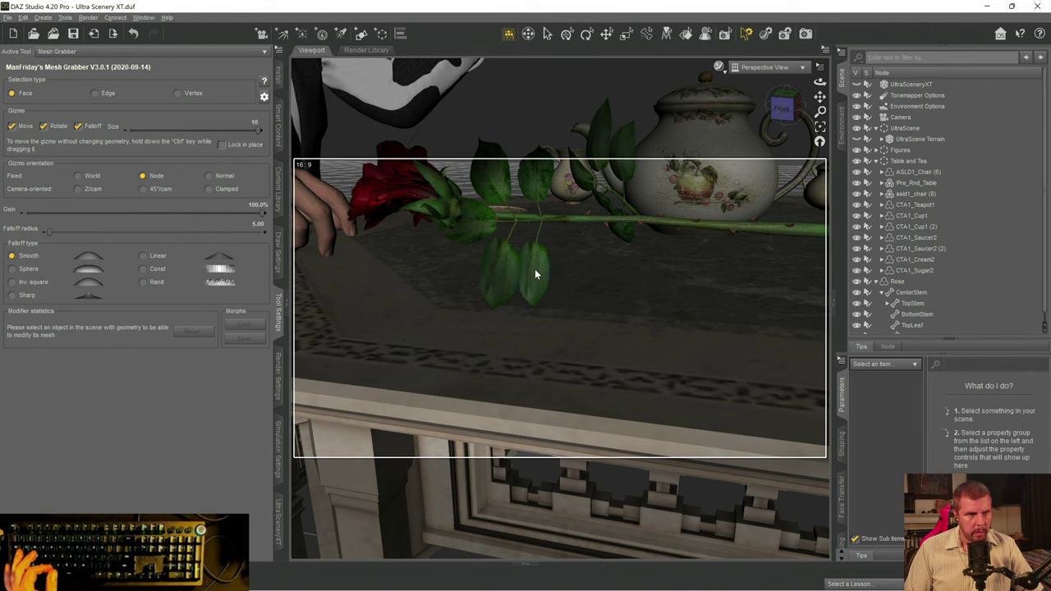
pyautogui.click(529, 271)
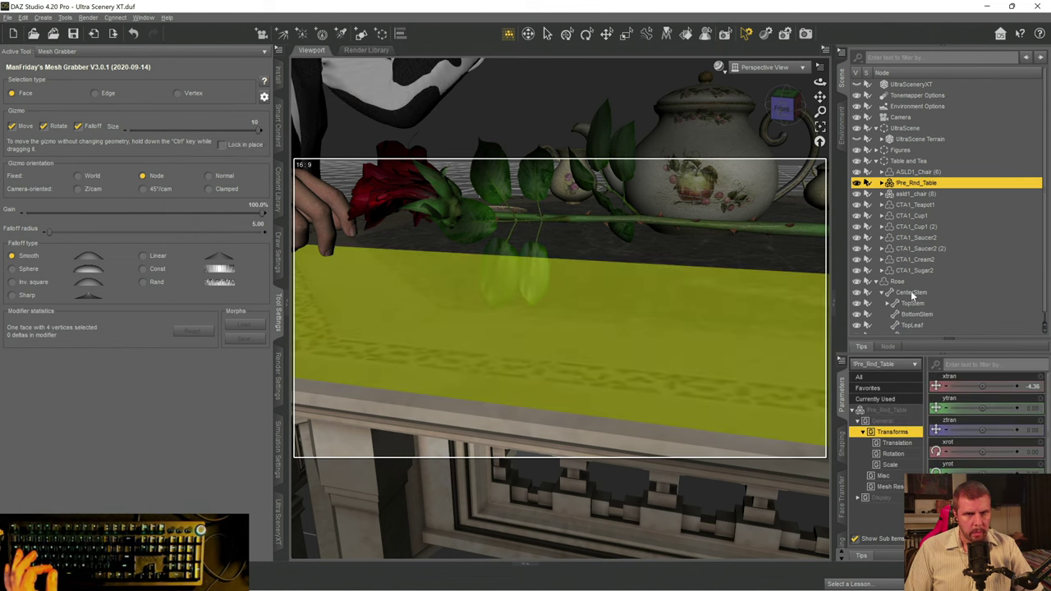
pyautogui.click(898, 282)
pyautogui.click(532, 267)
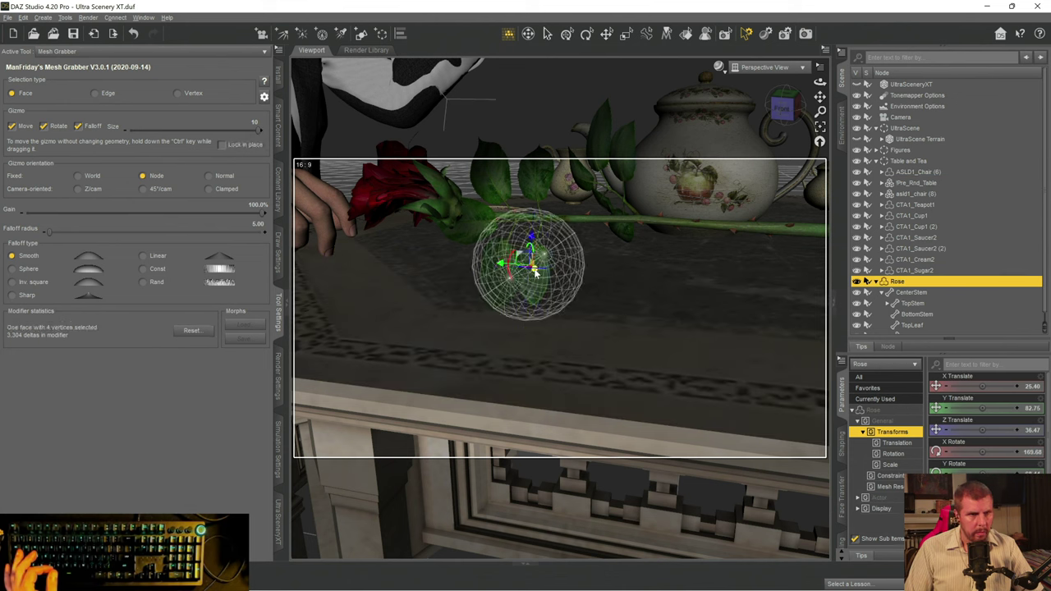
pyautogui.moveTo(534, 274); pyautogui.dragTo(536, 271)
pyautogui.moveTo(526, 266); pyautogui.dragTo(539, 223)
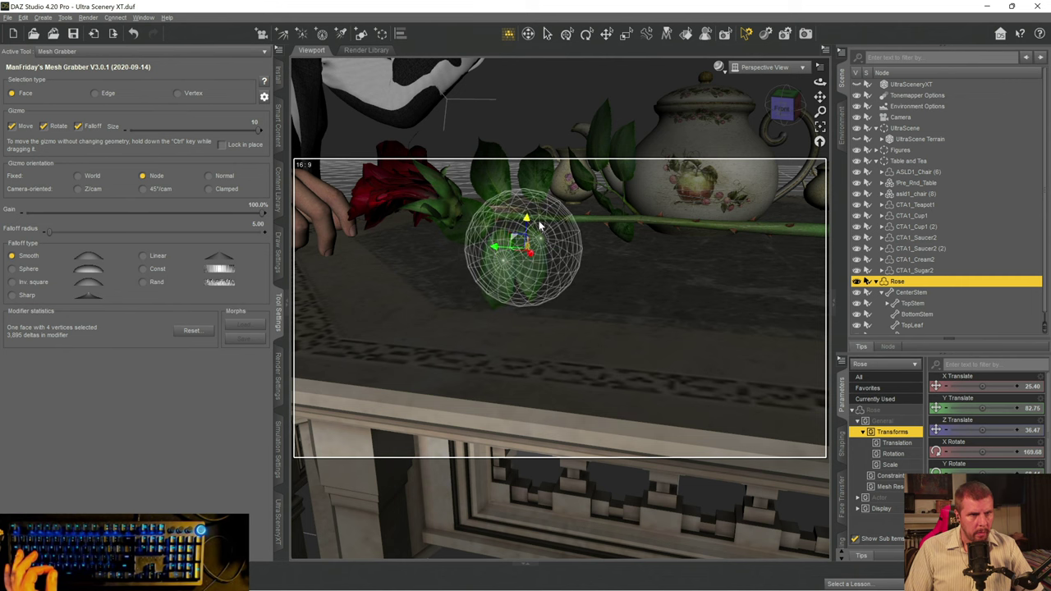
pyautogui.click(494, 302)
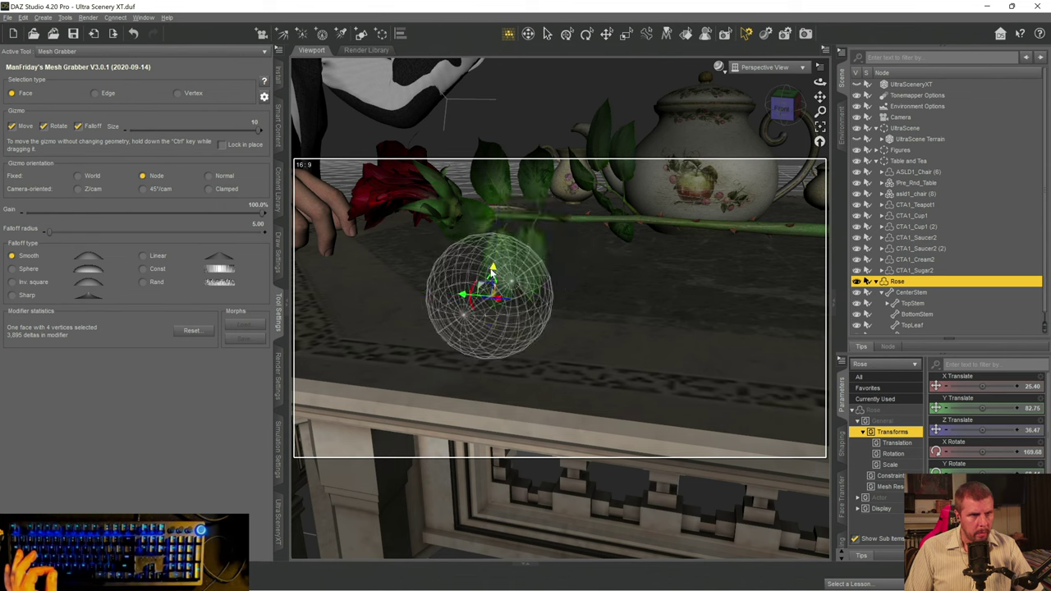
pyautogui.moveTo(492, 270); pyautogui.dragTo(492, 261)
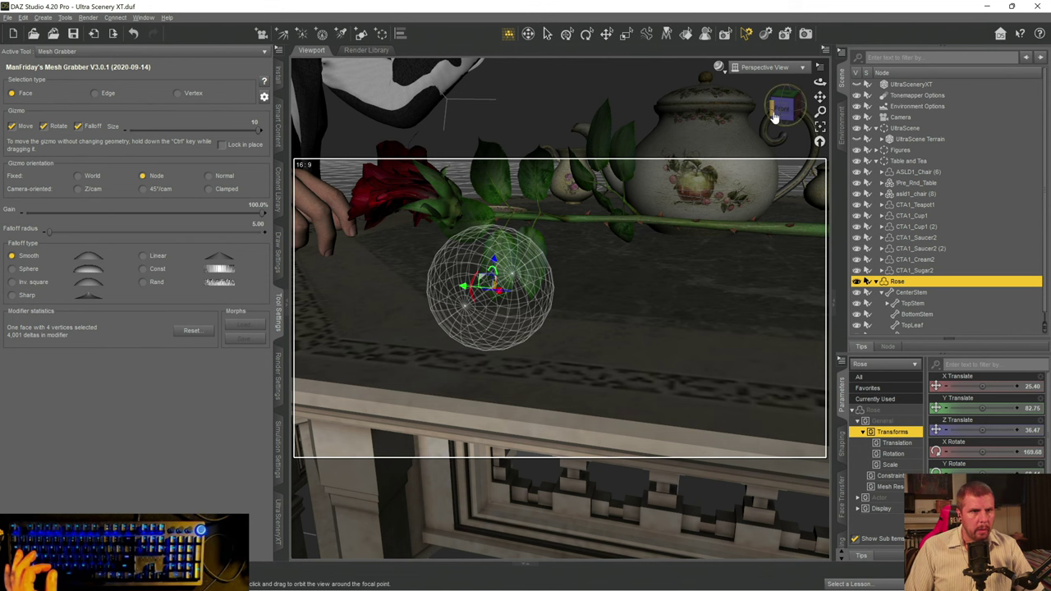
# - From a higher viewpoint, grab faces on the same pair of leaves and shift them slightly upward and toward the stem's cut end
pyautogui.moveTo(780, 109); pyautogui.dragTo(798, 115)
pyautogui.click(683, 377)
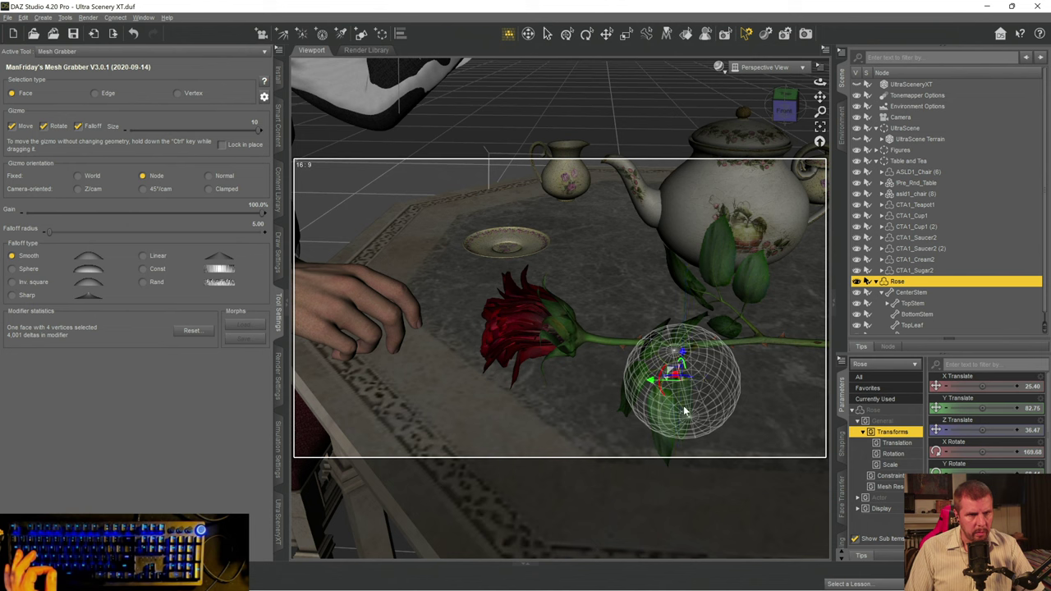
pyautogui.click(683, 405)
pyautogui.moveTo(683, 377); pyautogui.dragTo(695, 369)
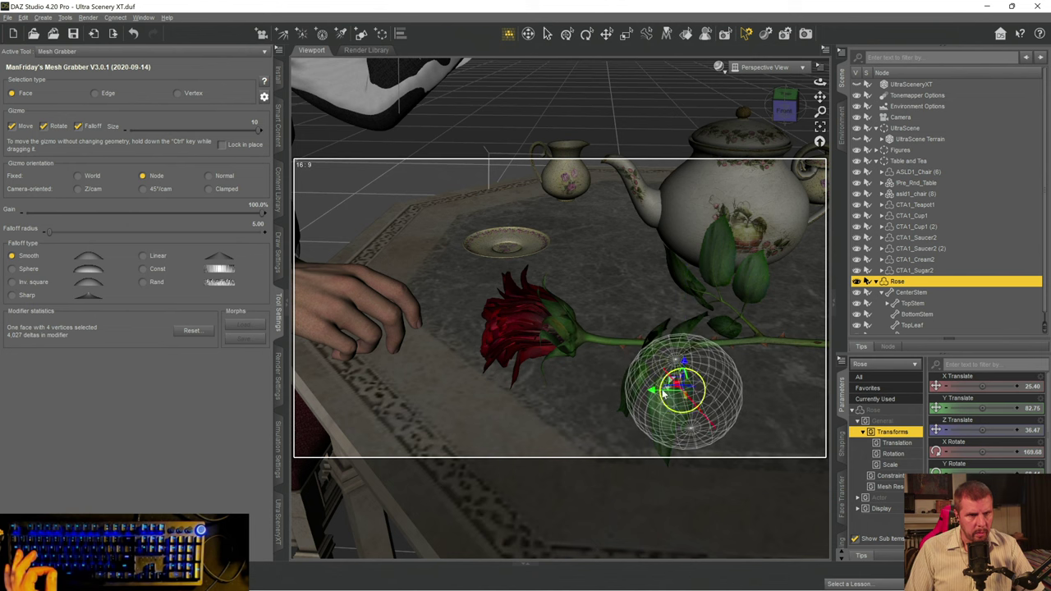
pyautogui.click(659, 394)
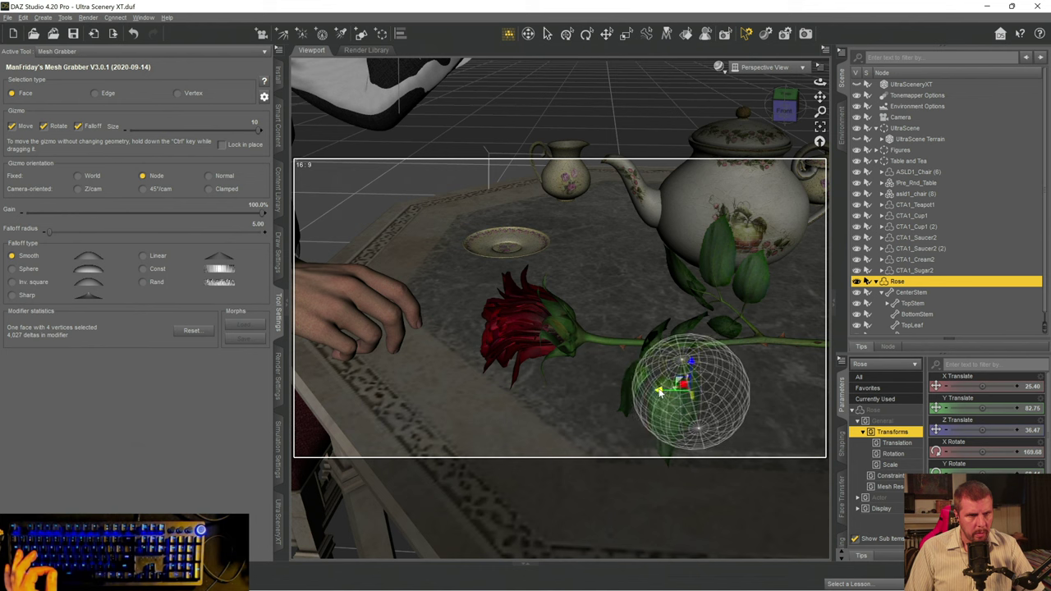
pyautogui.click(667, 424)
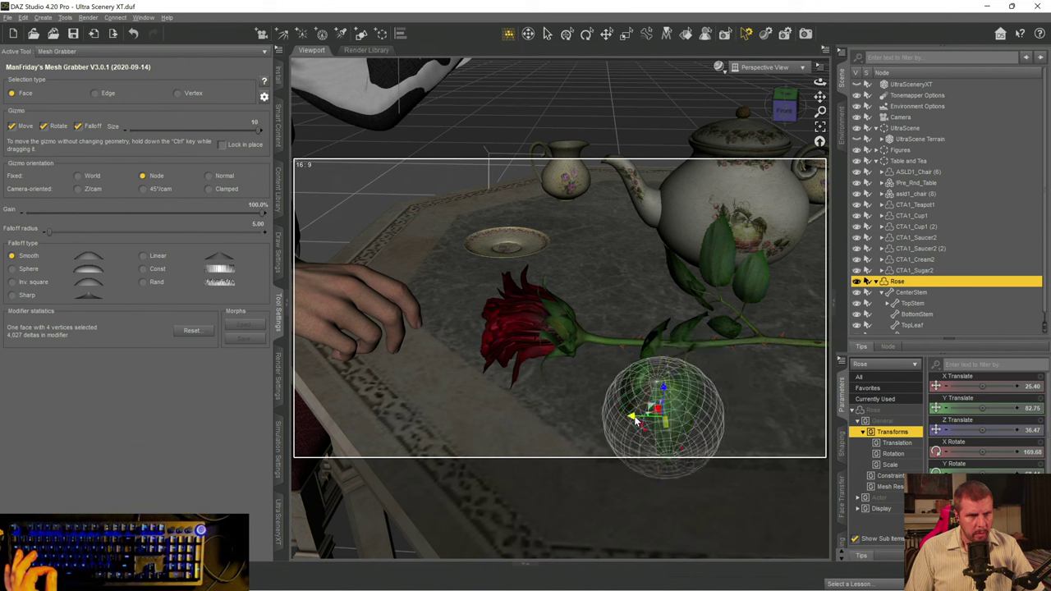
pyautogui.moveTo(634, 417); pyautogui.dragTo(646, 420)
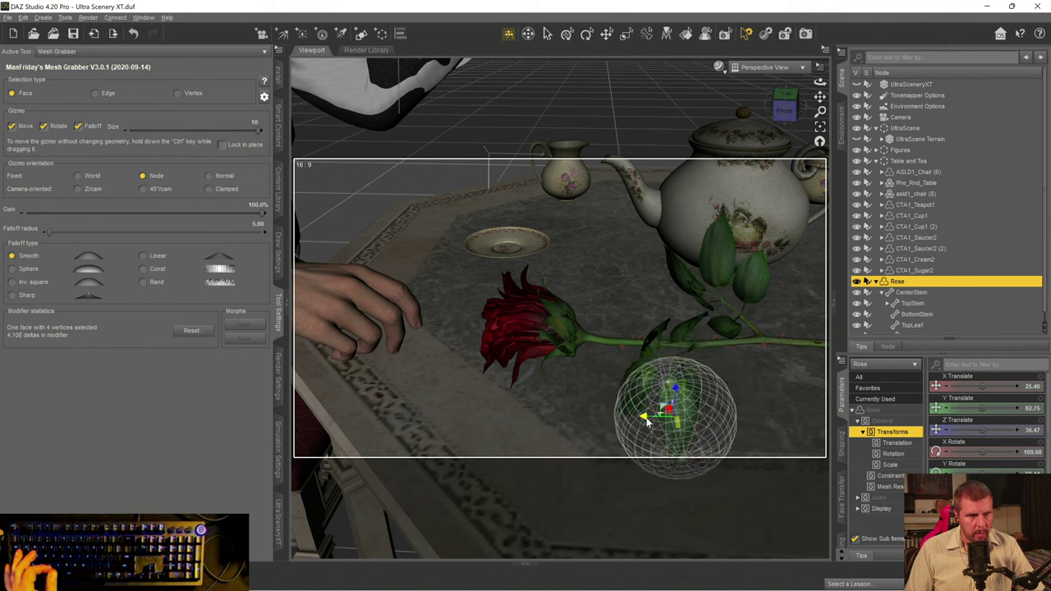
# - Try moving the mesh where the hanging leaves join the stem, undo that grab, and deselect the rose
pyautogui.moveTo(795, 119); pyautogui.dragTo(825, 138)
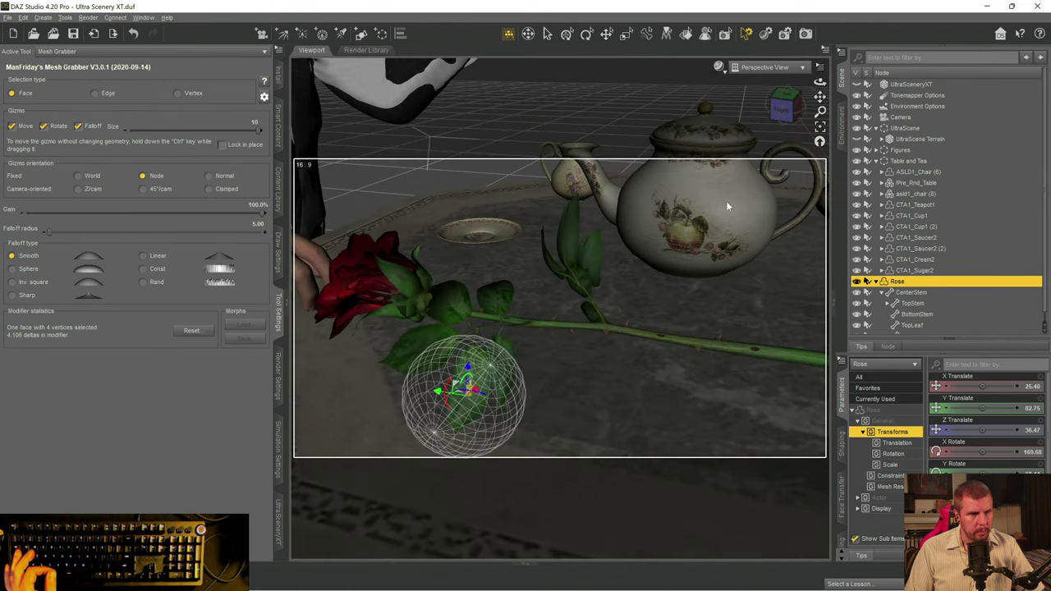
pyautogui.click(500, 338)
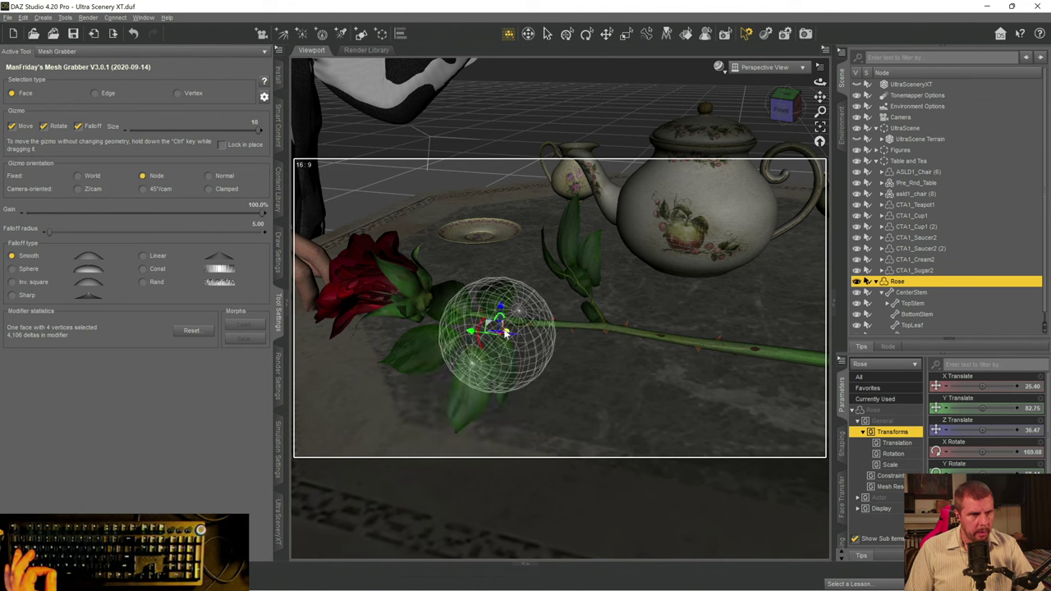
pyautogui.press('ctrl')
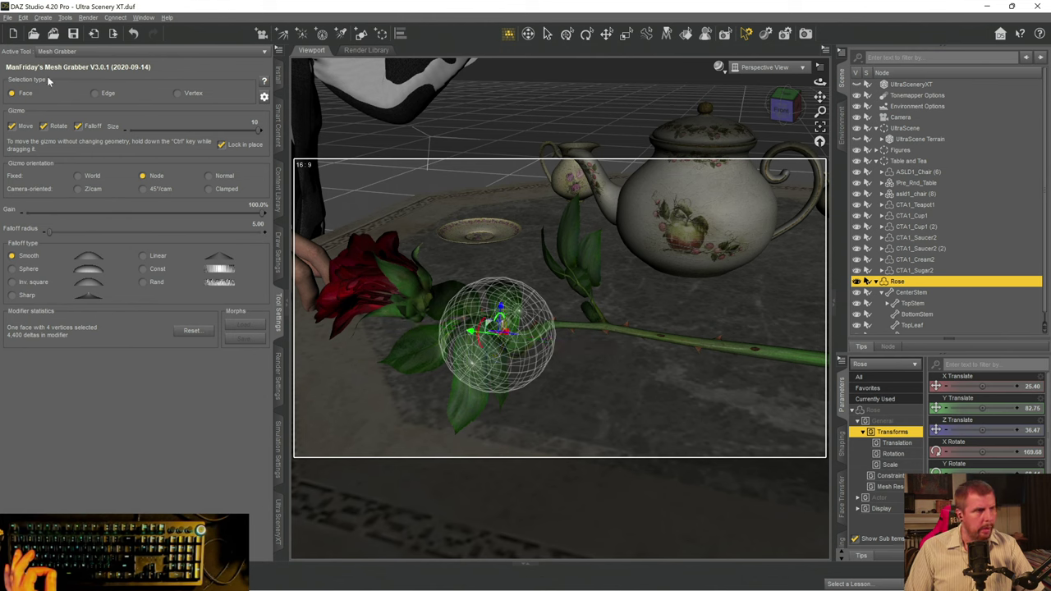
pyautogui.click(23, 17)
pyautogui.click(41, 31)
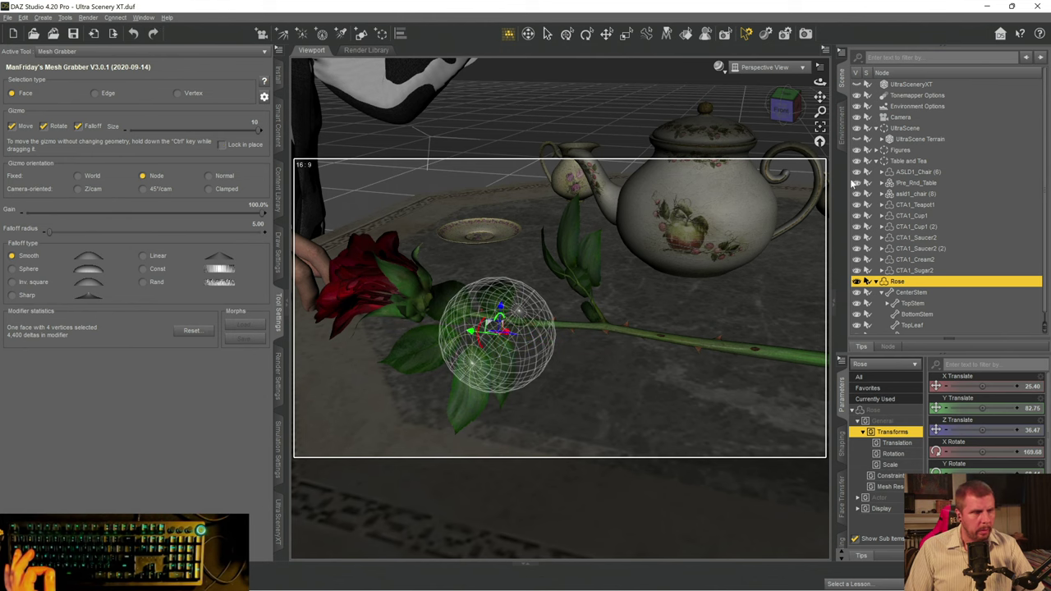
pyautogui.click(659, 333)
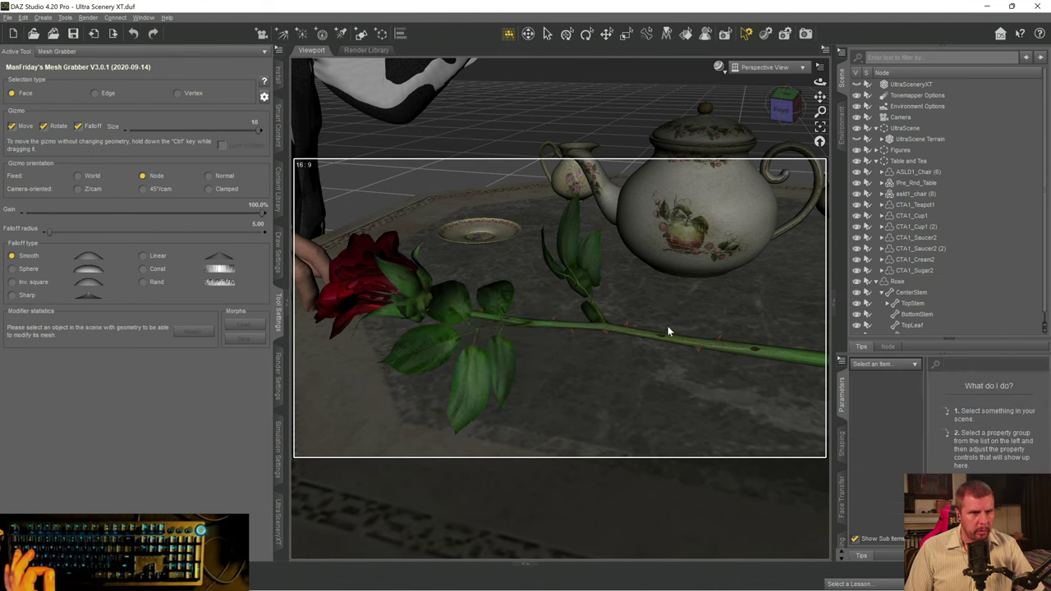
# - Lower the rose onto the tabletop to a Y Translate of about 76.47
pyautogui.click(606, 34)
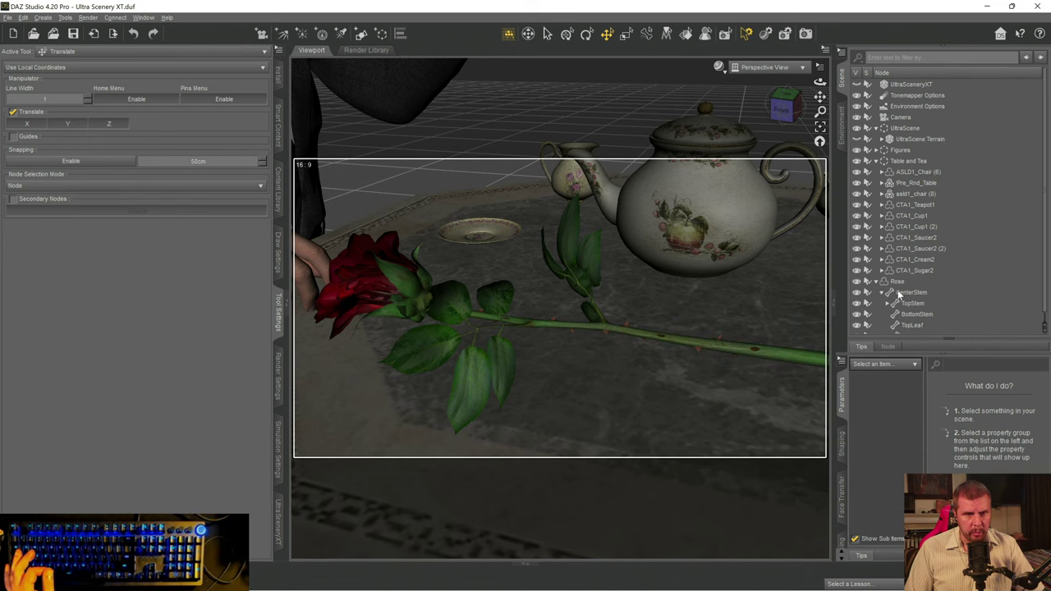
pyautogui.click(894, 281)
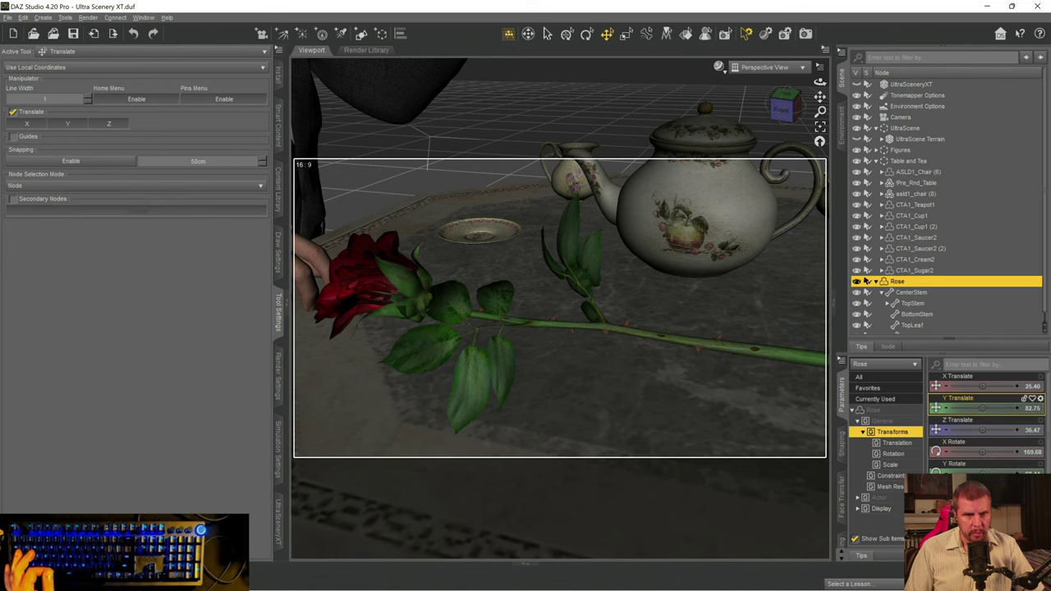
pyautogui.moveTo(982, 408)
pyautogui.mouseDown()
pyautogui.moveTo(944, 408)
pyautogui.moveTo(977, 408)
pyautogui.moveTo(945, 409)
pyautogui.moveTo(977, 409)
pyautogui.moveTo(965, 408)
pyautogui.mouseUp()
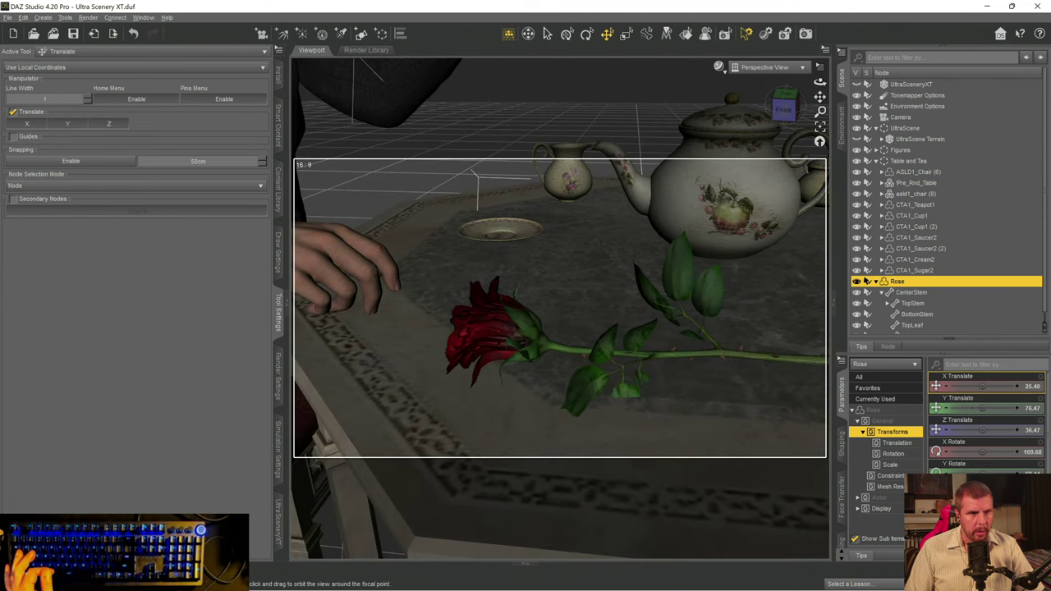
# - Undo the rose's last lowering and the recent Mesh Grabber edits that moved its downward-hanging leaves
pyautogui.click(25, 17)
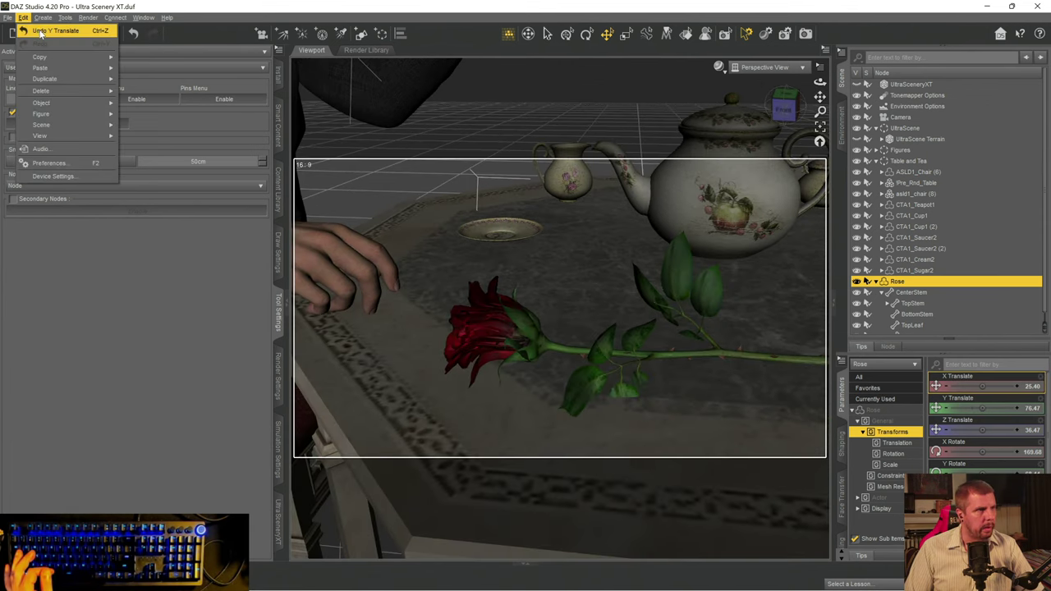
pyautogui.click(42, 31)
pyautogui.click(27, 17)
pyautogui.click(39, 31)
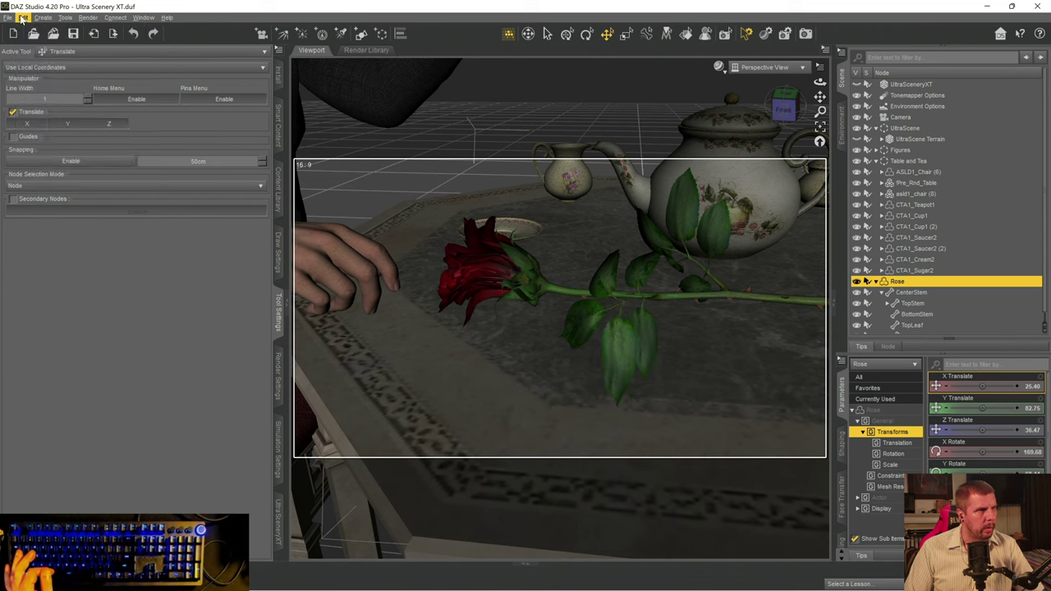
pyautogui.click(24, 18)
pyautogui.click(36, 31)
pyautogui.click(25, 17)
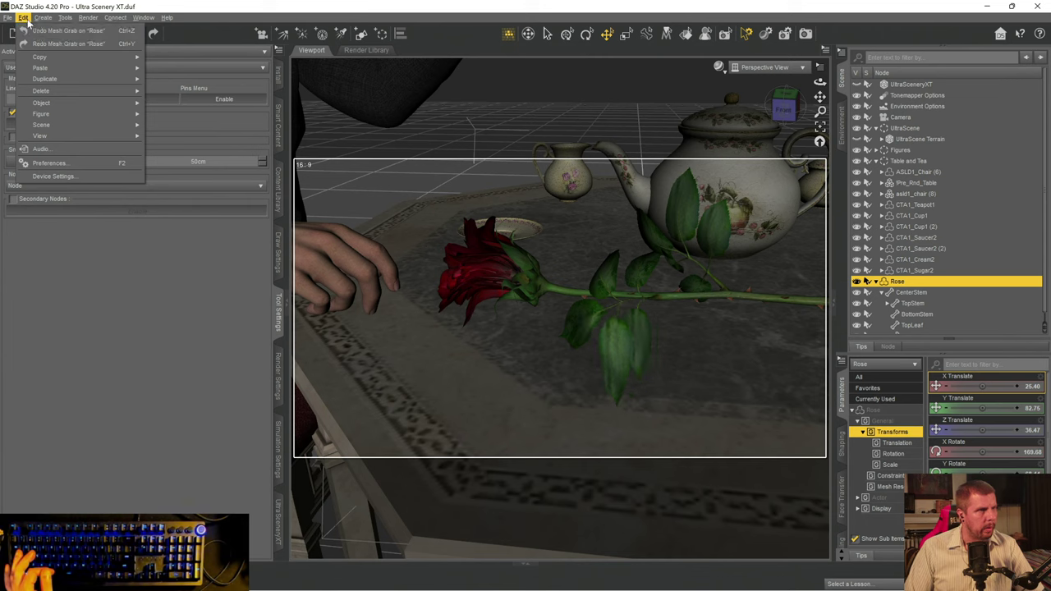
pyautogui.click(33, 31)
pyautogui.click(24, 17)
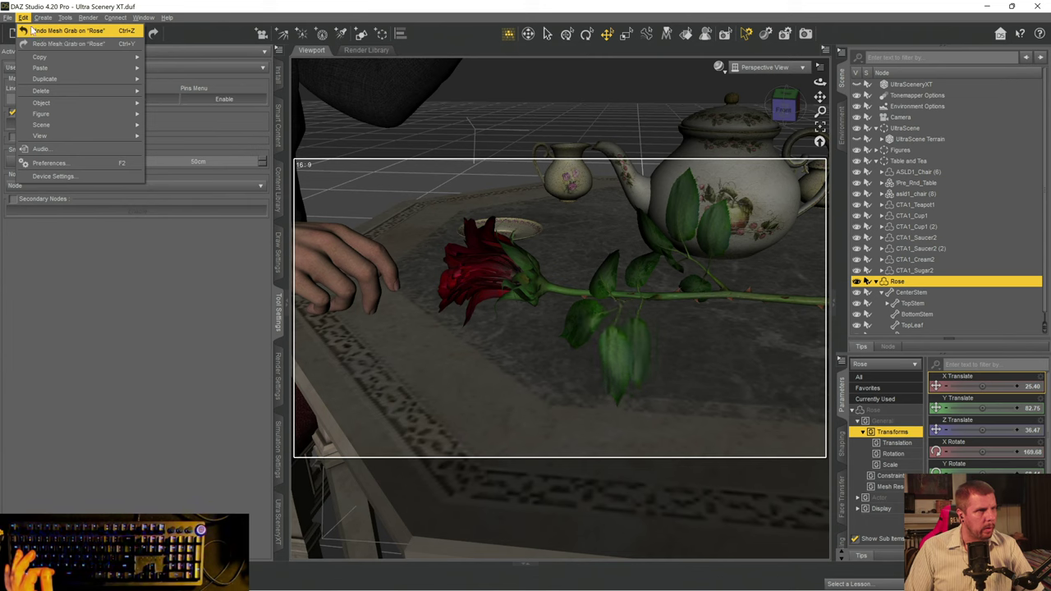
pyautogui.click(33, 31)
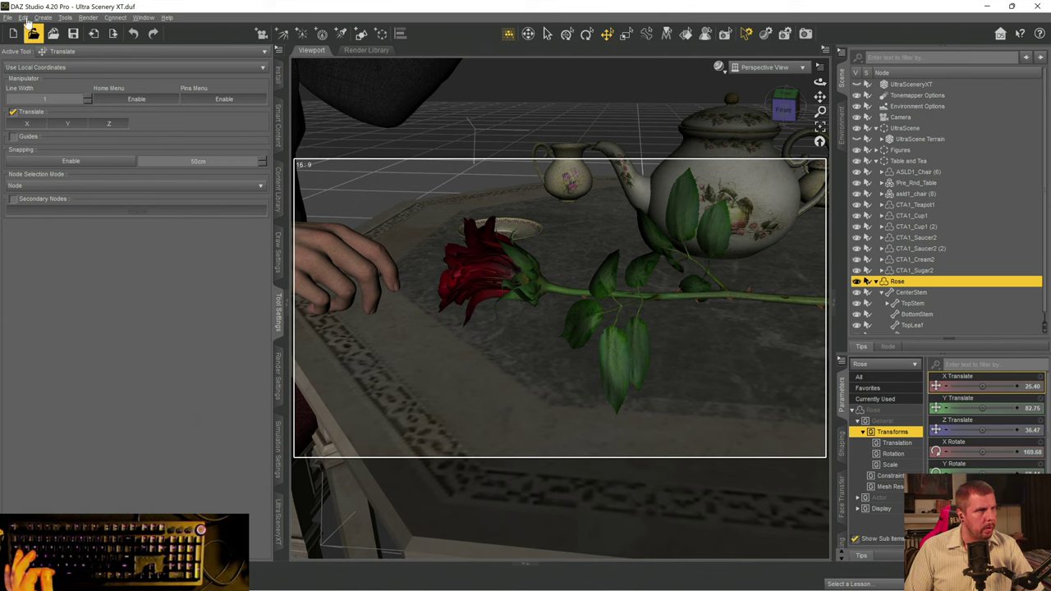
pyautogui.click(25, 17)
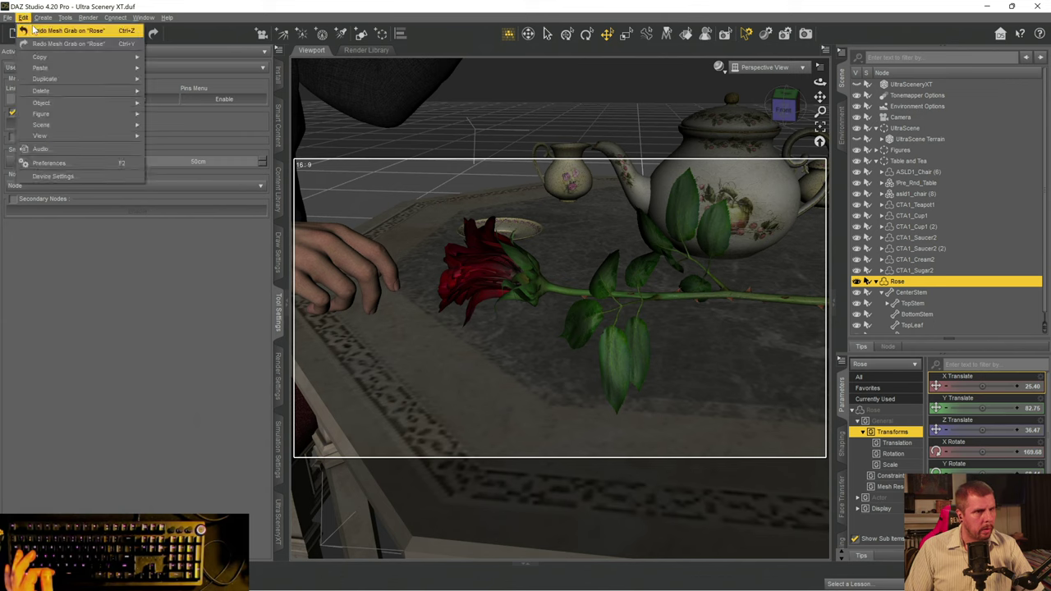
pyautogui.click(32, 31)
pyautogui.click(24, 17)
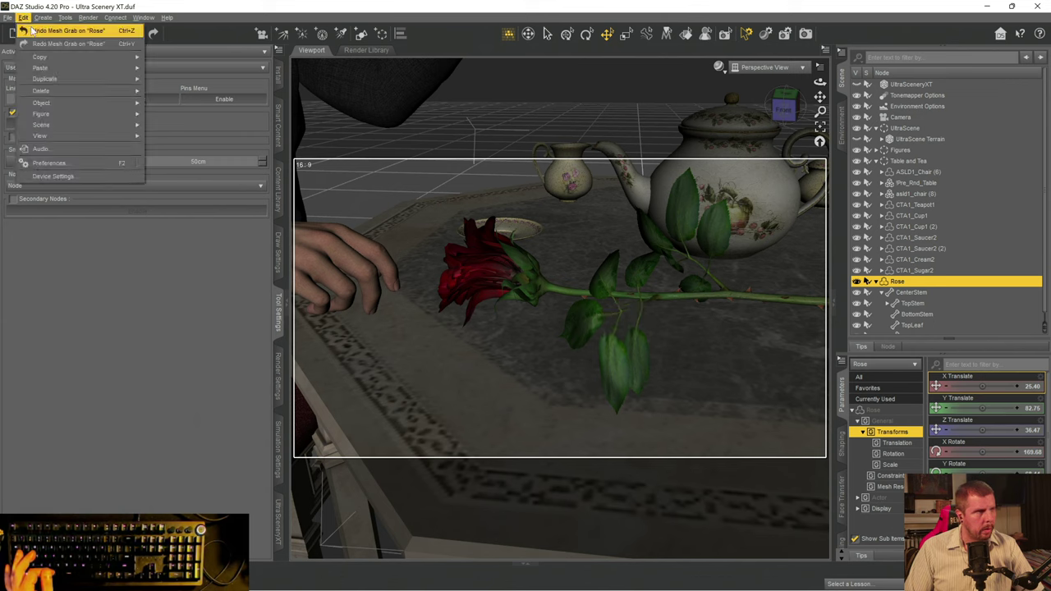
pyautogui.click(33, 33)
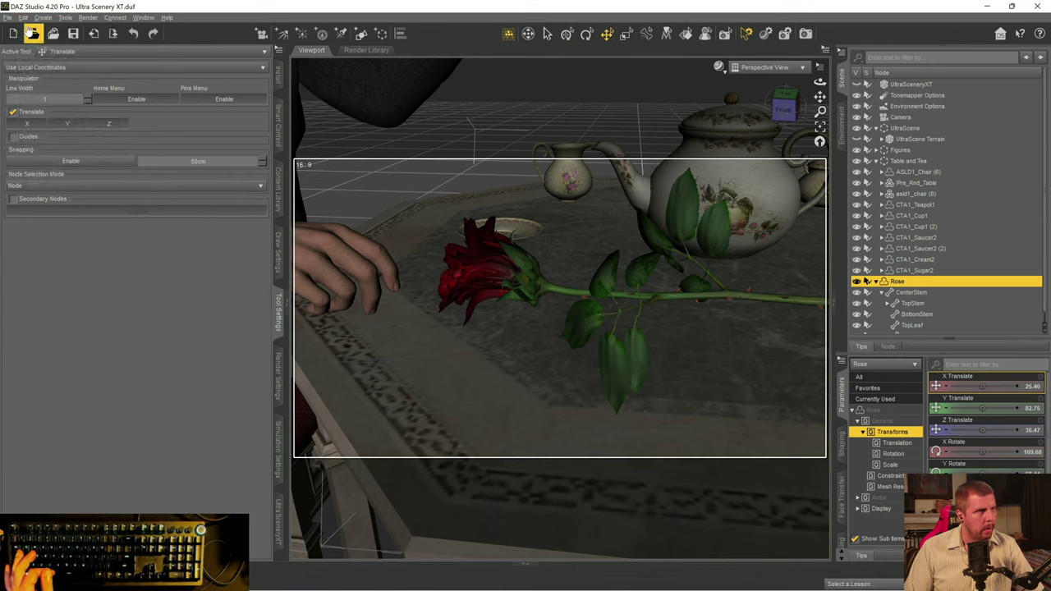
pyautogui.click(25, 17)
pyautogui.moveTo(88, 15)
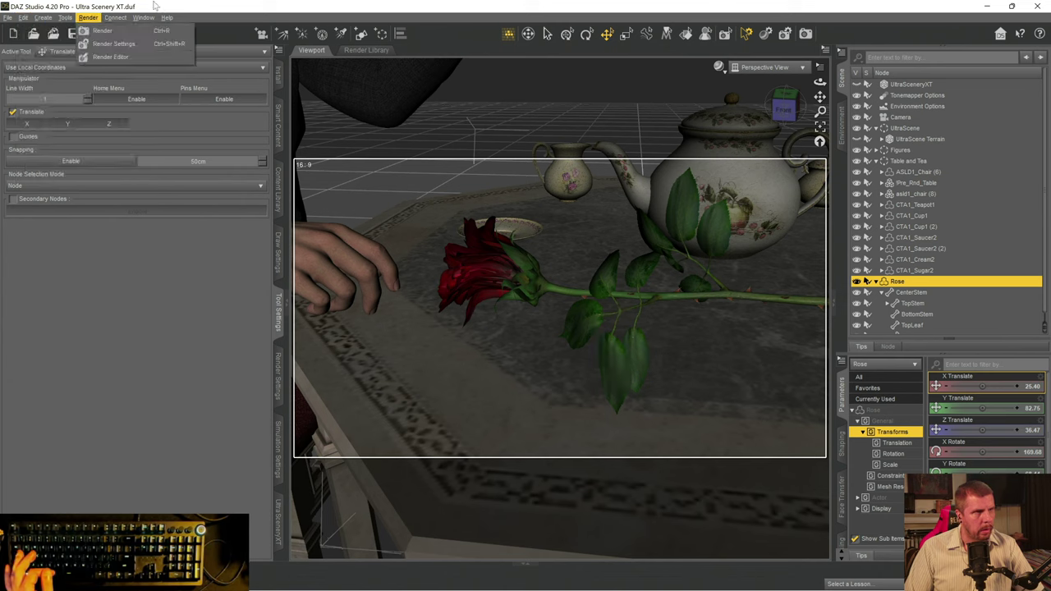
pyautogui.click(263, 7)
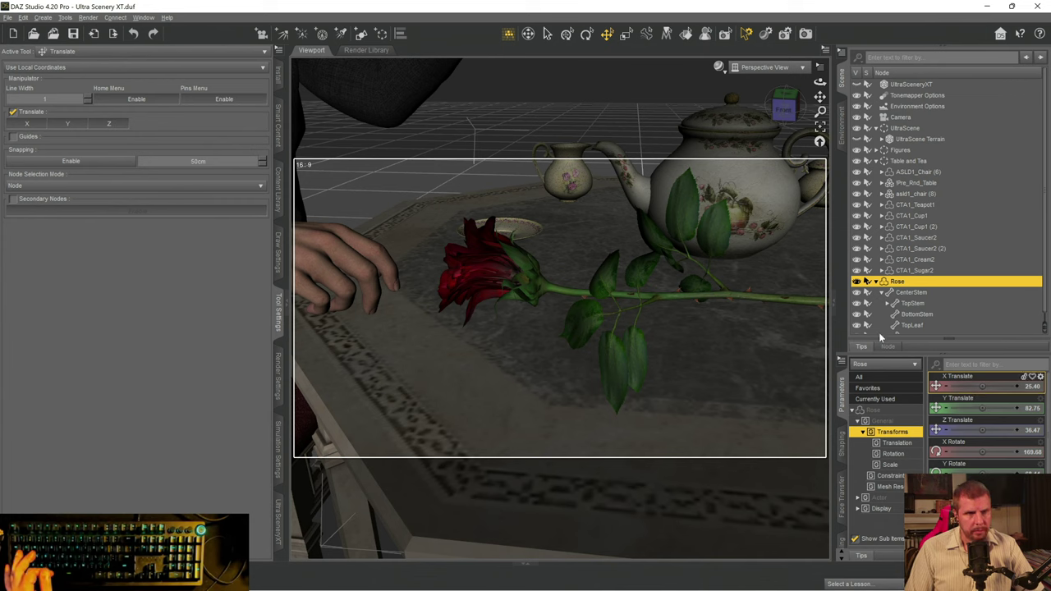
# - Lower the rose to a Y Translate of about 76.89, view the scene through the Camera, and clear the selection
pyautogui.moveTo(981, 408)
pyautogui.mouseDown()
pyautogui.moveTo(968, 408)
pyautogui.moveTo(980, 409)
pyautogui.mouseUp()
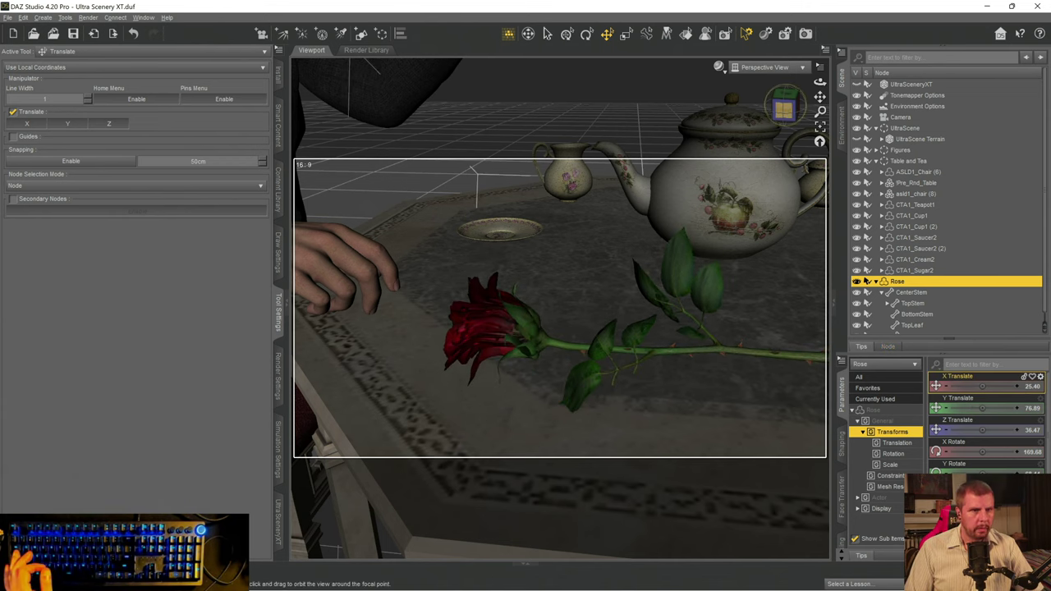
pyautogui.moveTo(795, 108); pyautogui.dragTo(735, 92)
pyautogui.click(765, 71)
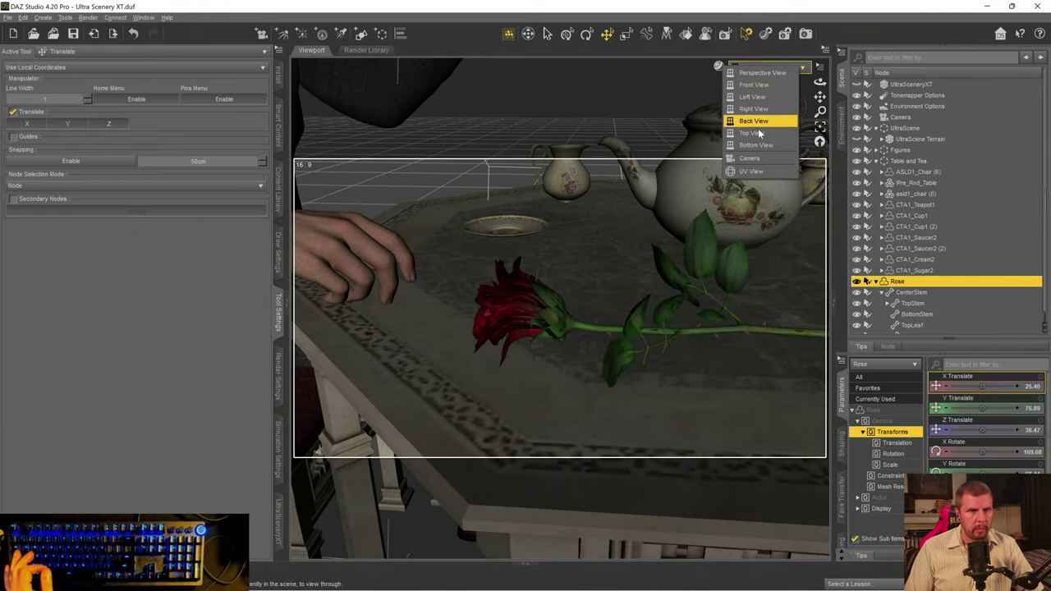
pyautogui.click(750, 158)
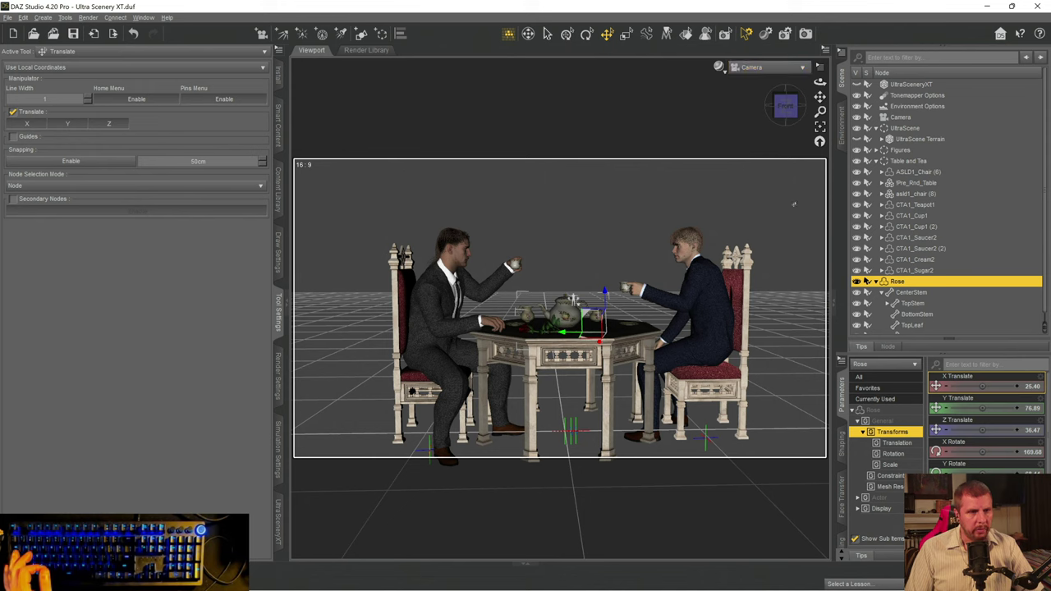
pyautogui.click(742, 470)
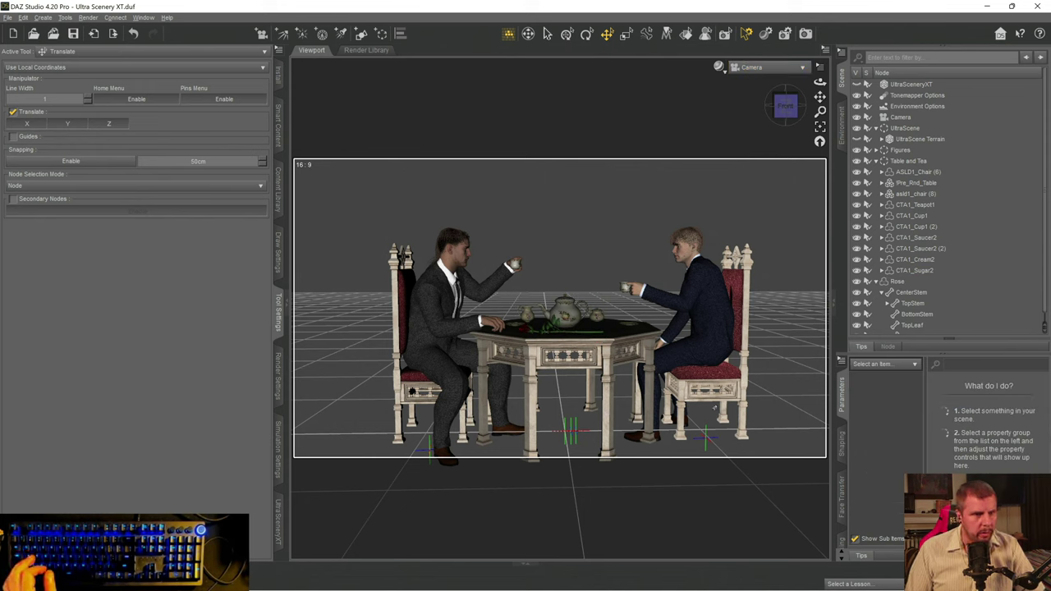
# - Save the scene and make the UltraScene Terrain and UltraSceneryXT nodes visible
pyautogui.hotkey('ctrl', 's')
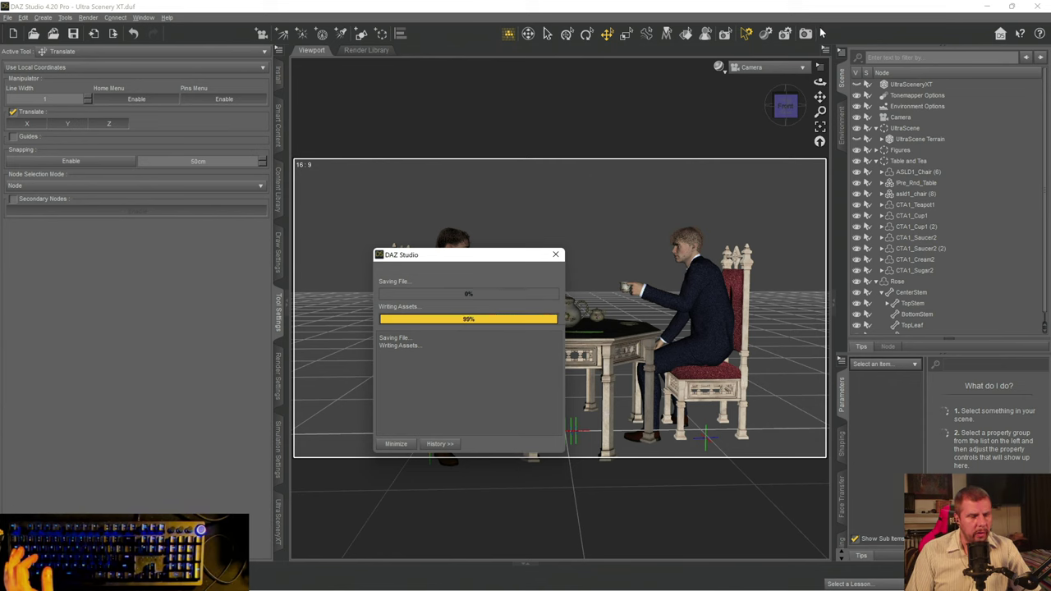
pyautogui.click(901, 141)
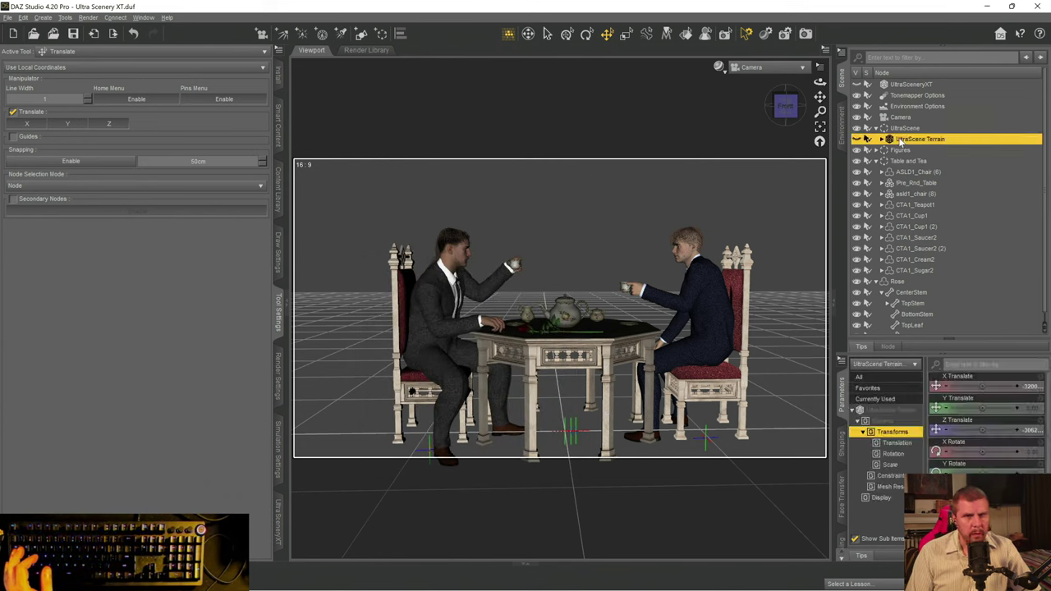
pyautogui.click(857, 139)
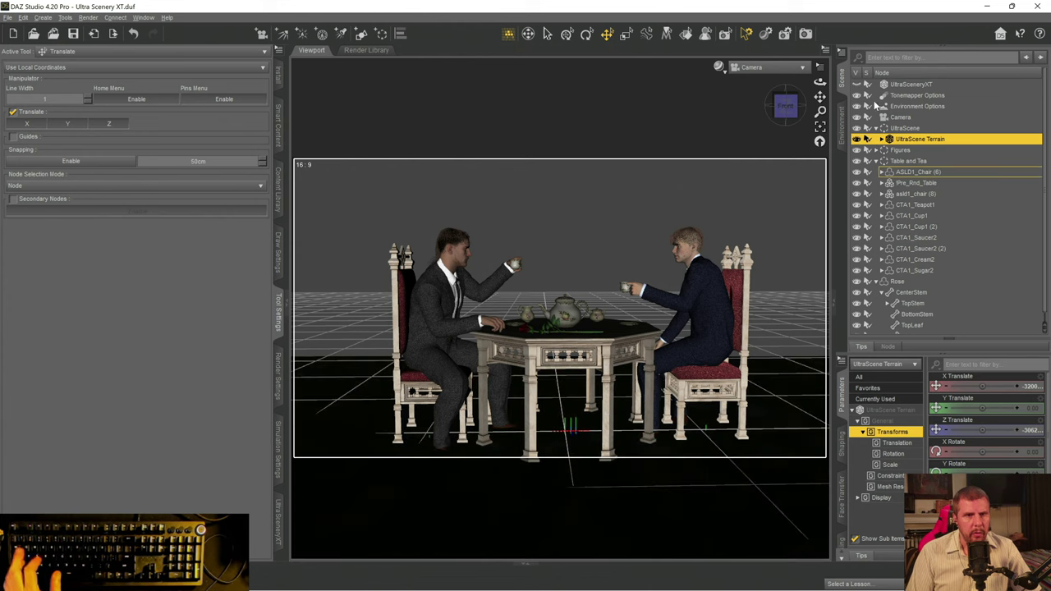
pyautogui.click(902, 85)
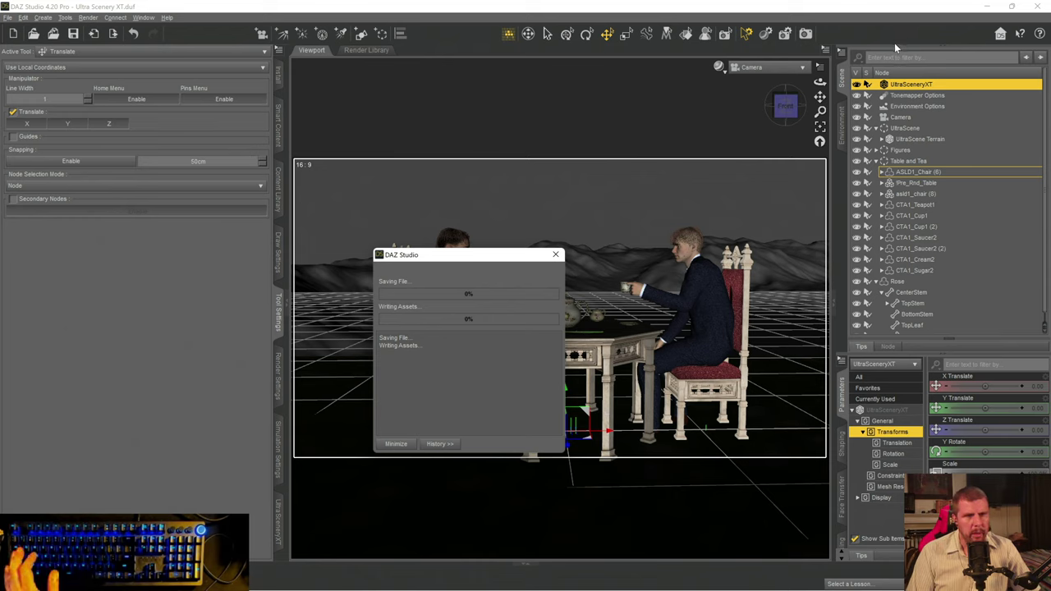
# - Render the camera view and enlarge the render window to examine the tea scene in its landscape
pyautogui.click(808, 34)
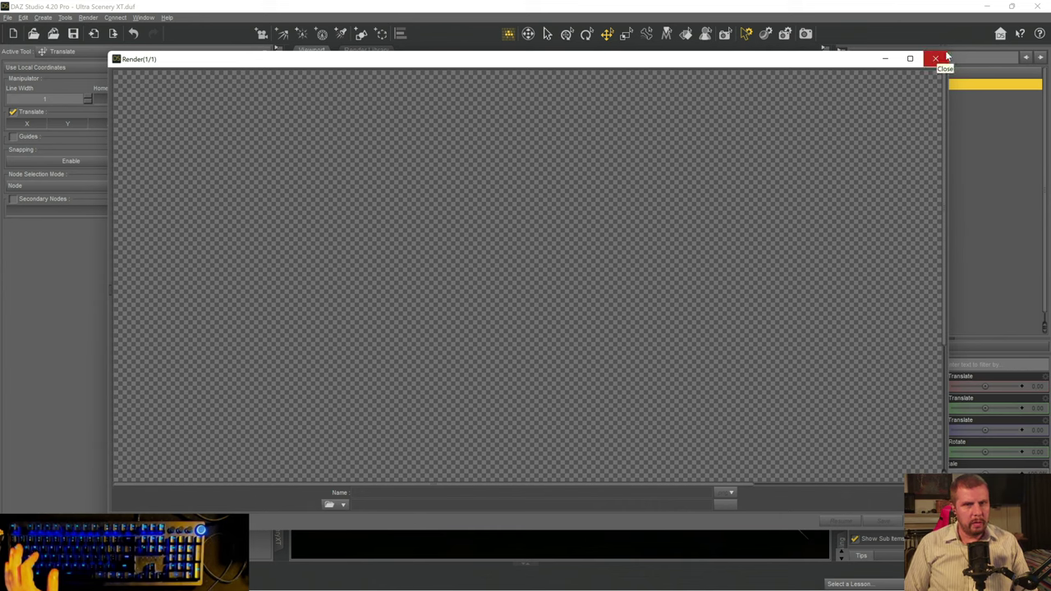
pyautogui.moveTo(953, 52); pyautogui.dragTo(990, 18)
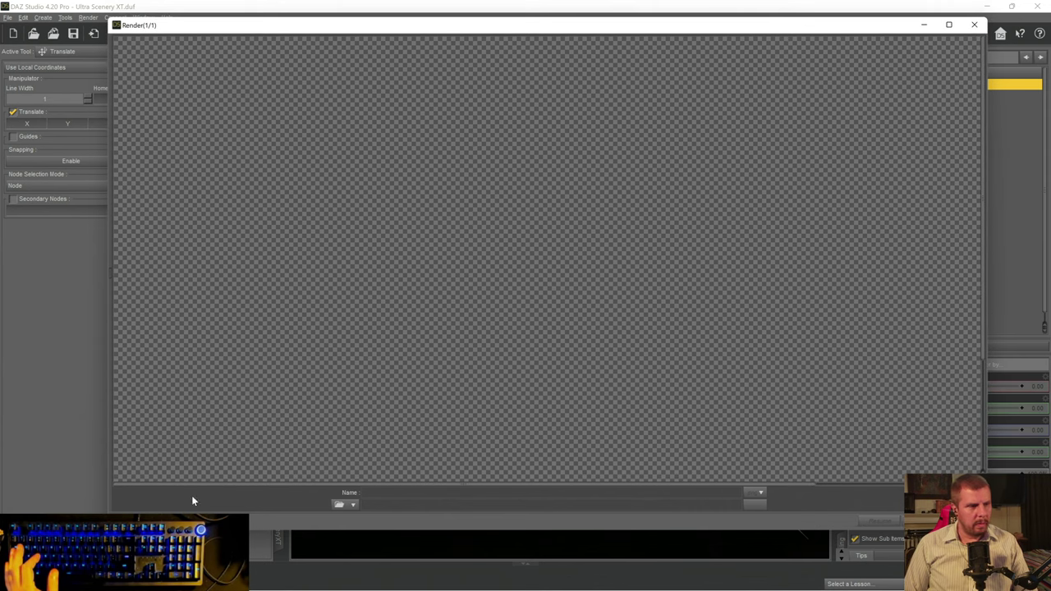
pyautogui.moveTo(113, 514); pyautogui.dragTo(50, 568)
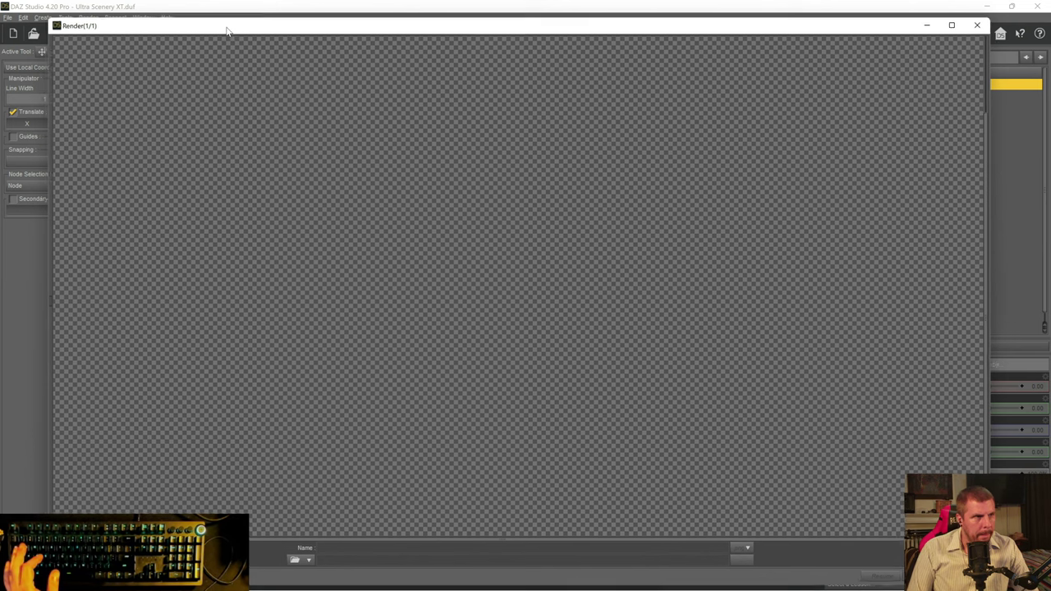
pyautogui.moveTo(227, 25)
pyautogui.mouseDown()
pyautogui.moveTo(685, 36)
pyautogui.moveTo(711, 52)
pyautogui.moveTo(427, 29)
pyautogui.moveTo(224, 33)
pyautogui.mouseUp()
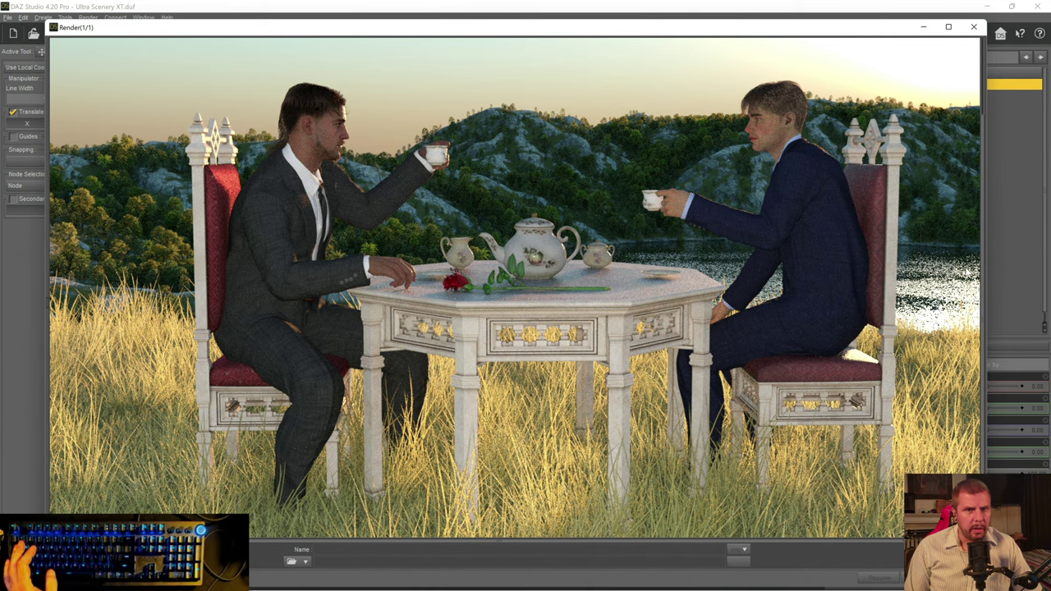
pyautogui.moveTo(982, 246); pyautogui.dragTo(984, 189)
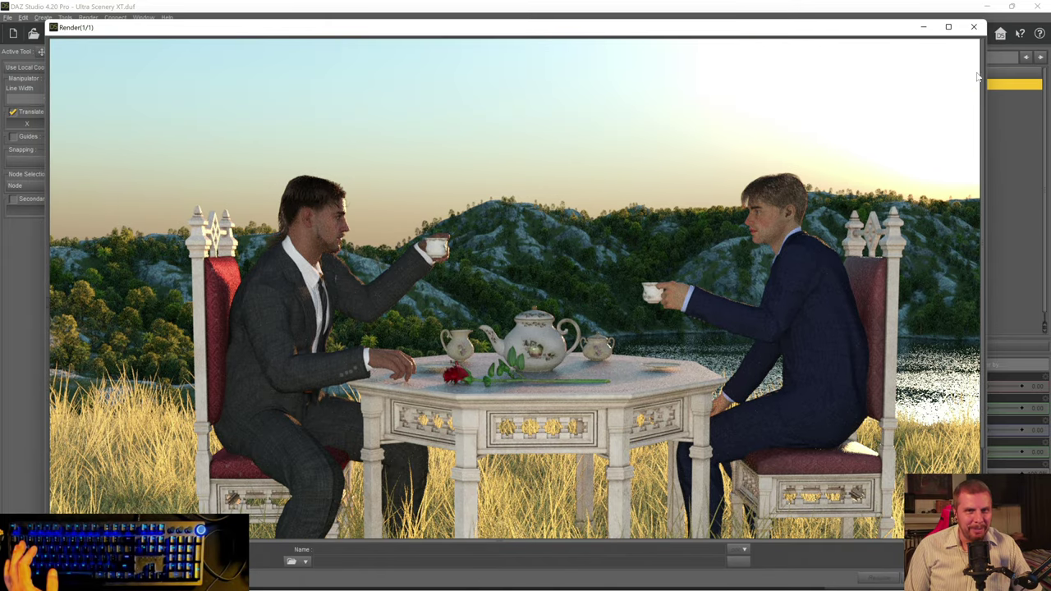
# - Cancel the render in progress and close its window without saving the image
pyautogui.click(975, 27)
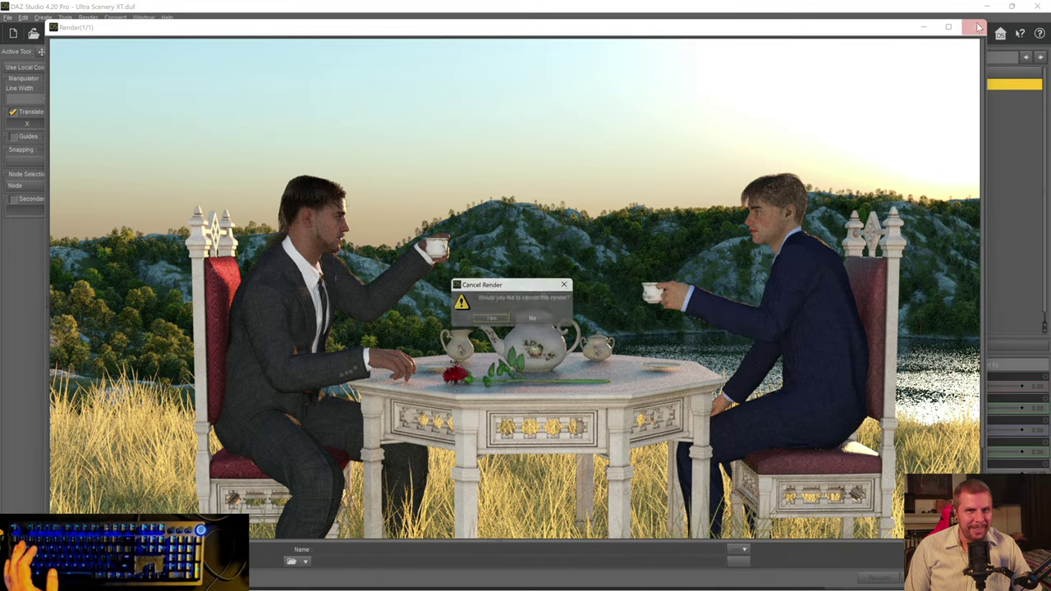
pyautogui.click(499, 321)
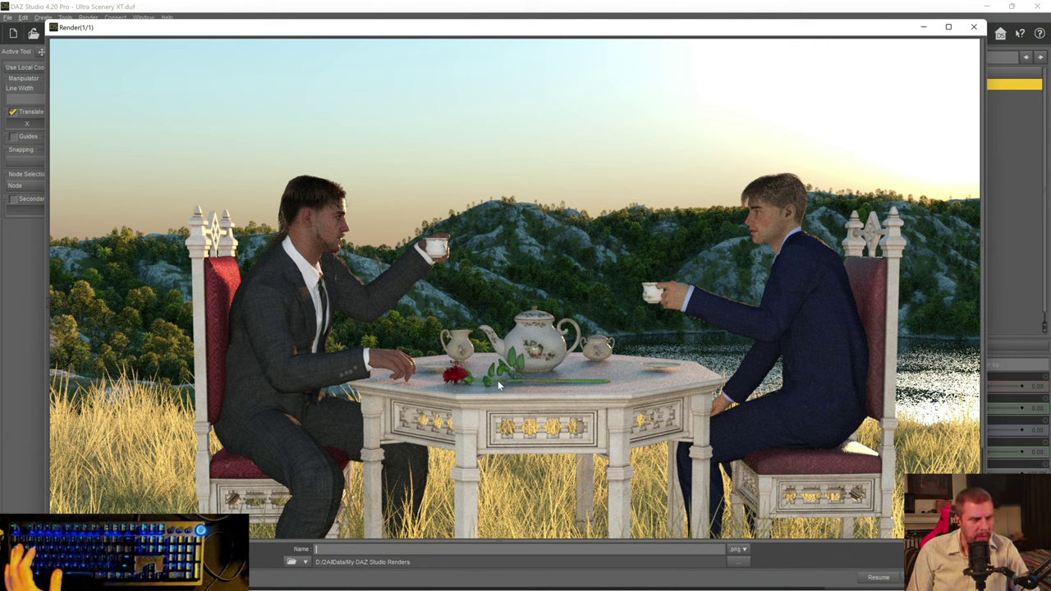
pyautogui.click(974, 27)
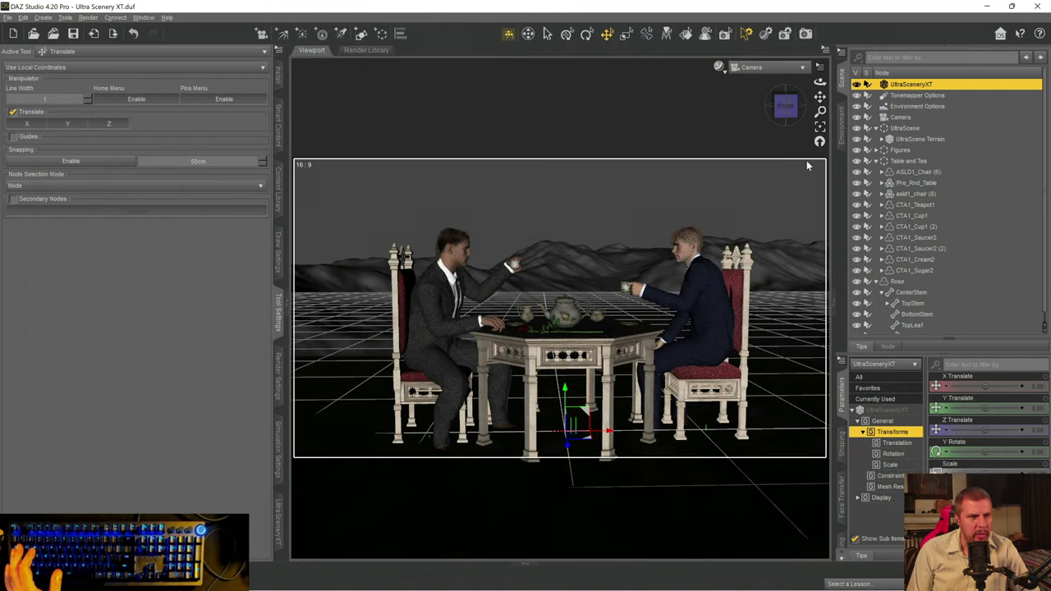
# - Hide the UltraSceneryXT node and lower the UltraScene group to a Y Translate of about -60.35
pyautogui.click(912, 106)
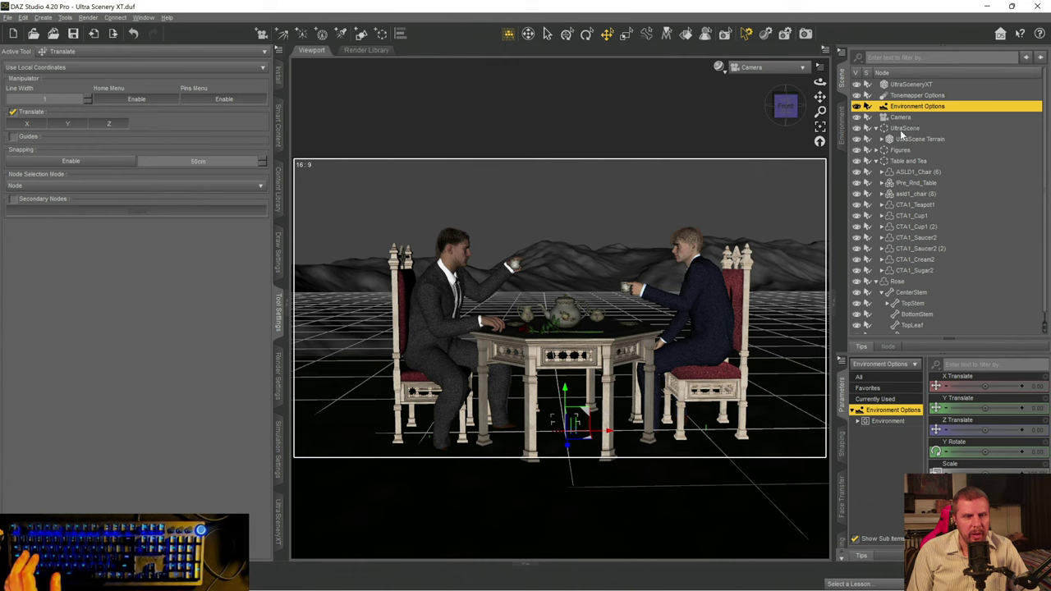
pyautogui.click(903, 129)
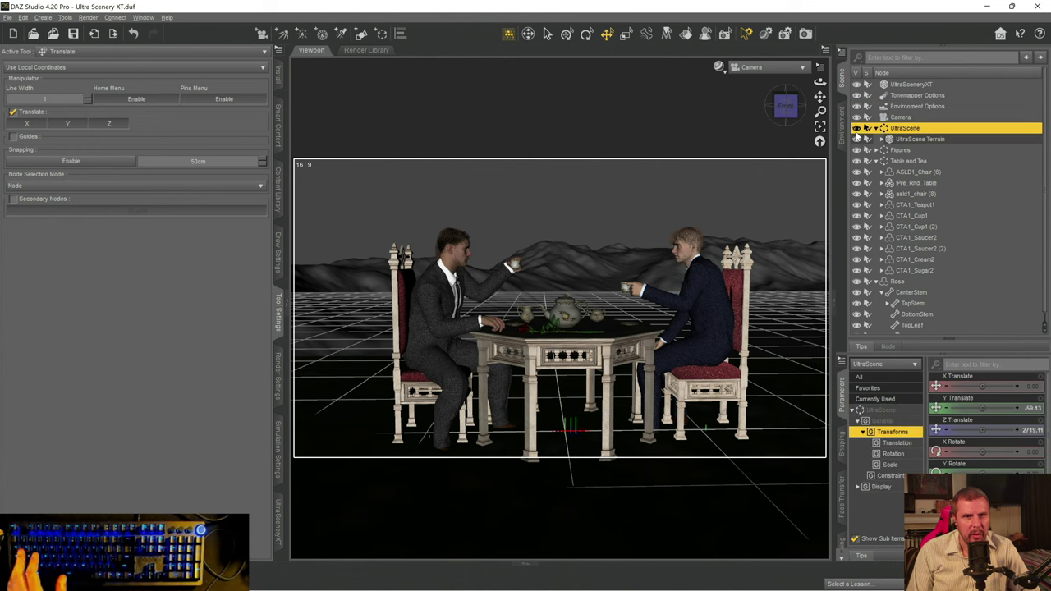
pyautogui.click(857, 86)
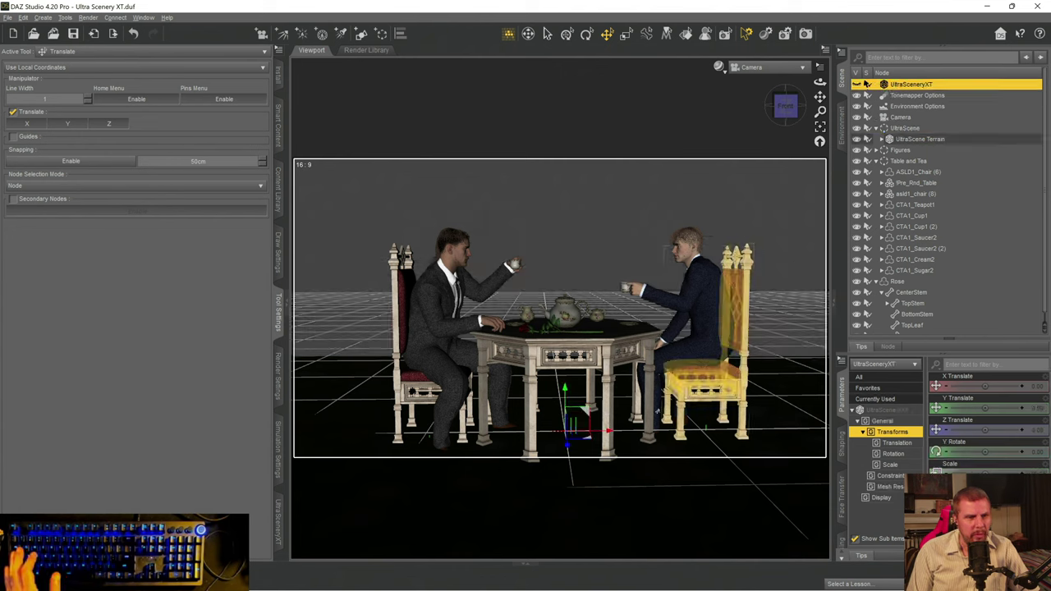
pyautogui.click(903, 129)
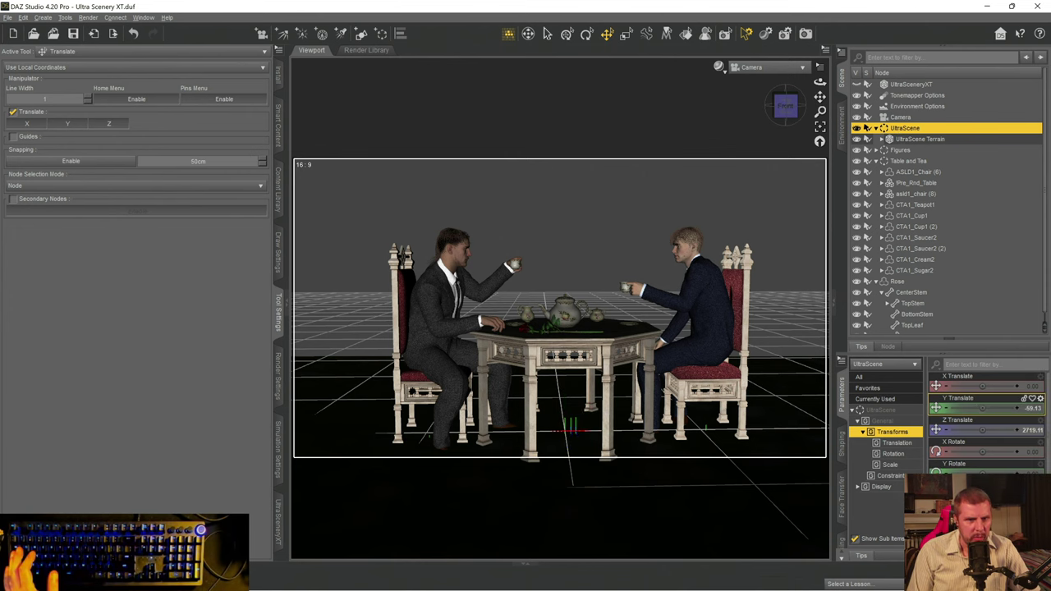
pyautogui.moveTo(982, 409); pyautogui.dragTo(977, 408)
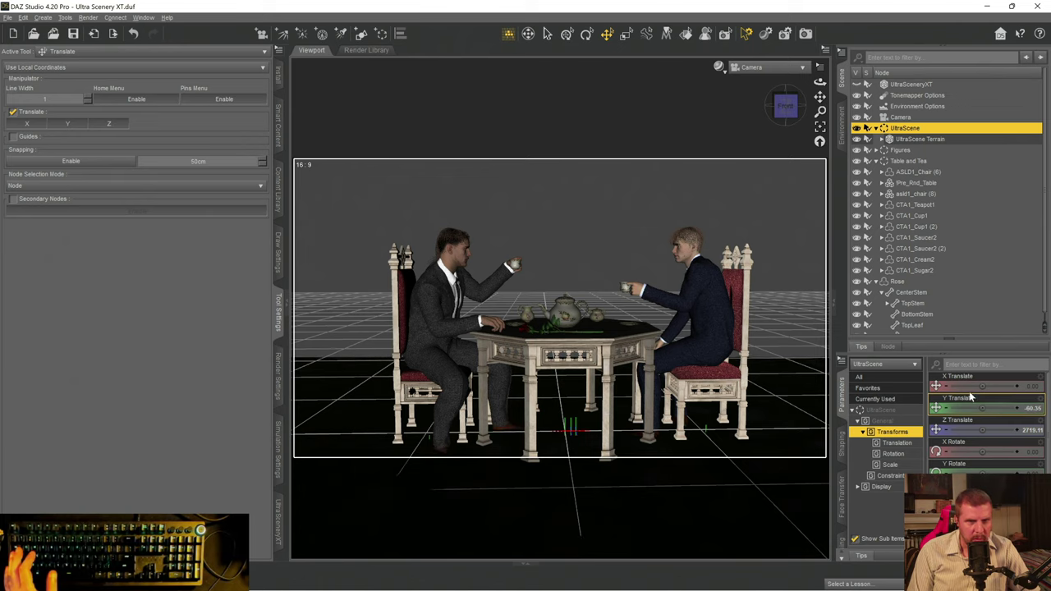
# - Try shifting the UltraScene group to about 25.54 in X Translate and 2788.99 in Z Translate, and undo both moves
pyautogui.moveTo(983, 386); pyautogui.dragTo(975, 386)
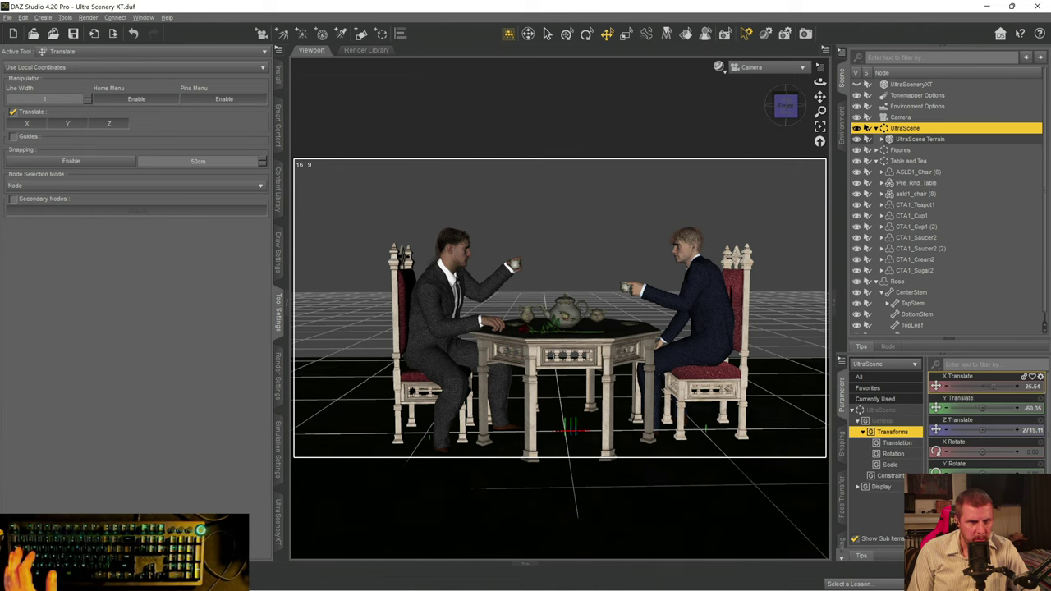
pyautogui.moveTo(982, 431); pyautogui.dragTo(978, 431)
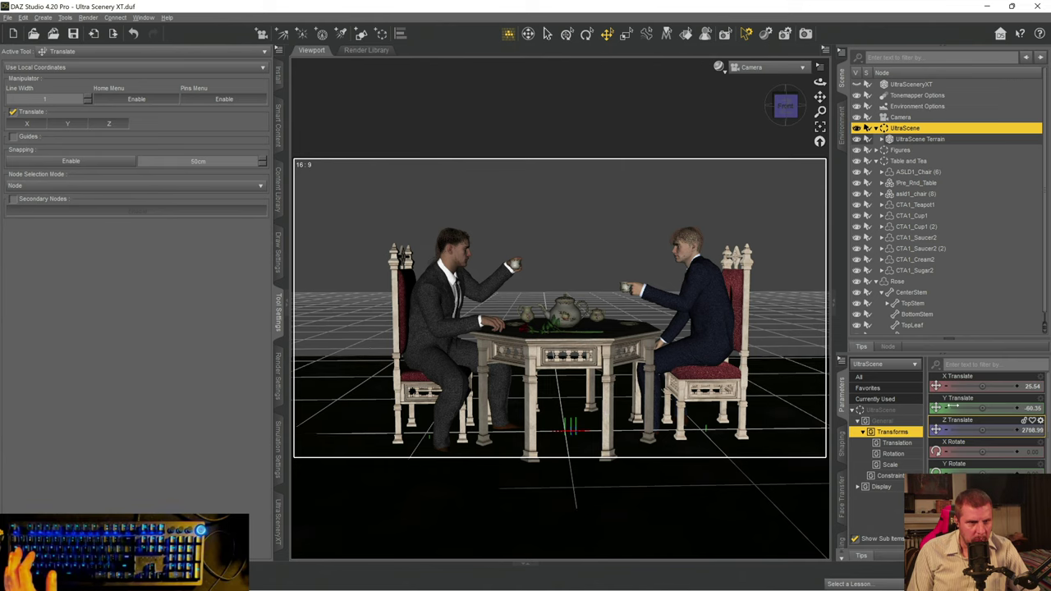
pyautogui.click(23, 17)
pyautogui.click(51, 31)
pyautogui.click(23, 17)
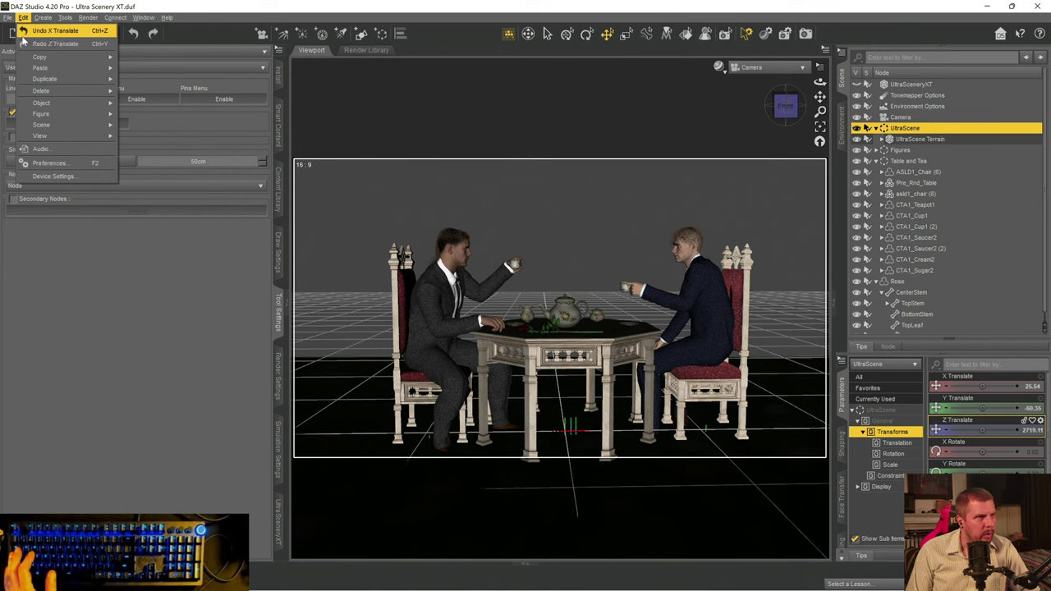
pyautogui.click(49, 31)
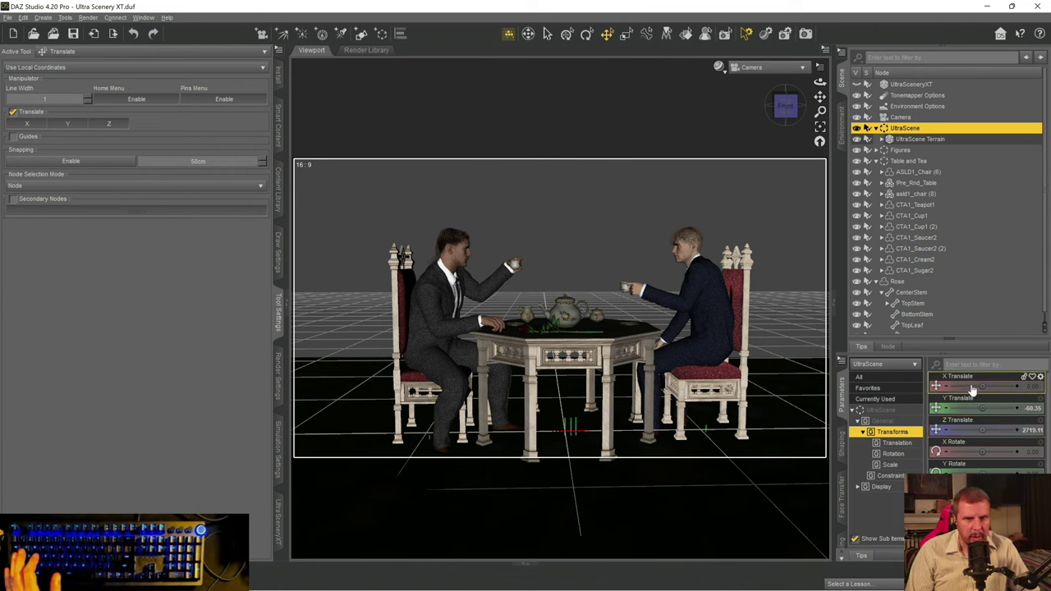
# - Shift the UltraScene group to about -130.47 in X Translate and lower it to about -63.93 in Y Translate
pyautogui.moveTo(984, 387)
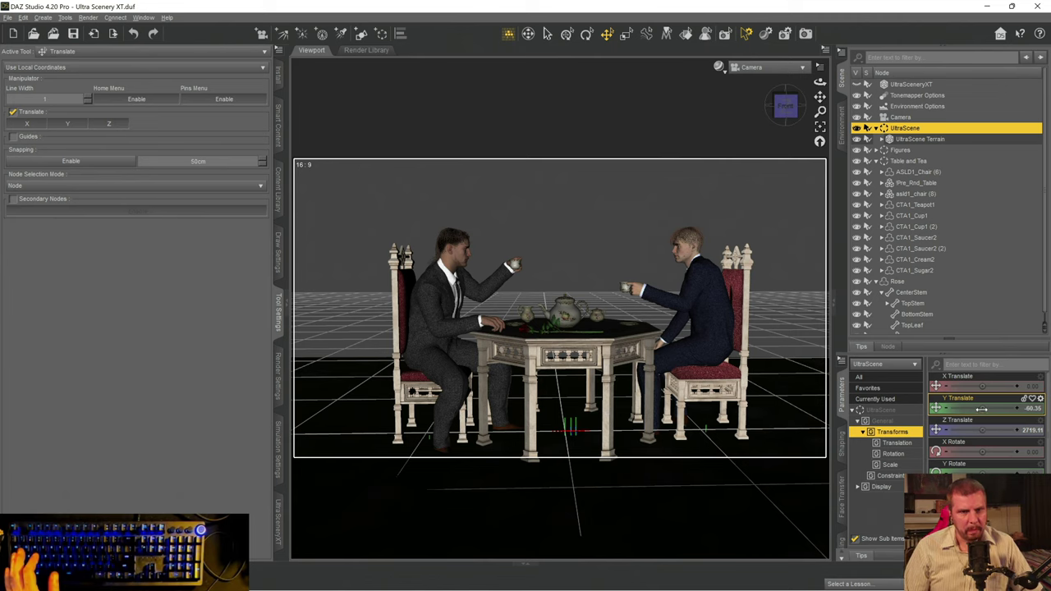
pyautogui.moveTo(982, 409)
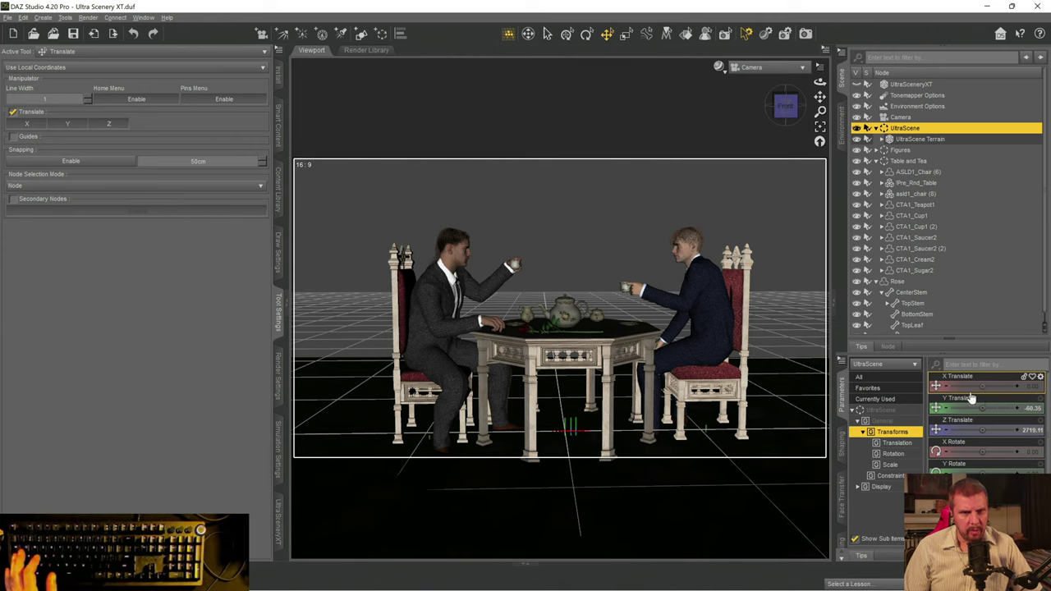
pyautogui.moveTo(983, 386); pyautogui.dragTo(973, 387)
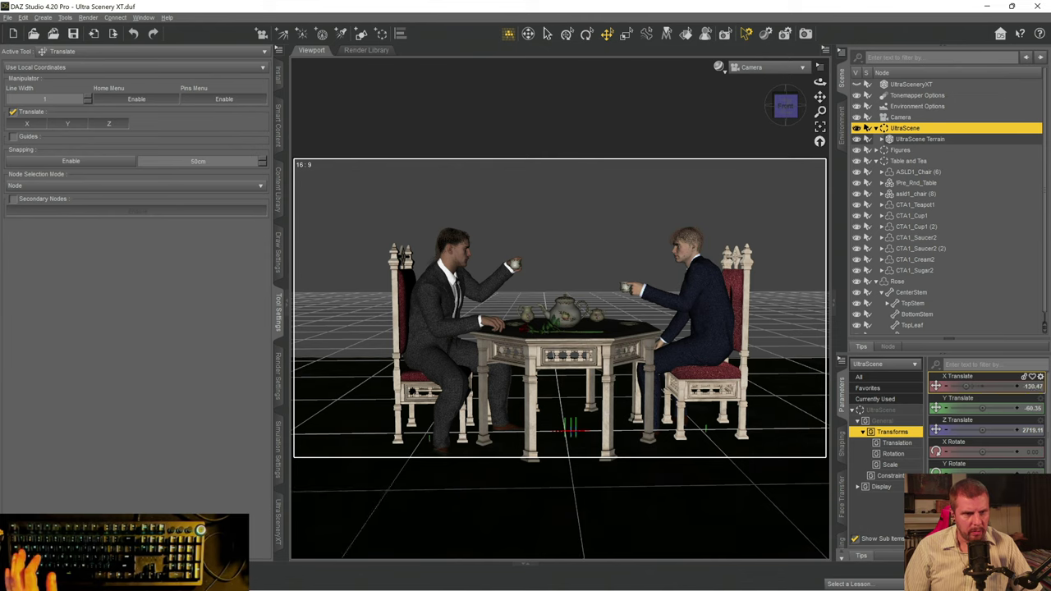
pyautogui.moveTo(981, 407); pyautogui.dragTo(985, 407)
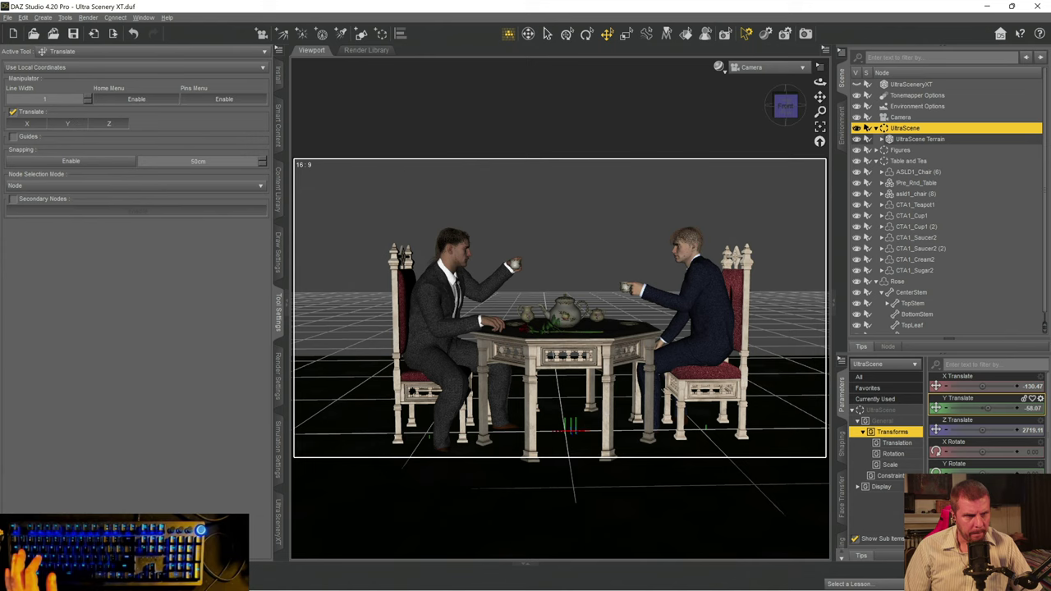
pyautogui.moveTo(985, 407); pyautogui.dragTo(981, 407)
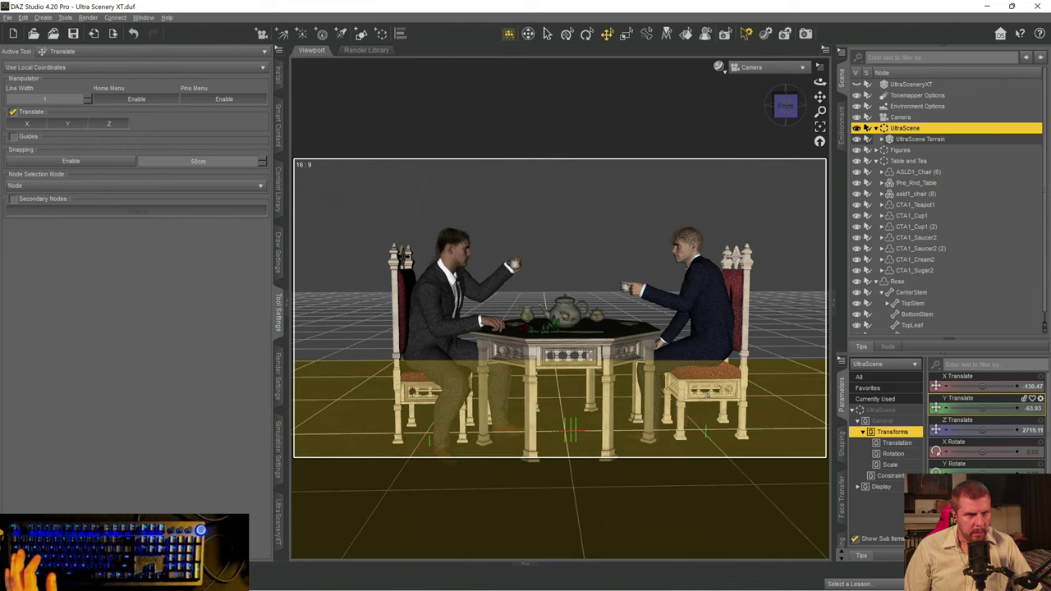
# - Move both chairs outward, the blue-suited man's to an X Translate of about 138.72 and the other's to an xtran of about -100.61
pyautogui.click(707, 394)
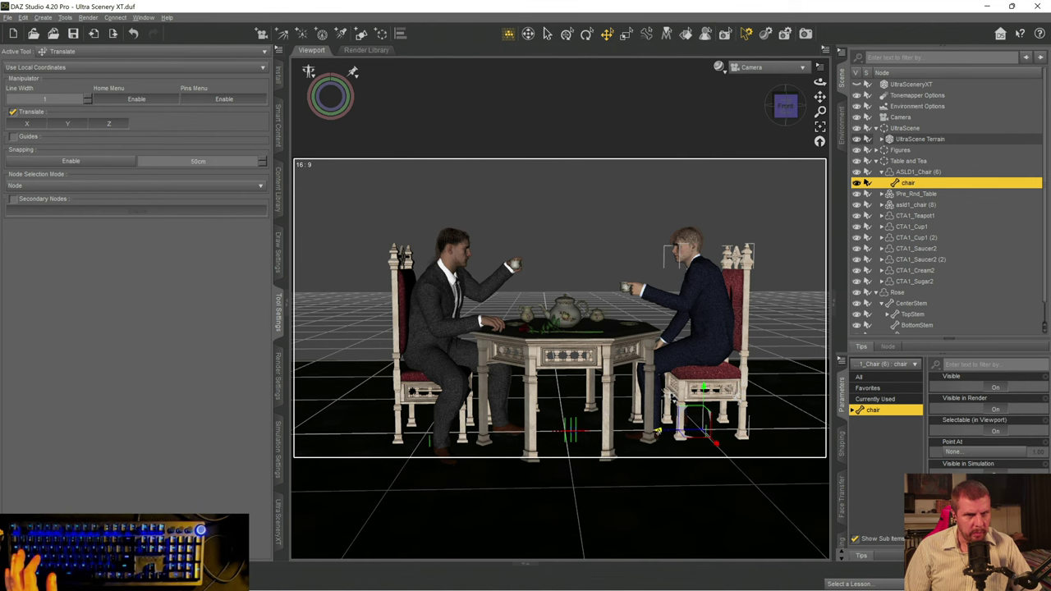
pyautogui.click(913, 171)
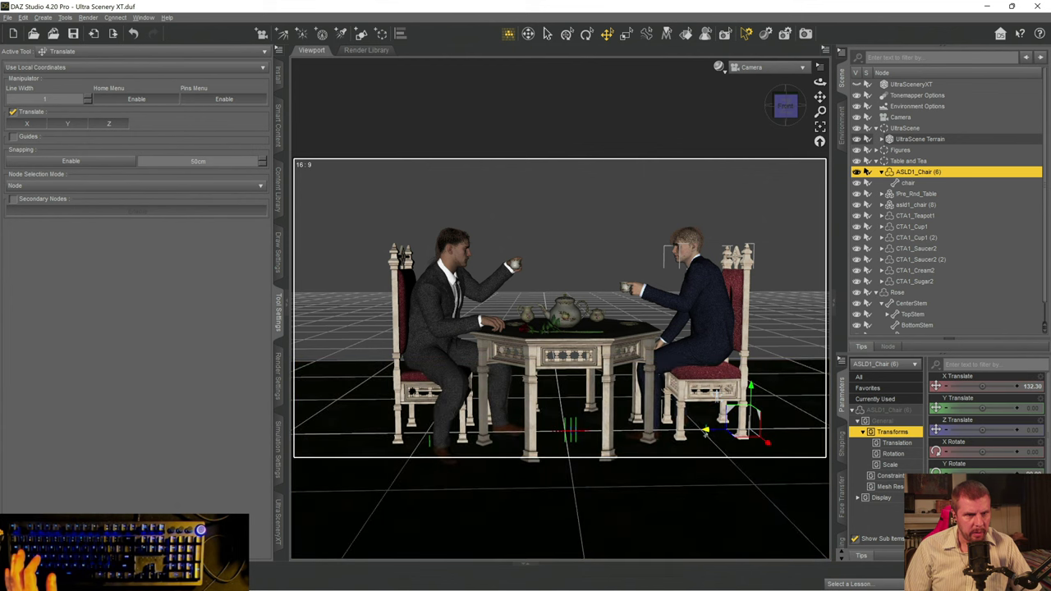
pyautogui.moveTo(705, 432); pyautogui.dragTo(712, 432)
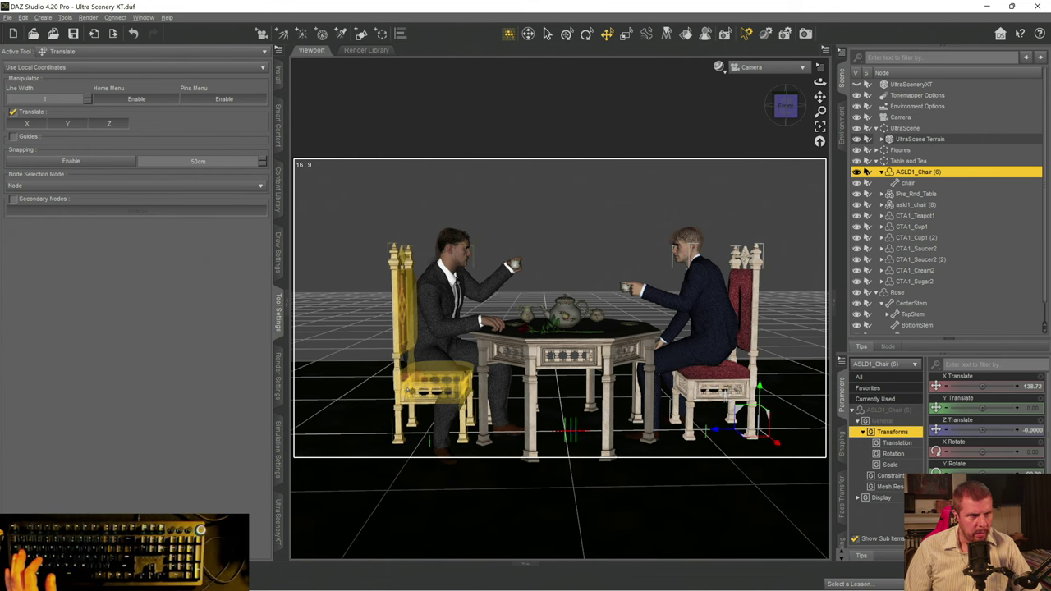
pyautogui.click(431, 386)
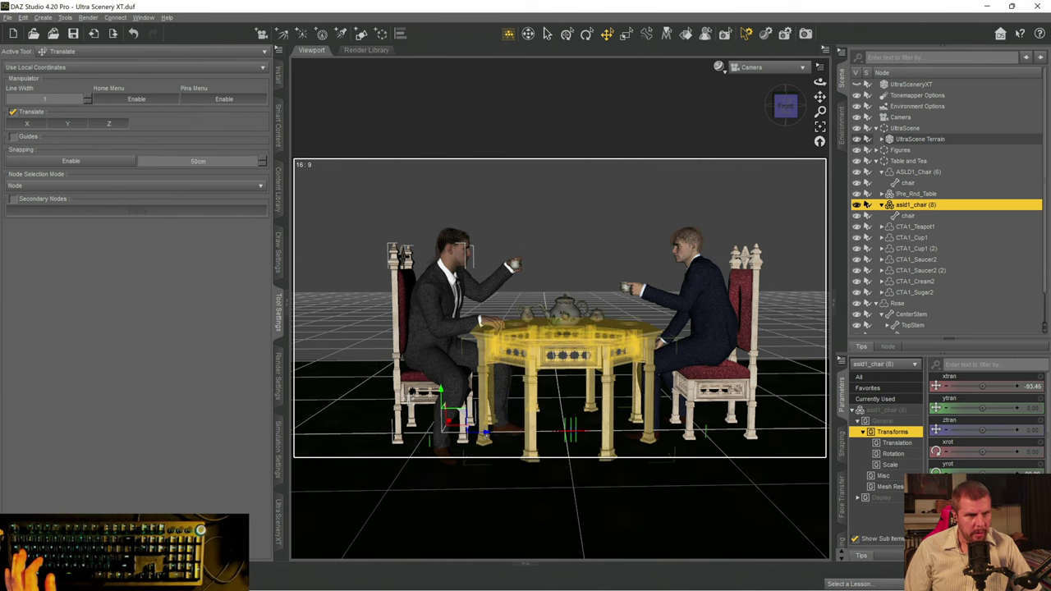
pyautogui.moveTo(486, 432); pyautogui.dragTo(476, 432)
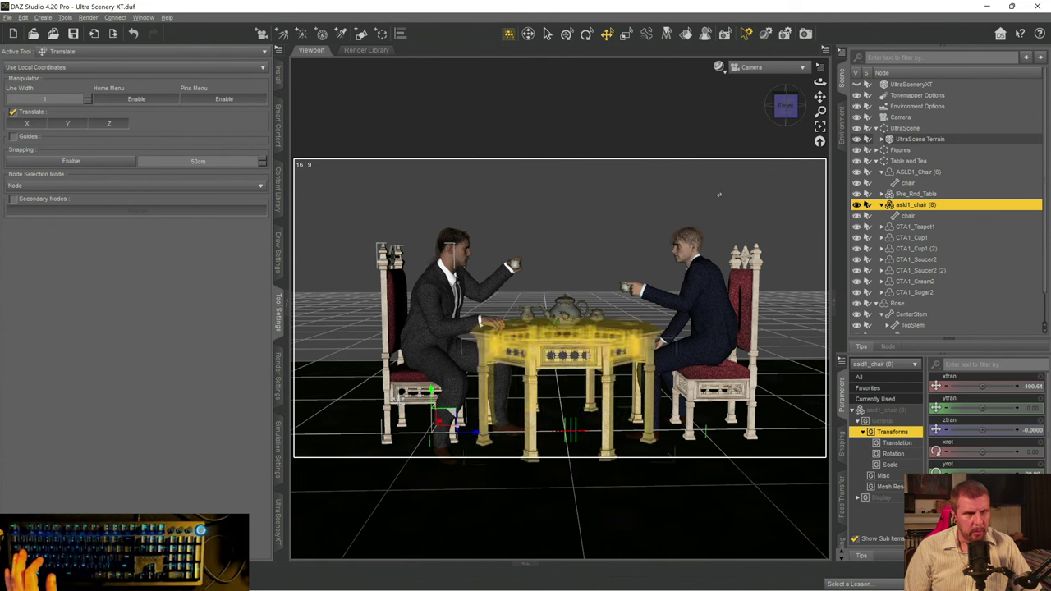
# - Switch the viewport to Perspective View and delete the rose from the tabletop
pyautogui.click(771, 72)
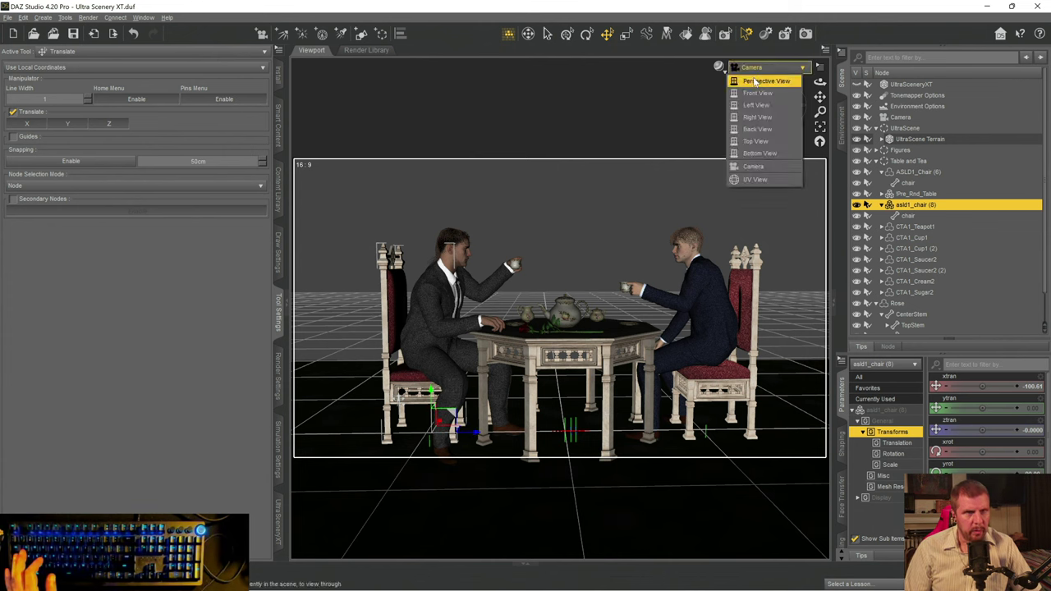
pyautogui.click(750, 81)
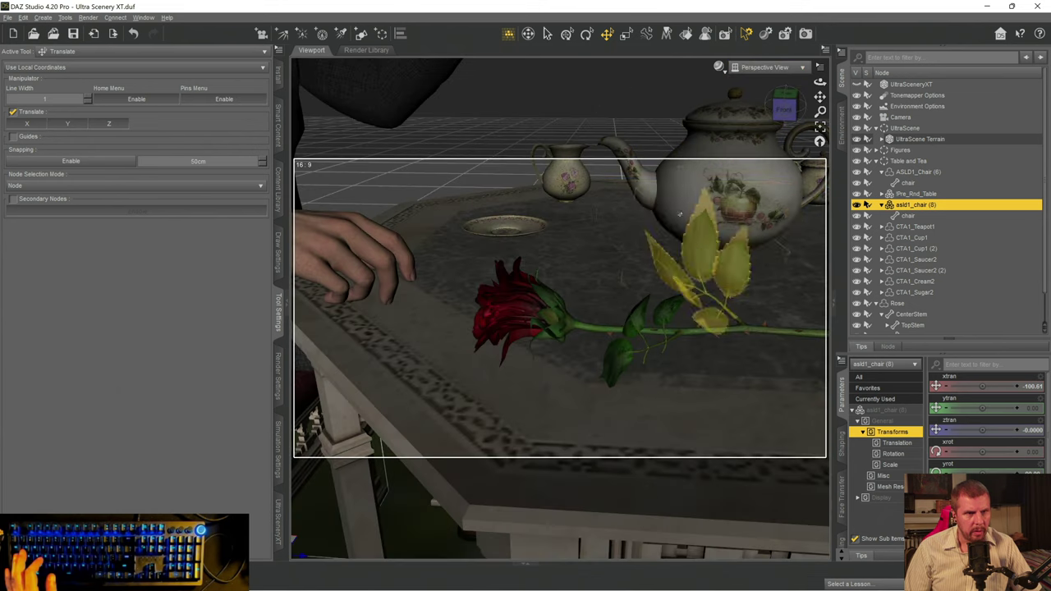
pyautogui.click(544, 323)
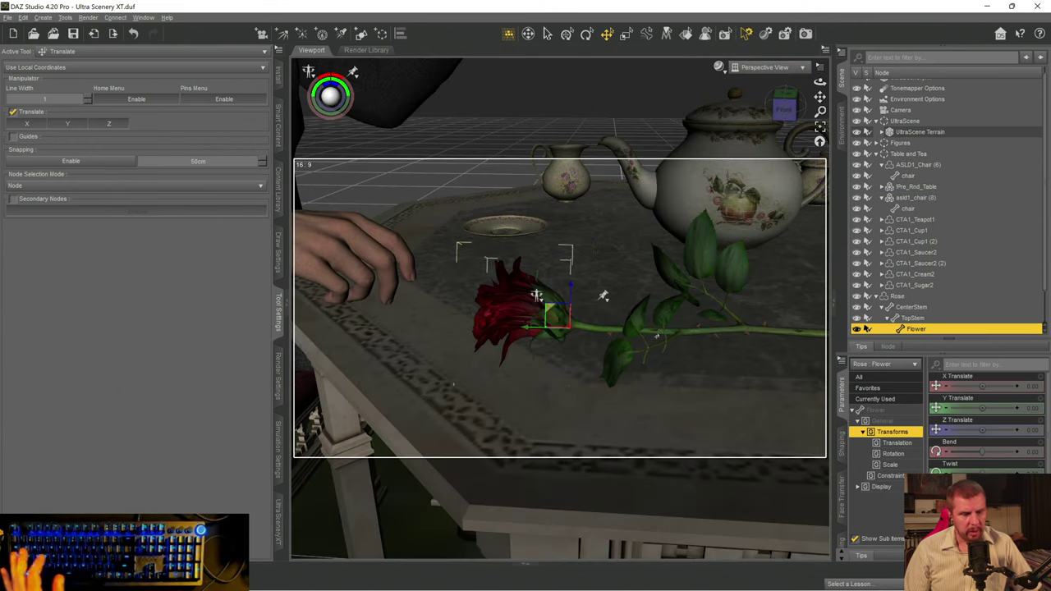
pyautogui.press('Delete')
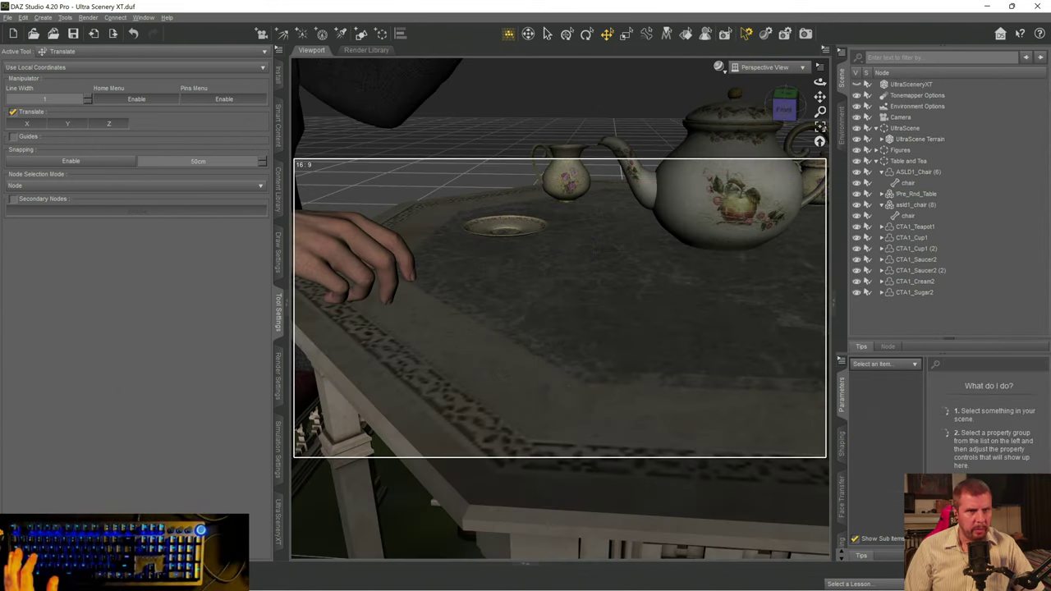
# - Lower the saucer beside the resting hand to a ytran of about -0.54 and the teapot to about 76.22
pyautogui.moveTo(785, 108); pyautogui.dragTo(778, 99)
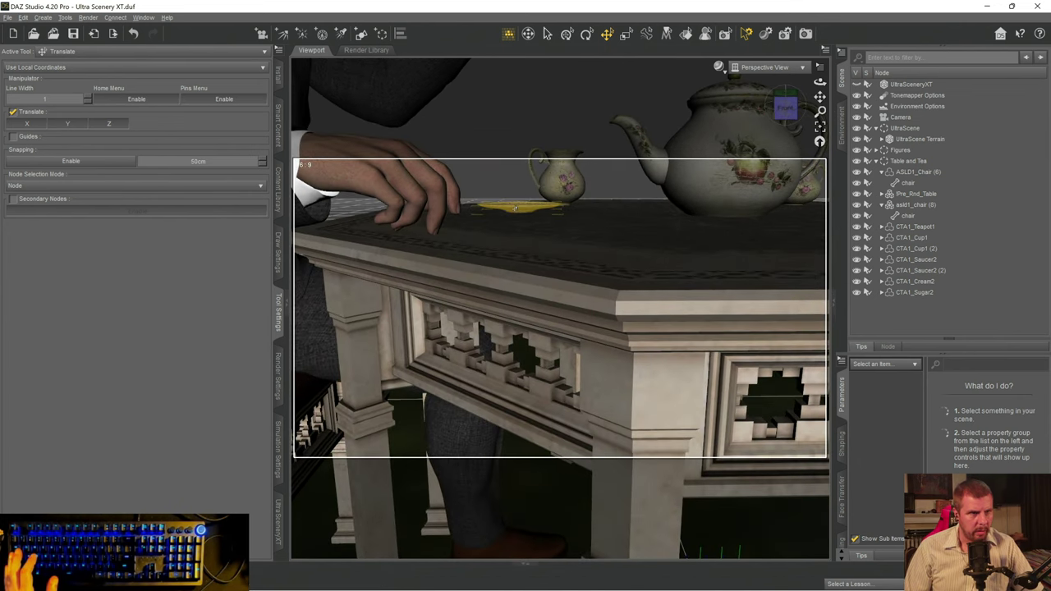
pyautogui.click(497, 205)
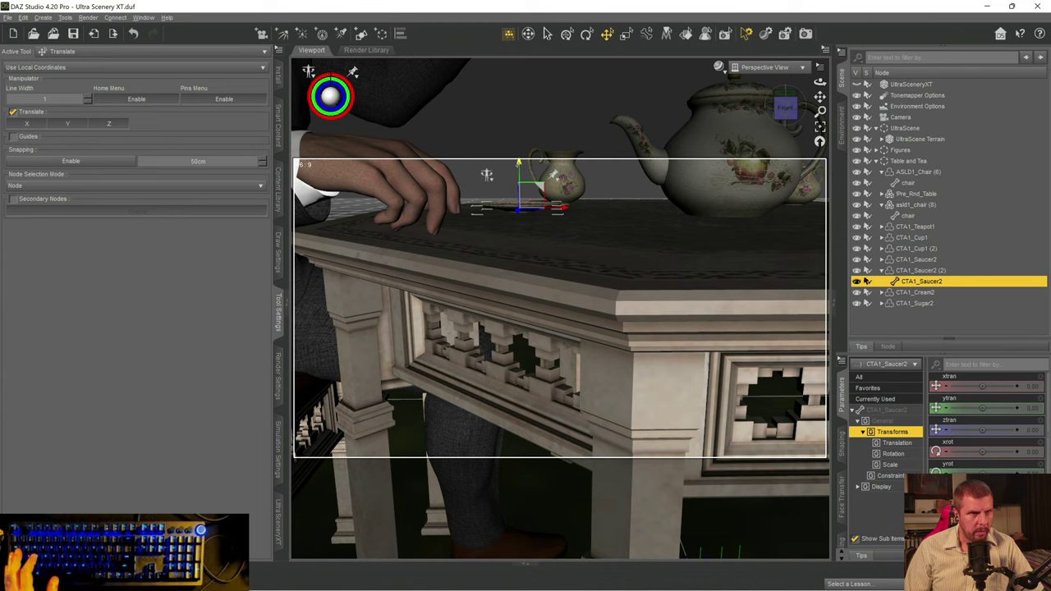
pyautogui.moveTo(487, 175); pyautogui.dragTo(487, 176)
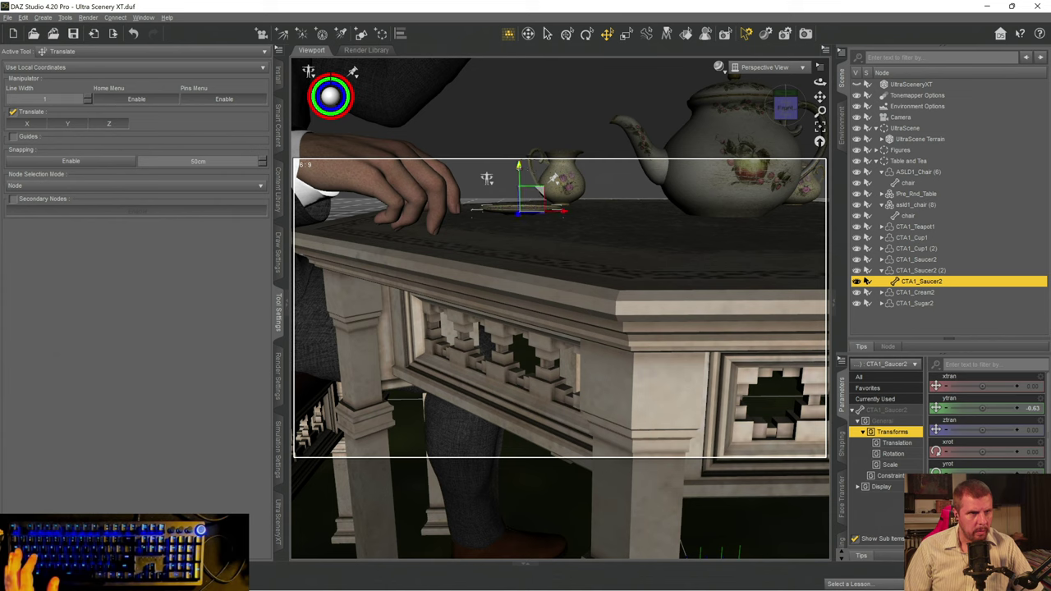
pyautogui.moveTo(487, 179); pyautogui.dragTo(487, 177)
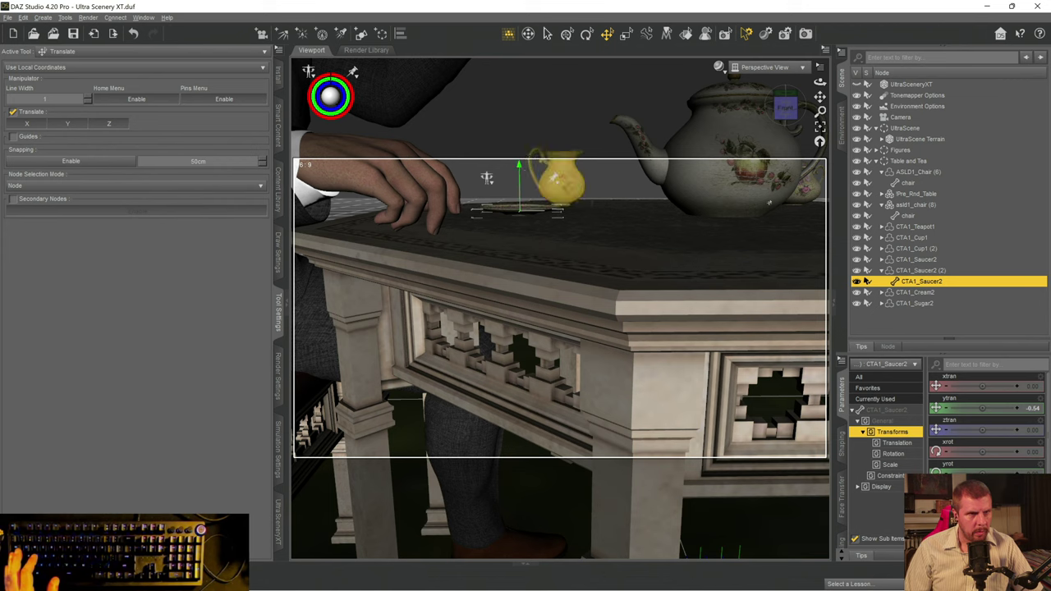
pyautogui.click(686, 119)
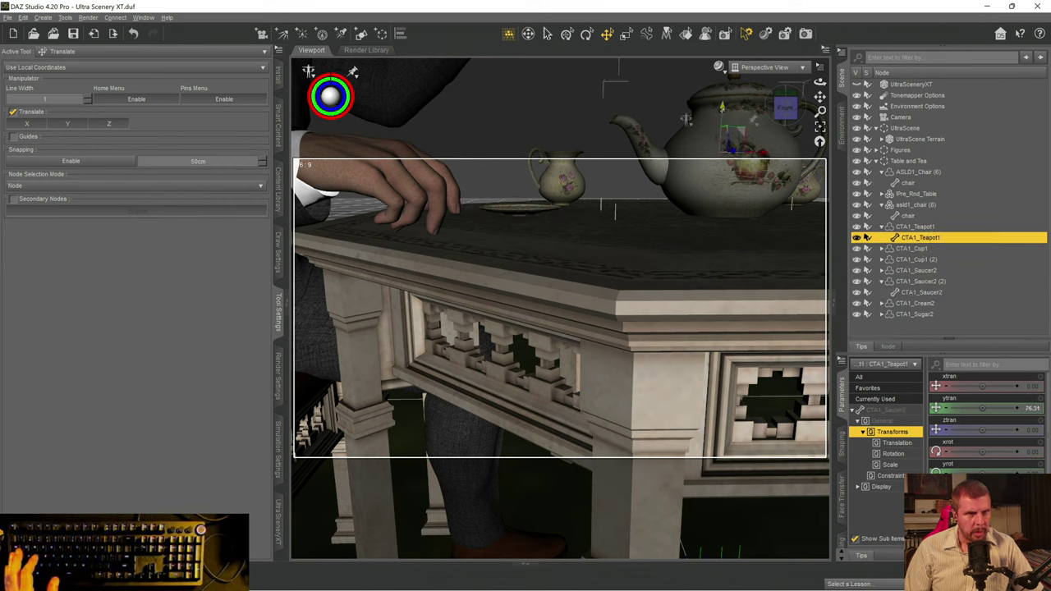
pyautogui.moveTo(686, 119); pyautogui.dragTo(688, 119)
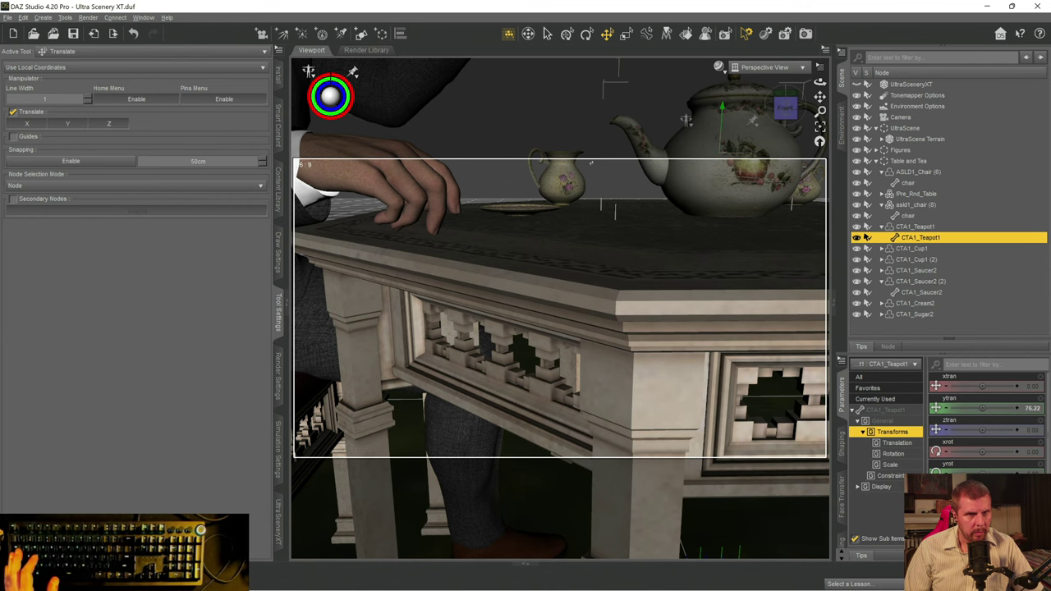
# - Adjust the sugar bowl to a ytran of about -2.83 and lower the creamer to about 0.66
pyautogui.moveTo(820, 96); pyautogui.dragTo(740, 198)
pyautogui.click(713, 196)
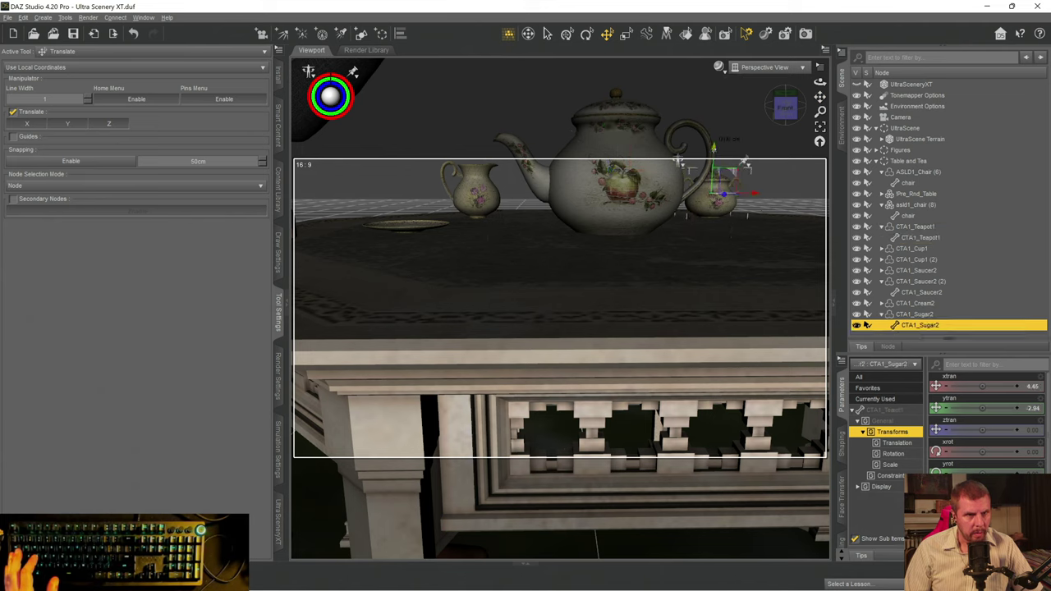
pyautogui.moveTo(714, 152); pyautogui.dragTo(713, 151)
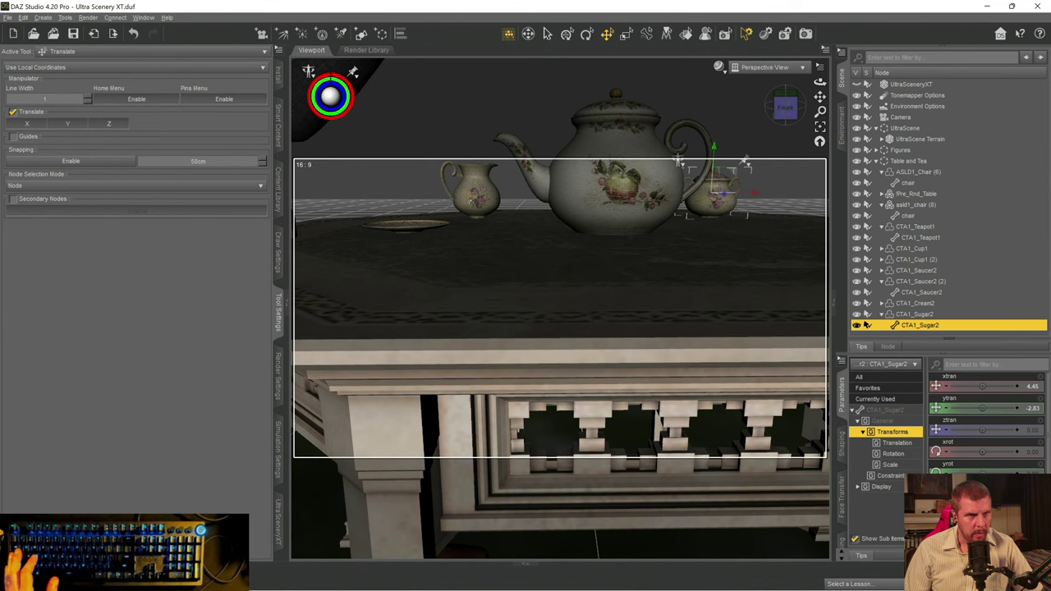
pyautogui.click(471, 206)
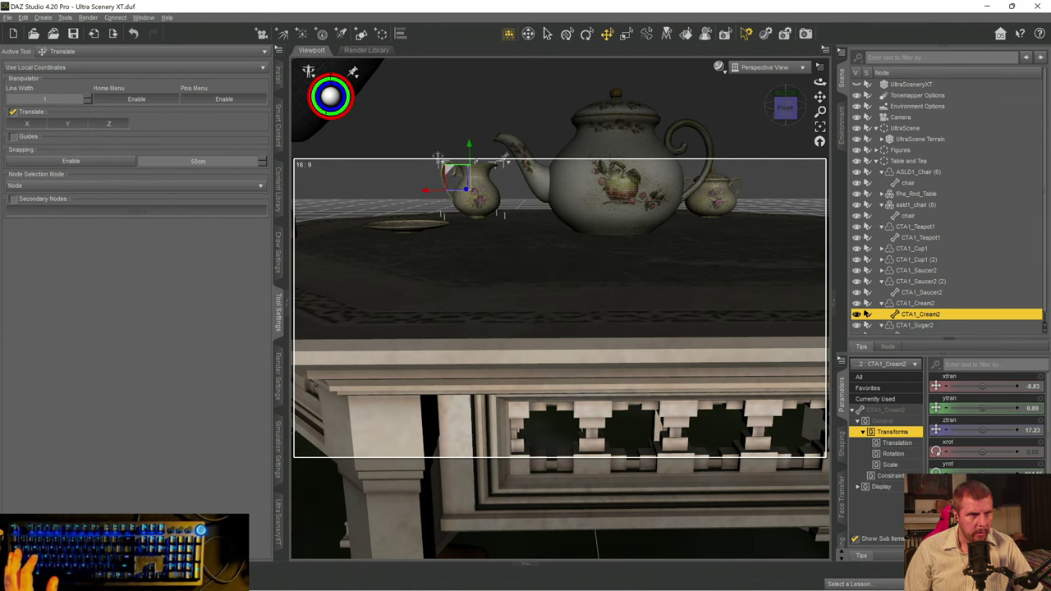
pyautogui.moveTo(468, 148); pyautogui.dragTo(441, 164)
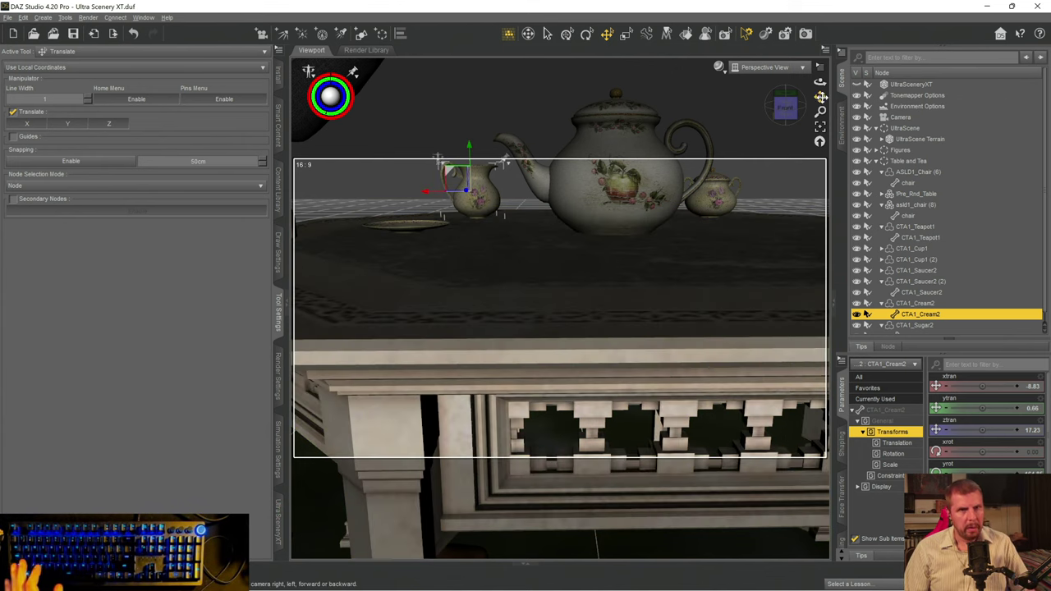
# - Lower the saucer on the blue-suited man's side to a ytran of about -0.46
pyautogui.moveTo(820, 96); pyautogui.dragTo(711, 213)
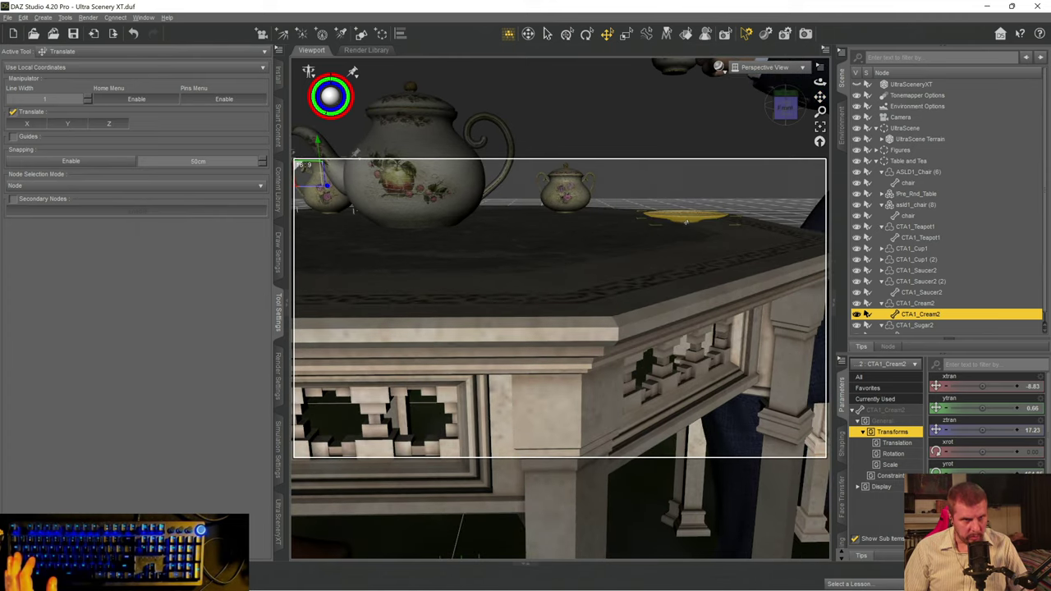
pyautogui.click(685, 220)
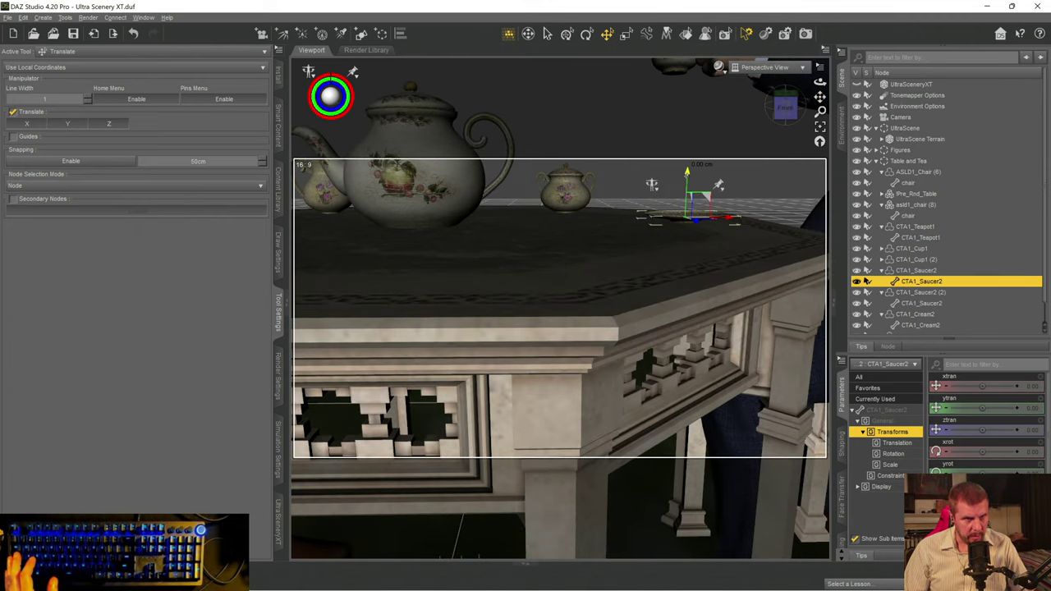
pyautogui.moveTo(687, 197); pyautogui.dragTo(711, 223)
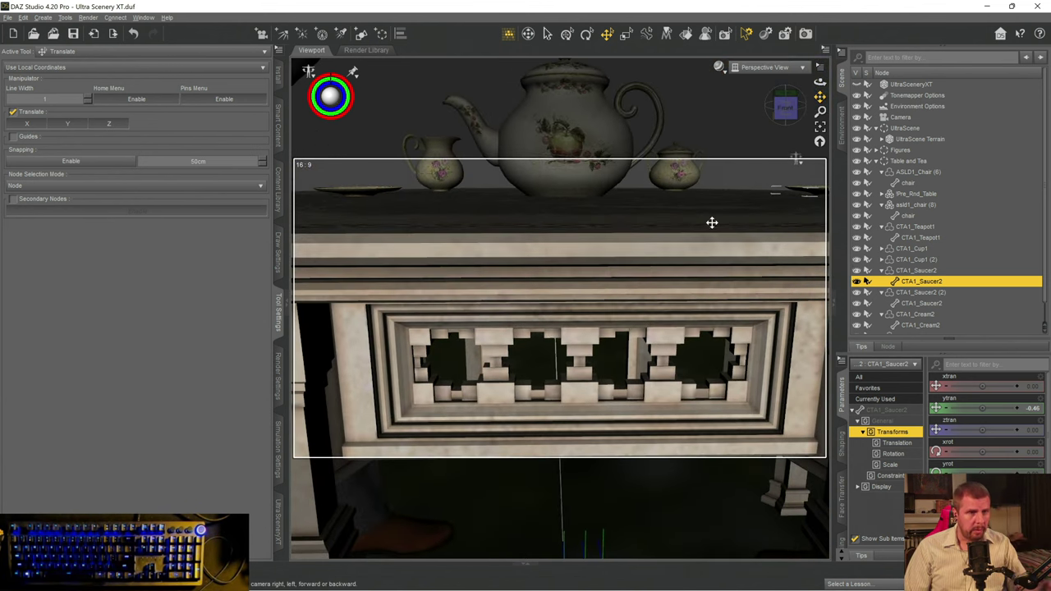
# - Lower the octagonal table to a ytran of about -7.97 and stretch its height to bring the tabletop back up under the tea set
pyautogui.scroll(-6, 639, 226)
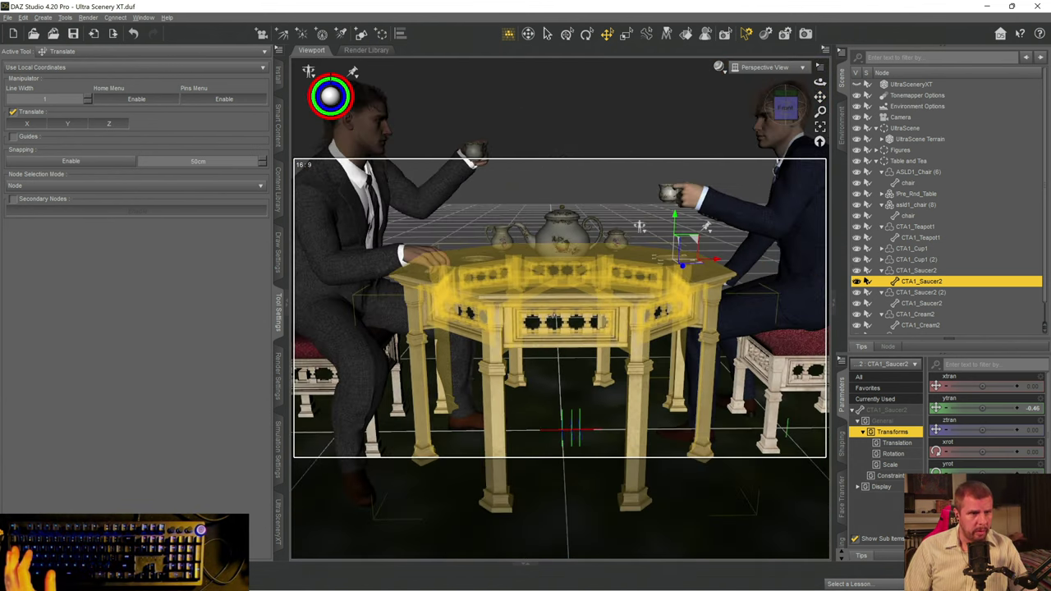
pyautogui.click(529, 398)
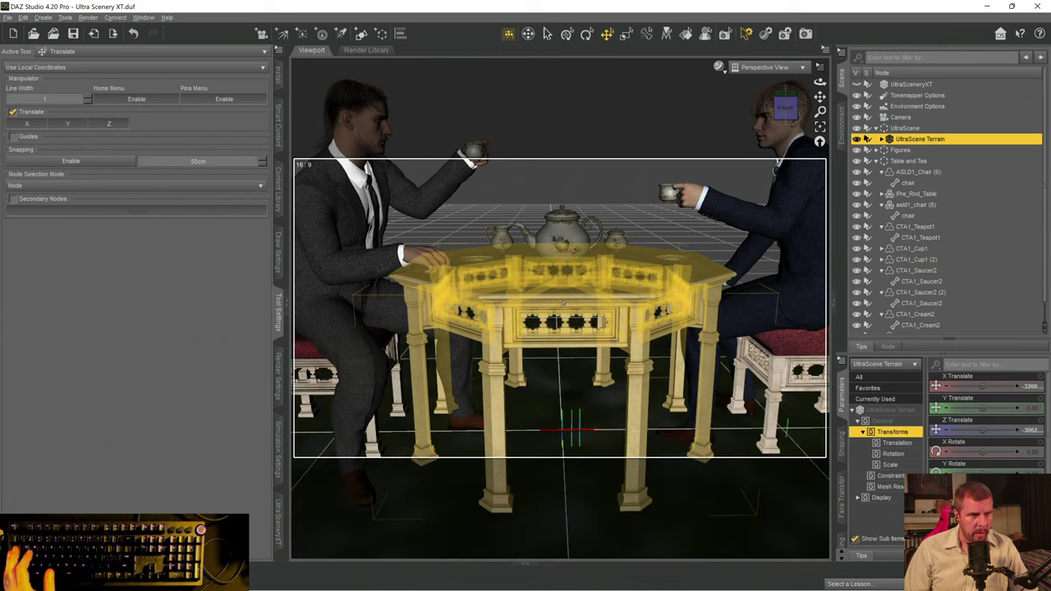
pyautogui.click(529, 398)
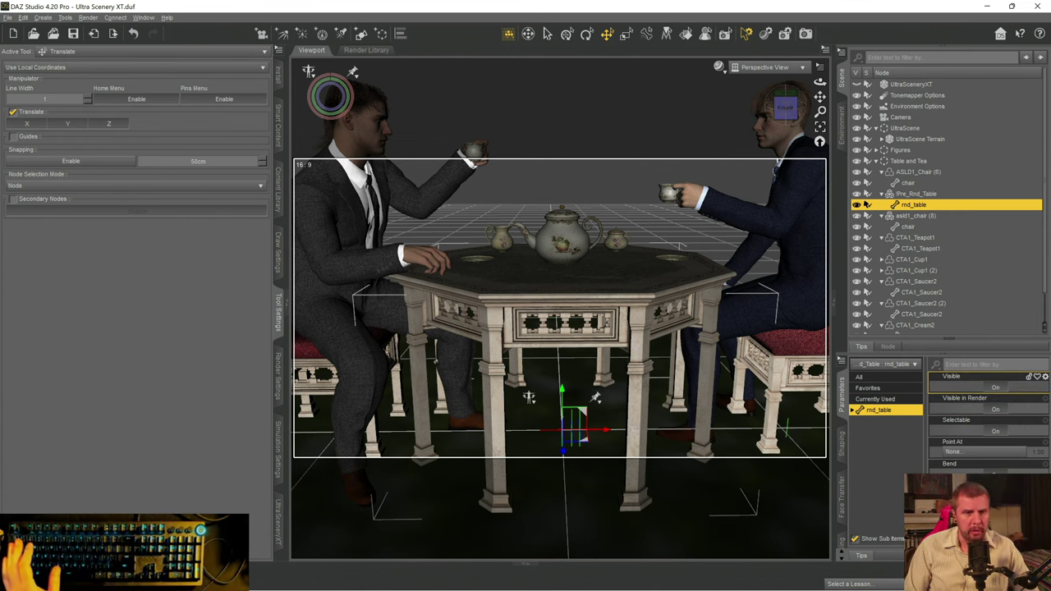
pyautogui.click(916, 194)
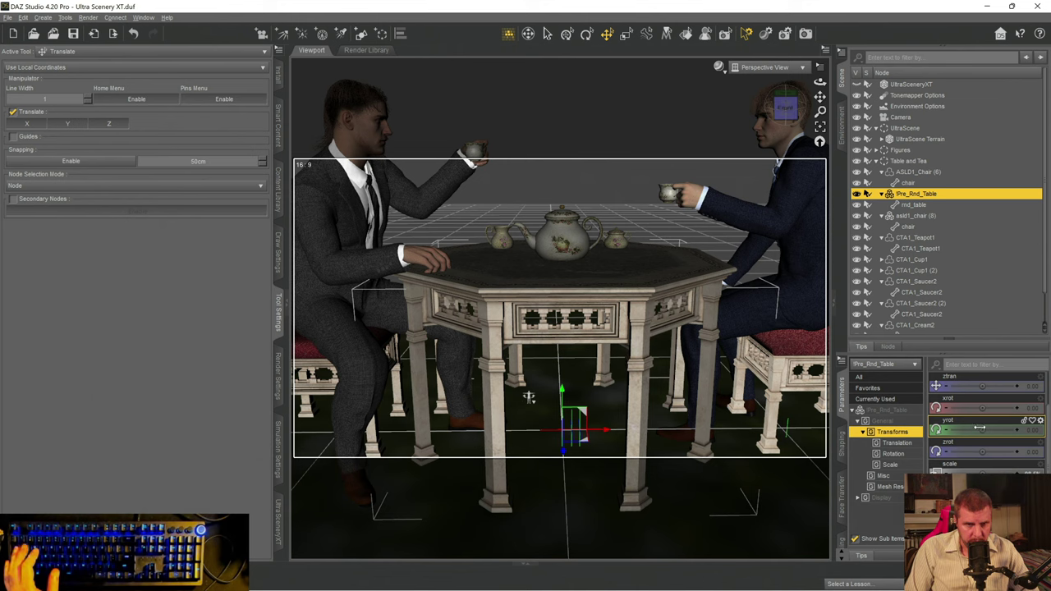
pyautogui.scroll(2, 987, 402)
pyautogui.moveTo(980, 407); pyautogui.dragTo(963, 408)
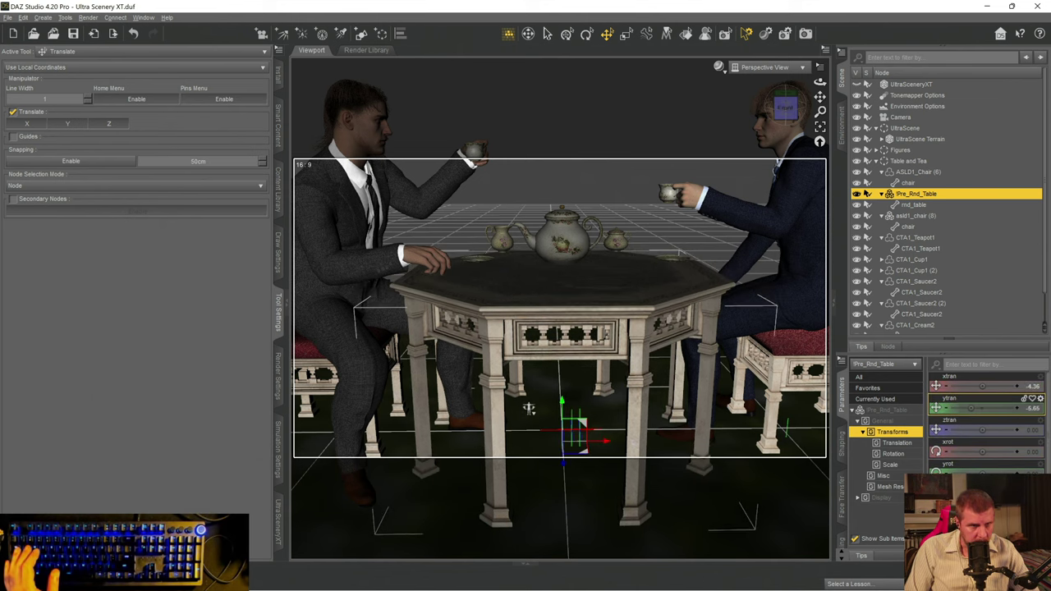
pyautogui.moveTo(530, 409); pyautogui.dragTo(530, 413)
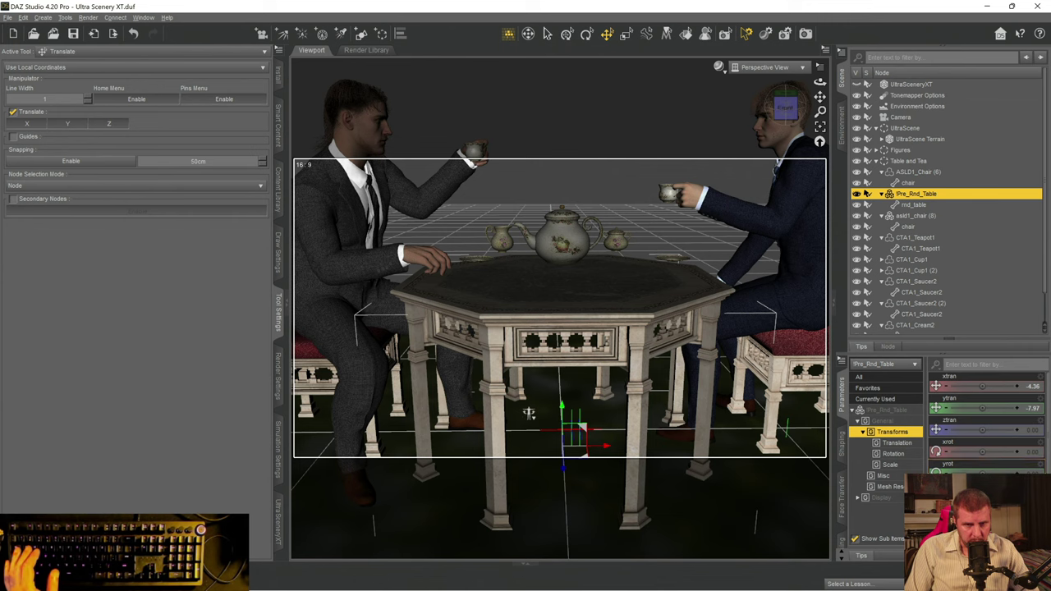
pyautogui.scroll(-1, 986, 424)
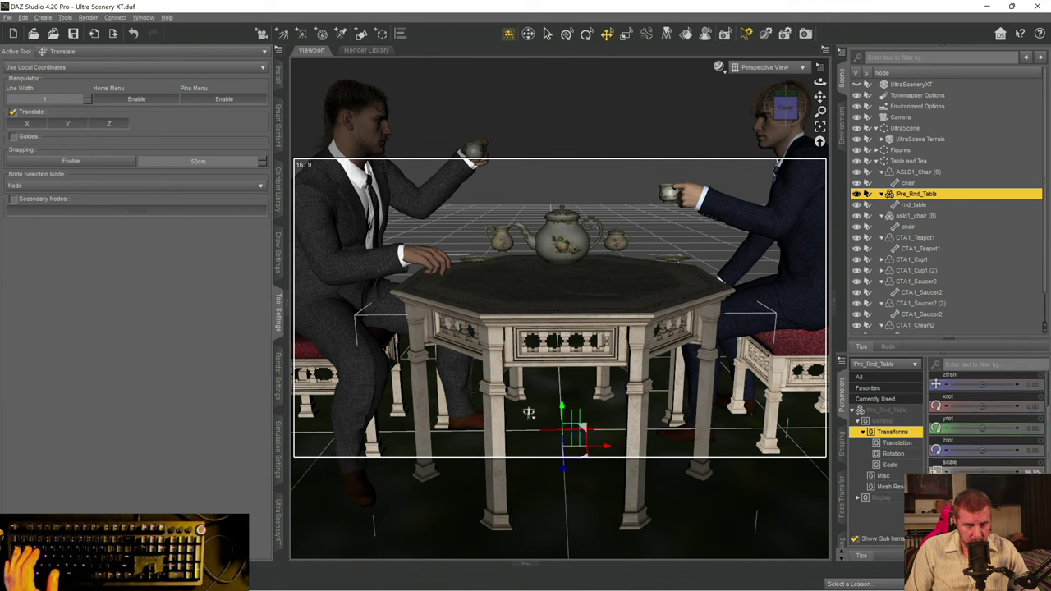
pyautogui.moveTo(530, 414); pyautogui.dragTo(530, 413)
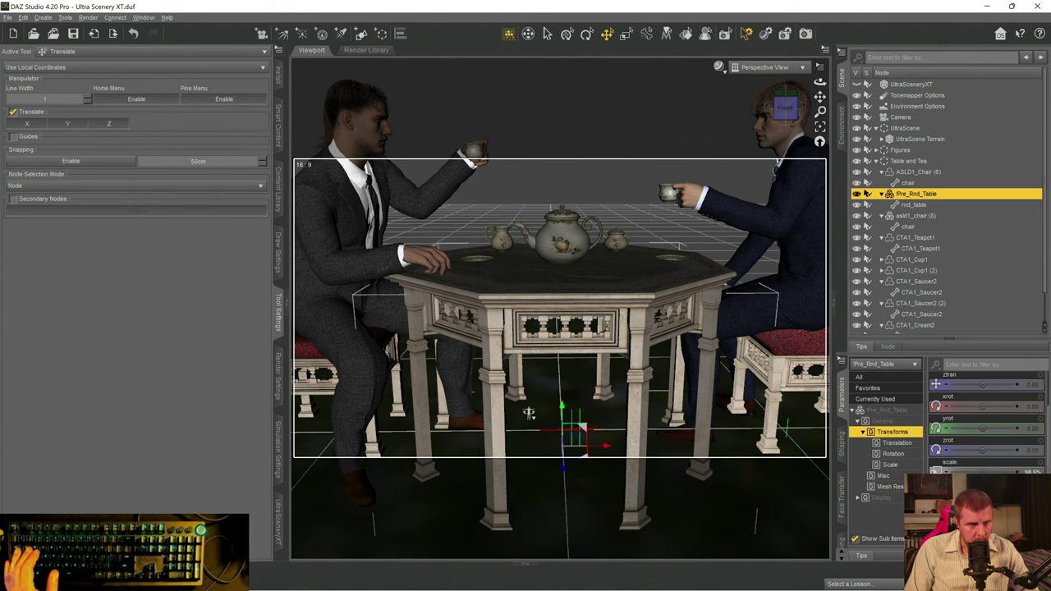
# - Adjust the grey-suited man's left thigh to a Bend of about -52.10
pyautogui.moveTo(530, 413)
pyautogui.keyDown('alt'); pyautogui.mouseDown()
pyautogui.moveTo(553, 411)
pyautogui.moveTo(541, 415)
pyautogui.mouseUp(); pyautogui.keyUp('alt')
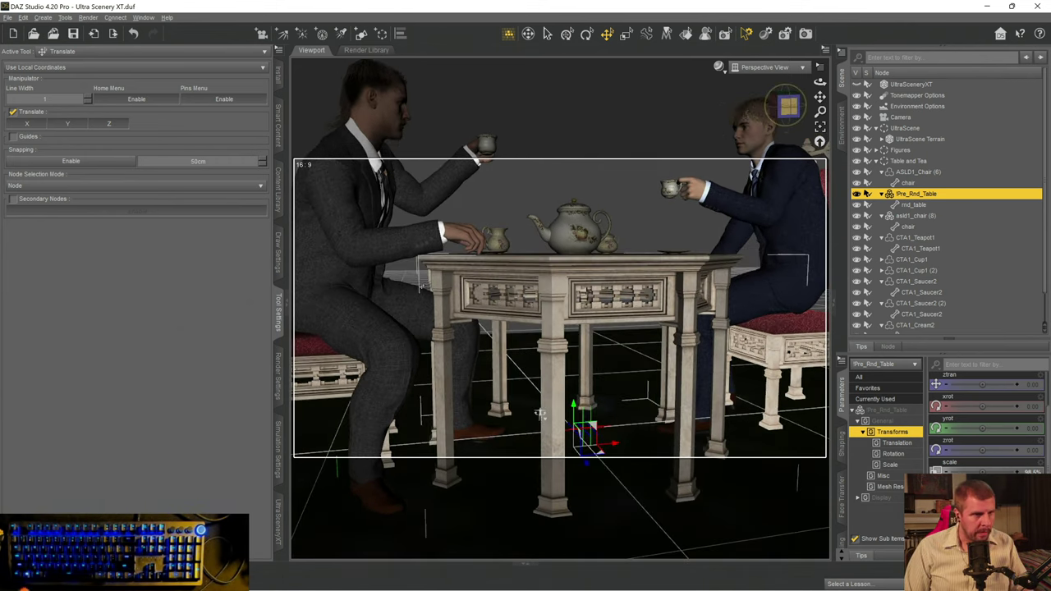
pyautogui.click(402, 311)
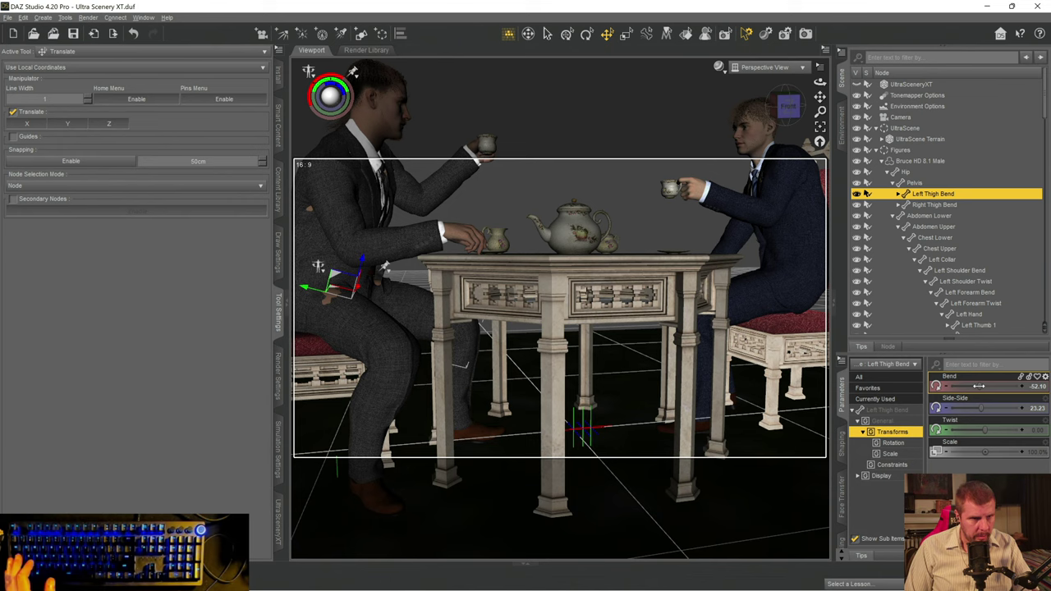
pyautogui.moveTo(977, 386); pyautogui.dragTo(979, 386)
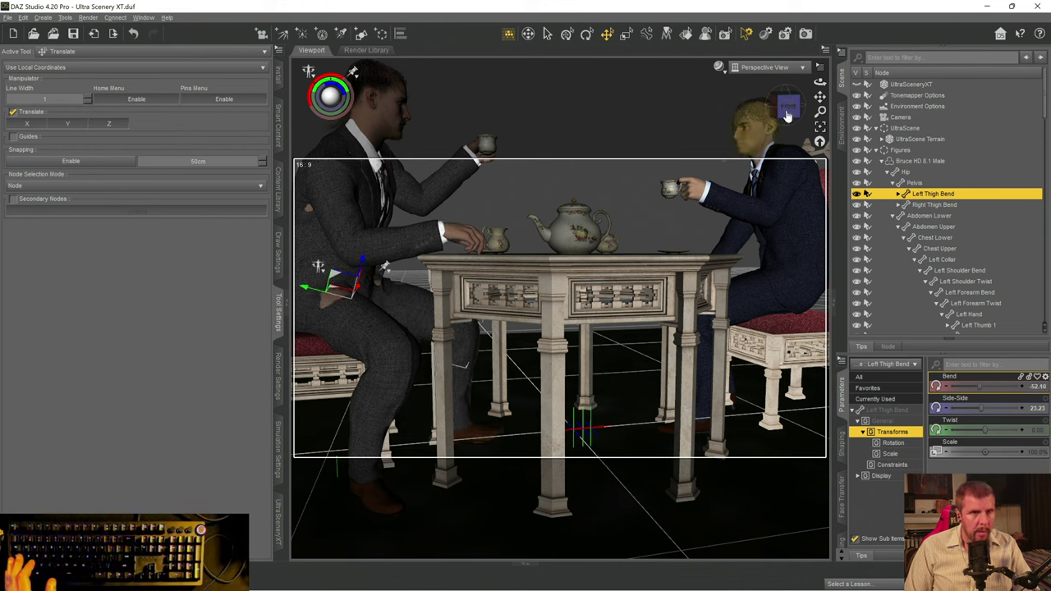
# - Shift the saucer beside the grey-suited man's resting hand to an xtran of about -6.60
pyautogui.keyDown('alt'); pyautogui.moveTo(739, 92); pyautogui.dragTo(785, 106); pyautogui.keyUp('alt')
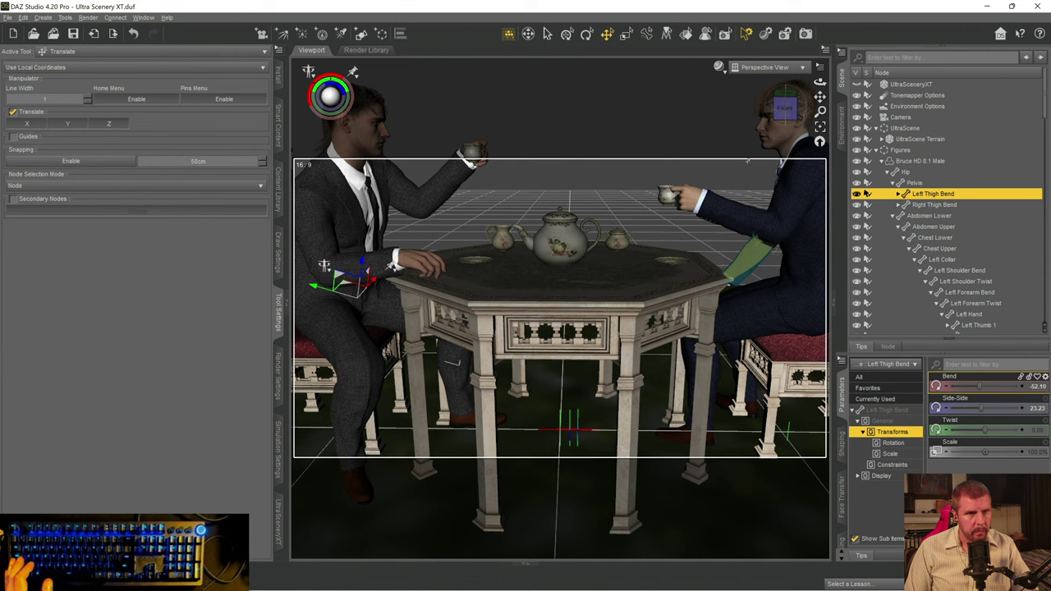
pyautogui.moveTo(785, 109); pyautogui.dragTo(649, 220)
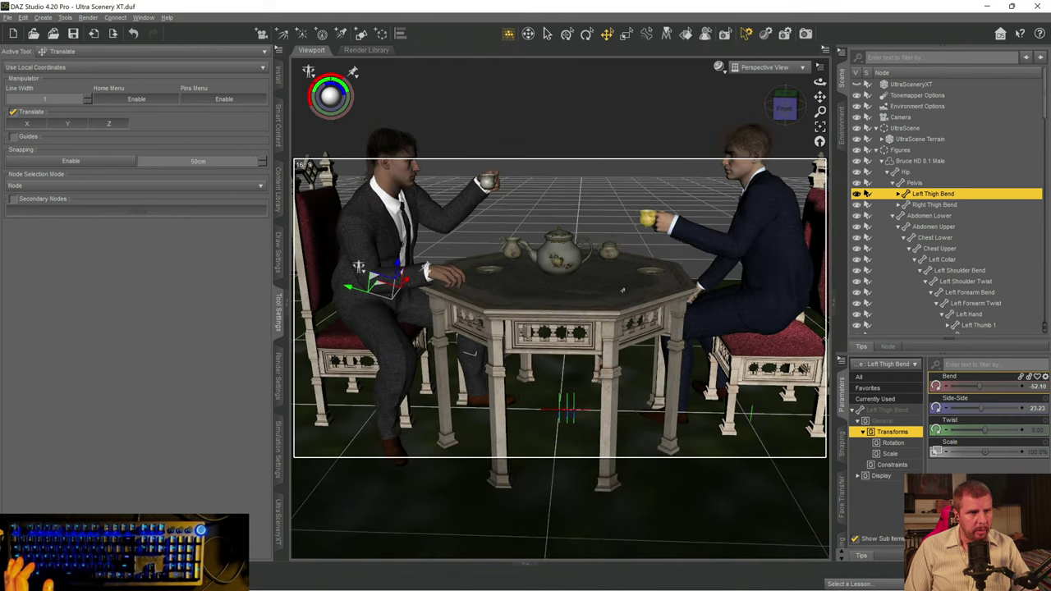
pyautogui.moveTo(620, 286); pyautogui.dragTo(621, 278)
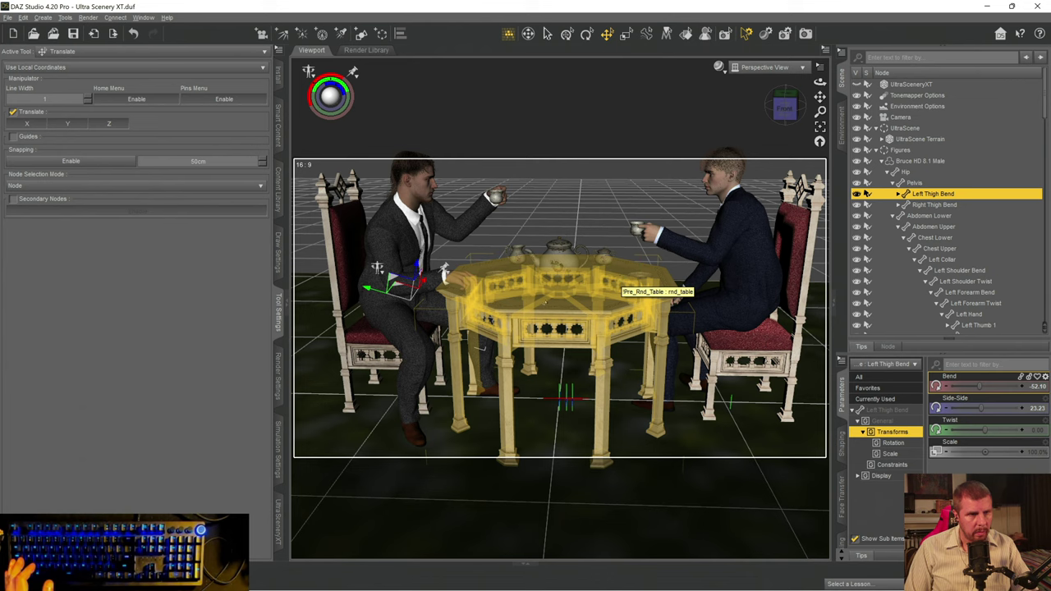
pyautogui.click(496, 278)
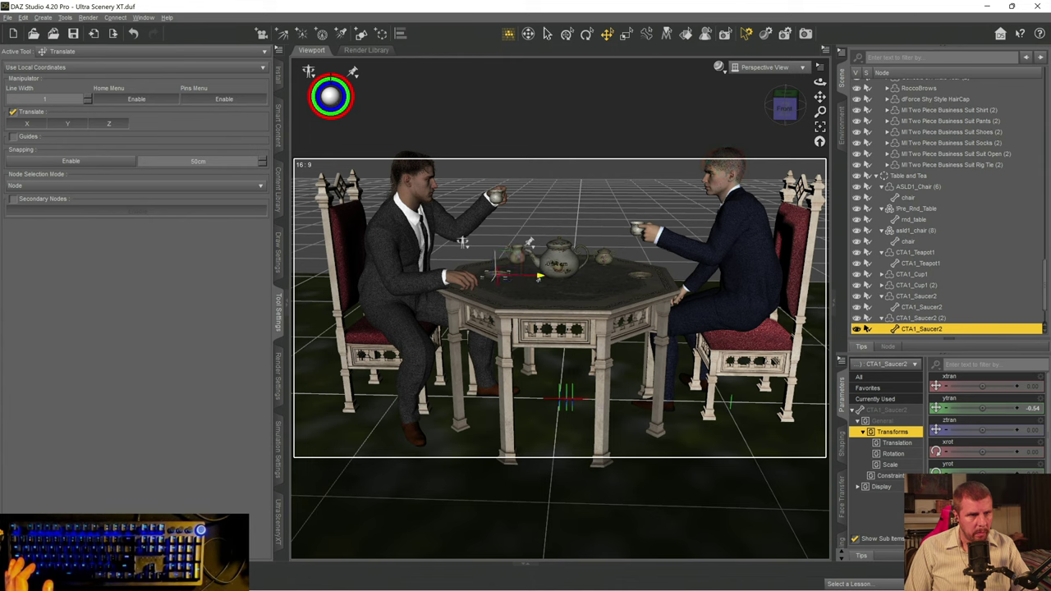
pyautogui.moveTo(462, 243); pyautogui.dragTo(452, 242)
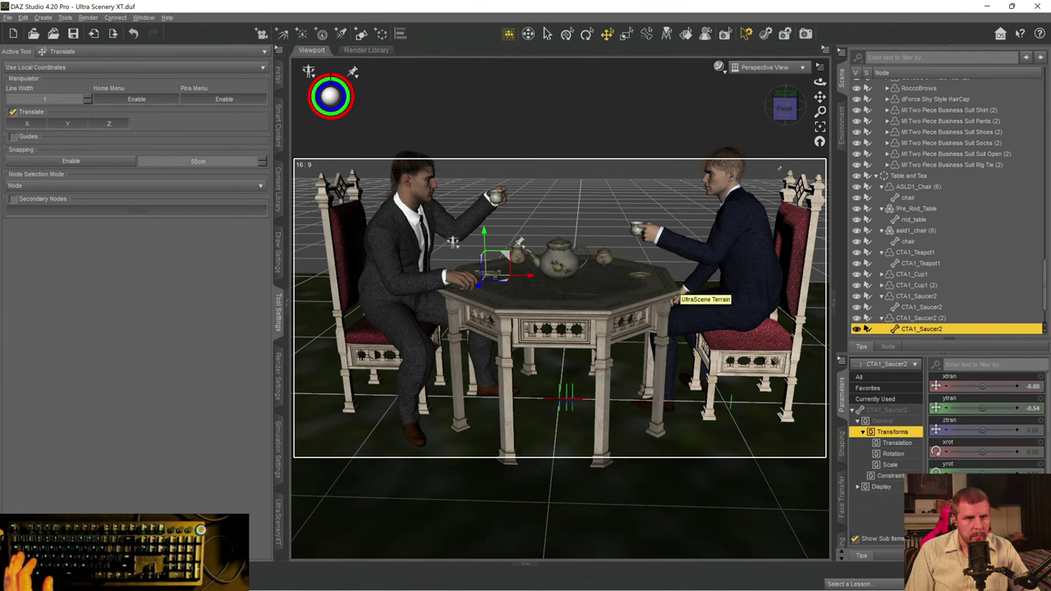
# - Examine the tea set on the tabletop up close, checking the orientation of the sugar bowl and creamer with the Rotate tool
pyautogui.click(785, 107)
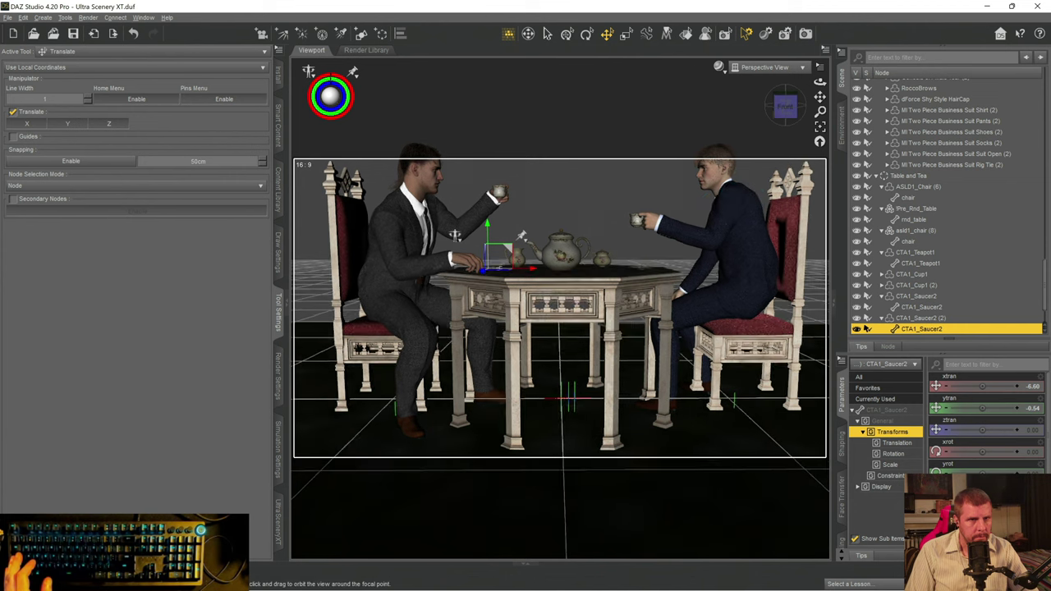
pyautogui.moveTo(739, 189); pyautogui.dragTo(741, 158)
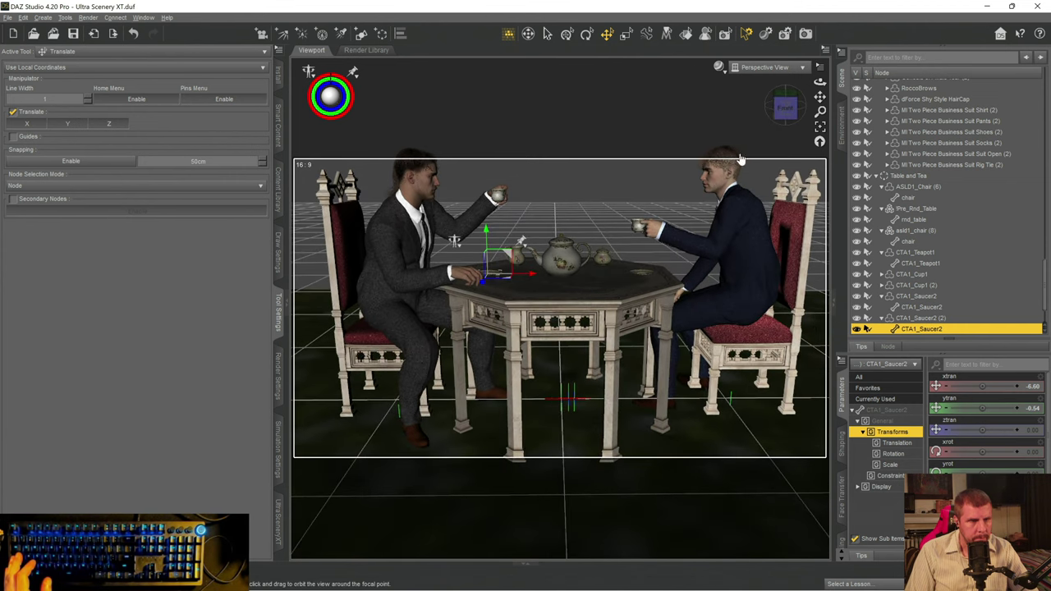
pyautogui.scroll(8, 454, 239)
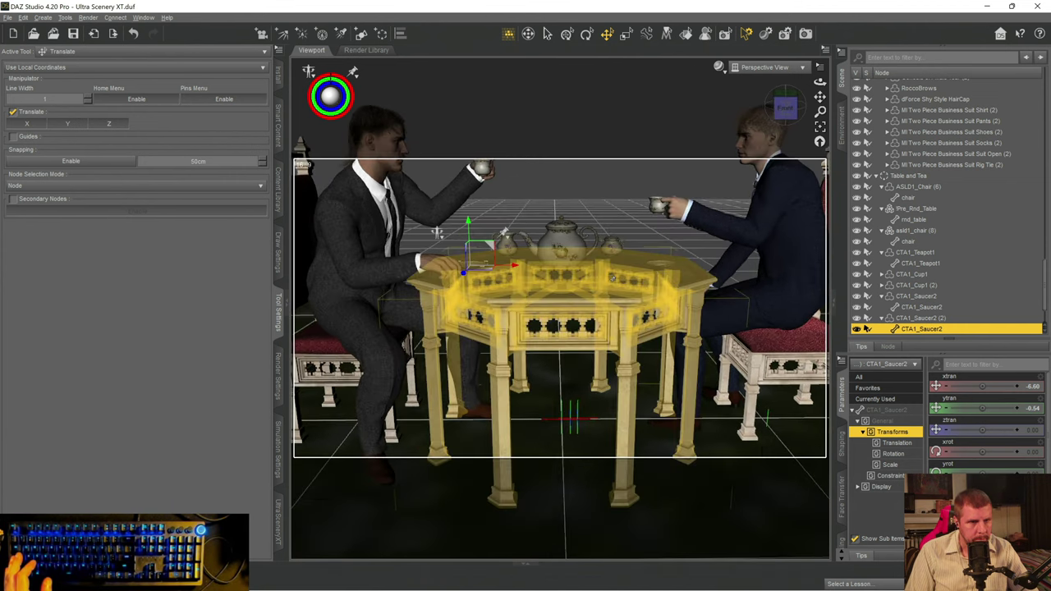
pyautogui.scroll(5, 618, 273)
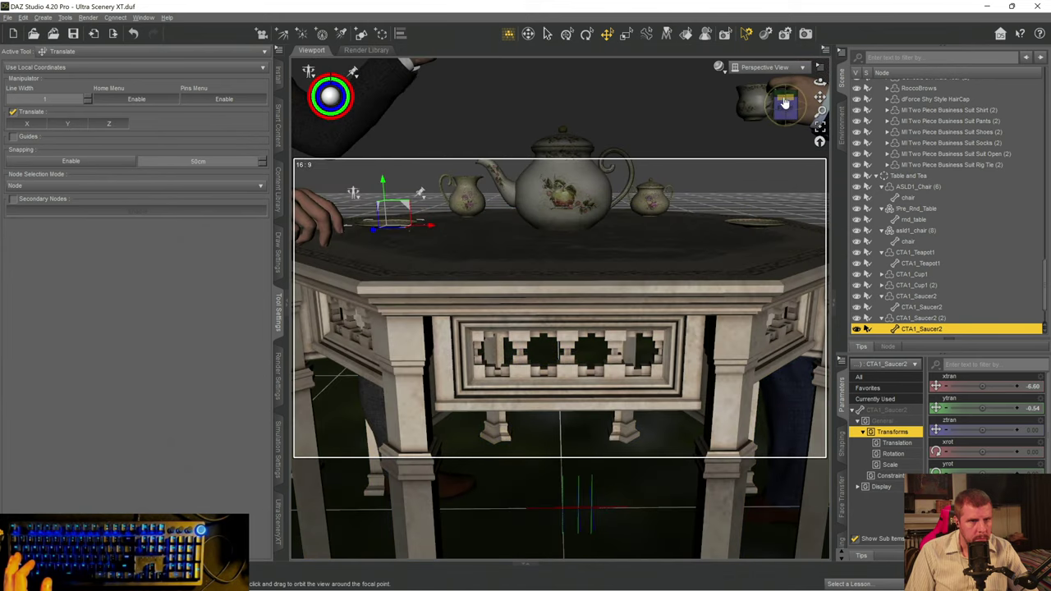
pyautogui.moveTo(764, 102); pyautogui.dragTo(761, 71)
pyautogui.click(656, 197)
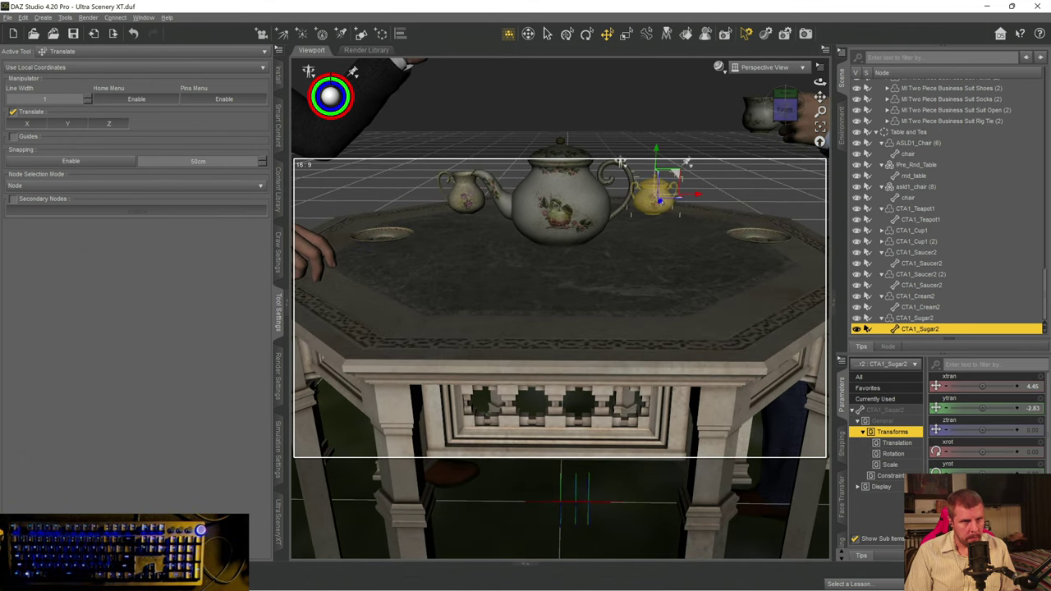
pyautogui.click(587, 34)
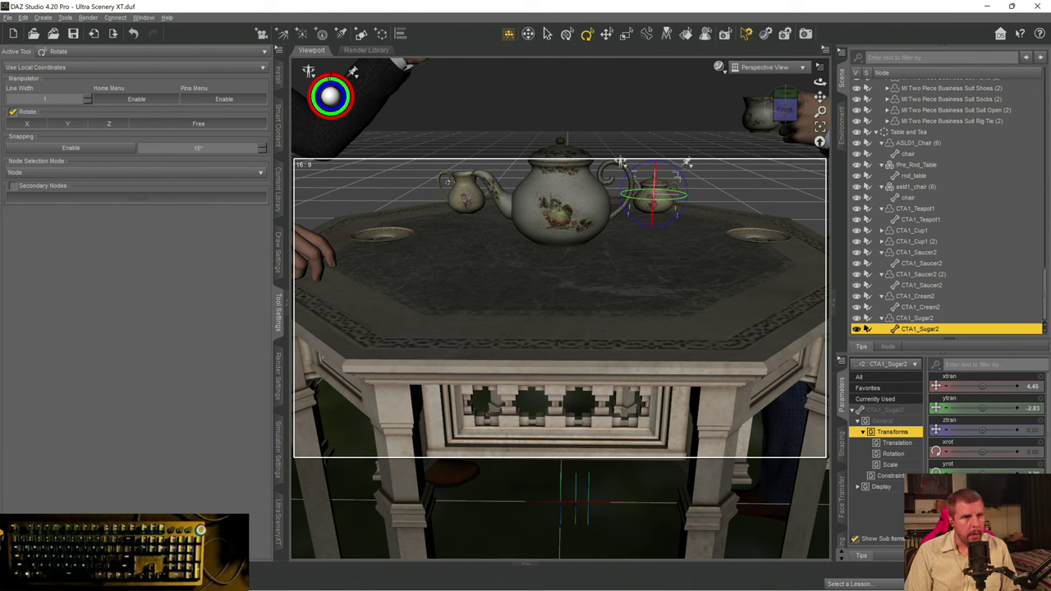
pyautogui.click(463, 204)
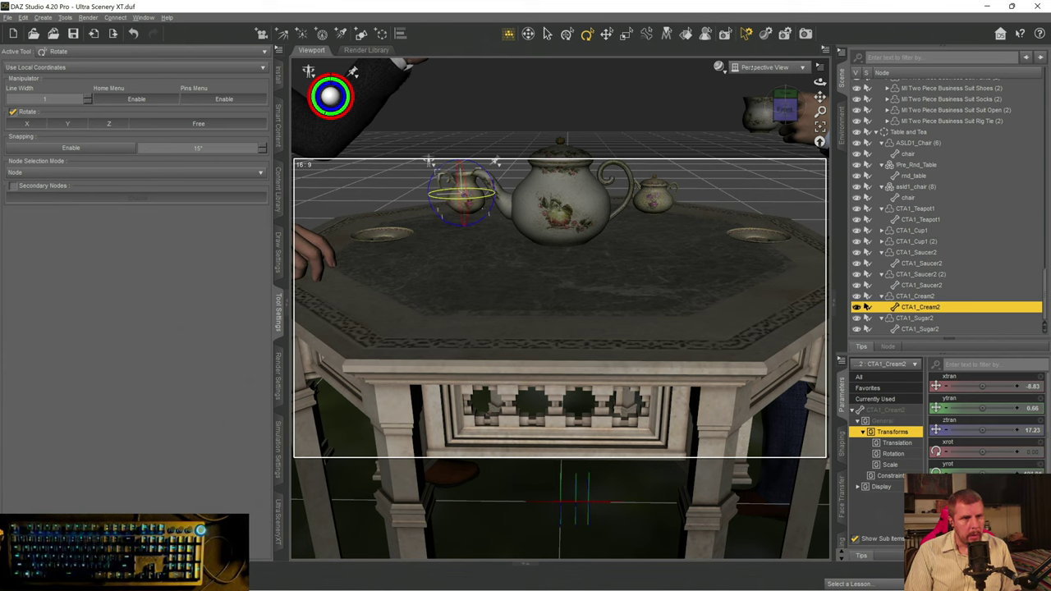
# - Look through the scene's Camera, lower the UltraScene group to a Y Translate of about -72.59 and save the scene
pyautogui.click(764, 66)
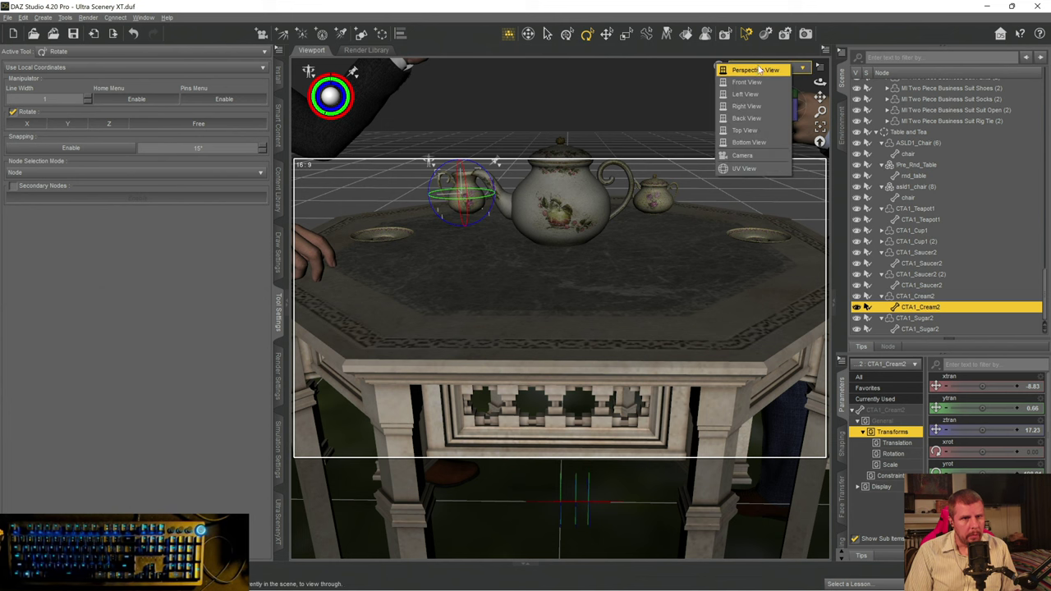
pyautogui.click(743, 156)
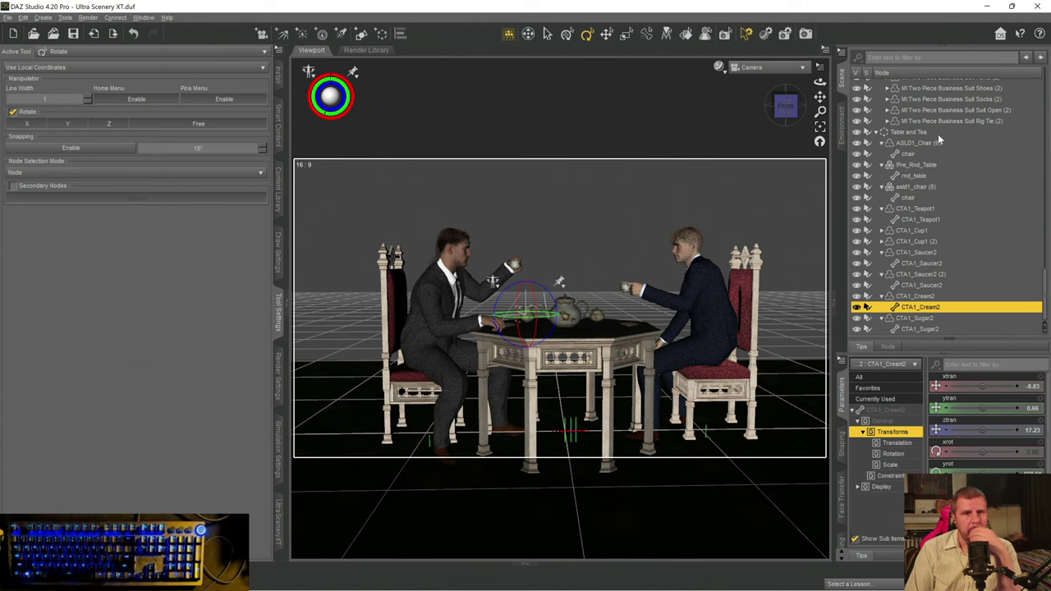
pyautogui.scroll(7, 930, 161)
pyautogui.scroll(-10, 925, 148)
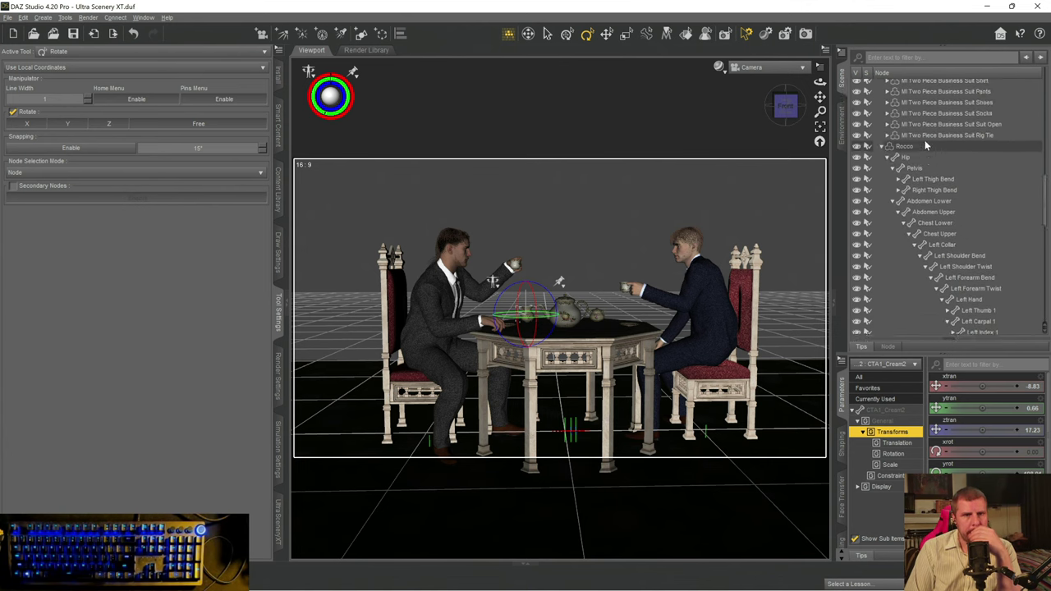
pyautogui.scroll(15, 924, 143)
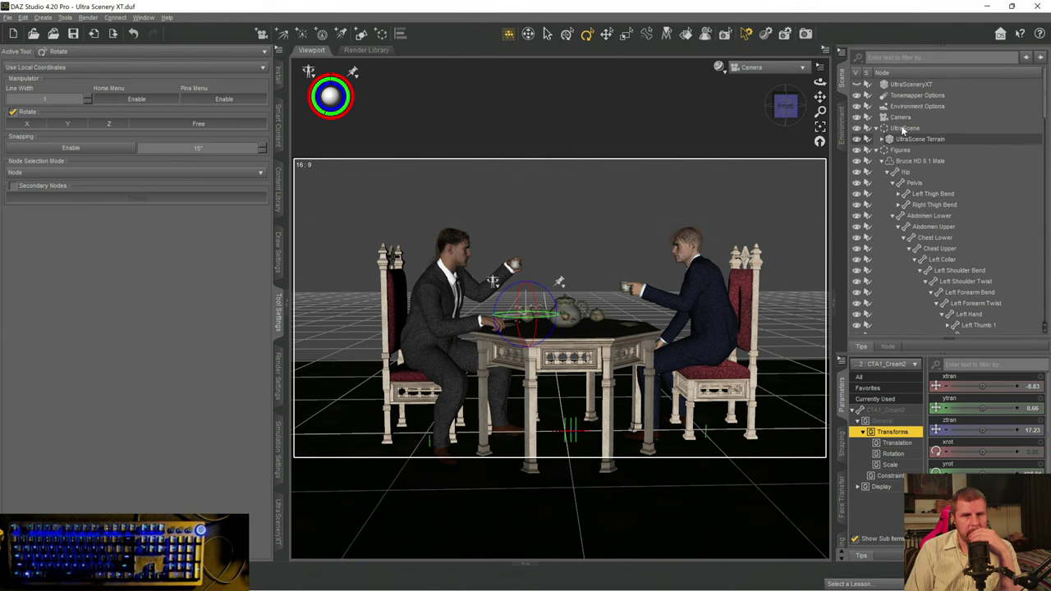
pyautogui.click(903, 129)
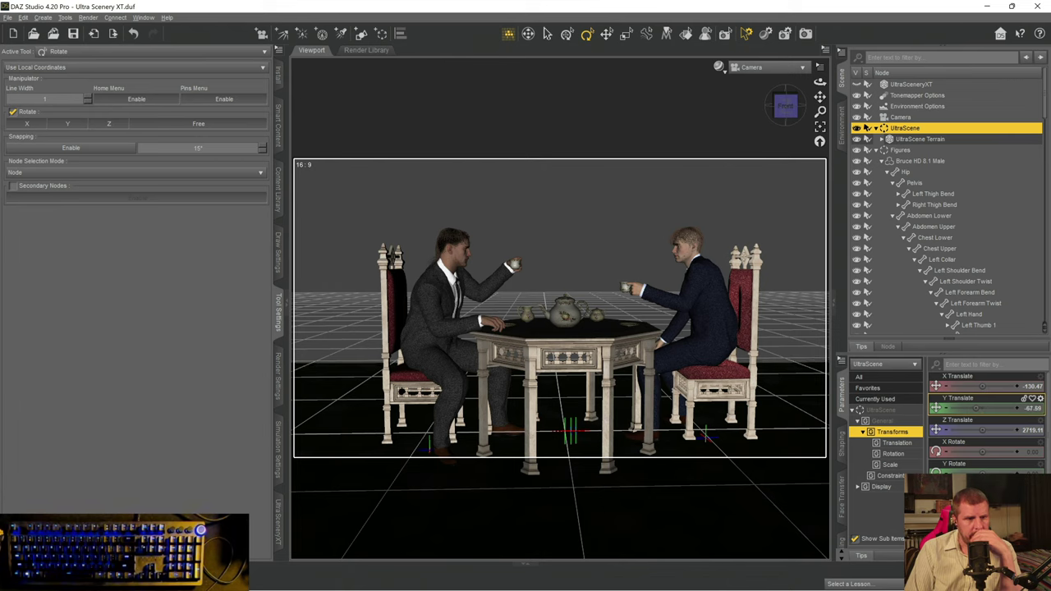
pyautogui.moveTo(986, 409); pyautogui.dragTo(981, 408)
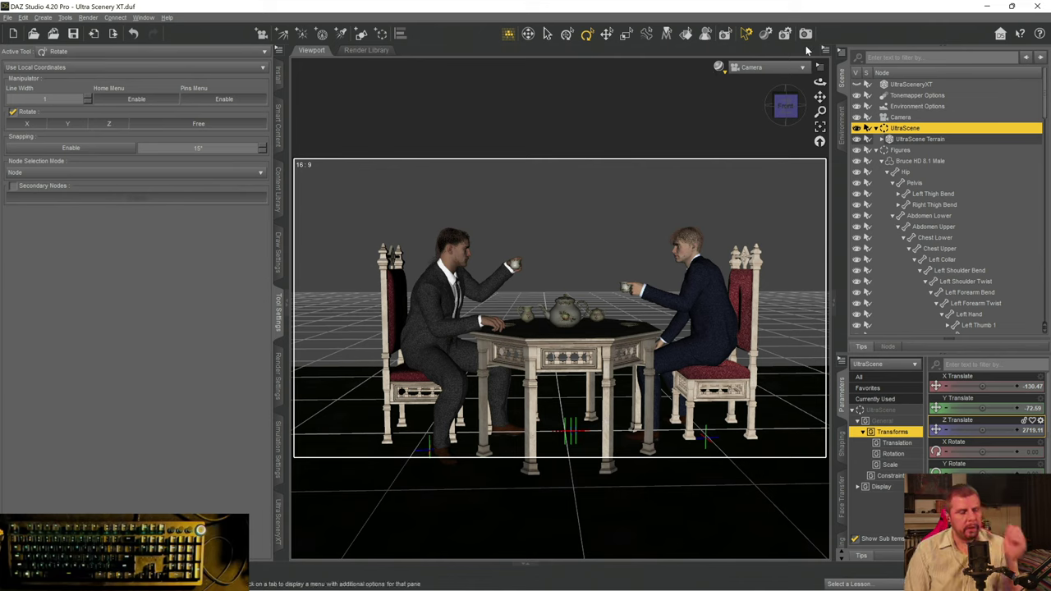
pyautogui.hotkey('ctrl', 's')
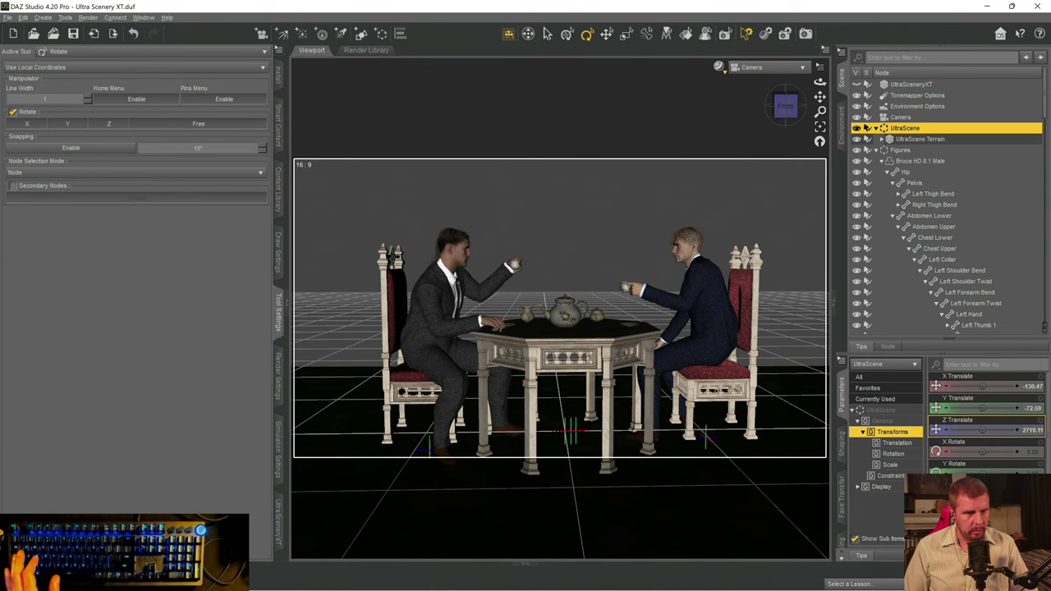
# - Move the blue-suited man's chair away from the table to an X Translate of about 142.3 and save the scene
pyautogui.click(722, 390)
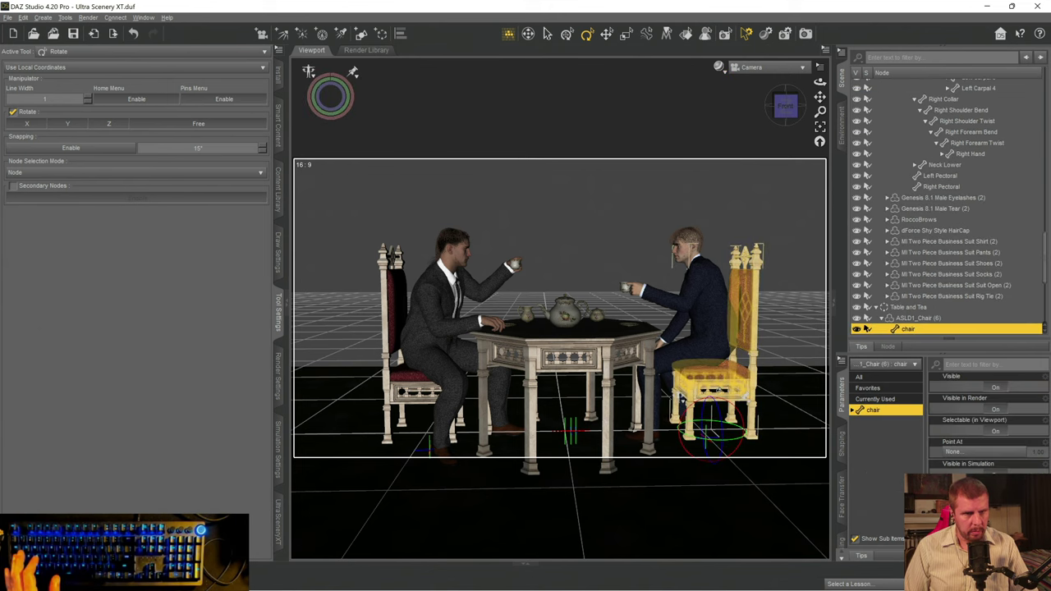
pyautogui.click(908, 321)
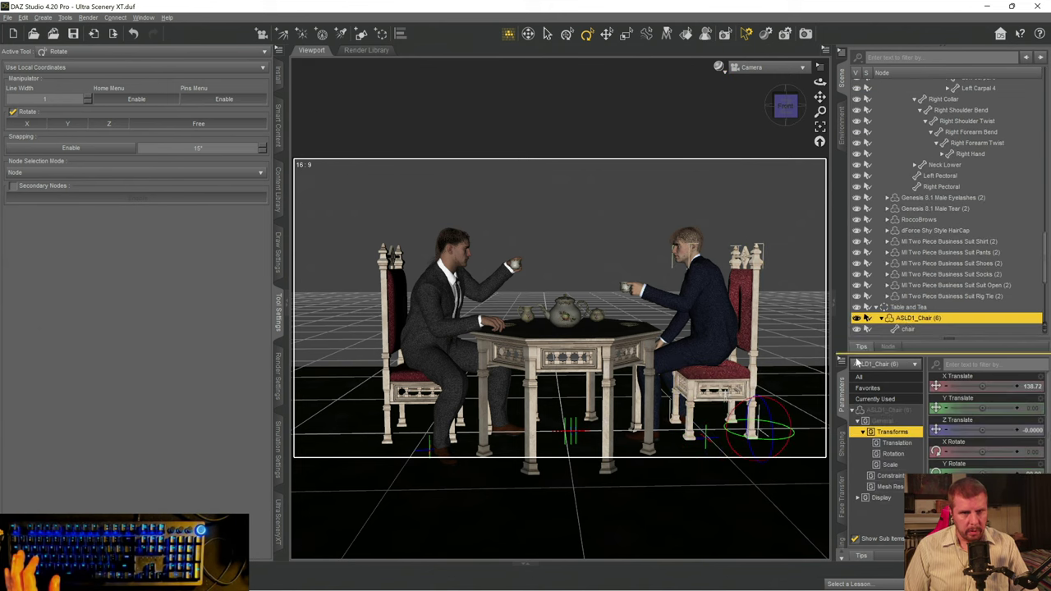
pyautogui.hotkey('ctrl', 't')
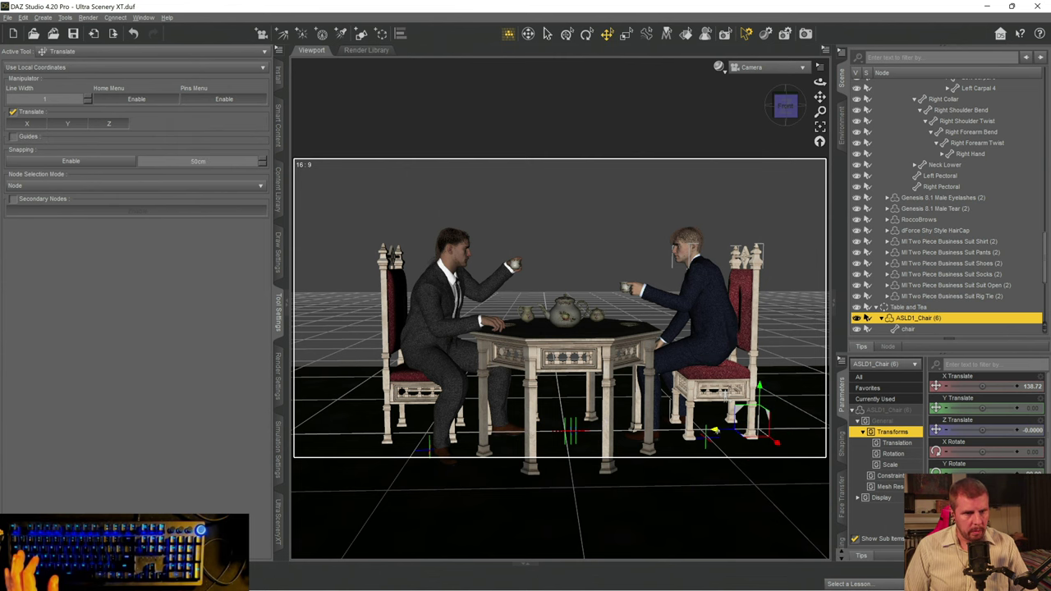
pyautogui.moveTo(716, 431); pyautogui.dragTo(720, 431)
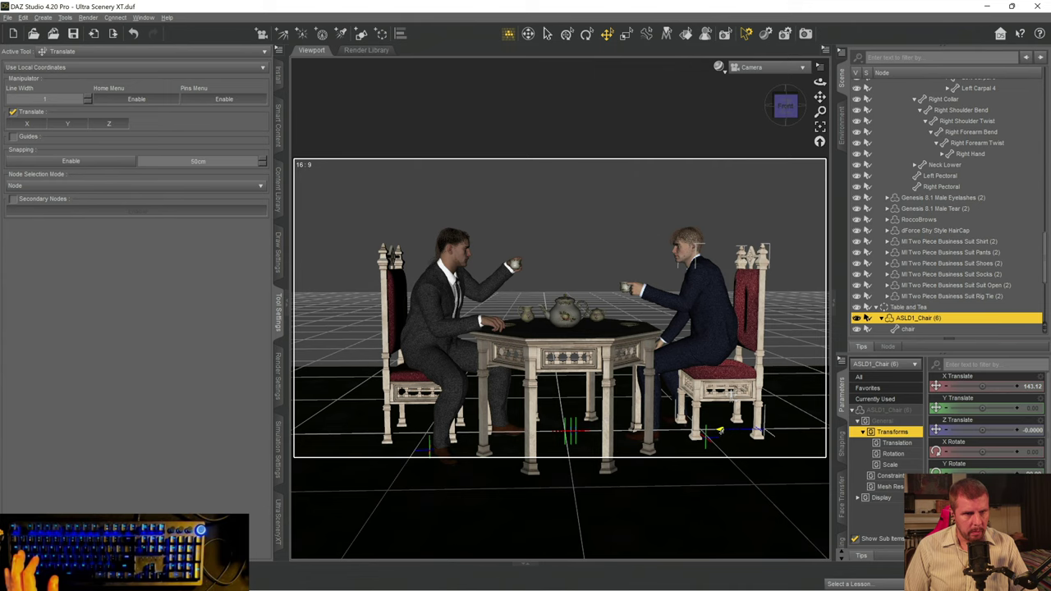
pyautogui.moveTo(720, 430); pyautogui.dragTo(719, 430)
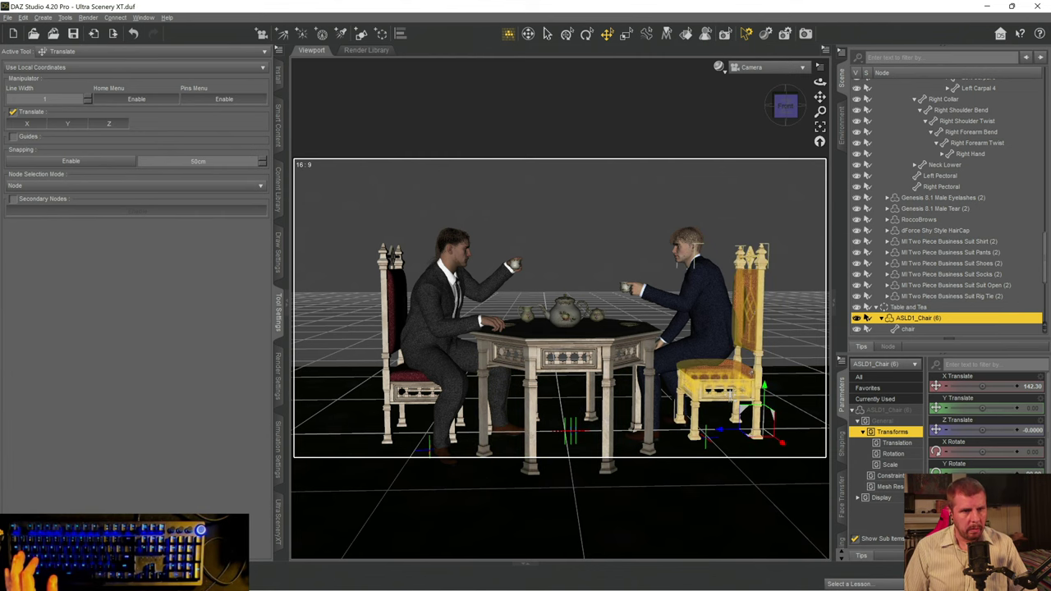
pyautogui.hotkey('ctrl', 's')
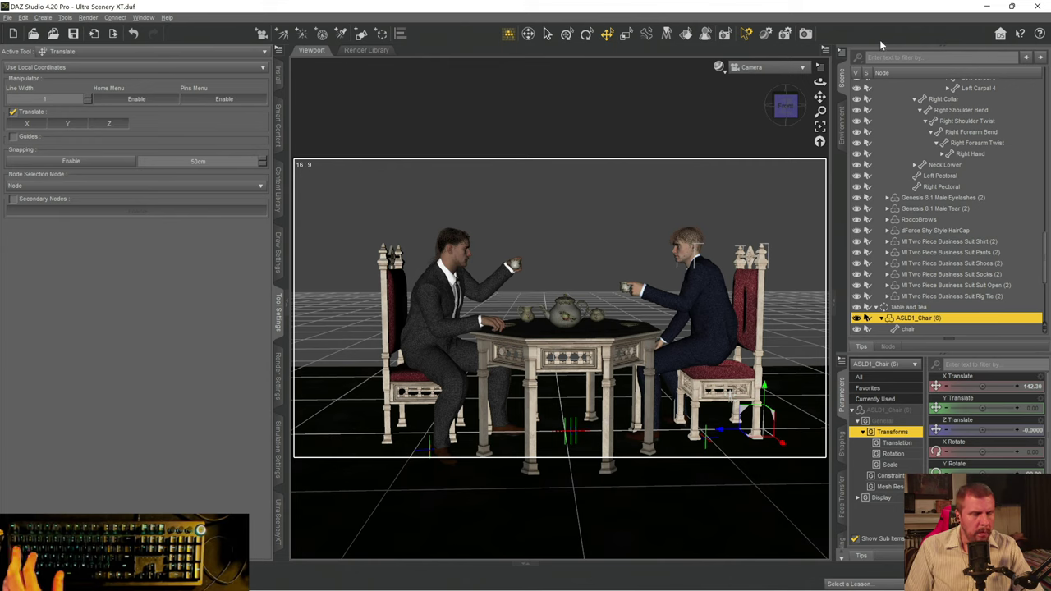
# - Render the tea scene, inspect the men, table and chairs against the grass, and cancel the render without saving it
pyautogui.click(806, 36)
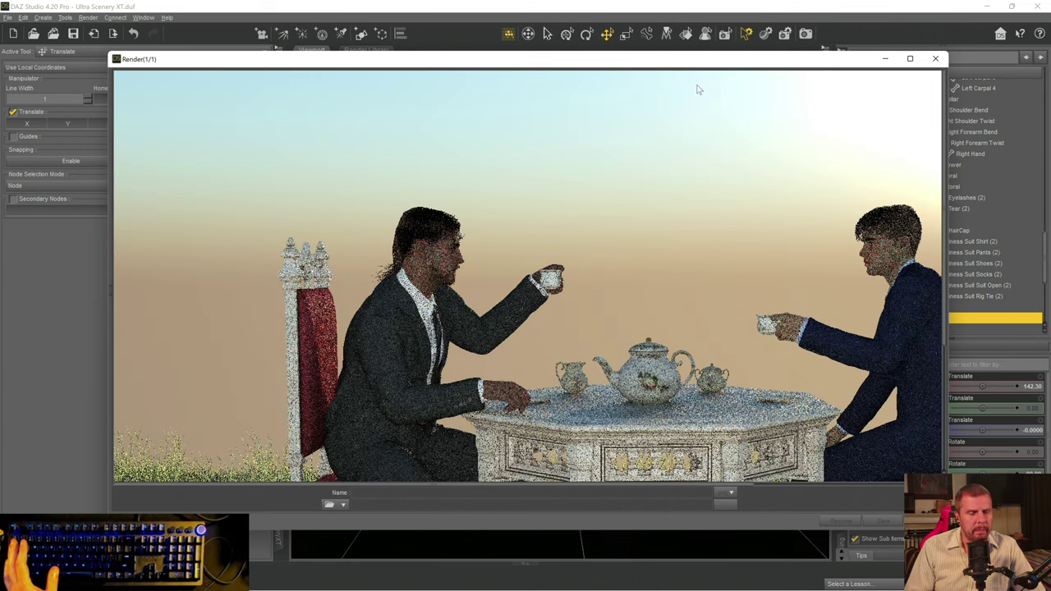
pyautogui.scroll(-5, 734, 254)
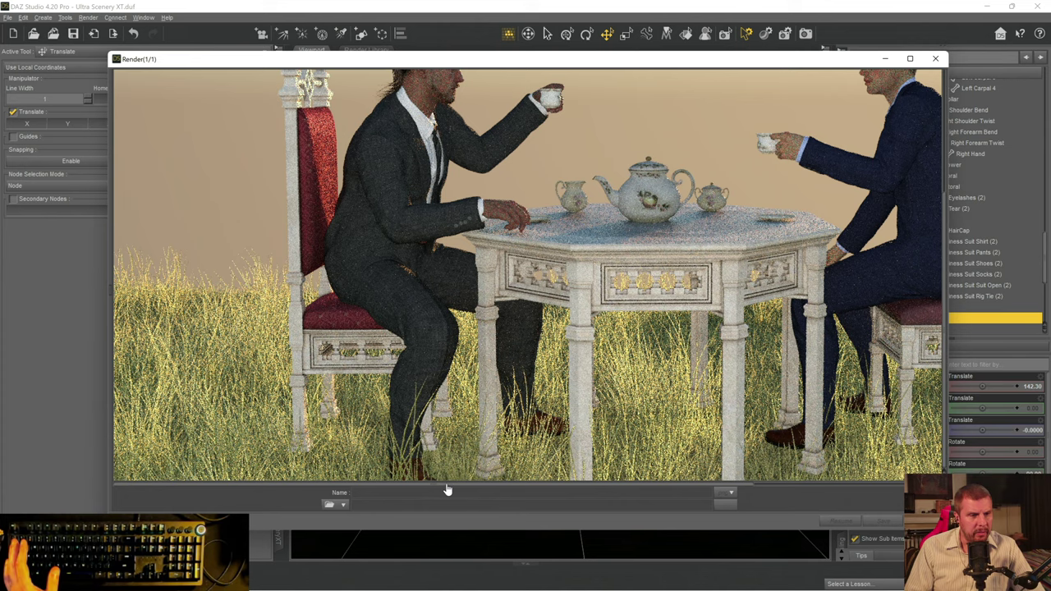
pyautogui.moveTo(450, 490); pyautogui.dragTo(312, 499)
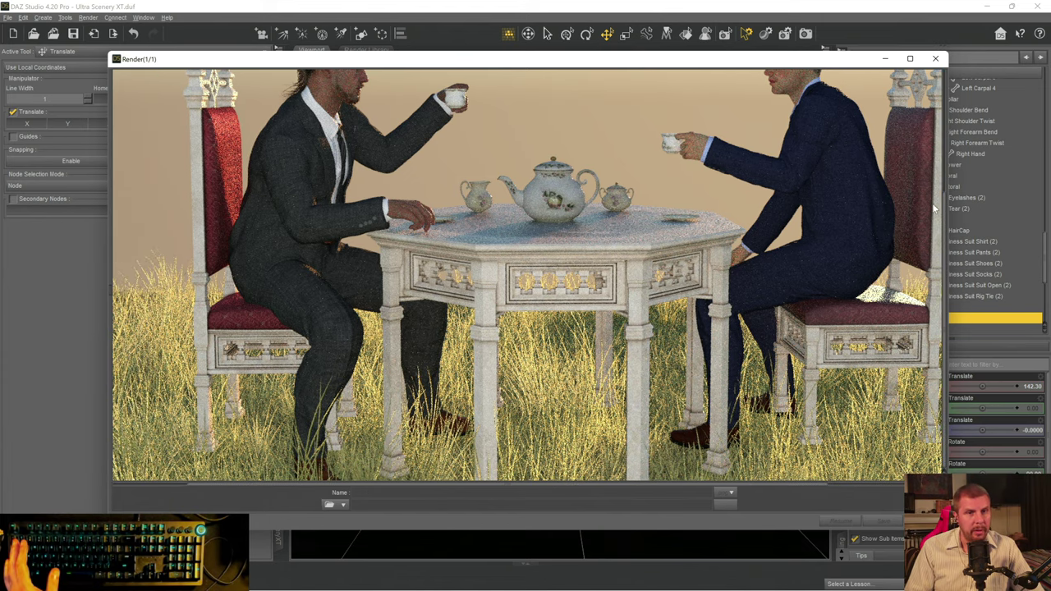
pyautogui.scroll(3, 849, 258)
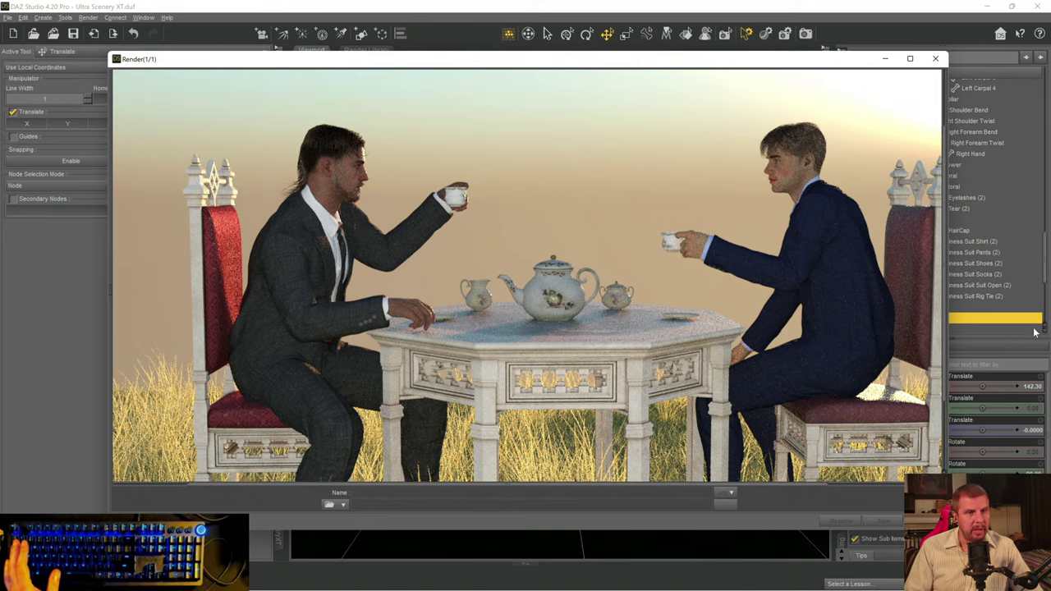
pyautogui.scroll(1, 661, 346)
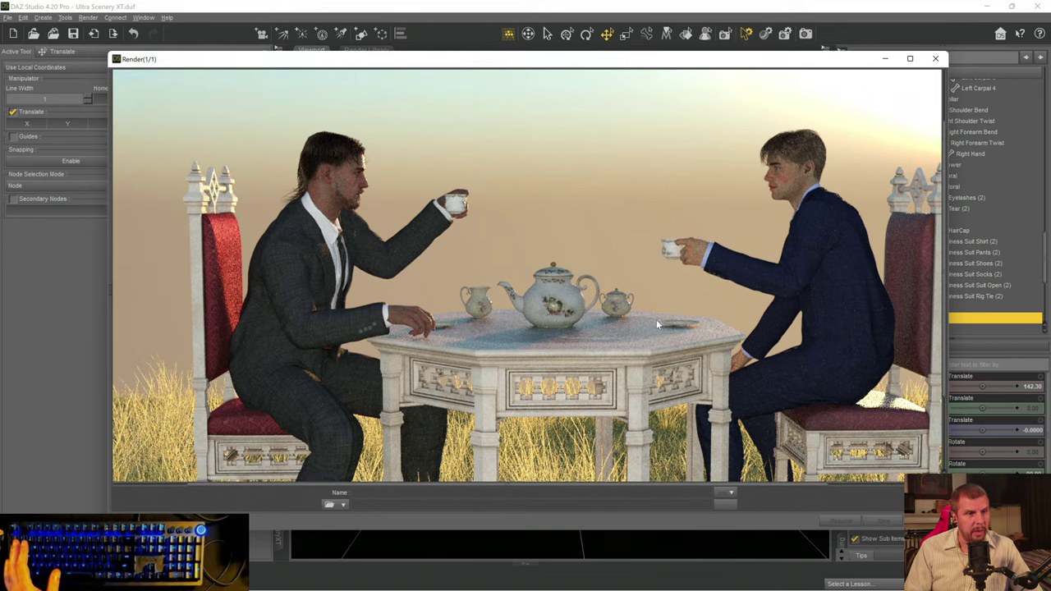
pyautogui.scroll(-2, 656, 320)
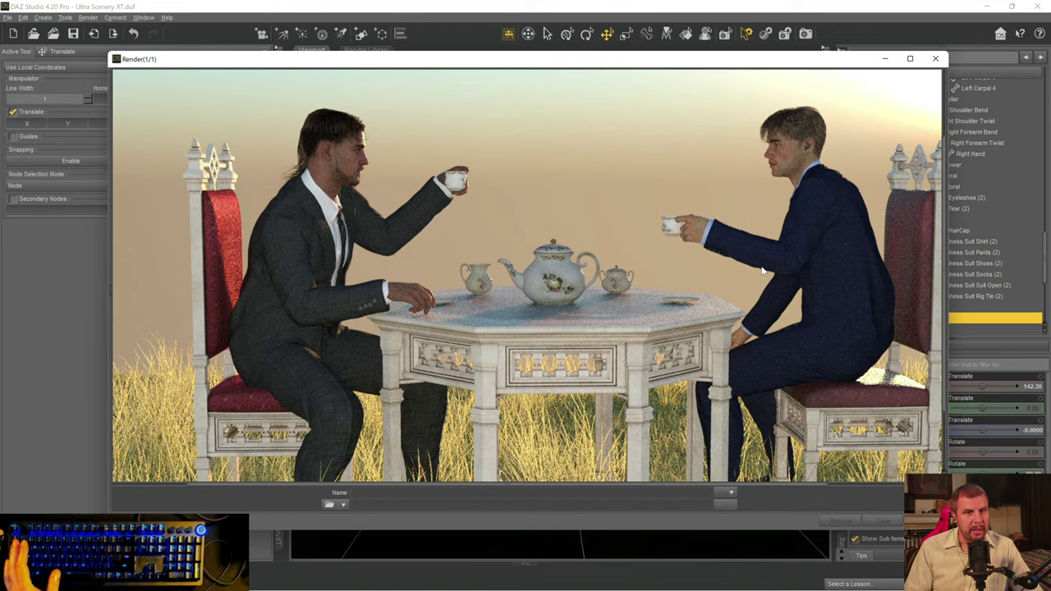
pyautogui.click(936, 60)
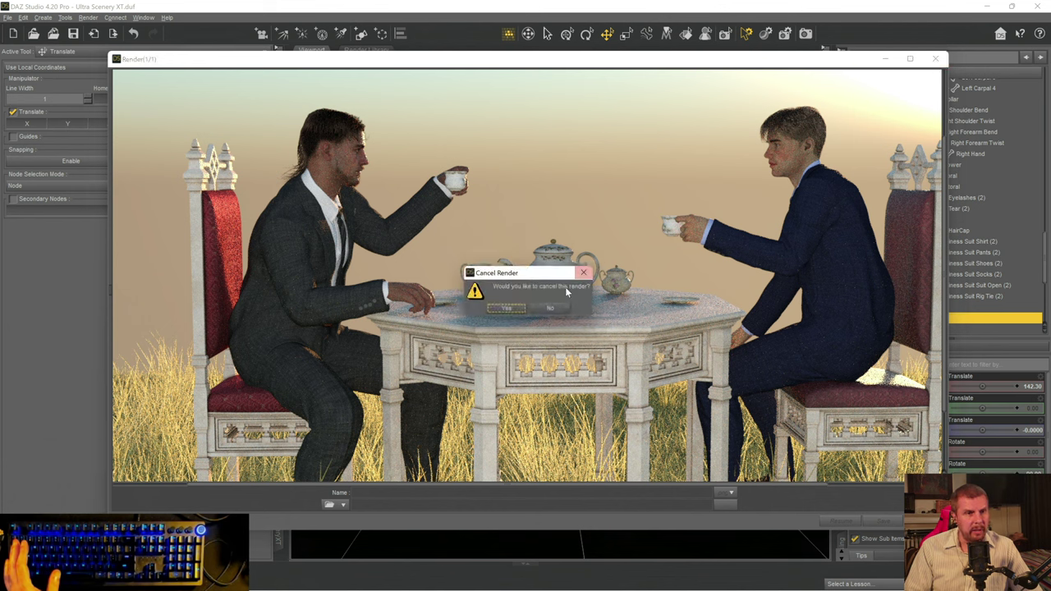
pyautogui.click(507, 310)
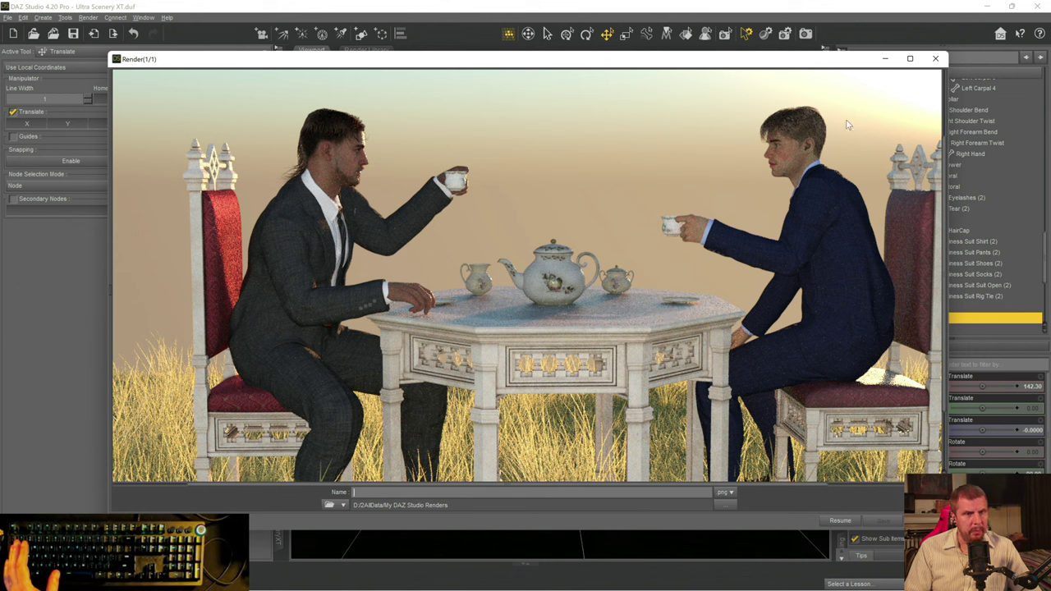
pyautogui.click(936, 59)
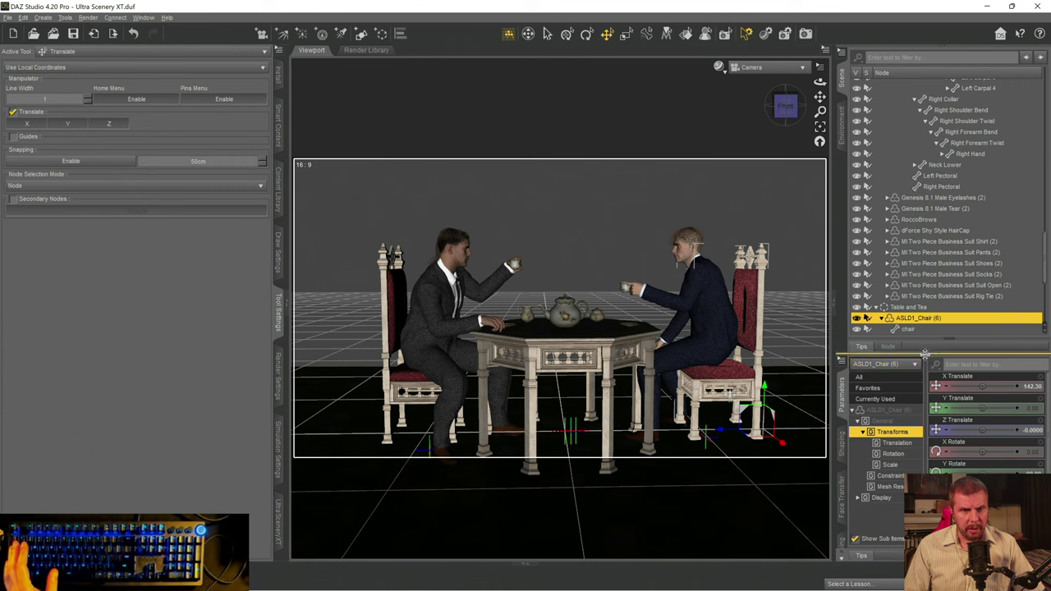
# - Enlarge the parameter area, select the scene's Camera and bring its Headlamp Mode setting into view
pyautogui.moveTo(927, 351); pyautogui.dragTo(949, 271)
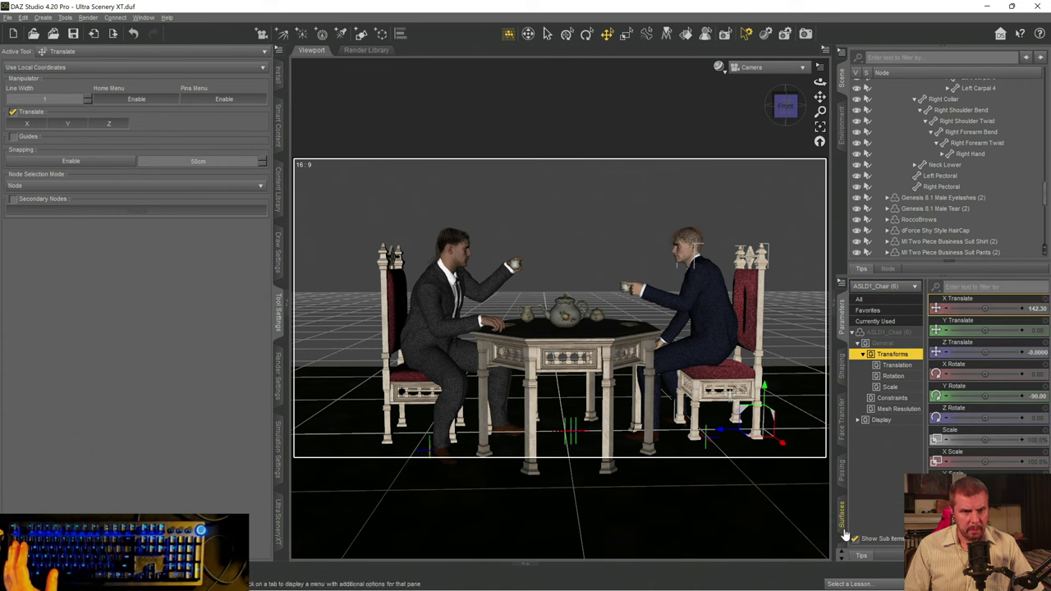
pyautogui.click(842, 560)
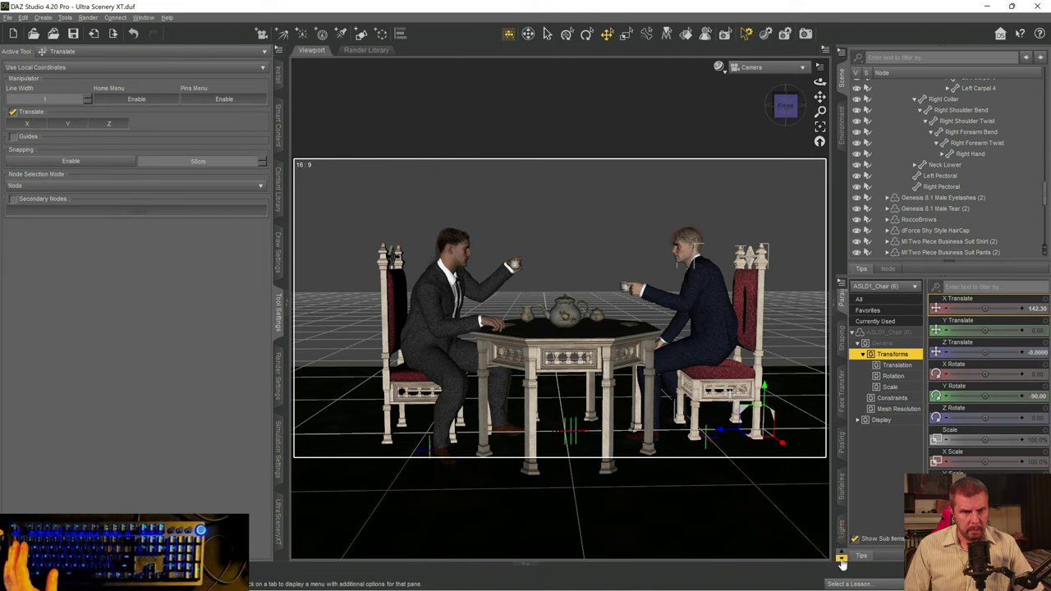
pyautogui.click(842, 530)
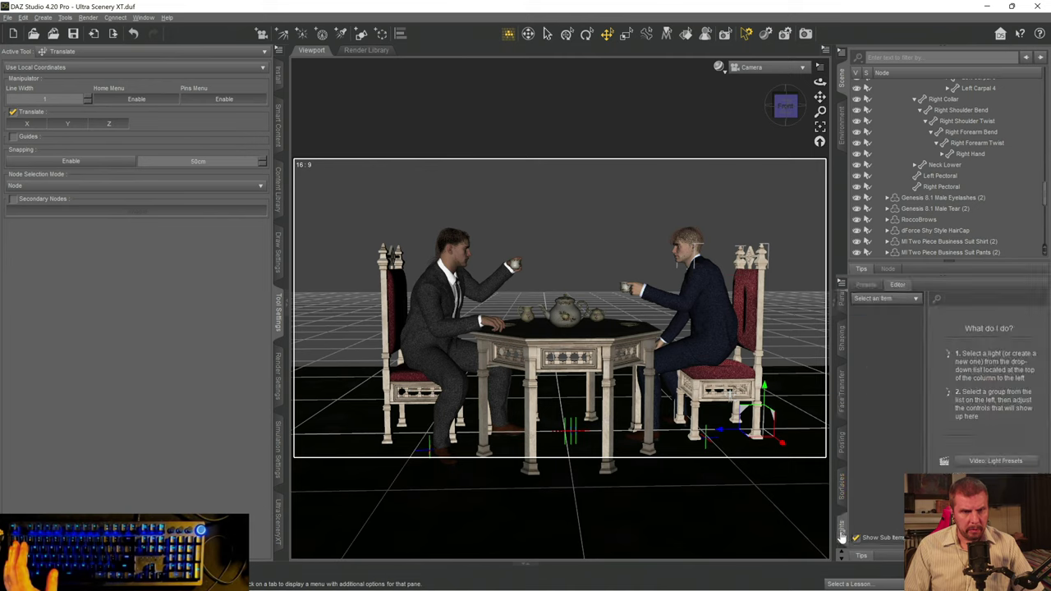
pyautogui.scroll(-15, 936, 159)
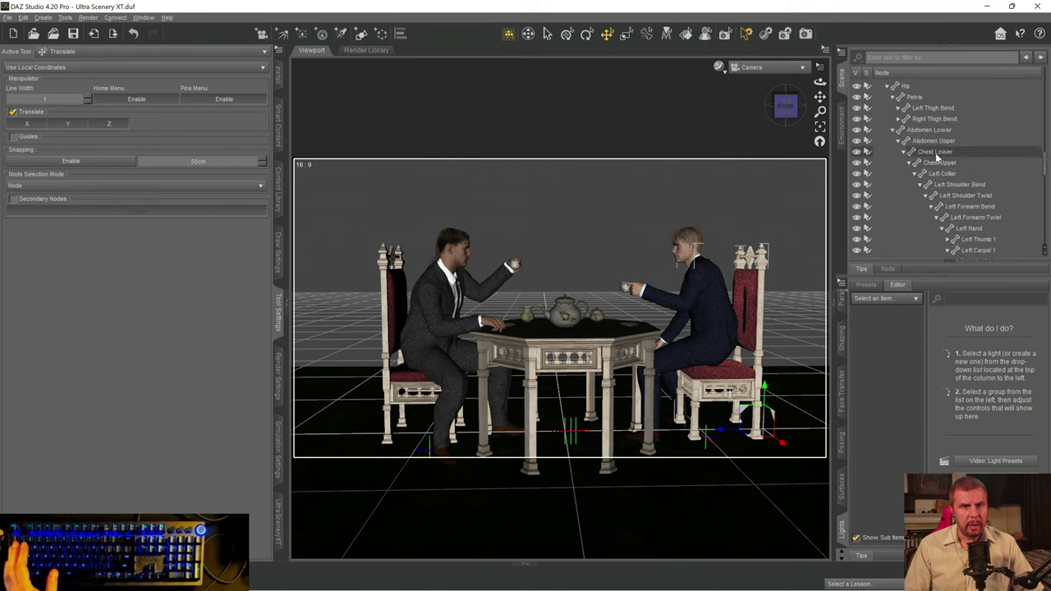
pyautogui.scroll(12, 937, 160)
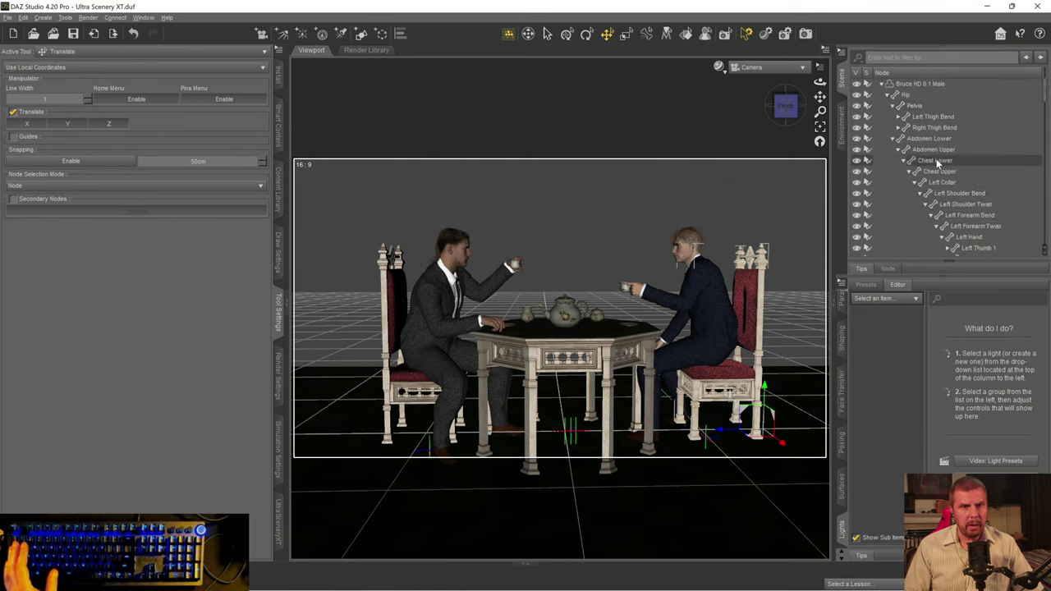
pyautogui.click(901, 119)
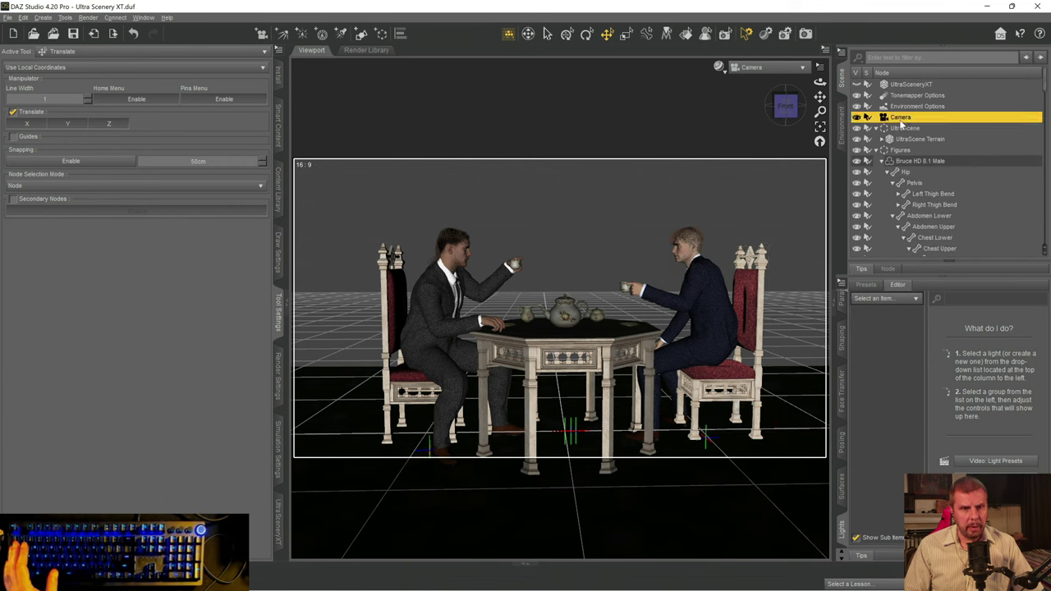
pyautogui.click(842, 314)
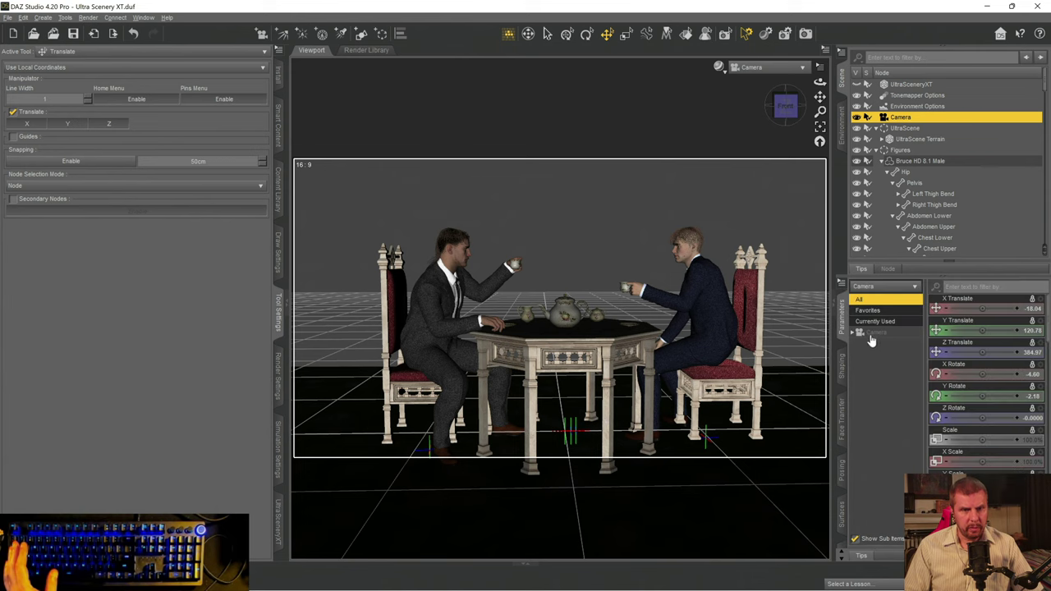
pyautogui.click(870, 334)
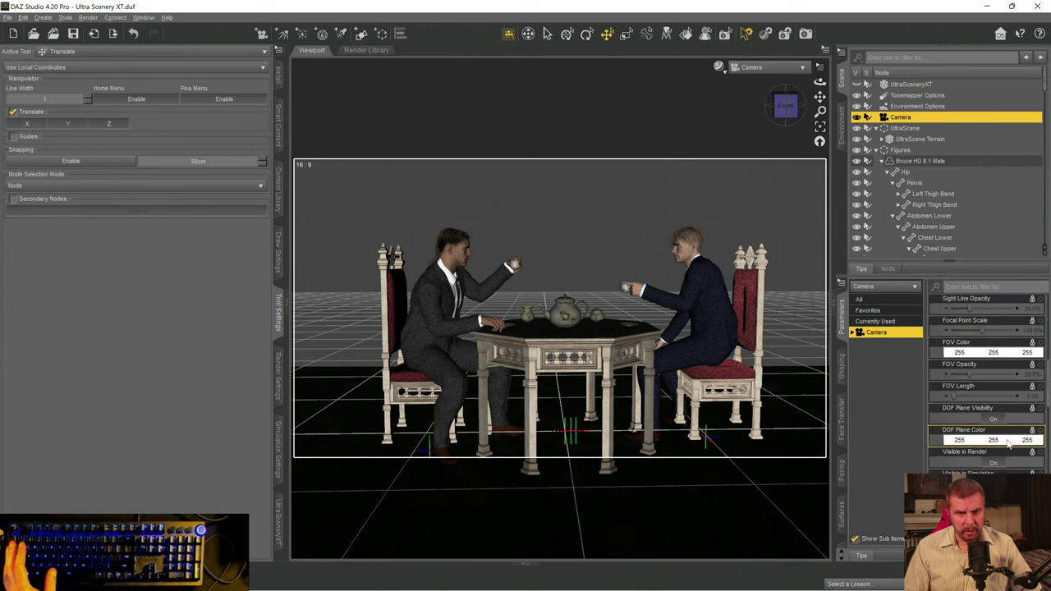
pyautogui.scroll(-10, 1009, 444)
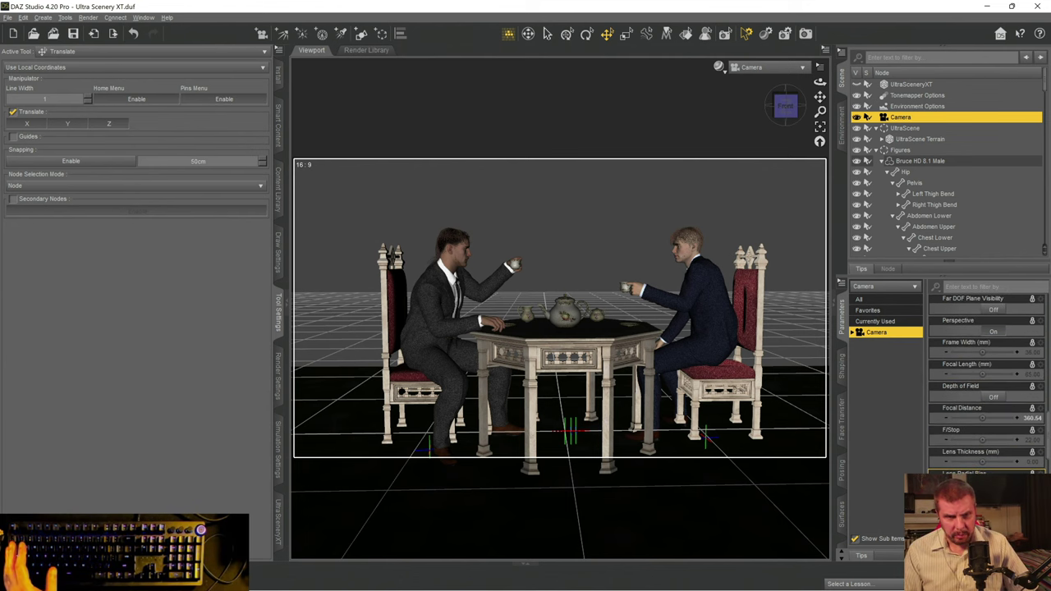
pyautogui.scroll(-10, 986, 320)
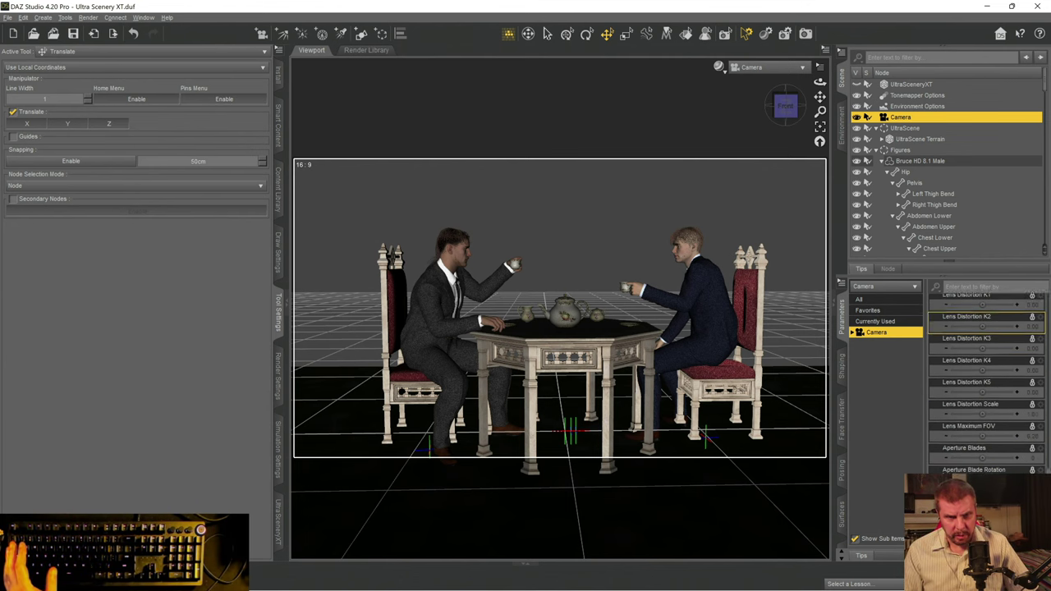
pyautogui.scroll(-3, 986, 321)
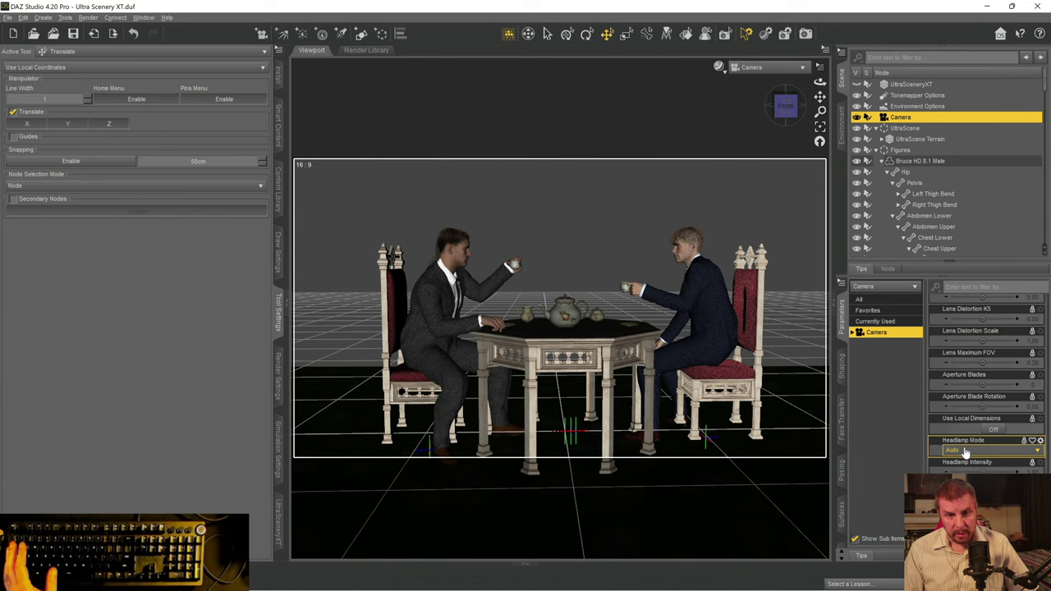
# - Try to change the Headlamp Mode of the locked Camera
pyautogui.click(963, 452)
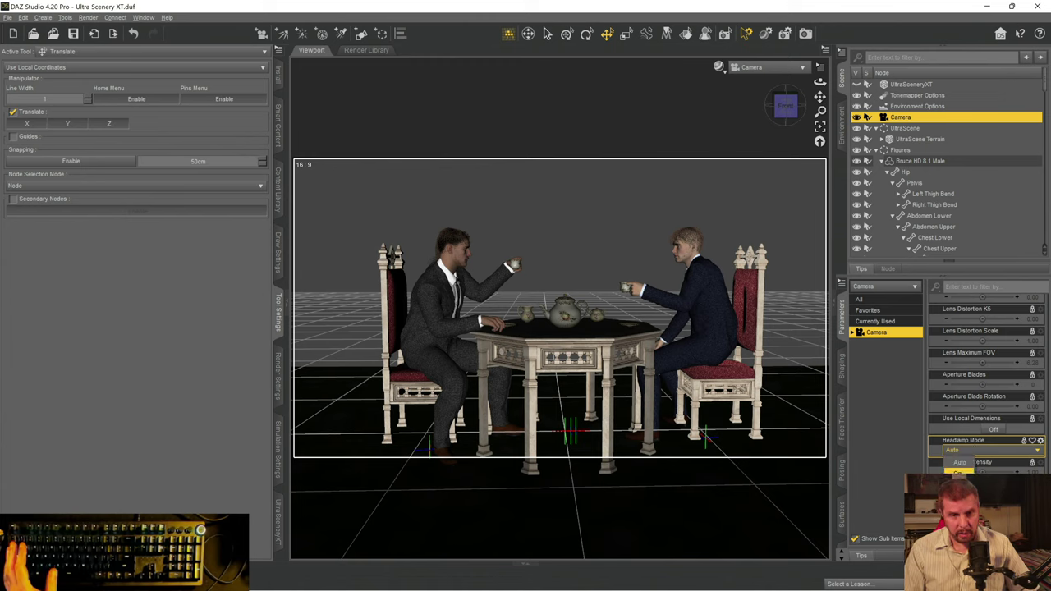
pyautogui.click(960, 463)
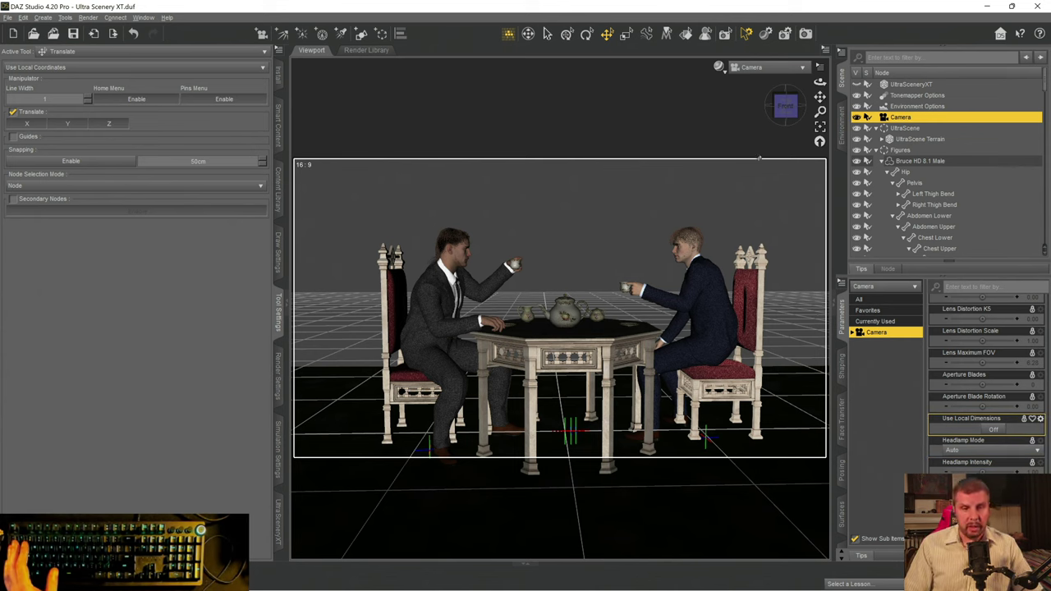
pyautogui.click(986, 451)
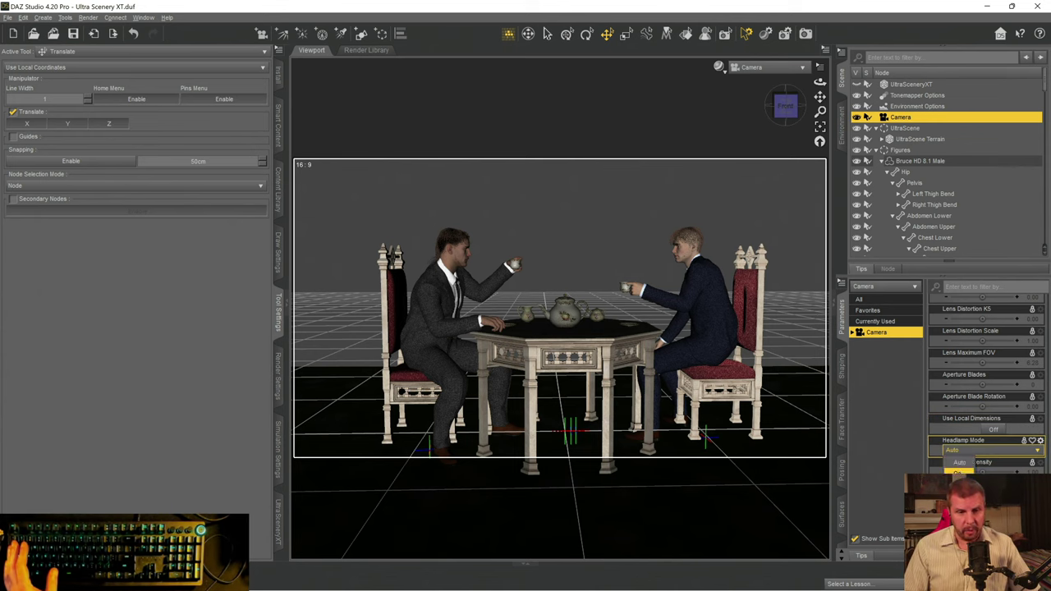
pyautogui.click(959, 463)
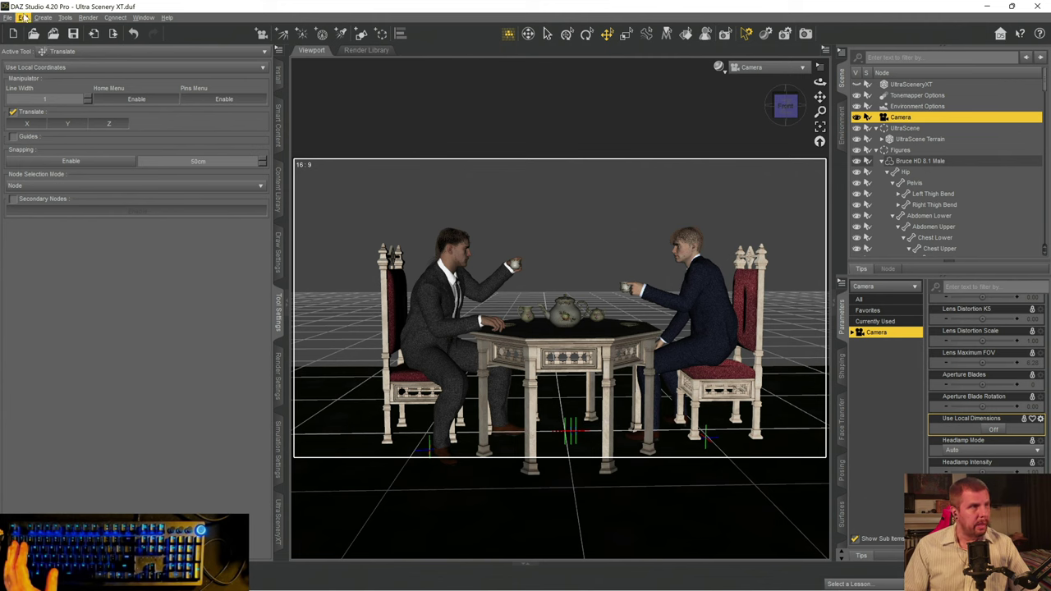
# - Unlock the selected Camera so that its parameters can be edited
pyautogui.click(24, 18)
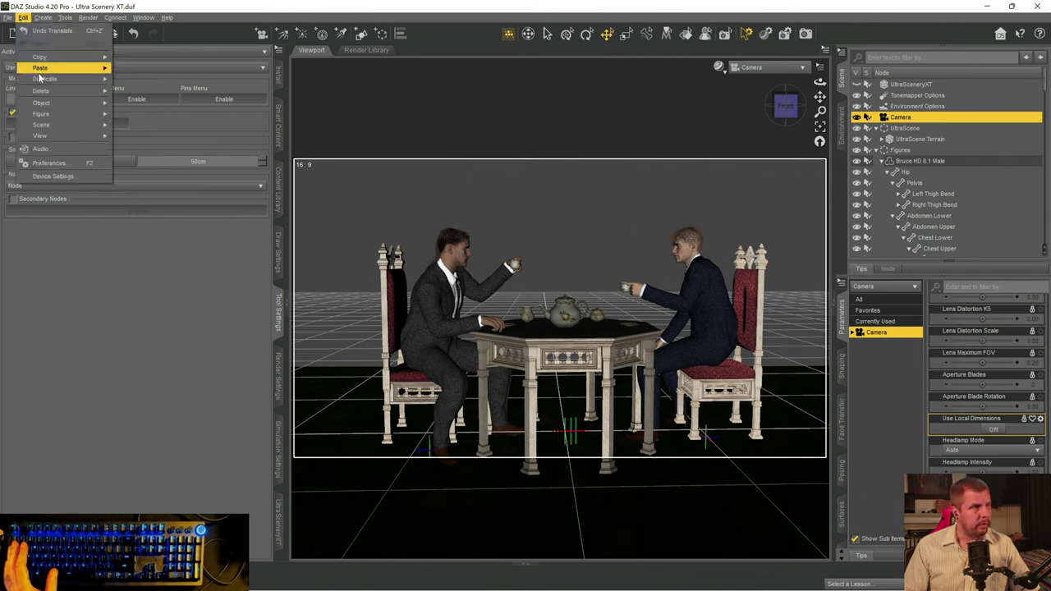
pyautogui.moveTo(44, 103)
pyautogui.moveTo(163, 299)
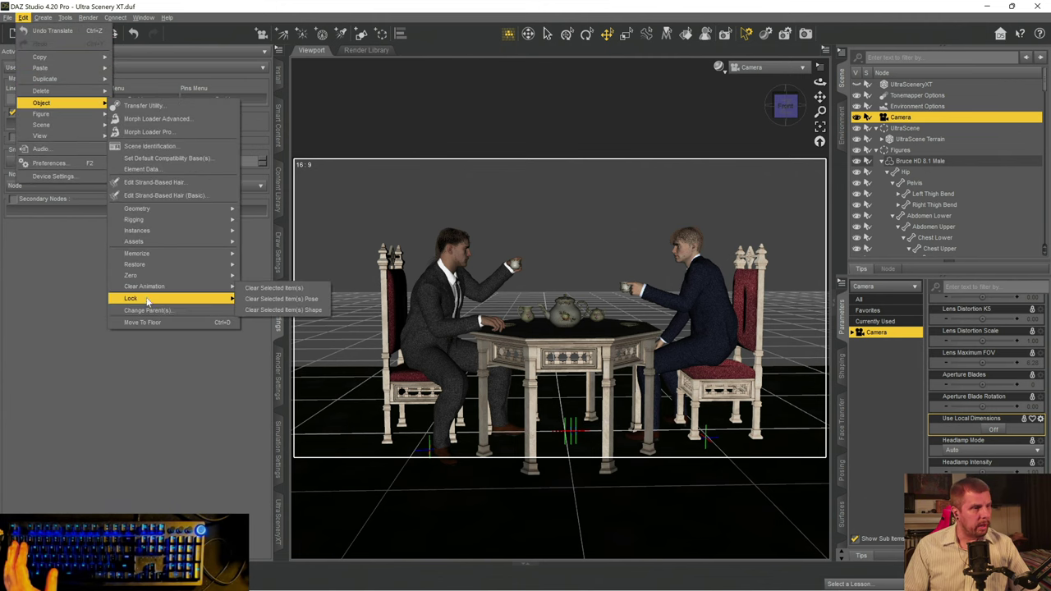
pyautogui.click(284, 336)
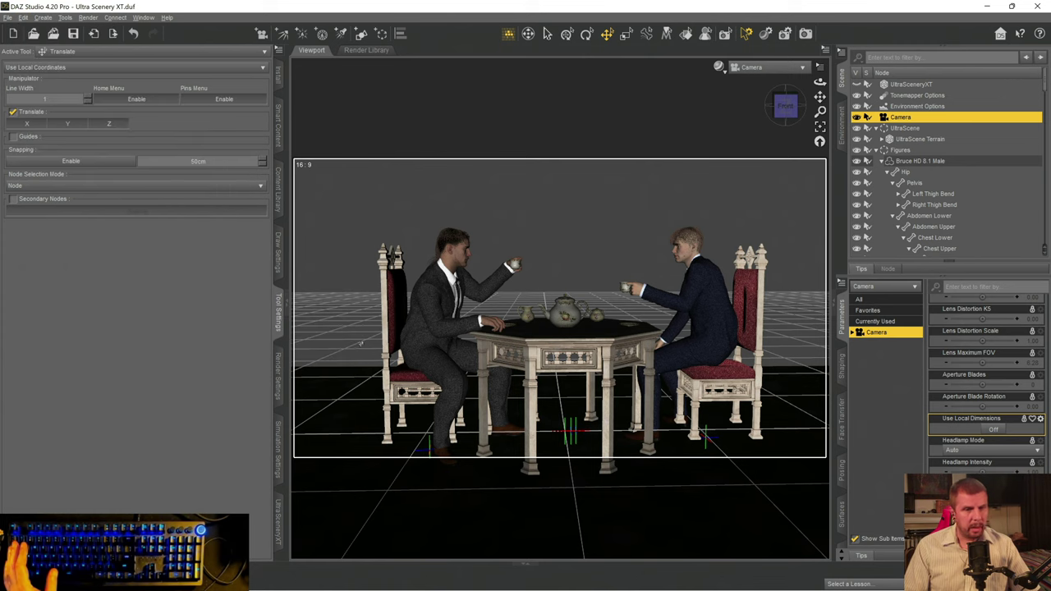
# - Turn off the Camera's headlamp through its Headlamp Mode and save the scene
pyautogui.click(965, 450)
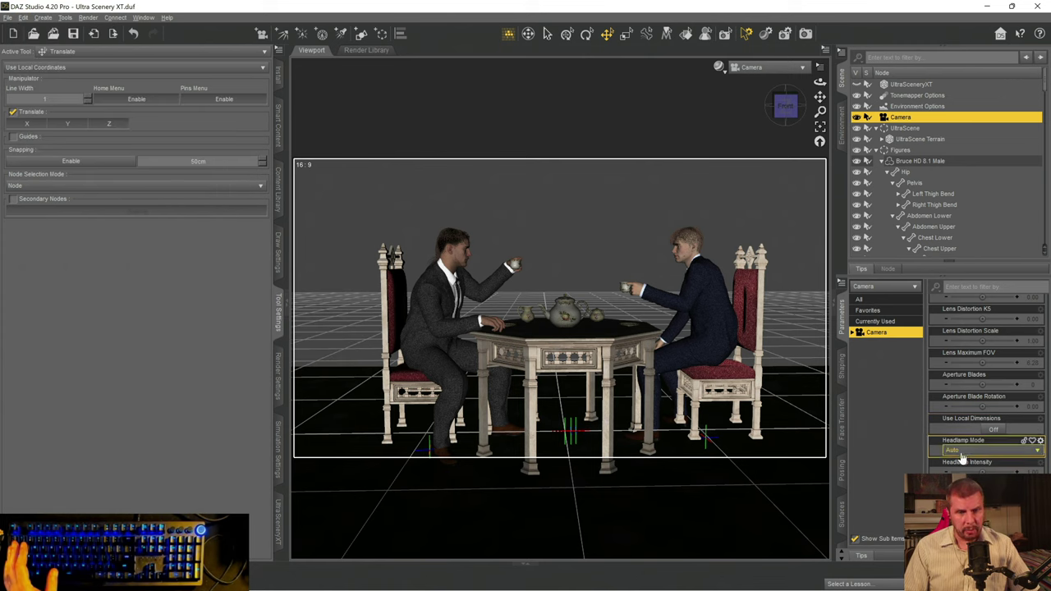
pyautogui.click(960, 473)
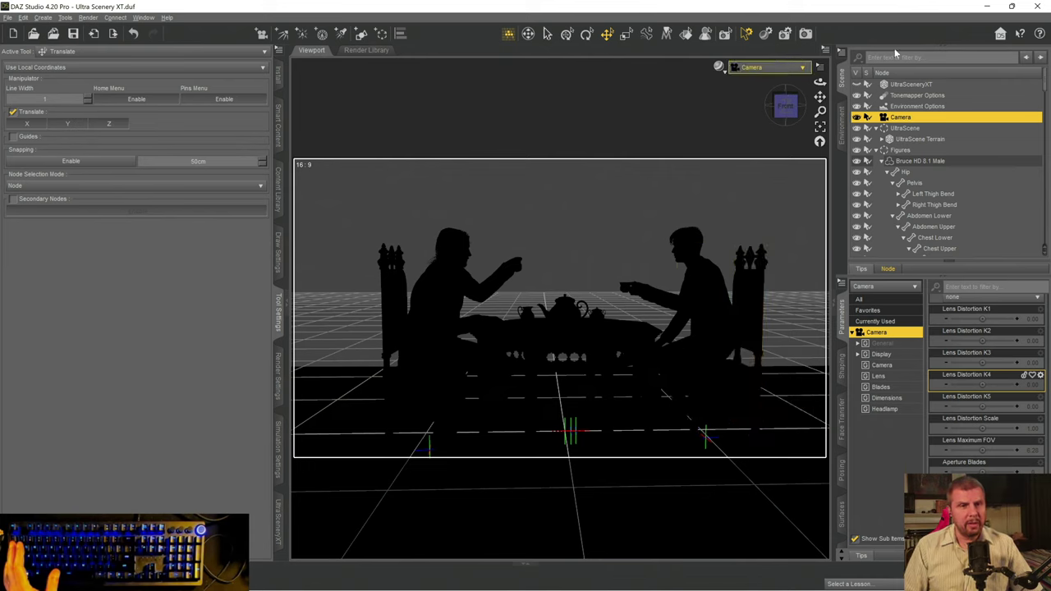
pyautogui.hotkey('ctrl', 's')
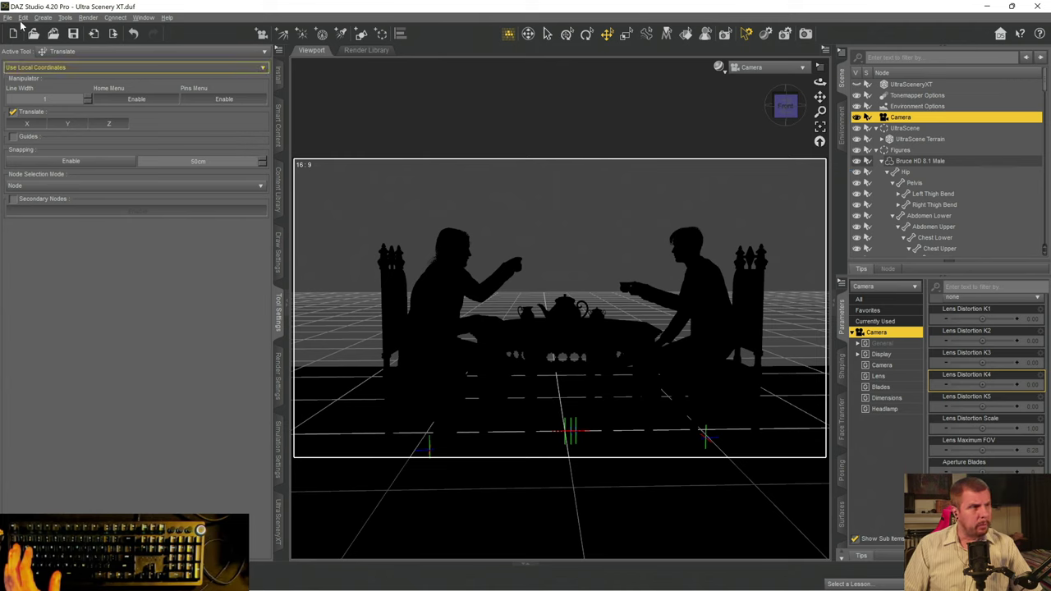
# - Pan the camera slightly to reframe the two seated men and the tea table
pyautogui.click(23, 18)
pyautogui.moveTo(29, 82)
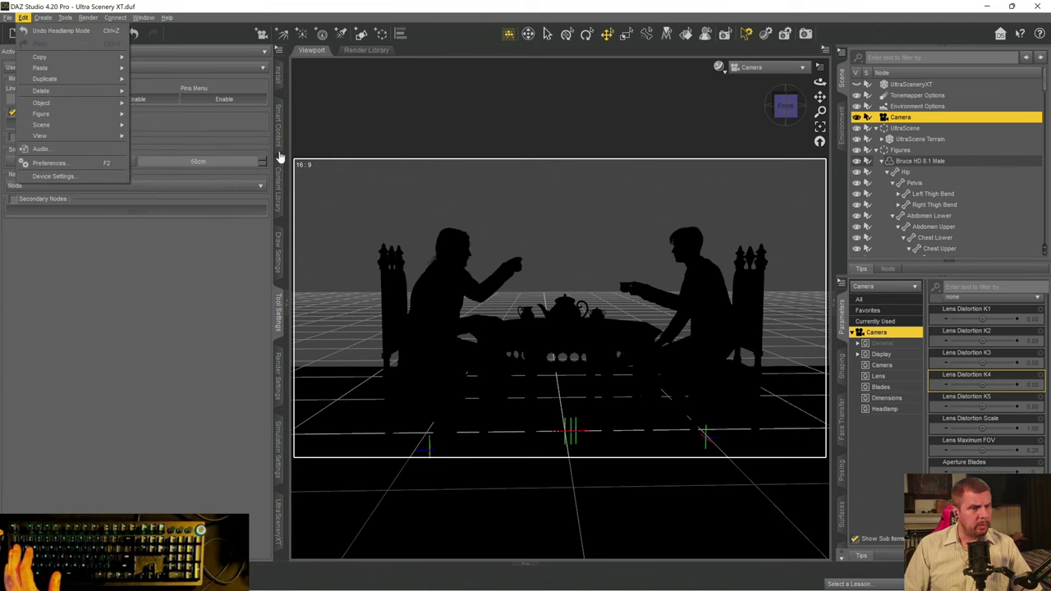
pyautogui.press('Escape')
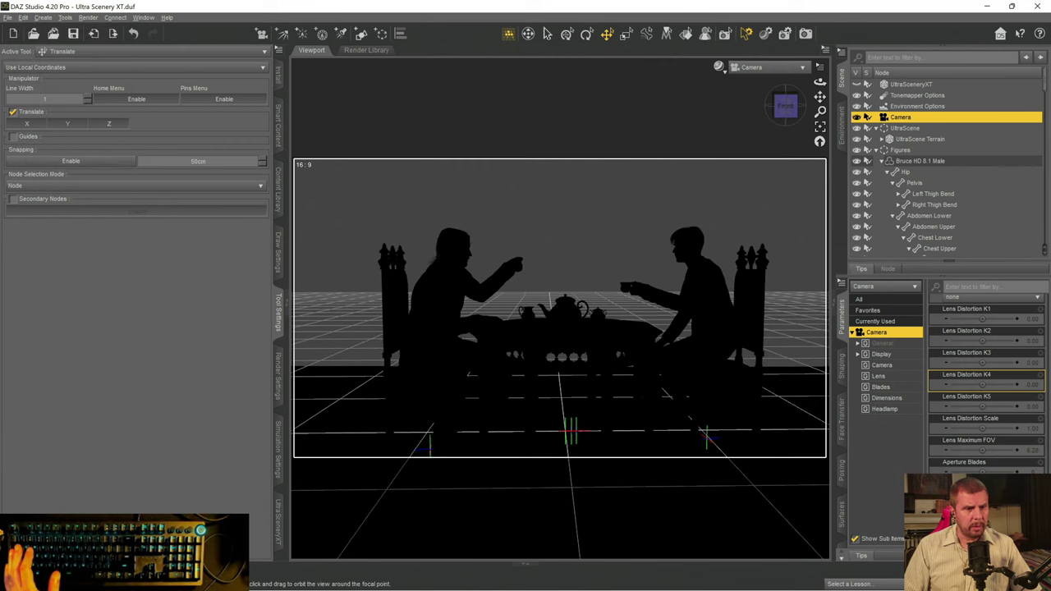
pyautogui.moveTo(820, 82); pyautogui.dragTo(827, 96)
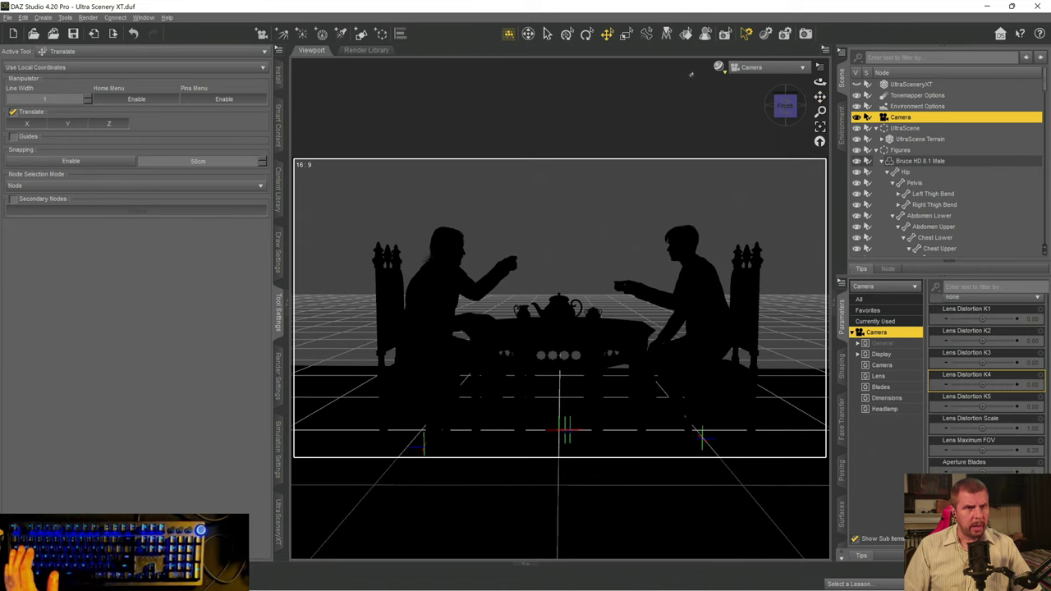
# - Lock the selected Camera node so its framing cannot be moved
pyautogui.click(24, 17)
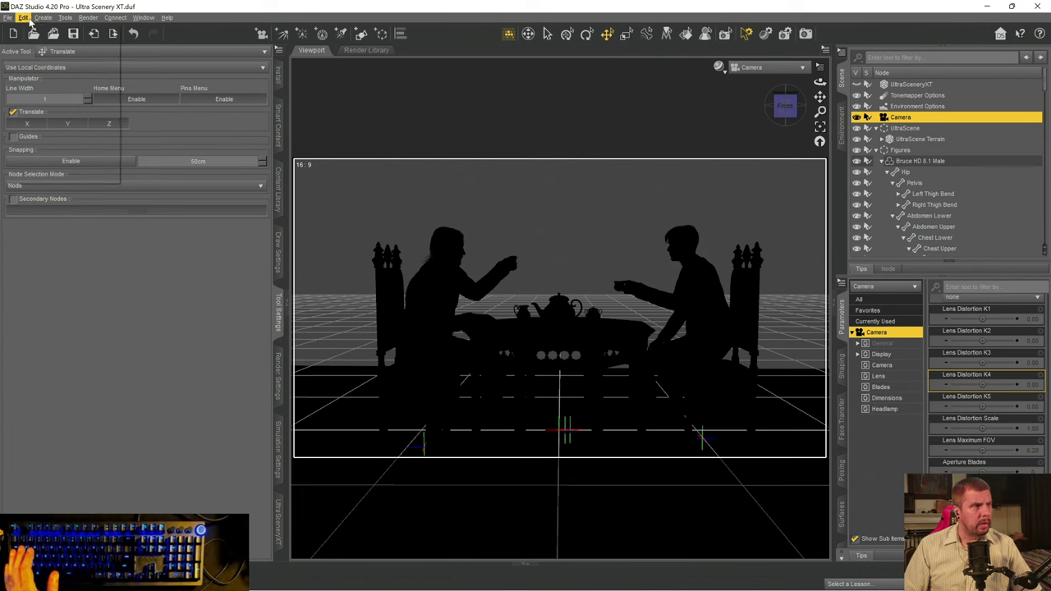
pyautogui.moveTo(33, 138)
pyautogui.moveTo(41, 103)
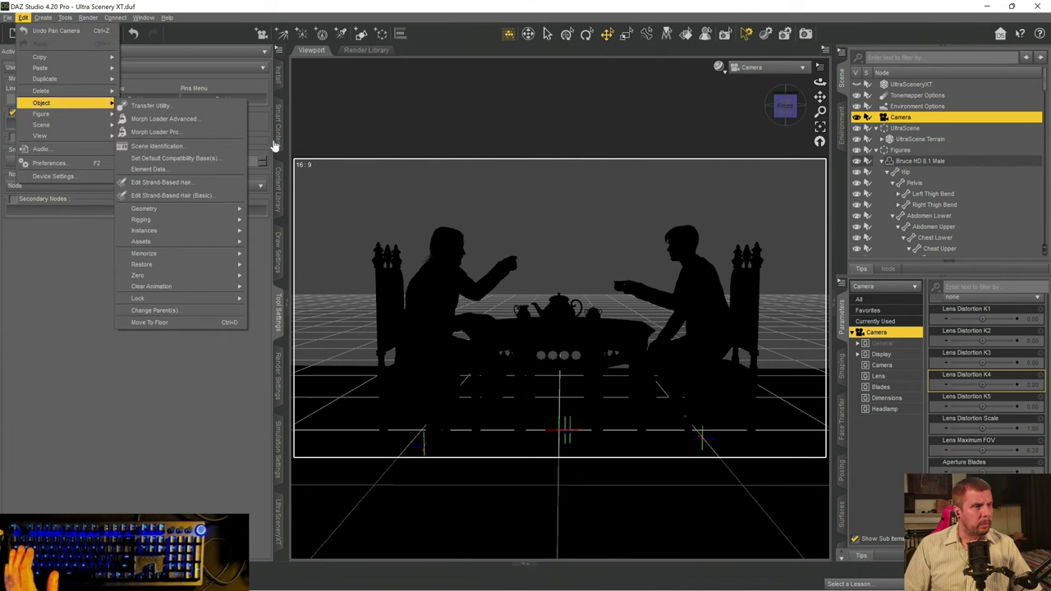
pyautogui.moveTo(165, 299)
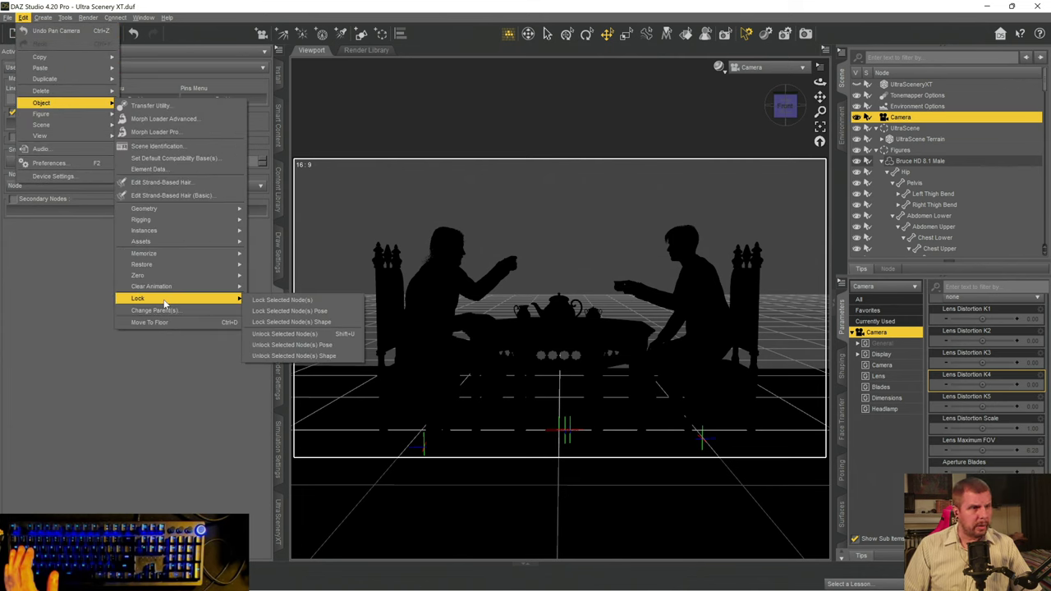
pyautogui.click(255, 301)
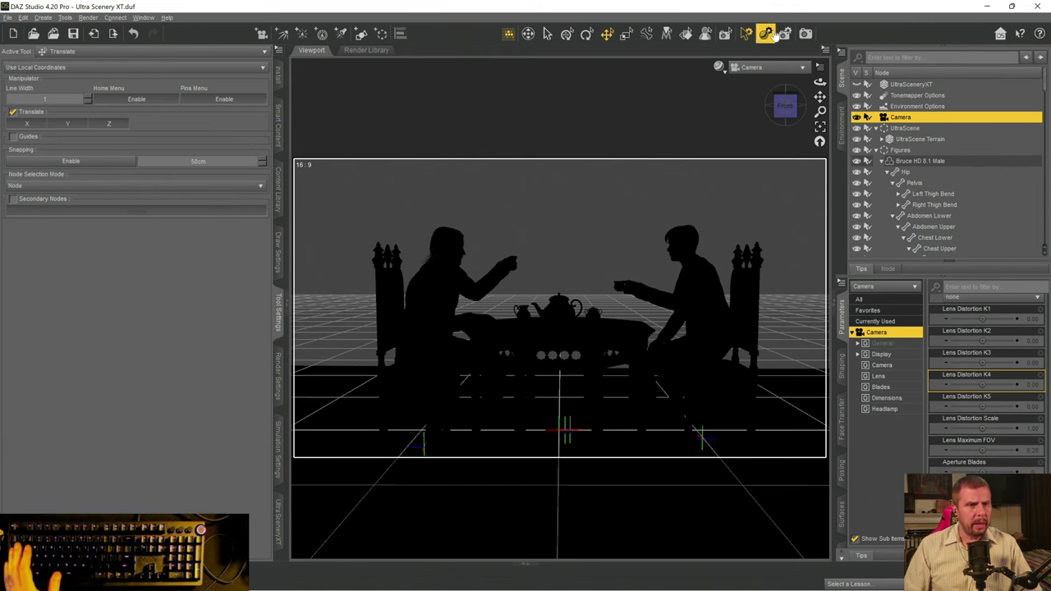
# - Switch the viewport to the NVIDIA Iray preview
pyautogui.click(720, 65)
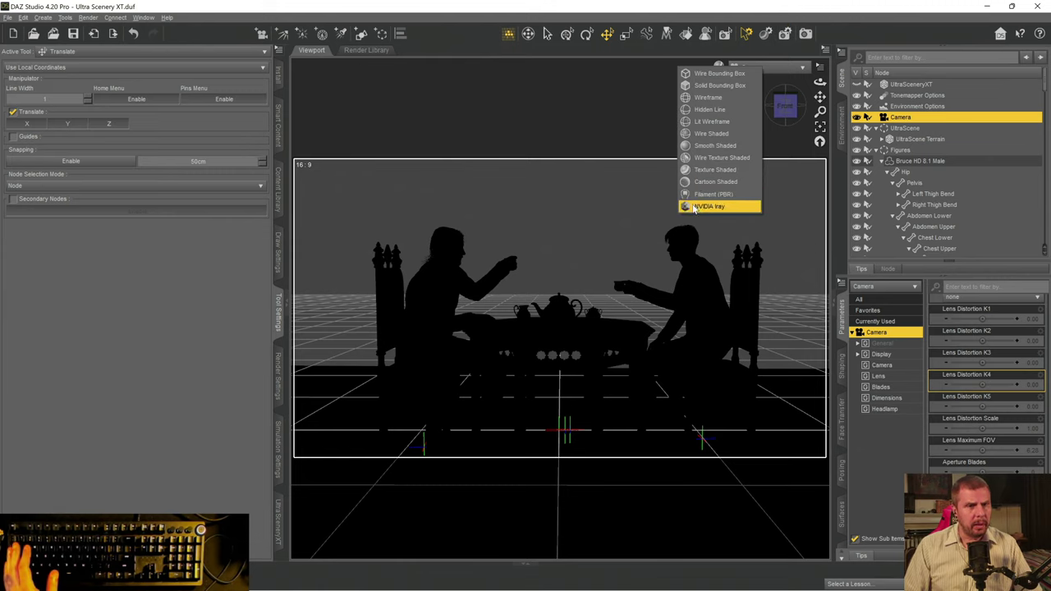
pyautogui.click(844, 30)
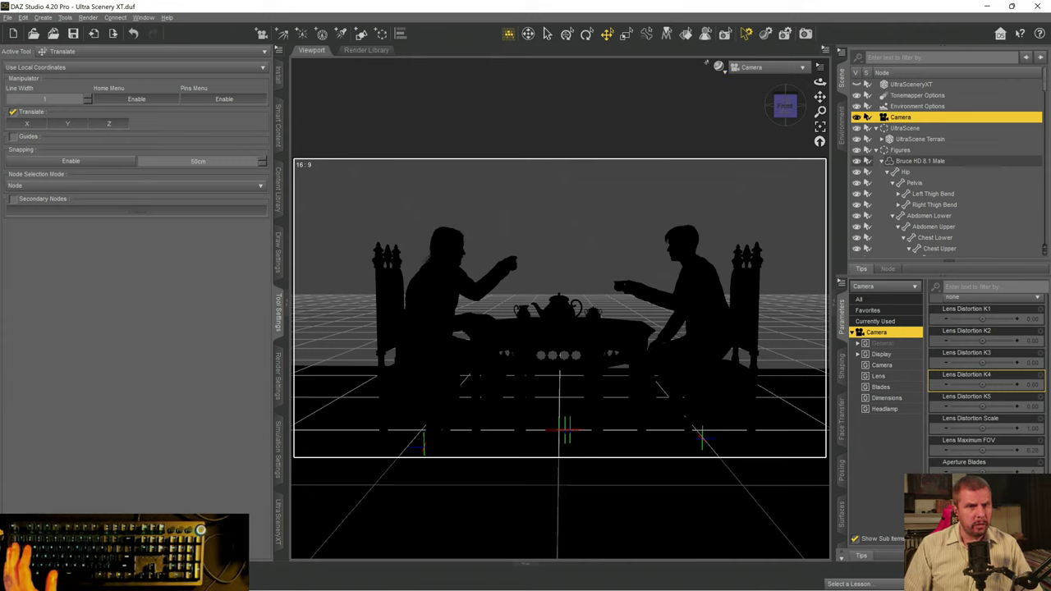
pyautogui.click(720, 68)
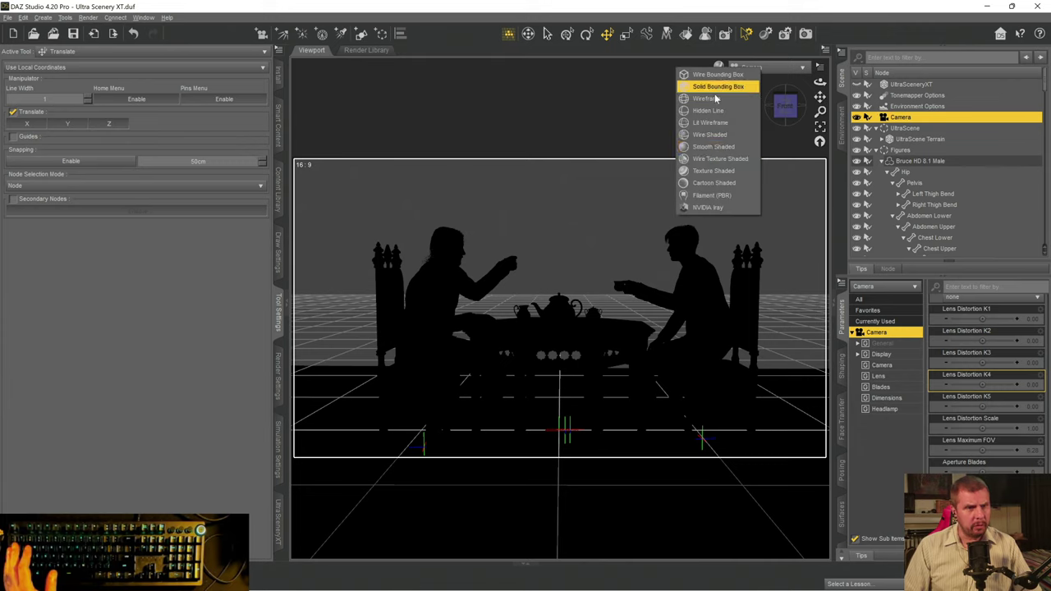
pyautogui.click(690, 207)
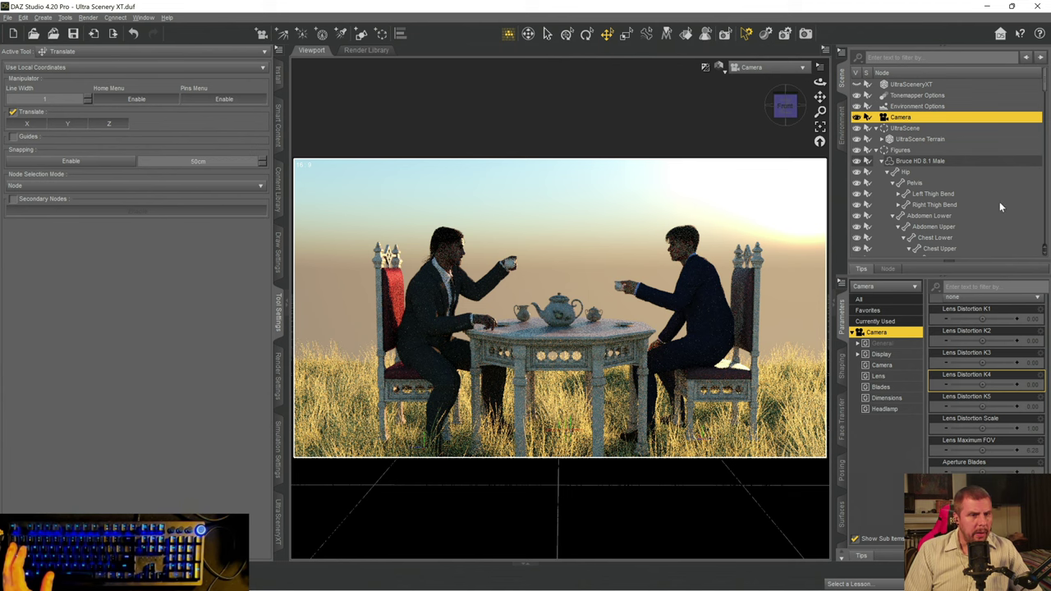
# - Adjust the Dome Rotation in the Environment Options so the sunlight falls on the front of the two seated men
pyautogui.click(897, 107)
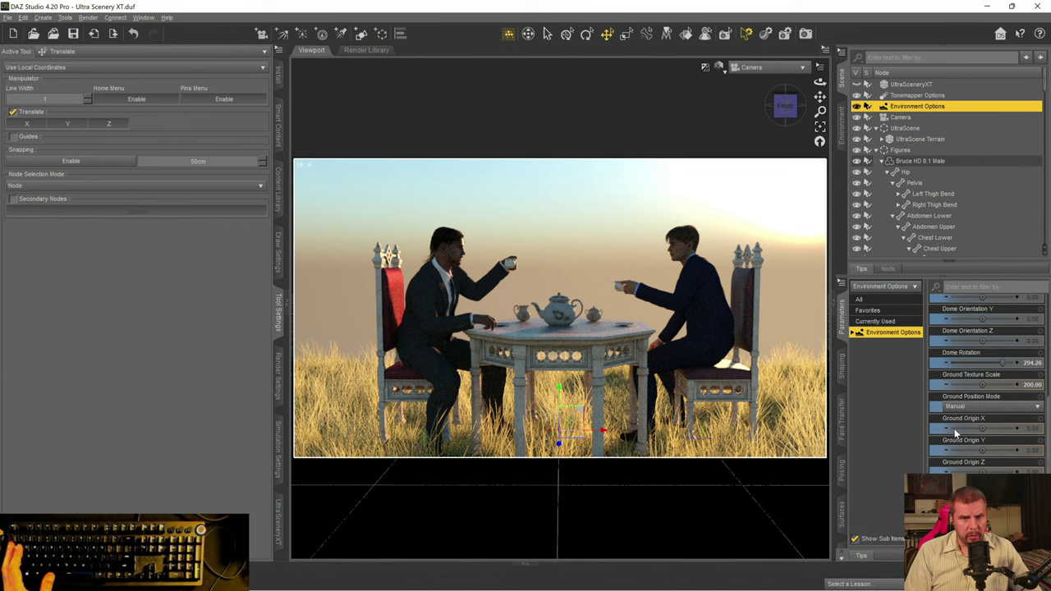
pyautogui.scroll(3, 936, 464)
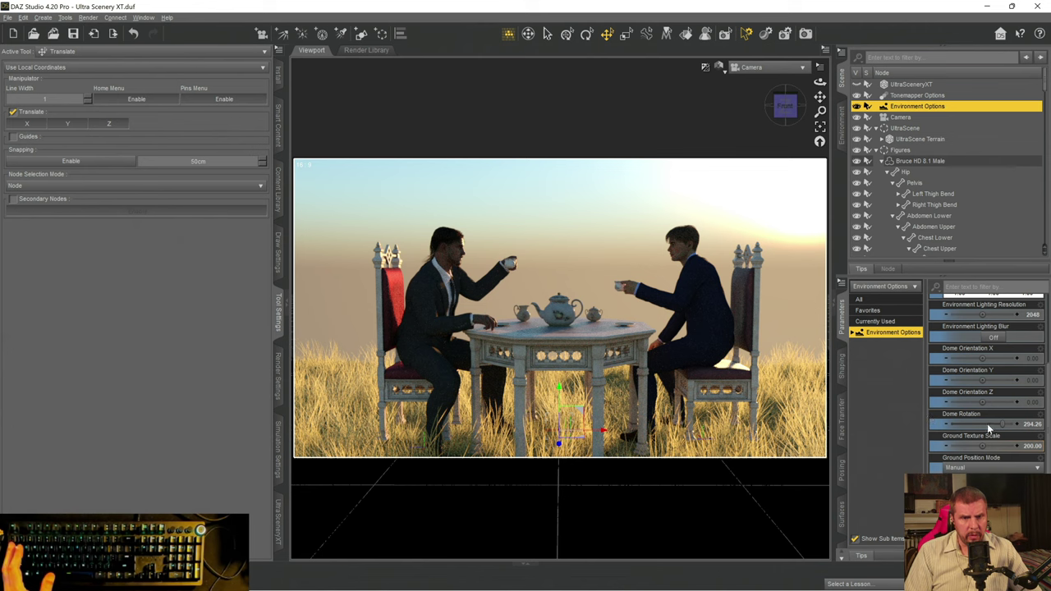
pyautogui.scroll(5, 978, 436)
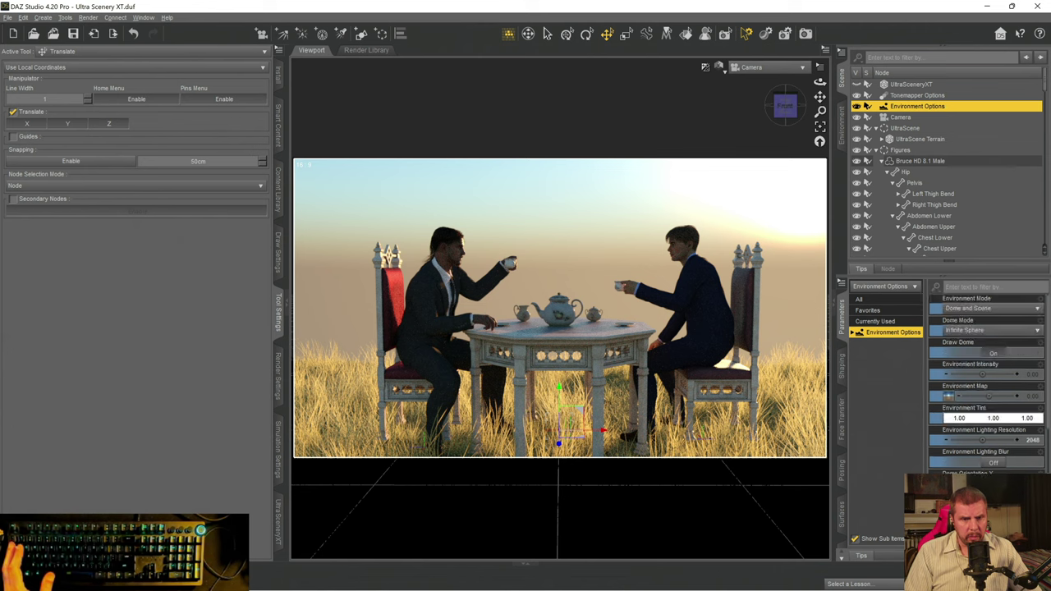
pyautogui.scroll(-3, 986, 386)
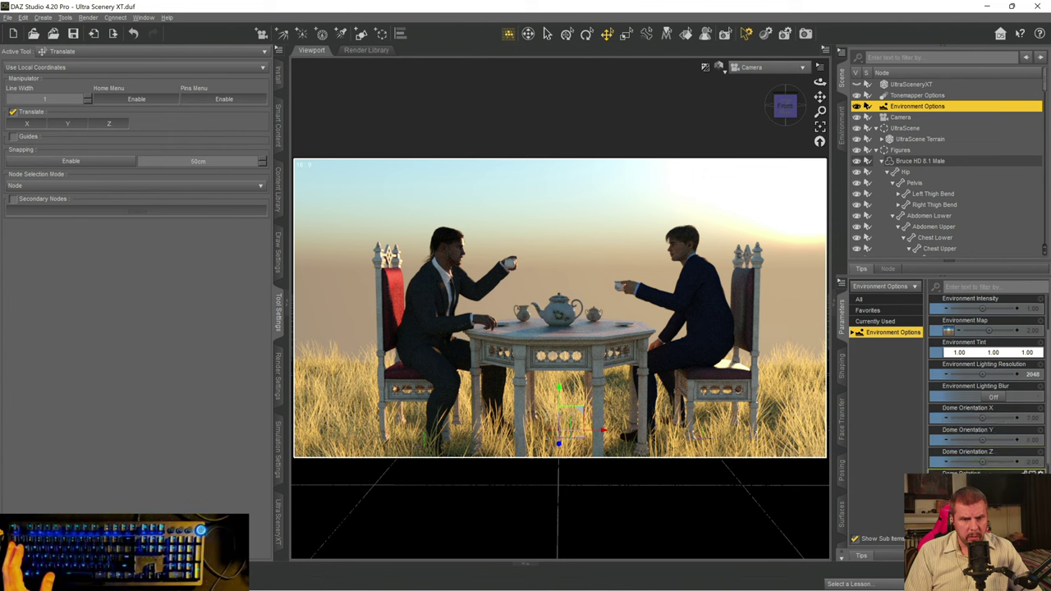
pyautogui.hotkey('ctrl', 'shift', 't')
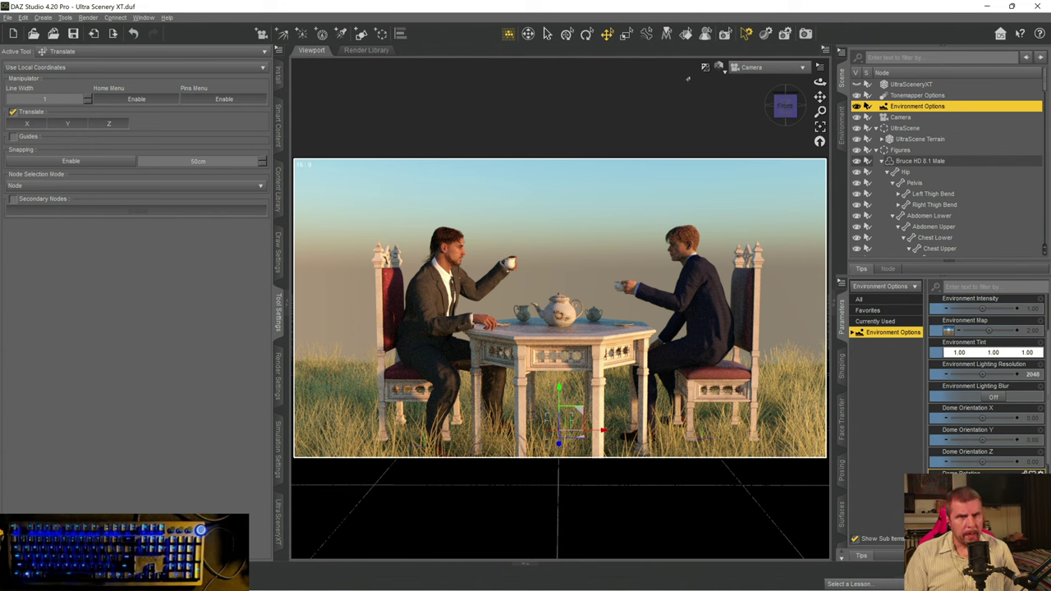
# - Make the hidden UltraSceneryXT landscape visible and switch the viewport to Texture Shaded
pyautogui.click(907, 86)
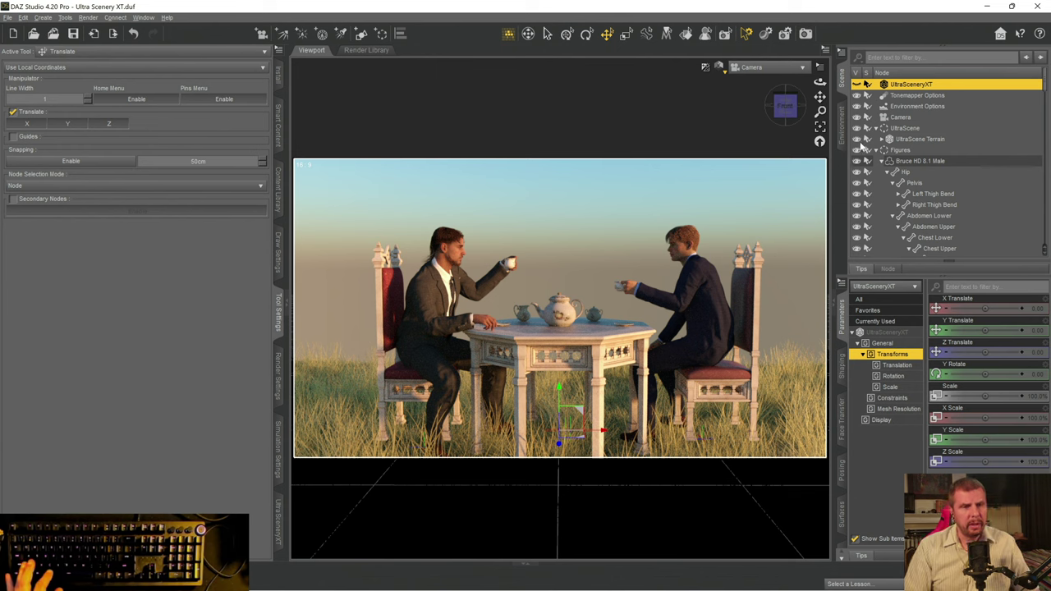
pyautogui.click(857, 85)
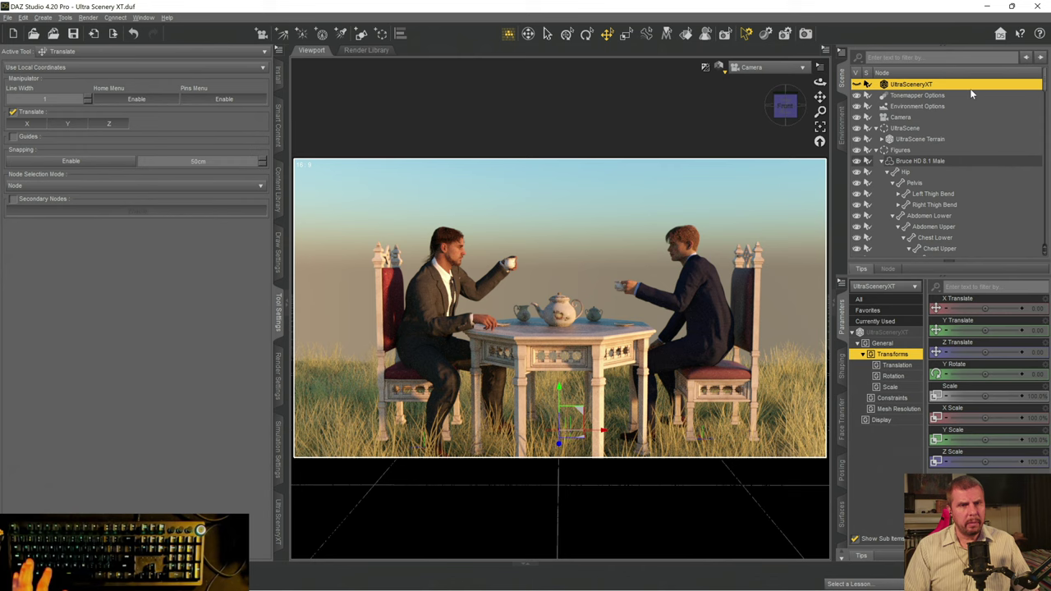
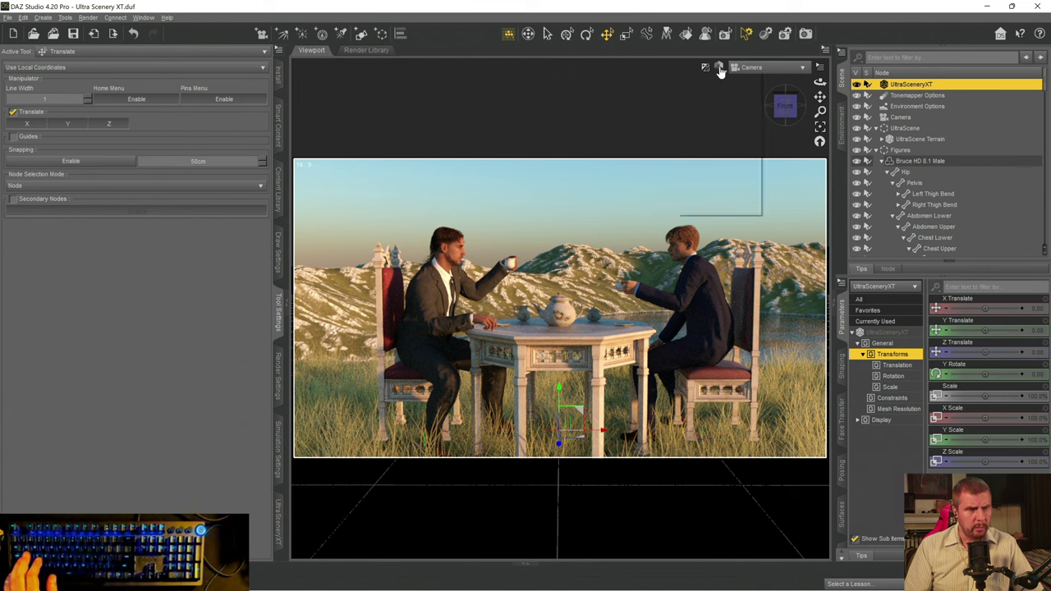
pyautogui.click(718, 68)
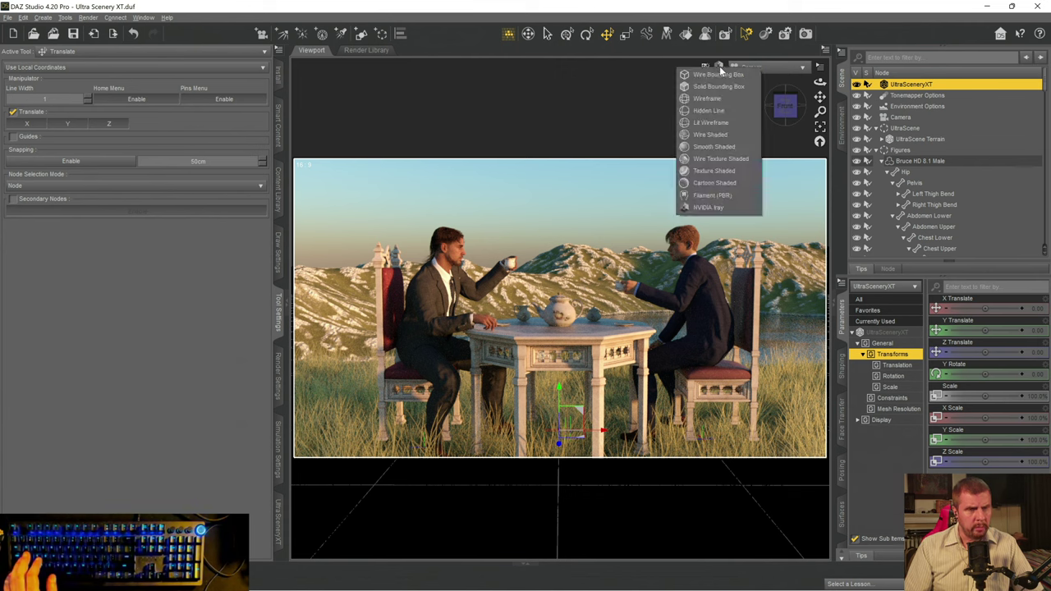
pyautogui.click(699, 171)
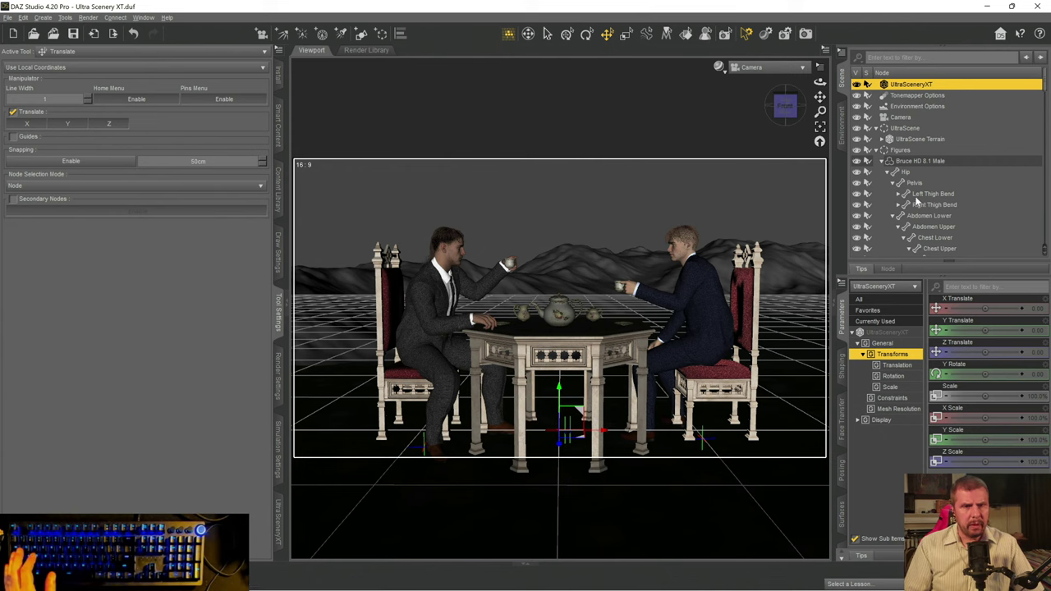
# - Select the Rocco figure in the scene hierarchy and lower it slightly to a Y Translate of about -10.08
pyautogui.scroll(-3, 918, 159)
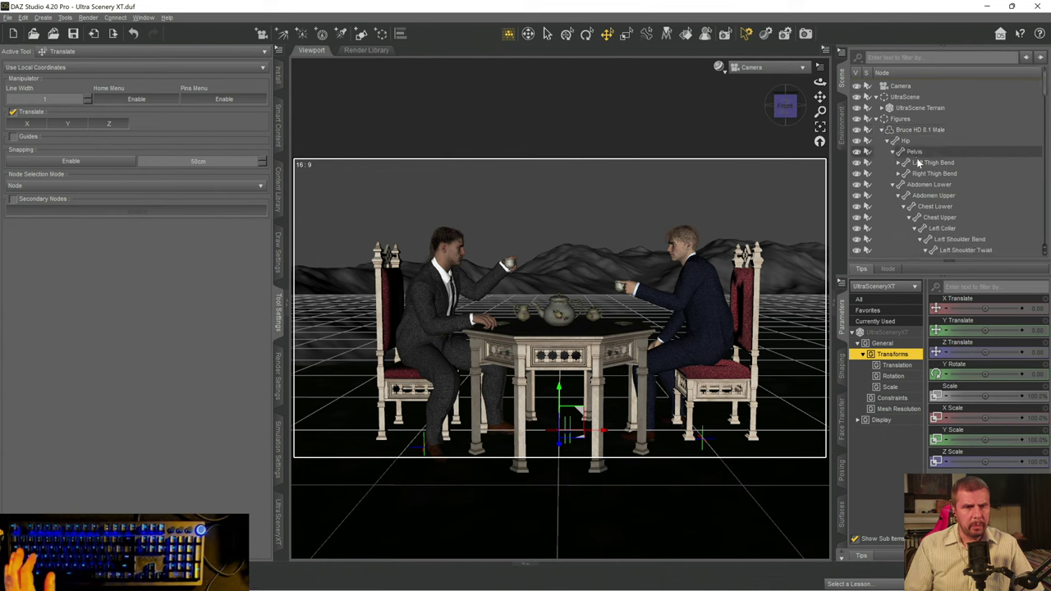
pyautogui.scroll(-5, 925, 170)
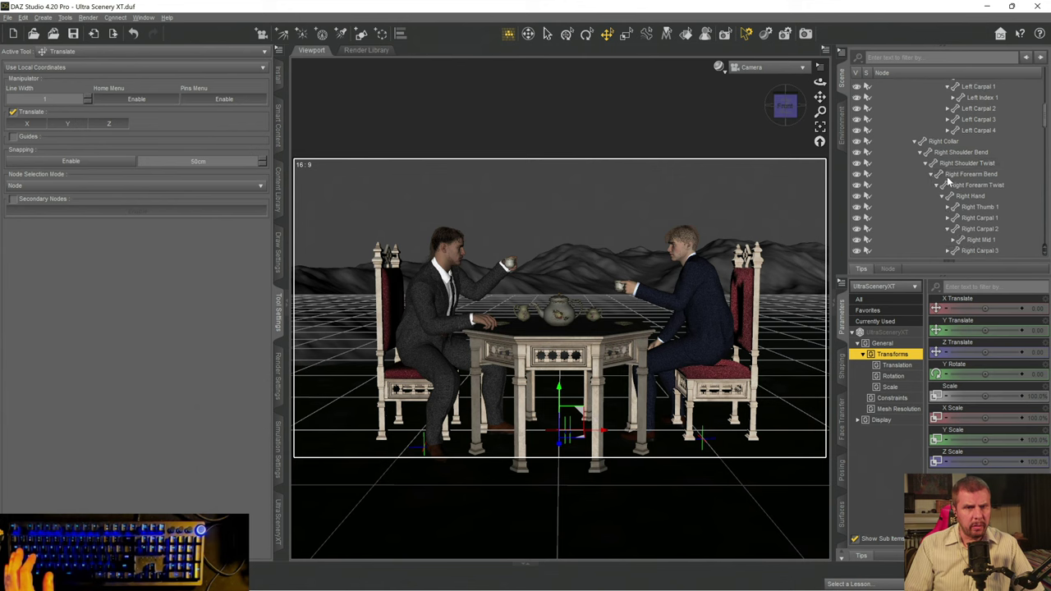
pyautogui.scroll(2, 944, 179)
pyautogui.scroll(3, 948, 179)
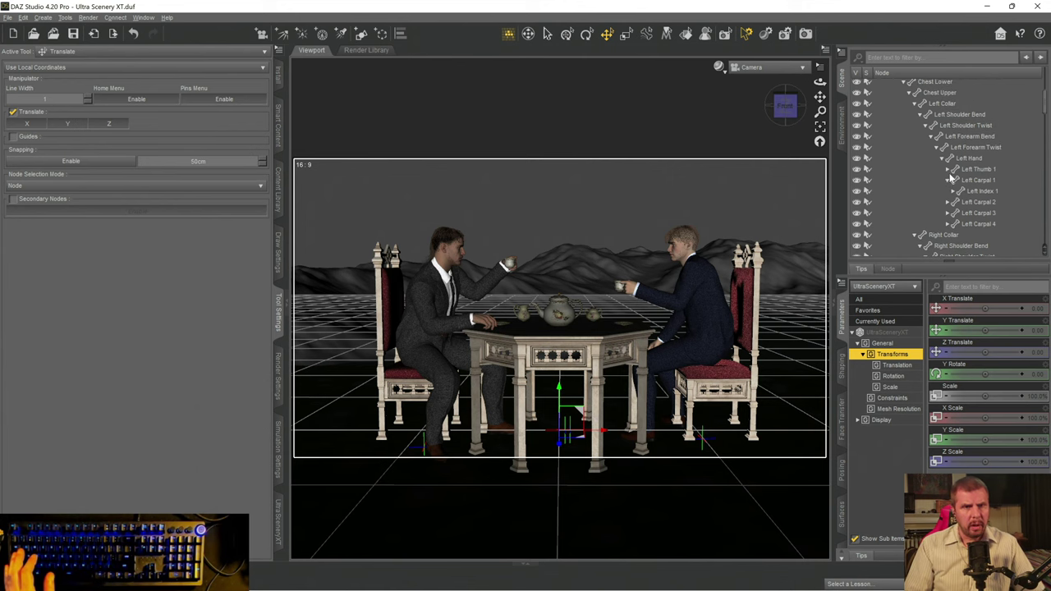
pyautogui.scroll(3, 948, 176)
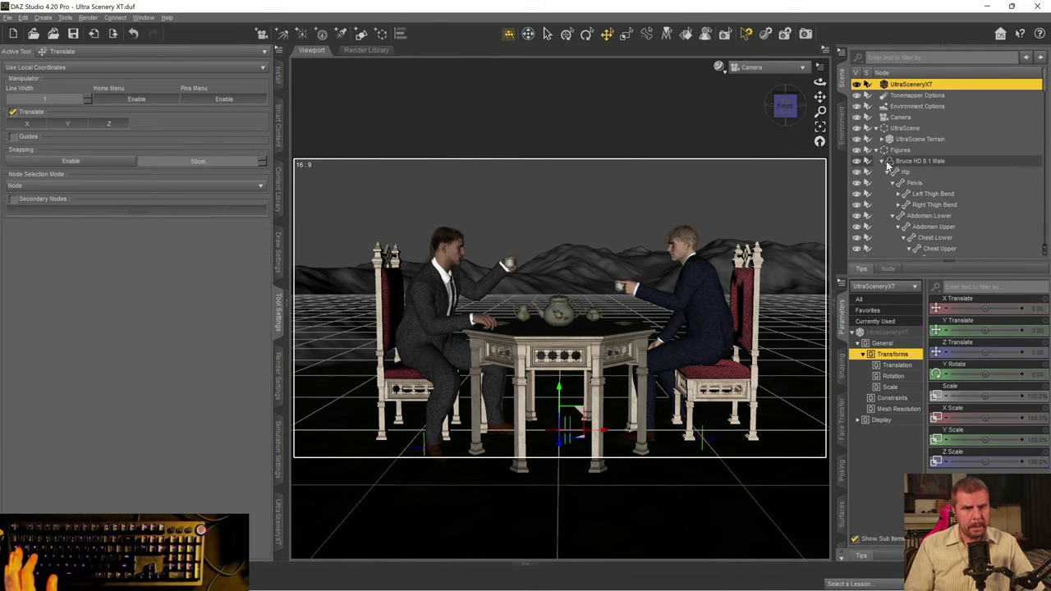
pyautogui.scroll(-12, 920, 206)
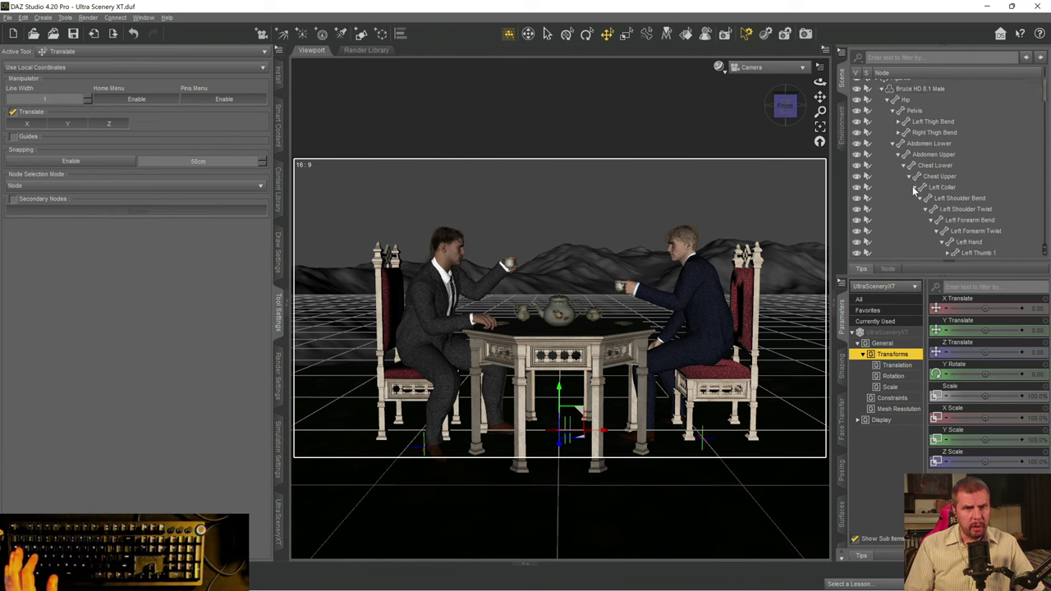
pyautogui.scroll(-5, 927, 232)
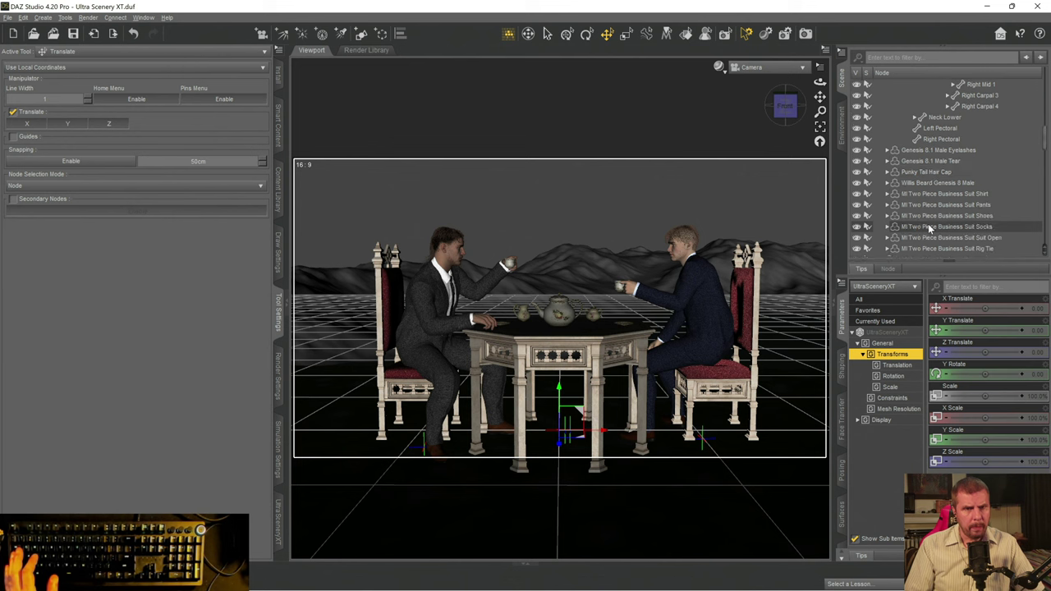
pyautogui.click(903, 135)
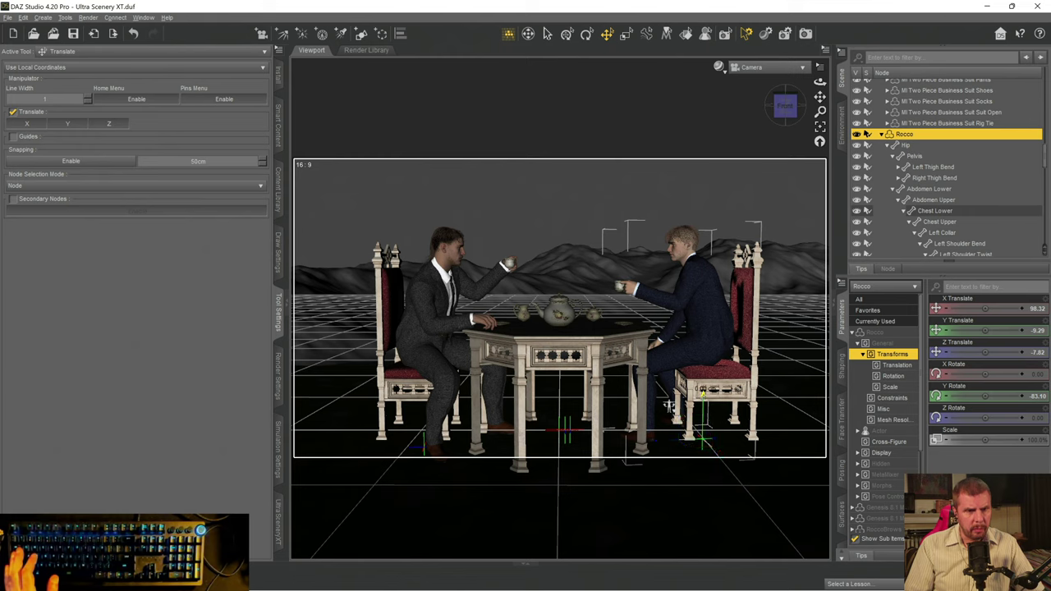
pyautogui.moveTo(669, 405); pyautogui.dragTo(669, 409)
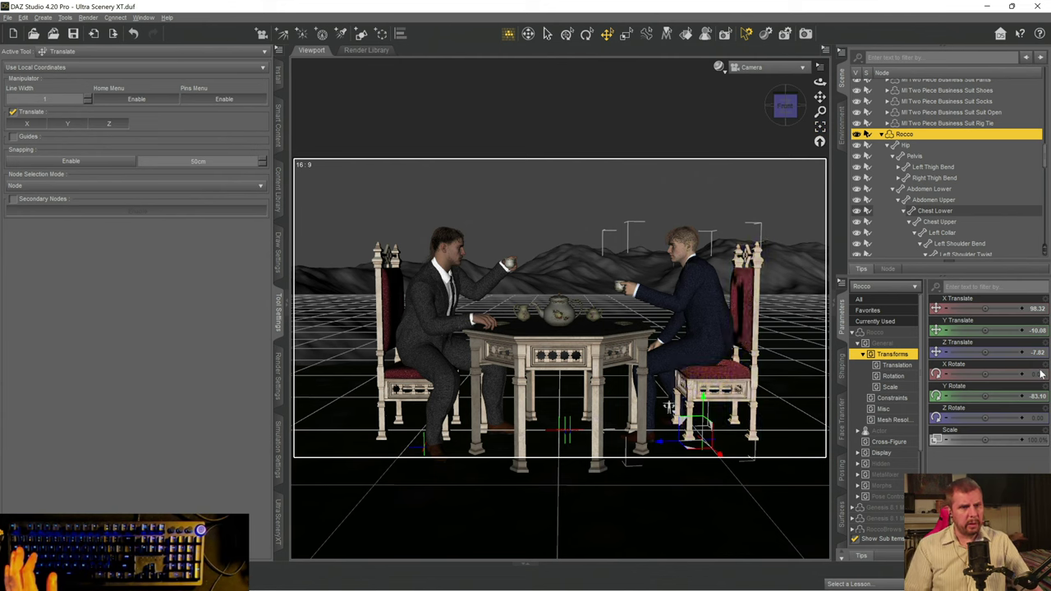
# - Create a new spotlight with the default name SpotLight and view the scene through it
pyautogui.click(341, 33)
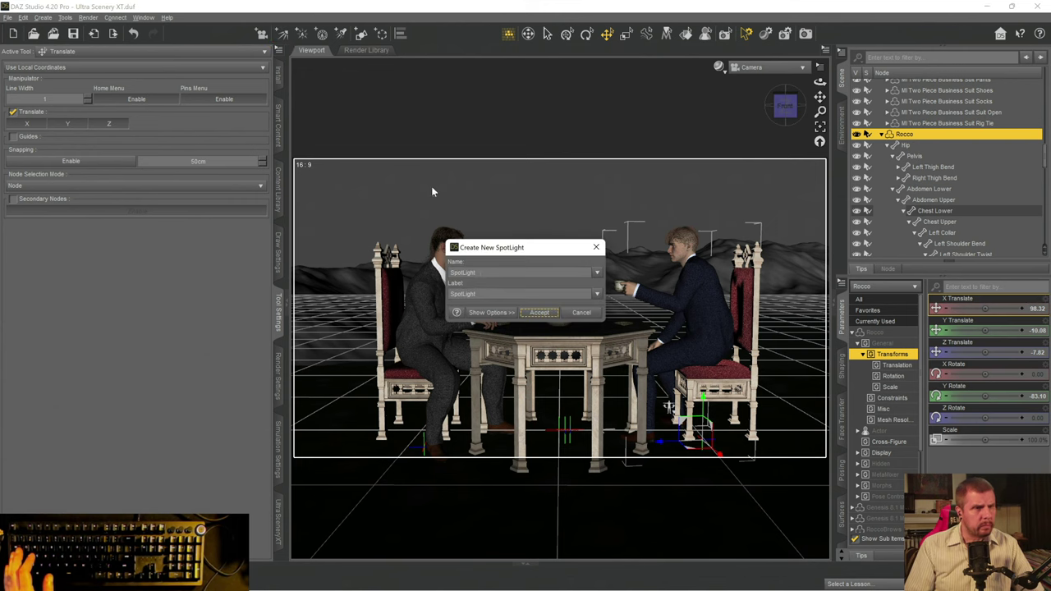
pyautogui.click(538, 313)
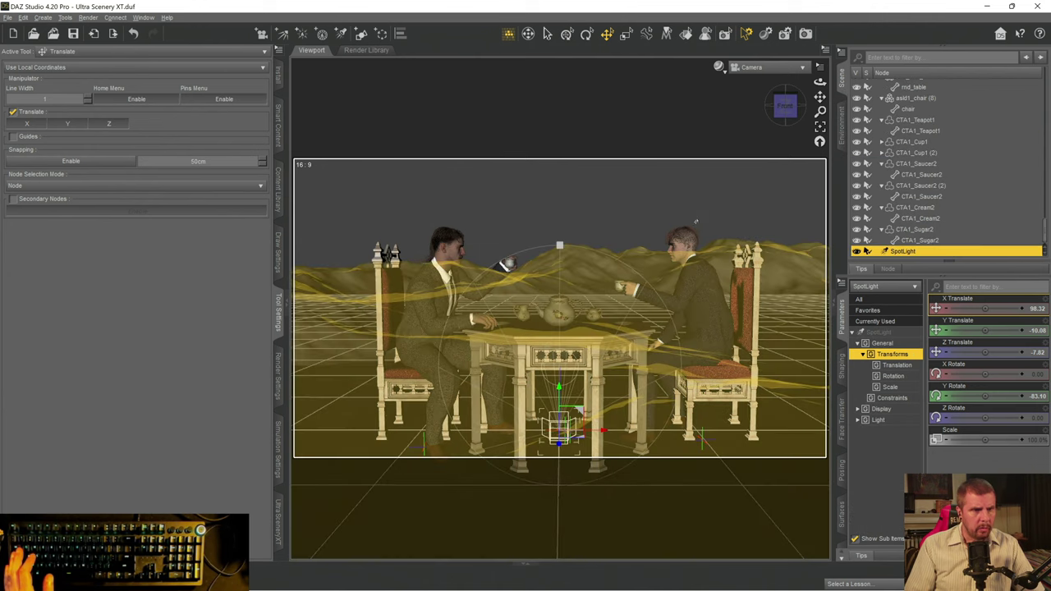
pyautogui.click(772, 68)
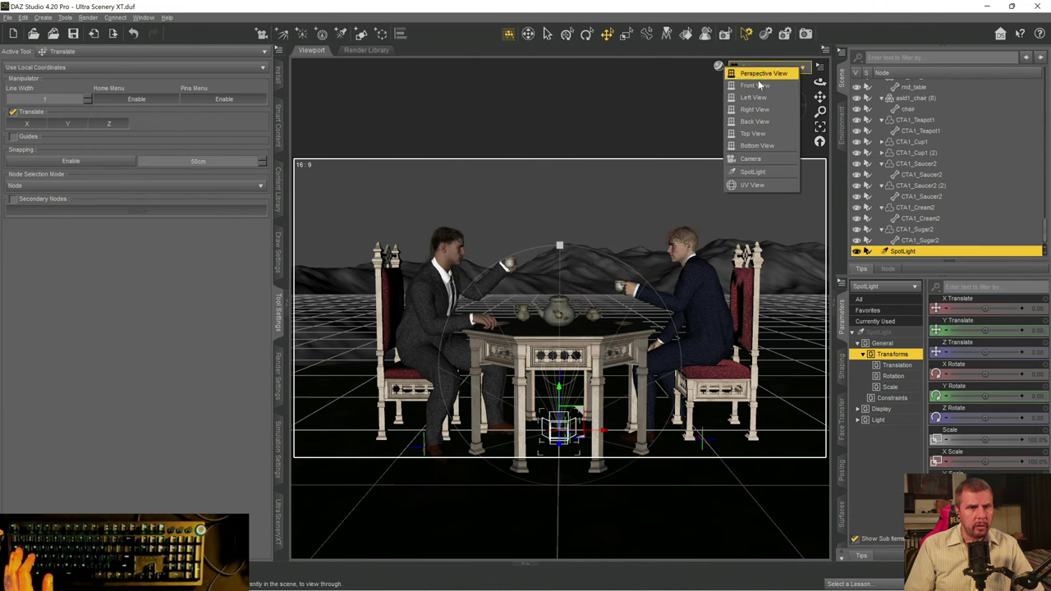
pyautogui.click(743, 174)
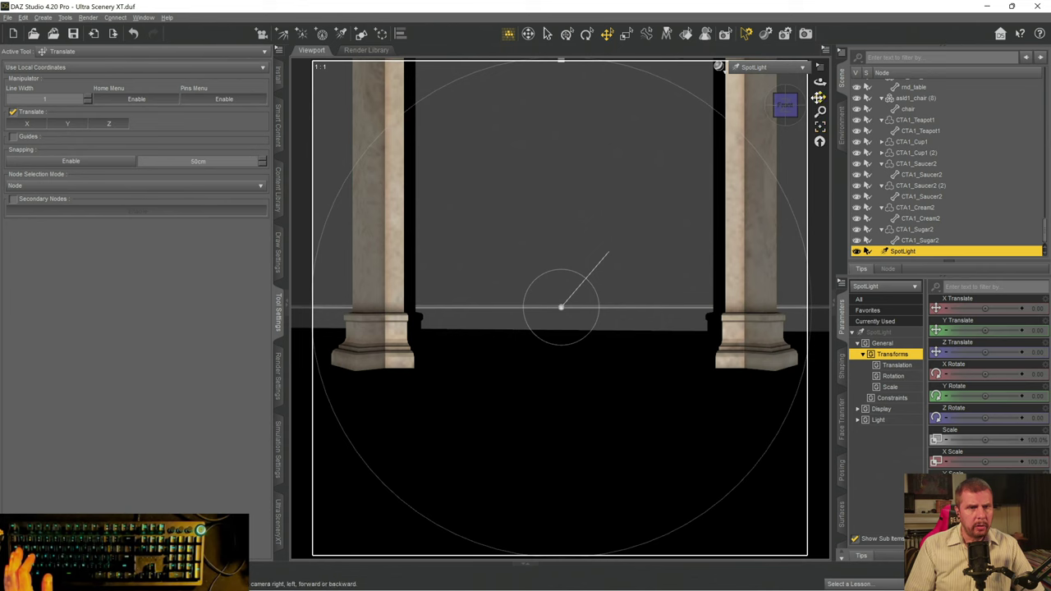
# - Select the Rocco figure in the scene hierarchy and frame it in the spotlight's view
pyautogui.moveTo(820, 111); pyautogui.dragTo(769, 166)
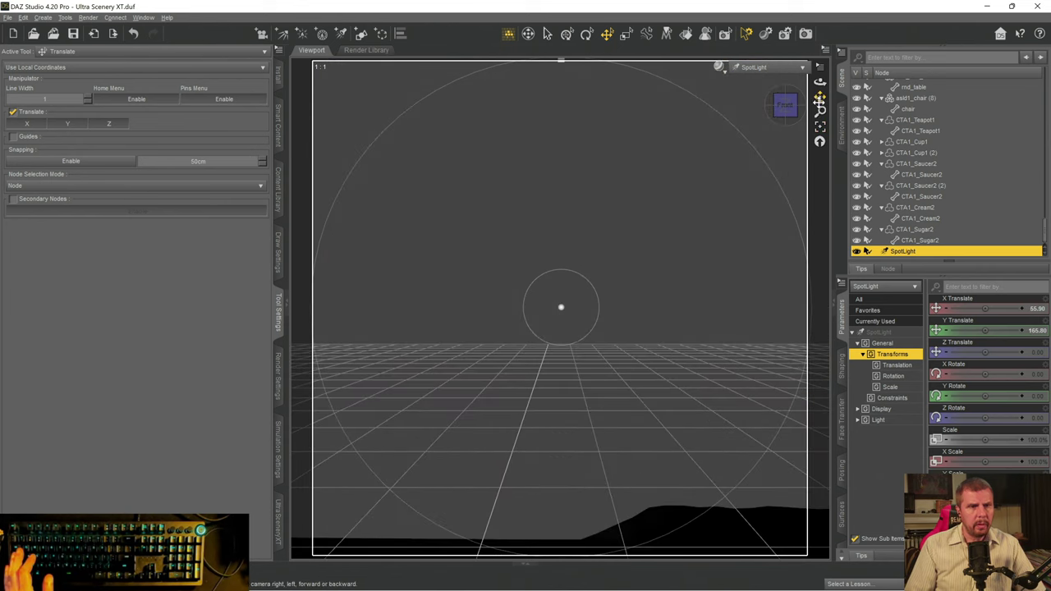
pyautogui.scroll(2, 920, 139)
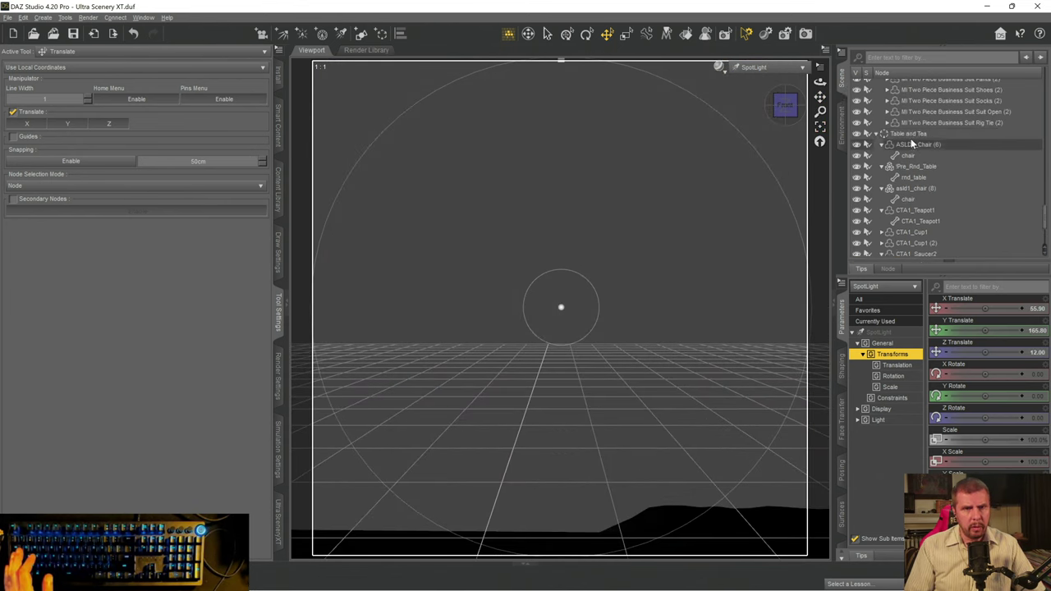
pyautogui.scroll(-5, 909, 146)
pyautogui.scroll(10, 910, 123)
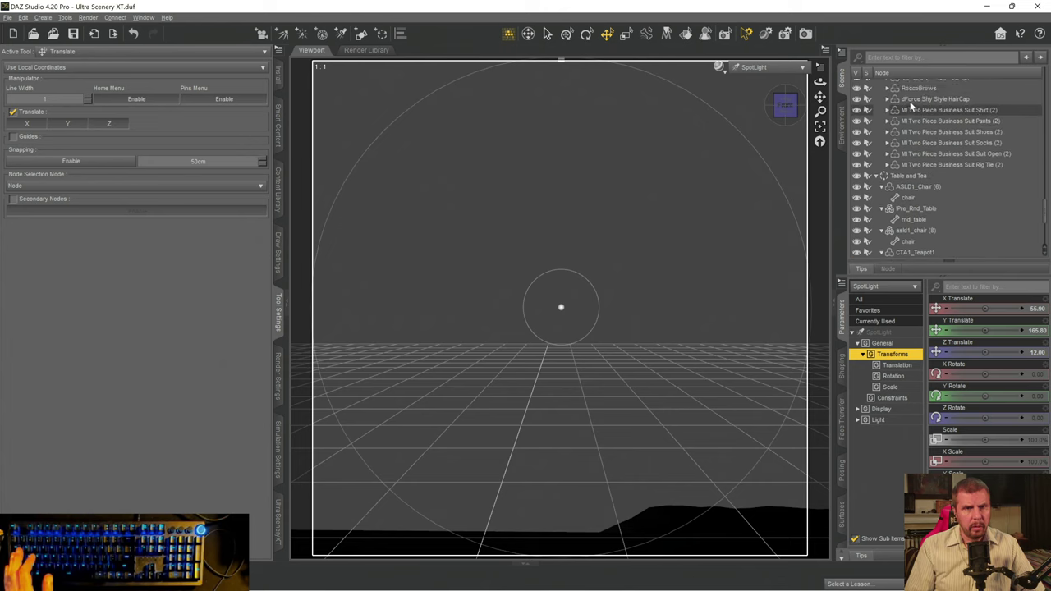
pyautogui.scroll(-8, 910, 102)
pyautogui.scroll(3, 899, 131)
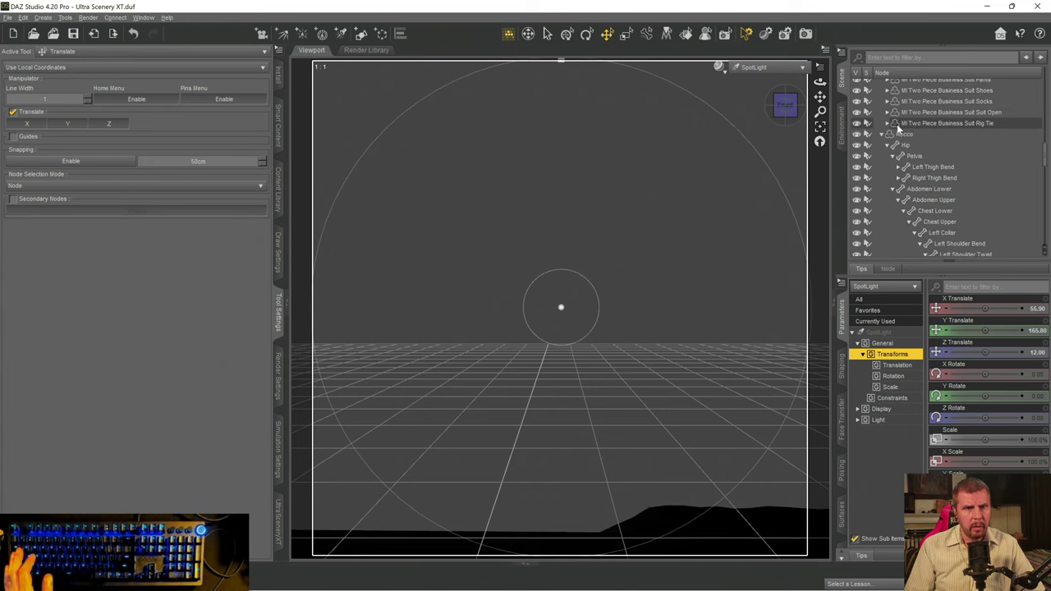
pyautogui.click(900, 135)
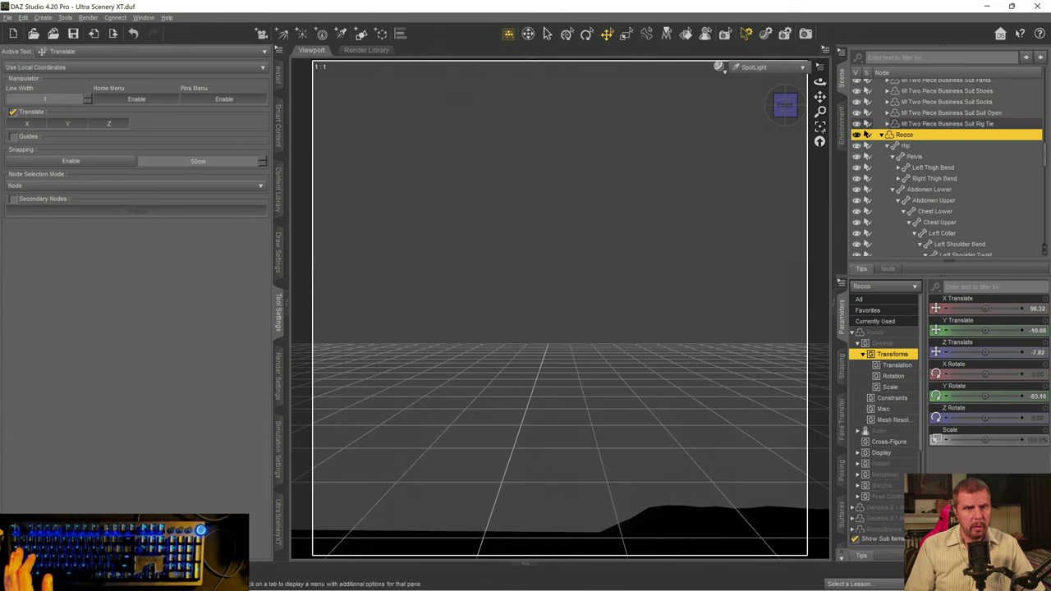
pyautogui.click(819, 129)
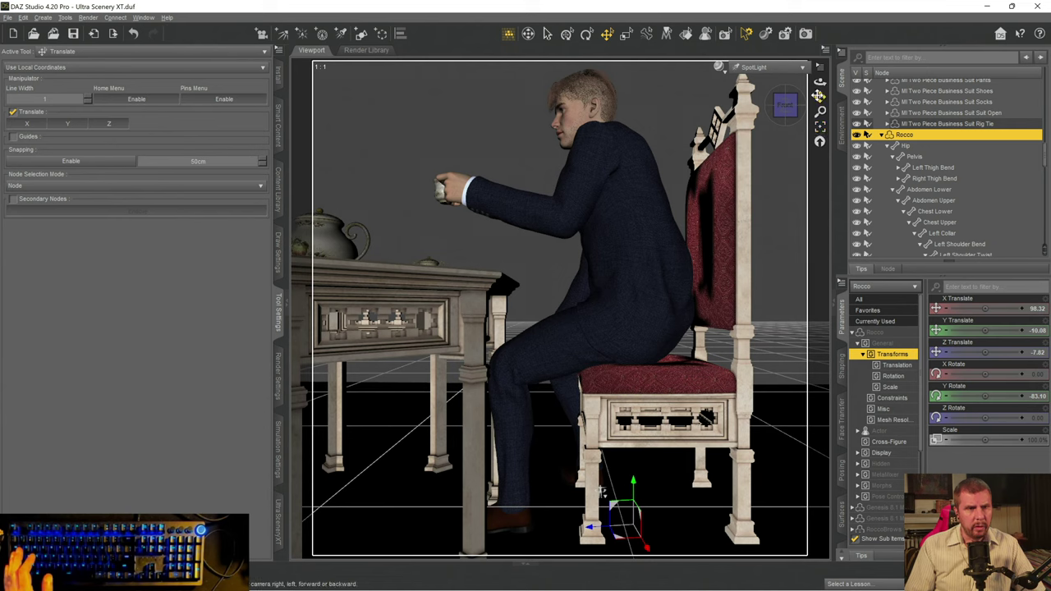
# - Reselect SpotLight and aim it at Rocco's face from the front, about X Rotate -14.32 and Y Rotate -63.25, moving it closer to him
pyautogui.scroll(-15, 925, 169)
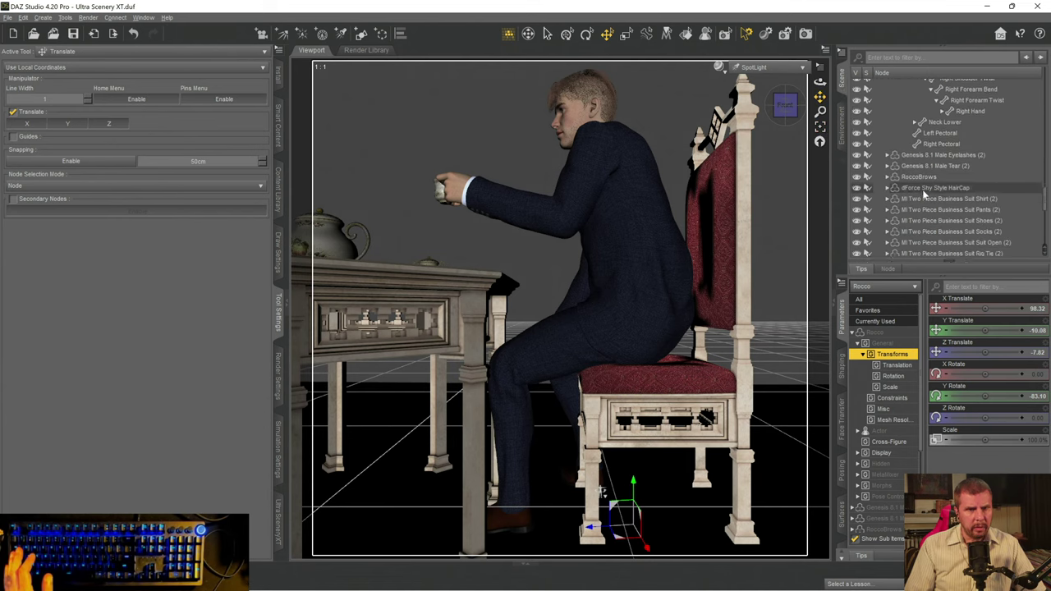
pyautogui.scroll(-10, 932, 205)
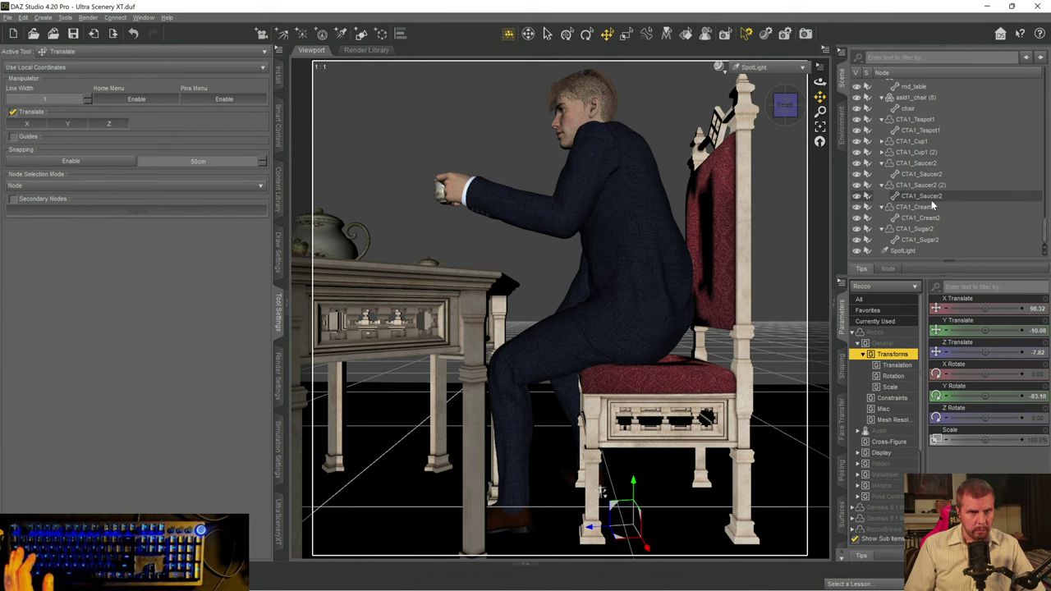
pyautogui.click(901, 250)
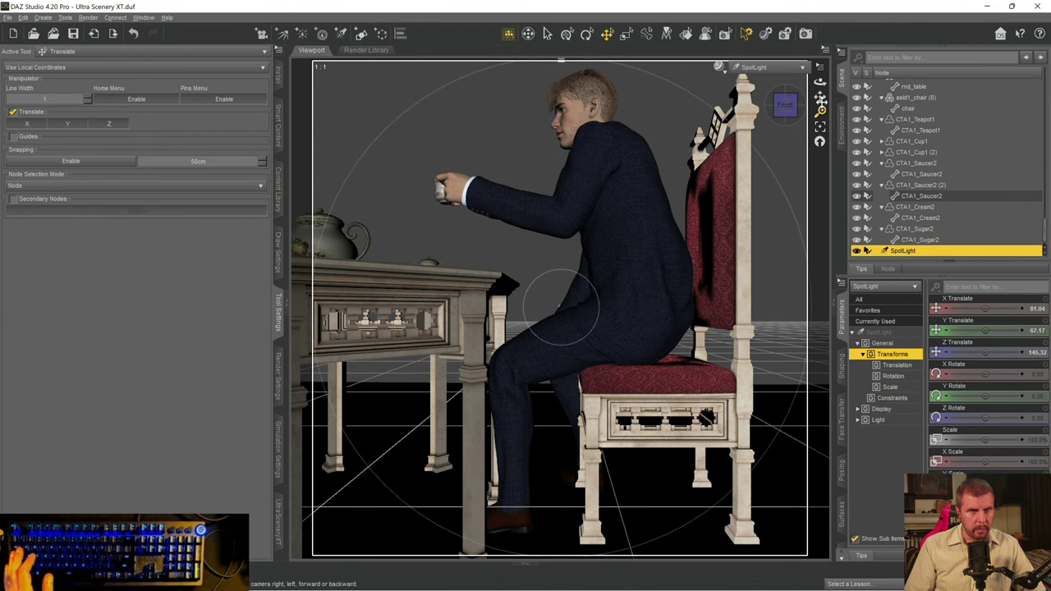
pyautogui.moveTo(820, 99); pyautogui.dragTo(762, 105)
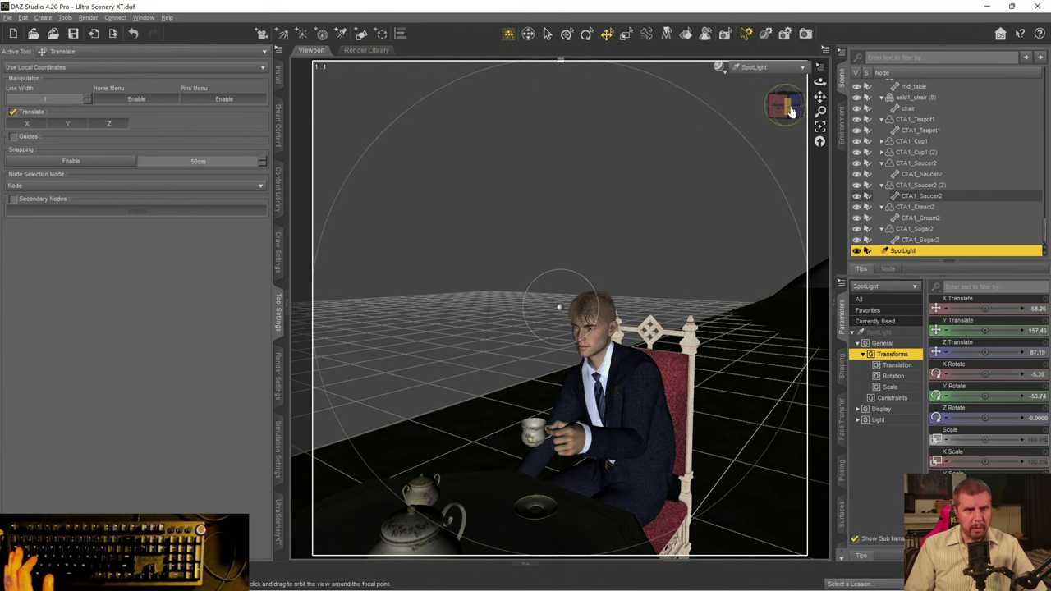
pyautogui.moveTo(791, 113); pyautogui.dragTo(820, 100)
pyautogui.scroll(2, 784, 113)
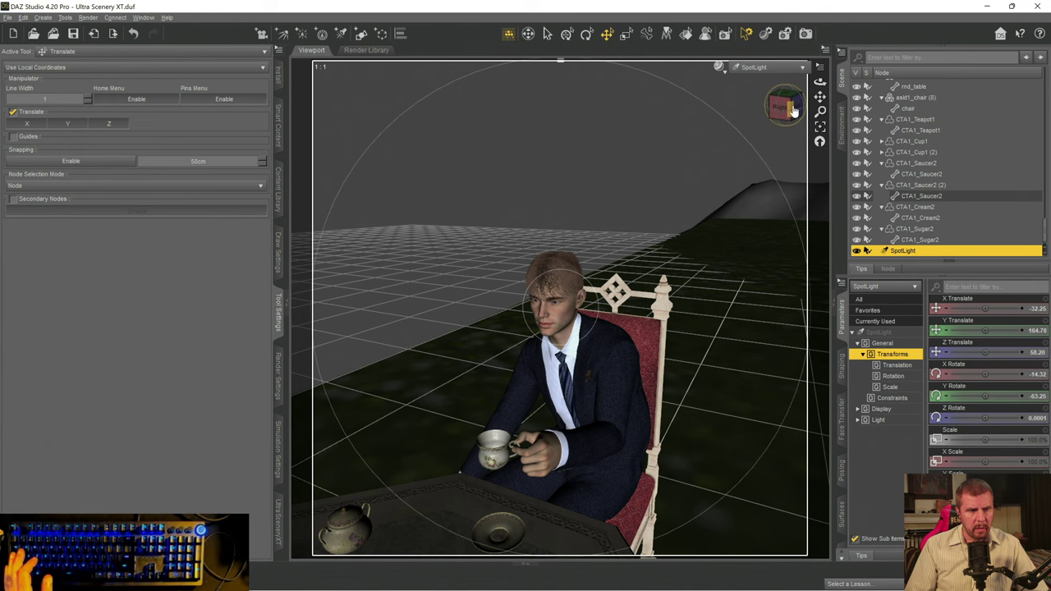
pyautogui.scroll(2, 794, 112)
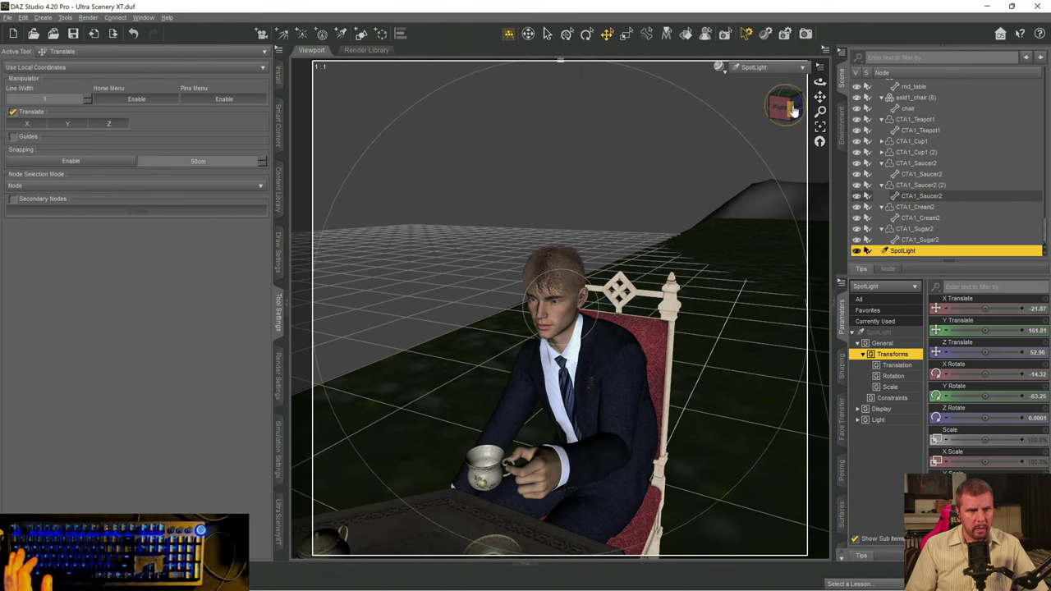
pyautogui.scroll(1, 794, 111)
pyautogui.moveTo(820, 97); pyautogui.dragTo(820, 87)
# - Switch the viewport back to the Camera view and save the scene
pyautogui.click(764, 68)
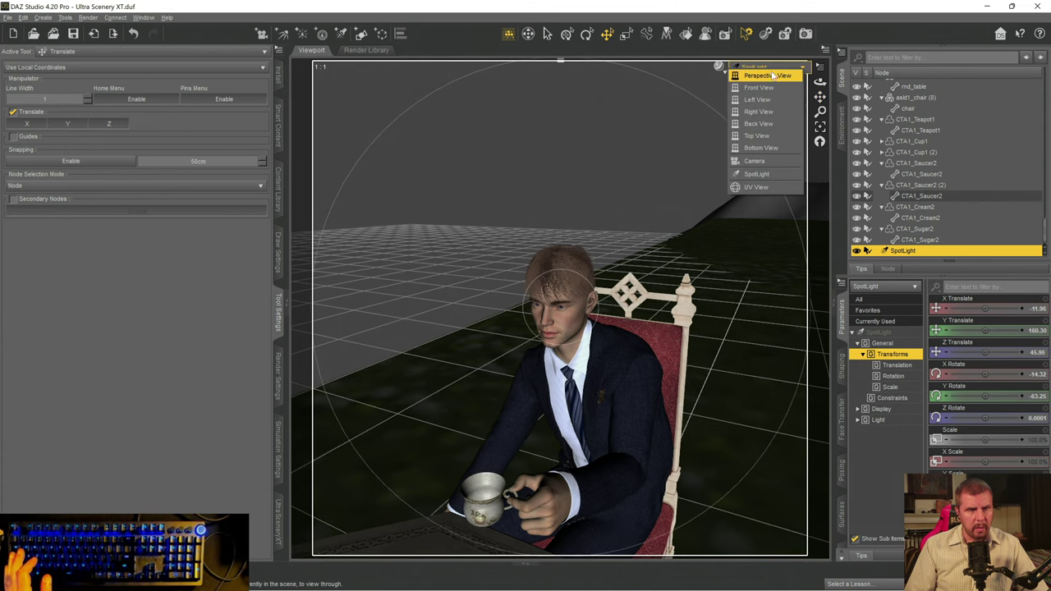
pyautogui.click(761, 161)
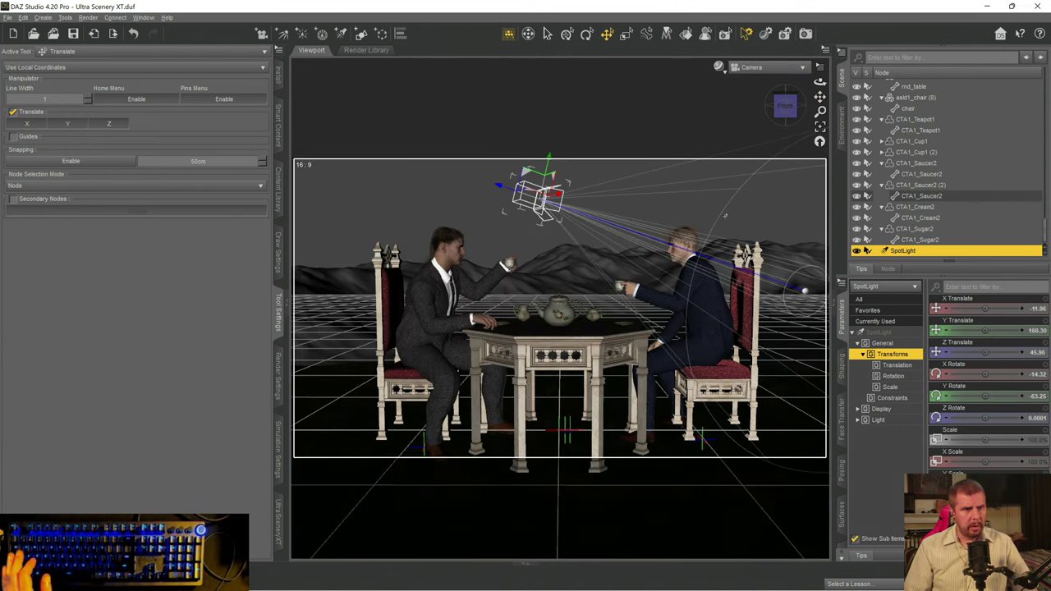
pyautogui.hotkey('ctrl', 's')
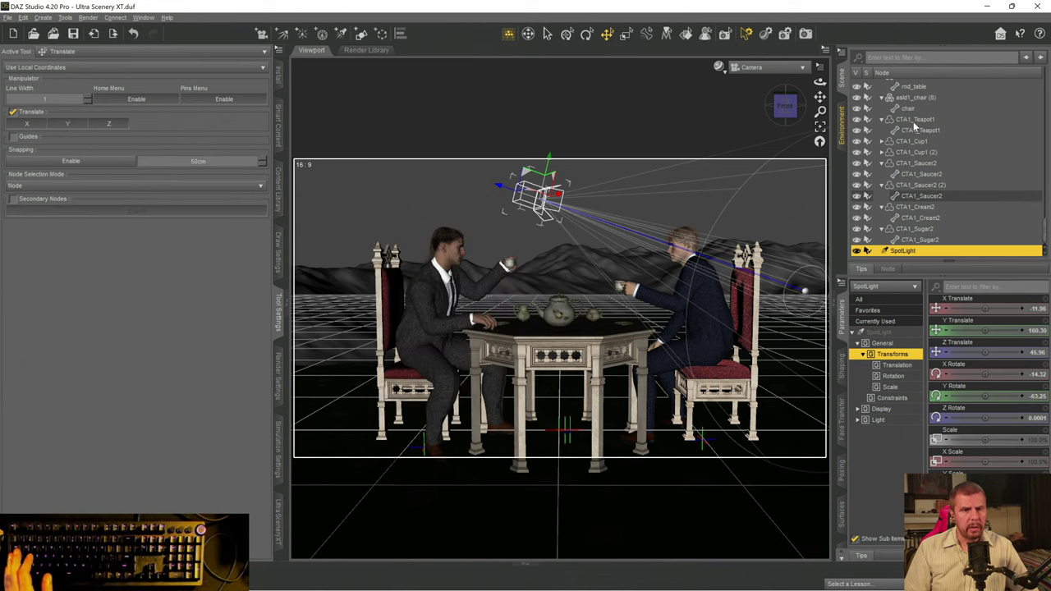
# - Select the UltraScene group and raise the terrain slightly to a Y Translate of about -89.48
pyautogui.scroll(10, 913, 122)
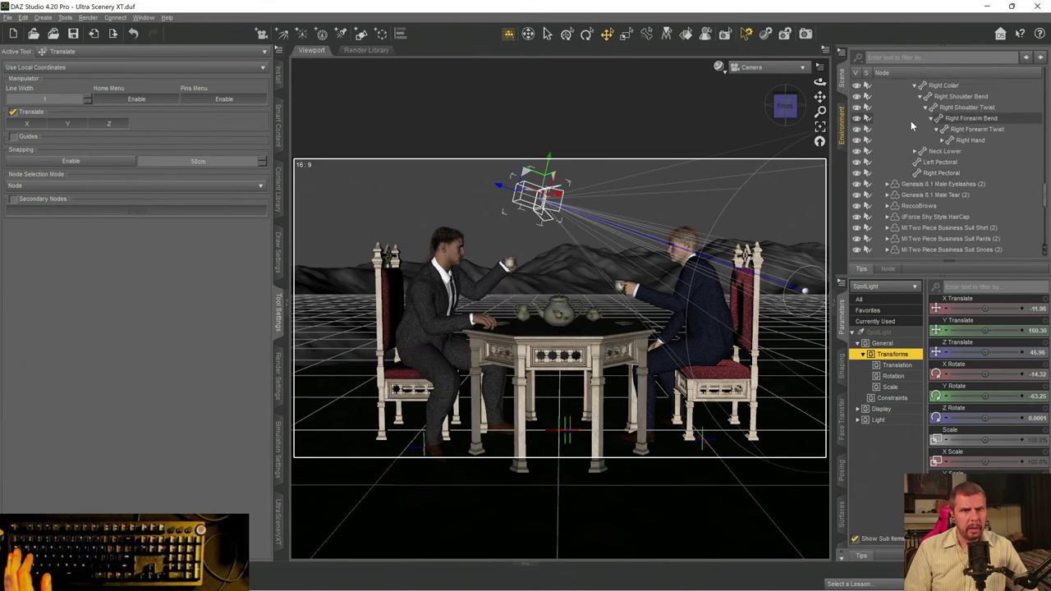
pyautogui.scroll(-5, 912, 117)
pyautogui.scroll(5, 913, 111)
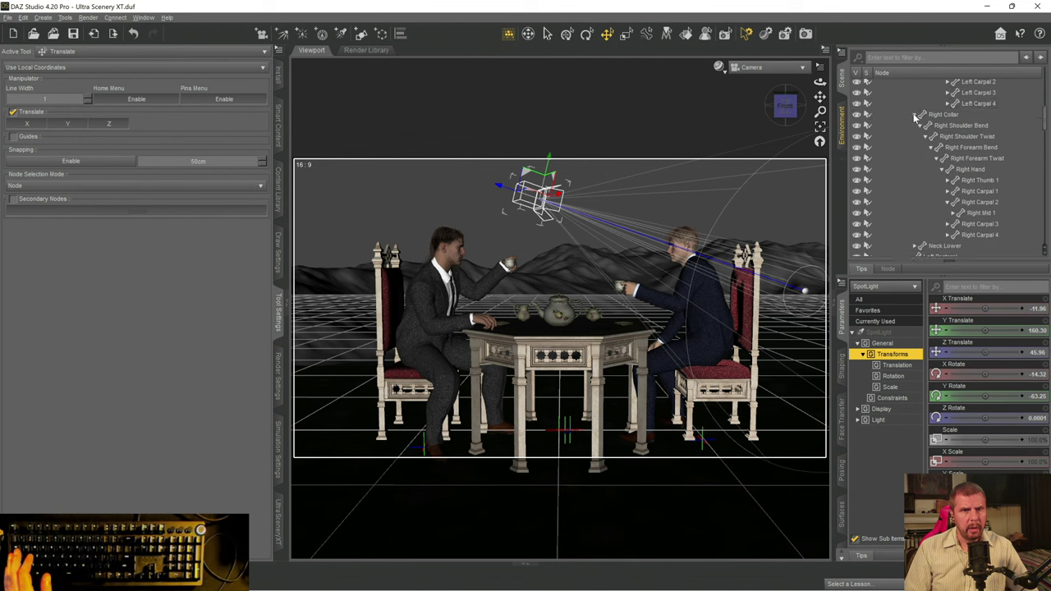
pyautogui.scroll(10, 913, 111)
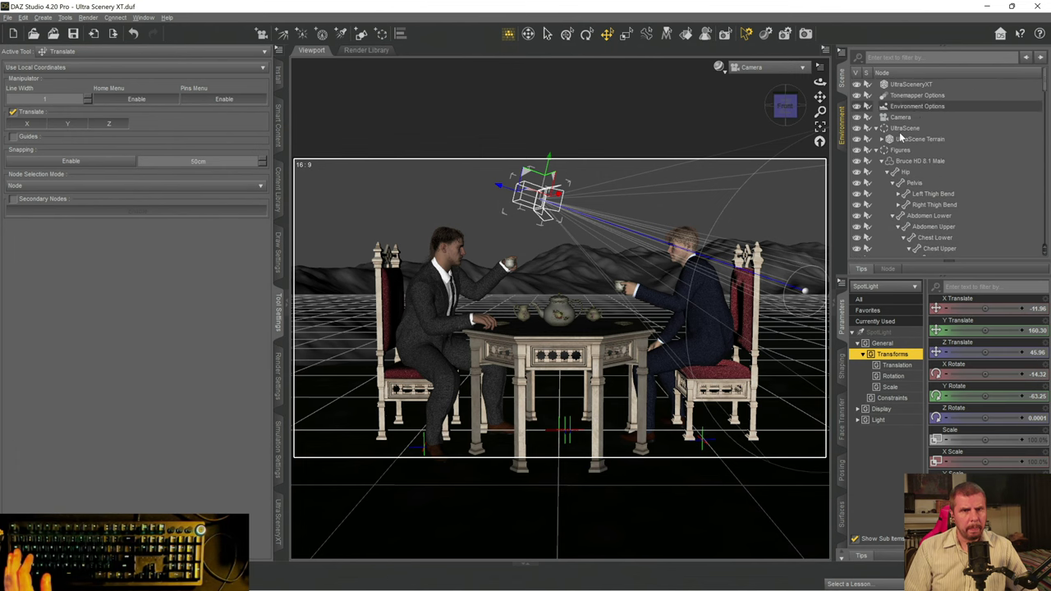
pyautogui.click(903, 129)
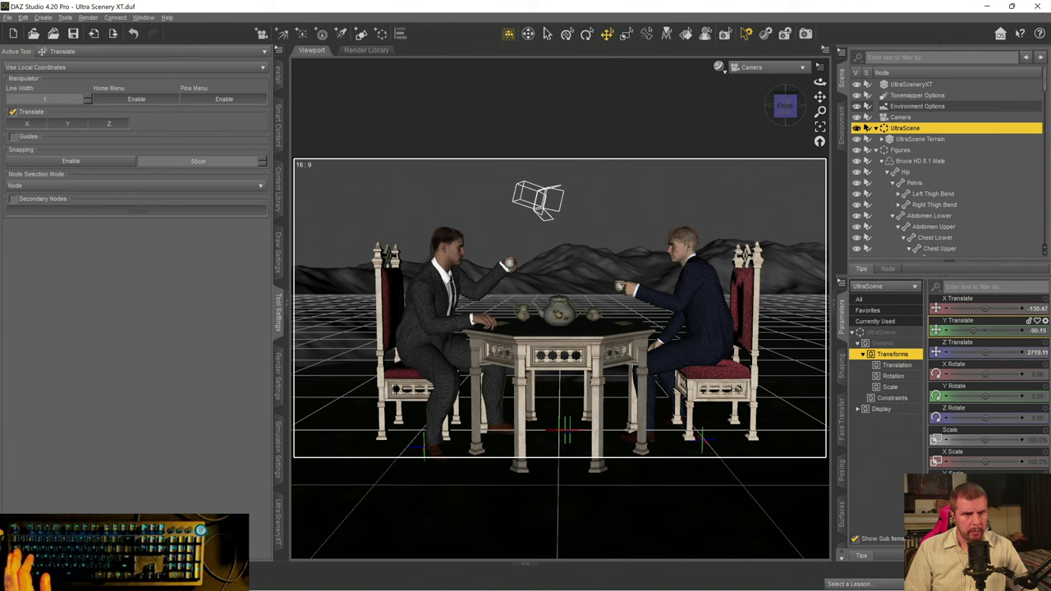
pyautogui.moveTo(986, 330); pyautogui.dragTo(981, 330)
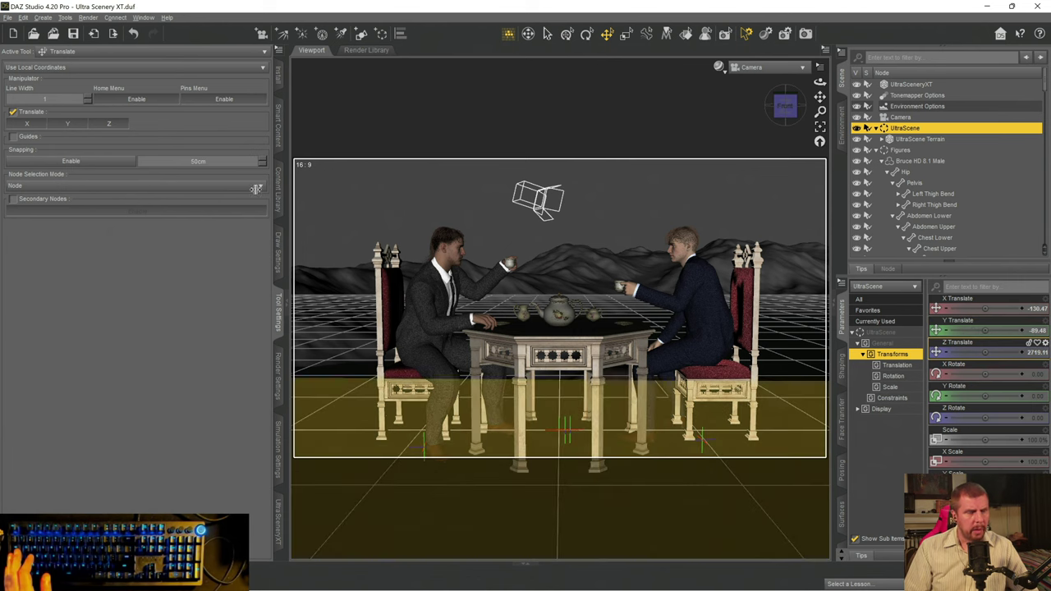
# - Add the Rose prop from The DAZ Rose product and collapse the UltraScene, Figures and Table and Tea groups
pyautogui.click(278, 121)
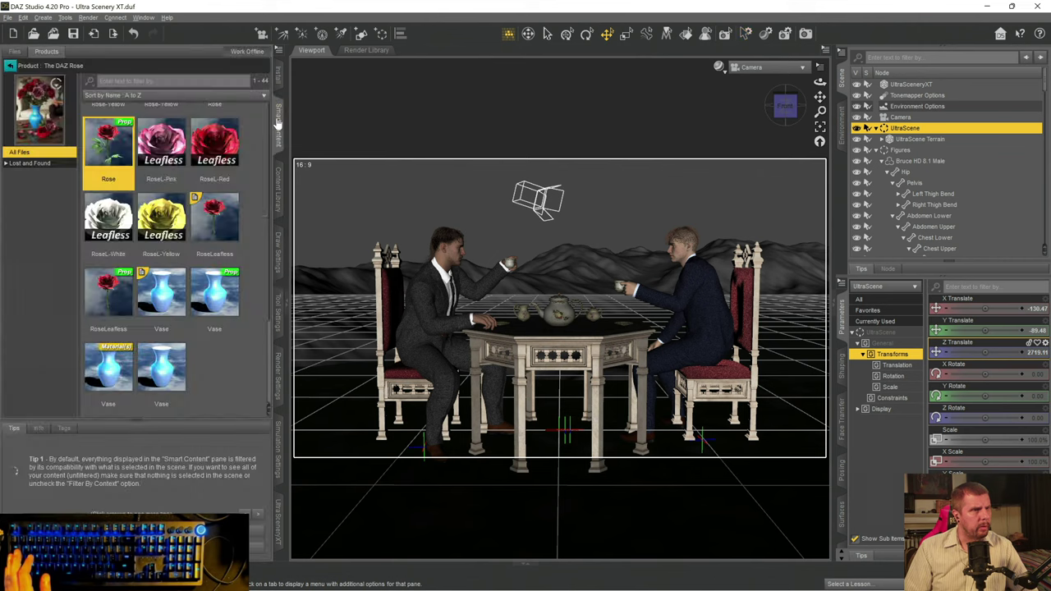
pyautogui.doubleClick(102, 156)
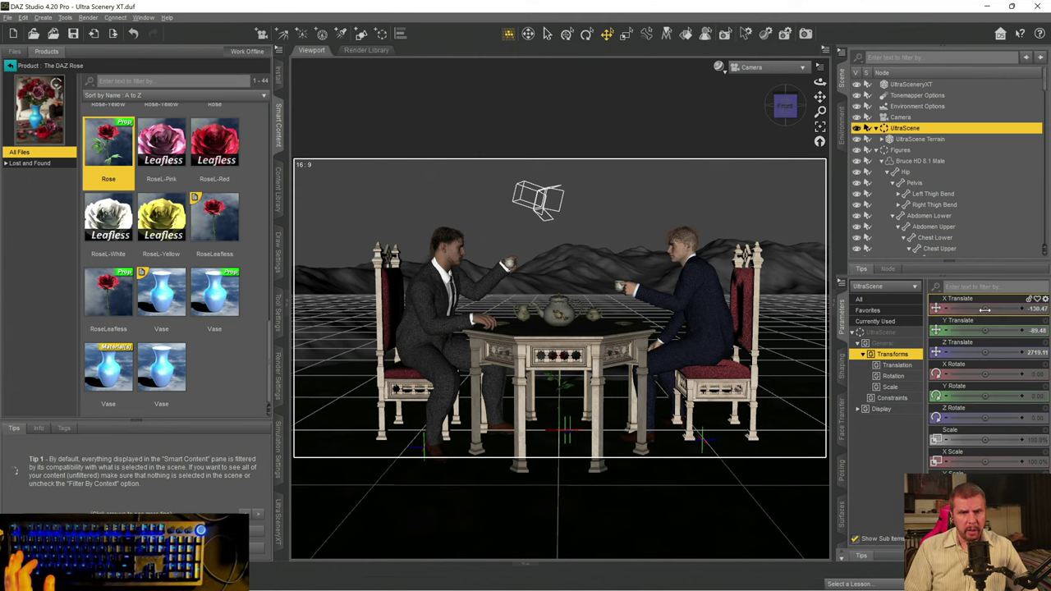
pyautogui.click(876, 129)
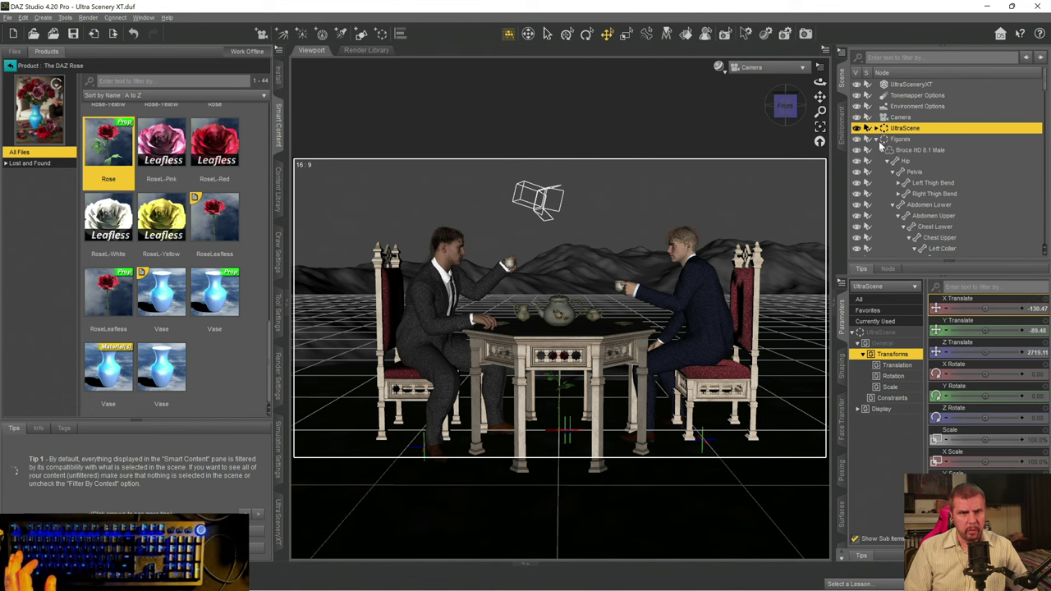
pyautogui.click(878, 141)
pyautogui.click(876, 151)
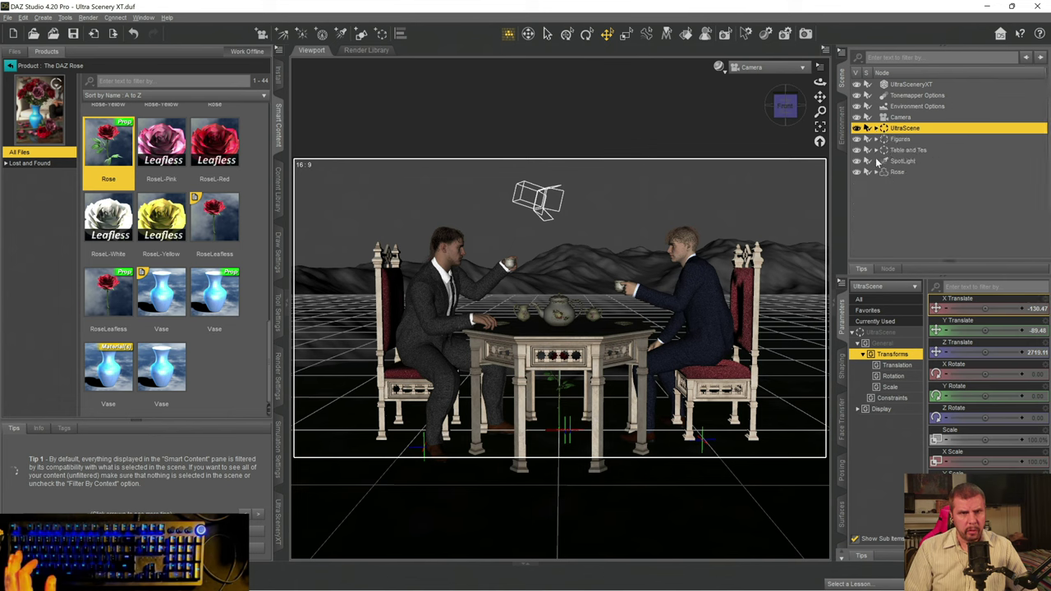
# - Raise the rose to a Y Translate of about 86.04 and rotate it to lie flat at a Z Rotate of about 85.99
pyautogui.click(891, 172)
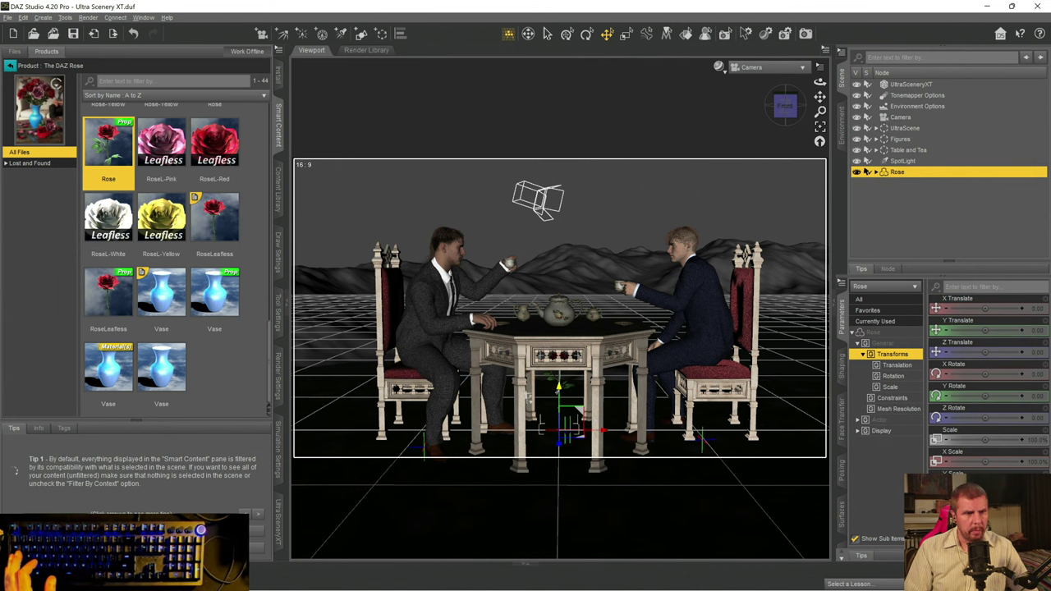
pyautogui.moveTo(558, 385); pyautogui.dragTo(558, 340)
pyautogui.moveTo(559, 283); pyautogui.dragTo(558, 272)
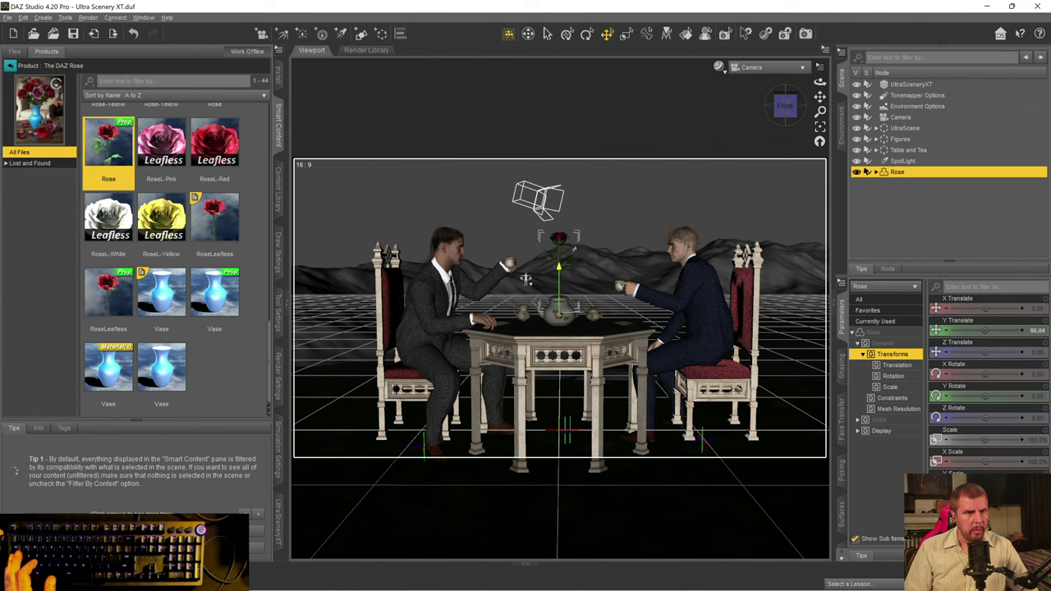
pyautogui.click(586, 34)
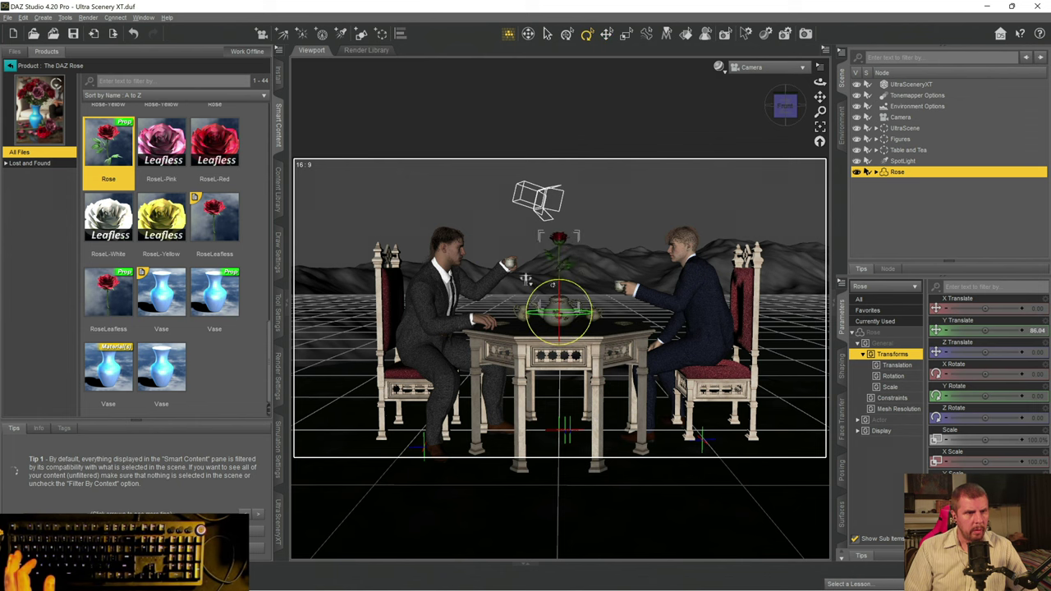
pyautogui.click(526, 278)
pyautogui.moveTo(525, 278)
pyautogui.mouseDown()
pyautogui.moveTo(542, 266)
pyautogui.moveTo(526, 278)
pyautogui.mouseUp()
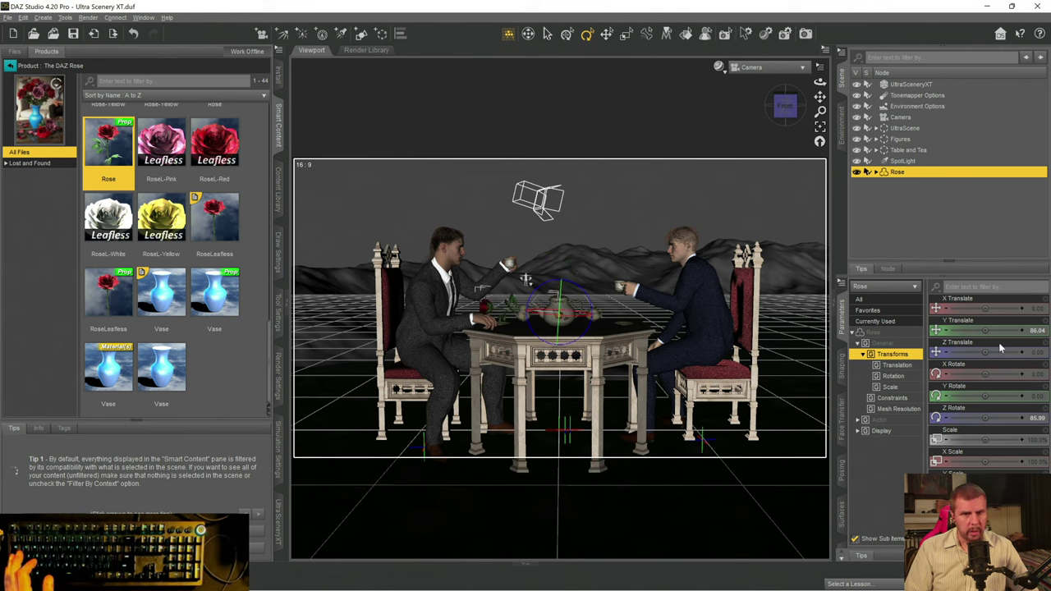
# - Move the rose toward the table's front edge, to an X Translate of about 25.70 and a Z Translate of about 54.43
pyautogui.moveTo(984, 308); pyautogui.dragTo(1011, 308)
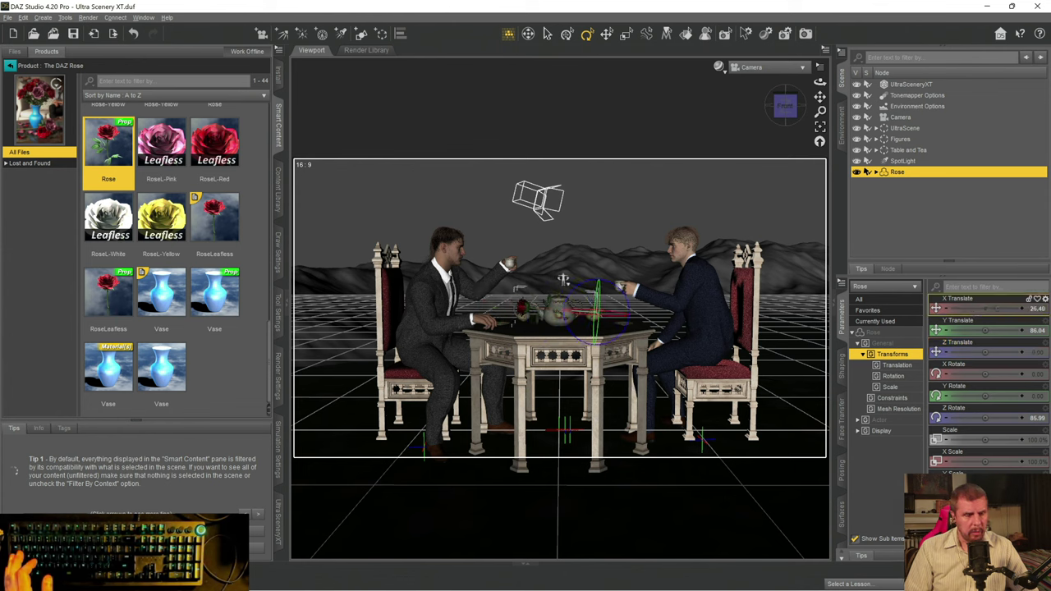
pyautogui.moveTo(563, 280); pyautogui.dragTo(567, 286)
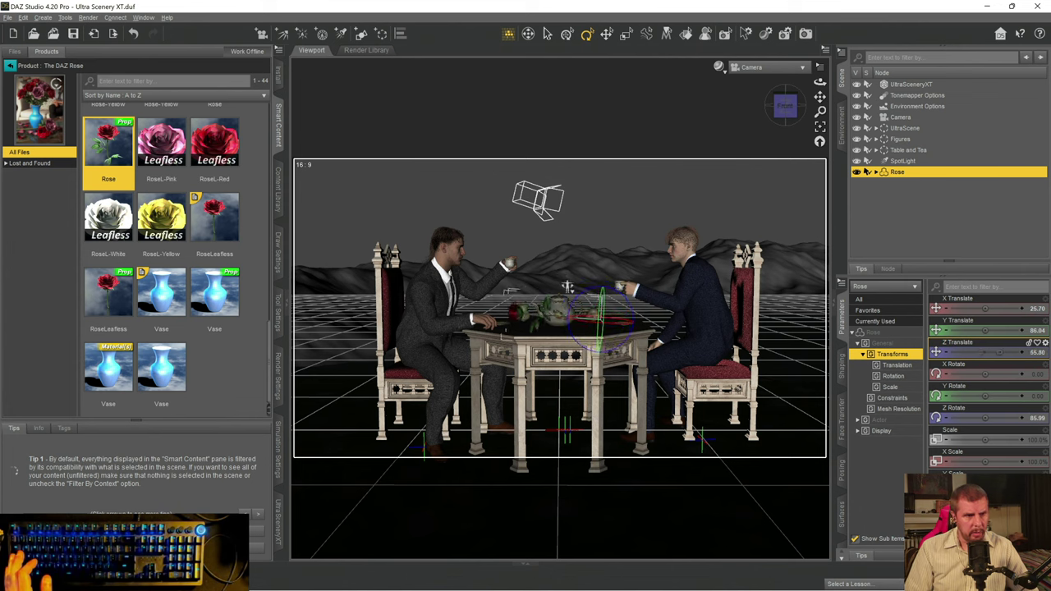
pyautogui.moveTo(984, 355); pyautogui.dragTo(983, 355)
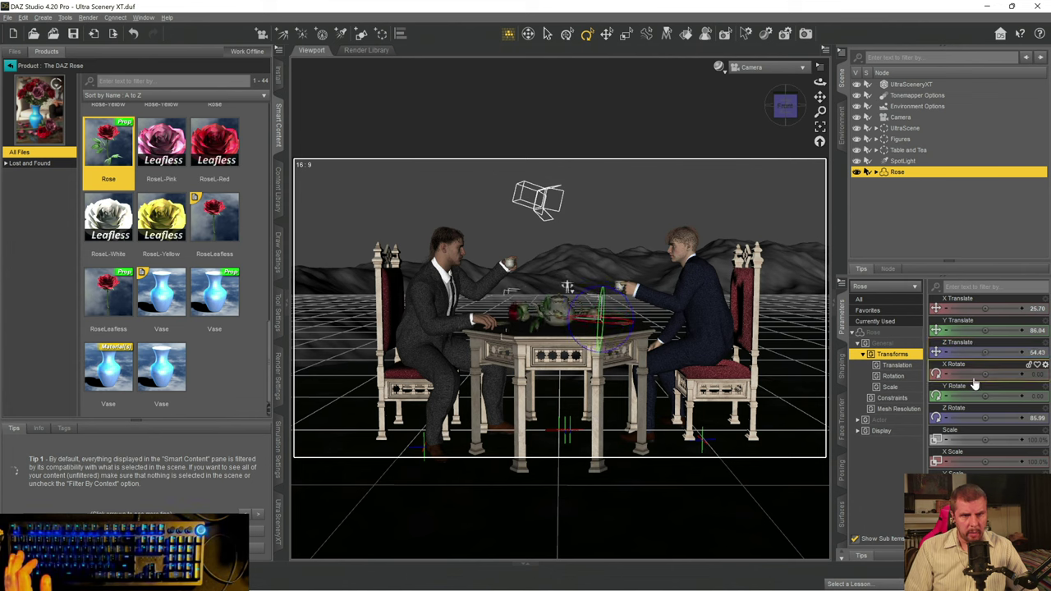
# - Turn the rose to a Y Rotate of about -42.09 and lower it onto the tabletop at a Y Translate of about 78.46
pyautogui.moveTo(989, 404); pyautogui.dragTo(965, 396)
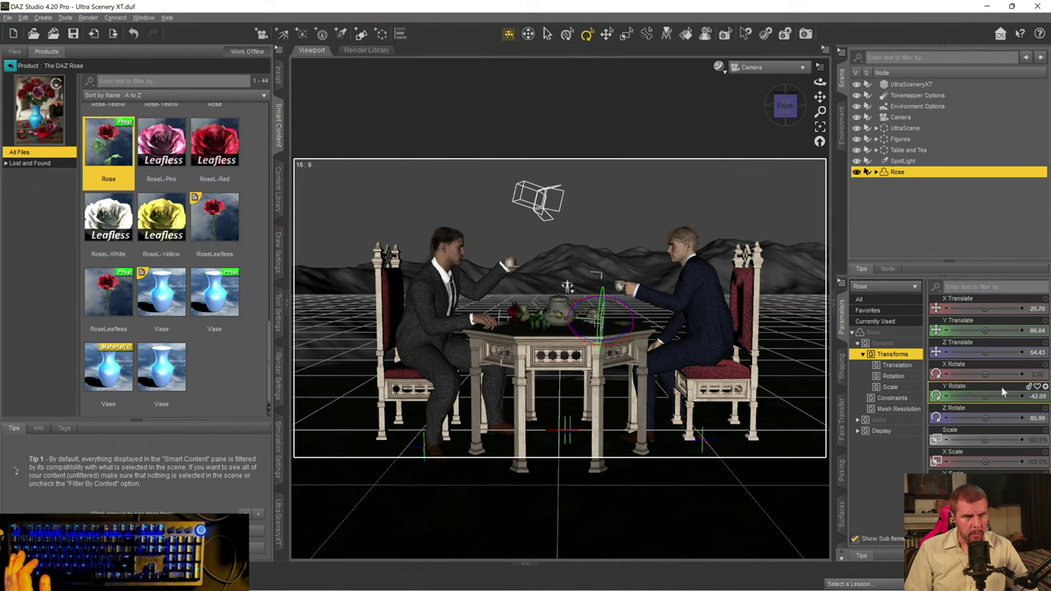
pyautogui.moveTo(985, 328); pyautogui.dragTo(975, 328)
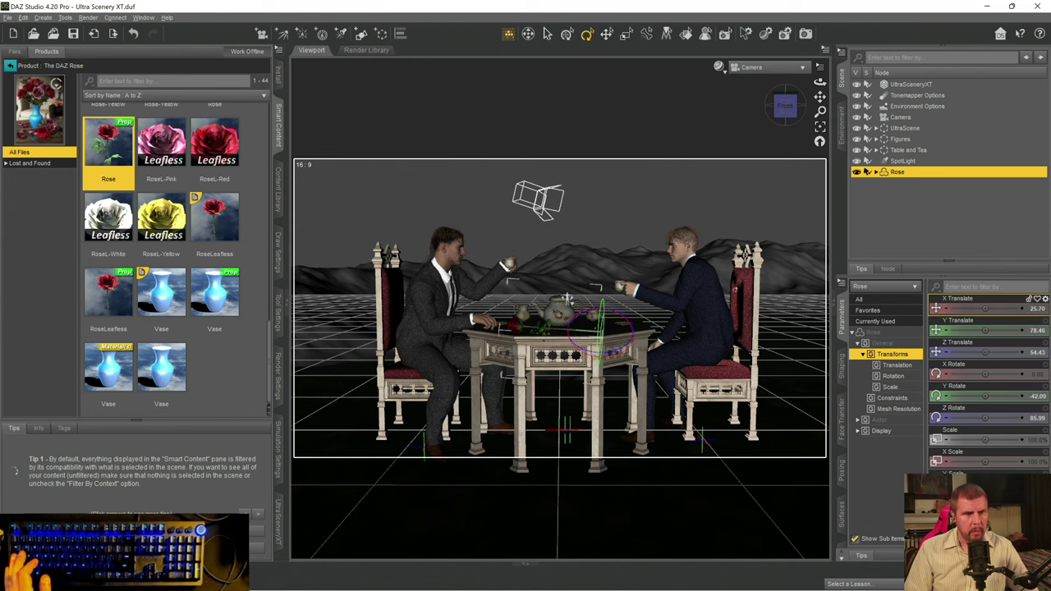
pyautogui.click(580, 409)
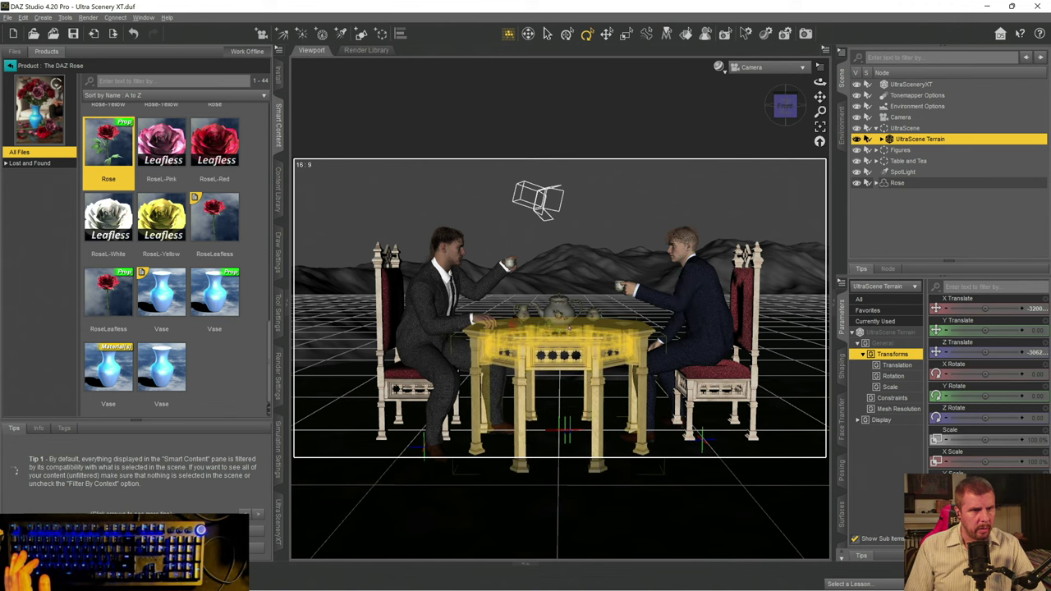
pyautogui.click(904, 183)
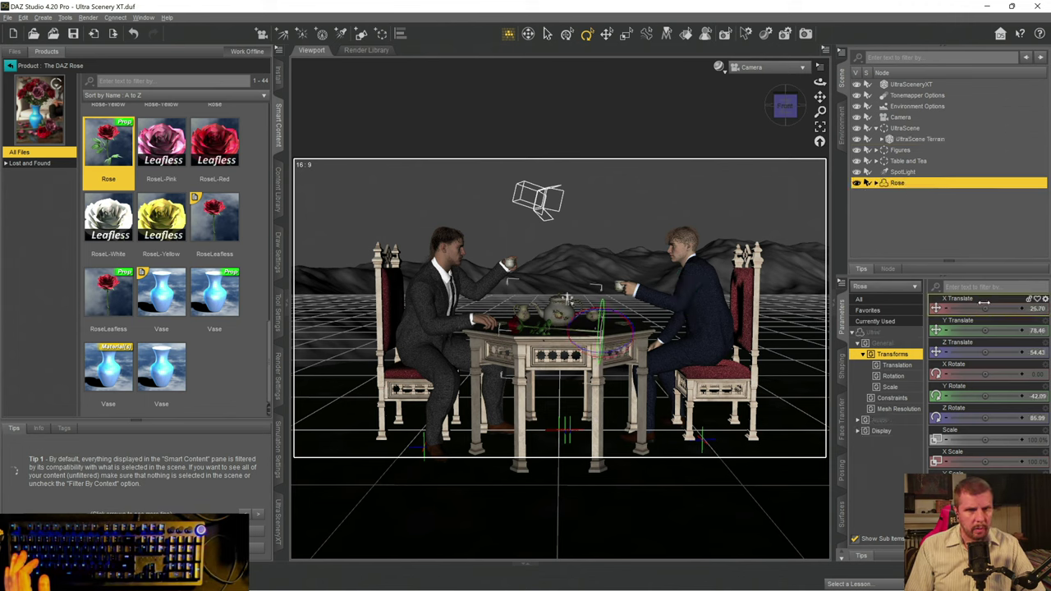
# - Shift the rose to an X Translate of about 29.56 and inspect it at tabletop level in Perspective View
pyautogui.moveTo(984, 308); pyautogui.dragTo(990, 308)
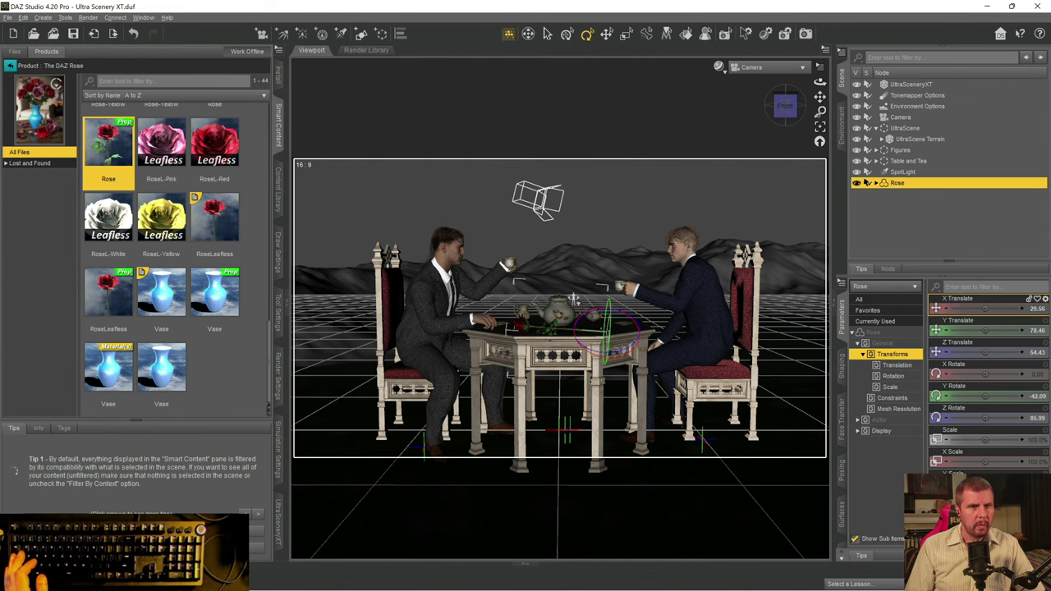
pyautogui.click(757, 70)
pyautogui.click(747, 92)
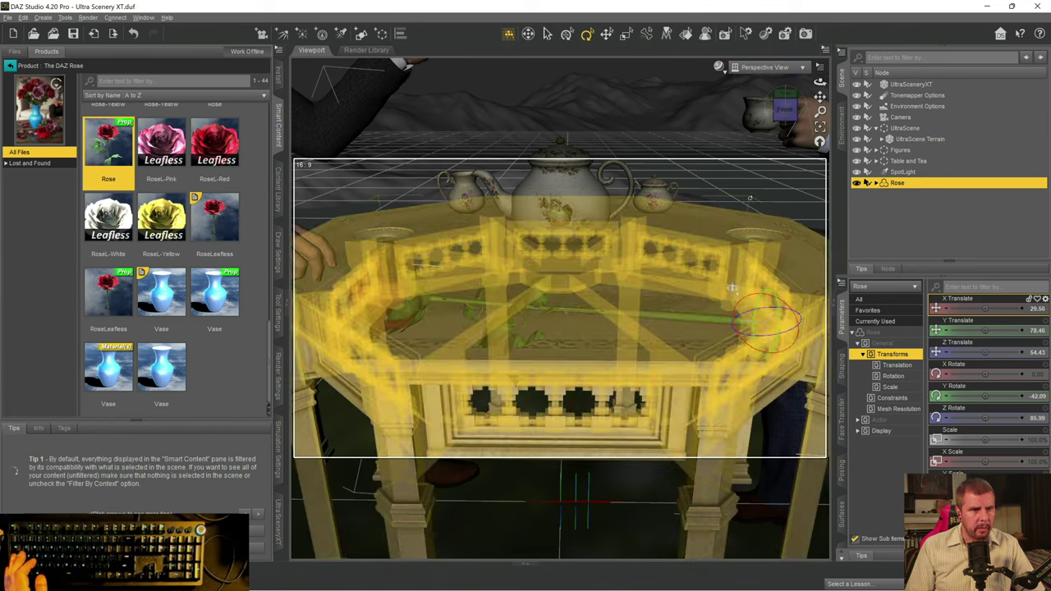
pyautogui.moveTo(784, 106); pyautogui.dragTo(760, 181)
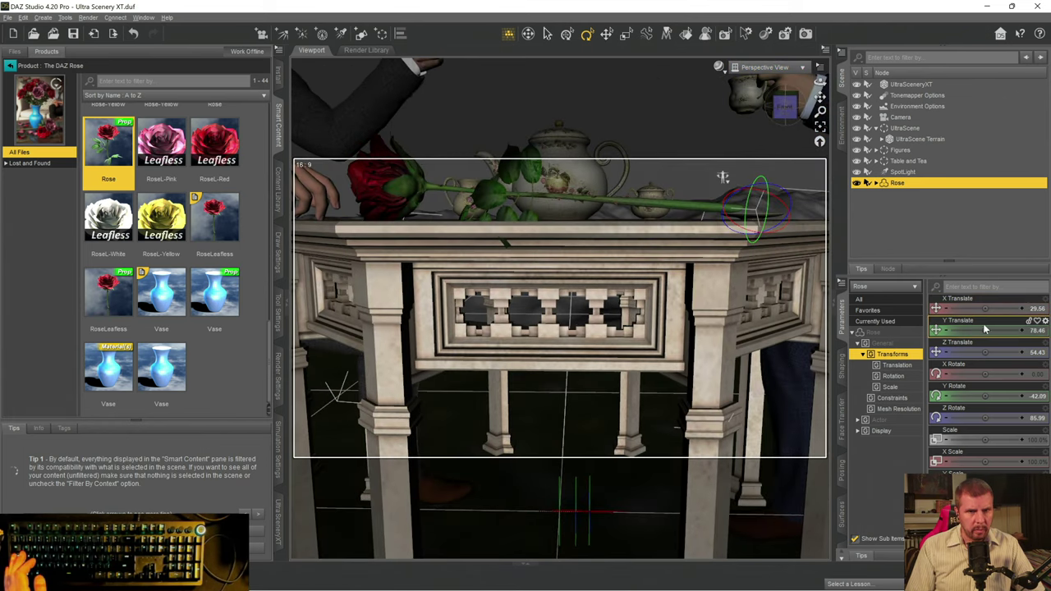
# - Settle the rose on the tabletop at about X Translate 27.92, Y Translate 77.35 and Z Translate 49.50, tilted to an X Rotate of about 2.44
pyautogui.moveTo(986, 329); pyautogui.dragTo(977, 329)
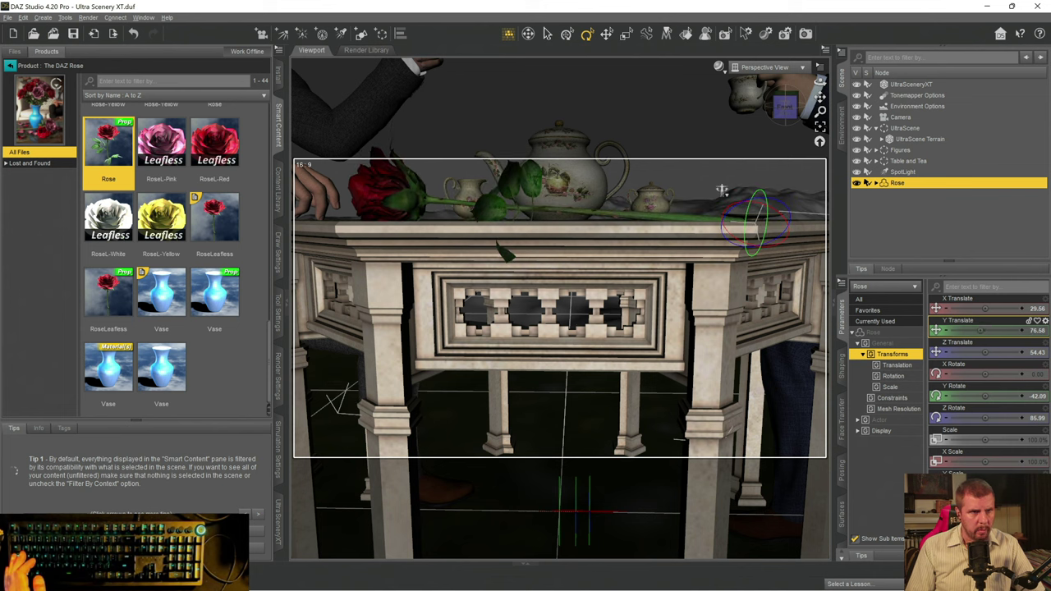
pyautogui.hotkey('ctrl', 'z')
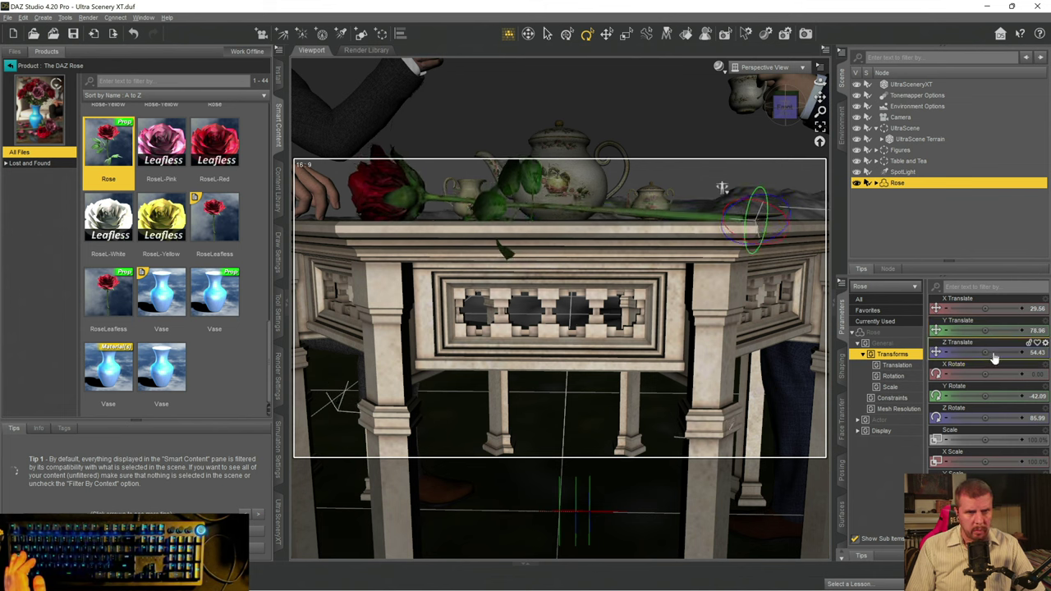
pyautogui.moveTo(990, 354); pyautogui.dragTo(978, 355)
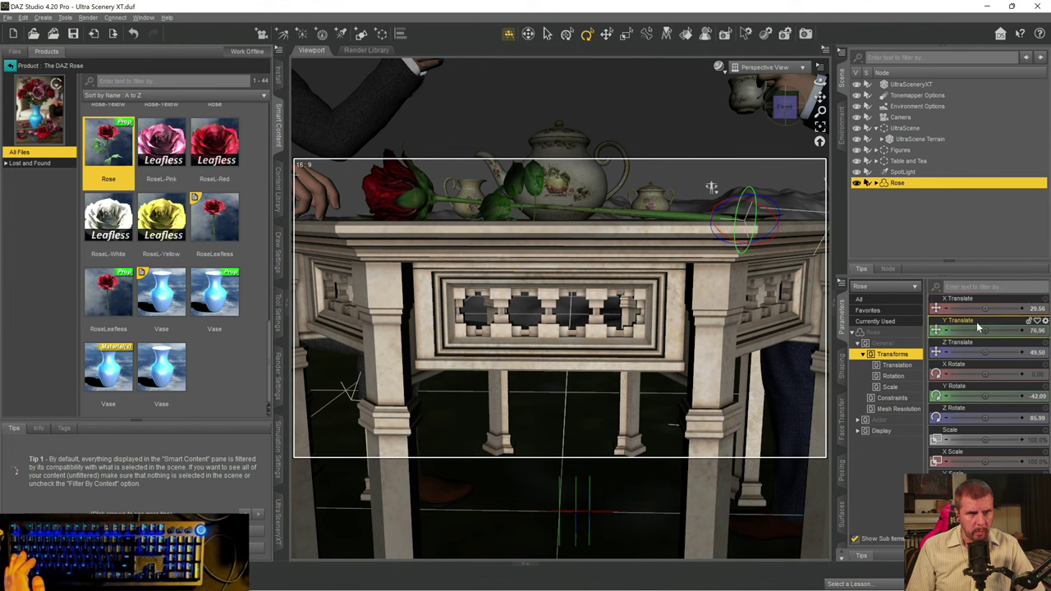
pyautogui.moveTo(984, 330); pyautogui.dragTo(982, 330)
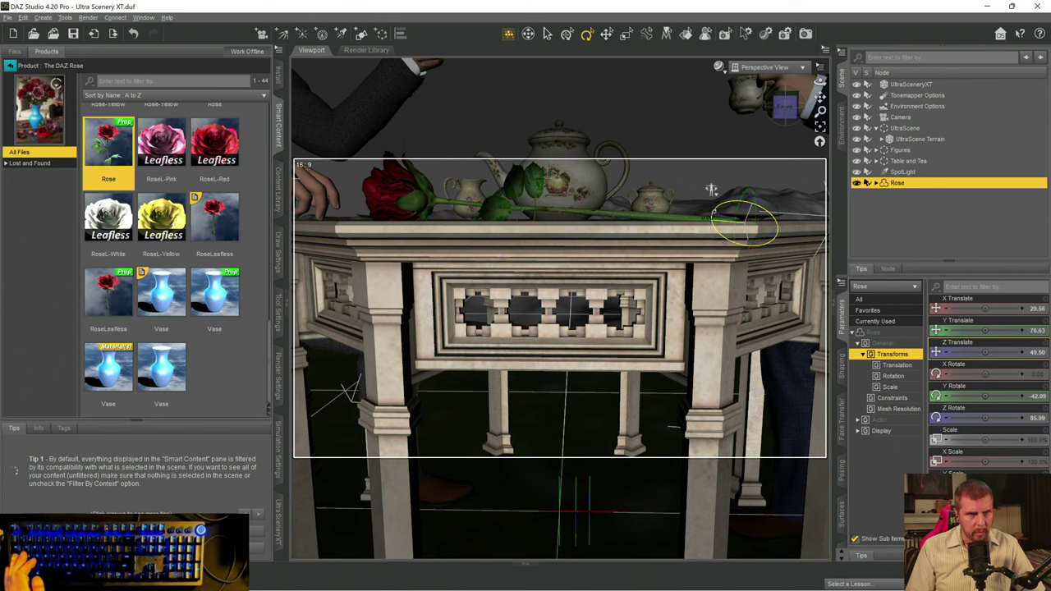
pyautogui.moveTo(711, 189); pyautogui.dragTo(712, 186)
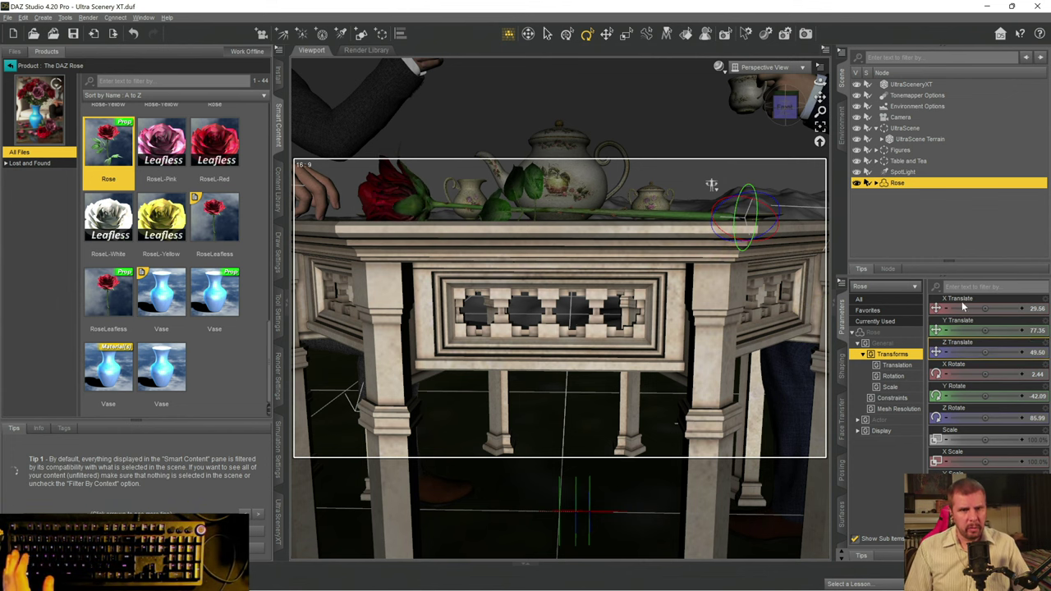
pyautogui.moveTo(711, 184); pyautogui.dragTo(701, 184)
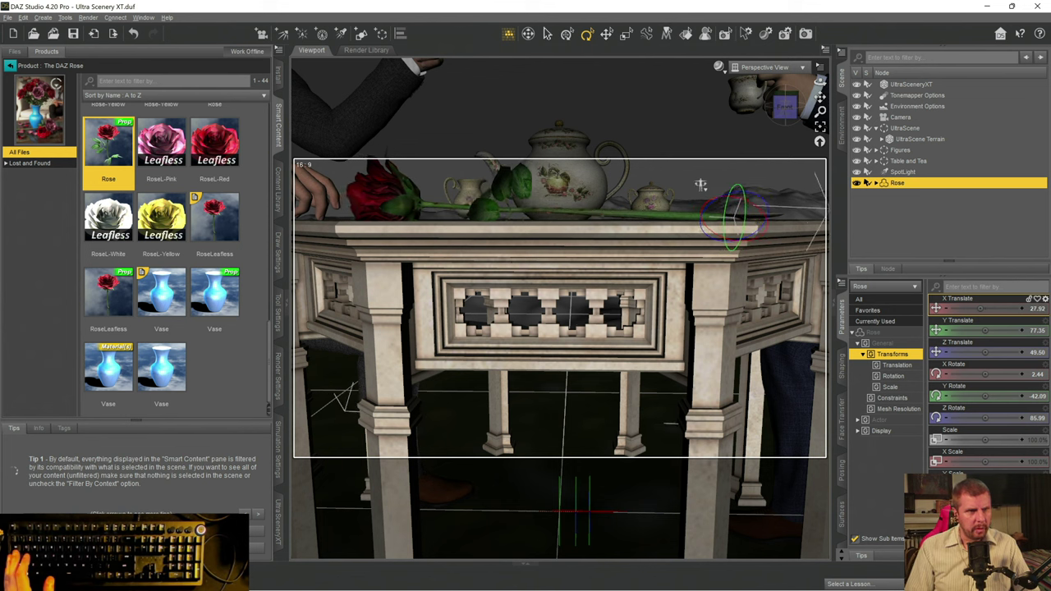
# - Return the viewport to the scene's Camera view and save the scene
pyautogui.click(764, 66)
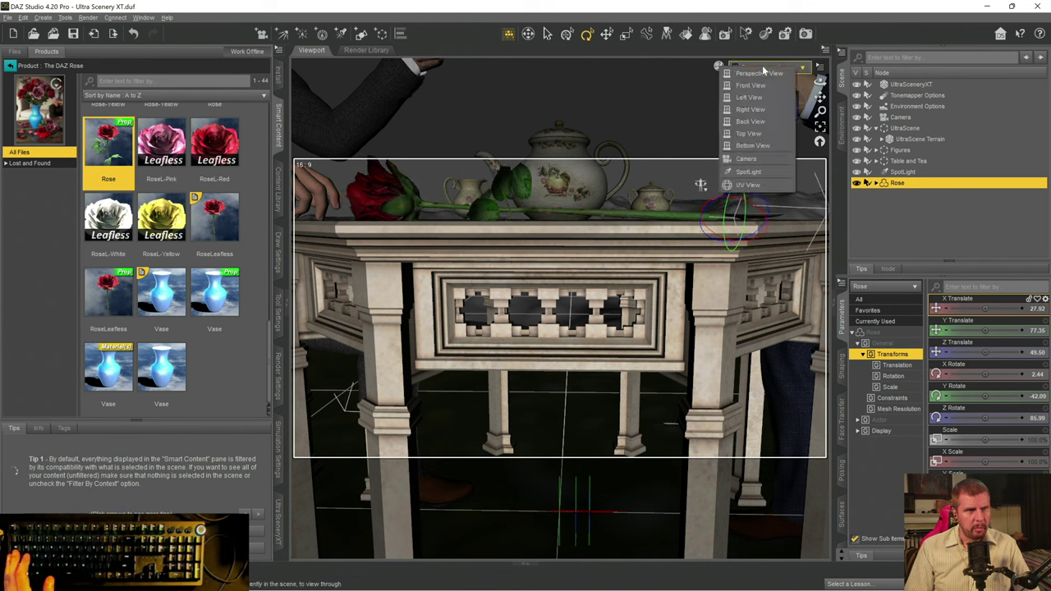
pyautogui.click(751, 158)
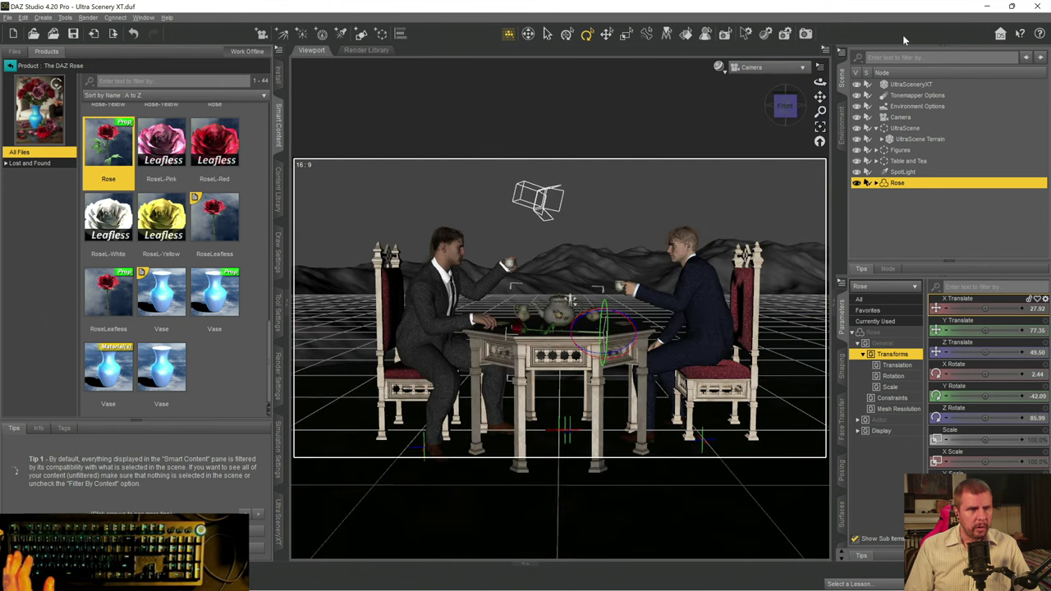
pyautogui.hotkey('ctrl', 's')
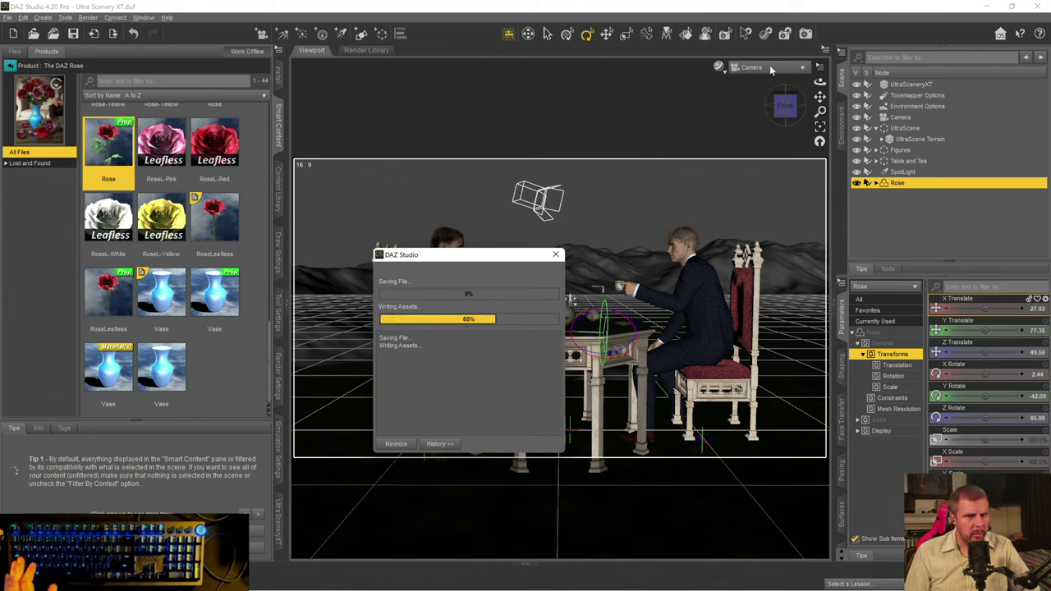
# - Leave the rose product, select the Rocco figure, and filter the products to Face hair with the rose search cleared
pyautogui.click(8, 68)
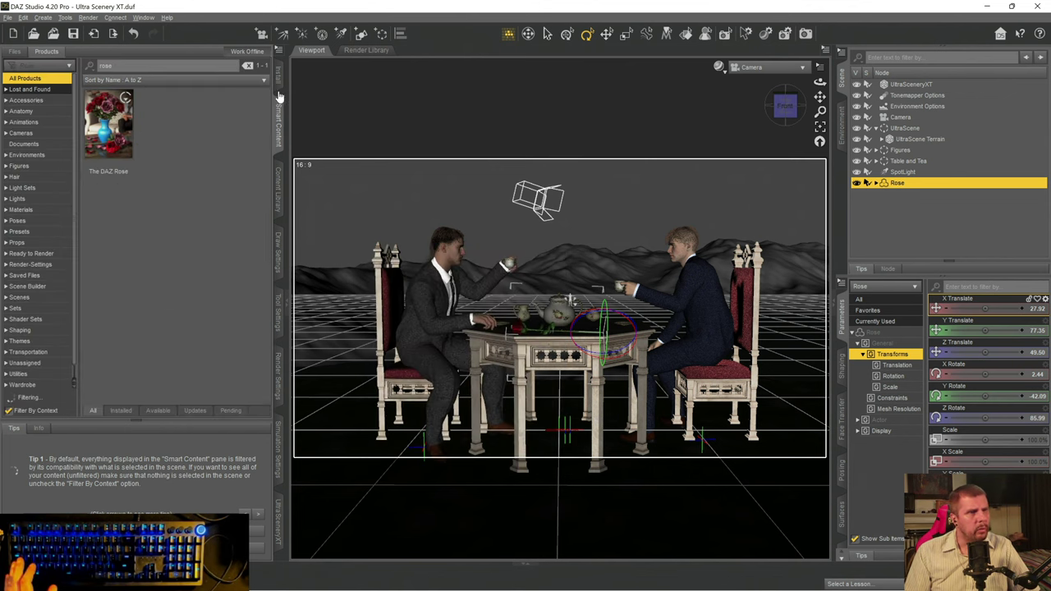
pyautogui.click(877, 151)
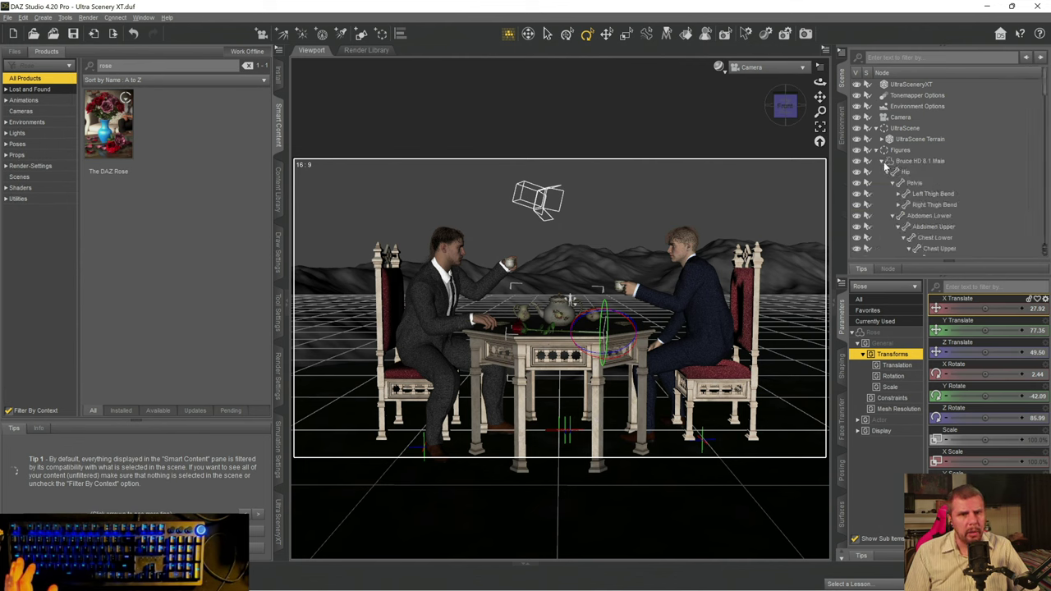
pyautogui.click(884, 163)
pyautogui.click(902, 172)
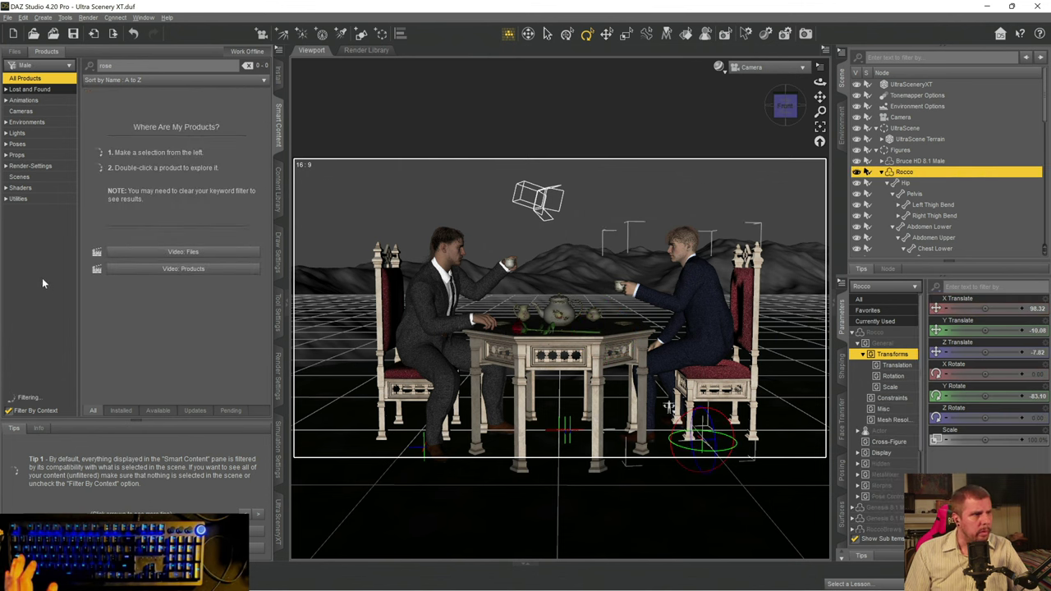
pyautogui.click(15, 177)
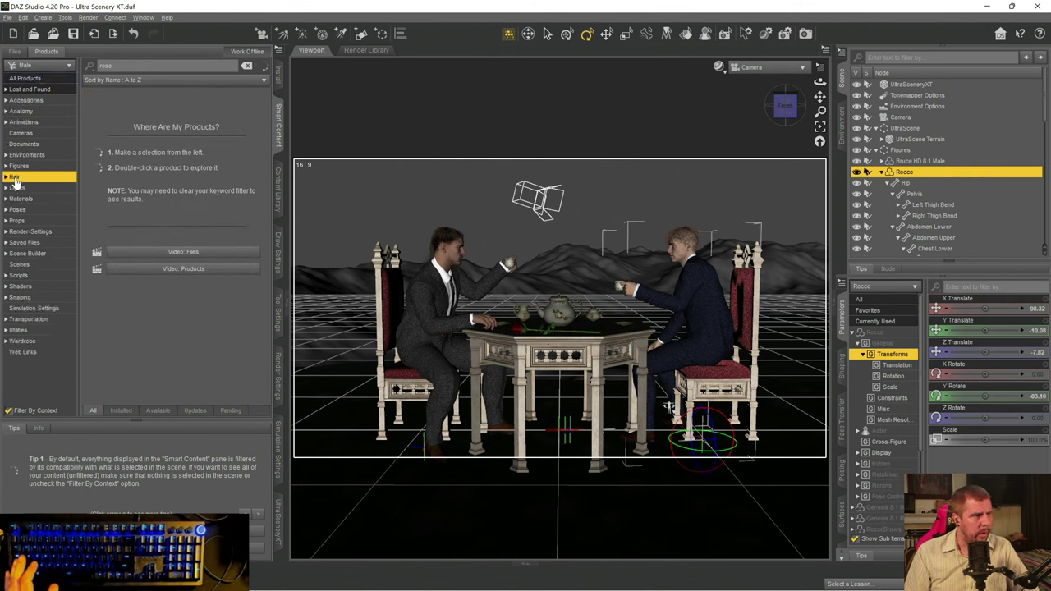
pyautogui.click(6, 178)
pyautogui.click(21, 200)
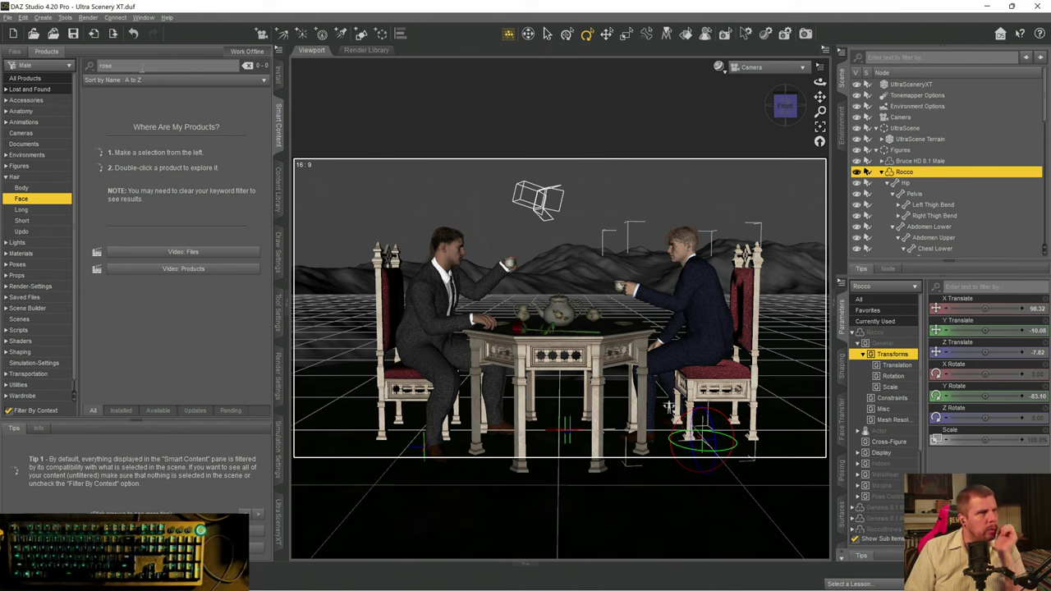
pyautogui.click(247, 65)
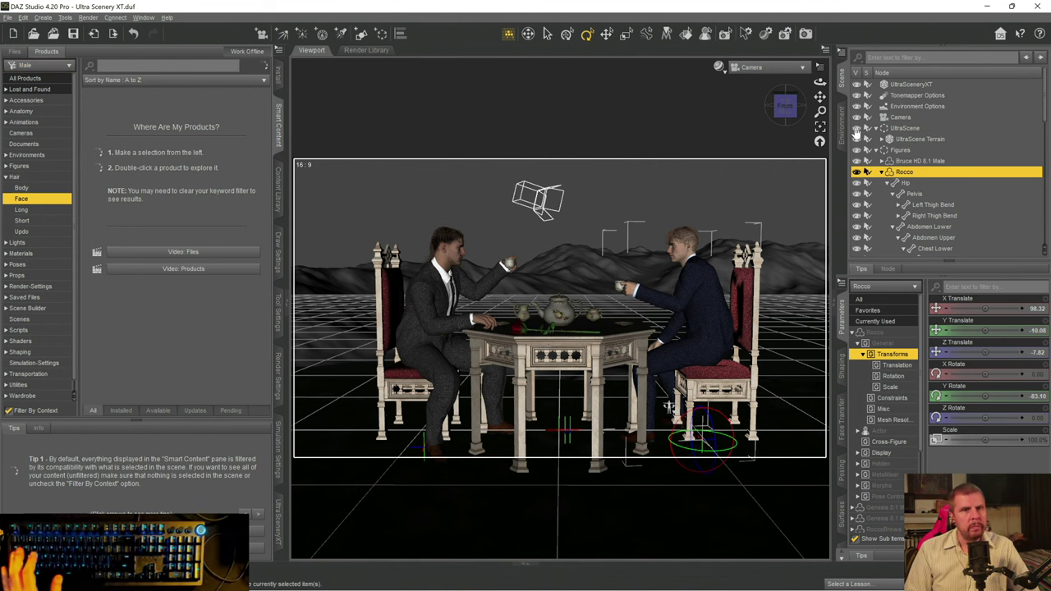
# - Hide the UltraSceneryXT node, and with Rocco selected again list the Face hair products
pyautogui.click(906, 85)
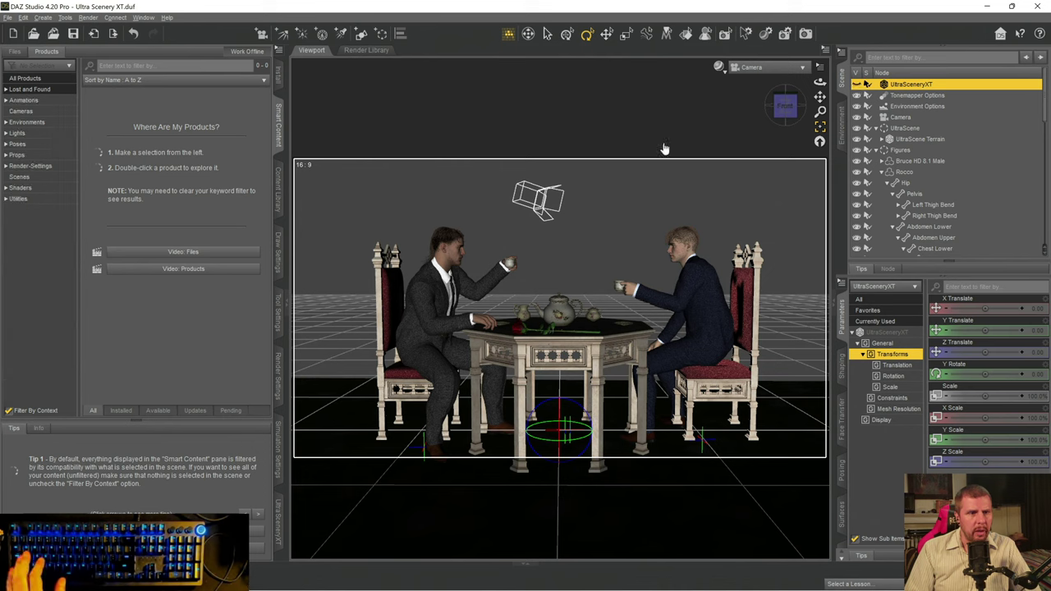
pyautogui.click(897, 162)
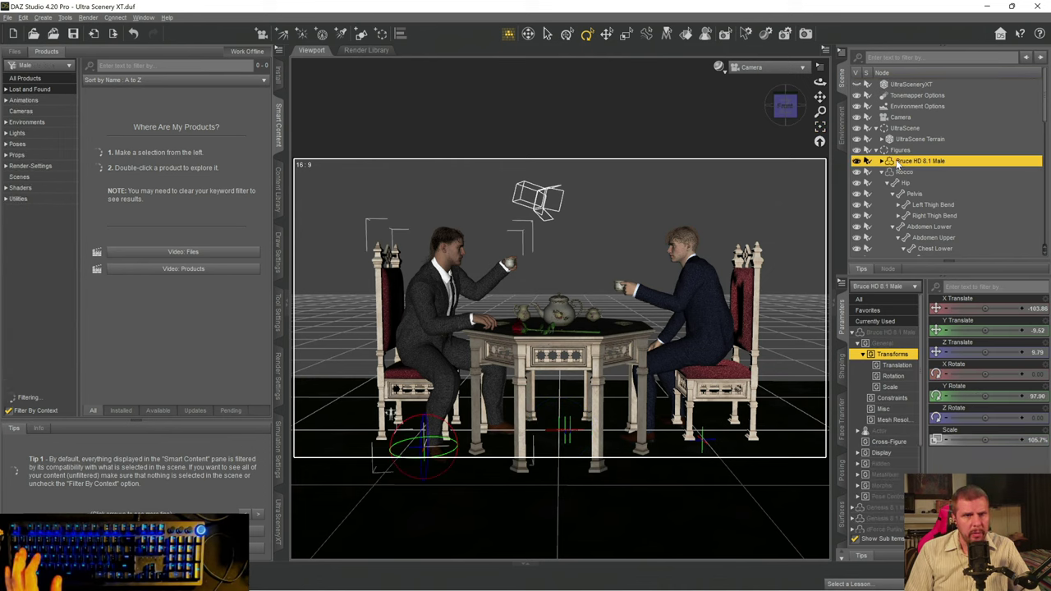
pyautogui.click(902, 173)
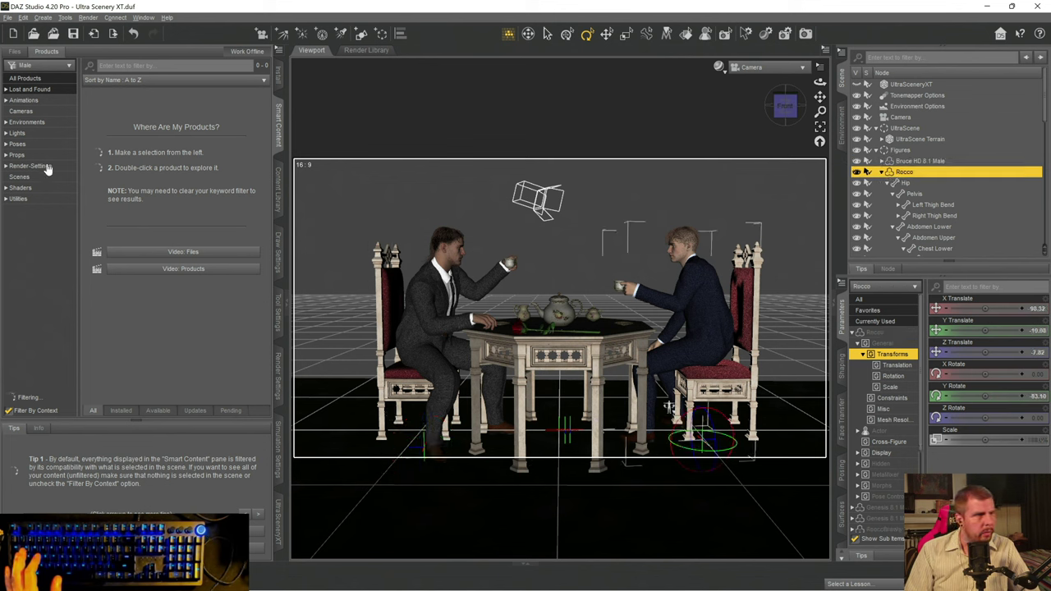
pyautogui.click(12, 177)
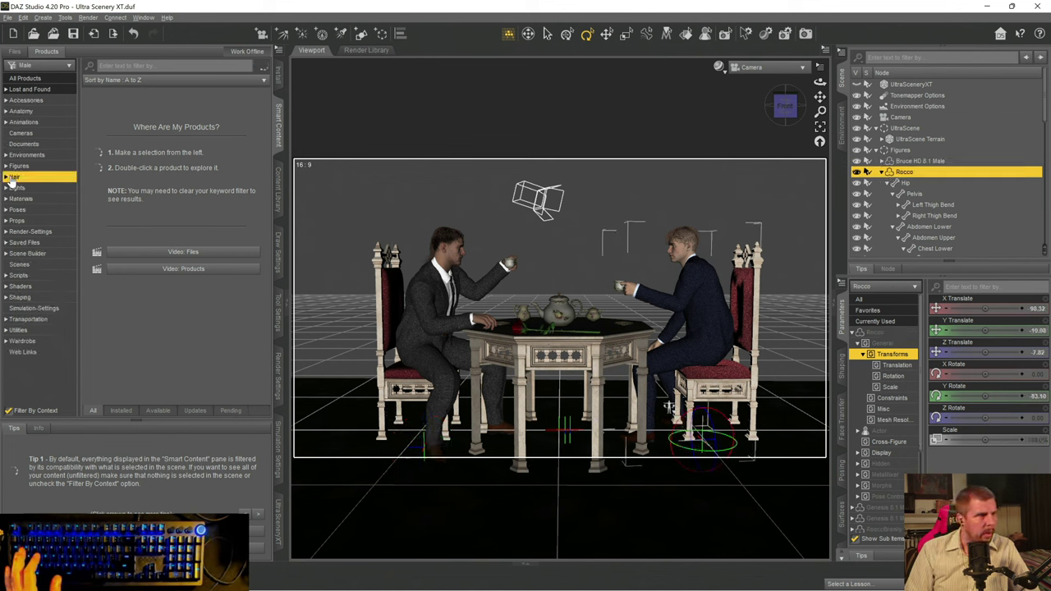
pyautogui.click(5, 178)
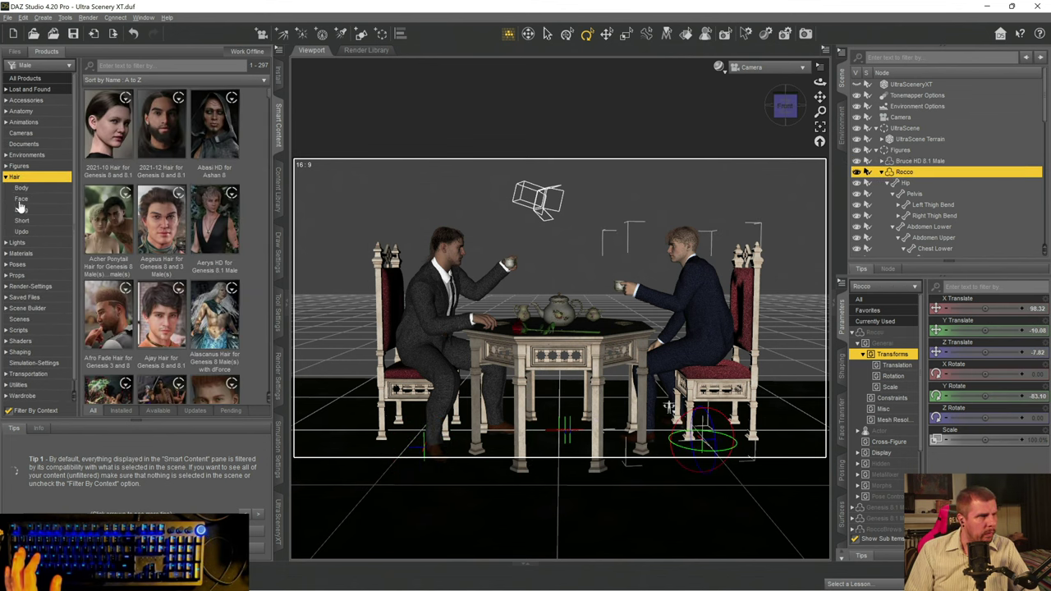
pyautogui.click(21, 198)
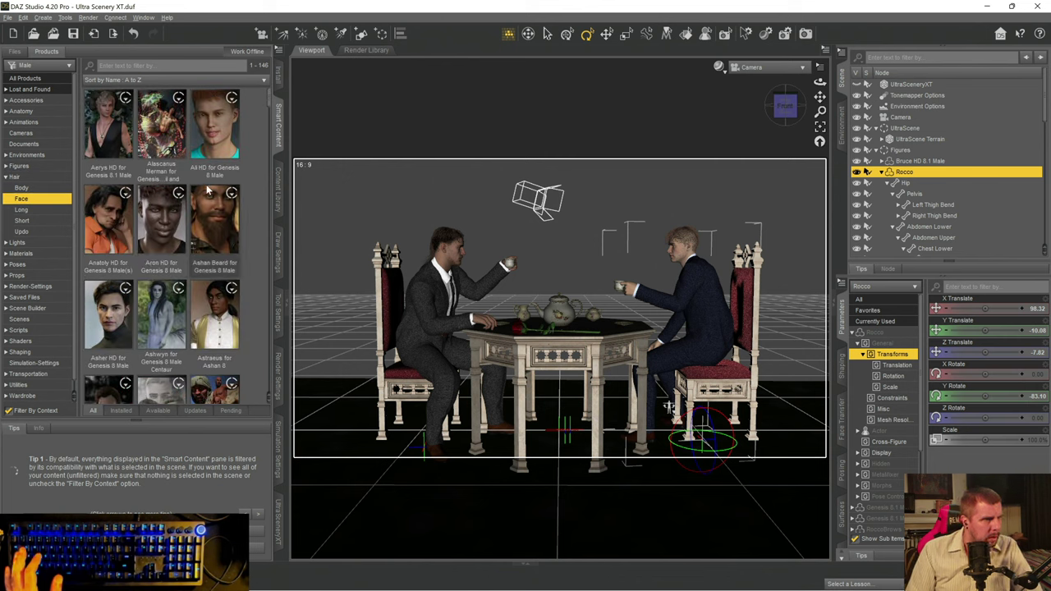
# - Look through the Face hair products for facial hair that suits Rocco
pyautogui.scroll(-5, 180, 205)
pyautogui.scroll(-4, 204, 187)
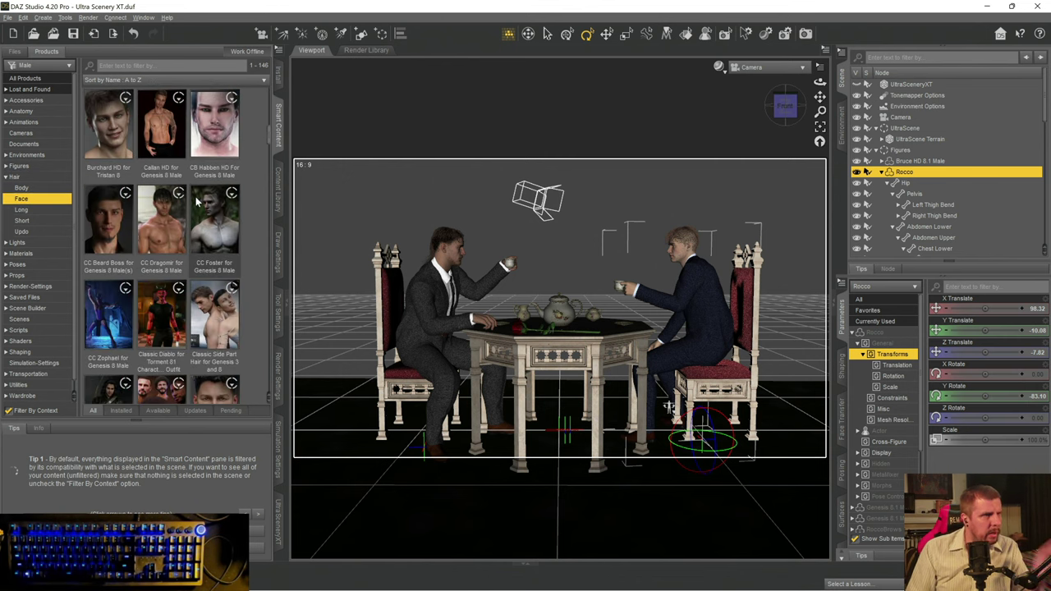
pyautogui.scroll(-4, 188, 209)
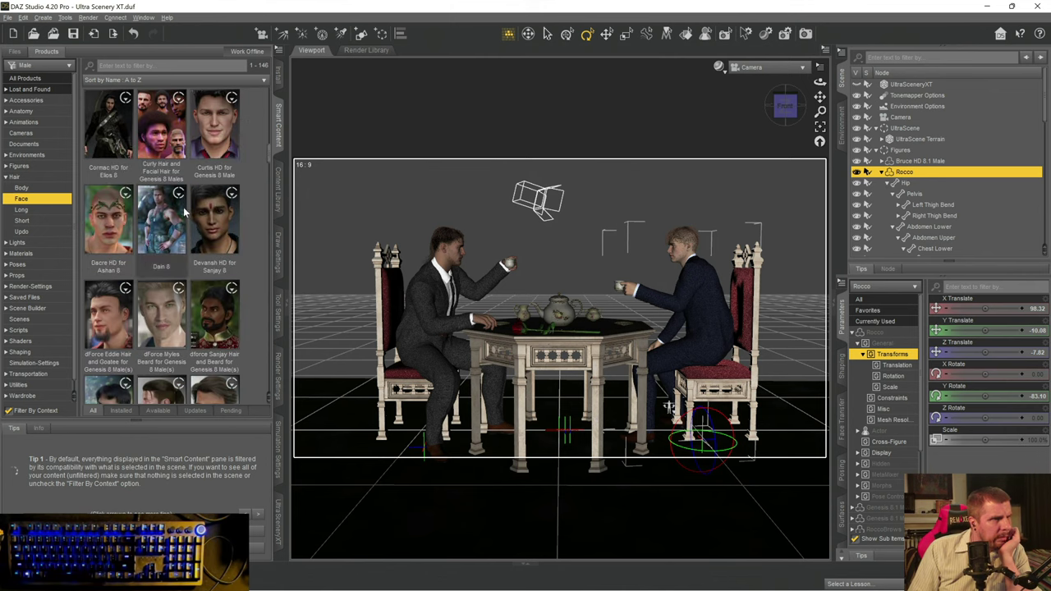
pyautogui.scroll(-3, 249, 188)
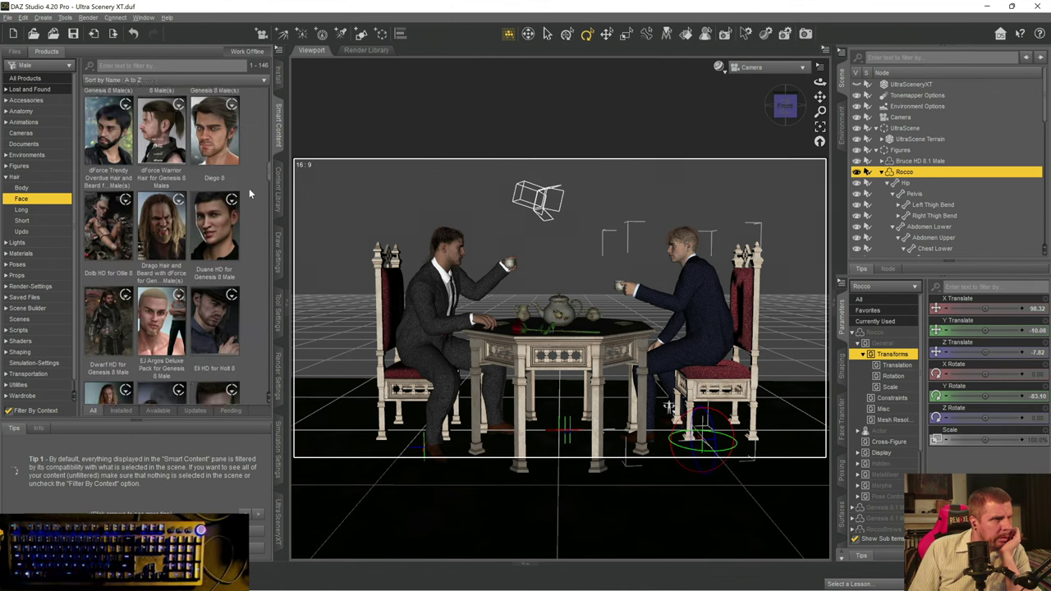
pyautogui.scroll(-1, 249, 194)
pyautogui.scroll(-5, 249, 176)
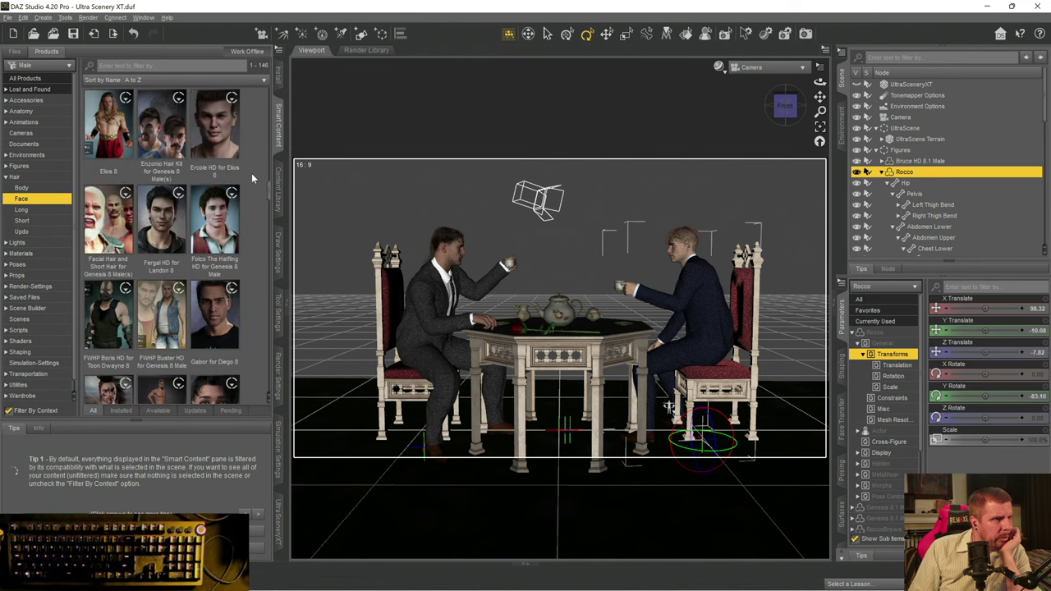
pyautogui.scroll(-5, 251, 173)
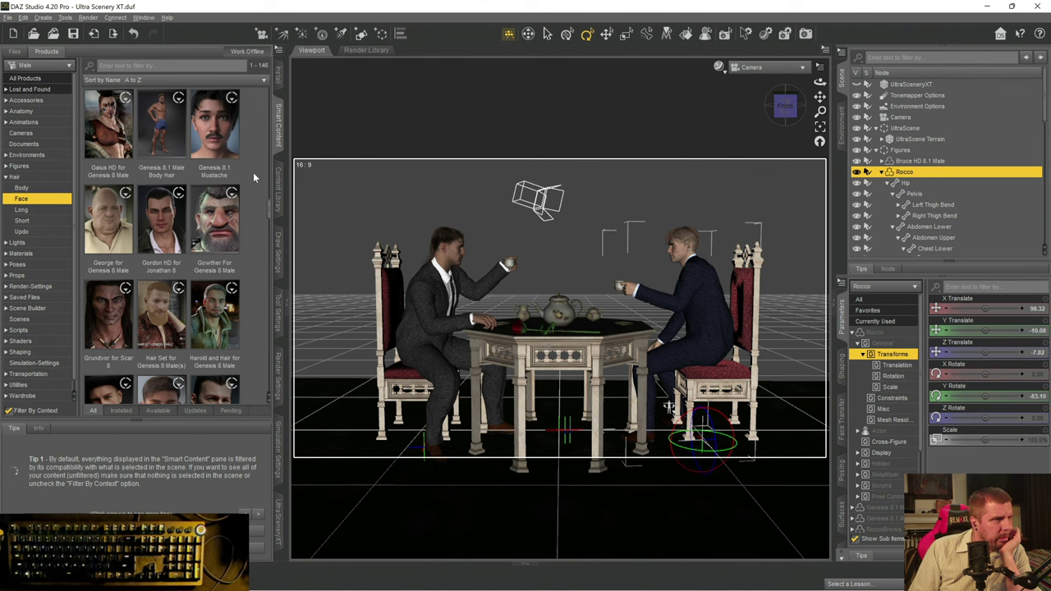
pyautogui.scroll(-8, 253, 173)
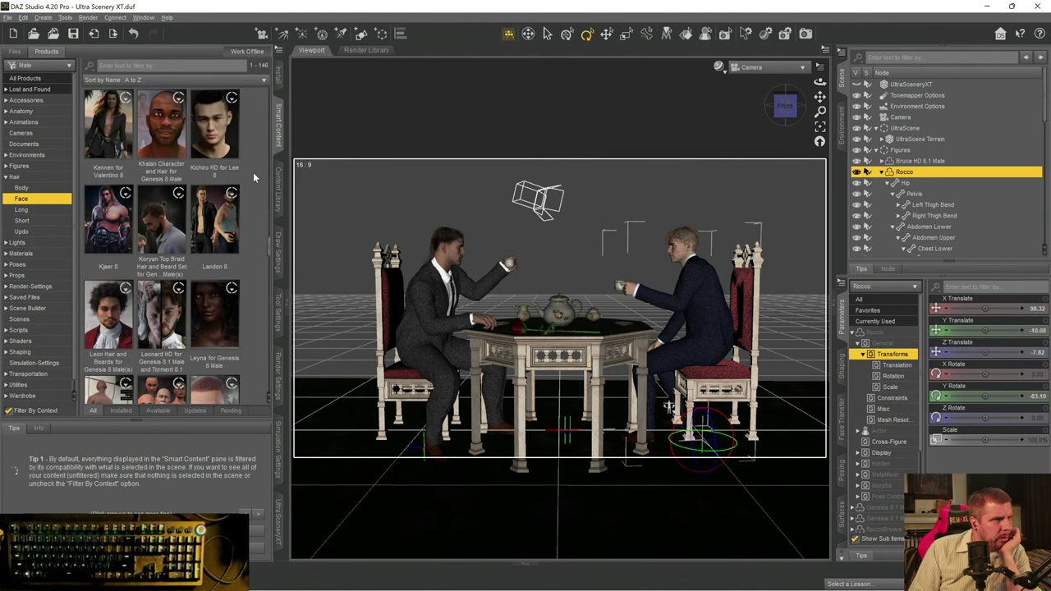
pyautogui.scroll(-5, 253, 172)
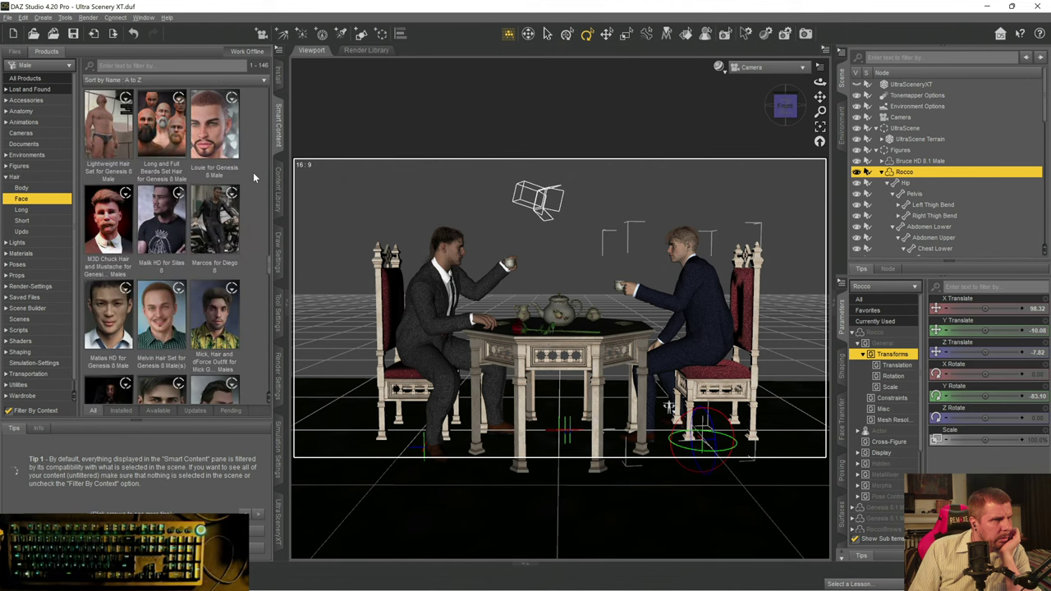
pyautogui.scroll(-4, 253, 172)
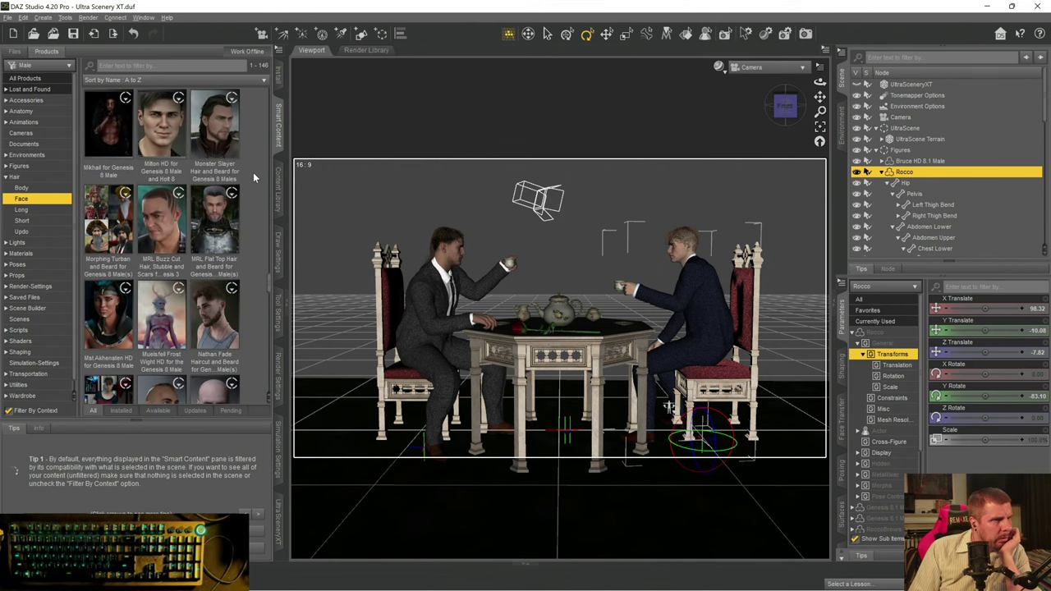
pyautogui.scroll(-4, 253, 173)
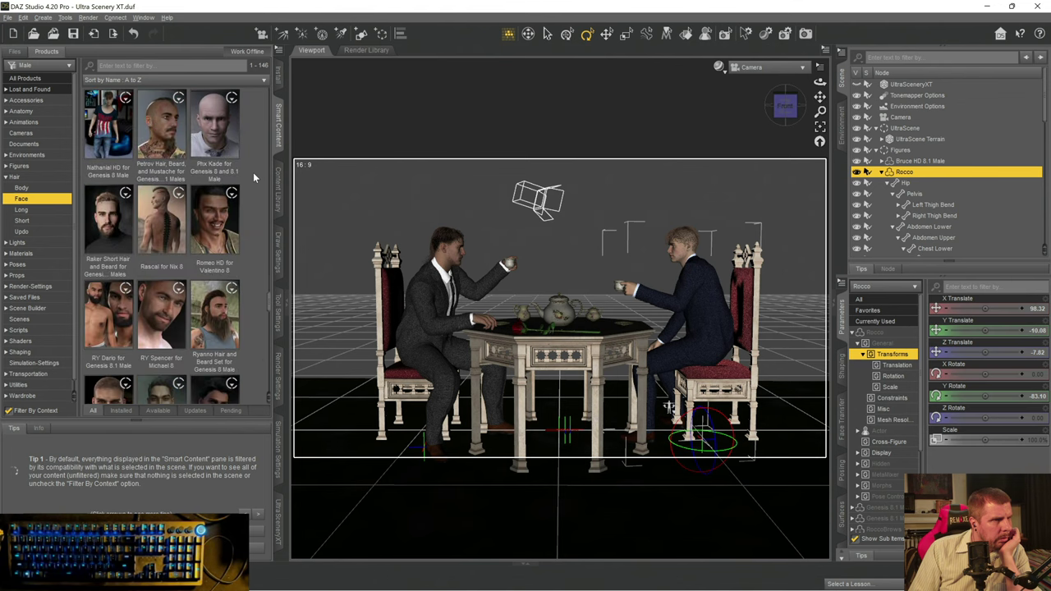
pyautogui.scroll(-4, 253, 172)
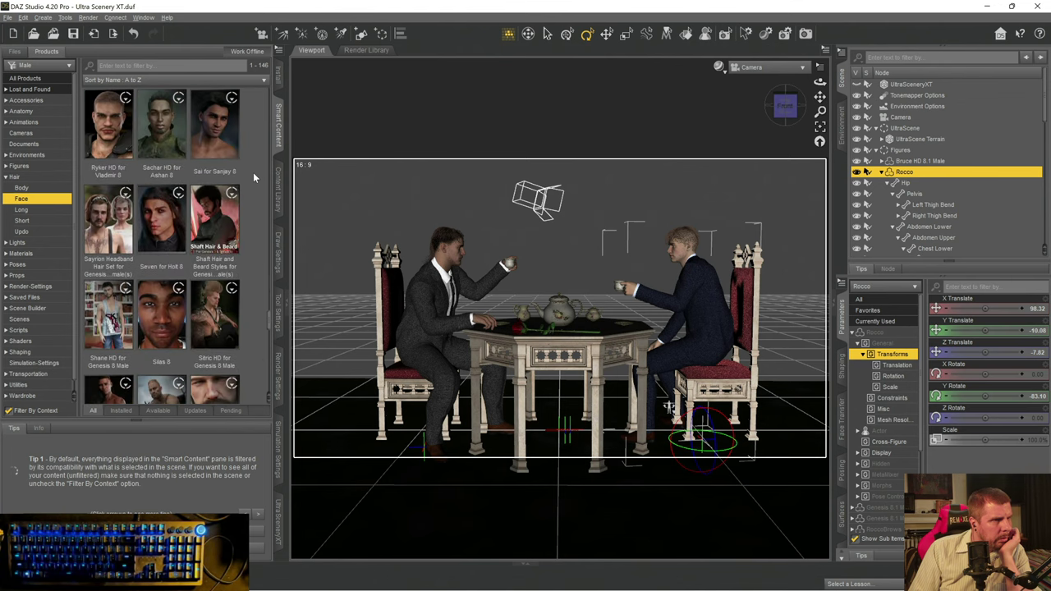
pyautogui.scroll(-4, 253, 172)
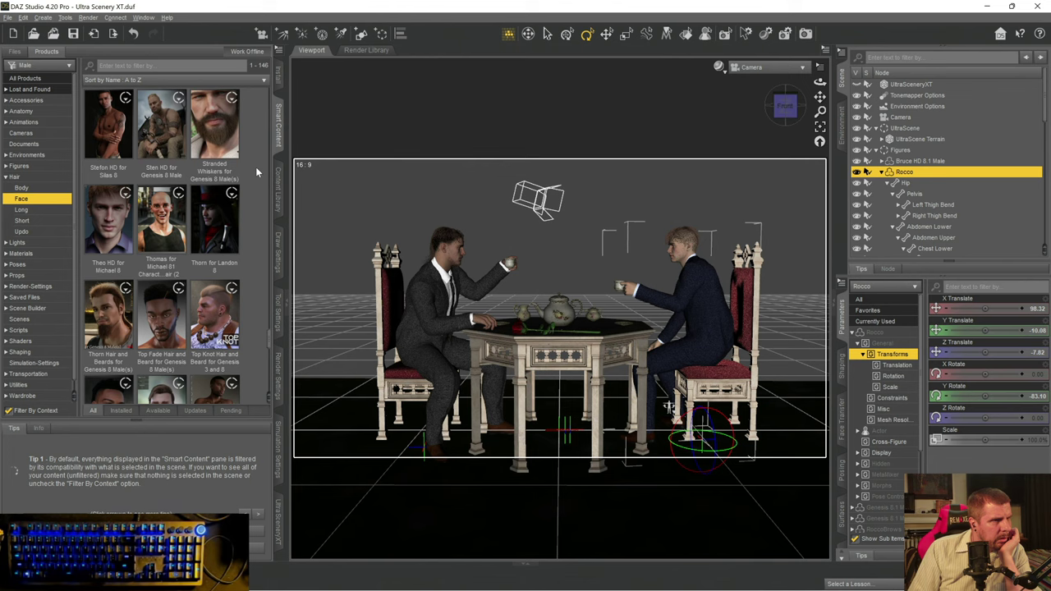
pyautogui.scroll(-3, 255, 166)
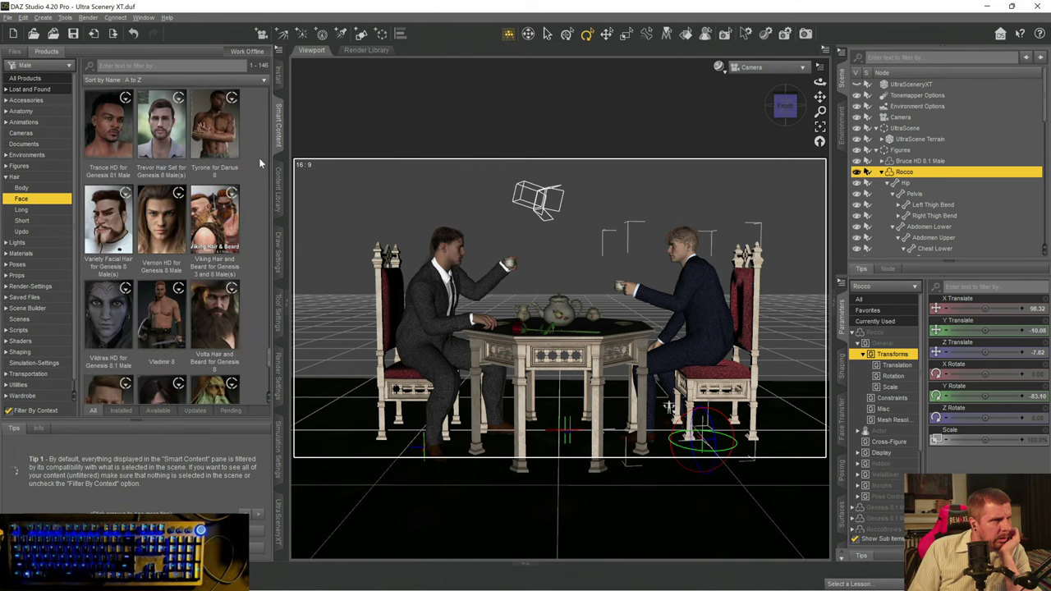
pyautogui.scroll(-3, 259, 158)
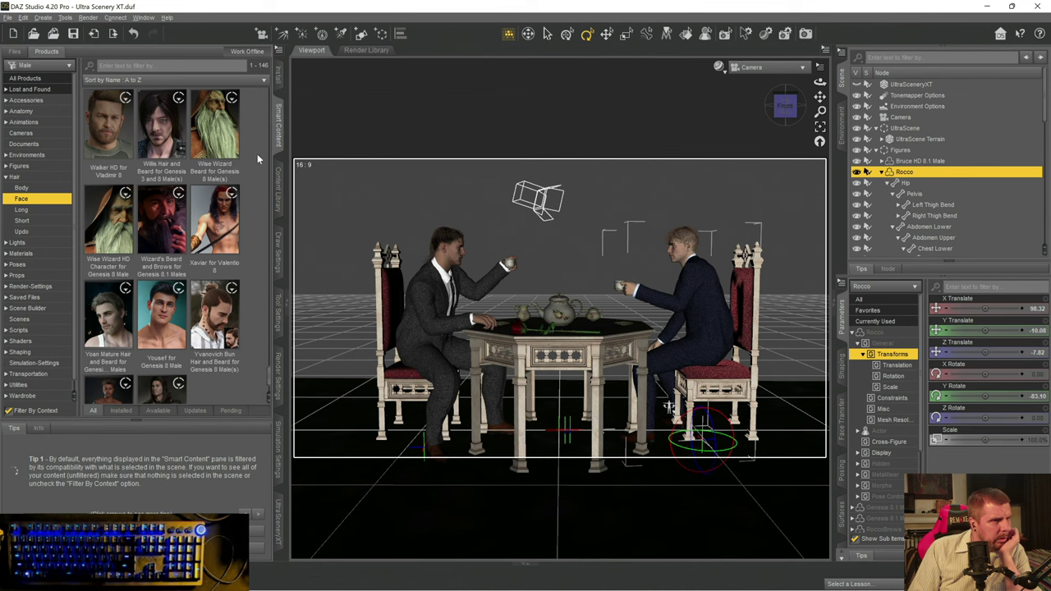
pyautogui.scroll(3, 258, 153)
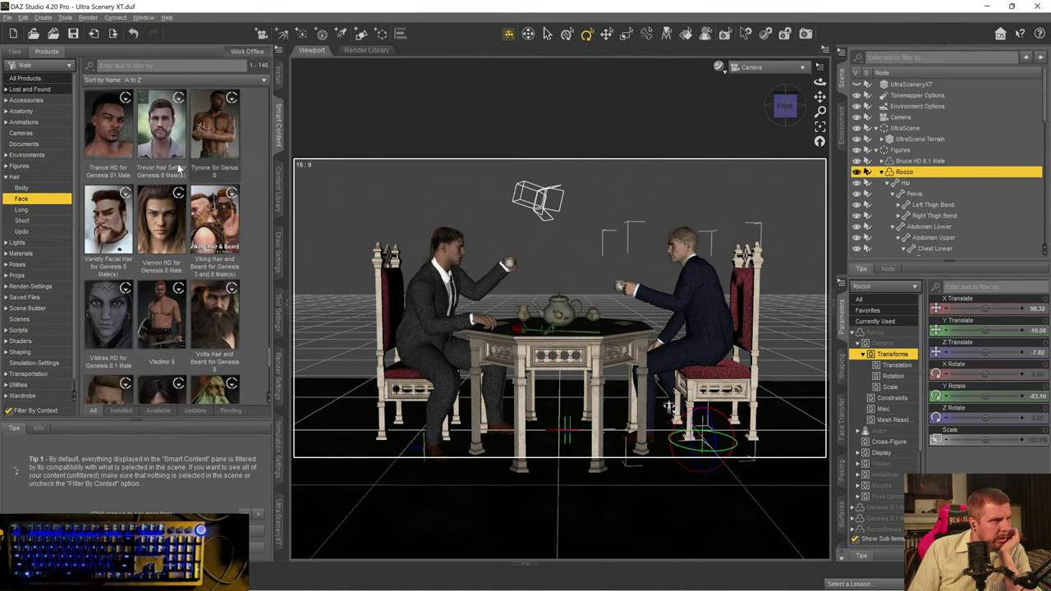
# - Open the Variety Facial Hair for Genesis 8 Male(s) product and compare its moustache and soul patch styles
pyautogui.moveTo(109, 220)
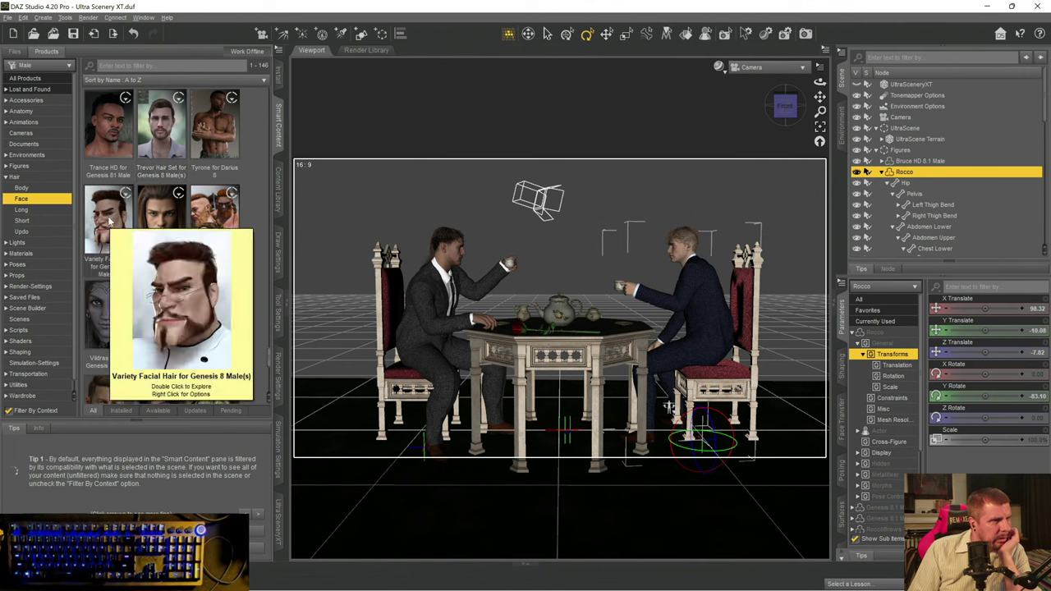
pyautogui.doubleClick(109, 221)
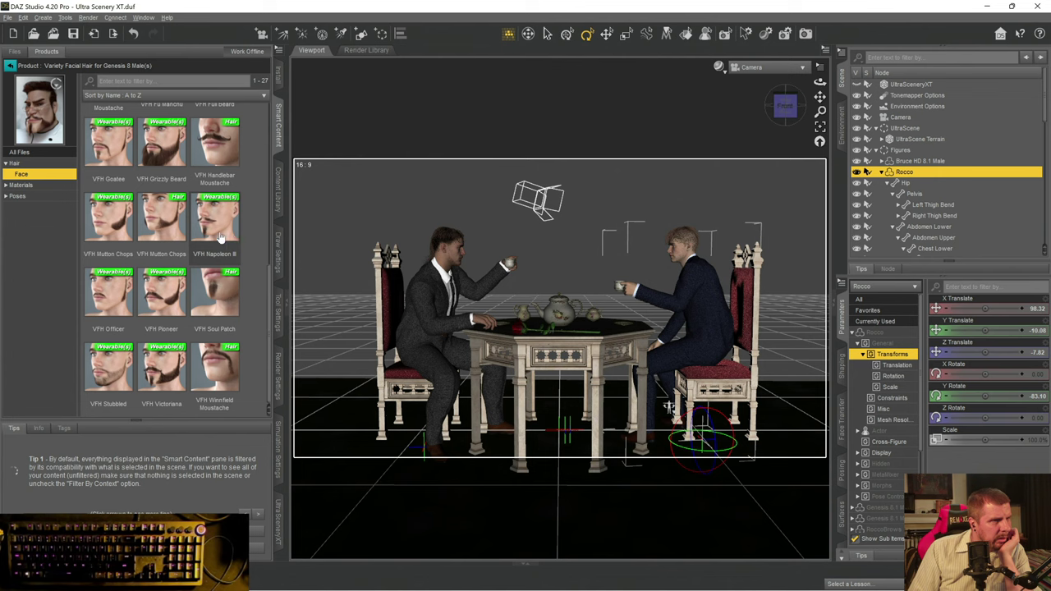
pyautogui.click(211, 287)
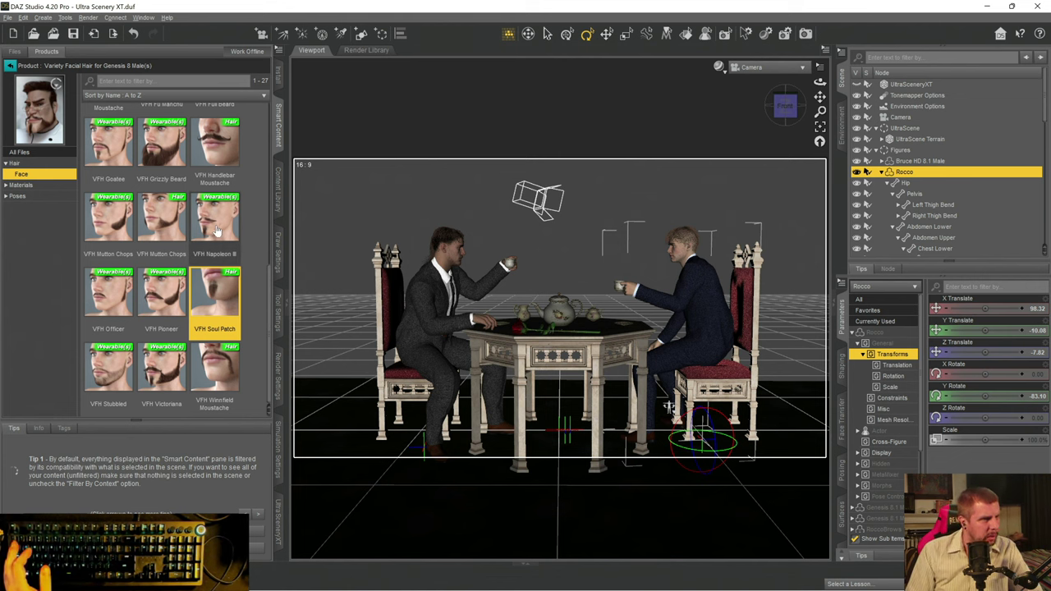
pyautogui.scroll(3, 223, 232)
pyautogui.scroll(2, 218, 232)
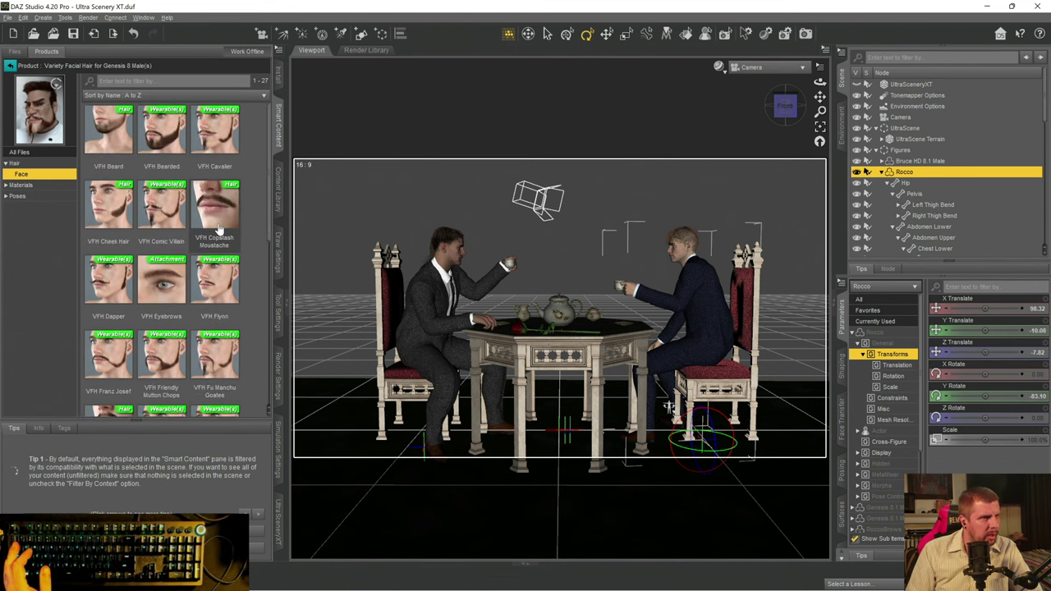
pyautogui.moveTo(219, 231)
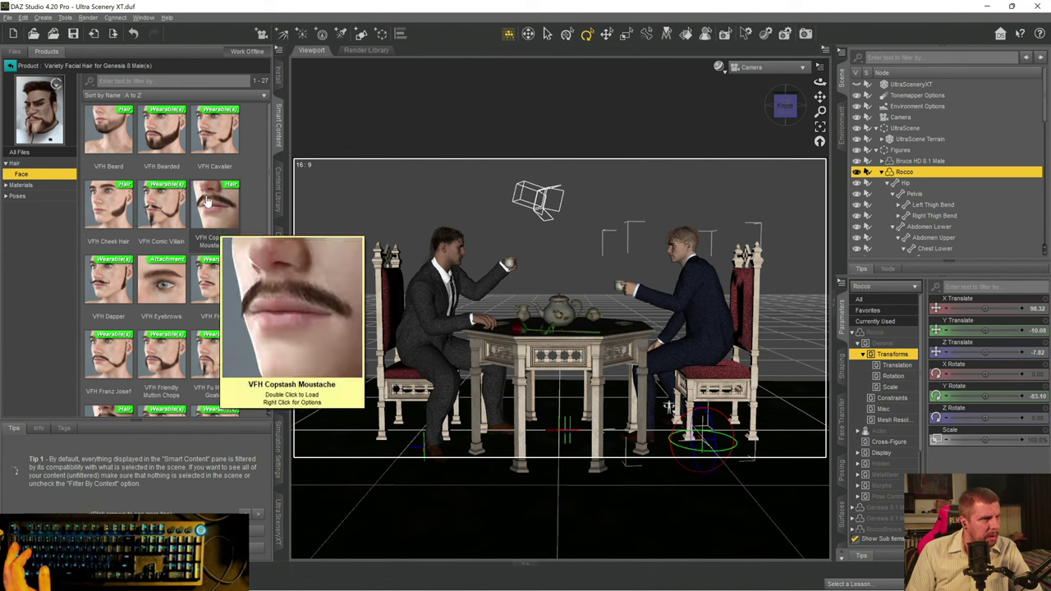
pyautogui.scroll(-4, 208, 202)
pyautogui.click(217, 295)
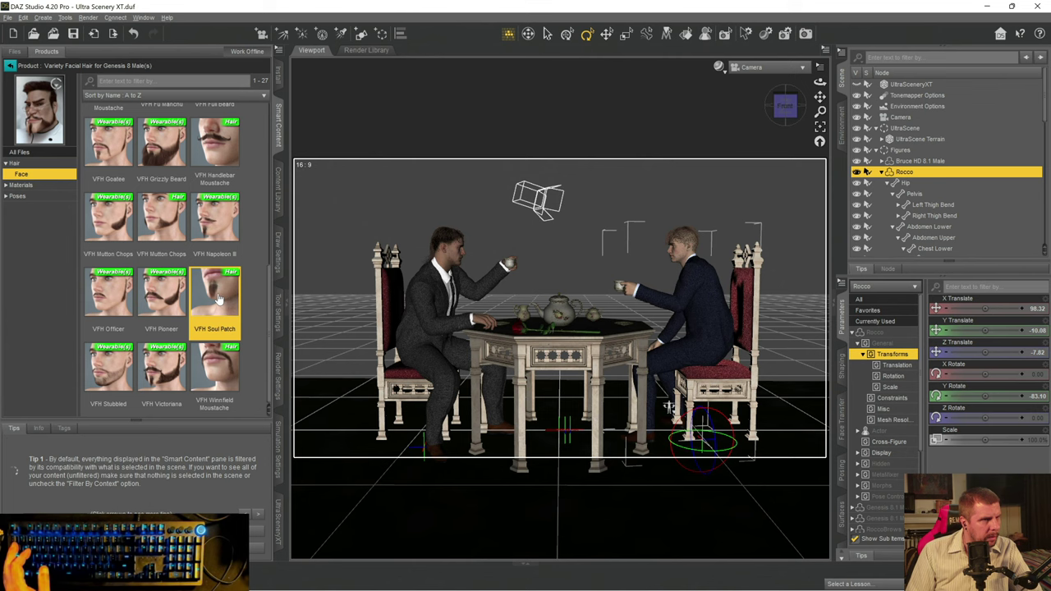
# - Apply the VFH Napoleon III facial hair to Rocco
pyautogui.moveTo(213, 229)
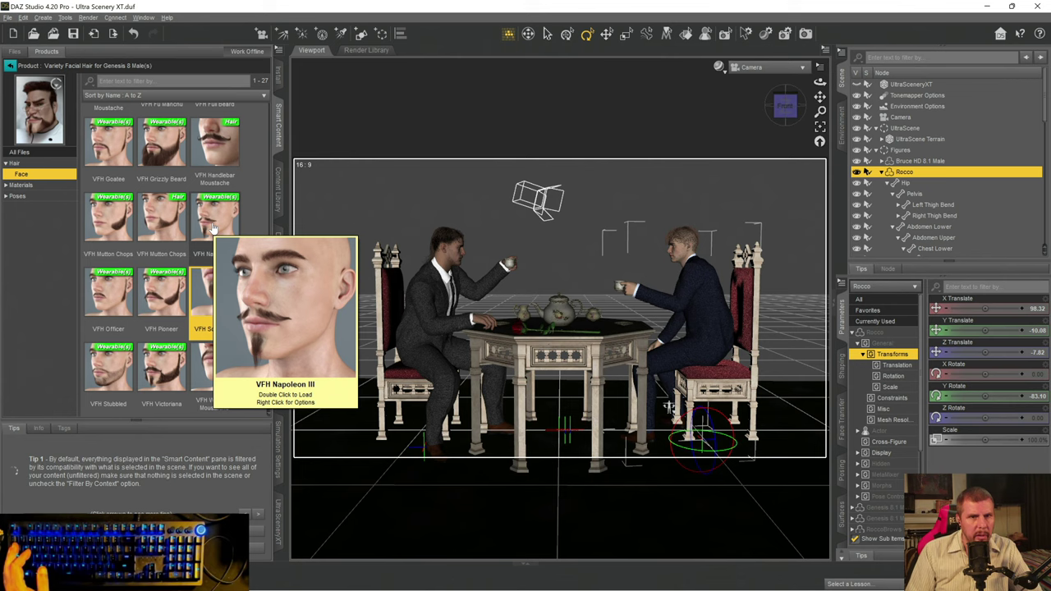
pyautogui.click(212, 229)
pyautogui.doubleClick(212, 229)
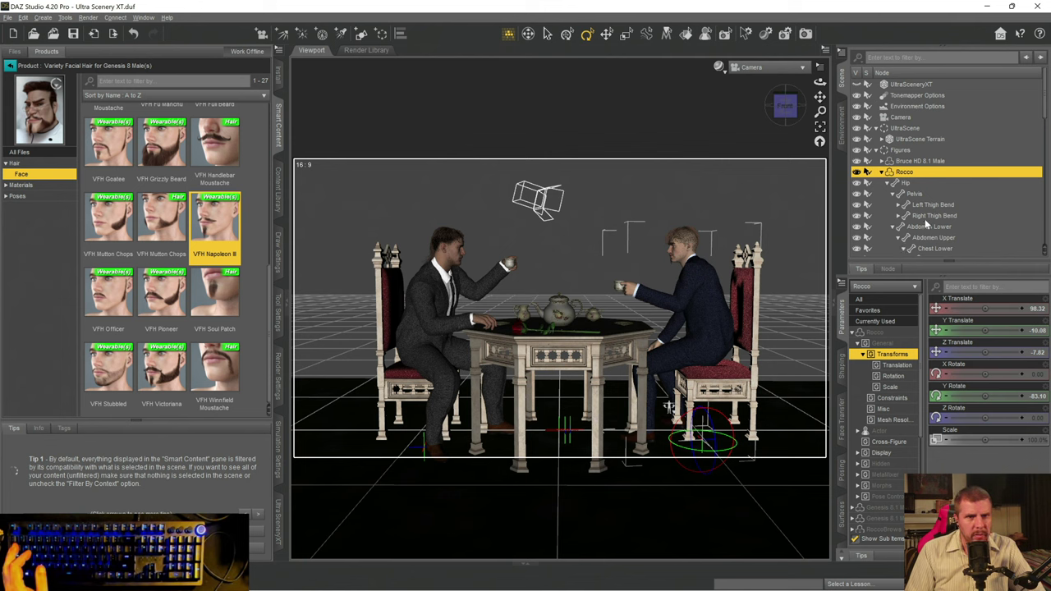
# - Delete the VFH Eyebrows from Rocco, keeping the moustache and soul patch, and save the scene
pyautogui.scroll(-5, 921, 210)
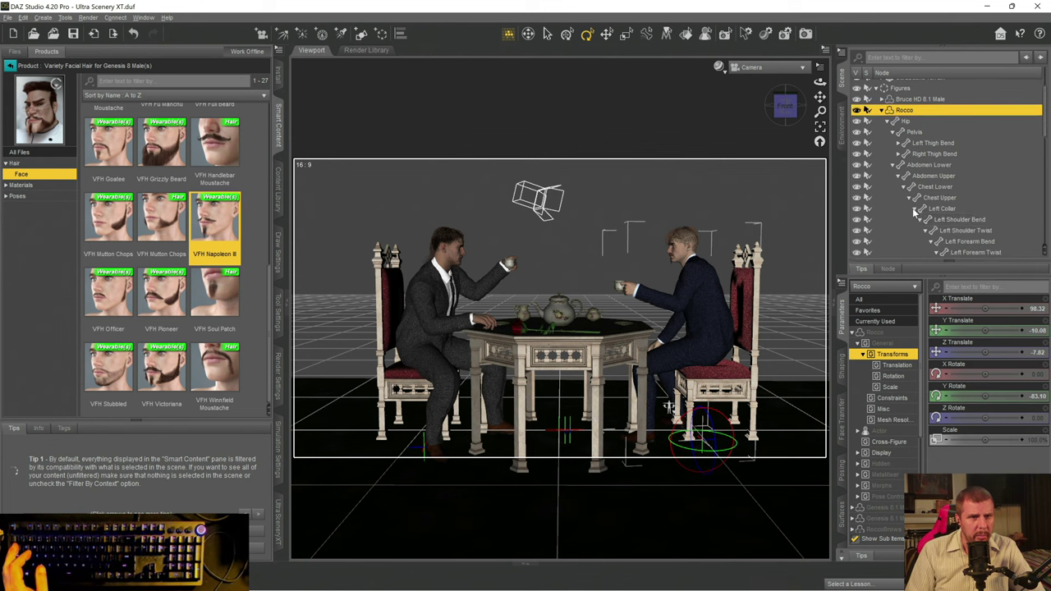
pyautogui.scroll(-10, 916, 213)
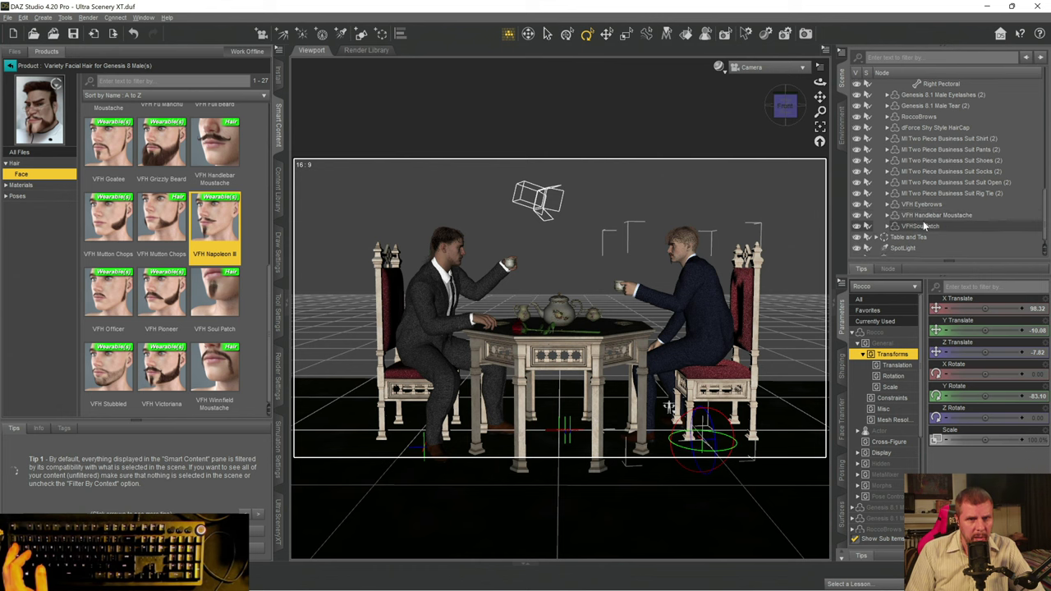
pyautogui.click(913, 204)
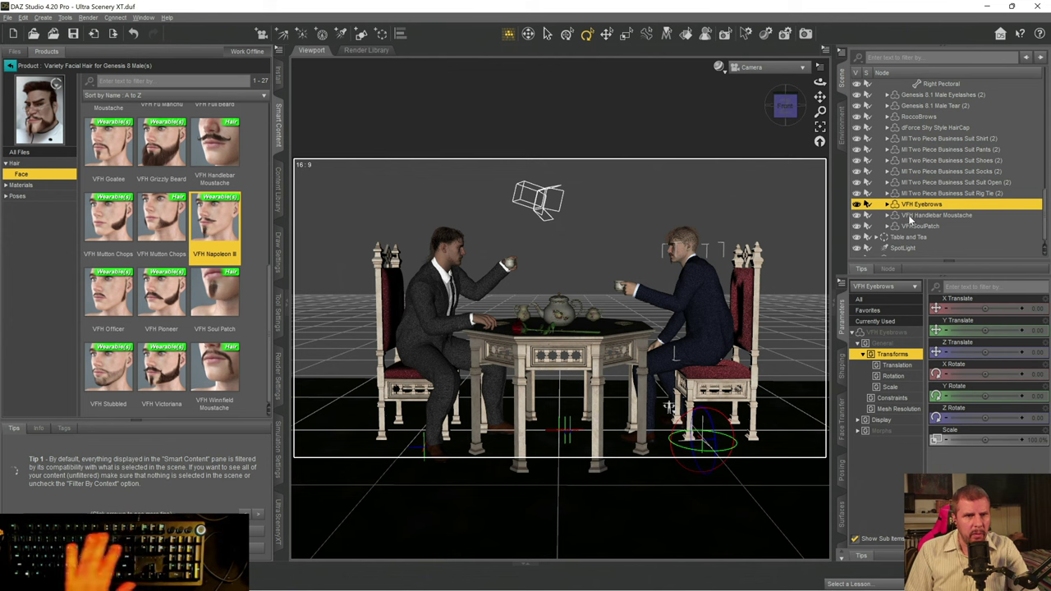
pyautogui.press('Delete')
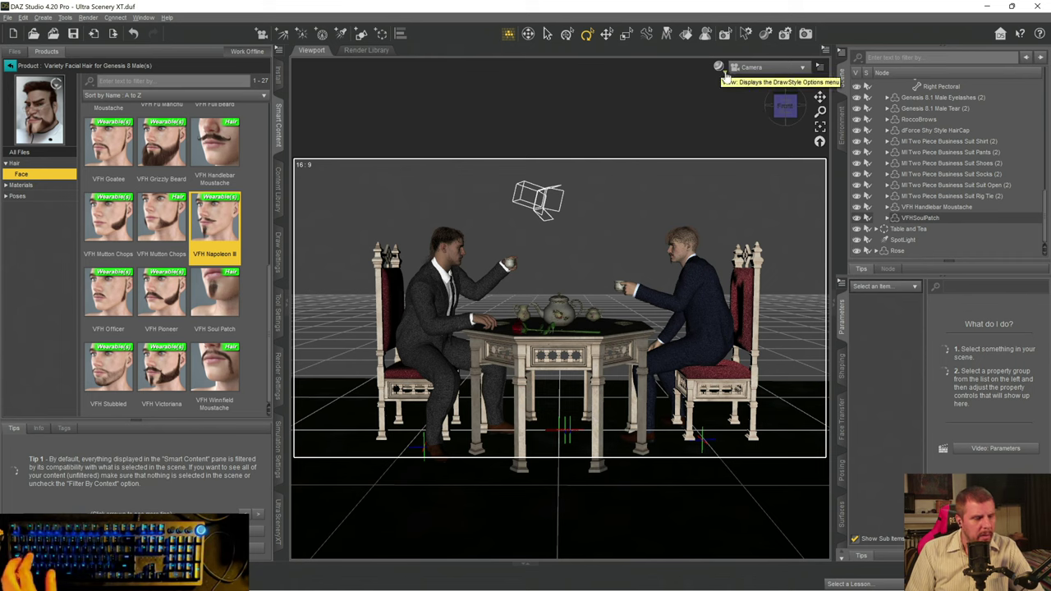
pyautogui.hotkey('ctrl', 's')
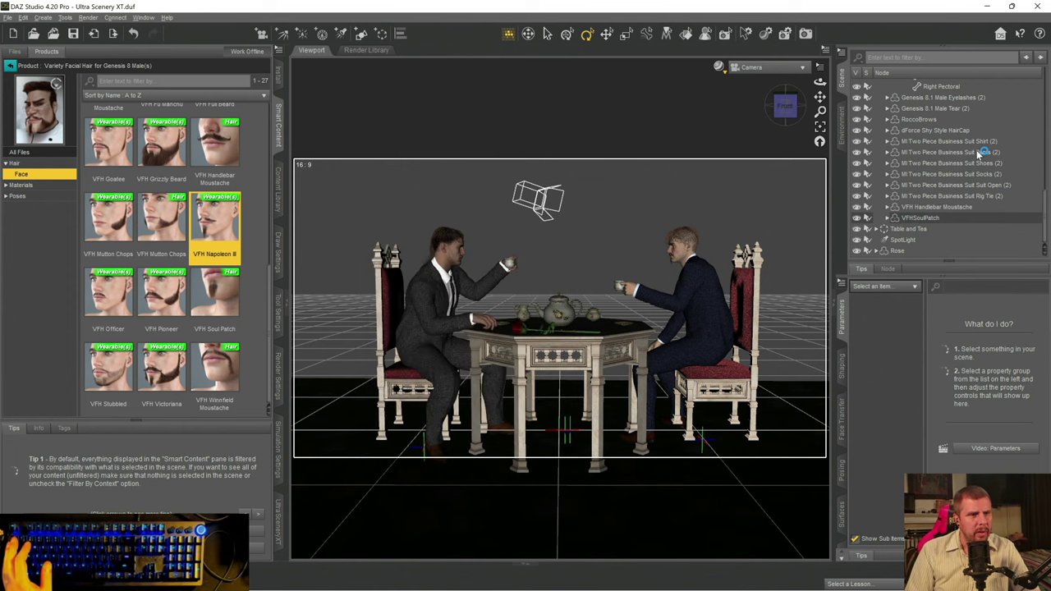
# - Set the viewport draw style to NVIDIA Iray to preview the scene
pyautogui.scroll(10, 961, 161)
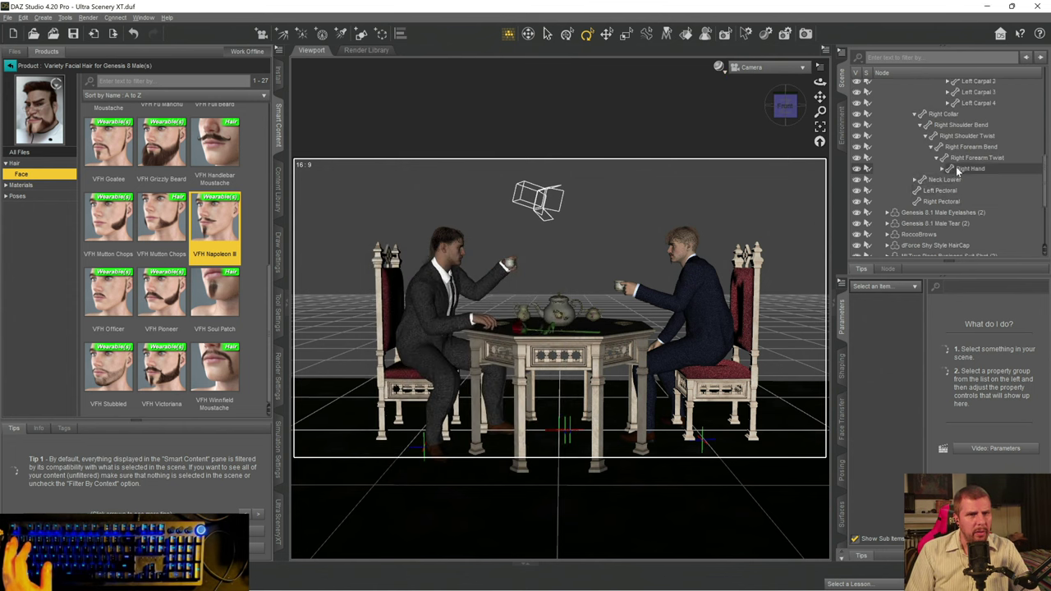
pyautogui.scroll(3, 960, 153)
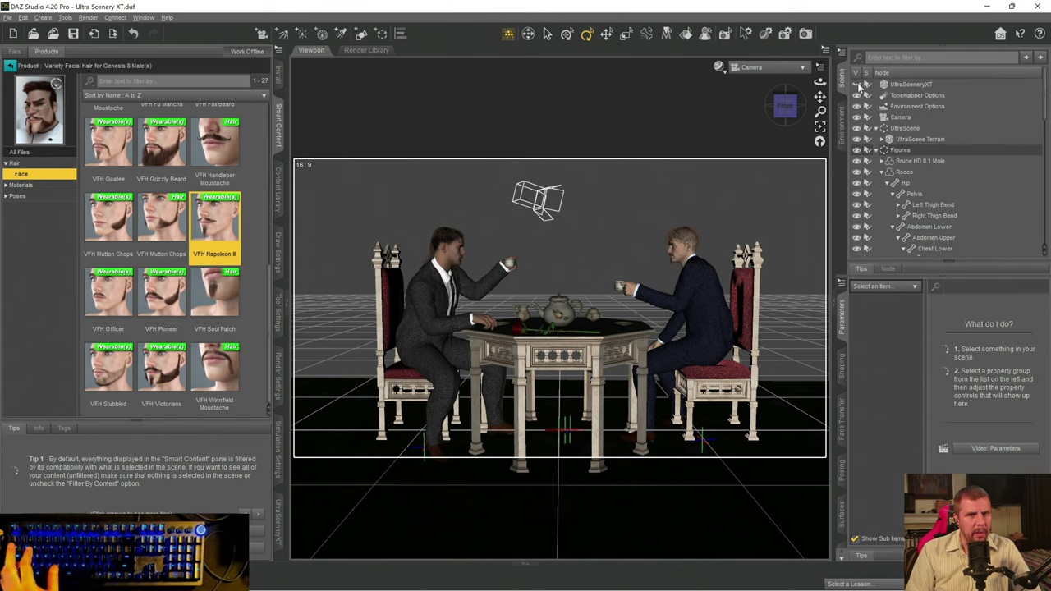
pyautogui.click(718, 69)
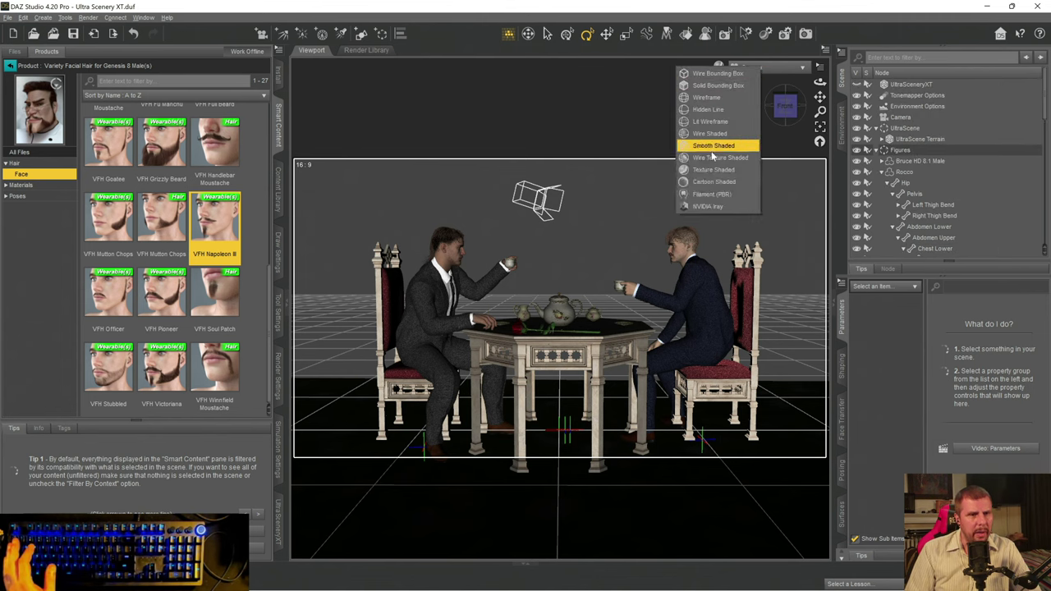
pyautogui.click(706, 204)
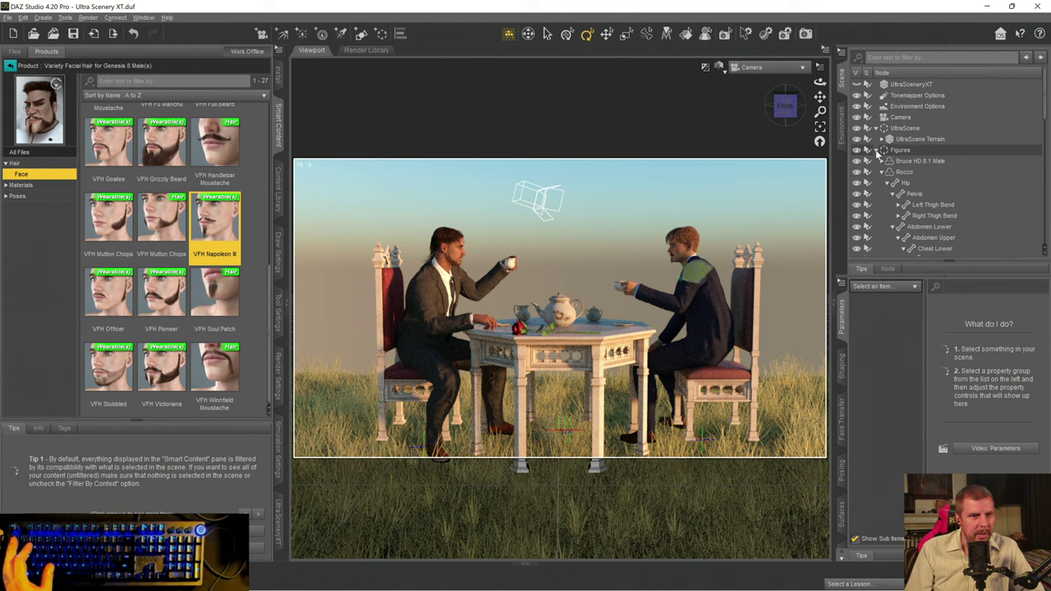
# - Collapse the Figures group and review the SpotLight's light parameters, such as intensity, spread angle and light geometry
pyautogui.scroll(-1, 877, 152)
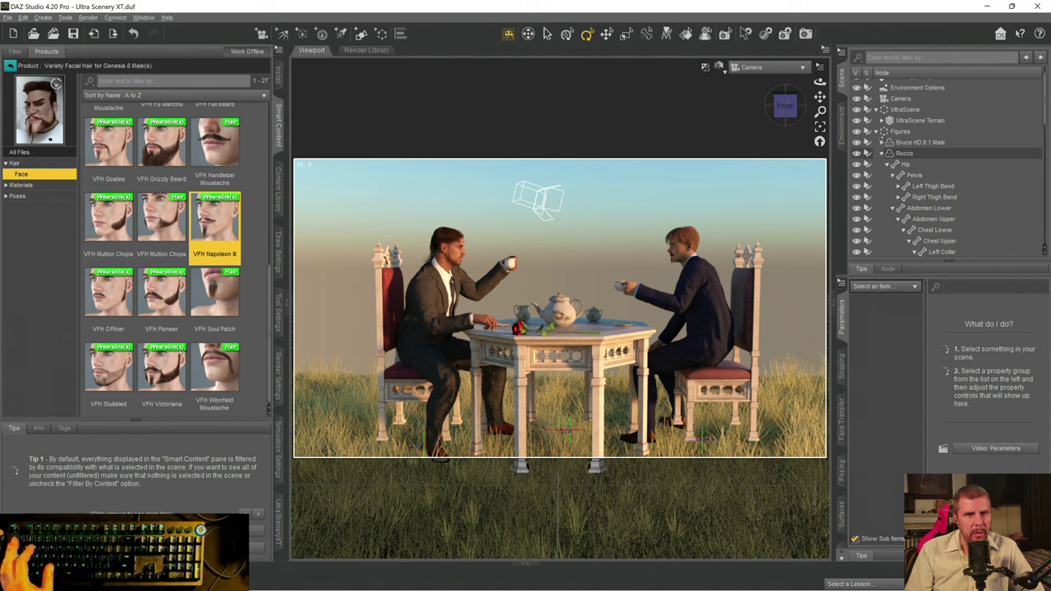
pyautogui.scroll(-1, 879, 124)
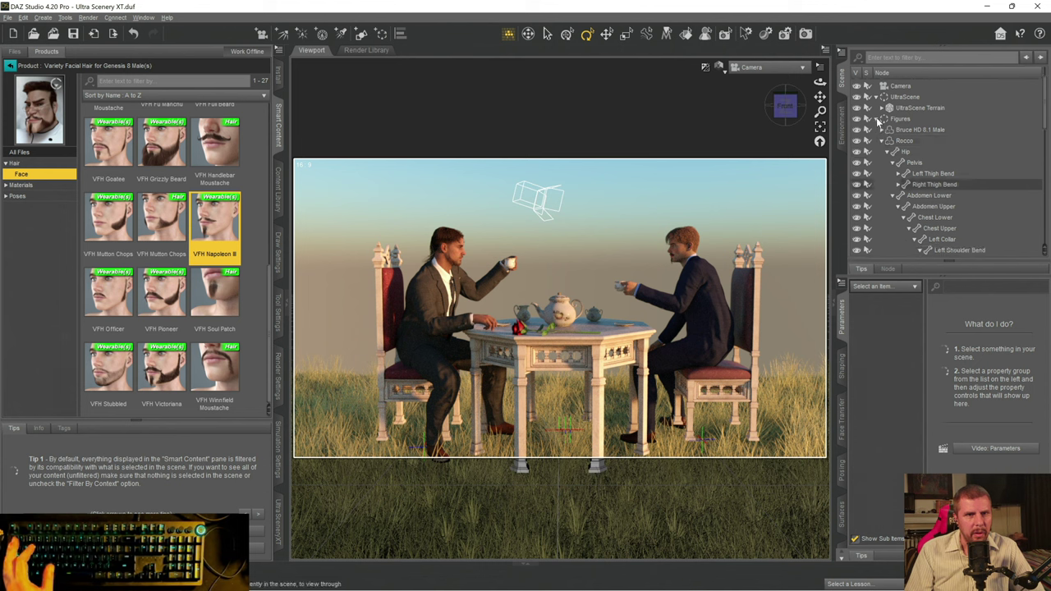
pyautogui.click(878, 120)
pyautogui.click(899, 172)
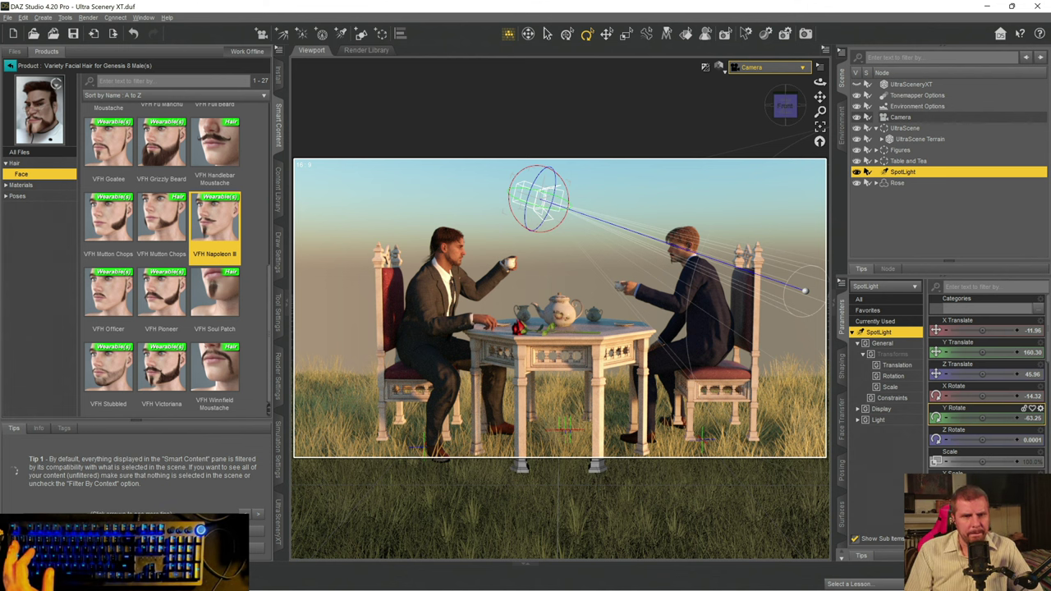
pyautogui.scroll(-5, 989, 382)
pyautogui.scroll(-5, 985, 382)
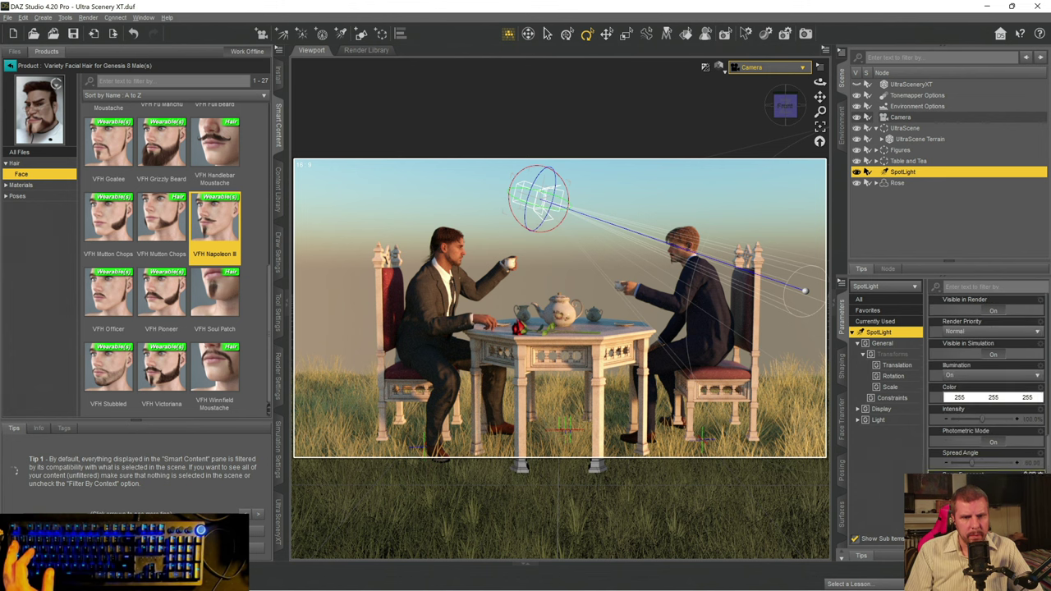
pyautogui.scroll(-4, 985, 382)
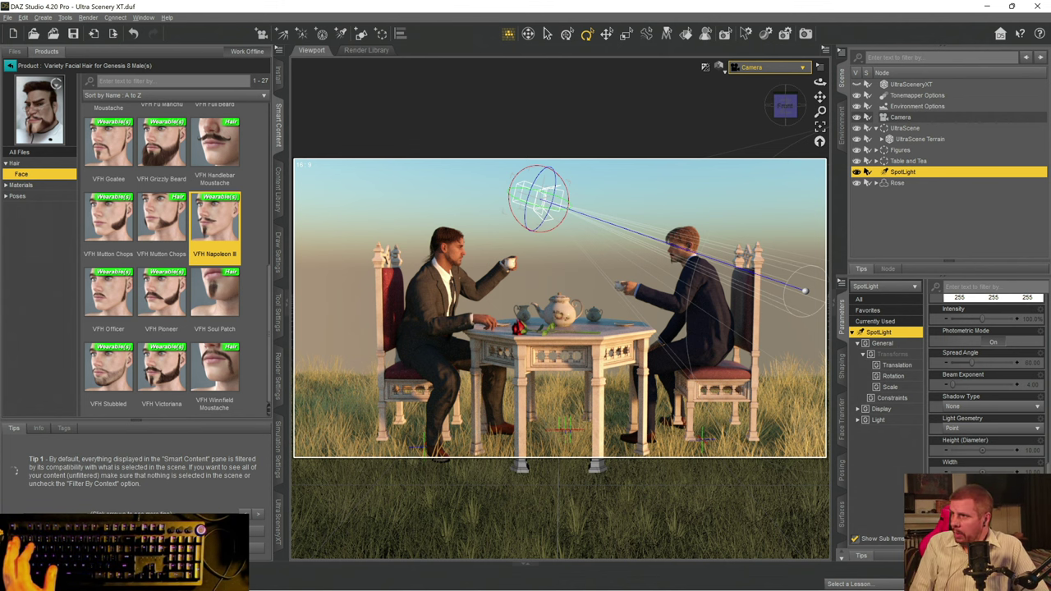
pyautogui.hotkey('ctrl', '4')
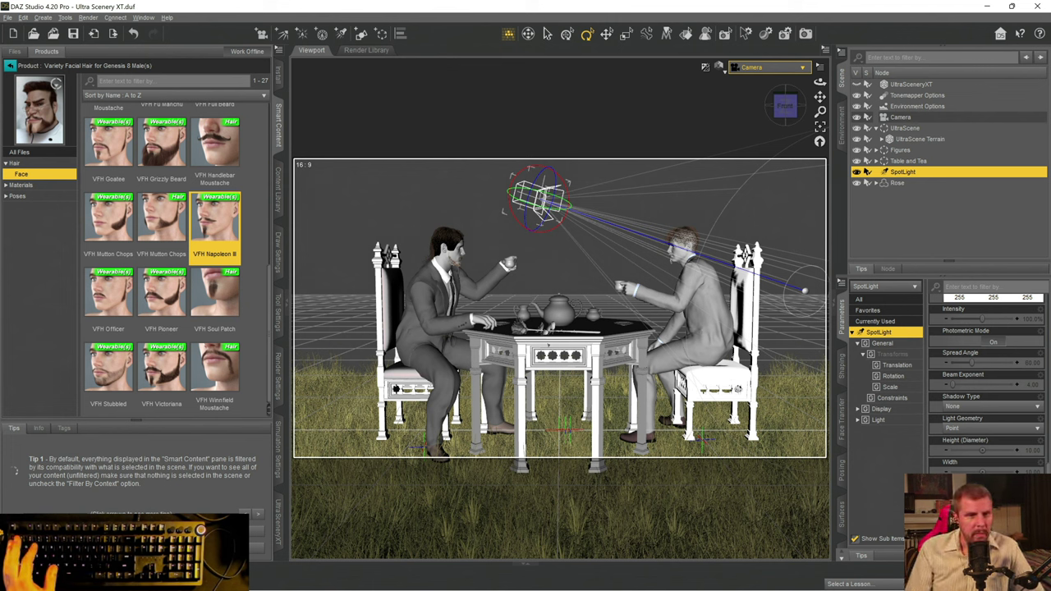
pyautogui.scroll(1, 978, 320)
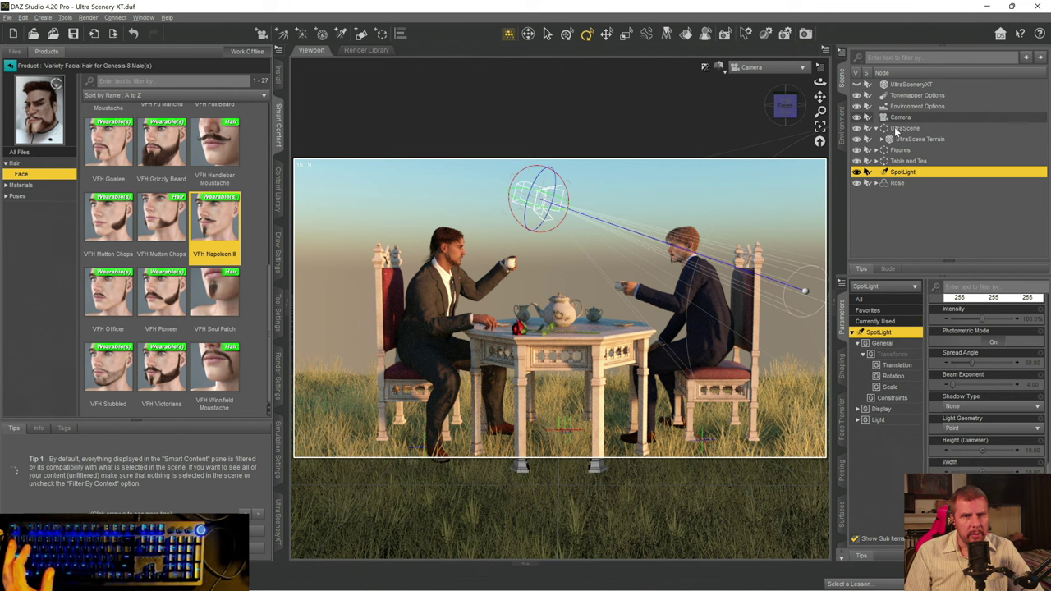
# - Hide the UltraScene group, then bring up the SpotLight's light parameters again
pyautogui.click(903, 128)
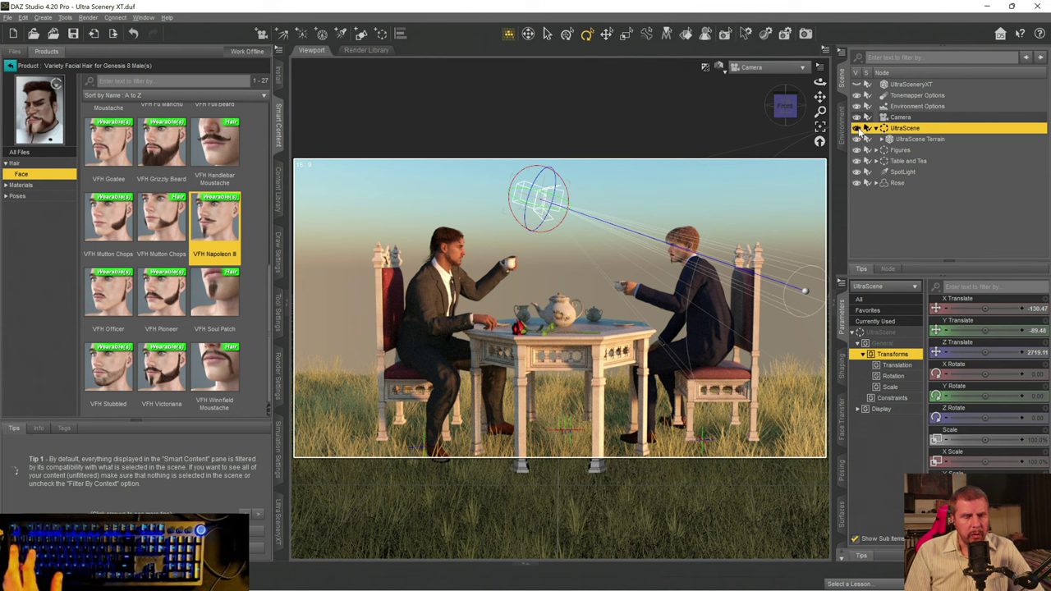
pyautogui.click(859, 129)
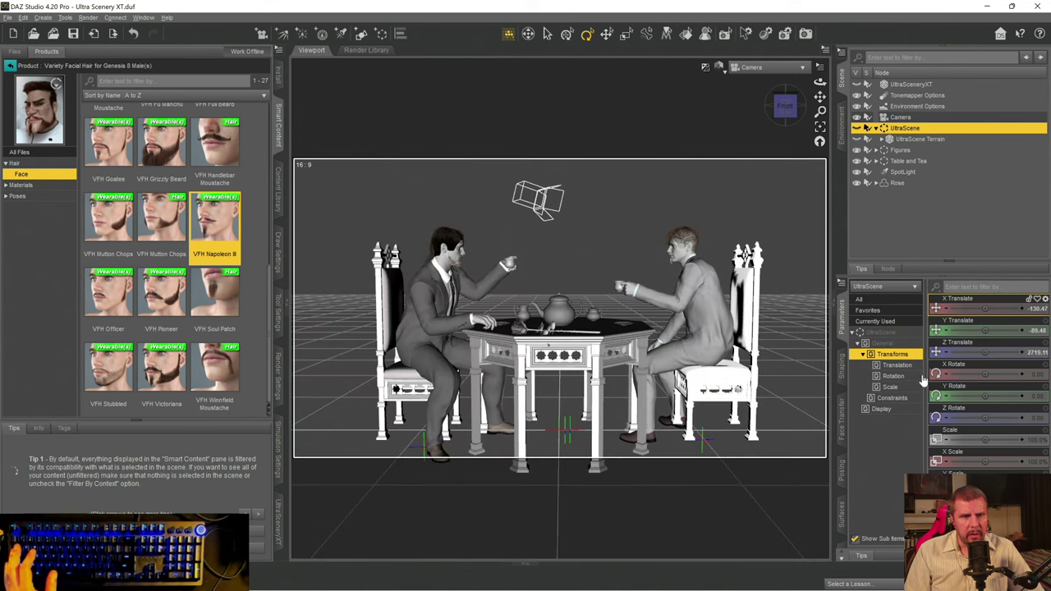
pyautogui.click(899, 173)
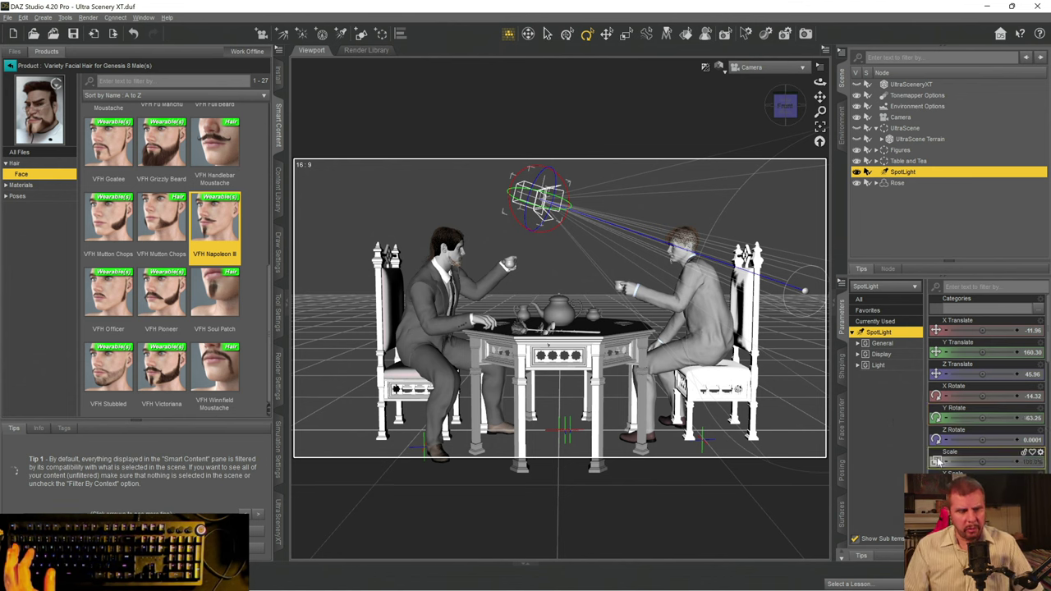
pyautogui.scroll(-1, 986, 435)
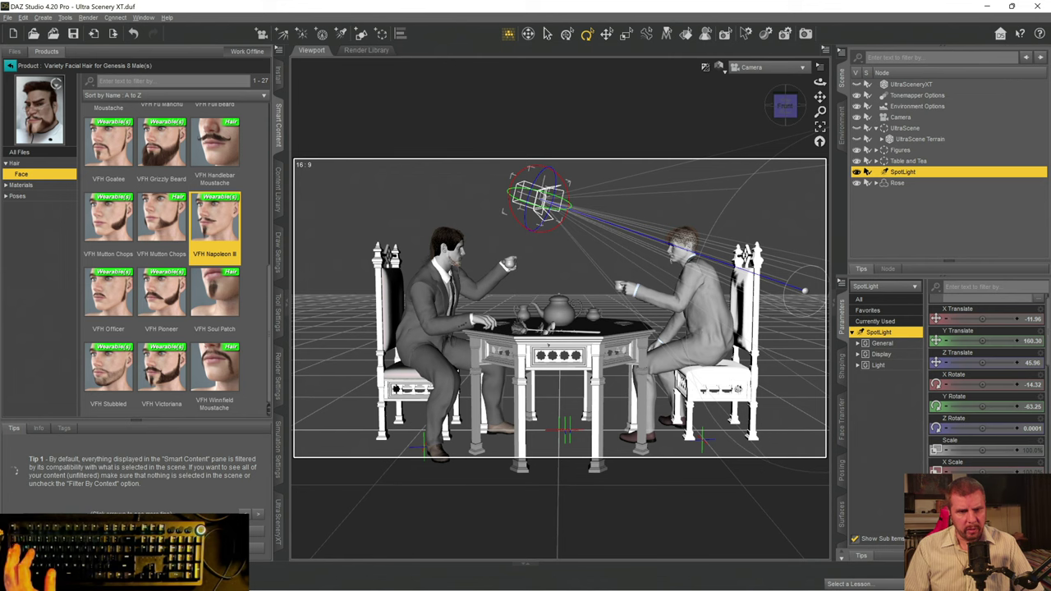
pyautogui.scroll(-10, 985, 444)
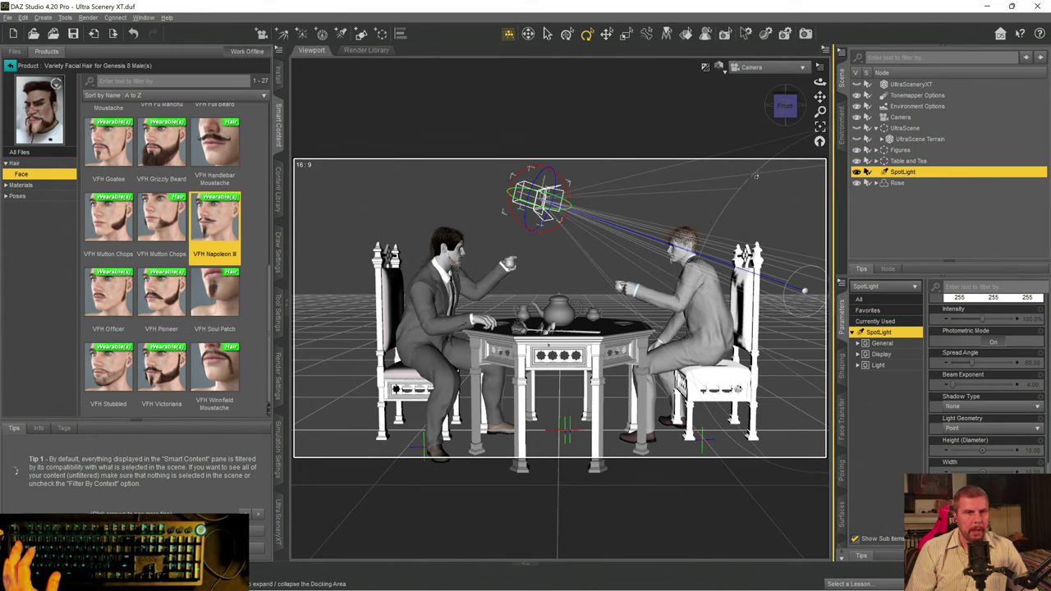
# - Alternate the viewport between shaded and NVIDIA Iray draw styles to examine the spotlit scene without the UltraScene
pyautogui.click(720, 68)
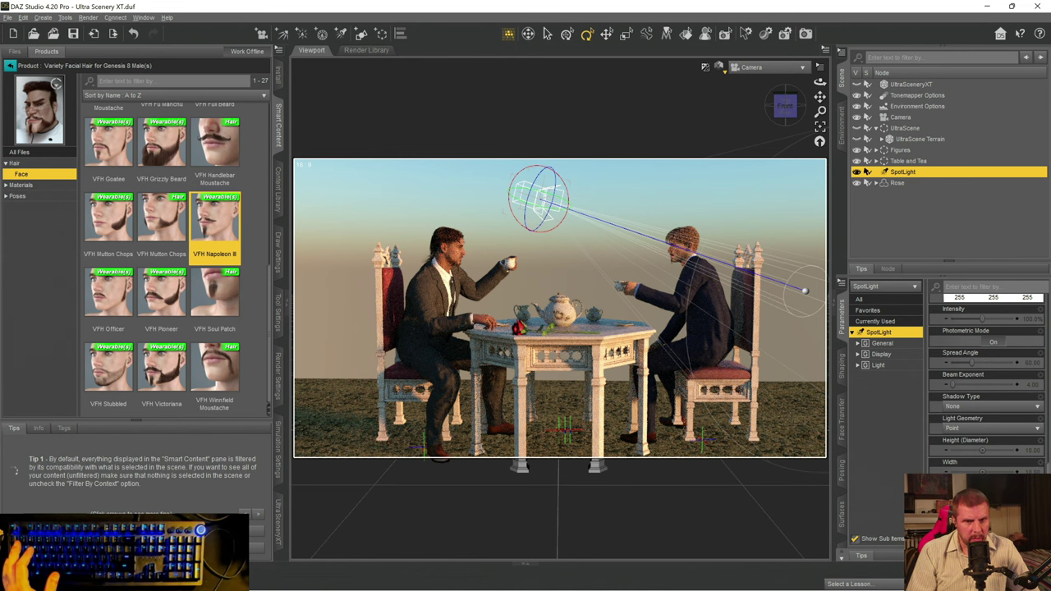
pyautogui.hotkey('ctrl', '6')
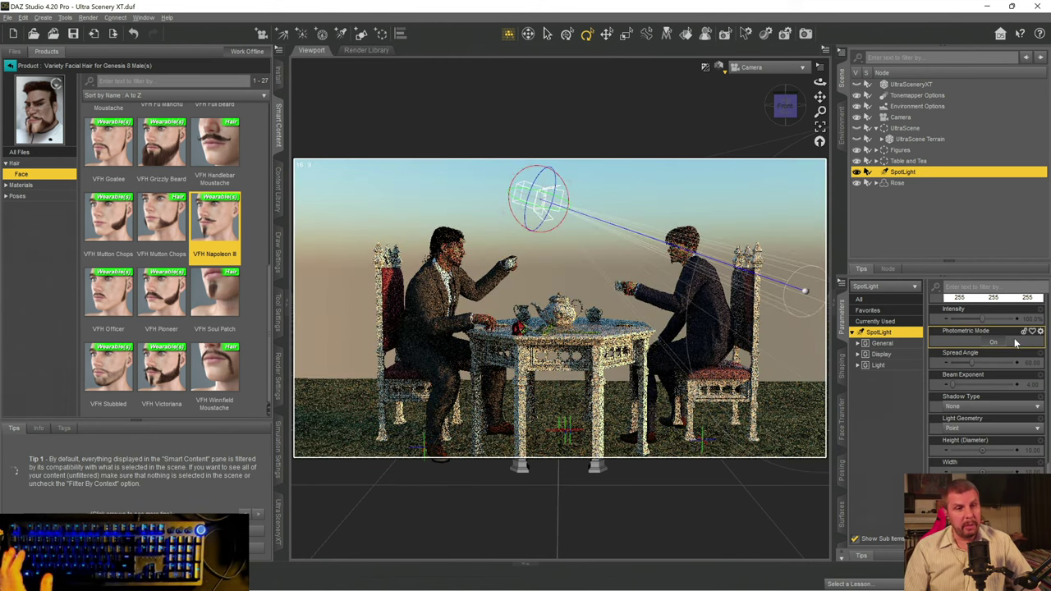
pyautogui.moveTo(695, 116); pyautogui.dragTo(669, 227)
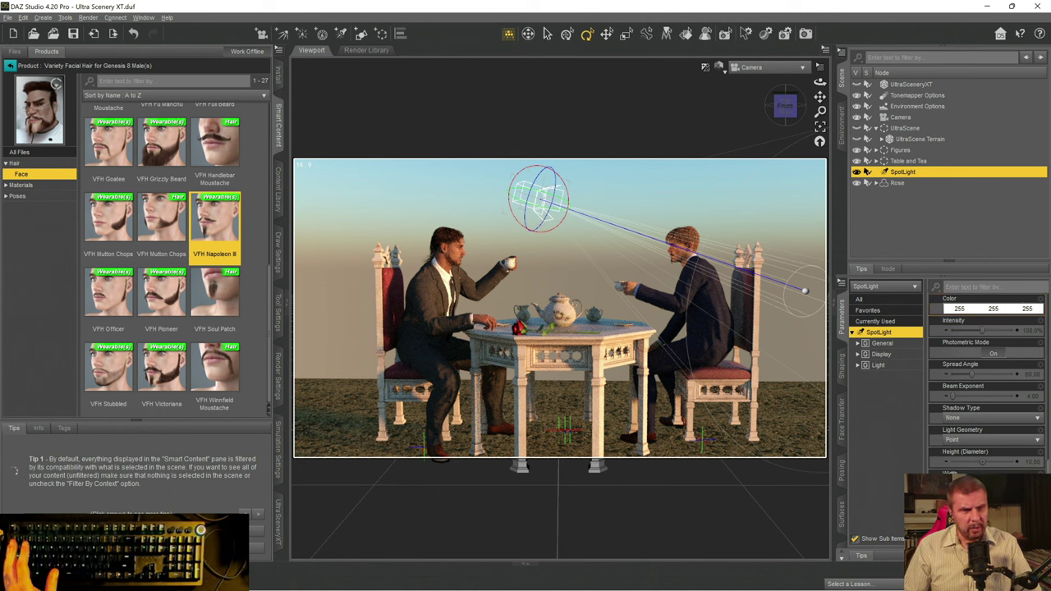
pyautogui.scroll(-1, 986, 378)
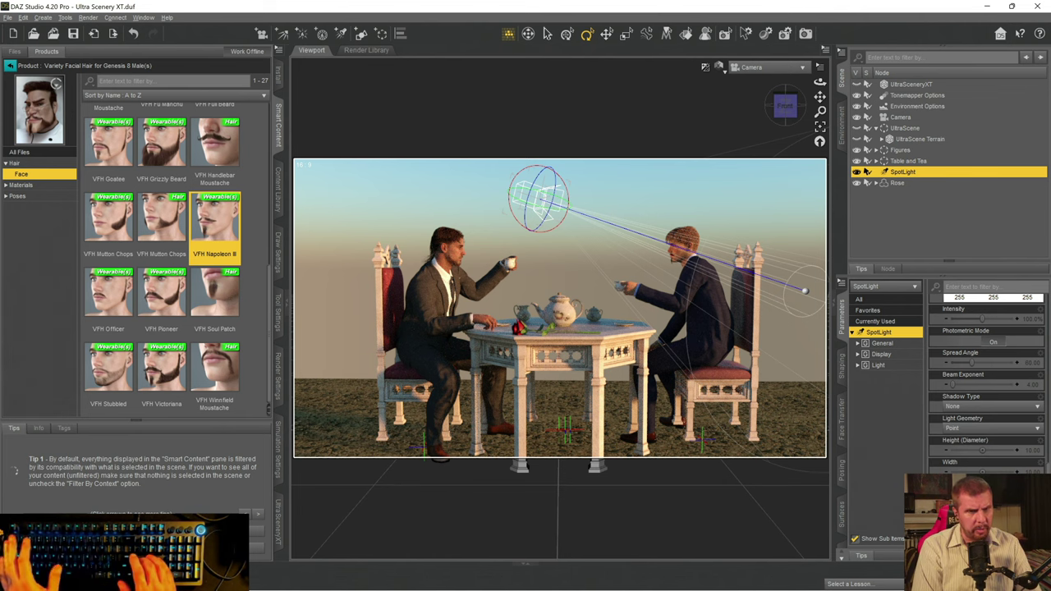
pyautogui.hotkey('ctrl', '4')
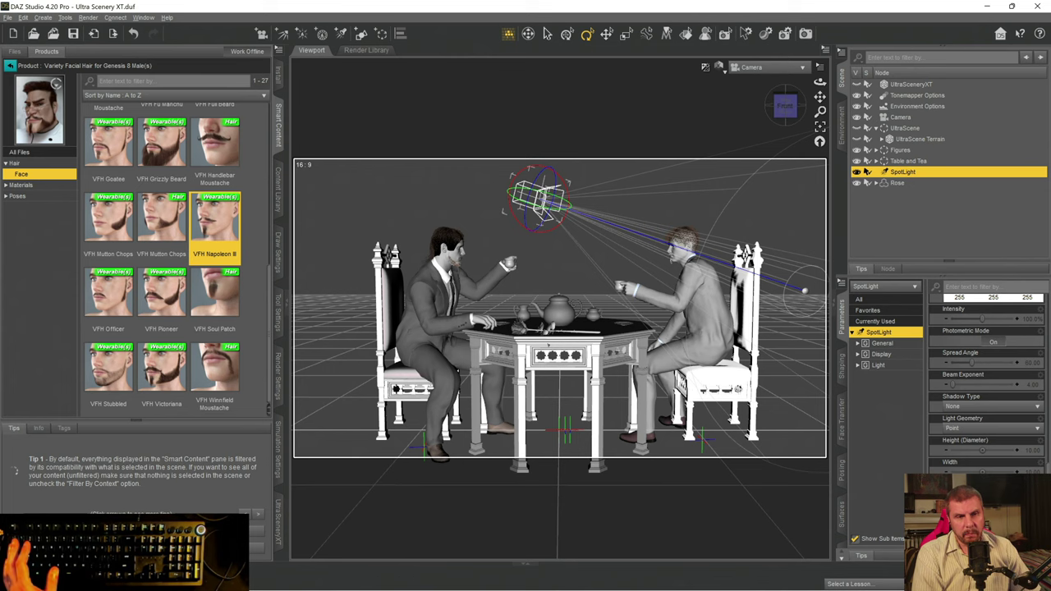
pyautogui.hotkey('ctrl', 'shift', 'i')
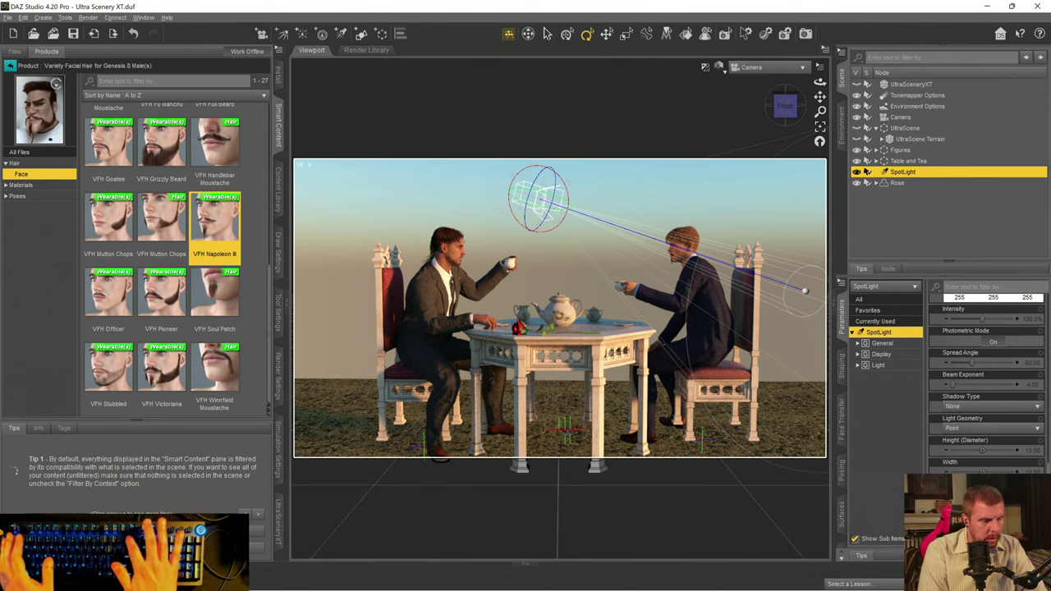
pyautogui.hotkey('ctrl', 'shift', '4')
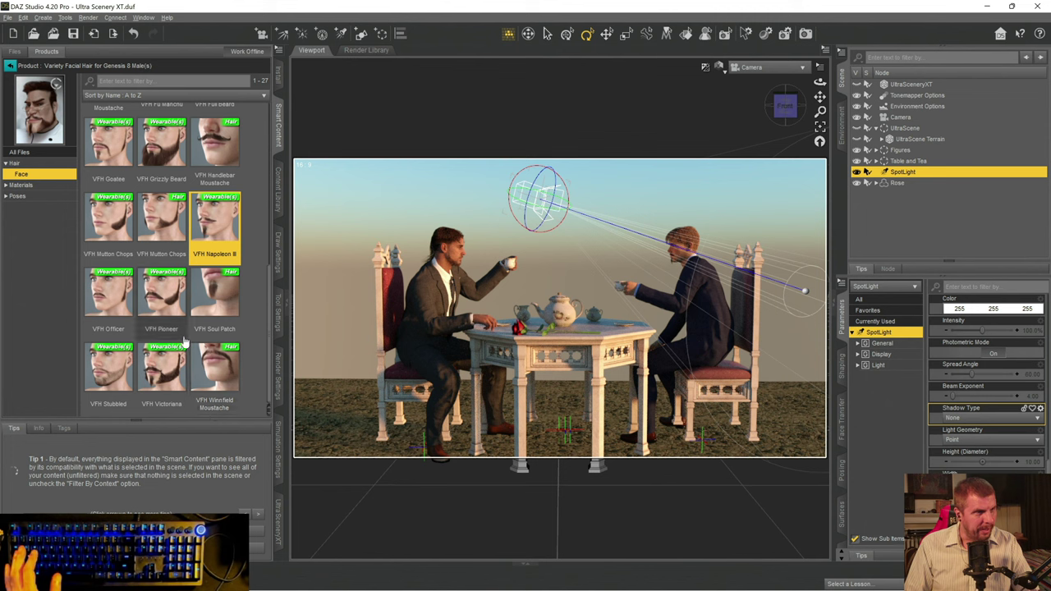
# - Look through the facial hair styles in the Variety Facial Hair product
pyautogui.scroll(3, 160, 308)
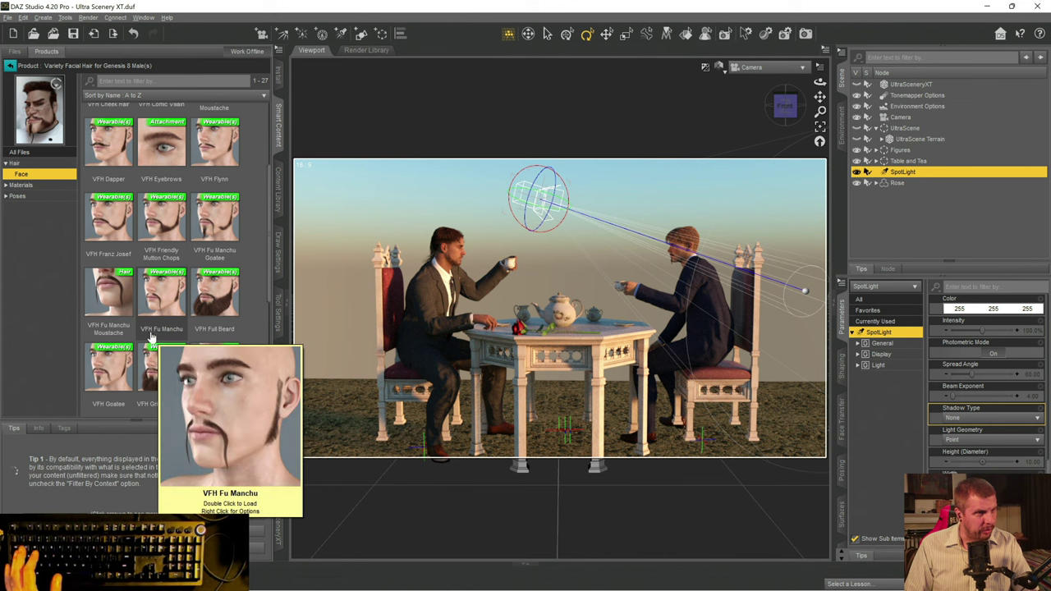
pyautogui.moveTo(109, 335)
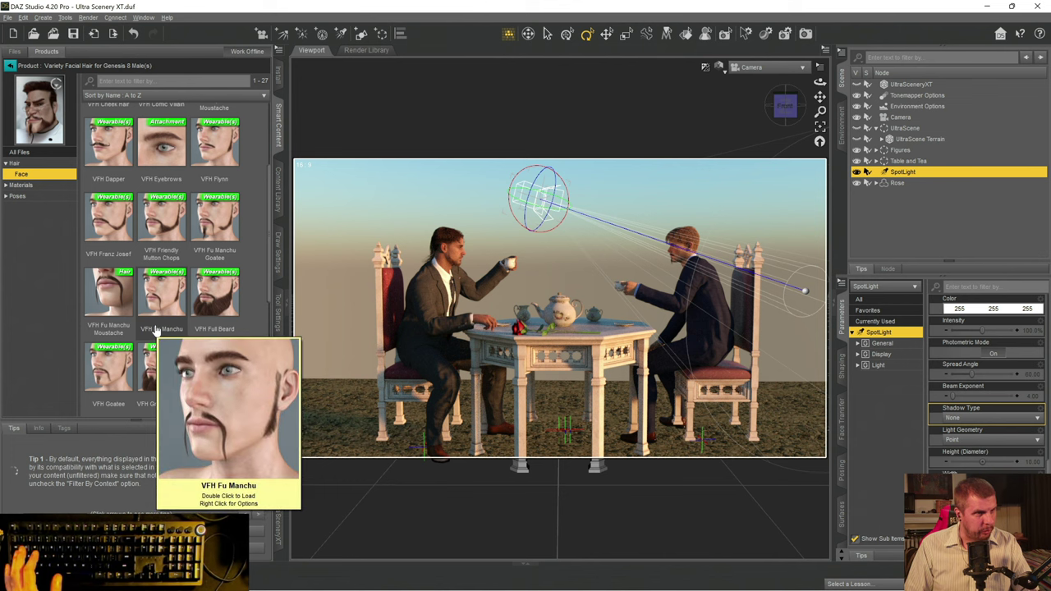
pyautogui.scroll(3, 136, 296)
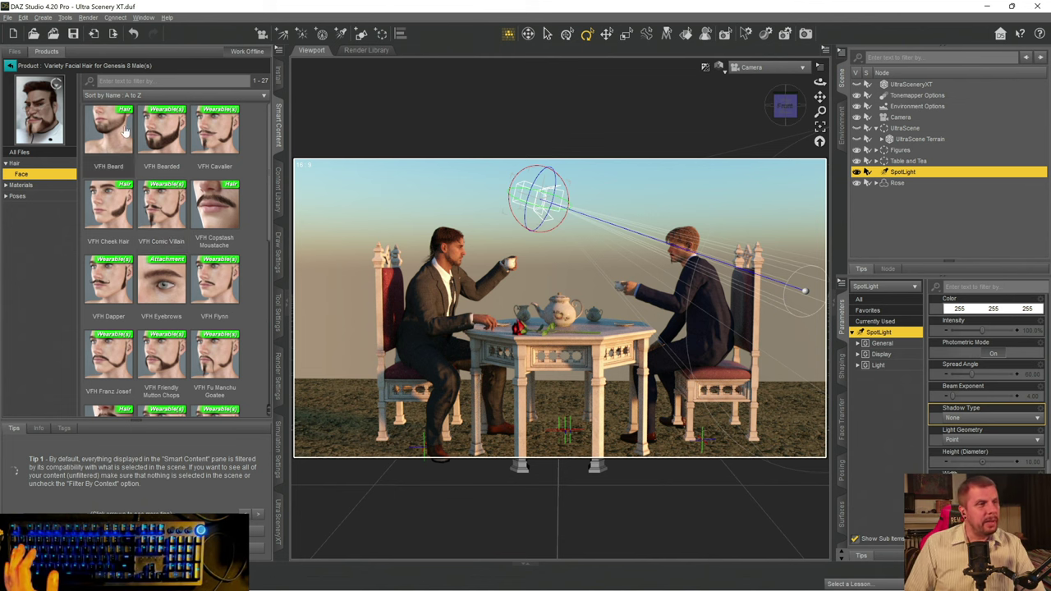
pyautogui.scroll(-3, 120, 300)
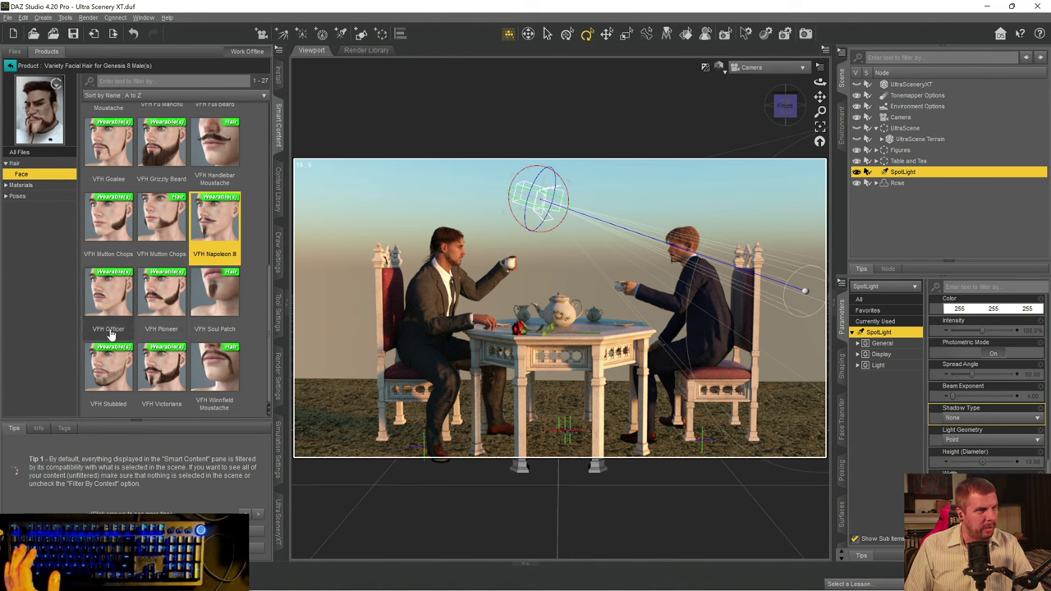
pyautogui.scroll(3, 123, 312)
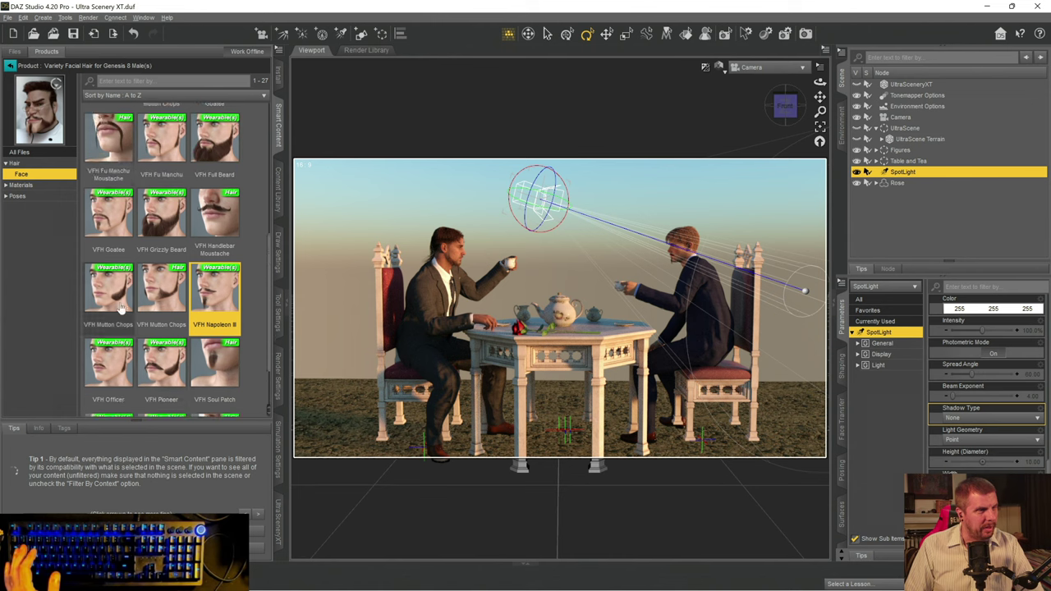
pyautogui.scroll(2, 137, 300)
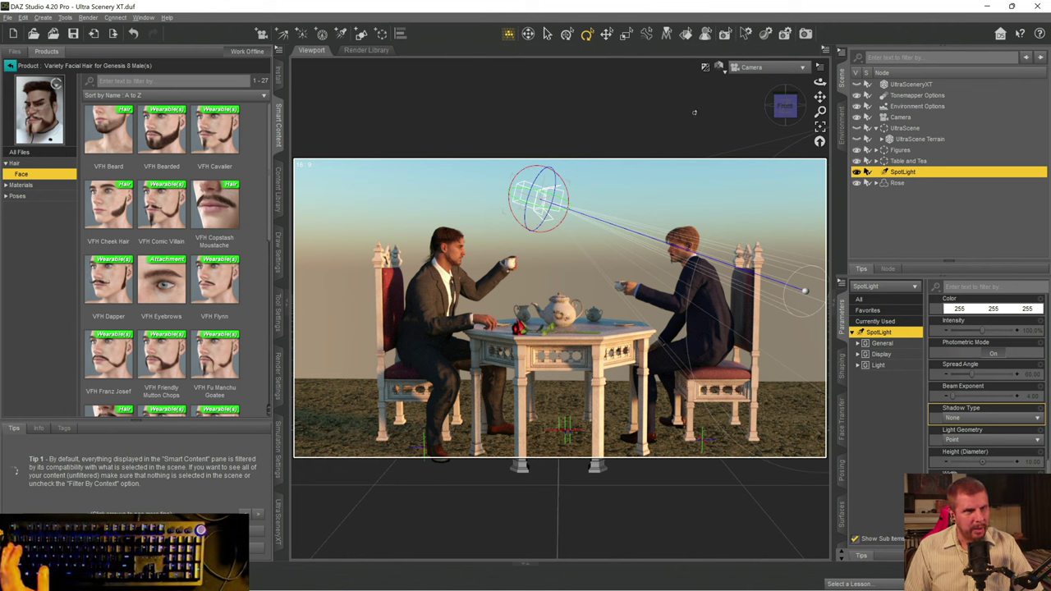
# - Set the viewport draw style to Texture Shaded and make the UltraScene group visible
pyautogui.click(719, 68)
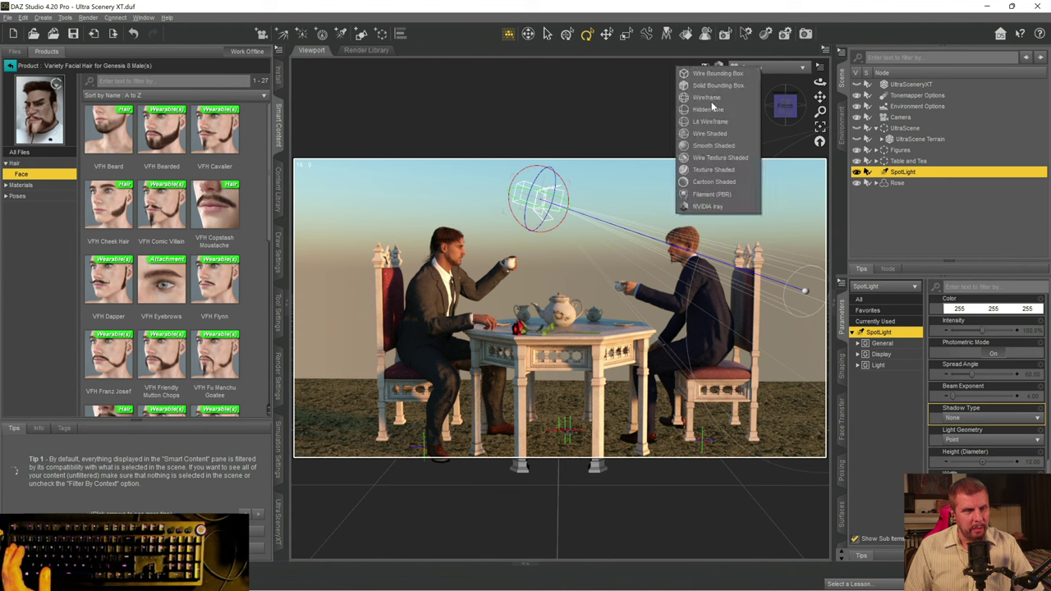
pyautogui.click(707, 170)
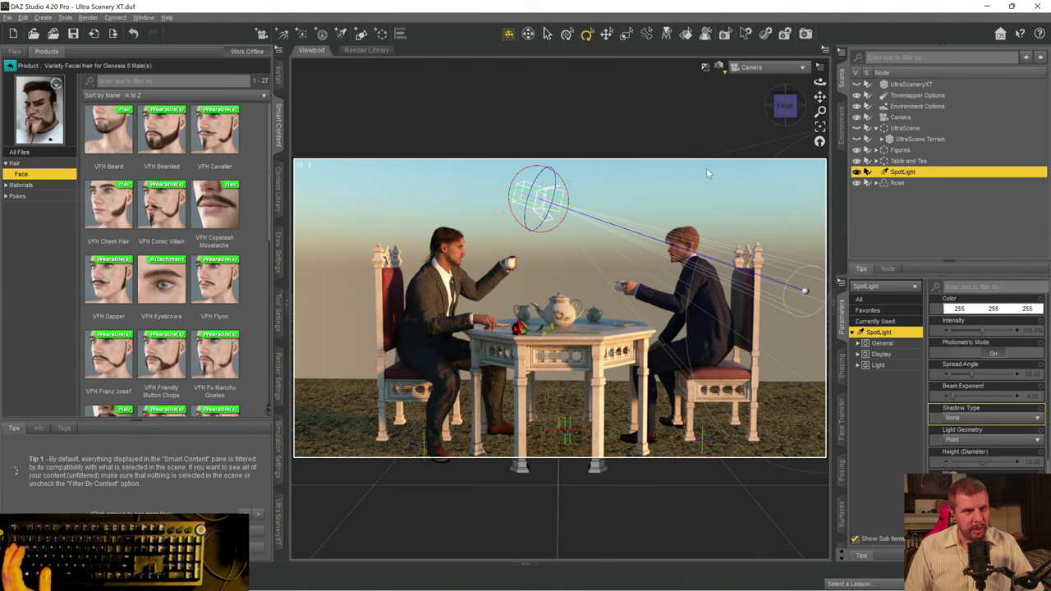
pyautogui.click(903, 129)
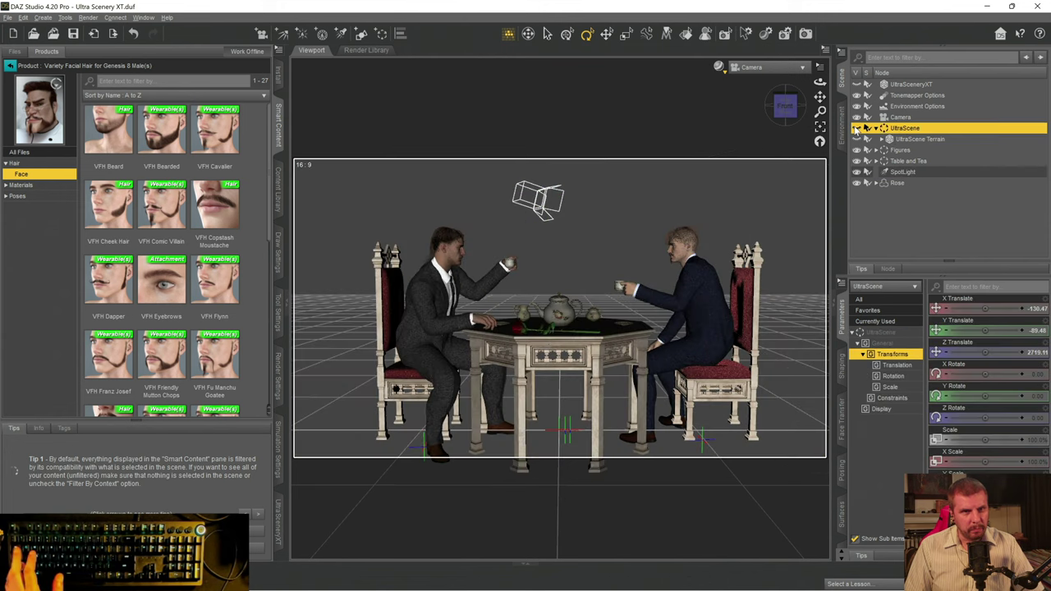
pyautogui.click(857, 129)
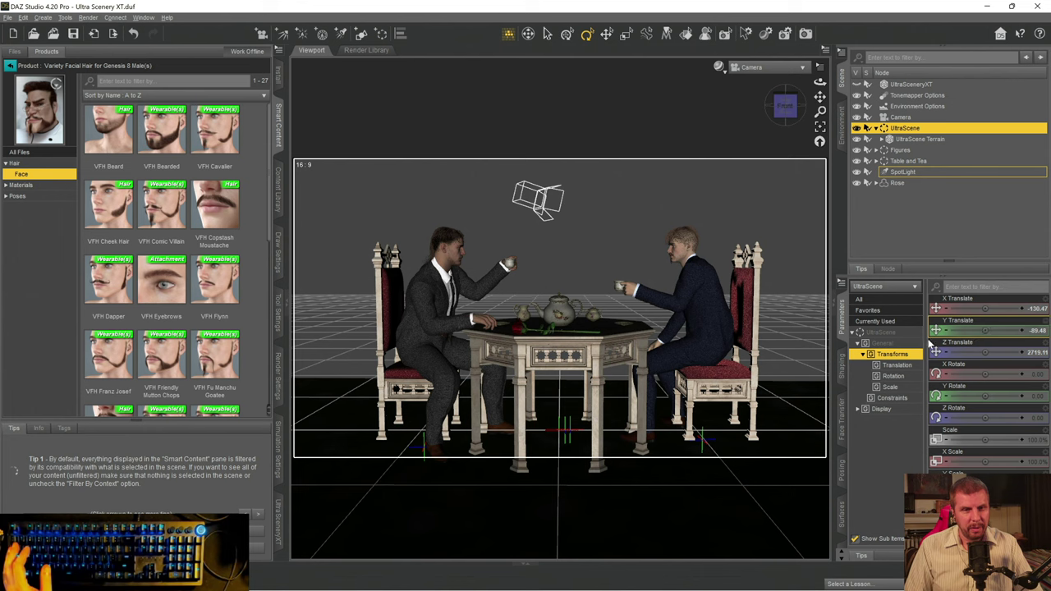
# - Raise the UltraScene group to a Y Translate of -71.27 and save the scene
pyautogui.click(884, 332)
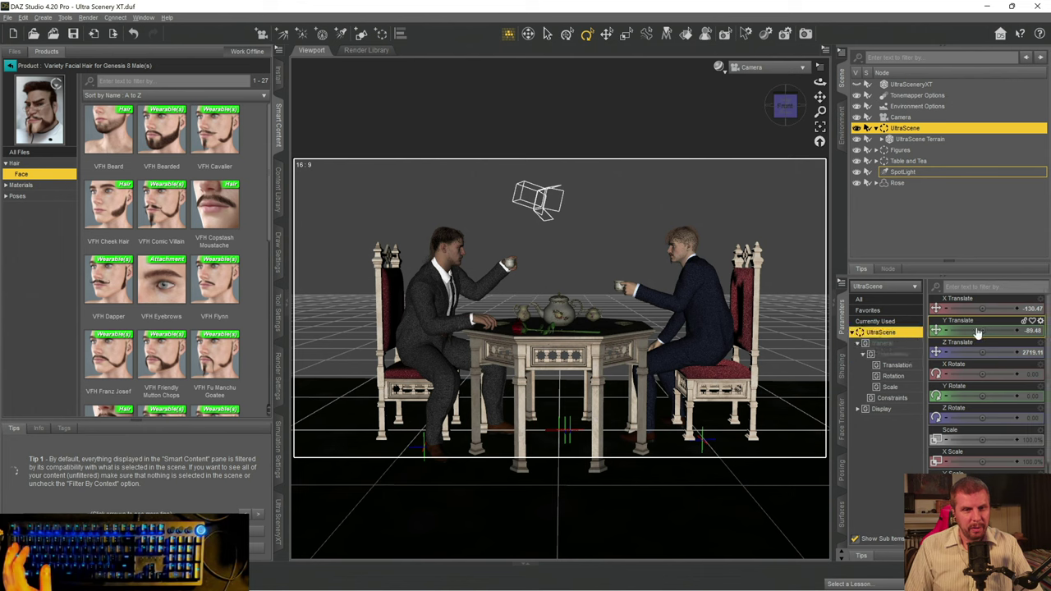
pyautogui.moveTo(983, 330); pyautogui.dragTo(996, 330)
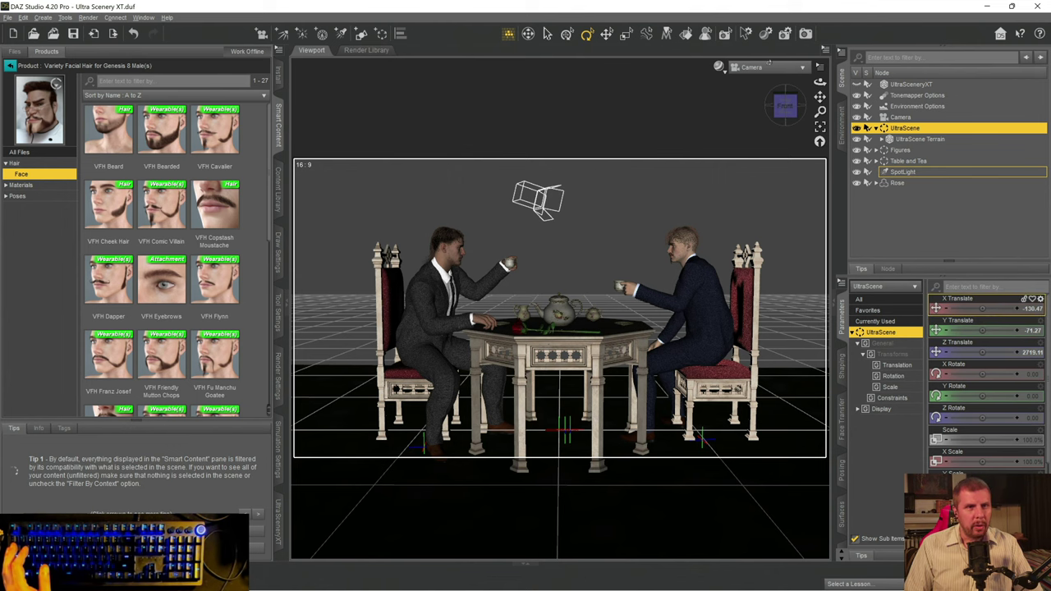
pyautogui.hotkey('ctrl', 's')
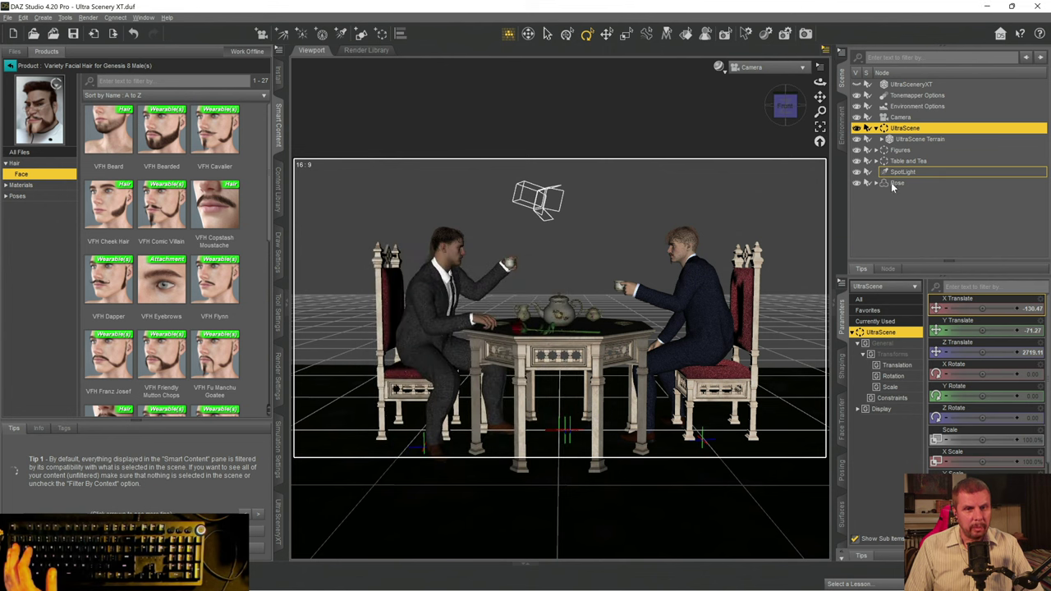
# - Parent the Rose to the Table and Tea group in the scene hierarchy
pyautogui.moveTo(892, 182); pyautogui.dragTo(916, 162)
pyautogui.scroll(3, 904, 177)
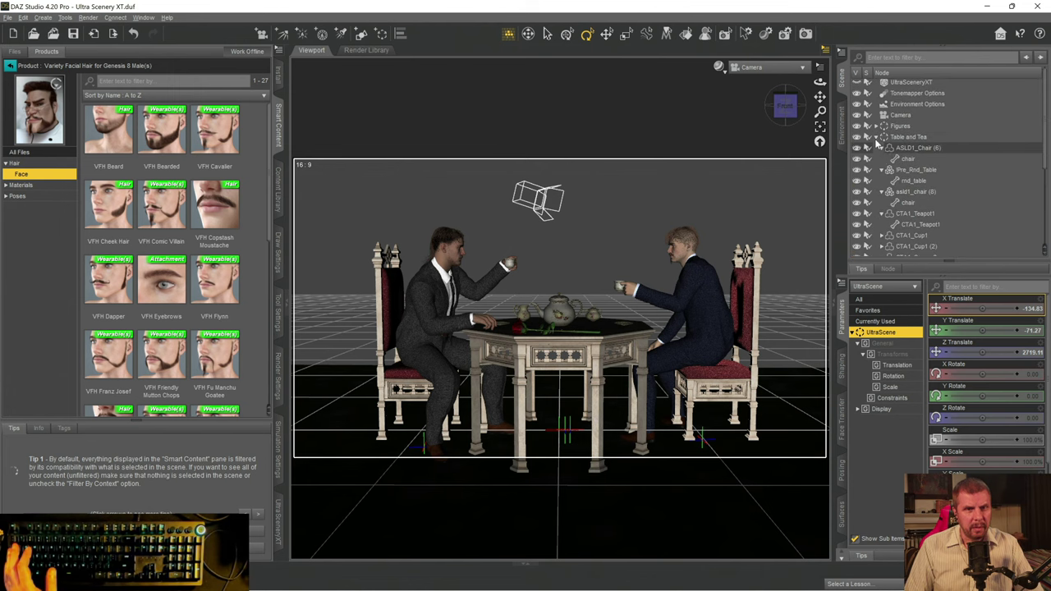
pyautogui.click(877, 138)
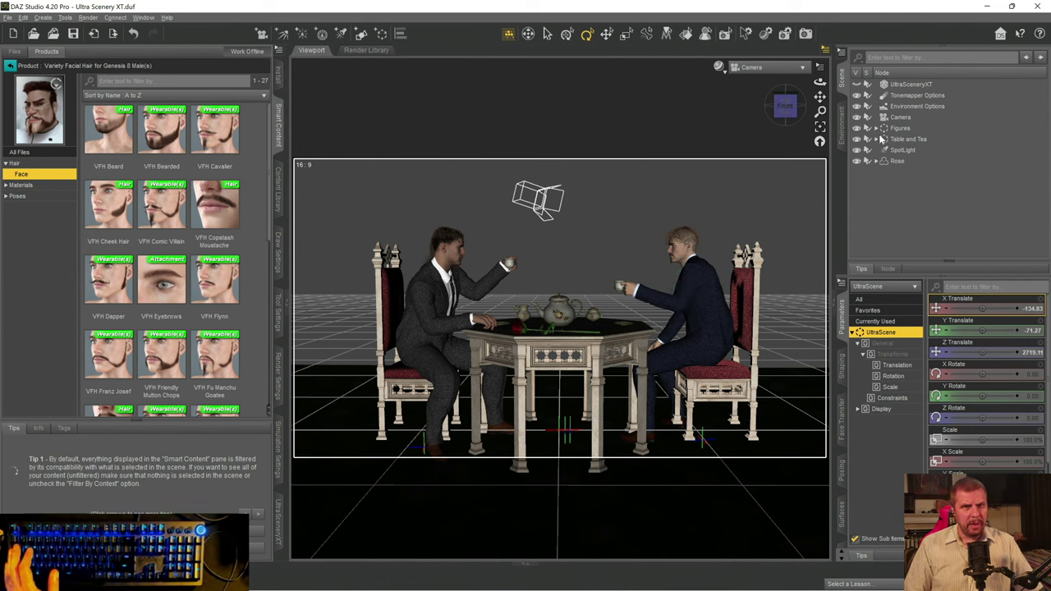
pyautogui.moveTo(886, 163); pyautogui.dragTo(904, 141)
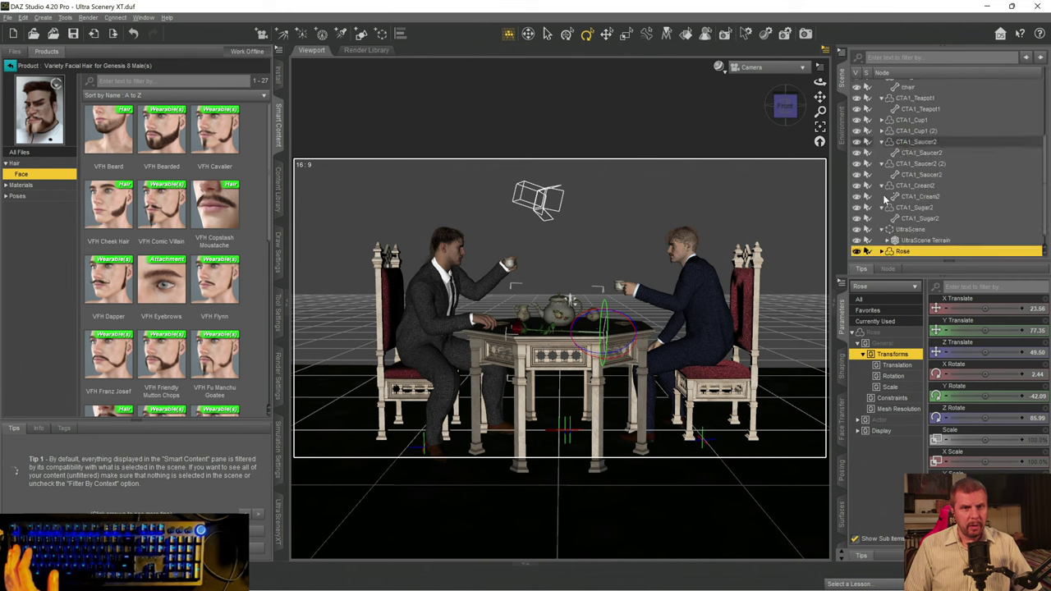
# - Collapse the Table and Tea group in the scene hierarchy and clear the selection
pyautogui.scroll(4, 887, 199)
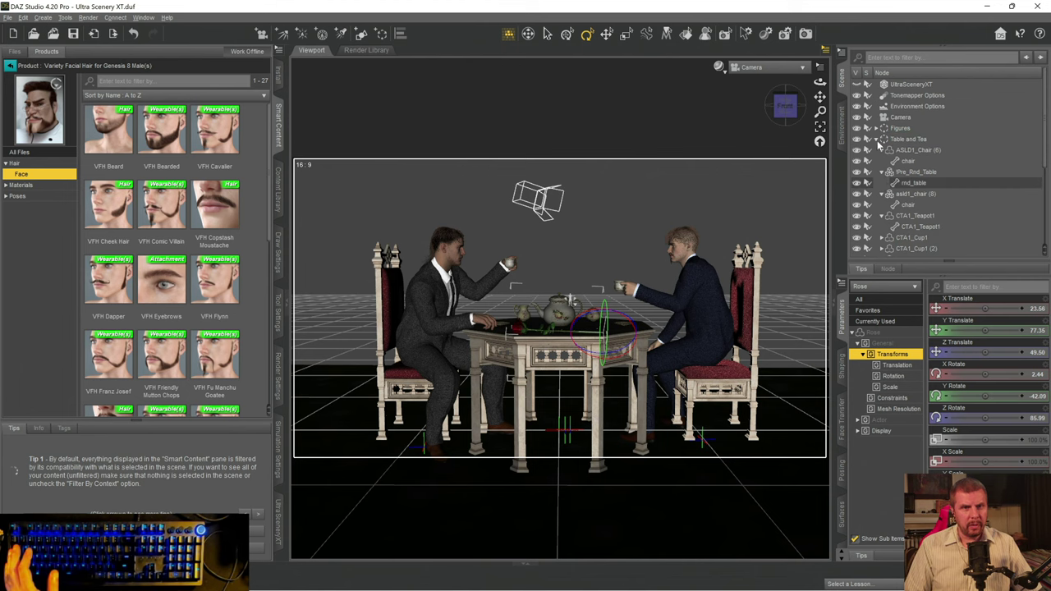
pyautogui.click(879, 139)
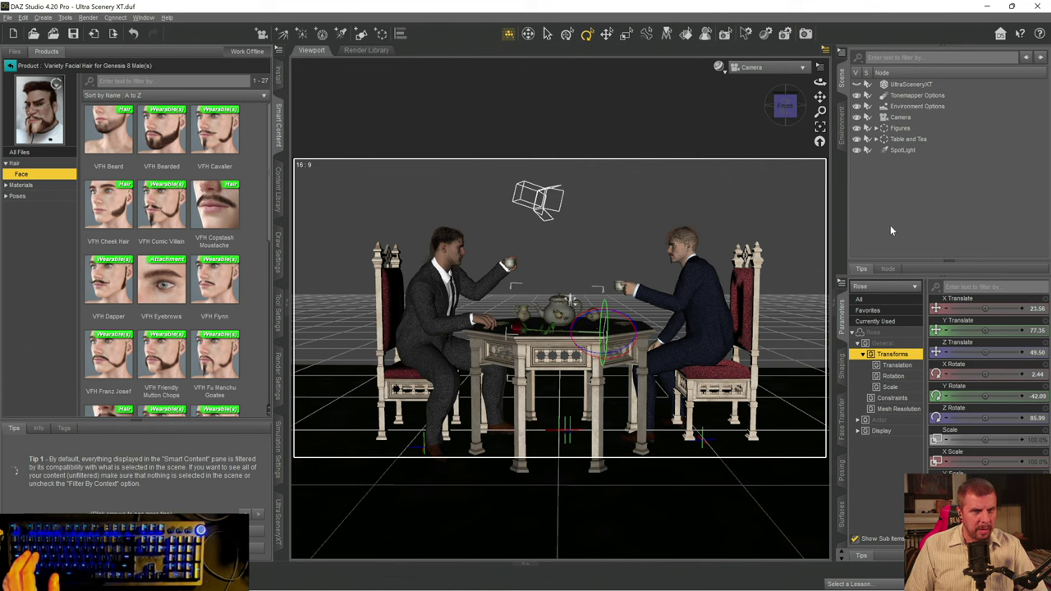
pyautogui.click(891, 226)
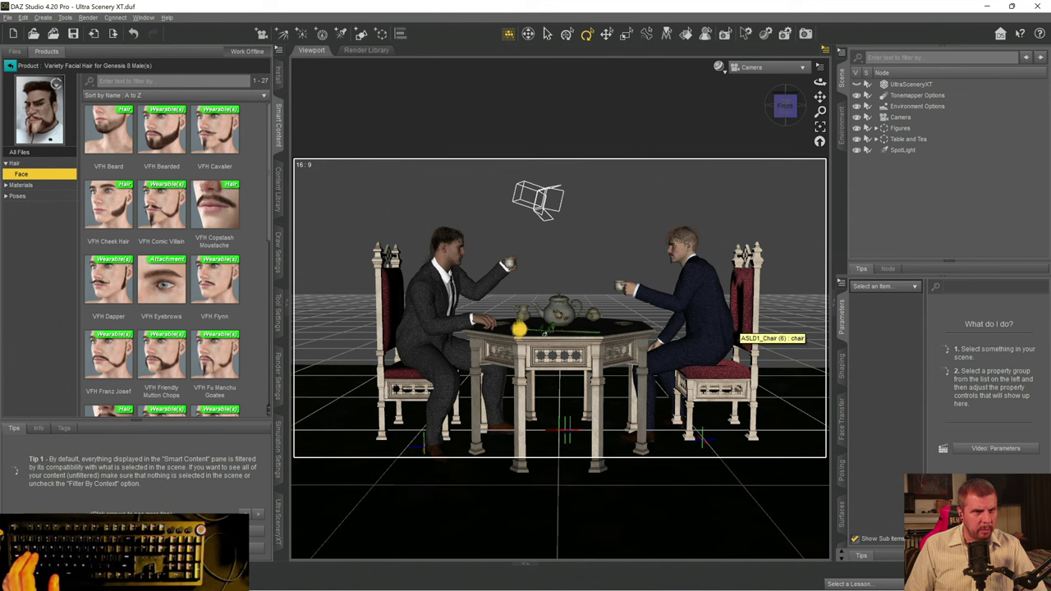
# - Shift the whole Rose sideways on the table to an X Translate of 26.66
pyautogui.click(549, 338)
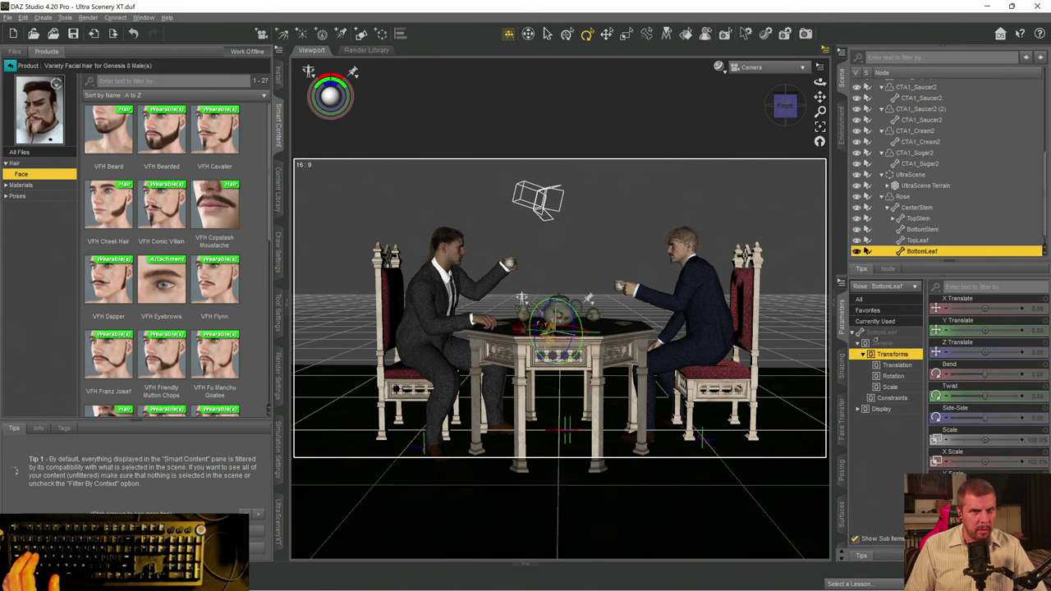
pyautogui.click(904, 198)
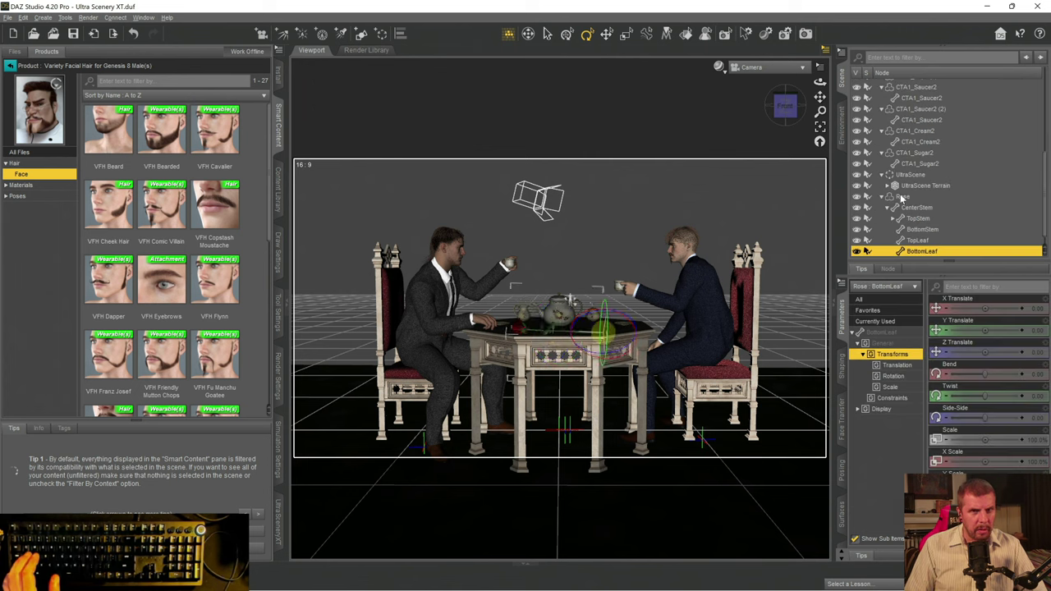
pyautogui.moveTo(984, 308); pyautogui.dragTo(1003, 308)
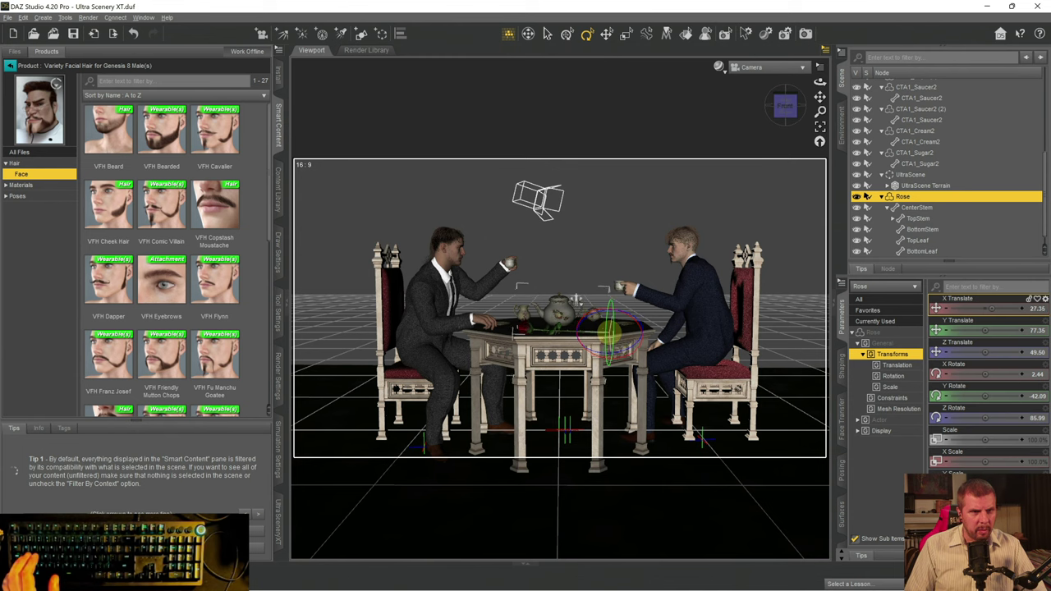
pyautogui.moveTo(1004, 308); pyautogui.dragTo(992, 308)
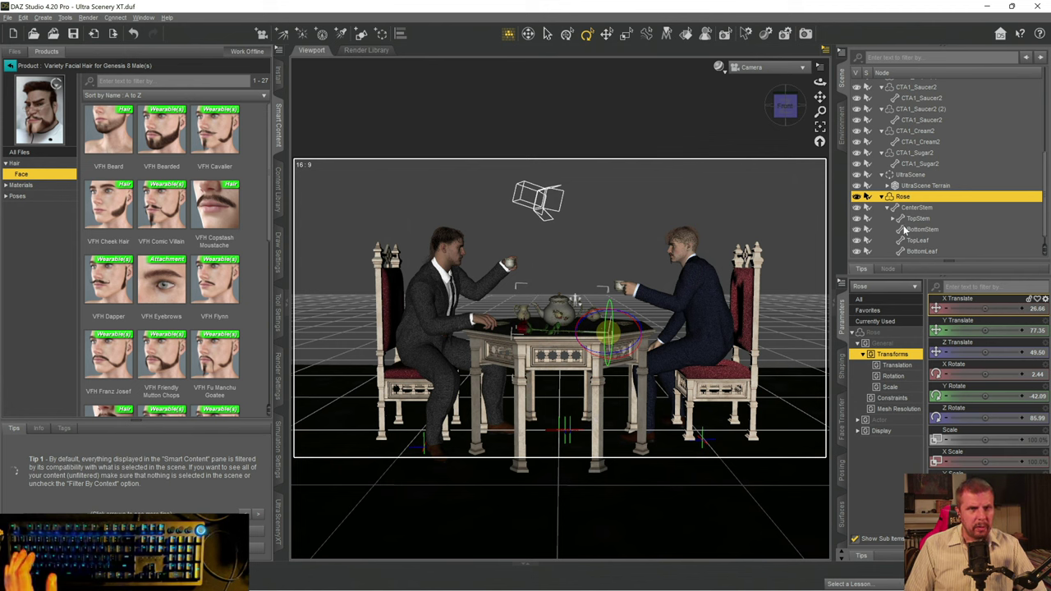
# - Collapse the expanded Table and Tea group again and save the scene
pyautogui.scroll(1, 885, 205)
pyautogui.scroll(2, 886, 173)
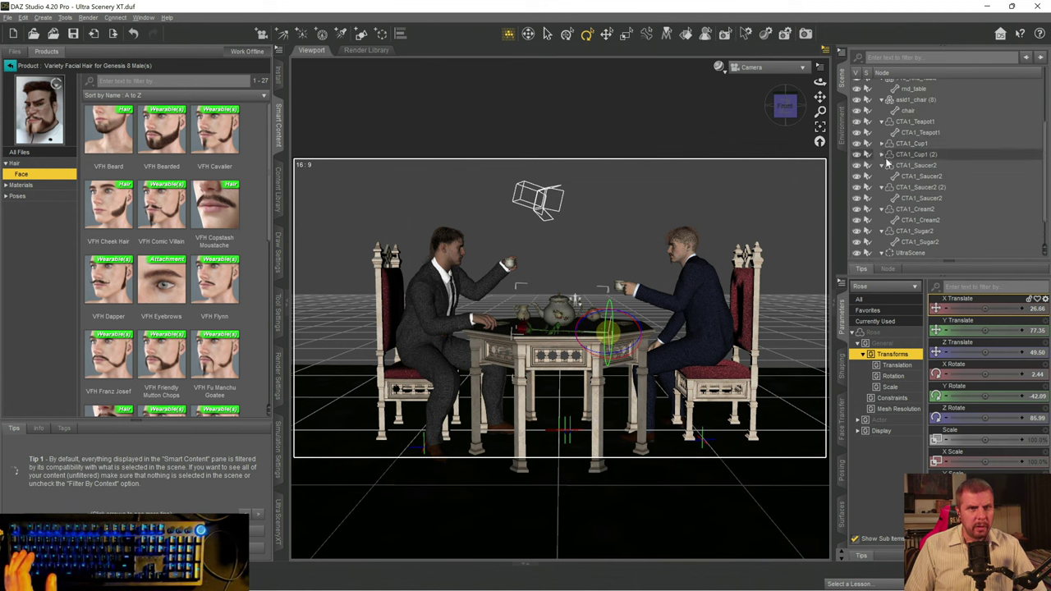
pyautogui.scroll(3, 885, 175)
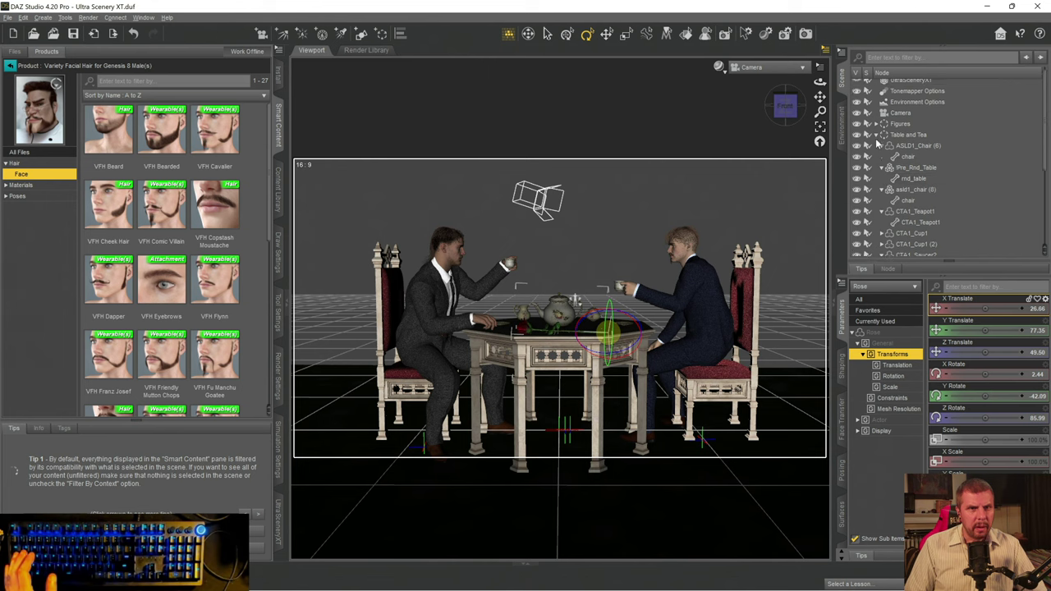
pyautogui.click(877, 140)
pyautogui.hotkey('ctrl', 's')
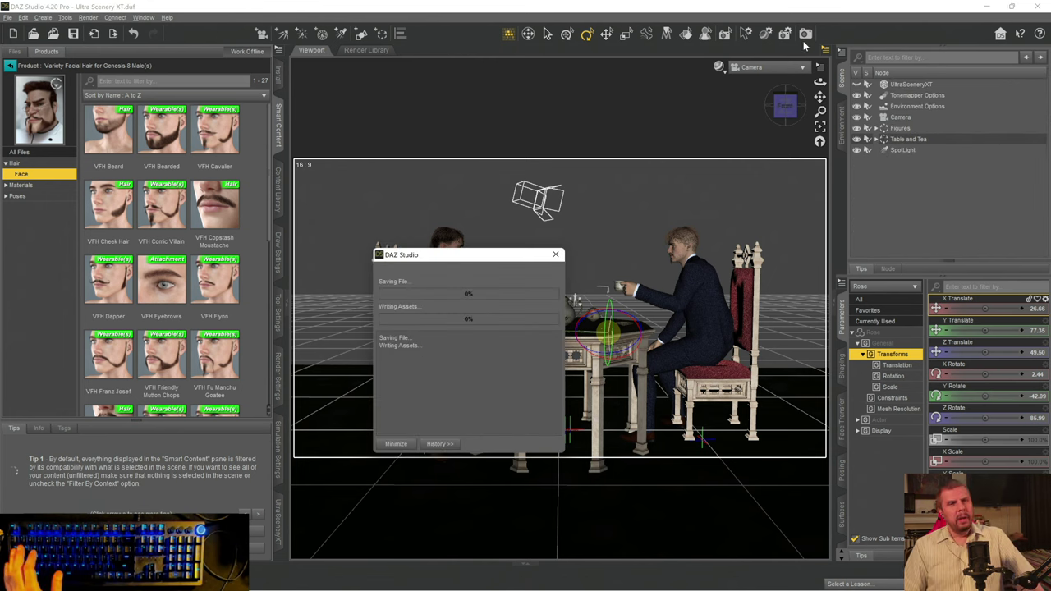
# - Make the UltraSceneryXT node visible and render the scene through the Camera
pyautogui.click(896, 85)
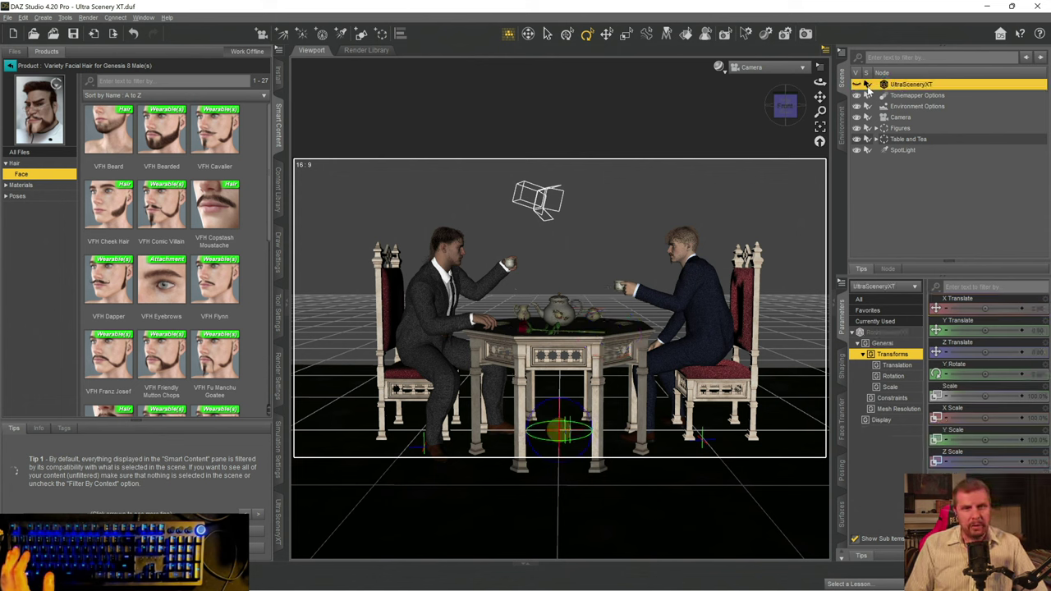
pyautogui.click(857, 84)
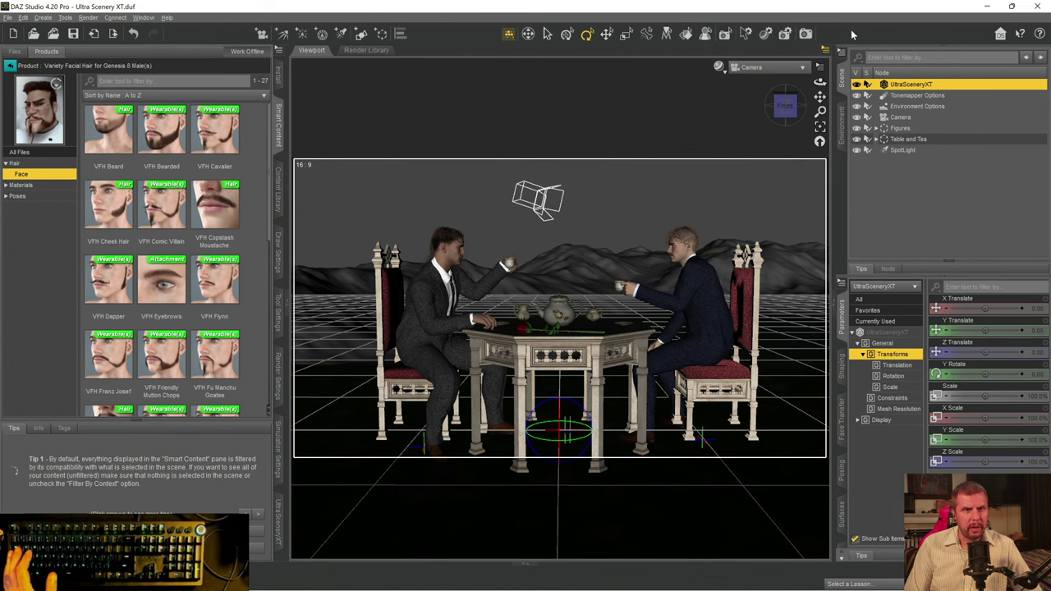
pyautogui.click(806, 34)
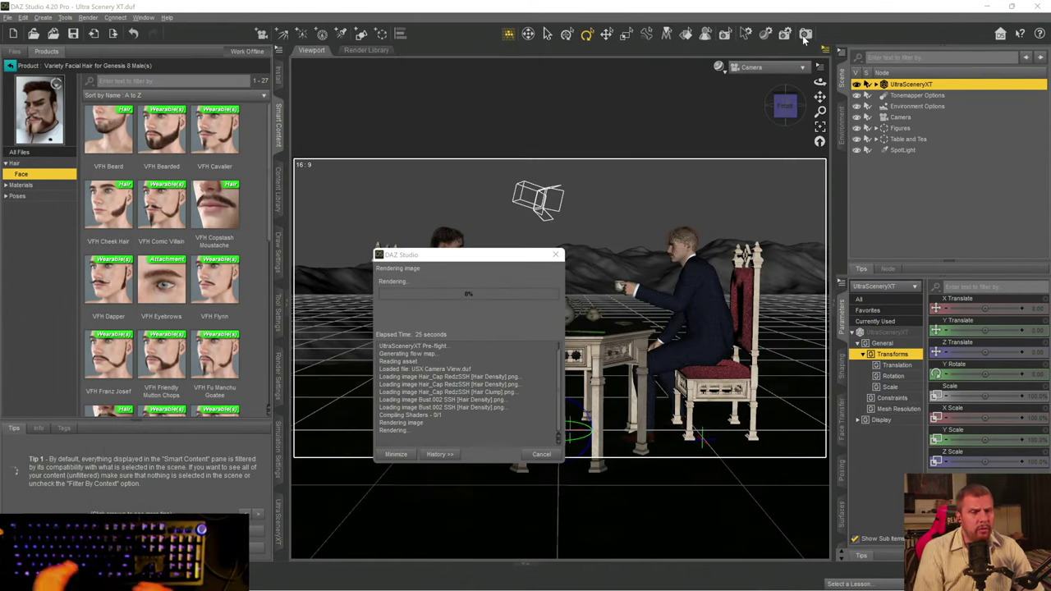
# - Bring up the render in progress and examine the men, the tea table with the rose, and the chair legs in the grass
pyautogui.moveTo(567, 585)
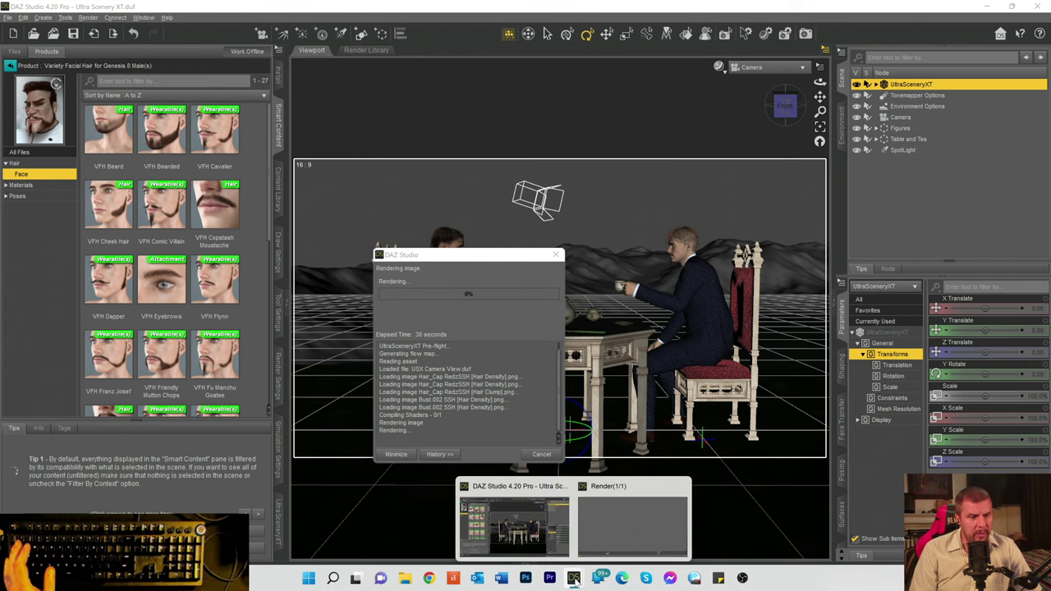
pyautogui.moveTo(611, 525)
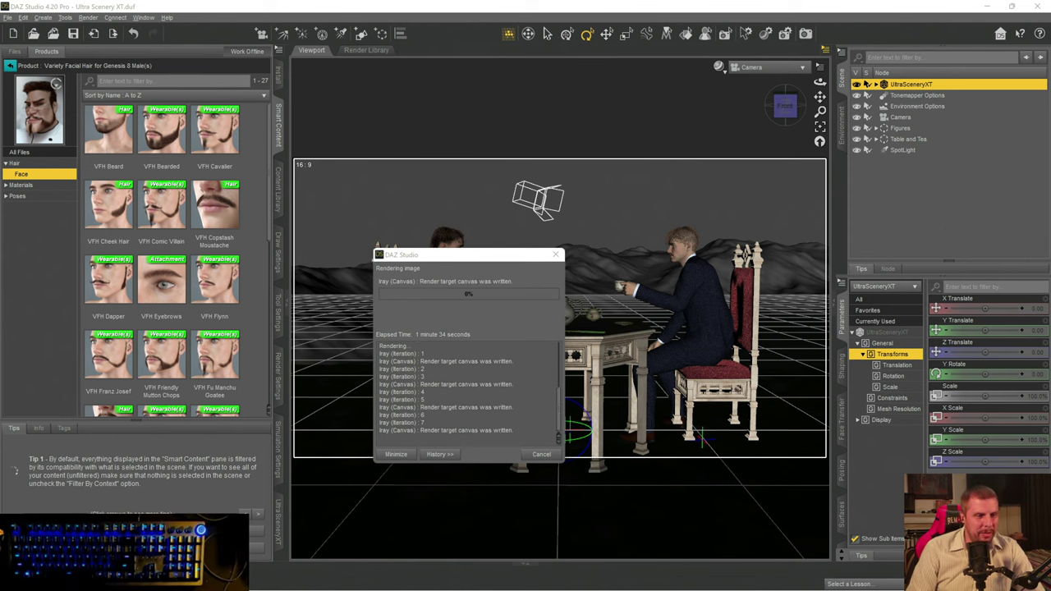
pyautogui.moveTo(583, 586)
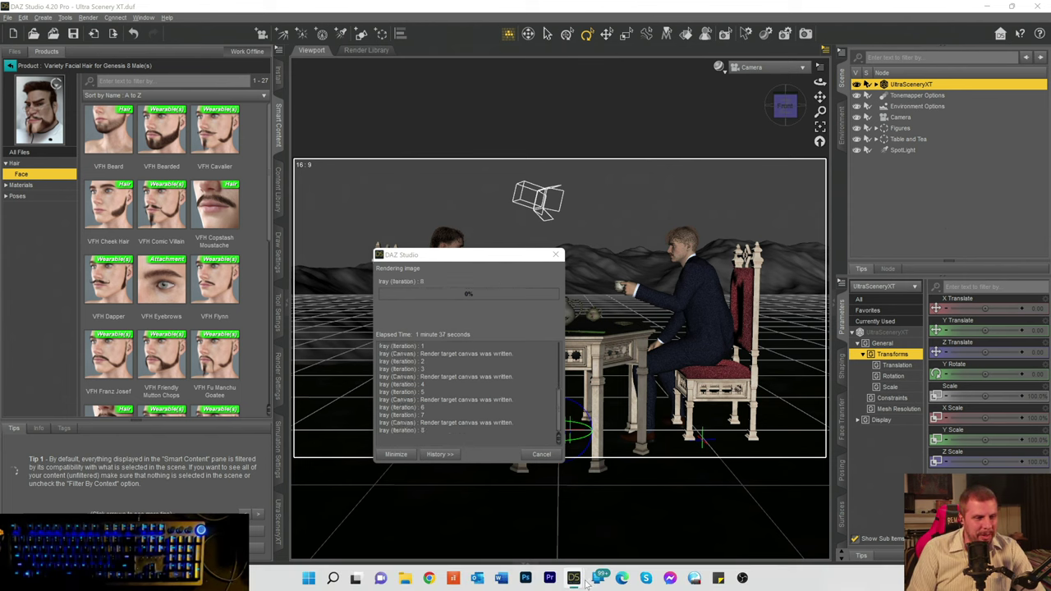
pyautogui.click(597, 556)
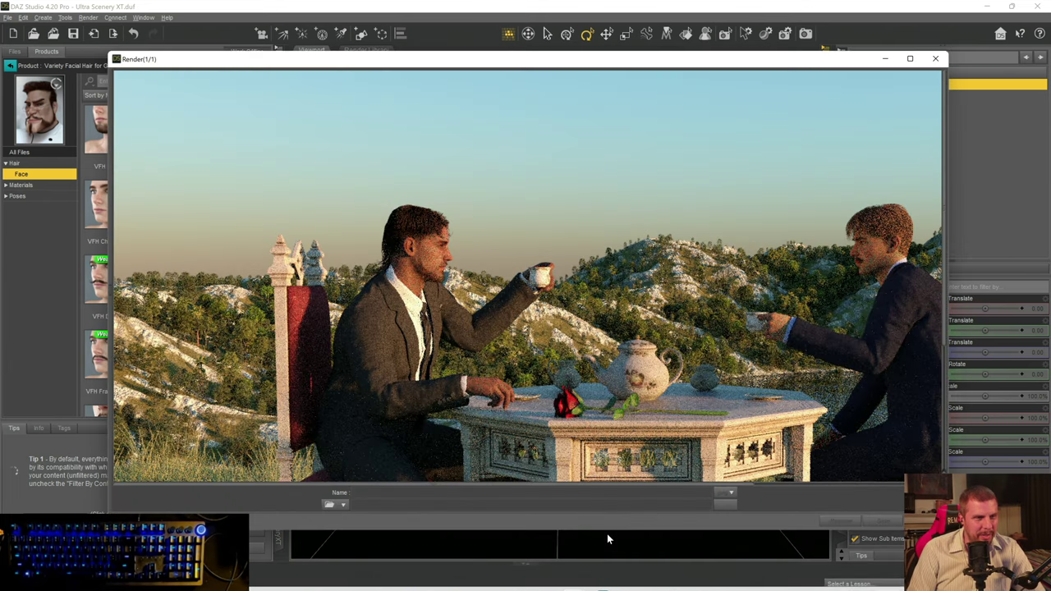
pyautogui.scroll(-3, 607, 302)
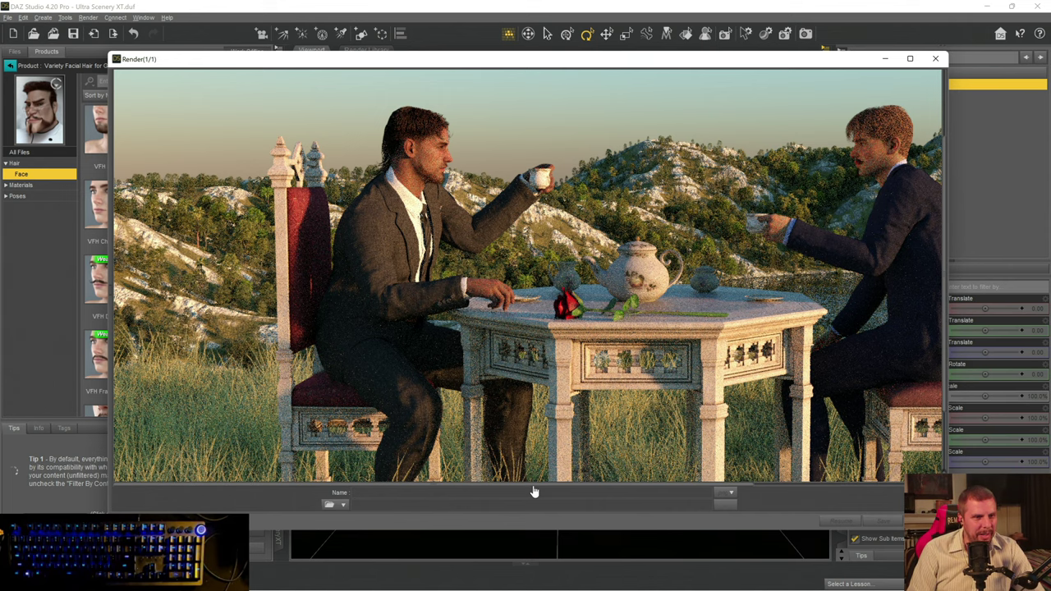
pyautogui.moveTo(534, 491); pyautogui.dragTo(638, 499)
pyautogui.scroll(-3, 550, 378)
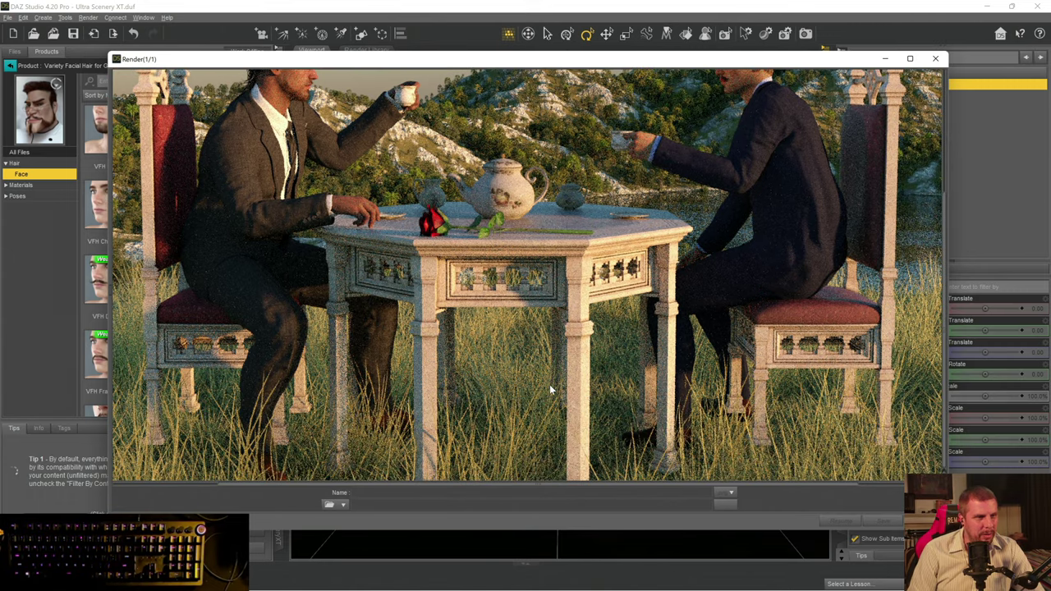
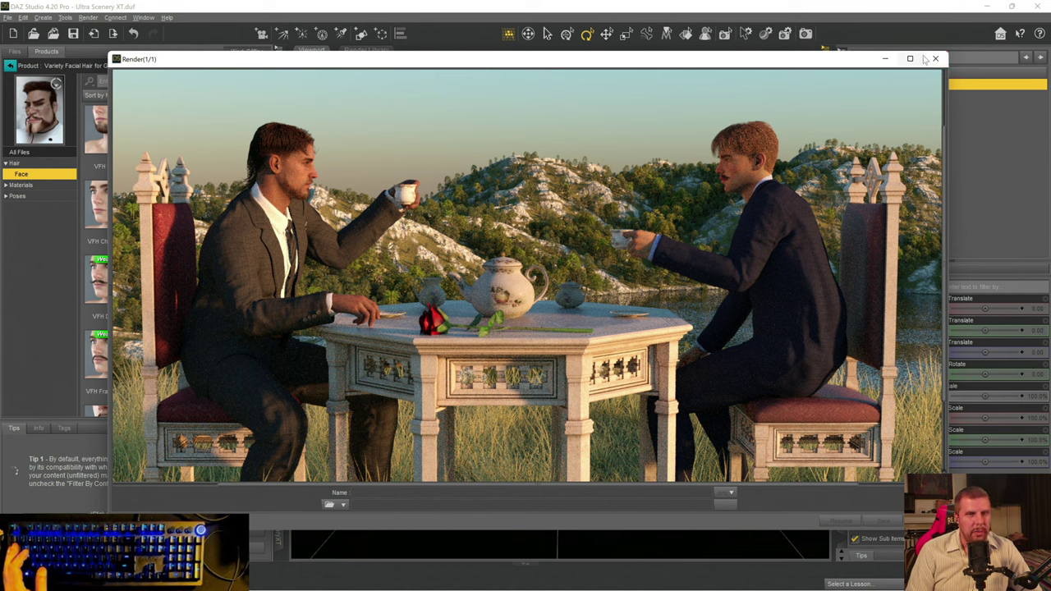
# - Cancel the running render and close its window without saving the image
pyautogui.click(936, 58)
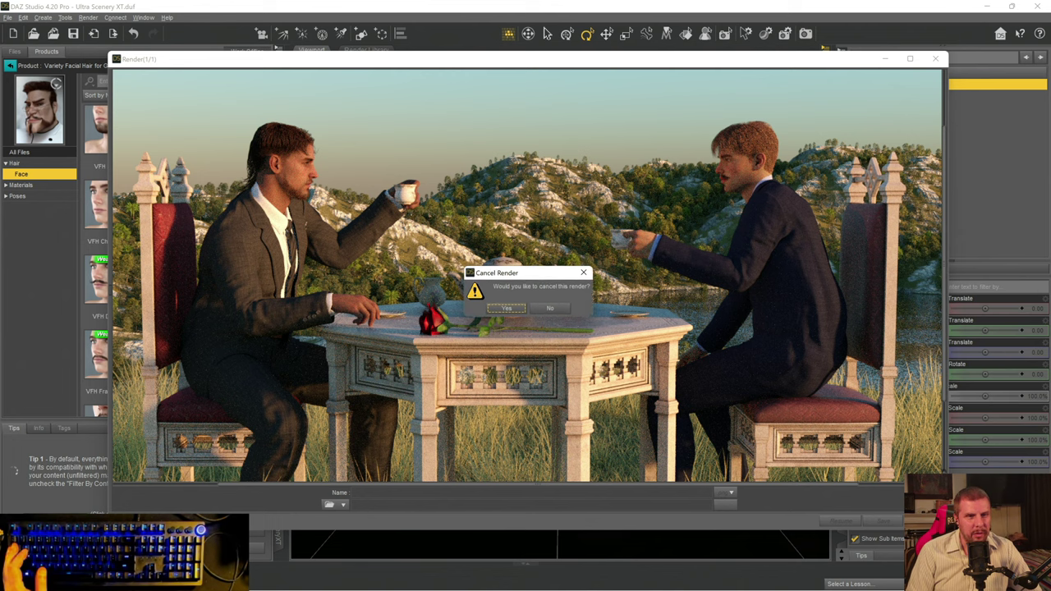
pyautogui.click(506, 309)
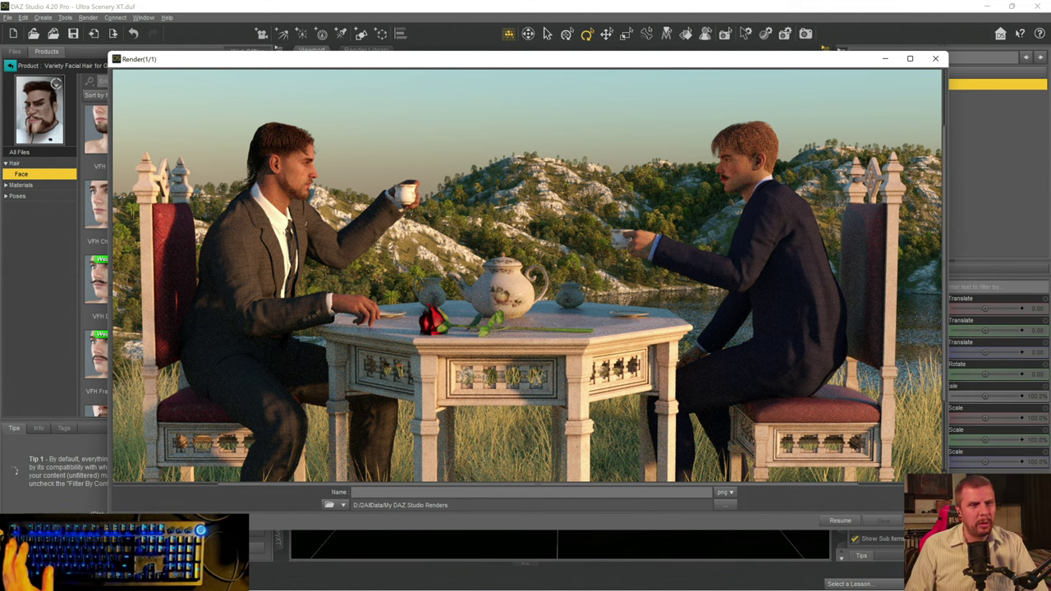
pyautogui.click(935, 58)
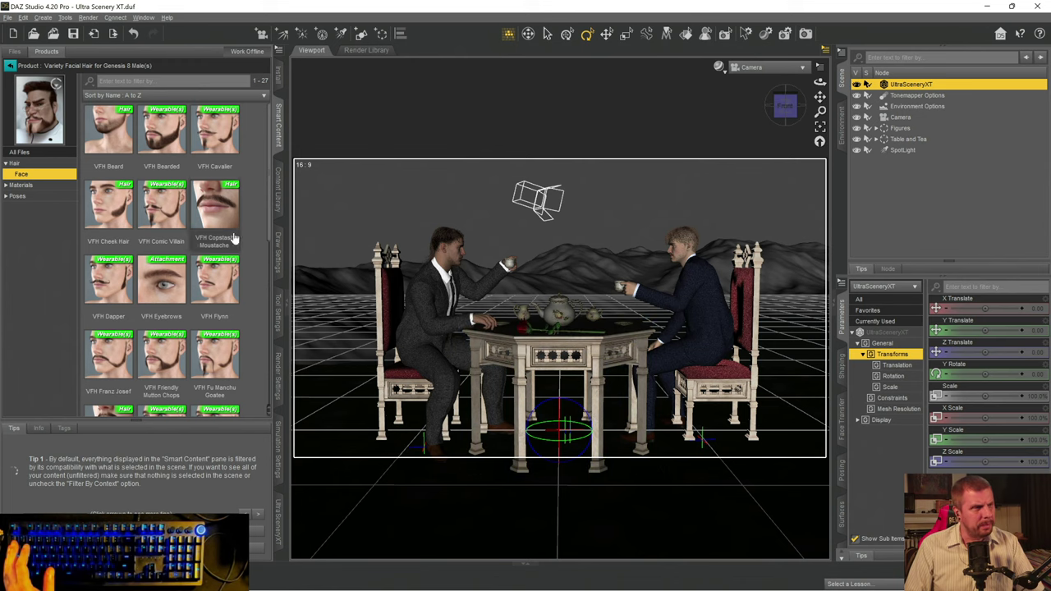
# - Lower the blond man's chair, ASLD1_Chair (6), to a Y Translate of -7.02
pyautogui.click(926, 202)
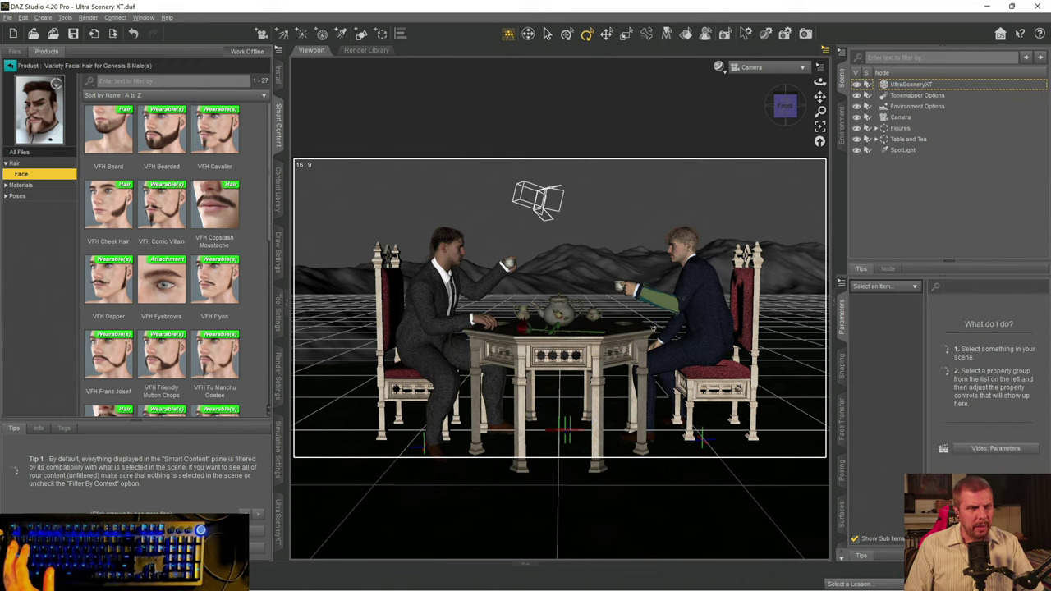
pyautogui.click(717, 384)
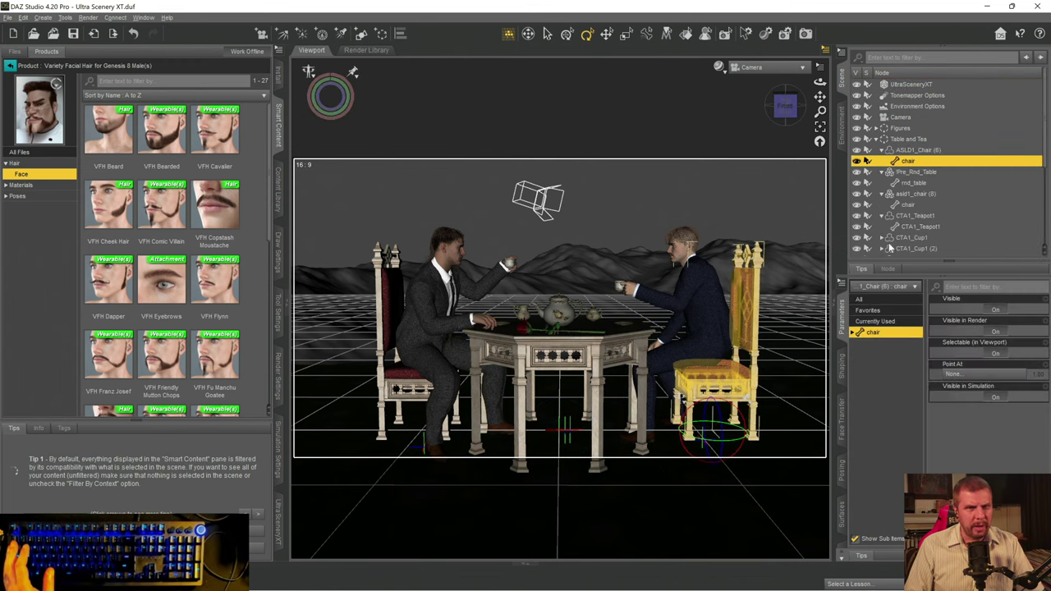
pyautogui.click(910, 151)
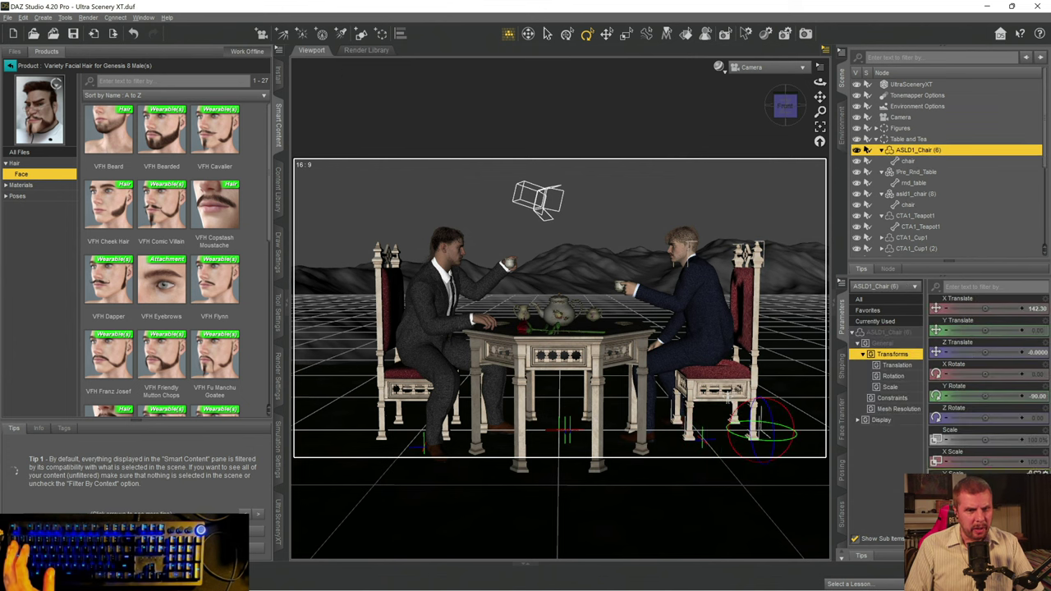
pyautogui.moveTo(729, 401); pyautogui.dragTo(727, 397)
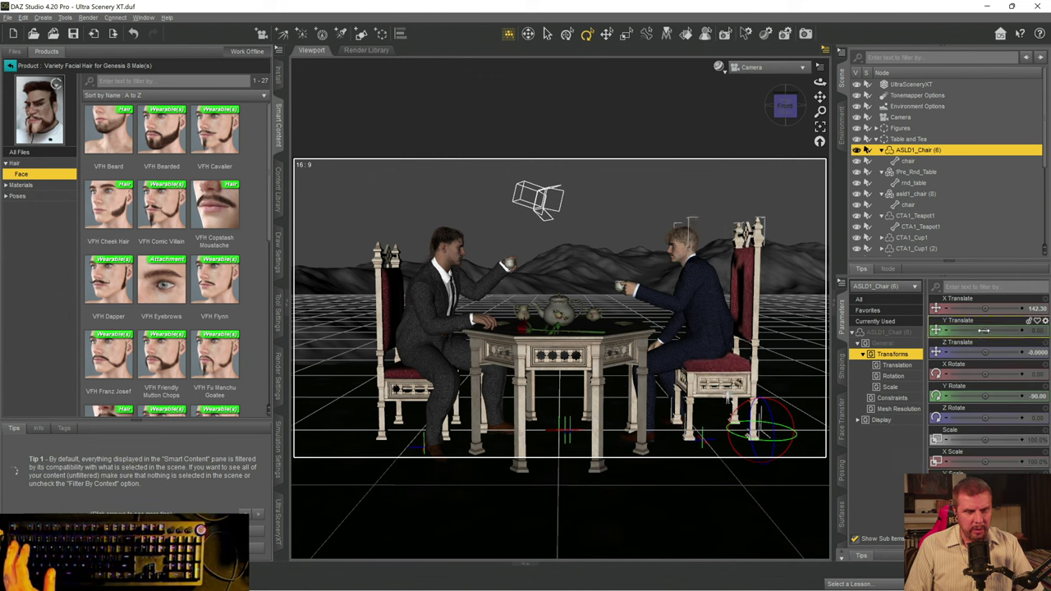
pyautogui.moveTo(728, 398); pyautogui.dragTo(728, 403)
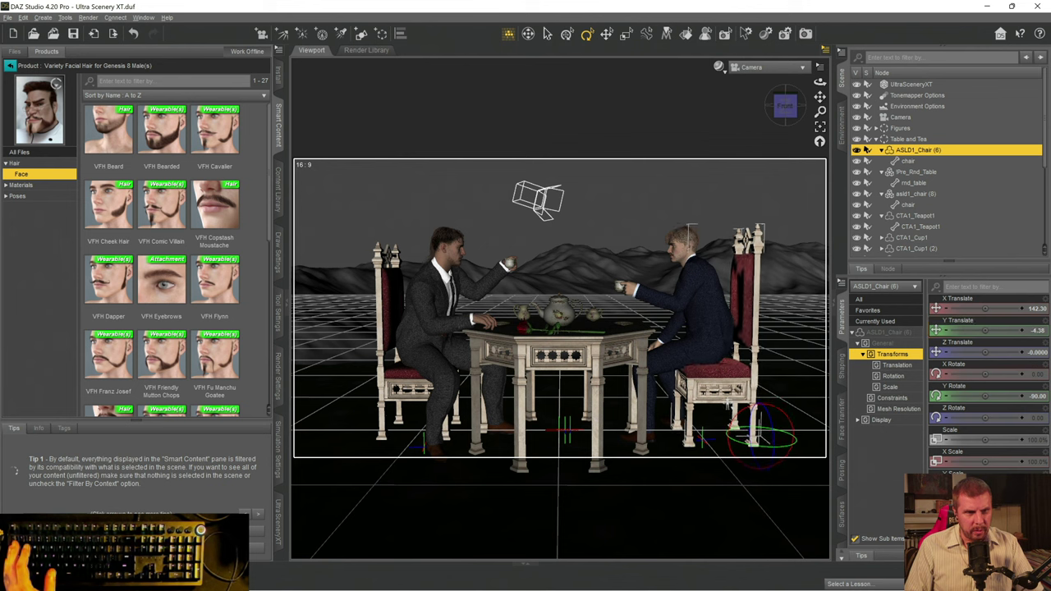
pyautogui.moveTo(728, 403); pyautogui.dragTo(727, 405)
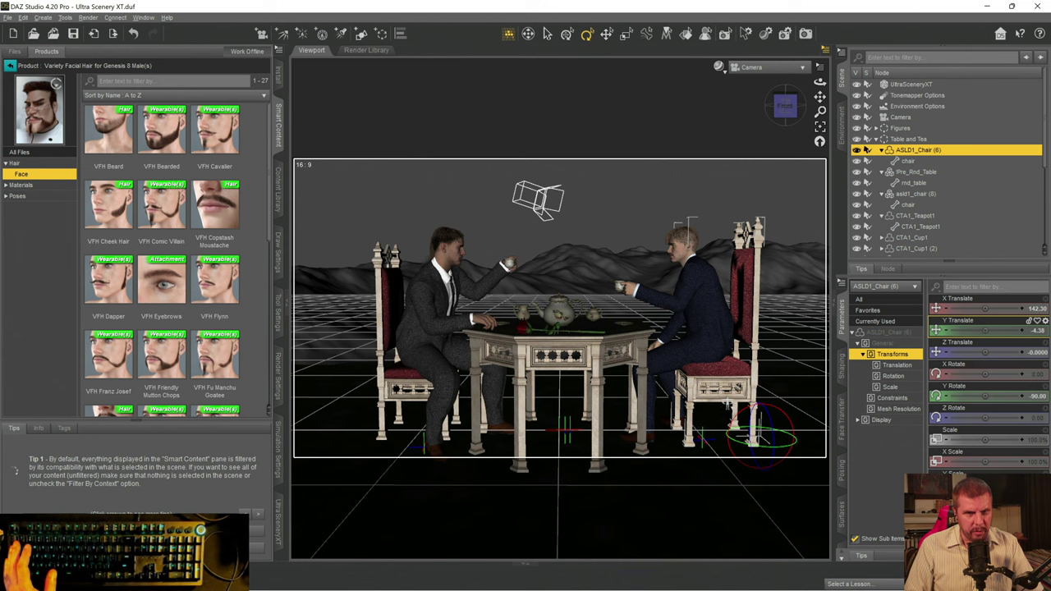
pyautogui.moveTo(727, 403); pyautogui.dragTo(727, 409)
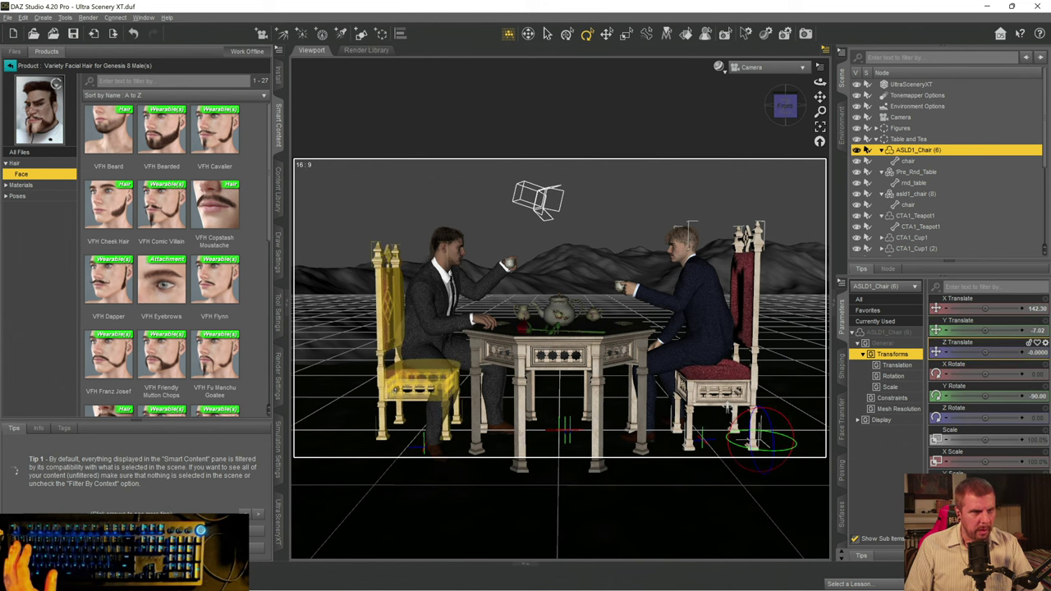
# - Lower the dark-haired man's chair, asld1_chair (8), to a ytran of -3.18 and save the scene
pyautogui.click(908, 204)
pyautogui.click(904, 194)
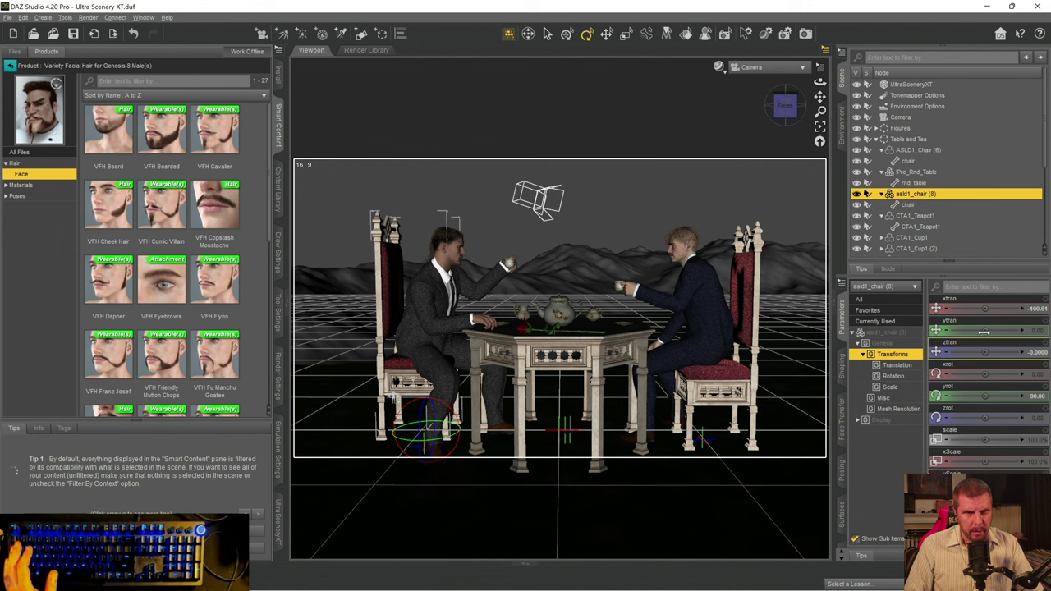
pyautogui.moveTo(986, 330); pyautogui.dragTo(975, 331)
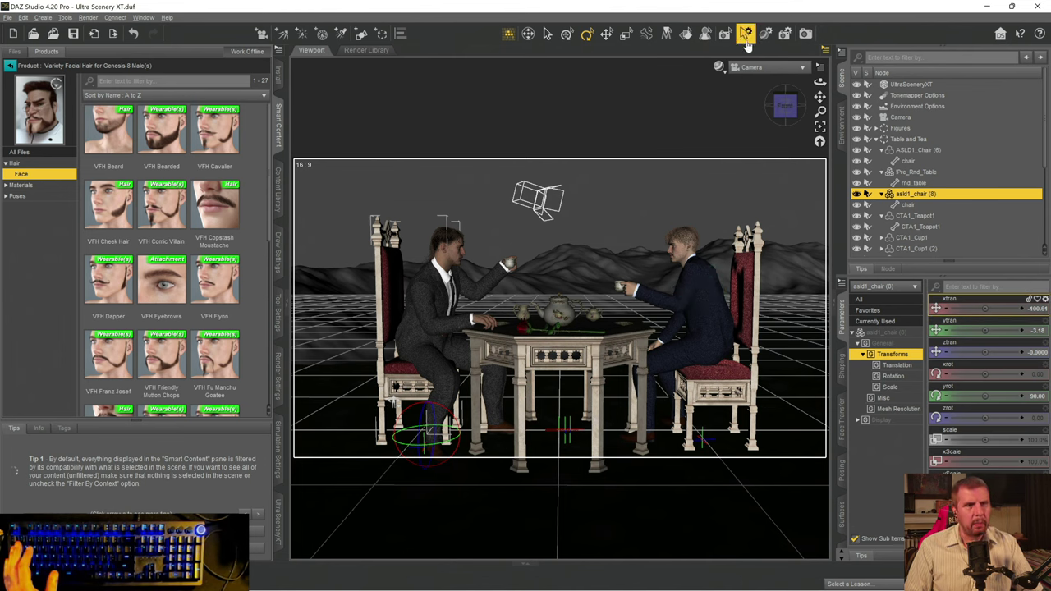
pyautogui.hotkey('ctrl', 's')
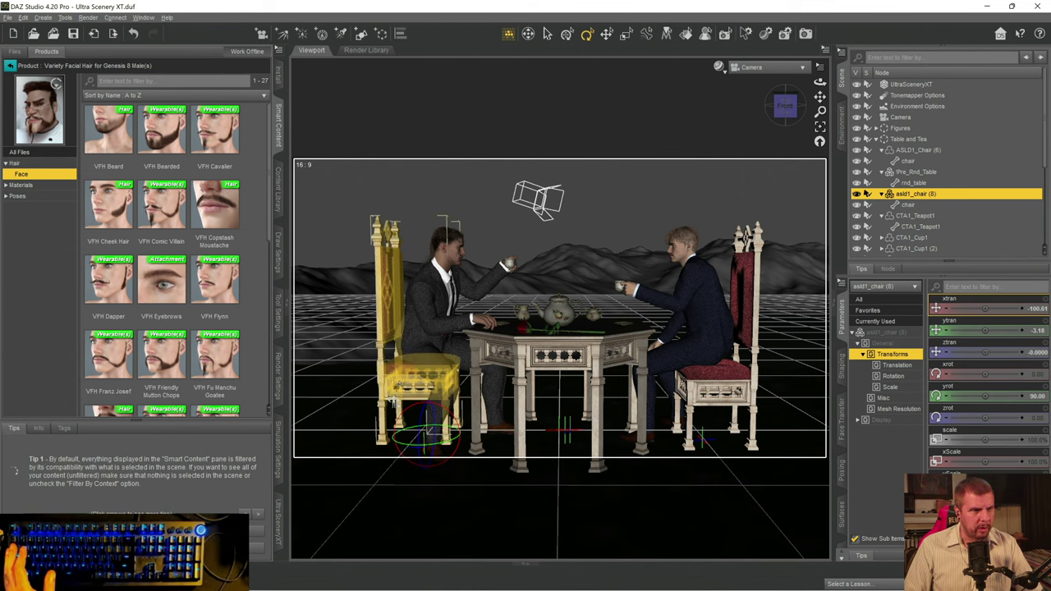
# - Lower the dark-haired man's chair, asld1_chair (8), to a ytran of -6.13 and save the scene
pyautogui.click(393, 402)
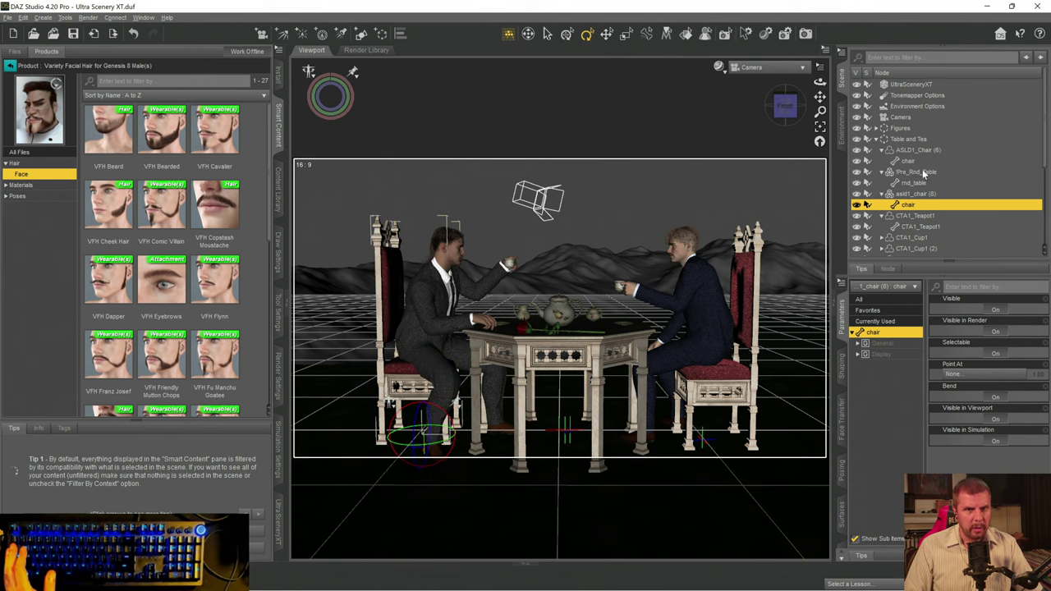
pyautogui.click(906, 194)
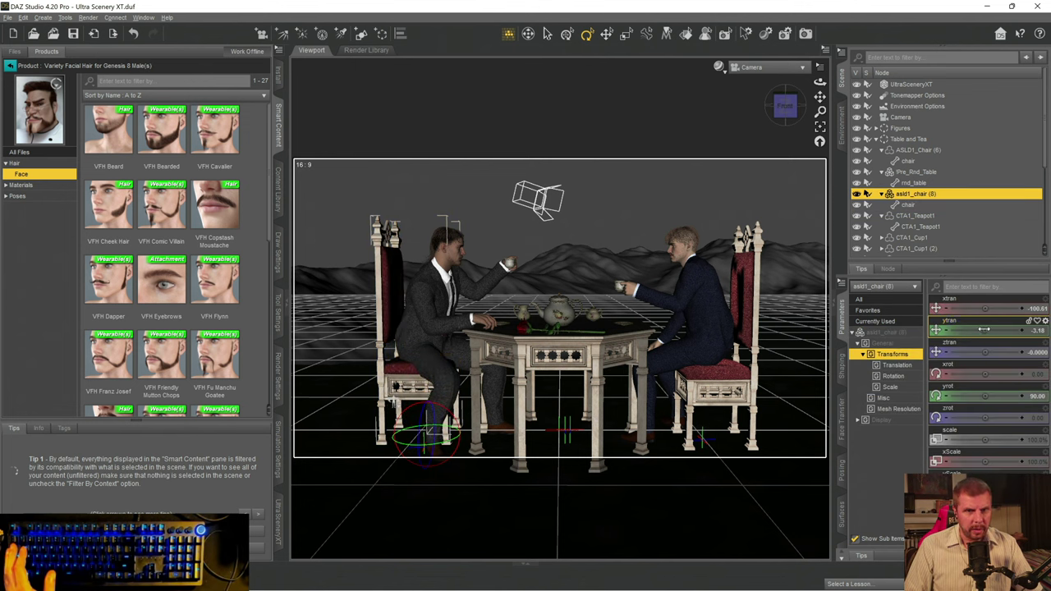
pyautogui.moveTo(984, 329); pyautogui.dragTo(977, 330)
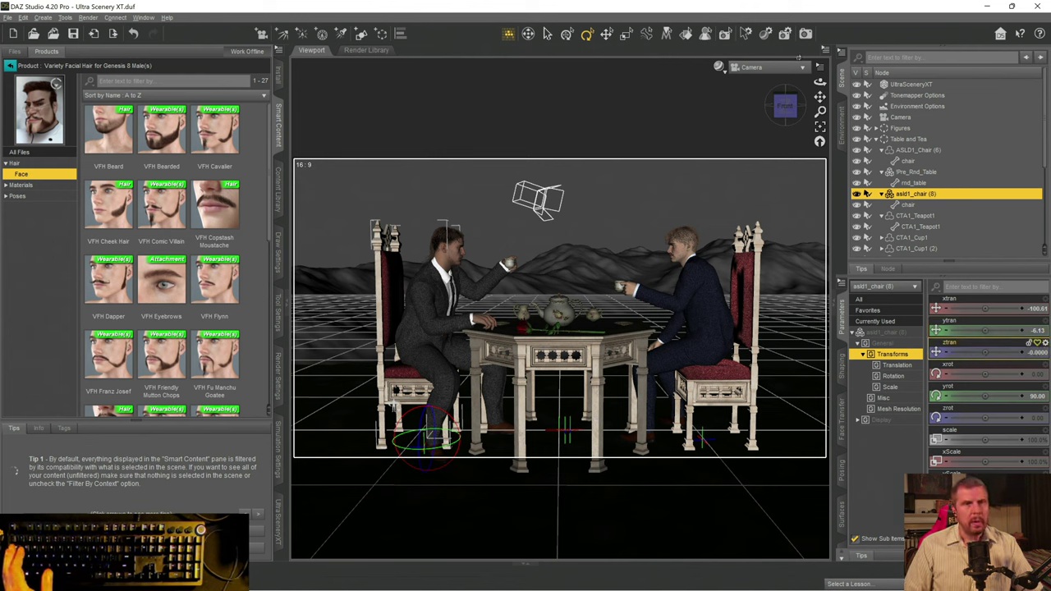
pyautogui.hotkey('ctrl', 's')
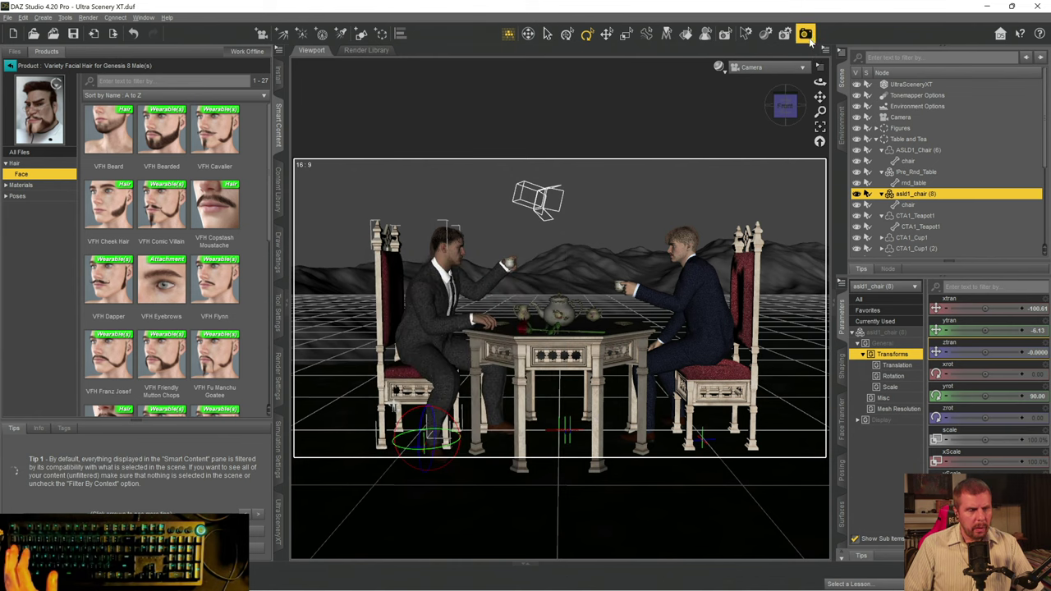
# - Unparent the UltraScene group from the Table and Tea group
pyautogui.click(880, 139)
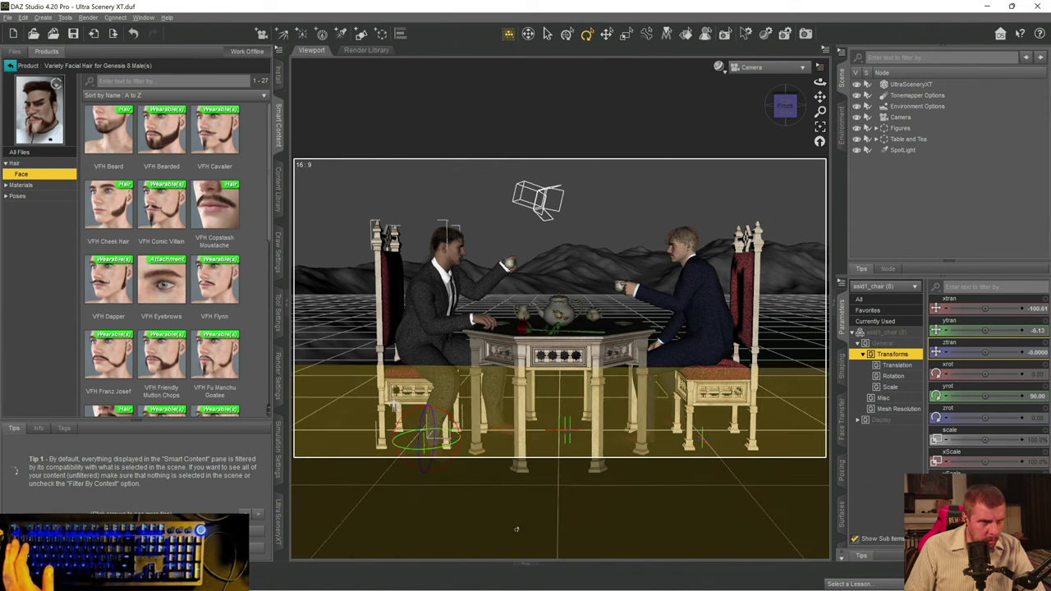
pyautogui.click(879, 139)
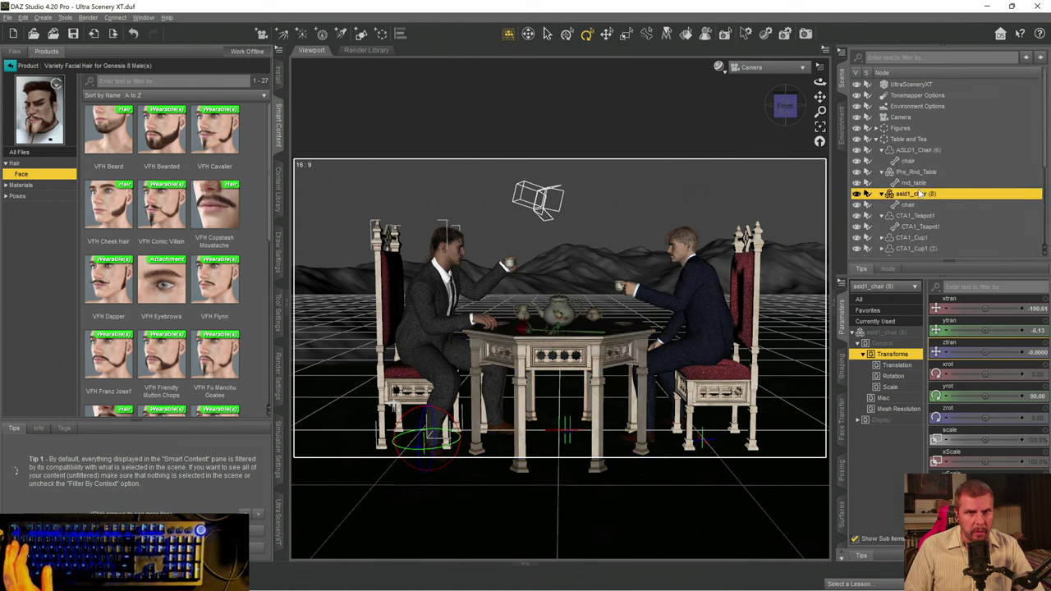
pyautogui.scroll(-4, 925, 197)
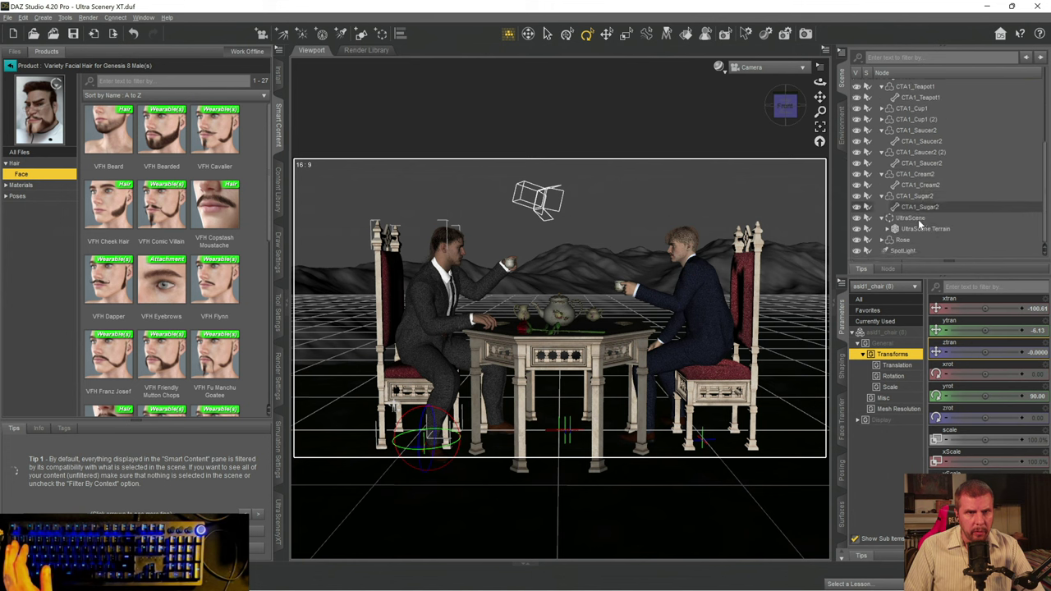
pyautogui.click(908, 220)
pyautogui.rightClick(908, 221)
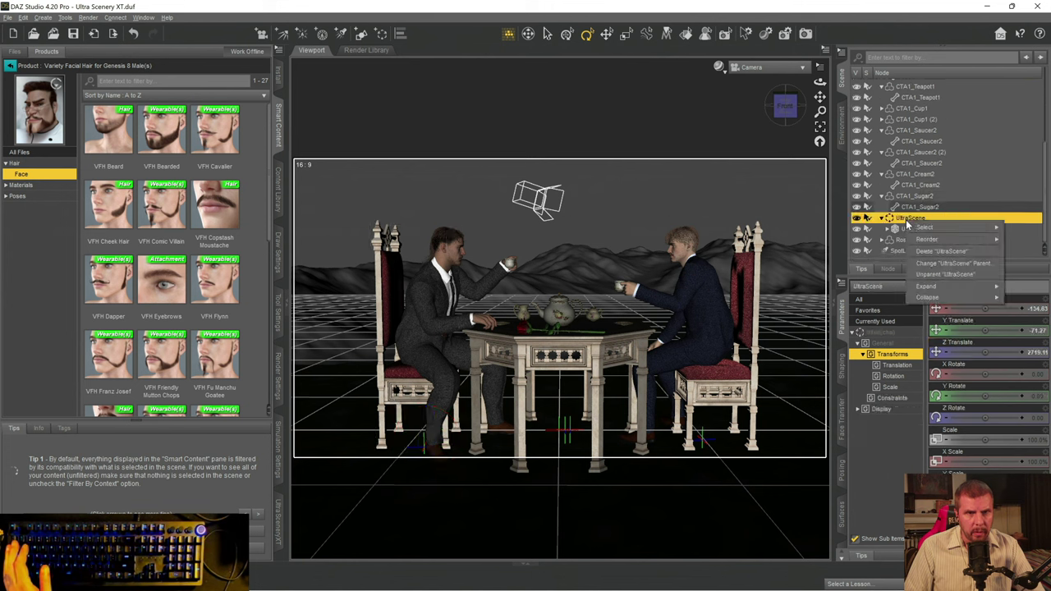
pyautogui.click(942, 273)
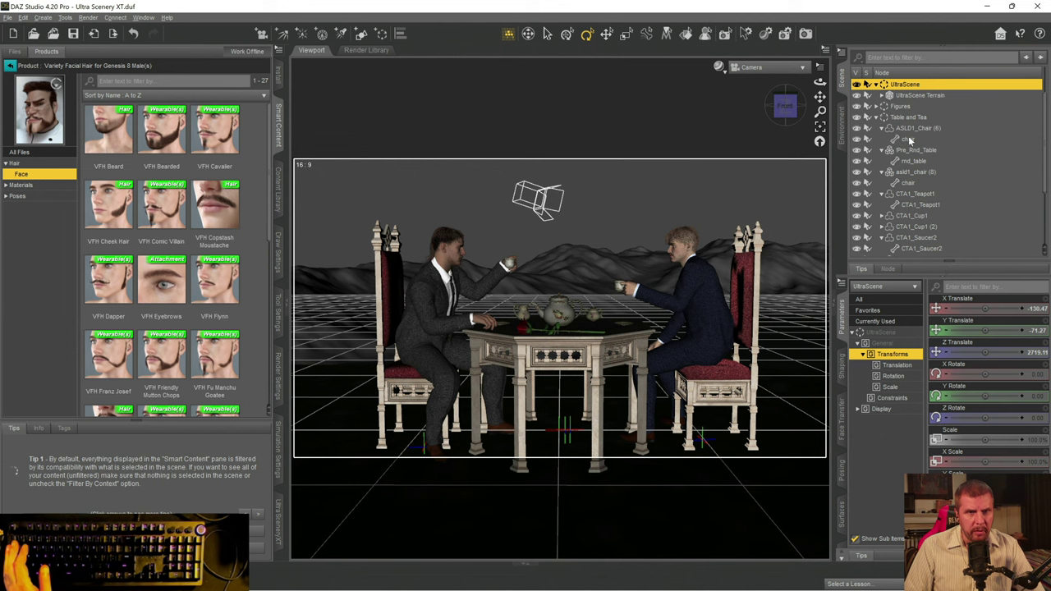
# - Collapse the Table and Tea group and raise UltraScene to a Y Translate of -64.72
pyautogui.scroll(2, 895, 165)
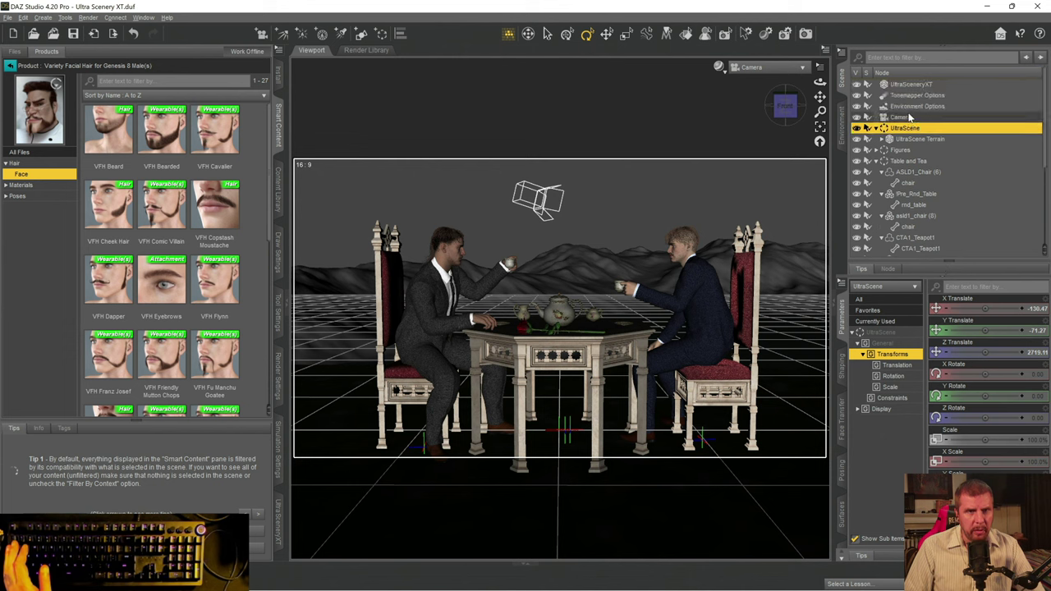
pyautogui.click(875, 162)
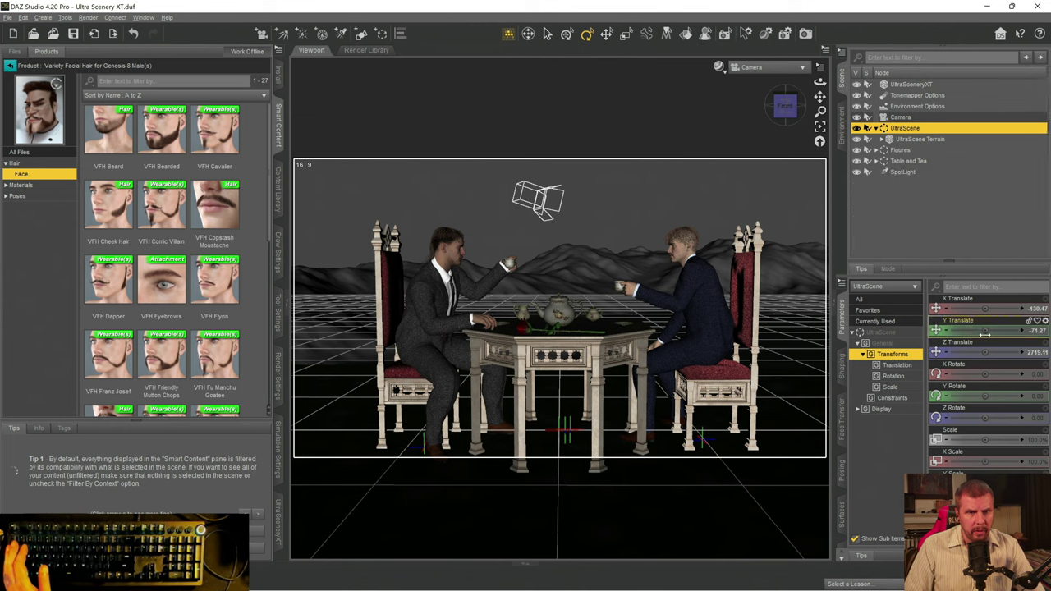
pyautogui.moveTo(985, 334); pyautogui.dragTo(995, 334)
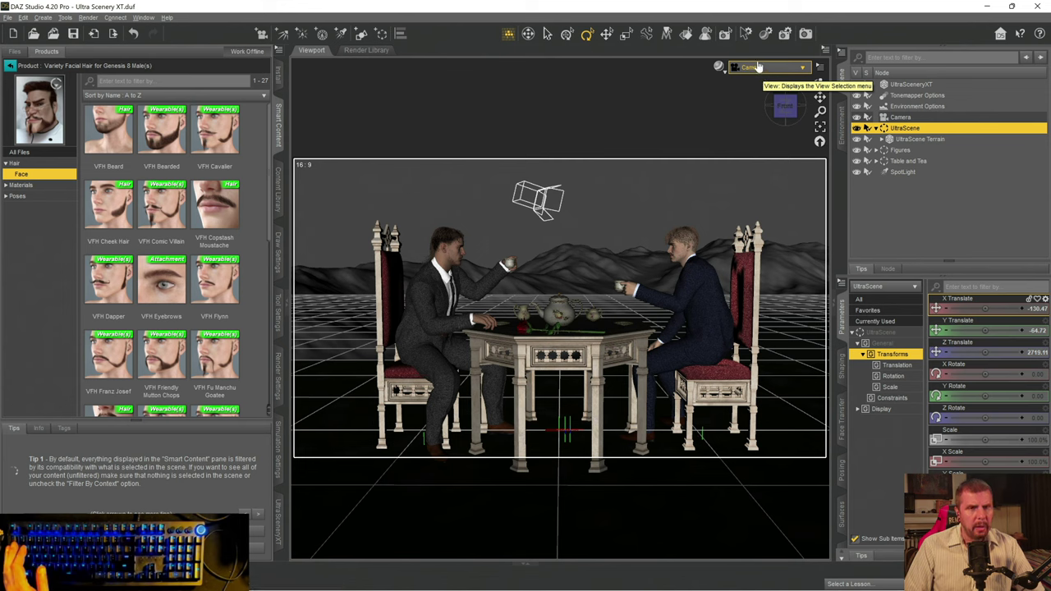
# - Start a new render of the scene, then enlarge and reposition the render window for viewing
pyautogui.click(807, 34)
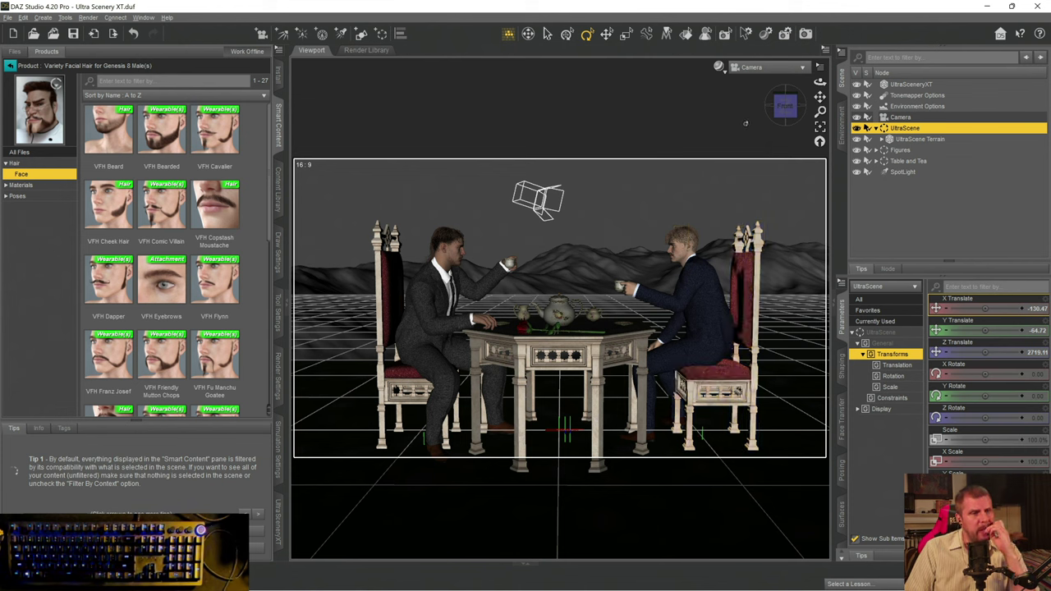
pyautogui.click(806, 36)
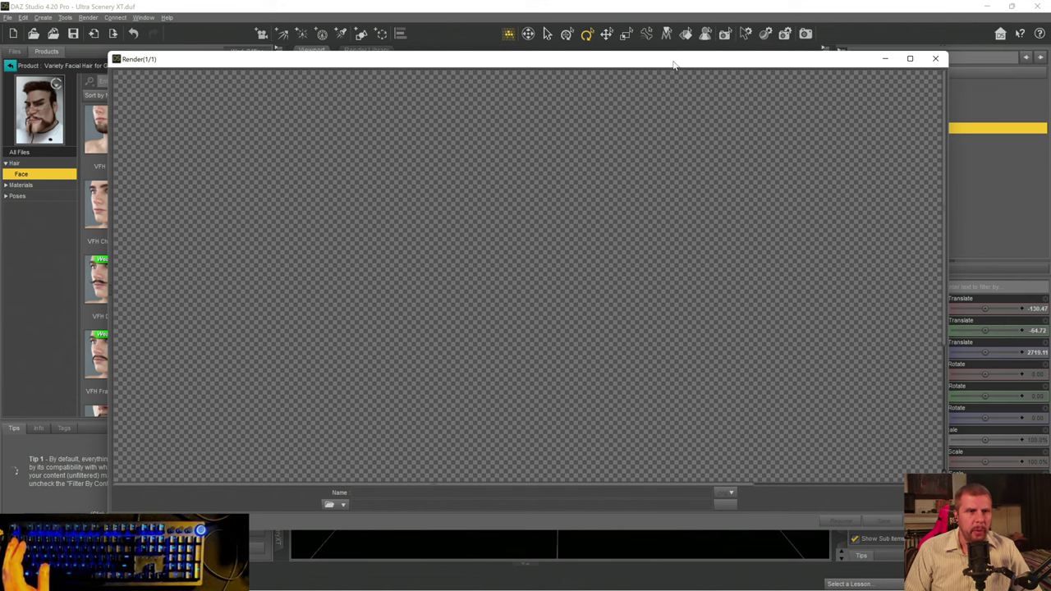
pyautogui.moveTo(674, 65); pyautogui.dragTo(663, 46)
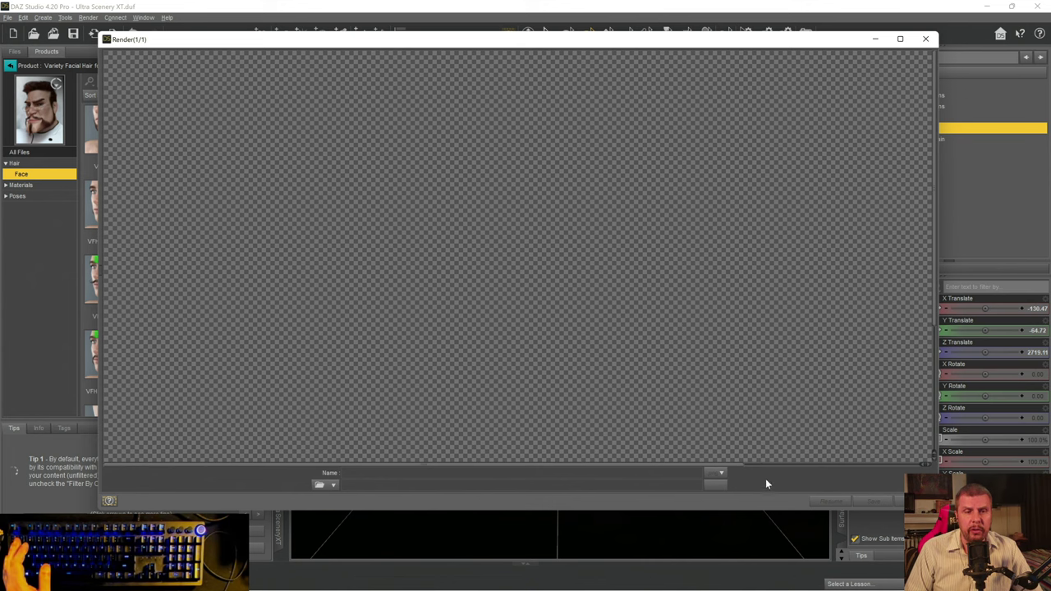
pyautogui.moveTo(548, 45); pyautogui.dragTo(530, 55)
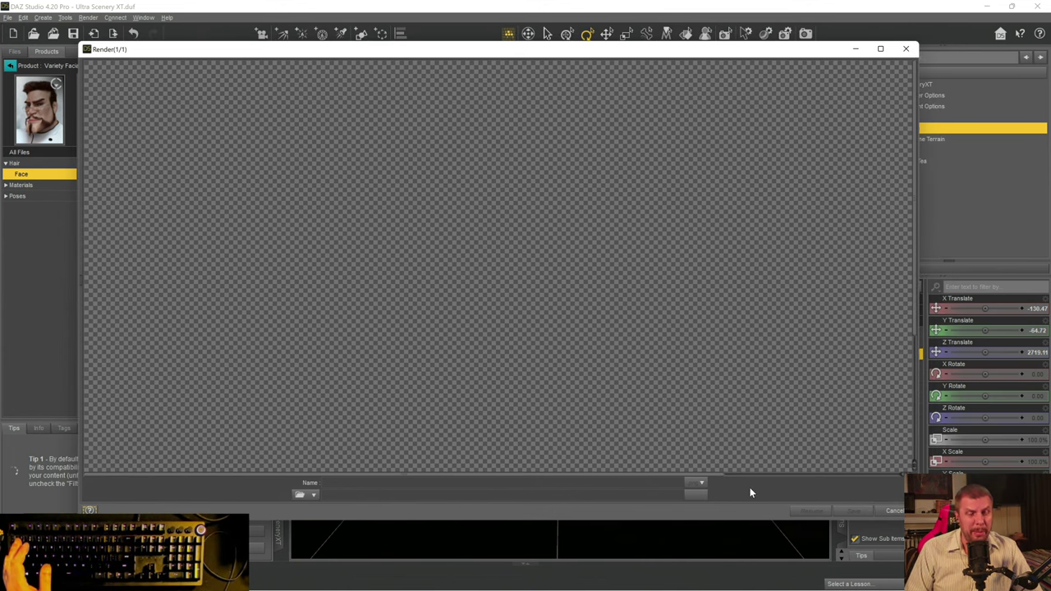
pyautogui.moveTo(542, 54); pyautogui.dragTo(562, 43)
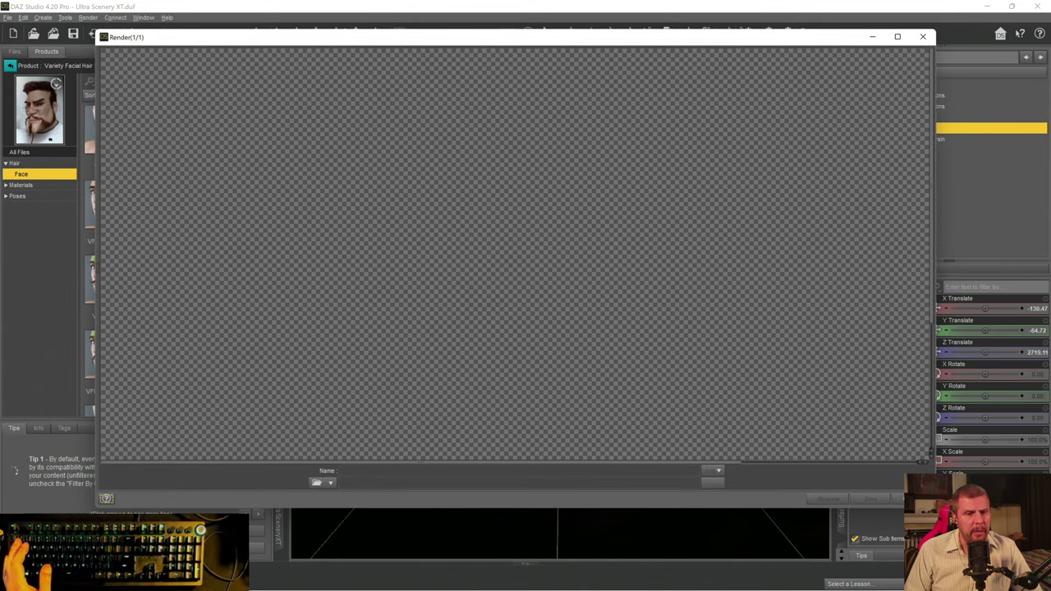
pyautogui.moveTo(934, 493); pyautogui.dragTo(995, 530)
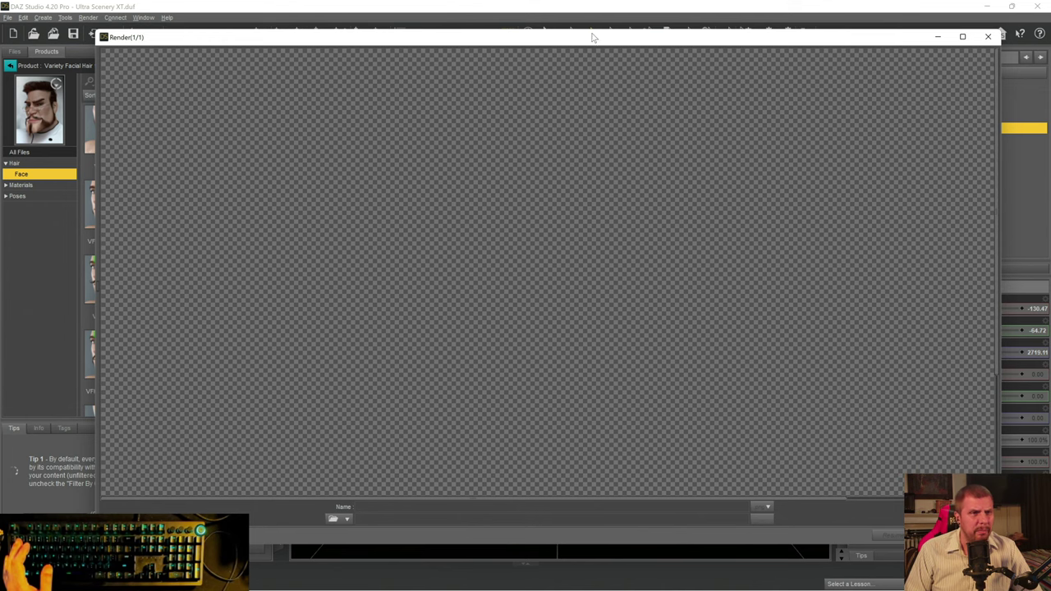
pyautogui.moveTo(586, 40); pyautogui.dragTo(549, 39)
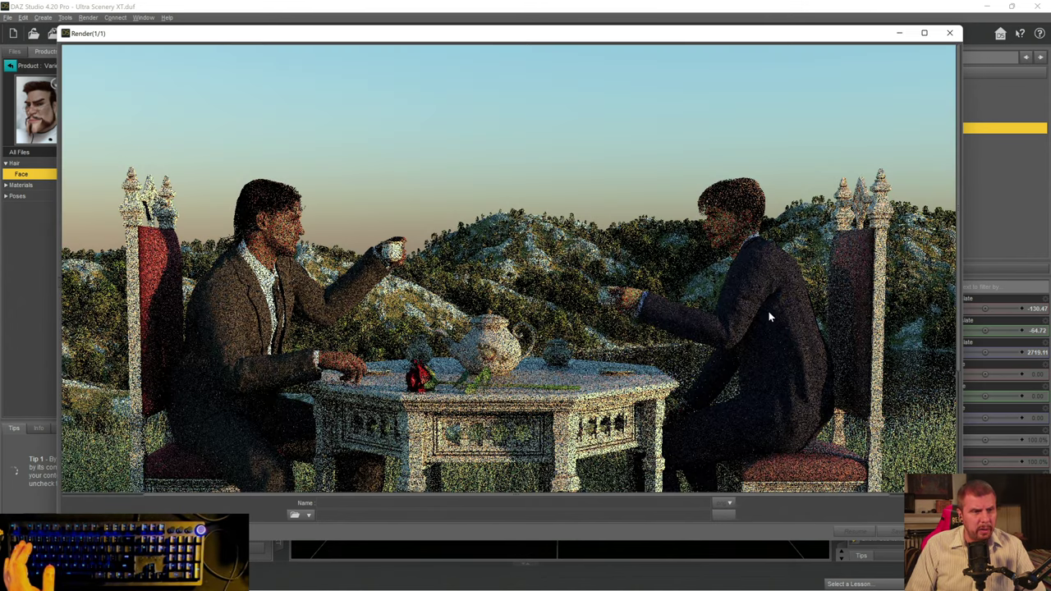
# - Examine the developing render from the sky to the grass, checking the men, chair and table legs, feet, and rose
pyautogui.scroll(-5, 770, 324)
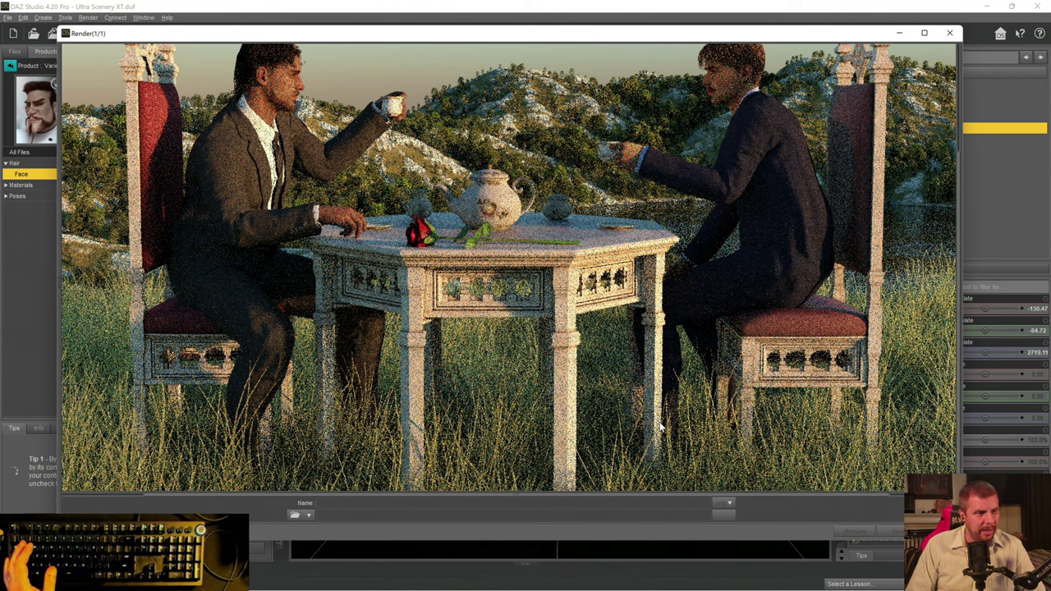
pyautogui.scroll(3, 662, 424)
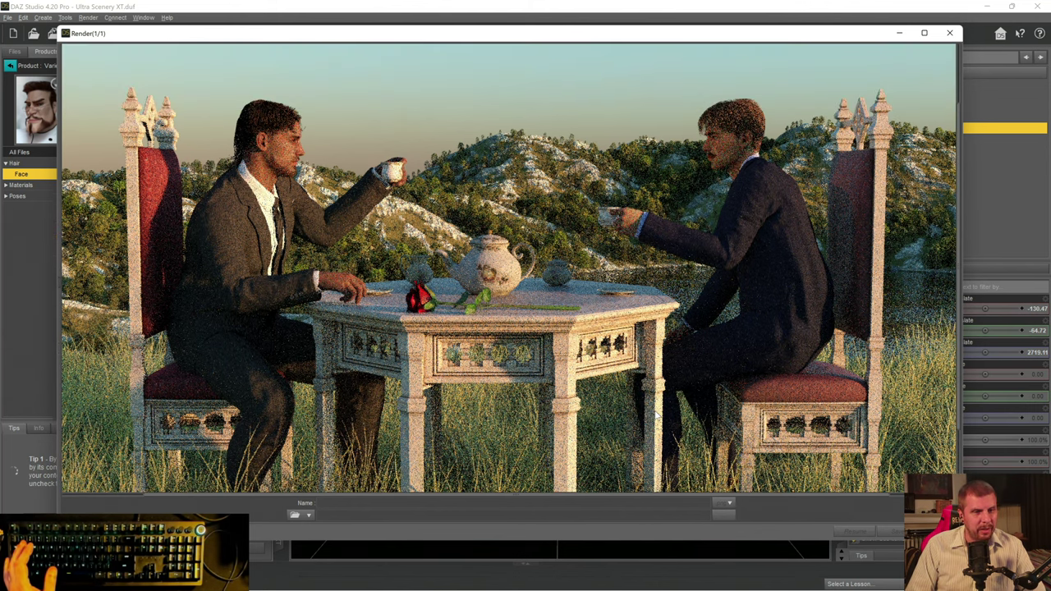
pyautogui.scroll(-3, 661, 421)
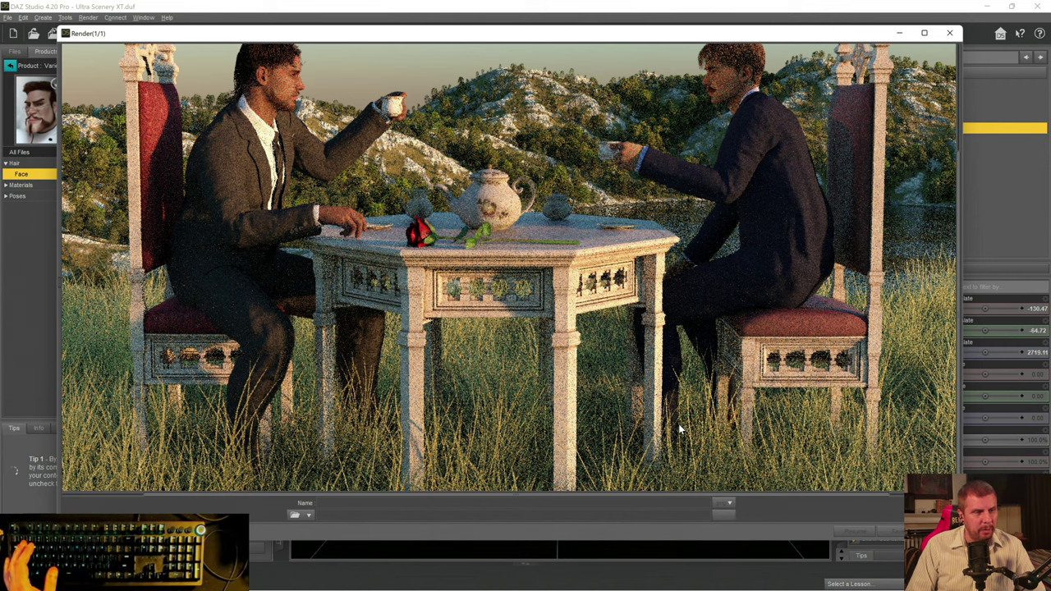
pyautogui.scroll(4, 678, 425)
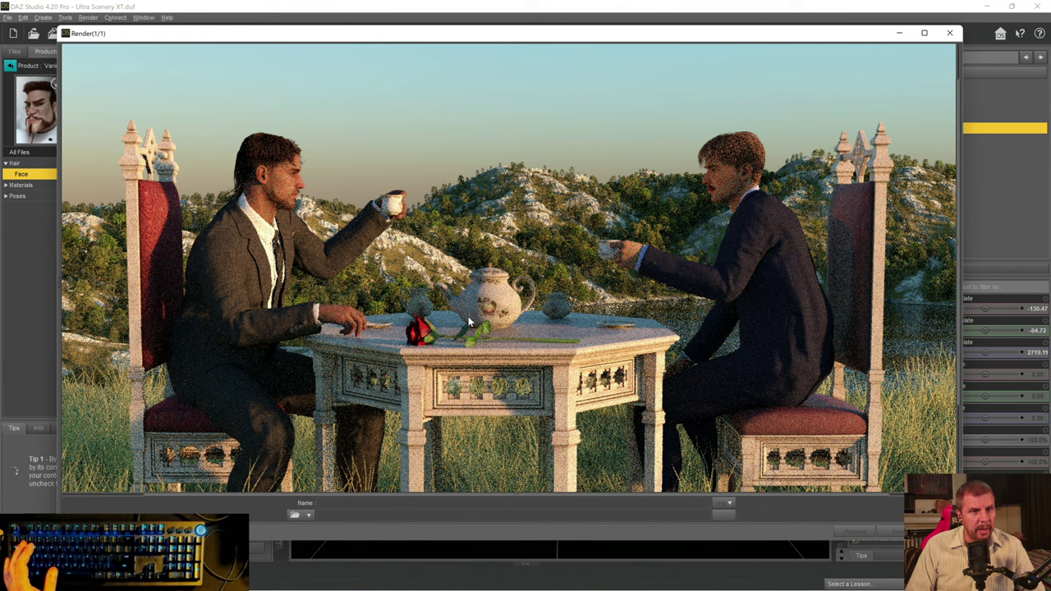
pyautogui.scroll(-2, 468, 316)
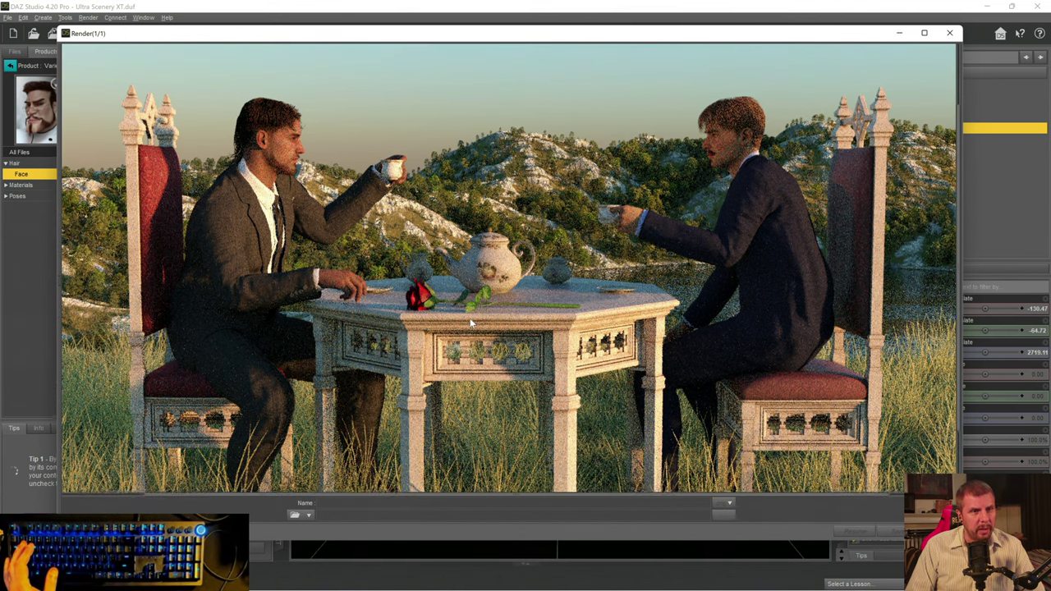
pyautogui.scroll(2, 470, 317)
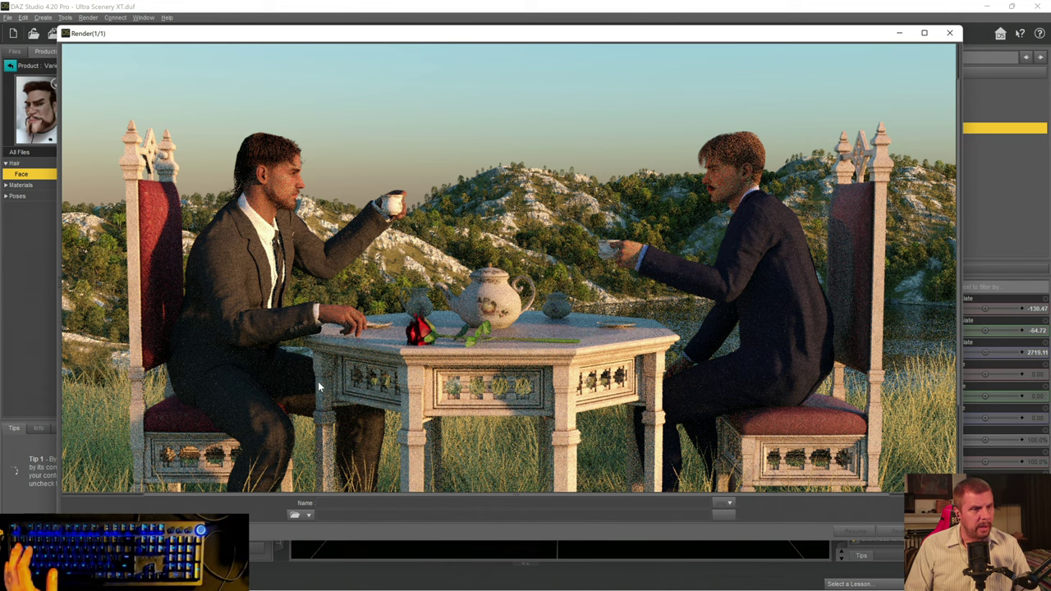
pyautogui.scroll(-5, 329, 375)
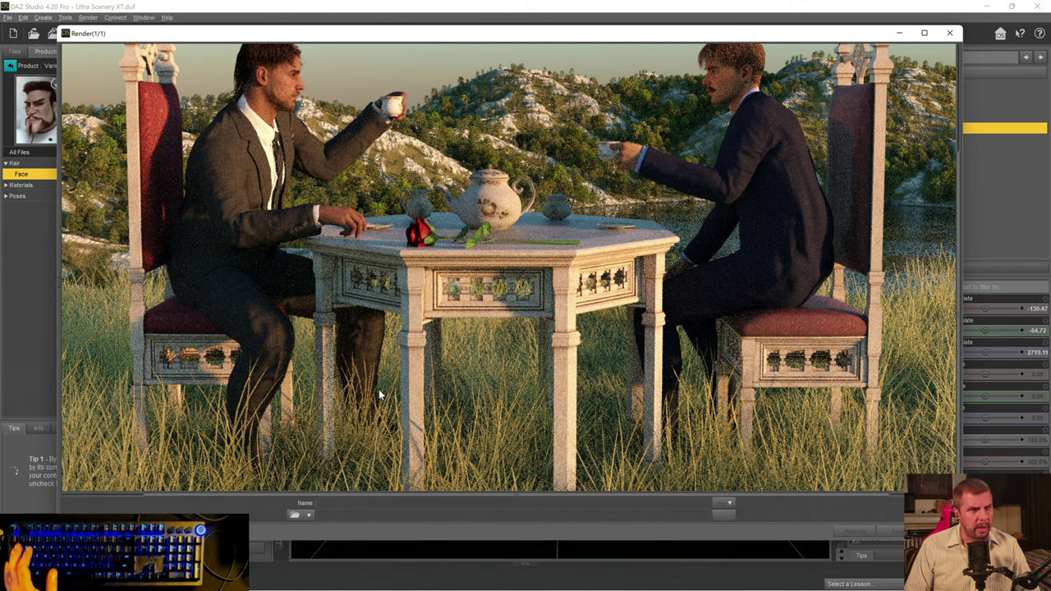
pyautogui.scroll(3, 380, 395)
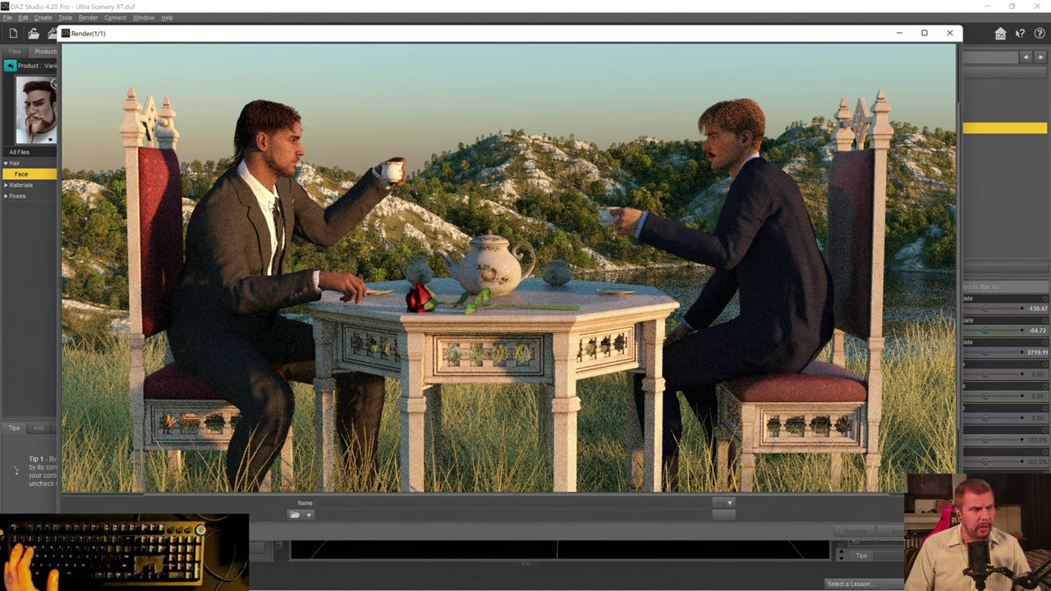
pyautogui.scroll(2, 479, 150)
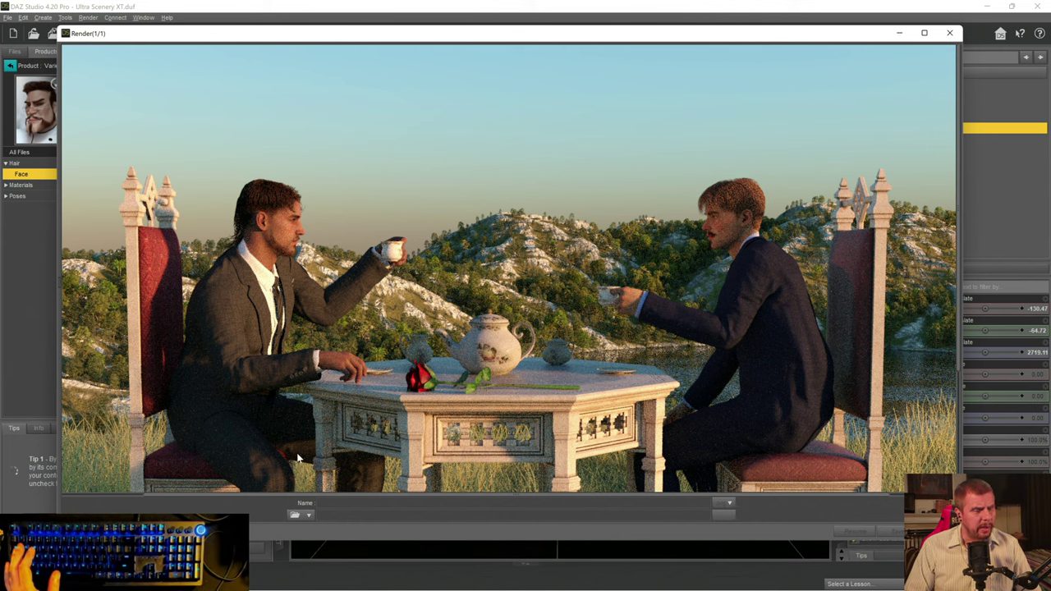
pyautogui.scroll(-5, 359, 366)
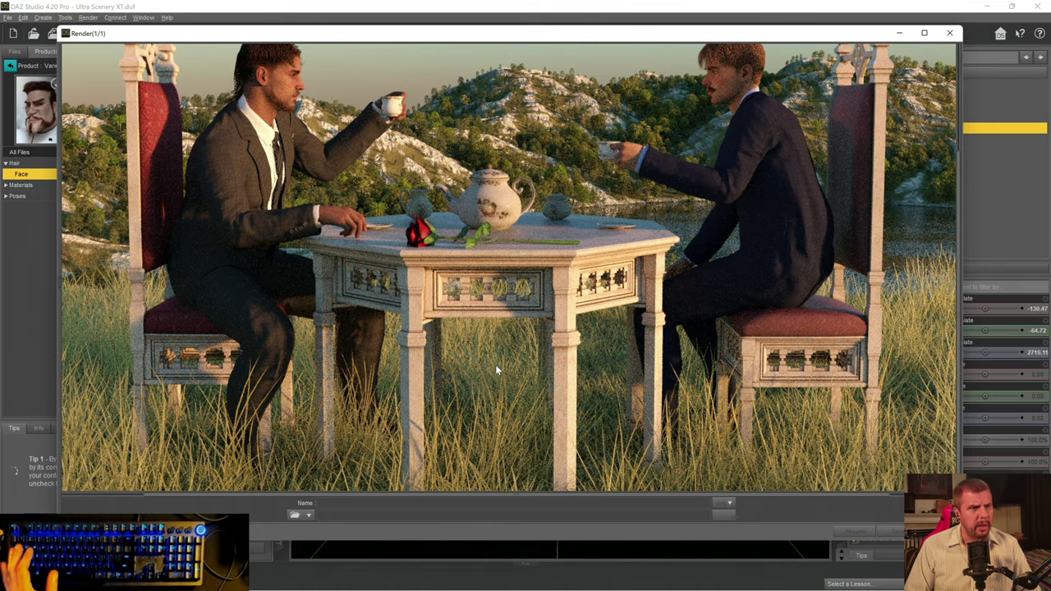
pyautogui.scroll(3, 494, 362)
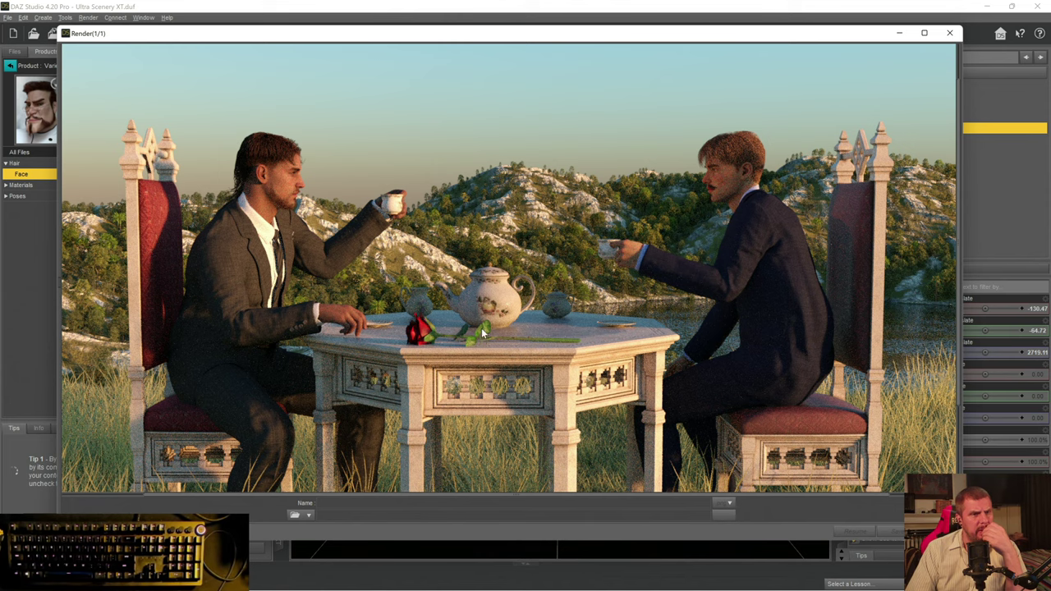
pyautogui.scroll(-3, 437, 361)
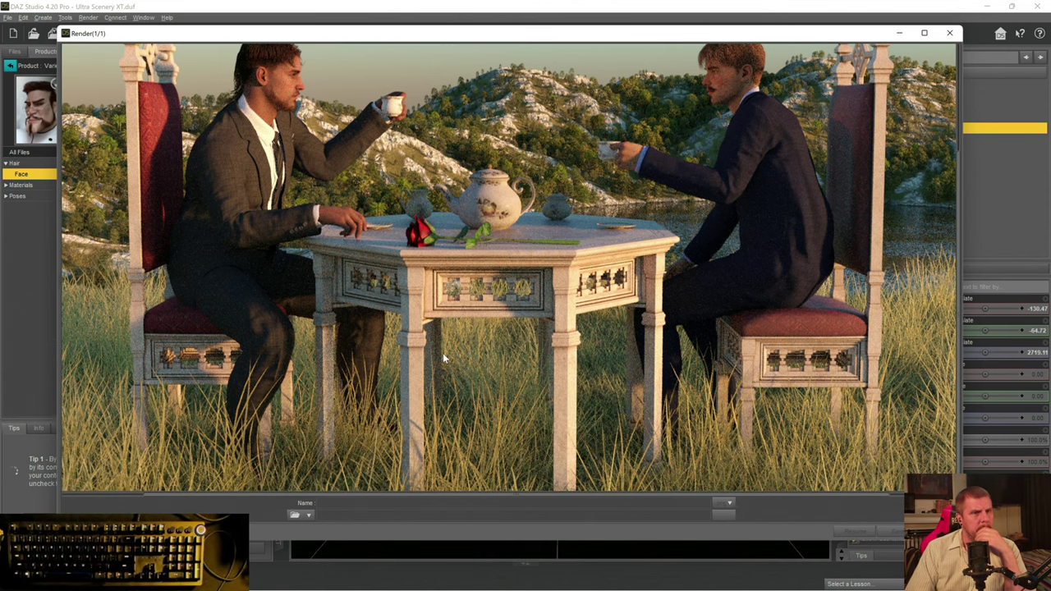
pyautogui.scroll(3, 445, 353)
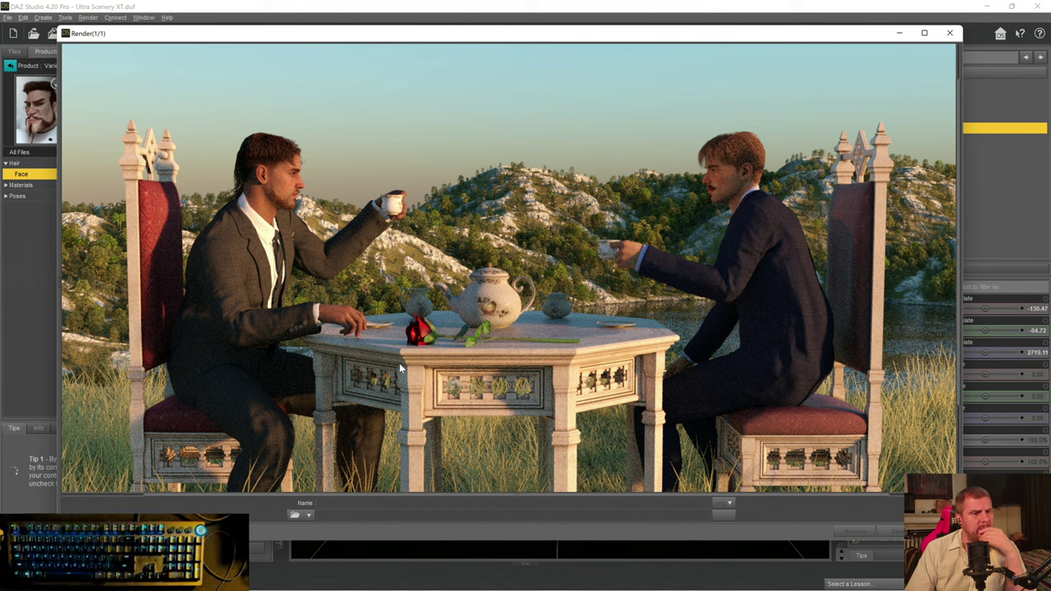
pyautogui.scroll(-3, 444, 366)
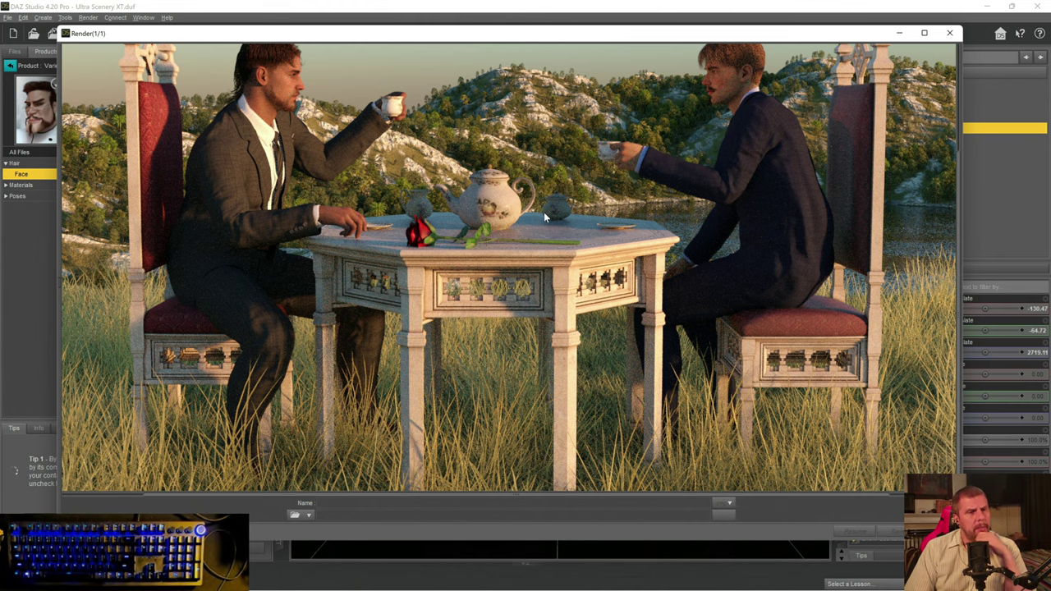
pyautogui.scroll(1, 543, 211)
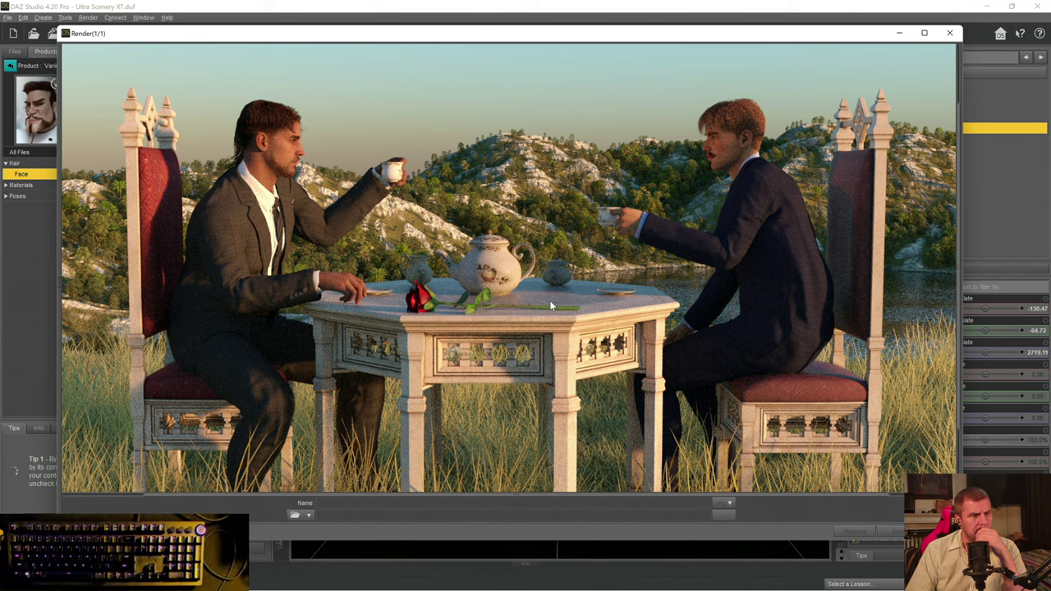
pyautogui.scroll(1, 534, 303)
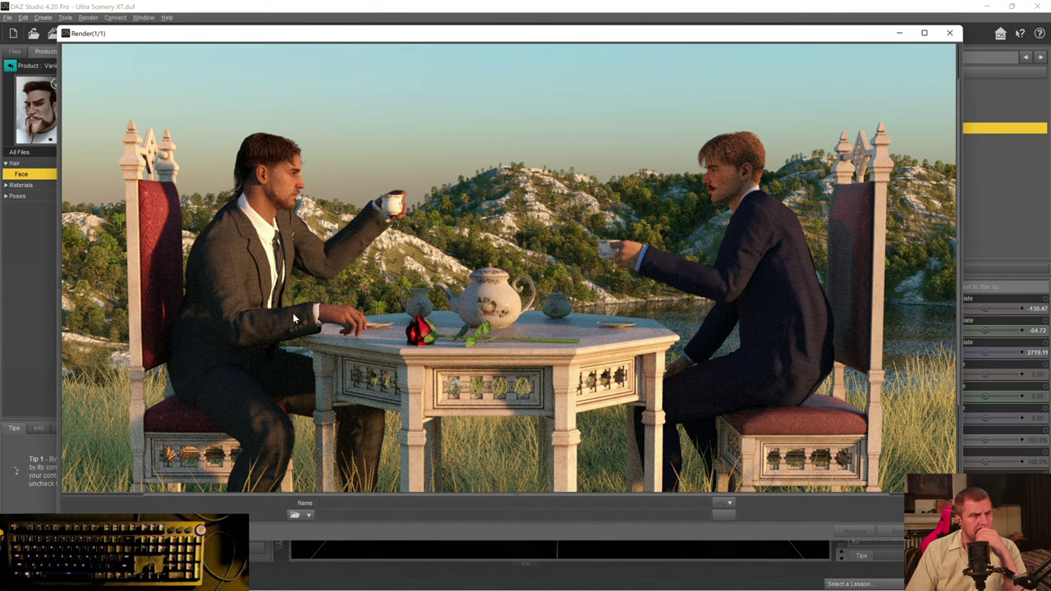
# - Check the lower part of the render, including the grass, then cancel the render and close its window
pyautogui.scroll(-2, 286, 311)
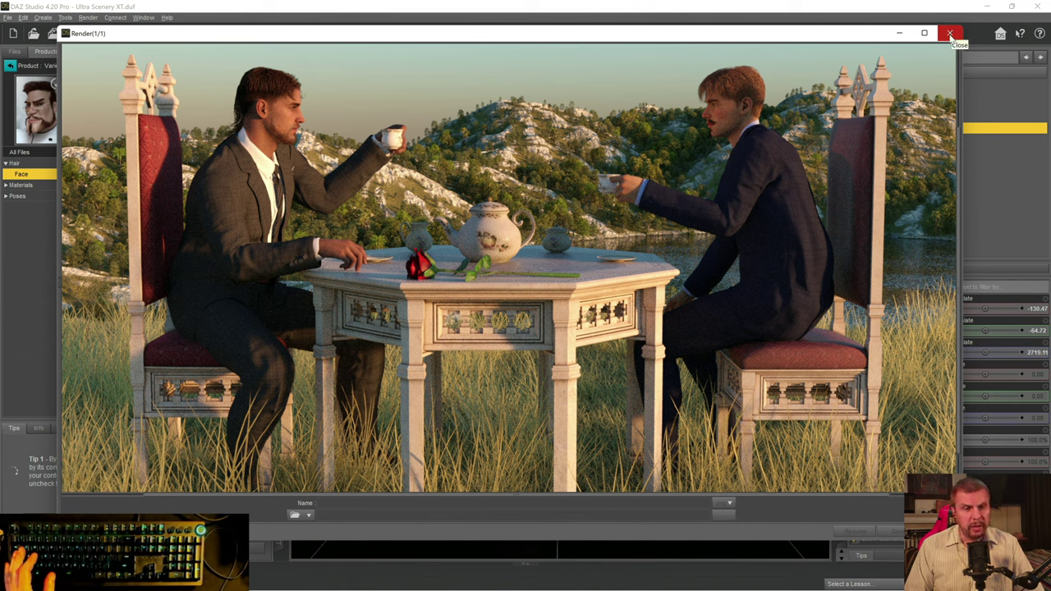
pyautogui.click(950, 34)
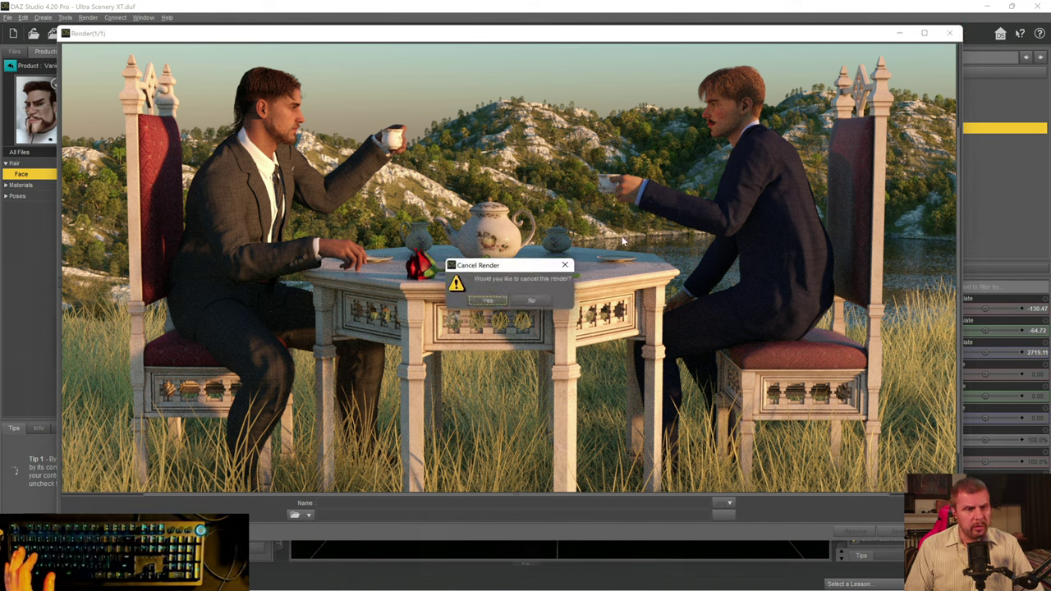
pyautogui.click(487, 301)
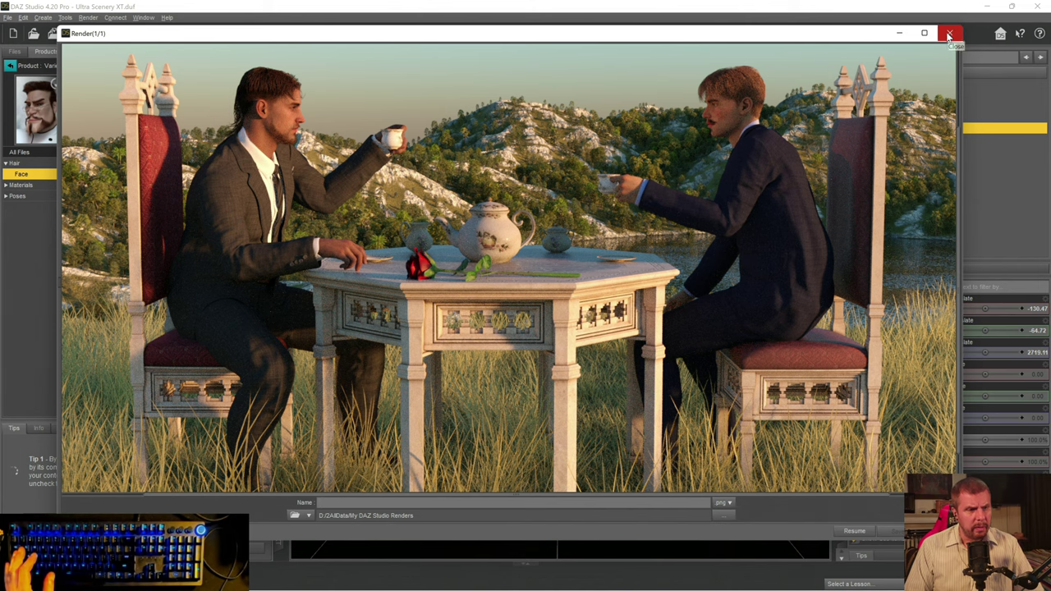
pyautogui.click(950, 33)
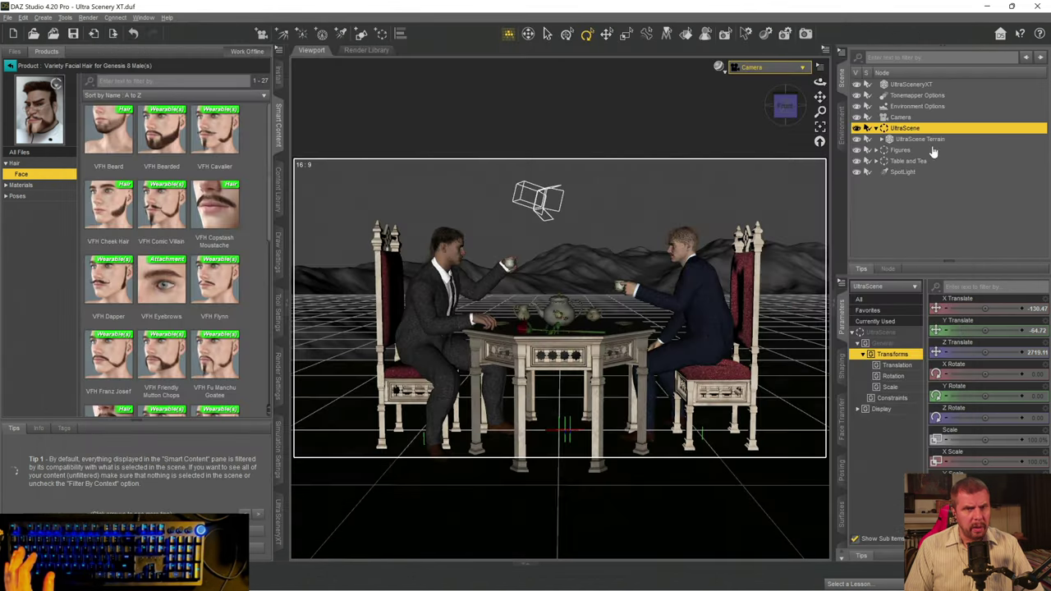
# - Hide UltraSceneryXT and the collapsed UltraScene group, then clear the selection
pyautogui.click(912, 84)
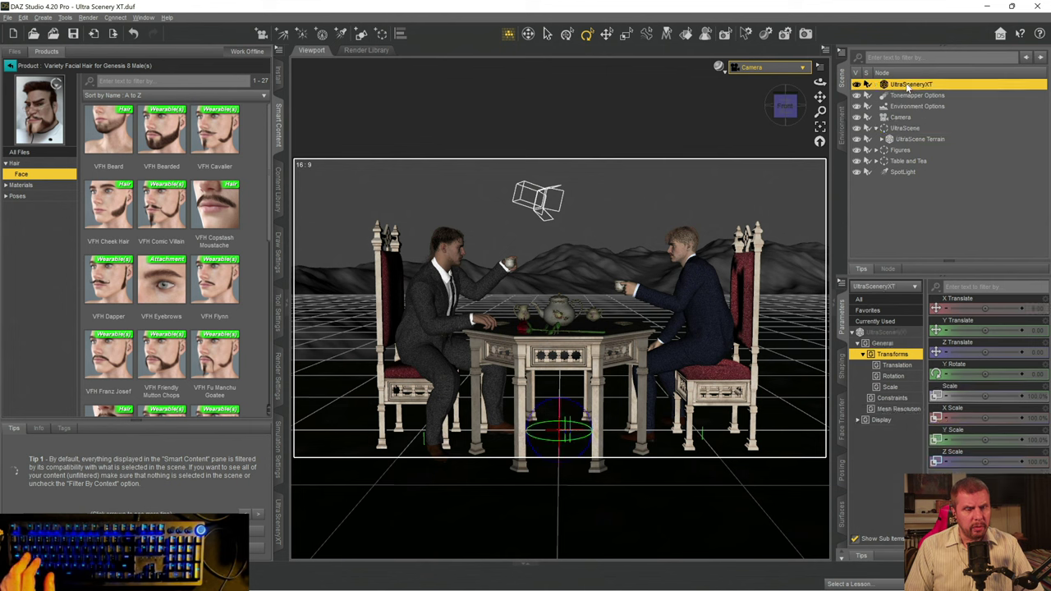
pyautogui.click(877, 128)
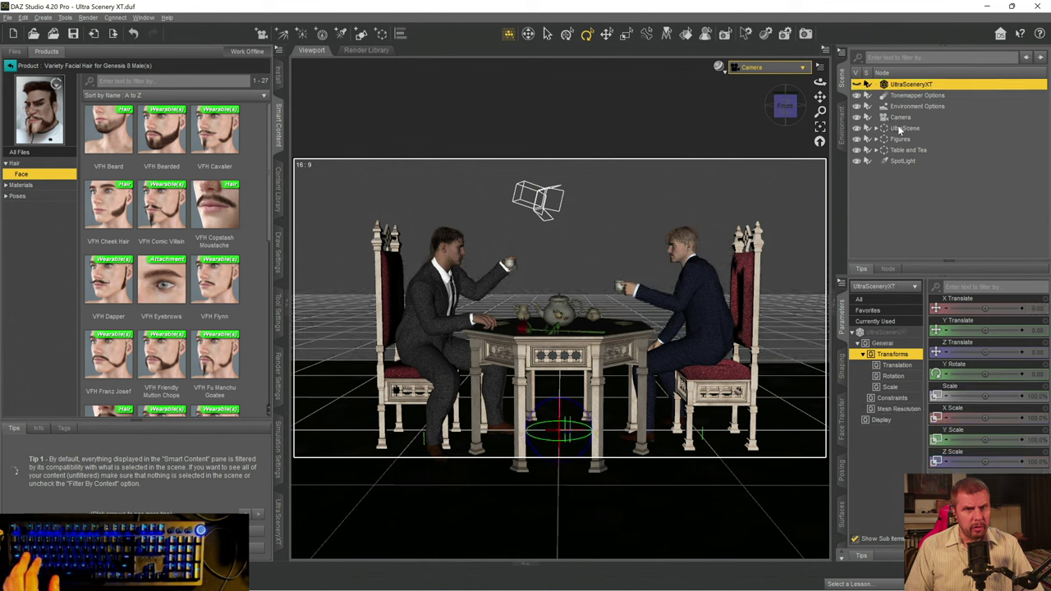
pyautogui.click(900, 129)
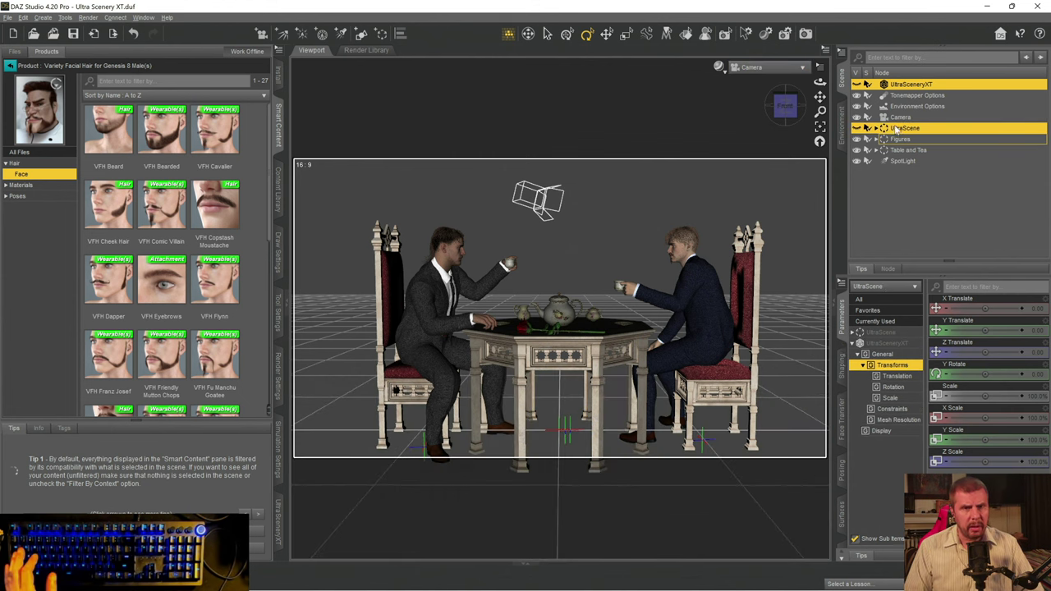
pyautogui.click(880, 199)
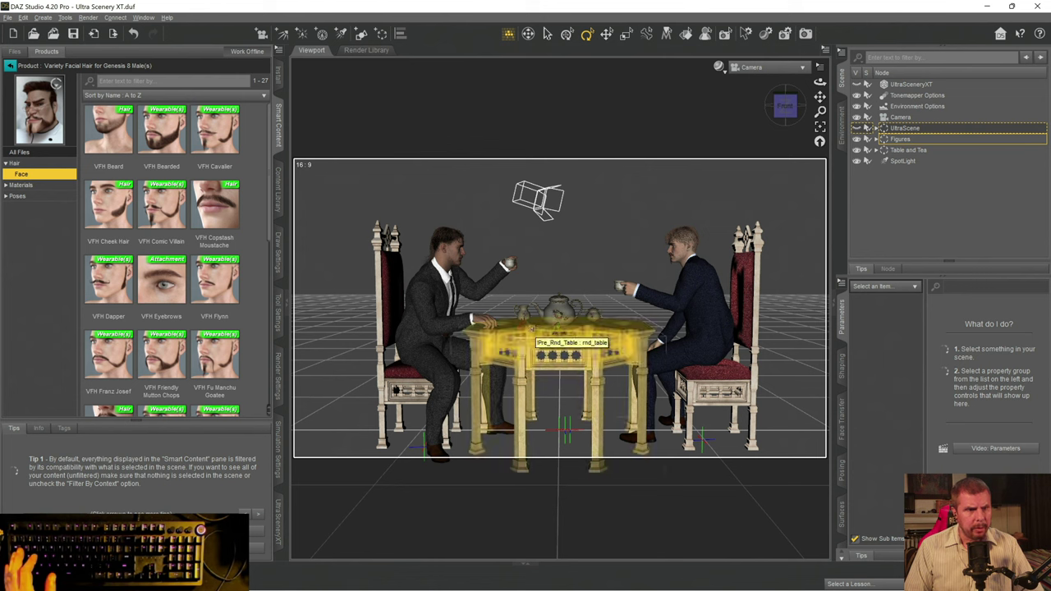
# - Select the Rose in the Table and Tea group and activate the Geometry Editor for it
pyautogui.click(526, 329)
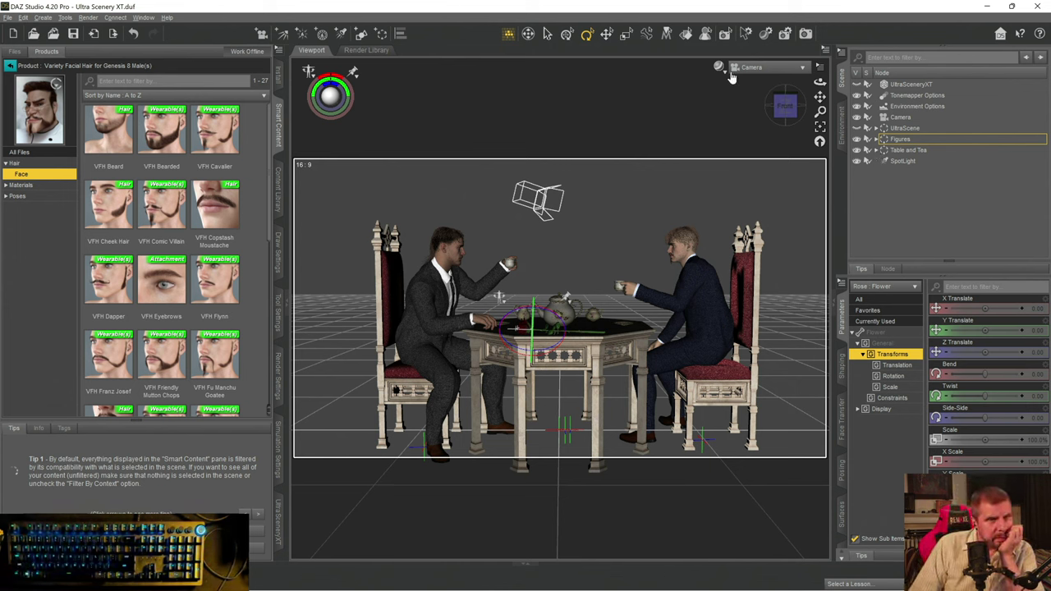
pyautogui.click(901, 152)
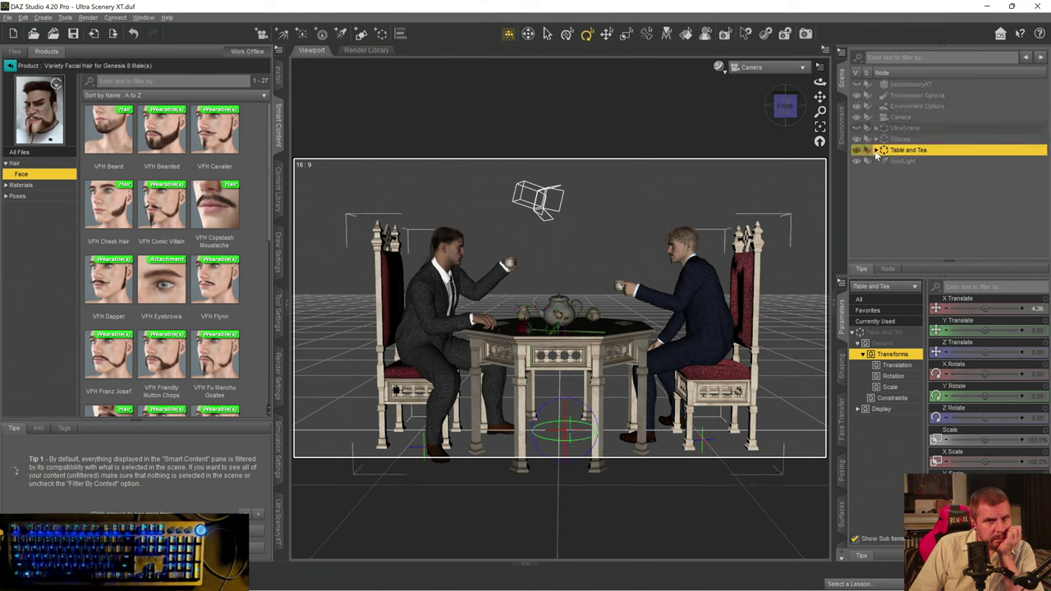
pyautogui.click(876, 151)
pyautogui.scroll(-4, 889, 205)
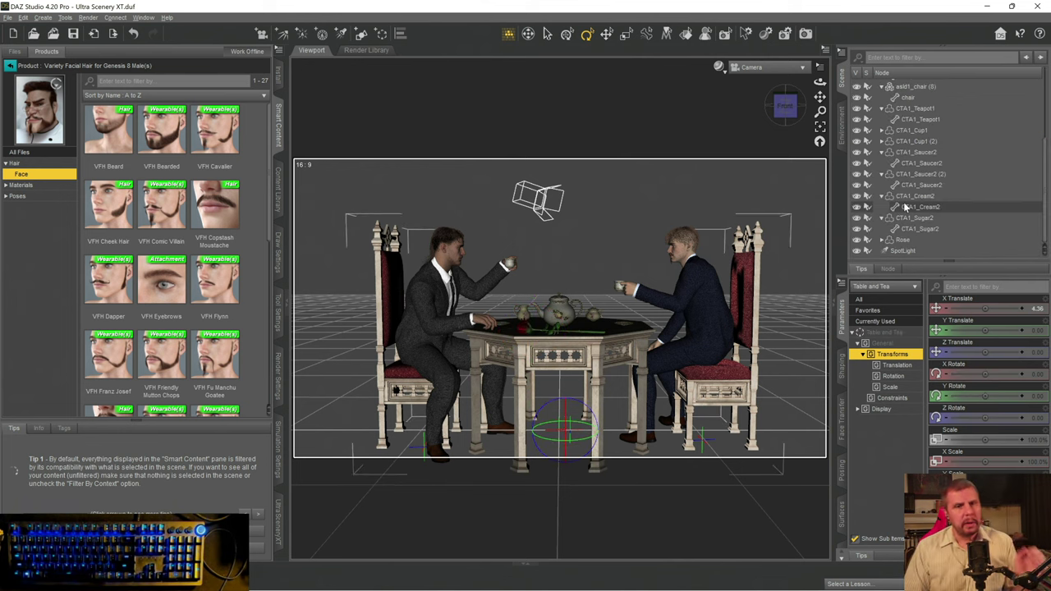
pyautogui.click(901, 240)
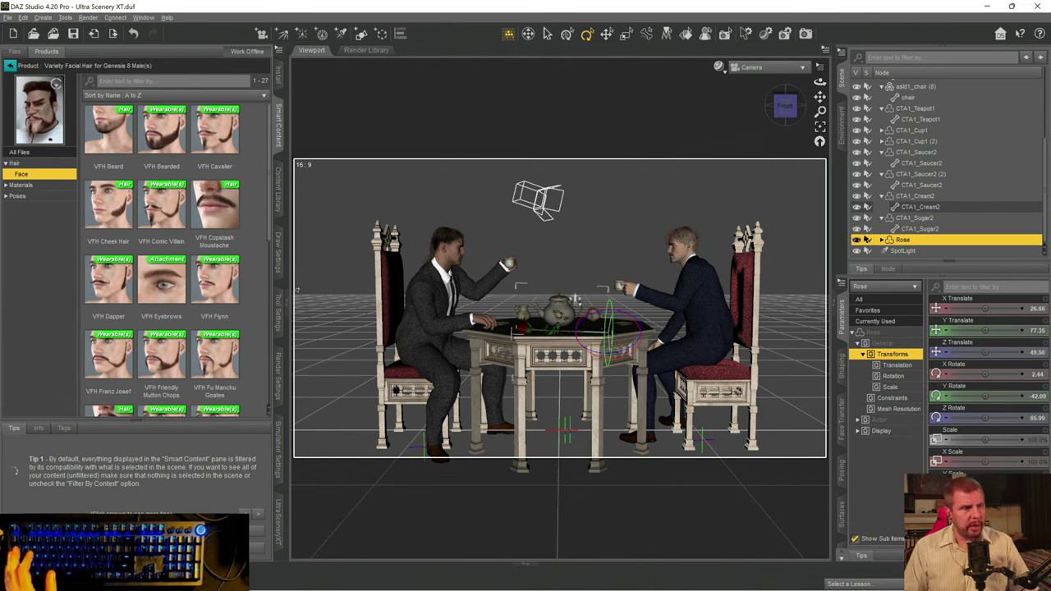
pyautogui.click(279, 305)
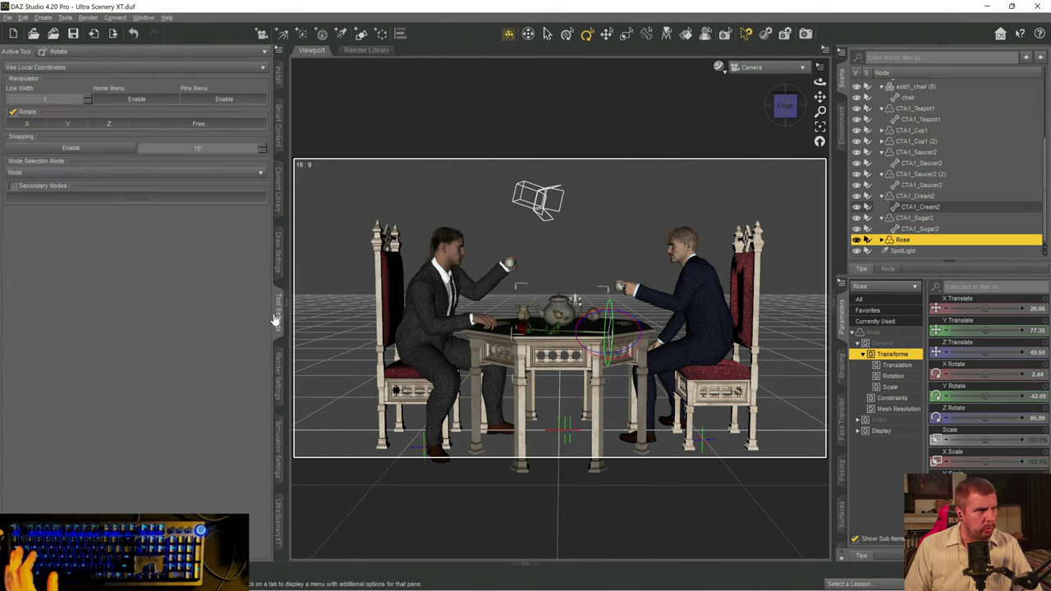
pyautogui.click(65, 54)
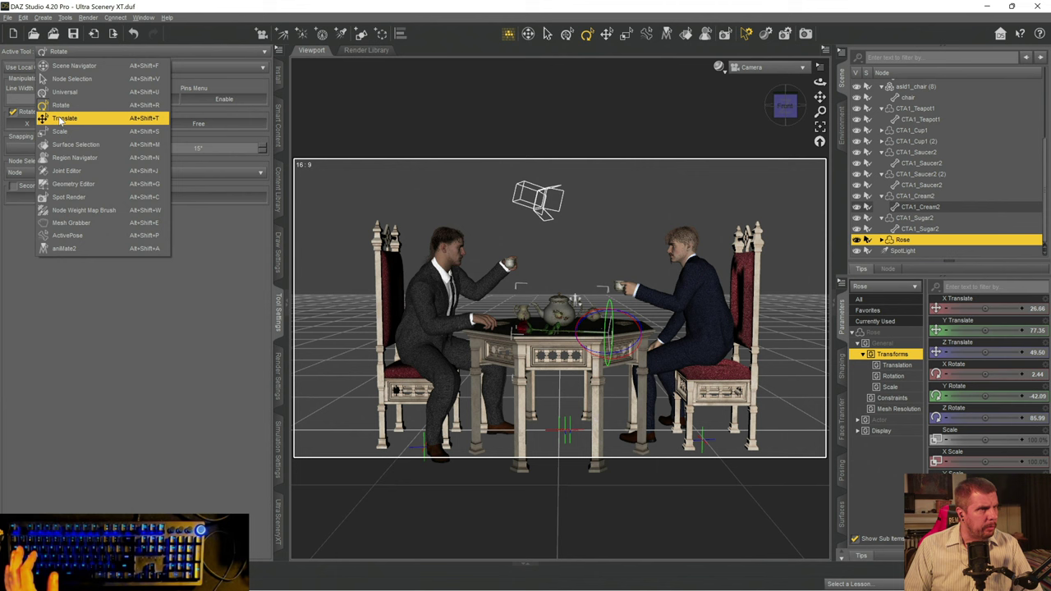
pyautogui.click(72, 186)
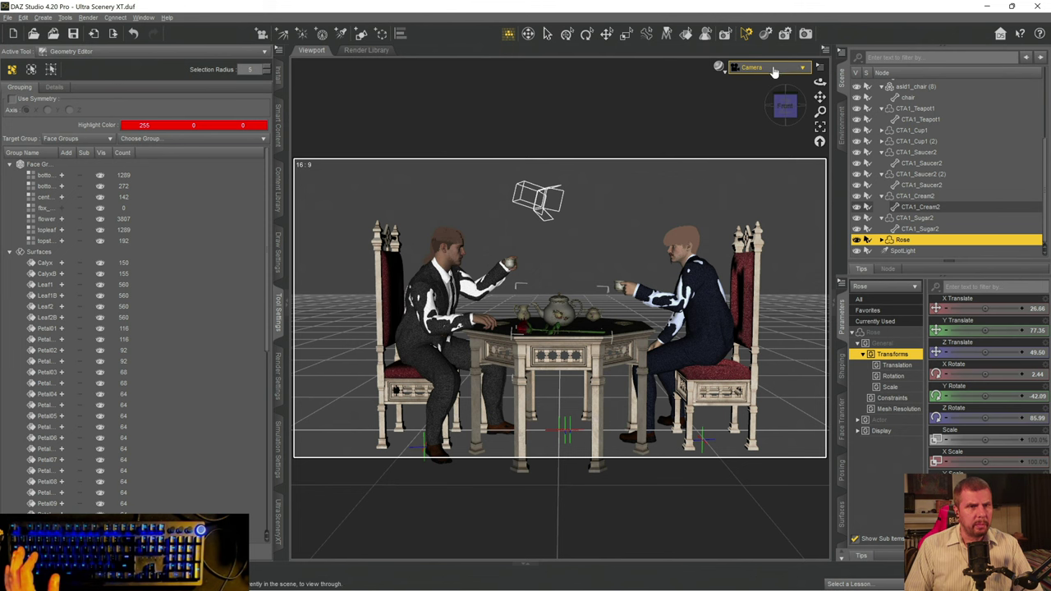
# - In Perspective View, select the connected polygons of the stray stubs pointing down from the rose's leaf stem
pyautogui.click(803, 66)
pyautogui.click(764, 73)
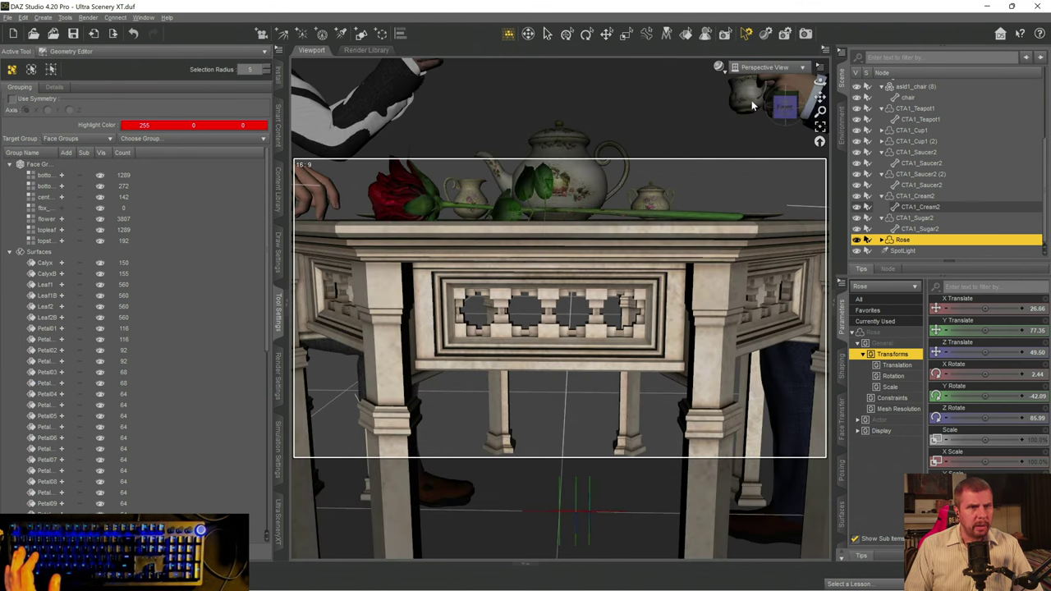
pyautogui.moveTo(784, 105); pyautogui.dragTo(785, 125)
pyautogui.scroll(10, 381, 287)
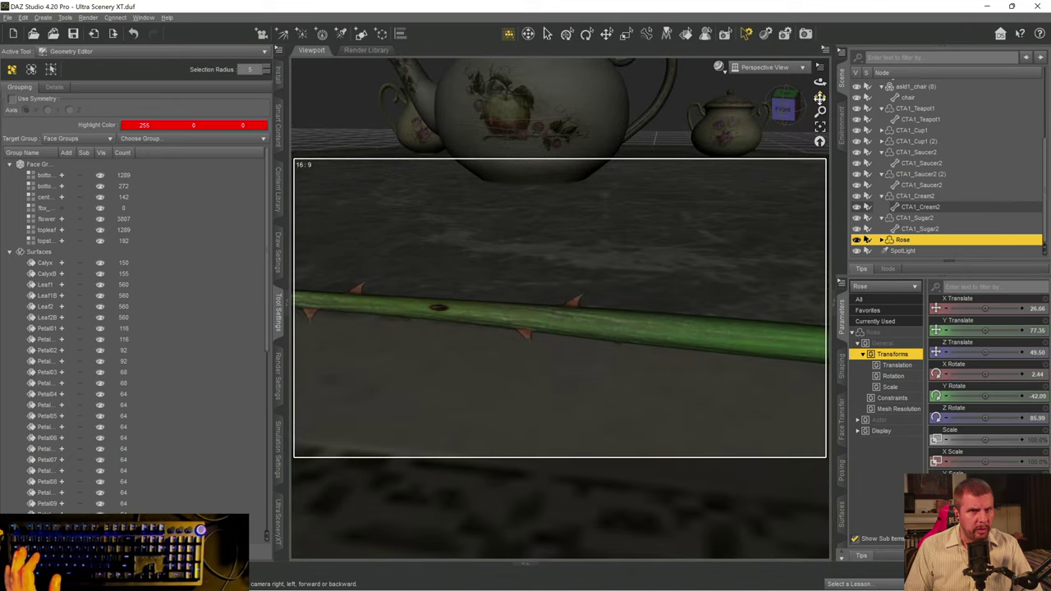
pyautogui.moveTo(820, 97); pyautogui.dragTo(819, 104)
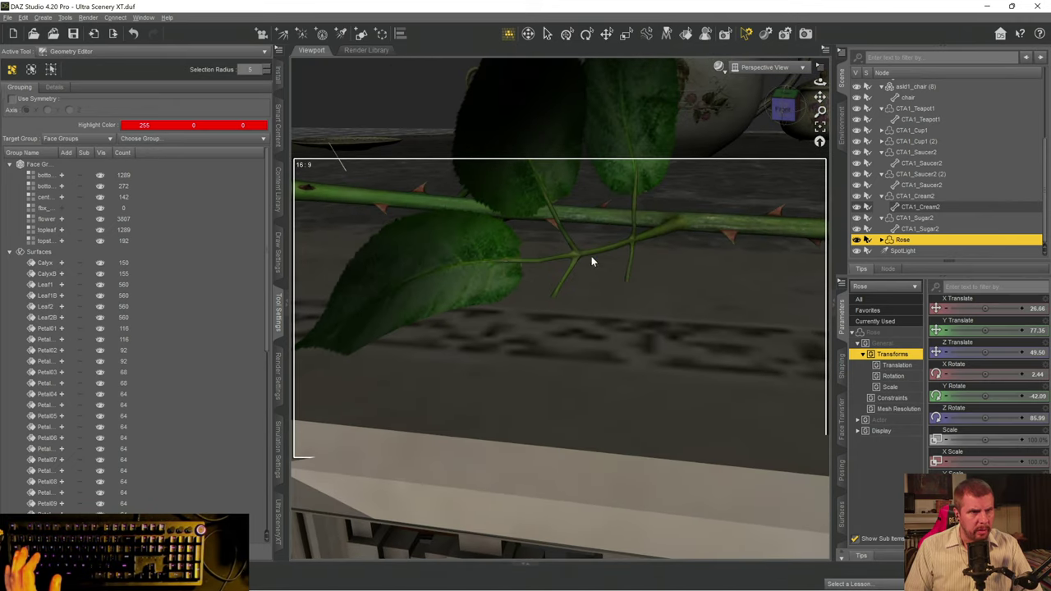
pyautogui.rightClick(567, 279)
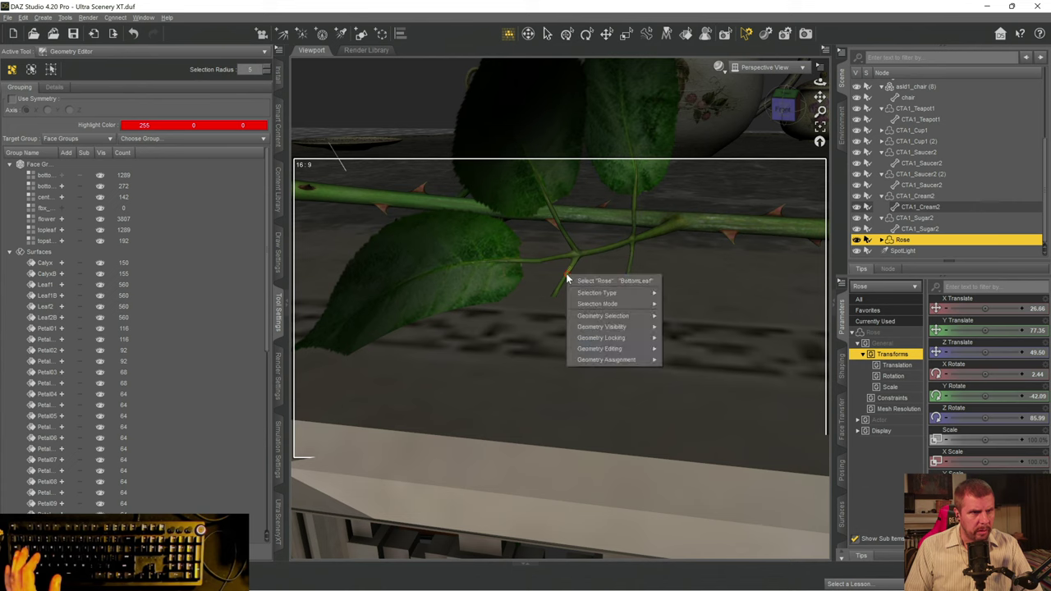
pyautogui.moveTo(588, 306)
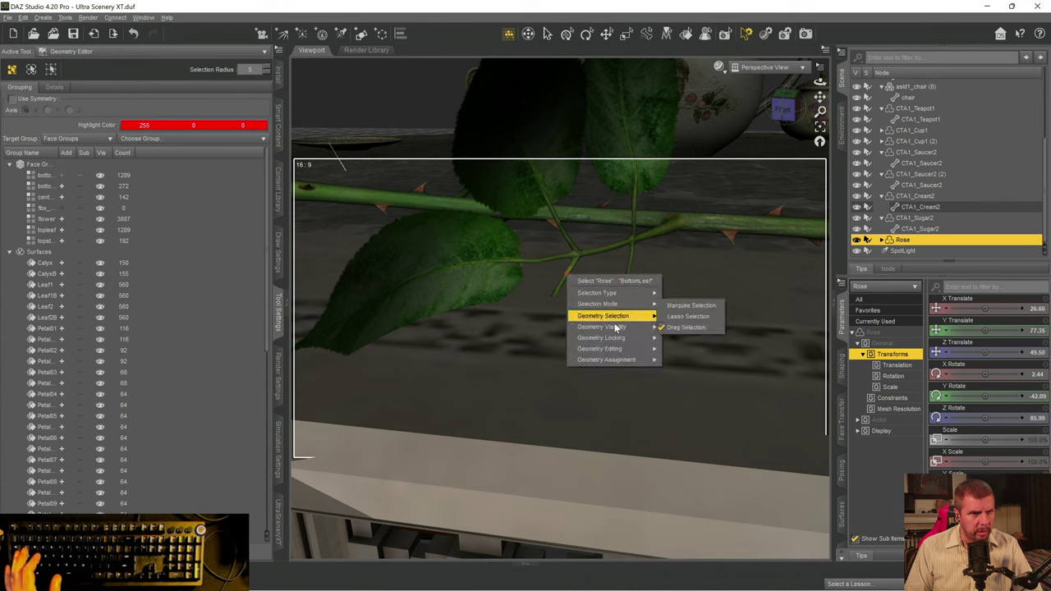
pyautogui.moveTo(626, 318)
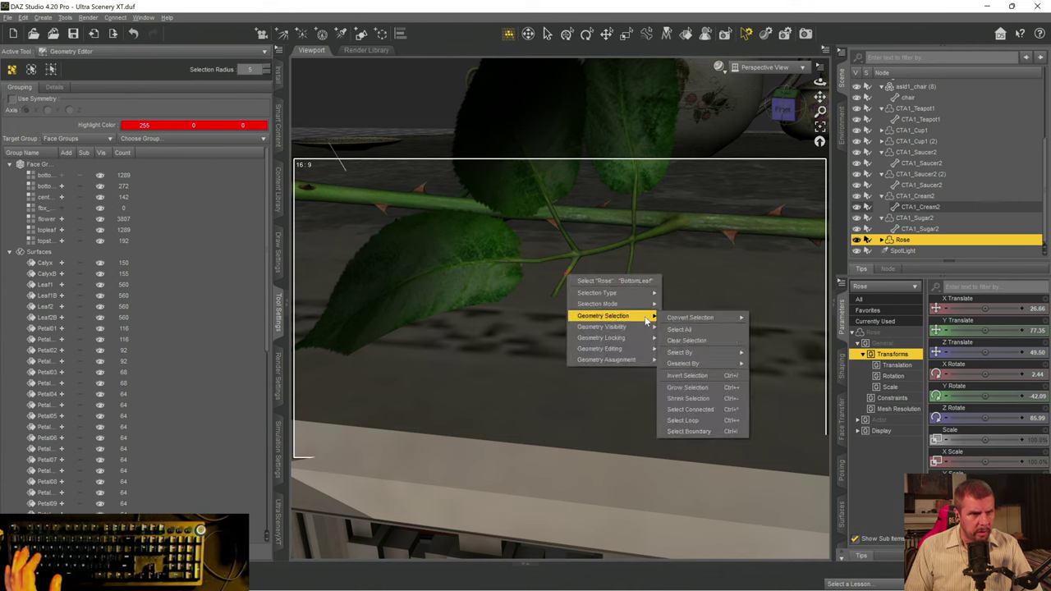
pyautogui.click(696, 413)
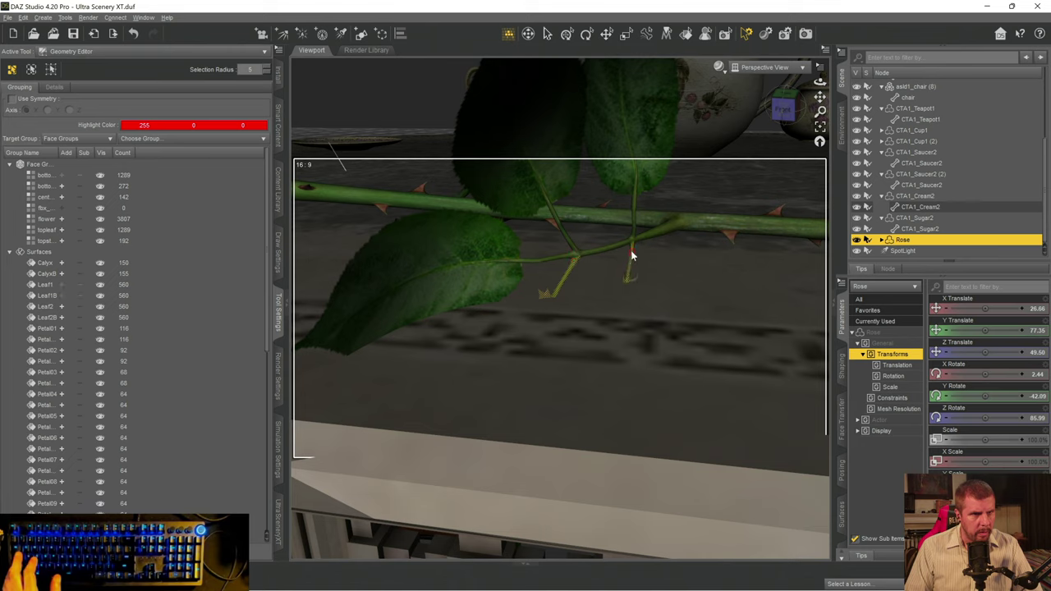
# - Examine the selected leaf stubs close up from behind the rose's stem to check which polygons are included
pyautogui.moveTo(820, 82); pyautogui.dragTo(743, 88)
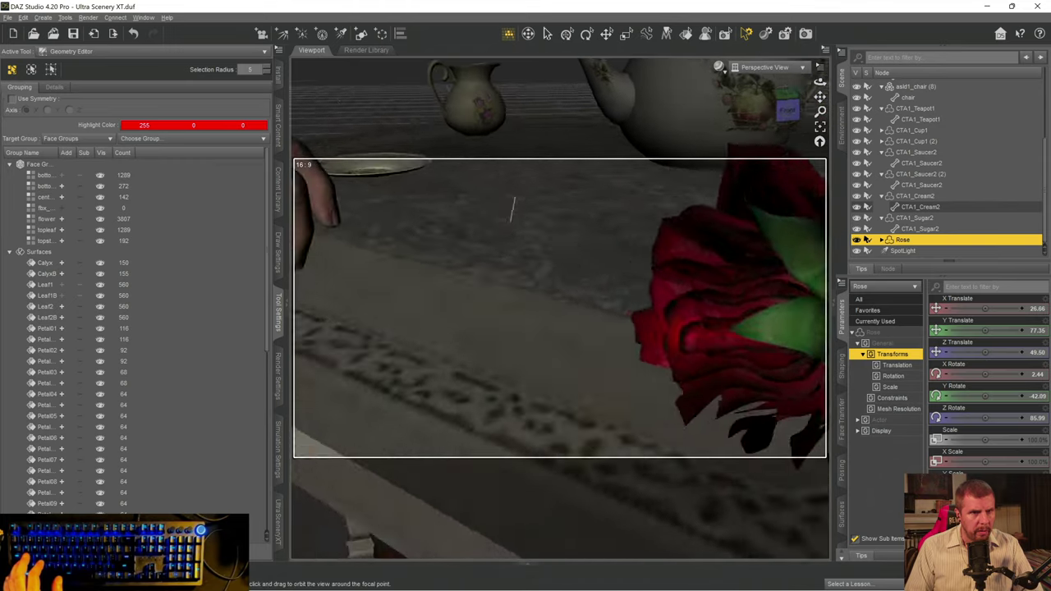
pyautogui.moveTo(512, 209); pyautogui.dragTo(712, 113)
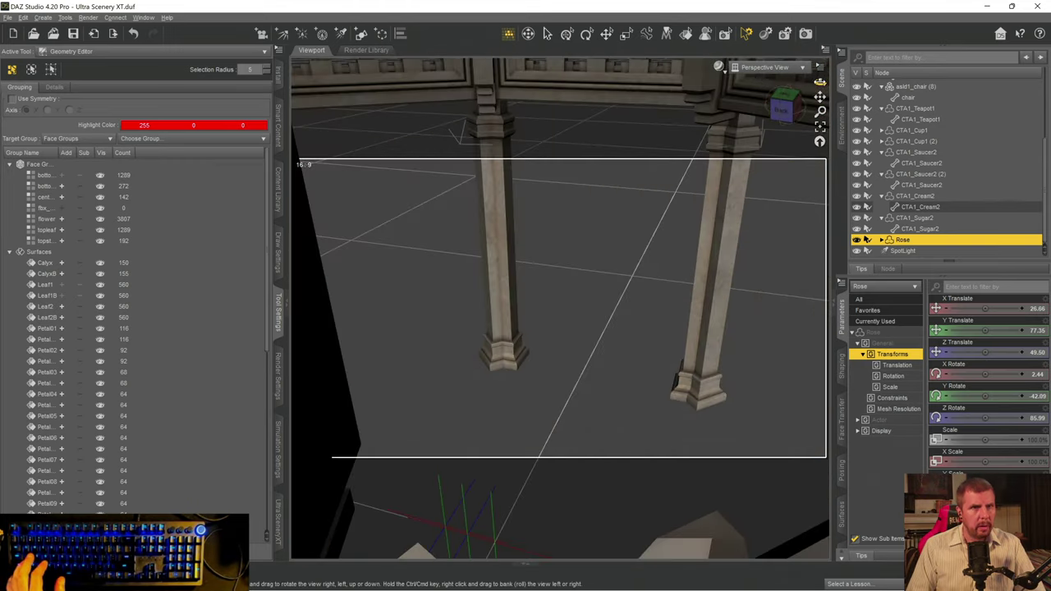
pyautogui.moveTo(820, 96); pyautogui.dragTo(760, 222)
pyautogui.moveTo(794, 106); pyautogui.dragTo(809, 124)
pyautogui.moveTo(820, 82)
pyautogui.mouseDown()
pyautogui.moveTo(820, 107)
pyautogui.moveTo(821, 95)
pyautogui.mouseUp()
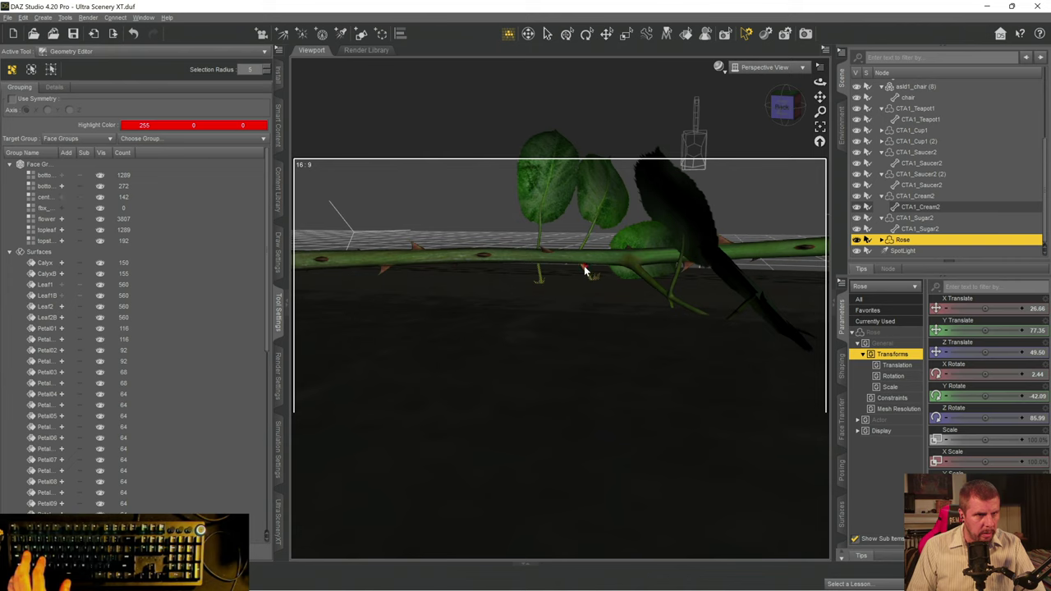
pyautogui.scroll(5, 600, 234)
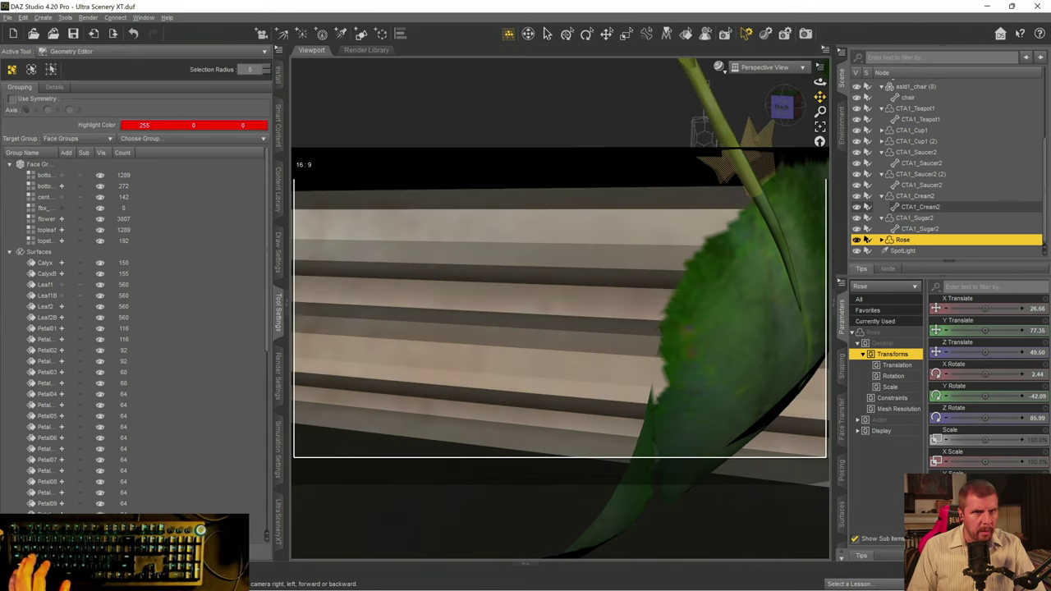
pyautogui.moveTo(820, 97); pyautogui.dragTo(684, 174)
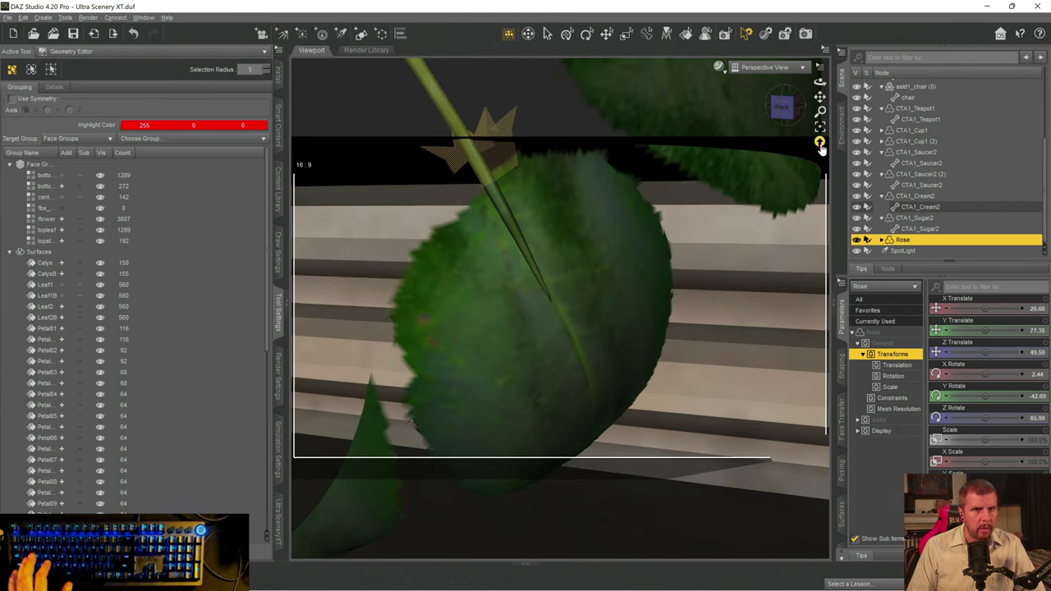
pyautogui.moveTo(821, 99); pyautogui.dragTo(822, 128)
pyautogui.moveTo(751, 157); pyautogui.dragTo(749, 155)
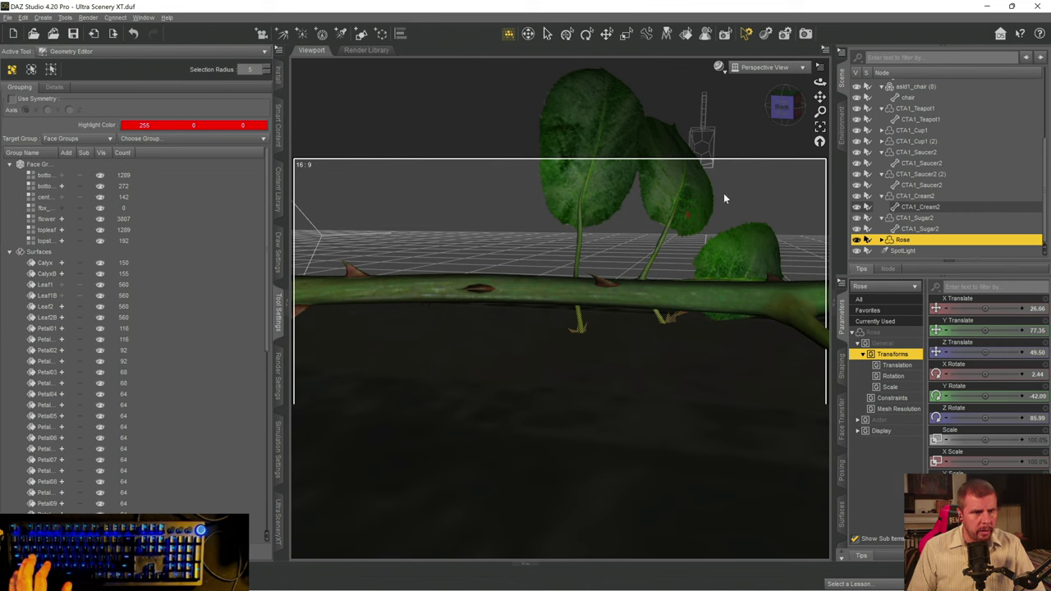
# - Hide the selected stub polygons beneath the rose's leaf stem
pyautogui.moveTo(820, 82); pyautogui.dragTo(821, 99)
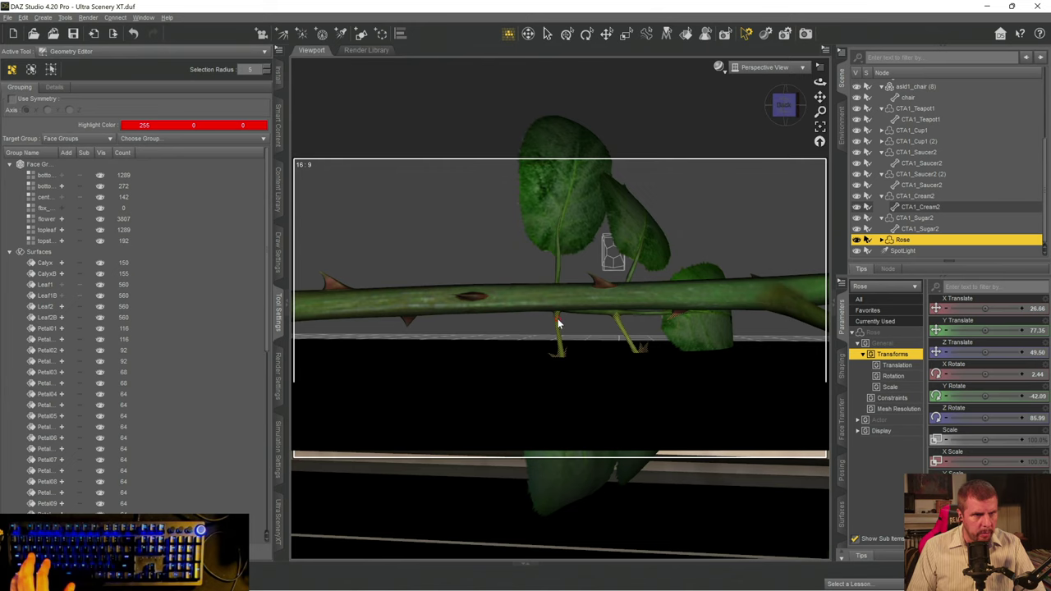
pyautogui.moveTo(781, 112); pyautogui.dragTo(762, 106)
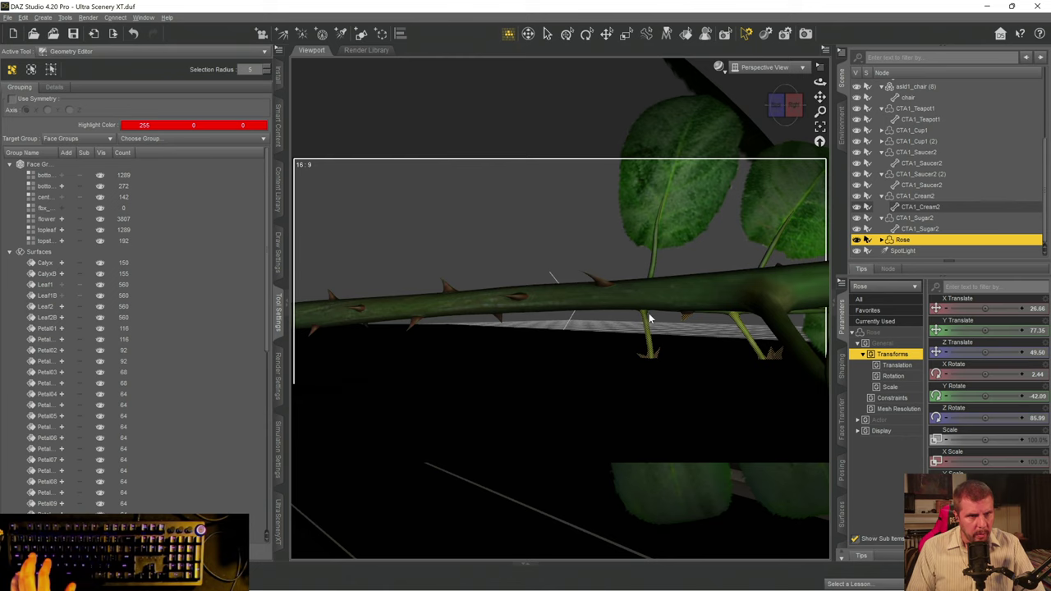
pyautogui.moveTo(779, 112); pyautogui.dragTo(767, 108)
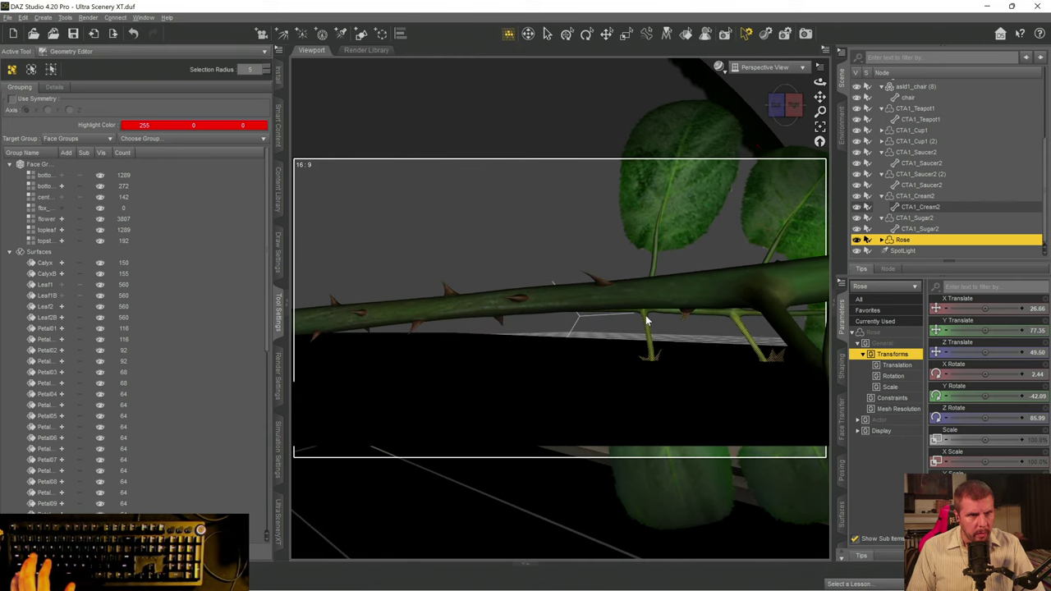
pyautogui.moveTo(820, 97); pyautogui.dragTo(817, 107)
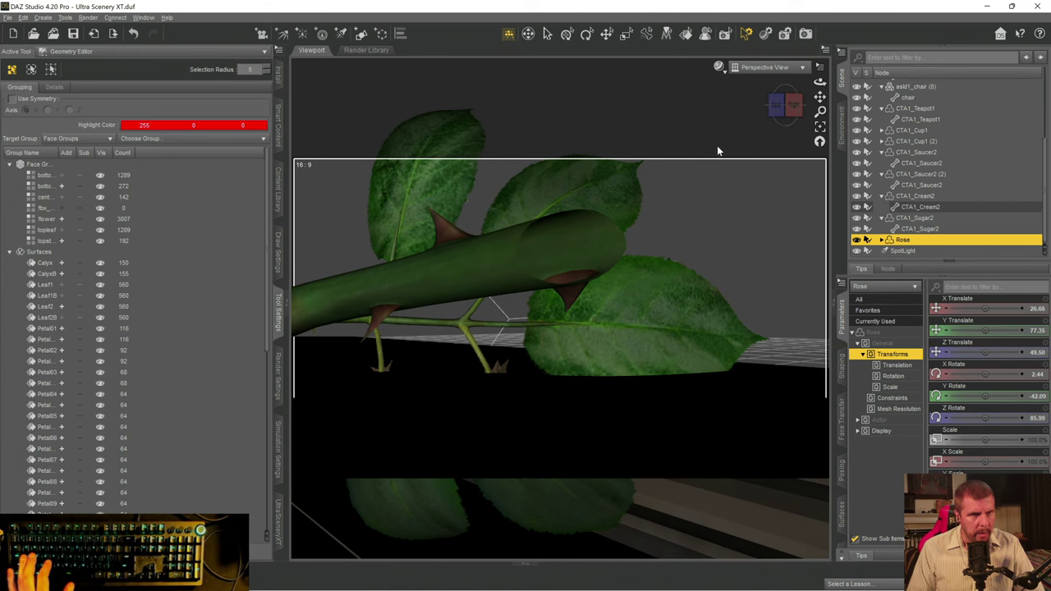
pyautogui.moveTo(782, 105); pyautogui.dragTo(820, 99)
pyautogui.rightClick(527, 392)
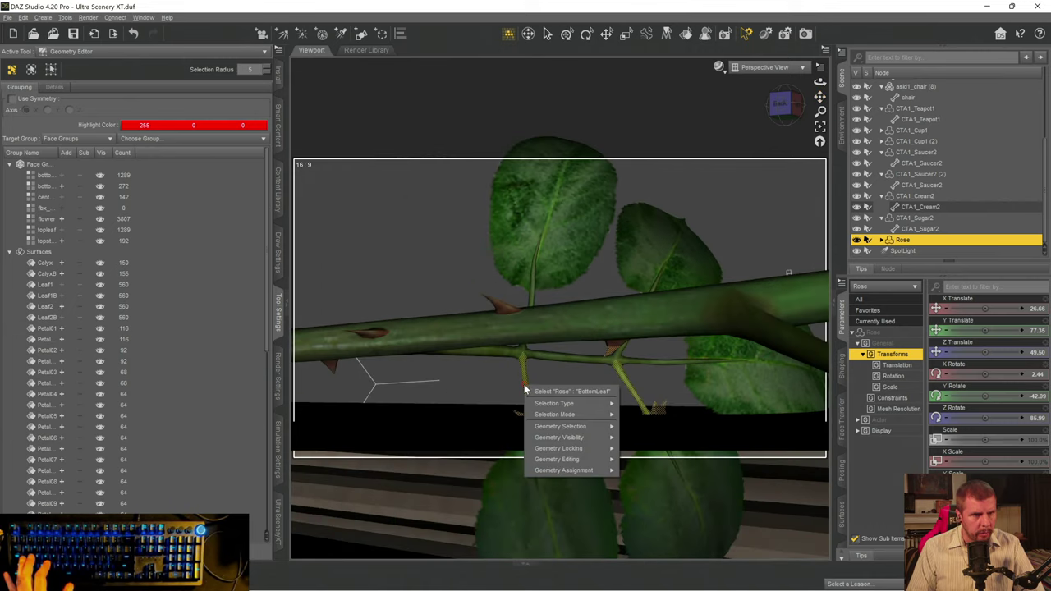
pyautogui.moveTo(560, 427)
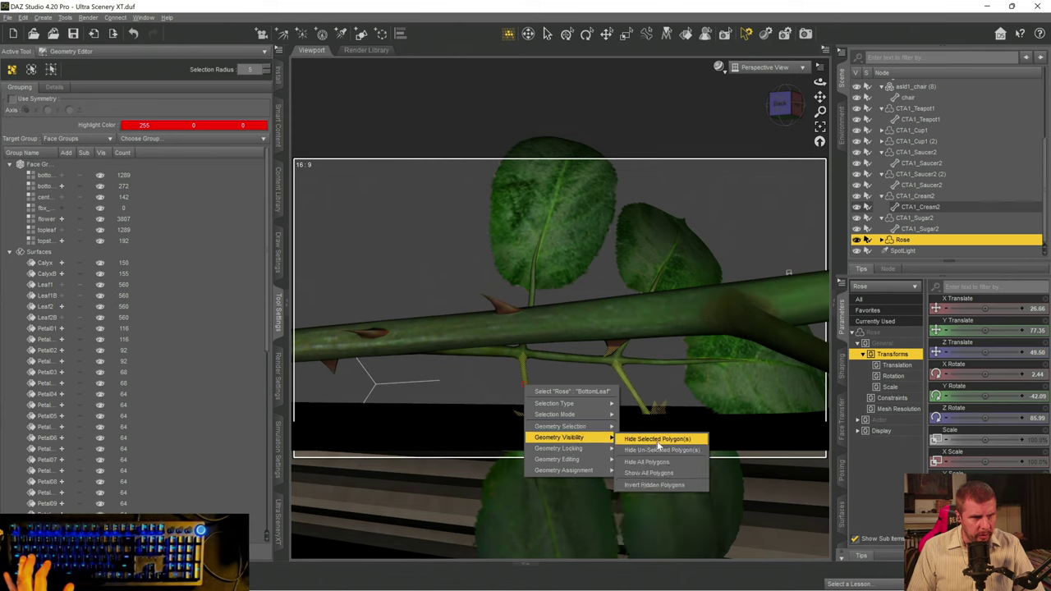
pyautogui.click(658, 440)
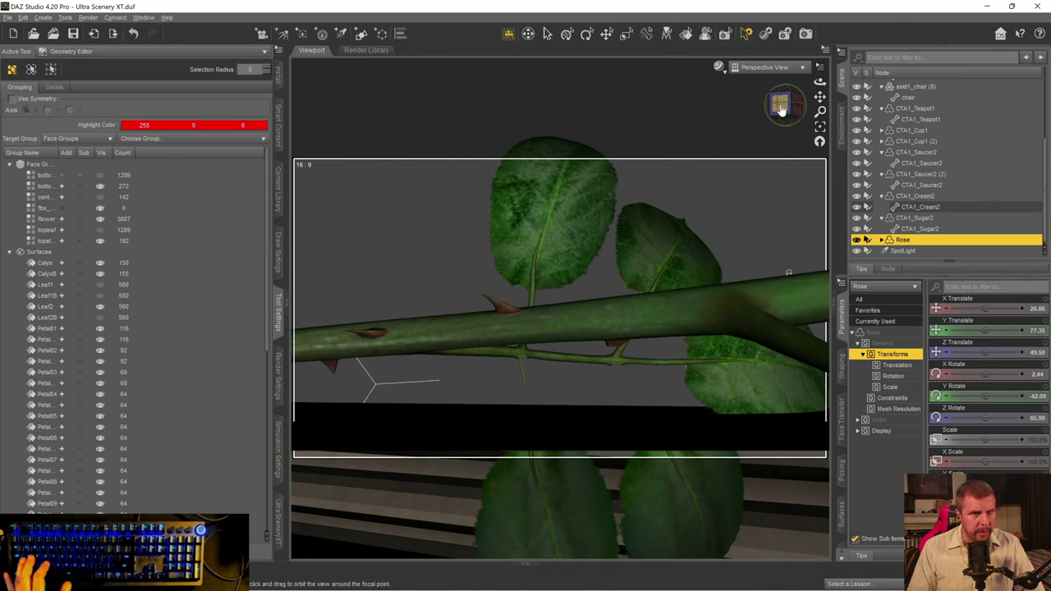
# - Hide the selected polygons of the drooping leaf behind the rose's stem
pyautogui.moveTo(819, 82); pyautogui.dragTo(858, 213)
pyautogui.moveTo(778, 105); pyautogui.dragTo(781, 111)
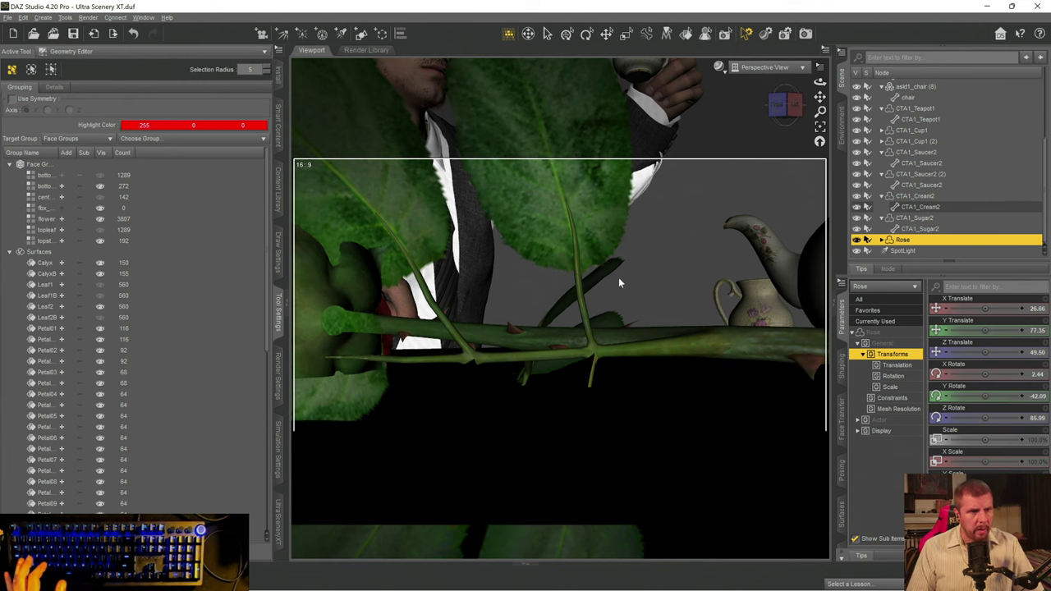
pyautogui.scroll(-5, 570, 309)
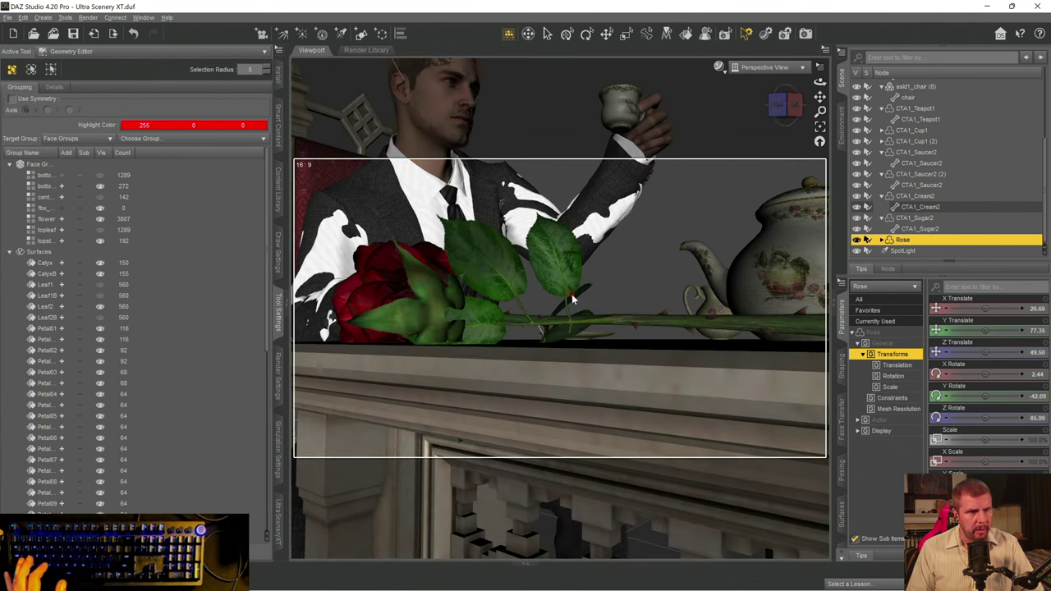
pyautogui.scroll(5, 578, 316)
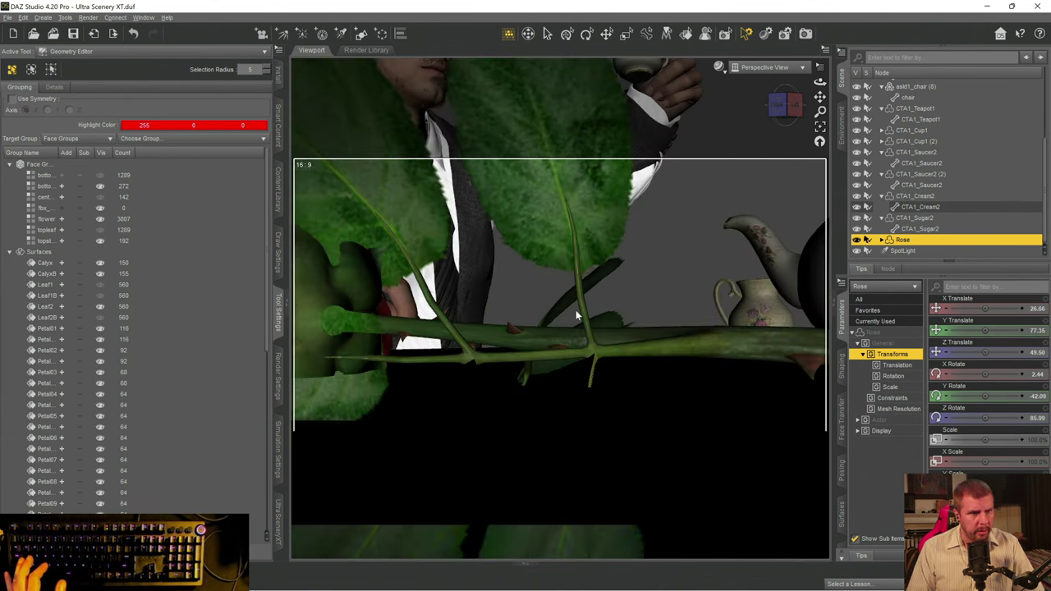
pyautogui.moveTo(791, 118); pyautogui.dragTo(774, 119)
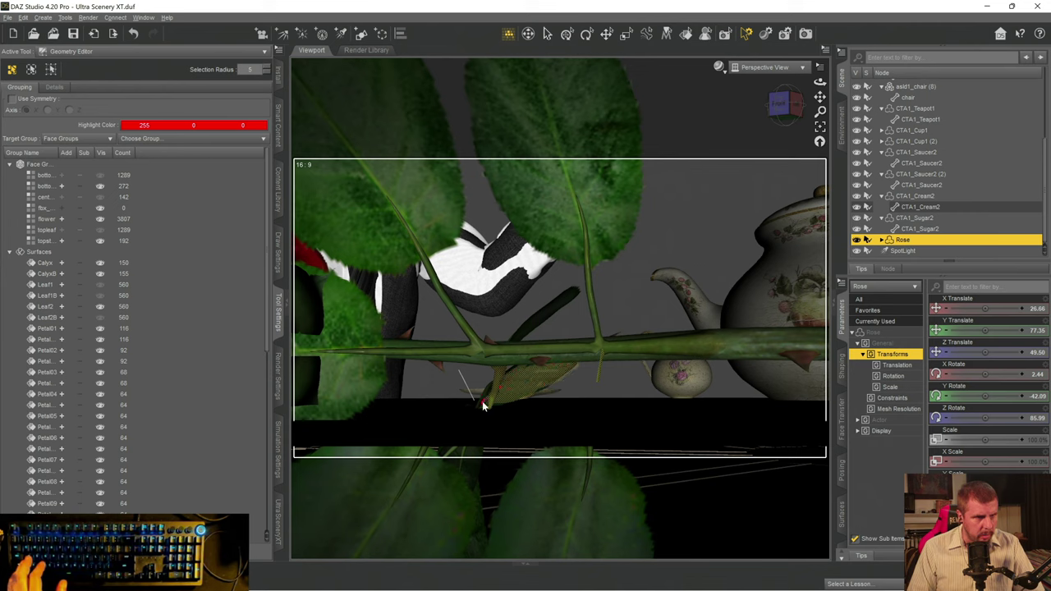
pyautogui.rightClick(534, 389)
pyautogui.moveTo(579, 433)
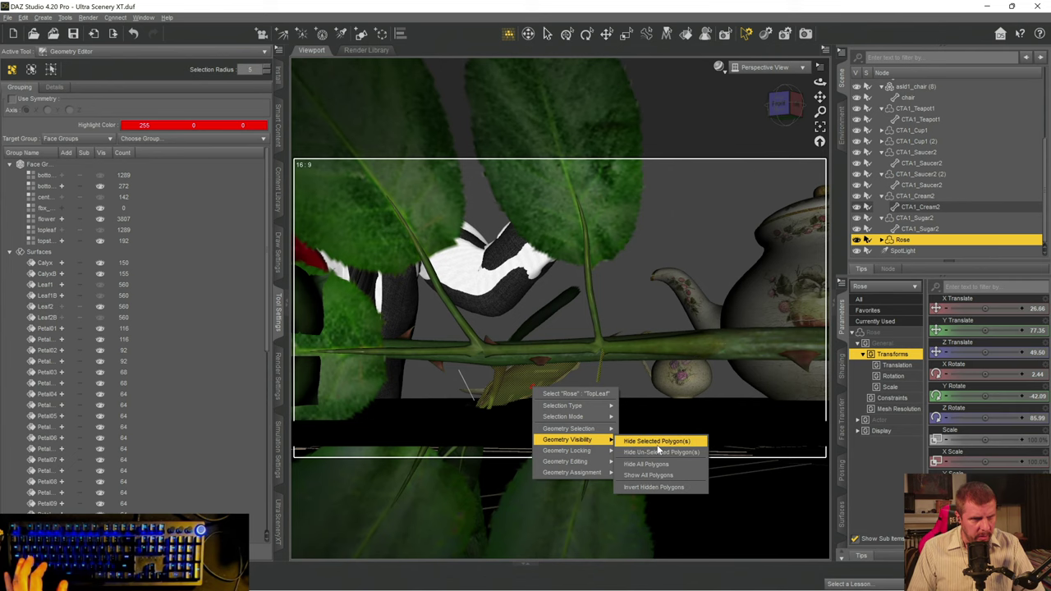
pyautogui.click(657, 444)
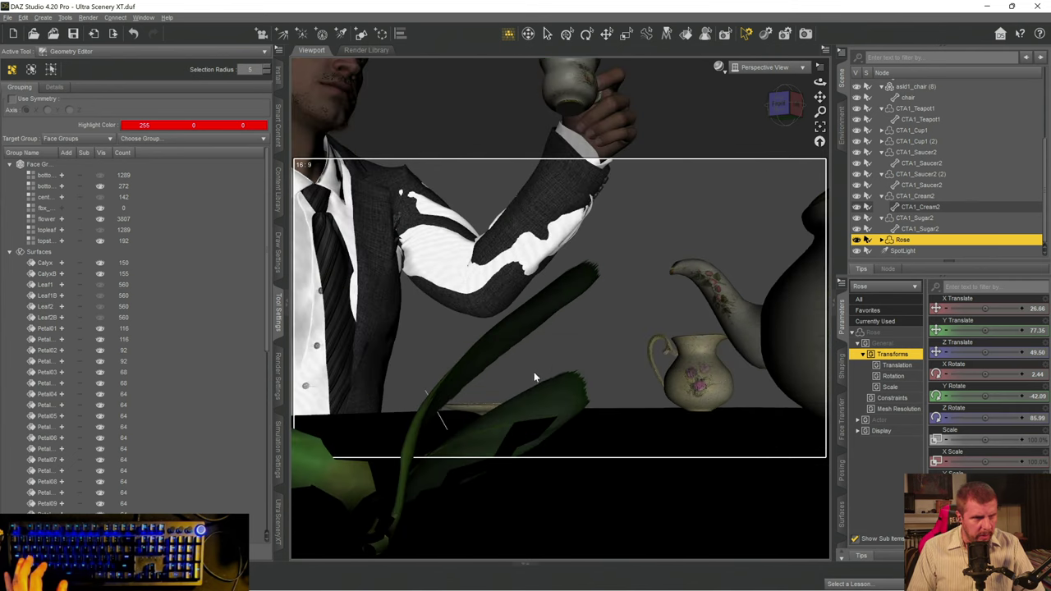
# - From behind the rose, select the remaining polygons of the partly hidden leaf that sinks into the tabletop
pyautogui.moveTo(820, 97); pyautogui.dragTo(731, 215)
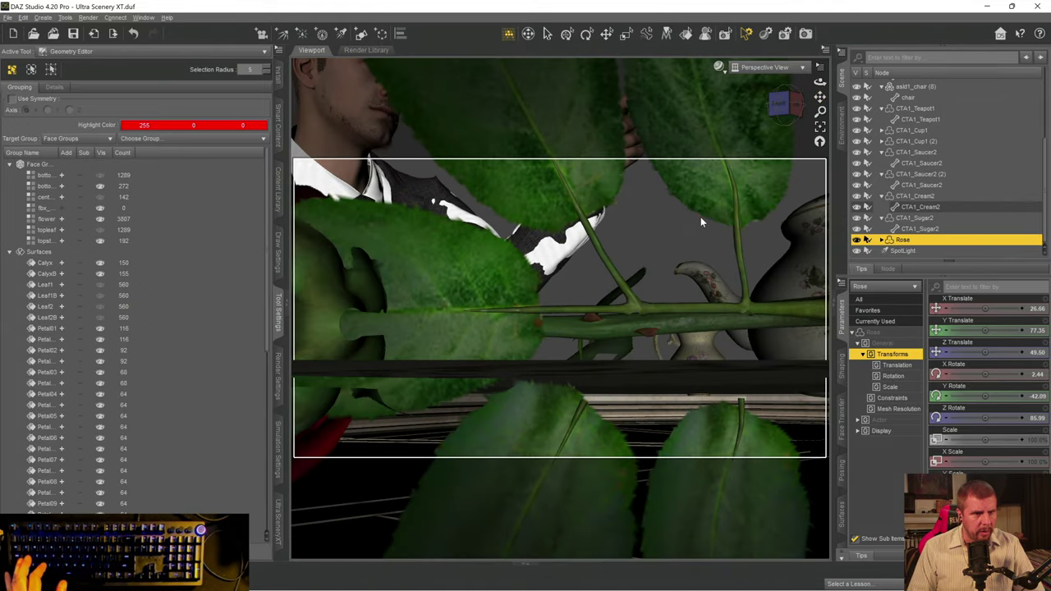
pyautogui.moveTo(781, 104); pyautogui.dragTo(755, 81)
pyautogui.hotkey('ctrl', 'z')
pyautogui.moveTo(819, 97); pyautogui.dragTo(781, 108)
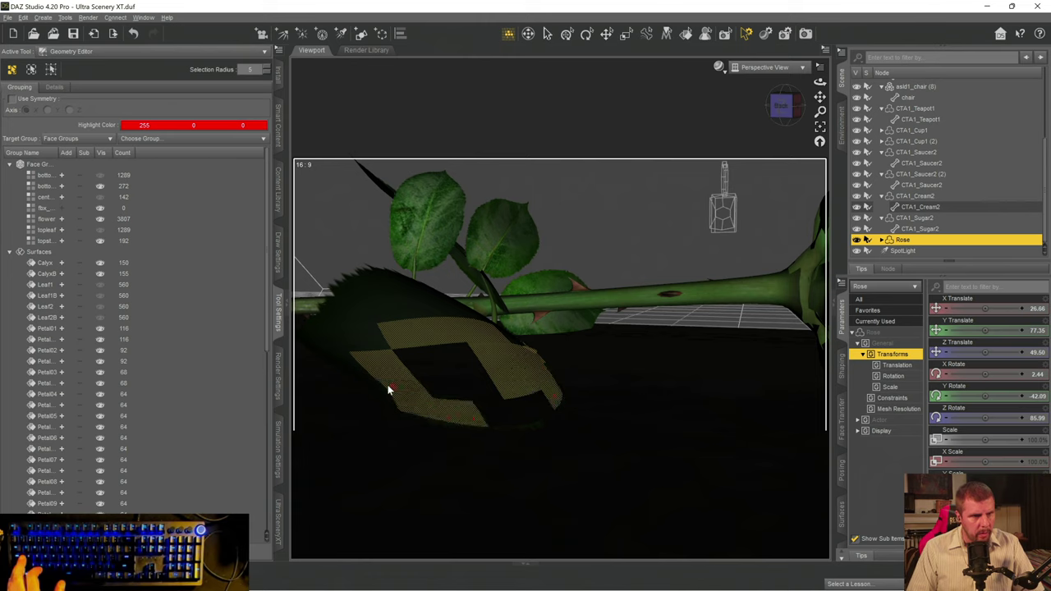
pyautogui.moveTo(389, 391)
pyautogui.mouseDown()
pyautogui.moveTo(305, 335)
pyautogui.moveTo(318, 328)
pyautogui.moveTo(392, 397)
pyautogui.moveTo(353, 368)
pyautogui.mouseUp()
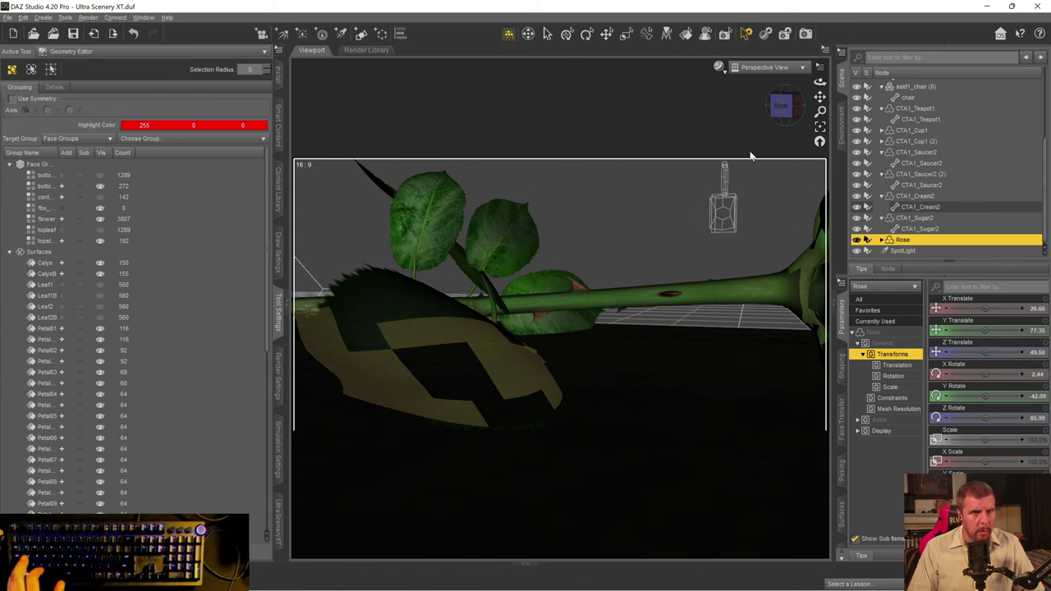
pyautogui.moveTo(819, 97); pyautogui.dragTo(817, 97)
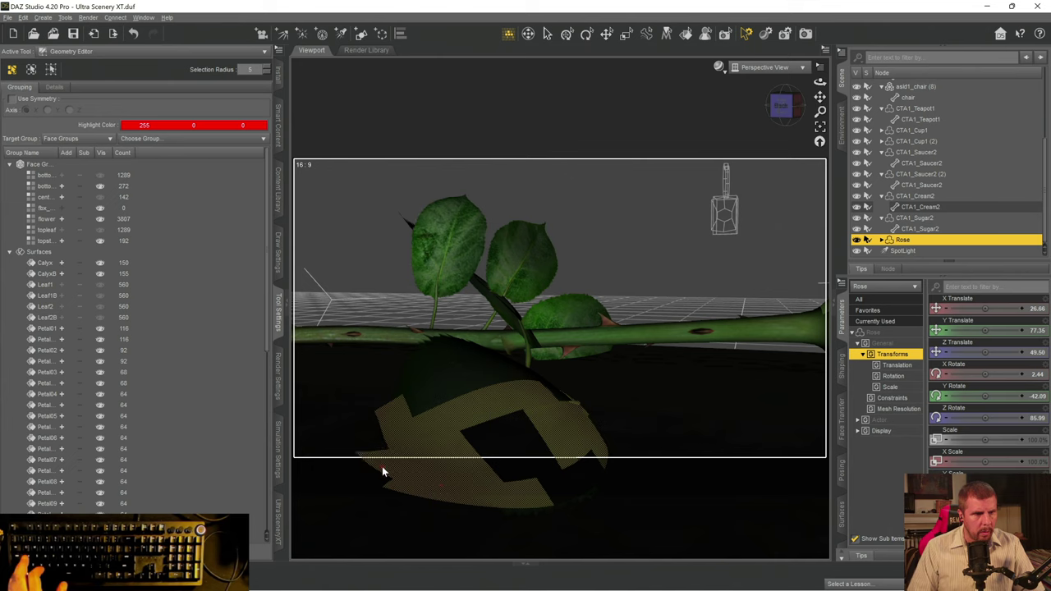
pyautogui.moveTo(382, 467)
pyautogui.mouseDown()
pyautogui.moveTo(378, 429)
pyautogui.moveTo(410, 392)
pyautogui.moveTo(383, 410)
pyautogui.moveTo(441, 357)
pyautogui.mouseUp()
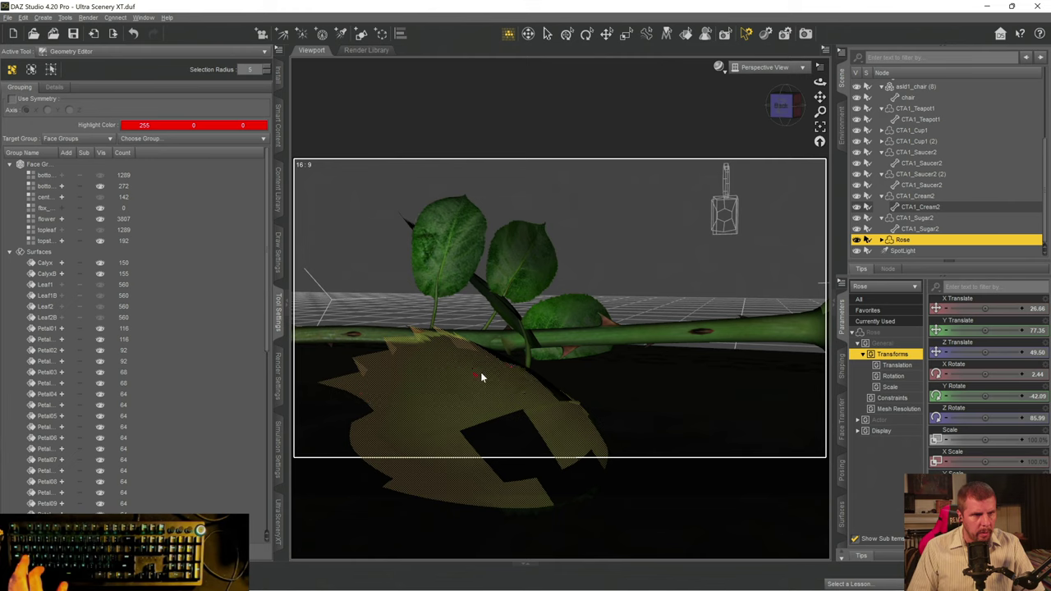
pyautogui.moveTo(504, 367); pyautogui.dragTo(552, 402)
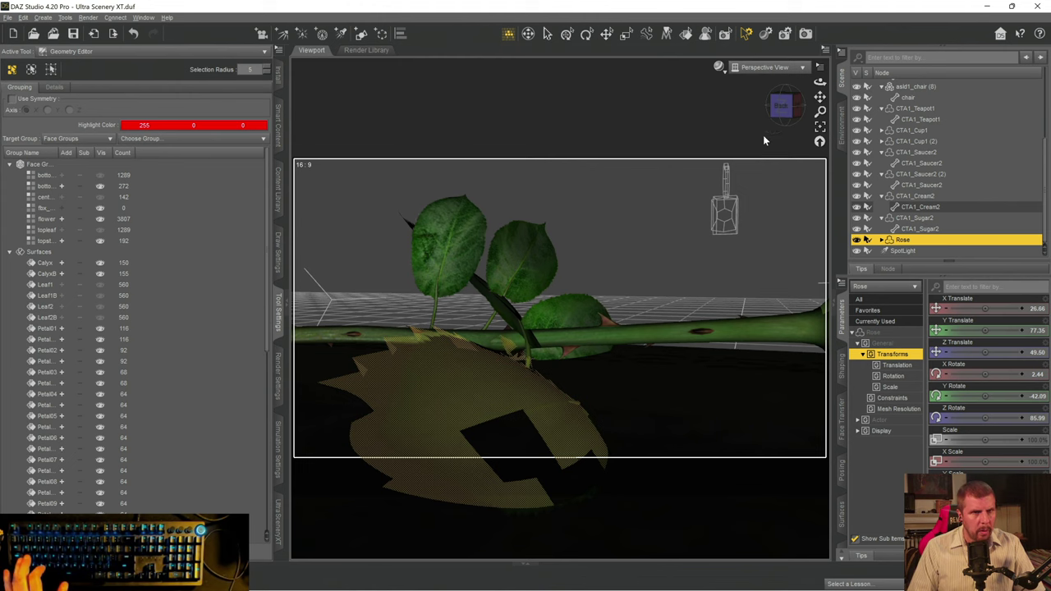
# - Add the outer edge of the sunken leaf and its base to the selection, and hide the selected polygons
pyautogui.moveTo(781, 105)
pyautogui.mouseDown()
pyautogui.moveTo(756, 110)
pyautogui.moveTo(784, 105)
pyautogui.moveTo(784, 120)
pyautogui.mouseUp()
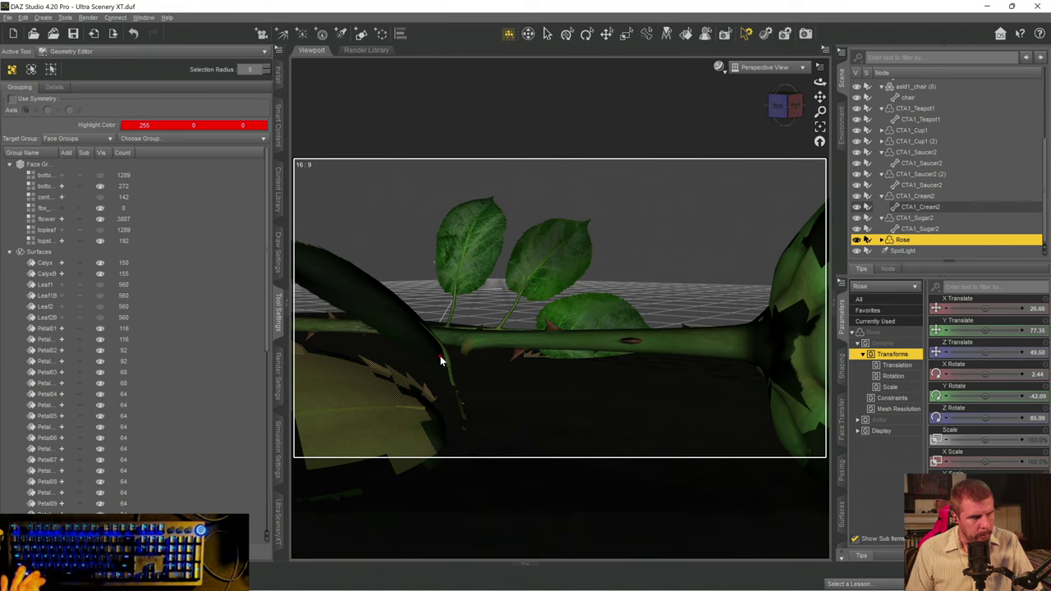
pyautogui.moveTo(785, 107); pyautogui.dragTo(796, 109)
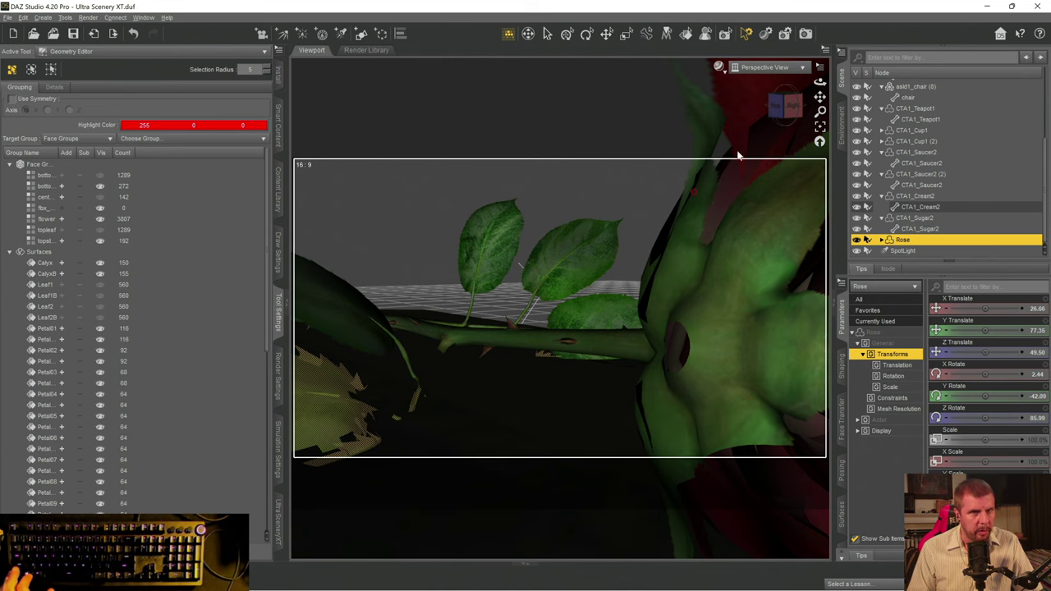
pyautogui.moveTo(820, 96); pyautogui.dragTo(735, 217)
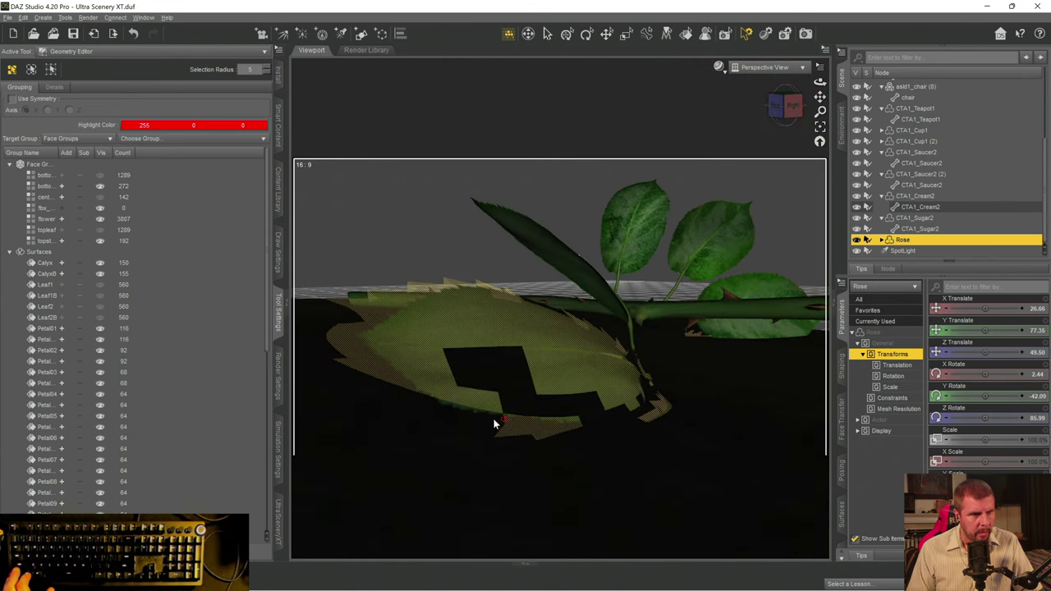
pyautogui.moveTo(379, 386)
pyautogui.mouseDown()
pyautogui.moveTo(311, 330)
pyautogui.moveTo(354, 296)
pyautogui.mouseUp()
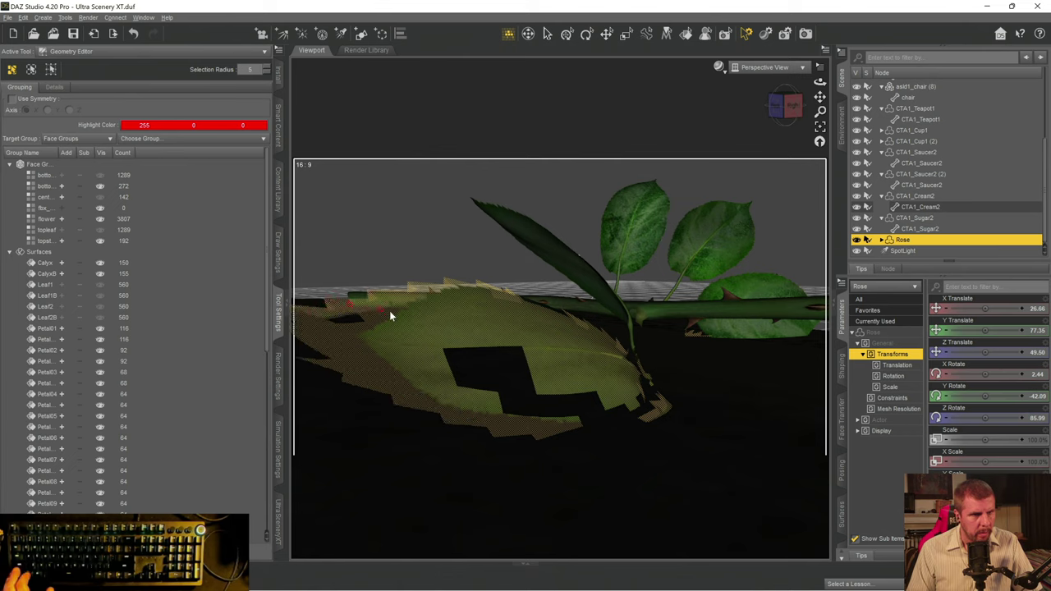
pyautogui.moveTo(819, 97); pyautogui.dragTo(818, 124)
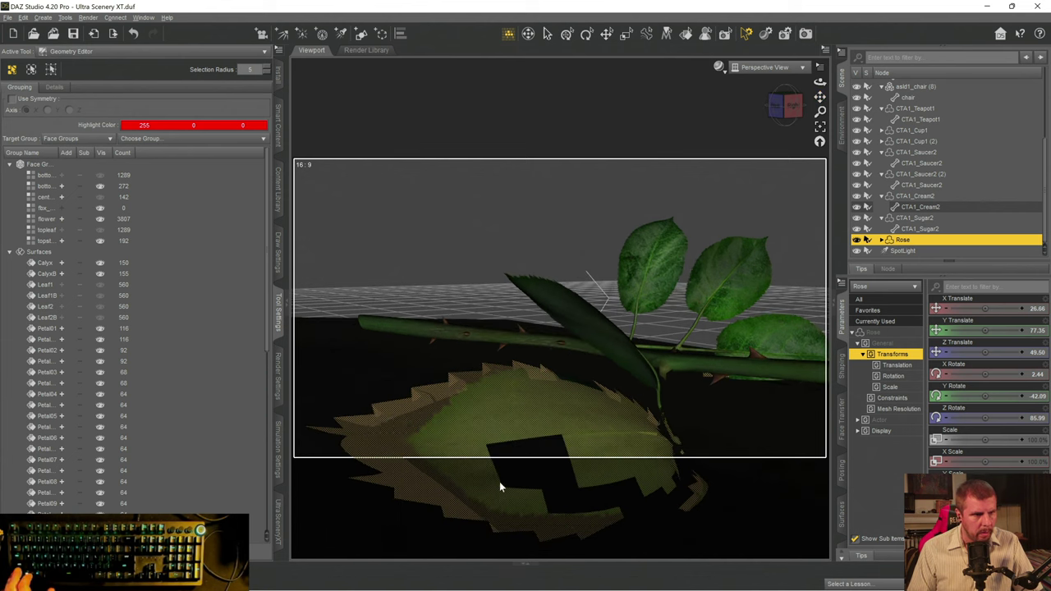
pyautogui.rightClick(639, 473)
pyautogui.moveTo(645, 487)
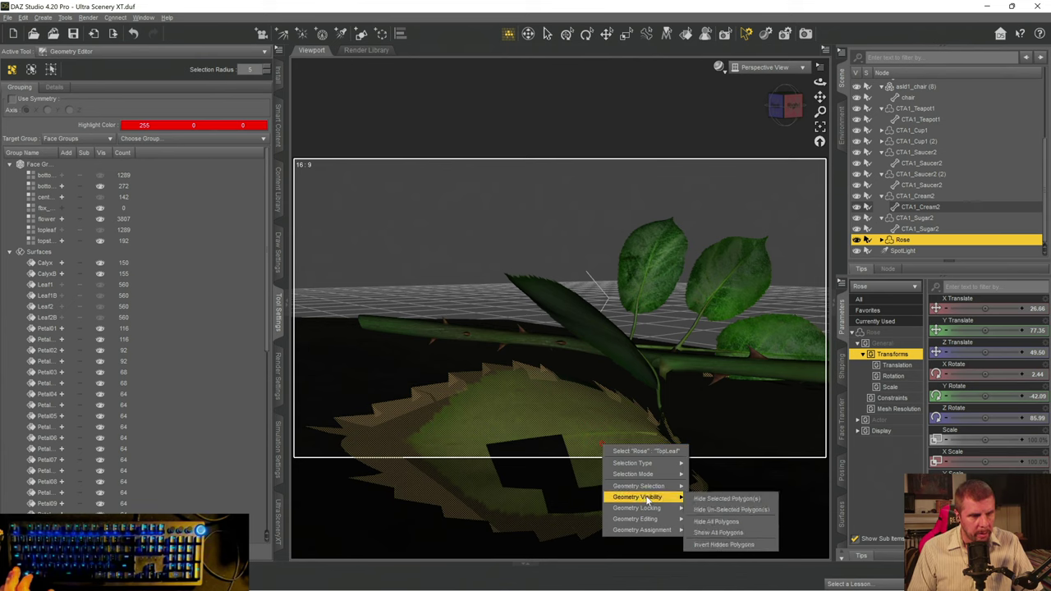
pyautogui.click(740, 499)
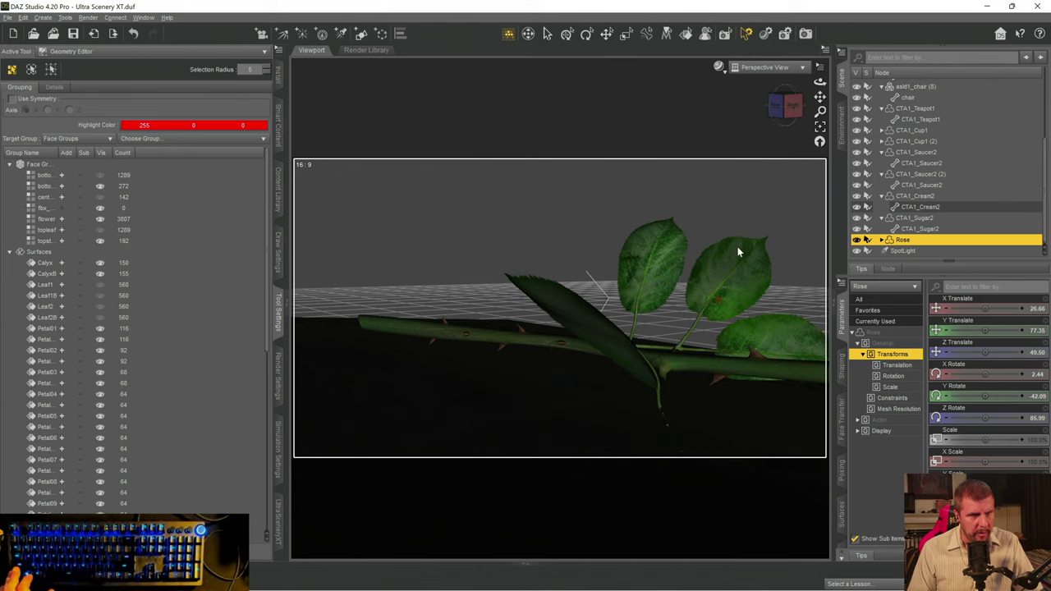
# - Select the leftover scraps beneath the other leaf behind the rose and switch the selection mode to Lasso Selection
pyautogui.keyDown('alt'); pyautogui.moveTo(738, 252); pyautogui.dragTo(551, 441); pyautogui.keyUp('alt')
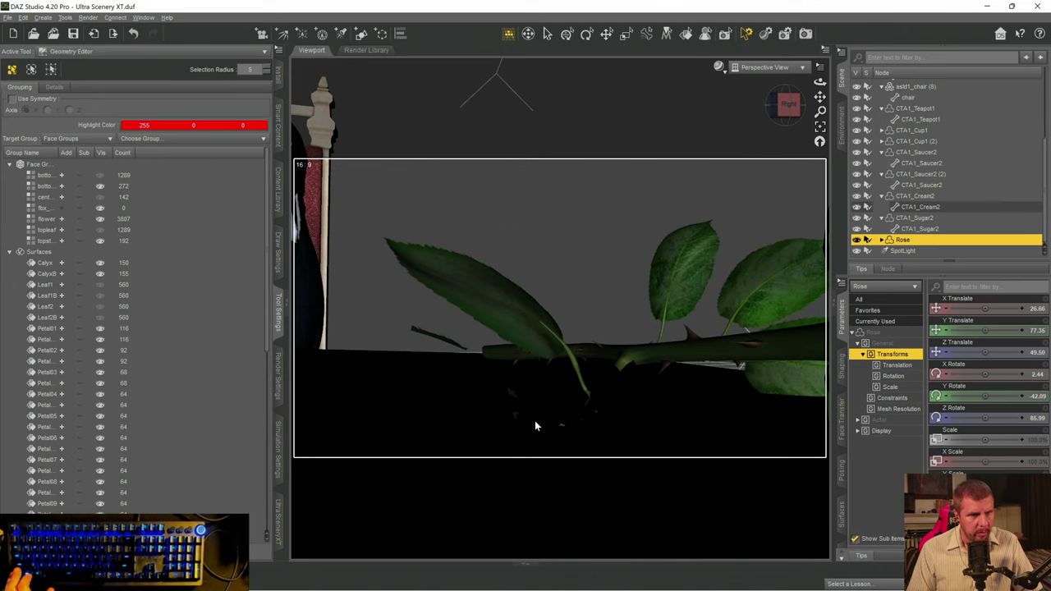
pyautogui.moveTo(523, 423); pyautogui.dragTo(510, 388)
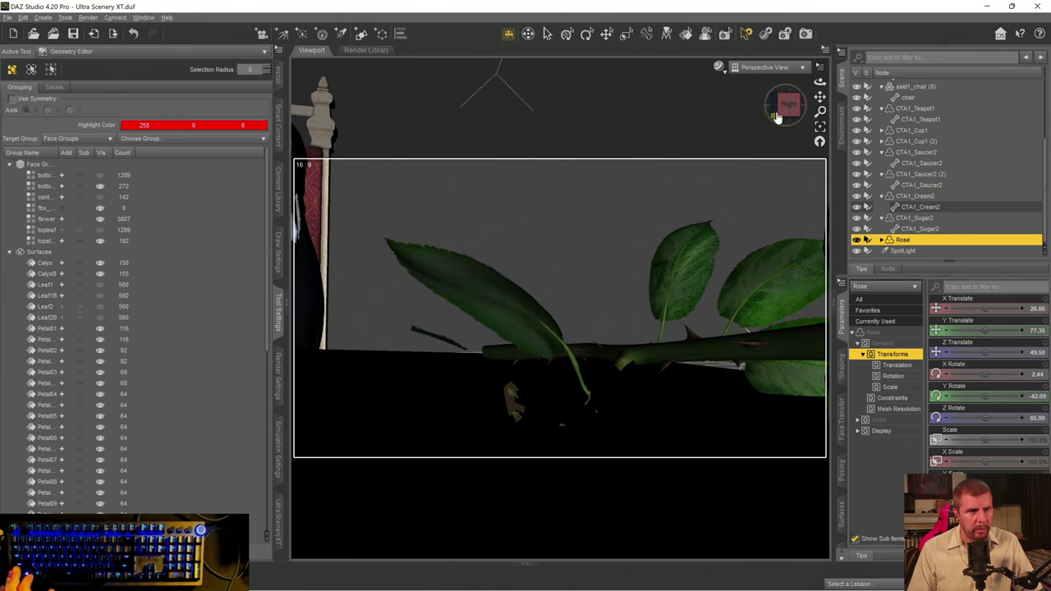
pyautogui.moveTo(820, 82); pyautogui.dragTo(625, 115)
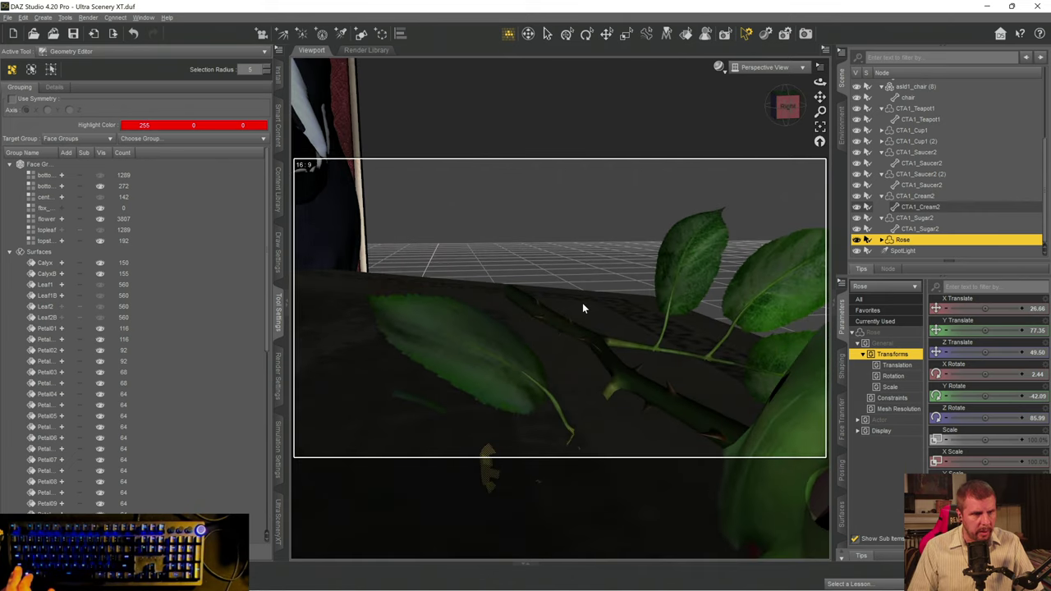
pyautogui.rightClick(403, 326)
pyautogui.moveTo(435, 350)
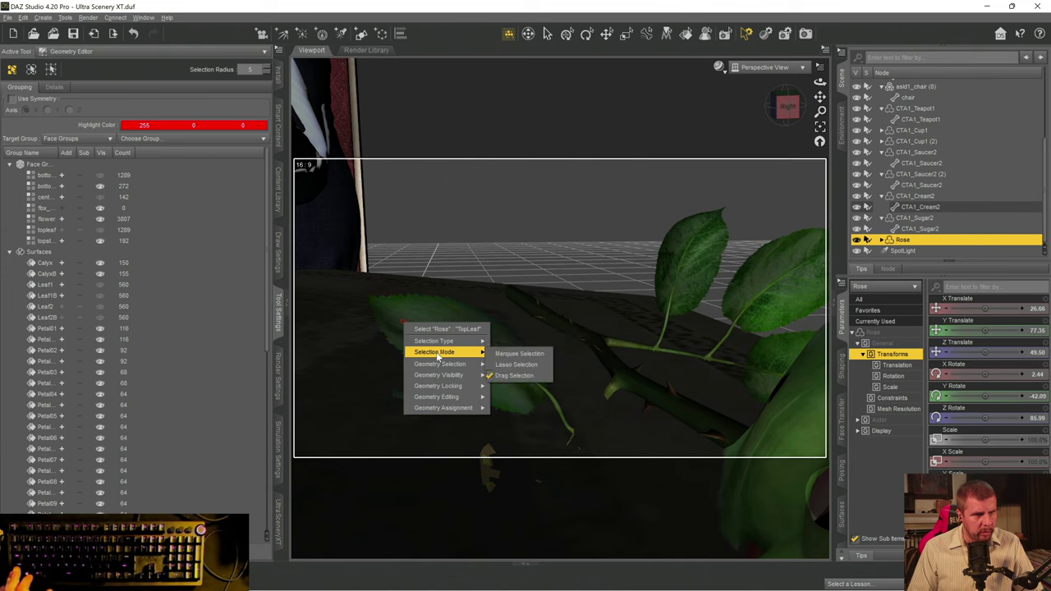
pyautogui.click(515, 364)
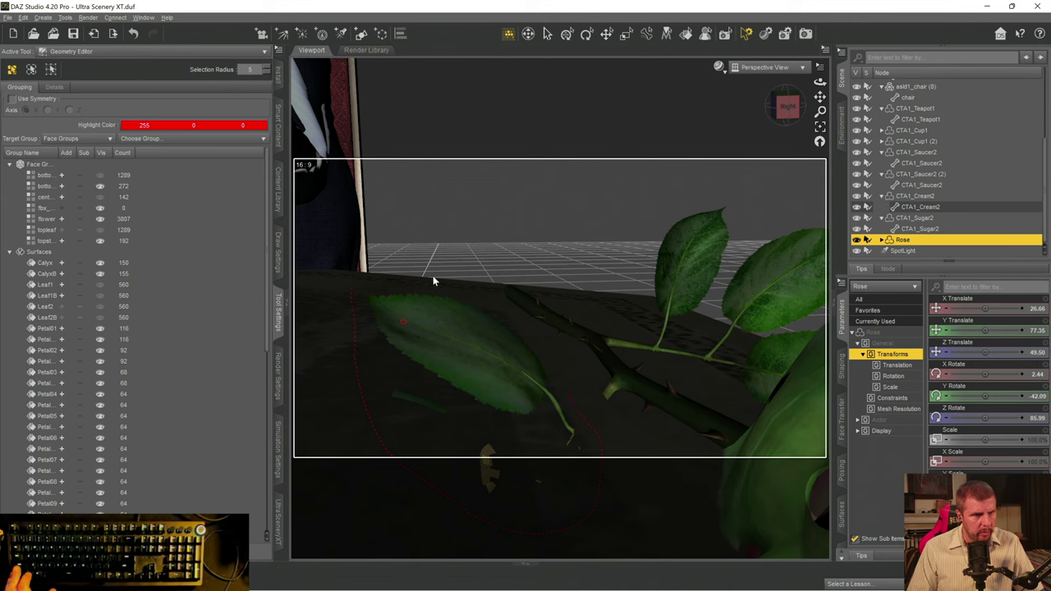
# - Lasso the other leaf behind the rose's stem together with the surrounding scraps and hide the selected polygons
pyautogui.moveTo(343, 307); pyautogui.dragTo(343, 308)
pyautogui.rightClick(413, 333)
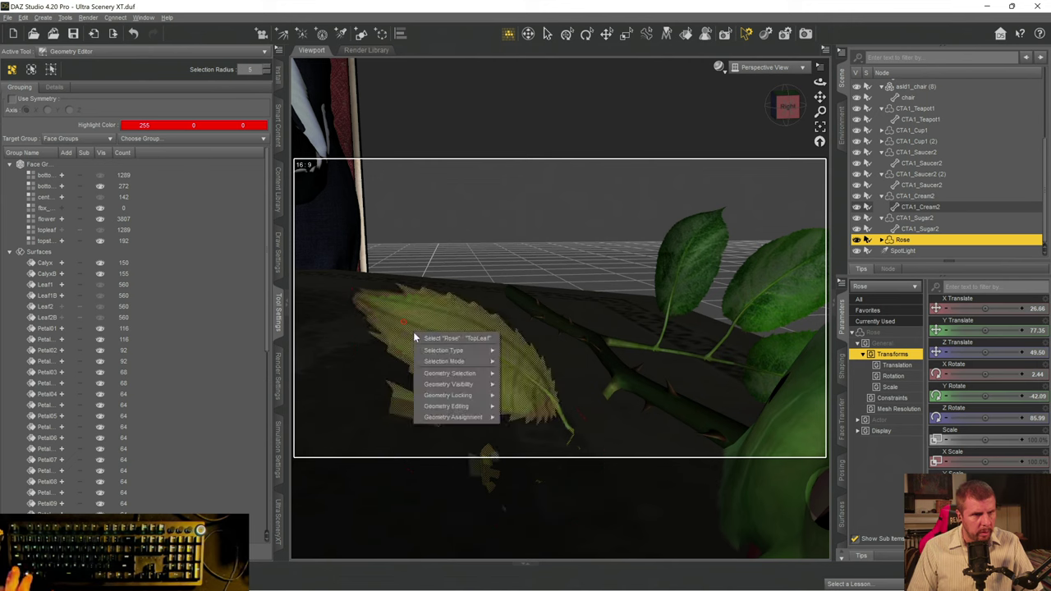
pyautogui.moveTo(441, 377)
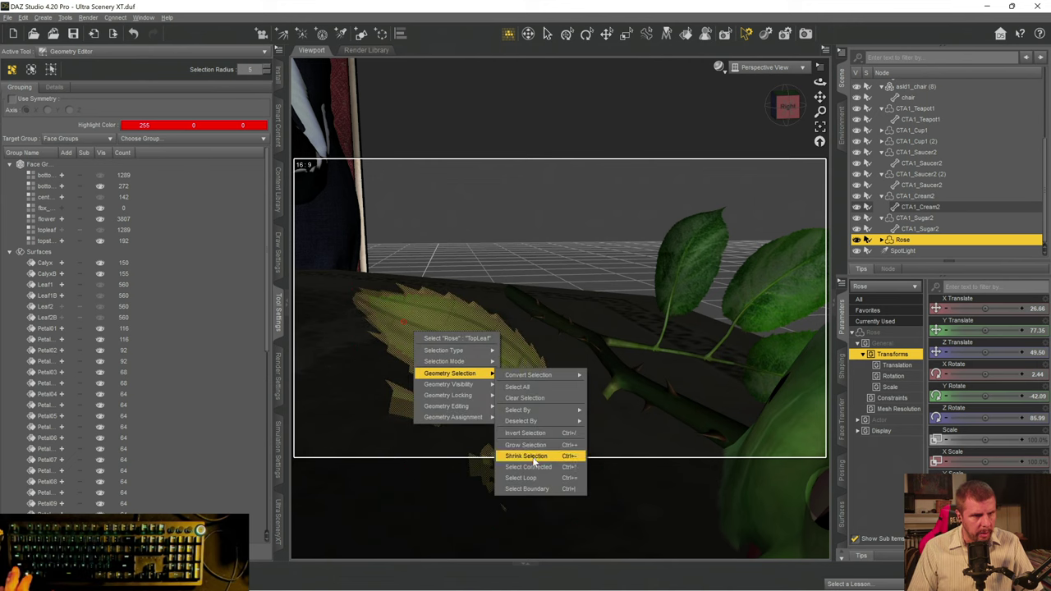
pyautogui.moveTo(535, 413)
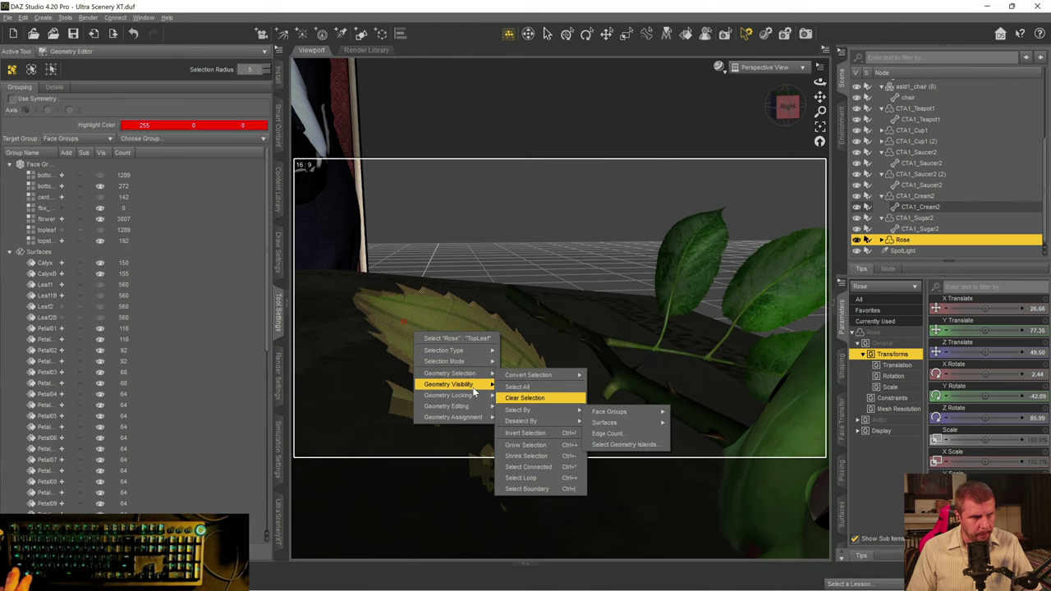
pyautogui.click(537, 386)
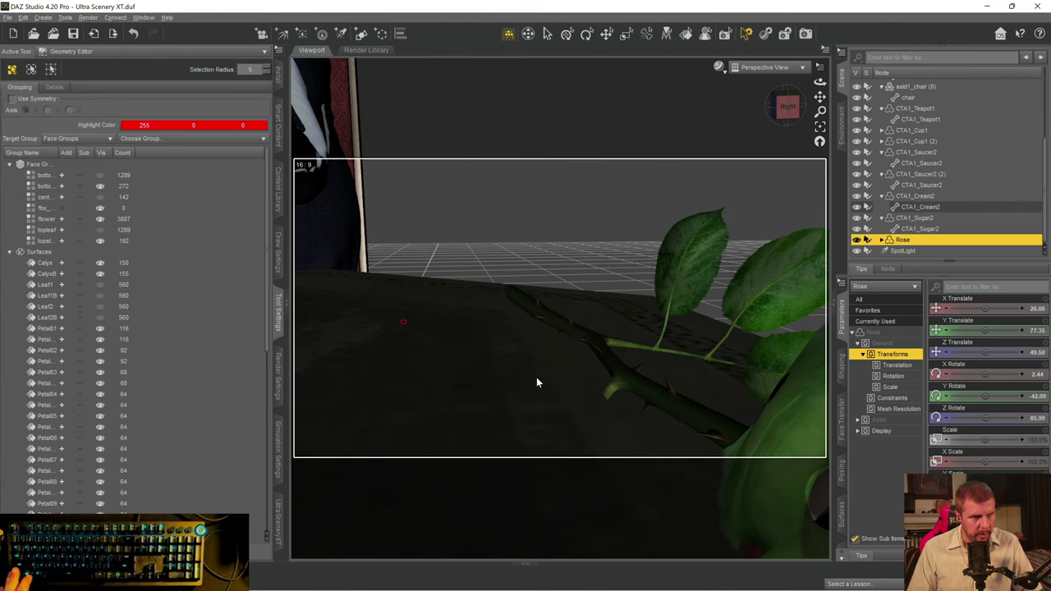
# - Hide the selected polygons among the rose's stray scraps behind the stem
pyautogui.moveTo(787, 105); pyautogui.dragTo(527, 227)
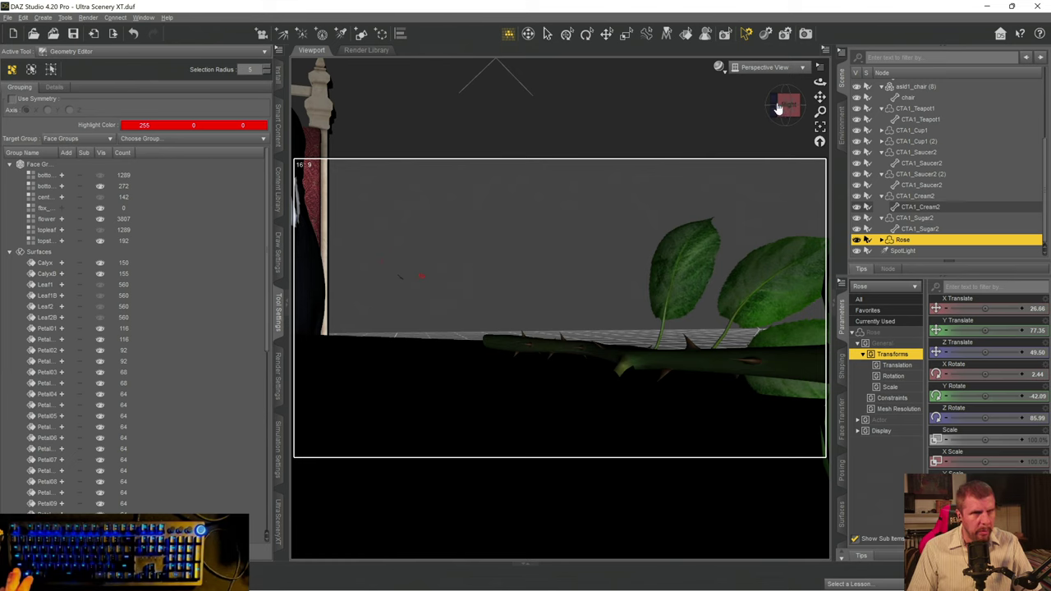
pyautogui.moveTo(780, 107); pyautogui.dragTo(717, 297)
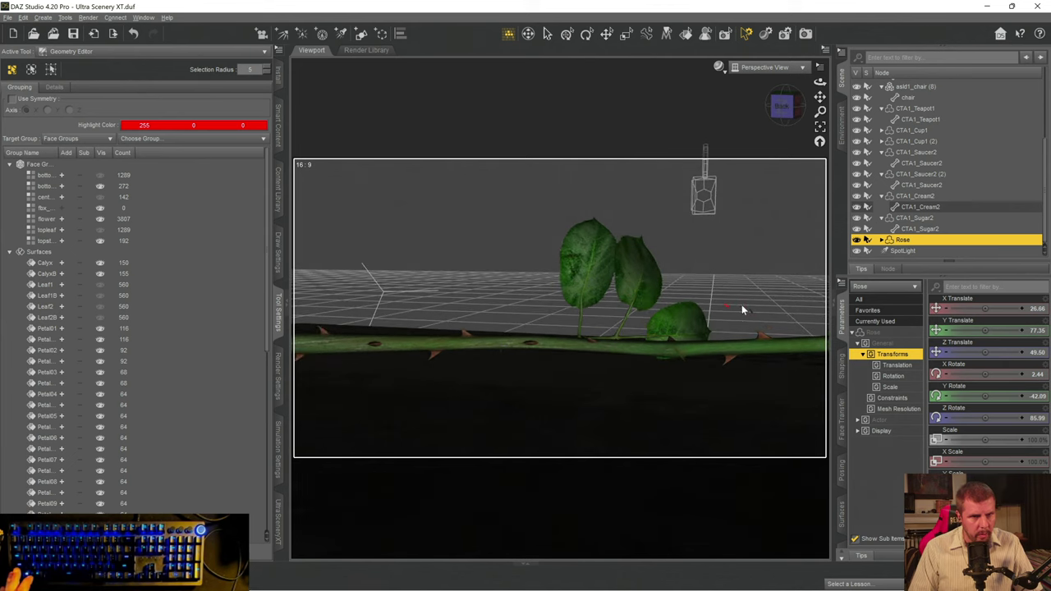
pyautogui.rightClick(750, 312)
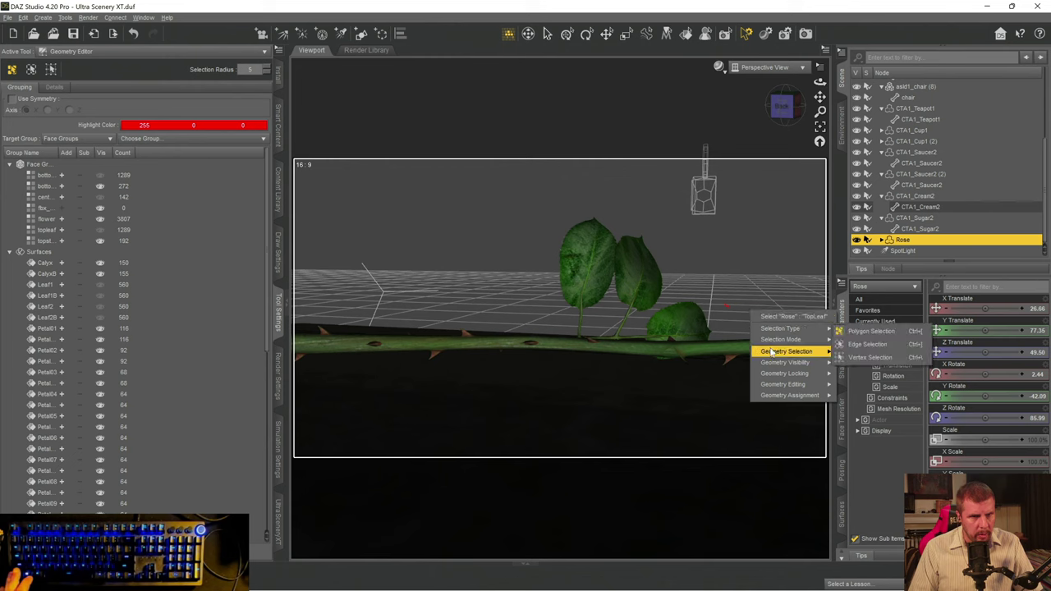
pyautogui.moveTo(787, 353)
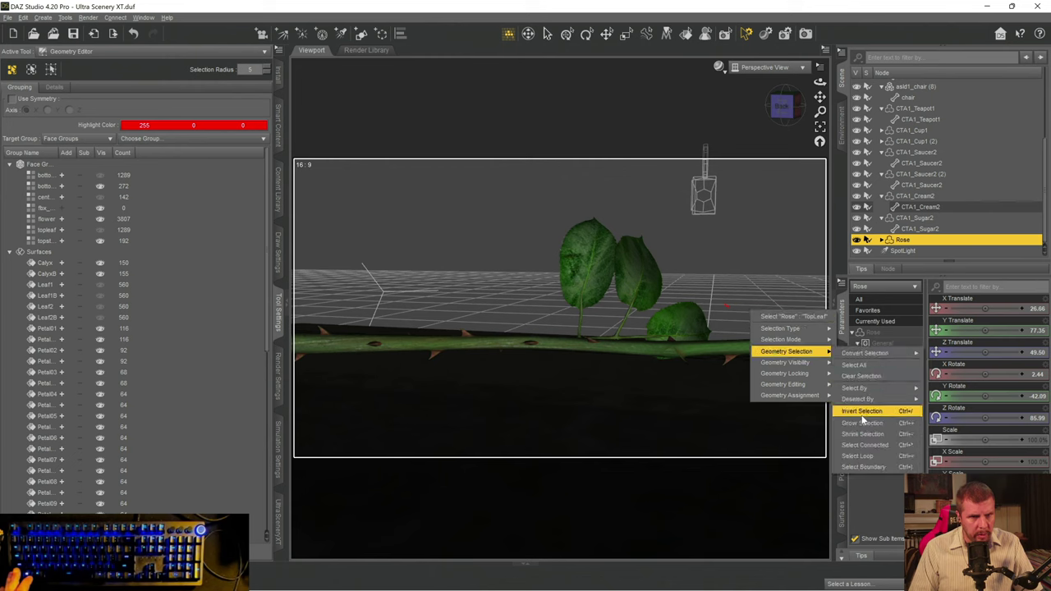
pyautogui.moveTo(816, 367)
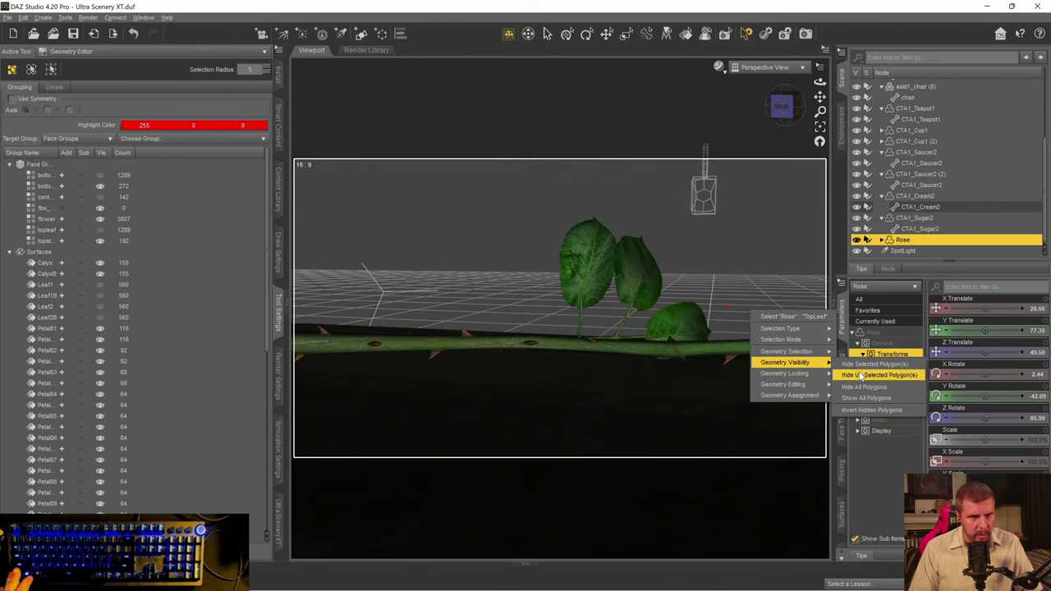
pyautogui.click(852, 362)
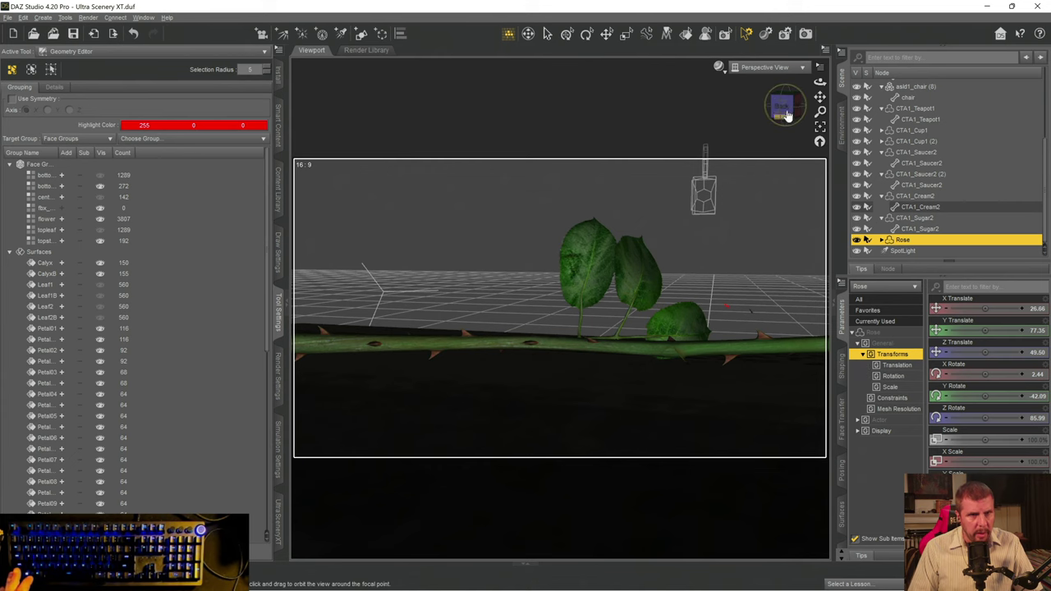
# - Hide the selected yellowish leaf scraps on the tabletop between the rose and the teapot
pyautogui.moveTo(782, 105)
pyautogui.mouseDown()
pyautogui.moveTo(757, 106)
pyautogui.moveTo(758, 123)
pyautogui.moveTo(763, 98)
pyautogui.moveTo(818, 94)
pyautogui.moveTo(781, 108)
pyautogui.mouseUp()
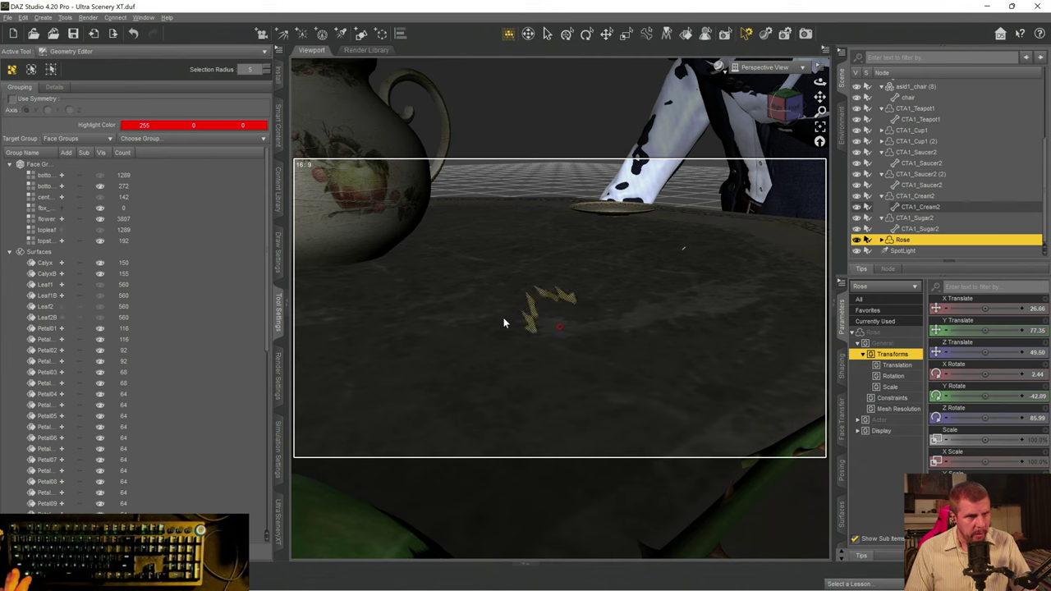
pyautogui.rightClick(526, 317)
pyautogui.moveTo(565, 386)
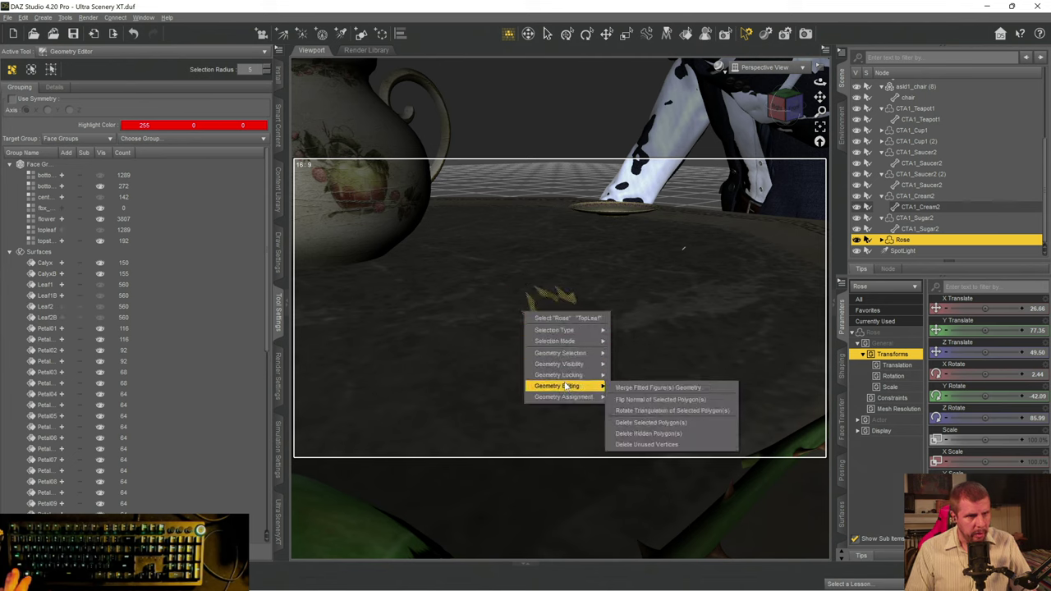
pyautogui.moveTo(579, 367)
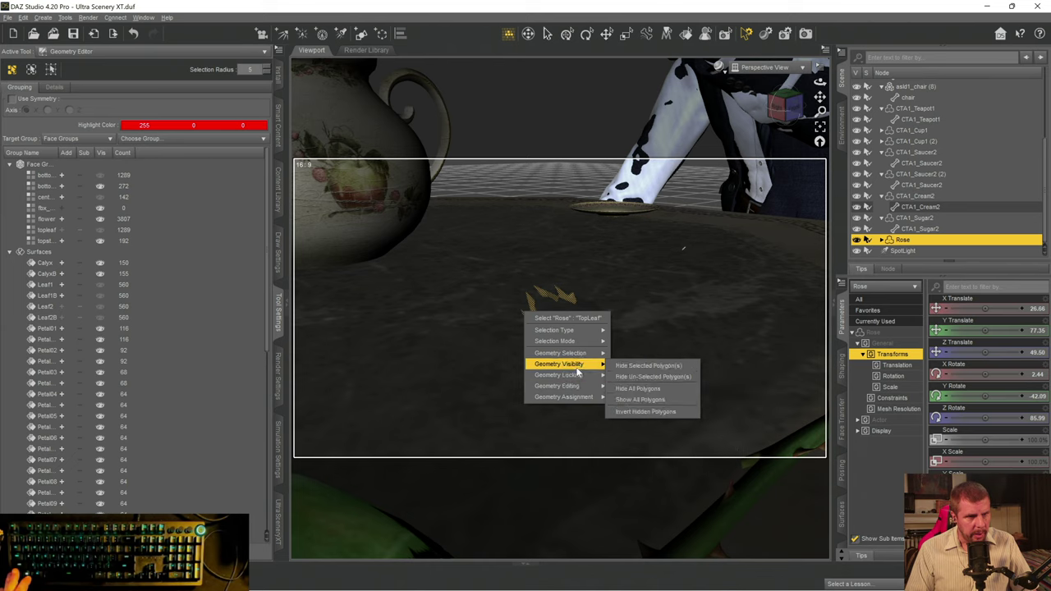
pyautogui.click(658, 366)
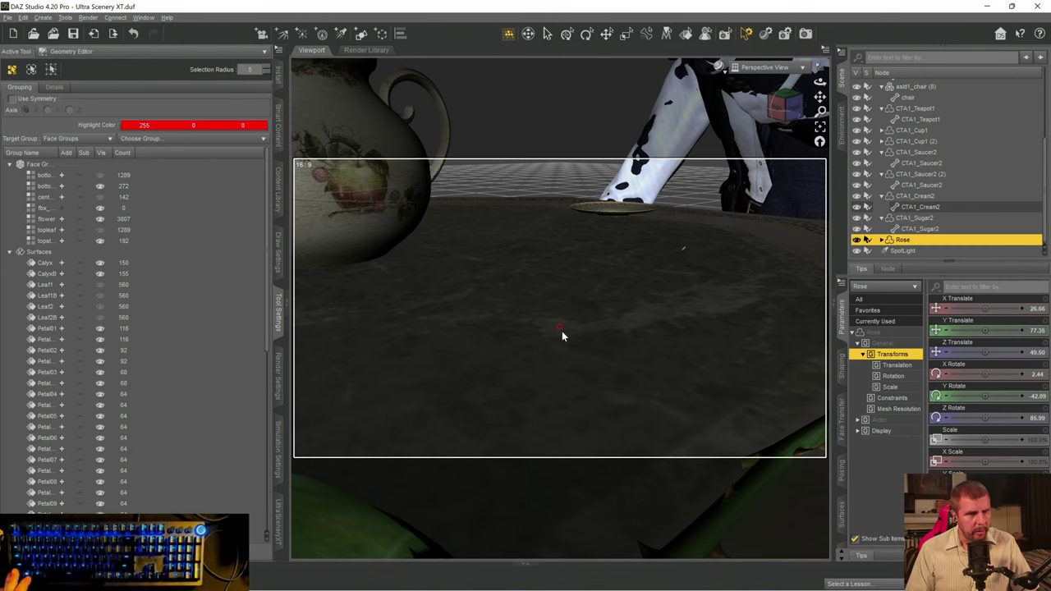
# - Switch to the Mesh Grabber tool and raise the tip of the rose's low front leaf slightly off the table
pyautogui.keyDown('alt'); pyautogui.moveTo(580, 331); pyautogui.dragTo(613, 281); pyautogui.keyUp('alt')
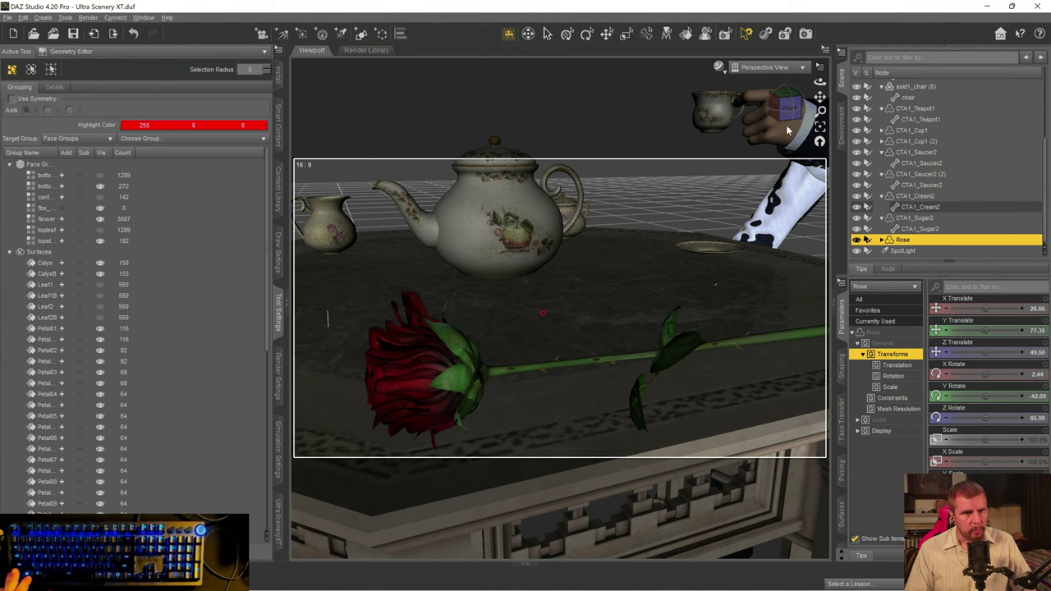
pyautogui.moveTo(787, 130)
pyautogui.mouseDown()
pyautogui.moveTo(748, 130)
pyautogui.moveTo(784, 131)
pyautogui.mouseUp()
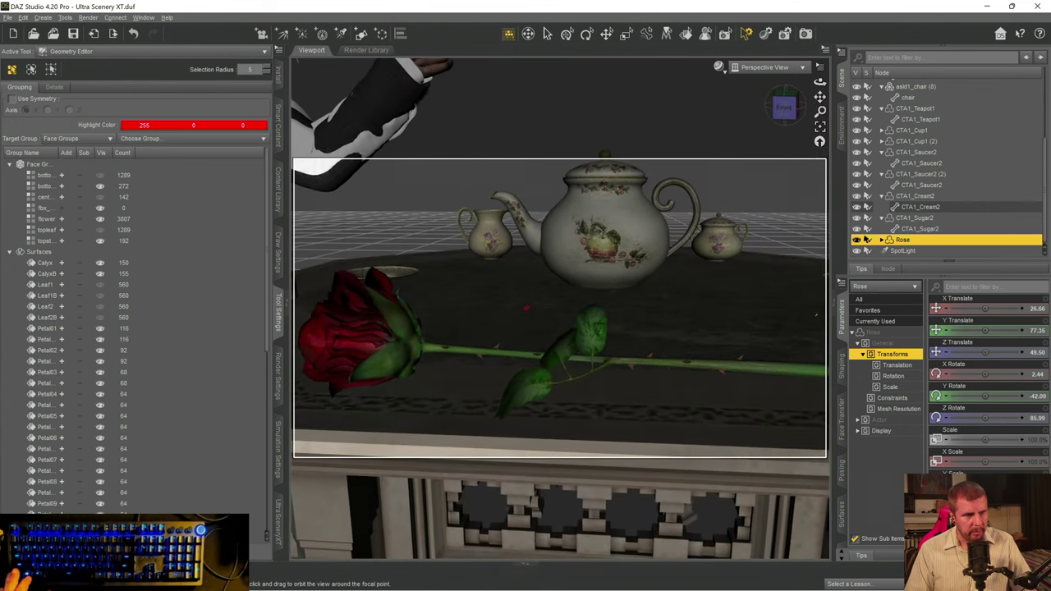
pyautogui.click(606, 34)
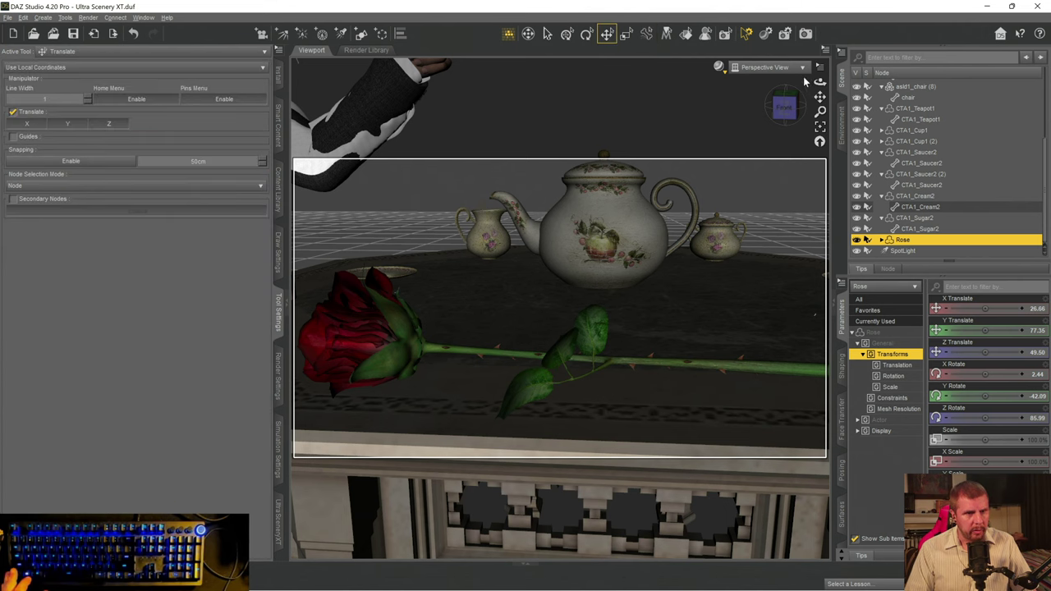
pyautogui.moveTo(820, 83); pyautogui.dragTo(820, 66)
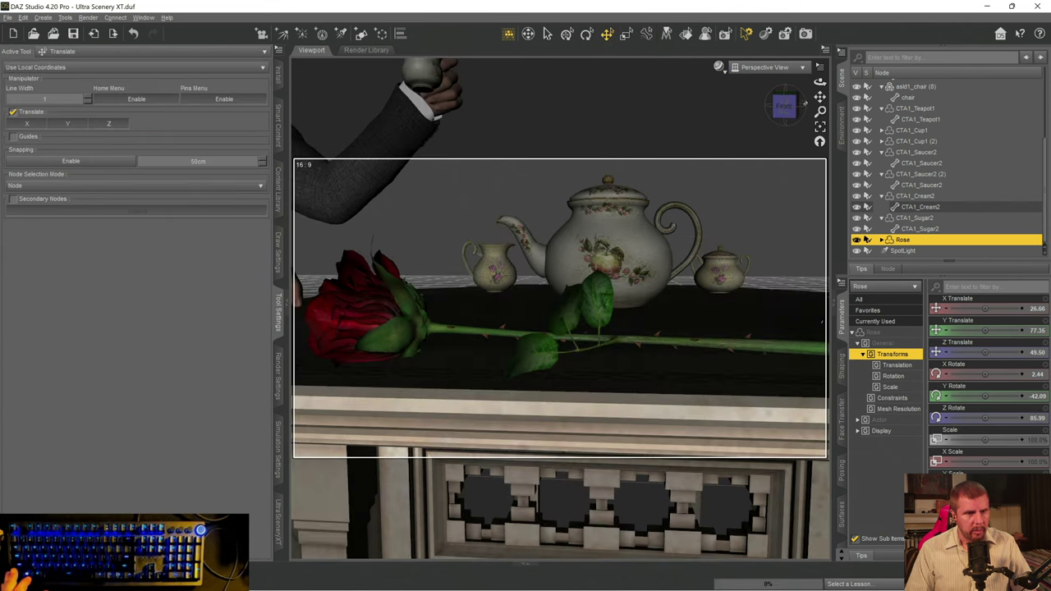
pyautogui.moveTo(785, 107)
pyautogui.mouseDown()
pyautogui.moveTo(810, 107)
pyautogui.moveTo(760, 107)
pyautogui.moveTo(777, 107)
pyautogui.mouseUp()
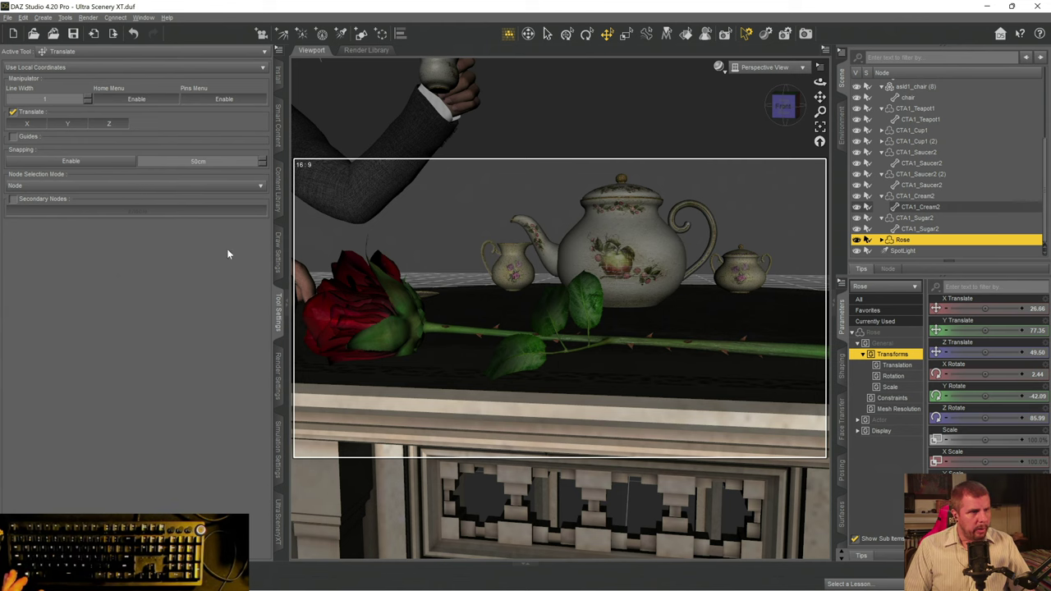
pyautogui.click(74, 52)
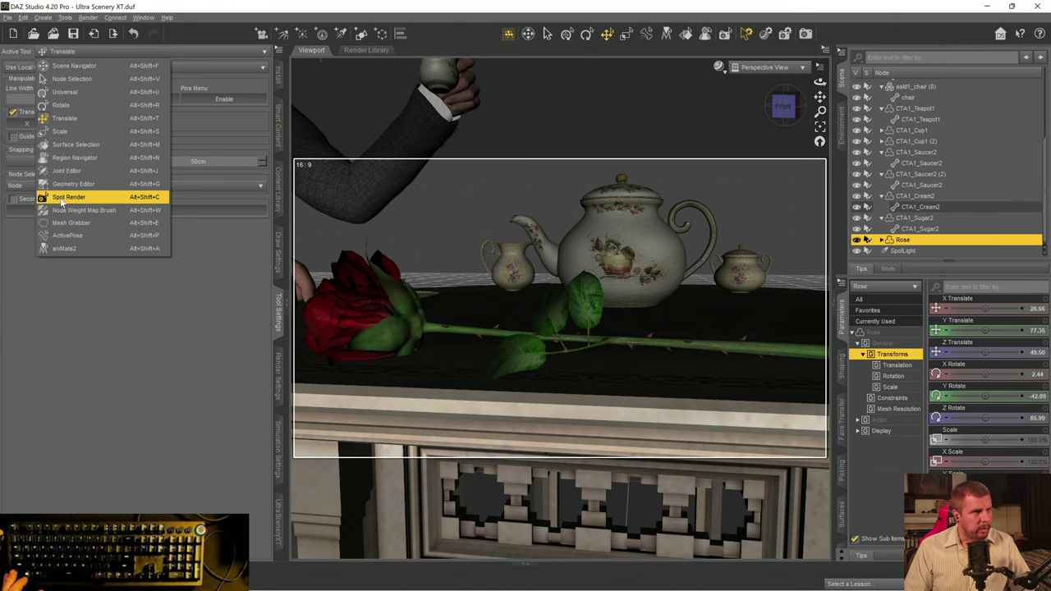
pyautogui.click(72, 224)
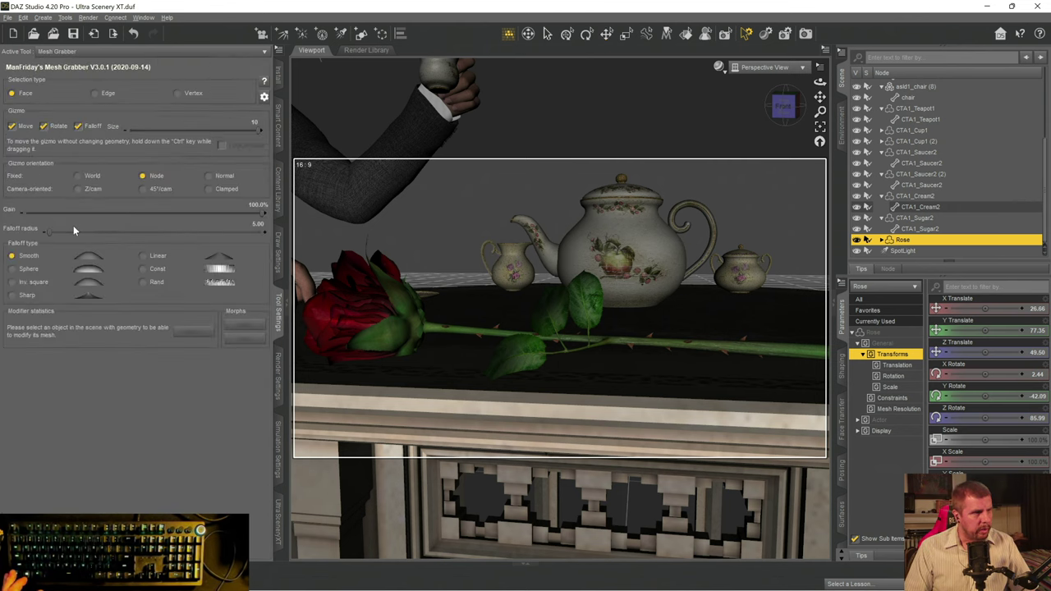
pyautogui.click(516, 366)
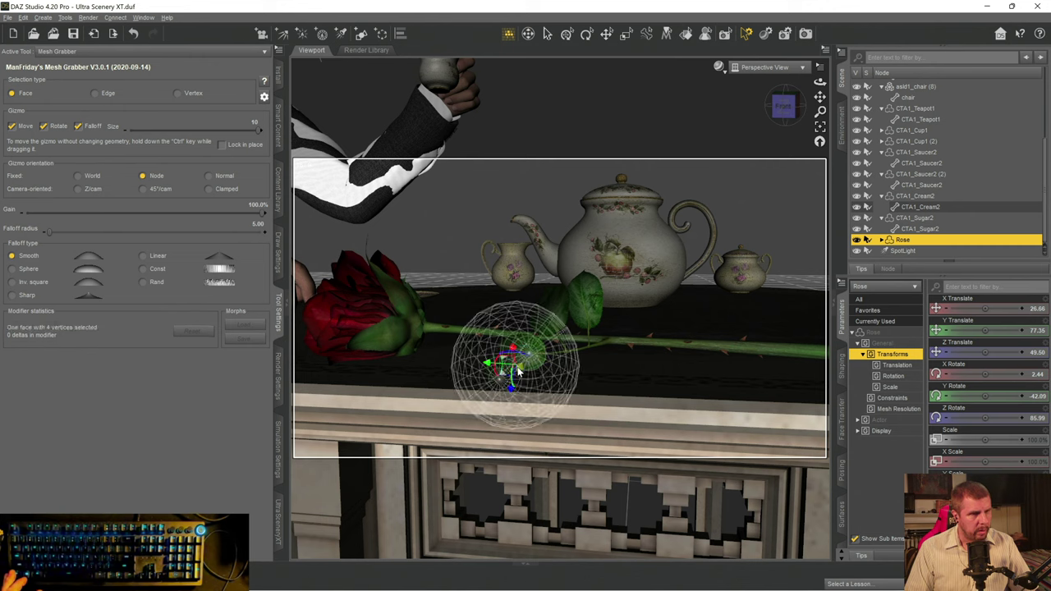
pyautogui.moveTo(513, 352)
pyautogui.mouseDown()
pyautogui.moveTo(507, 386)
pyautogui.moveTo(510, 365)
pyautogui.mouseUp()
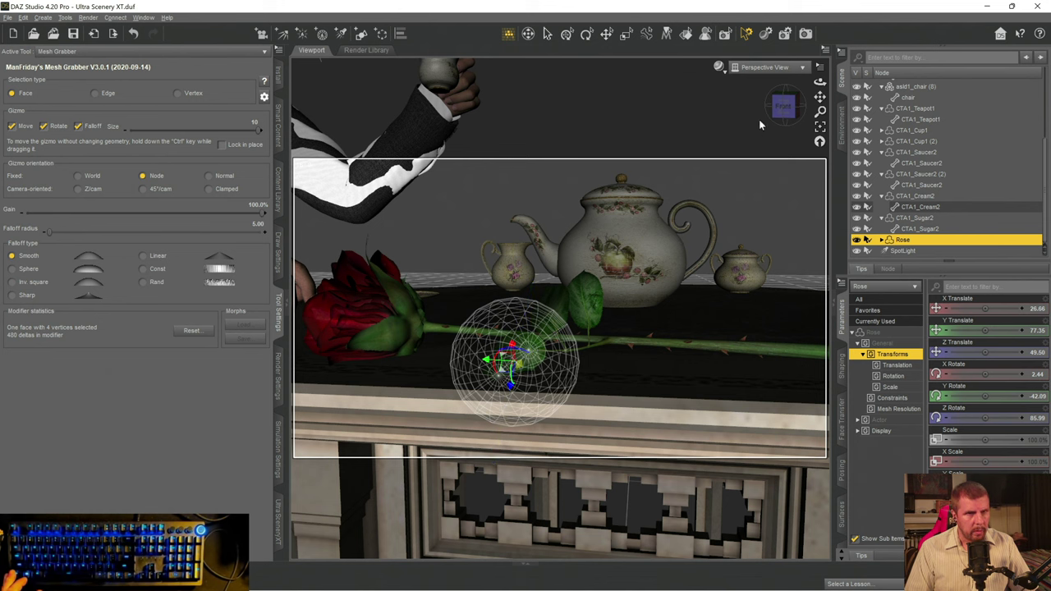
# - Raise the front leaf's tip further and lift its lower edge with the Mesh Grabber
pyautogui.keyDown('alt'); pyautogui.moveTo(611, 313); pyautogui.dragTo(679, 190); pyautogui.keyUp('alt')
pyautogui.scroll(5, 660, 207)
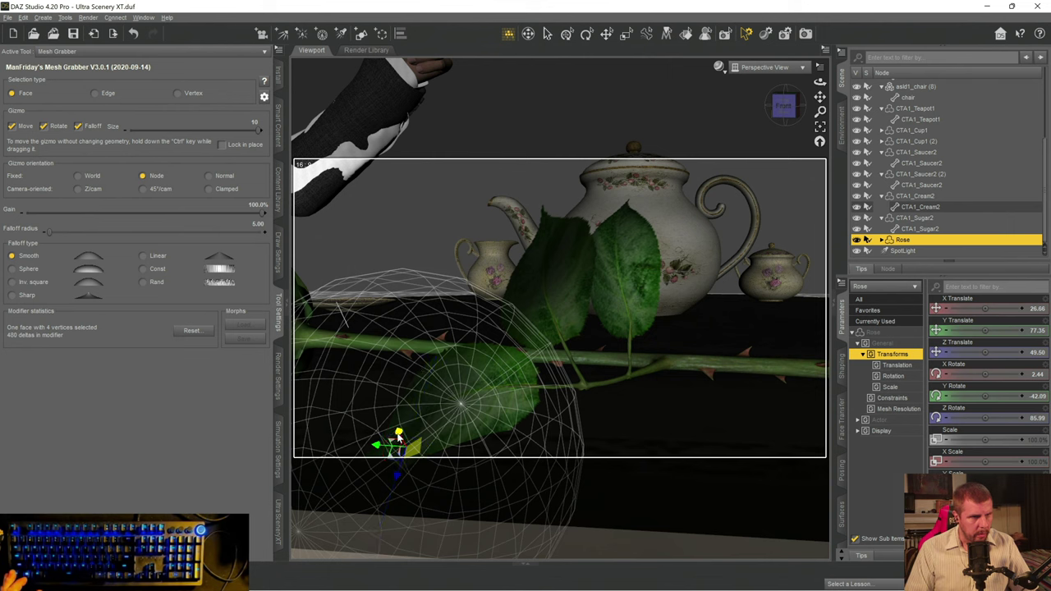
pyautogui.moveTo(399, 438); pyautogui.dragTo(393, 431)
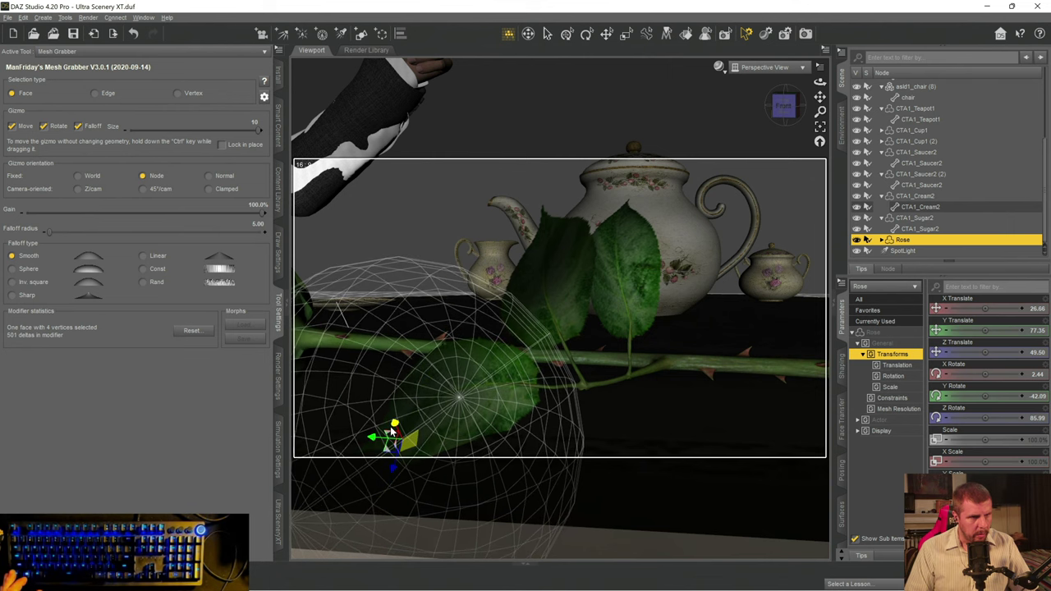
pyautogui.click(459, 438)
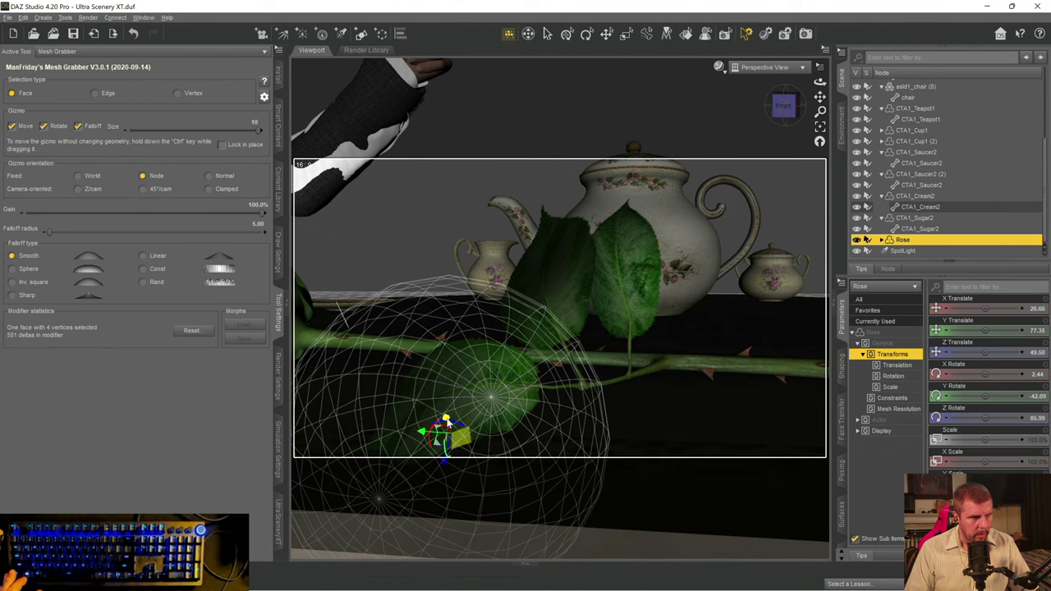
pyautogui.moveTo(444, 420); pyautogui.dragTo(442, 413)
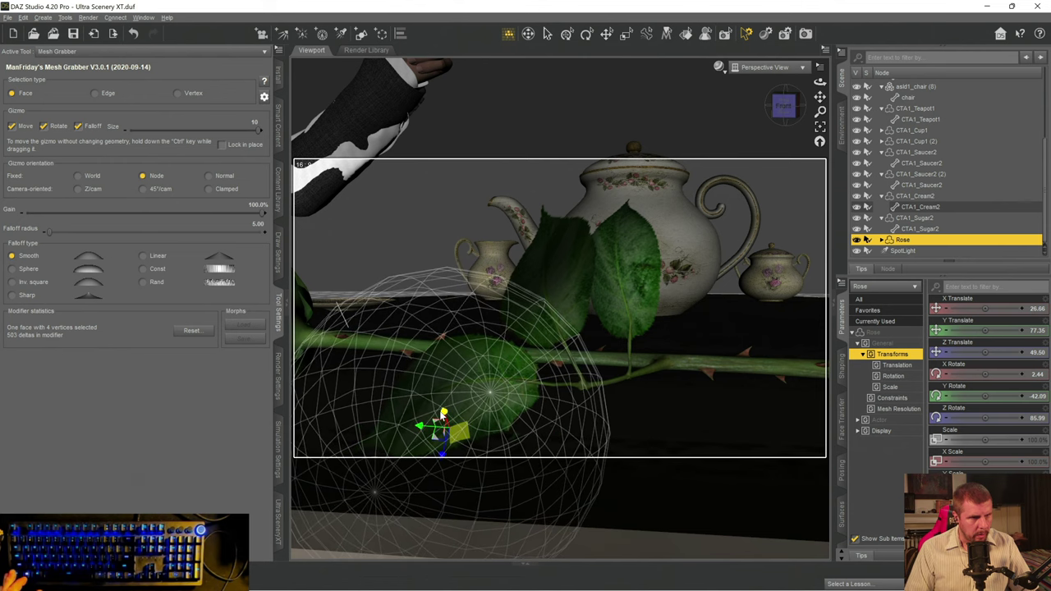
# - Select faces along the front leaf's underside and pull its lower edge further up from the tabletop
pyautogui.click(499, 390)
pyautogui.click(409, 453)
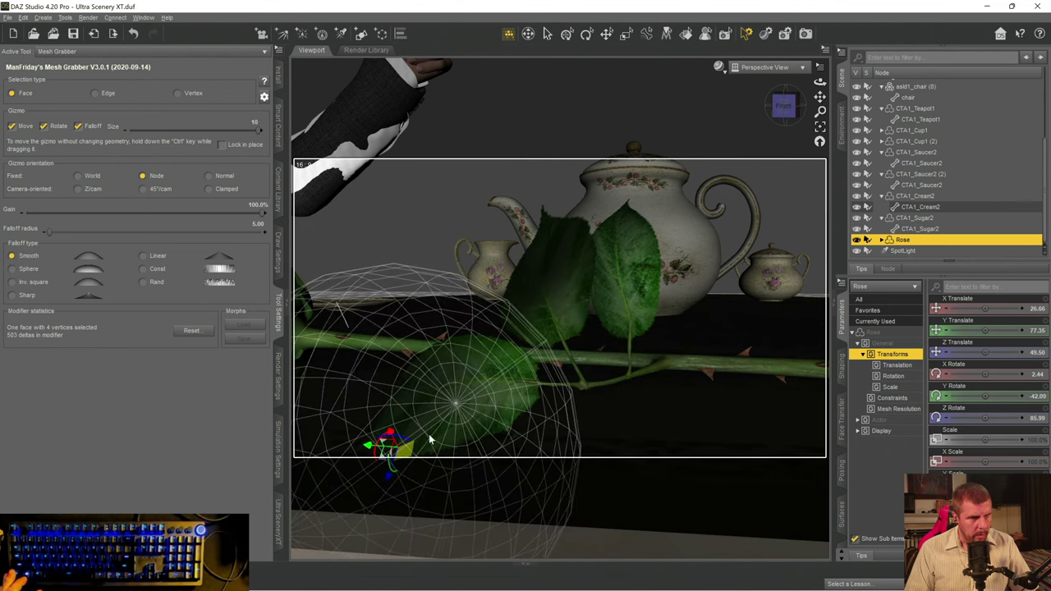
pyautogui.click(470, 448)
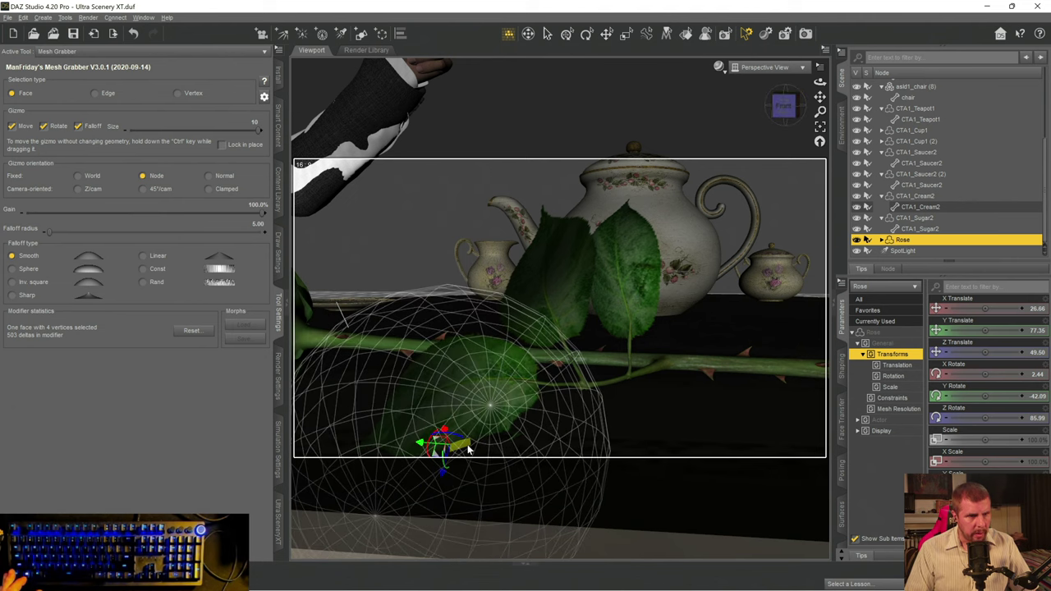
pyautogui.moveTo(441, 430); pyautogui.dragTo(475, 412)
pyautogui.moveTo(782, 105)
pyautogui.mouseDown()
pyautogui.moveTo(769, 107)
pyautogui.moveTo(783, 105)
pyautogui.mouseUp()
pyautogui.click(519, 415)
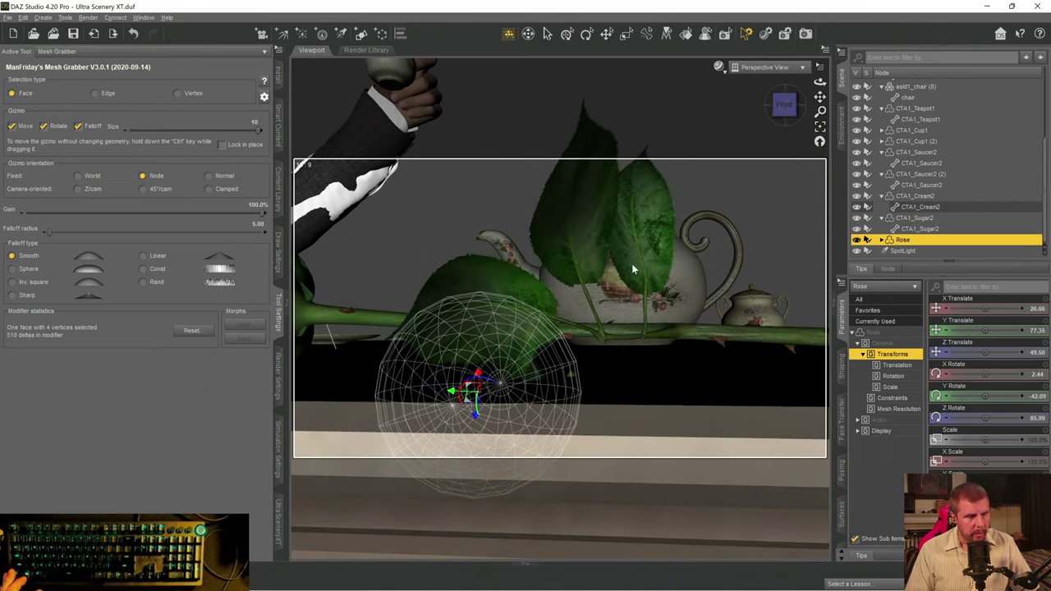
# - Grab a face on the front leaf, pull that part of the leaf slightly back down, and deselect the rose
pyautogui.click(639, 237)
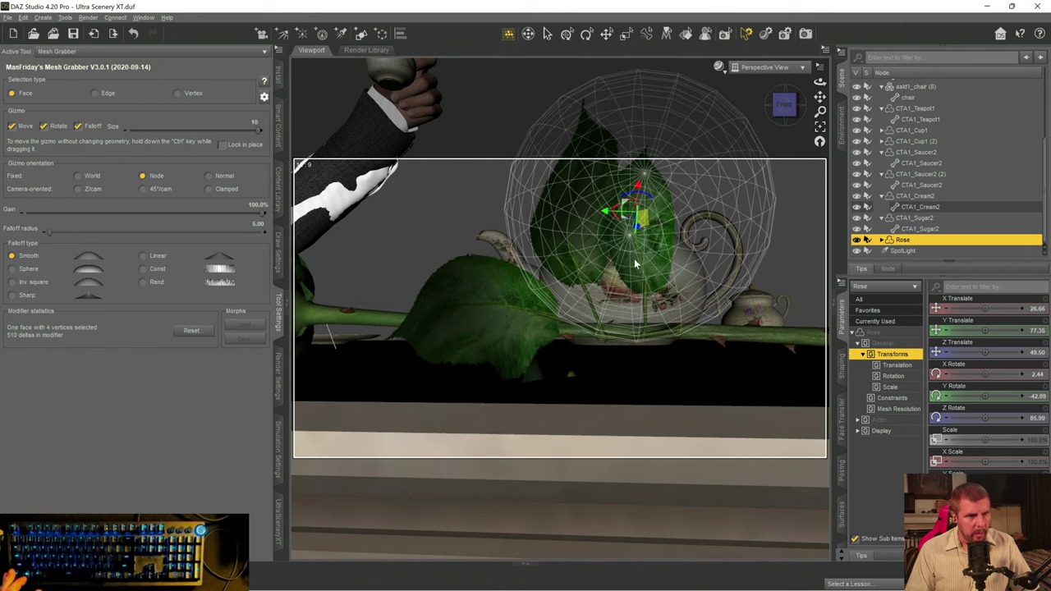
pyautogui.click(516, 374)
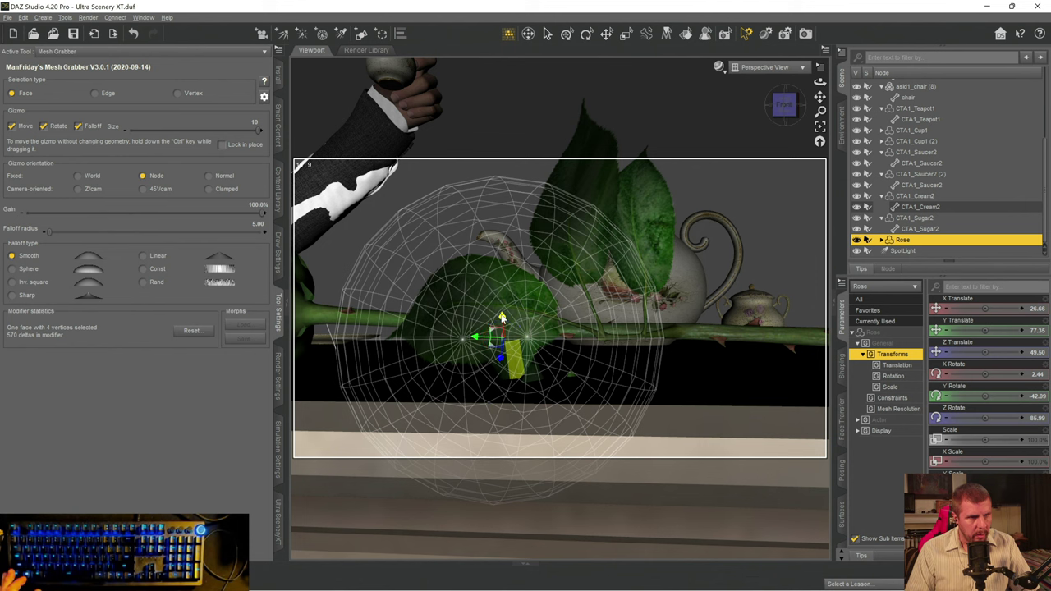
pyautogui.moveTo(502, 317); pyautogui.dragTo(528, 335)
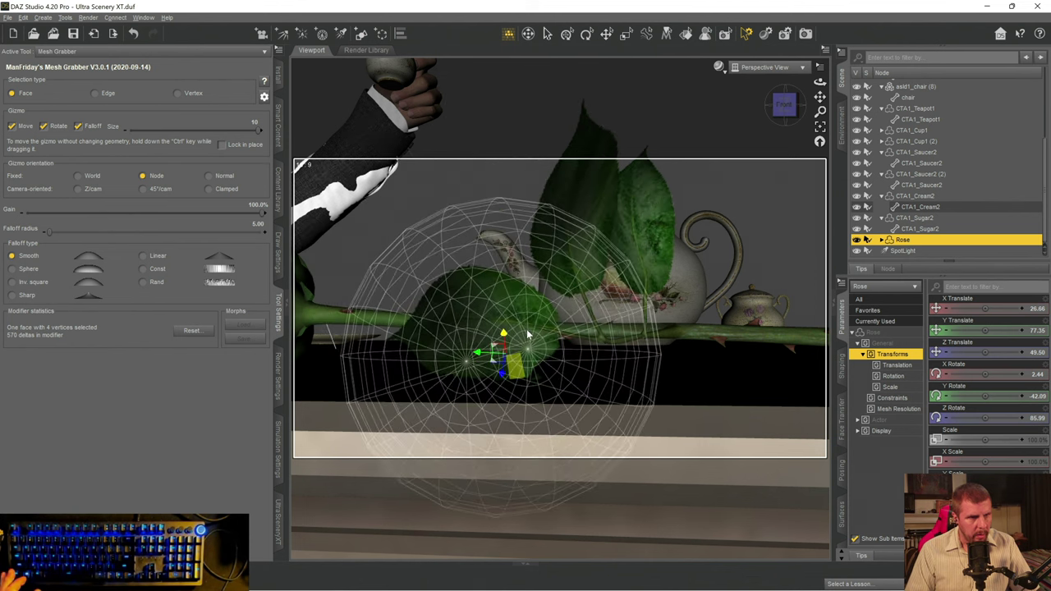
pyautogui.click(611, 367)
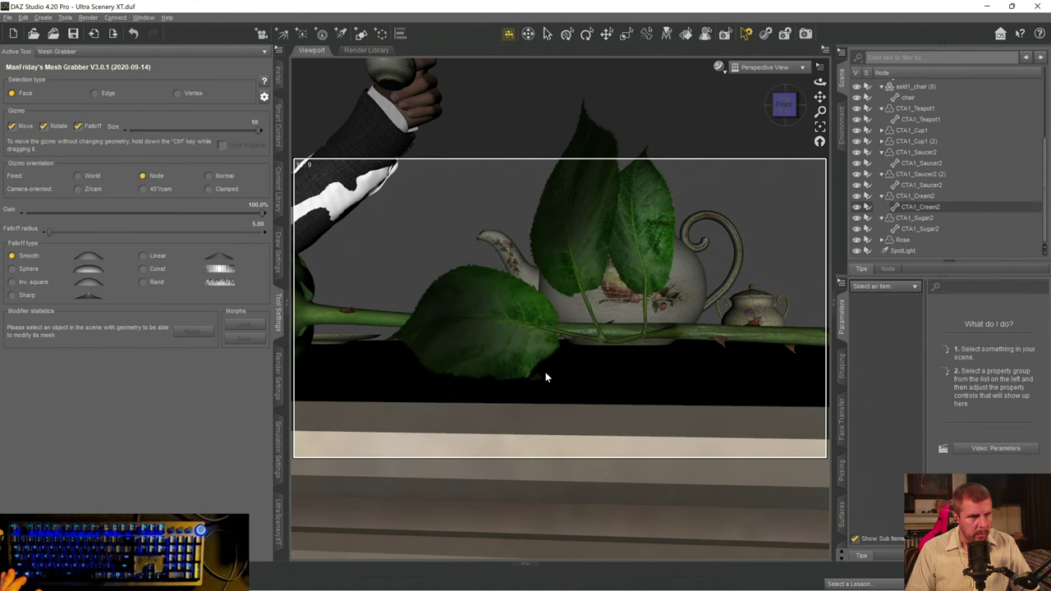
pyautogui.moveTo(784, 105); pyautogui.dragTo(682, 327)
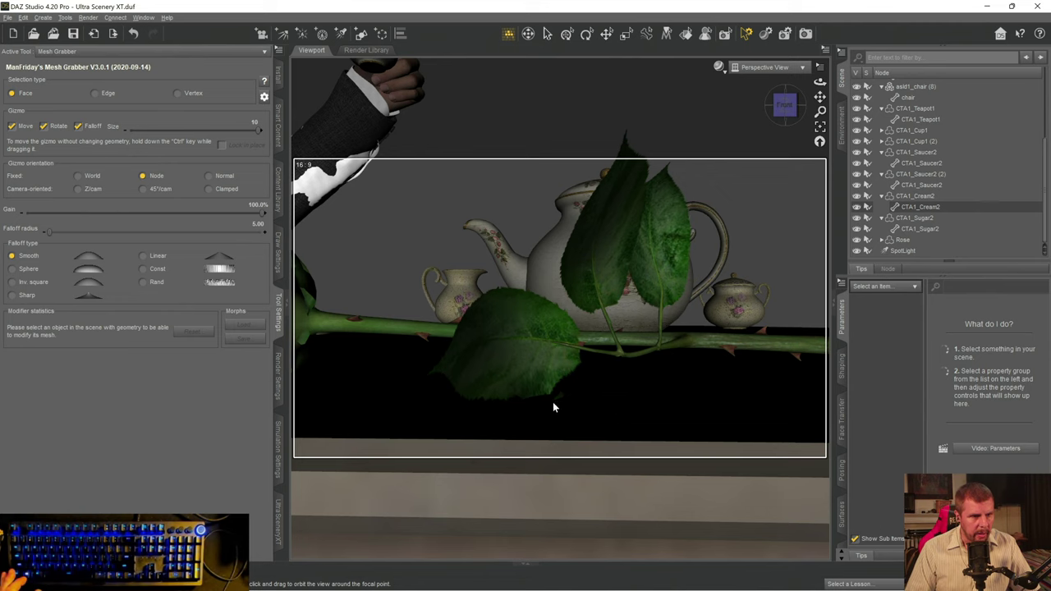
# - Switch back to the Geometry Editor and select the Rose again for polygon selection
pyautogui.click(66, 51)
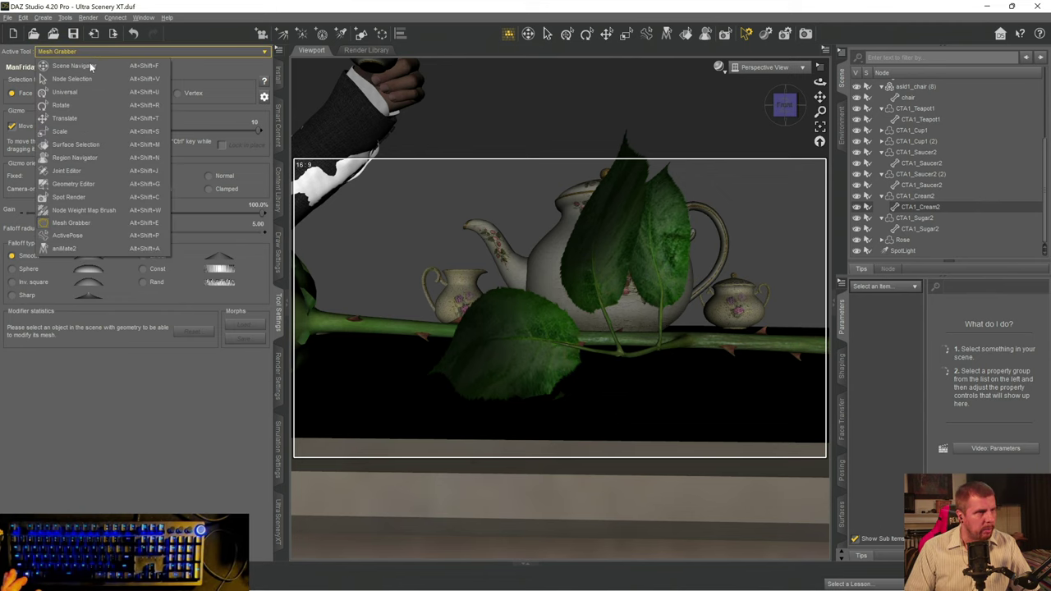
pyautogui.click(72, 184)
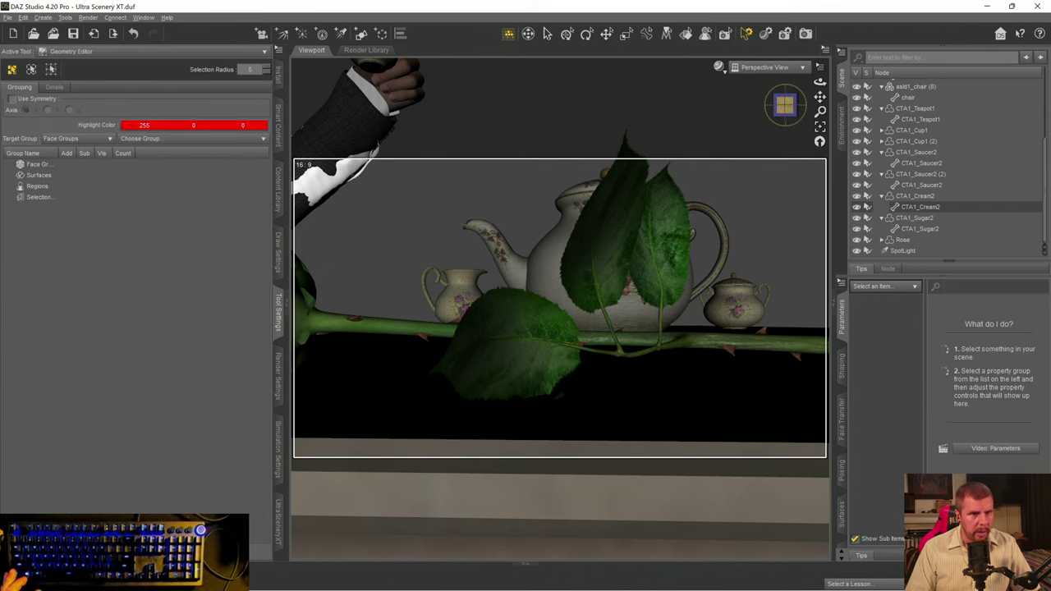
pyautogui.keyDown('alt'); pyautogui.moveTo(608, 403); pyautogui.dragTo(626, 405); pyautogui.keyUp('alt')
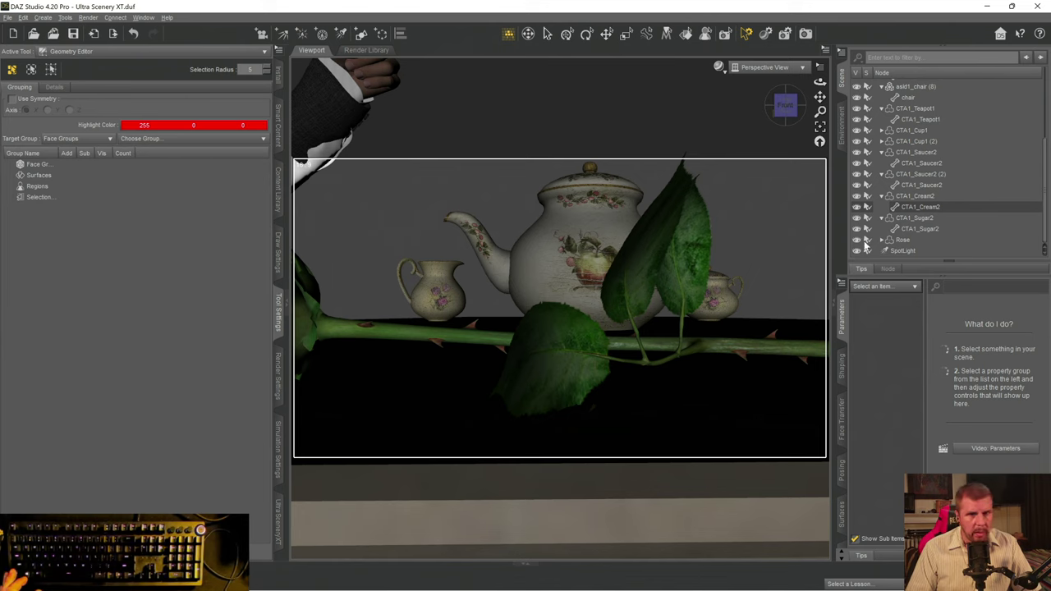
pyautogui.click(900, 240)
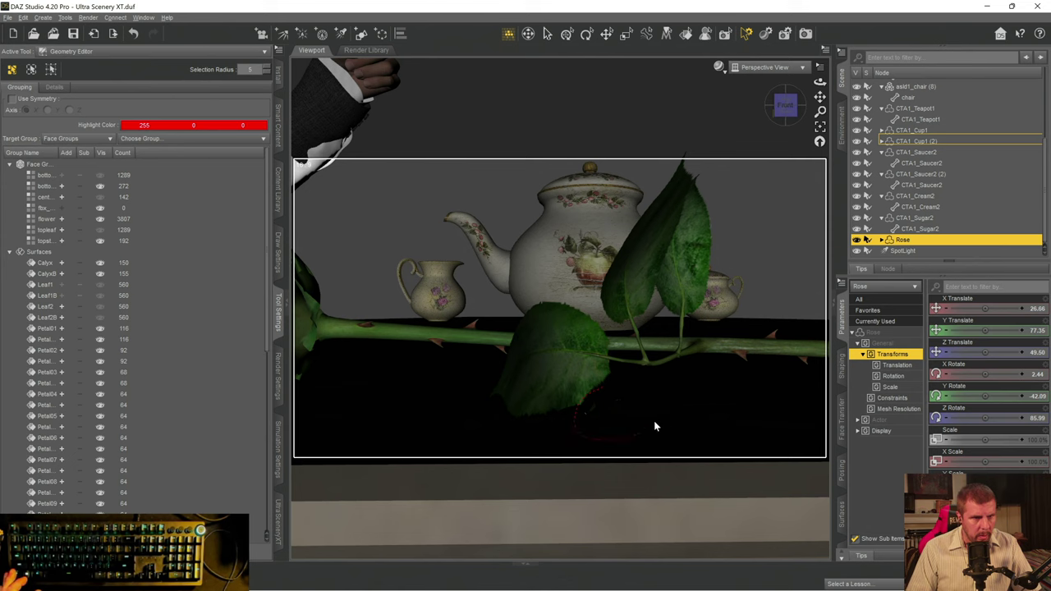
# - Hide the stray rose polygons beneath the front leaf and the leftover ones revealed in front of the table edge
pyautogui.rightClick(600, 415)
pyautogui.moveTo(643, 468)
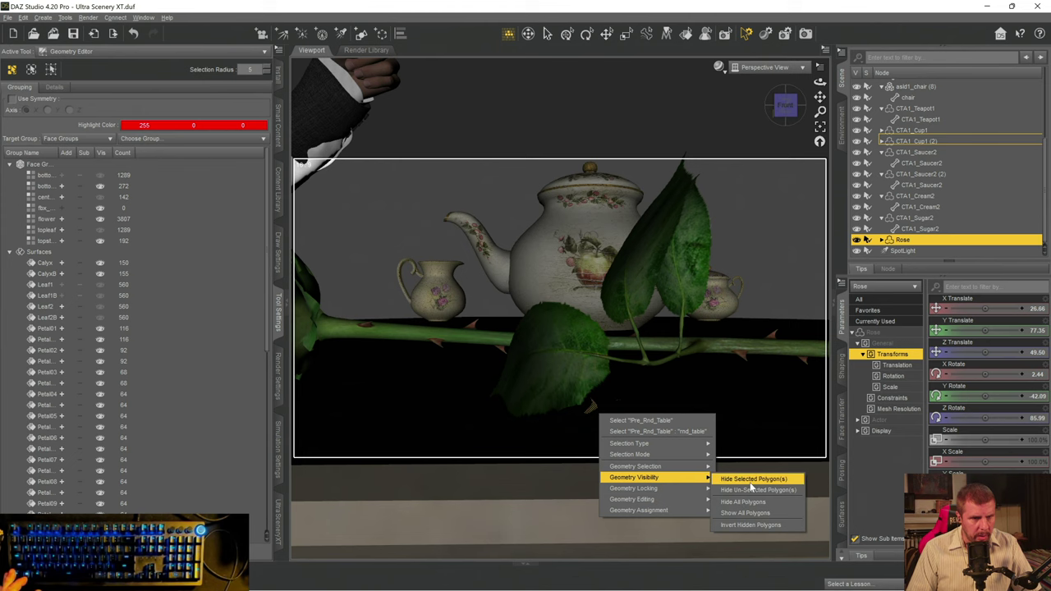
pyautogui.click(750, 480)
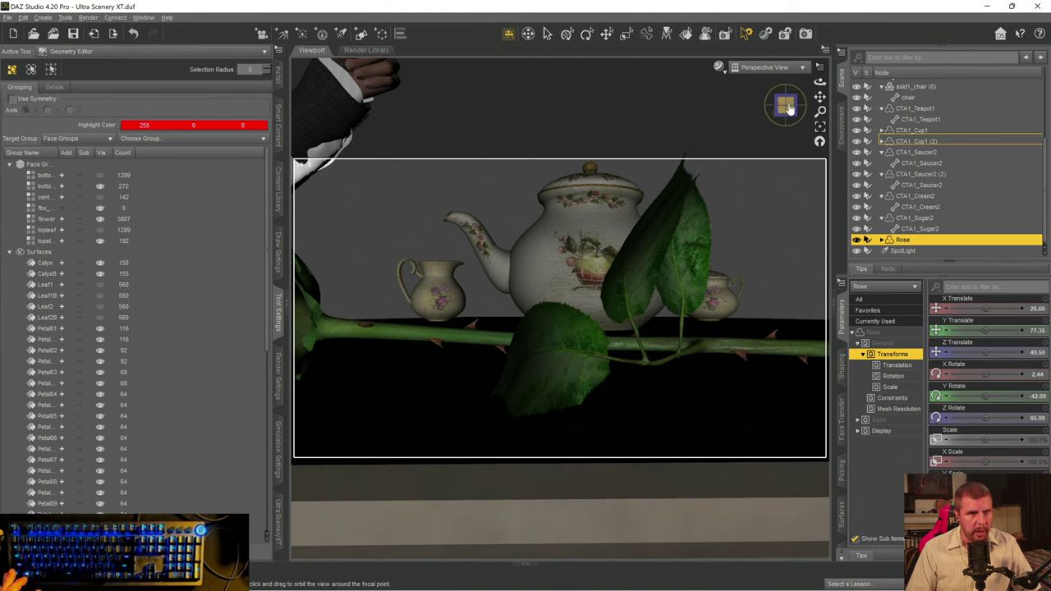
pyautogui.moveTo(785, 105); pyautogui.dragTo(744, 153)
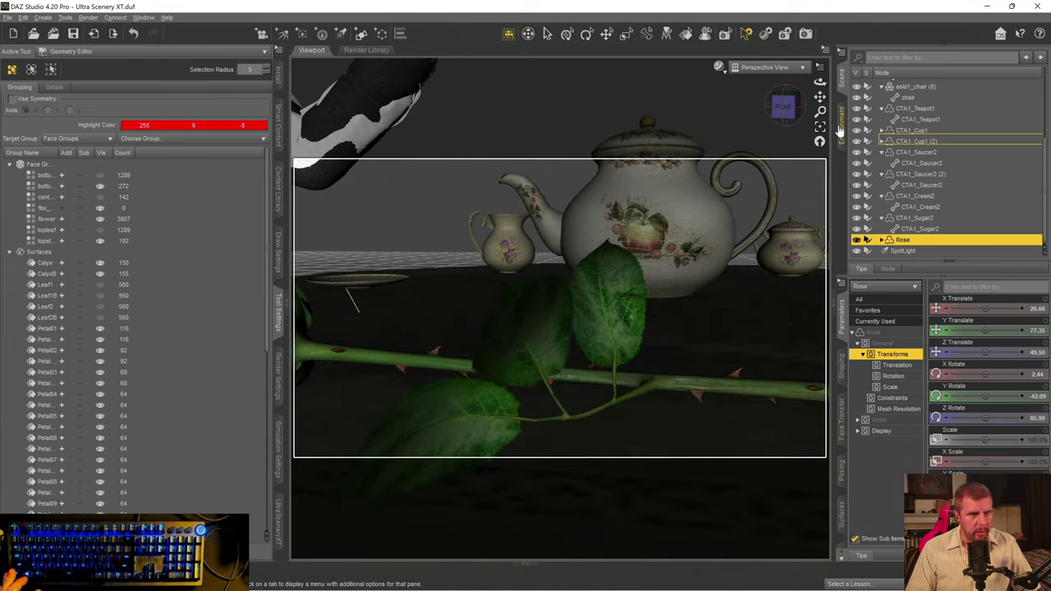
pyautogui.moveTo(785, 106); pyautogui.dragTo(690, 308)
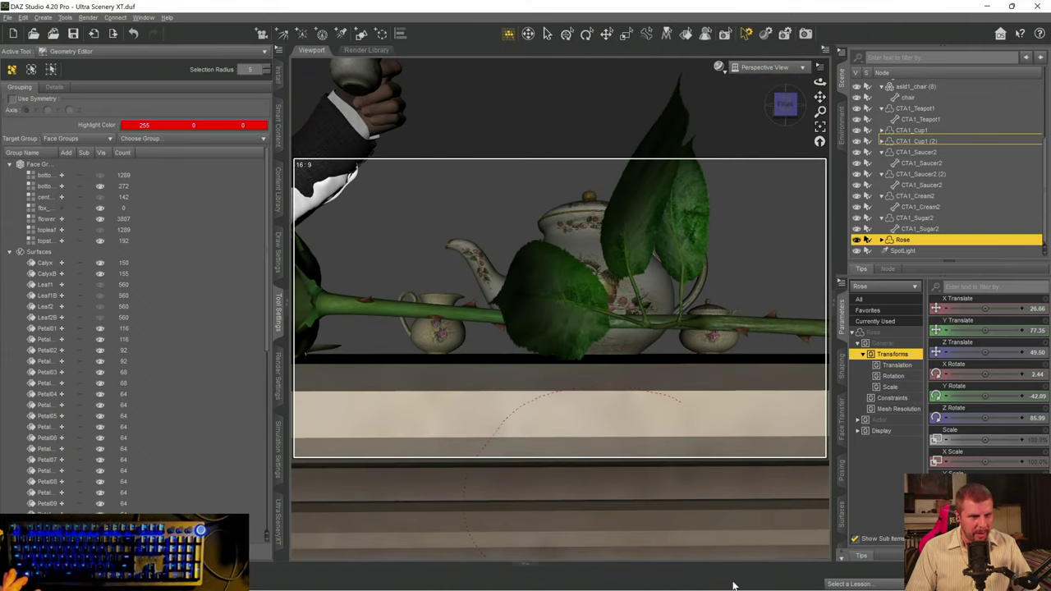
pyautogui.rightClick(632, 451)
pyautogui.moveTo(671, 510)
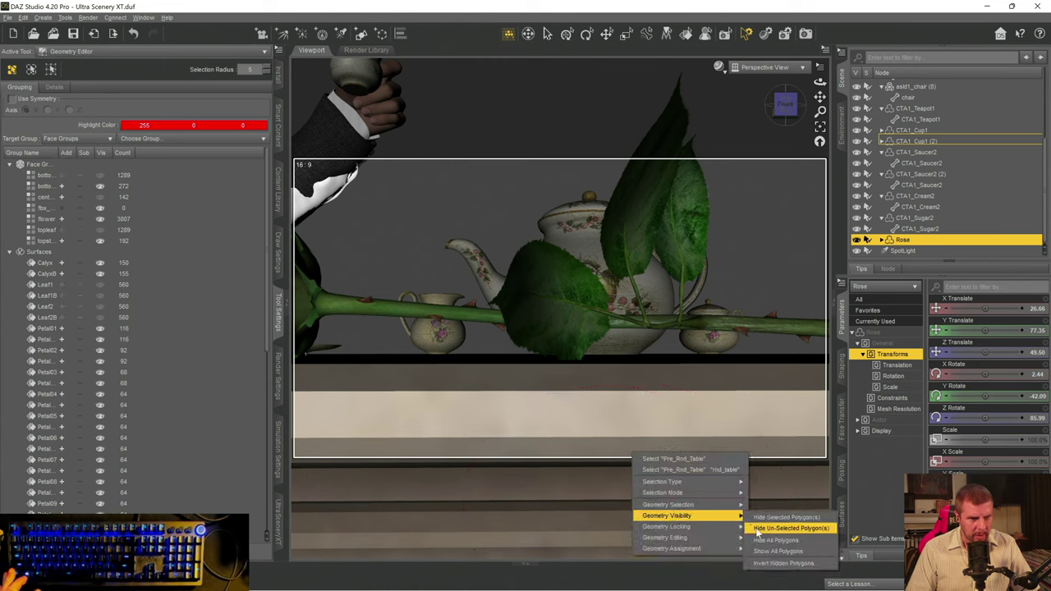
pyautogui.click(790, 517)
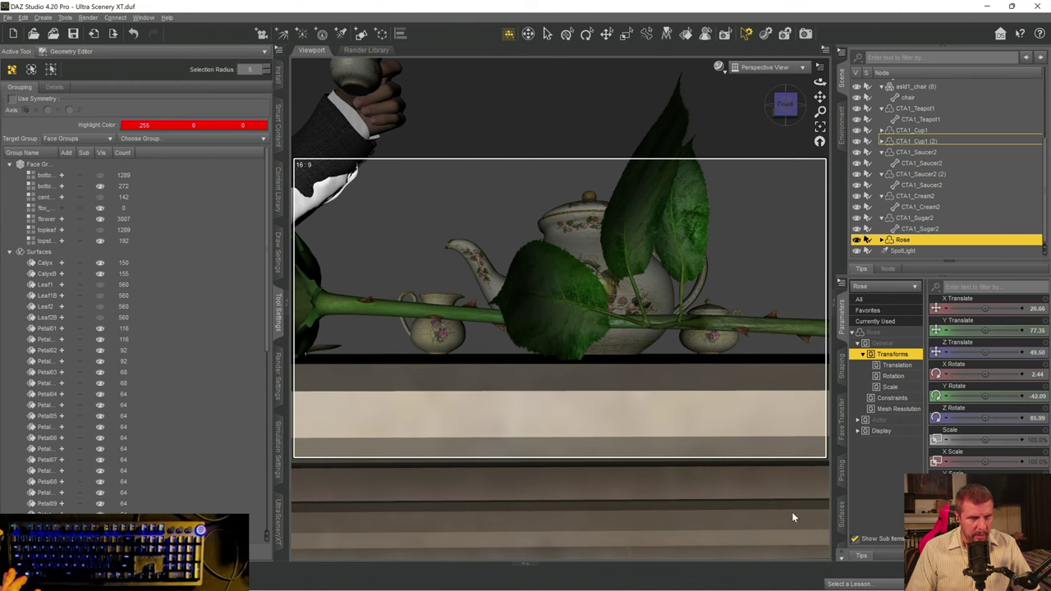
# - Activate the Translate tool, return to the scene's Camera view, and save the scene
pyautogui.moveTo(785, 103); pyautogui.dragTo(758, 138)
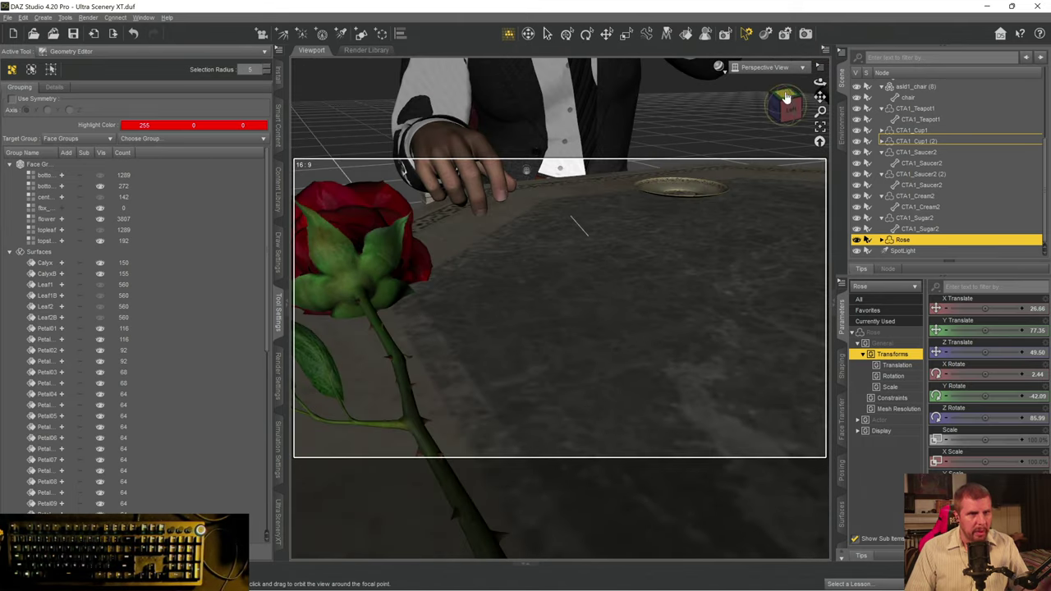
pyautogui.moveTo(785, 105); pyautogui.dragTo(820, 87)
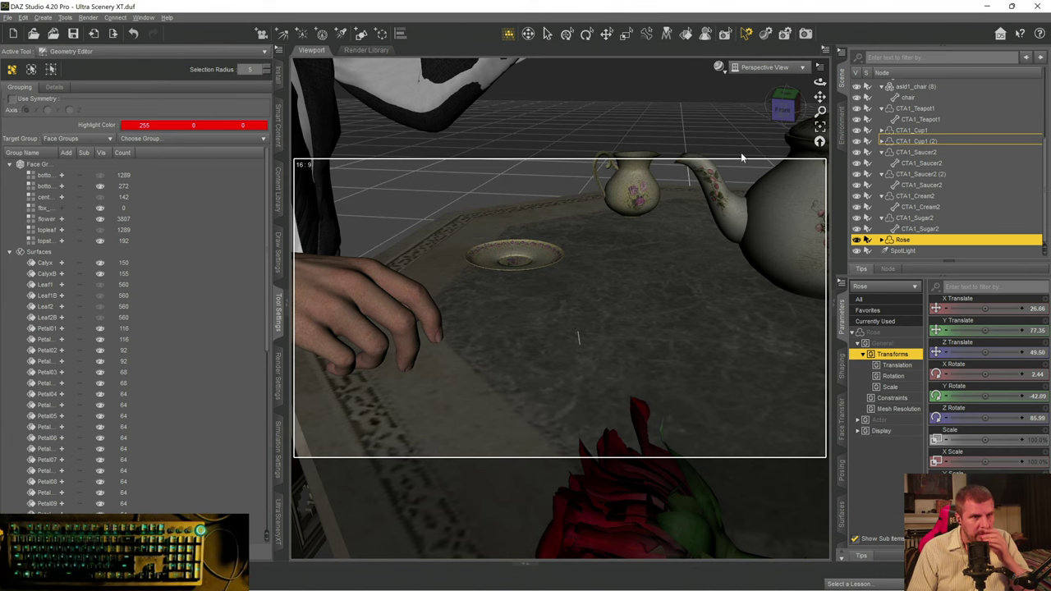
pyautogui.moveTo(821, 96); pyautogui.dragTo(793, 183)
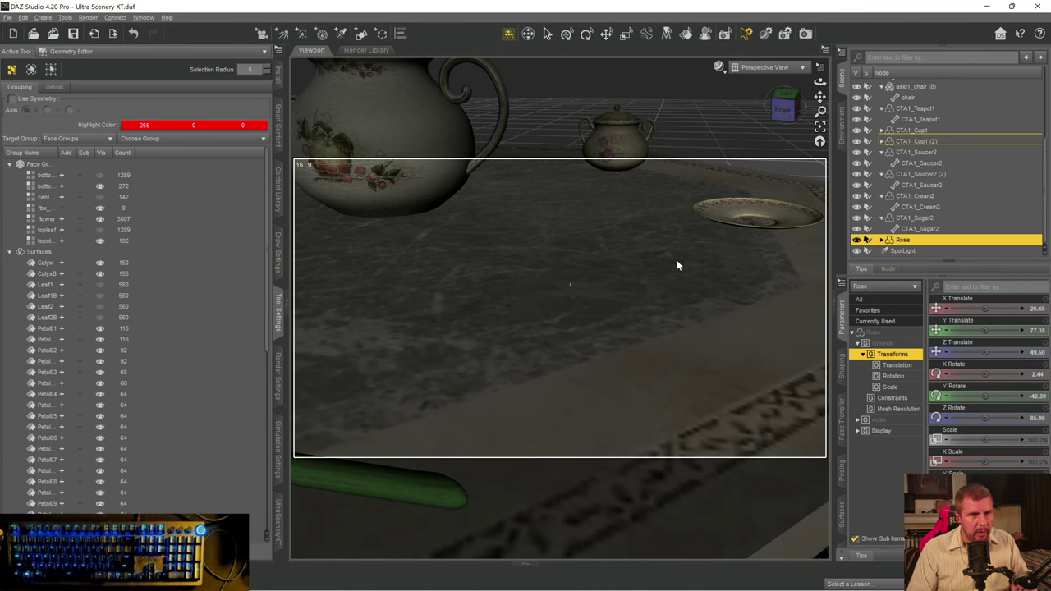
pyautogui.moveTo(786, 109); pyautogui.dragTo(776, 111)
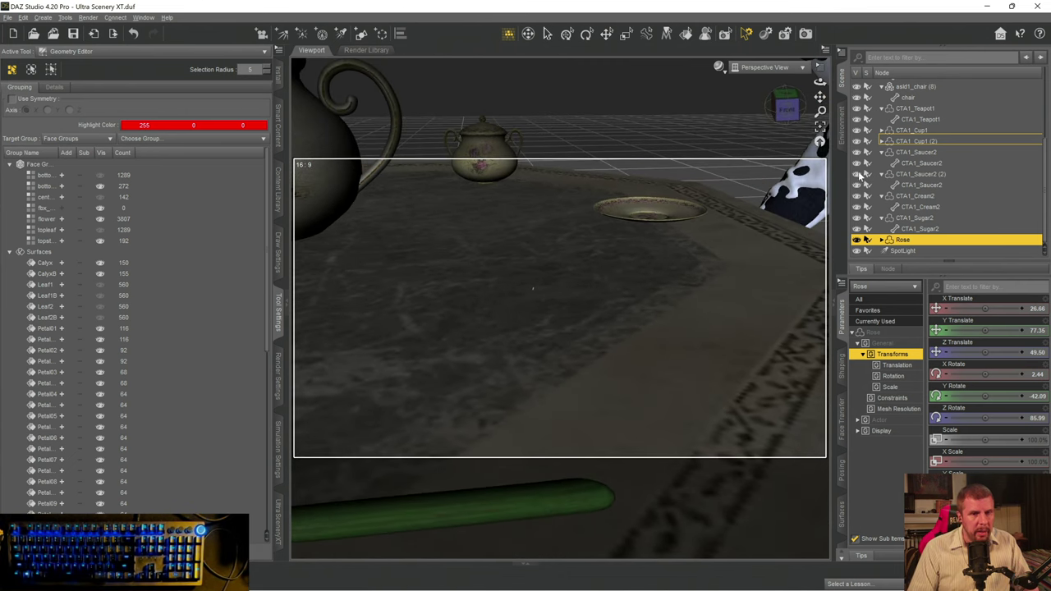
pyautogui.click(608, 36)
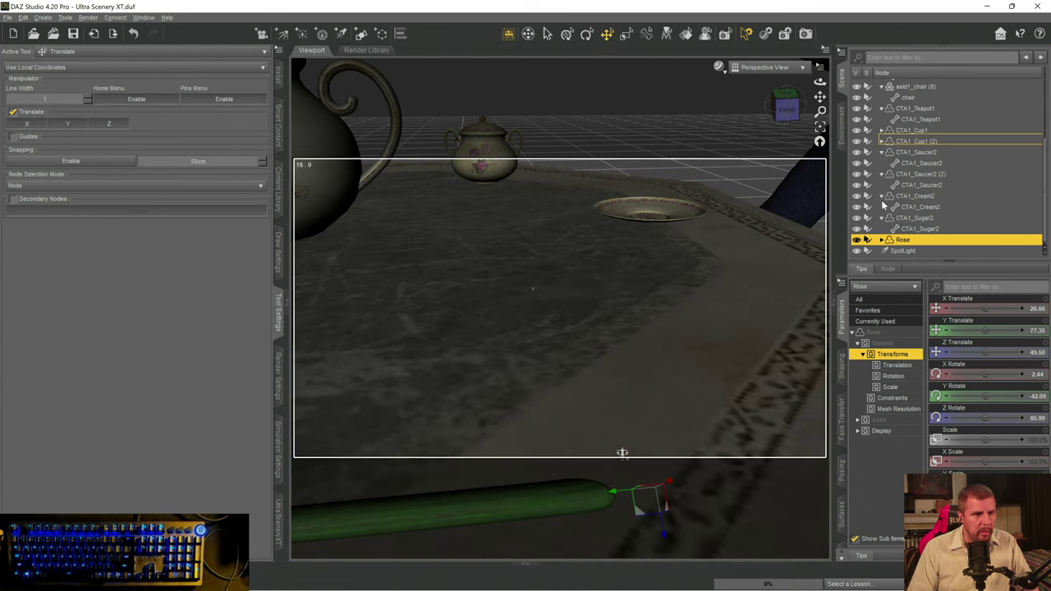
pyautogui.click(764, 67)
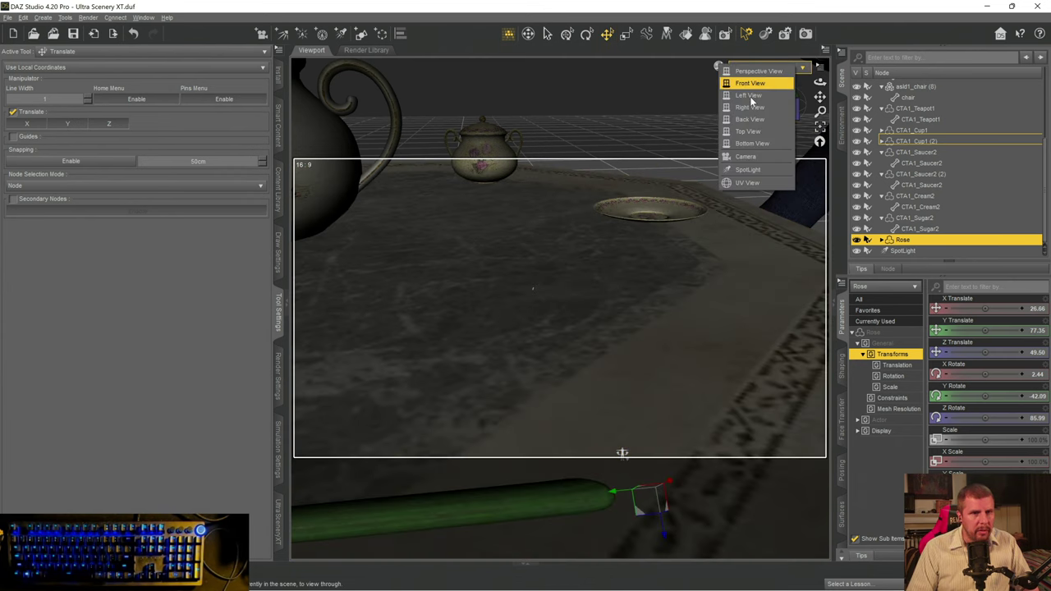
pyautogui.click(737, 160)
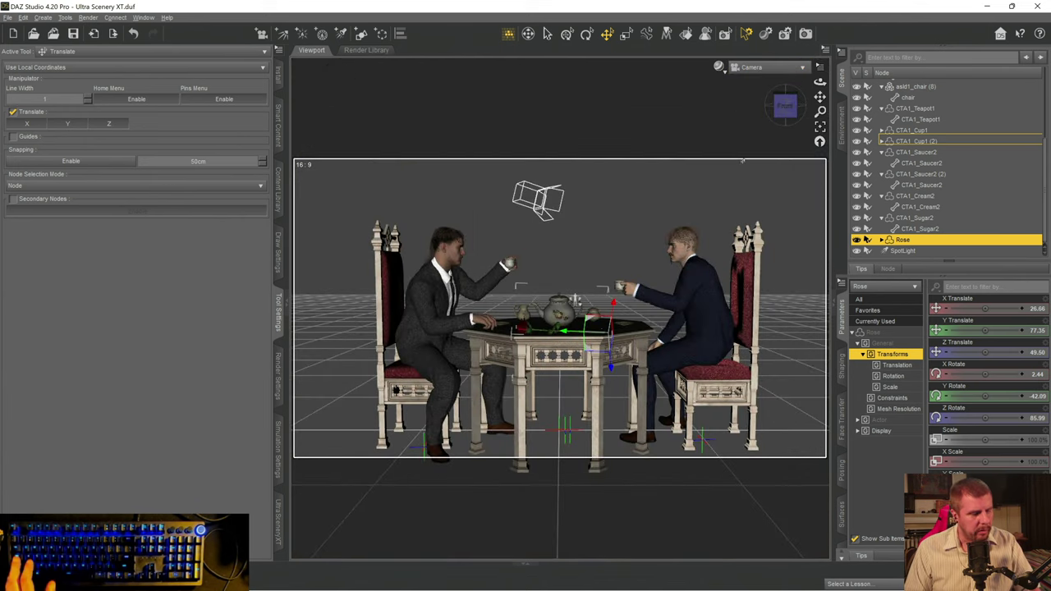
pyautogui.hotkey('ctrl', 's')
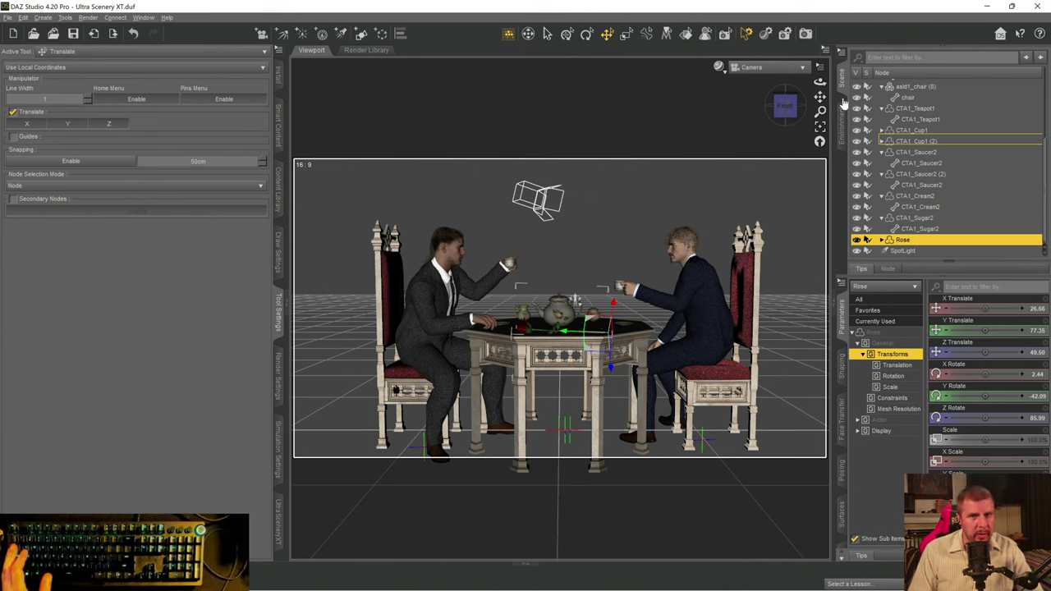
# - Switch to the Perspective View and frame a close-up of the blond man's face and moustache
pyautogui.click(761, 66)
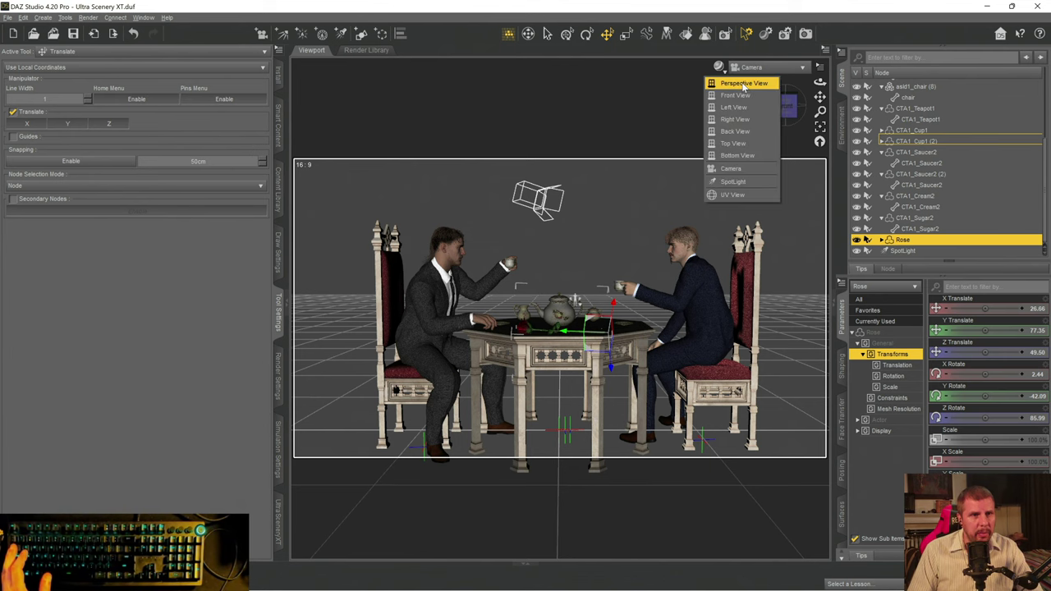
pyautogui.click(743, 84)
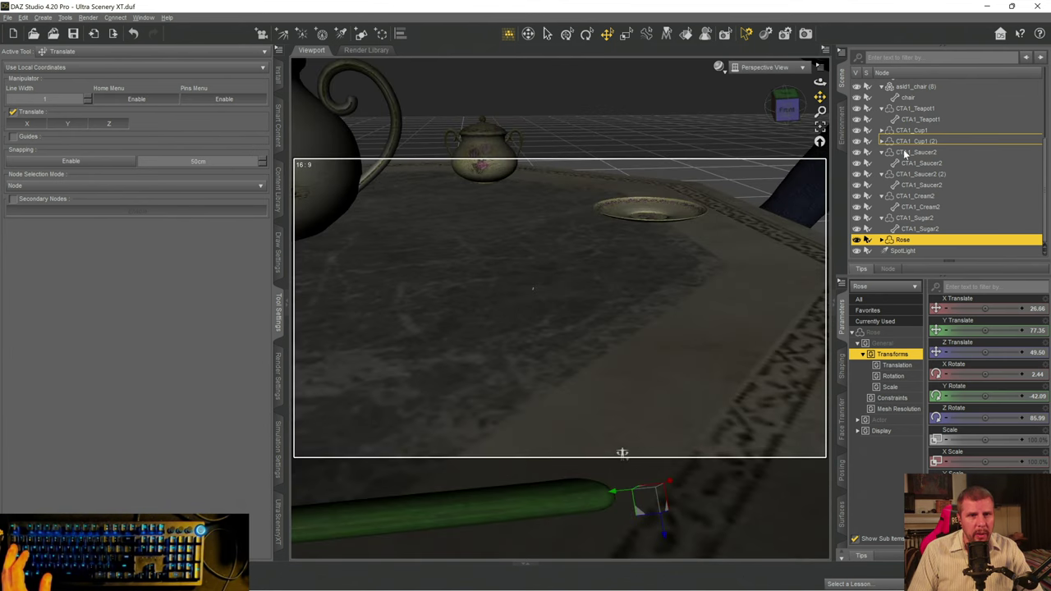
pyautogui.scroll(1, 906, 174)
pyautogui.scroll(2, 906, 174)
pyautogui.moveTo(820, 97); pyautogui.dragTo(632, 202)
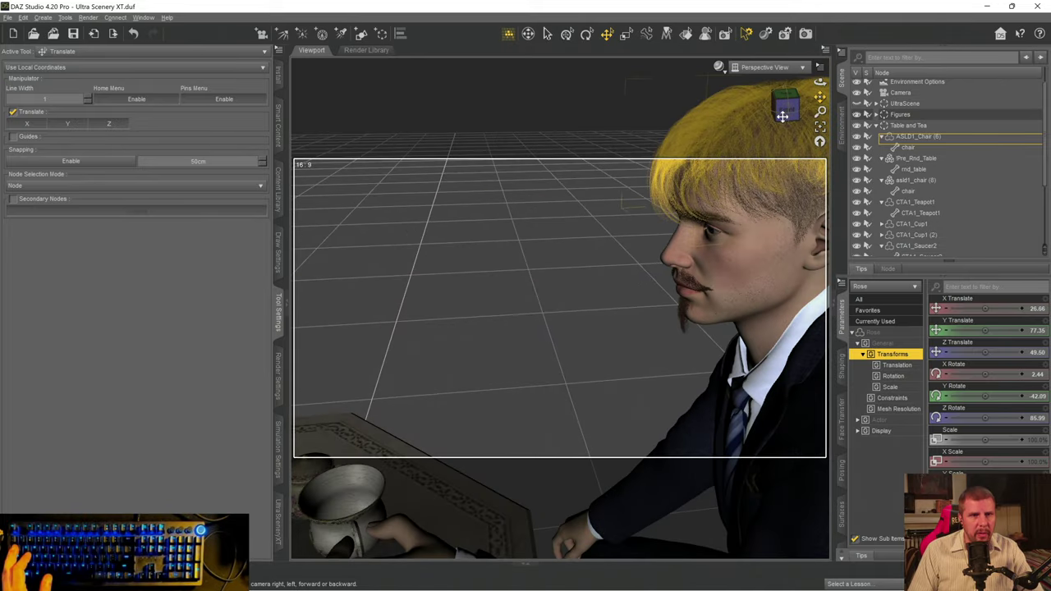
pyautogui.moveTo(819, 97); pyautogui.dragTo(686, 222)
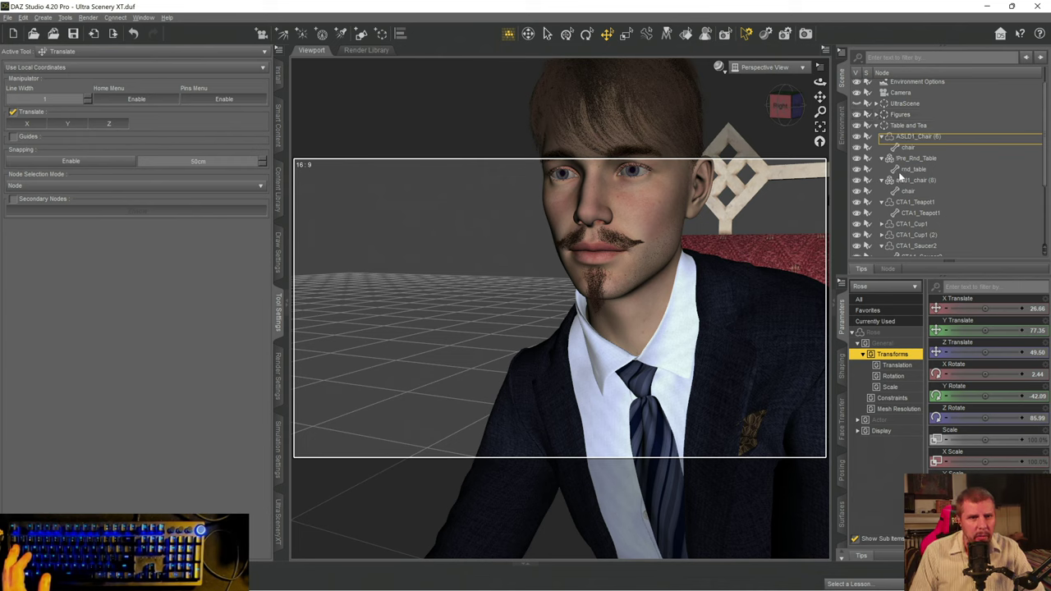
# - Collapse the Table and Tea group, expand Figures, and select the VFH Handlebar Moustache on the blond man
pyautogui.scroll(-4, 902, 175)
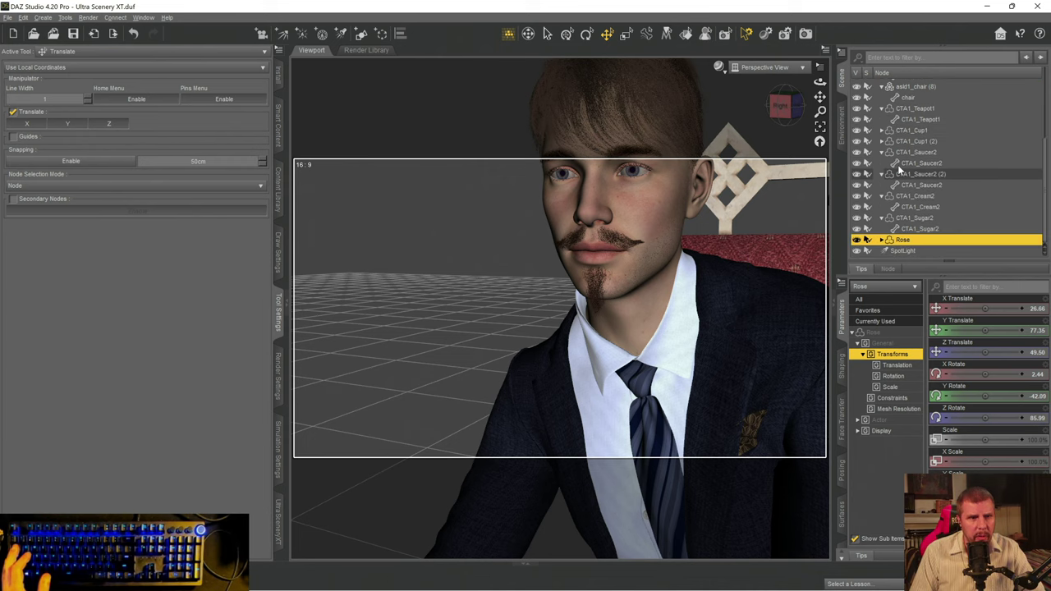
pyautogui.scroll(5, 907, 202)
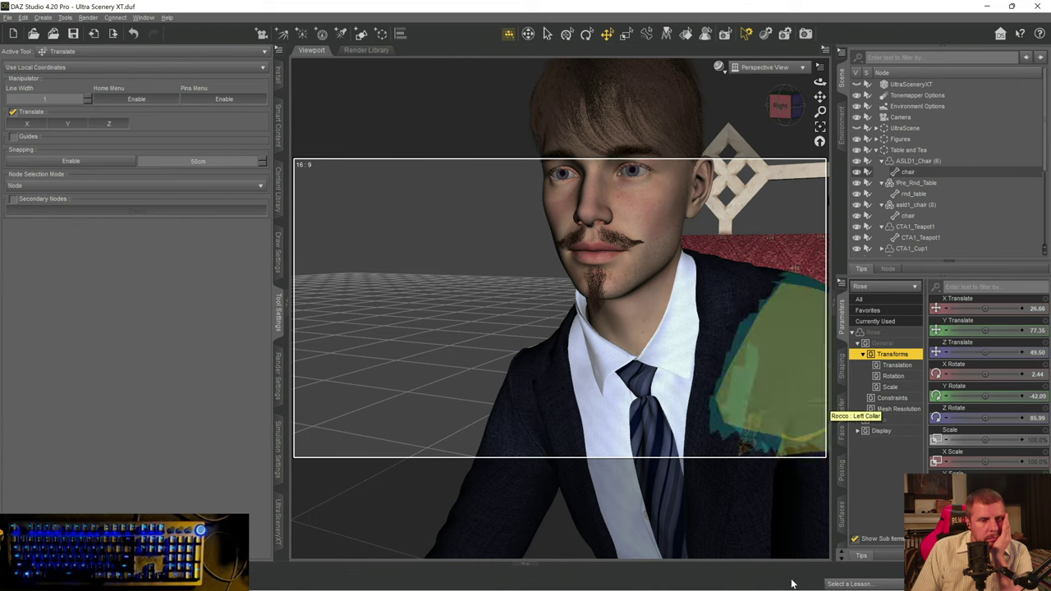
pyautogui.click(876, 152)
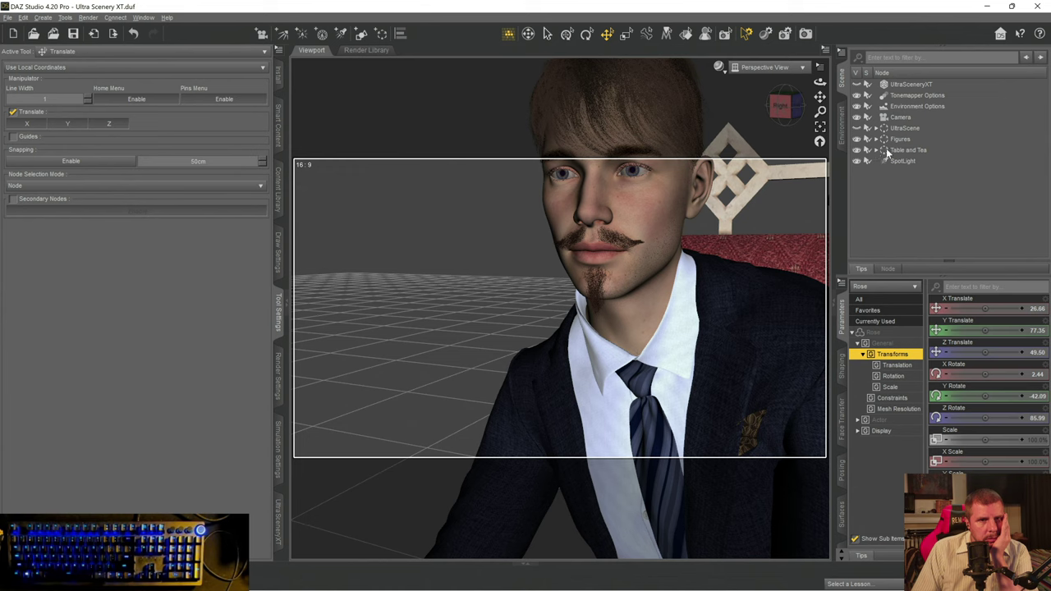
pyautogui.click(897, 140)
pyautogui.click(876, 140)
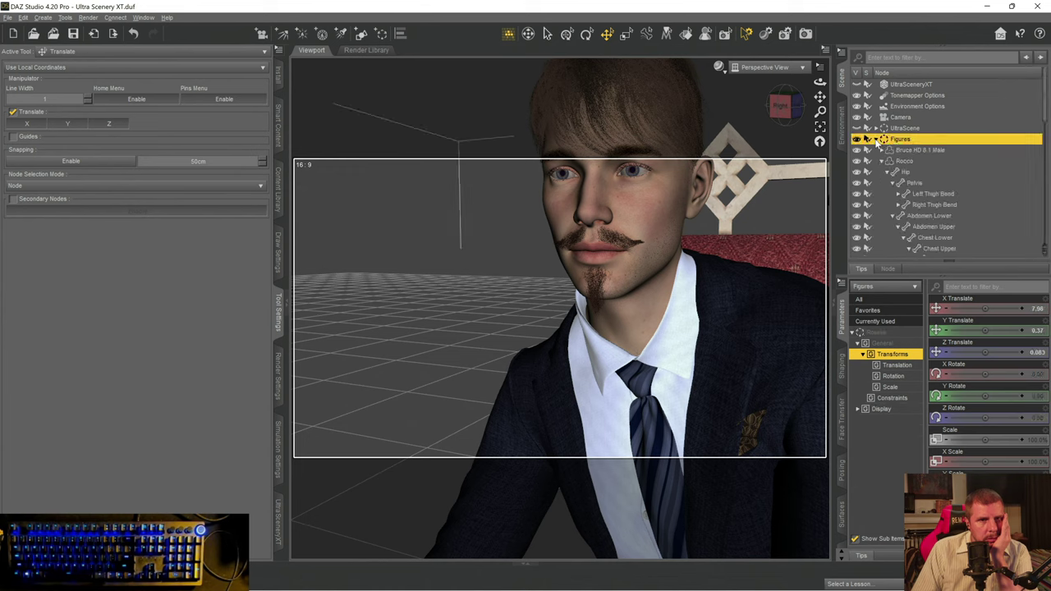
pyautogui.scroll(-4, 921, 177)
pyautogui.scroll(-10, 930, 148)
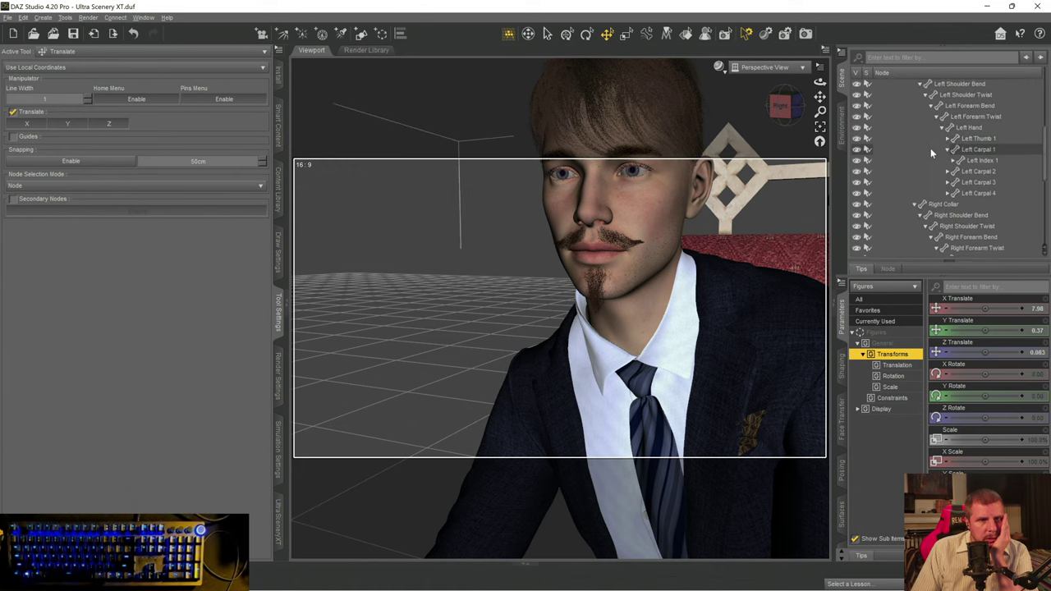
pyautogui.scroll(-1, 929, 150)
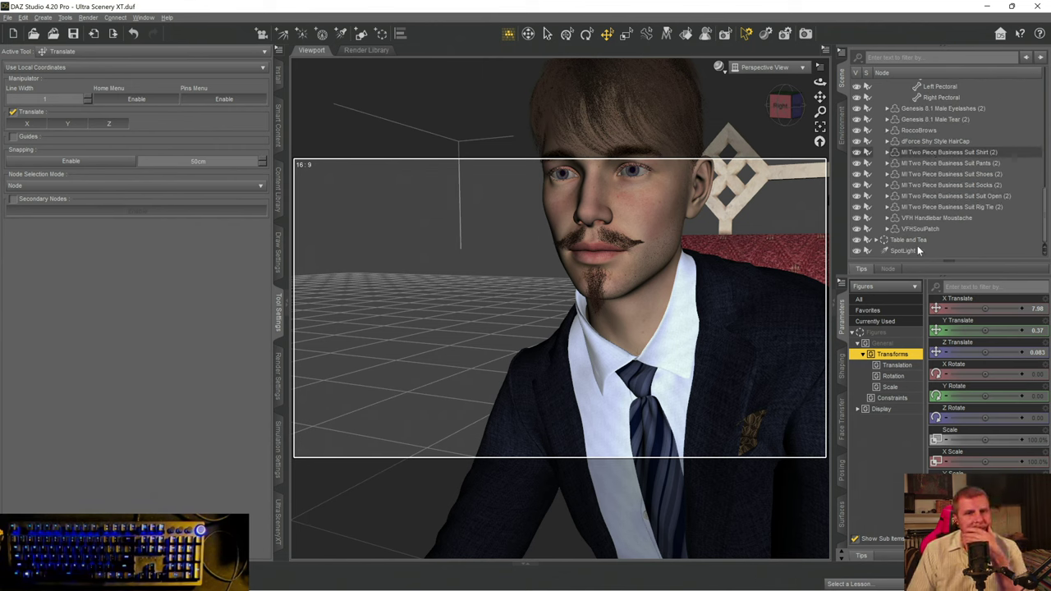
pyautogui.click(928, 219)
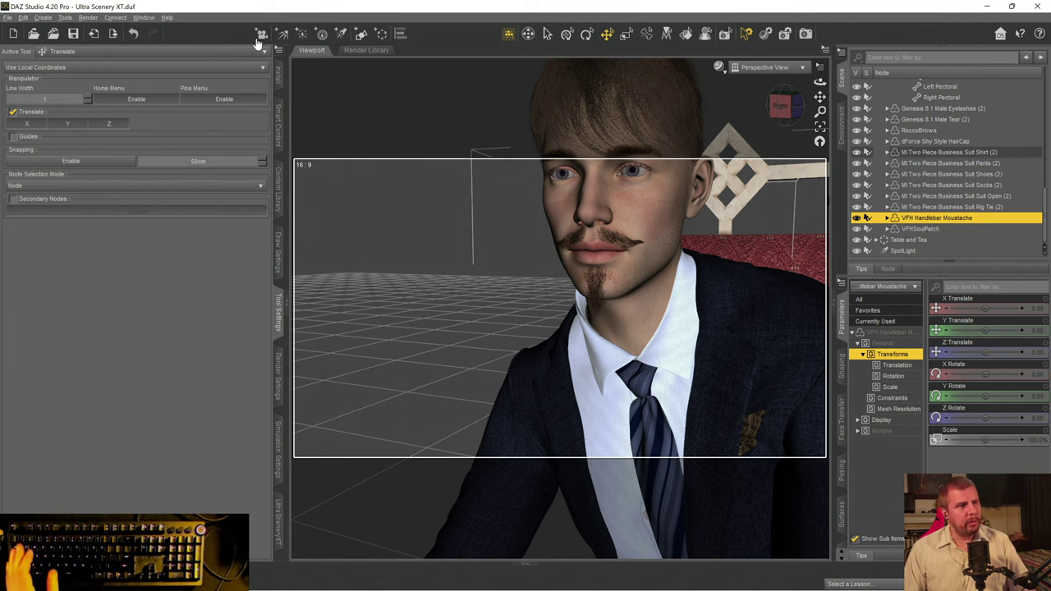
# - Browse the Variety Facial Hair product's materials for a hair colour that suits the handlebar moustache
pyautogui.click(279, 132)
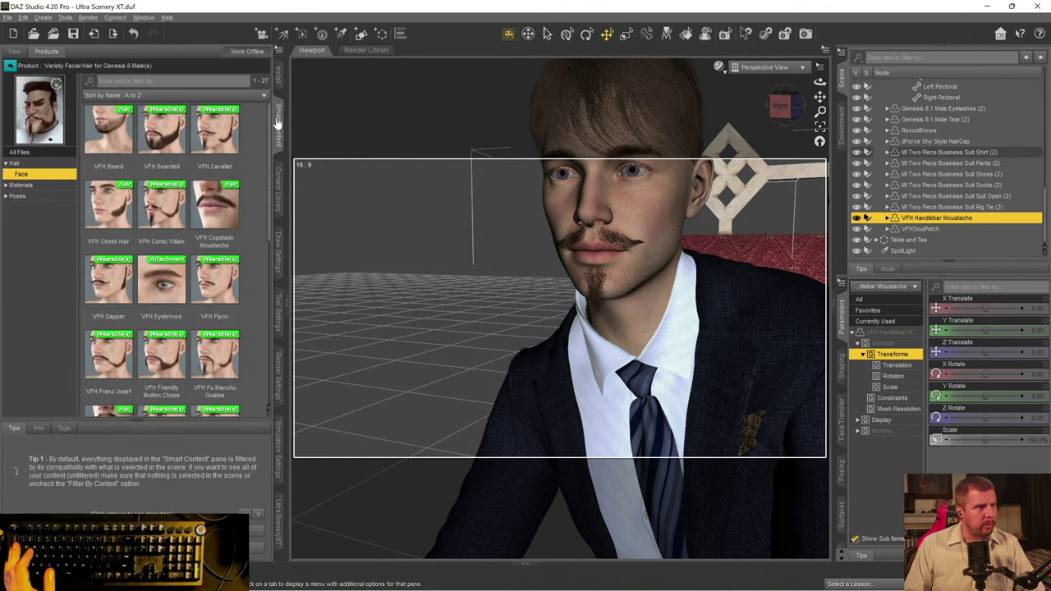
pyautogui.click(20, 185)
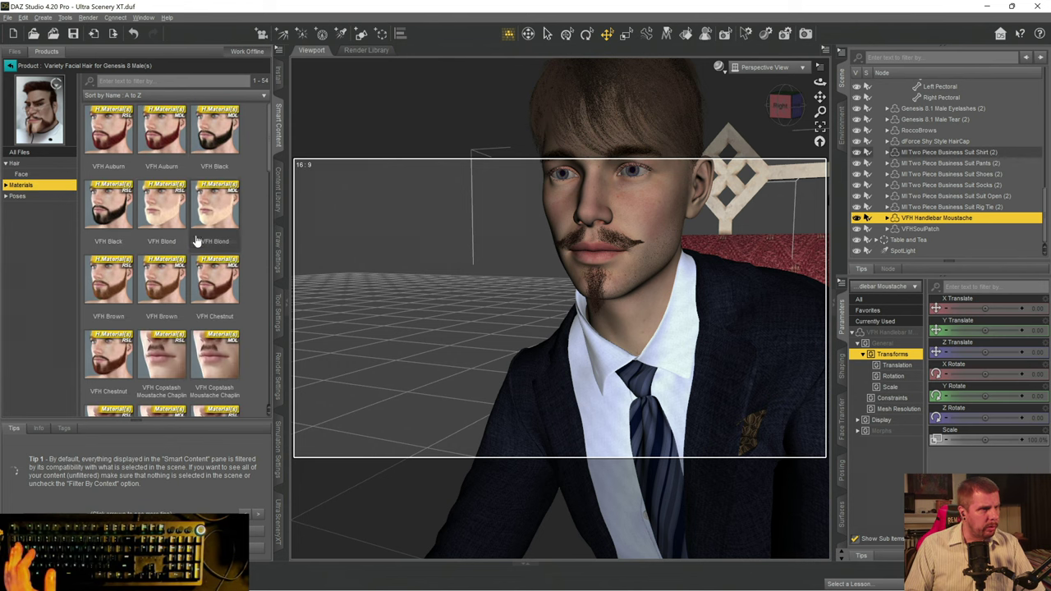
pyautogui.scroll(-3, 188, 218)
pyautogui.scroll(-5, 190, 220)
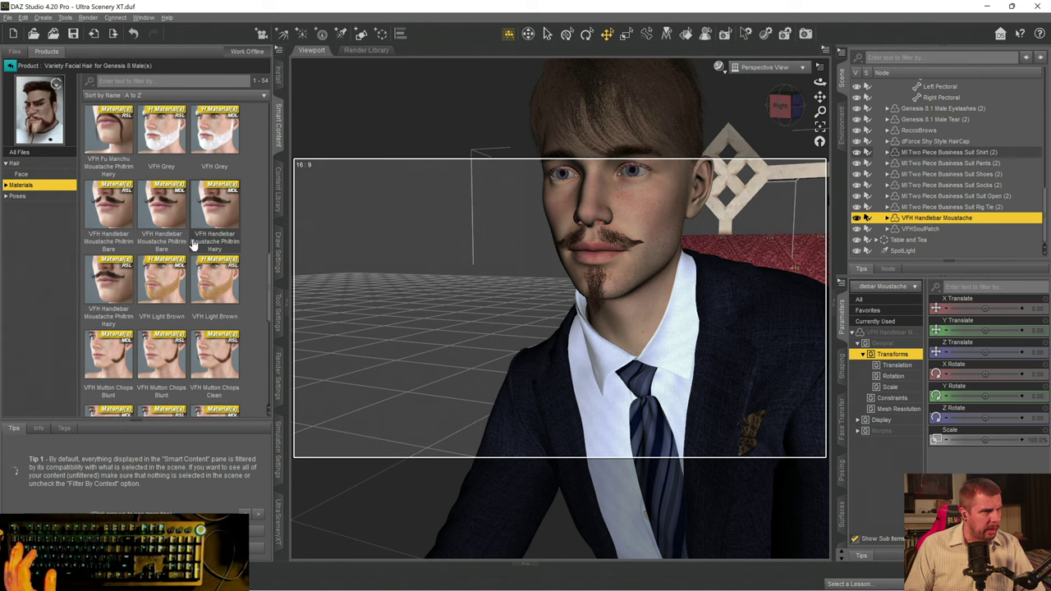
pyautogui.moveTo(113, 296)
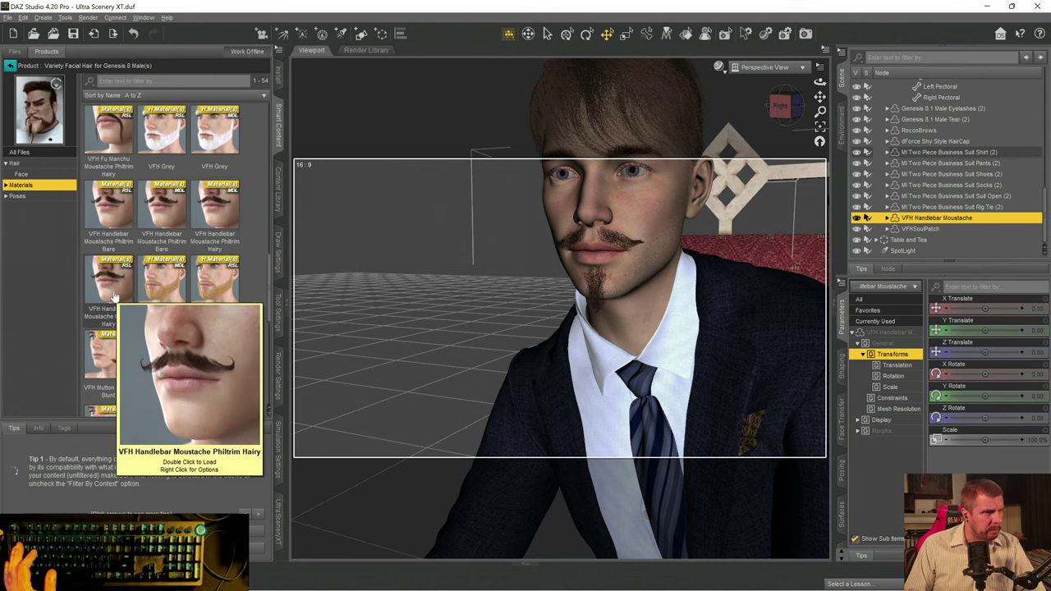
pyautogui.moveTo(180, 212)
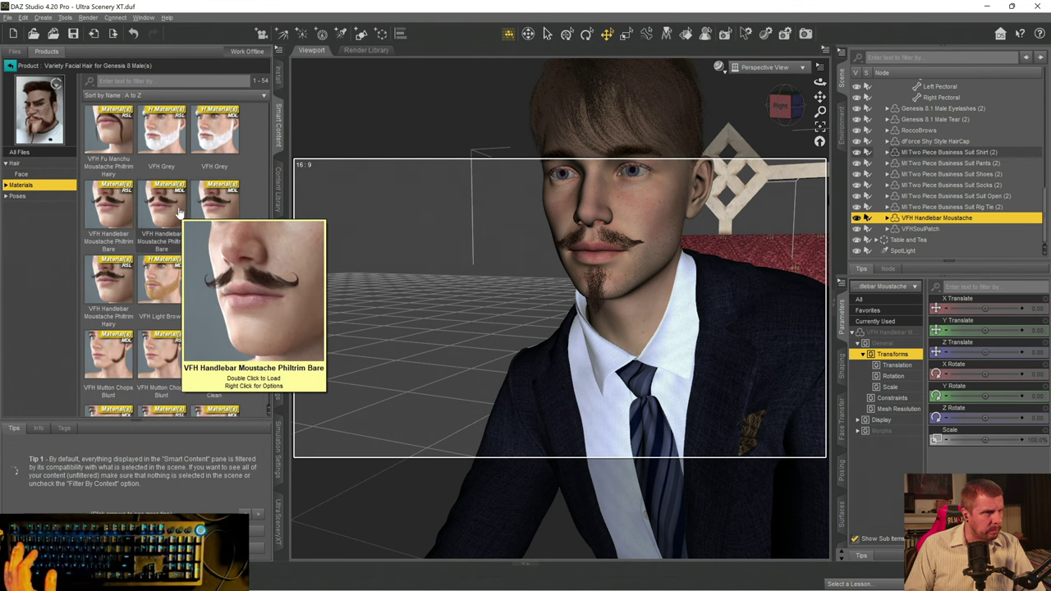
pyautogui.scroll(-5, 179, 212)
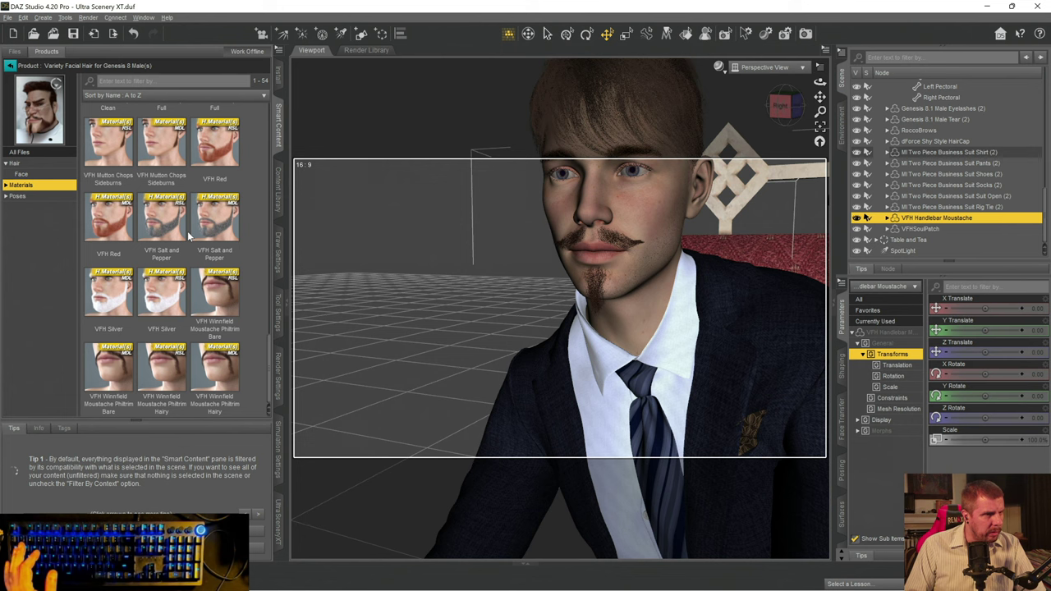
pyautogui.scroll(3, 188, 237)
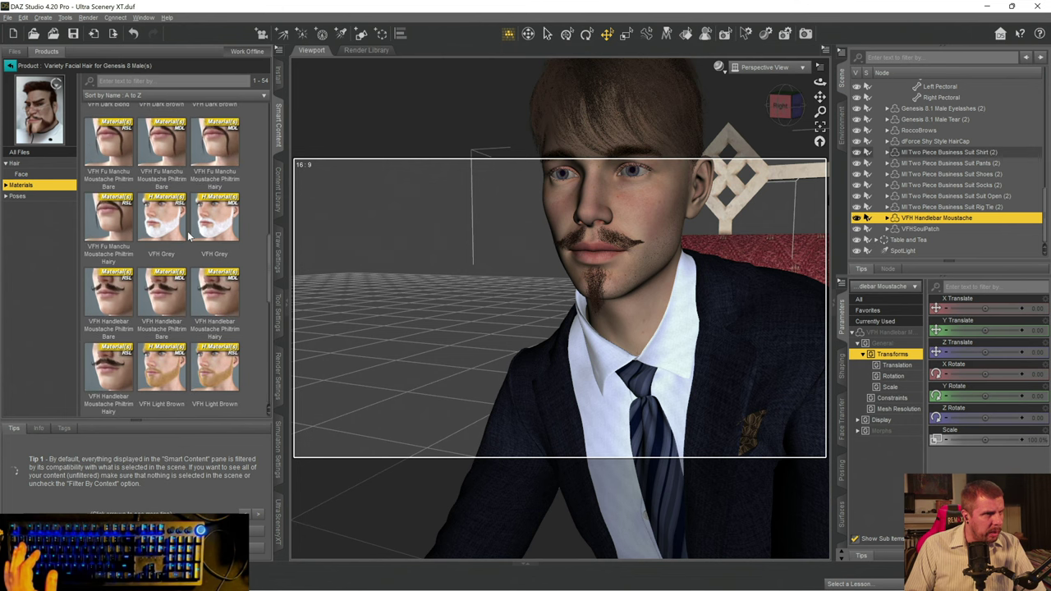
pyautogui.scroll(3, 188, 236)
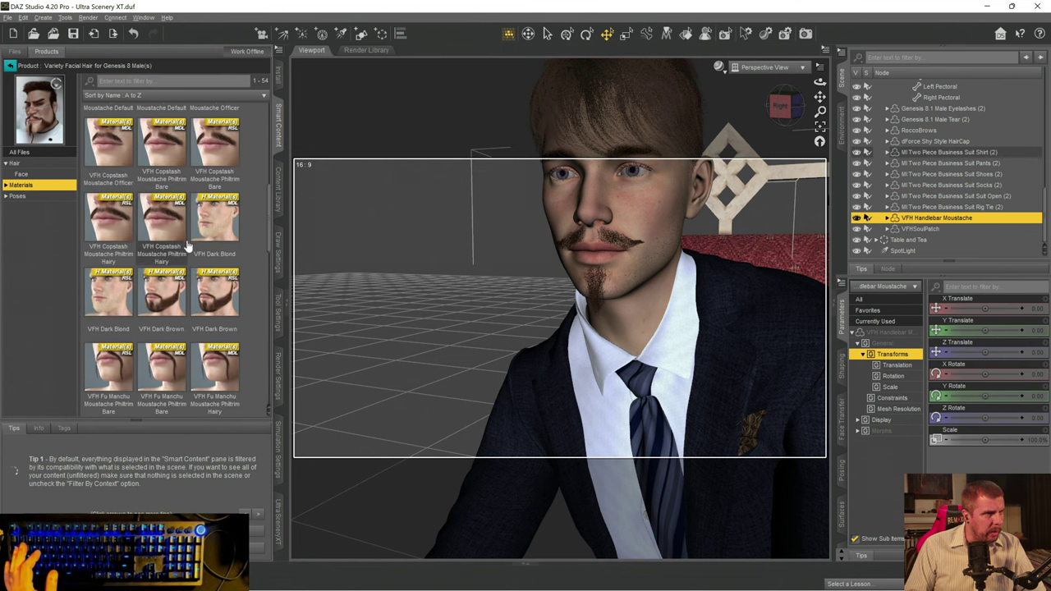
pyautogui.scroll(5, 188, 243)
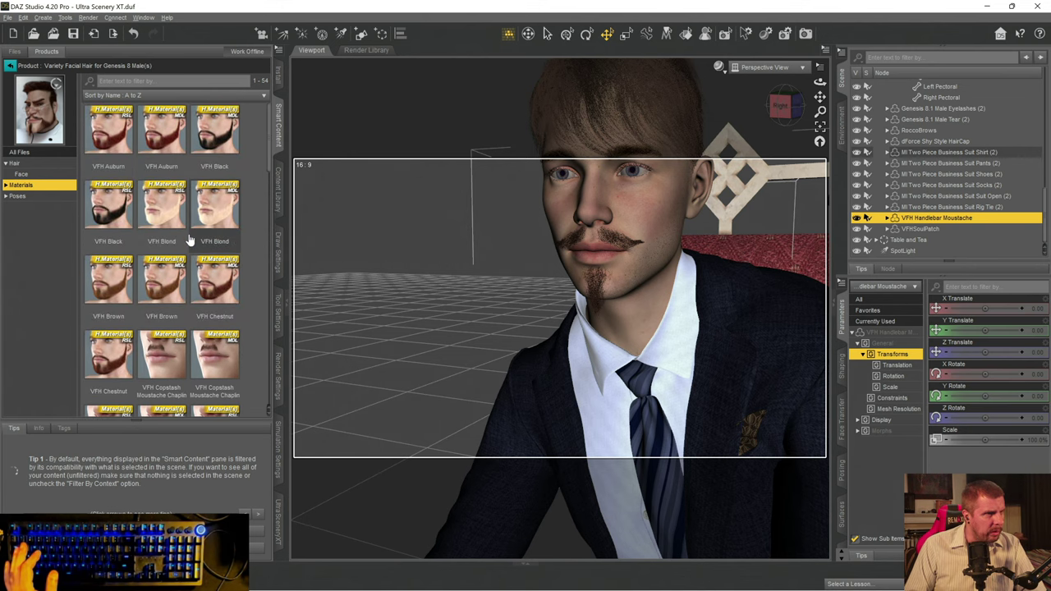
pyautogui.moveTo(216, 141)
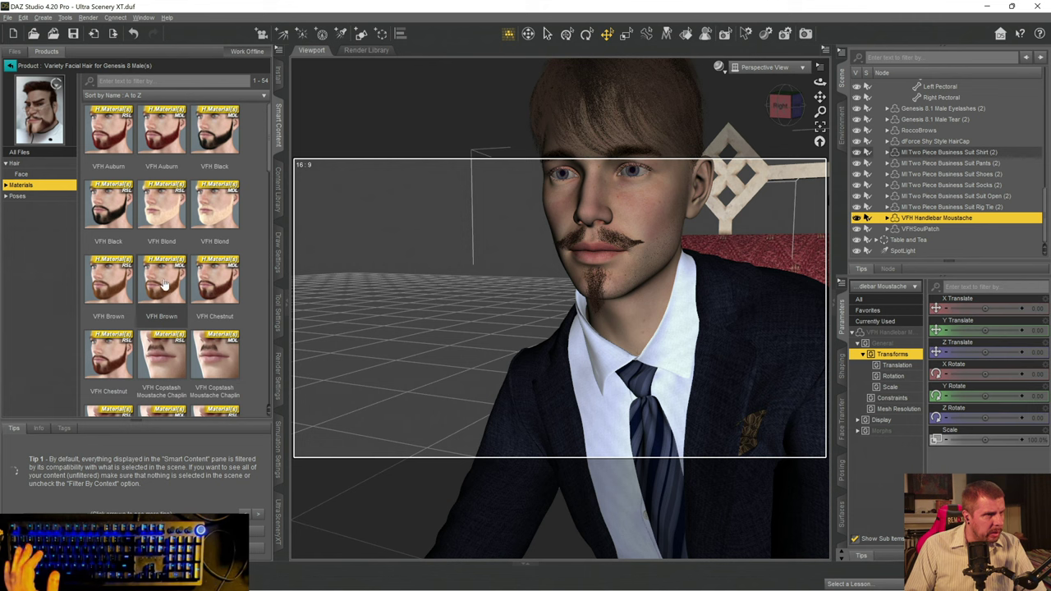
pyautogui.scroll(-5, 165, 283)
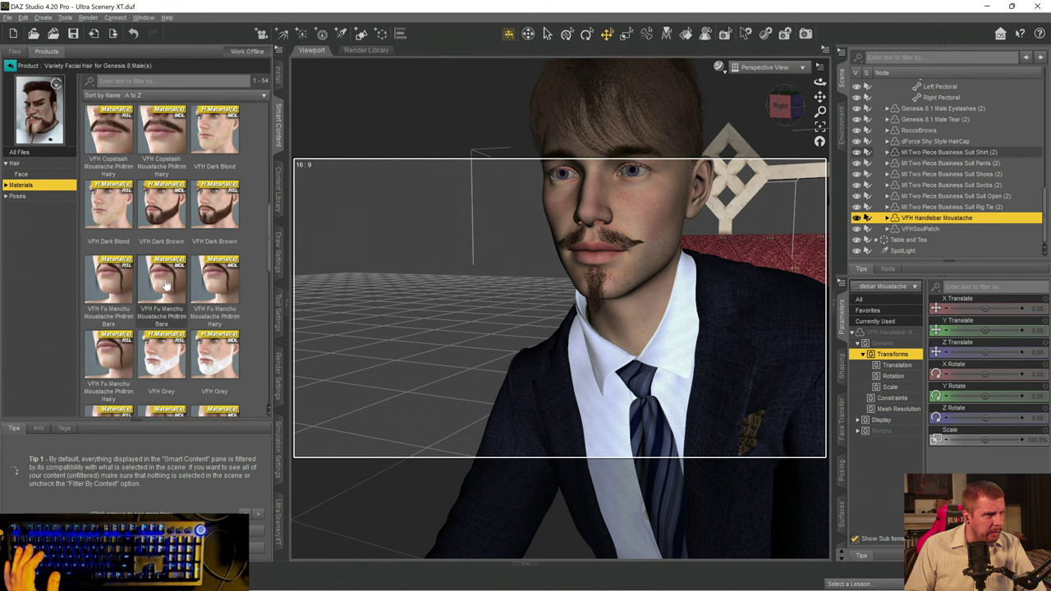
pyautogui.scroll(5, 164, 284)
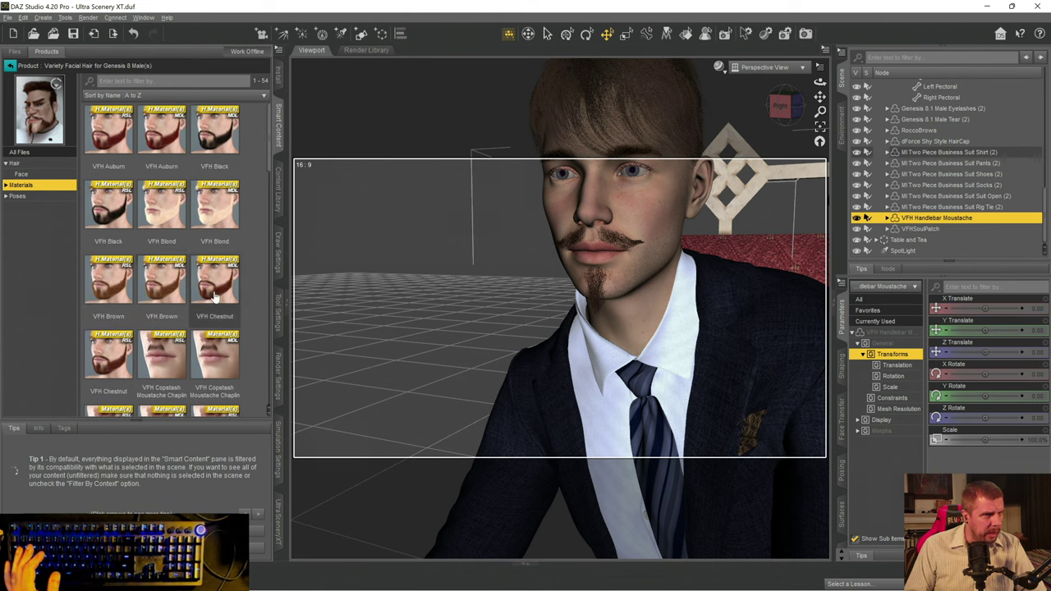
pyautogui.moveTo(161, 294)
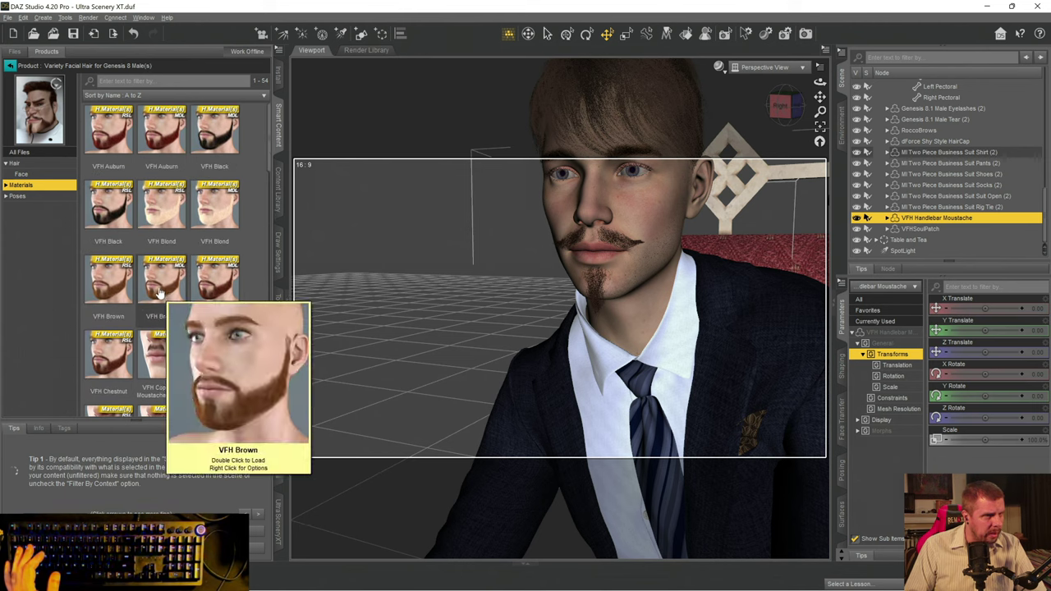
# - Apply the VFH Brown MDL material to the handlebar moustache and test-render the scene through the Camera view
pyautogui.doubleClick(160, 292)
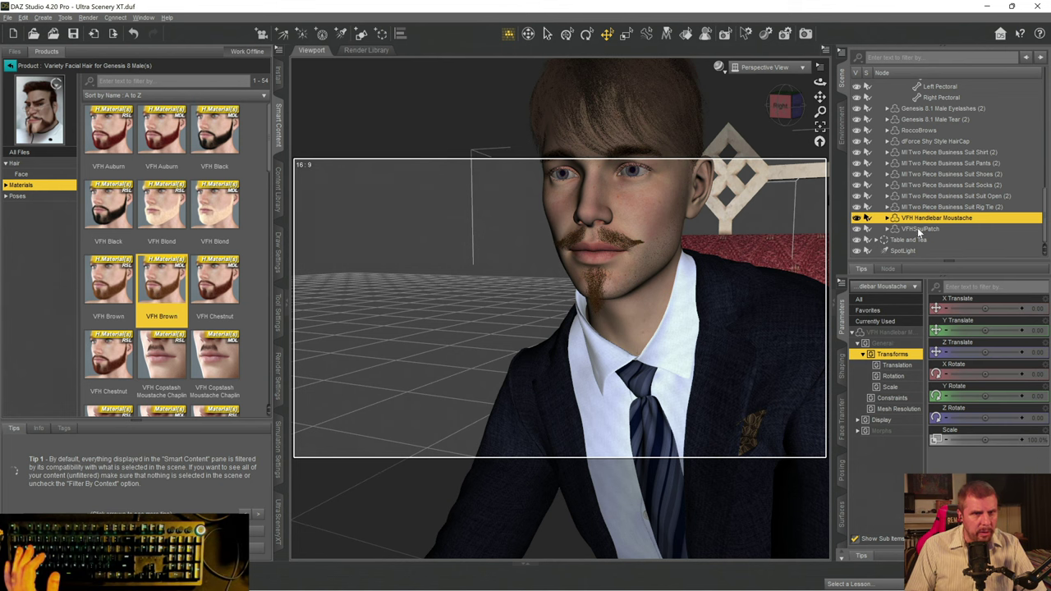
pyautogui.click(753, 68)
pyautogui.click(735, 160)
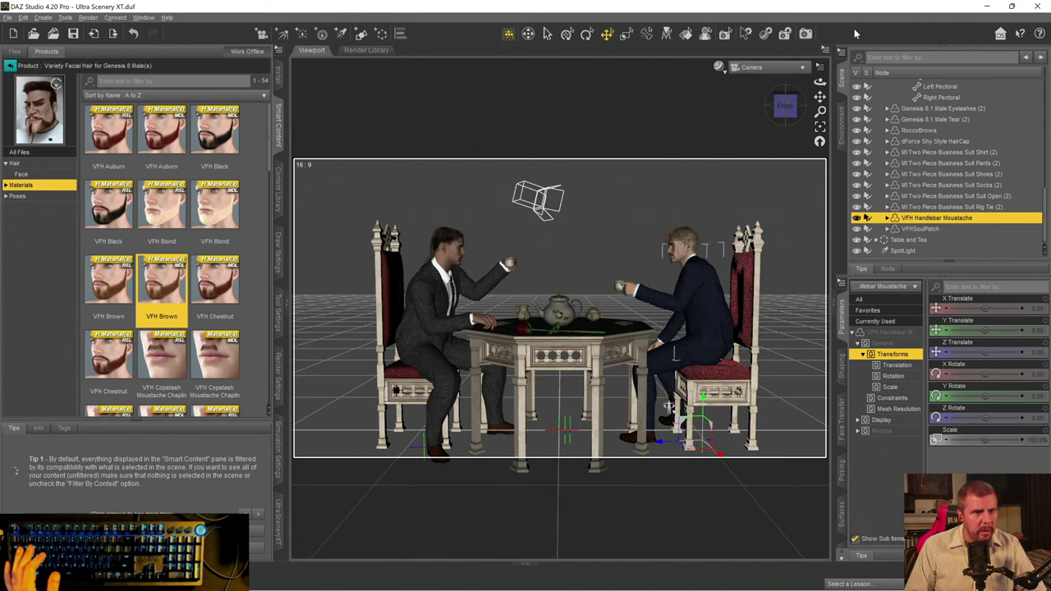
pyautogui.click(805, 33)
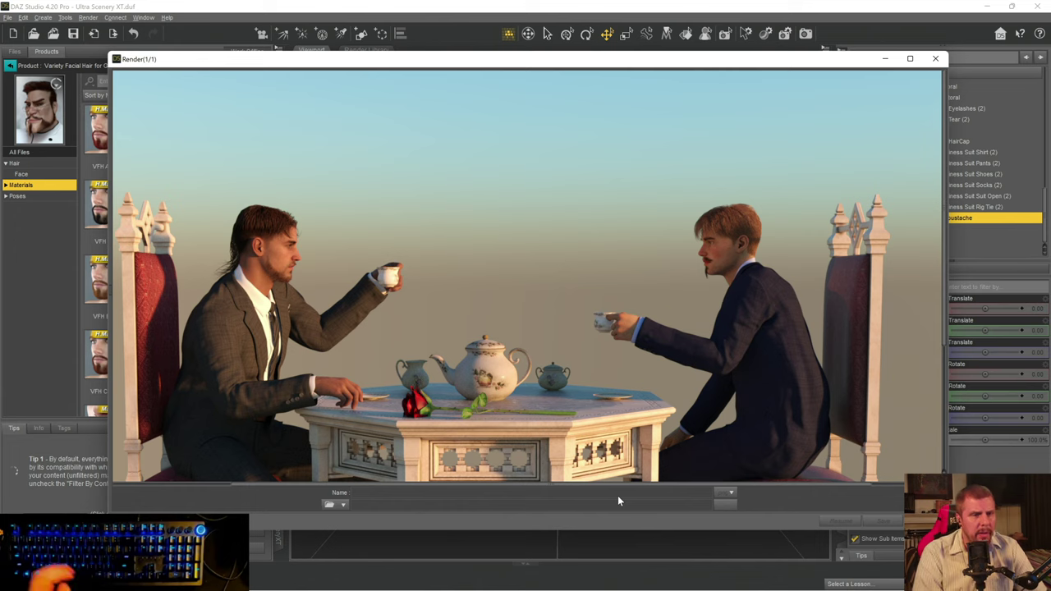
pyautogui.click(937, 59)
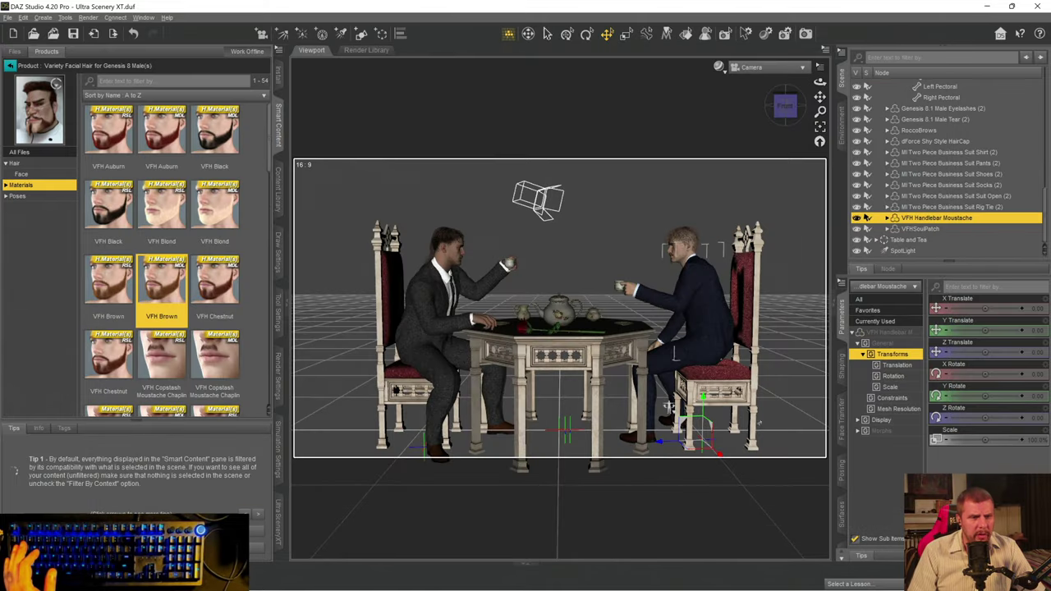
# - Apply the VFH Brown MDL material to VFHSoulPatch and save the scene
pyautogui.click(916, 229)
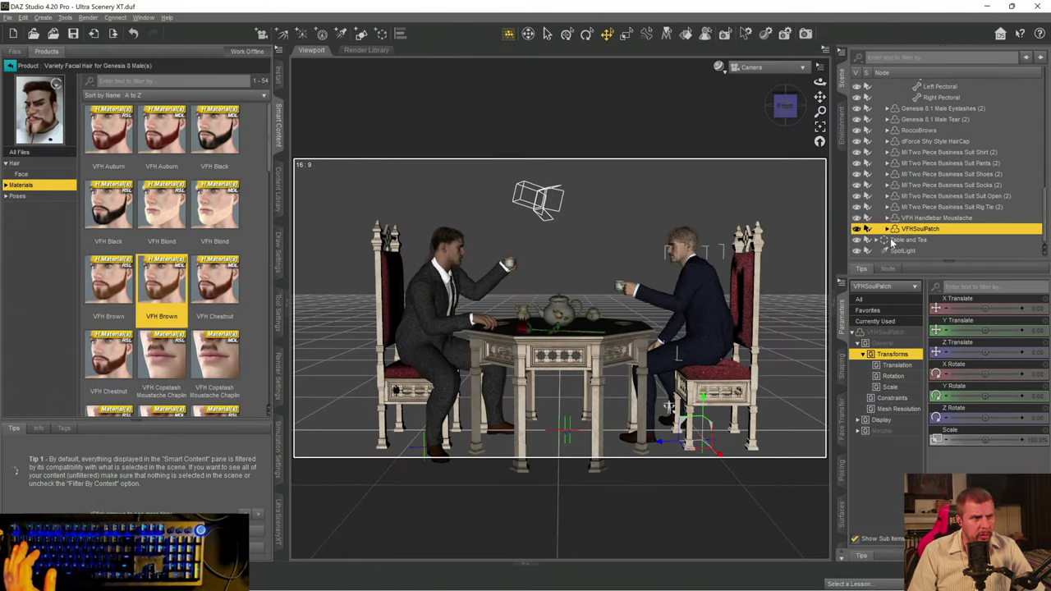
pyautogui.doubleClick(157, 294)
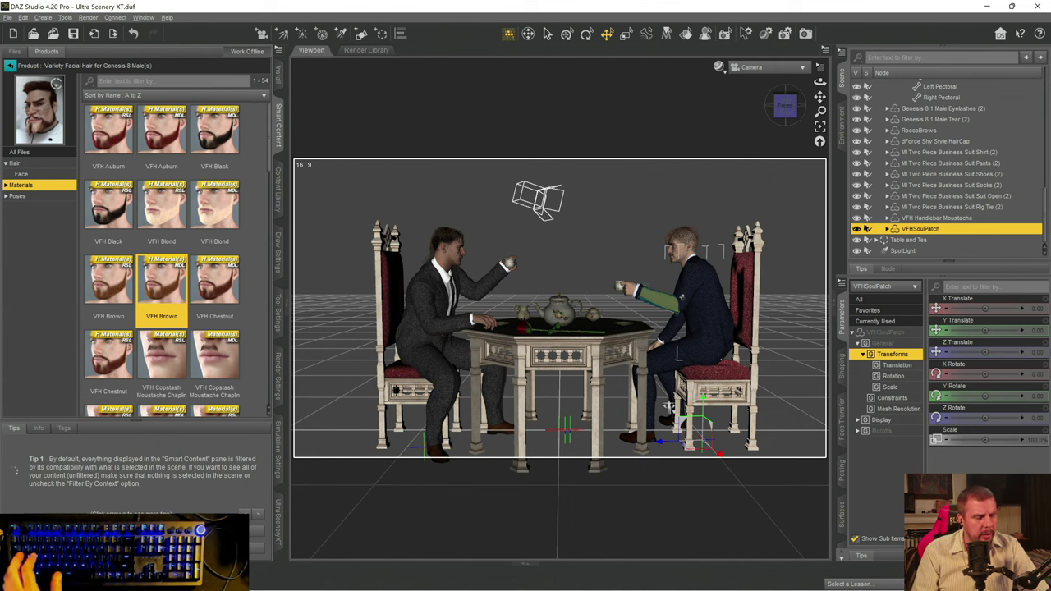
pyautogui.hotkey('ctrl', 's')
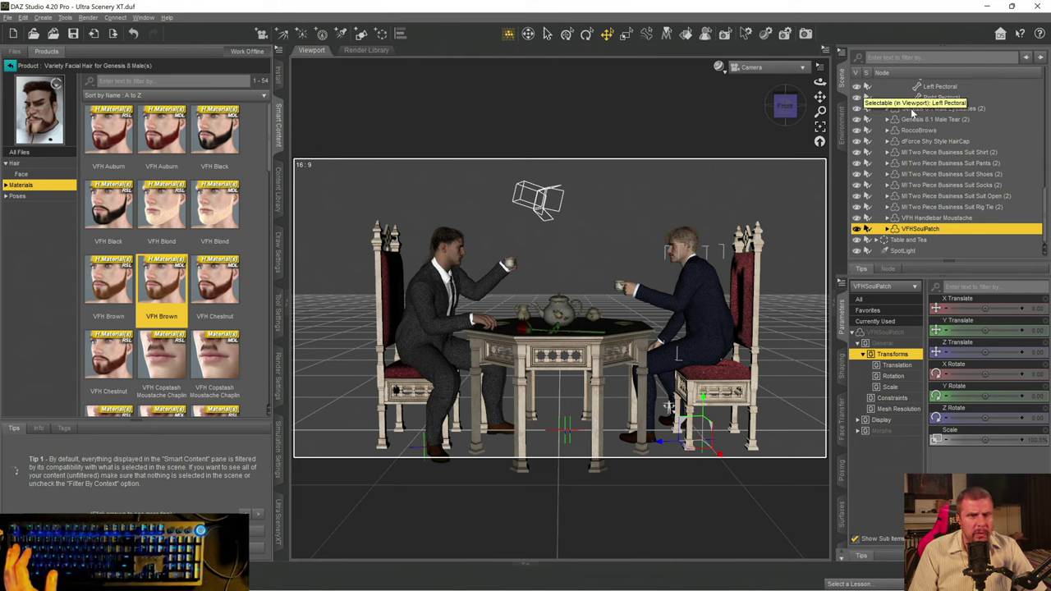
# - Make the UltraScene group and UltraSceneryXT visible, collapse the Figures group, and save the scene
pyautogui.scroll(10, 912, 112)
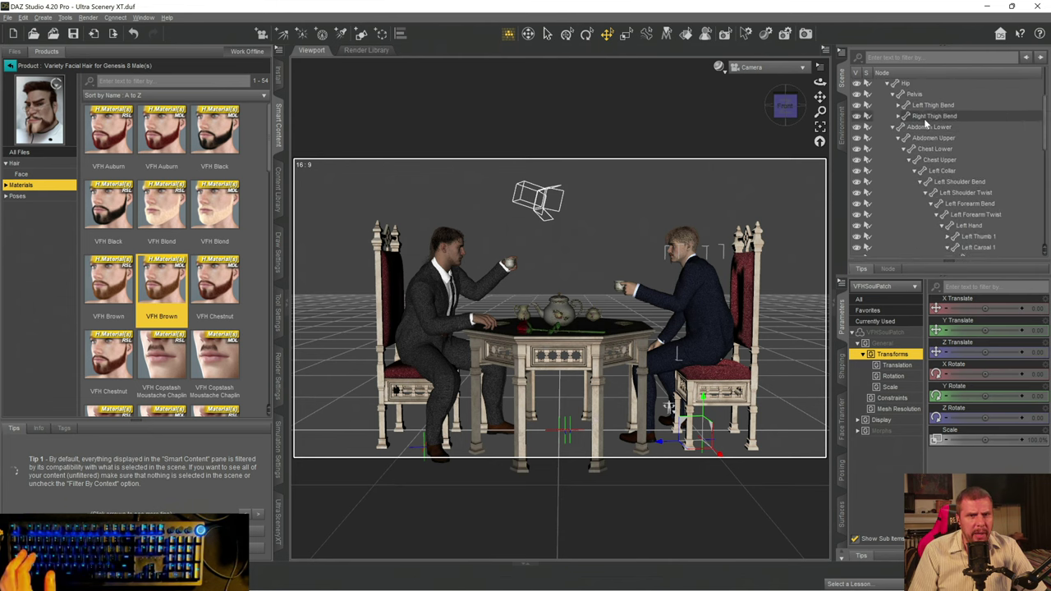
pyautogui.scroll(3, 925, 123)
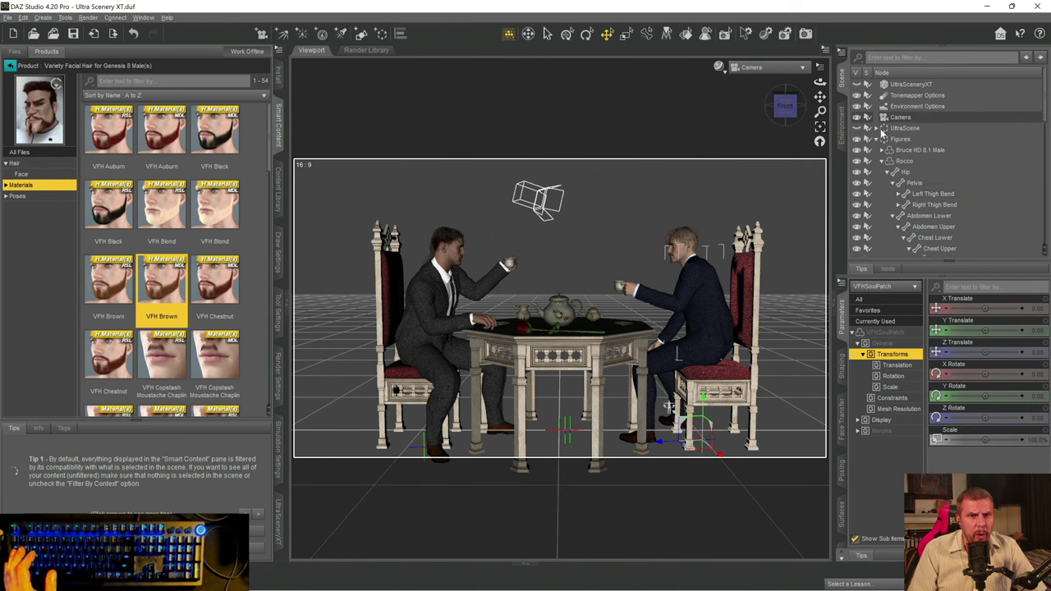
pyautogui.click(897, 129)
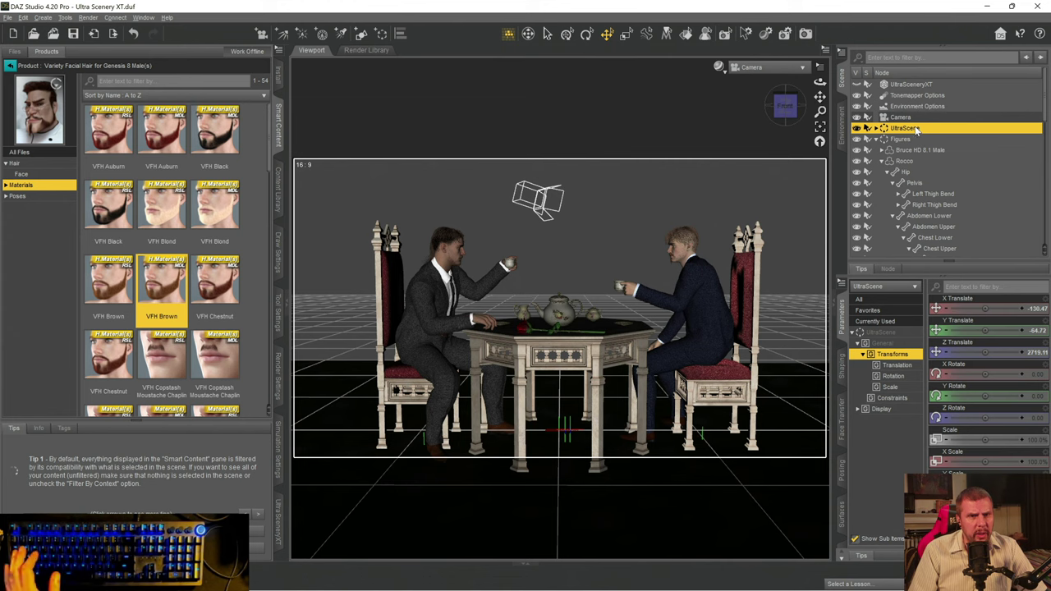
pyautogui.click(884, 84)
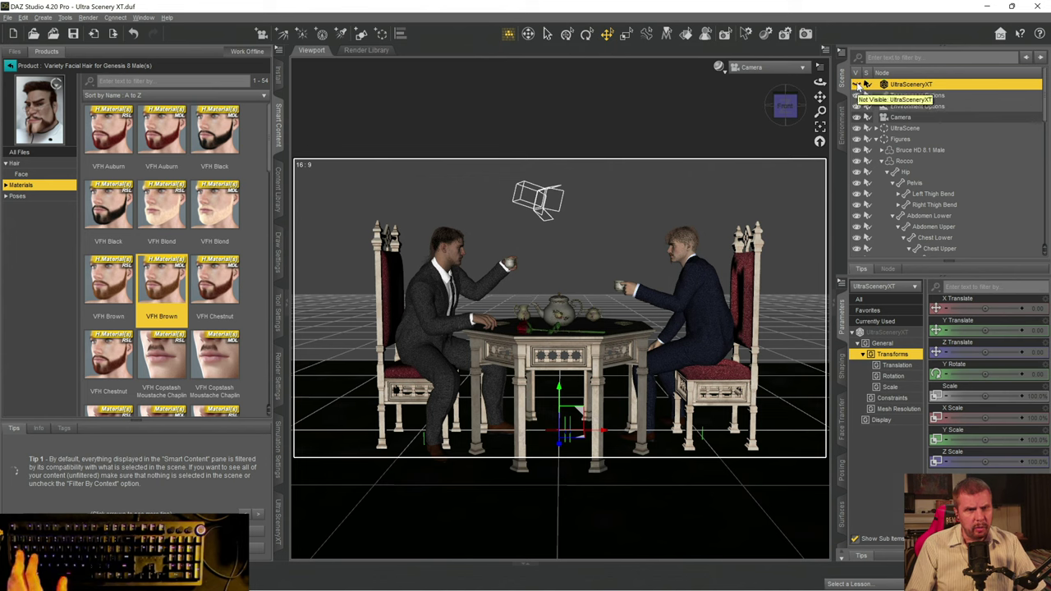
pyautogui.click(858, 85)
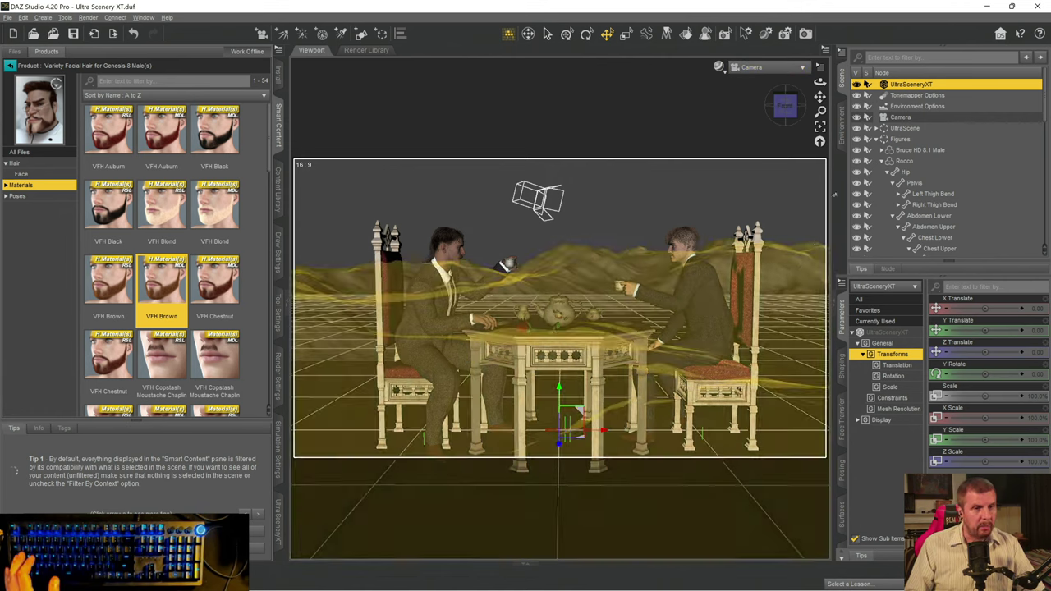
pyautogui.click(877, 140)
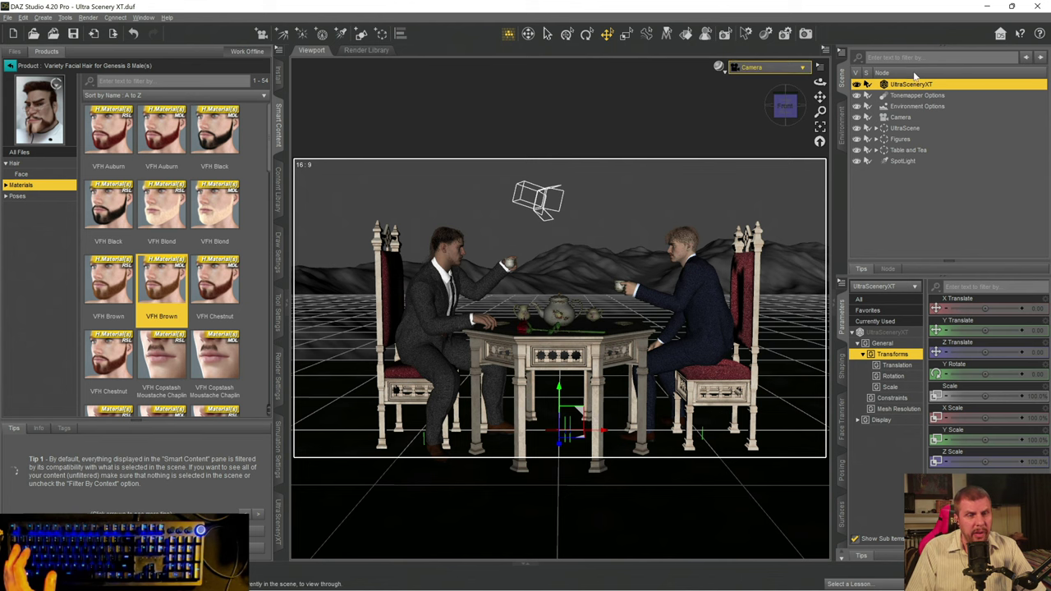
pyautogui.hotkey('ctrl', 's')
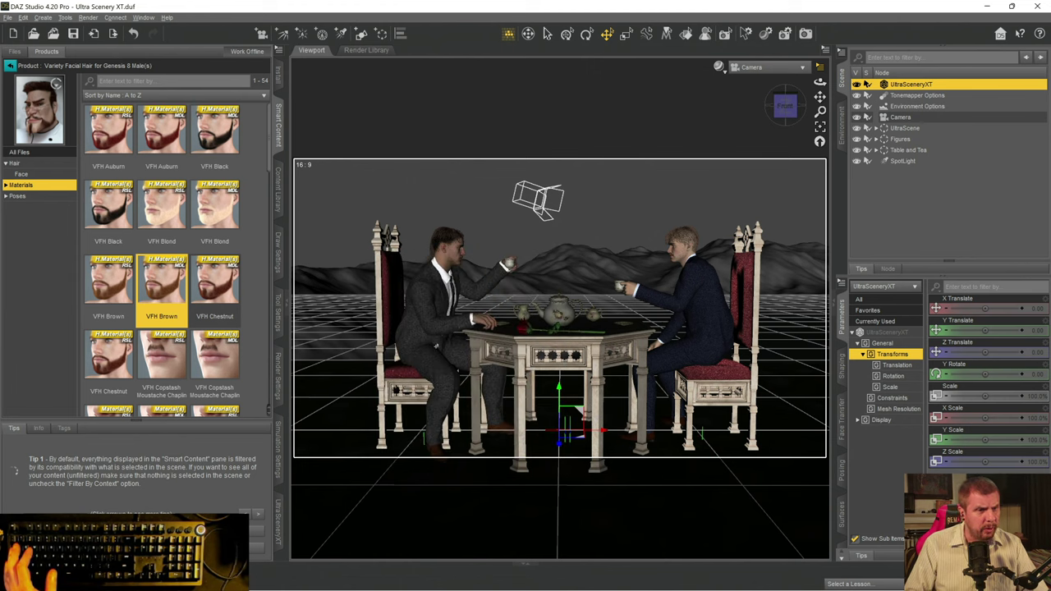
# - Set the render width to 10000 pixels in the render settings, keeping the 16:9 proportions constrained
pyautogui.click(579, 311)
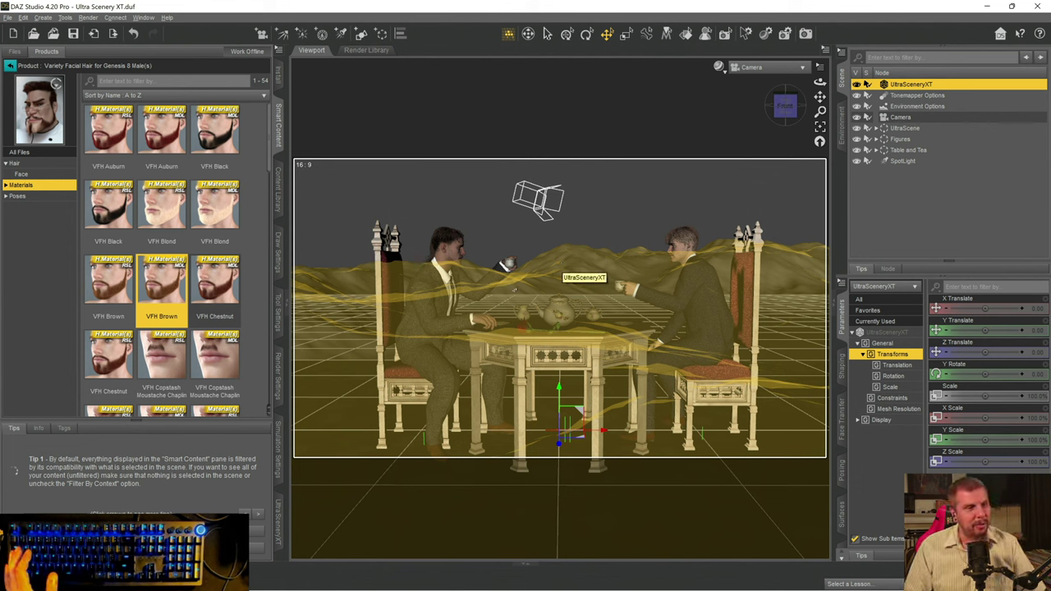
pyautogui.moveTo(217, 205)
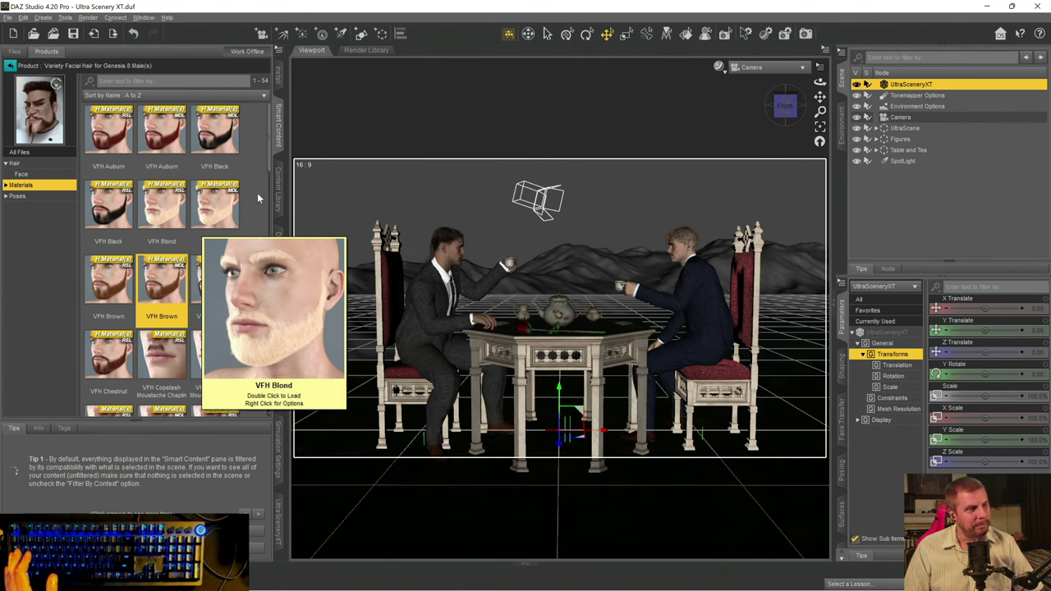
pyautogui.click(11, 67)
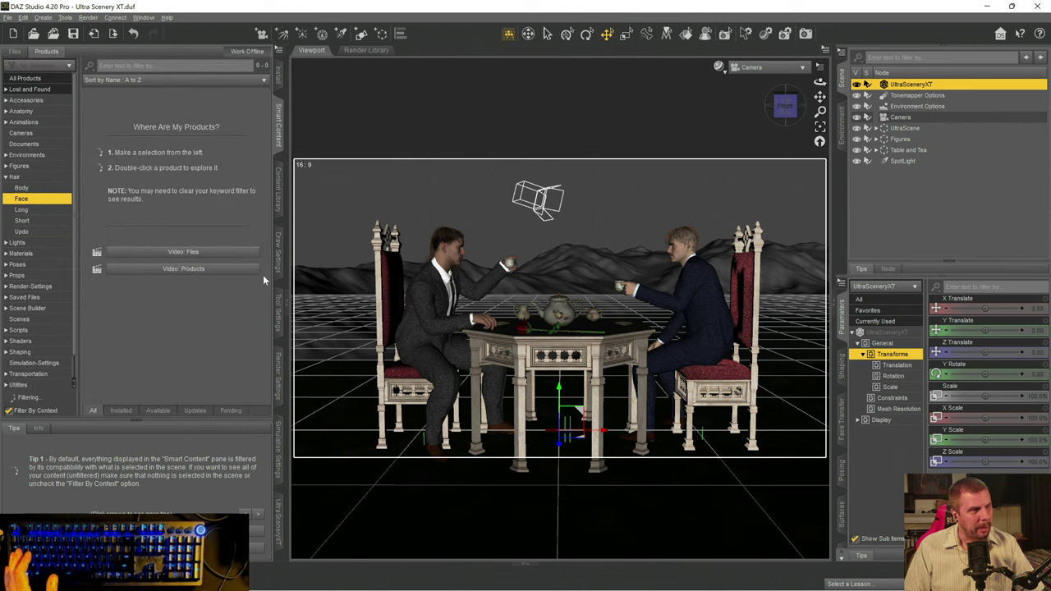
pyautogui.click(280, 373)
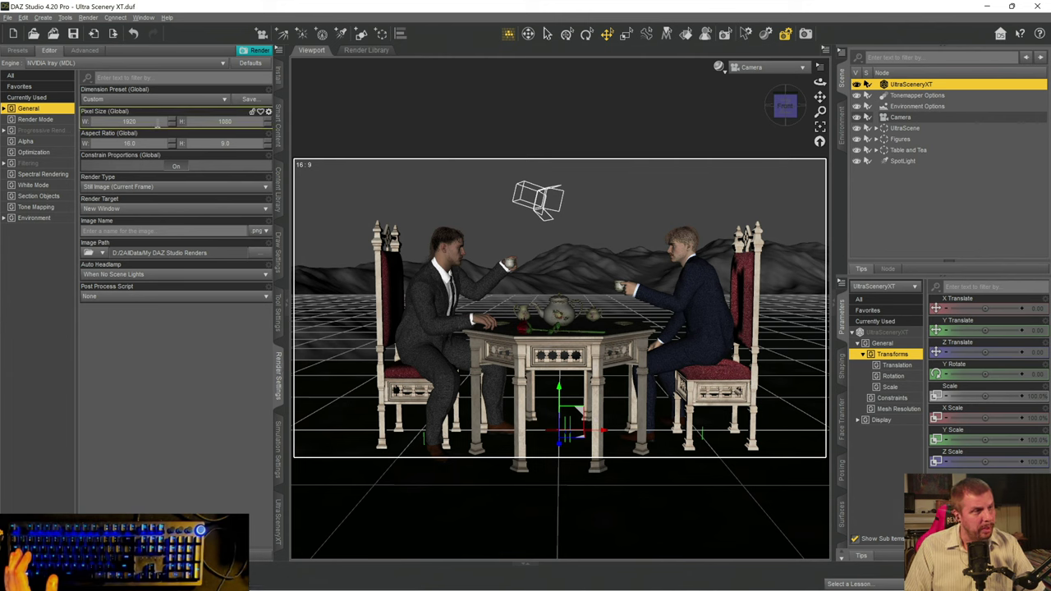
pyautogui.click(158, 117)
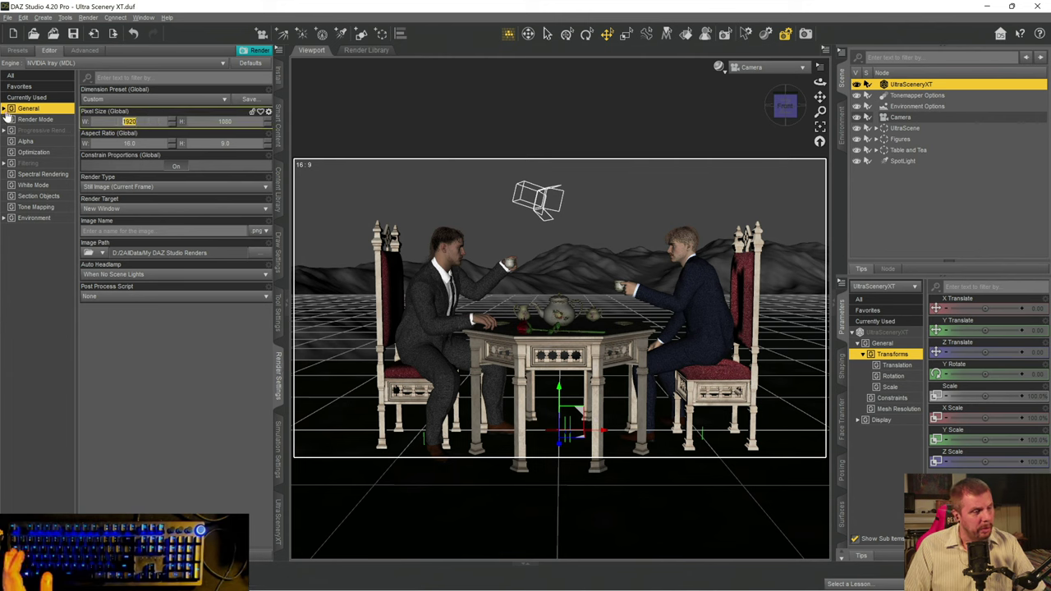
pyautogui.write('1000')
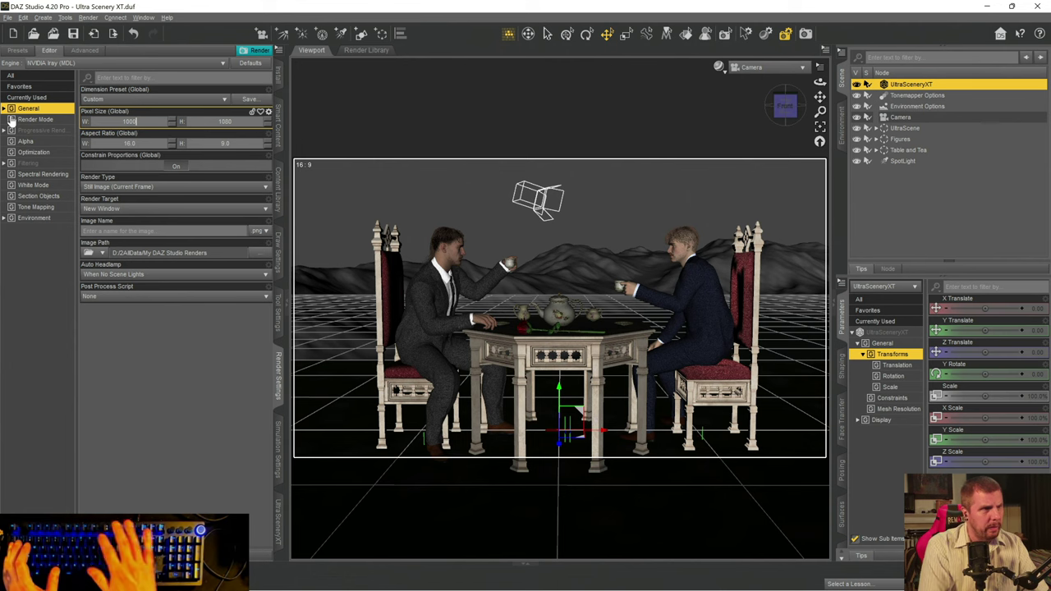
pyautogui.write('0')
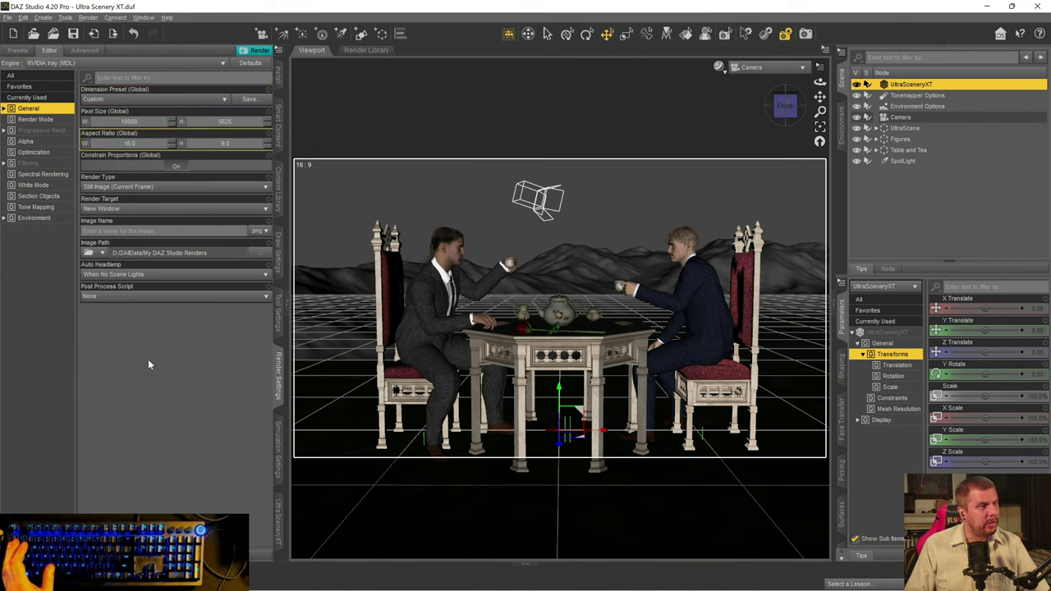
# - Set progressive rendering to 15000 max samples, 259200 seconds max time and rendering quality 7.84, and save the scene
pyautogui.click(34, 131)
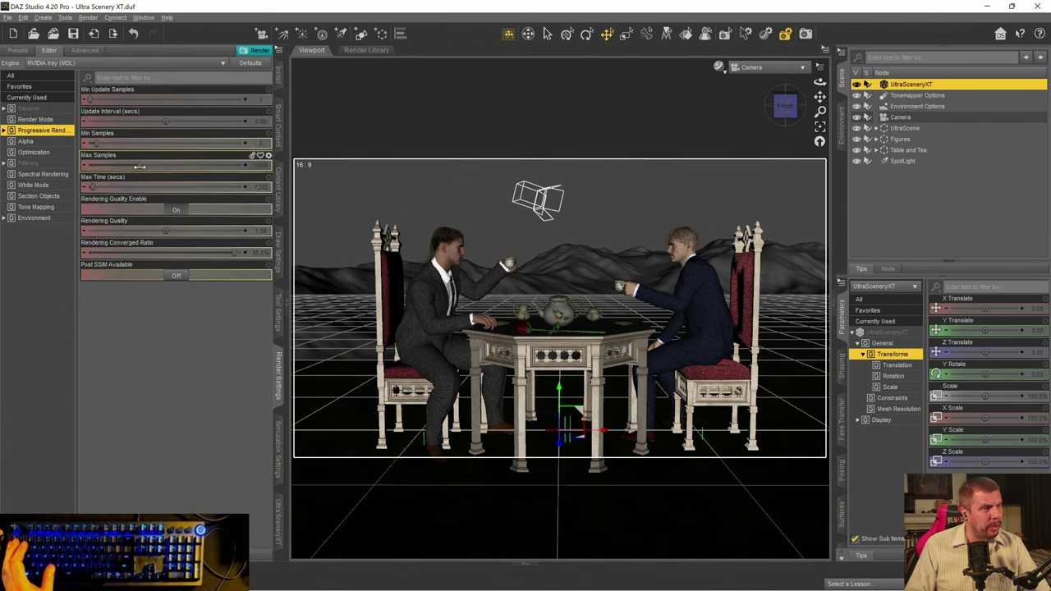
pyautogui.moveTo(139, 165); pyautogui.dragTo(385, 171)
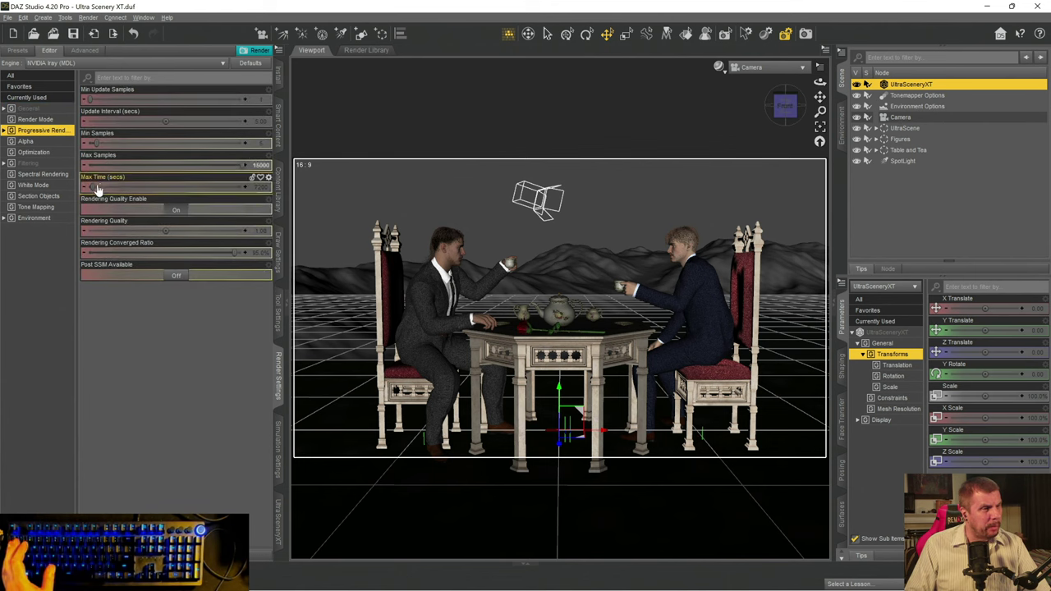
pyautogui.moveTo(92, 186); pyautogui.dragTo(385, 201)
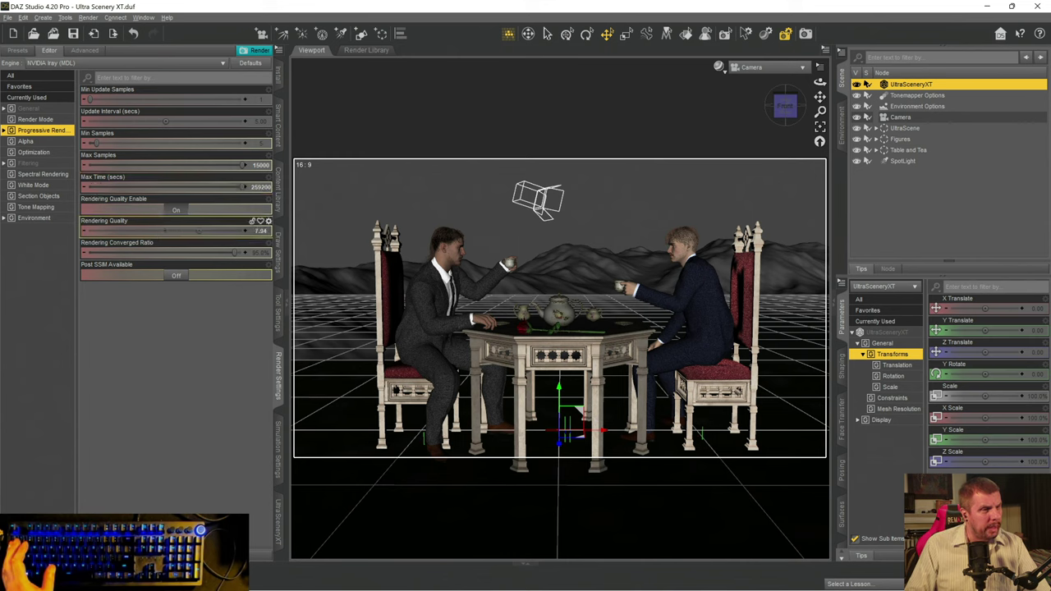
pyautogui.hotkey('ctrl', 's')
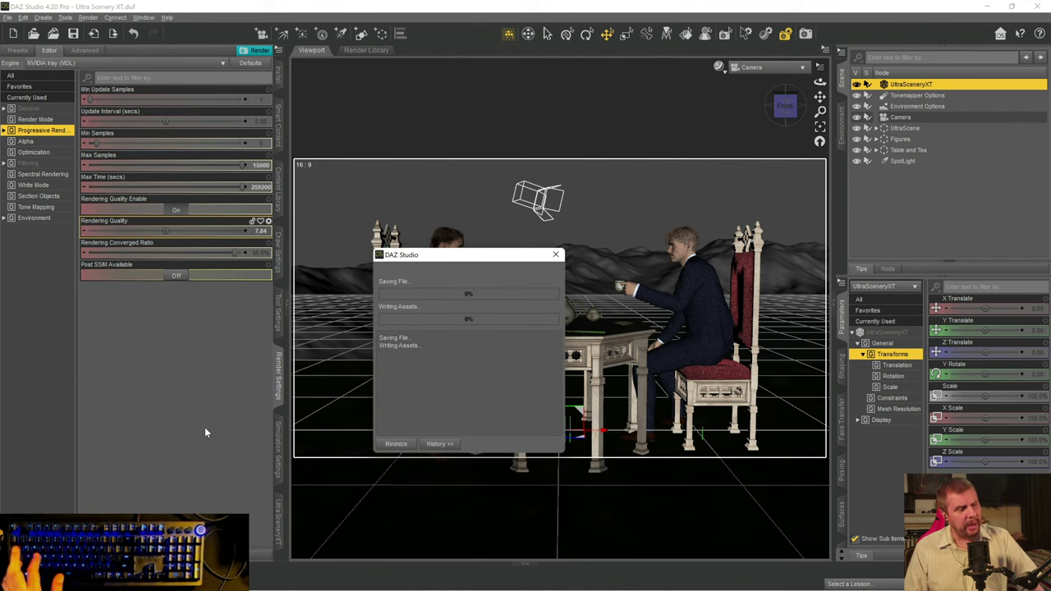
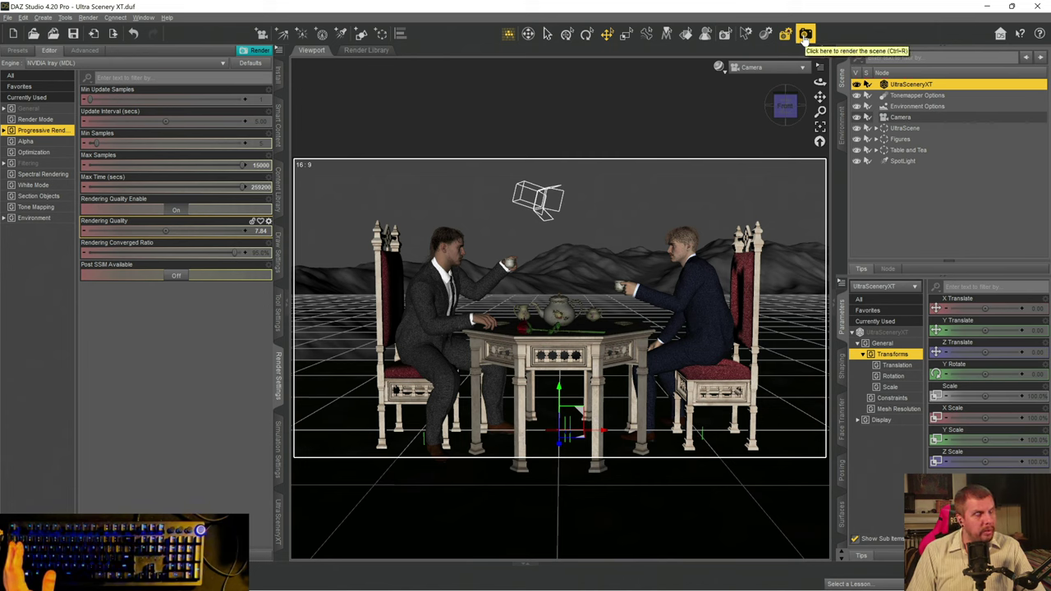
# - Start the high-resolution render of the scene and look across different areas of the image in the render window
pyautogui.click(805, 34)
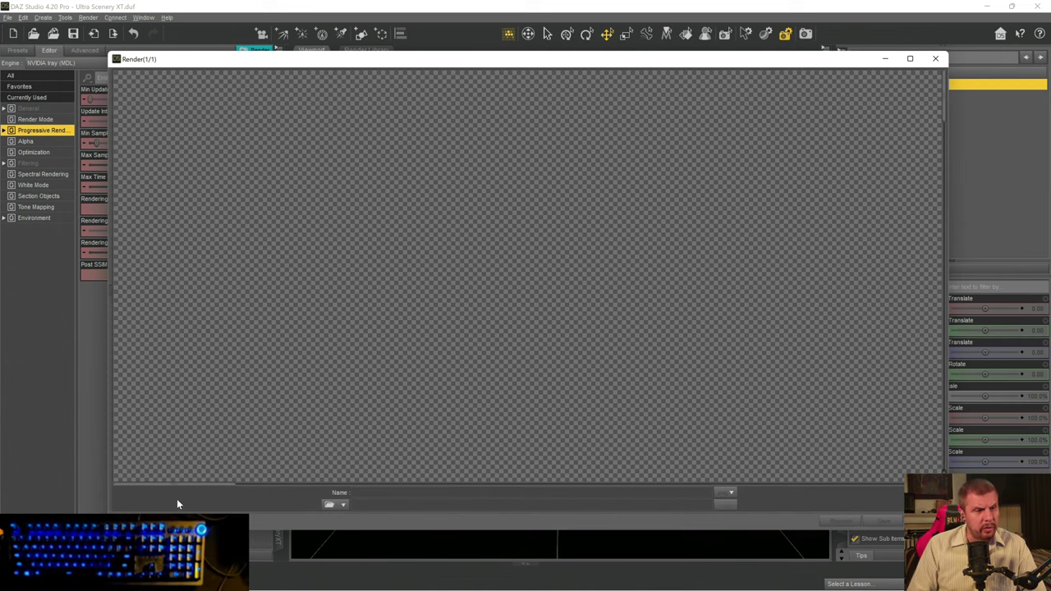
pyautogui.moveTo(210, 488); pyautogui.dragTo(517, 495)
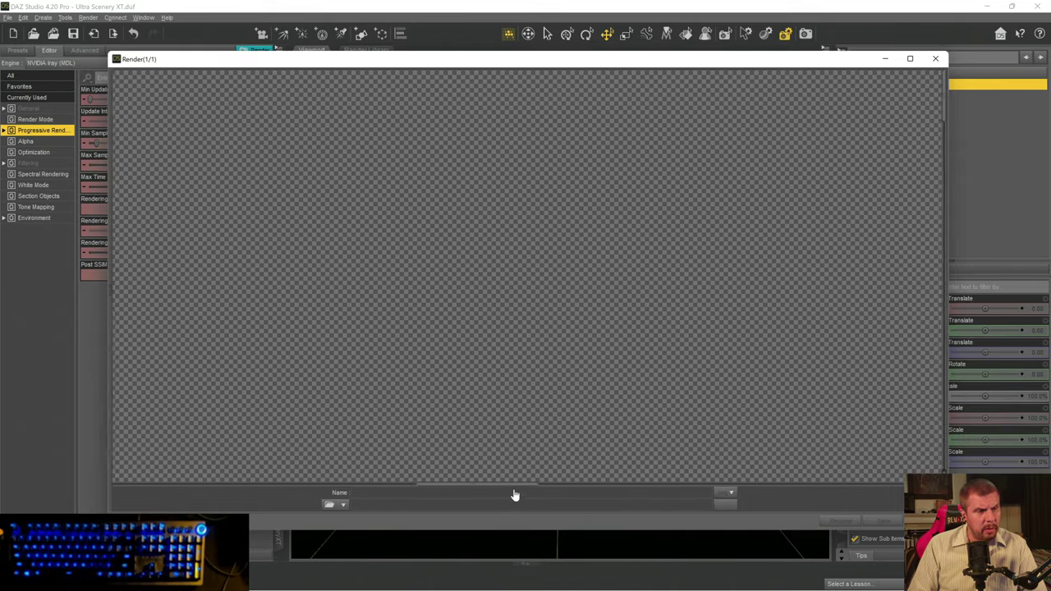
pyautogui.click(87, 381)
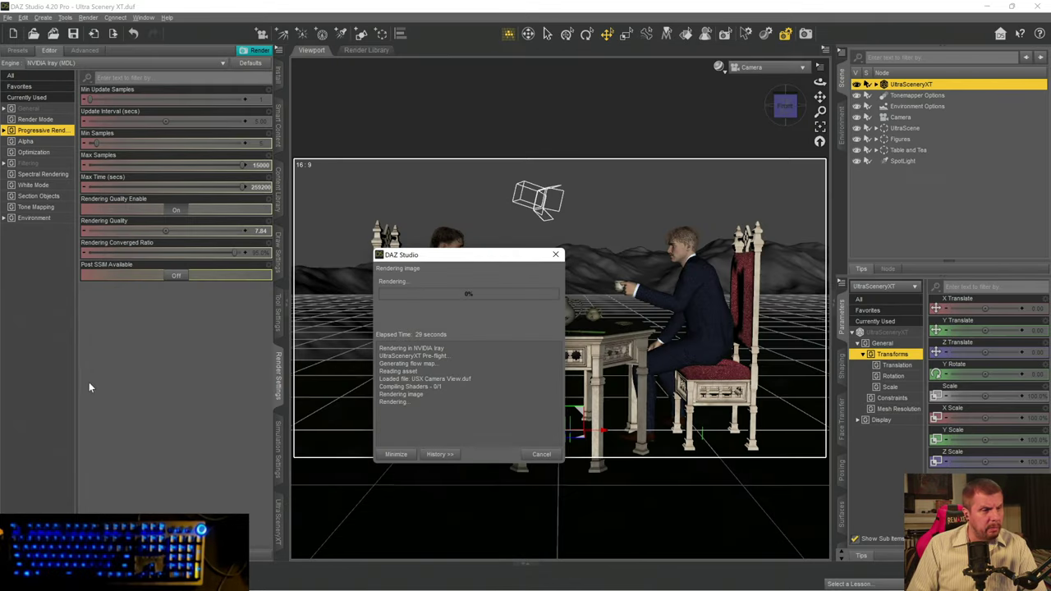
pyautogui.moveTo(575, 584)
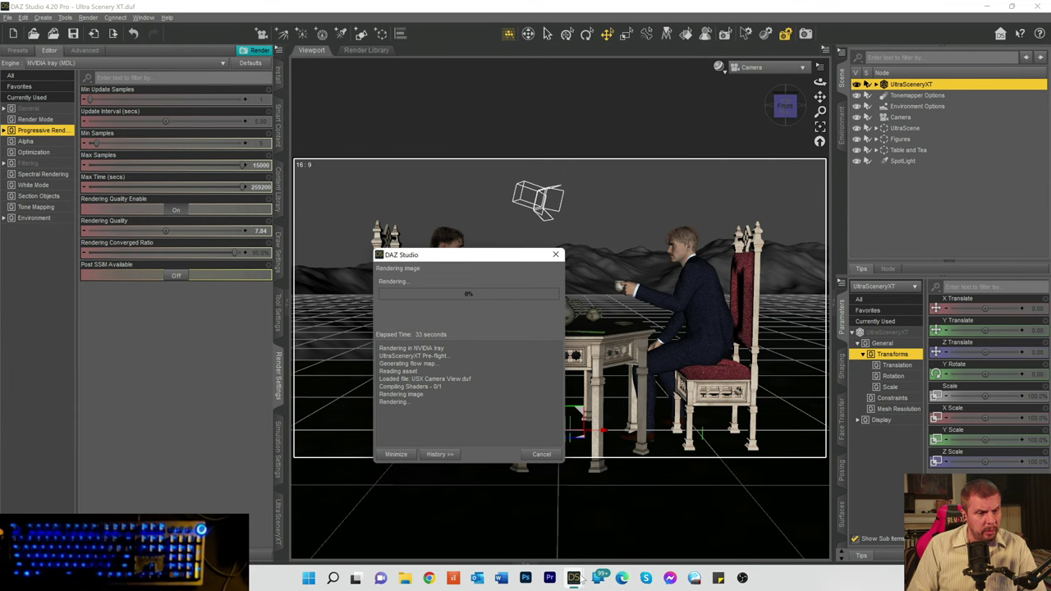
pyautogui.click(619, 533)
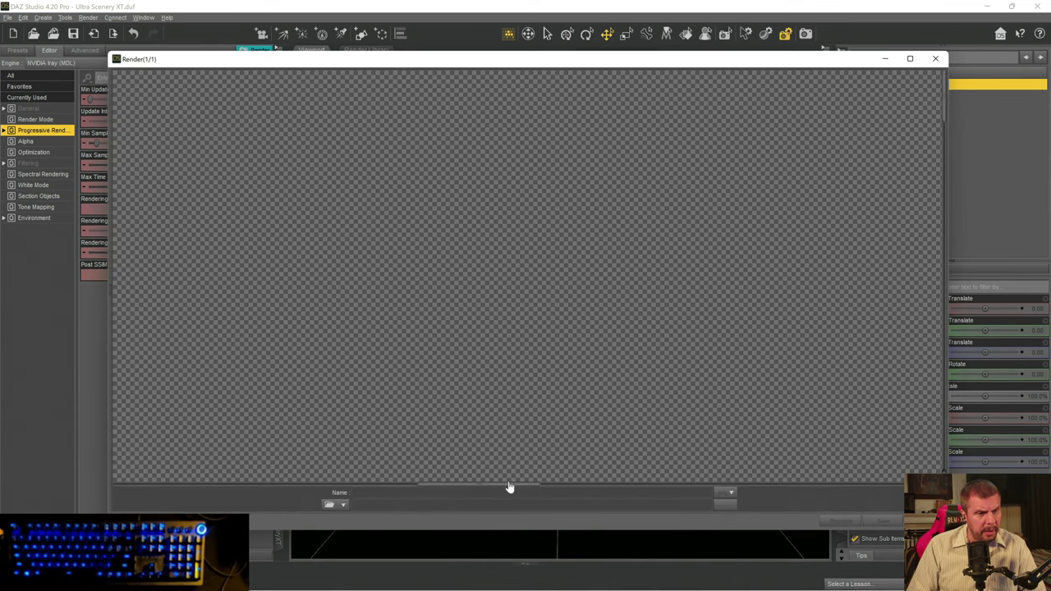
pyautogui.moveTo(488, 489); pyautogui.dragTo(569, 491)
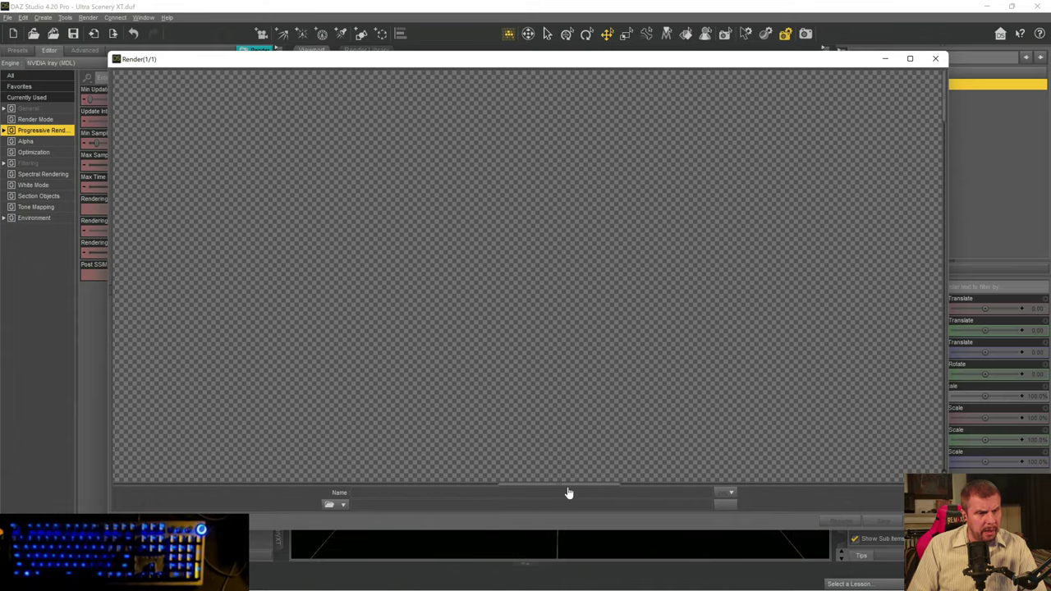
pyautogui.scroll(-2, 556, 250)
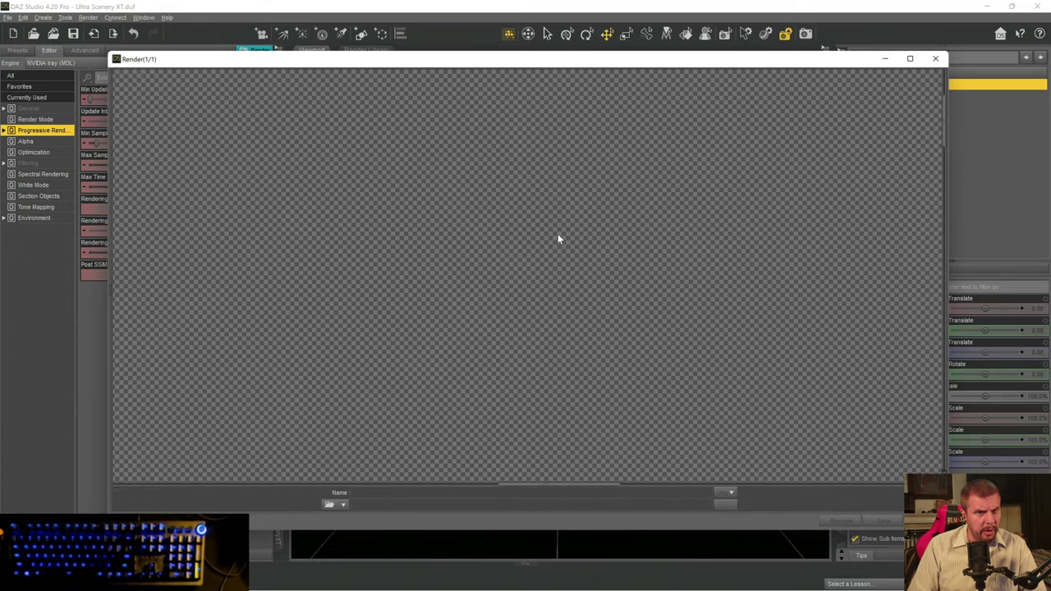
pyautogui.scroll(-2, 559, 235)
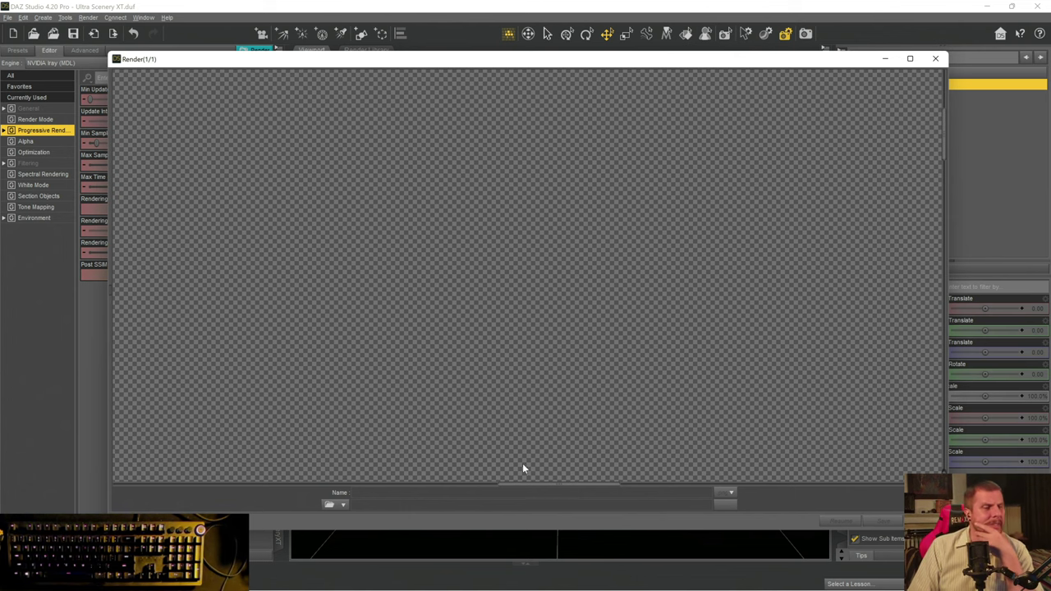
pyautogui.moveTo(528, 489); pyautogui.dragTo(391, 488)
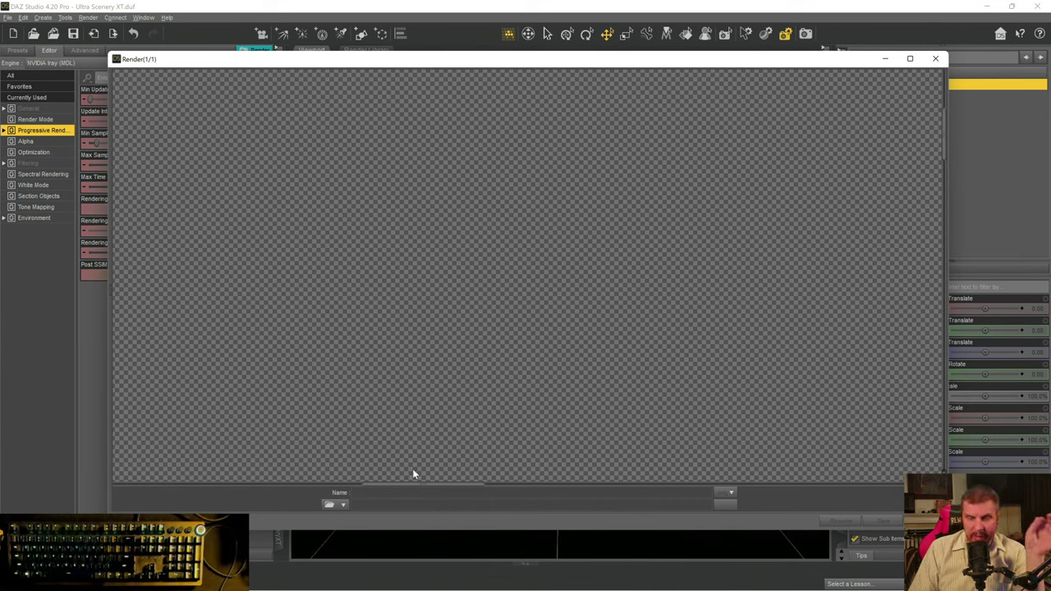
pyautogui.moveTo(411, 491); pyautogui.dragTo(723, 498)
pyautogui.scroll(-3, 772, 302)
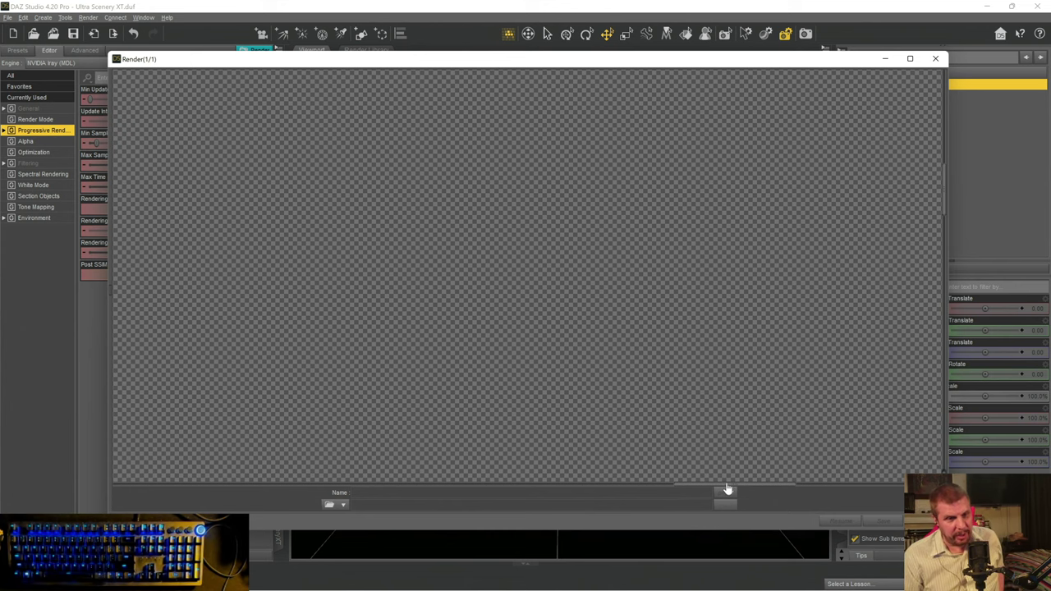
pyautogui.moveTo(728, 490); pyautogui.dragTo(657, 491)
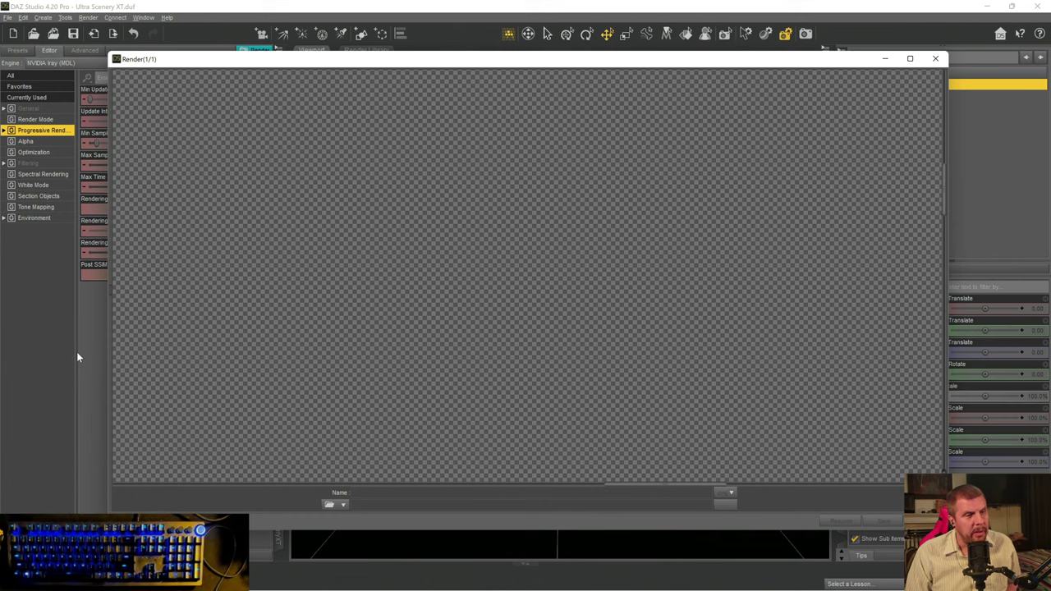
pyautogui.moveTo(650, 490); pyautogui.dragTo(685, 488)
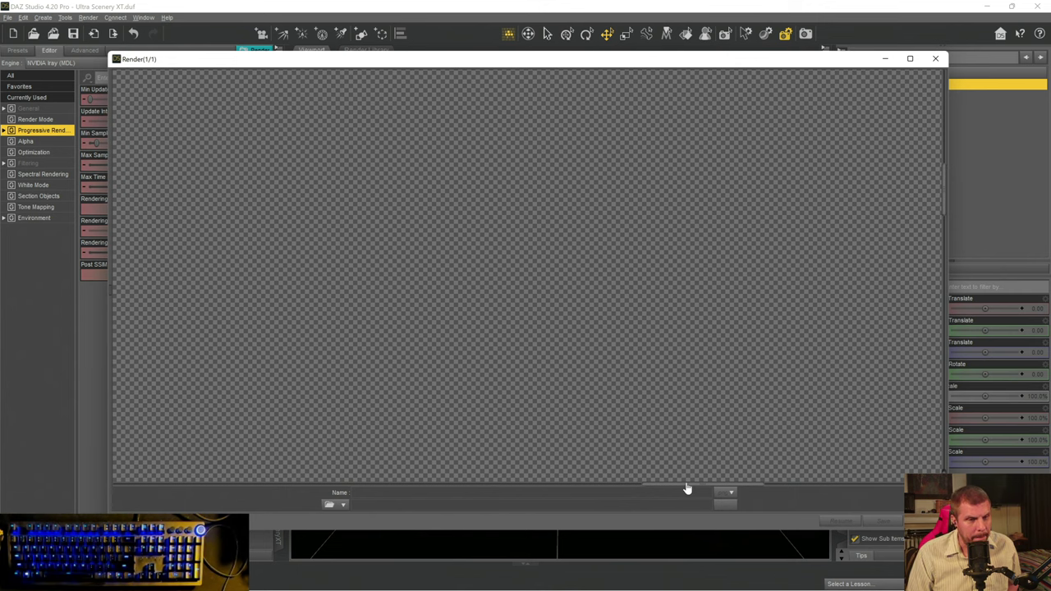
pyautogui.moveTo(687, 488); pyautogui.dragTo(605, 490)
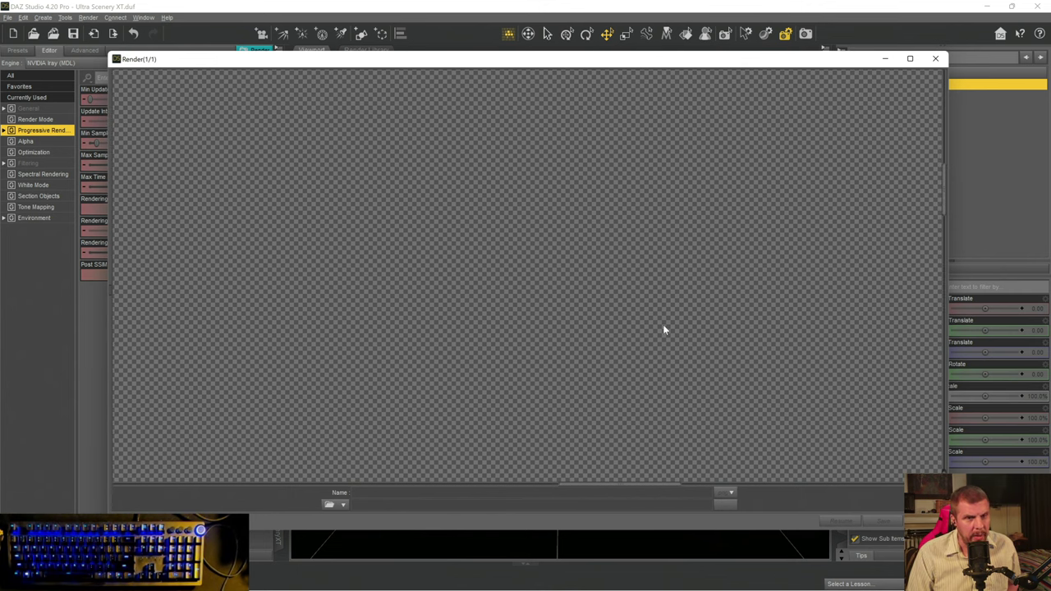
pyautogui.scroll(-4, 665, 330)
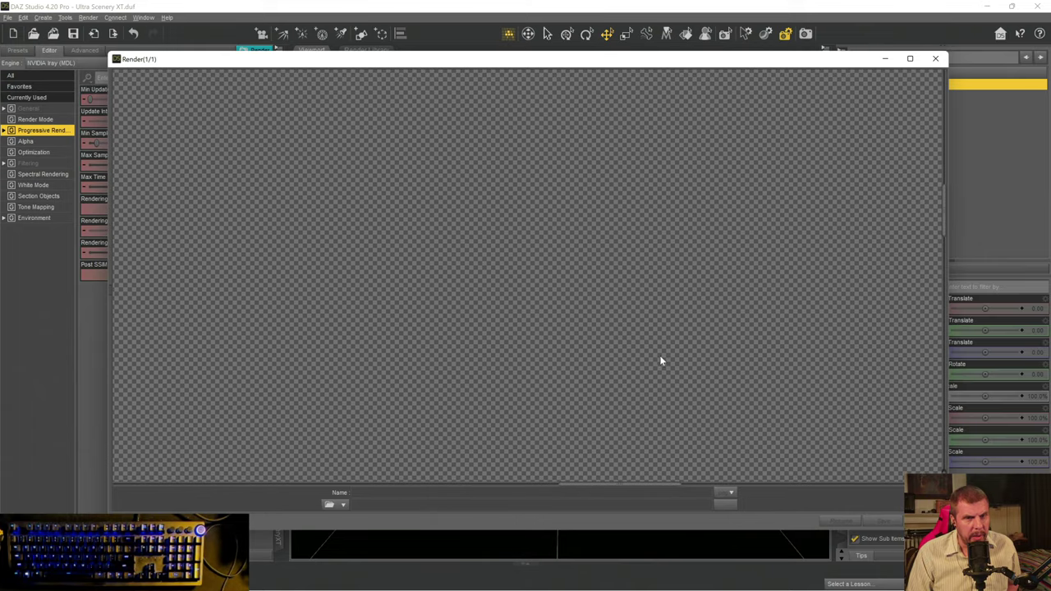
pyautogui.moveTo(634, 491); pyautogui.dragTo(657, 488)
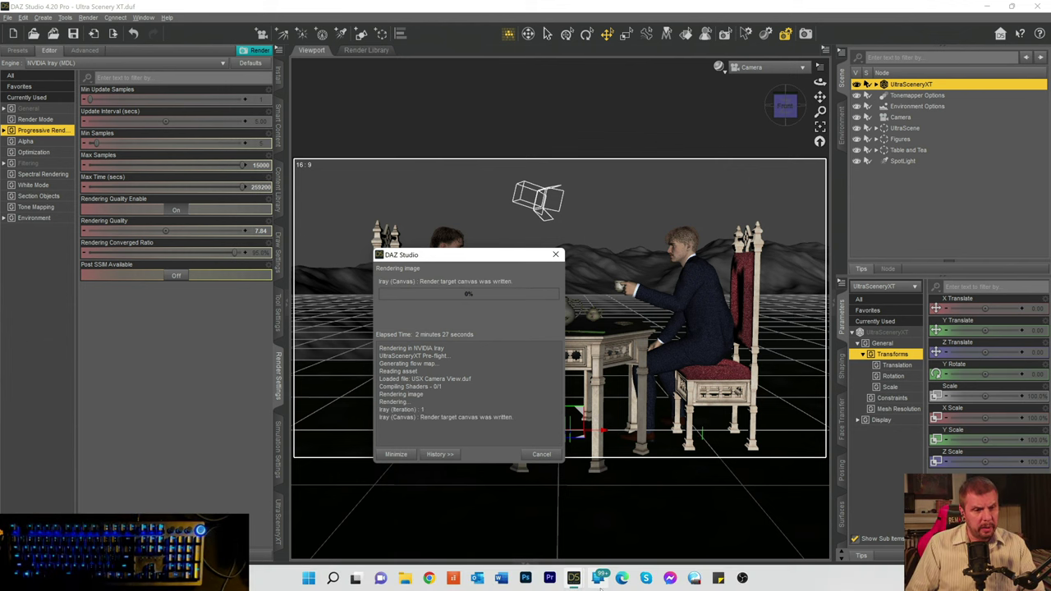
# - Check the GPU and CPU performance graphs in Task Manager while the render runs, and close Task Manager
pyautogui.moveTo(606, 581)
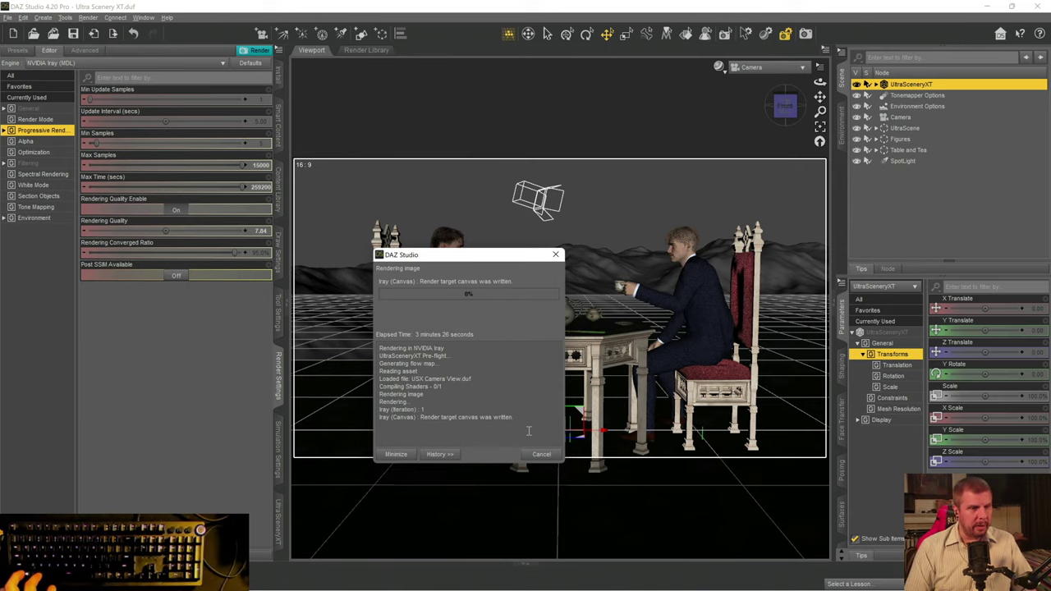
pyautogui.hotkey('ctrl', 'alt', 'Delete')
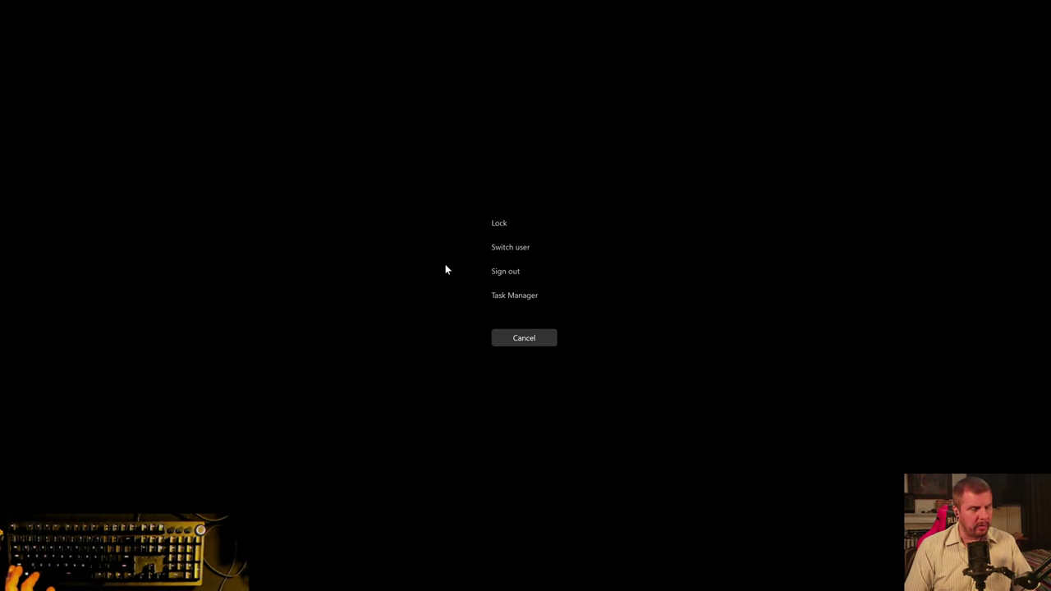
pyautogui.click(499, 298)
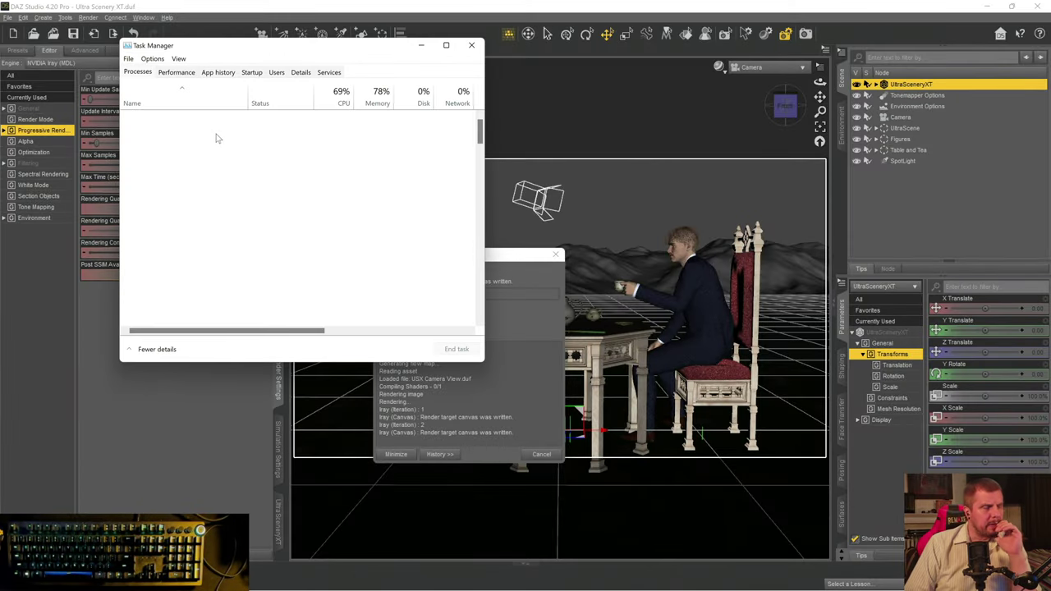
pyautogui.click(177, 72)
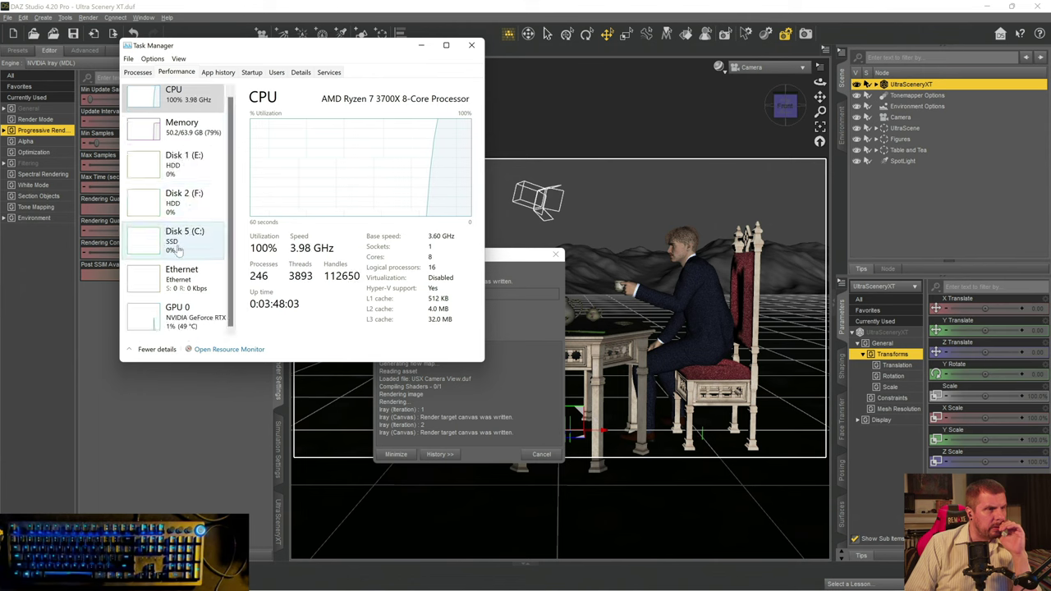
pyautogui.click(172, 324)
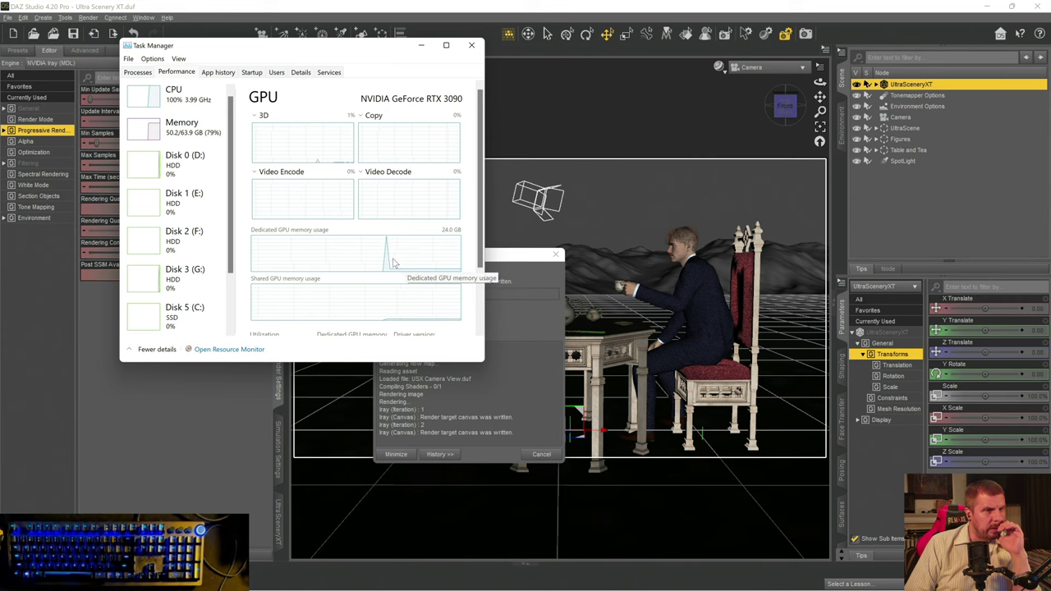
pyautogui.click(181, 105)
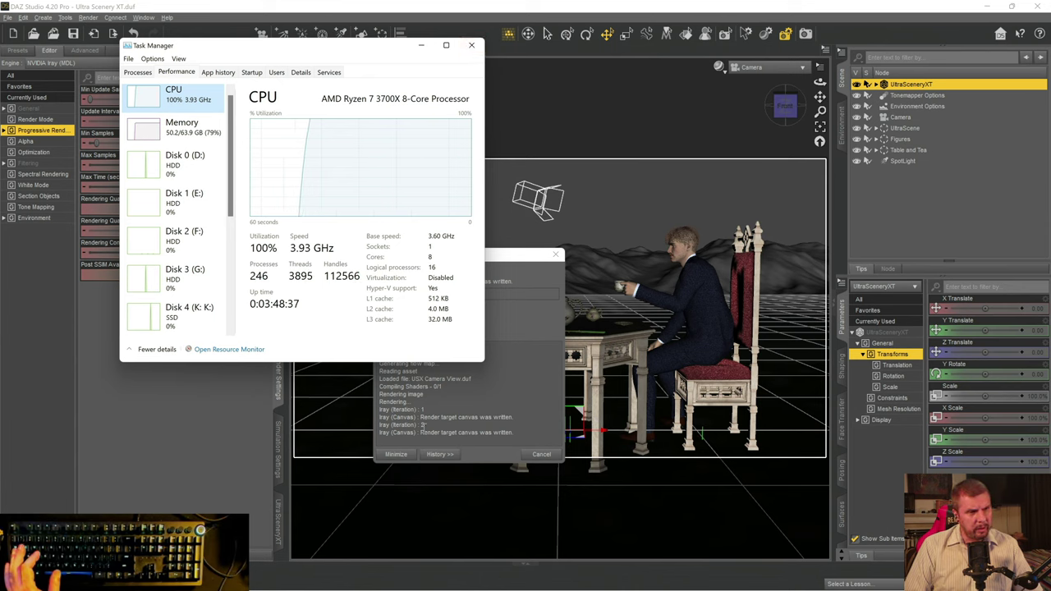
pyautogui.click(471, 47)
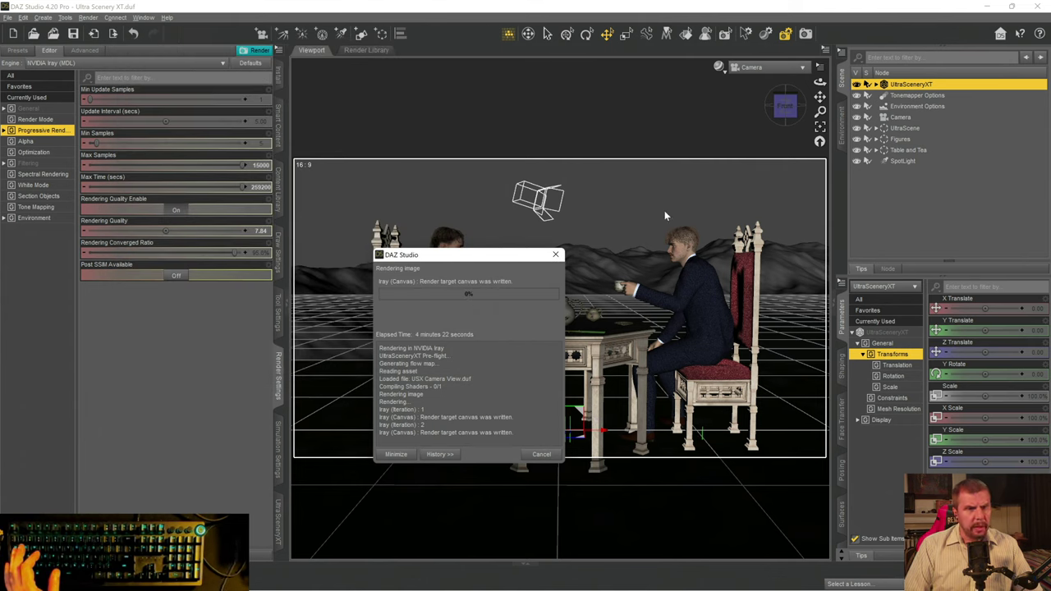
# - Cancel the running render, inspect the partly rendered forest and figure, and close the render window without saving the image
pyautogui.click(542, 456)
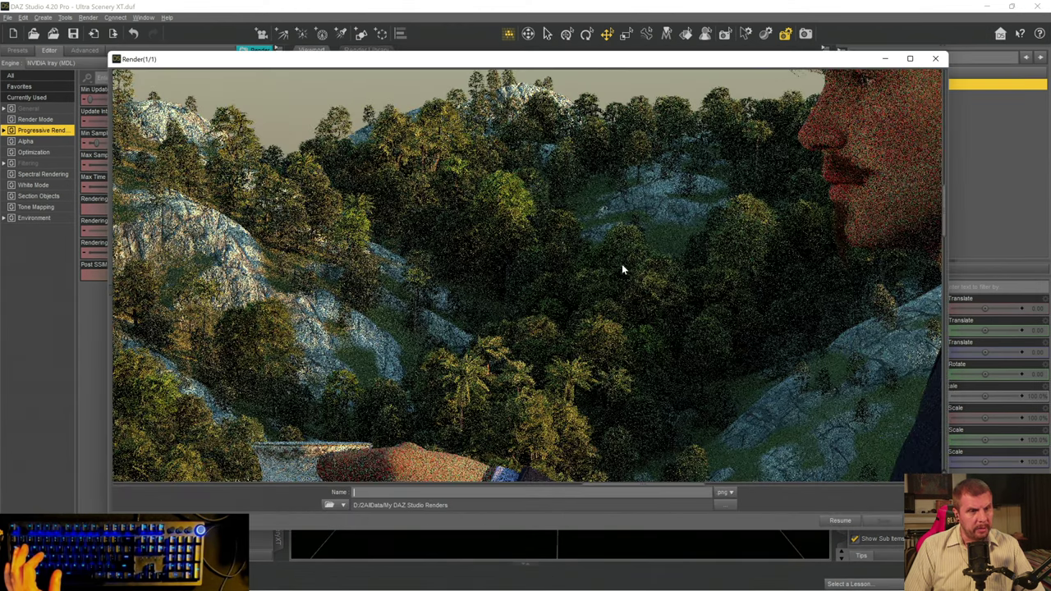
pyautogui.scroll(3, 622, 273)
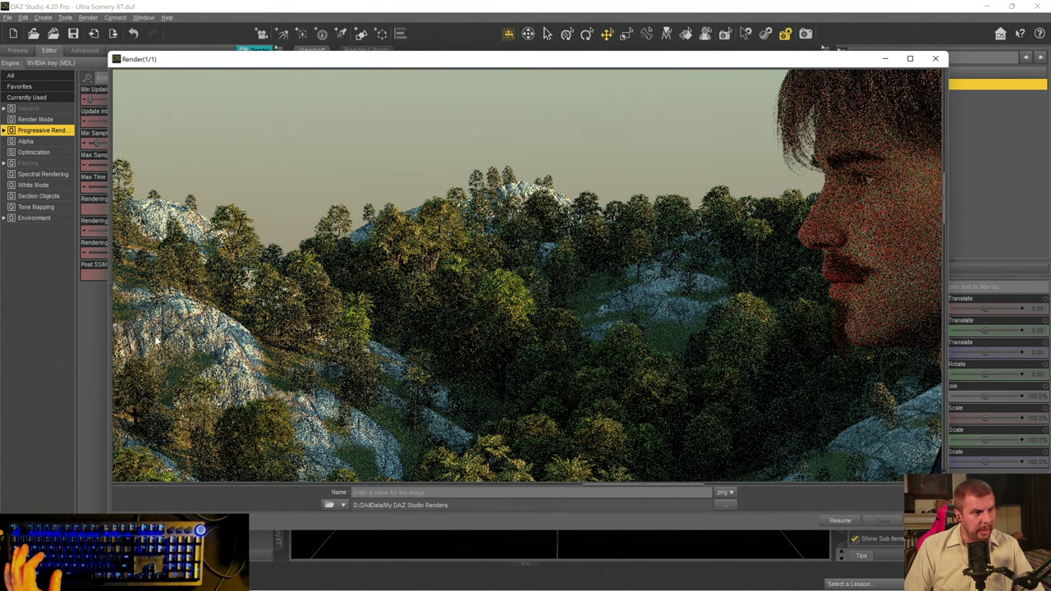
pyautogui.scroll(-6, 233, 366)
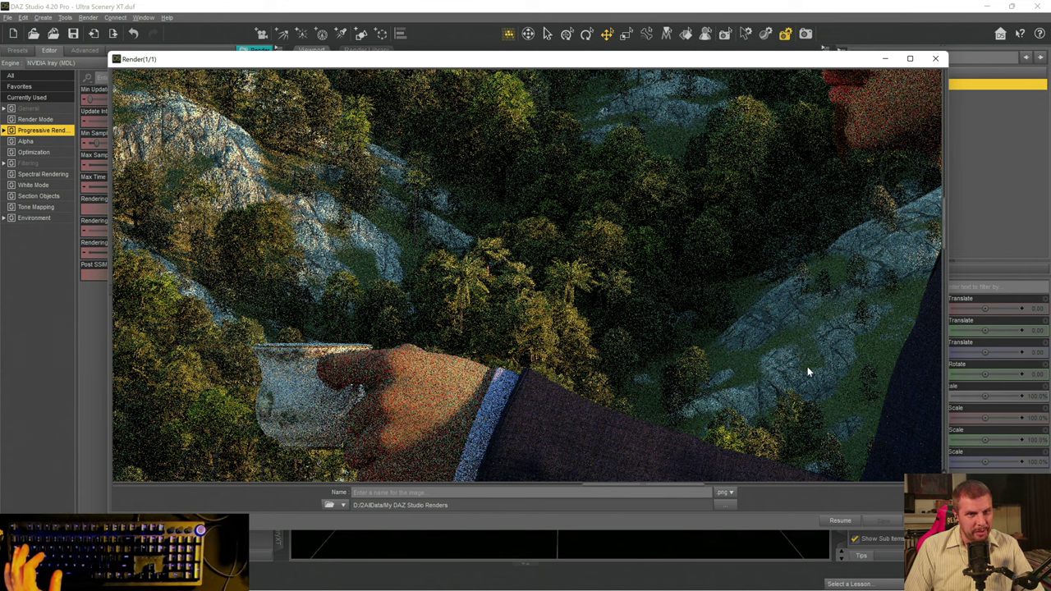
pyautogui.scroll(6, 575, 200)
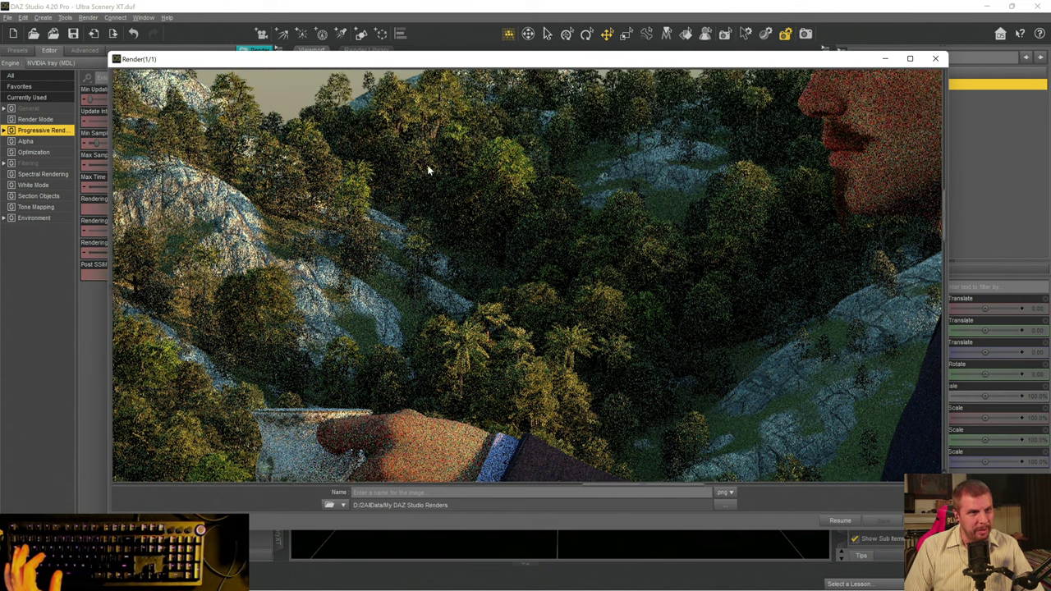
pyautogui.scroll(2, 404, 161)
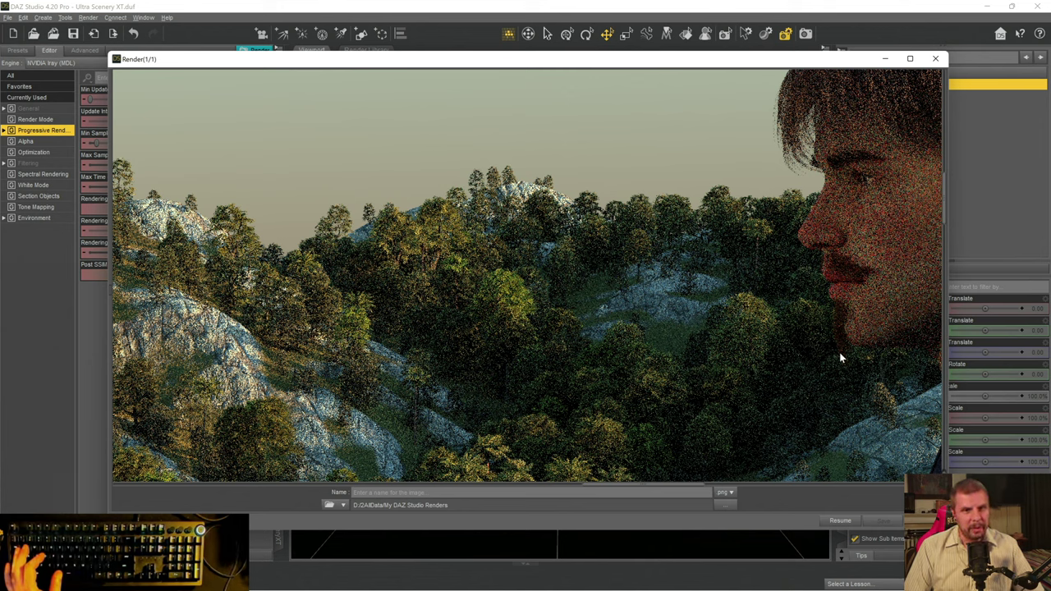
pyautogui.click(936, 59)
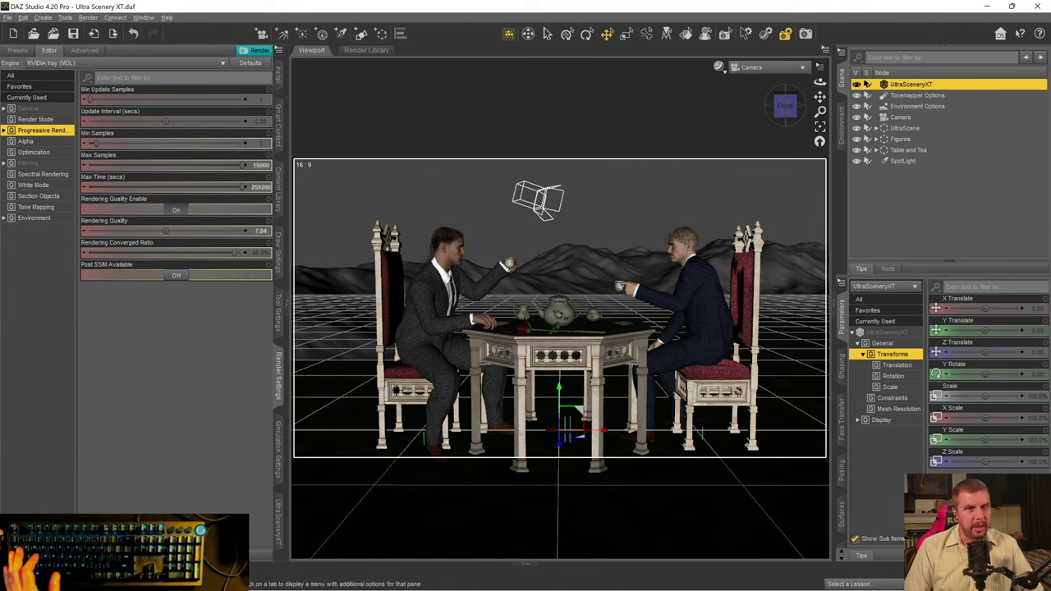
# - Close DAZ Studio, saving the changes to the scene, and restart the computer
pyautogui.click(1038, 6)
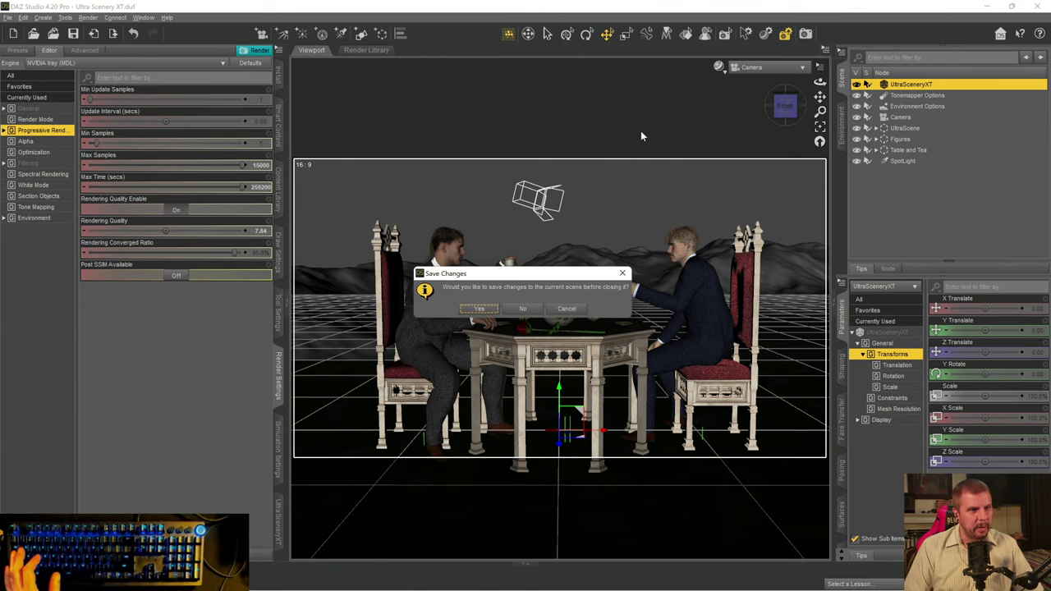
pyautogui.click(477, 310)
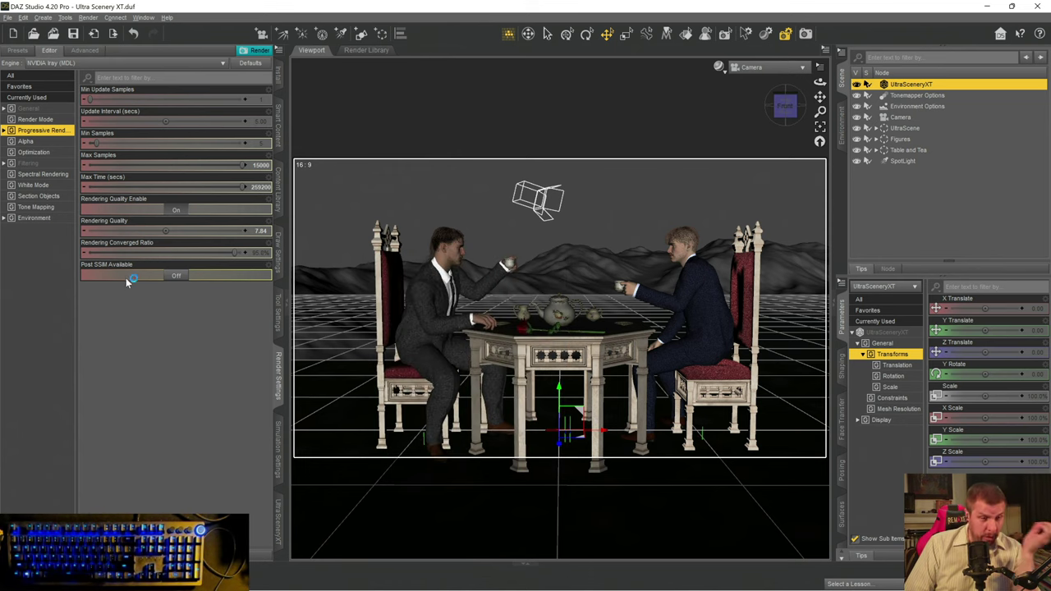
pyautogui.press('super+d')
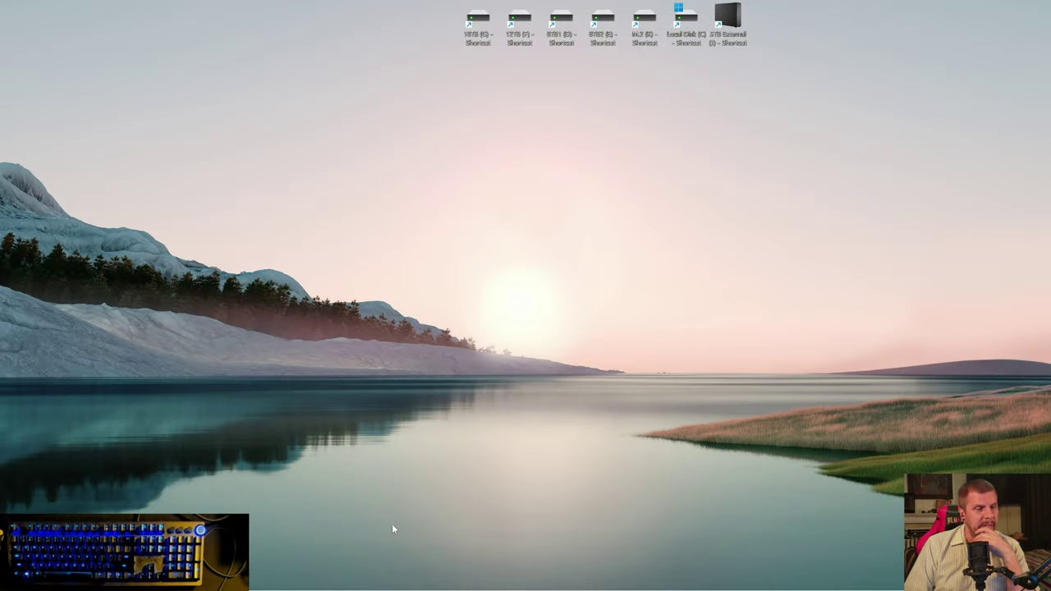
pyautogui.moveTo(427, 544)
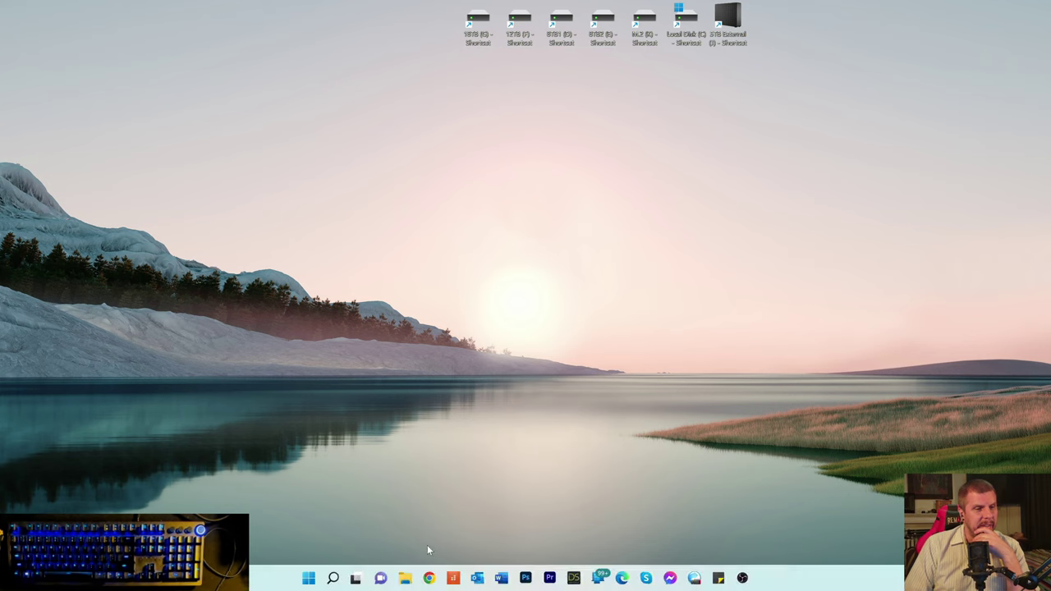
pyautogui.click(309, 578)
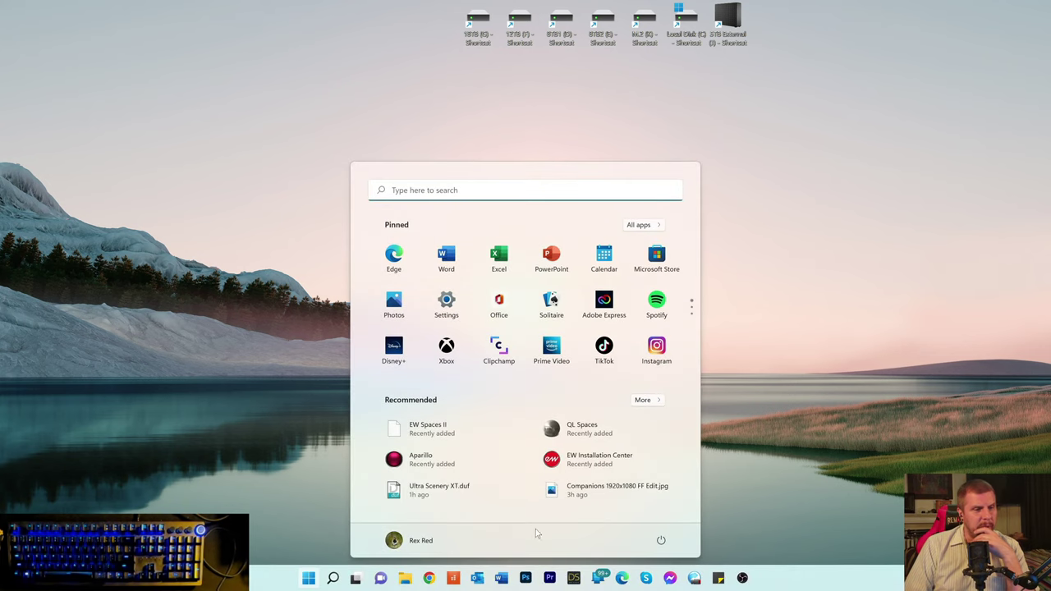
pyautogui.click(663, 541)
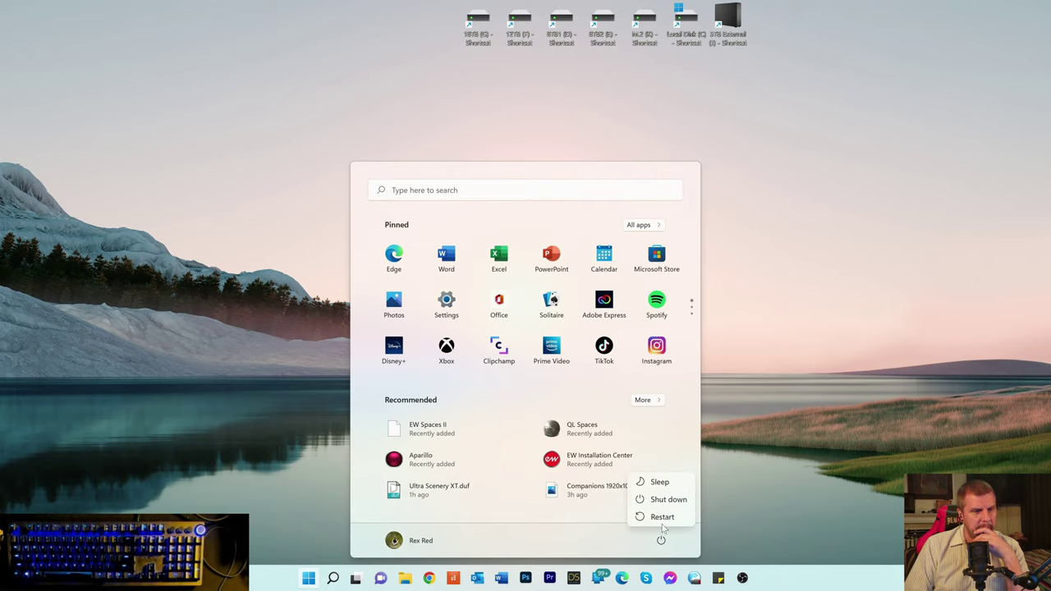
pyautogui.click(655, 517)
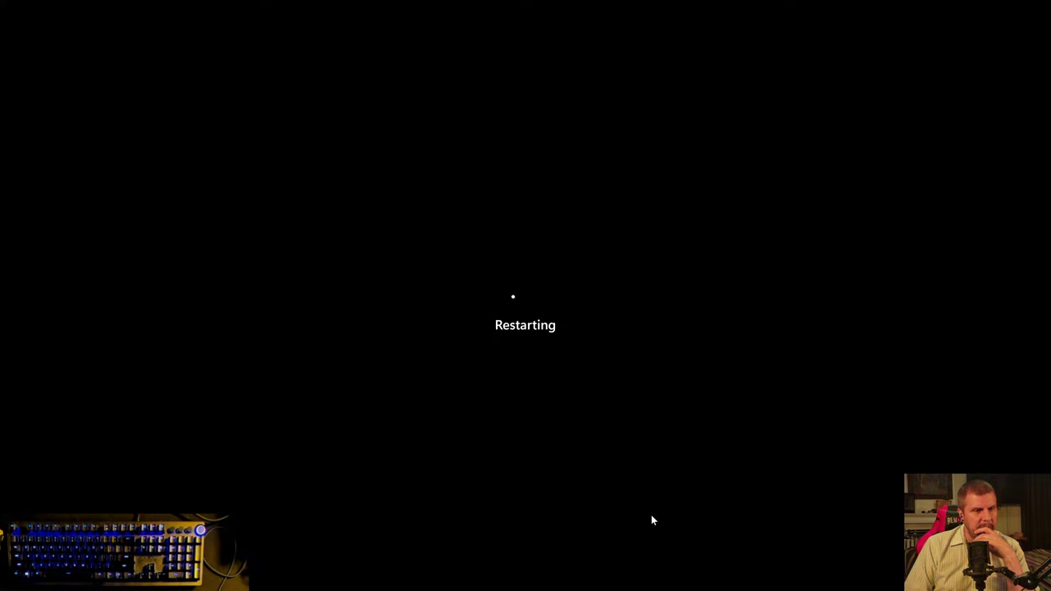
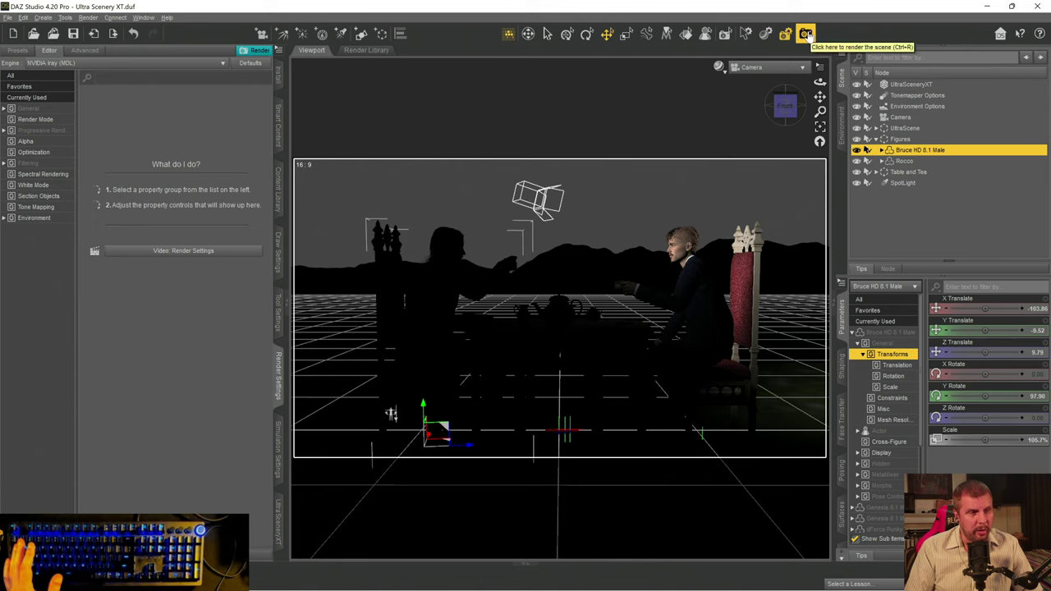
# - Review the general render settings of the reopened Ultra Scenery XT scene and start the render again
pyautogui.click(32, 109)
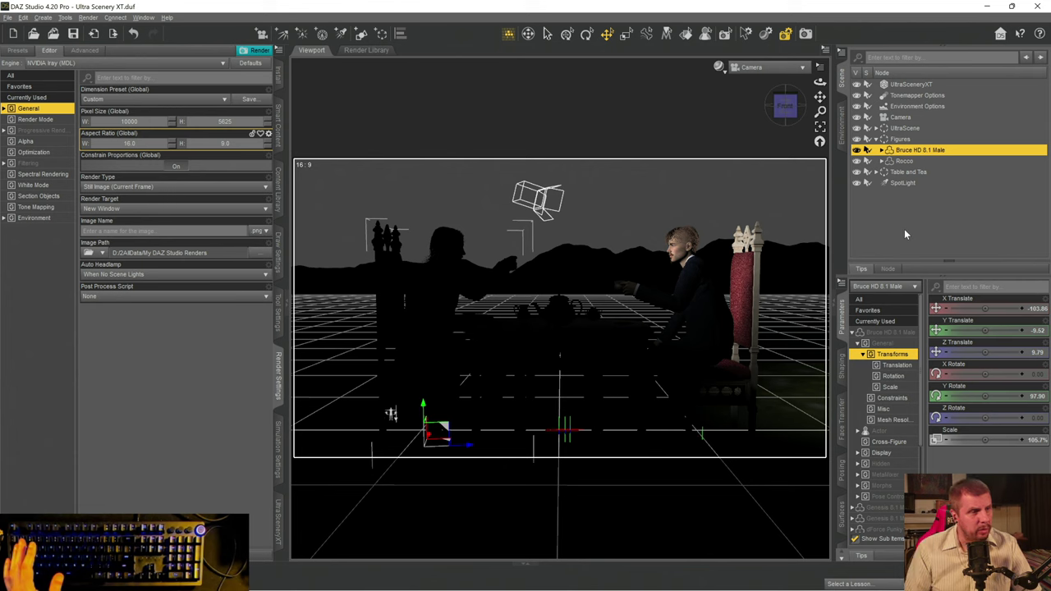
pyautogui.click(806, 33)
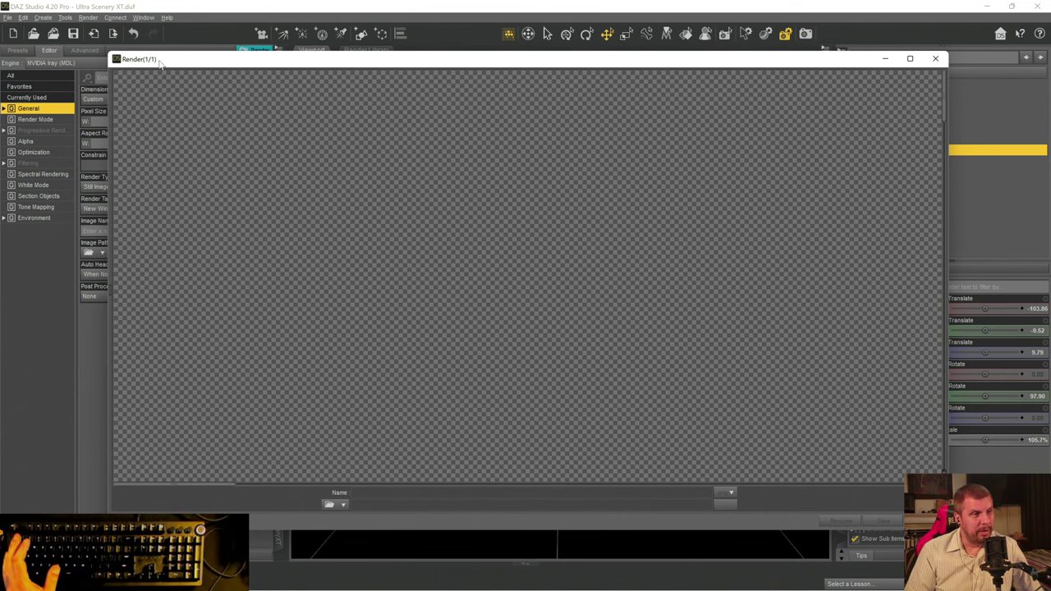
pyautogui.click(89, 357)
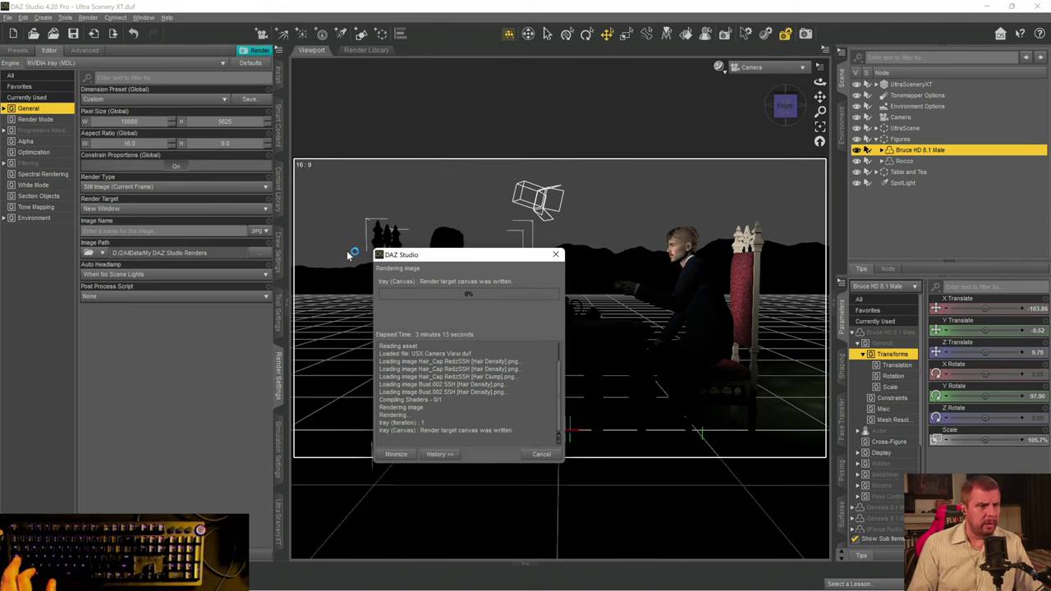
# - Open Task Manager during the render, examine the CPU and GPU 0 performance graphs, and close Task Manager
pyautogui.hotkey('ctrl', 'alt', 'Delete')
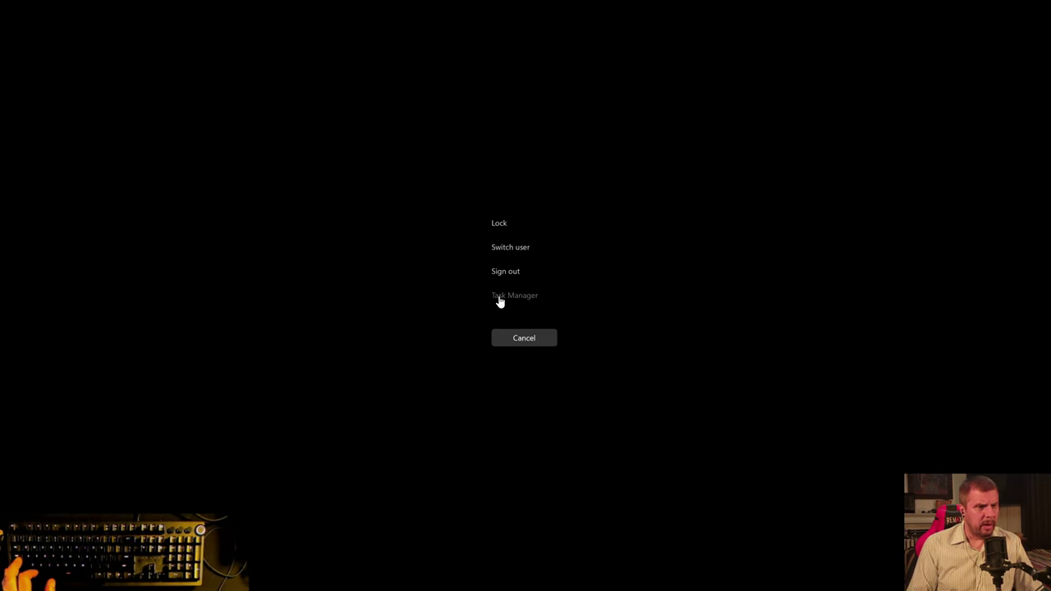
pyautogui.click(498, 296)
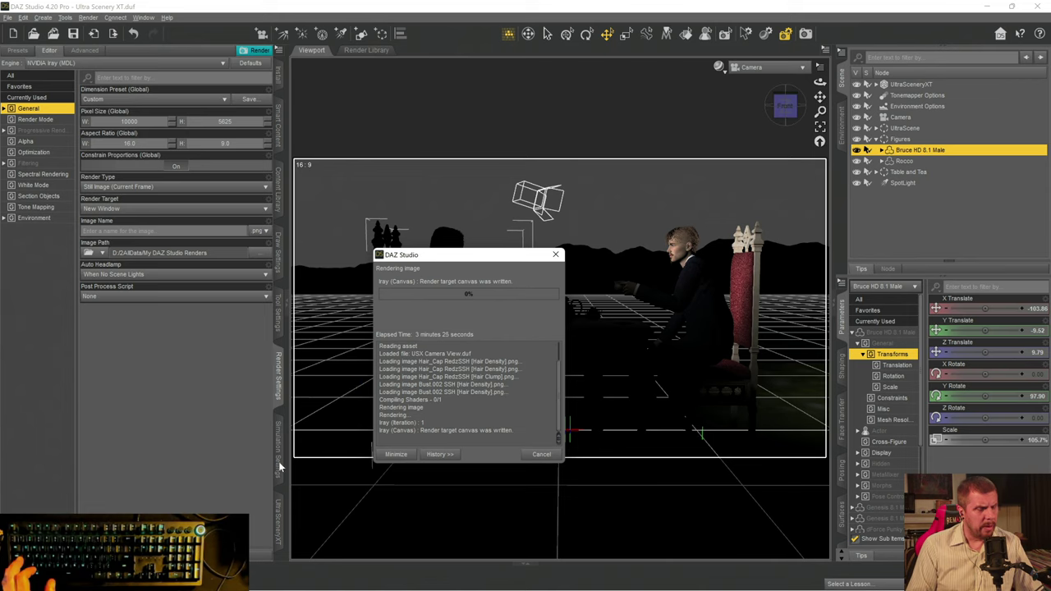
pyautogui.moveTo(733, 585)
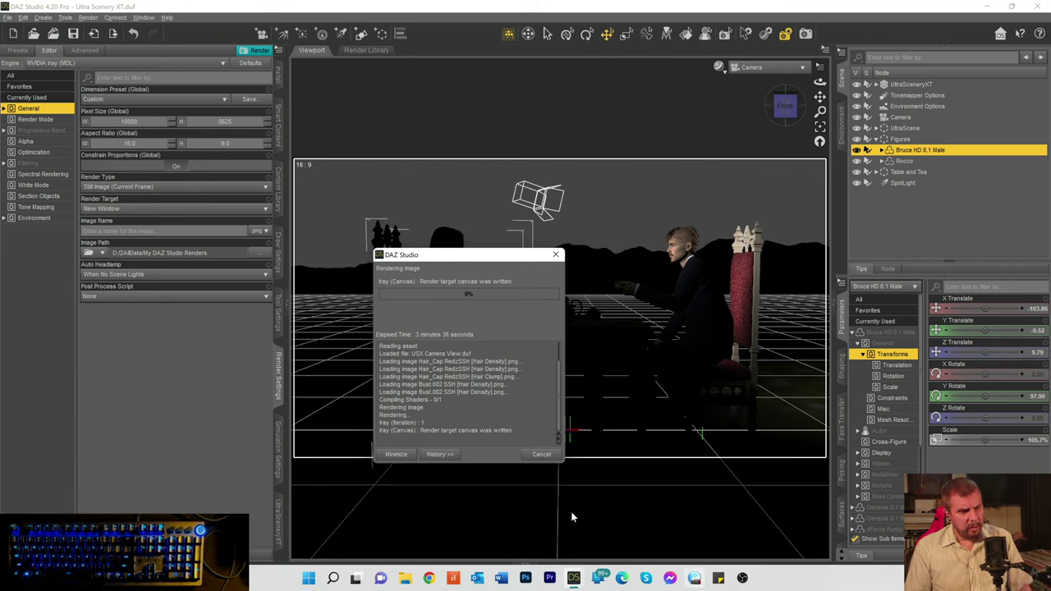
pyautogui.hotkey('ctrl', 'shift', 'Escape')
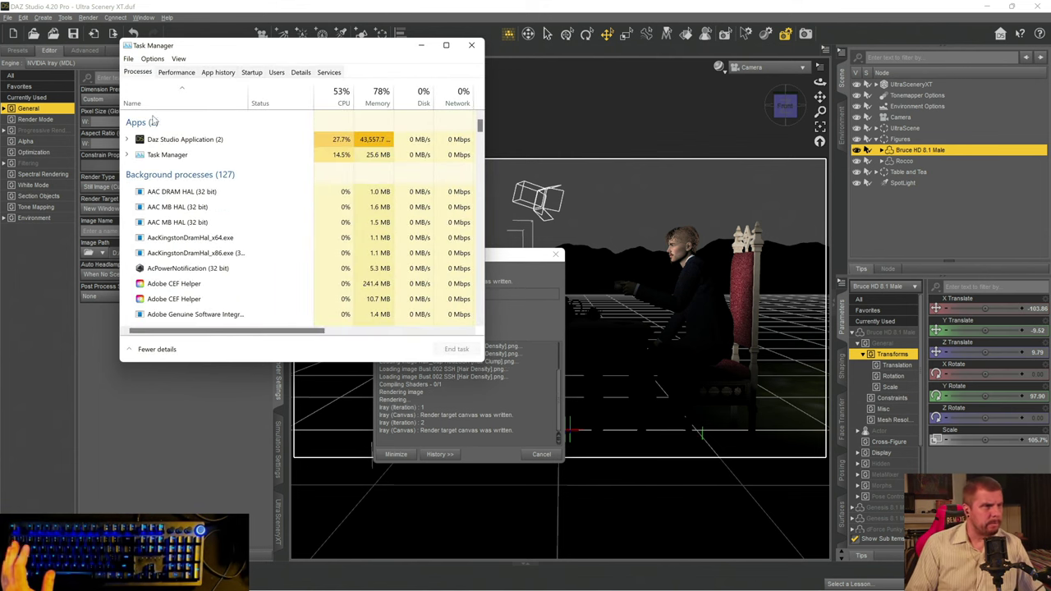
pyautogui.click(176, 72)
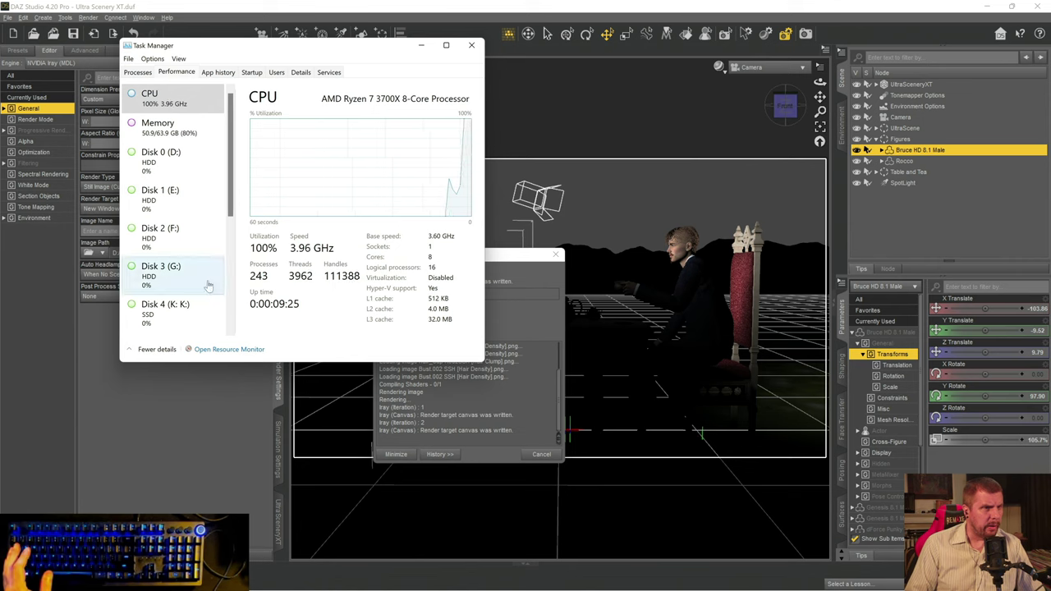
pyautogui.scroll(-1, 167, 278)
pyautogui.scroll(-3, 168, 278)
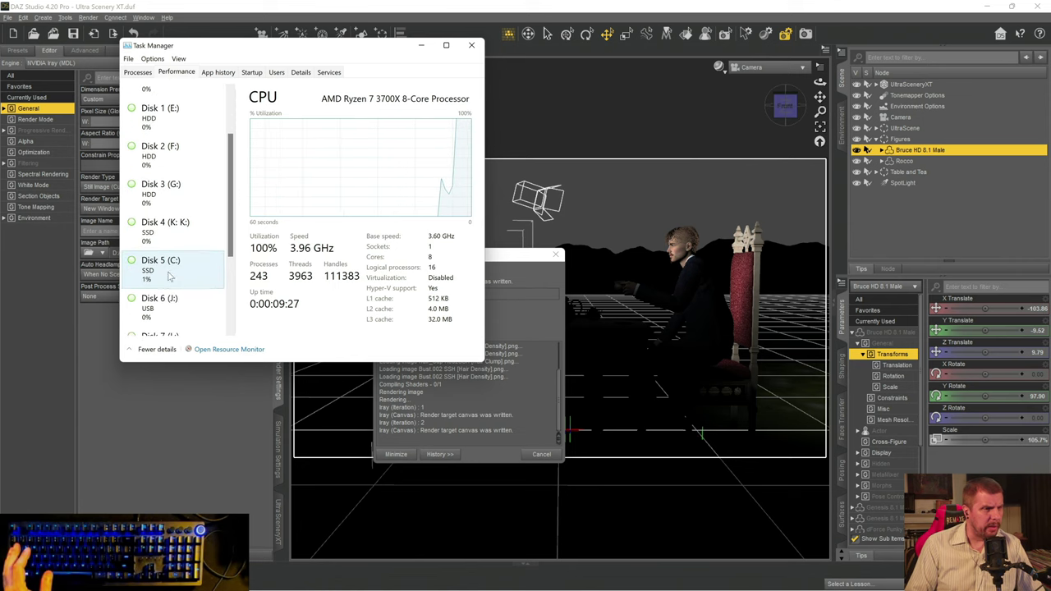
pyautogui.scroll(-2, 174, 280)
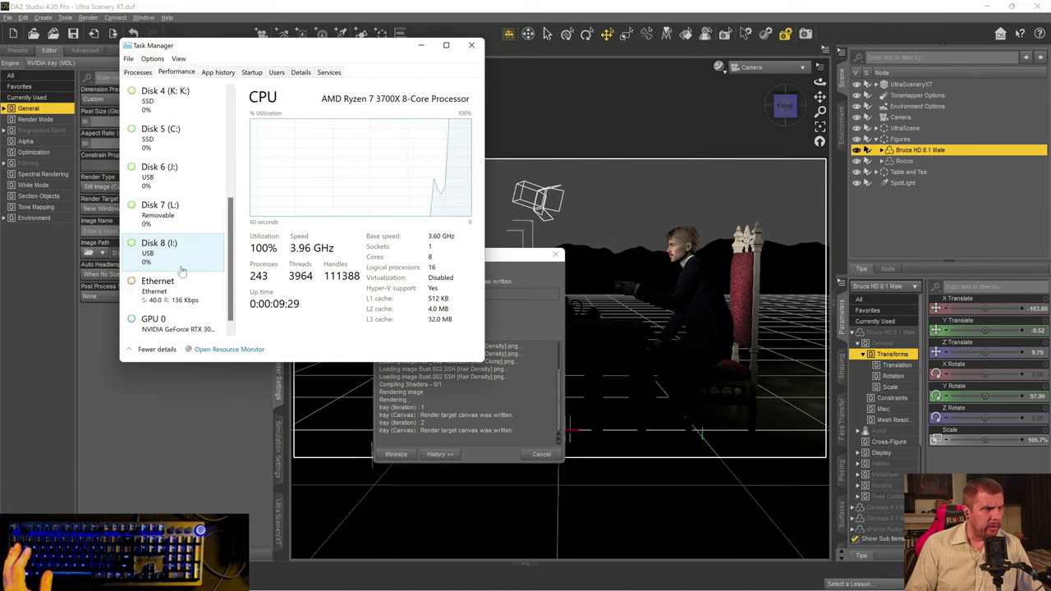
pyautogui.click(179, 325)
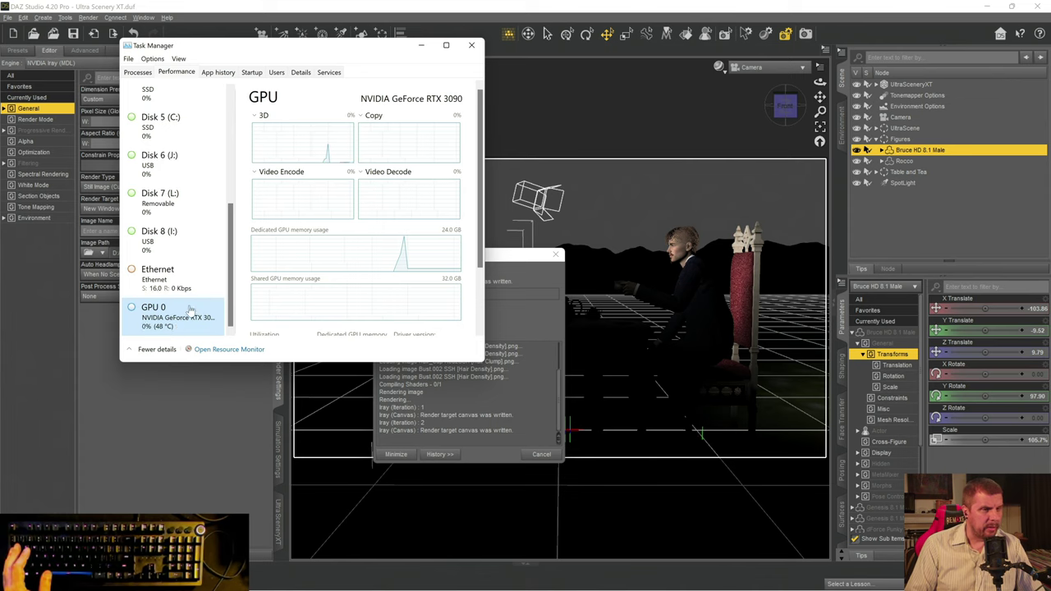
pyautogui.click(471, 44)
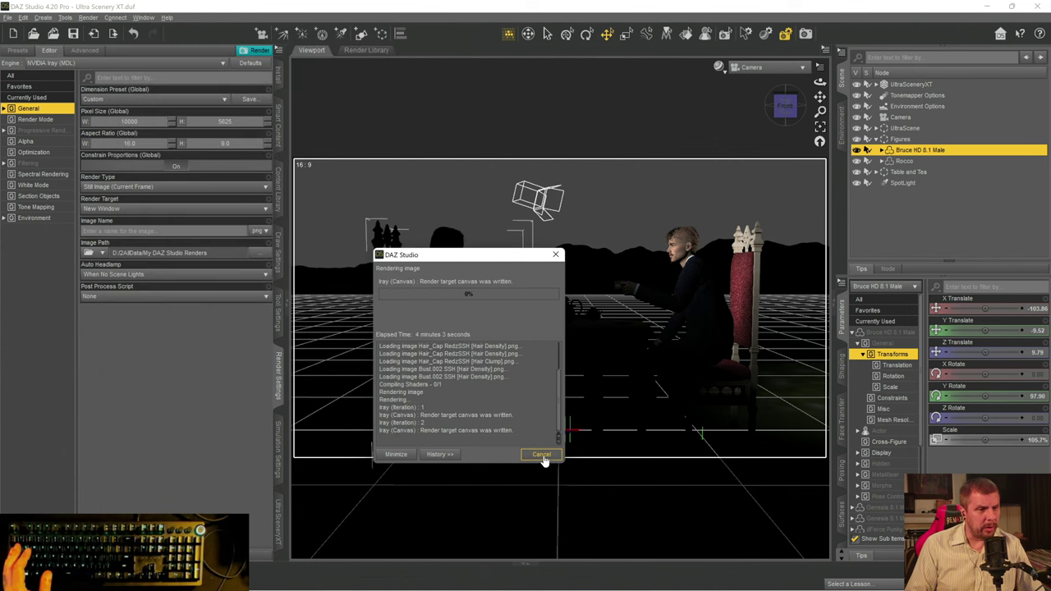
# - Cancel the running render, close its window without saving the image, and show the advanced hardware render settings
pyautogui.click(541, 454)
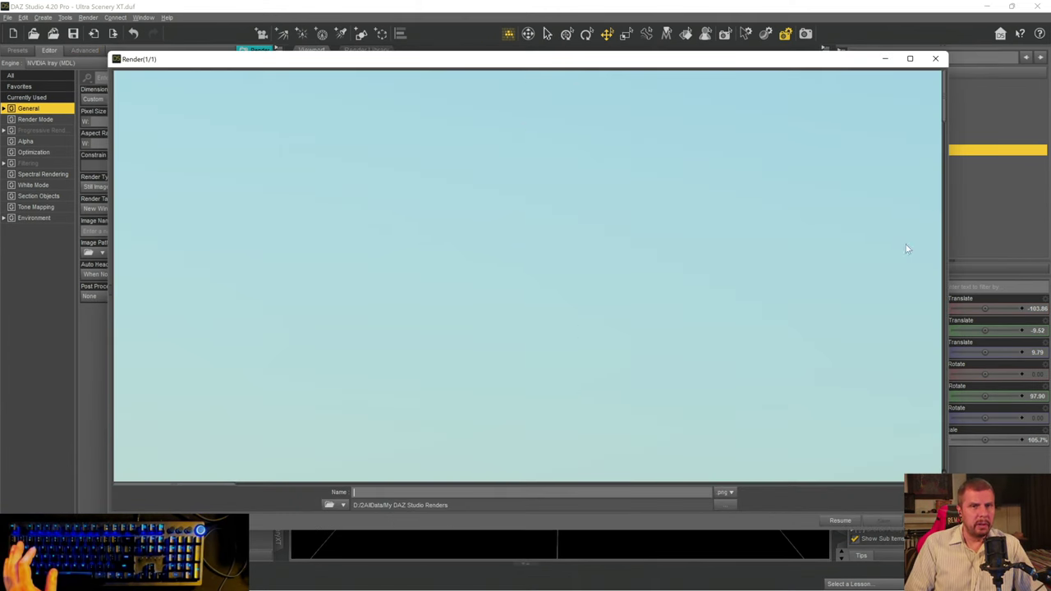
pyautogui.click(936, 58)
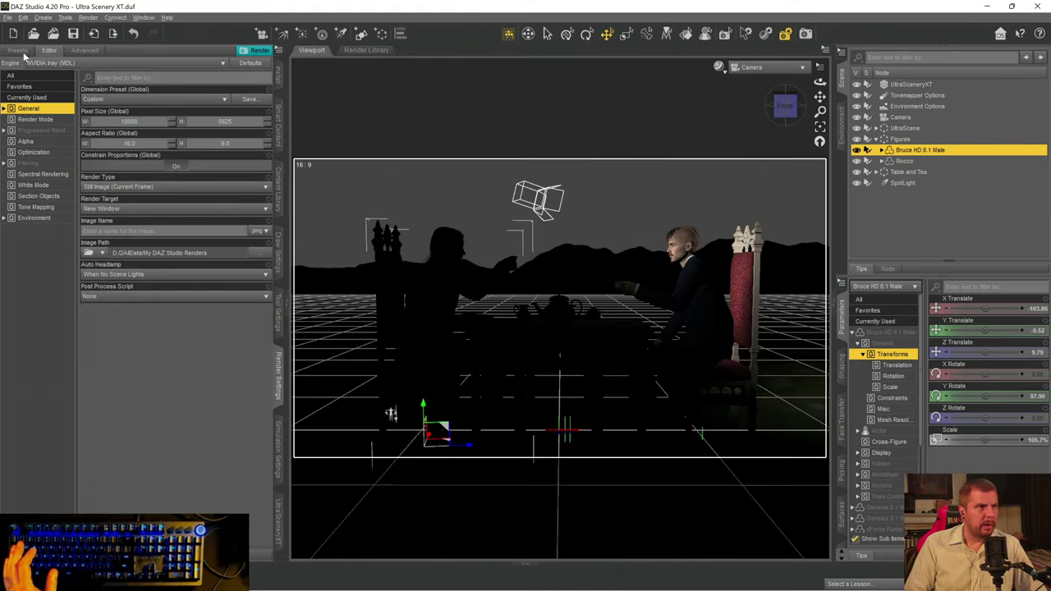
pyautogui.click(78, 50)
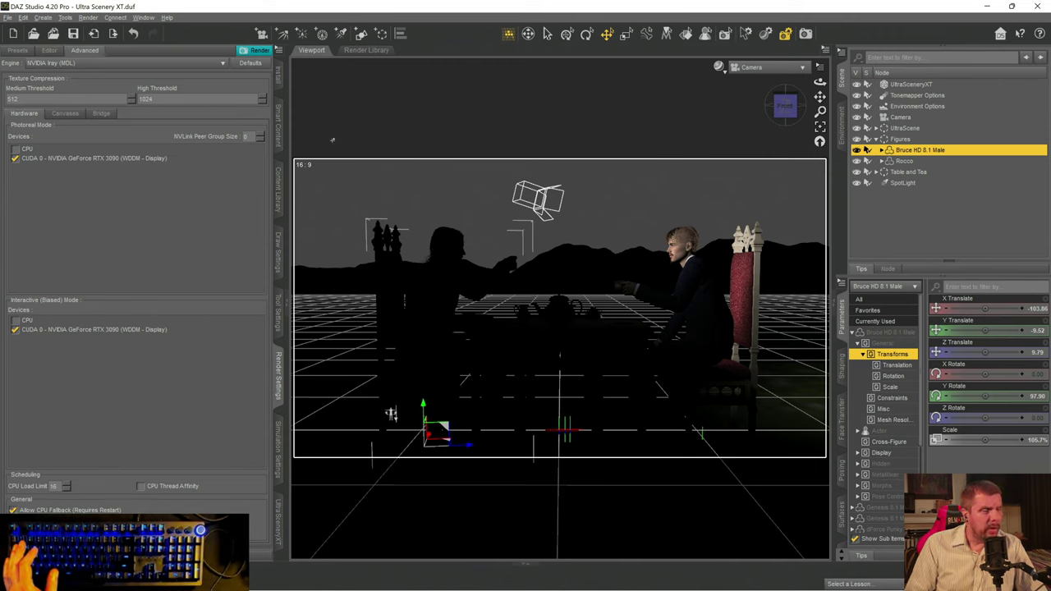
# - Expand the UltraScene group, select UltraScene Terrain, and switch the viewport to preview lighting
pyautogui.click(878, 129)
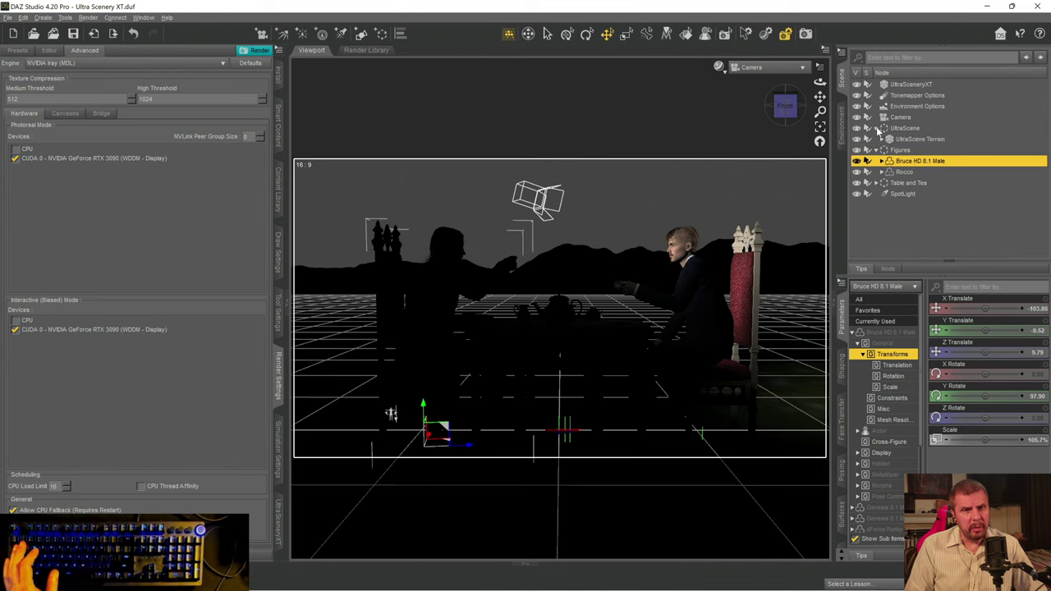
pyautogui.click(888, 140)
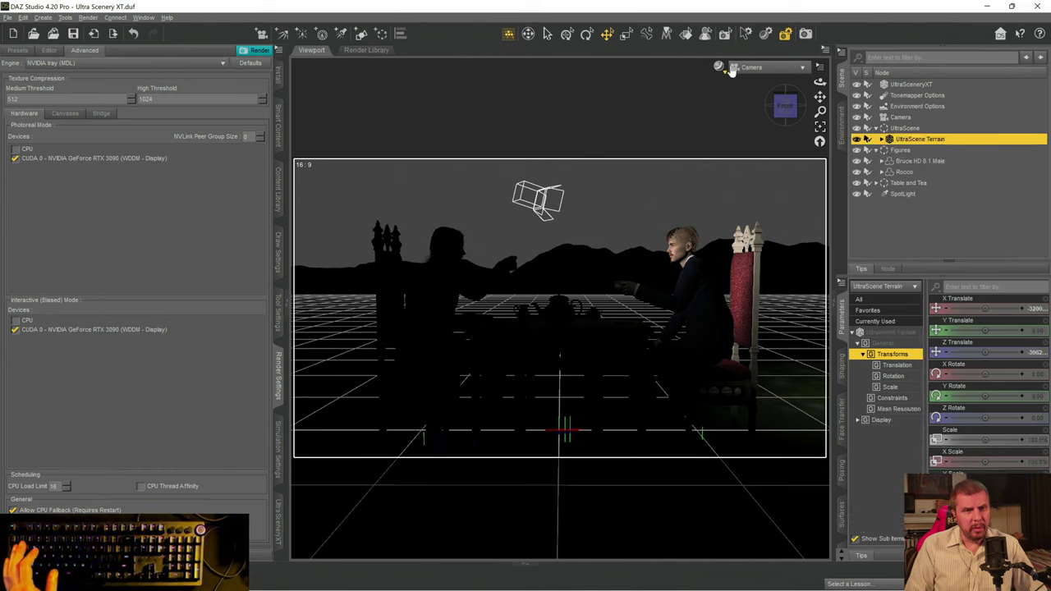
pyautogui.hotkey('ctrl', 'l')
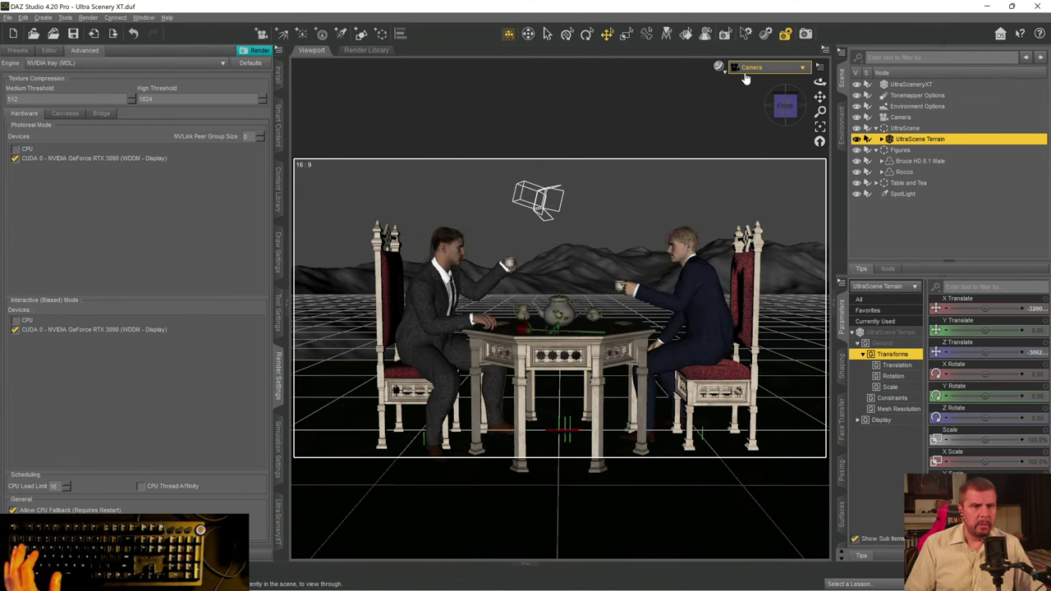
# - Look through the vegetation layers under UltraScene Terrain and delete the Oaks (seedlings) layer
pyautogui.click(881, 140)
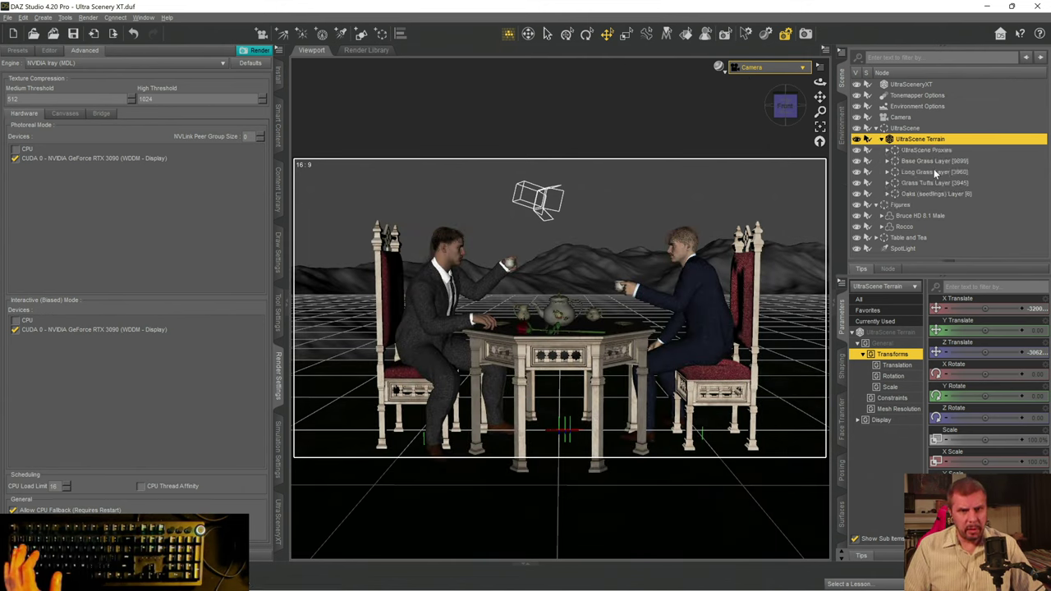
pyautogui.click(908, 162)
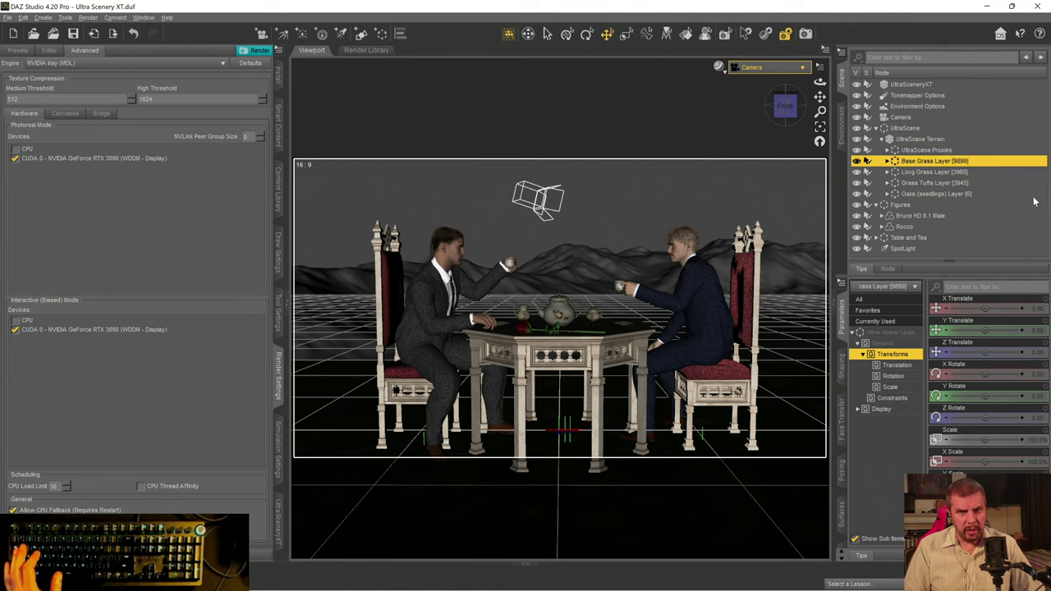
pyautogui.click(928, 185)
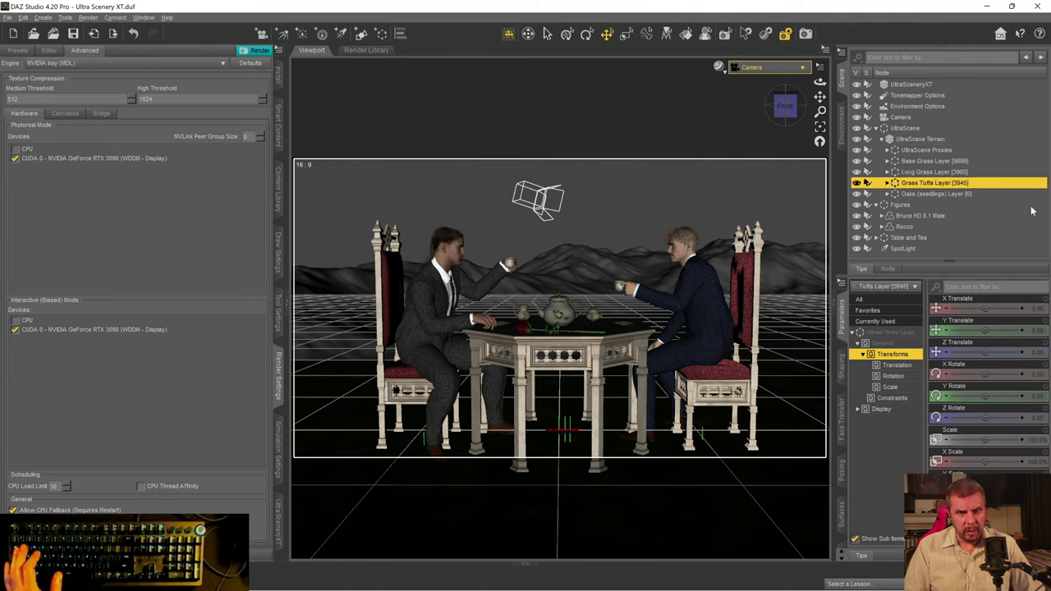
pyautogui.click(912, 194)
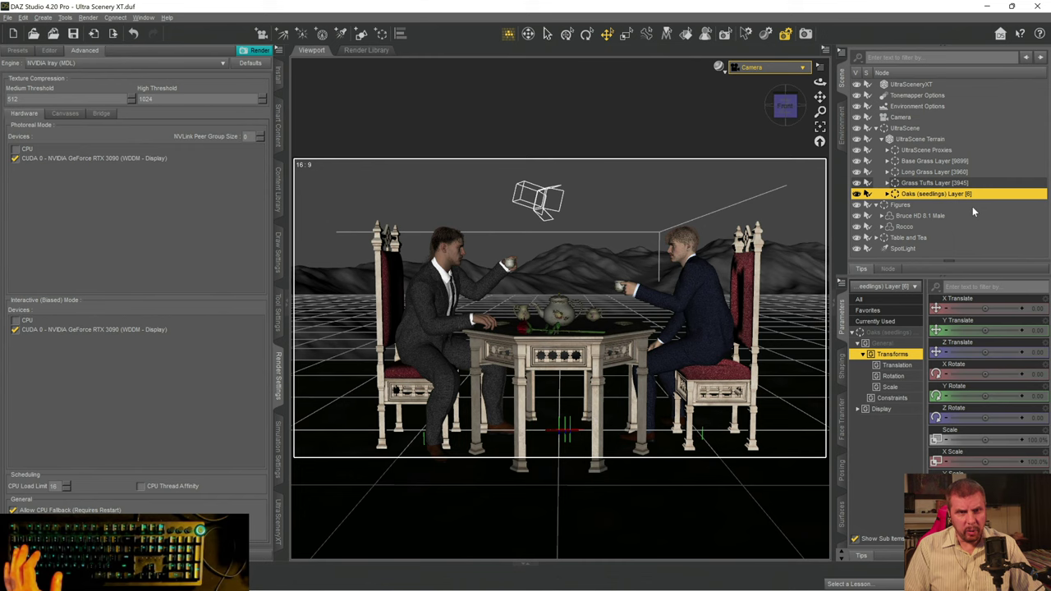
pyautogui.click(858, 195)
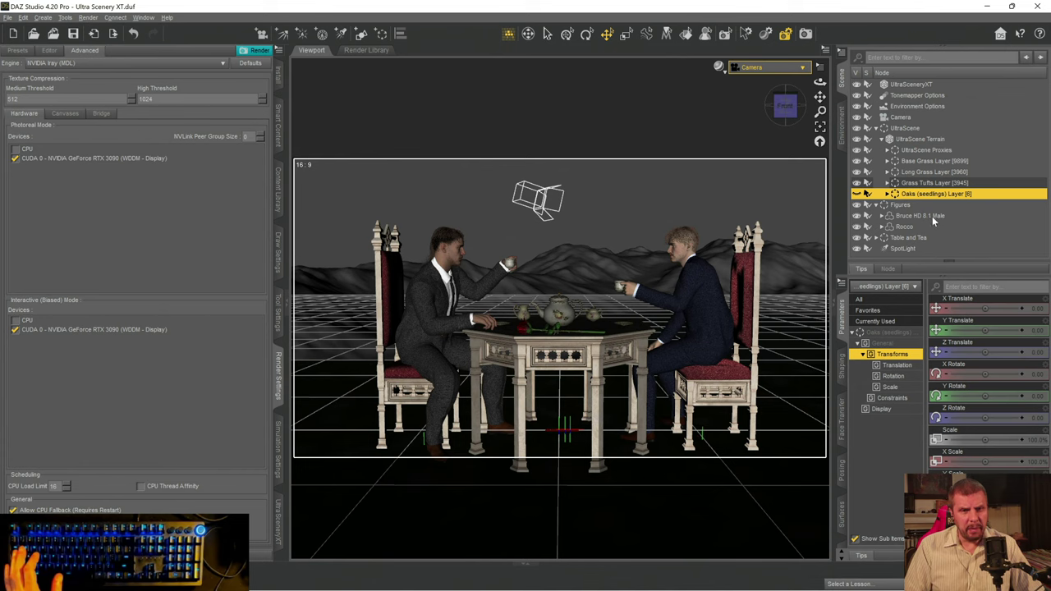
pyautogui.press('Delete')
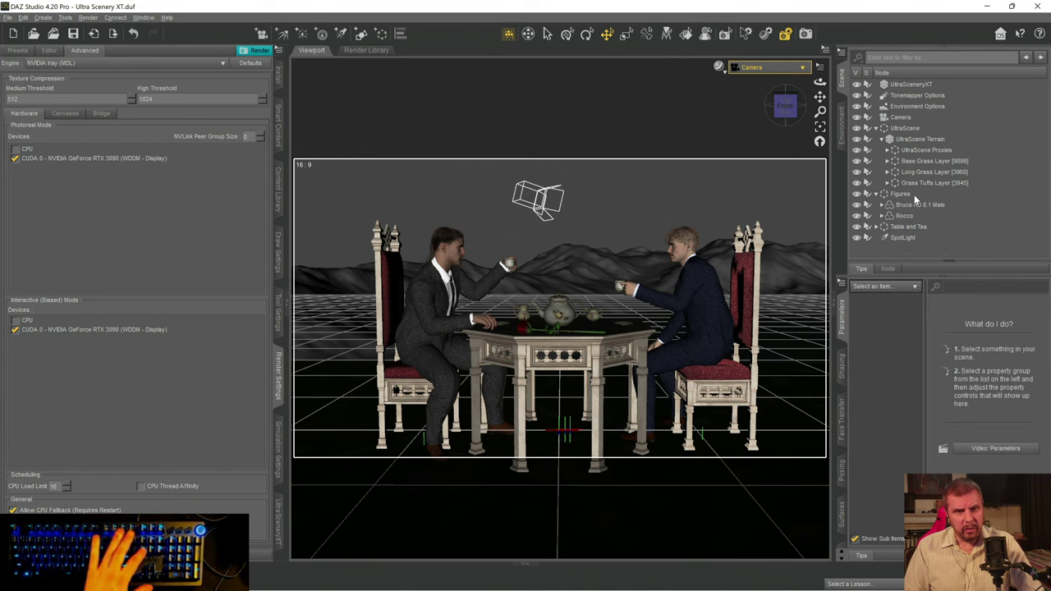
# - Select the Grass Tufts layer and start rendering the scene again
pyautogui.click(917, 182)
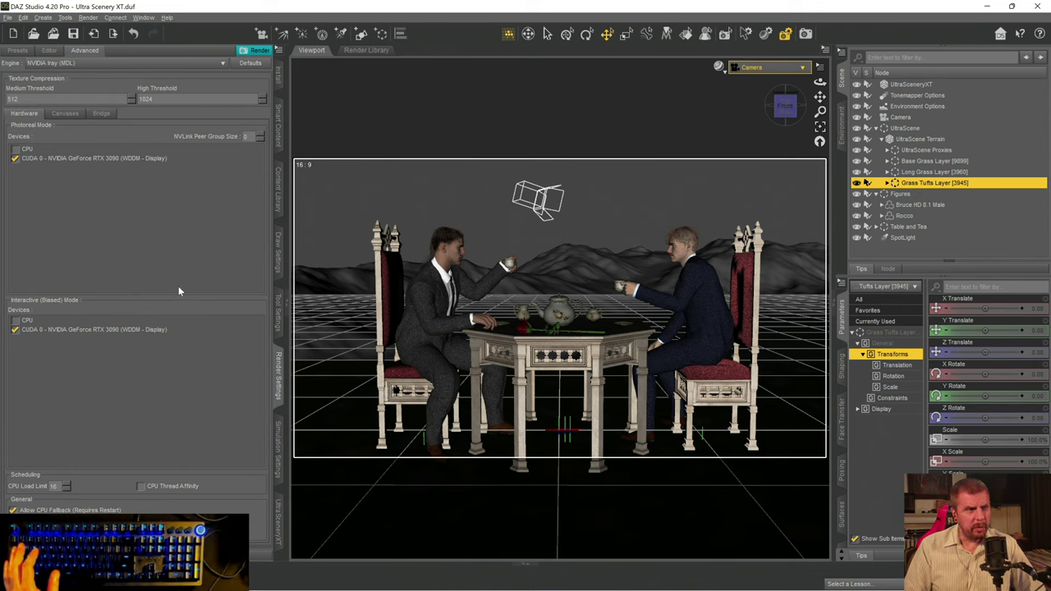
pyautogui.click(257, 53)
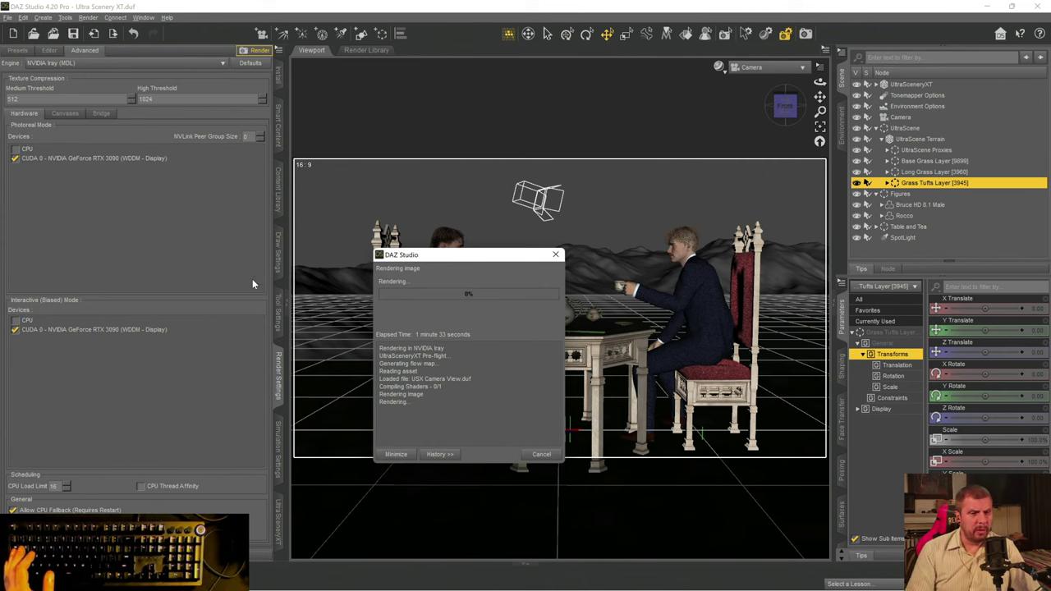
# - Open Task Manager during the new render, examine CPU and memory use in the process list, and close it
pyautogui.moveTo(782, 590)
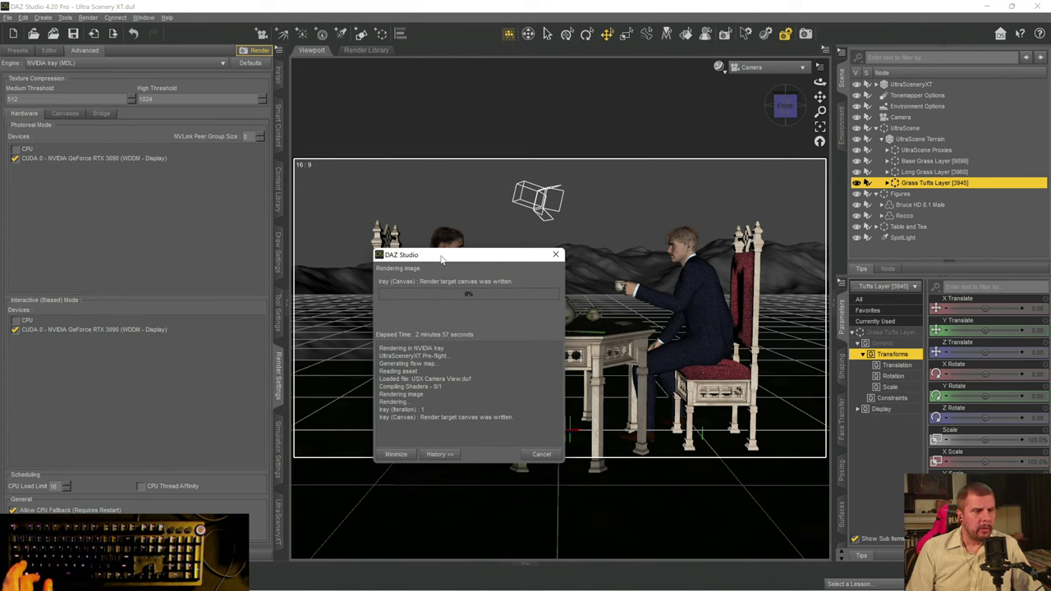
pyautogui.moveTo(587, 587)
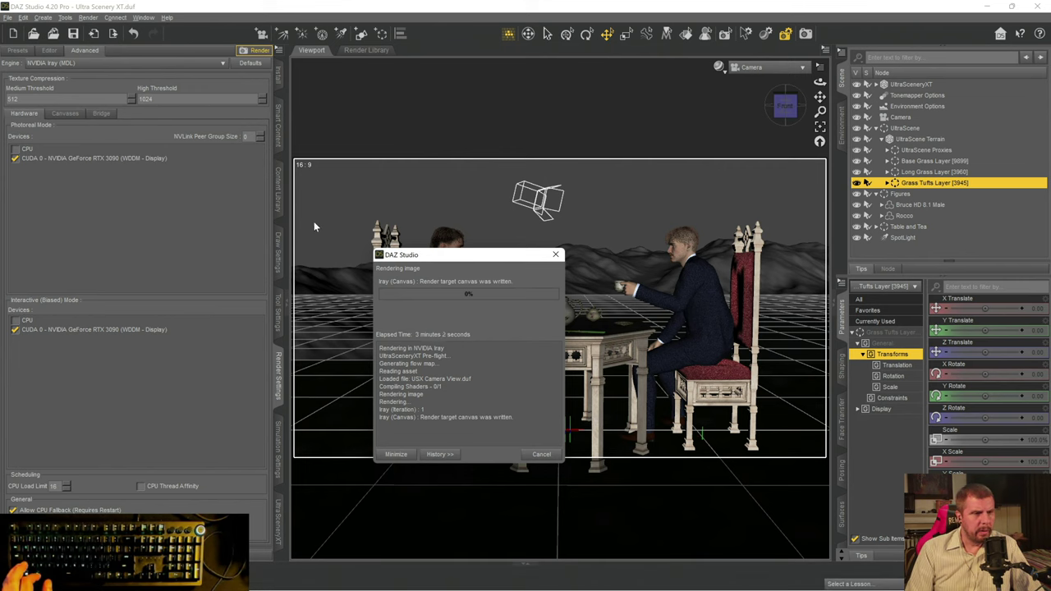
pyautogui.hotkey('ctrl', 'alt', 'Delete')
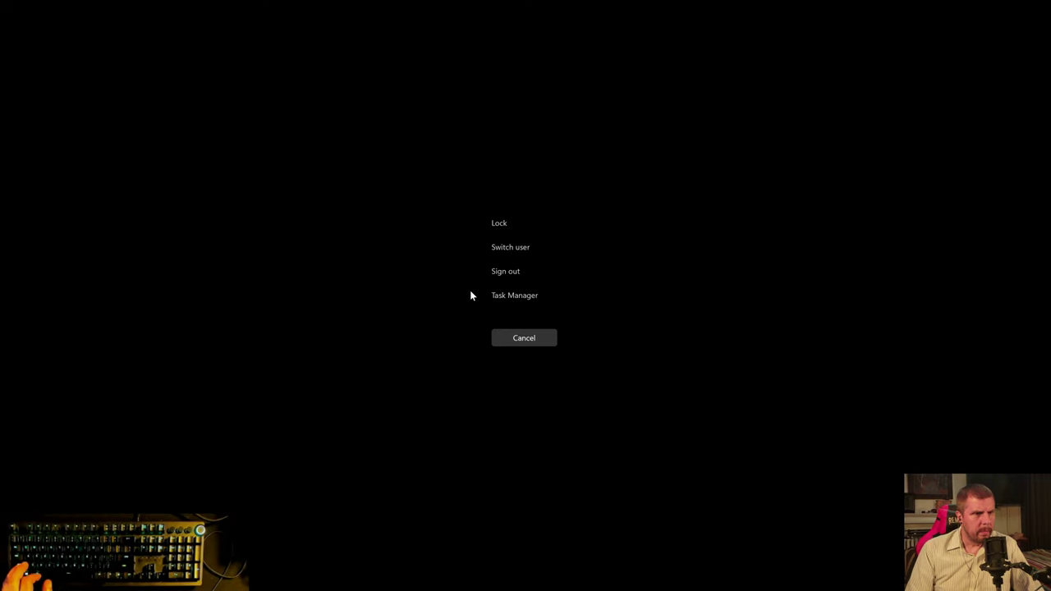
pyautogui.click(498, 297)
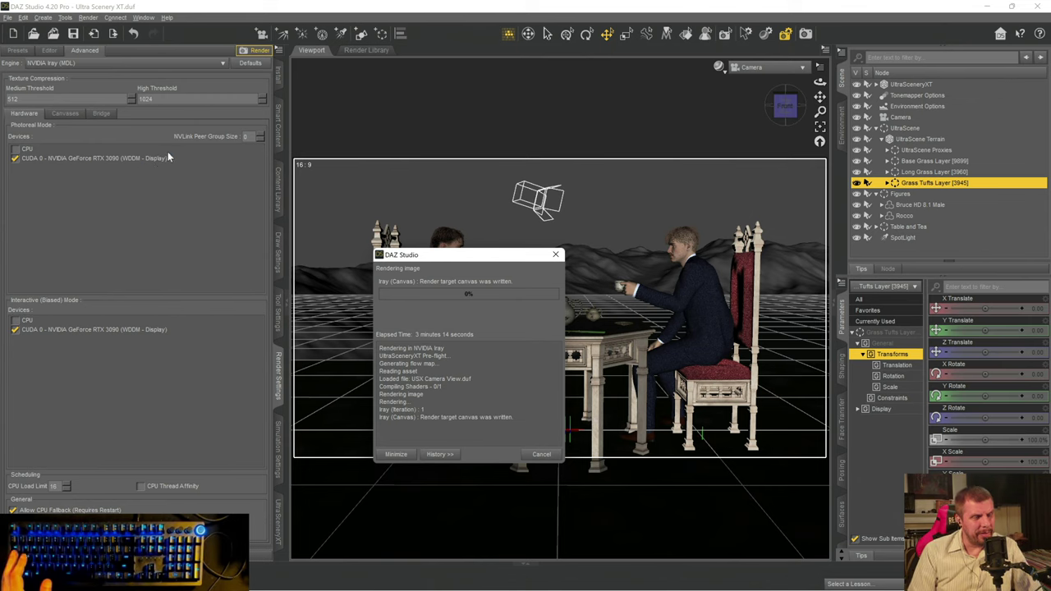
pyautogui.hotkey('ctrl', 'shift', 'Escape')
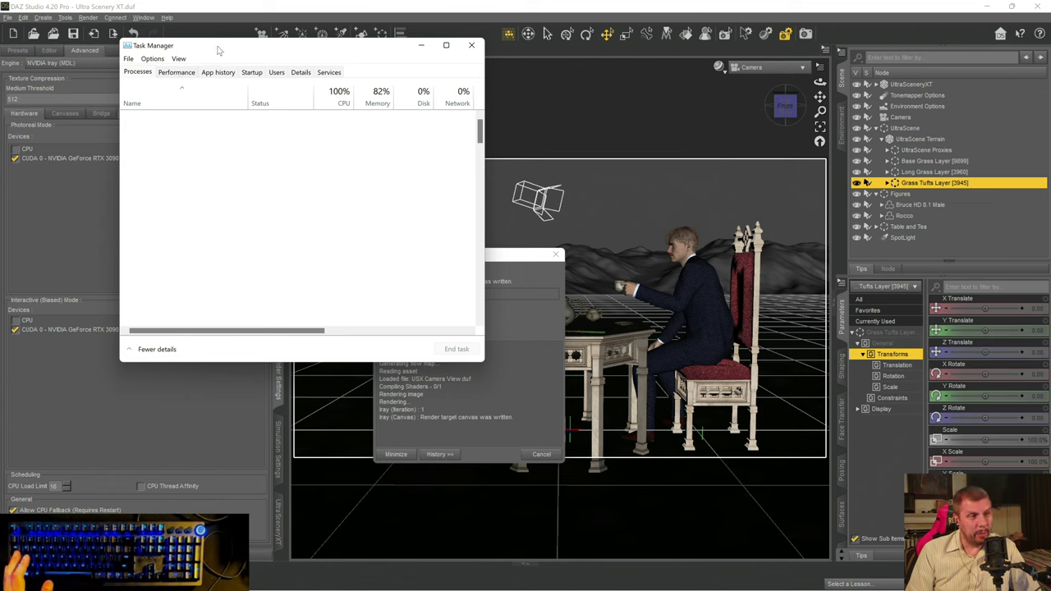
pyautogui.moveTo(213, 54); pyautogui.dragTo(266, 66)
pyautogui.click(235, 84)
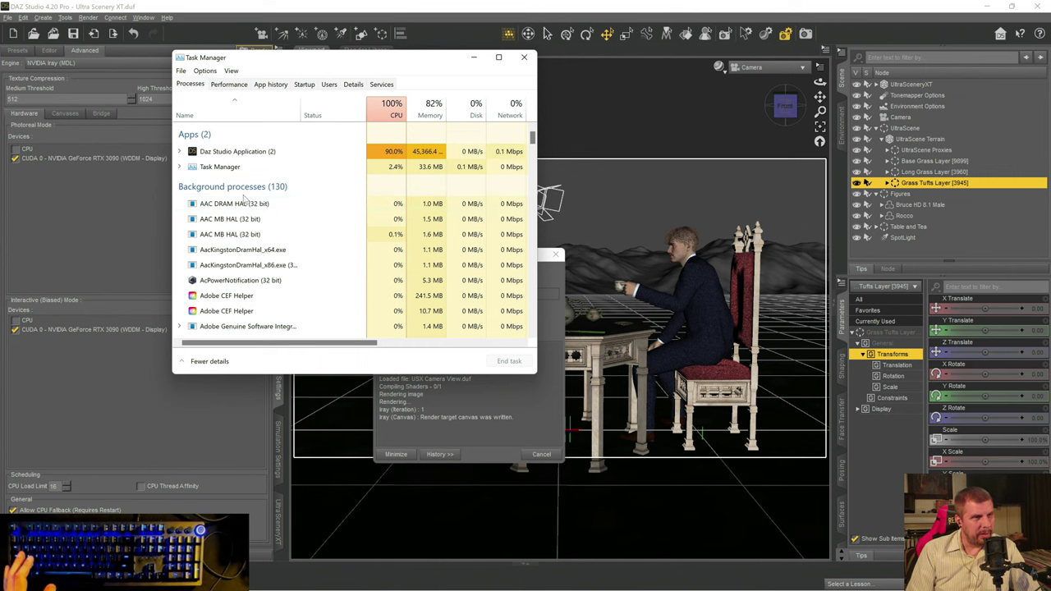
pyautogui.scroll(-4, 259, 220)
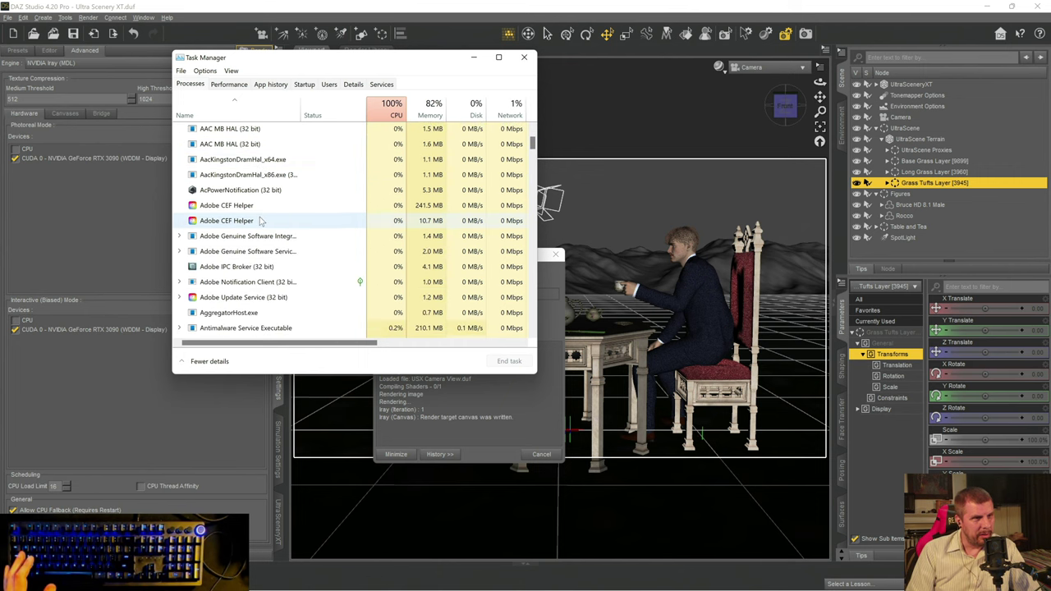
pyautogui.scroll(4, 260, 220)
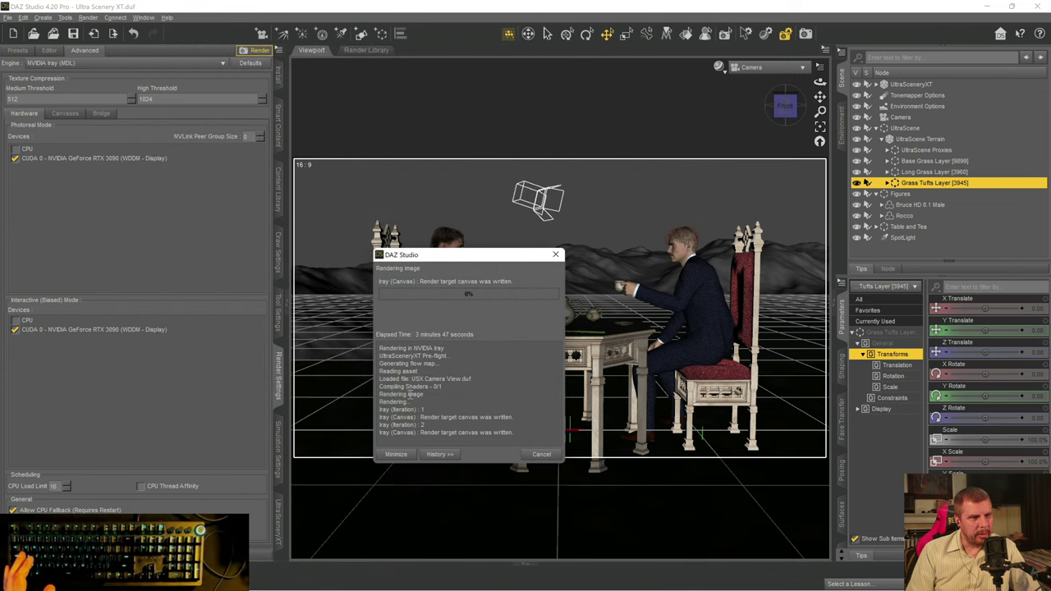
# - Cancel the new render, look at the partly rendered image, and close the render window without saving
pyautogui.click(542, 455)
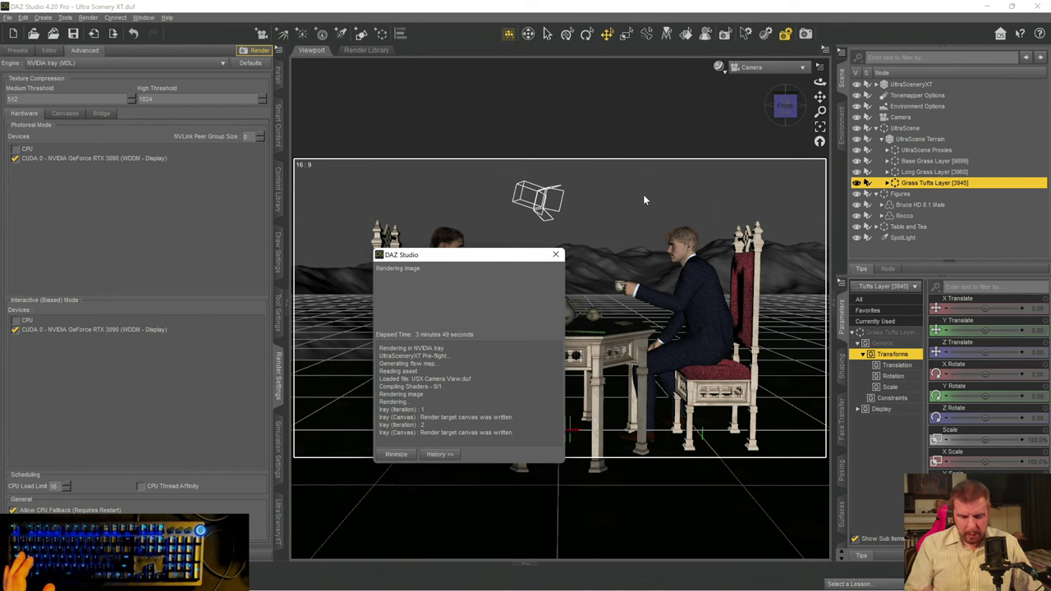
pyautogui.click(554, 257)
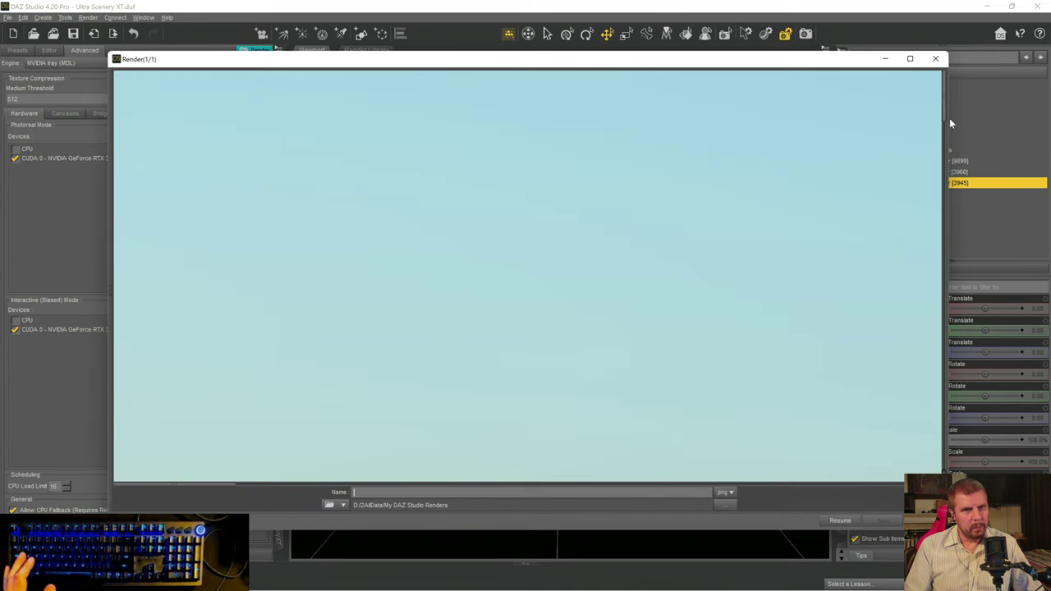
pyautogui.moveTo(945, 105); pyautogui.dragTo(913, 282)
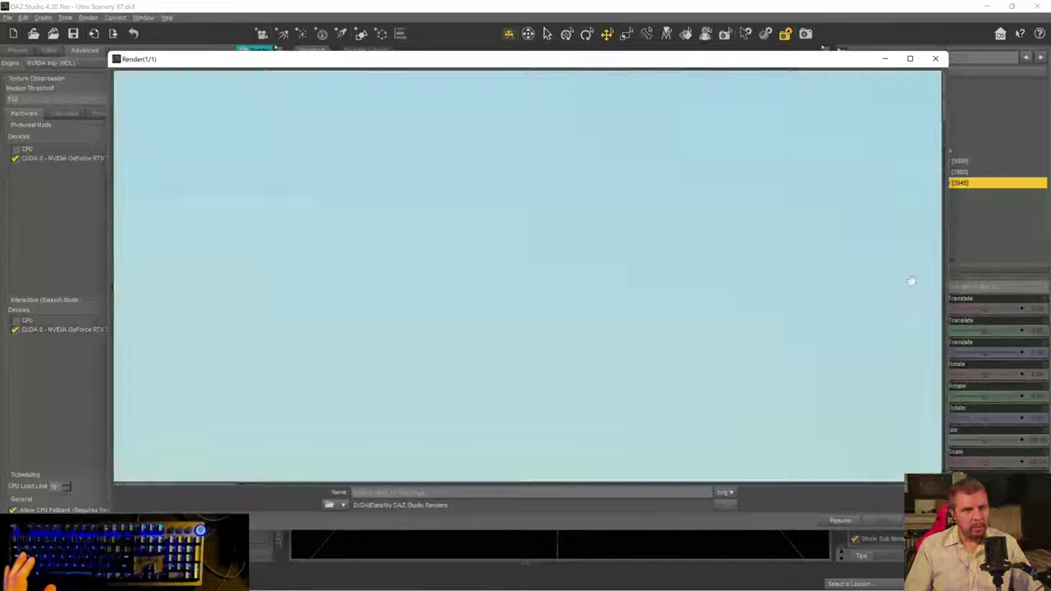
pyautogui.click(935, 58)
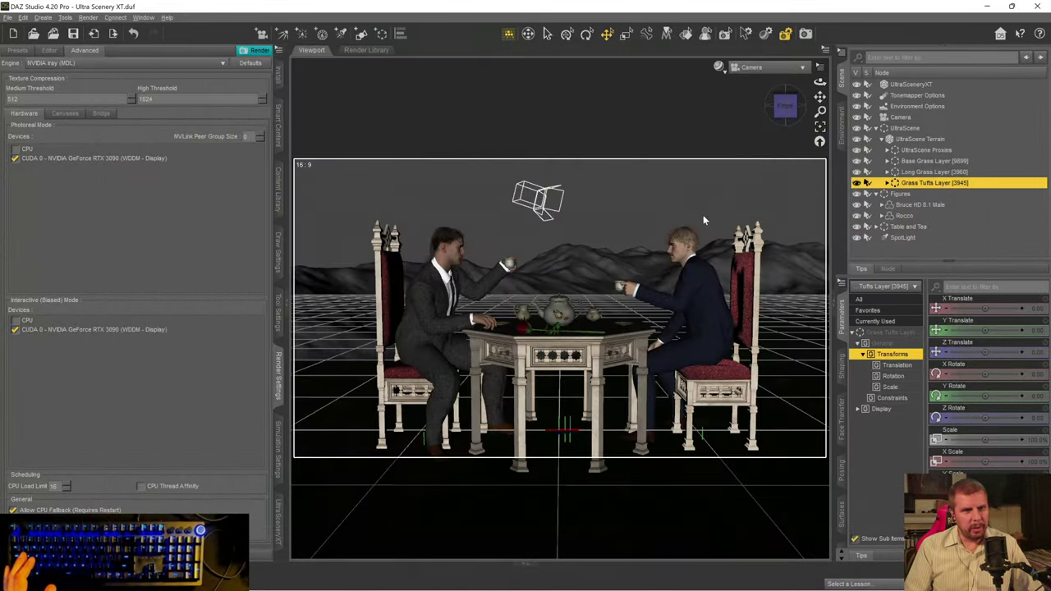
# - Hide the UltraSceneryXT node in the scene
pyautogui.click(907, 172)
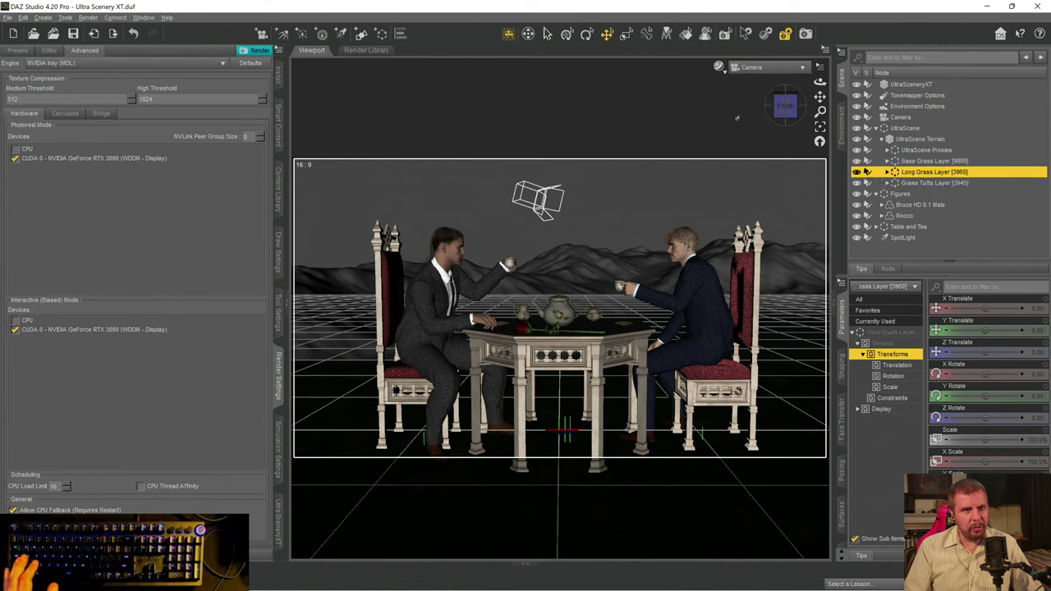
pyautogui.click(720, 68)
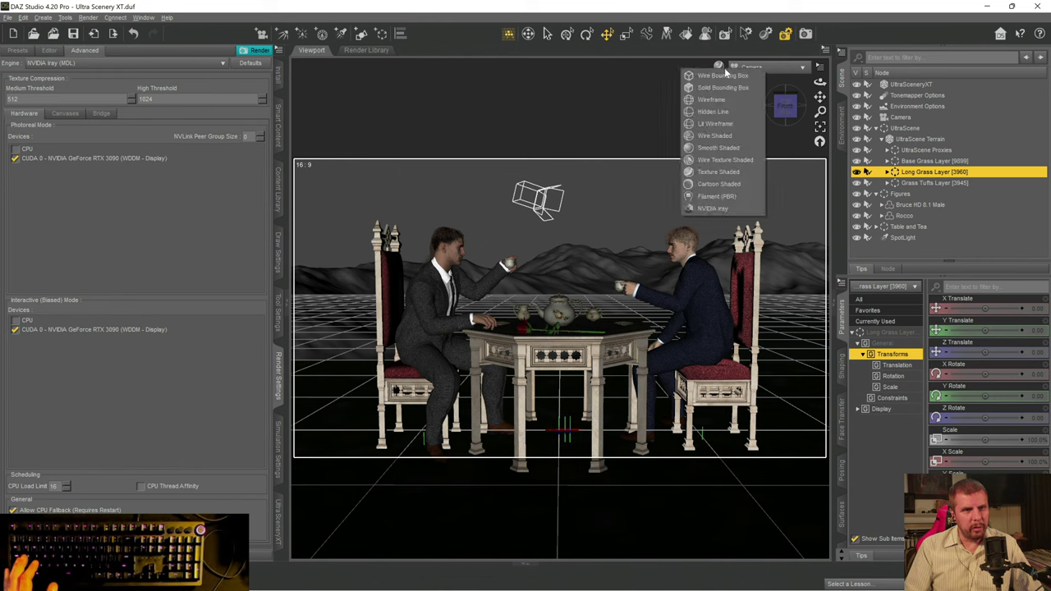
pyautogui.press('Escape')
pyautogui.click(909, 85)
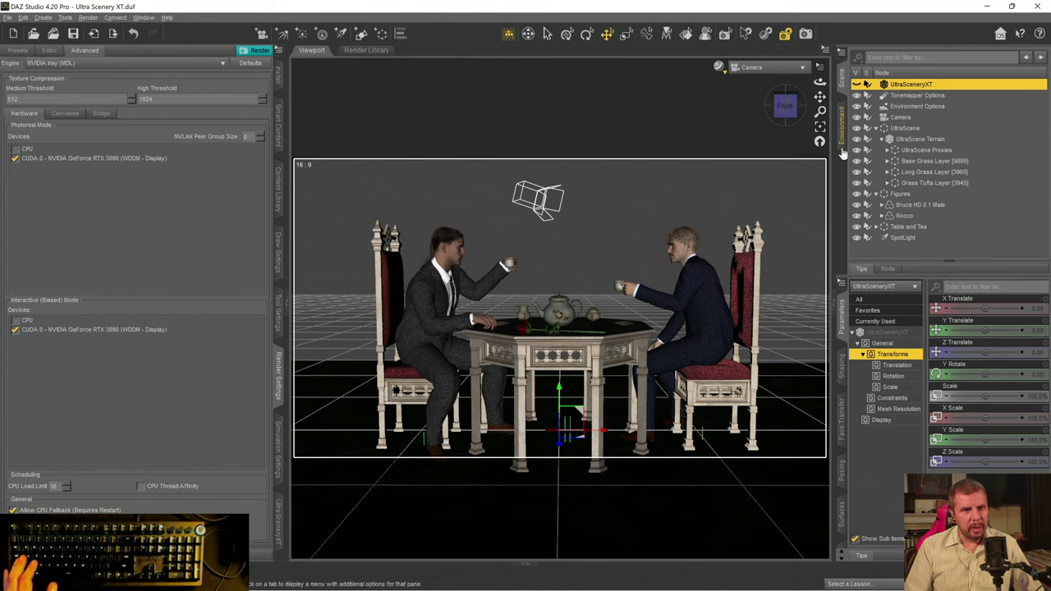
# - Switch the viewport's draw style to NVIDIA Iray and hide the Long Grass Layer
pyautogui.click(719, 67)
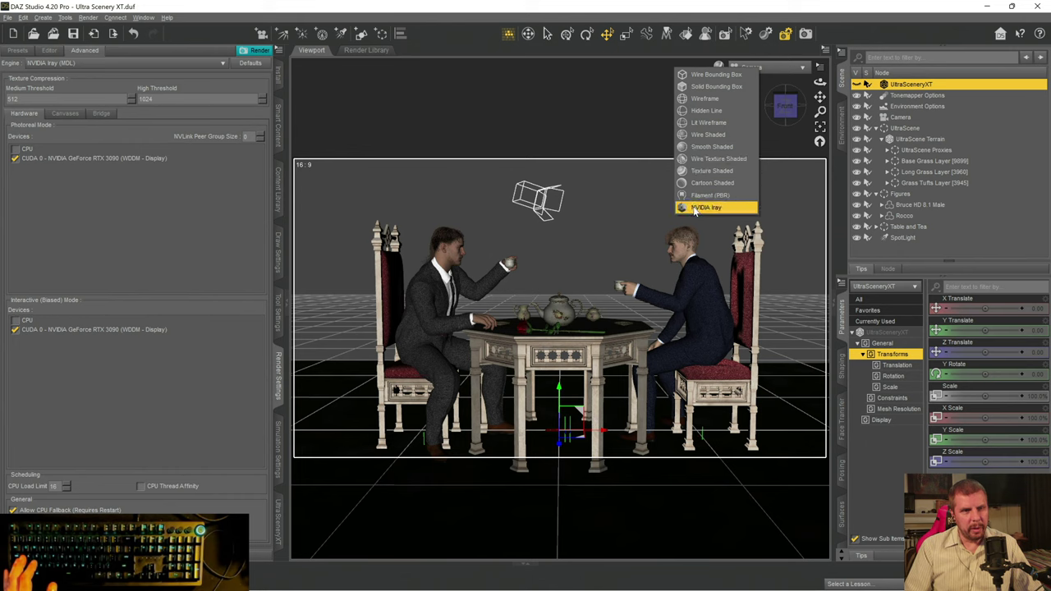
pyautogui.click(697, 208)
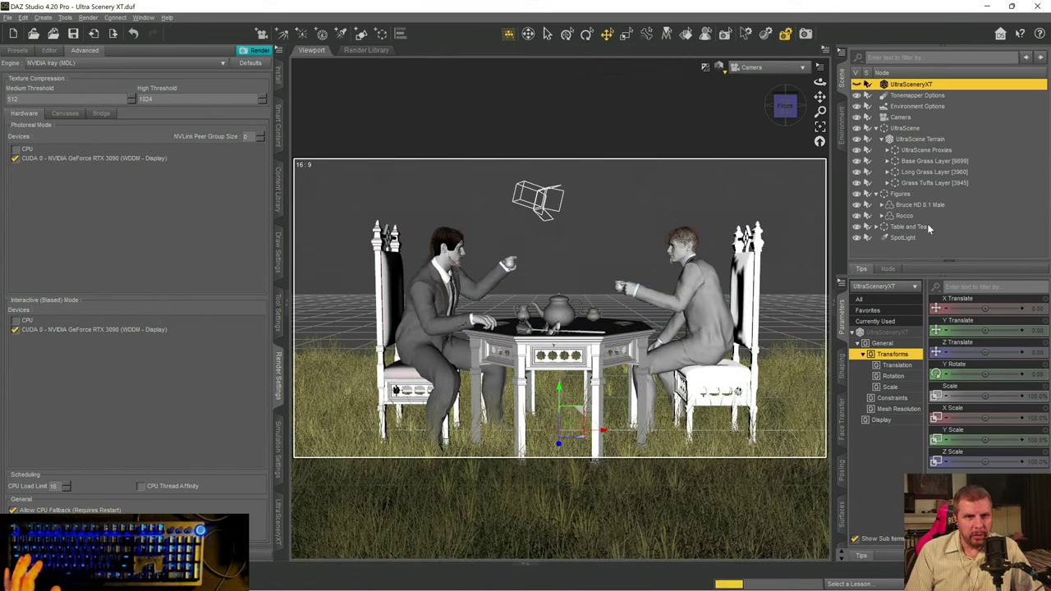
pyautogui.click(921, 173)
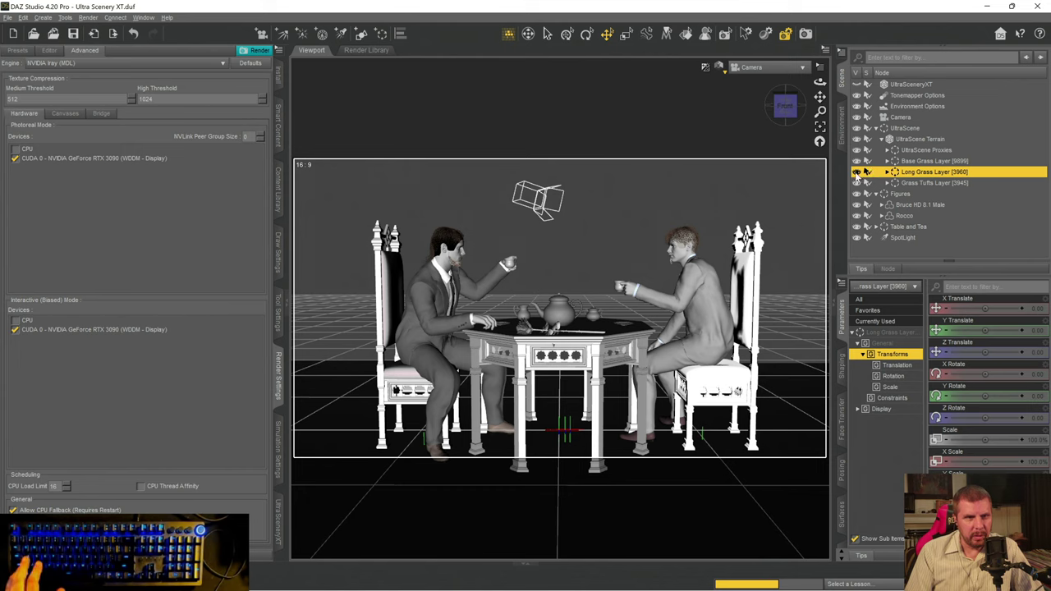
pyautogui.click(856, 172)
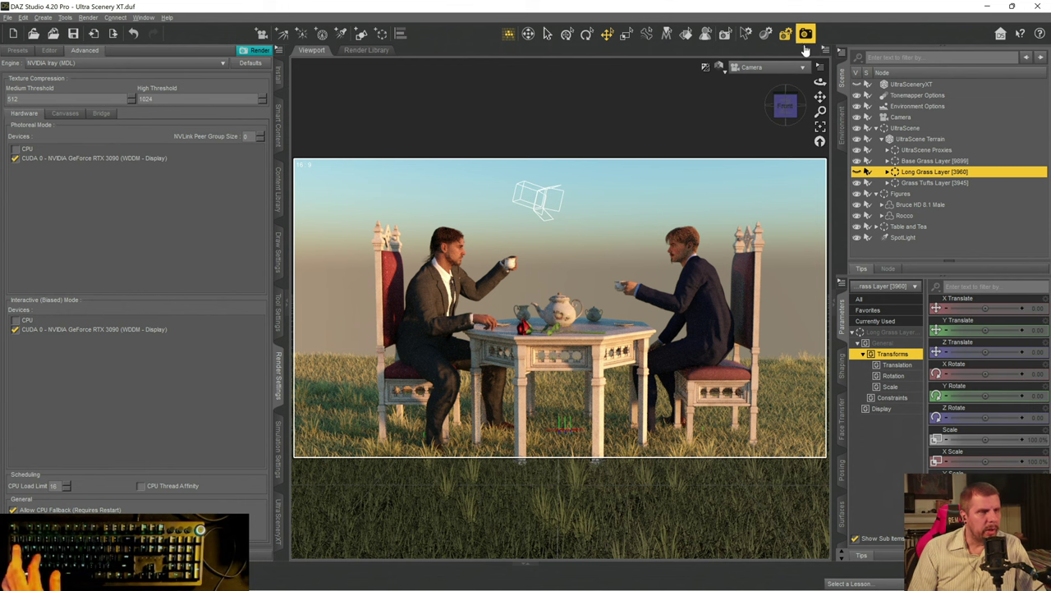
# - Save the scene and start a new render, keeping the progress window clear of the two men in the viewport
pyautogui.hotkey('ctrl', 's')
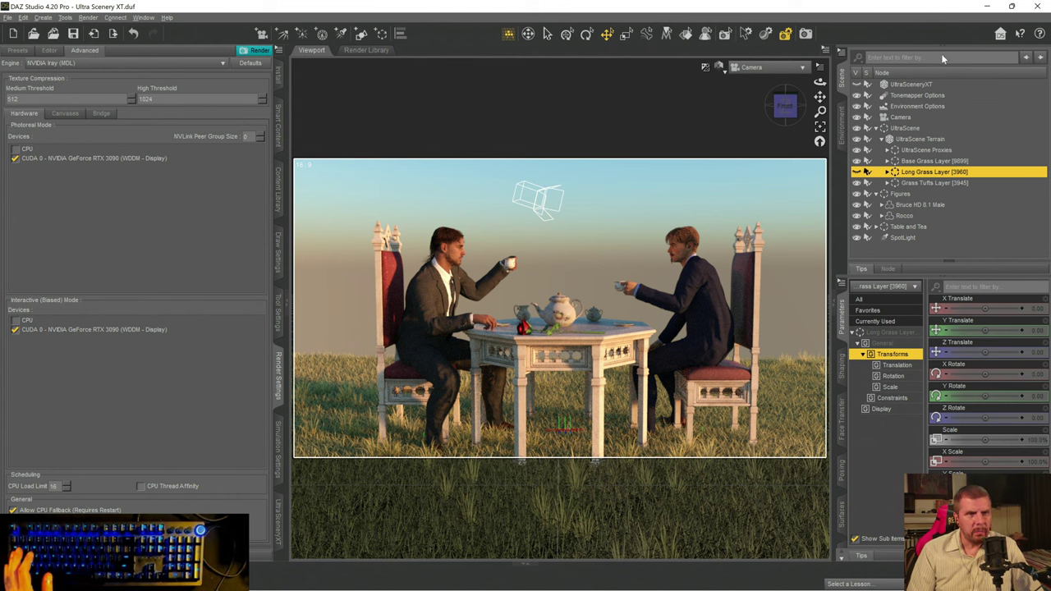
pyautogui.click(807, 36)
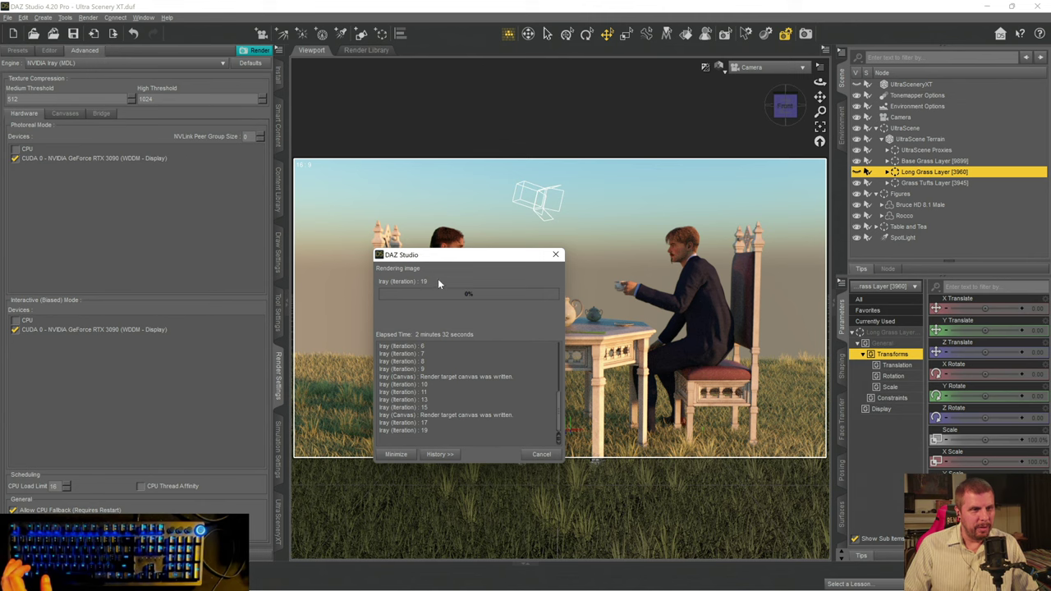
pyautogui.moveTo(449, 258); pyautogui.dragTo(876, 265)
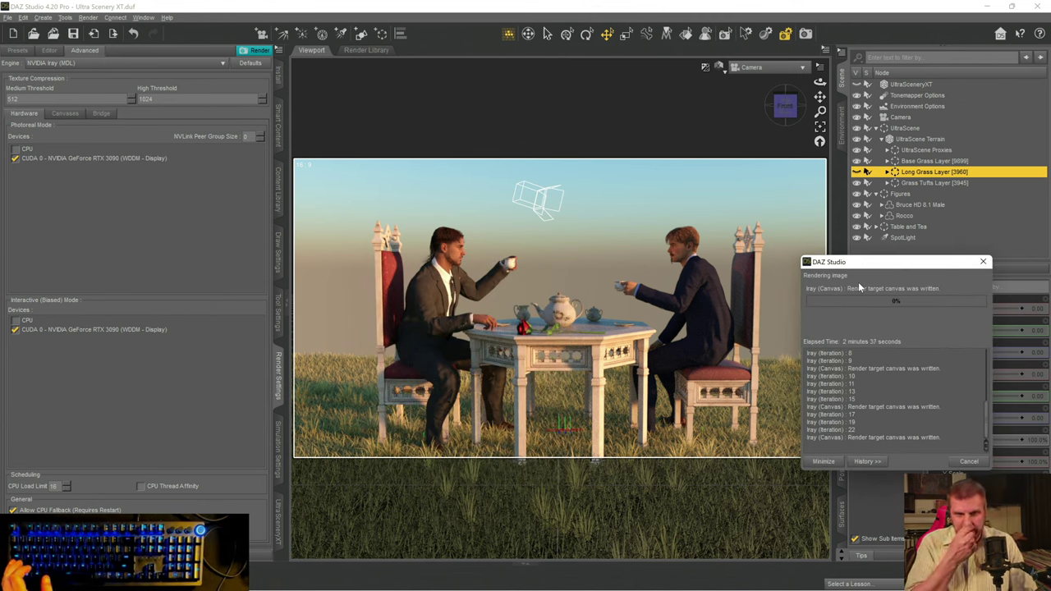
# - Bring the render window forward and examine the grass, carved table front, rose stem and teapot in the emerging image
pyautogui.moveTo(672, 580)
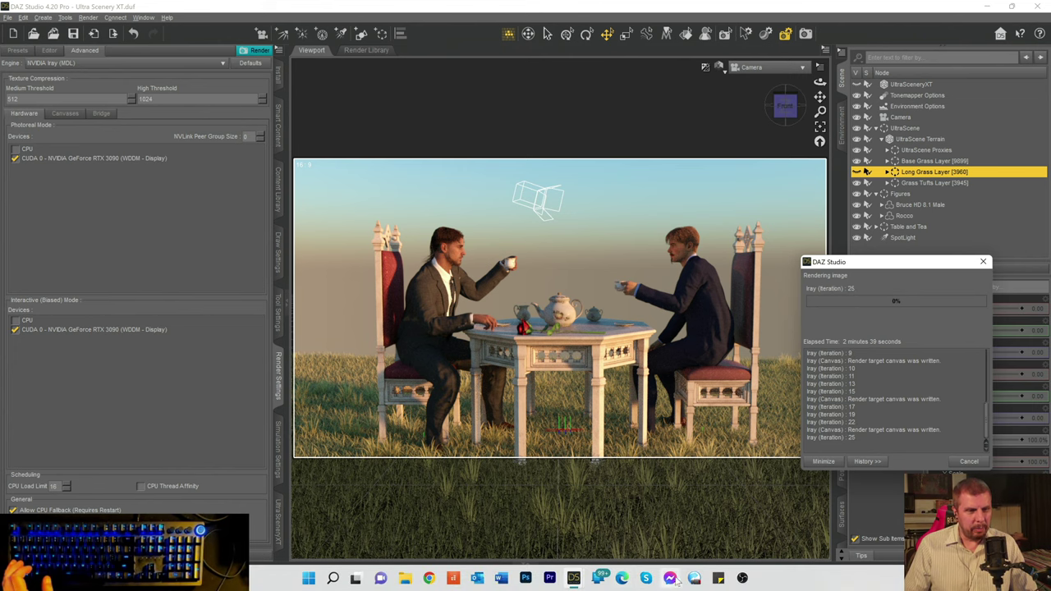
pyautogui.moveTo(573, 578)
pyautogui.click(606, 526)
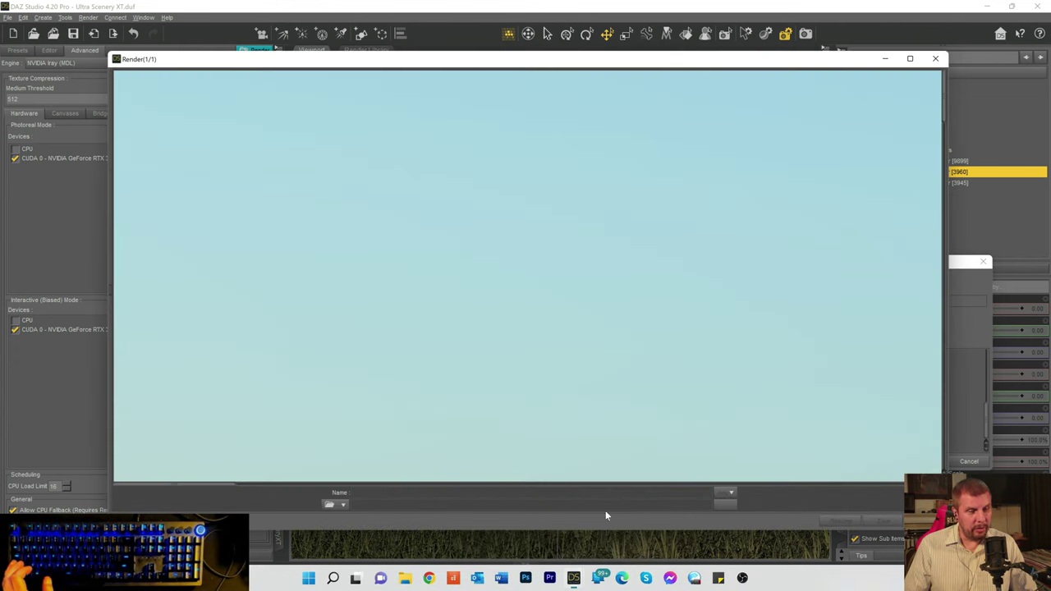
pyautogui.moveTo(943, 110); pyautogui.dragTo(939, 365)
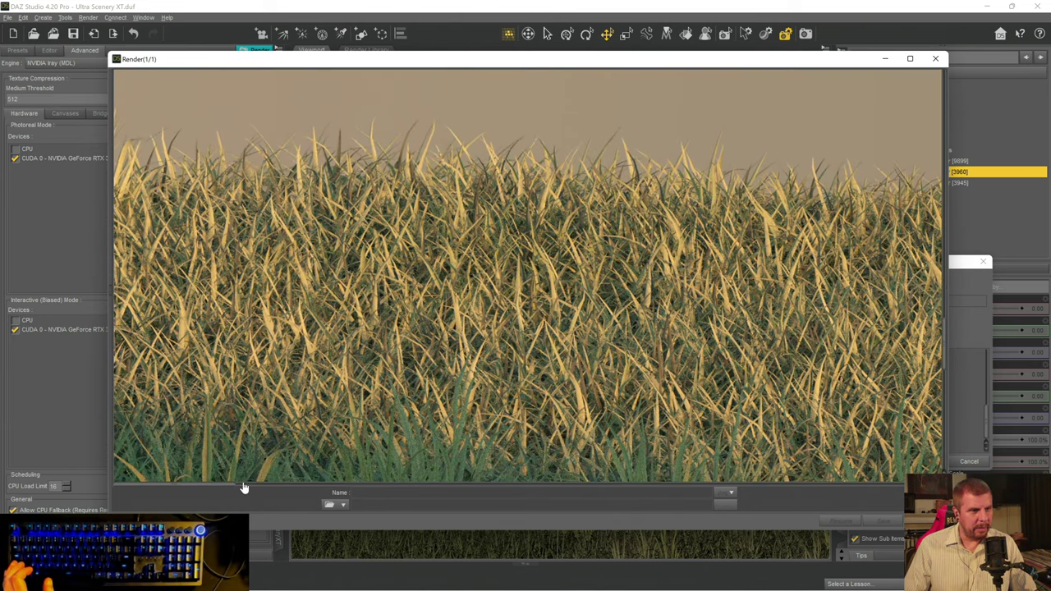
pyautogui.moveTo(225, 488); pyautogui.dragTo(570, 526)
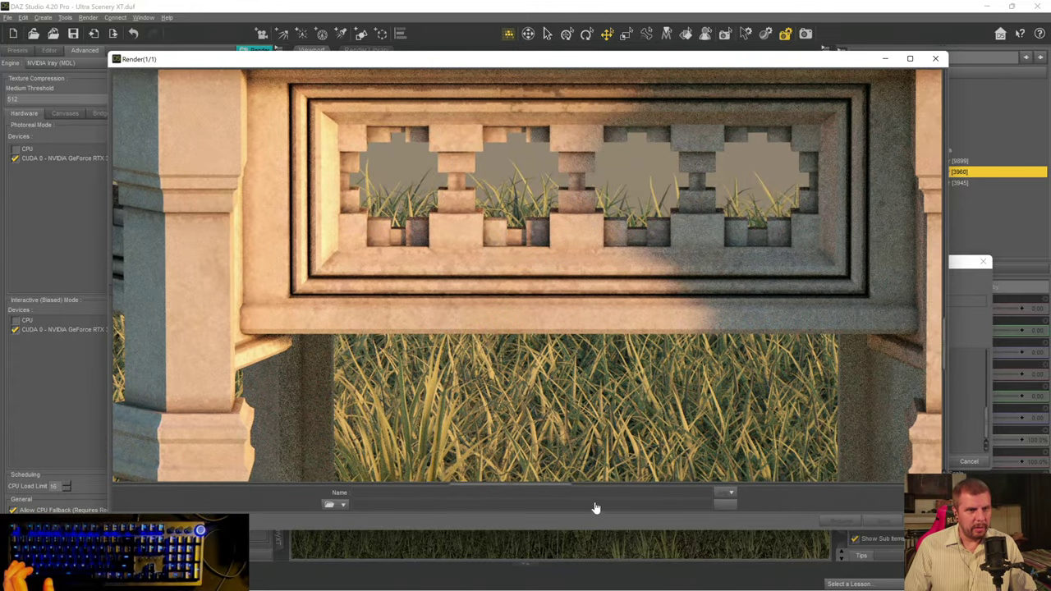
pyautogui.hscroll(4, 608, 395)
pyautogui.scroll(5, 602, 310)
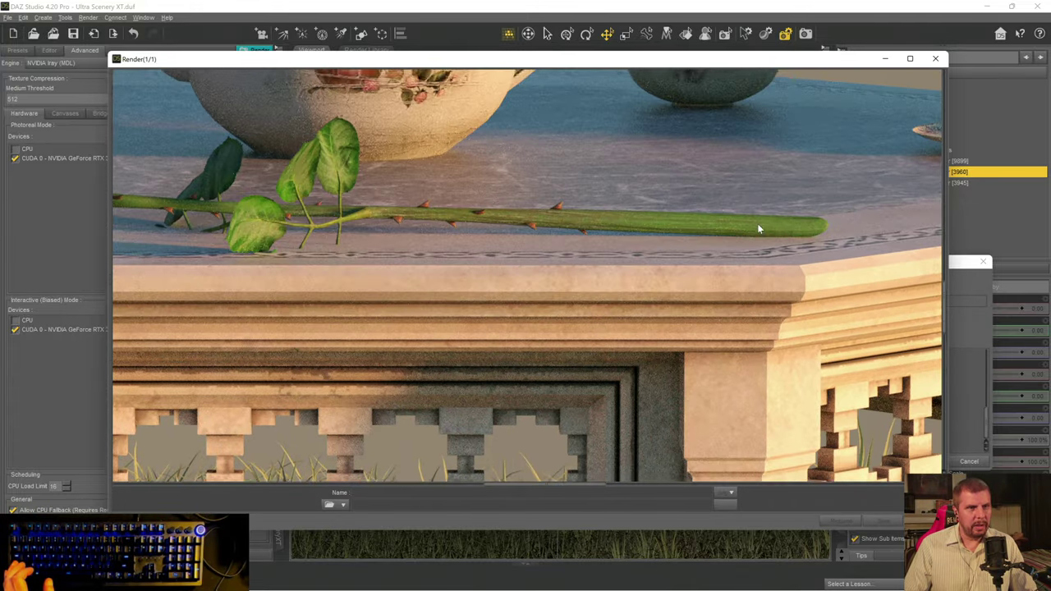
pyautogui.scroll(6, 758, 226)
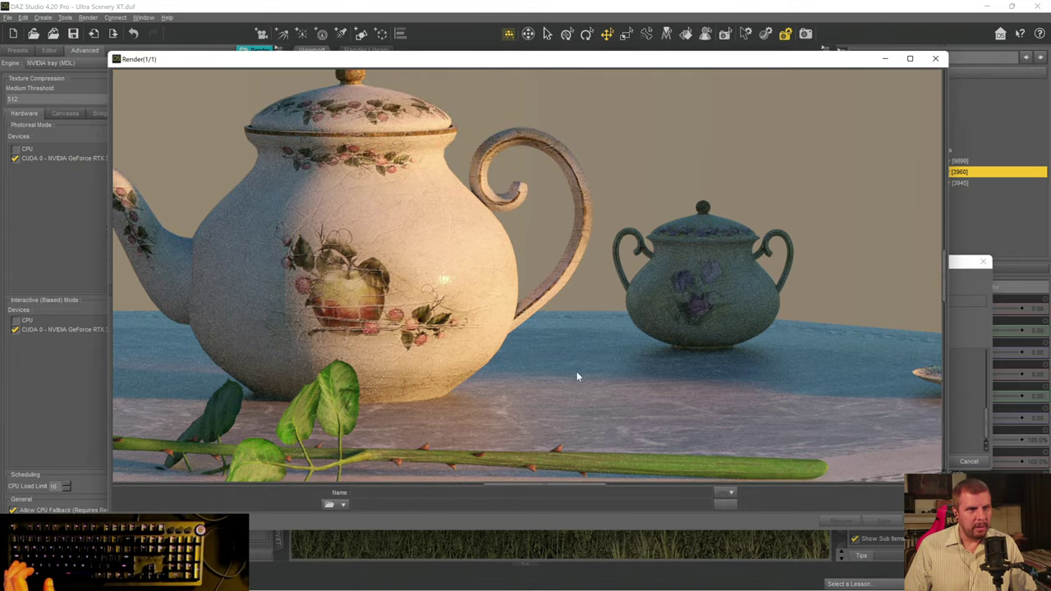
# - Examine the faces, hair and beards of both men and the raised teacup in the render
pyautogui.moveTo(512, 490); pyautogui.dragTo(638, 496)
pyautogui.scroll(10, 588, 353)
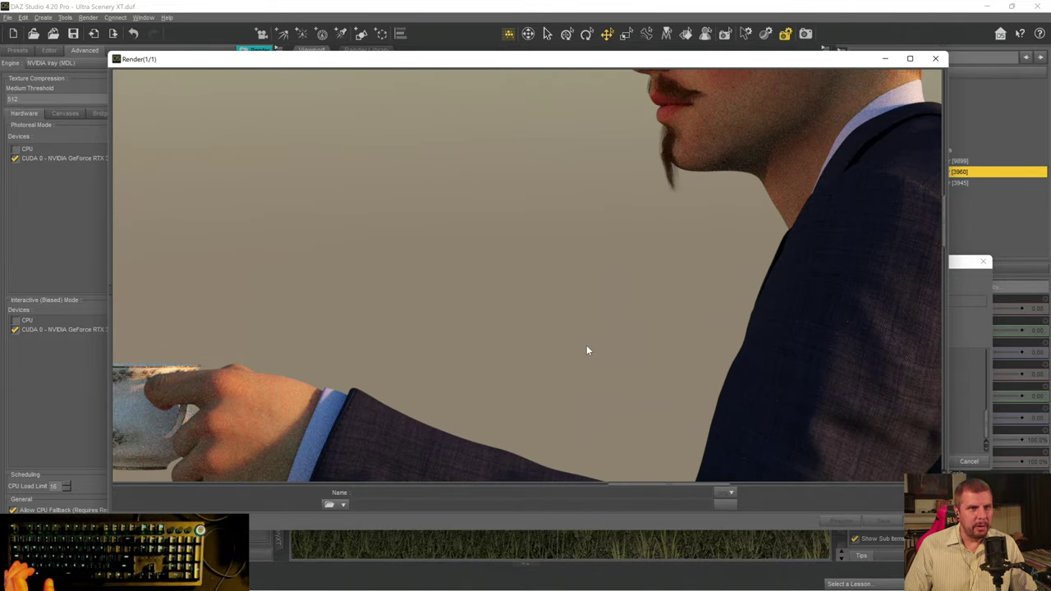
pyautogui.scroll(6, 609, 255)
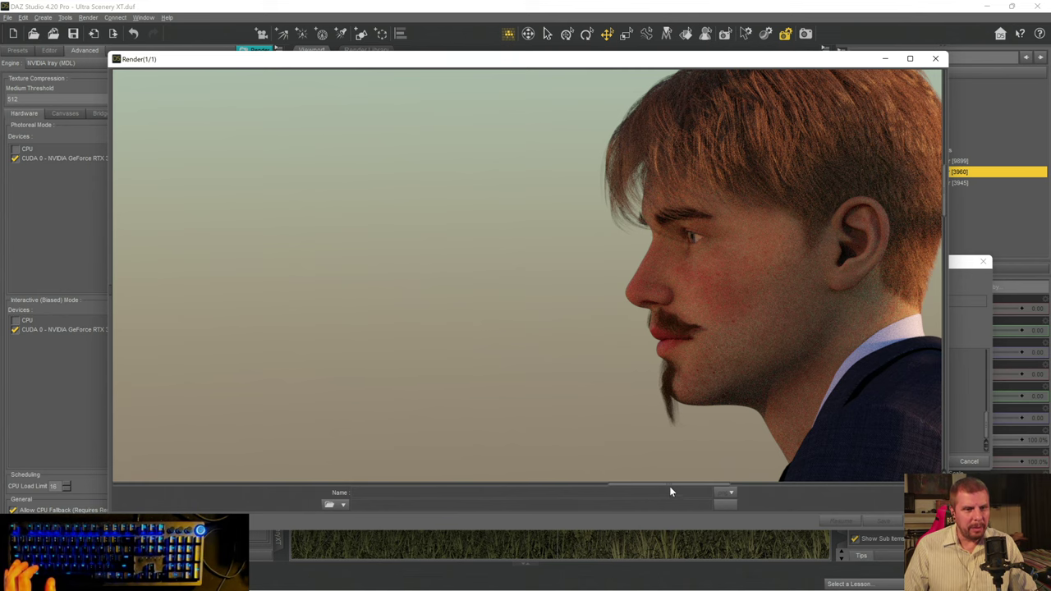
pyautogui.moveTo(670, 488); pyautogui.dragTo(381, 469)
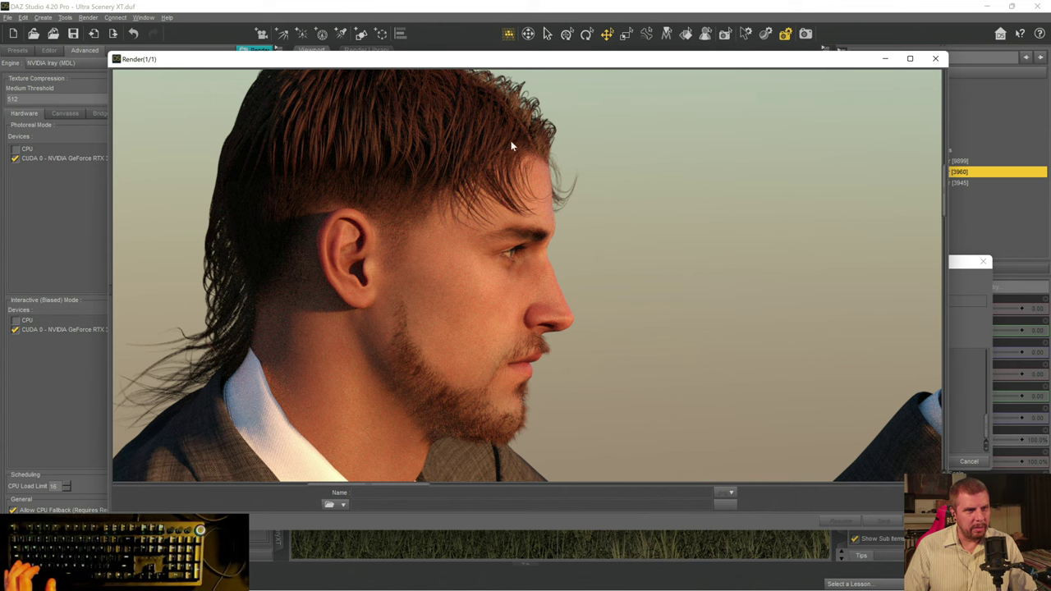
pyautogui.moveTo(392, 490); pyautogui.dragTo(432, 500)
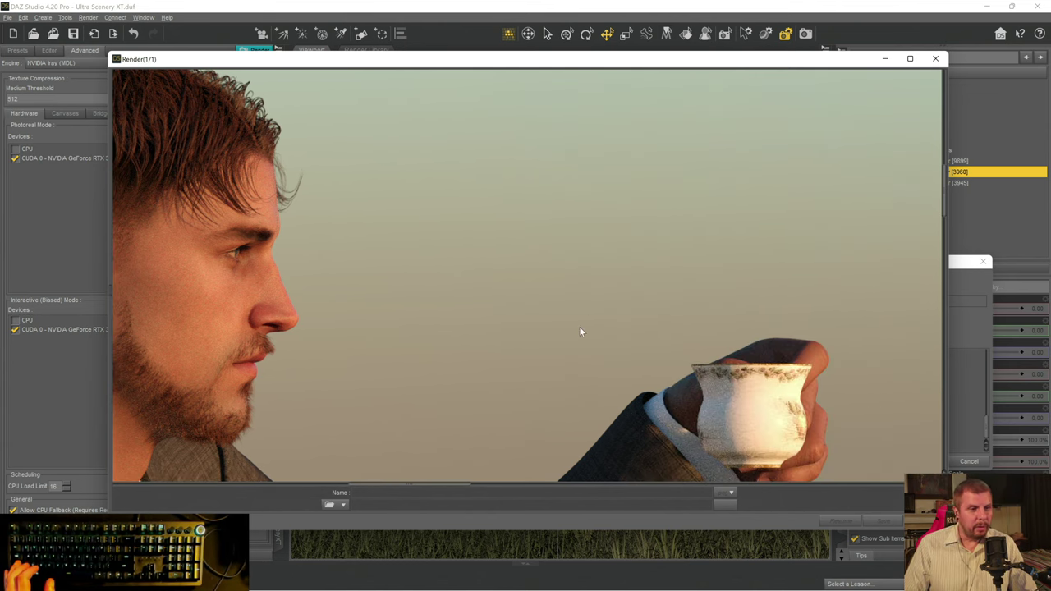
pyautogui.scroll(-2, 579, 324)
pyautogui.scroll(-2, 579, 324)
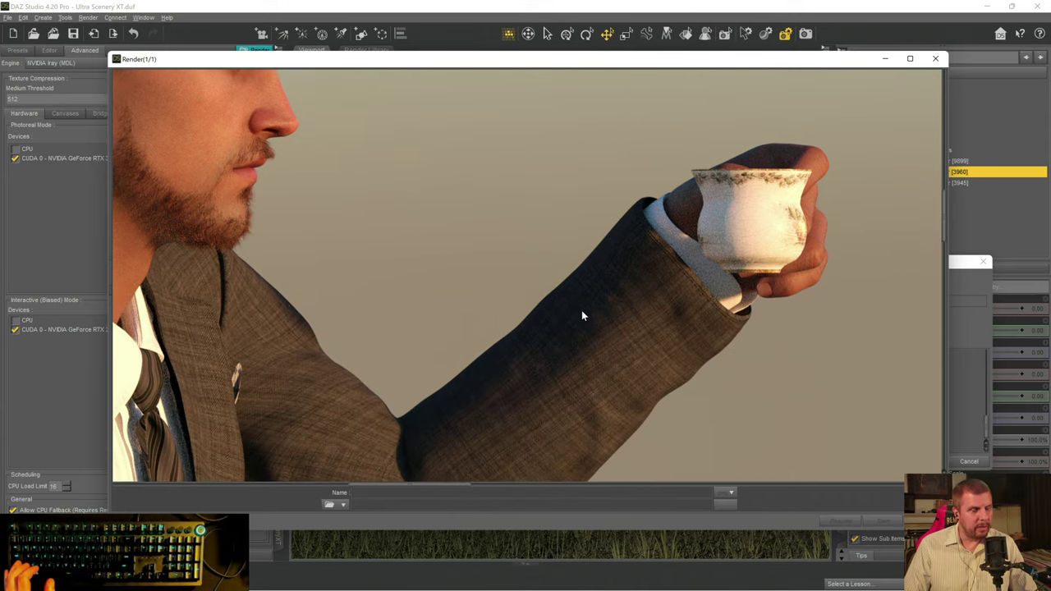
pyautogui.scroll(1, 582, 311)
pyautogui.scroll(2, 586, 312)
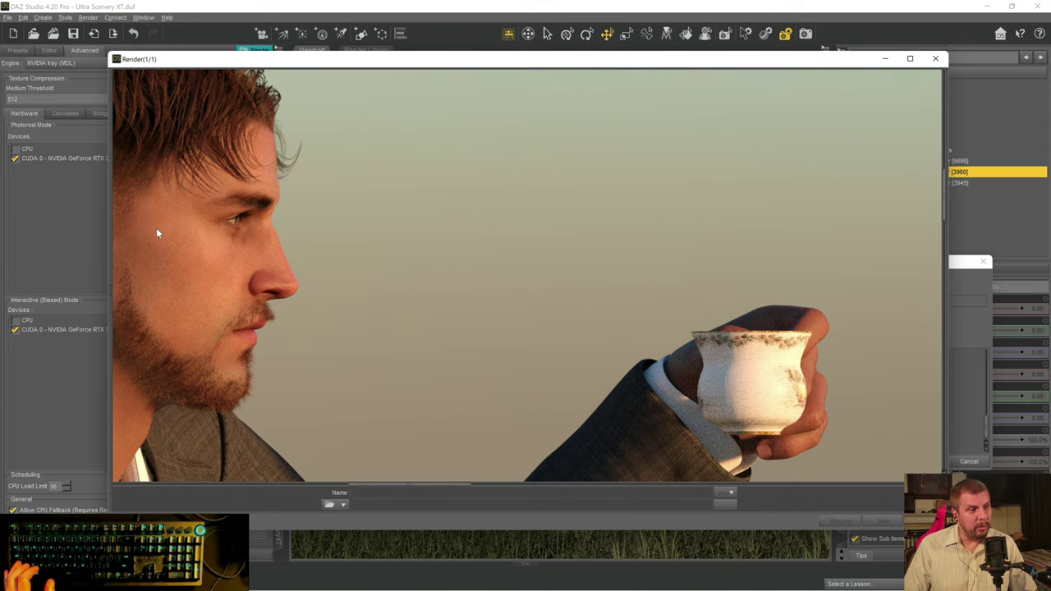
pyautogui.moveTo(439, 484); pyautogui.dragTo(399, 484)
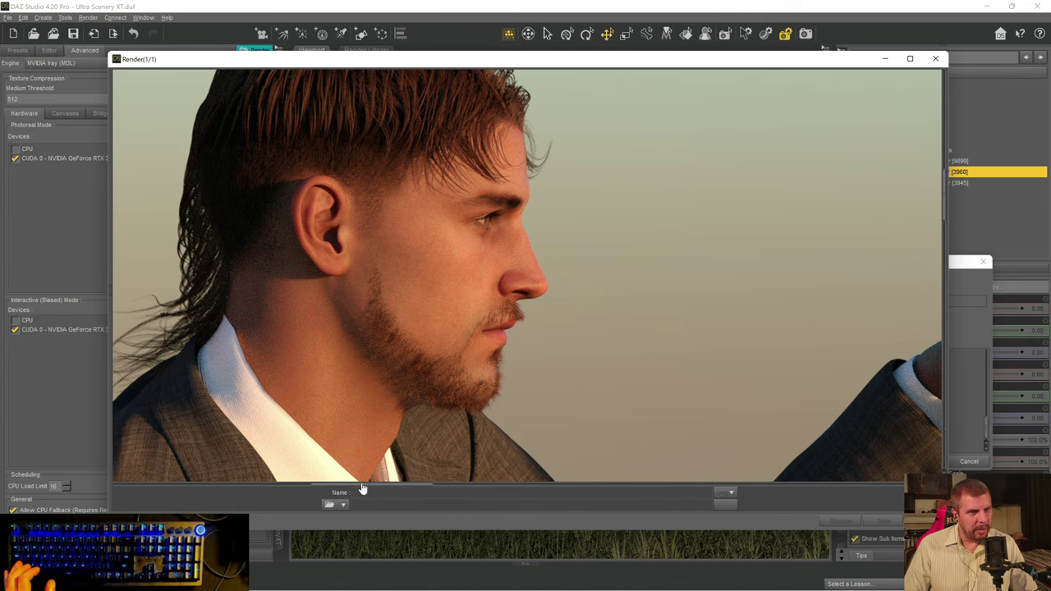
pyautogui.moveTo(364, 487); pyautogui.dragTo(429, 510)
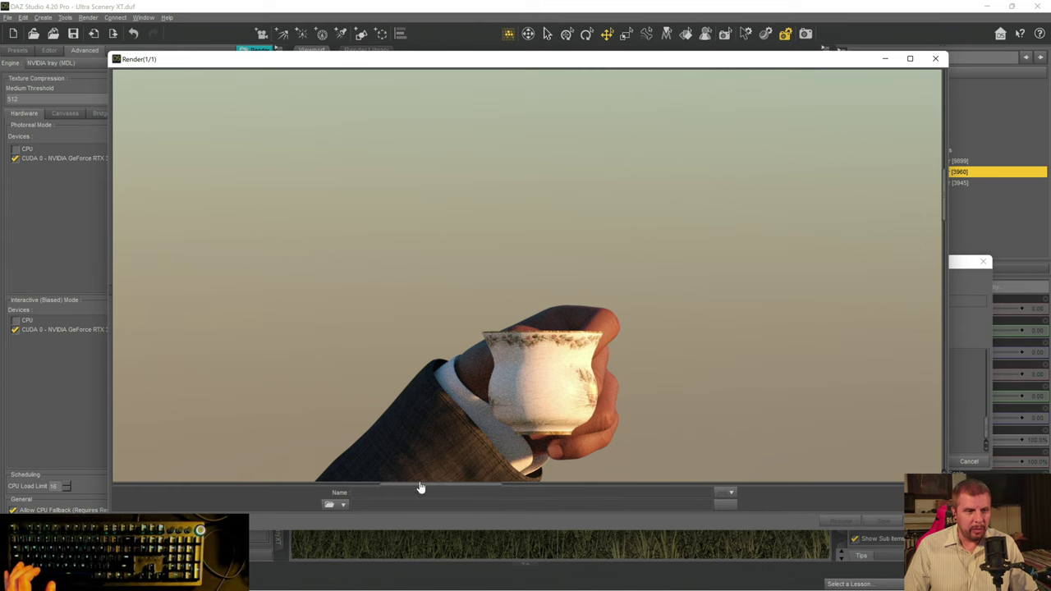
# - Inspect the navy-suited man's face, hand with teacup, and jacket fabric around the sleeve and shoulder in the render
pyautogui.moveTo(419, 488); pyautogui.dragTo(664, 511)
pyautogui.scroll(-4, 497, 320)
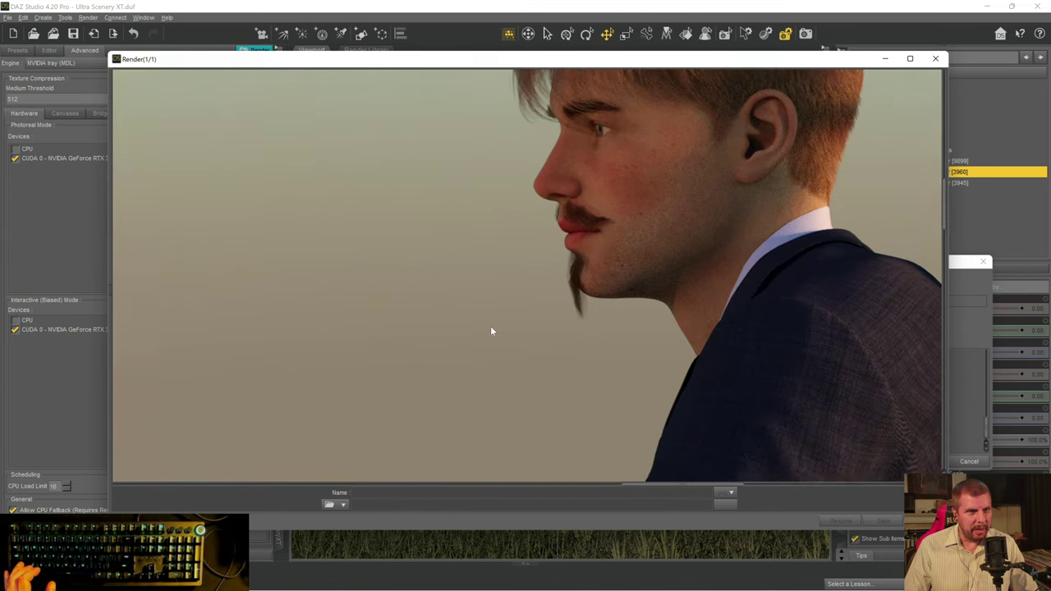
pyautogui.scroll(-3, 485, 362)
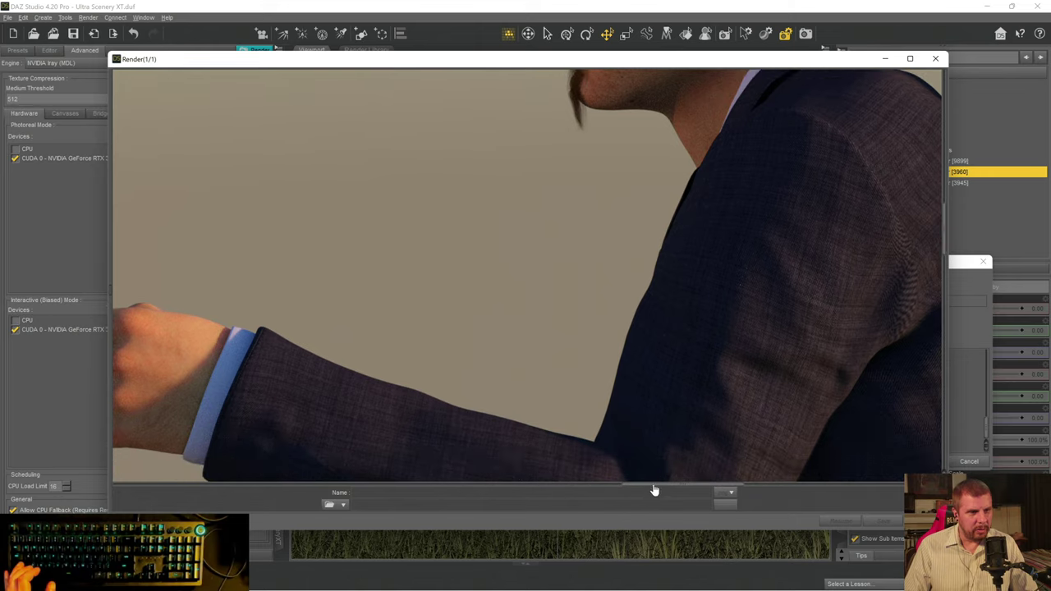
pyautogui.moveTo(654, 489); pyautogui.dragTo(603, 490)
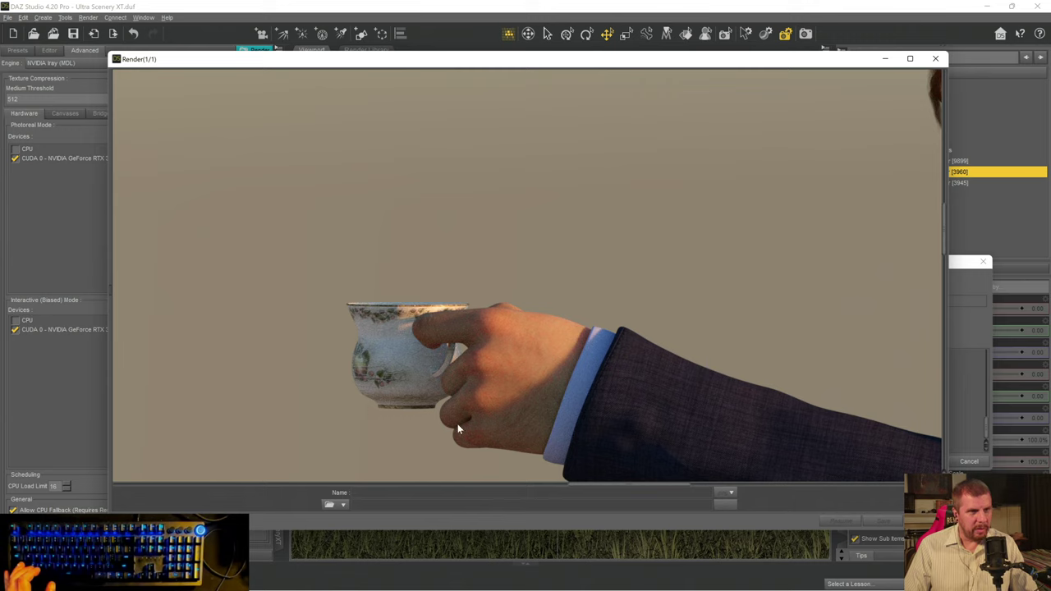
pyautogui.moveTo(592, 489); pyautogui.dragTo(537, 441)
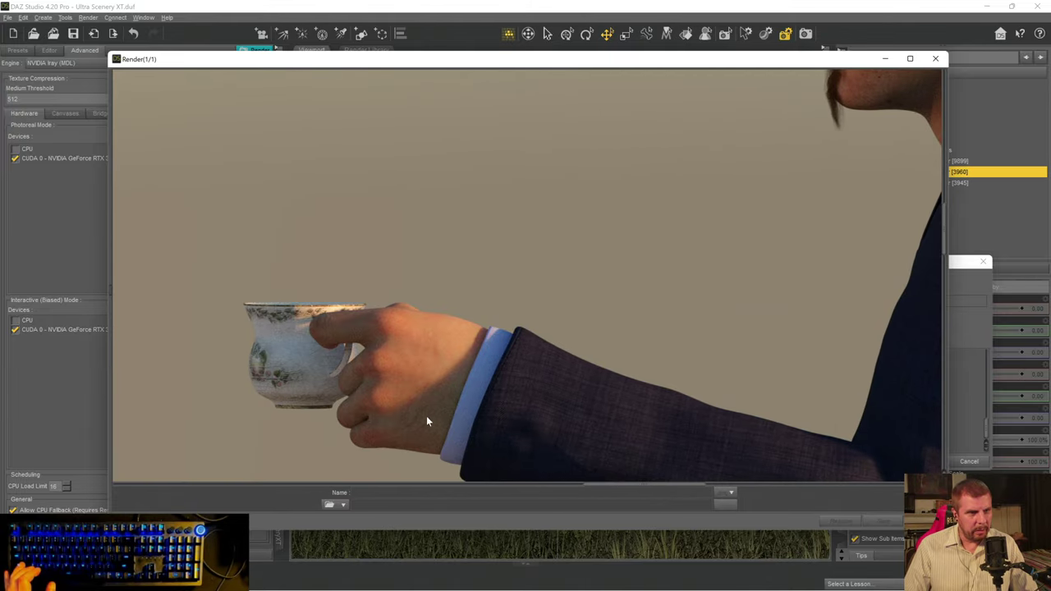
pyautogui.moveTo(589, 488); pyautogui.dragTo(644, 473)
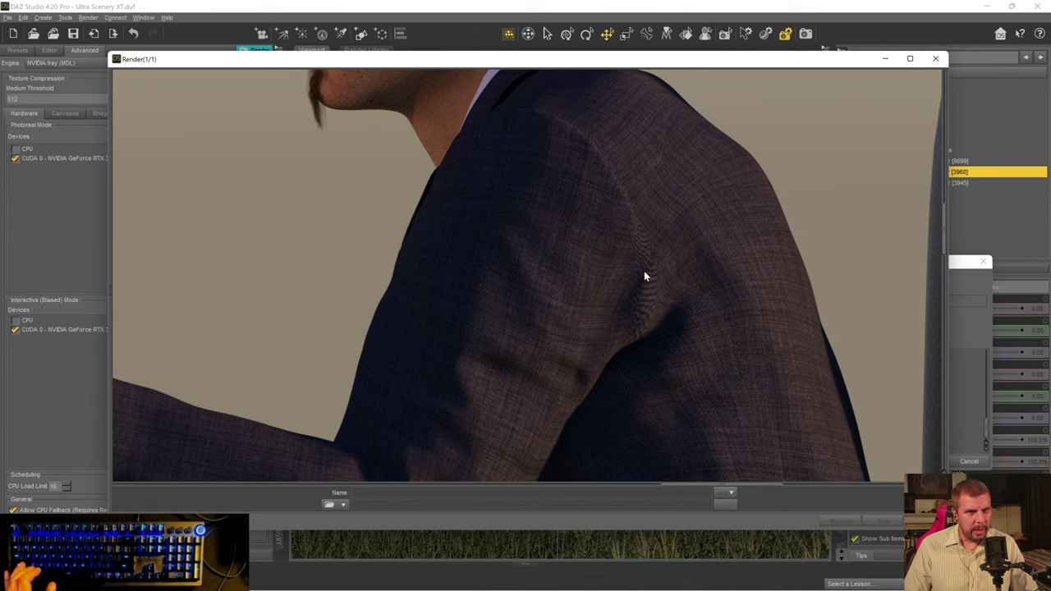
pyautogui.scroll(-2, 645, 276)
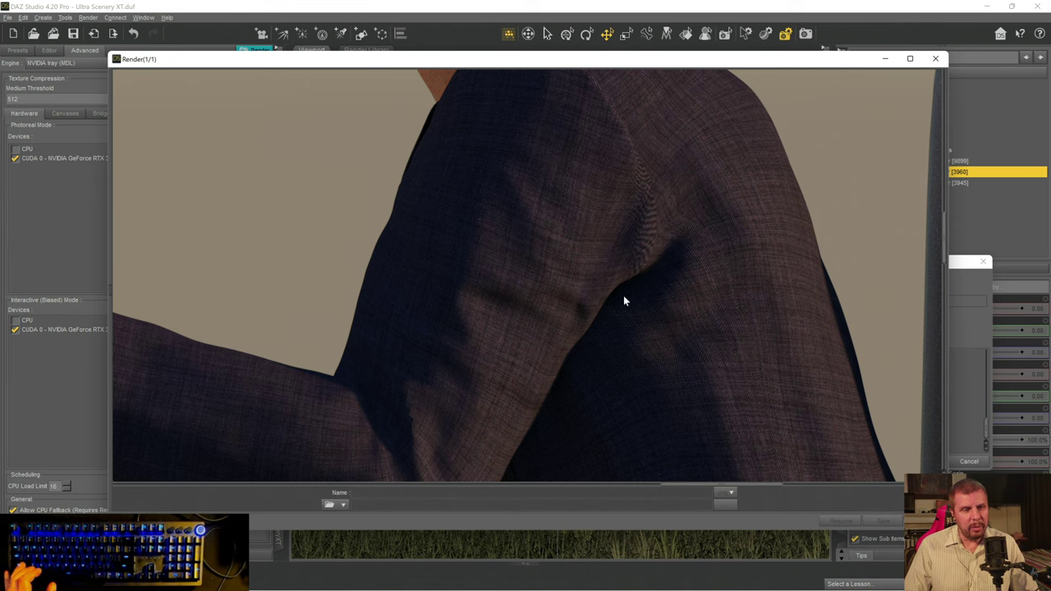
pyautogui.scroll(1, 626, 301)
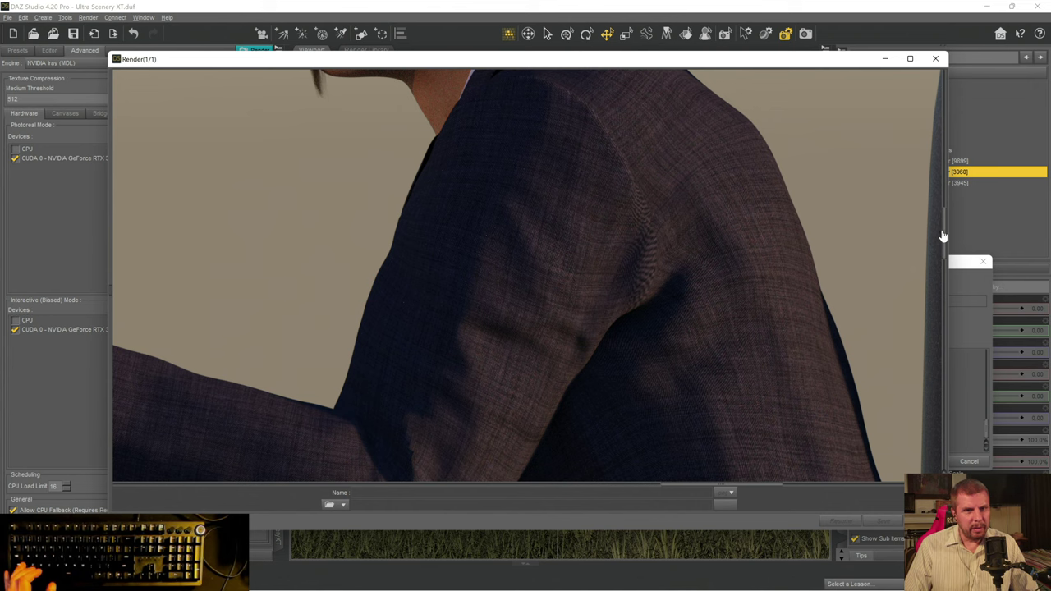
# - Examine the suit fabric on both men, the dark-suited man's seated leg and sleeve, and the red chair cushion in the render
pyautogui.moveTo(945, 239); pyautogui.dragTo(935, 324)
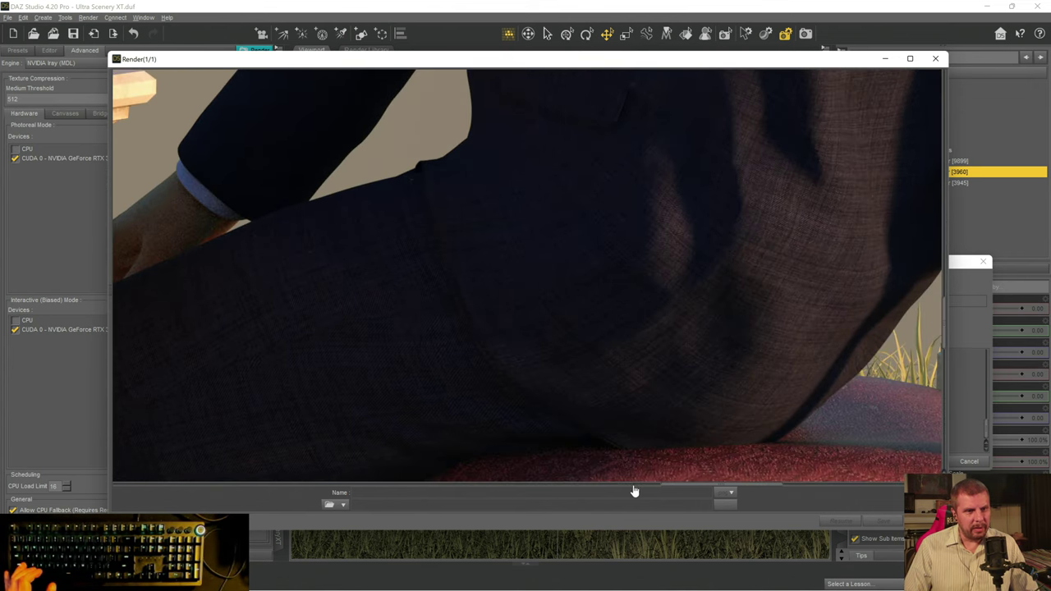
pyautogui.moveTo(679, 491); pyautogui.dragTo(284, 451)
pyautogui.scroll(-3, 284, 451)
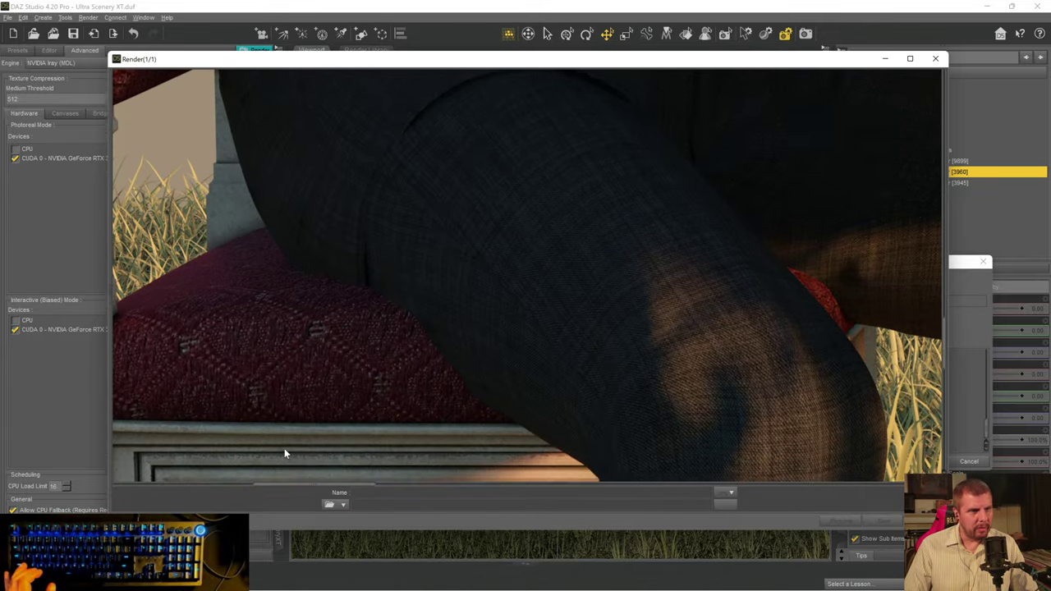
pyautogui.scroll(3, 304, 387)
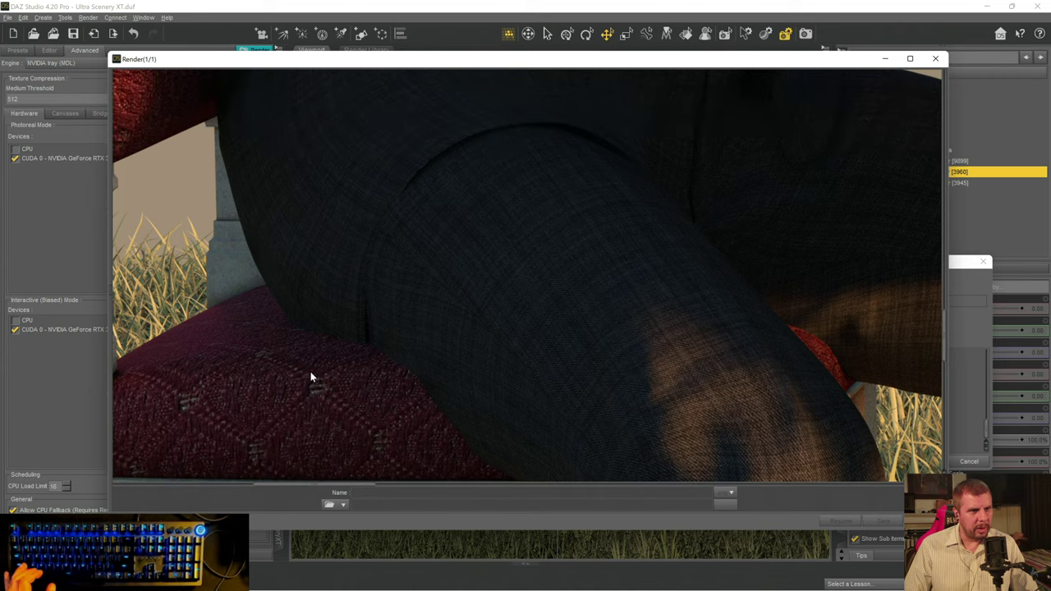
pyautogui.scroll(2, 338, 365)
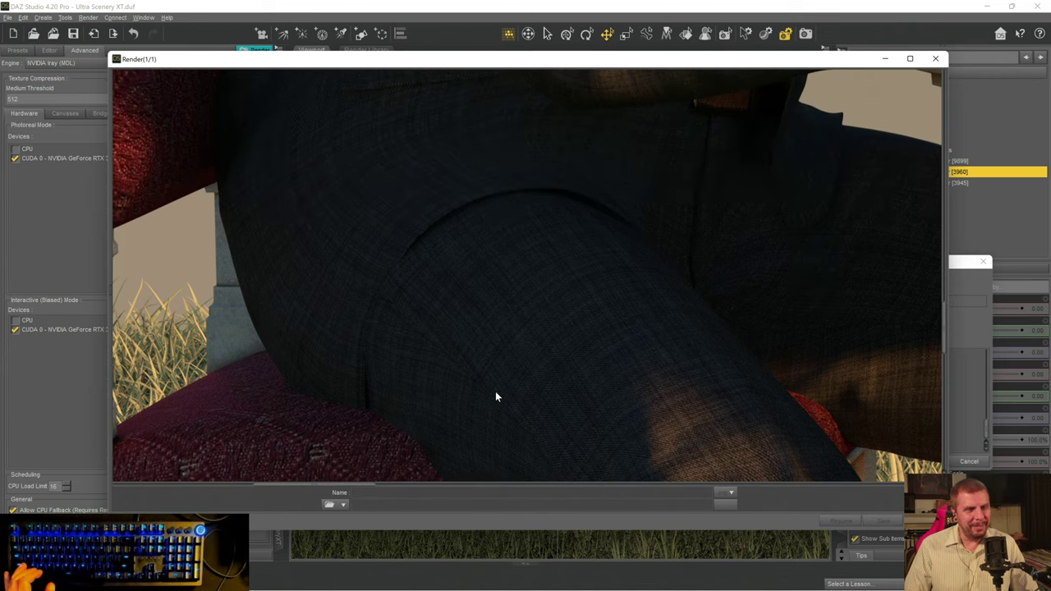
pyautogui.scroll(-3, 298, 377)
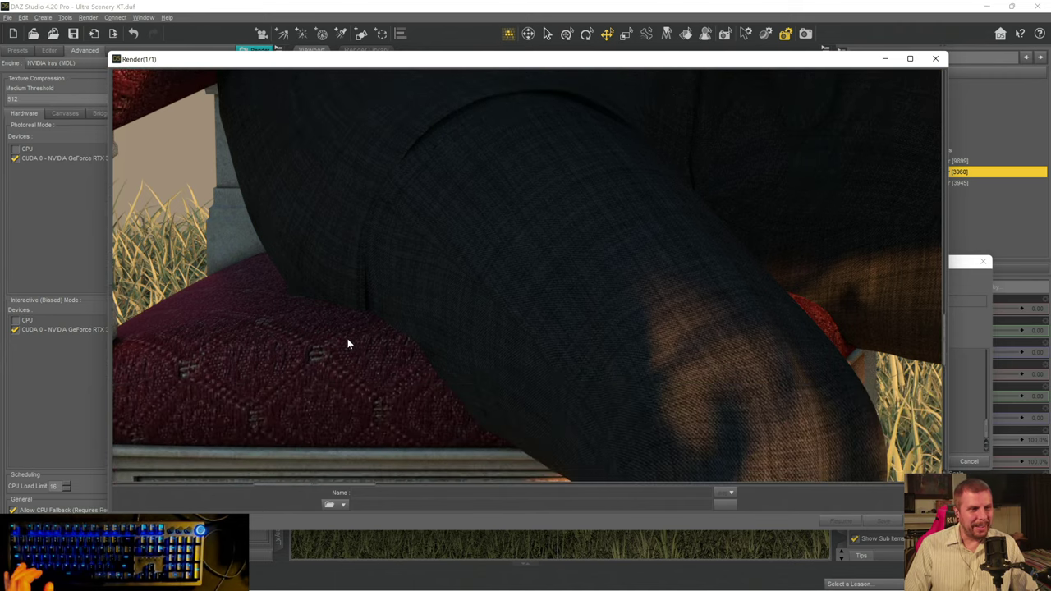
pyautogui.scroll(-1, 484, 434)
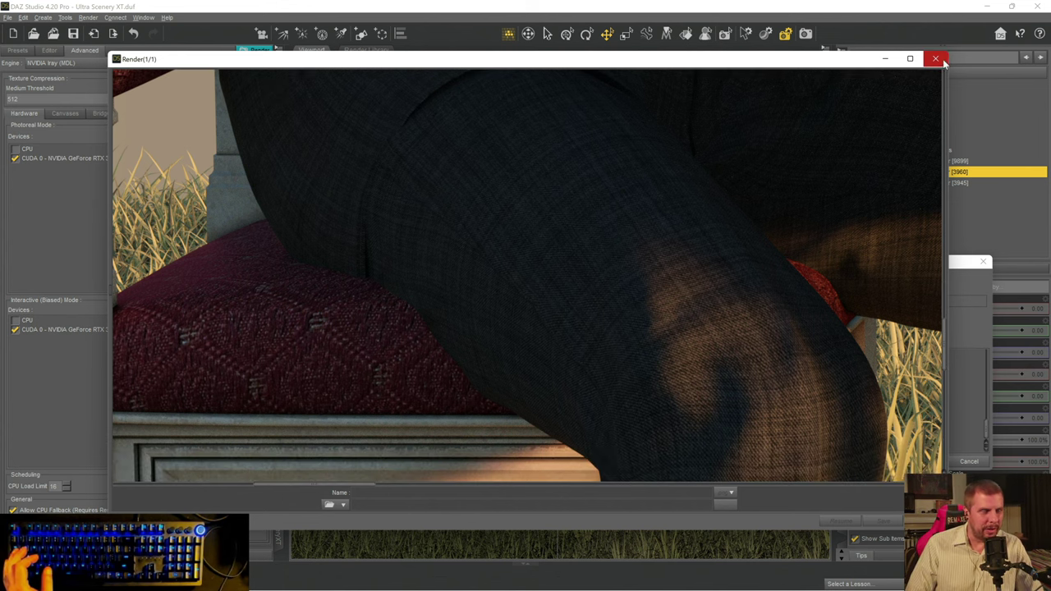
pyautogui.scroll(1, 432, 276)
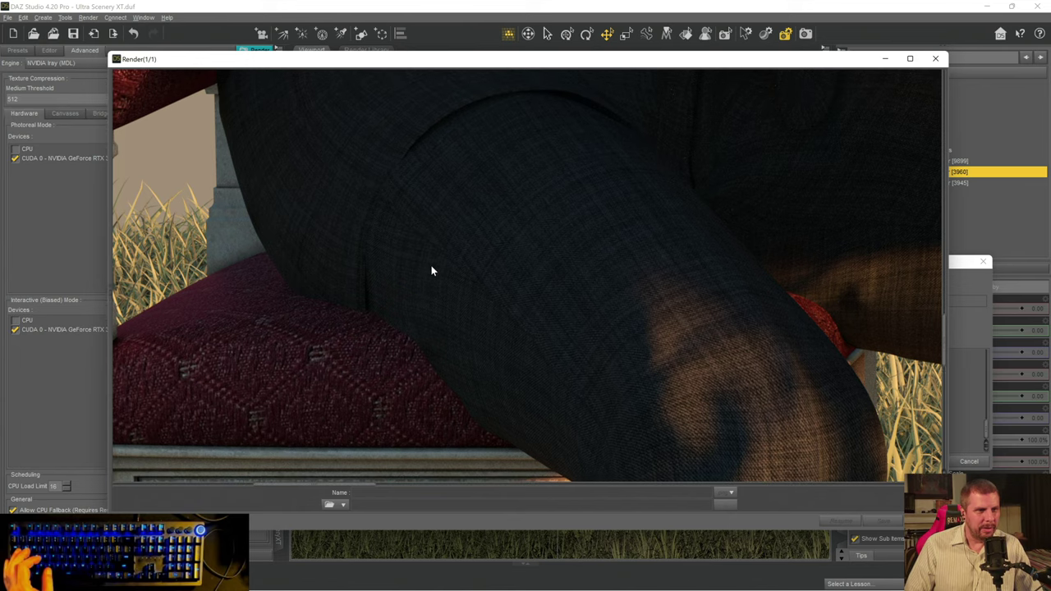
pyautogui.scroll(-3, 432, 268)
pyautogui.scroll(4, 433, 266)
pyautogui.scroll(10, 433, 268)
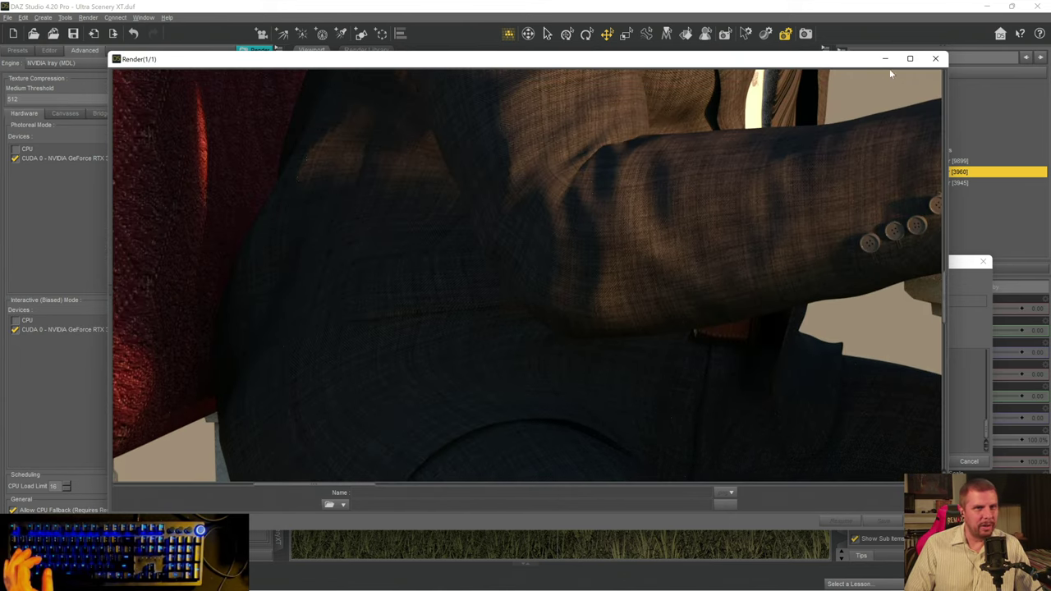
# - Cancel the running render and close its render window without saving the image
pyautogui.click(935, 59)
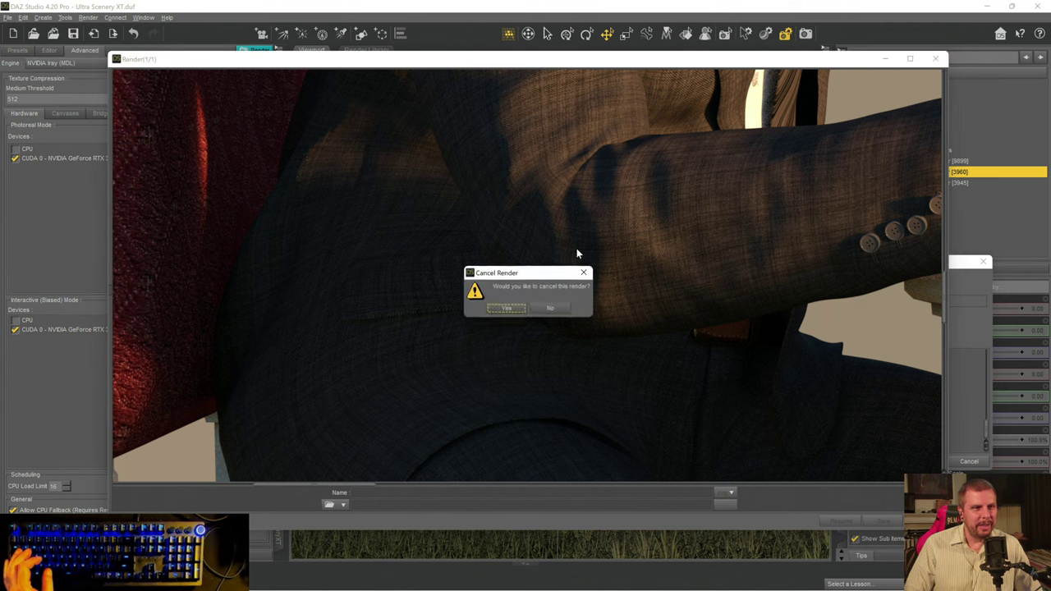
pyautogui.click(507, 309)
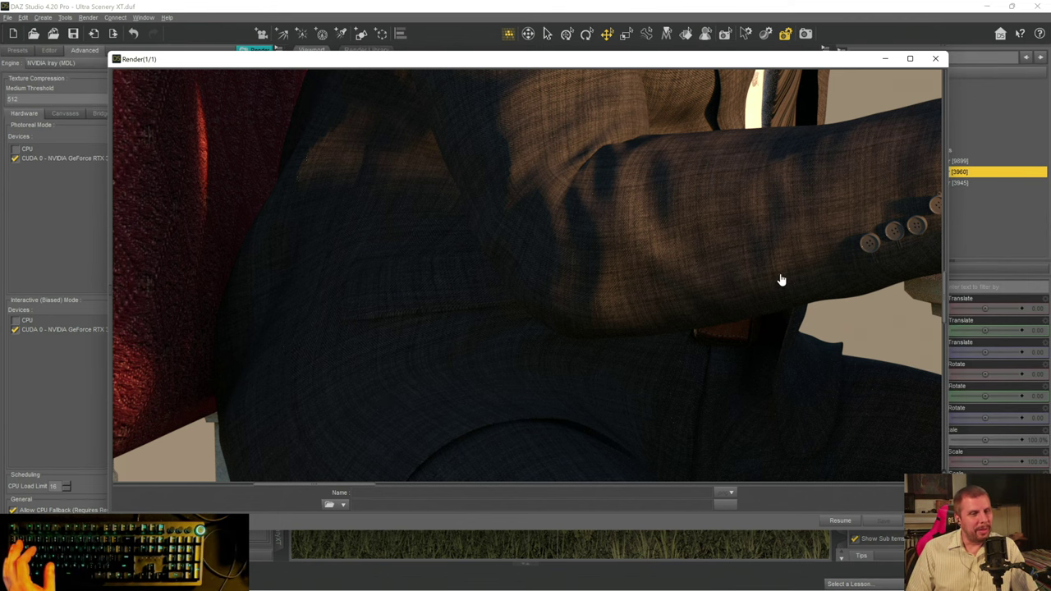
pyautogui.click(886, 59)
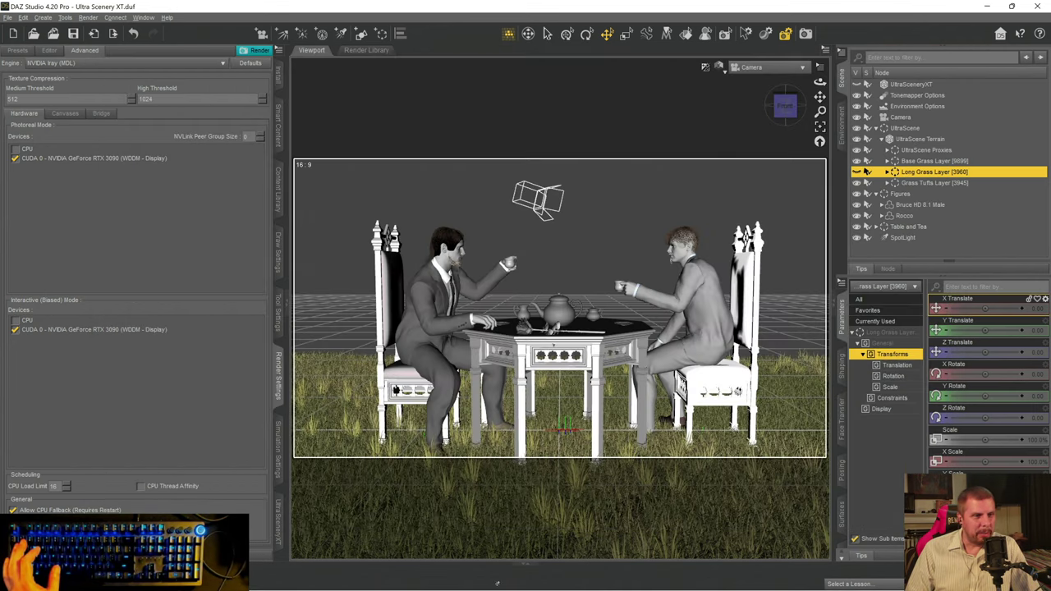
pyautogui.moveTo(497, 585)
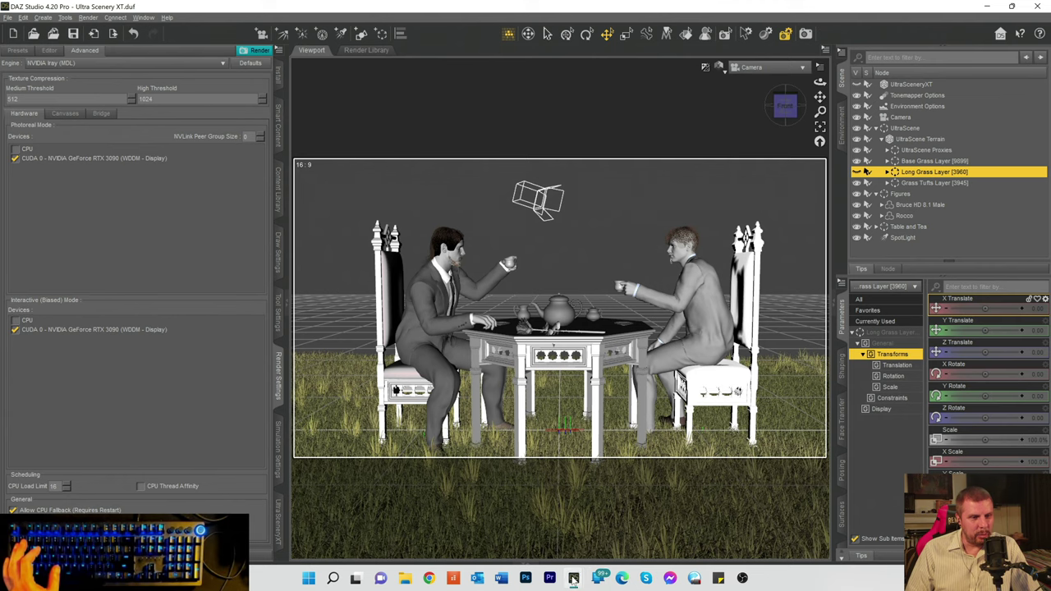
pyautogui.moveTo(573, 578)
pyautogui.moveTo(678, 488)
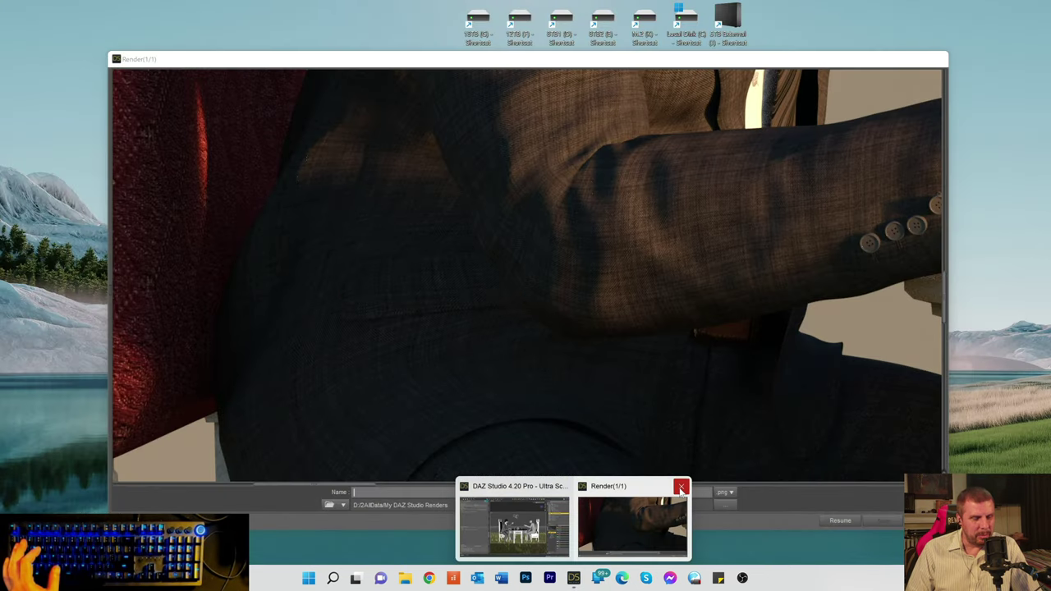
pyautogui.click(682, 488)
pyautogui.moveTo(566, 489)
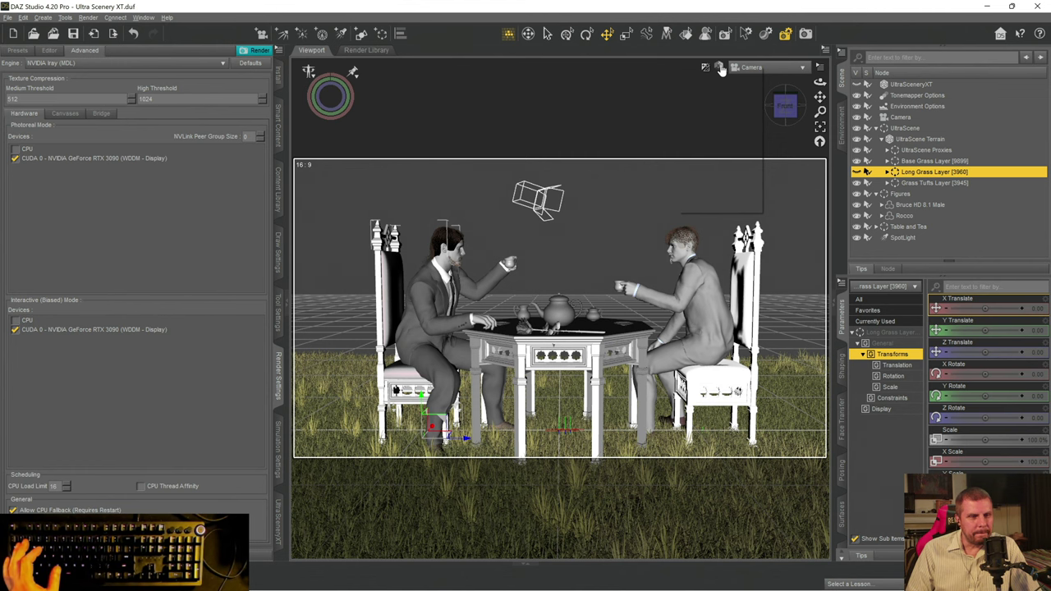
# - Switch the viewport to Texture Shaded and lower the charcoal-suited man's chair to a Y translation of about -9.23
pyautogui.click(721, 68)
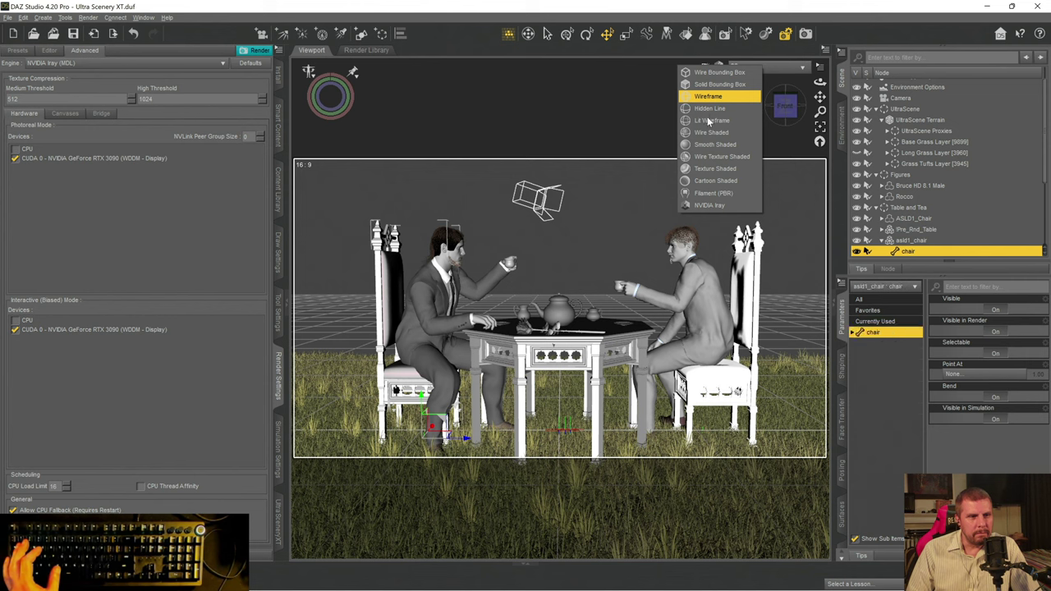
pyautogui.click(707, 171)
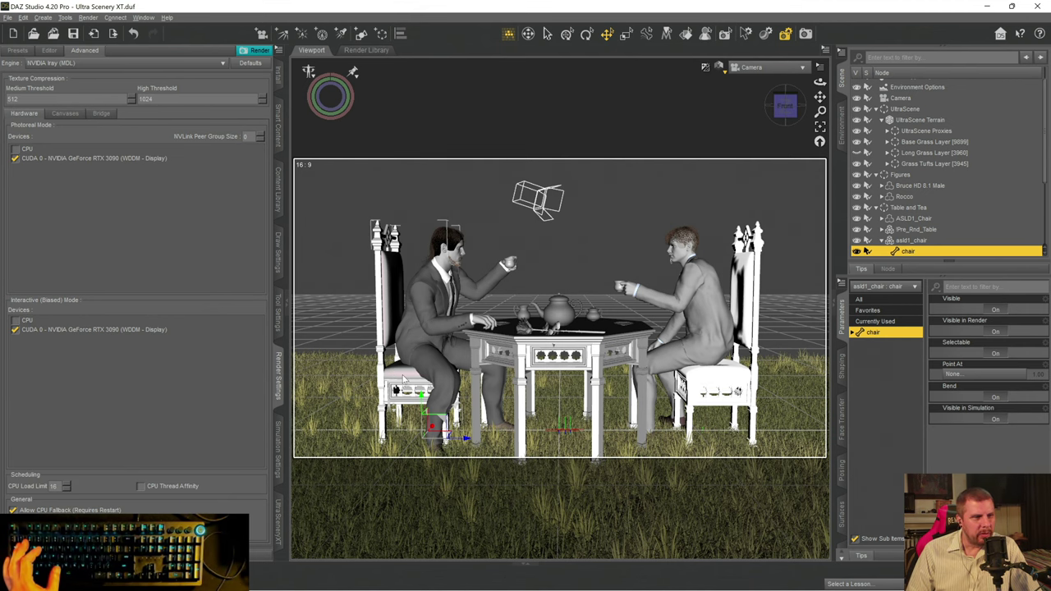
pyautogui.click(403, 376)
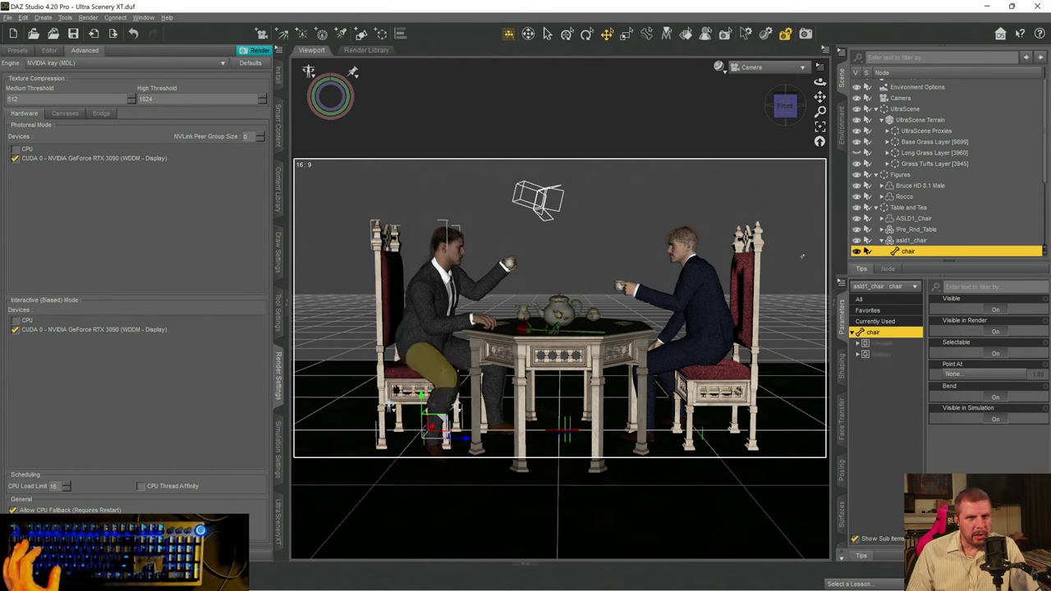
pyautogui.click(910, 240)
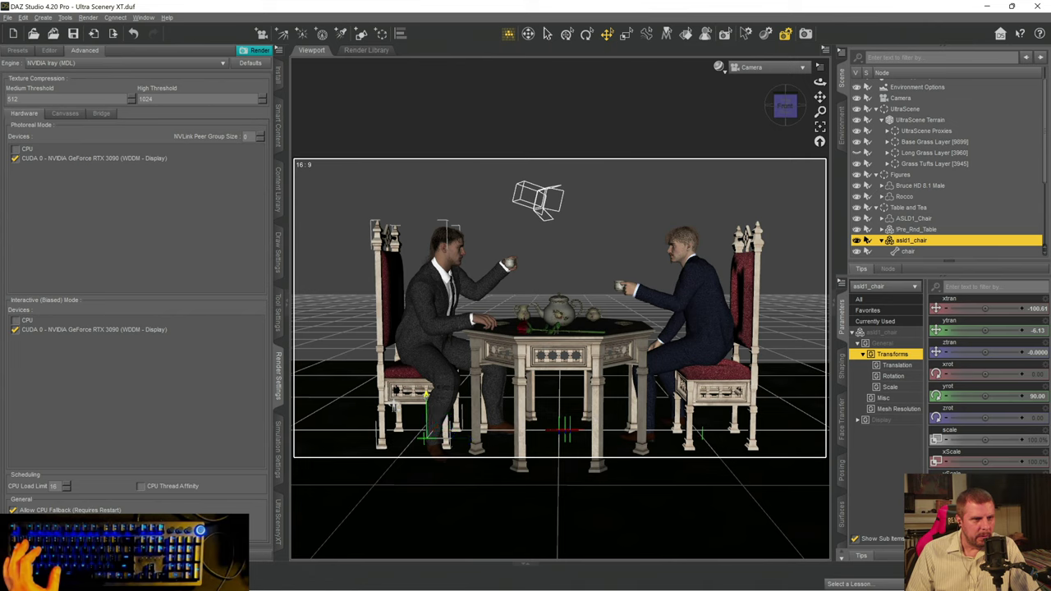
pyautogui.moveTo(426, 395); pyautogui.dragTo(426, 394)
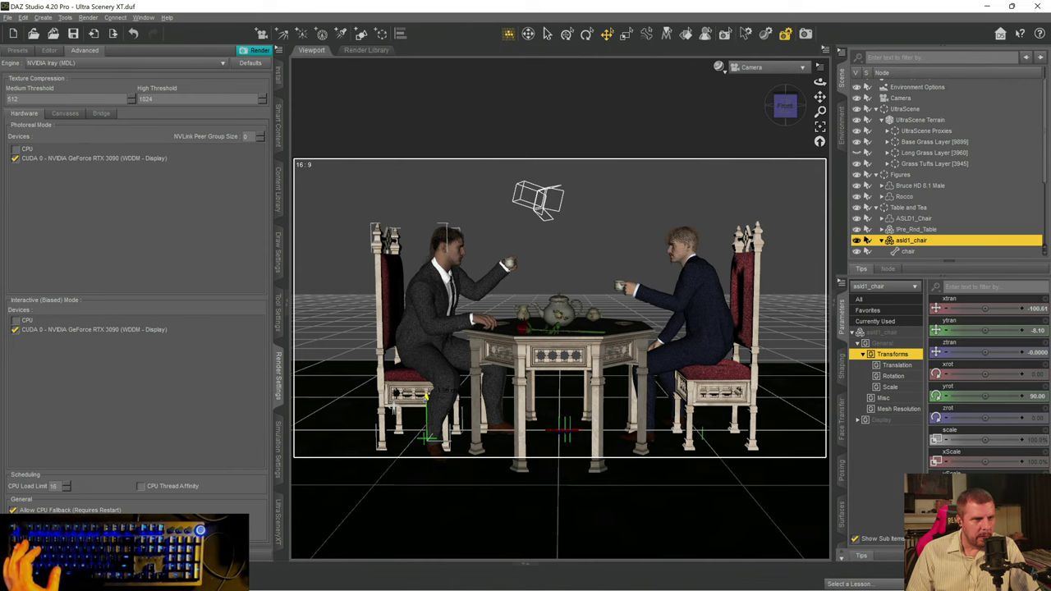
pyautogui.moveTo(426, 395); pyautogui.dragTo(427, 399)
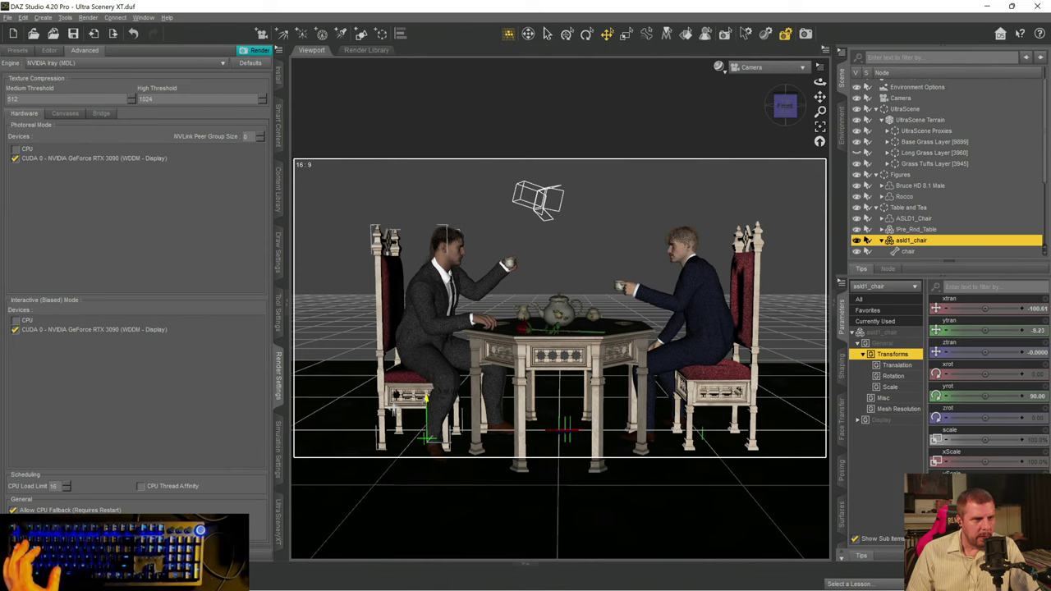
# - In a close Perspective View of the seat, lower the charcoal-suited man's chair further to a Y translation of about -11.7
pyautogui.click(776, 69)
pyautogui.click(768, 76)
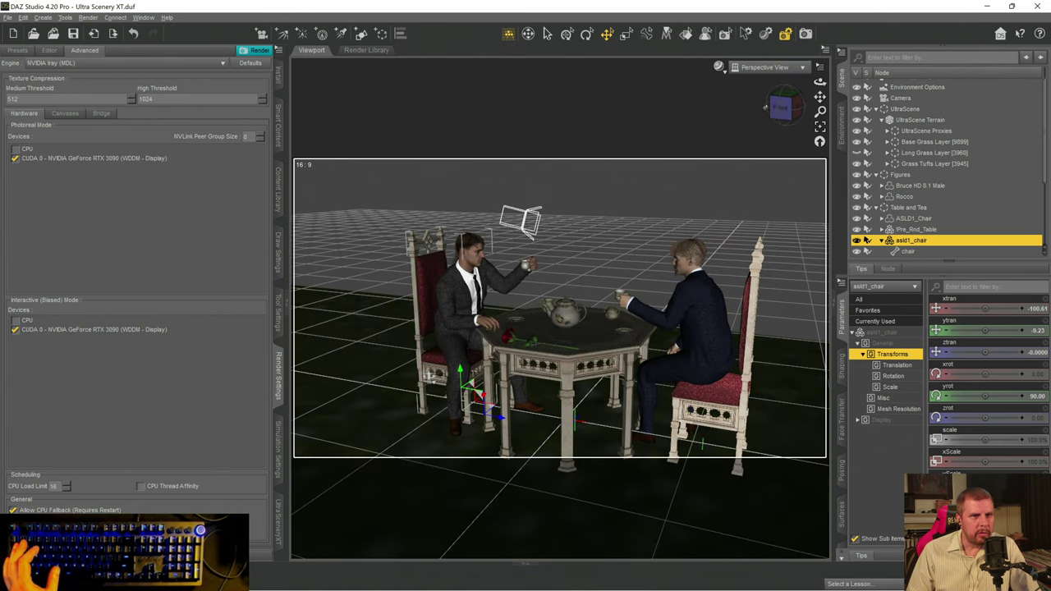
pyautogui.click(820, 128)
pyautogui.click(781, 107)
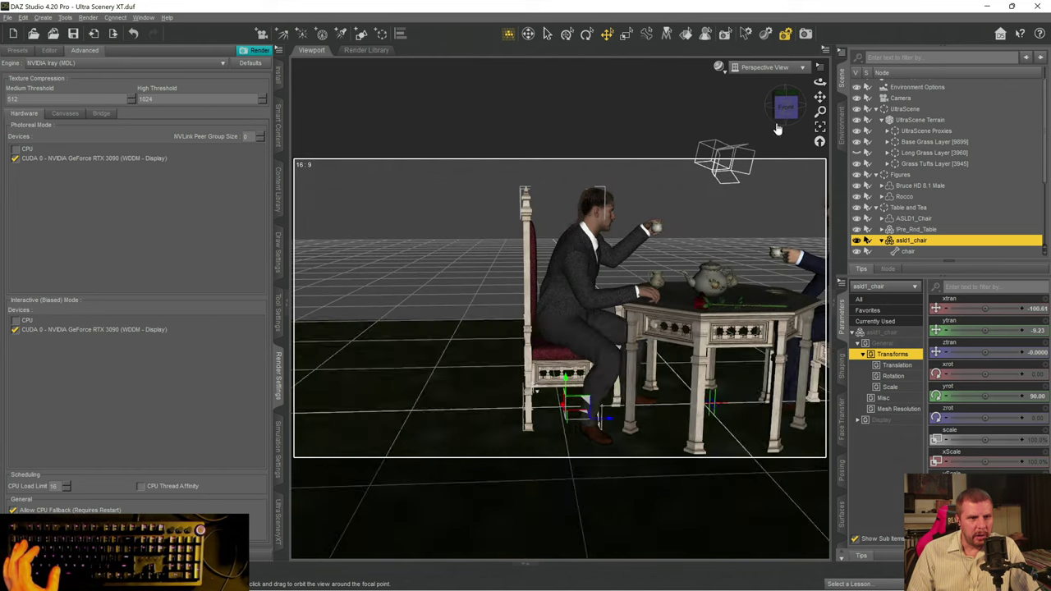
pyautogui.scroll(5, 599, 476)
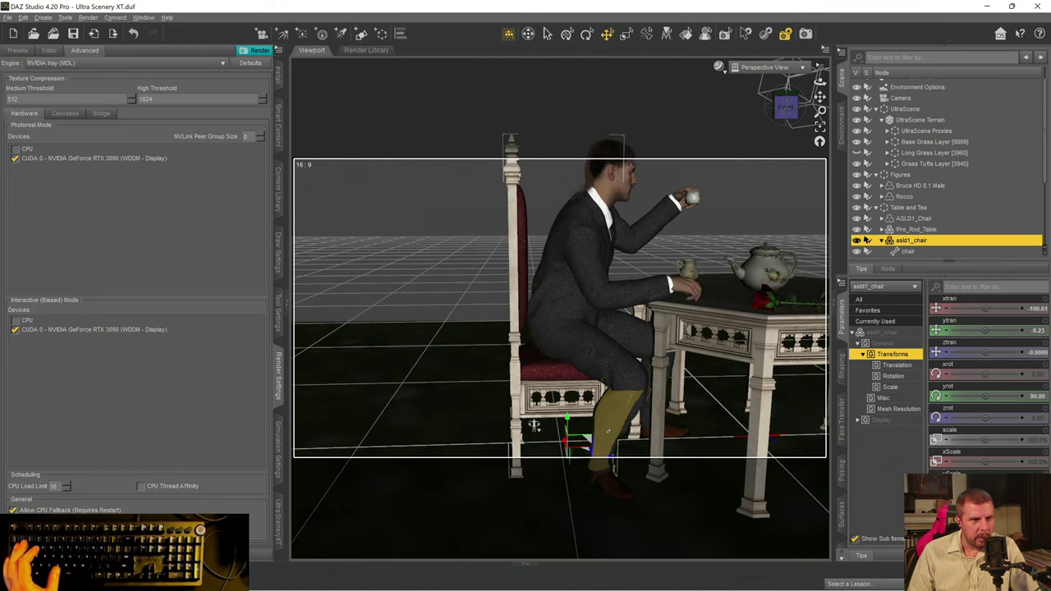
pyautogui.scroll(4, 612, 434)
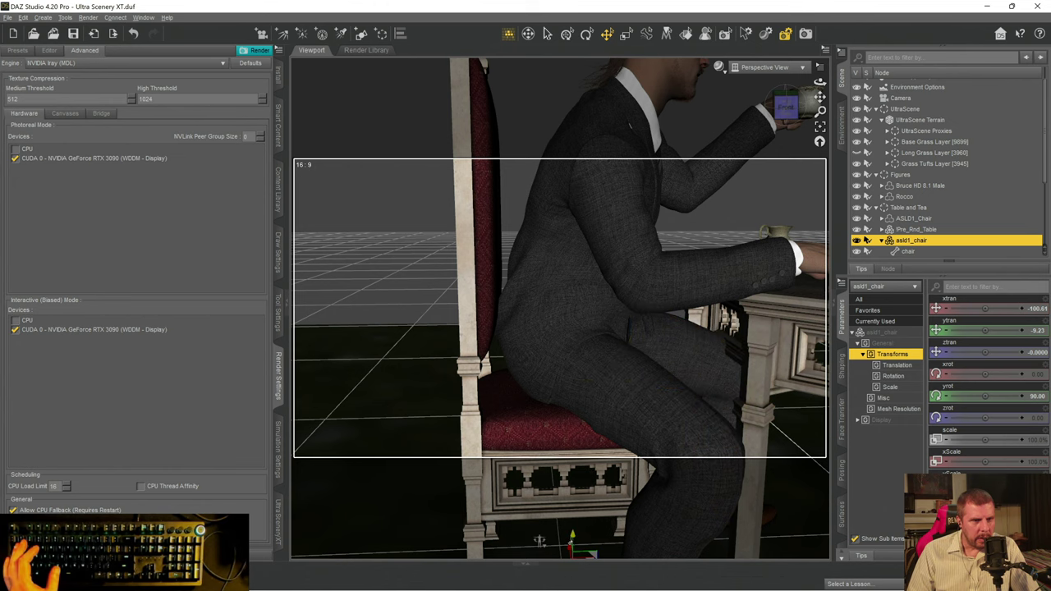
pyautogui.moveTo(539, 543)
pyautogui.mouseDown()
pyautogui.moveTo(539, 532)
pyautogui.moveTo(539, 543)
pyautogui.mouseUp()
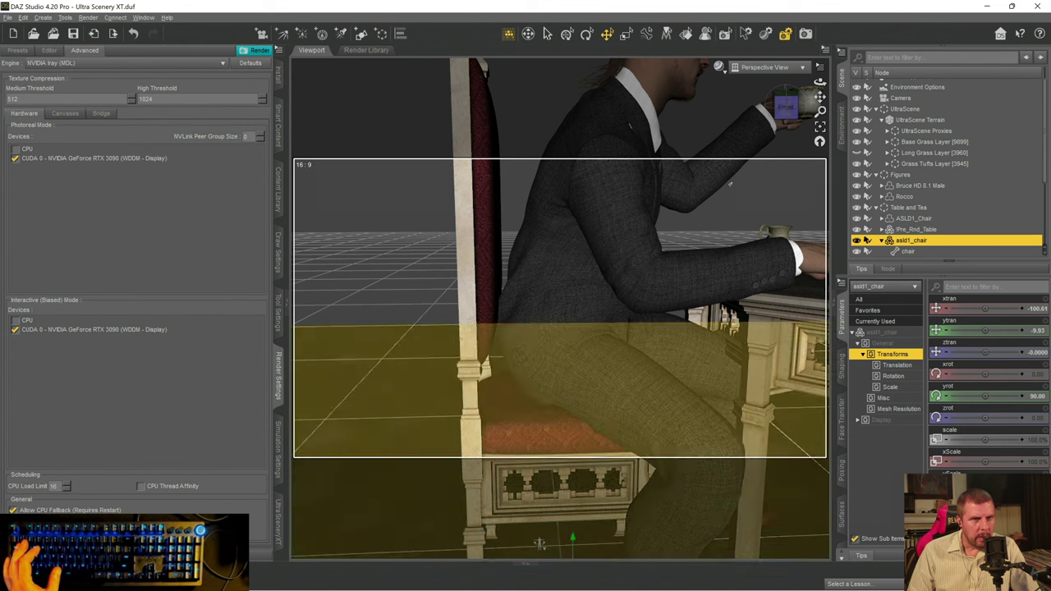
pyautogui.moveTo(820, 83); pyautogui.dragTo(791, 85)
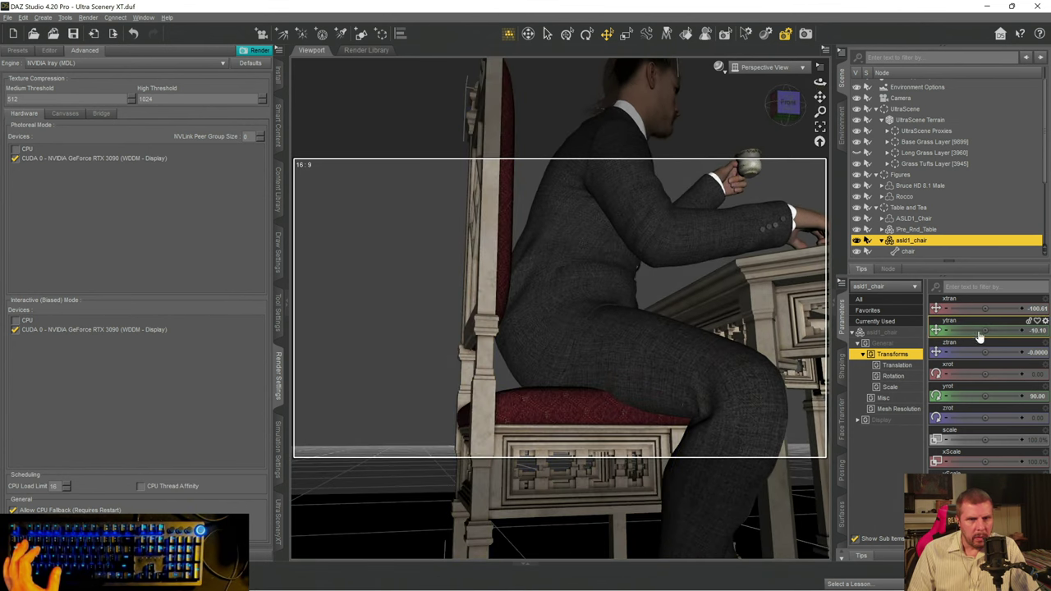
pyautogui.moveTo(986, 330); pyautogui.dragTo(975, 331)
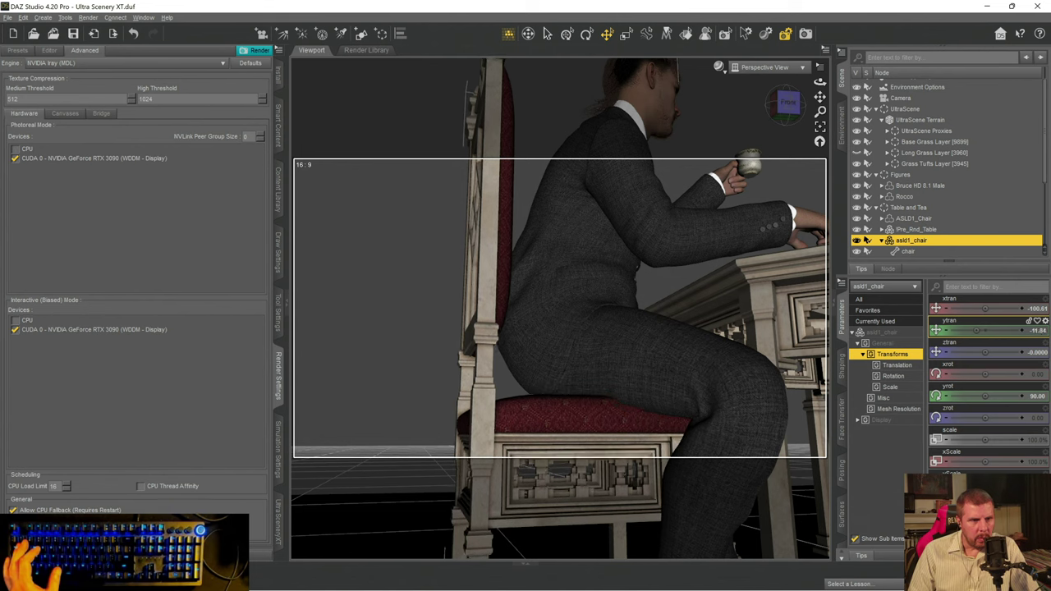
# - Move the charcoal-suited man's chair back from the table to an X translation of about -103.6
pyautogui.moveTo(789, 105); pyautogui.dragTo(786, 110)
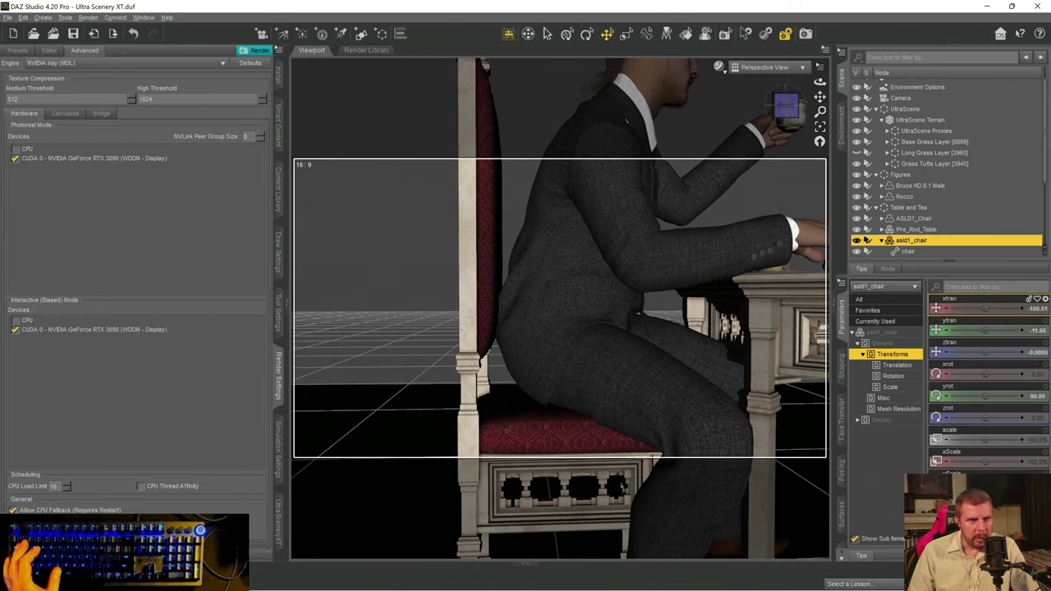
pyautogui.moveTo(988, 308); pyautogui.dragTo(978, 308)
pyautogui.moveTo(978, 308)
pyautogui.mouseDown()
pyautogui.moveTo(962, 308)
pyautogui.moveTo(991, 308)
pyautogui.mouseUp()
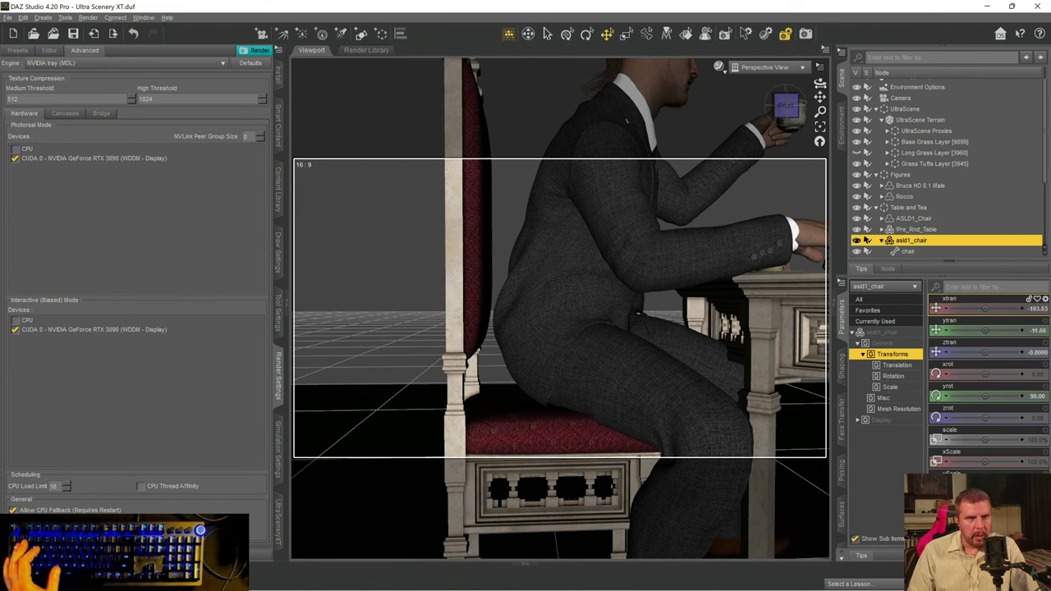
pyautogui.moveTo(820, 95); pyautogui.dragTo(819, 96)
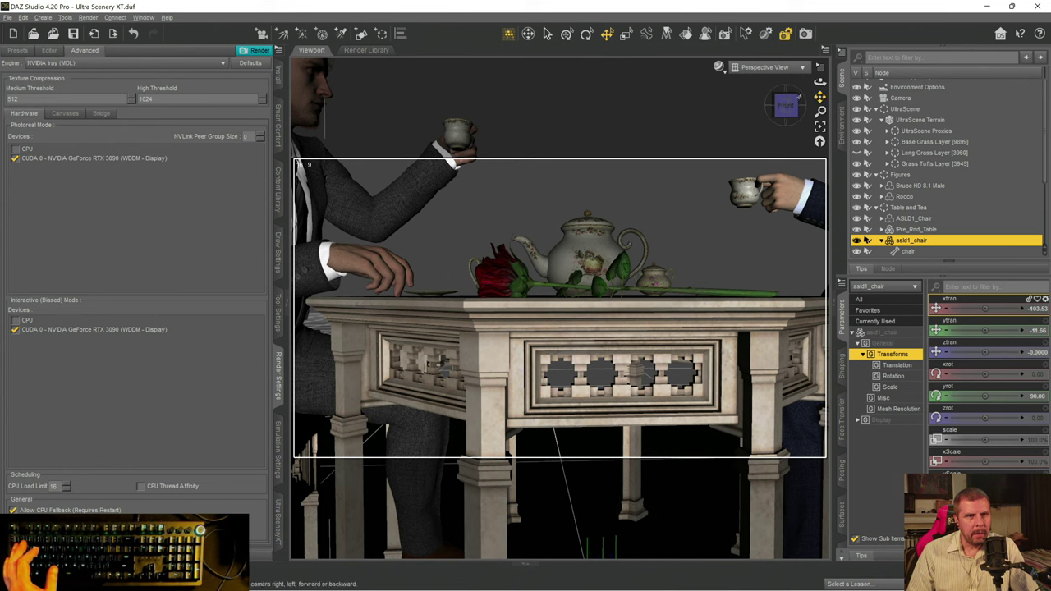
# - Return the viewport to the scene's Camera view and save the scene
pyautogui.click(721, 67)
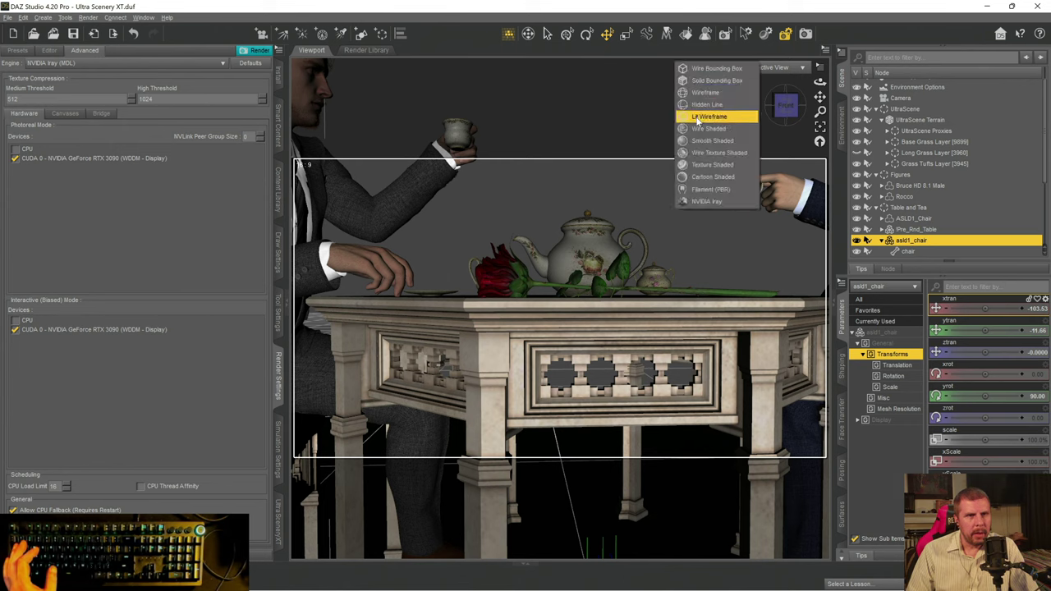
pyautogui.click(788, 68)
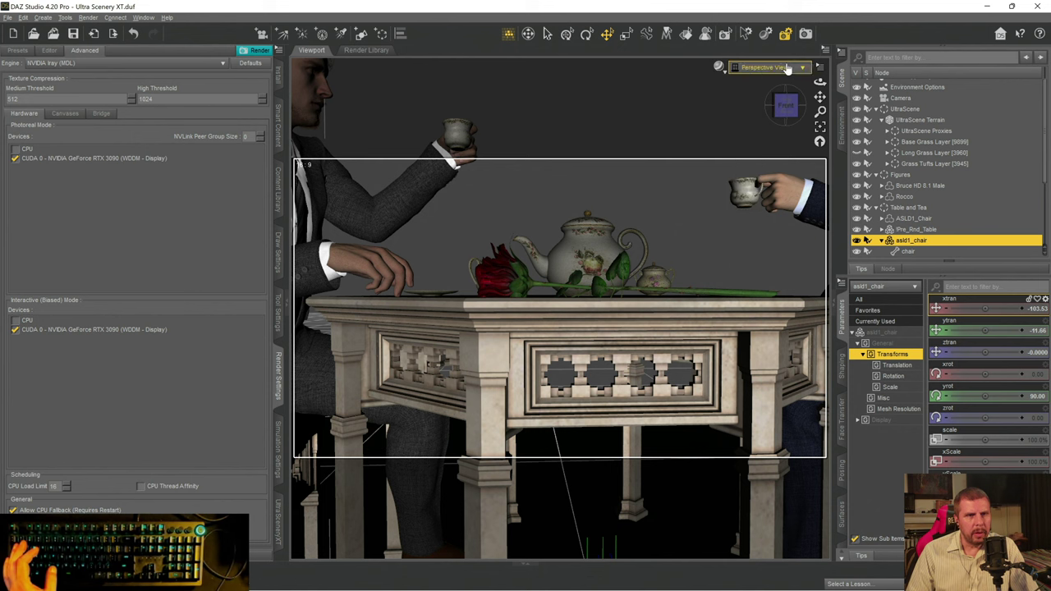
pyautogui.click(789, 67)
pyautogui.click(767, 156)
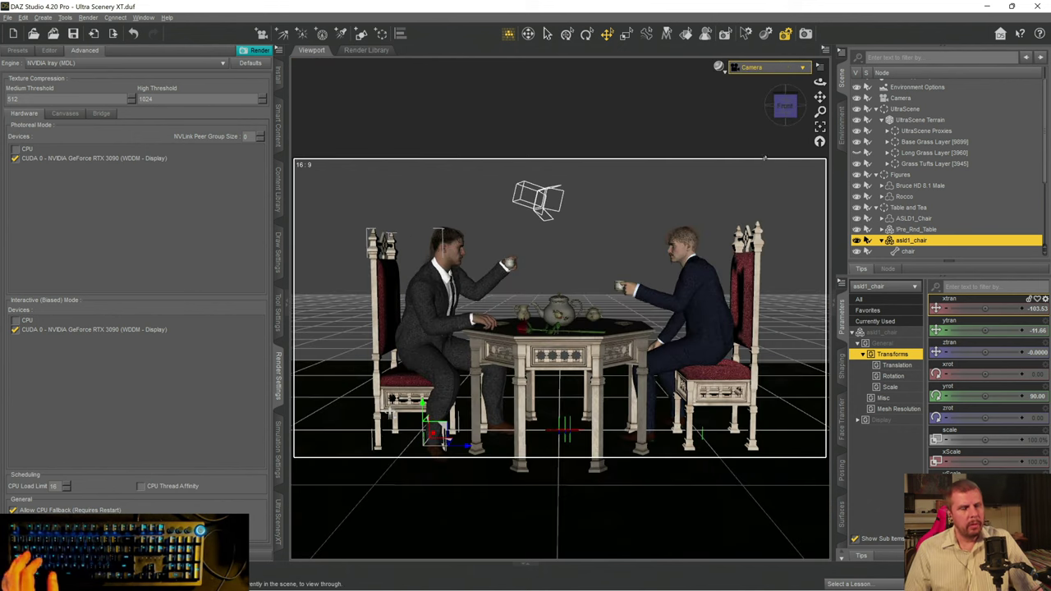
pyautogui.hotkey('ctrl', 's')
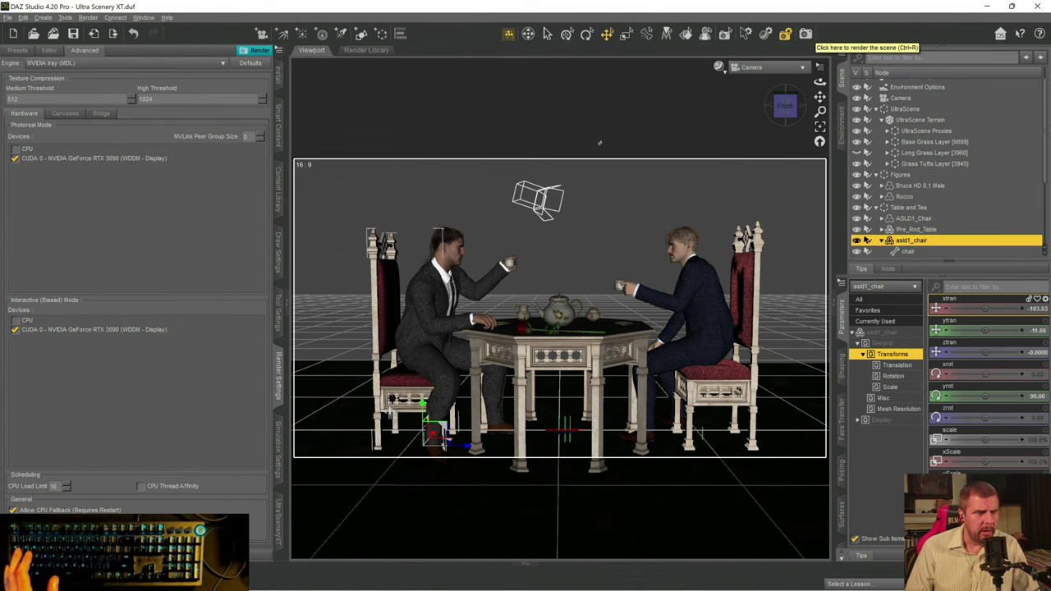
# - In a close Perspective View of the charcoal-suited man's chair, activate Mesh Grabber and select a face on the red seat cushion under his thigh
pyautogui.click(762, 70)
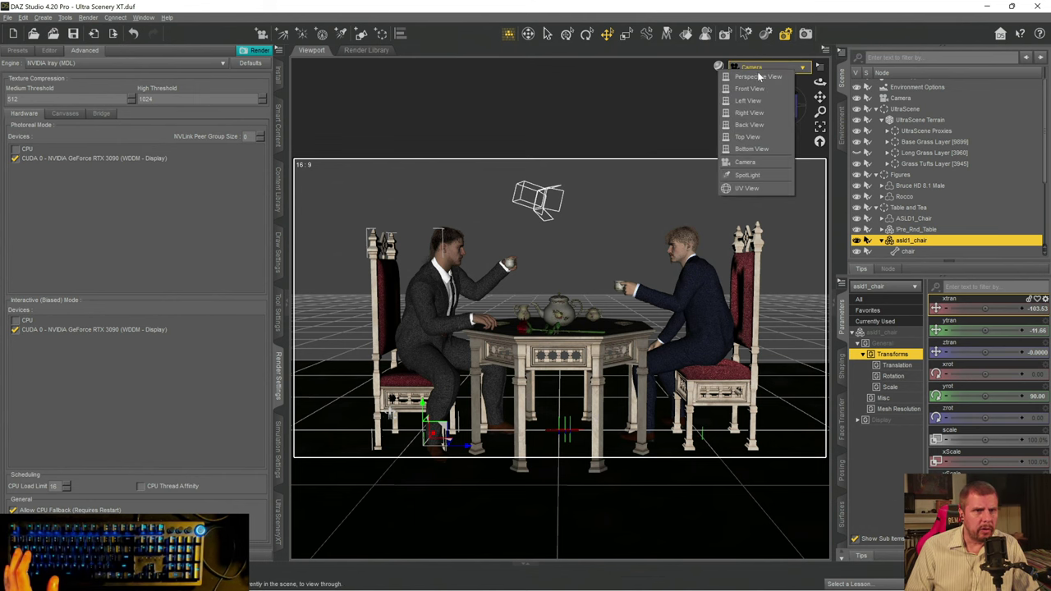
pyautogui.click(760, 75)
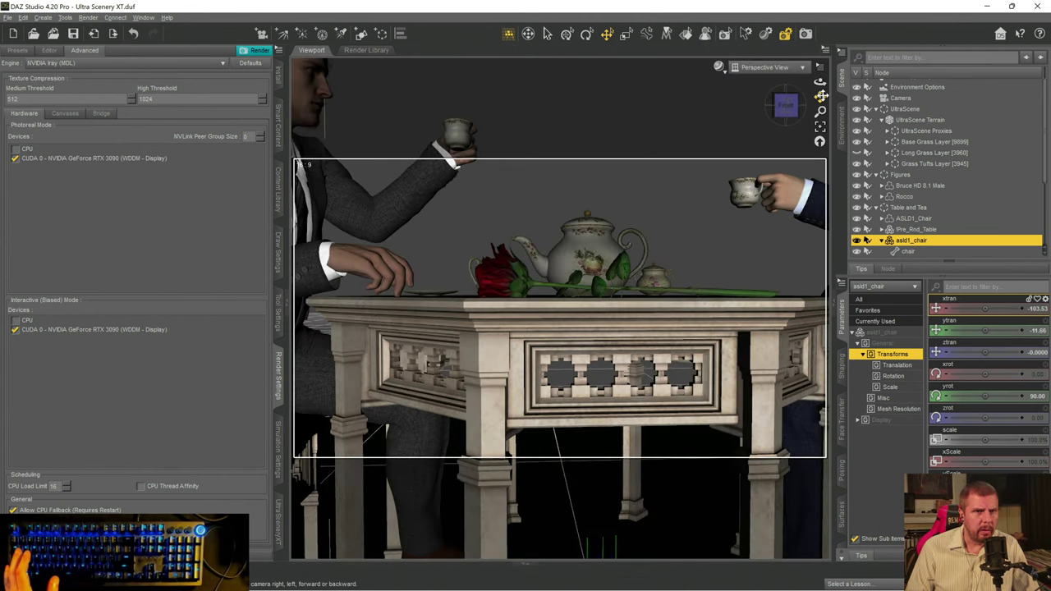
pyautogui.moveTo(820, 96); pyautogui.dragTo(567, 526)
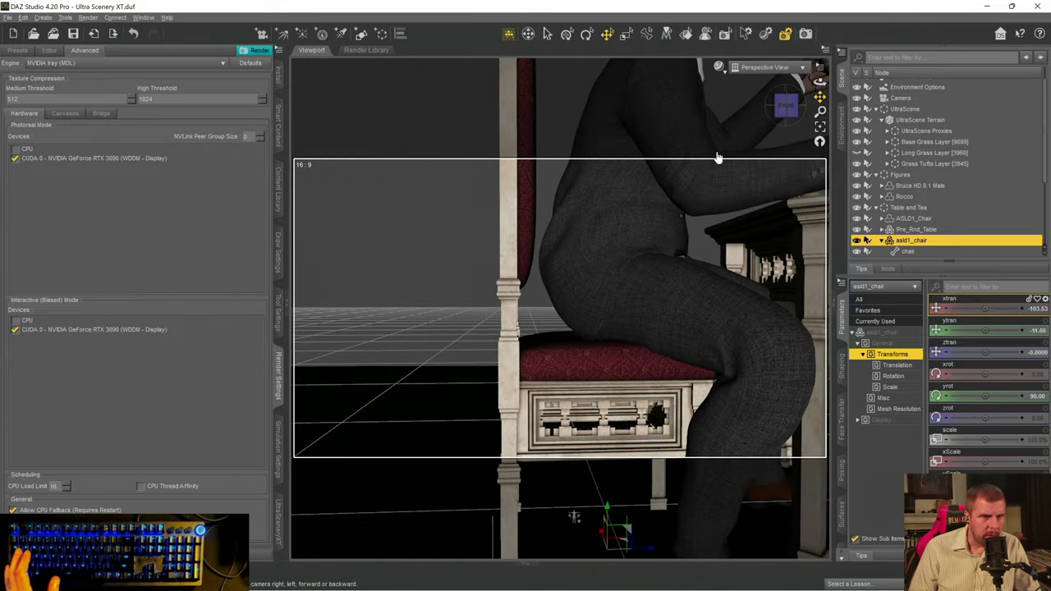
pyautogui.moveTo(820, 83); pyautogui.dragTo(658, 370)
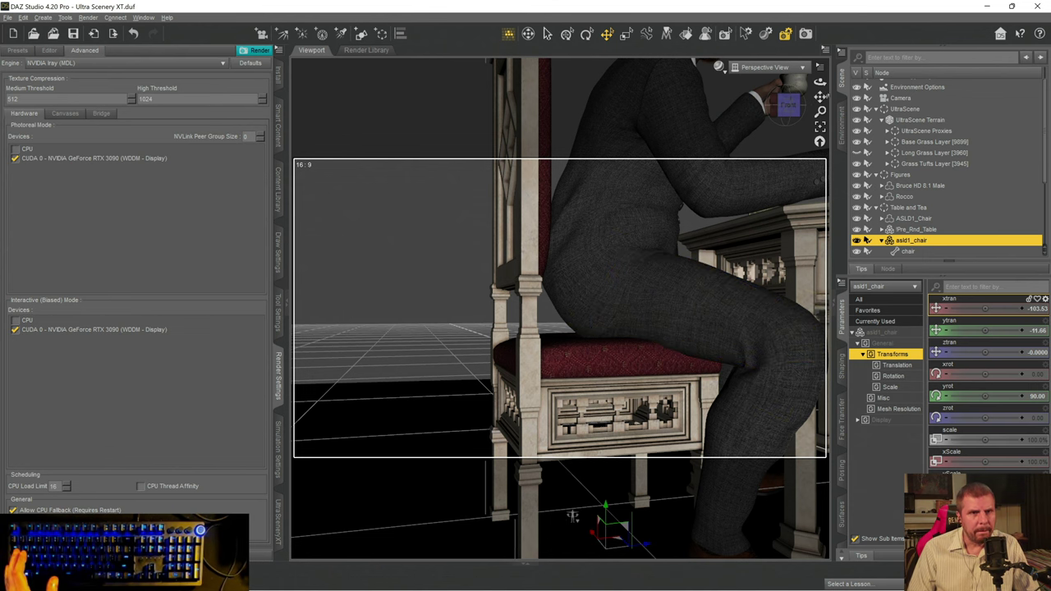
pyautogui.moveTo(787, 108); pyautogui.dragTo(786, 112)
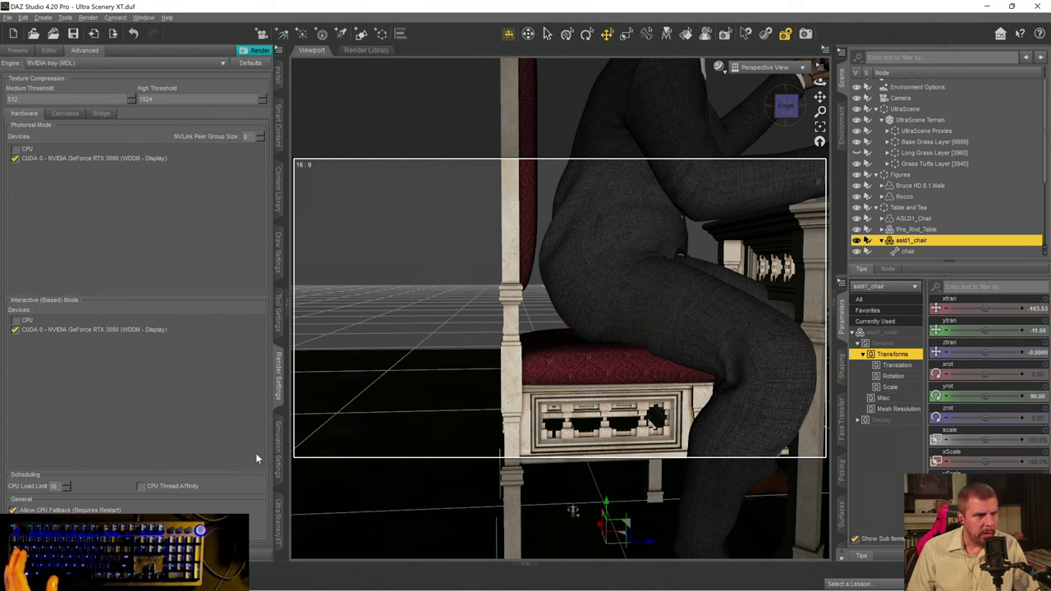
pyautogui.click(279, 312)
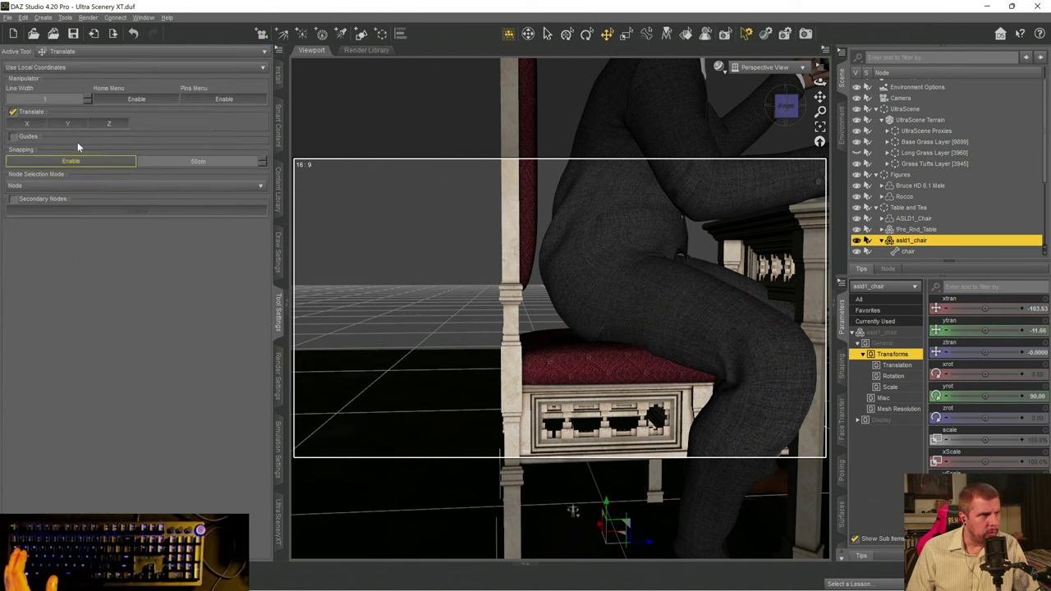
pyautogui.click(82, 52)
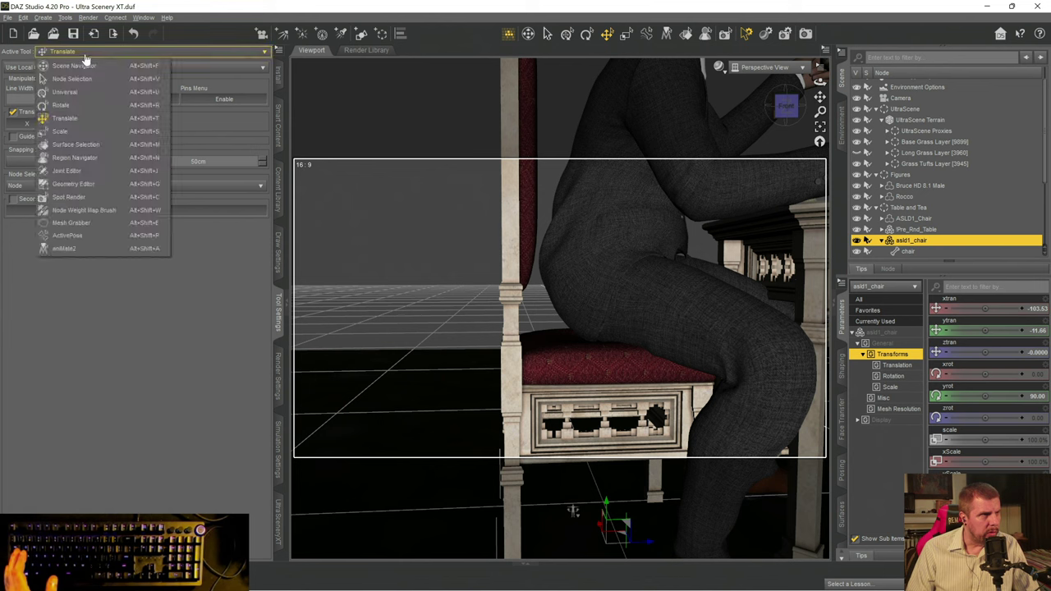
pyautogui.click(70, 224)
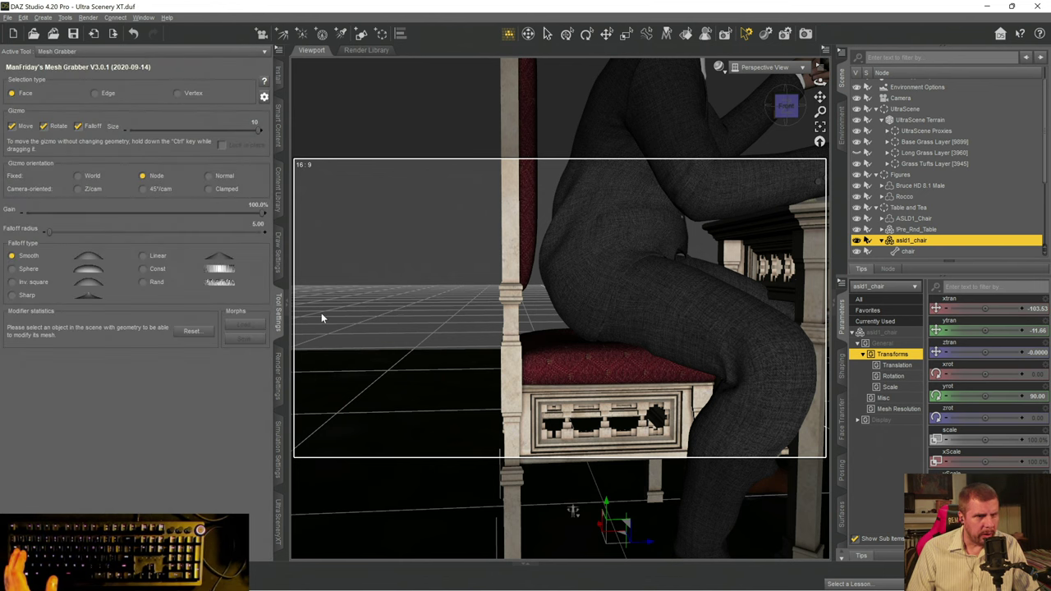
pyautogui.click(653, 355)
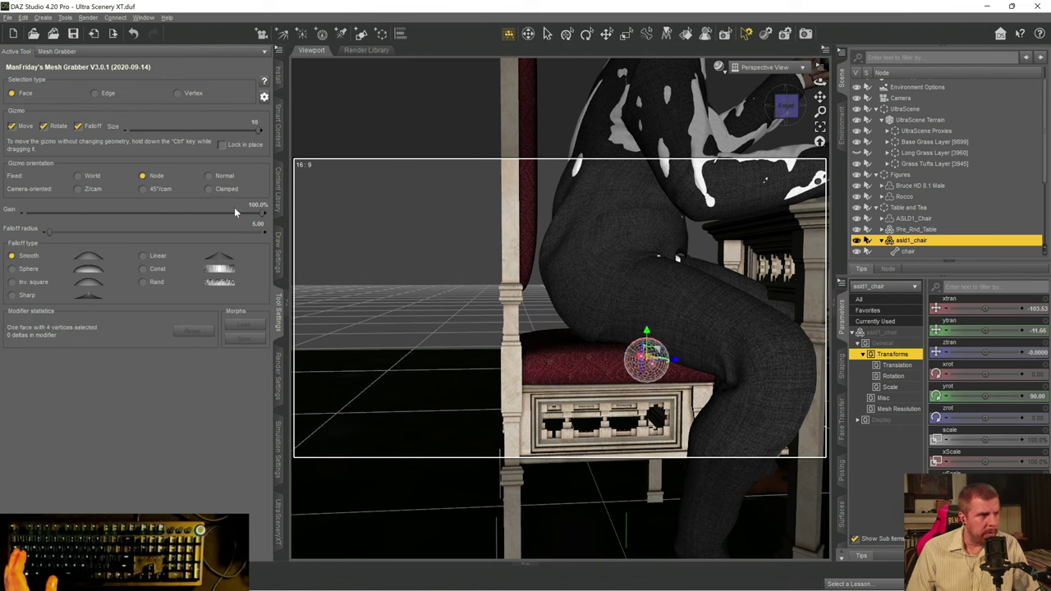
# - Set the Mesh Grabber falloff radius to about 7.71 and reshape the seat cushion at several spots beneath the charcoal-suited man
pyautogui.click(47, 230)
pyautogui.moveTo(48, 230); pyautogui.dragTo(50, 230)
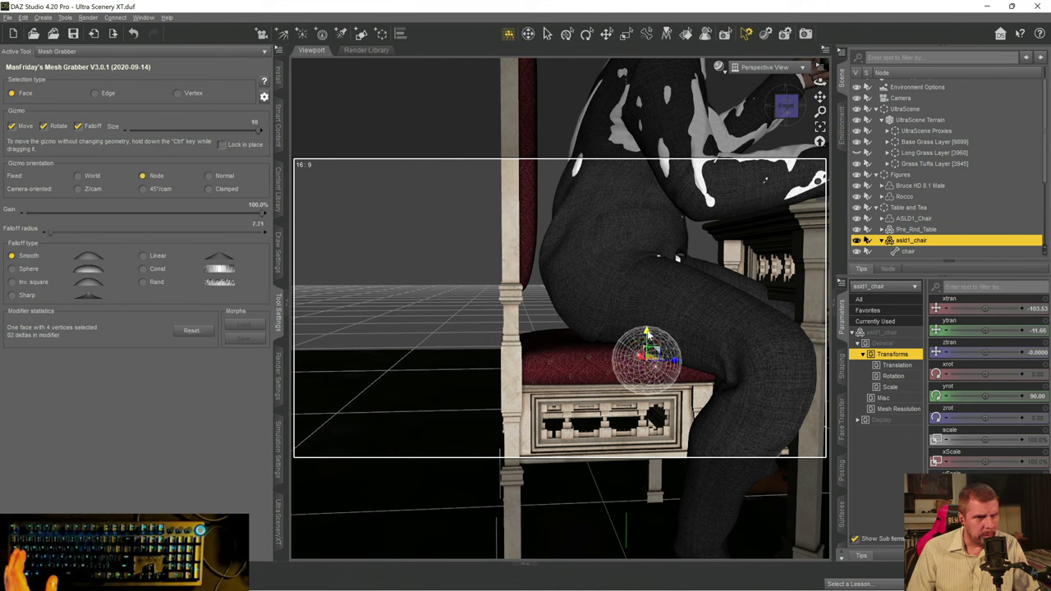
pyautogui.click(569, 374)
pyautogui.click(652, 361)
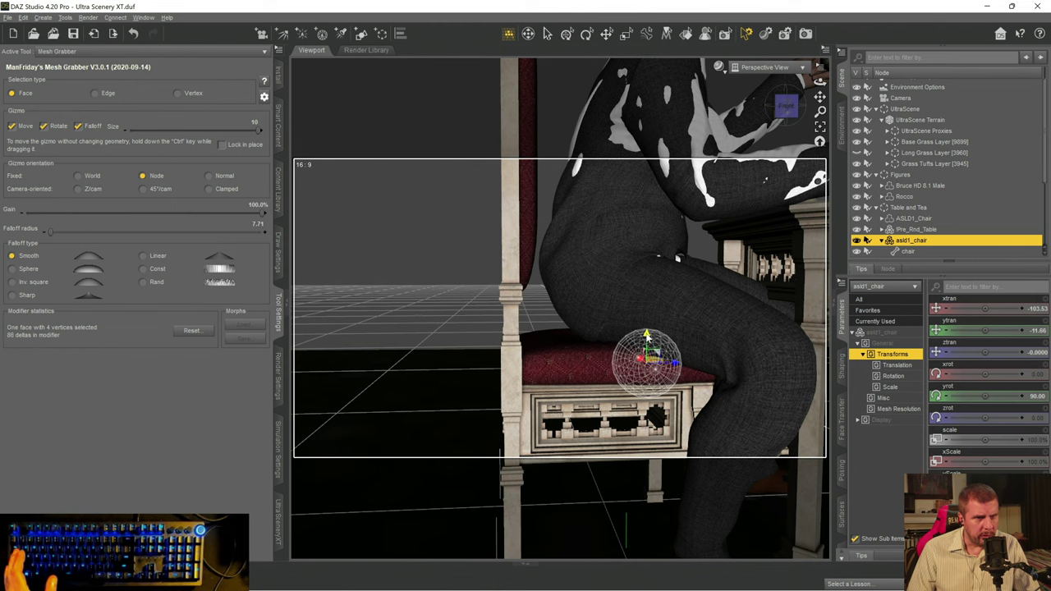
pyautogui.click(604, 353)
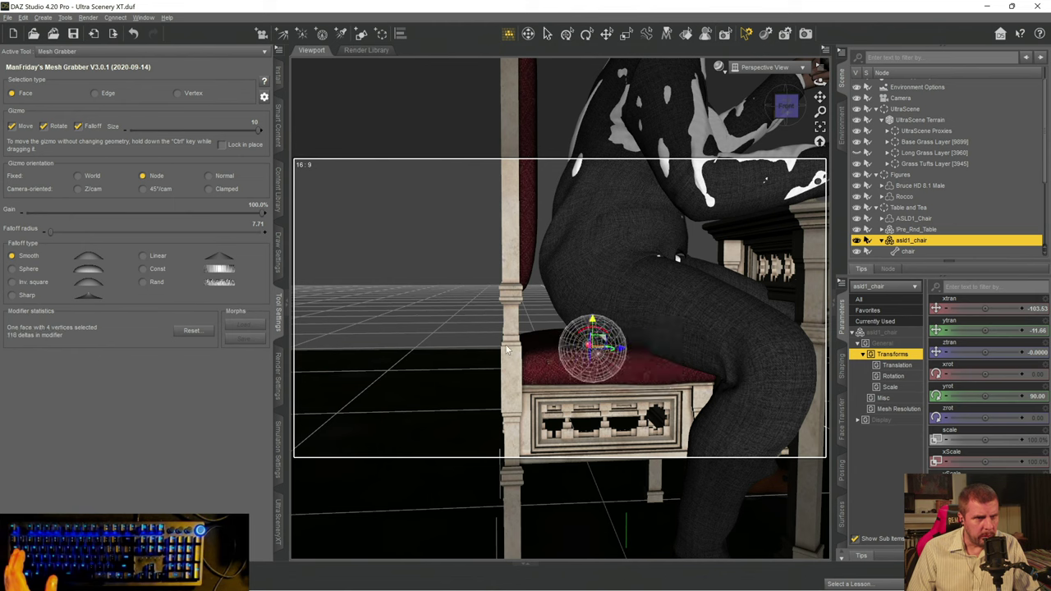
pyautogui.click(530, 379)
pyautogui.moveTo(819, 82); pyautogui.dragTo(796, 88)
pyautogui.moveTo(769, 173); pyautogui.dragTo(702, 195)
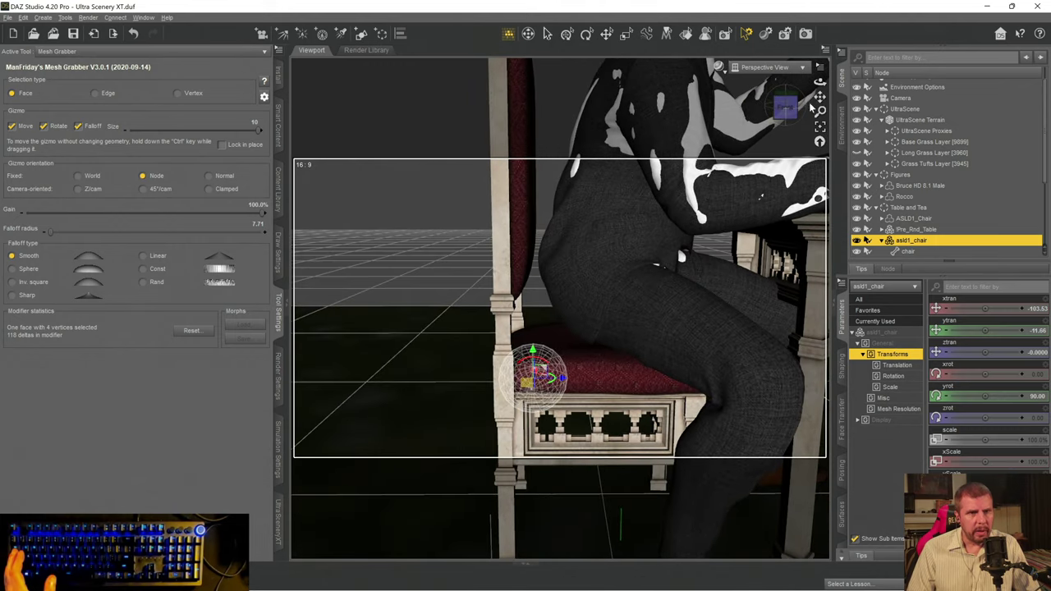
# - Switch back to the Translate tool, return the viewport to the scene's Camera view, and save the scene
pyautogui.moveTo(821, 97)
pyautogui.mouseDown()
pyautogui.moveTo(793, 108)
pyautogui.moveTo(829, 99)
pyautogui.mouseUp()
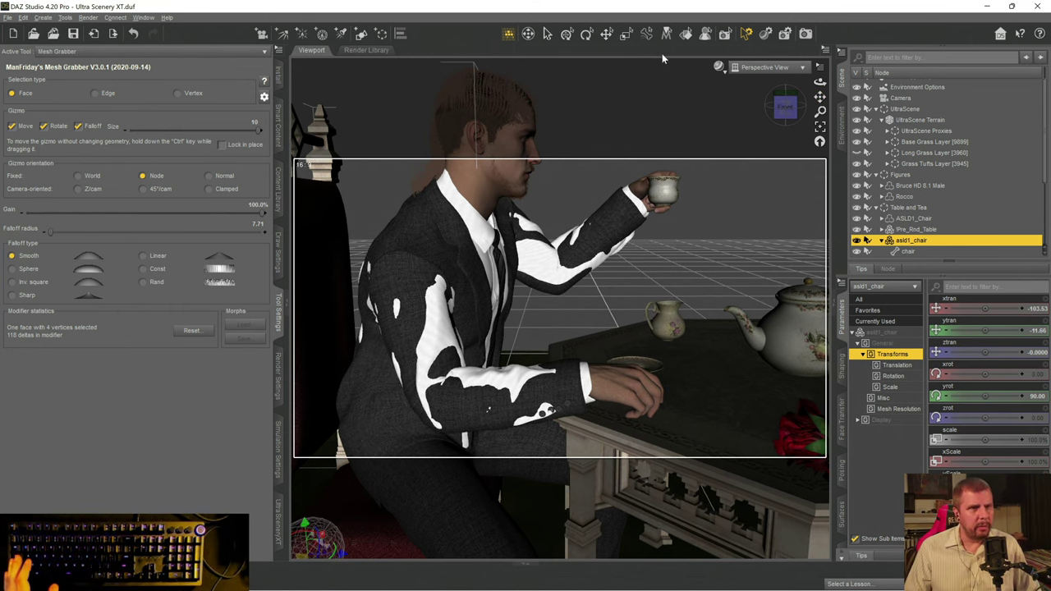
pyautogui.click(607, 36)
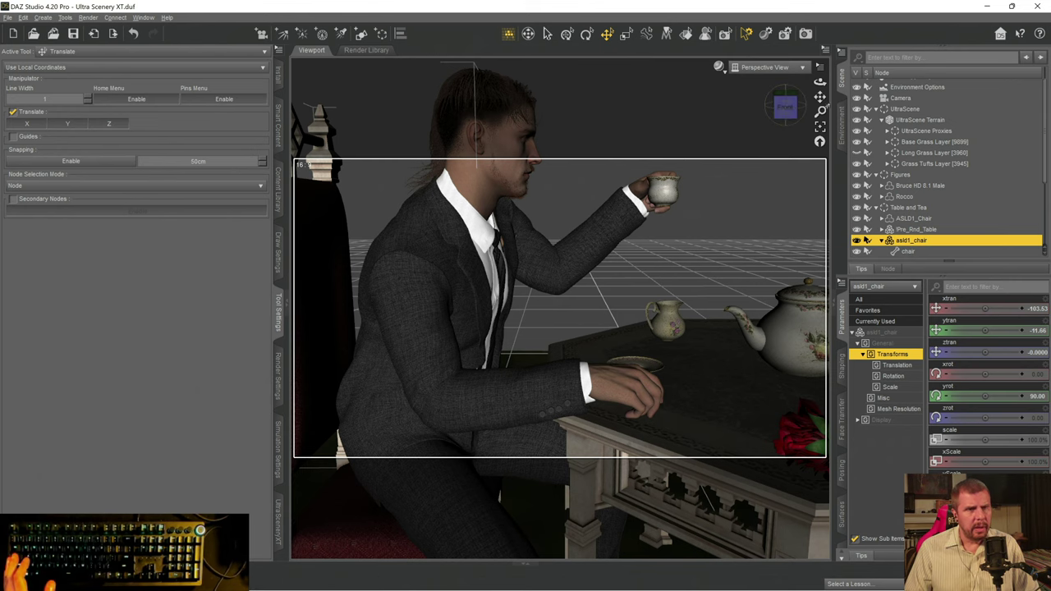
pyautogui.moveTo(820, 97); pyautogui.dragTo(820, 113)
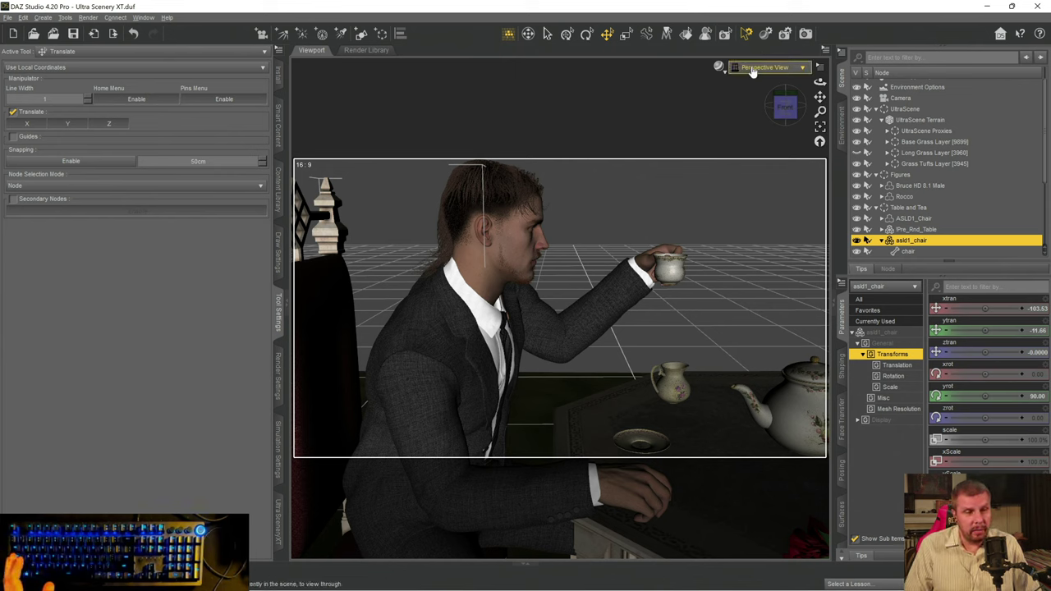
pyautogui.click(758, 71)
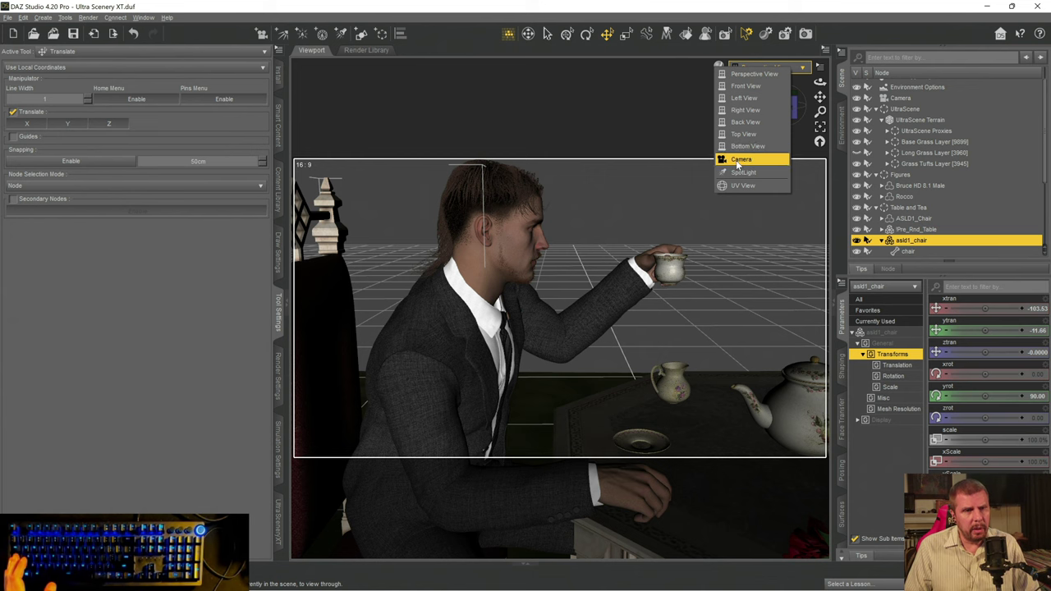
pyautogui.click(739, 161)
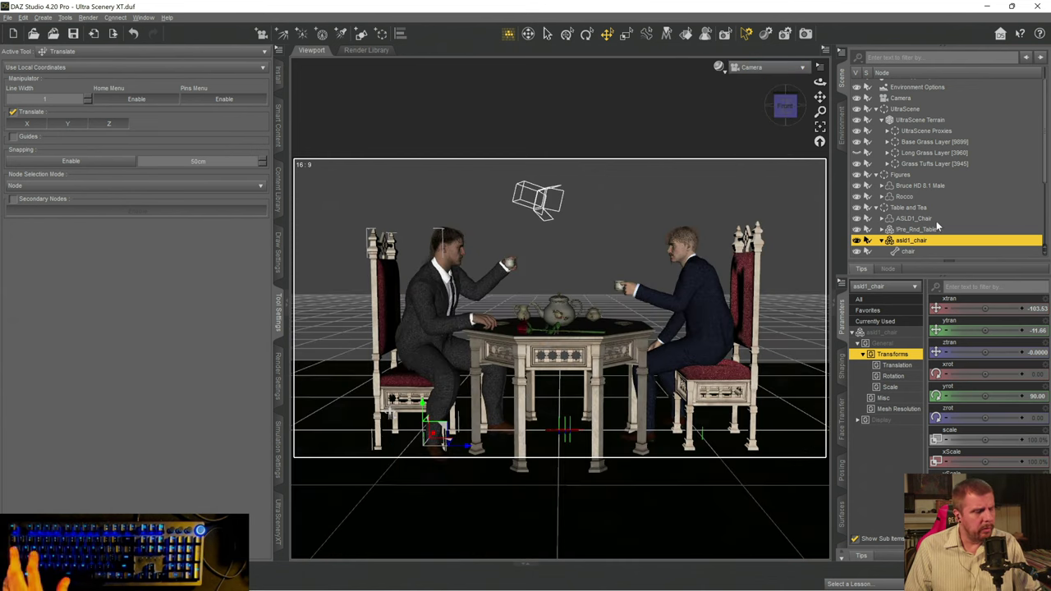
pyautogui.hotkey('ctrl', 's')
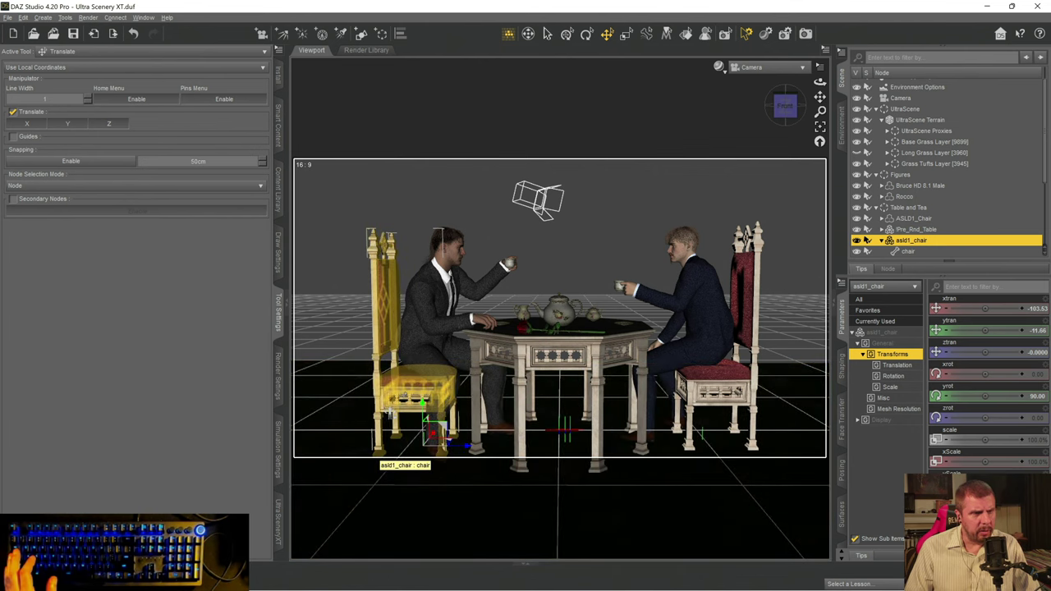
pyautogui.click(386, 414)
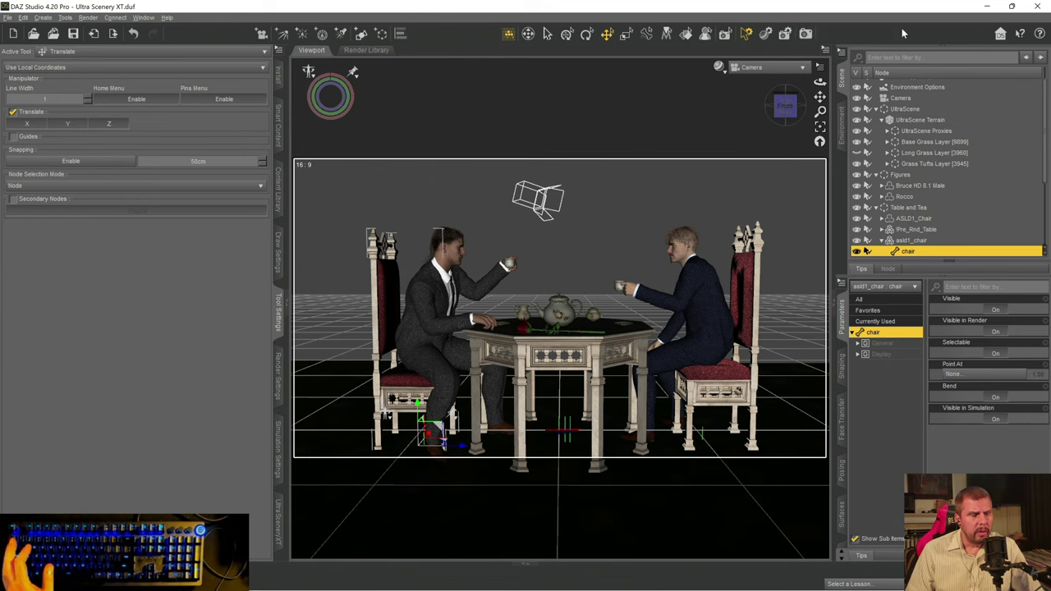
pyautogui.hotkey('ctrl', 's')
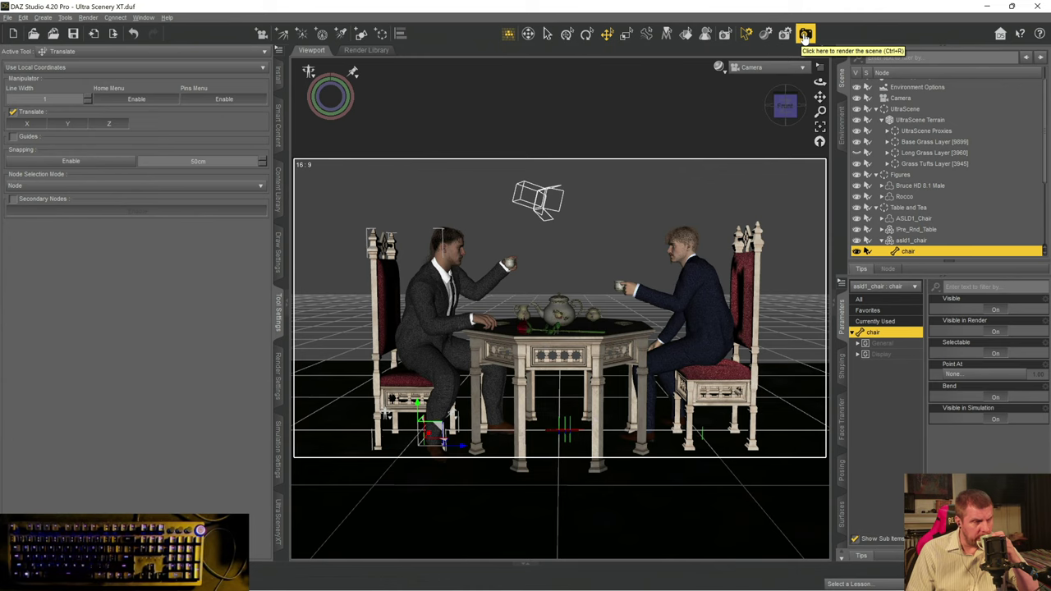
pyautogui.click(806, 34)
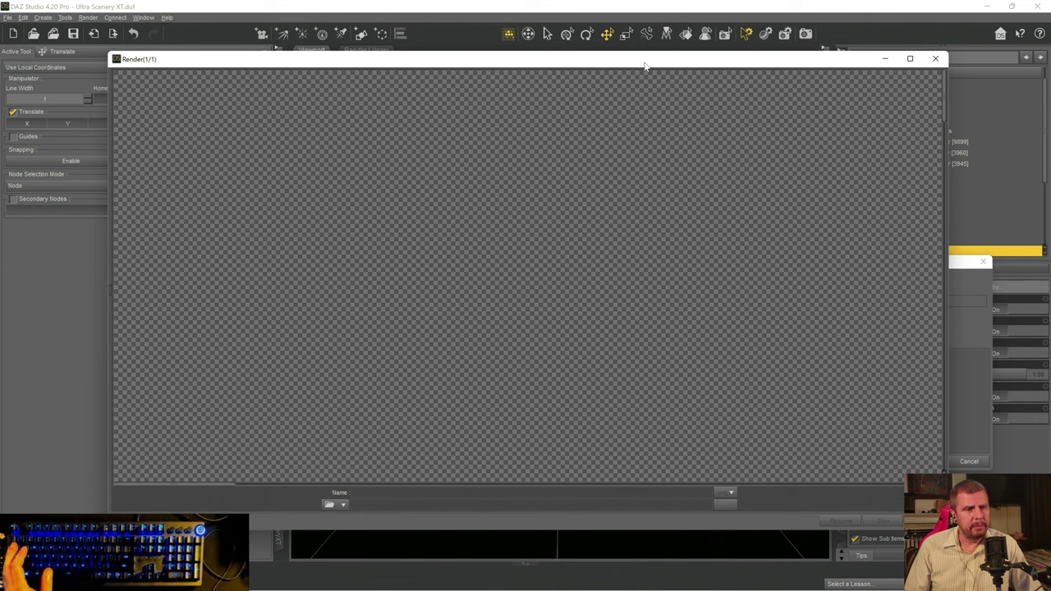
pyautogui.moveTo(348, 67); pyautogui.dragTo(205, 68)
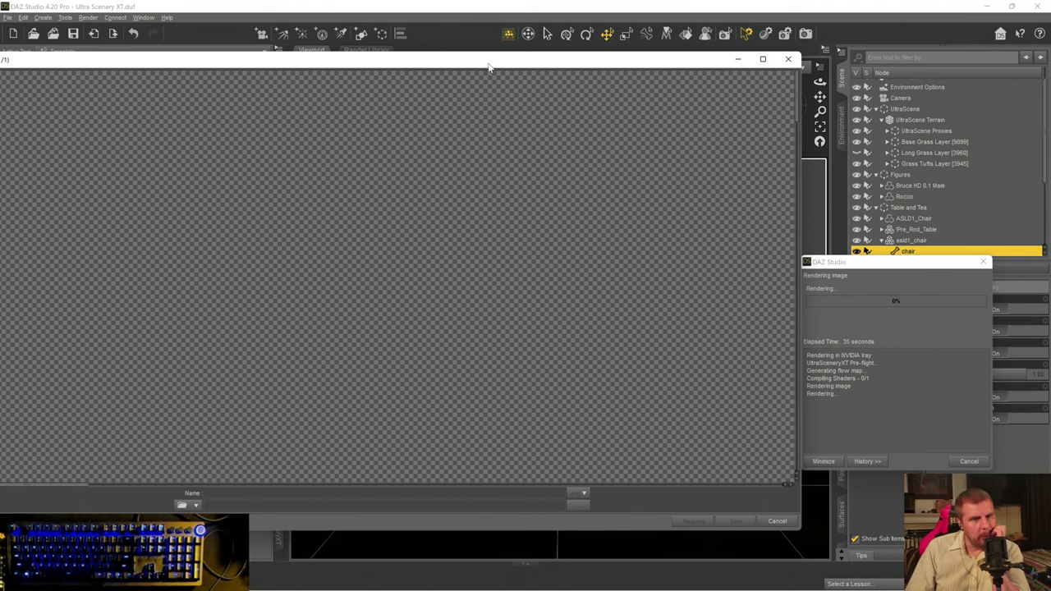
pyautogui.moveTo(384, 63)
pyautogui.mouseDown()
pyautogui.moveTo(444, 65)
pyautogui.moveTo(339, 46)
pyautogui.moveTo(402, 57)
pyautogui.moveTo(383, 62)
pyautogui.mouseUp()
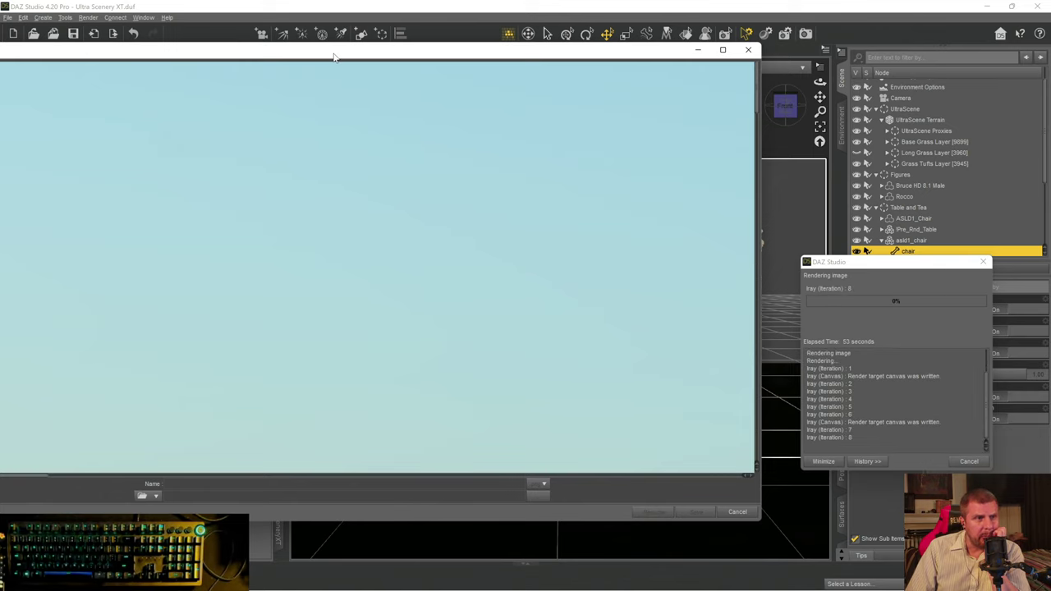
pyautogui.moveTo(334, 57); pyautogui.dragTo(539, 56)
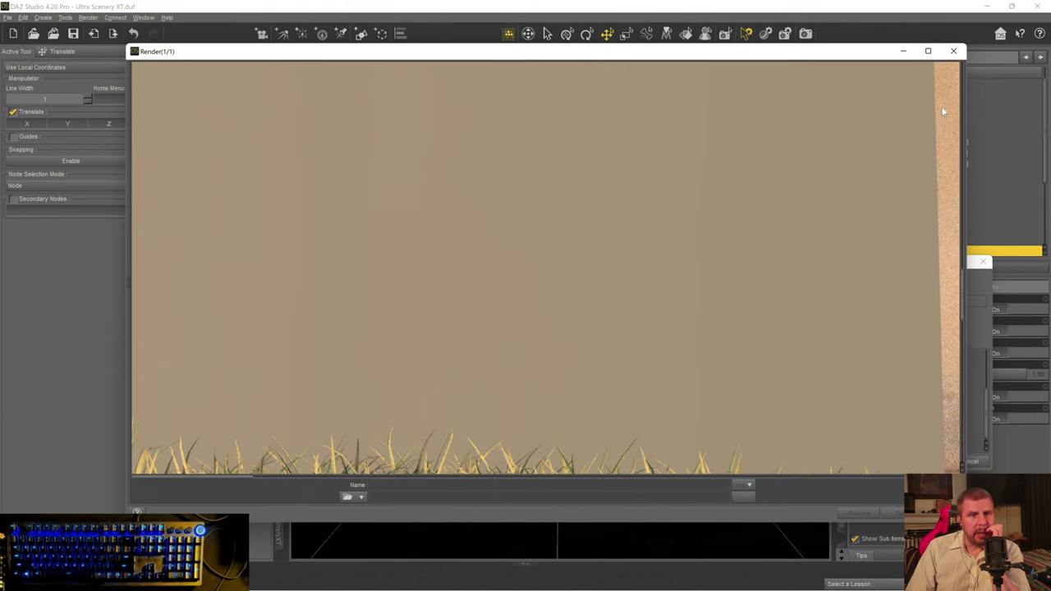
pyautogui.click(972, 461)
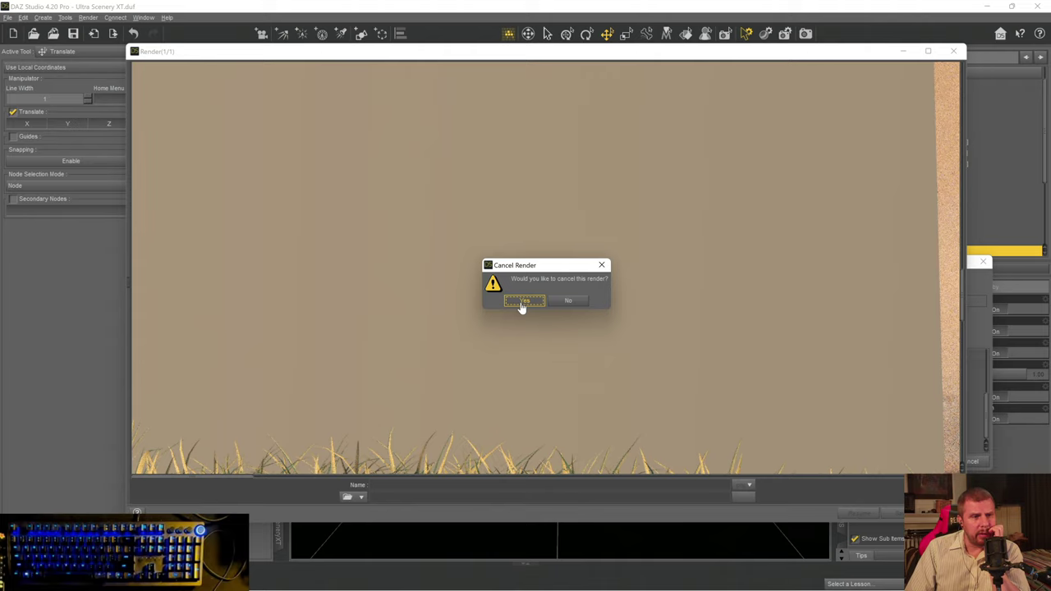
pyautogui.click(522, 304)
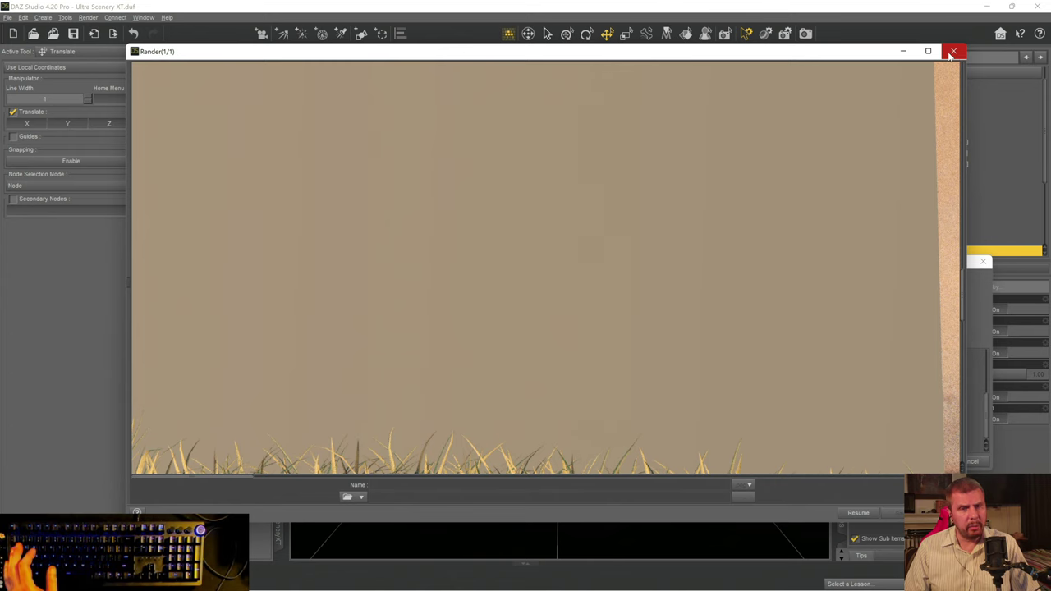
pyautogui.click(953, 52)
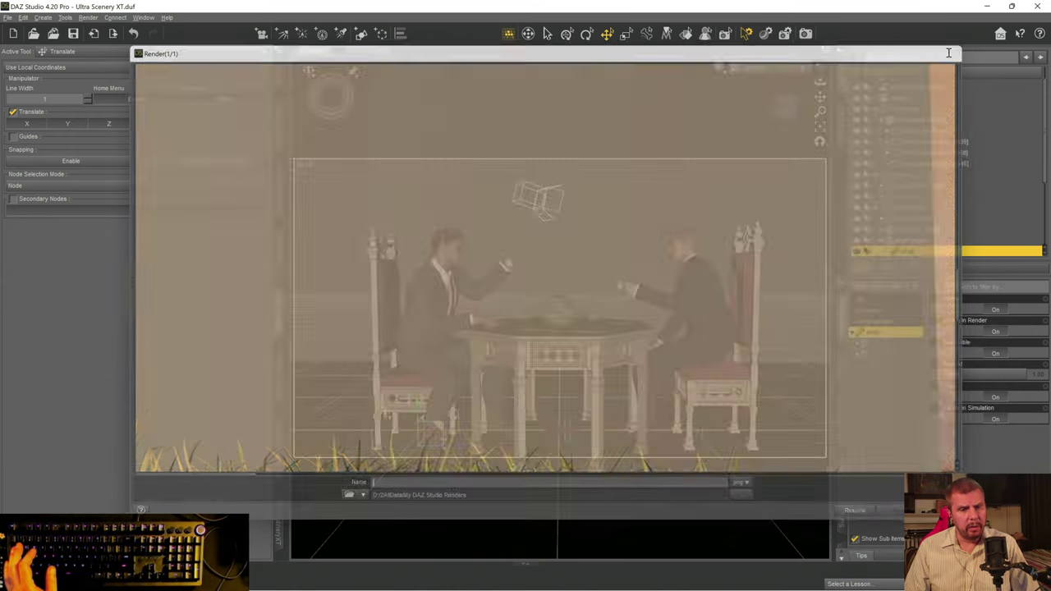
# - Make the hidden UltraSceneryXT node visible in the scene and save the scene
pyautogui.scroll(1, 920, 143)
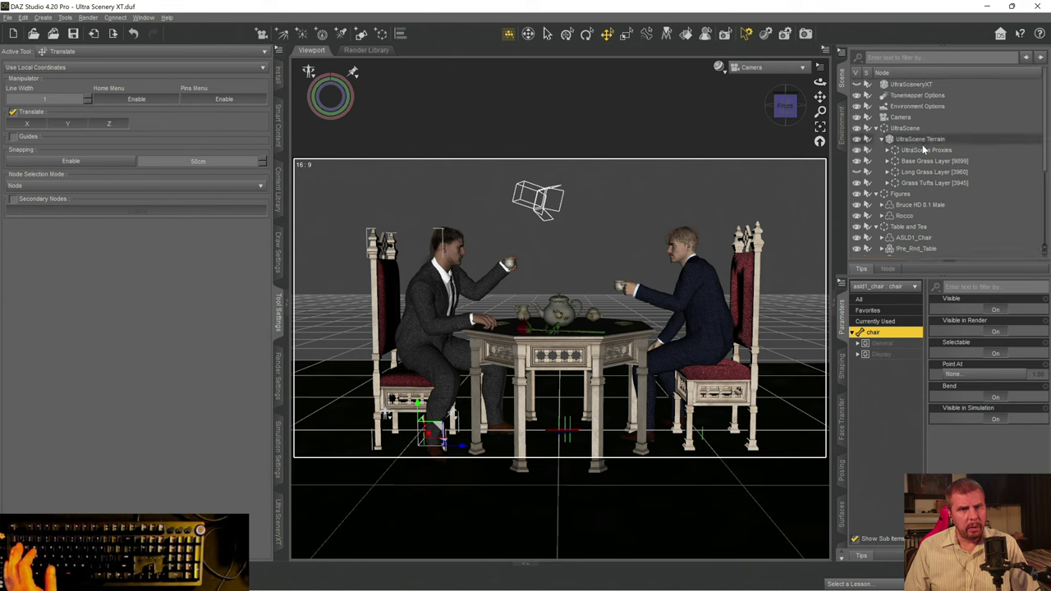
pyautogui.click(902, 84)
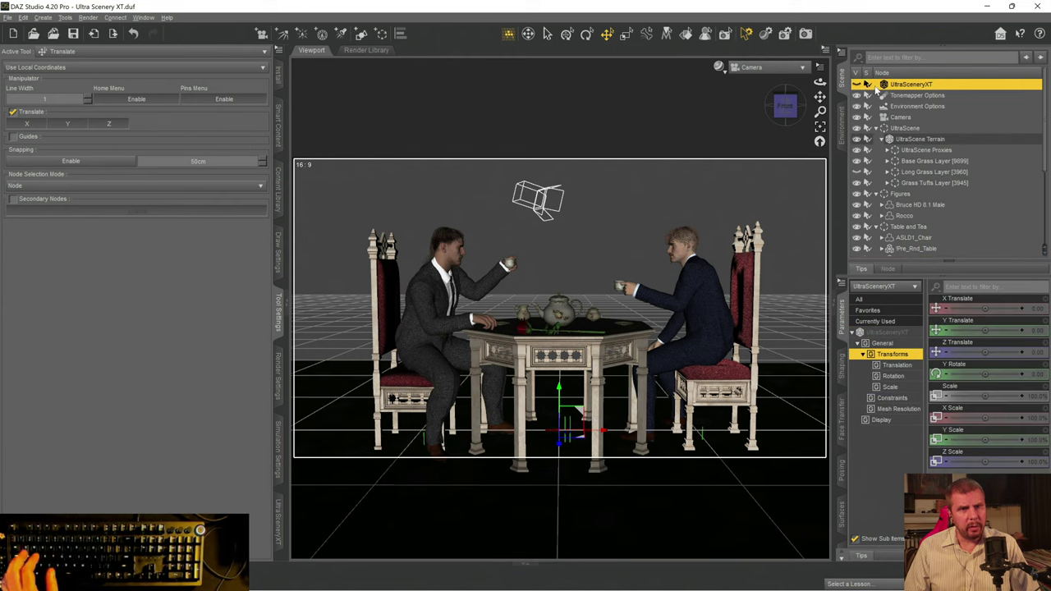
pyautogui.click(856, 85)
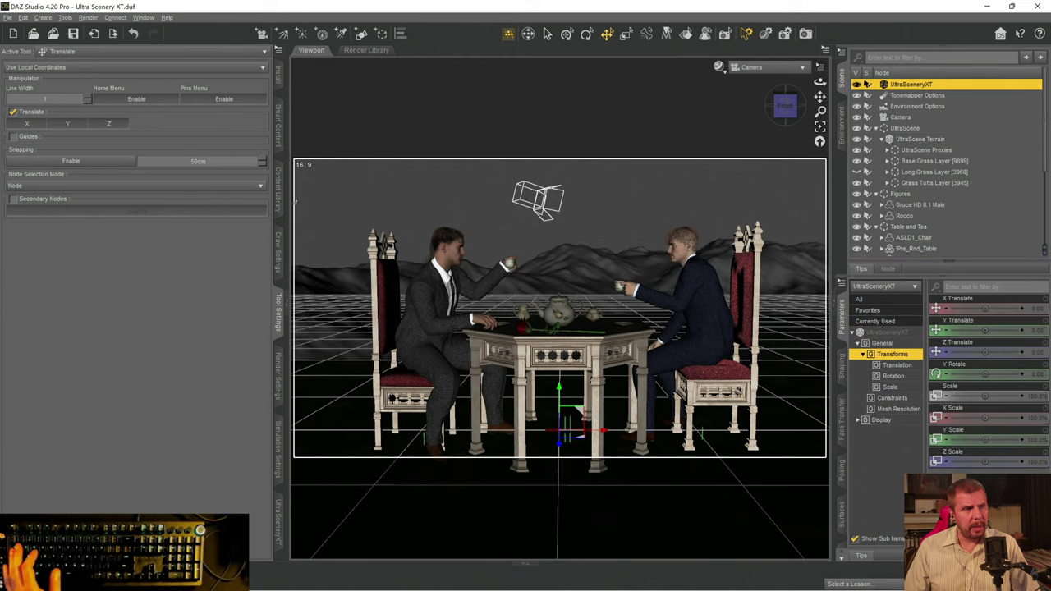
pyautogui.hotkey('ctrl', 's')
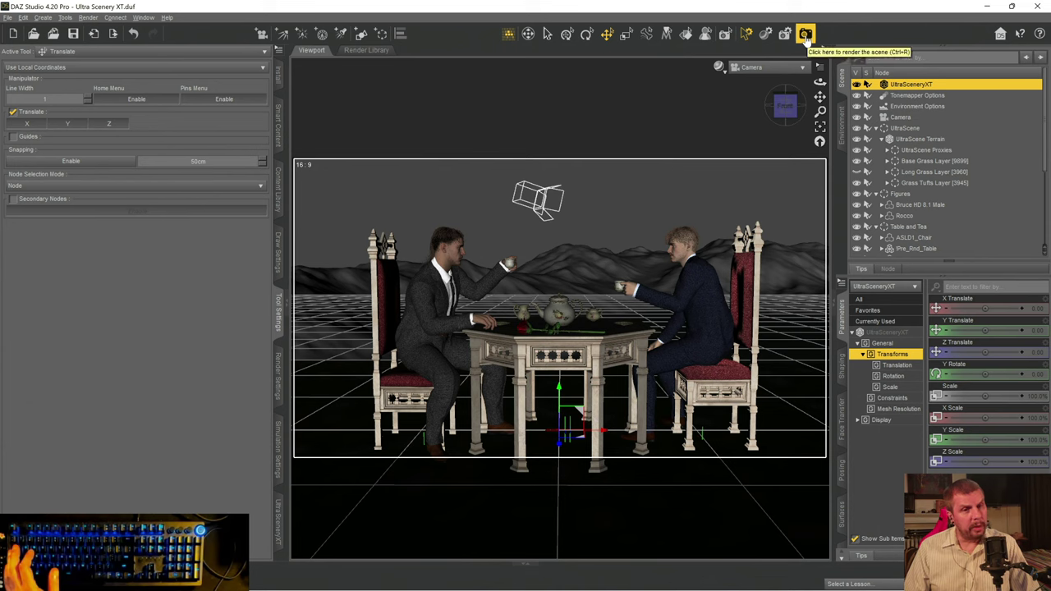
# - Render the scene and move the render and progress windows aside so the viewport is uncovered
pyautogui.click(805, 35)
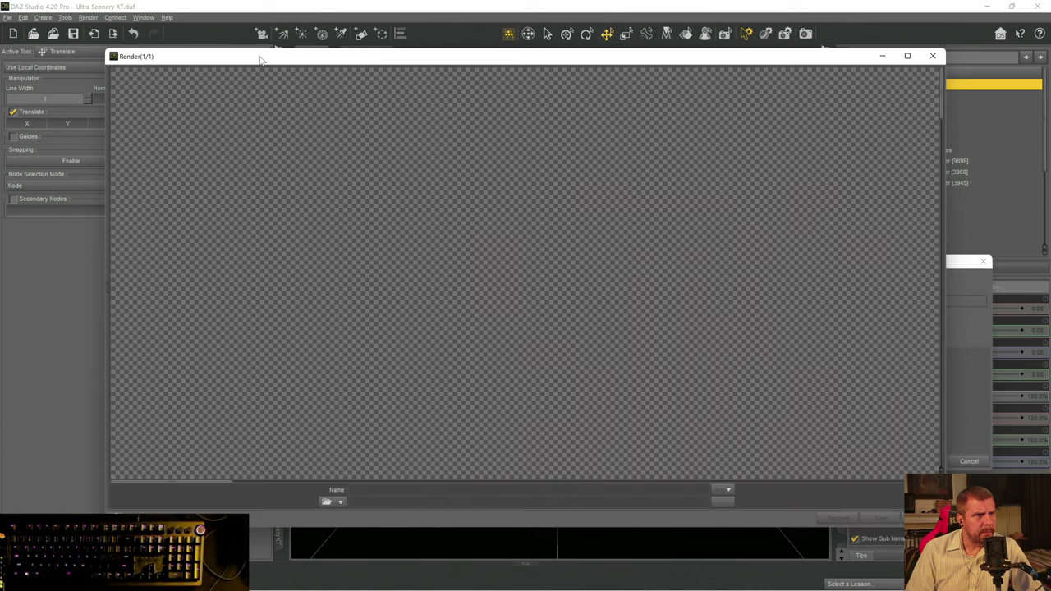
pyautogui.moveTo(261, 59); pyautogui.dragTo(104, 56)
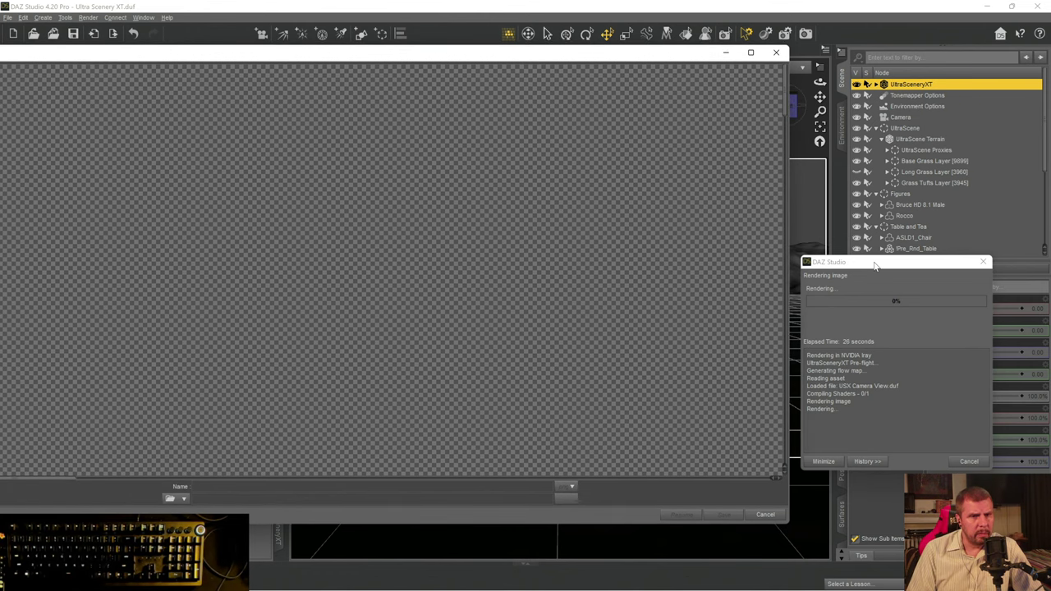
pyautogui.moveTo(875, 265); pyautogui.dragTo(254, 266)
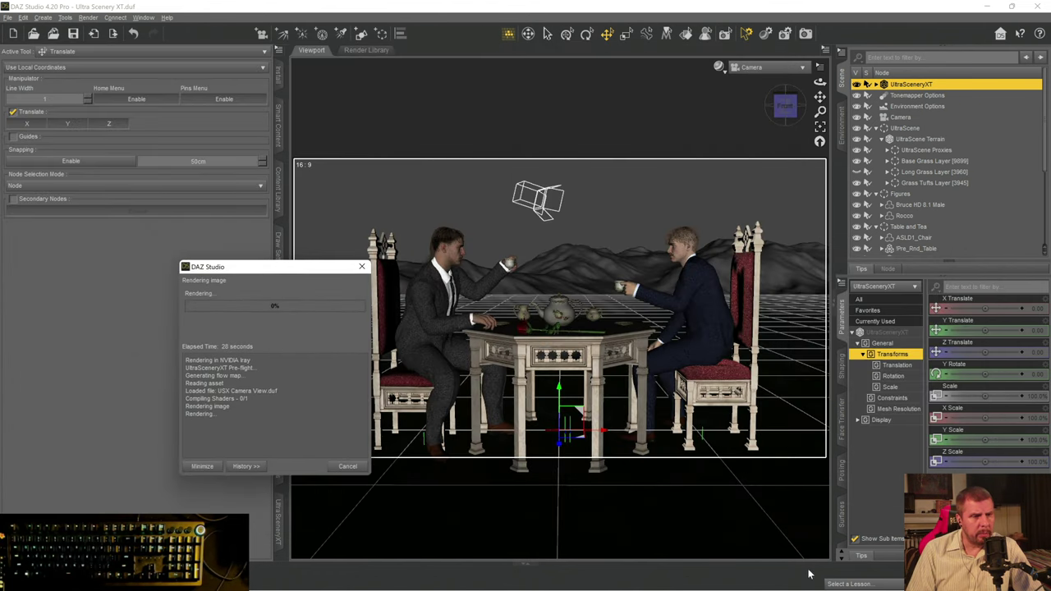
# - Move the render progress dialog clear of the viewport and bring the in-progress render window to the front
pyautogui.moveTo(501, 587)
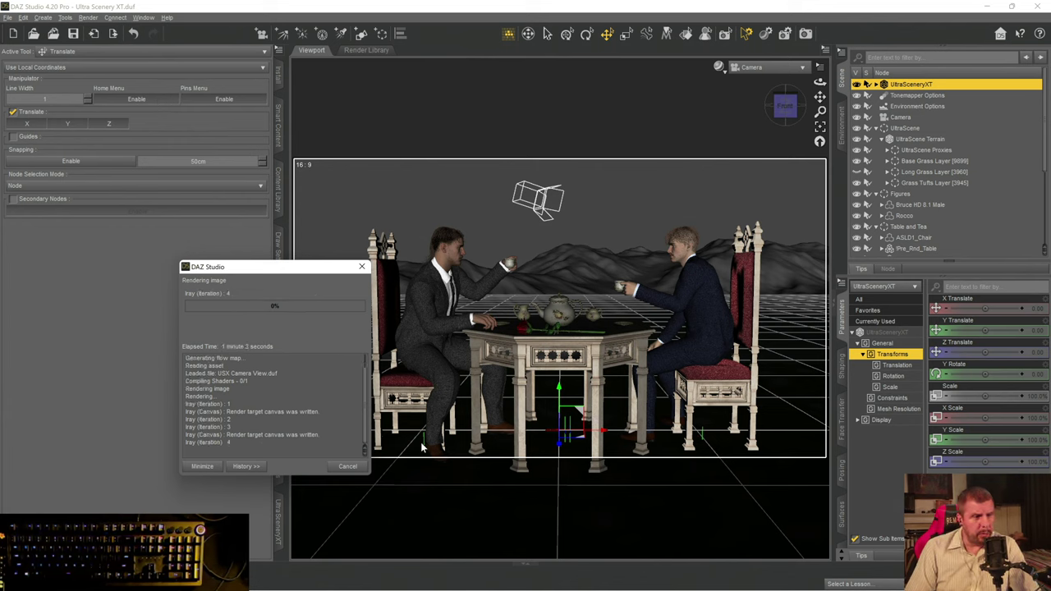
pyautogui.moveTo(305, 278); pyautogui.dragTo(184, 284)
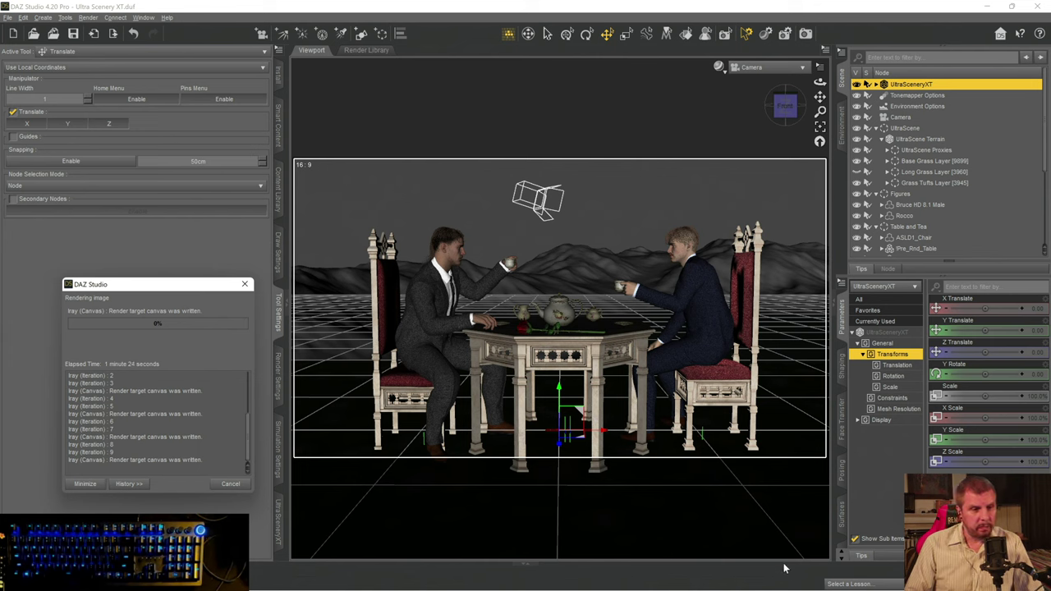
pyautogui.moveTo(661, 575)
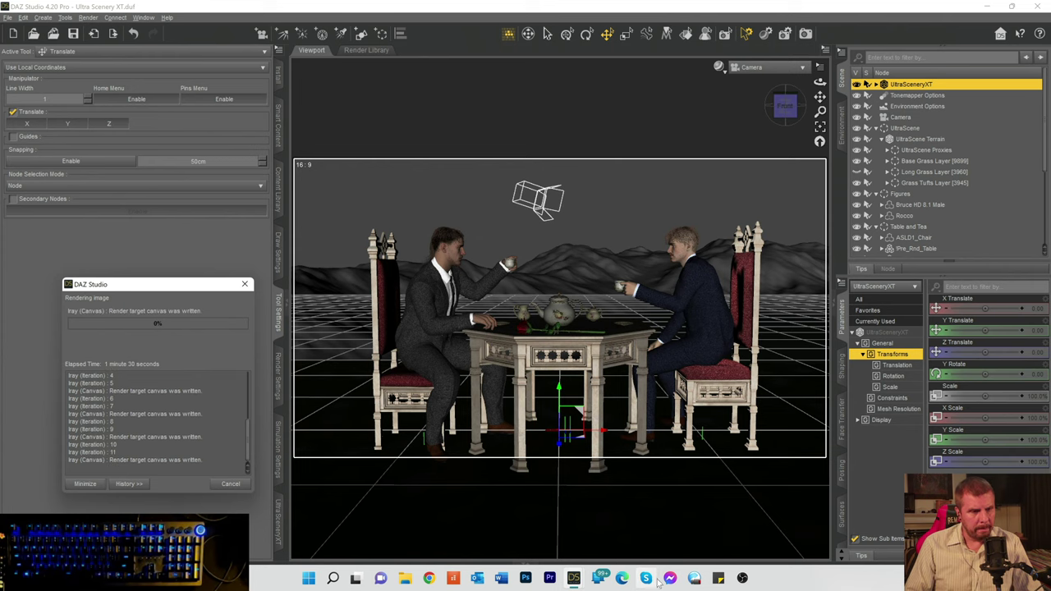
pyautogui.click(573, 578)
pyautogui.click(622, 525)
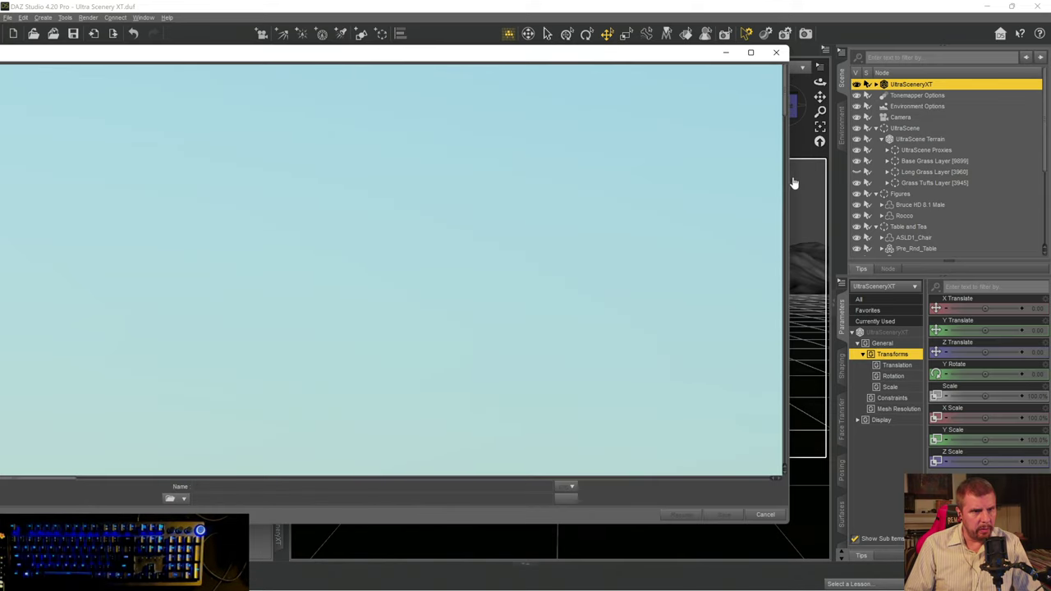
# - Inspect the render around the navy-suited man's chair, checking the wooded hillside, the water and the shoreline grass
pyautogui.scroll(-5, 770, 269)
pyautogui.scroll(5, 773, 309)
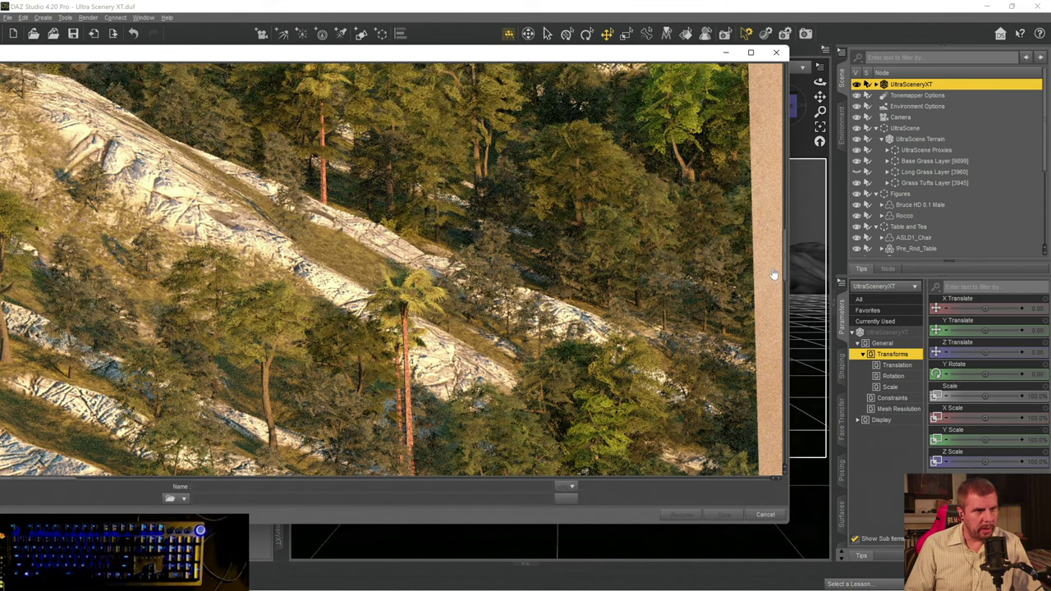
pyautogui.moveTo(773, 274); pyautogui.dragTo(777, 250)
pyautogui.scroll(-5, 782, 310)
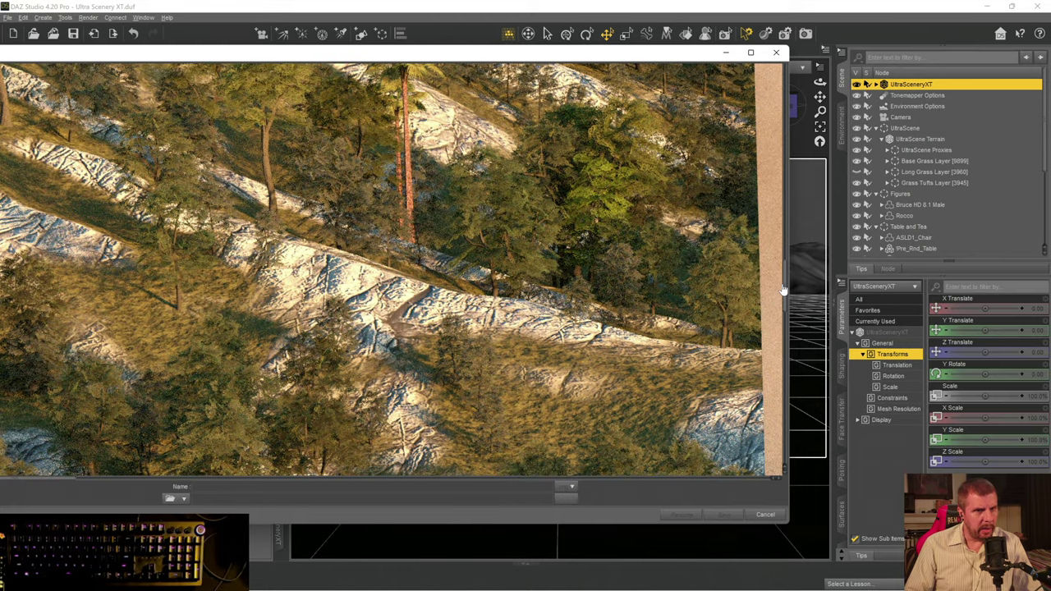
pyautogui.moveTo(55, 484); pyautogui.dragTo(707, 495)
pyautogui.scroll(-2, 667, 347)
pyautogui.scroll(-3, 662, 363)
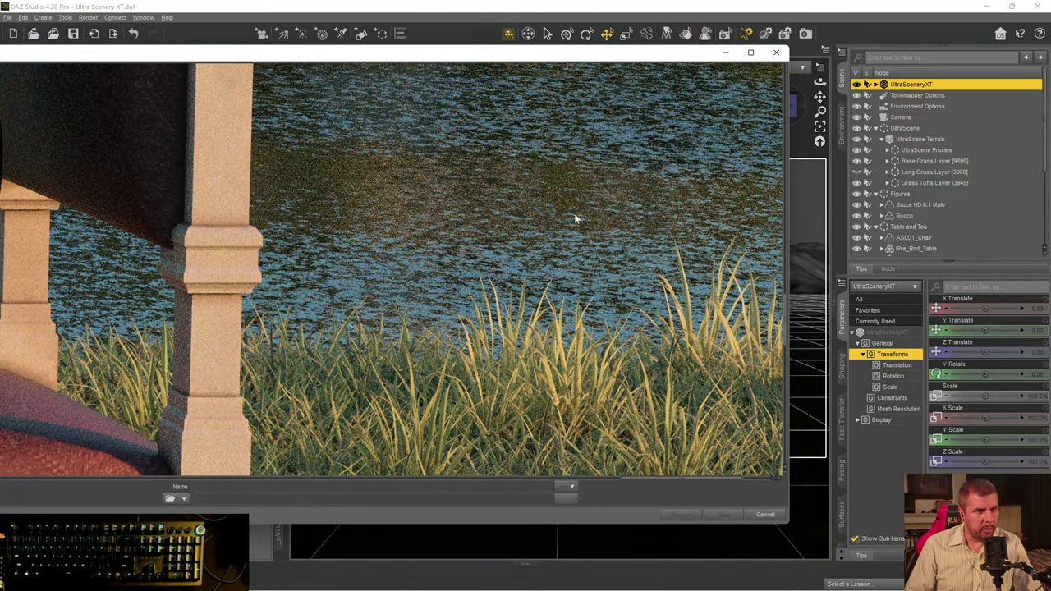
pyautogui.scroll(4, 490, 211)
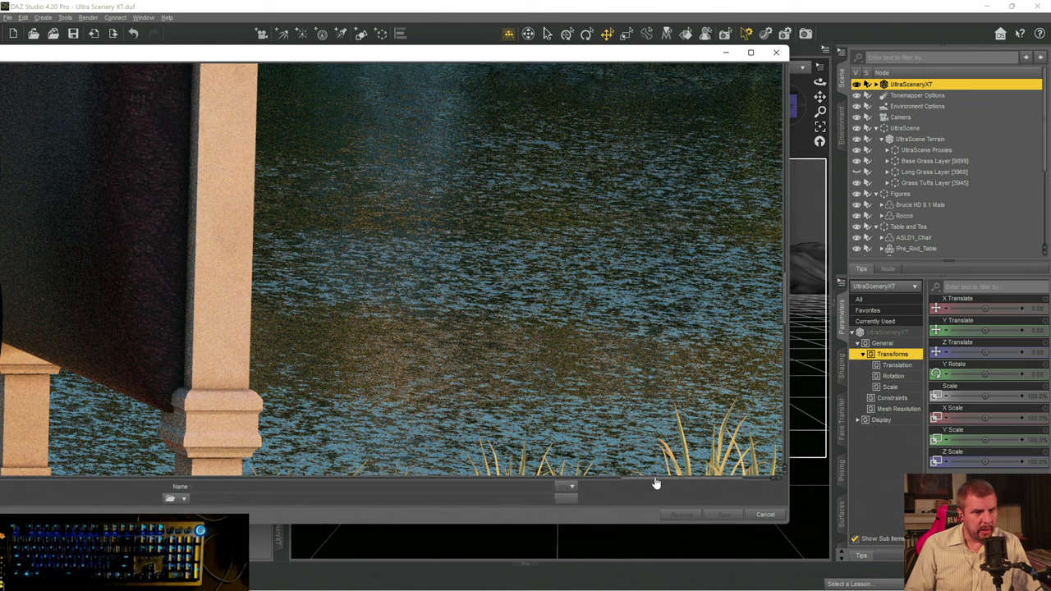
pyautogui.hscroll(-5, 625, 485)
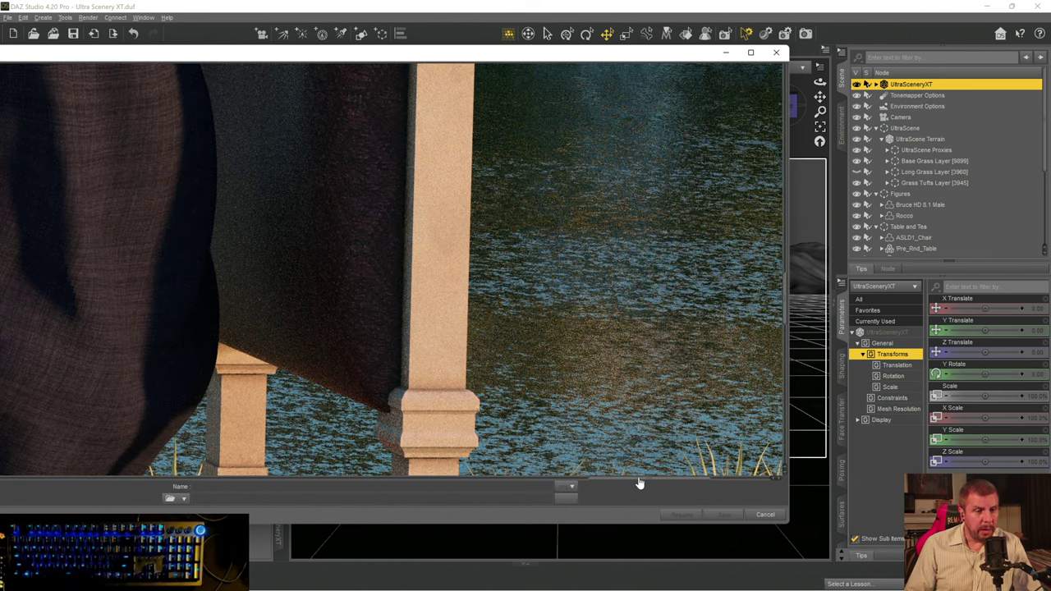
# - Examine the table edge, teapot and sugar bowl in the render, along with the forested mountain rising behind them
pyautogui.hscroll(-6, 511, 476)
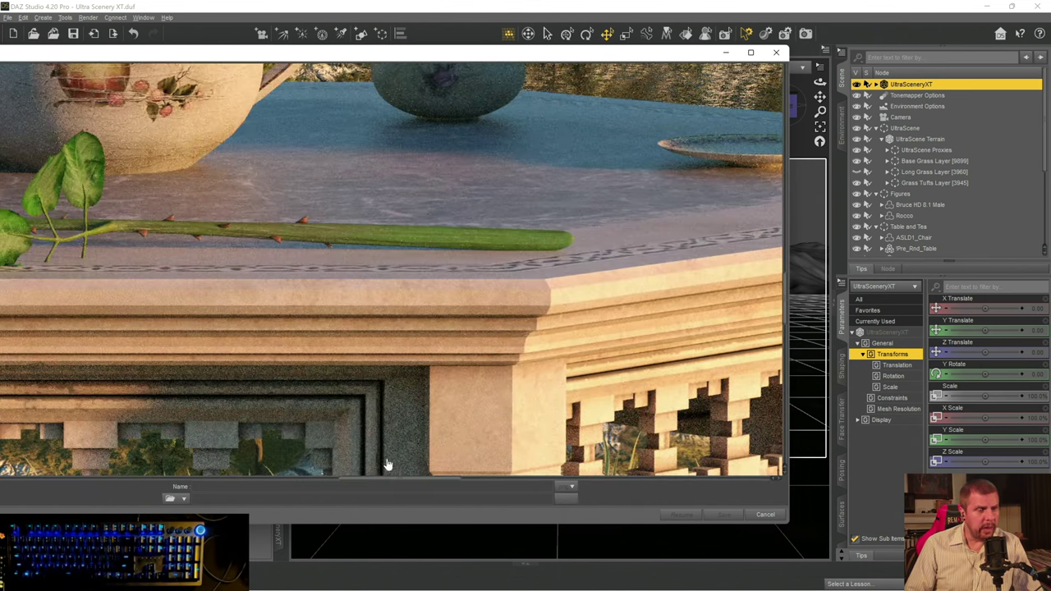
pyautogui.scroll(3, 477, 140)
pyautogui.scroll(5, 575, 148)
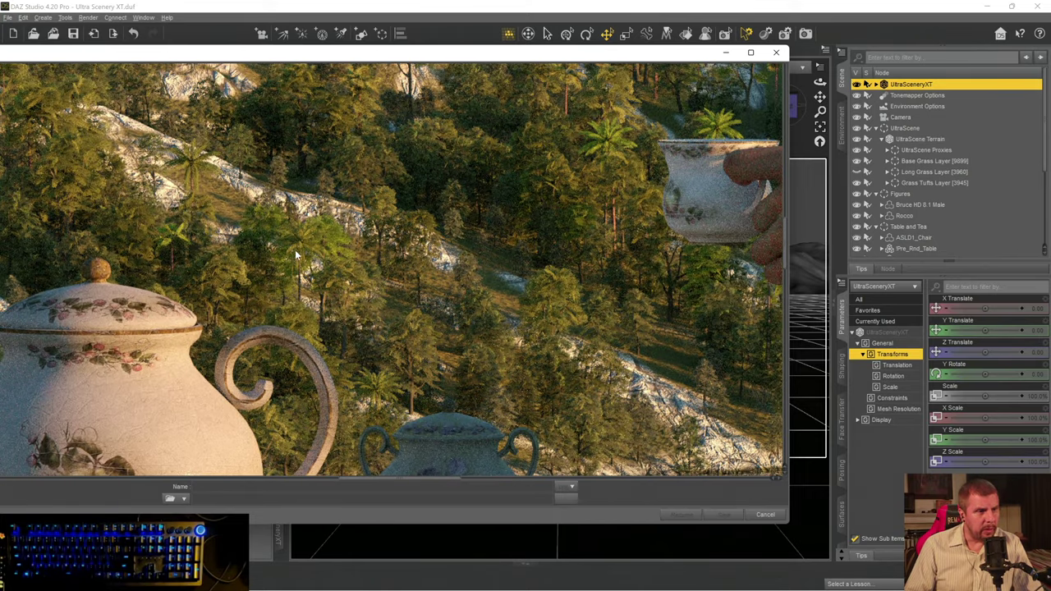
pyautogui.scroll(4, 353, 209)
pyautogui.scroll(5, 408, 203)
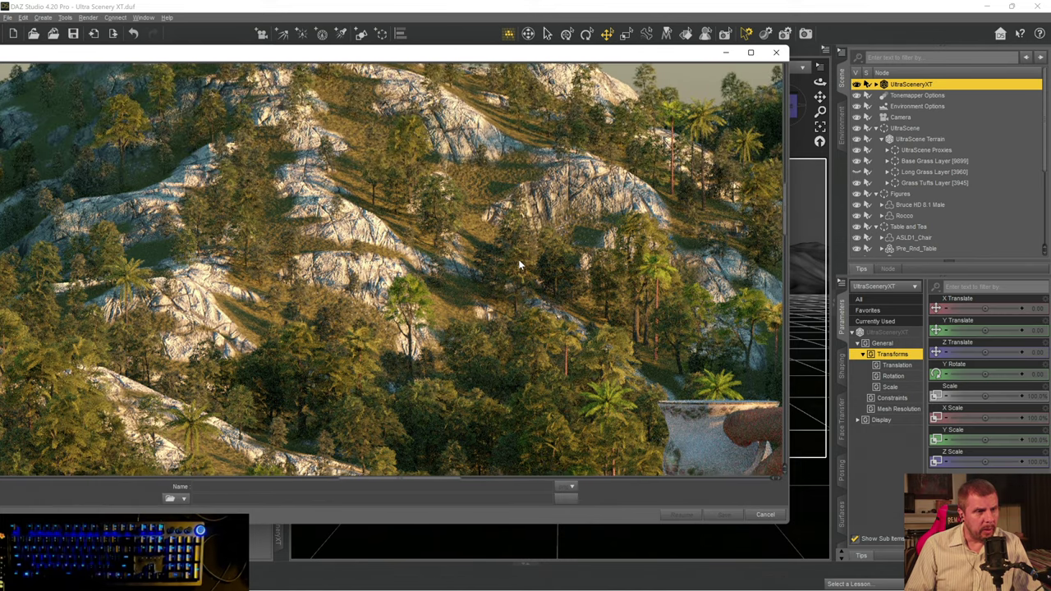
pyautogui.scroll(6, 518, 264)
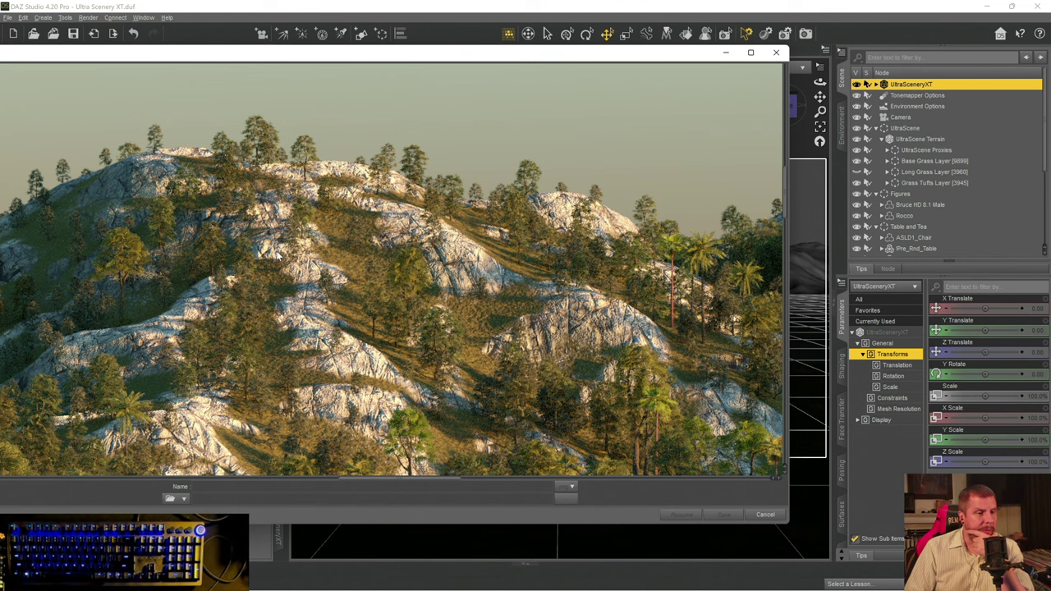
pyautogui.scroll(-5, 398, 264)
pyautogui.scroll(-5, 396, 266)
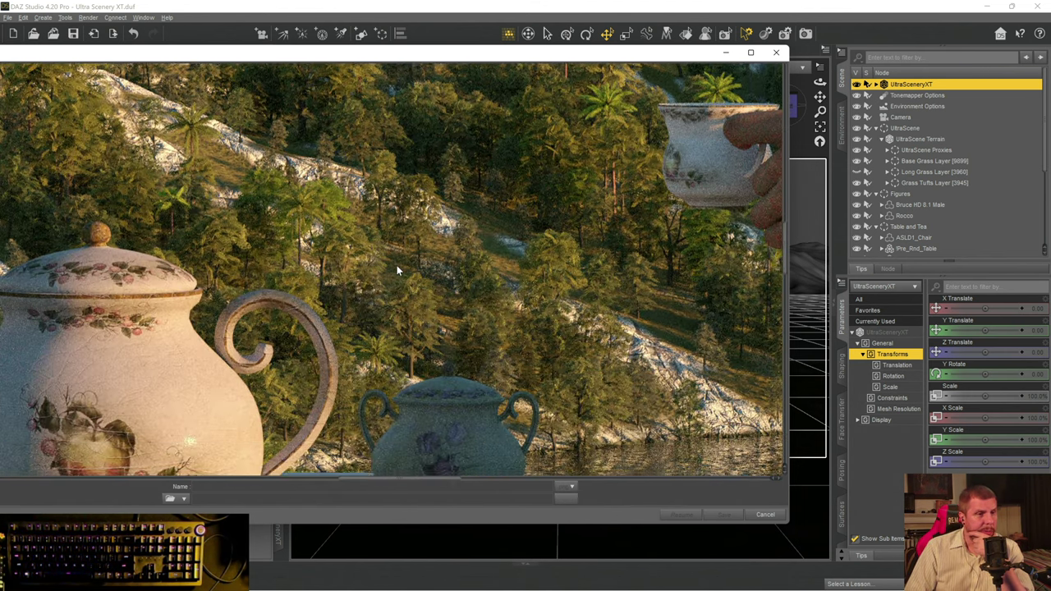
pyautogui.scroll(-3, 397, 265)
pyautogui.scroll(2, 452, 267)
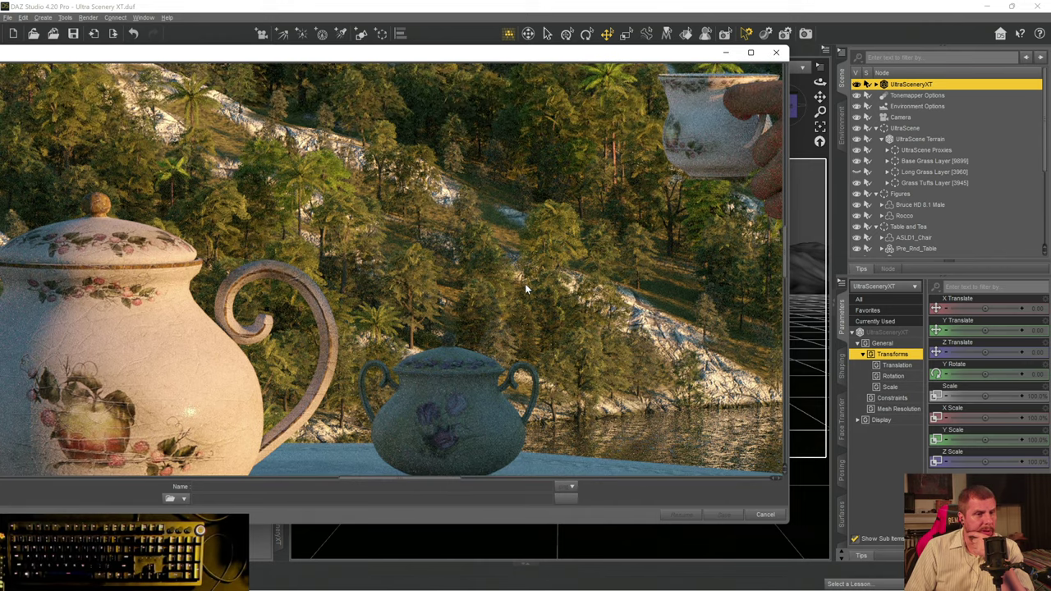
pyautogui.scroll(5, 524, 283)
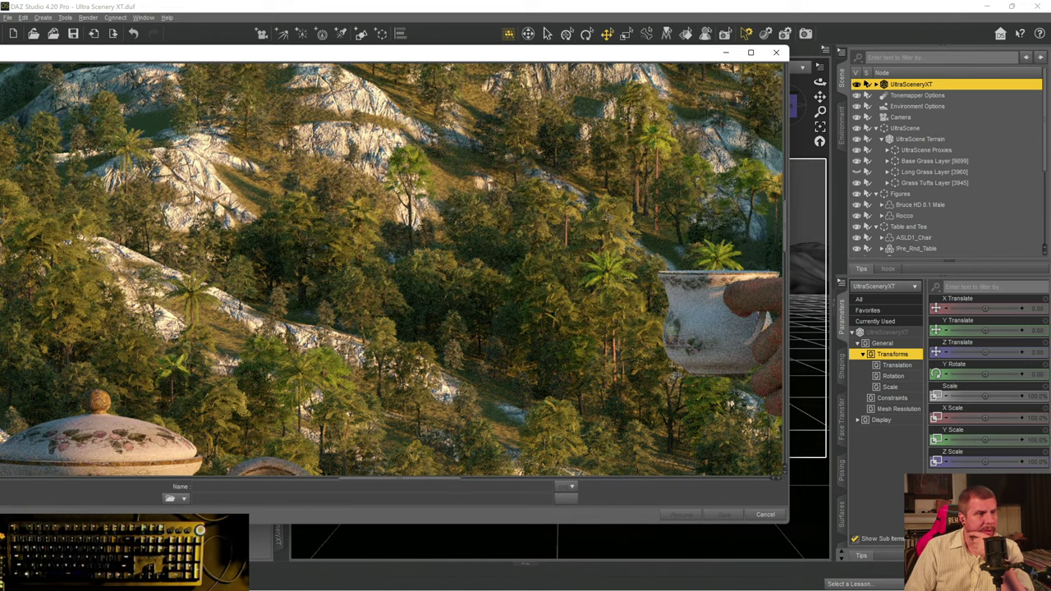
pyautogui.scroll(5, 196, 197)
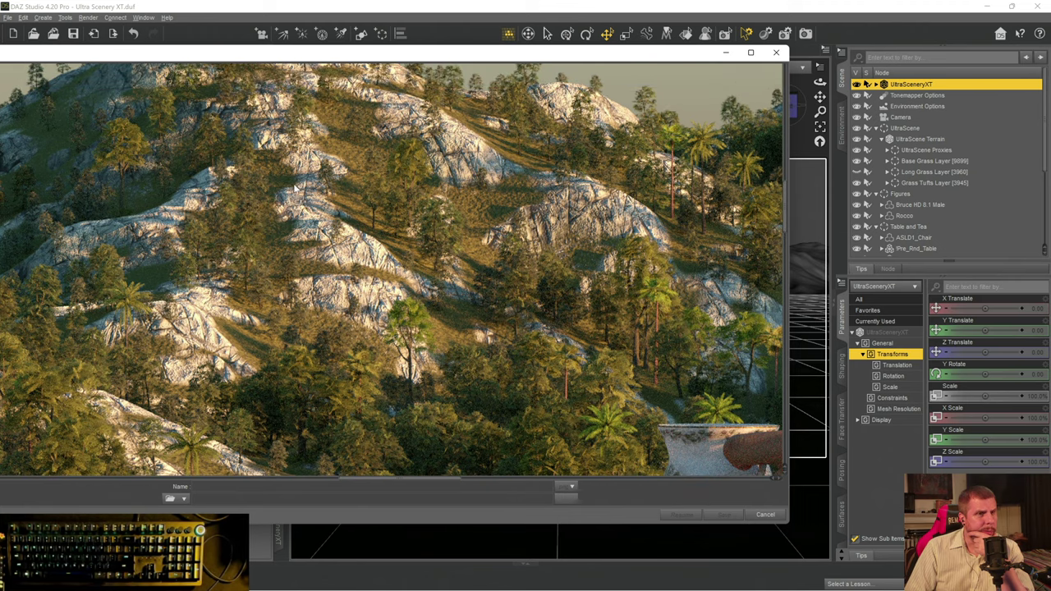
pyautogui.scroll(2, 575, 208)
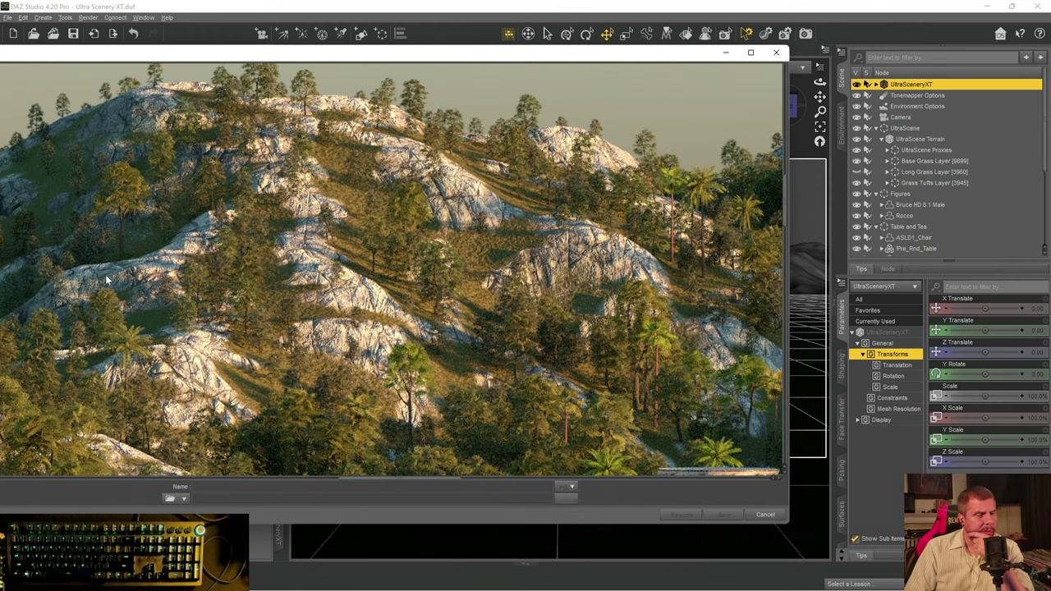
# - Inspect the mountain's sloping ridge and the charcoal-suited man's raised teacup against the background trees in the render
pyautogui.moveTo(412, 485); pyautogui.dragTo(345, 493)
pyautogui.scroll(3, 493, 263)
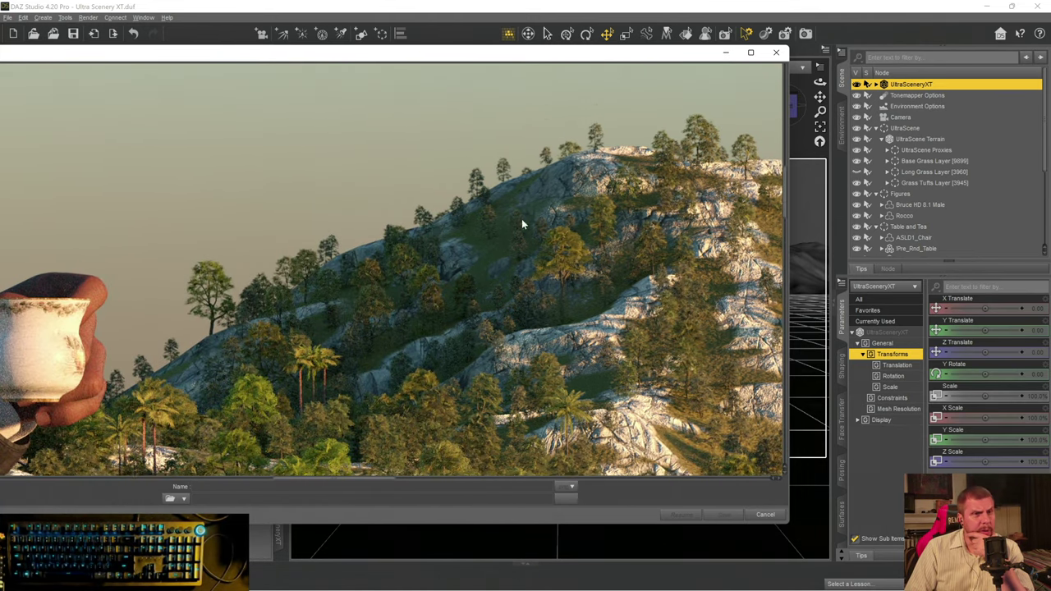
pyautogui.scroll(-4, 586, 271)
pyautogui.scroll(-1, 586, 269)
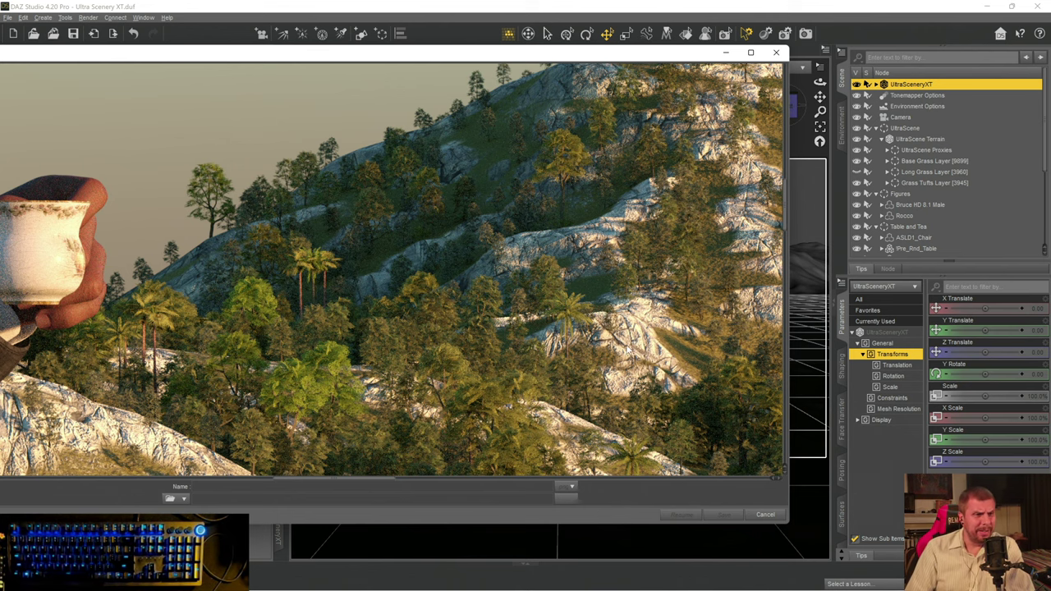
pyautogui.scroll(-2, 590, 294)
pyautogui.scroll(-2, 585, 296)
pyautogui.scroll(-3, 583, 296)
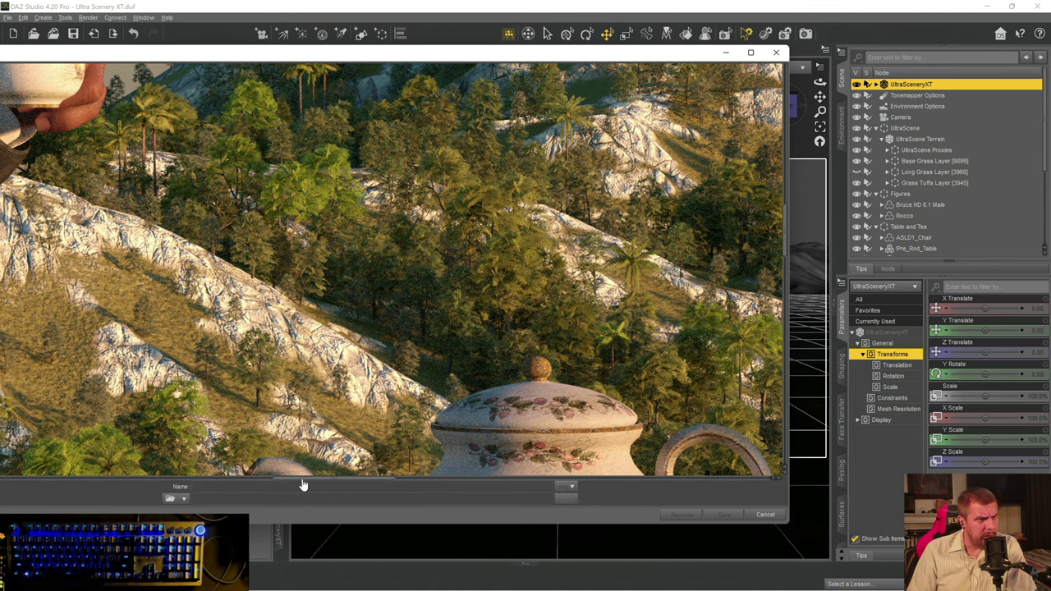
pyautogui.hscroll(-5, 302, 485)
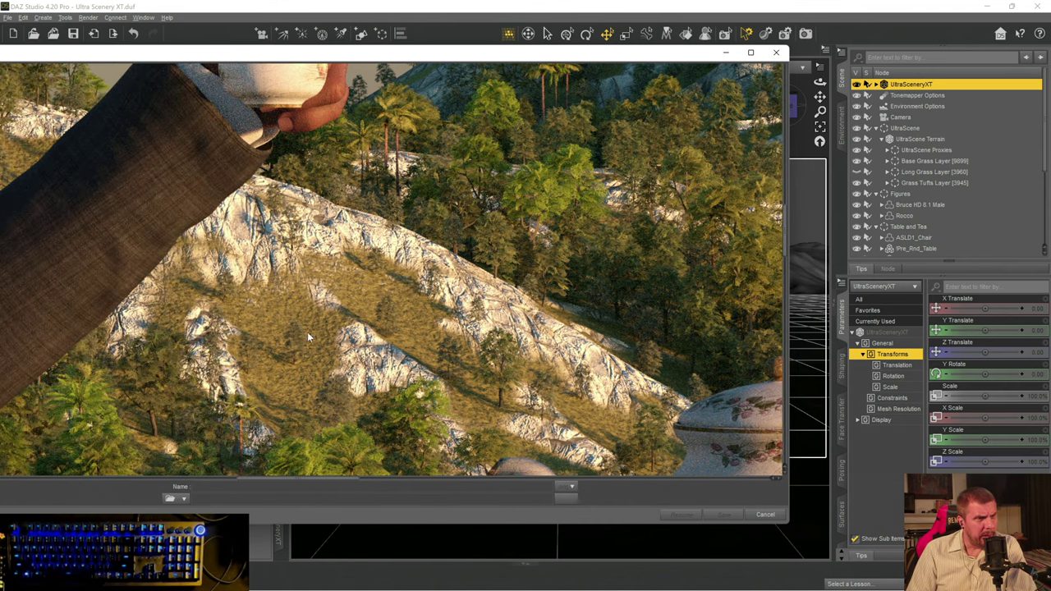
pyautogui.scroll(5, 303, 319)
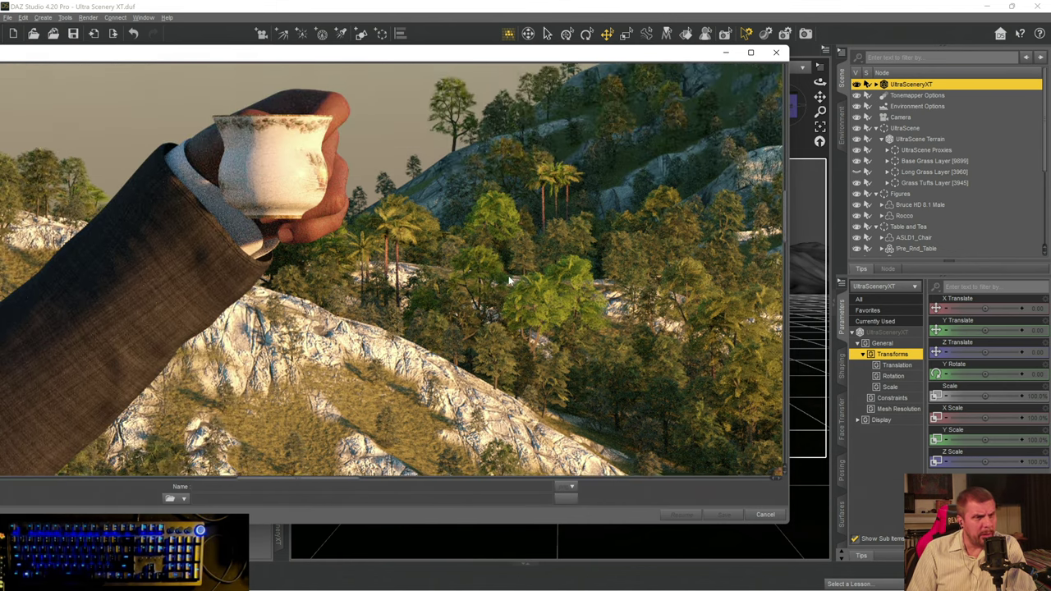
pyautogui.scroll(5, 501, 283)
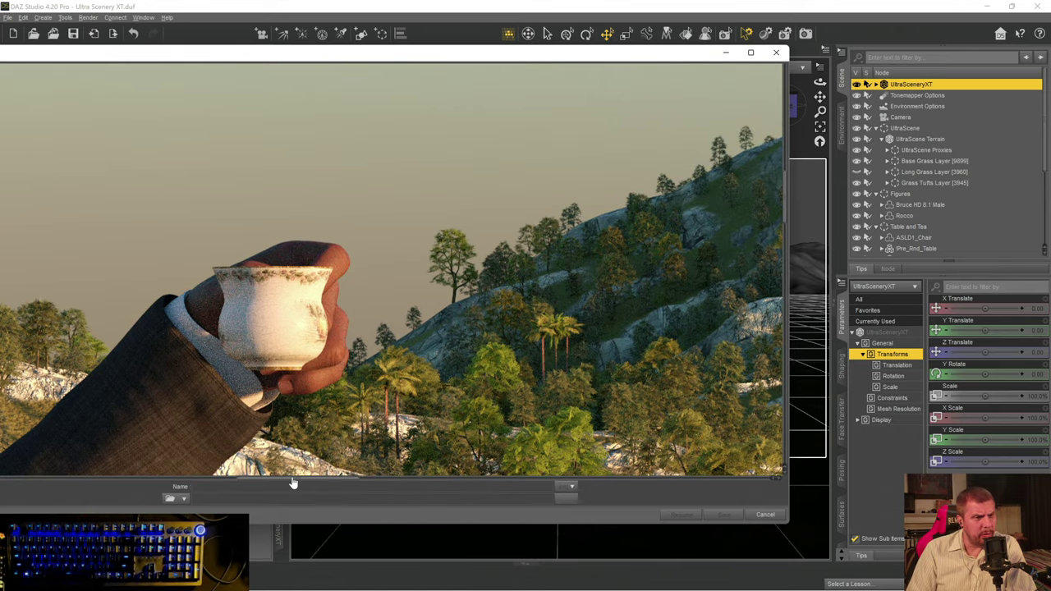
pyautogui.moveTo(293, 483); pyautogui.dragTo(323, 473)
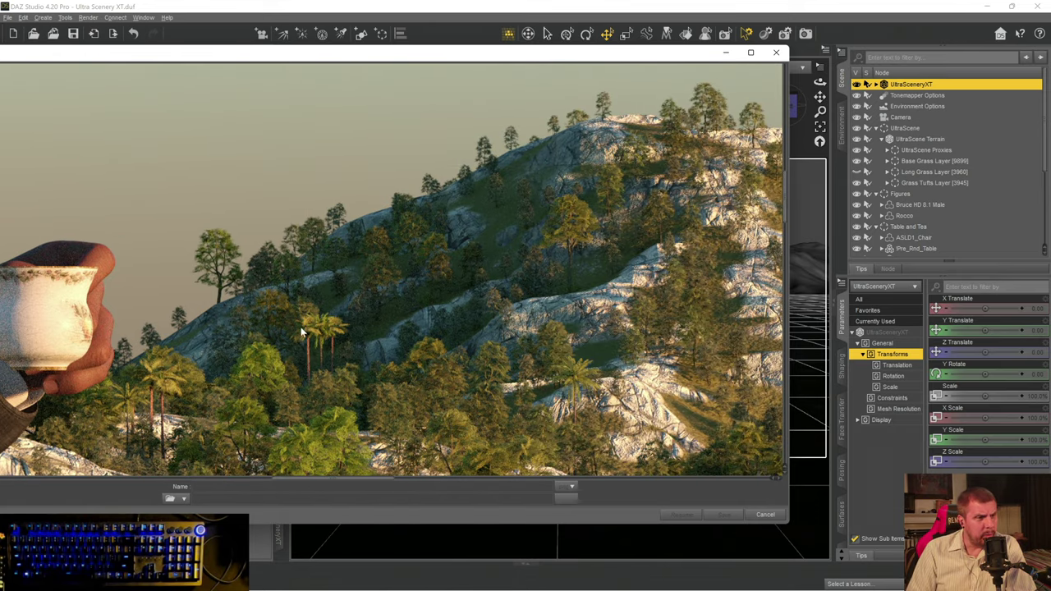
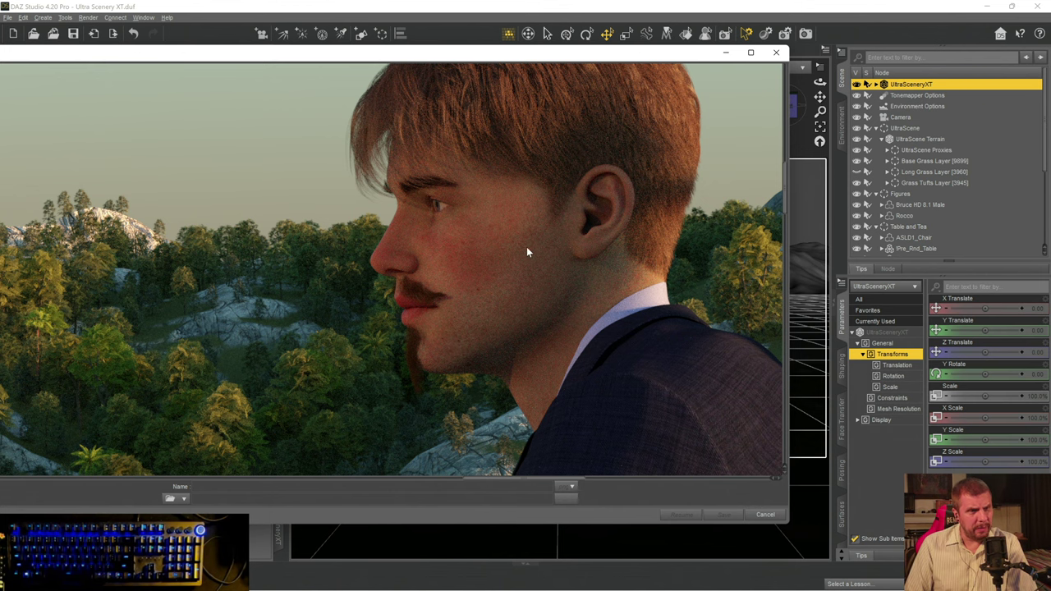
# - Compare the rendered faces, hair and skin detail of the navy-suited man and the charcoal-suited man
pyautogui.moveTo(511, 484); pyautogui.dragTo(196, 418)
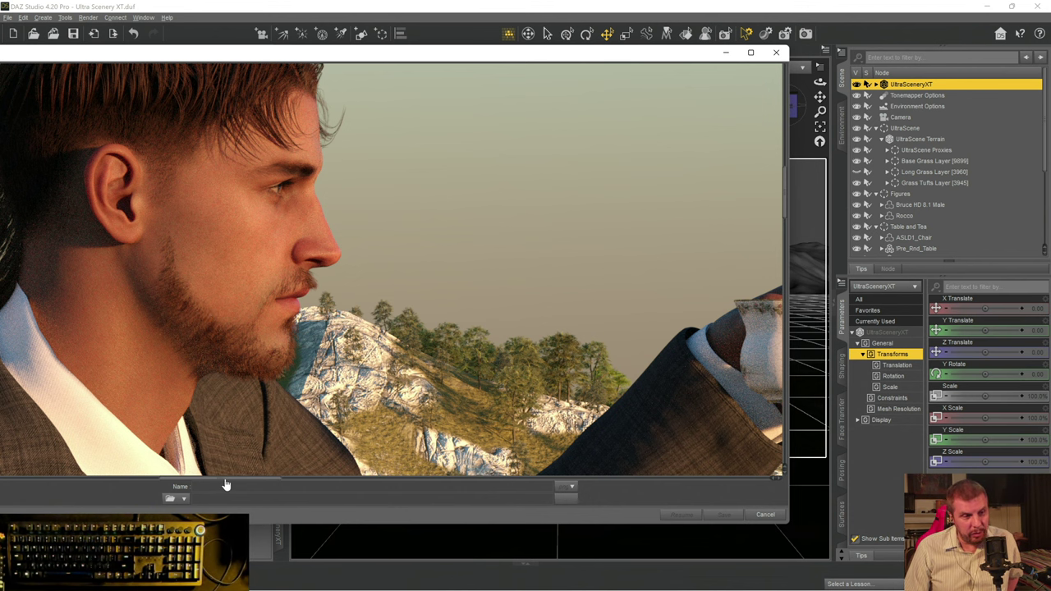
pyautogui.moveTo(226, 485); pyautogui.dragTo(546, 484)
pyautogui.moveTo(630, 484); pyautogui.dragTo(523, 483)
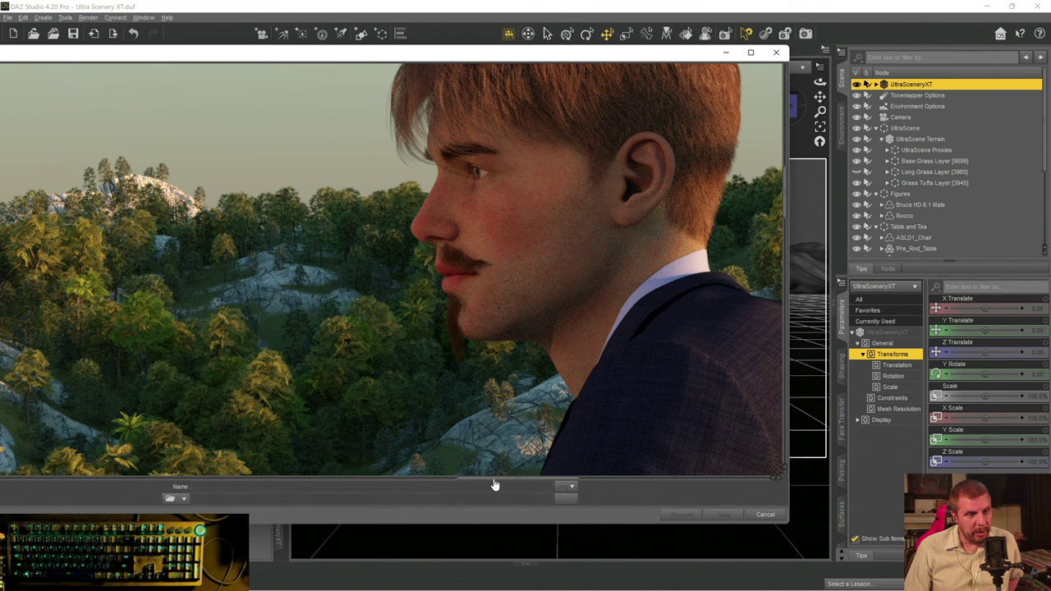
pyautogui.moveTo(499, 486); pyautogui.dragTo(460, 479)
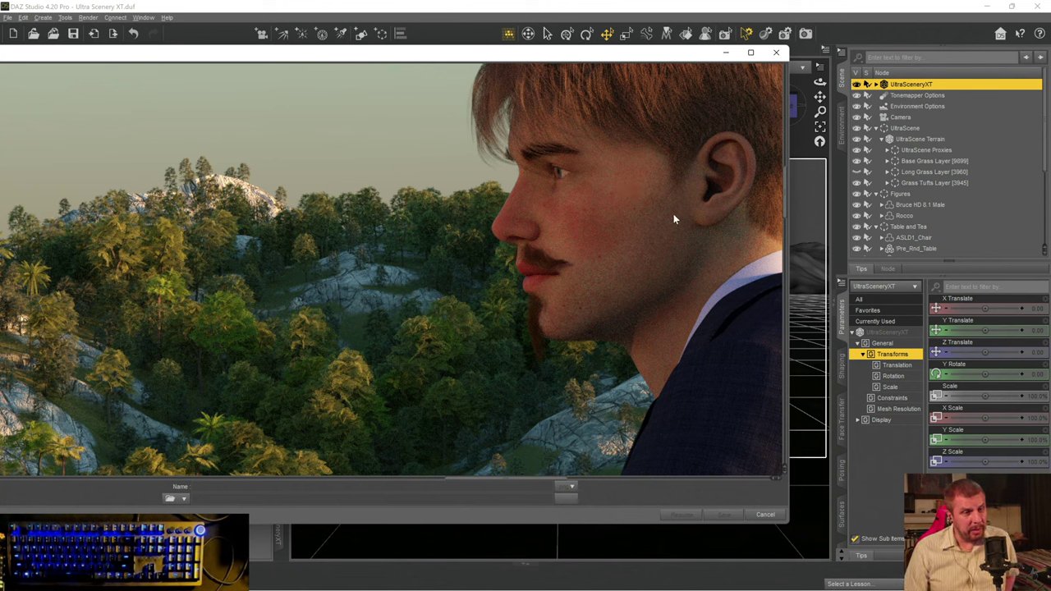
pyautogui.moveTo(482, 484); pyautogui.dragTo(194, 464)
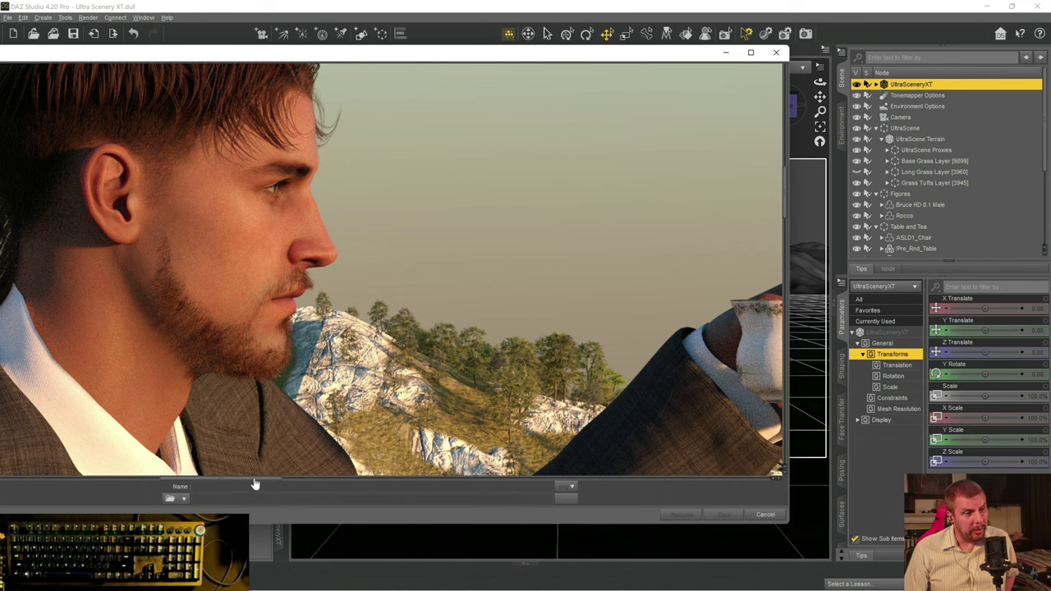
# - Check the charcoal-suited man's jacket sleeve and hand in the render, and the grass around his shoes and the furniture legs
pyautogui.moveTo(255, 485); pyautogui.dragTo(109, 187)
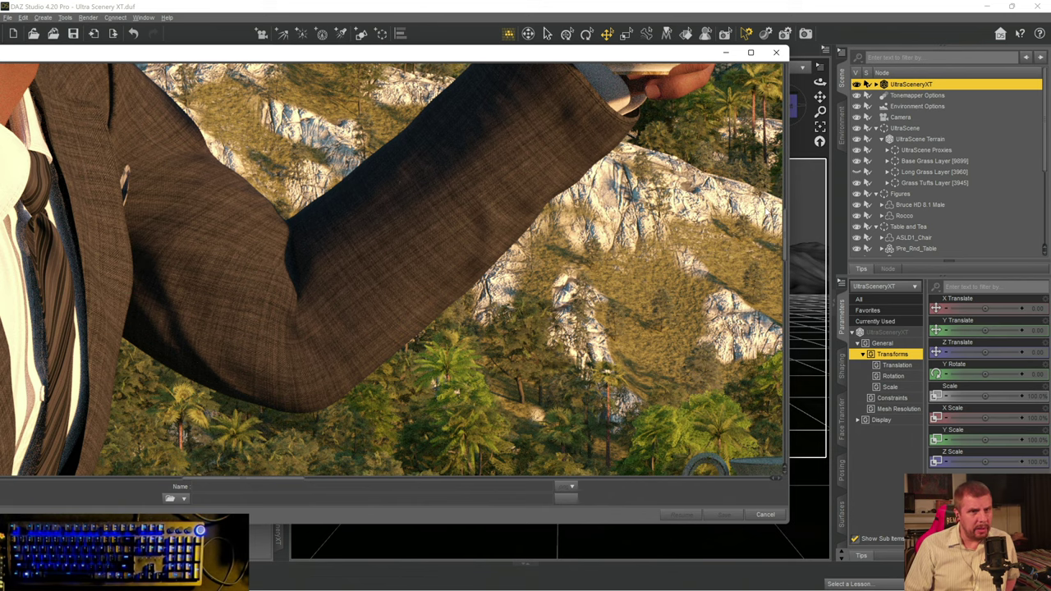
pyautogui.scroll(-5, 435, 431)
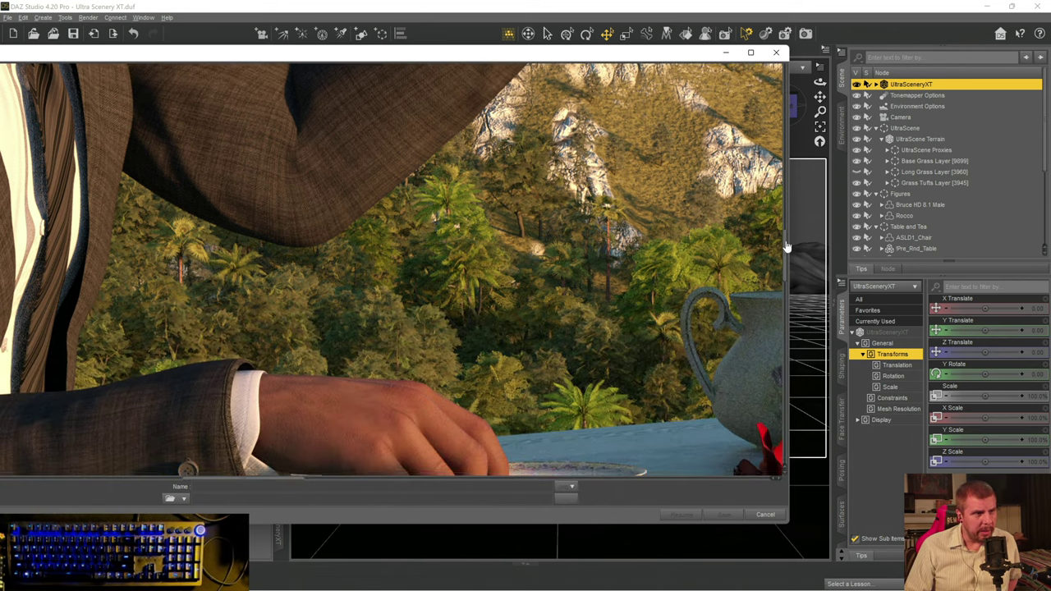
pyautogui.scroll(3, 435, 431)
pyautogui.moveTo(303, 476); pyautogui.dragTo(266, 498)
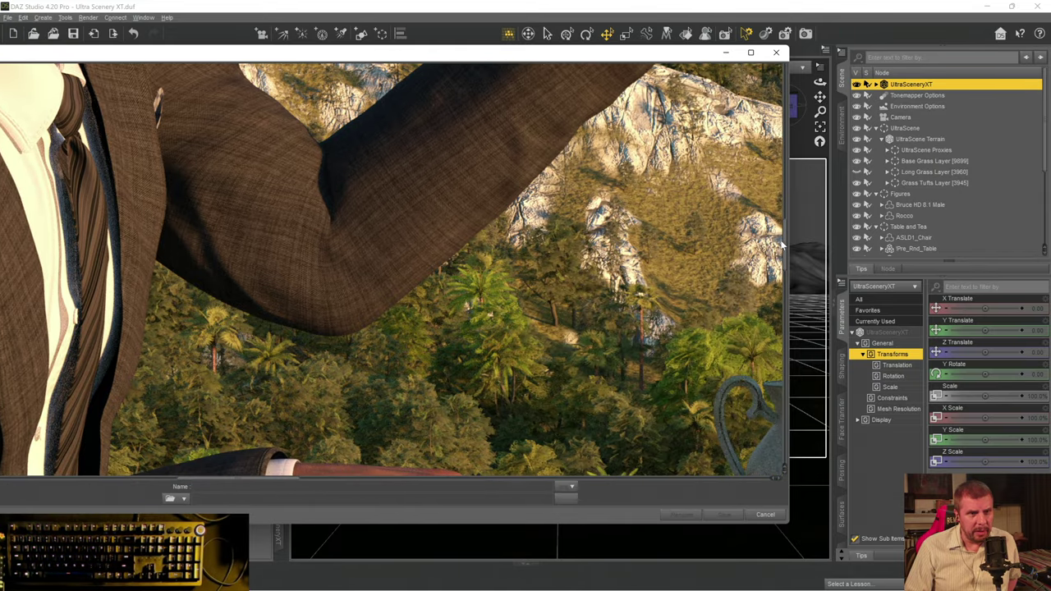
pyautogui.moveTo(787, 246); pyautogui.dragTo(781, 449)
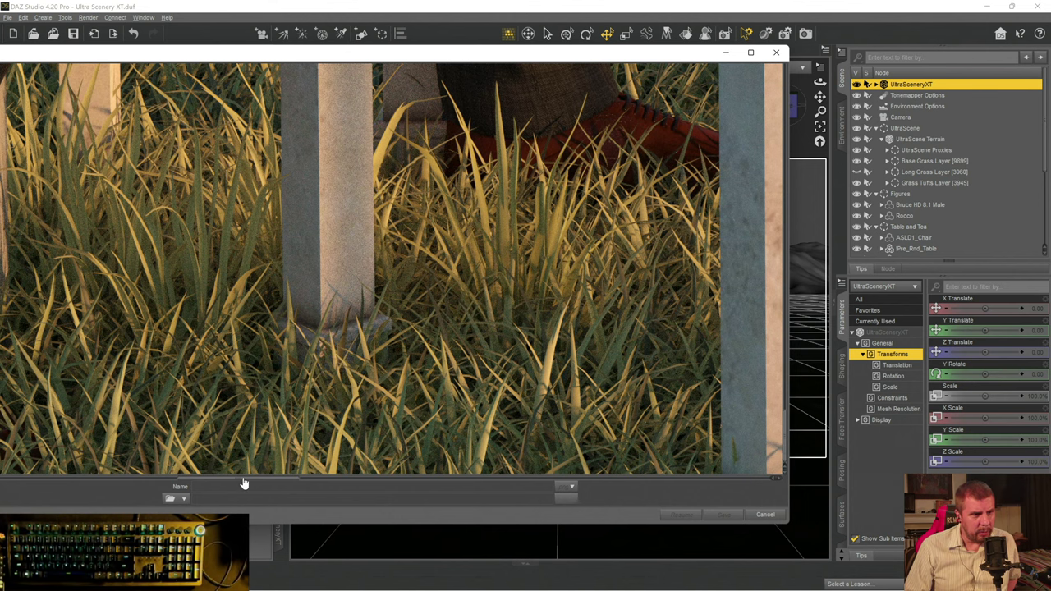
pyautogui.moveTo(244, 485); pyautogui.dragTo(165, 479)
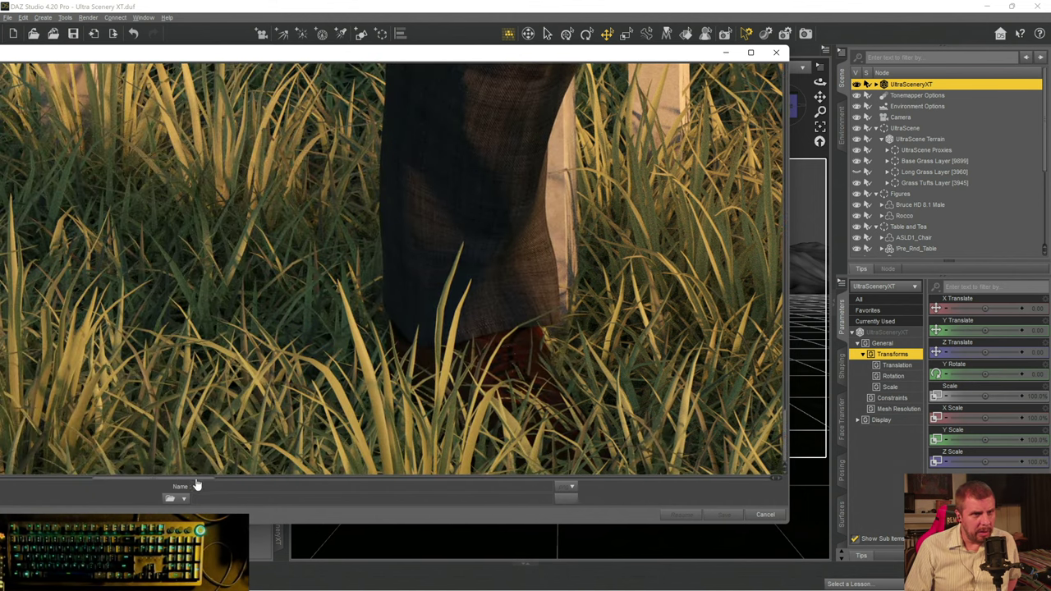
# - Inspect the fabric of the charcoal-suited man's trousers and jacket sleeve in the render, up to his collar and beard
pyautogui.moveTo(251, 491); pyautogui.dragTo(202, 250)
pyautogui.scroll(10, 201, 247)
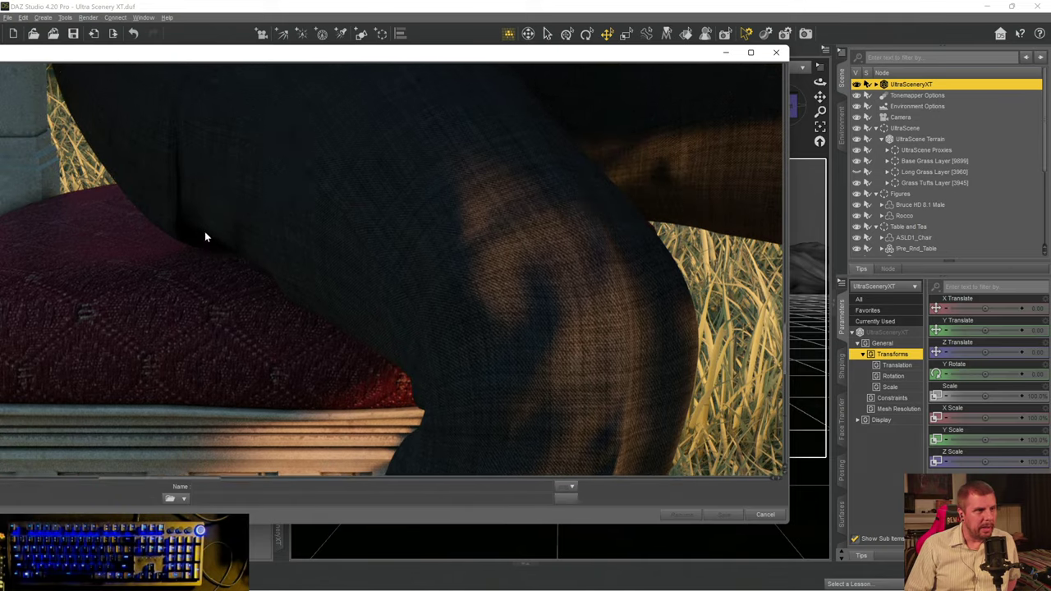
pyautogui.scroll(10, 209, 238)
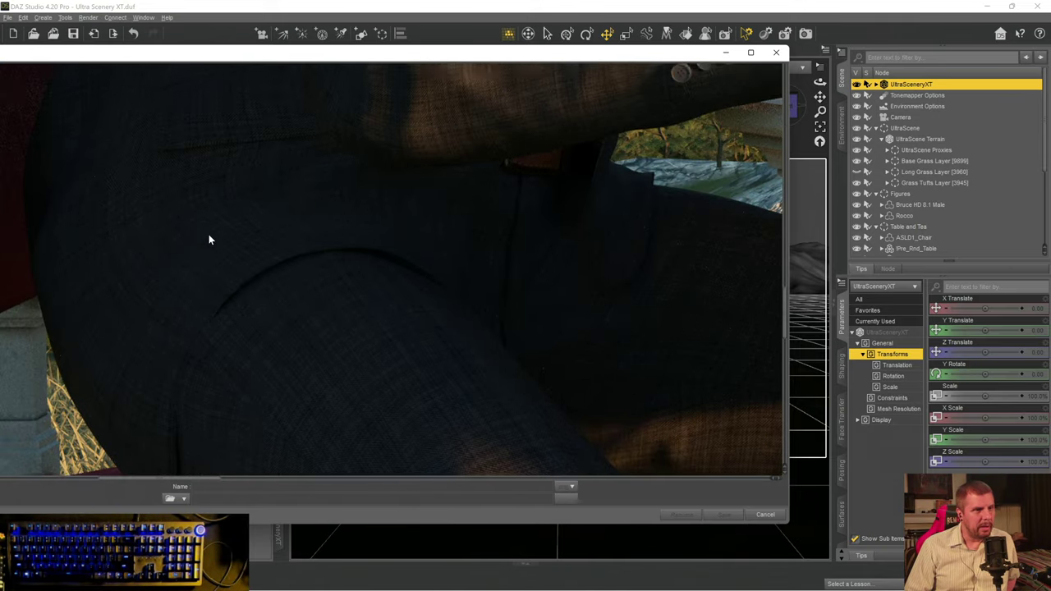
pyautogui.scroll(10, 209, 238)
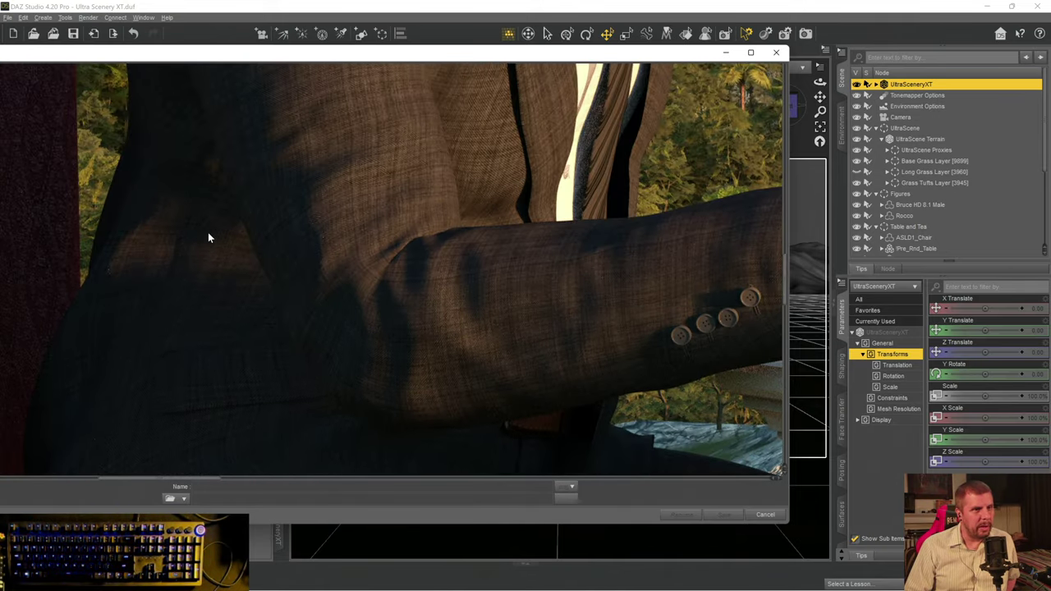
pyautogui.scroll(10, 209, 234)
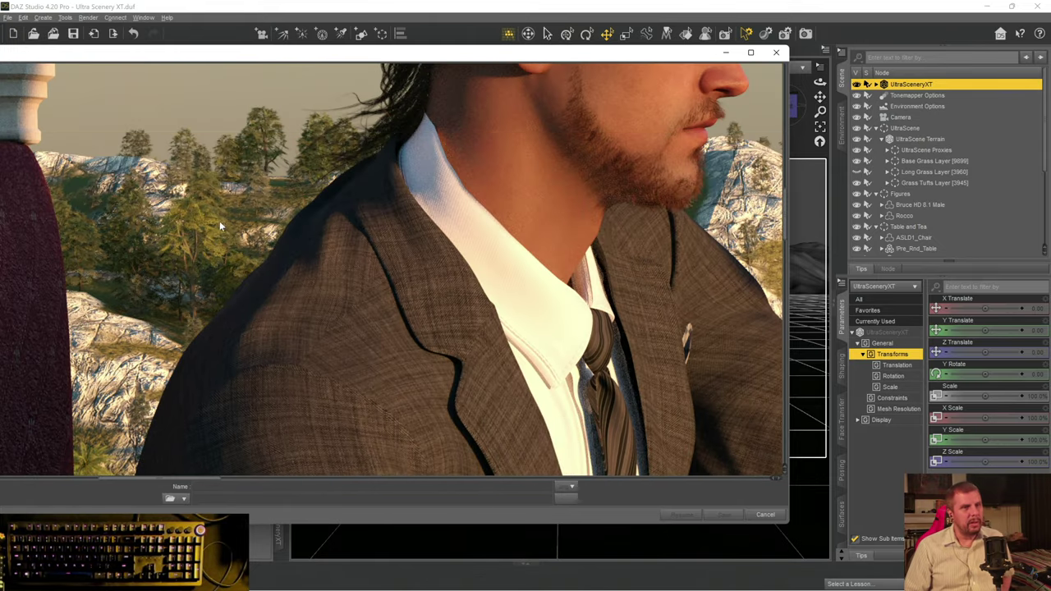
# - Examine the rocky, tree-covered mountain ridge in the render and the rippled lake water beside the chair
pyautogui.scroll(6, 248, 221)
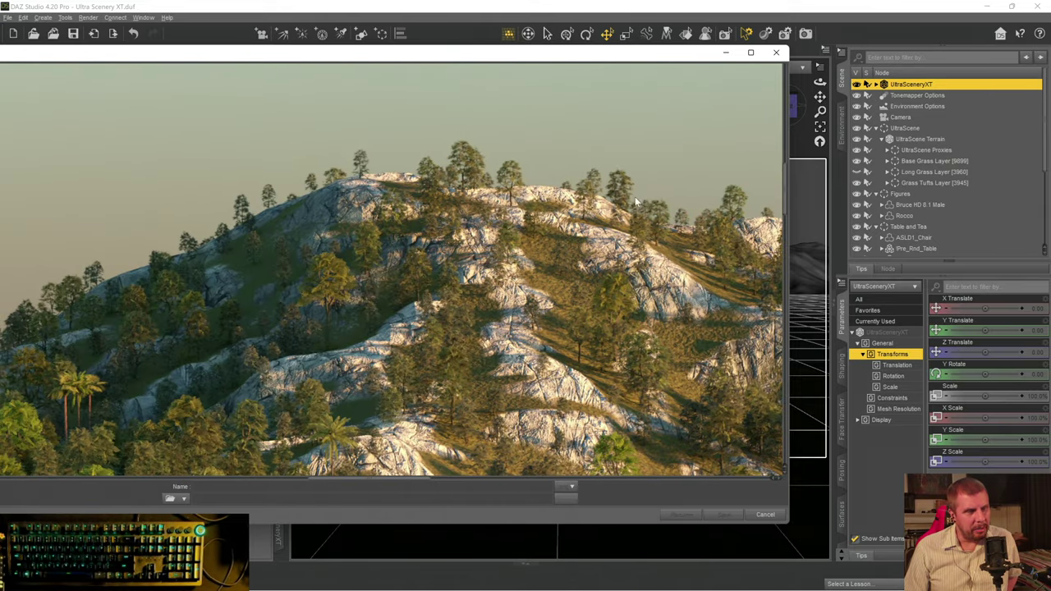
pyautogui.moveTo(363, 483); pyautogui.dragTo(324, 388)
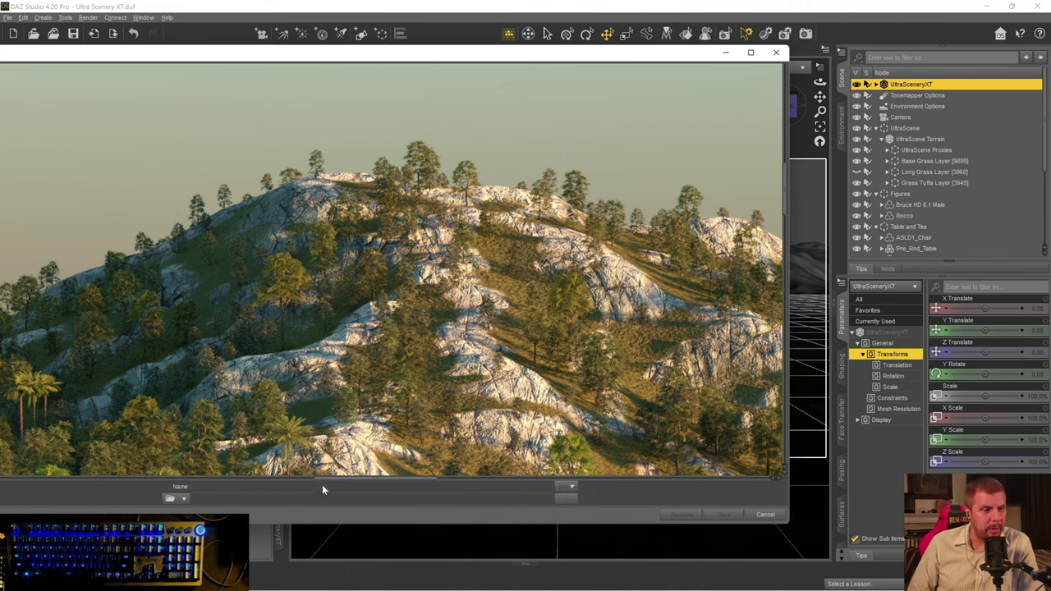
pyautogui.moveTo(342, 483)
pyautogui.mouseDown()
pyautogui.moveTo(460, 488)
pyautogui.moveTo(322, 476)
pyautogui.mouseUp()
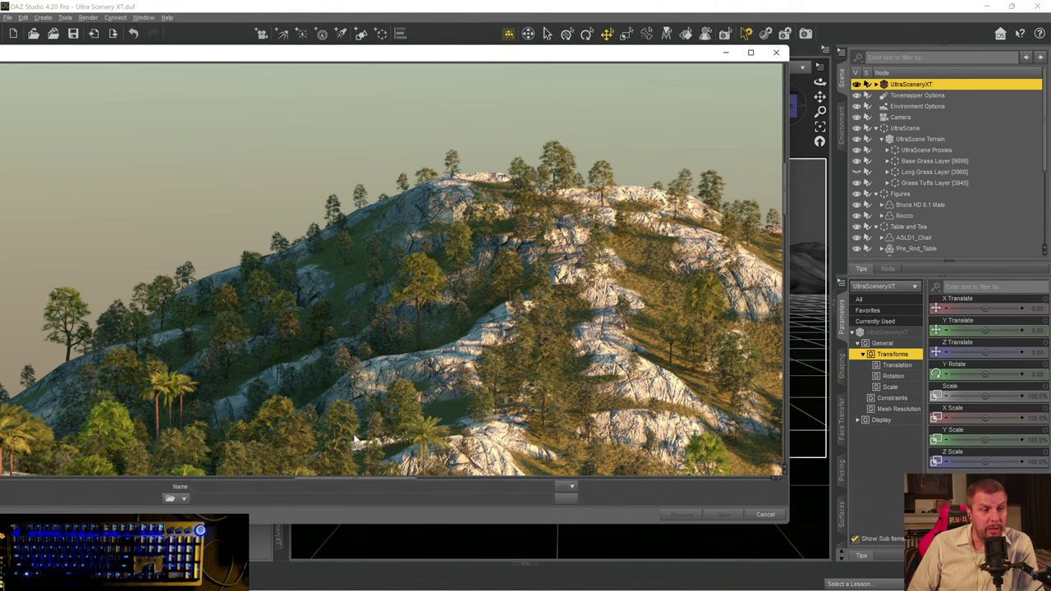
pyautogui.moveTo(324, 483); pyautogui.dragTo(571, 455)
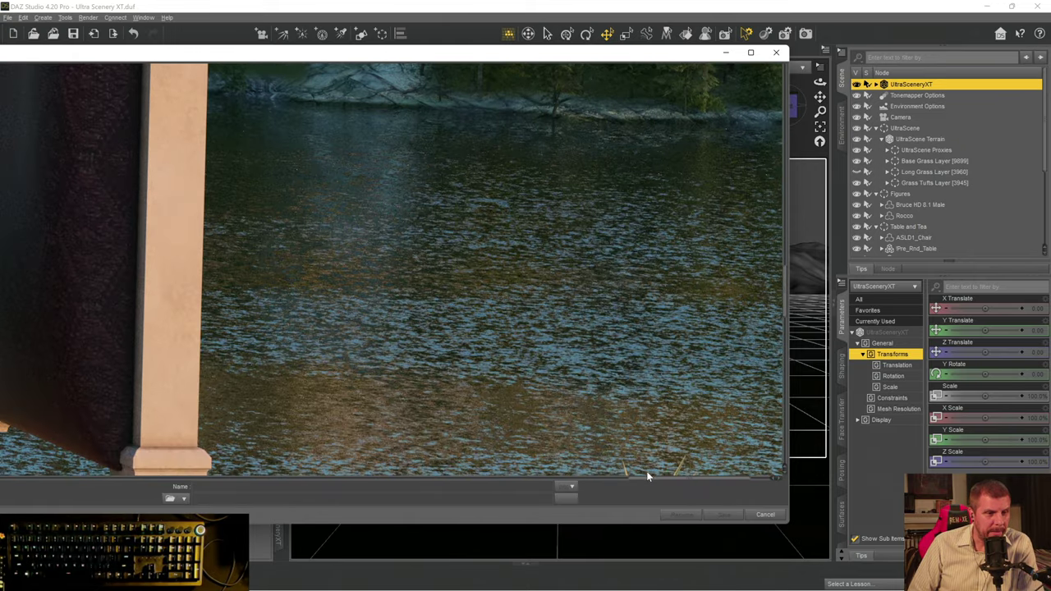
# - Check the sky above the men's heads in the render and the wooded, rocky hillside beside the navy-suited man's chair
pyautogui.moveTo(650, 481); pyautogui.dragTo(161, 464)
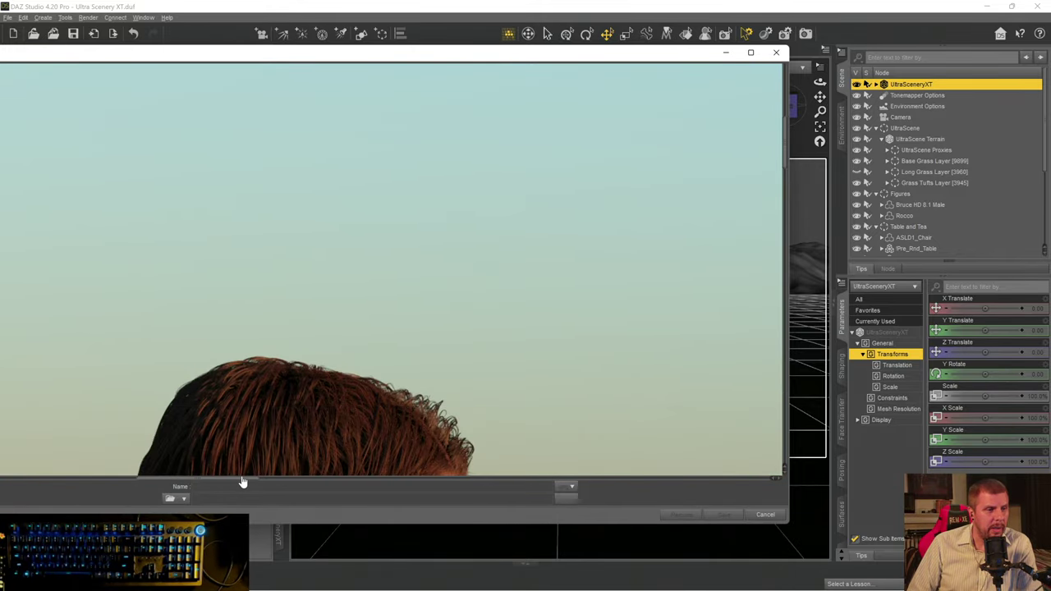
pyautogui.moveTo(242, 482); pyautogui.dragTo(532, 501)
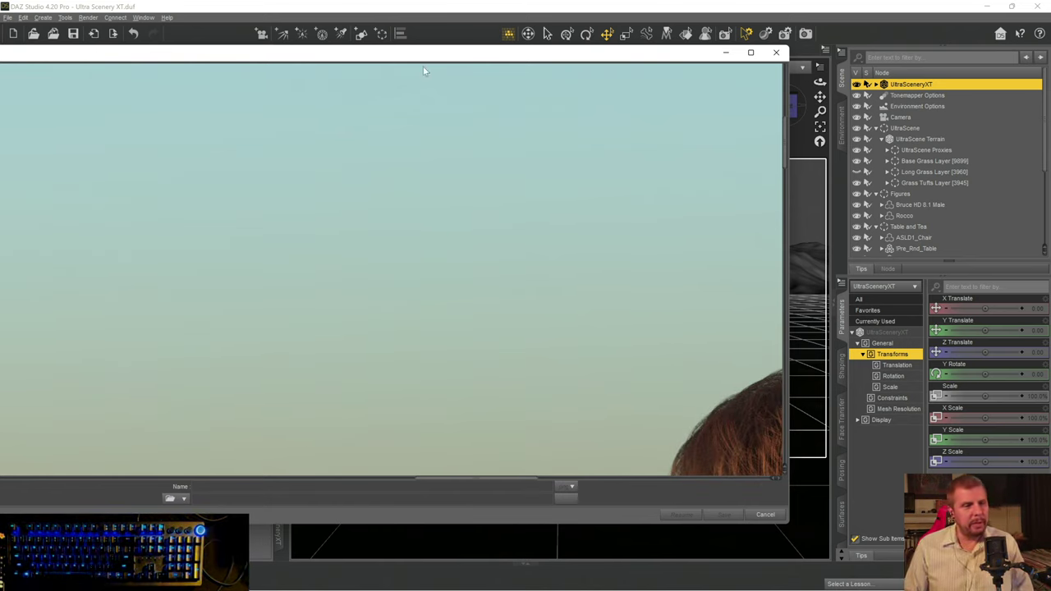
pyautogui.moveTo(437, 484); pyautogui.dragTo(695, 369)
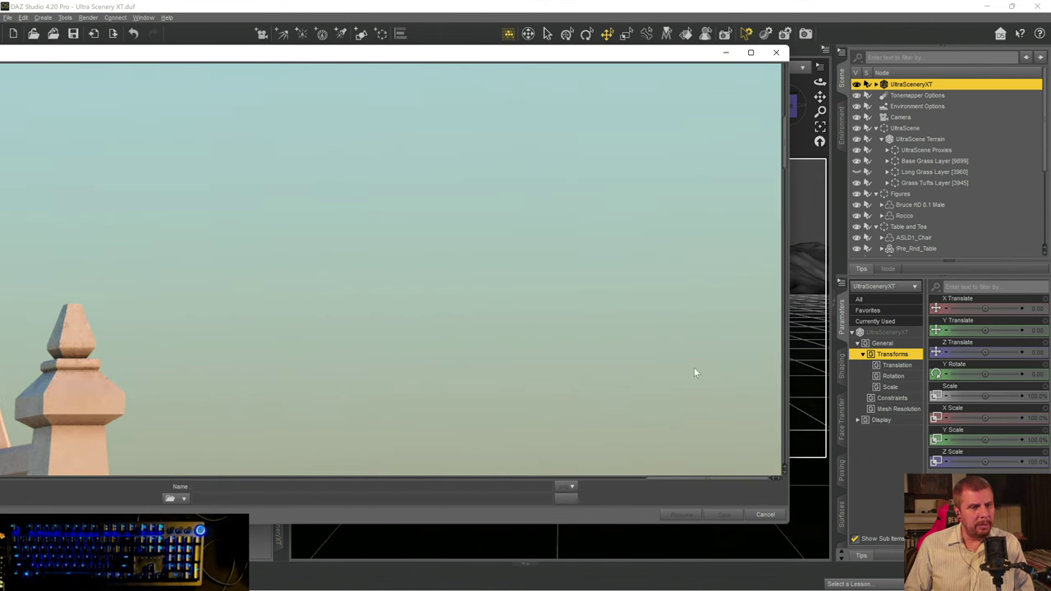
pyautogui.scroll(-8, 694, 378)
pyautogui.scroll(-2, 731, 431)
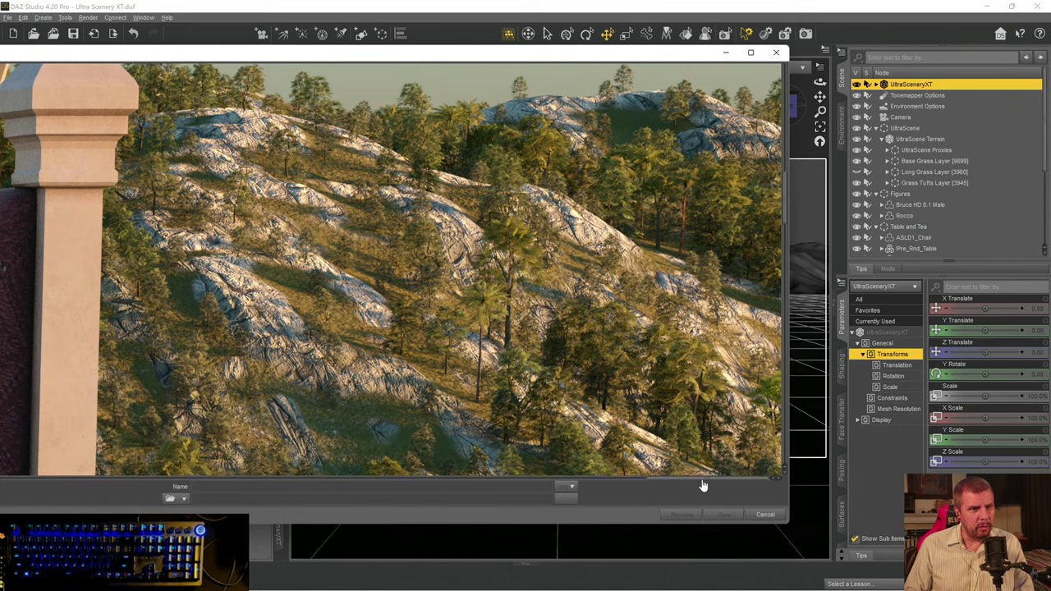
# - Inspect the red woven upholstery on the back of the charcoal-suited man's chair and how the shadows fall across it
pyautogui.moveTo(702, 484); pyautogui.dragTo(98, 481)
pyautogui.scroll(-3, 135, 369)
pyautogui.scroll(-3, 147, 378)
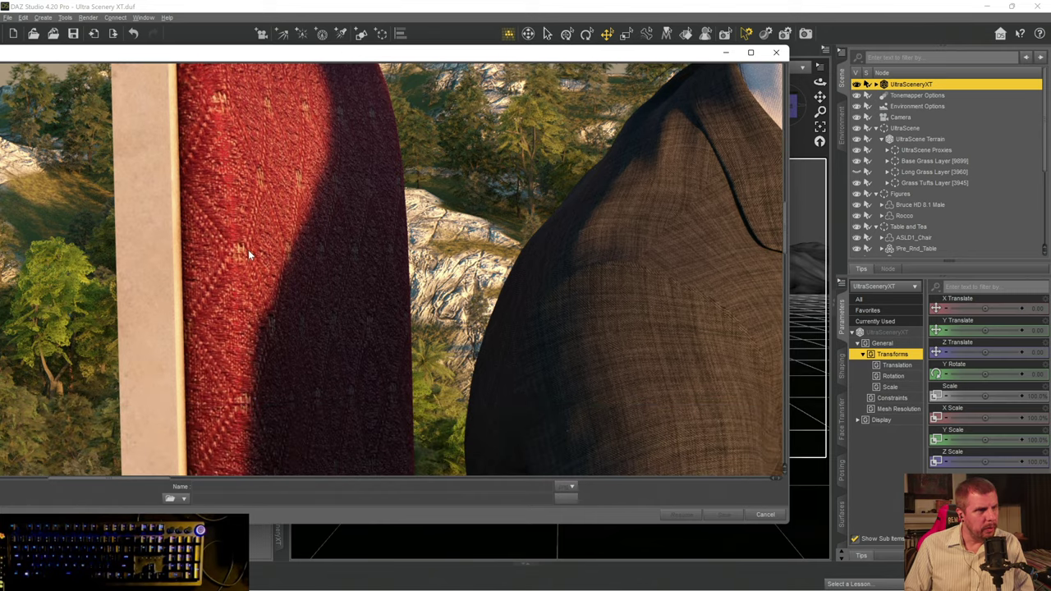
pyautogui.scroll(3, 243, 212)
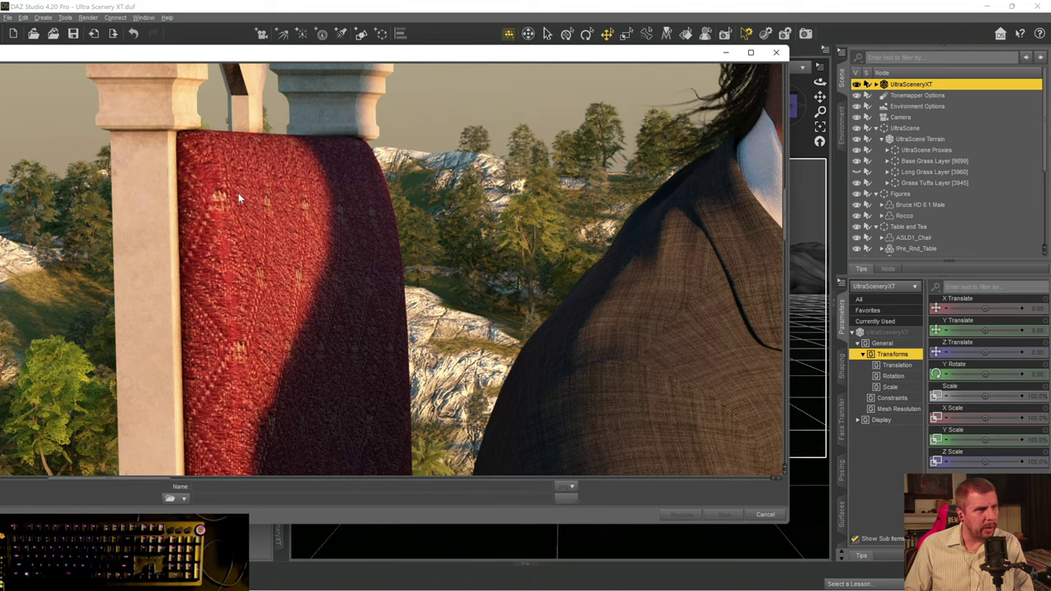
pyautogui.scroll(-8, 246, 388)
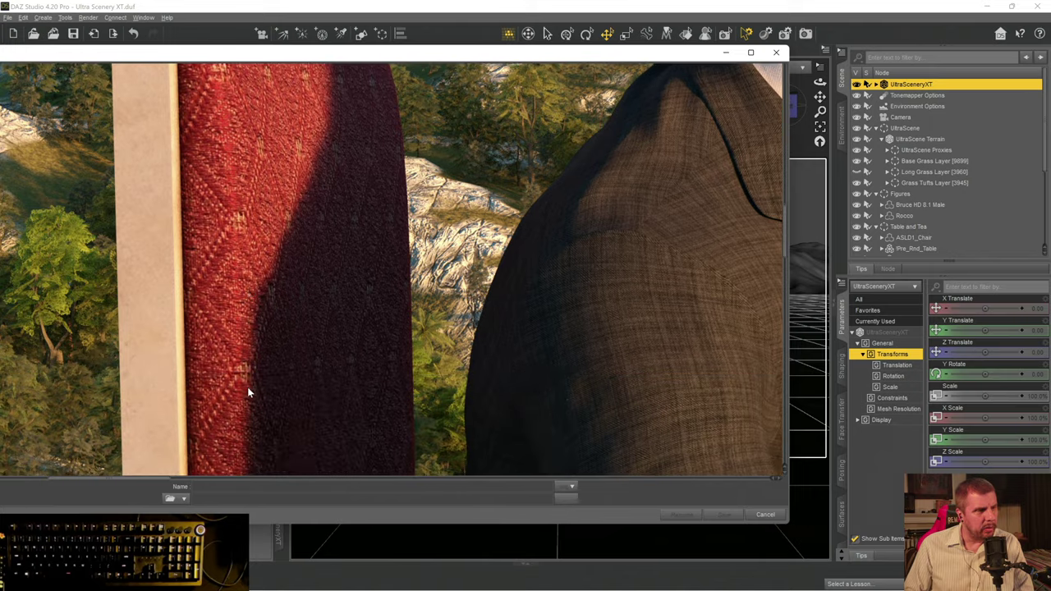
pyautogui.scroll(-4, 258, 380)
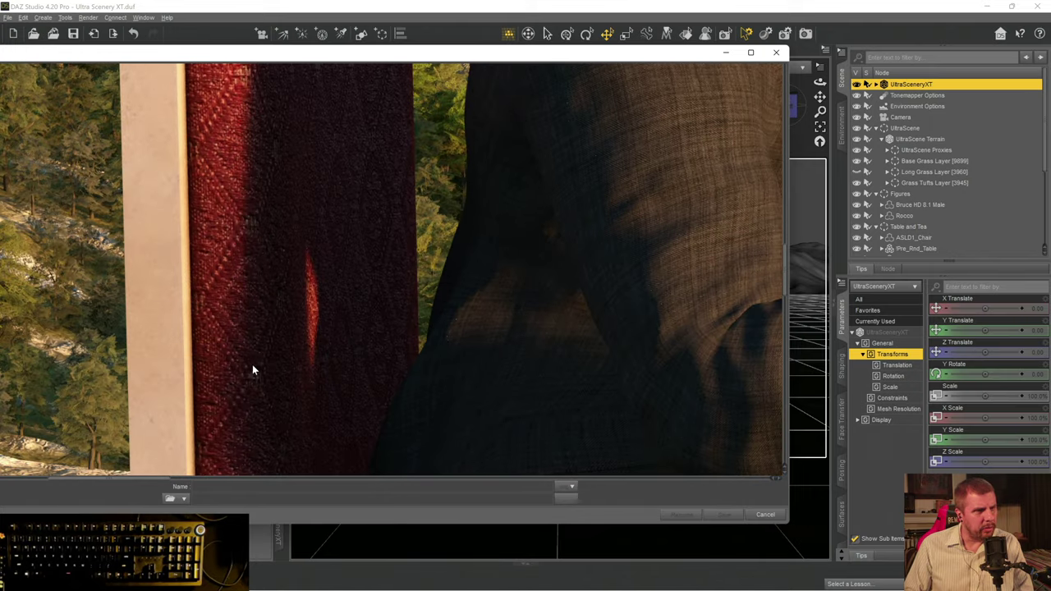
pyautogui.scroll(-8, 269, 325)
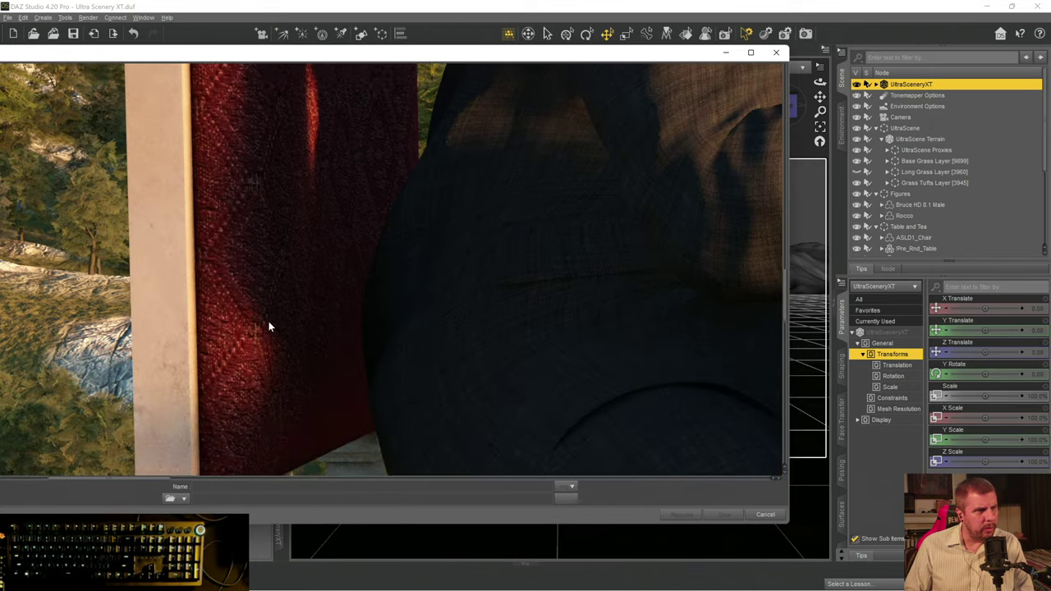
# - Examine the patterned seat cushion and carved stone frame of the charcoal-suited man's chair in the render
pyautogui.scroll(-10, 267, 329)
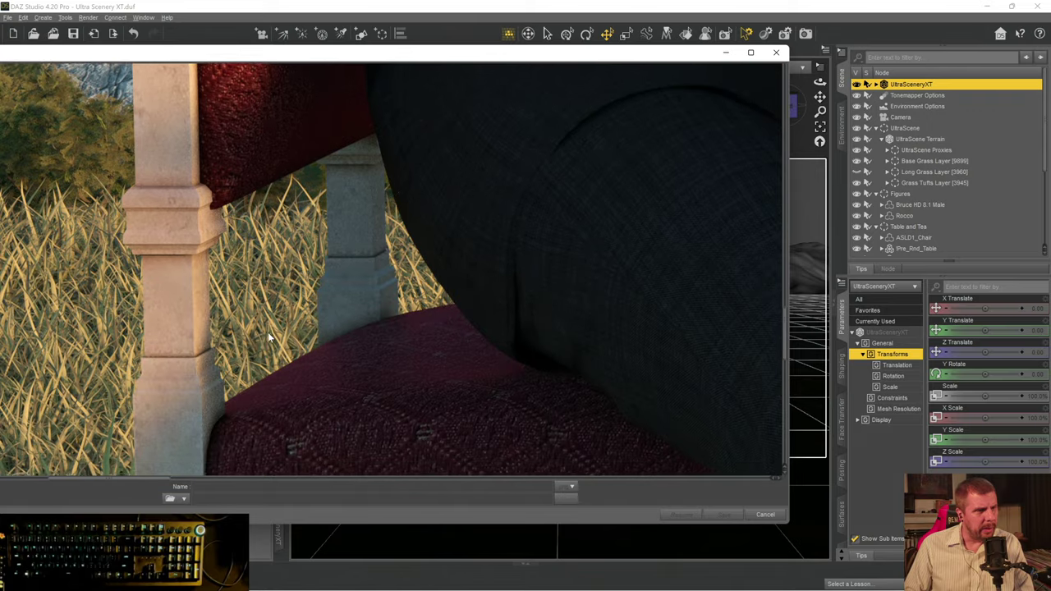
pyautogui.scroll(-1, 330, 343)
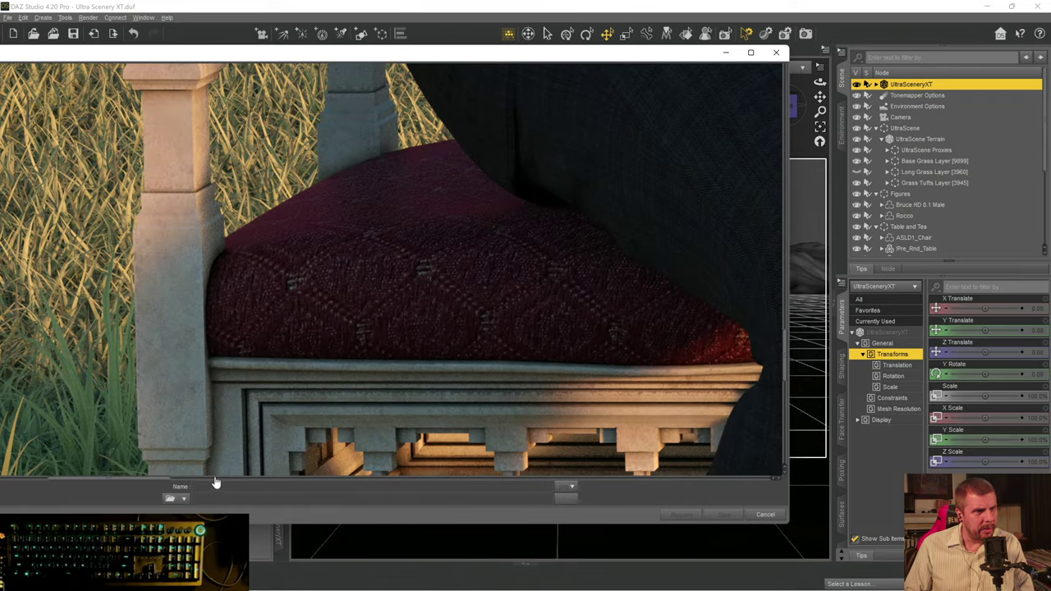
pyautogui.hscroll(3, 143, 482)
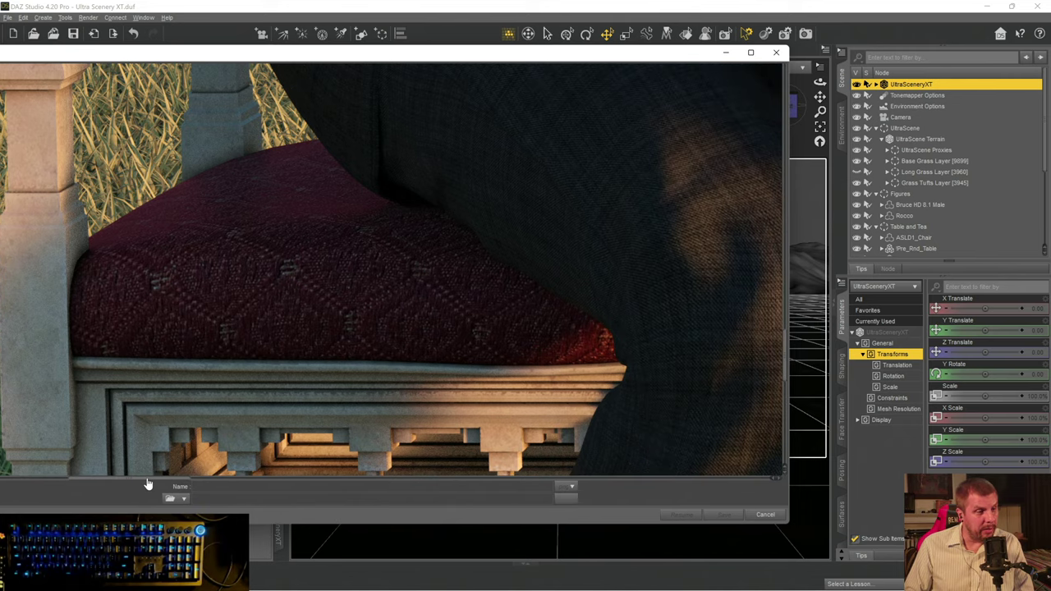
pyautogui.moveTo(148, 484)
pyautogui.mouseDown()
pyautogui.moveTo(175, 491)
pyautogui.moveTo(142, 487)
pyautogui.mouseUp()
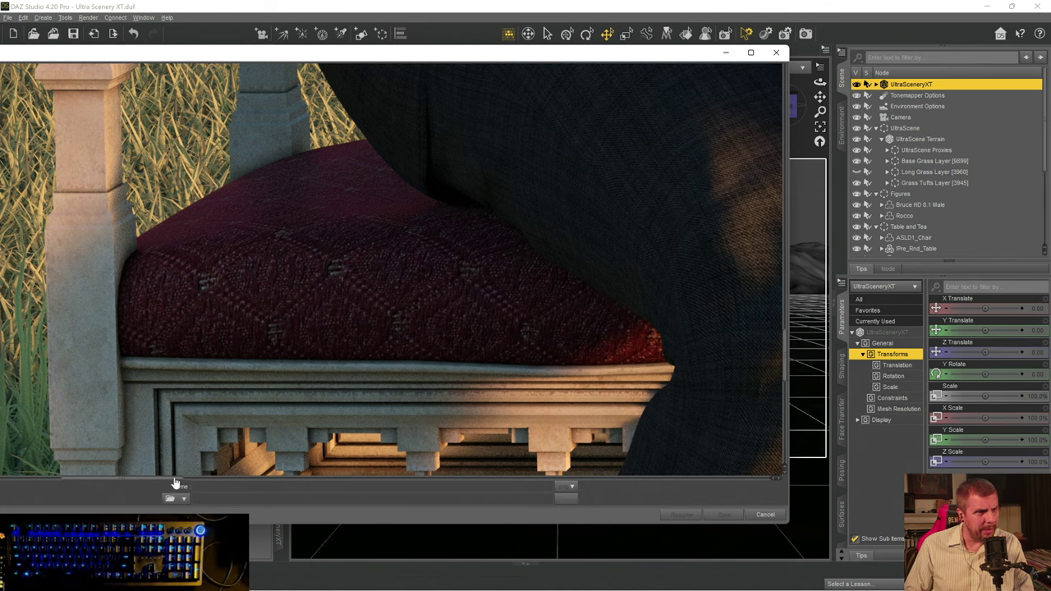
# - Look over the carved table apron in the render and the grass and rocks showing through its openings
pyautogui.moveTo(168, 484); pyautogui.dragTo(448, 166)
pyautogui.scroll(5, 447, 166)
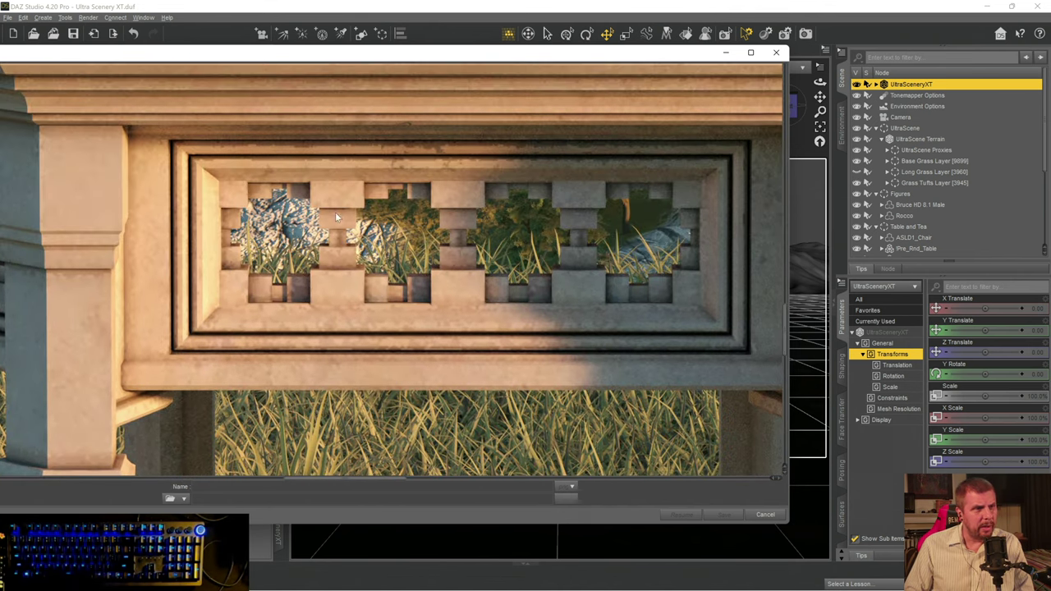
pyautogui.scroll(1, 299, 172)
pyautogui.scroll(1, 460, 194)
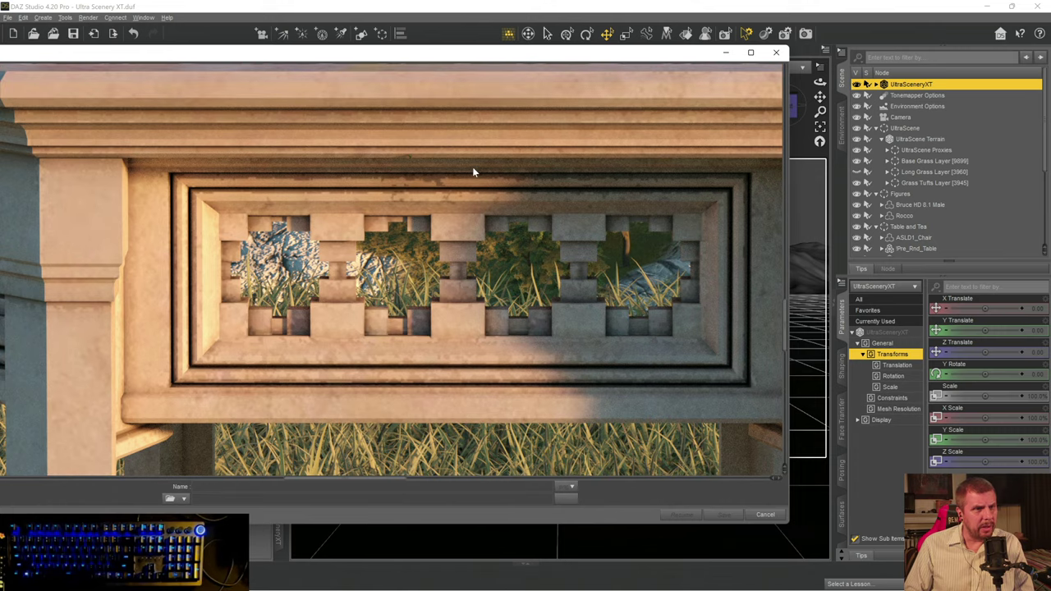
# - Examine the red rose on the tabletop and the fruit-decorated teapot in the render
pyautogui.scroll(8, 473, 172)
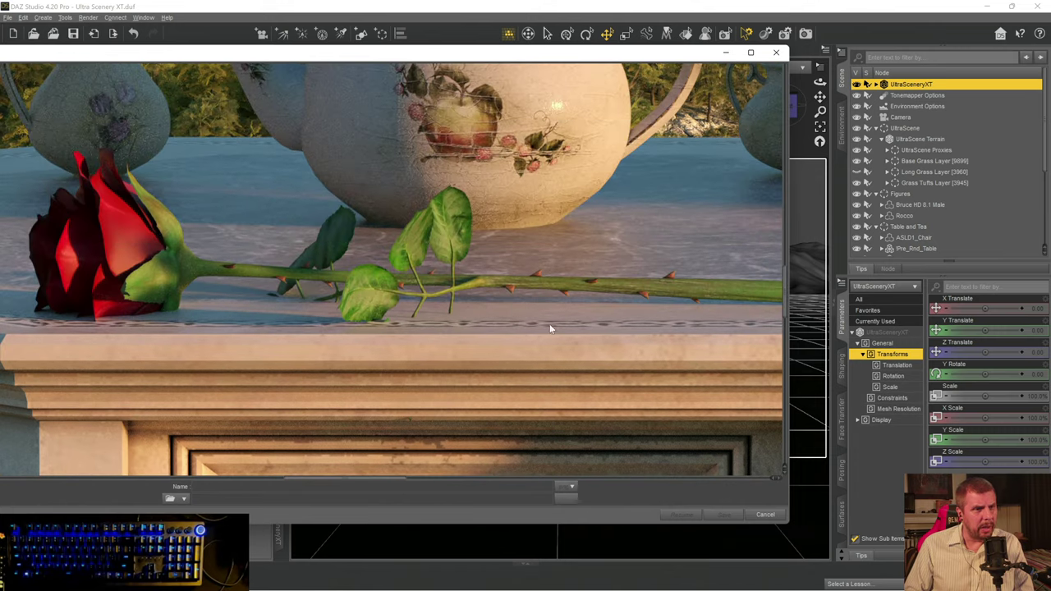
pyautogui.scroll(4, 658, 203)
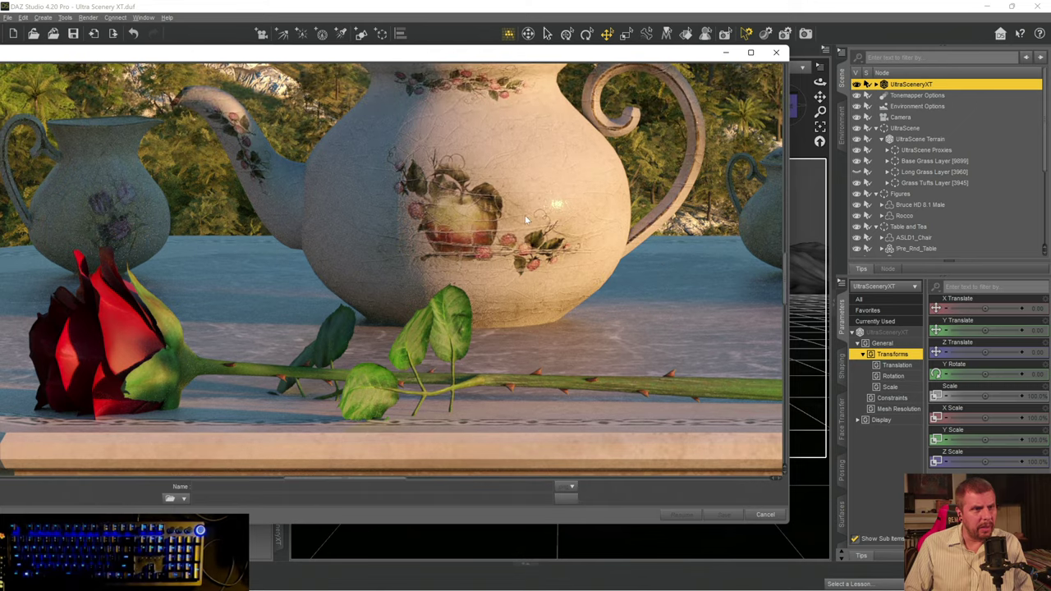
pyautogui.scroll(3, 136, 216)
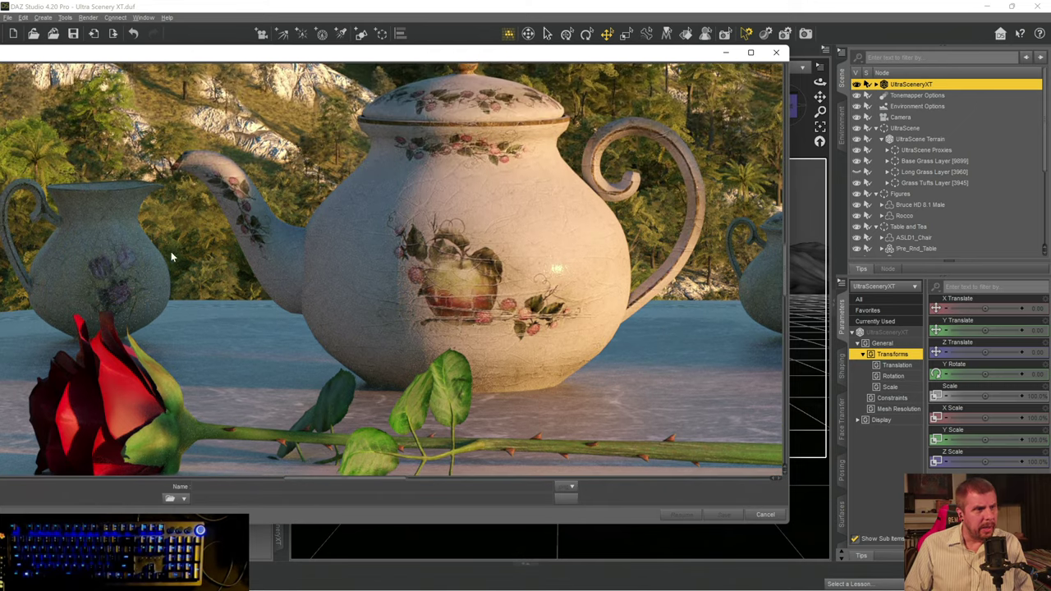
pyautogui.scroll(4, 480, 168)
pyautogui.scroll(1, 480, 168)
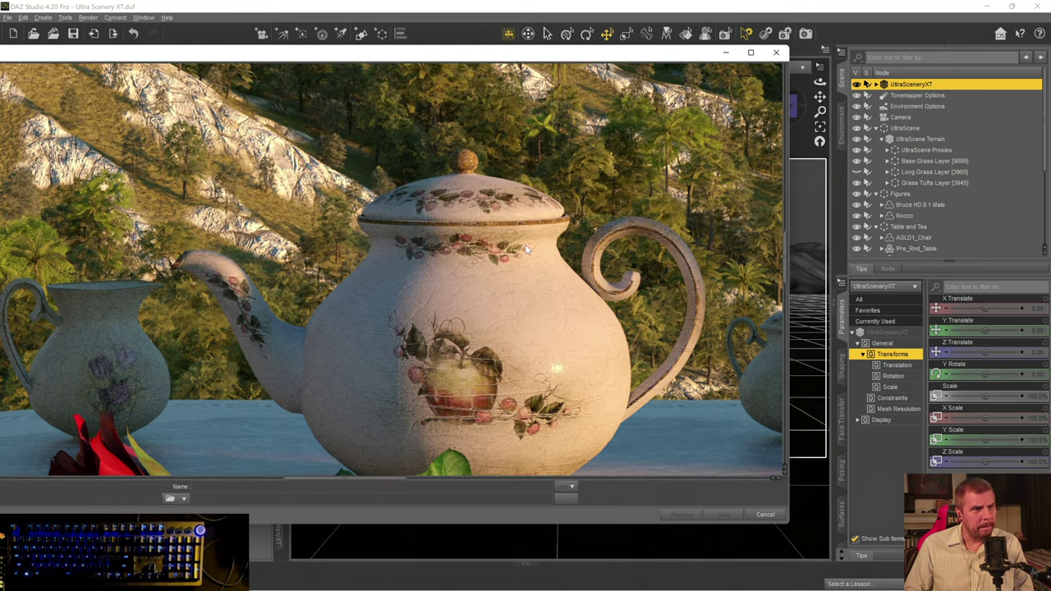
# - Inspect the navy-suited man's hand and teacup, the lakeshore and the forested hills up to the skyline
pyautogui.moveTo(345, 482); pyautogui.dragTo(458, 464)
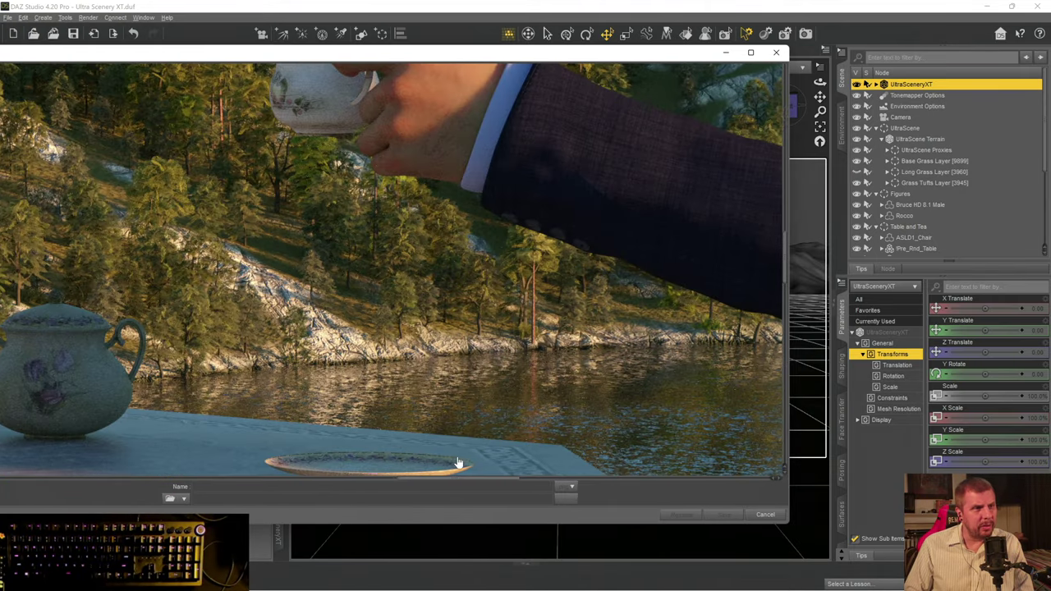
pyautogui.scroll(15, 416, 377)
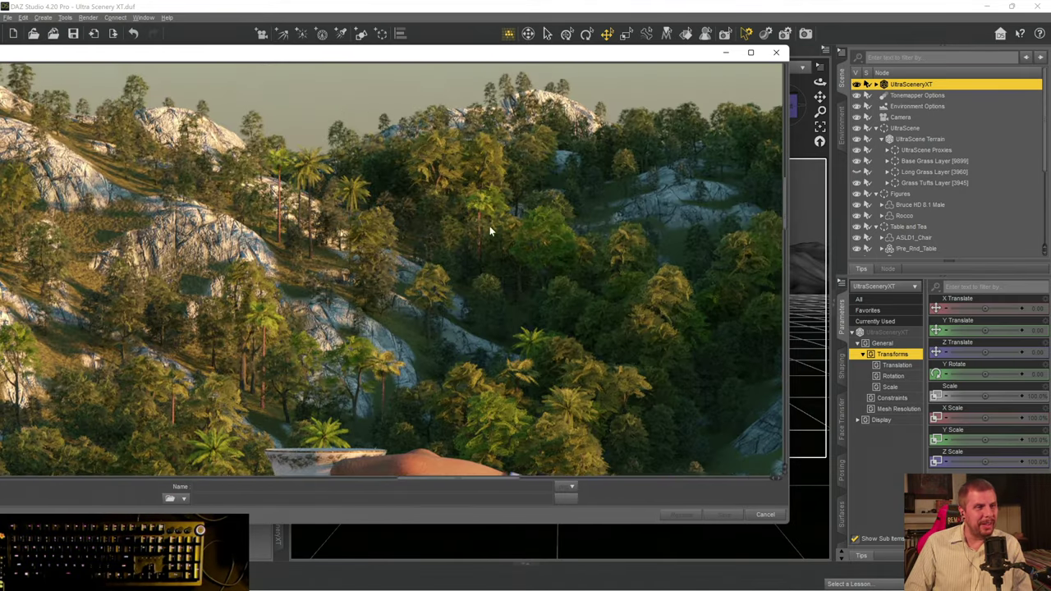
pyautogui.scroll(2, 529, 228)
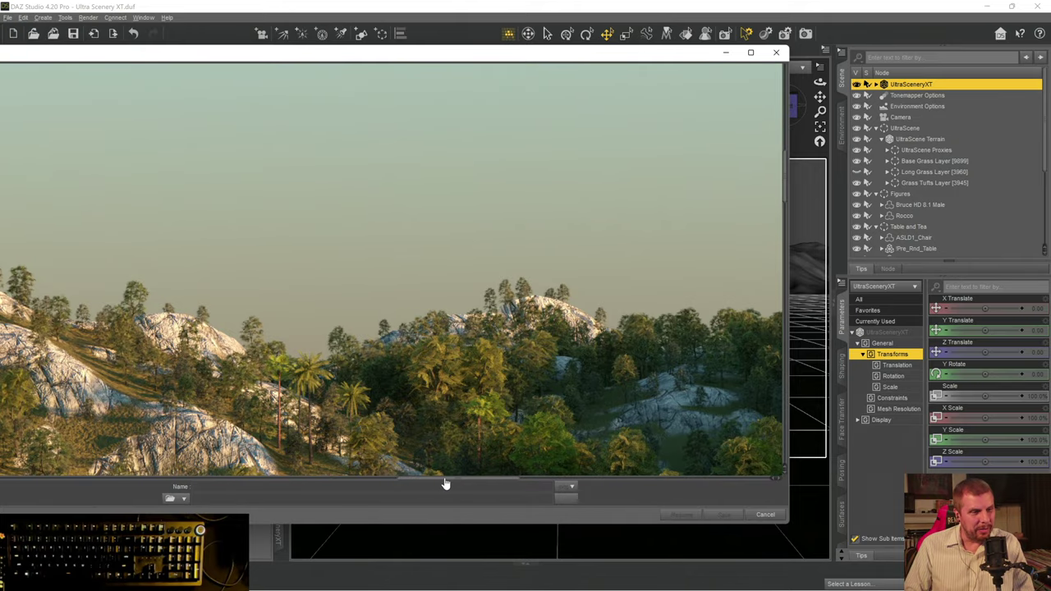
# - Examine the navy-suited man's hair and face in the render, and the weave around his jacket's shoulder seam
pyautogui.moveTo(446, 485); pyautogui.dragTo(552, 496)
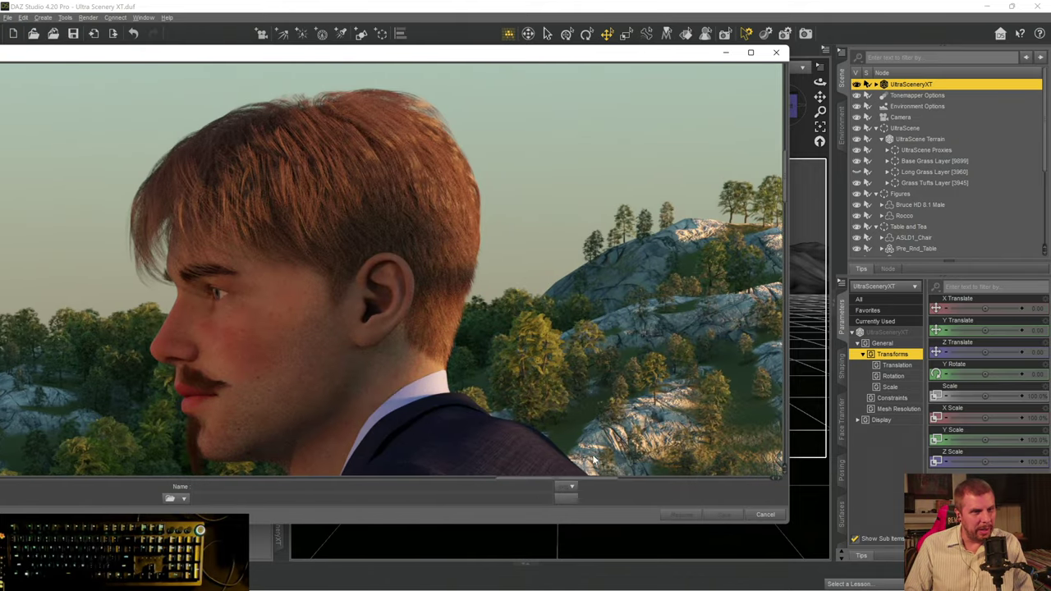
pyautogui.scroll(-10, 636, 363)
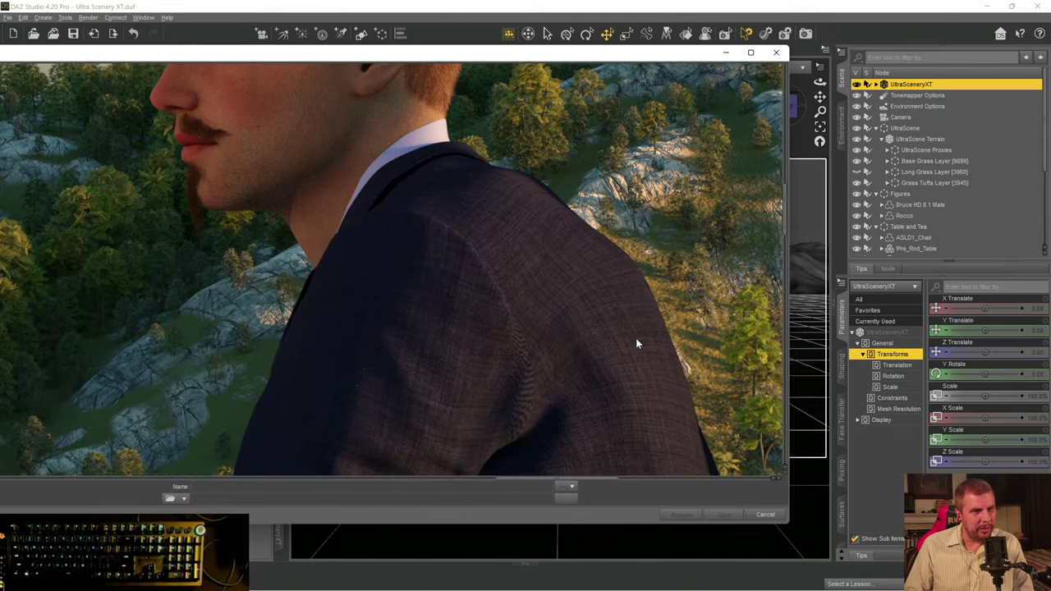
pyautogui.scroll(-3, 615, 358)
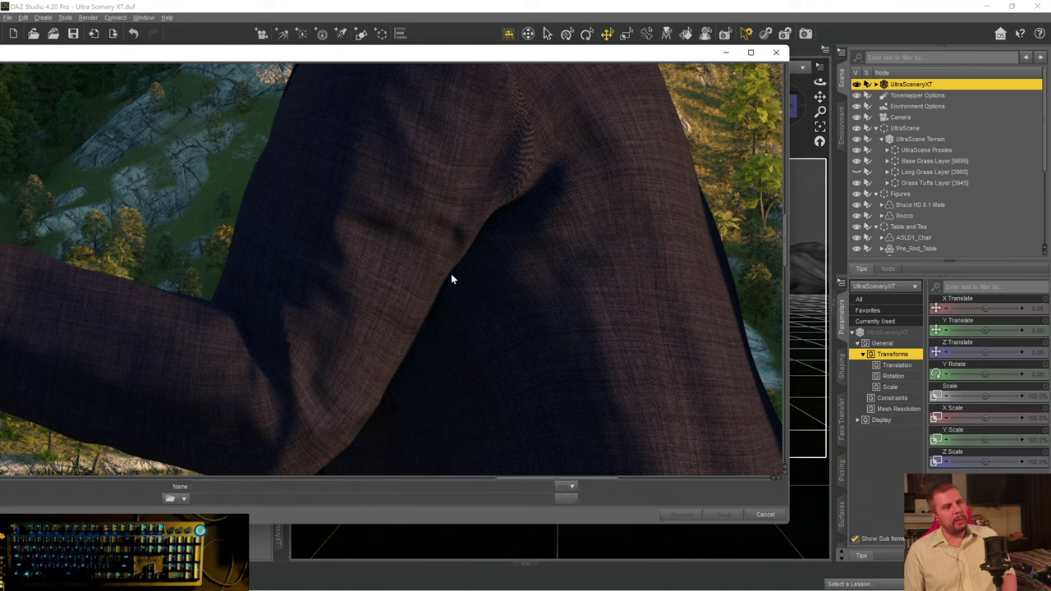
pyautogui.scroll(5, 454, 274)
pyautogui.scroll(4, 457, 269)
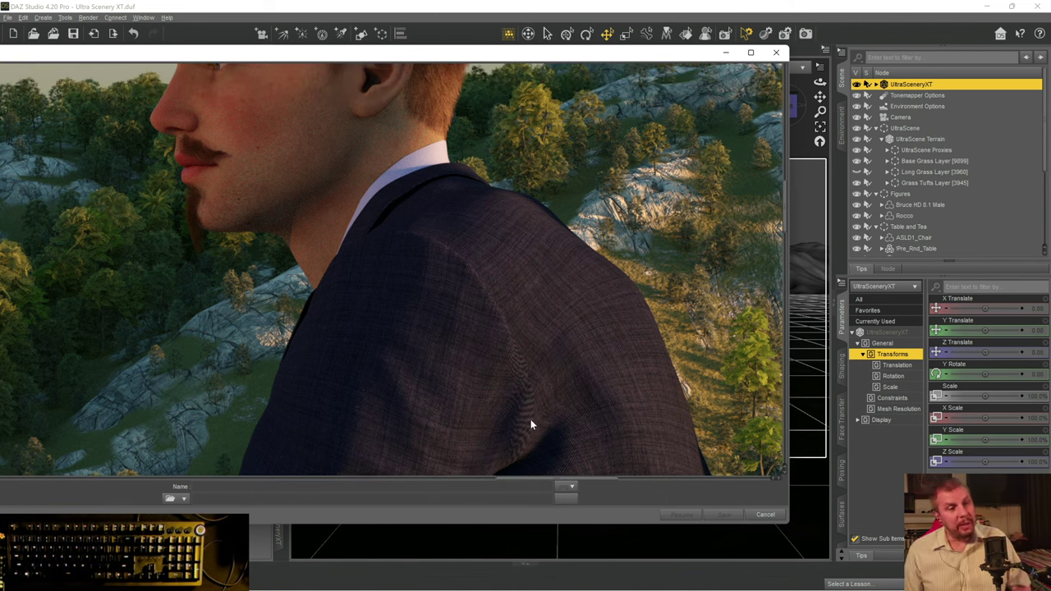
pyautogui.scroll(-3, 500, 370)
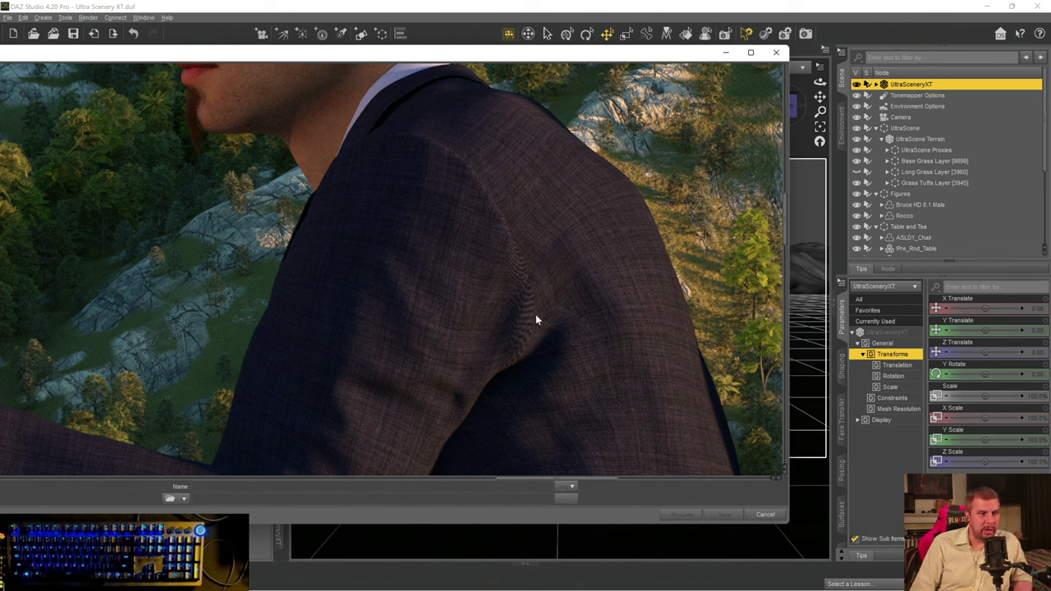
# - Look down the navy-suited man's jacket from the sleeve and back to the hem on the chair seat
pyautogui.scroll(-5, 445, 396)
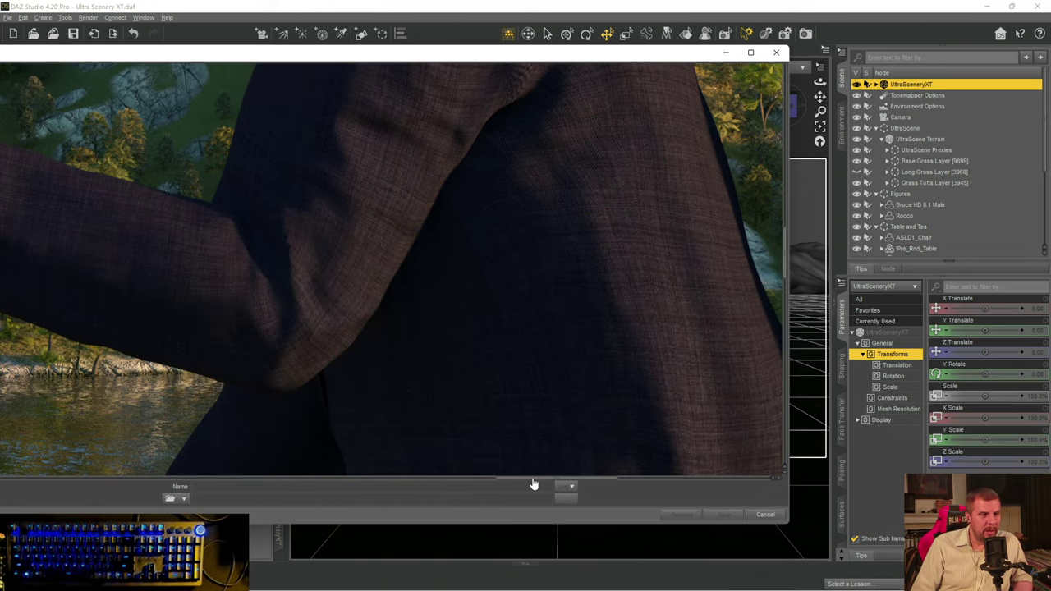
pyautogui.moveTo(533, 484); pyautogui.dragTo(584, 483)
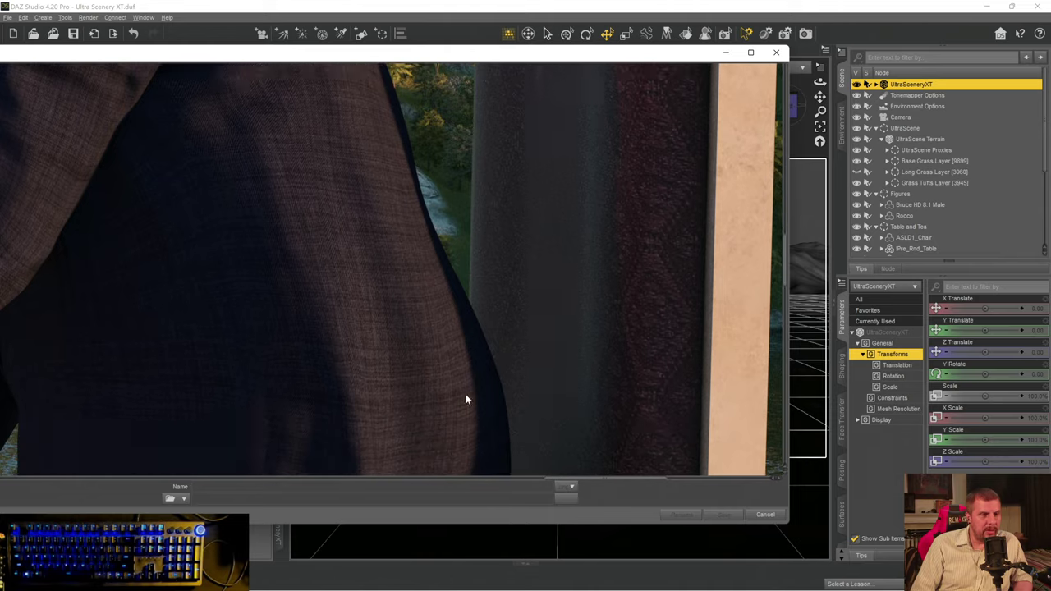
pyautogui.scroll(-5, 465, 399)
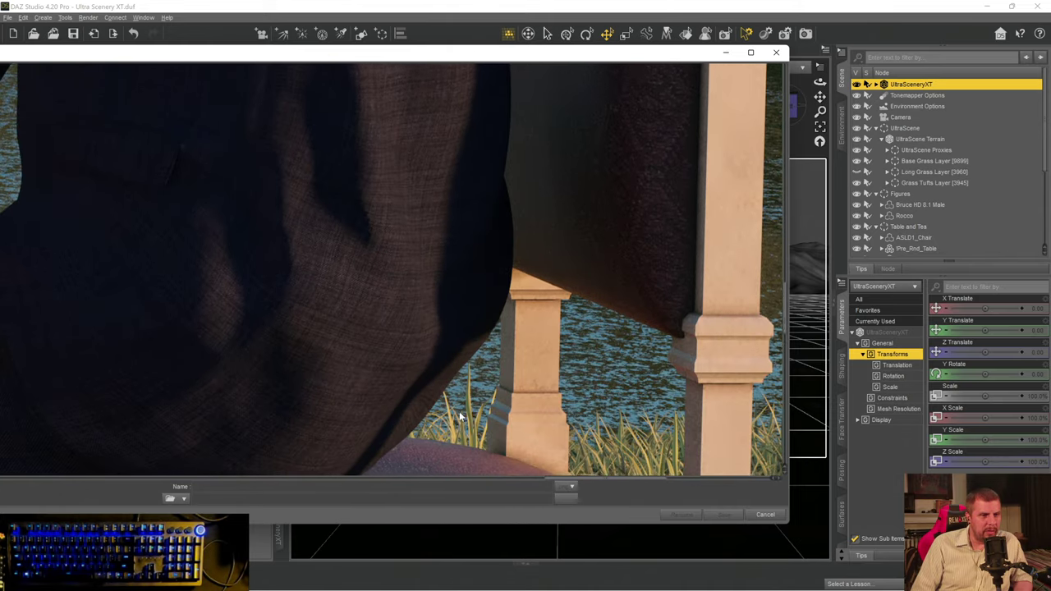
pyautogui.scroll(-4, 459, 411)
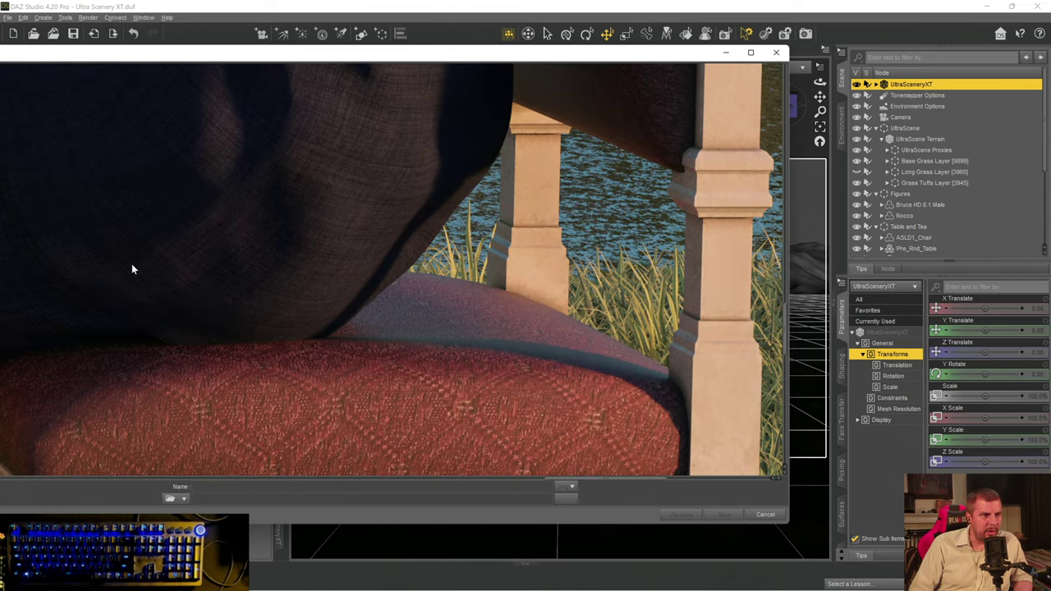
# - Examine the patterned red seat cushion in the render and the grass and water behind the chair's posts
pyautogui.scroll(5, 315, 275)
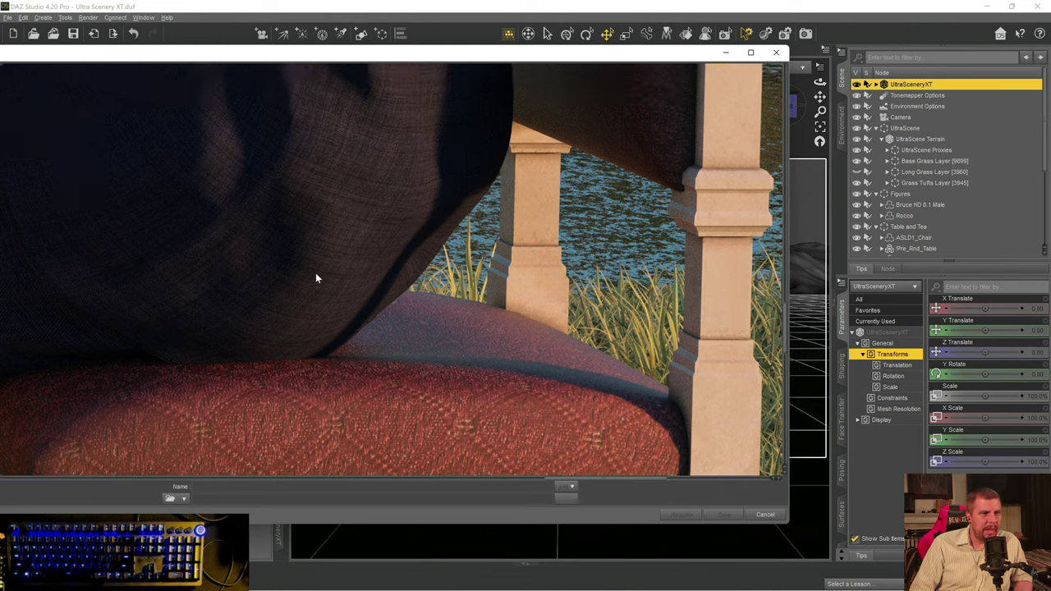
pyautogui.scroll(-1, 313, 287)
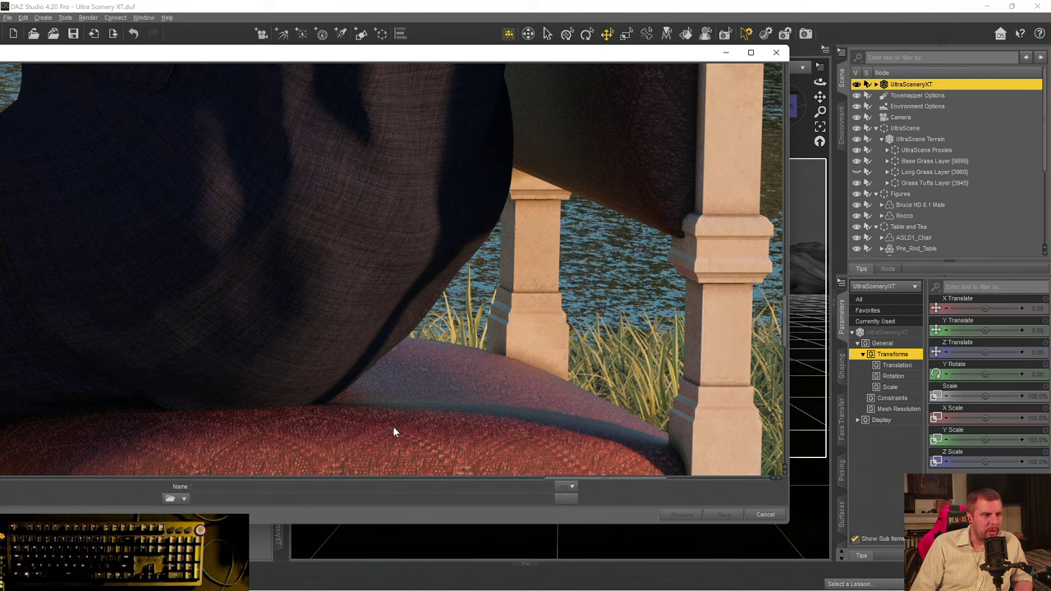
pyautogui.scroll(3, 390, 440)
pyautogui.scroll(-6, 392, 452)
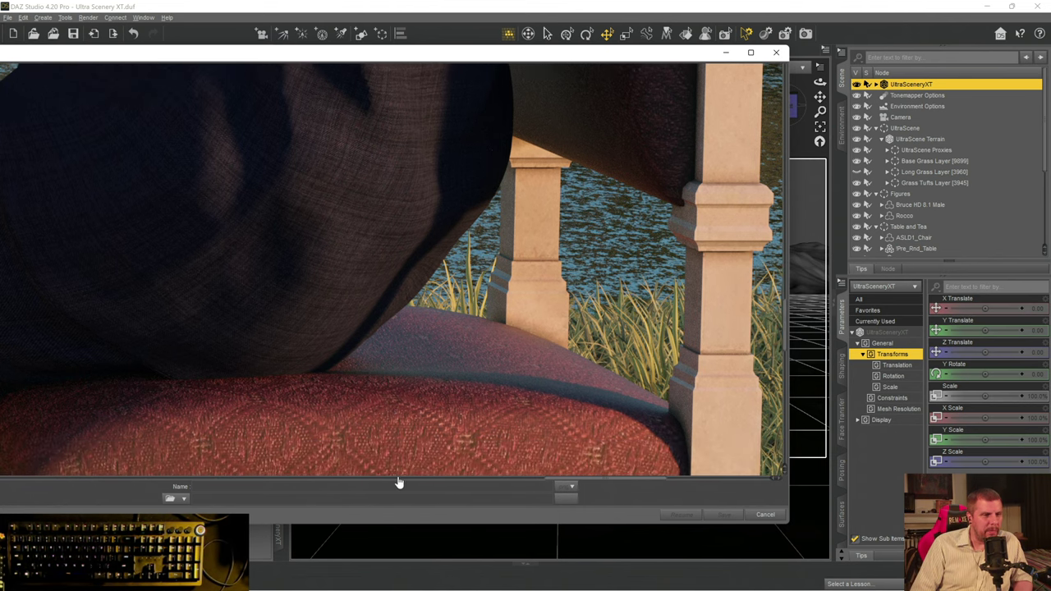
pyautogui.scroll(-1, 399, 477)
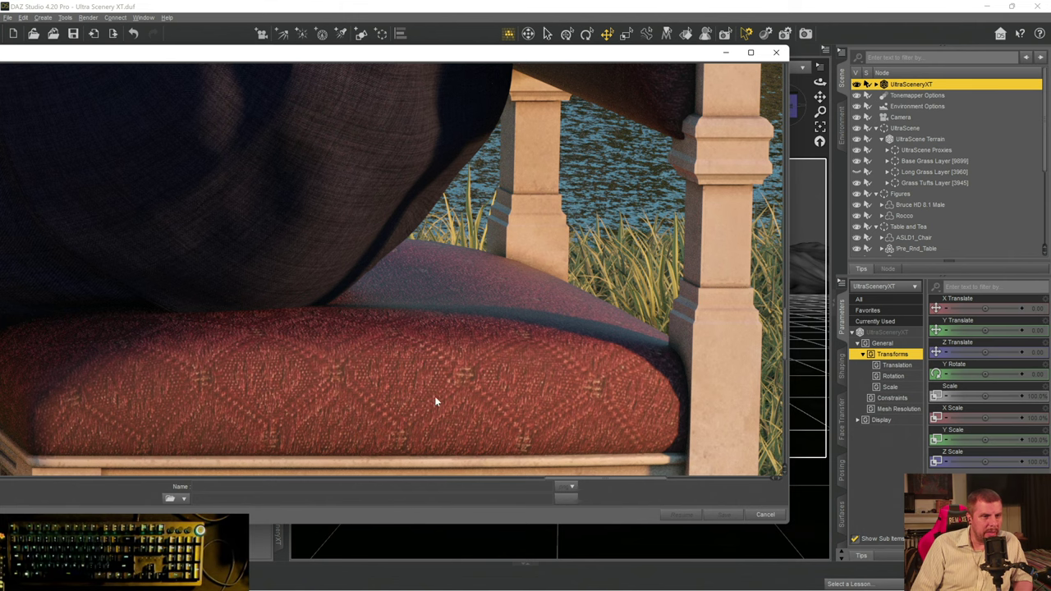
pyautogui.scroll(2, 328, 403)
pyautogui.scroll(2, 454, 428)
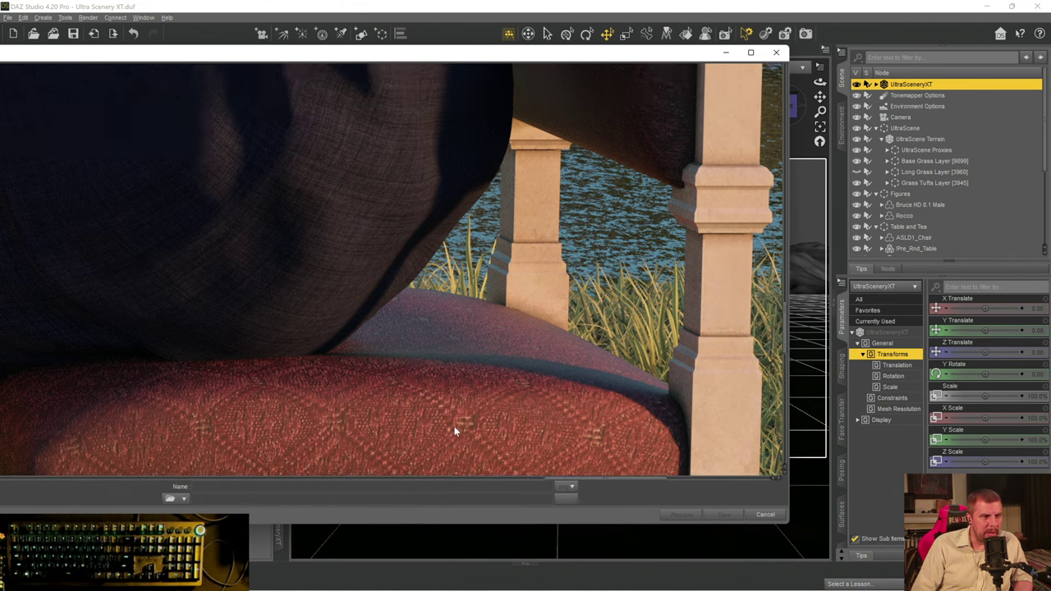
pyautogui.scroll(-4, 457, 429)
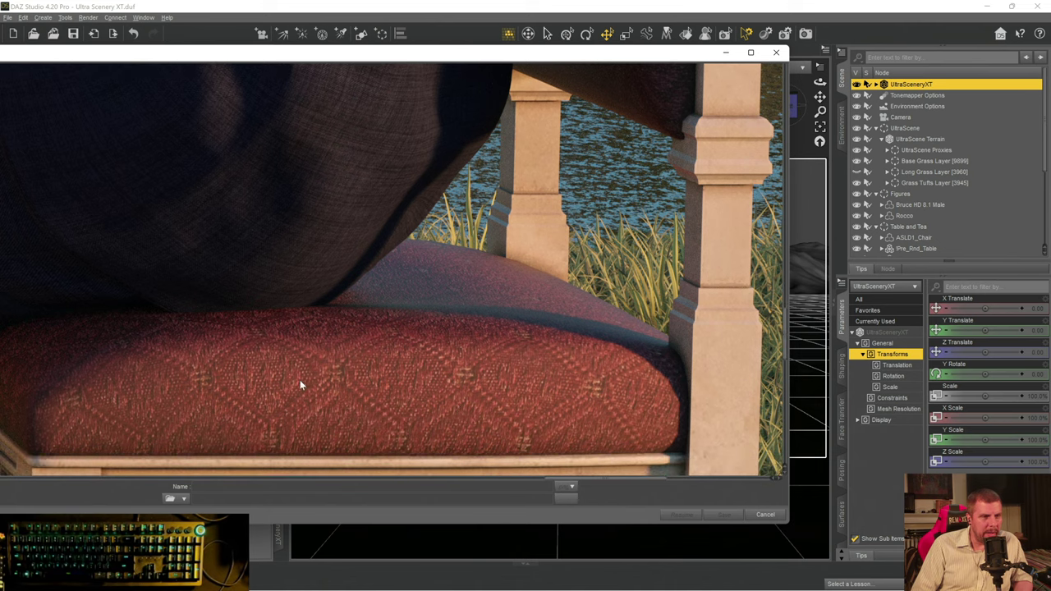
# - Inspect the chair's upholstered backrest from its top rail to its lower edge, beside the navy jacket's back
pyautogui.scroll(10, 493, 400)
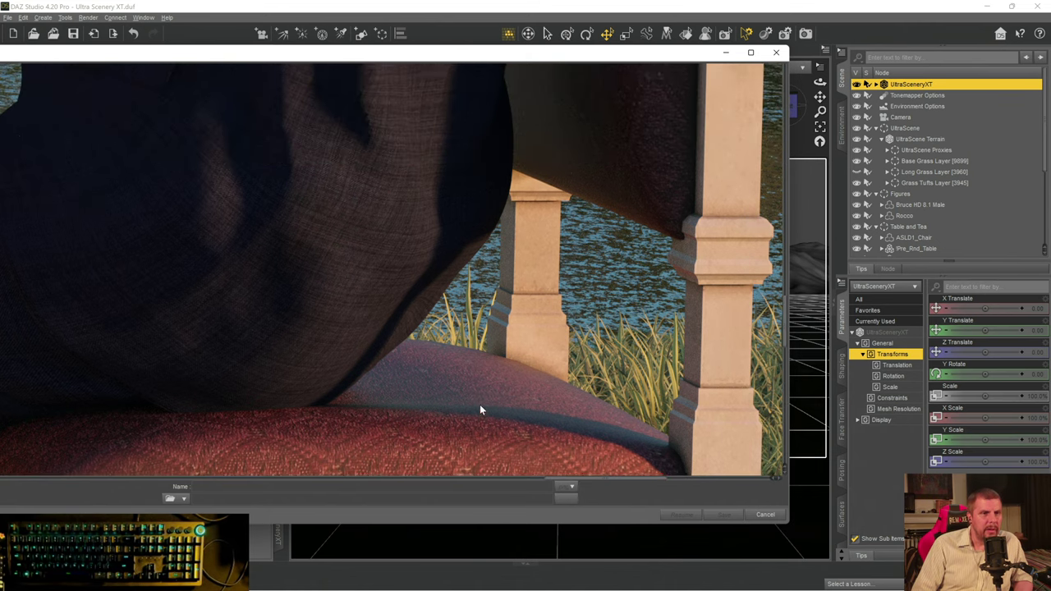
pyautogui.scroll(10, 493, 400)
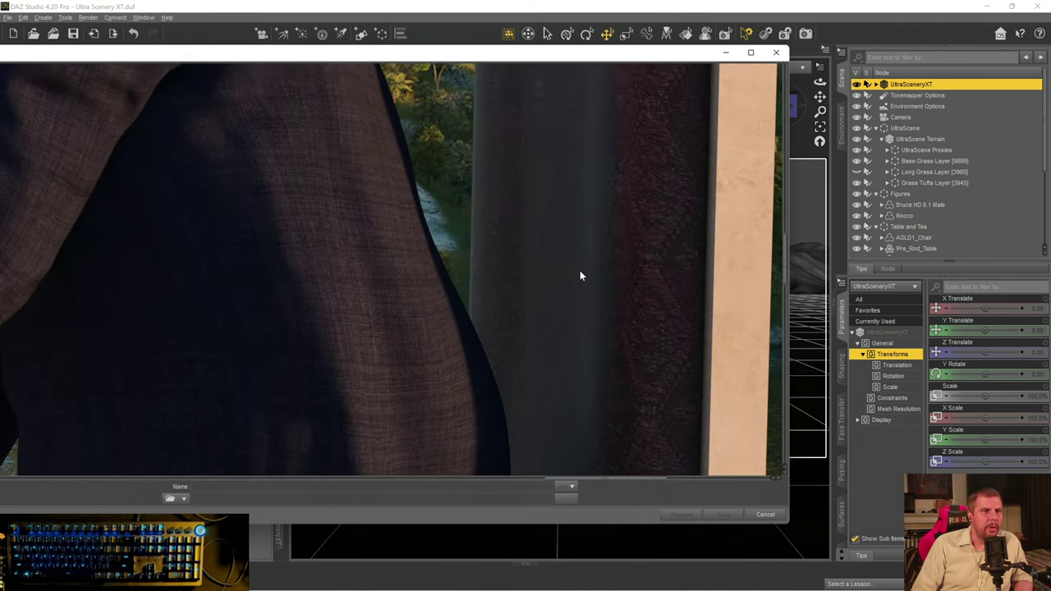
pyautogui.scroll(8, 597, 268)
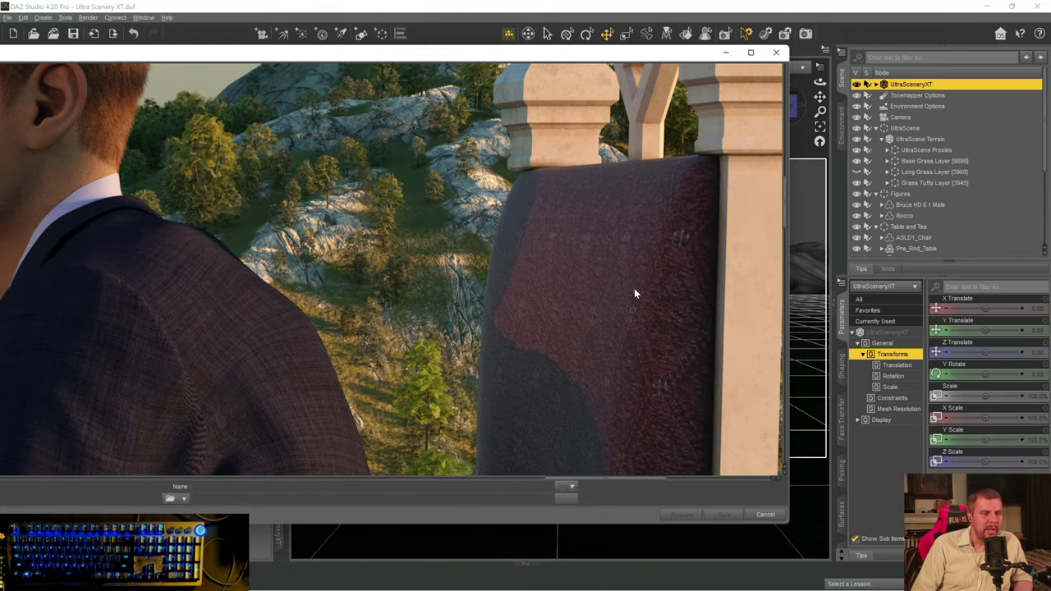
pyautogui.scroll(-8, 629, 324)
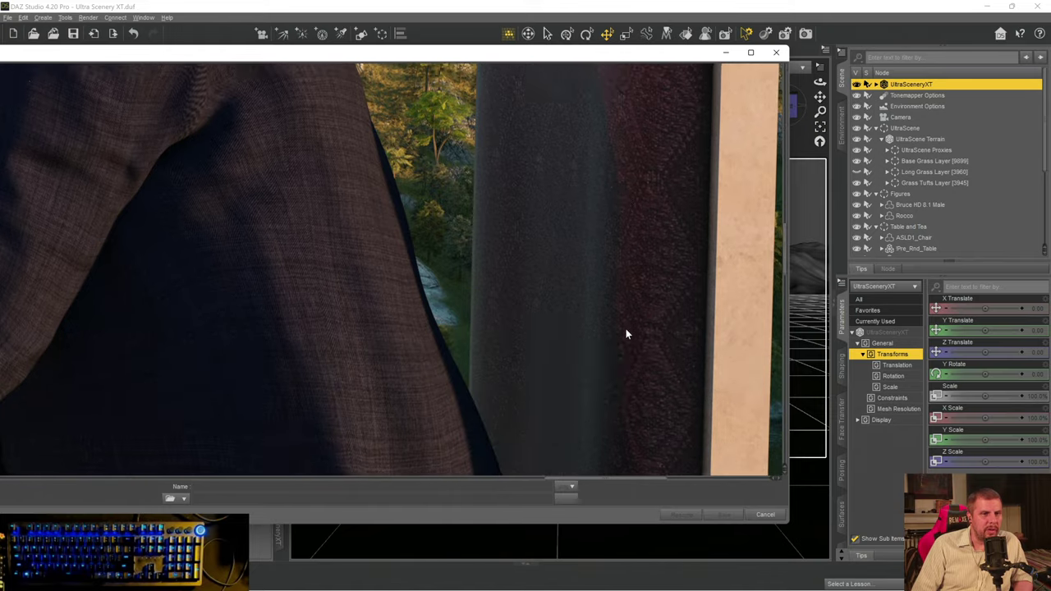
pyautogui.scroll(-5, 626, 333)
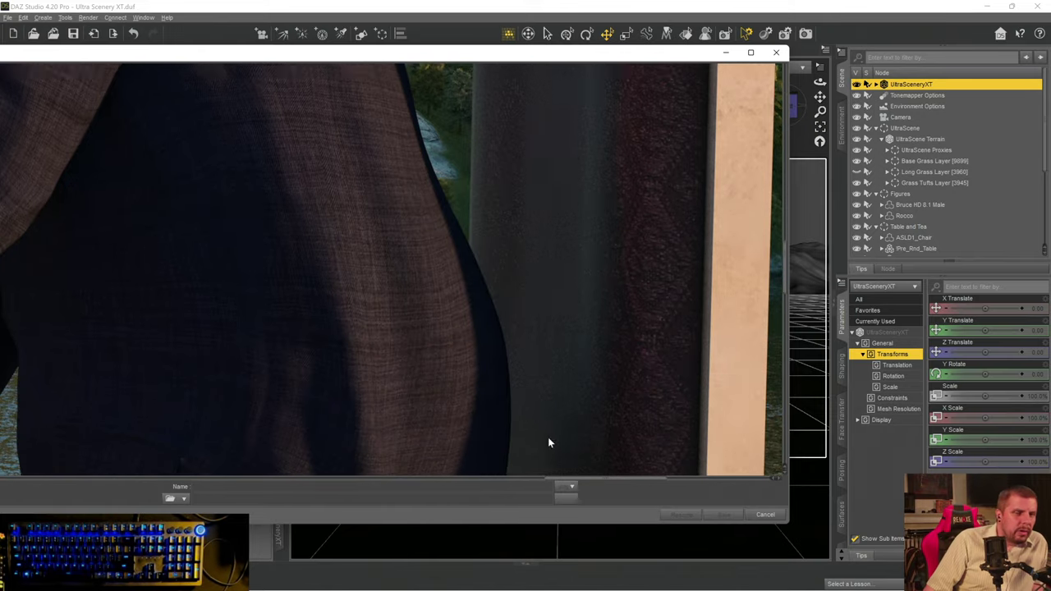
pyautogui.scroll(-3, 608, 411)
pyautogui.scroll(-3, 654, 389)
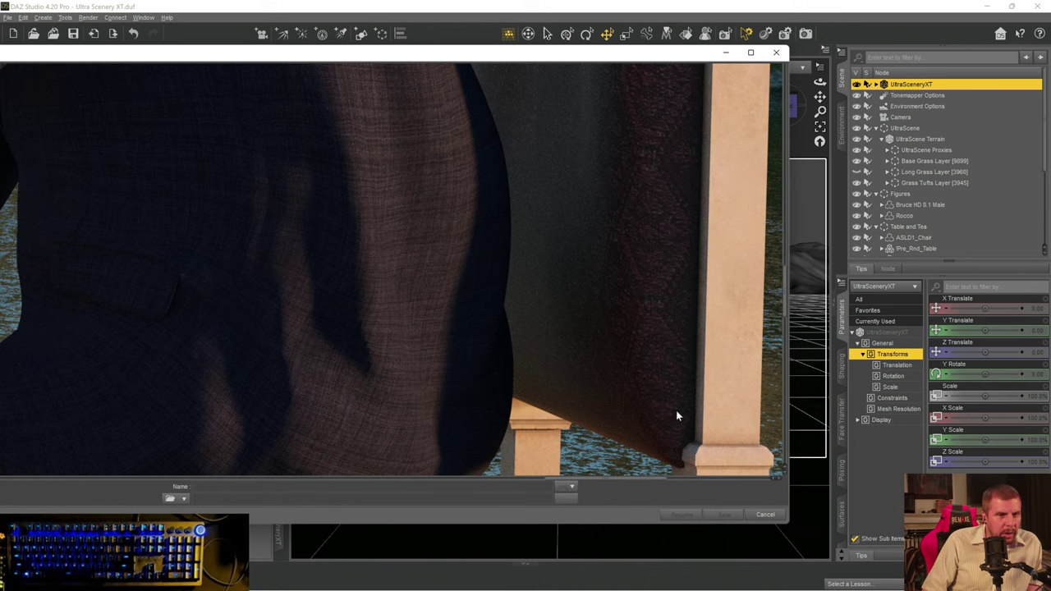
# - Move the render window to uncover the progress log, and inspect the red rose on the tabletop
pyautogui.moveTo(358, 57); pyautogui.dragTo(578, 80)
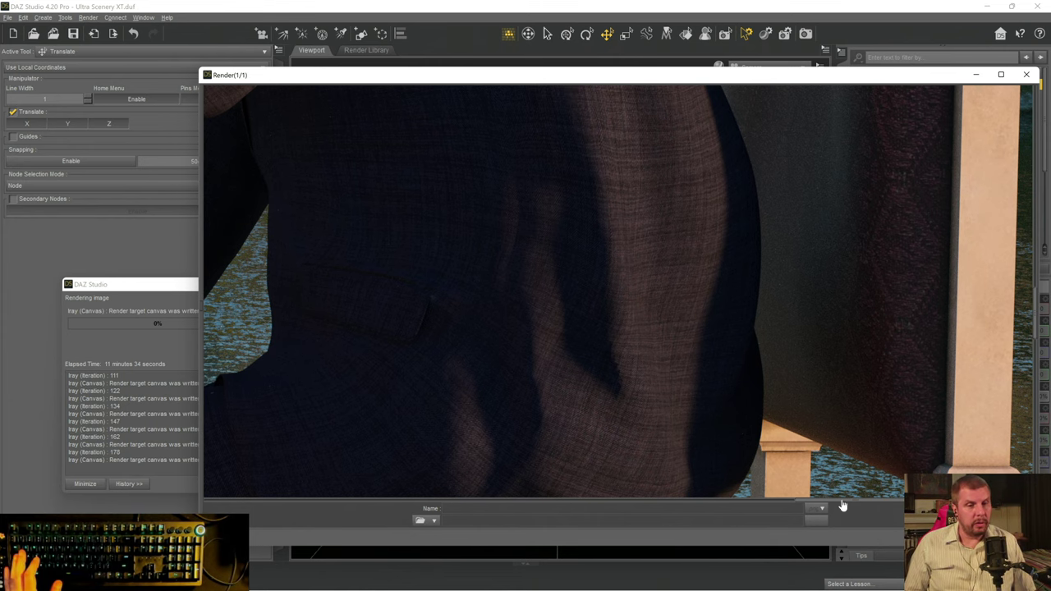
pyautogui.moveTo(849, 503); pyautogui.dragTo(579, 503)
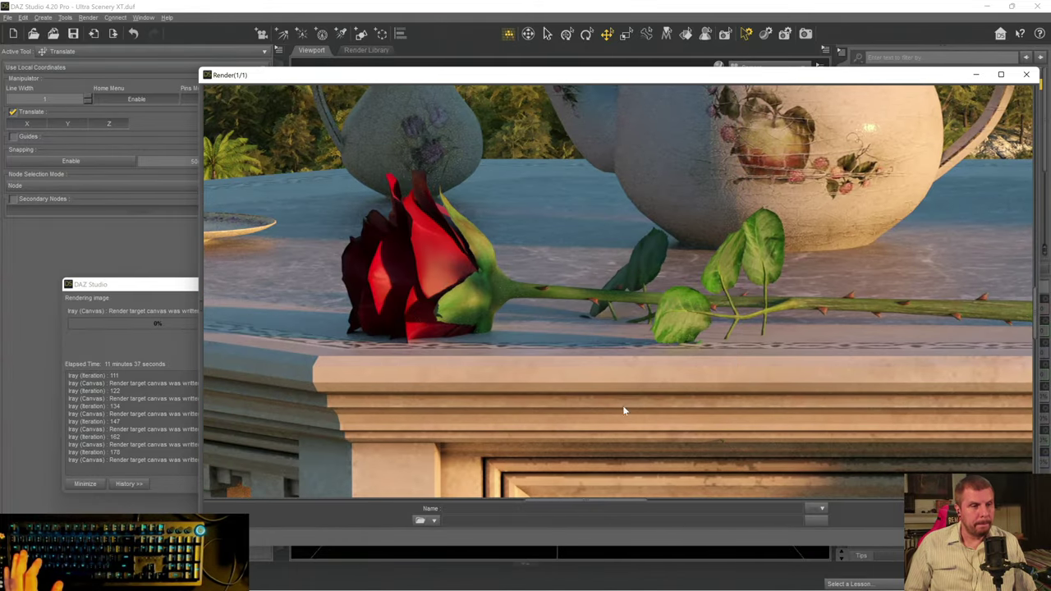
pyautogui.scroll(3, 622, 411)
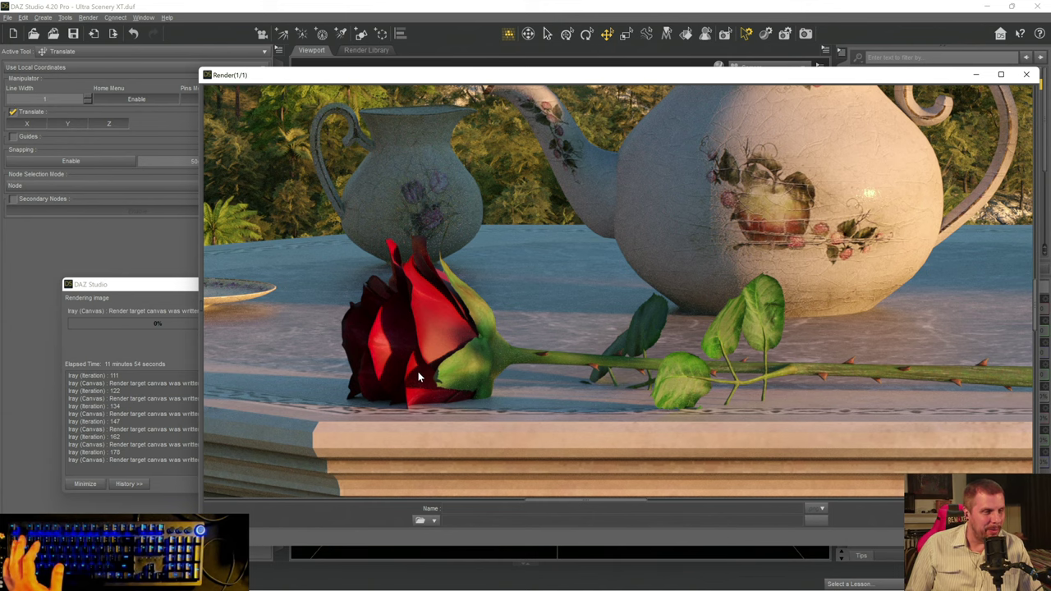
pyautogui.scroll(1, 416, 375)
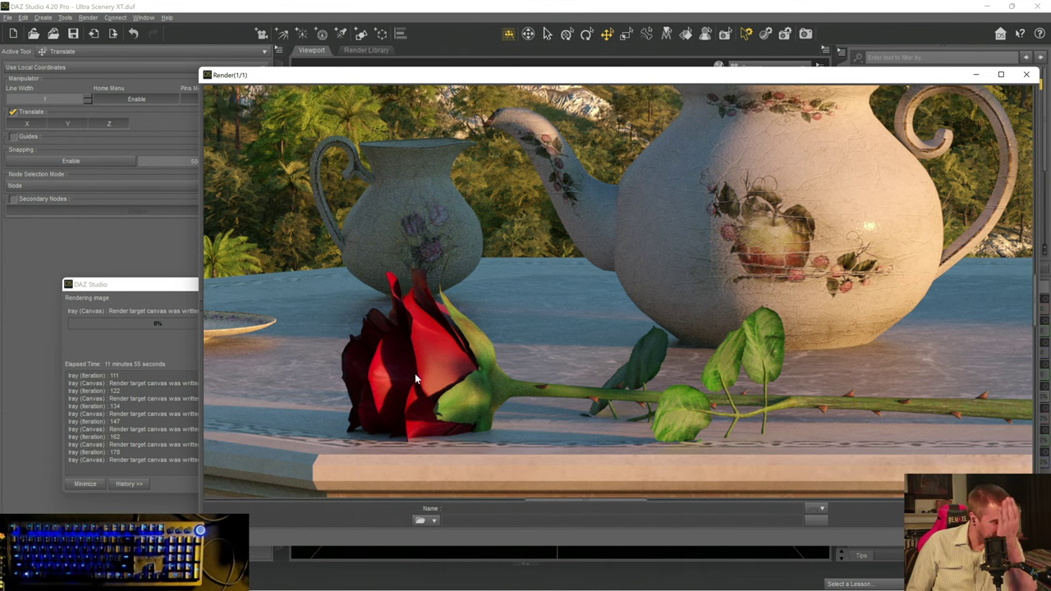
pyautogui.scroll(-3, 373, 385)
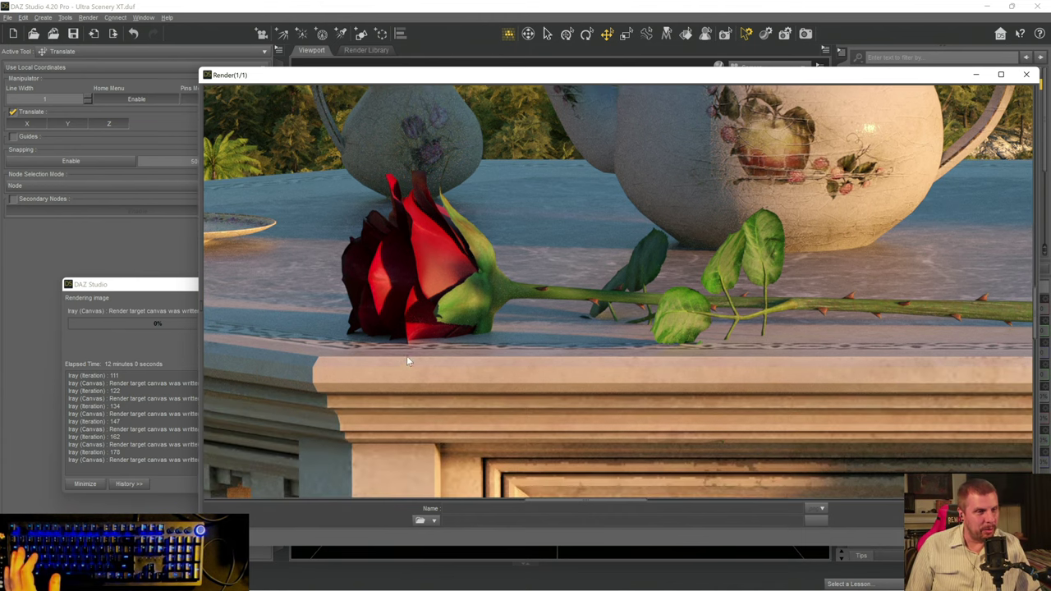
pyautogui.scroll(1, 575, 349)
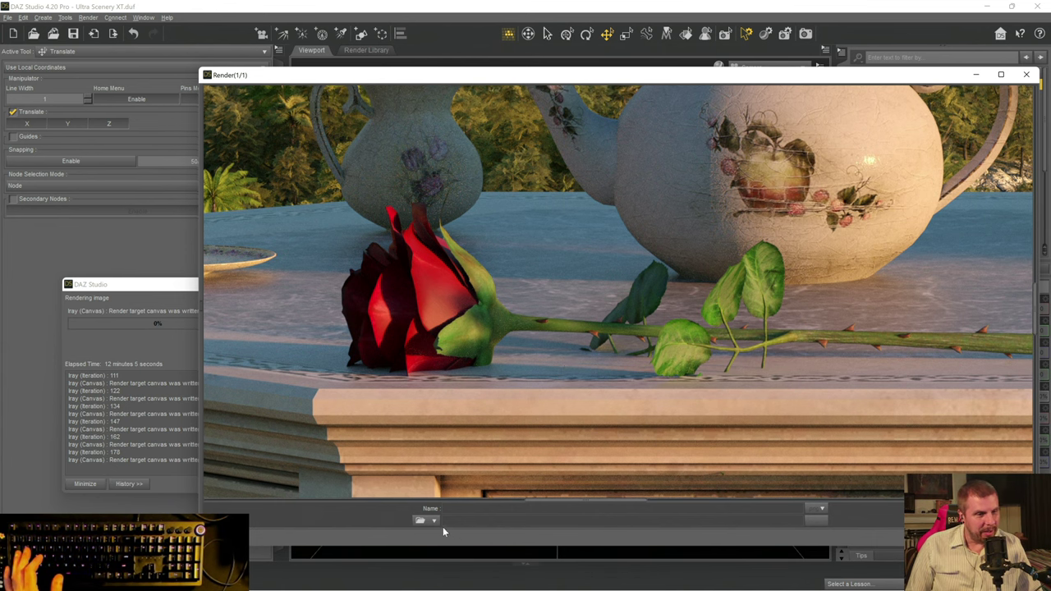
# - Examine the rose's thorny stem and leaves along the table edge and the cracked glaze of the teapot behind it
pyautogui.moveTo(559, 503); pyautogui.dragTo(530, 451)
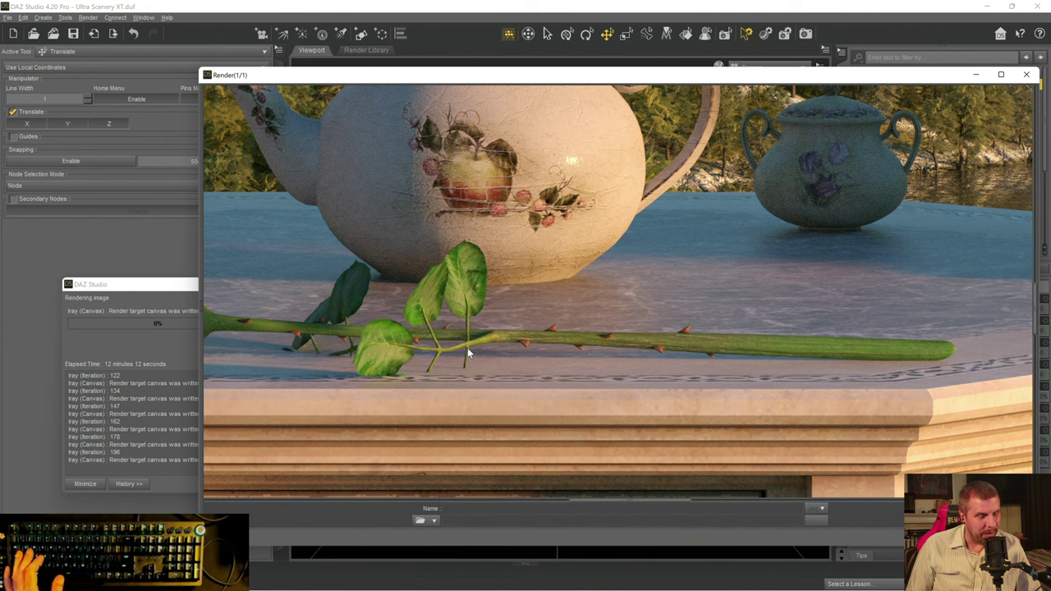
pyautogui.moveTo(584, 504); pyautogui.dragTo(552, 502)
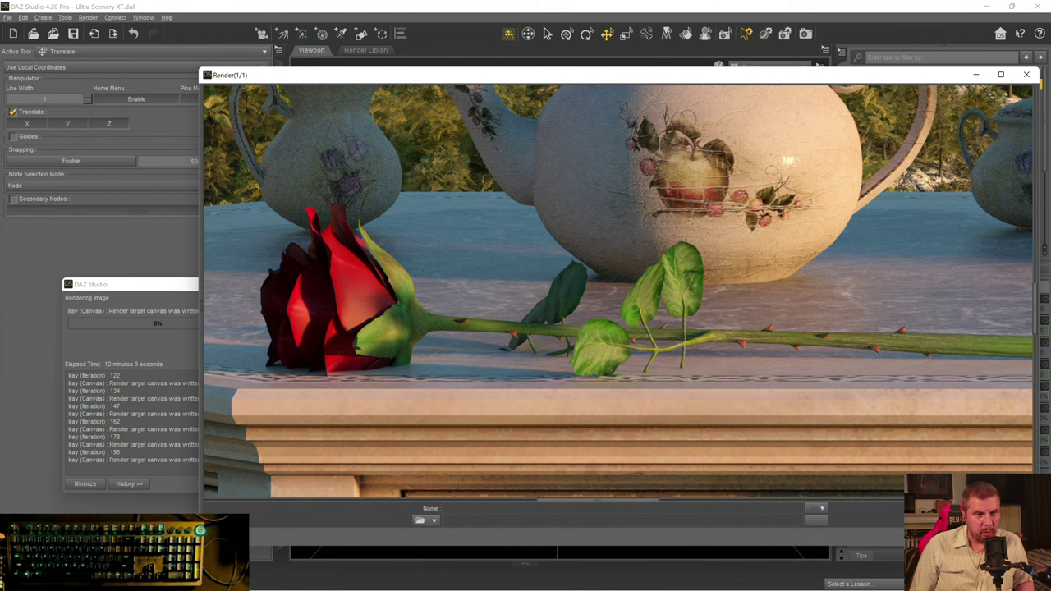
pyautogui.scroll(3, 698, 362)
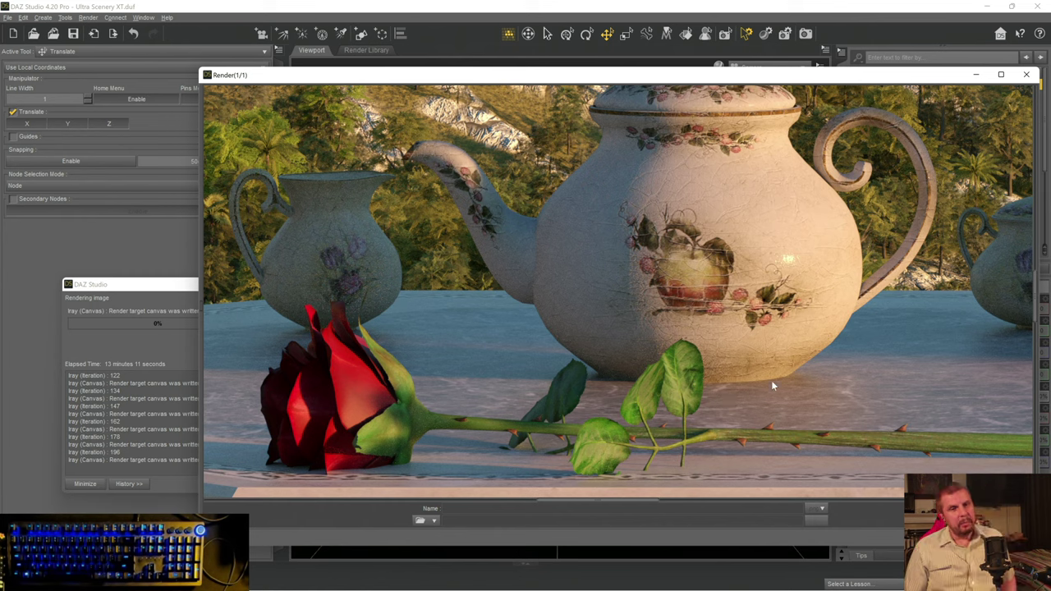
pyautogui.scroll(-1, 772, 369)
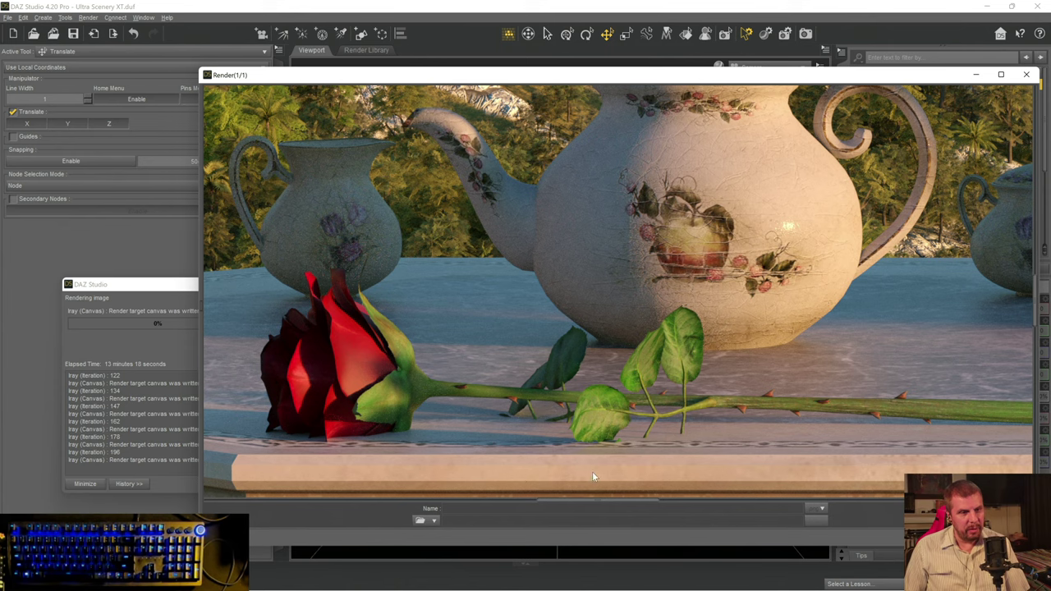
# - Inspect the fabric of the navy jacket's sleeve in the render, from the shoulder seam and elbow to the cuff
pyautogui.moveTo(559, 502); pyautogui.dragTo(768, 497)
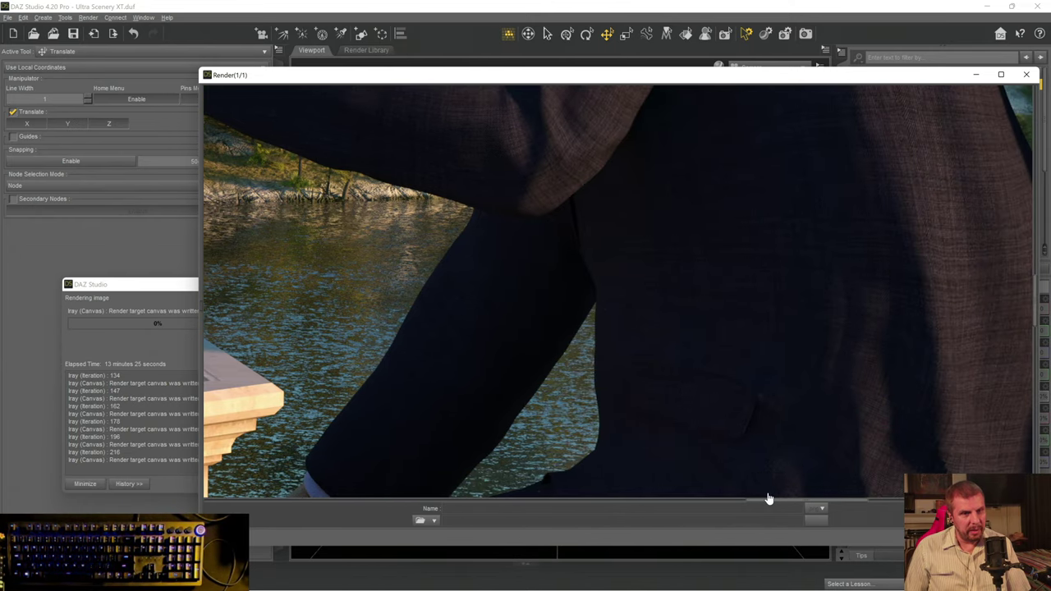
pyautogui.scroll(5, 802, 318)
pyautogui.scroll(3, 793, 327)
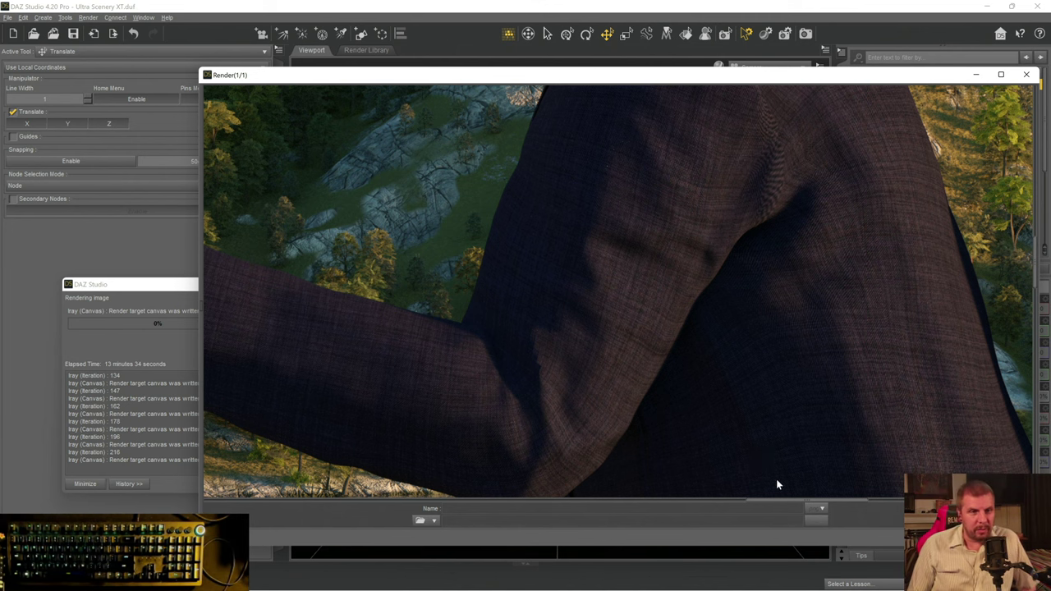
pyautogui.moveTo(789, 498); pyautogui.dragTo(755, 506)
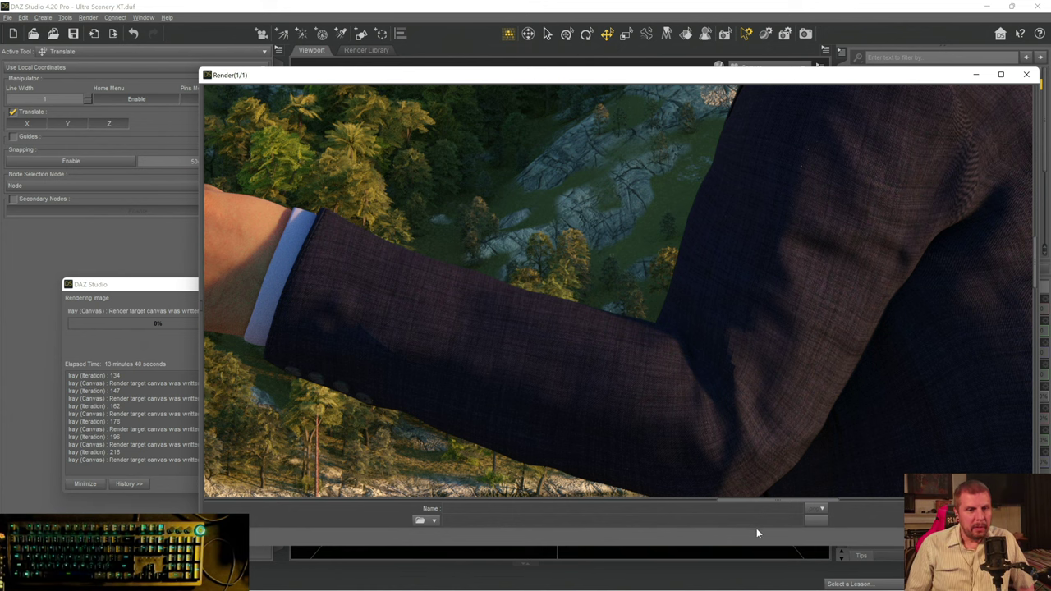
pyautogui.moveTo(740, 507); pyautogui.dragTo(764, 505)
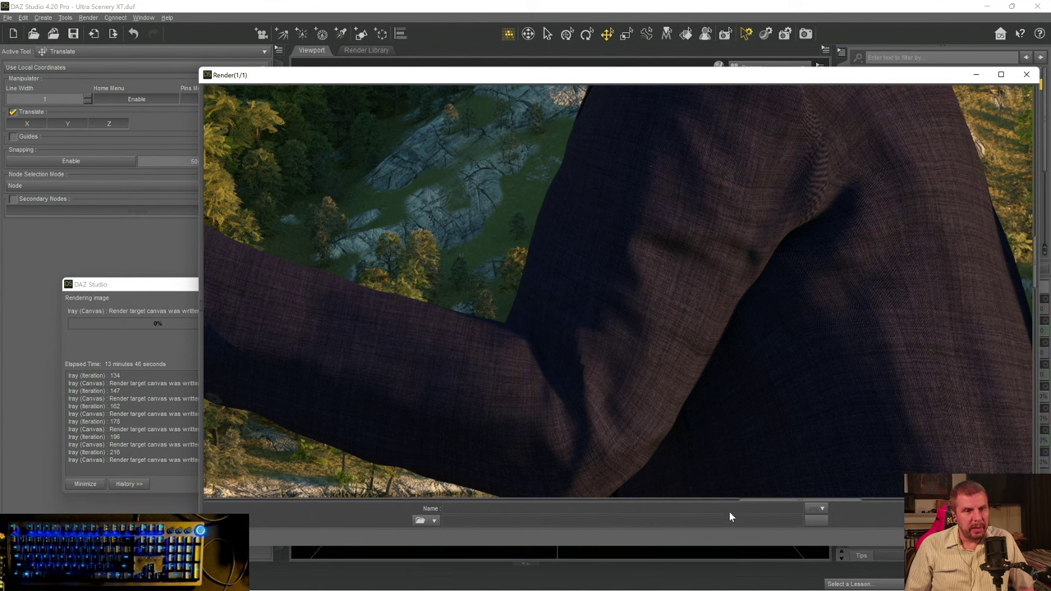
# - Examine the brown-suited man from his buttoned sleeve and jacket up to his collar, beard and hair
pyautogui.moveTo(772, 507); pyautogui.dragTo(452, 461)
pyautogui.scroll(-5, 488, 446)
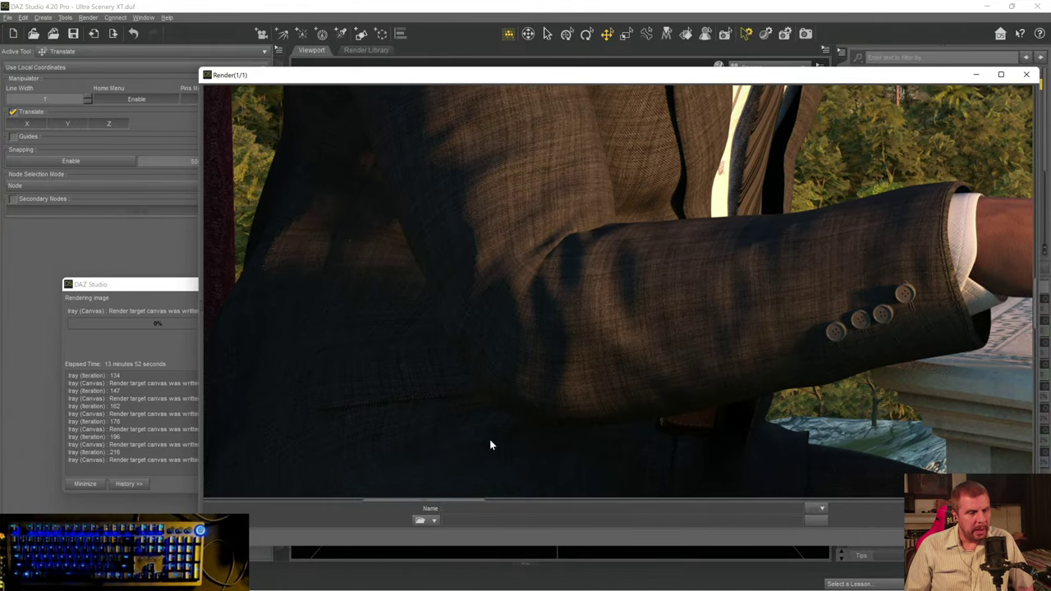
pyautogui.scroll(9, 512, 391)
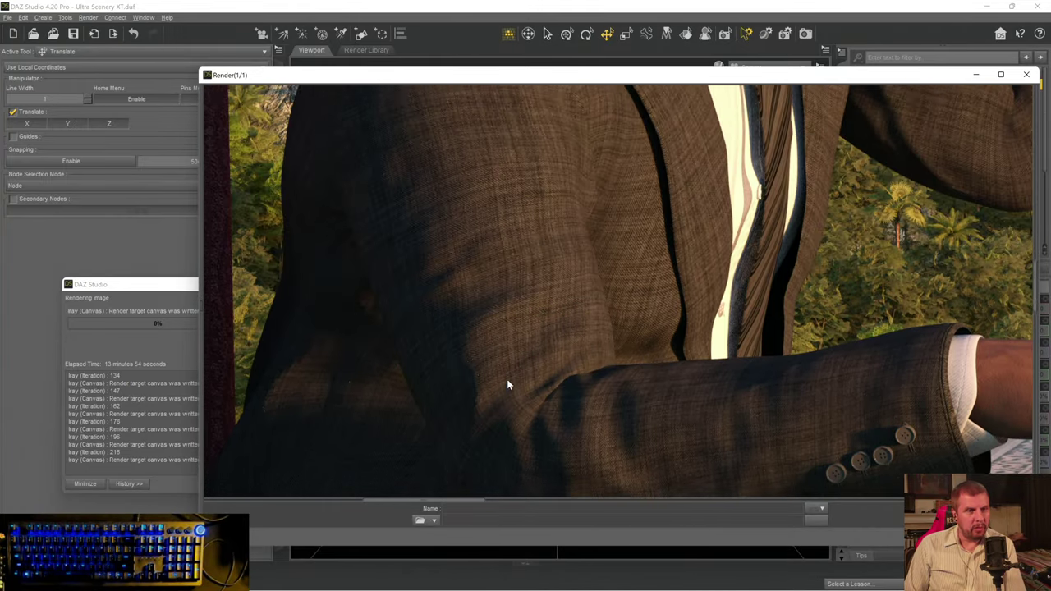
pyautogui.scroll(9, 520, 377)
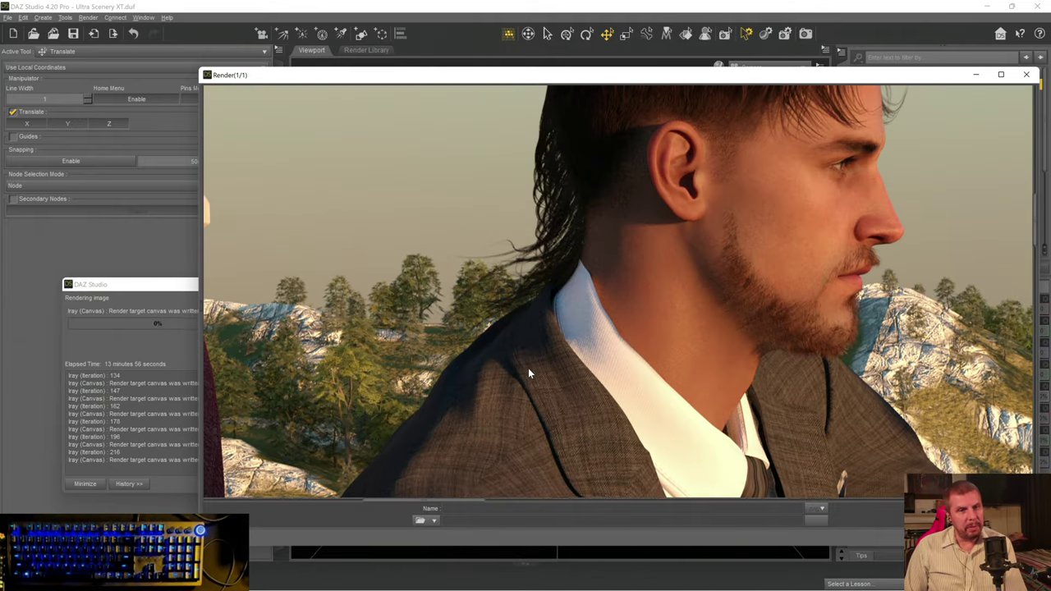
# - Check the navy-suited man's profile and the weave of his jacket from the shoulder to the elbow
pyautogui.moveTo(460, 505); pyautogui.dragTo(837, 530)
pyautogui.scroll(-10, 754, 408)
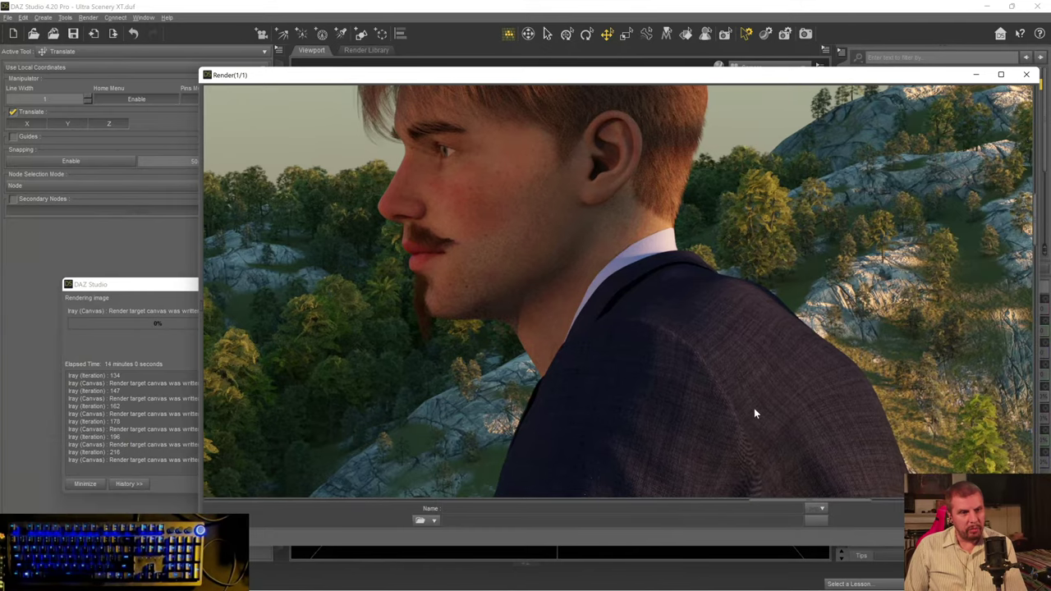
pyautogui.scroll(-10, 735, 419)
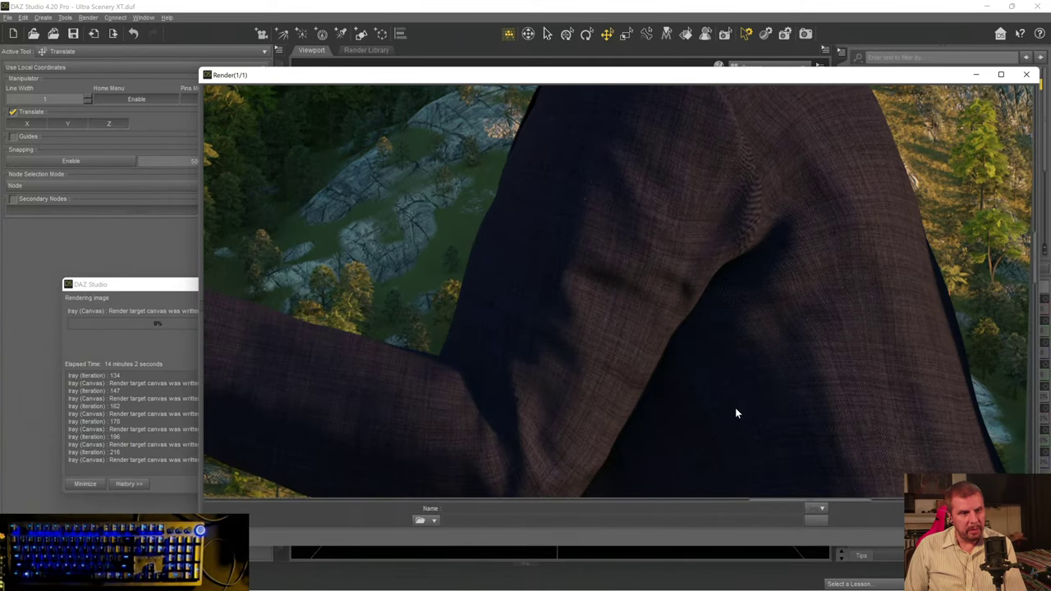
# - Examine the navy-suited man's jacket and trousers down to the red patterned chair cushion, then back up to his elbow
pyautogui.scroll(-10, 742, 403)
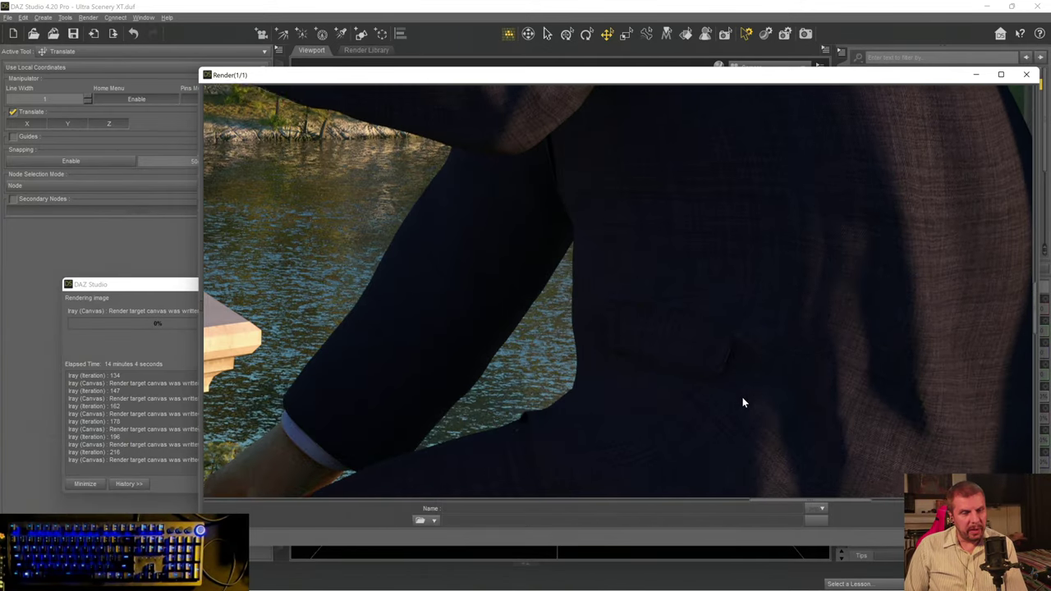
pyautogui.scroll(-3, 741, 406)
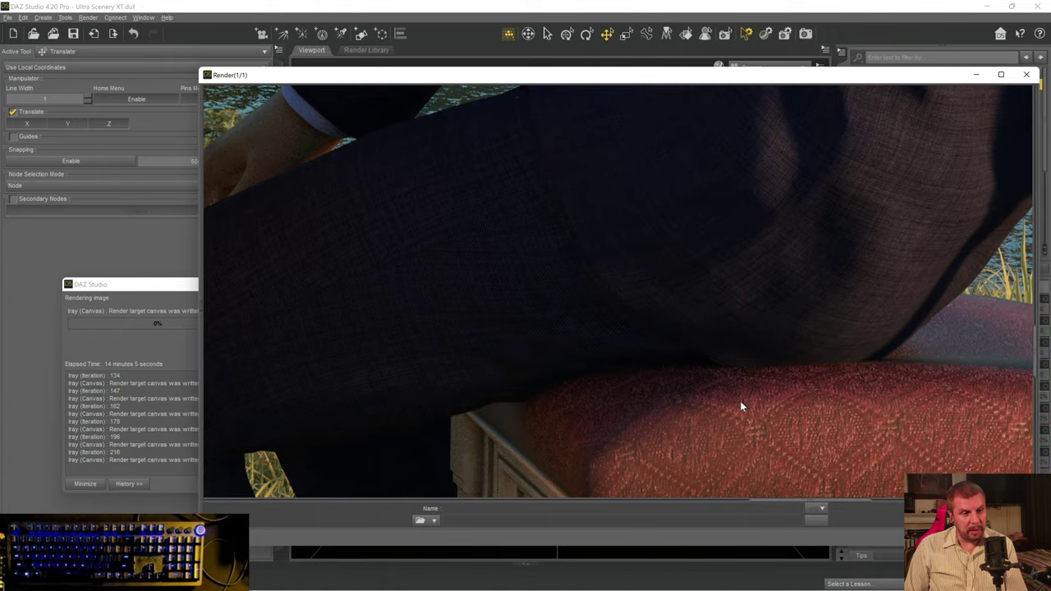
pyautogui.moveTo(766, 503)
pyautogui.mouseDown()
pyautogui.moveTo(711, 504)
pyautogui.moveTo(747, 504)
pyautogui.mouseUp()
pyautogui.scroll(8, 729, 408)
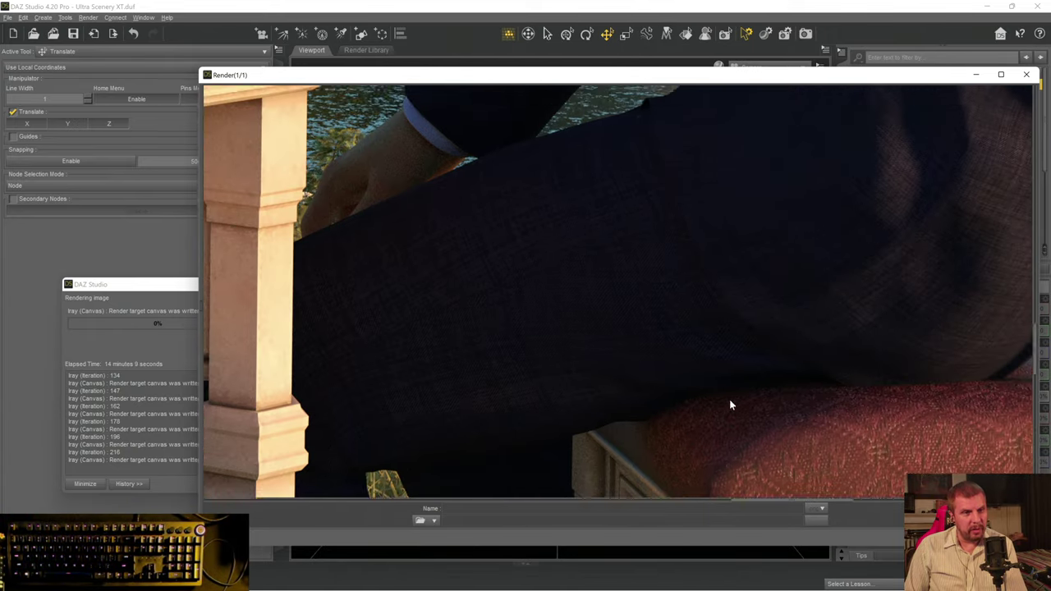
pyautogui.scroll(2, 728, 229)
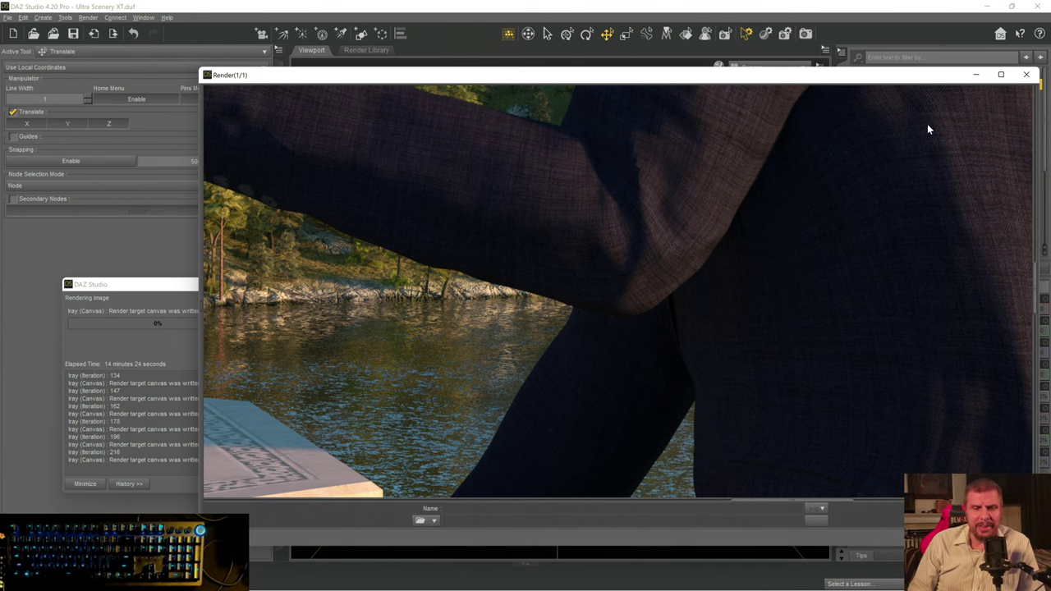
# - Inspect the brown-suited man's raised sleeve, shirt cuff and hand holding the teacup against the wooded hills
pyautogui.moveTo(776, 507); pyautogui.dragTo(521, 488)
pyautogui.scroll(3, 506, 334)
pyautogui.scroll(3, 521, 311)
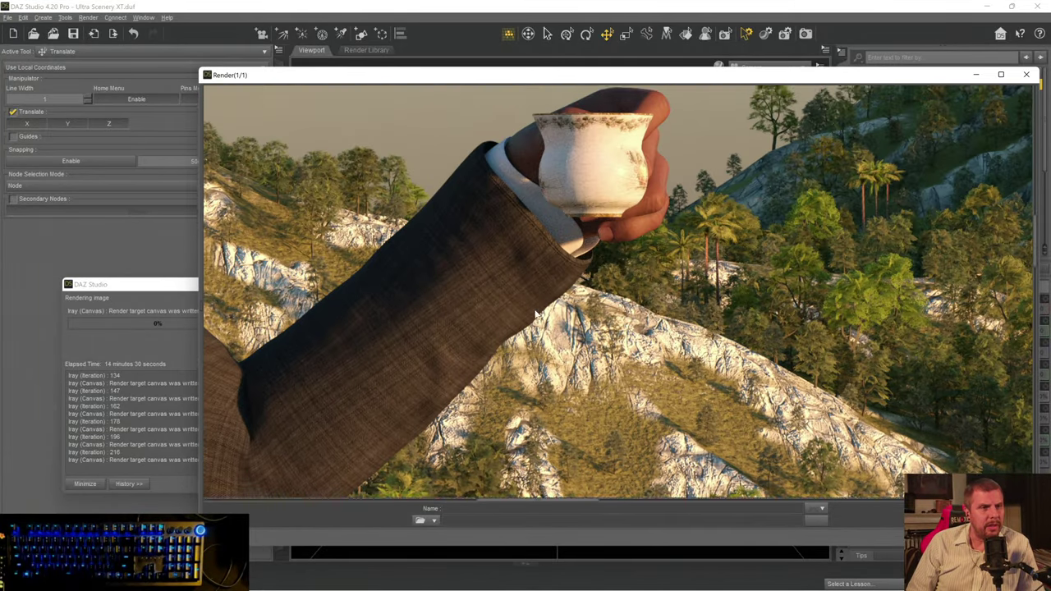
pyautogui.moveTo(539, 507); pyautogui.dragTo(559, 523)
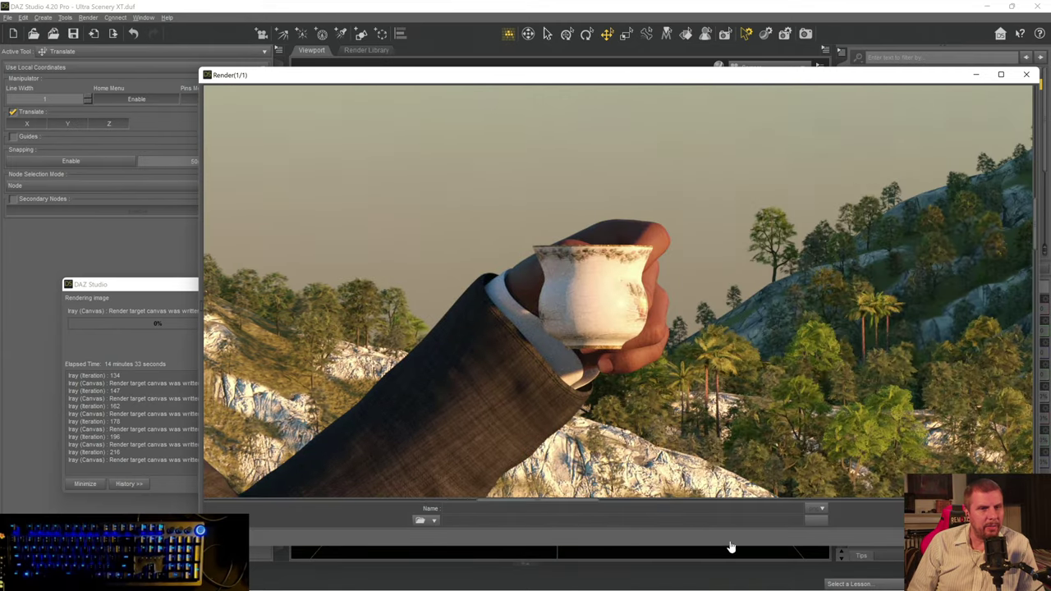
# - Inspect the navy-suited man's hair, face and moustache down to his collar and shoulder
pyautogui.click(829, 500)
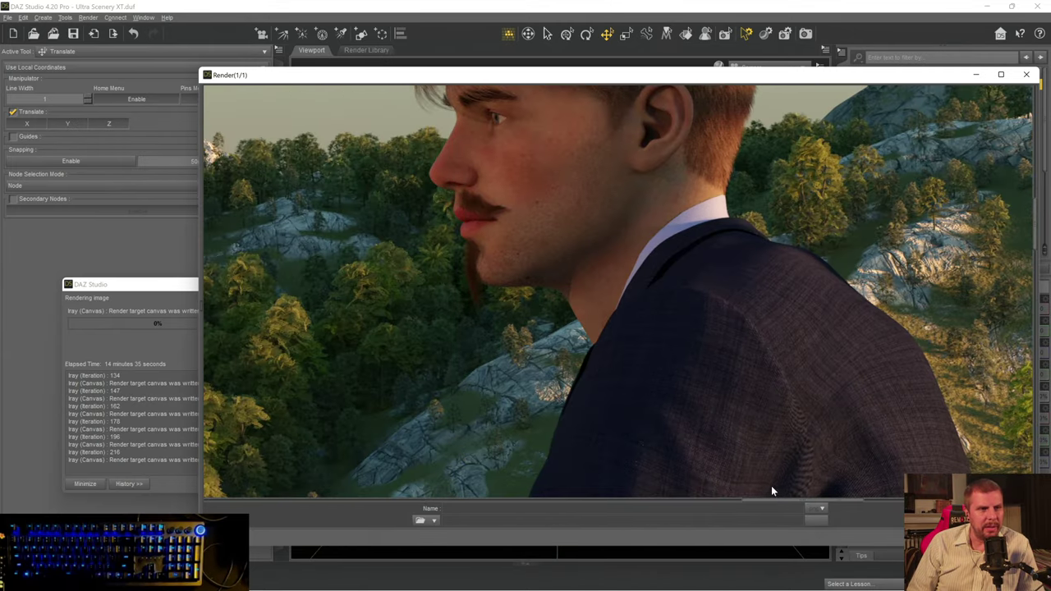
pyautogui.scroll(5, 741, 411)
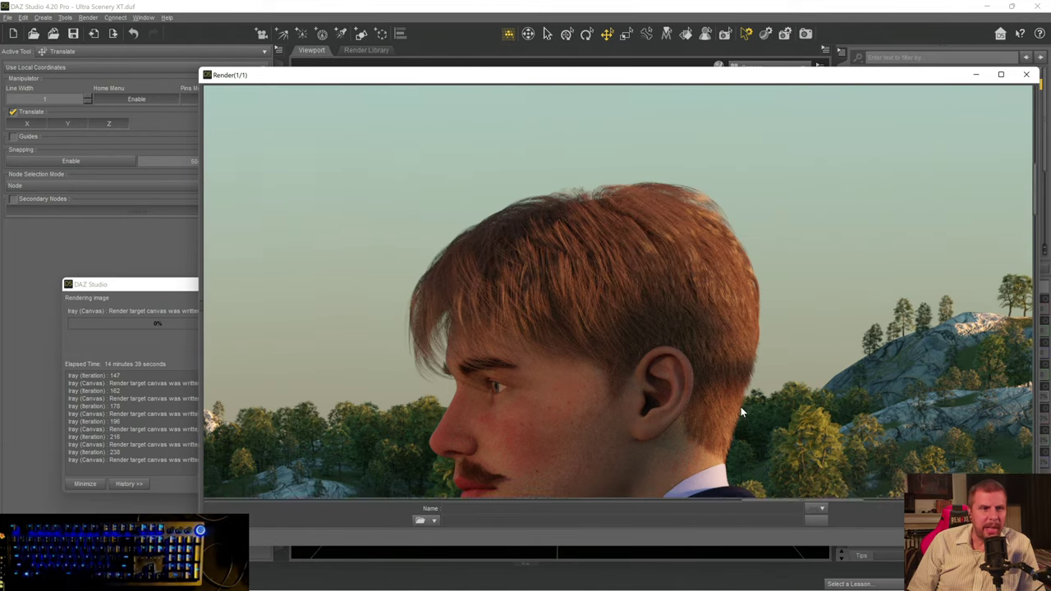
pyautogui.scroll(-2, 737, 410)
pyautogui.scroll(-4, 734, 401)
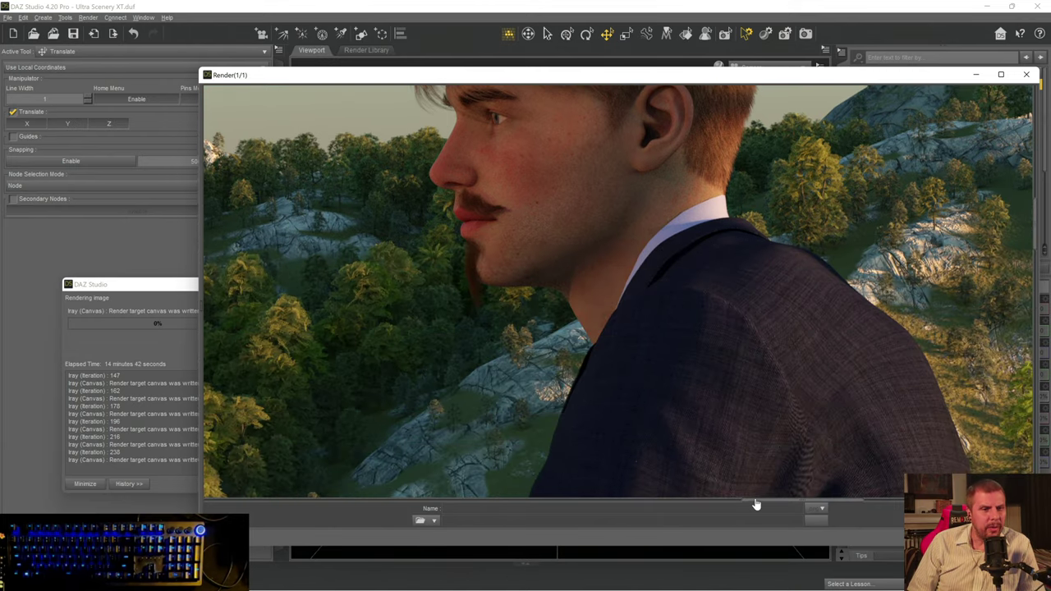
# - Inspect the brown-suited man's profile, from his hair and ear to his beard, collar, tie and lapel
pyautogui.moveTo(756, 505); pyautogui.dragTo(405, 484)
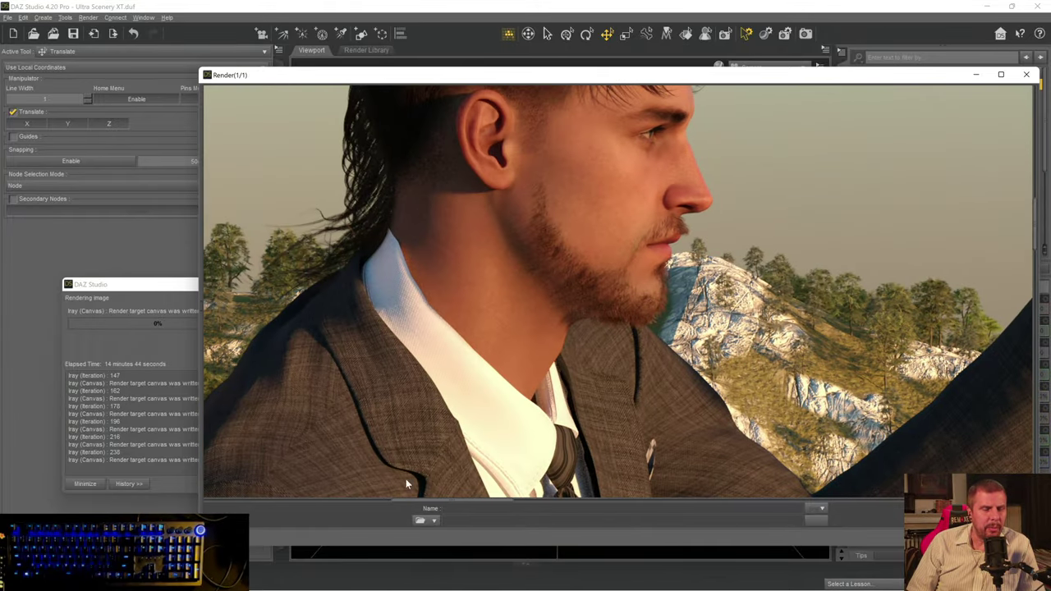
pyautogui.scroll(4, 390, 419)
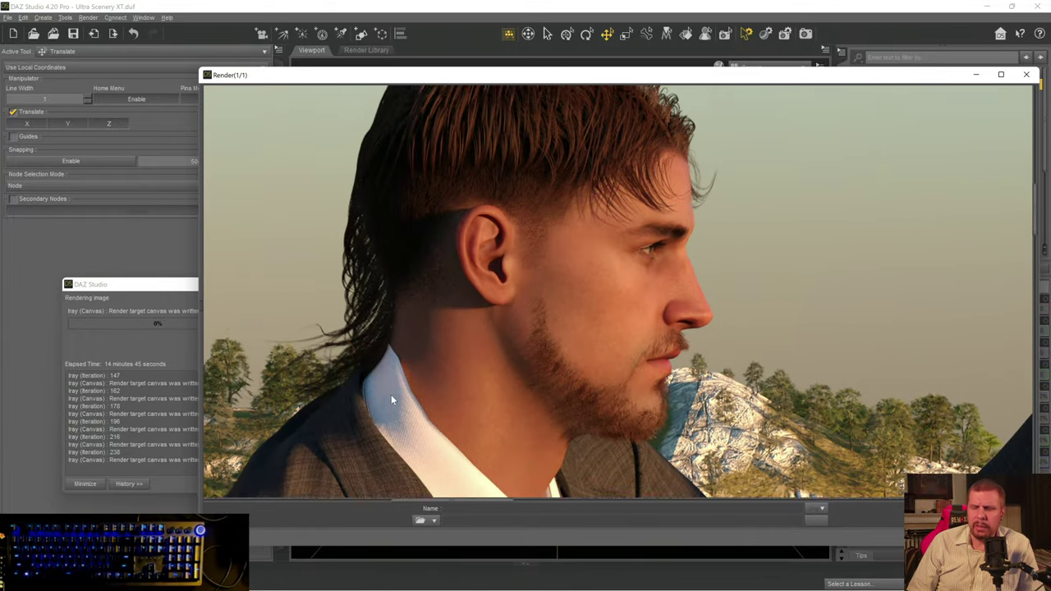
pyautogui.scroll(2, 401, 391)
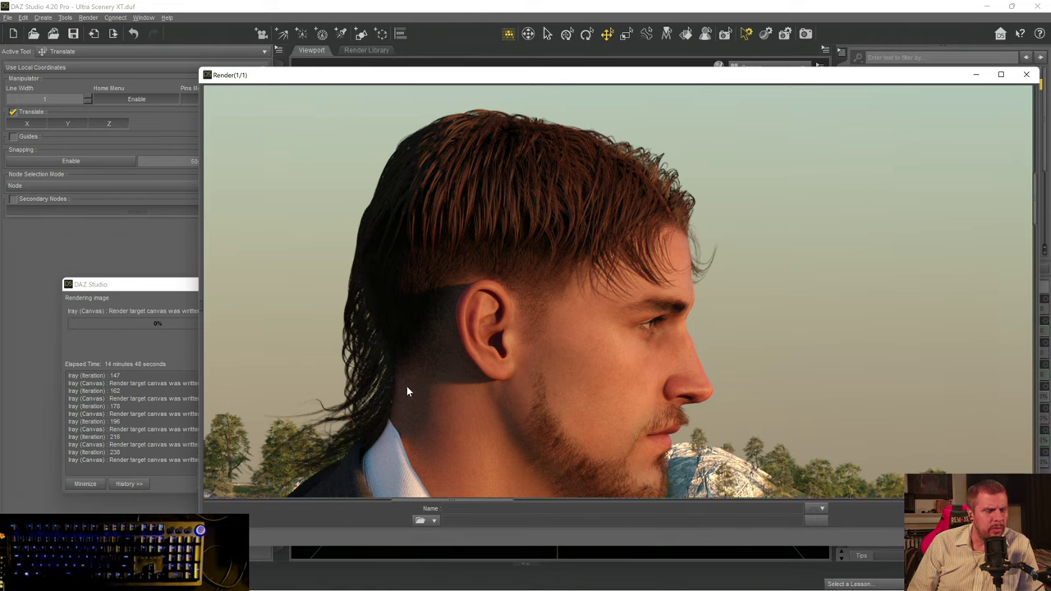
pyautogui.scroll(-2, 407, 386)
pyautogui.scroll(-5, 406, 386)
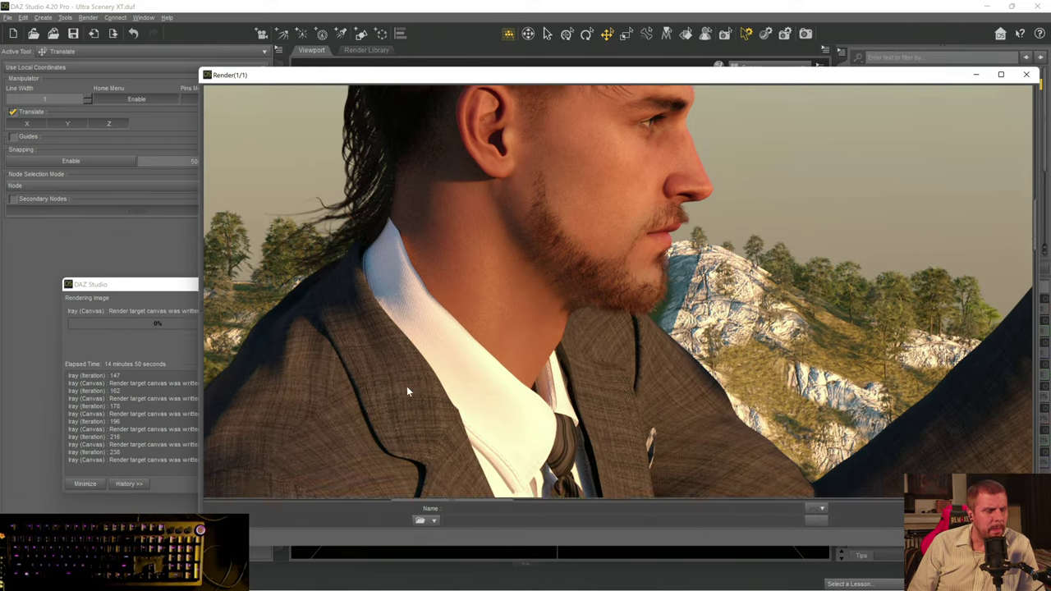
pyautogui.scroll(5, 406, 386)
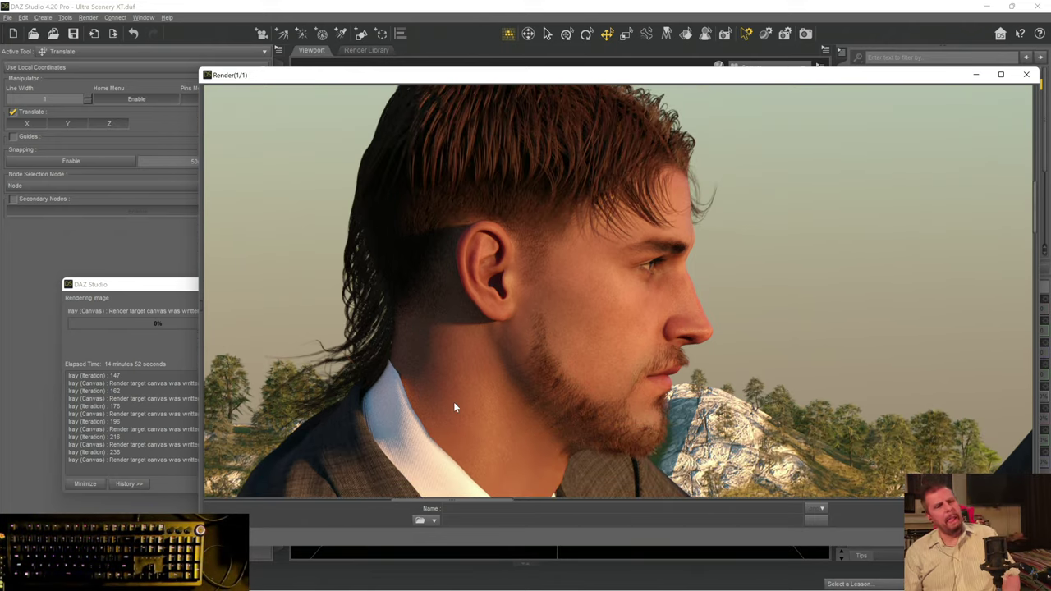
# - Minimize the render window to view the scene viewport, and restore the render
pyautogui.click(977, 76)
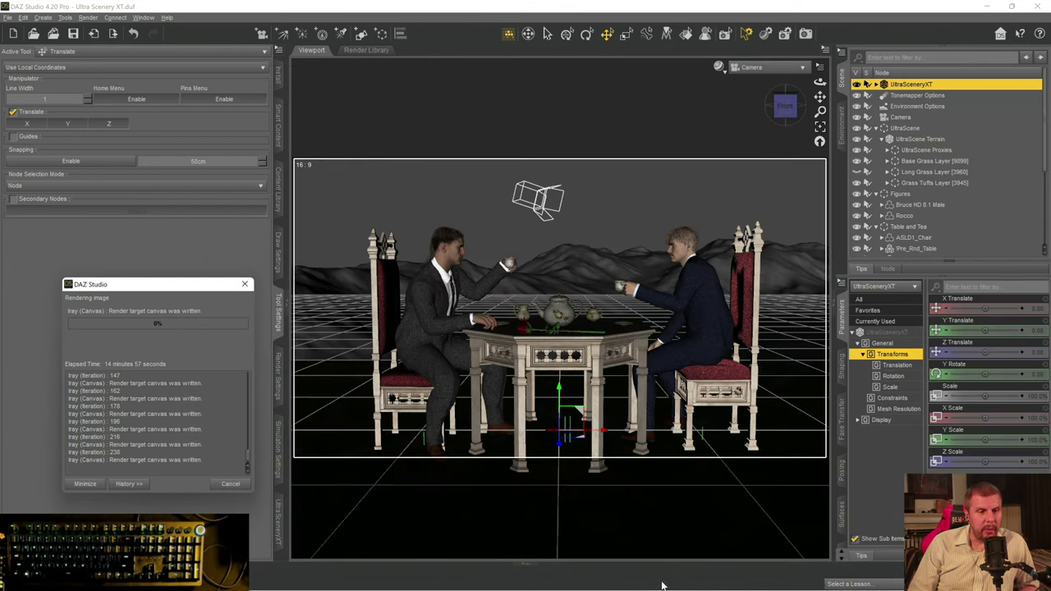
pyautogui.moveTo(674, 585)
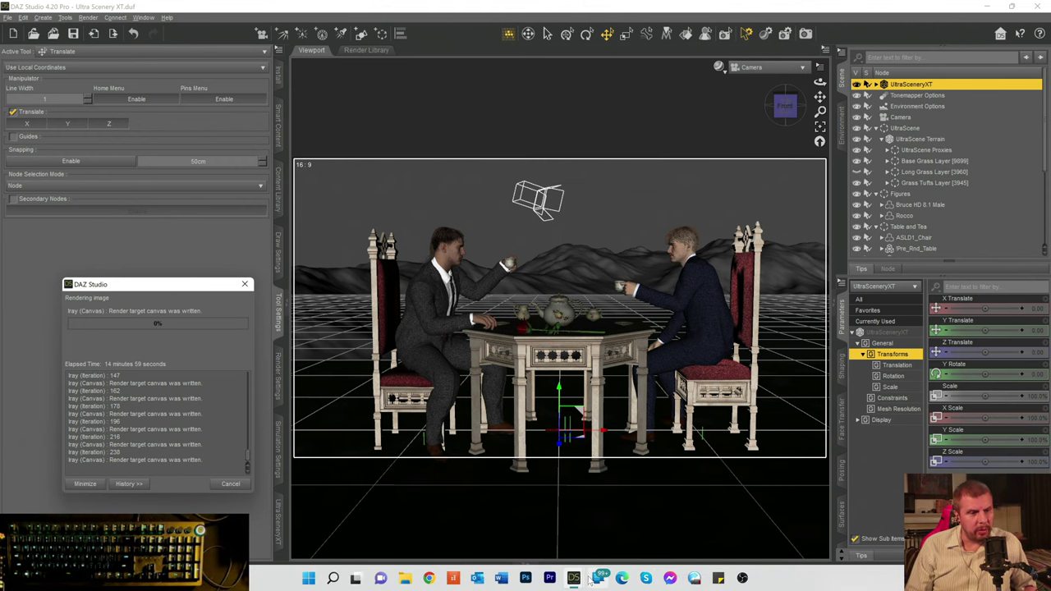
pyautogui.moveTo(589, 580)
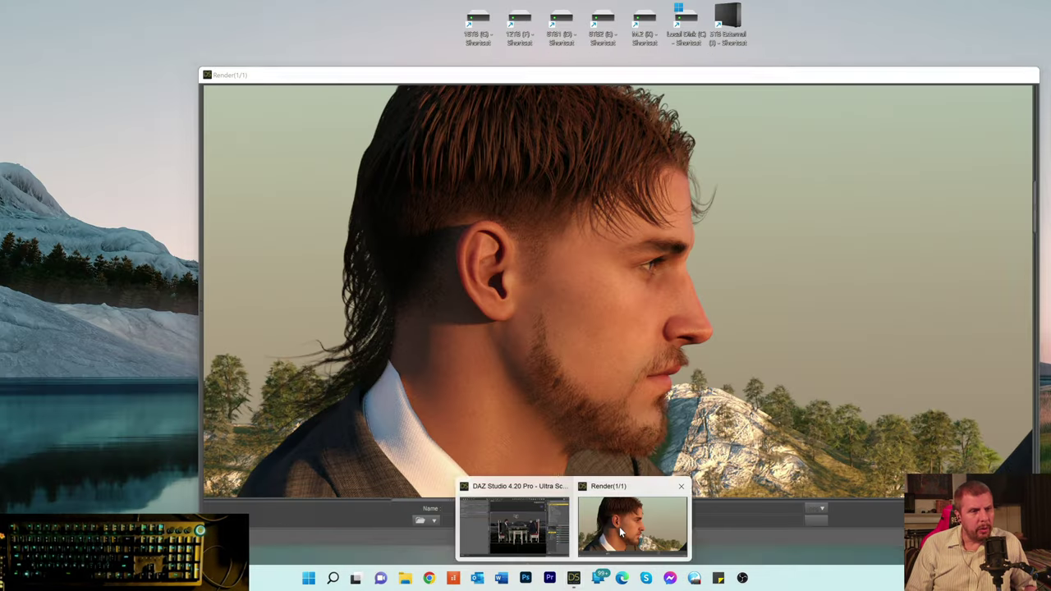
pyautogui.click(619, 527)
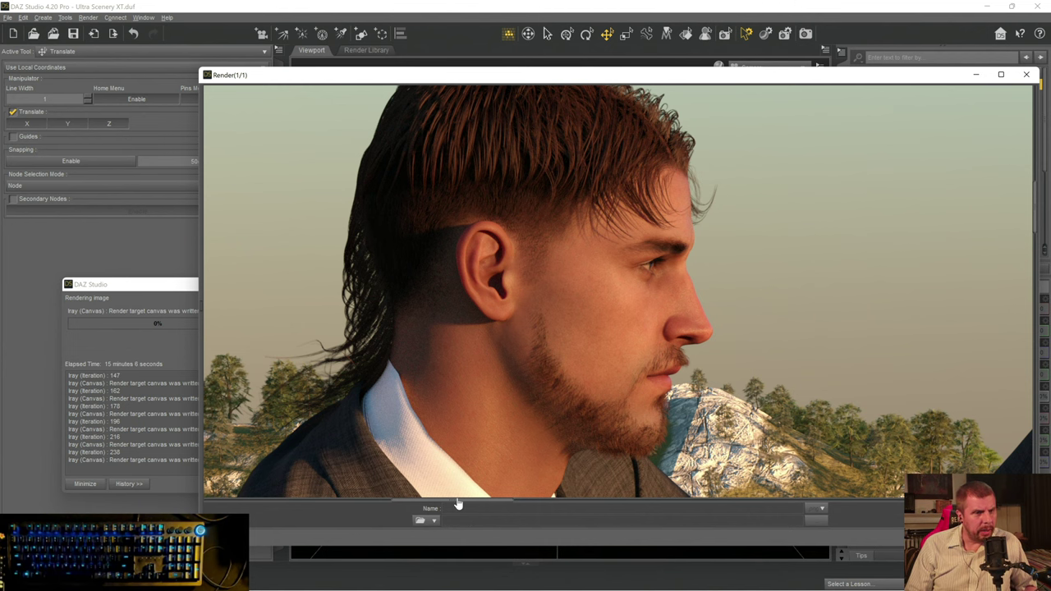
# - Examine the background hillside, the teapot and rose below it, and the plate at the table's corner
pyautogui.moveTo(458, 504); pyautogui.dragTo(609, 535)
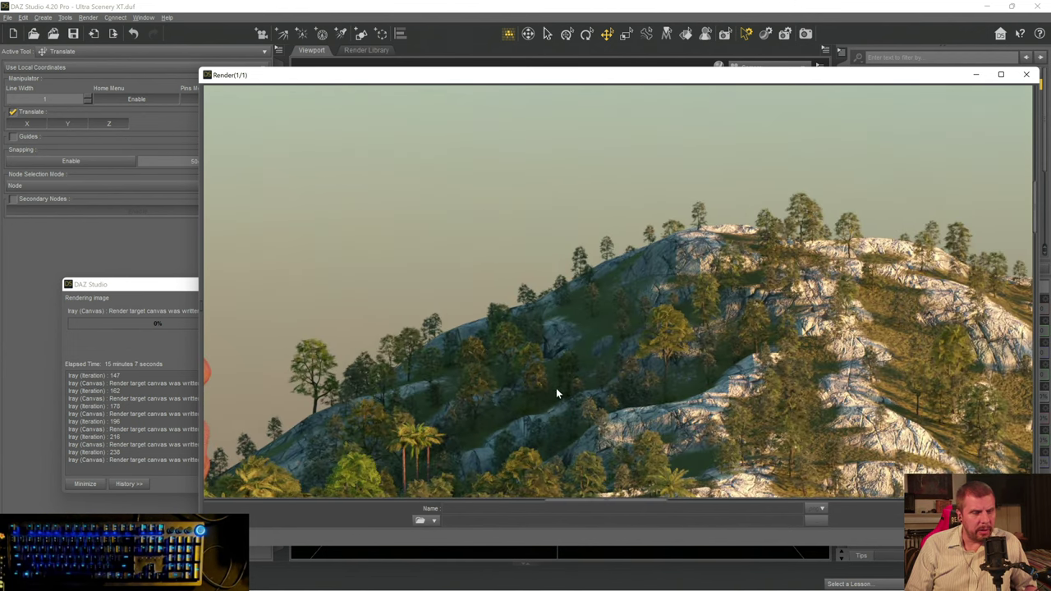
pyautogui.scroll(-10, 556, 403)
pyautogui.scroll(-5, 576, 442)
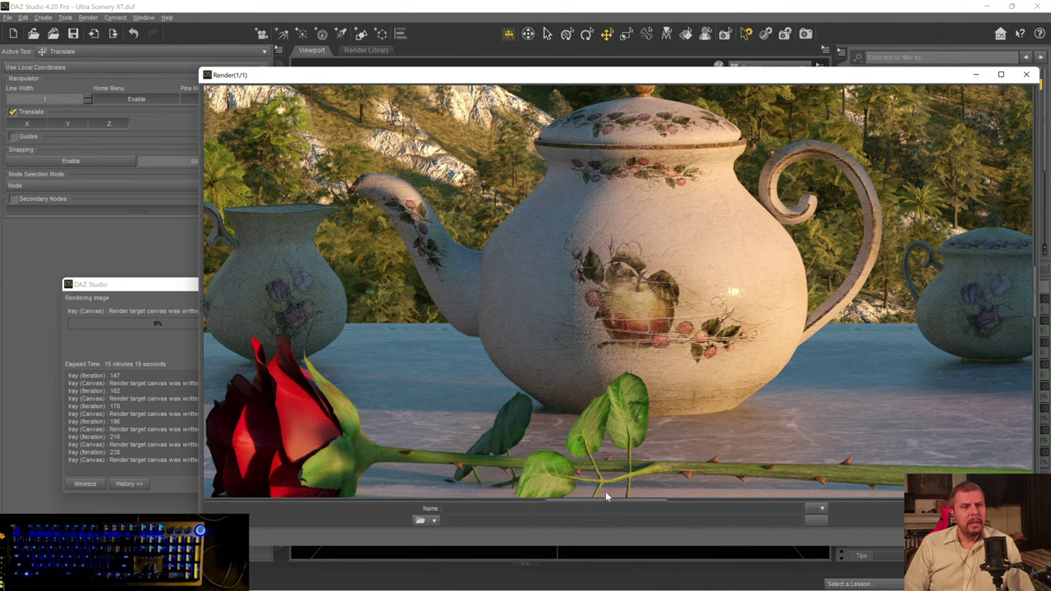
pyautogui.moveTo(610, 499); pyautogui.dragTo(735, 499)
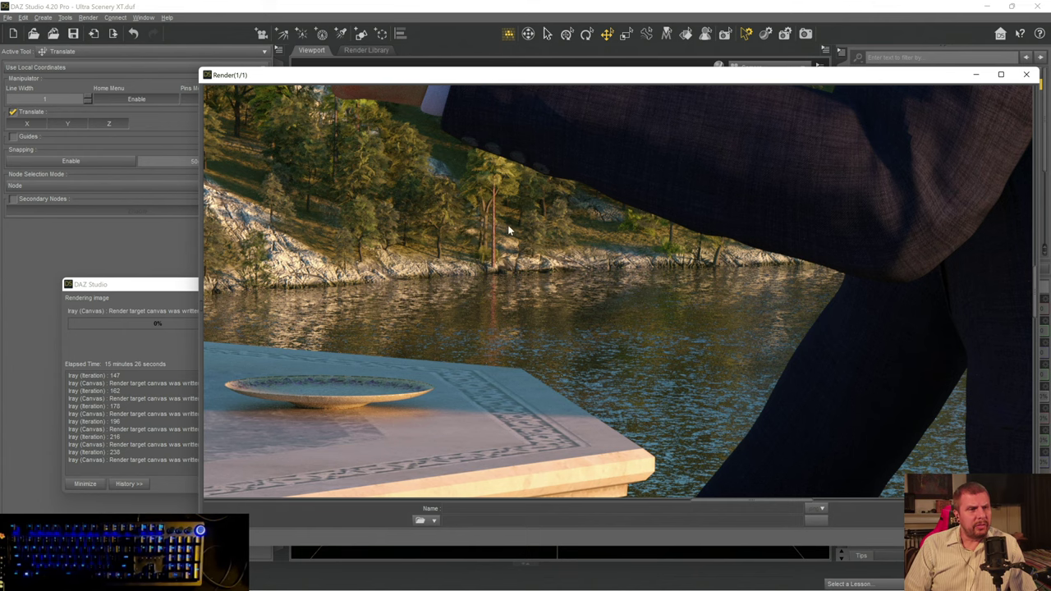
# - Examine the lake, shoreline and forested slopes behind the navy-suited man's chair, up to the chair post's finial and the skyline
pyautogui.moveTo(724, 507); pyautogui.dragTo(920, 514)
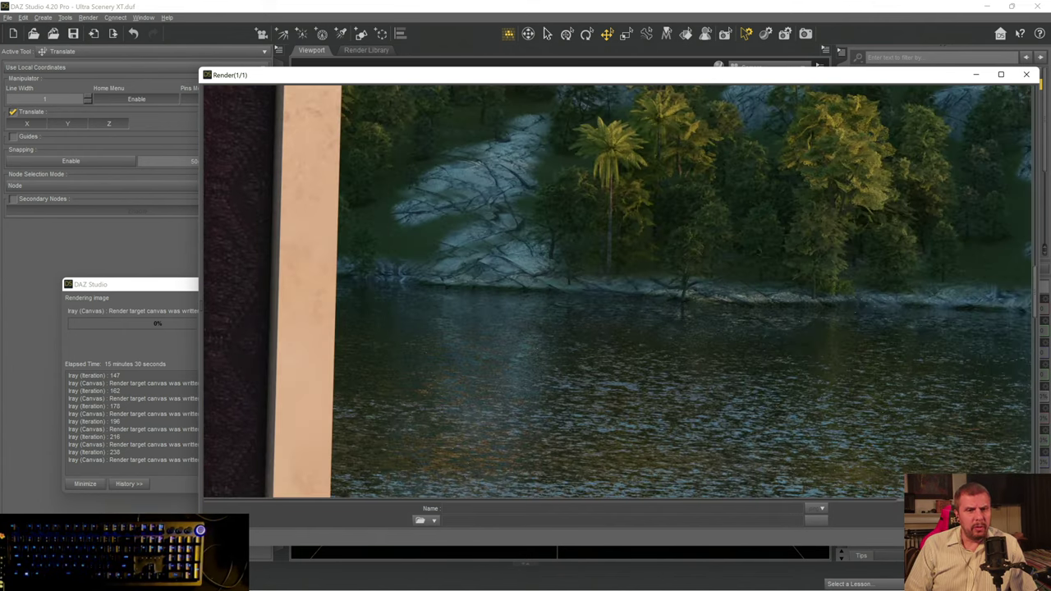
pyautogui.scroll(5, 832, 388)
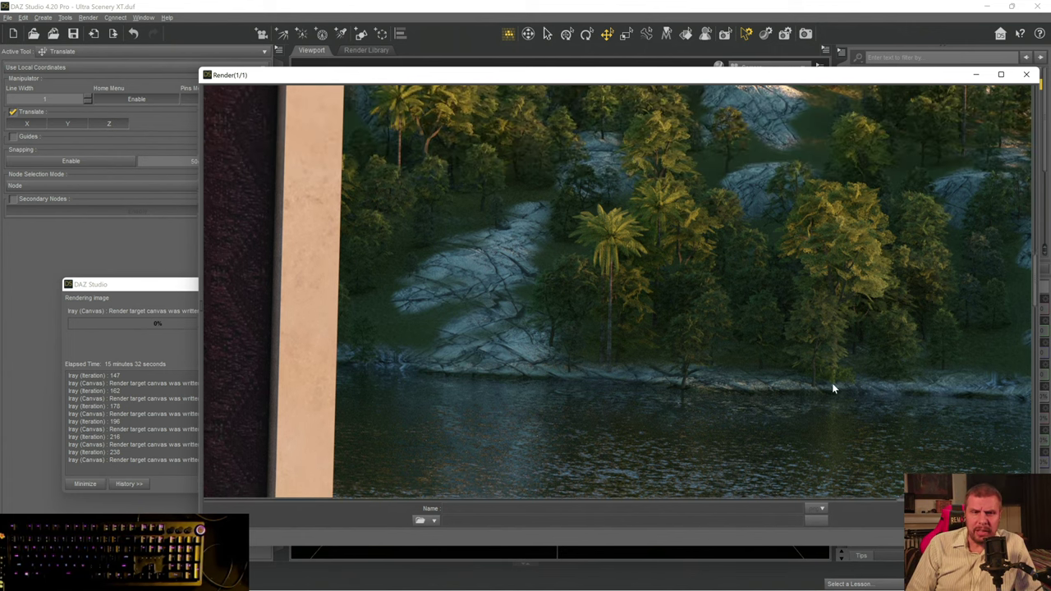
pyautogui.scroll(10, 770, 362)
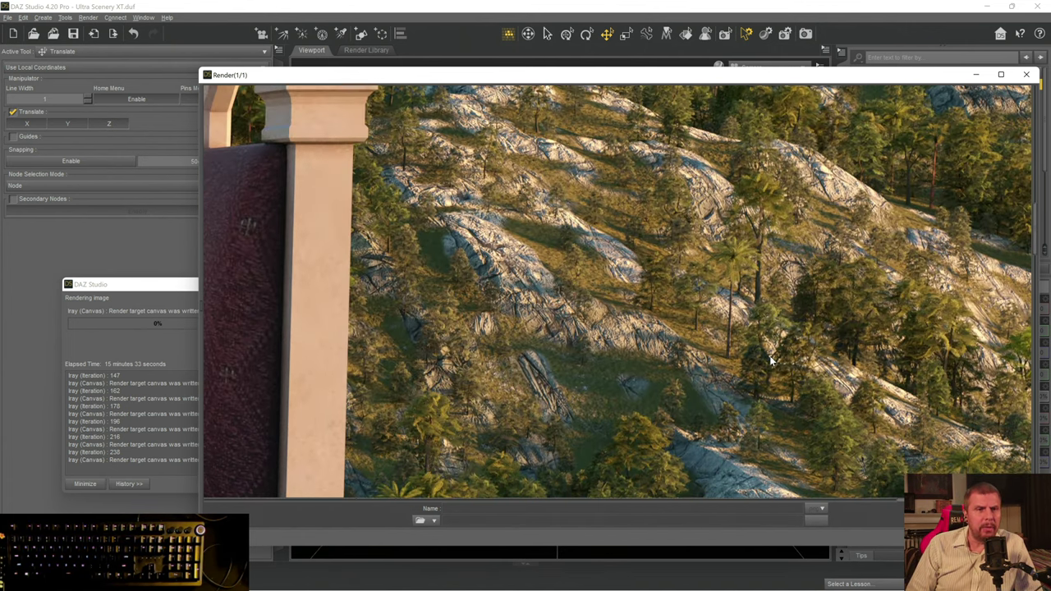
pyautogui.scroll(8, 770, 353)
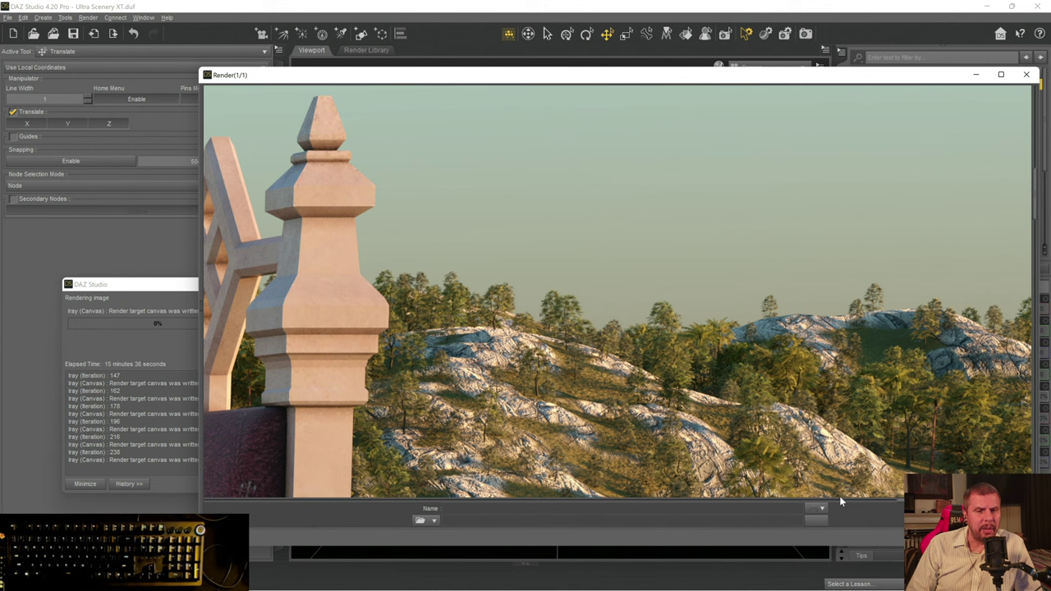
# - Compare the skyline and the brown-suited man's chair finials with the slopes and lakeshore behind the other chair
pyautogui.hscroll(-15, 400, 474)
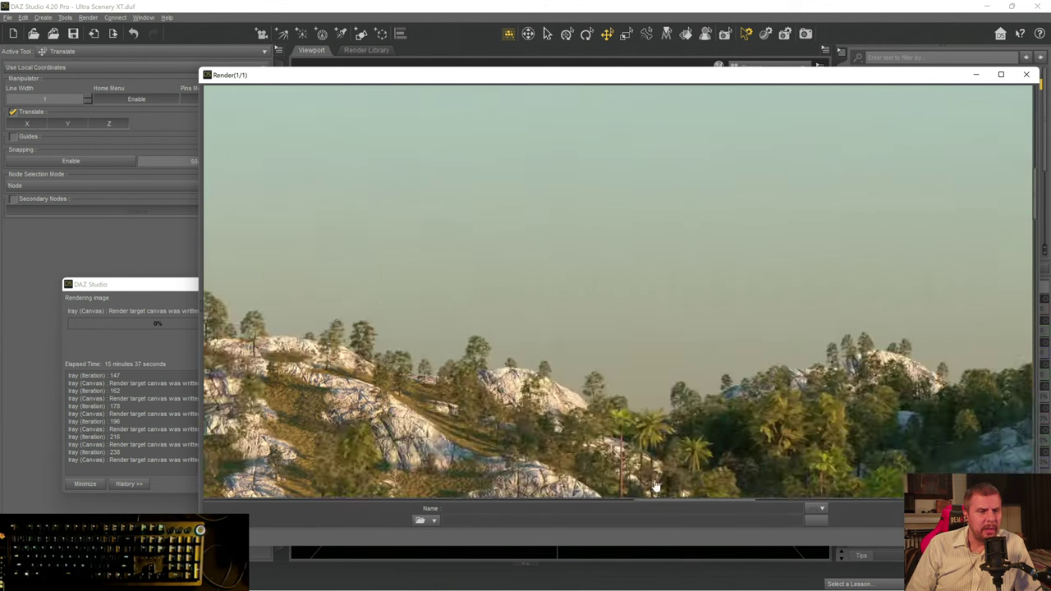
pyautogui.hscroll(-10, 398, 474)
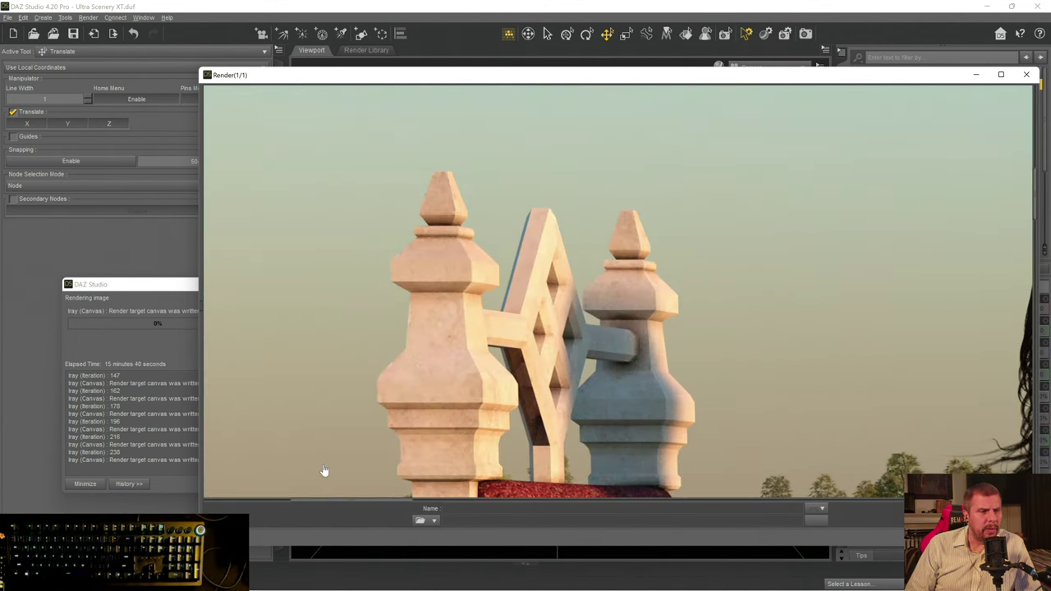
pyautogui.hscroll(5, 366, 410)
pyautogui.scroll(-6, 357, 404)
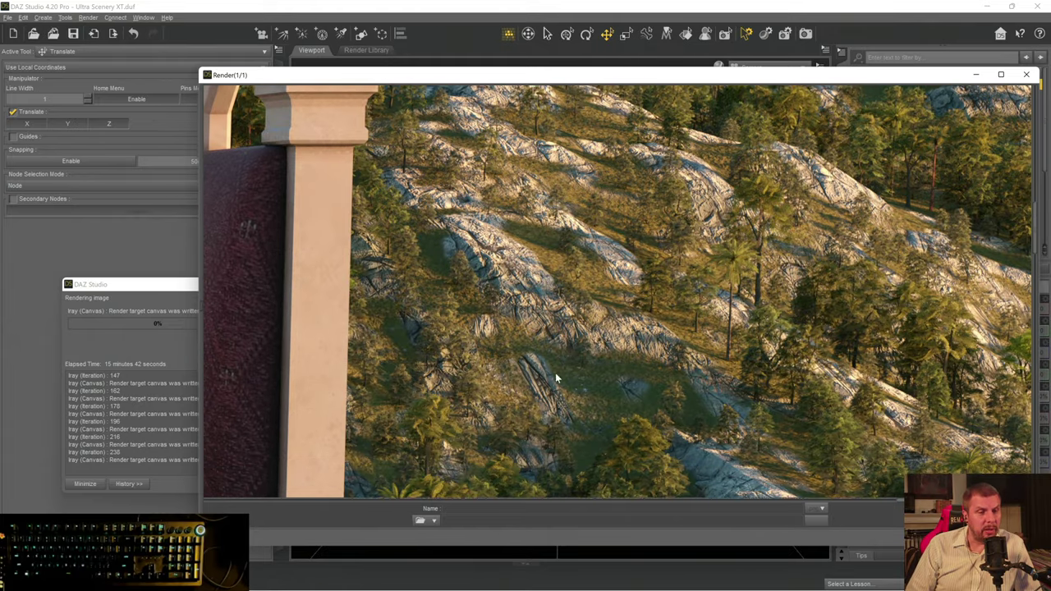
pyautogui.scroll(-6, 620, 408)
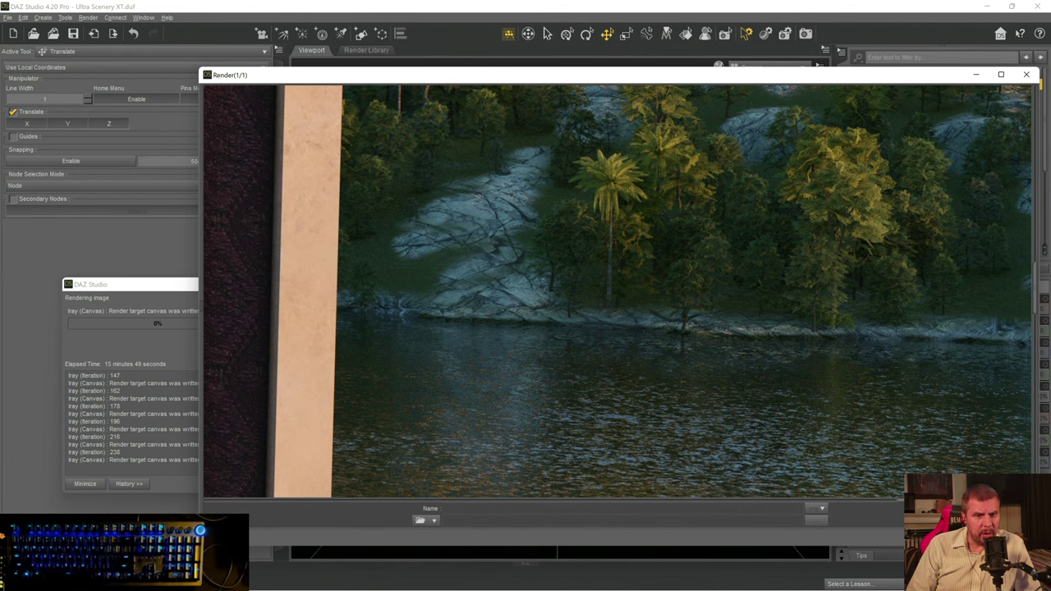
# - Inspect the tabletop with its plate, lidded sugar bowl and teapot handle against the sunlit lakeshore
pyautogui.moveTo(763, 498); pyautogui.dragTo(700, 497)
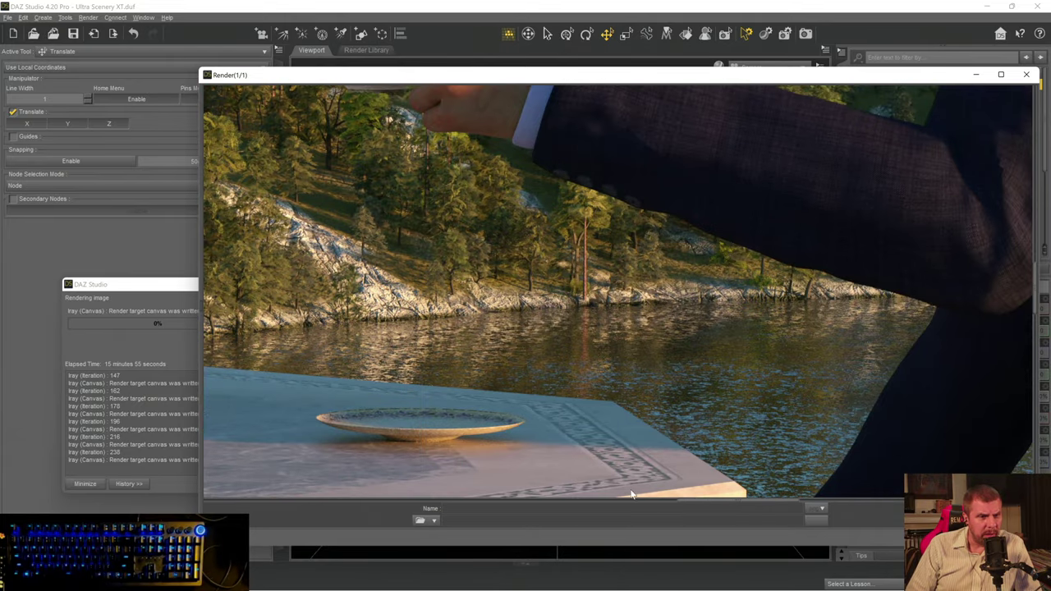
pyautogui.moveTo(721, 506); pyautogui.dragTo(664, 503)
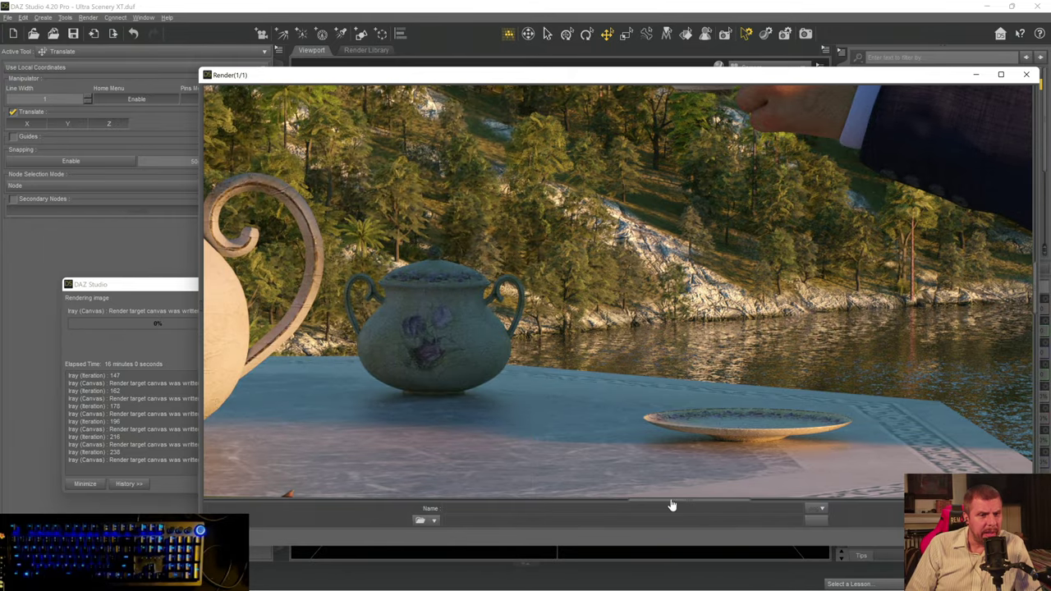
pyautogui.moveTo(649, 505); pyautogui.dragTo(379, 466)
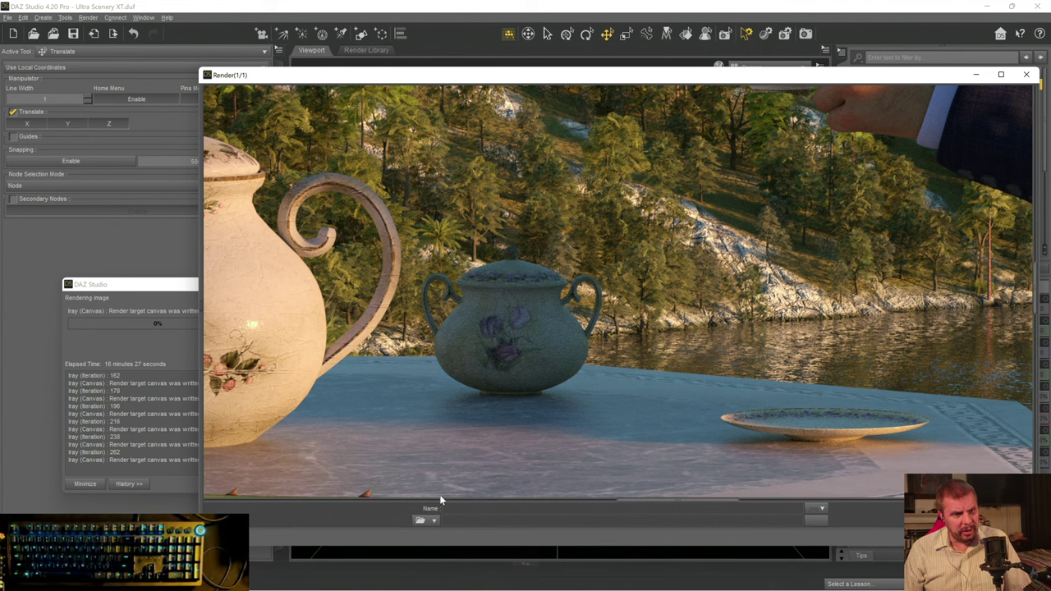
# - Check the far shoreline beside the navy-suited man's chair, and the hillside and tall grass at the opposite edge of the render
pyautogui.moveTo(640, 507); pyautogui.dragTo(901, 484)
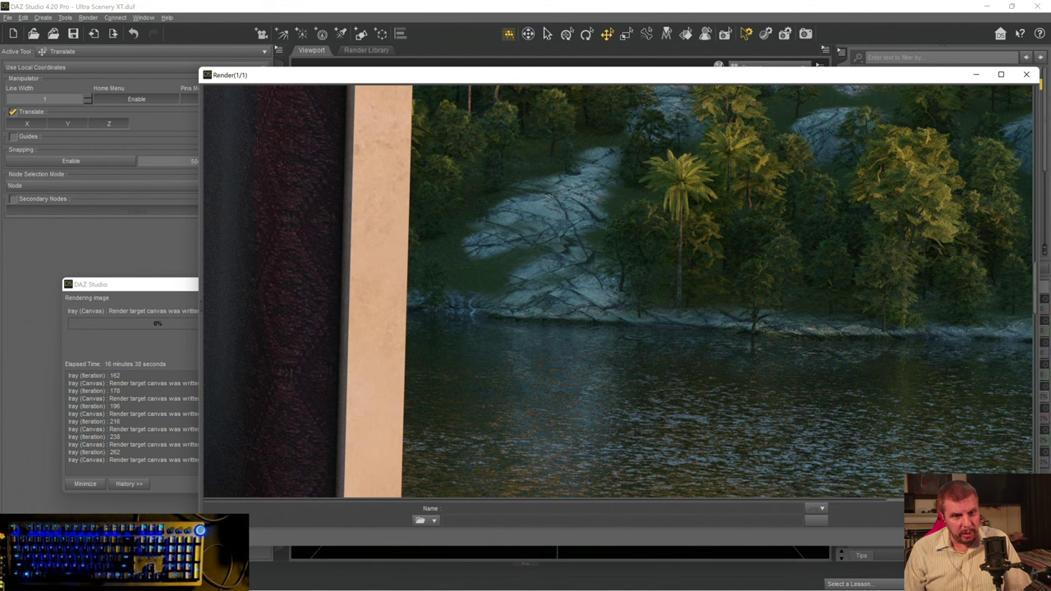
pyautogui.moveTo(901, 493); pyautogui.dragTo(182, 482)
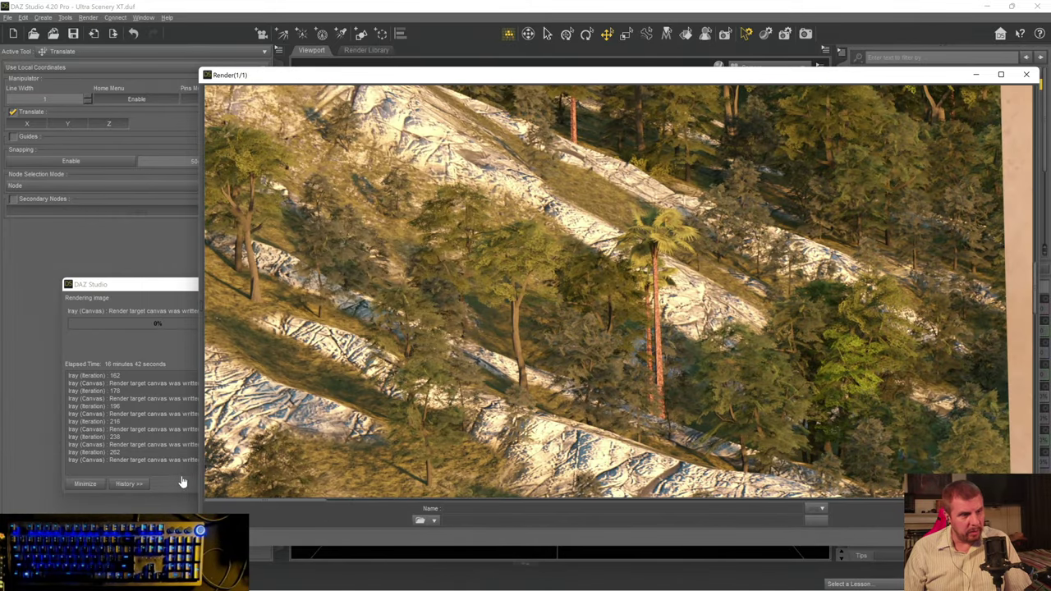
pyautogui.scroll(-10, 303, 398)
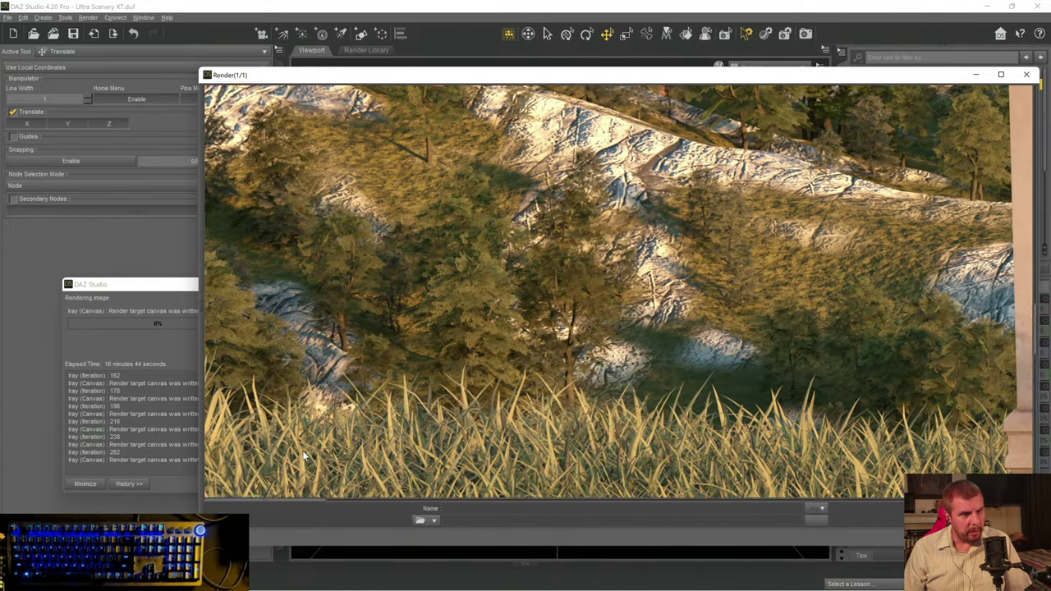
# - Examine the tall grass in the foreground and its transition to the wooded, rocky hillside beside the brown-suited man's chair
pyautogui.scroll(3, 303, 450)
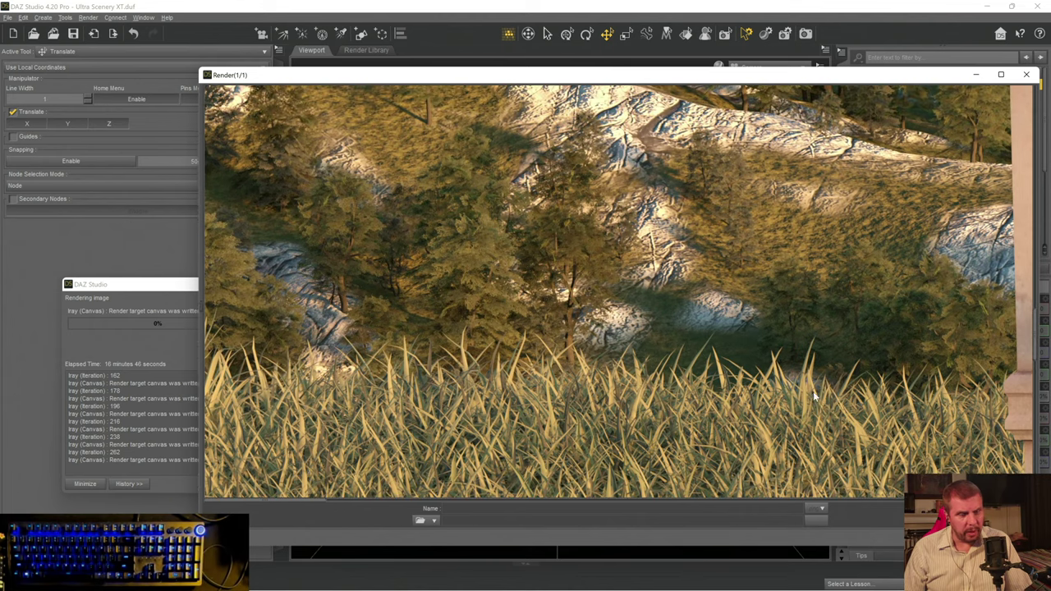
pyautogui.scroll(-8, 437, 424)
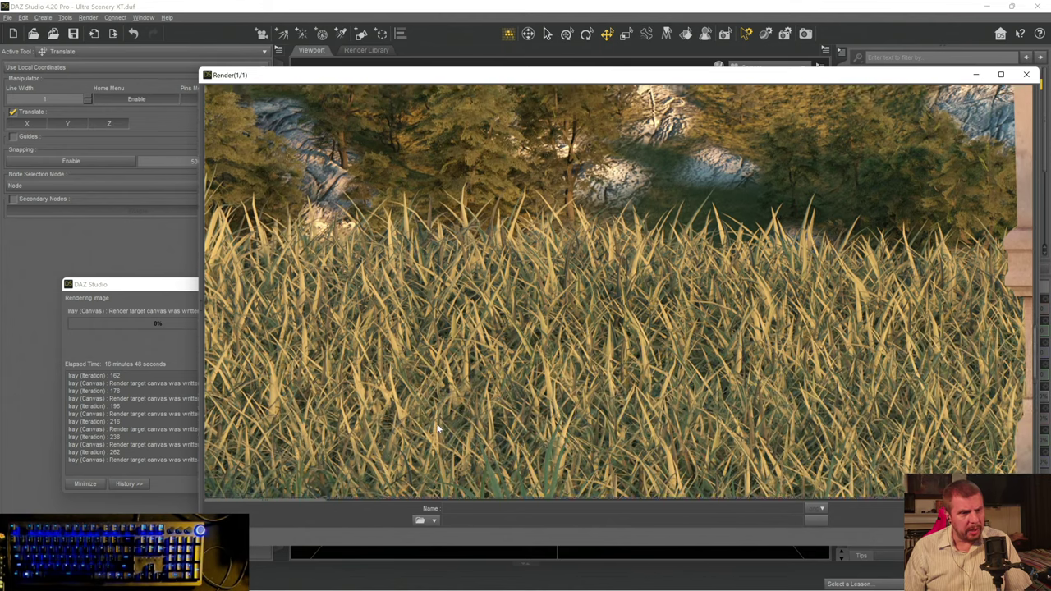
pyautogui.scroll(9, 437, 424)
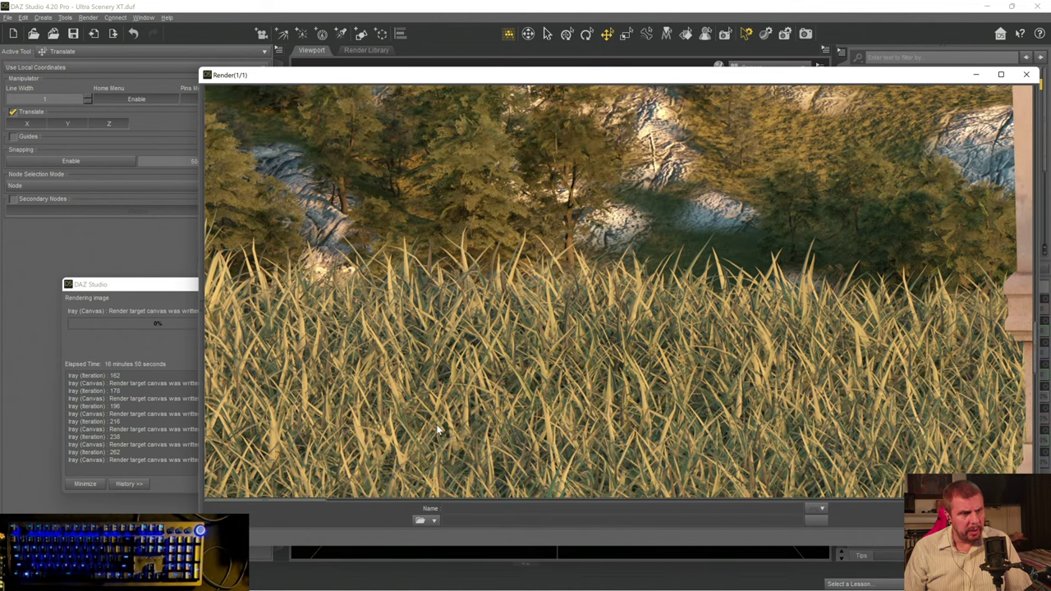
pyautogui.scroll(-3, 437, 426)
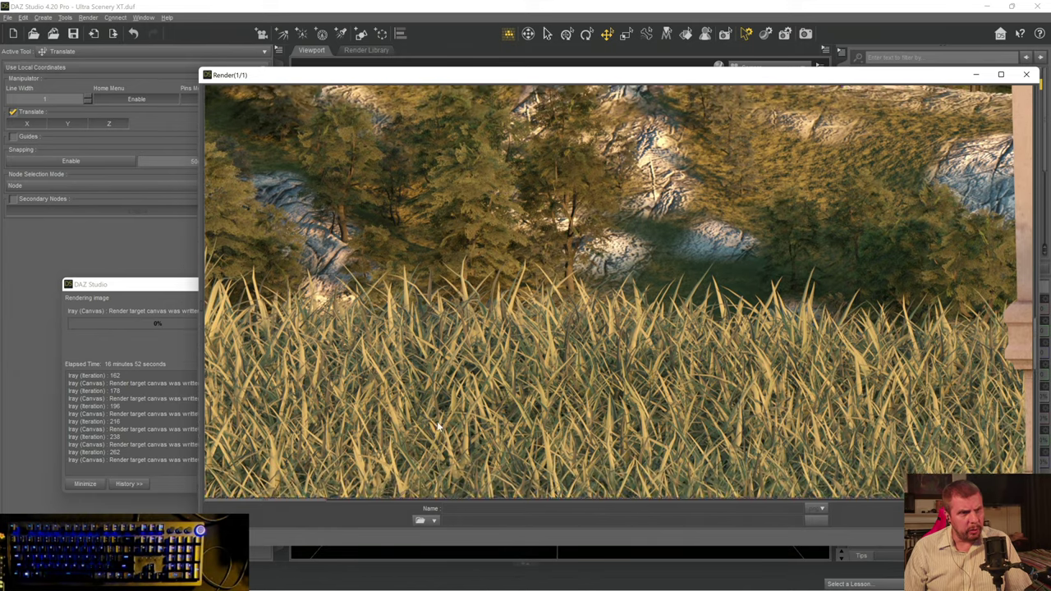
pyautogui.scroll(4, 437, 426)
pyautogui.scroll(-2, 437, 426)
pyautogui.scroll(-6, 437, 421)
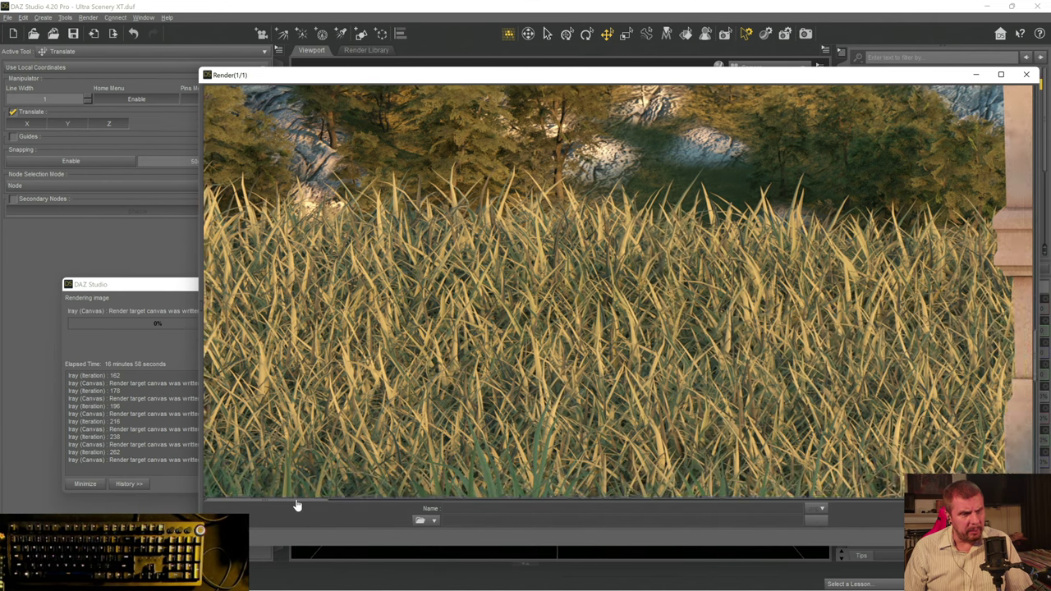
# - Inspect the brown-suited man from his hand on the tabletop up along the raised sleeve to his face and teacup
pyautogui.moveTo(296, 506); pyautogui.dragTo(547, 449)
pyautogui.scroll(8, 545, 345)
pyautogui.scroll(10, 551, 206)
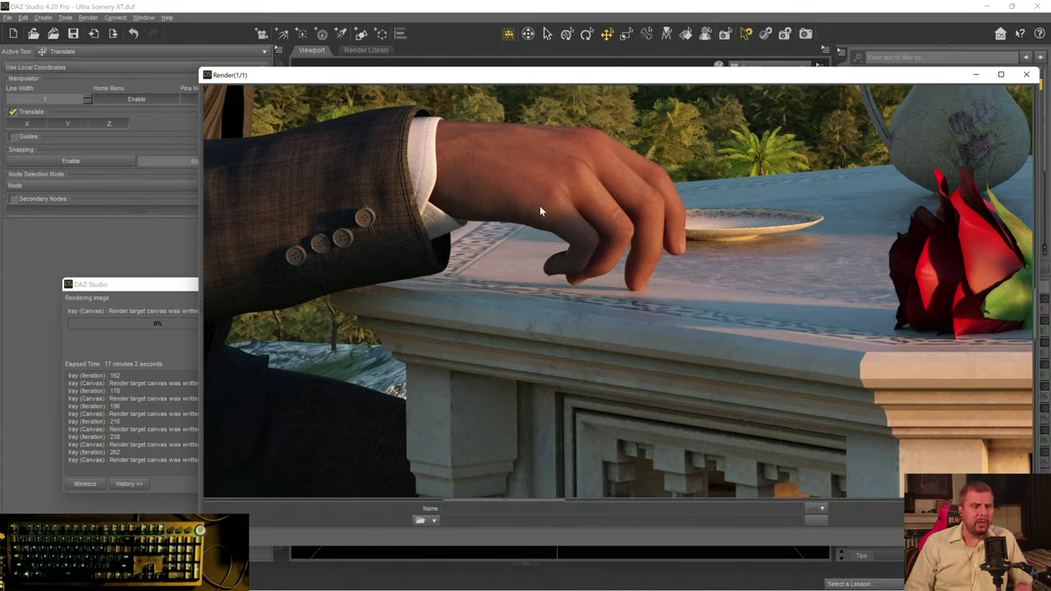
pyautogui.scroll(8, 553, 212)
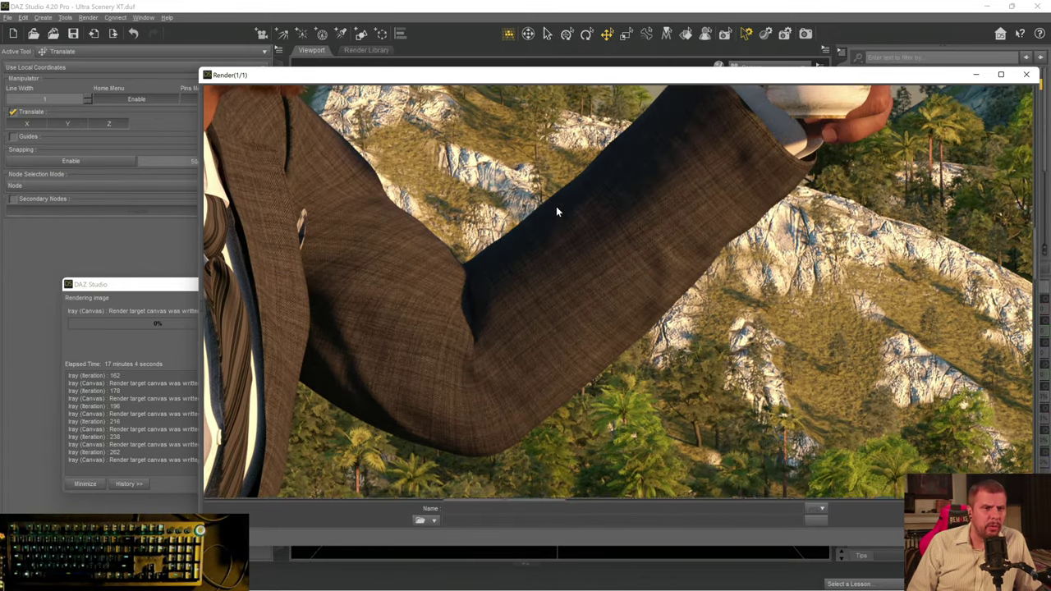
pyautogui.scroll(3, 553, 205)
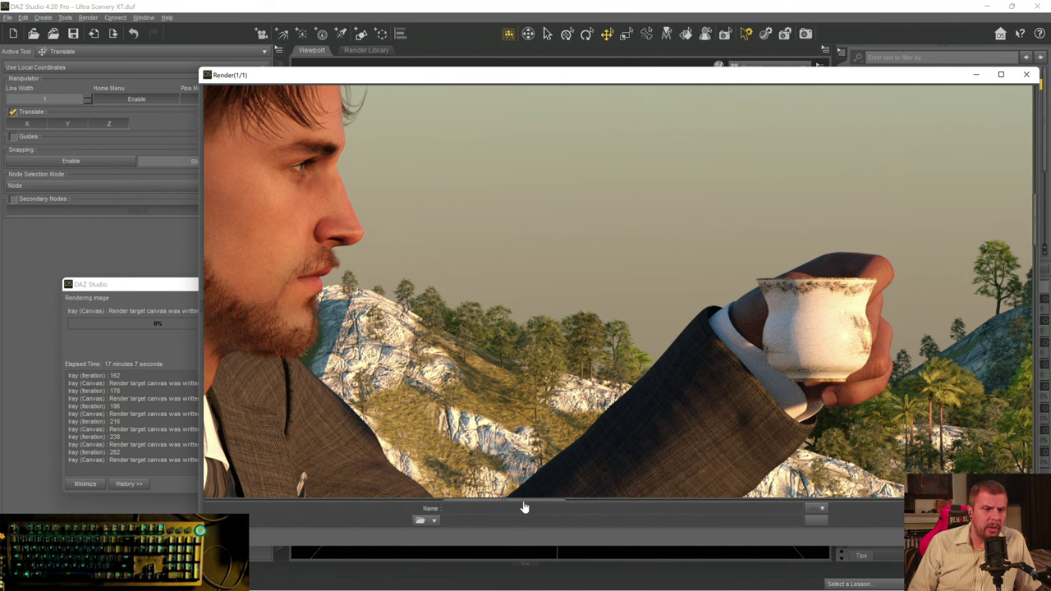
# - Inspect the navy-suited man's face and teacup, plus the chair post and forested slopes behind him
pyautogui.moveTo(524, 508); pyautogui.dragTo(764, 512)
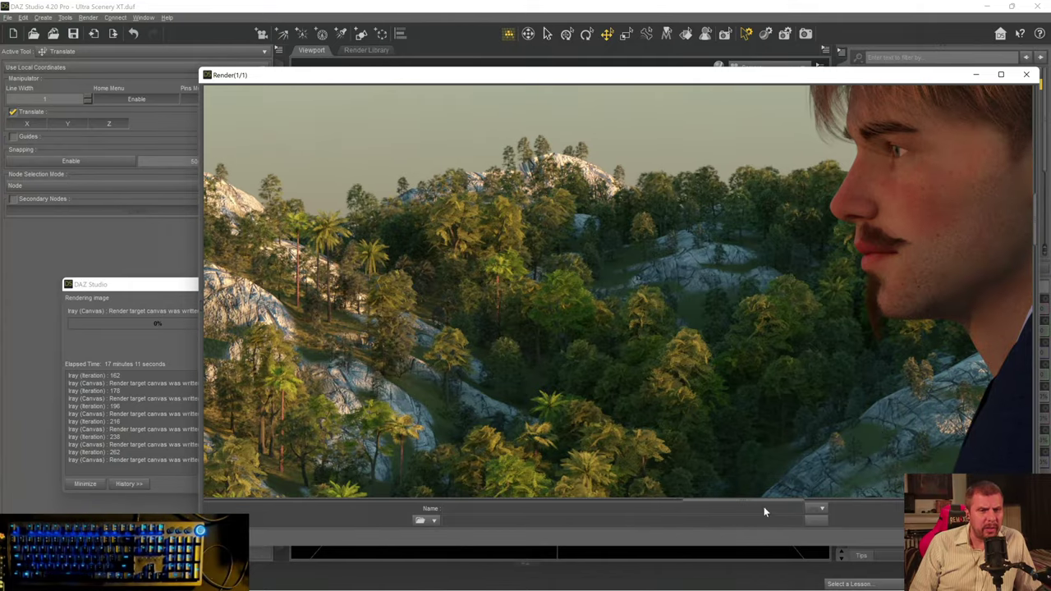
pyautogui.scroll(-5, 803, 426)
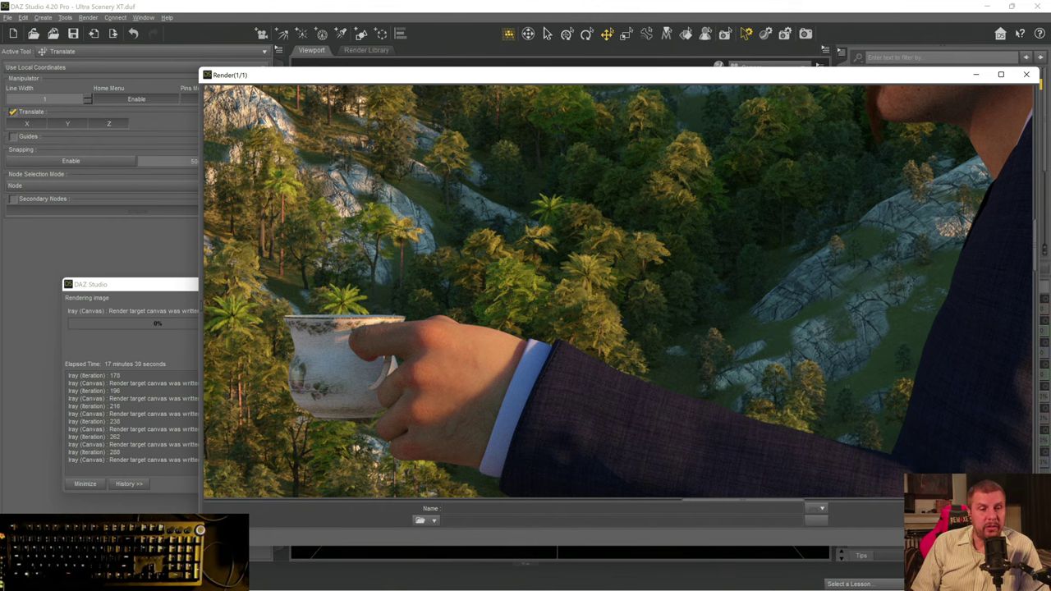
pyautogui.moveTo(725, 503); pyautogui.dragTo(908, 503)
pyautogui.scroll(10, 816, 305)
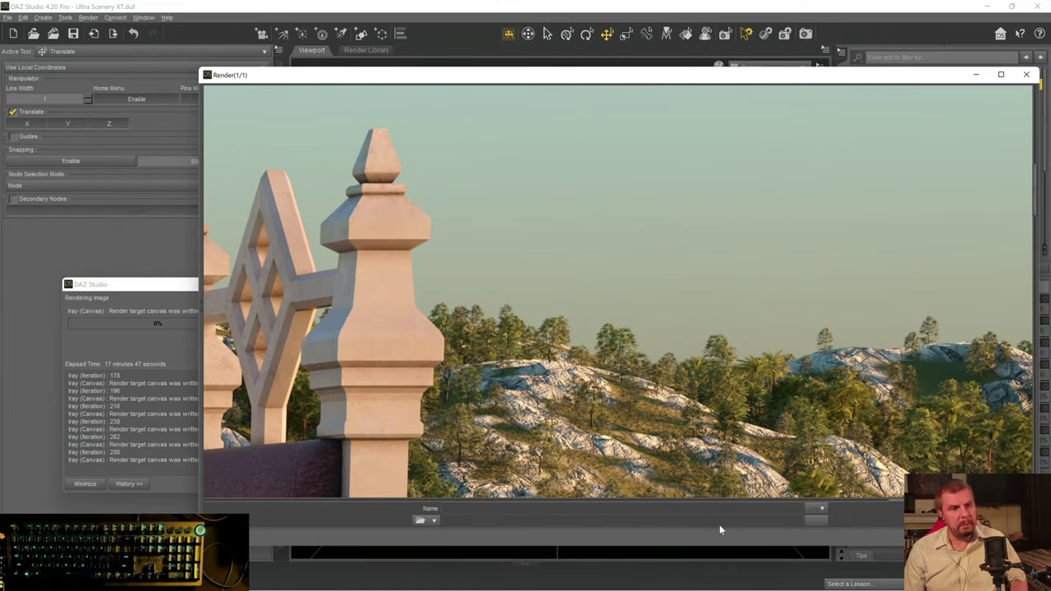
pyautogui.moveTo(879, 504)
pyautogui.mouseDown()
pyautogui.moveTo(869, 505)
pyautogui.moveTo(895, 504)
pyautogui.mouseUp()
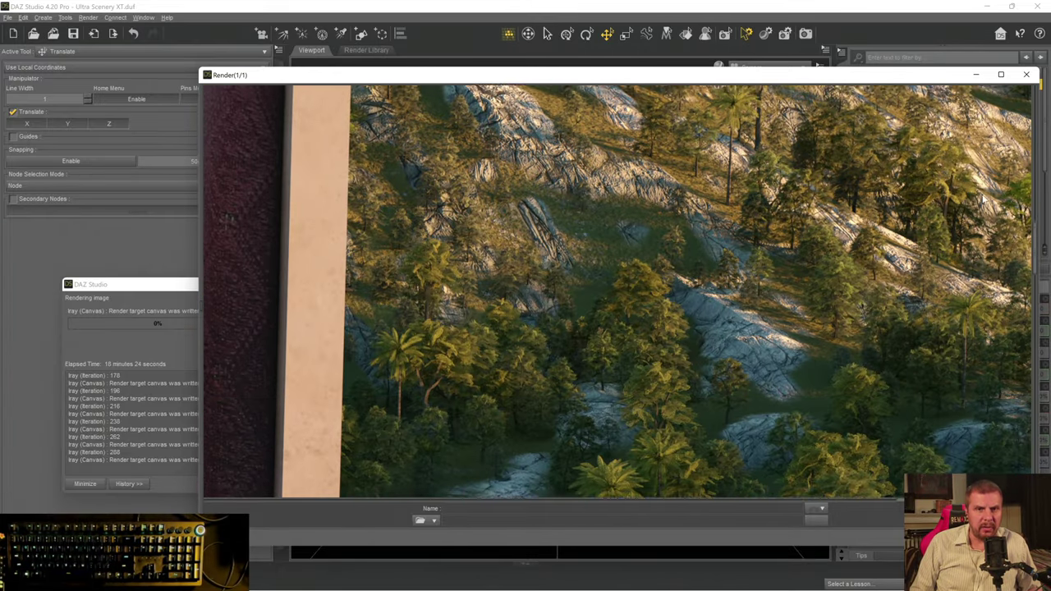
# - Maximize the render window and inspect the teapot, rose and lidded sugar bowl on the tabletop
pyautogui.click(1001, 75)
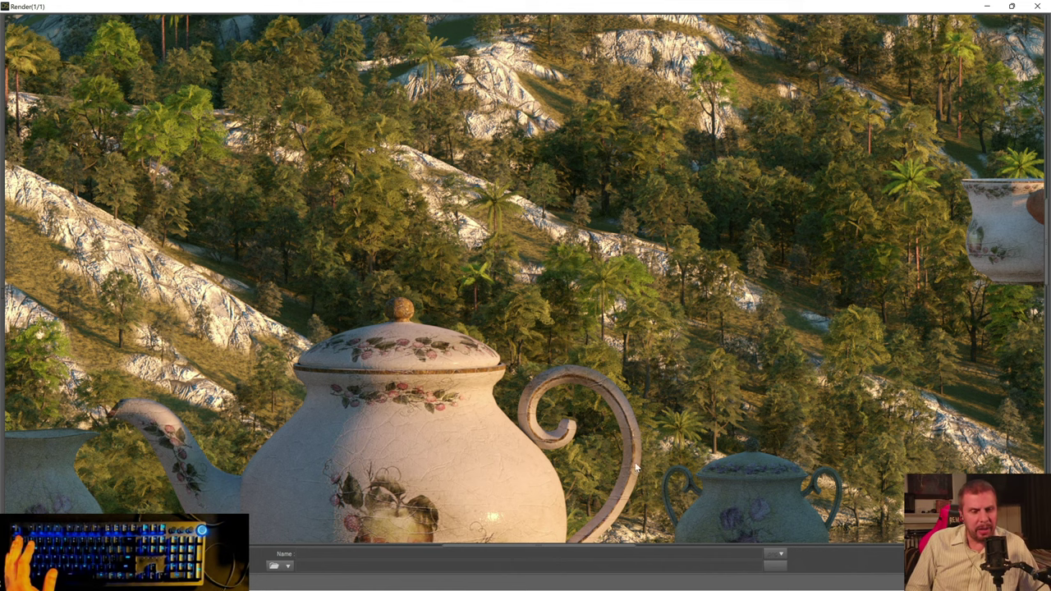
pyautogui.scroll(-5, 543, 367)
pyautogui.scroll(-1, 564, 382)
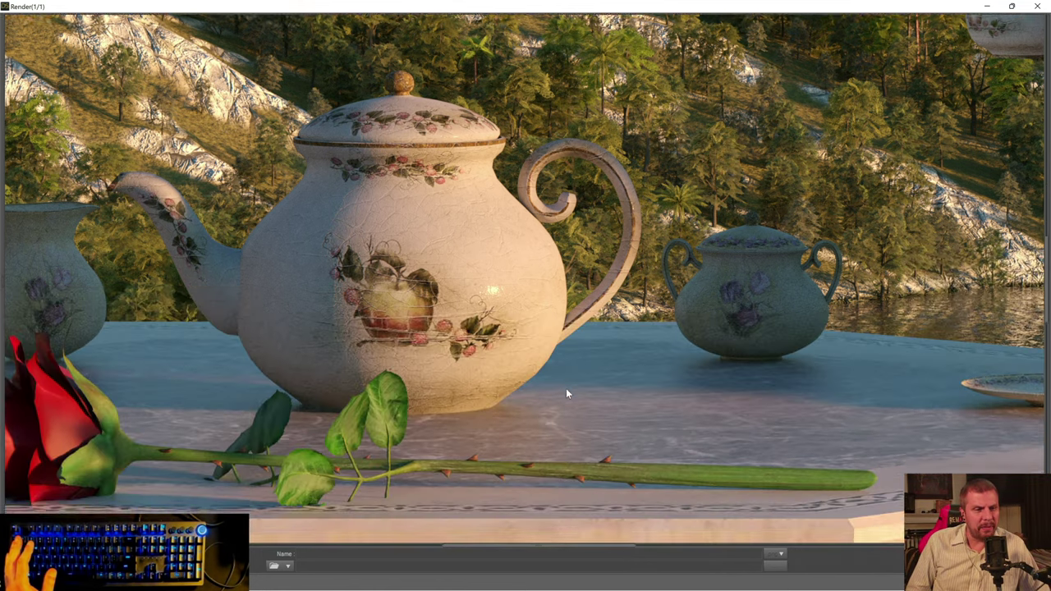
pyautogui.scroll(1, 566, 387)
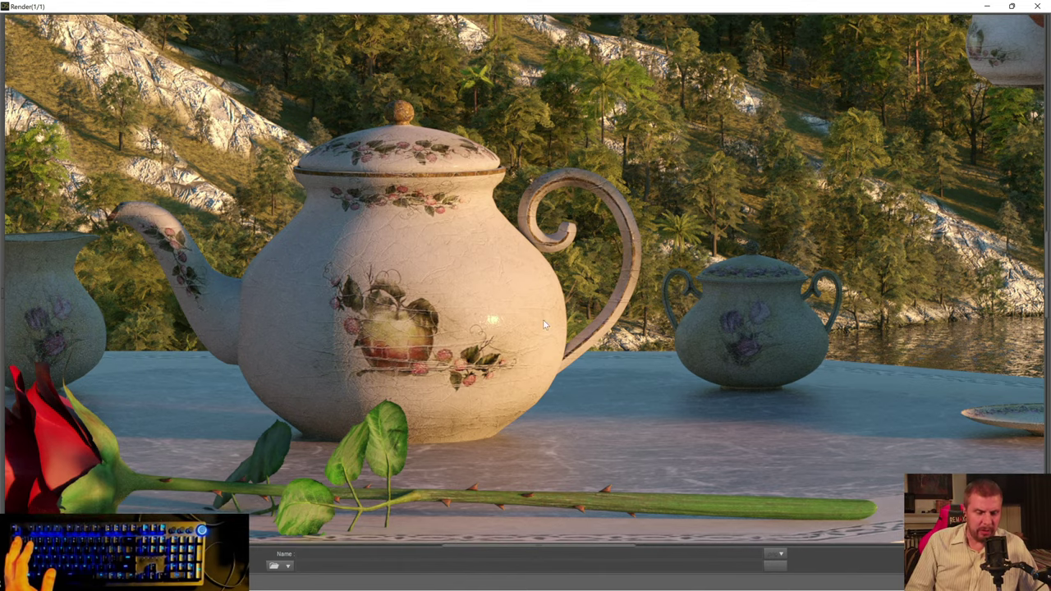
pyautogui.scroll(1, 398, 474)
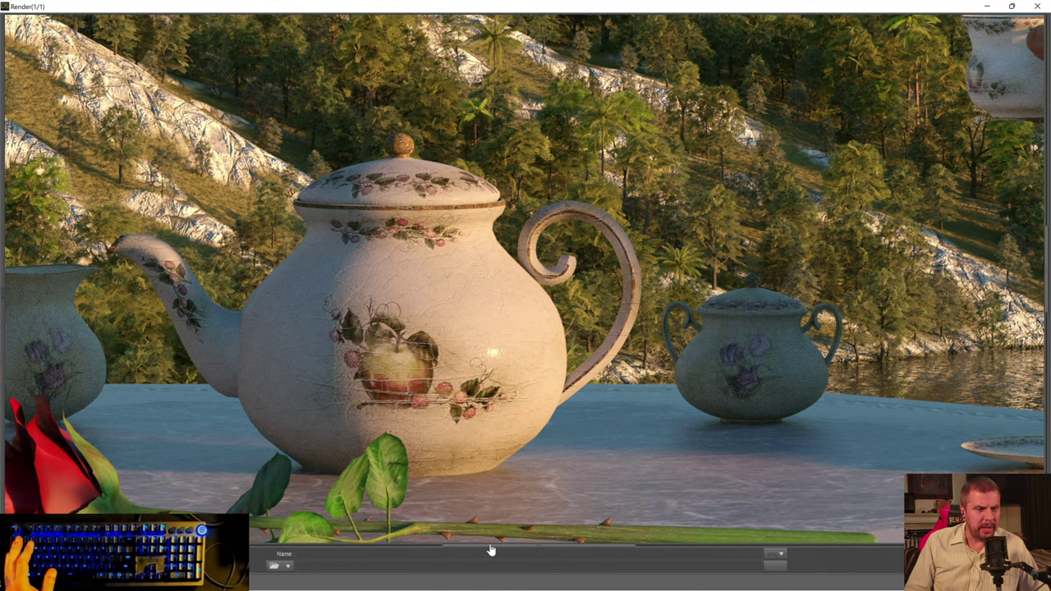
# - Check the navy-suited man's sleeve and lake, both raised teacups, and the hills out to the brown-suited man's red chair back
pyautogui.moveTo(493, 551); pyautogui.dragTo(669, 549)
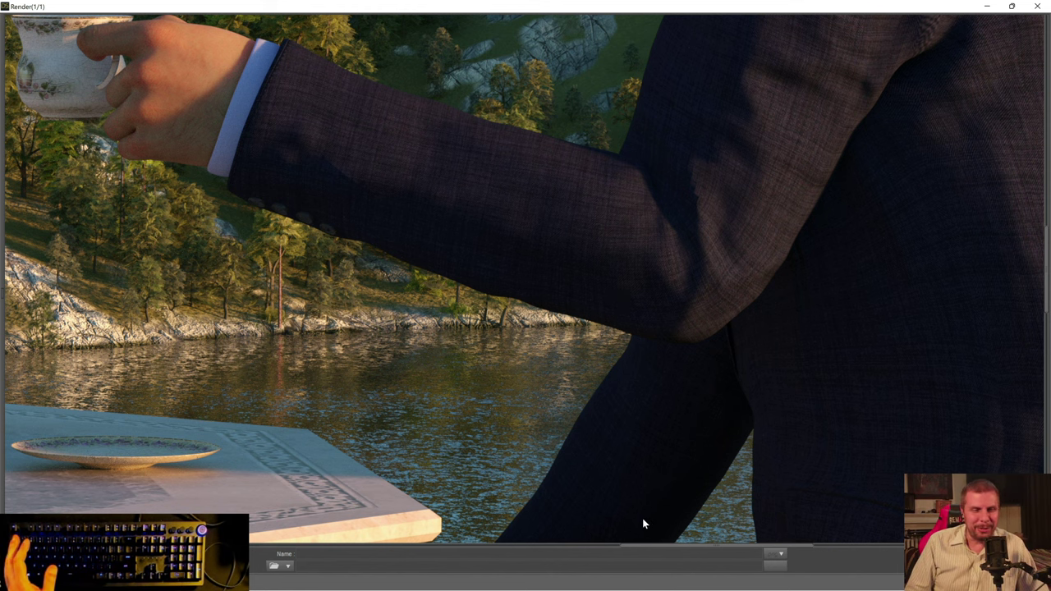
pyautogui.moveTo(687, 549); pyautogui.dragTo(252, 548)
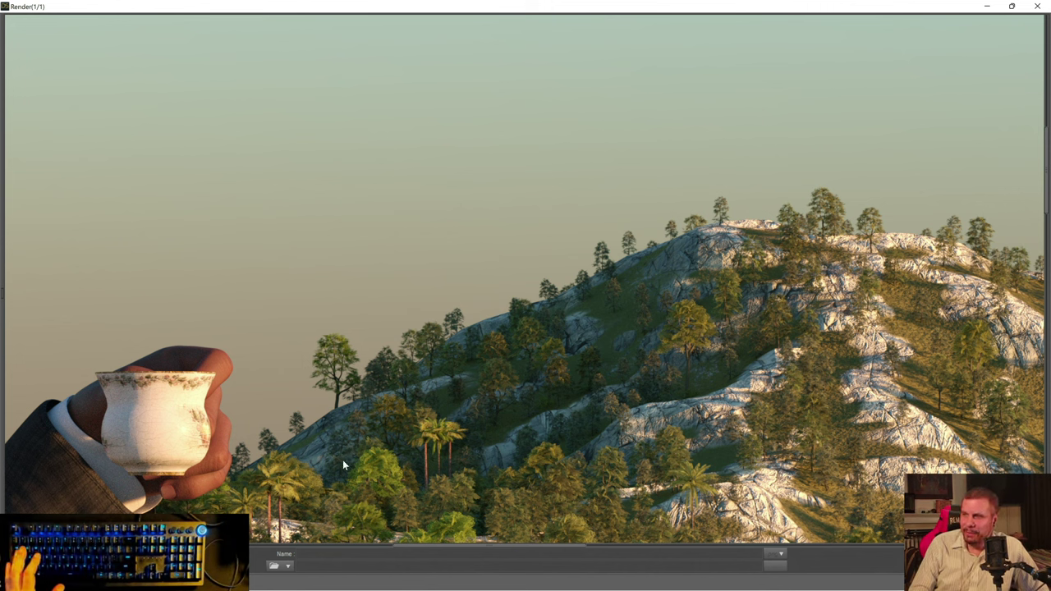
pyautogui.moveTo(236, 587)
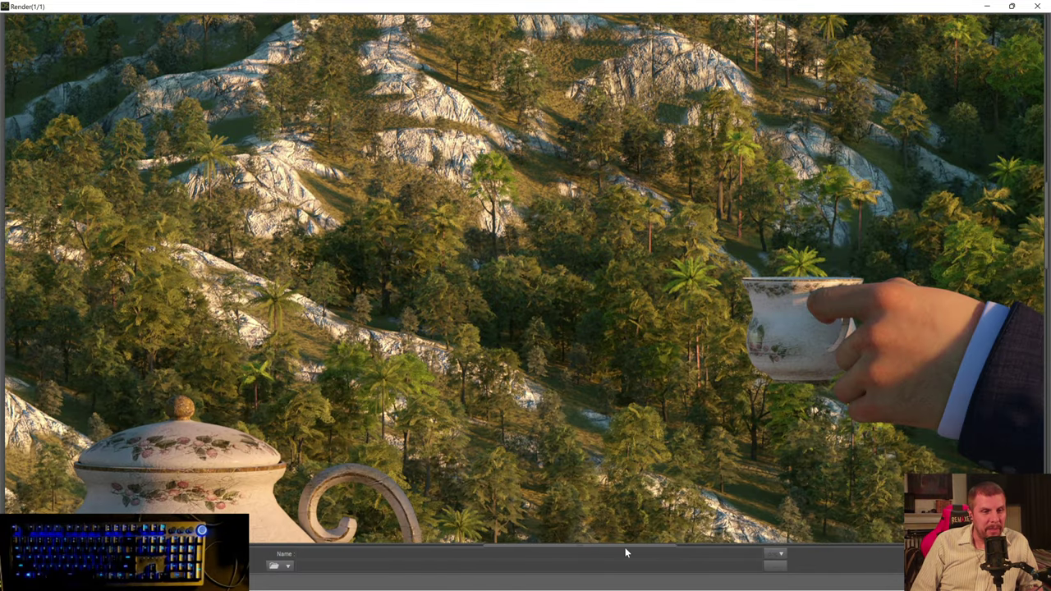
pyautogui.moveTo(626, 547); pyautogui.dragTo(482, 563)
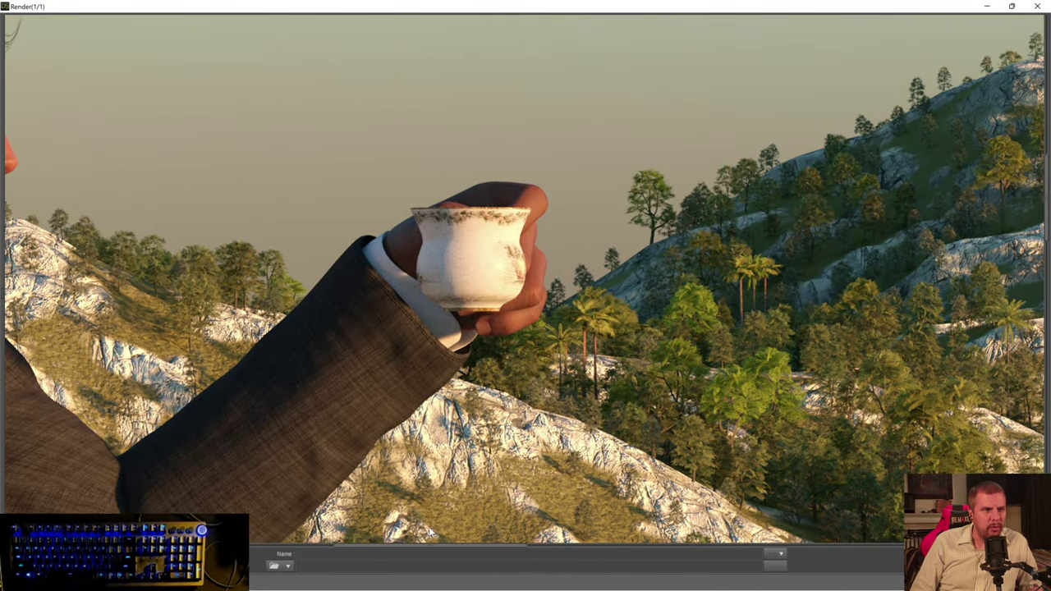
pyautogui.moveTo(429, 553); pyautogui.dragTo(281, 556)
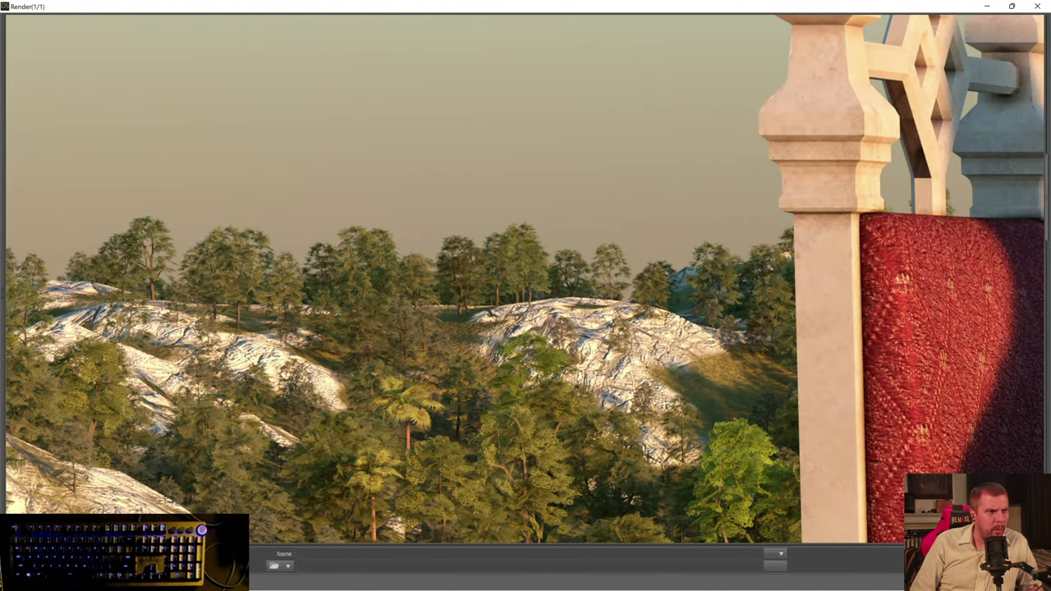